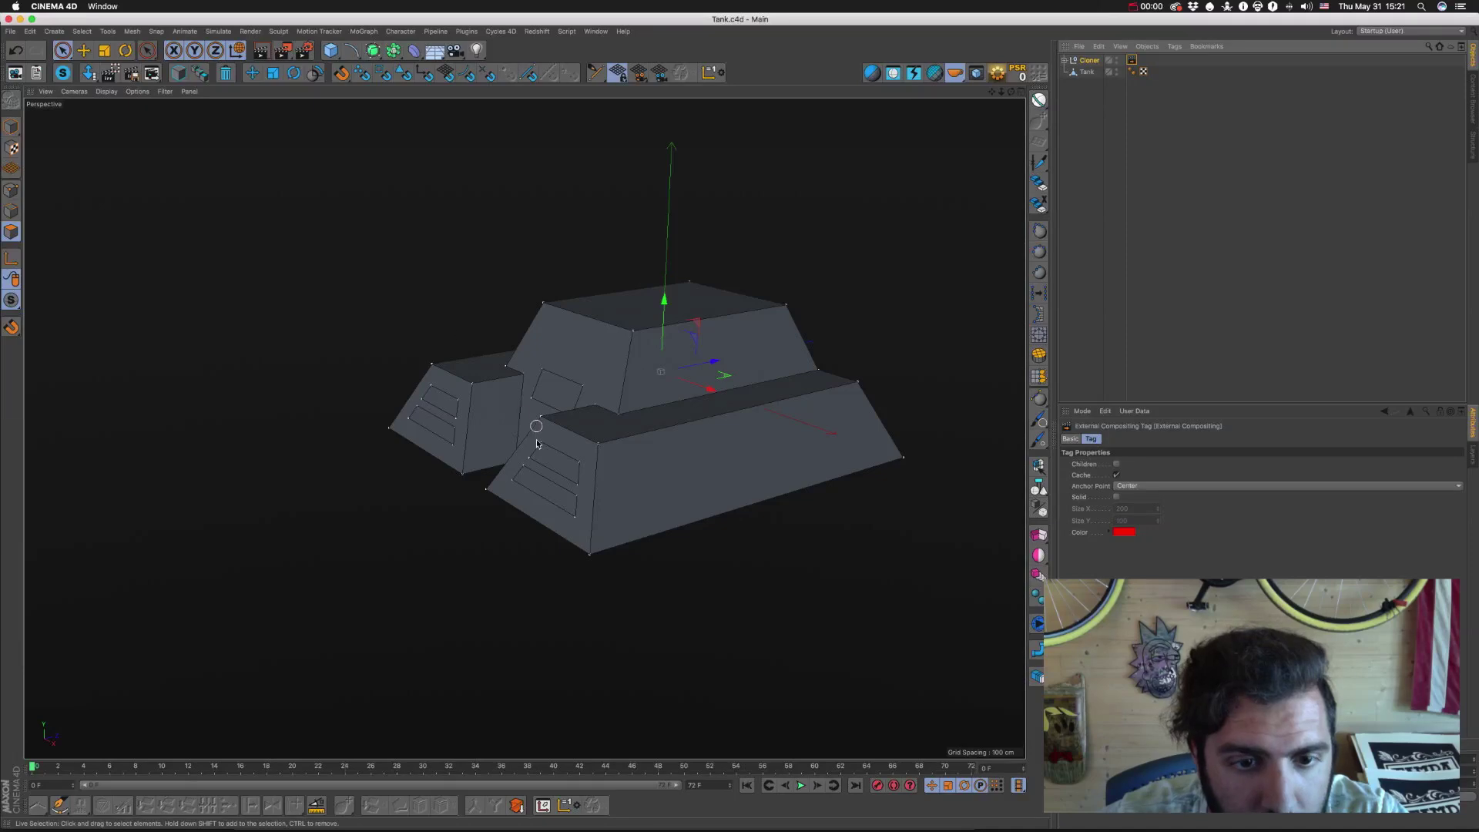
# Orbit the Cinema 4D tank to a low-left view, then switch to After Effects.
pyautogui.moveTo(525, 491); pyautogui.dragTo(465, 463)
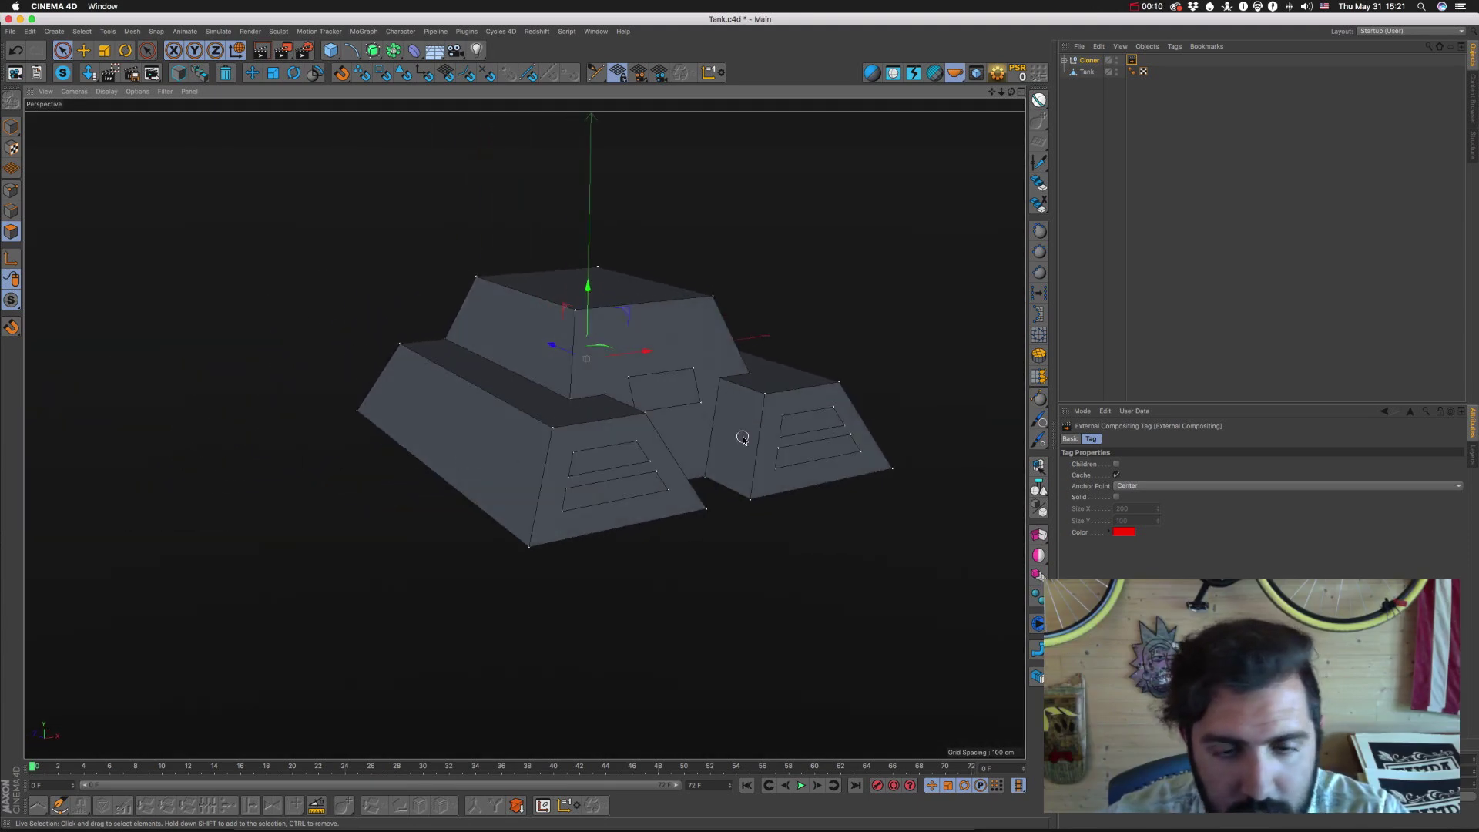
pyautogui.press('super+Tab')
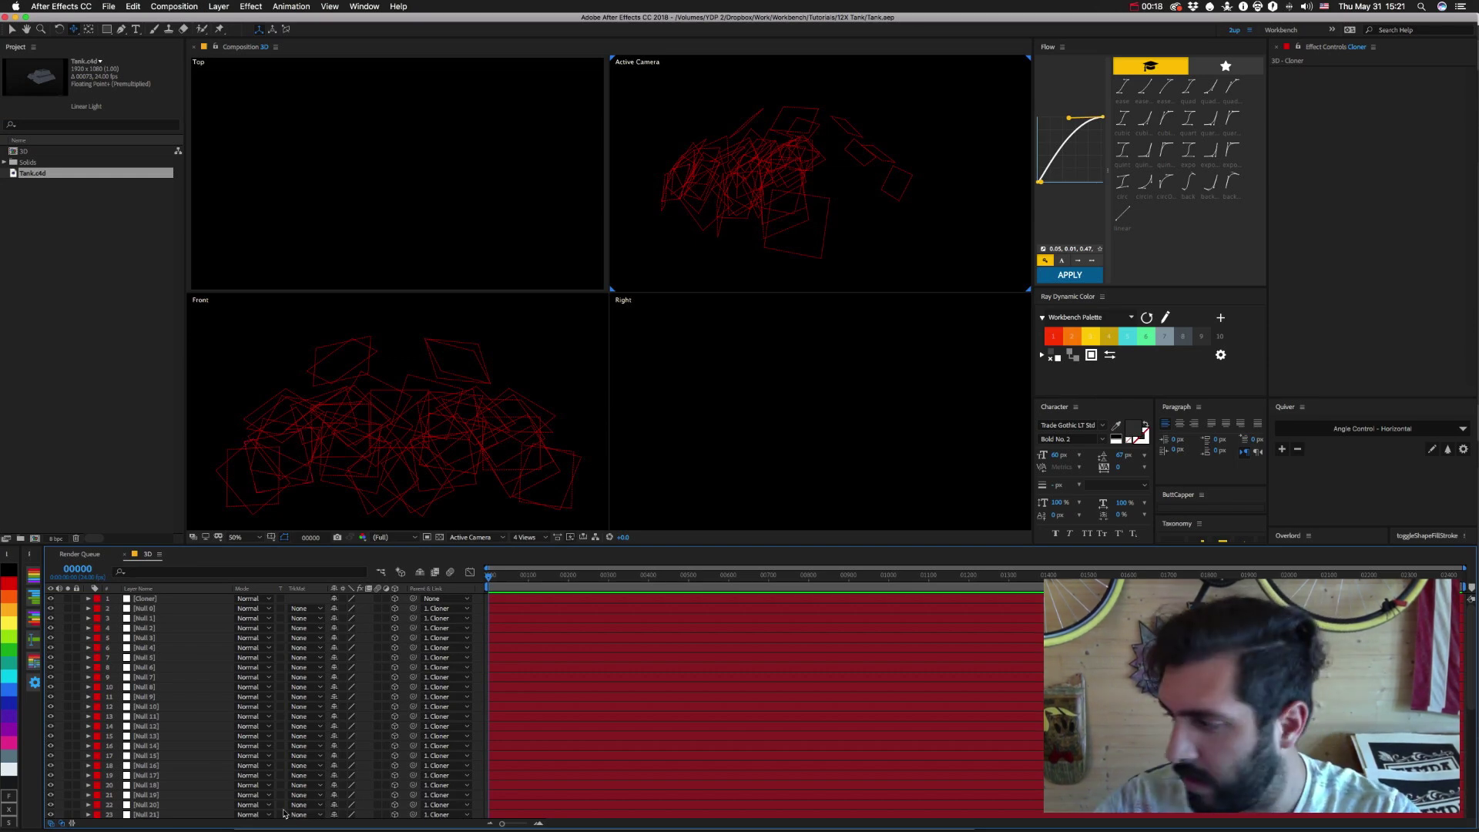
pyautogui.click(151, 608)
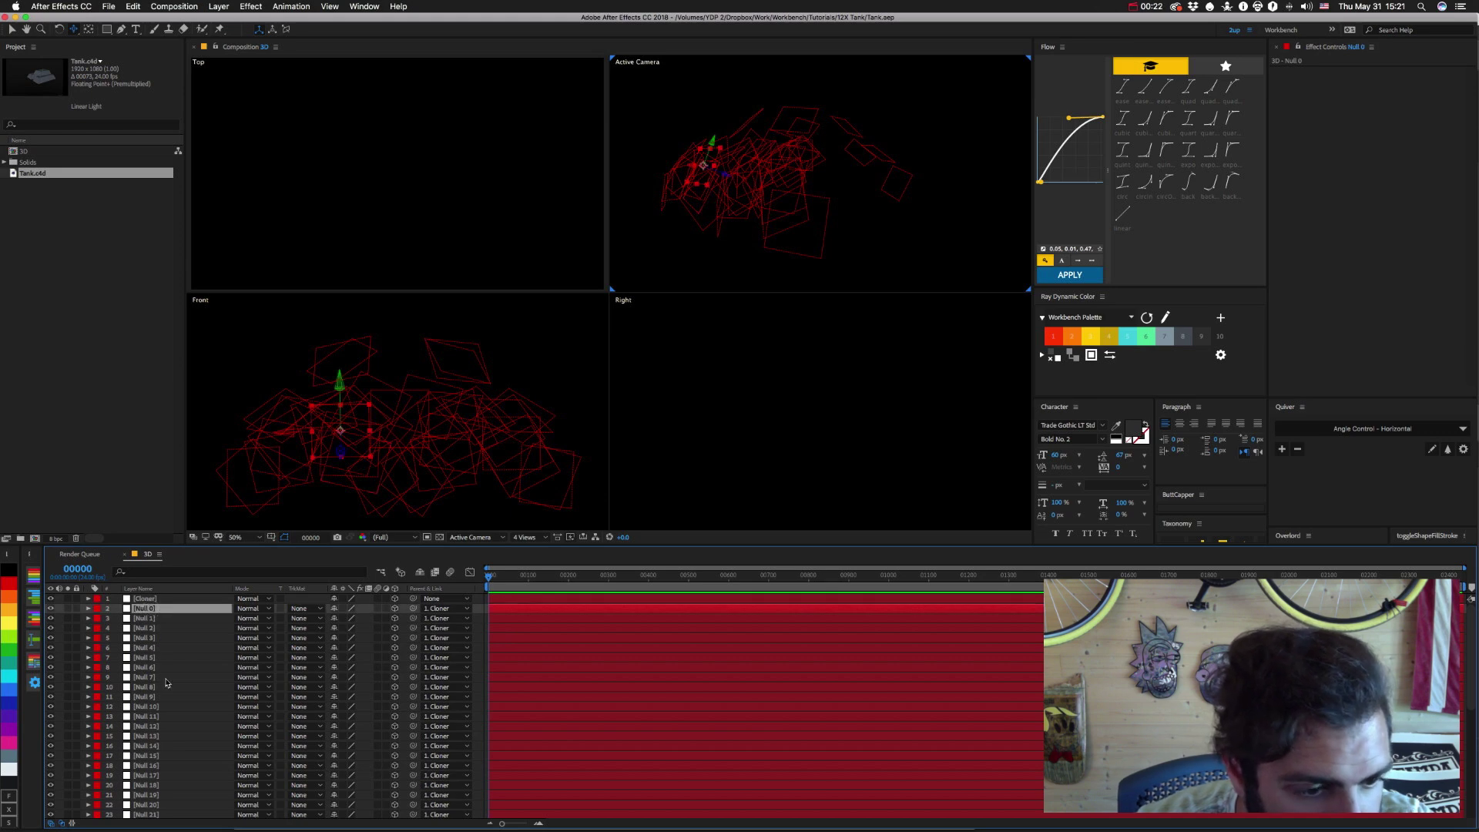
pyautogui.scroll(-5, 165, 684)
pyautogui.click(219, 7)
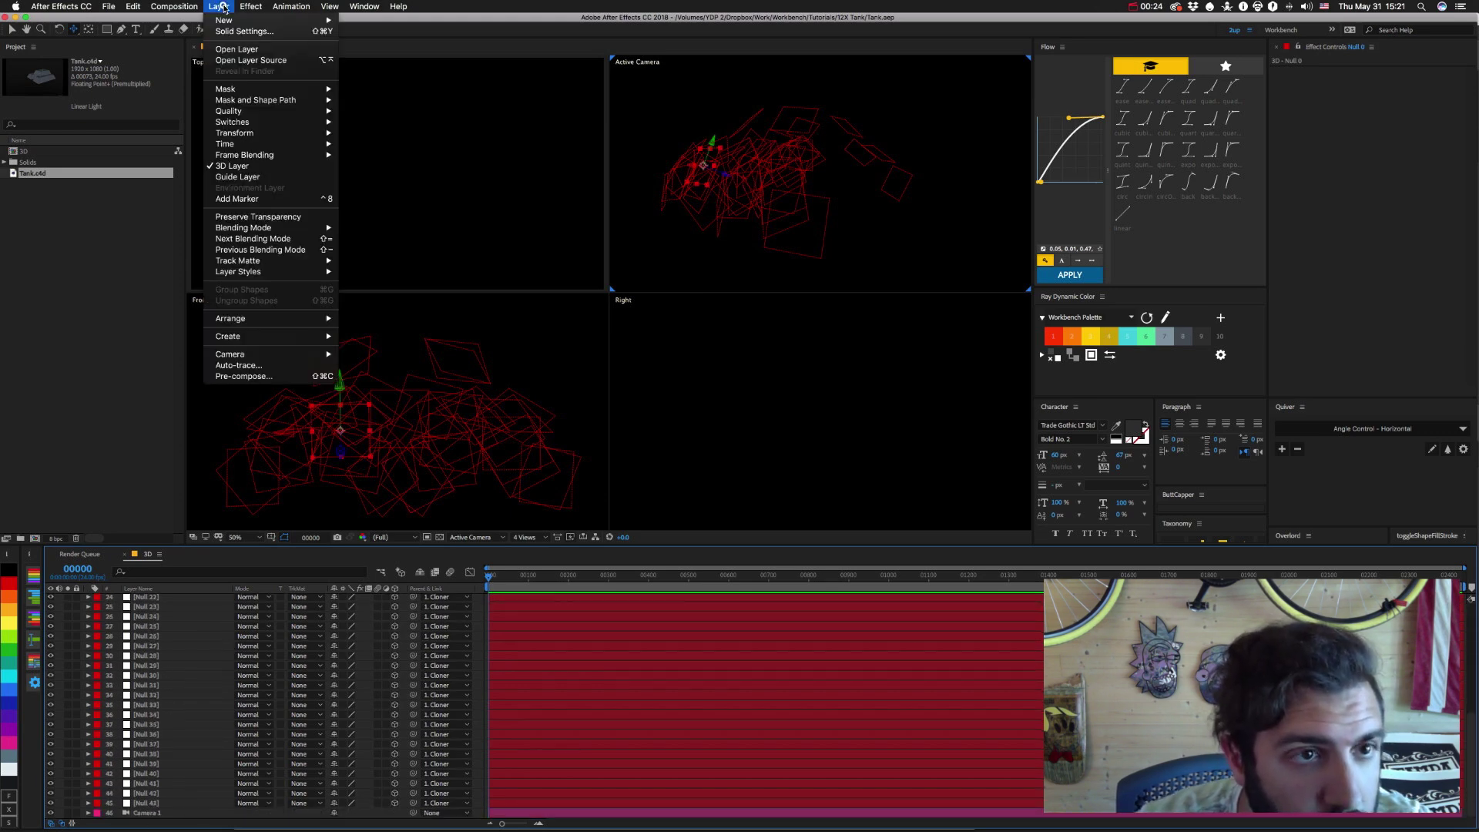
pyautogui.moveTo(231, 20)
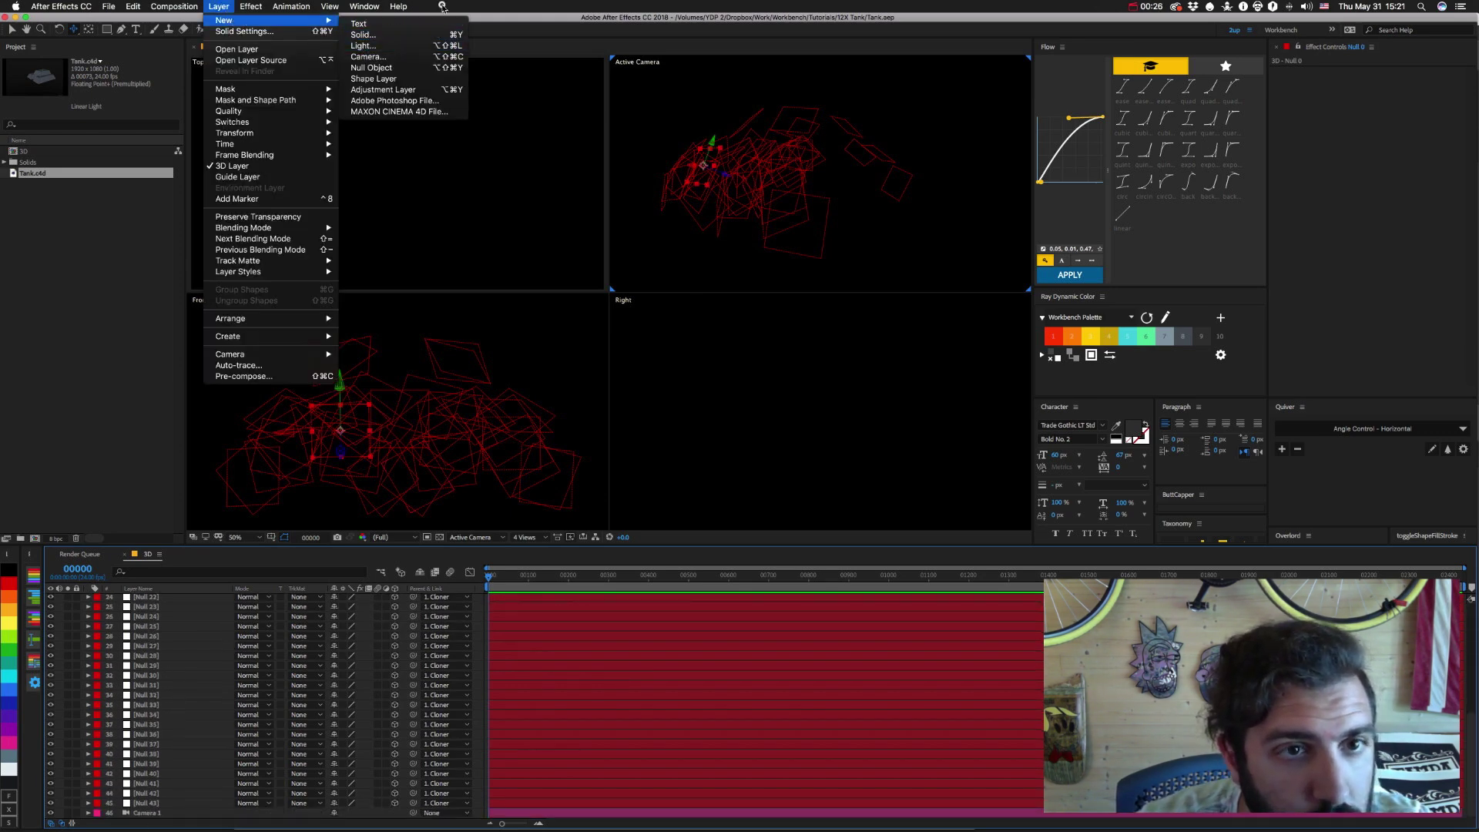
pyautogui.press('Escape')
pyautogui.click(237, 4)
pyautogui.moveTo(219, 6)
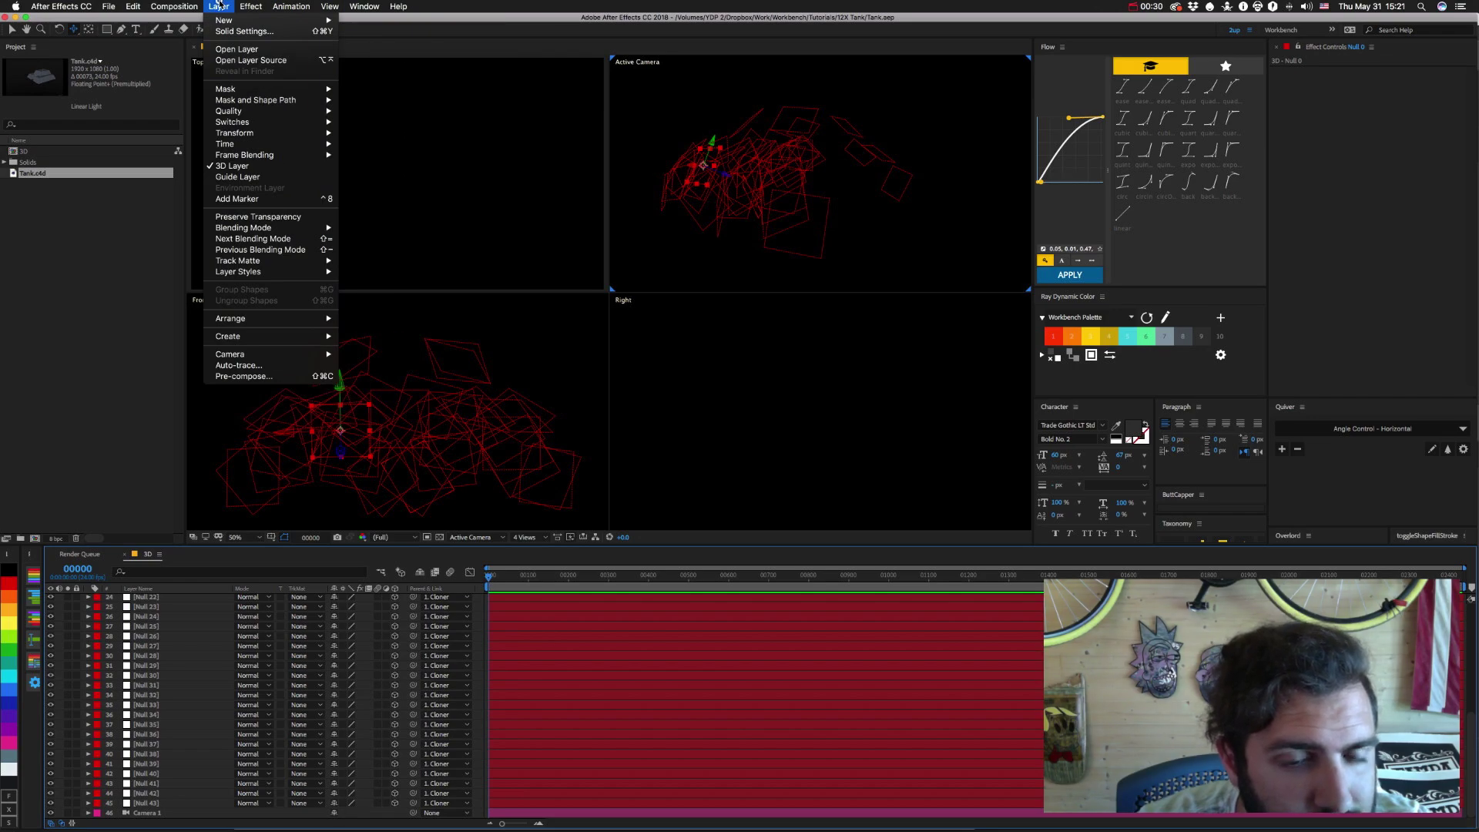
pyautogui.press('Escape')
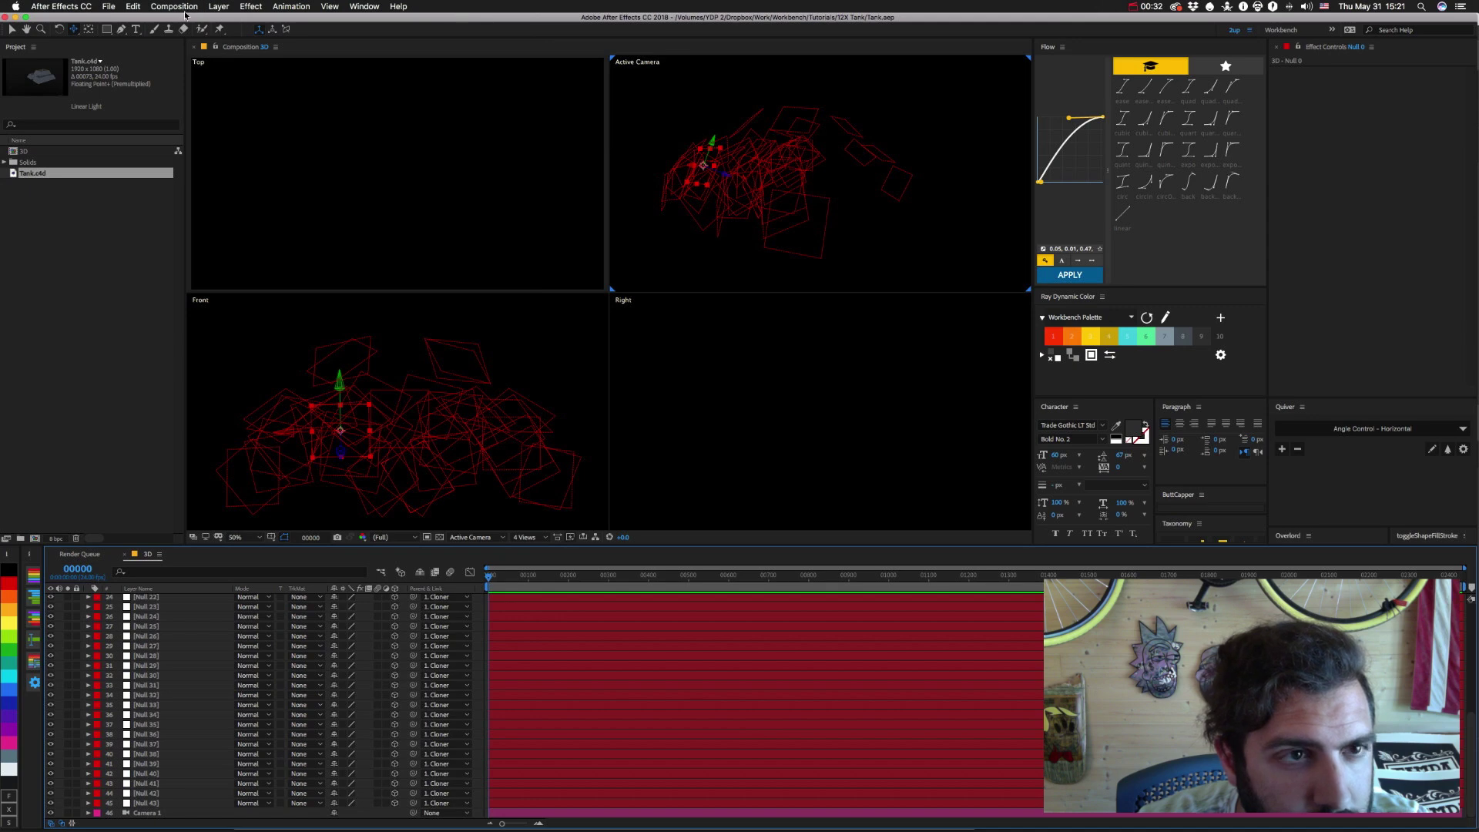
pyautogui.click(219, 6)
pyautogui.click(219, 6)
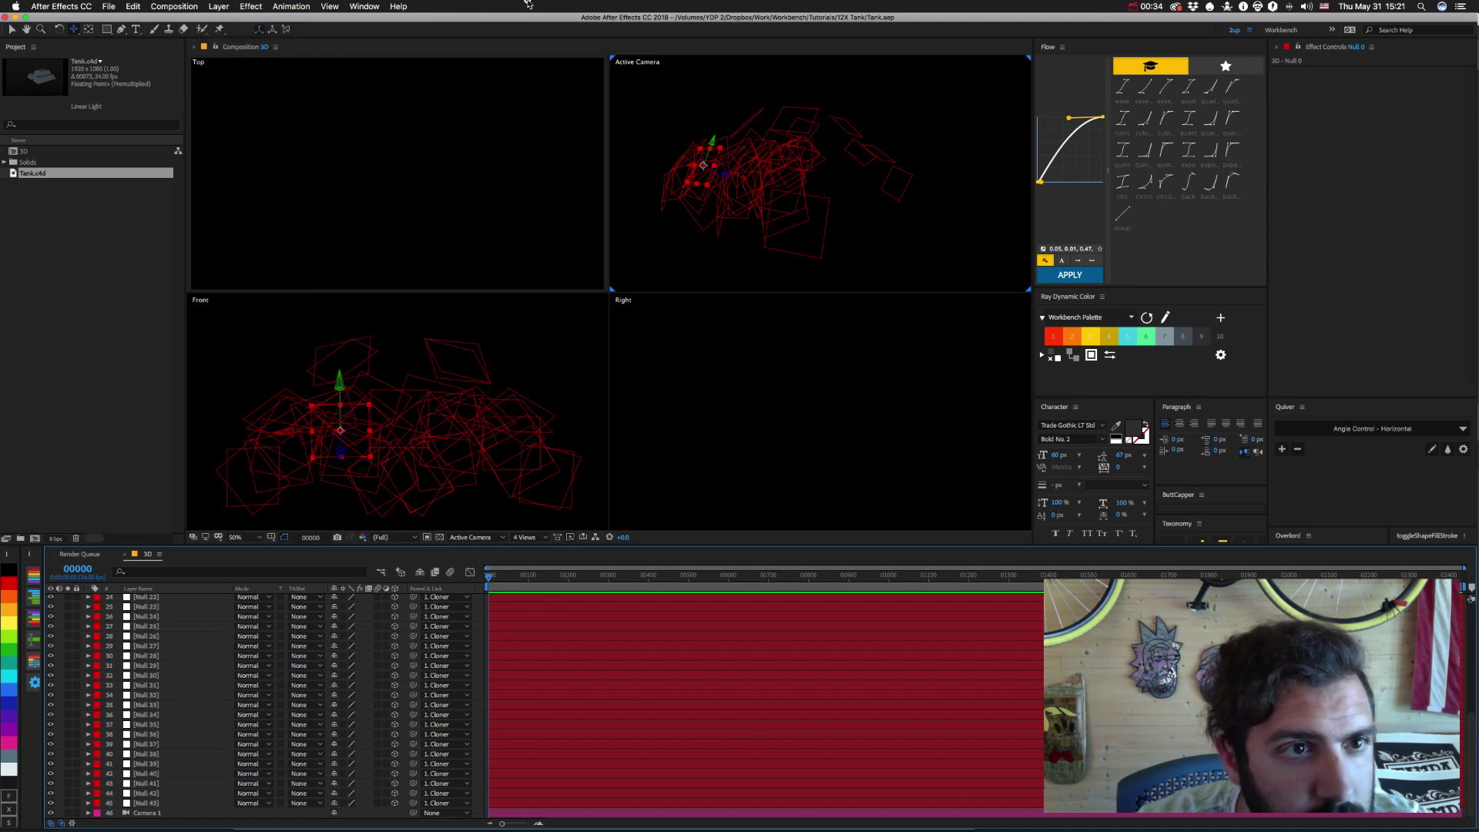
pyautogui.click(107, 29)
pyautogui.scroll(8, 162, 693)
pyautogui.press('v')
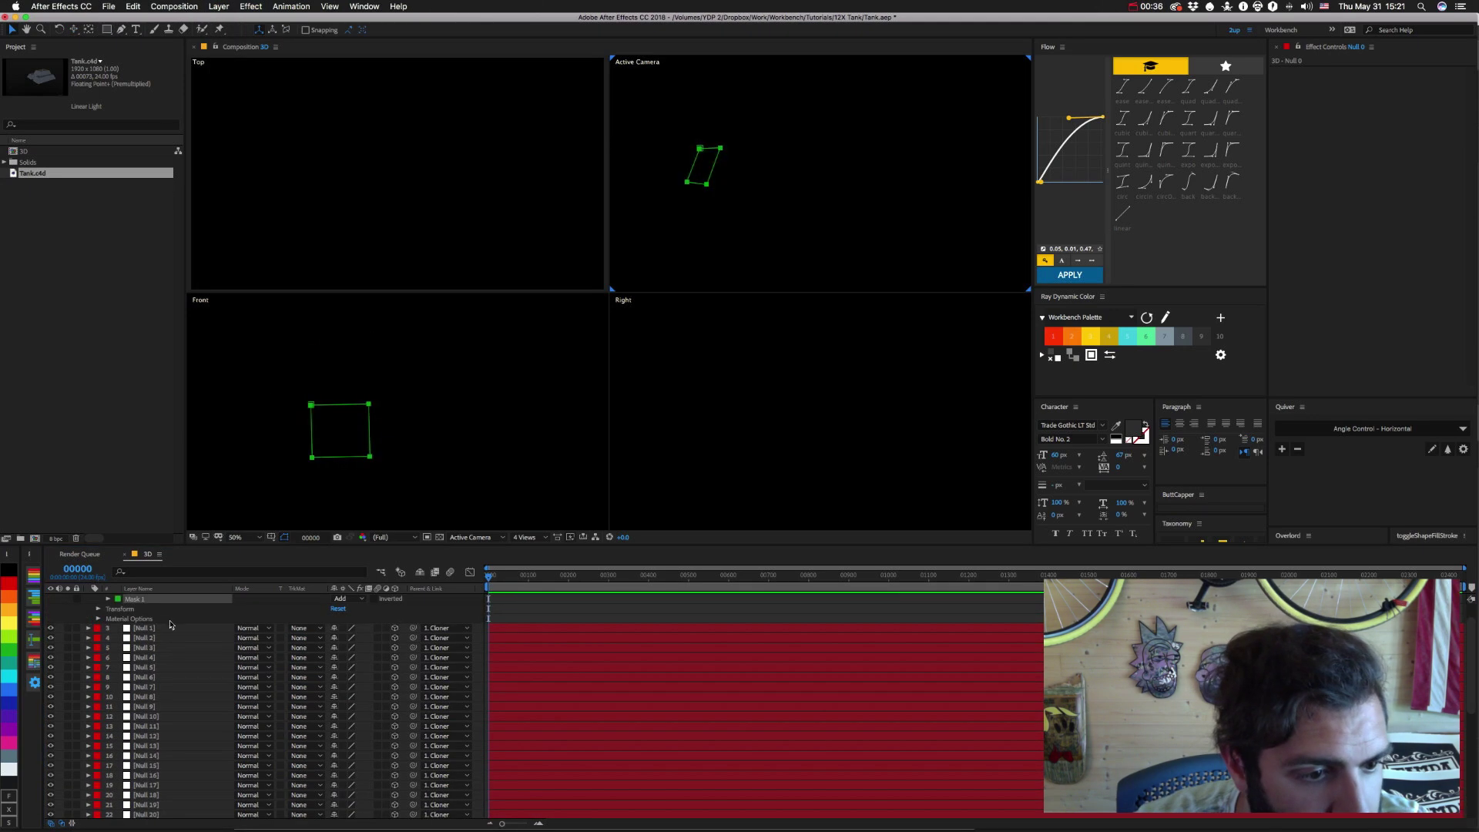
pyautogui.click(88, 607)
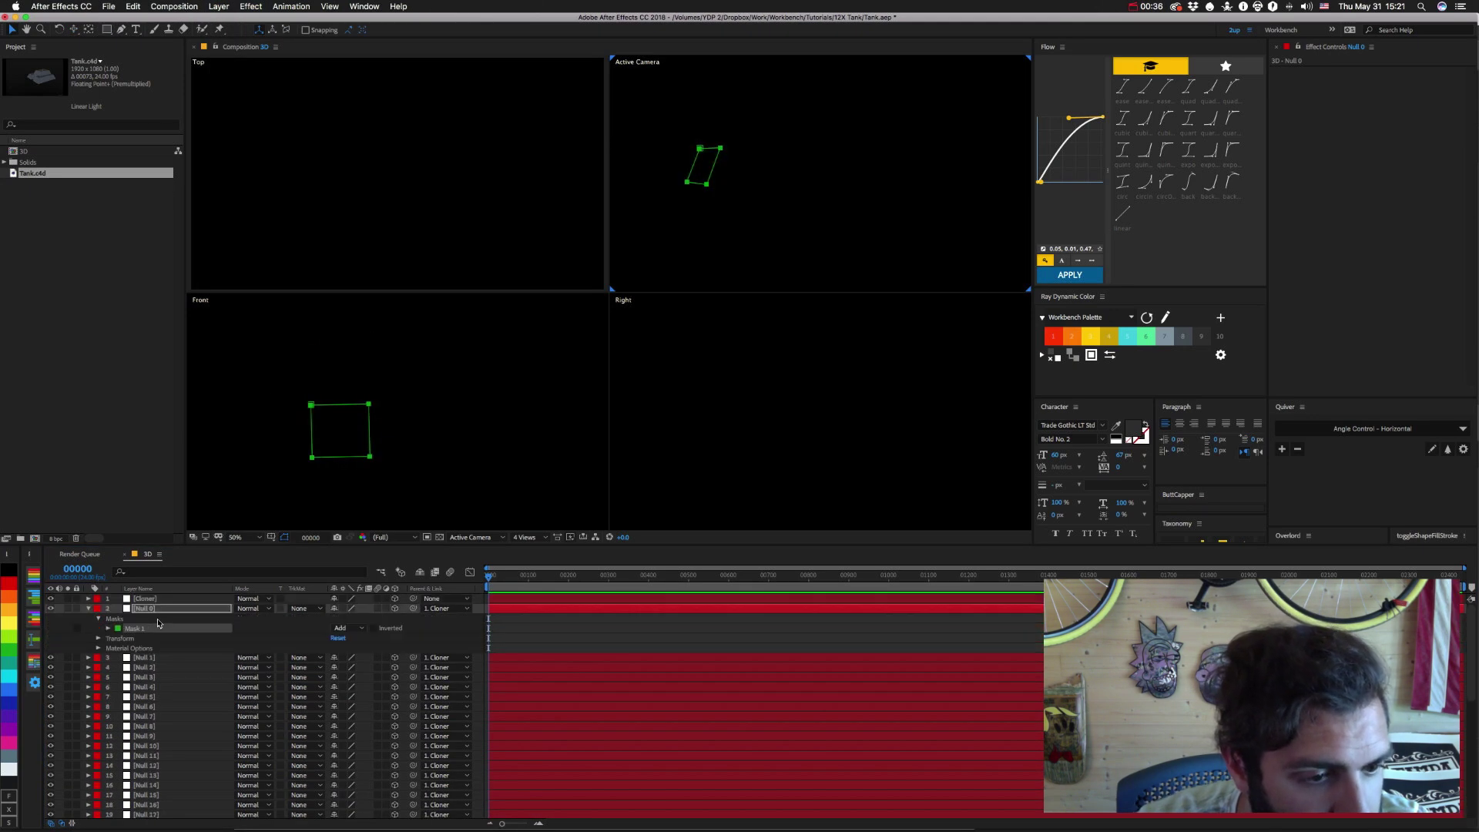
pyautogui.click(88, 608)
pyautogui.scroll(-5, 146, 774)
pyautogui.click(123, 818)
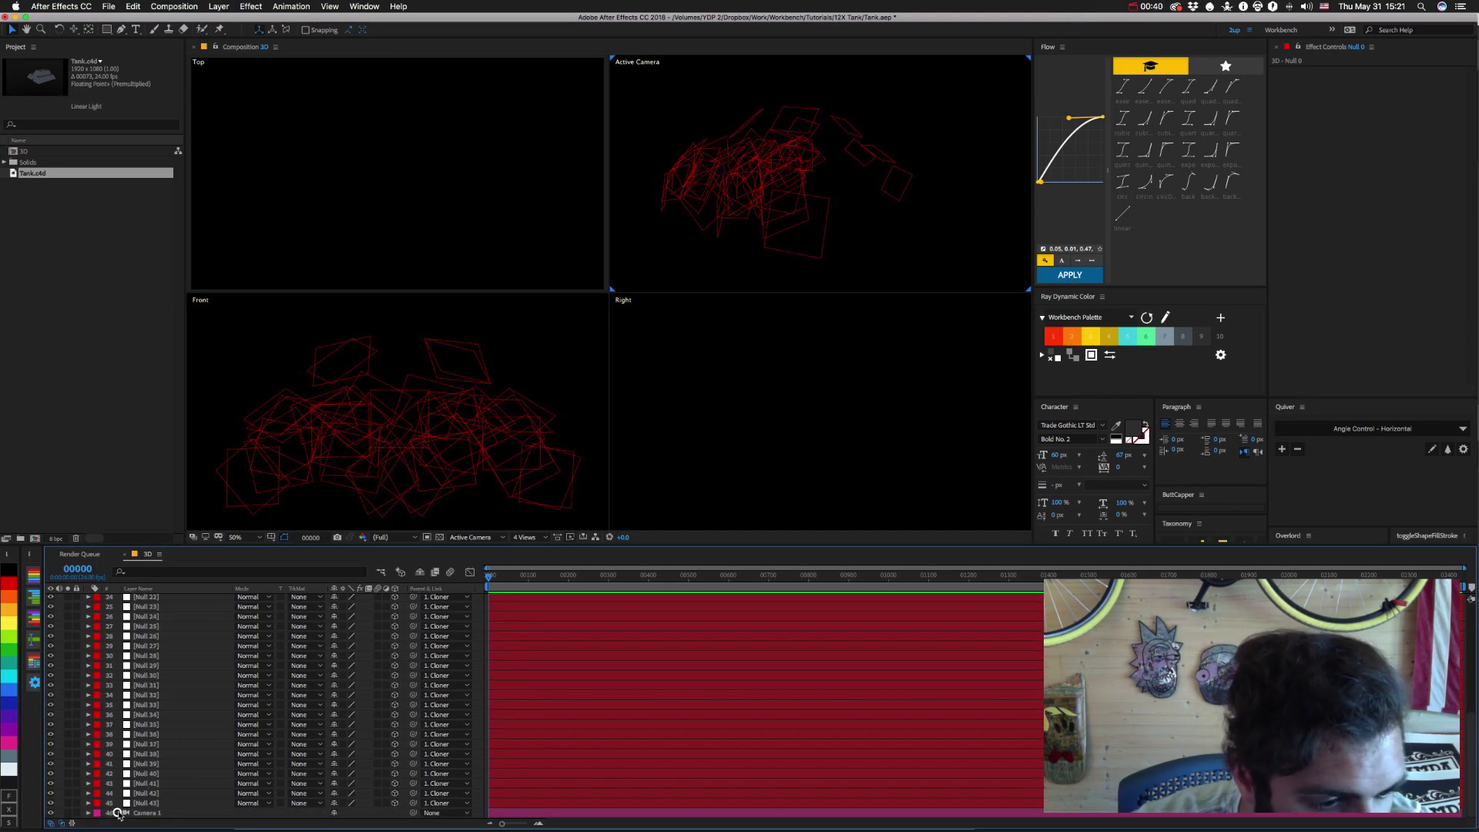
# Create a comp-sized rectangle Shape Layer 1 and move it near the bottom of the stack.
pyautogui.click(106, 30)
pyautogui.doubleClick(105, 30)
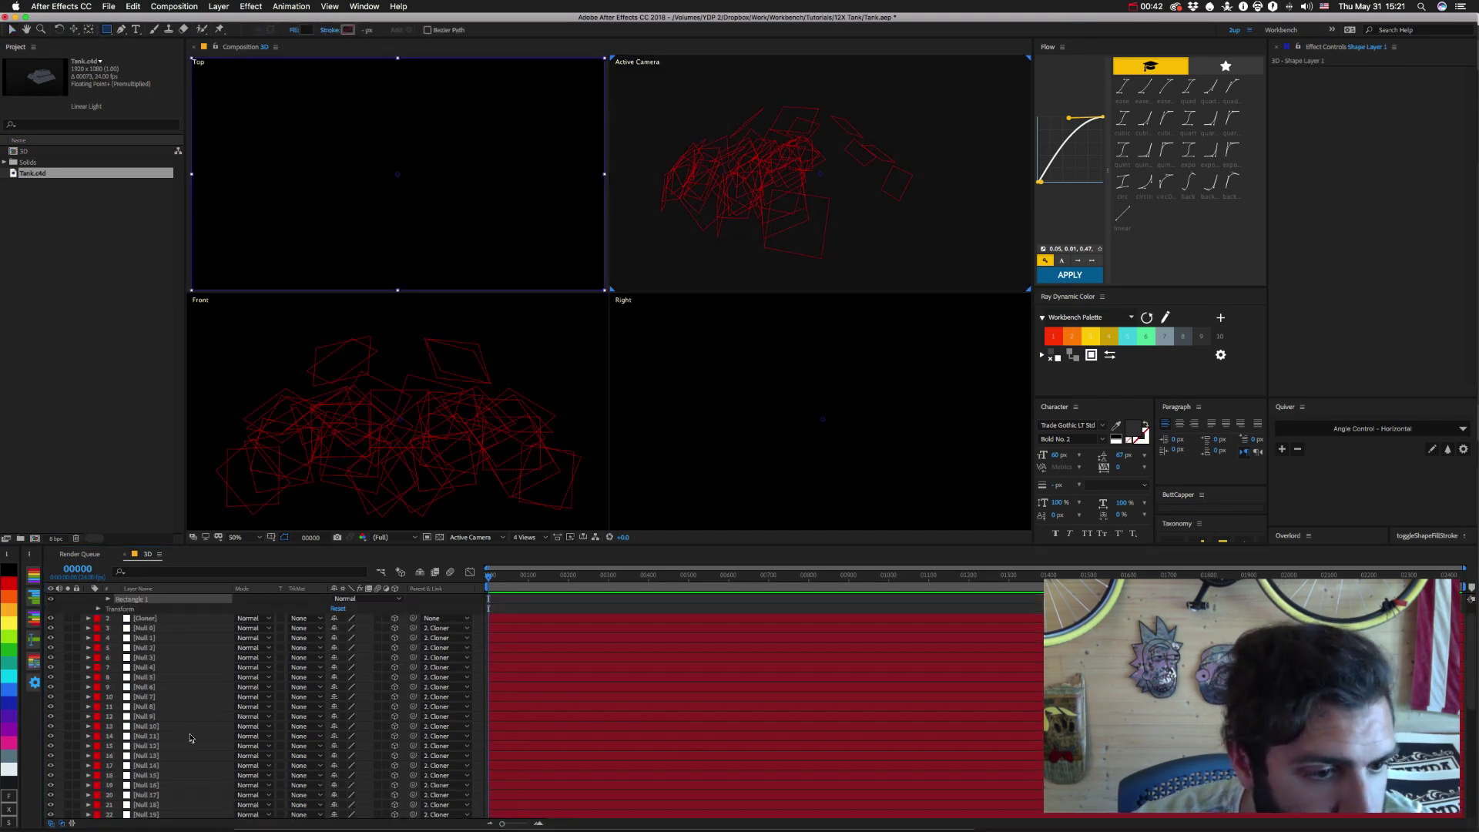
pyautogui.press('v')
pyautogui.click(140, 617)
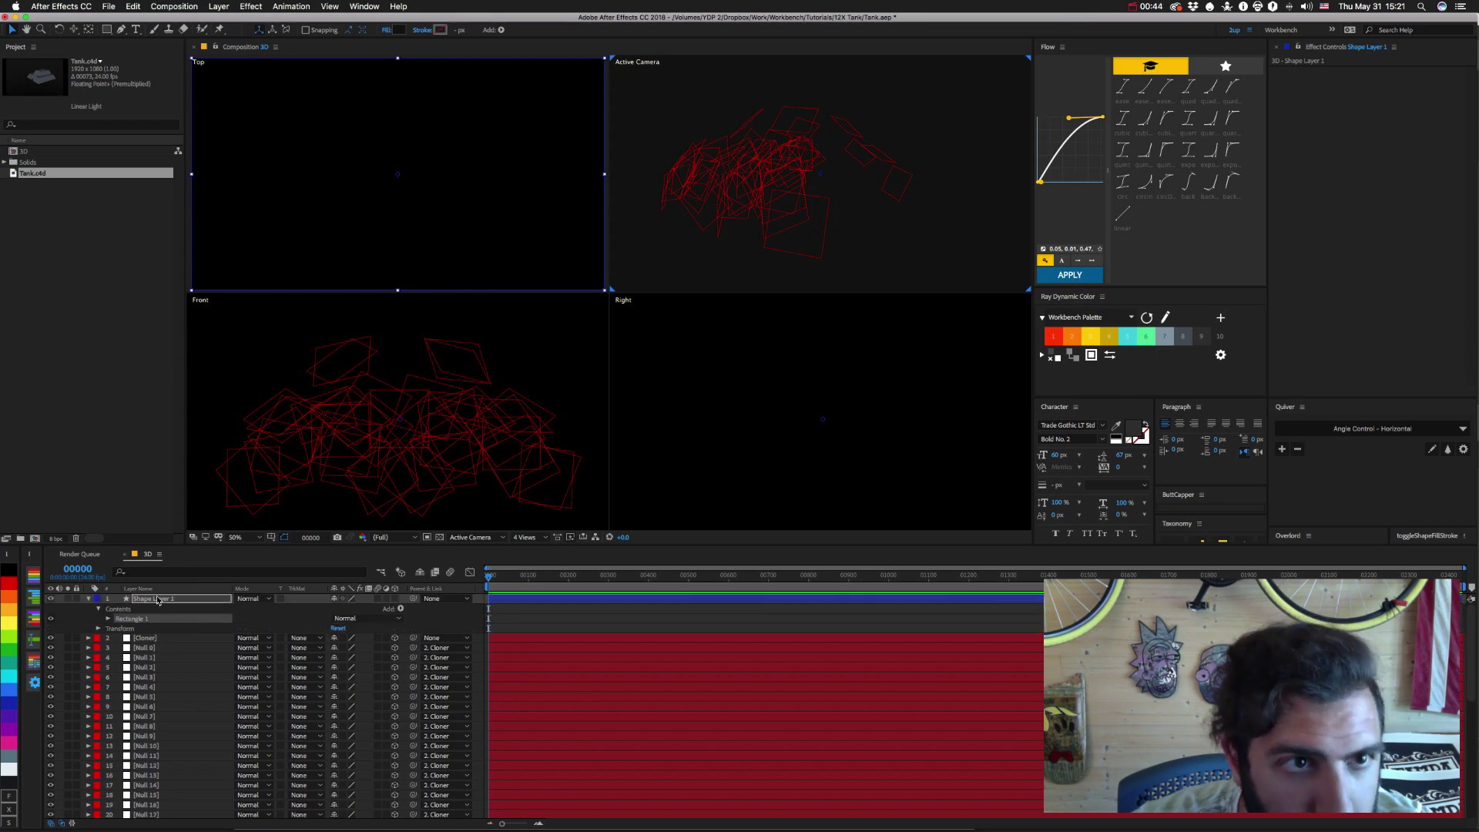
pyautogui.click(158, 600)
pyautogui.click(88, 600)
pyautogui.moveTo(154, 599); pyautogui.dragTo(148, 813)
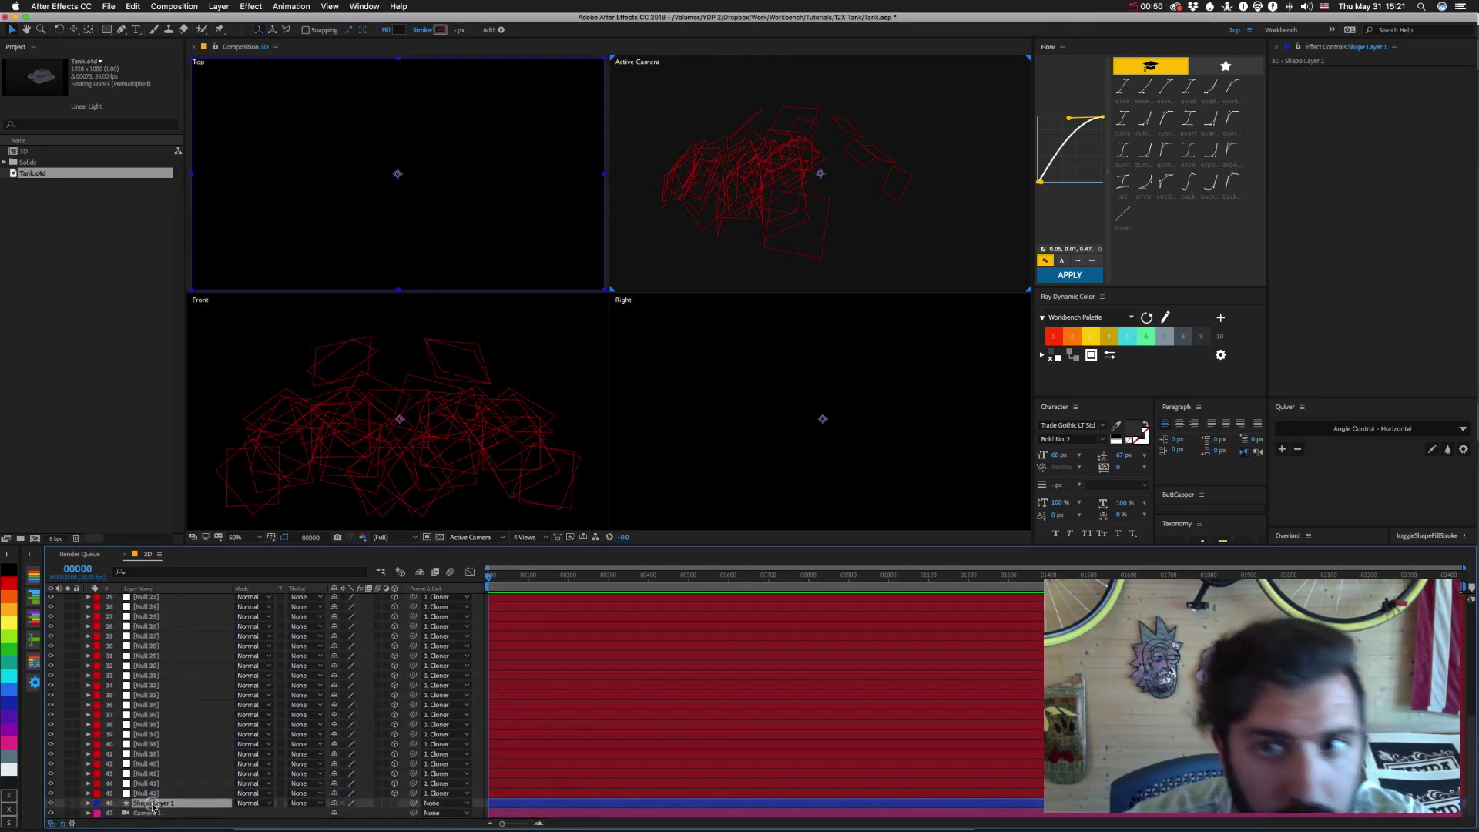
# Apply the Saber effect to Shape Layer 1 via quick search 'sabe'.
pyautogui.hotkey('ctrl', 'space')
pyautogui.write('sabe')
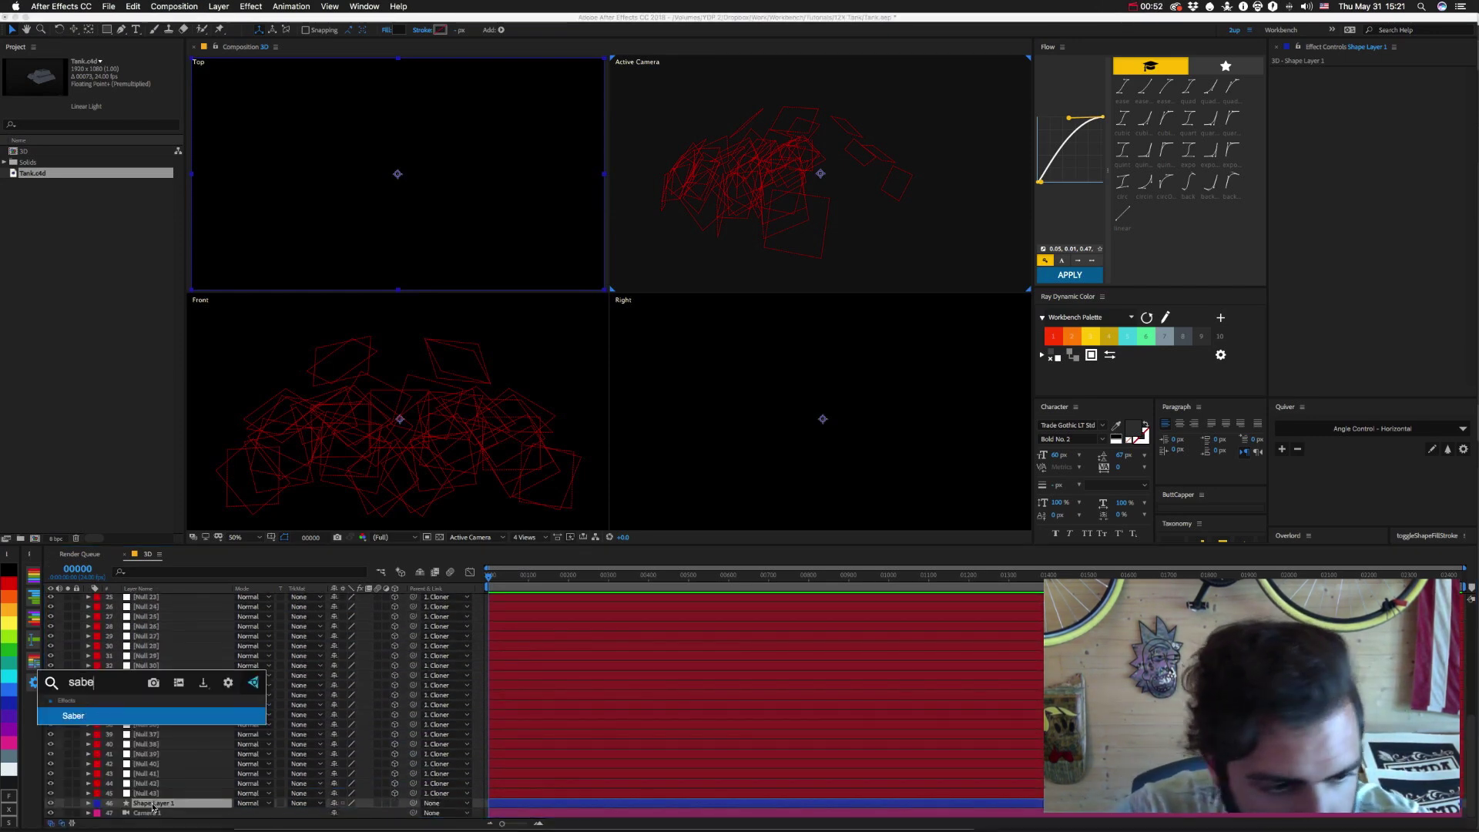
pyautogui.press('Return')
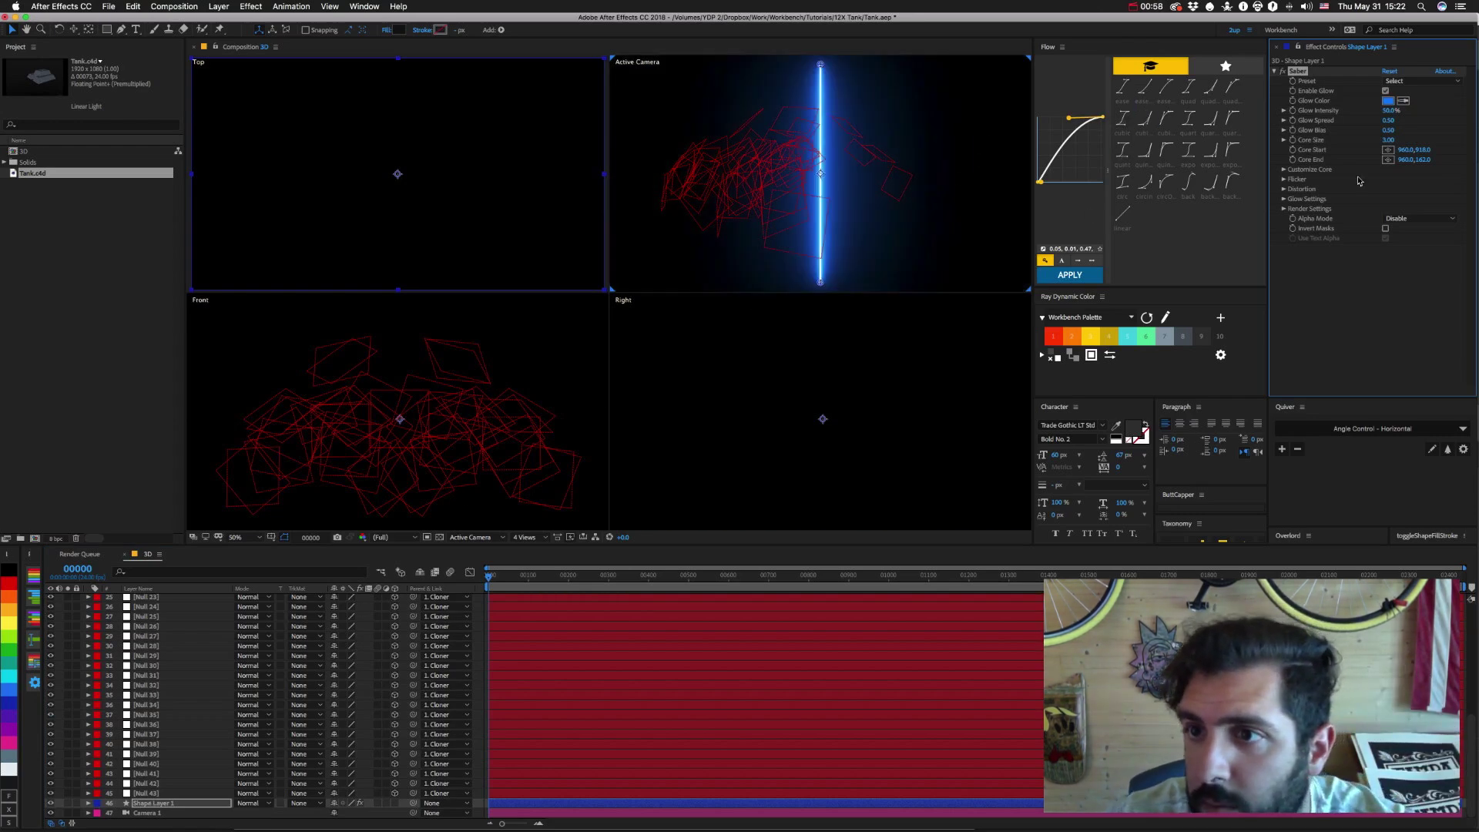
# Set Saber's Customize Core > Core Type to Layer Masks on Shape Layer 1.
pyautogui.click(1284, 71)
pyautogui.click(1284, 71)
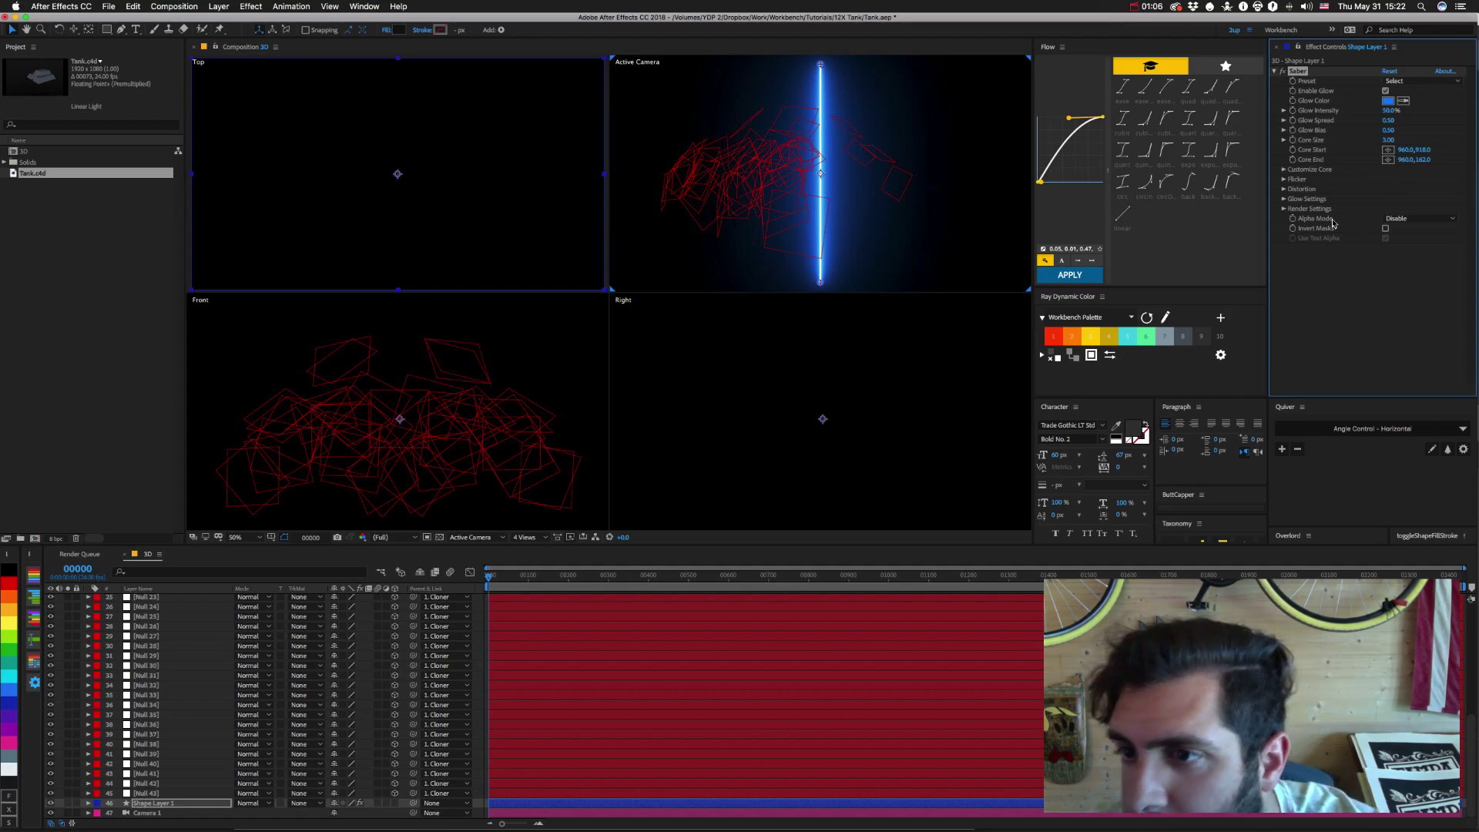
pyautogui.click(1283, 170)
pyautogui.click(1414, 179)
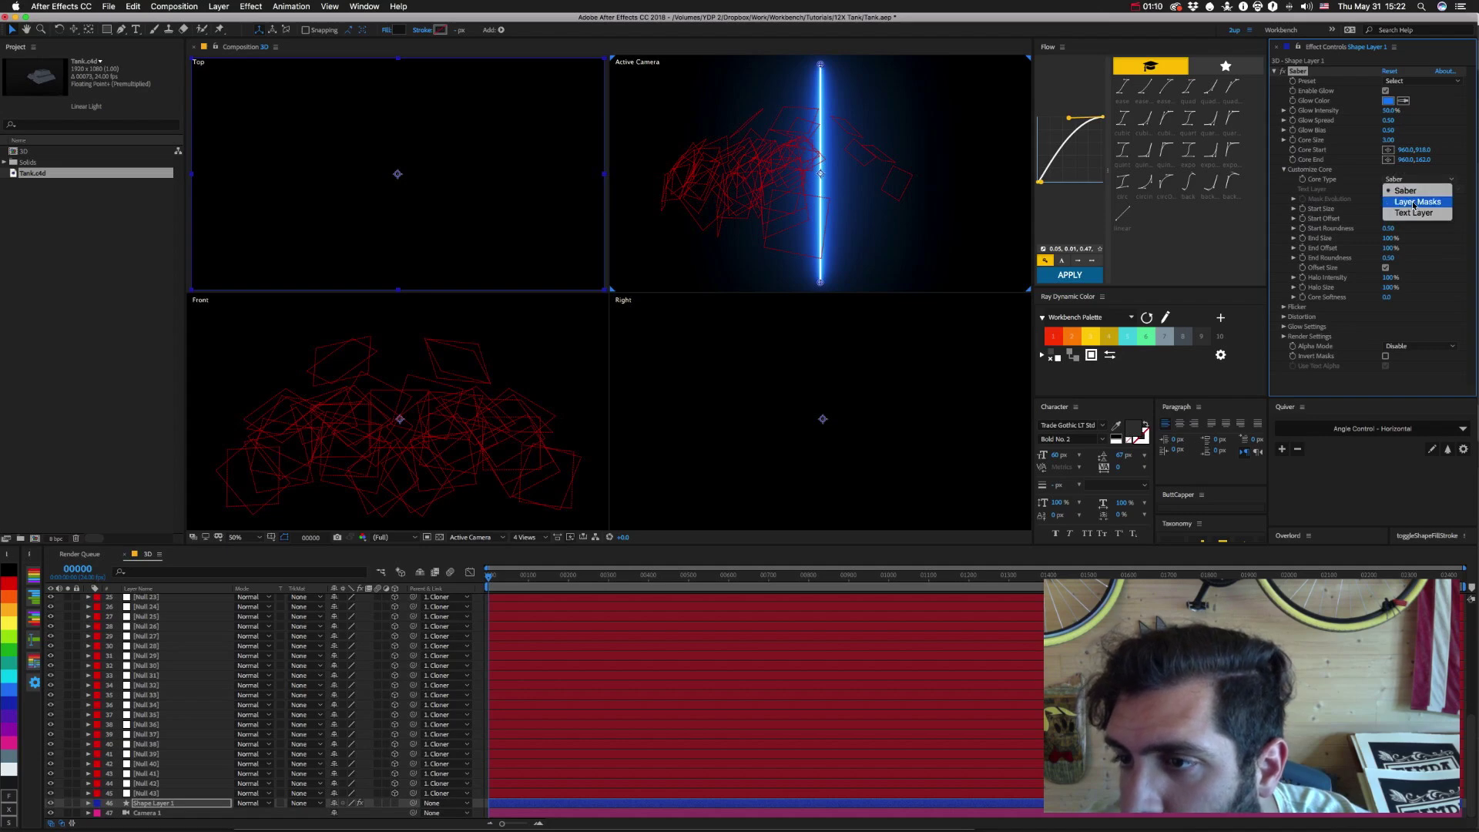
pyautogui.click(1416, 202)
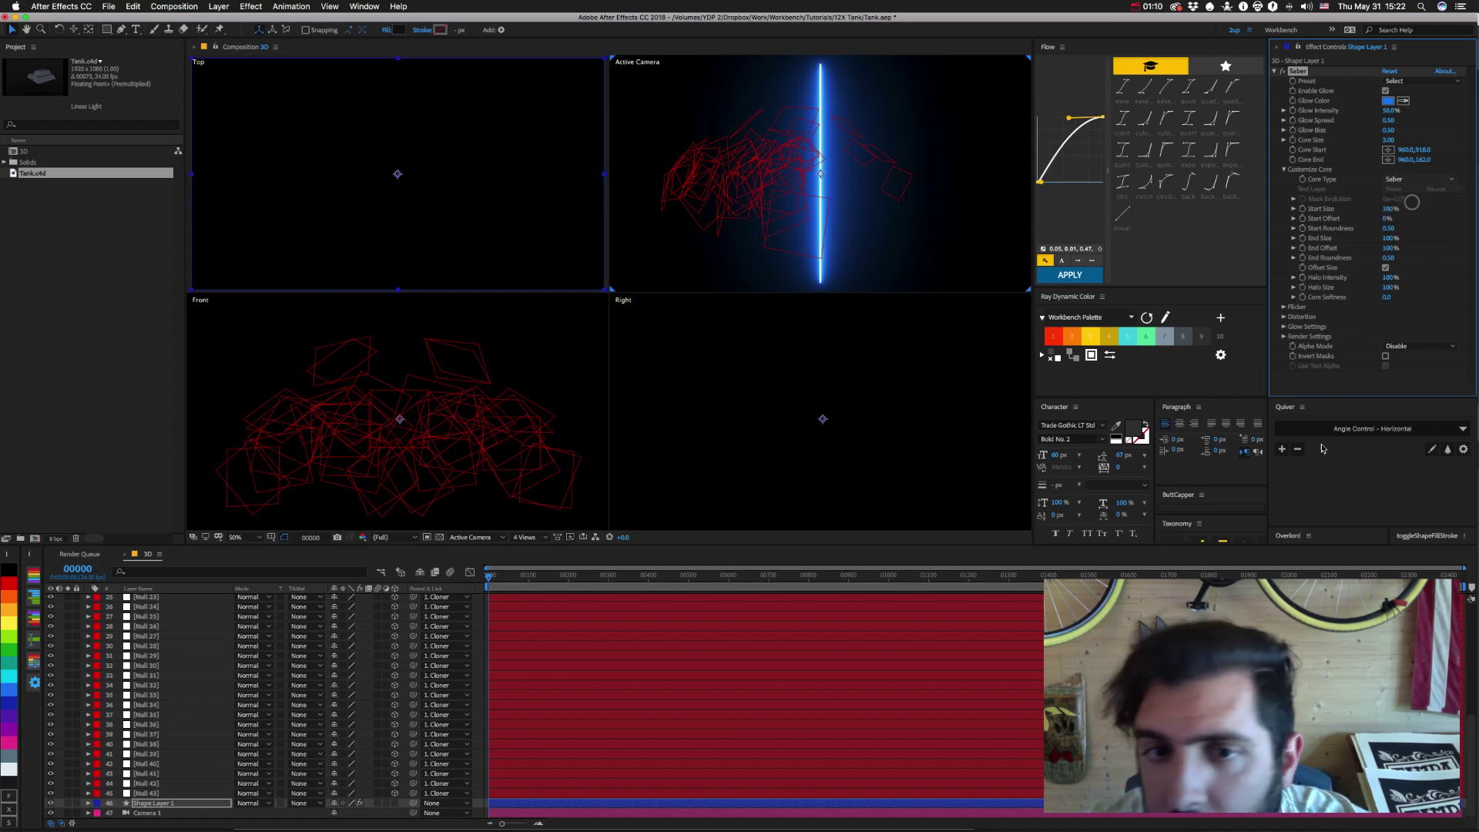
pyautogui.click(121, 30)
# Draw a four-point outline in the wrong drawing mode, then undo it.
pyautogui.click(694, 92)
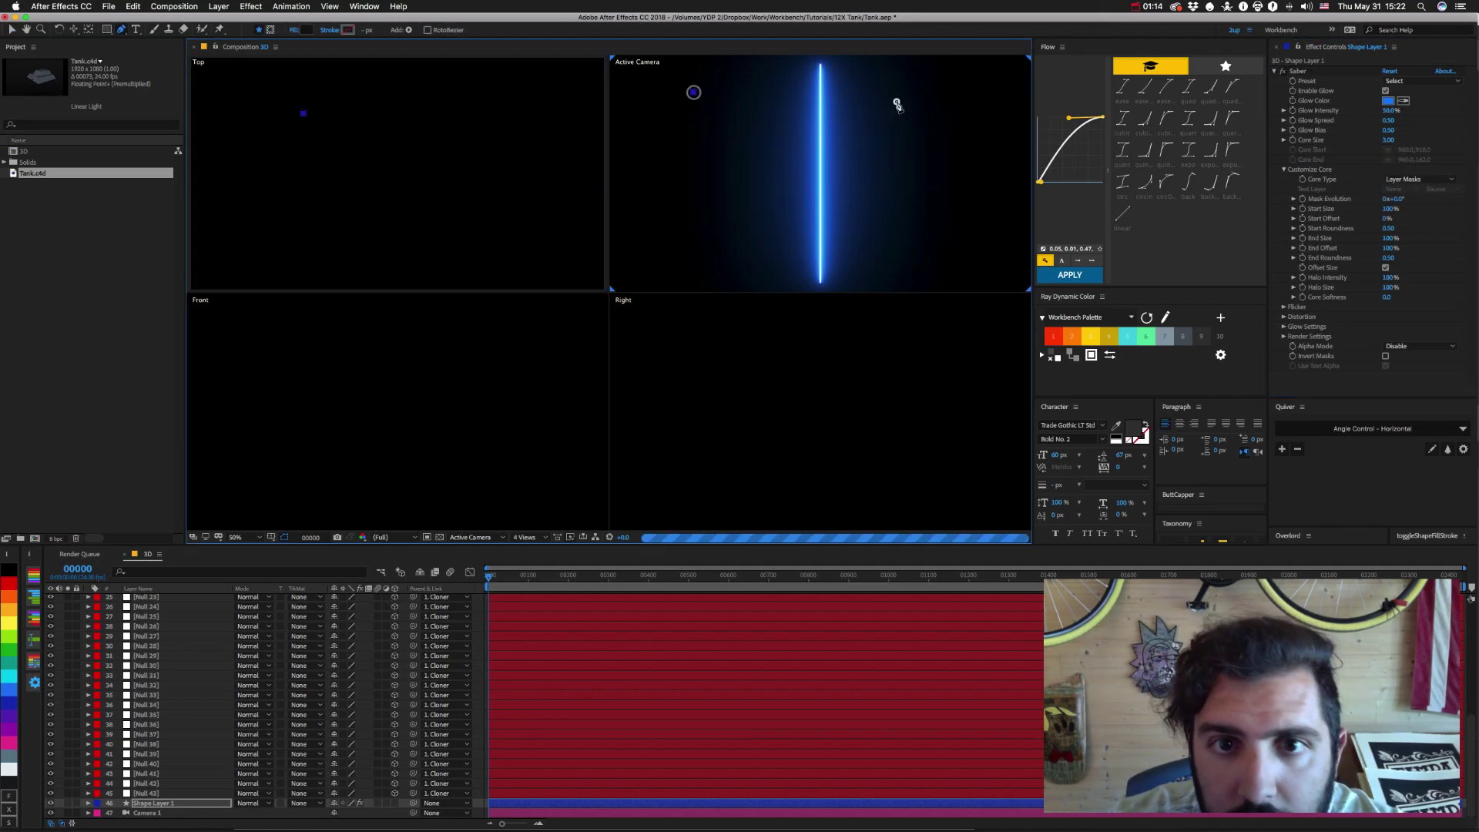
pyautogui.click(895, 101)
pyautogui.click(863, 254)
pyautogui.click(679, 229)
pyautogui.click(694, 92)
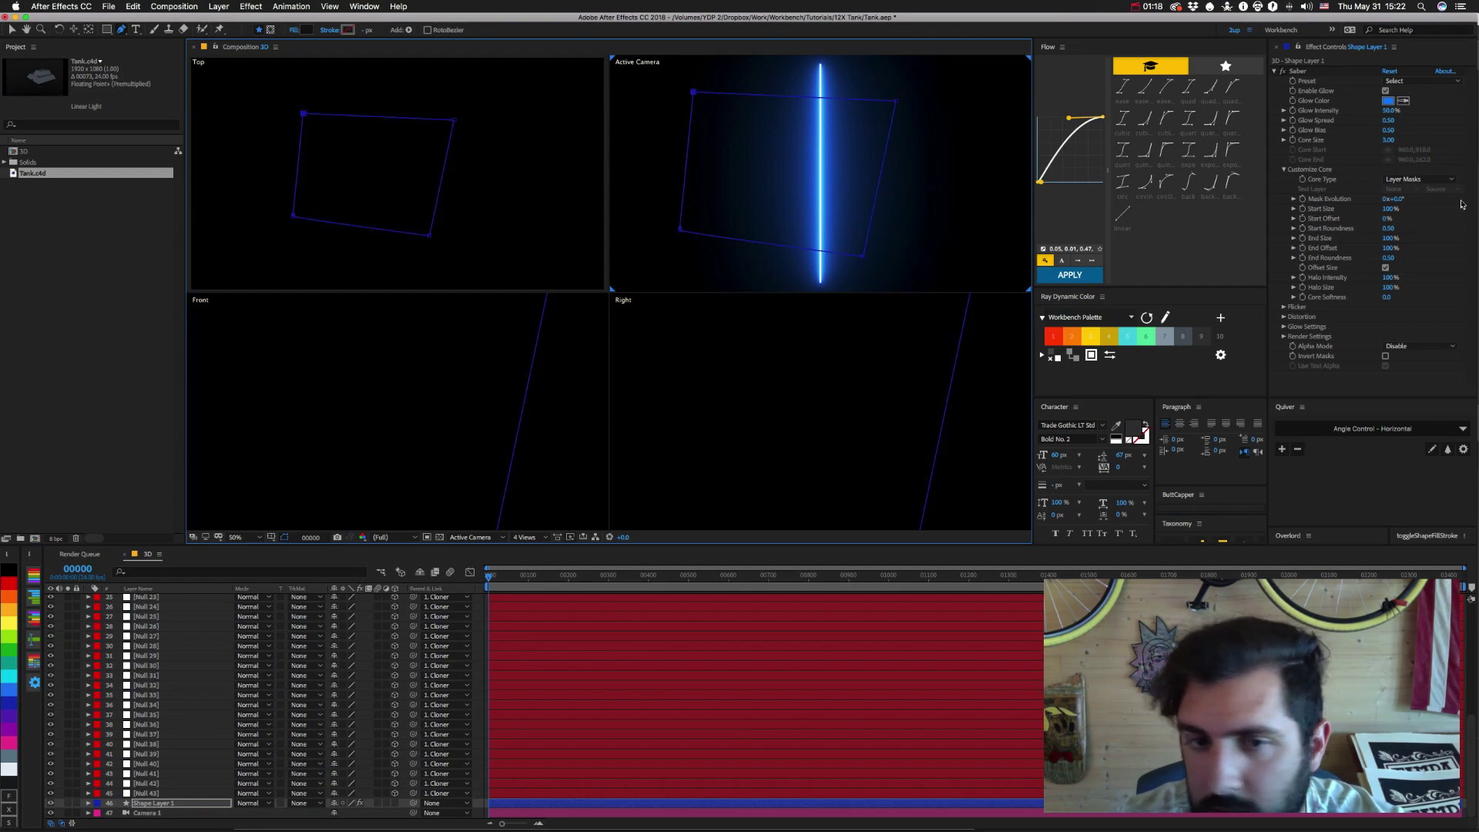
pyautogui.press('super+z')
pyautogui.press('super+z')
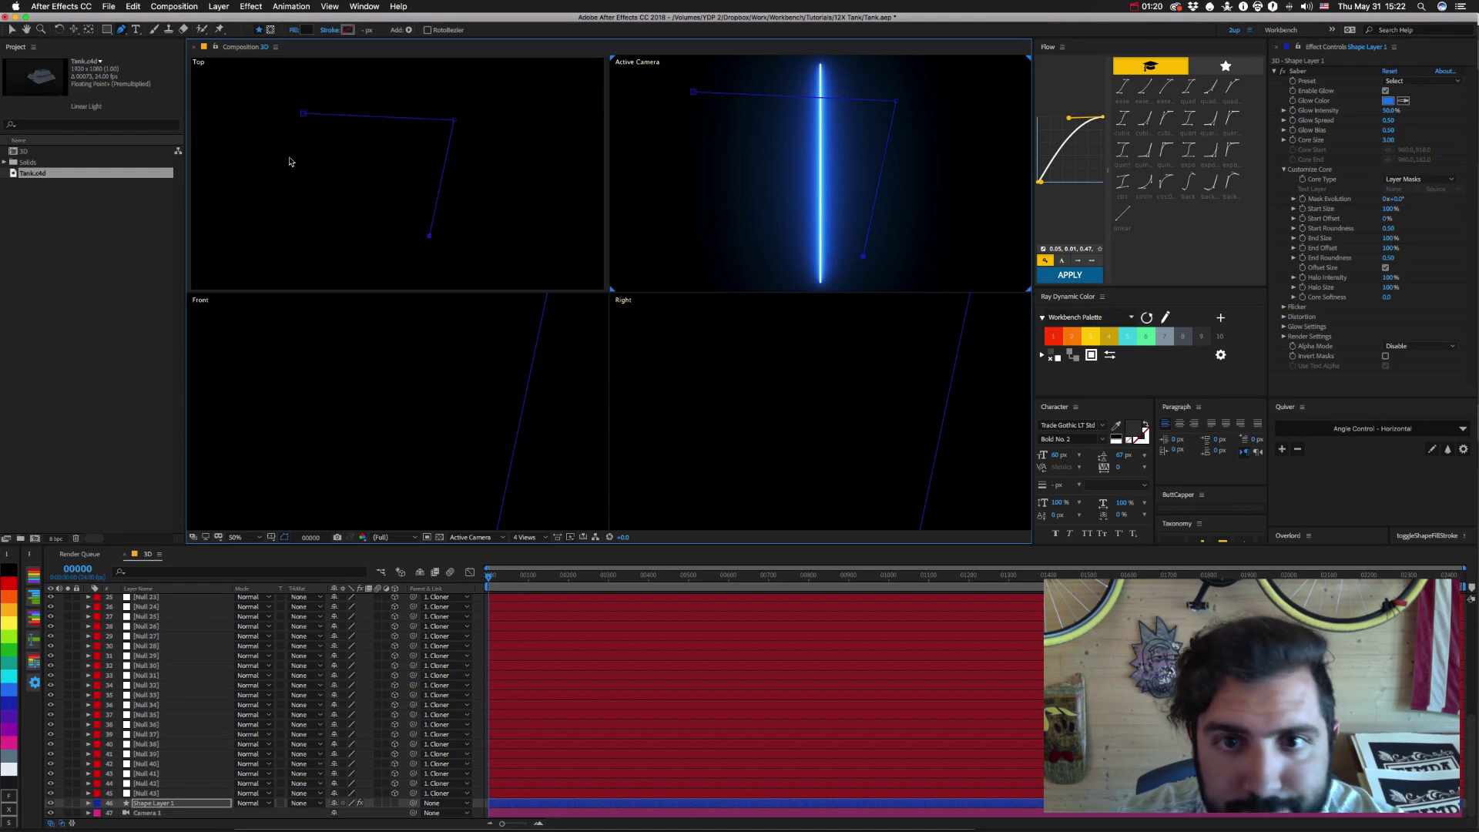
pyautogui.press('super+z')
pyautogui.press('super+z')
pyautogui.press('super+z')
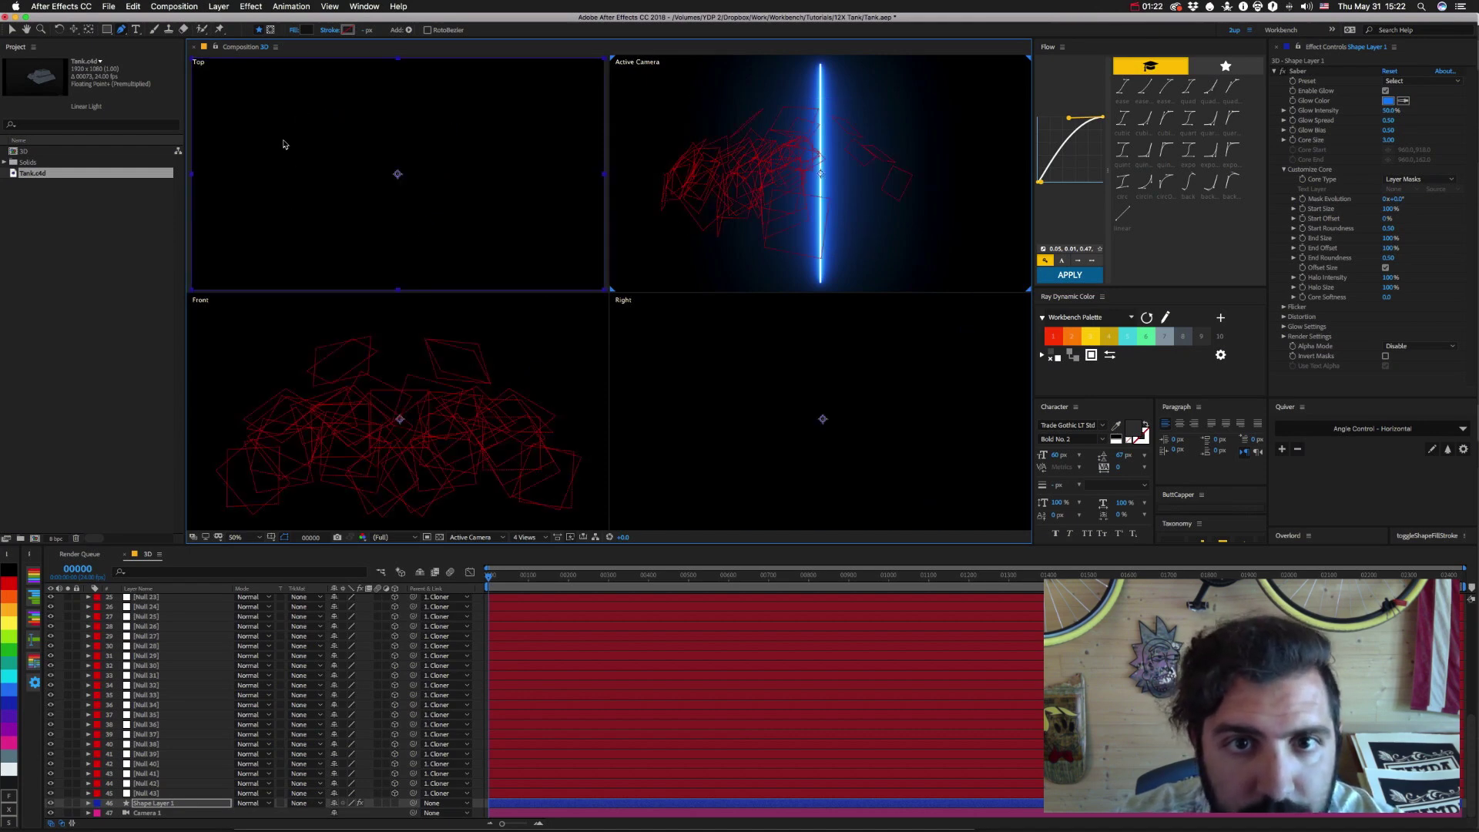
# Draw a closed four-point Mask 1 on Shape Layer 1.
pyautogui.click(270, 29)
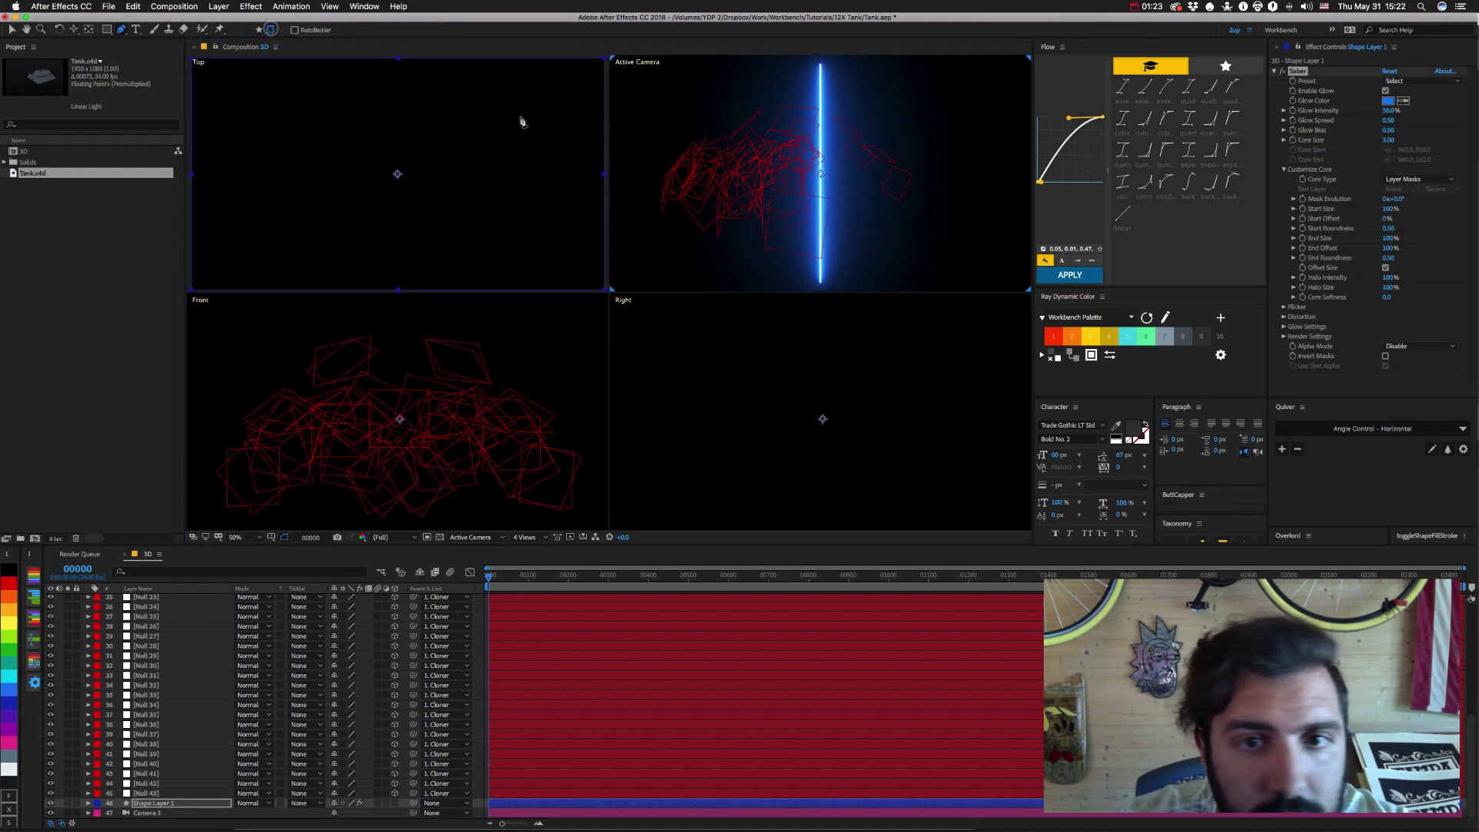
pyautogui.click(691, 104)
pyautogui.click(917, 112)
pyautogui.click(889, 232)
pyautogui.click(722, 240)
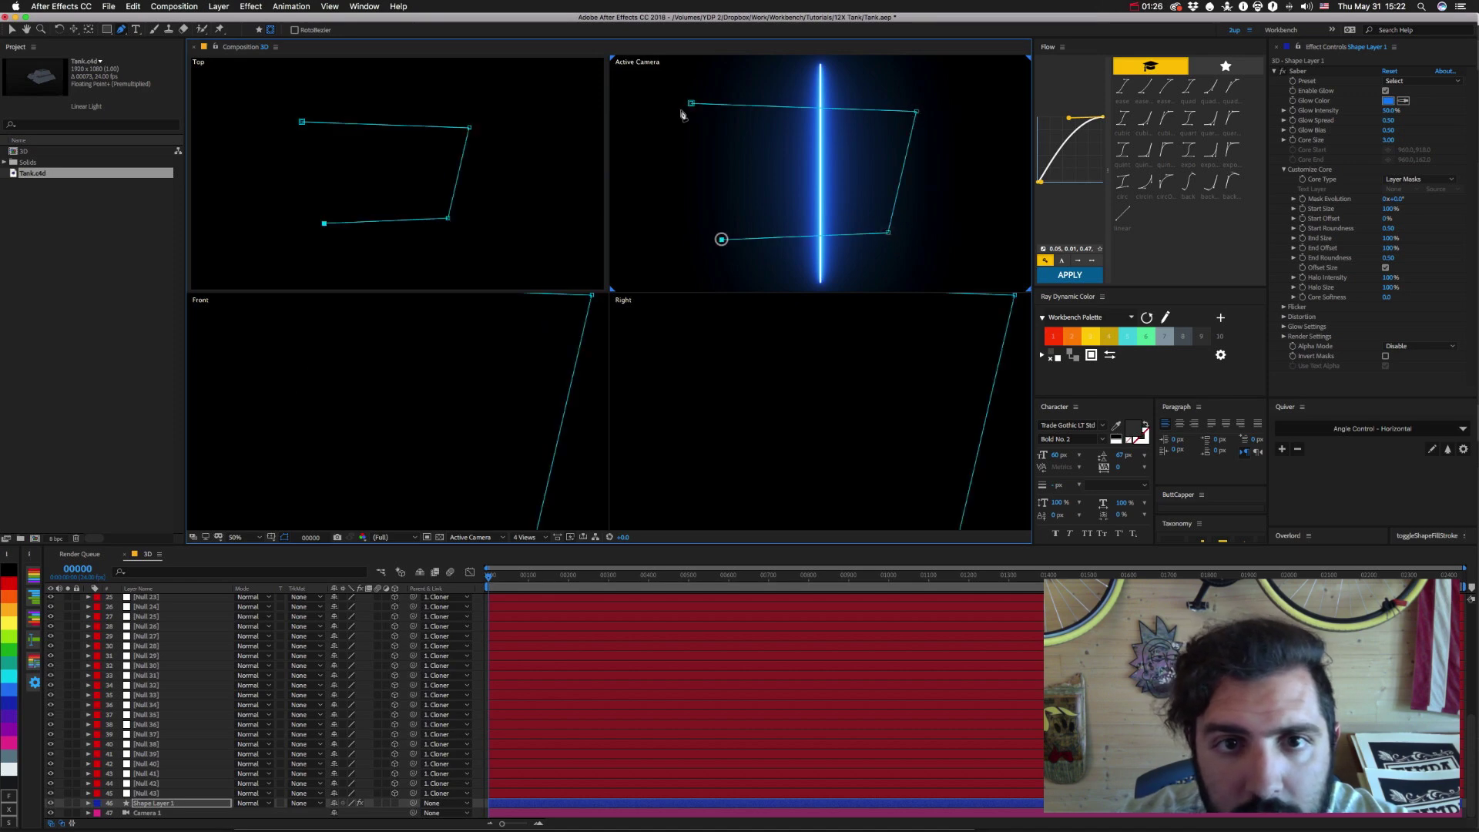
pyautogui.click(691, 103)
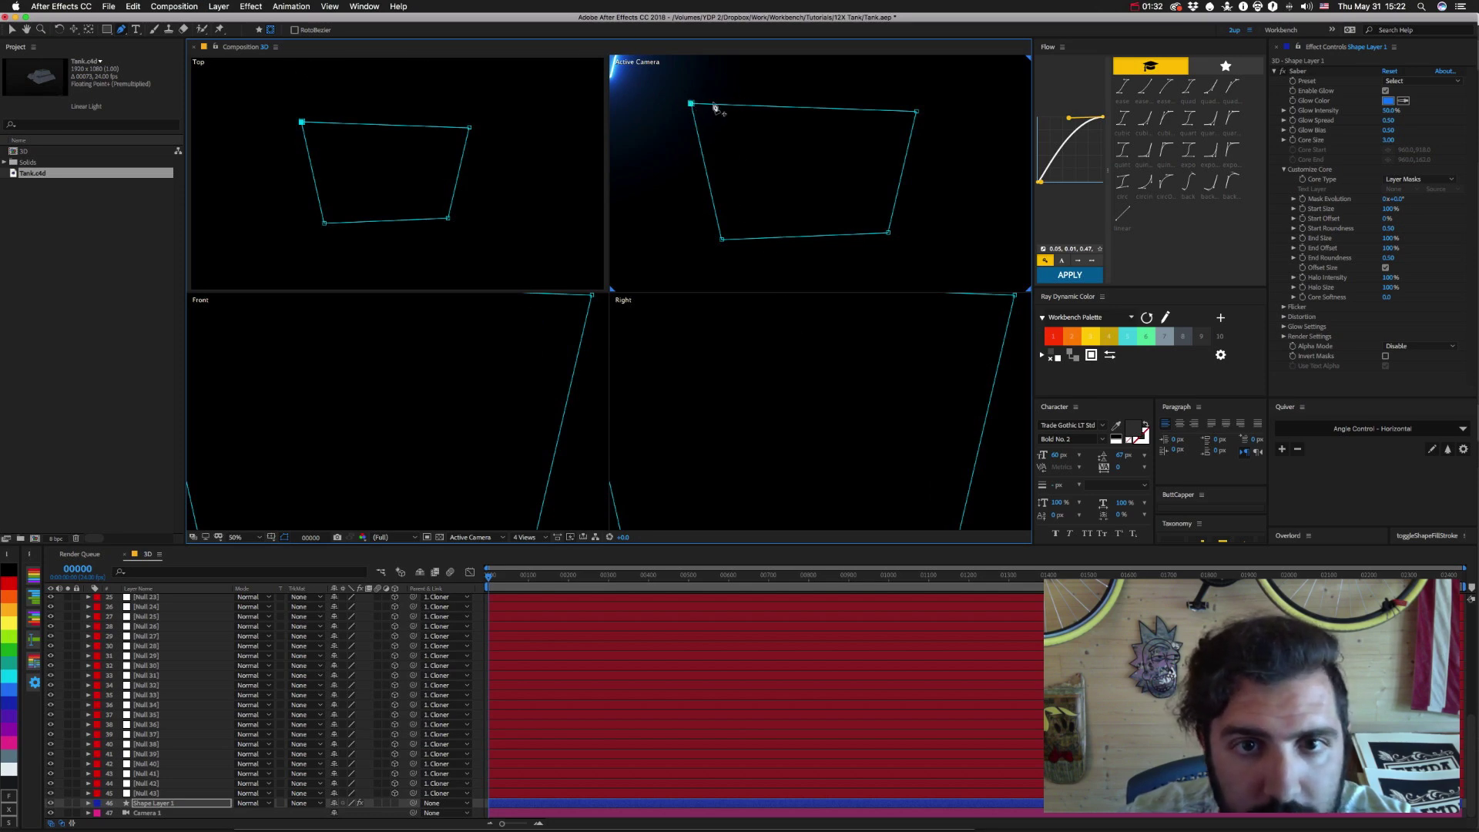
# Reshape Mask 1 by dragging its four corners and reveal its Mask Path.
pyautogui.moveTo(691, 103); pyautogui.dragTo(740, 131)
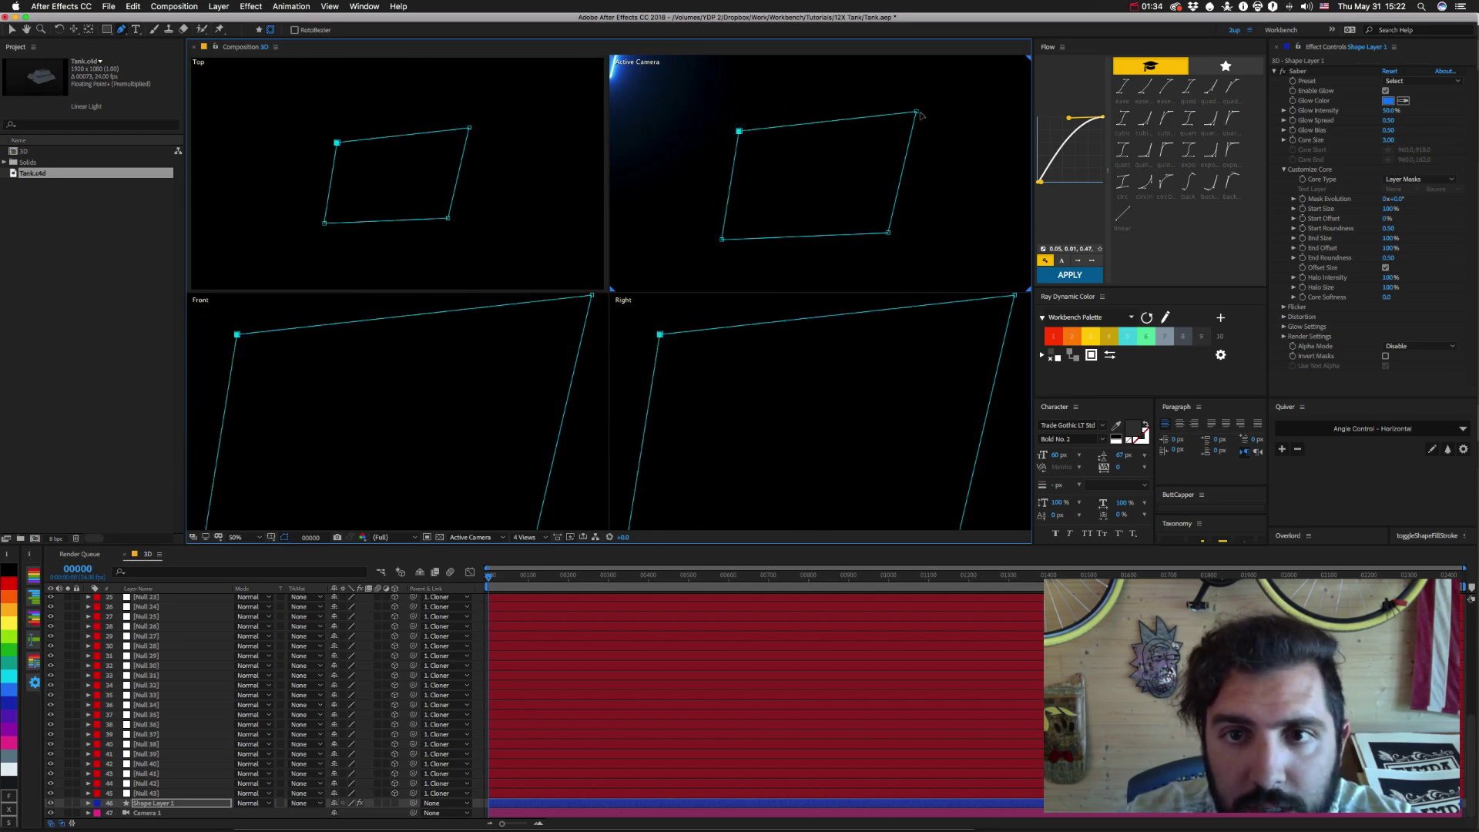
pyautogui.moveTo(916, 112); pyautogui.dragTo(961, 138)
pyautogui.moveTo(888, 232); pyautogui.dragTo(964, 273)
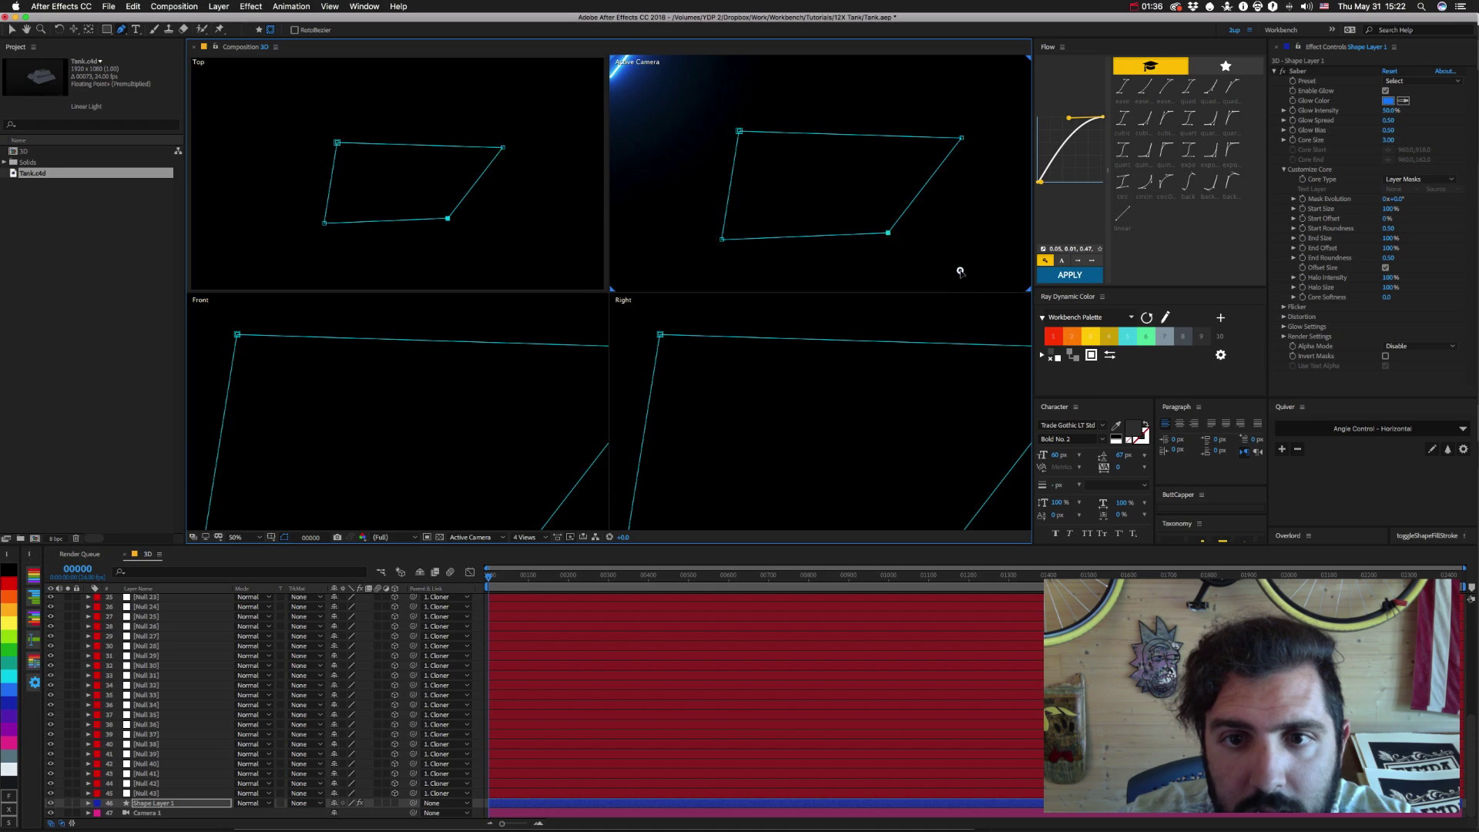
pyautogui.moveTo(723, 239); pyautogui.dragTo(789, 256)
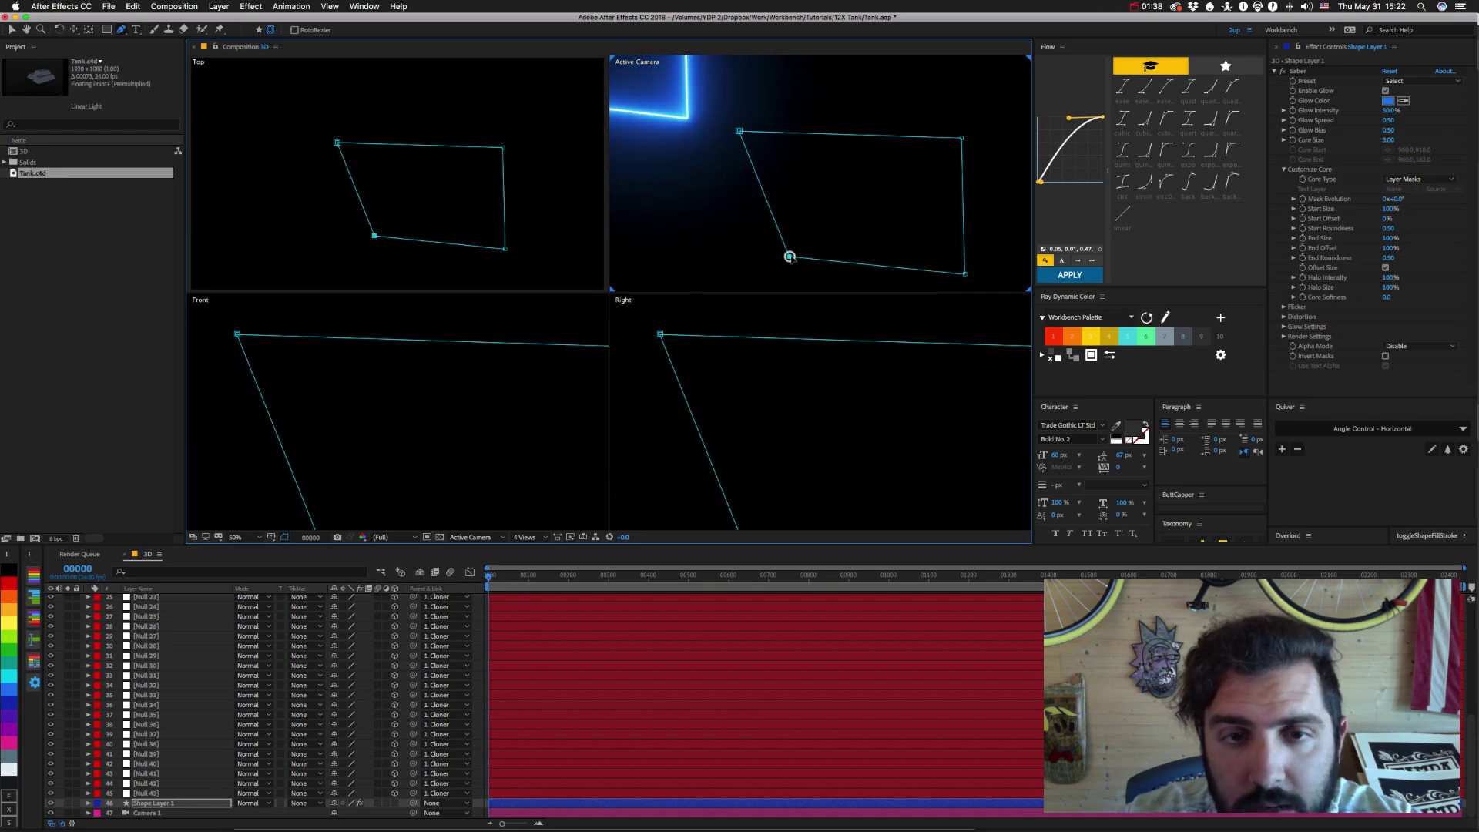
pyautogui.moveTo(755, 133); pyautogui.dragTo(842, 164)
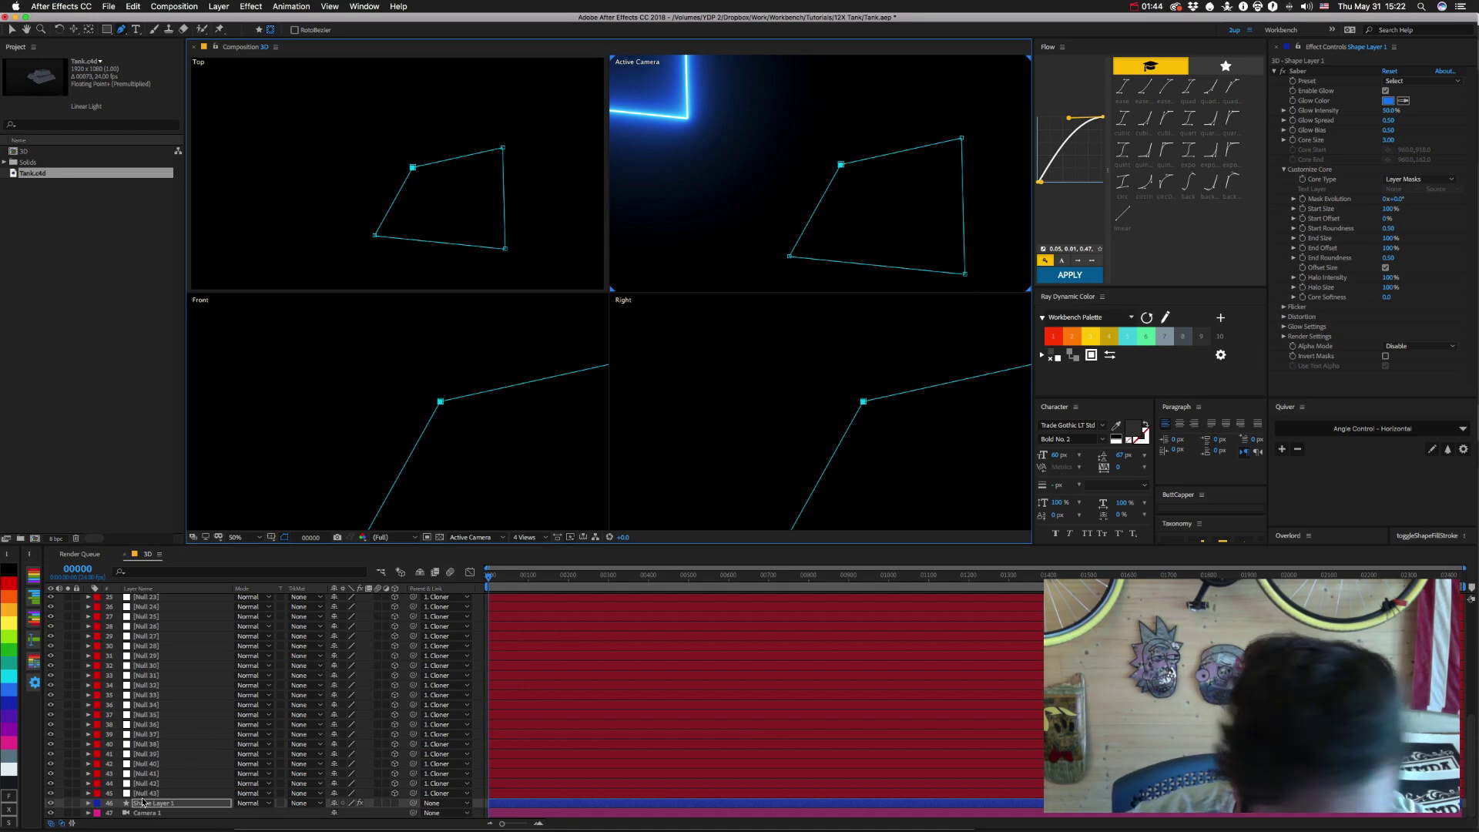
pyautogui.press('m')
pyautogui.scroll(-1, 153, 768)
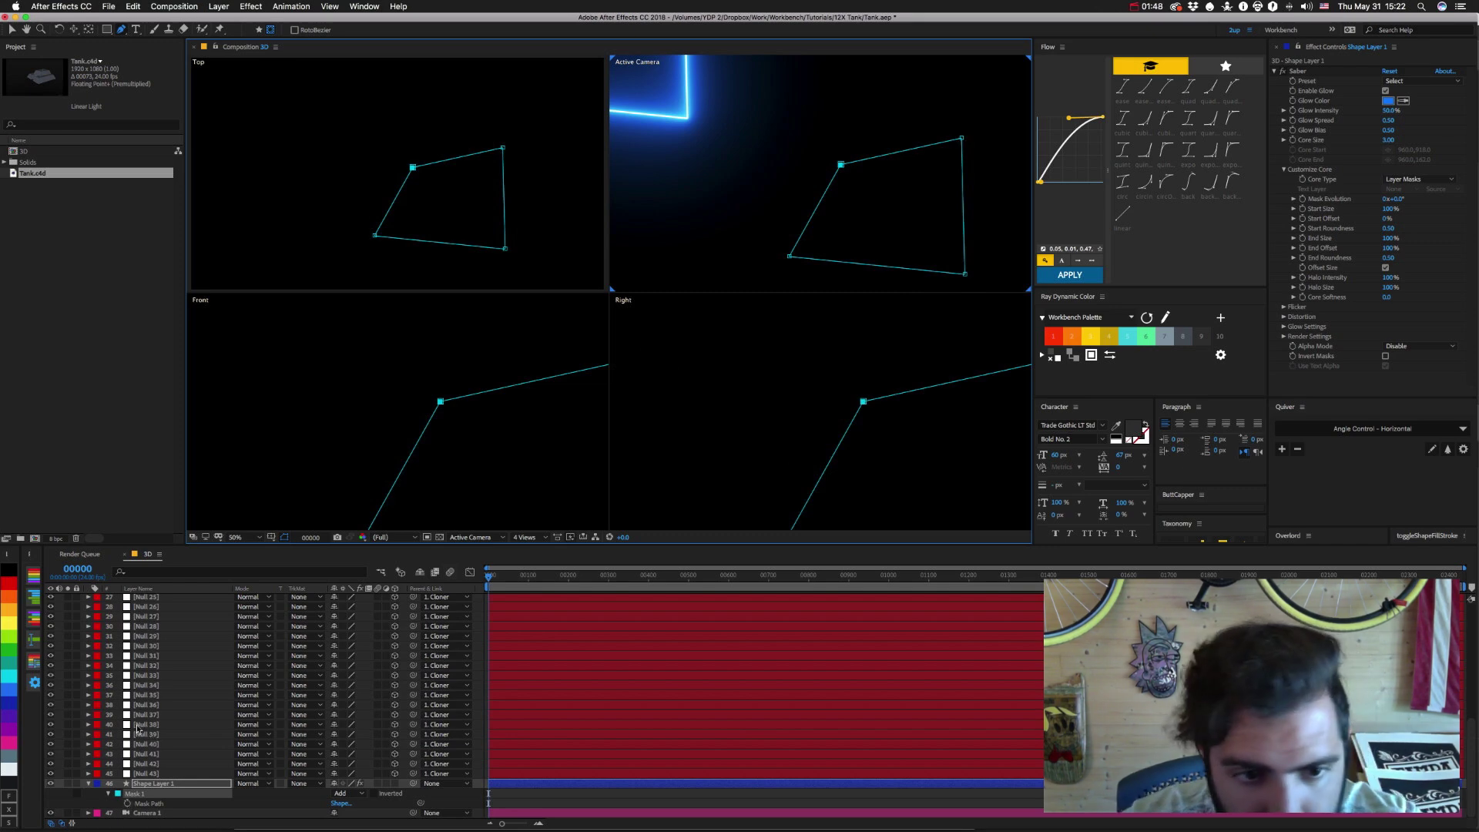
pyautogui.press('super+Tab')
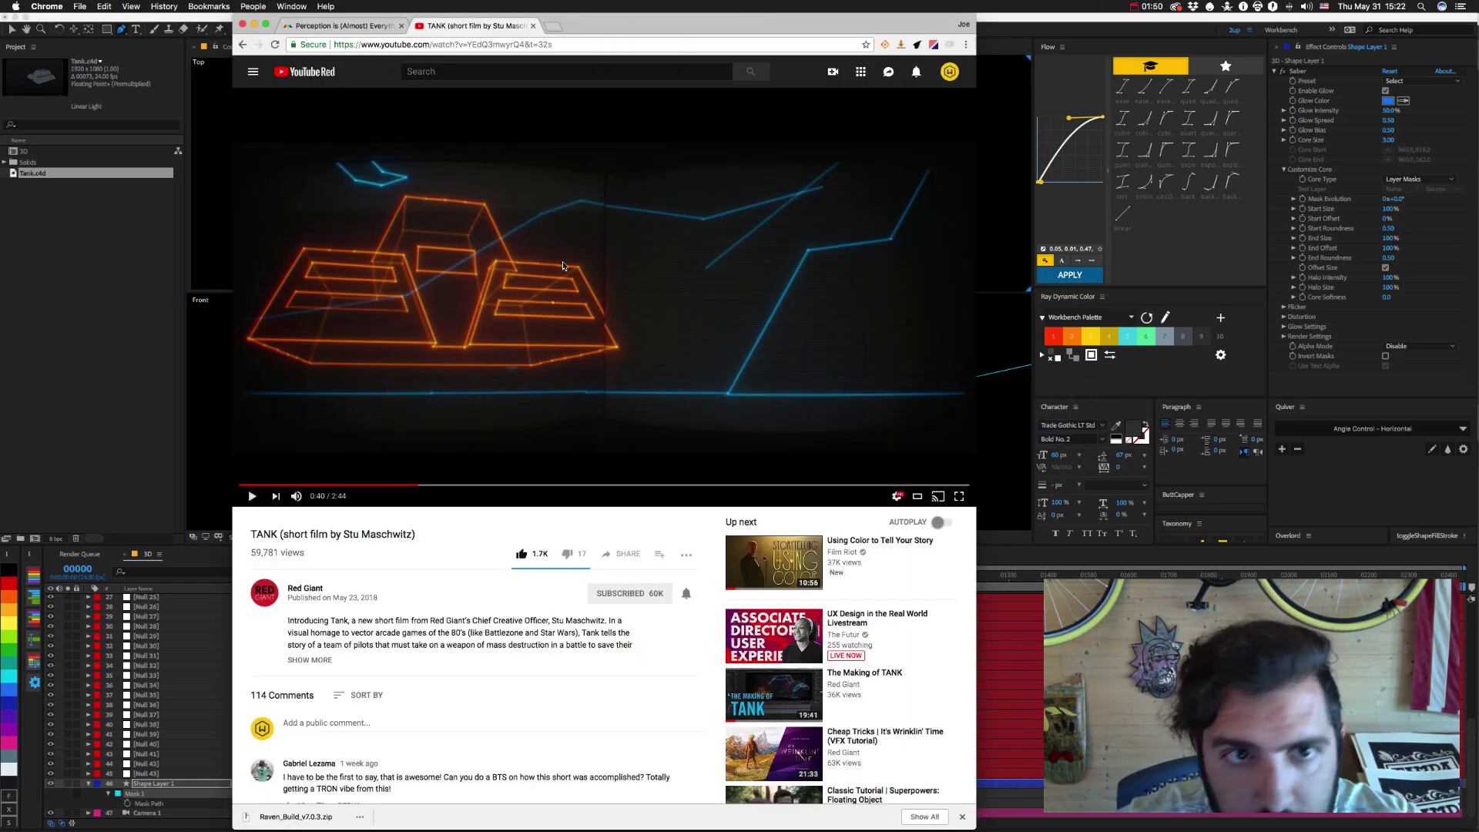
# Open workbench.tv in a new tab and go to Tutorial 96 Mask Vertex Expressions.
pyautogui.press('super+t')
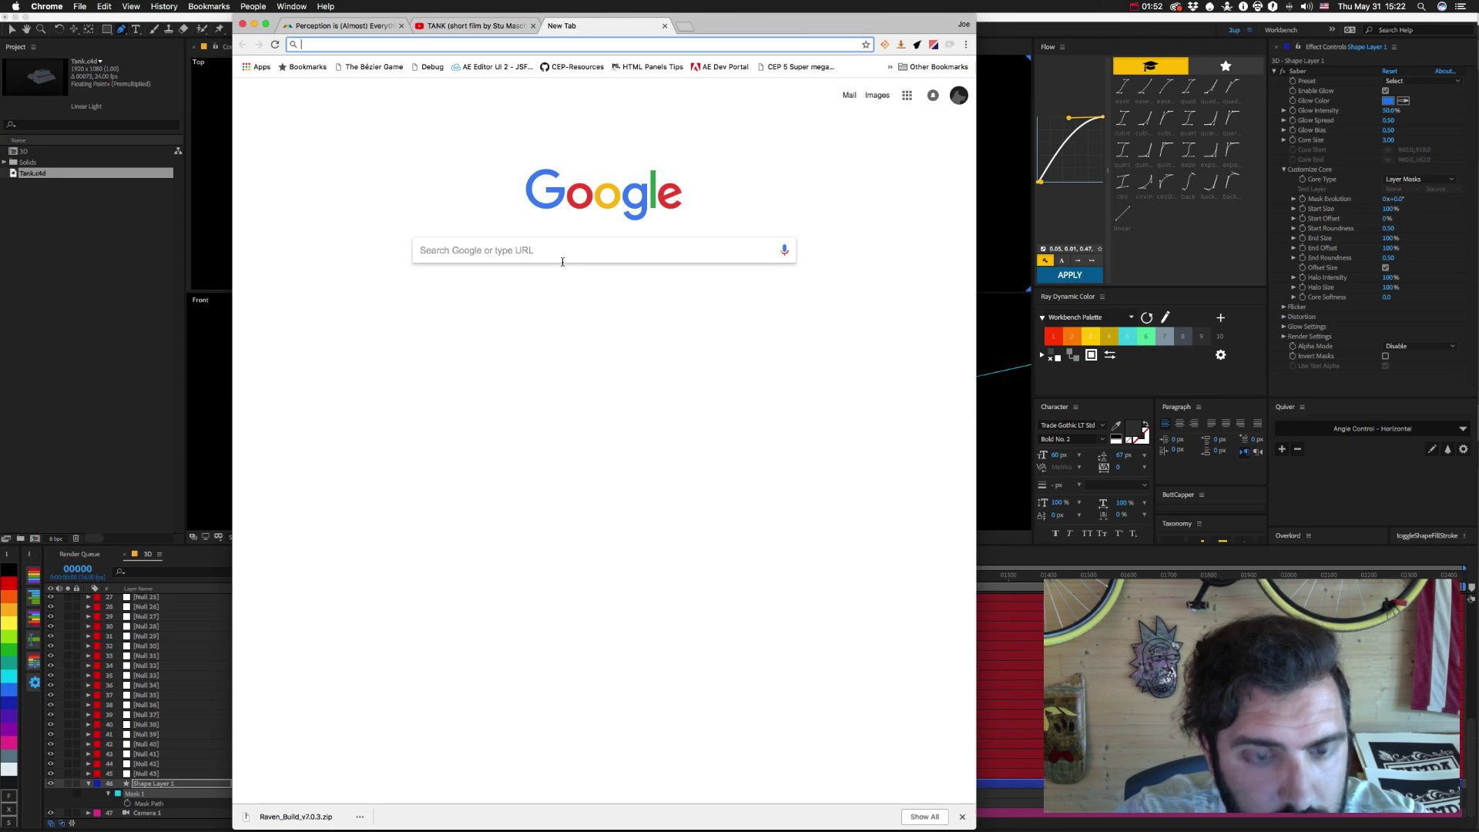
pyautogui.write('workbench.tv')
pyautogui.press('Return')
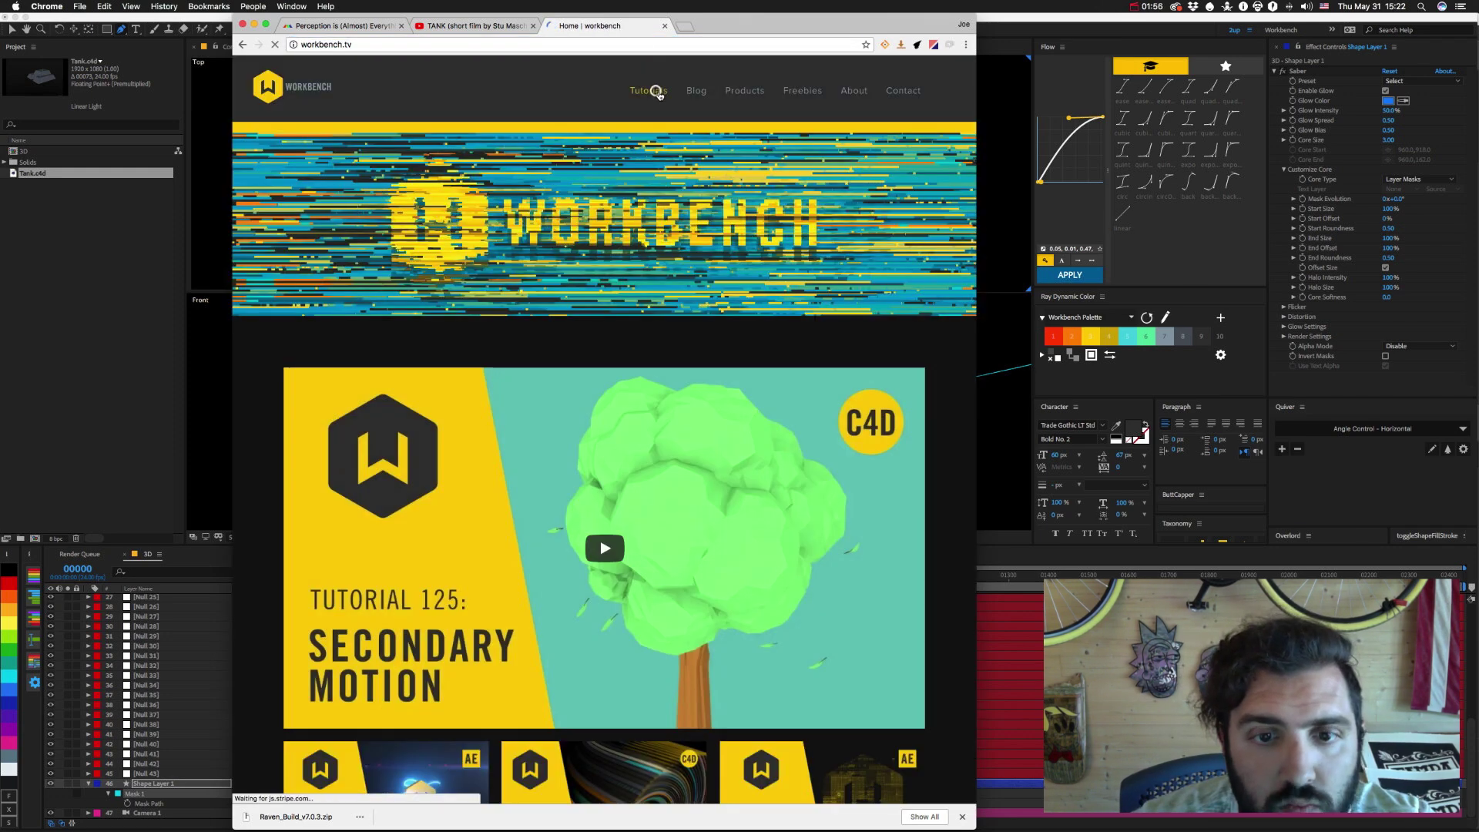
pyautogui.click(662, 92)
pyautogui.scroll(-6, 644, 434)
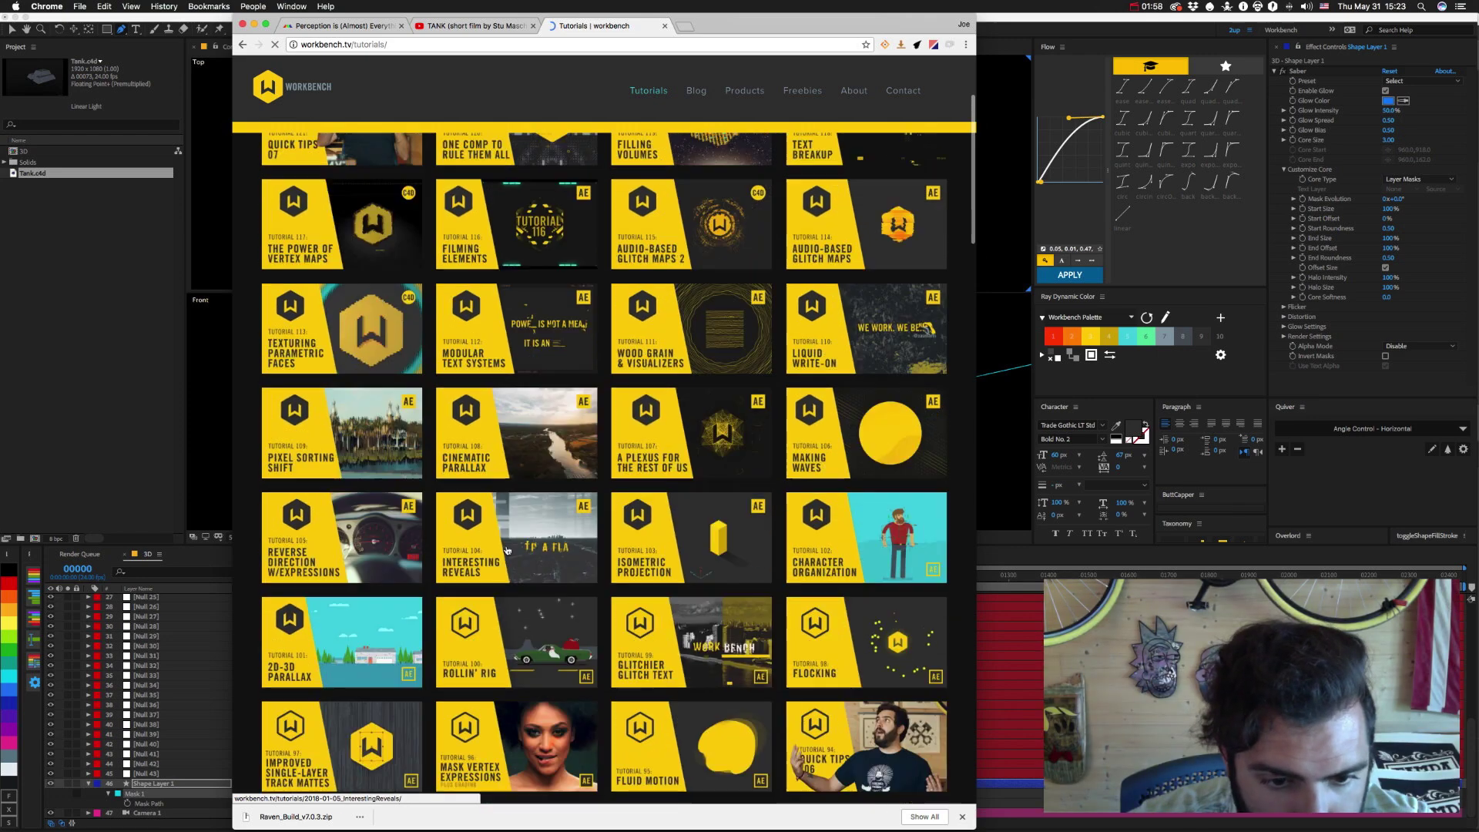
pyautogui.click(539, 458)
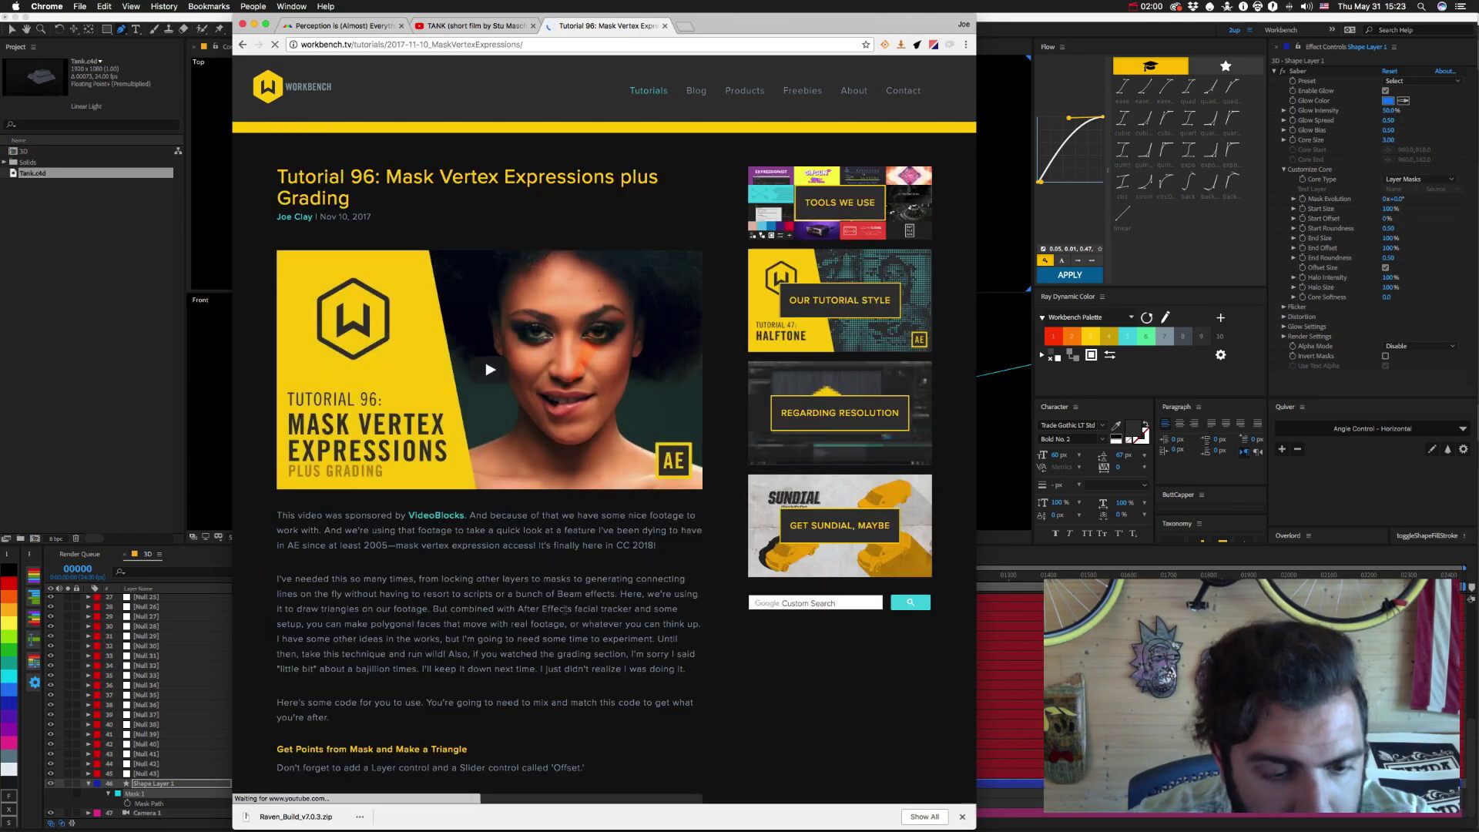
# Select the tutorial's face-tracking code block and go back to After Effects.
pyautogui.scroll(-15, 567, 612)
pyautogui.scroll(5, 566, 612)
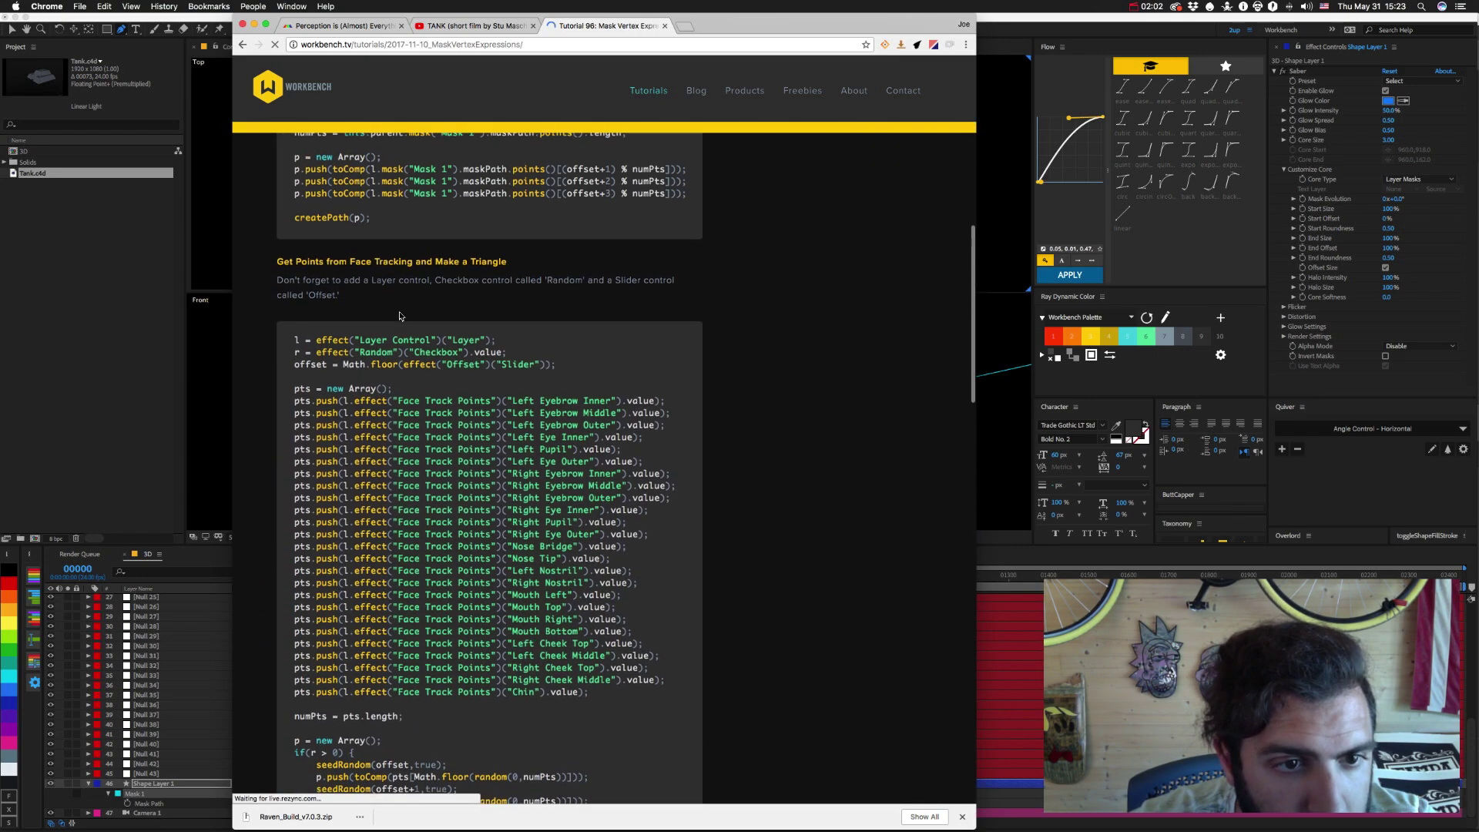
pyautogui.scroll(-1, 425, 334)
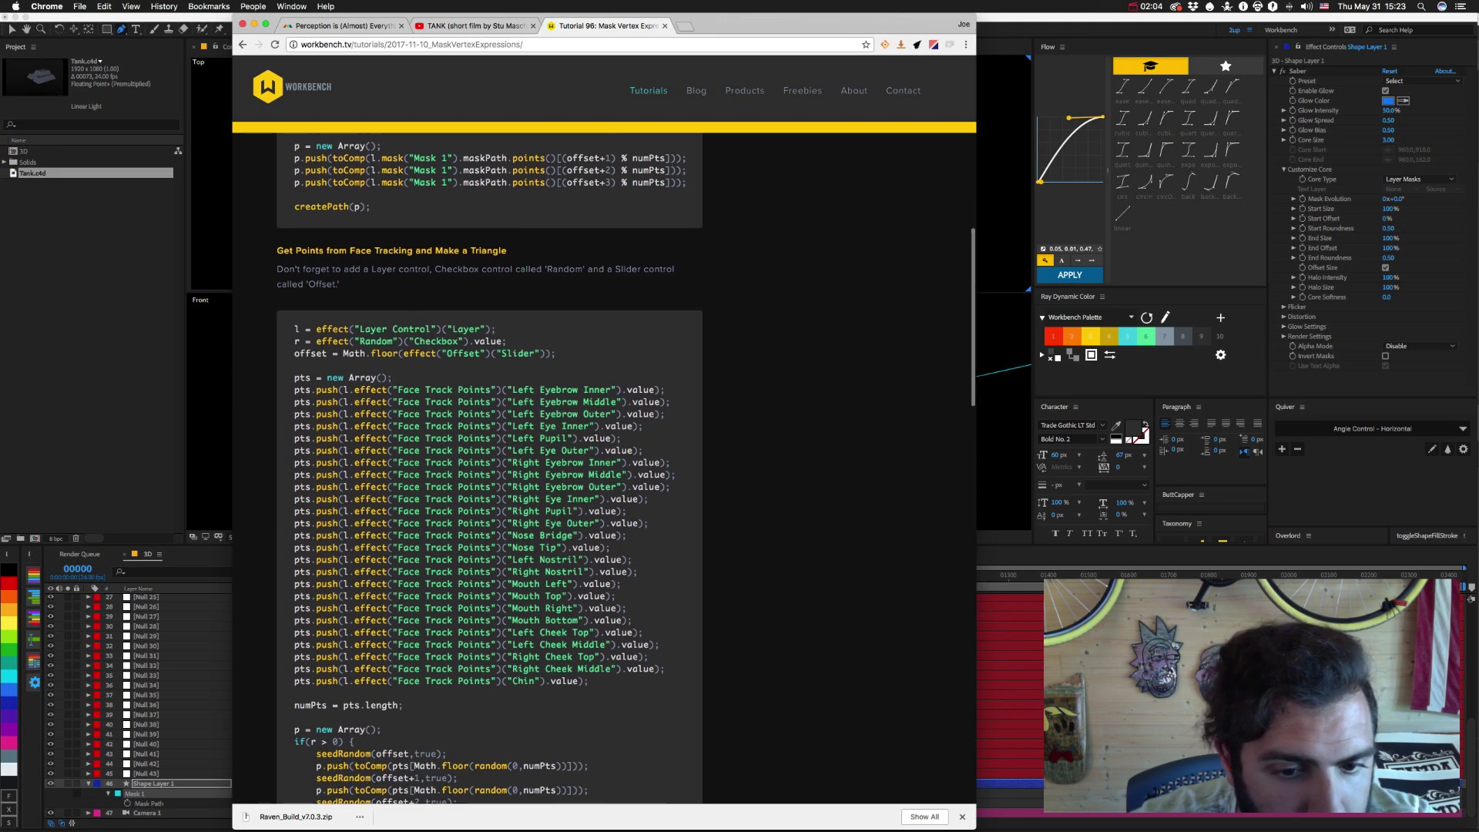
pyautogui.scroll(-4, 518, 675)
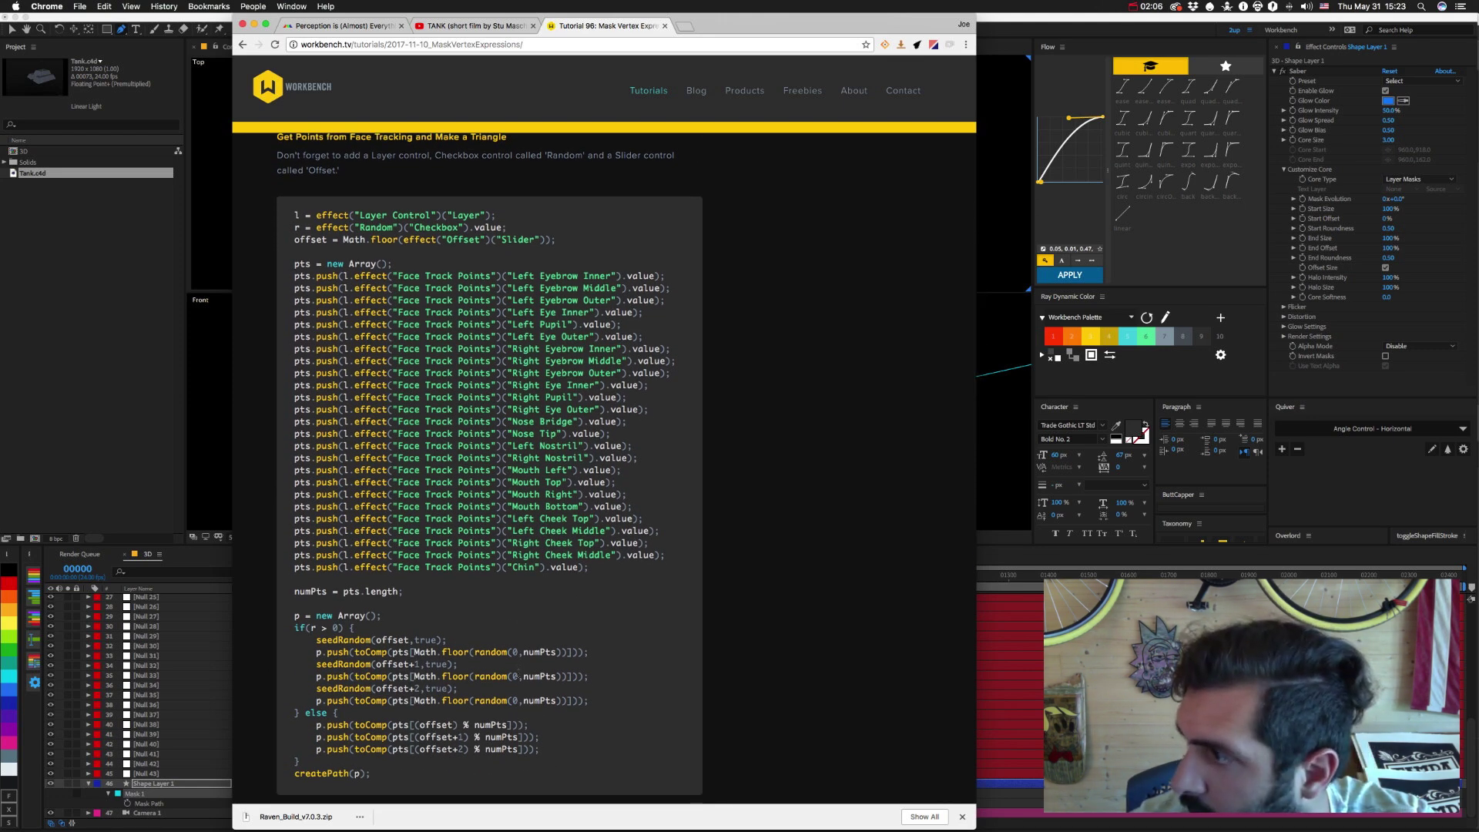
pyautogui.scroll(-1, 467, 666)
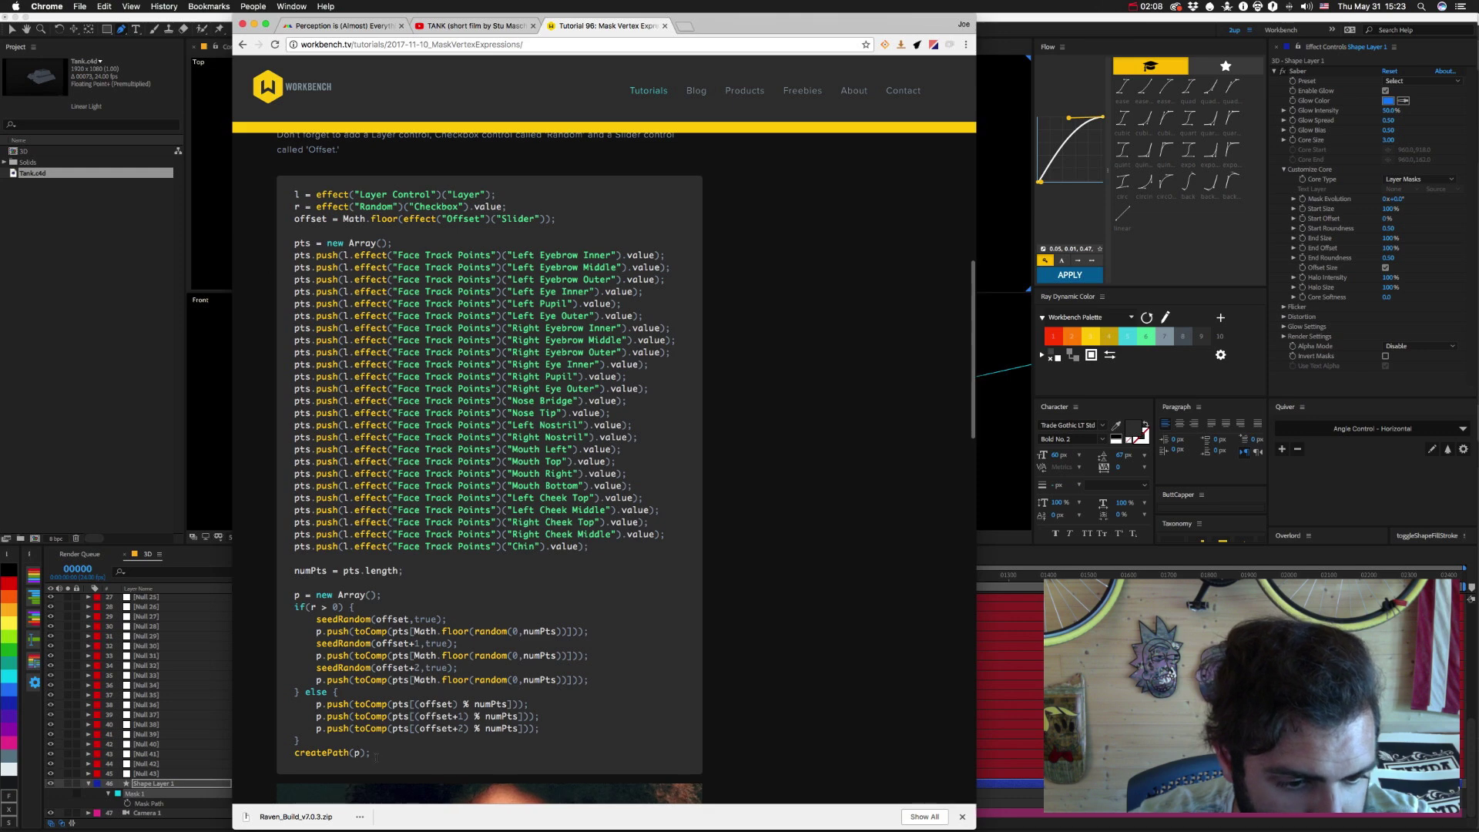
pyautogui.moveTo(377, 757); pyautogui.dragTo(291, 194)
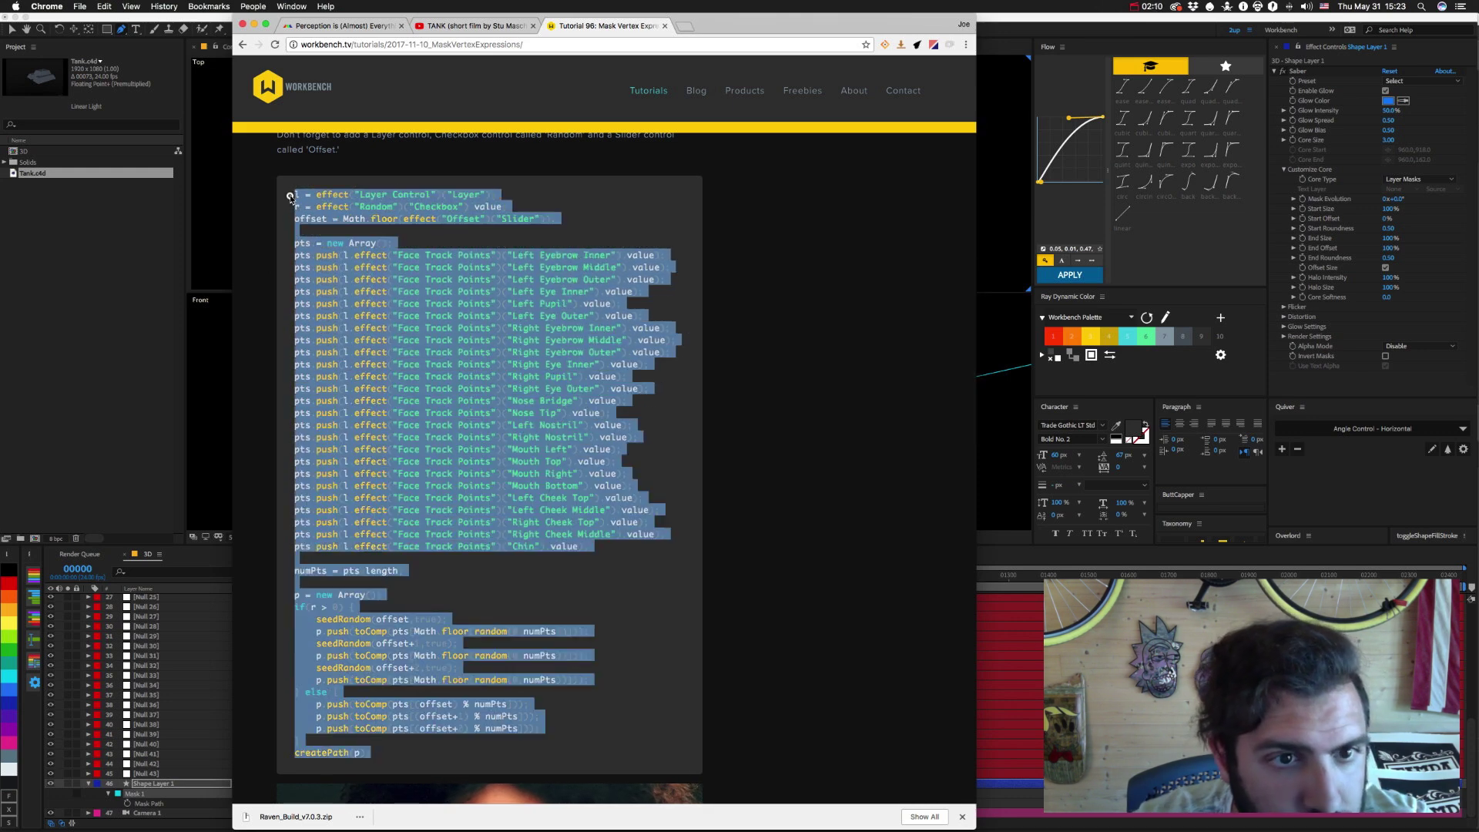
pyautogui.press('super+Tab')
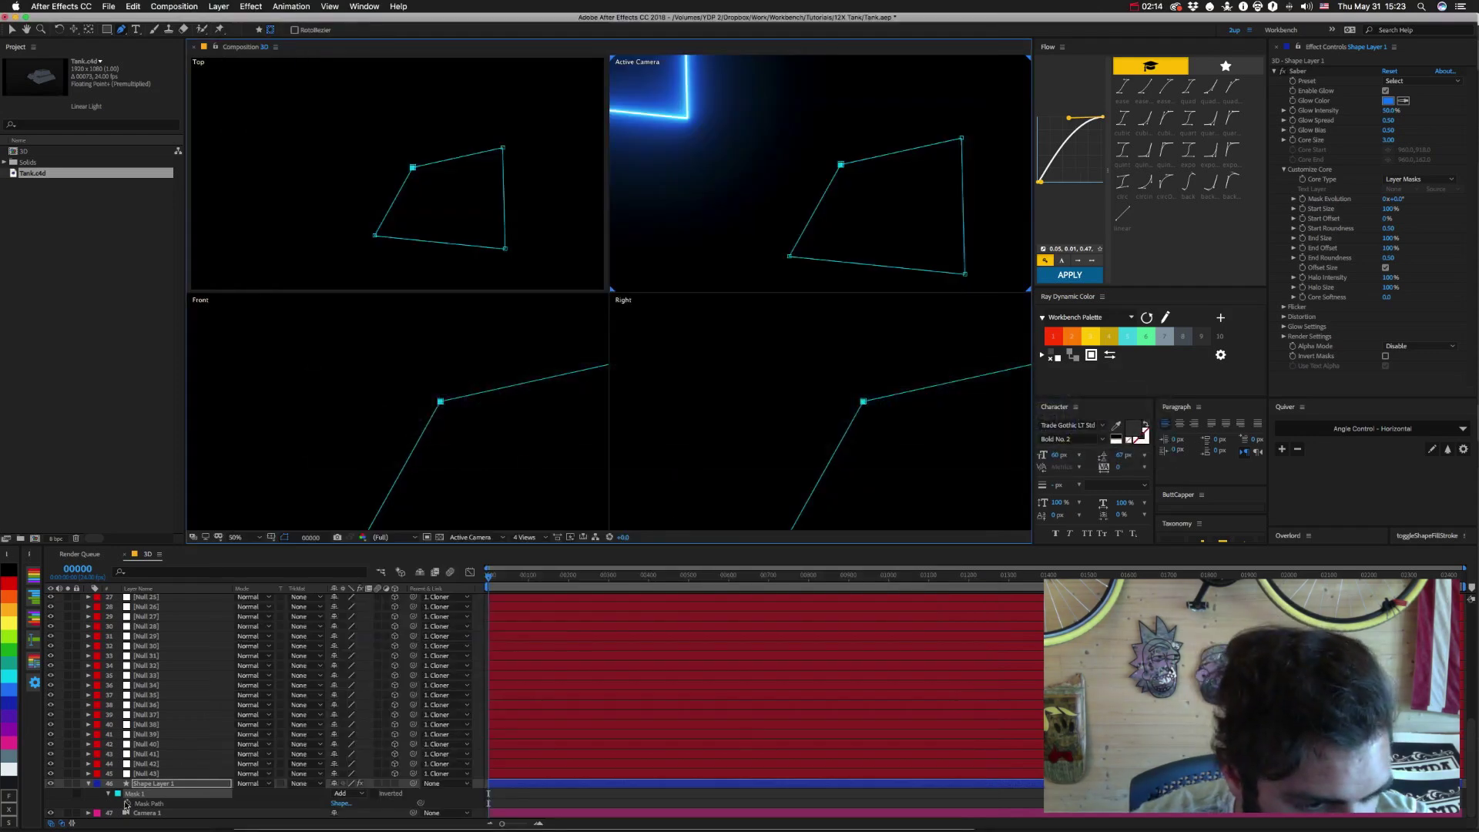
pyautogui.click(364, 6)
# Launch Expressionist from Window > Extensions, enlarge it, and paste the tutorial script.
pyautogui.moveTo(397, 69)
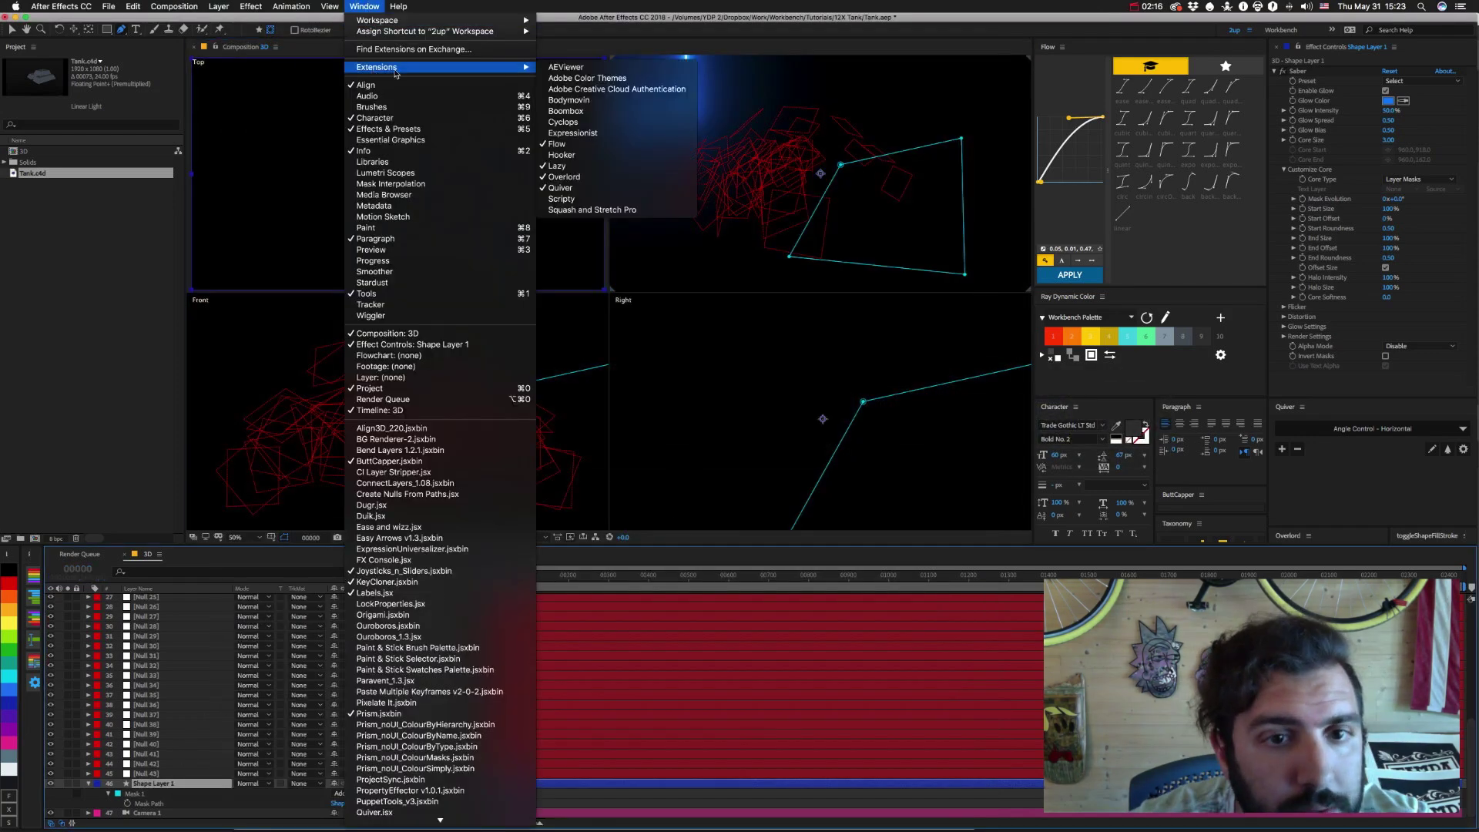
pyautogui.click(579, 133)
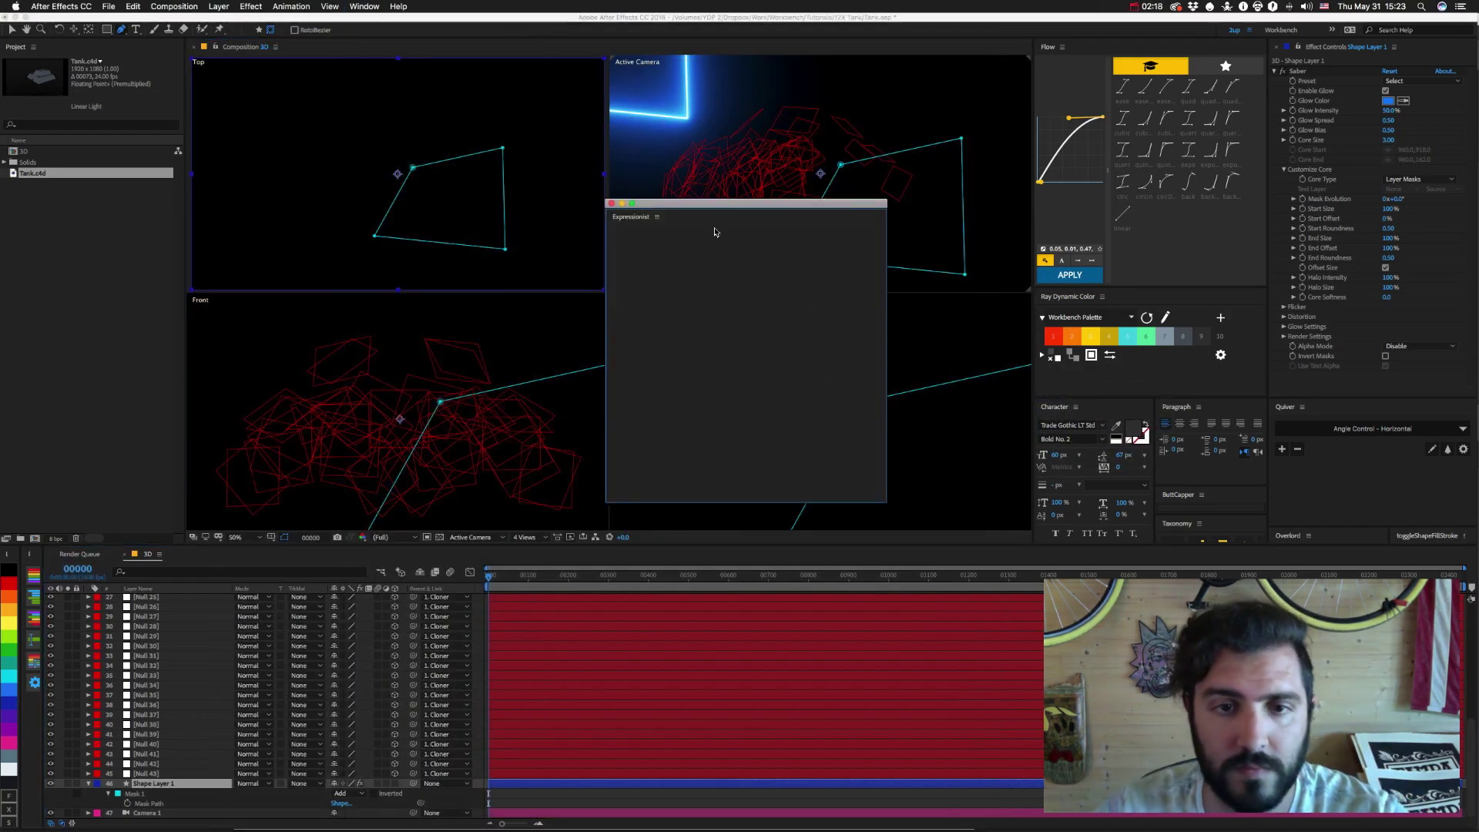
pyautogui.moveTo(693, 206); pyautogui.dragTo(576, 168)
pyautogui.moveTo(773, 471); pyautogui.dragTo(1126, 592)
pyautogui.press('super+v')
# Delete the Layer, Random and Offset control lines at the script's top.
pyautogui.scroll(5, 677, 333)
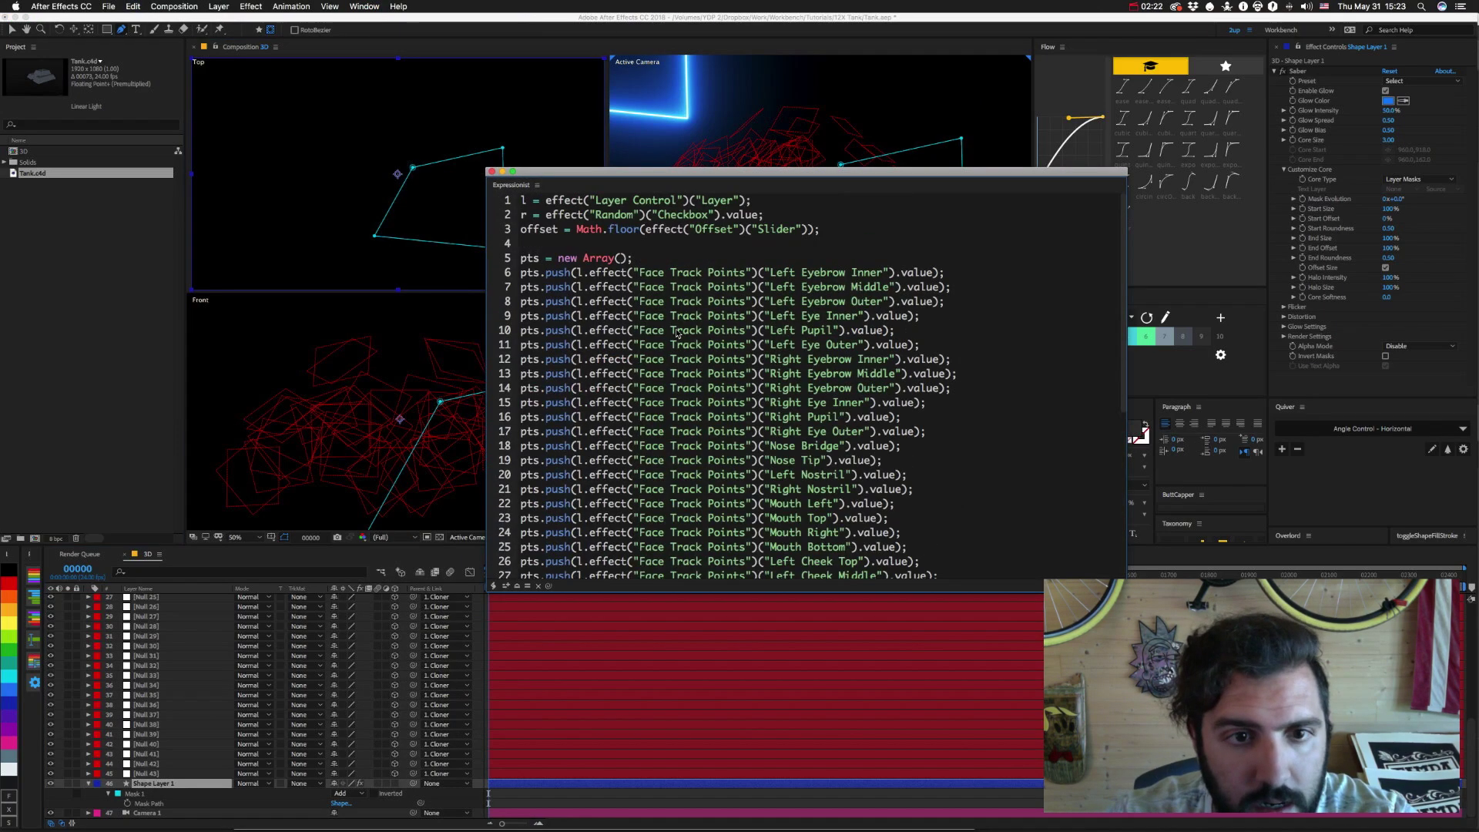
pyautogui.click(860, 242)
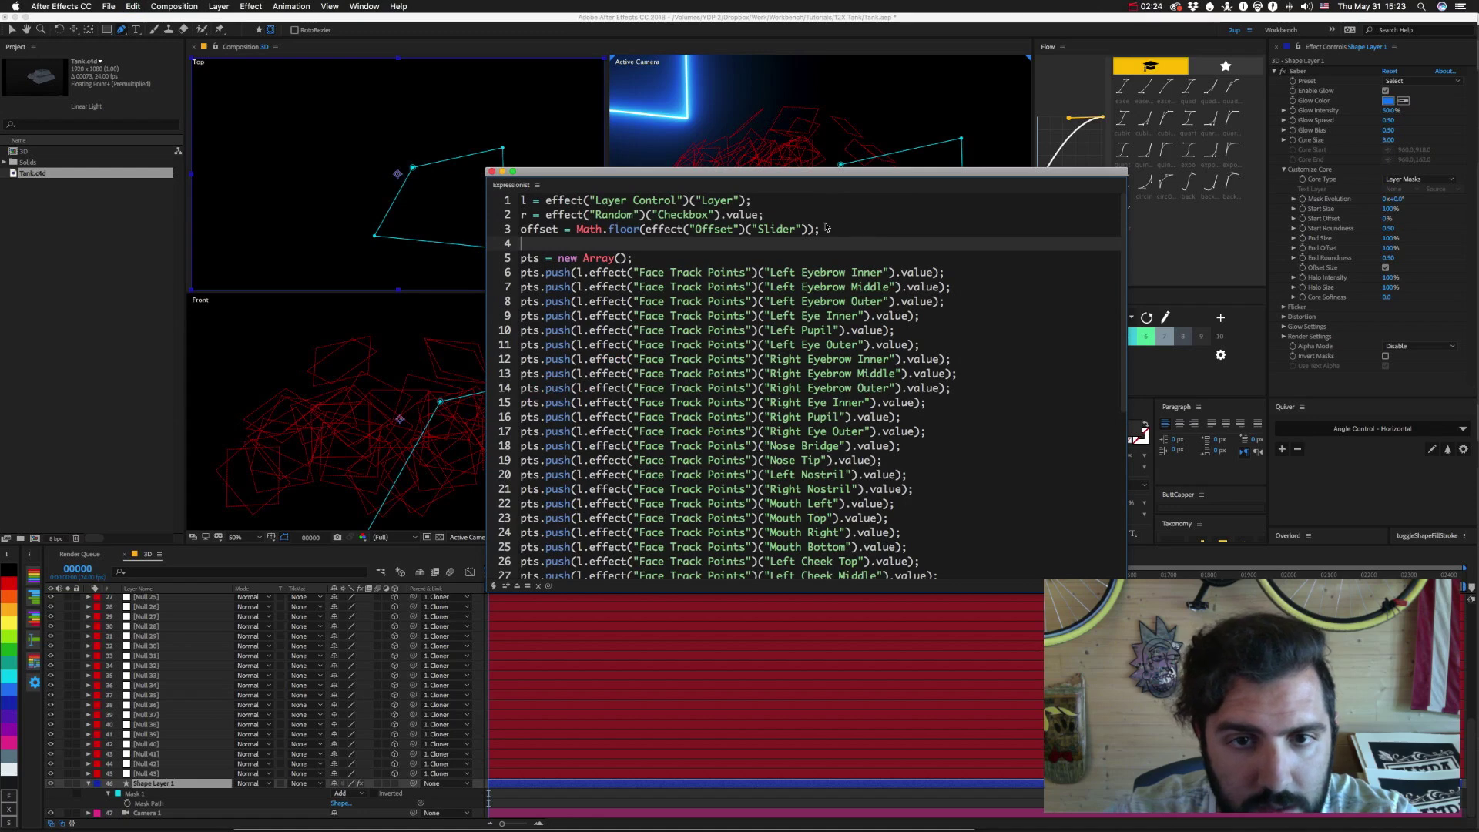
pyautogui.click(834, 228)
pyautogui.hotkey('shift', 'Up')
pyautogui.hotkey('shift', 'Up')
pyautogui.hotkey('shift', 'Up')
pyautogui.press('BackSpace')
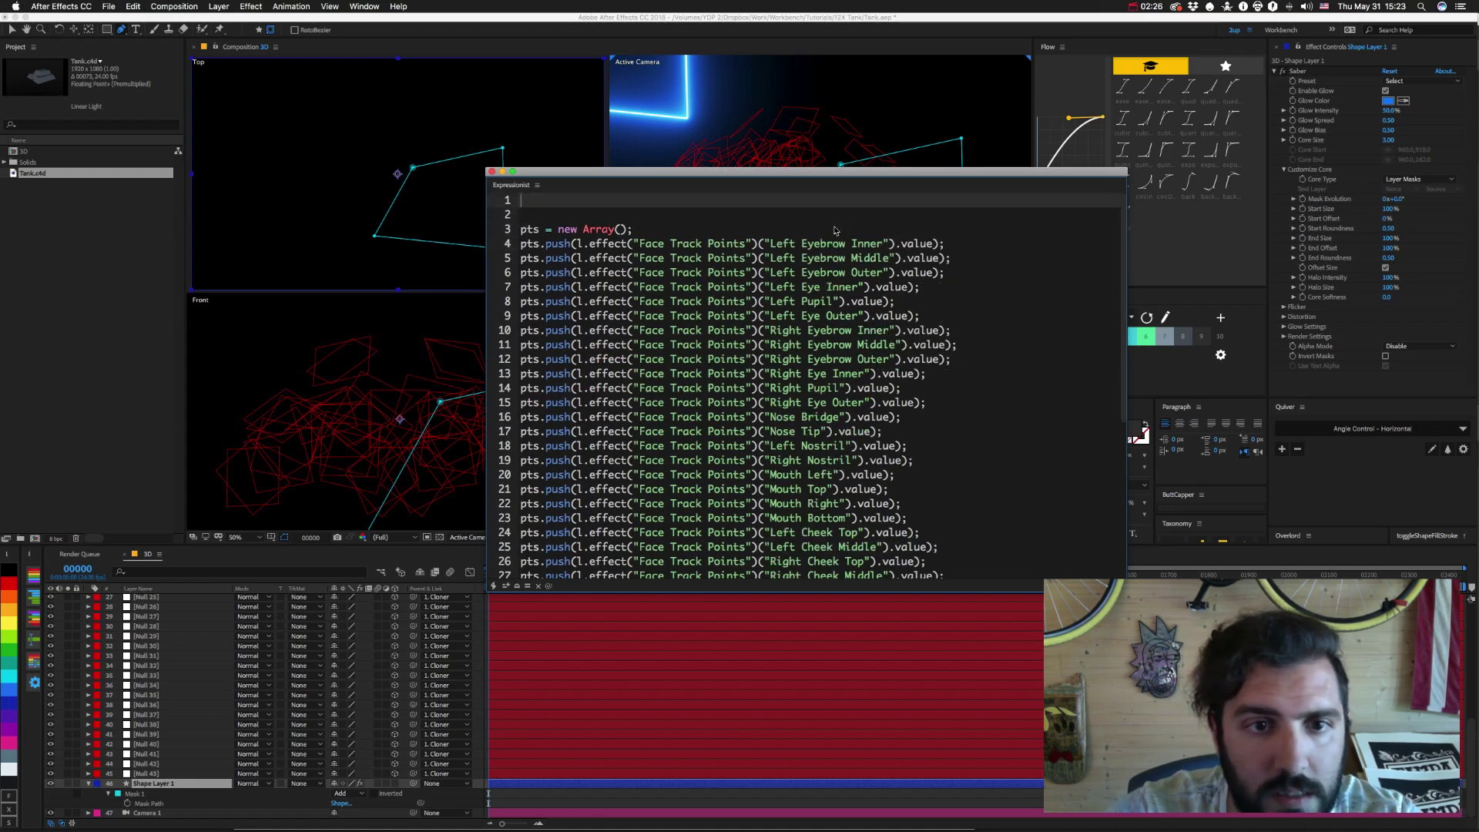
pyautogui.press('Down')
pyautogui.press('Down')
pyautogui.press('BackSpace')
pyautogui.press('BackSpace')
pyautogui.press('Return')
pyautogui.press('Return')
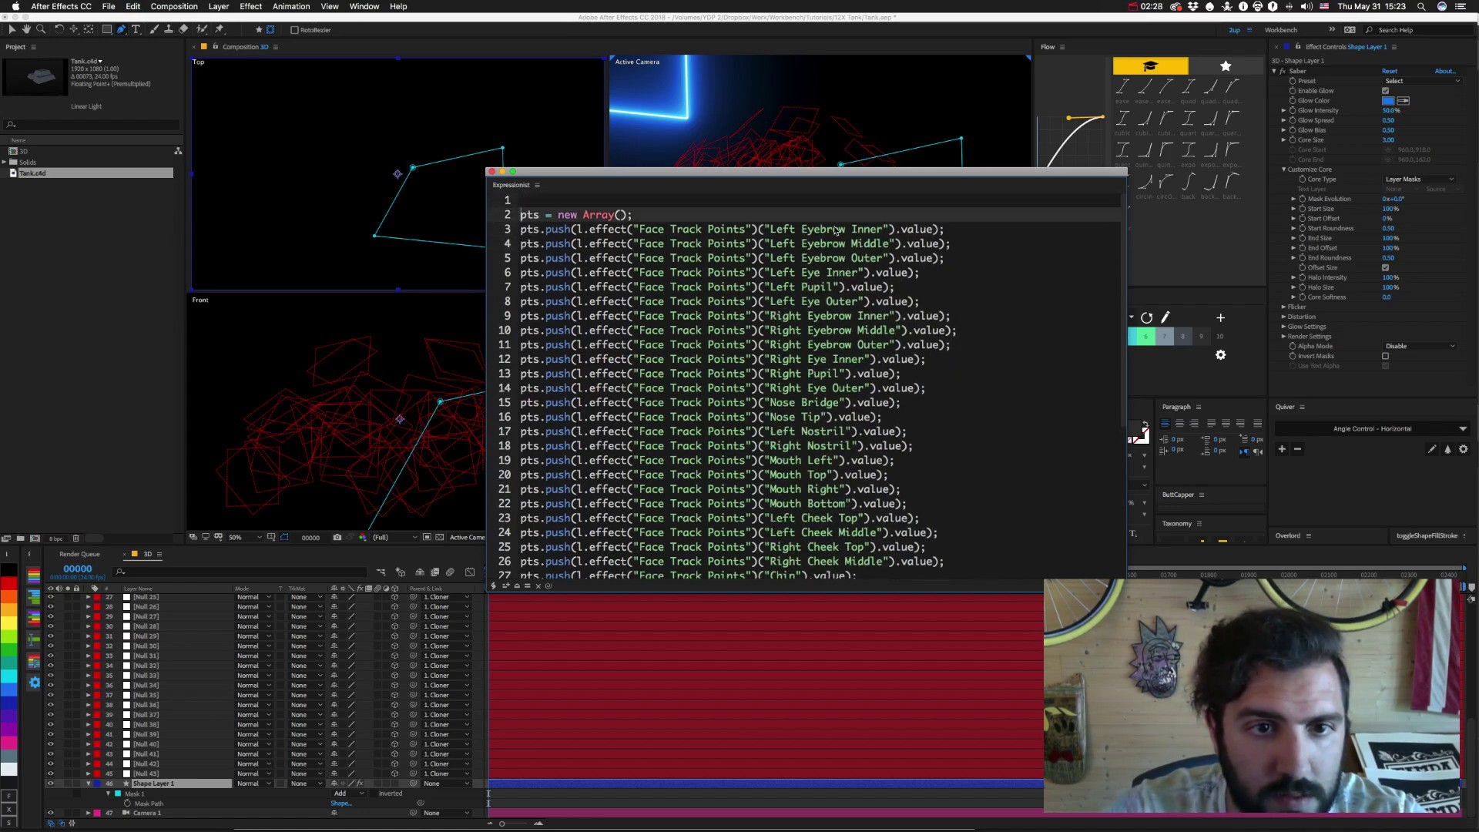
pyautogui.press('Up')
pyautogui.press('Up')
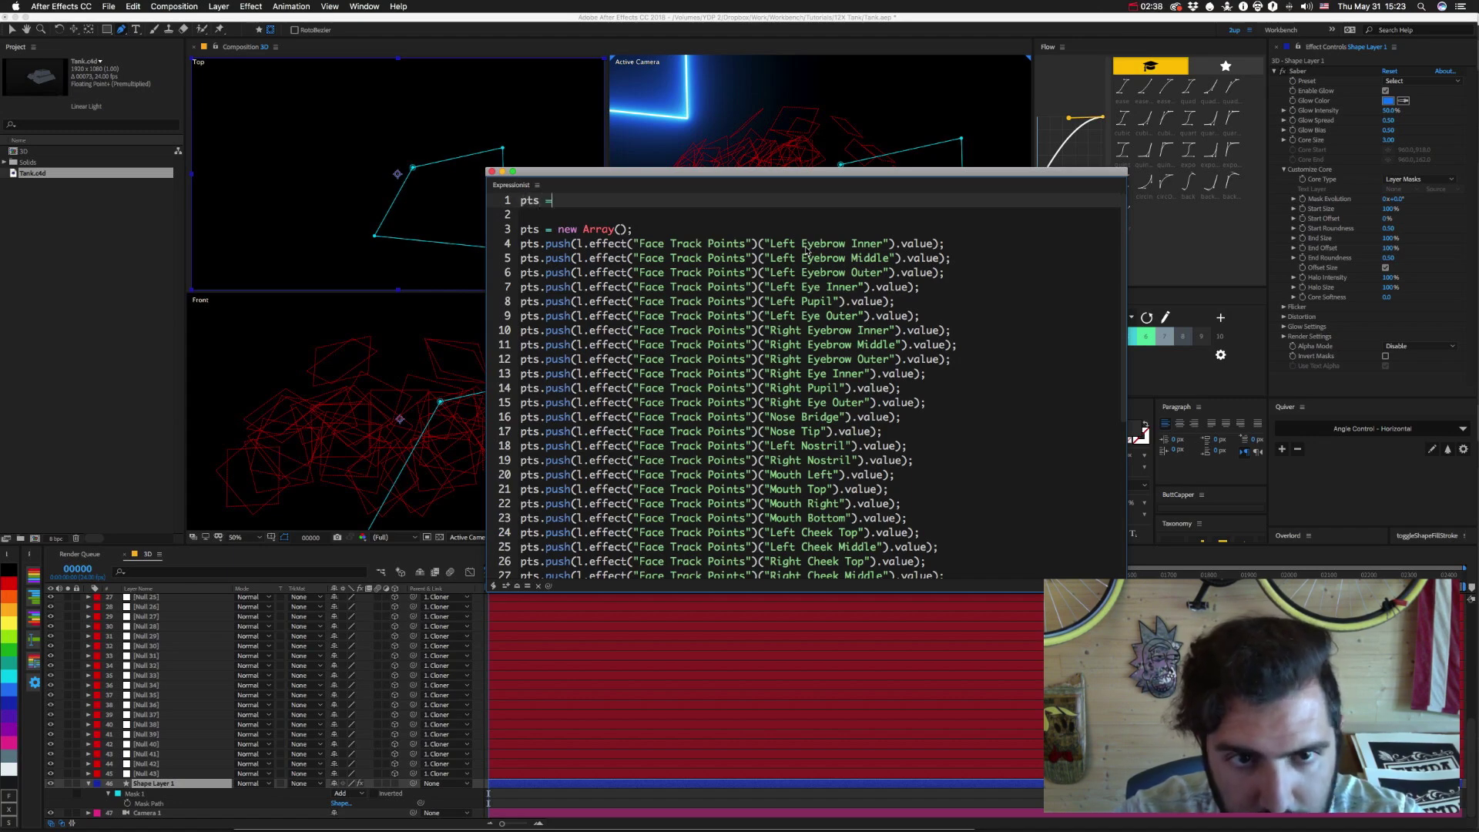
# Write pts = [2,3,4]; and remove the face-tracking pts.push lines.
pyautogui.write('[')
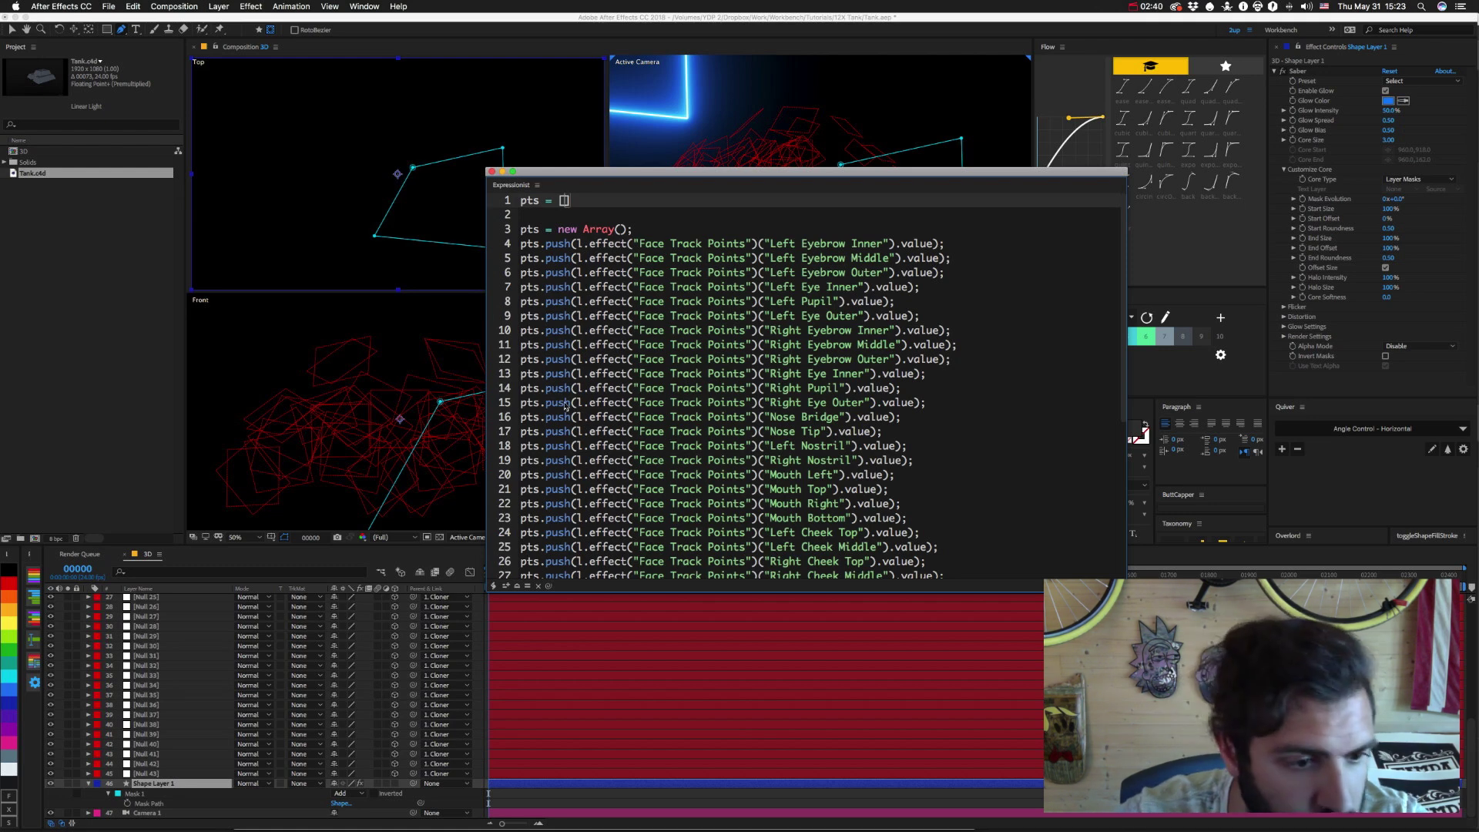
pyautogui.scroll(8, 142, 612)
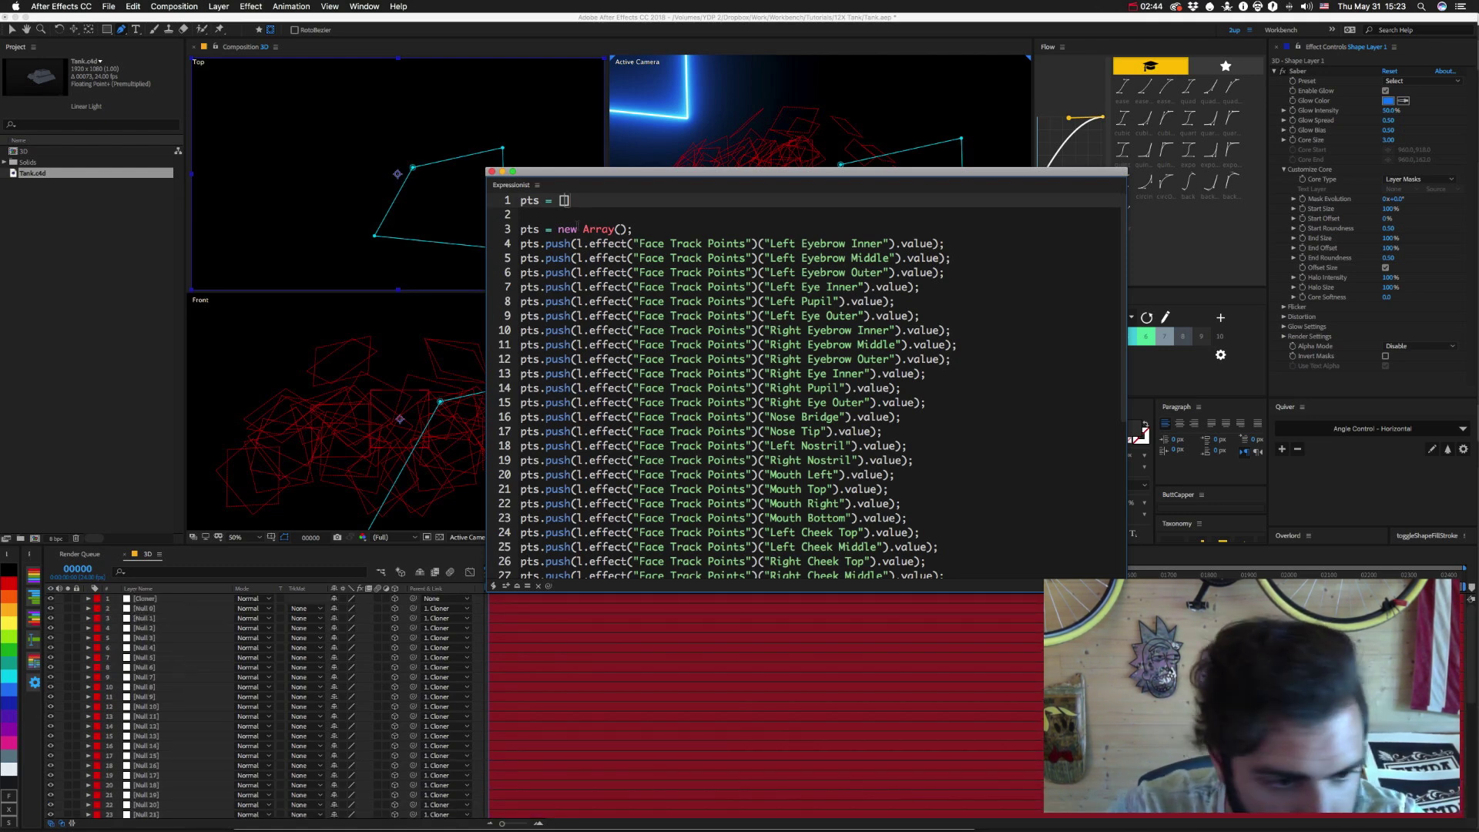
pyautogui.write('2,3')
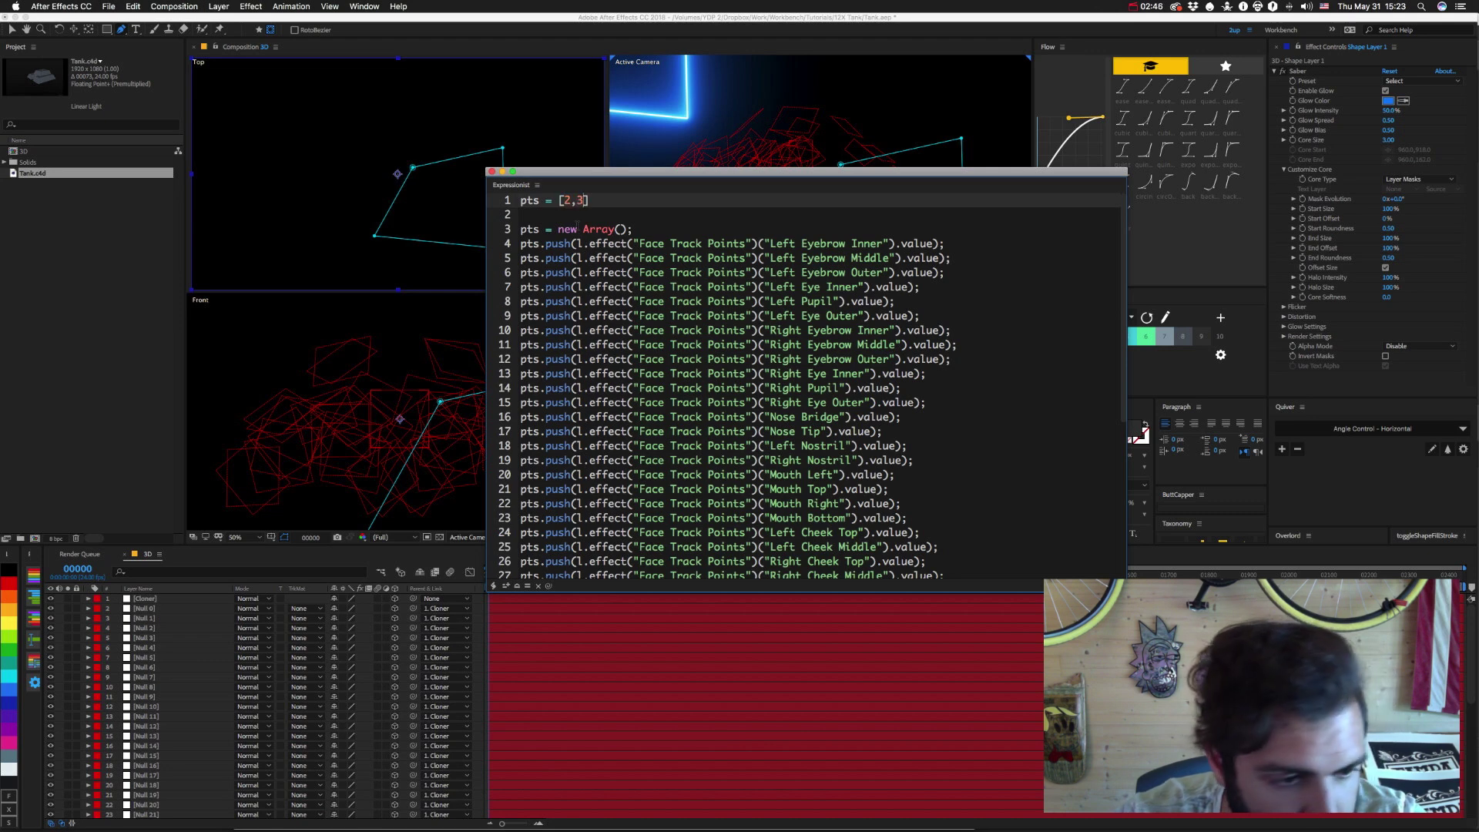
pyautogui.write(',4')
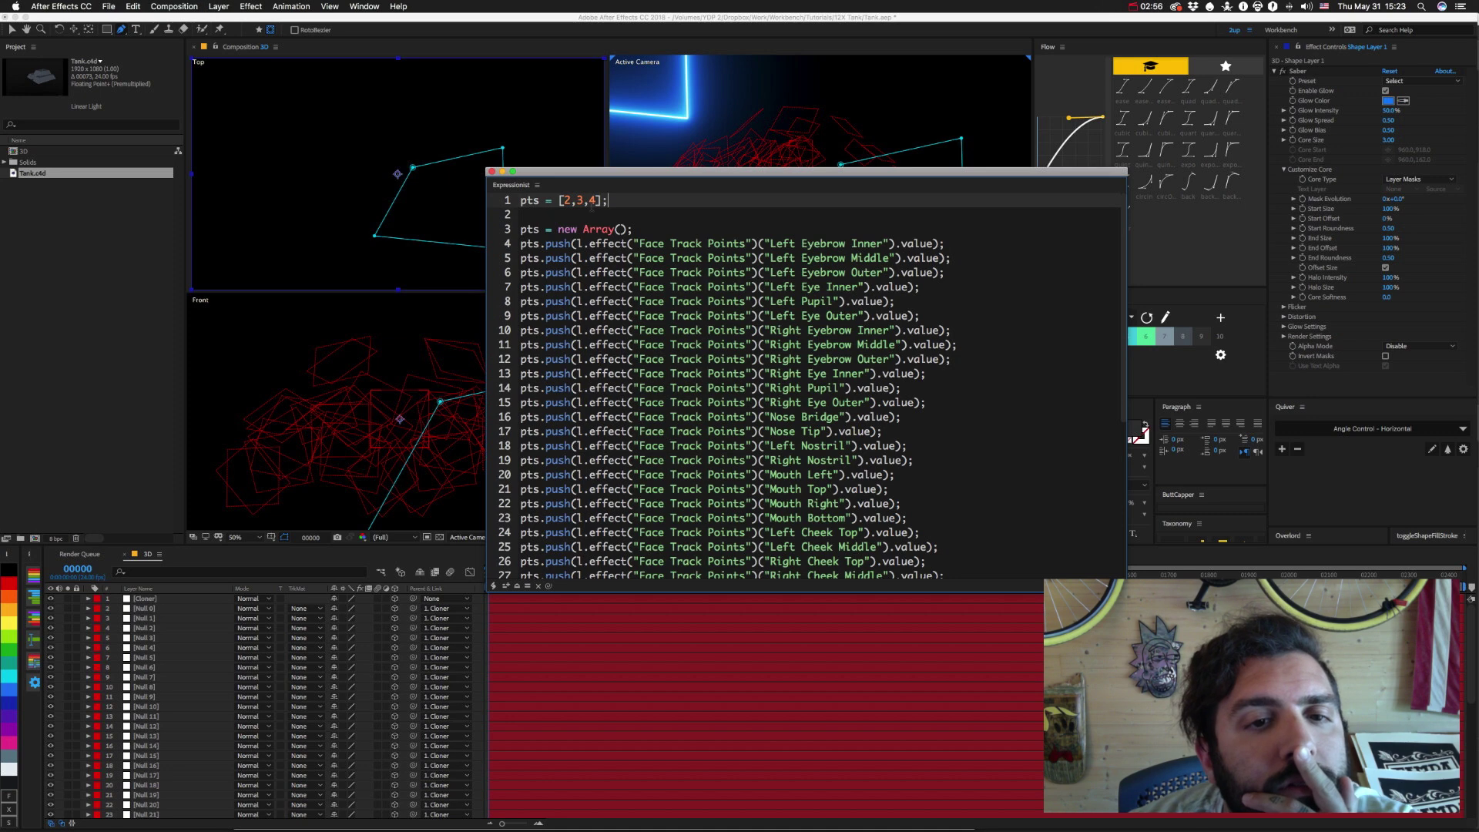
pyautogui.scroll(-5, 670, 230)
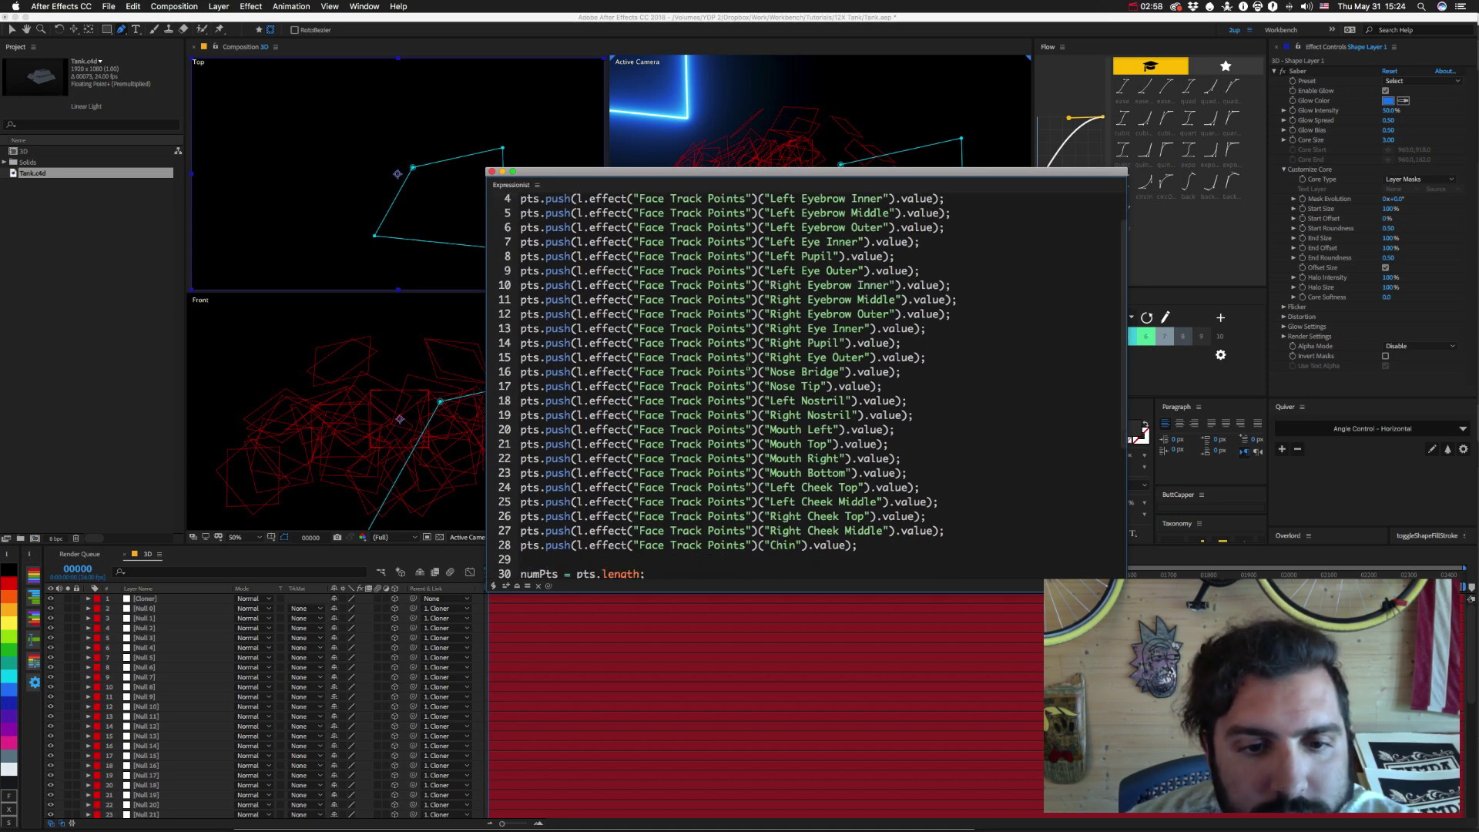
pyautogui.moveTo(870, 426); pyautogui.dragTo(495, 162)
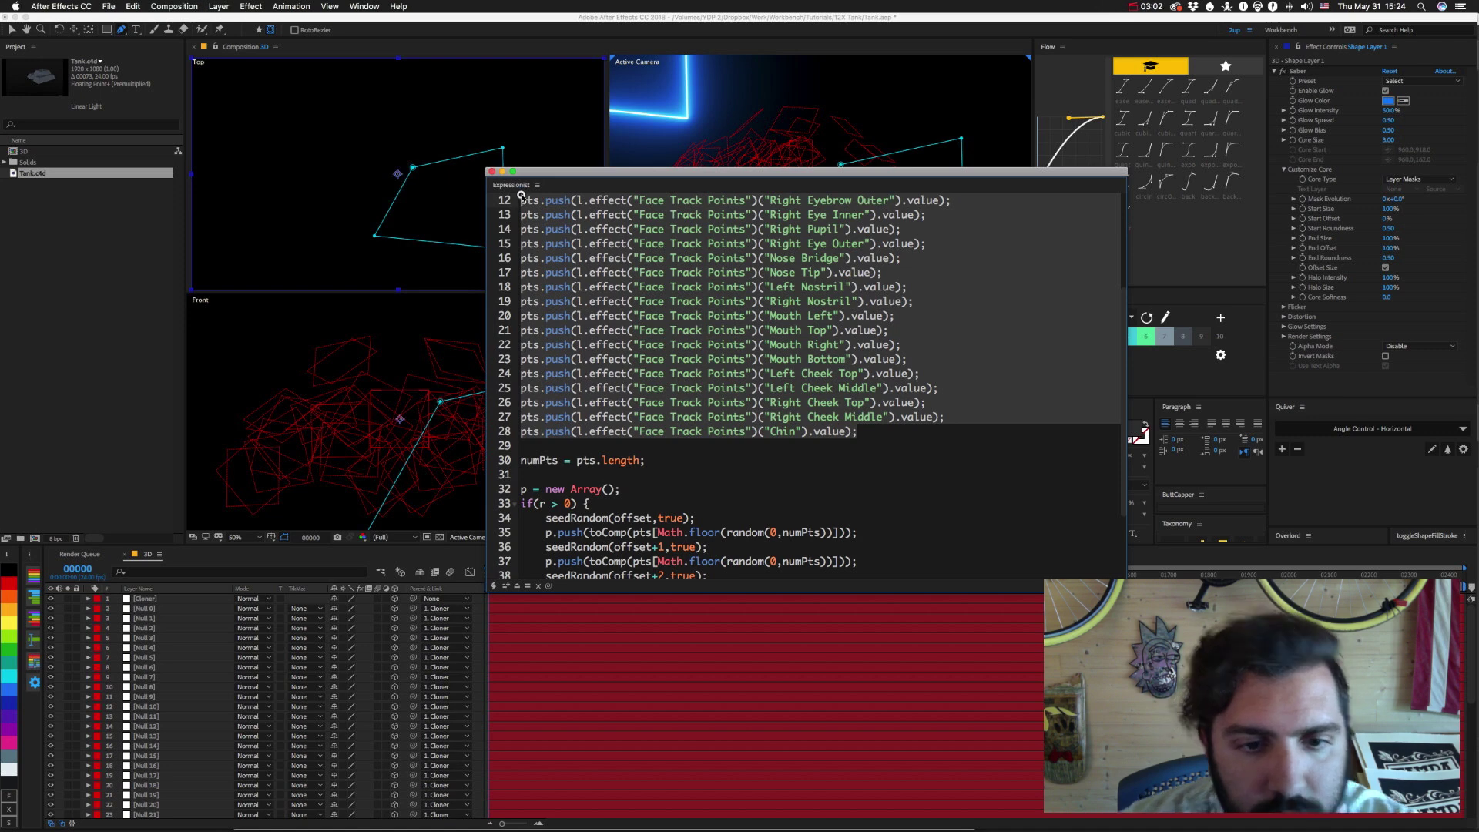
pyautogui.scroll(5, 568, 276)
pyautogui.click(569, 276)
pyautogui.press('super+z')
pyautogui.press('super+z')
pyautogui.press('super+z')
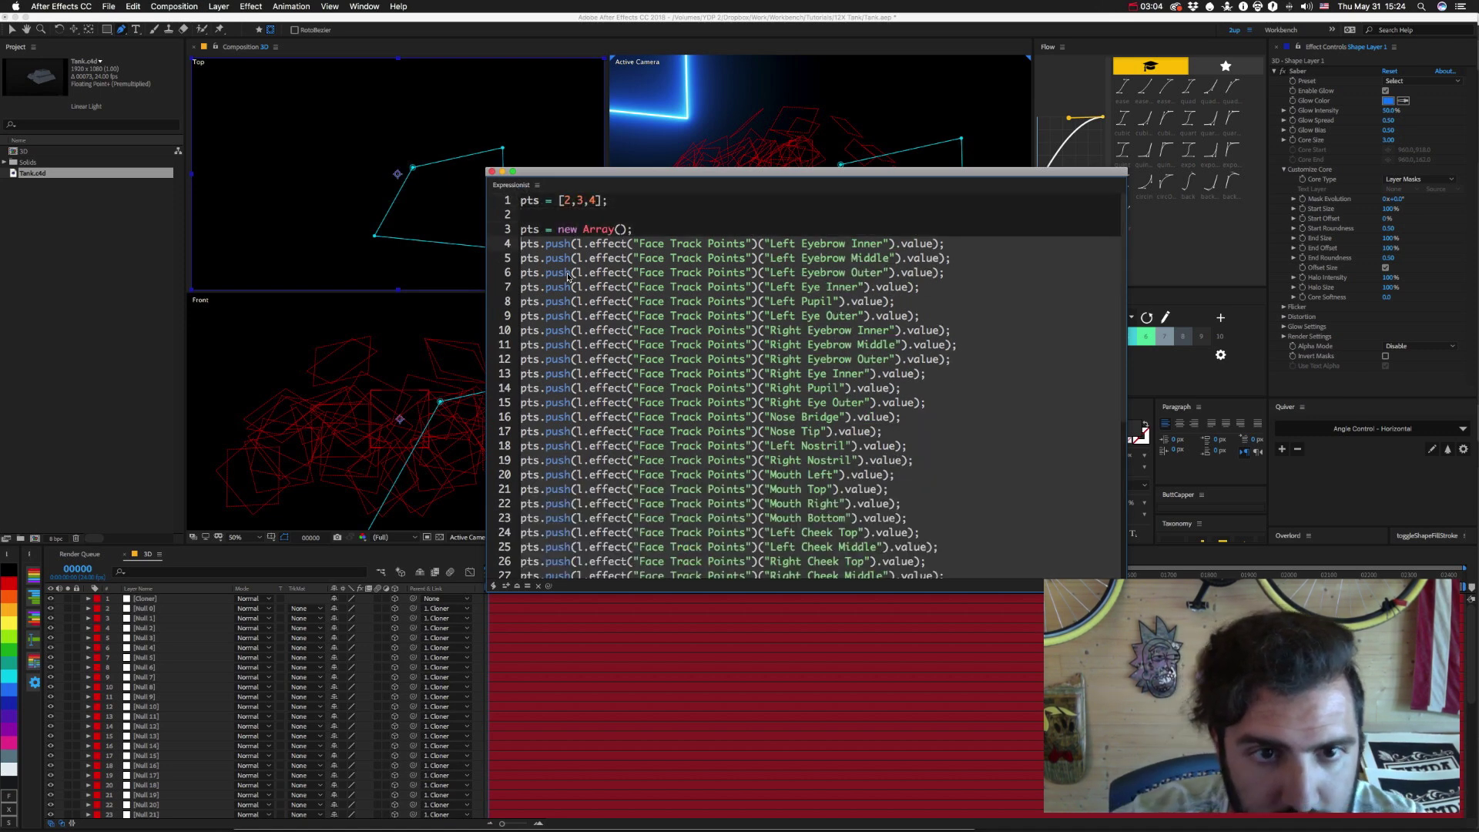
# Delete lines 5–17, the p = new Array and if/else block, from the script.
pyautogui.press('super+z')
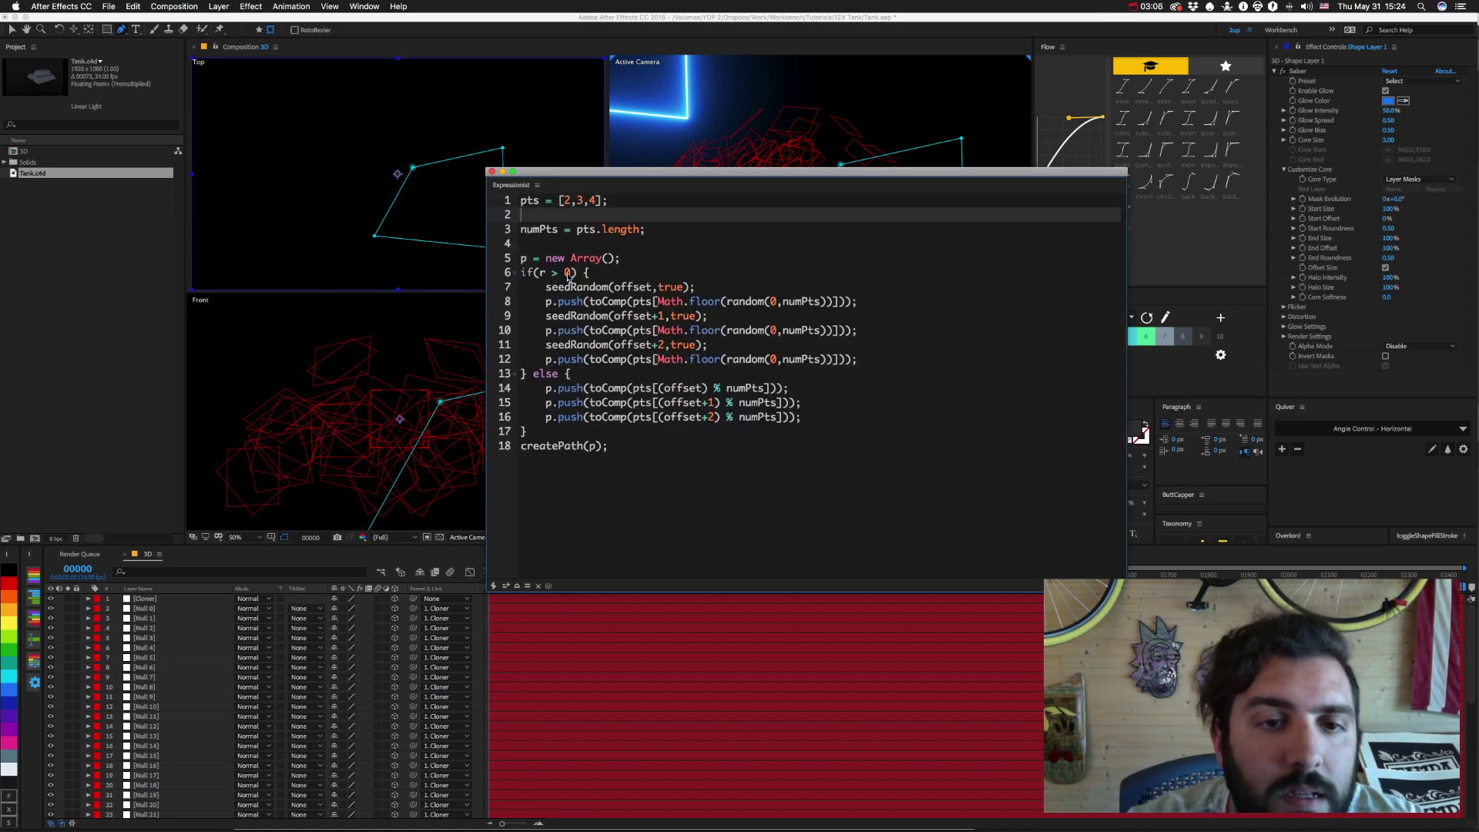
pyautogui.press('Down')
pyautogui.press('Down')
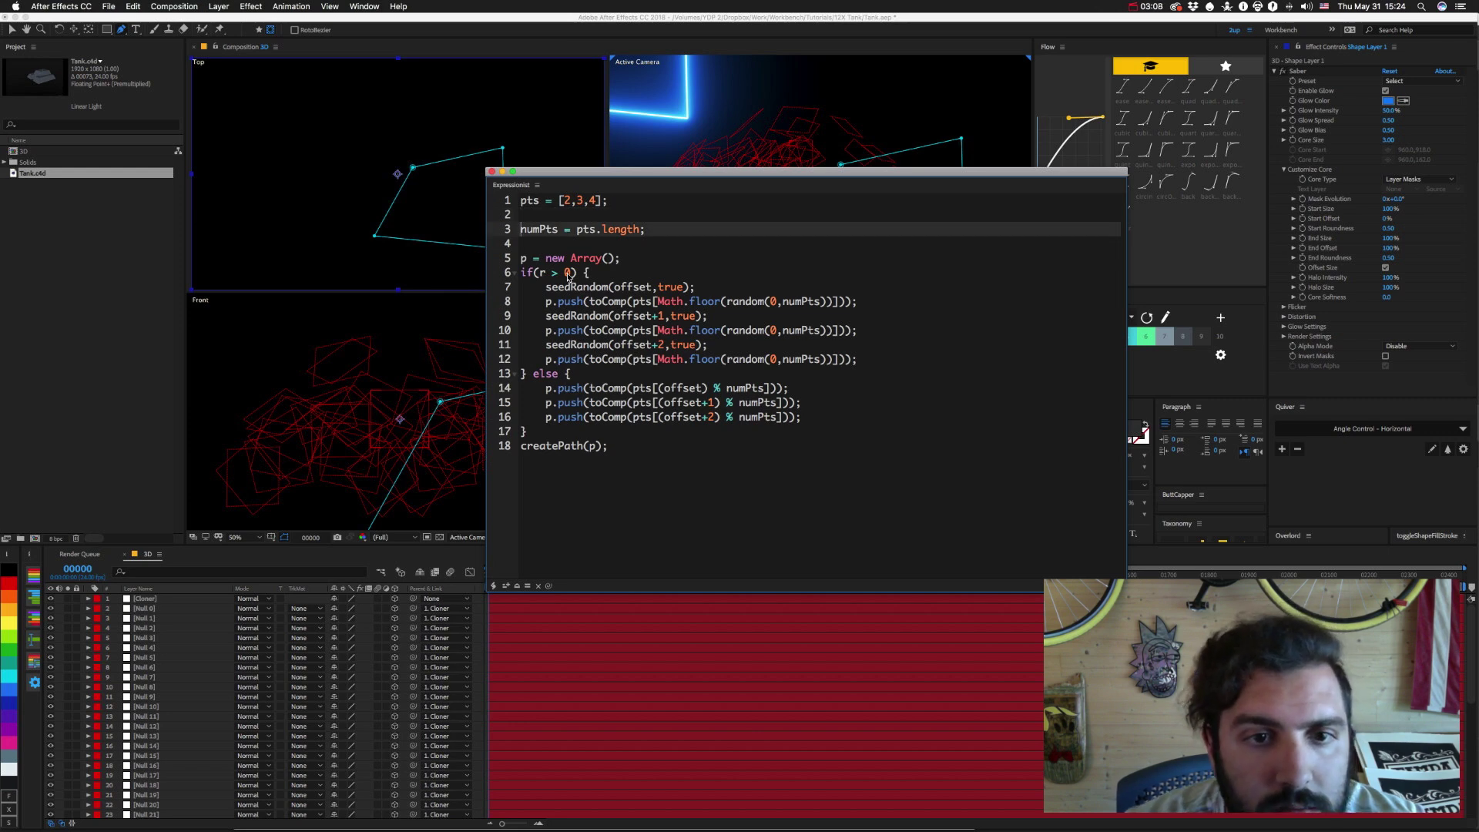
pyautogui.press('Down')
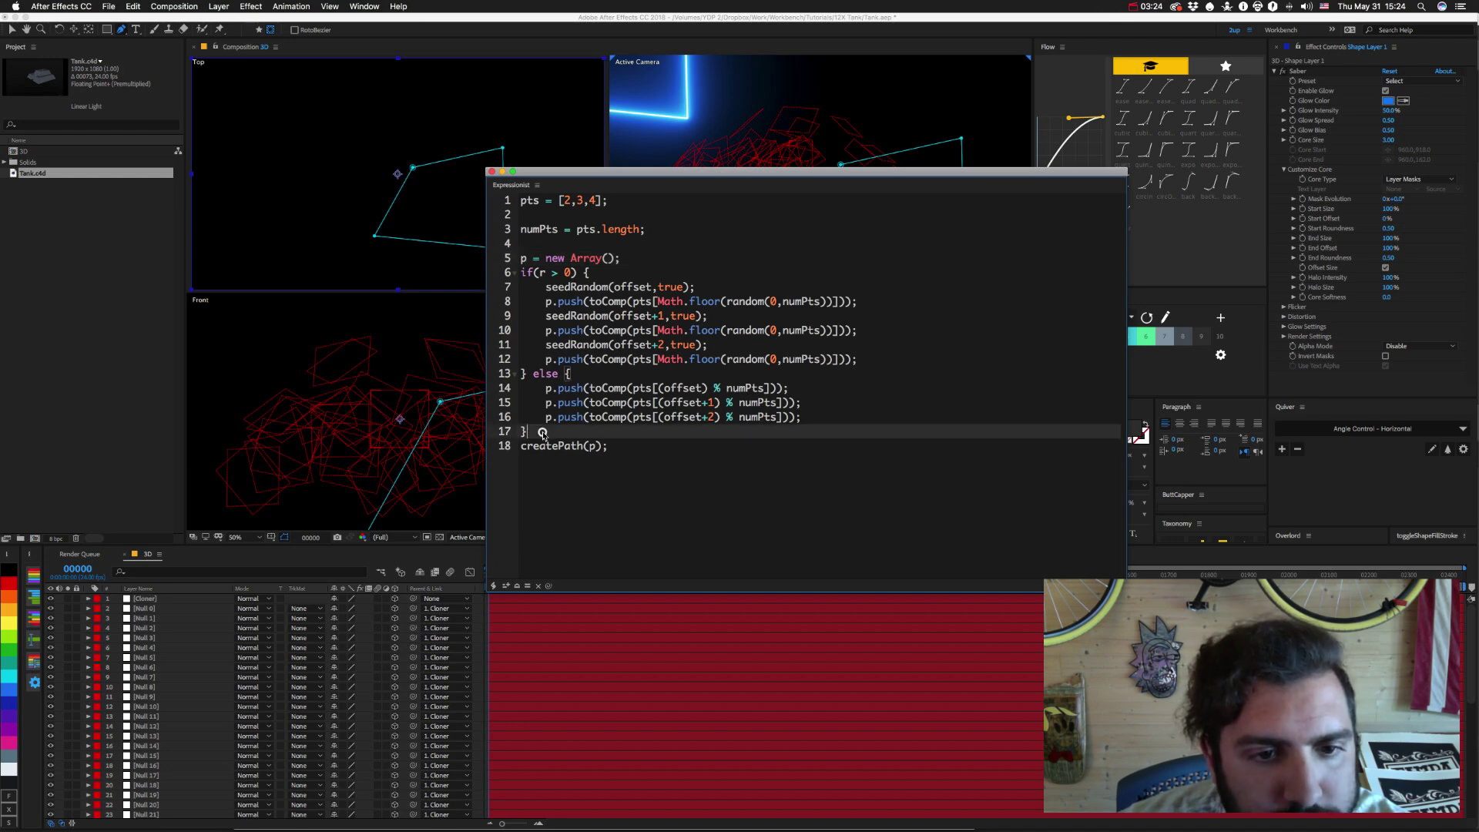
pyautogui.moveTo(527, 430); pyautogui.dragTo(512, 258)
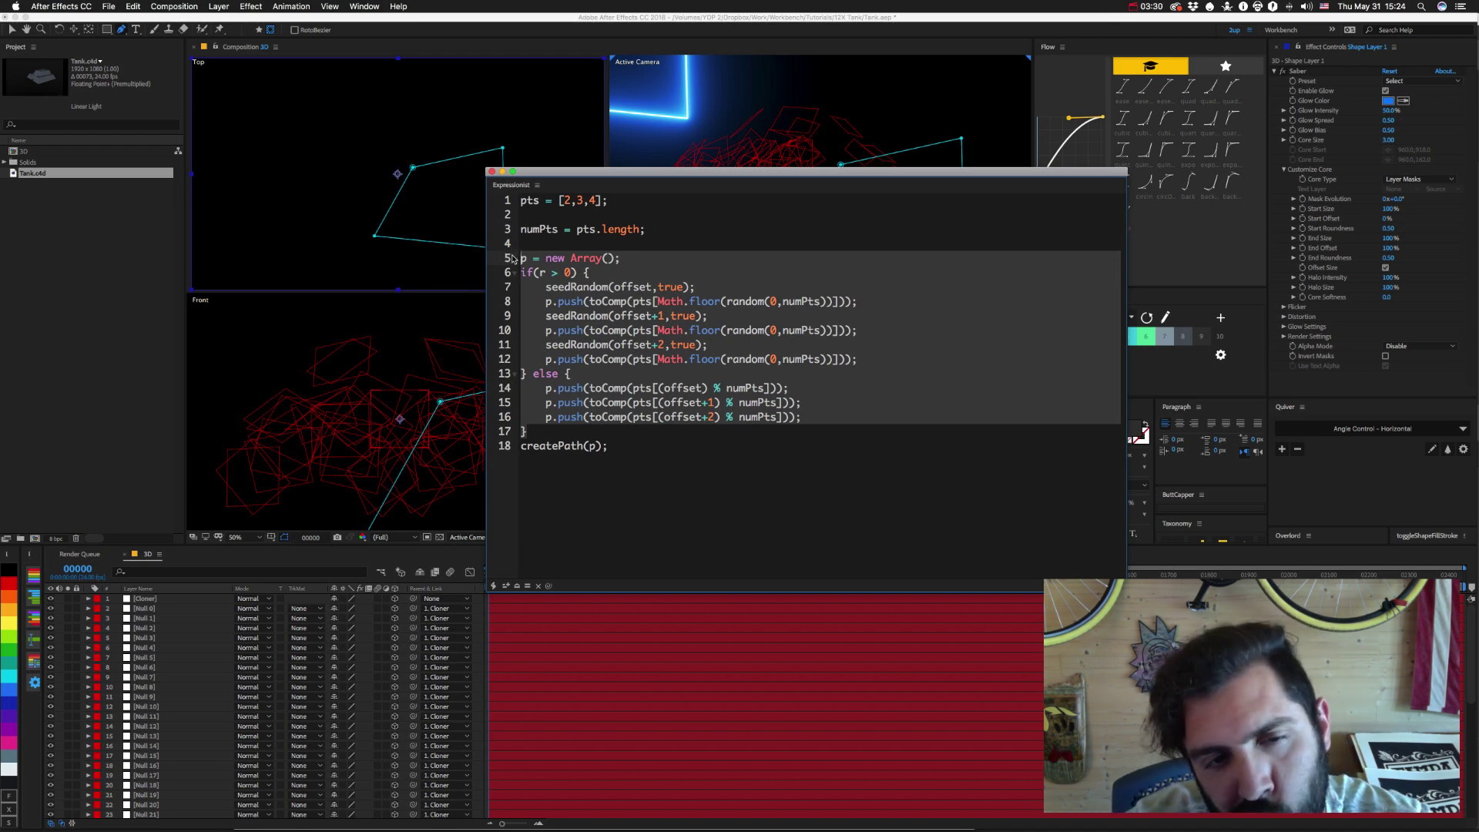
pyautogui.press('BackSpace')
# Add blank lines above createPath(p) and begin typing 'for(i = 0, i <'.
pyautogui.press('Return')
pyautogui.press('Up')
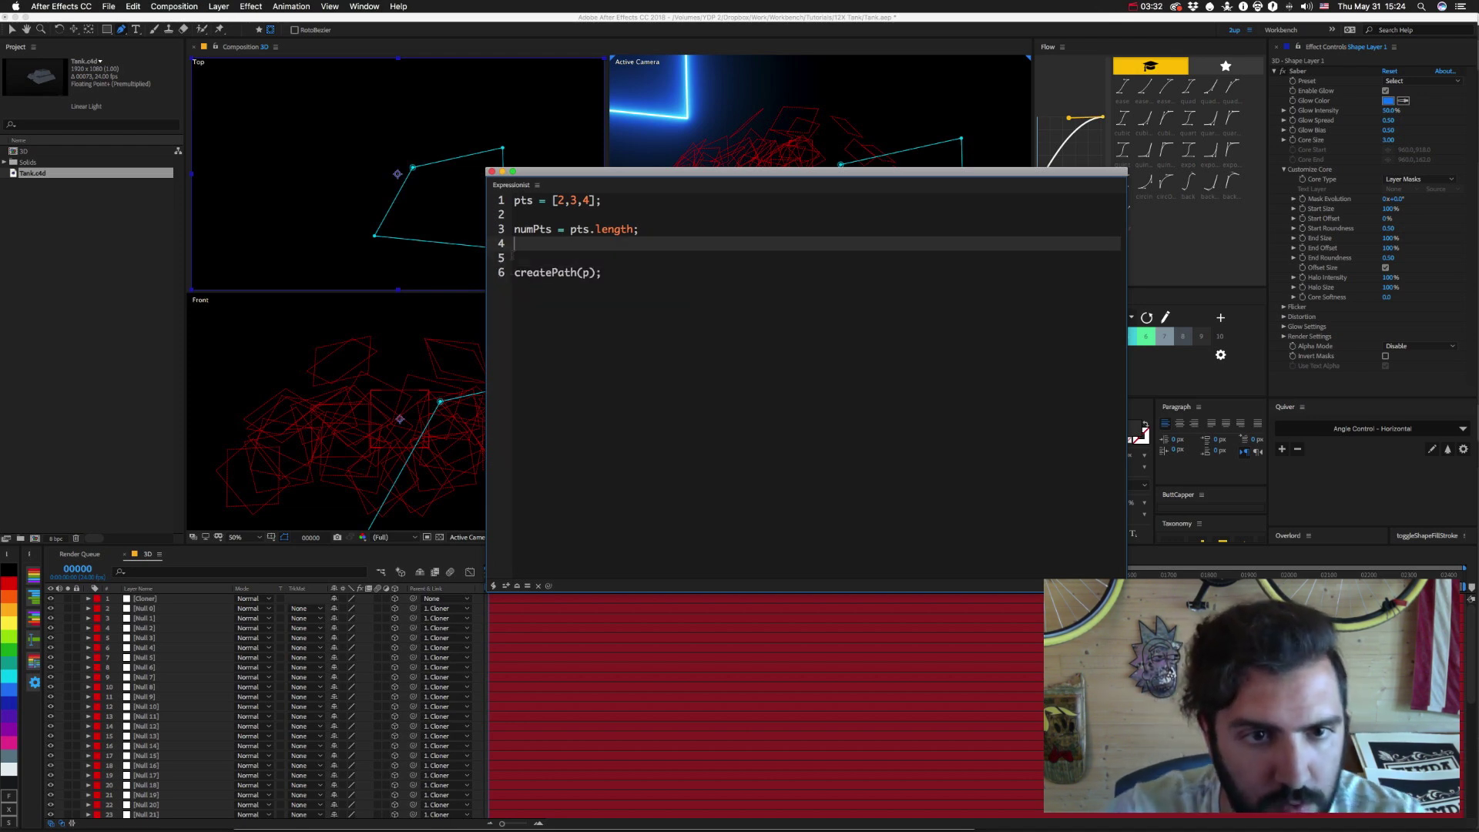
pyautogui.press('Return')
pyautogui.write('for')
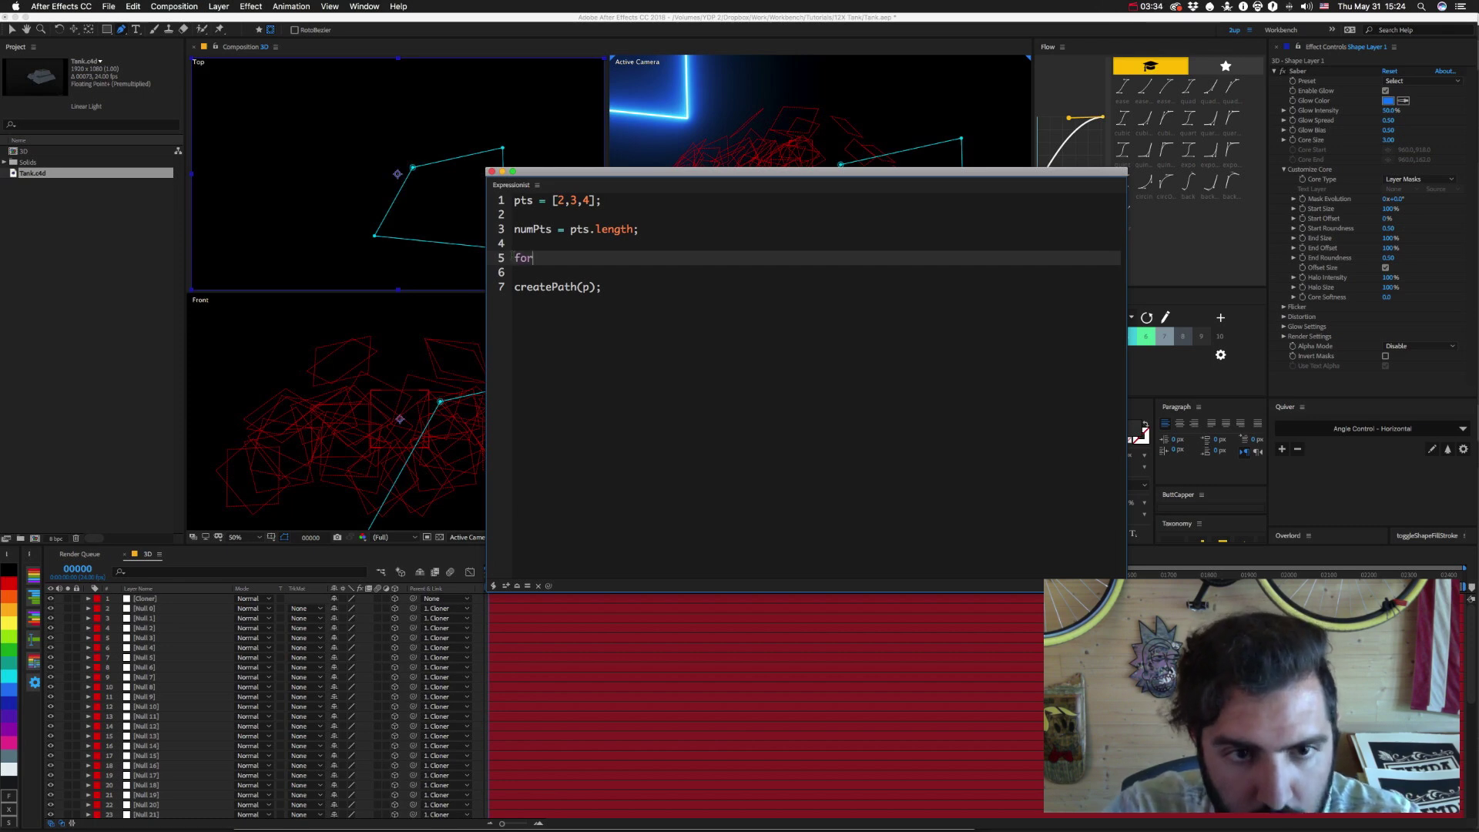
pyautogui.write('(i')
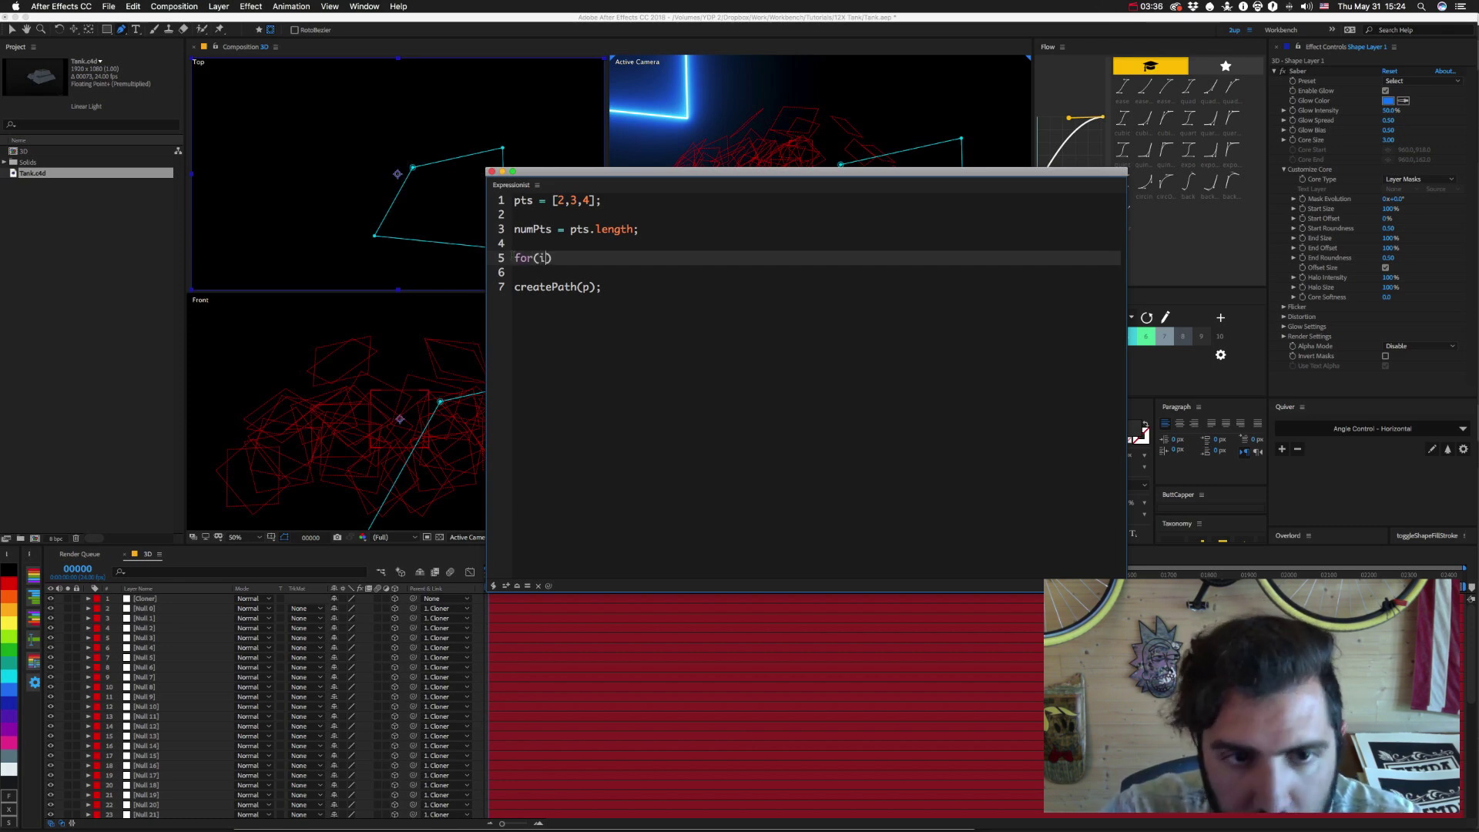
pyautogui.write(' = ')
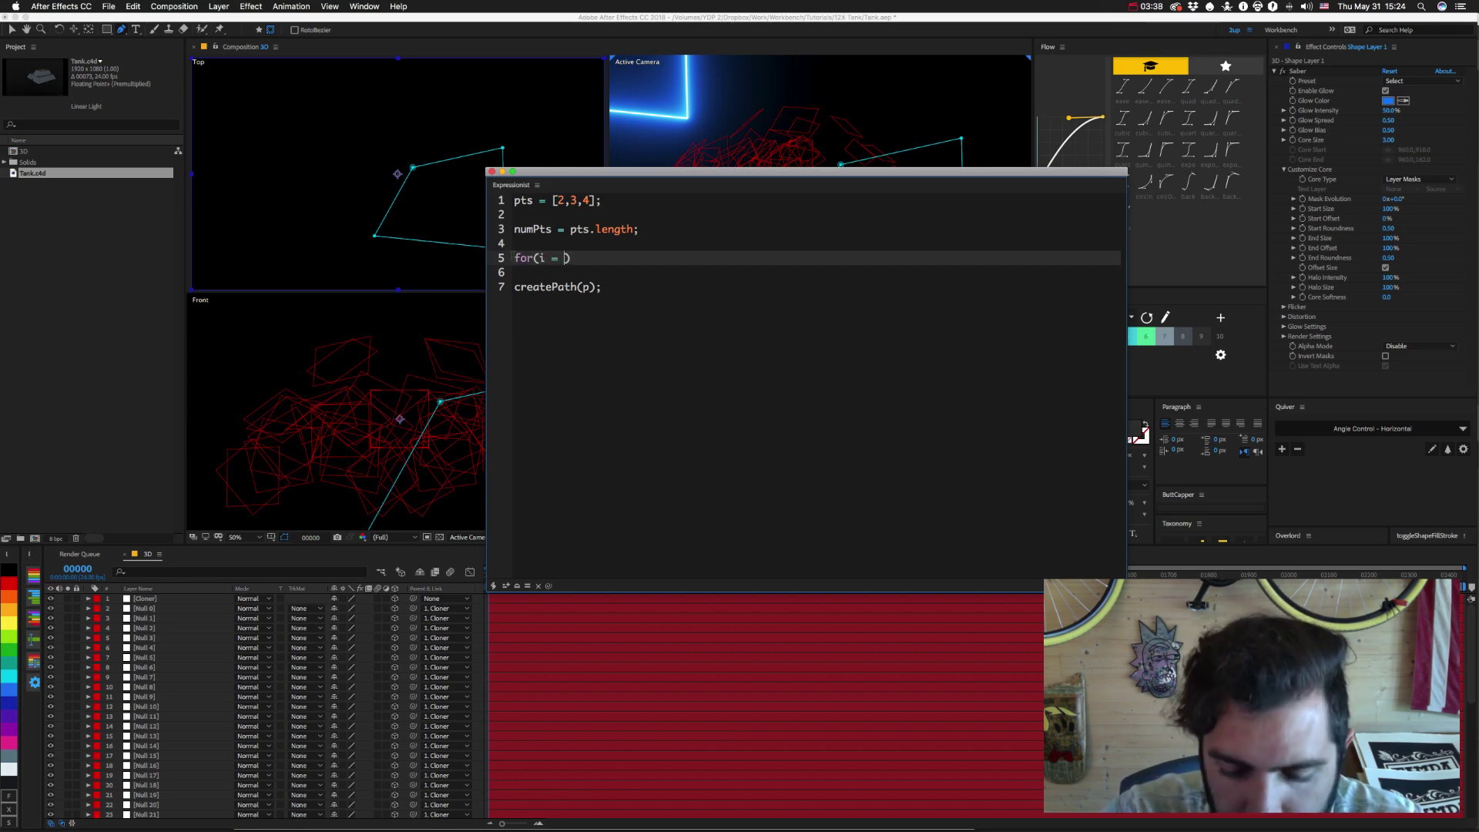
pyautogui.write('0')
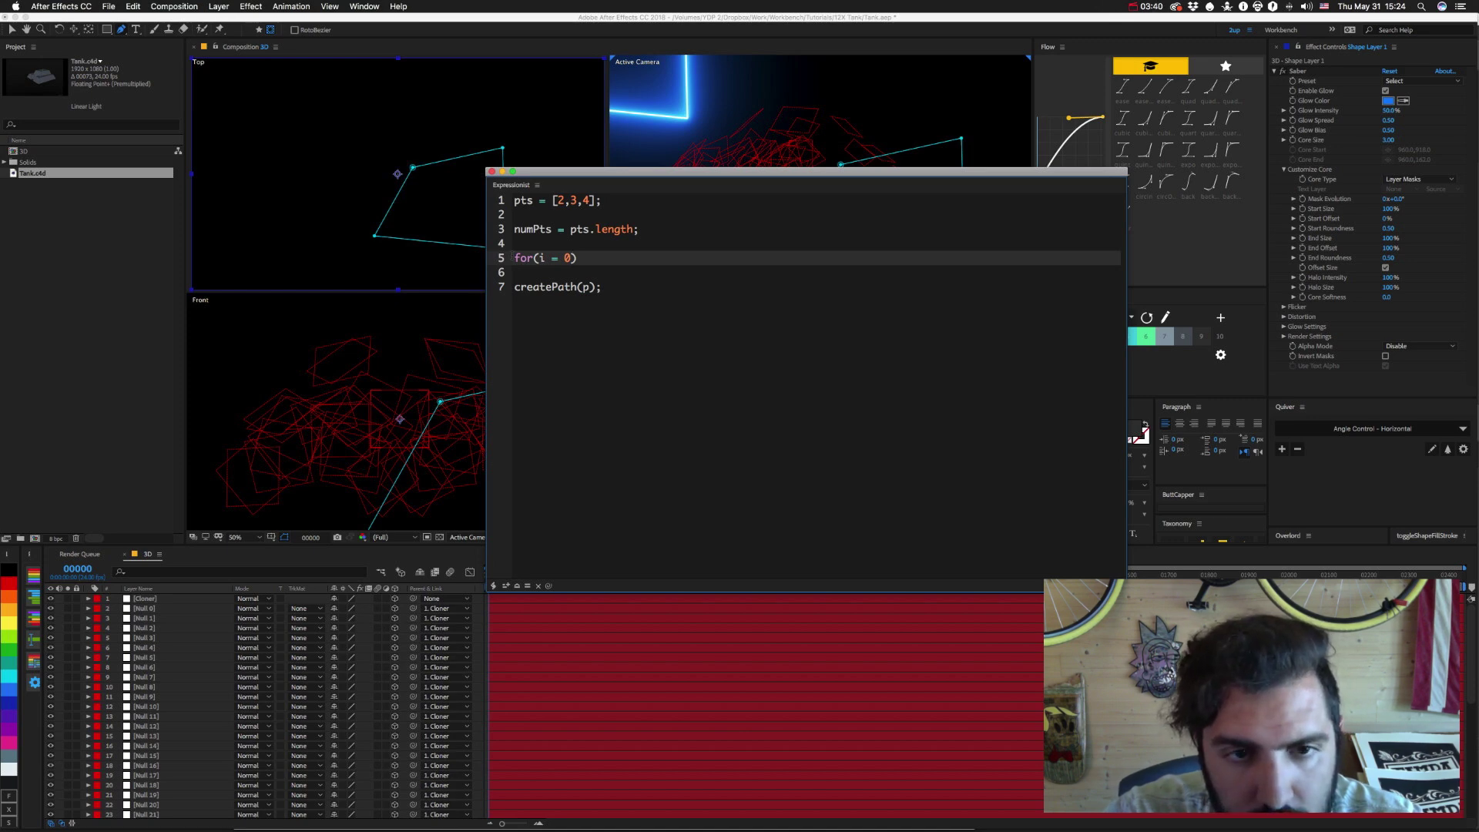
pyautogui.write(',')
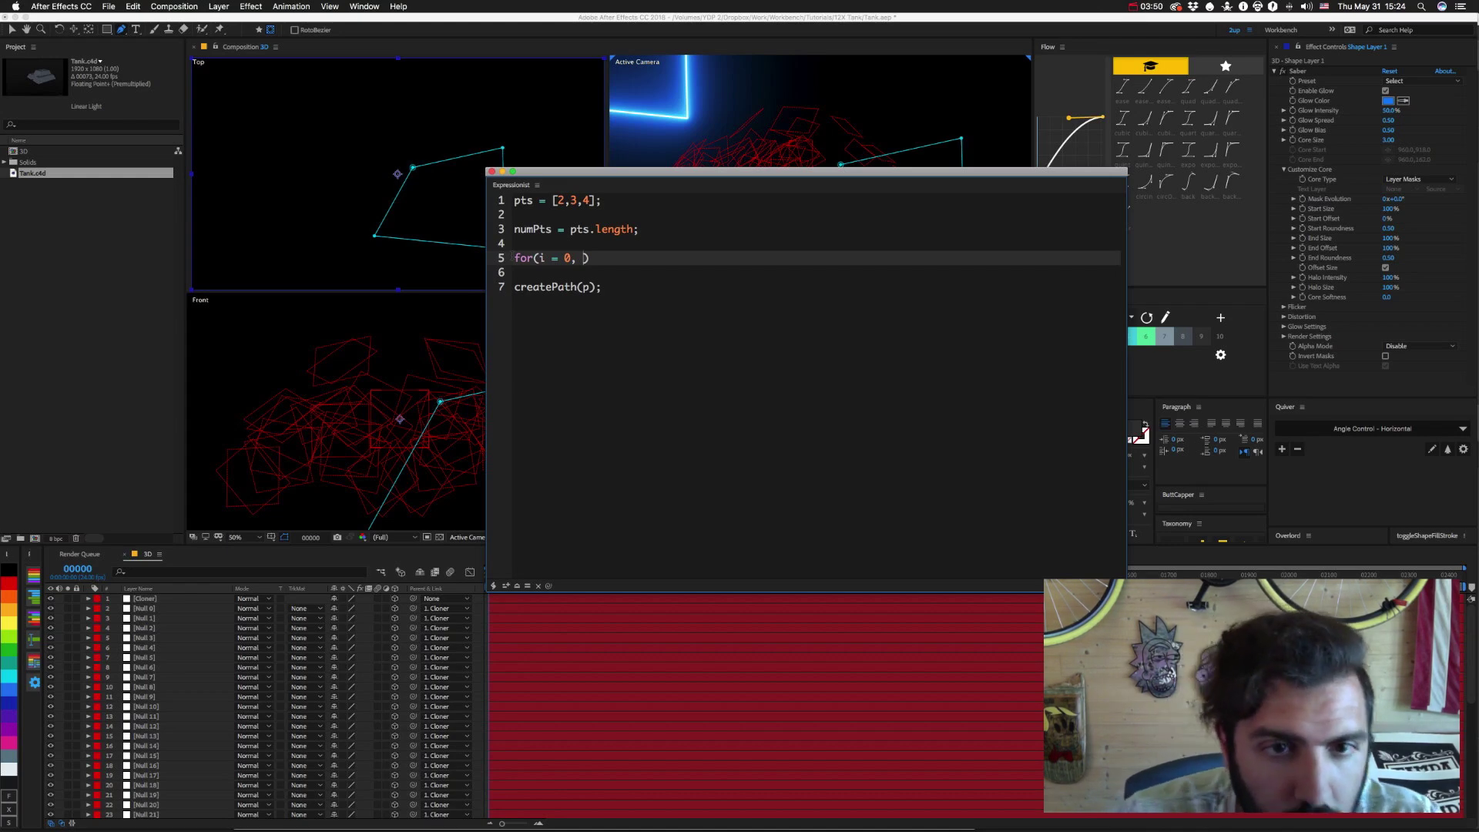
pyautogui.write('i <')
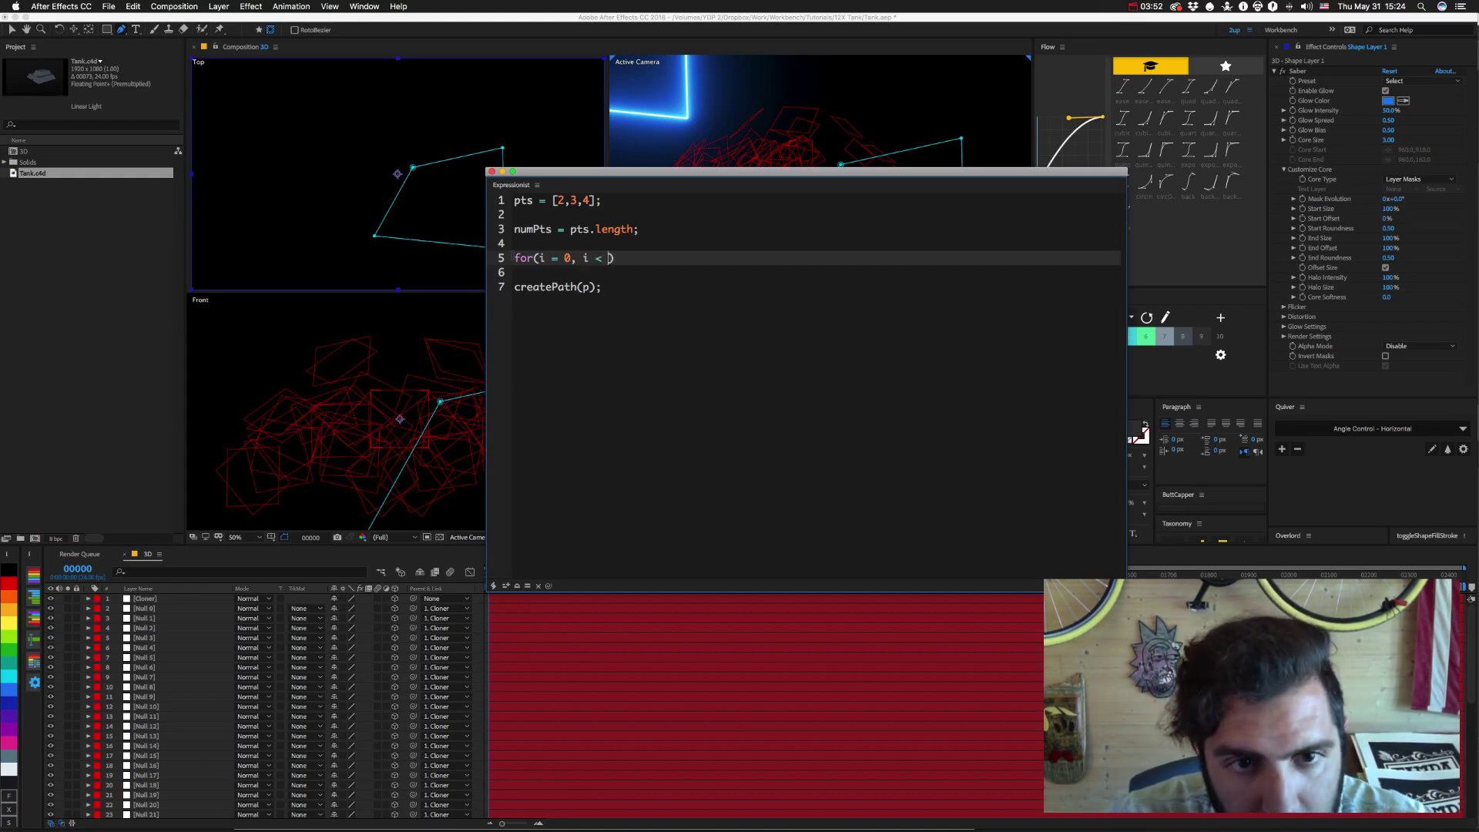
# Remove the numPts = pts.length line from the script.
pyautogui.press('Up')
pyautogui.press('Up')
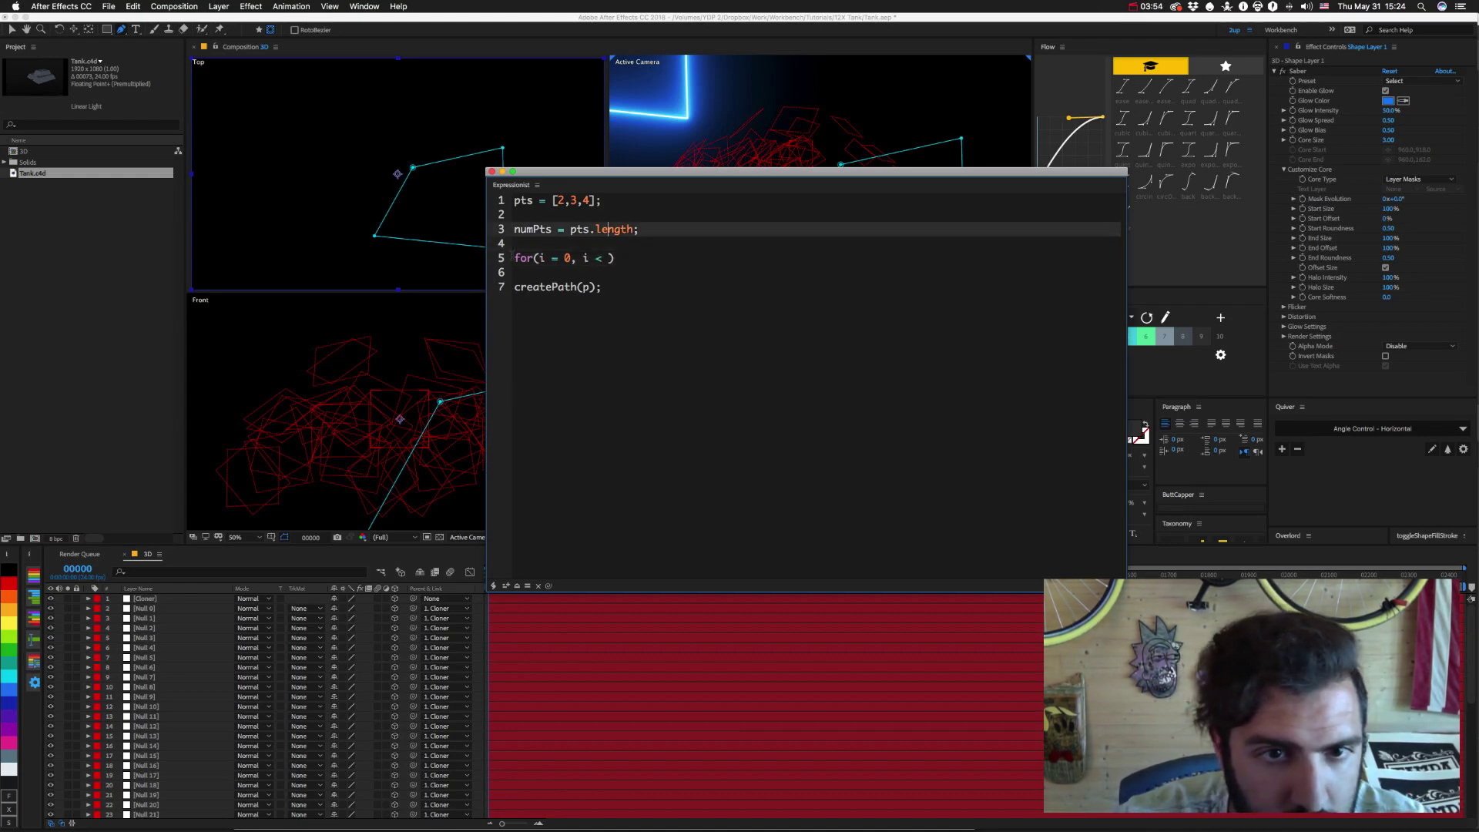
pyautogui.hotkey('alt', 'shift', 'Left')
pyautogui.hotkey('shift', 'Left')
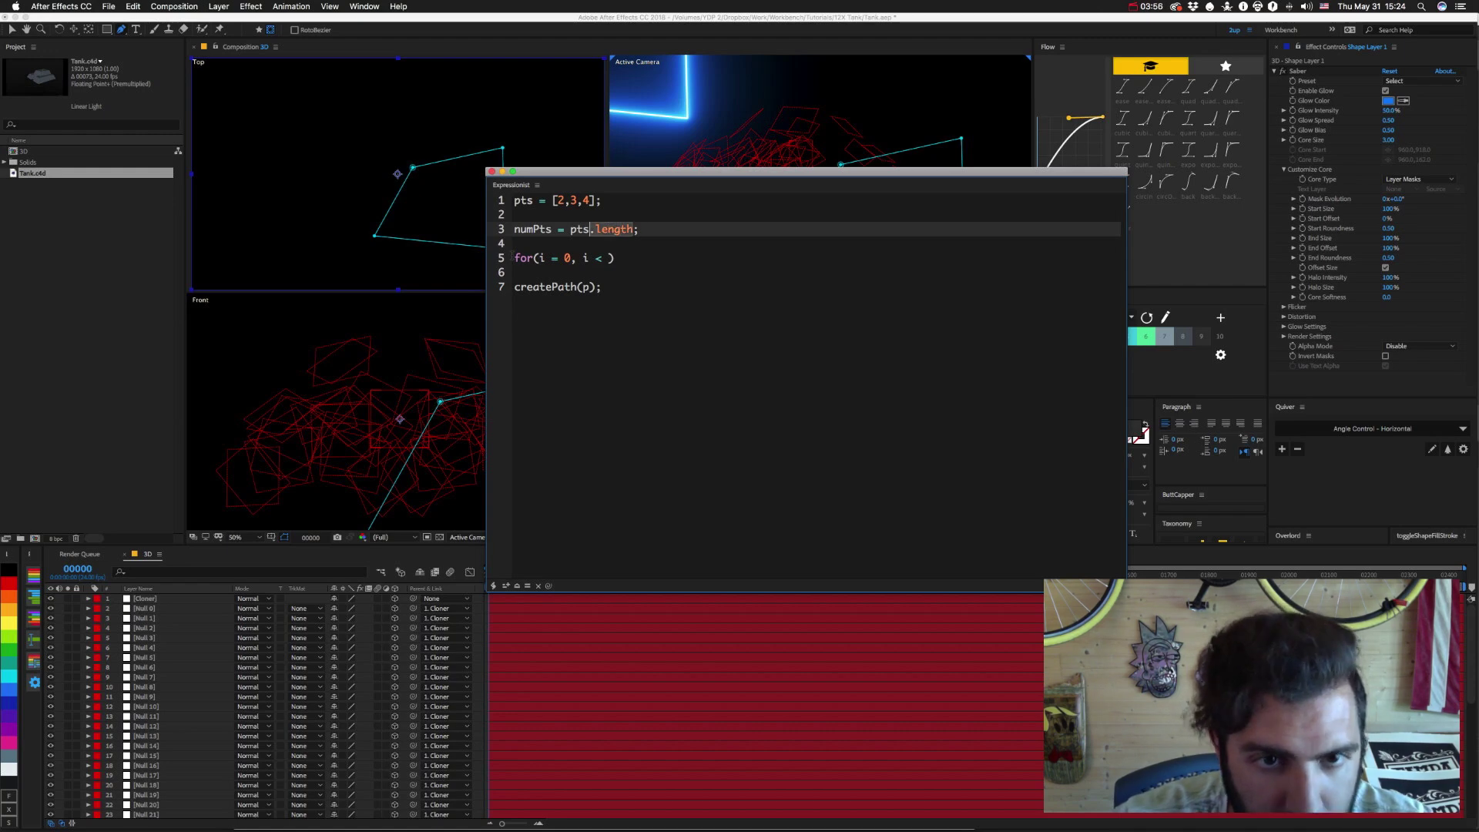
pyautogui.hotkey('alt', 'shift', 'Left')
pyautogui.press('BackSpace')
pyautogui.press('End')
pyautogui.hotkey('shift', 'Up')
pyautogui.hotkey('shift', 'Up')
pyautogui.hotkey('shift', 'End')
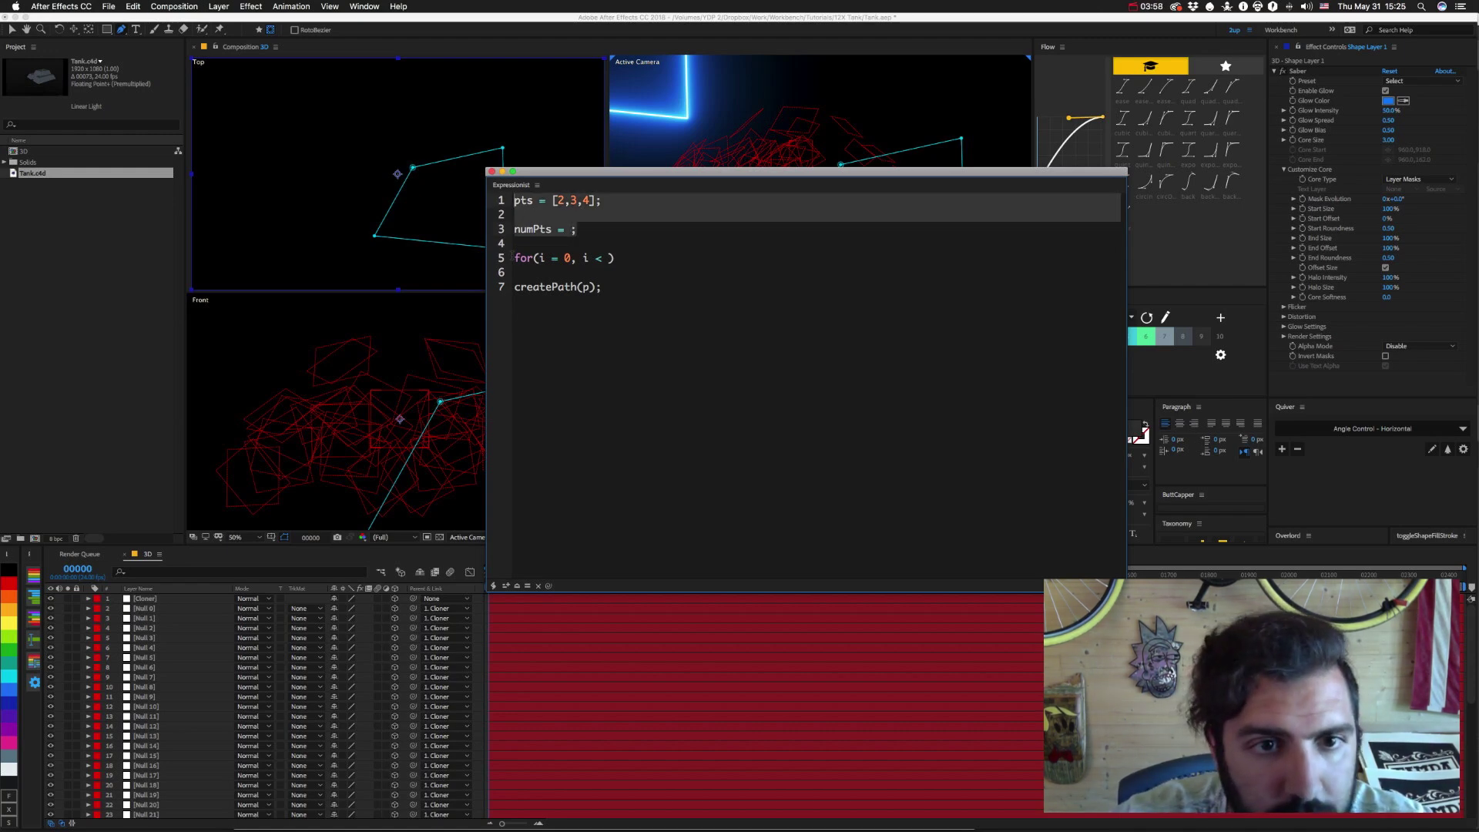
pyautogui.press('BackSpace')
# Complete the loop as for(i = 0, i < pts.length, i++) with an empty { } body.
pyautogui.press('Down')
pyautogui.press('Down')
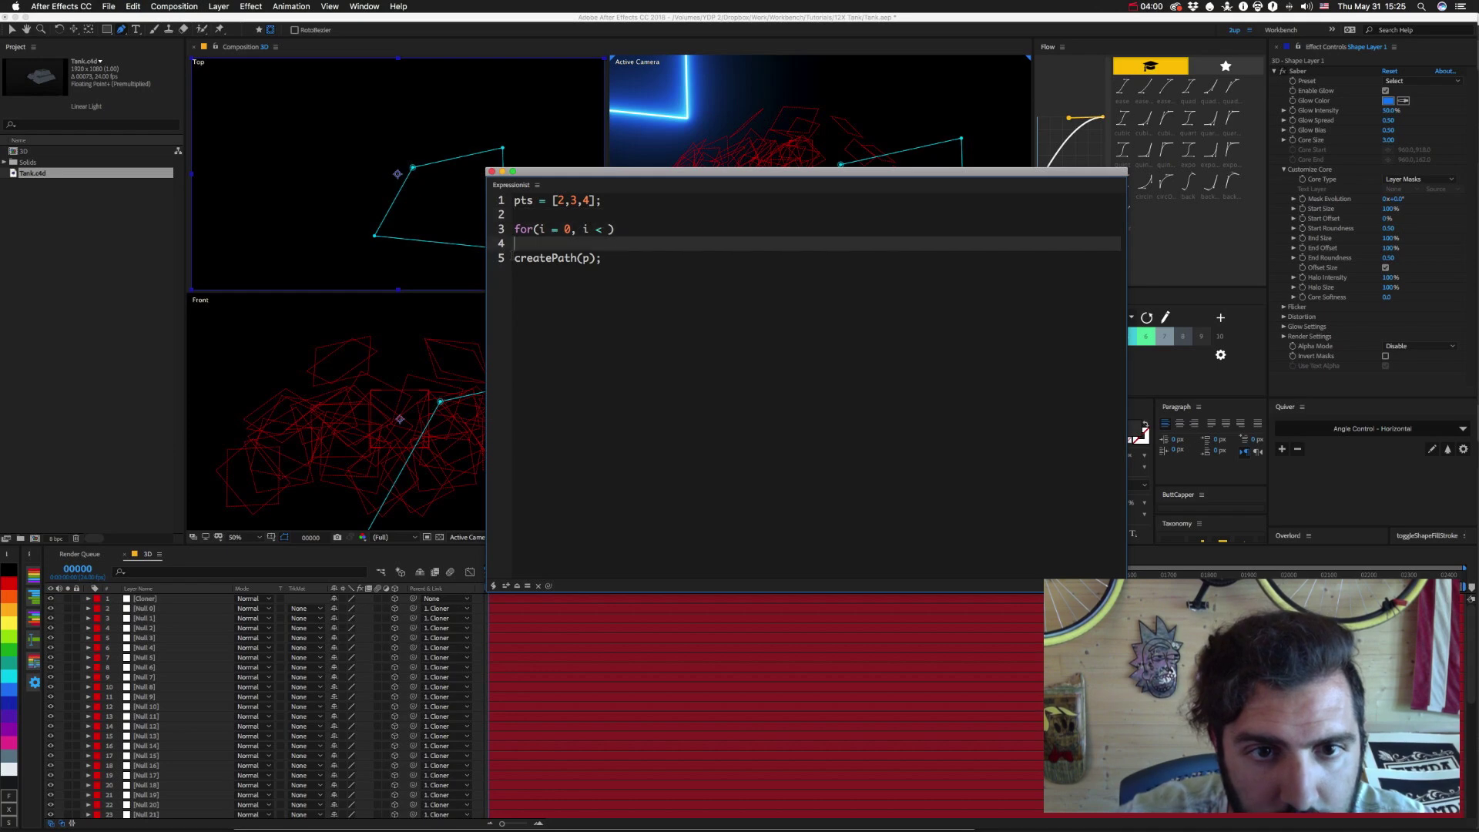
pyautogui.write('pts.length ')
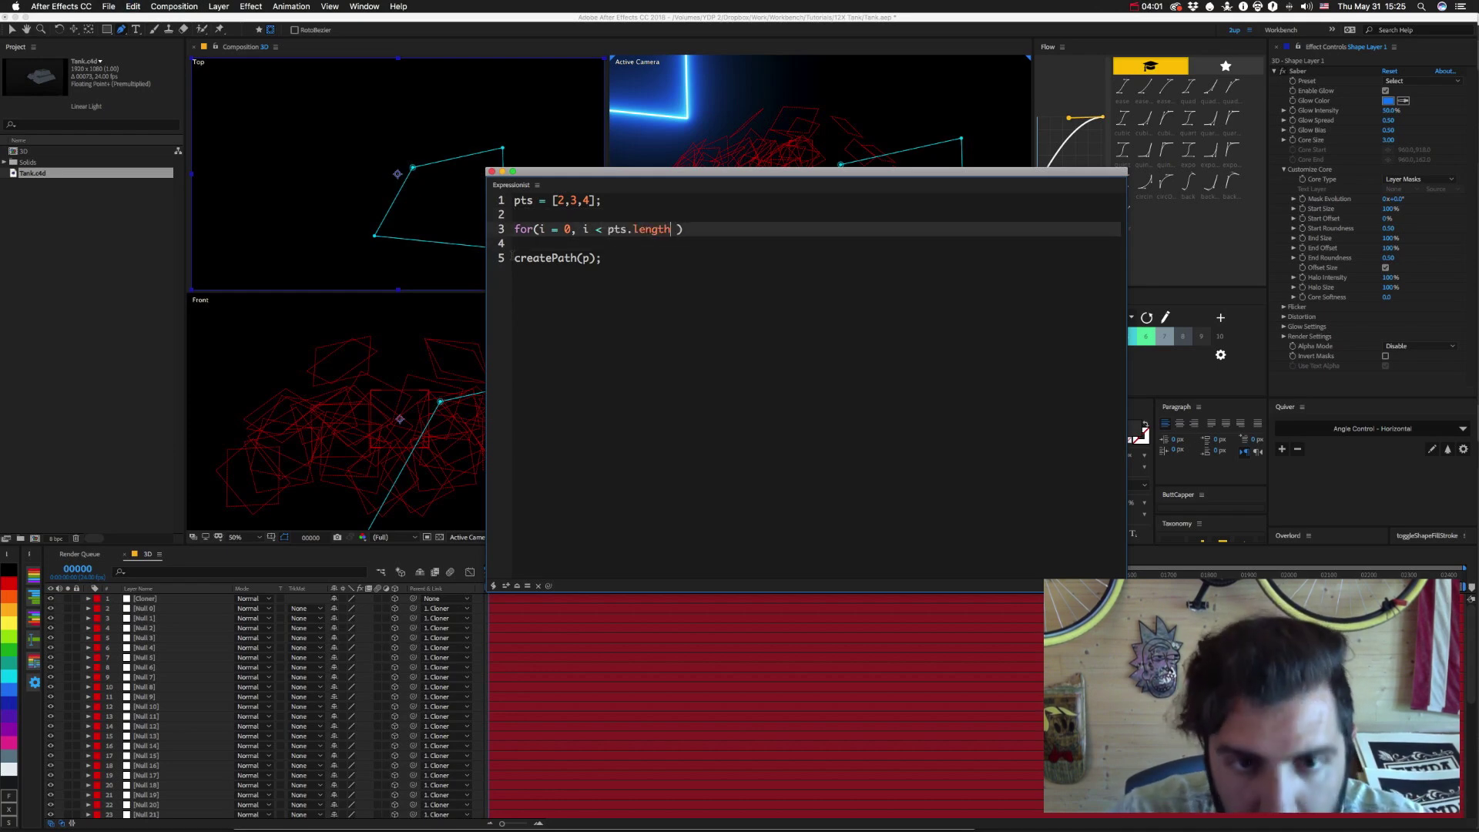
pyautogui.write(', i++')
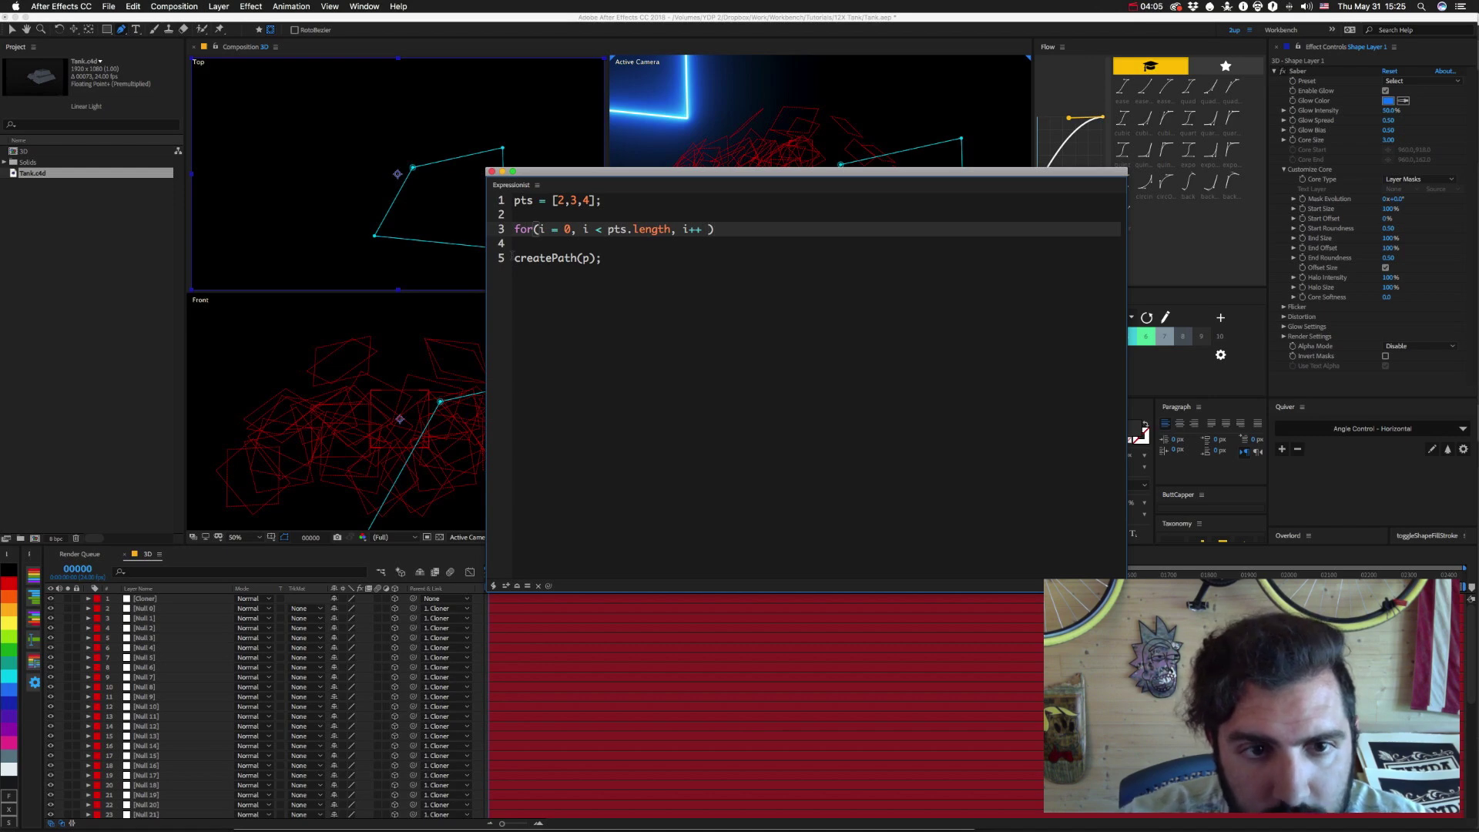
pyautogui.click(514, 243)
pyautogui.click(715, 228)
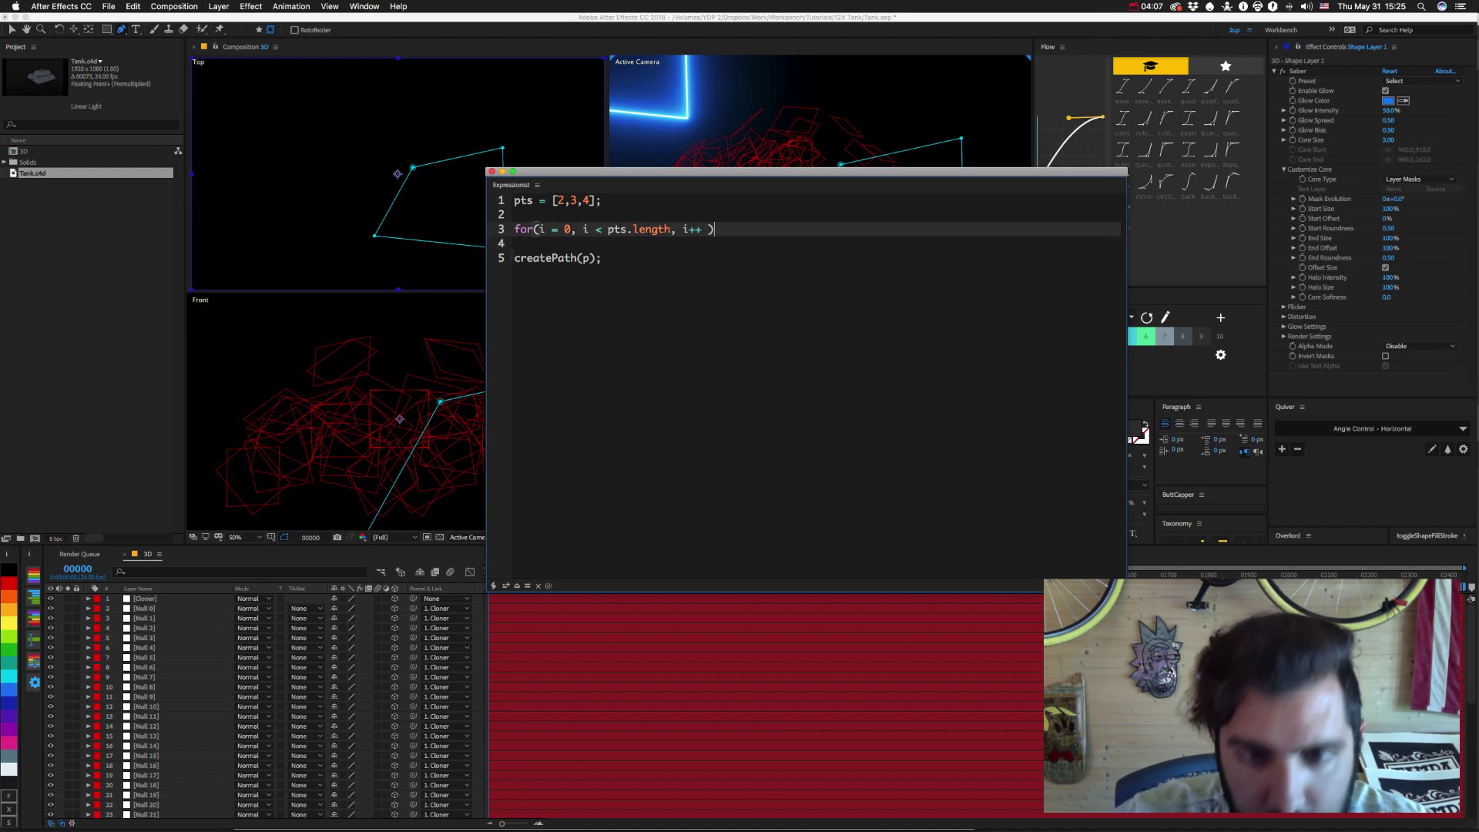
pyautogui.write('{')
pyautogui.press('Return')
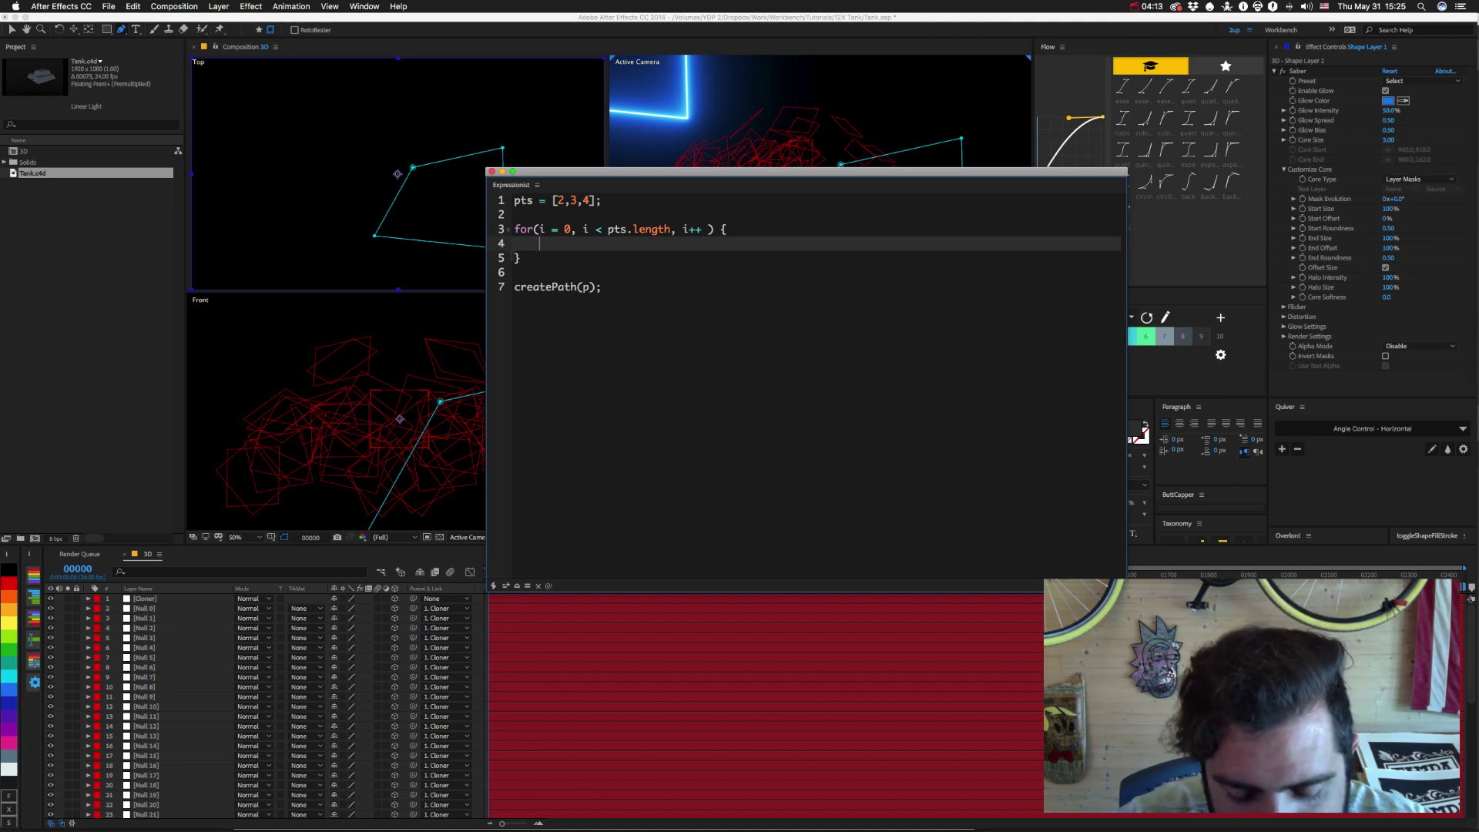
pyautogui.write('p')
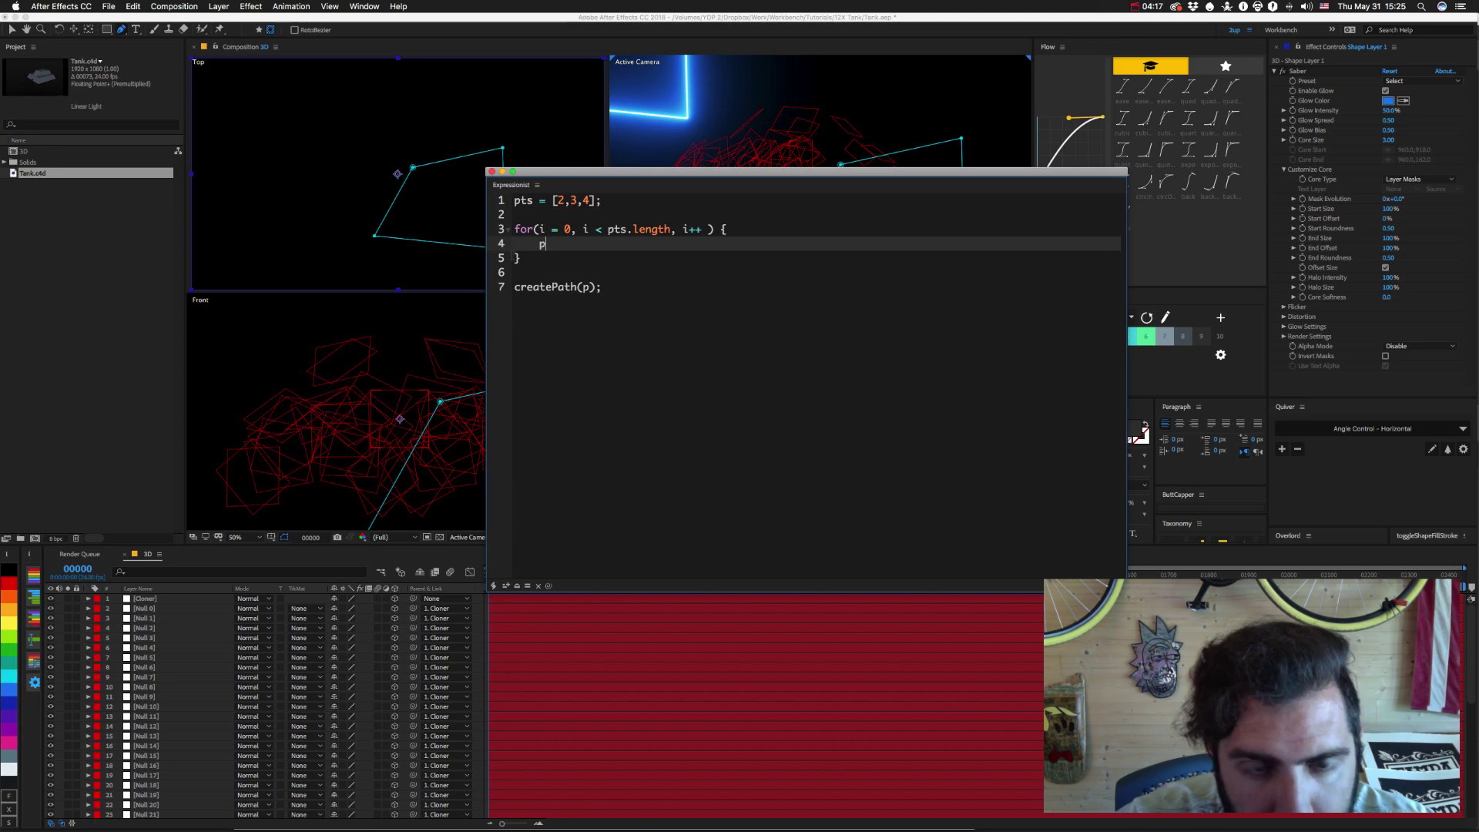
pyautogui.press('BackSpace')
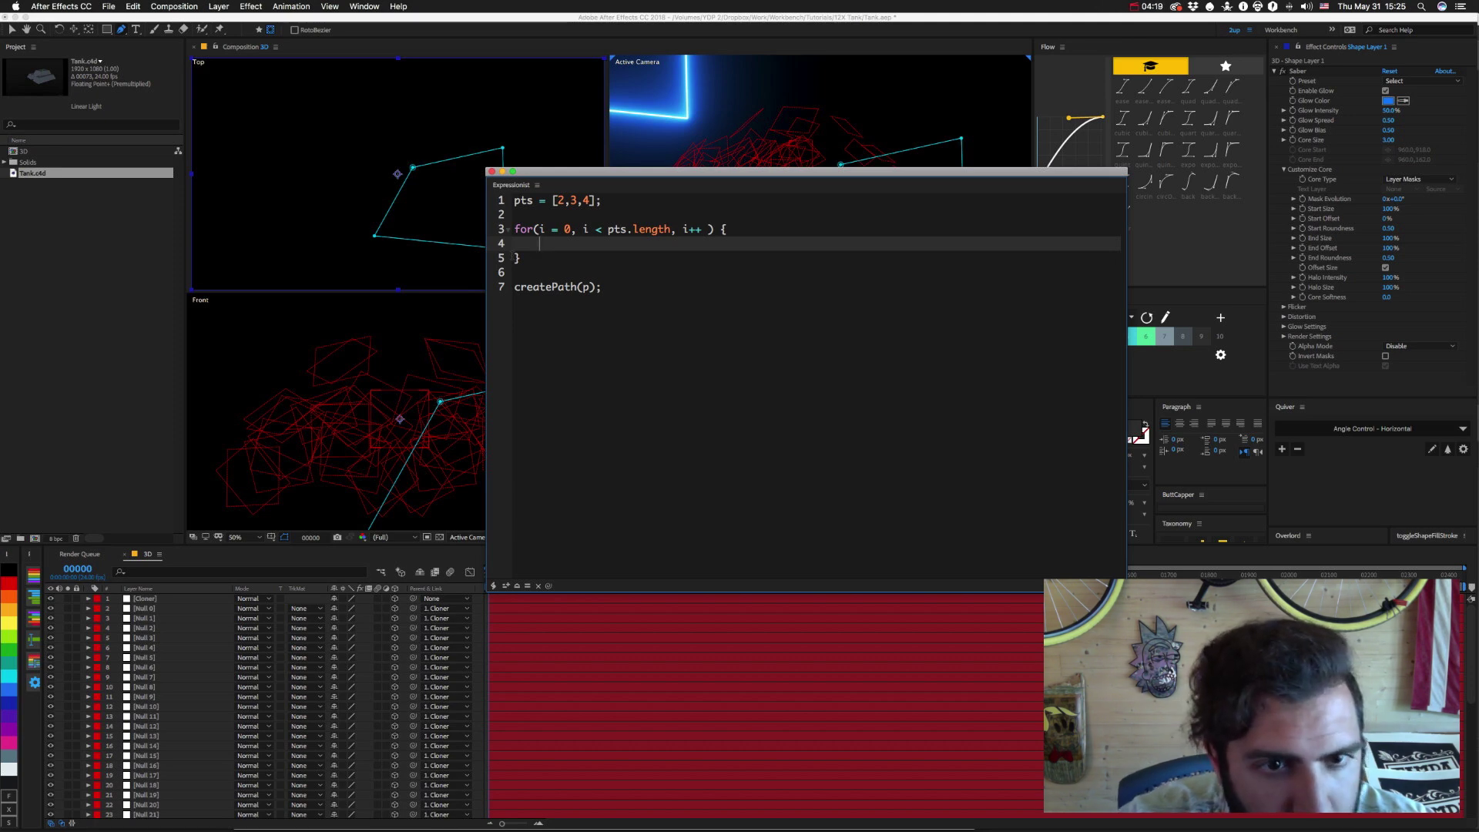
pyautogui.press('super+Tab')
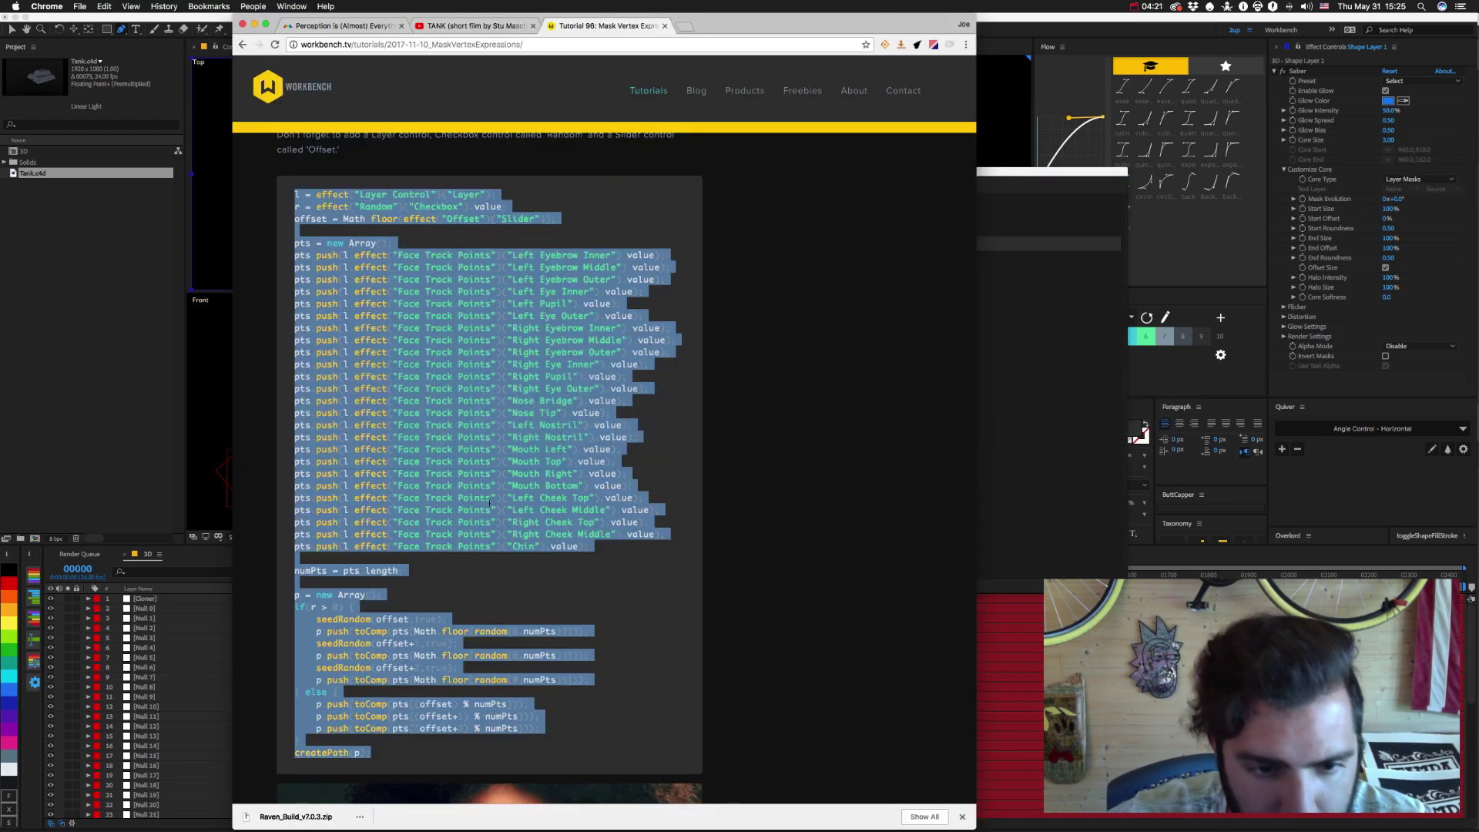
# Scroll the tutorial up to review the Get Points from Mask and Make a Triangle code.
pyautogui.click(617, 614)
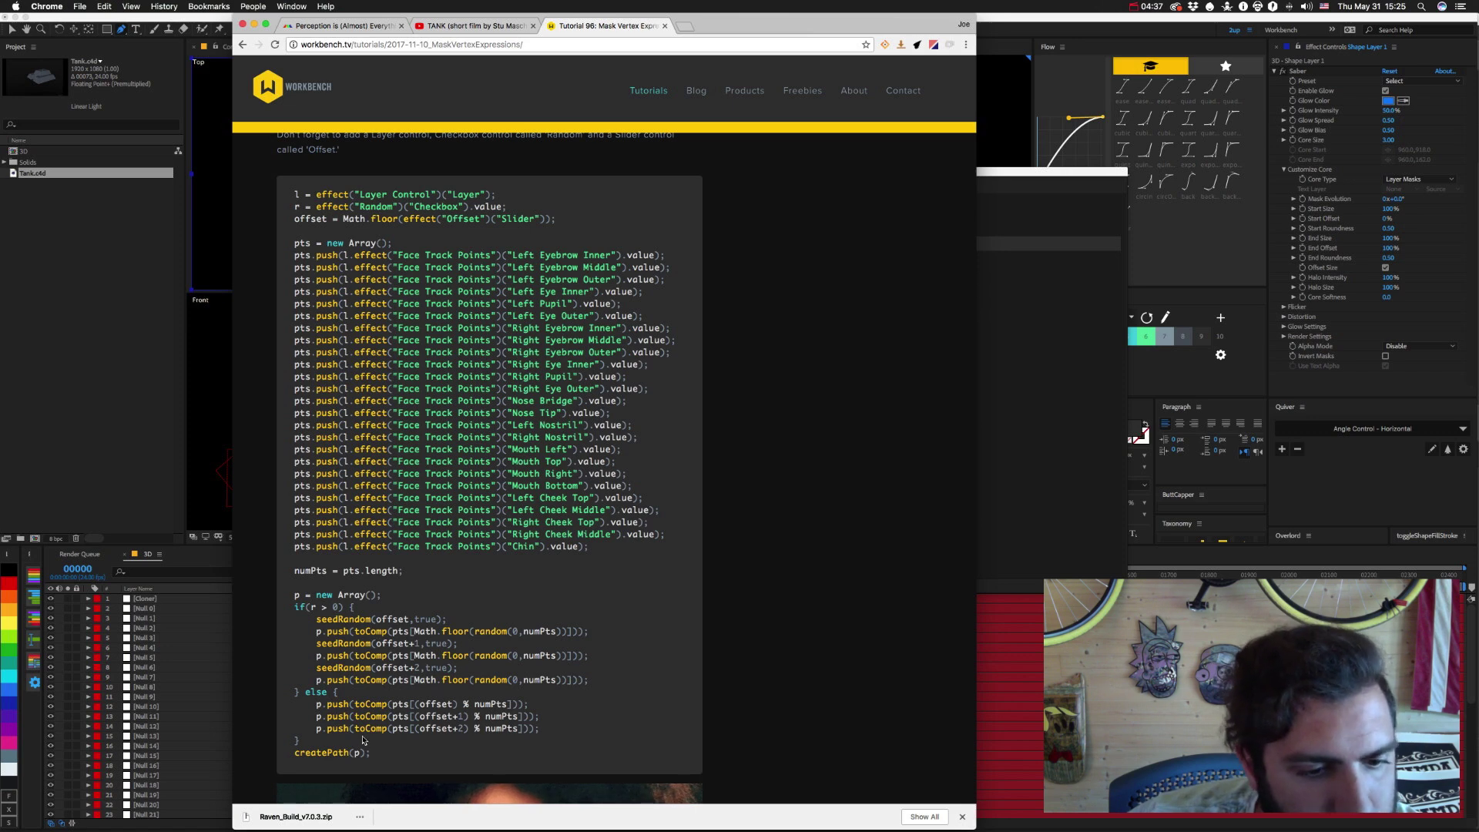
pyautogui.scroll(5, 285, 432)
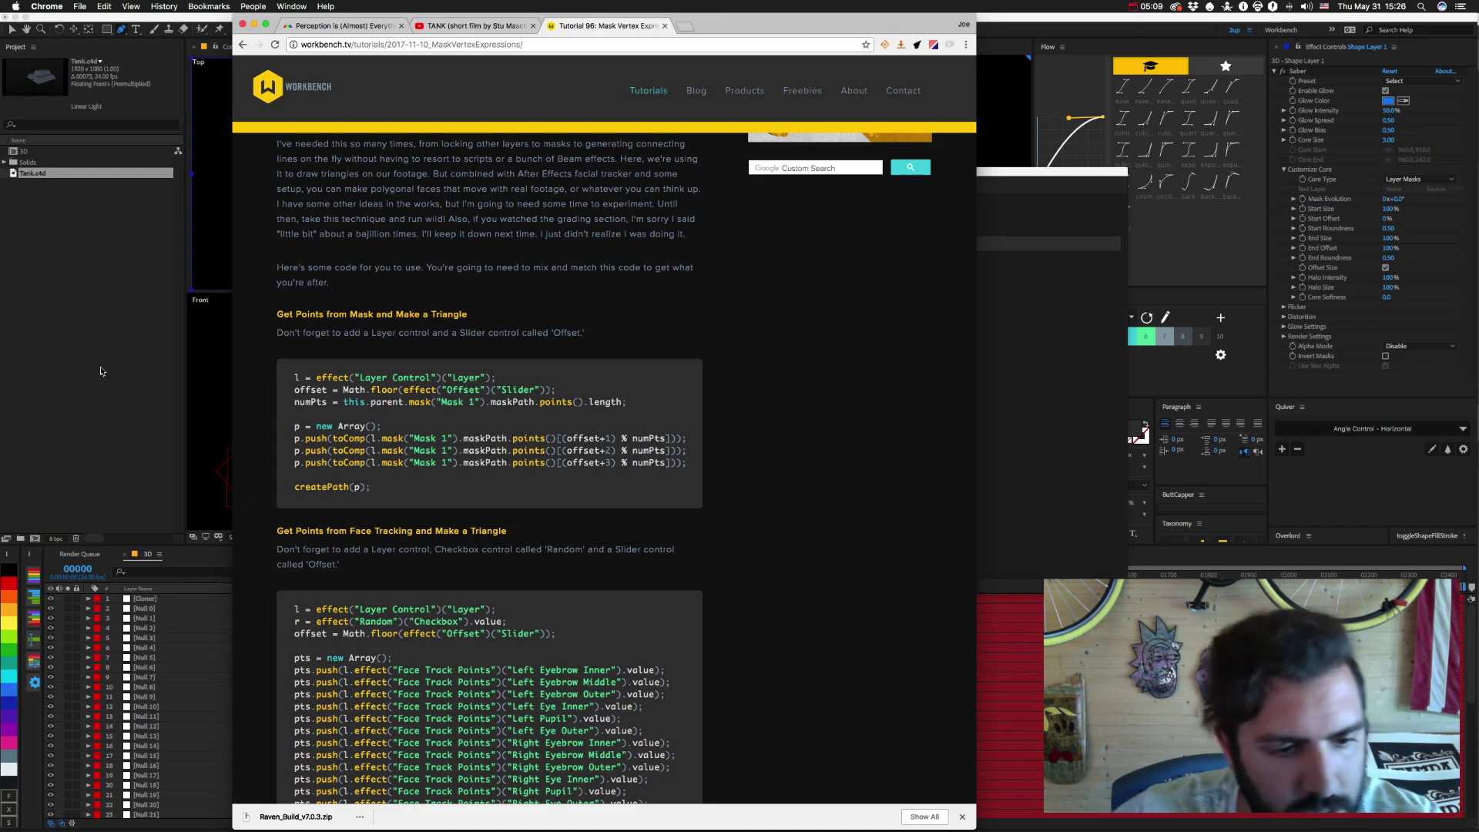
pyautogui.press('super+Tab')
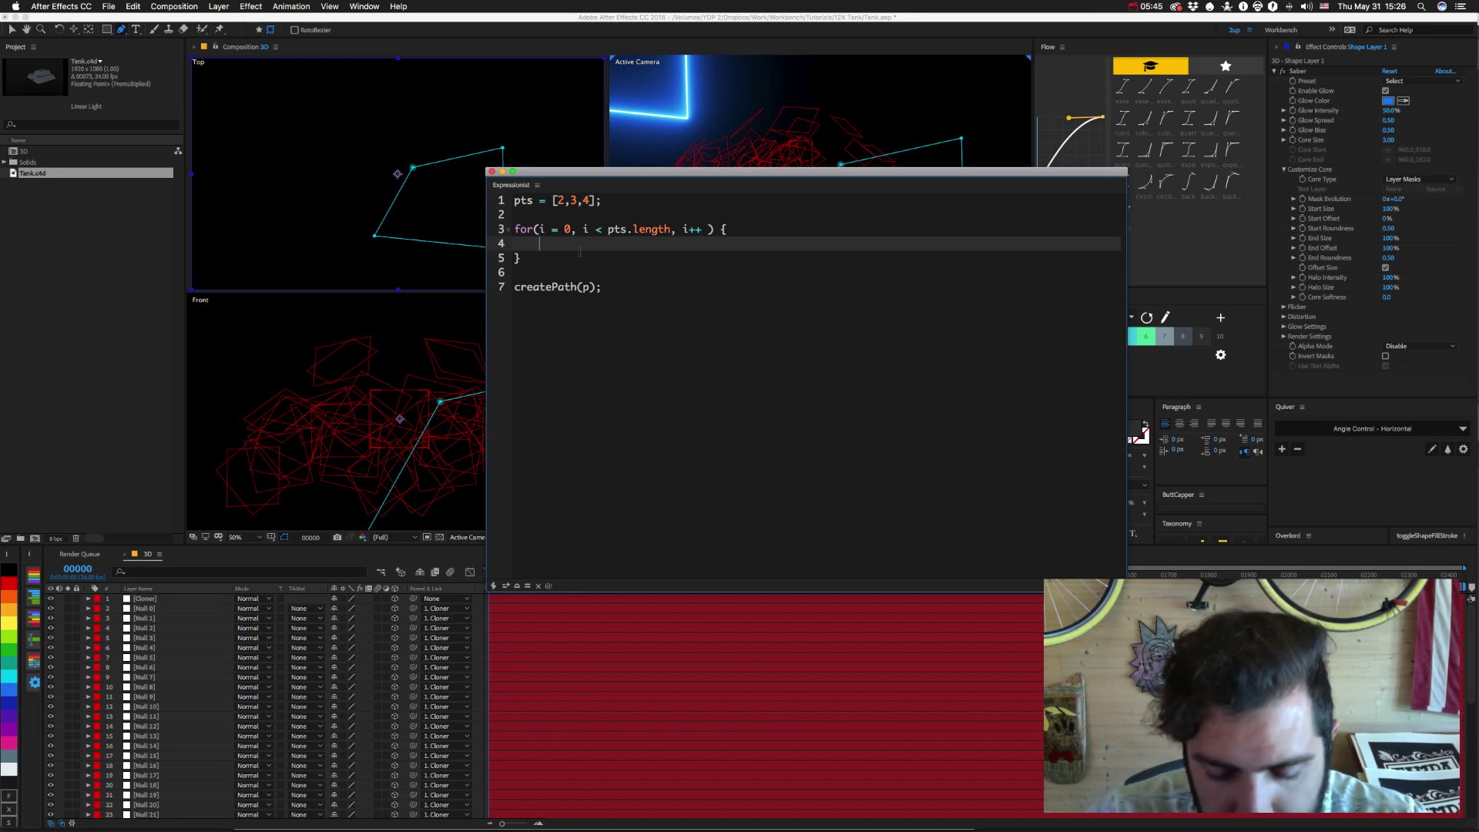
# Add a pts[i] line inside the for loop body, briefly checking the tutorial.
pyautogui.press('super+Return')
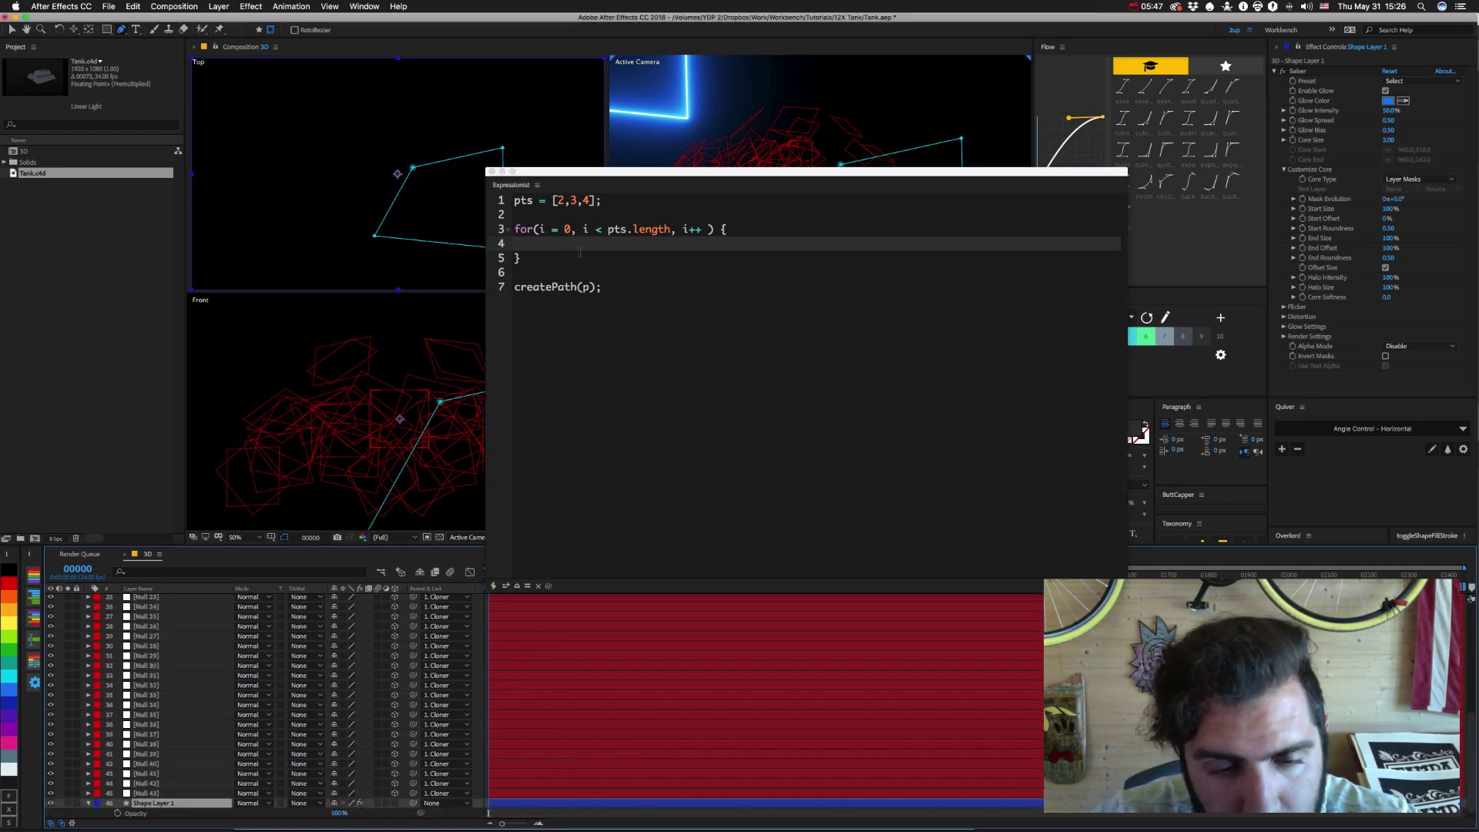
pyautogui.click(580, 251)
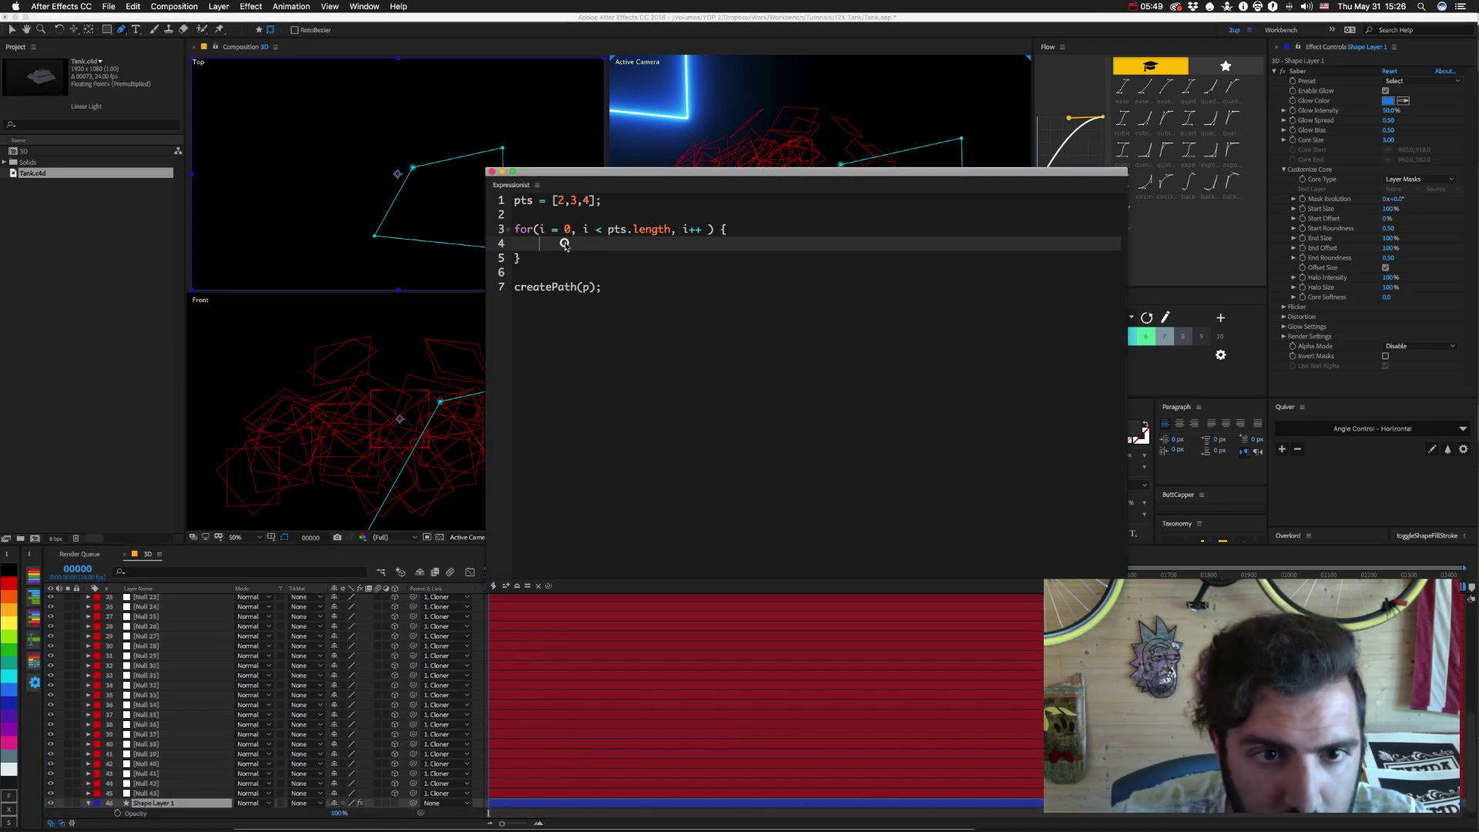
pyautogui.write('pts')
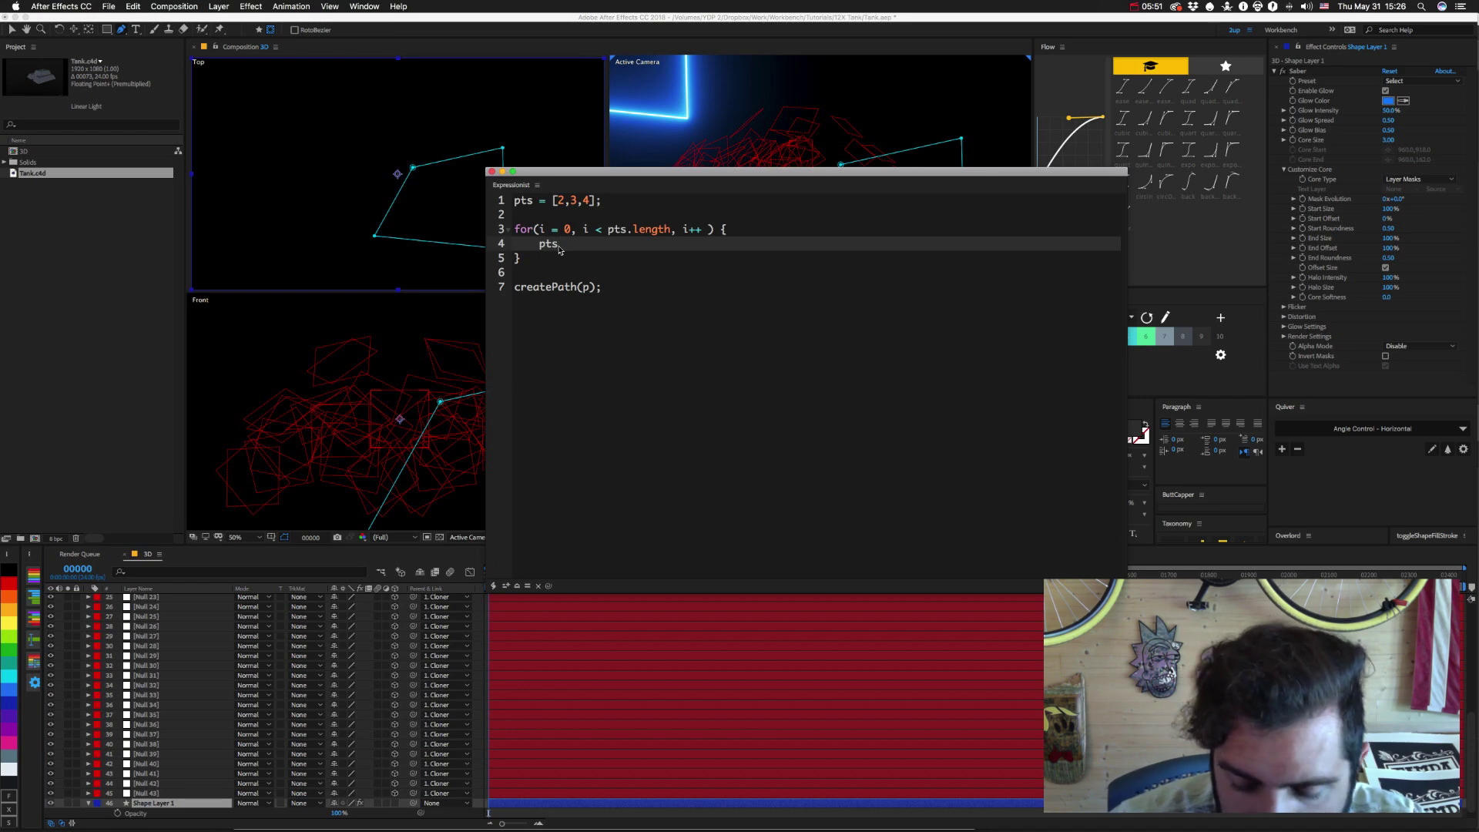
pyautogui.write('[')
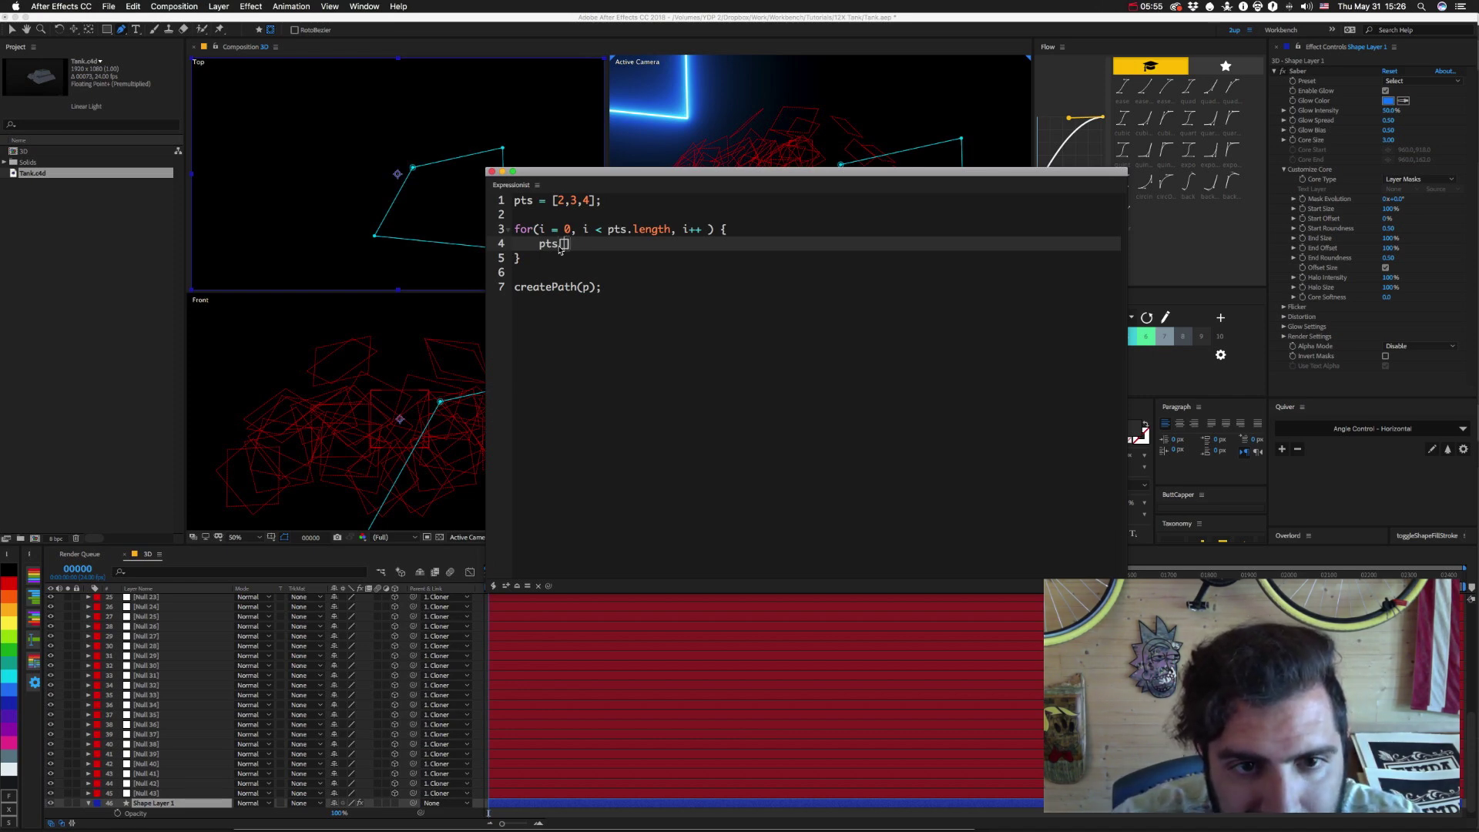
pyautogui.write('i')
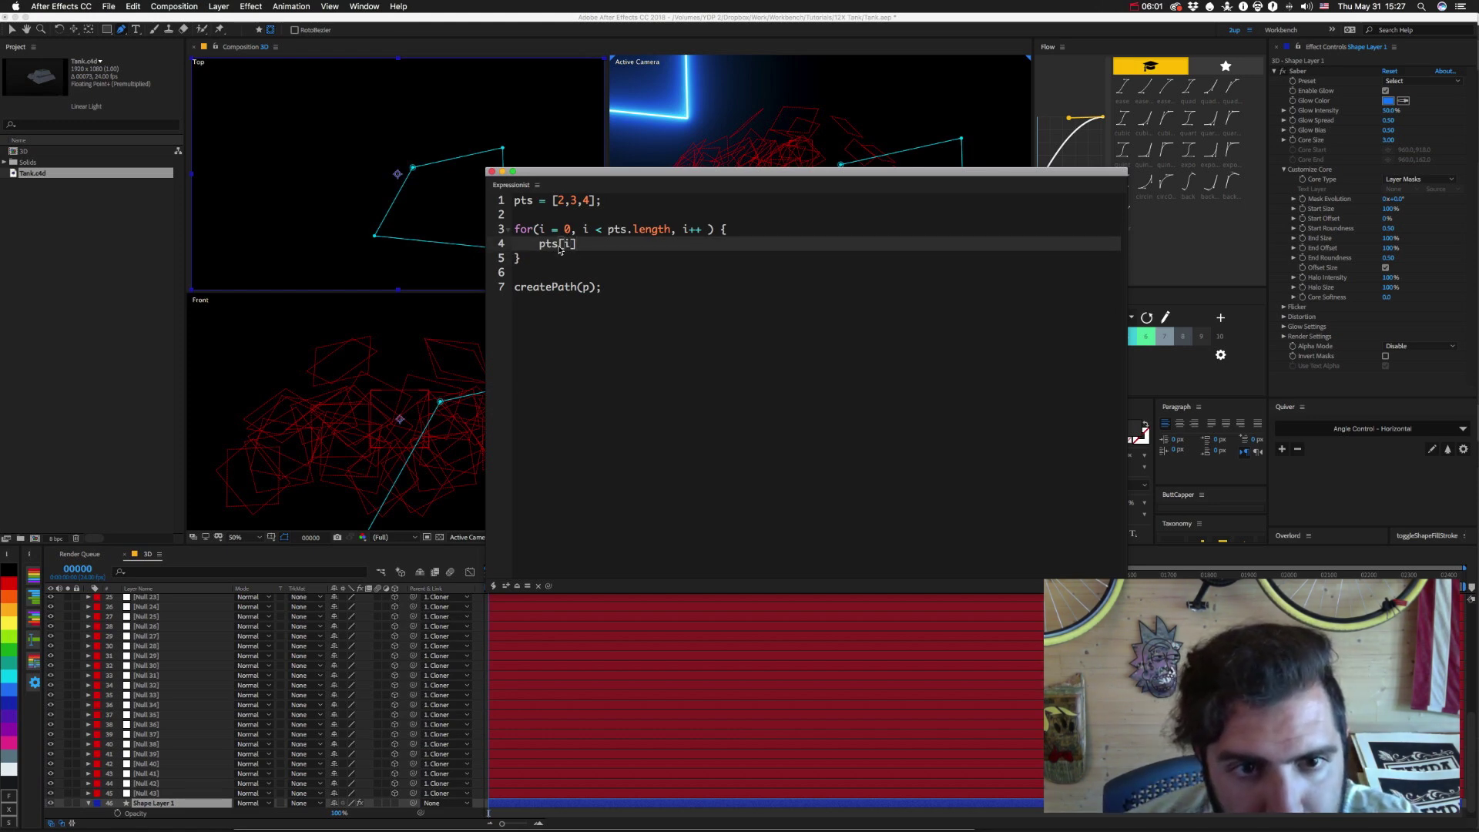
pyautogui.hotkey('shift', 'Left')
pyautogui.hotkey('shift', 'Left')
pyautogui.hotkey('shift', 'Left')
pyautogui.hotkey('shift', 'Home')
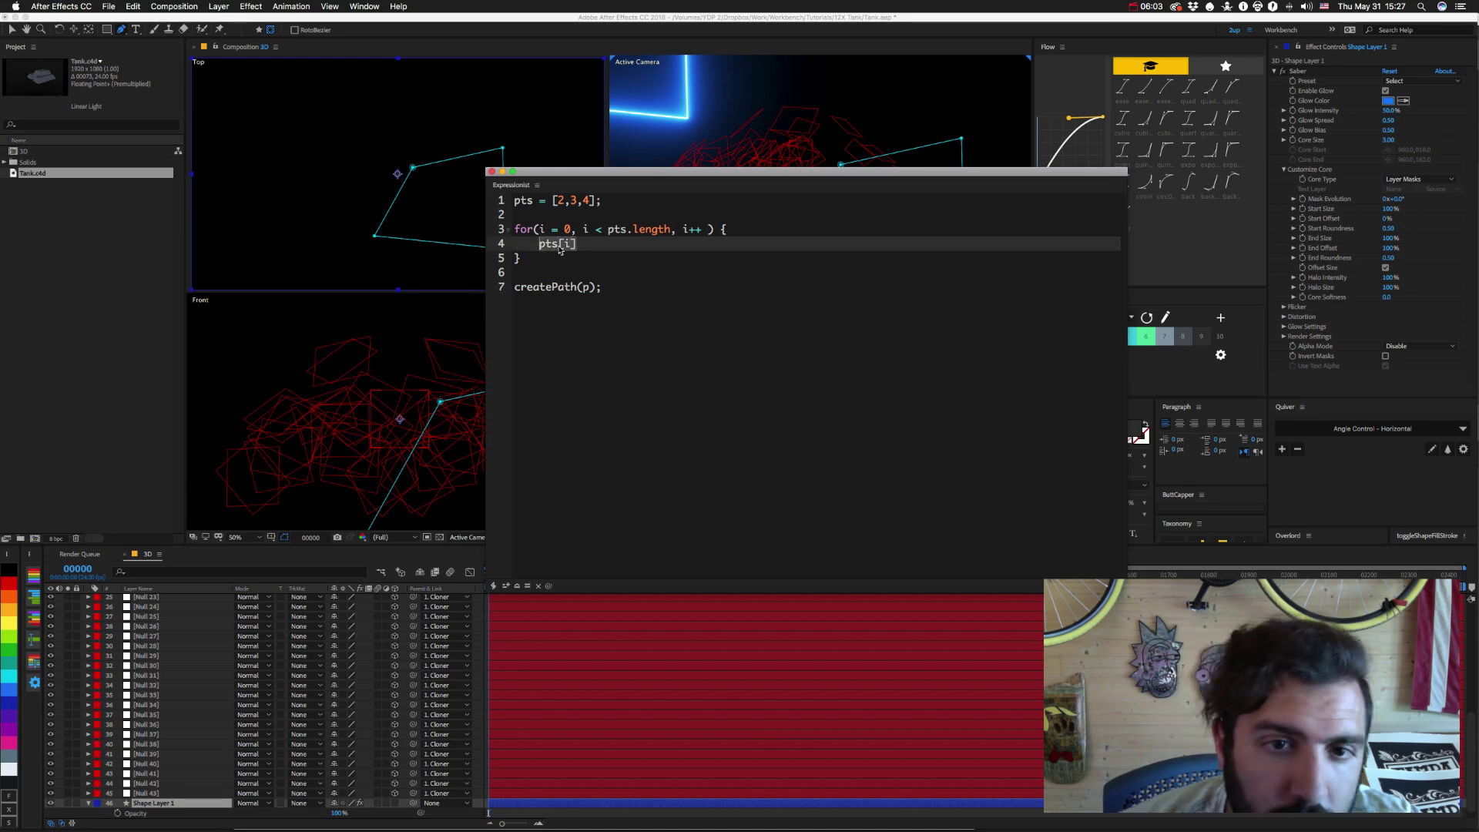
pyautogui.press('Right')
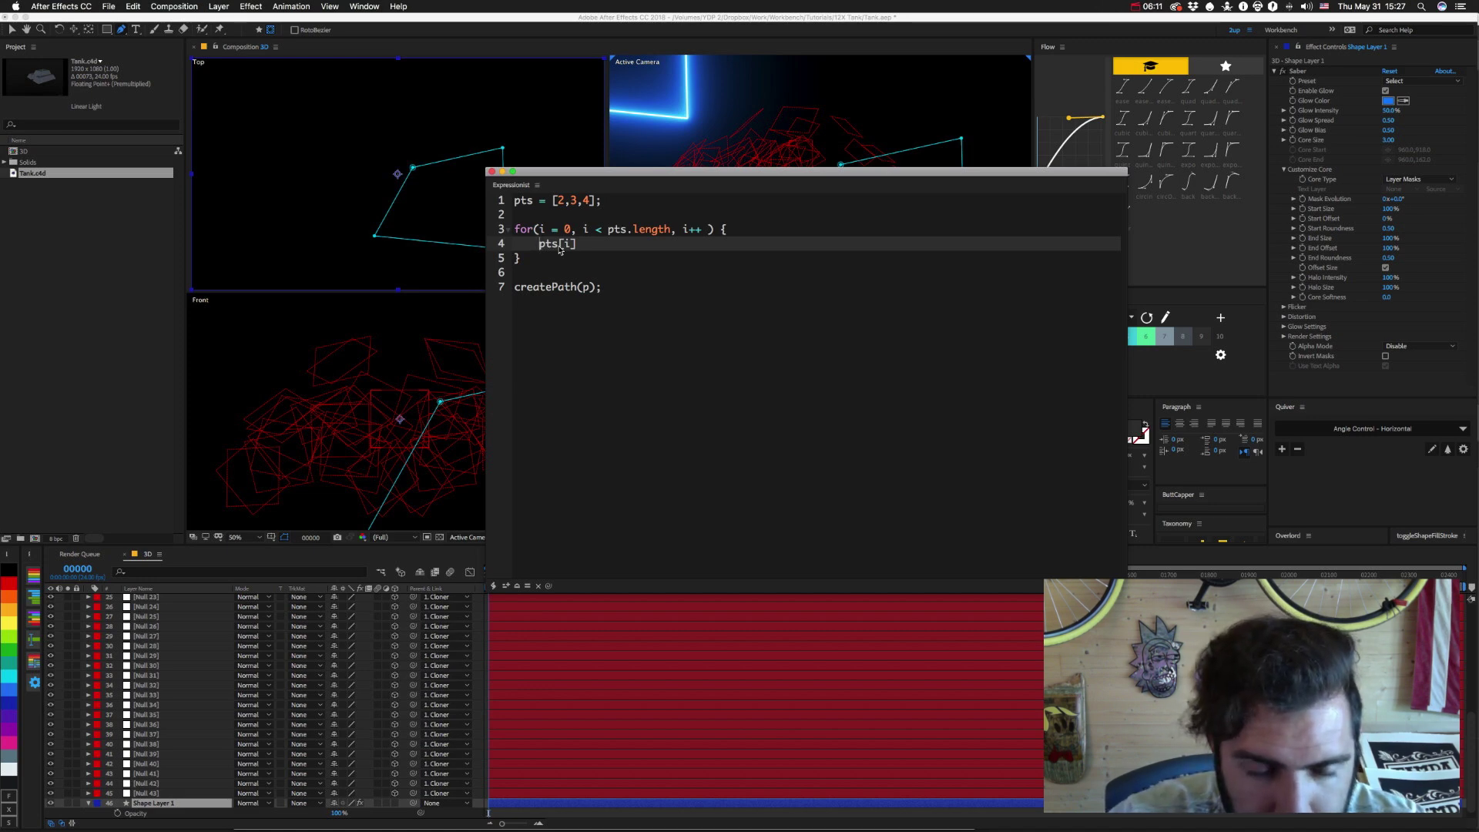
pyautogui.press('super+Tab')
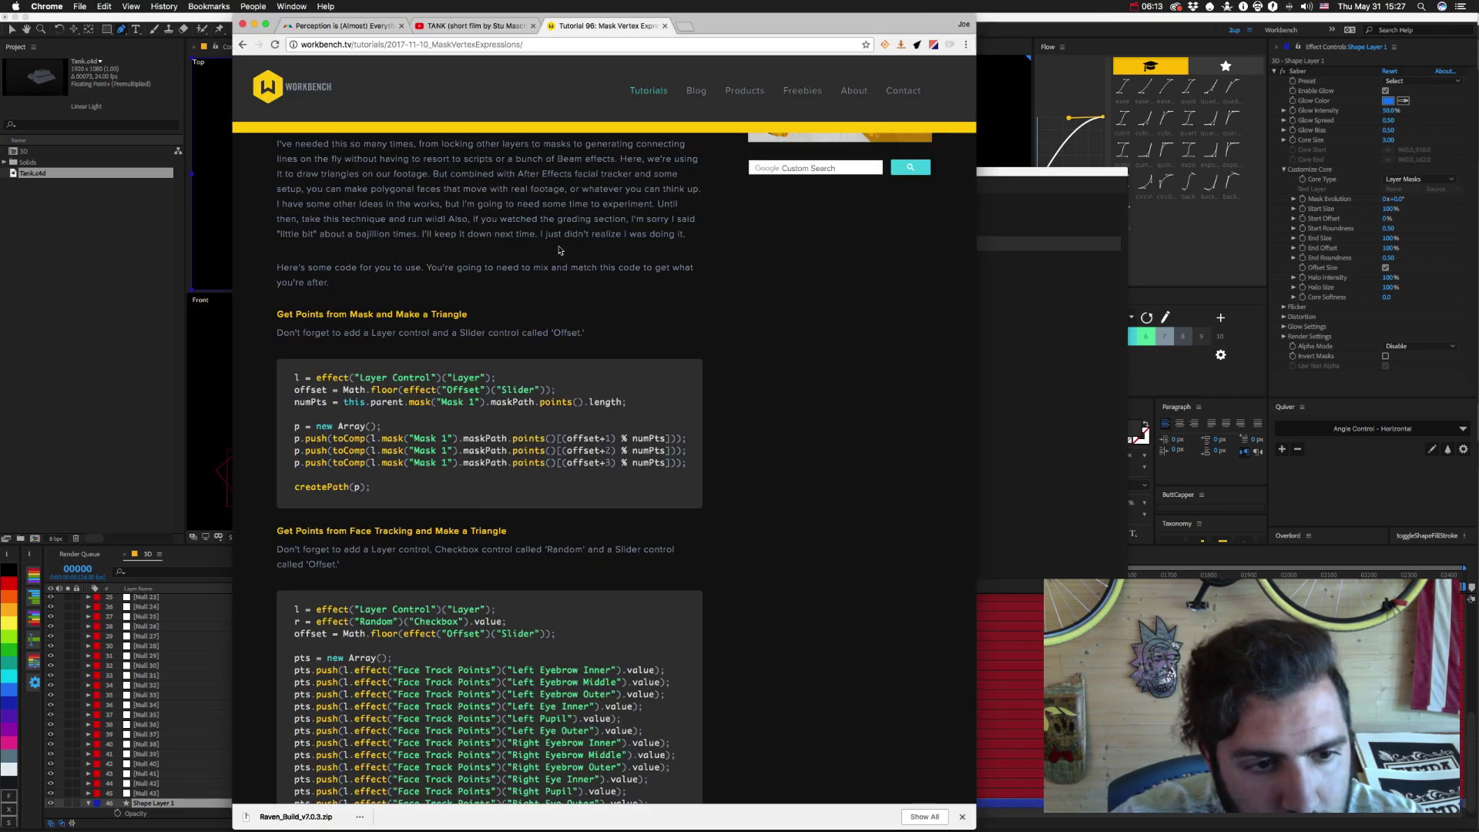
pyautogui.press('super+Tab')
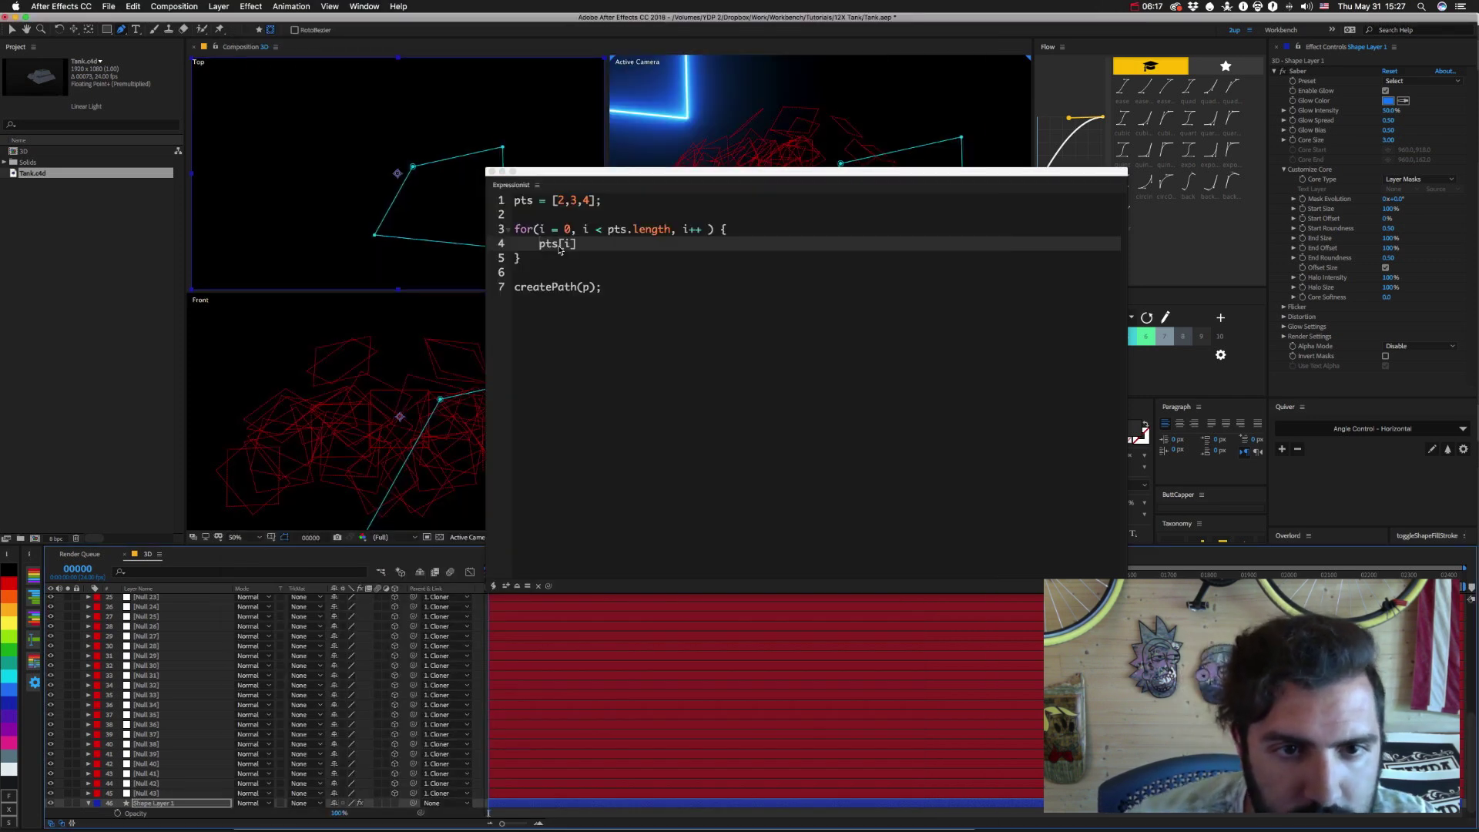
# Insert the line p = new Array(); directly above the for loop over pts.
pyautogui.click(564, 233)
pyautogui.press('Return')
pyautogui.write('p ')
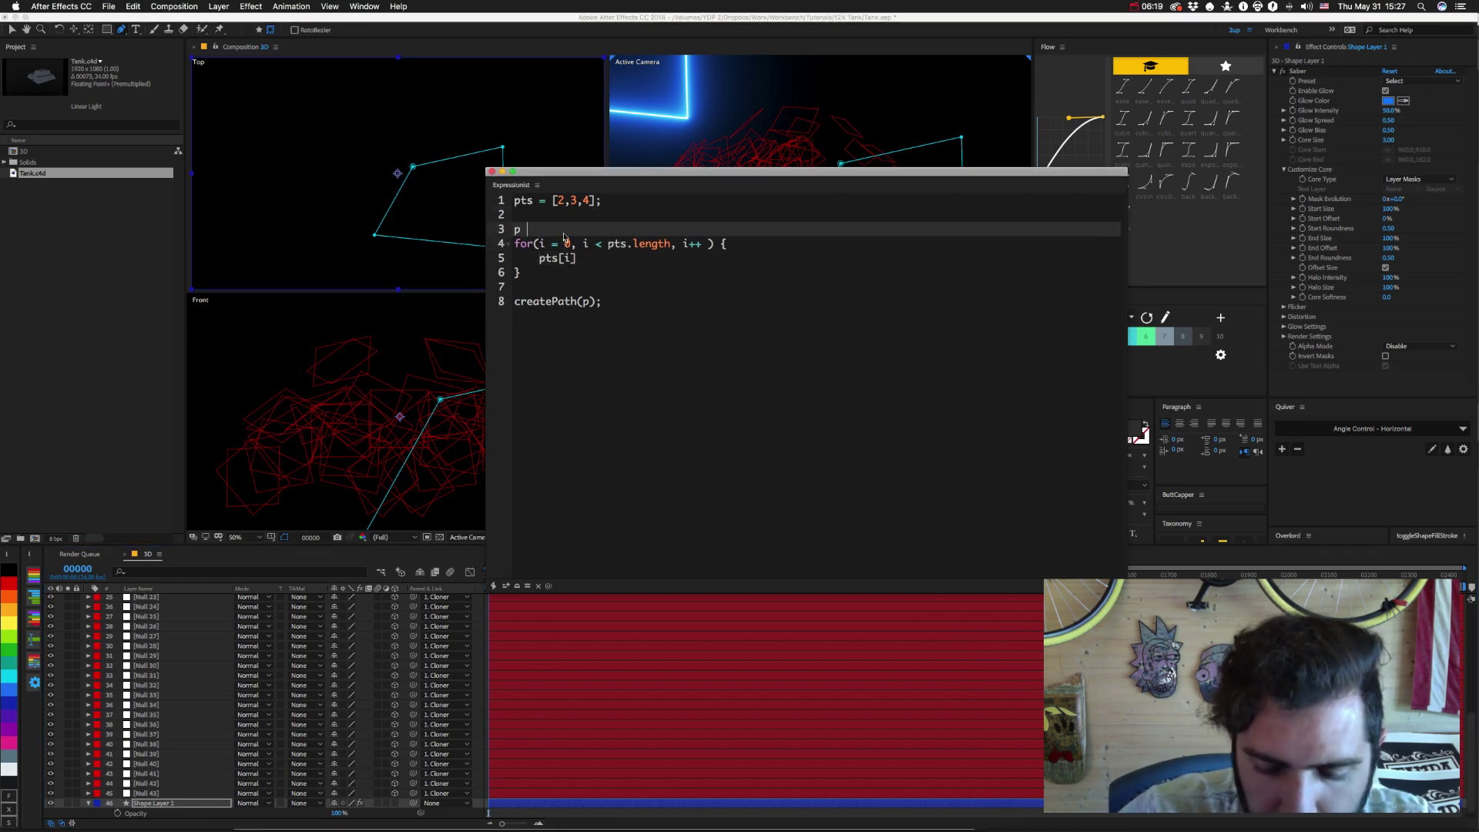
pyautogui.write('= new Arr')
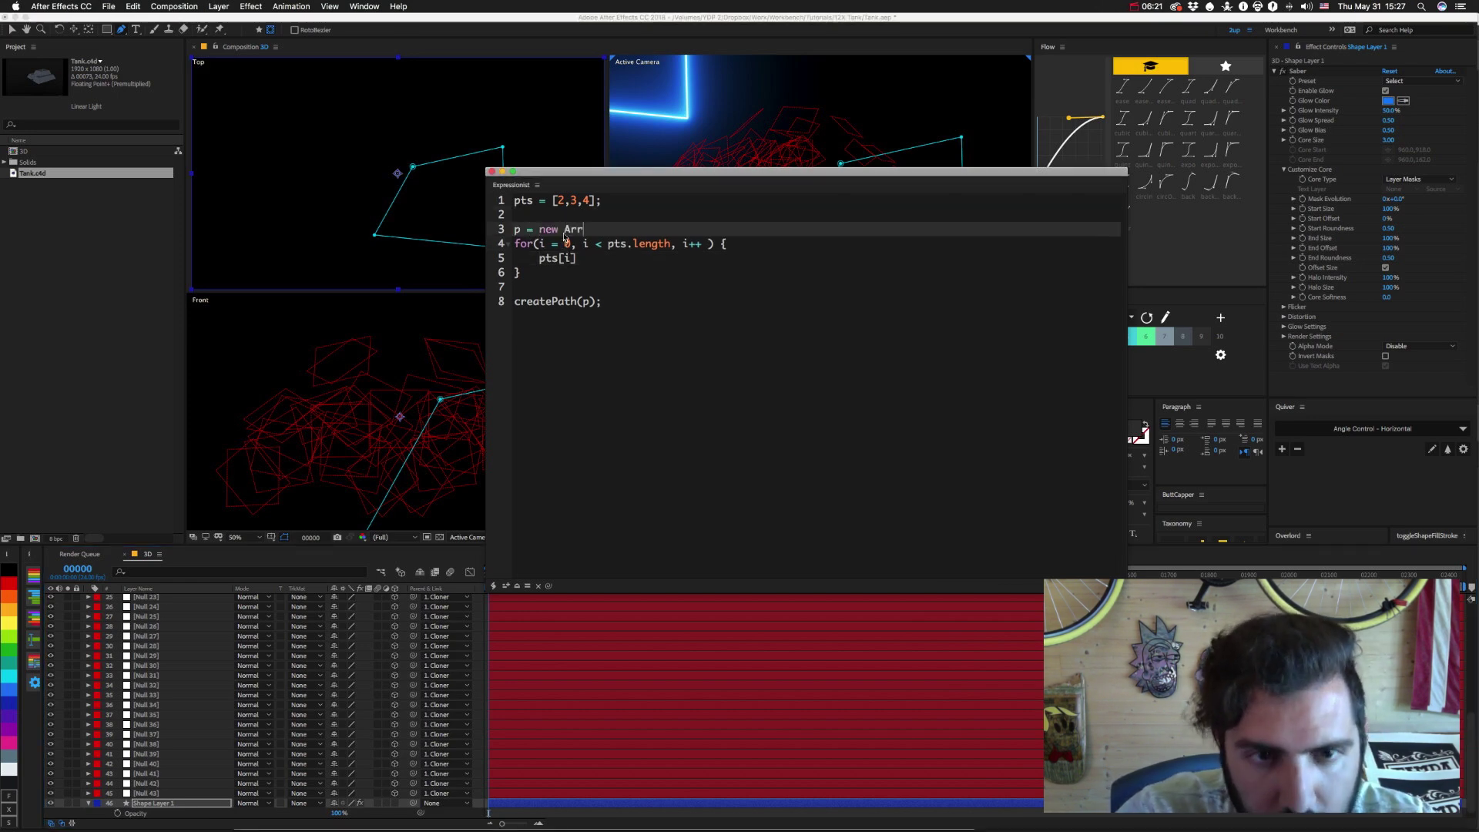
pyautogui.write('ay')
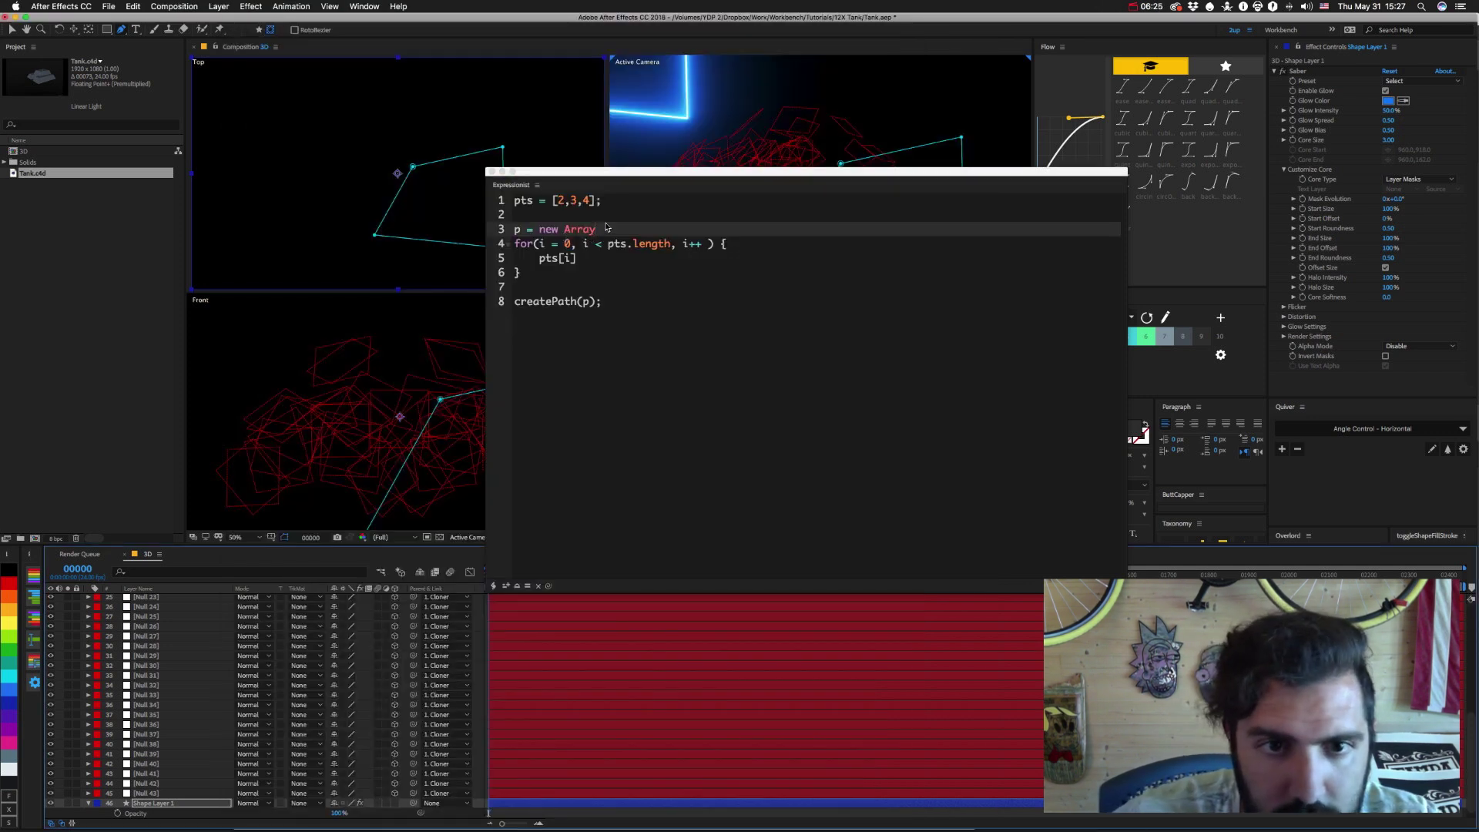
pyautogui.click(607, 227)
pyautogui.write('();')
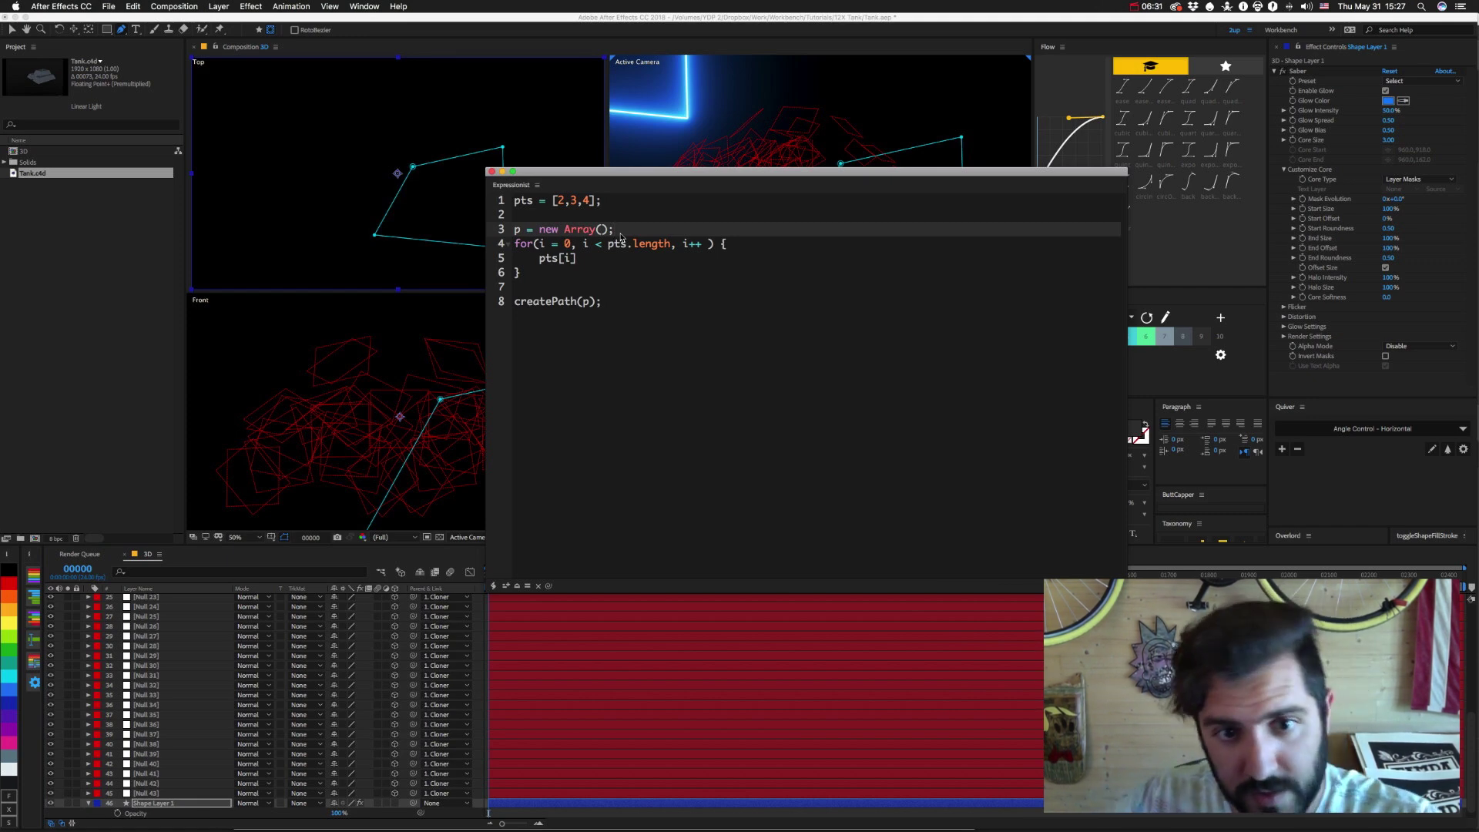
pyautogui.press('Down')
pyautogui.press('Down')
pyautogui.press('Down')
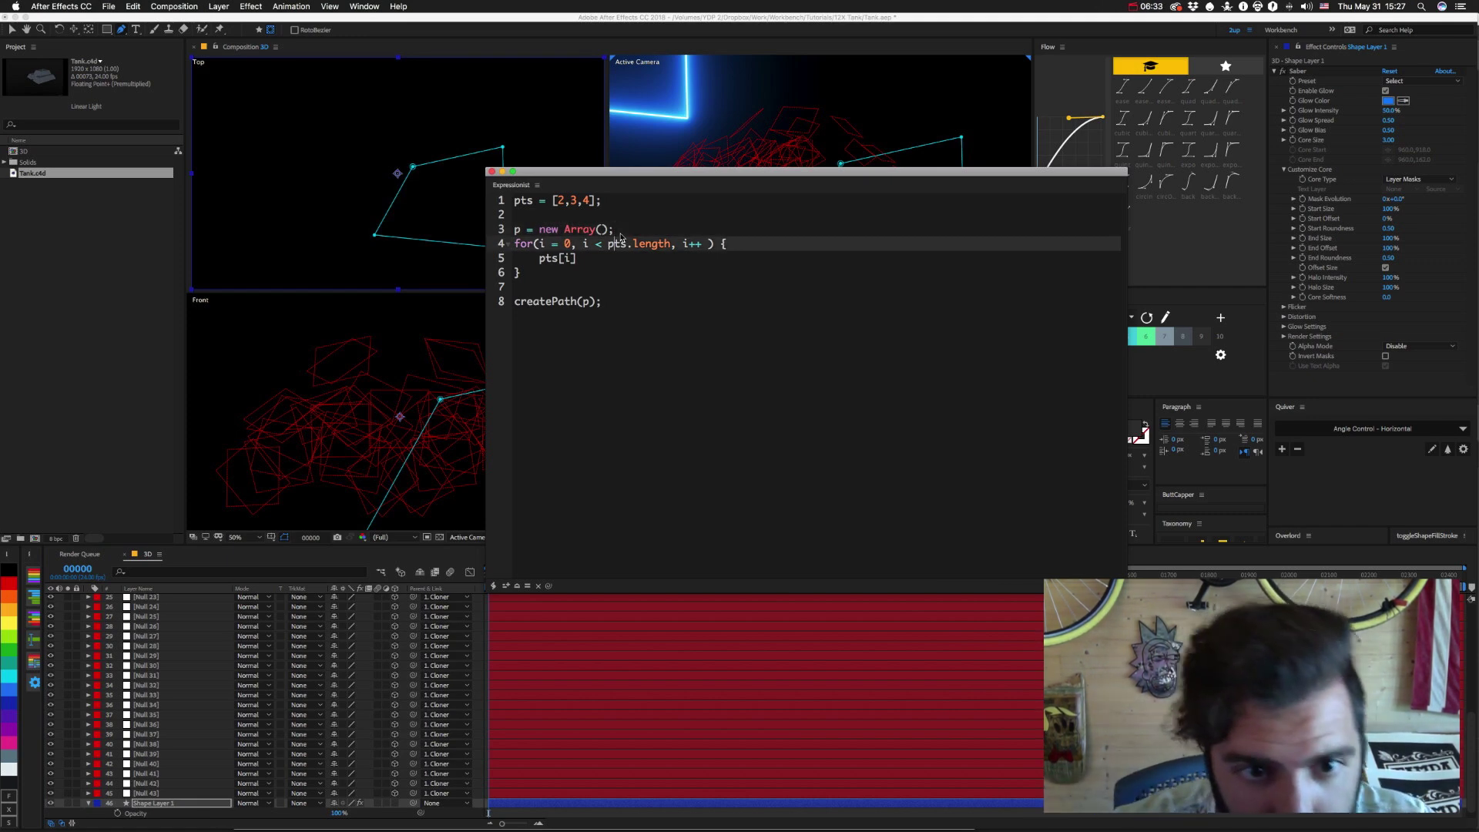
pyautogui.press('Up')
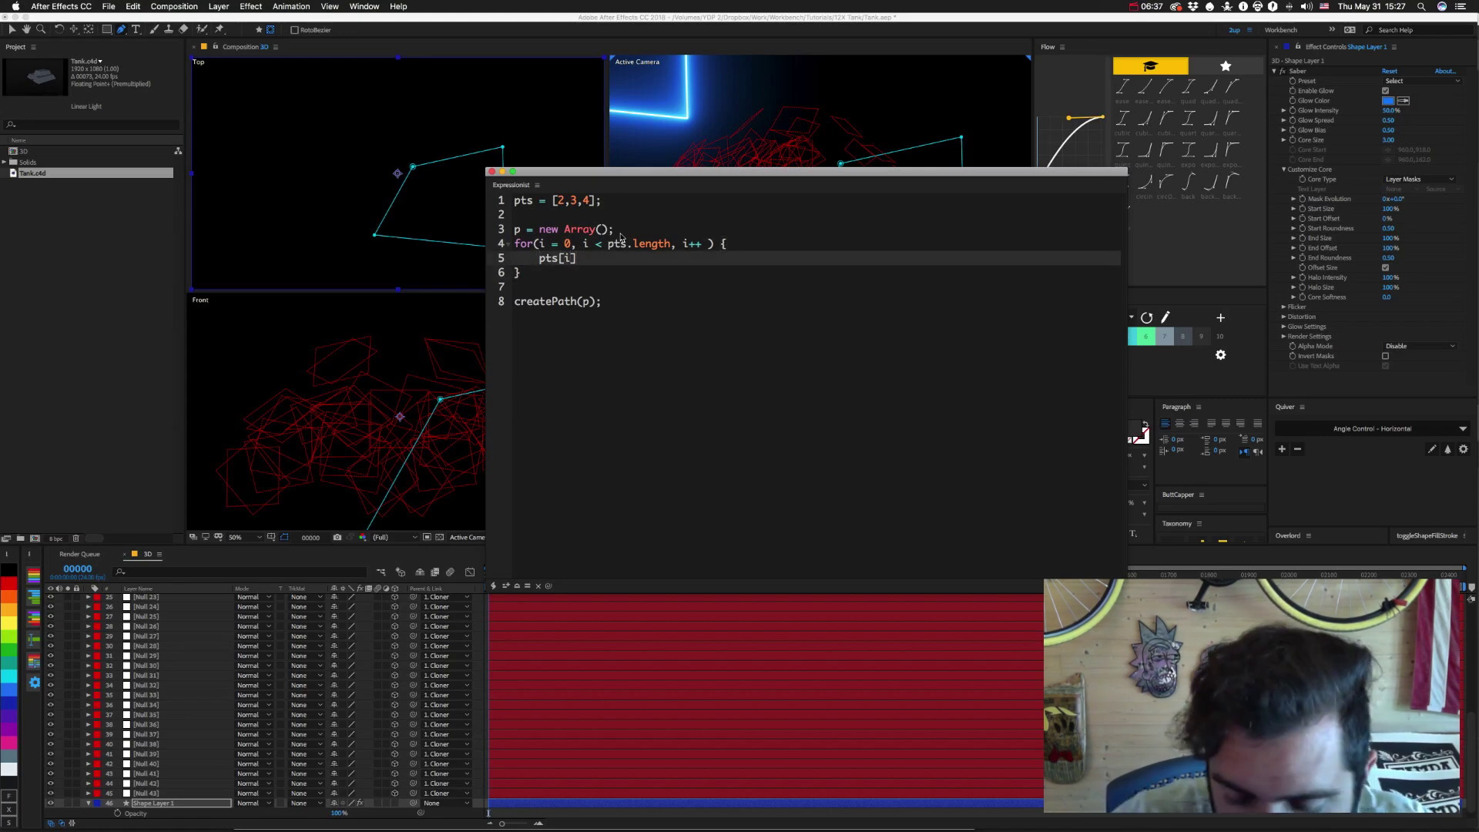
# Start rewriting line 5 as p.push(thisComp.layer( around pts[i], after checking the tutorial code.
pyautogui.write('p')
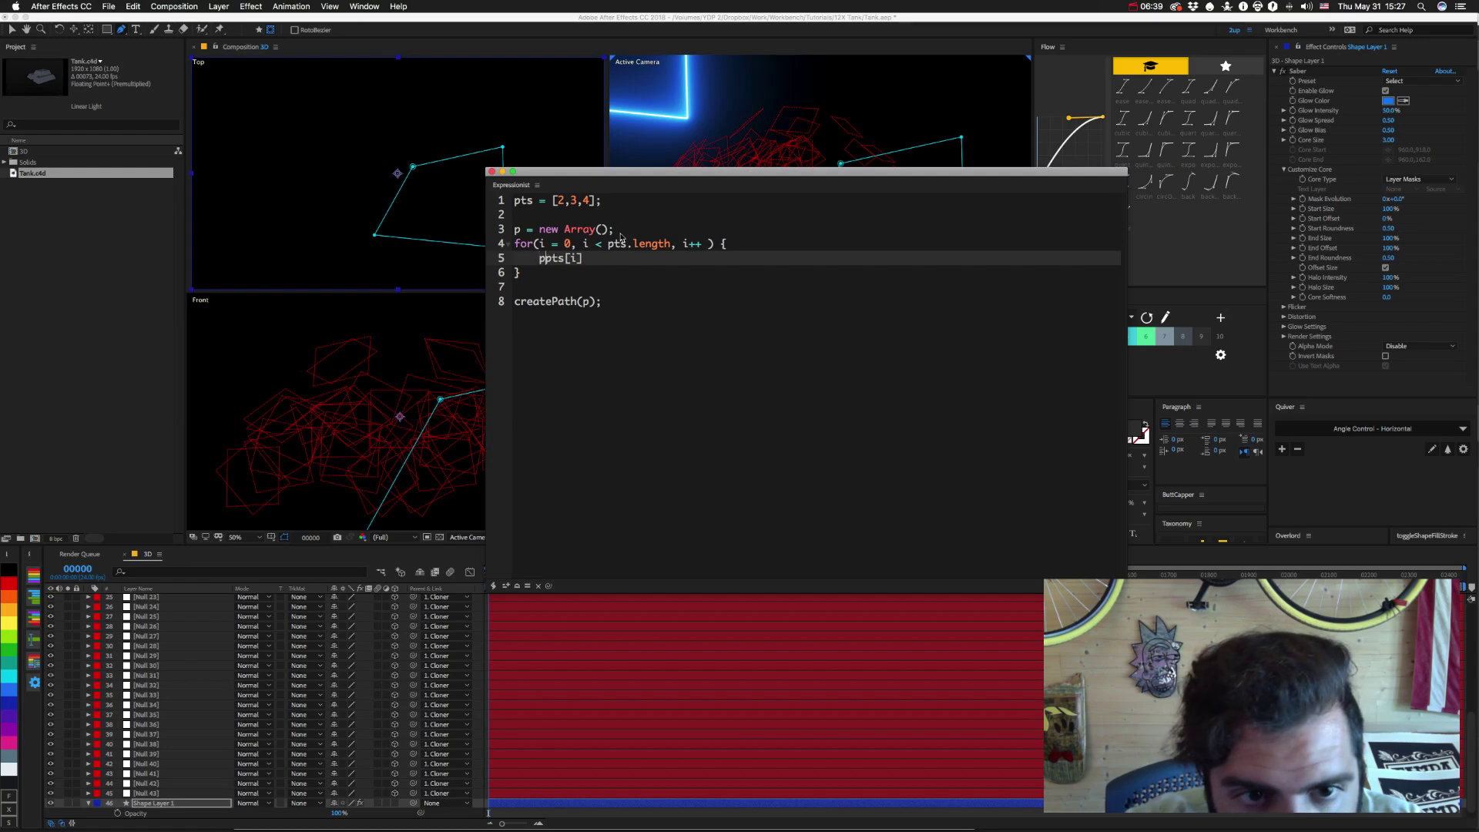
pyautogui.write('.push')
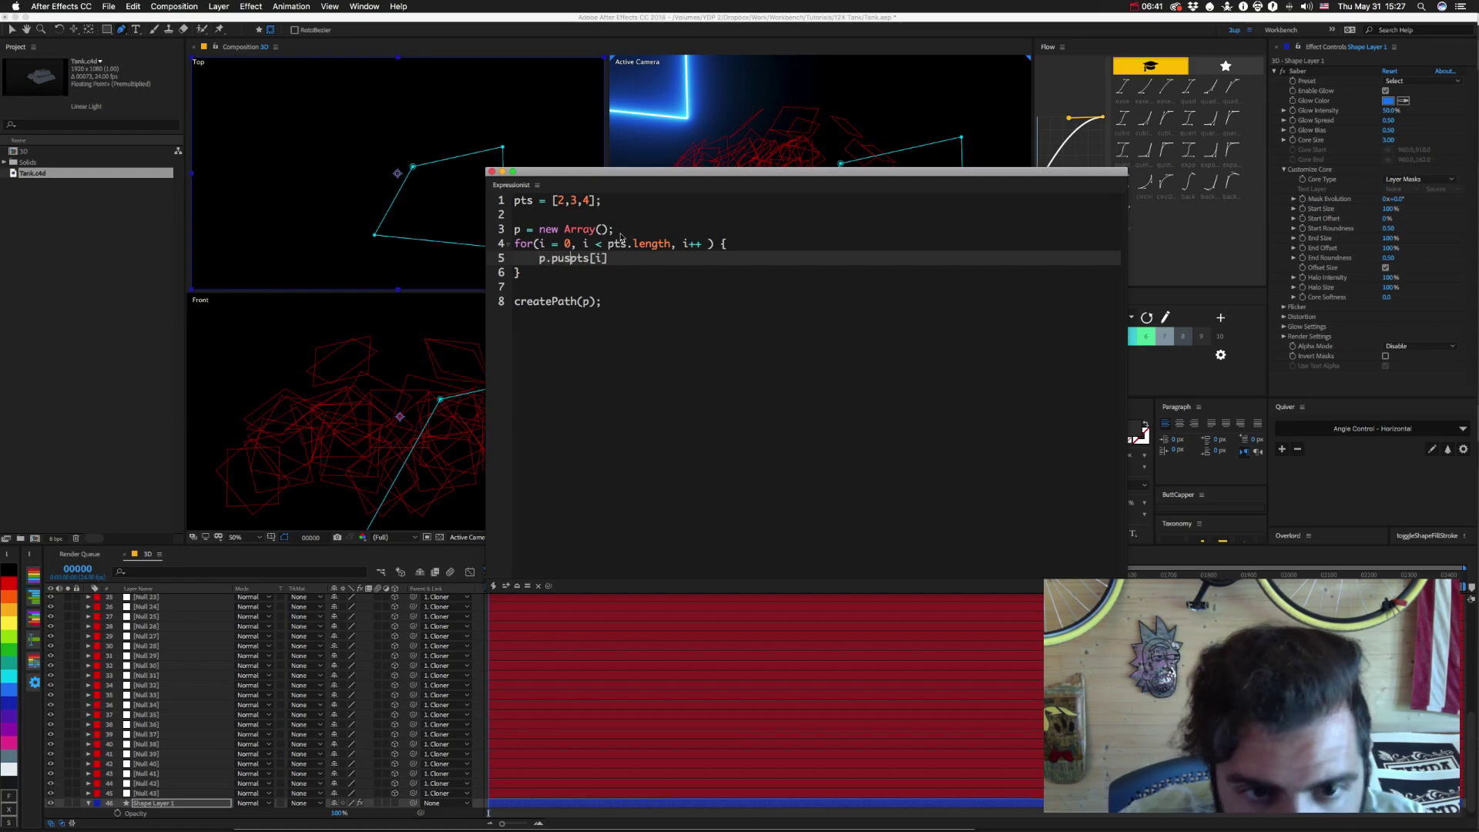
pyautogui.press('super+Tab')
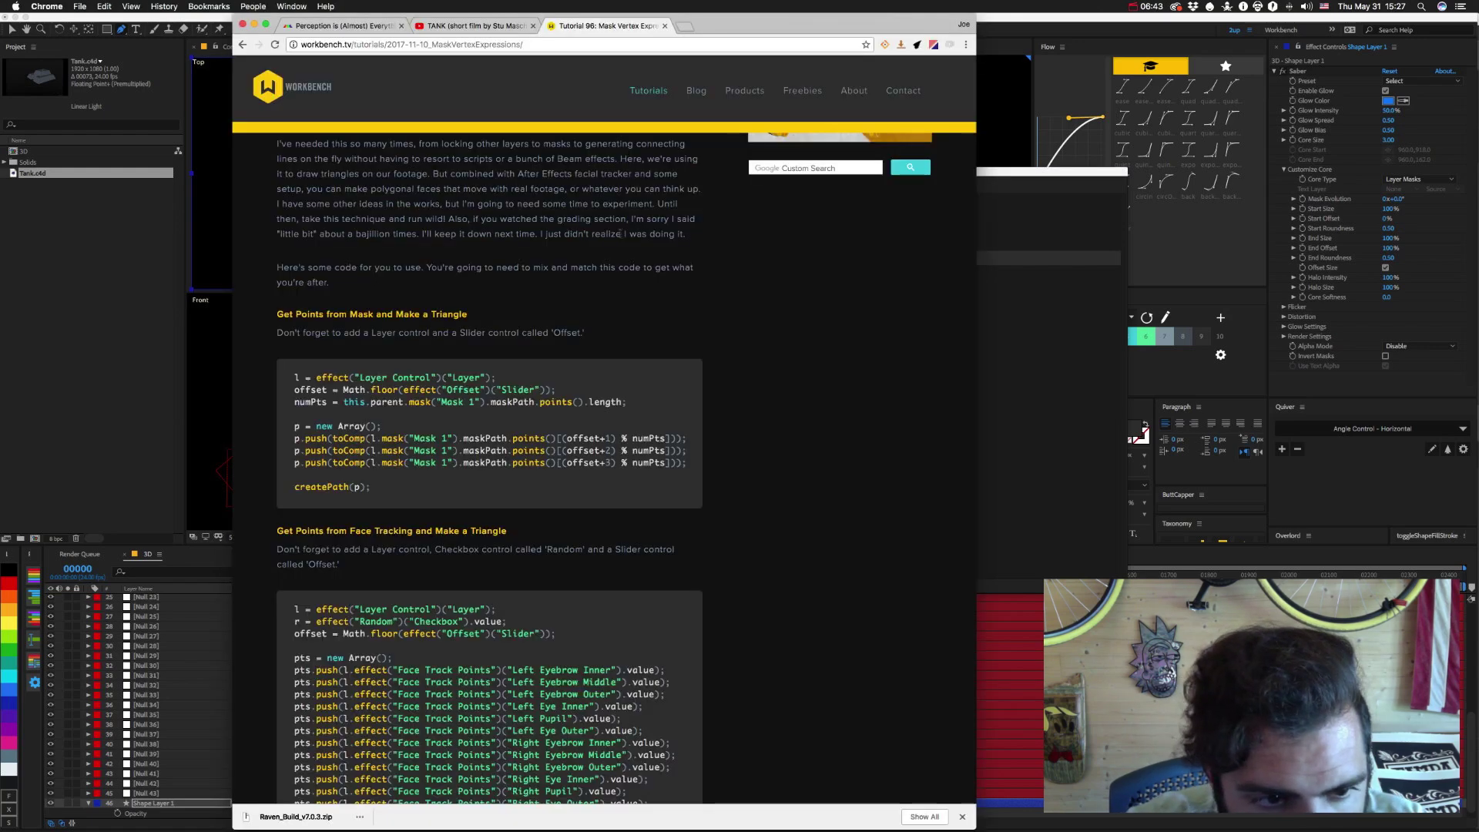
pyautogui.press('super+Tab')
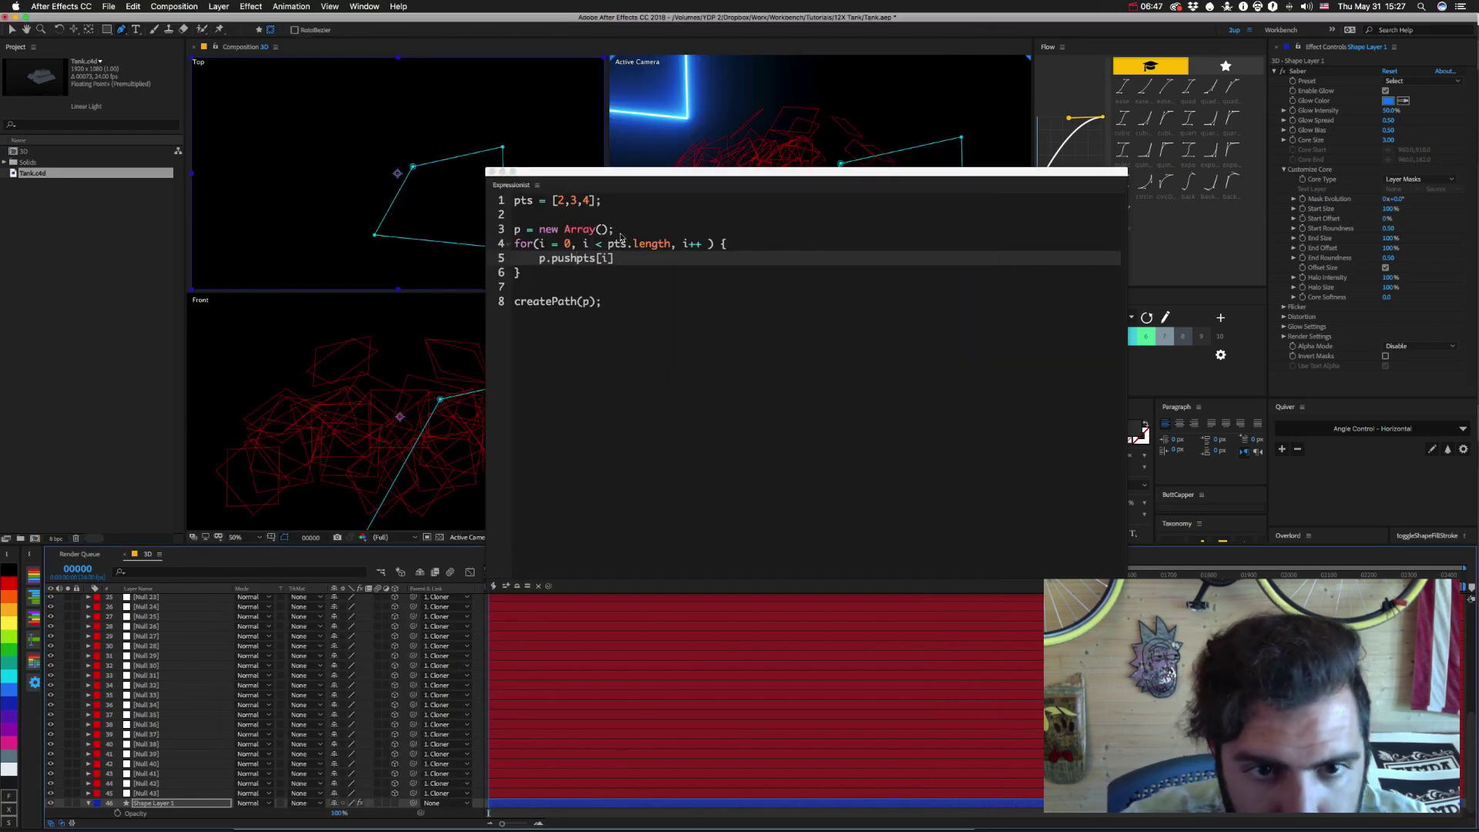
pyautogui.click(581, 259)
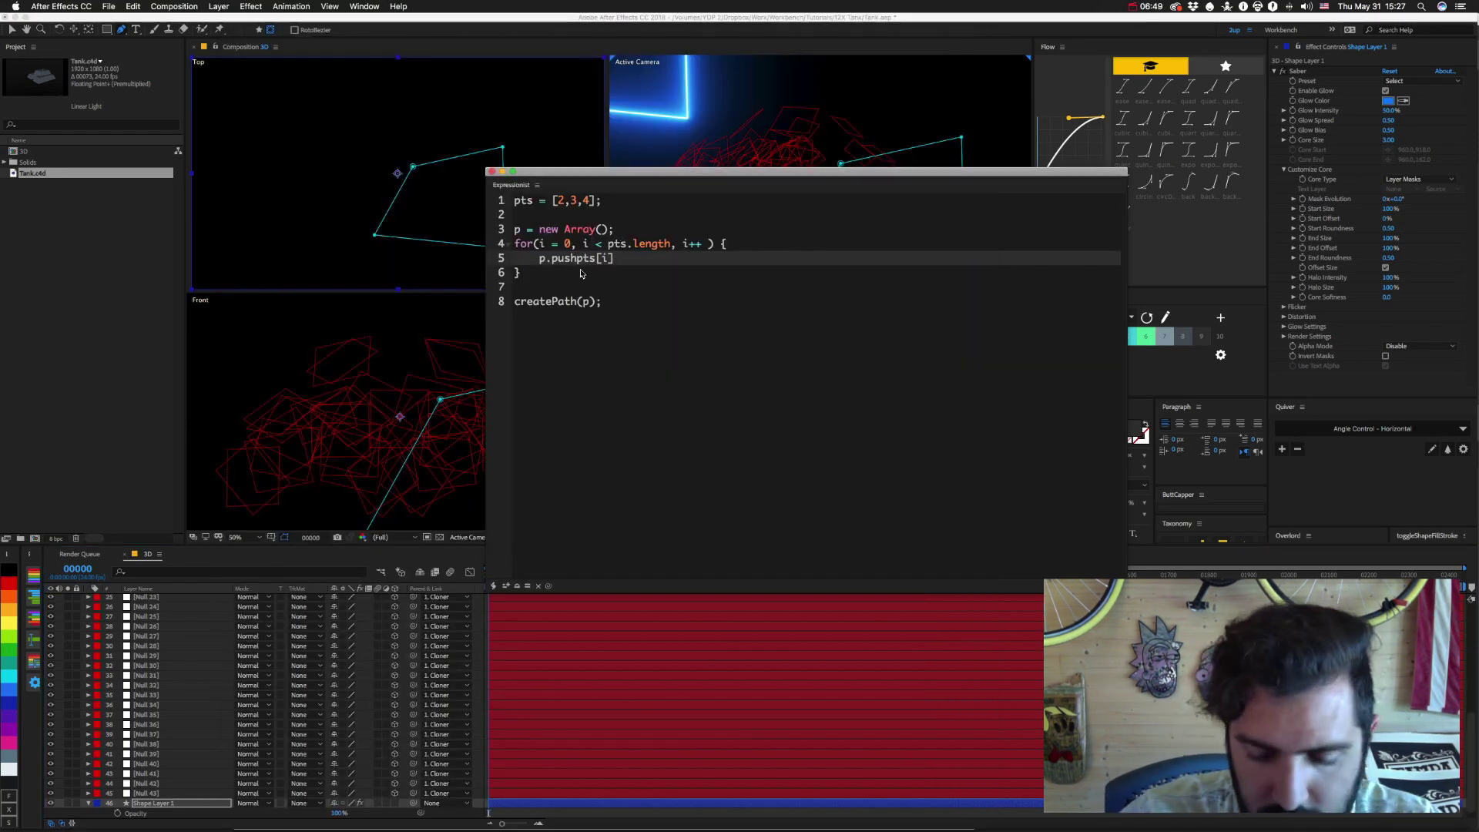
pyautogui.write('(')
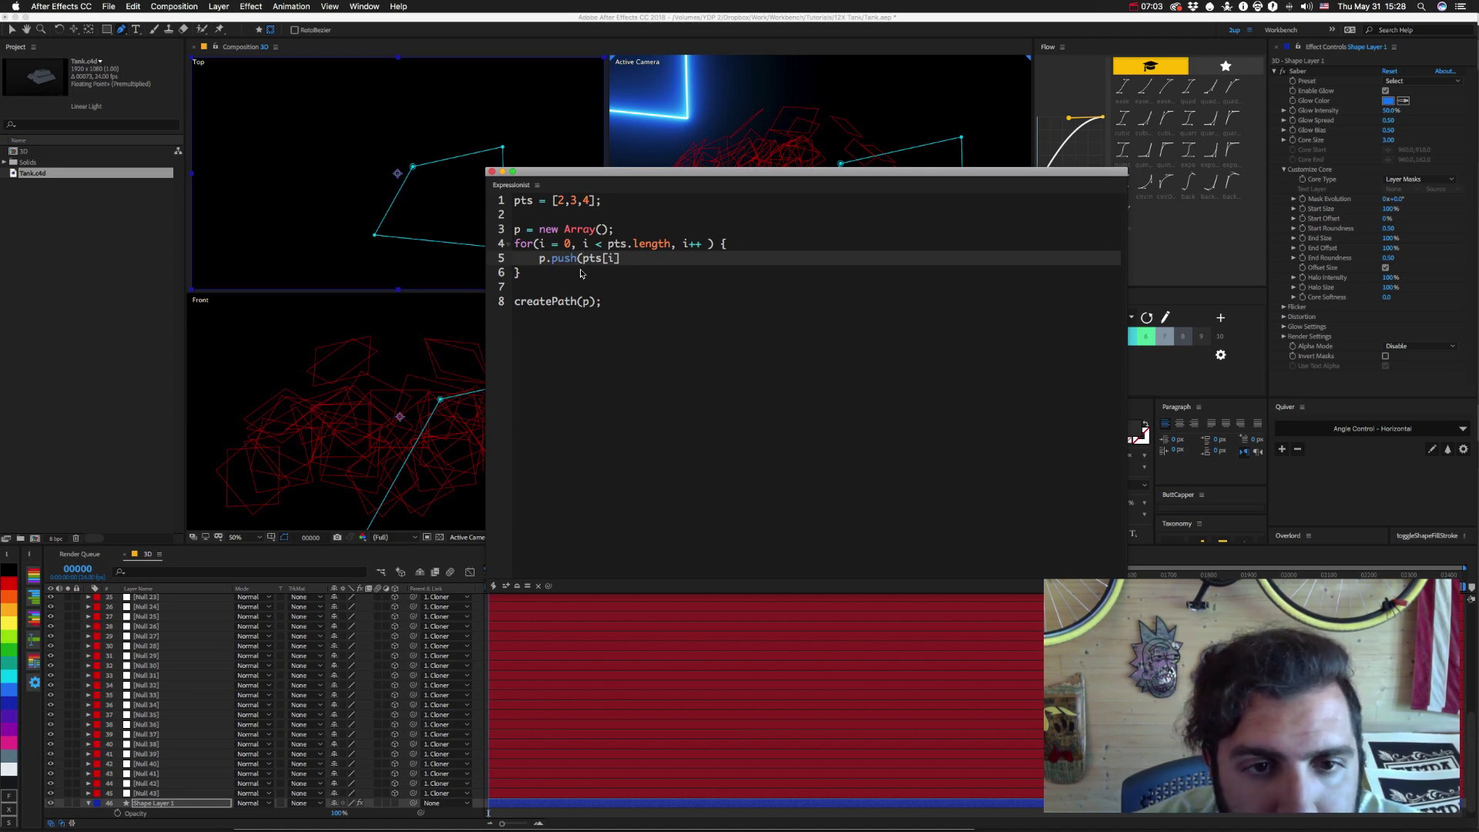
pyautogui.write('this')
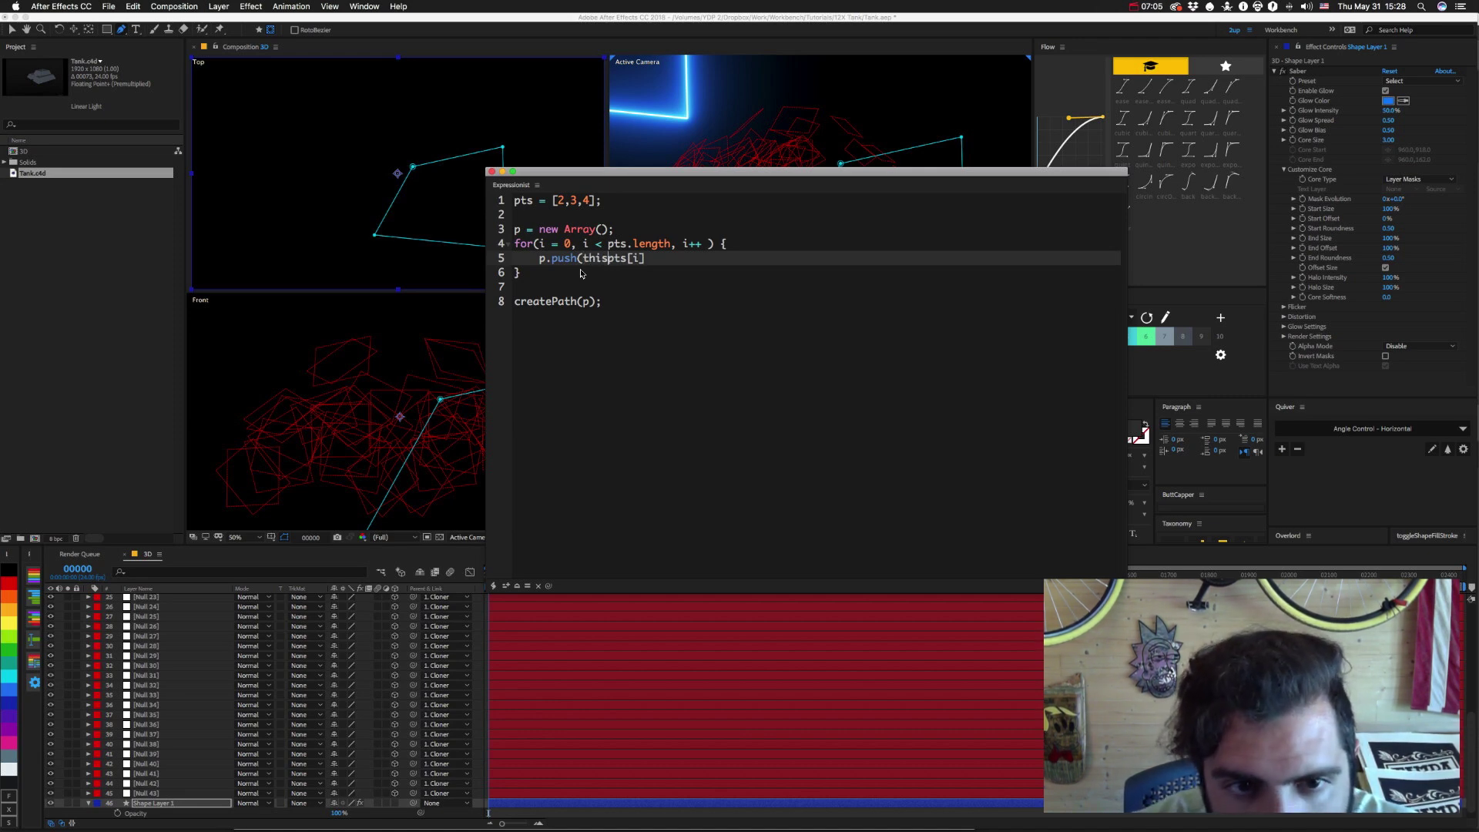
pyautogui.write('Comp.')
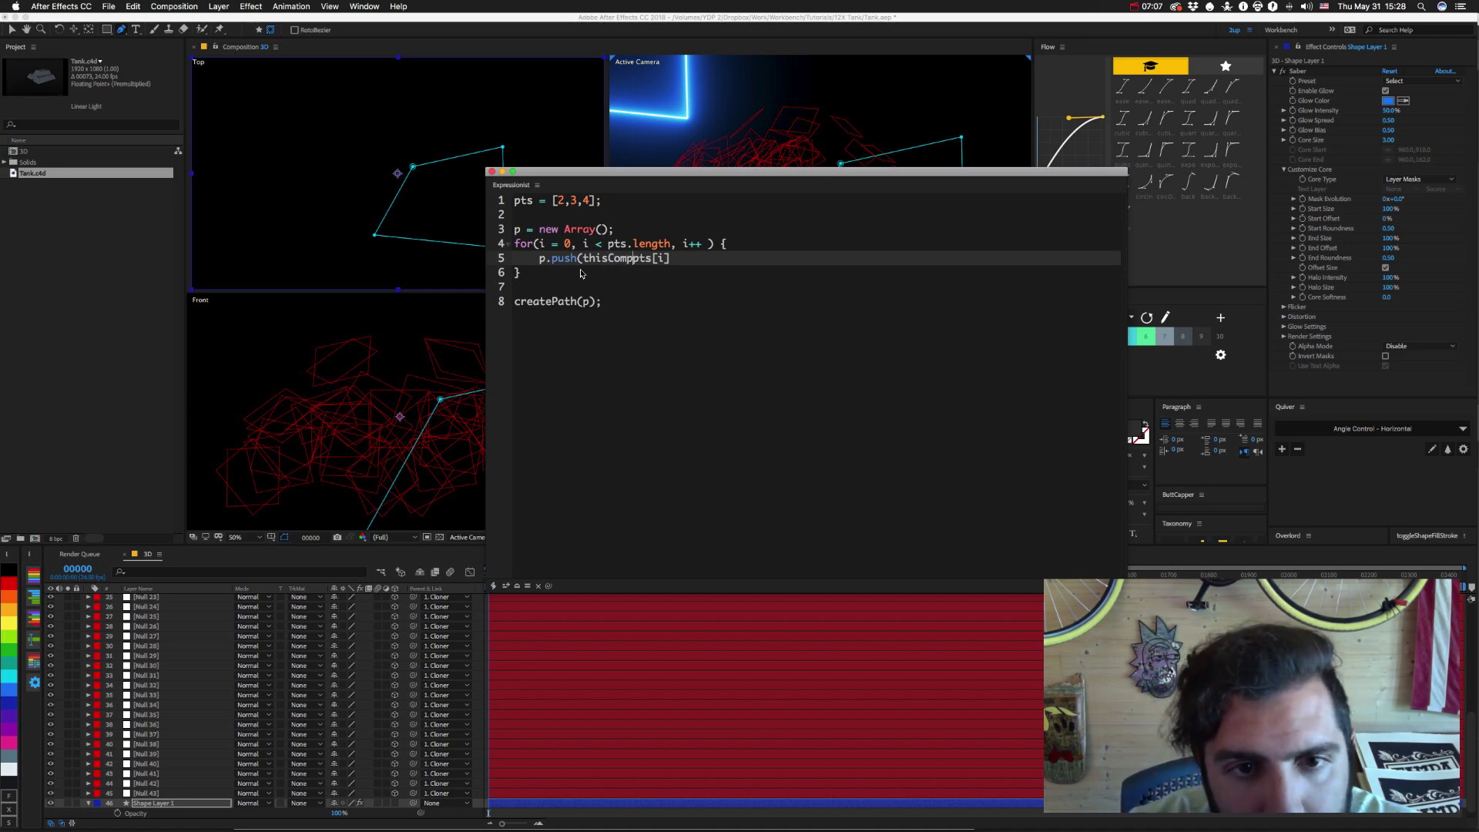
pyautogui.write('layer(')
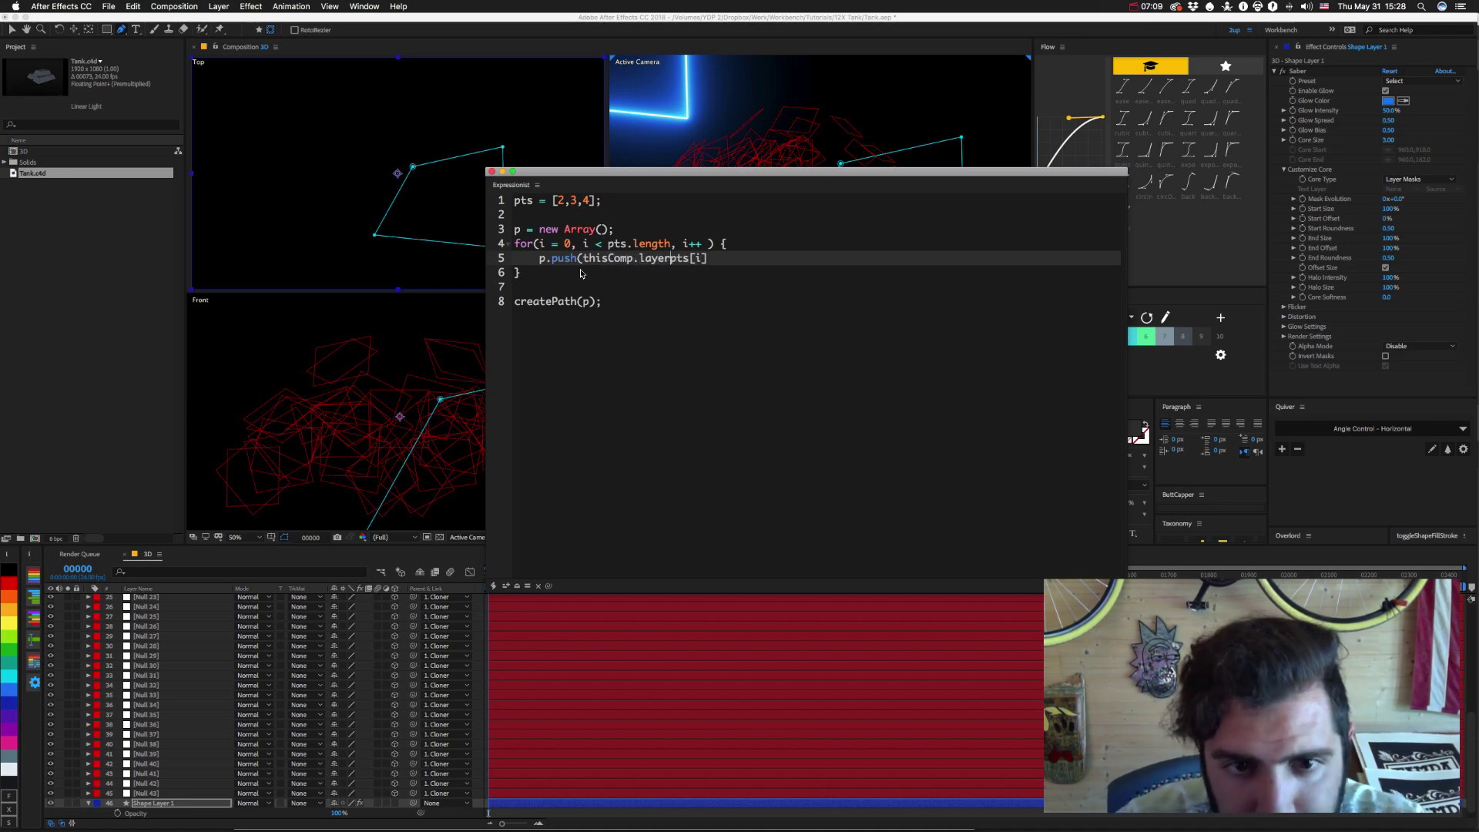
# Finish line 5 as p.push(thisComp.layer(pts[i]).position); and bring up the Workbench tutorial.
pyautogui.press('End')
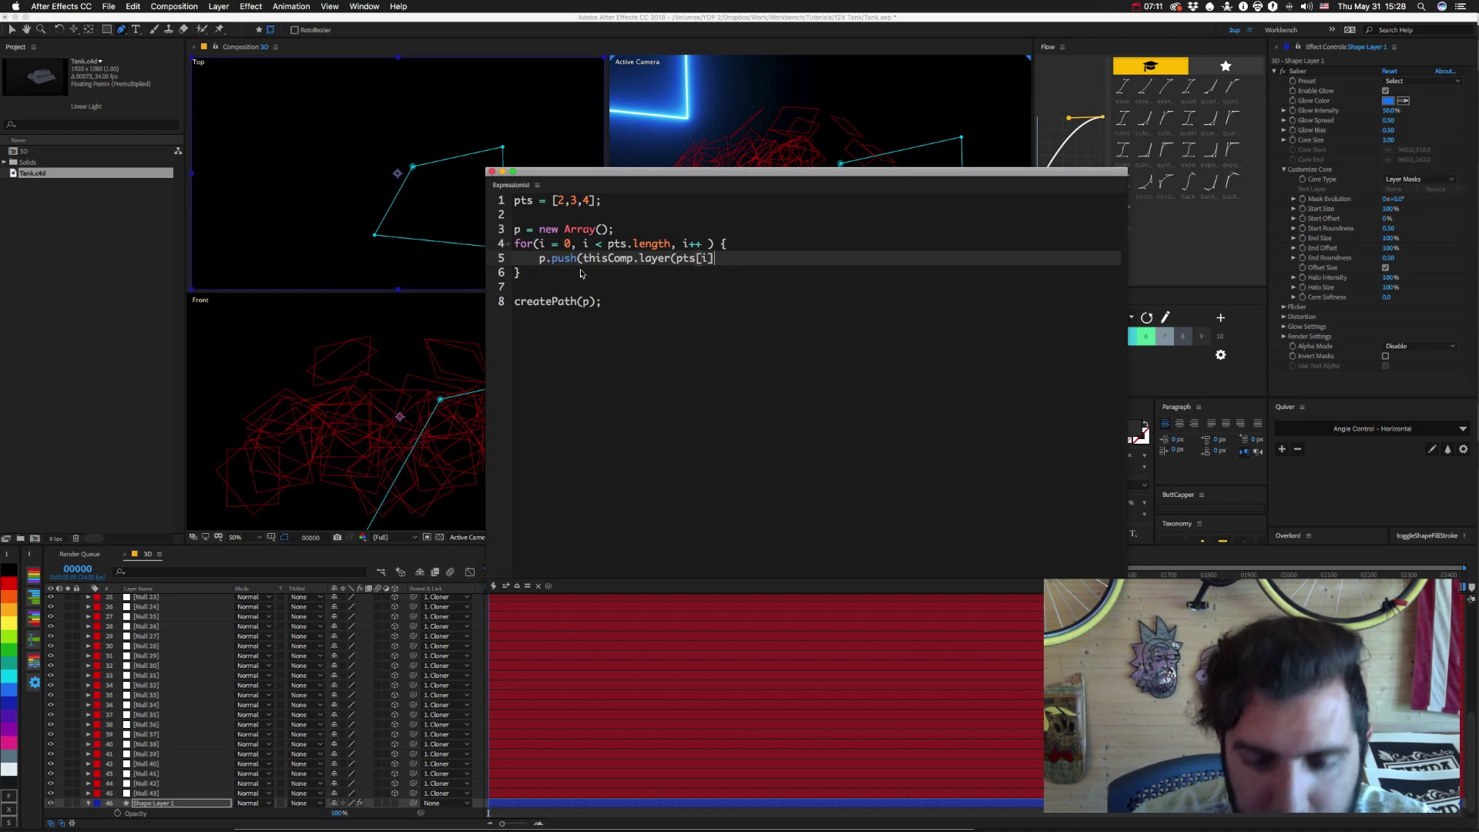
pyautogui.write(')')
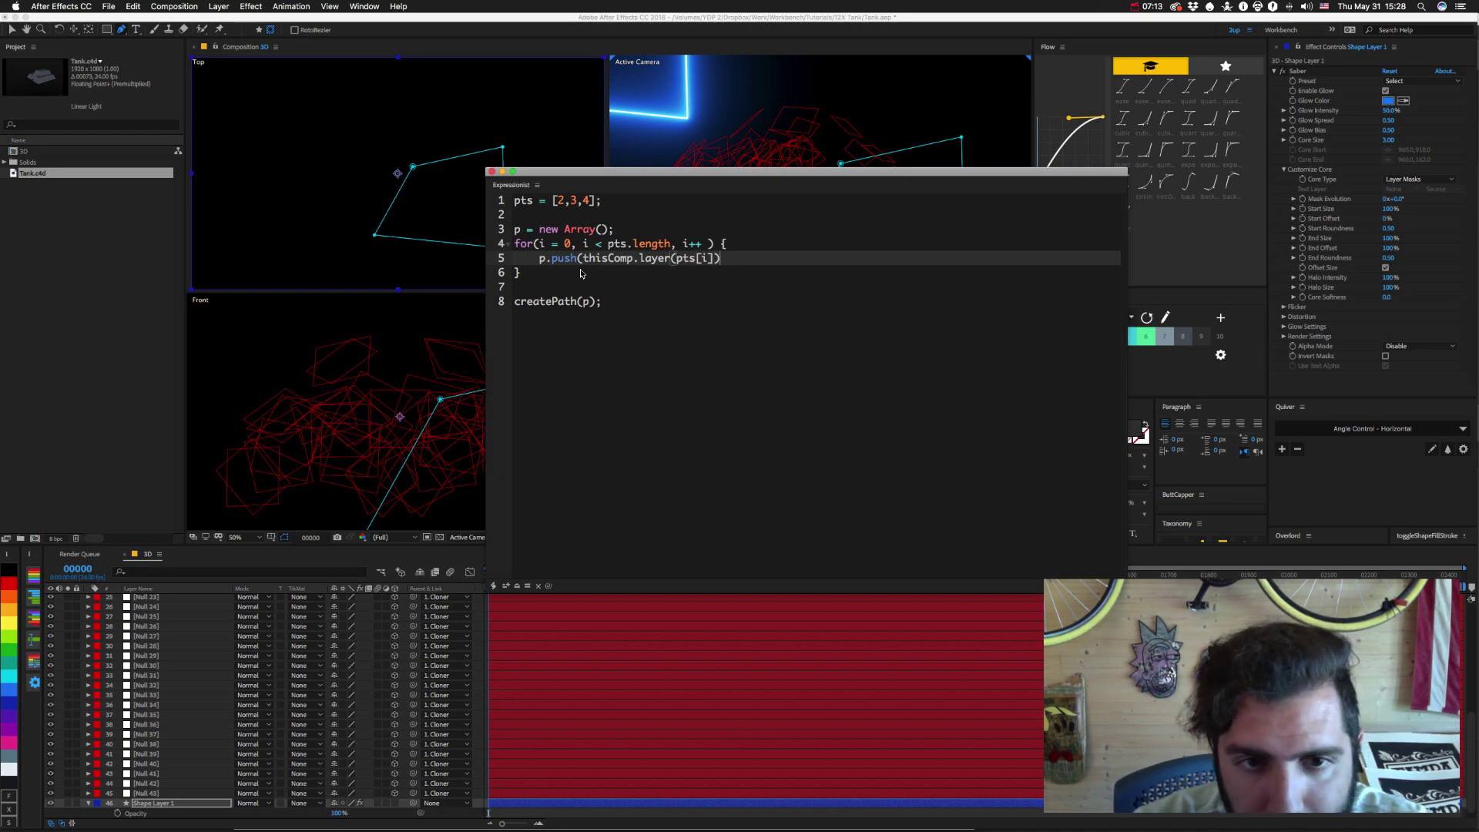
pyautogui.write(')')
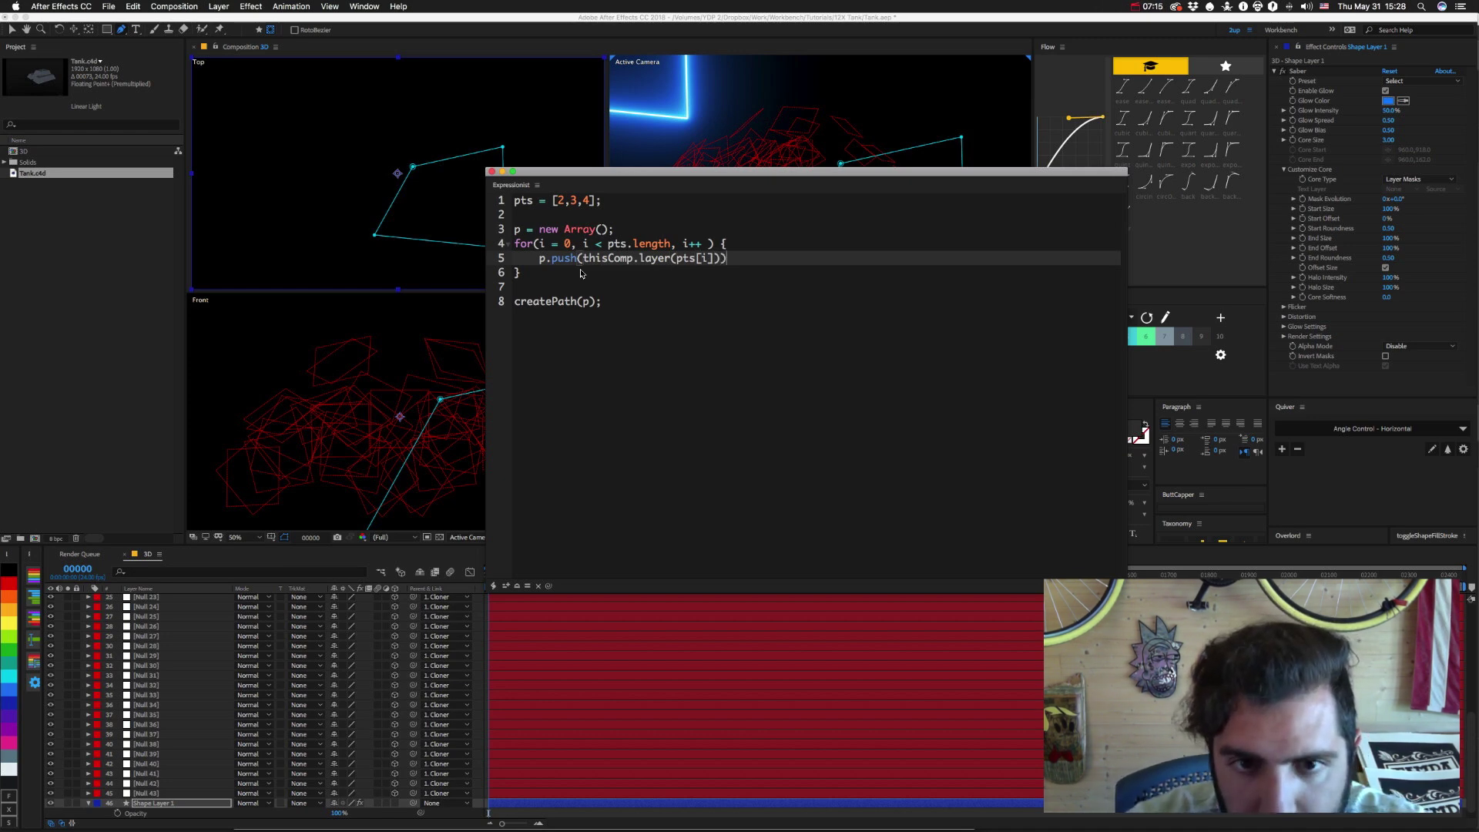
pyautogui.press('BackSpace')
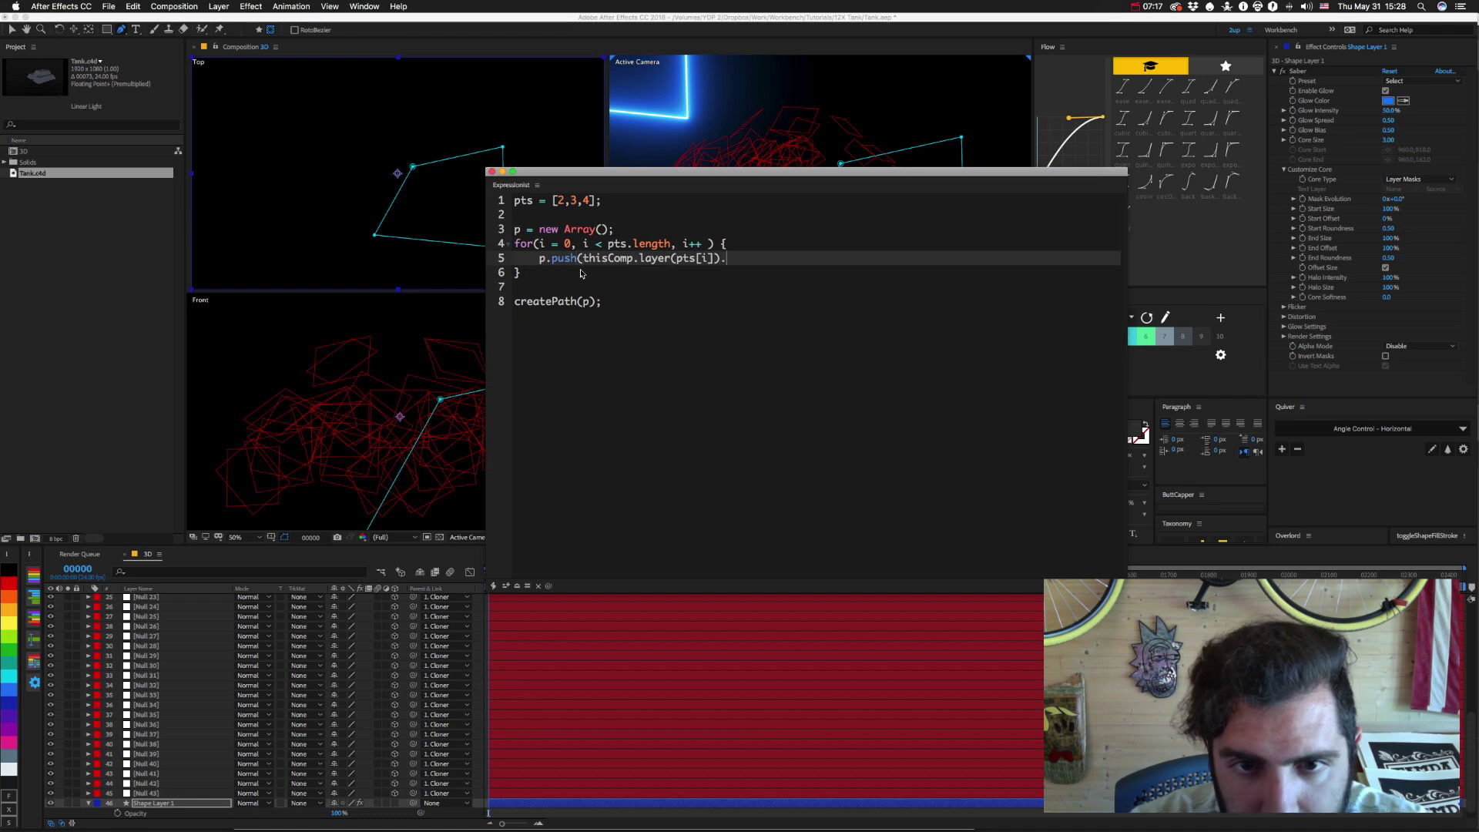
pyautogui.write('.position')
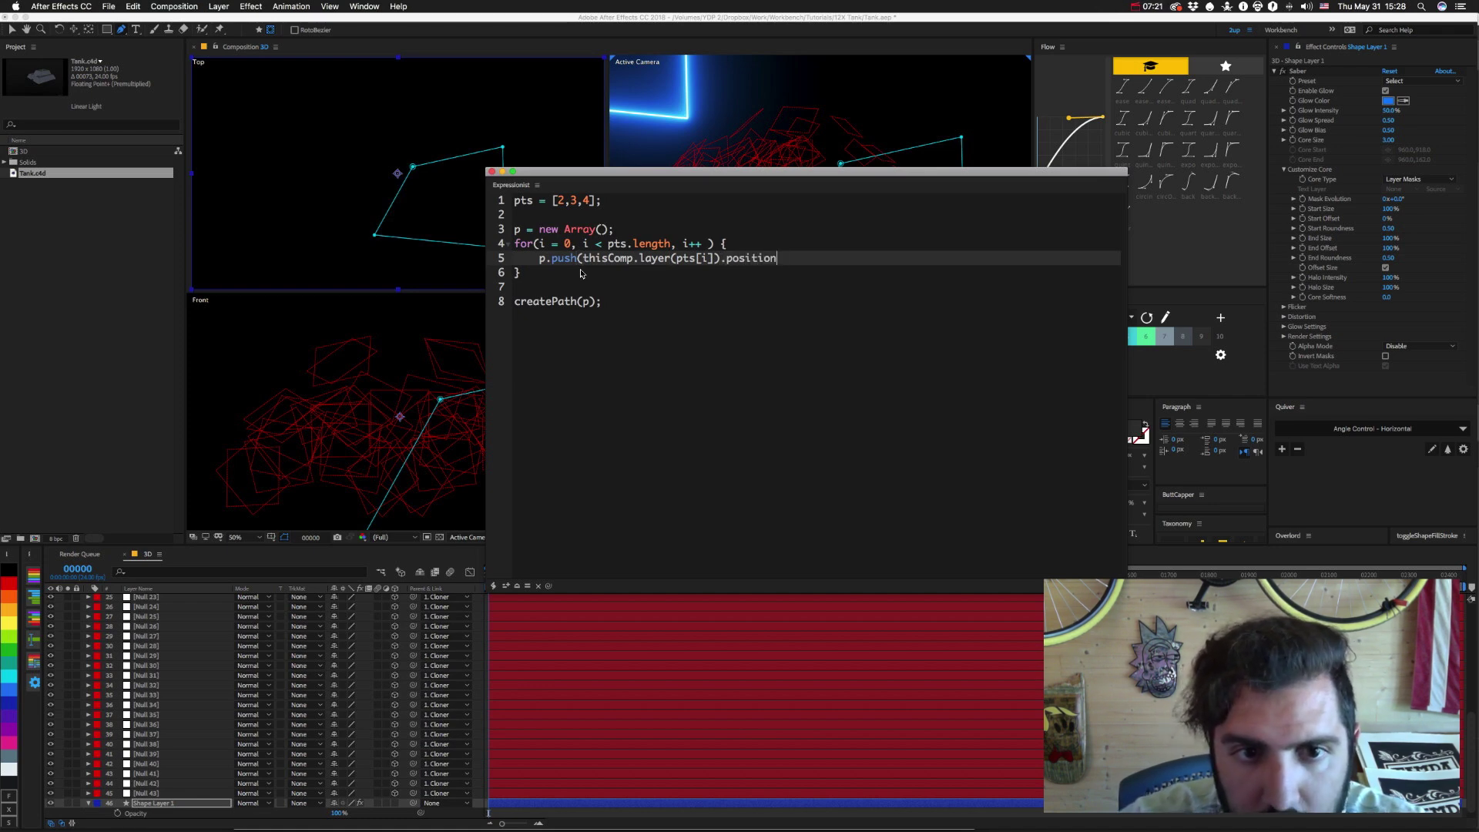
pyautogui.write(');')
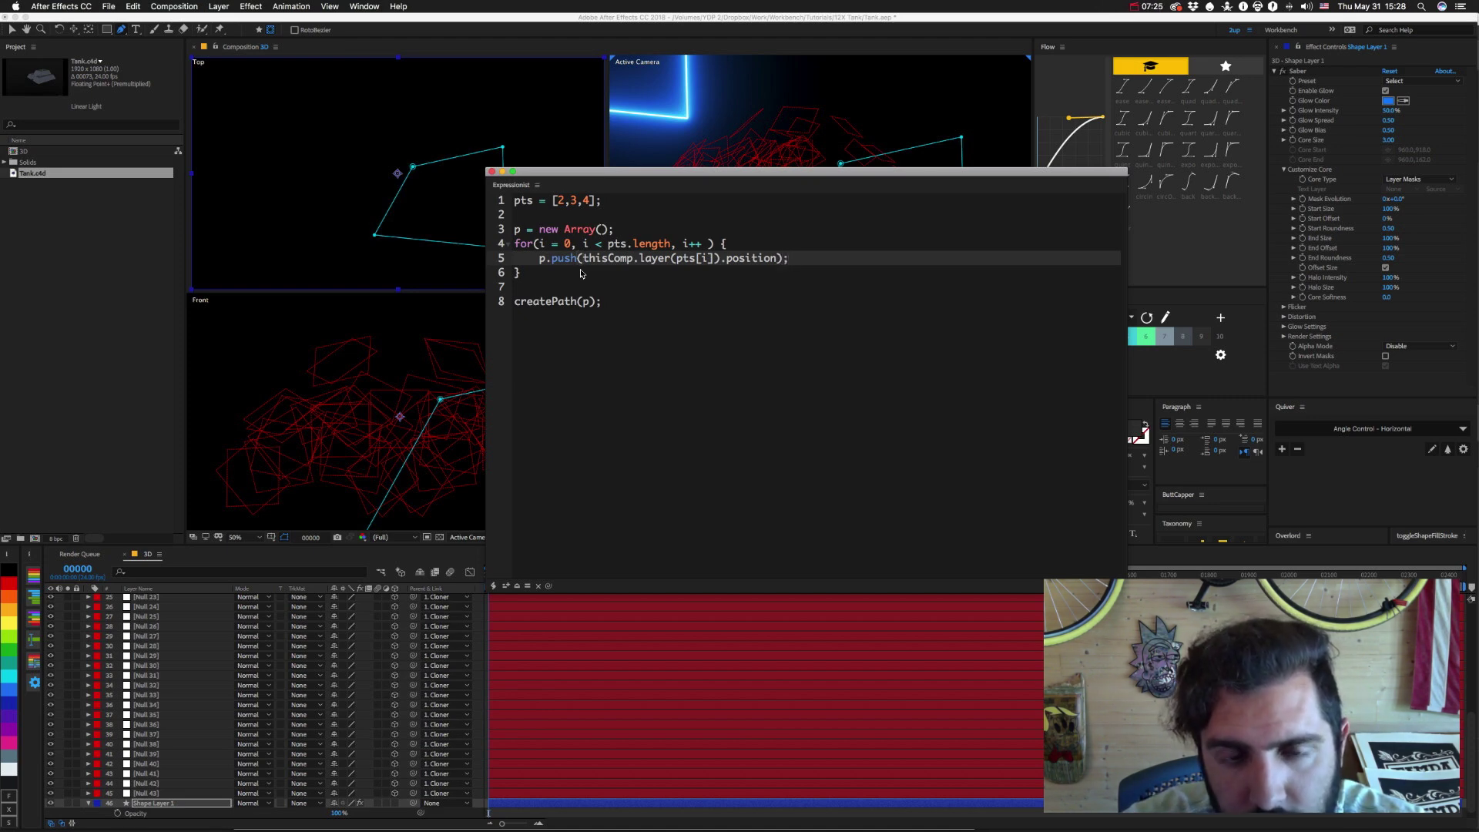
pyautogui.press('super+Tab')
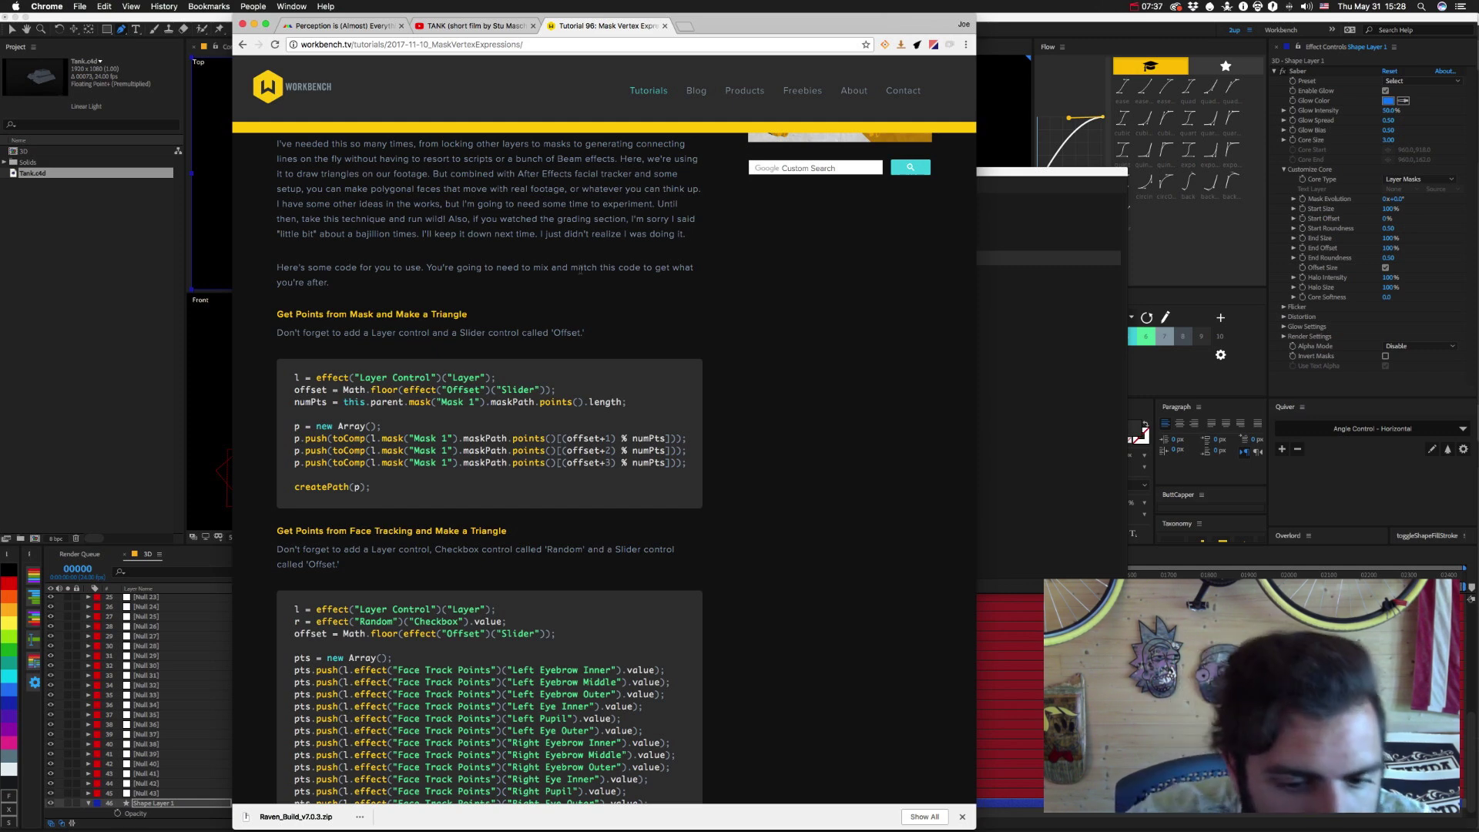
# Scroll the Workbench page down to the face-tracking triangle code, then return to After Effects.
pyautogui.scroll(-5, 489, 462)
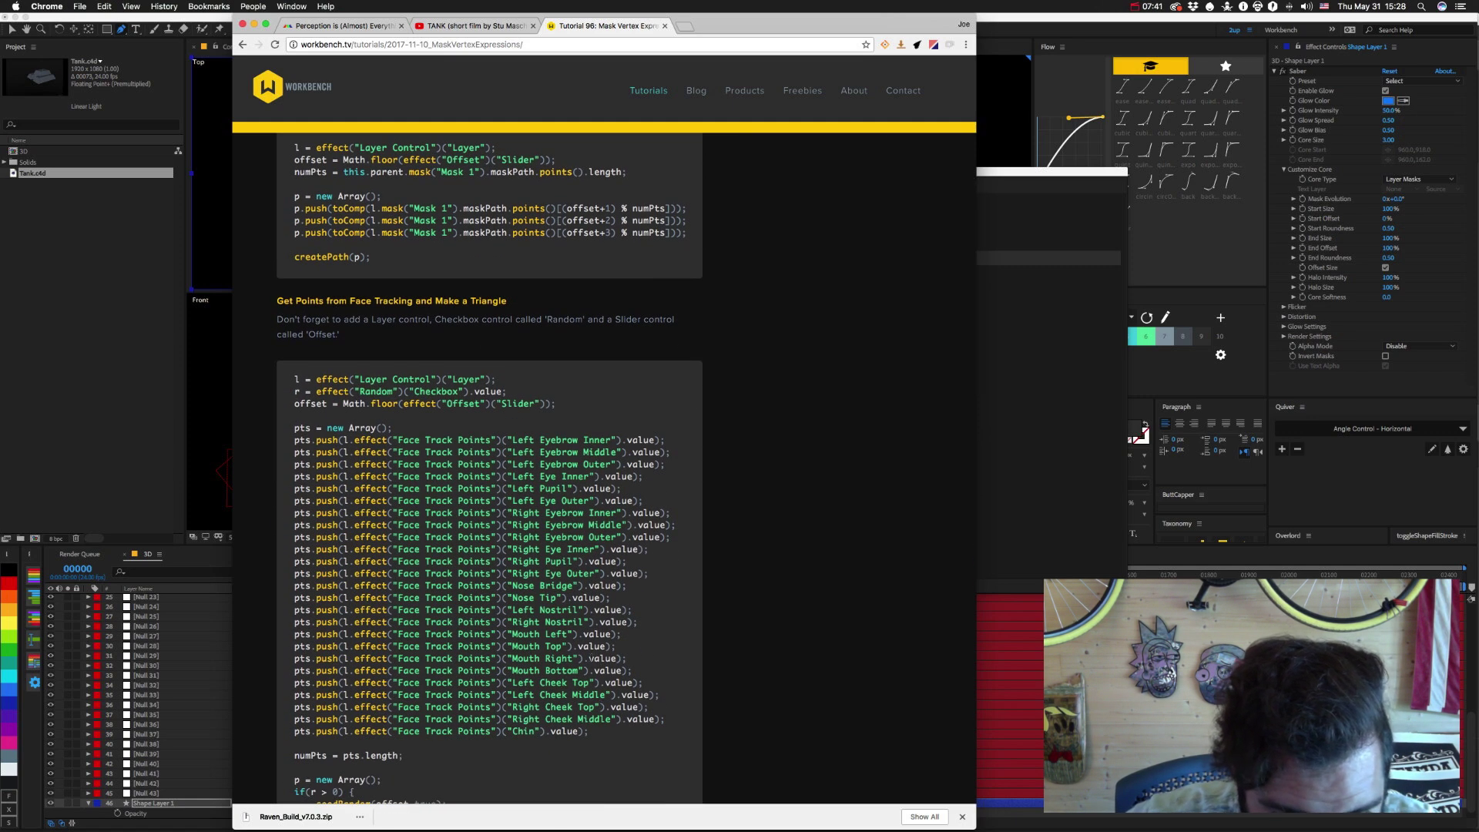
pyautogui.scroll(-1, 658, 653)
pyautogui.scroll(-4, 659, 653)
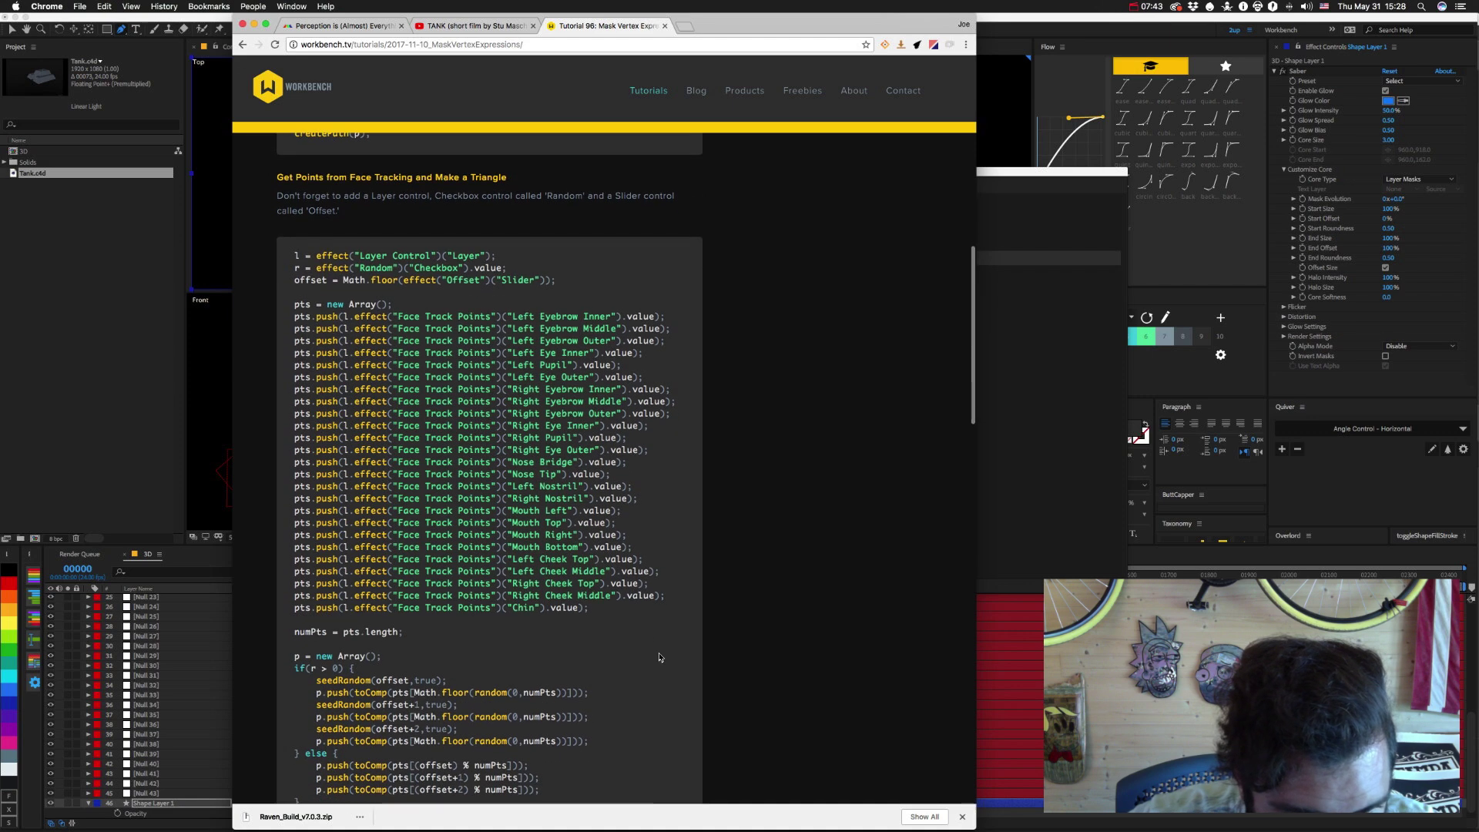
pyautogui.click(63, 396)
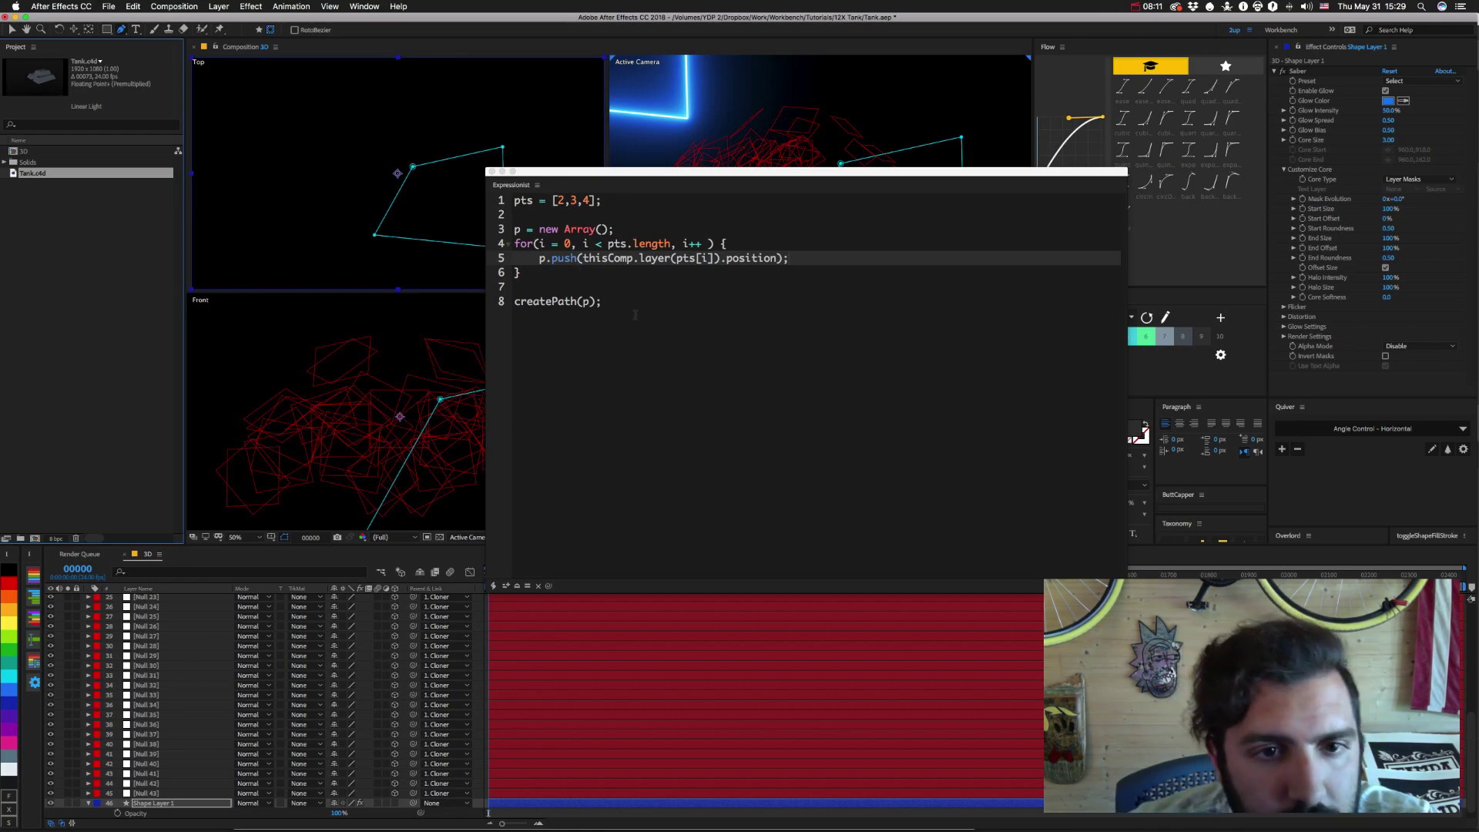
# Apply the script to Shape Layer 1's Mask Path, which reports a missing semicolon on line 4.
pyautogui.click(608, 304)
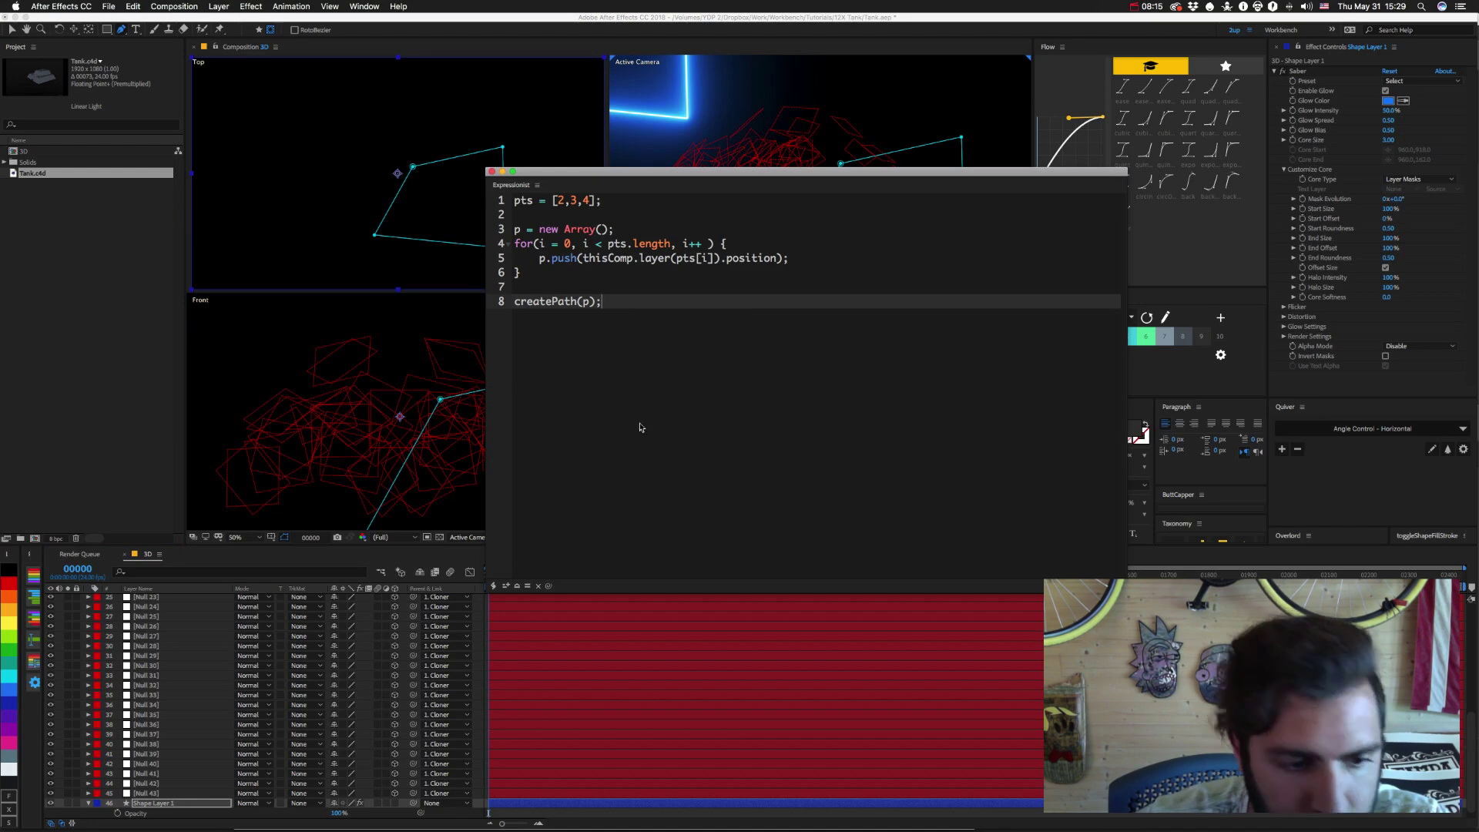
pyautogui.scroll(-1, 158, 761)
pyautogui.click(145, 799)
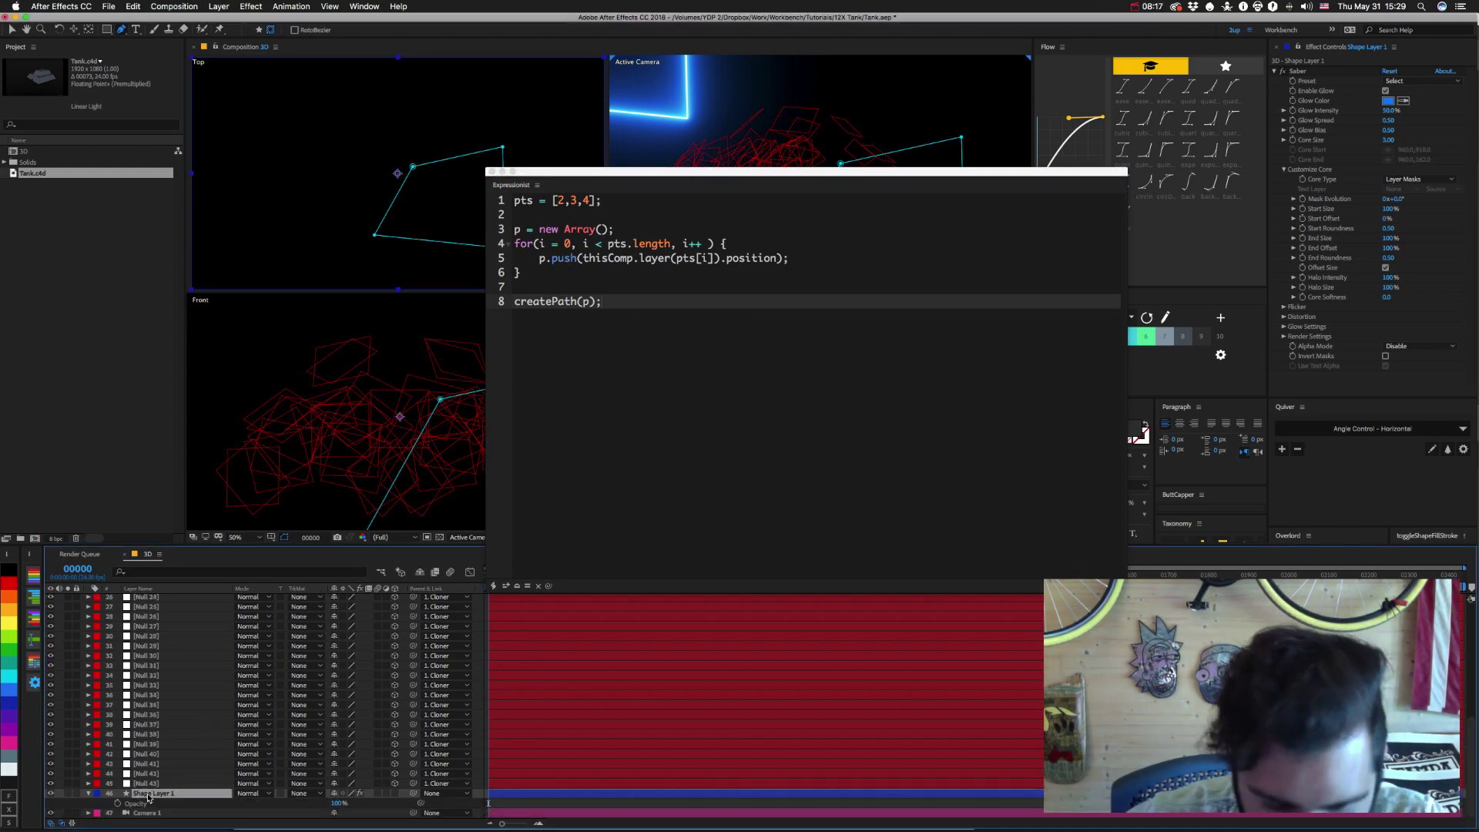
pyautogui.press('m')
pyautogui.click(140, 801)
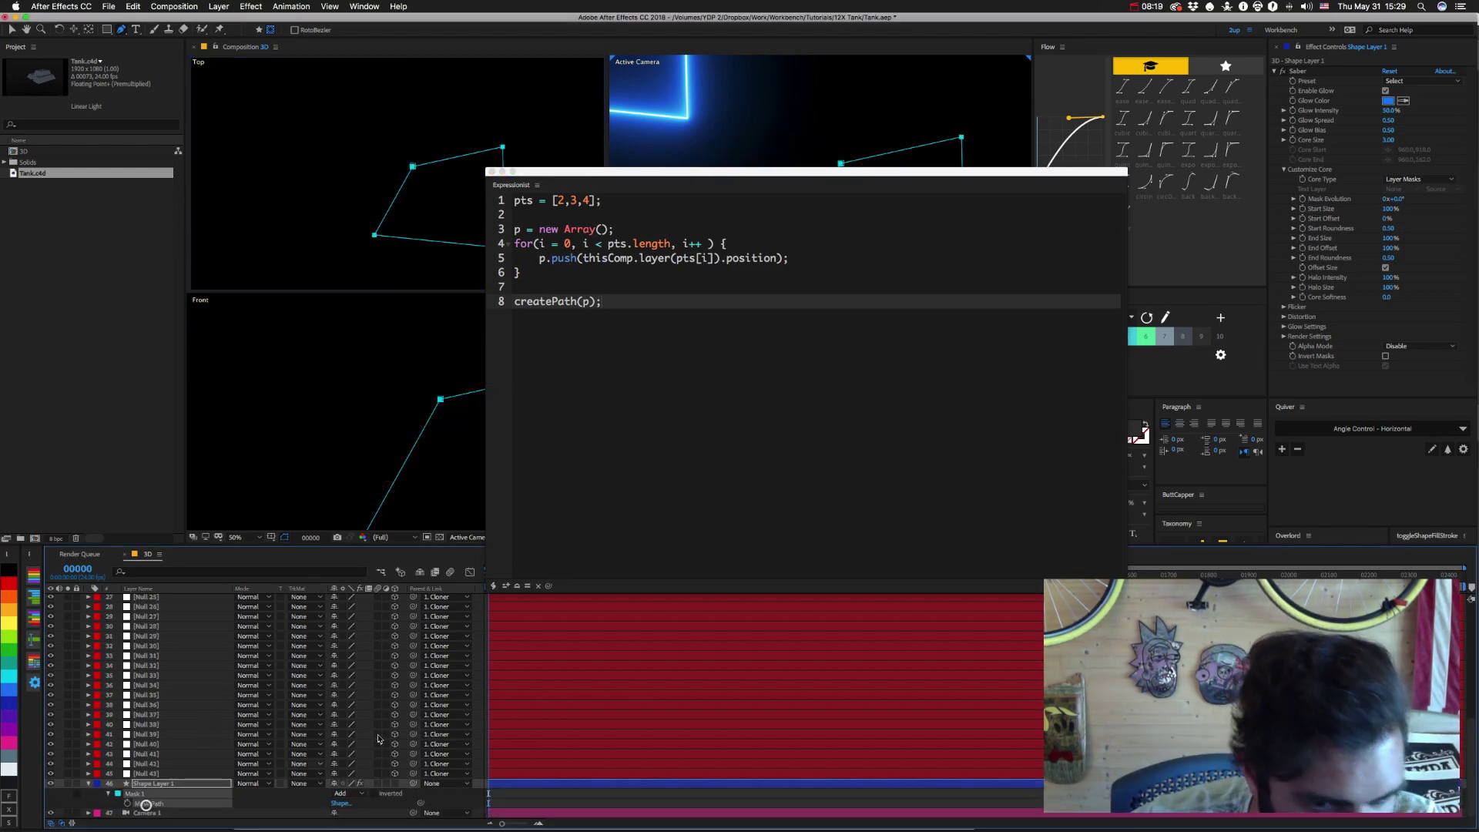
pyautogui.click(506, 586)
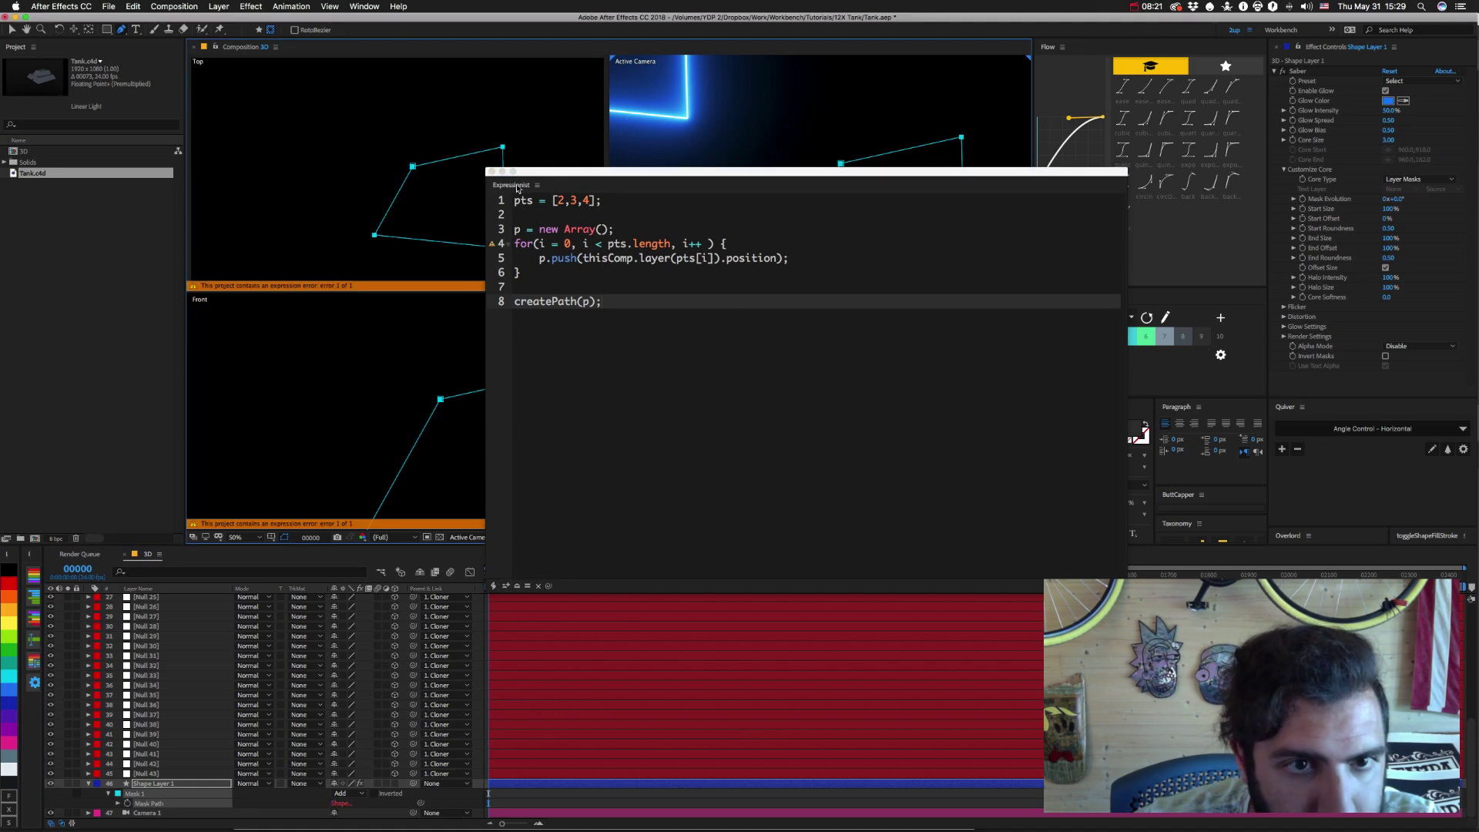
pyautogui.moveTo(494, 248)
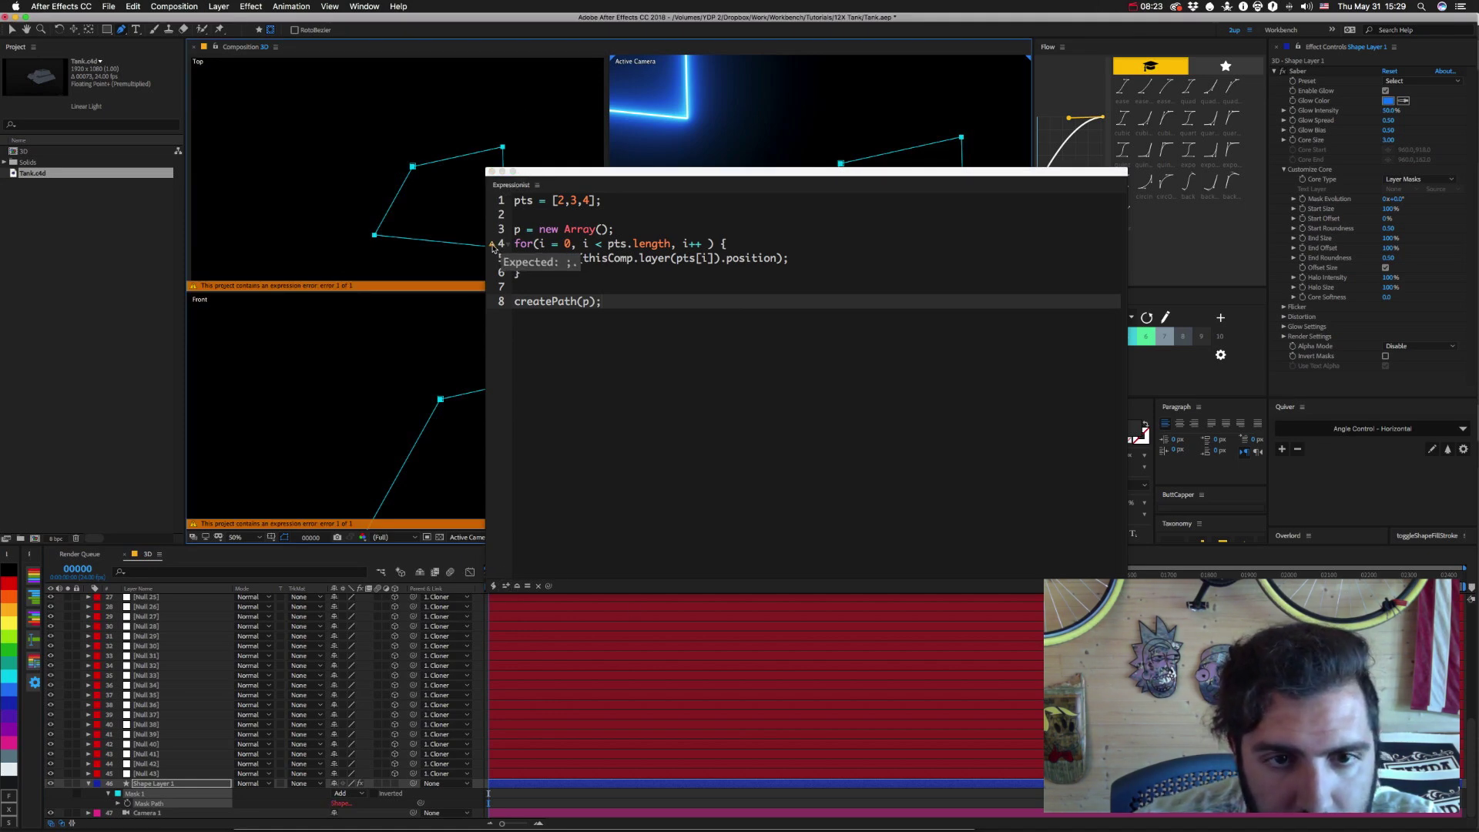
# Replace both commas in the for statement with semicolons.
pyautogui.click(573, 244)
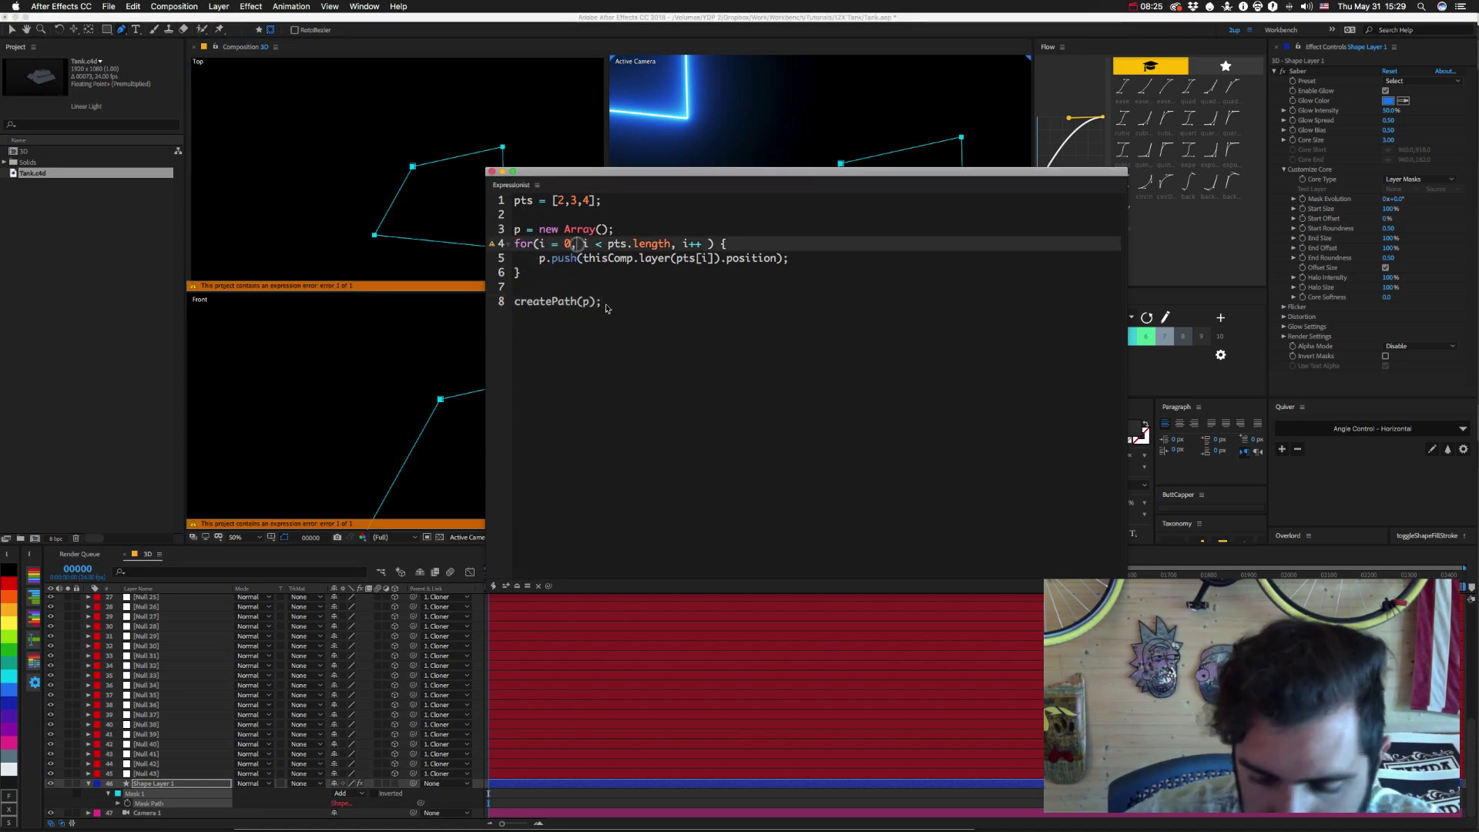
pyautogui.press('BackSpace')
pyautogui.write(';')
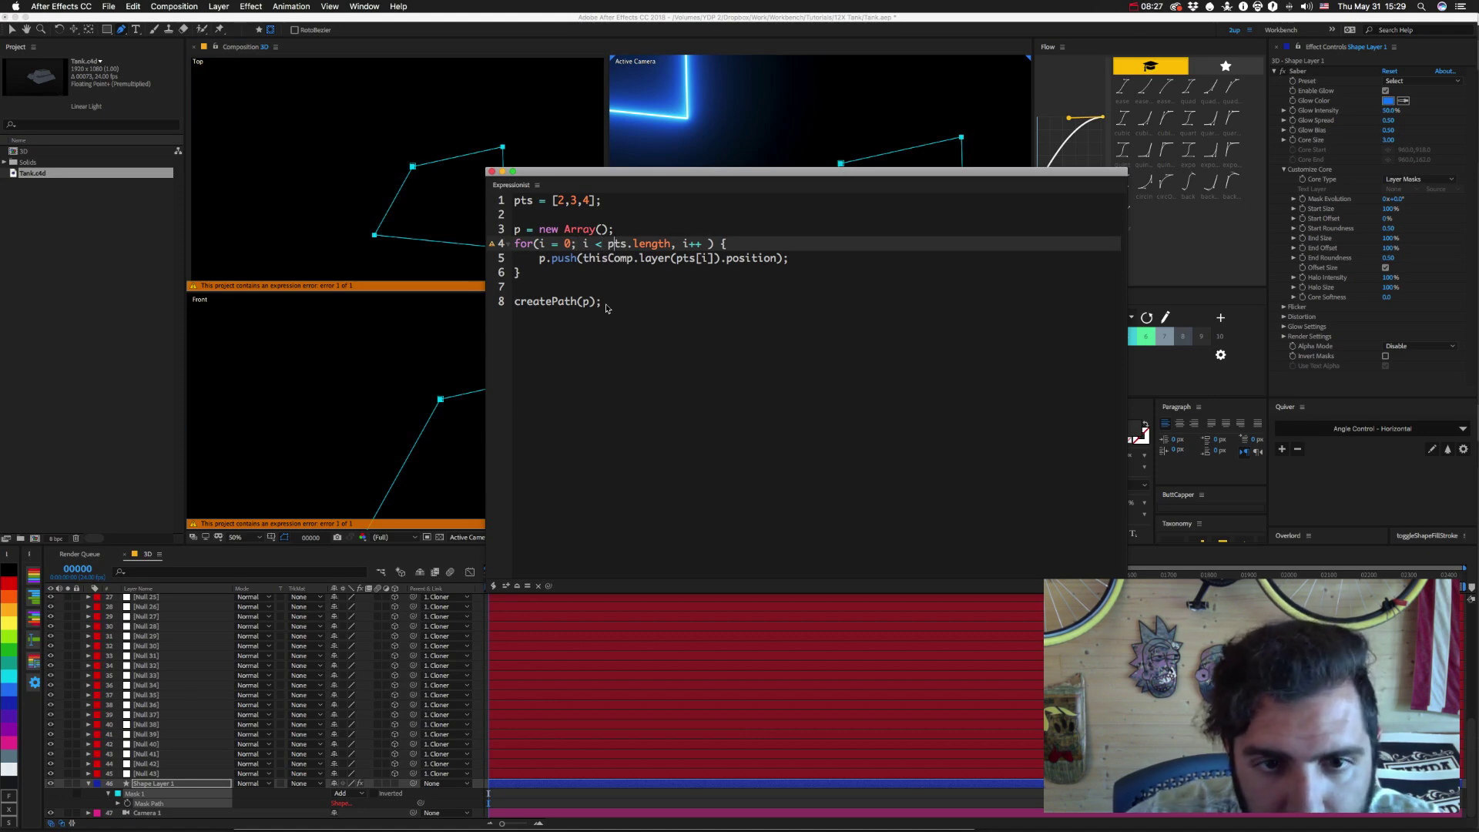
pyautogui.press('Right')
pyautogui.press('Right')
pyautogui.press('Right')
pyautogui.press('Right')
pyautogui.press('Right')
pyautogui.press('Right')
pyautogui.press('Right')
pyautogui.press('BackSpace')
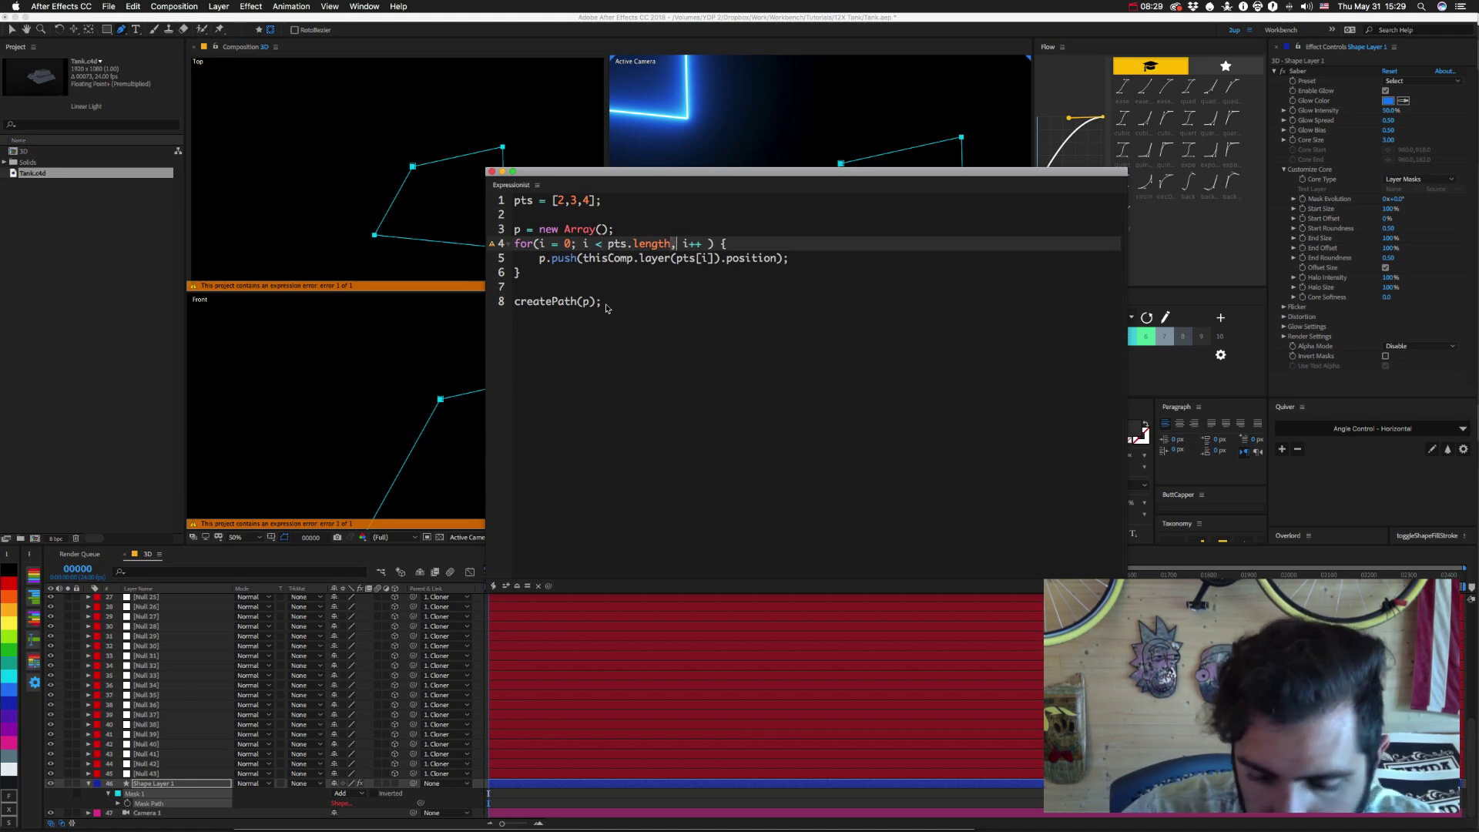
pyautogui.write(';')
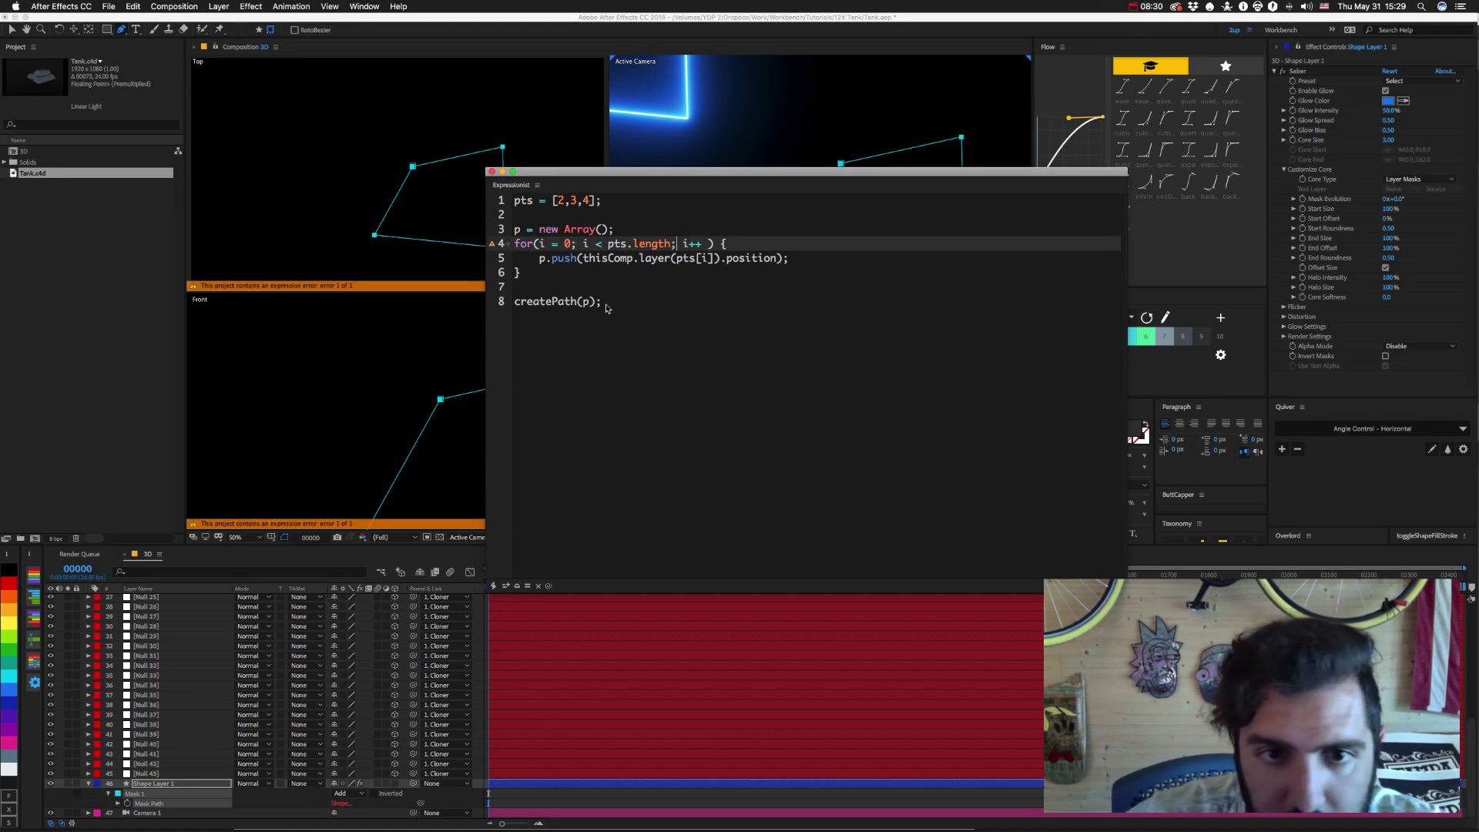
# Re-apply the expression, leaving only the createPath error on line 8.
pyautogui.click(507, 586)
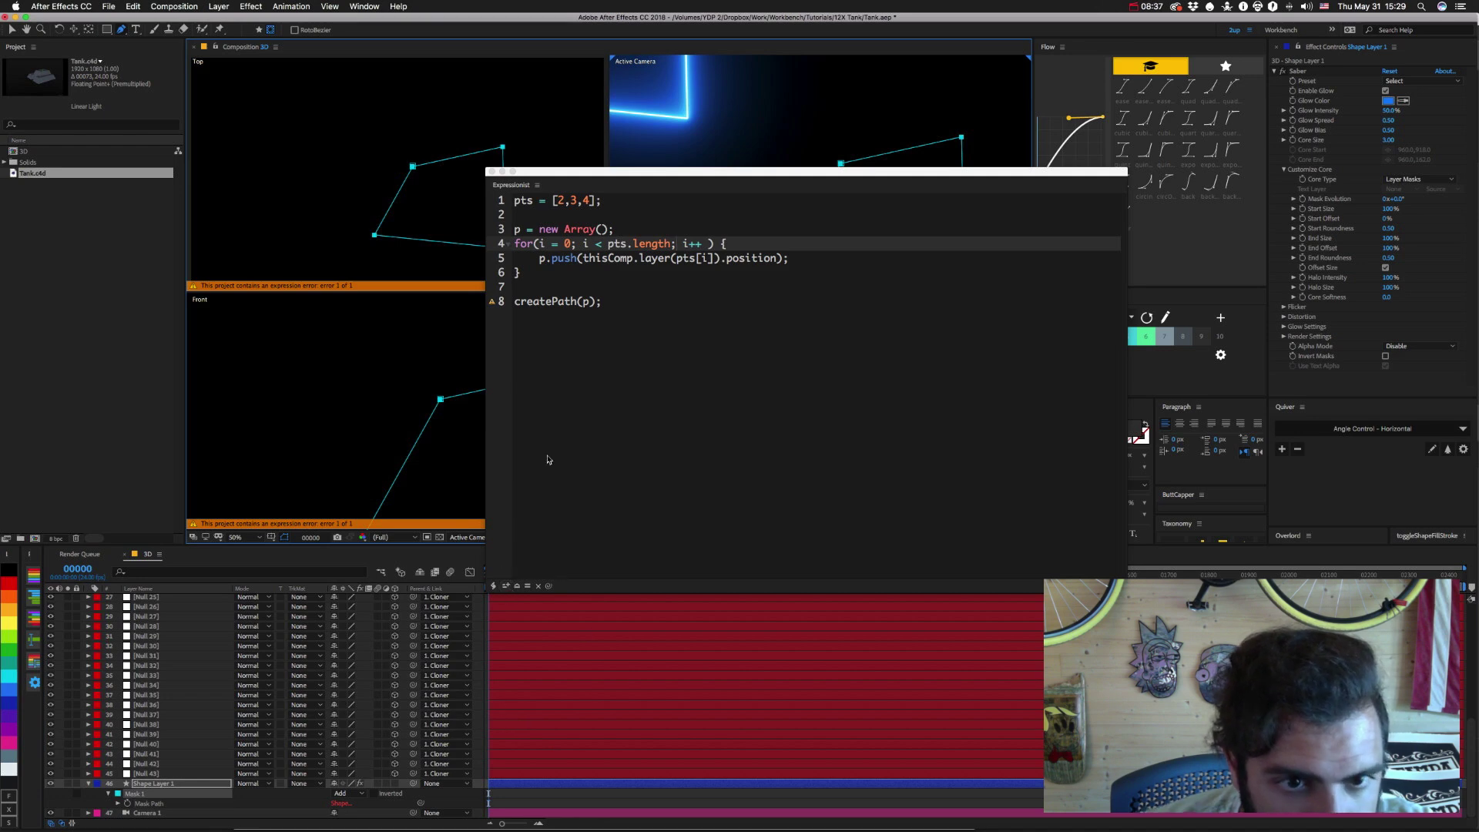
pyautogui.moveTo(492, 305)
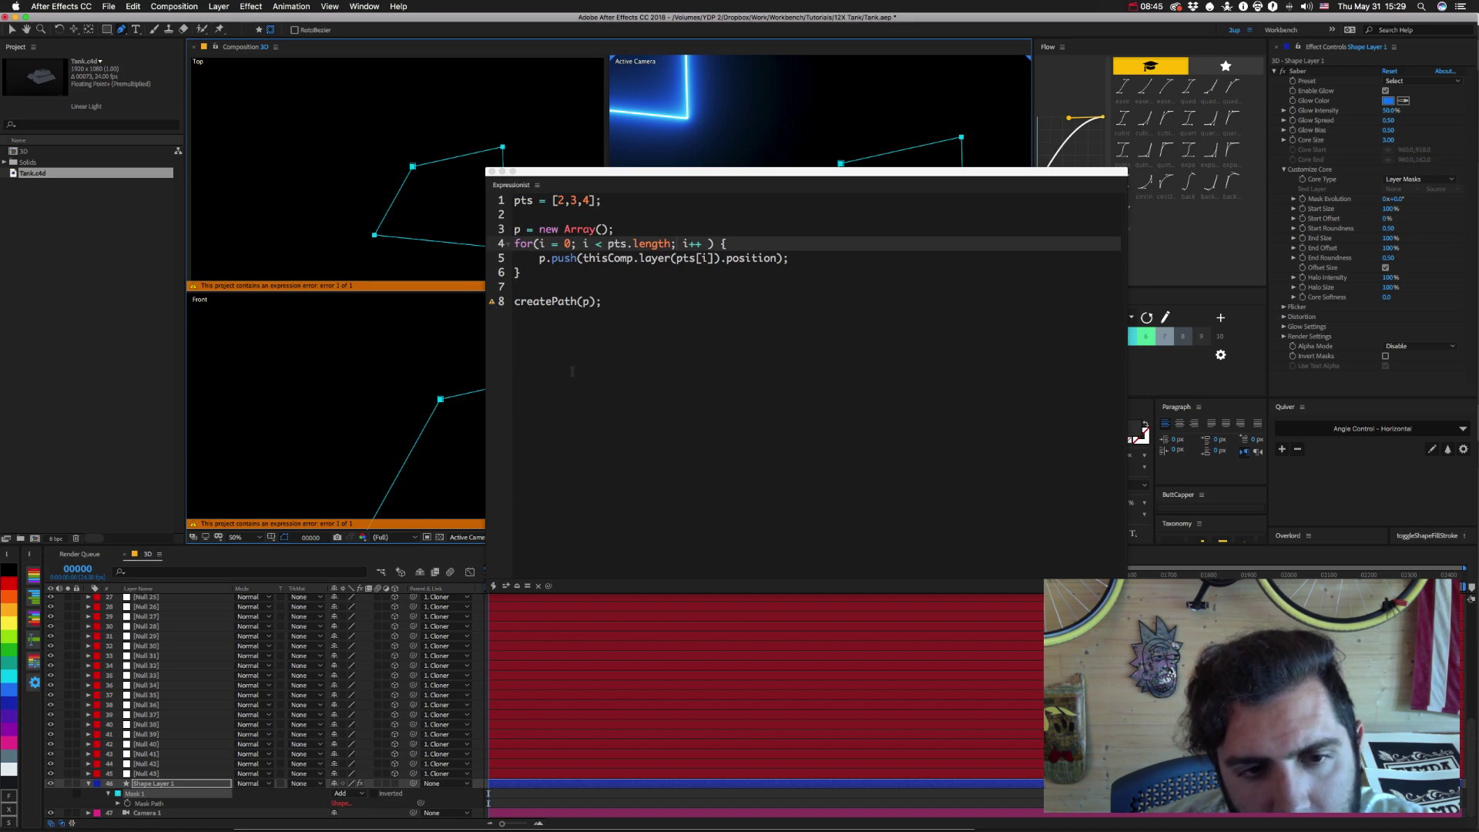
pyautogui.press('super+Tab')
# Review the Workbench mask-vertex code in Chrome, then open a new browser tab.
pyautogui.click(455, 423)
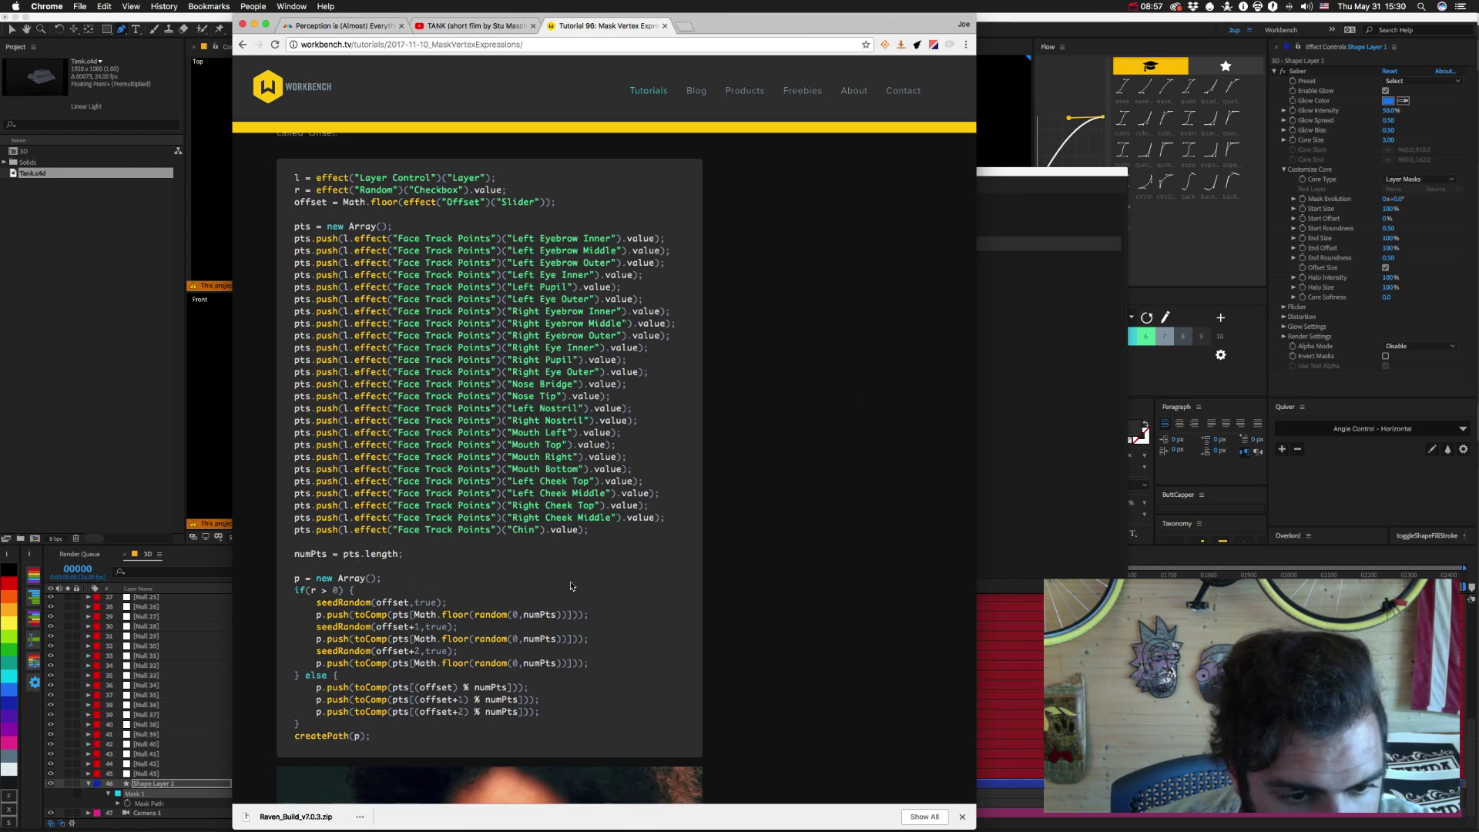
pyautogui.press('super+Tab')
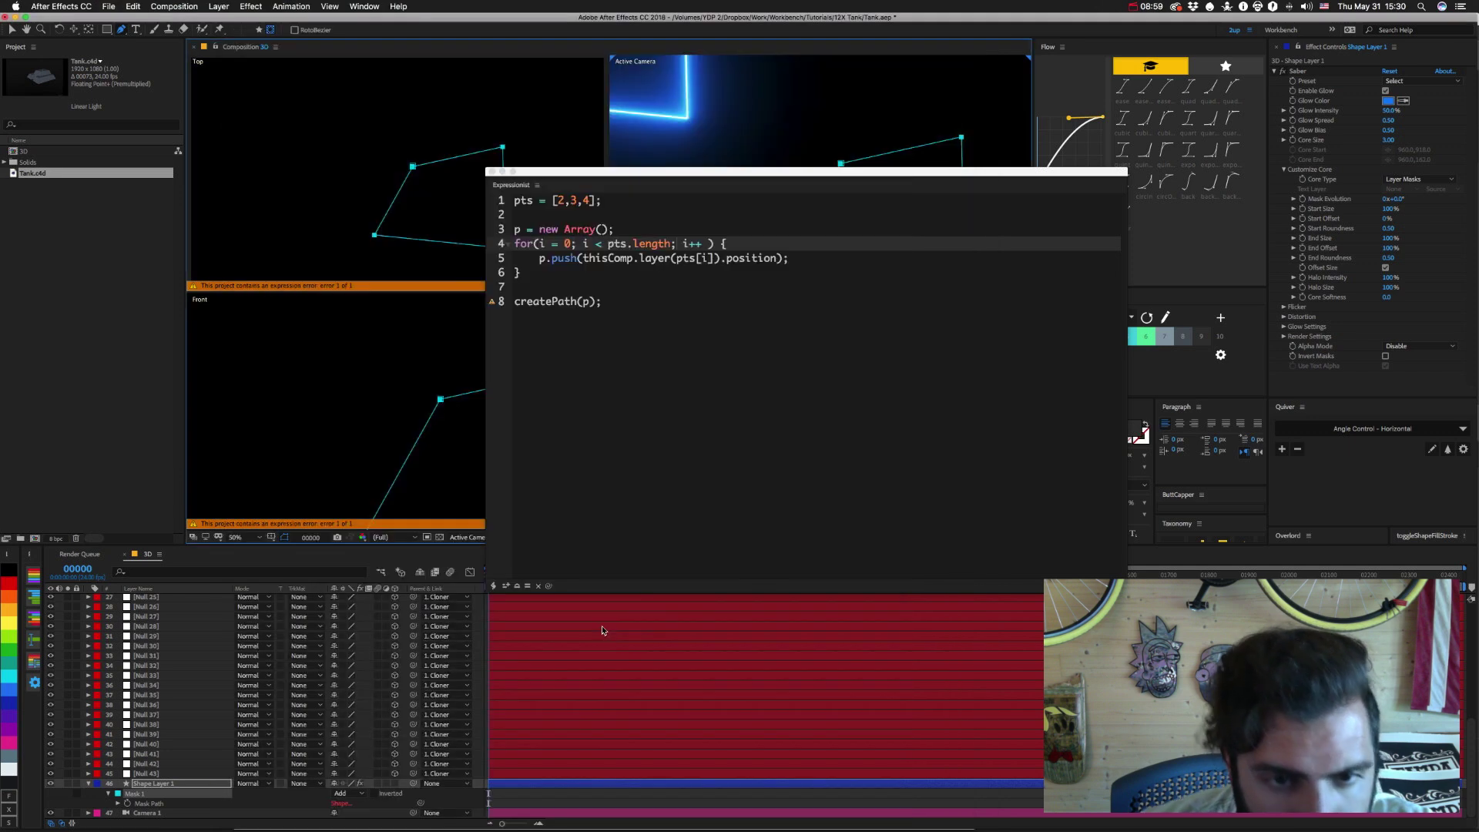
pyautogui.press('super+Tab')
pyautogui.press('super+t')
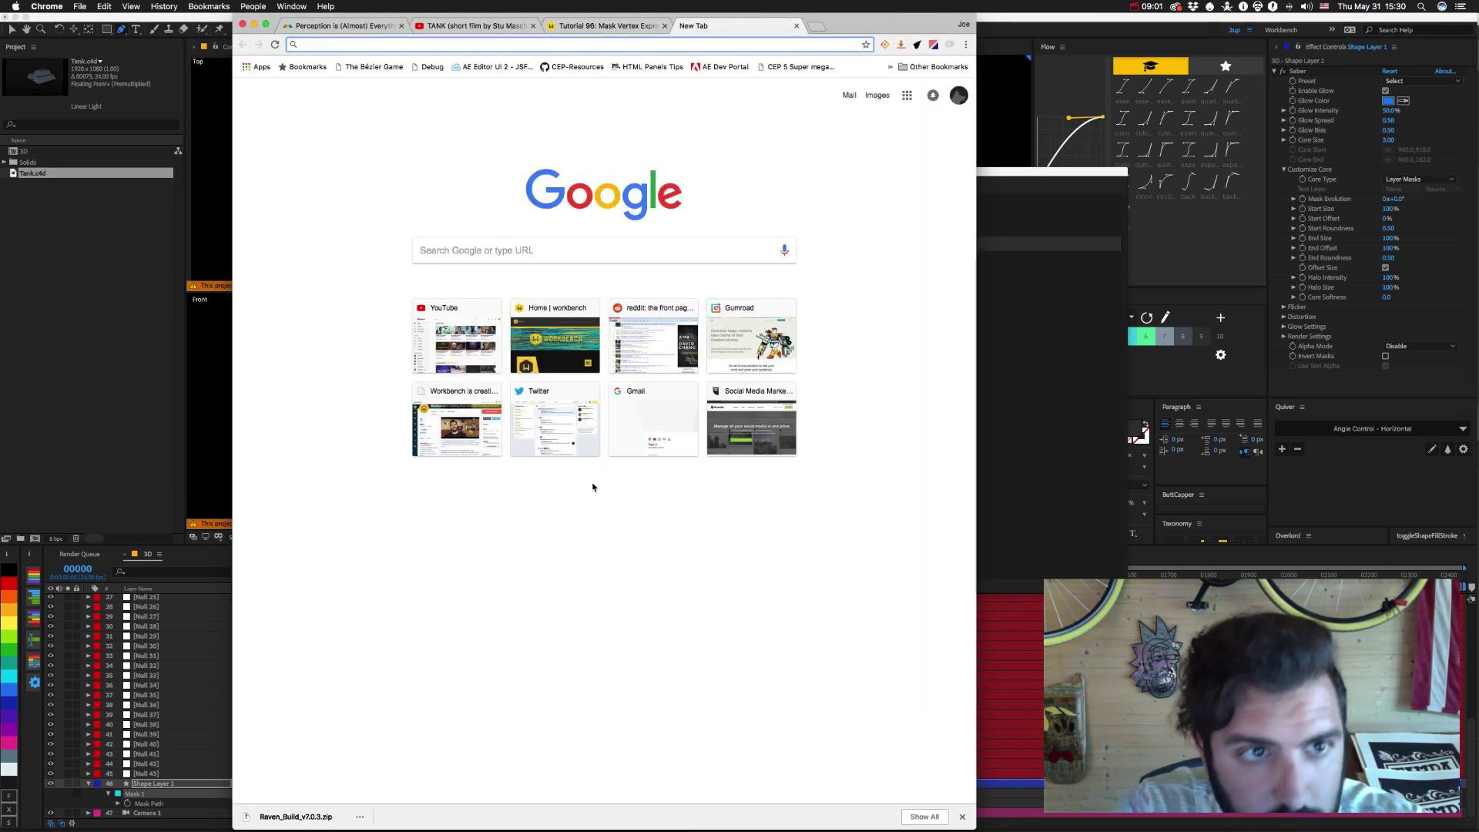
# Google 'after effects create path' and scan the results.
pyautogui.write('after ef')
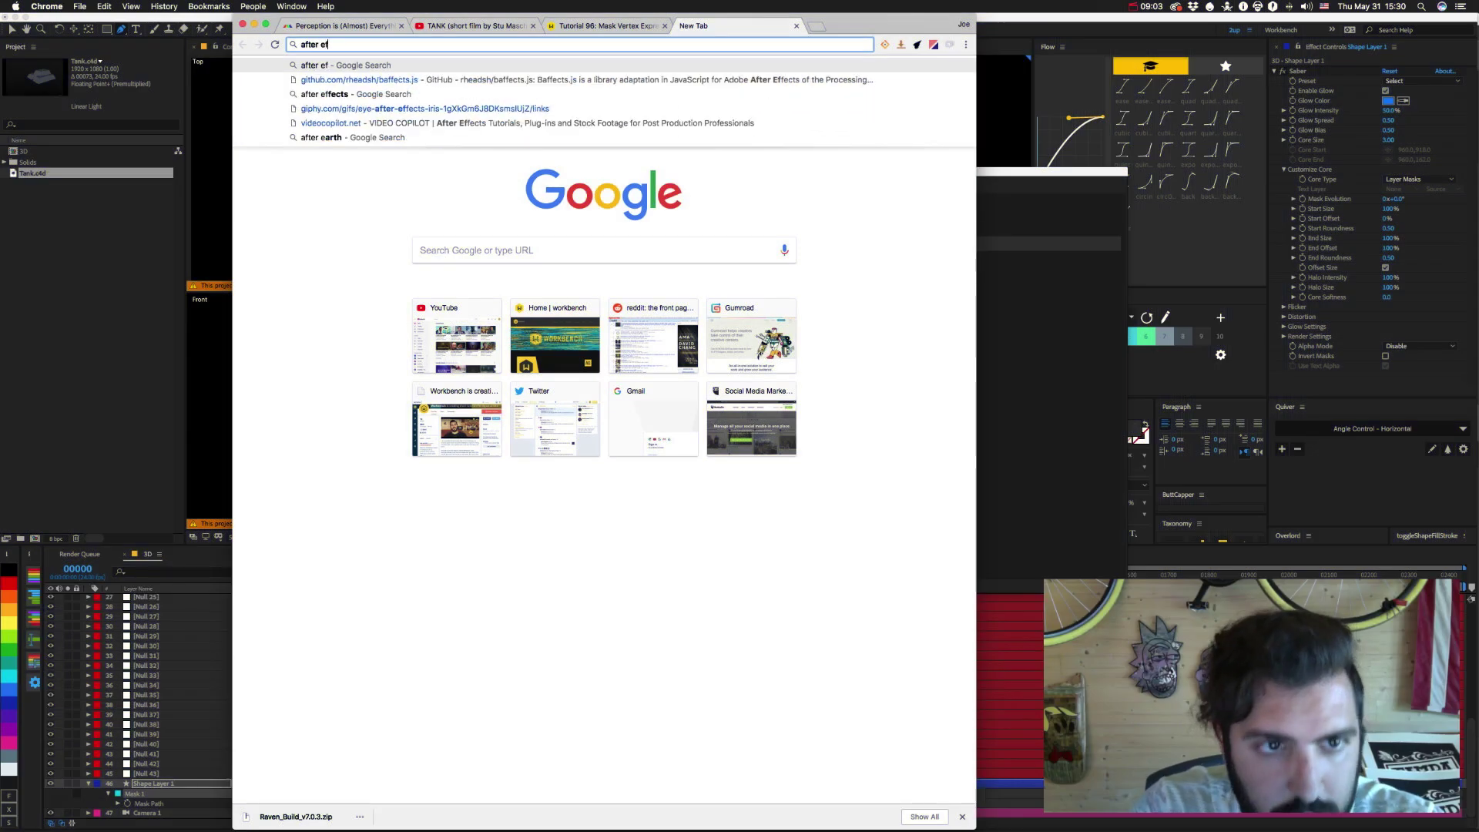
pyautogui.write('fects create path')
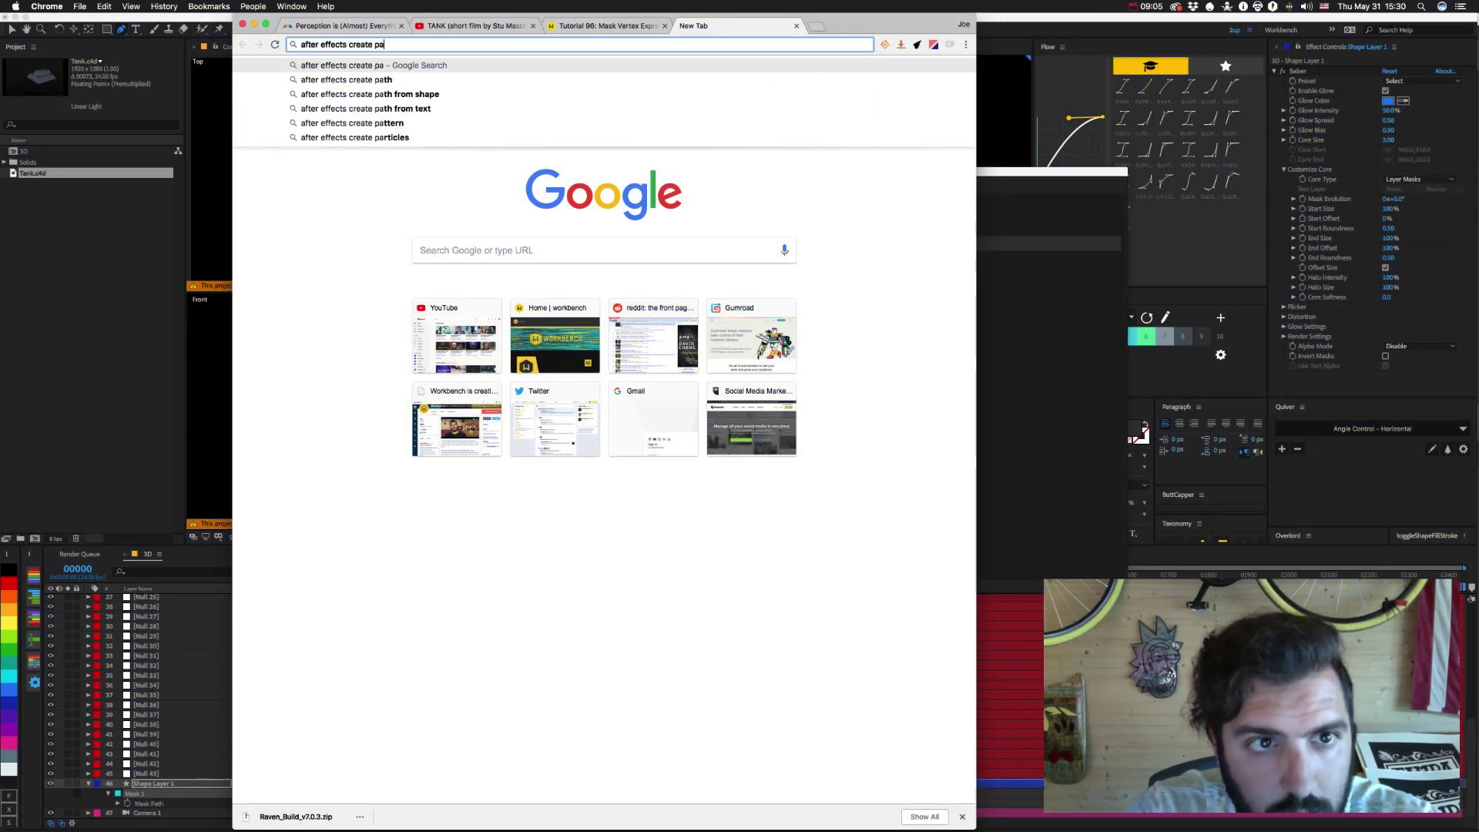
pyautogui.press('Return')
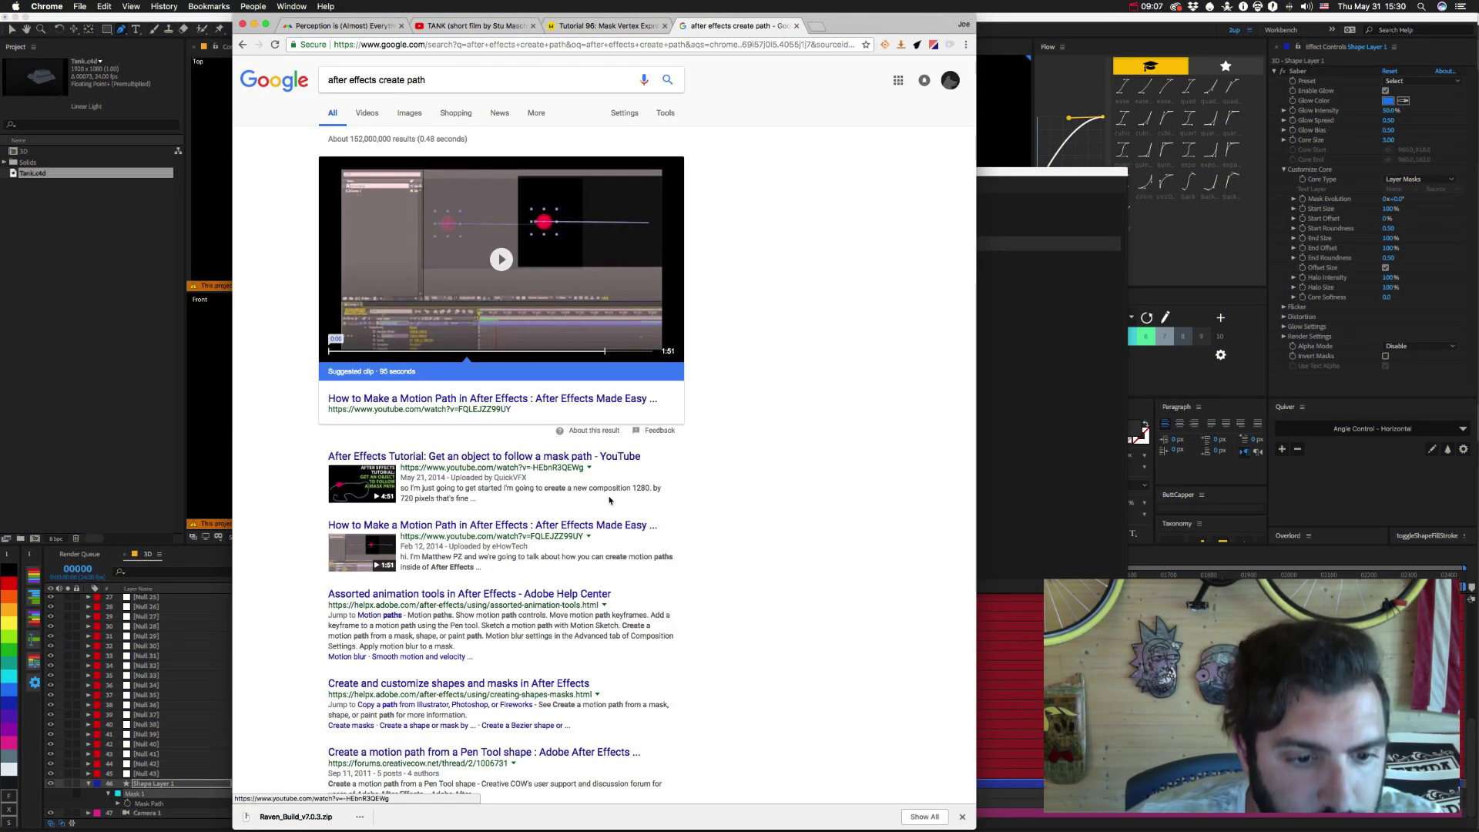
pyautogui.scroll(-3, 354, 367)
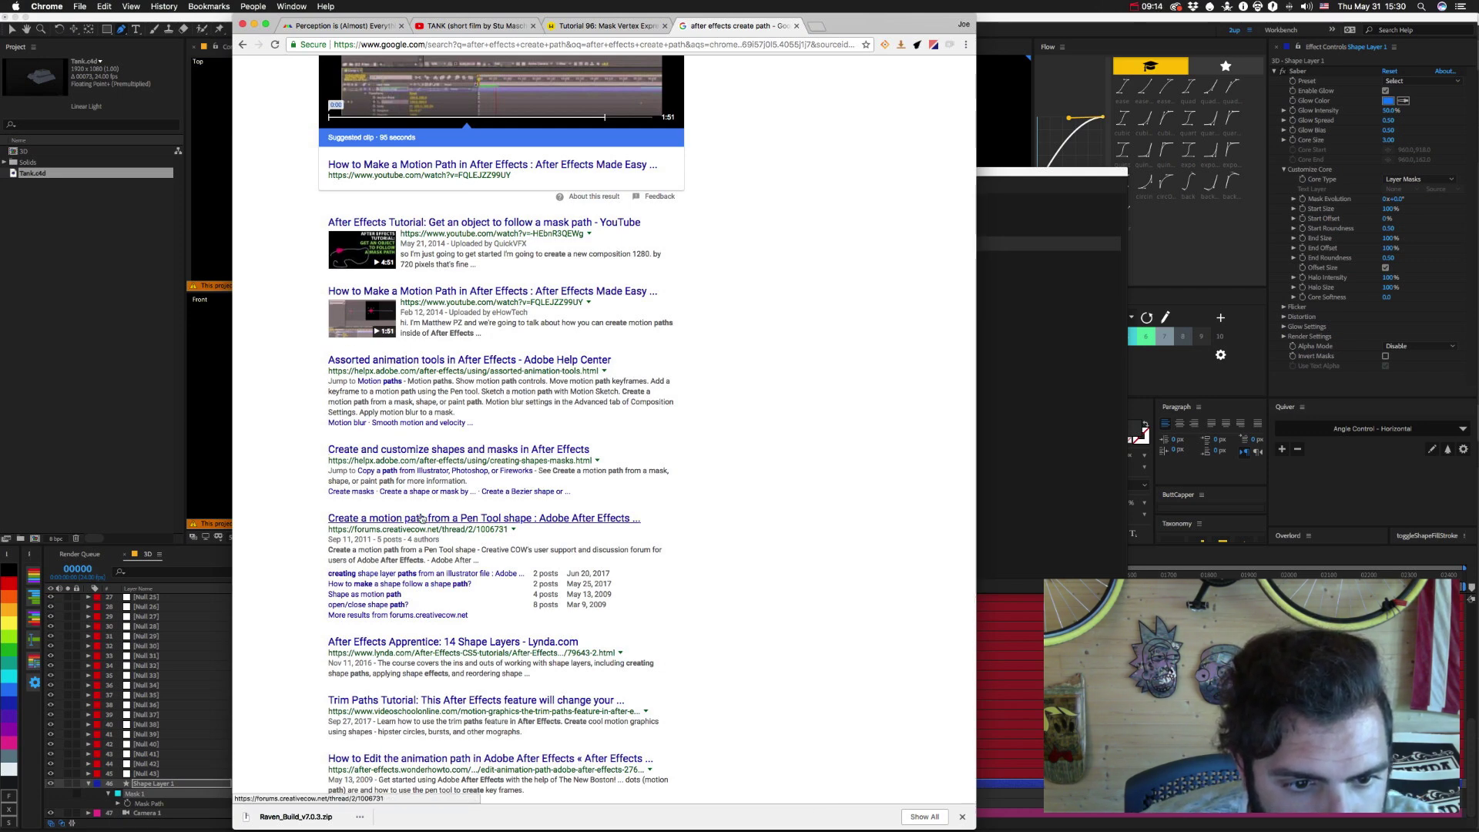
pyautogui.scroll(3, 396, 178)
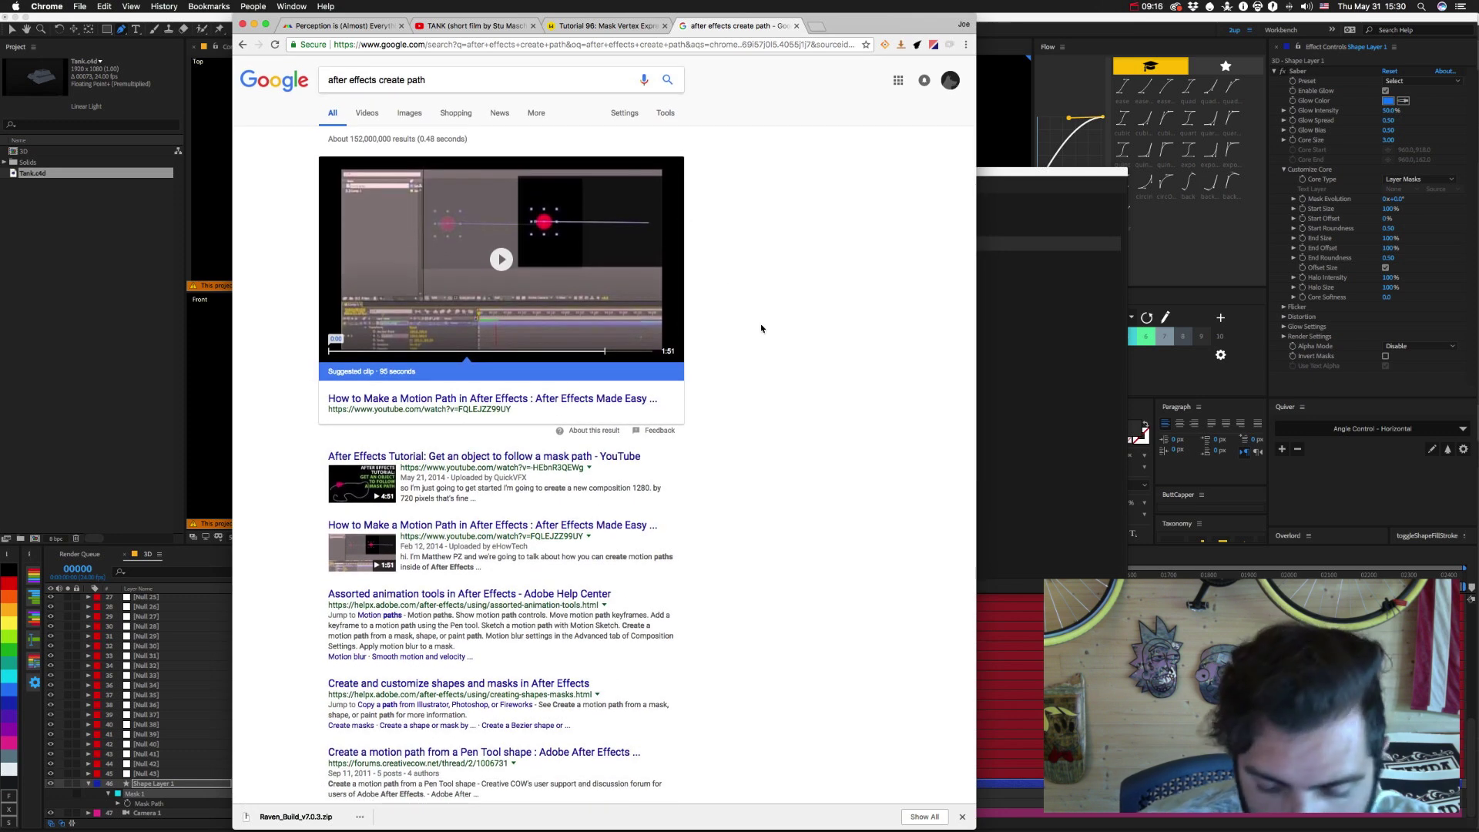
# Go to expressions.aenhancers.com, the After Effects Expression Reference.
pyautogui.press('super+l')
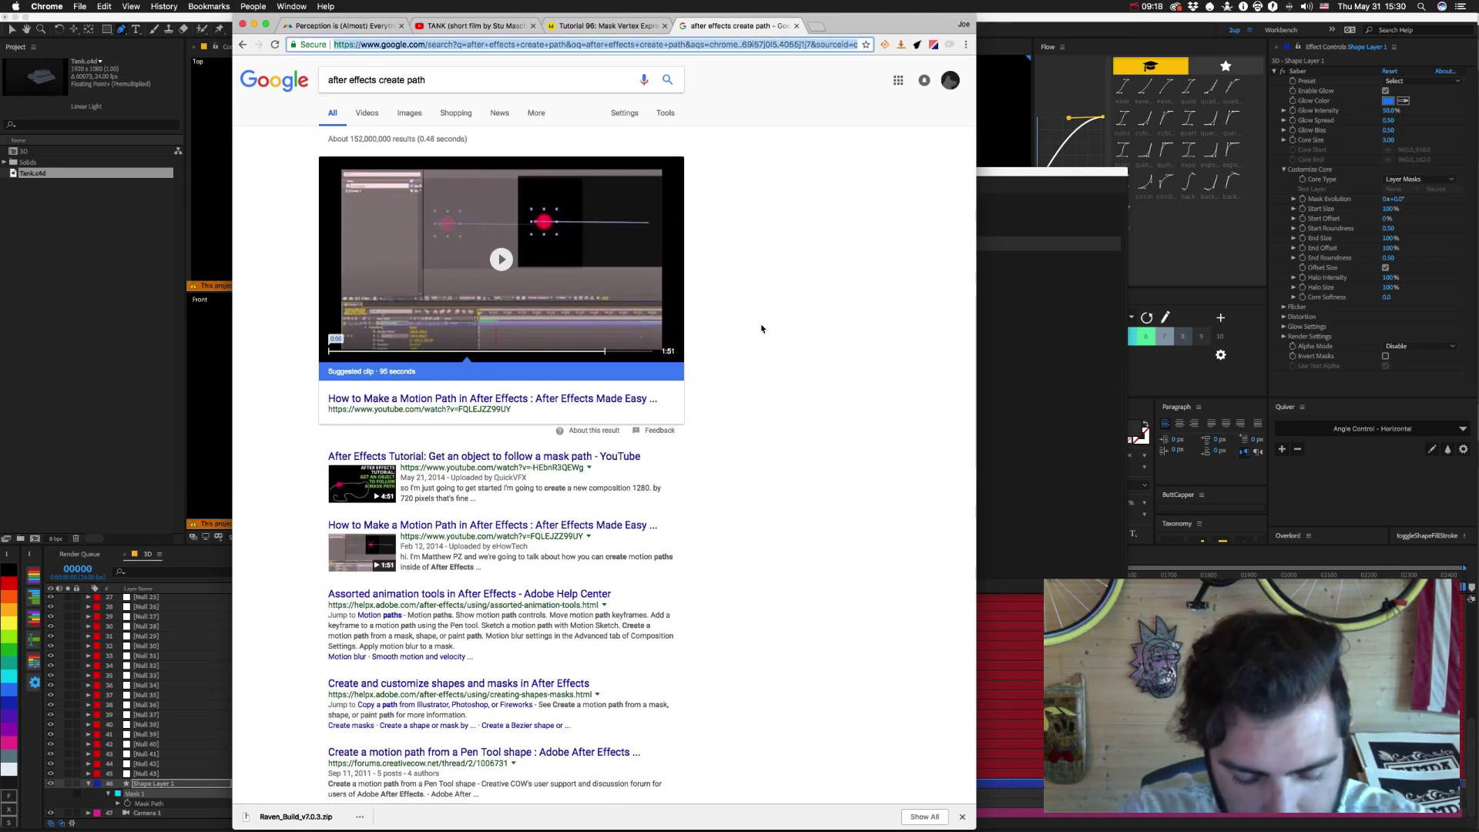
pyautogui.write('express')
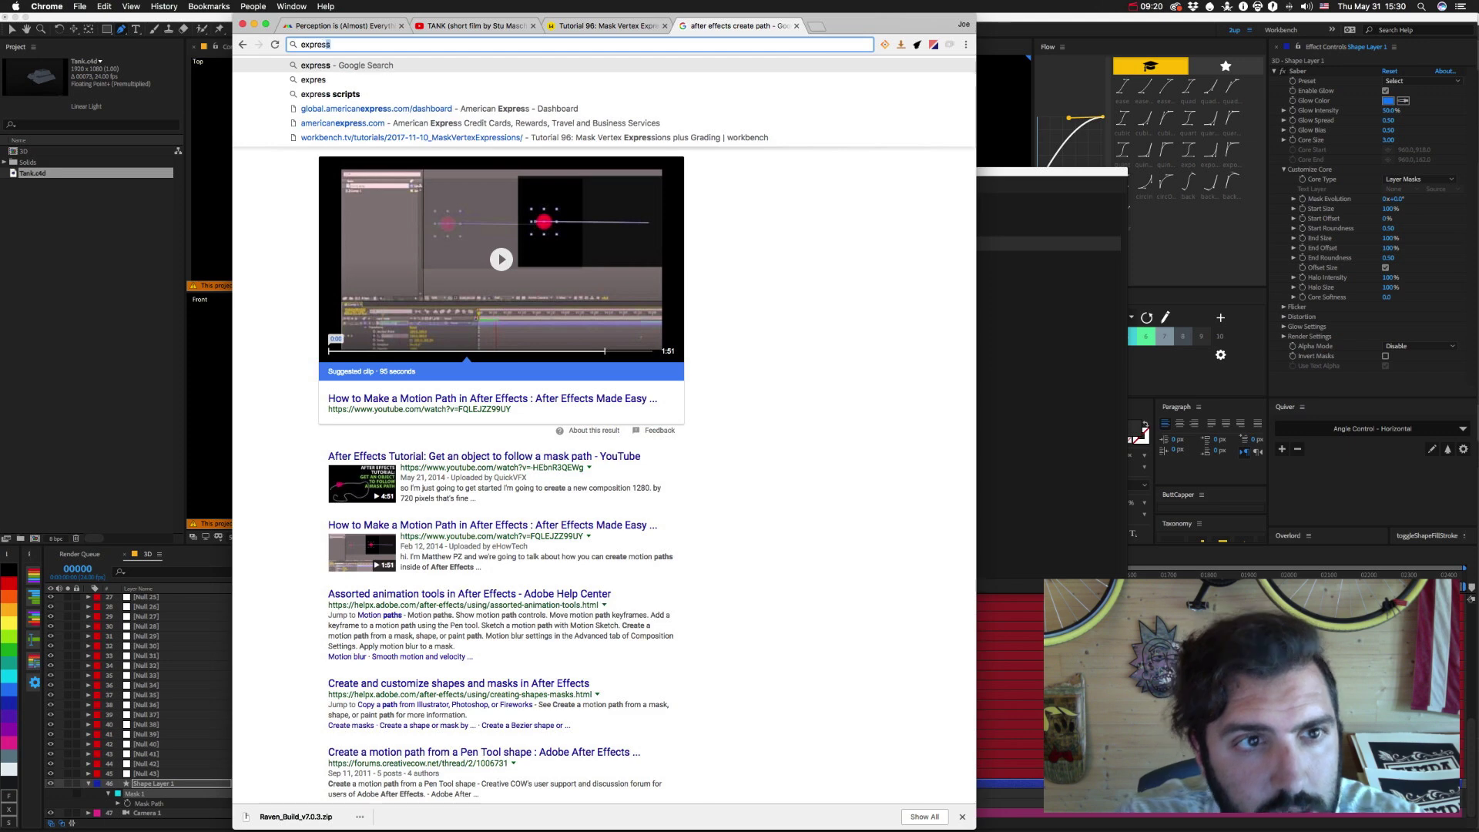
pyautogui.write('ions.aen')
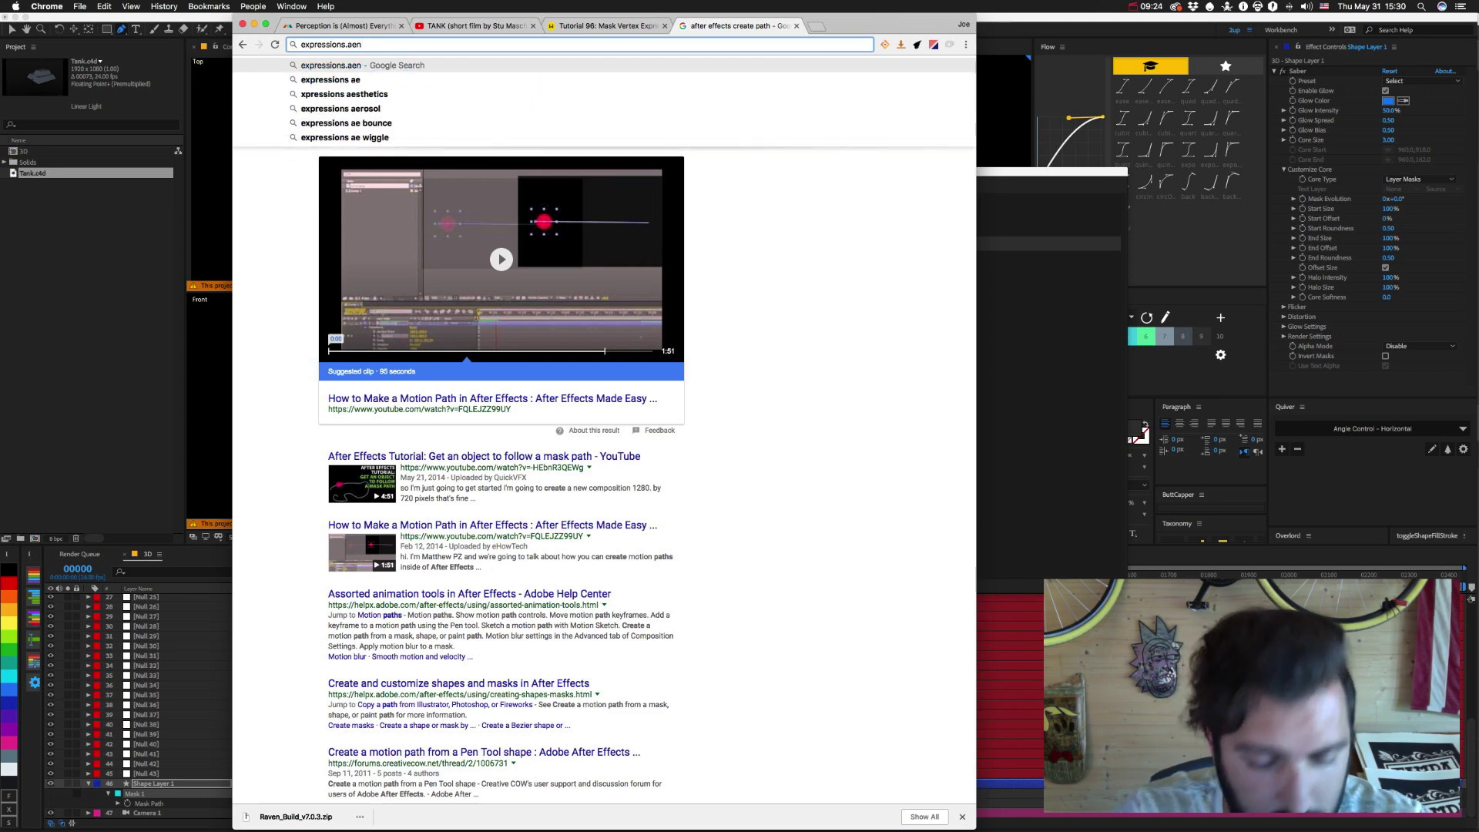
pyautogui.write('hancers.')
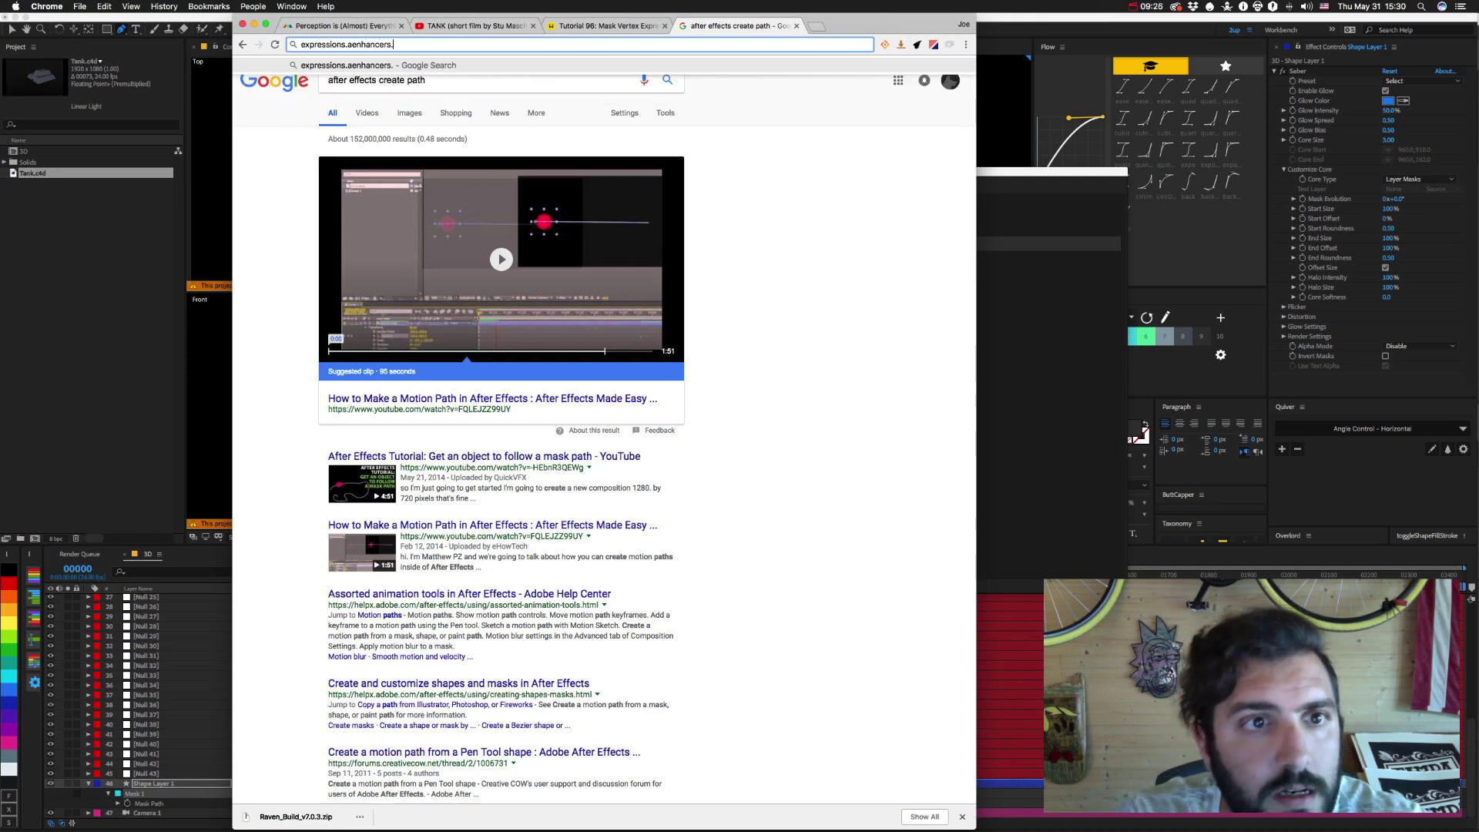
pyautogui.write('com')
pyautogui.press('Return')
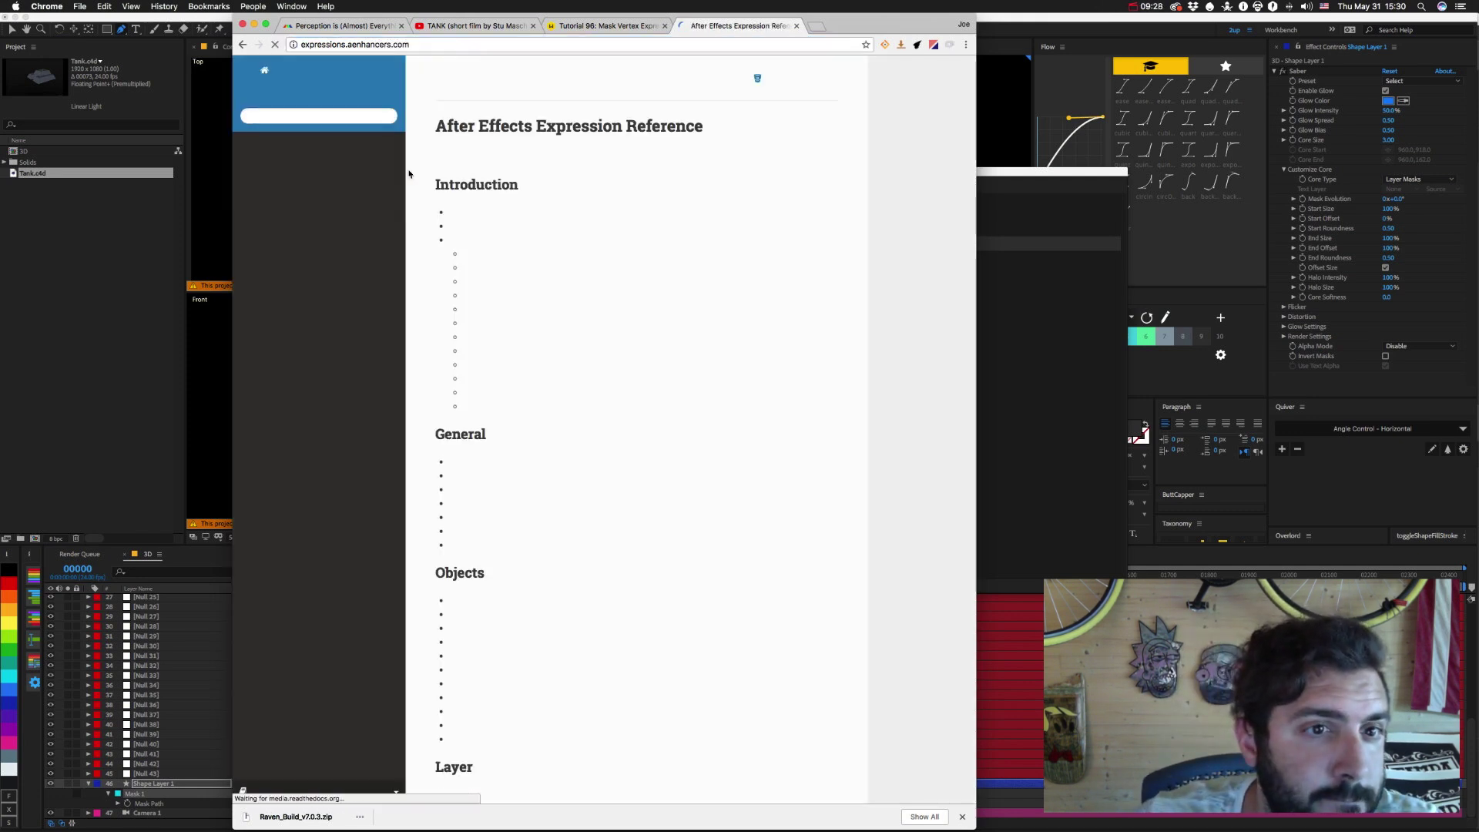
# Search the reference docs for 'createpath' and open the Path Property page.
pyautogui.click(318, 116)
pyautogui.write('create')
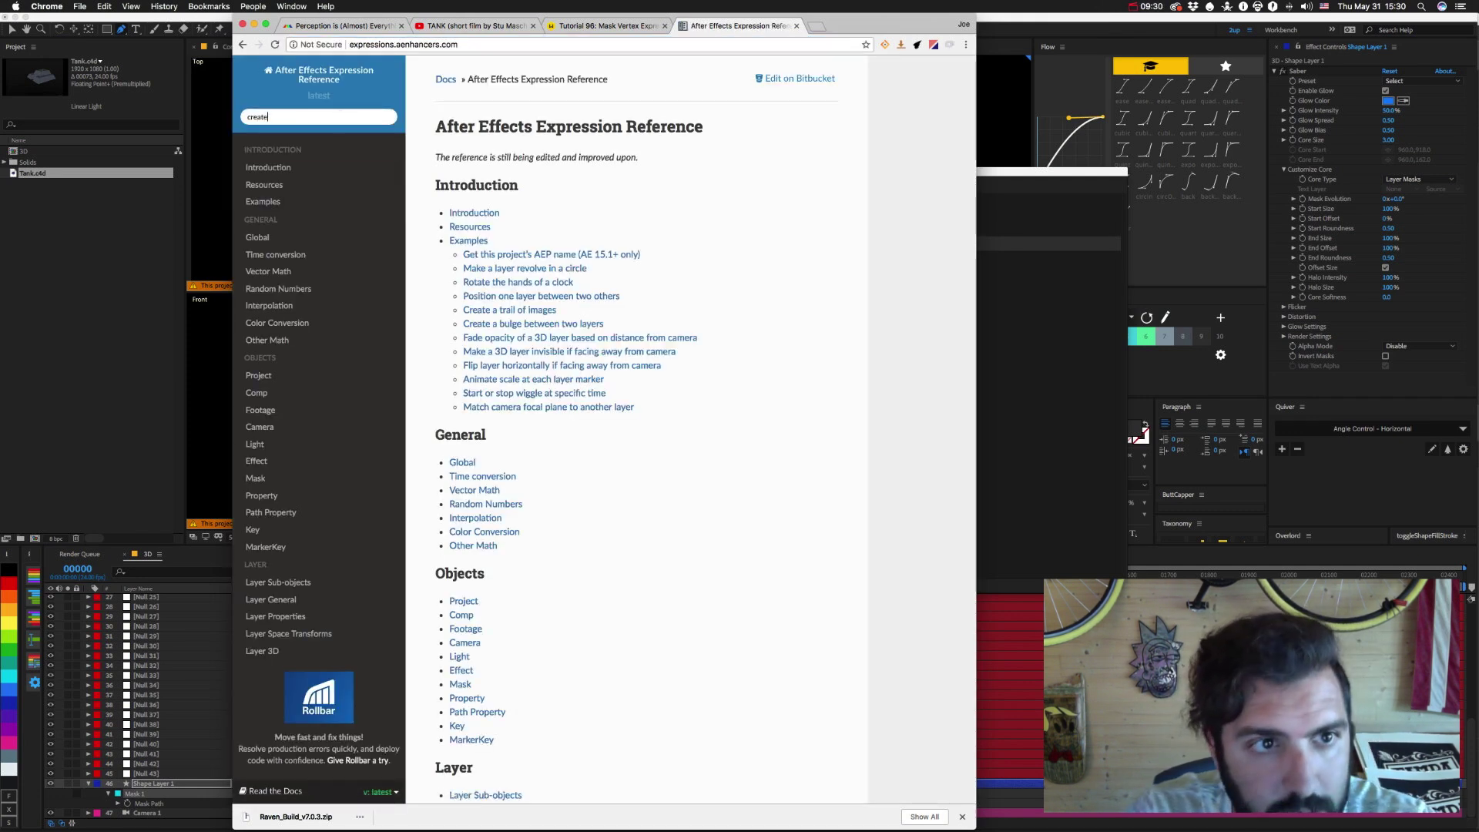
pyautogui.write('path')
pyautogui.press('Return')
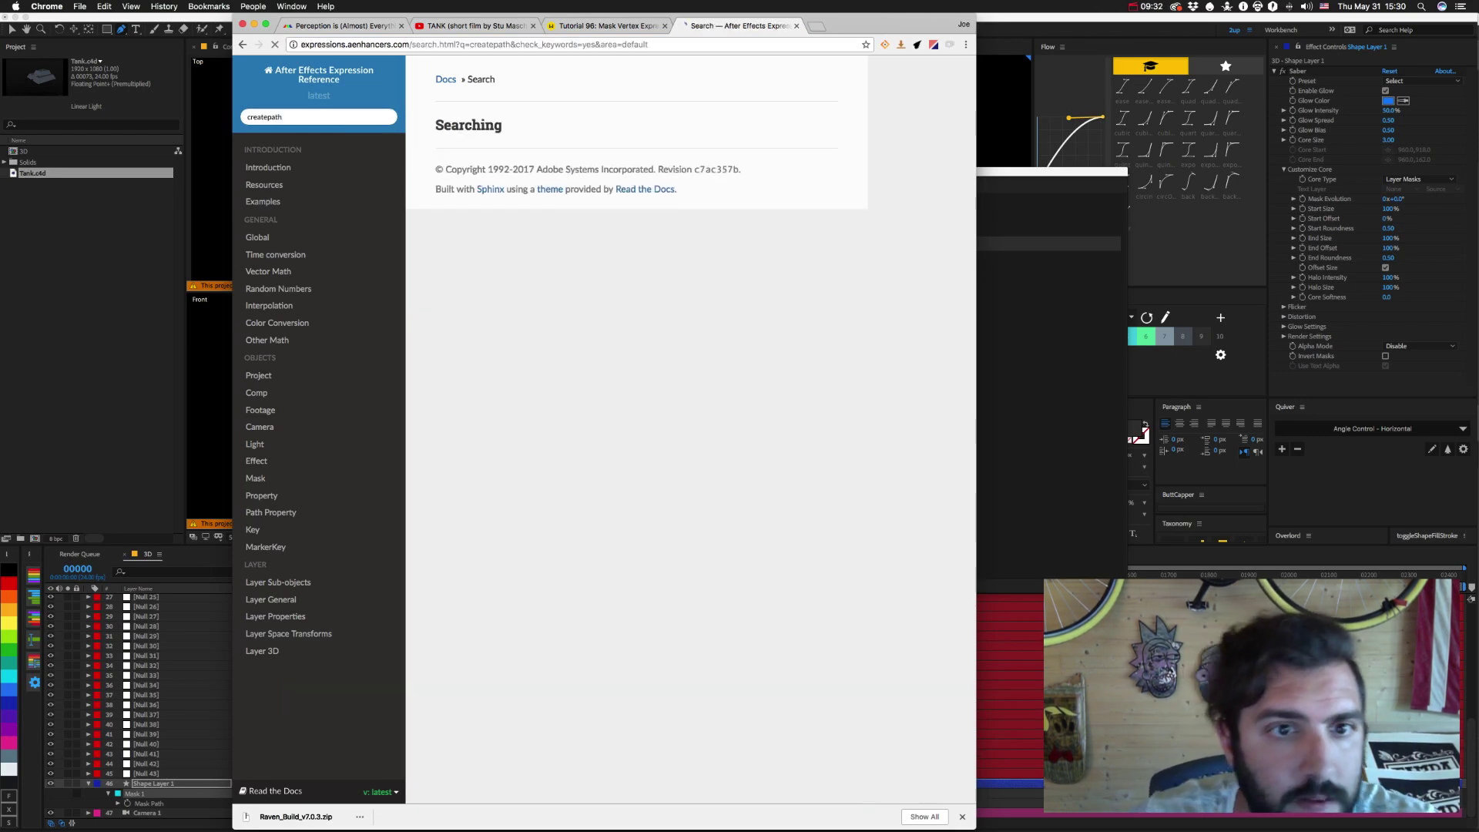
pyautogui.click(473, 197)
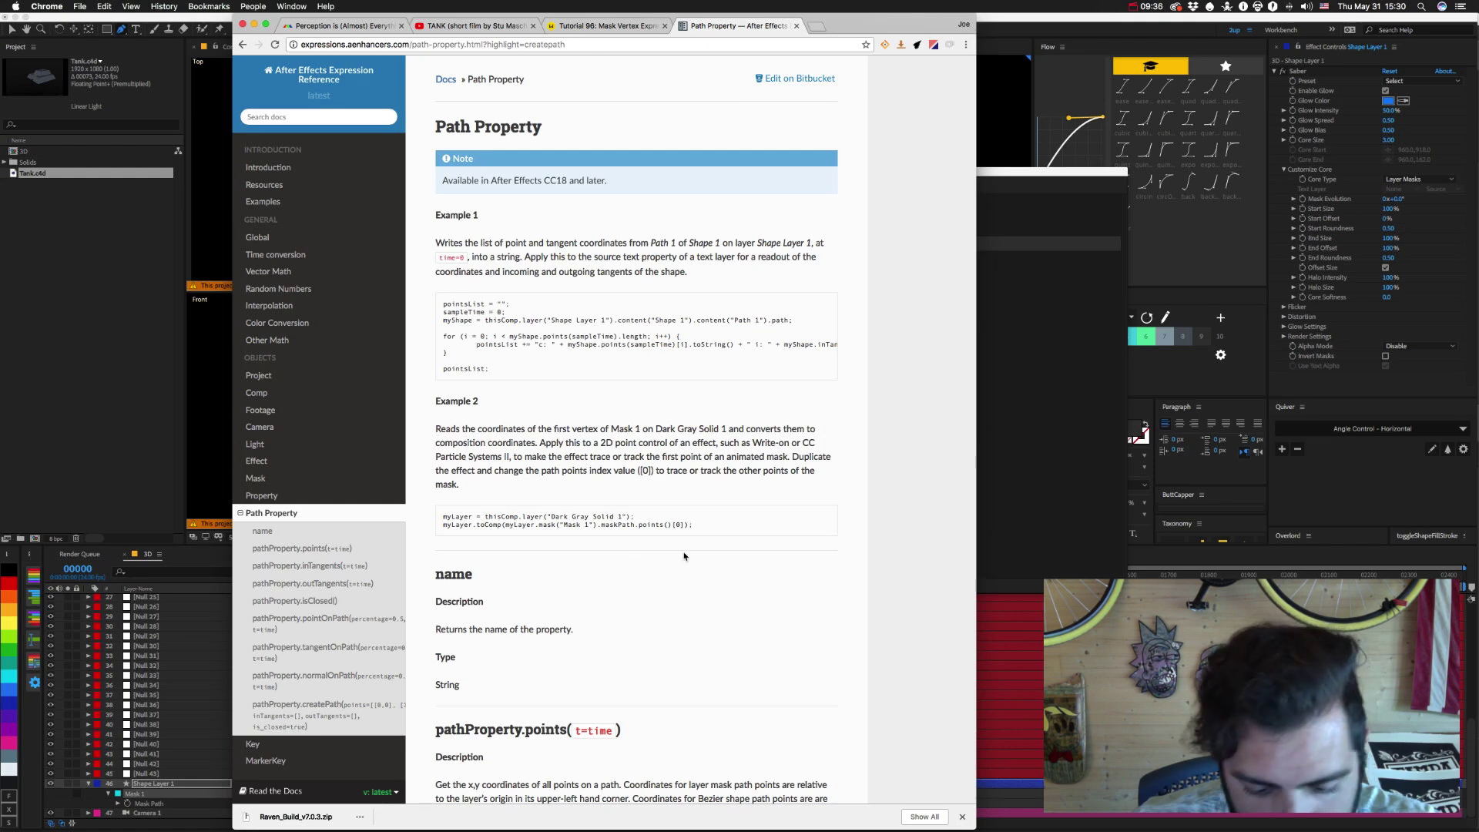
# Find 'create' on the page and jump to the createPath entry to read its parameters.
pyautogui.press('super+f')
pyautogui.write('create')
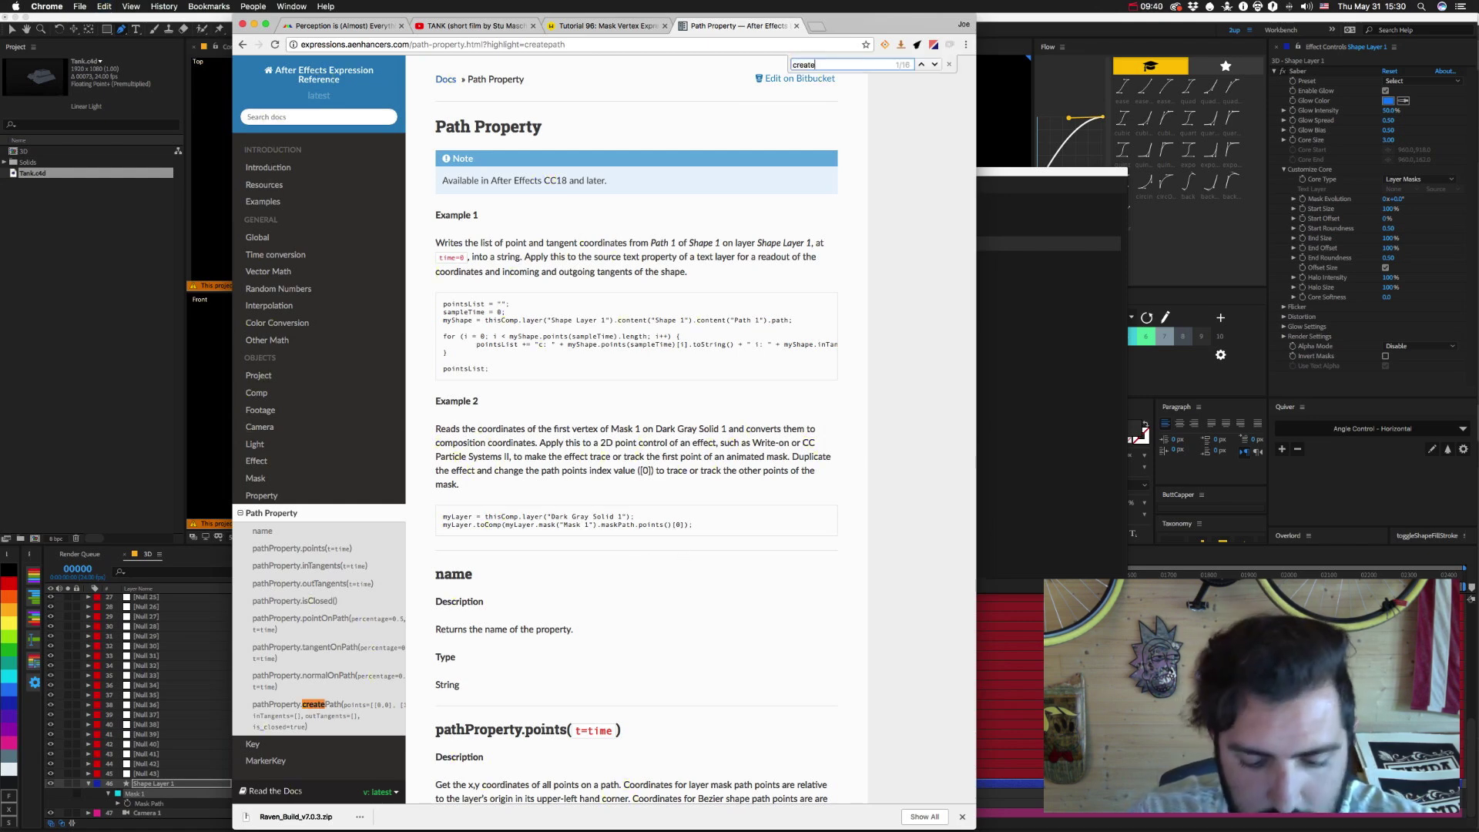
pyautogui.press('Return')
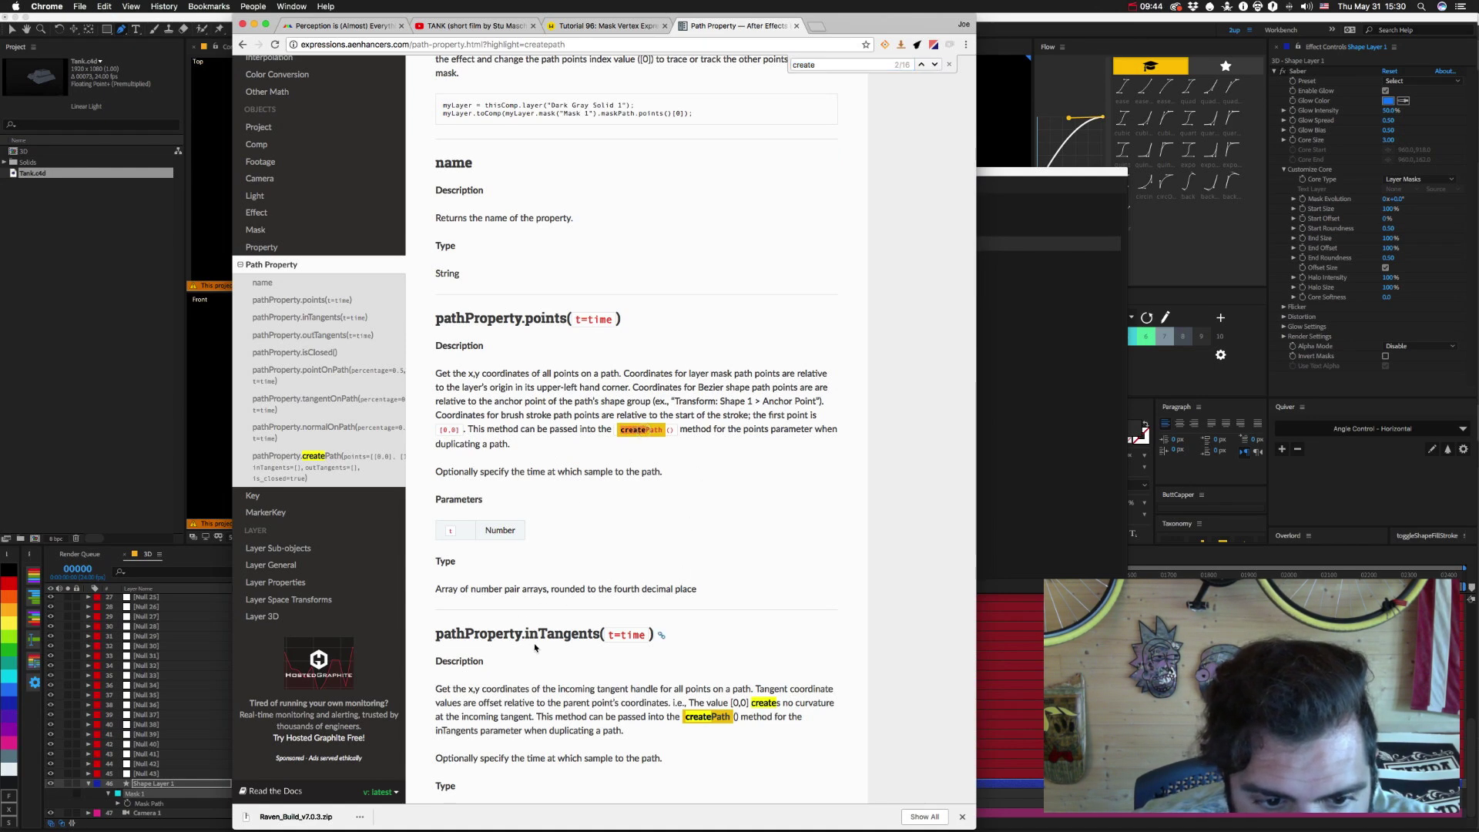
pyautogui.press('Return')
pyautogui.press('Return')
pyautogui.press('Return')
pyautogui.press('Return')
pyautogui.press('Return')
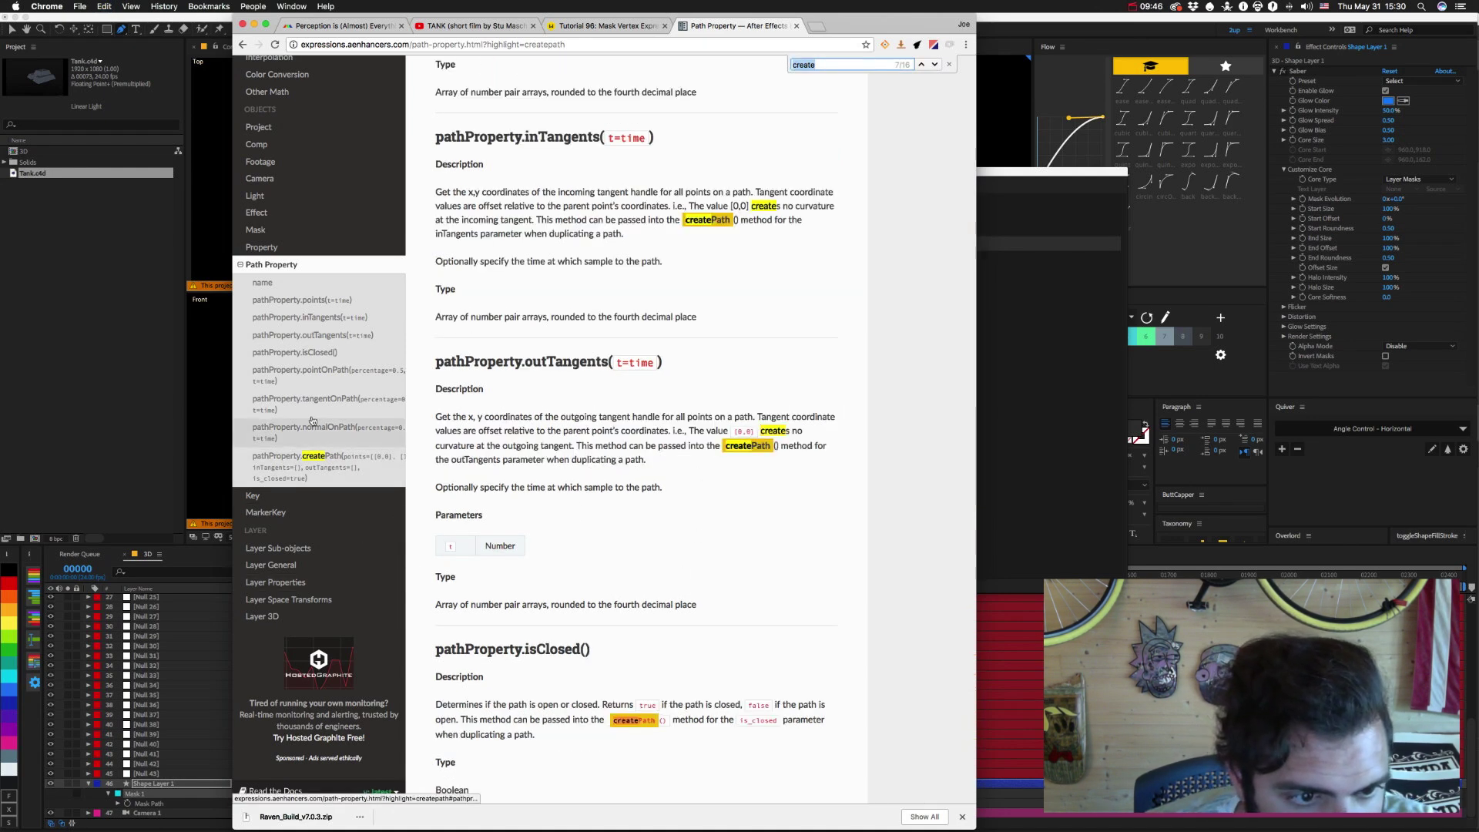
pyautogui.click(325, 457)
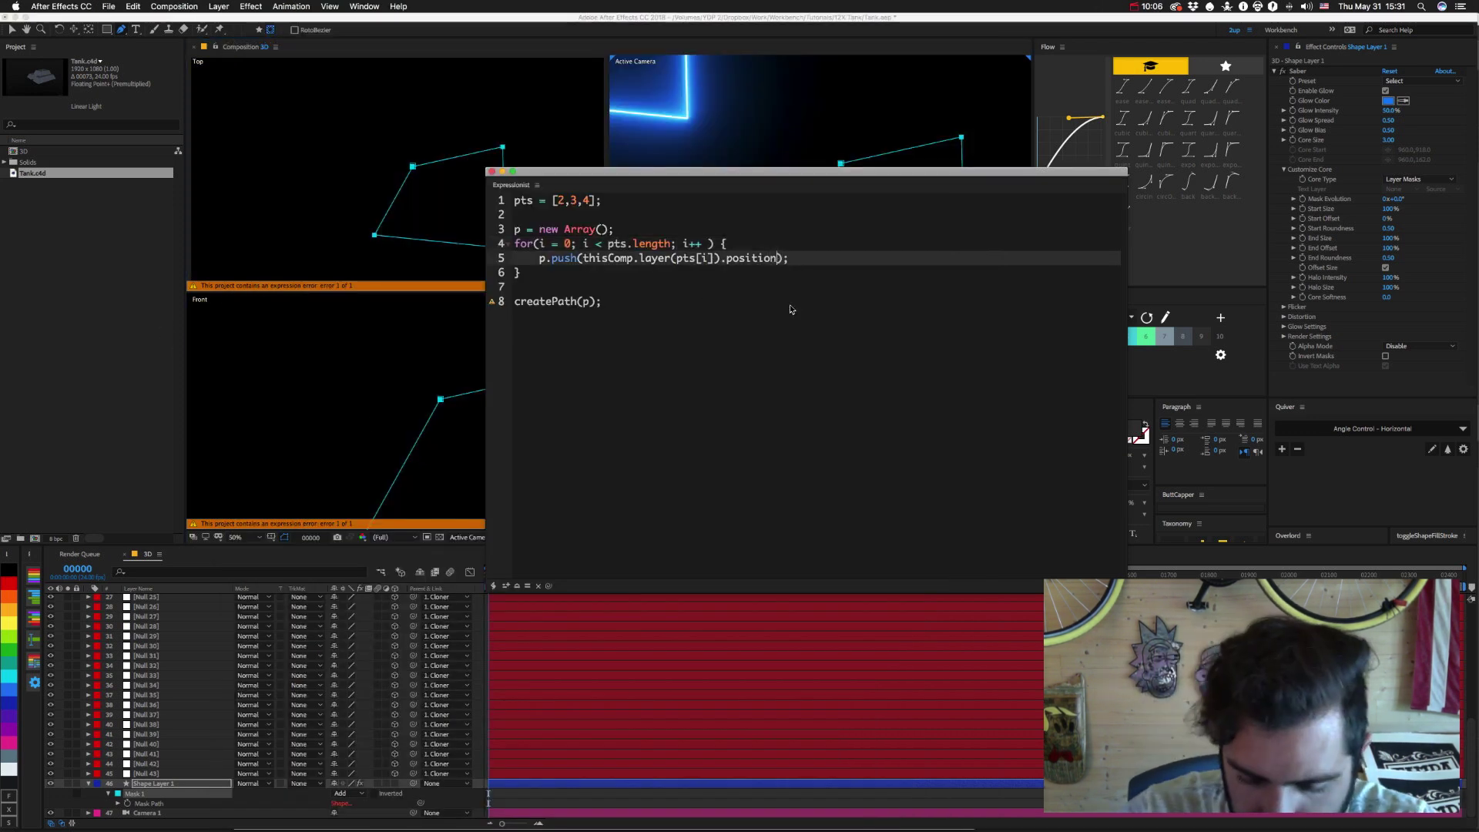
# Append .value to position on line 5 and apply the expression to Mask Path.
pyautogui.write('.value')
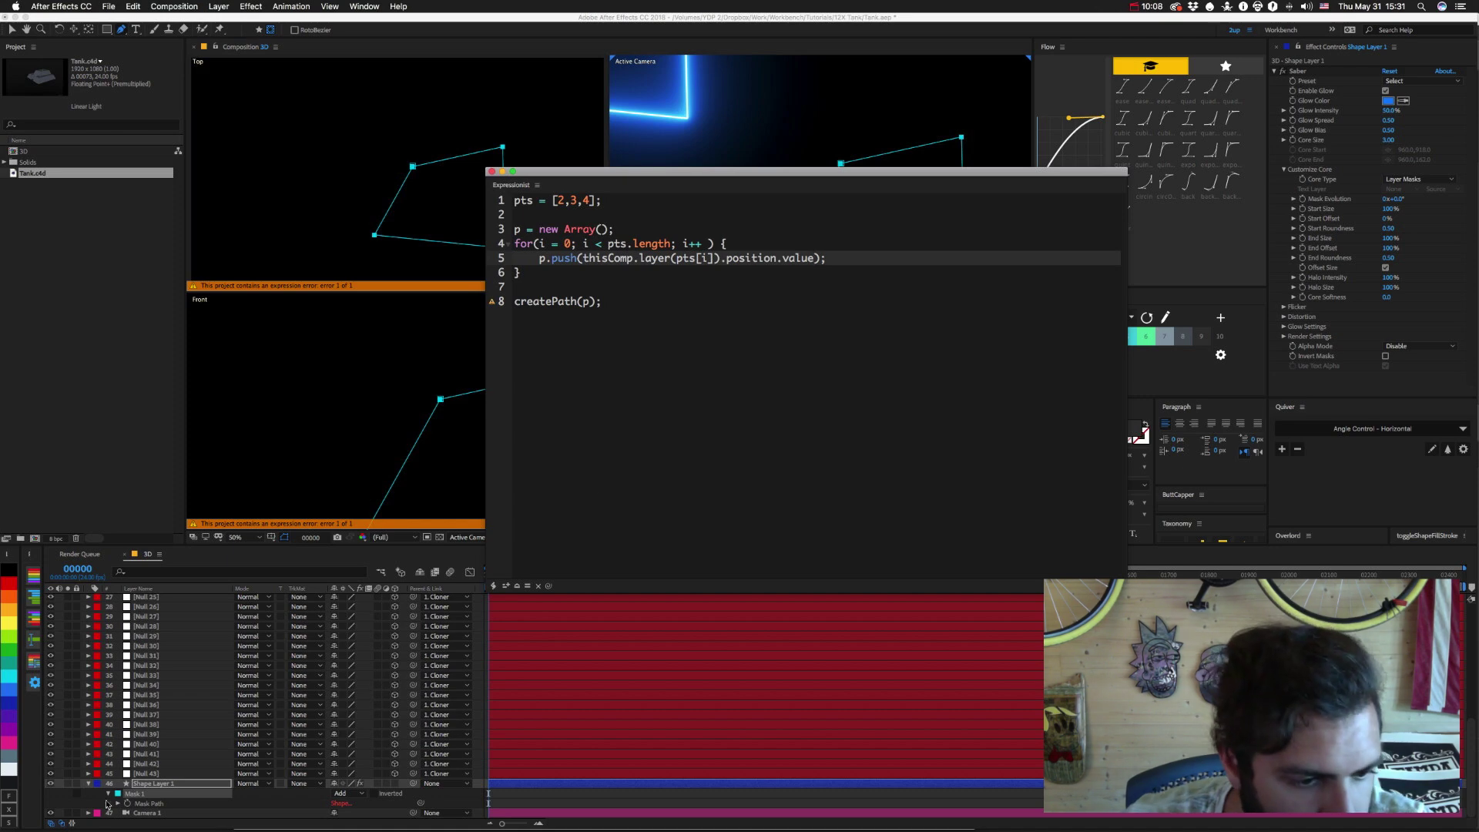
pyautogui.click(132, 798)
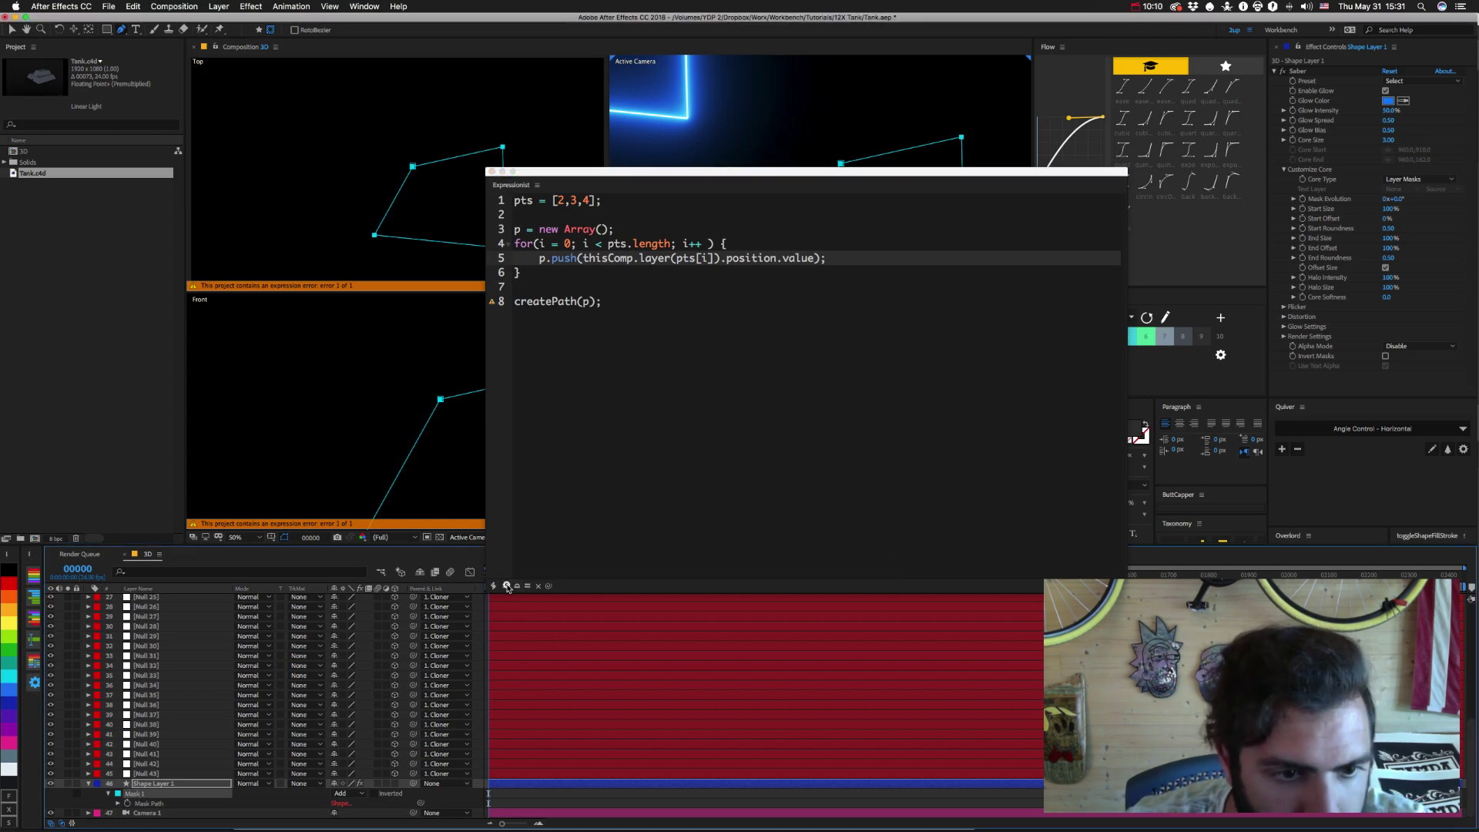
pyautogui.click(509, 587)
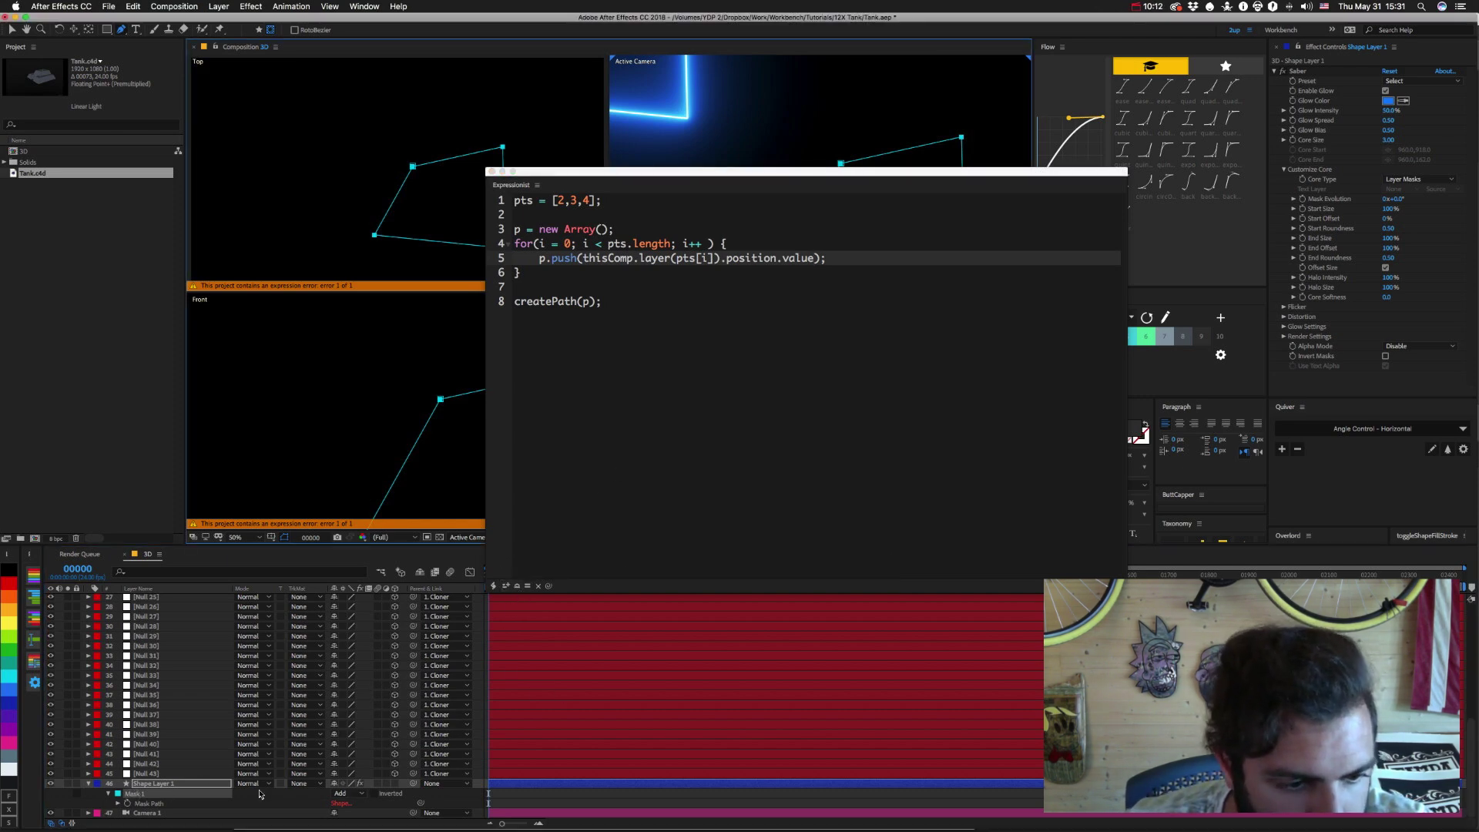
pyautogui.click(142, 806)
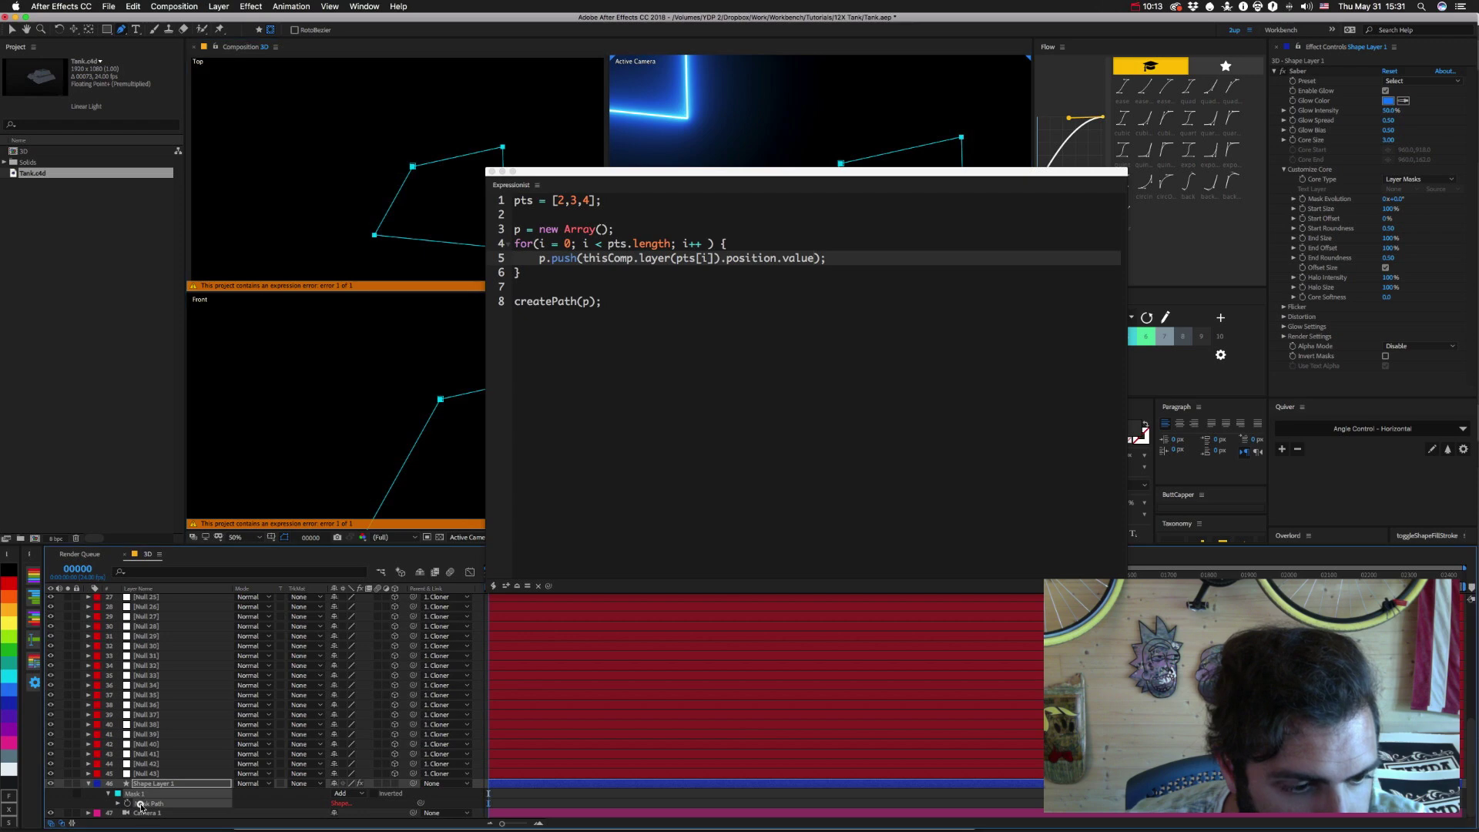
pyautogui.click(508, 587)
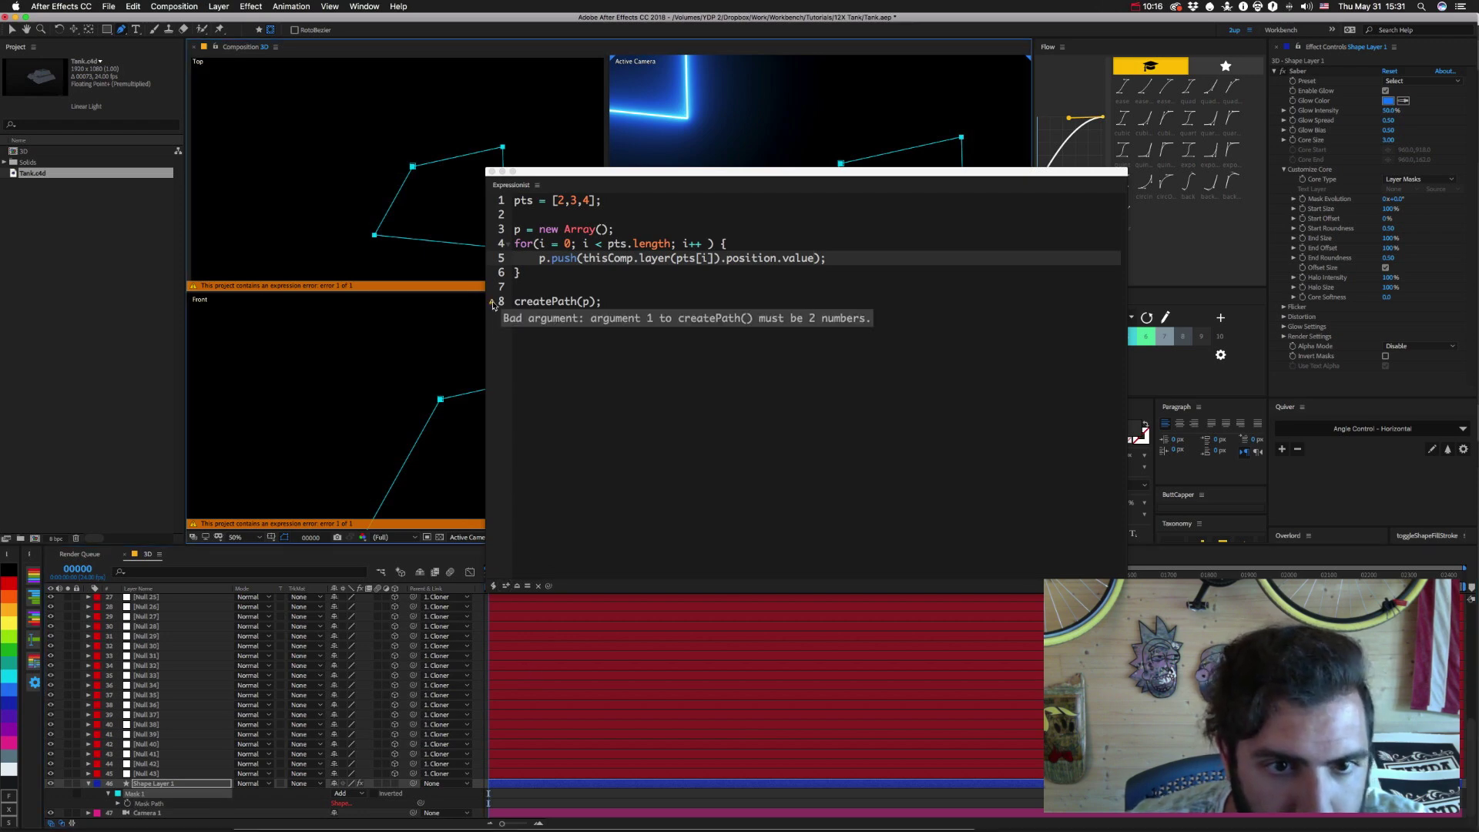
# Move the Expressionist window aside and reveal the Mask Path's expression and its createPath error.
pyautogui.click(157, 806)
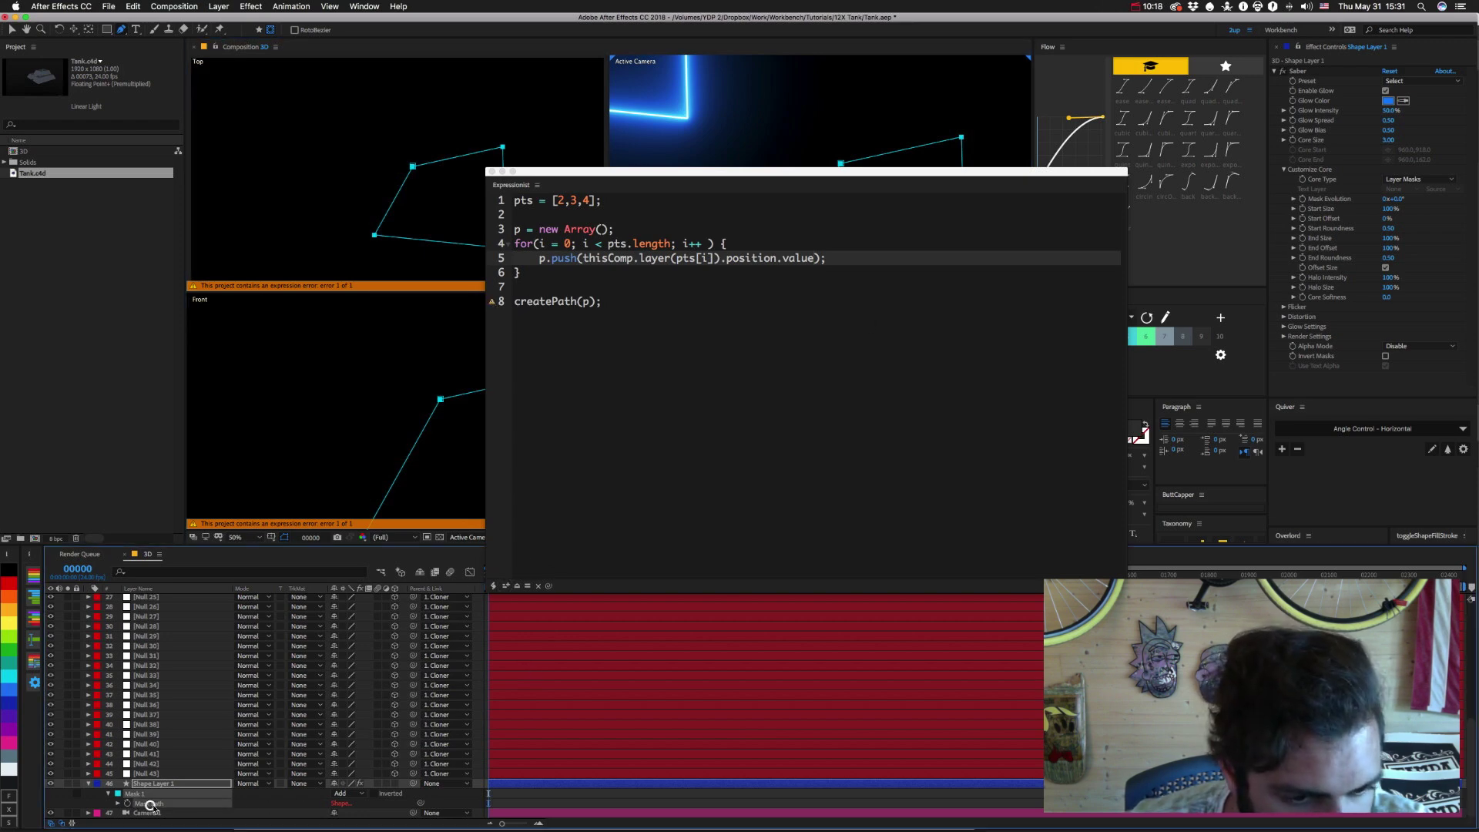
pyautogui.moveTo(540, 177); pyautogui.dragTo(895, 404)
pyautogui.click(117, 804)
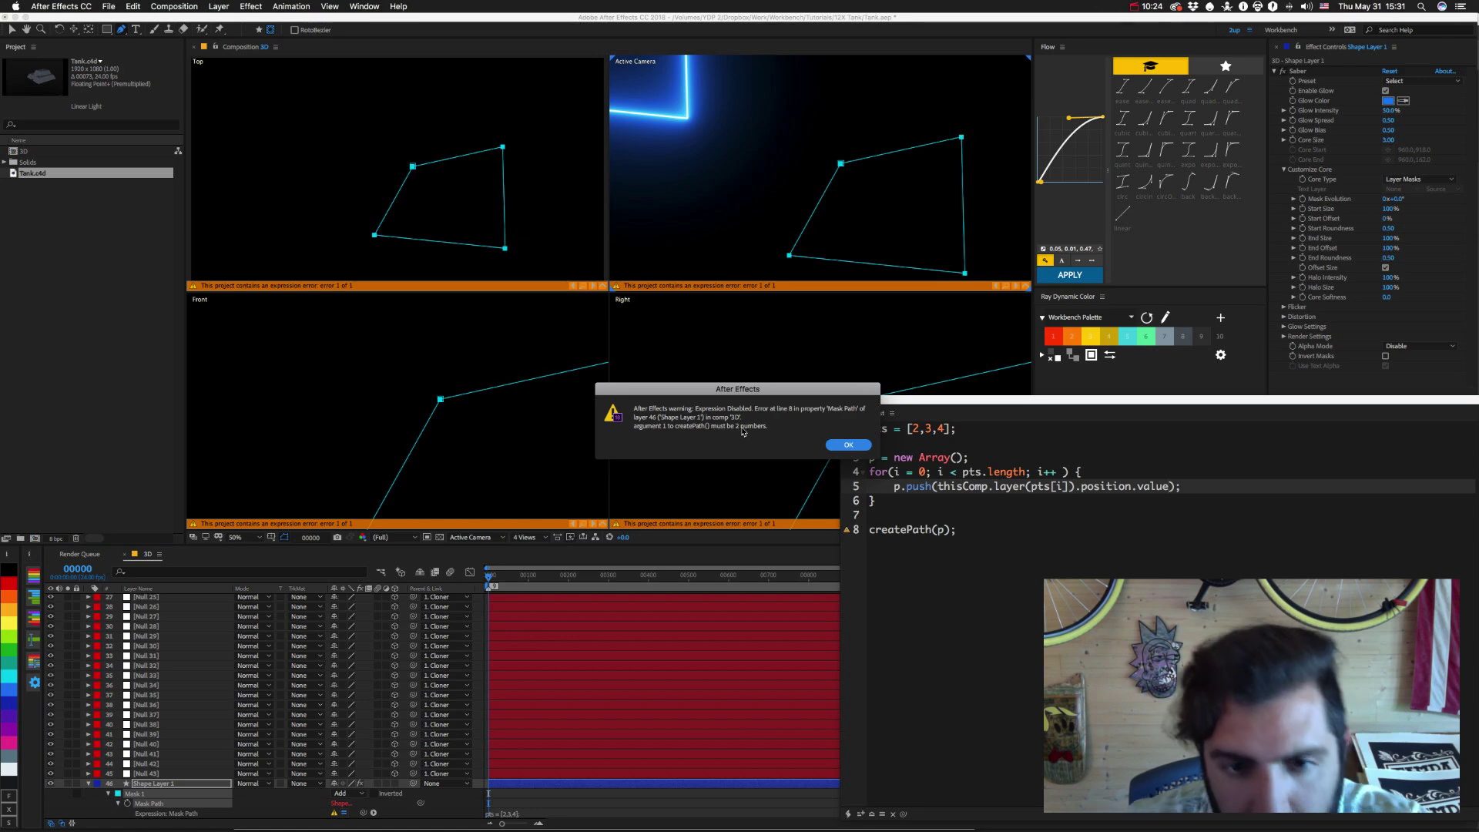
# Dismiss the createPath warning, replace pts[i] with 1 on line 5, and reapply to Mask Path.
pyautogui.click(846, 445)
pyautogui.moveTo(908, 402); pyautogui.dragTo(630, 333)
pyautogui.click(697, 463)
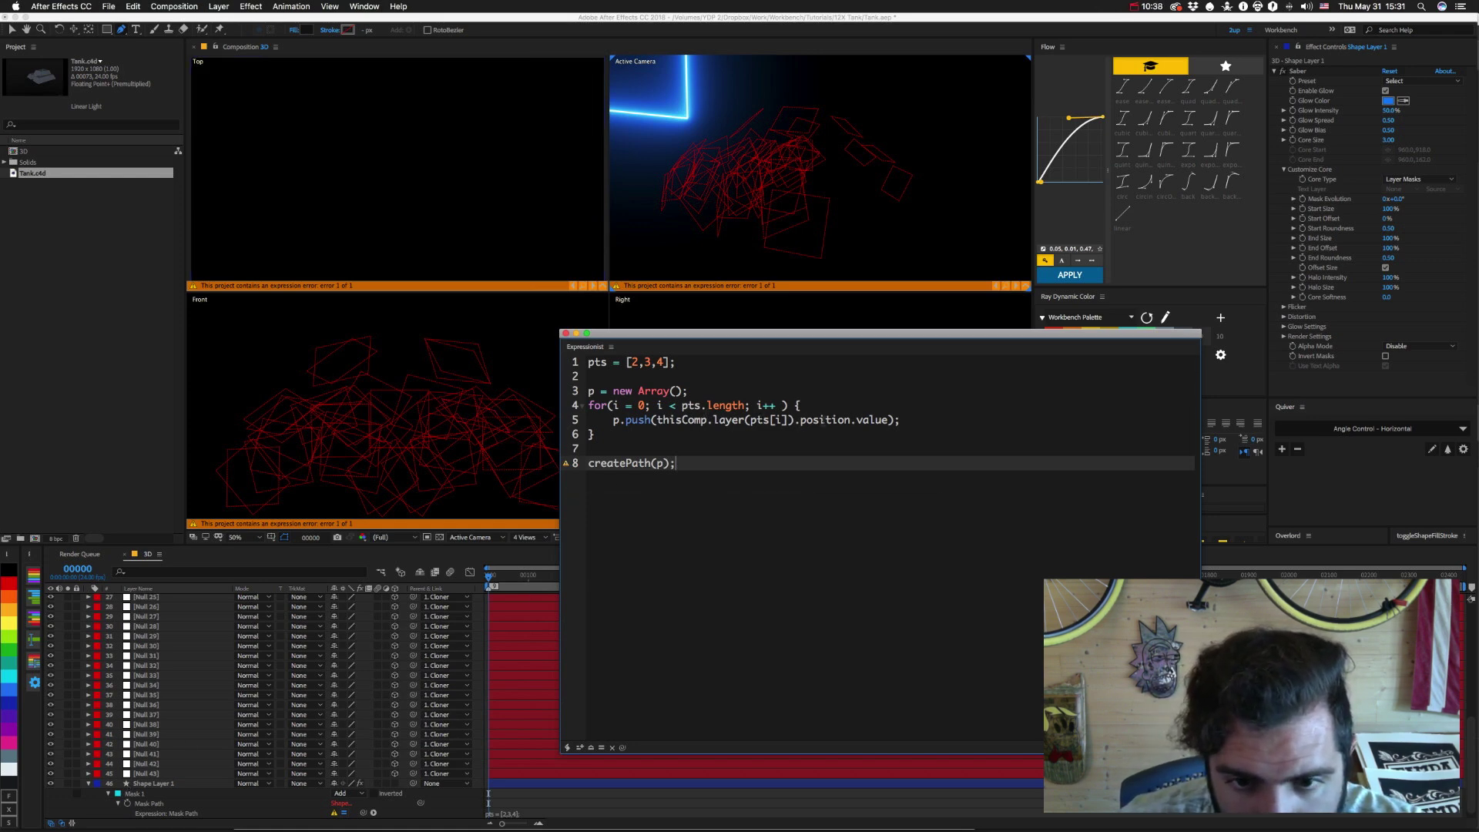
pyautogui.click(785, 420)
pyautogui.press('BackSpace')
pyautogui.press('BackSpace')
pyautogui.press('BackSpace')
pyautogui.press('BackSpace')
pyautogui.press('BackSpace')
pyautogui.press('BackSpace')
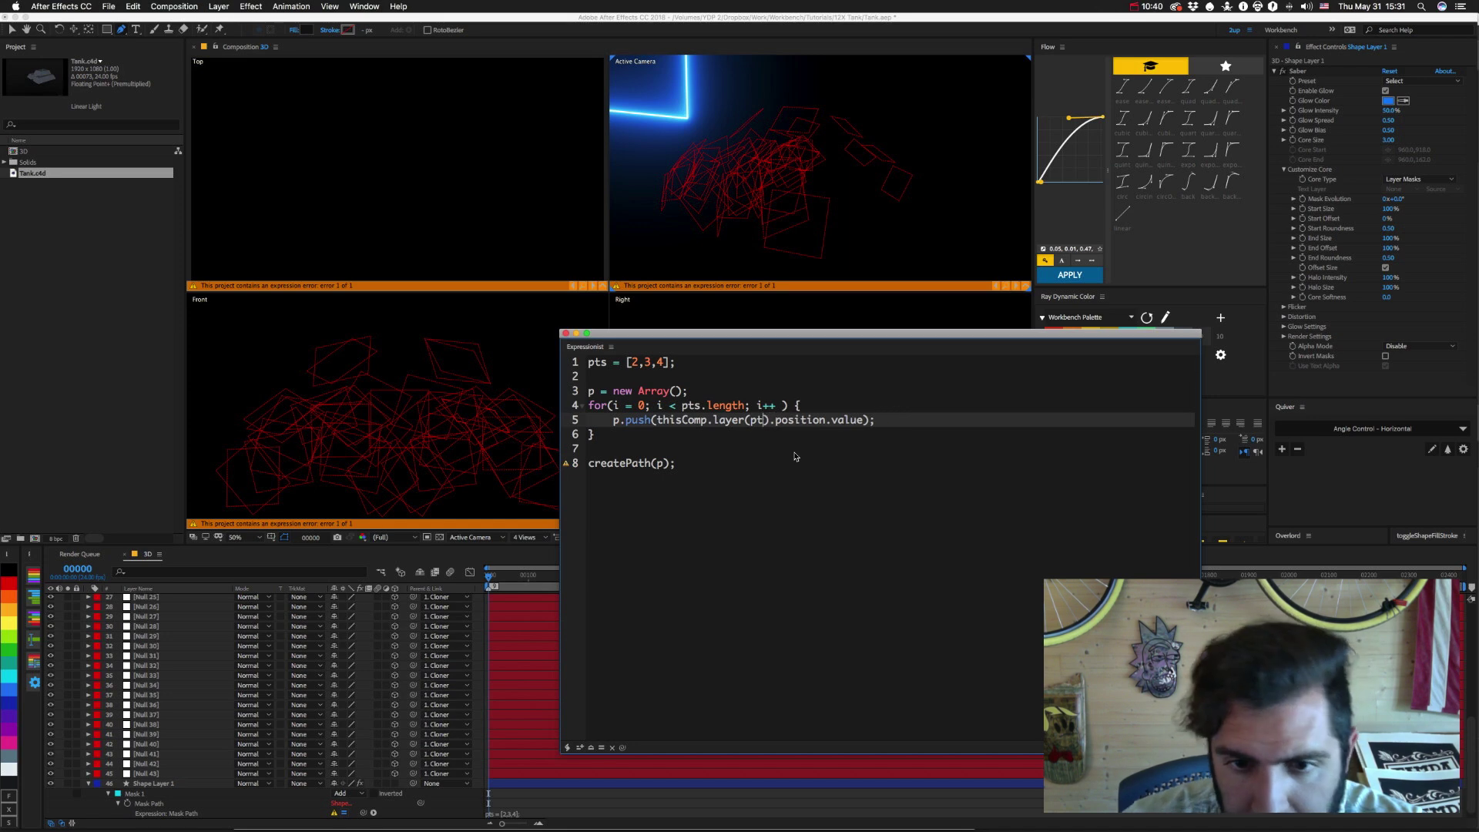
pyautogui.write('1')
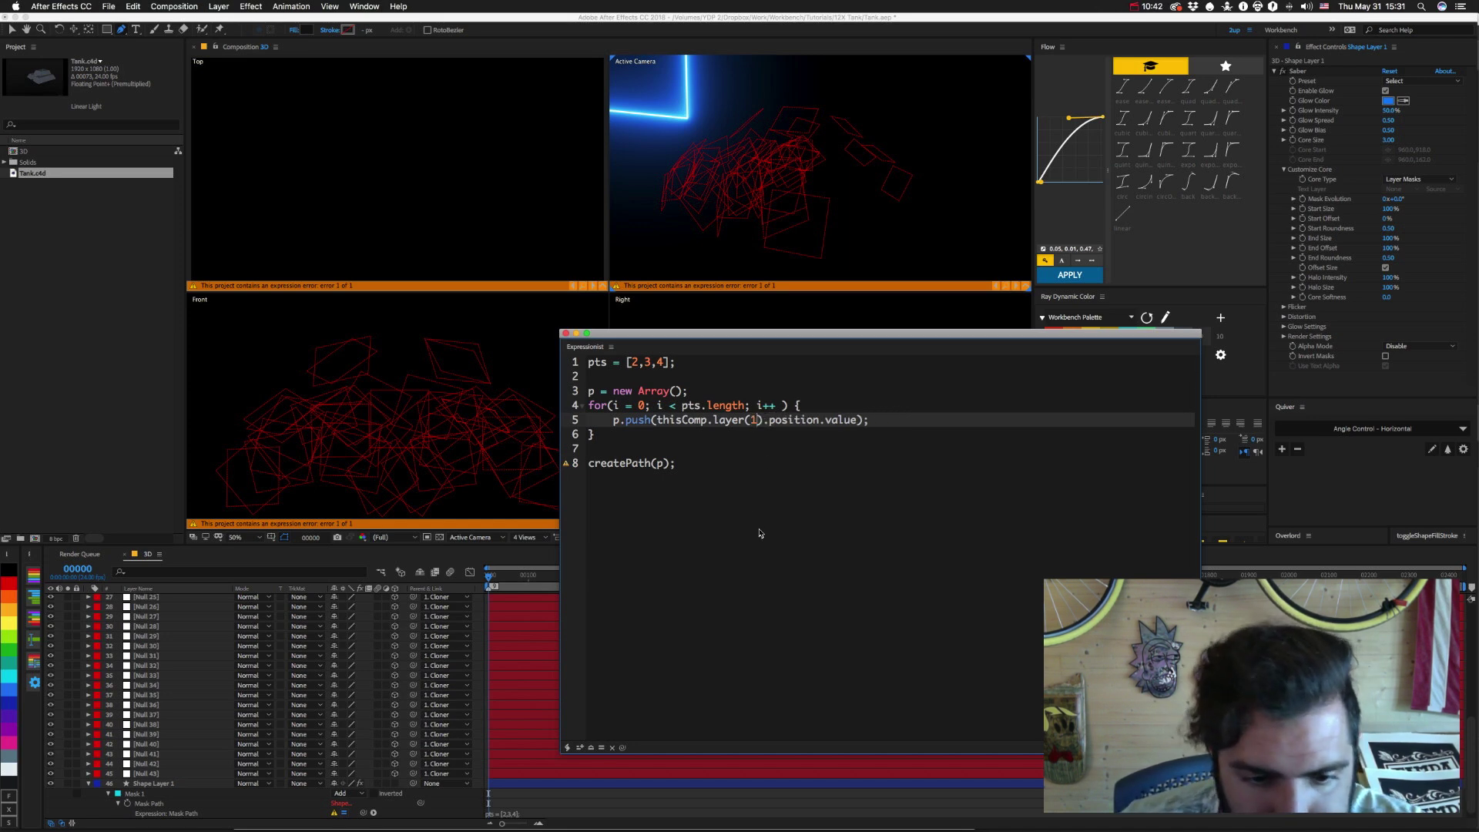
pyautogui.click(151, 805)
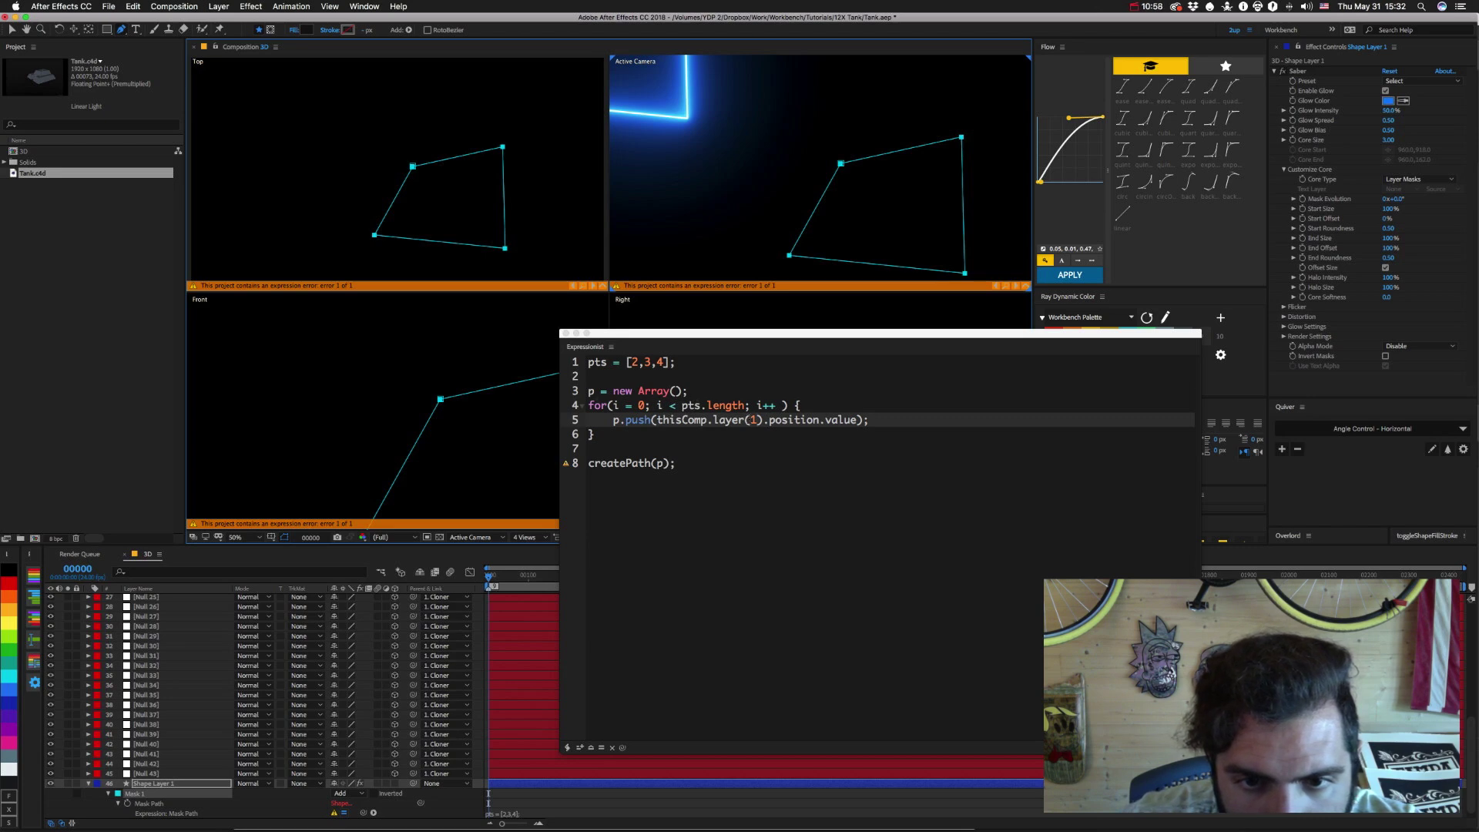
# Change the Mask Path expression's layer reference to thisComp.layer(pts[i]) inside the loop.
pyautogui.press('super+Return')
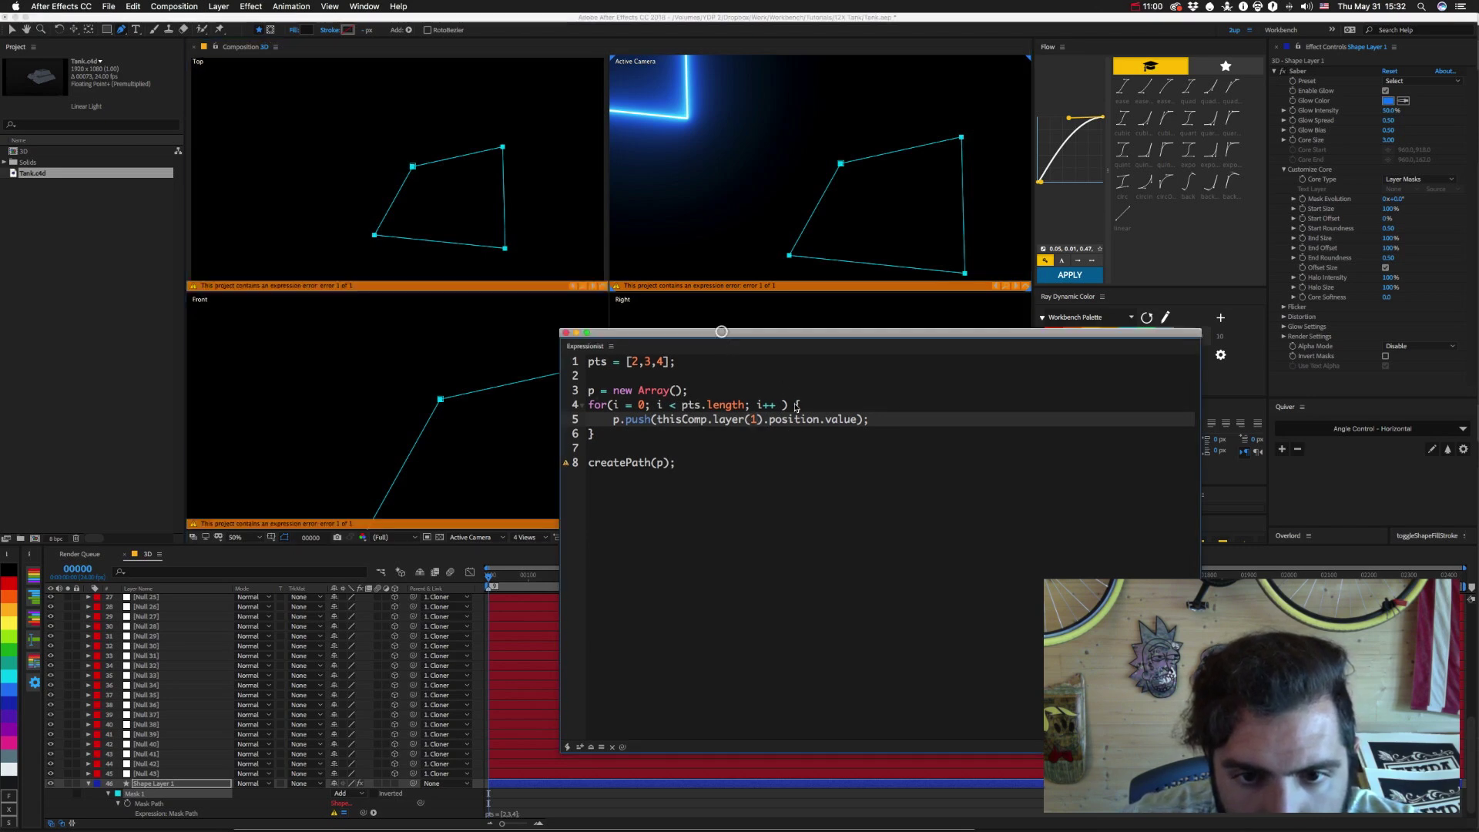
pyautogui.click(744, 422)
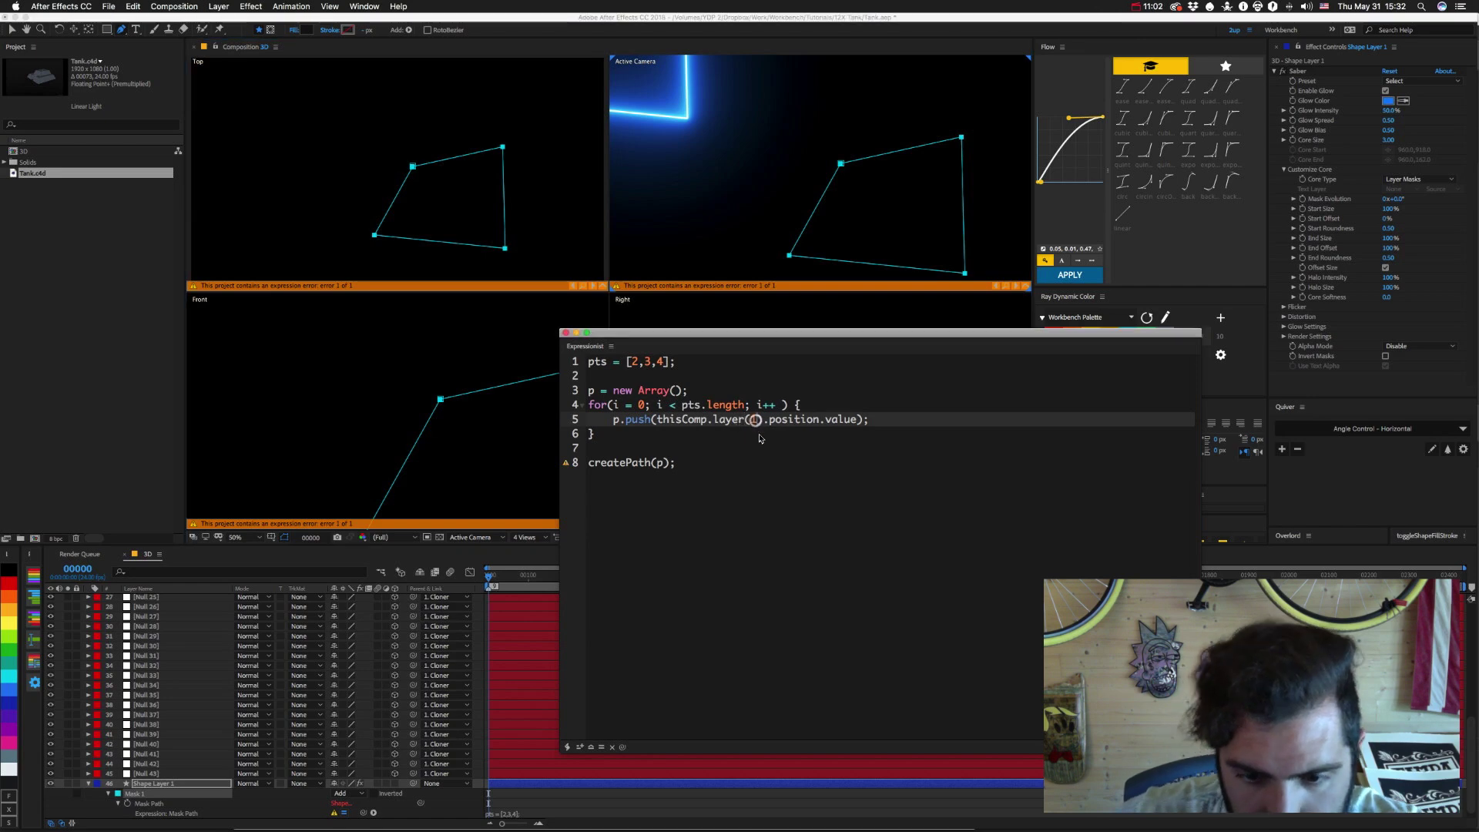
pyautogui.press('BackSpace')
pyautogui.write('pts')
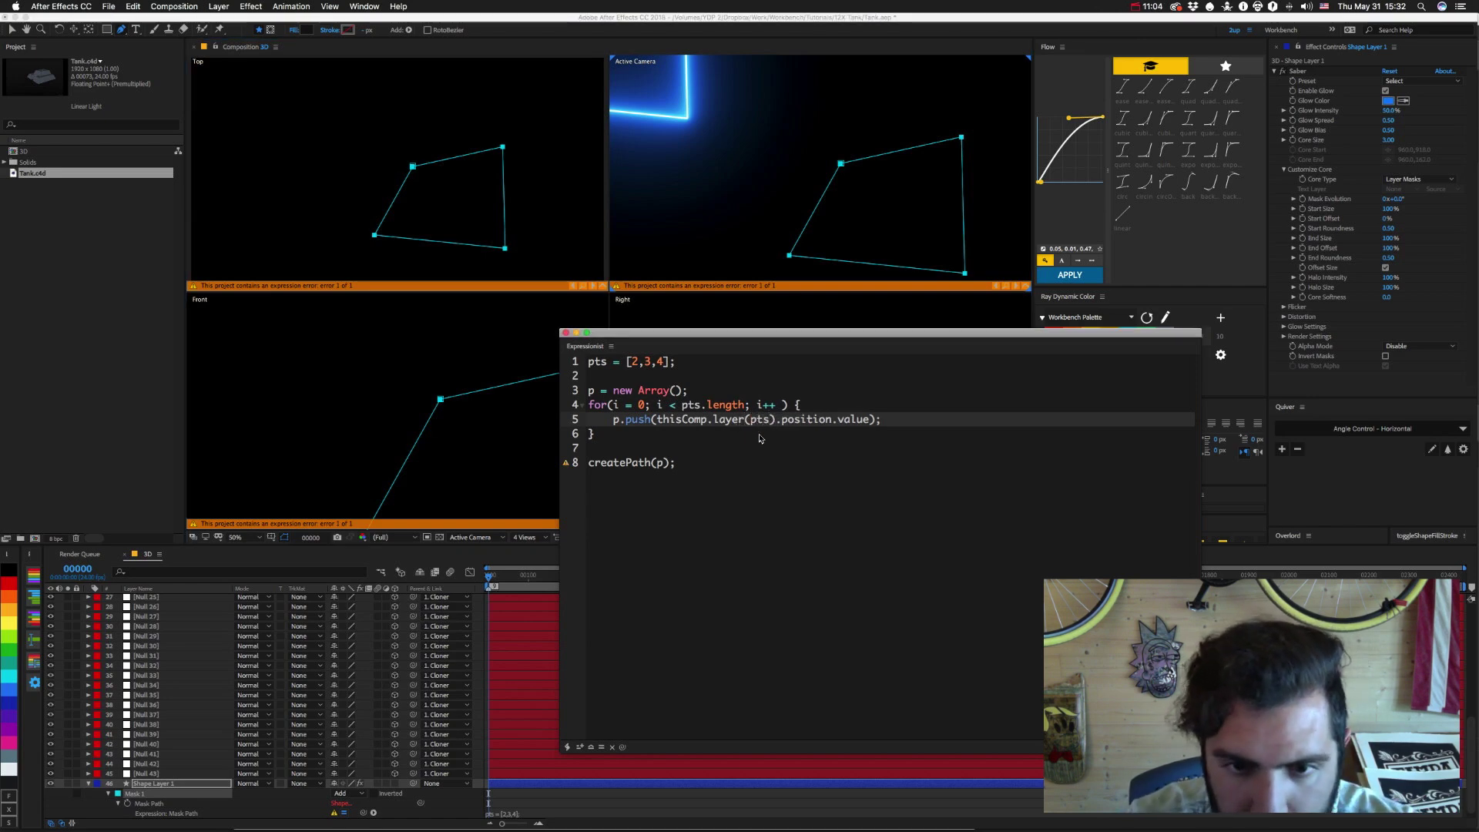
pyautogui.write('[1]')
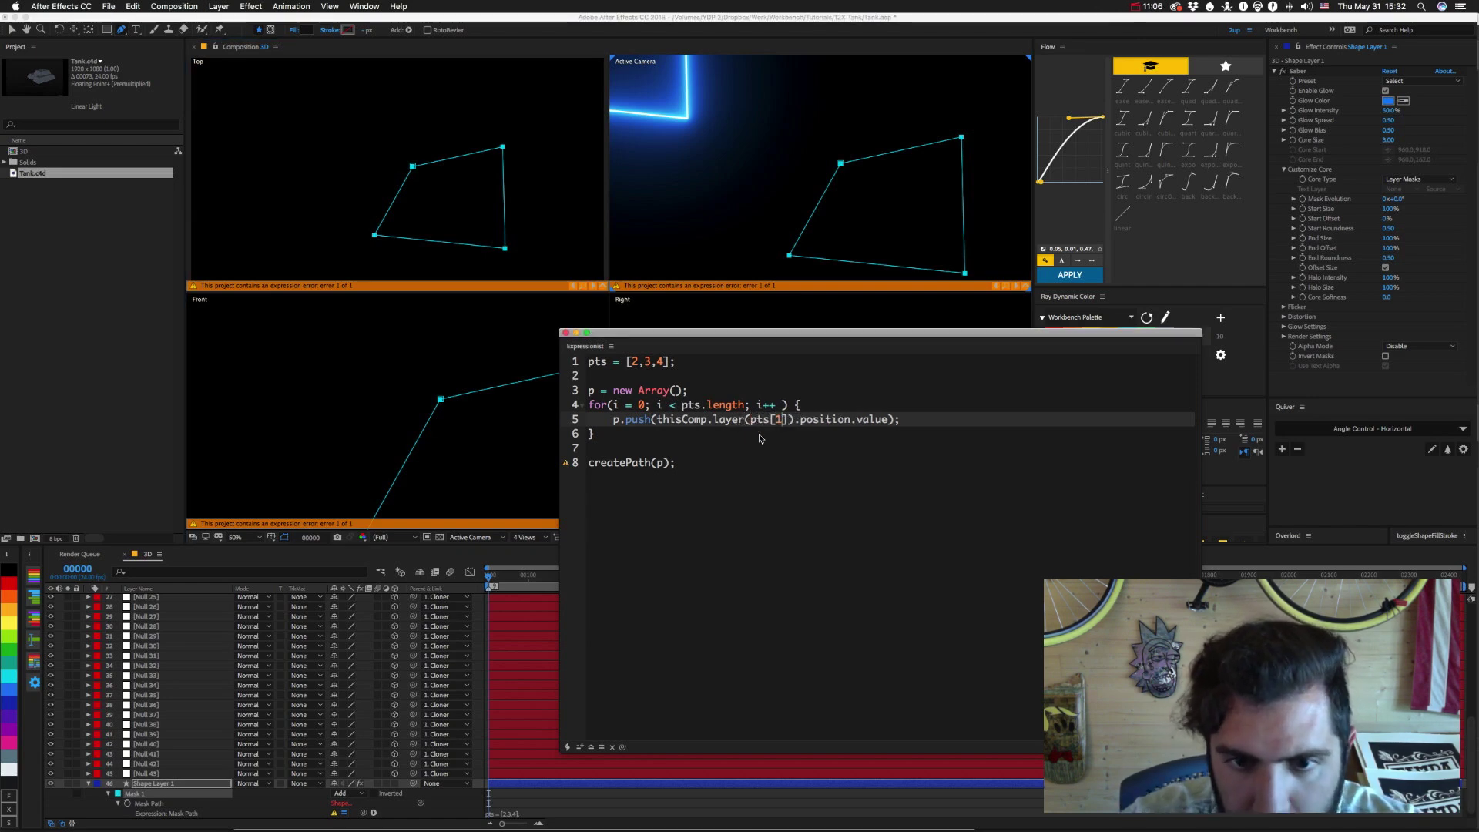
pyautogui.press('BackSpace')
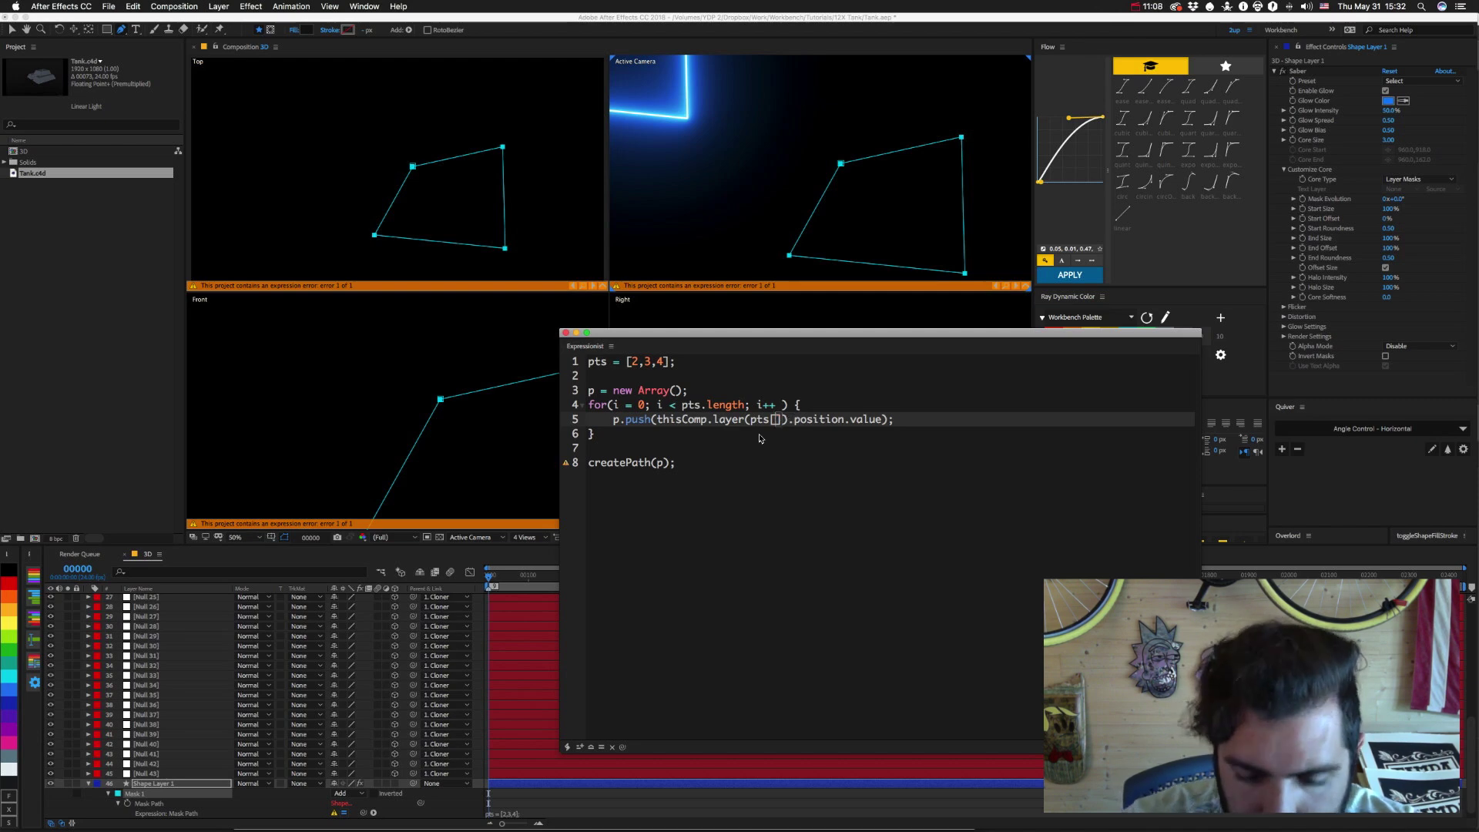
pyautogui.write('i')
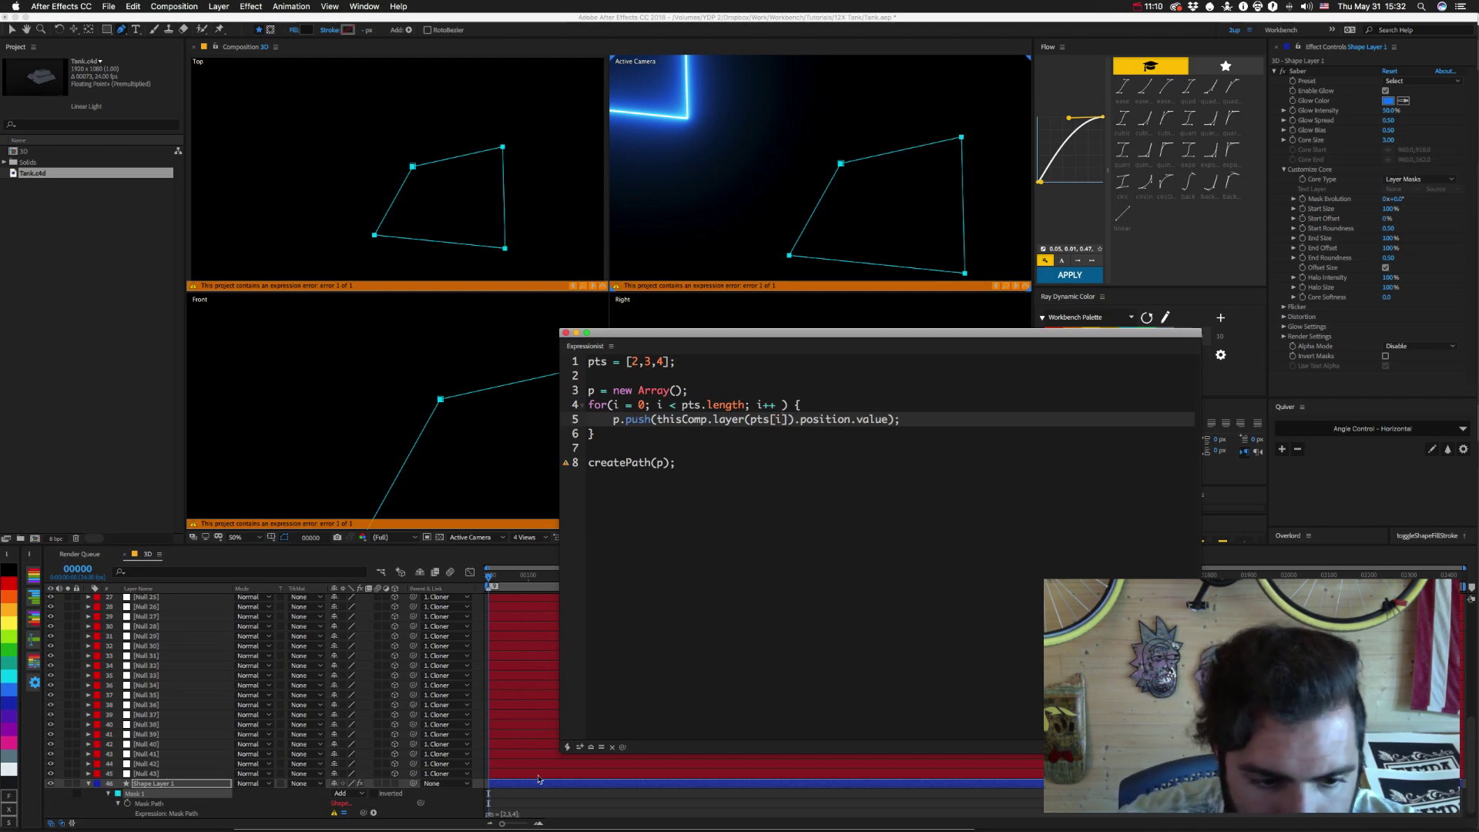
# Reopen the Mask Path expression and select its first six lines of code.
pyautogui.click(174, 816)
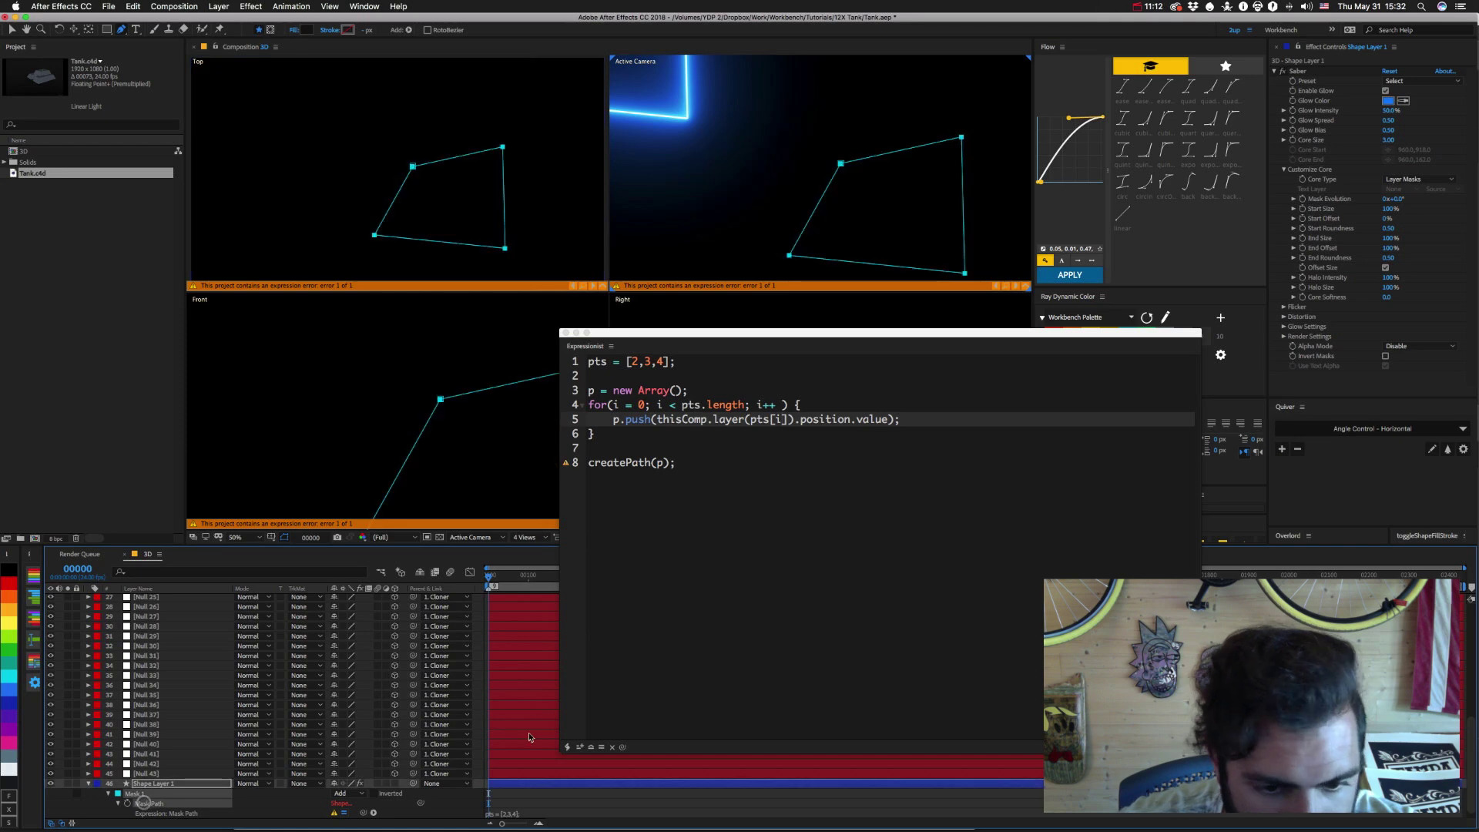
pyautogui.scroll(-1, 319, 745)
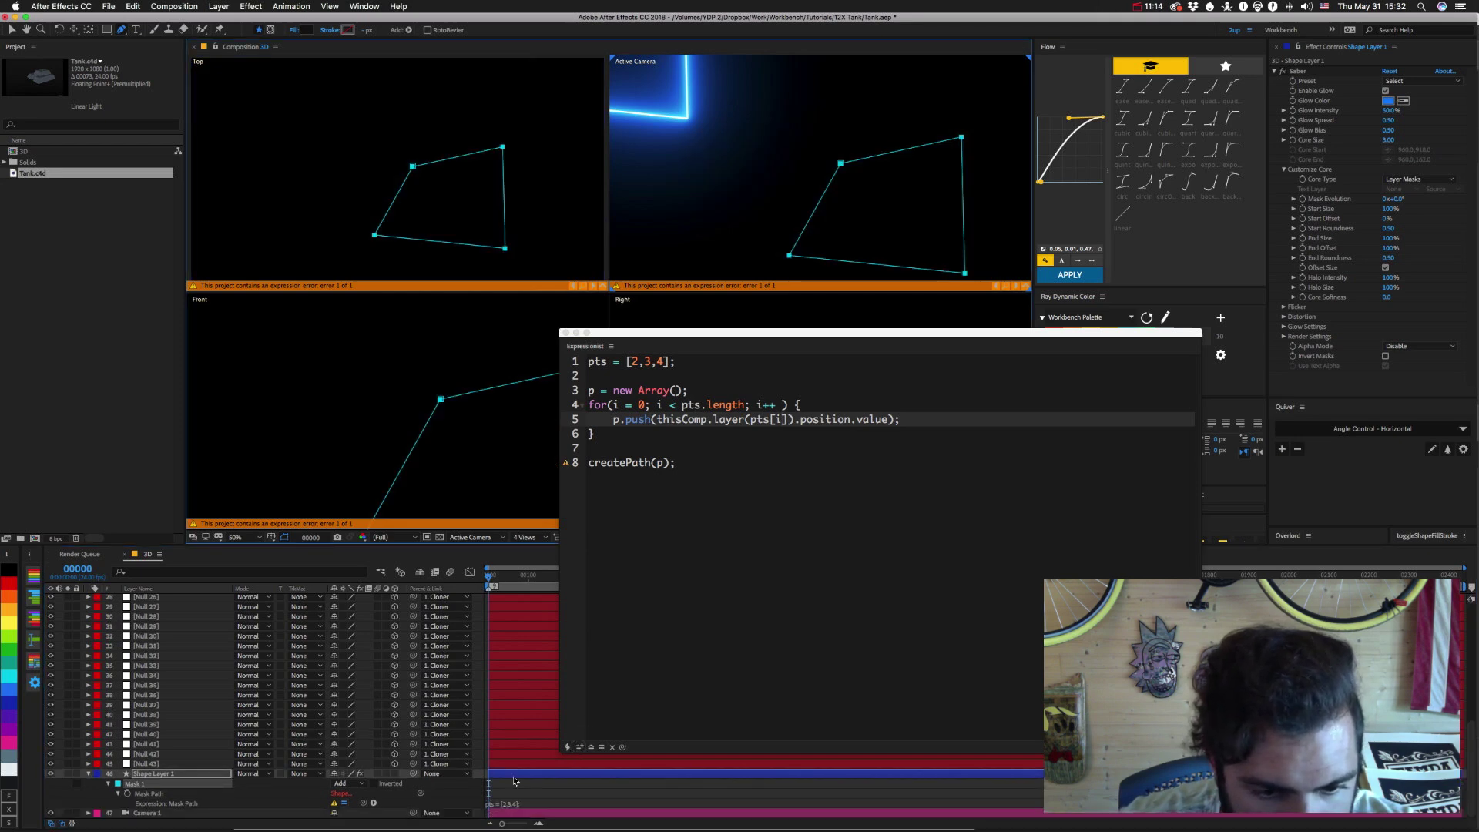
pyautogui.click(520, 805)
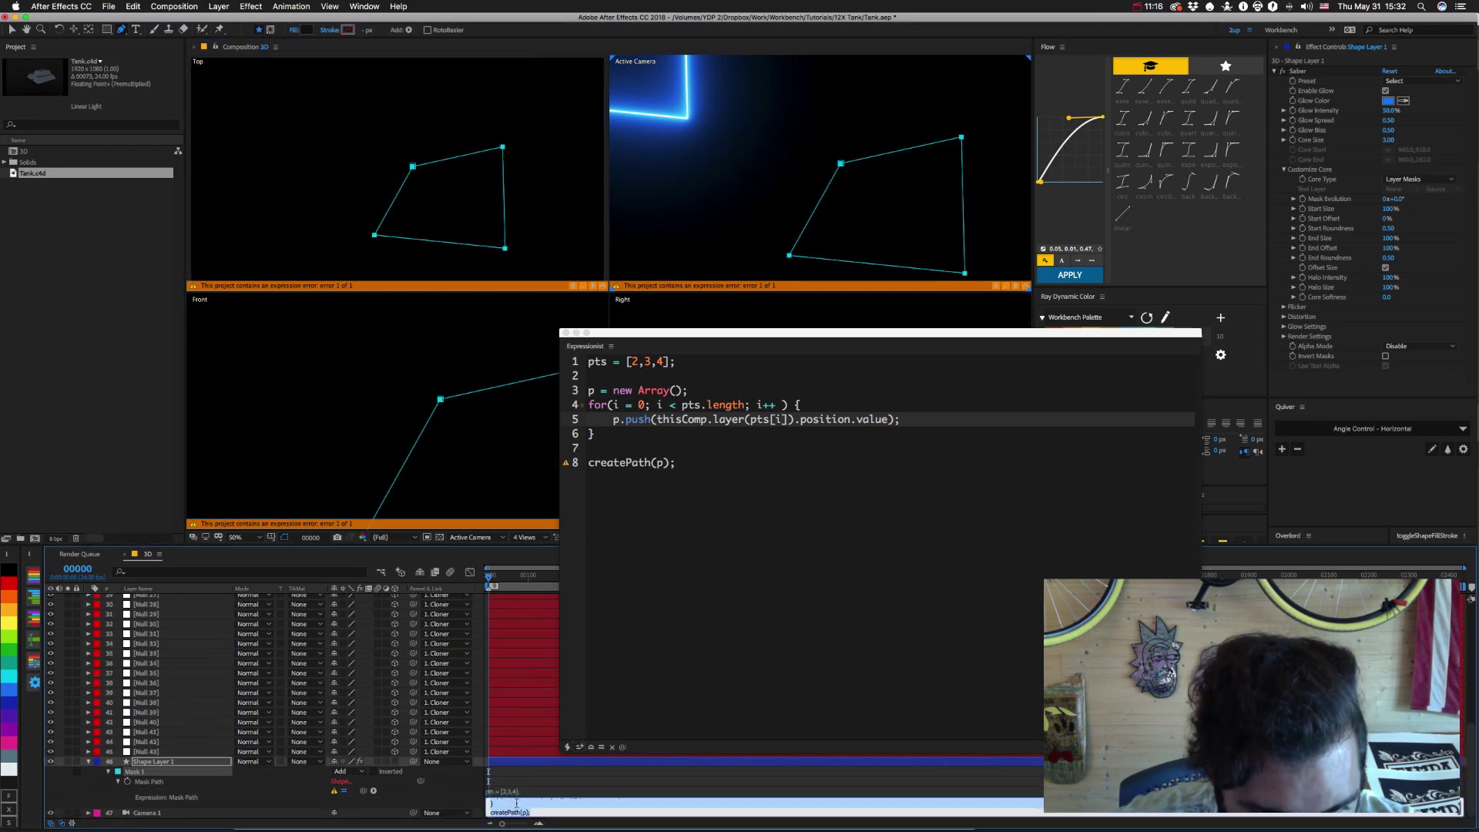
pyautogui.scroll(-1, 547, 800)
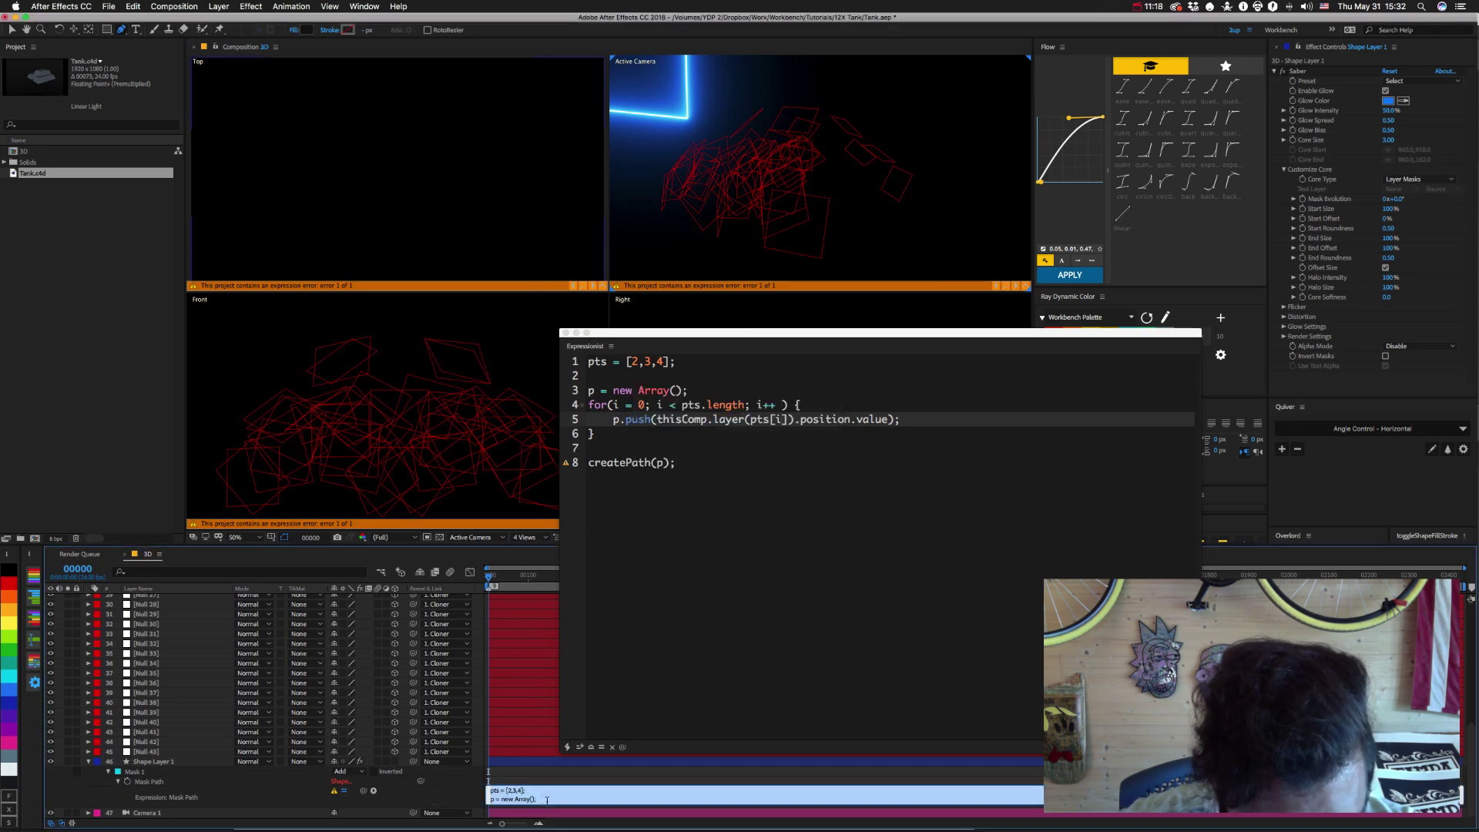
pyautogui.scroll(3, 547, 800)
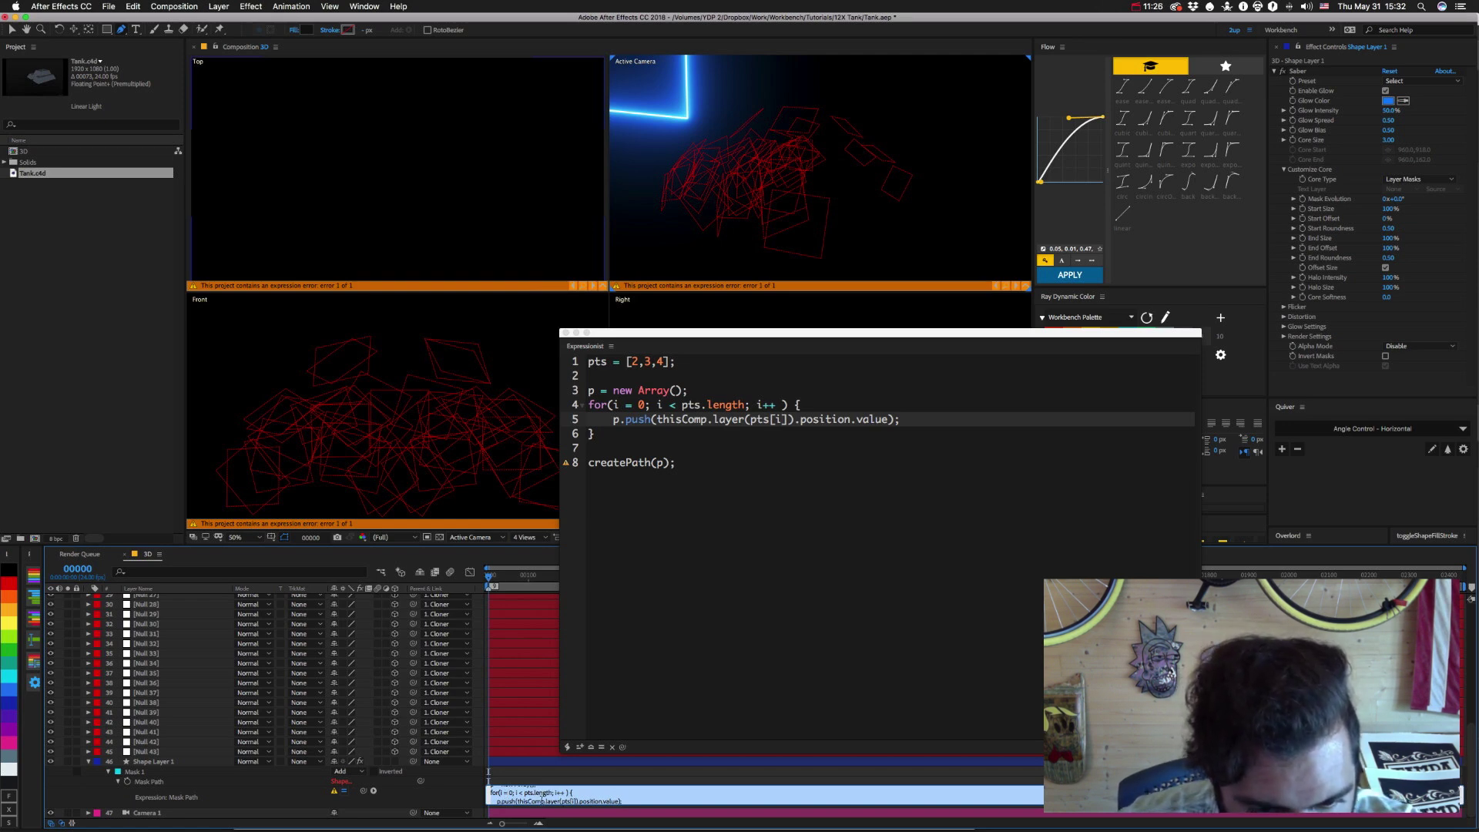
pyautogui.scroll(-1, 541, 800)
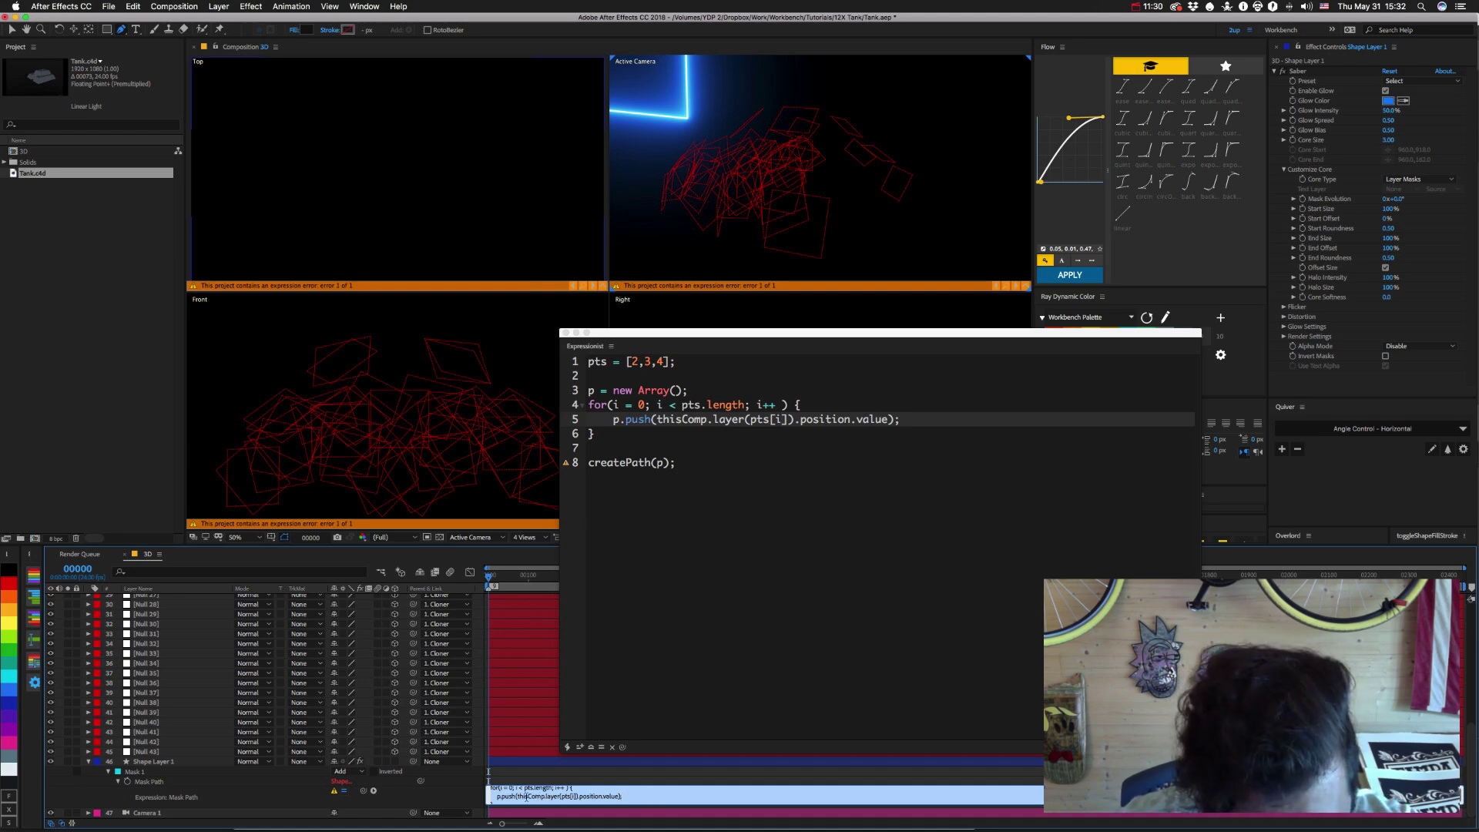
pyautogui.scroll(-3, 638, 794)
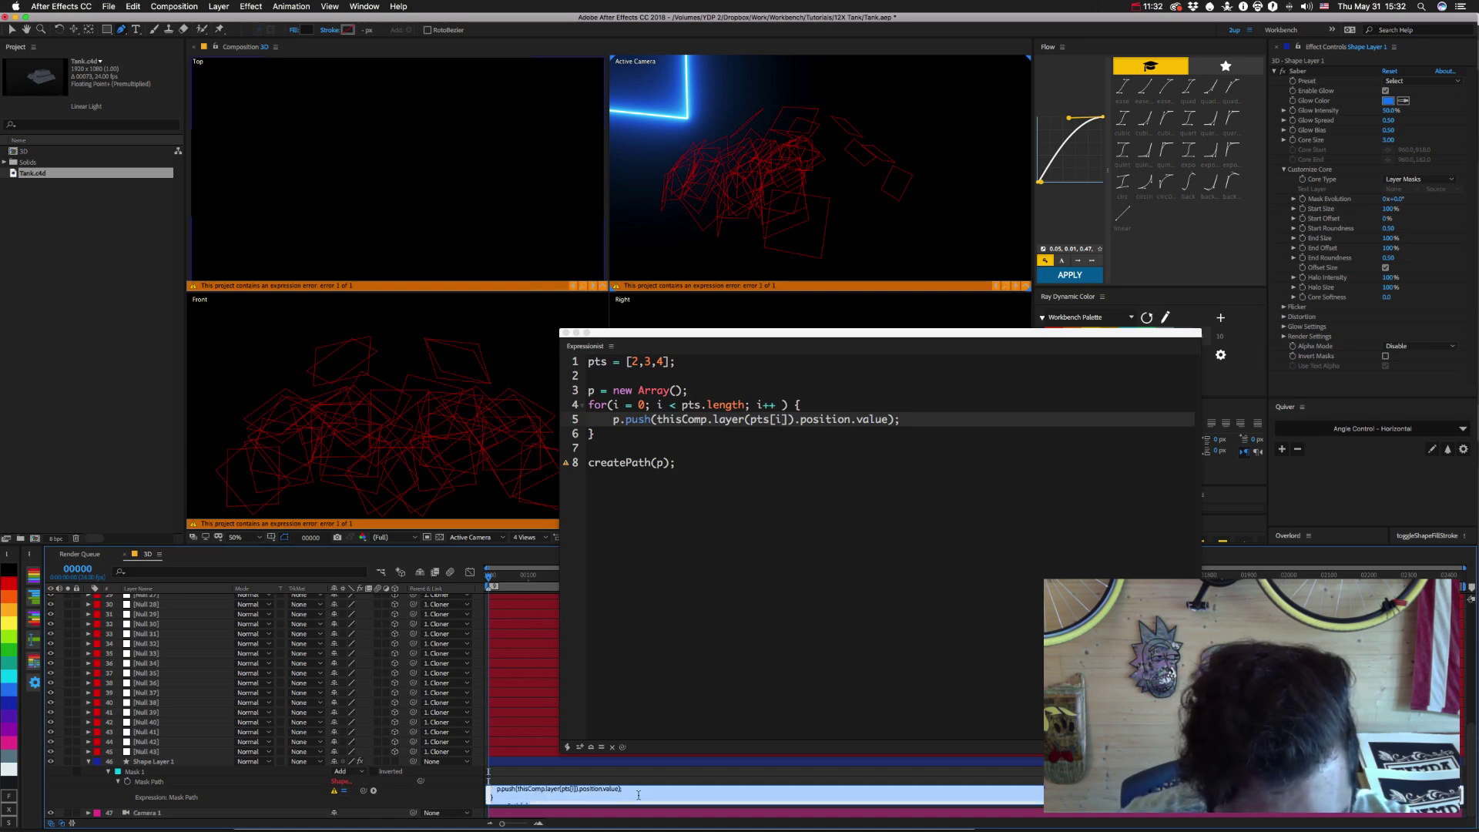
pyautogui.click(701, 464)
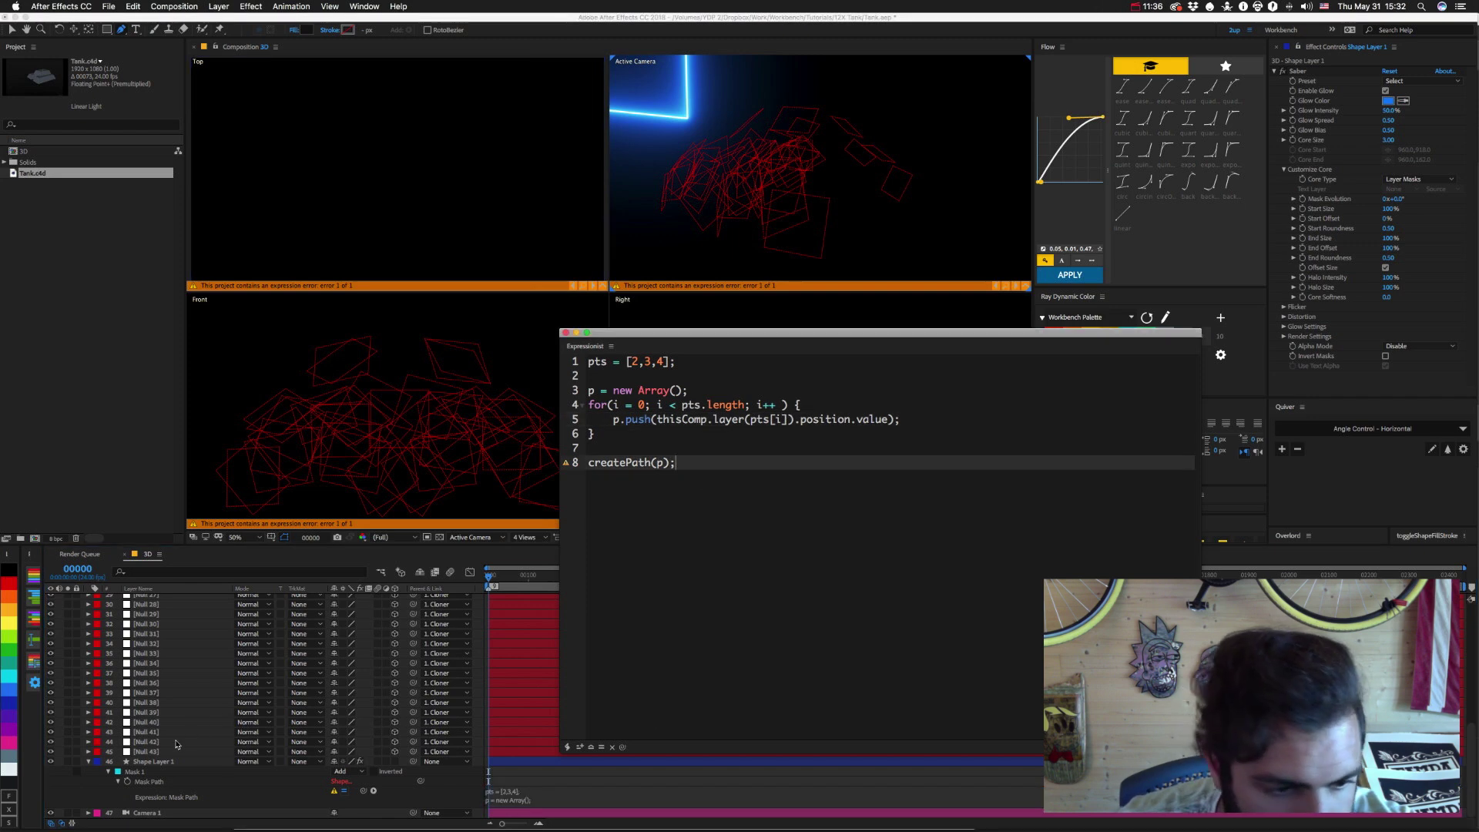
pyautogui.moveTo(640, 446); pyautogui.dragTo(549, 341)
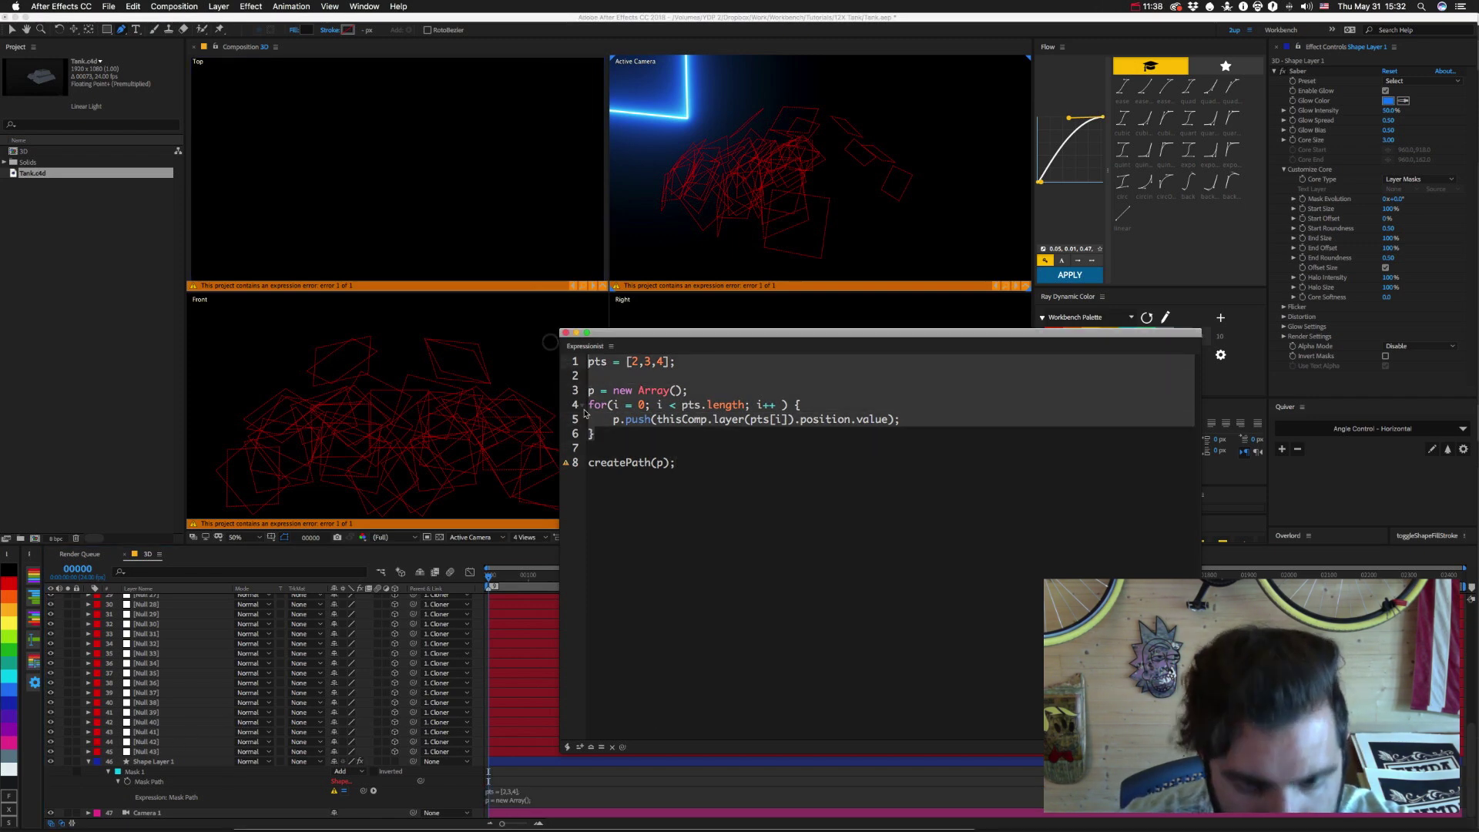
# Reveal Shape Layer 1's Mask Path expression with E and switch to the Text tool.
pyautogui.click(97, 780)
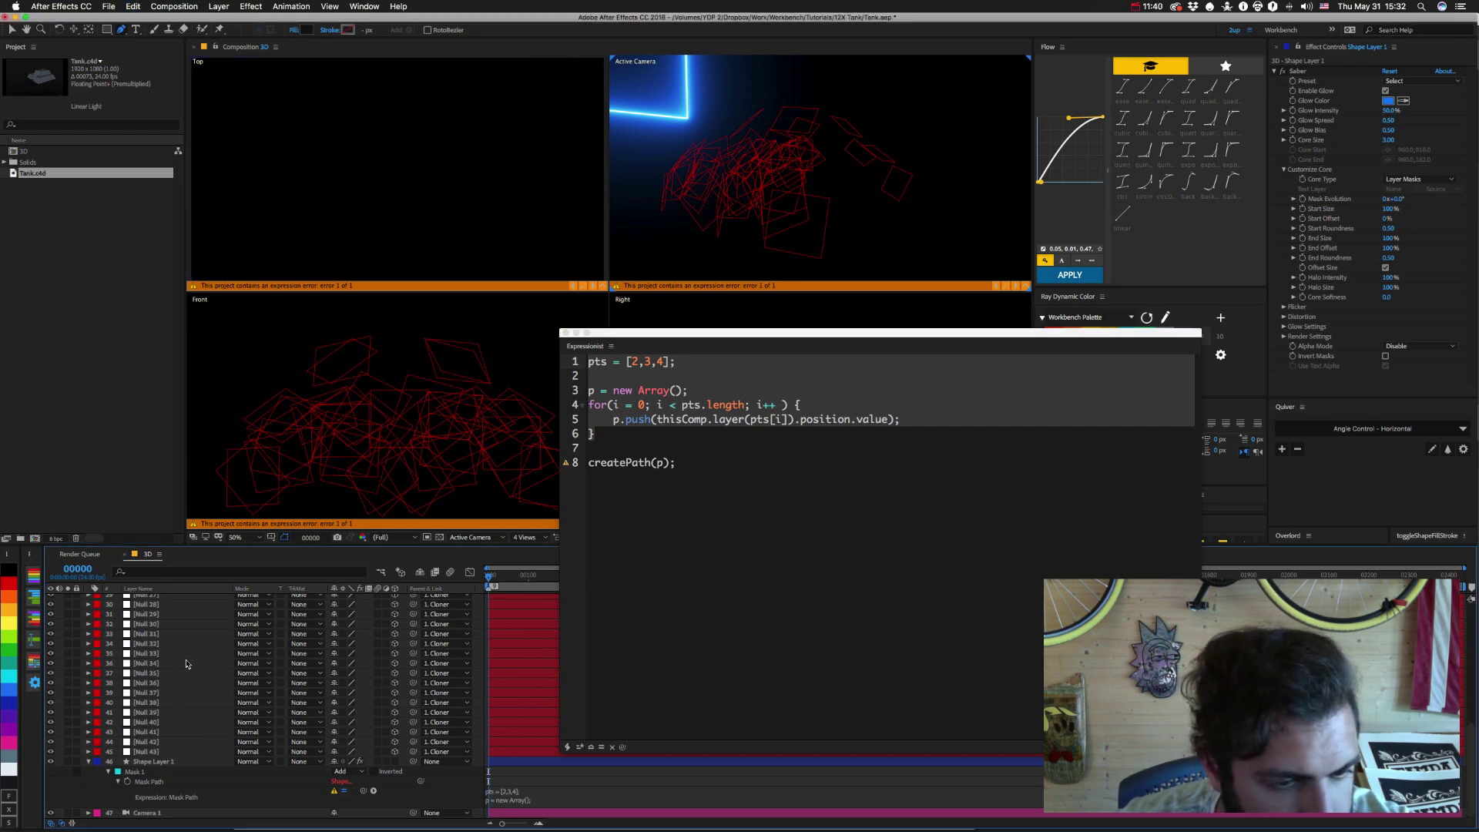
pyautogui.scroll(10, 171, 657)
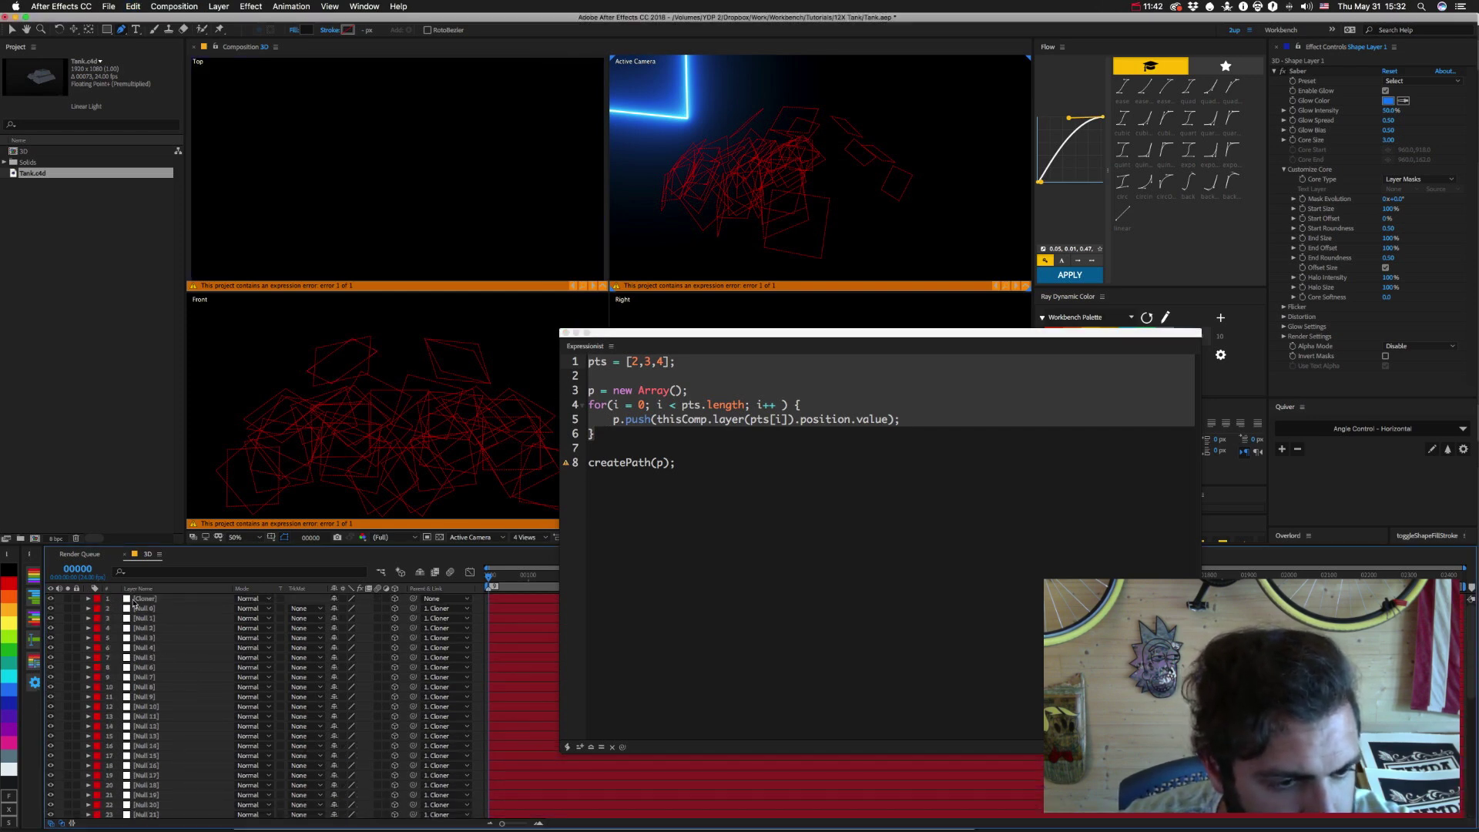
pyautogui.press('e')
pyautogui.press('e')
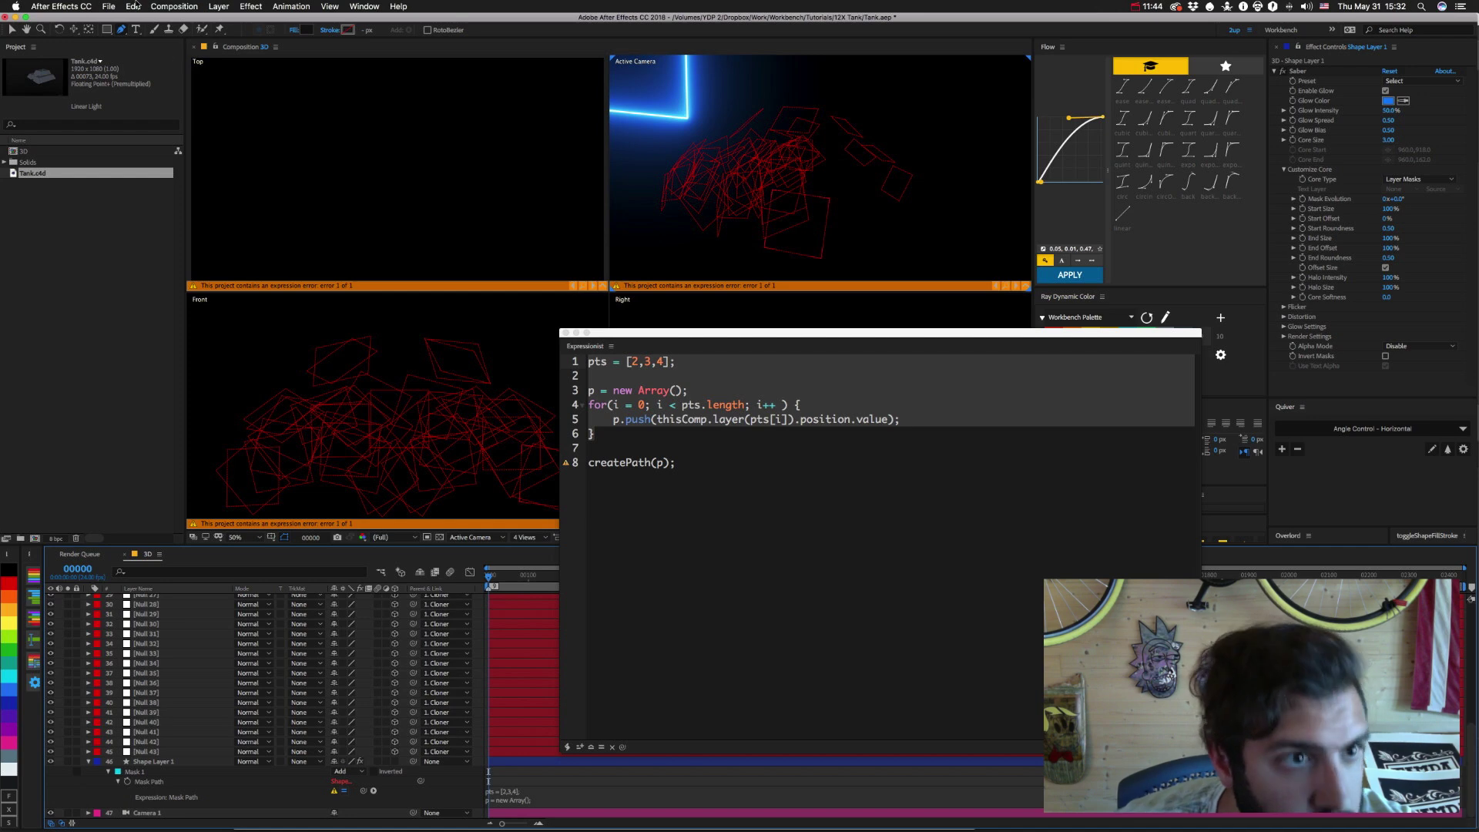
pyautogui.hotkey('ctrl', 't')
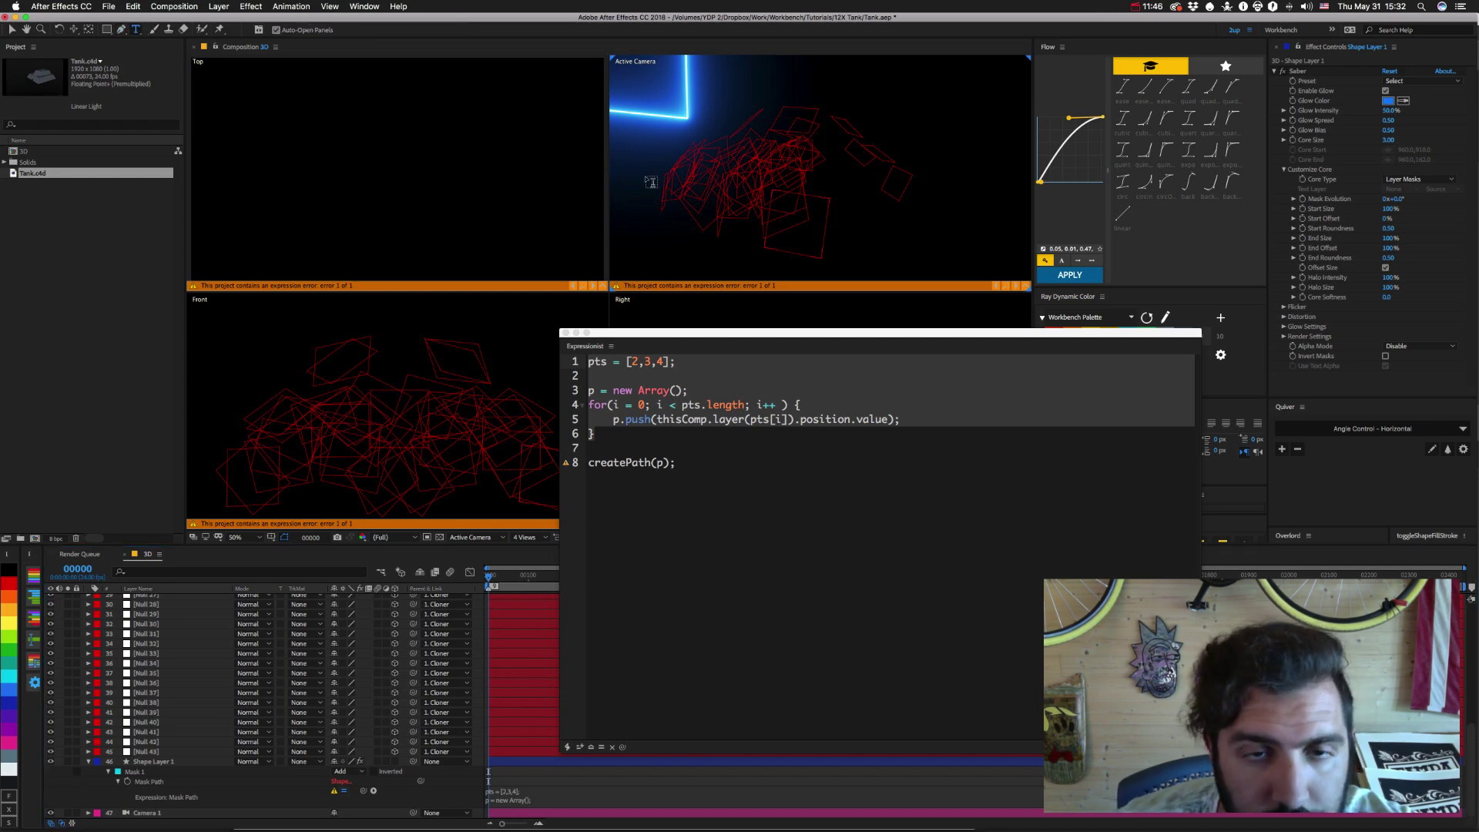
# Create a text layer reading 'test' and move it just above Shape Layer 1.
pyautogui.click(647, 172)
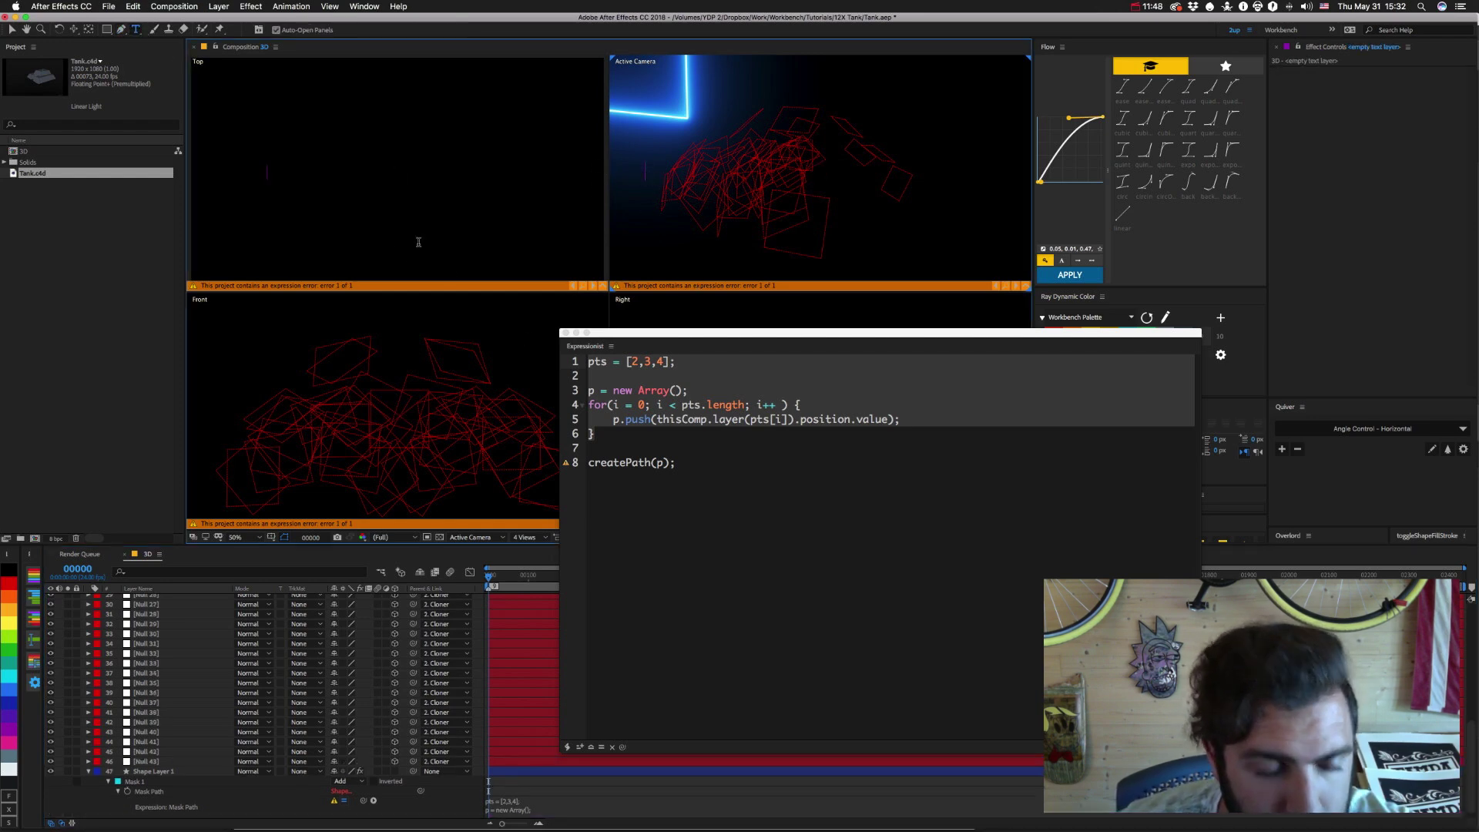
pyautogui.write('test')
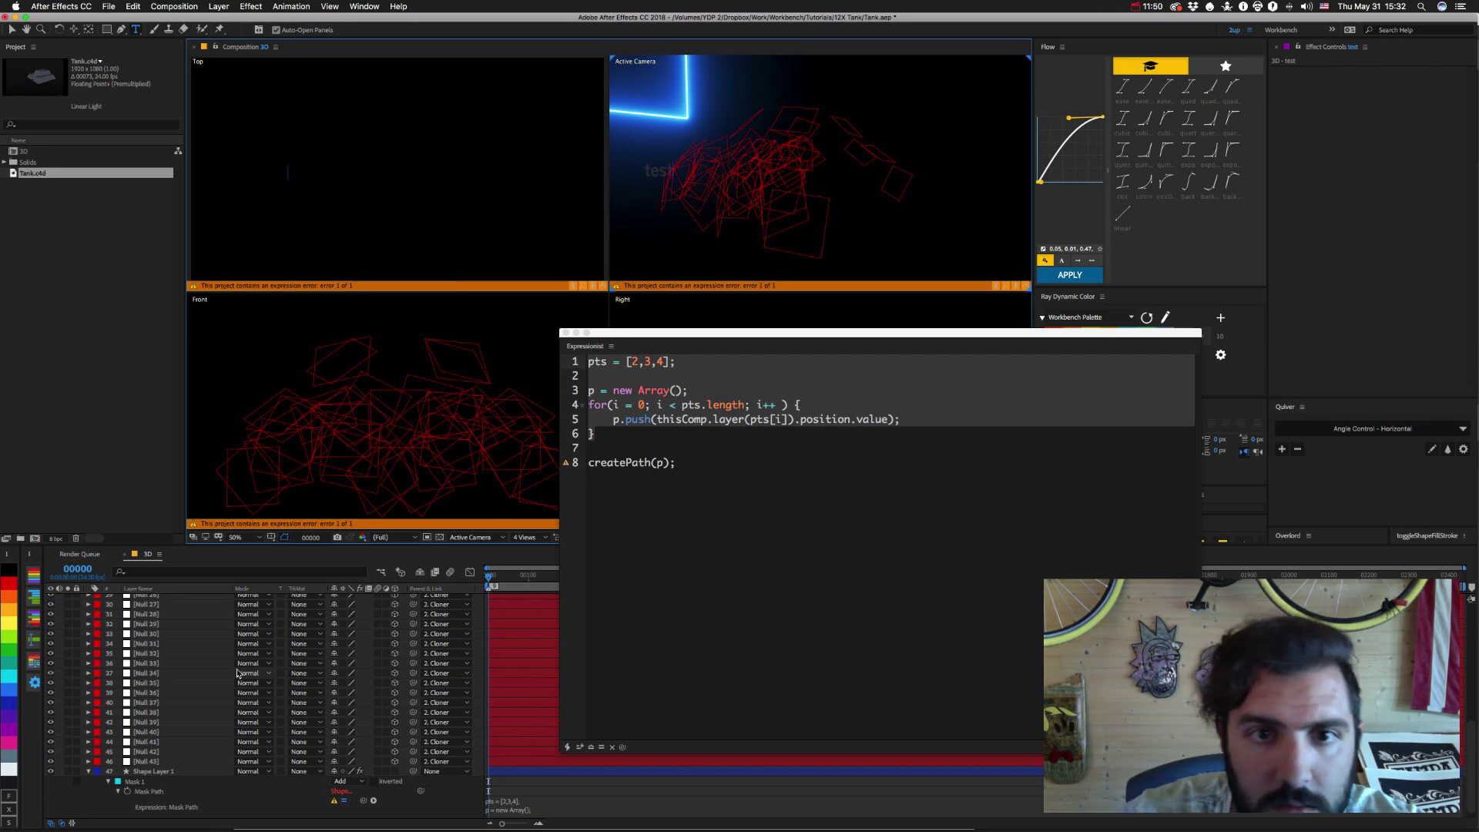
pyautogui.scroll(-1, 175, 775)
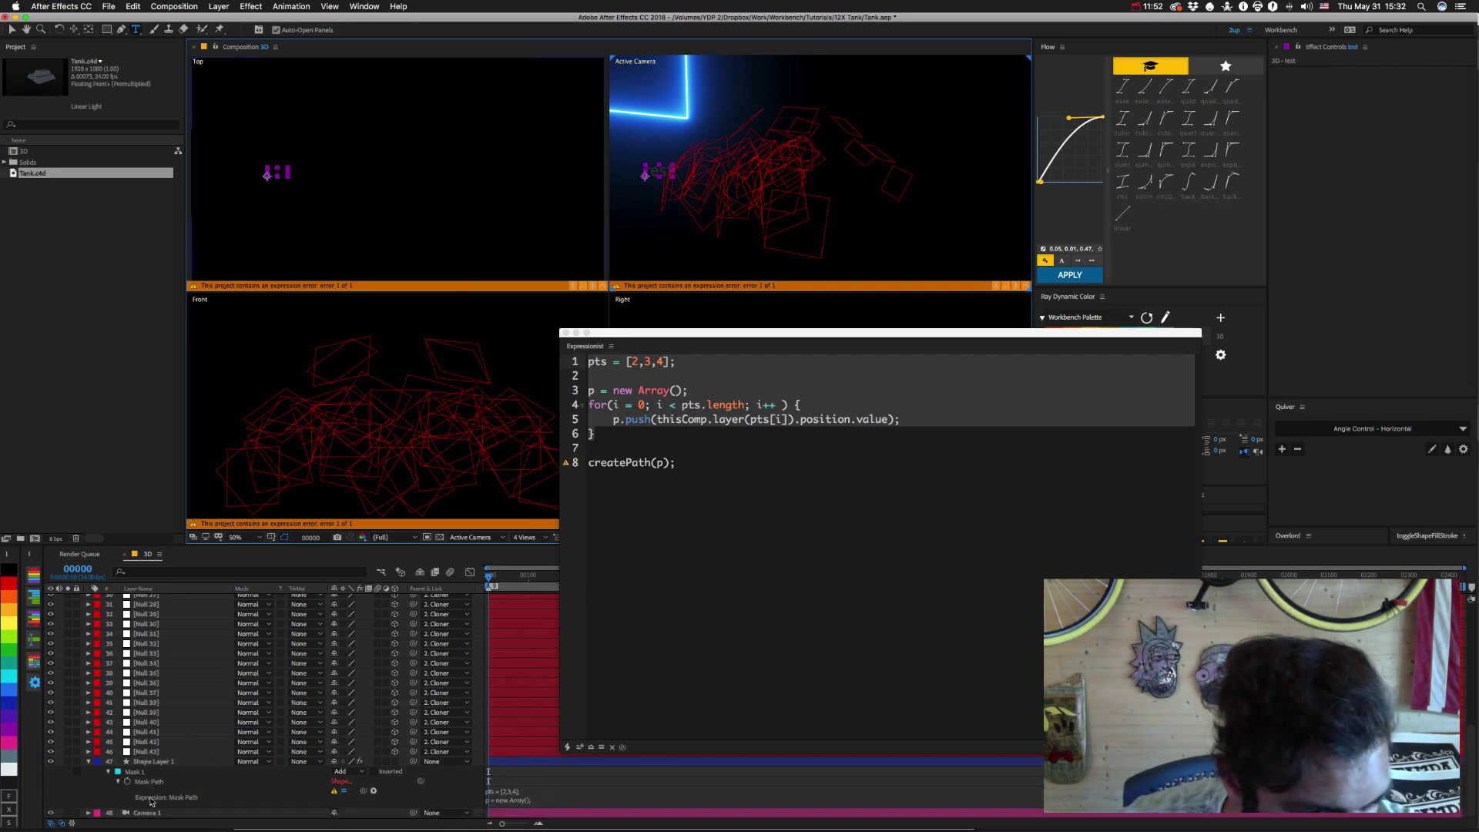
pyautogui.scroll(10, 146, 805)
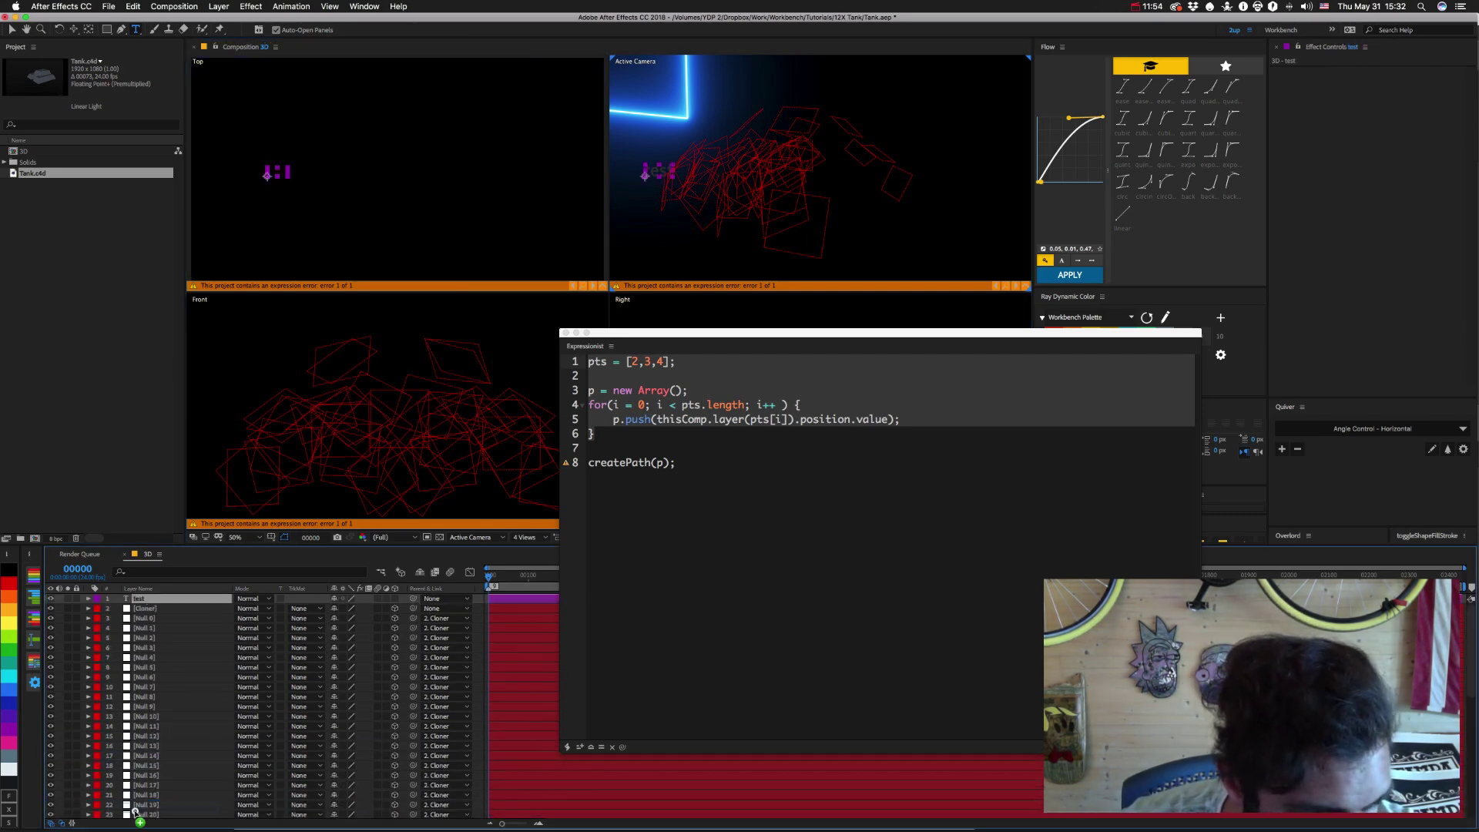
pyautogui.scroll(-10, 135, 810)
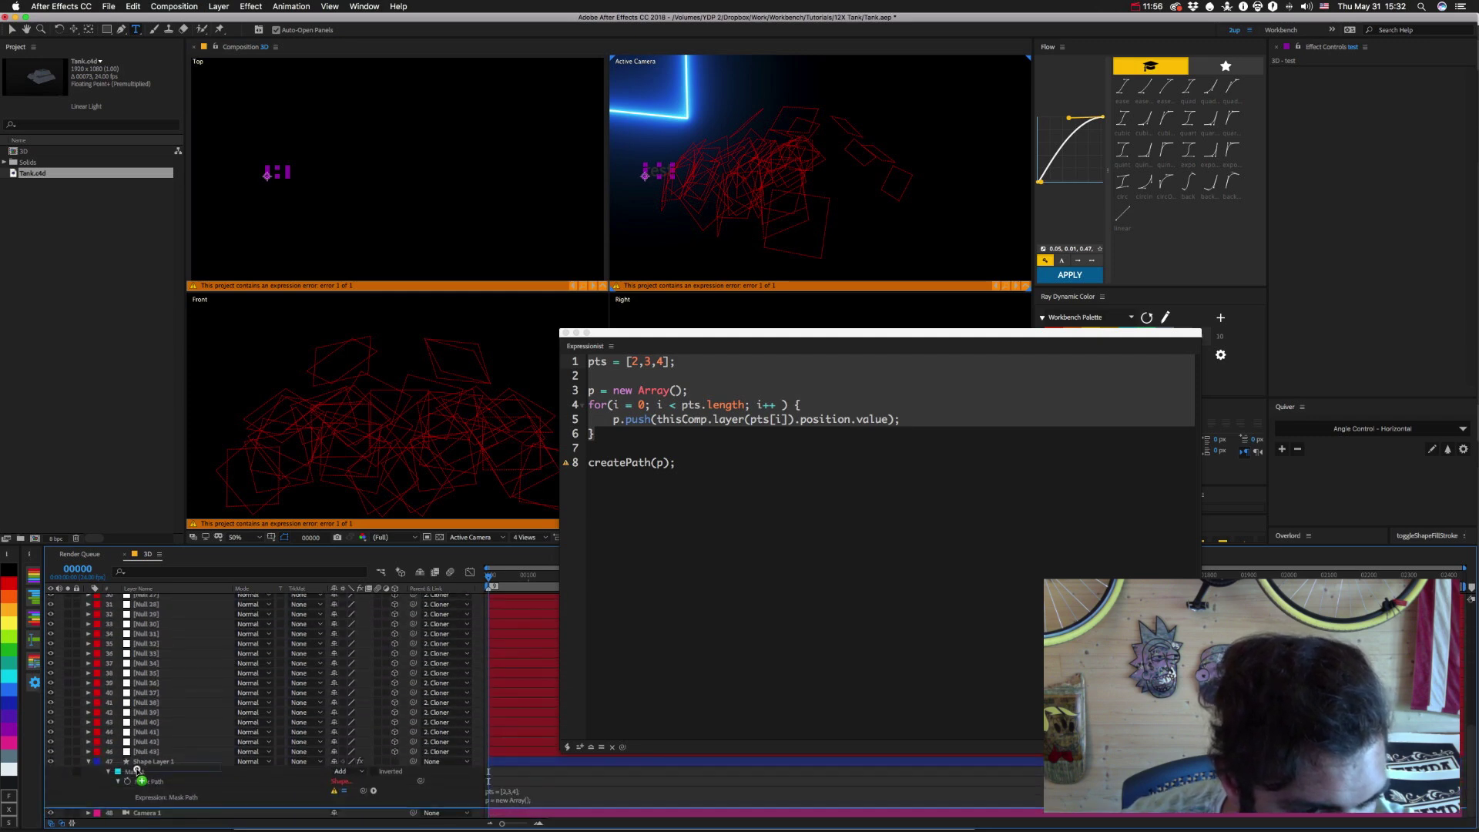
pyautogui.moveTo(137, 770); pyautogui.dragTo(137, 757)
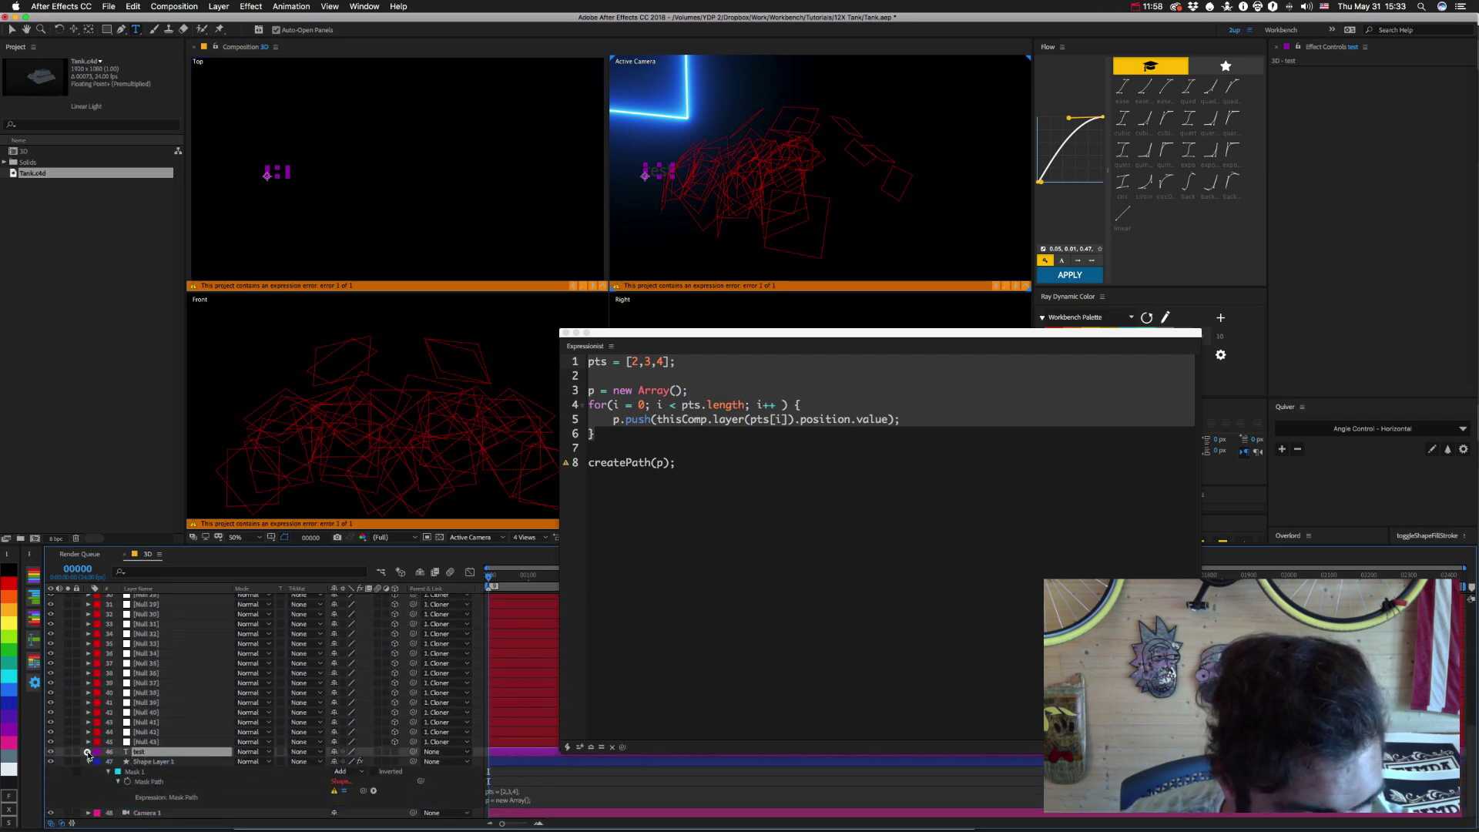
# Give the test layer's Source Text an expression with the pts code, displaying 3.
pyautogui.click(87, 753)
pyautogui.click(98, 762)
pyautogui.keyDown('alt'); pyautogui.click(117, 771); pyautogui.keyUp('alt')
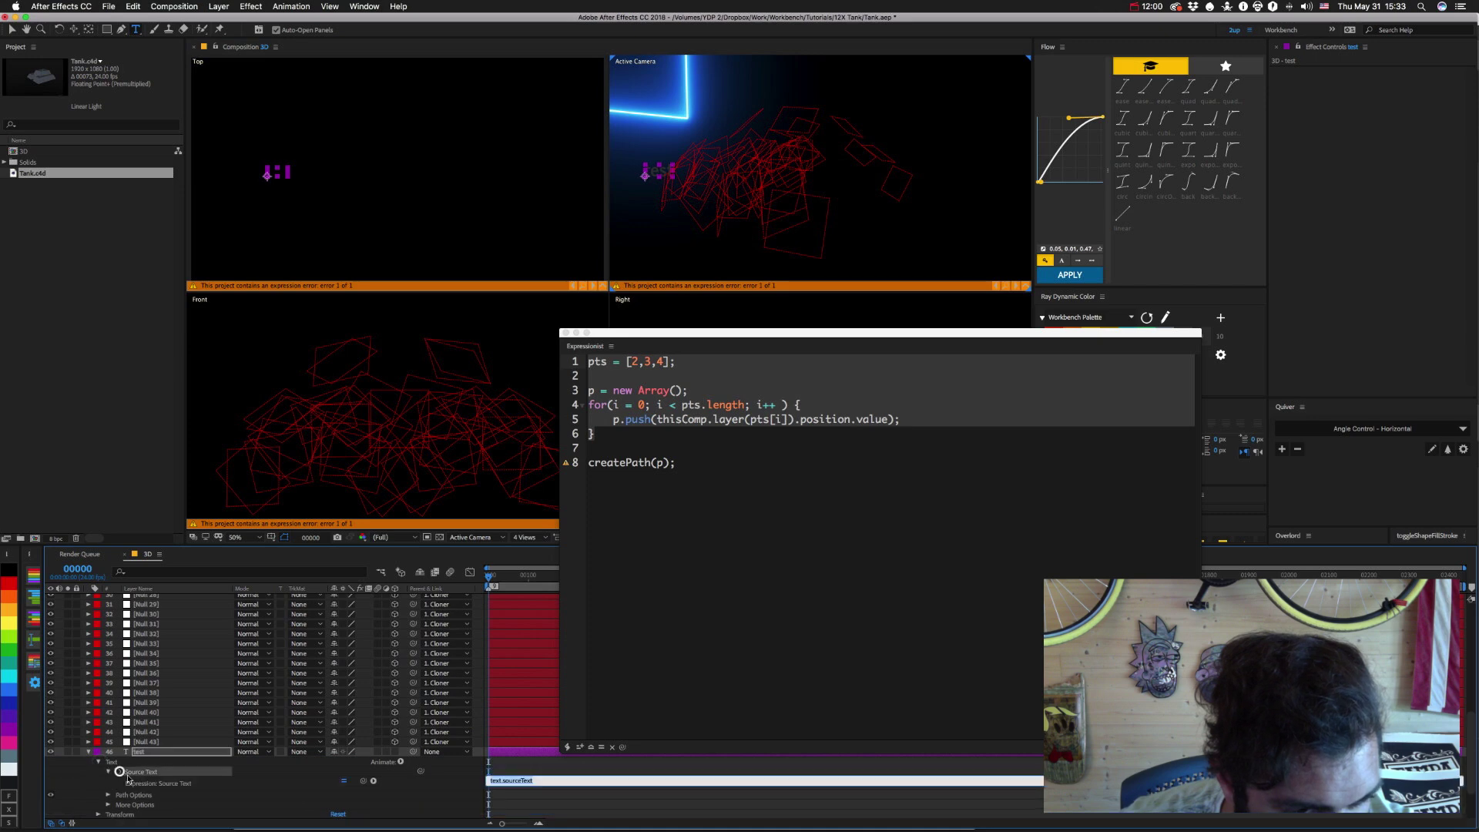
pyautogui.press('KP_Enter')
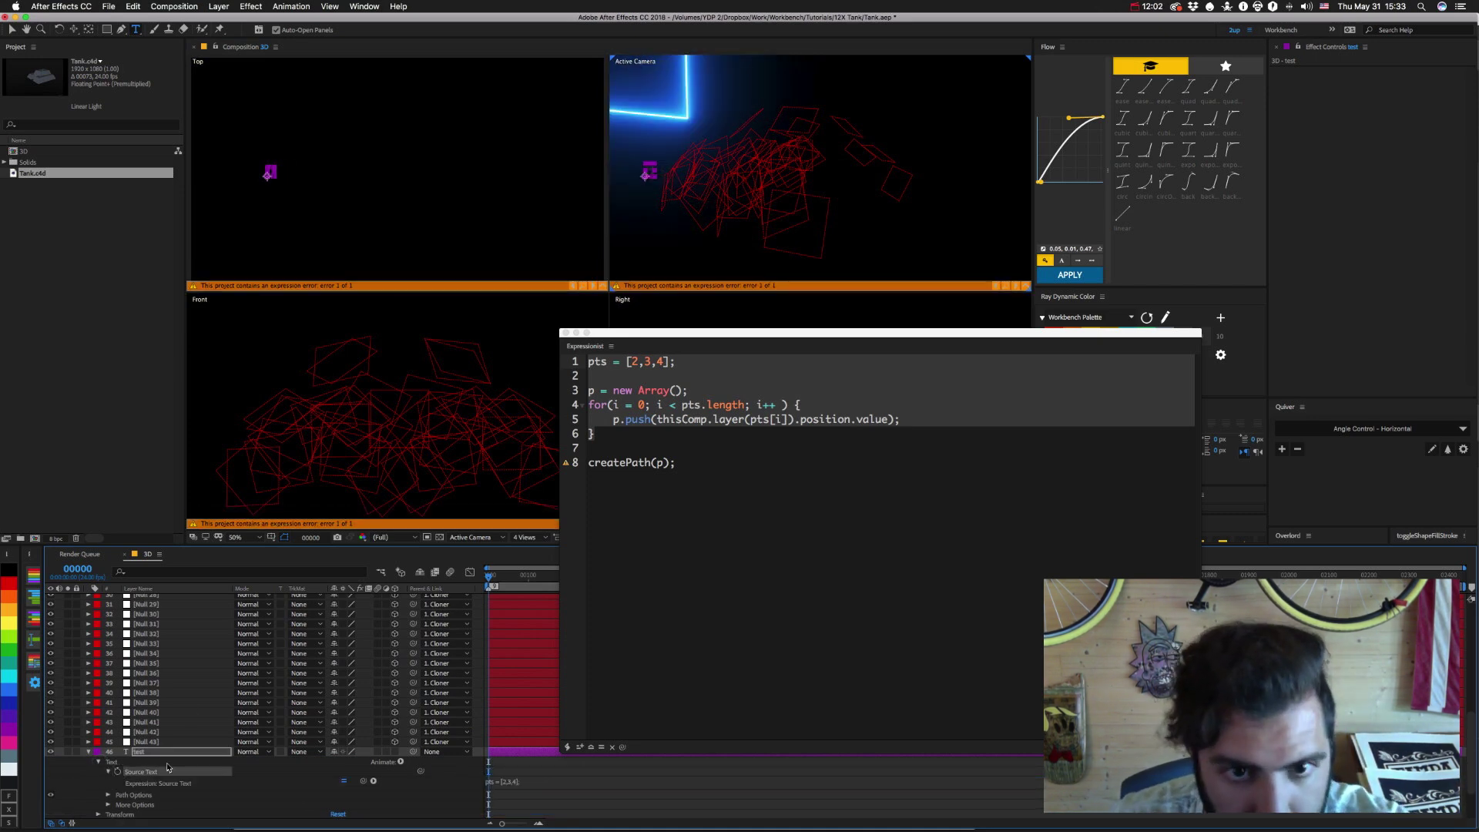
pyautogui.click(565, 333)
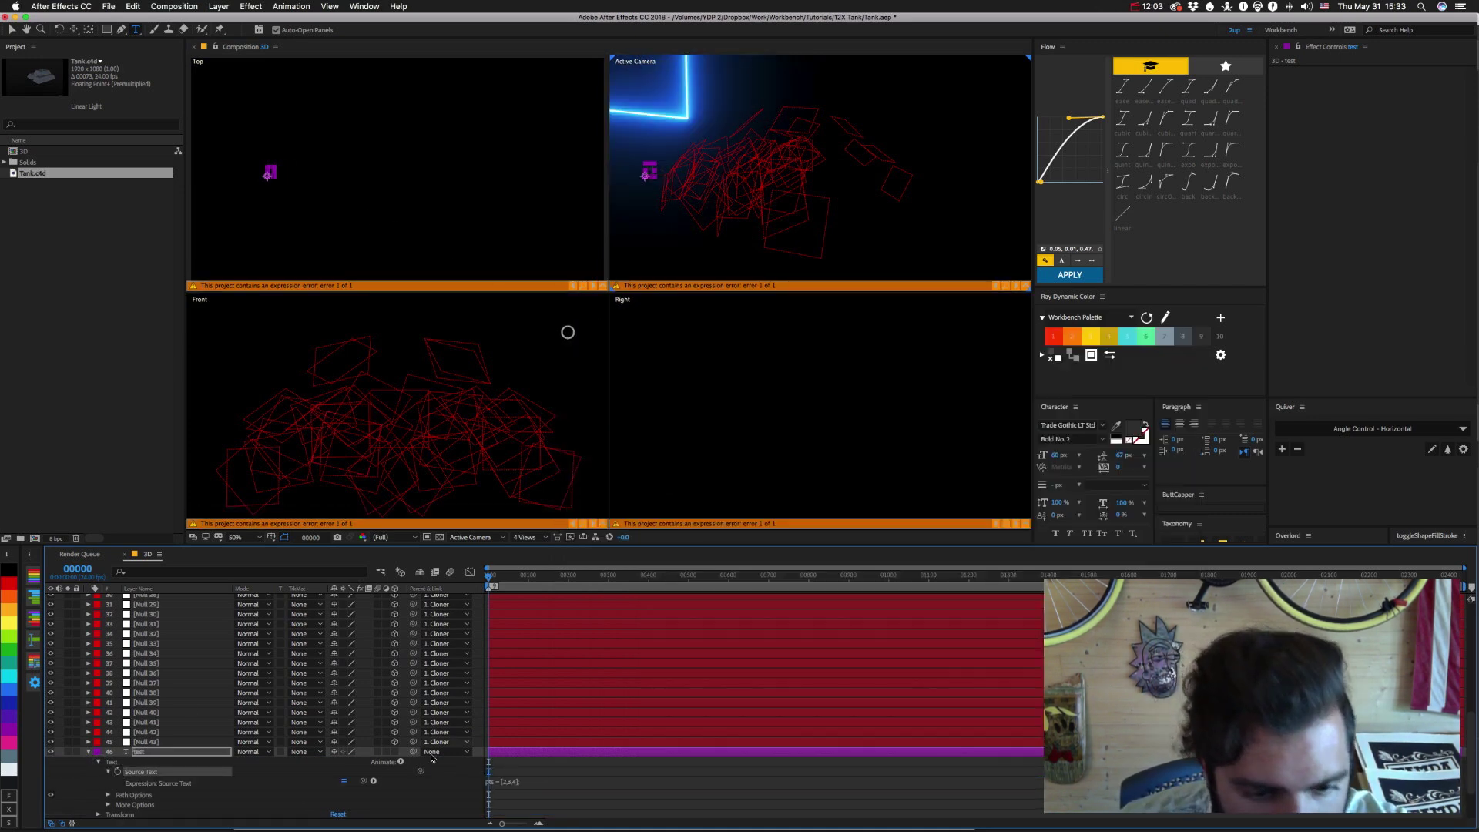
pyautogui.click(515, 781)
pyautogui.scroll(-3, 571, 787)
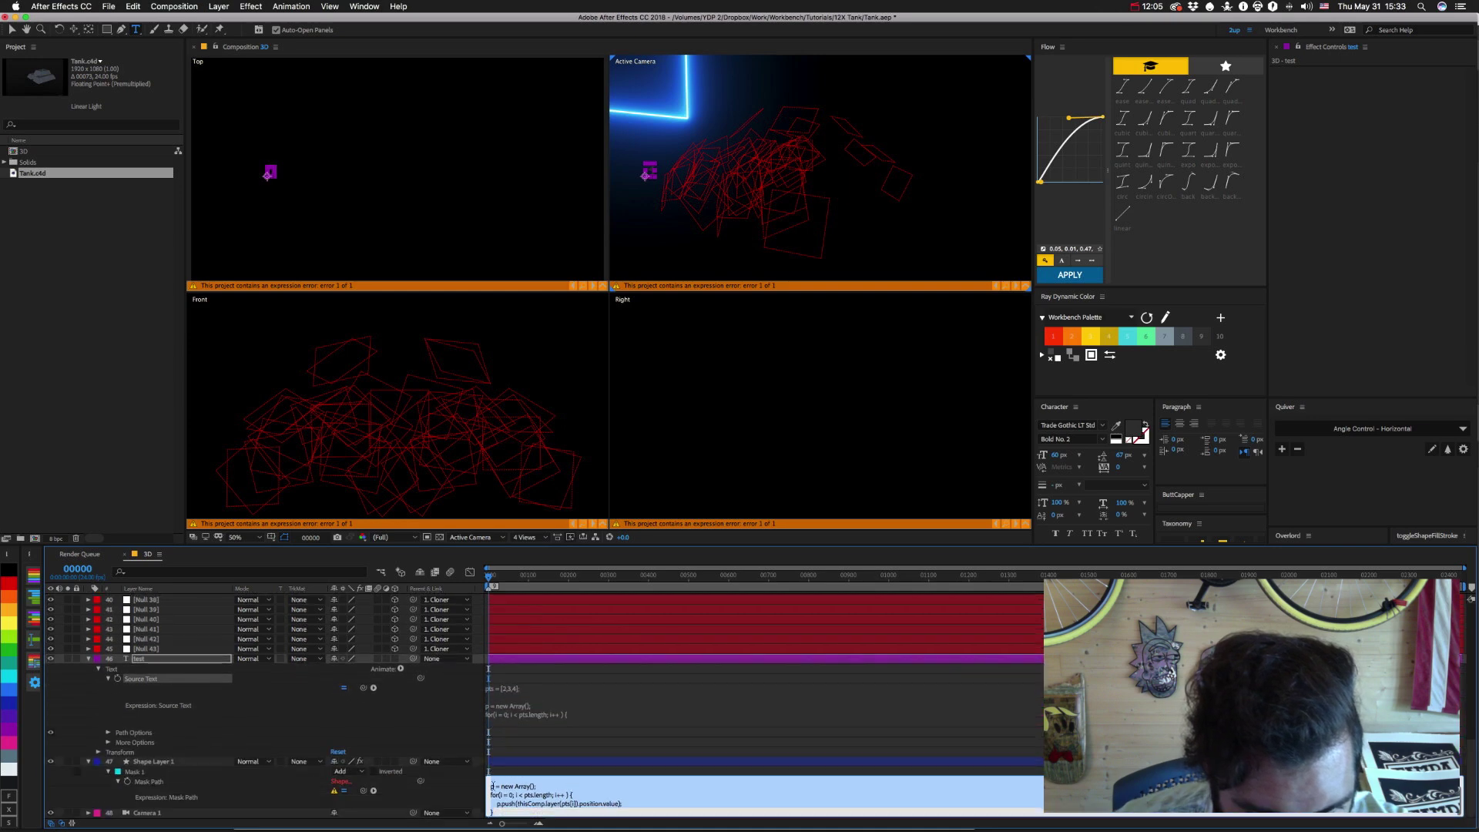
pyautogui.click(385, 709)
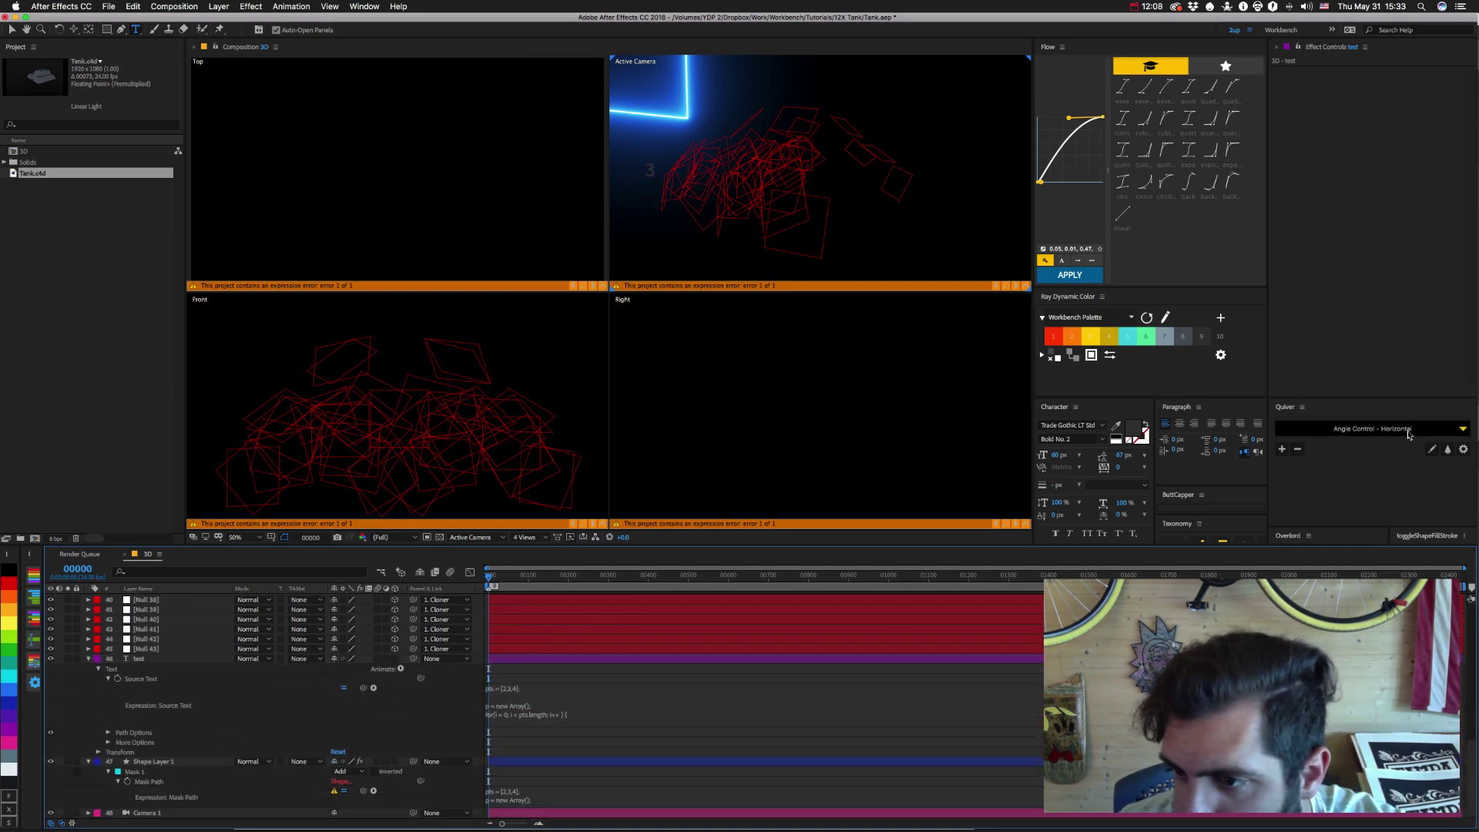
# Apply Quiver's List Methods and Properties snippet to the test layer's Source Text.
pyautogui.click(1356, 428)
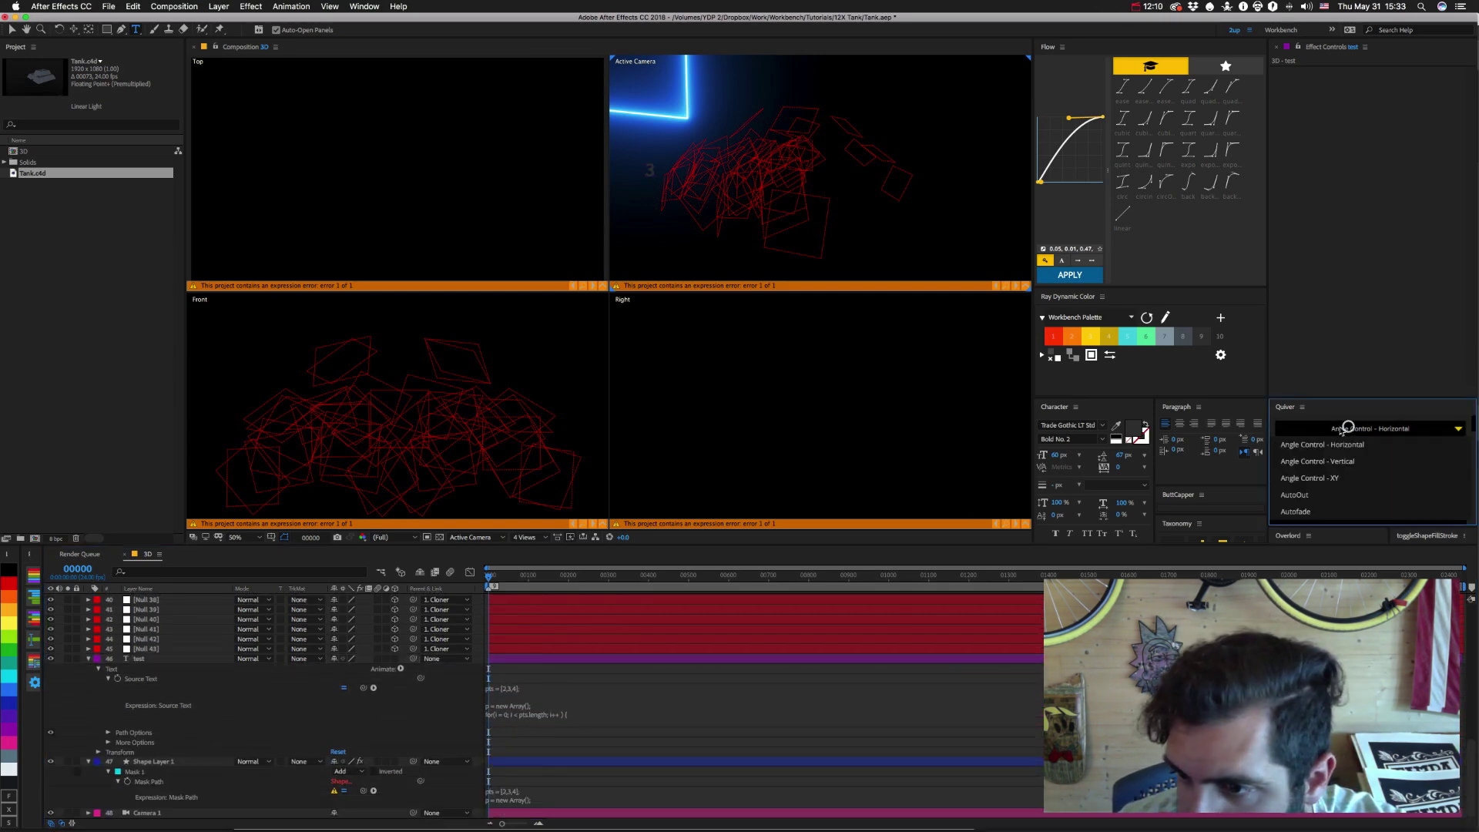
pyautogui.scroll(-10, 1329, 491)
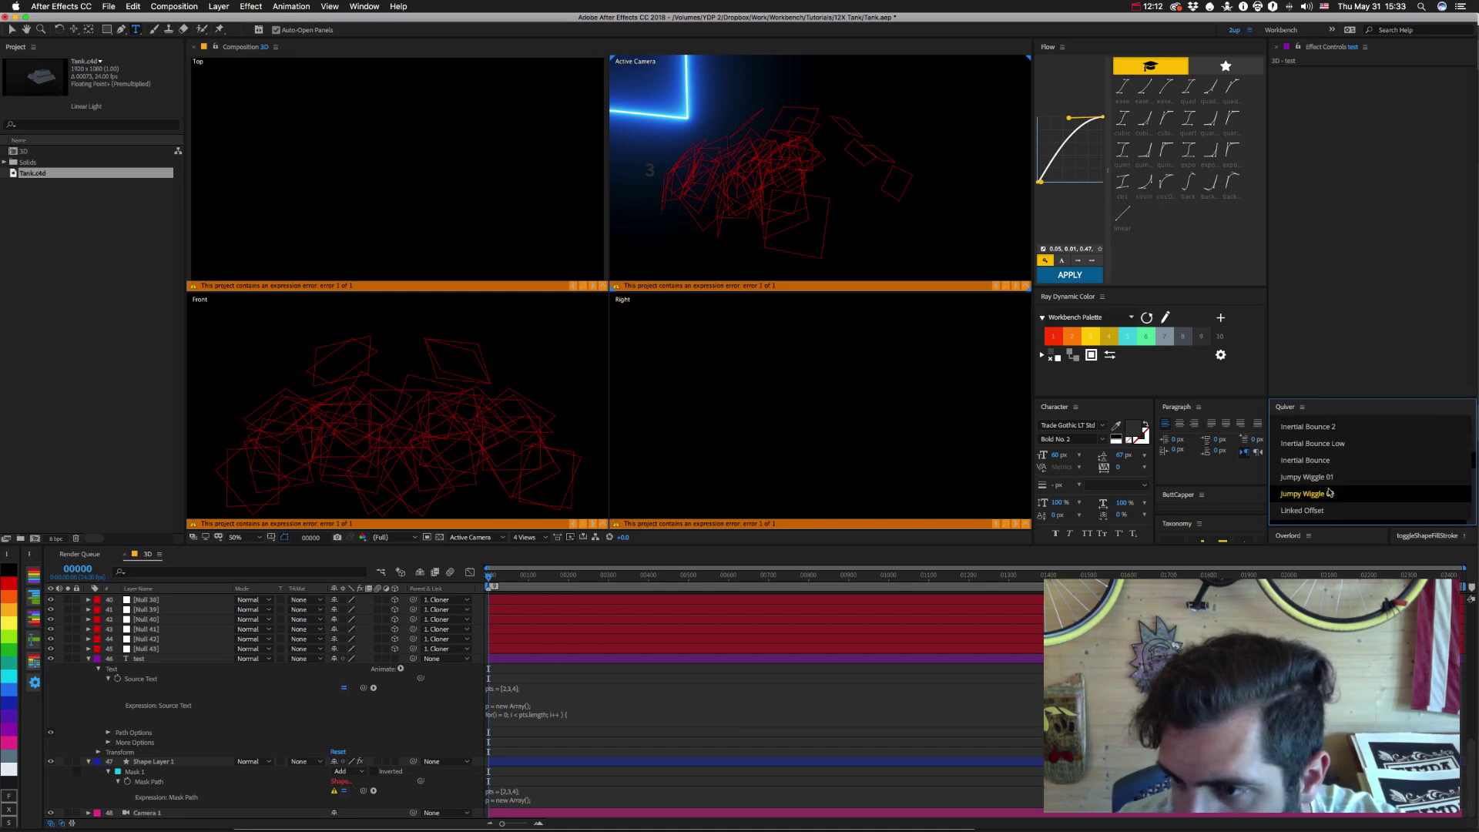
pyautogui.click(1318, 482)
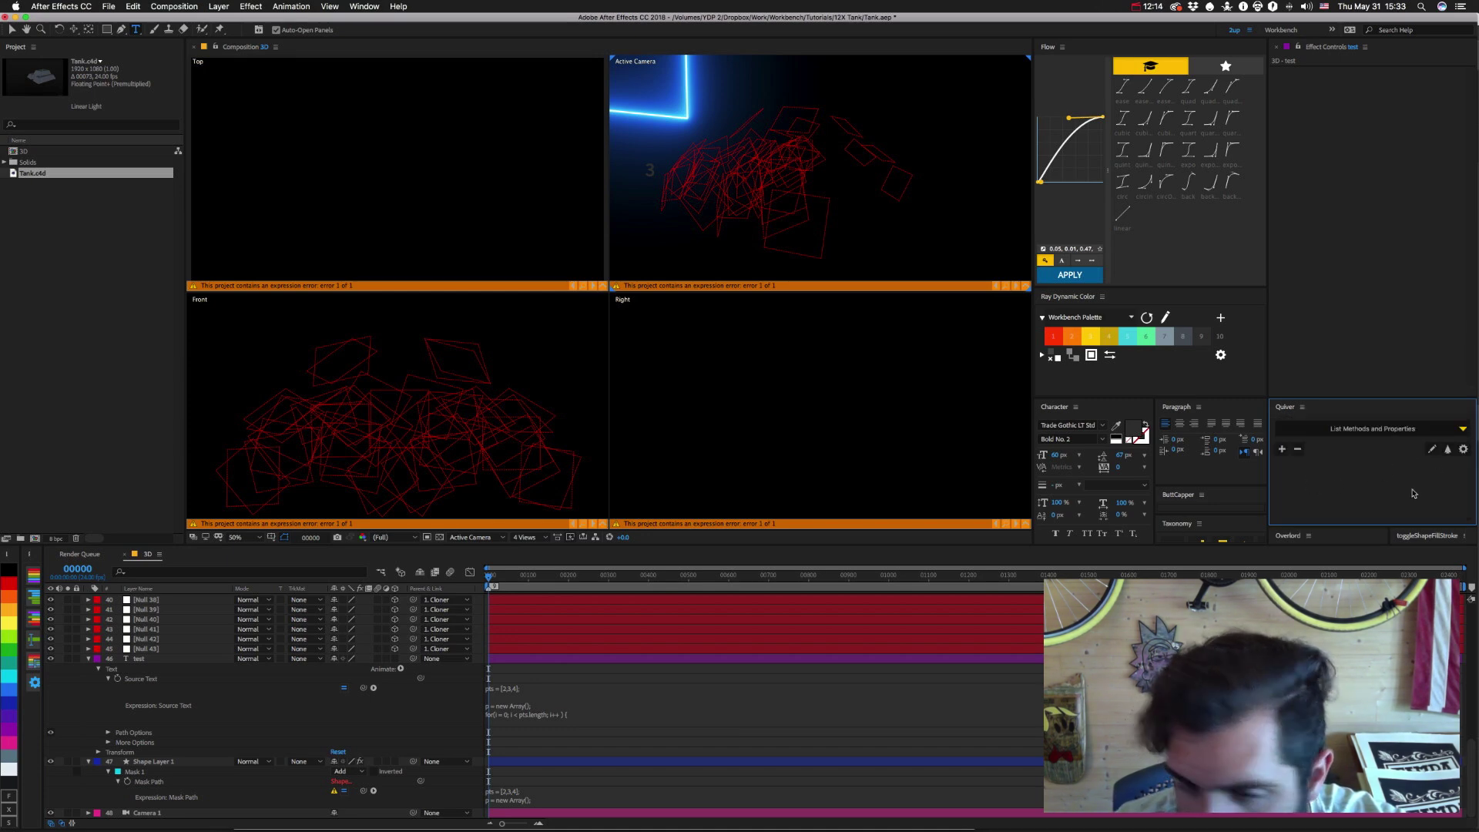
pyautogui.click(141, 679)
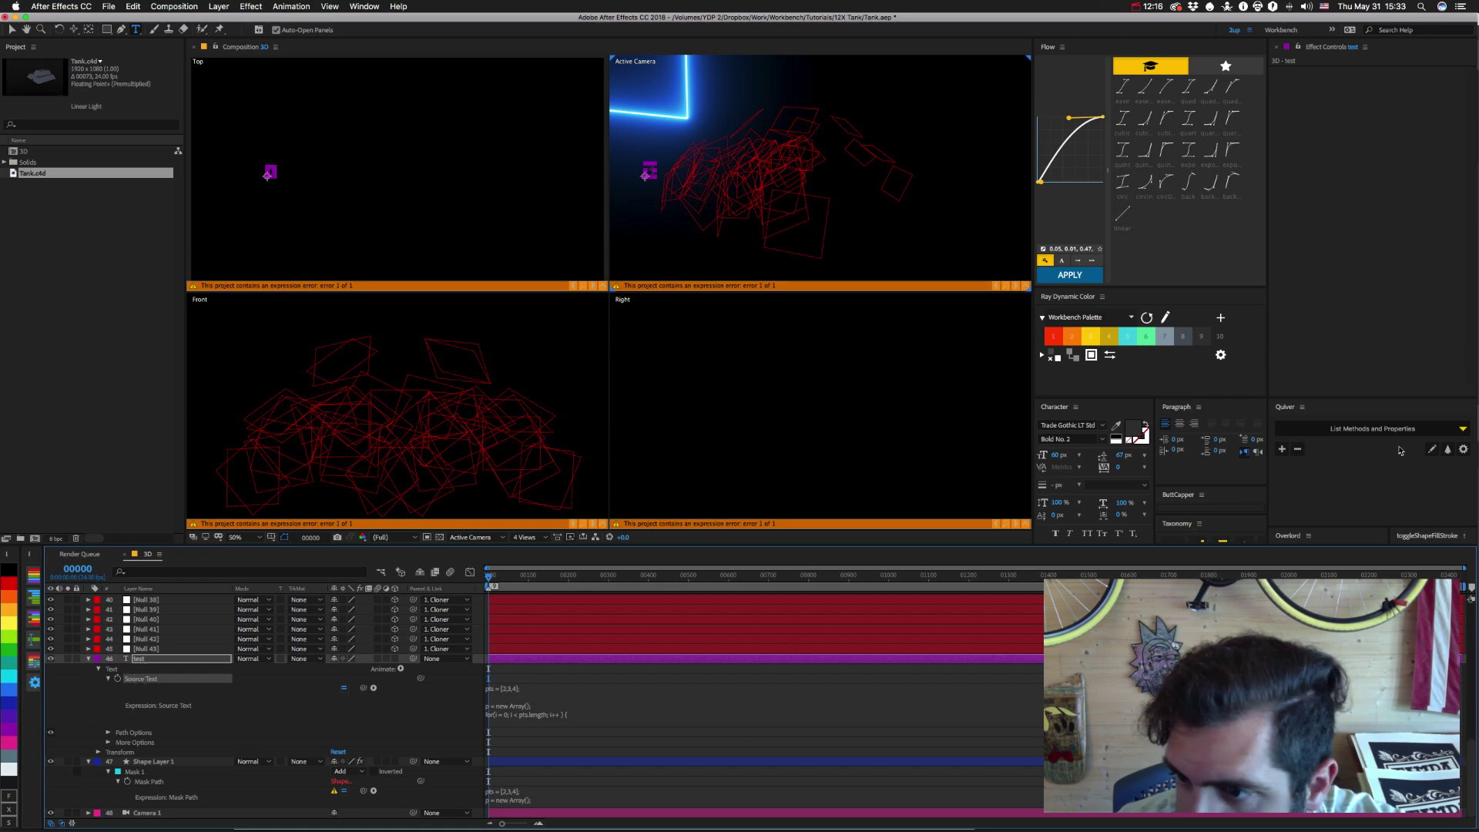
pyautogui.click(1281, 449)
# Paste the pts loop above the snippet, delete the obj line, and iterate over p.
pyautogui.click(551, 715)
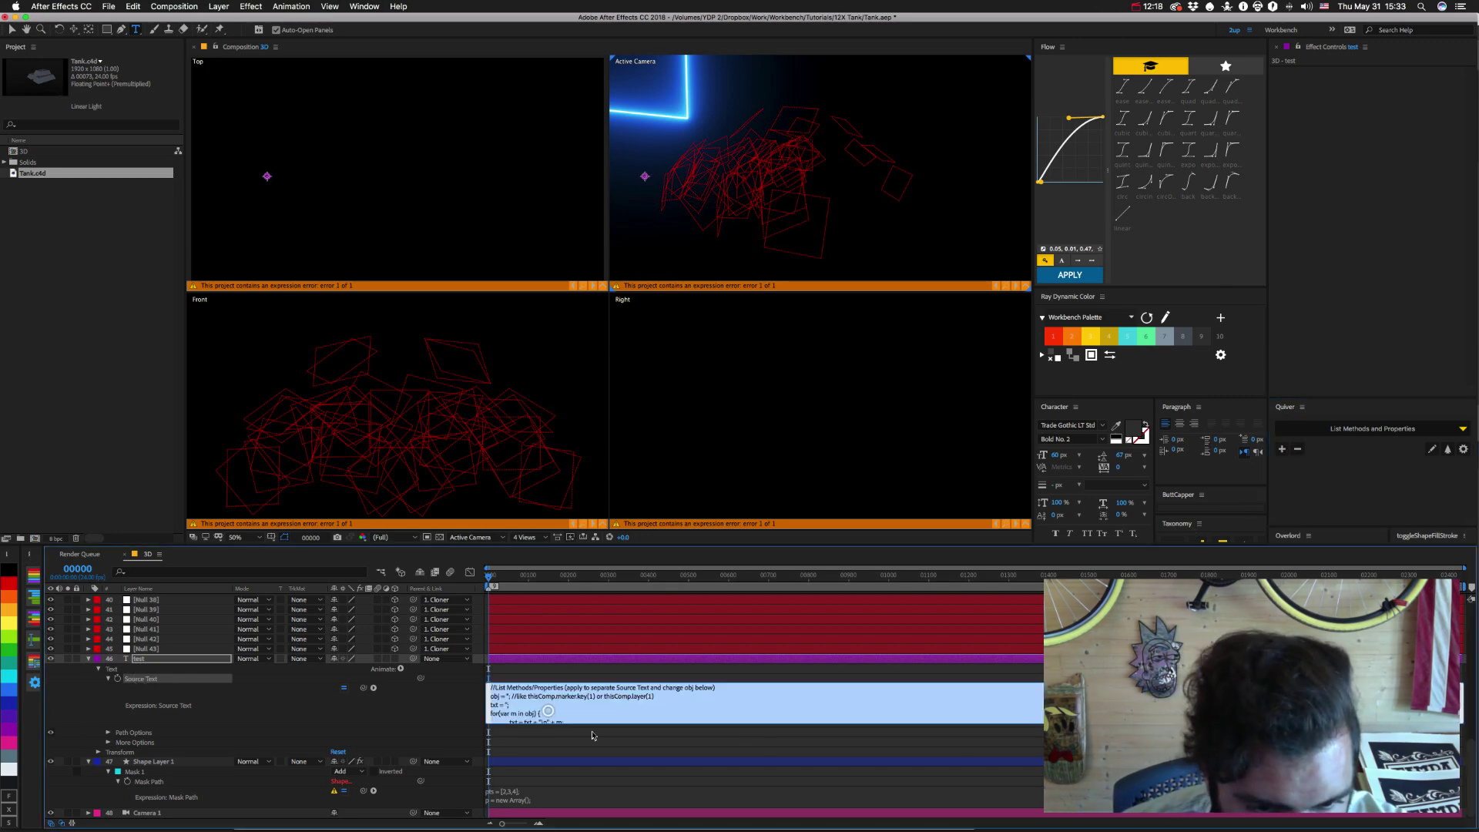
pyautogui.click(491, 696)
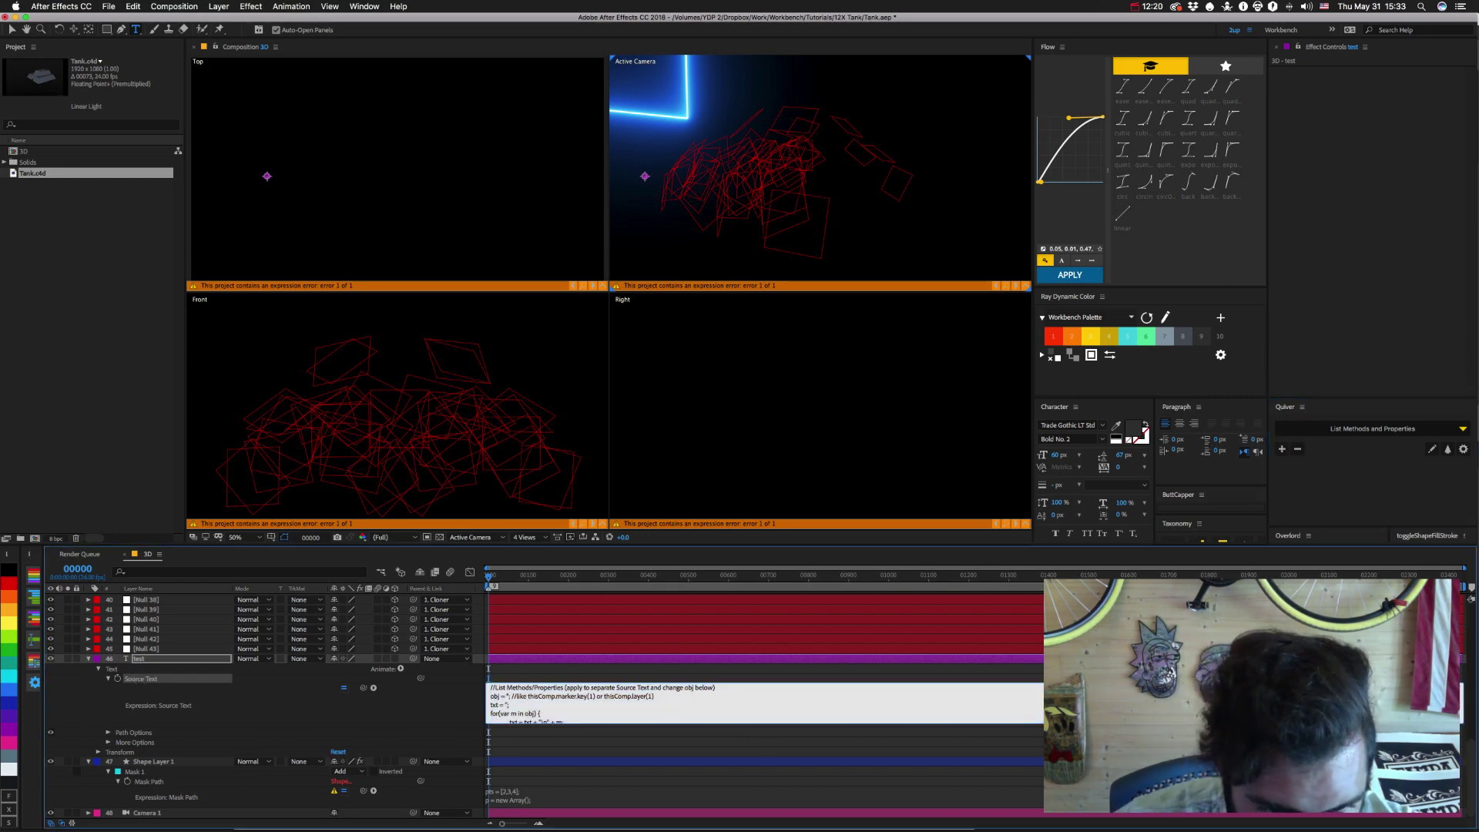
pyautogui.write('for(i = 0; i < pts.length; i++) {   p.push(thisComp.layer(pts[i]).position.value); }')
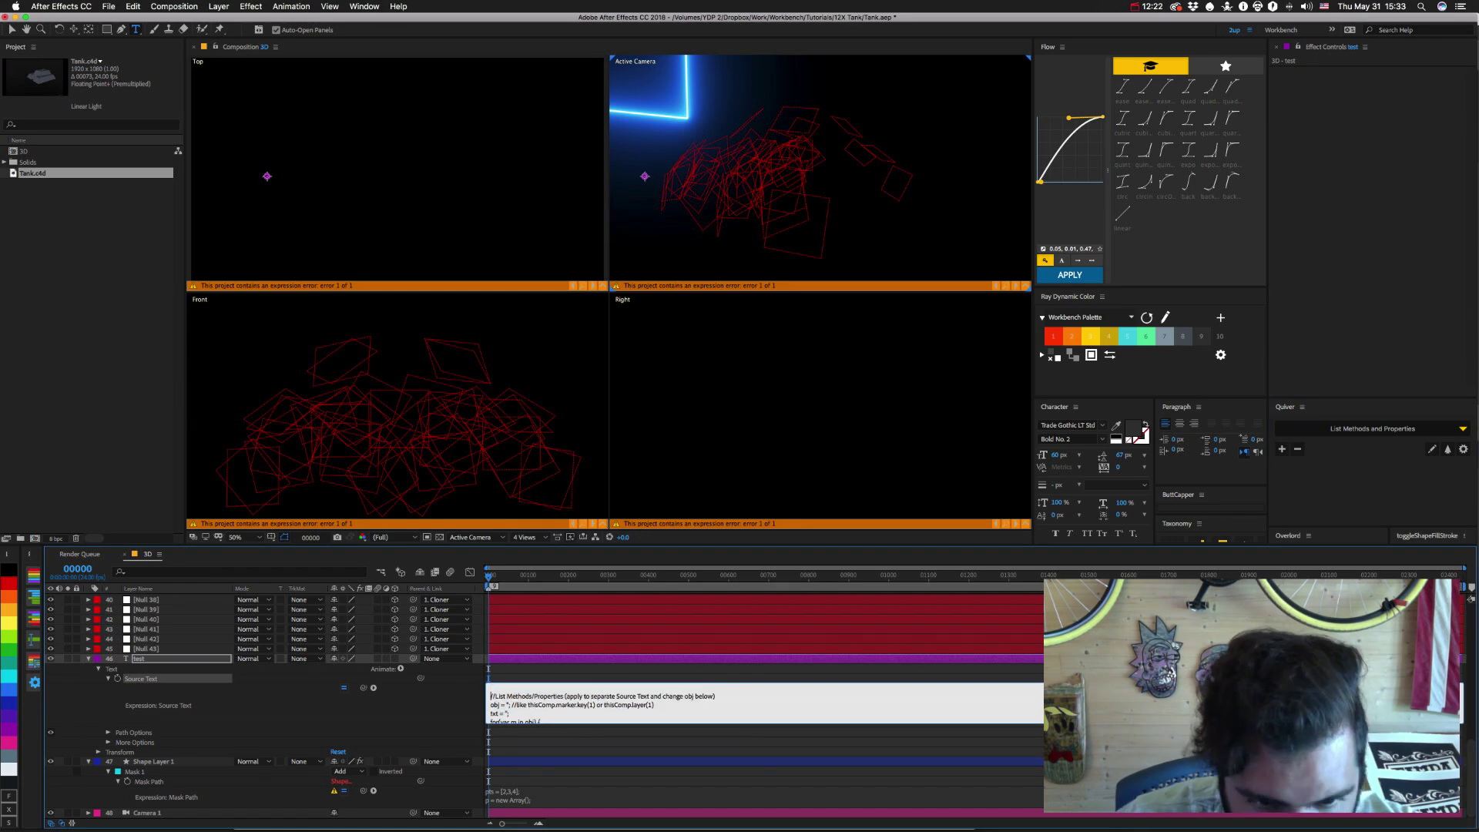
pyautogui.scroll(-3, 494, 703)
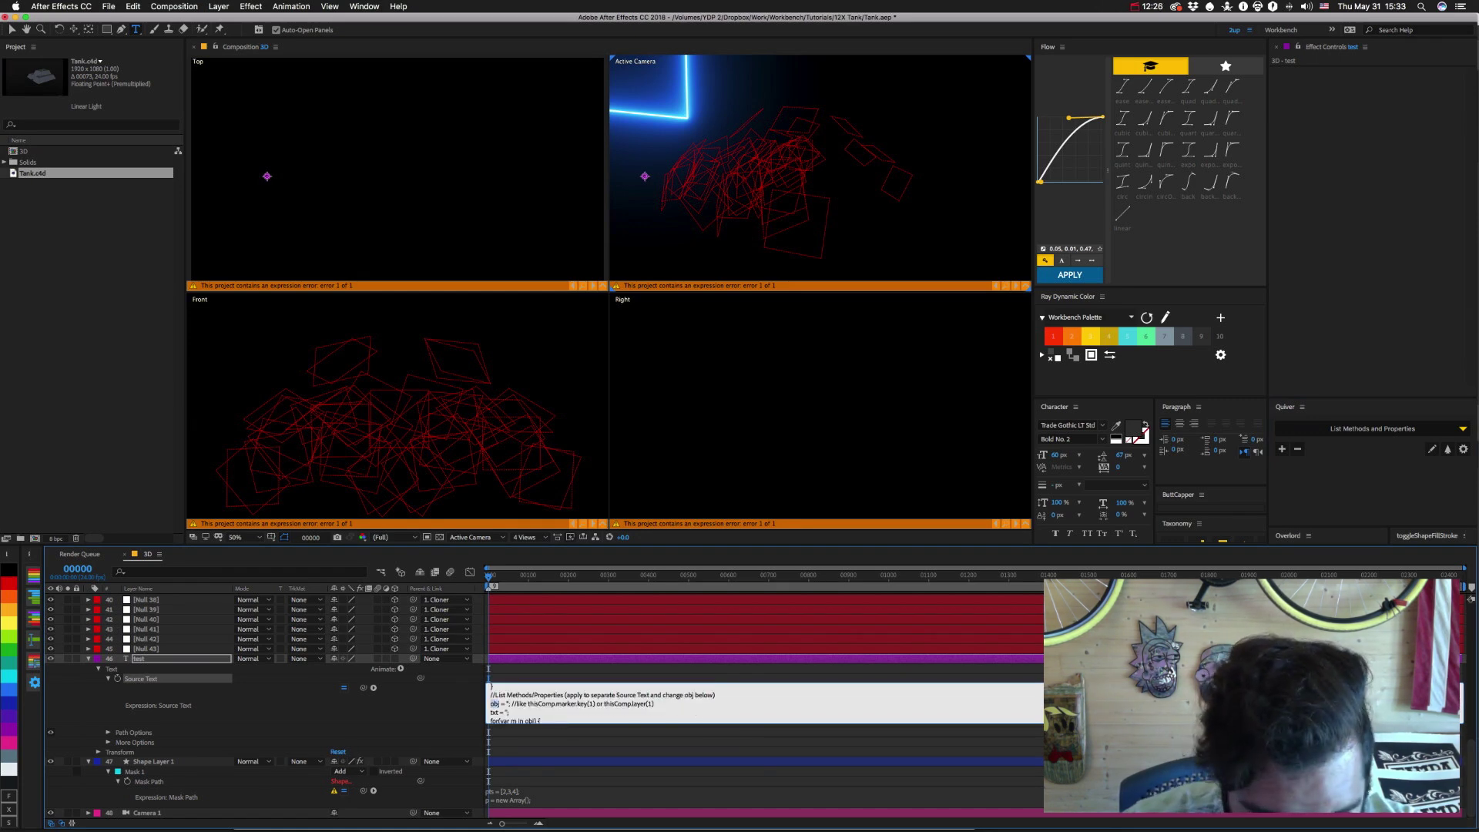
pyautogui.hotkey('shift', 'End')
pyautogui.press('BackSpace')
pyautogui.press('BackSpace')
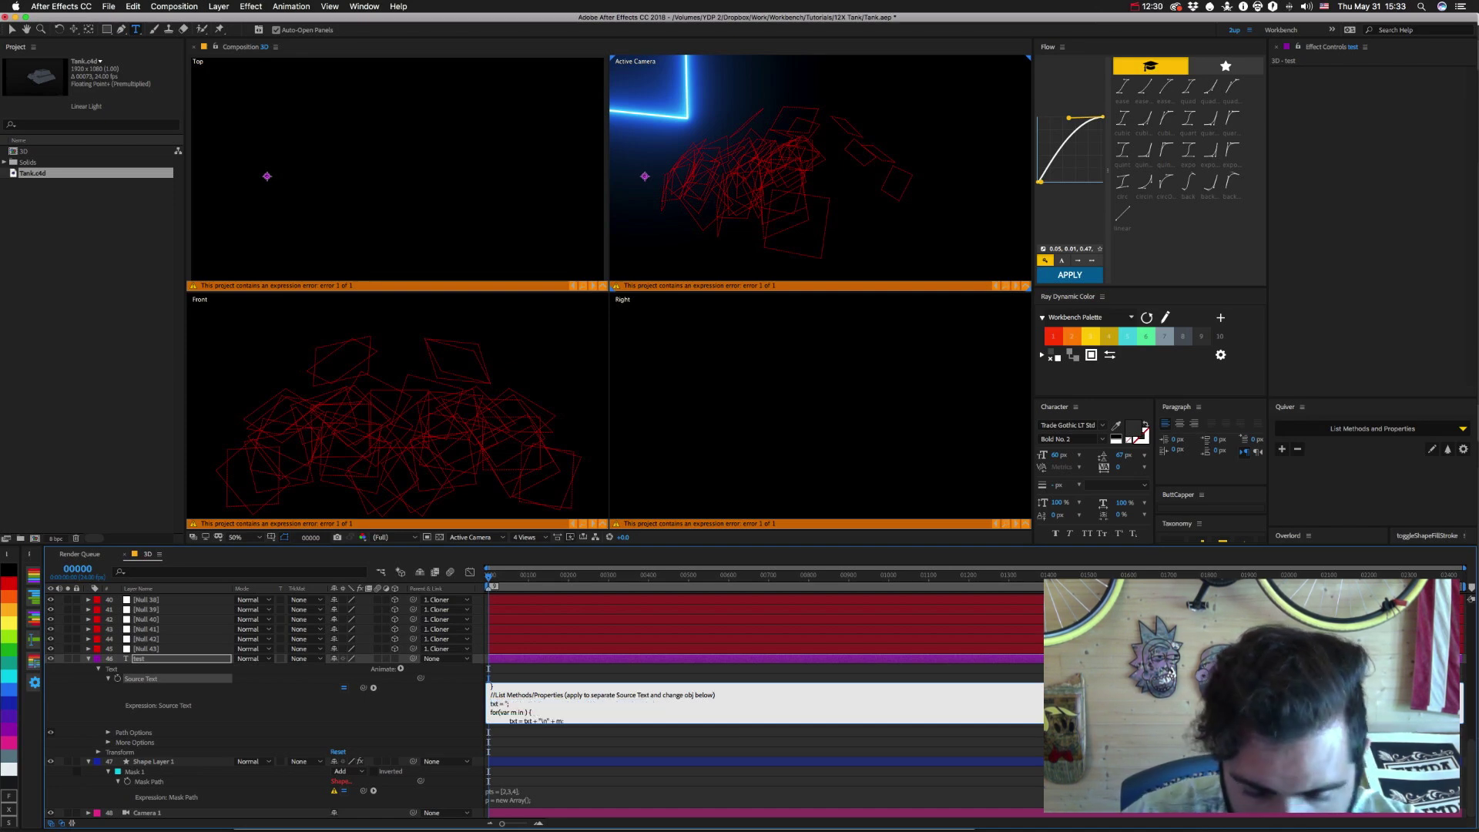
pyautogui.write('p')
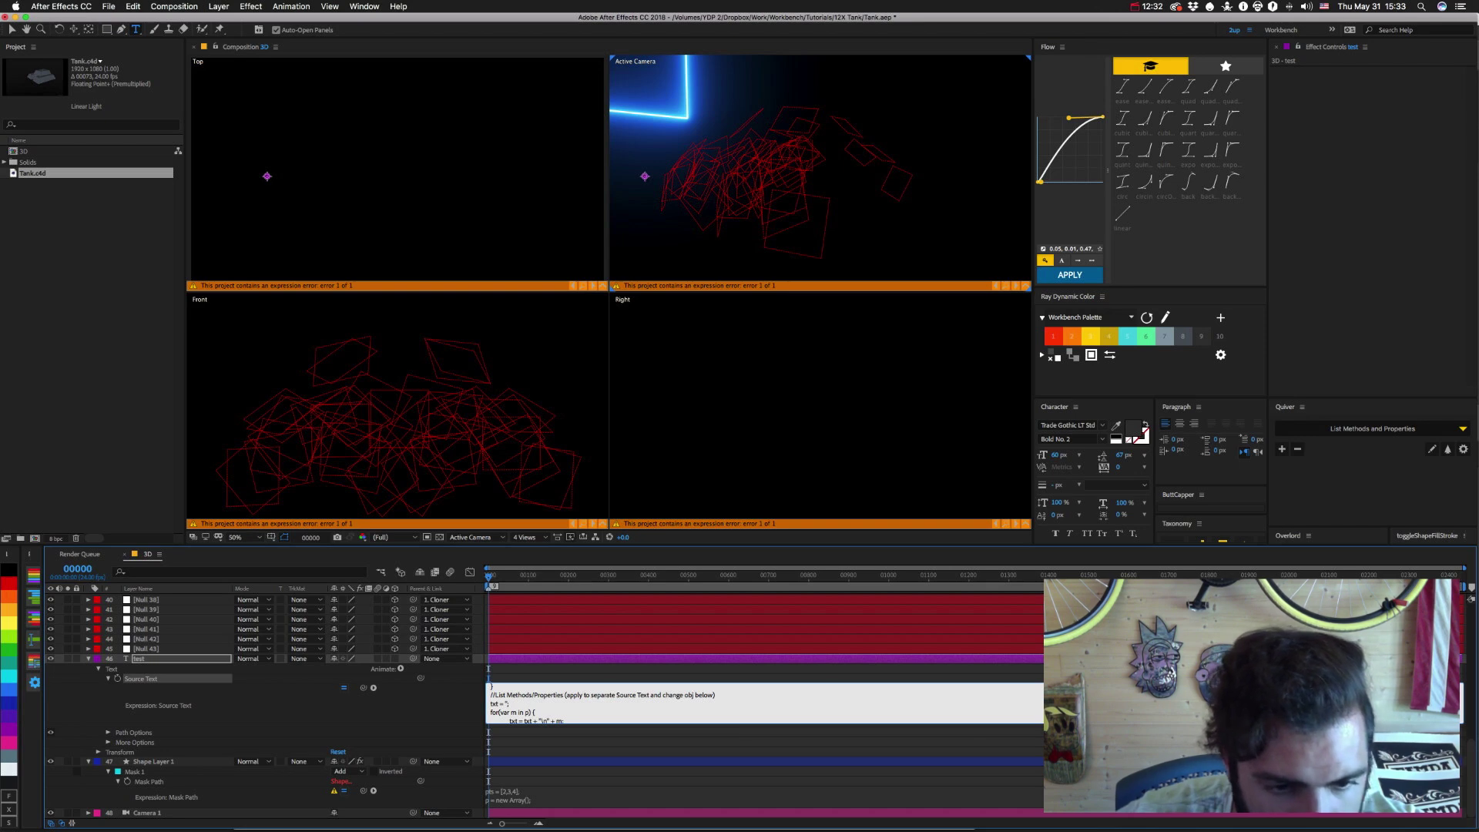
pyautogui.press('KP_Enter')
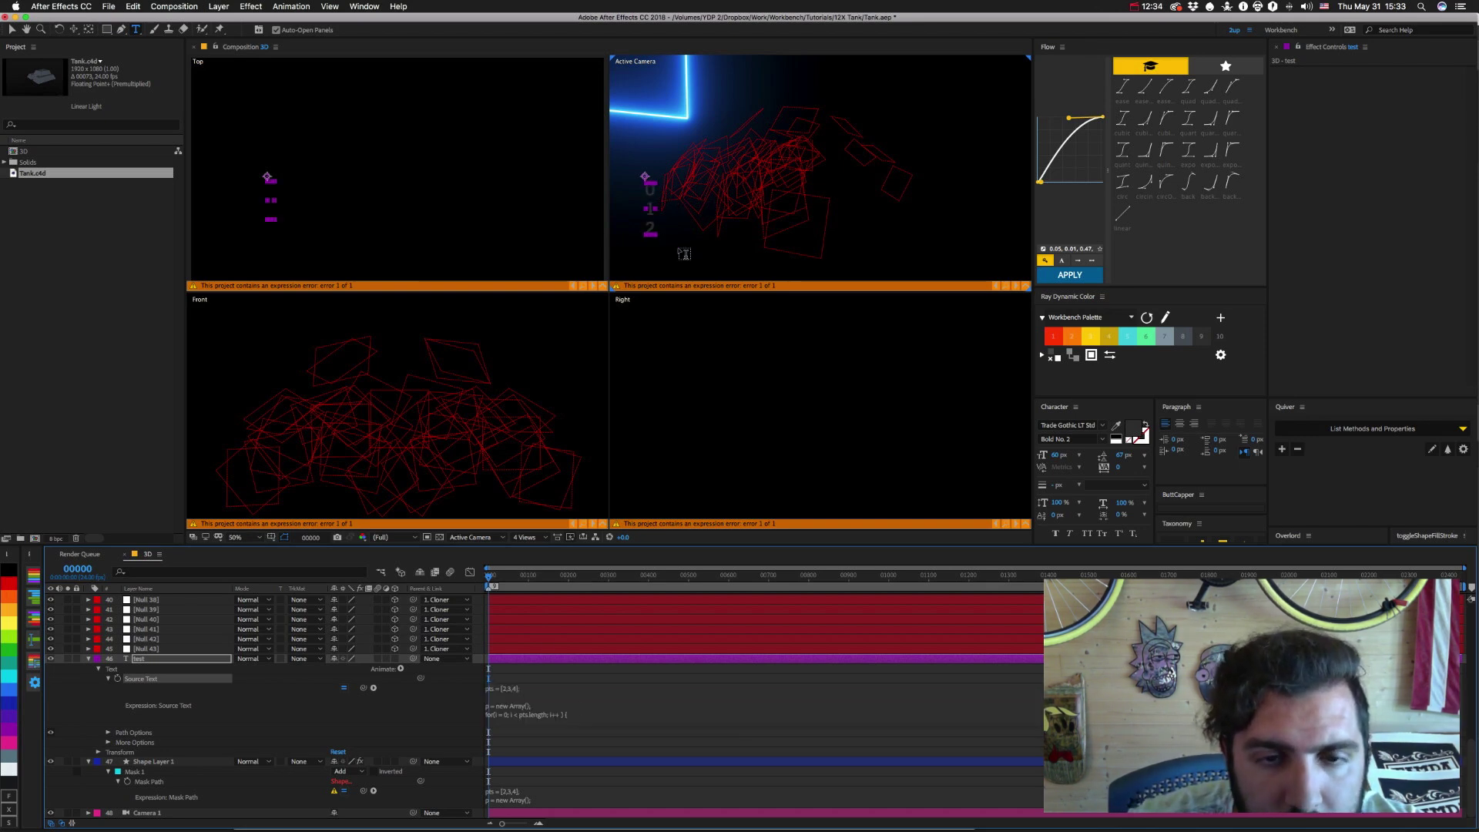
# Trim position.value in the Source Text expression's push line.
pyautogui.click(560, 709)
pyautogui.scroll(-2, 559, 710)
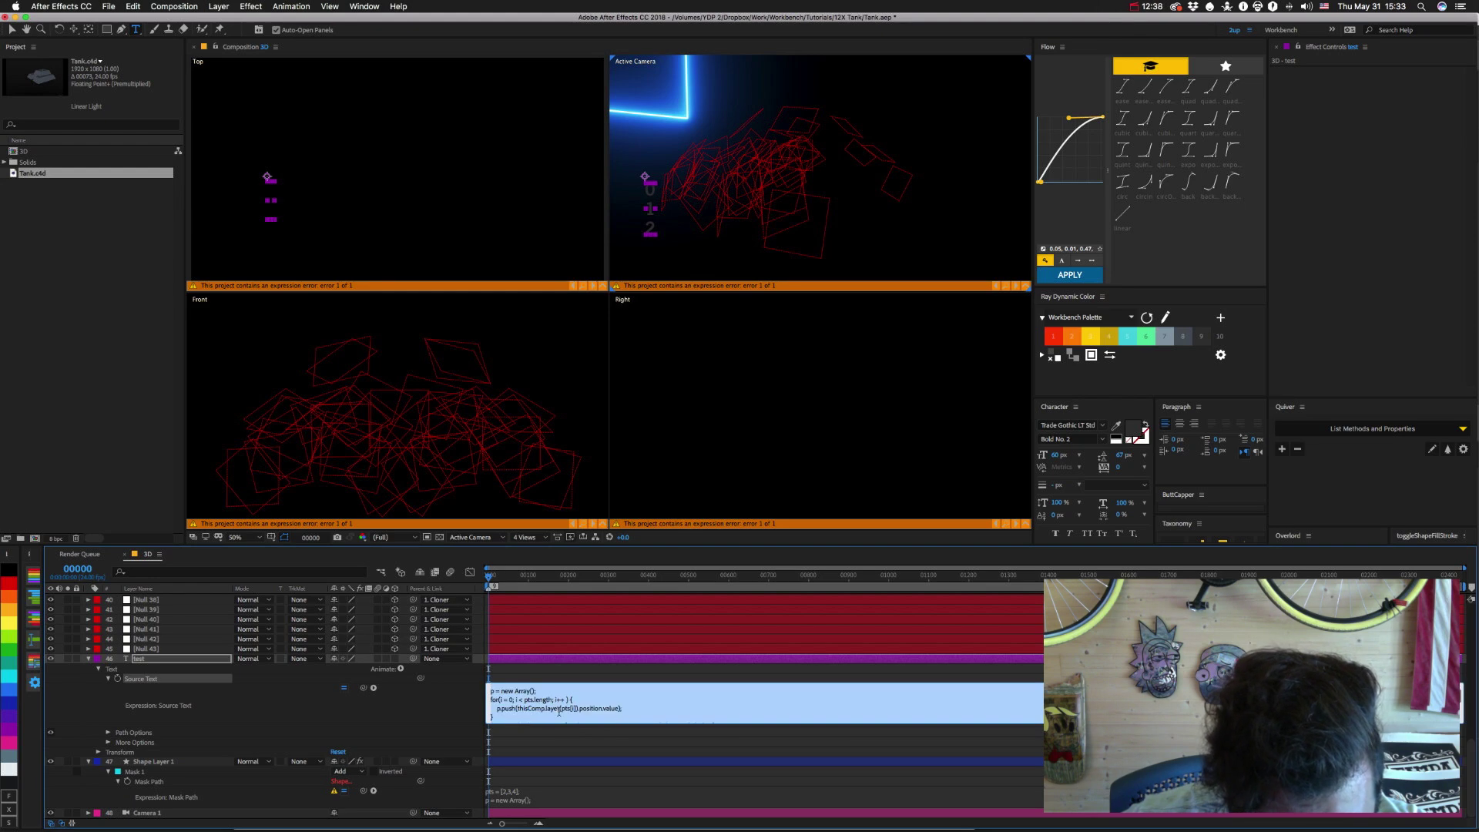
pyautogui.scroll(-1, 559, 710)
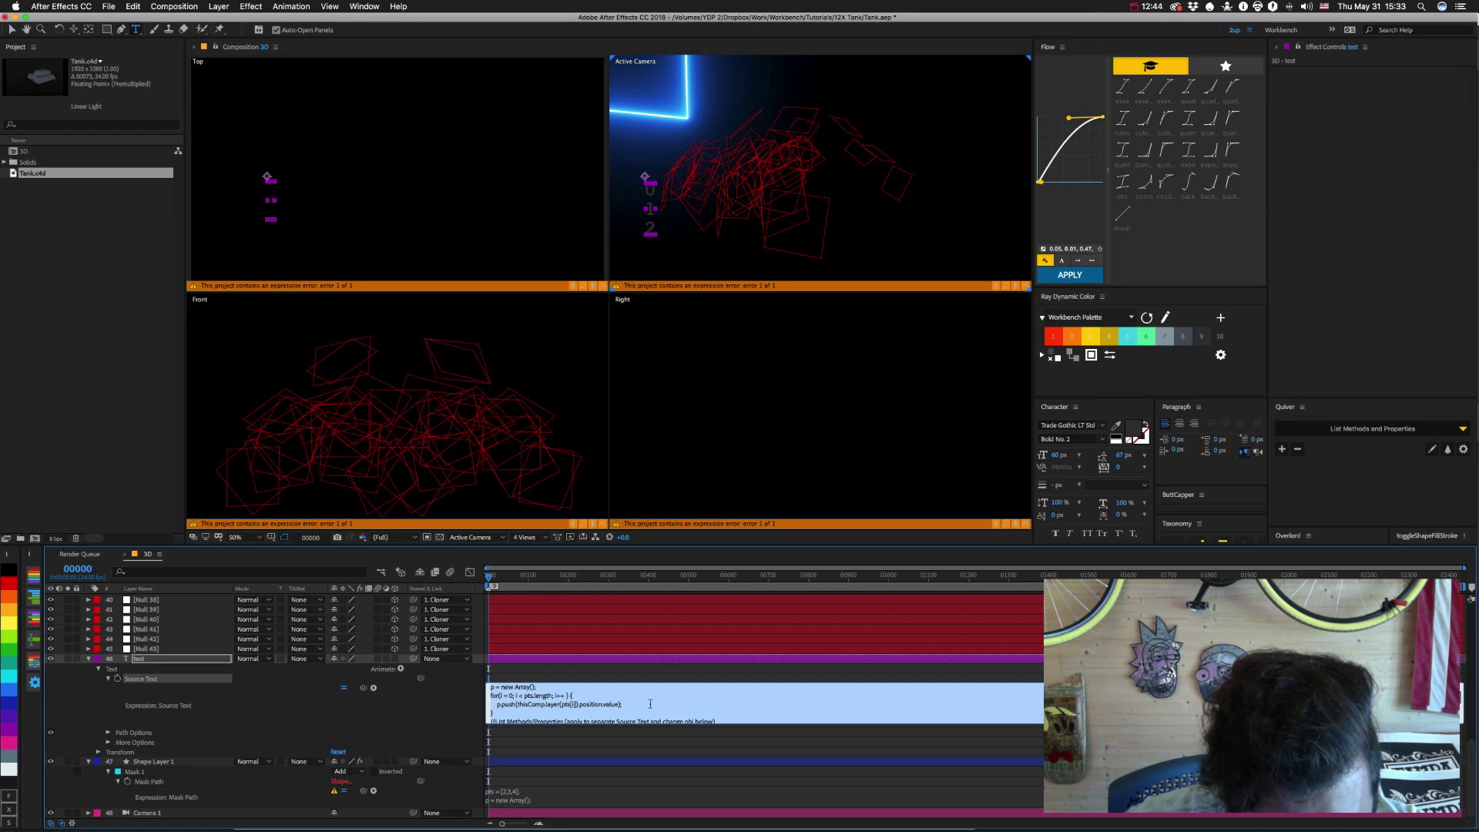
pyautogui.click(617, 704)
pyautogui.press('BackSpace')
pyautogui.press('BackSpace')
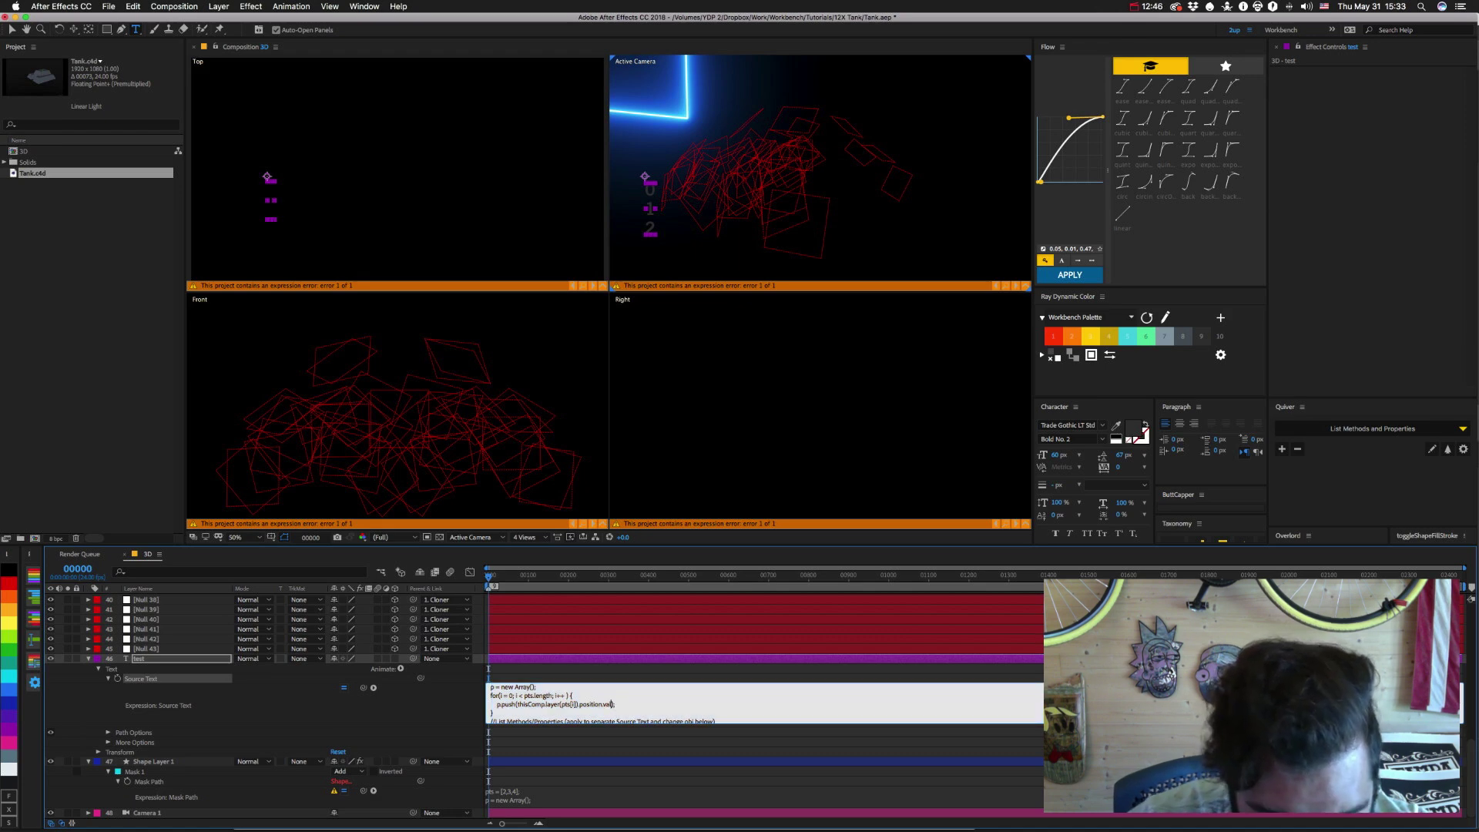
pyautogui.press('KP_Enter')
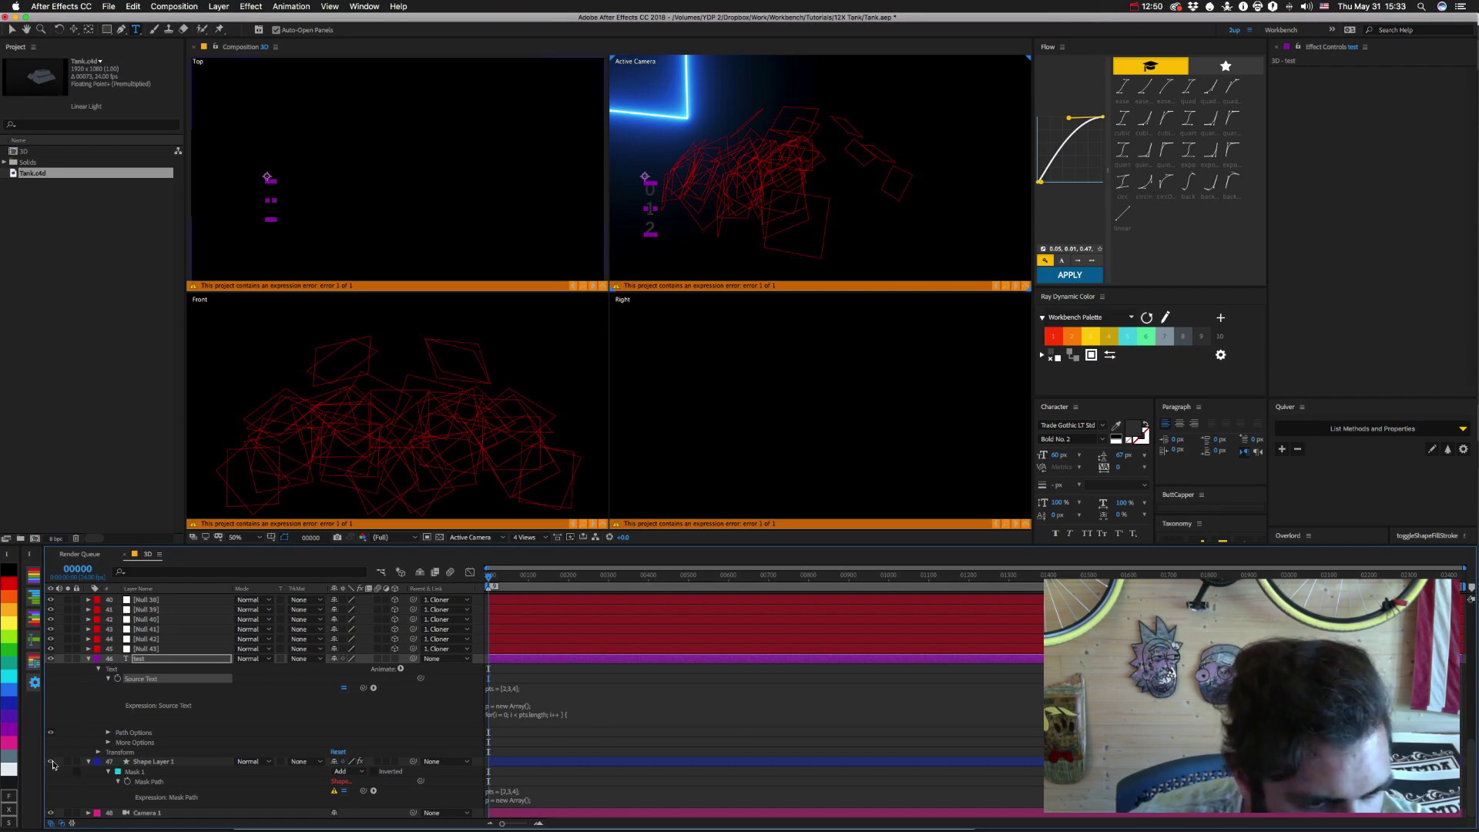
# Disable the failing Mask Path expression and trim the push line's property reference to p.
pyautogui.click(344, 790)
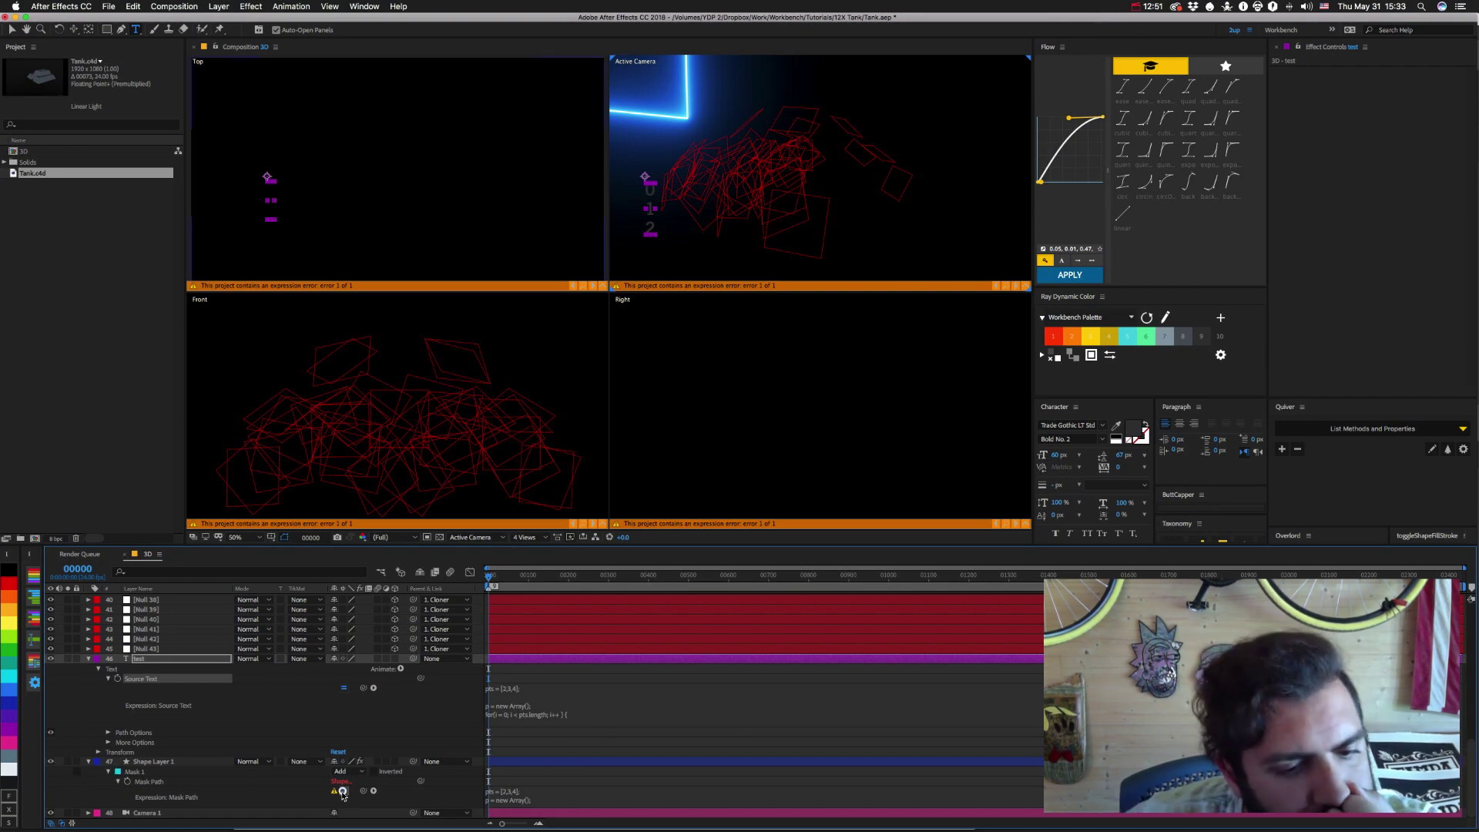
pyautogui.click(583, 717)
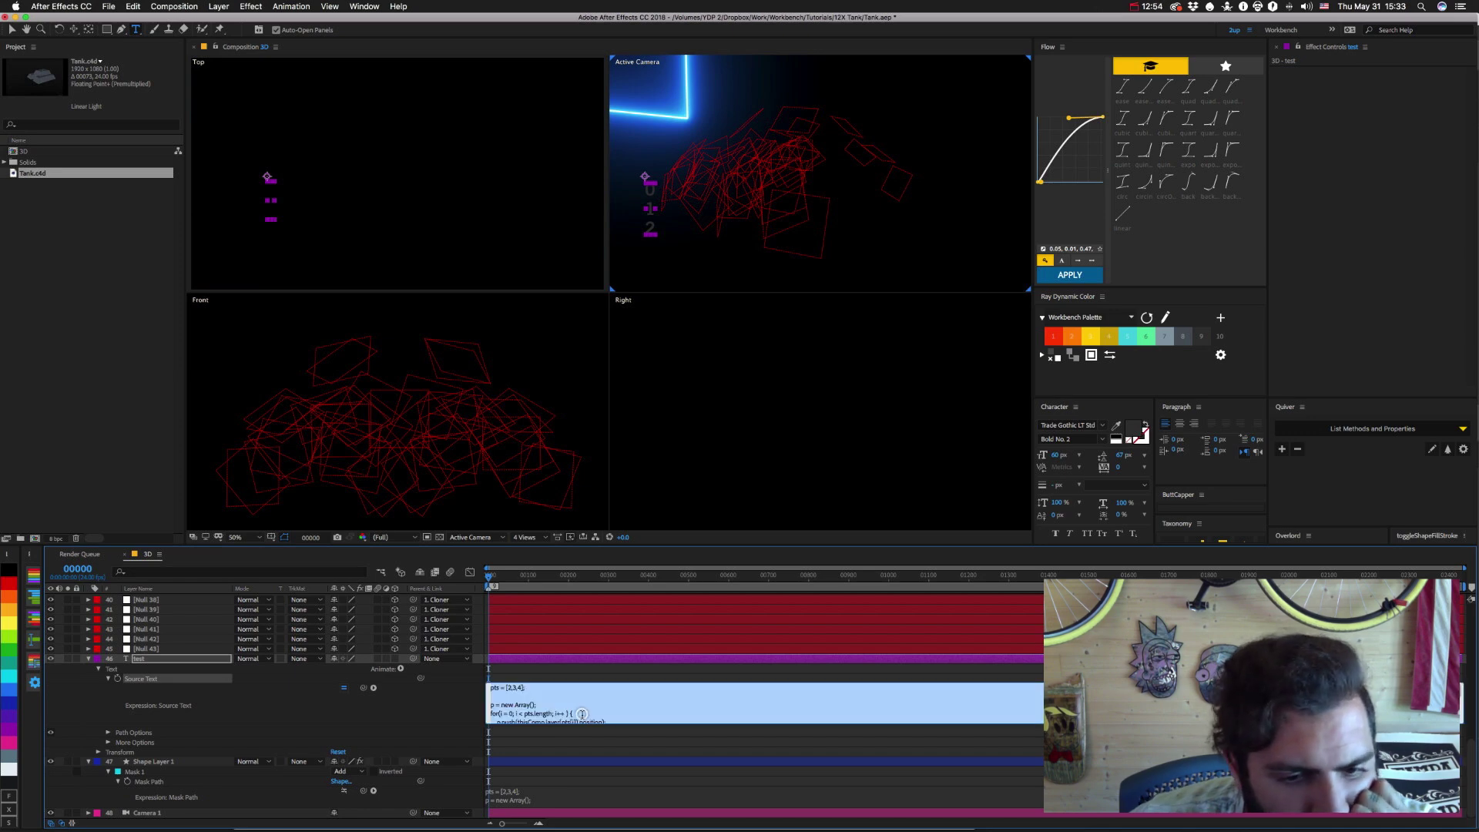
pyautogui.scroll(-2, 582, 716)
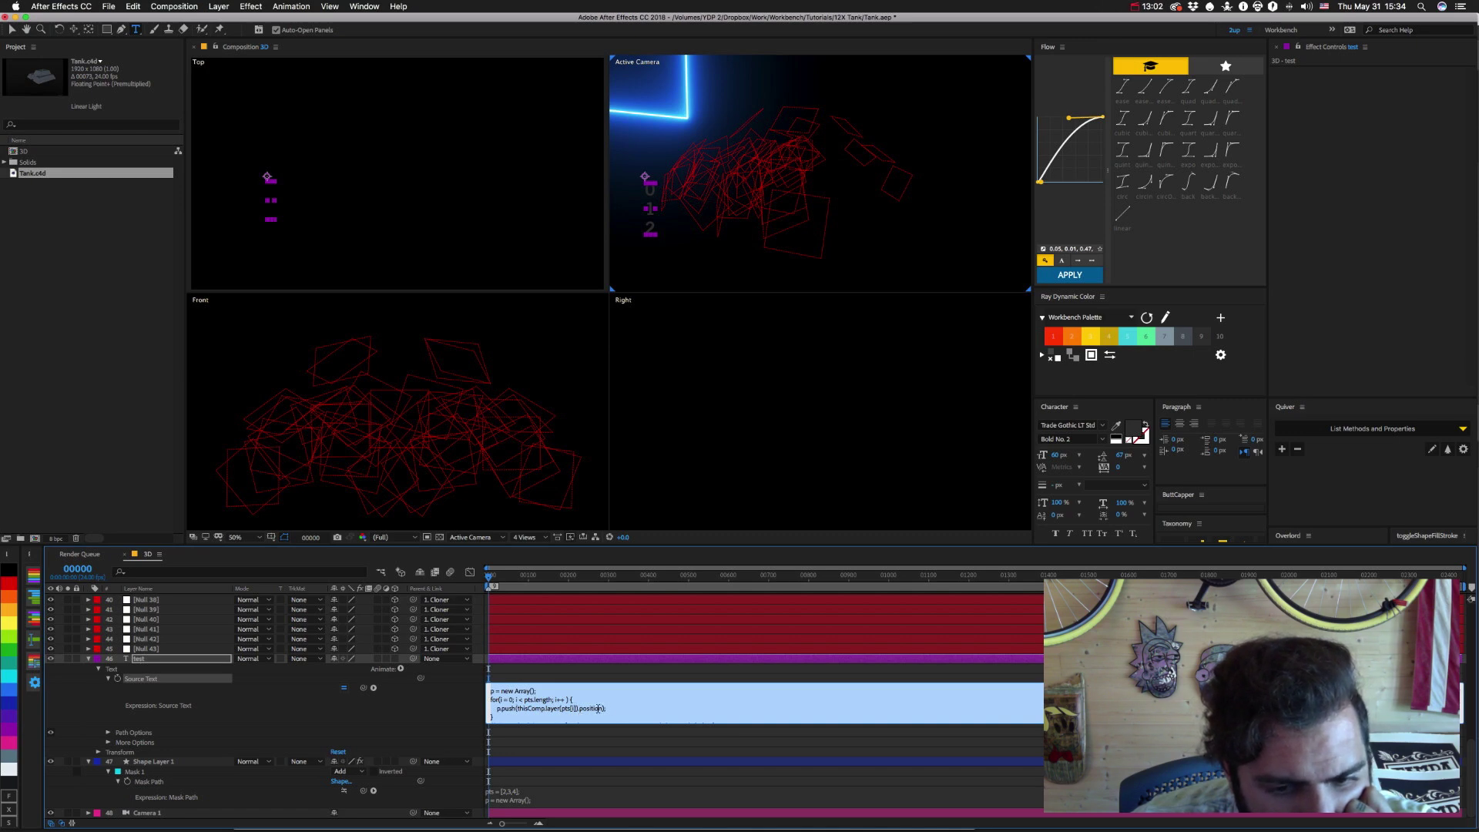
pyautogui.press('Delete')
pyautogui.press('Delete')
pyautogui.press('Delete')
pyautogui.click(616, 733)
pyautogui.click(602, 707)
pyautogui.press('BackSpace')
pyautogui.press('BackSpace')
pyautogui.press('BackSpace')
pyautogui.press('BackSpace')
pyautogui.press('BackSpace')
pyautogui.press('BackSpace')
pyautogui.press('BackSpace')
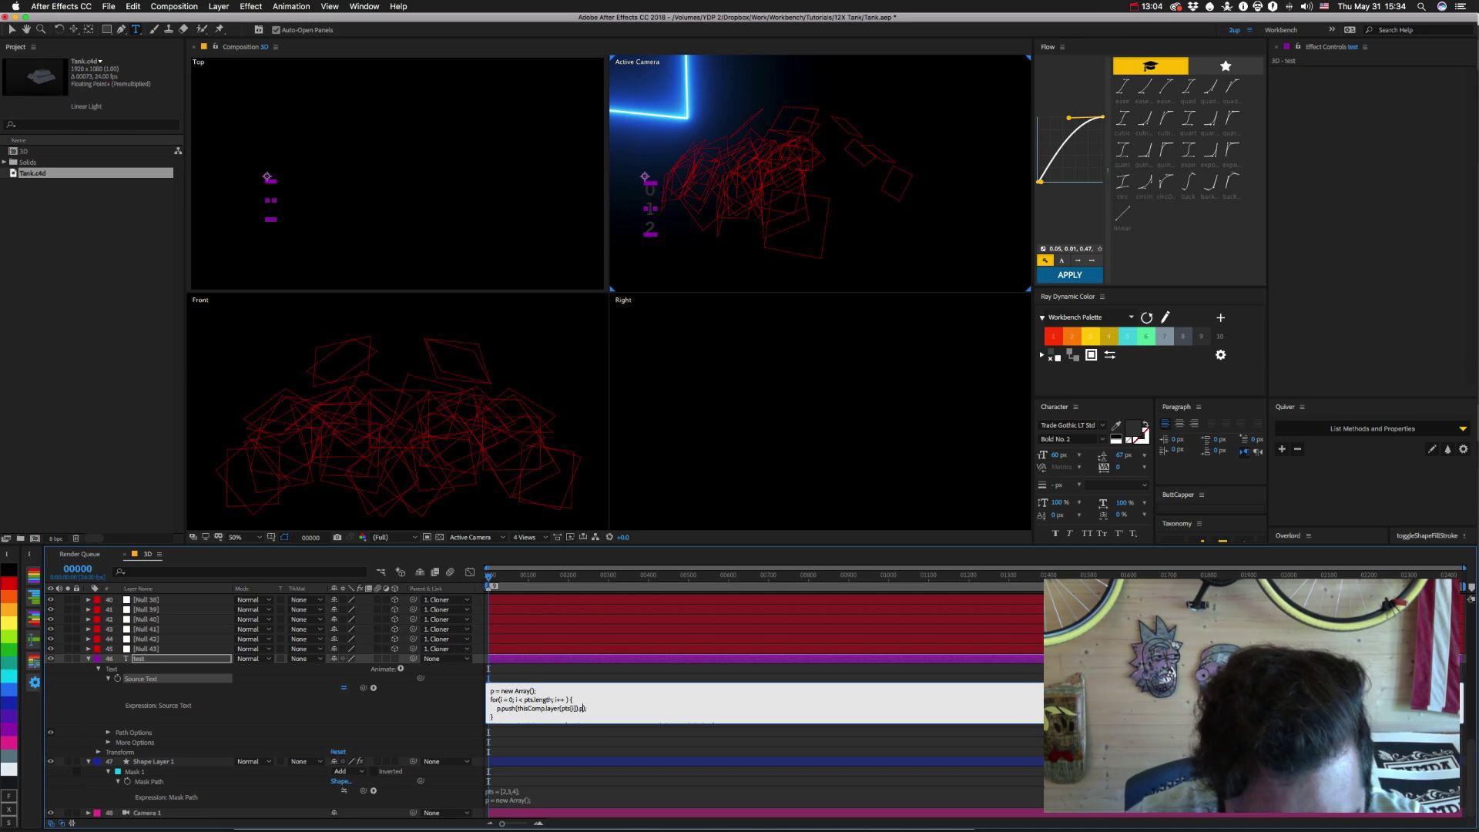
pyautogui.press('KP_Enter')
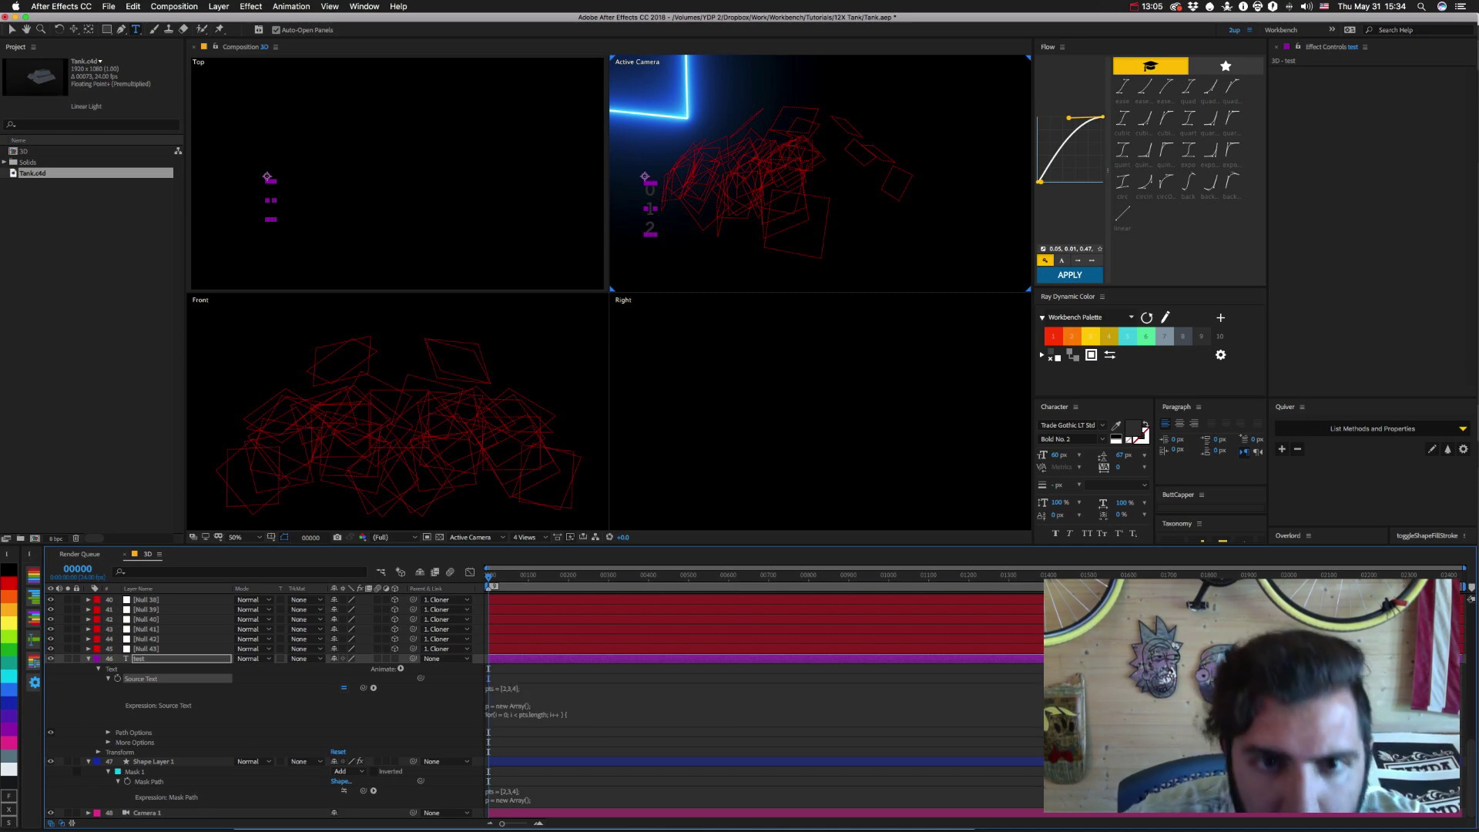
# Paste the List Methods/Properties snippet into Source Text and end it with txt;.
pyautogui.click(533, 718)
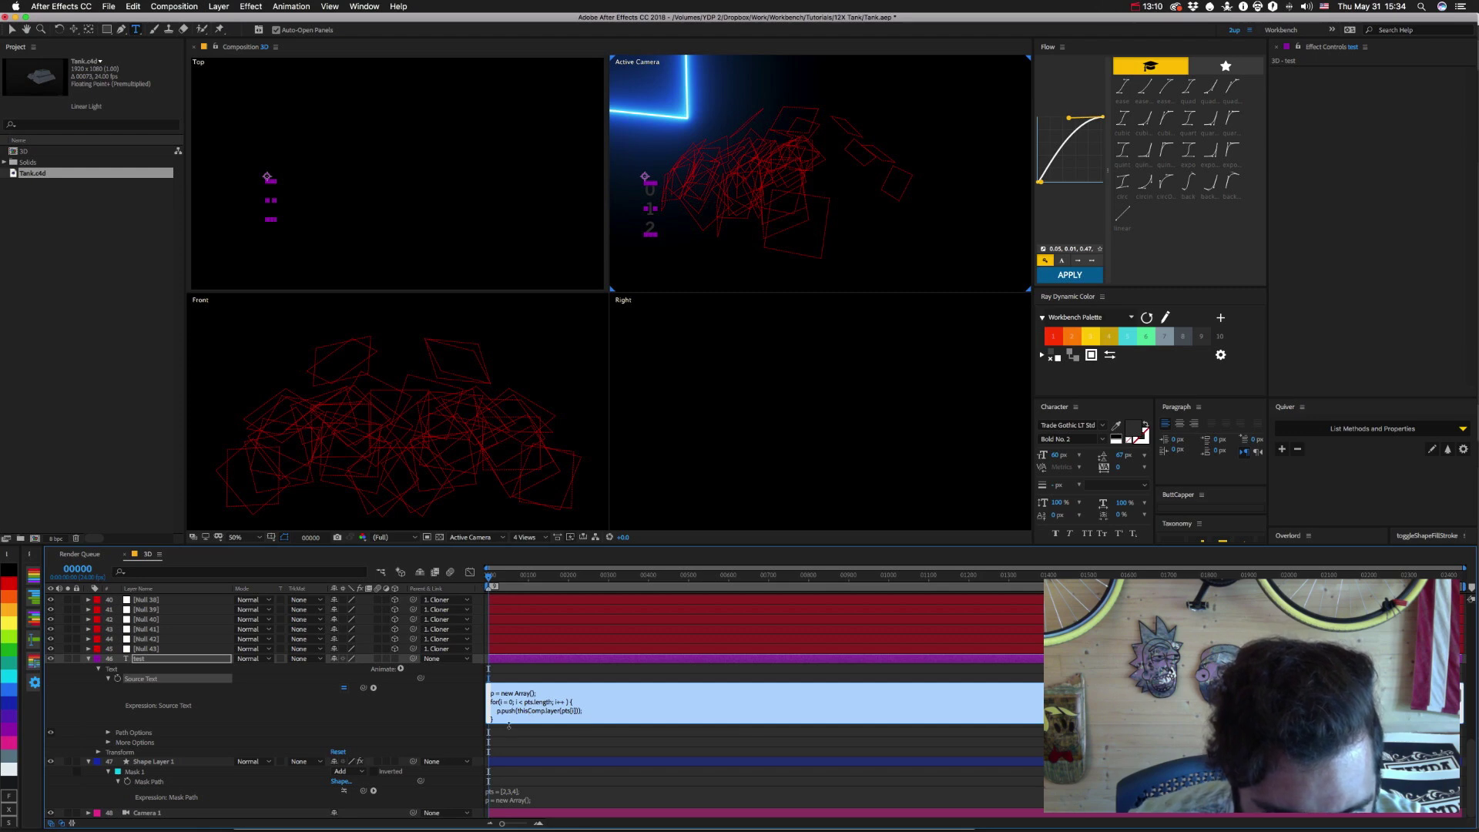
pyautogui.write('//List Methods/Properties (apply to separate Source Text and change obj below) txt = \'\'; for(var m in p) { \ttxt = txt + "\\n" + m; }')
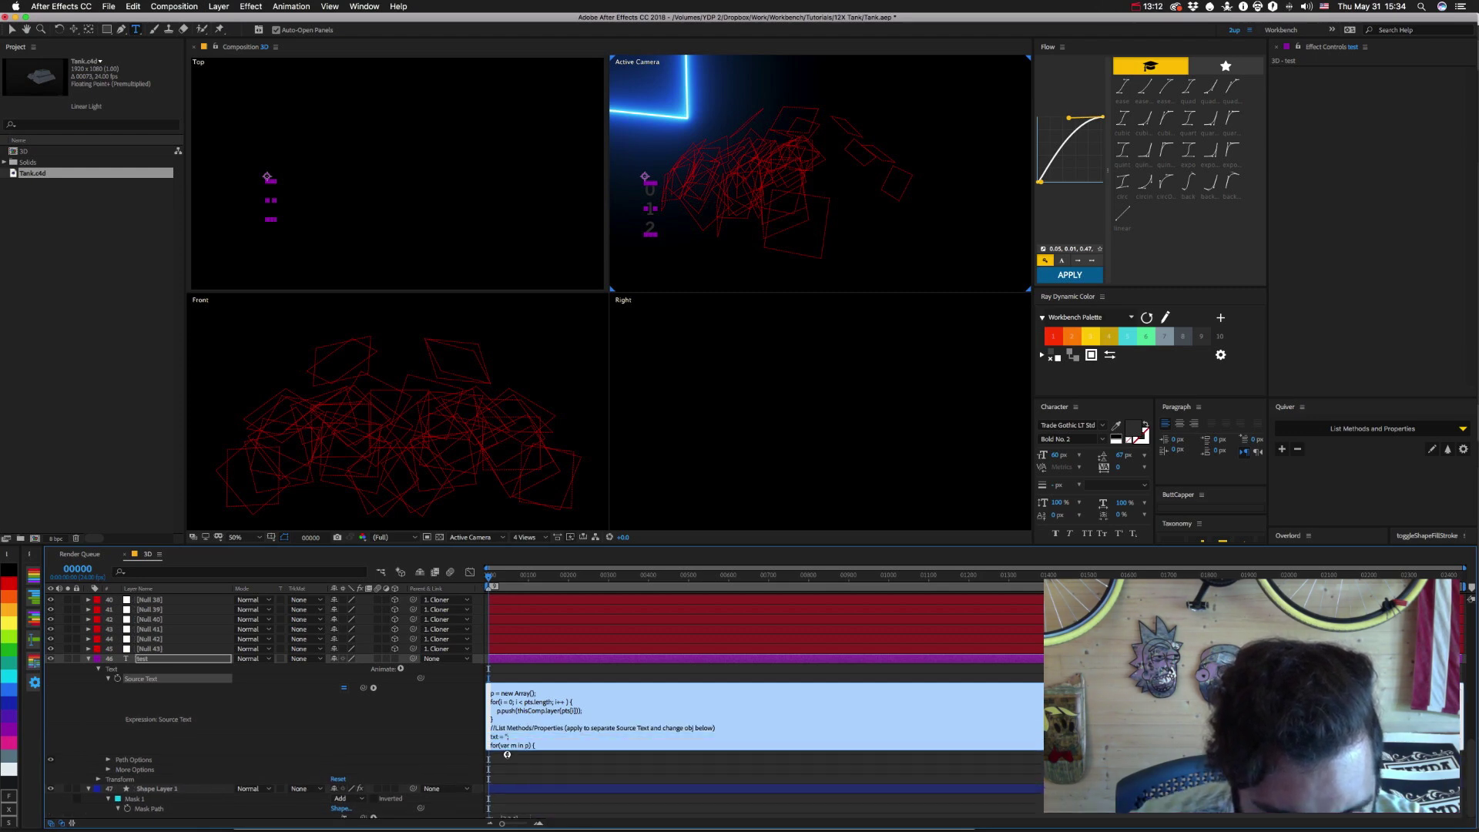
pyautogui.press('Return')
pyautogui.write('txt;')
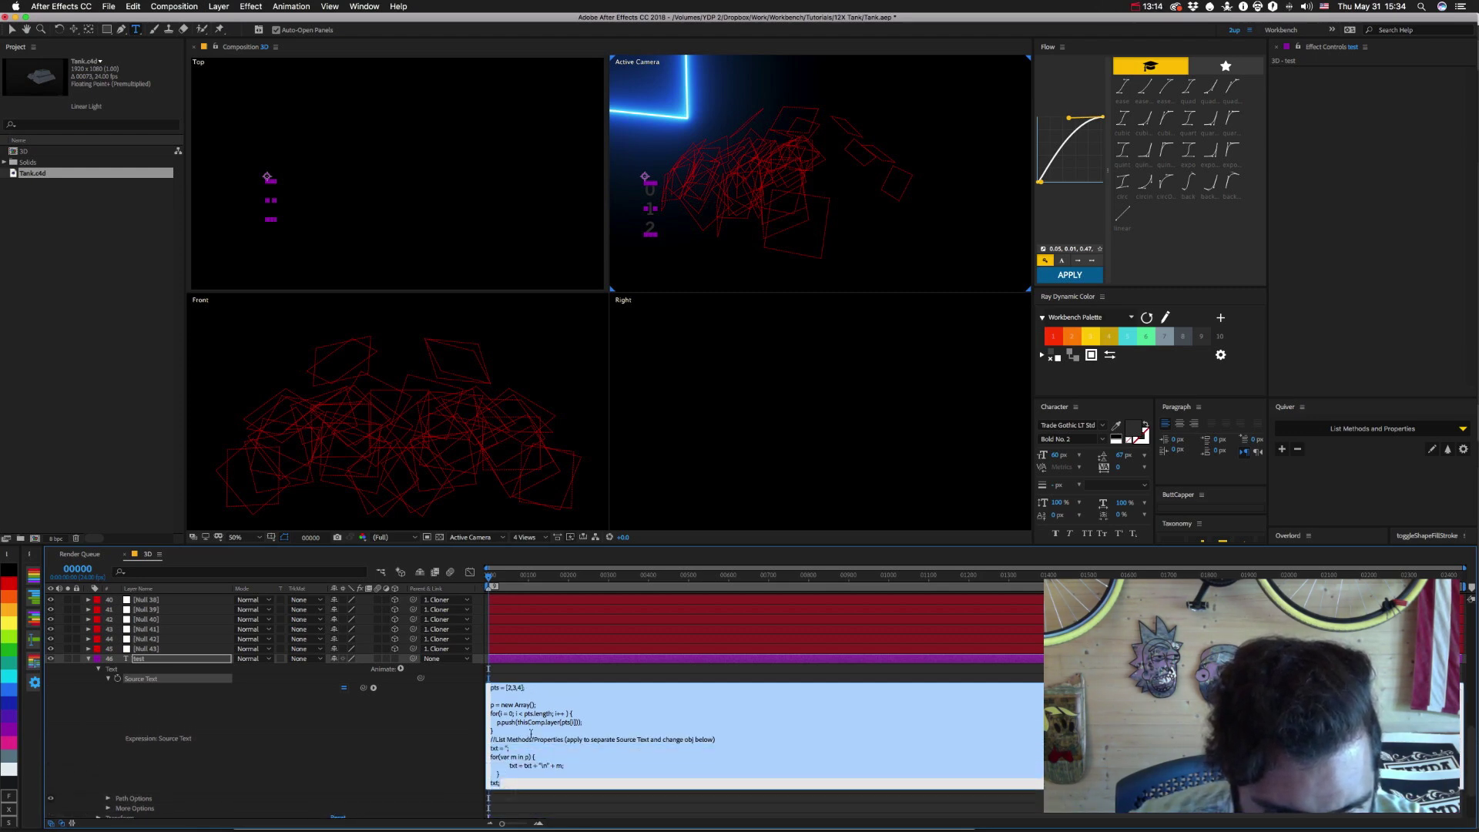
pyautogui.scroll(3, 531, 734)
pyautogui.scroll(-3, 531, 734)
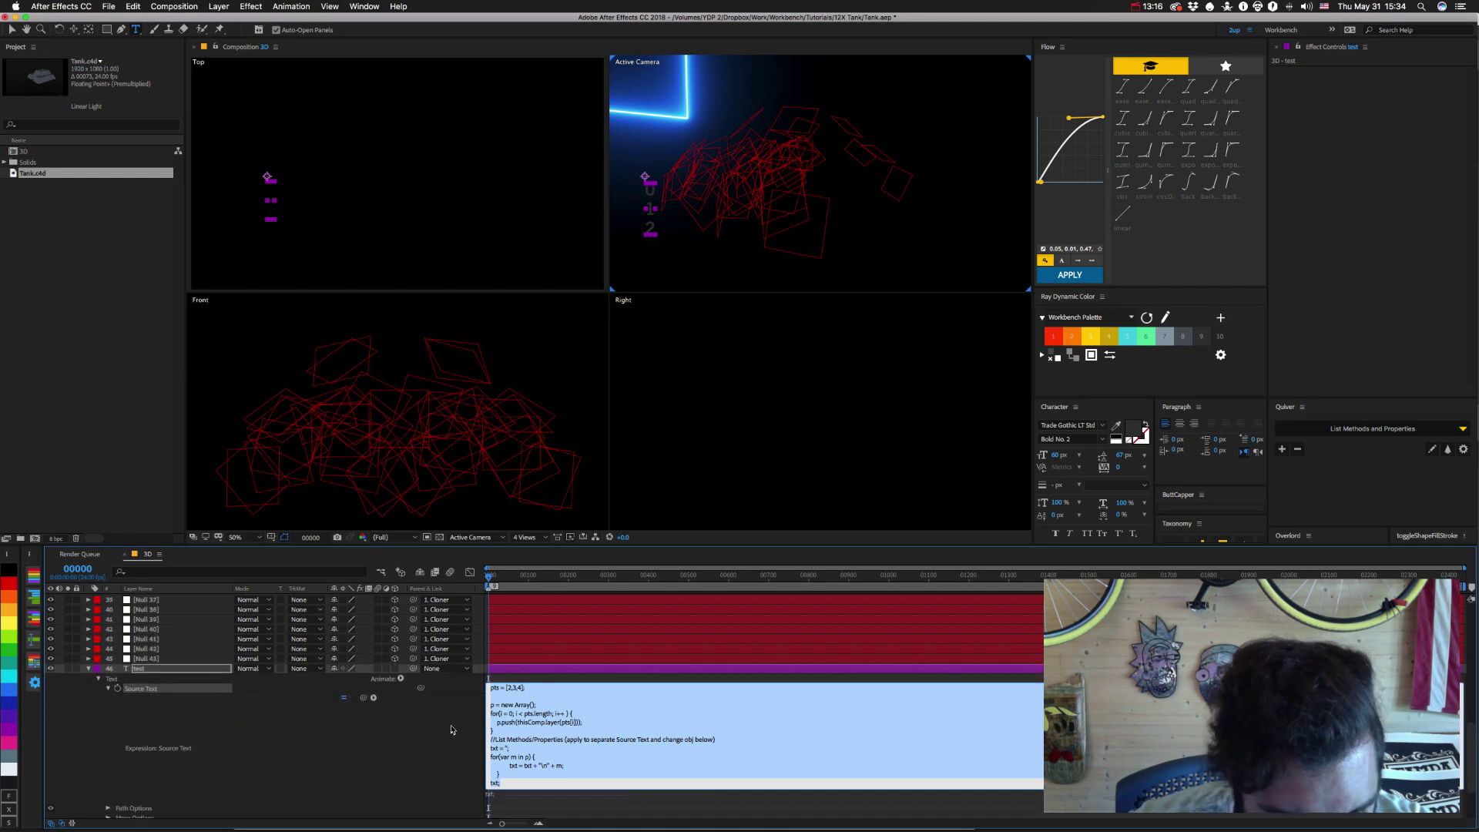
pyautogui.click(451, 725)
pyautogui.click(516, 728)
# Replace thisComp.layer(pts[i]) in the push call with the string '0'.
pyautogui.click(491, 697)
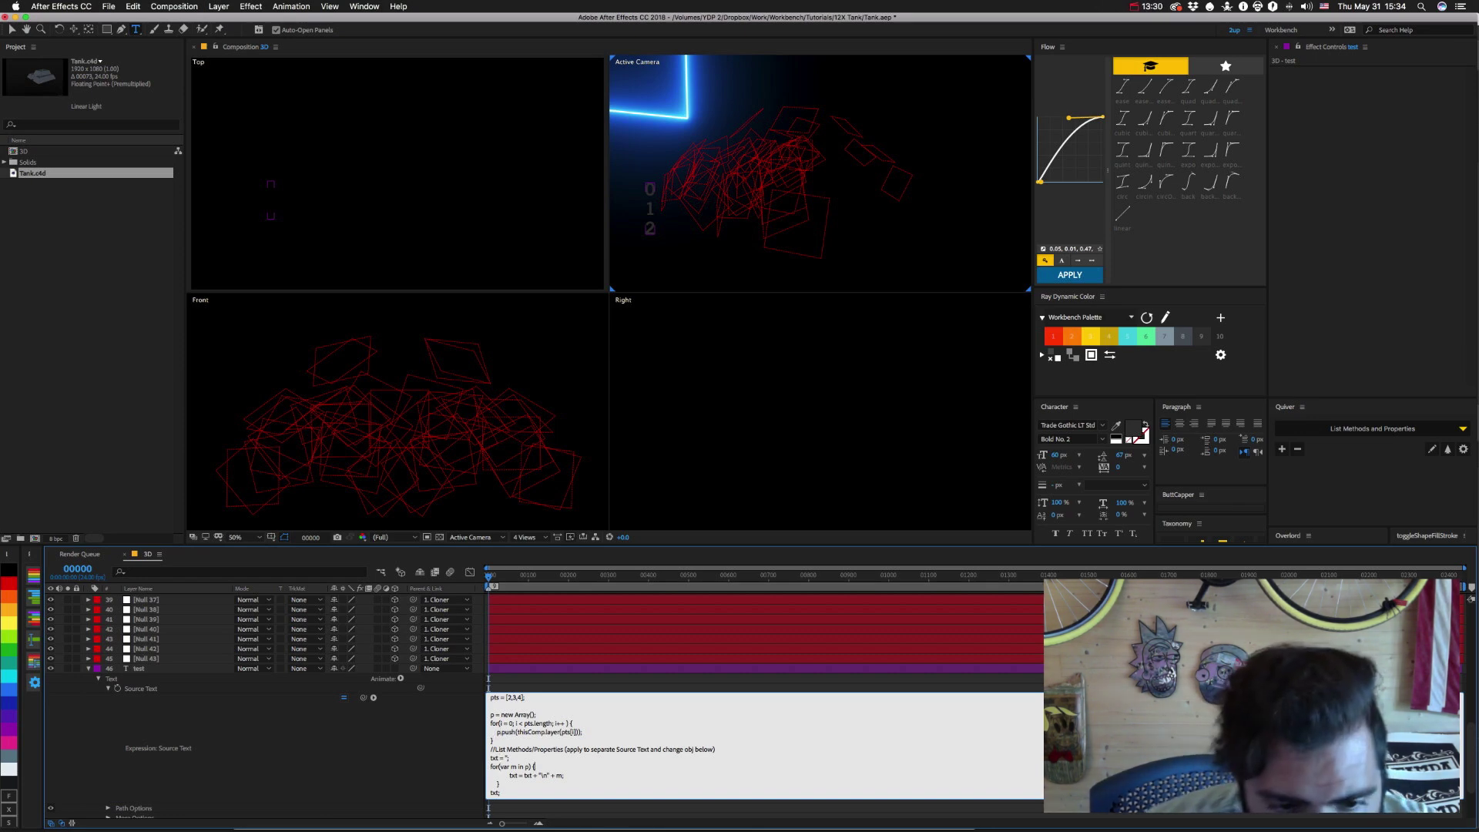
pyautogui.press('KP_Enter')
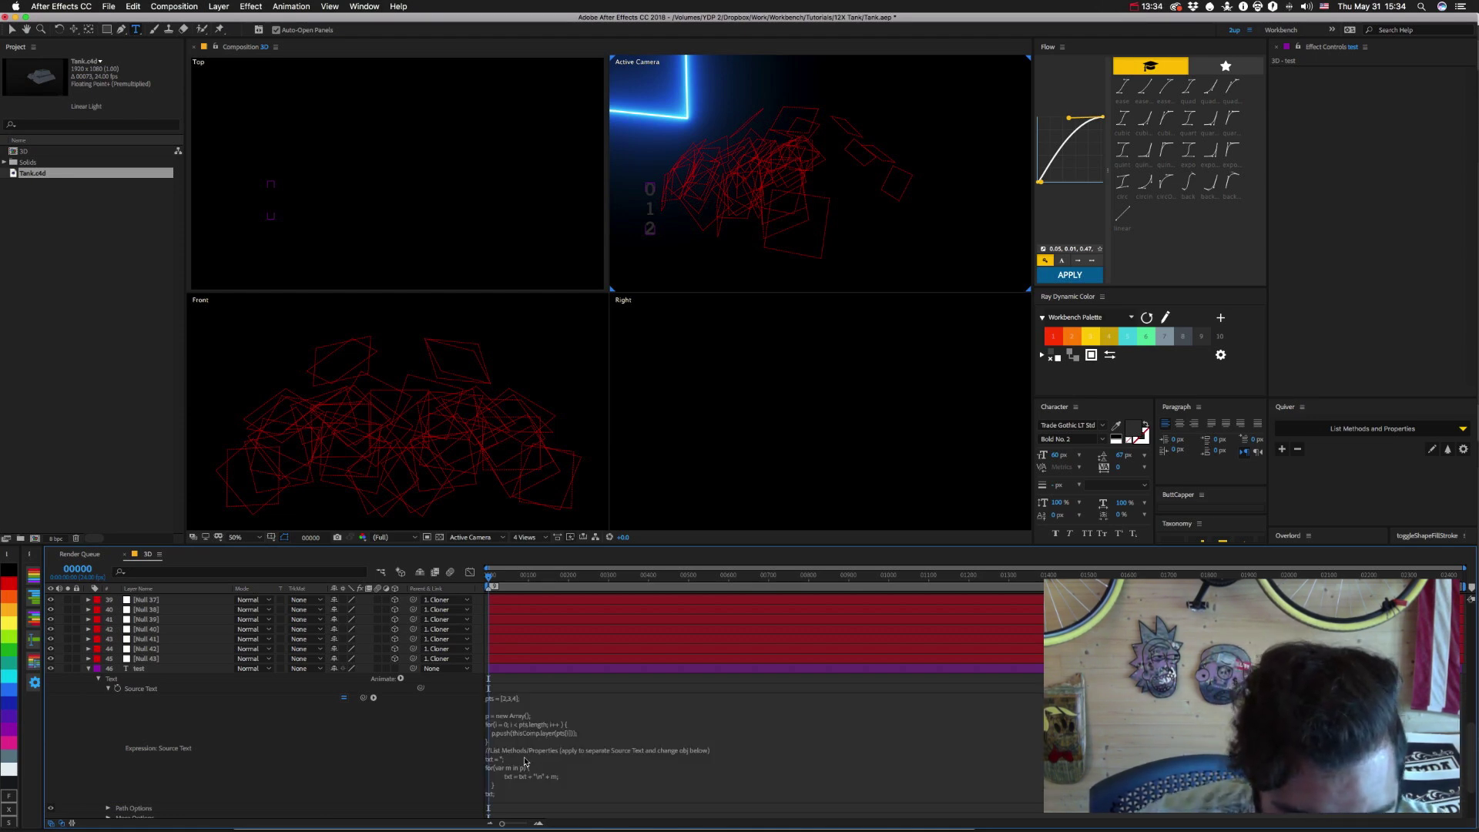
pyautogui.click(577, 732)
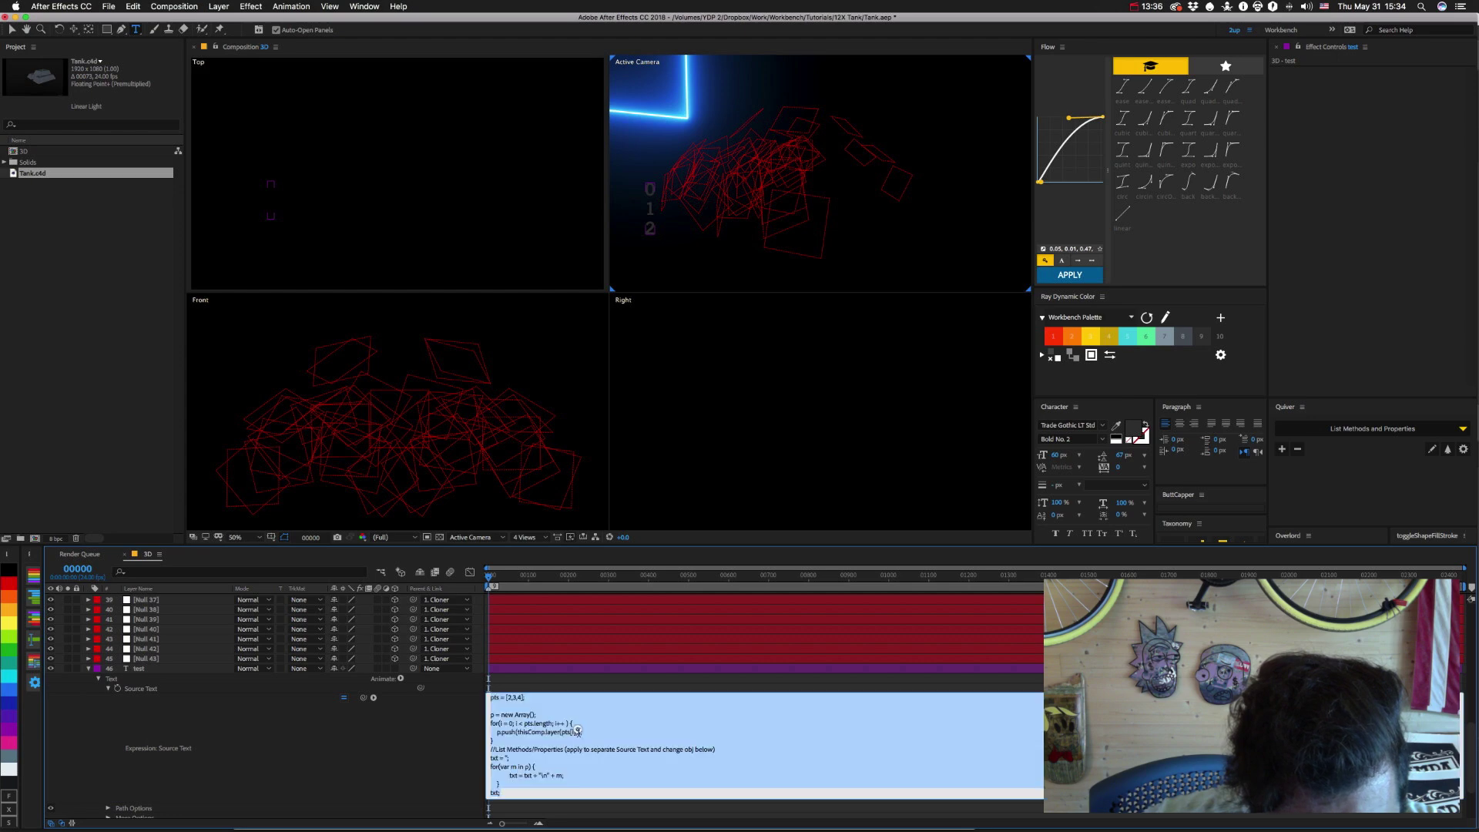
pyautogui.moveTo(578, 732); pyautogui.dragTo(517, 732)
pyautogui.write("'0'")
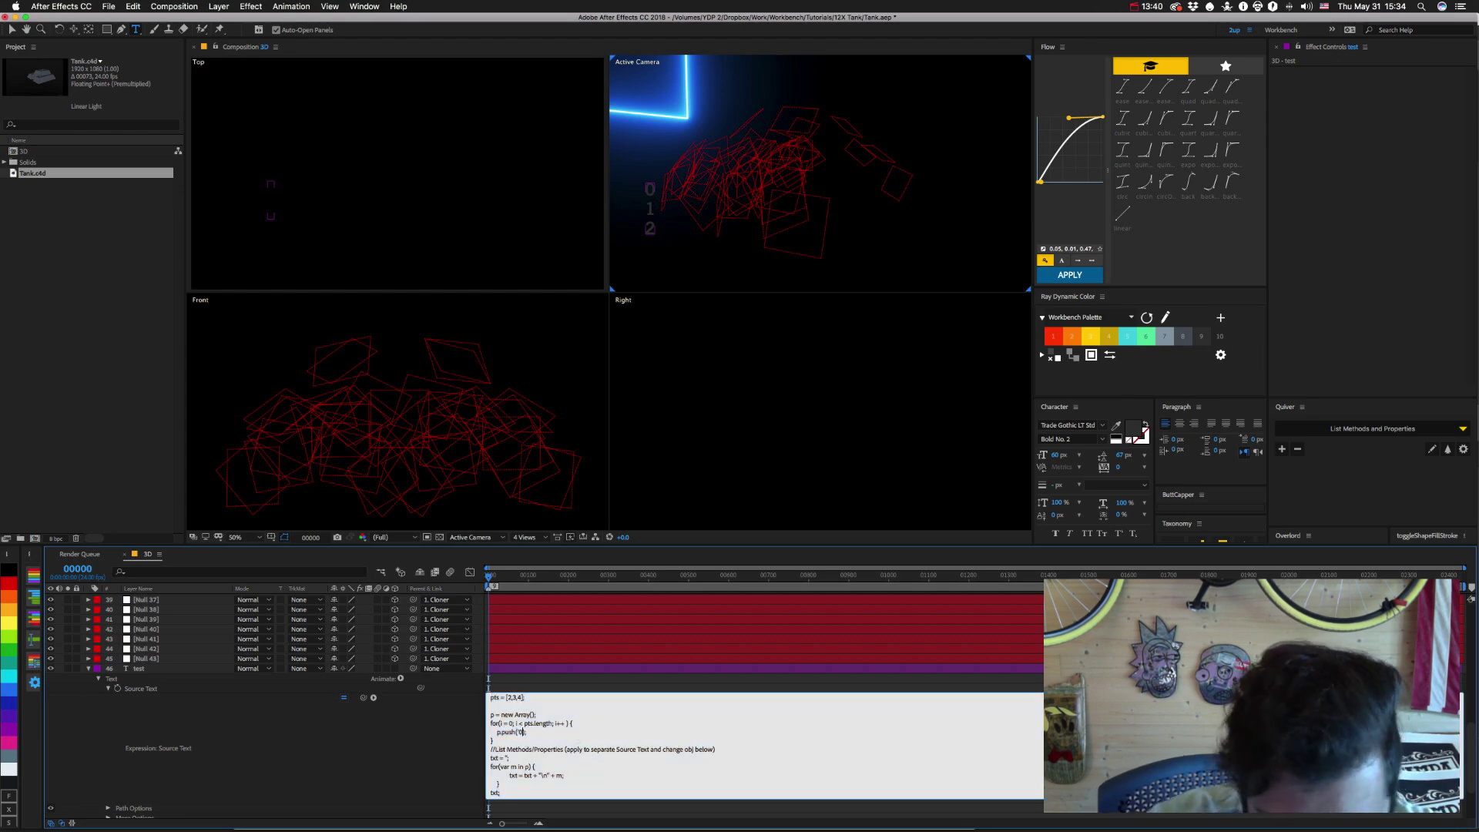
pyautogui.press('KP_Enter')
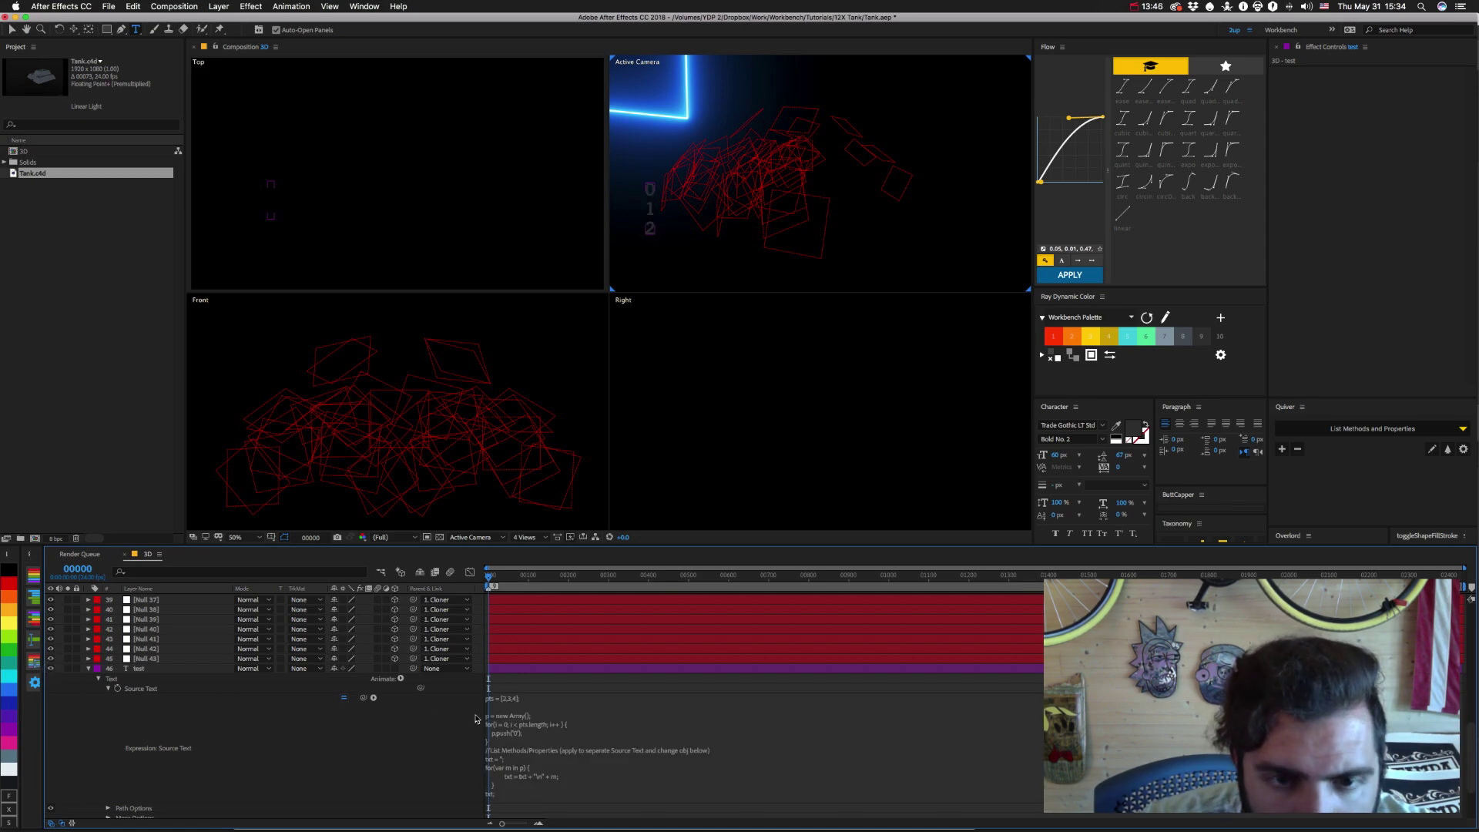
# Select the array setup and for-loop lines in the Source Text expression.
pyautogui.scroll(-3, 518, 782)
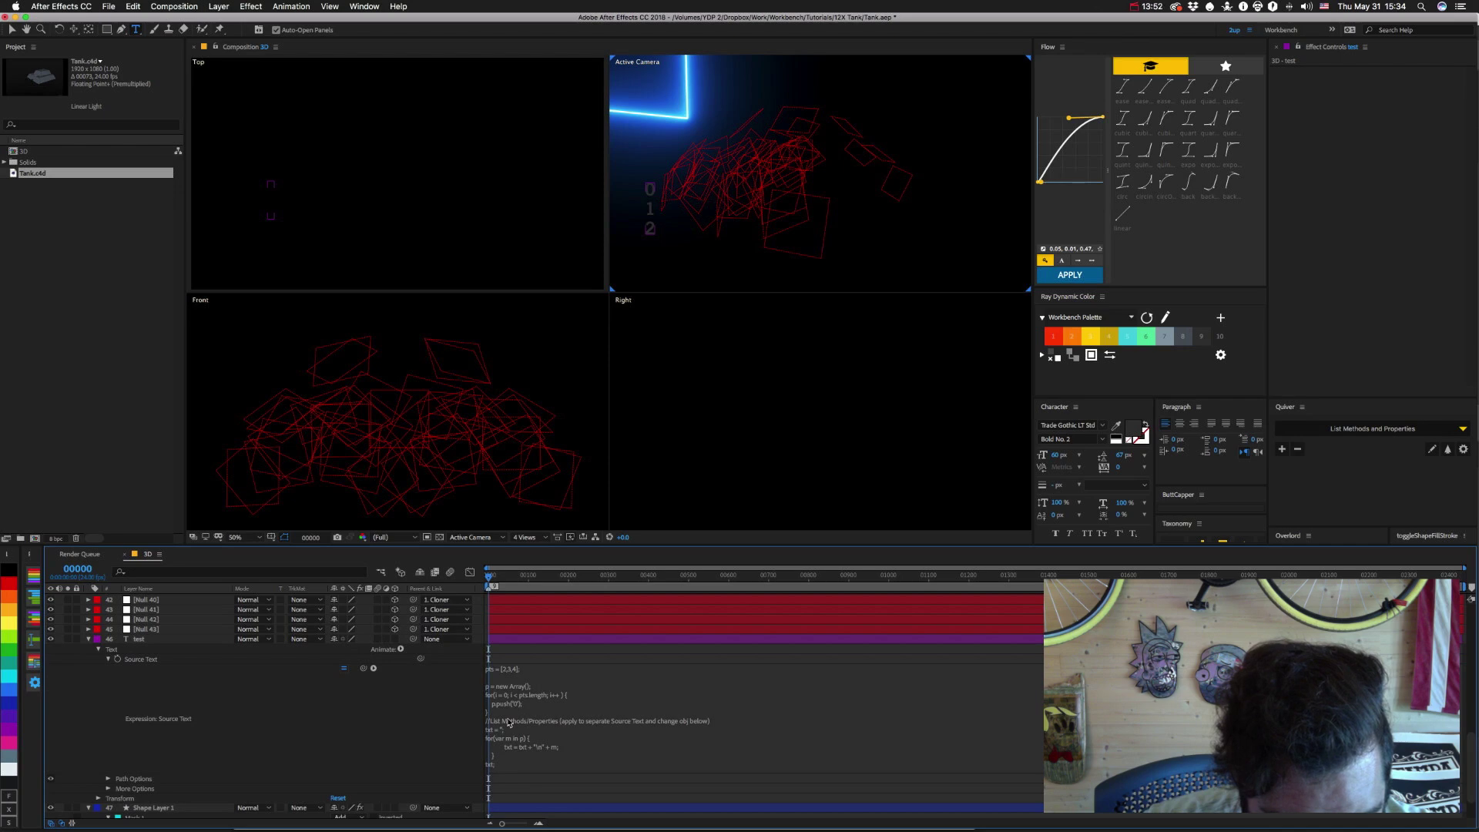
pyautogui.click(508, 723)
pyautogui.click(499, 709)
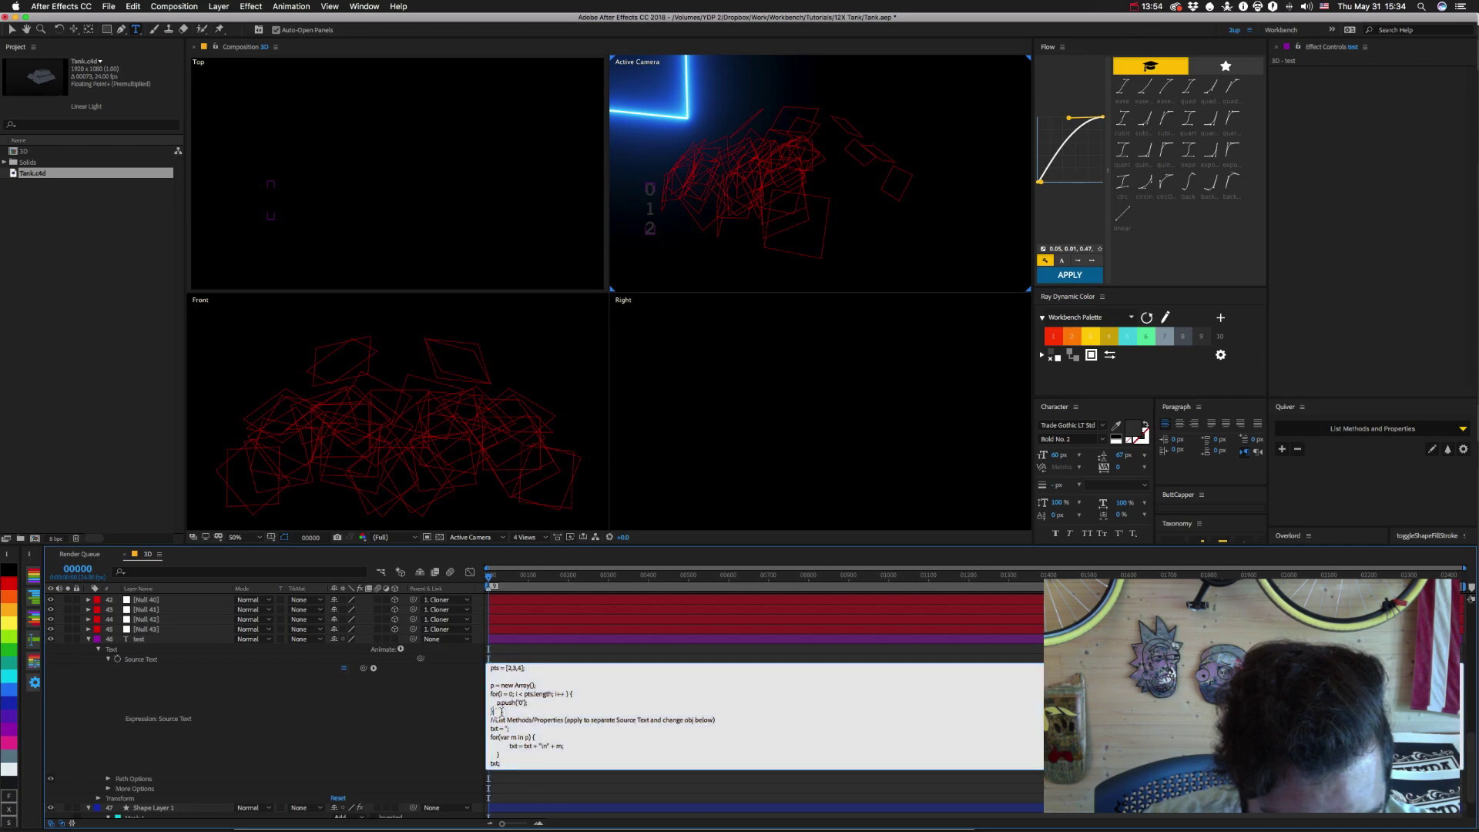
pyautogui.moveTo(492, 718); pyautogui.dragTo(490, 684)
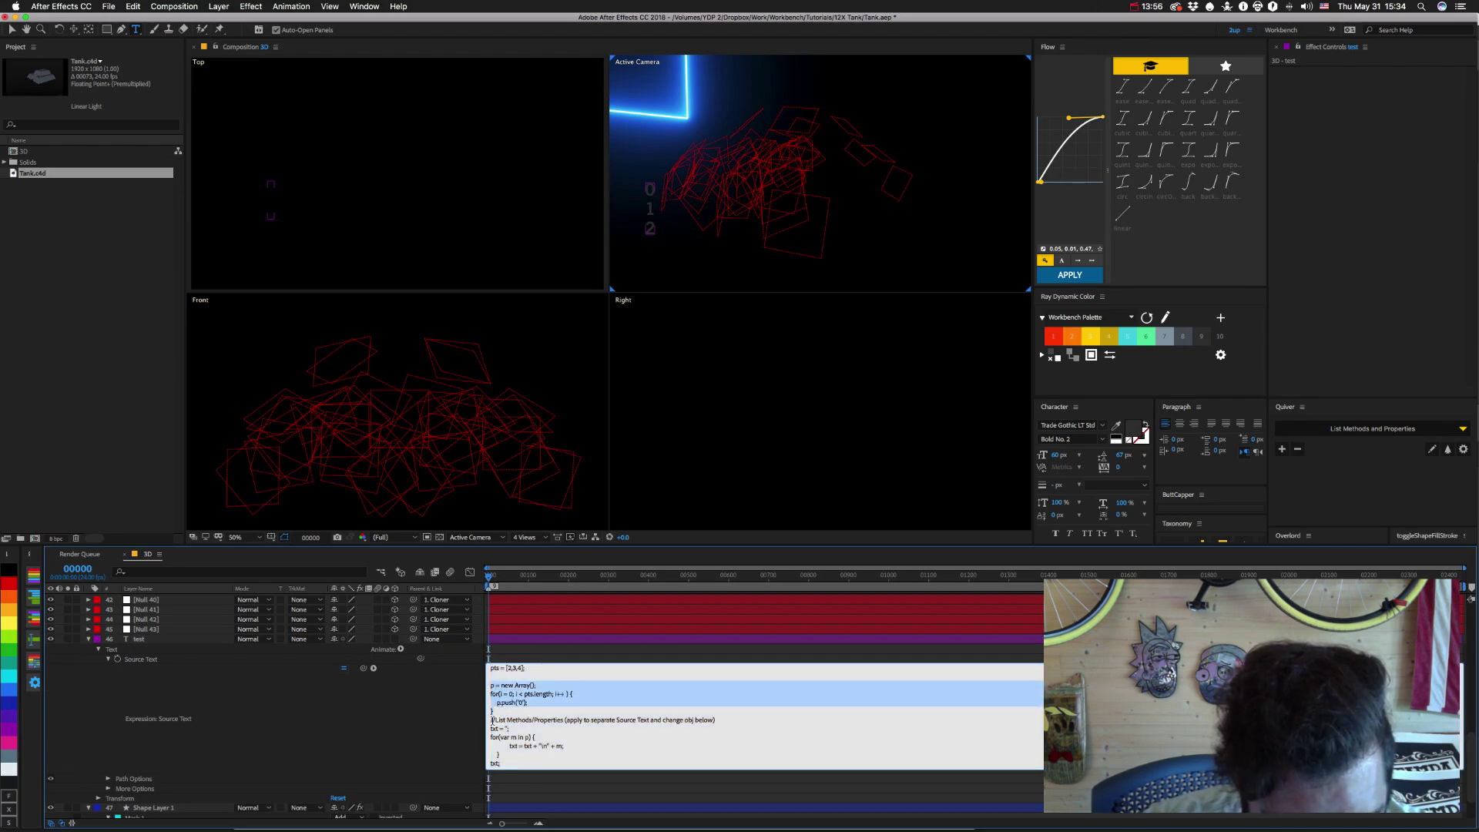
pyautogui.press('KP_Enter')
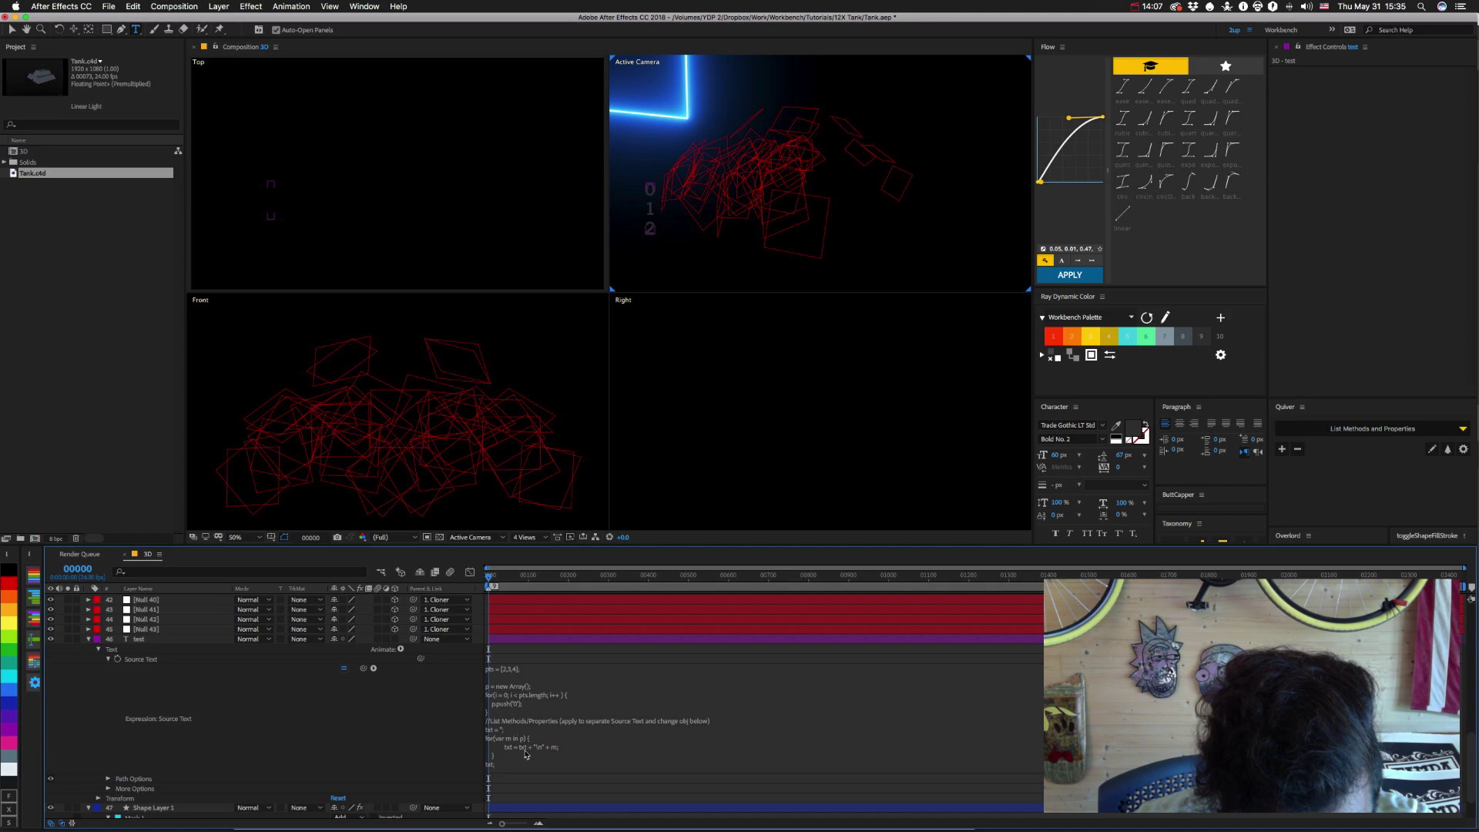
pyautogui.click(502, 710)
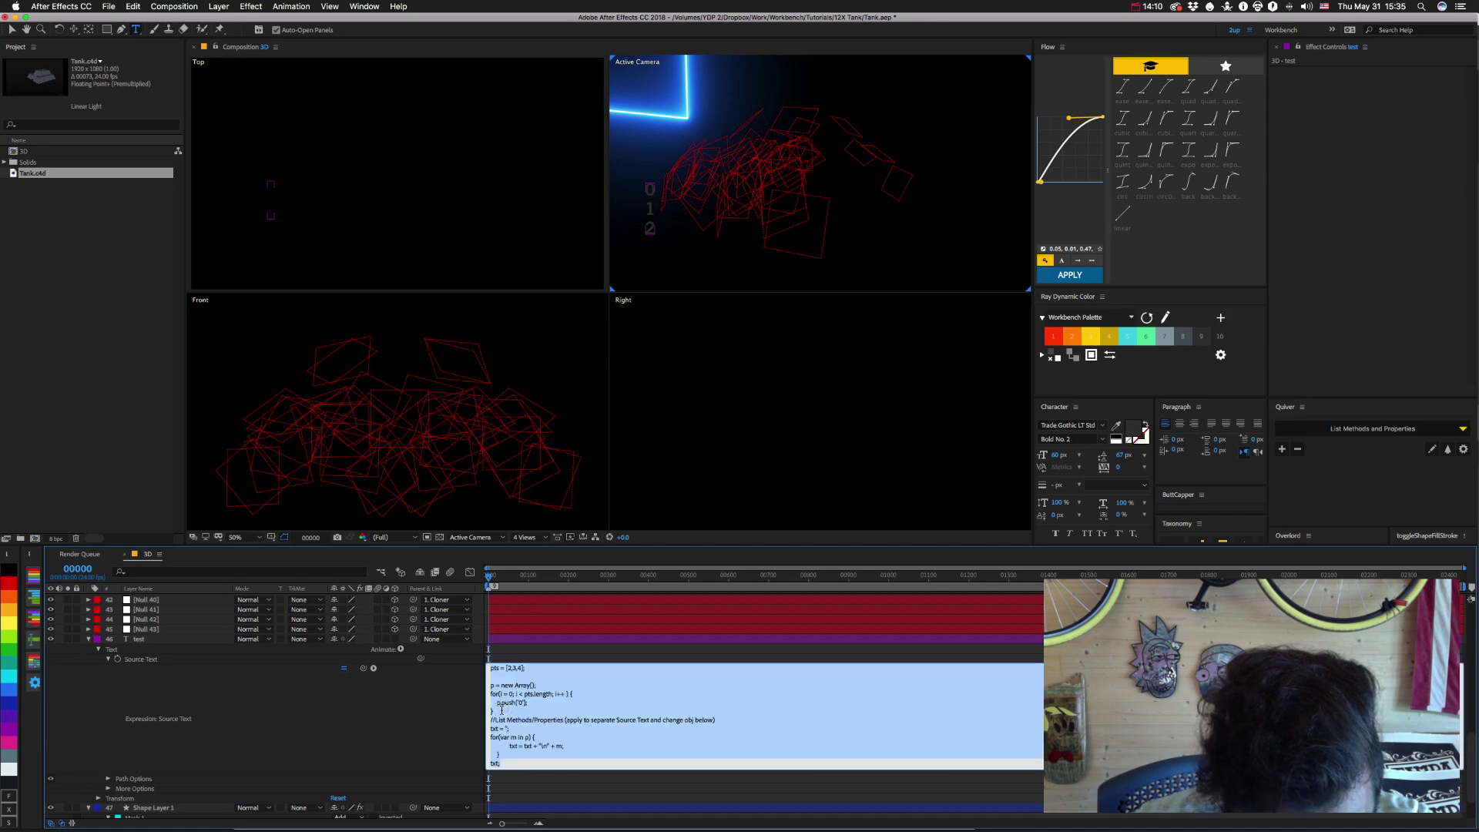
pyautogui.moveTo(502, 711); pyautogui.dragTo(485, 693)
# Delete the for-loop lines from the Source Text expression, then undo to restore them.
pyautogui.press('BackSpace')
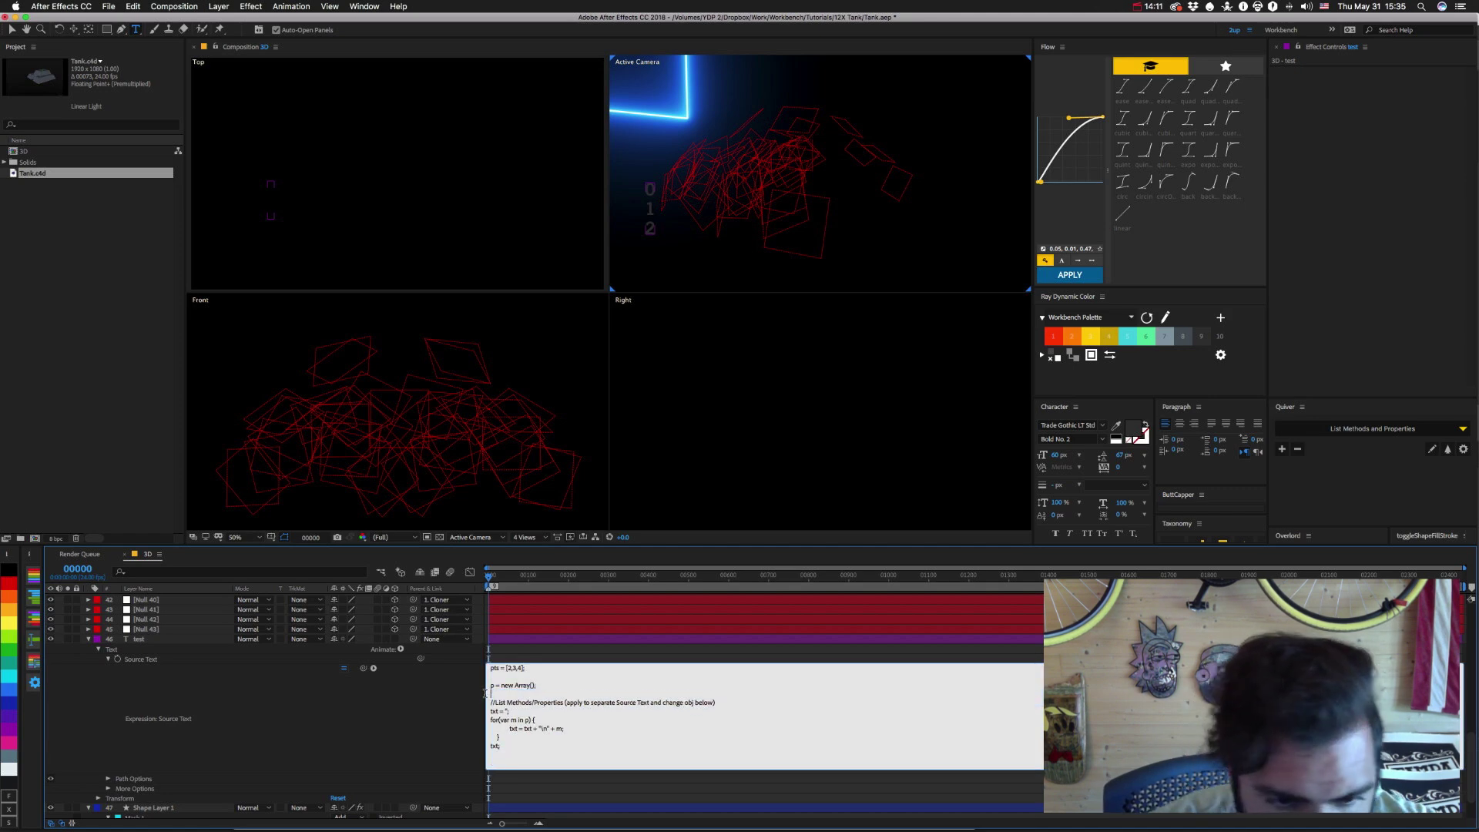
pyautogui.press('BackSpace')
pyautogui.click(486, 693)
pyautogui.press('super+z')
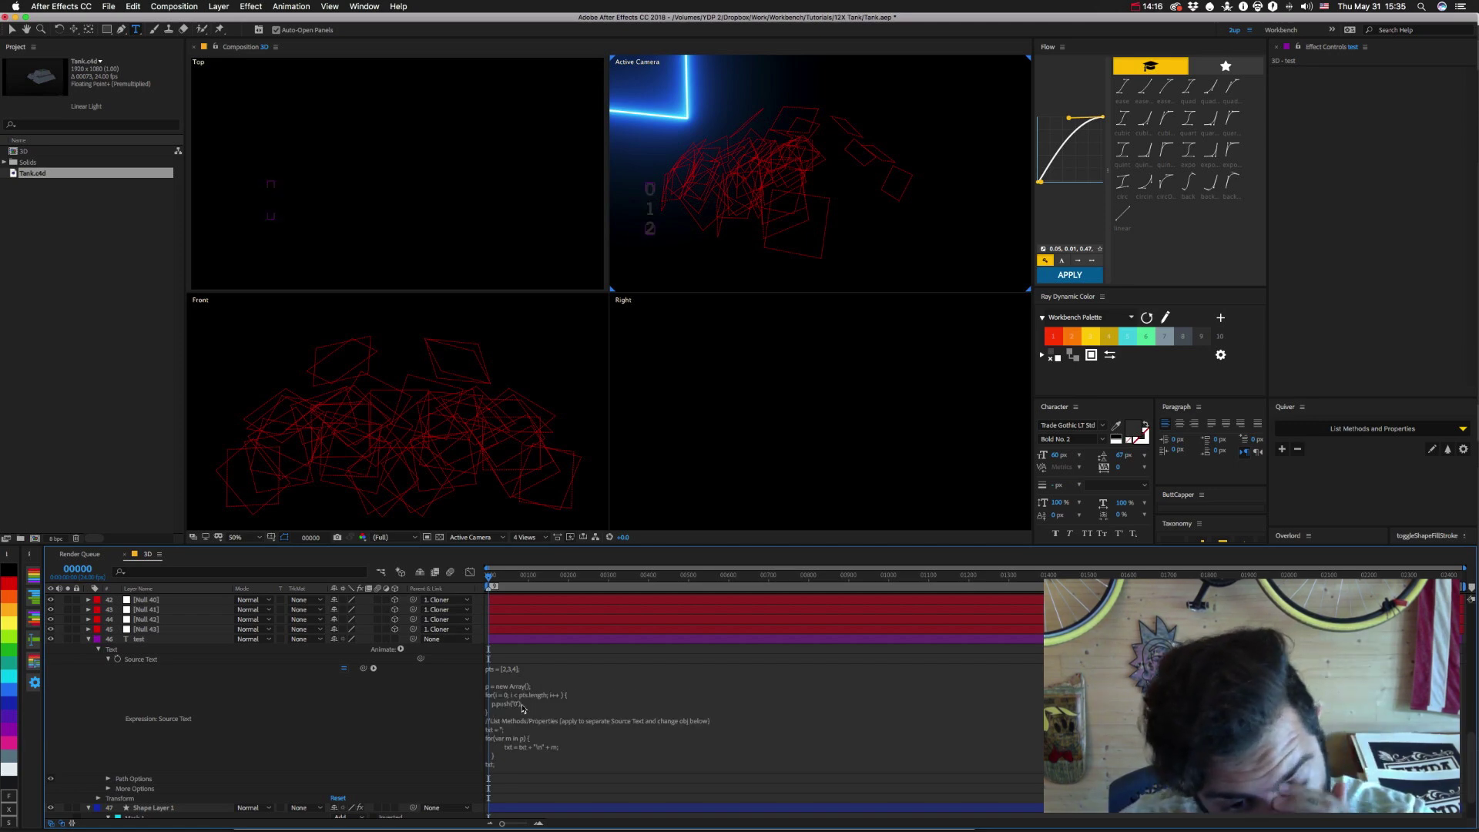
# Revisit the p.push() line, then switch to Chrome's pathProperty.createPath reference.
pyautogui.click(529, 716)
pyautogui.click(543, 704)
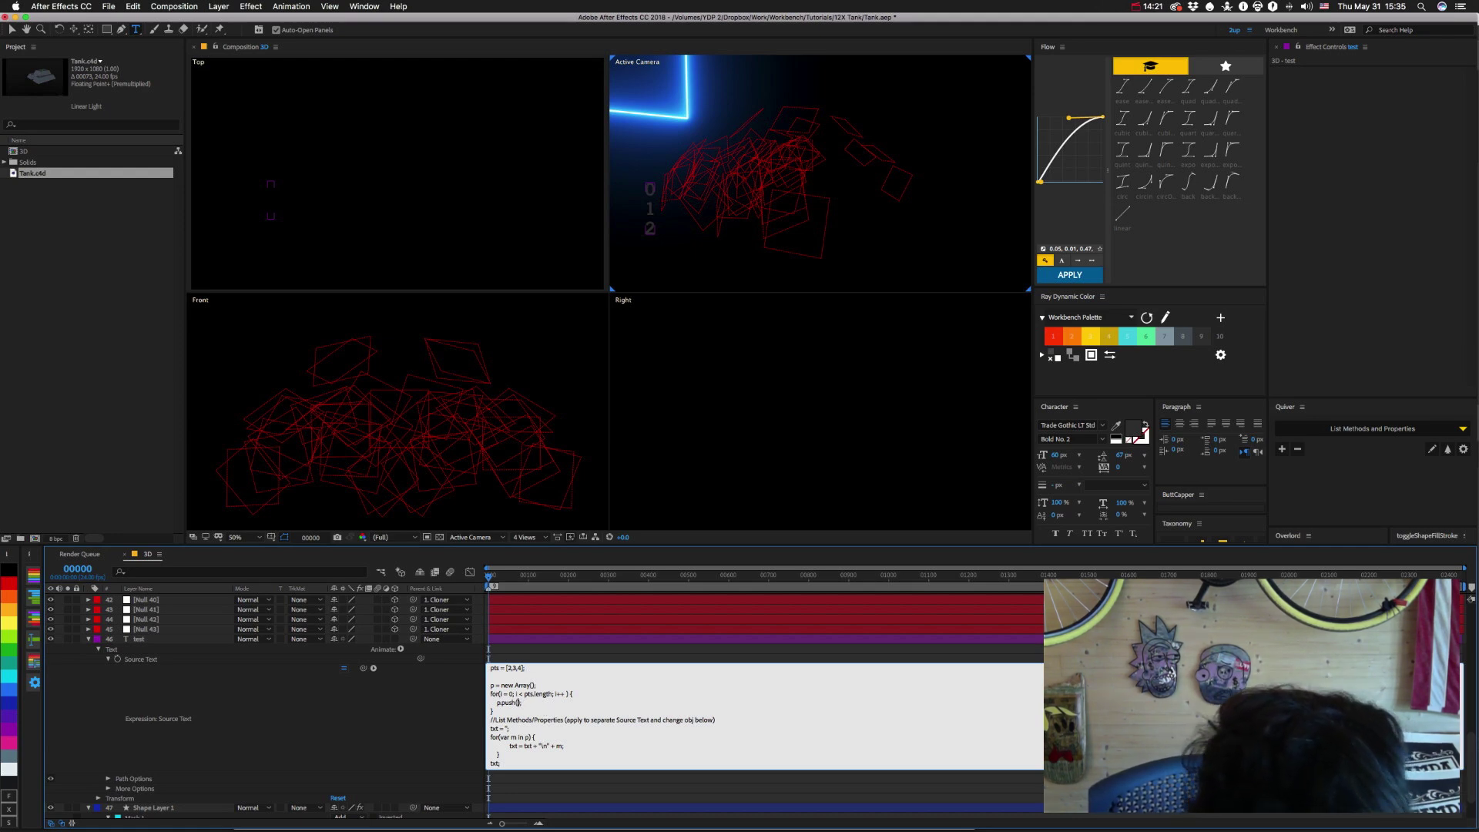
pyautogui.press('KP_Enter')
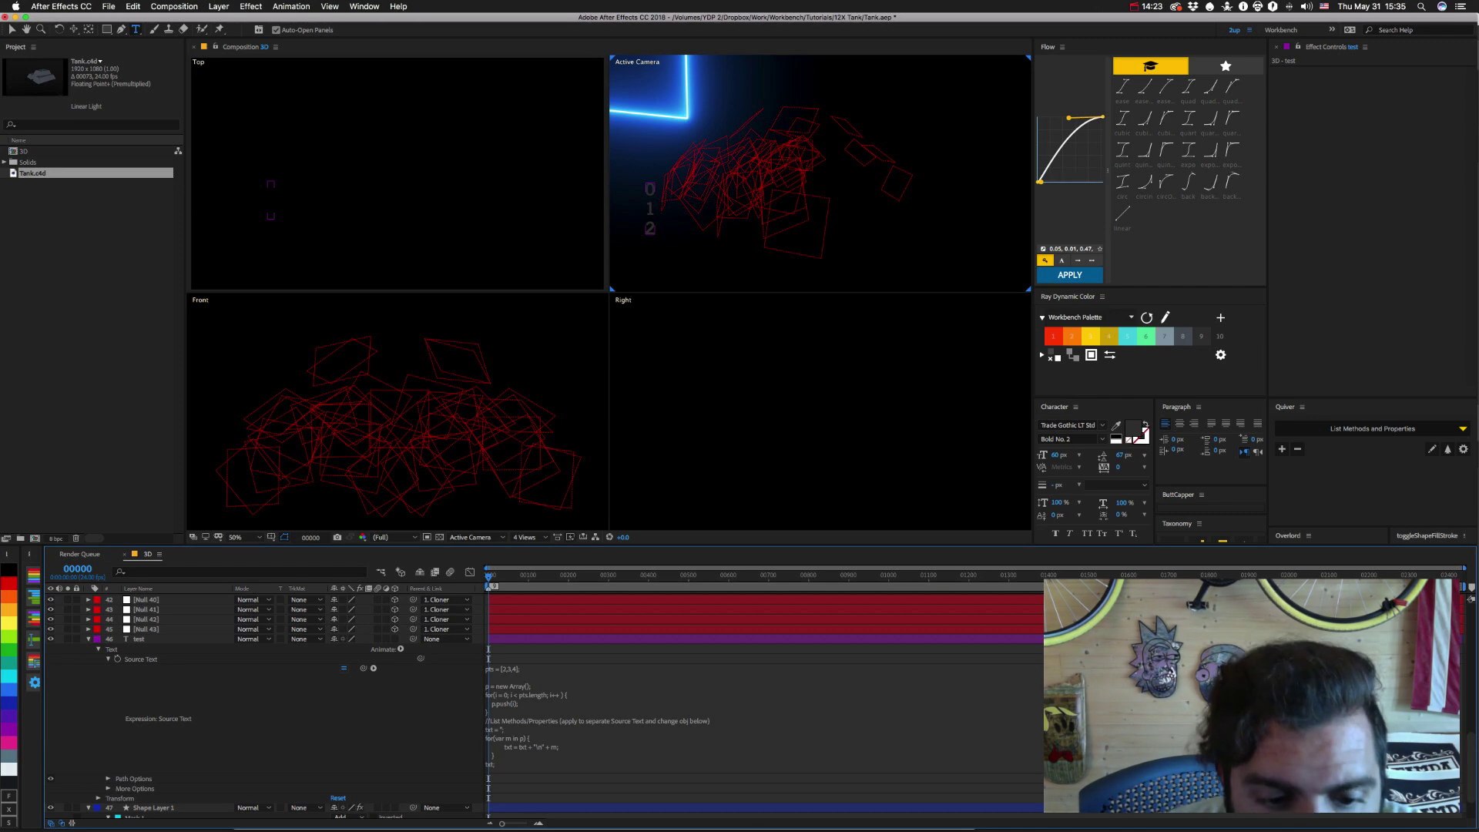
pyautogui.click(516, 703)
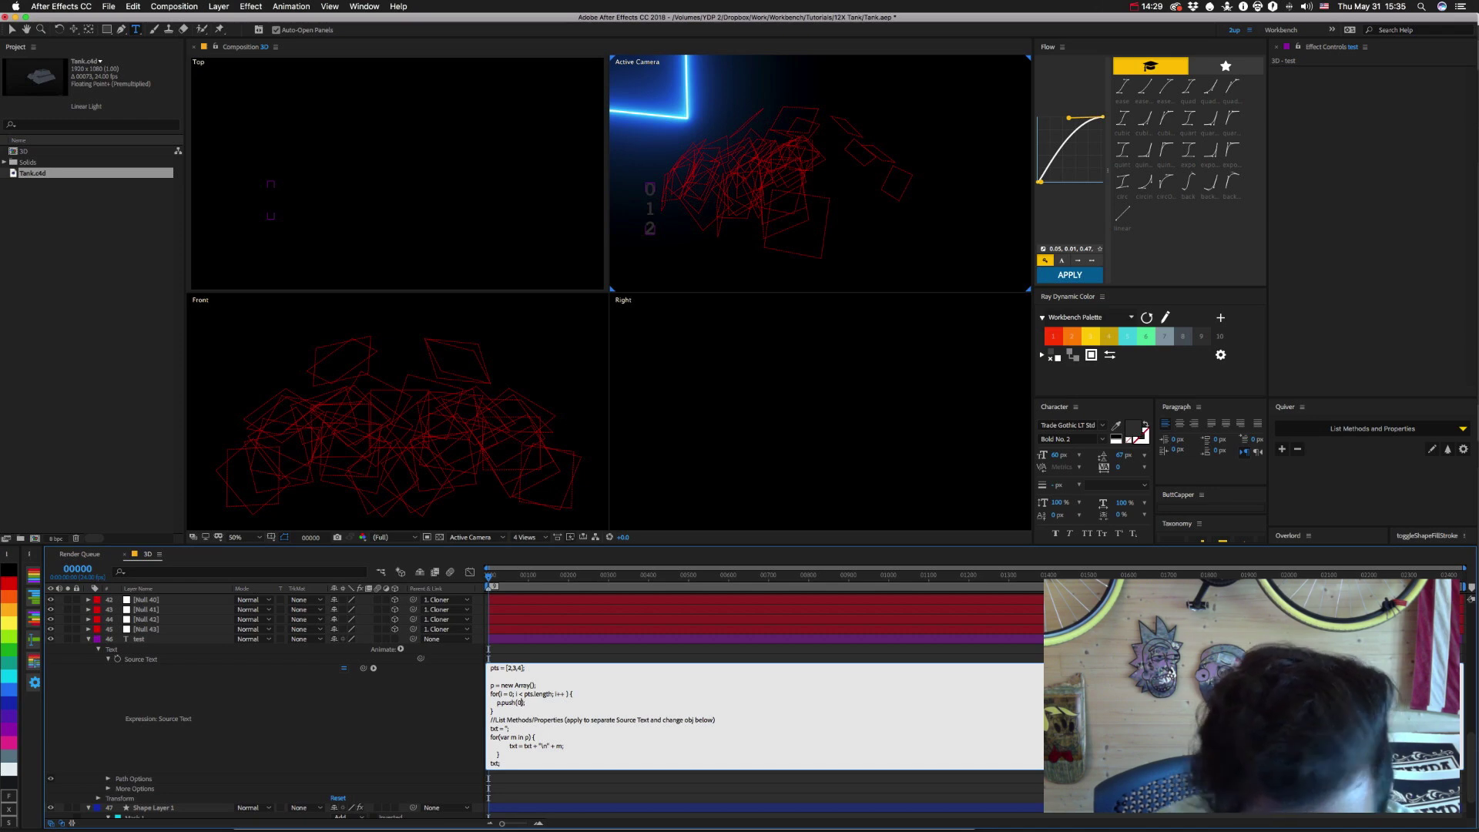
pyautogui.press('KP_Enter')
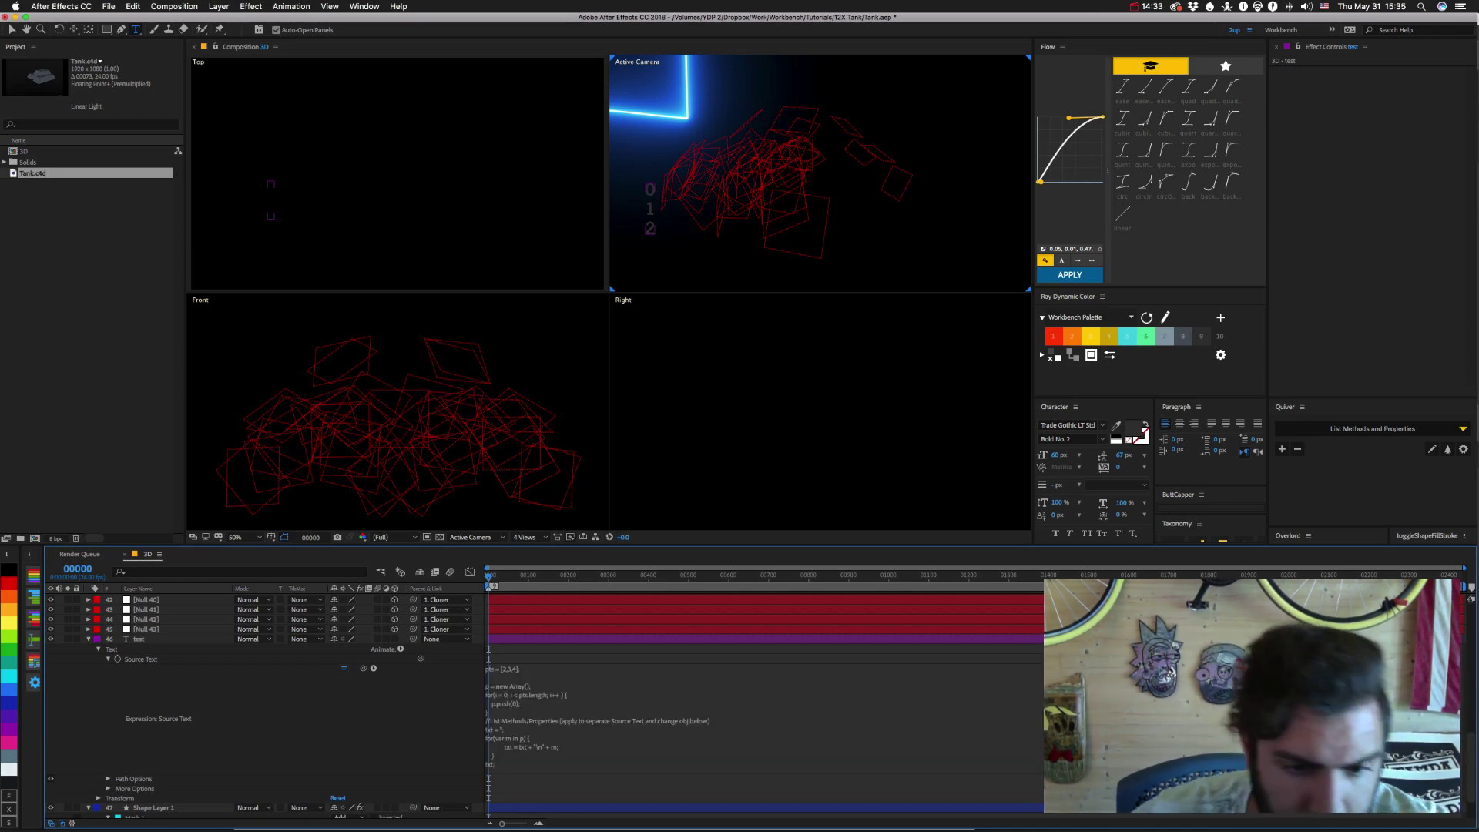
pyautogui.click(506, 710)
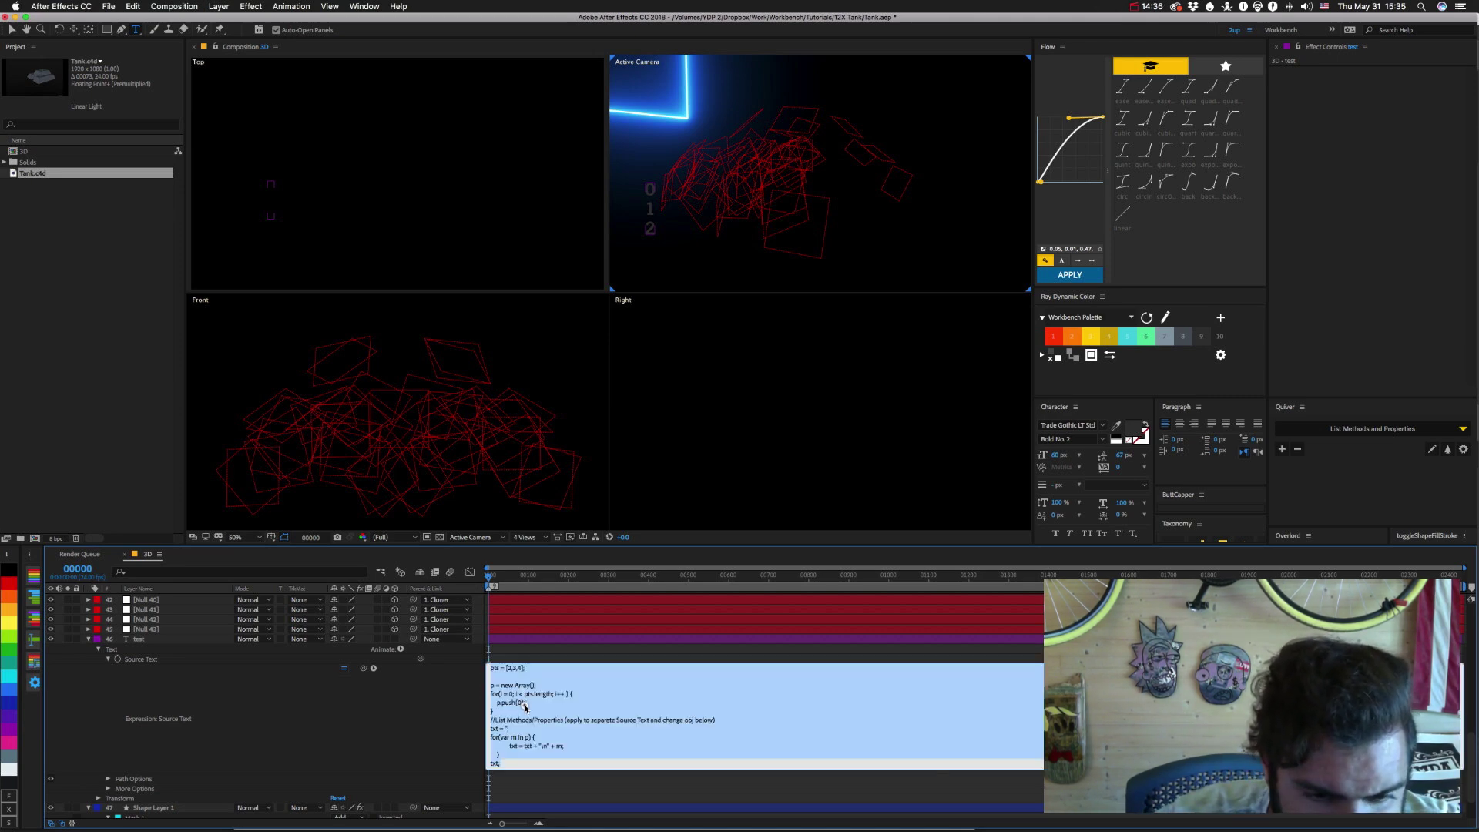
pyautogui.click(467, 712)
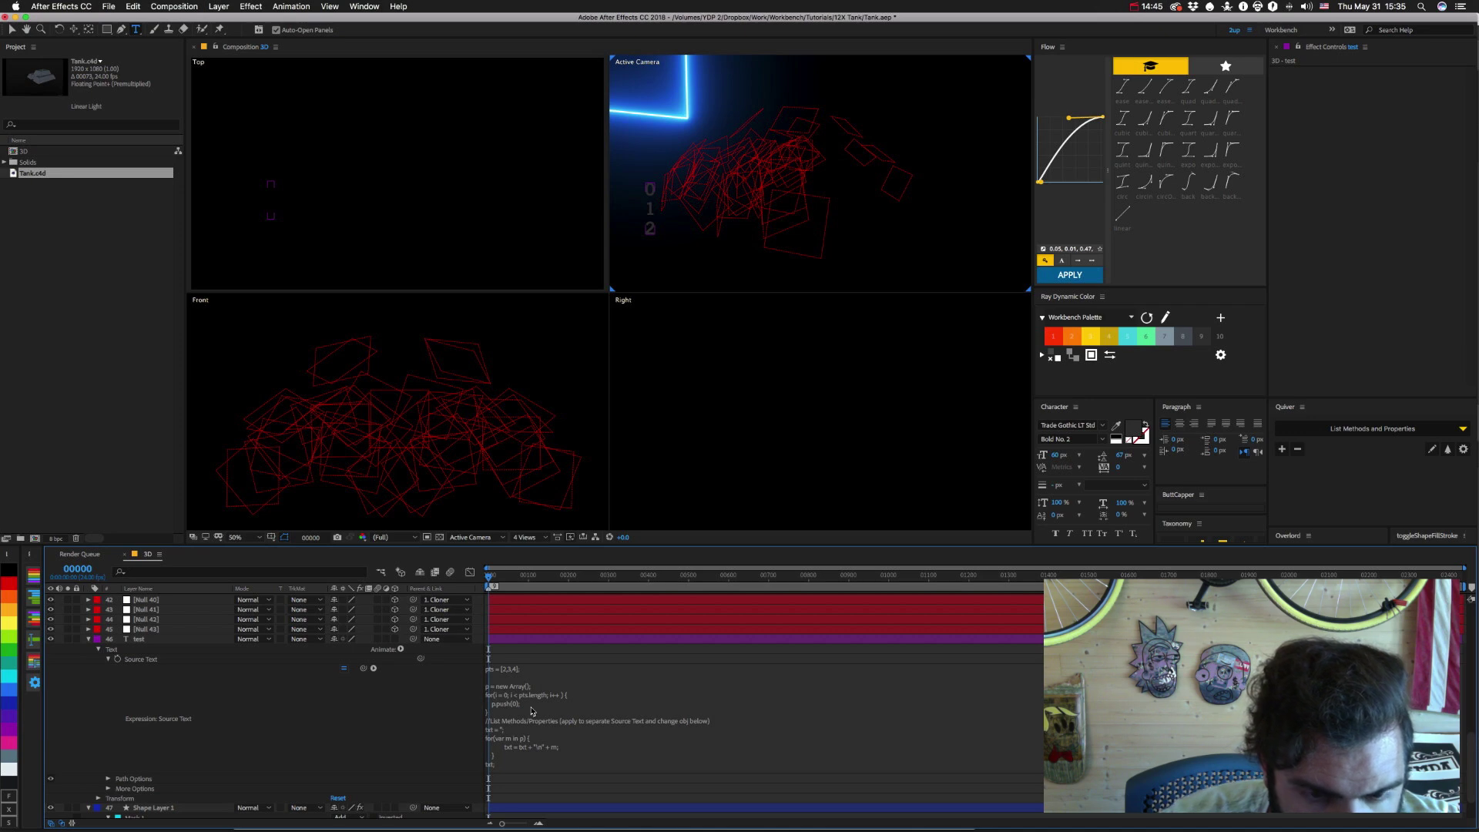
pyautogui.press('super+Tab')
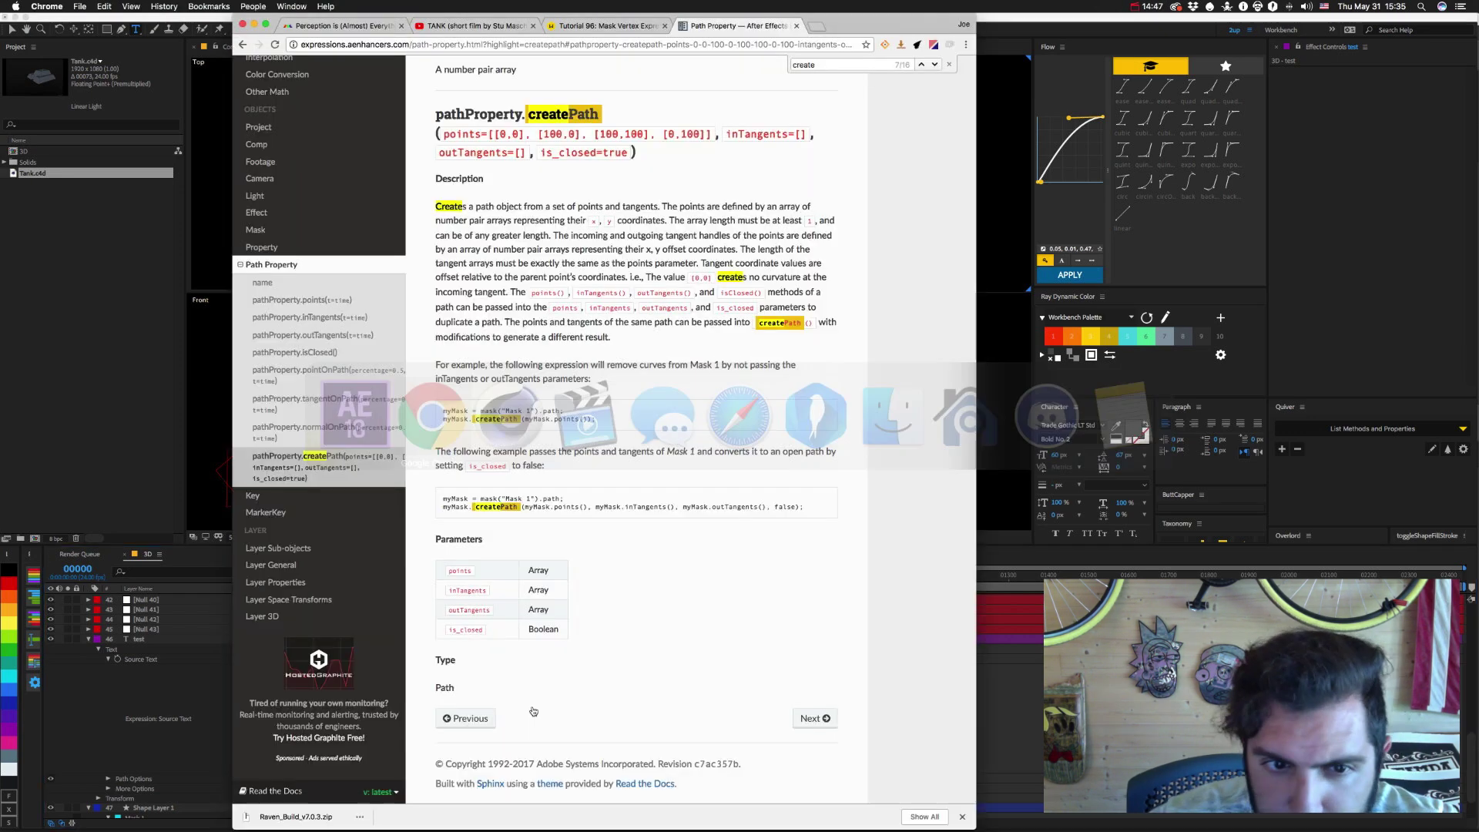
# Search 'javascript push', read W3Schools' Array push() page, then return to After Effects.
pyautogui.press('super+t')
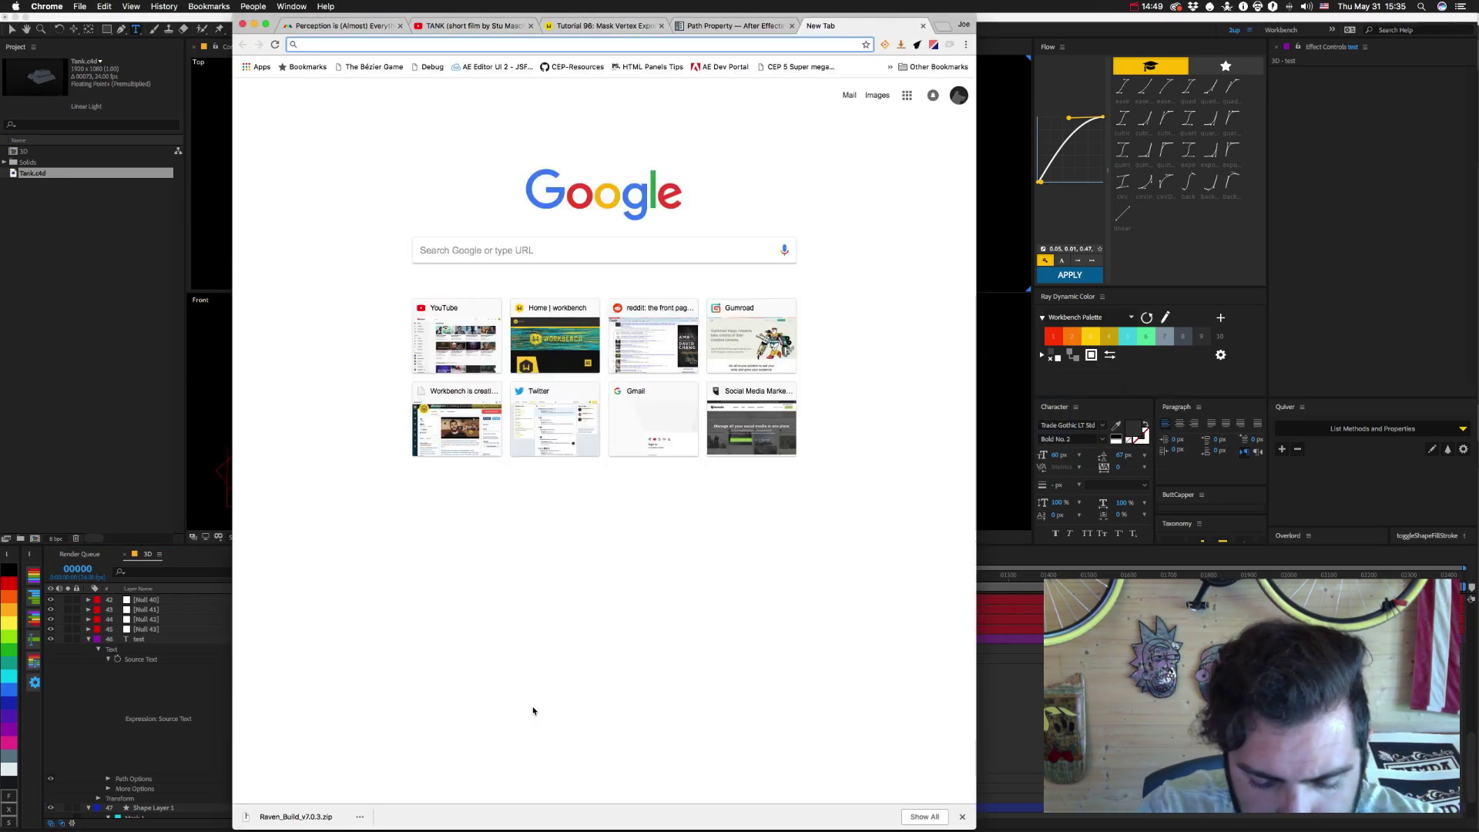
pyautogui.write('javascript p')
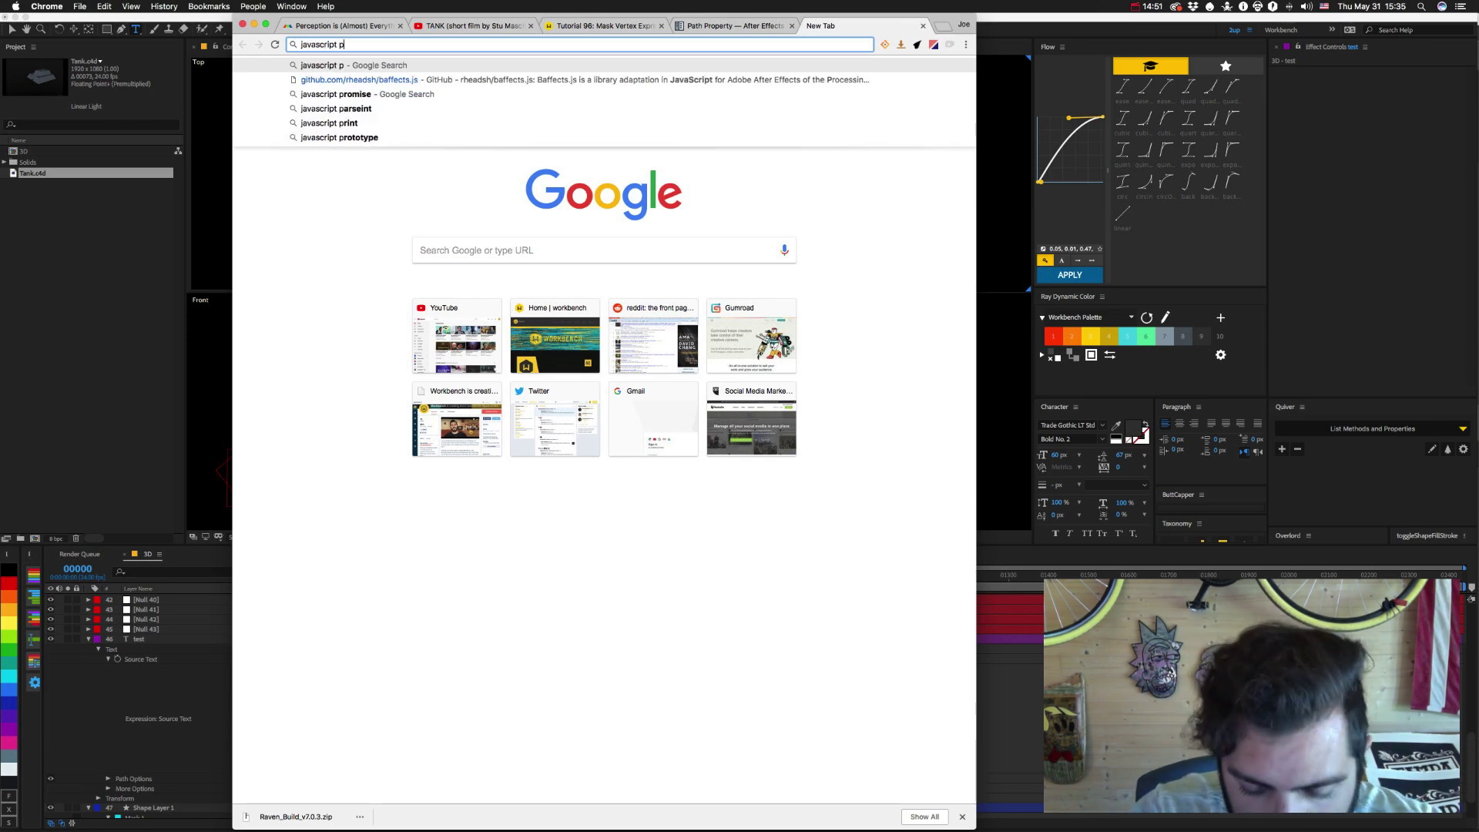
pyautogui.write('ush')
pyautogui.press('Return')
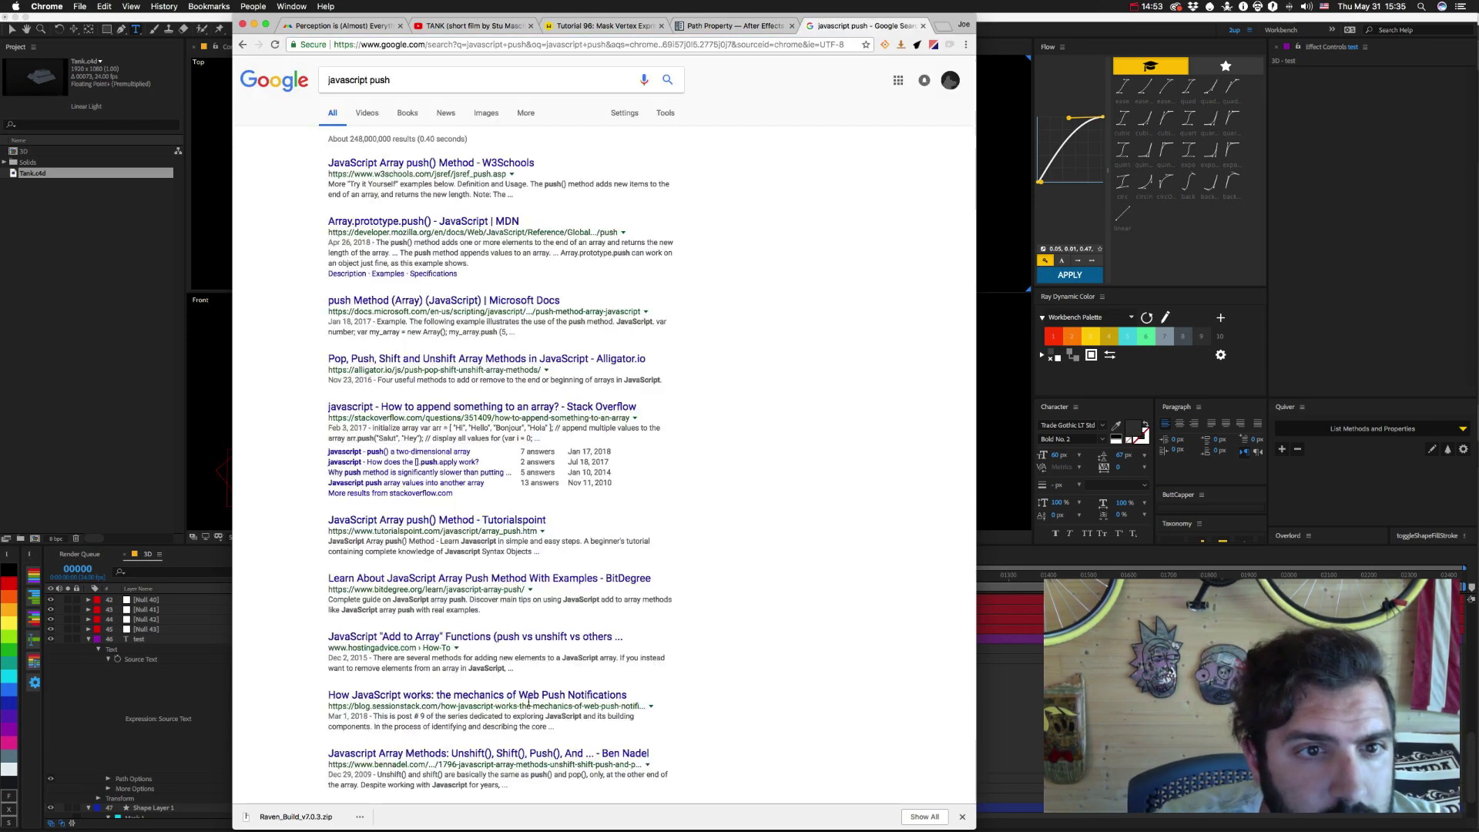
pyautogui.click(402, 162)
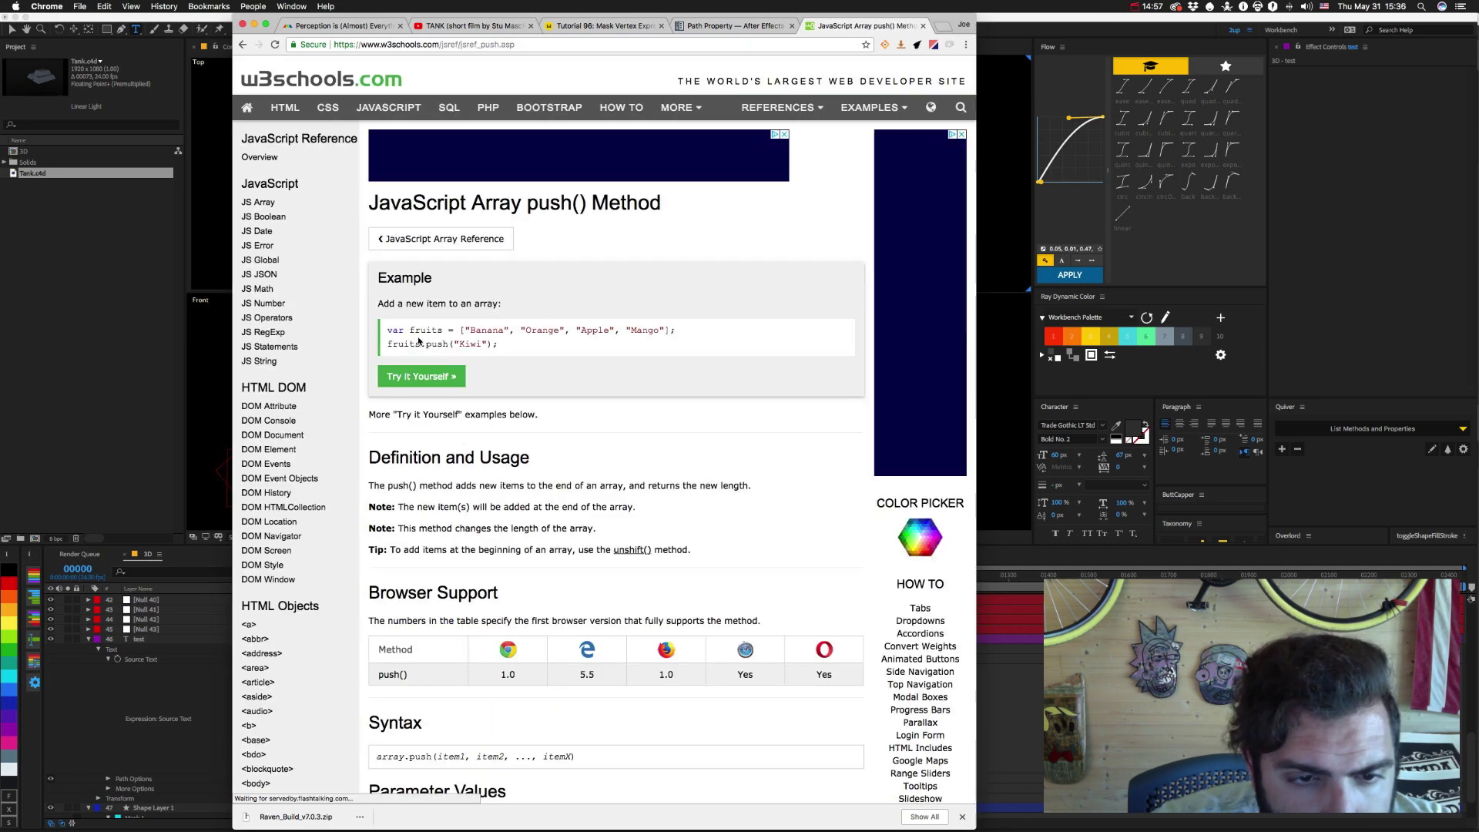
pyautogui.scroll(-5, 693, 499)
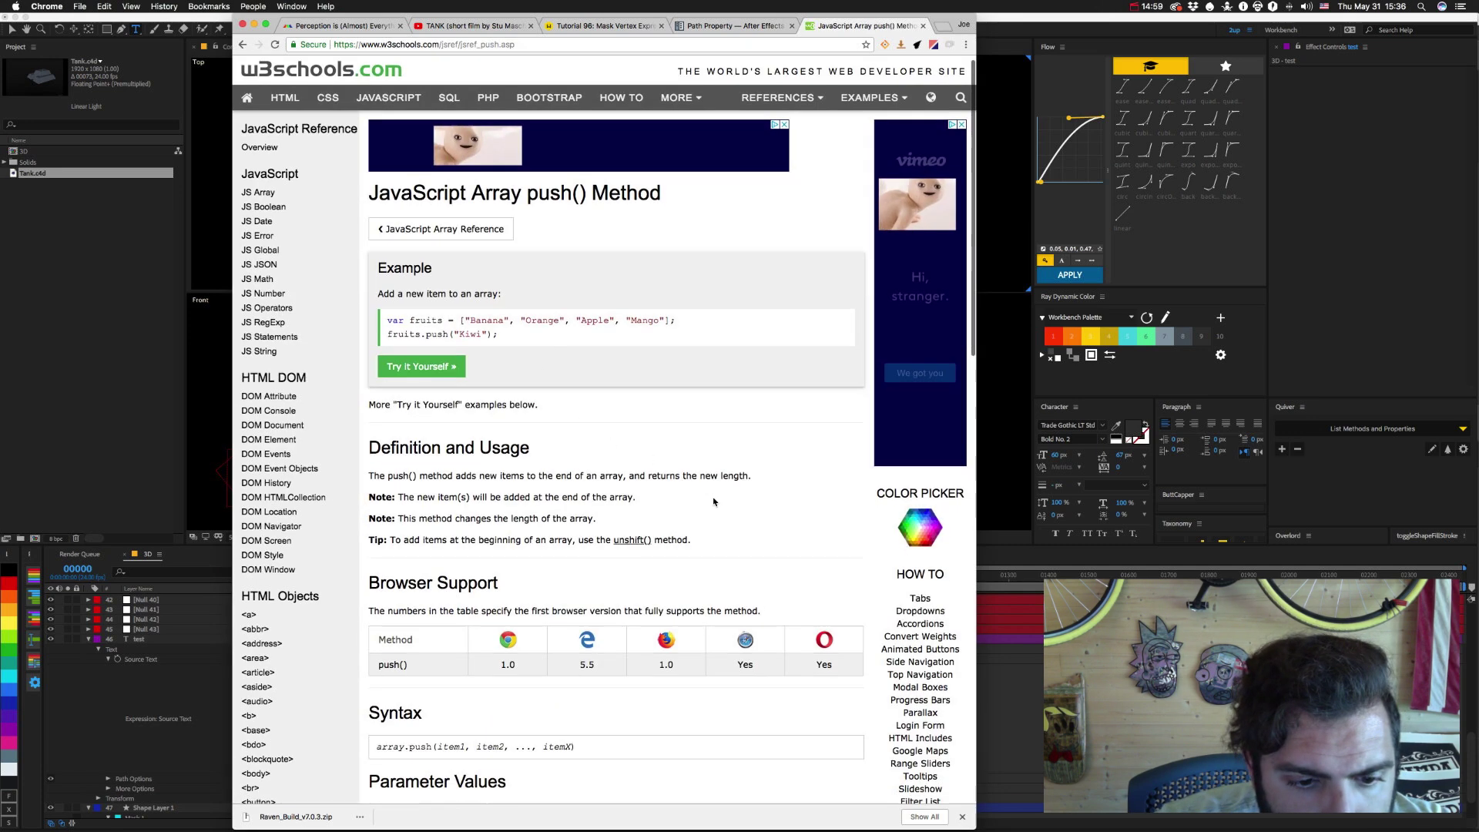
pyautogui.scroll(-4, 713, 502)
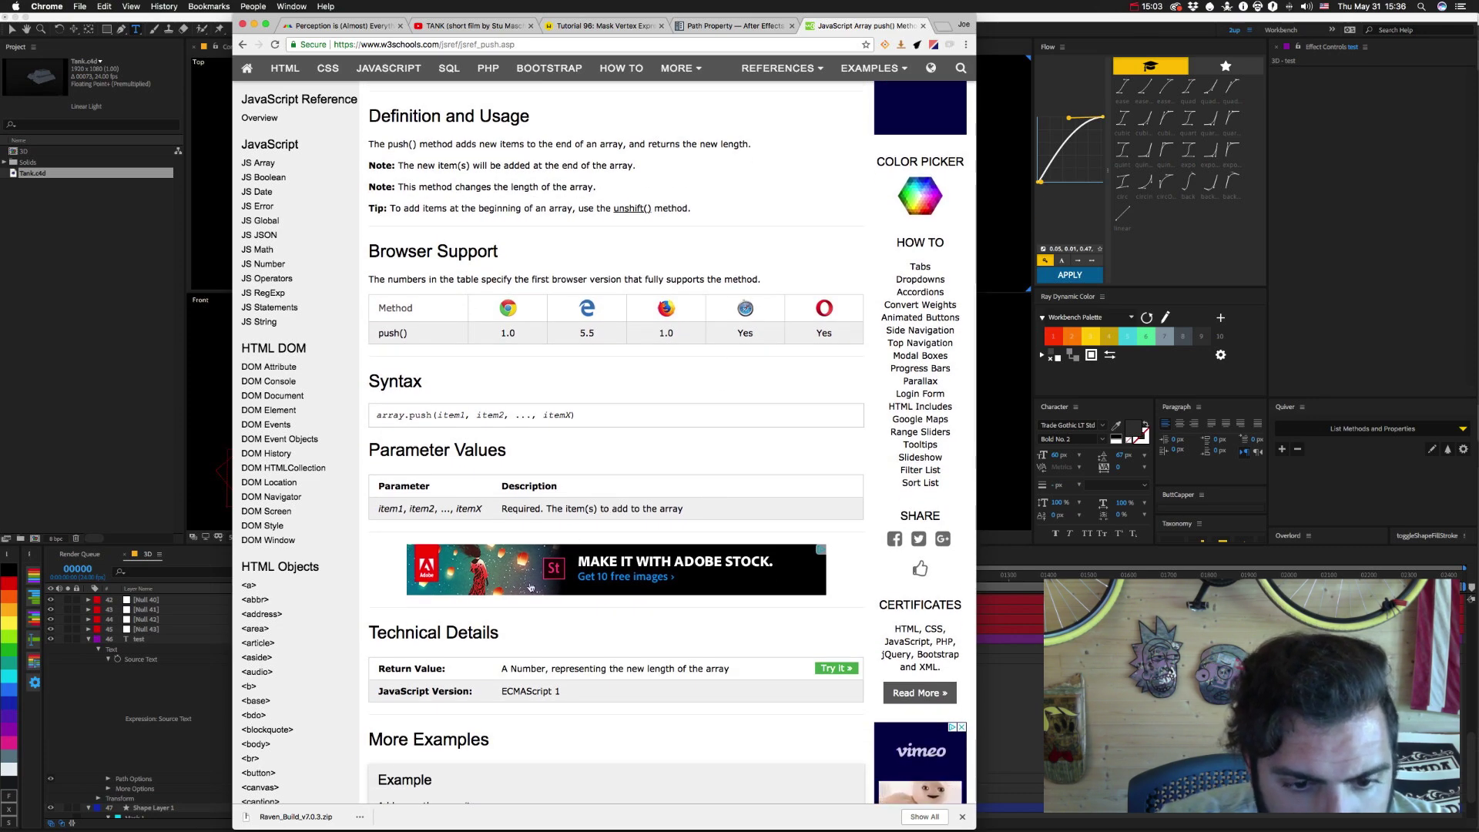
pyautogui.scroll(-4, 648, 702)
pyautogui.scroll(-3, 648, 702)
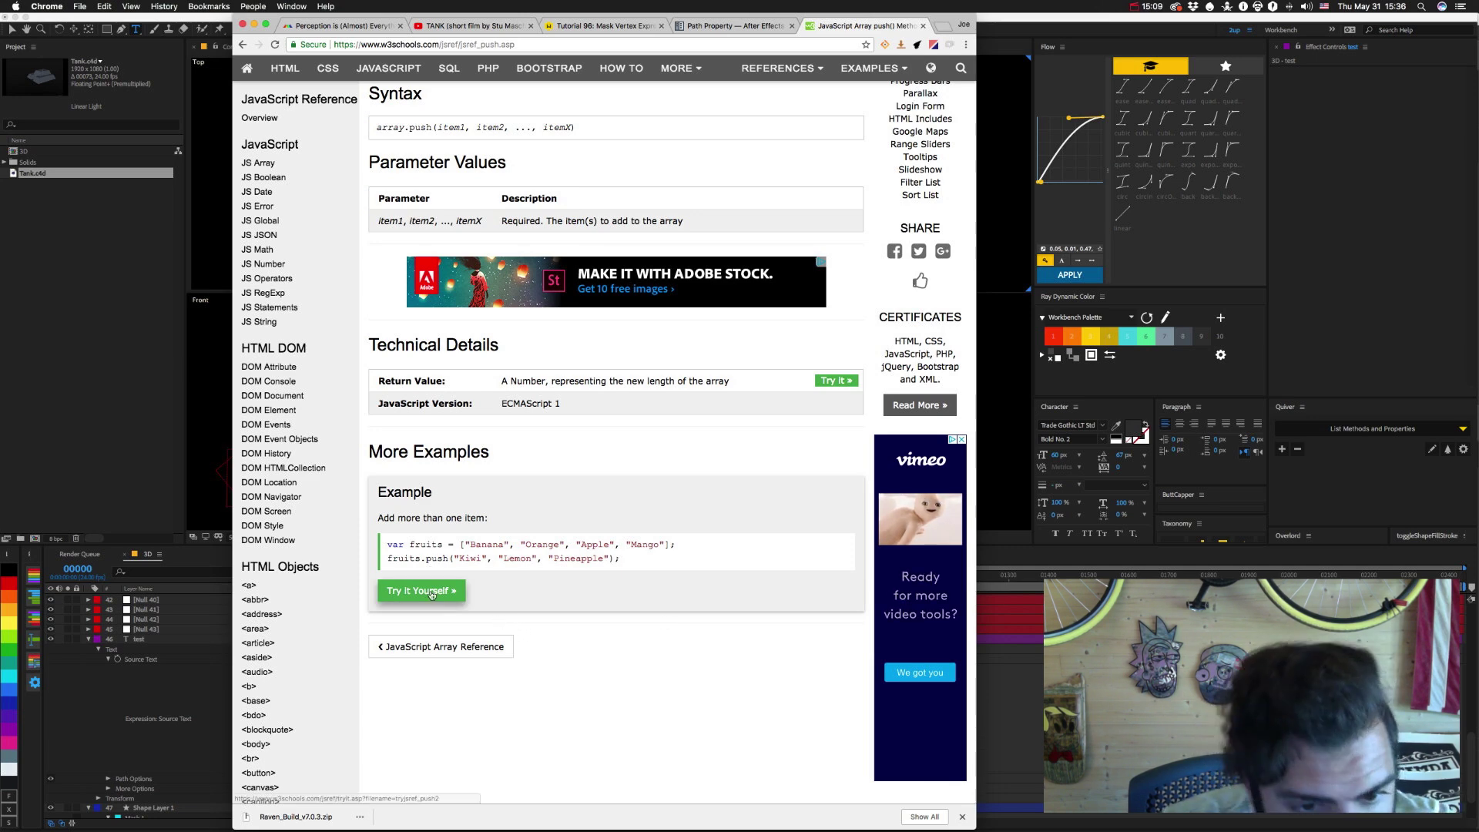
pyautogui.hotkey('ctrl', 'shift', 'Tab')
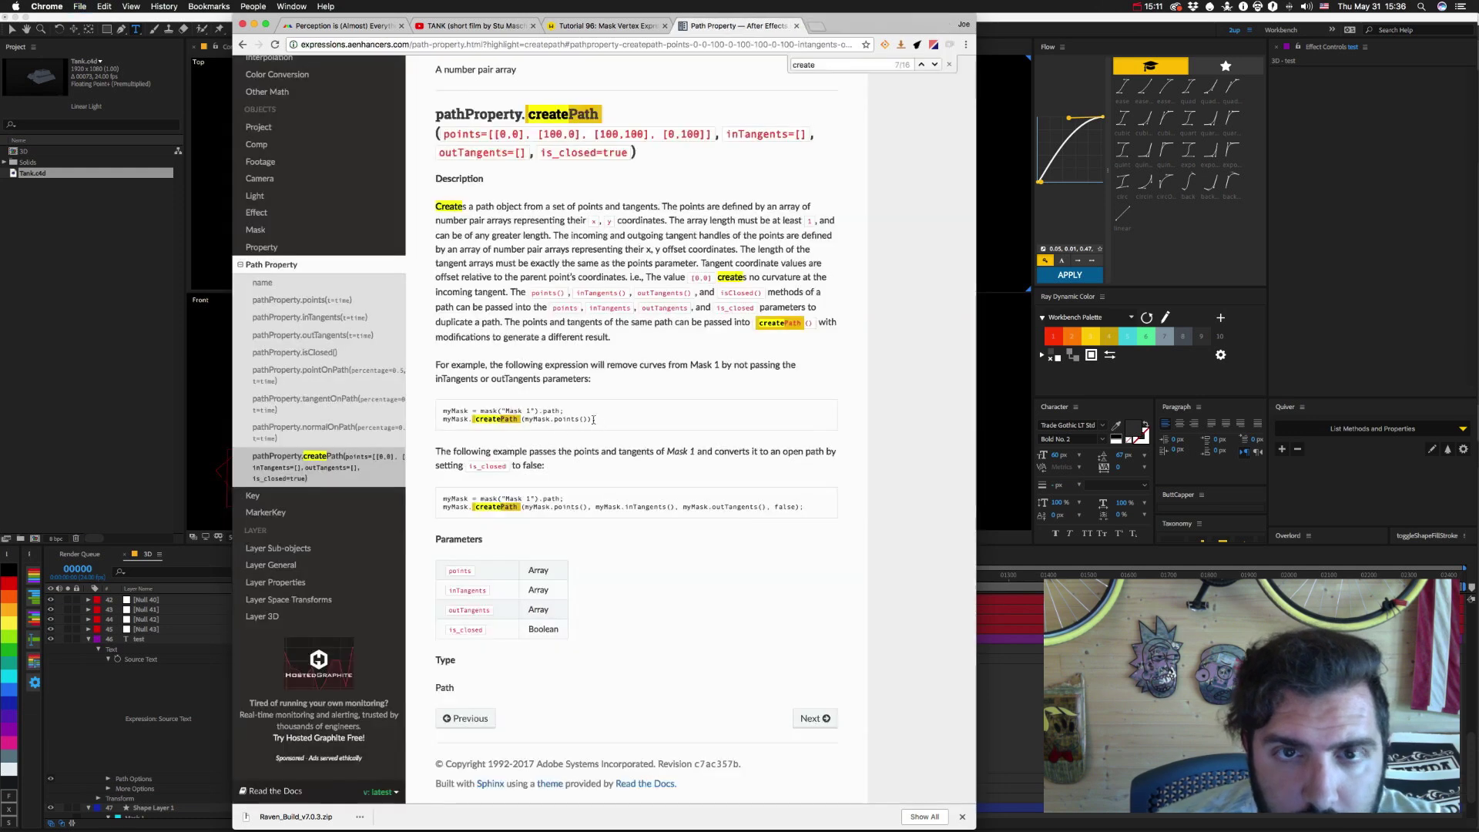
pyautogui.click(112, 404)
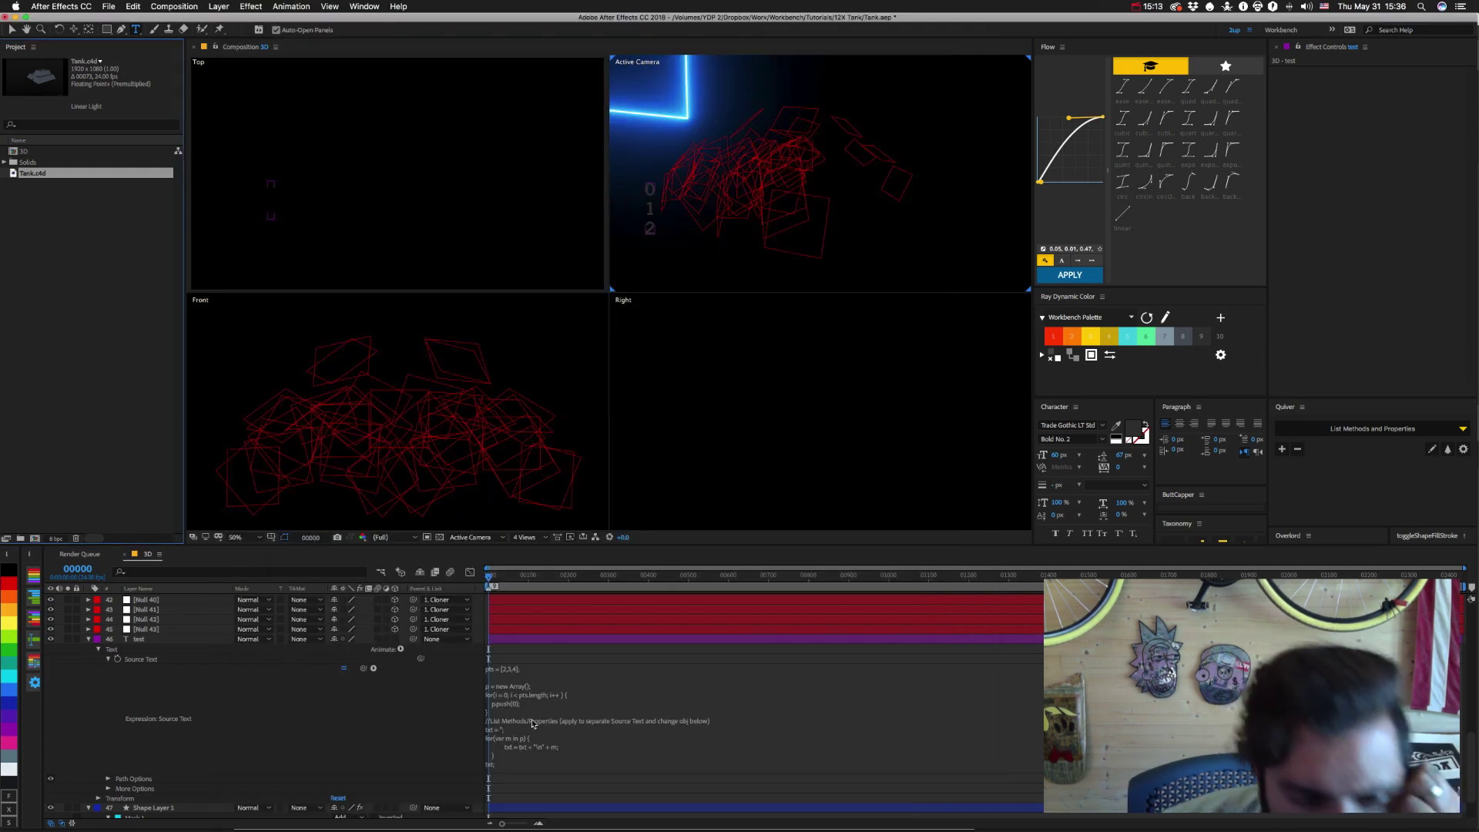
# Comment out the push line in the Source Text expression with //.
pyautogui.click(512, 704)
pyautogui.click(538, 745)
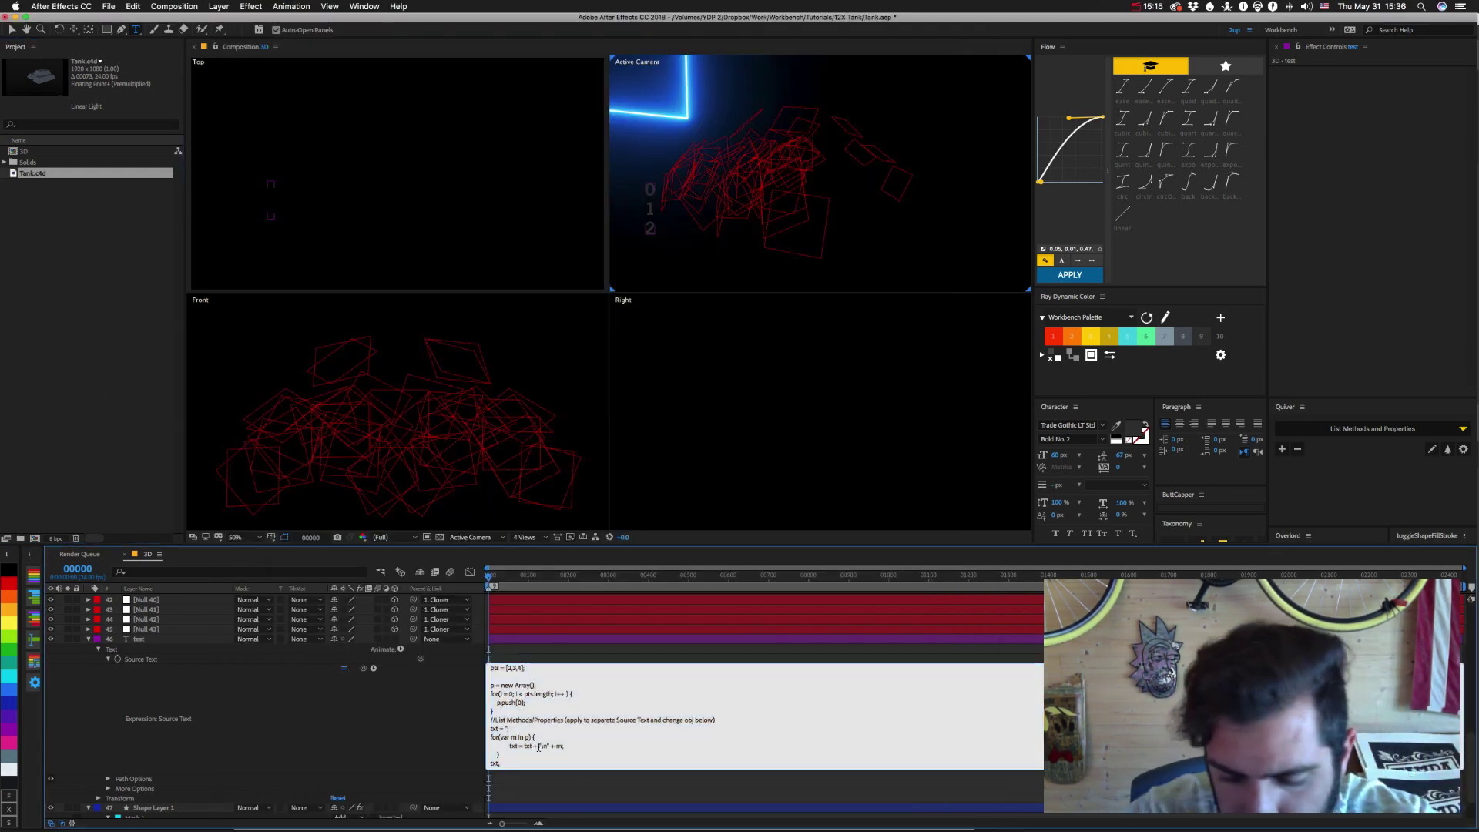
pyautogui.press('KP_Enter')
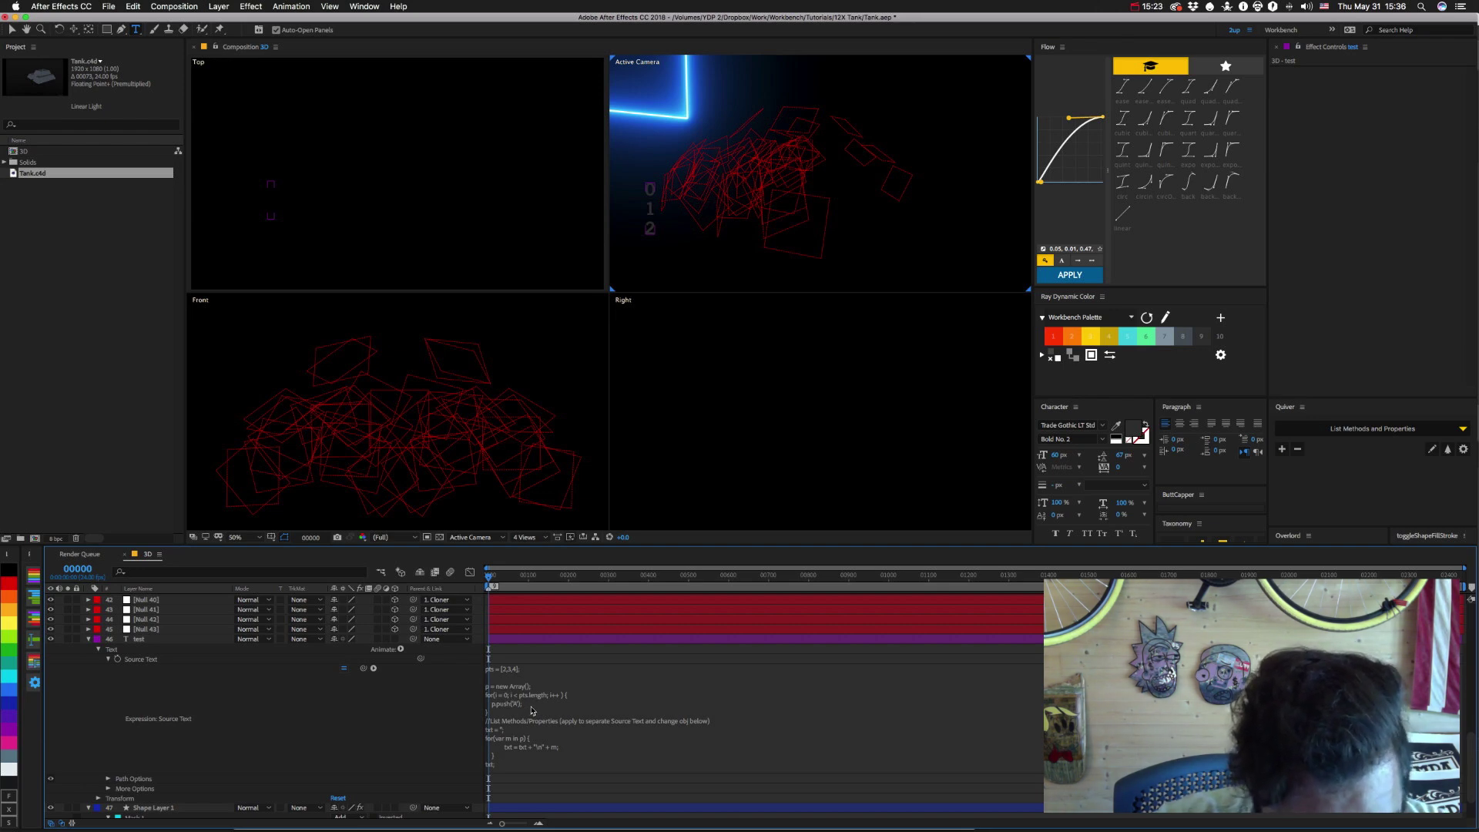
pyautogui.click(531, 708)
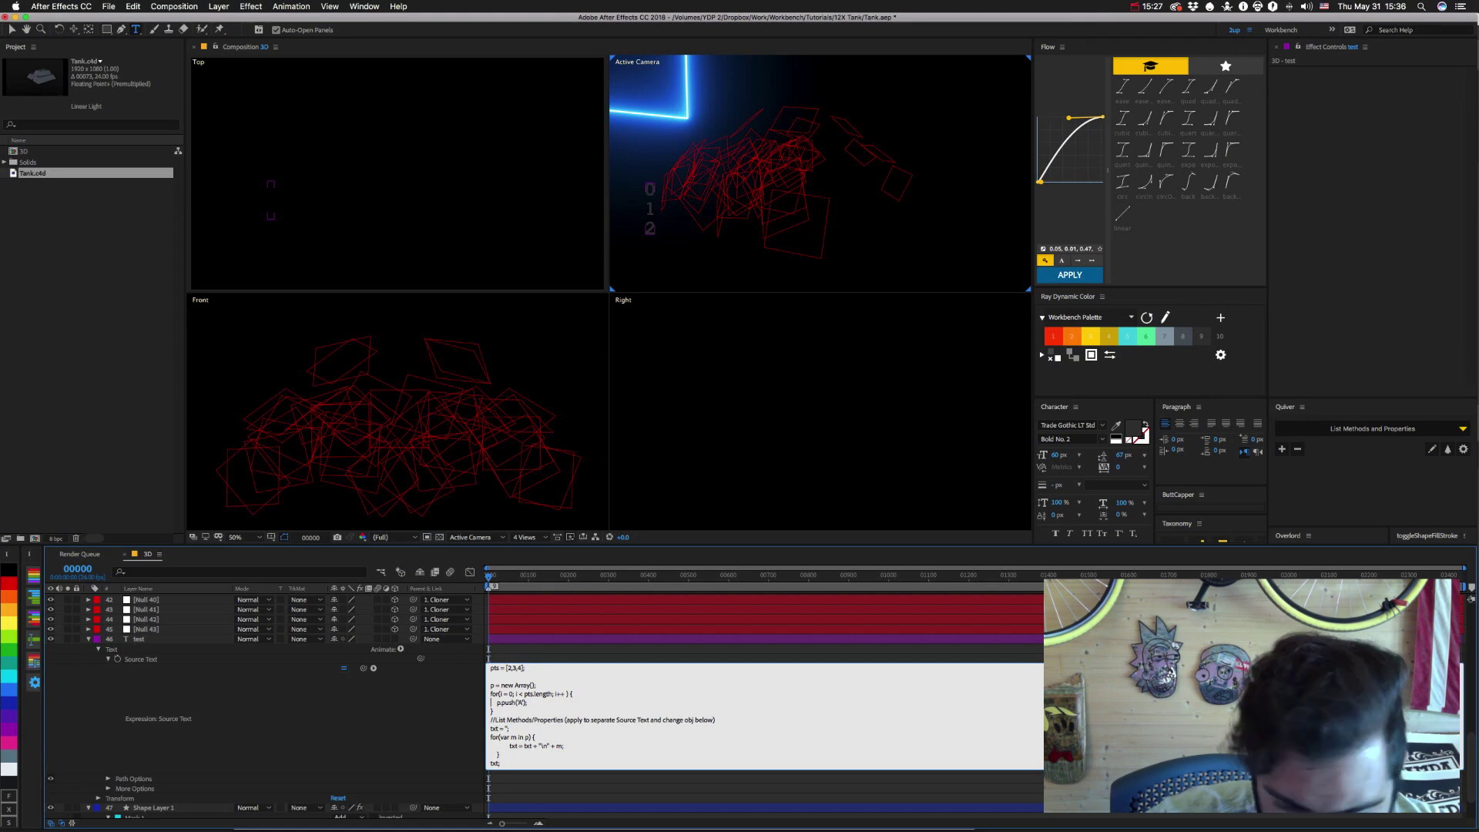
pyautogui.write('//')
pyautogui.press('KP_Enter')
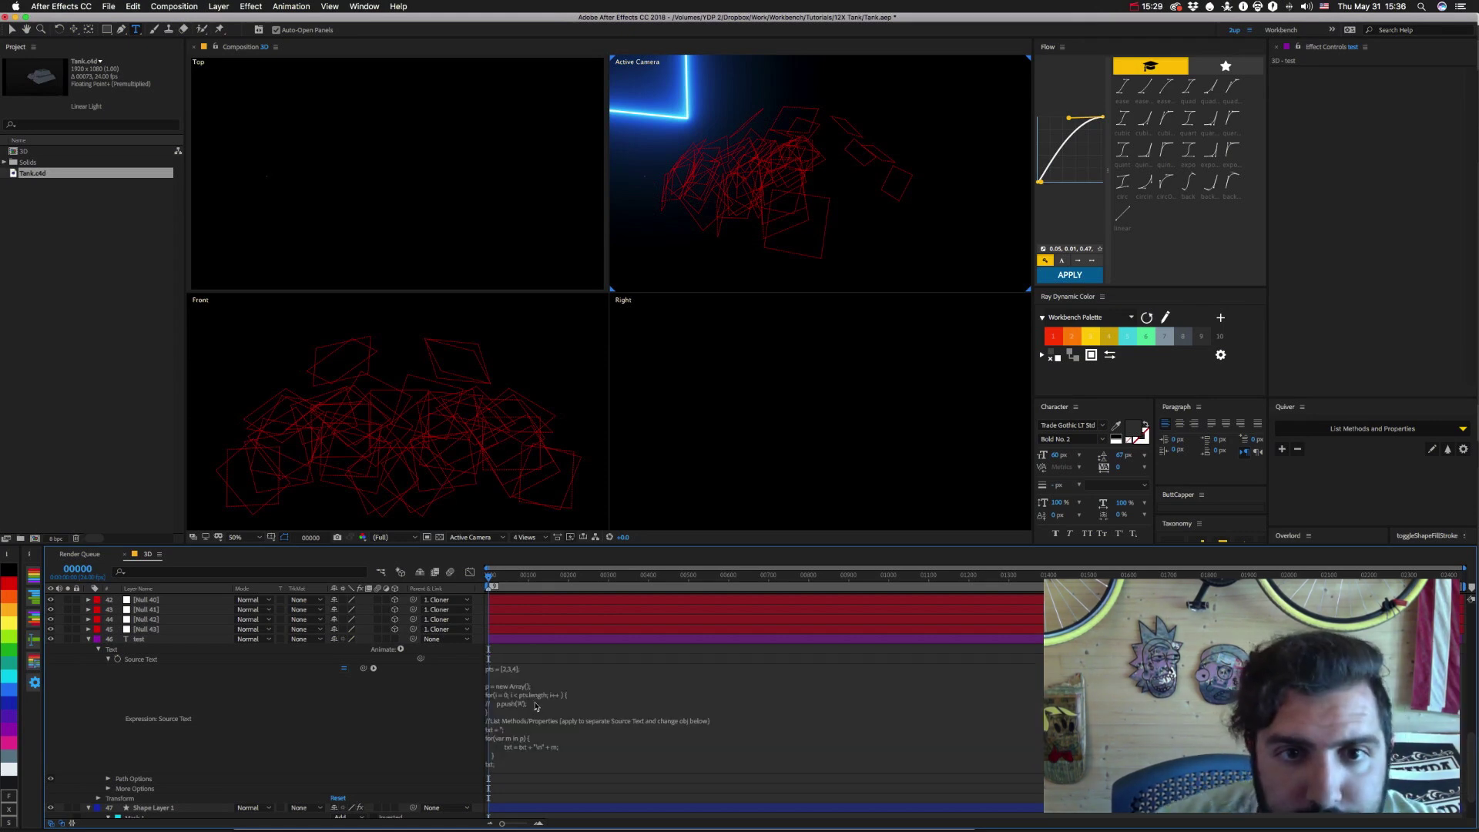
# Uncomment the push line and change it to p.push(this.name).
pyautogui.click(513, 714)
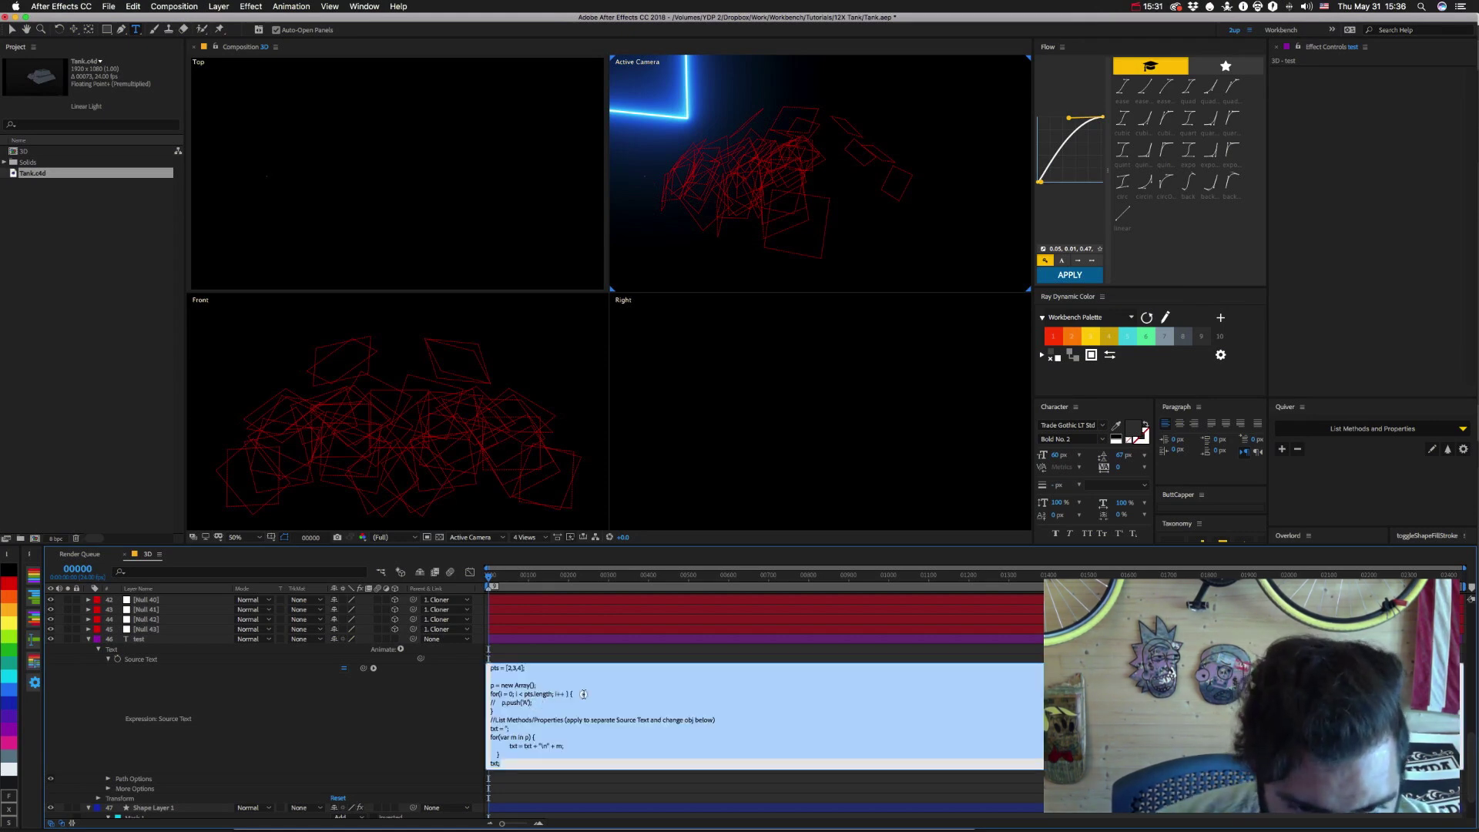
pyautogui.click(584, 696)
pyautogui.press('Return')
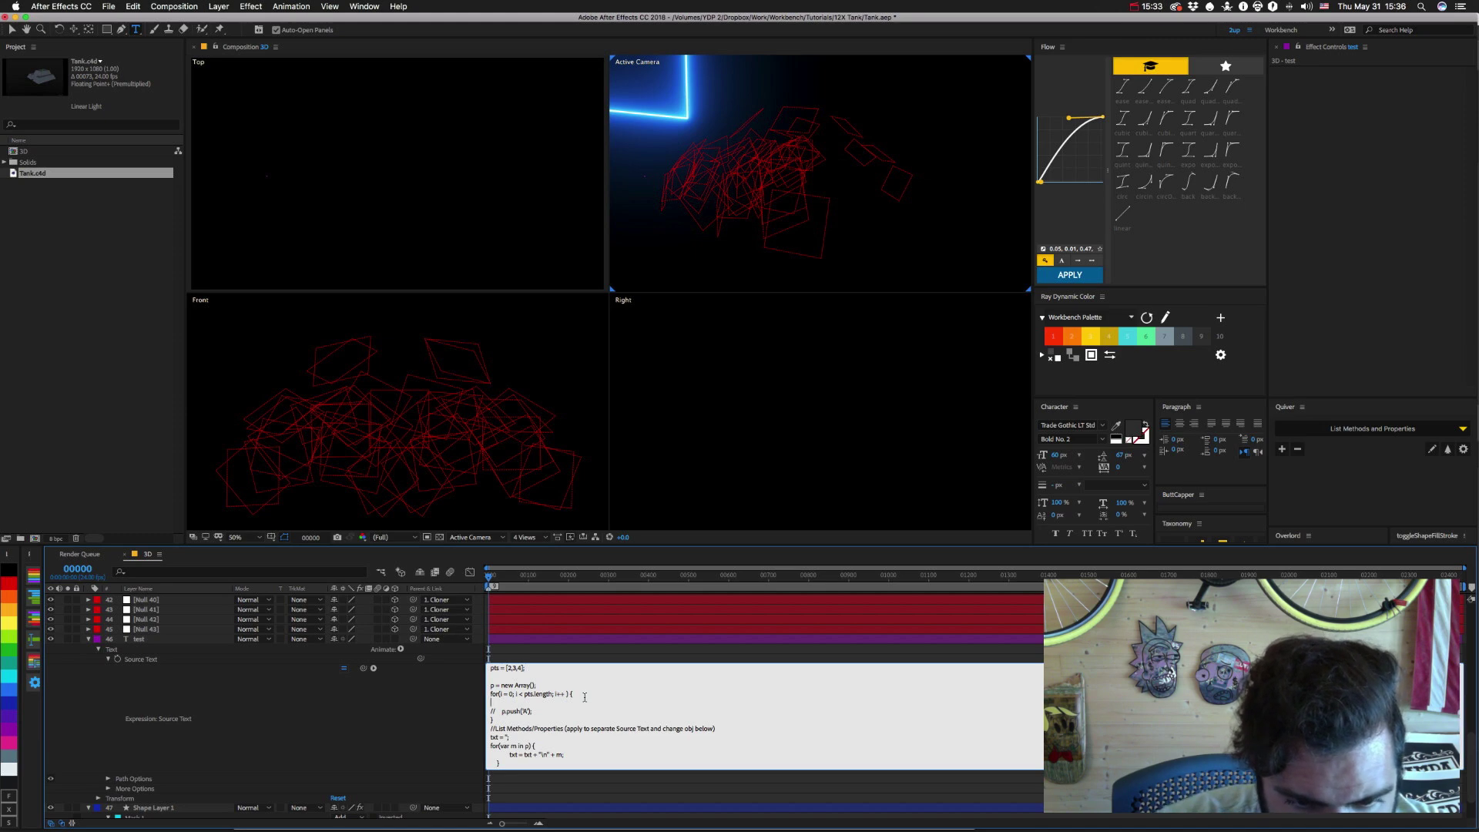
pyautogui.press('BackSpace')
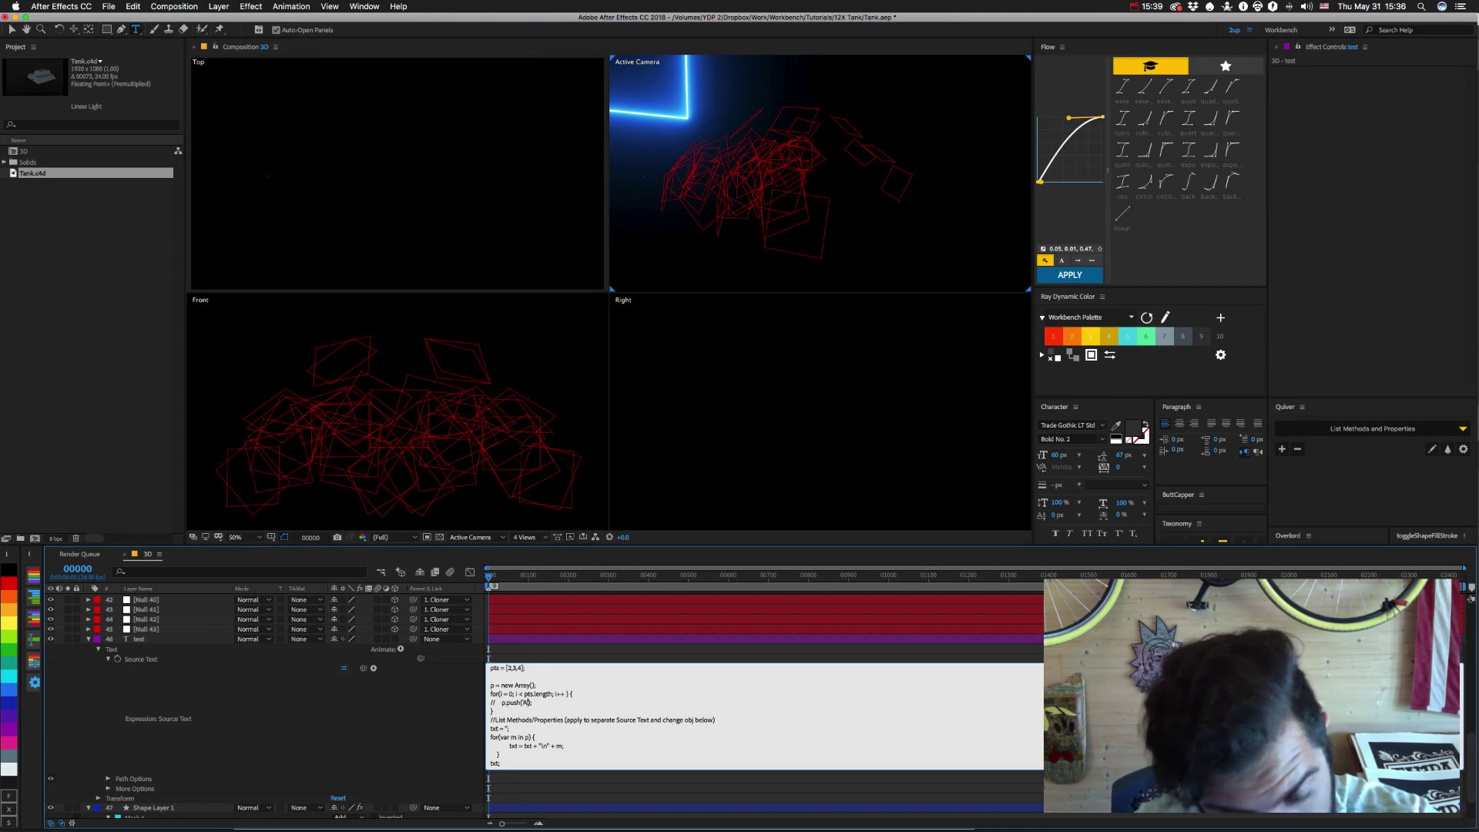
pyautogui.press('Down')
pyautogui.press('Home')
pyautogui.press('Delete')
pyautogui.press('Delete')
pyautogui.press('End')
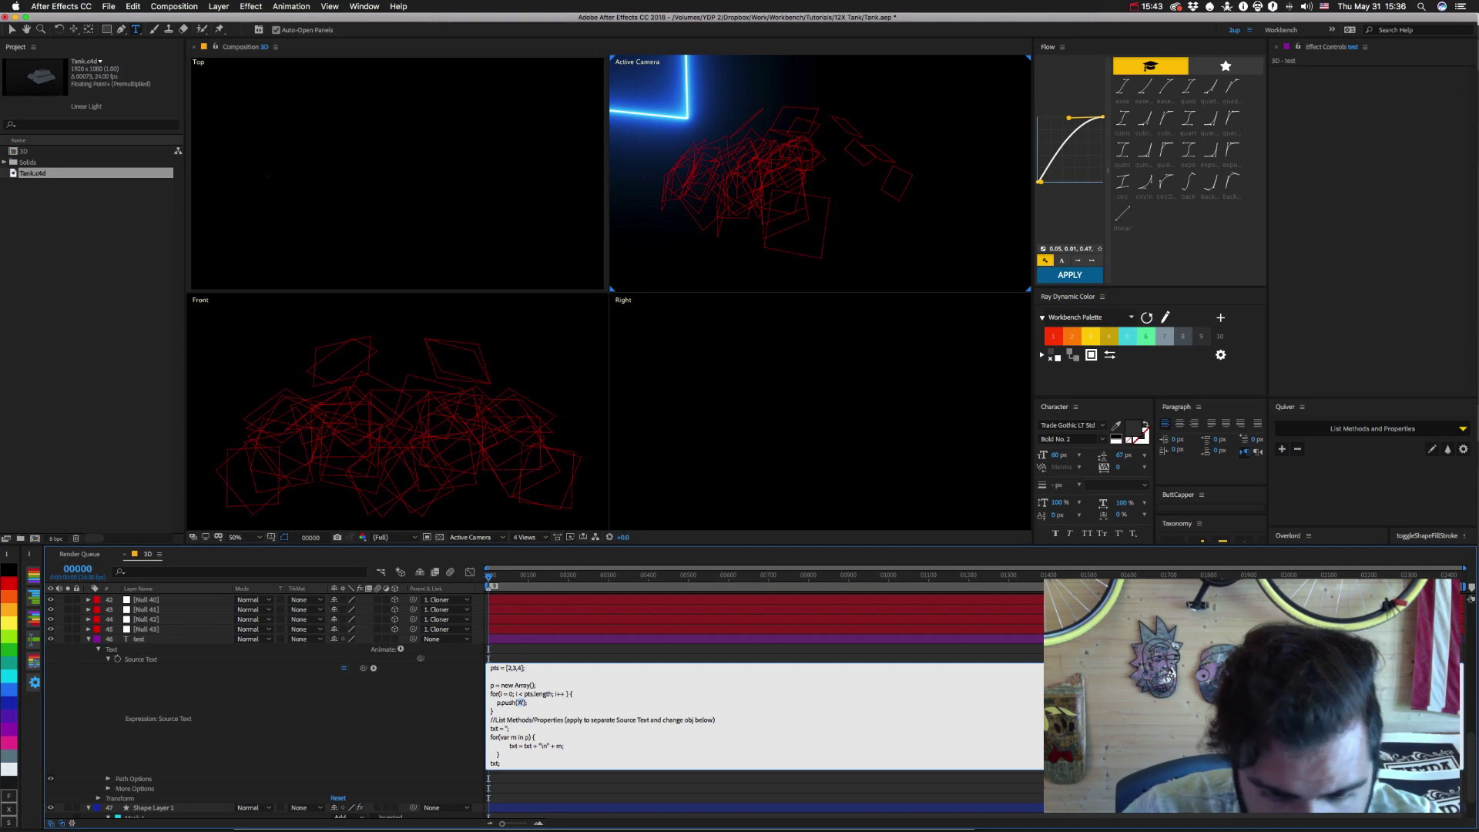
pyautogui.write('.name')
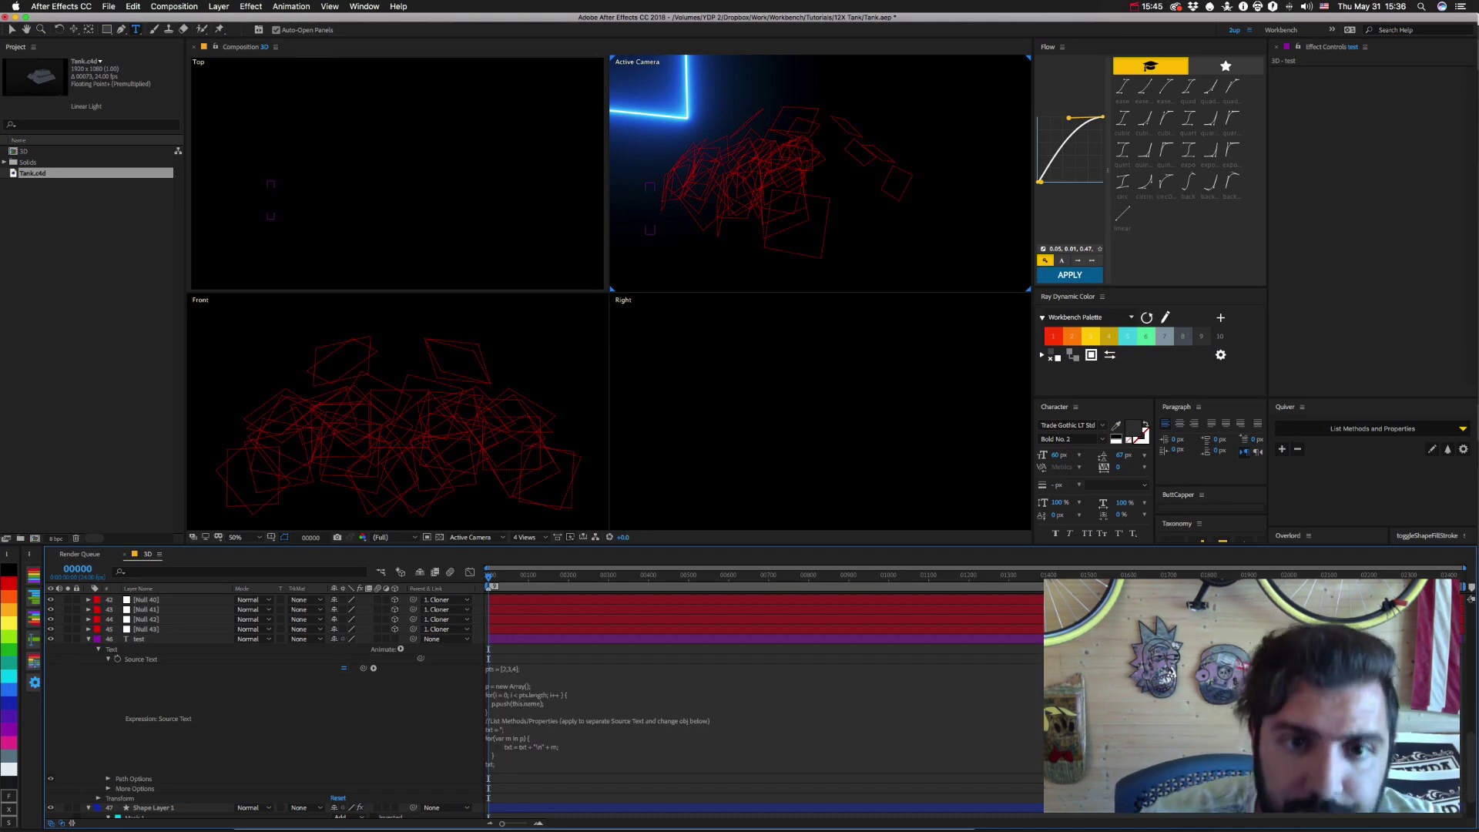
pyautogui.press('KP_Enter')
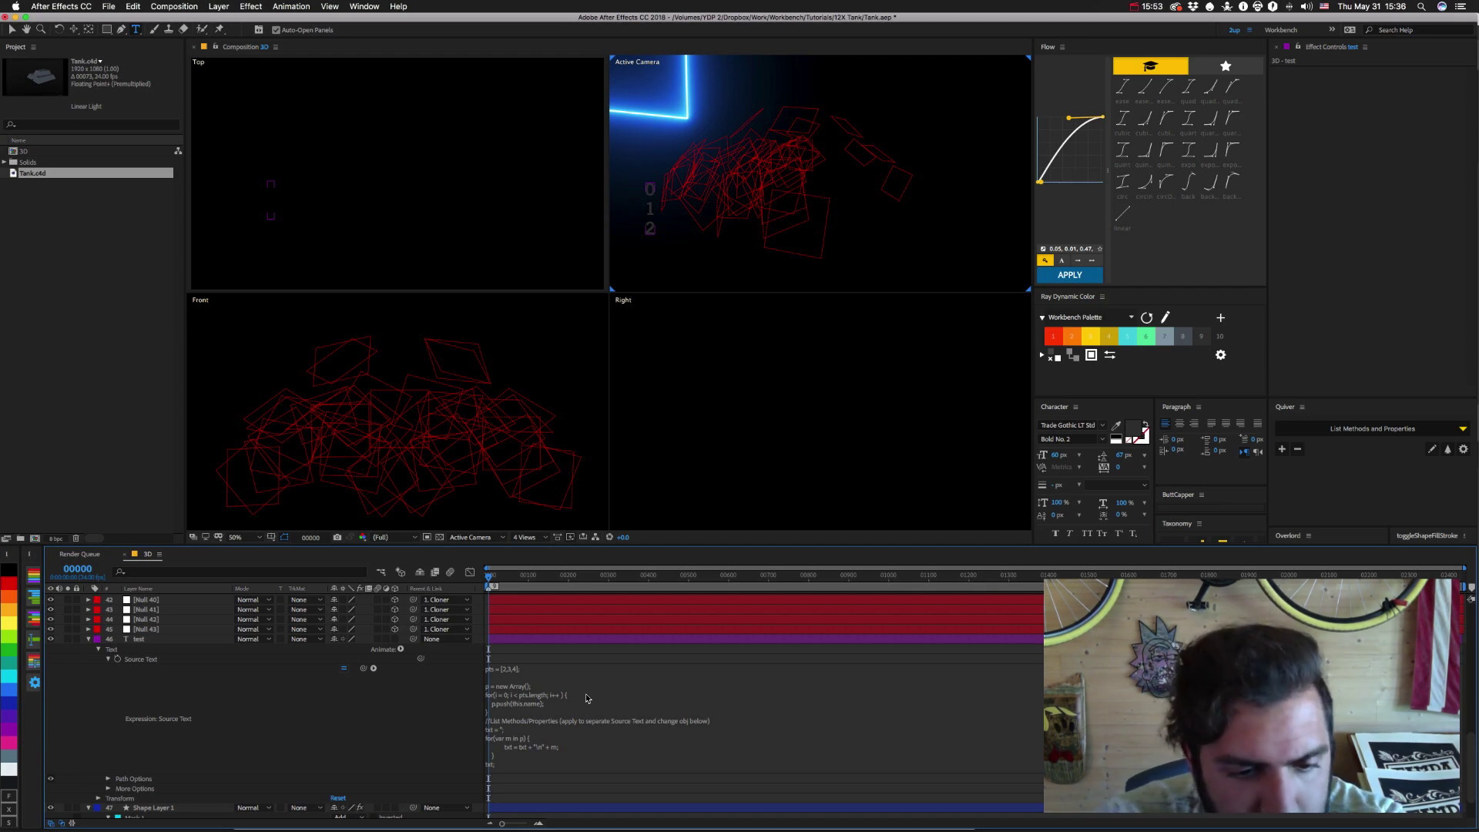
# Recheck the expression, then bring up the Force Quit Applications window.
pyautogui.click(499, 703)
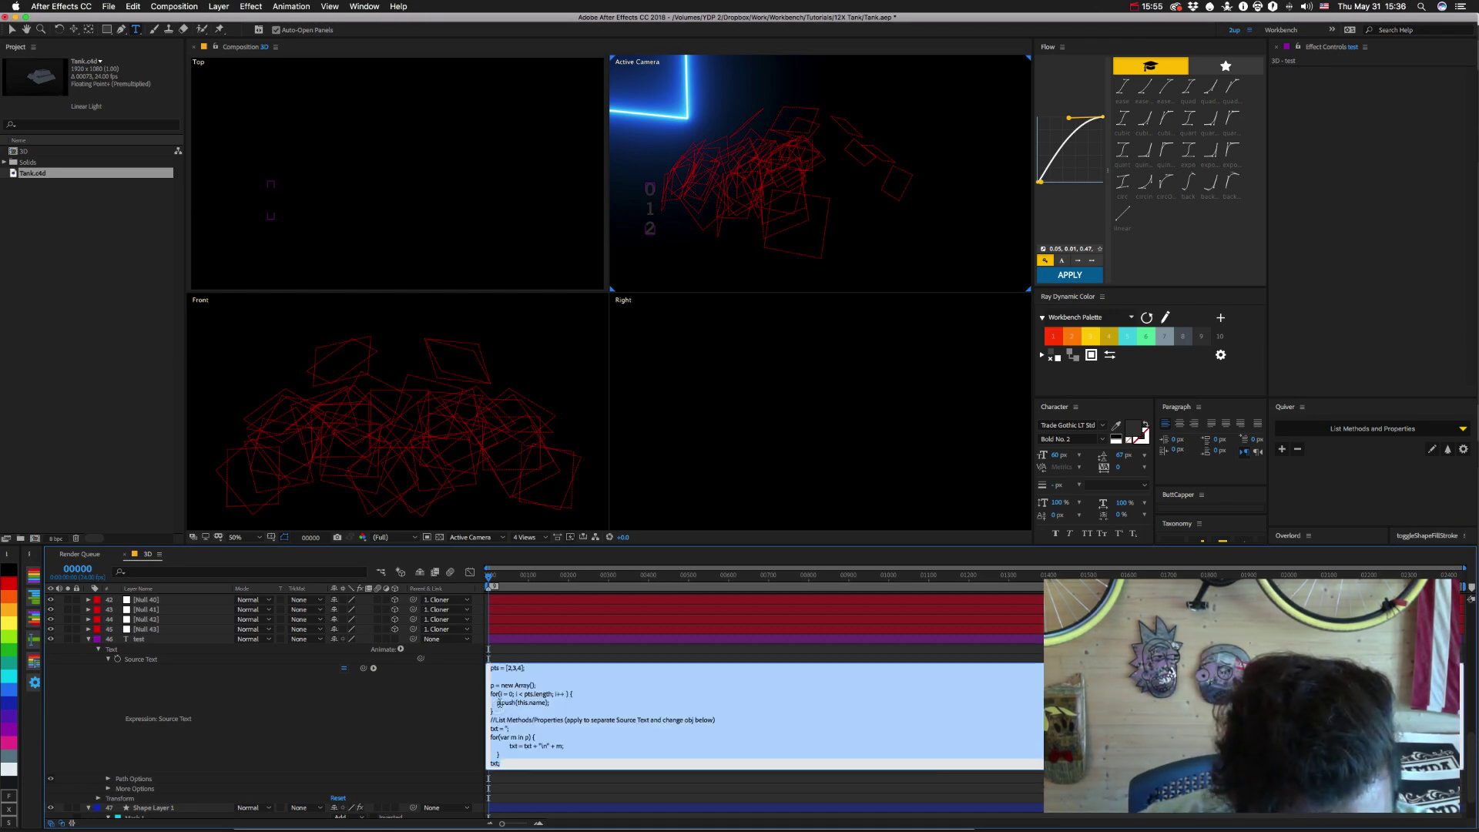
pyautogui.press('KP_Enter')
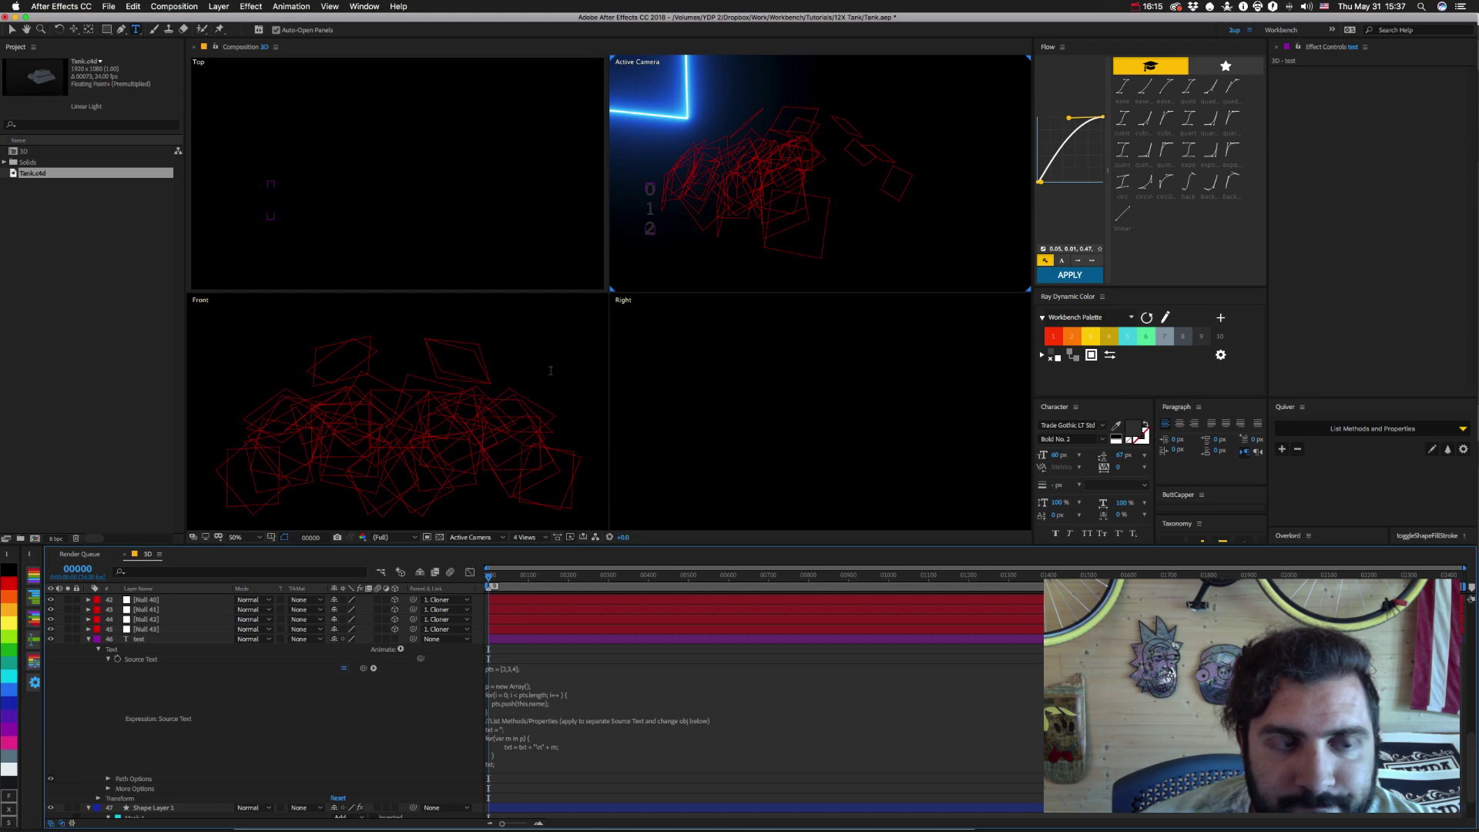
pyautogui.press('super+alt+Escape')
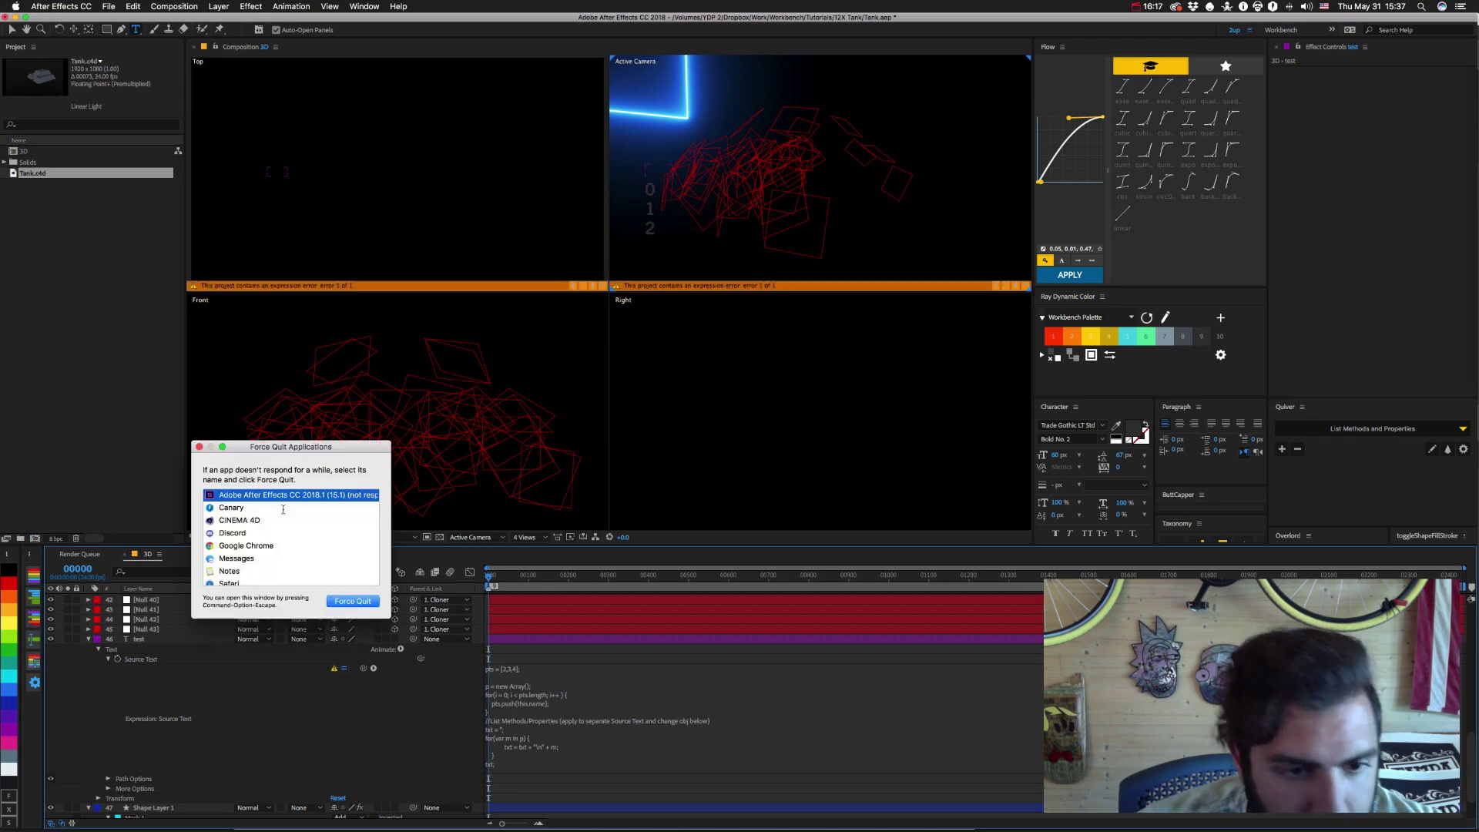
# Force quit the unresponsive After Effects and relaunch it from the Dock.
pyautogui.click(199, 446)
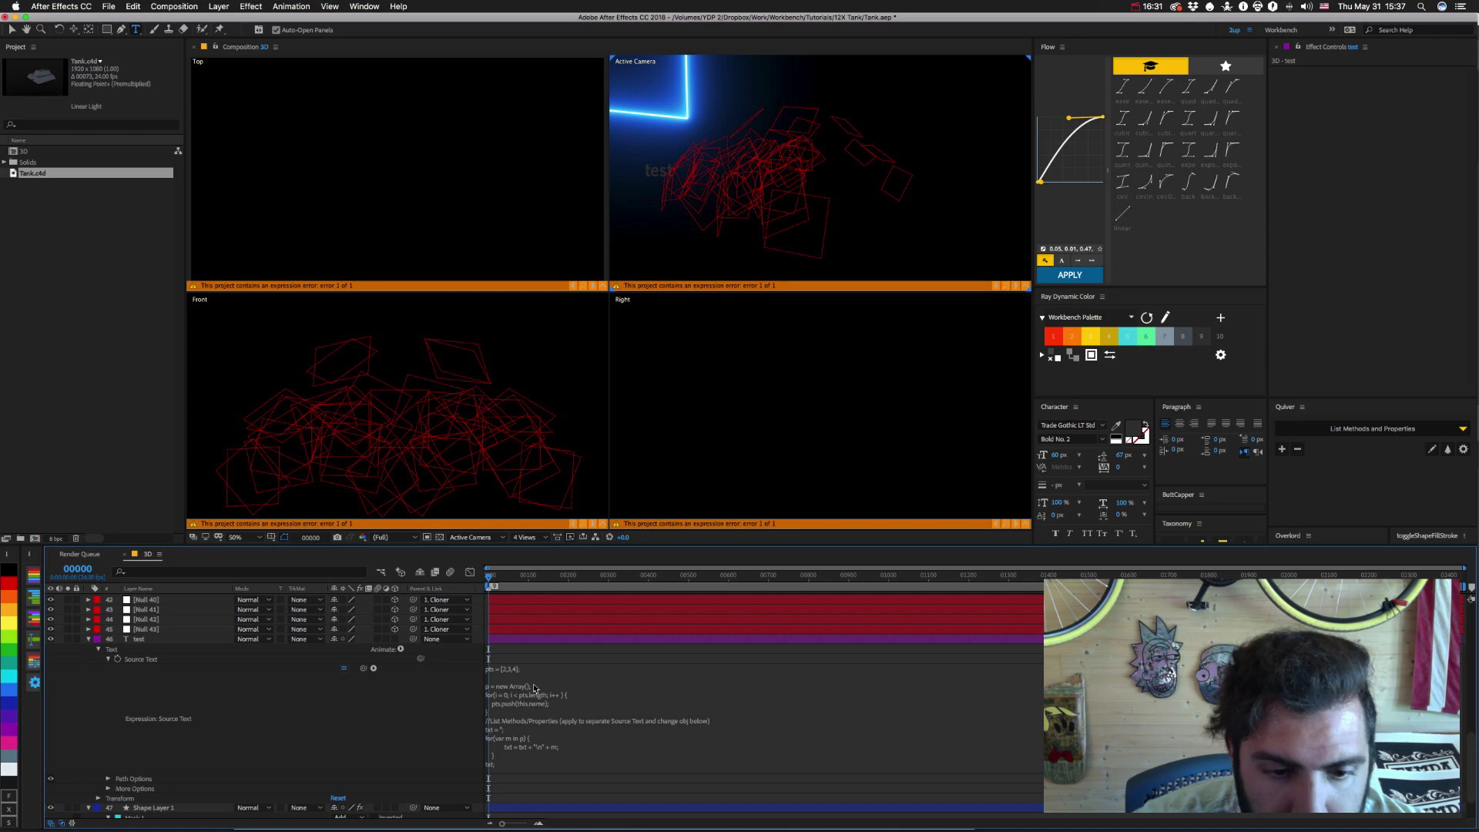
pyautogui.press('super+alt+Escape')
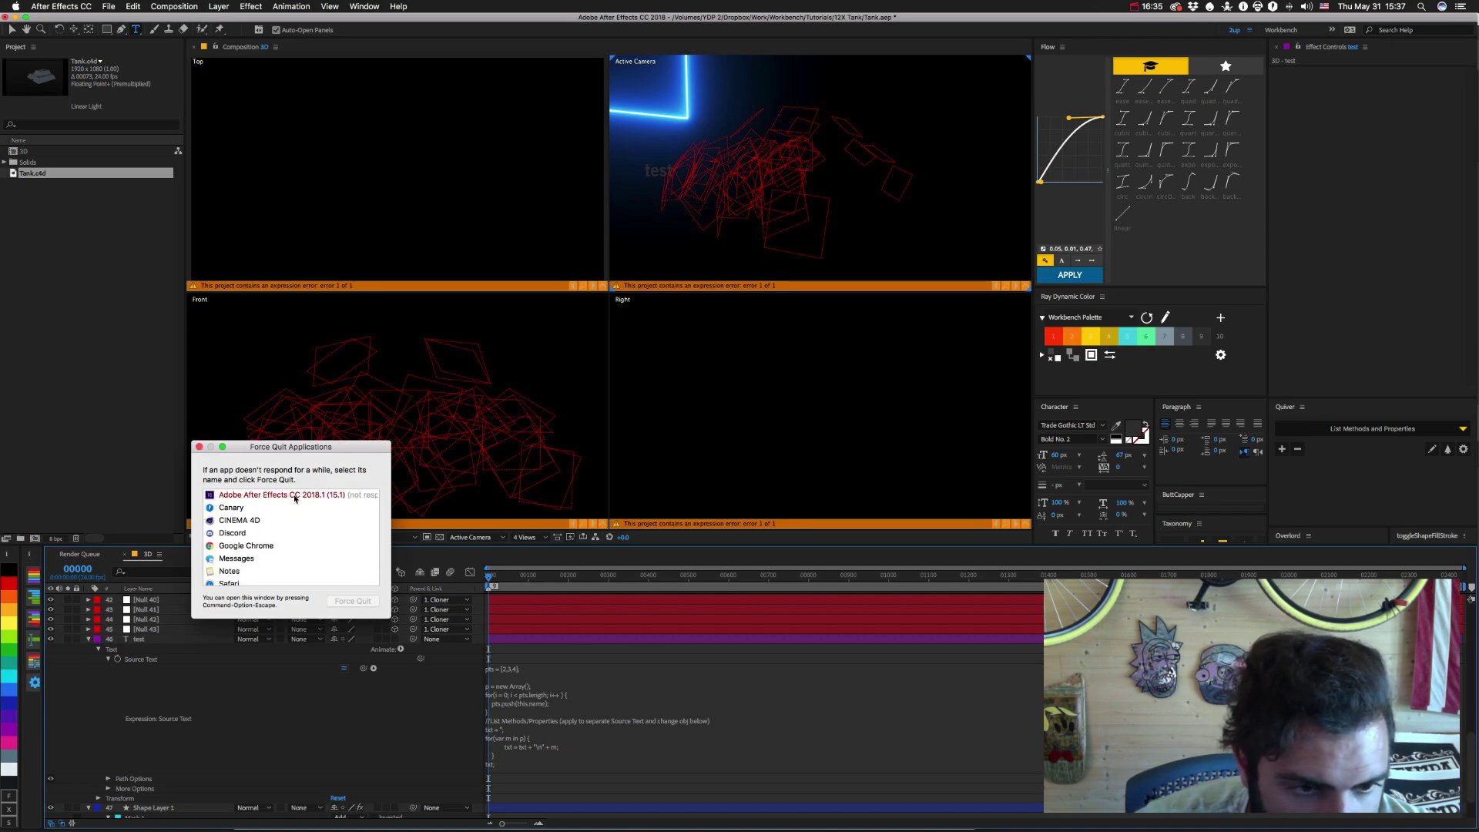
pyautogui.click(295, 497)
pyautogui.click(352, 600)
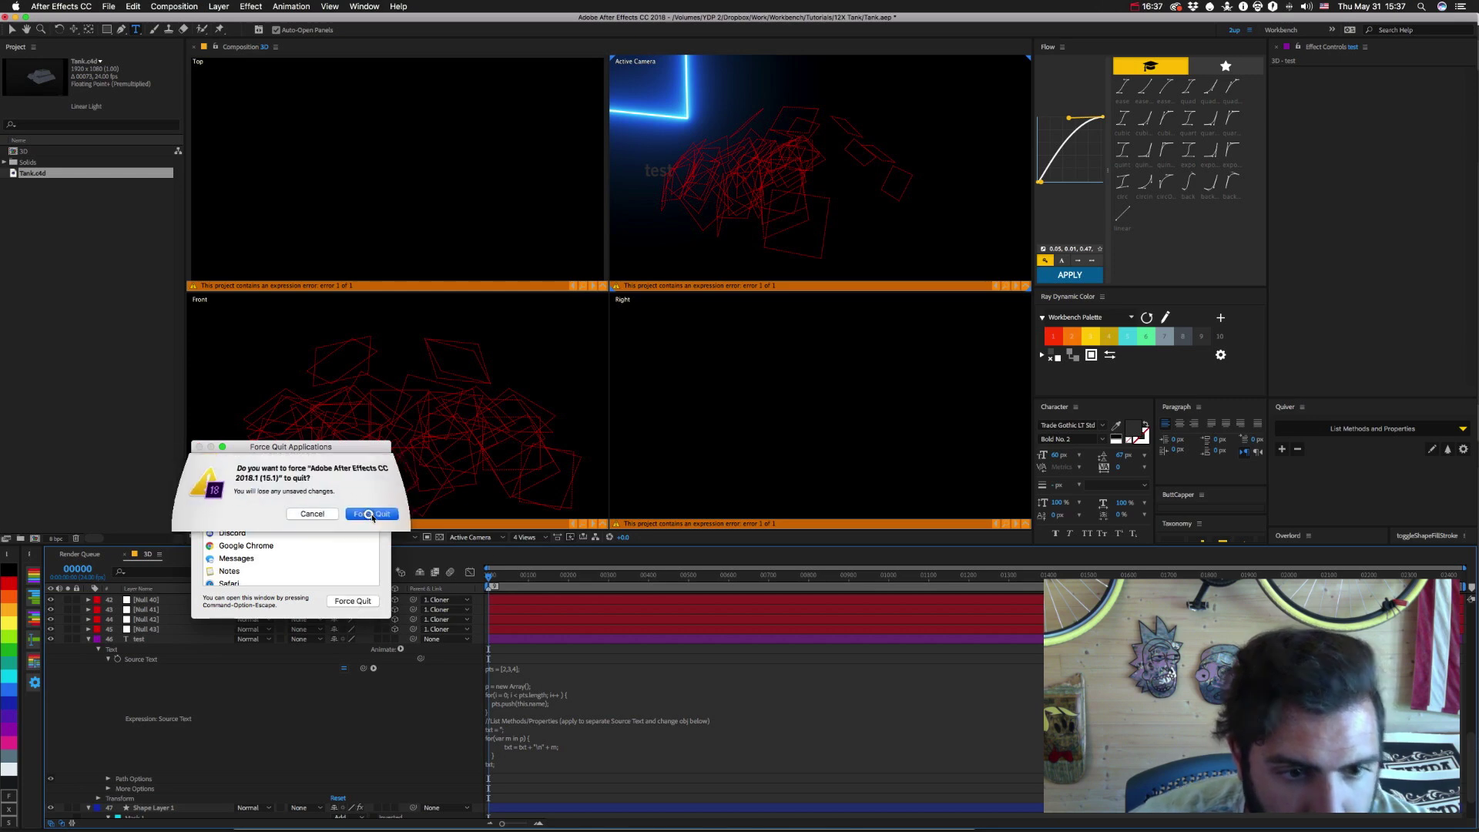
pyautogui.click(372, 513)
pyautogui.click(201, 450)
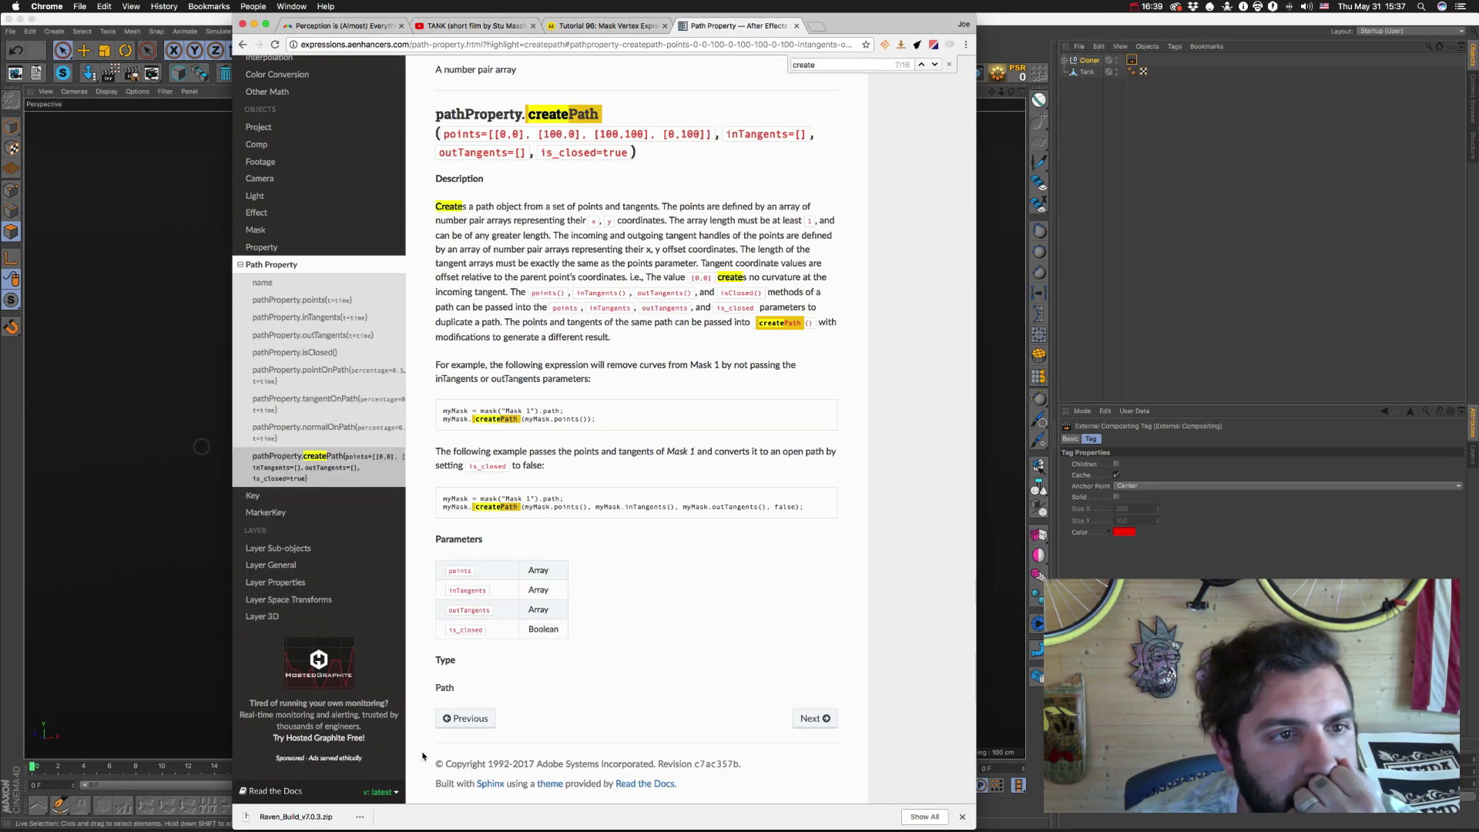
pyautogui.click(585, 812)
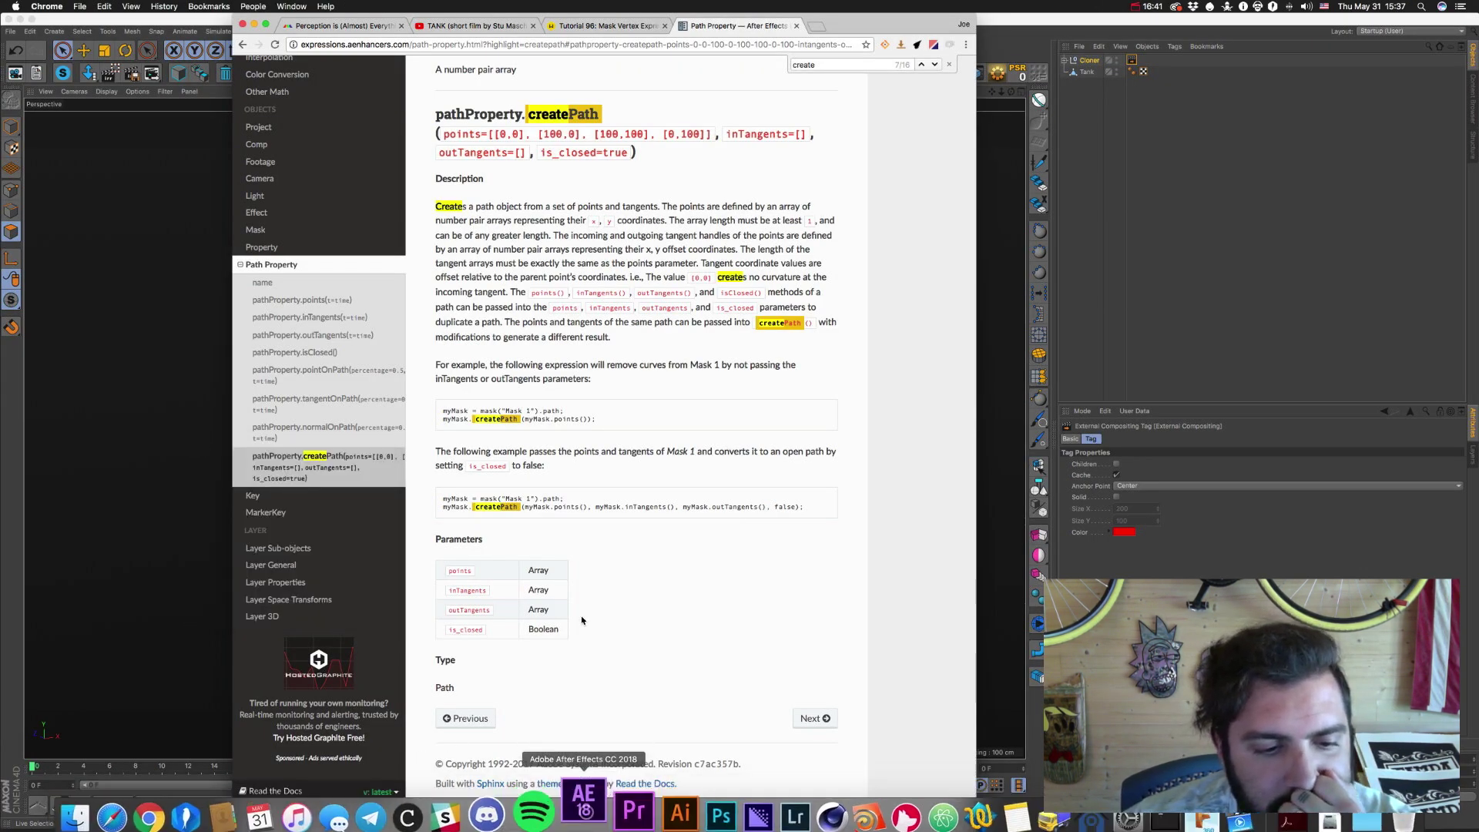
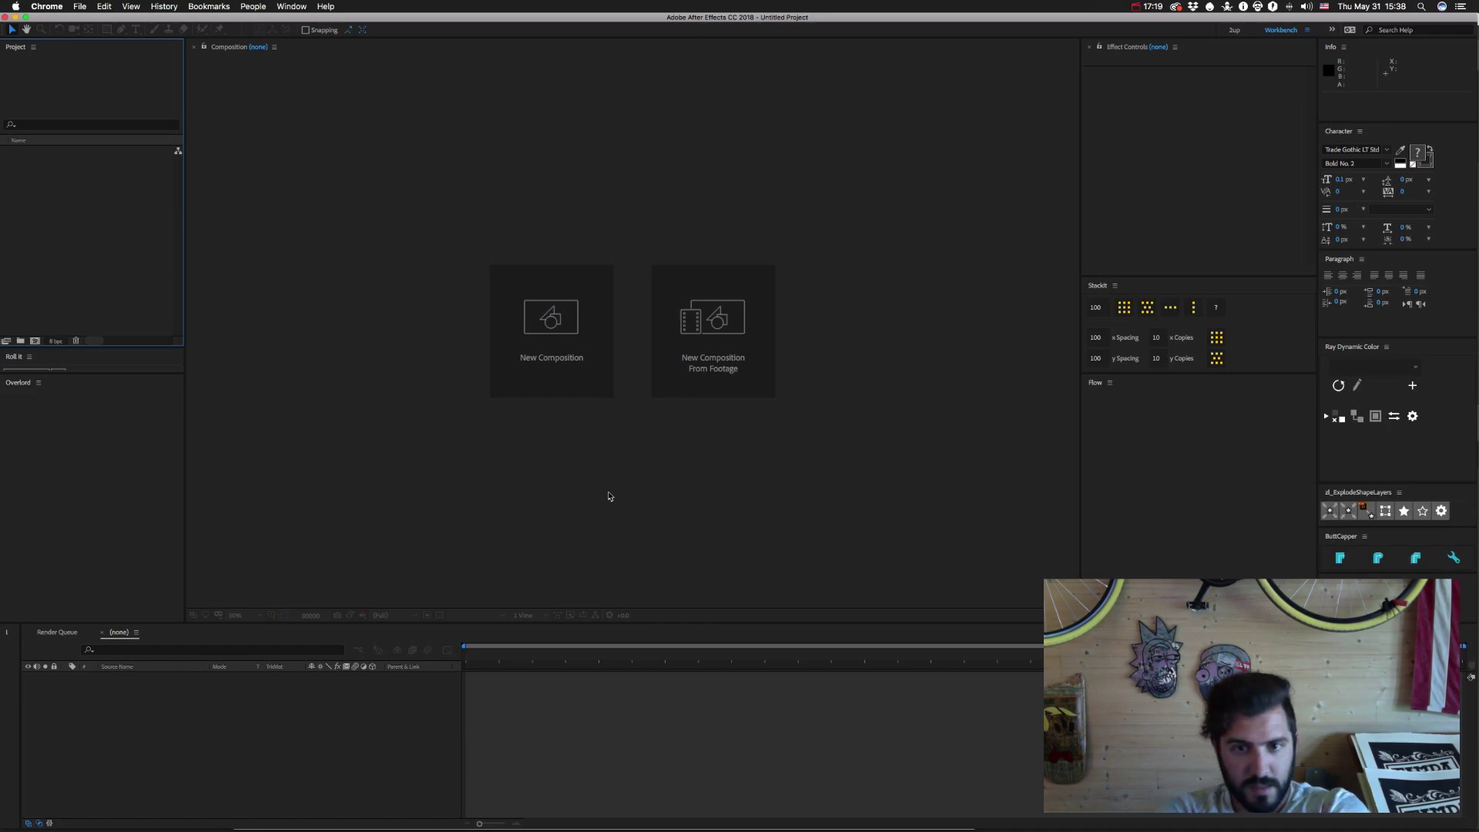
# Open Tank auto-save 2.aep from the Dropbox recent files list in After Effects.
pyautogui.click(1192, 7)
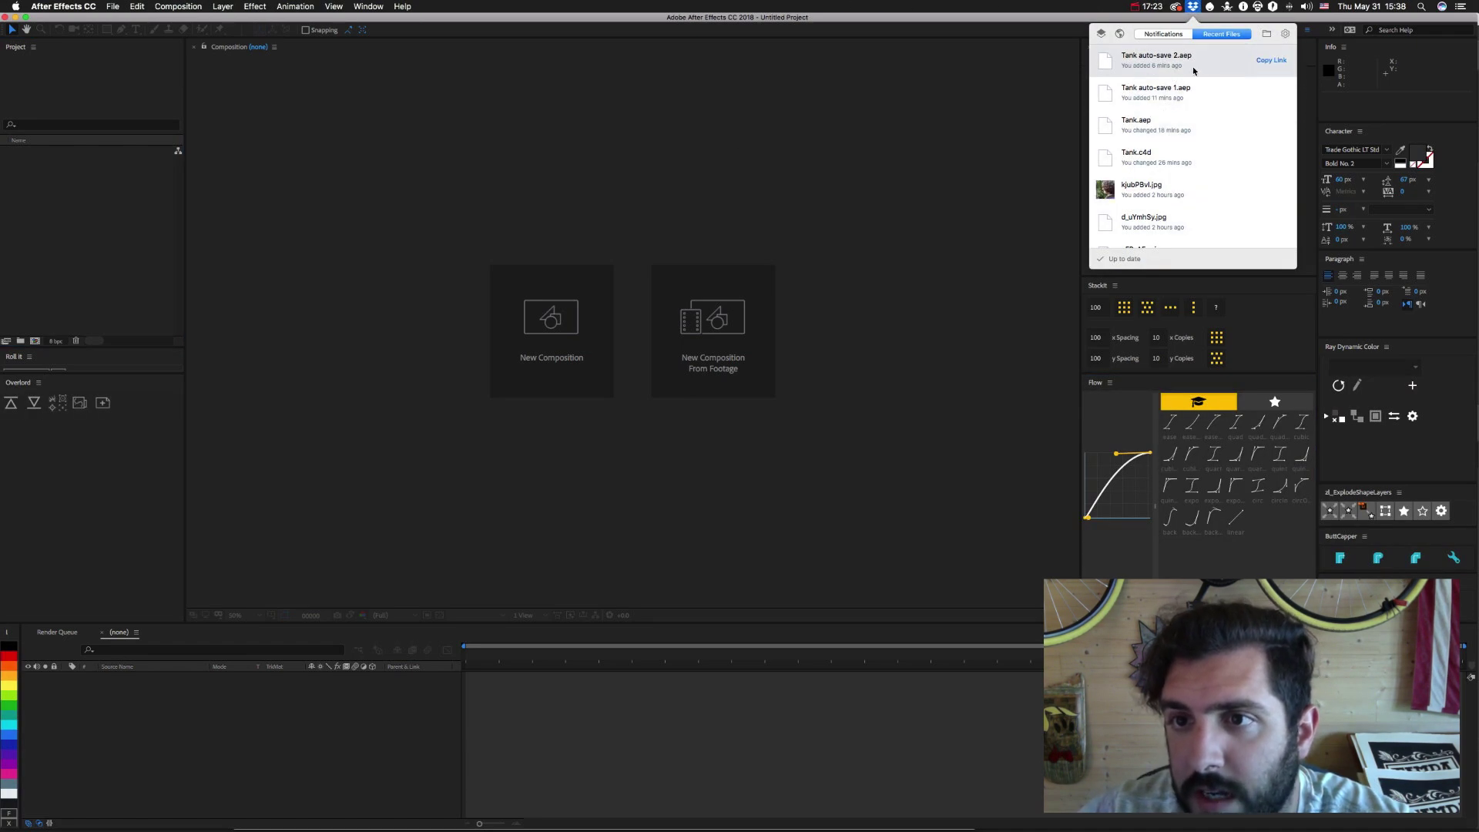
pyautogui.click(1194, 66)
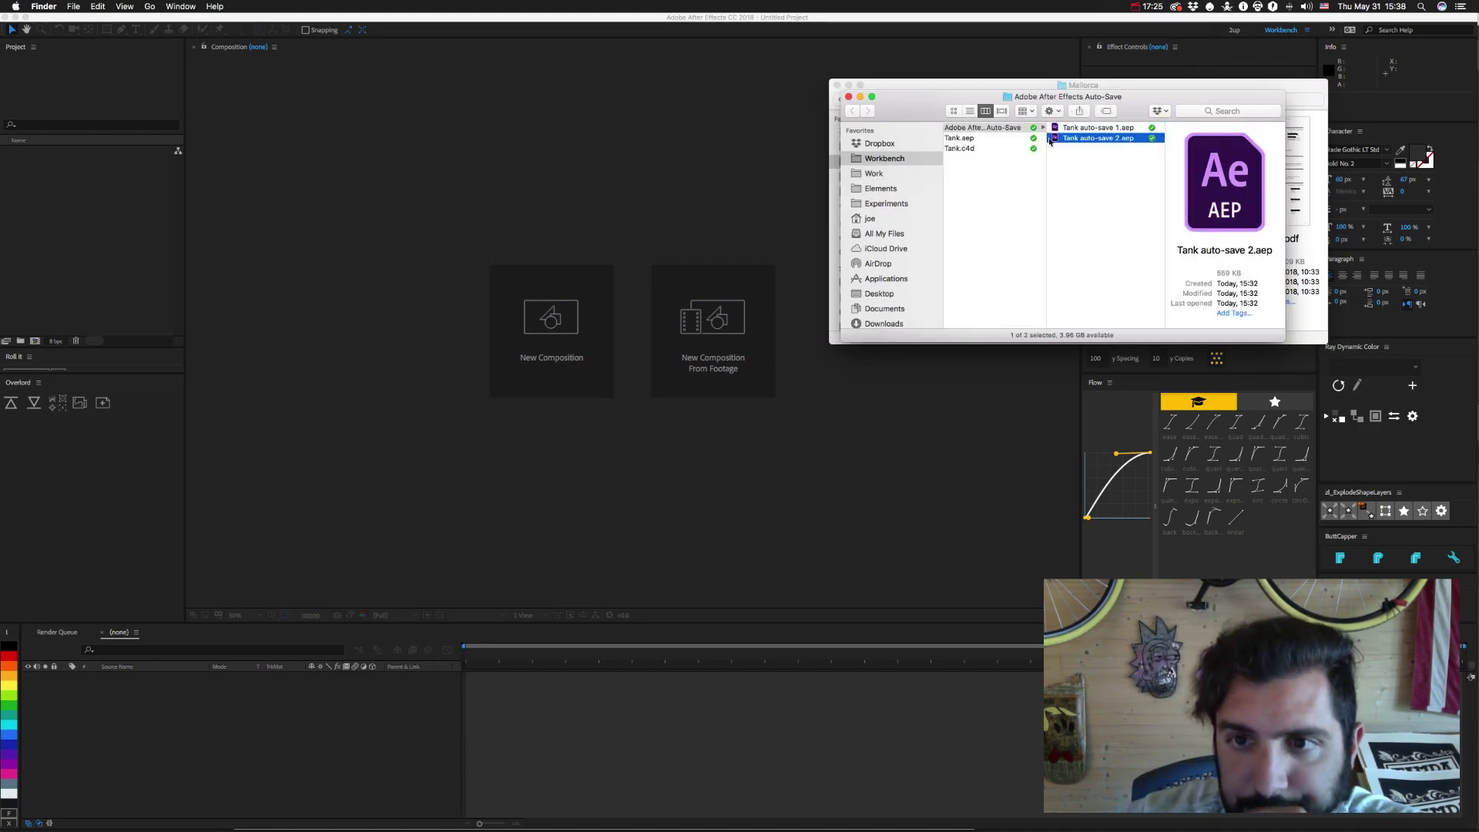
pyautogui.doubleClick(1060, 140)
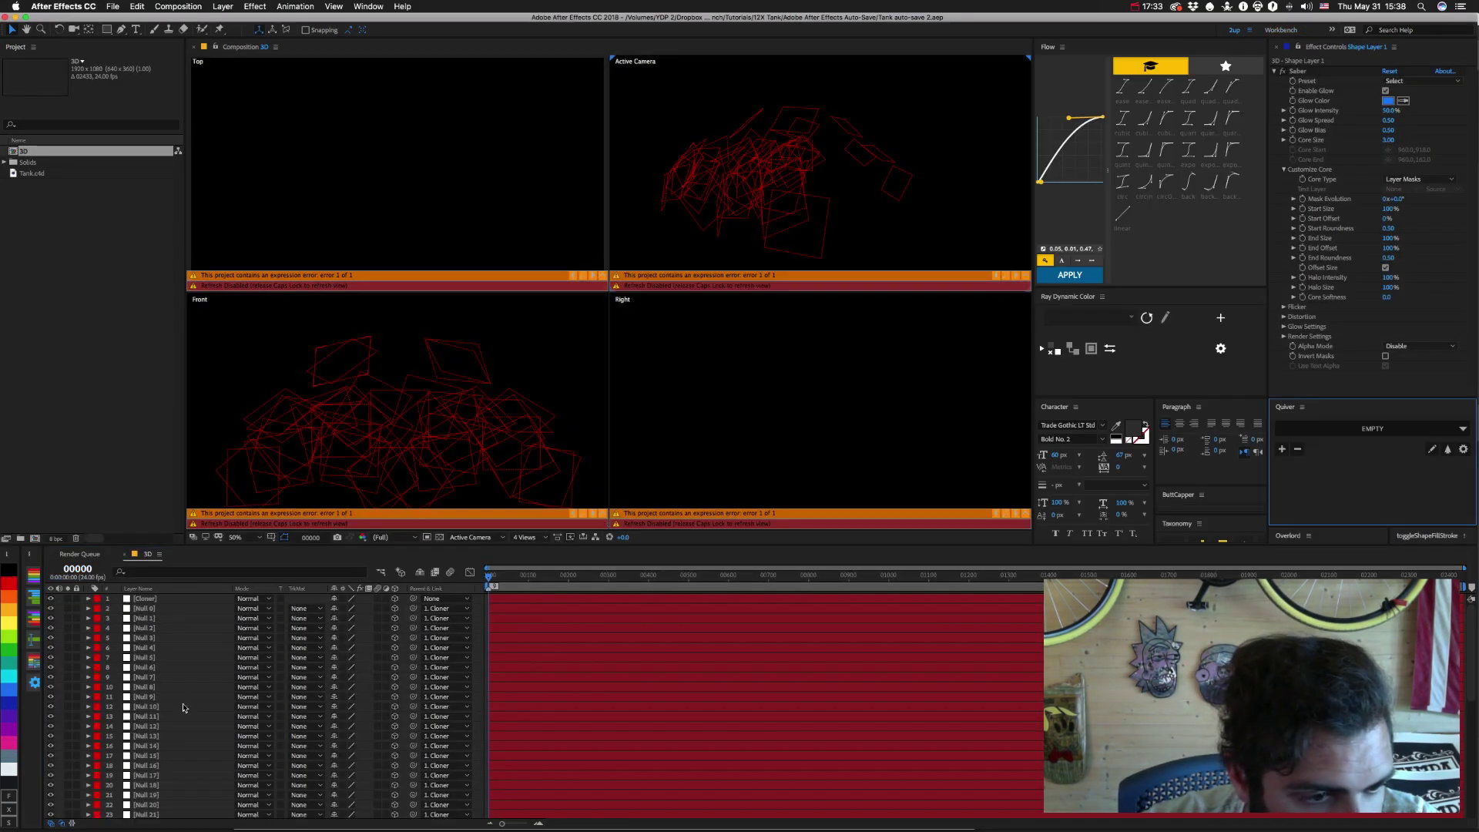
# Switch from the Finder auto-save window back to After Effects.
pyautogui.scroll(-5, 185, 704)
pyautogui.scroll(5, 186, 704)
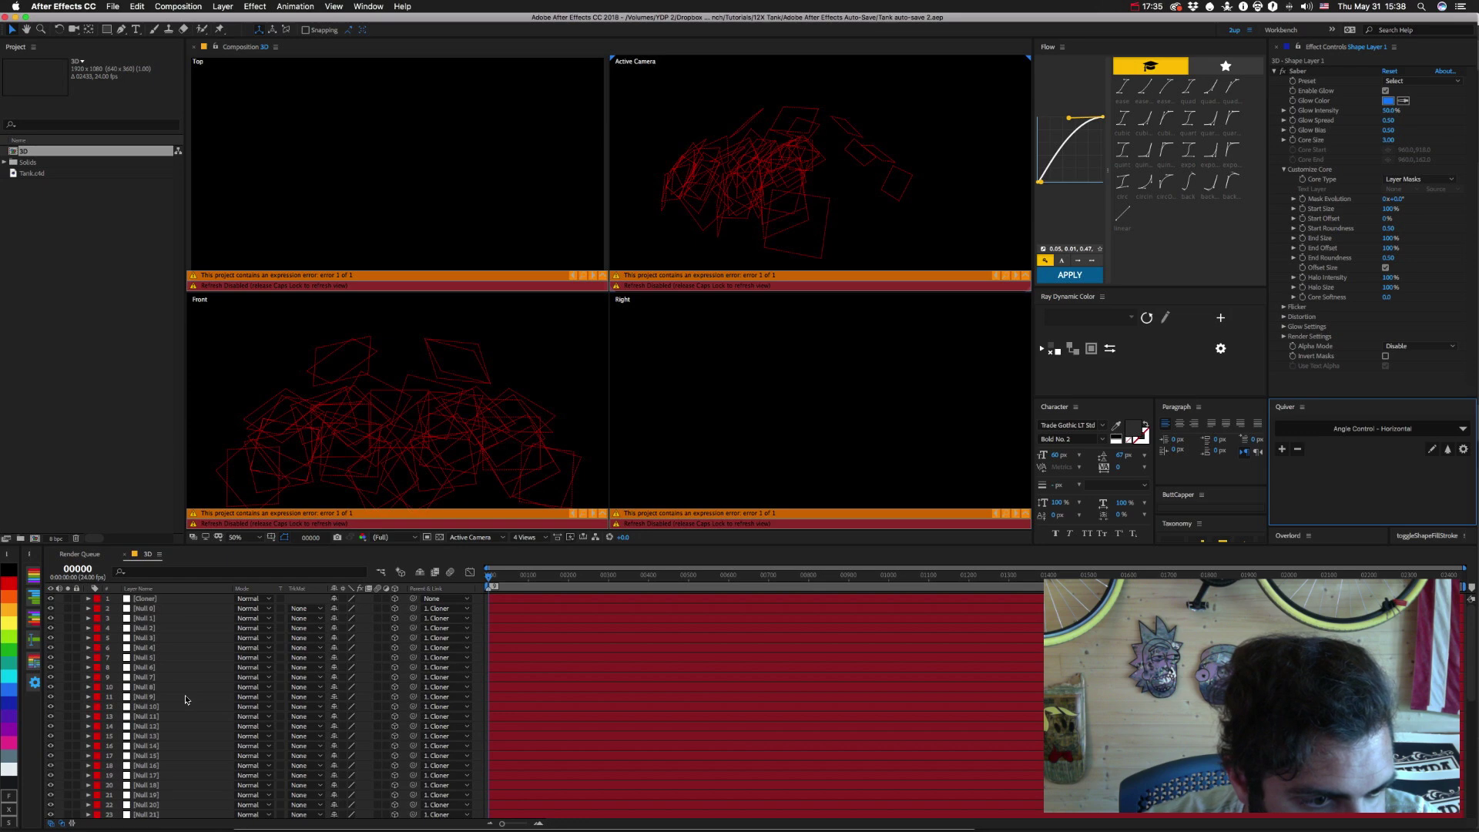
pyautogui.scroll(-5, 186, 700)
pyautogui.press('super+Tab')
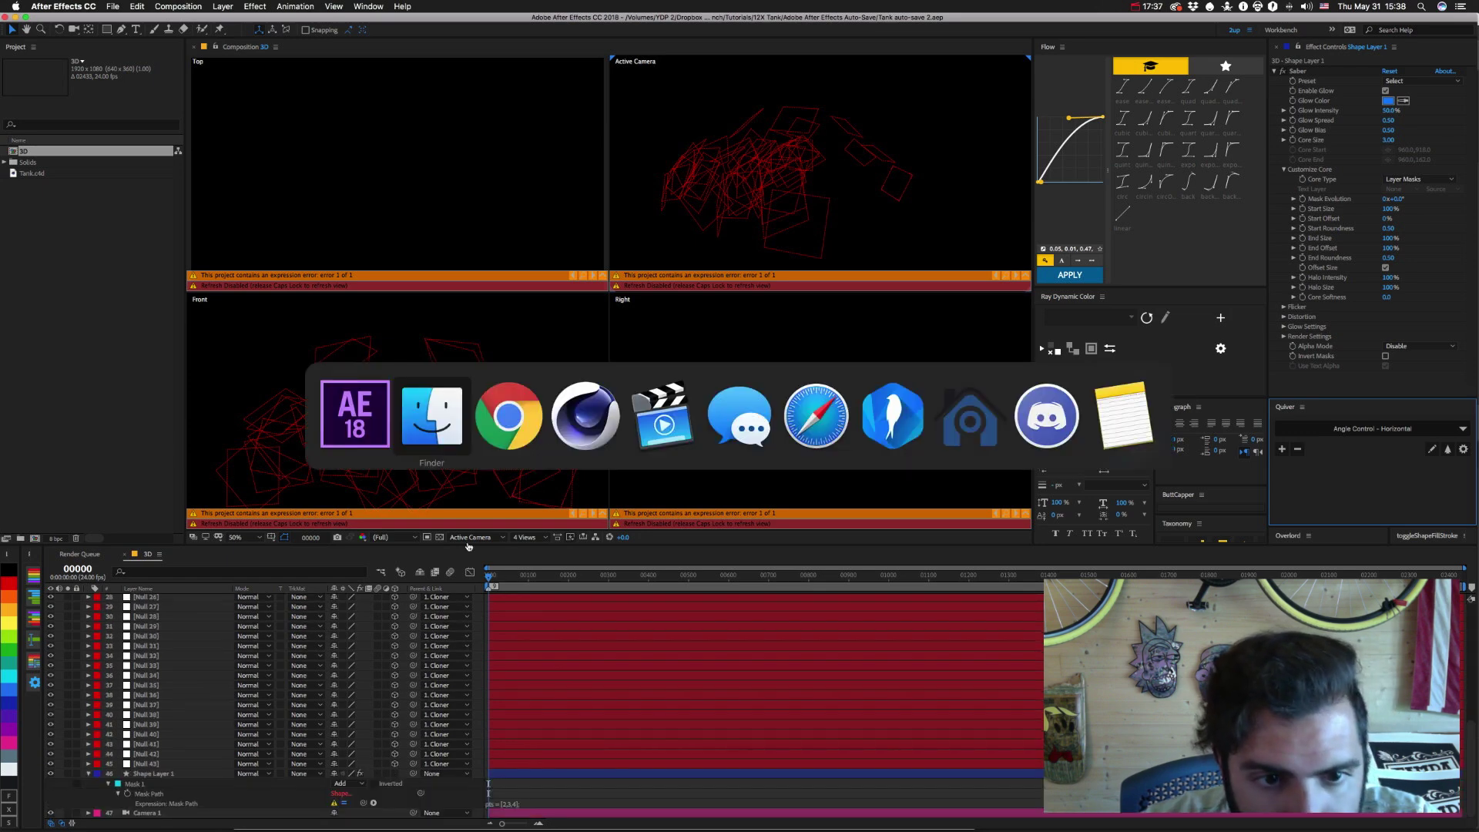
pyautogui.click(282, 354)
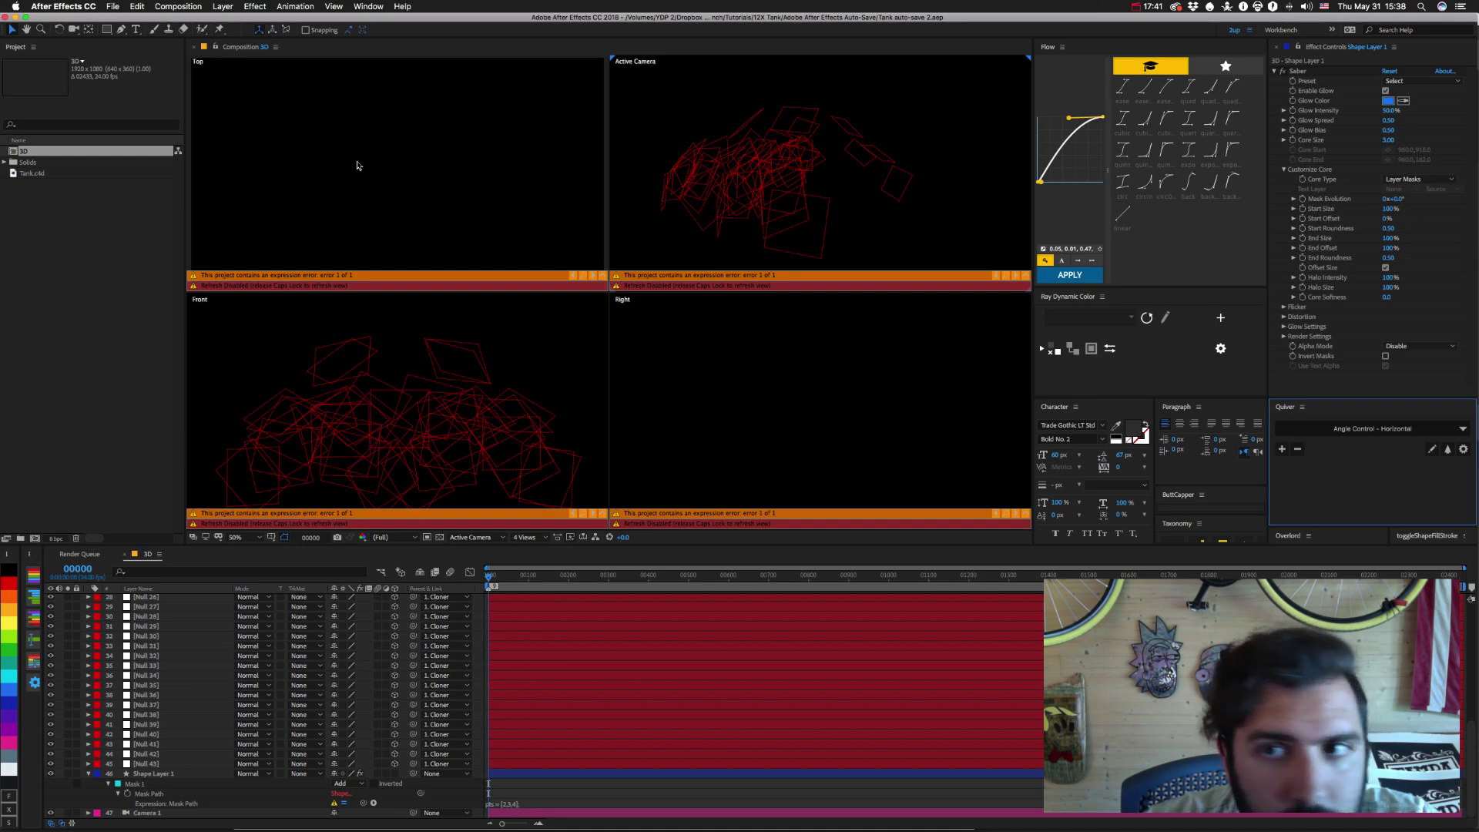
# Save As Tank.aep in the 12X Tank folder, replacing the existing file.
pyautogui.click(113, 7)
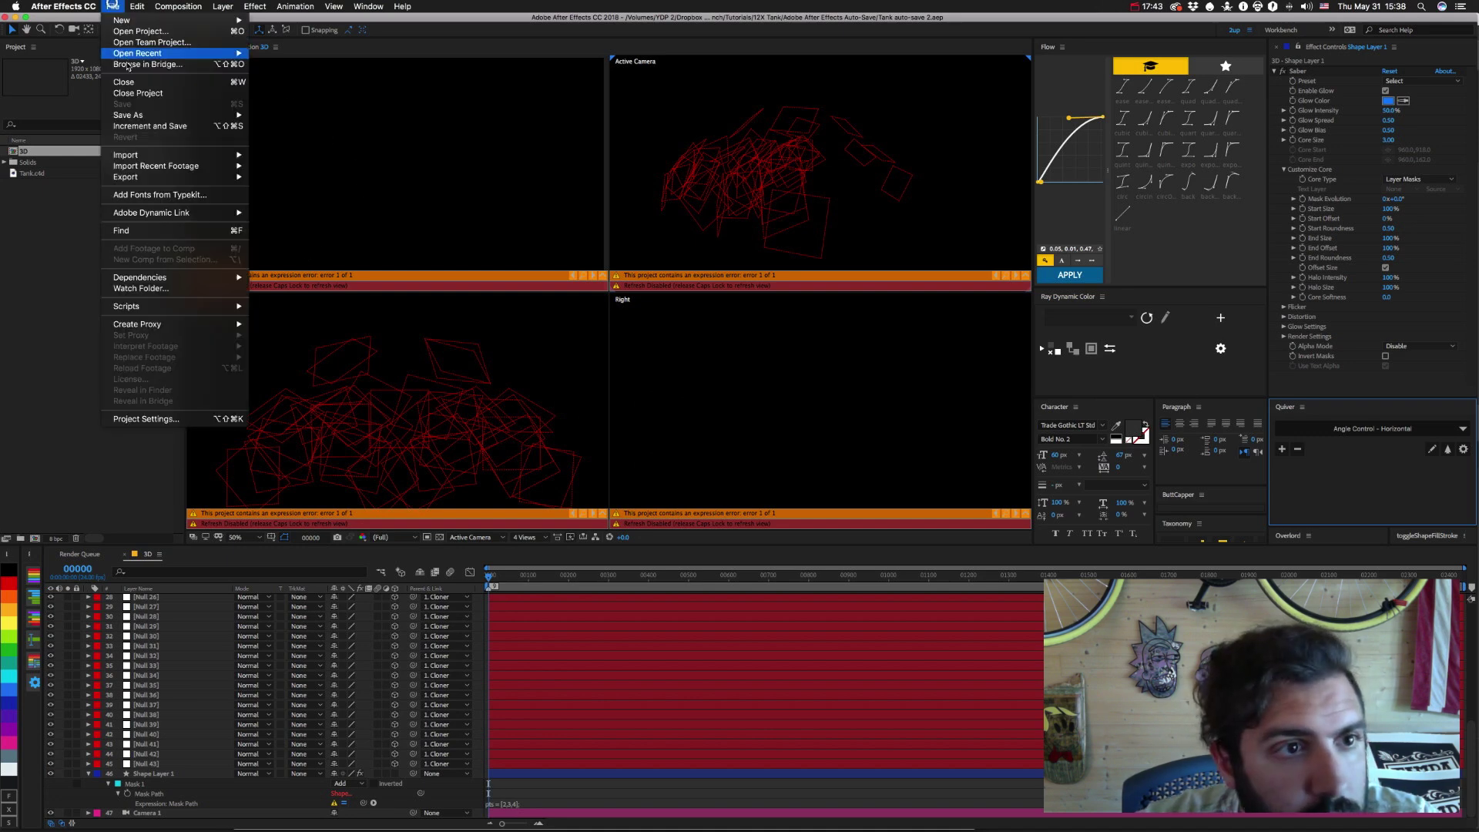
pyautogui.moveTo(177, 115)
pyautogui.click(300, 115)
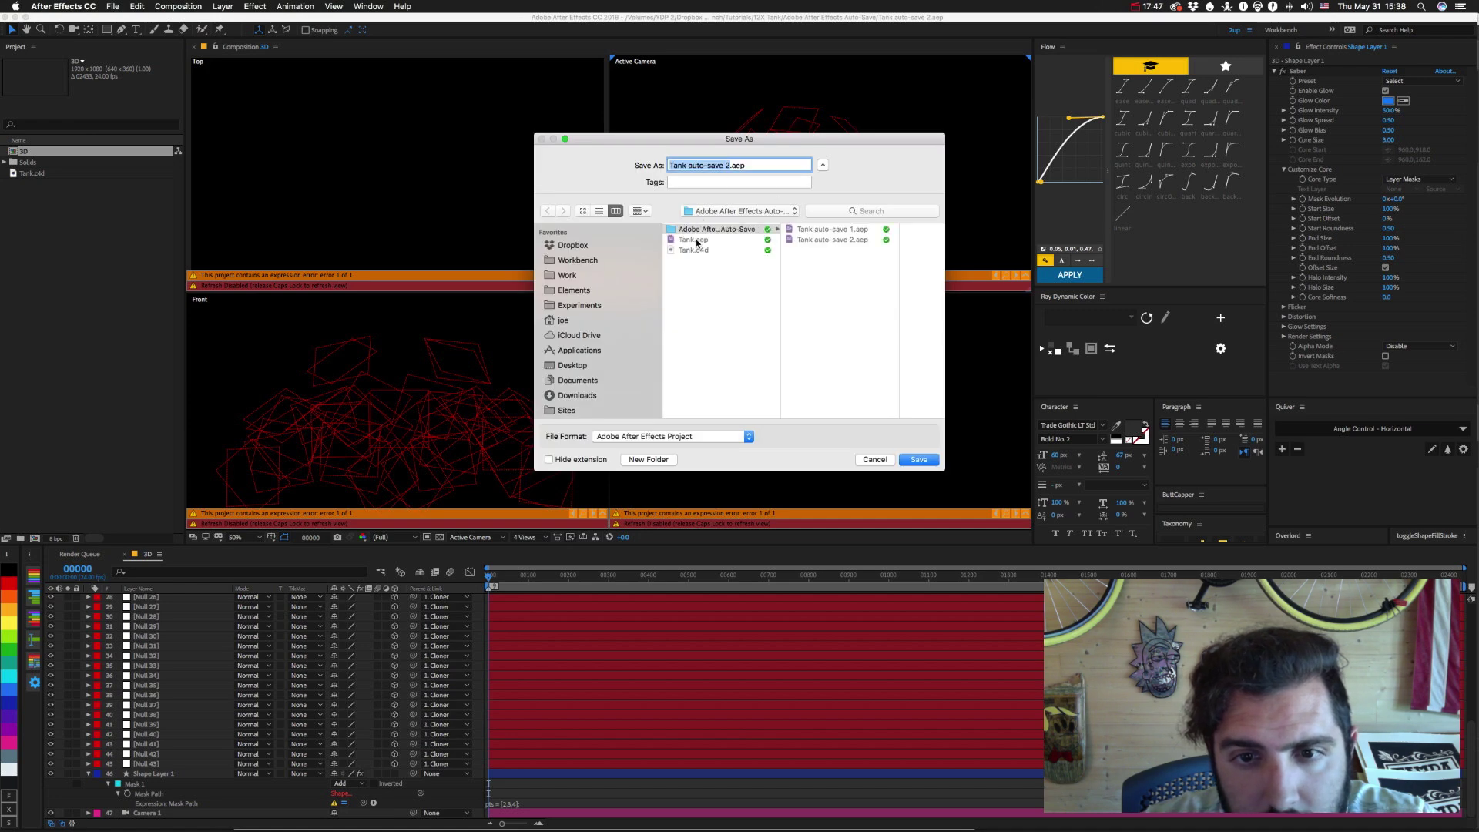
pyautogui.click(693, 240)
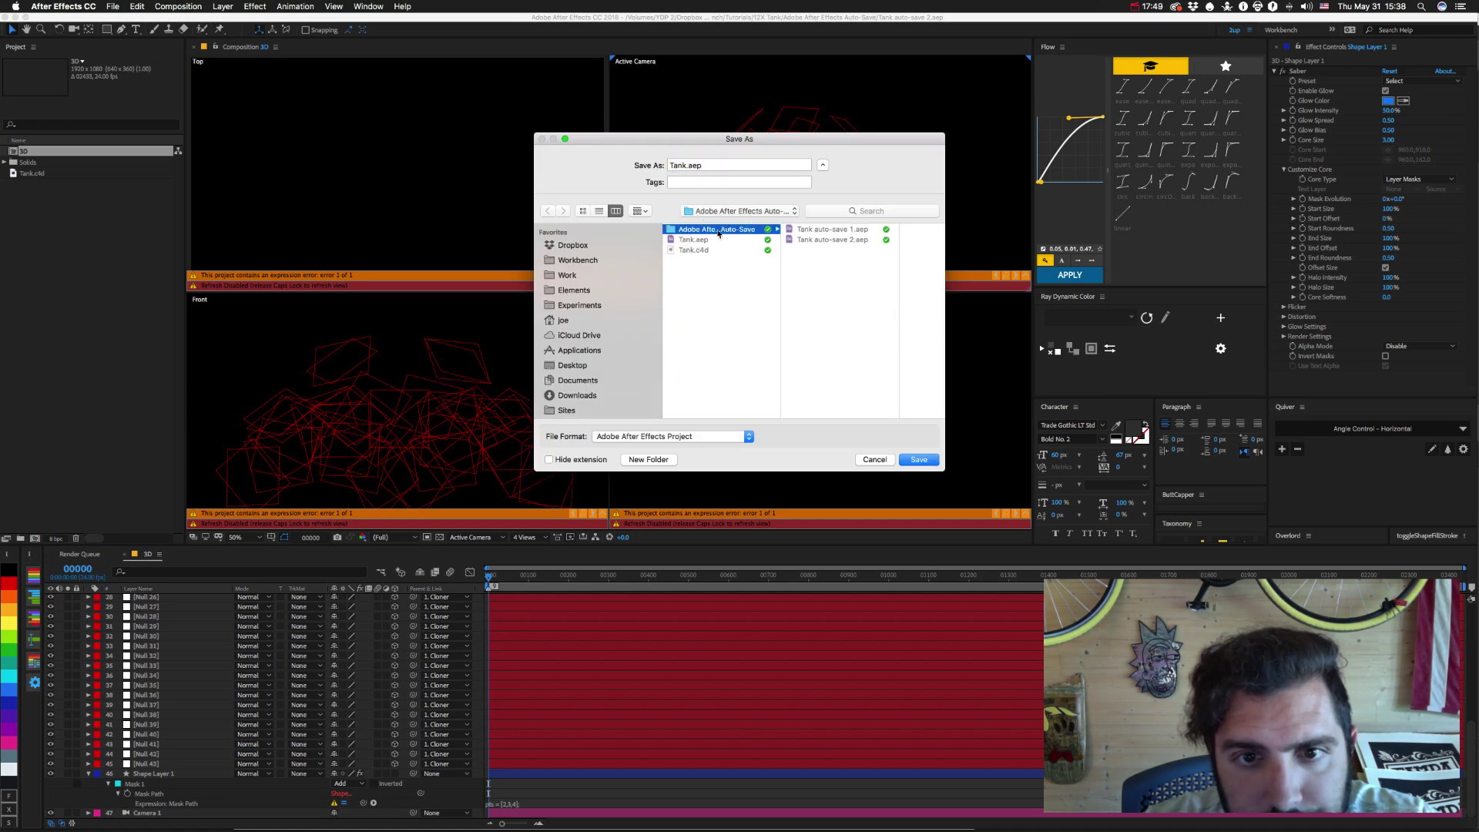
pyautogui.click(717, 211)
pyautogui.click(715, 228)
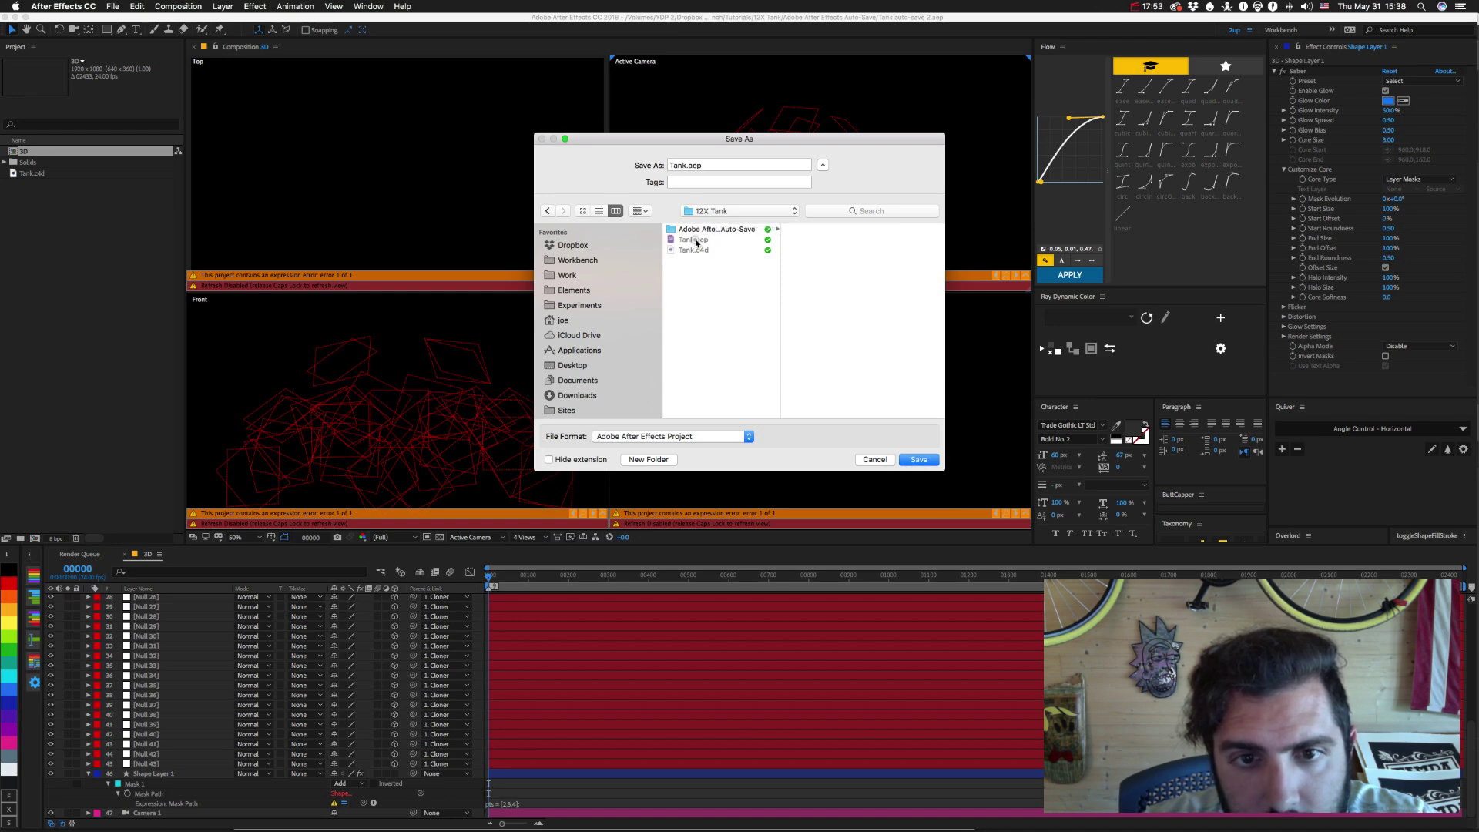
pyautogui.click(916, 462)
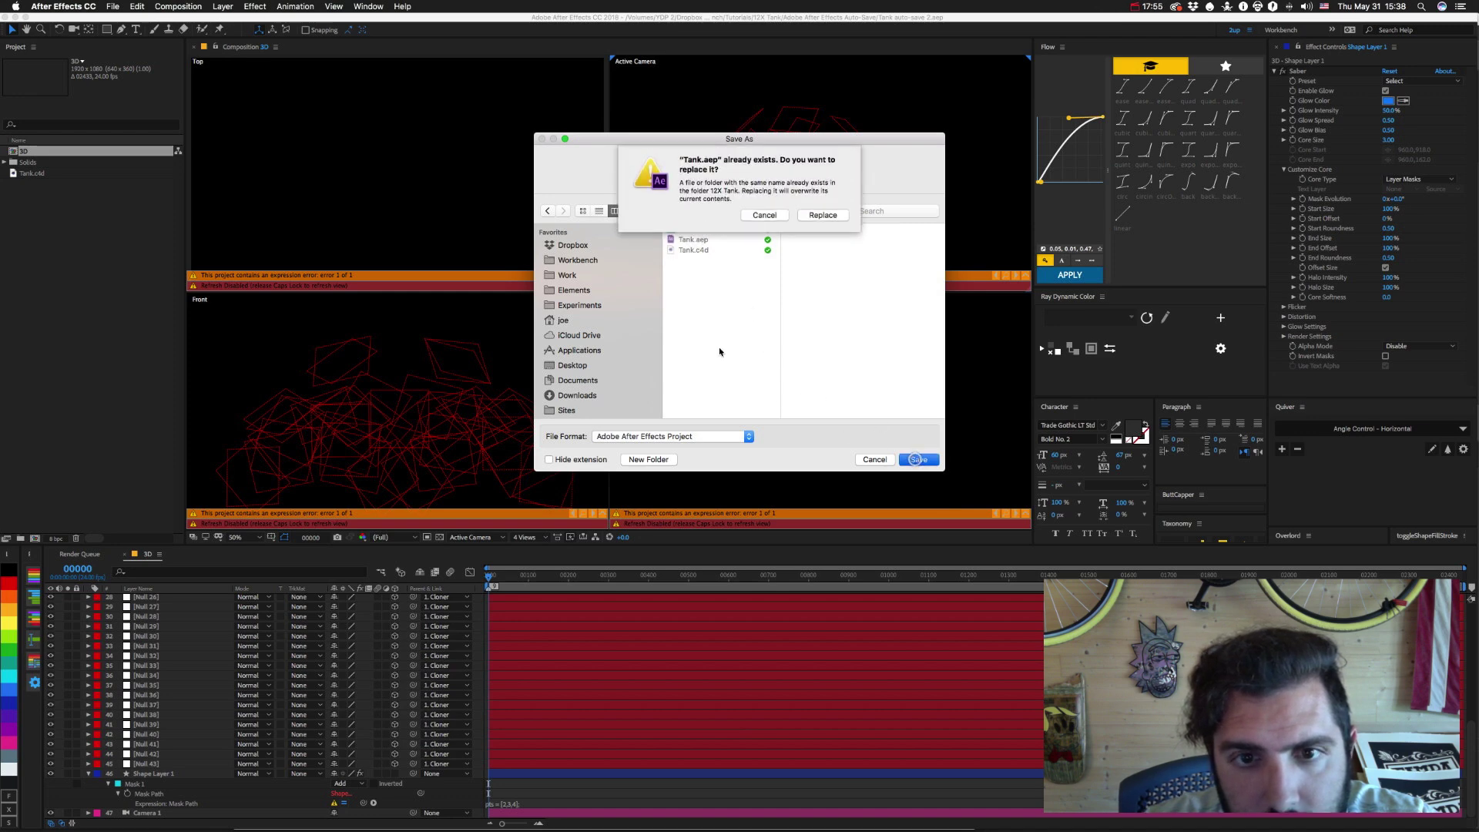
pyautogui.click(812, 217)
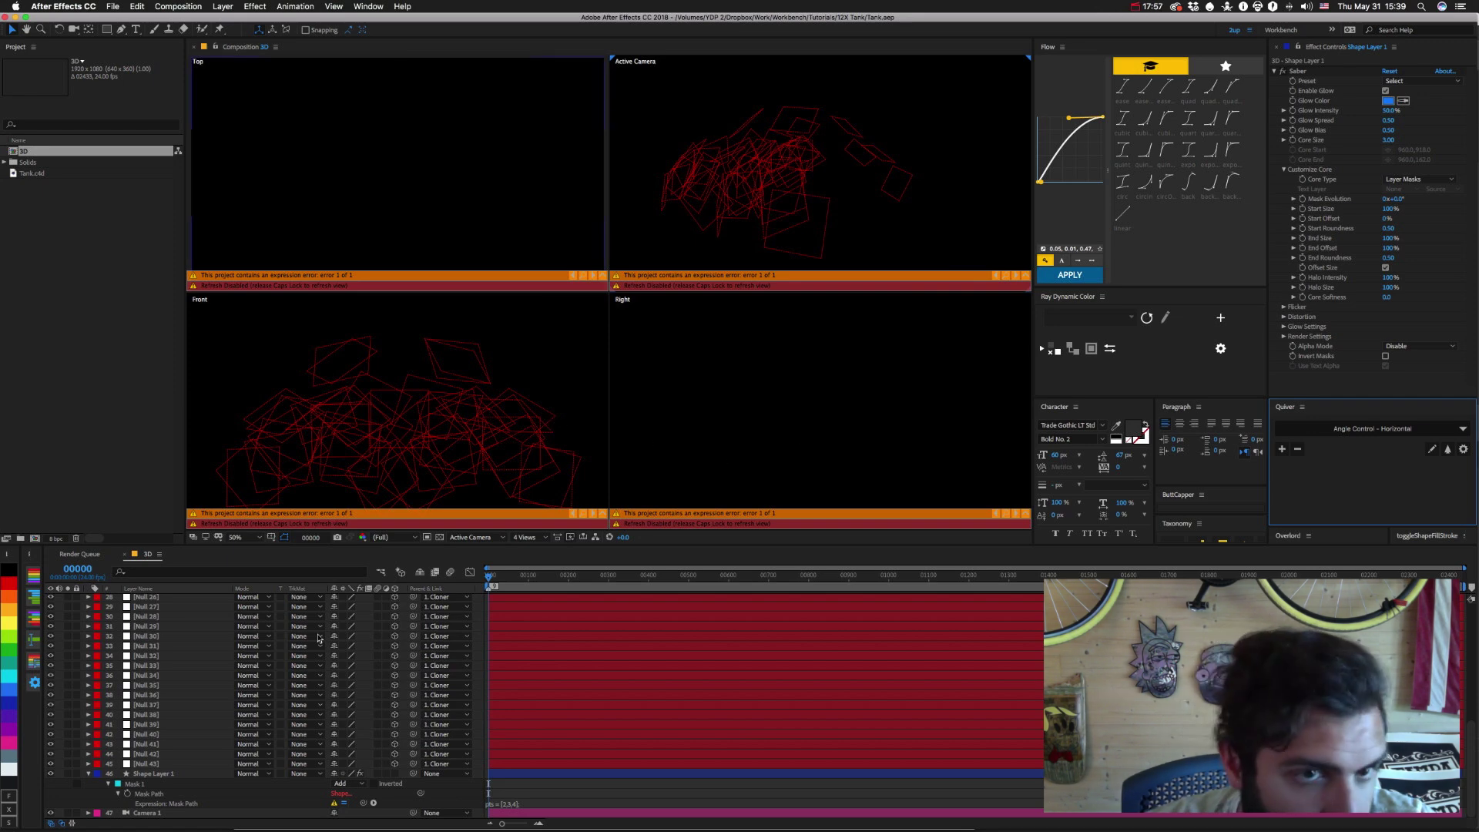
# Inspect Shape Layer 1's Mask Path expression, then deselect the layer.
pyautogui.click(164, 774)
pyautogui.click(501, 802)
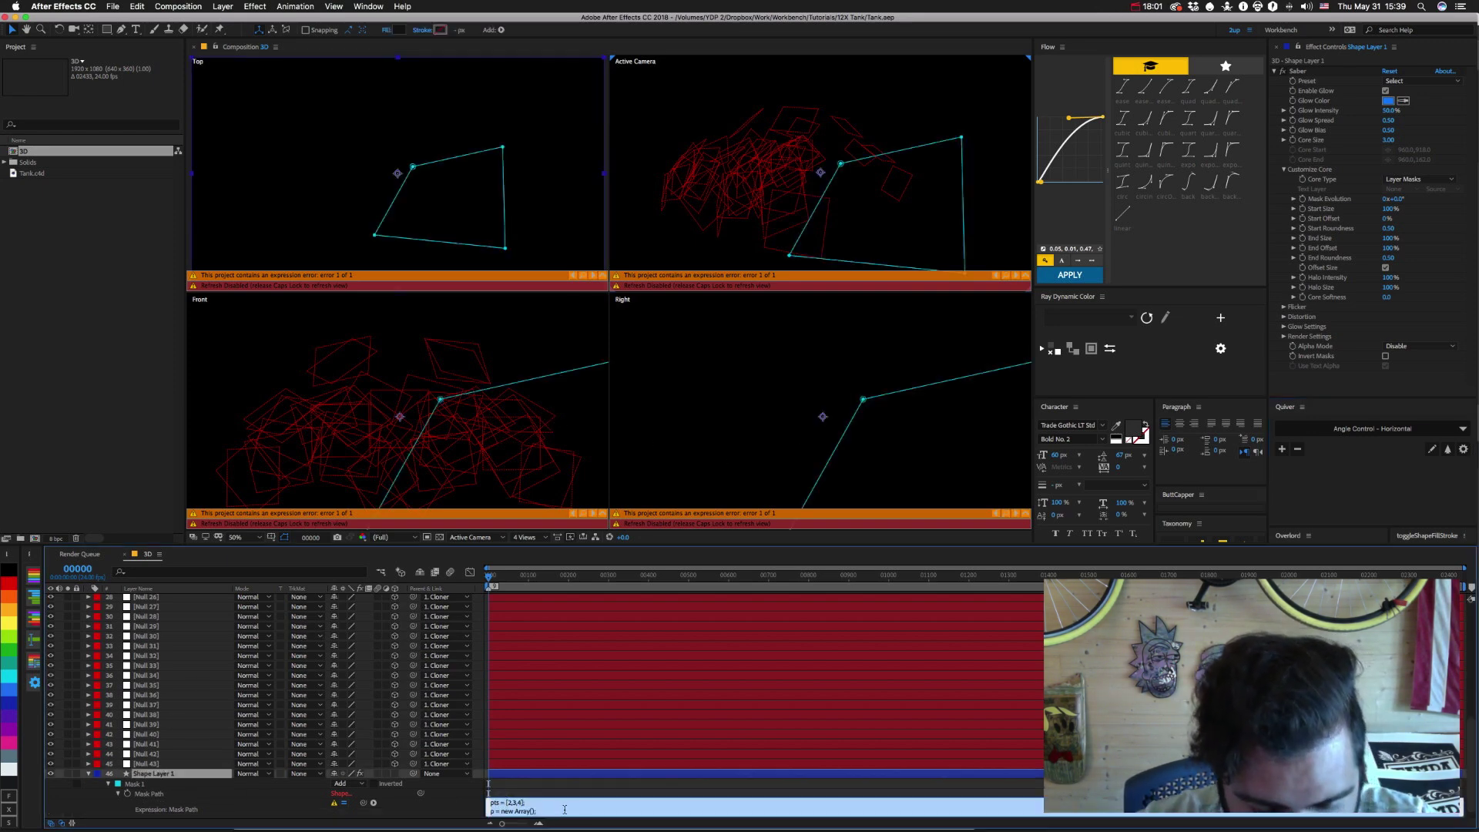
pyautogui.click(109, 806)
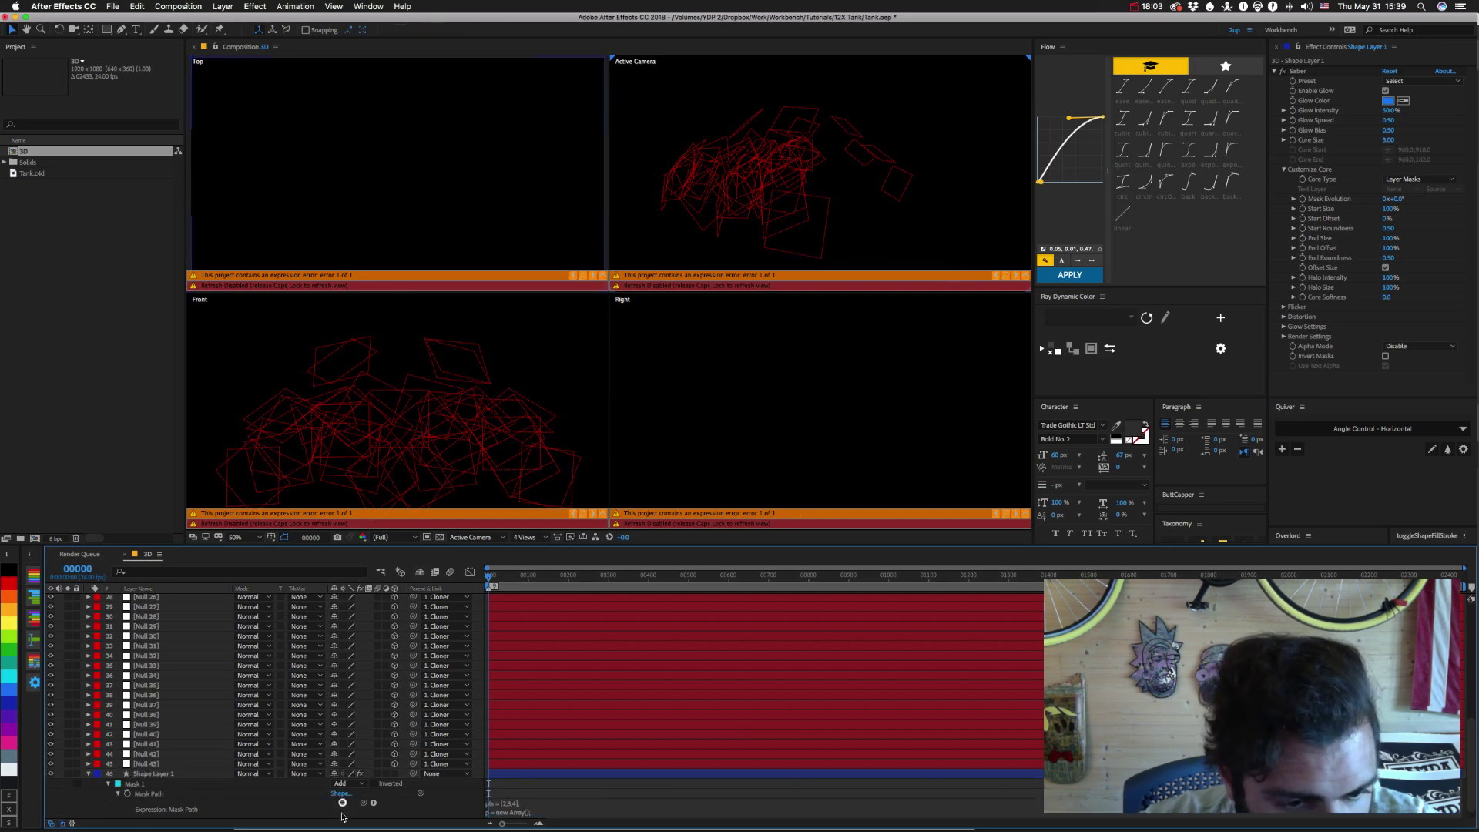
# Create a text layer reading TEST in the Active Camera view.
pyautogui.click(136, 29)
pyautogui.click(692, 192)
pyautogui.write('TEST')
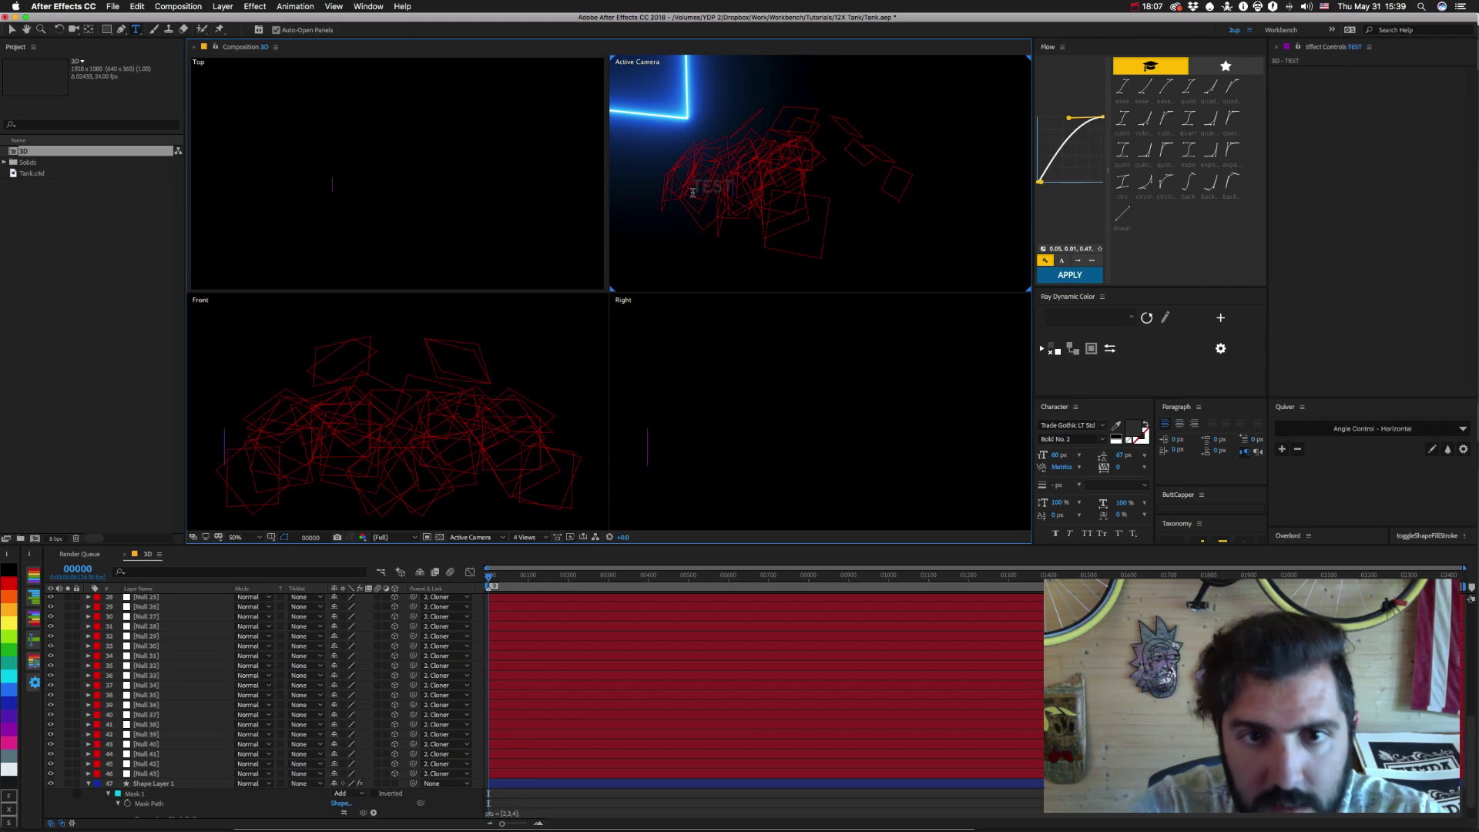
pyautogui.press('Escape')
# Add a Source Text expression to TEST containing the pasted createPath script.
pyautogui.scroll(10, 195, 671)
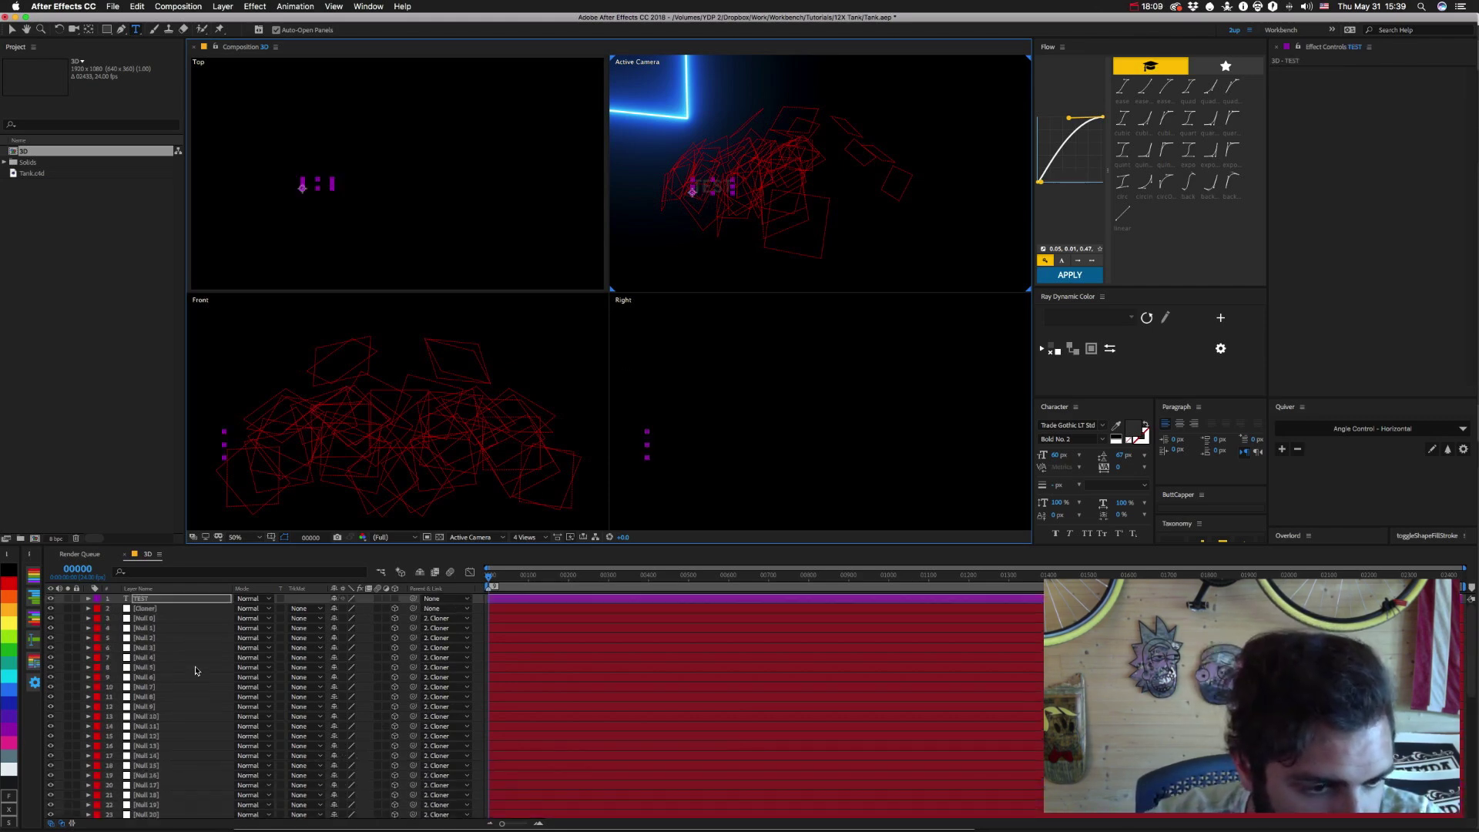
pyautogui.click(87, 599)
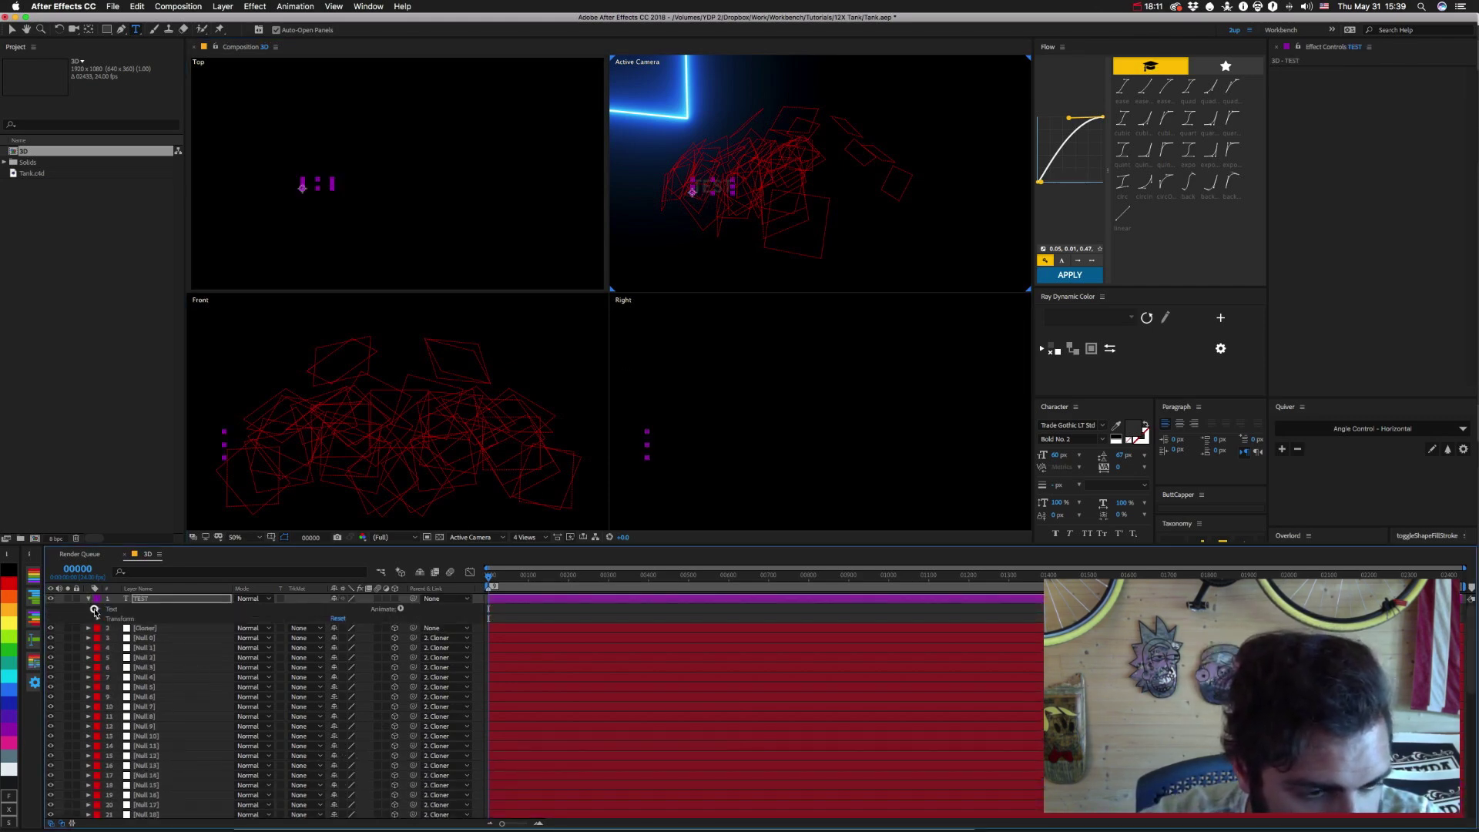
pyautogui.click(97, 608)
pyautogui.keyDown('alt'); pyautogui.click(118, 618); pyautogui.keyUp('alt')
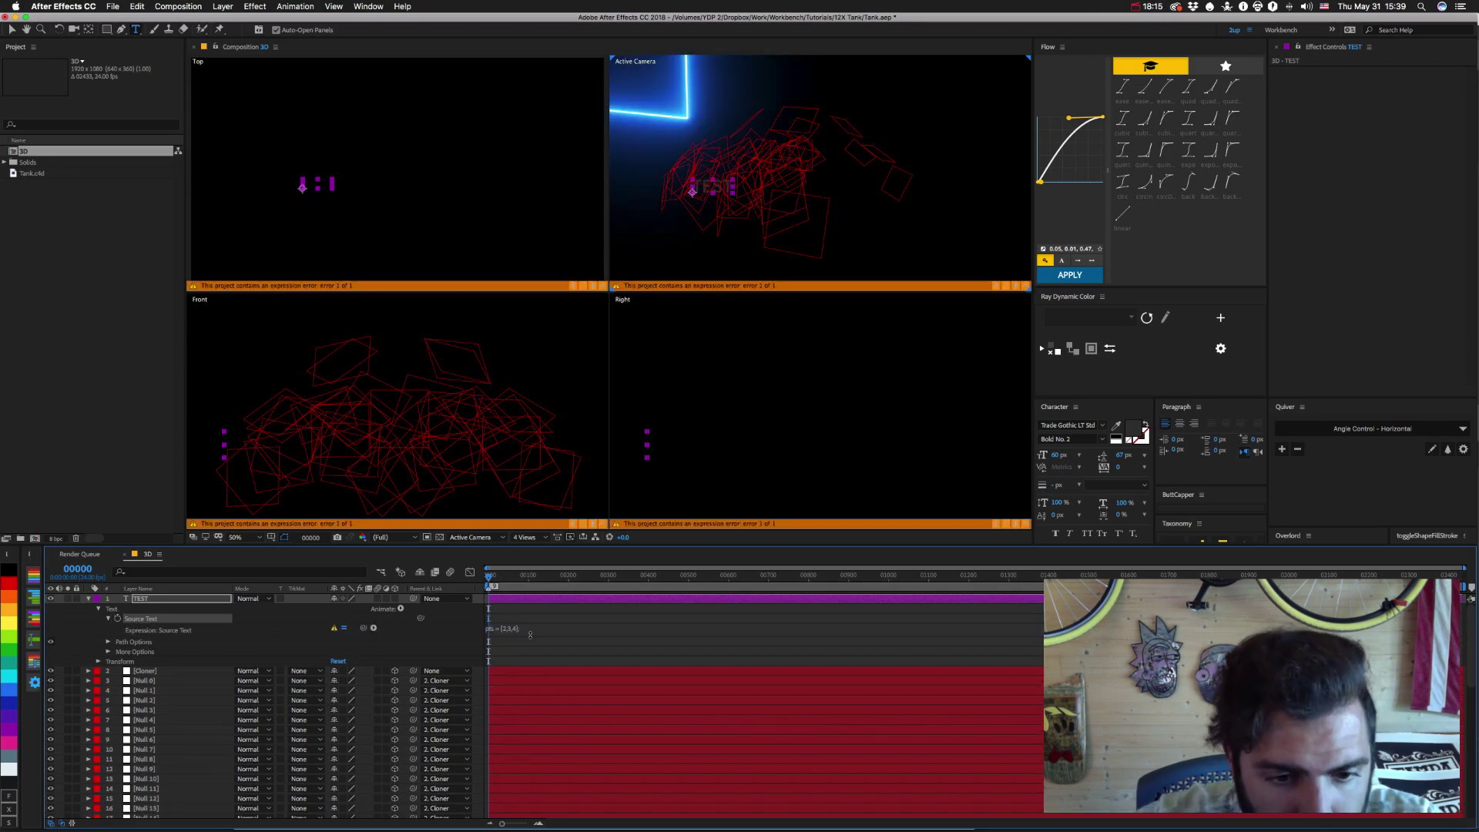
pyautogui.write('p = new Array(); for(i = 0; i < pts.length; i++) {   p.push(thisComp.layer(pts[i]).position.value); } createPath(p);')
pyautogui.click(466, 655)
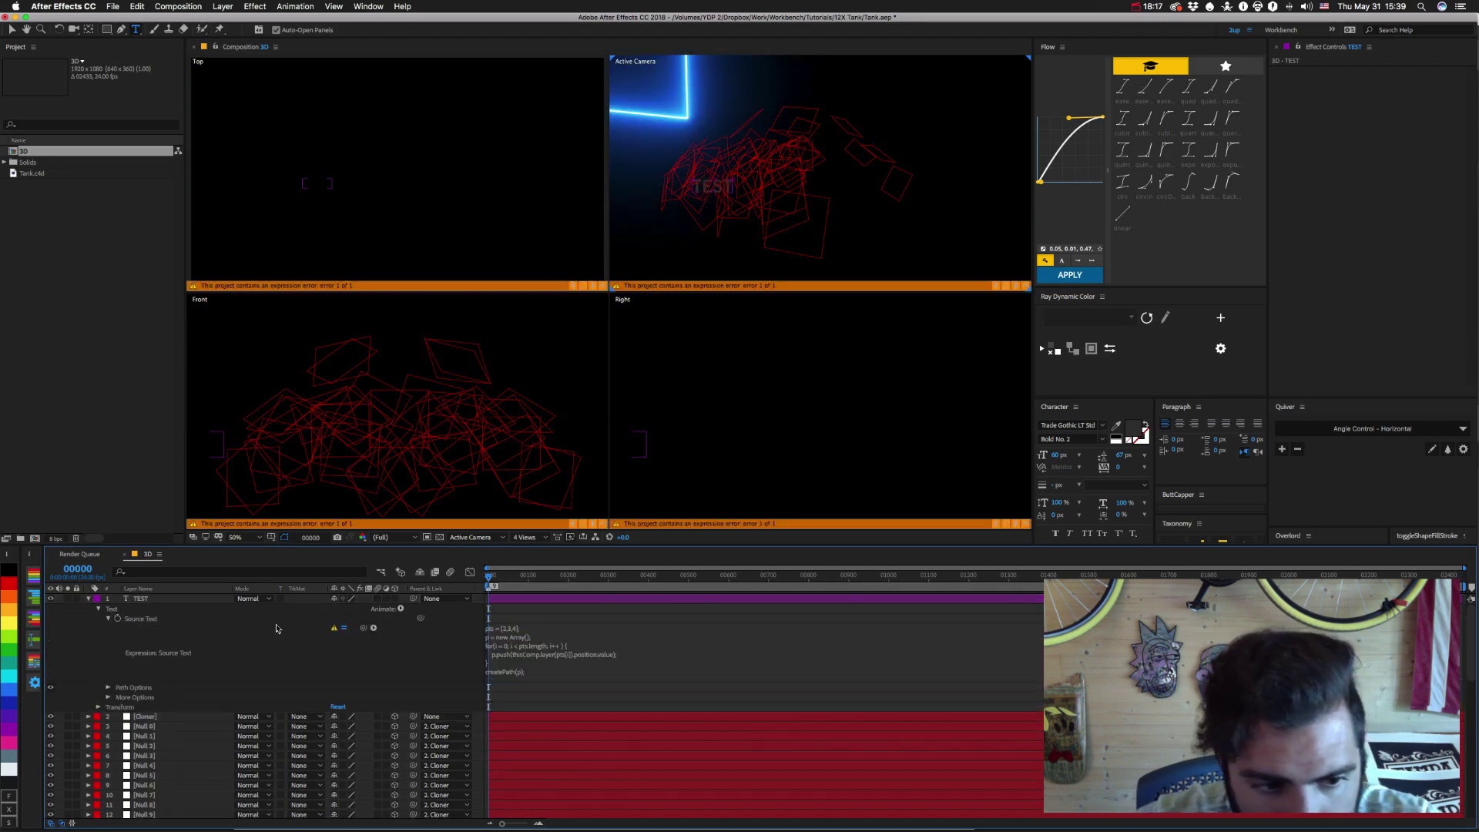
# Apply Quiver's List Methods and Properties preset to the Source Text property.
pyautogui.click(147, 620)
pyautogui.click(1404, 425)
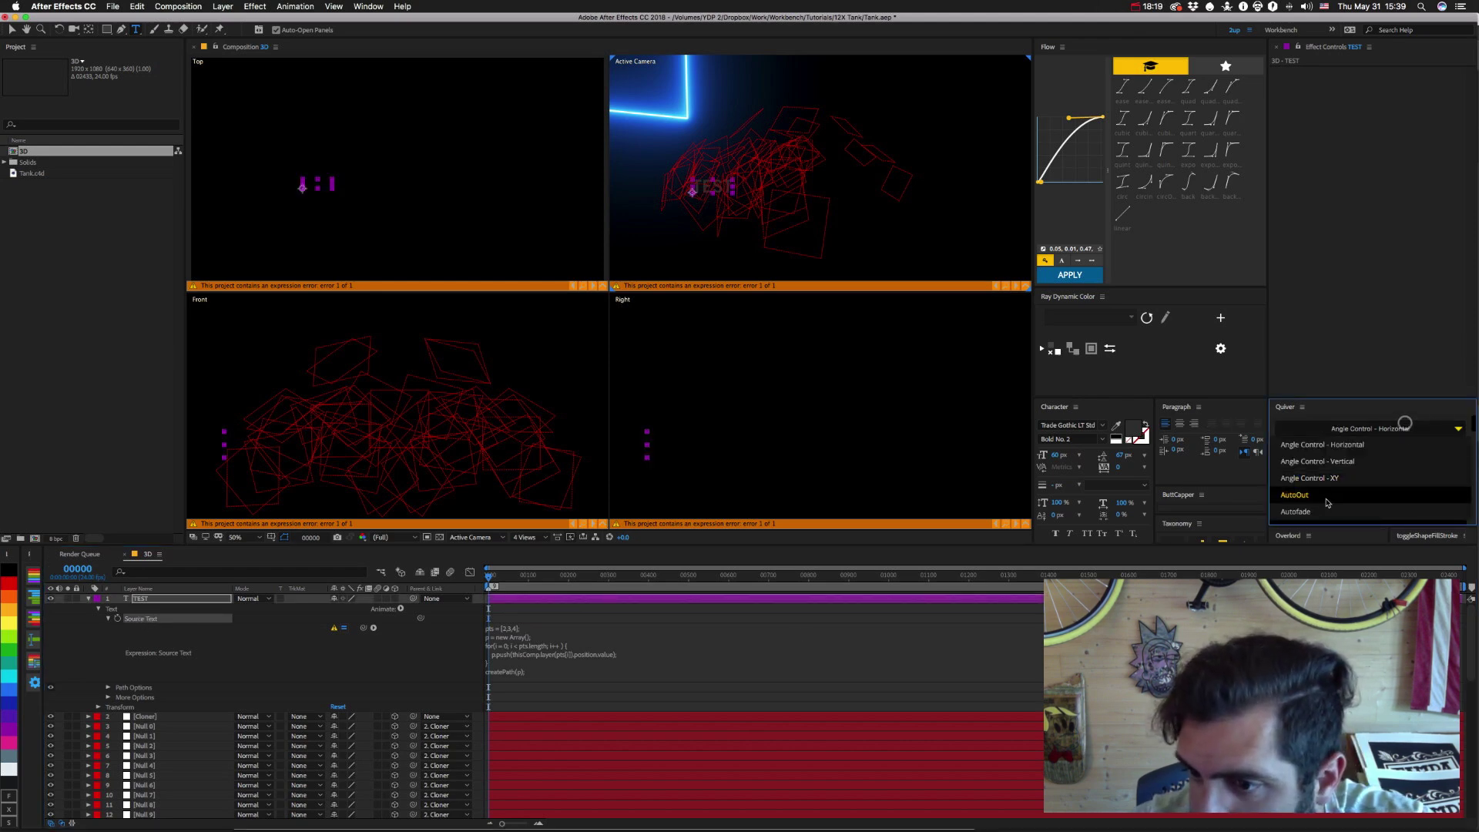
pyautogui.scroll(-10, 1327, 503)
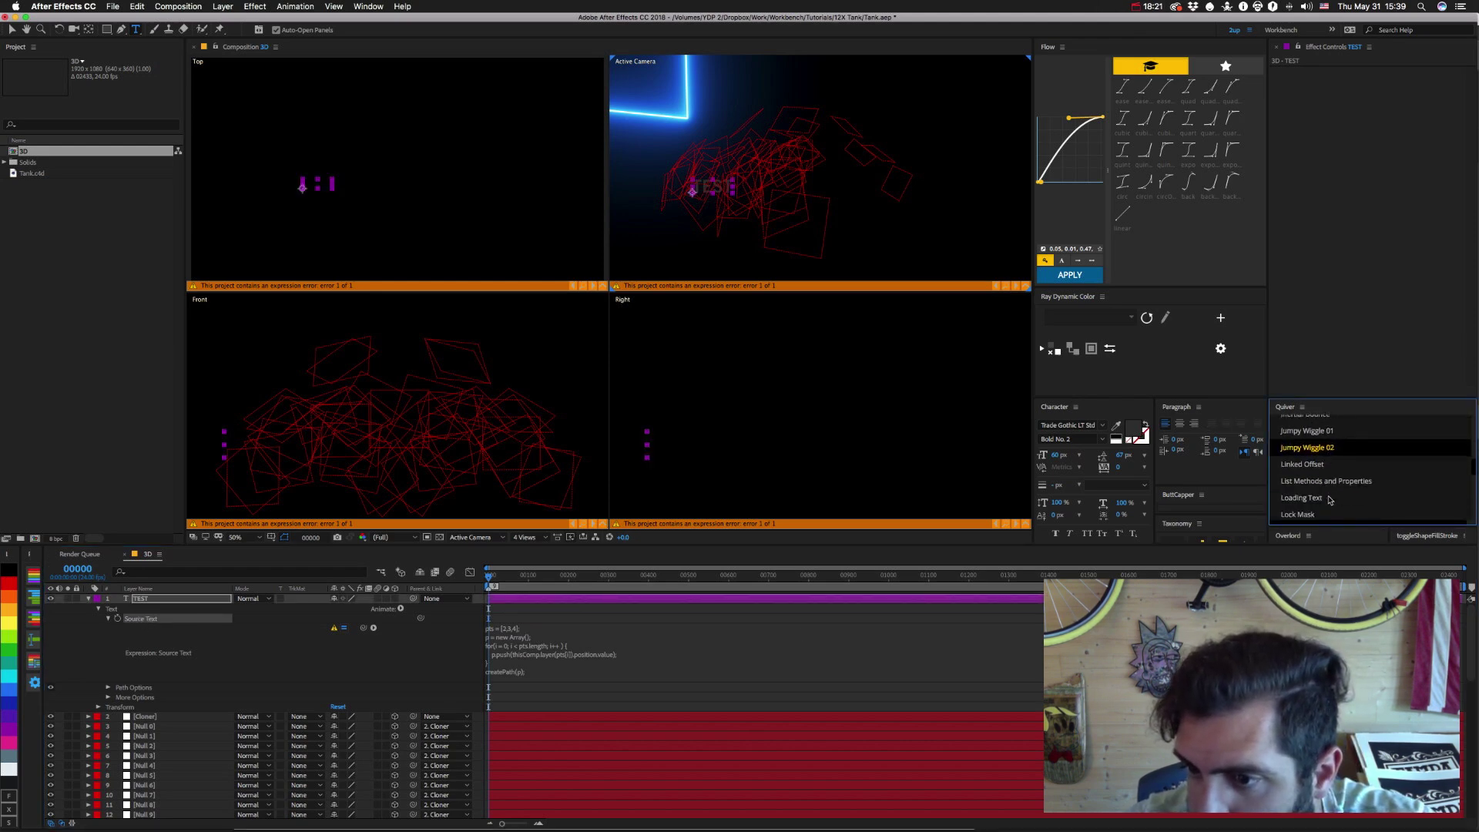
pyautogui.scroll(-1, 1329, 500)
pyautogui.click(1315, 470)
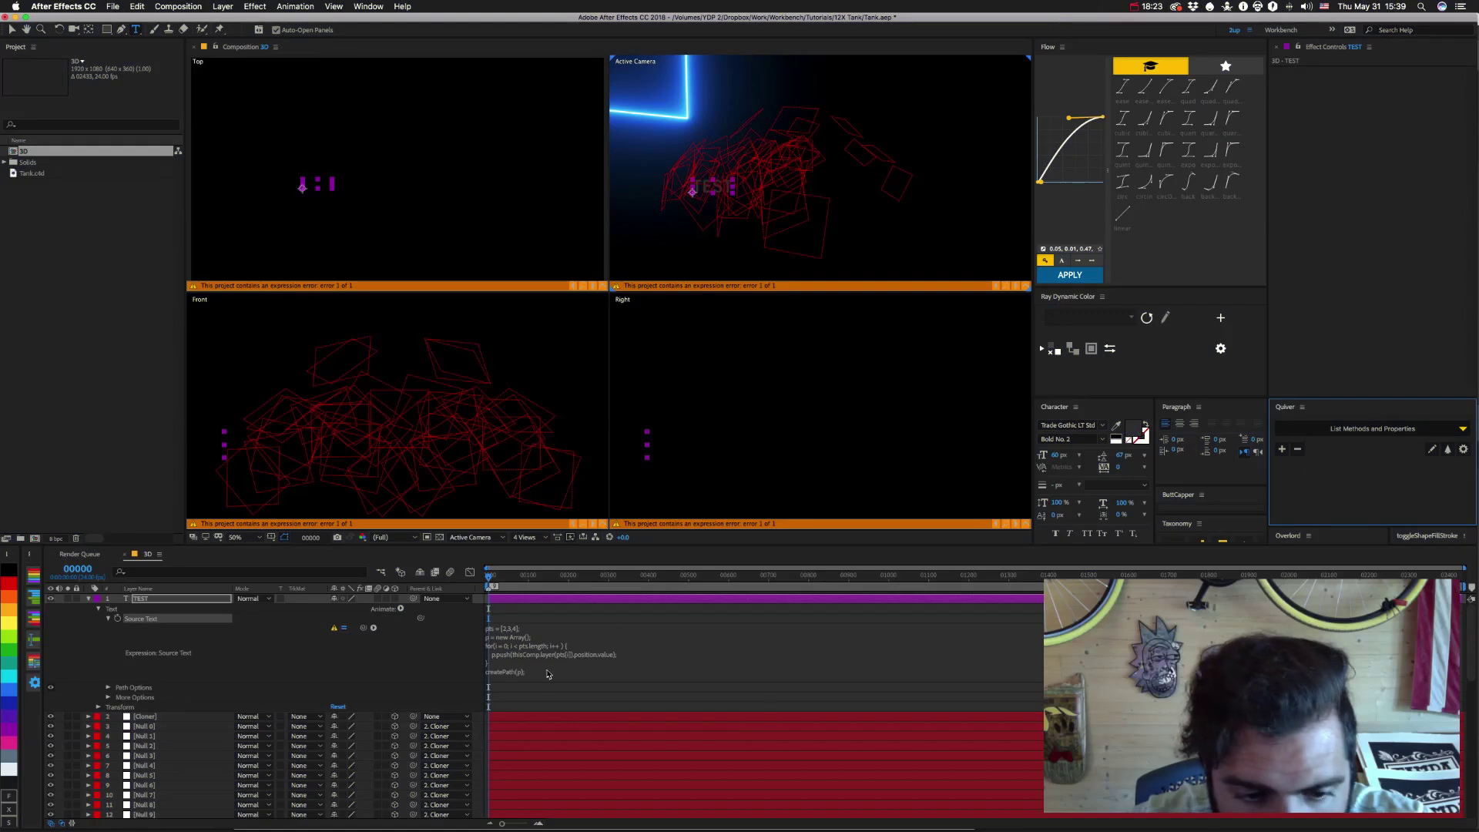
# Replace the createPath(p); line with p so the text shows the positions array.
pyautogui.click(550, 672)
pyautogui.tripleClick(556, 670)
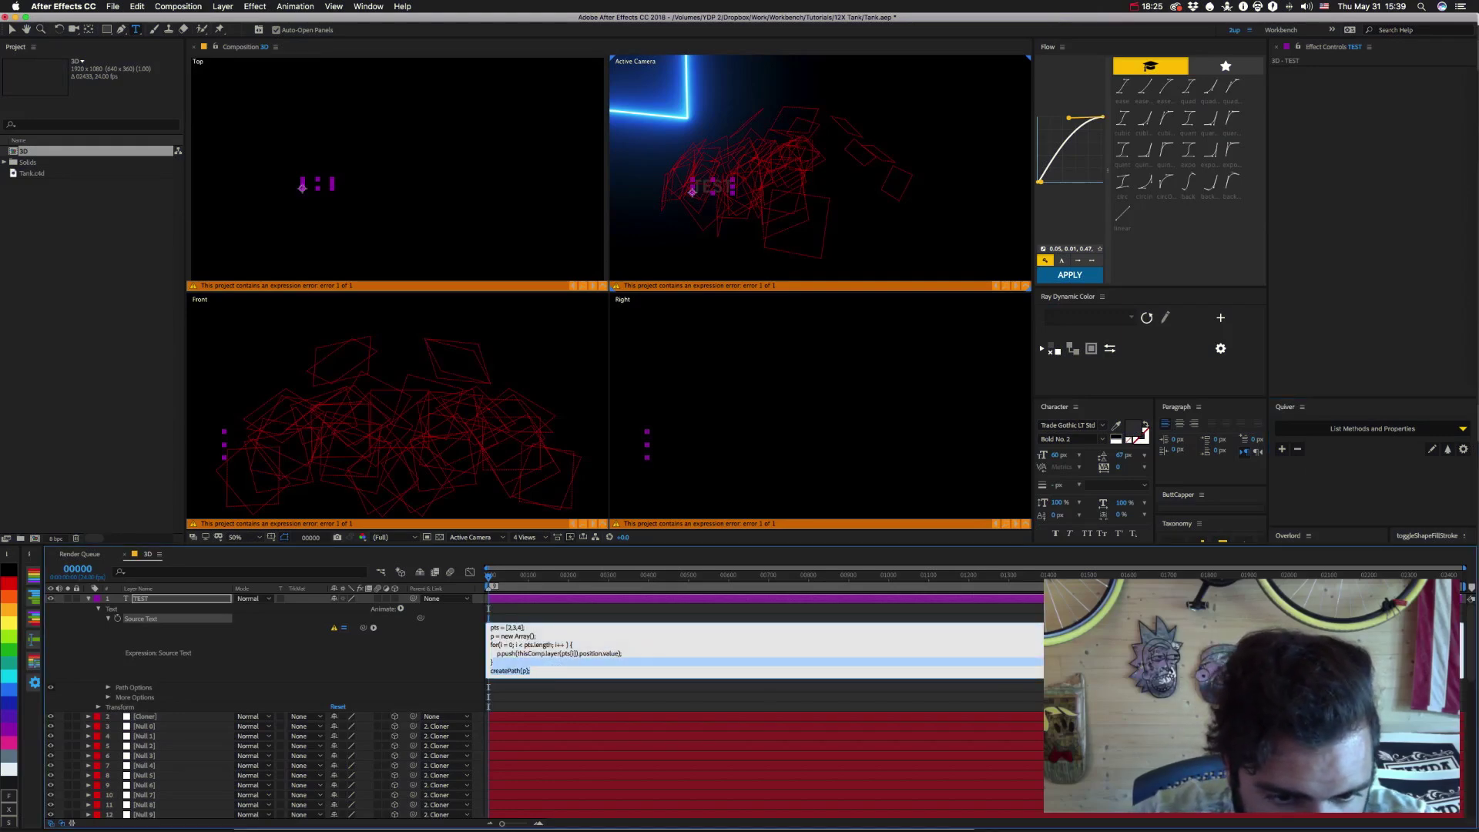
pyautogui.write('p;')
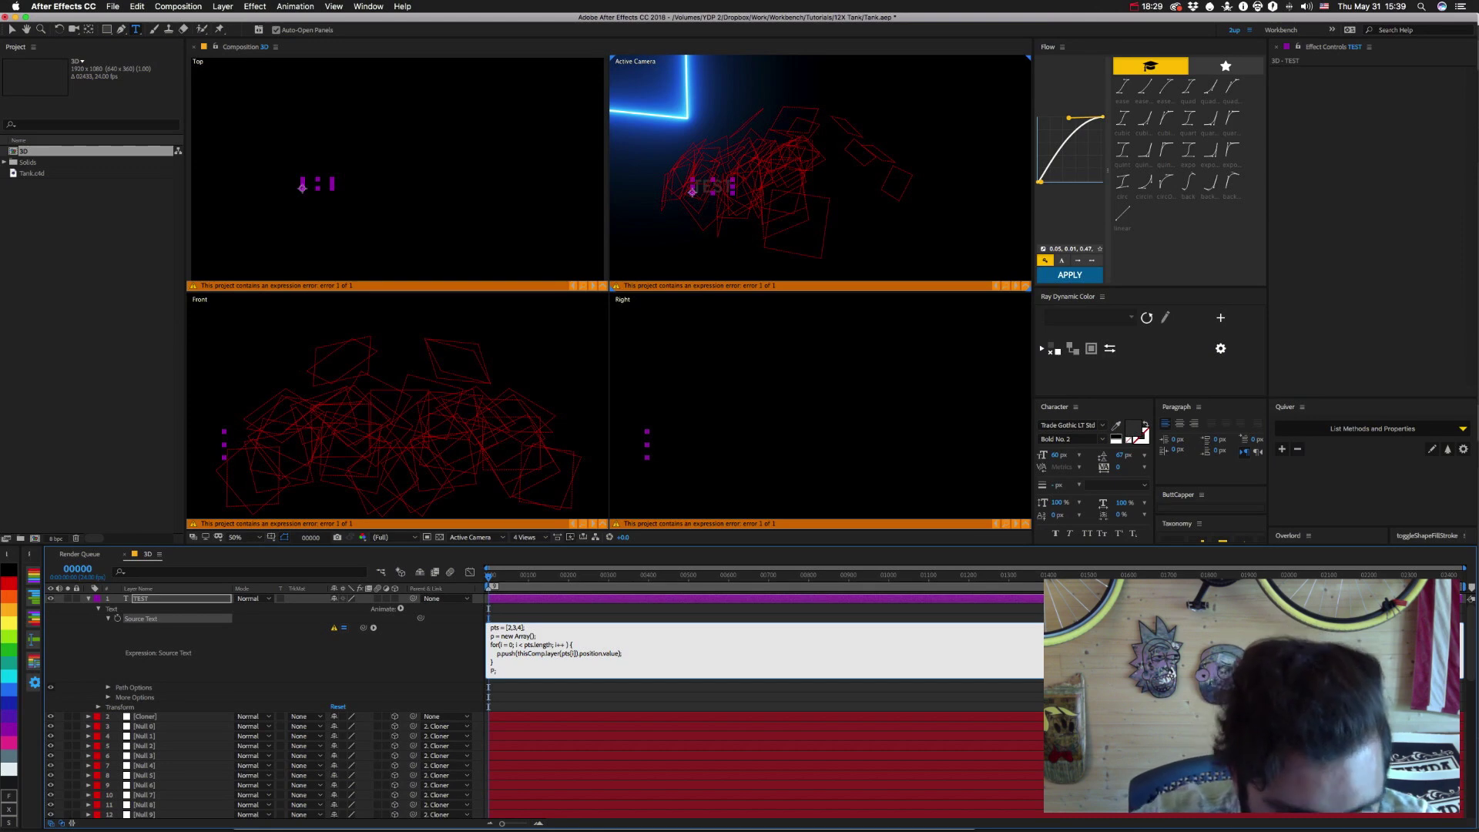
pyautogui.press('BackSpace')
pyautogui.press('BackSpace')
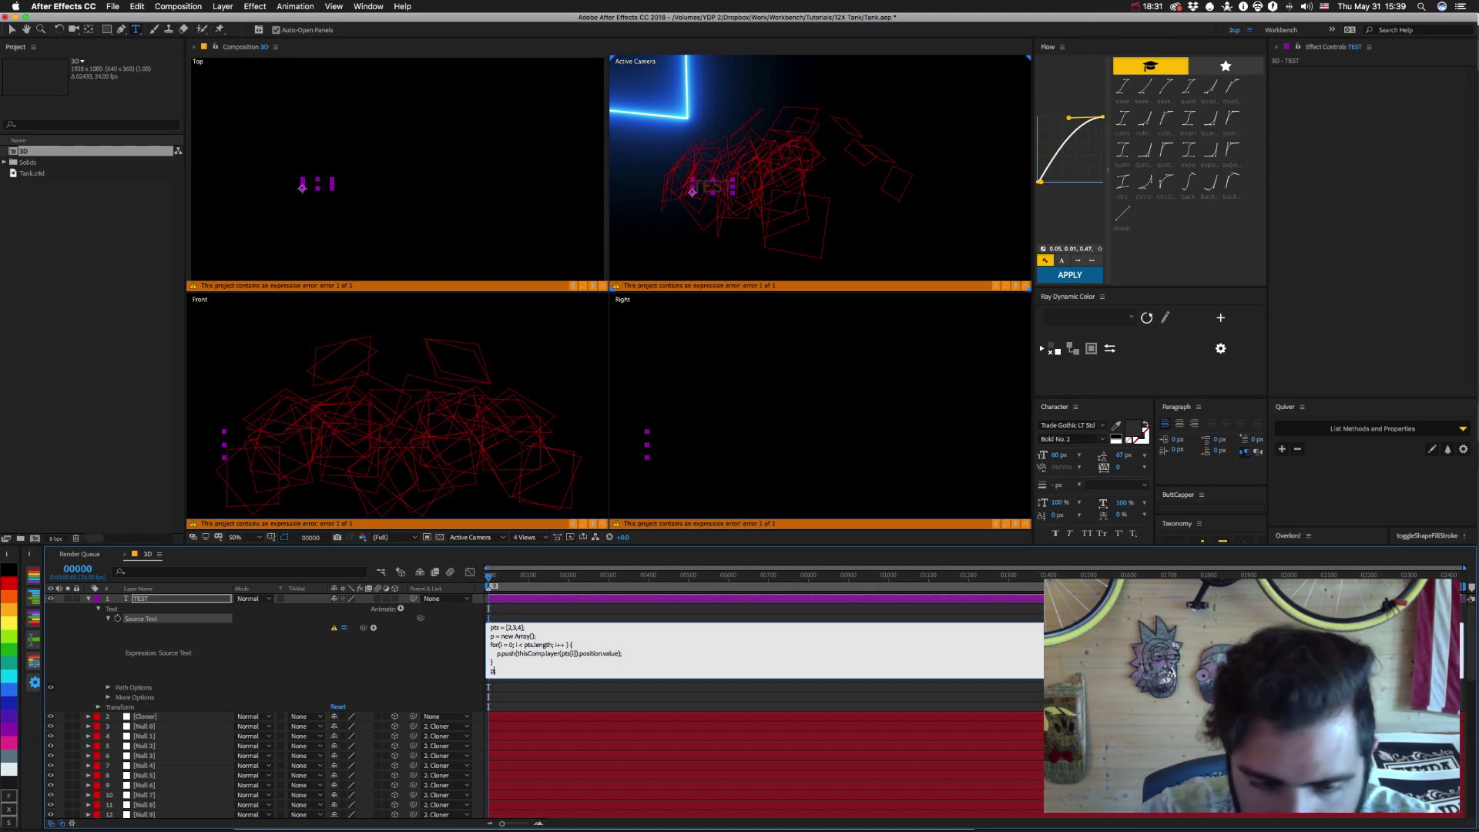
pyautogui.press('KP_Enter')
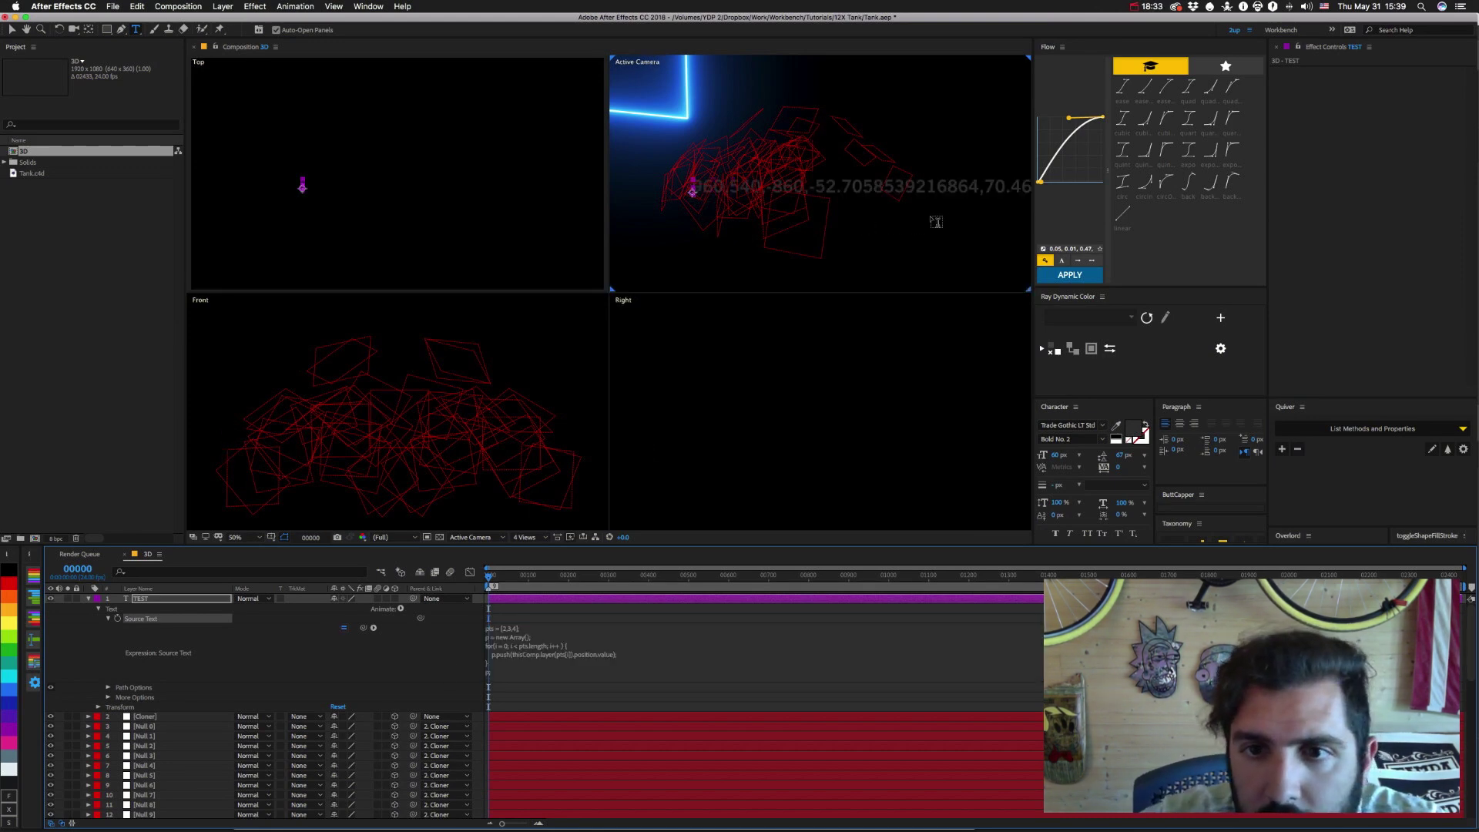
# Move the TEST layer in the Top view and add a semicolon to its expression.
pyautogui.press('v')
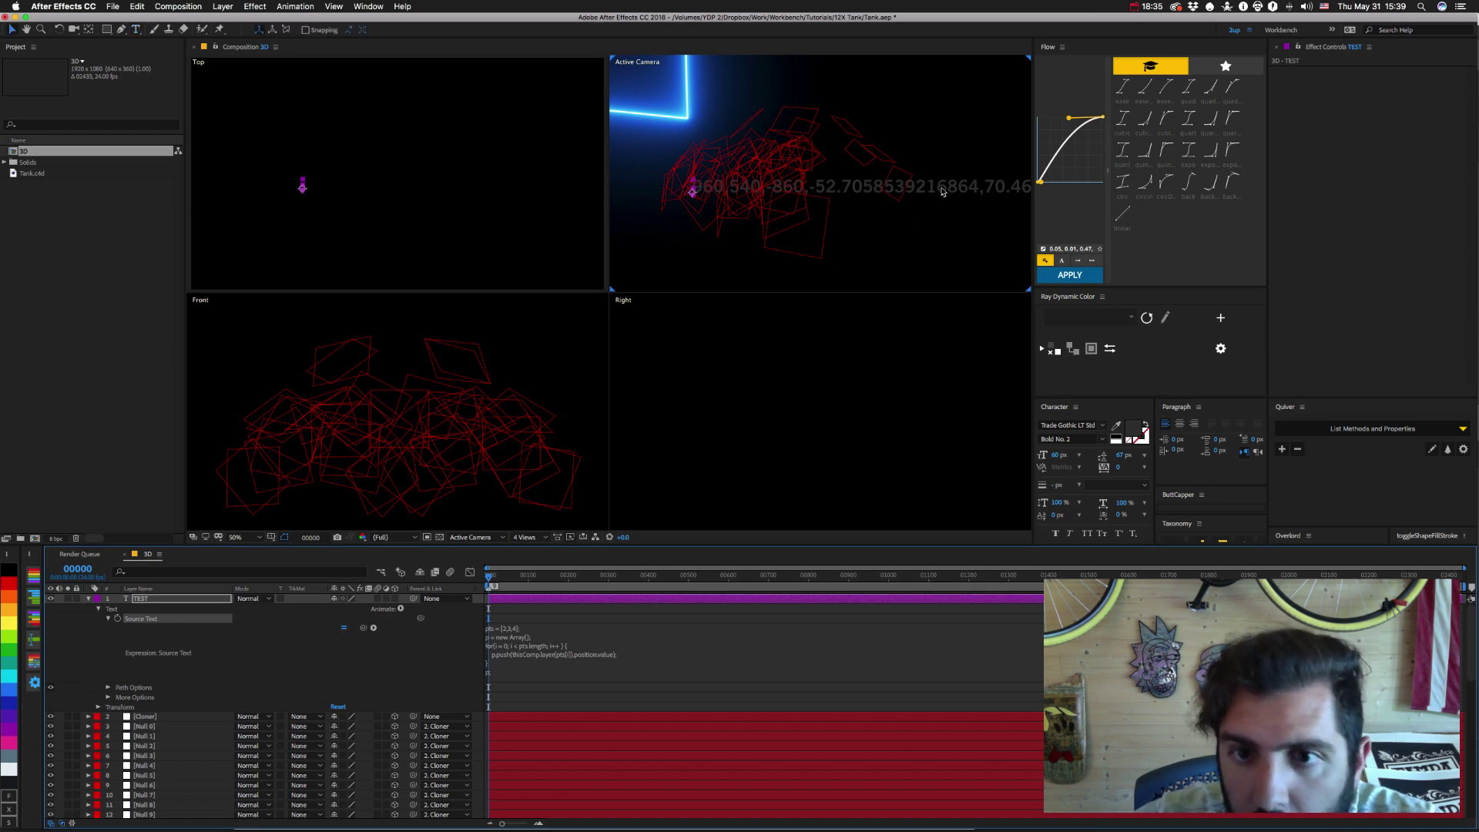
pyautogui.moveTo(554, 205); pyautogui.dragTo(254, 195)
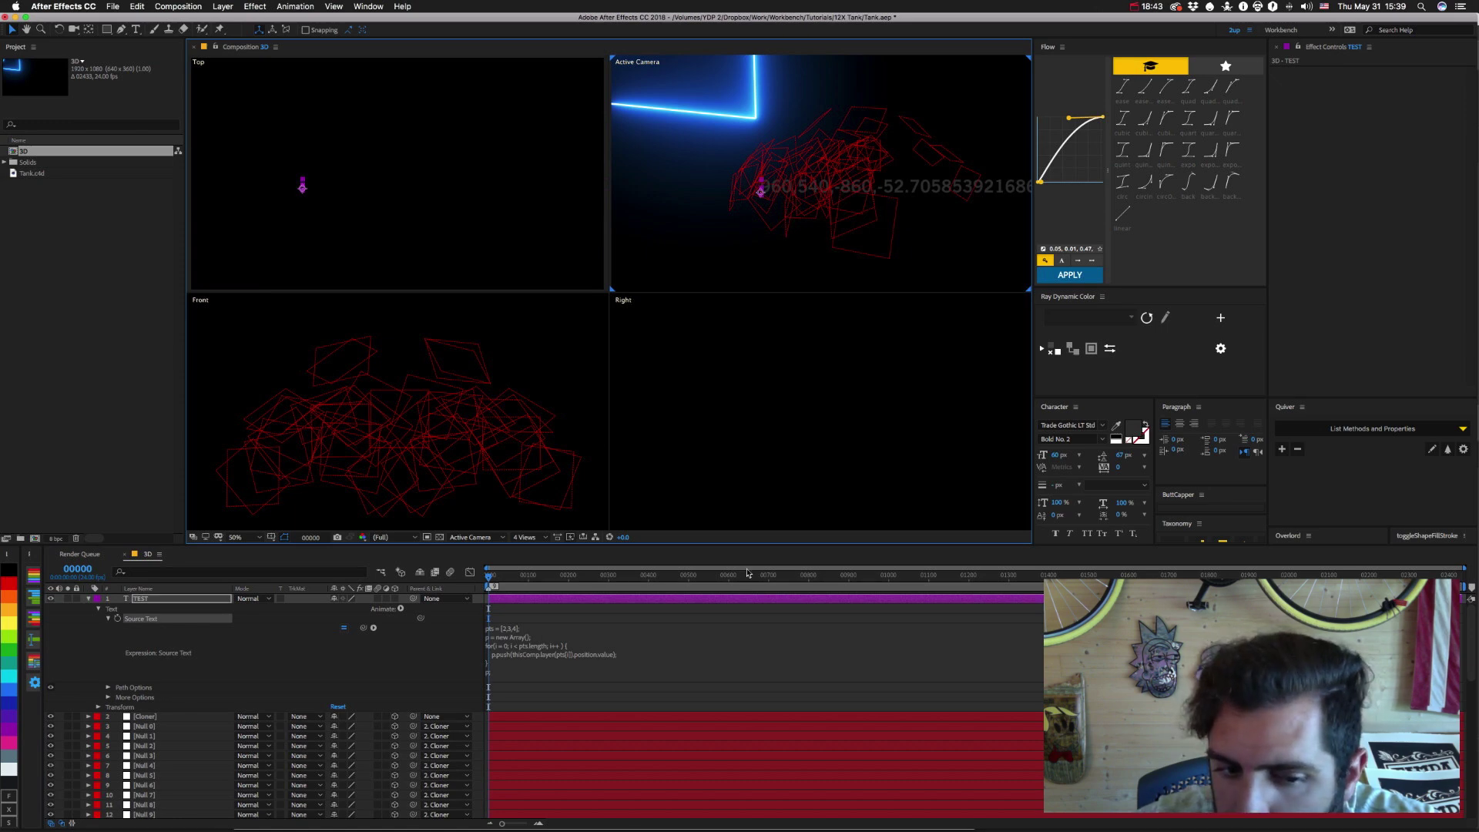
pyautogui.click(541, 669)
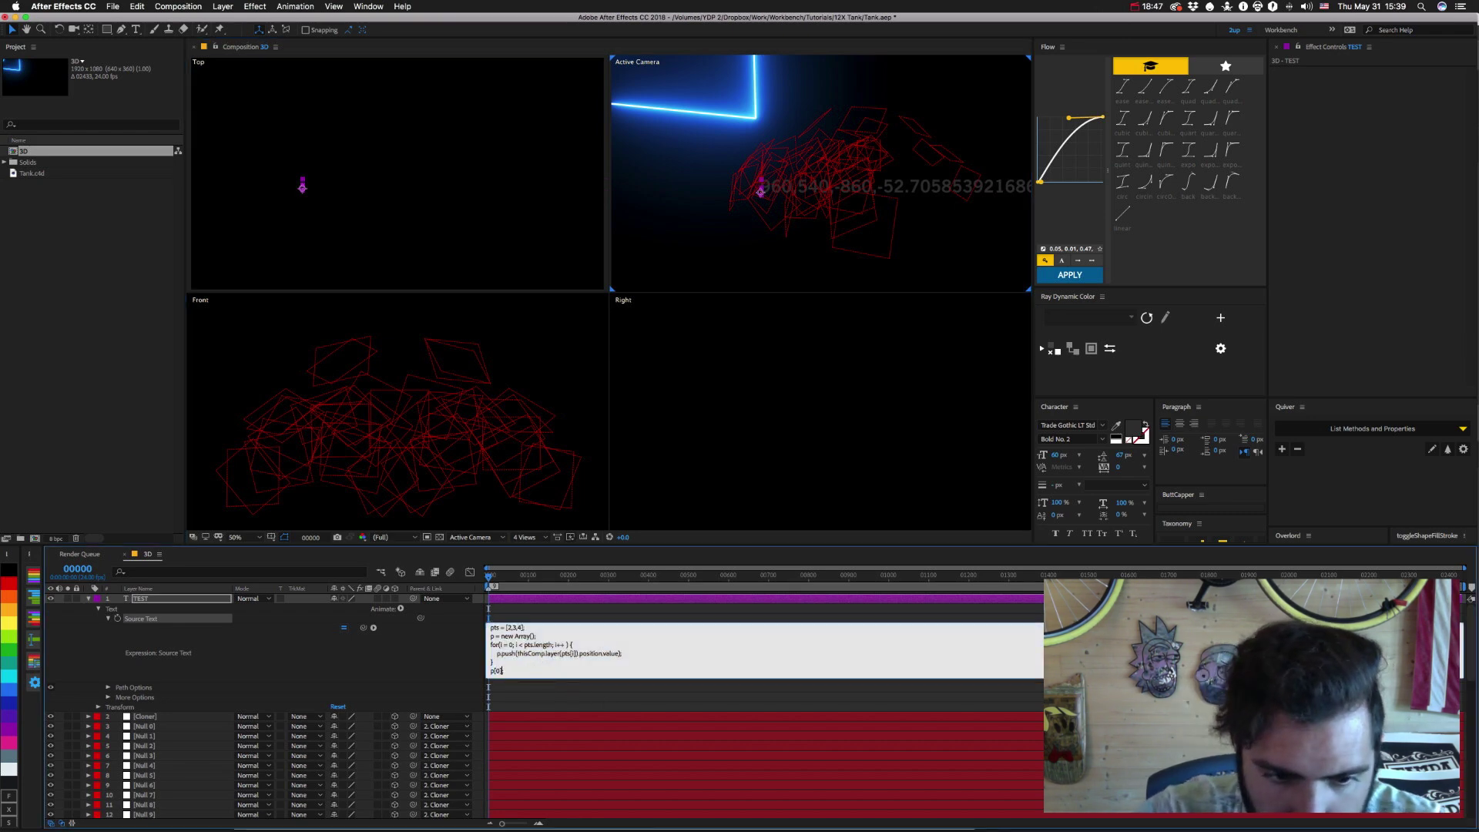
pyautogui.write(';')
pyautogui.press('KP_Enter')
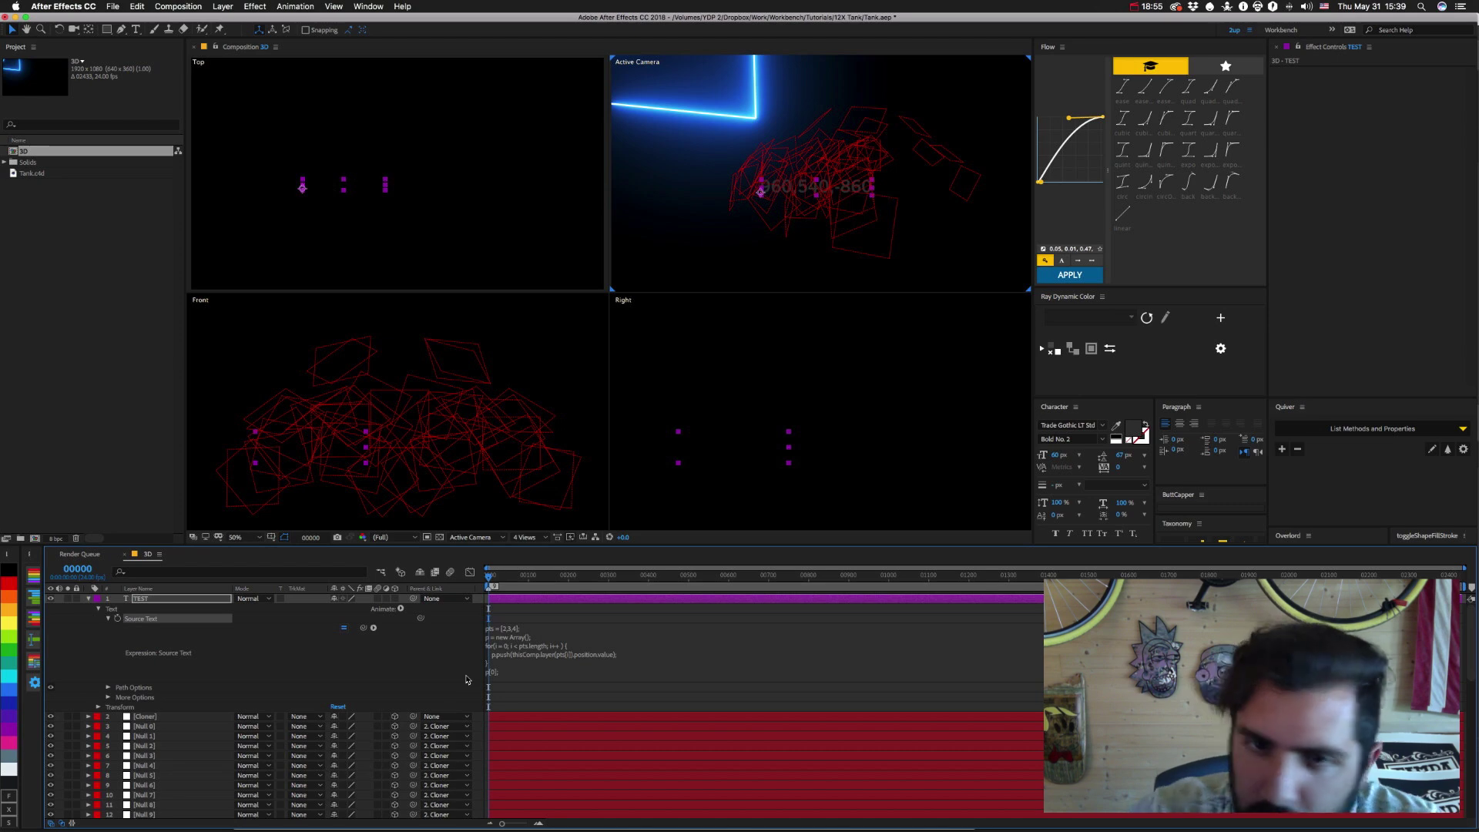
# Move the TEST text layer down-left in the camera view.
pyautogui.moveTo(756, 218); pyautogui.dragTo(651, 263)
pyautogui.click(534, 674)
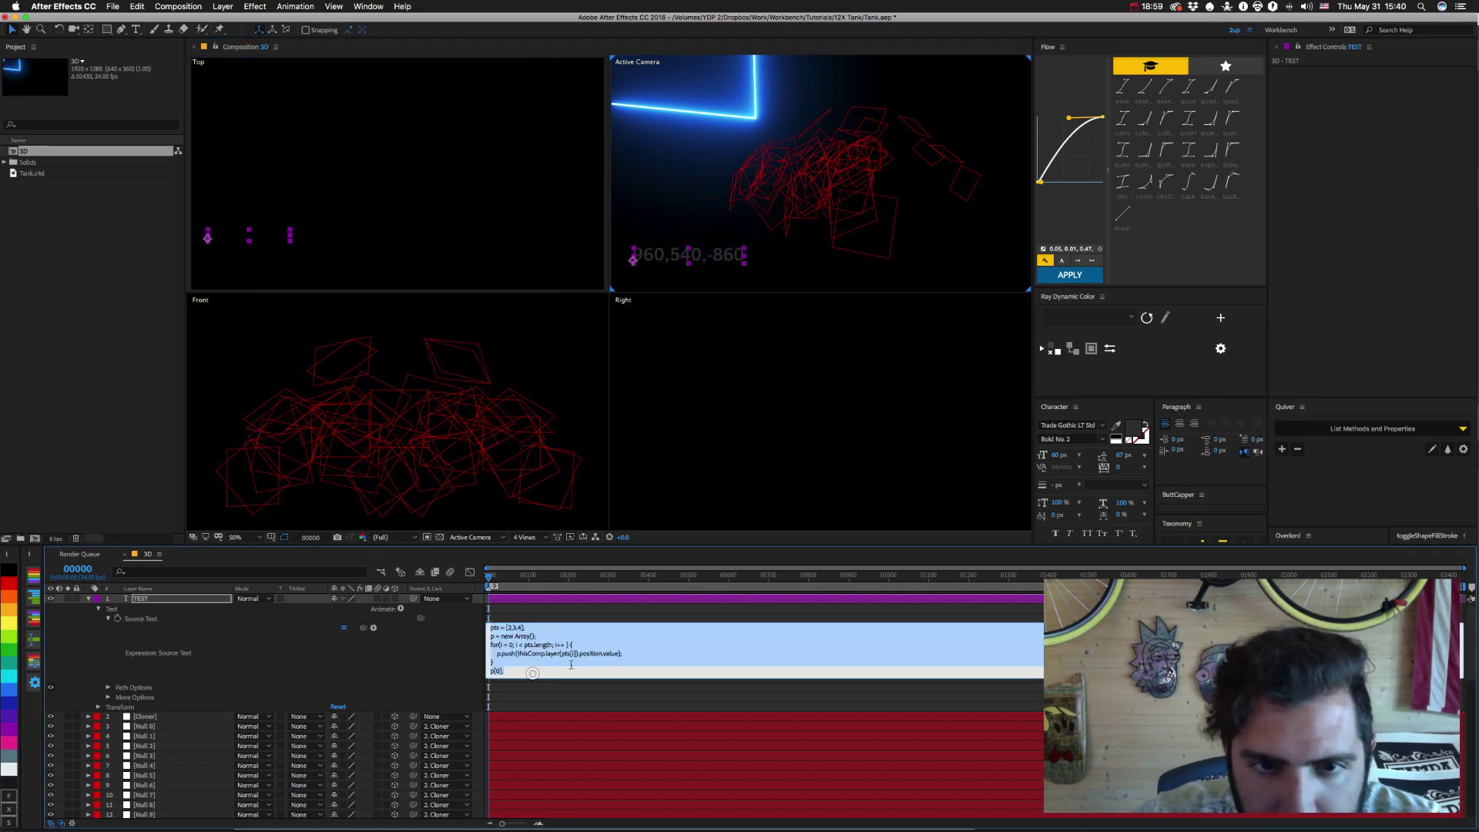
pyautogui.click(461, 667)
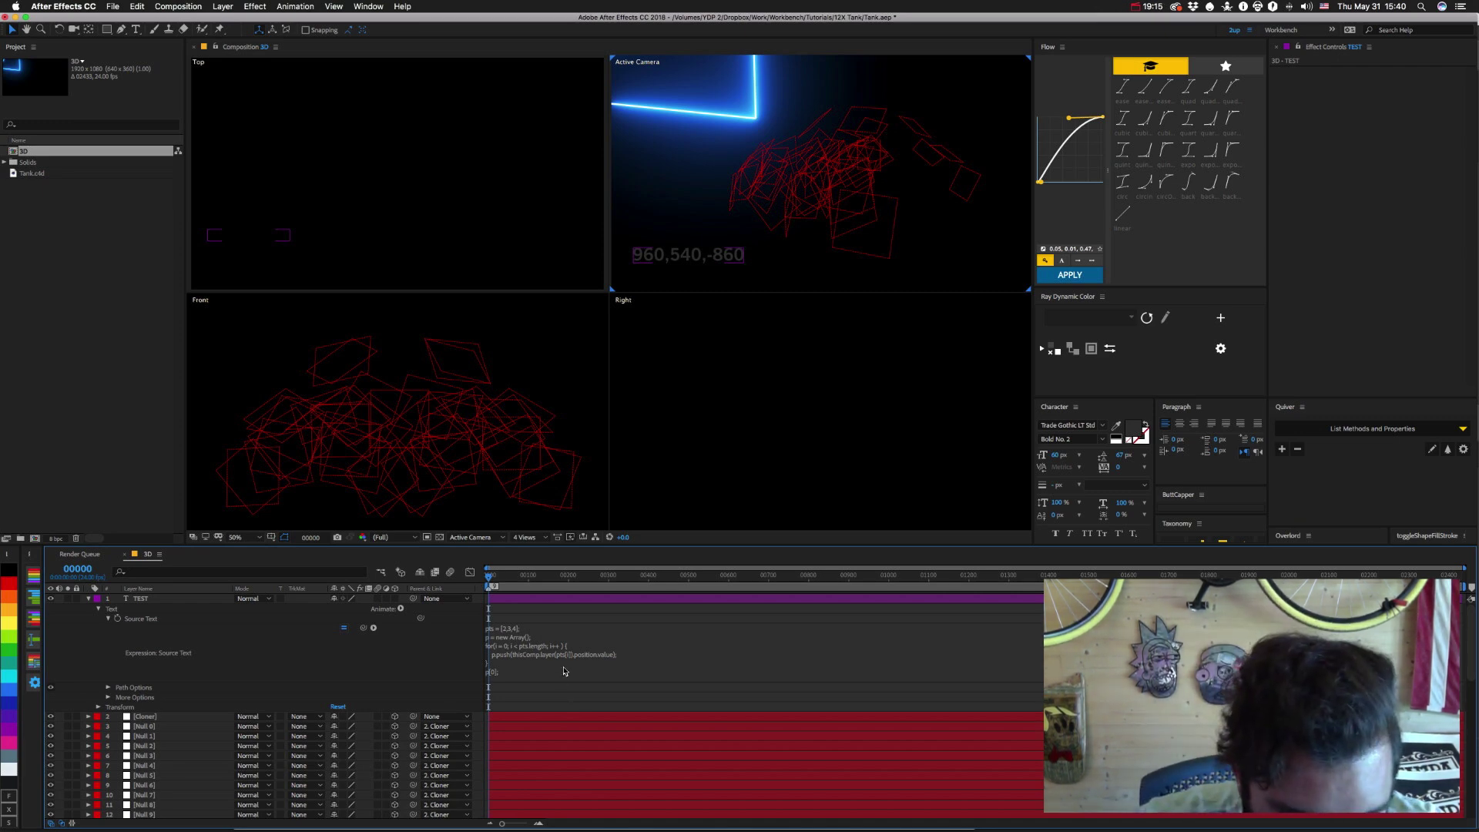
# Restore position.value in the p.push line and start appending .toComp( after it.
pyautogui.click(616, 656)
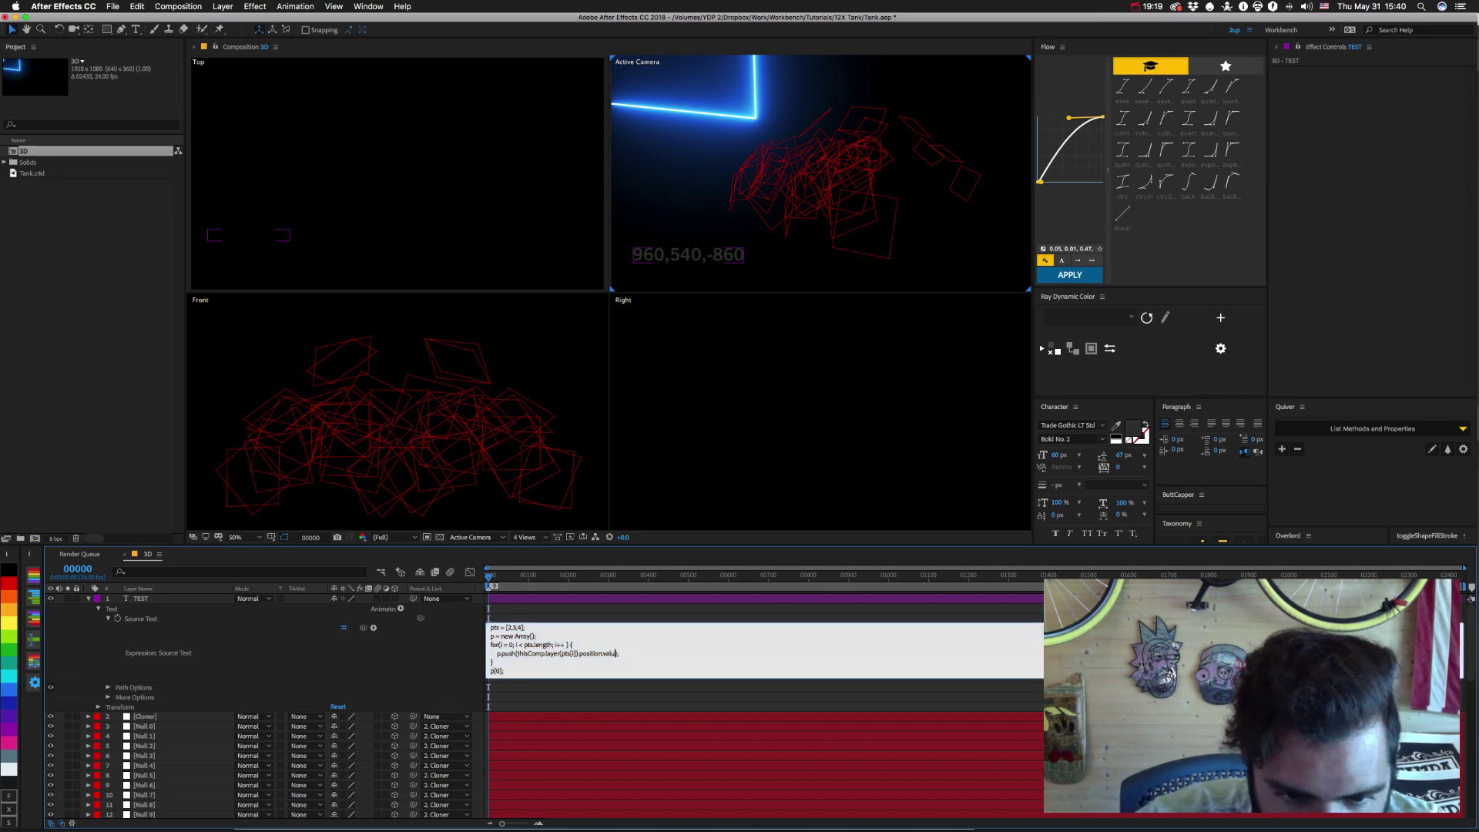
pyautogui.press('BackSpace')
pyautogui.press('BackSpace')
pyautogui.press('BackSpace')
pyautogui.press('KP_Enter')
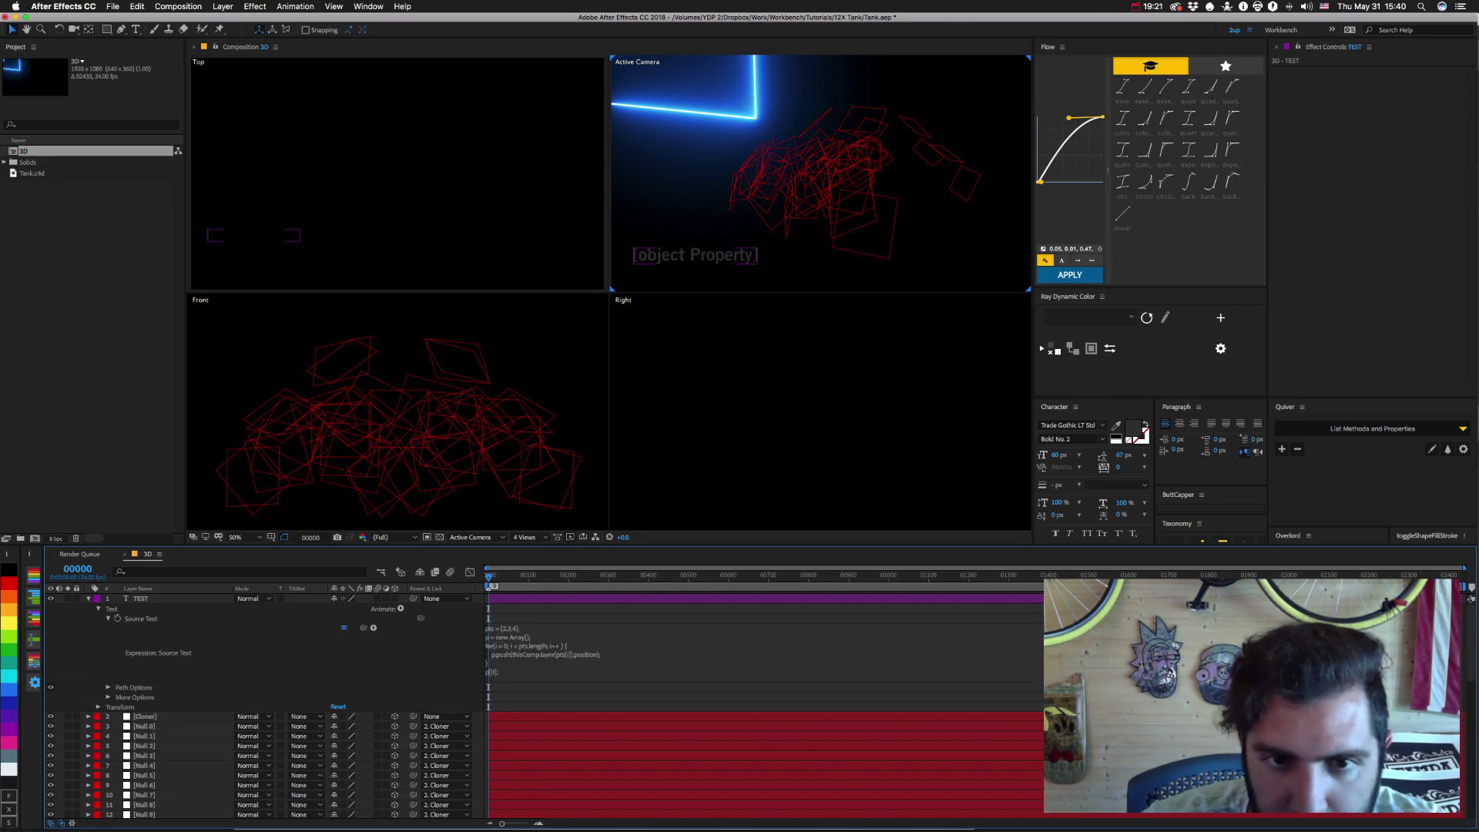
pyautogui.press('super+z')
pyautogui.click(651, 664)
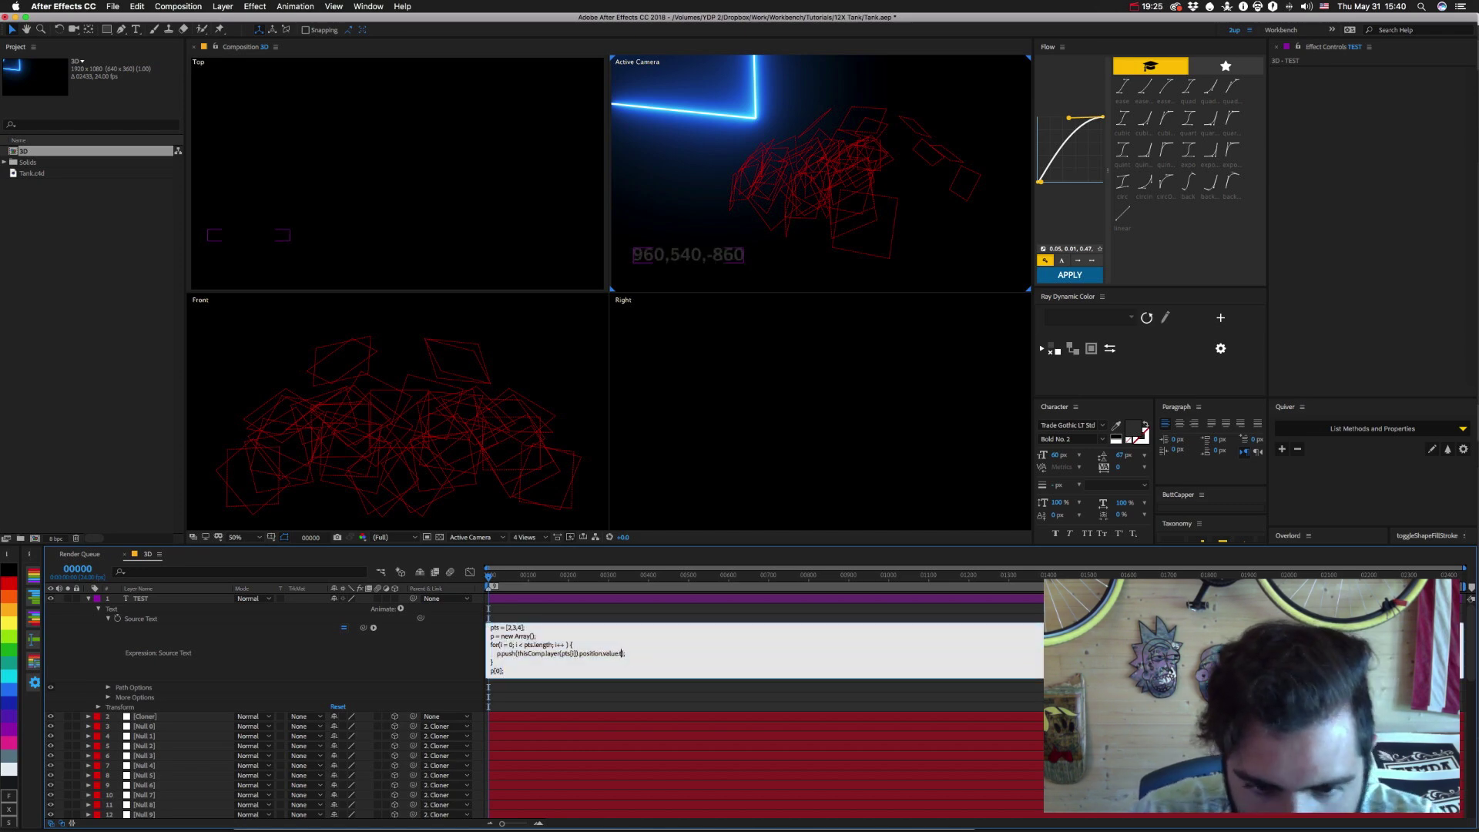
pyautogui.write('.toComp([0,0,0')
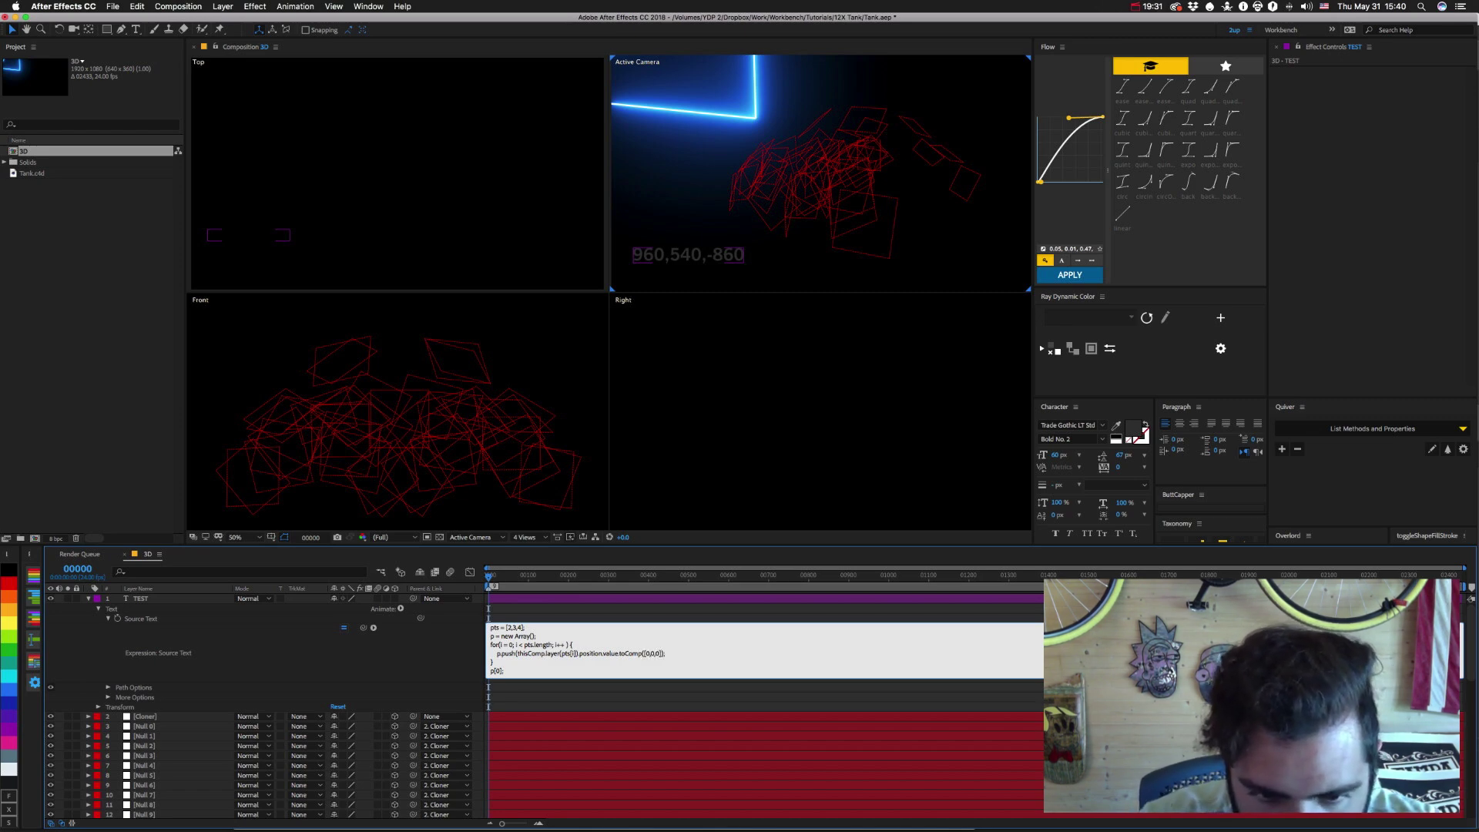
# Commit the toComp expression and review the resulting expression error messages.
pyautogui.press('KP_Enter')
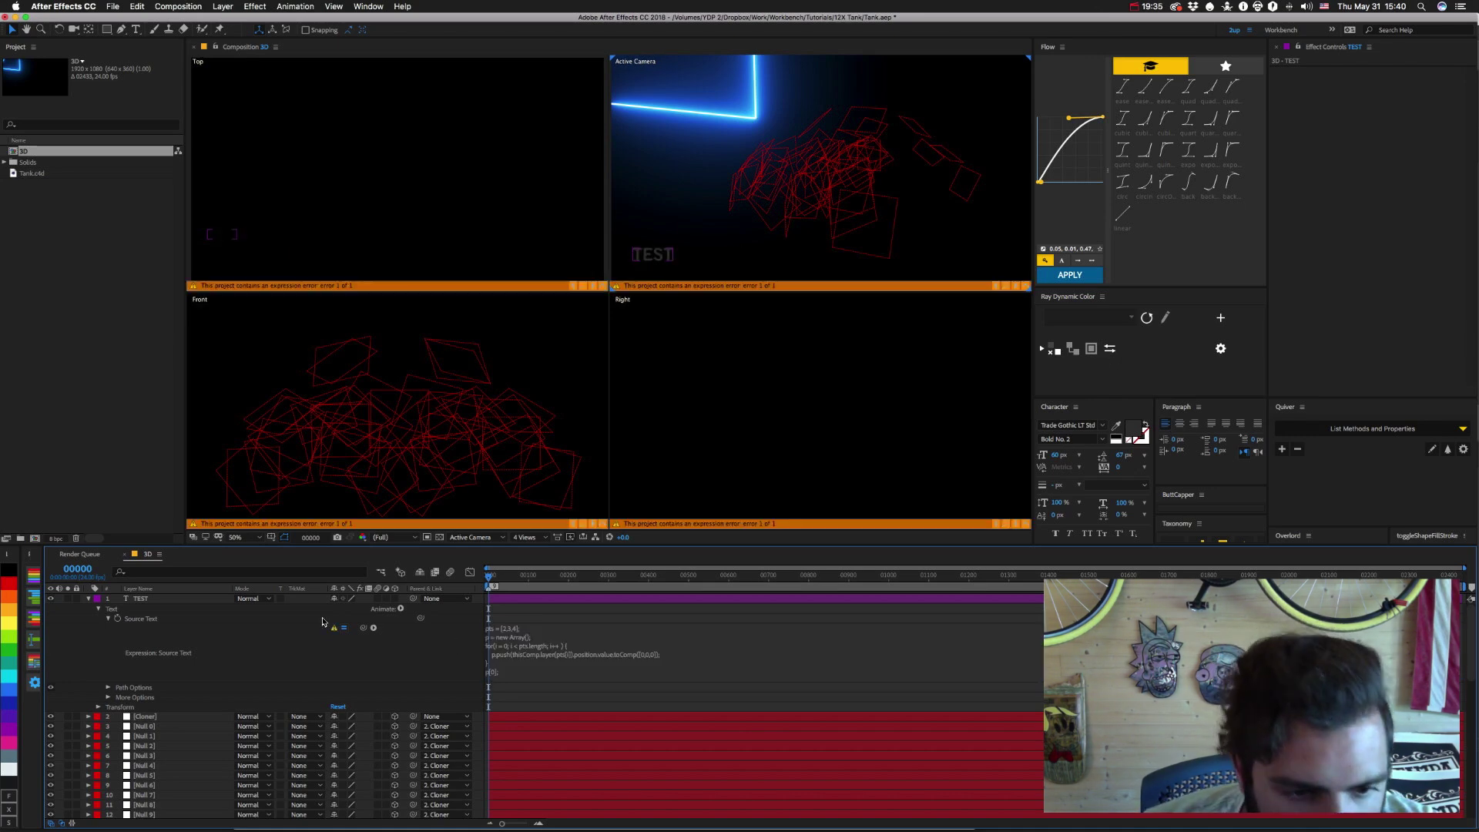
pyautogui.click(671, 476)
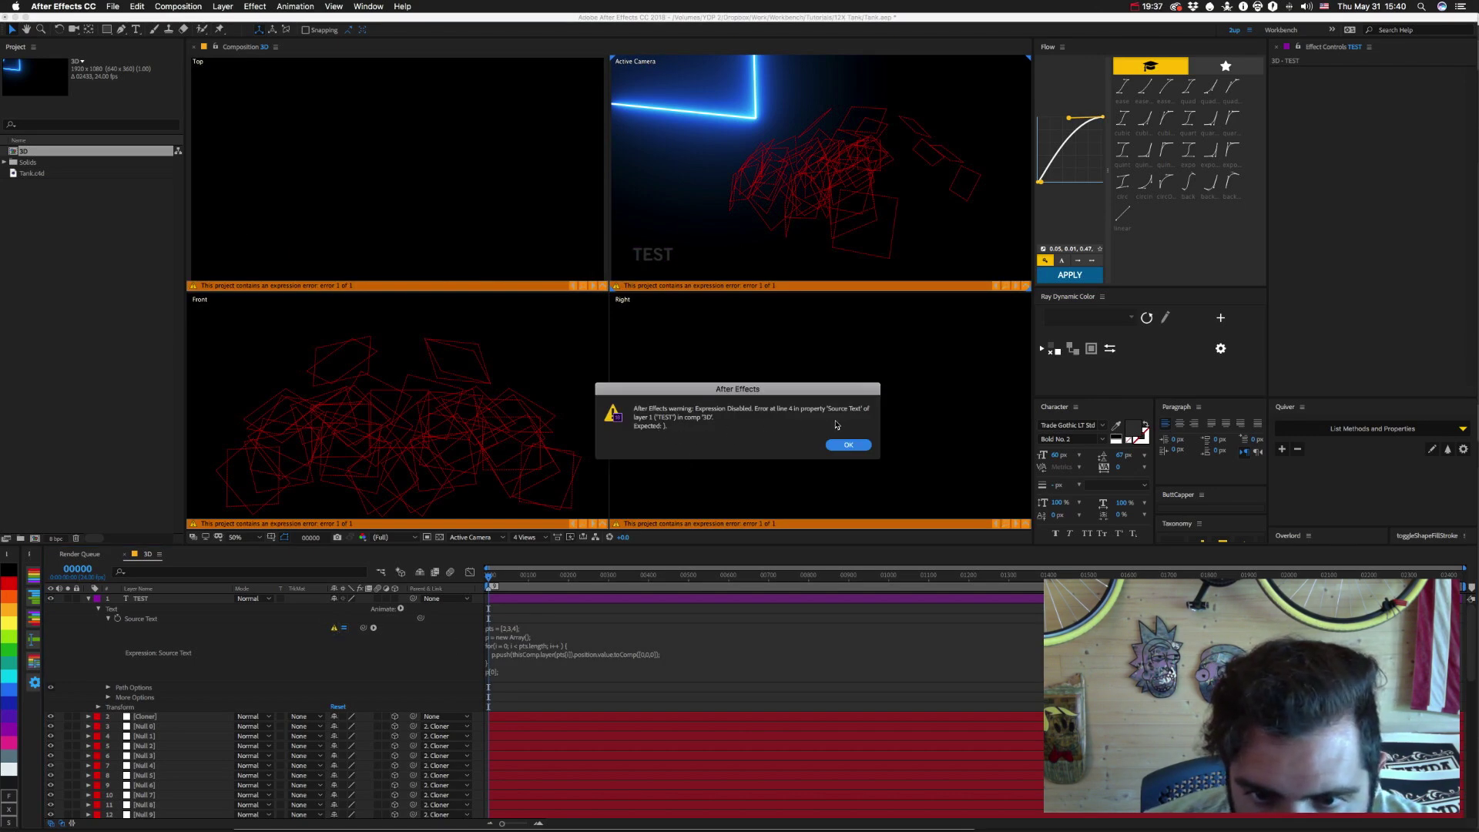
pyautogui.click(843, 445)
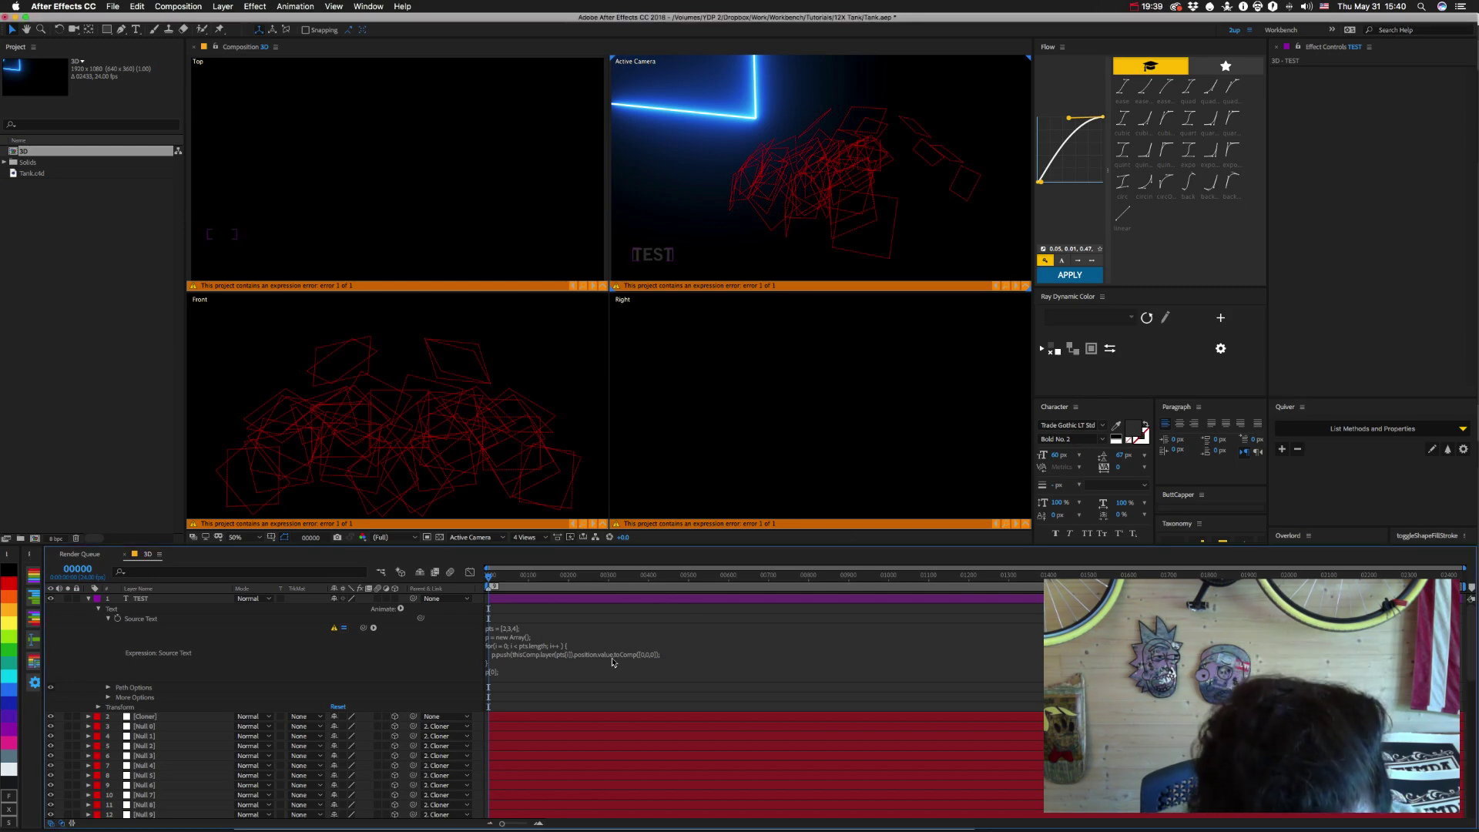
pyautogui.click(648, 663)
pyautogui.click(667, 653)
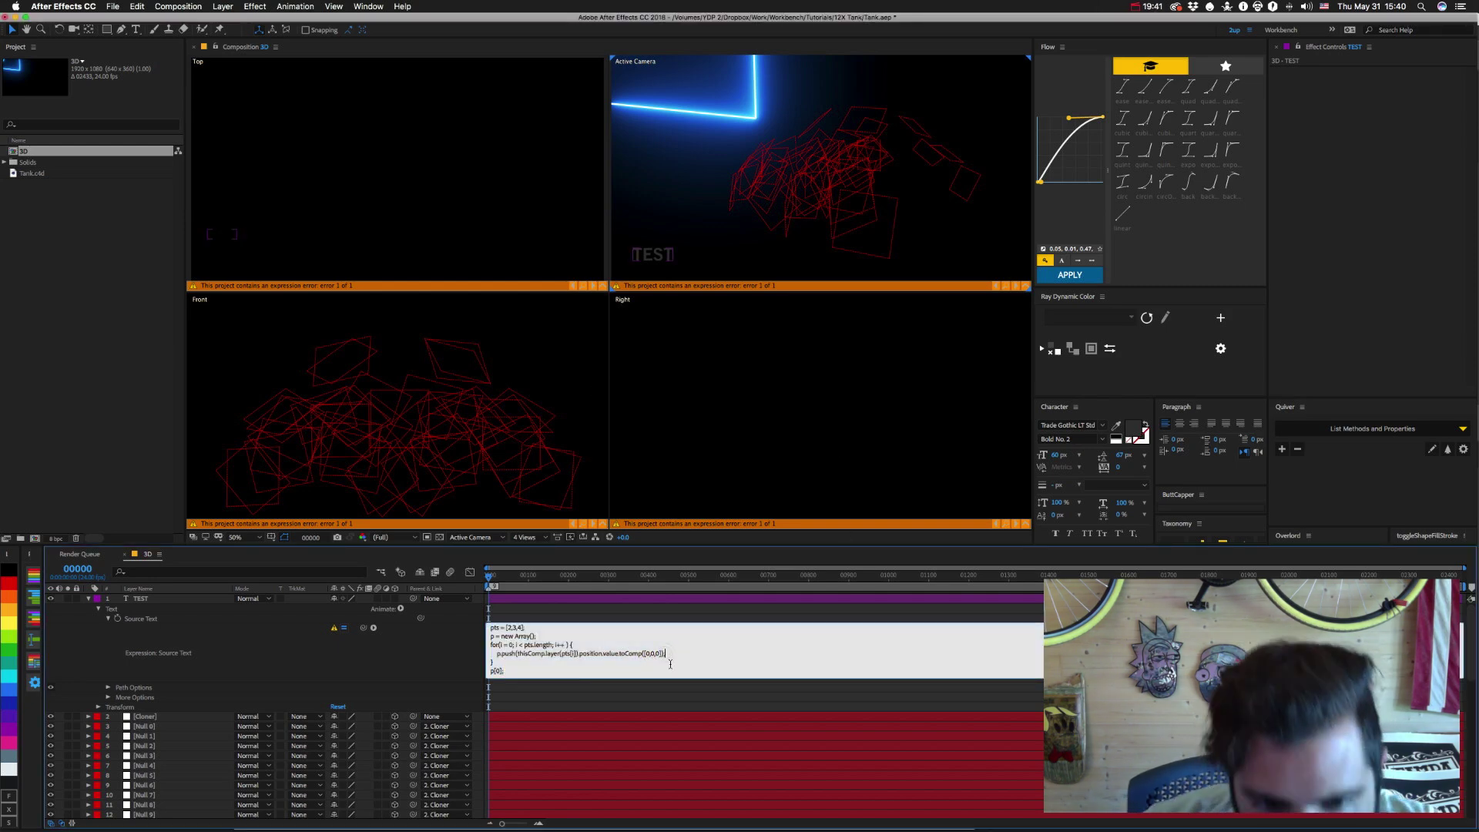
pyautogui.press('KP_Enter')
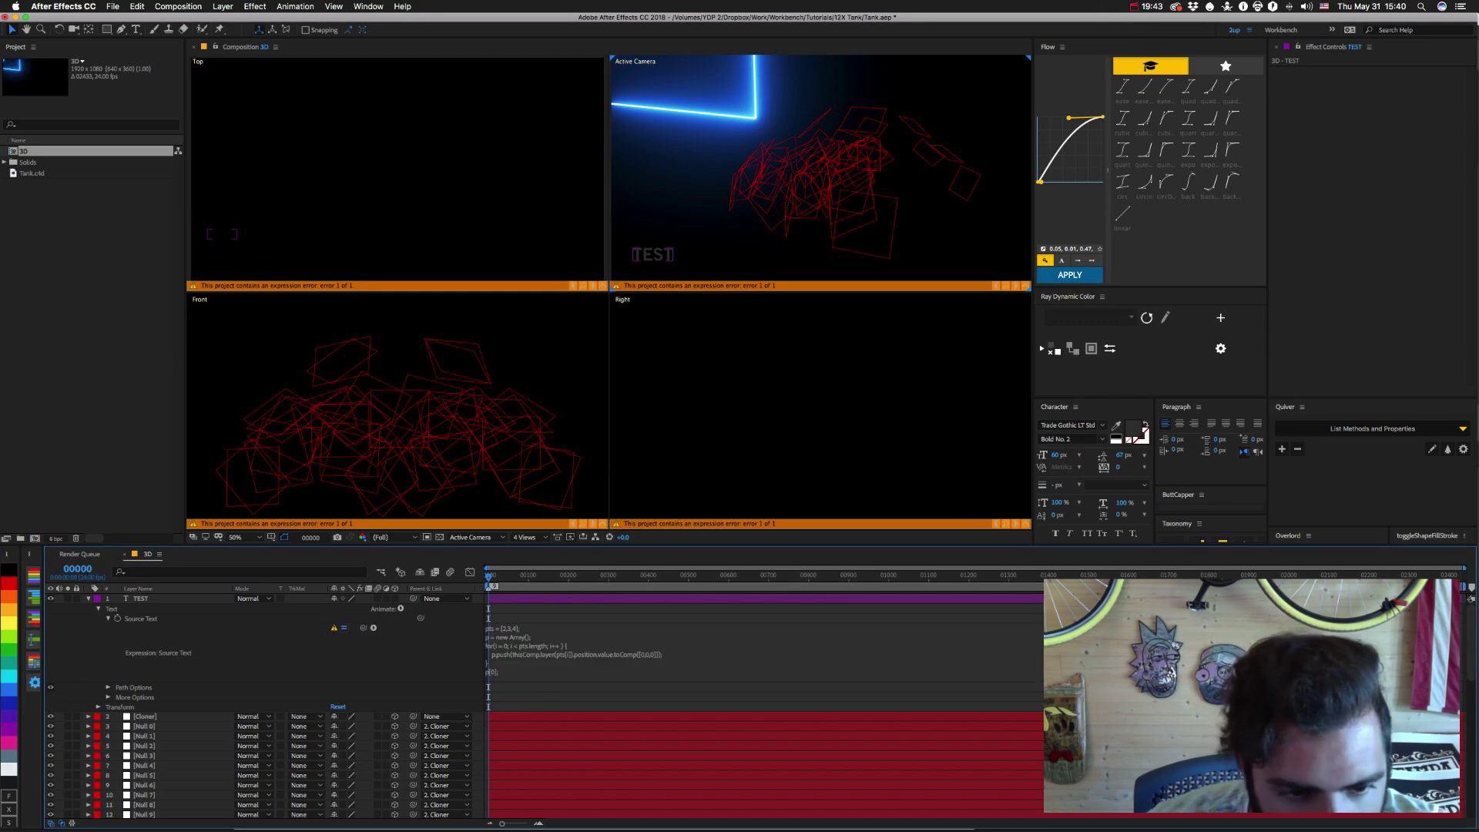
pyautogui.click(334, 628)
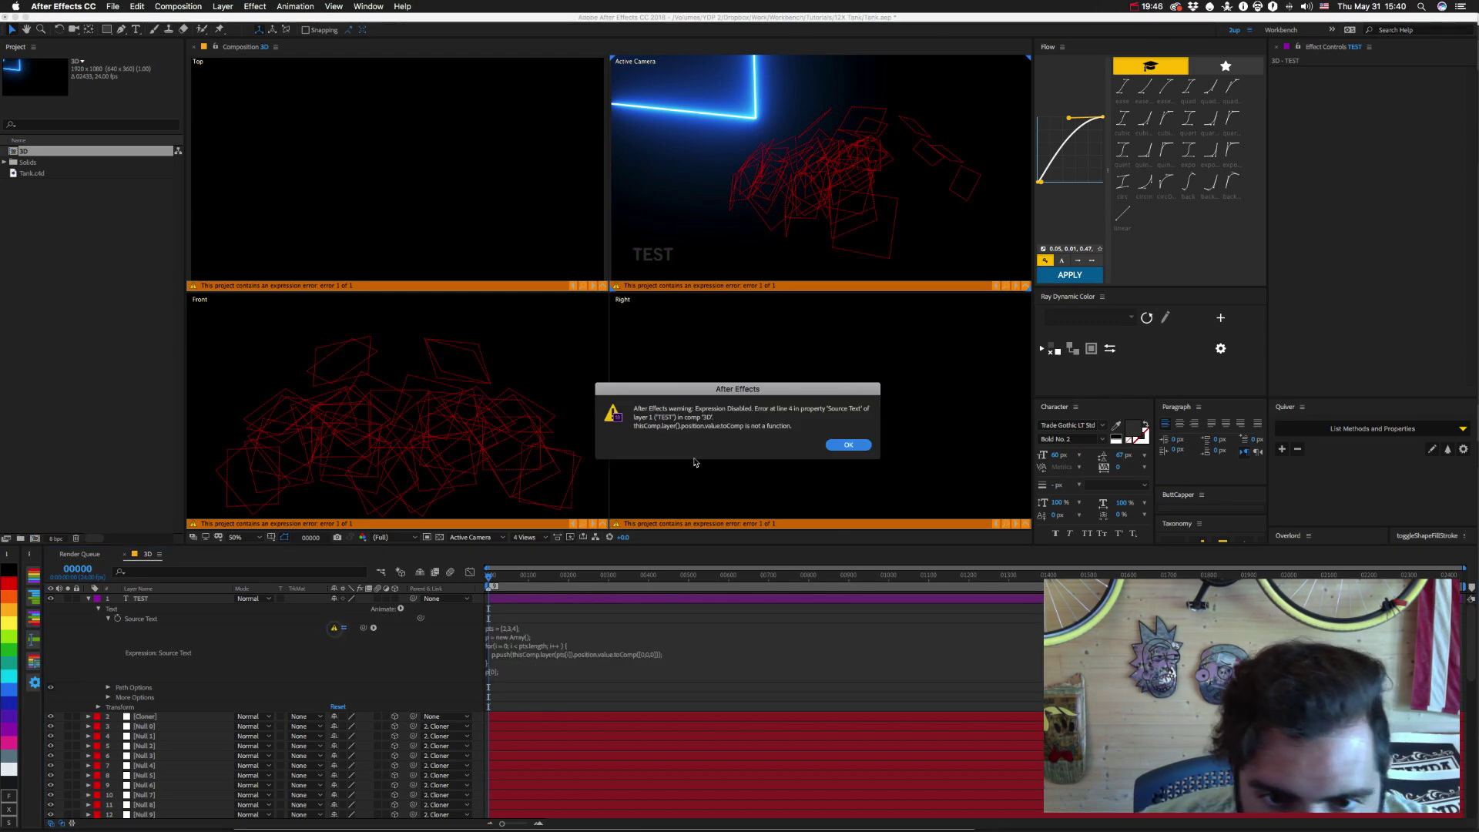
pyautogui.click(846, 446)
# Remove 'value.' before toComp, recommit, and dismiss the error warning.
pyautogui.click(622, 653)
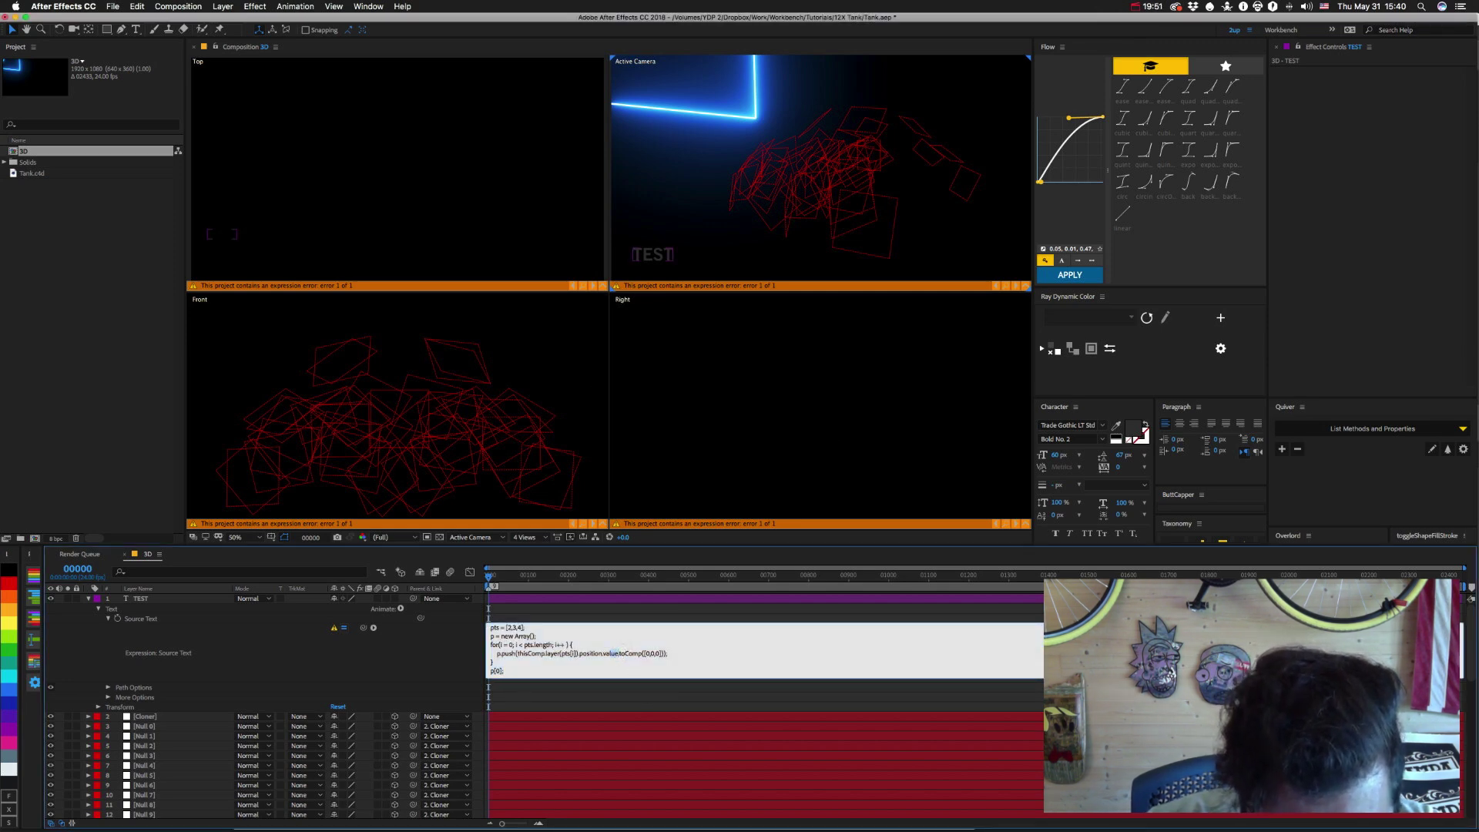
pyautogui.press('BackSpace')
pyautogui.press('BackSpace')
pyautogui.press('BackSpace')
pyautogui.press('BackSpace')
pyautogui.press('BackSpace')
pyautogui.press('BackSpace')
pyautogui.press('KP_Enter')
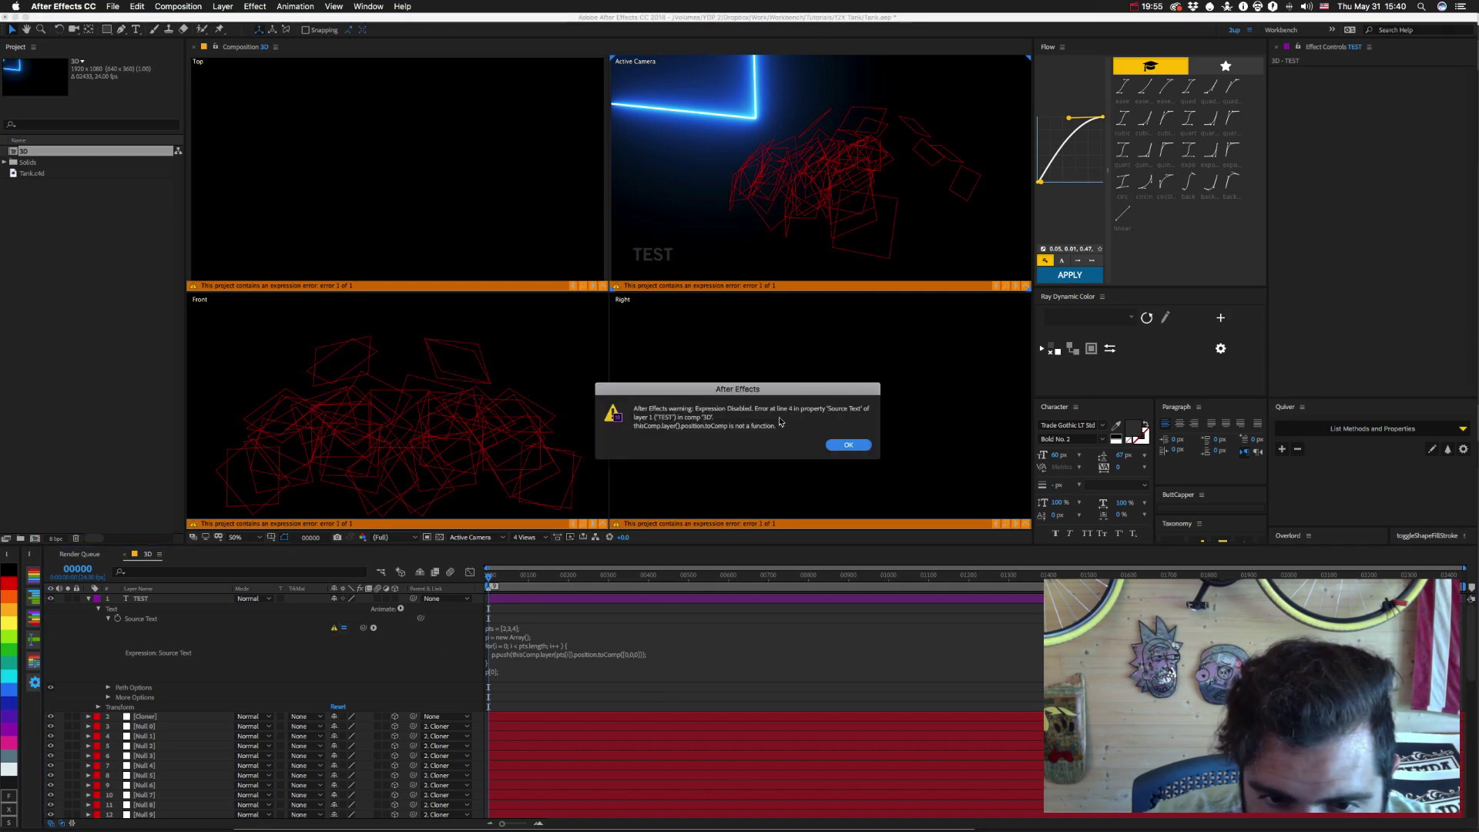
pyautogui.click(848, 445)
# Delete 'position.' so the push line calls layer().toComp([0,0,0]) directly.
pyautogui.click(607, 656)
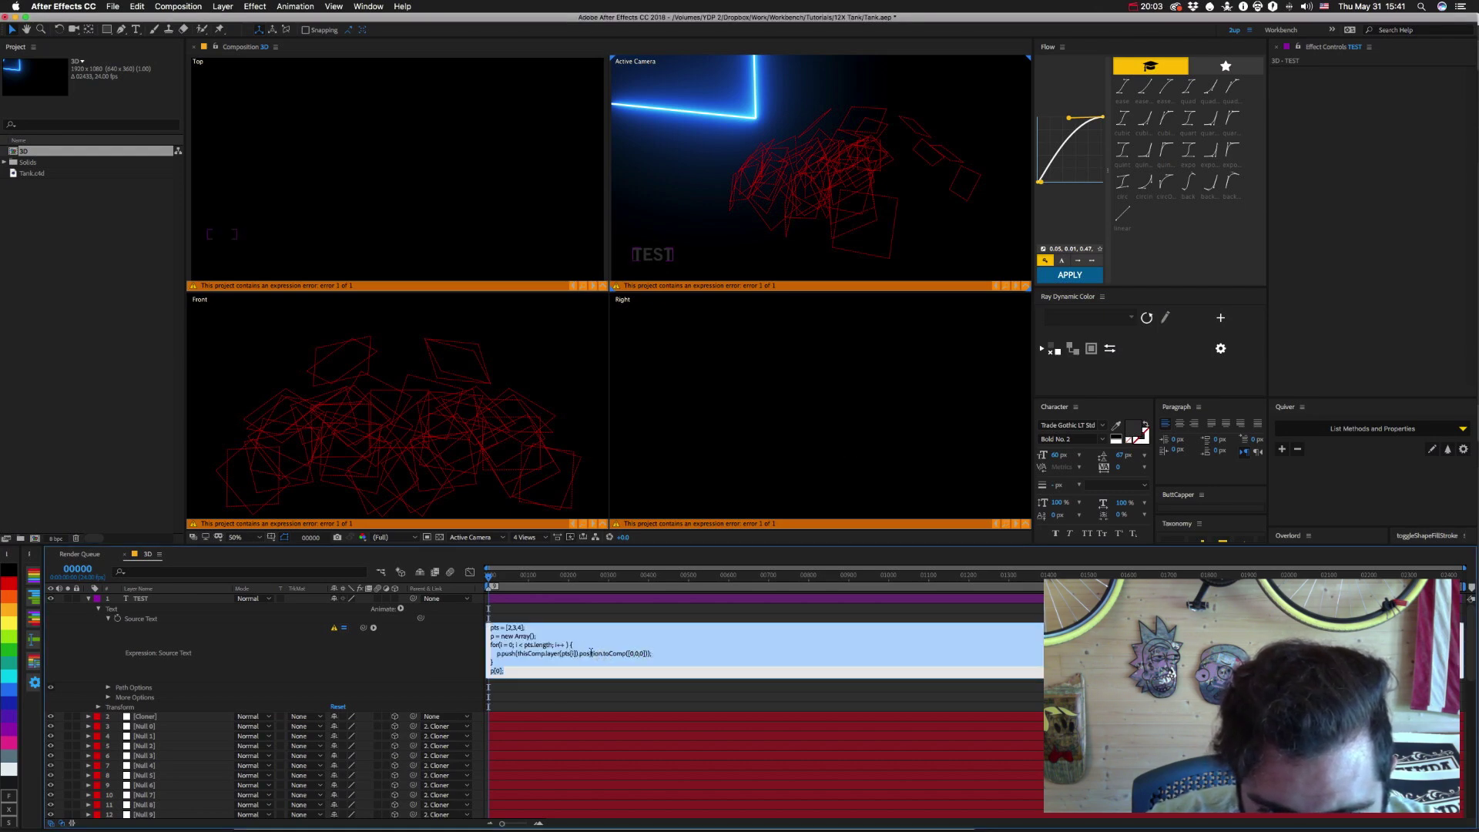
pyautogui.click(623, 654)
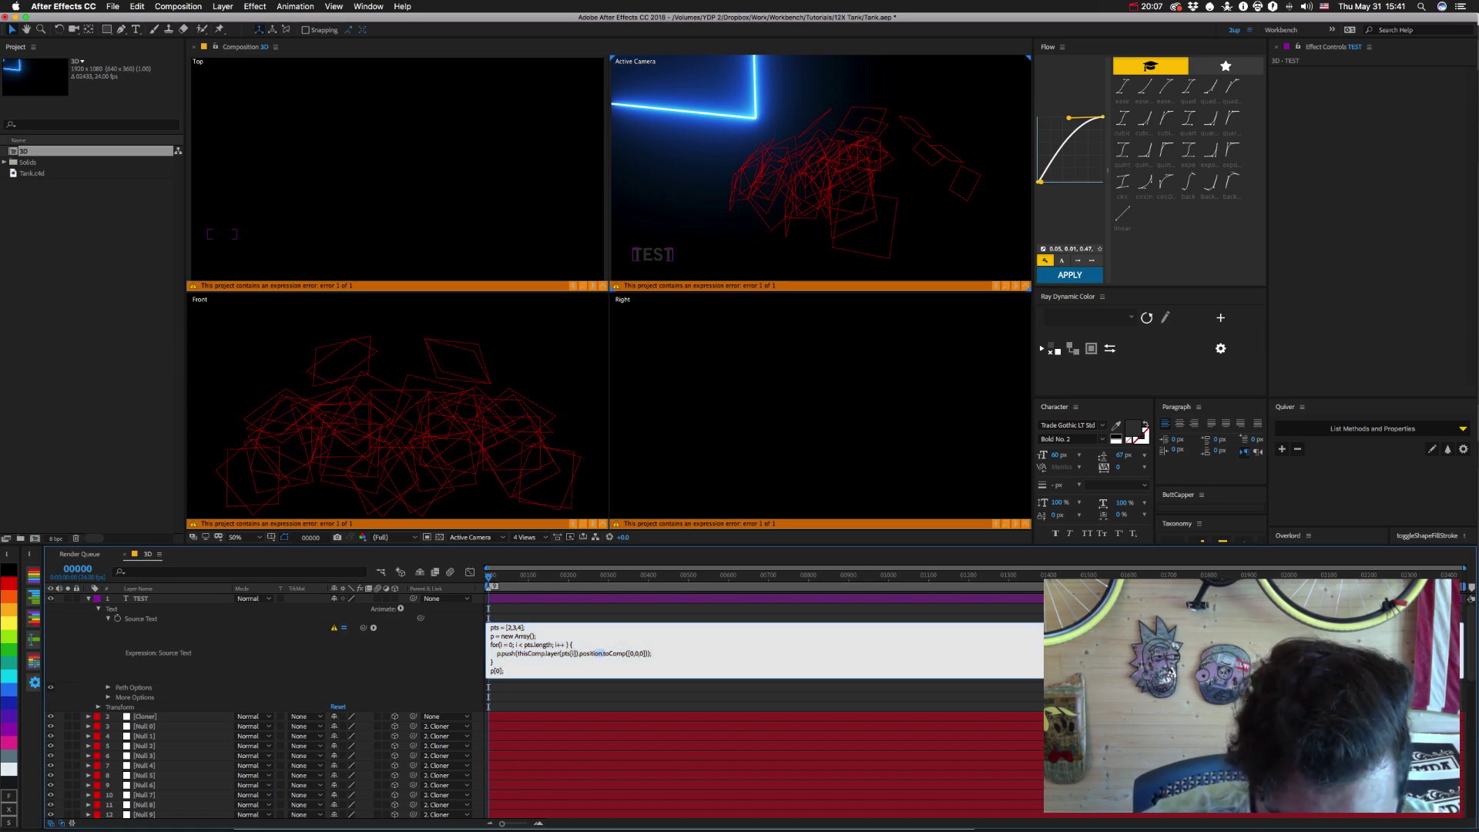
pyautogui.doubleClick(593, 653)
pyautogui.press('BackSpace')
pyautogui.press('BackSpace')
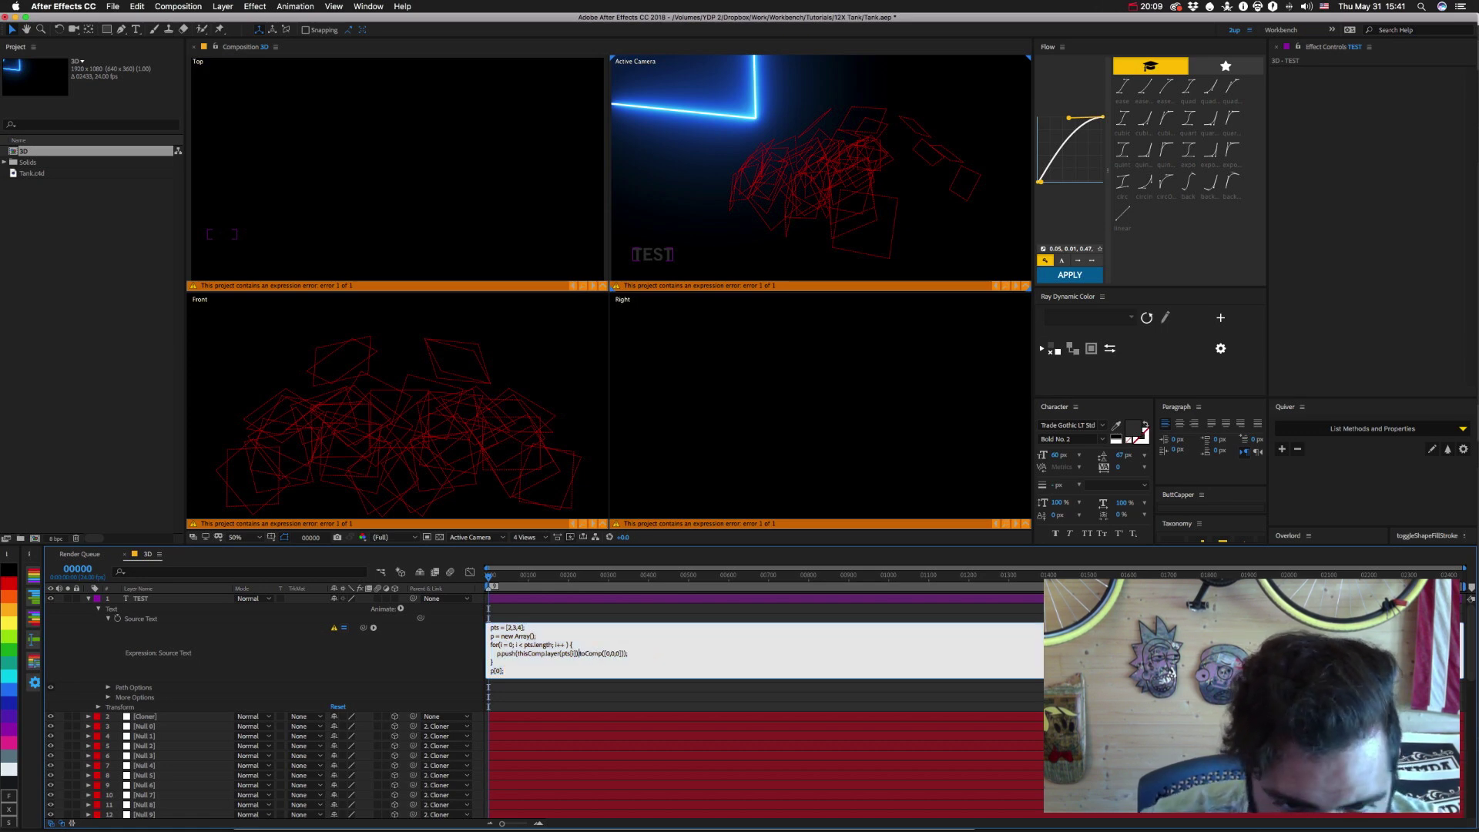
pyautogui.click(700, 268)
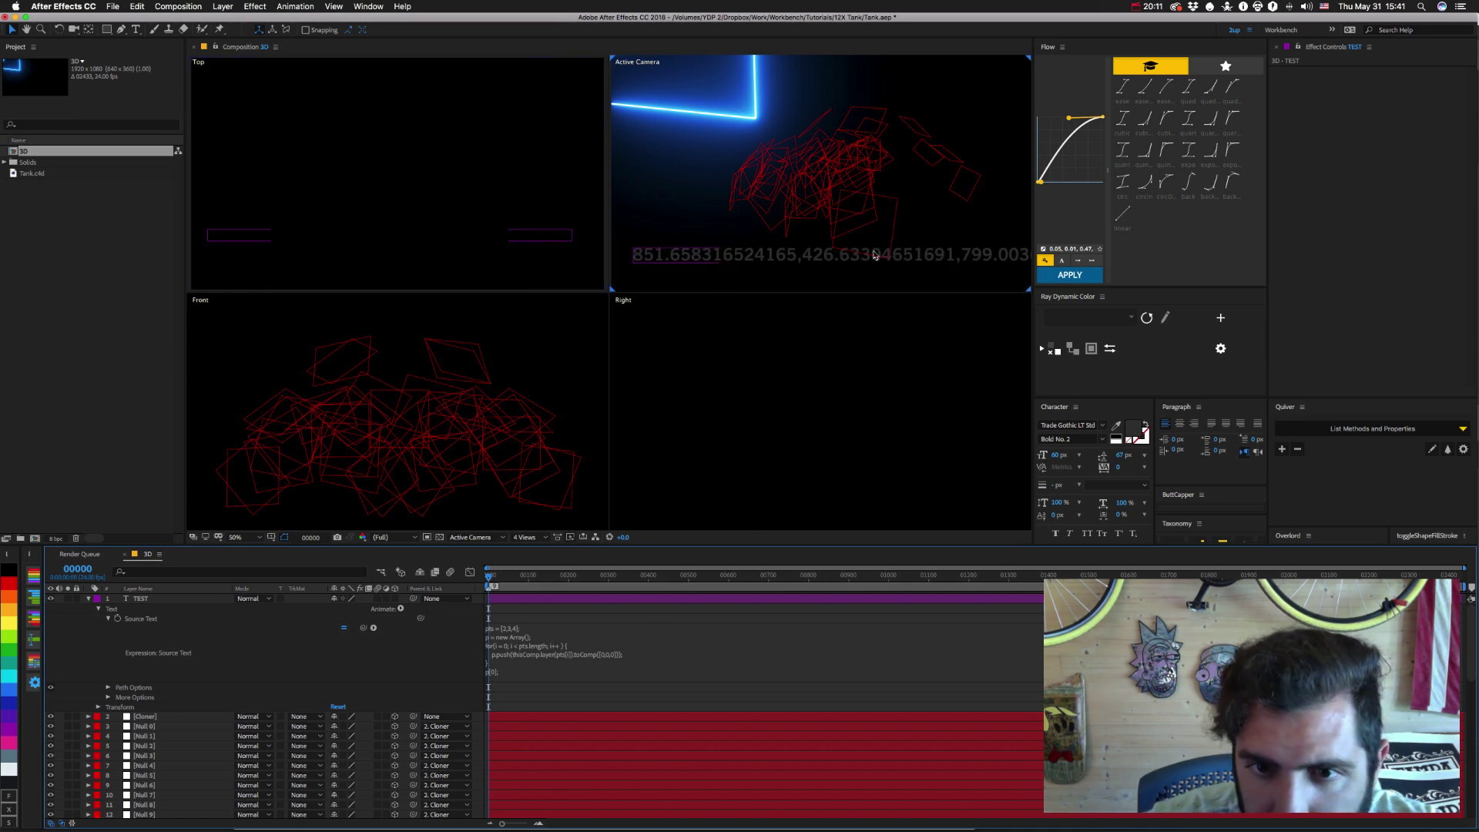
# Select and delete all of TEST's Source Text expression text.
pyautogui.click(635, 658)
pyautogui.click(444, 657)
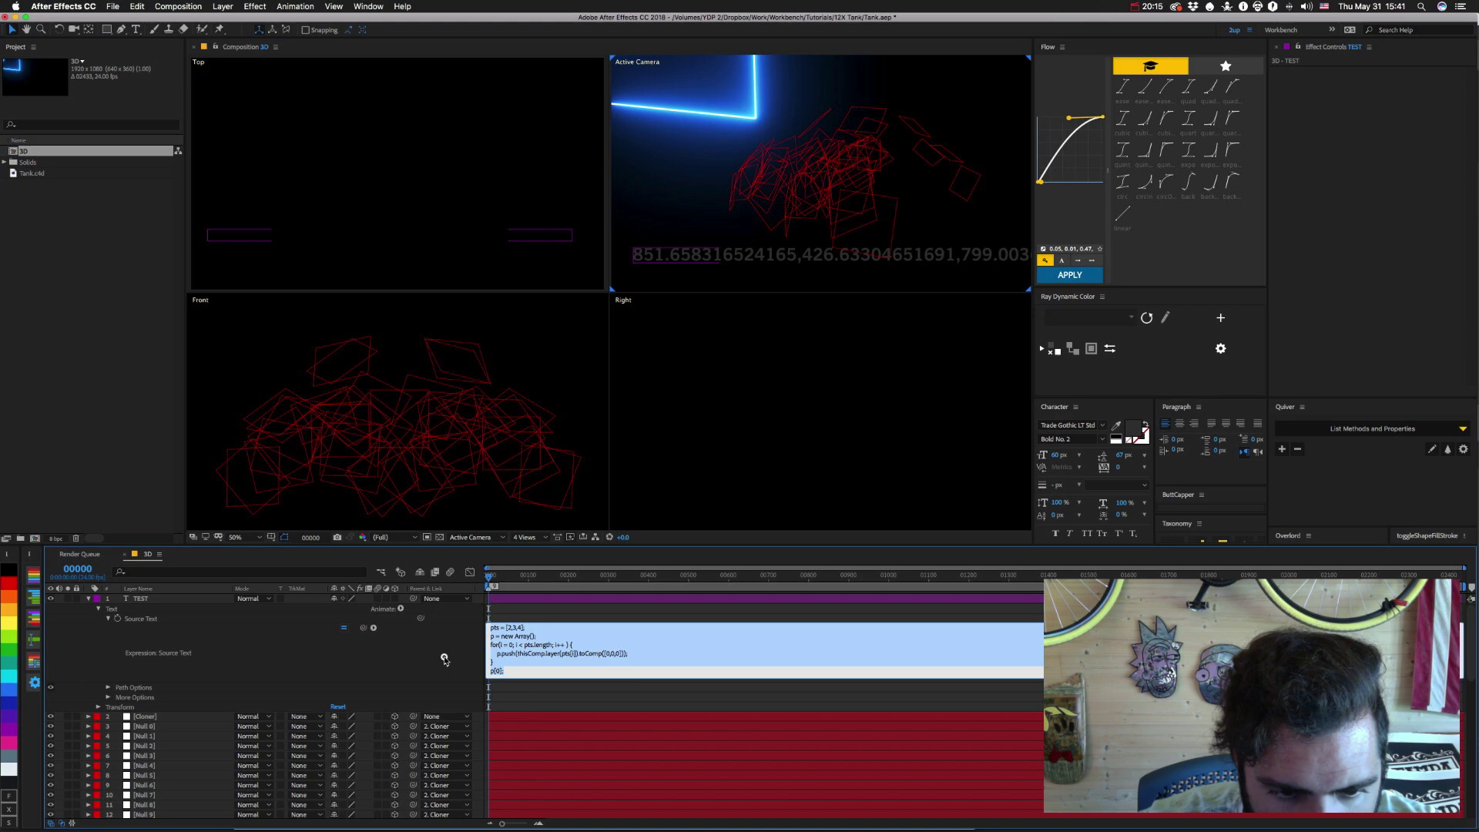
pyautogui.click(511, 663)
pyautogui.press('BackSpace')
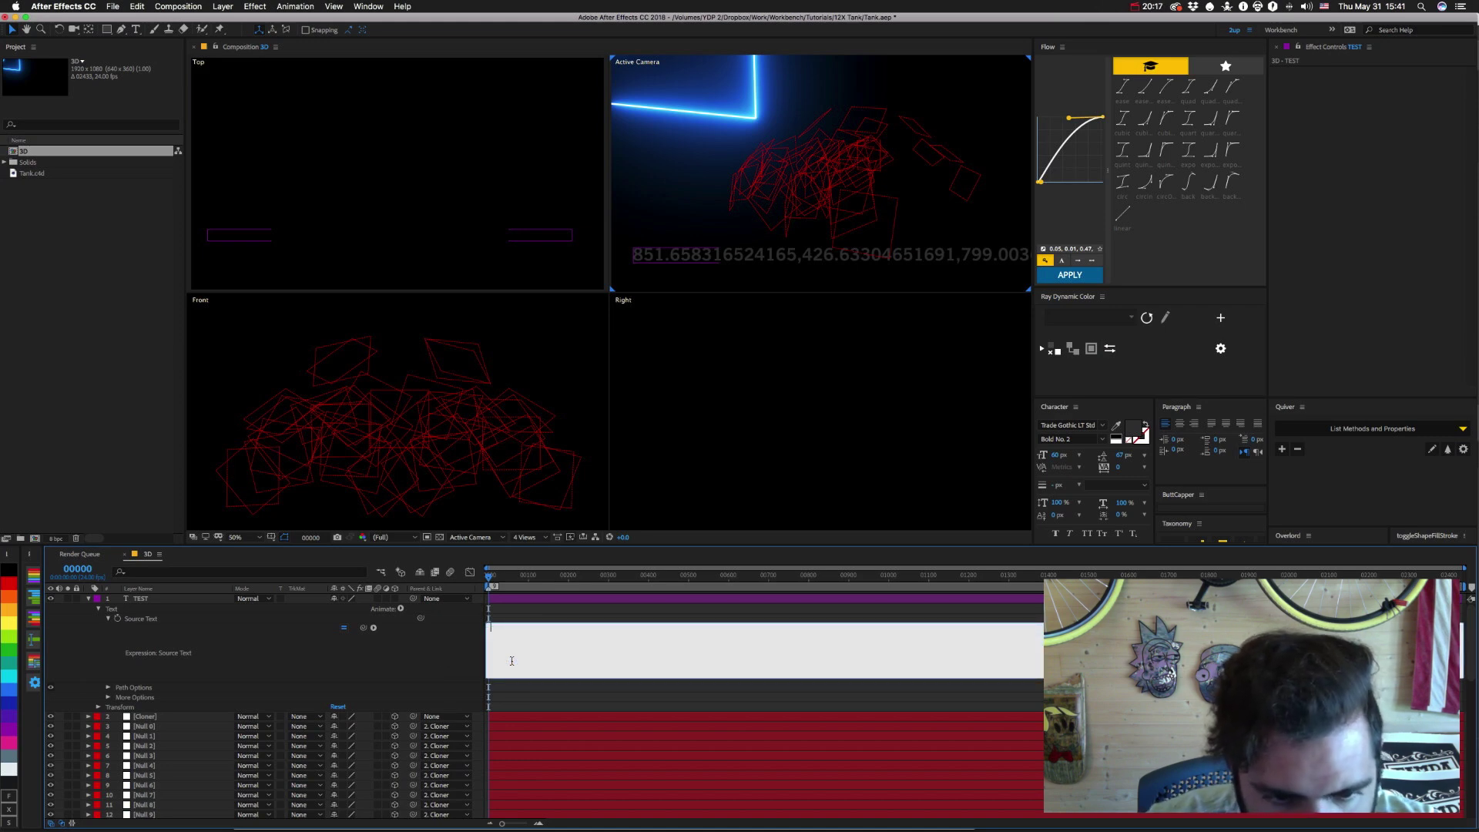
# Clear TEST's Source Text expression and make the Mask Path expression end with createPath(p).
pyautogui.press('KP_Enter')
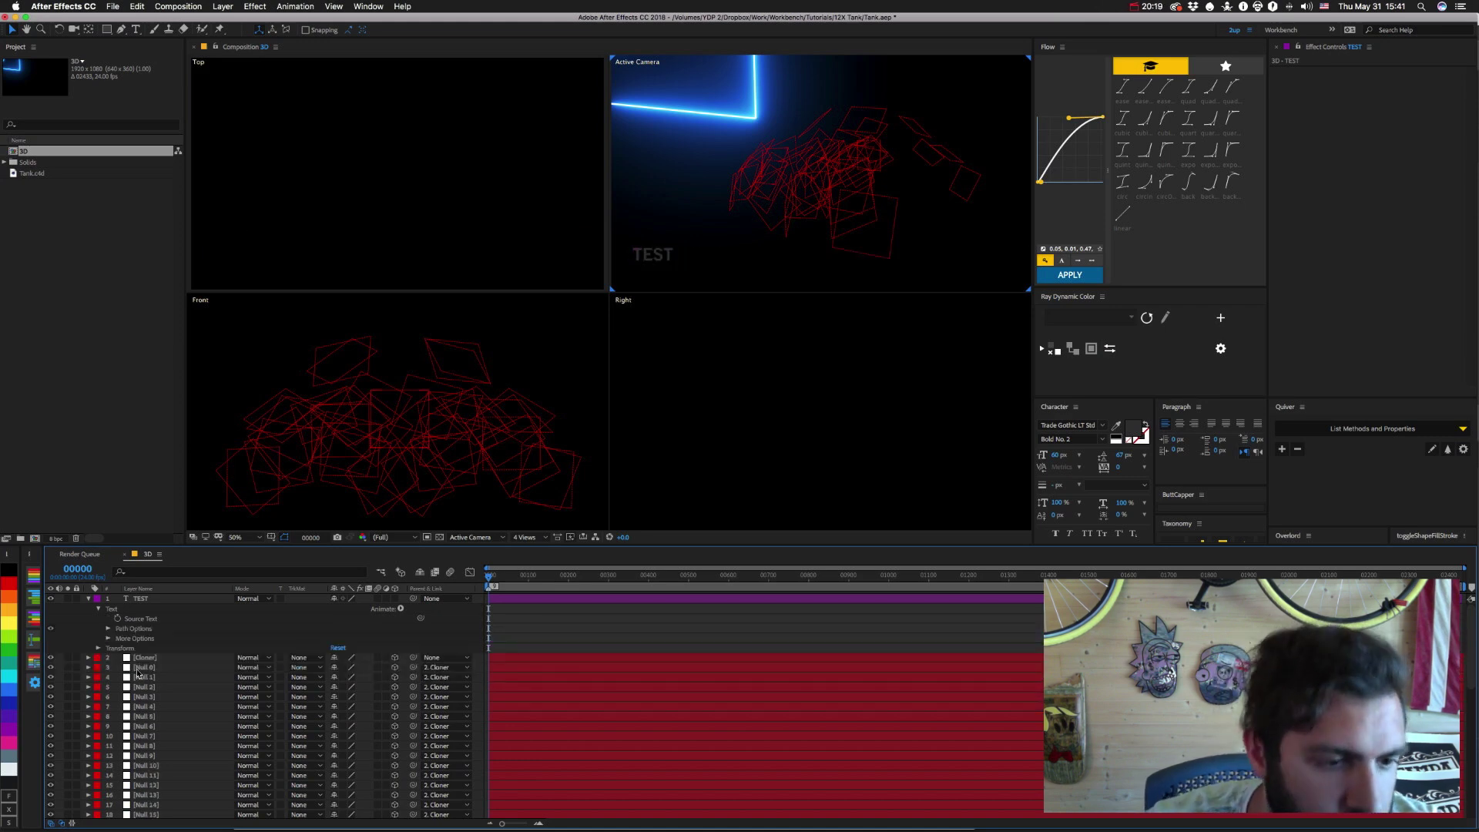
pyautogui.scroll(-10, 178, 700)
pyautogui.click(521, 792)
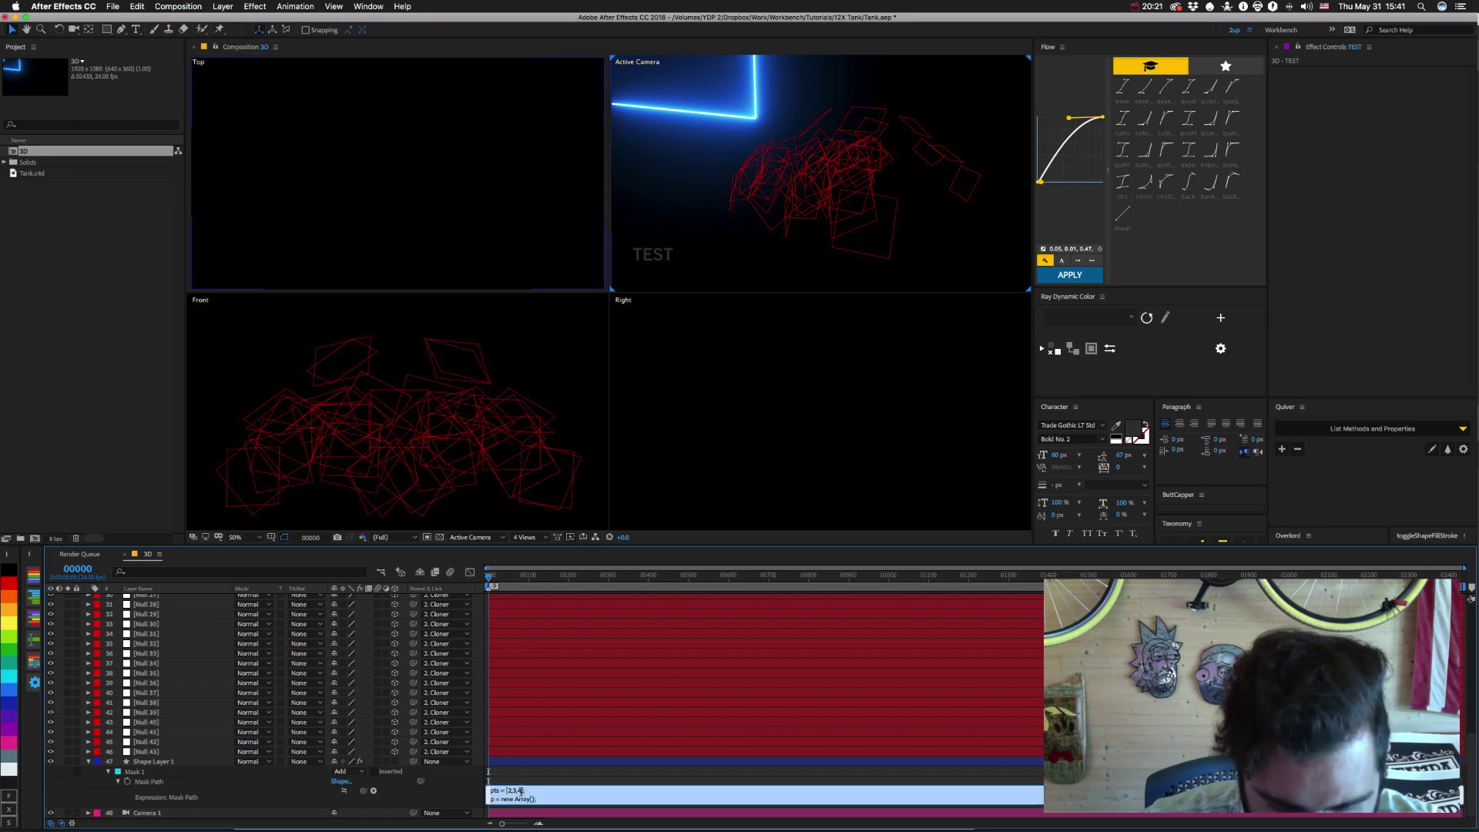
pyautogui.press('Right')
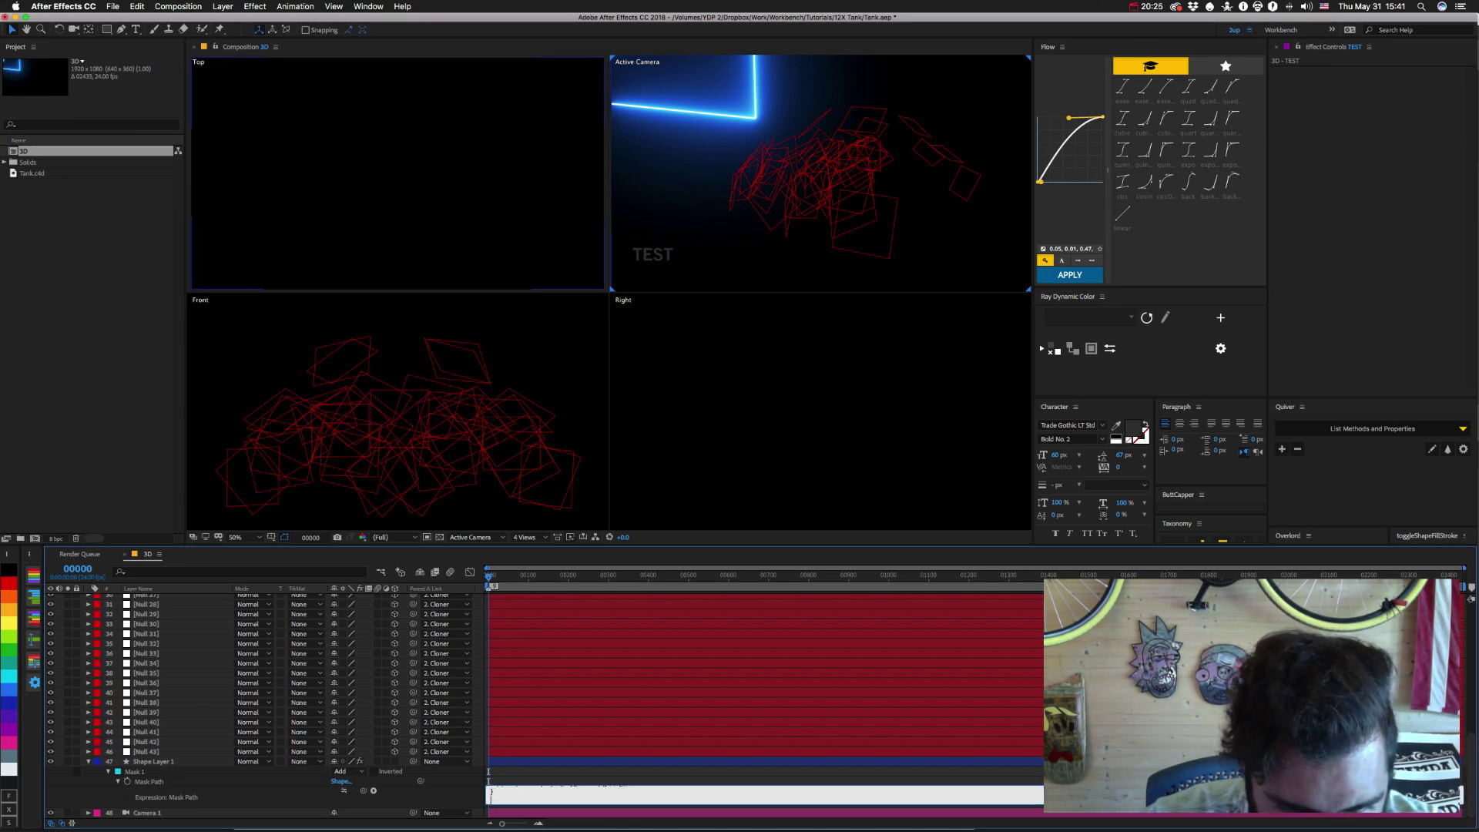
pyautogui.write('p[0];')
pyautogui.press('super+z')
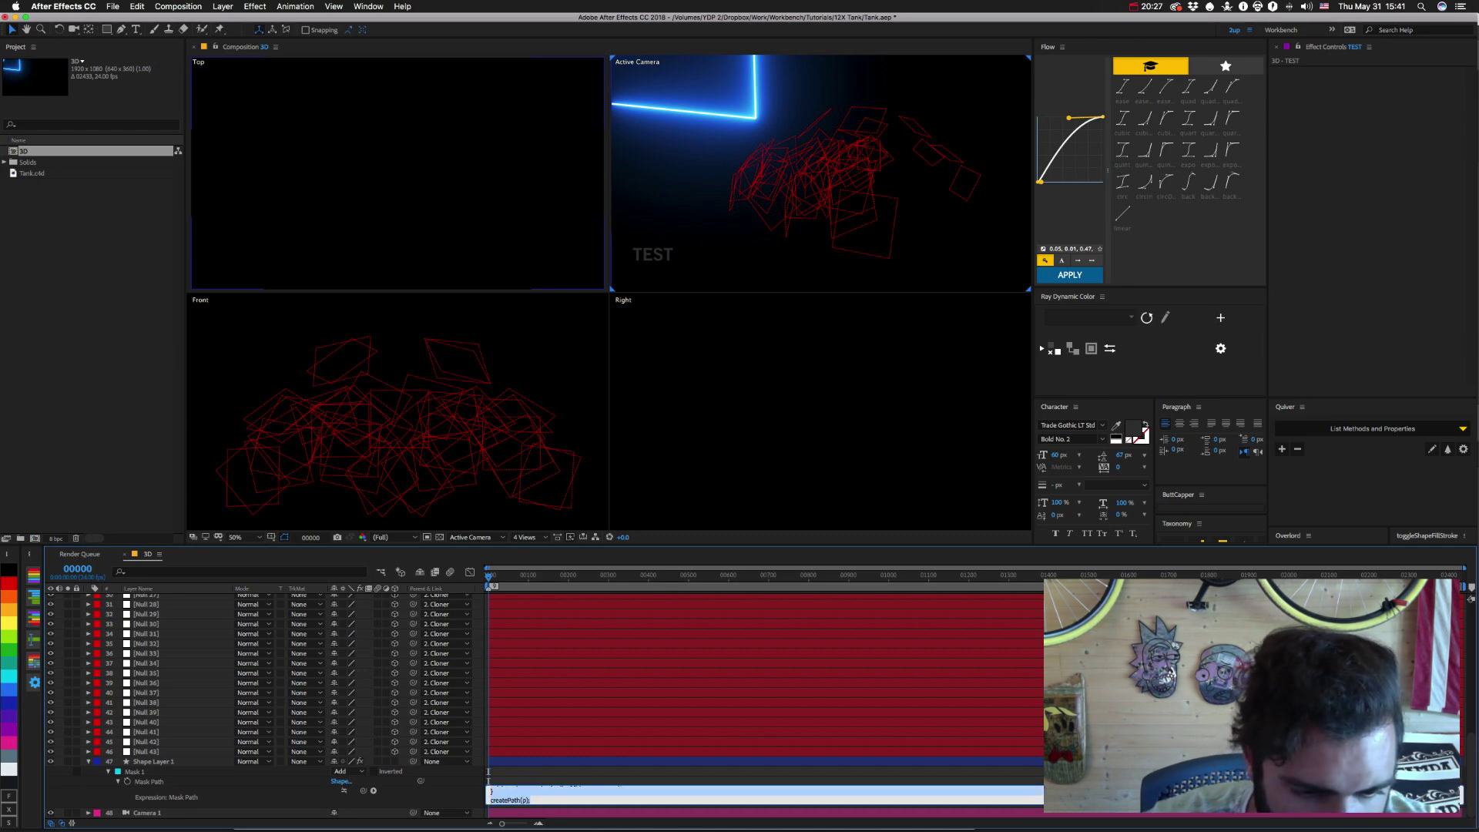
pyautogui.press('Right')
pyautogui.press('Return')
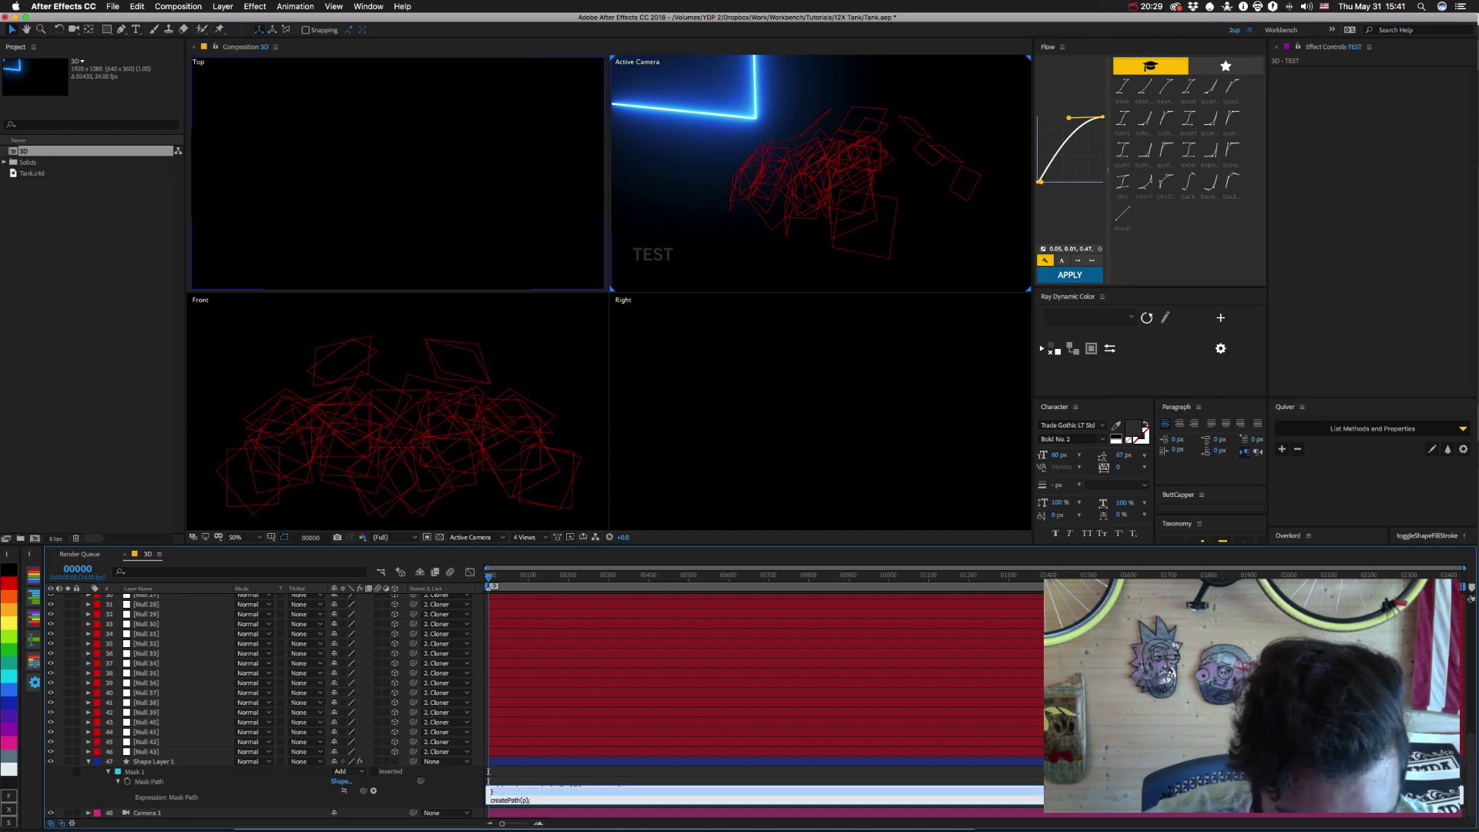
pyautogui.press('Up')
pyautogui.press('Up')
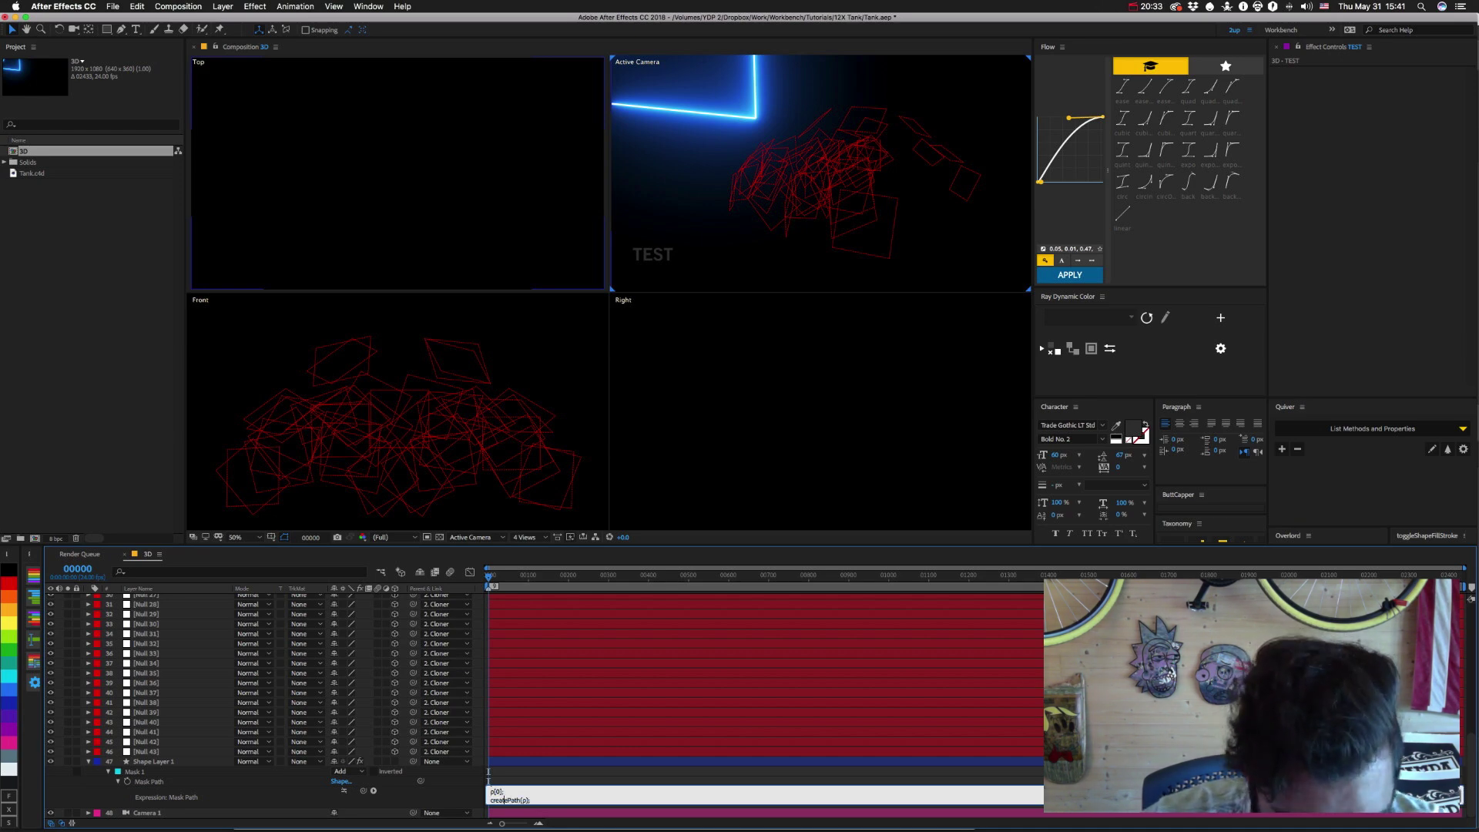
pyautogui.hotkey('shift', 'Up')
pyautogui.hotkey('shift', 'Up')
pyautogui.press('BackSpace')
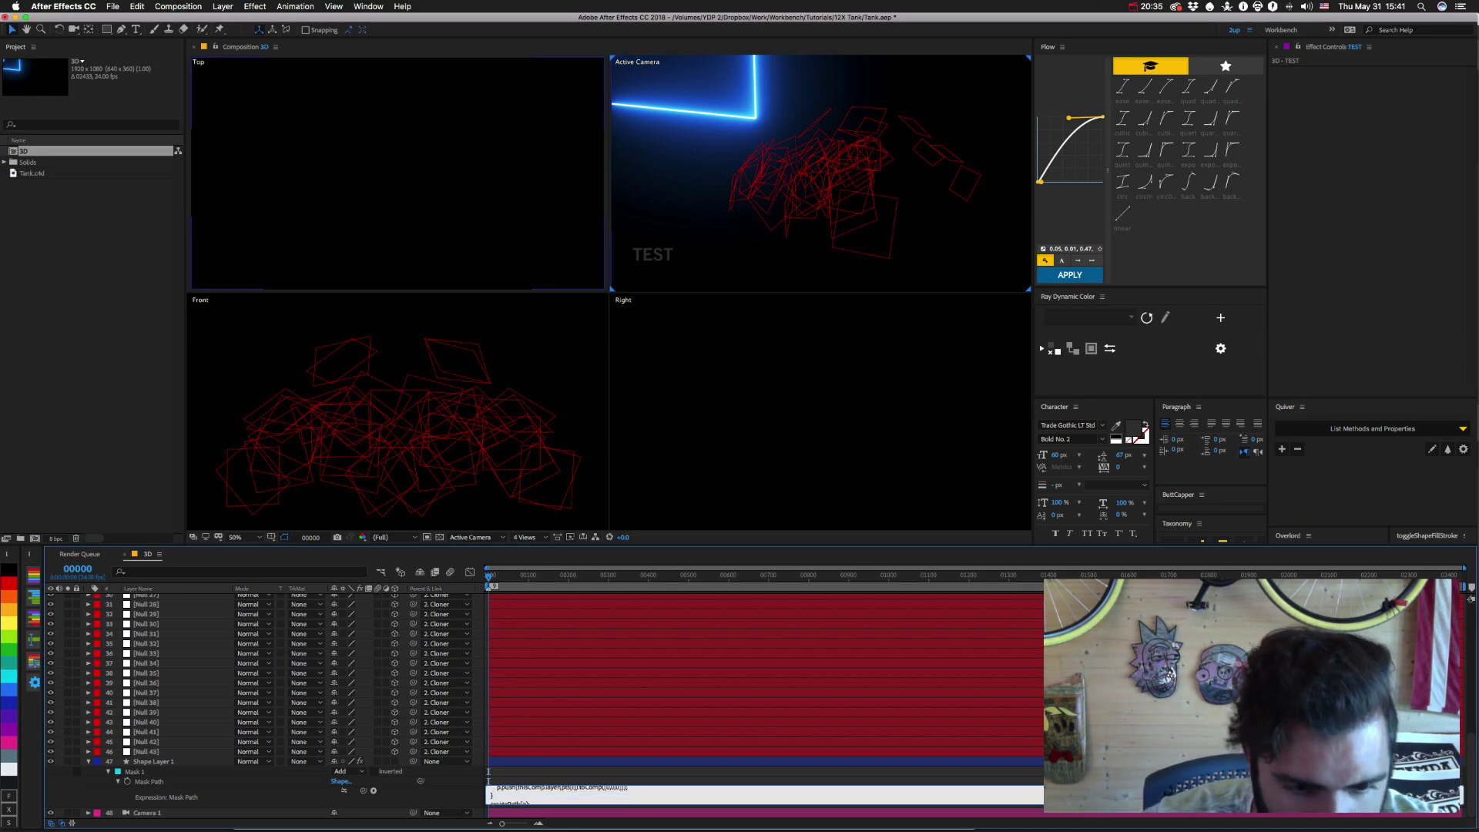
pyautogui.press('KP_Enter')
# Read the Mask Path error warning, recheck the expression, and scroll up to TEST.
pyautogui.click(331, 791)
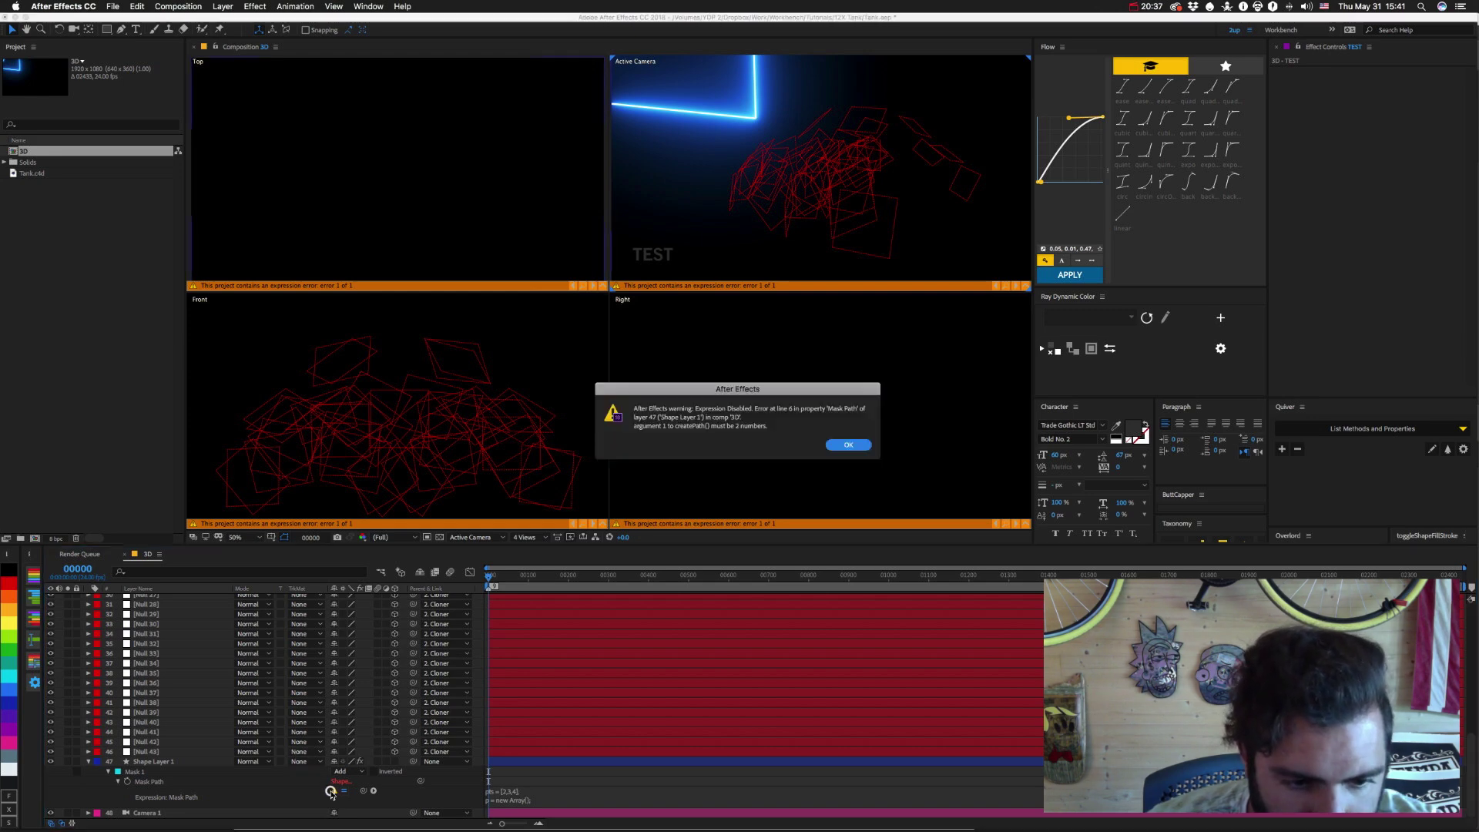
pyautogui.click(847, 446)
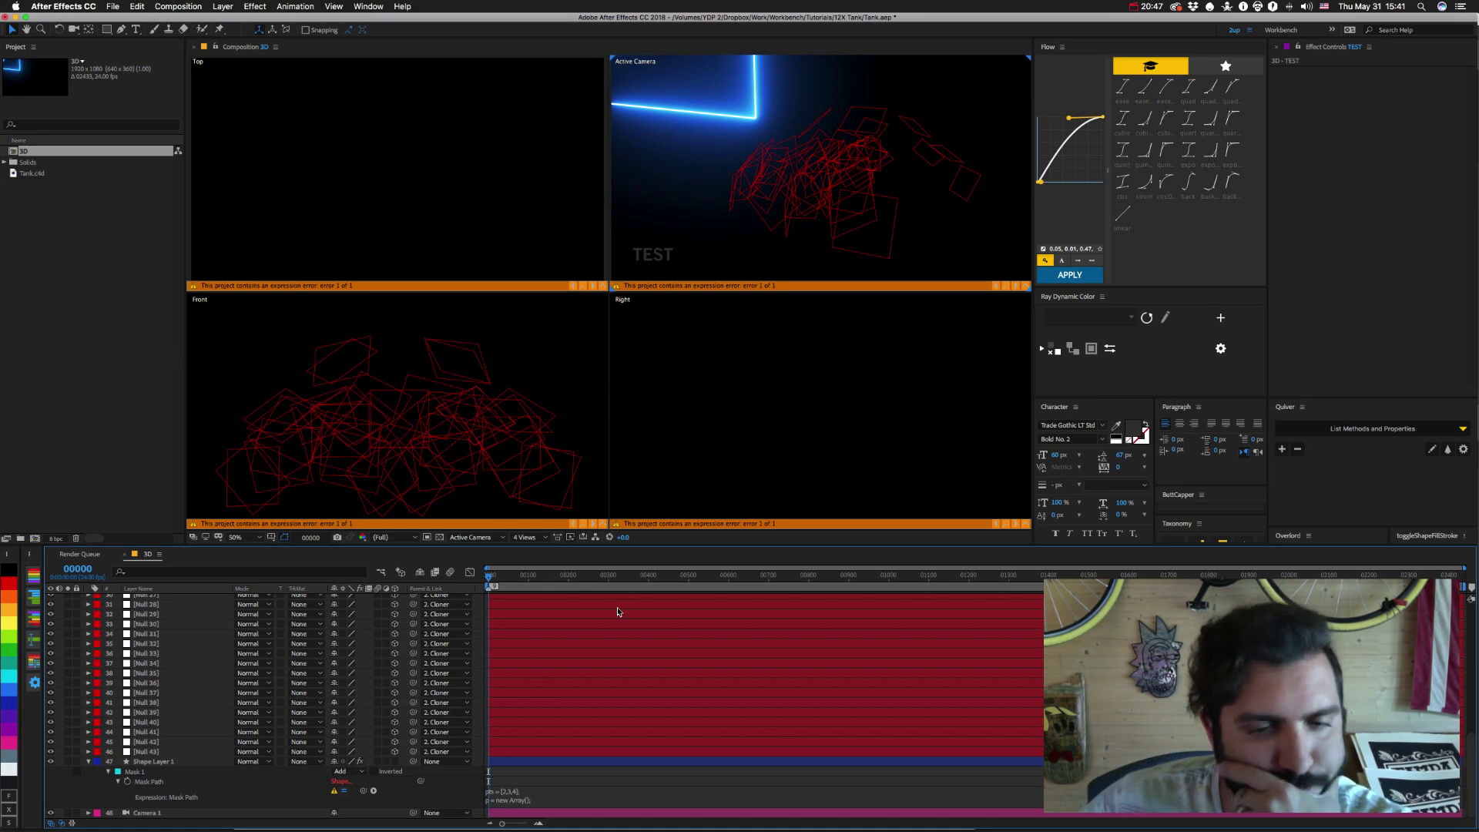
pyautogui.click(536, 797)
pyautogui.click(531, 796)
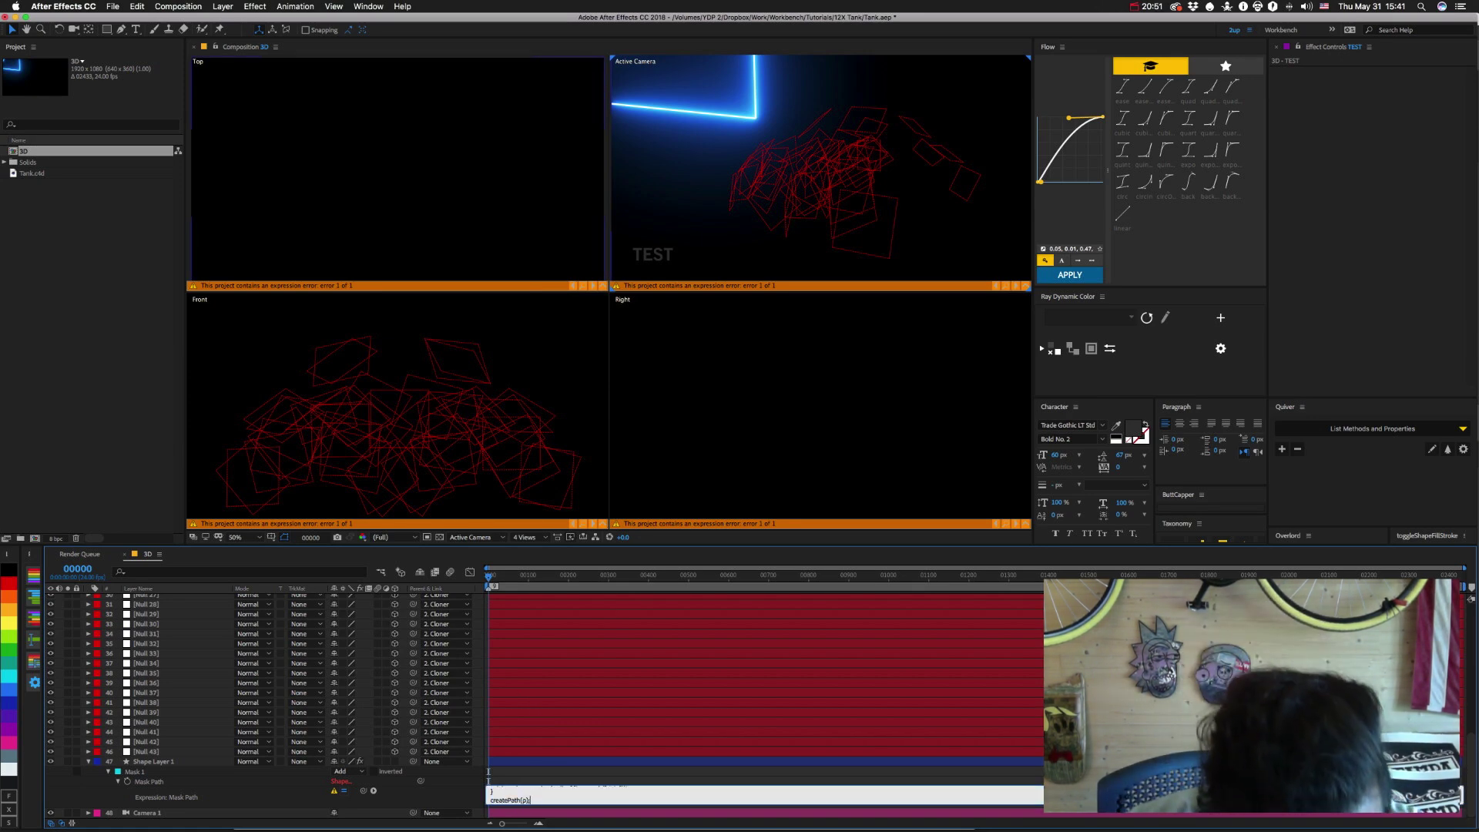
pyautogui.scroll(-2, 531, 796)
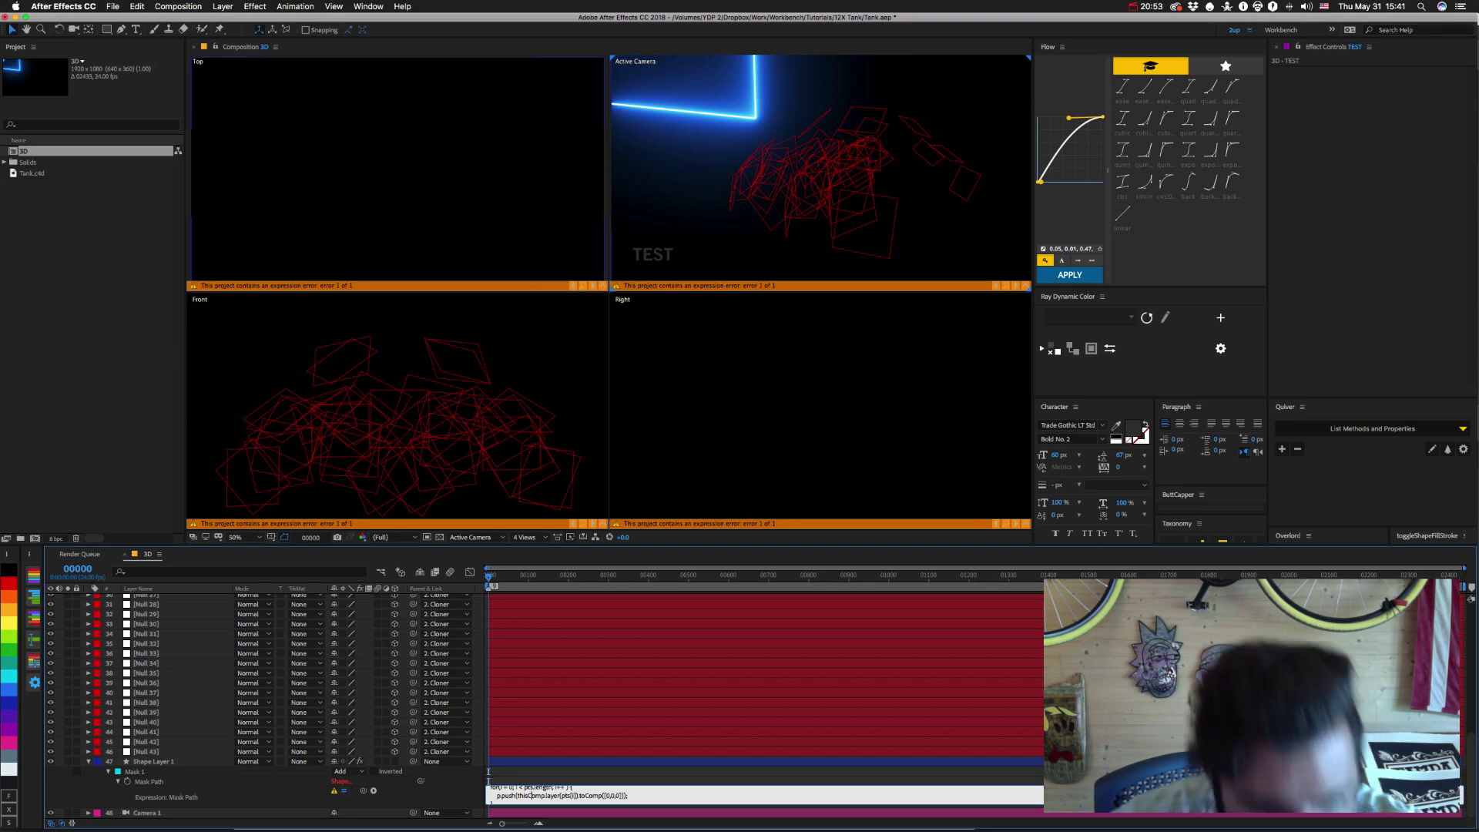
pyautogui.press('KP_Enter')
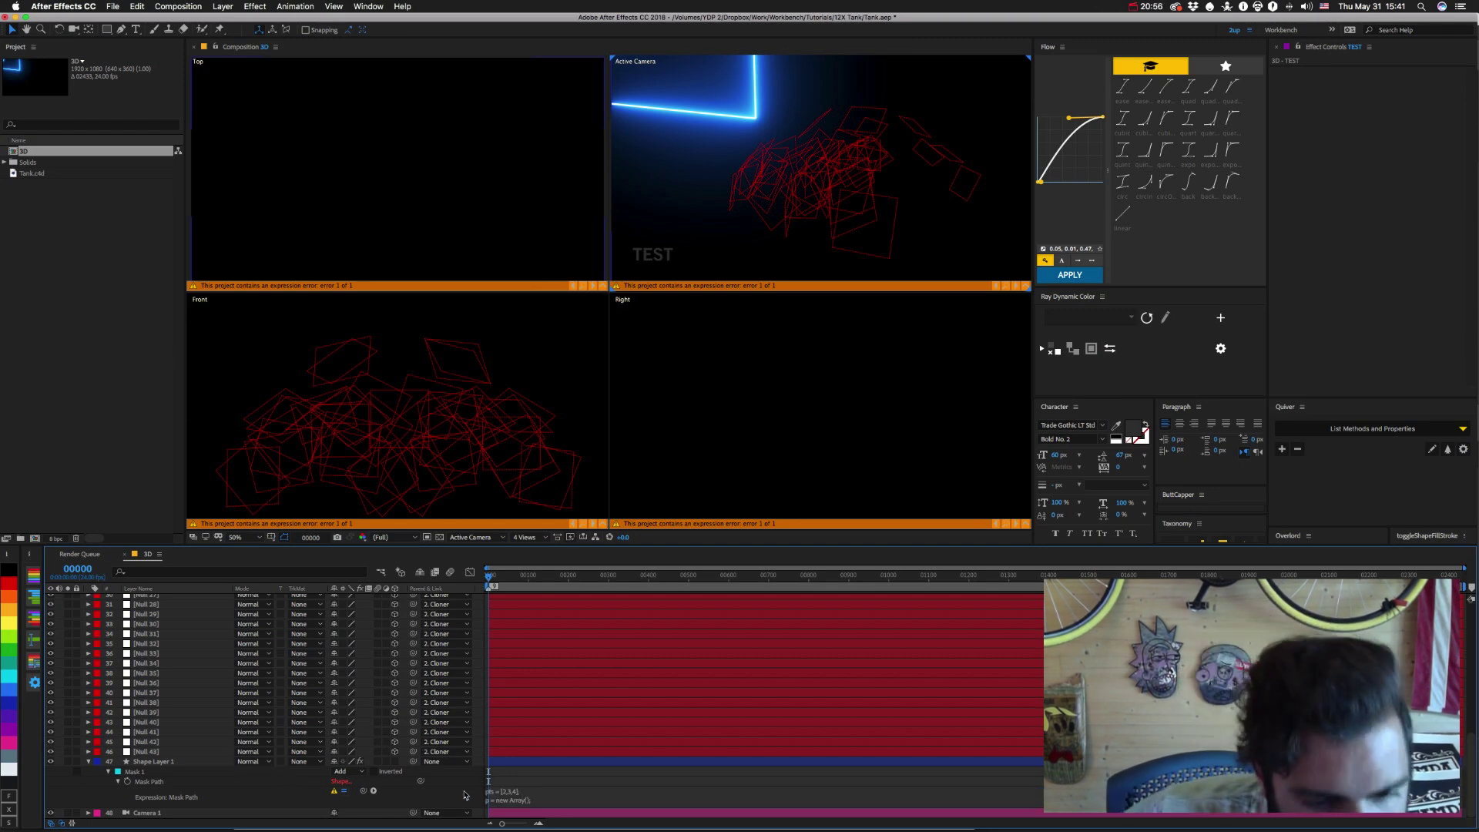
pyautogui.click(509, 798)
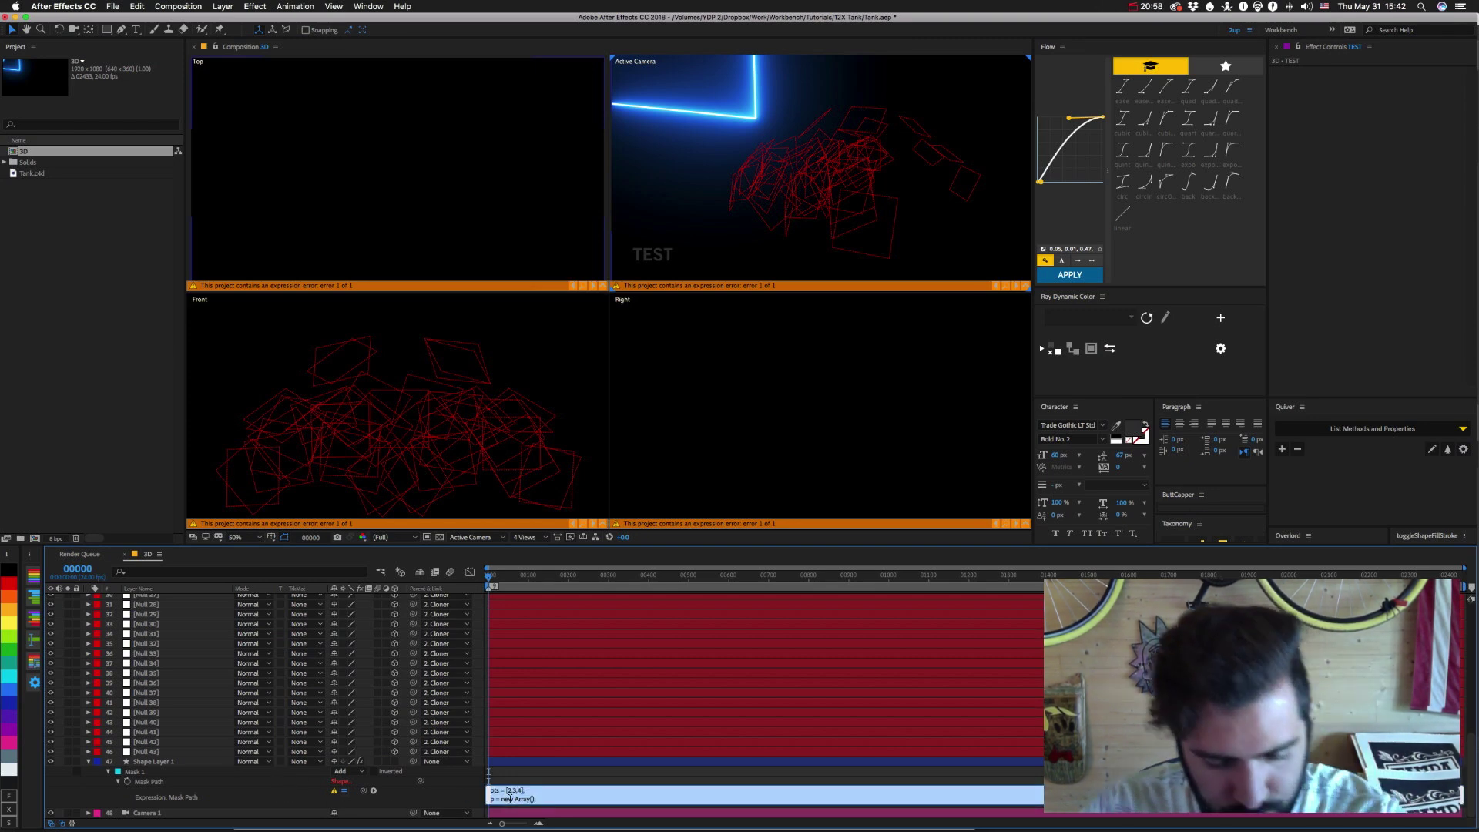
pyautogui.press('KP_Enter')
pyautogui.scroll(10, 119, 645)
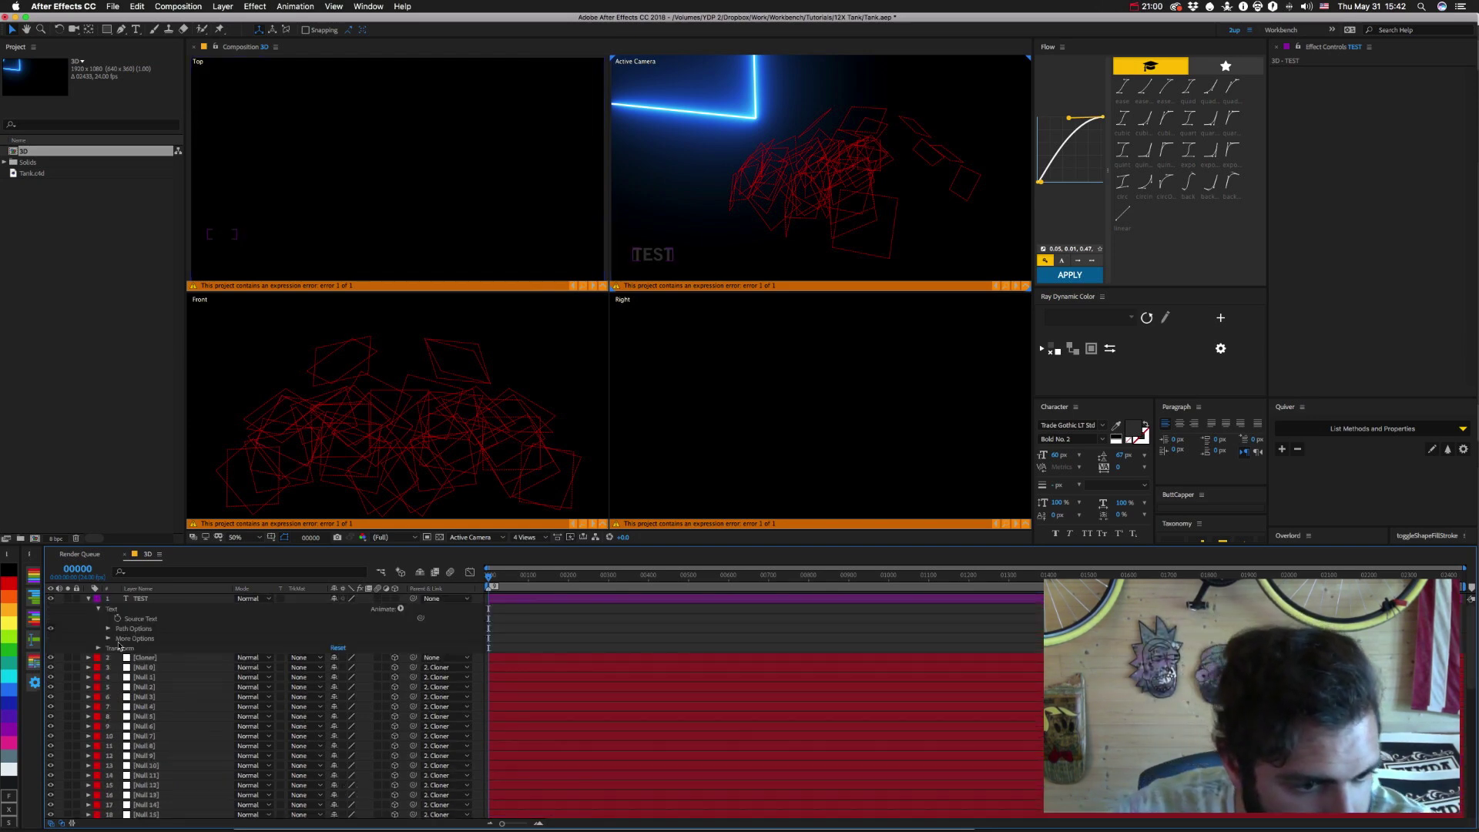
# Paste the point-gathering code as TEST's Source Text expression.
pyautogui.keyDown('alt'); pyautogui.click(119, 618); pyautogui.keyUp('alt')
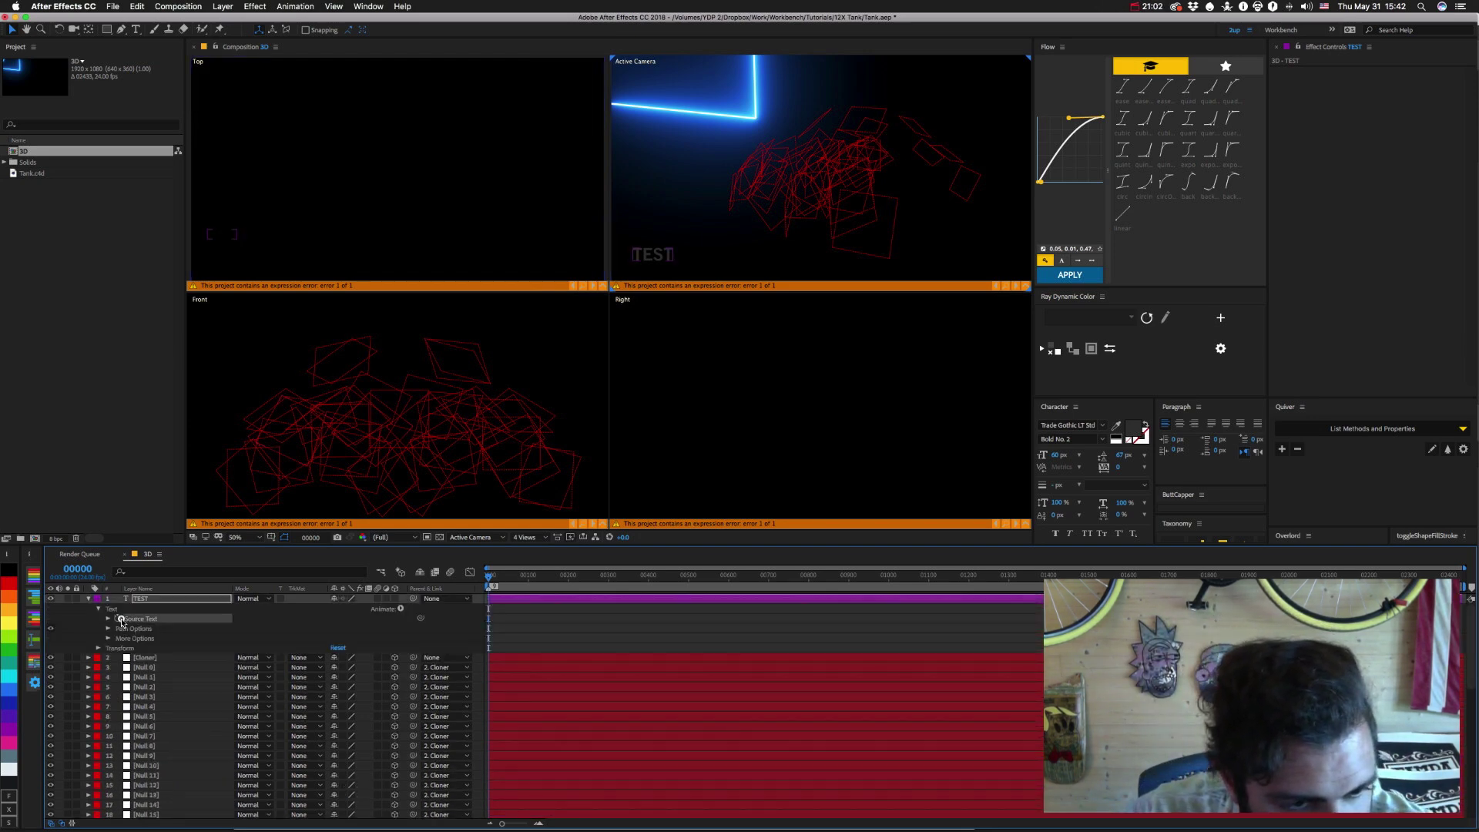
pyautogui.press('super+v')
pyautogui.press('KP_Enter')
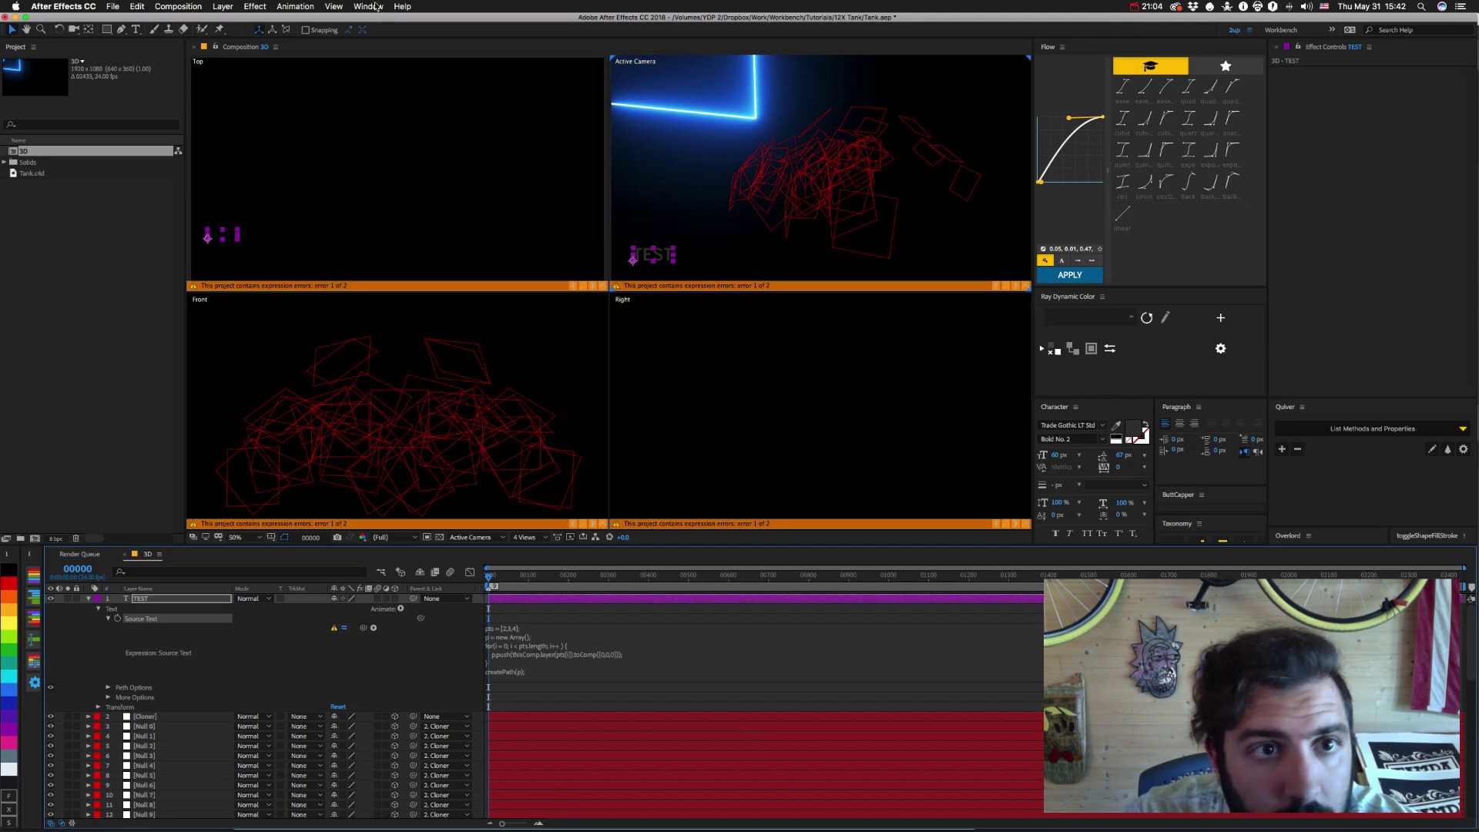
# Open Expressionist over the viewers, enlarge it, and load the layer's expression.
pyautogui.click(368, 6)
pyautogui.moveTo(381, 21)
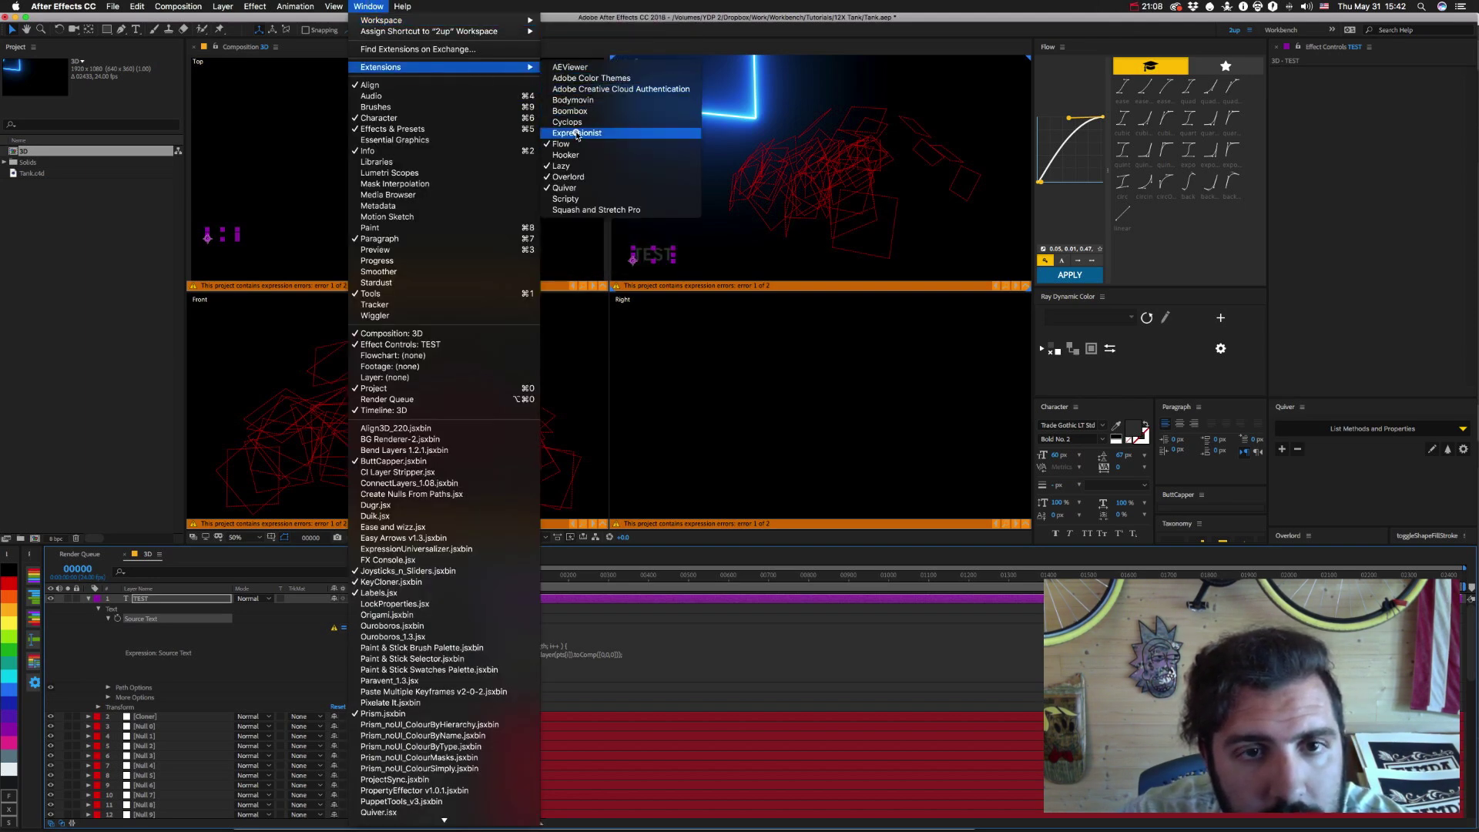
pyautogui.press('Escape')
pyautogui.moveTo(674, 202); pyautogui.dragTo(1028, 220)
pyautogui.moveTo(1239, 515); pyautogui.dragTo(1429, 667)
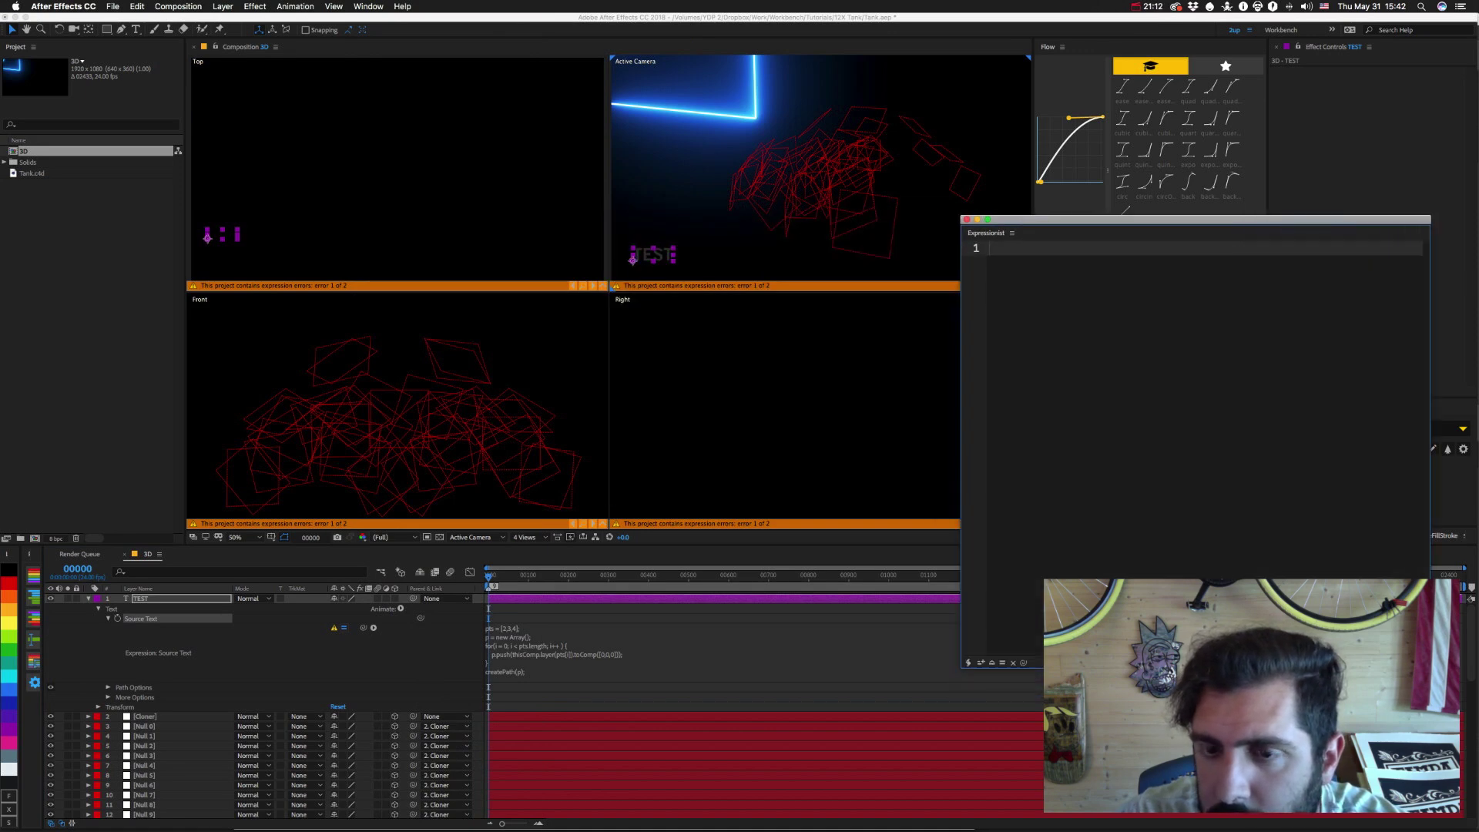
pyautogui.click(1005, 352)
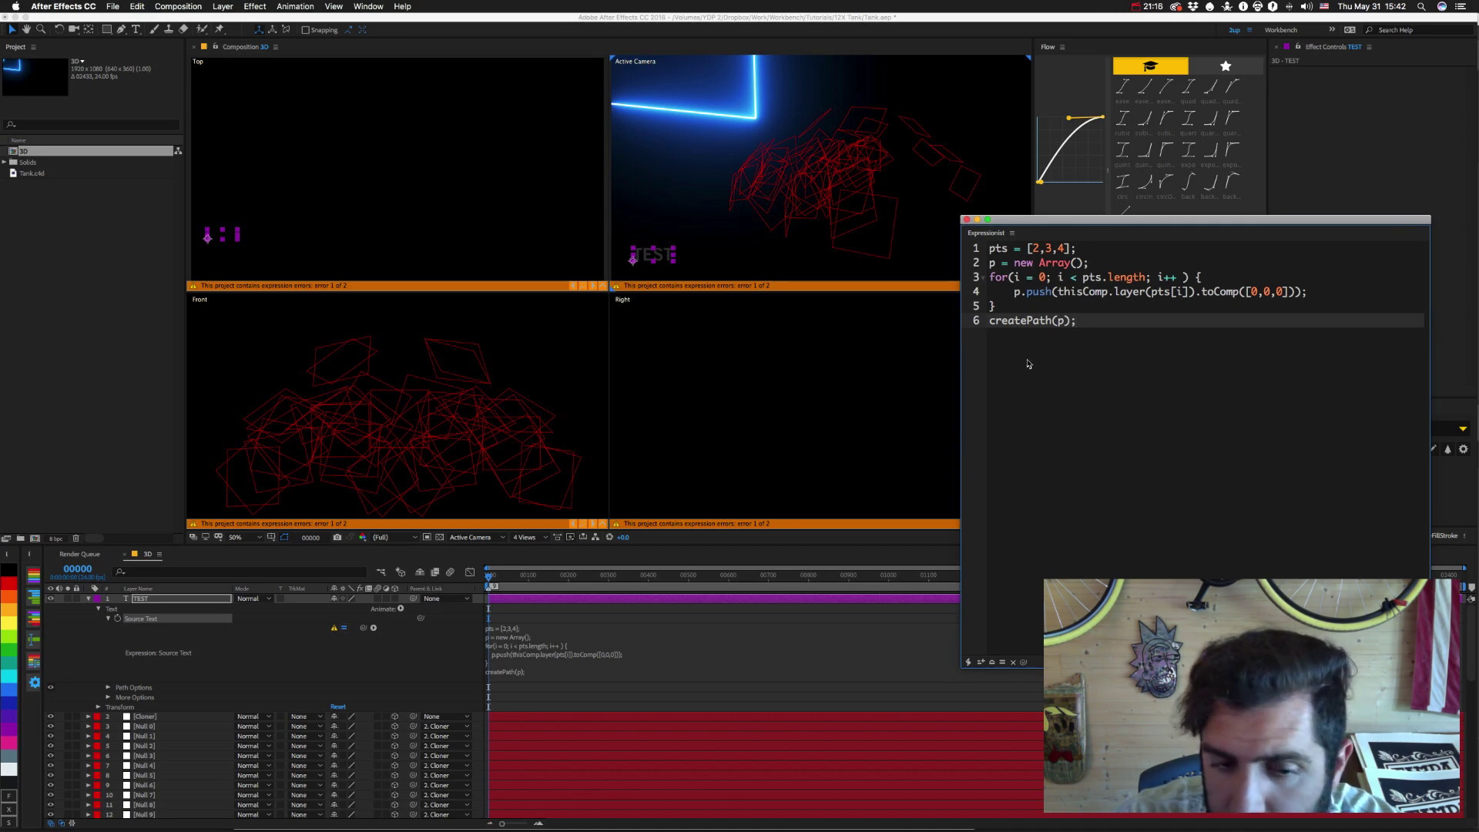
# Delete the createPath(p); line from the Source Text expression and commit.
pyautogui.click(570, 670)
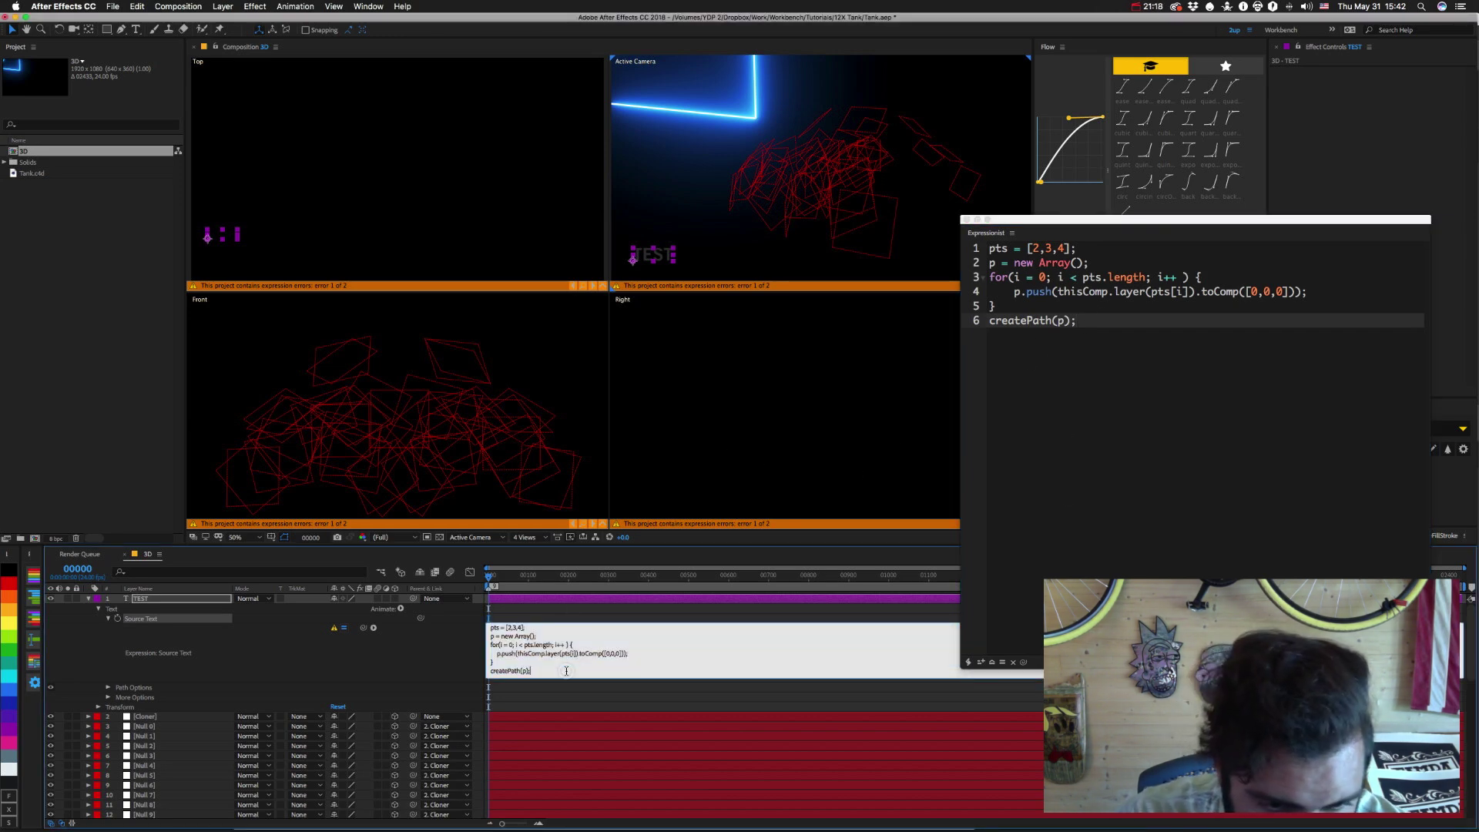
pyautogui.tripleClick(566, 670)
pyautogui.press('BackSpace')
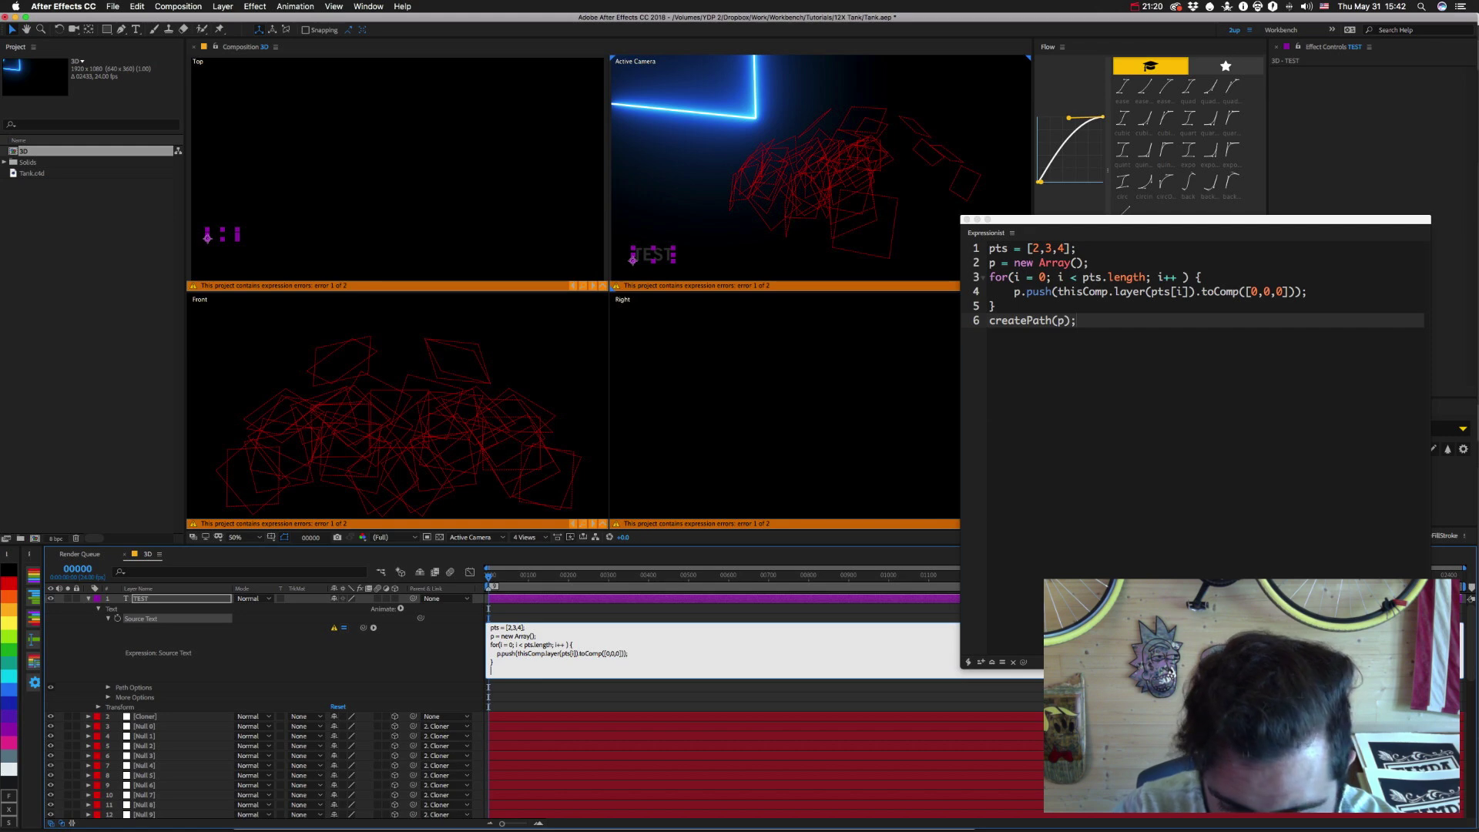
pyautogui.press('KP_Enter')
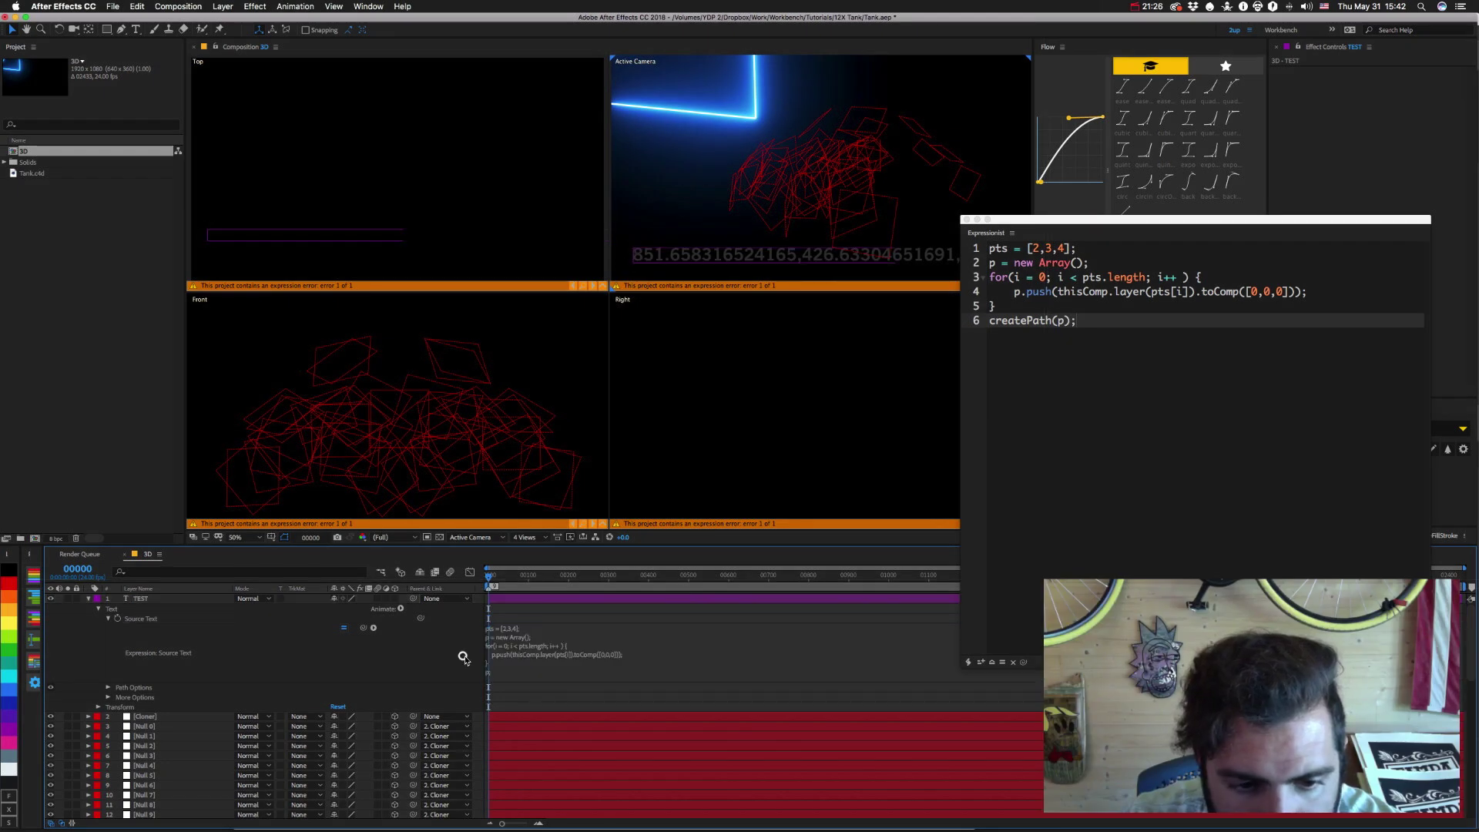
pyautogui.click(510, 672)
# Add a second loop header over p.length after the first loop and copy the code to Expressionist.
pyautogui.click(492, 628)
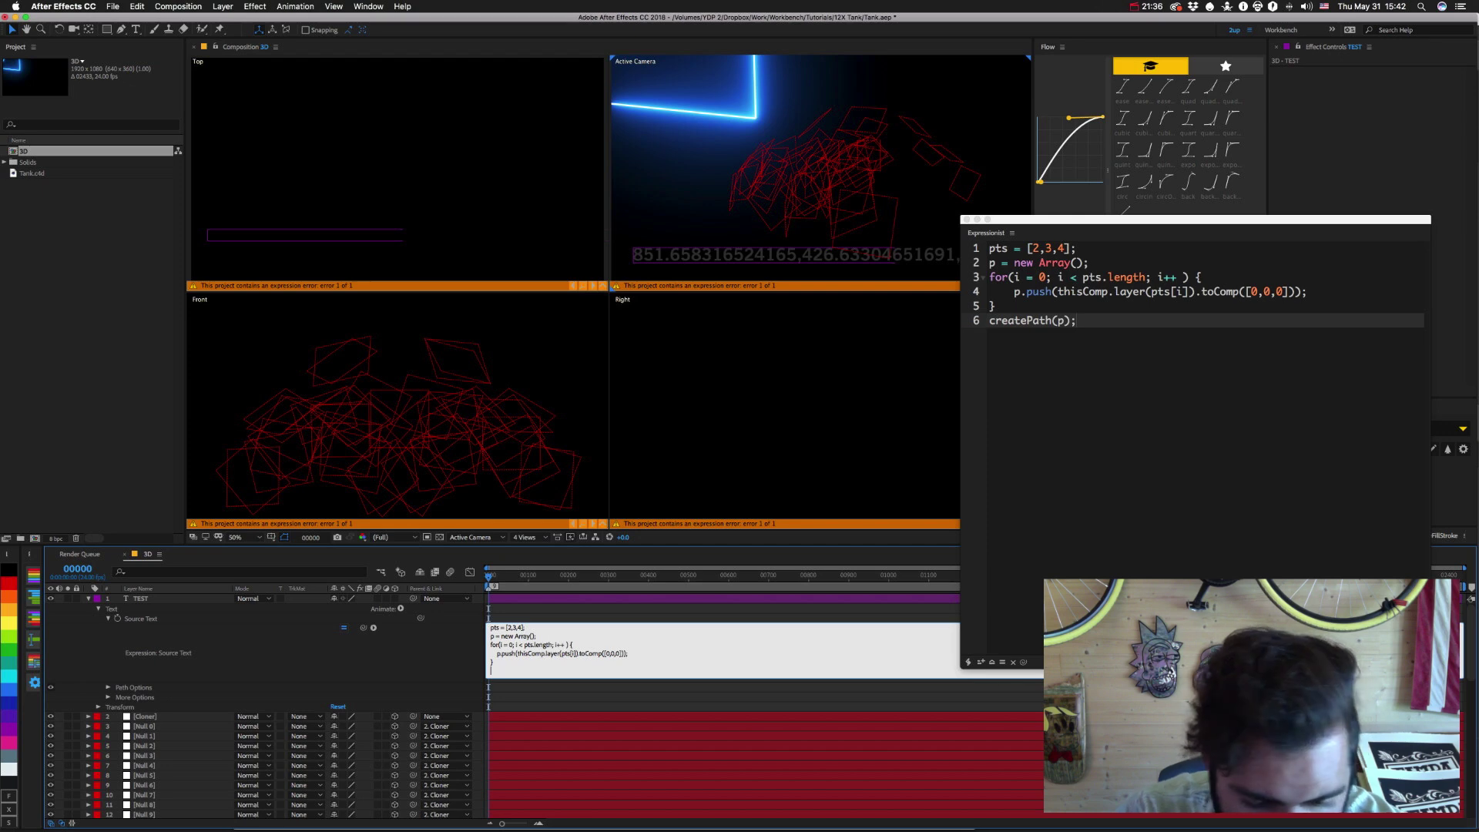
pyautogui.write('whil')
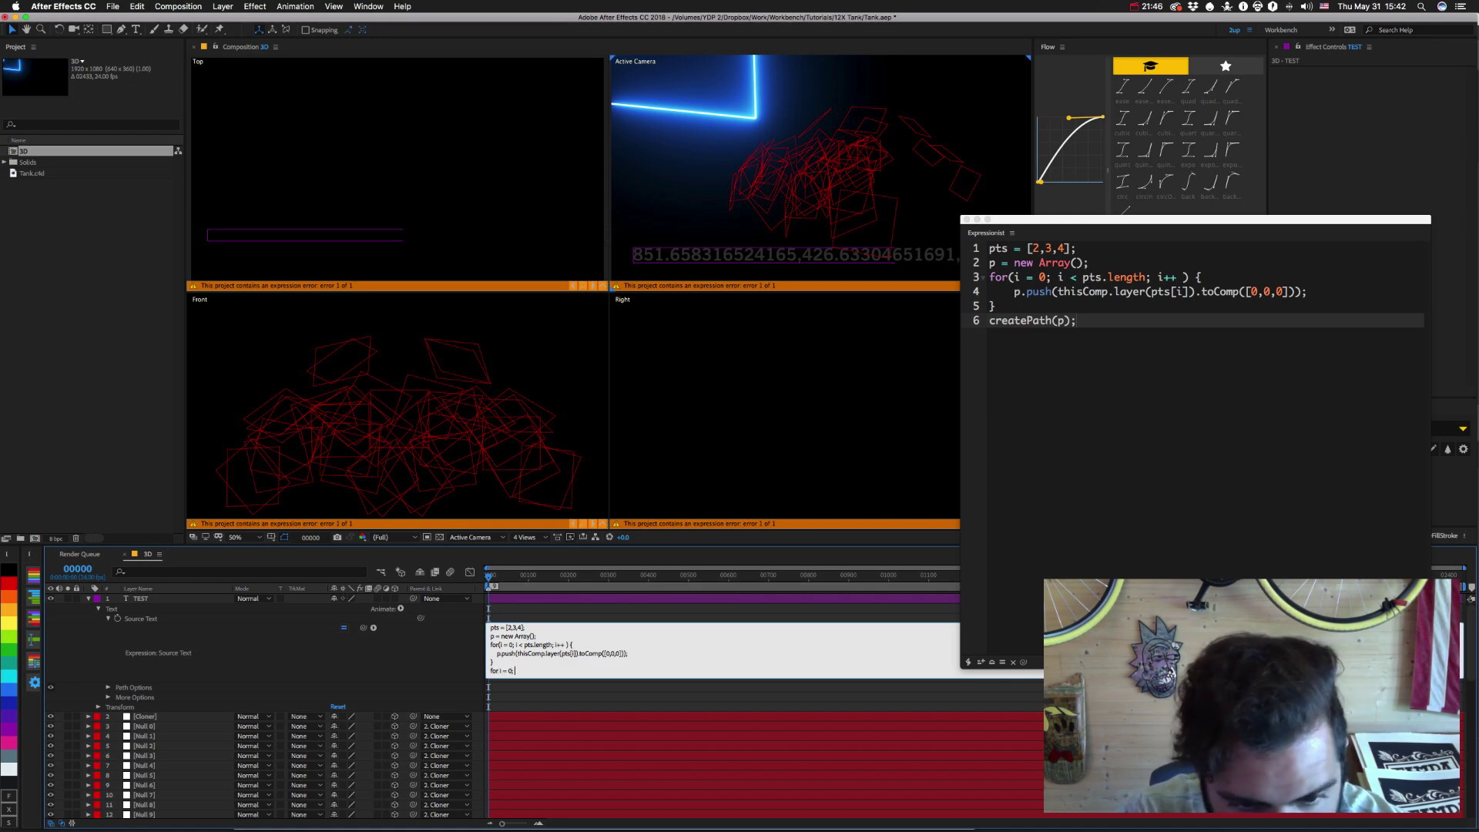
pyautogui.write(' i = 0; i p.')
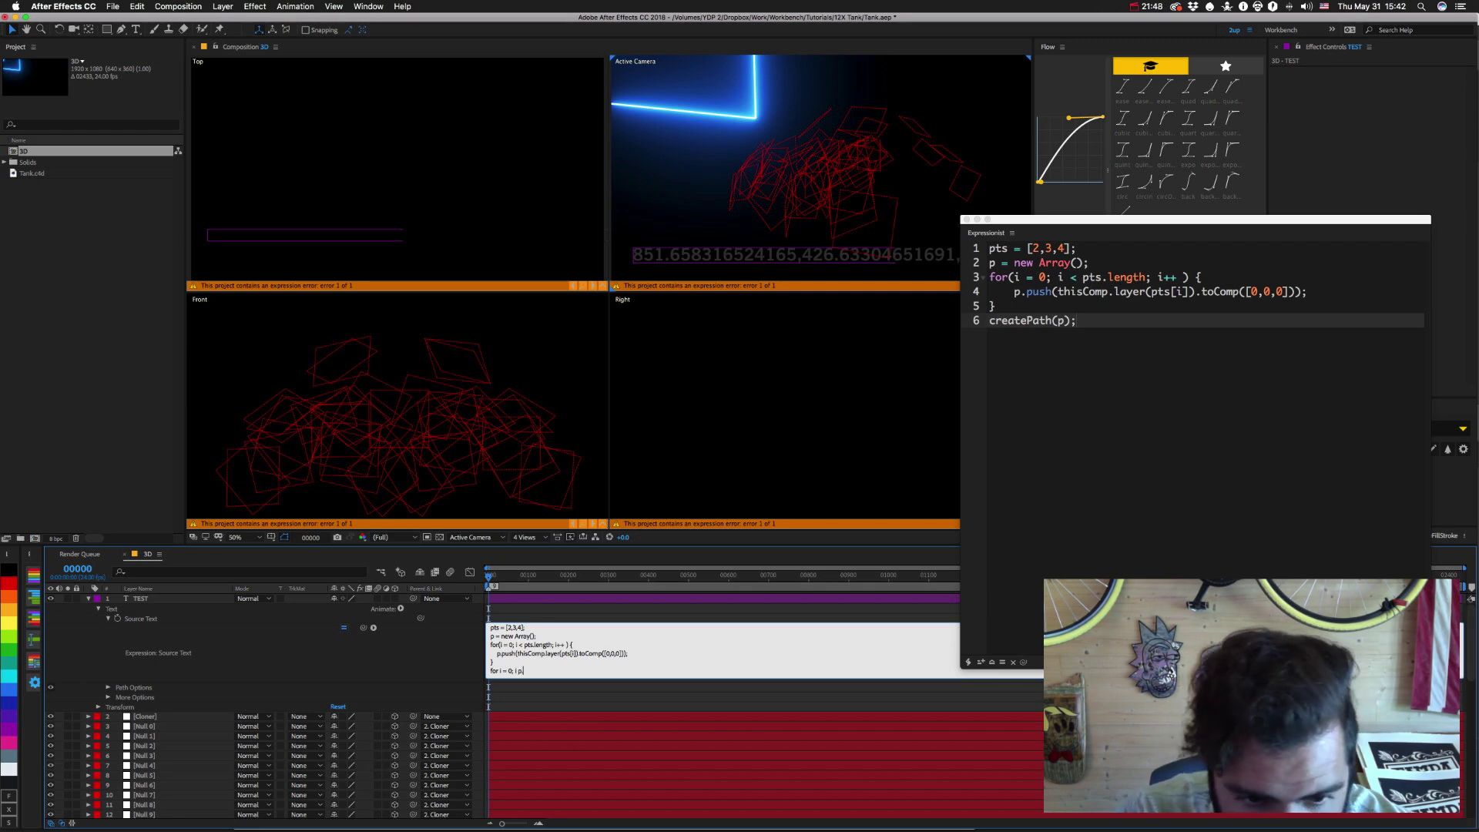
pyautogui.write('length')
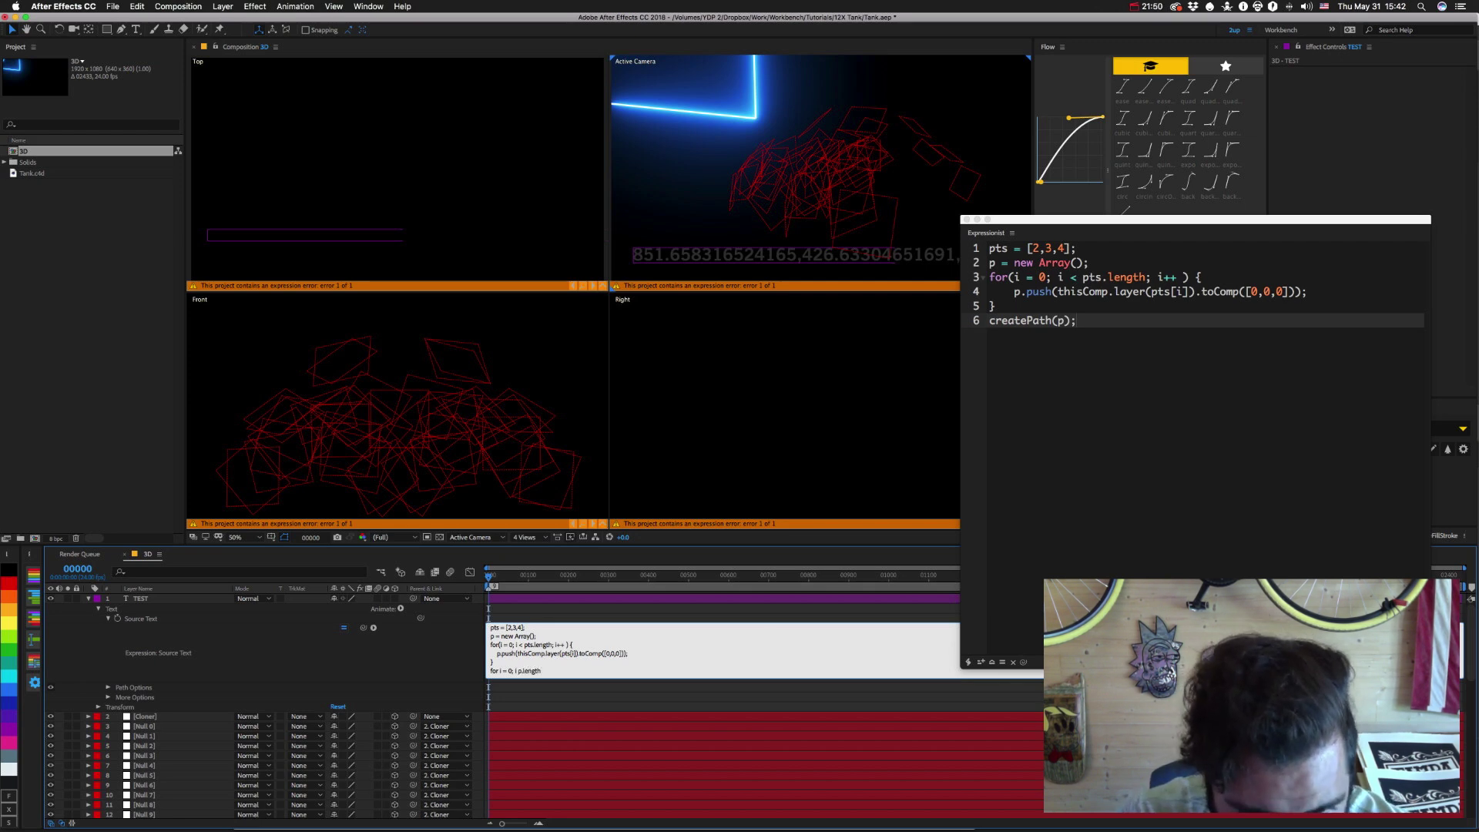
pyautogui.write('; i++)')
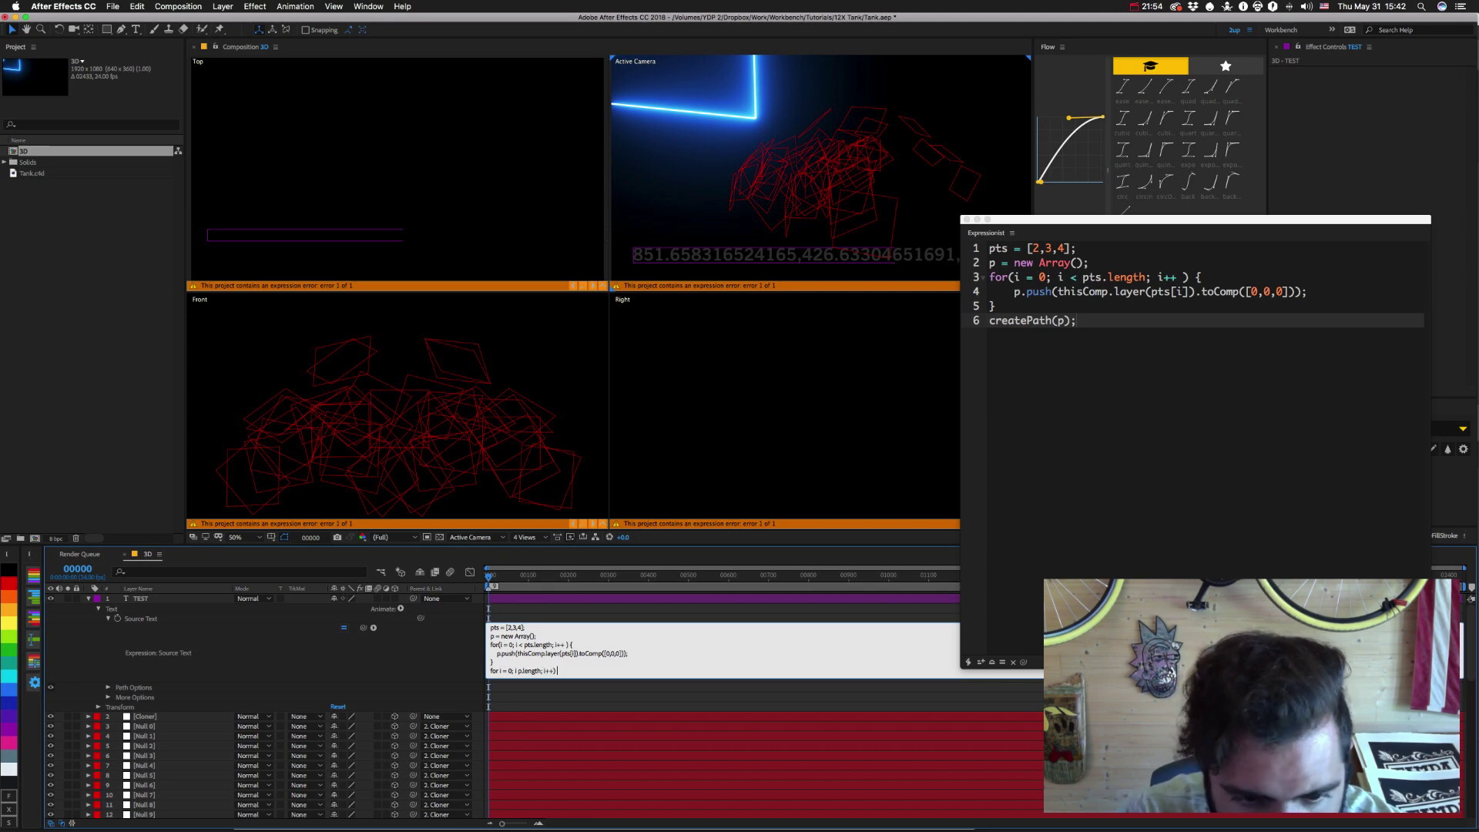
pyautogui.write(' {')
pyautogui.press('Return')
pyautogui.hotkey('ctrl', 'a')
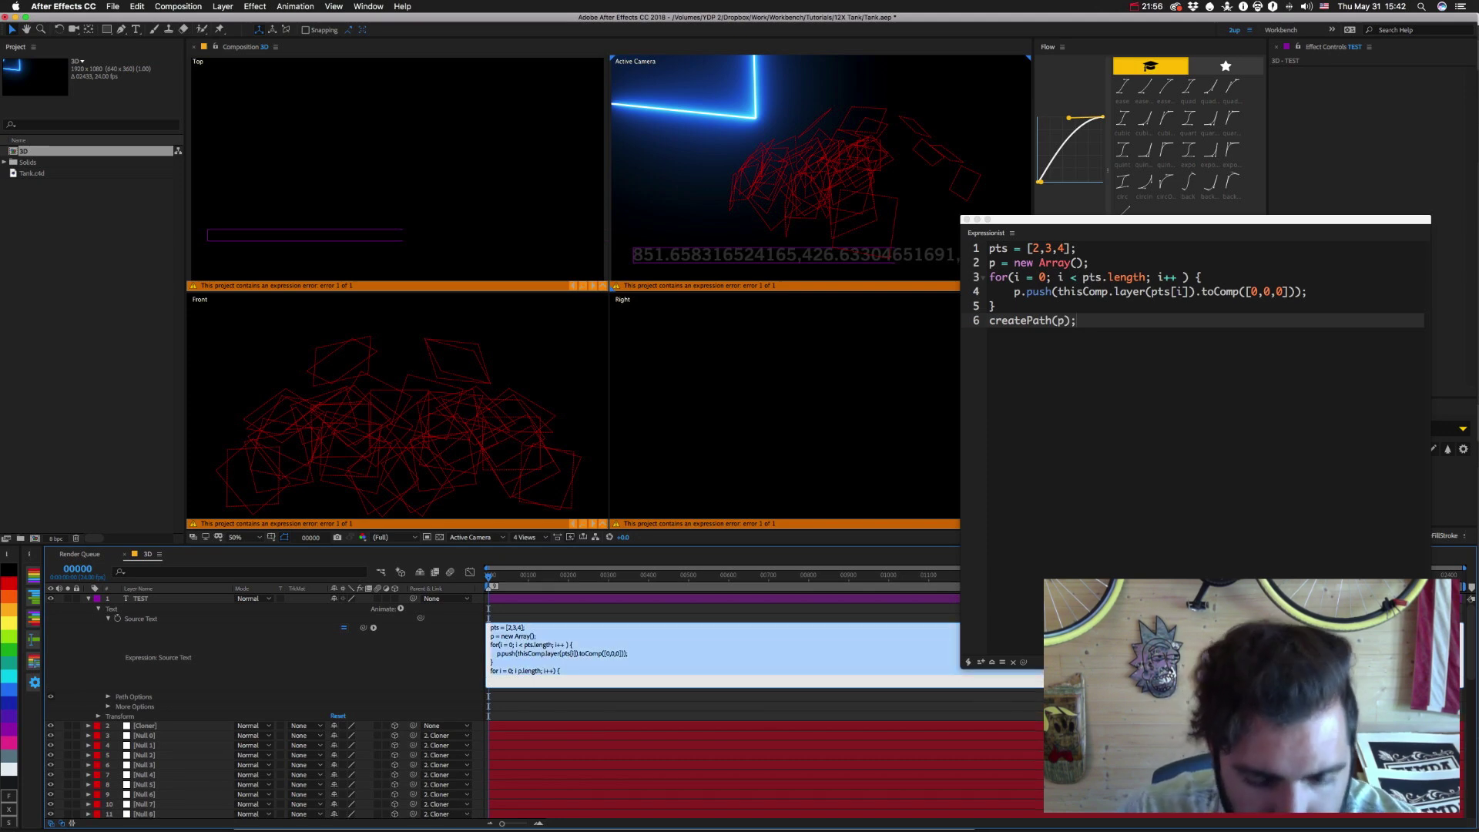
pyautogui.hotkey('ctrl', 'c')
pyautogui.click(1099, 369)
pyautogui.hotkey('ctrl', 'a')
# Paste the code into Expressionist, fix the loop brace, and declare txt = ''; before the second loop.
pyautogui.hotkey('ctrl', 'v')
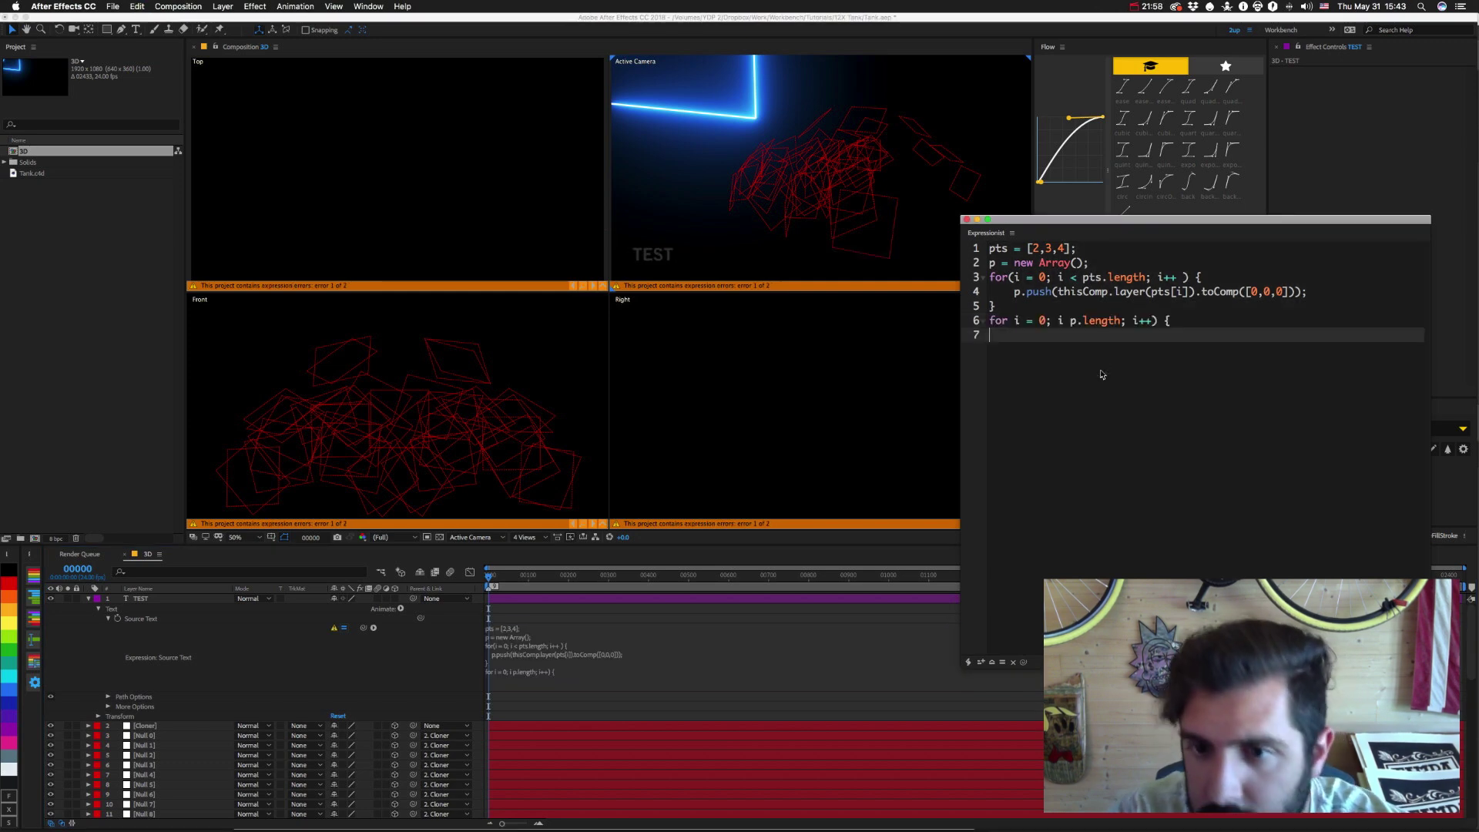
pyautogui.click(1220, 319)
pyautogui.press('BackSpace')
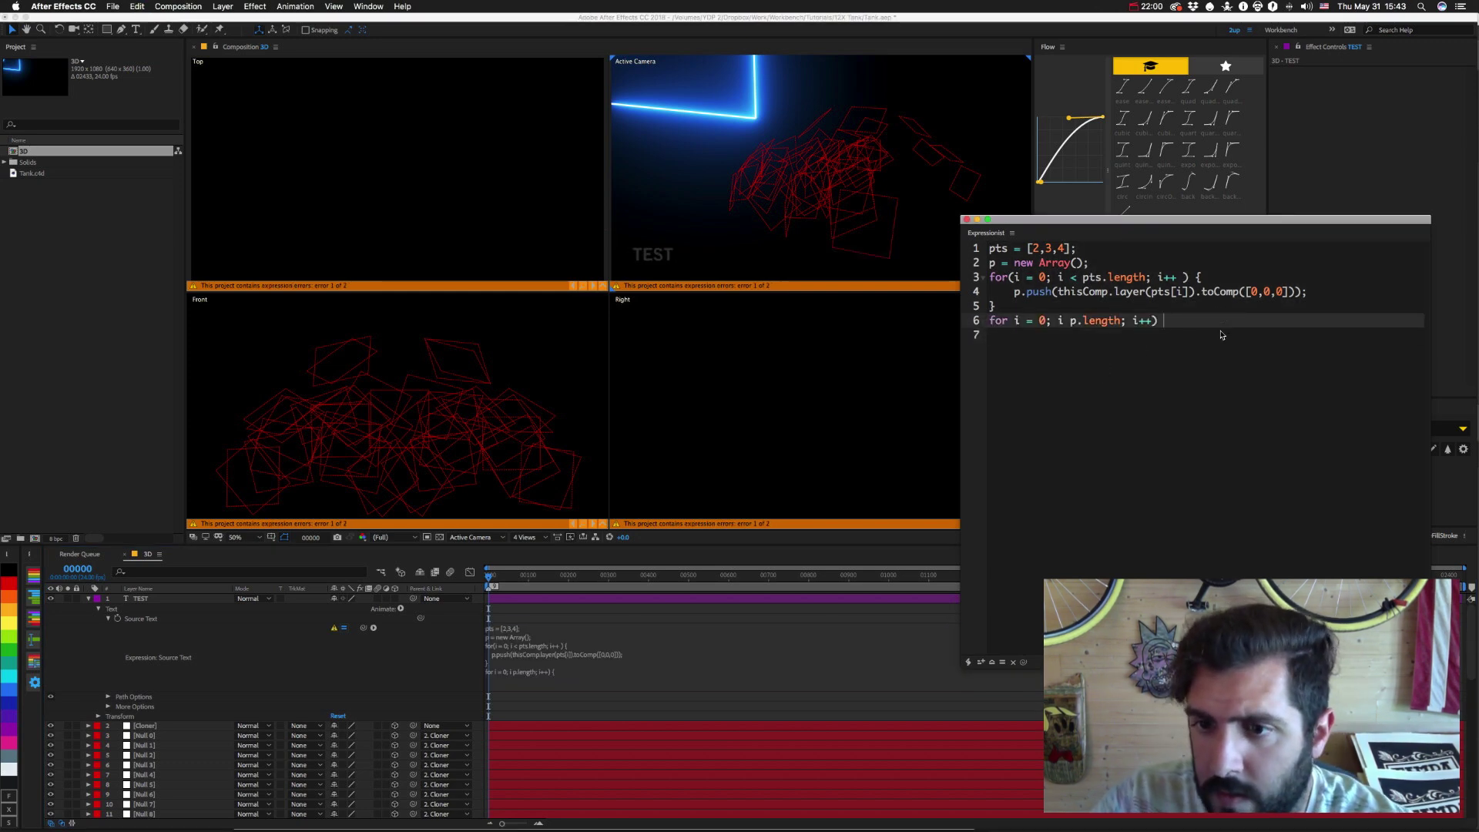
pyautogui.write('{')
pyautogui.press('Return')
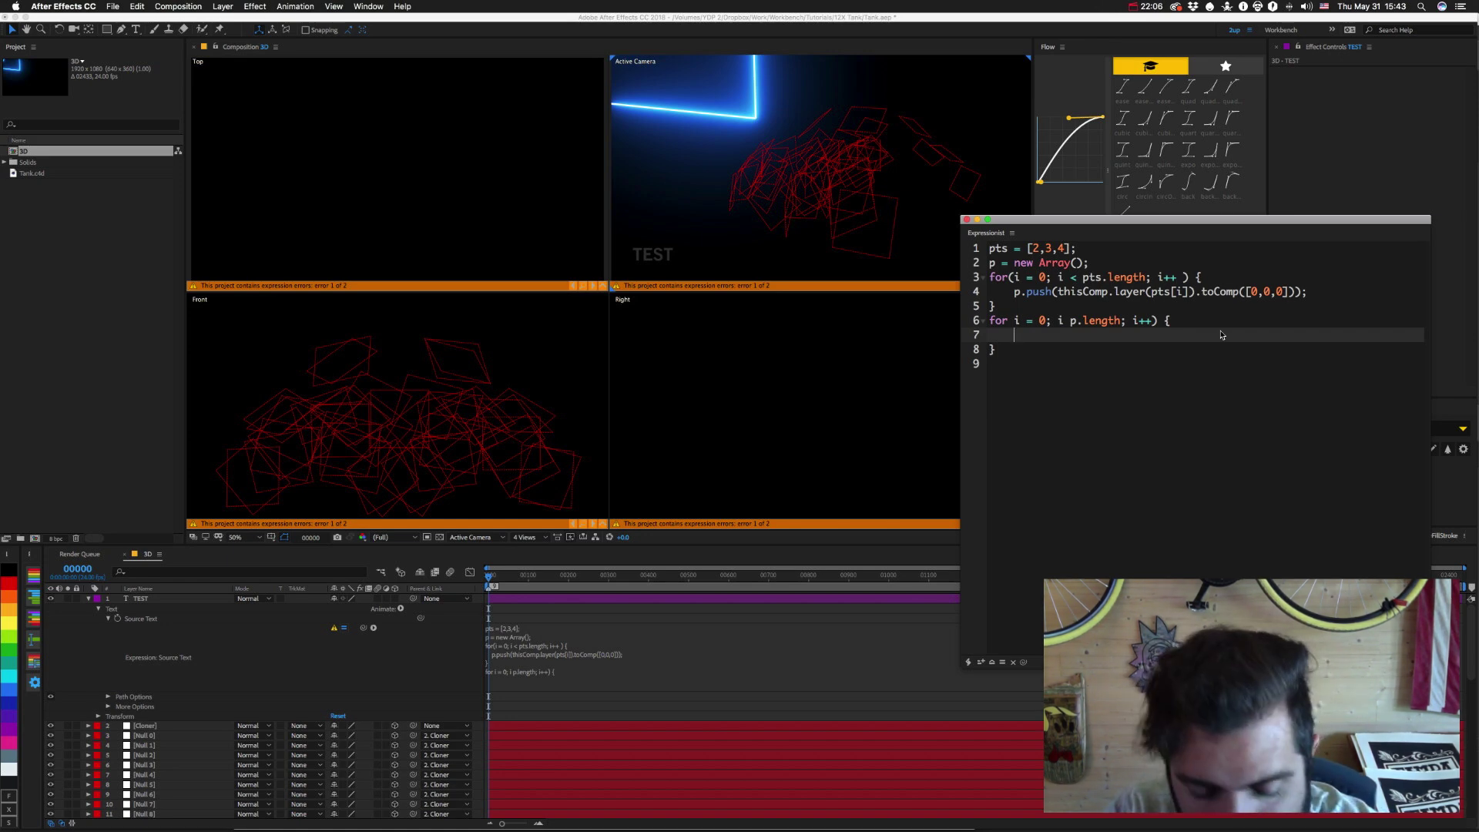
pyautogui.write('txt')
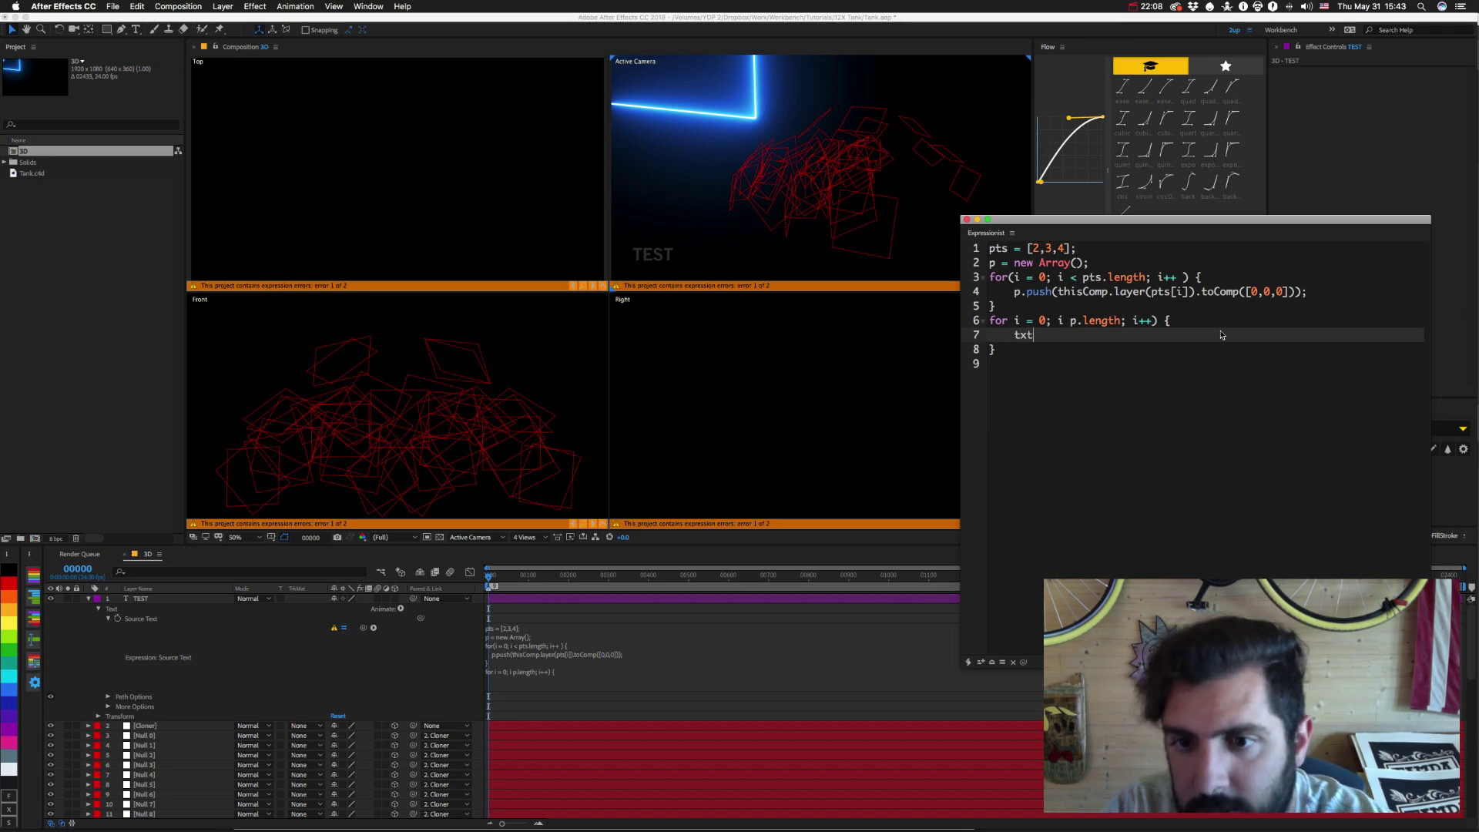
pyautogui.press('Up')
pyautogui.press('Up')
pyautogui.press('Return')
pyautogui.write('txt')
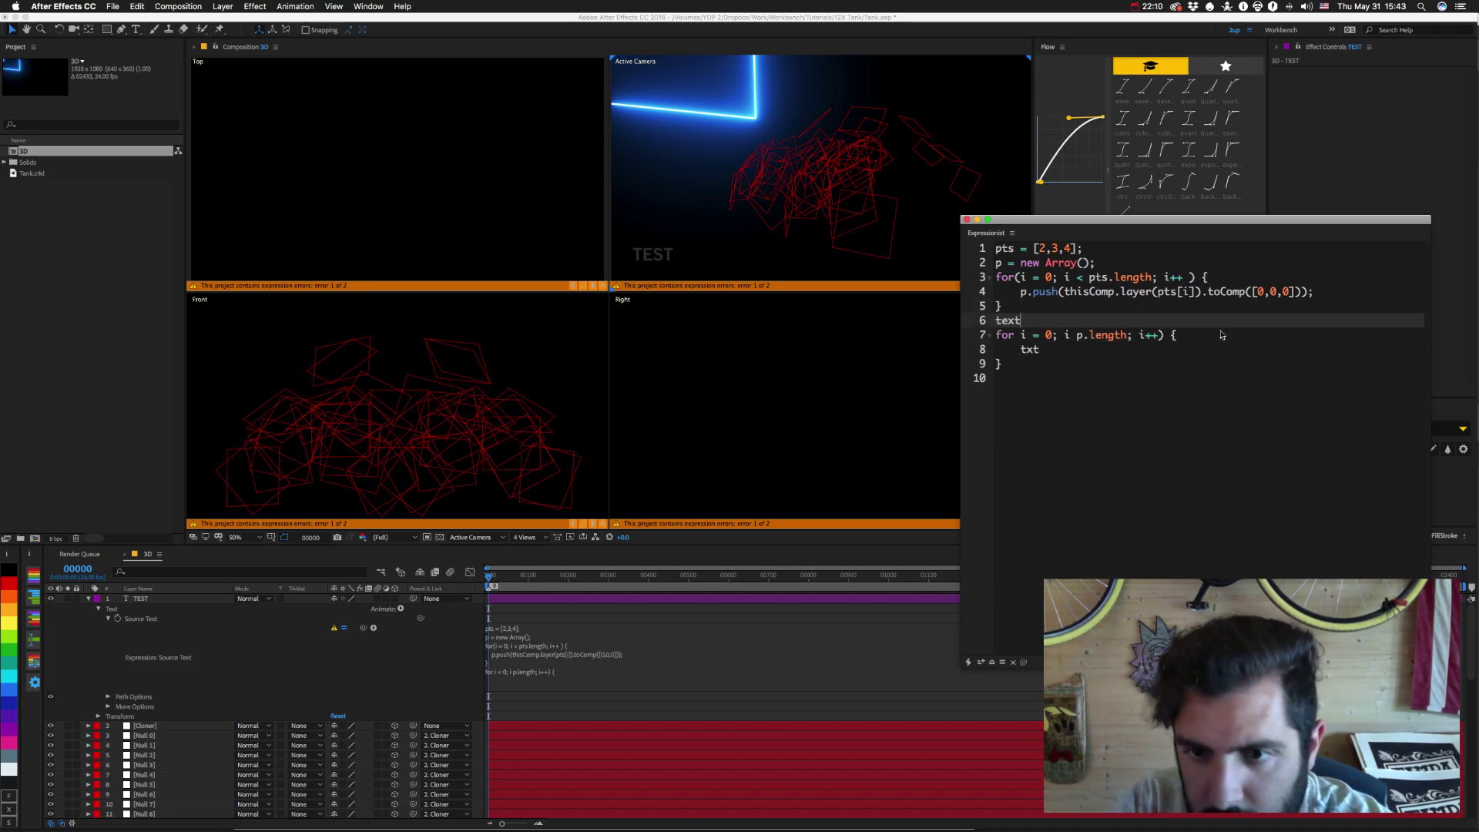
pyautogui.press('BackSpace')
pyautogui.press('BackSpace')
pyautogui.write('xt')
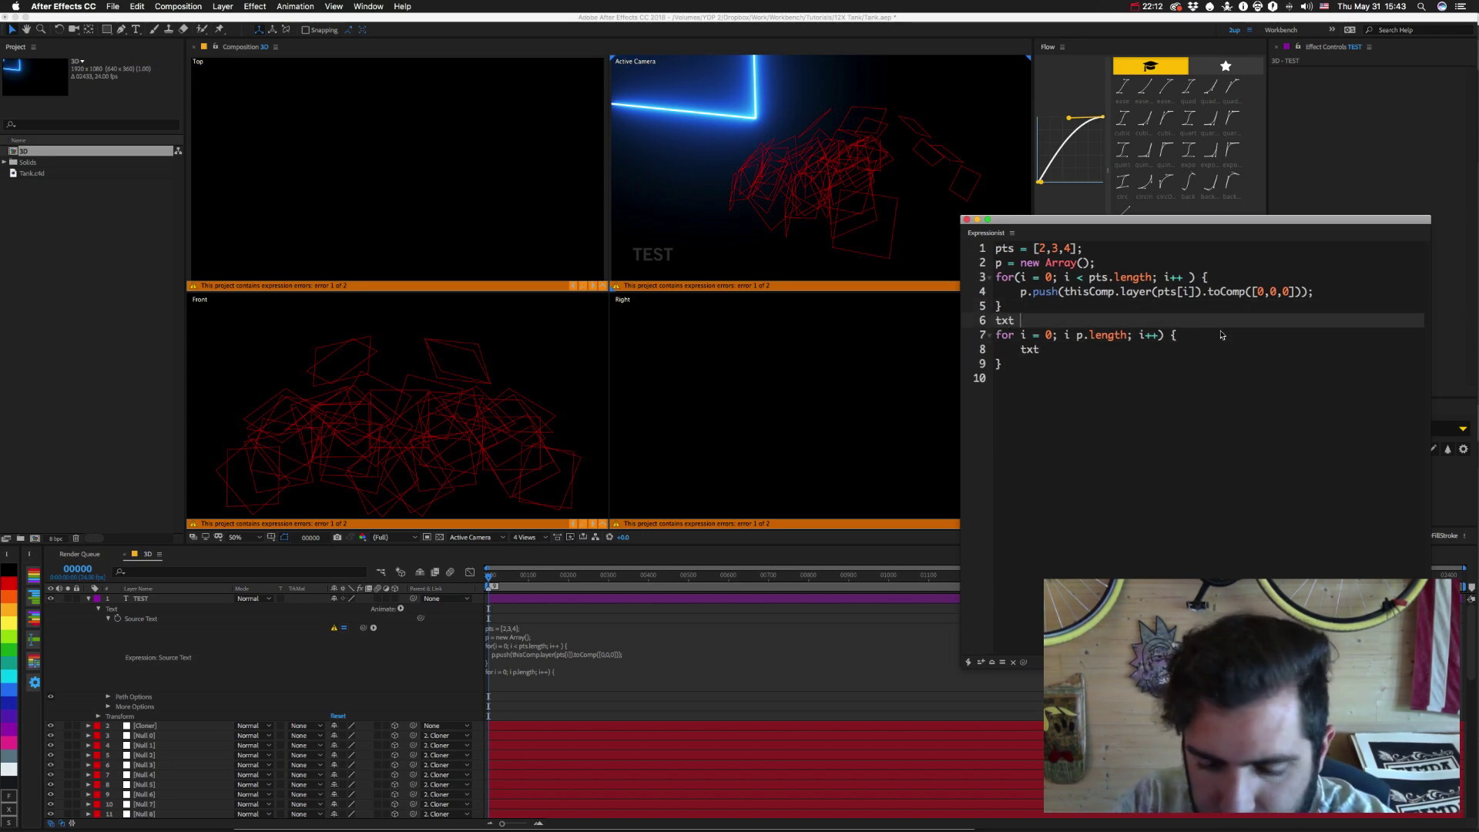
pyautogui.write(" = '';")
# Write txt .= p[i]; in the loop body and txt; on the last line.
pyautogui.press('Down')
pyautogui.press('Down')
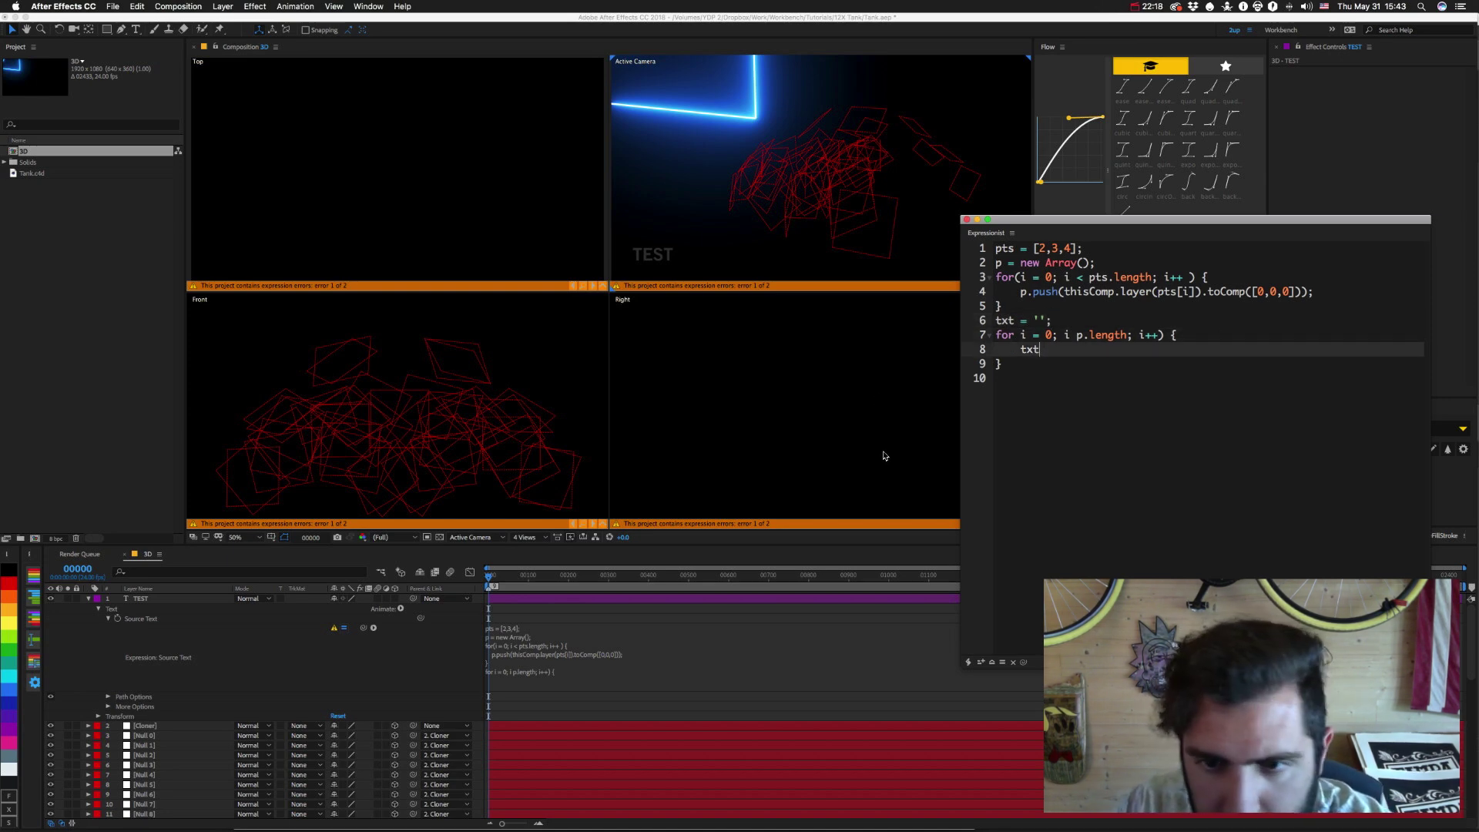
pyautogui.write('.')
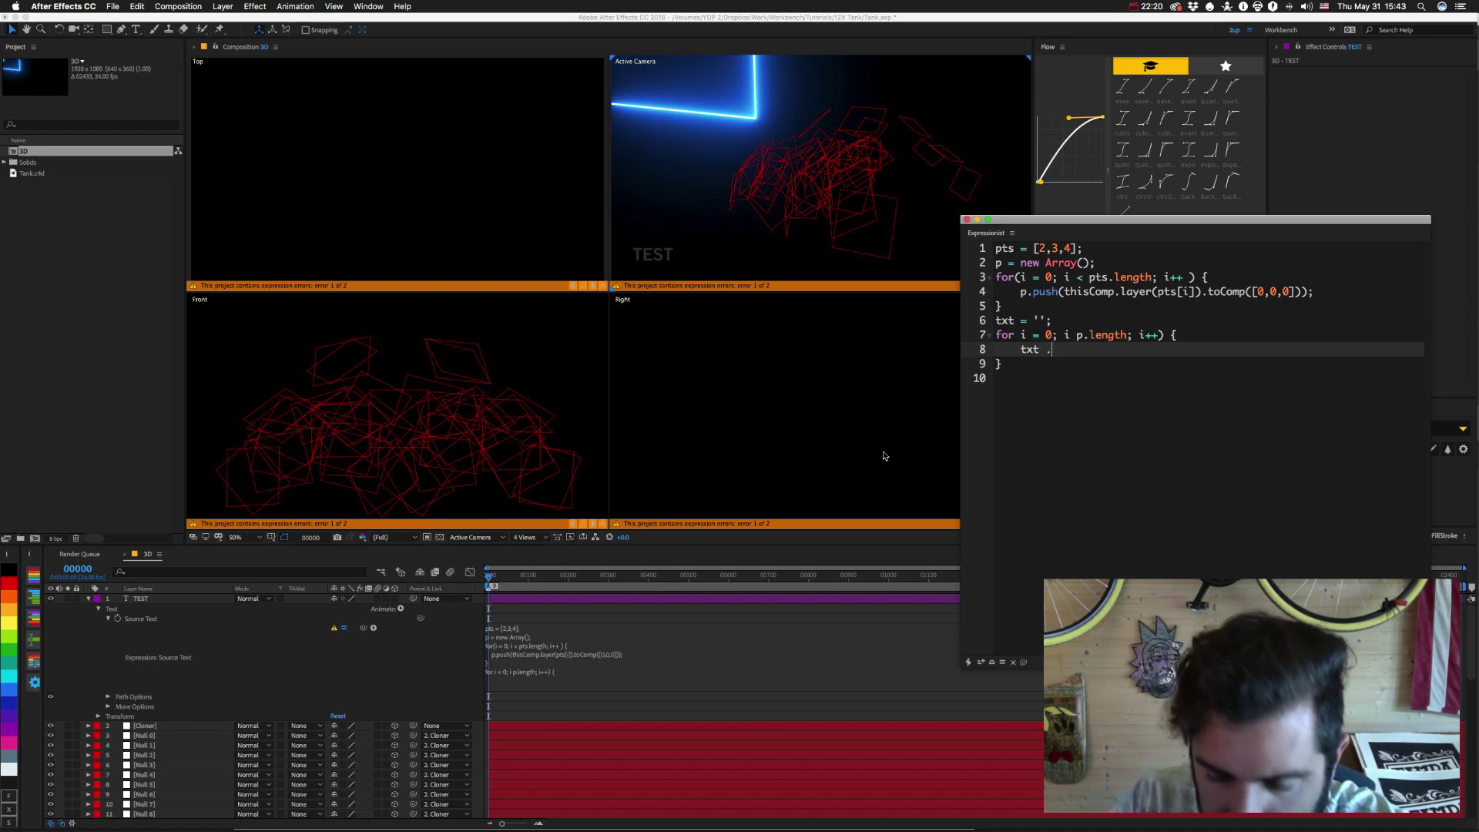
pyautogui.write('= ')
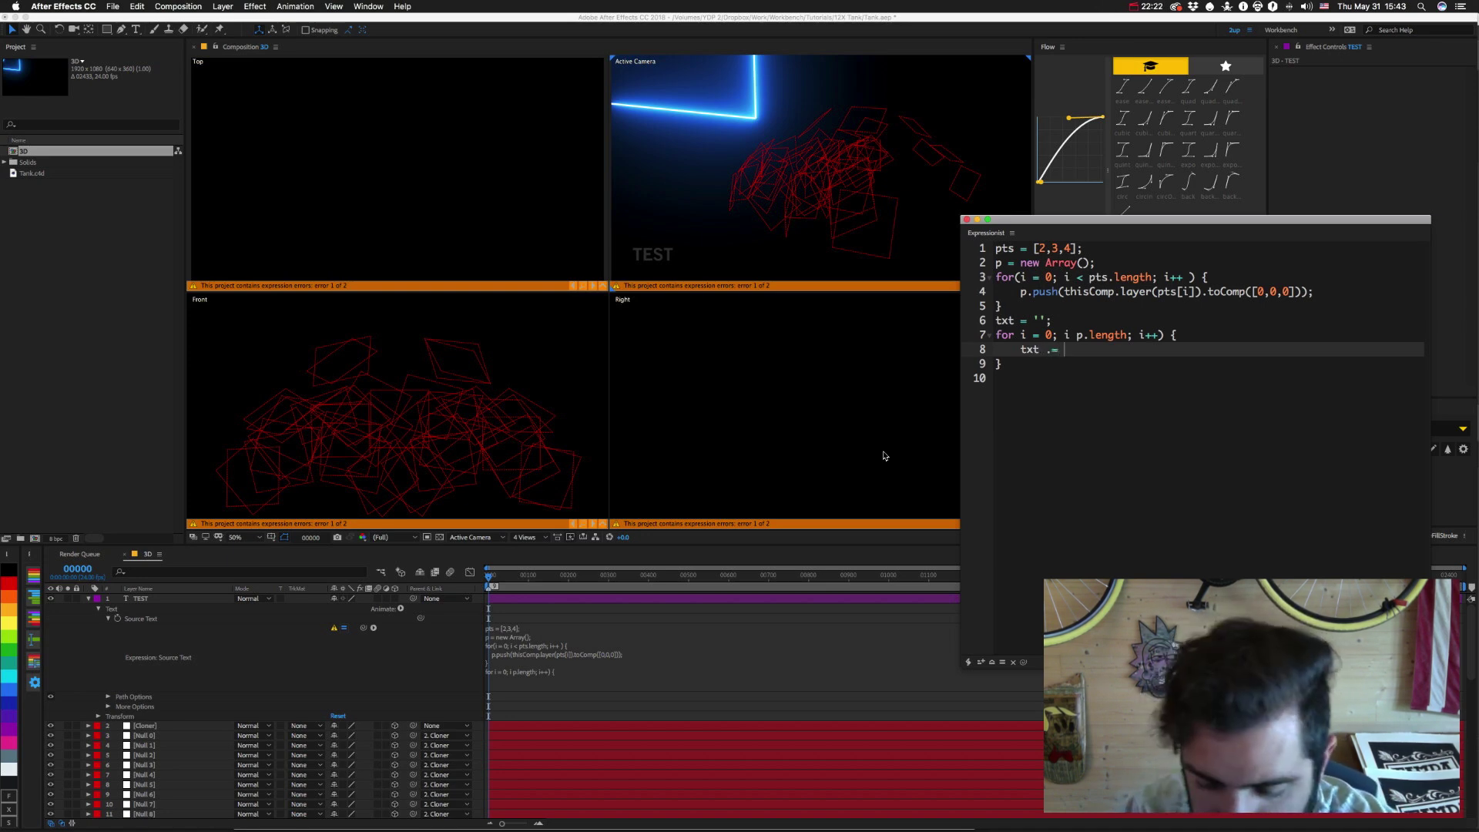
pyautogui.write("''")
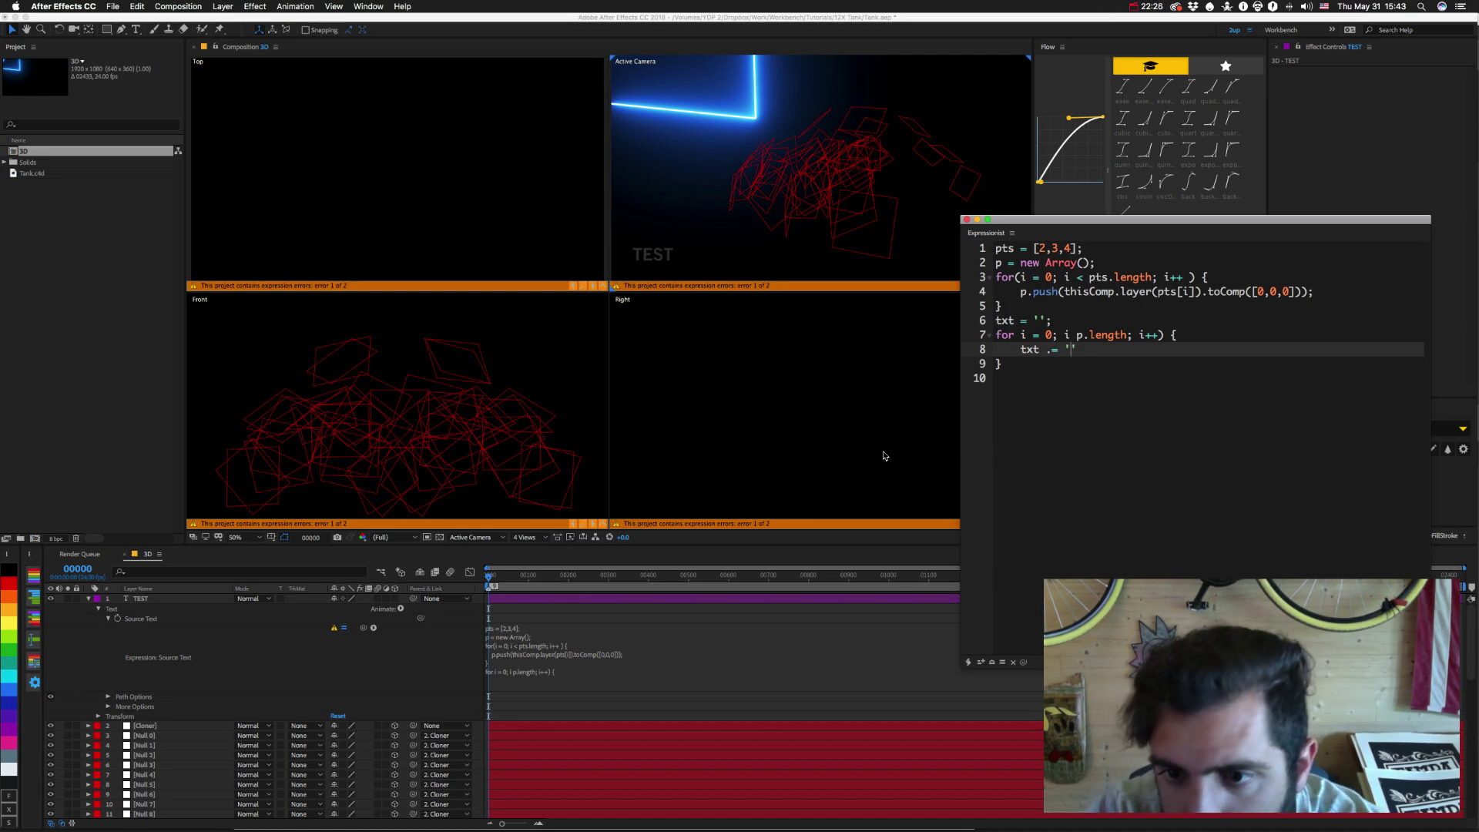
pyautogui.write('p')
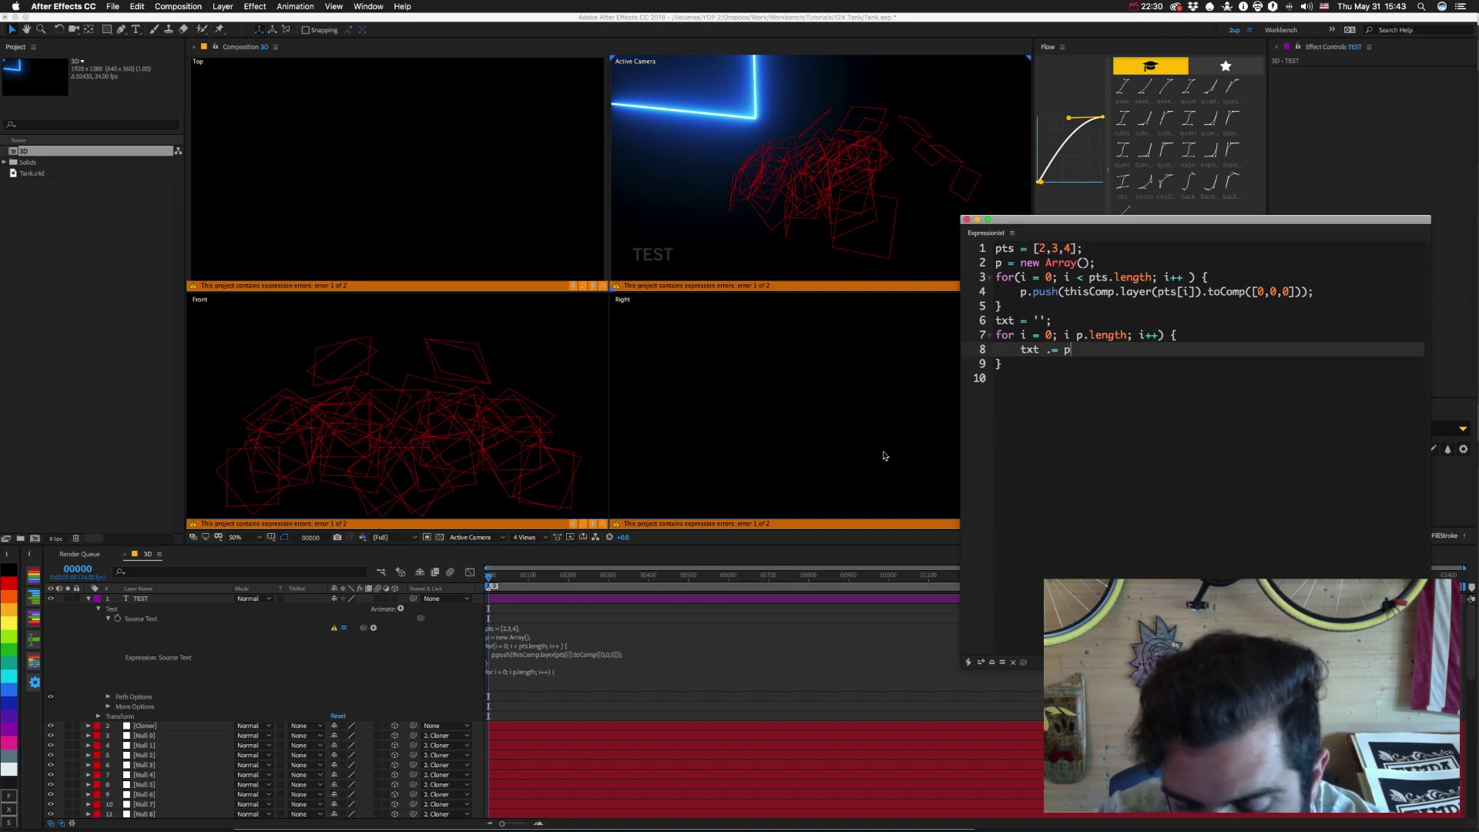
pyautogui.write('[i')
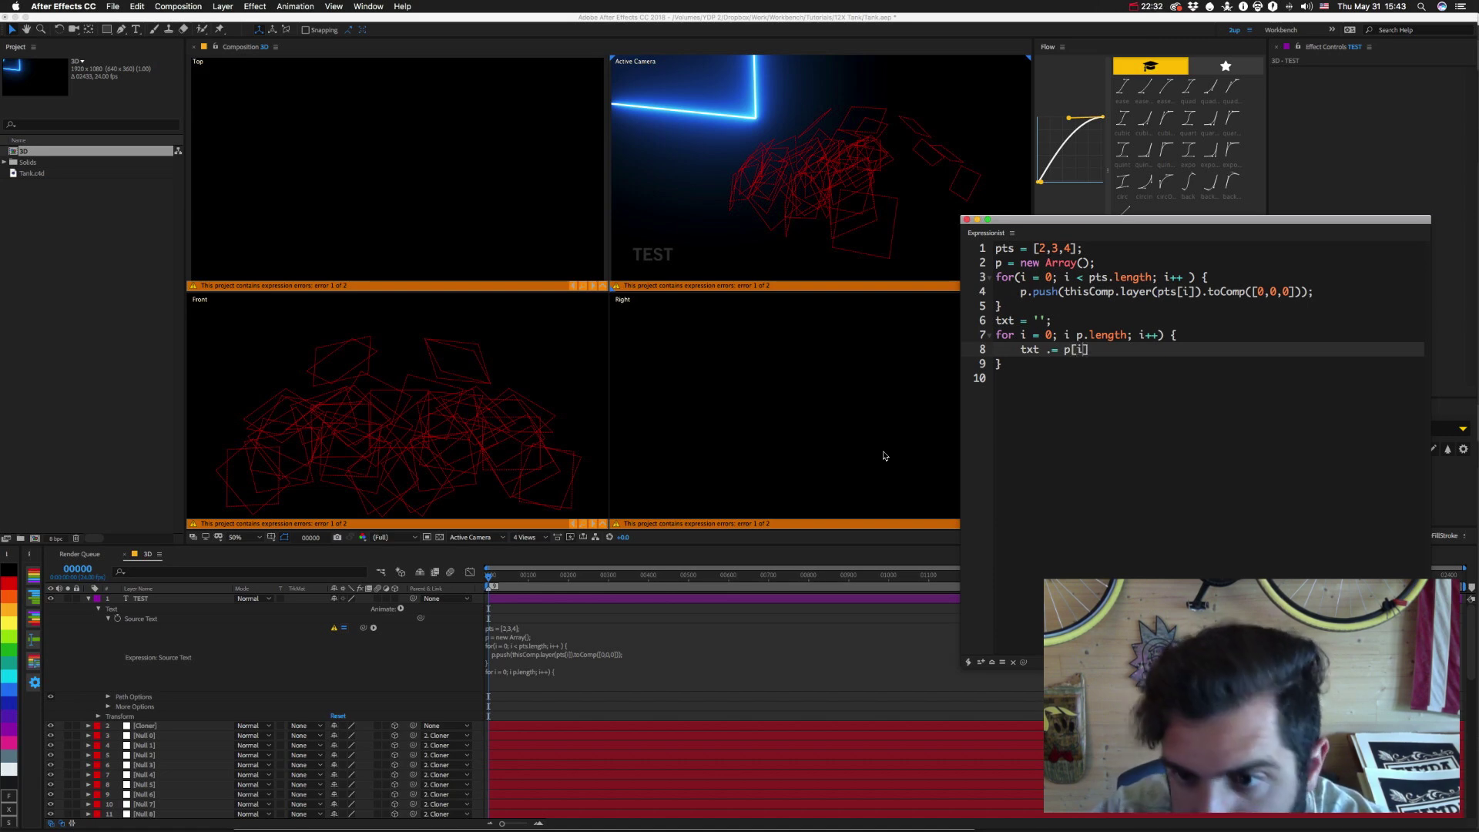
pyautogui.press('Down')
pyautogui.press('Down')
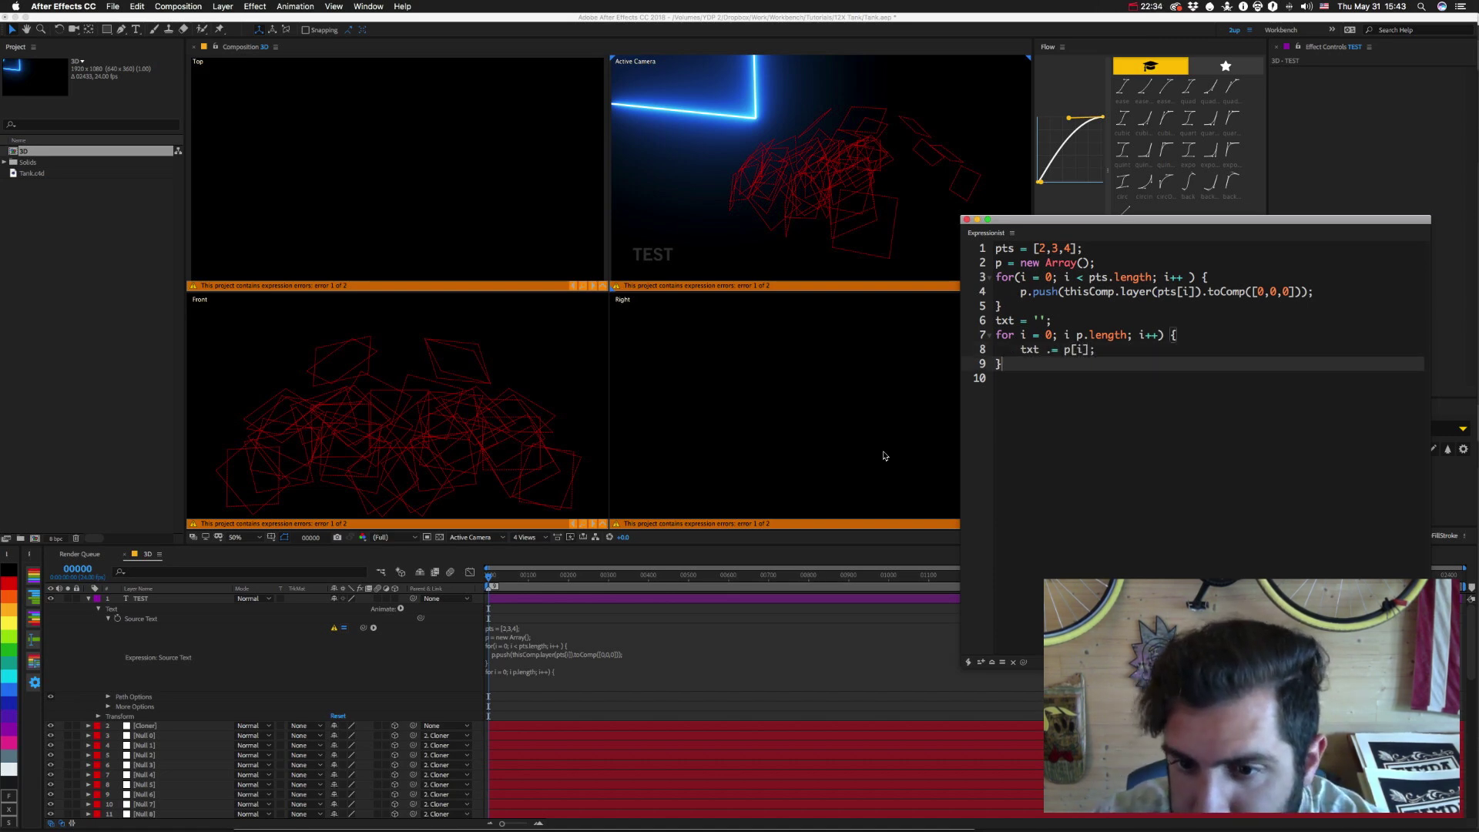
pyautogui.write('txt')
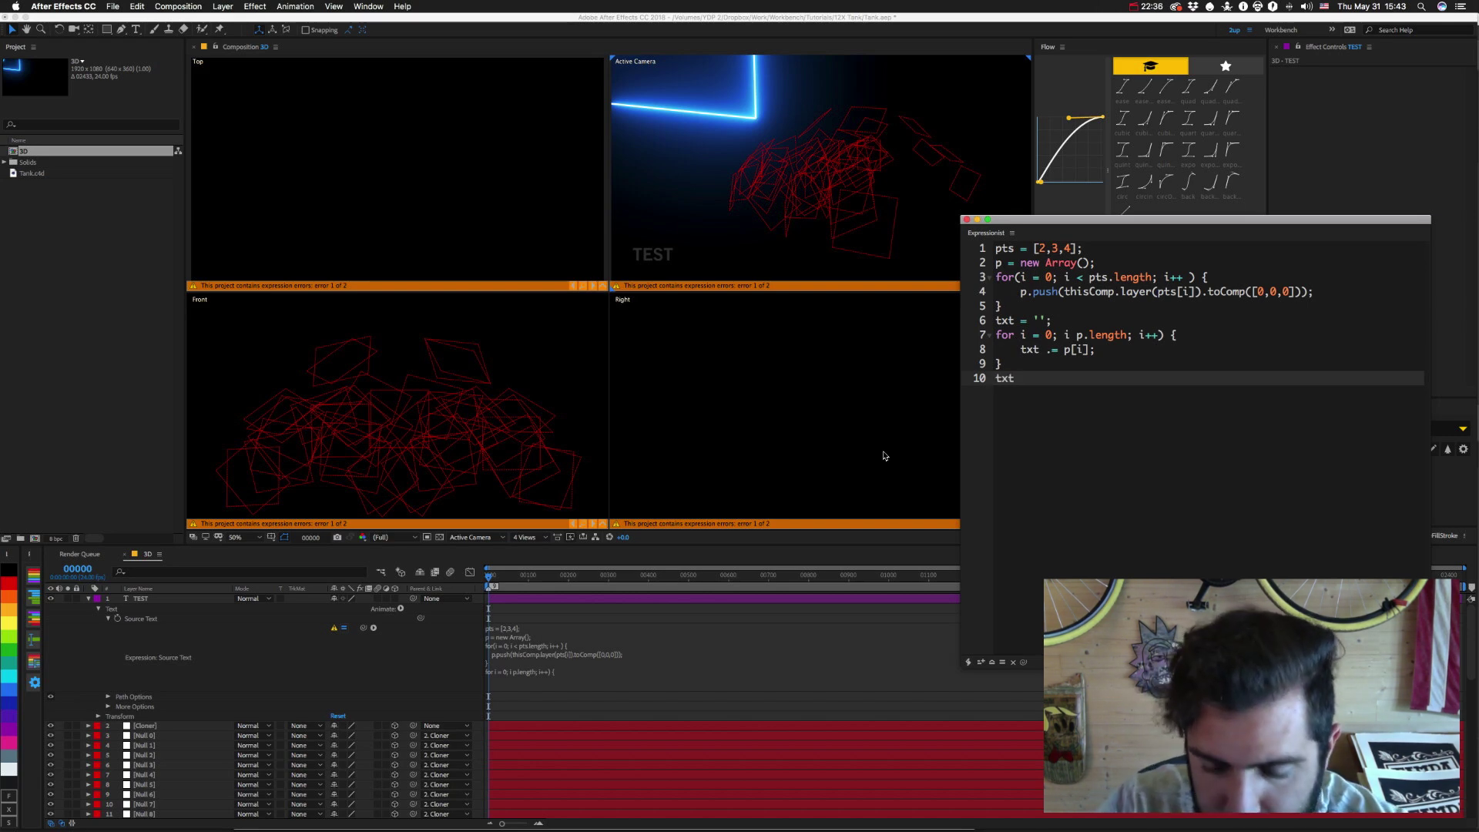
pyautogui.write(';')
# Apply the expression to Source Text, dismiss the warning, and tidy the for statement's spacing.
pyautogui.click(900, 647)
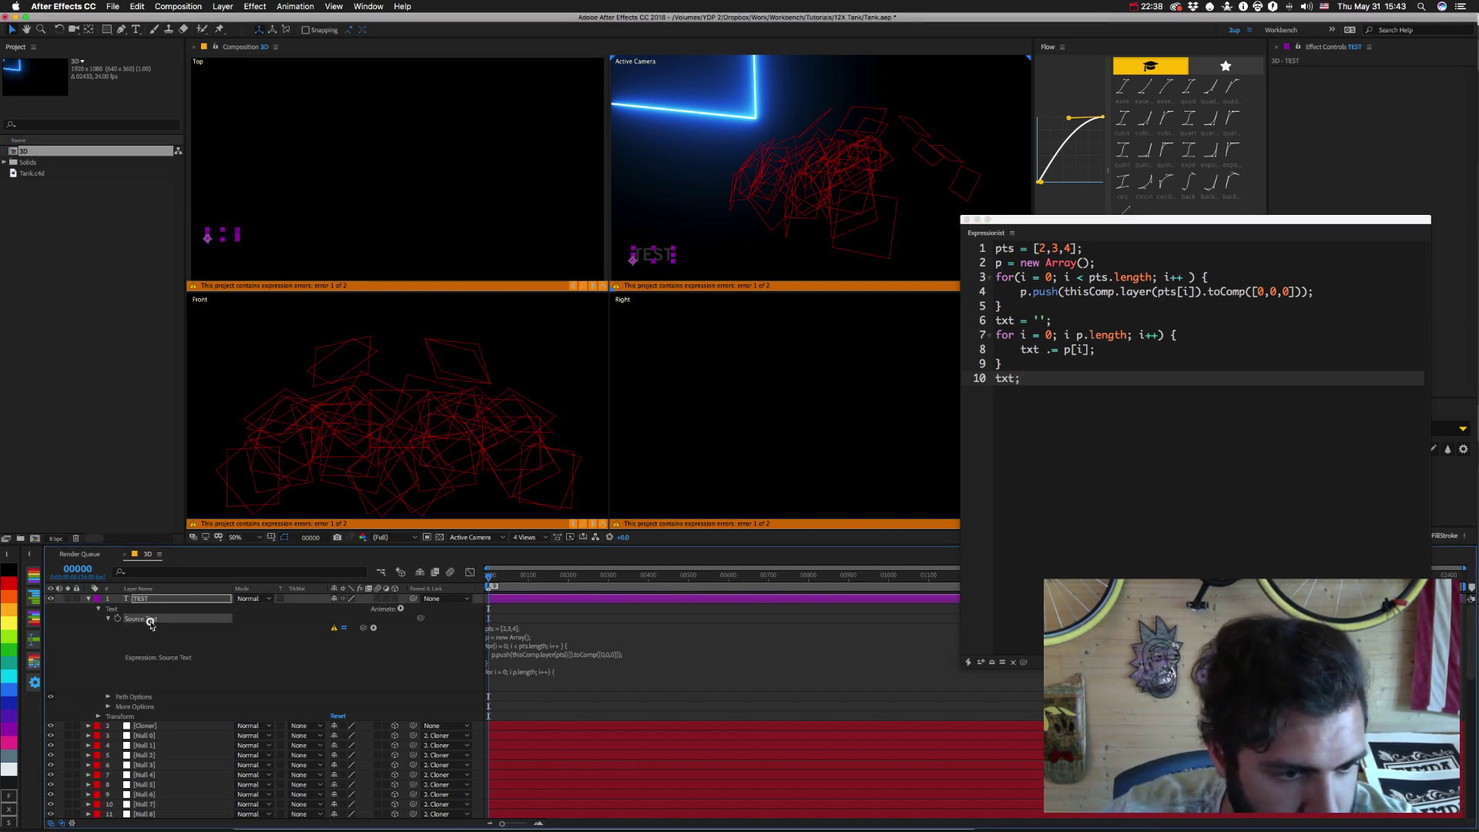
pyautogui.click(979, 664)
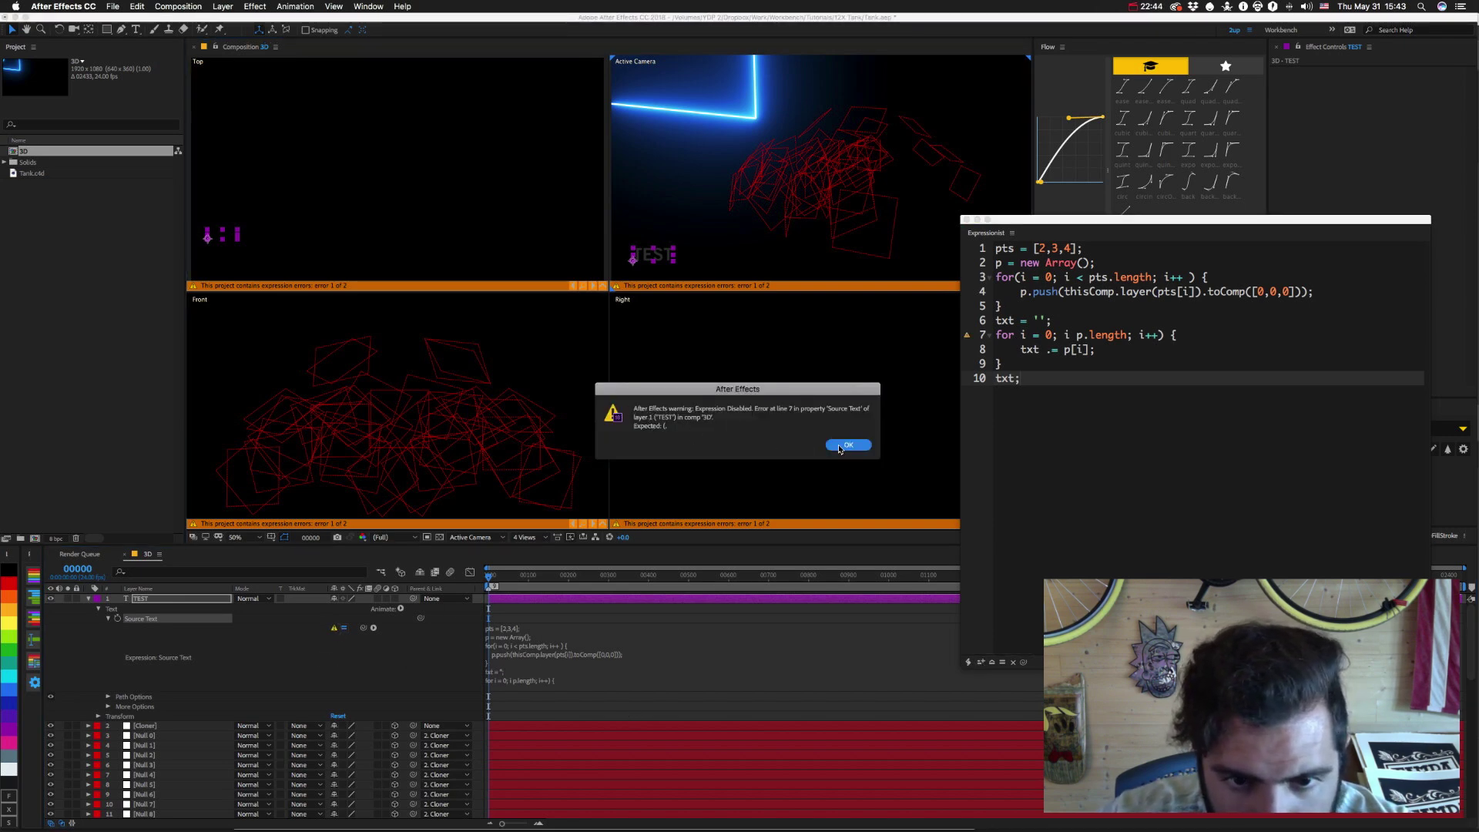
pyautogui.click(844, 445)
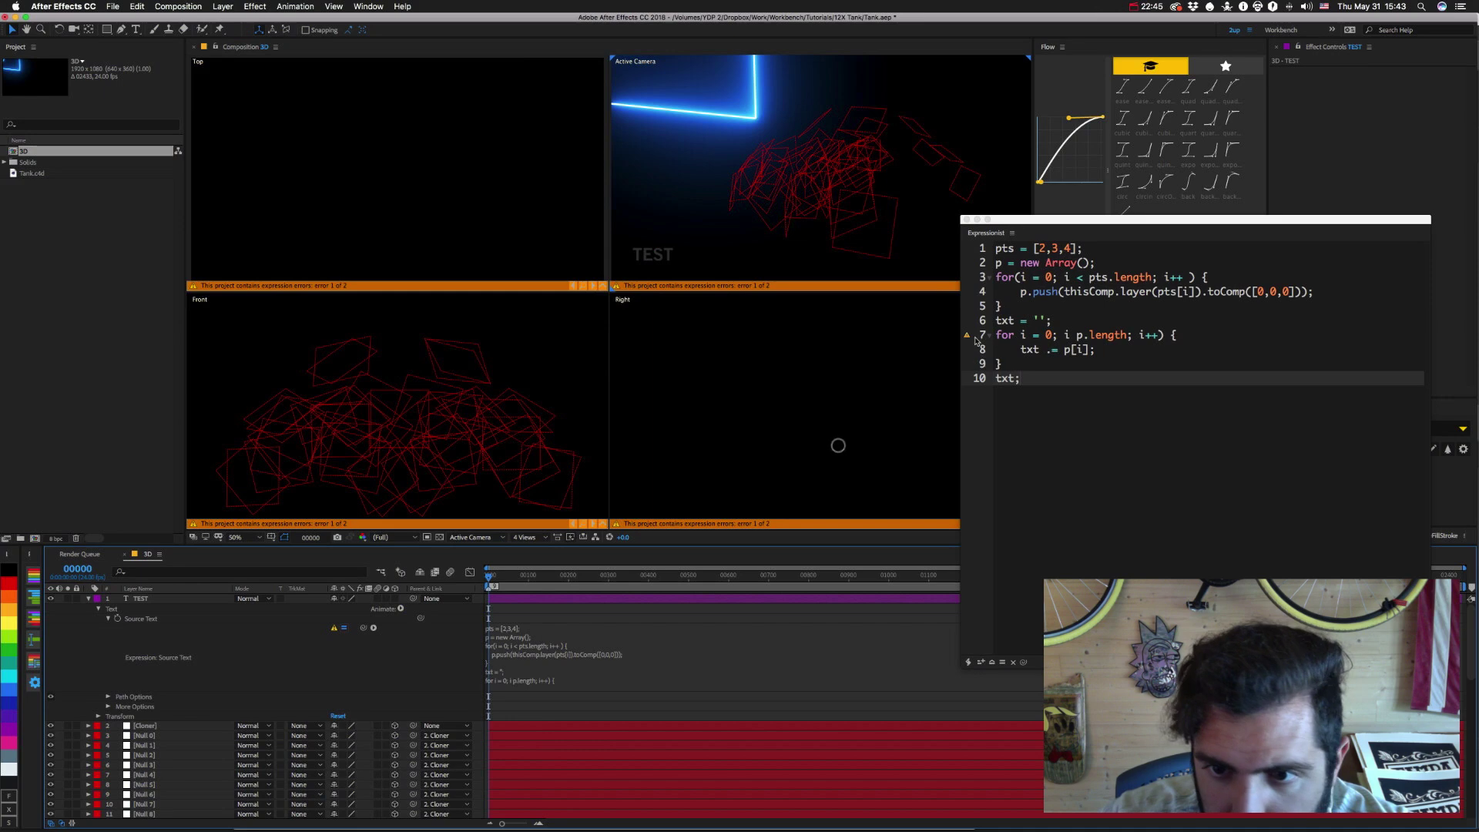
pyautogui.click(1021, 335)
pyautogui.write('(')
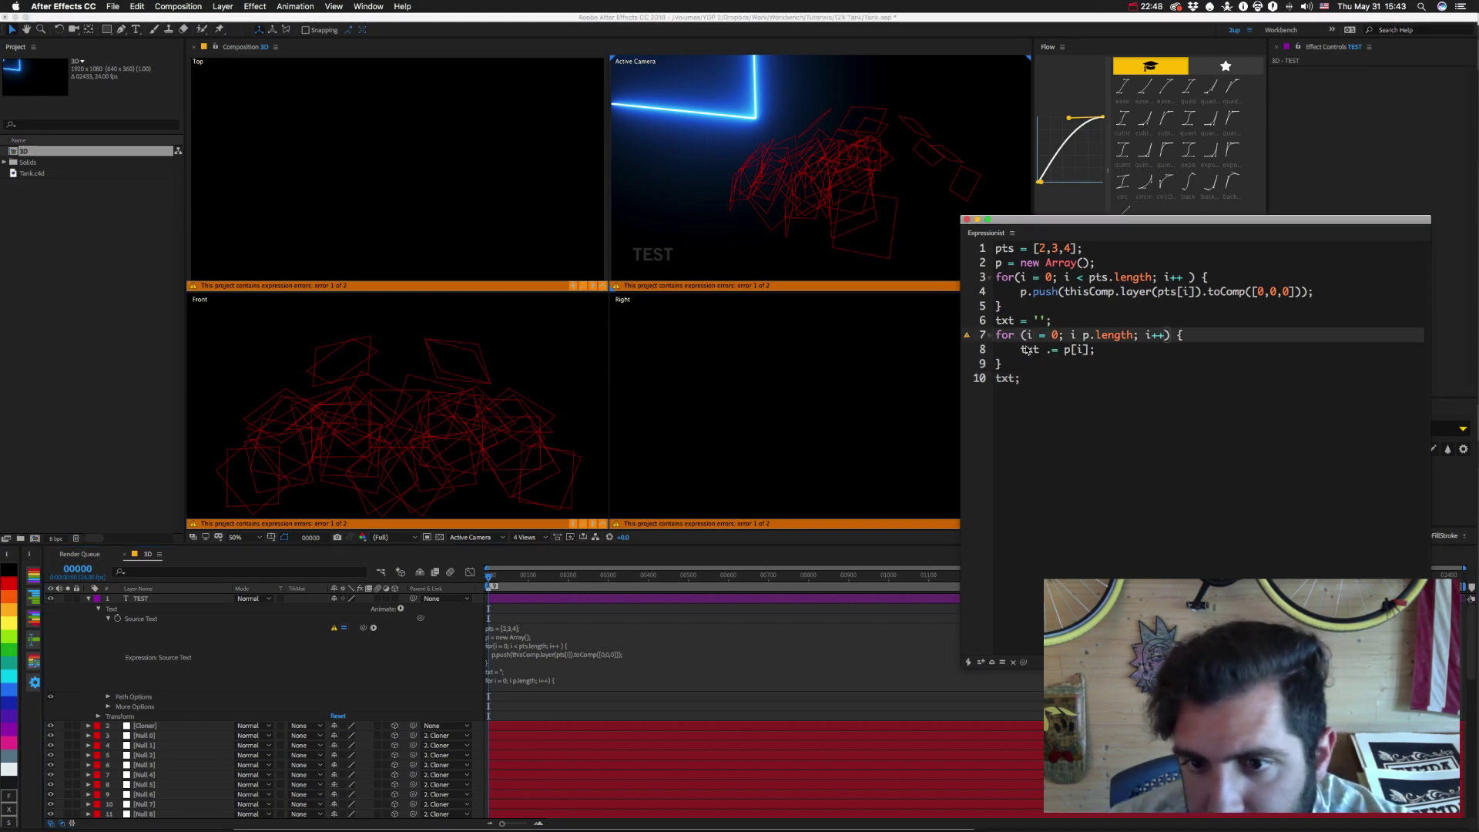
pyautogui.press('BackSpace')
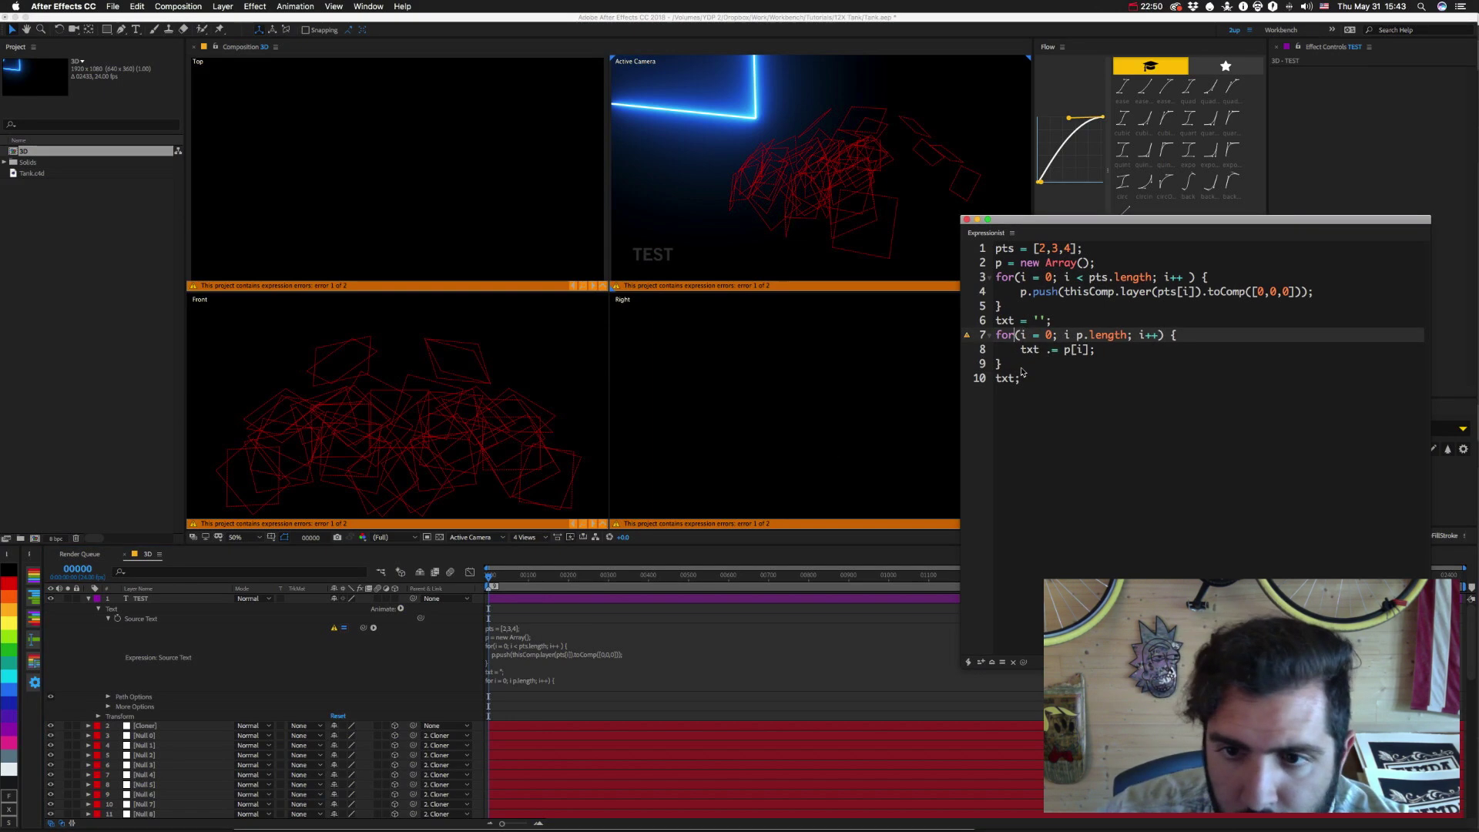
# Reapply, check the line 7 error, and change the loop condition to i < p.length.
pyautogui.click(131, 618)
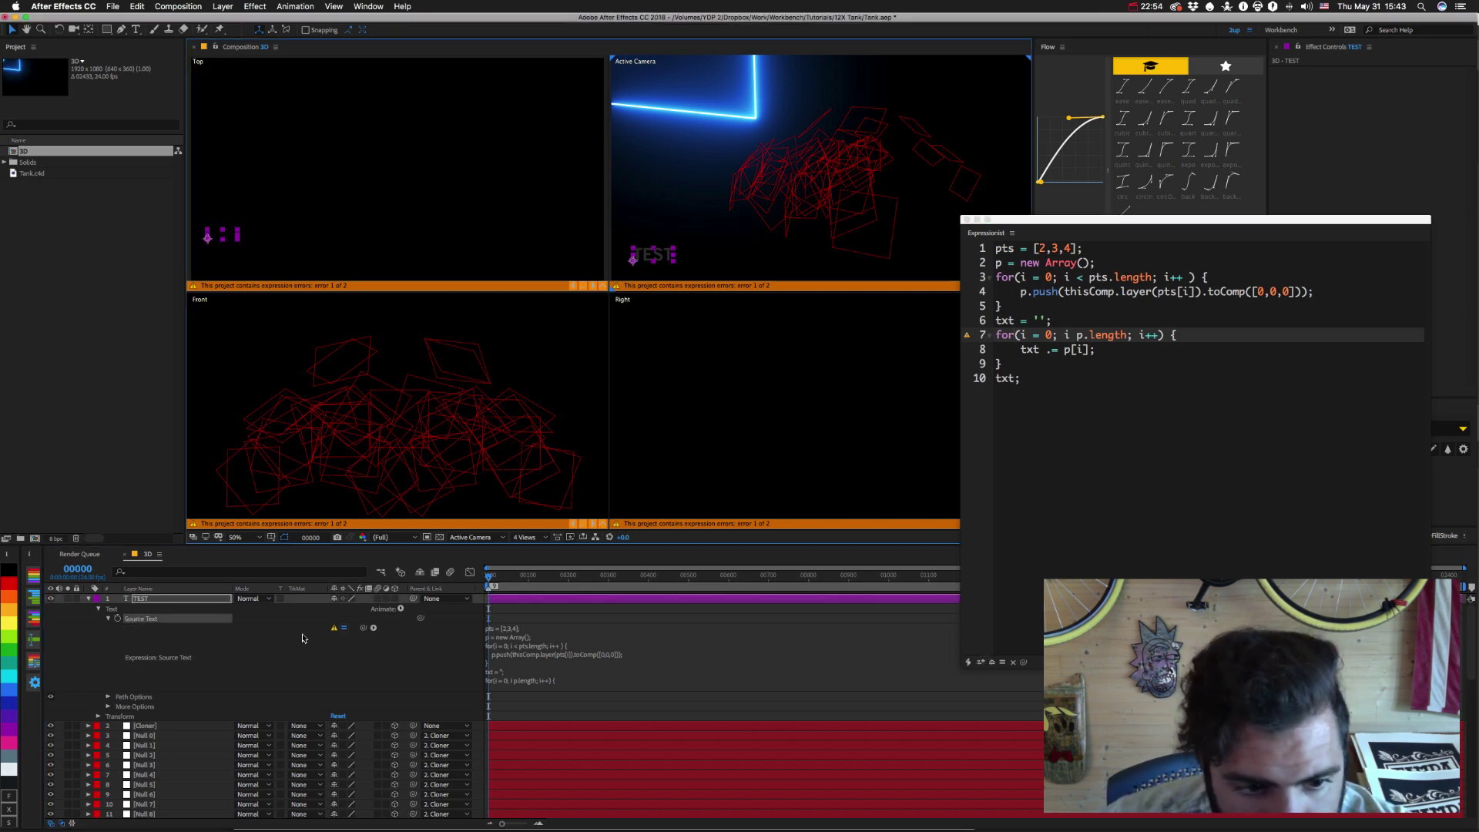
pyautogui.click(335, 629)
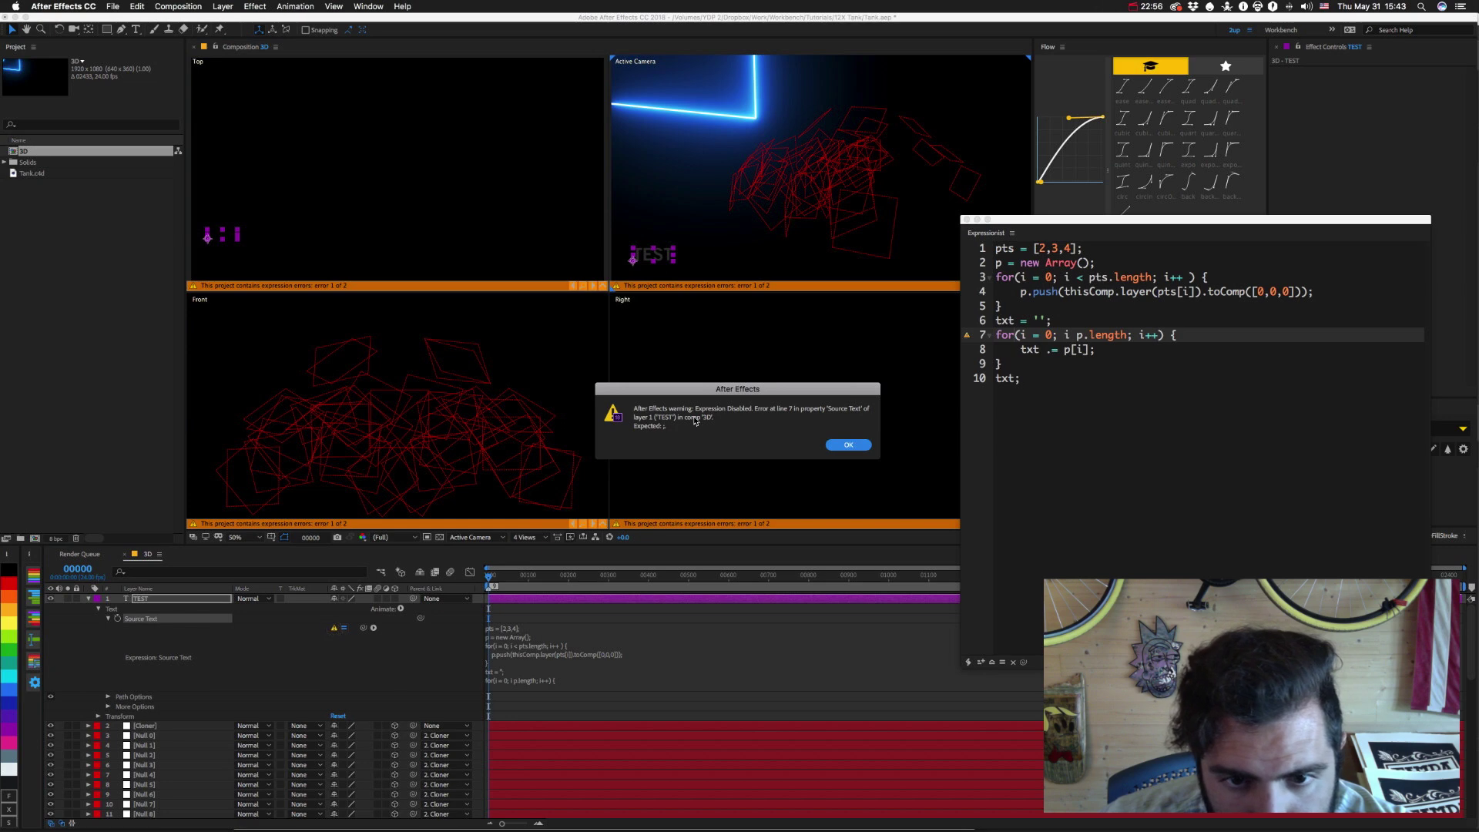
pyautogui.click(841, 444)
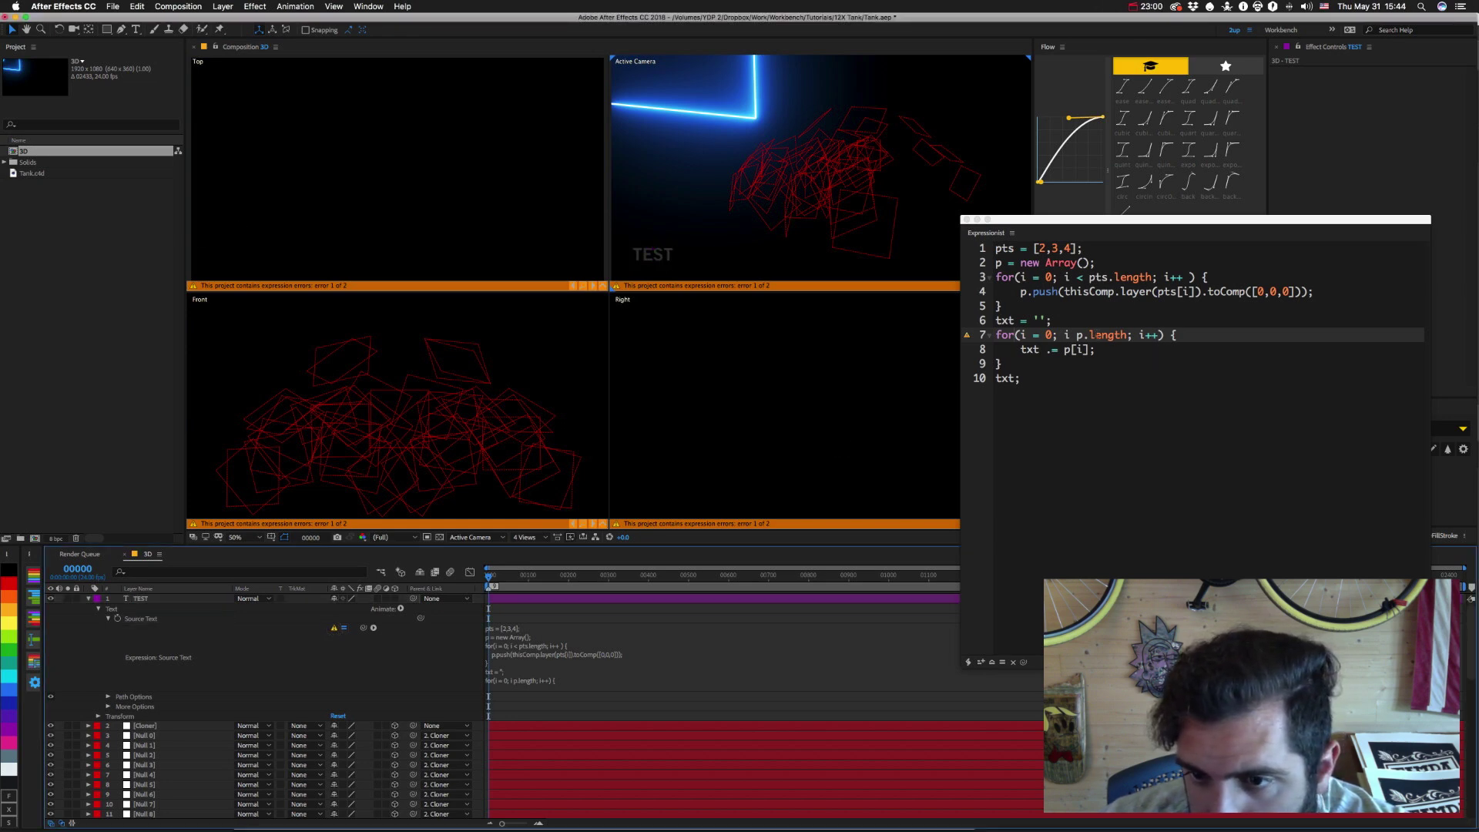
pyautogui.click(1077, 335)
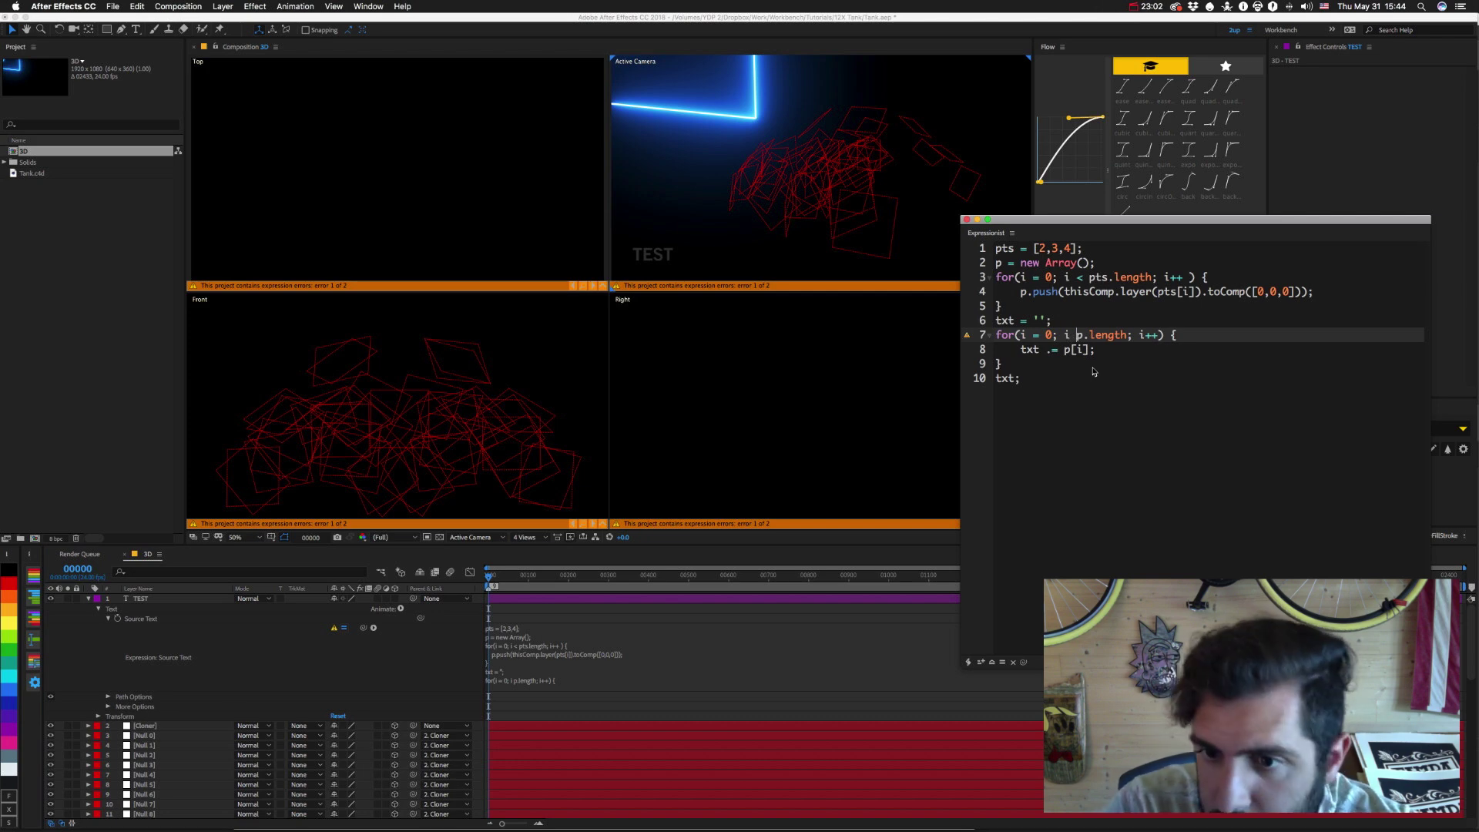
pyautogui.write('<')
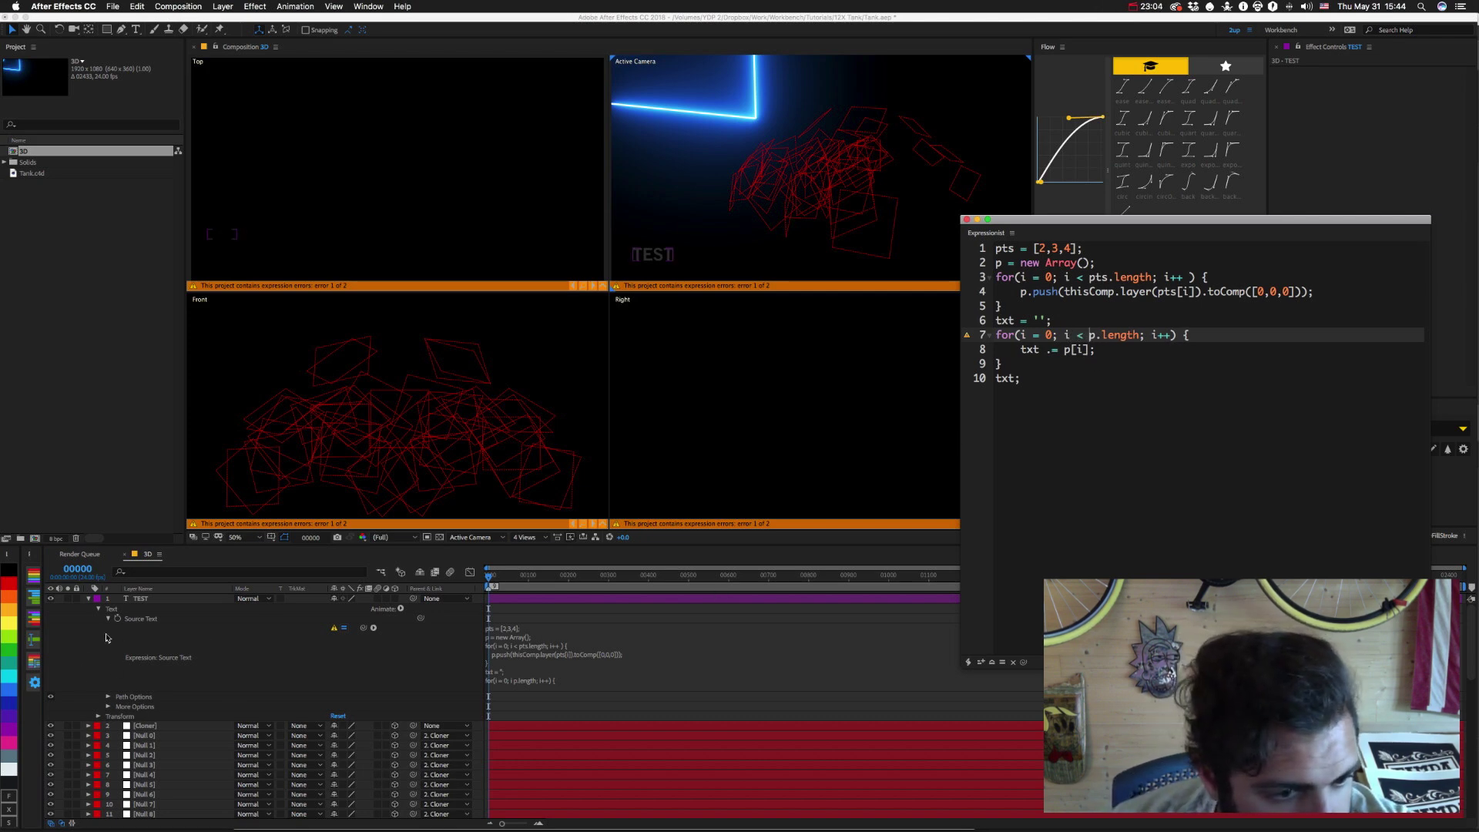
pyautogui.click(258, 625)
pyautogui.click(982, 662)
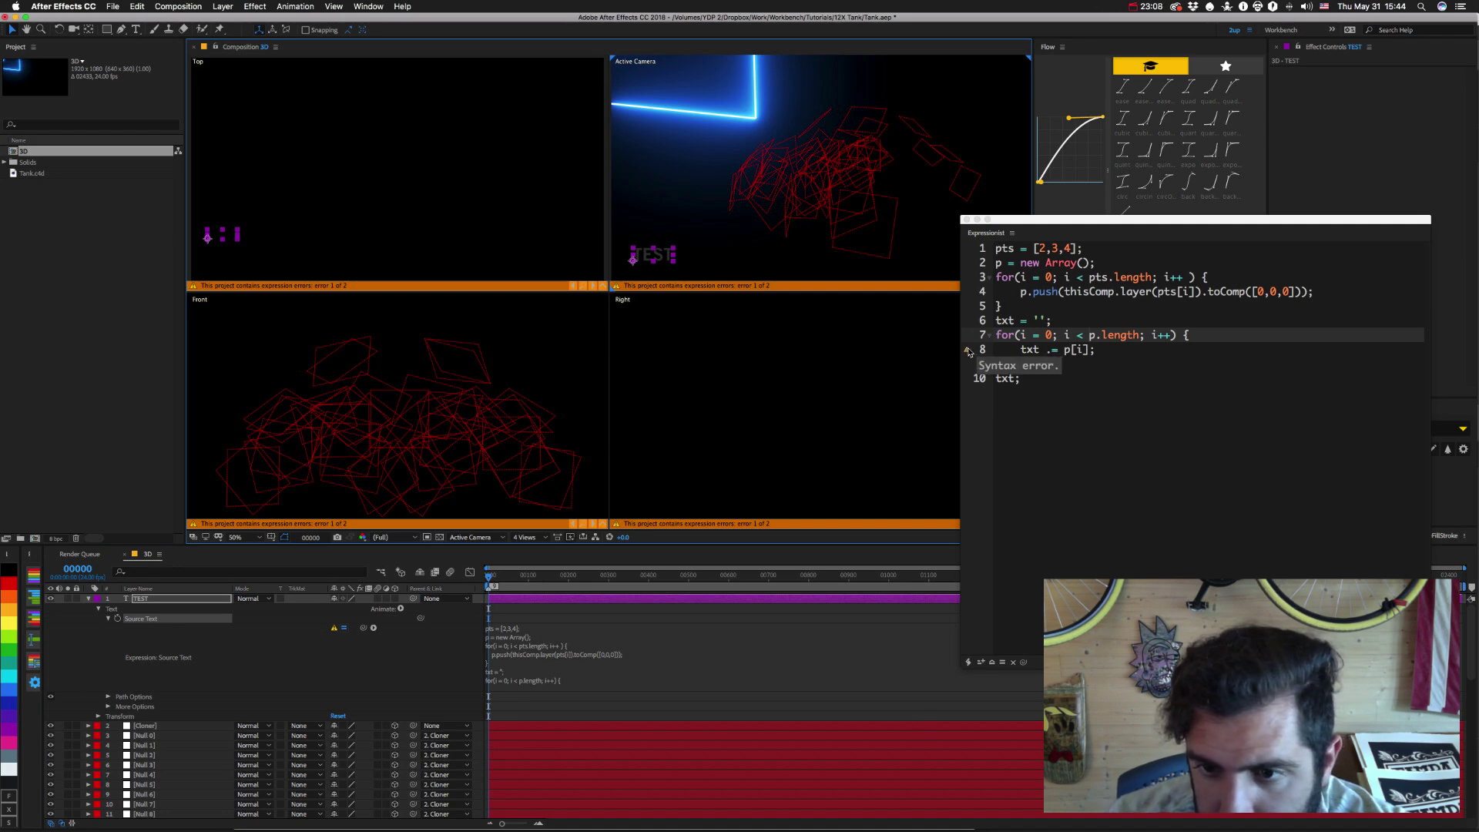
# Reselect Source Text and move the code window aside to reveal the snippet library.
pyautogui.click(1051, 351)
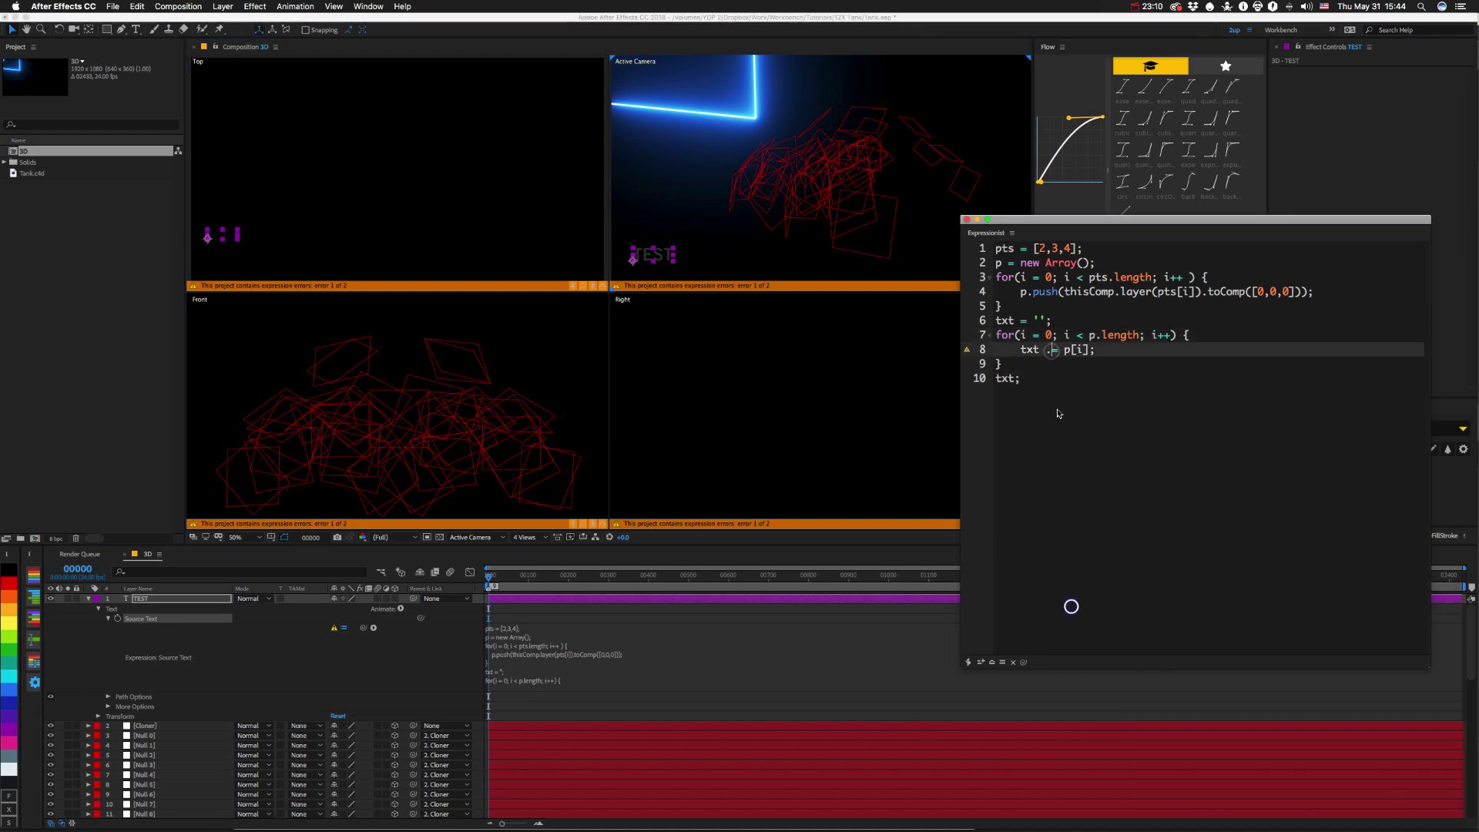
pyautogui.click(402, 664)
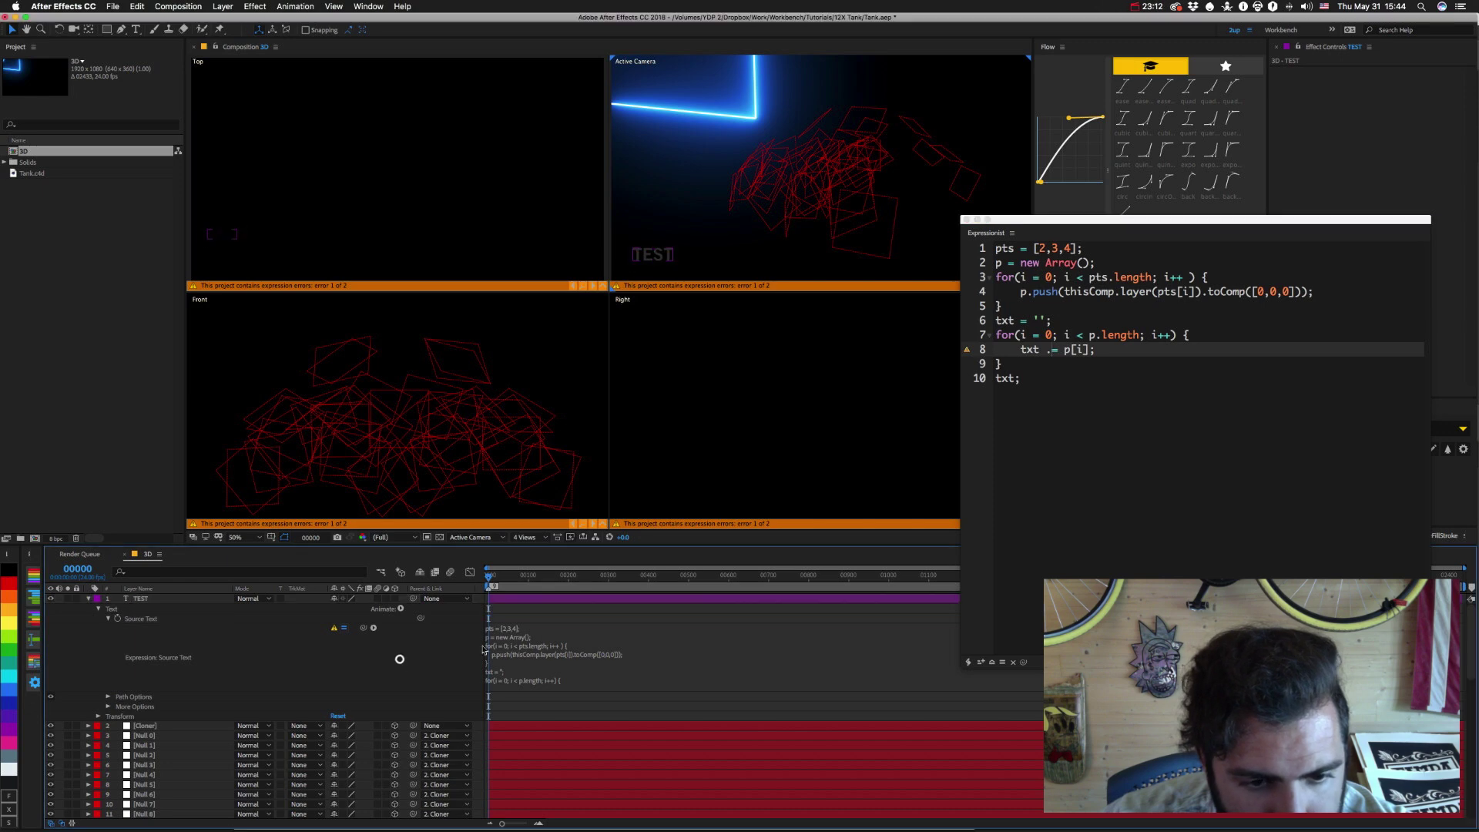
pyautogui.click(144, 620)
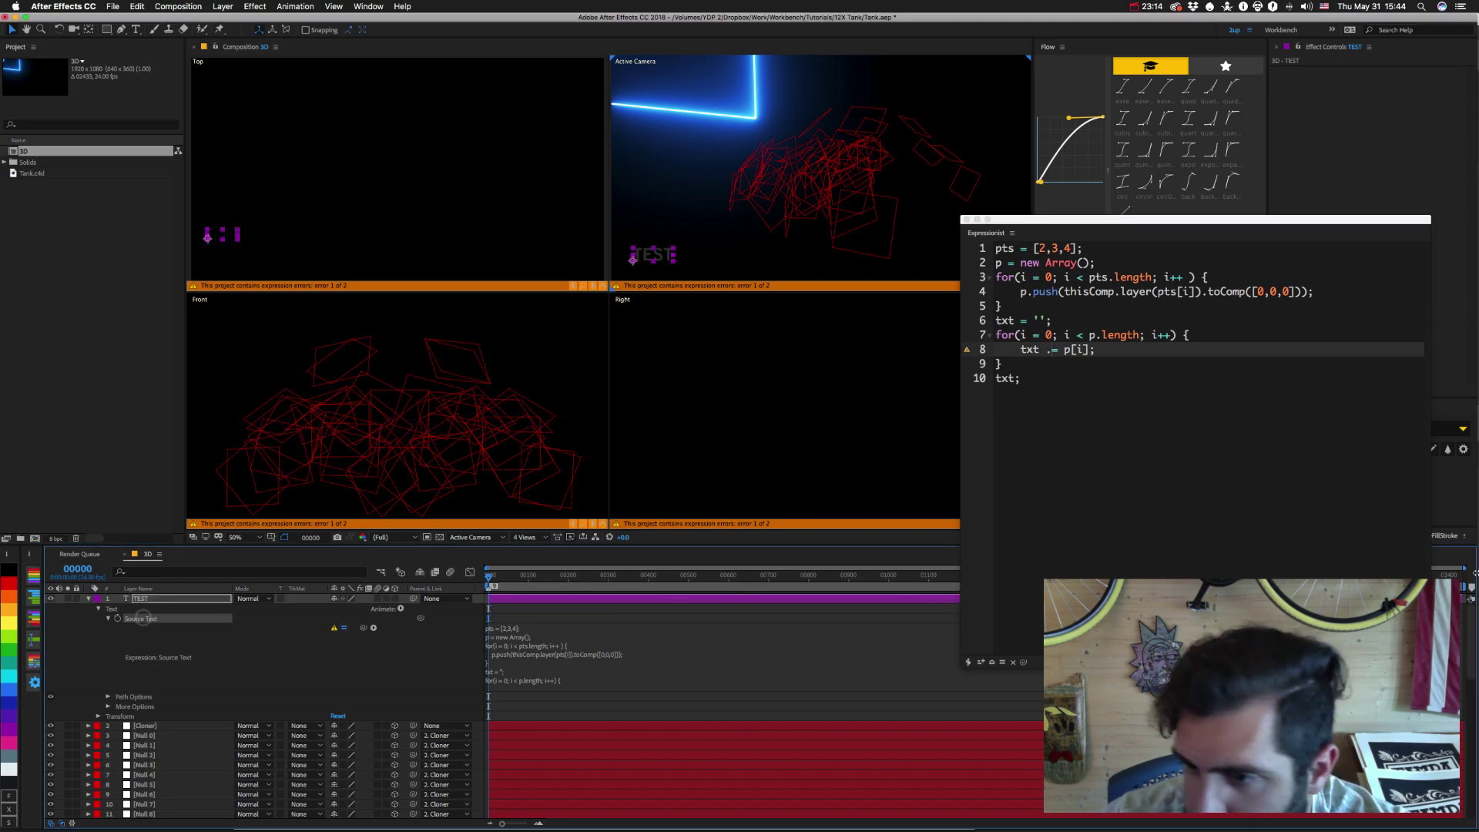
pyautogui.moveTo(1303, 220); pyautogui.dragTo(1111, 211)
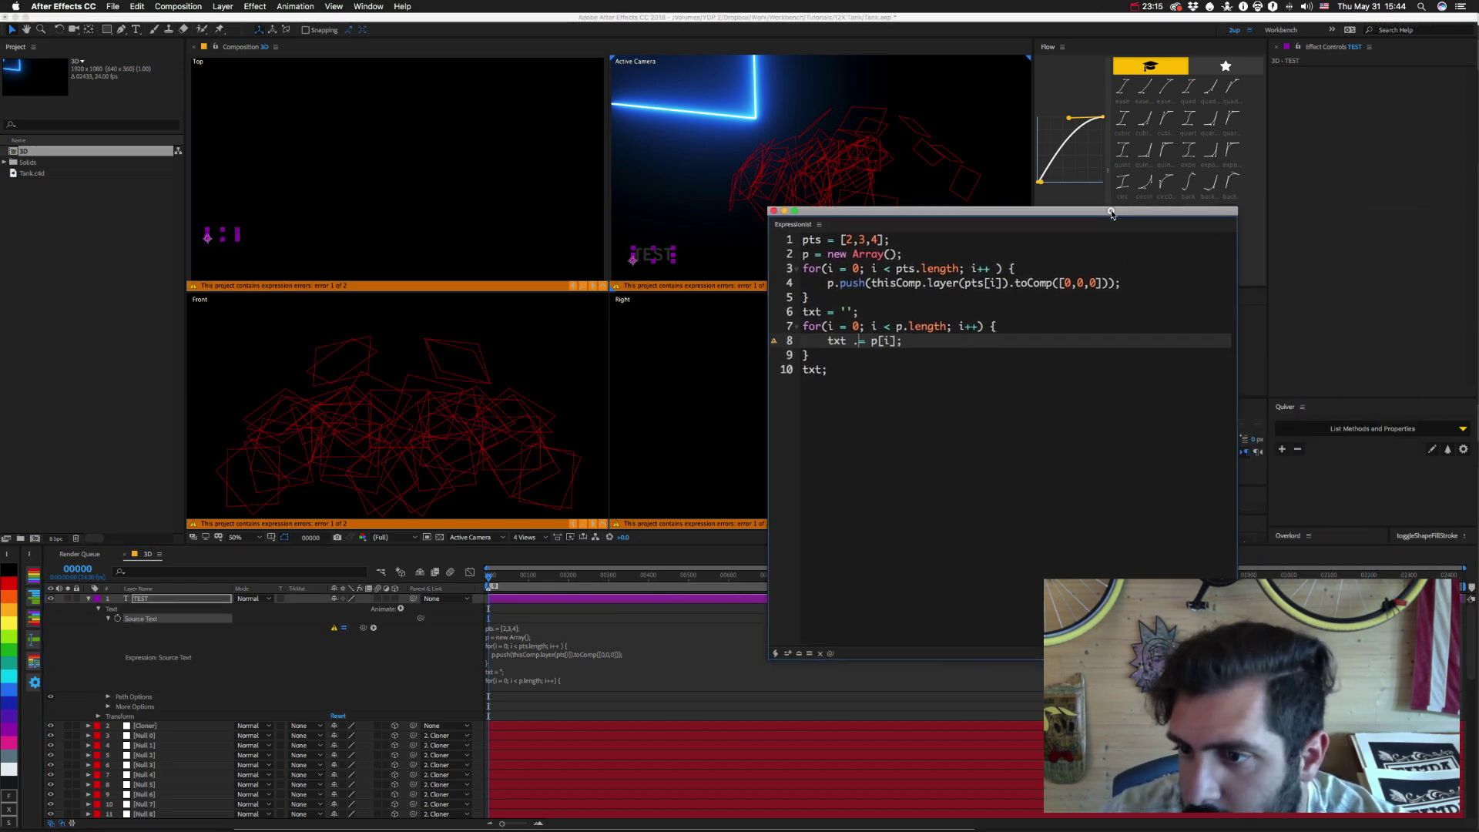
# Restore the pts expression, rewrite line 8 as txt = txt + p[i] + "\n"; and apply it.
pyautogui.click(1282, 449)
pyautogui.click(873, 345)
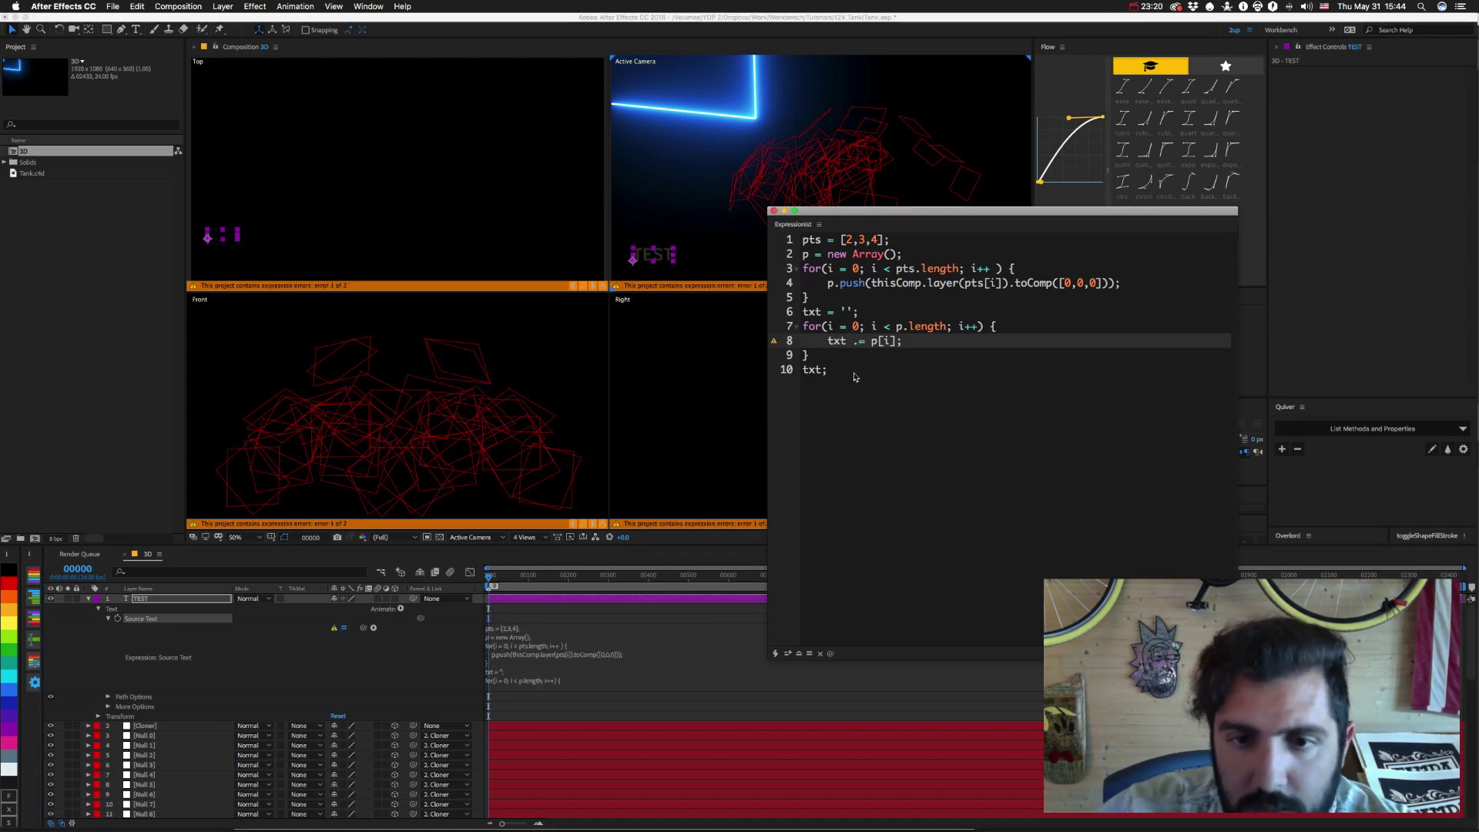
pyautogui.press('BackSpace')
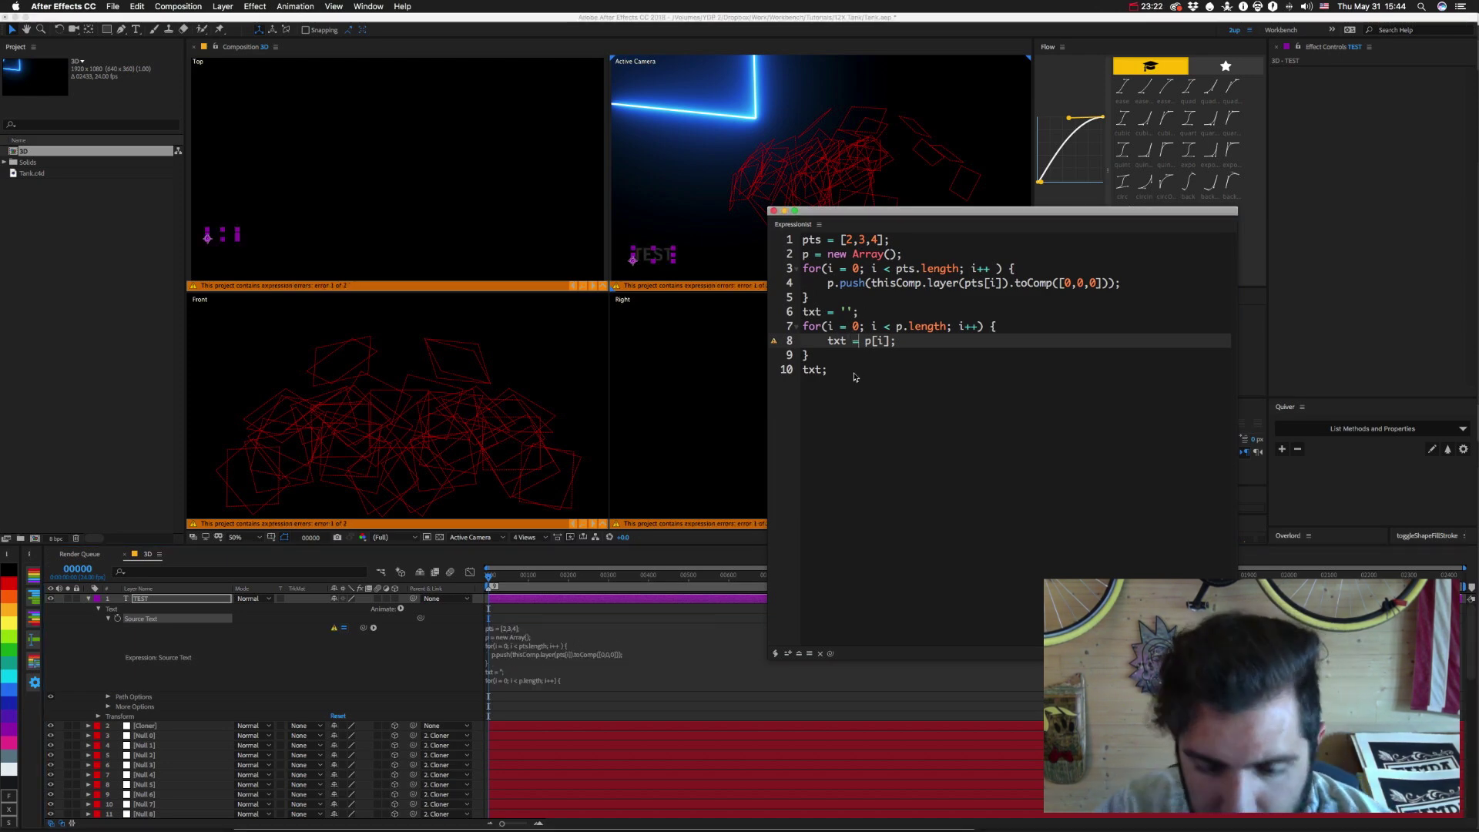
pyautogui.write('txt +')
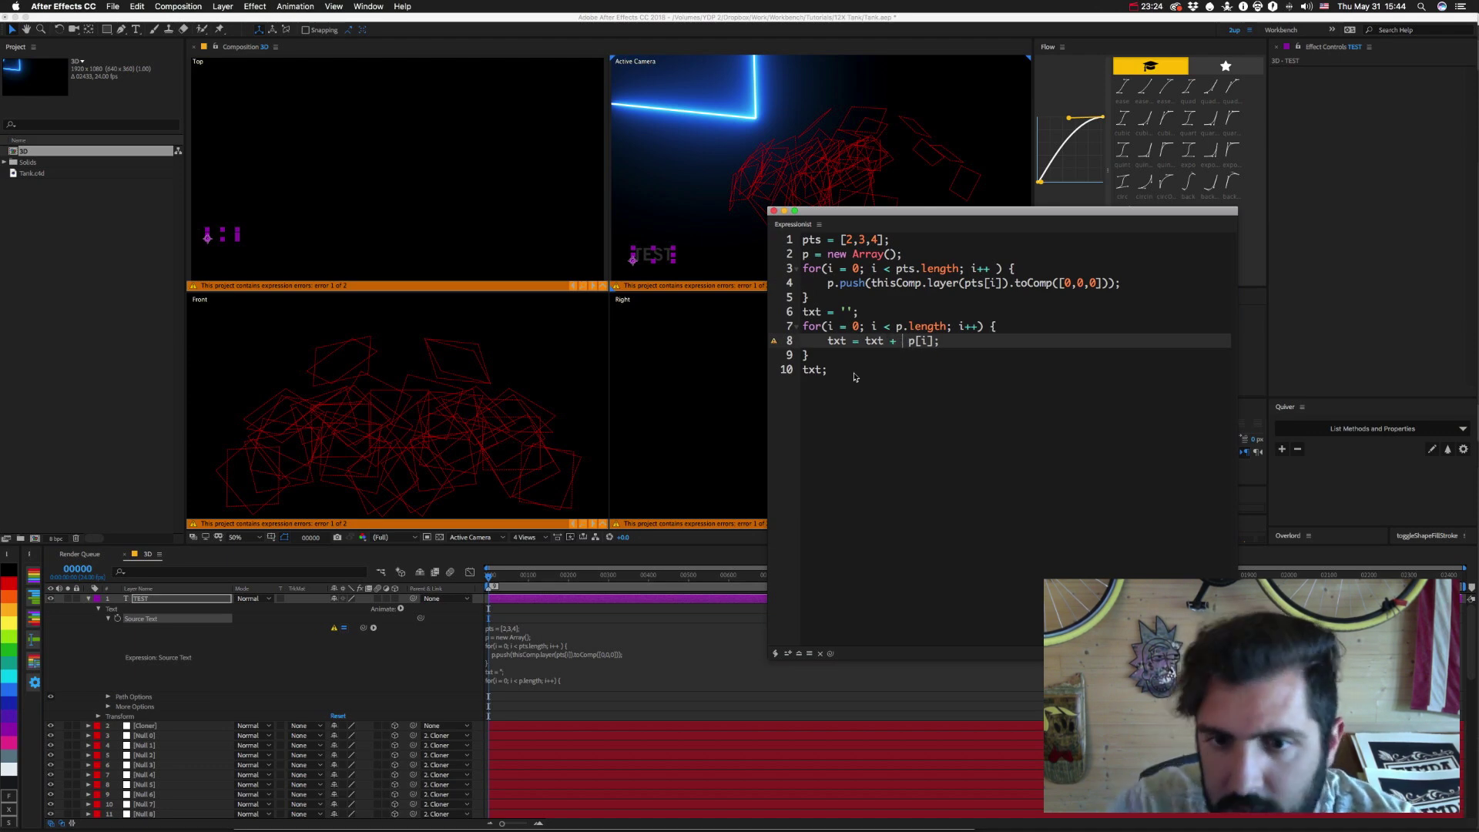
pyautogui.press('BackSpace')
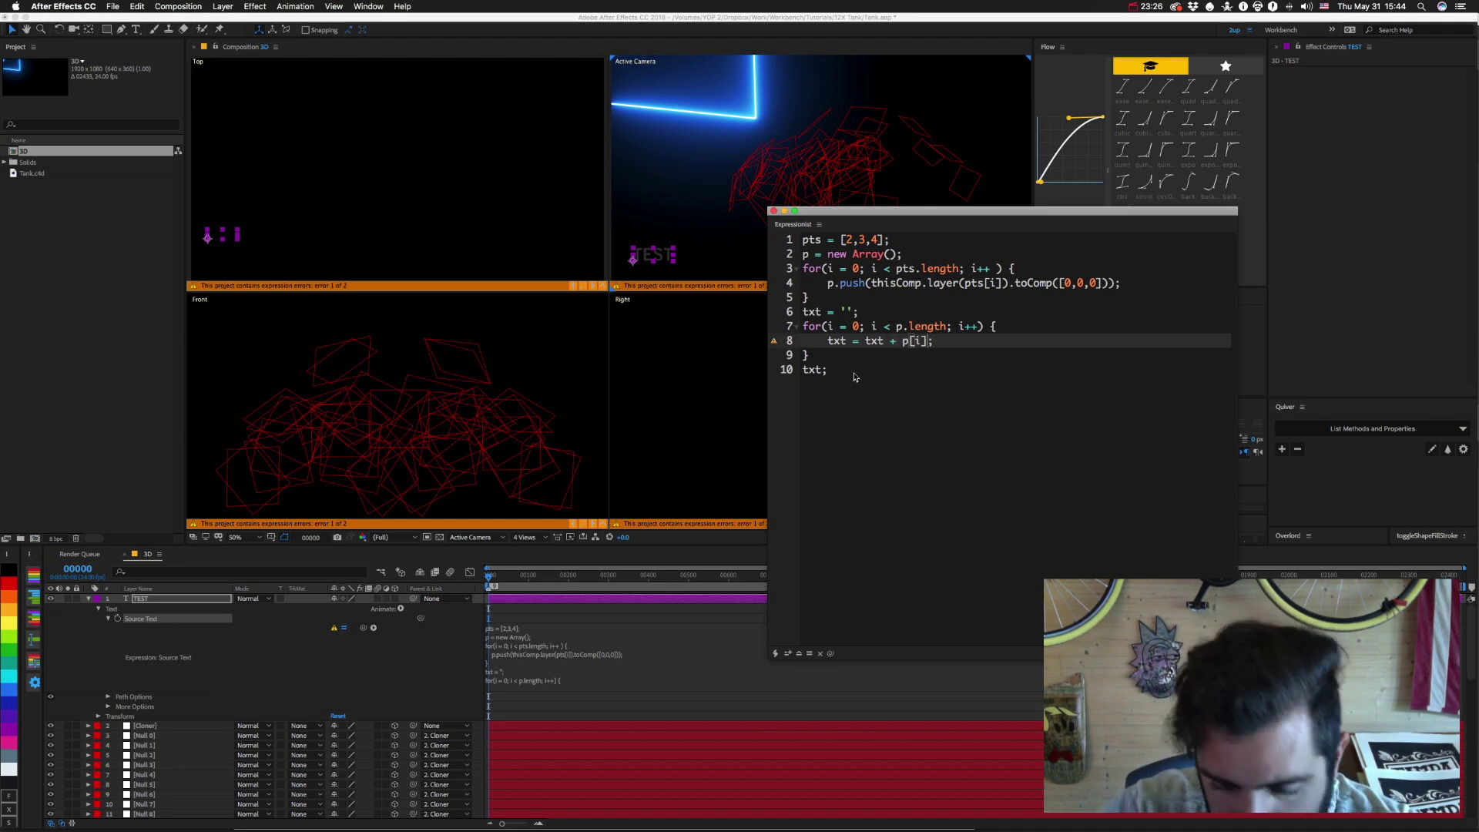
pyautogui.write('+ ')
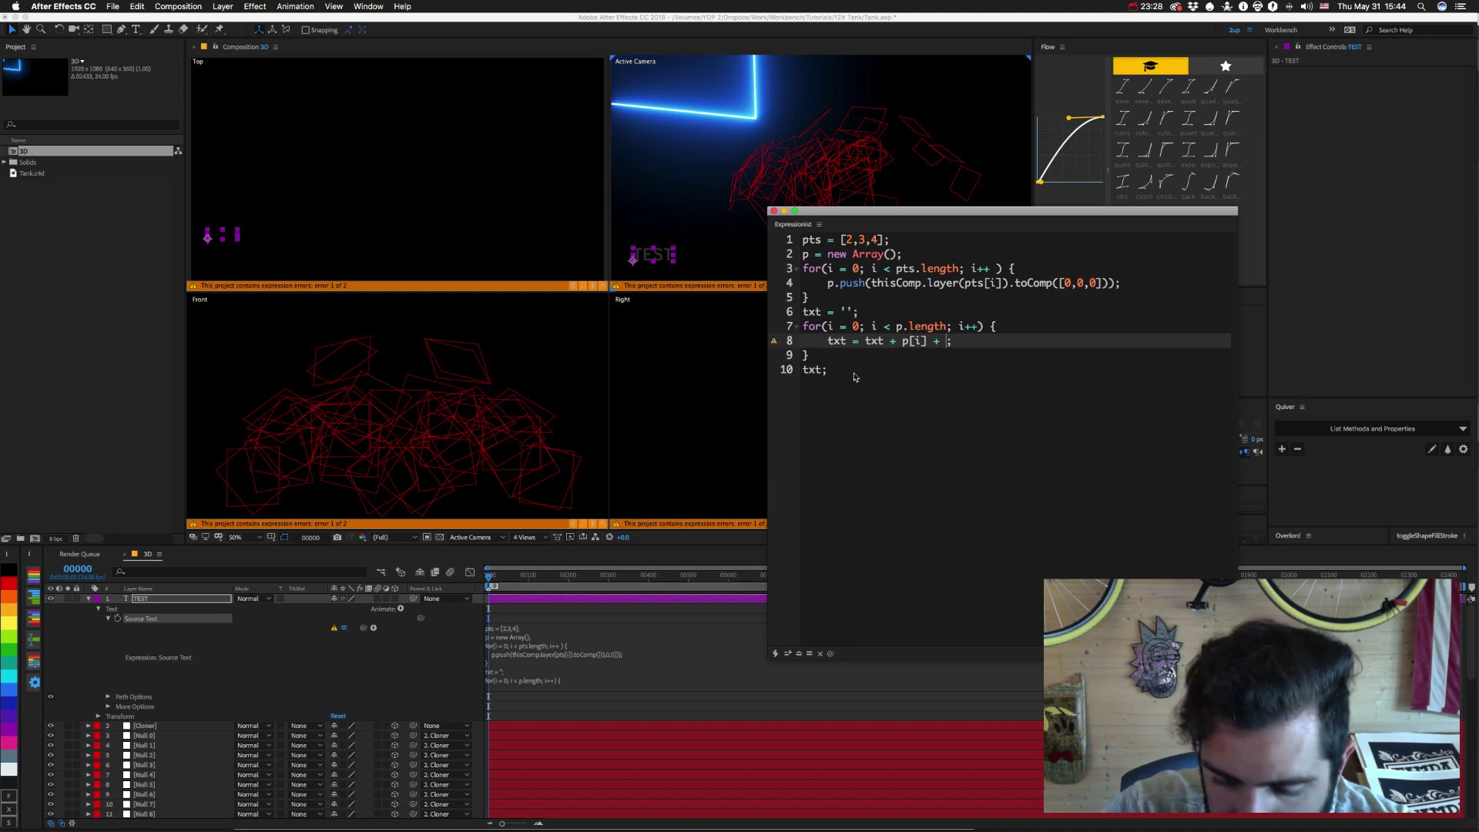
pyautogui.write('"\\n"')
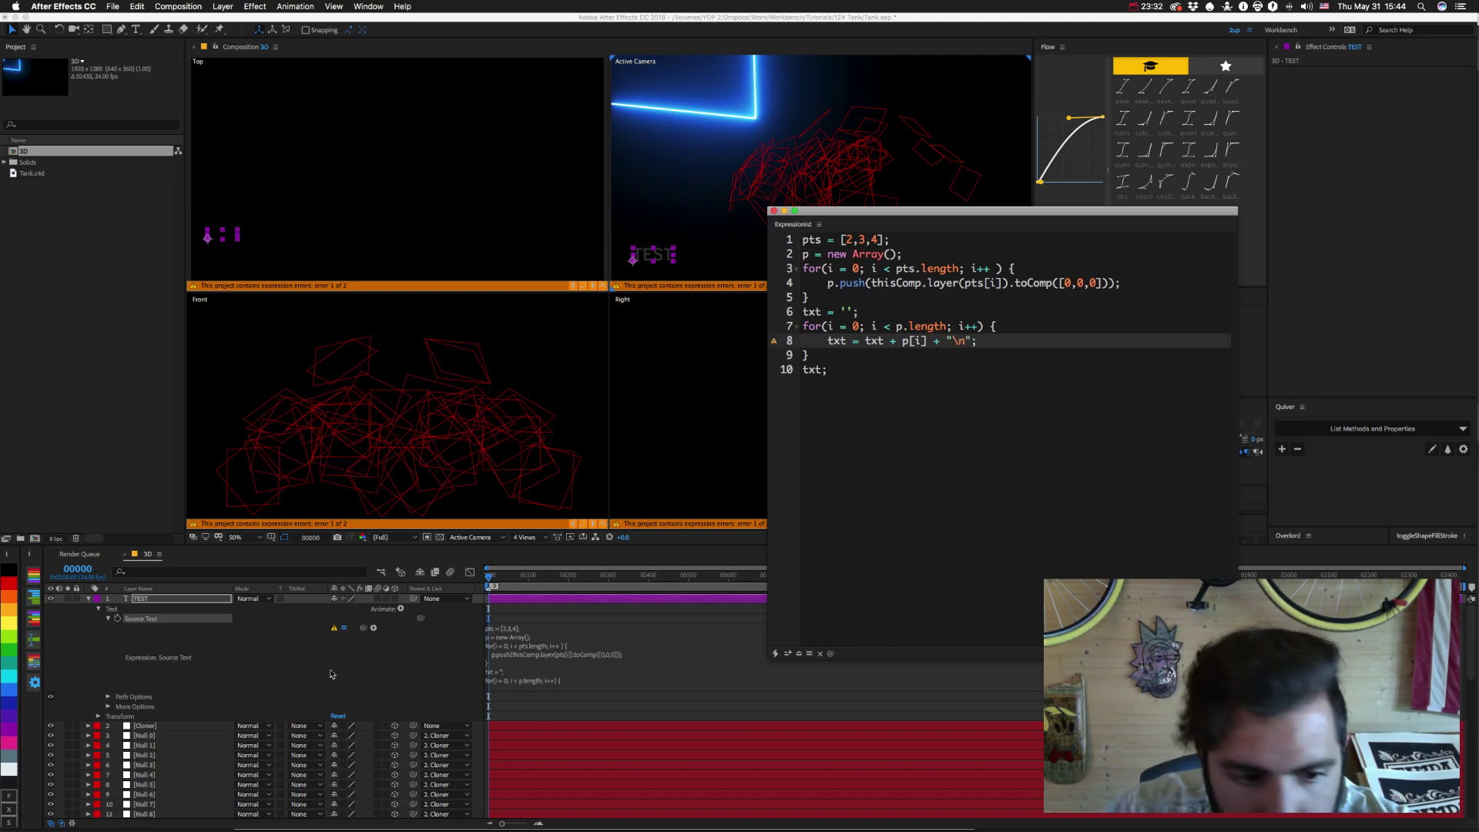
pyautogui.click(133, 622)
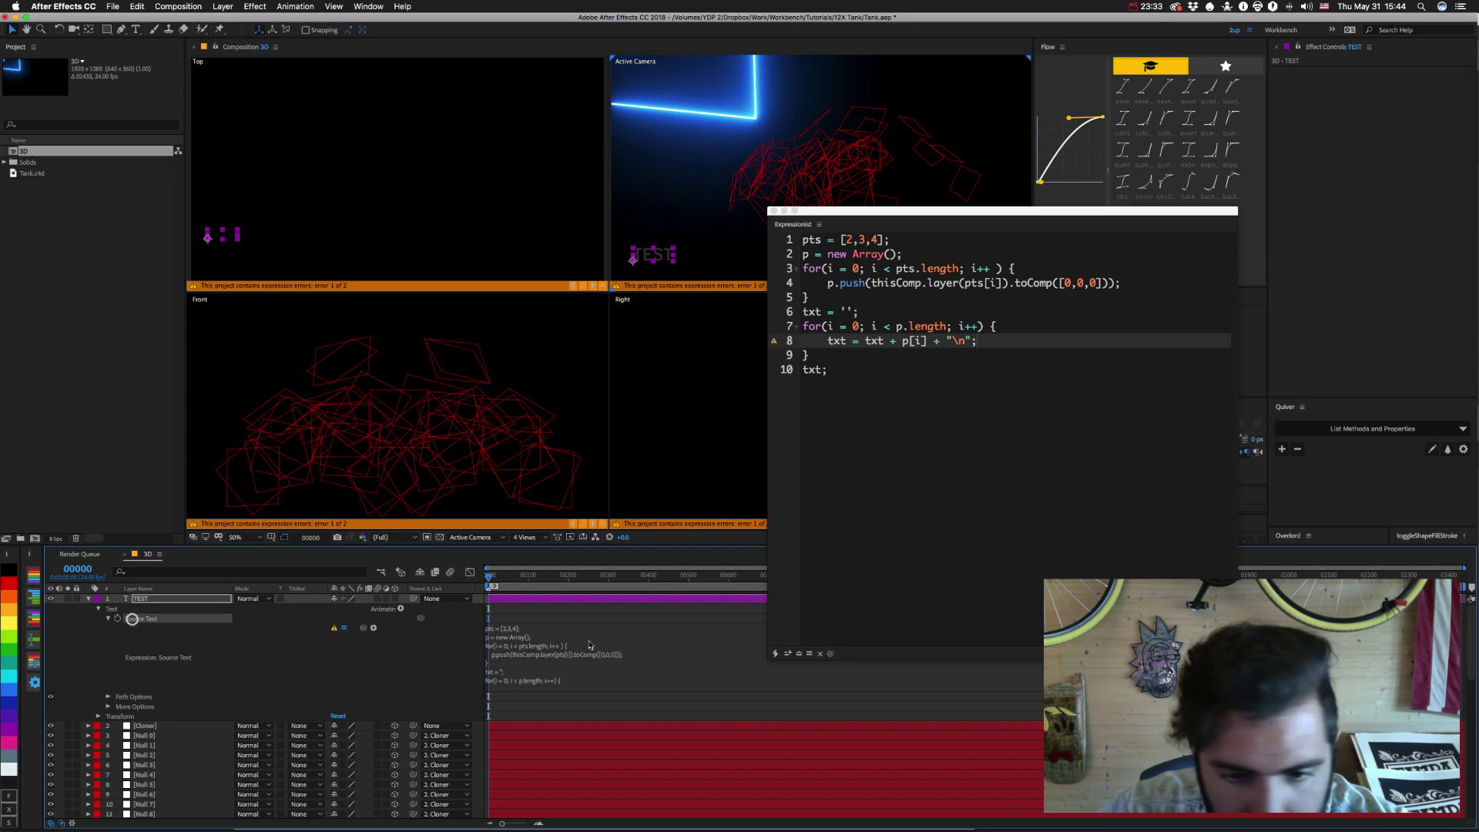
pyautogui.click(787, 653)
pyautogui.moveTo(816, 213); pyautogui.dragTo(855, 366)
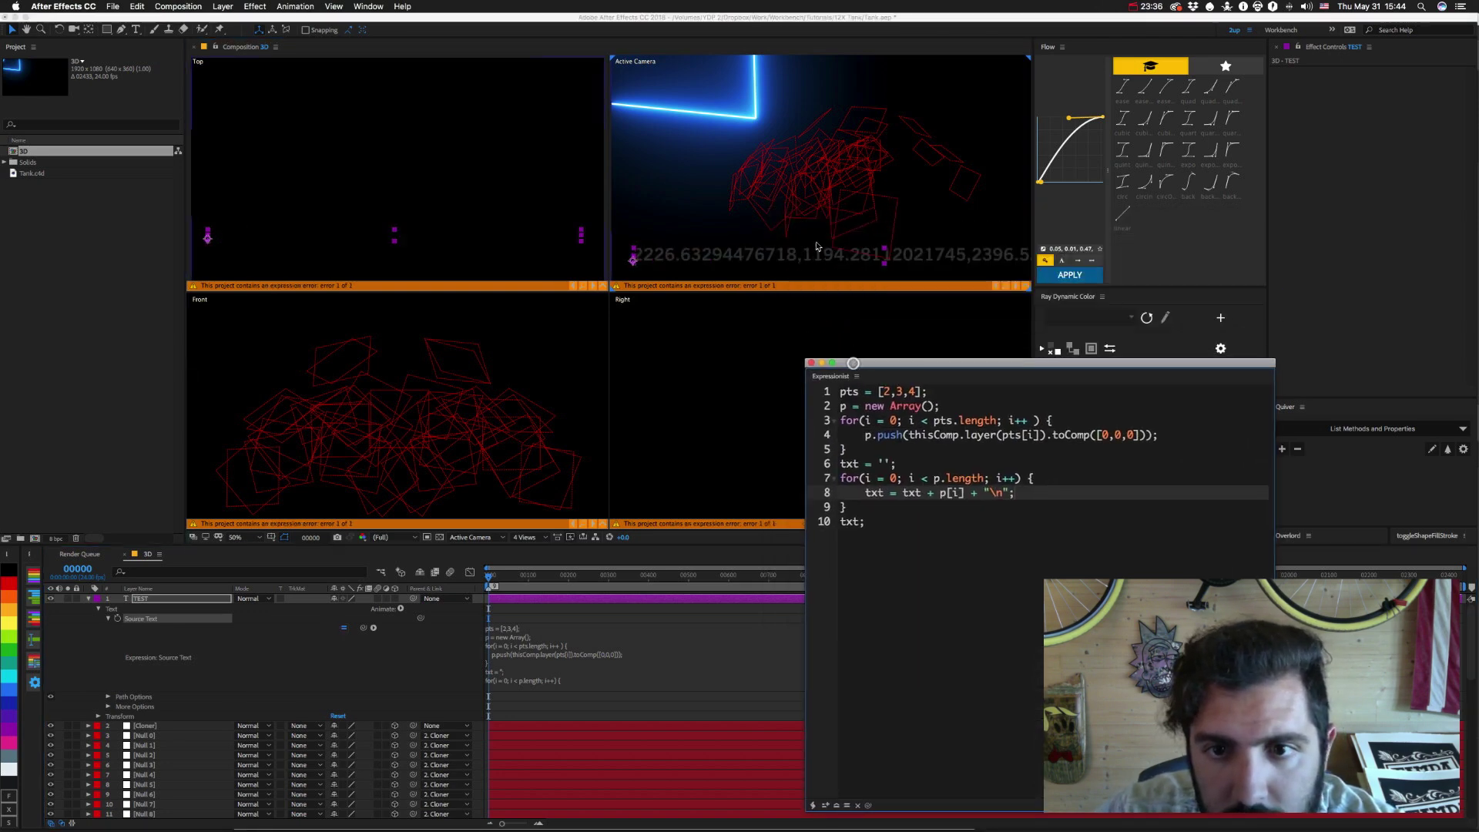
pyautogui.click(992, 493)
pyautogui.press('BackSpace')
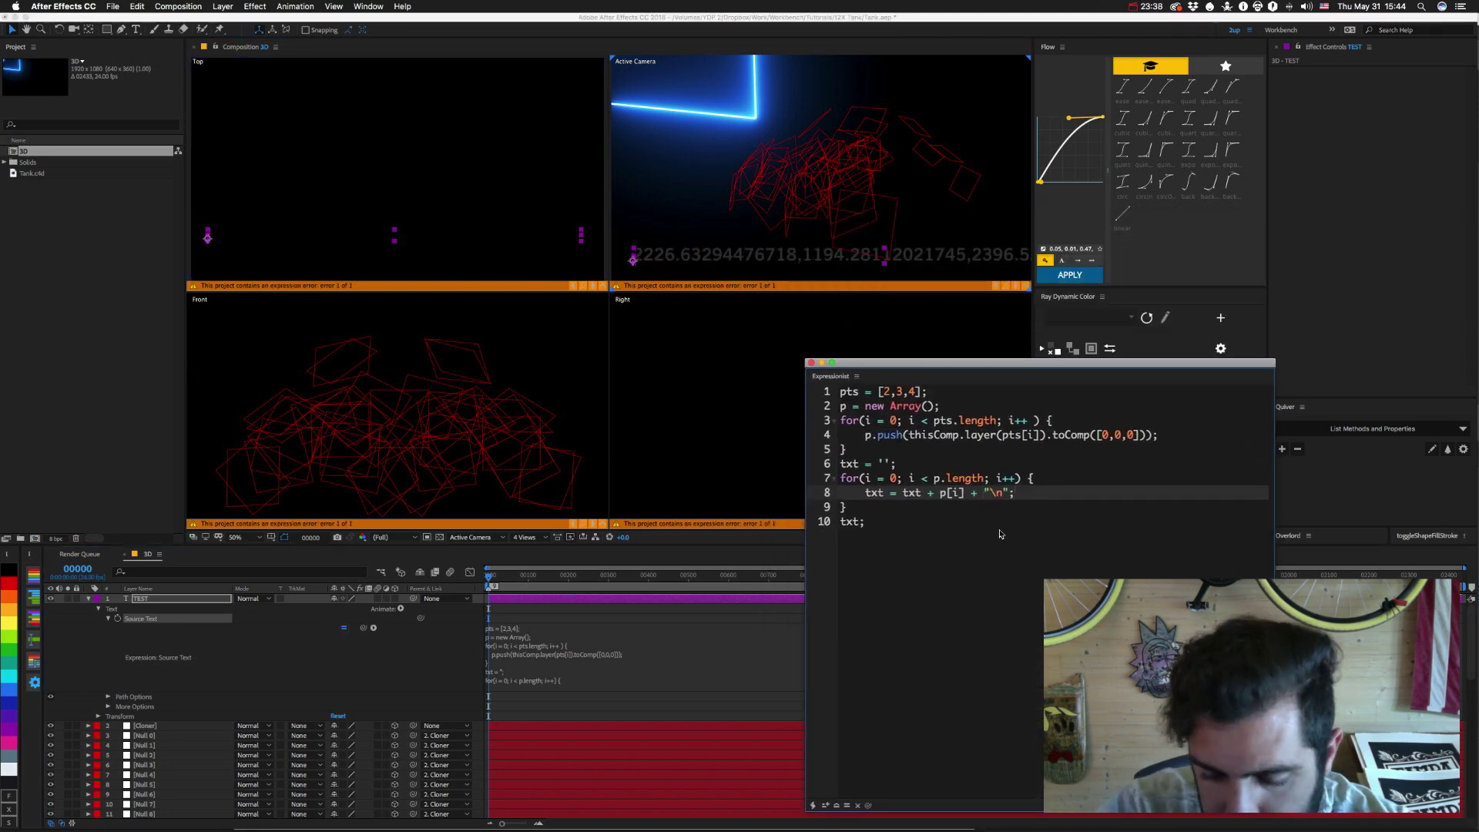
pyautogui.write("'")
pyautogui.press('Delete')
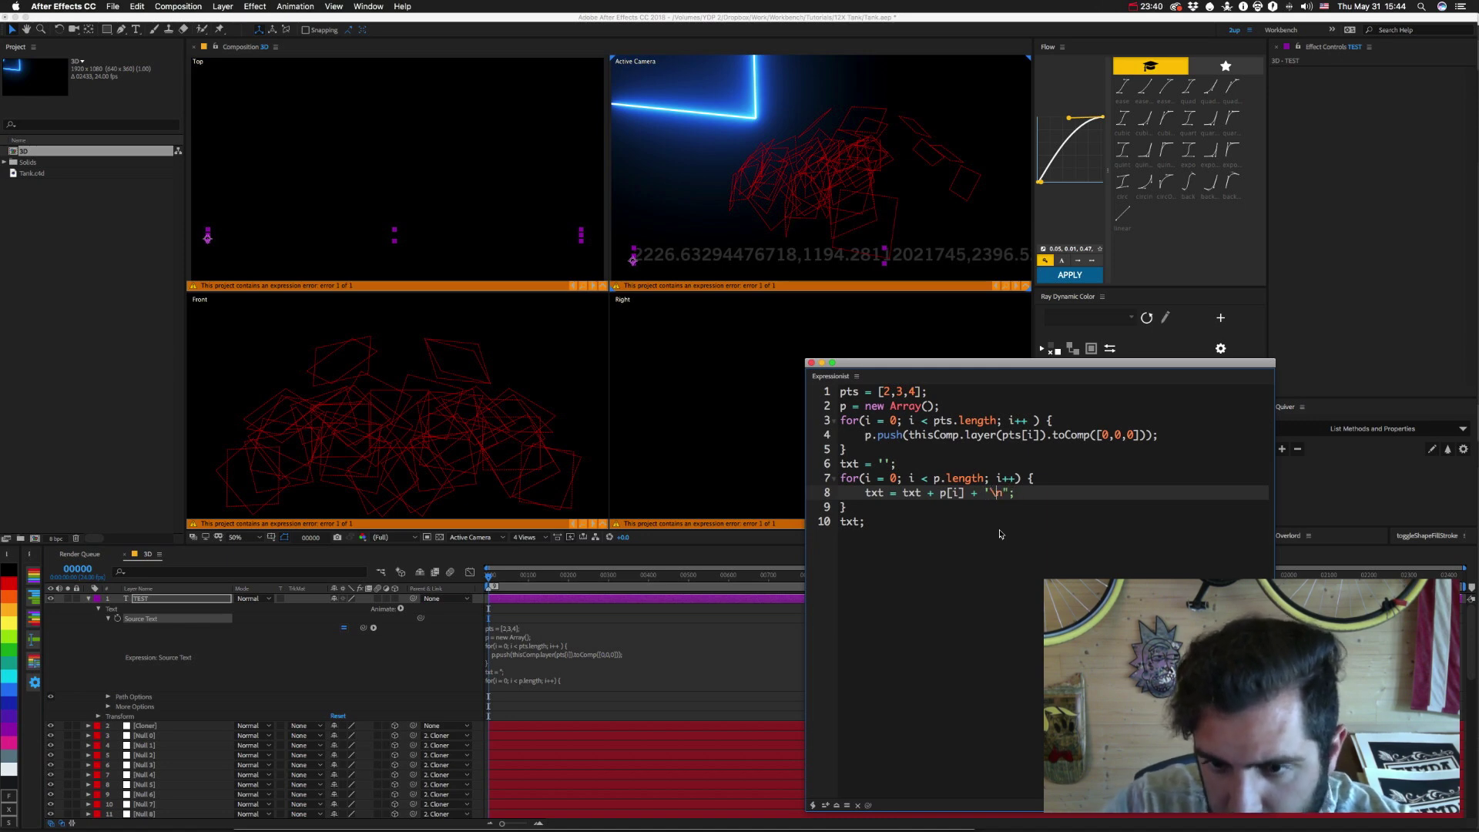
pyautogui.press('BackSpace')
pyautogui.write("'")
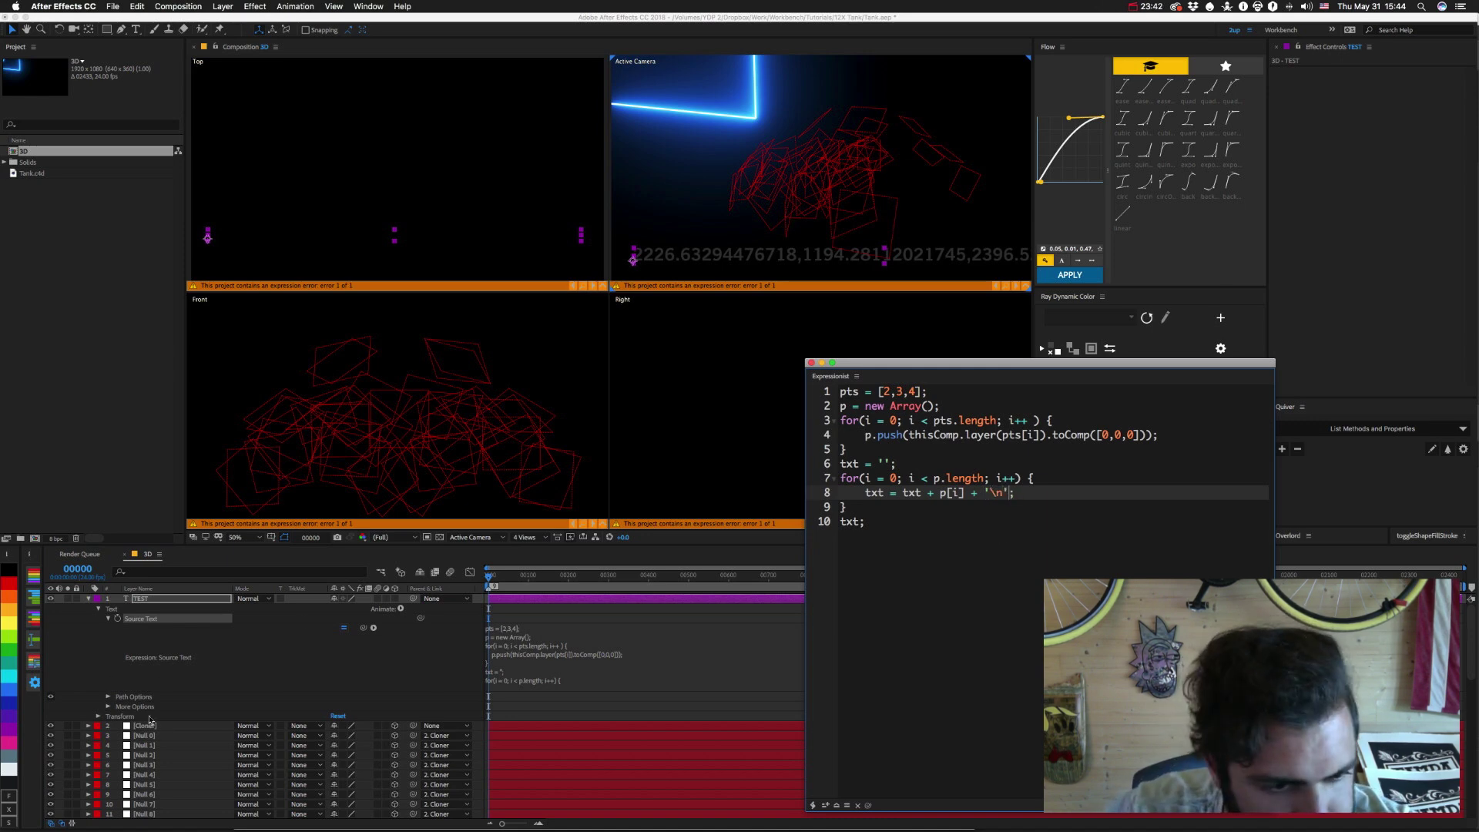
pyautogui.click(138, 619)
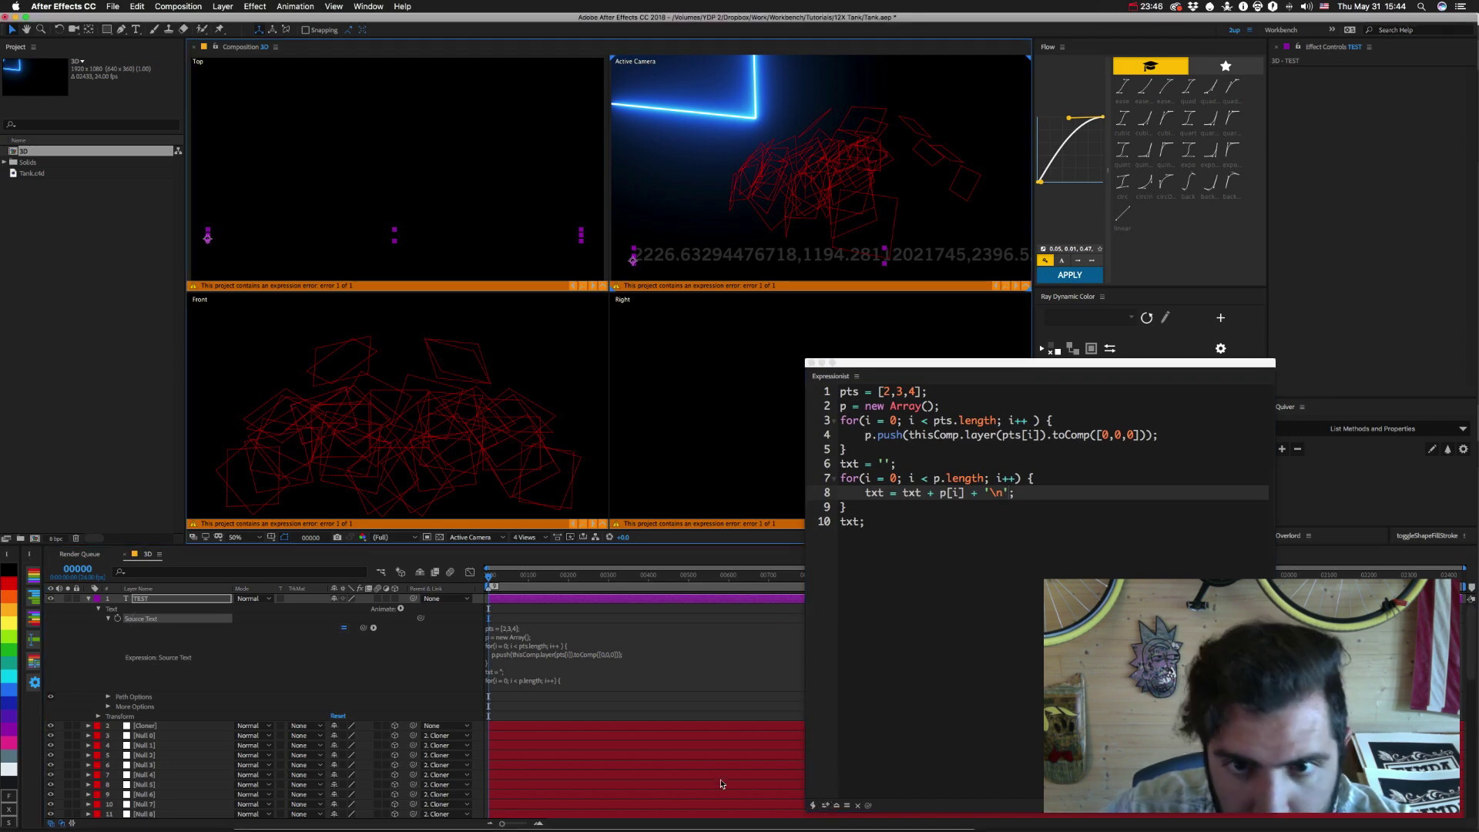
pyautogui.click(434, 654)
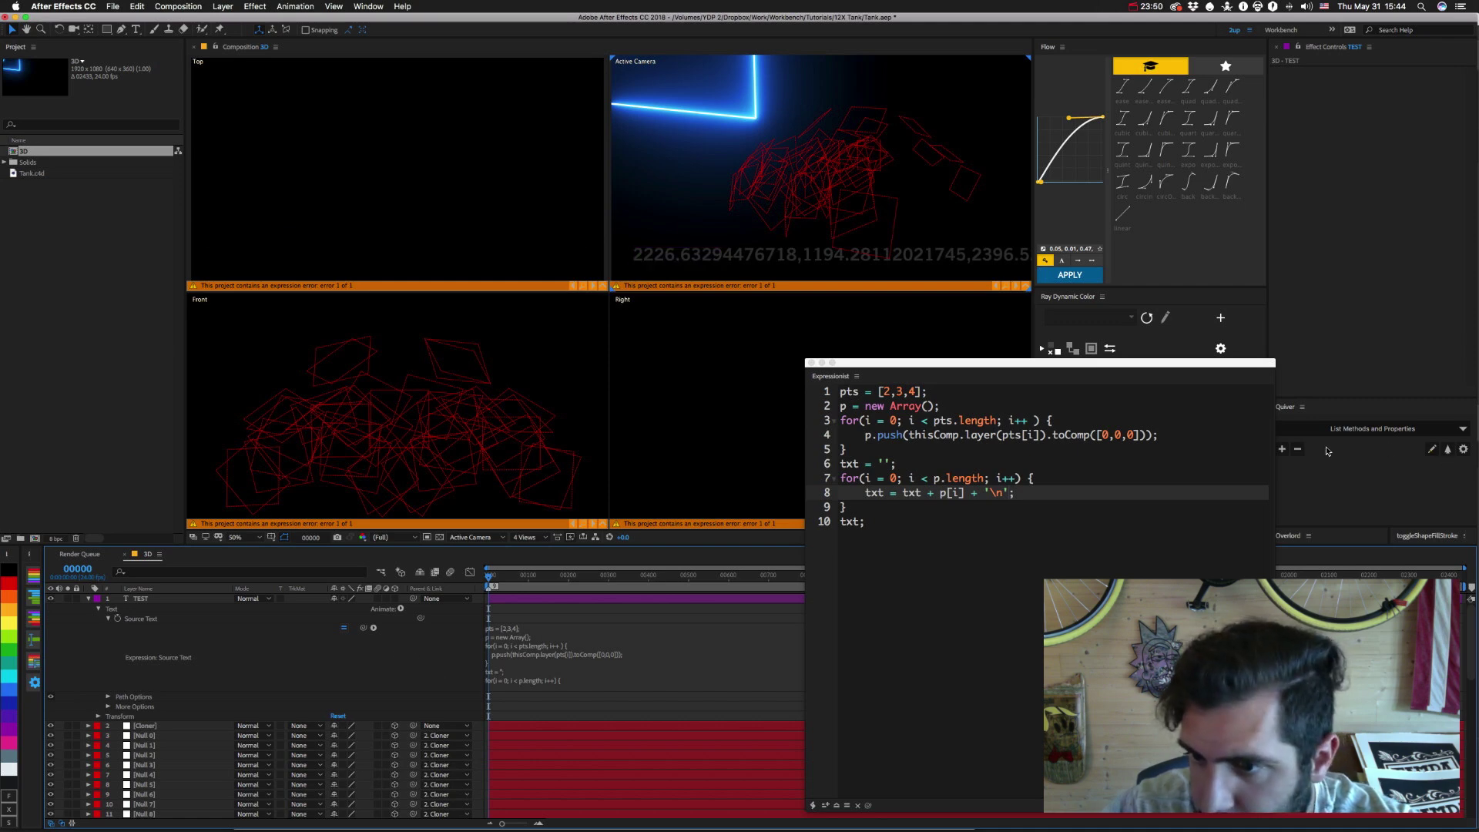
pyautogui.click(1262, 451)
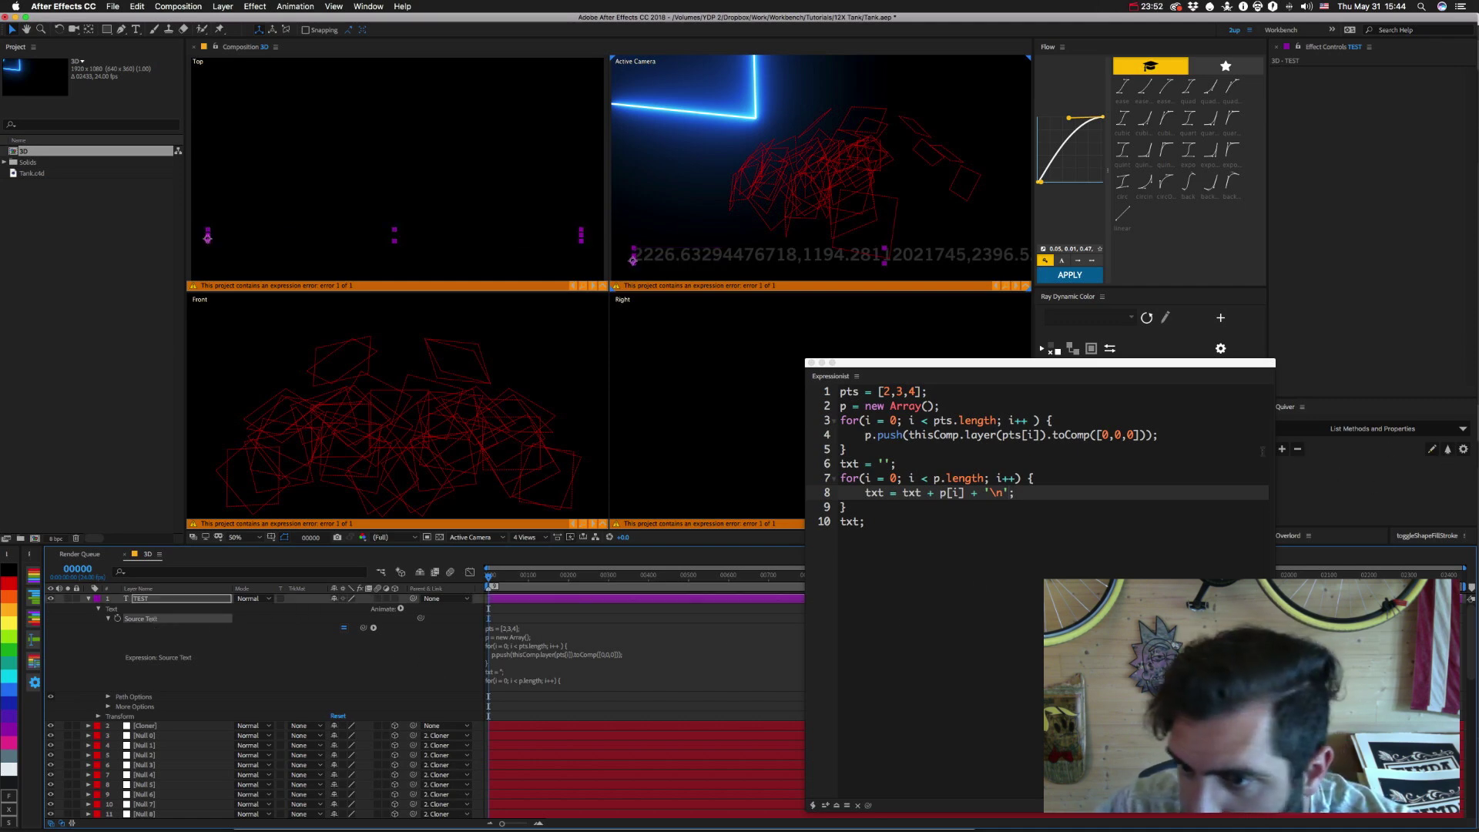
pyautogui.click(1282, 450)
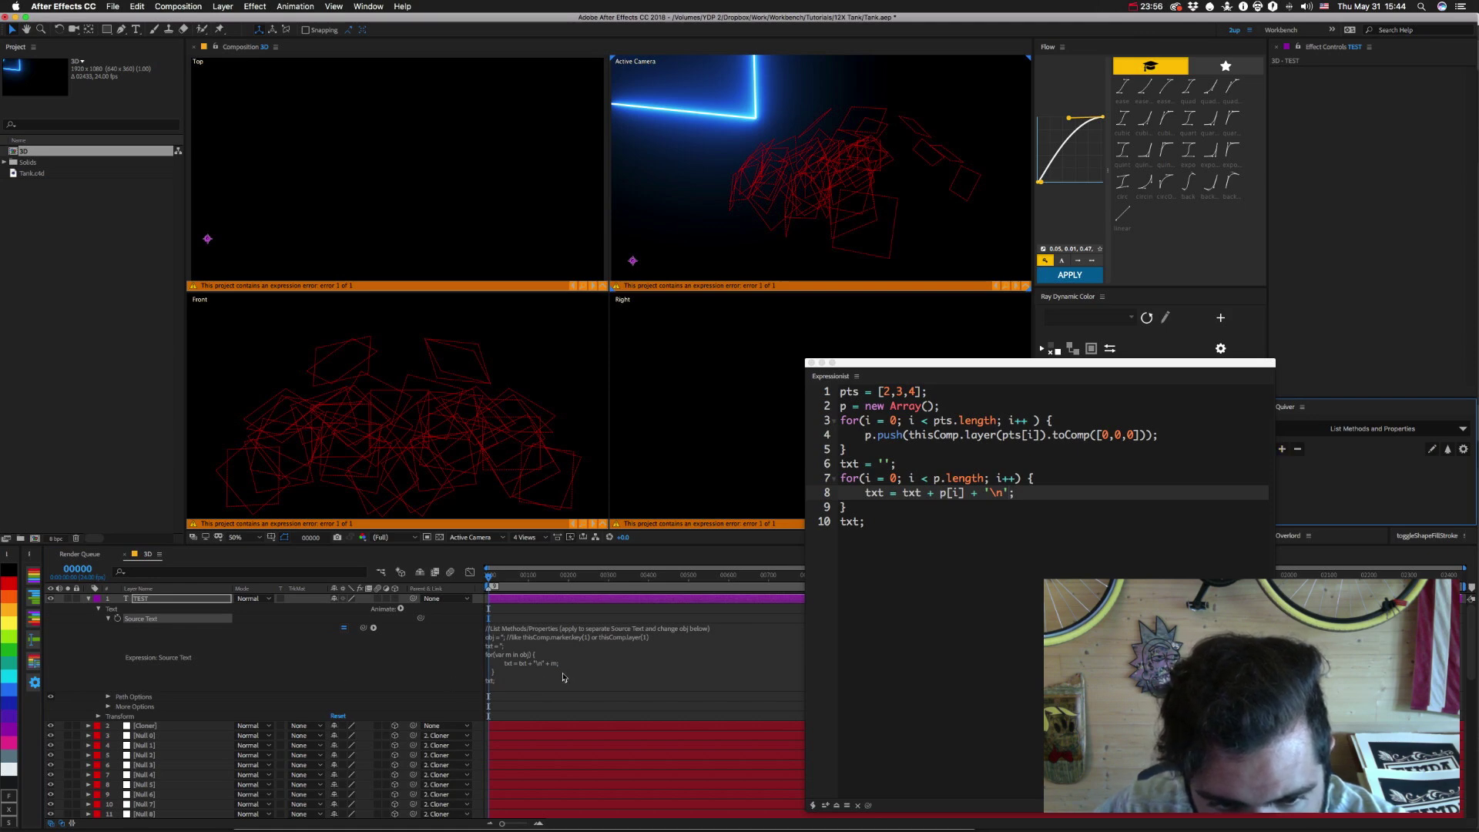
pyautogui.click(307, 659)
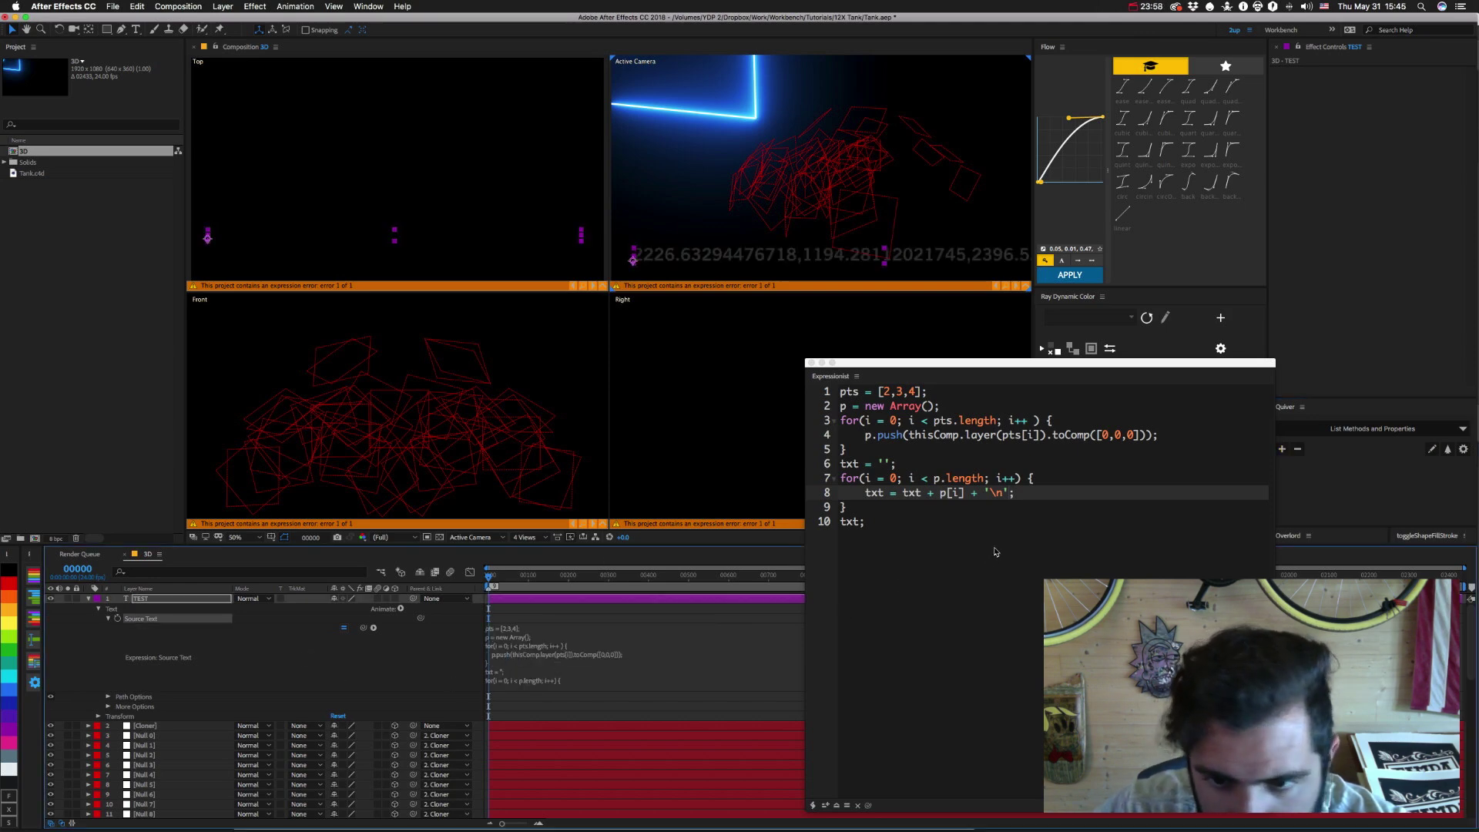
pyautogui.click(997, 507)
pyautogui.click(989, 492)
pyautogui.press('BackSpace')
pyautogui.write('"')
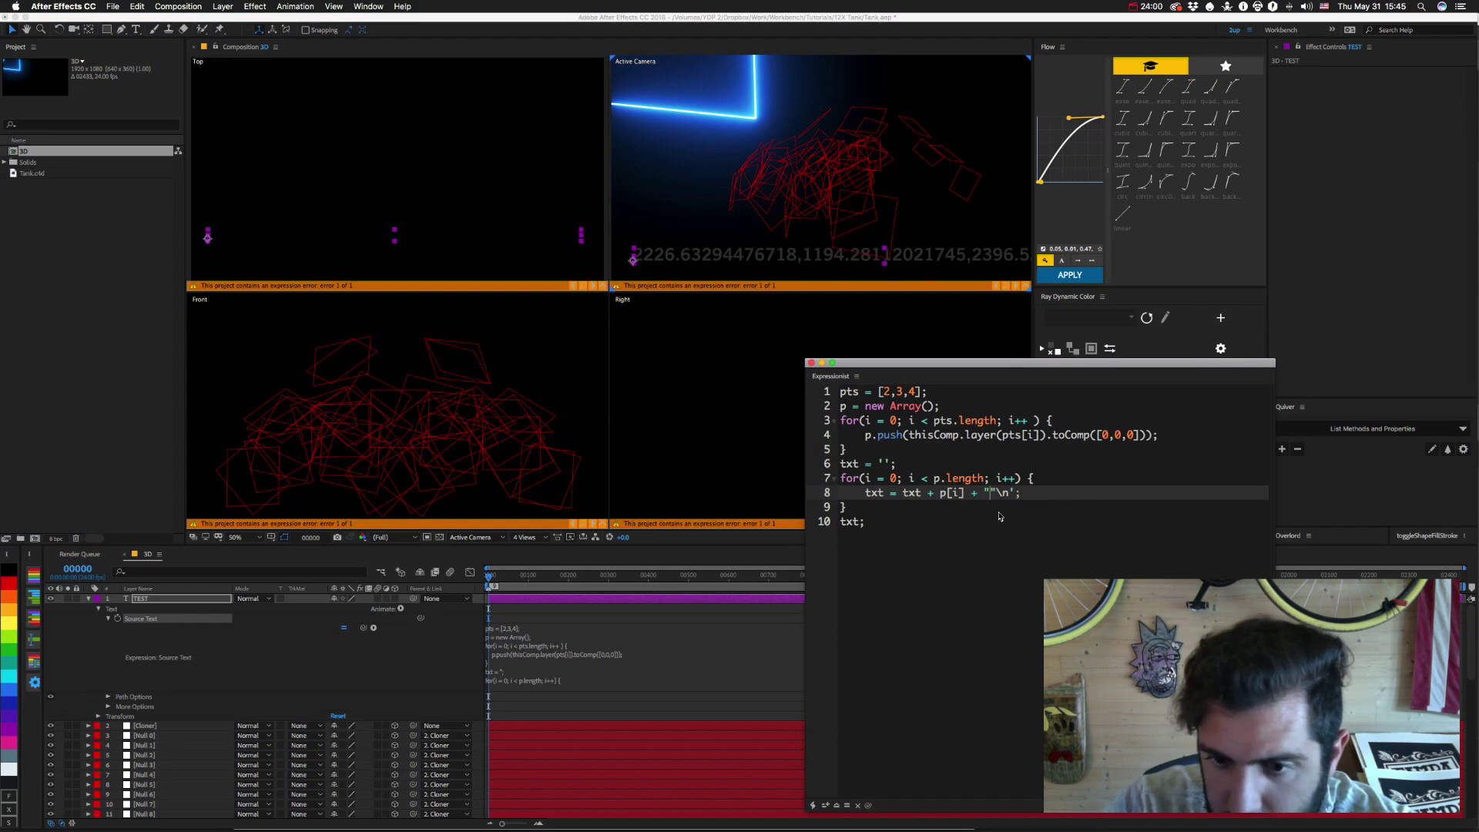
pyautogui.press('Delete')
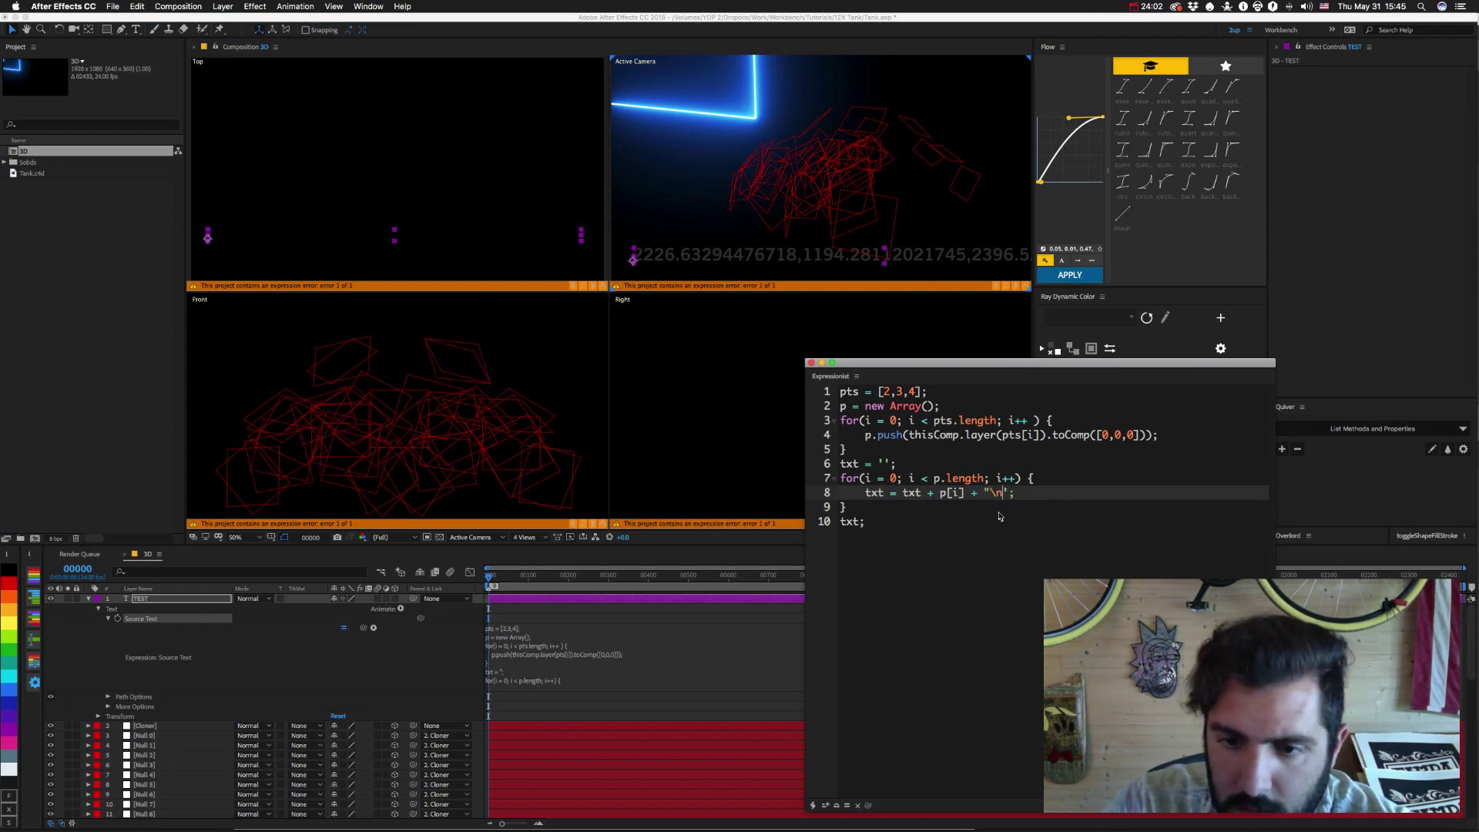
pyautogui.press('Delete')
pyautogui.write('"')
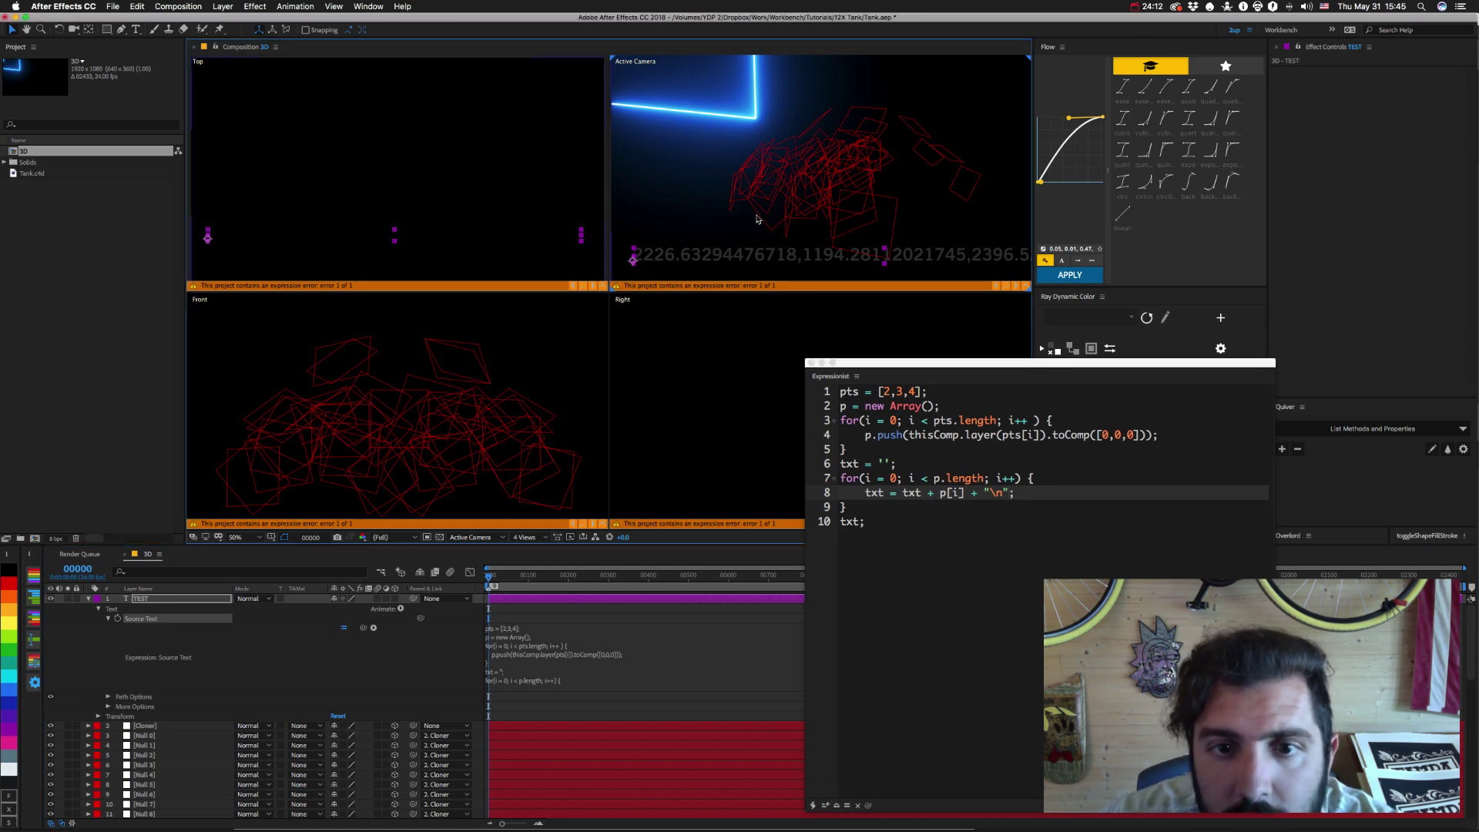
# Move the text and null layers up and left, add XX before the line break, and apply.
pyautogui.moveTo(730, 234); pyautogui.dragTo(760, 191)
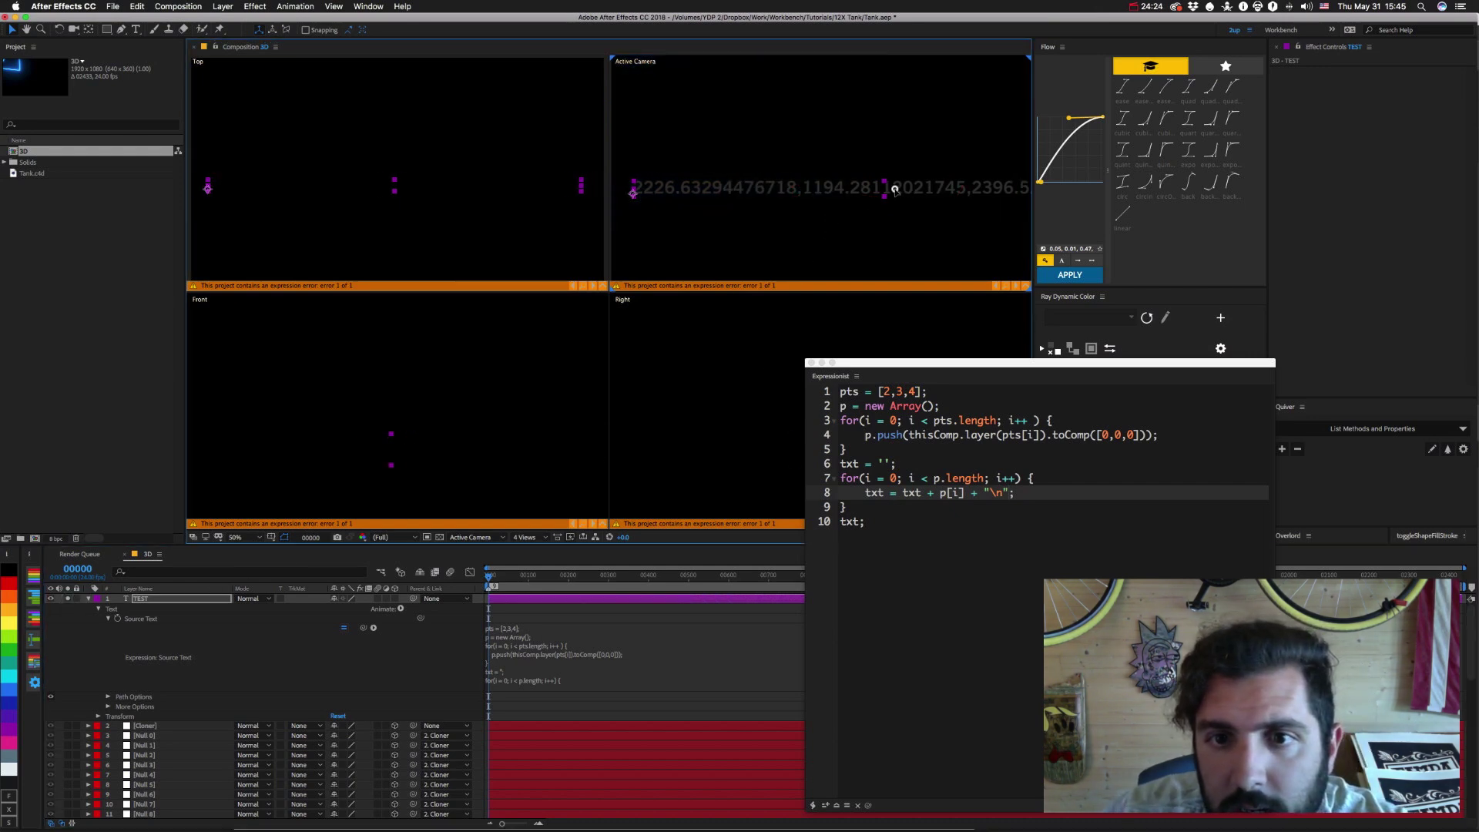
pyautogui.moveTo(929, 193)
pyautogui.mouseDown()
pyautogui.moveTo(730, 188)
pyautogui.moveTo(995, 194)
pyautogui.moveTo(724, 190)
pyautogui.moveTo(915, 187)
pyautogui.mouseUp()
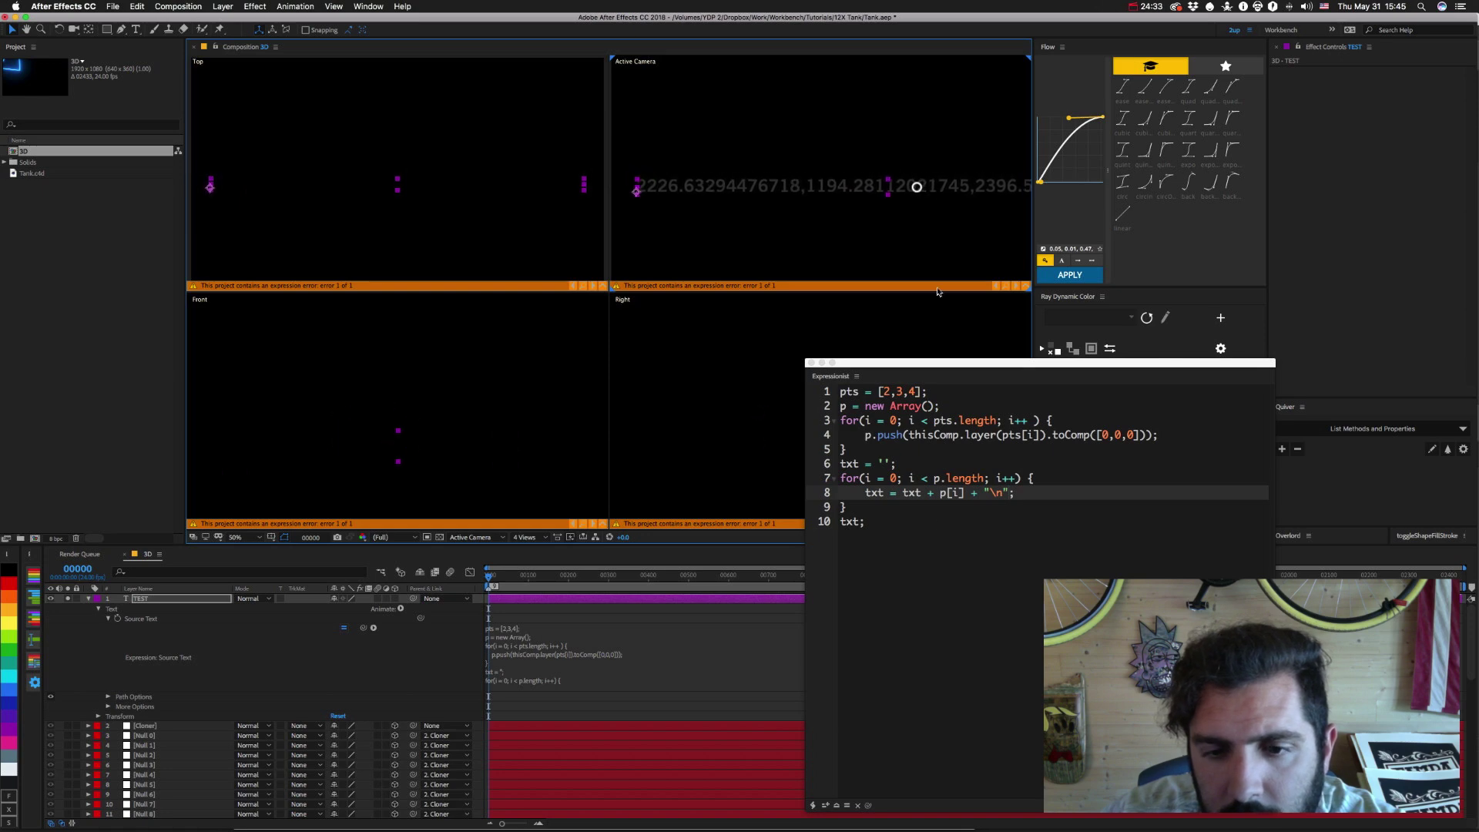
pyautogui.click(963, 502)
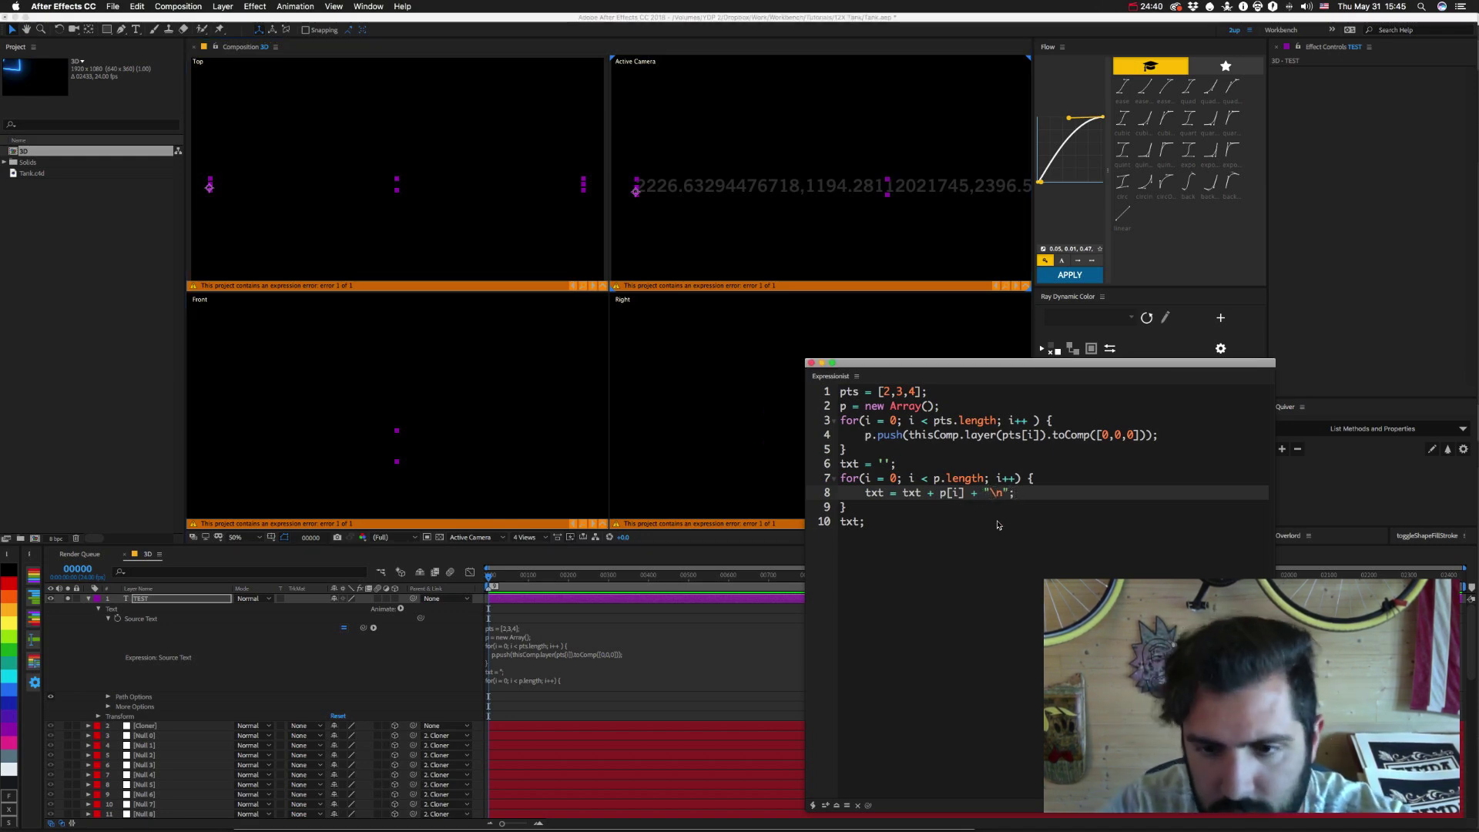
pyautogui.write('XX')
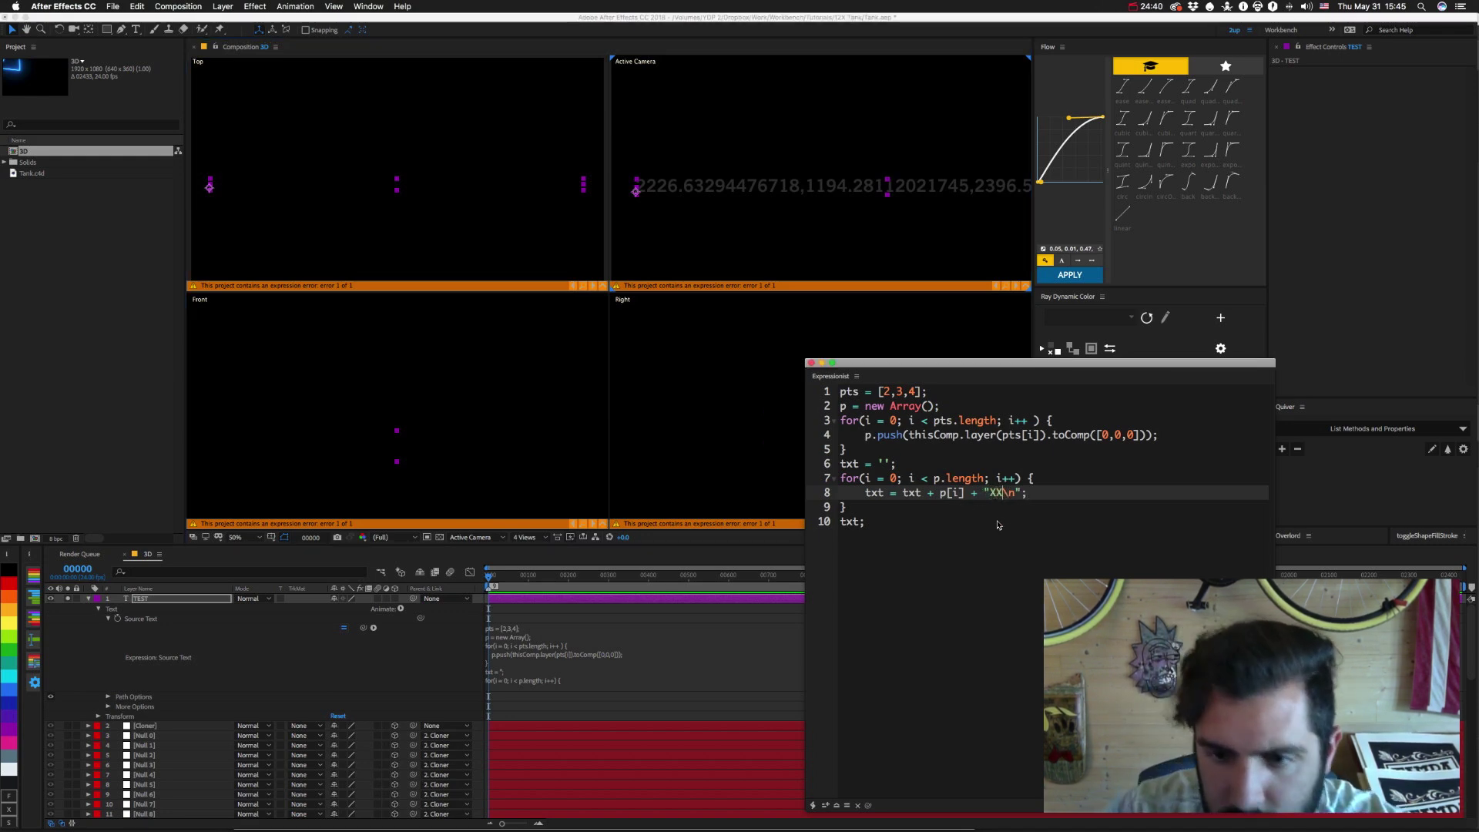
pyautogui.click(132, 621)
pyautogui.click(824, 805)
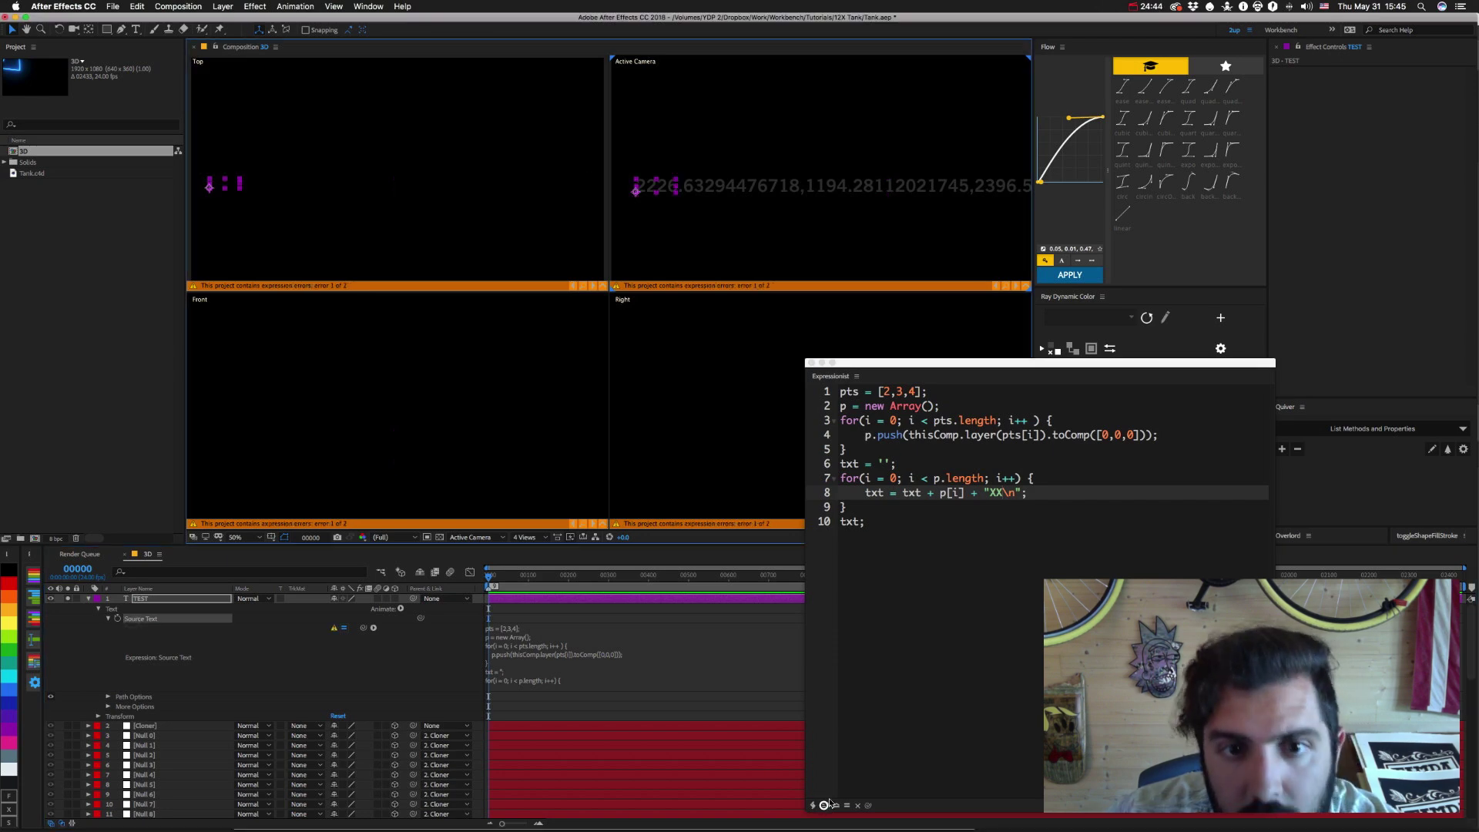
pyautogui.moveTo(813, 495)
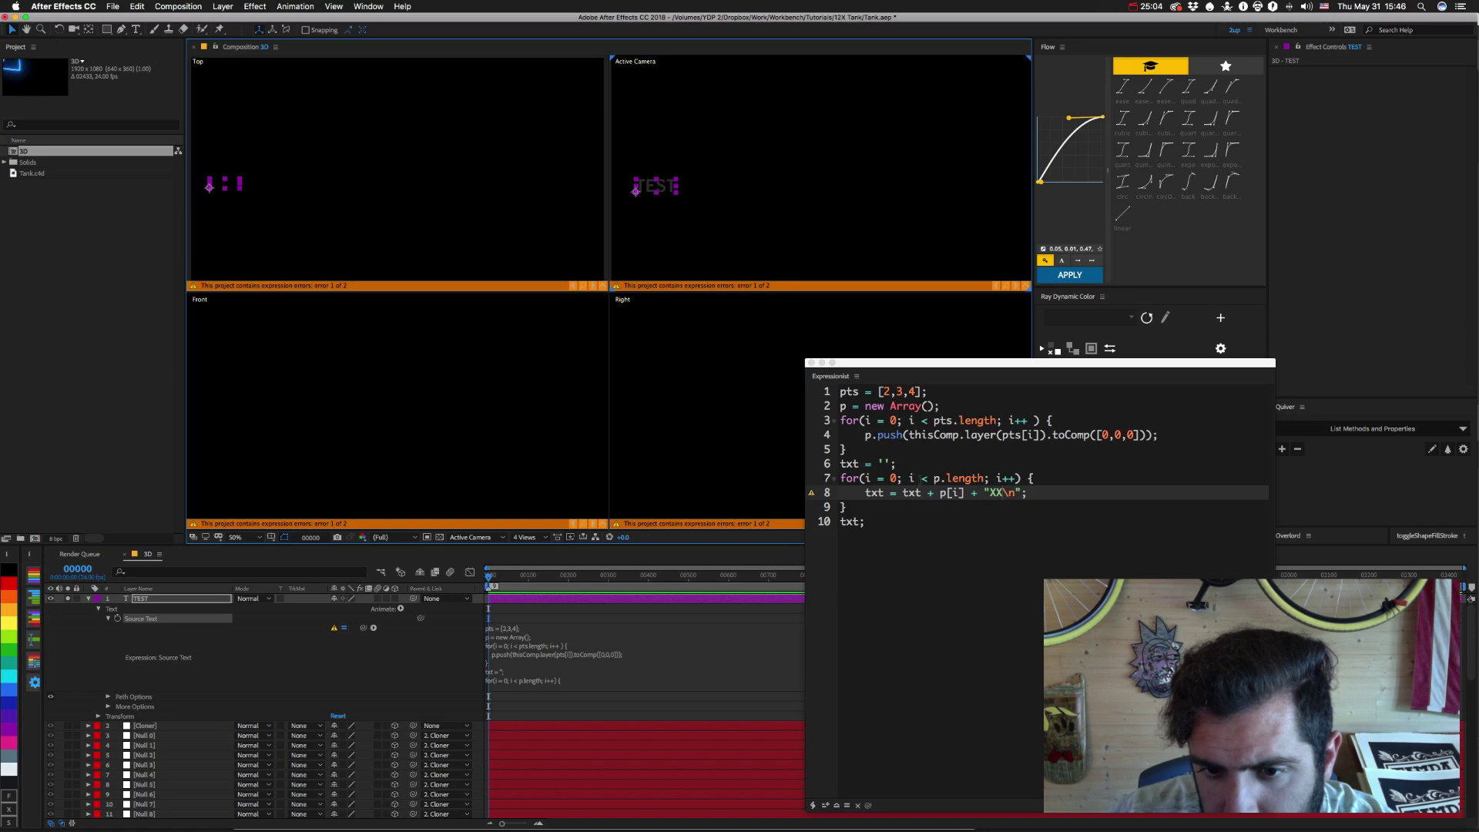
# Prefix line 8's sum with an empty string ('' +), apply it, and dismiss the warning.
pyautogui.click(939, 492)
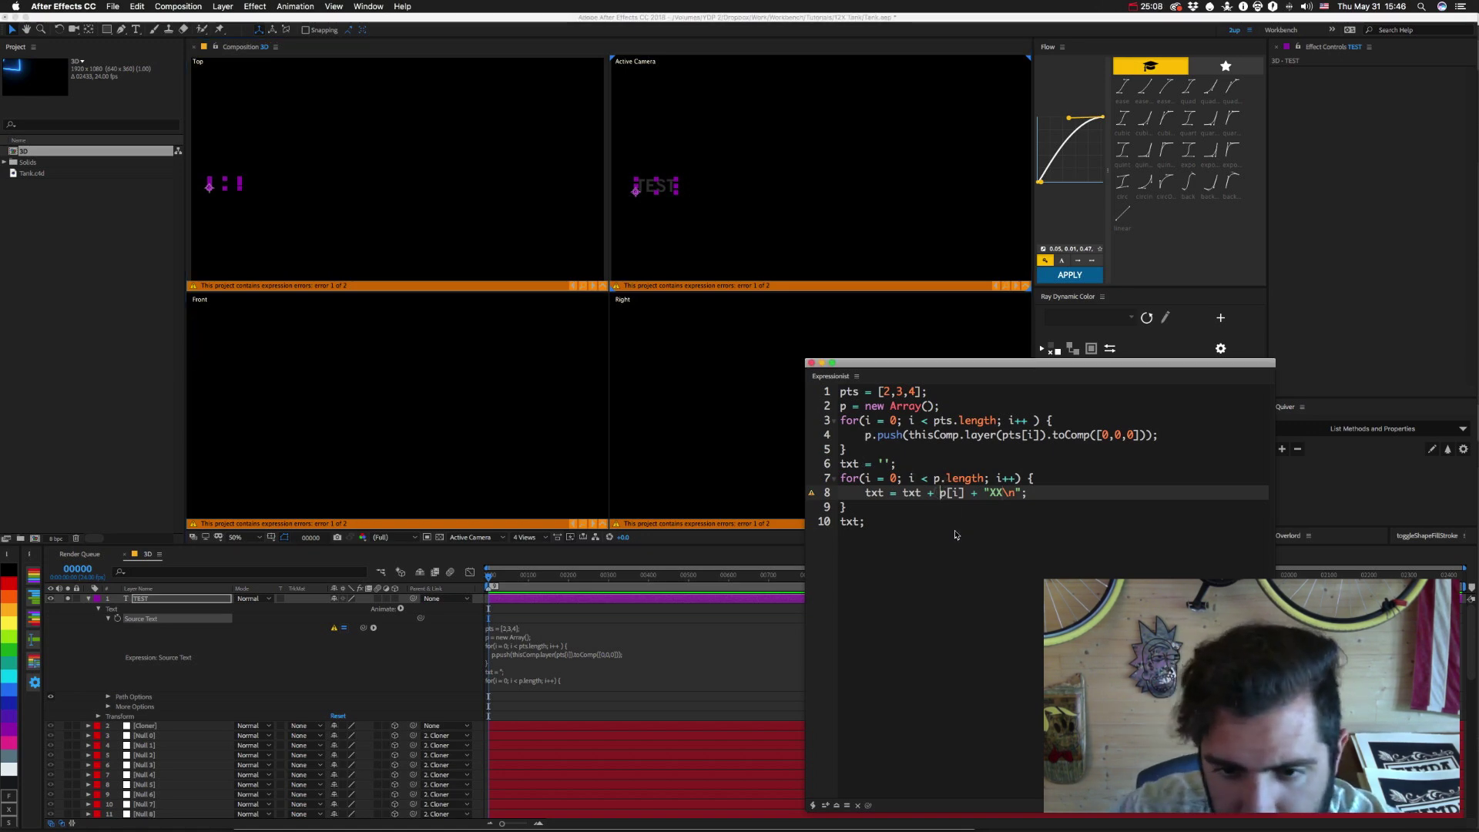
pyautogui.press('Left')
pyautogui.press('Left')
pyautogui.press('Left')
pyautogui.press('Left')
pyautogui.press('Left')
pyautogui.press('Left')
pyautogui.write("'' +")
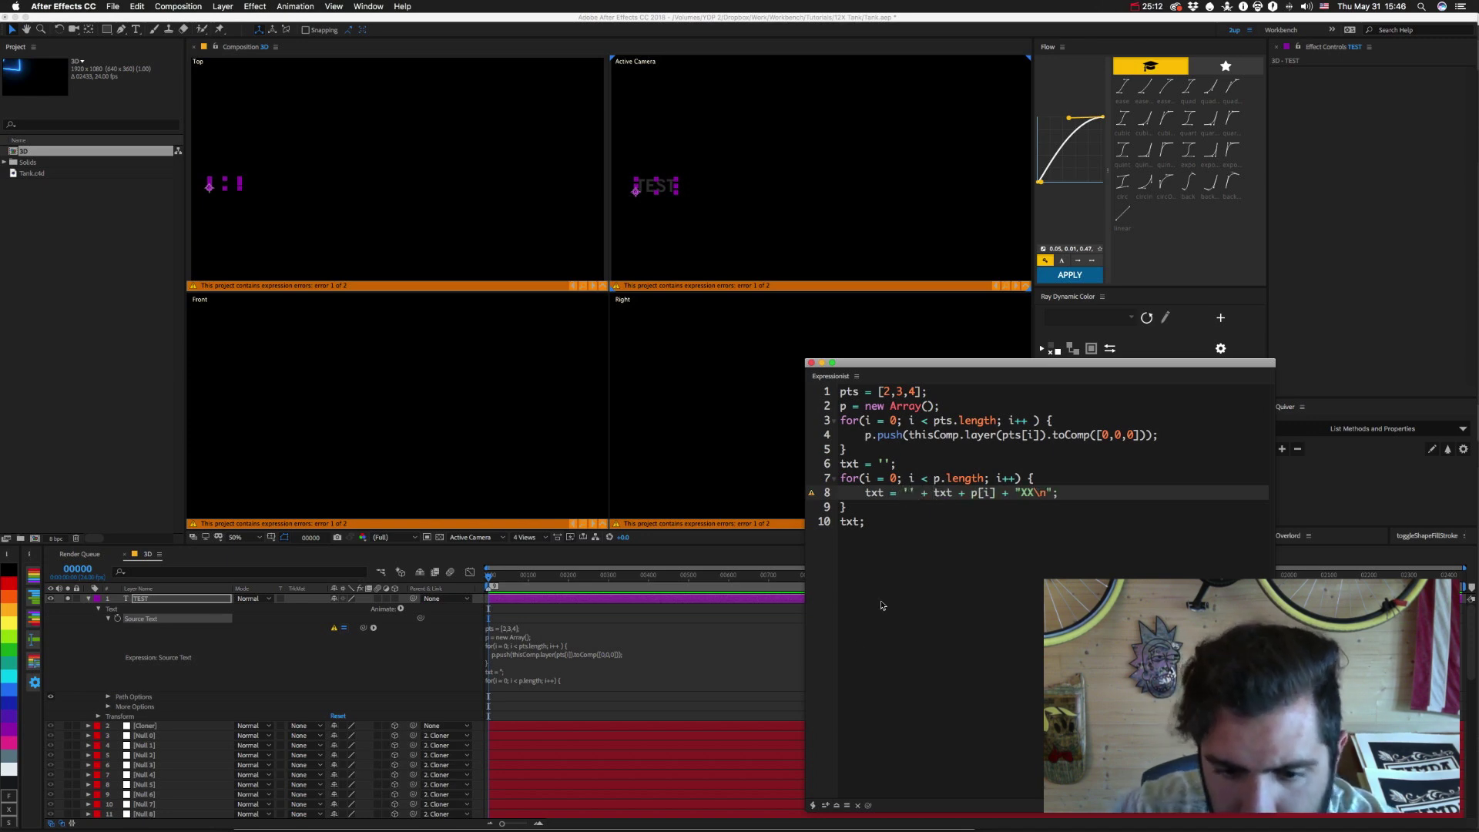
pyautogui.click(162, 626)
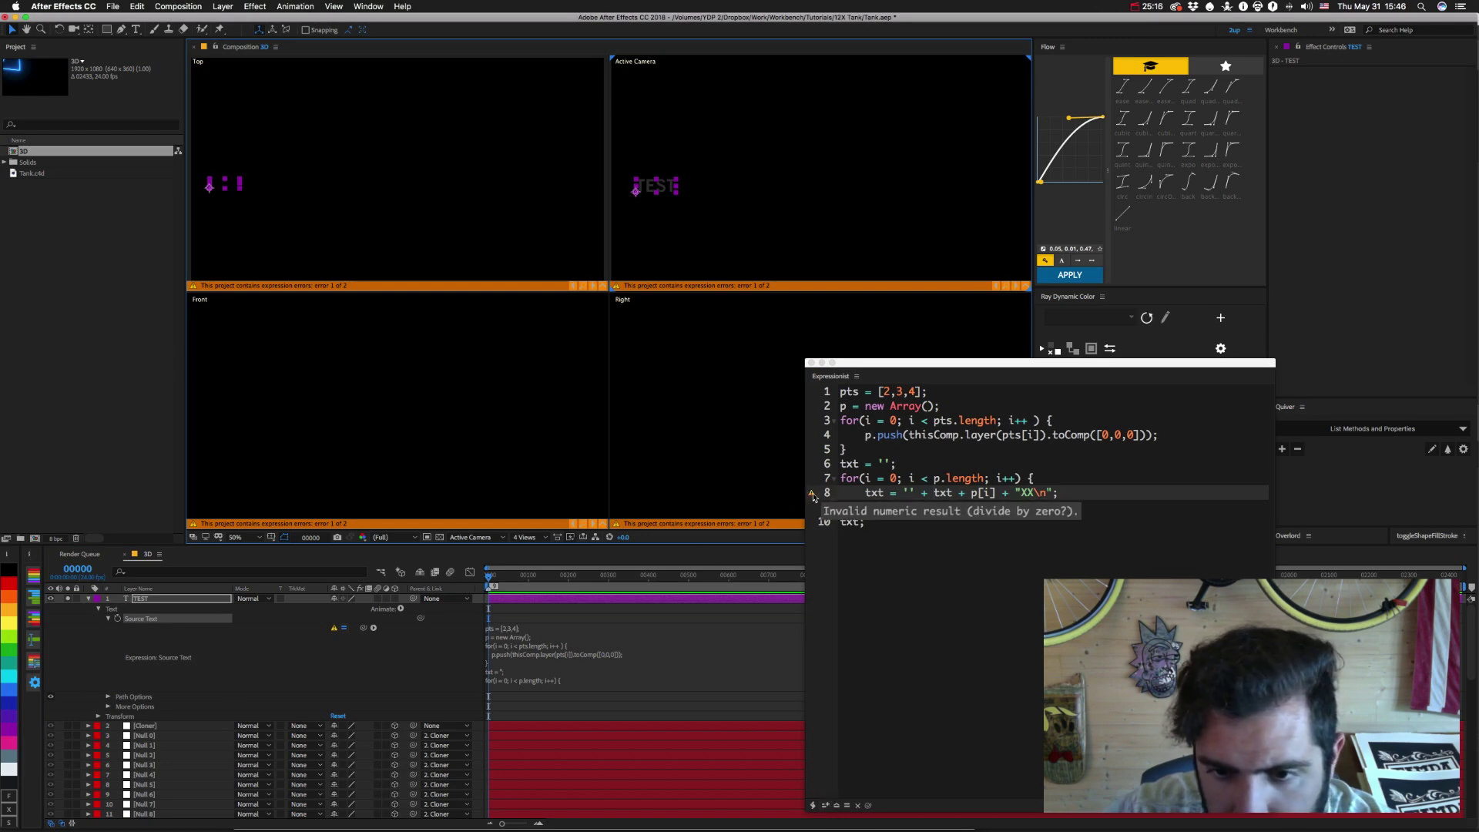
pyautogui.click(333, 629)
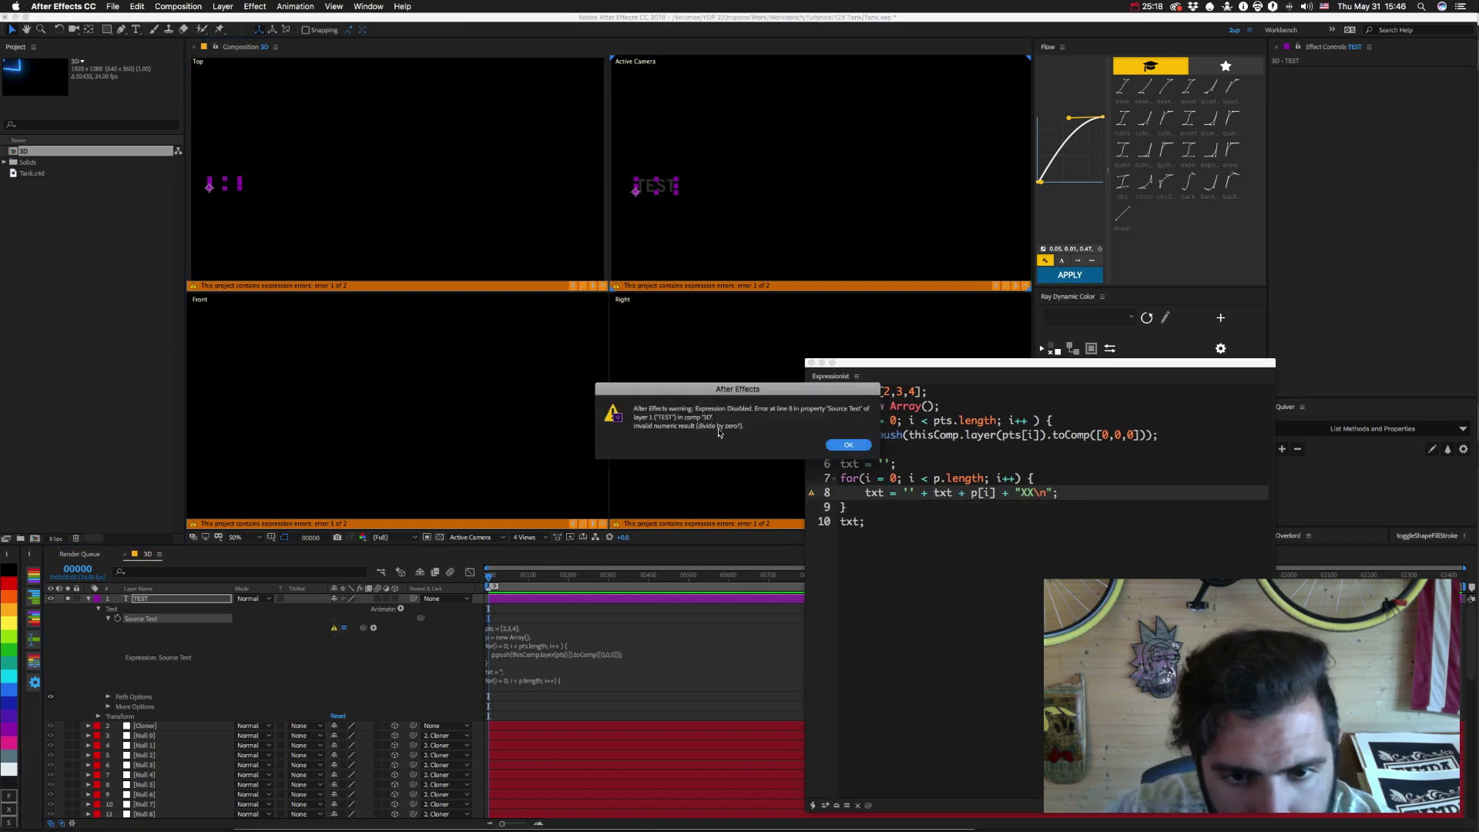
pyautogui.click(844, 445)
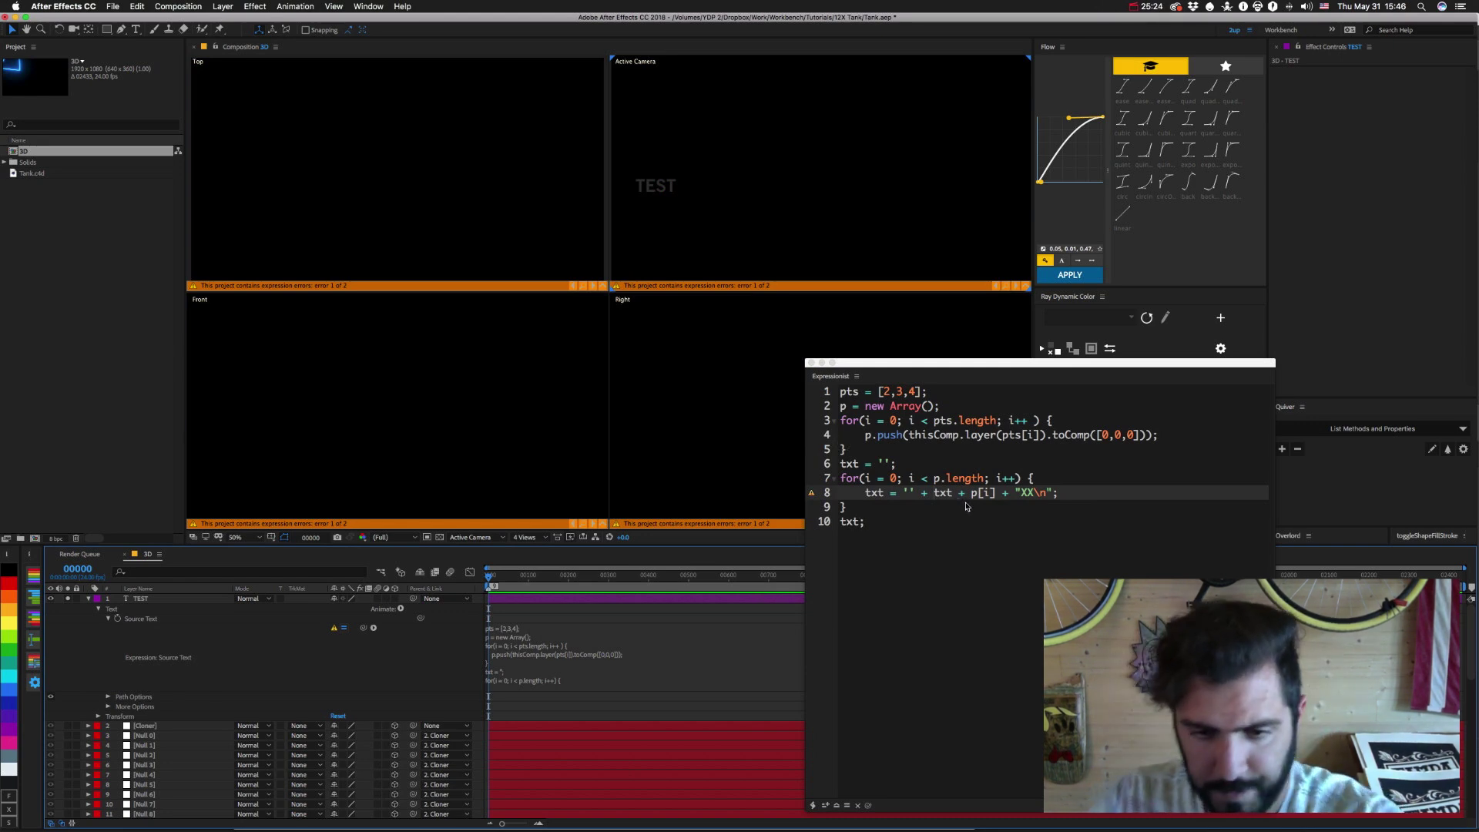
# Delete XX from line 8's line-break string, reapply, and re-enable the Source Text expression.
pyautogui.click(1025, 495)
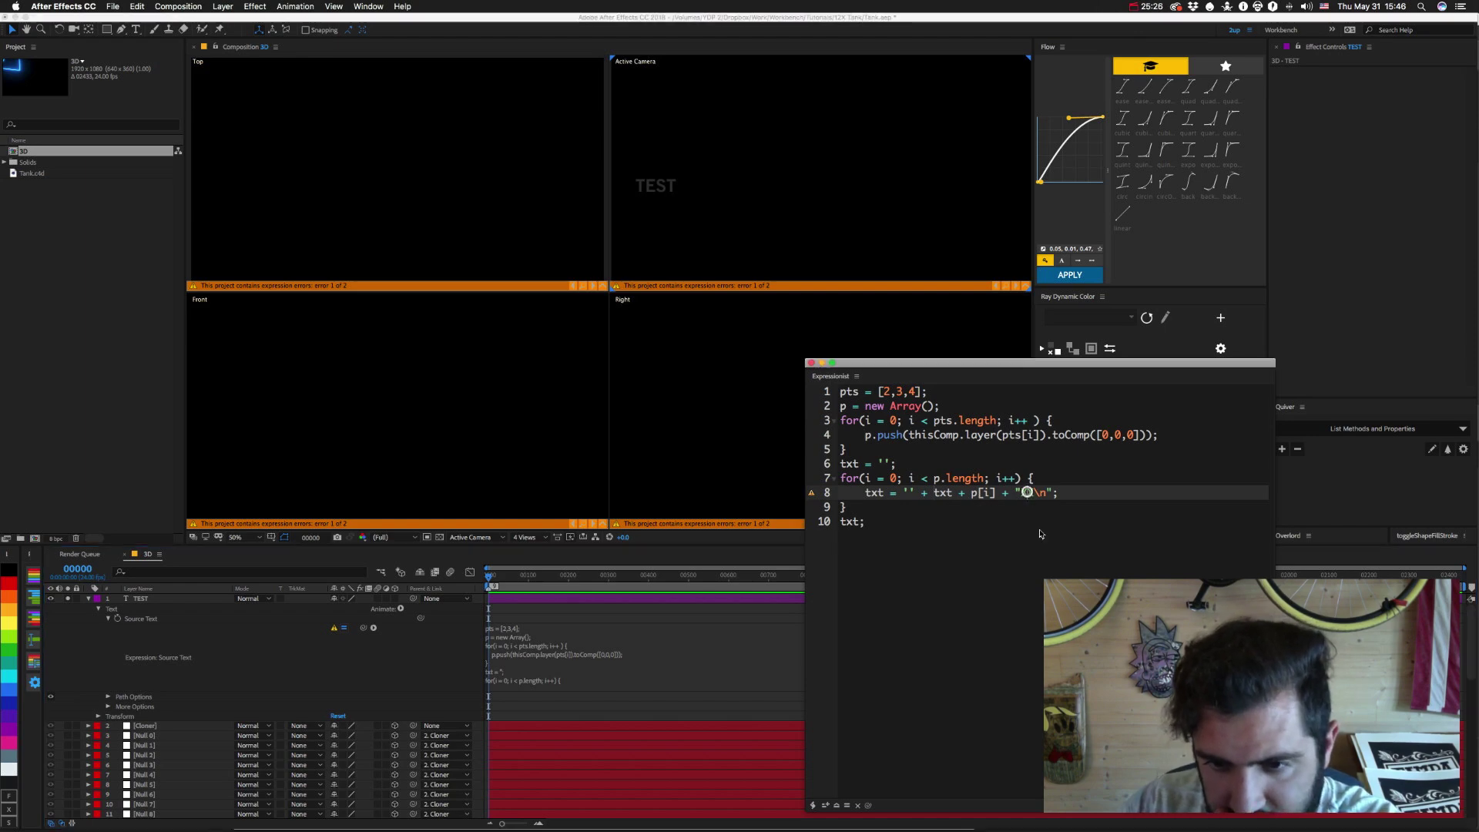
pyautogui.doubleClick(1025, 494)
pyautogui.press('BackSpace')
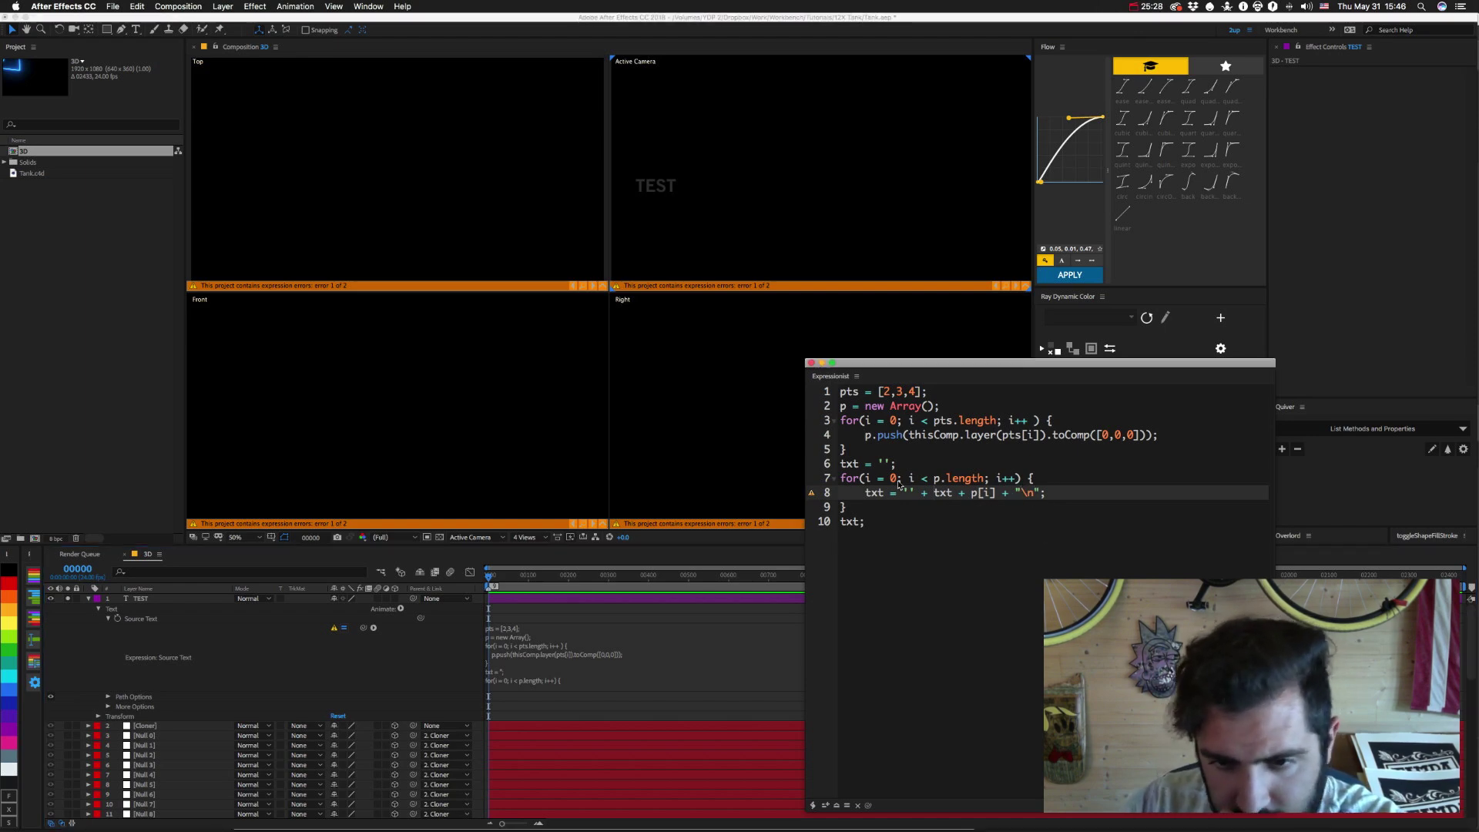
pyautogui.click(824, 806)
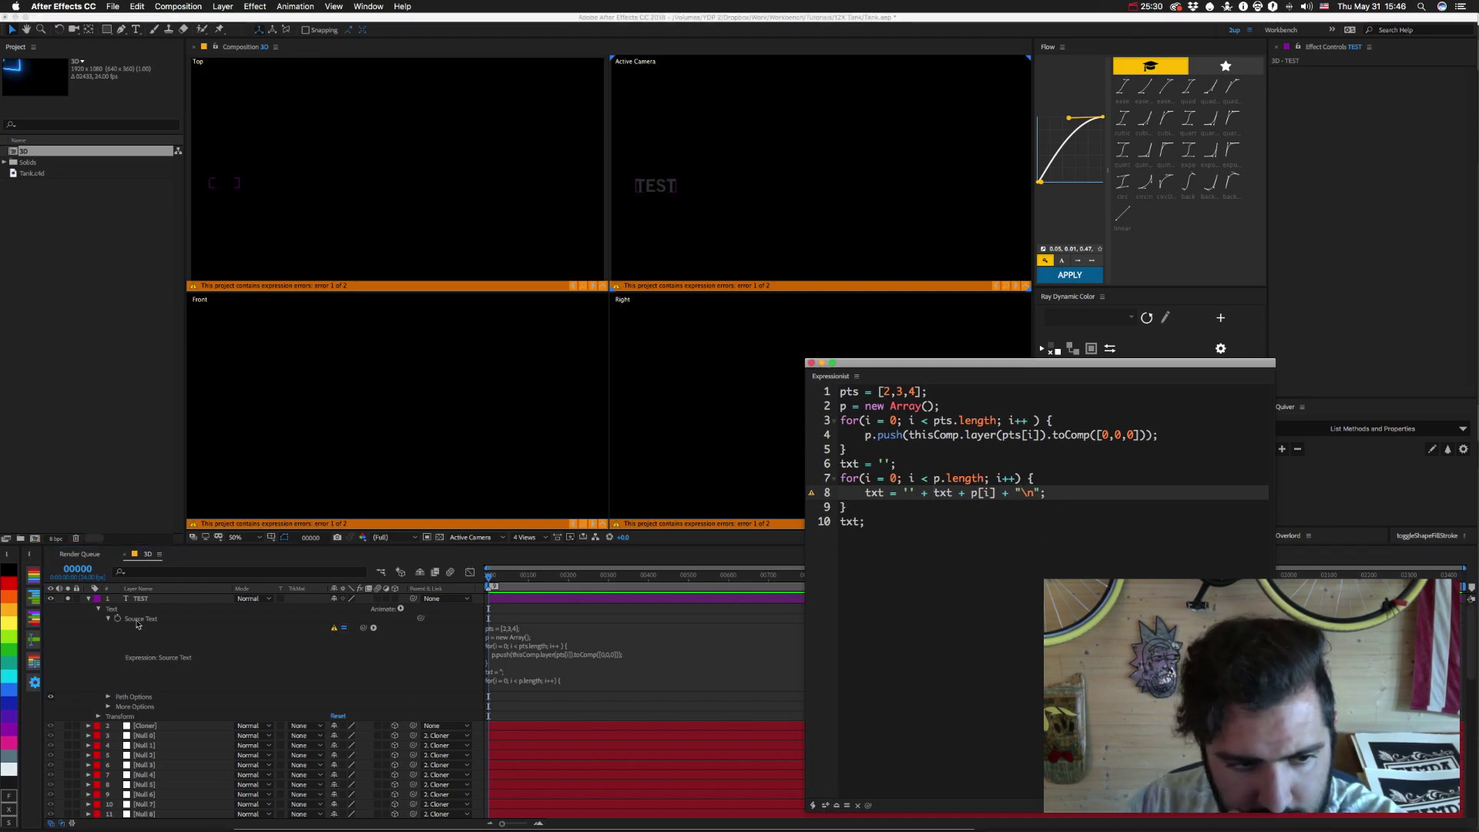
pyautogui.click(825, 806)
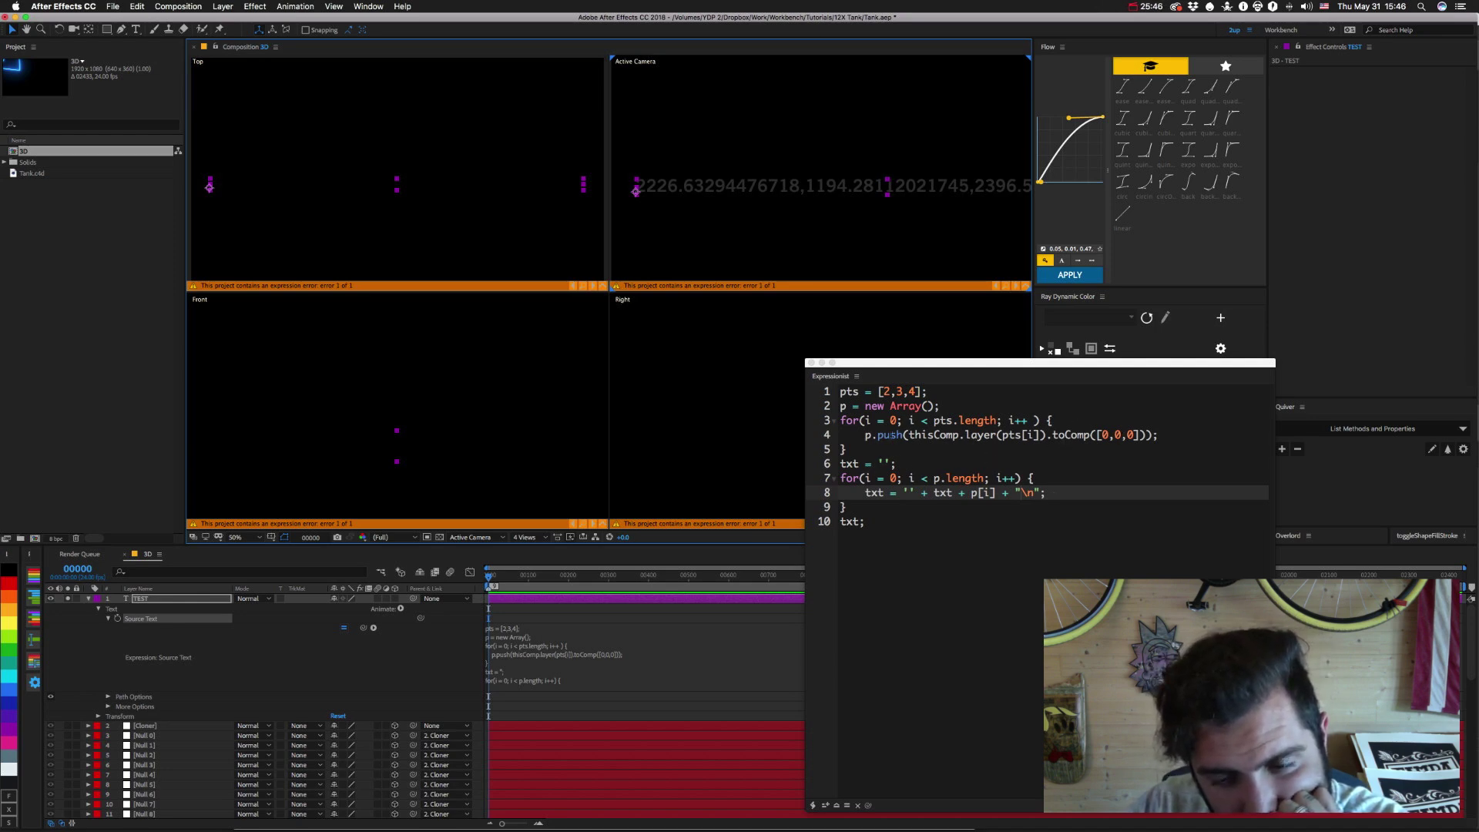
# Replace the final txt with a single point (p[0]) and apply to refresh TEST's coordinate readout.
pyautogui.click(1056, 486)
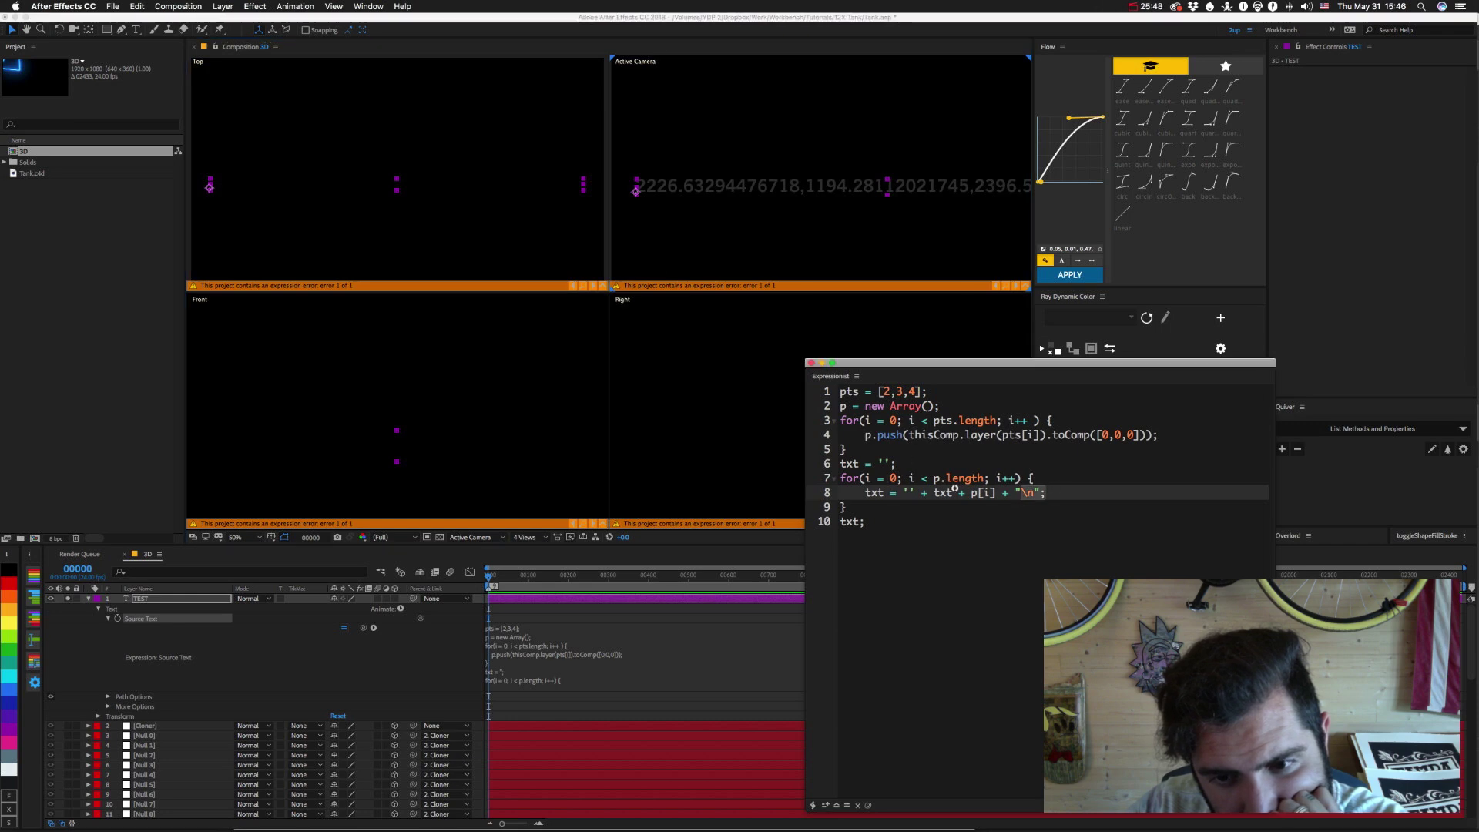
pyautogui.doubleClick(874, 493)
pyautogui.click(882, 531)
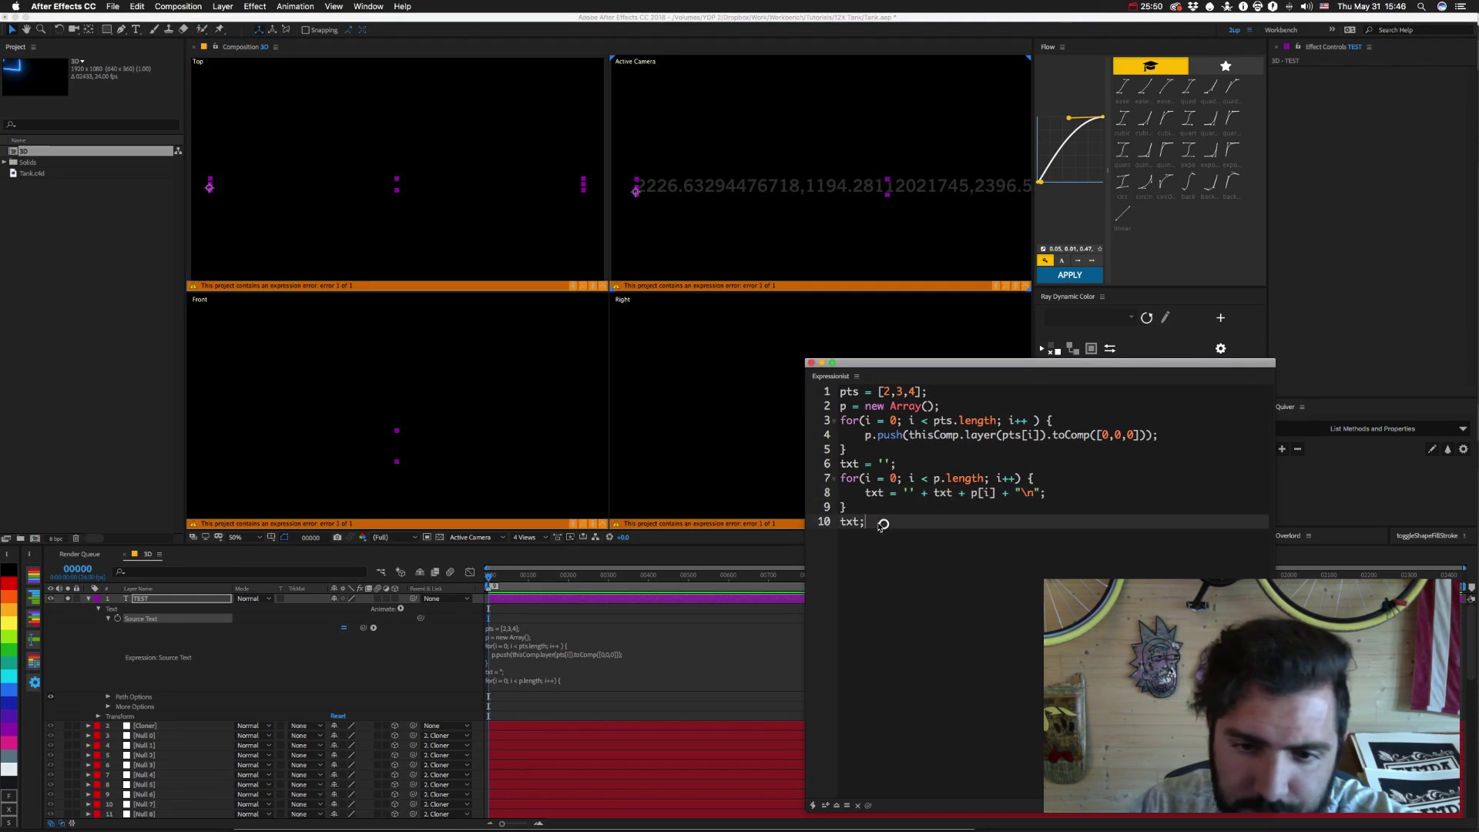
pyautogui.doubleClick(884, 526)
pyautogui.write('p[0];')
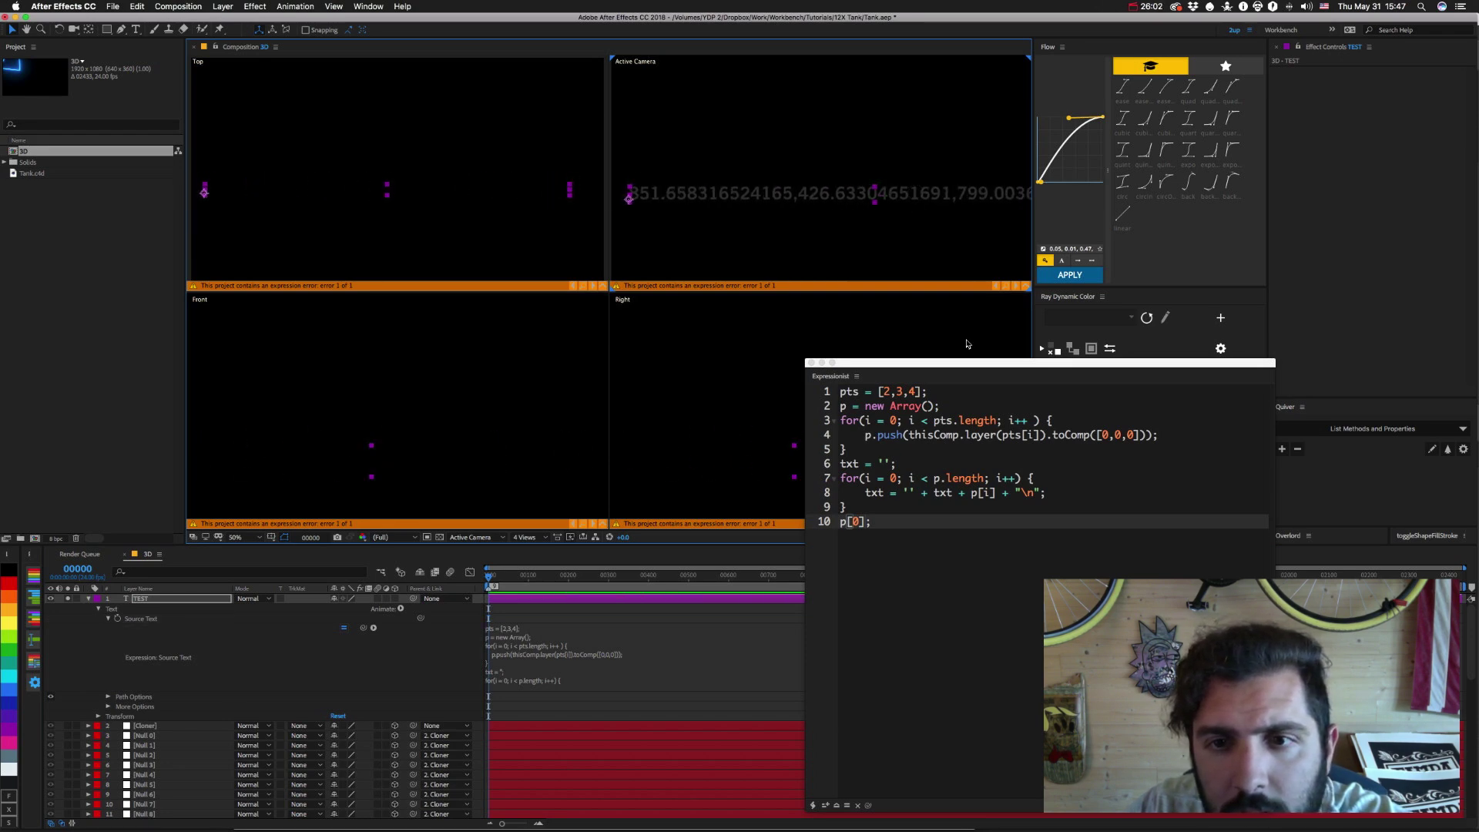
pyautogui.click(861, 521)
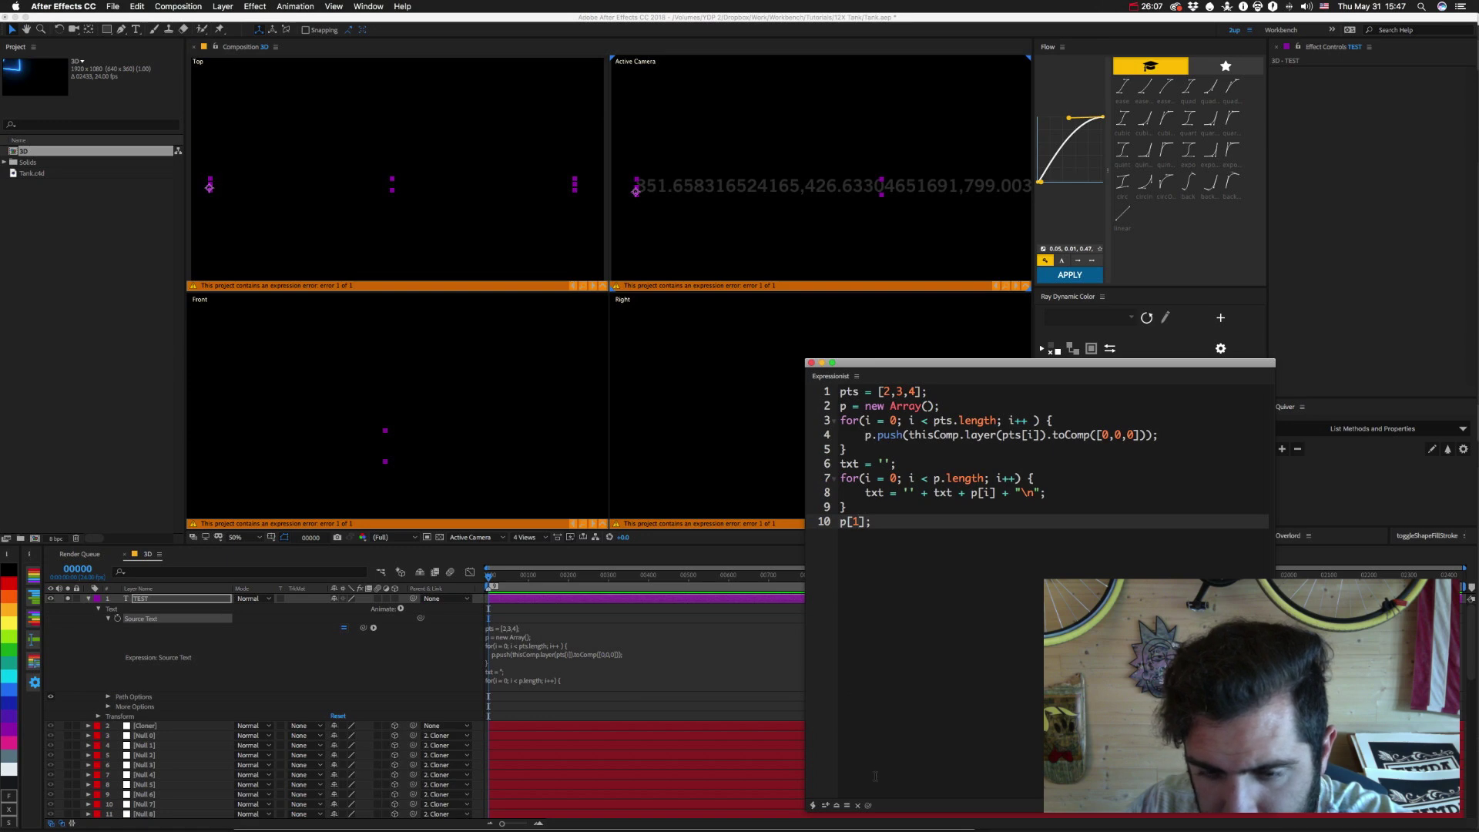
pyautogui.click(825, 805)
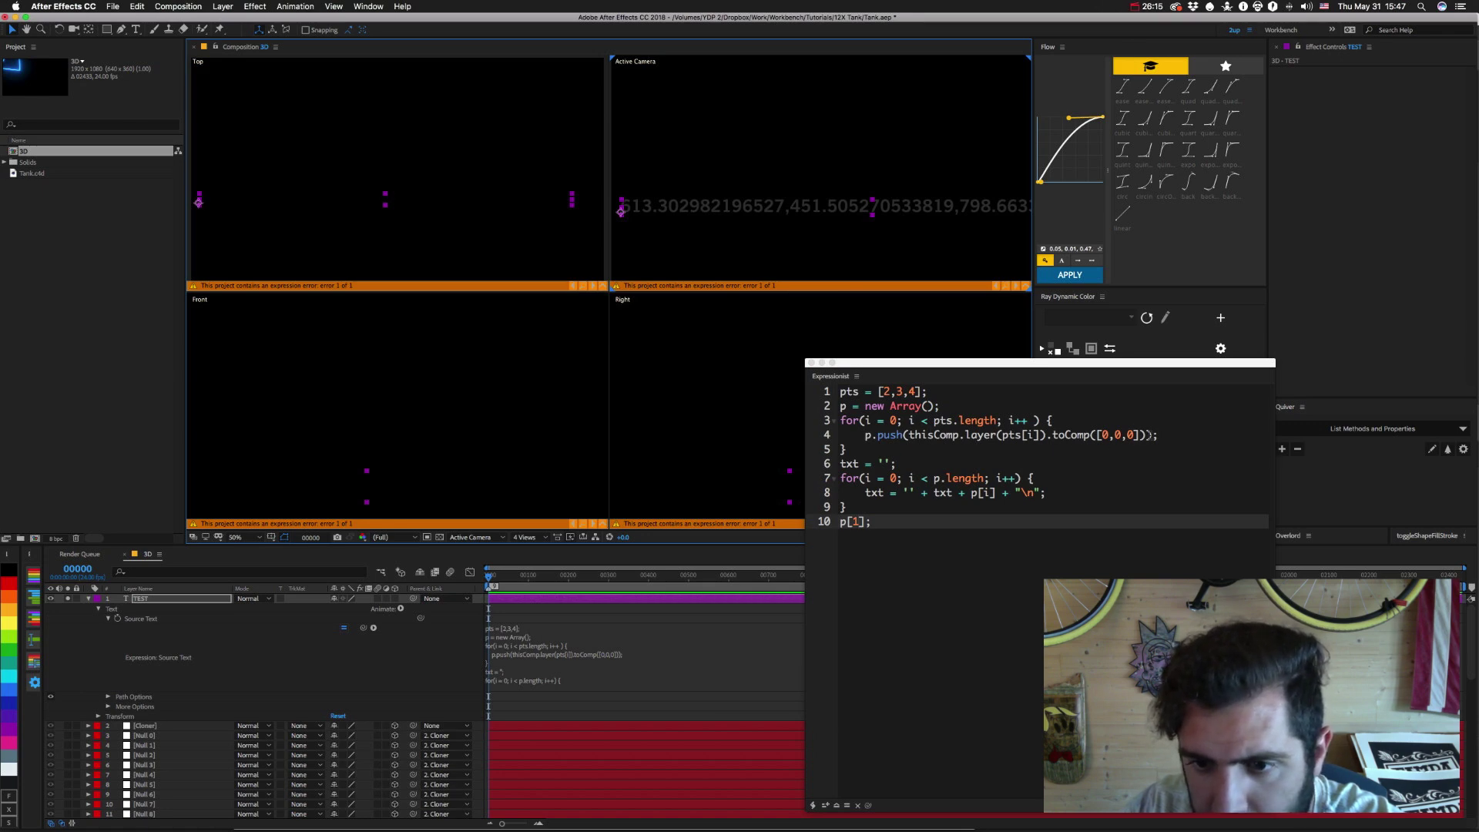
# Copy line 4's thisComp.layer(pts[i]).toComp([0,0,0]) call onto a new line 11.
pyautogui.moveTo(908, 434); pyautogui.dragTo(1145, 434)
pyautogui.press('super+c')
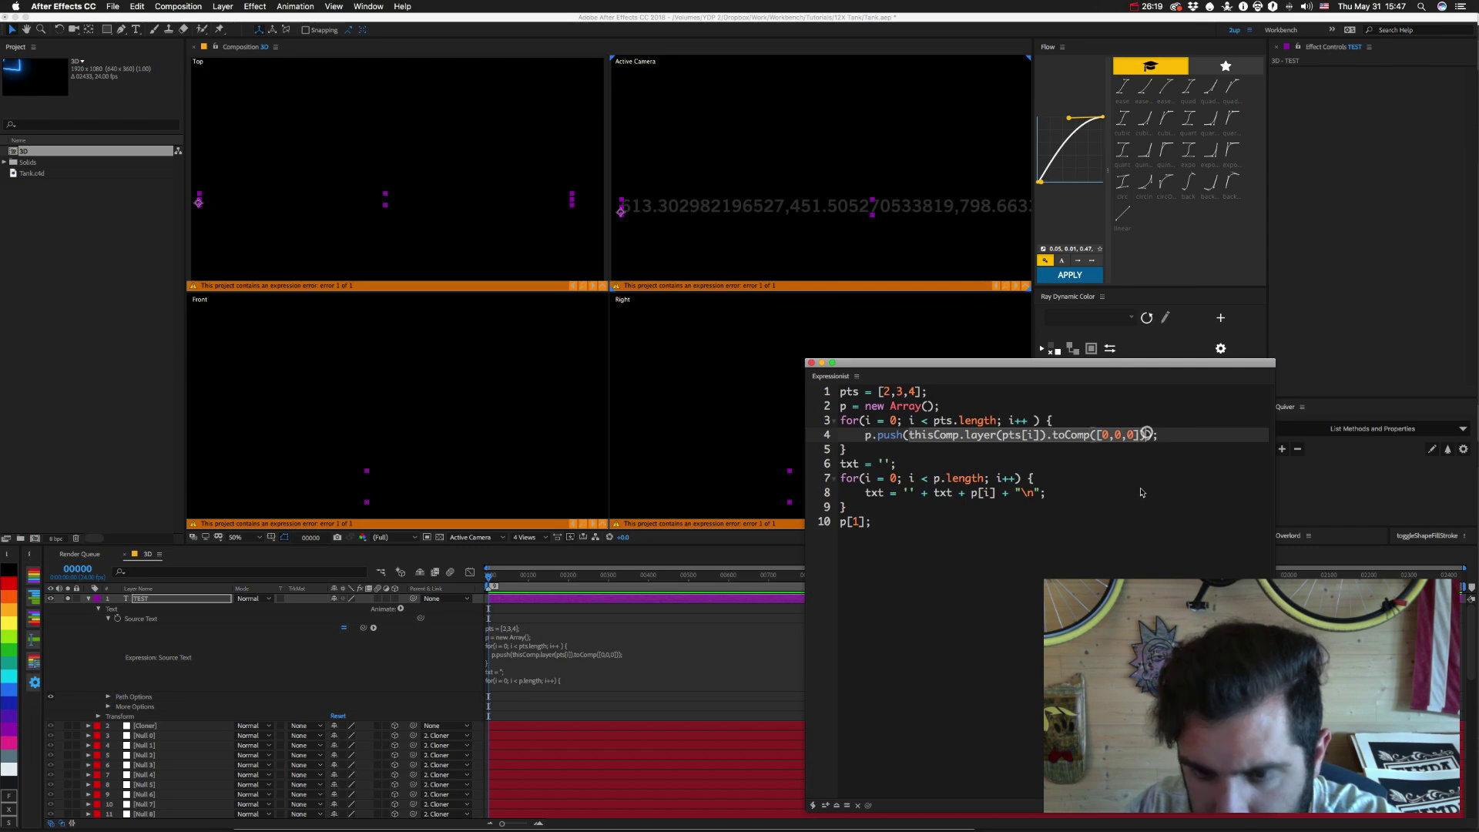
pyautogui.click(898, 523)
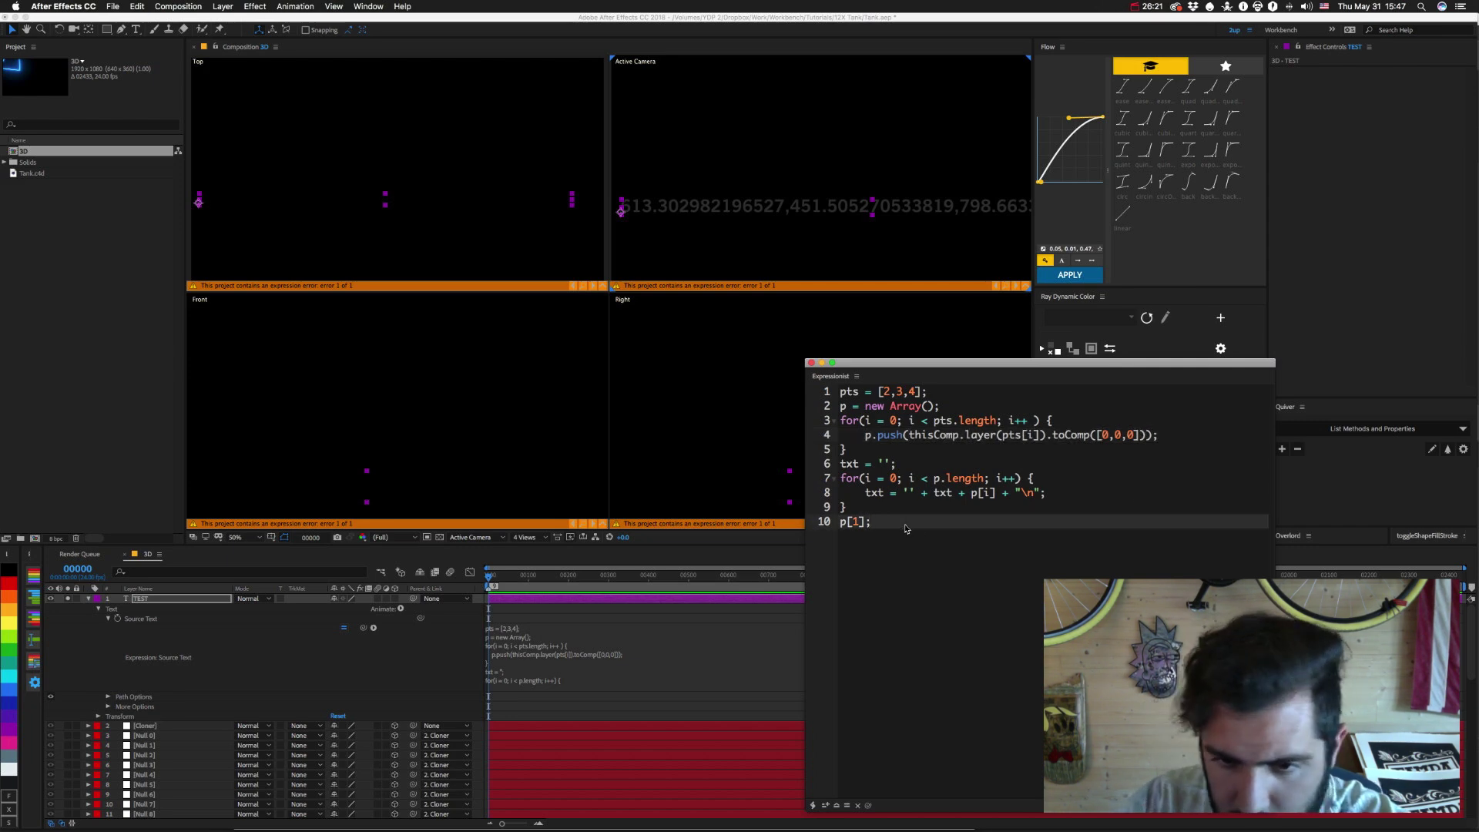
pyautogui.press('Return')
pyautogui.press('super+v')
pyautogui.press('super+Left')
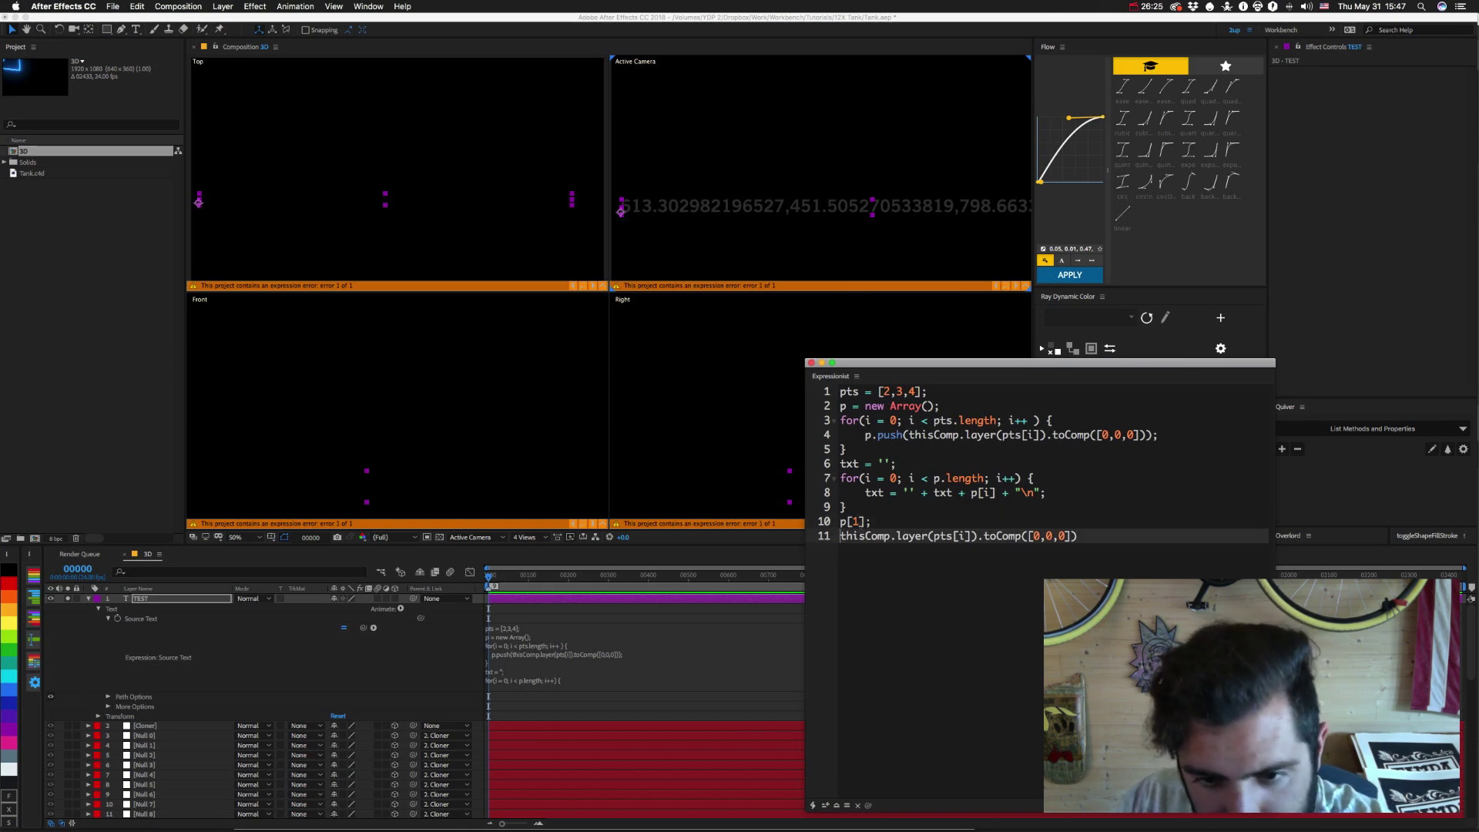
# Change line 11's layer index to 2, apply, and orbit the camera to test the readout.
pyautogui.click(965, 537)
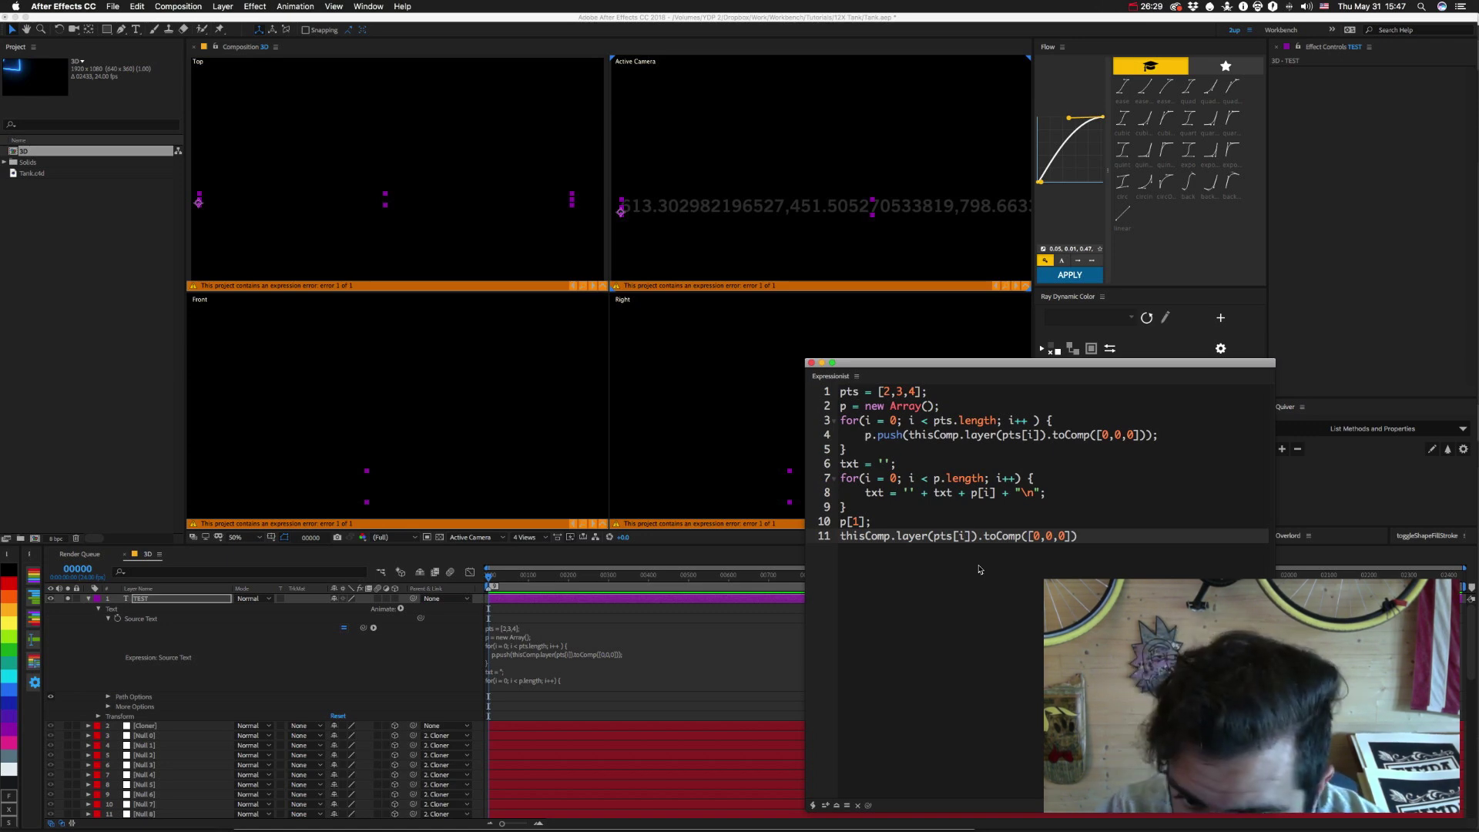
pyautogui.press('Delete')
pyautogui.press('BackSpace')
pyautogui.press('BackSpace')
pyautogui.press('BackSpace')
pyautogui.press('BackSpace')
pyautogui.press('BackSpace')
pyautogui.write('1')
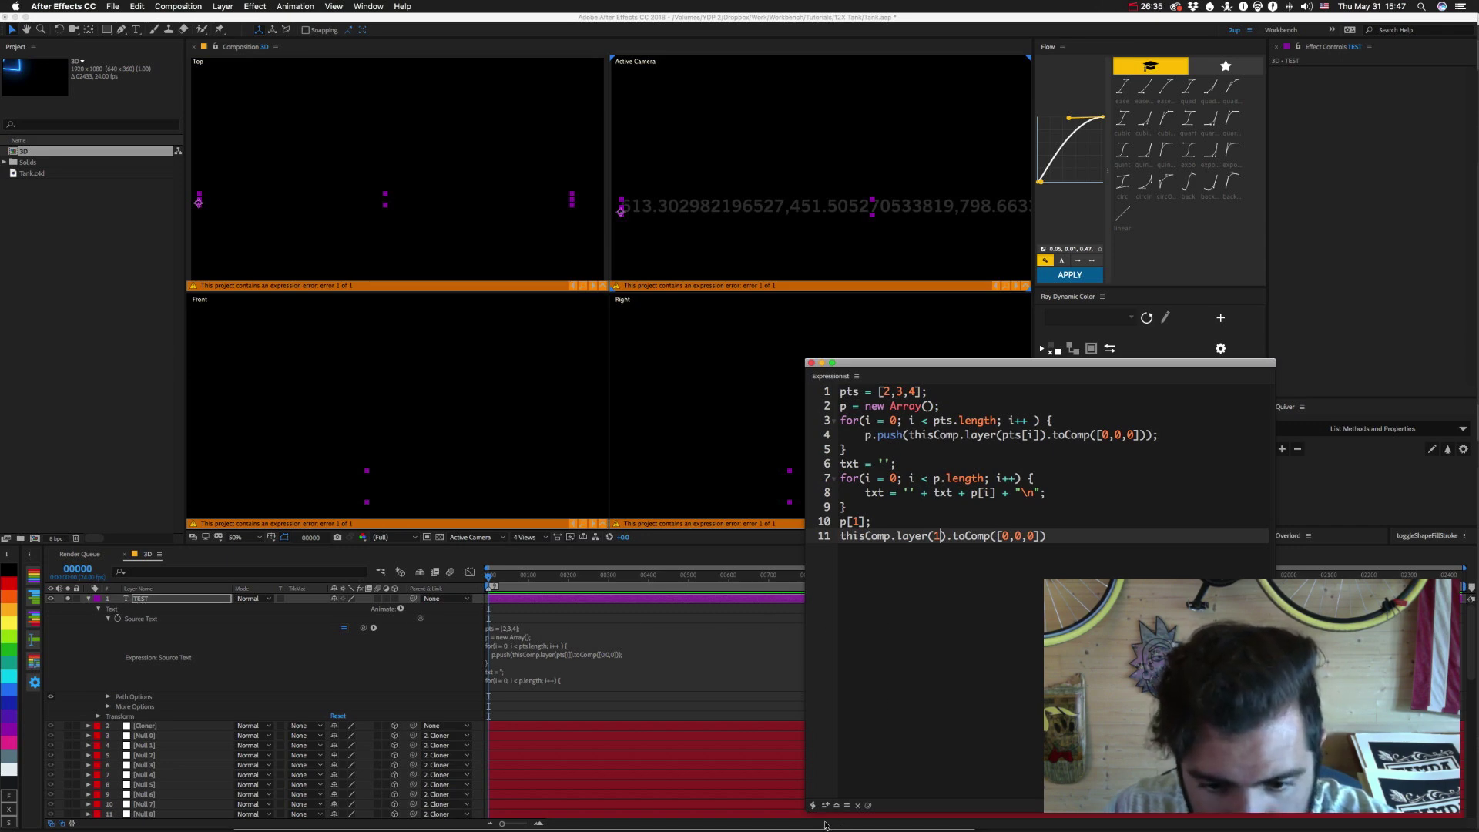
pyautogui.press('BackSpace')
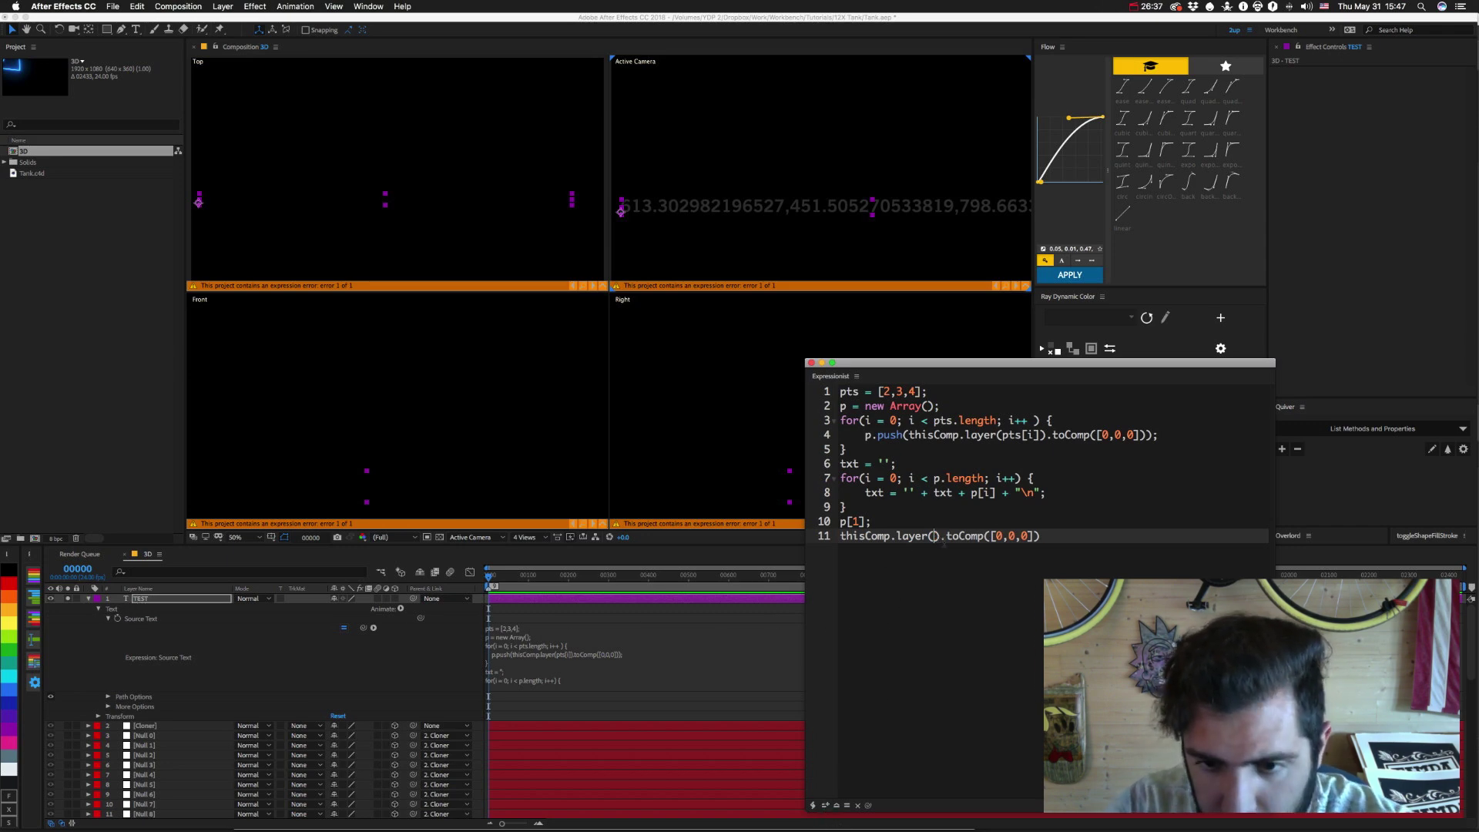
pyautogui.write('2')
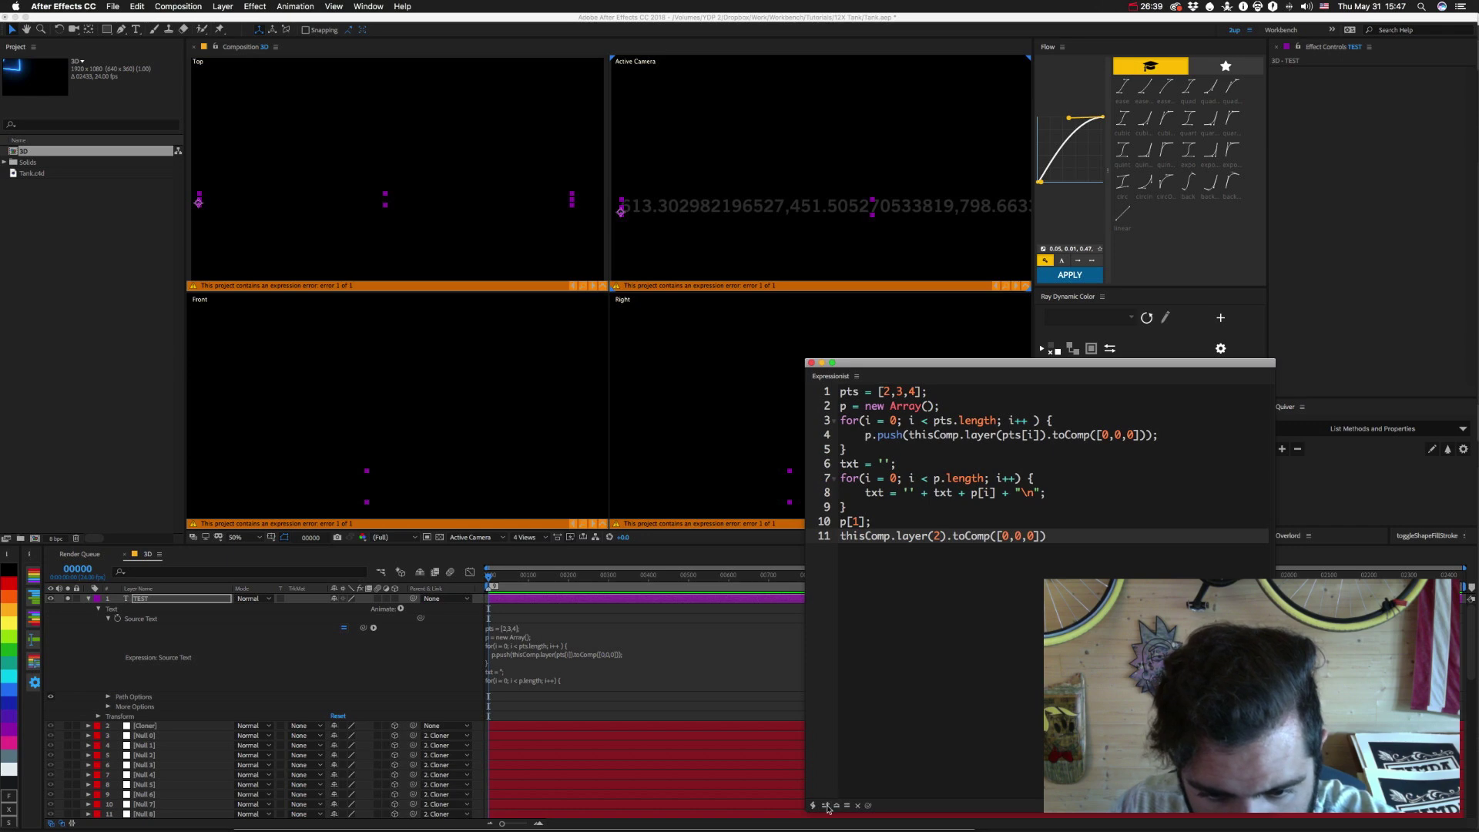
pyautogui.click(126, 619)
pyautogui.click(825, 805)
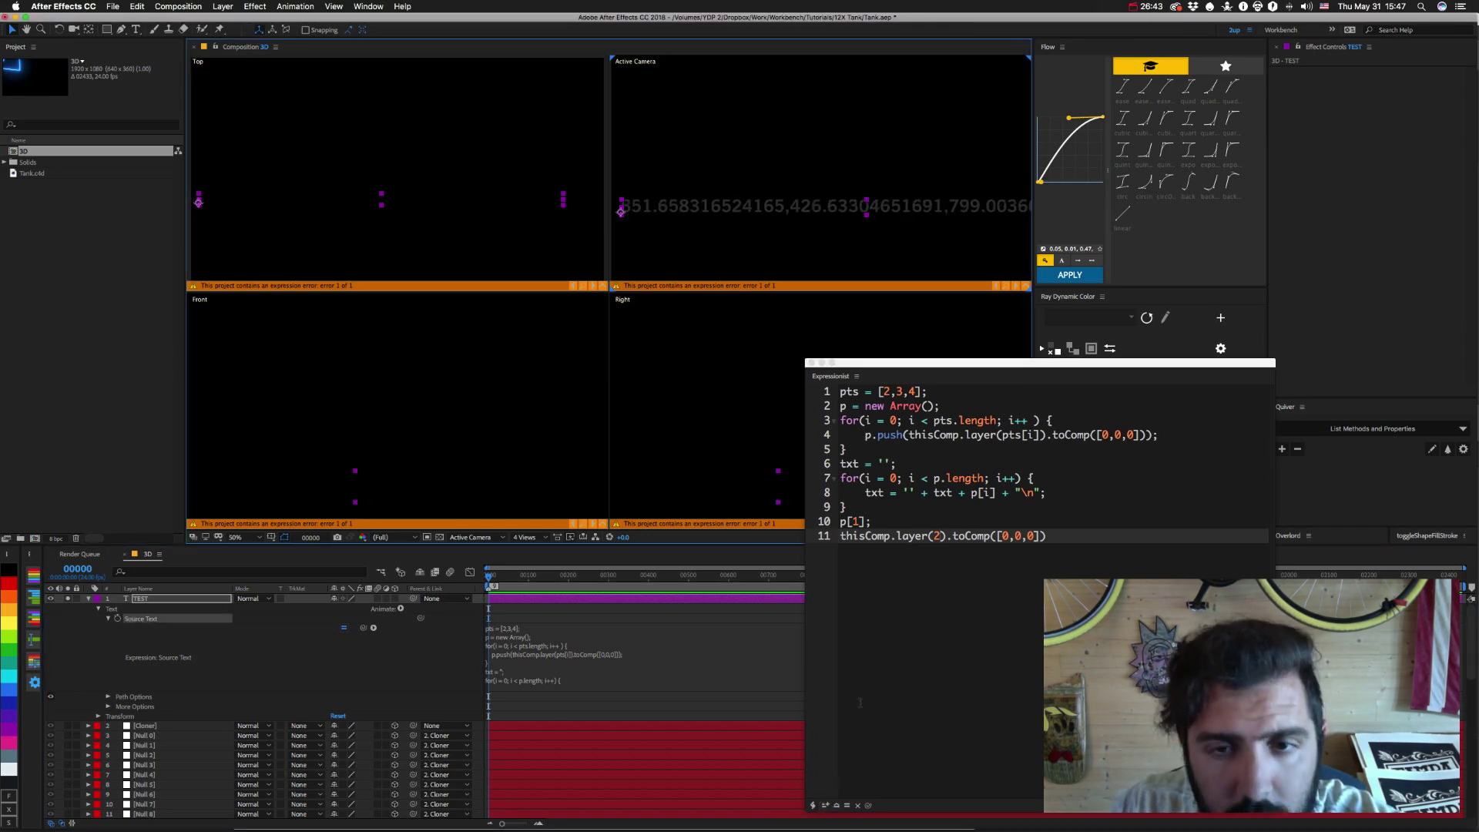
pyautogui.moveTo(819, 208)
pyautogui.mouseDown()
pyautogui.moveTo(687, 207)
pyautogui.moveTo(832, 209)
pyautogui.mouseUp()
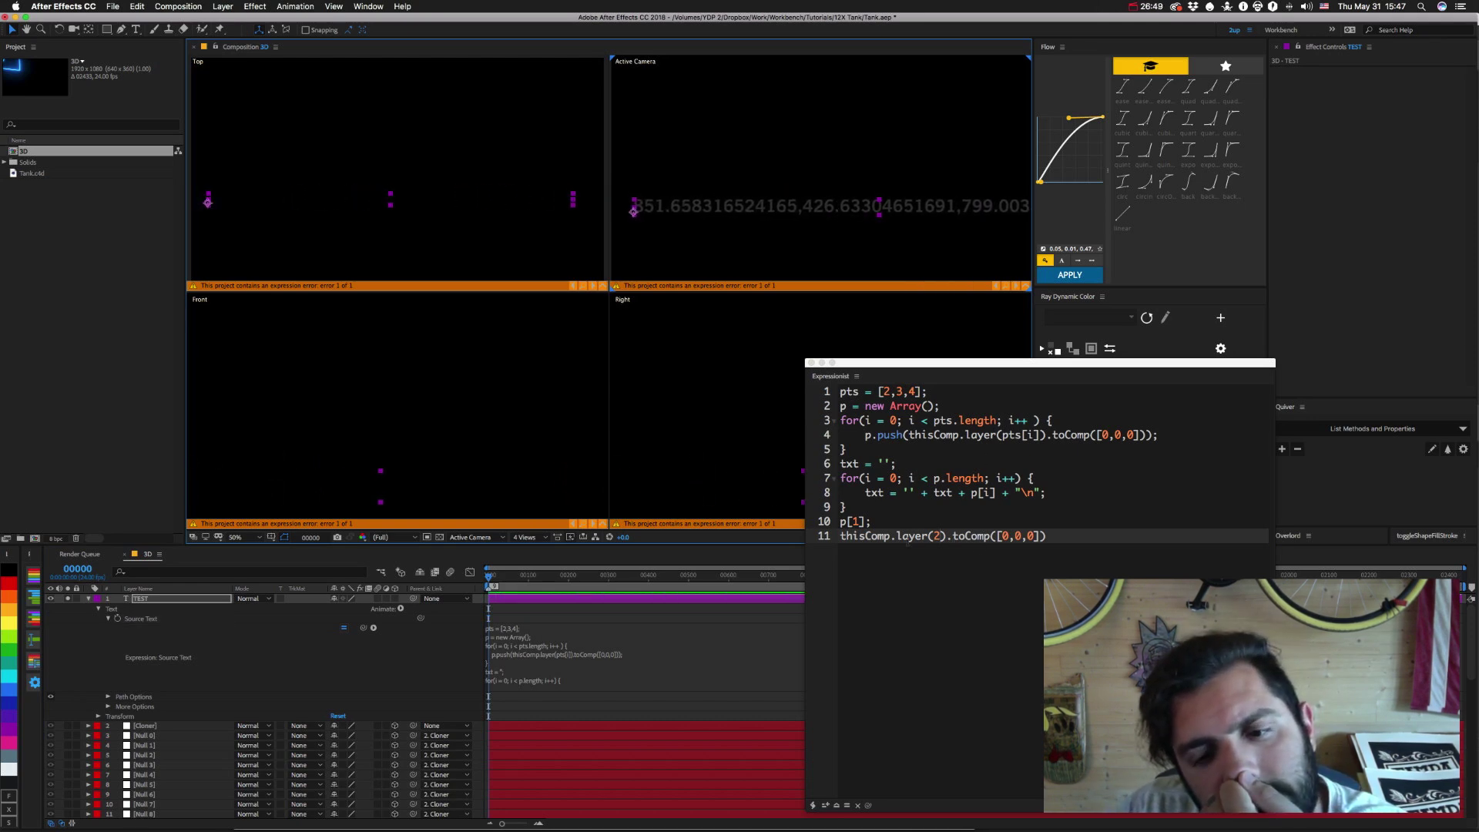
# Delete code lines 1–10, leaving only the thisComp.layer(2).toComp([0,0,0]) line.
pyautogui.click(877, 523)
pyautogui.press('super+shift+Up')
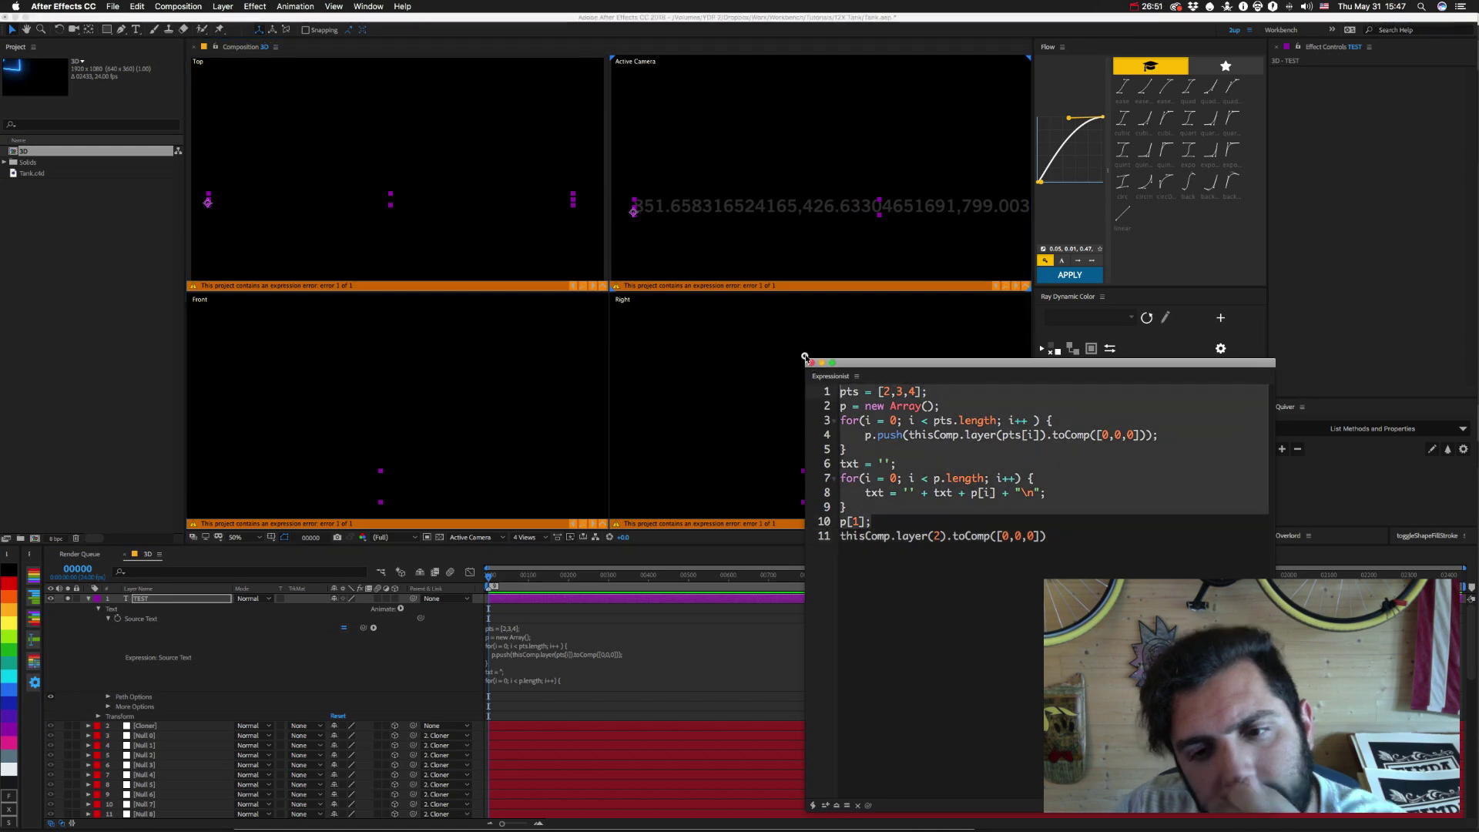
pyautogui.press('BackSpace')
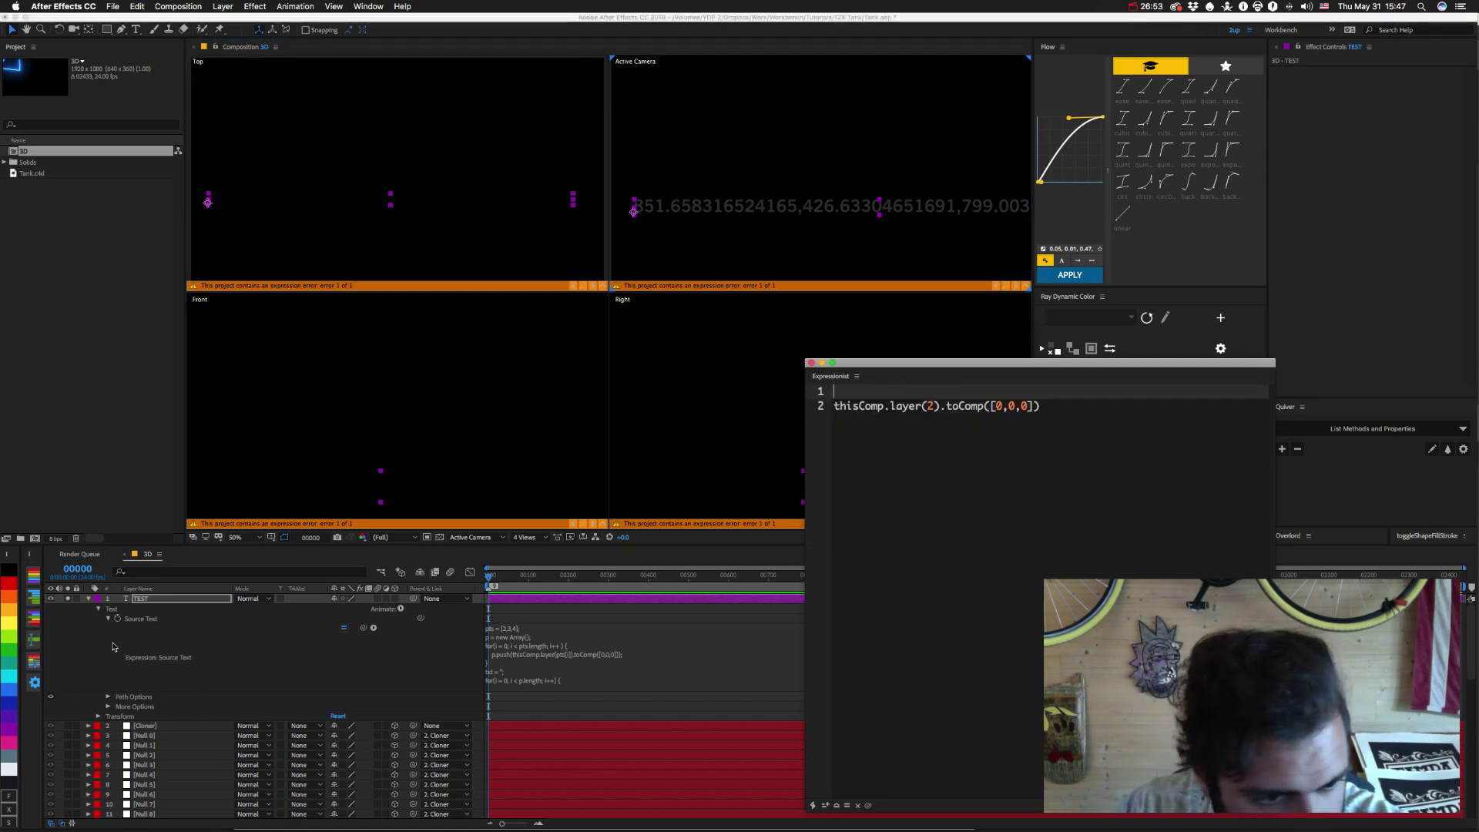
# Apply the one-line expression, orbit to test, then try layer(2).position.toComp and apply.
pyautogui.click(144, 619)
pyautogui.click(814, 806)
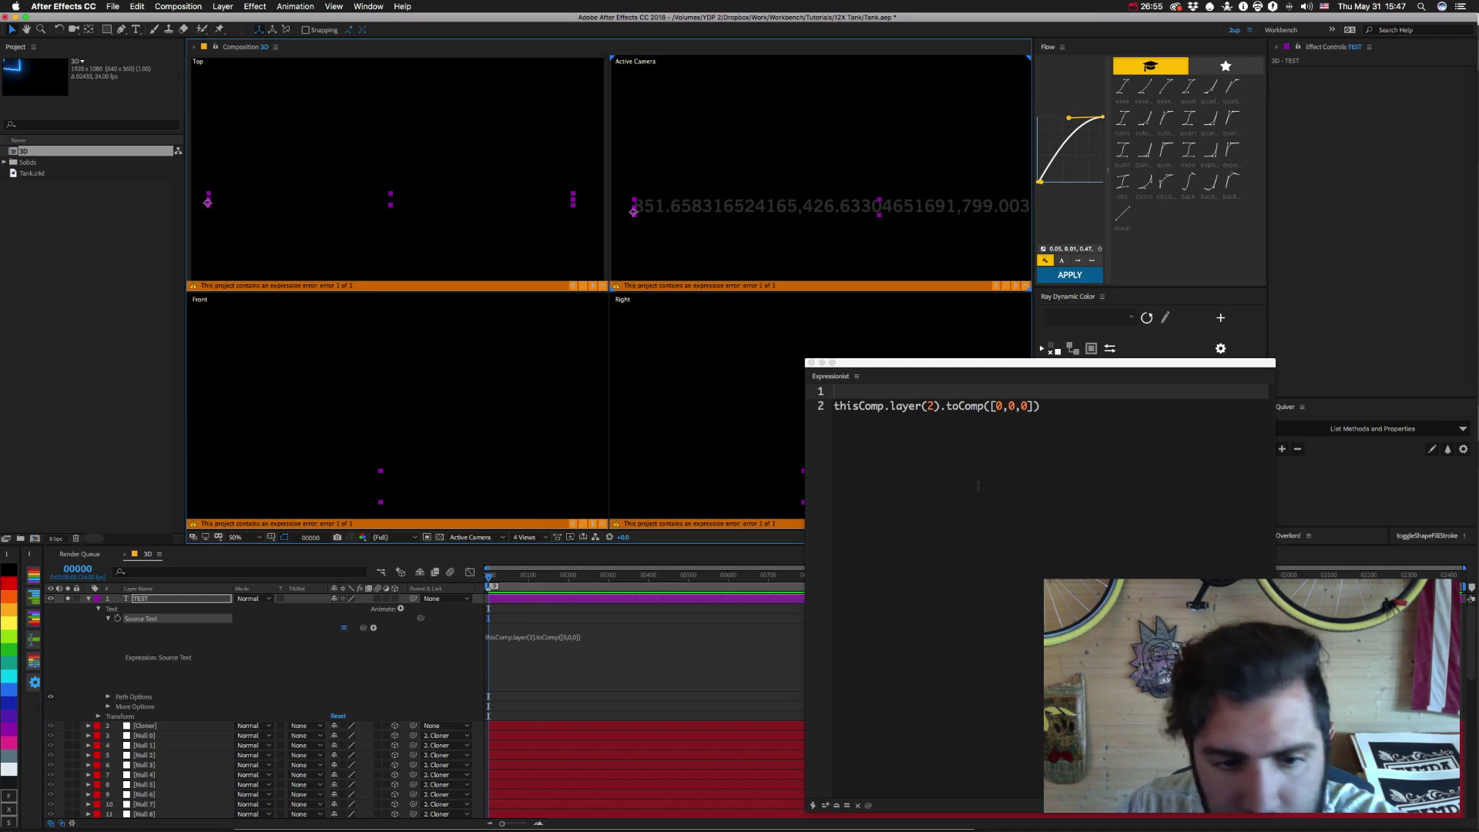
pyautogui.moveTo(678, 209); pyautogui.dragTo(895, 208)
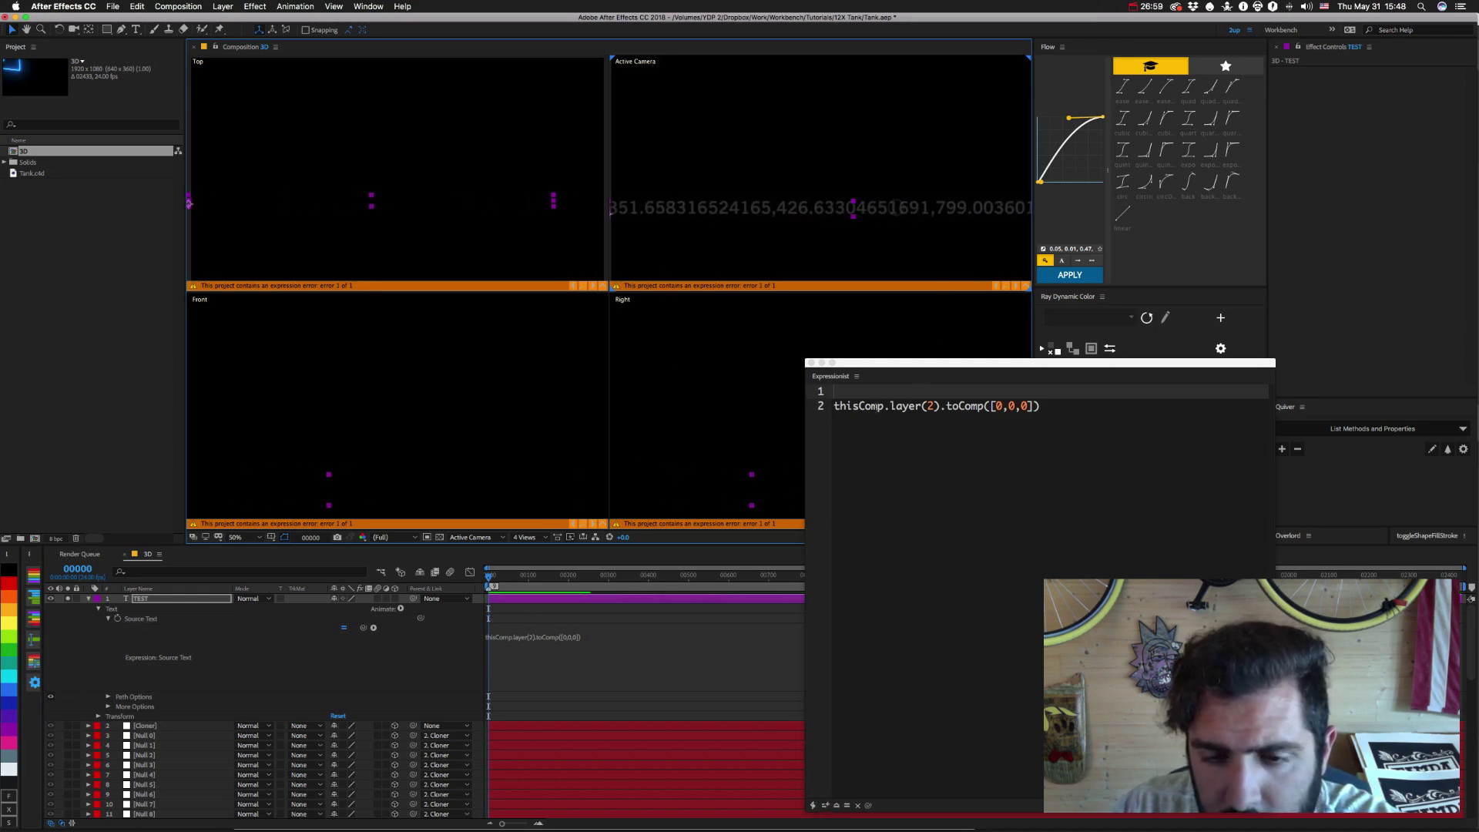
pyautogui.click(939, 406)
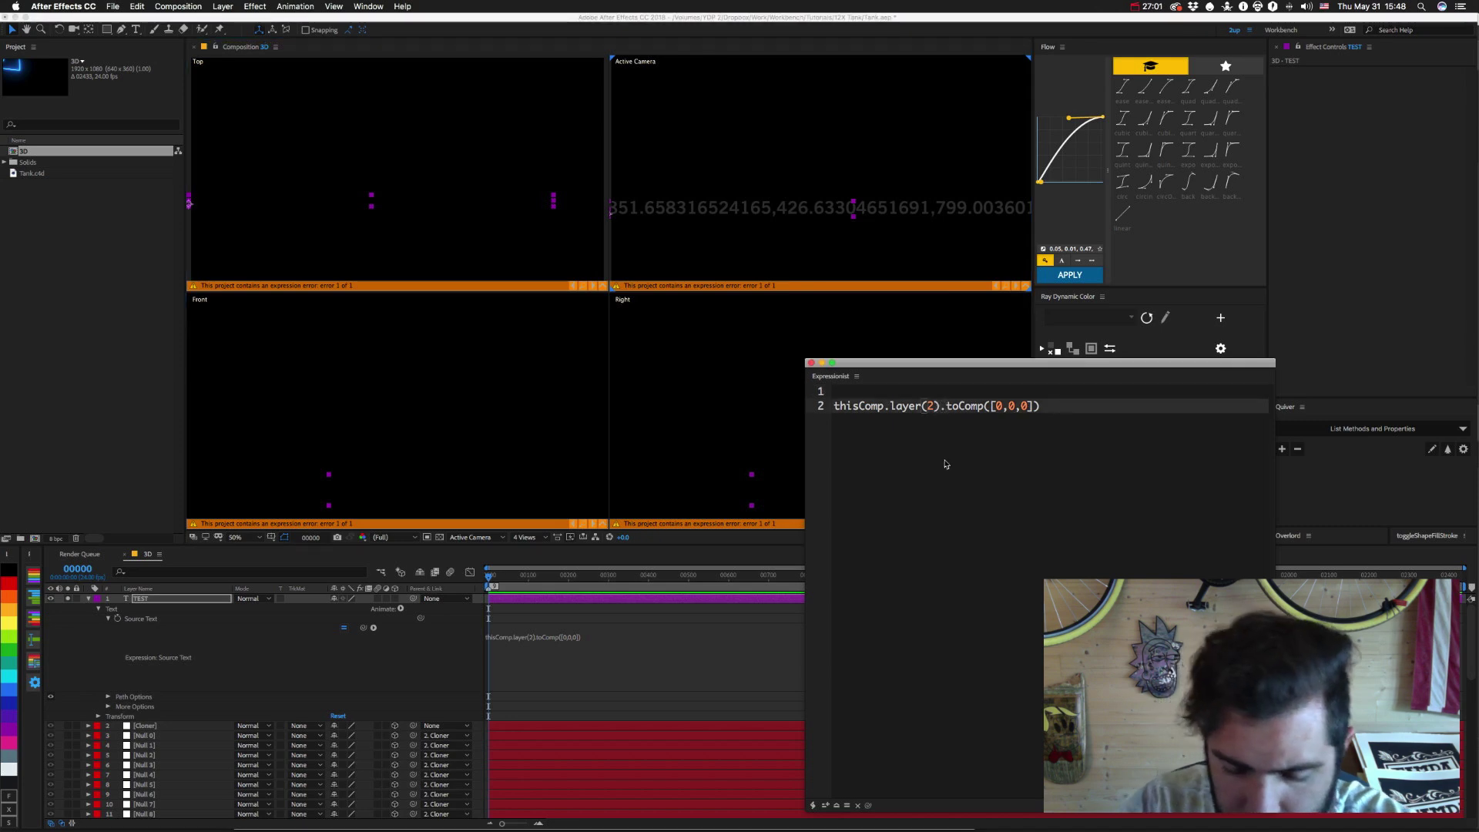
pyautogui.write('.position.')
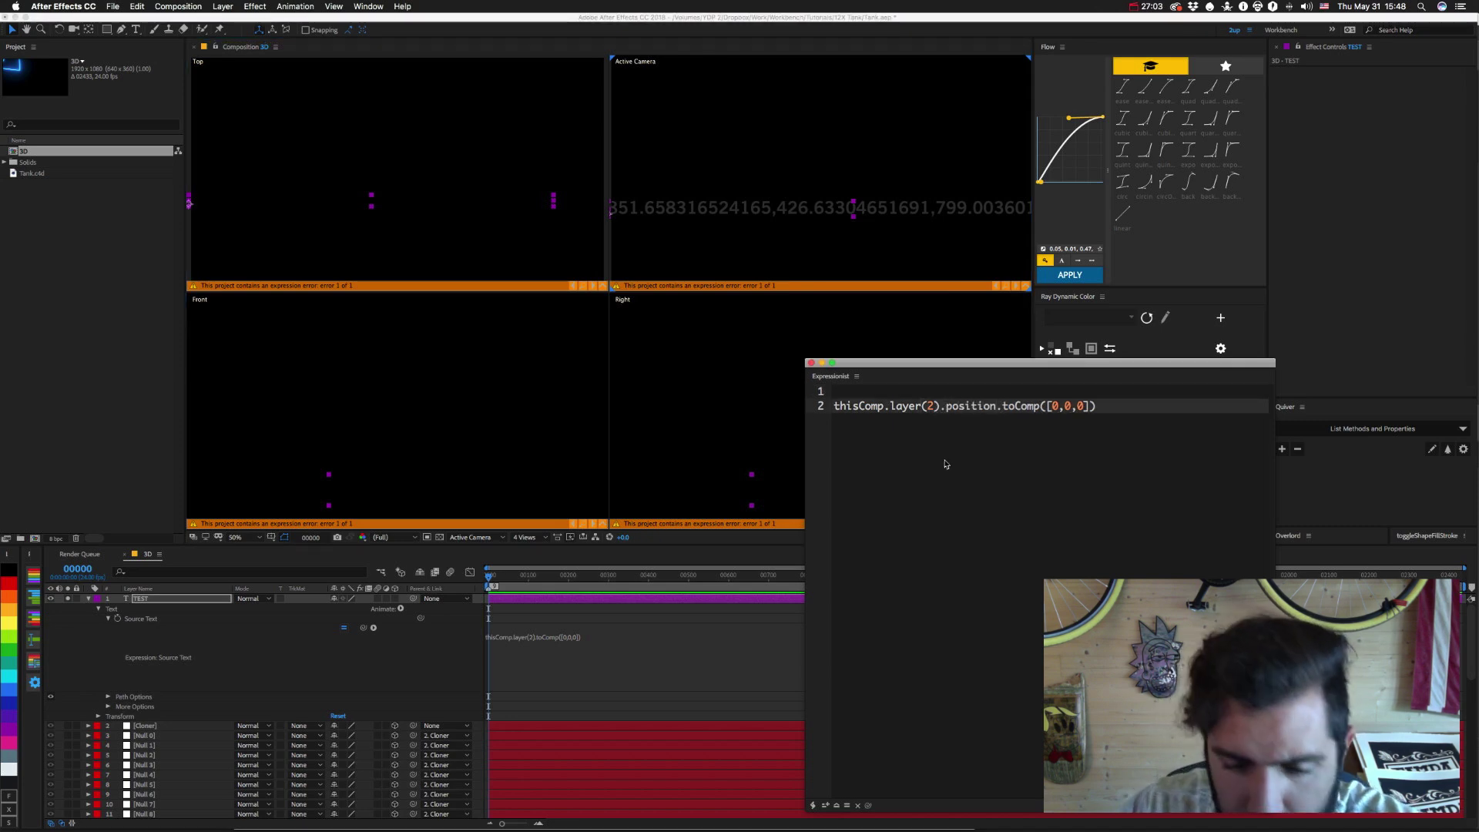
pyautogui.click(825, 805)
pyautogui.moveTo(812, 409)
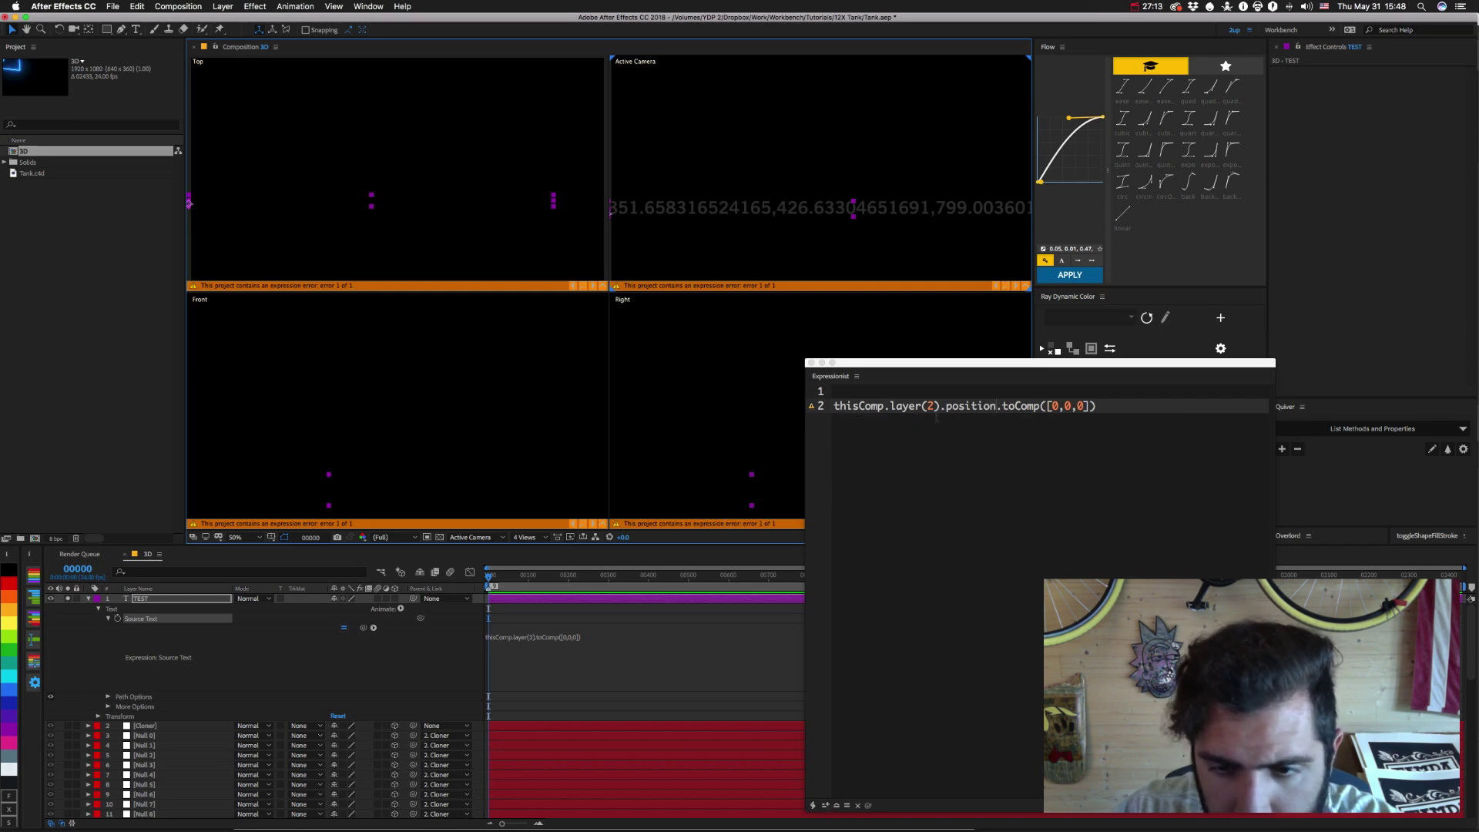
# Remove .position again, reapply the layer(2).toComp expression, and orbit to check the coordinates.
pyautogui.click(990, 423)
pyautogui.hotkey('alt', 'shift', 'Left')
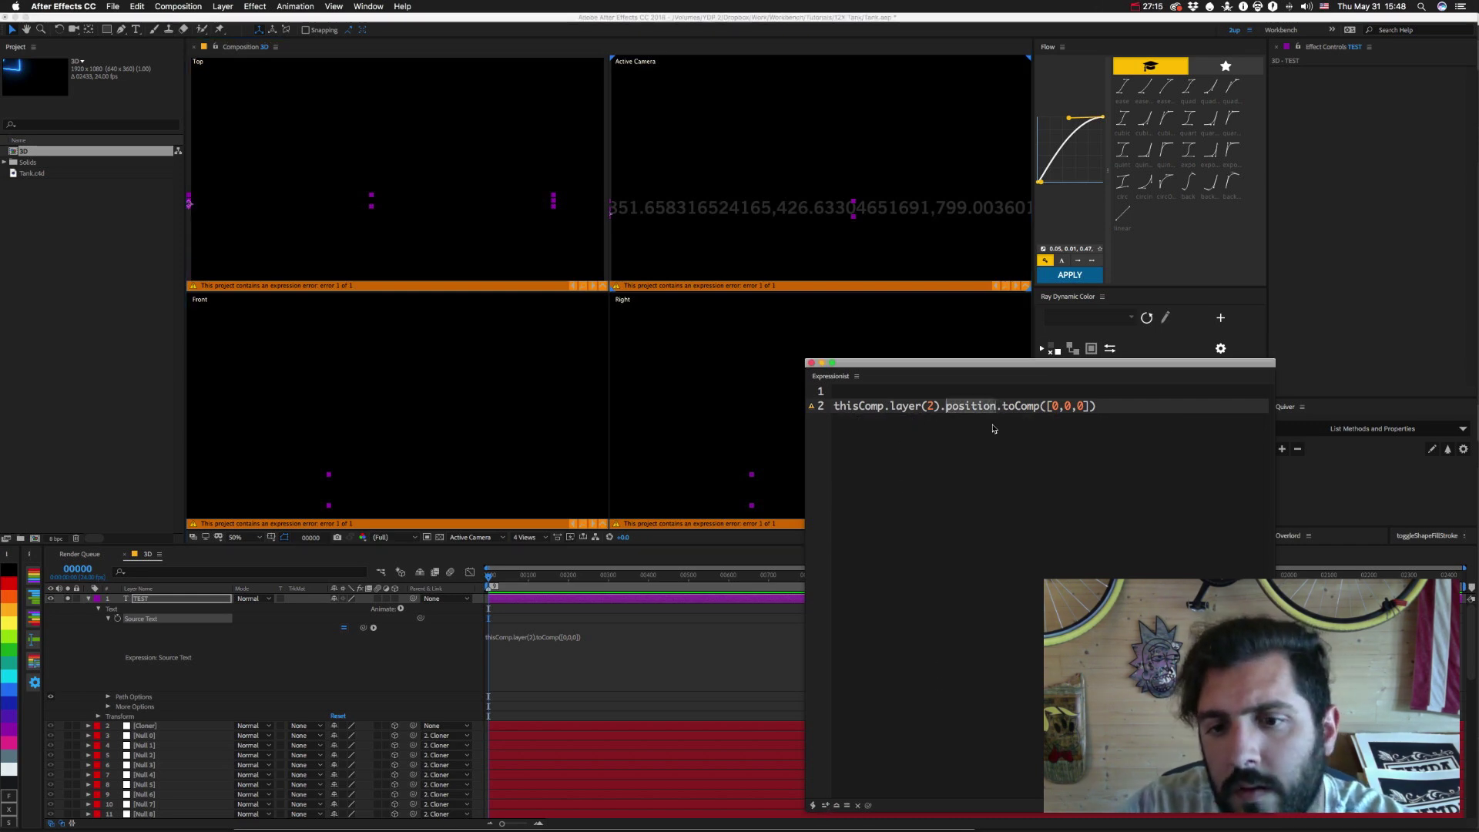
pyautogui.press('BackSpace')
pyautogui.press('BackSpace')
pyautogui.press('BackSpace')
pyautogui.write(')')
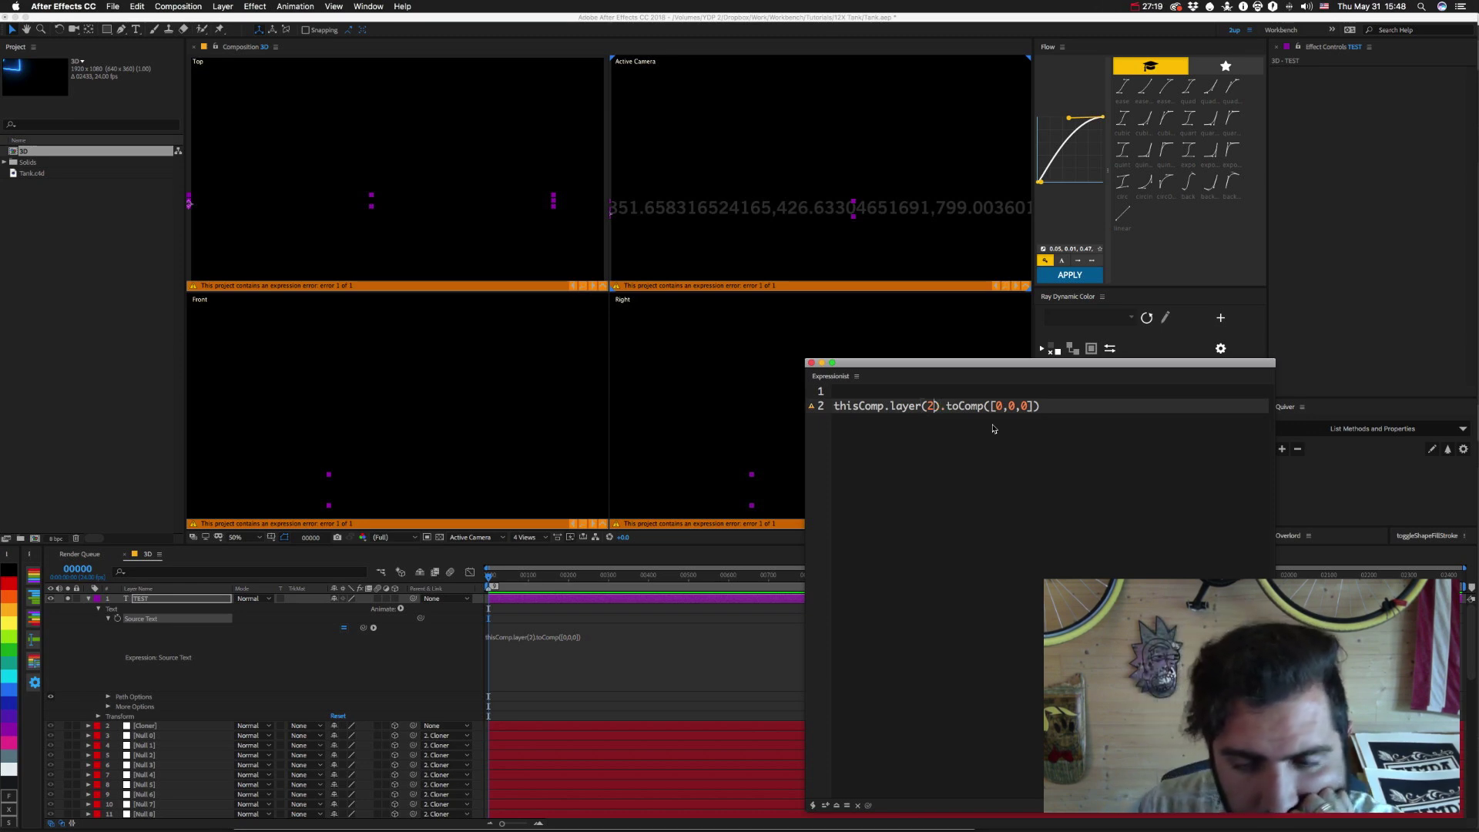
pyautogui.click(826, 806)
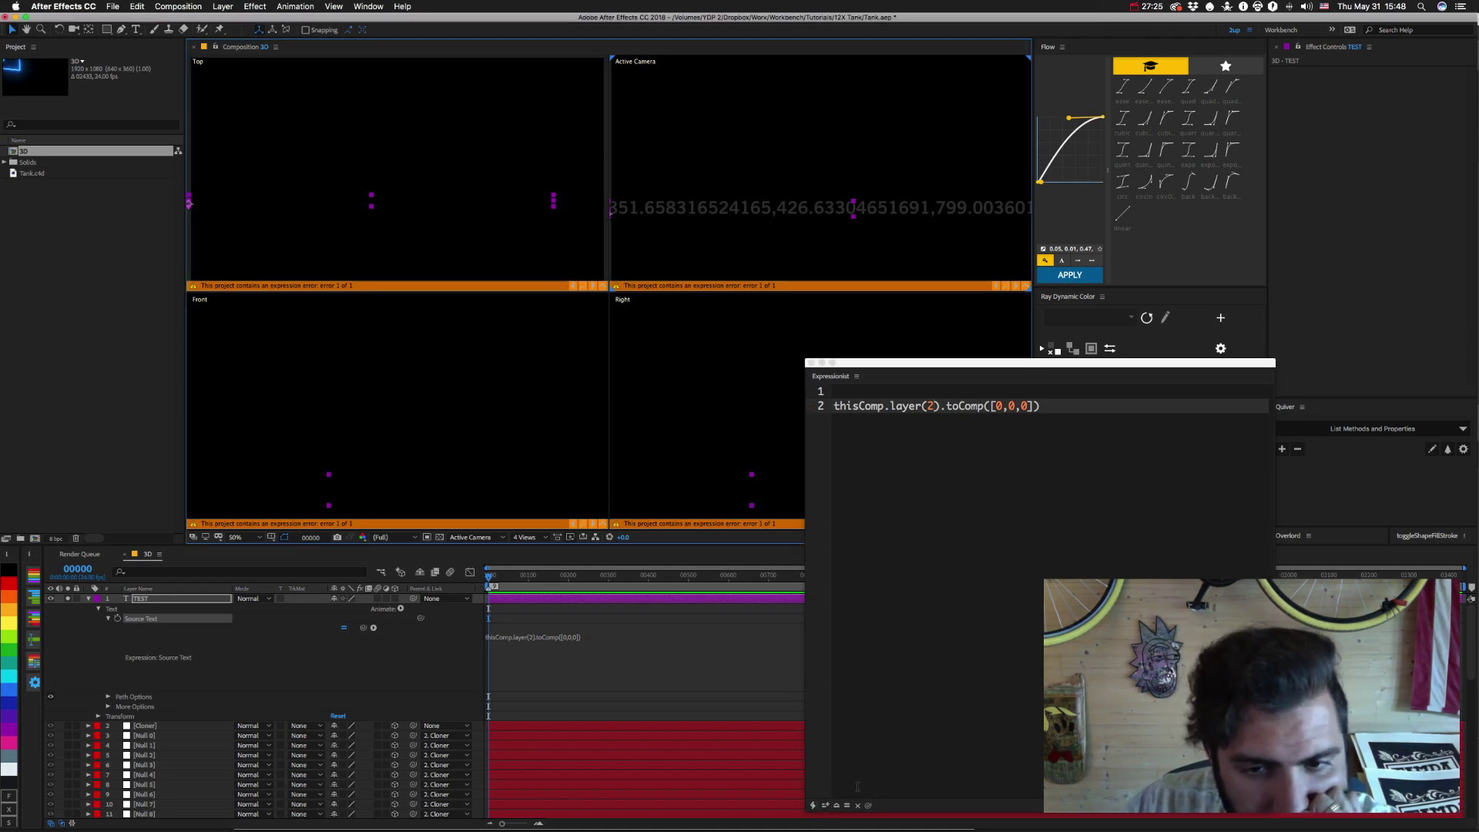
pyautogui.moveTo(905, 211); pyautogui.dragTo(933, 216)
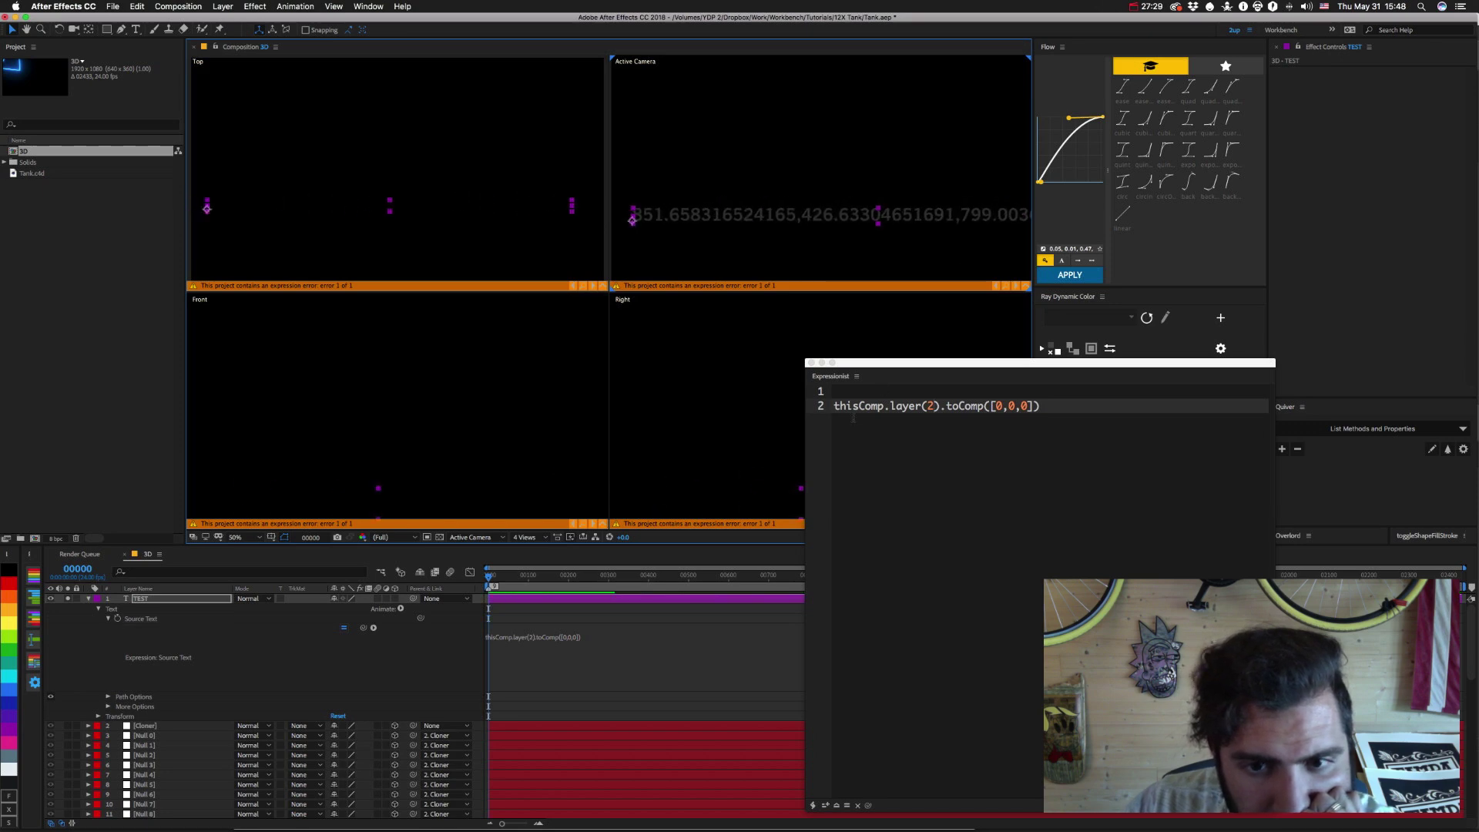
pyautogui.press('super+Tab')
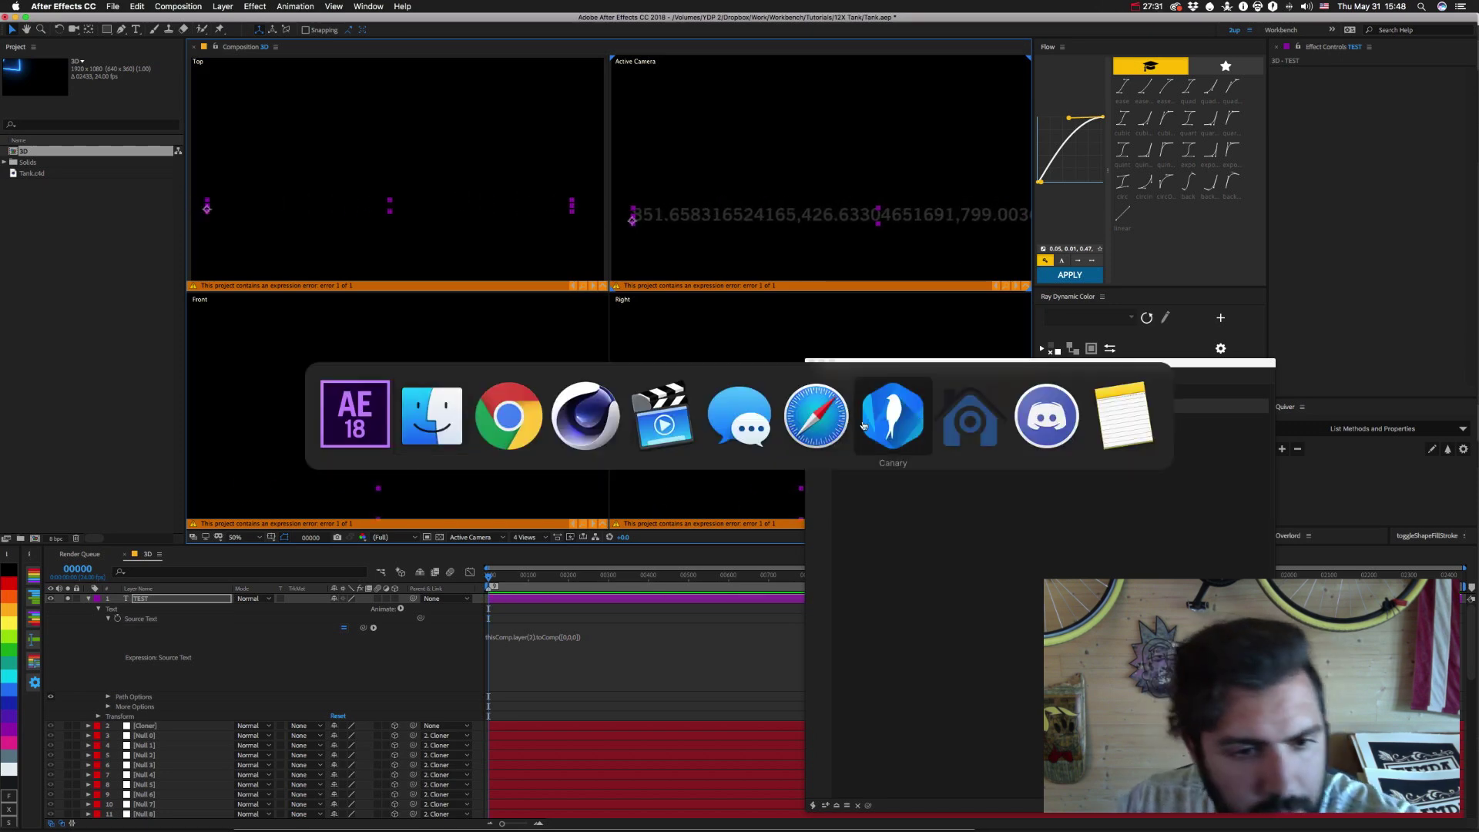
# Search the browser's expression reference for toComp and open the Layer Space Transforms page.
pyautogui.click(509, 443)
pyautogui.click(293, 118)
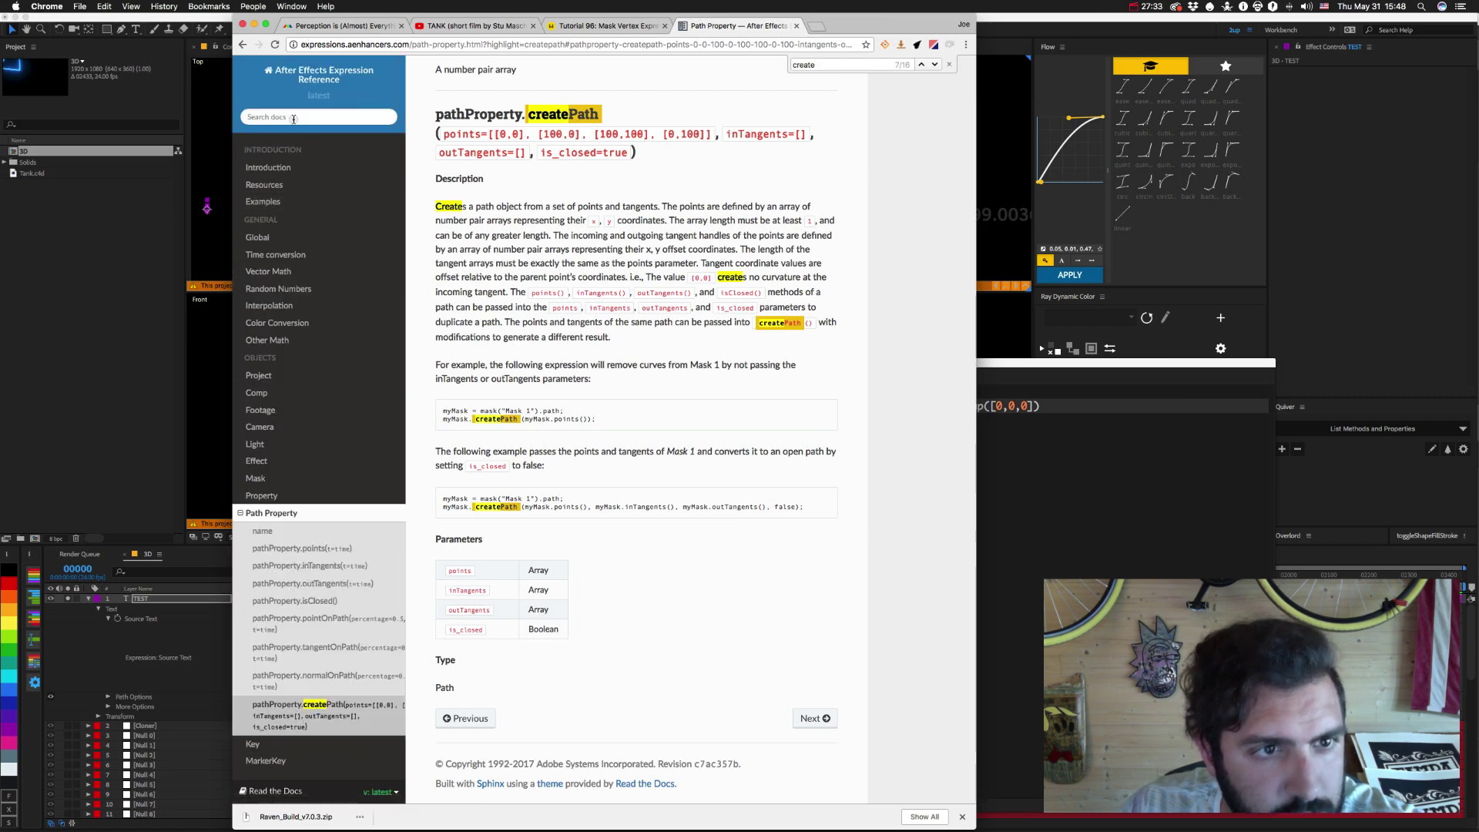
pyautogui.write('toComp')
pyautogui.press('Return')
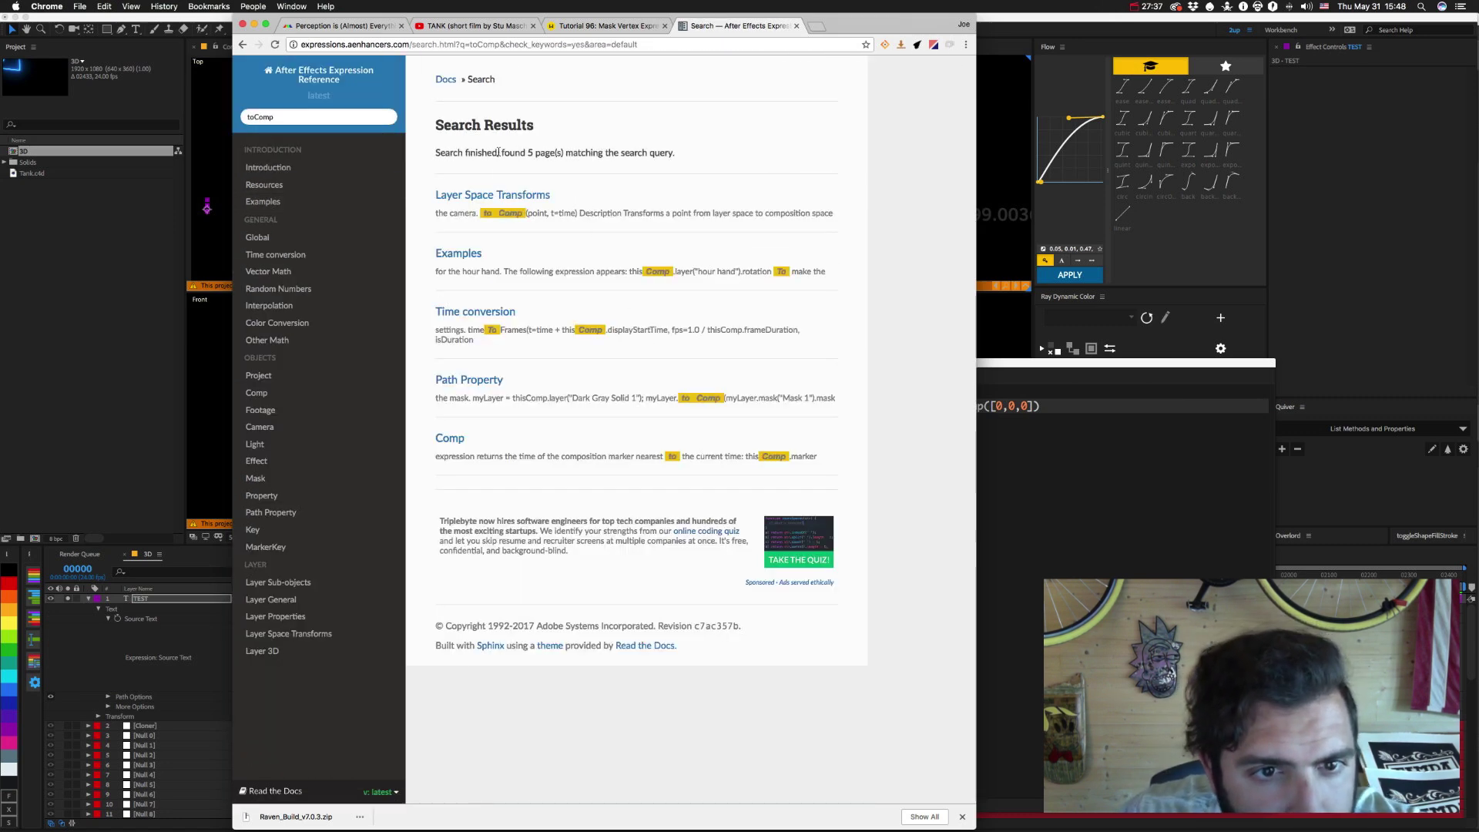
pyautogui.click(493, 195)
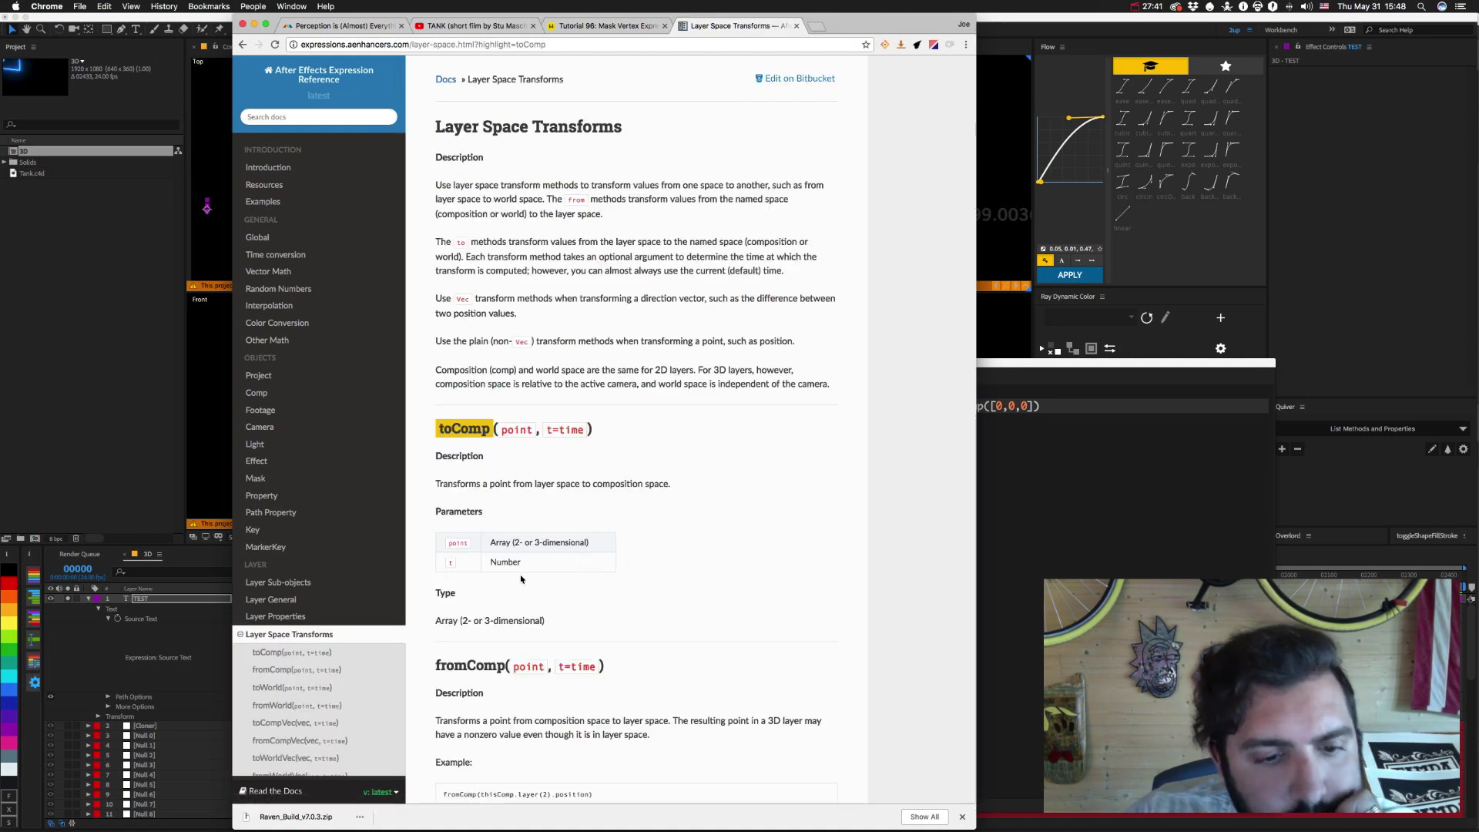
# Scroll through the Layer Space Transforms docs from toWorld down to fromCompToSurface.
pyautogui.scroll(-3, 603, 582)
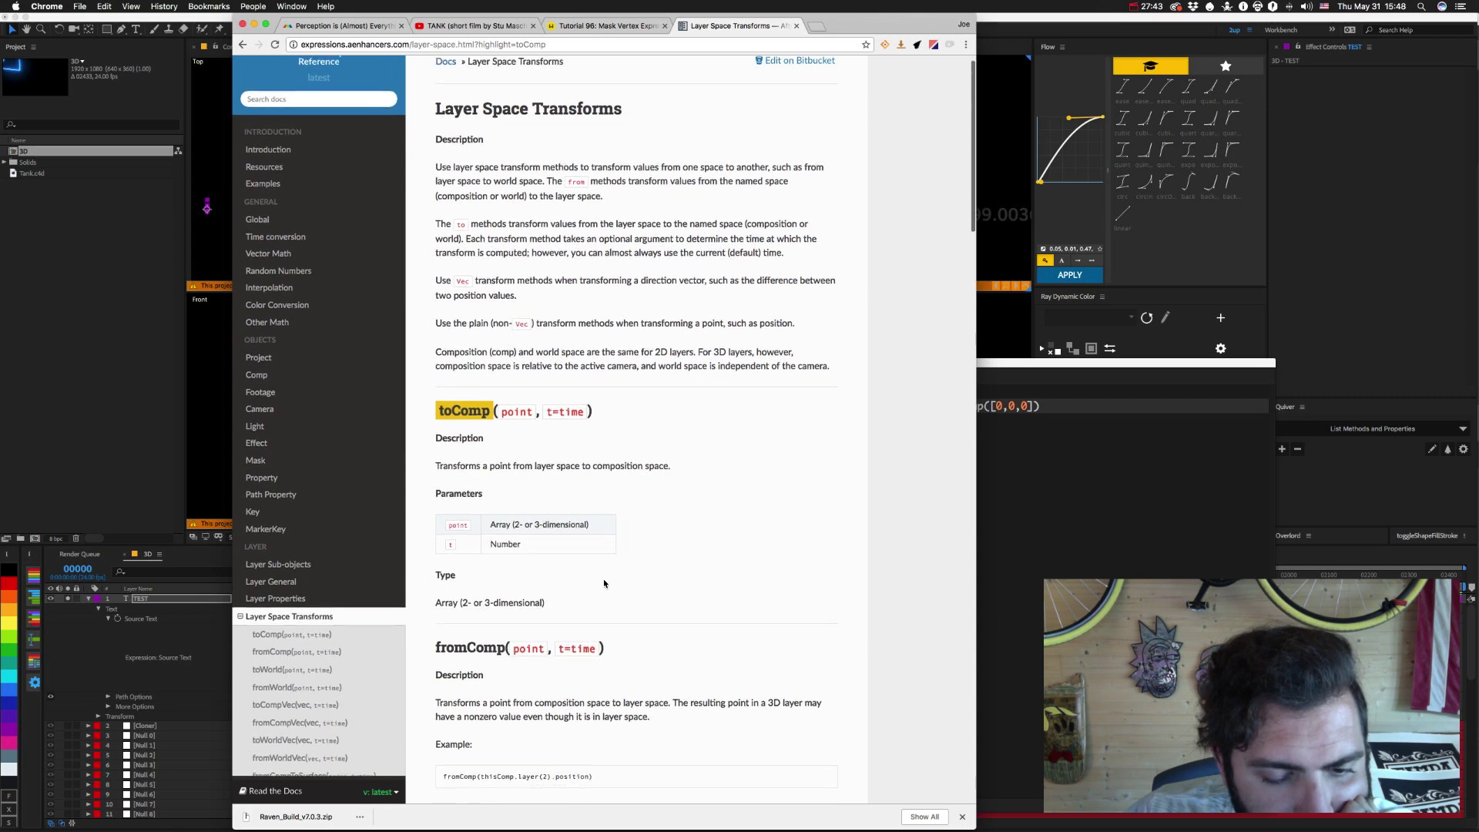
pyautogui.scroll(-1, 604, 583)
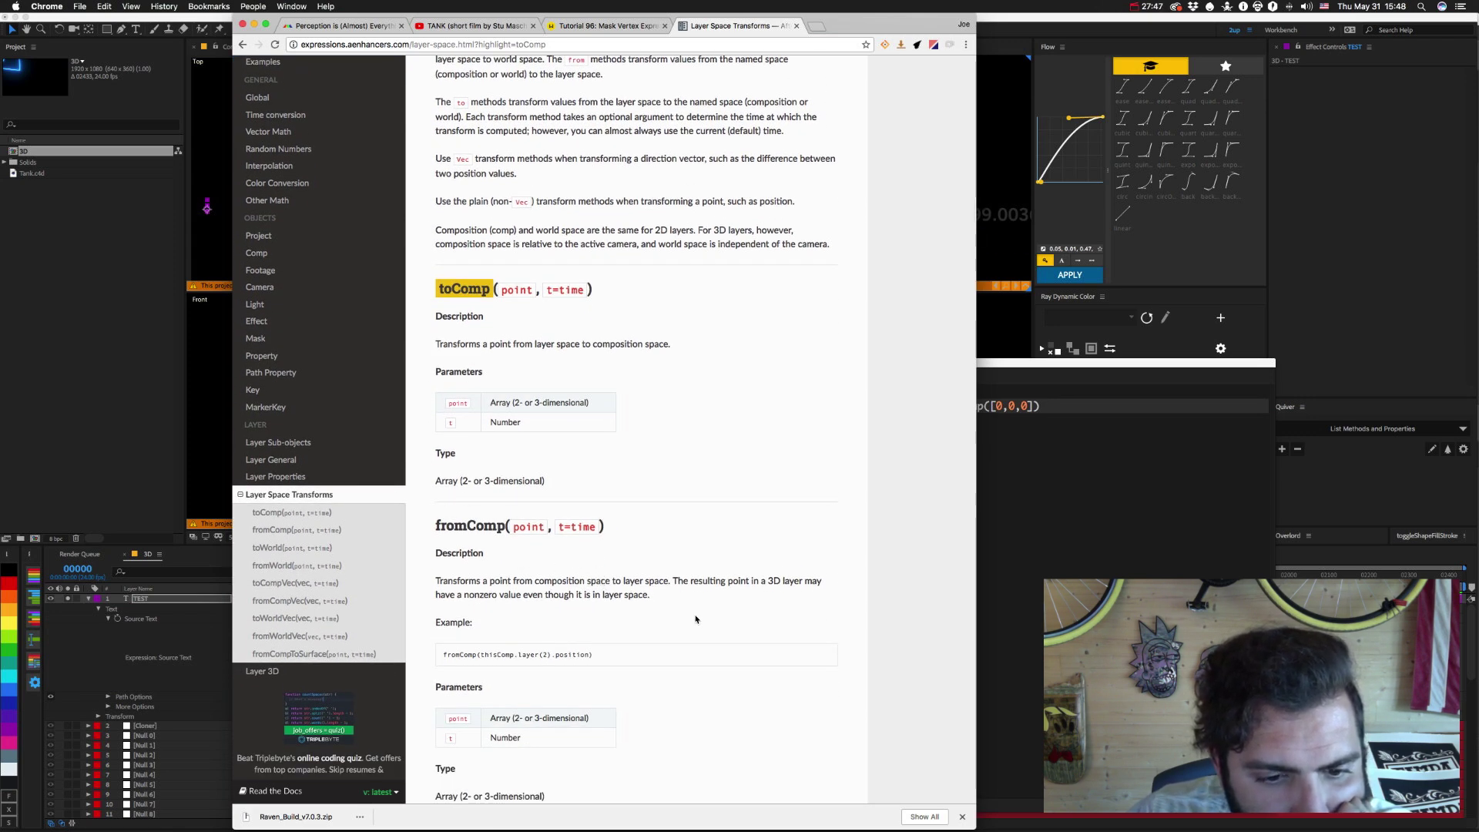
pyautogui.scroll(-1, 695, 619)
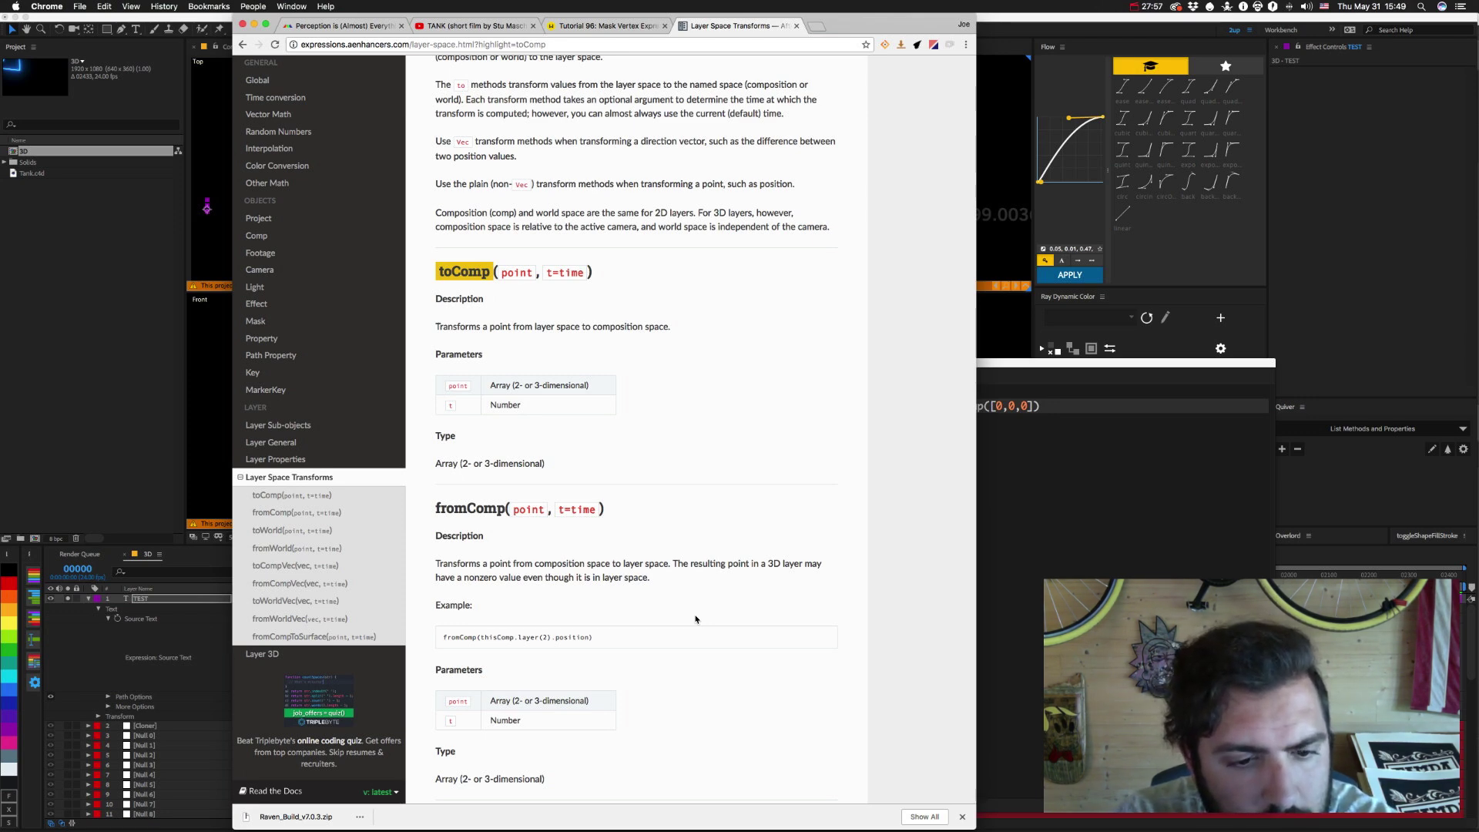
pyautogui.scroll(-5, 697, 618)
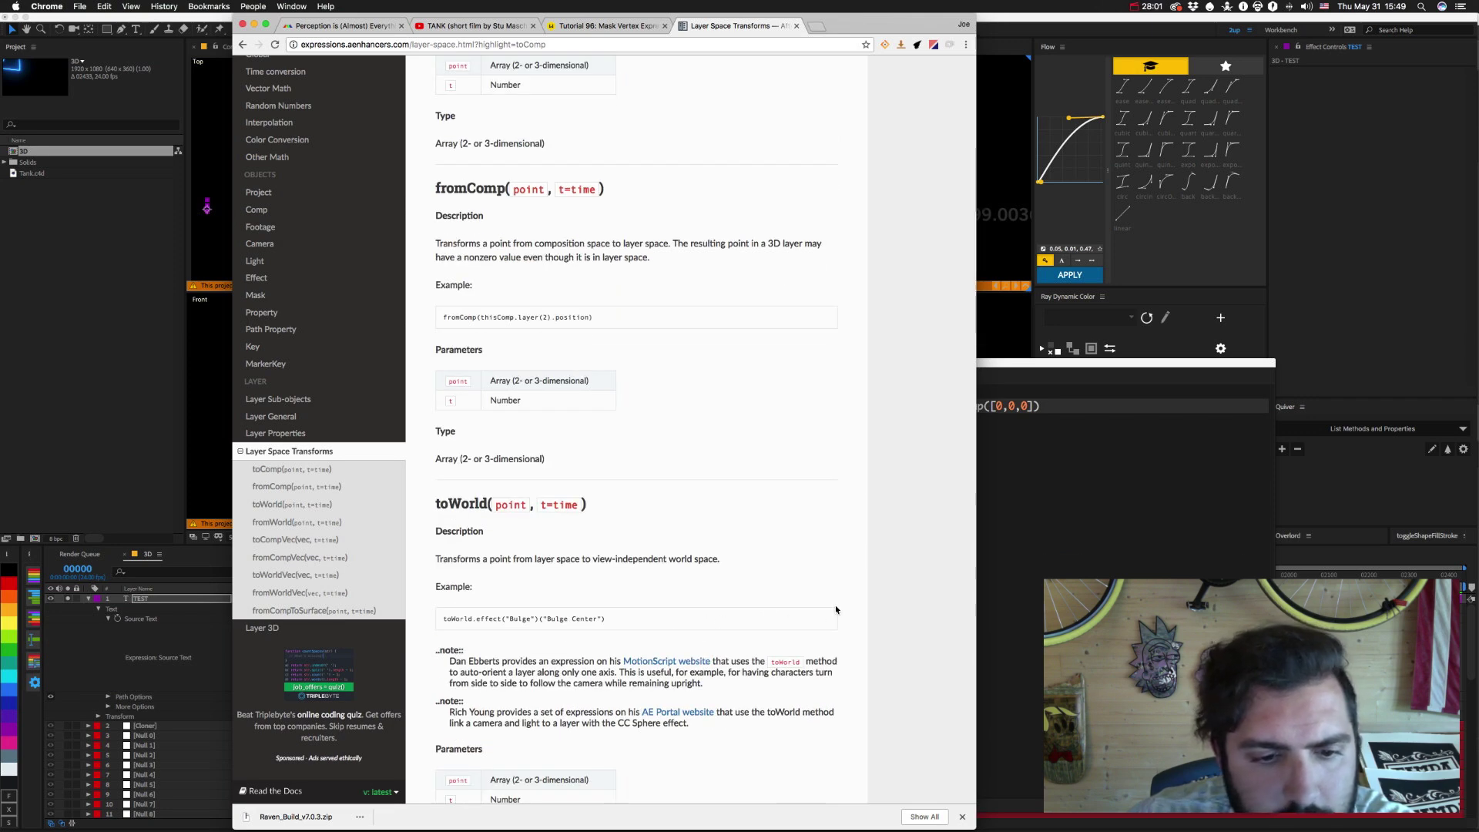
pyautogui.scroll(-10, 838, 610)
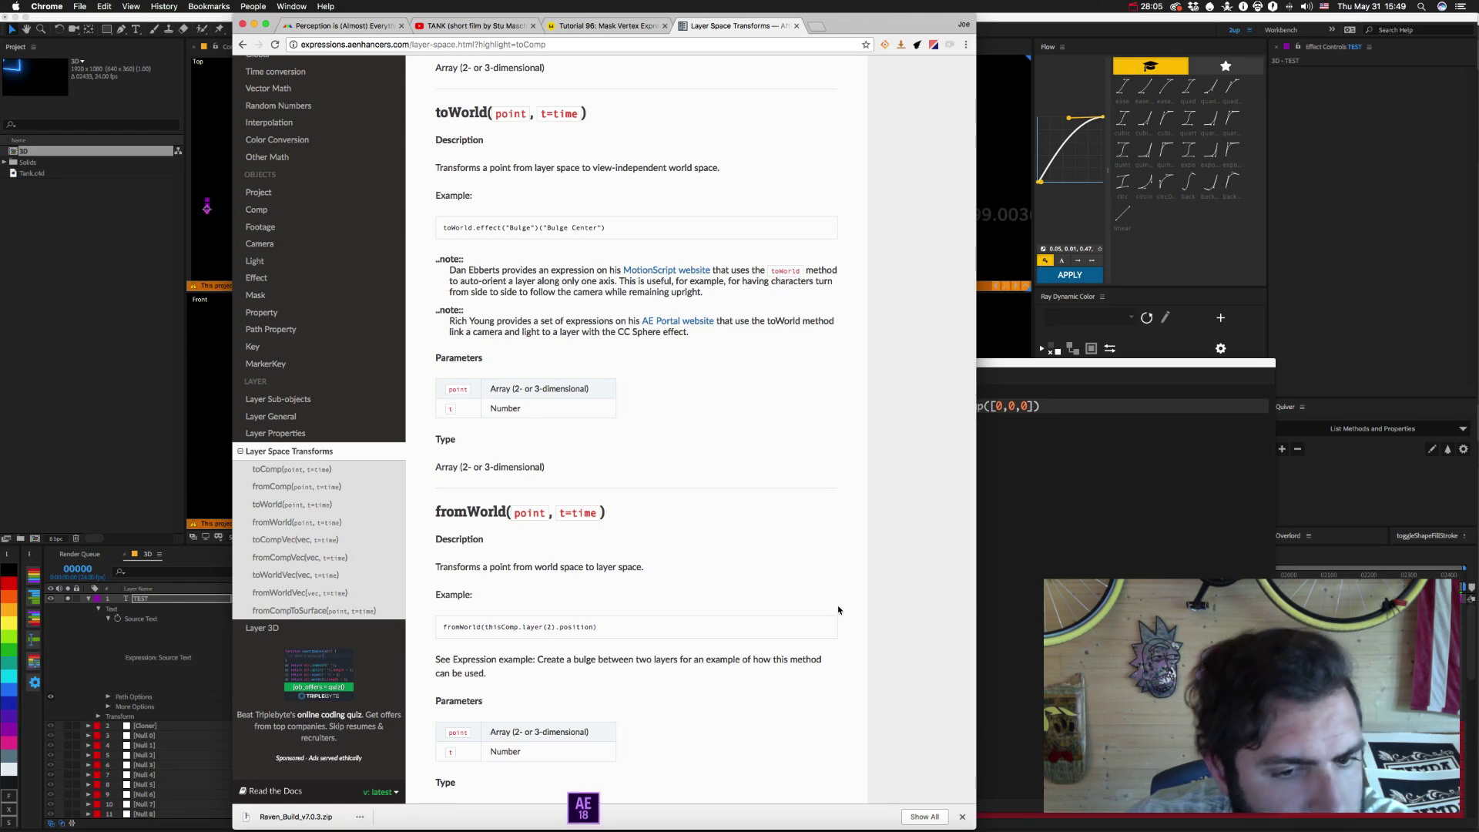
pyautogui.scroll(-7, 838, 610)
pyautogui.scroll(-15, 838, 610)
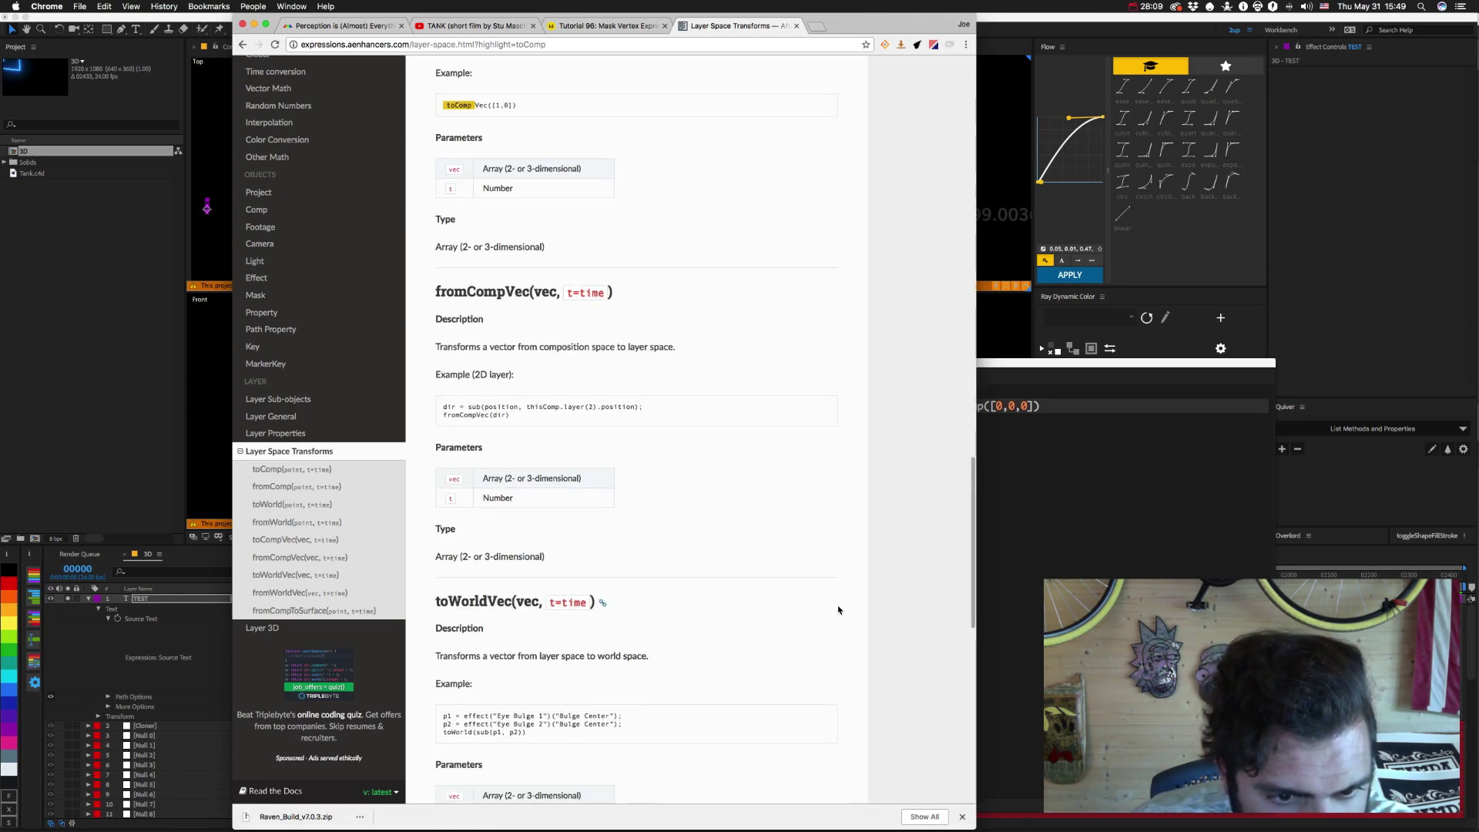
pyautogui.scroll(-8, 838, 610)
pyautogui.scroll(-11, 838, 610)
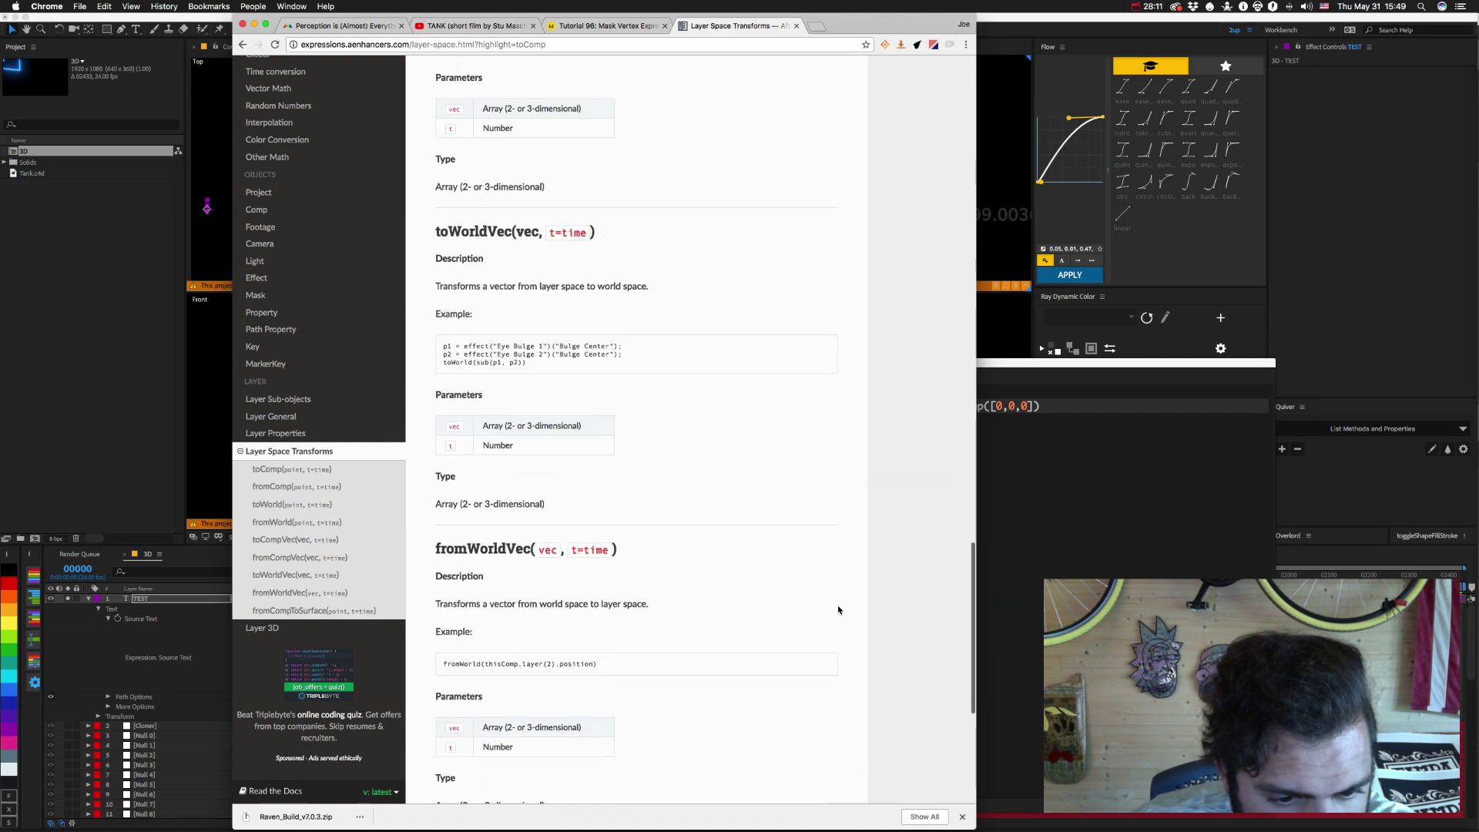
pyautogui.scroll(20, 838, 610)
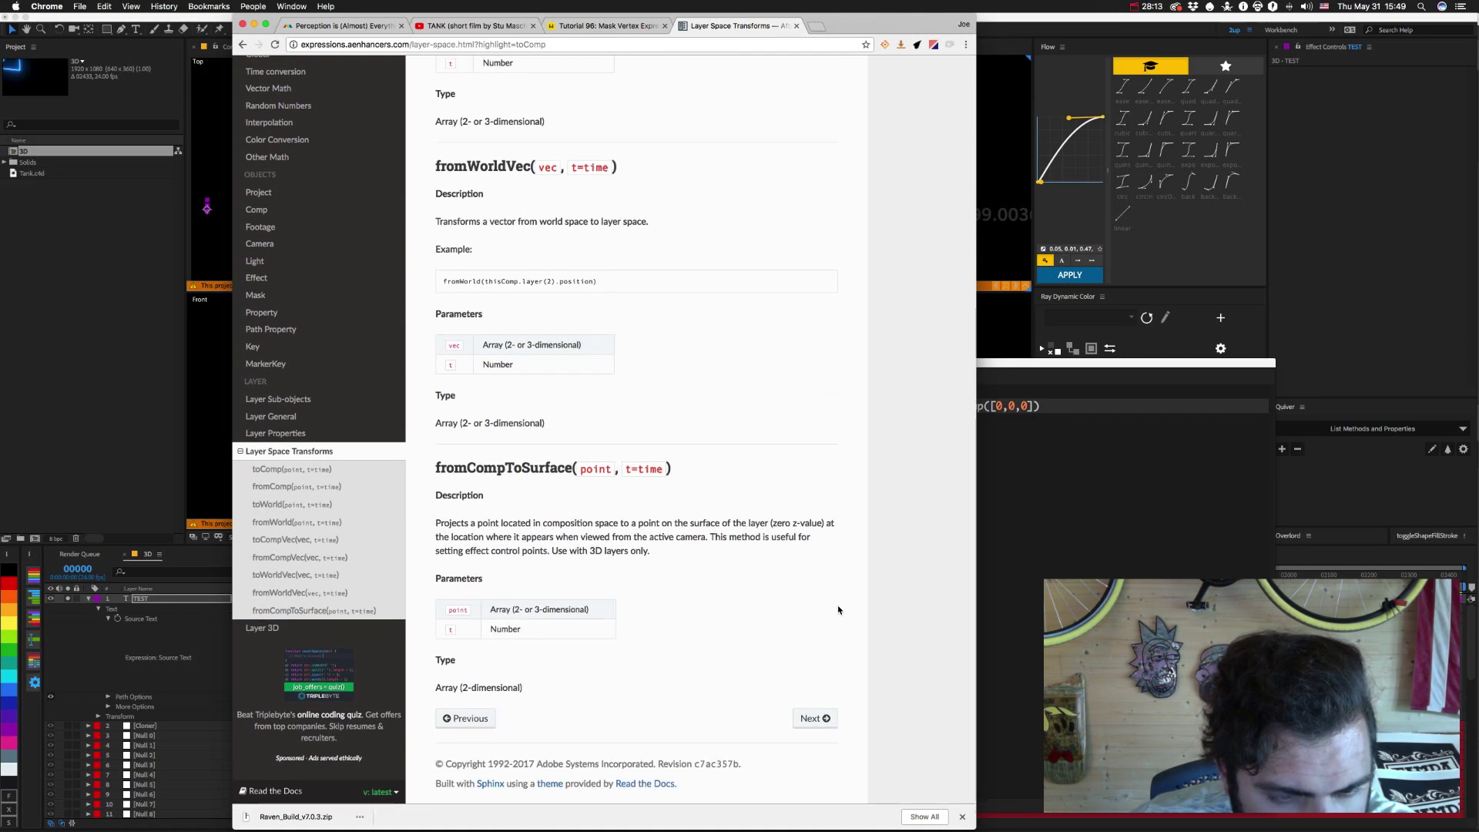
# End line 2 with a semicolon, apply it to TEST's Source Text, and select the TEST layer.
pyautogui.click(1008, 502)
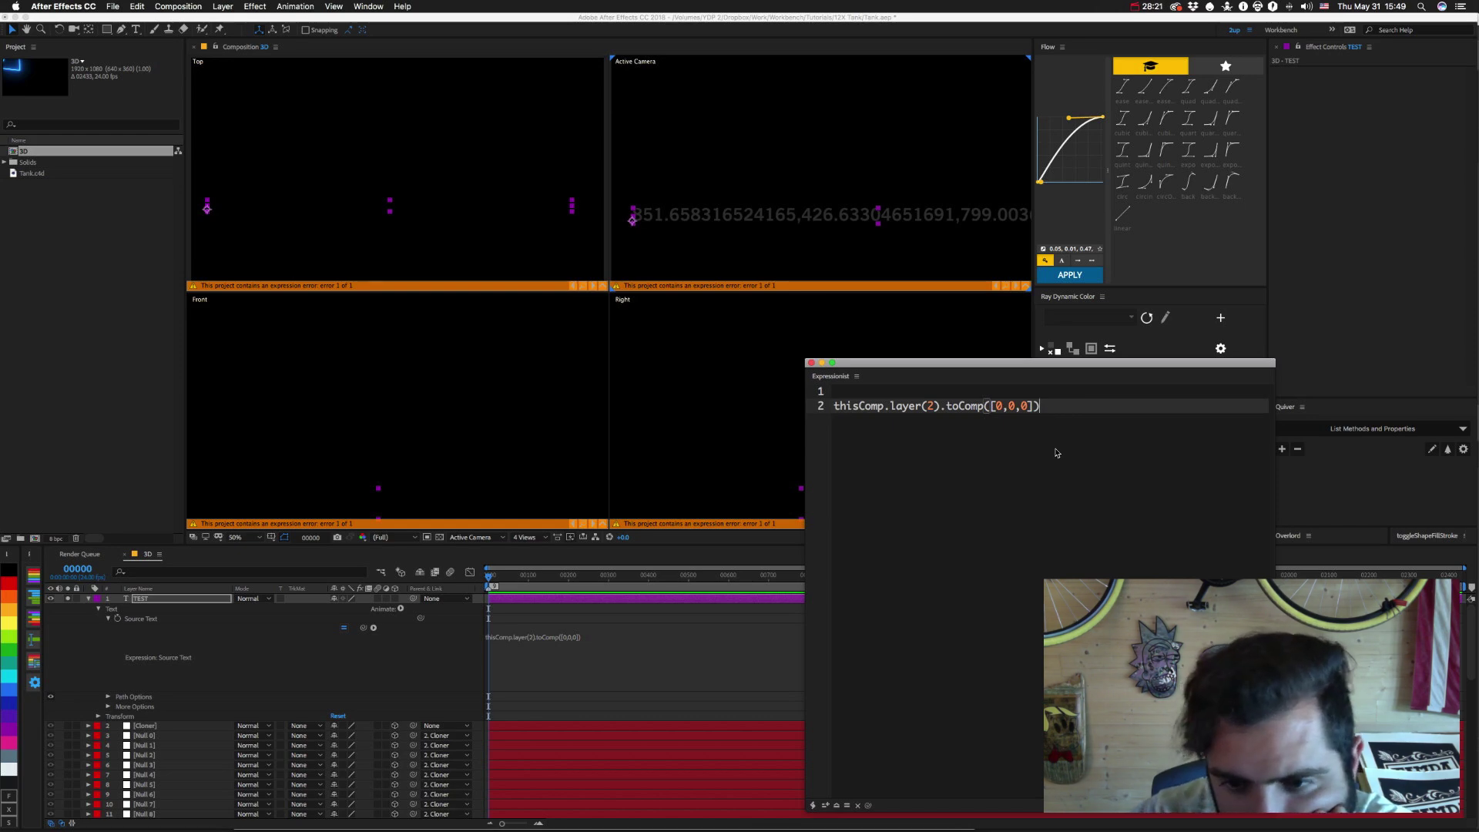
pyautogui.write(';')
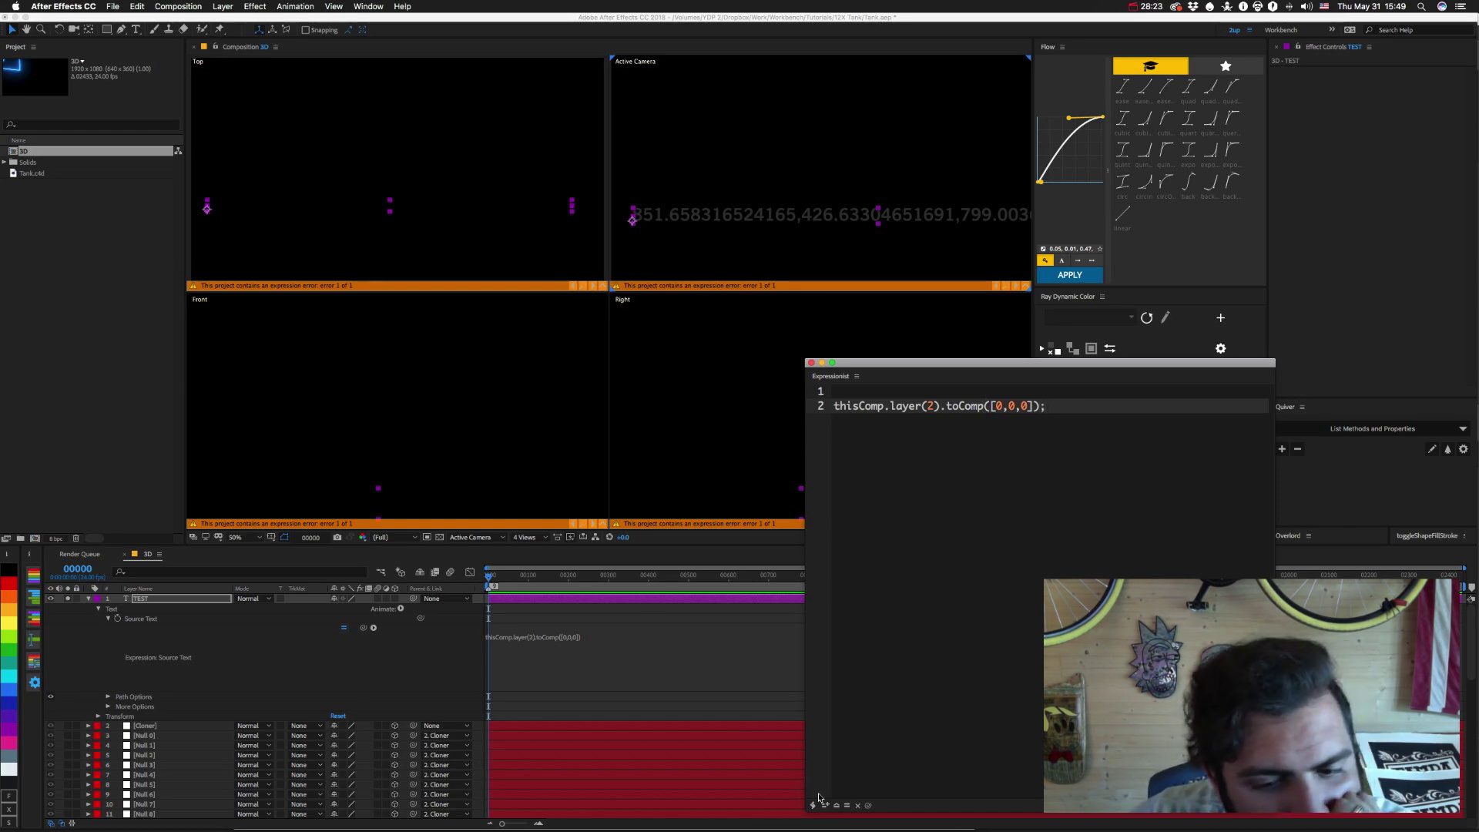
pyautogui.click(154, 621)
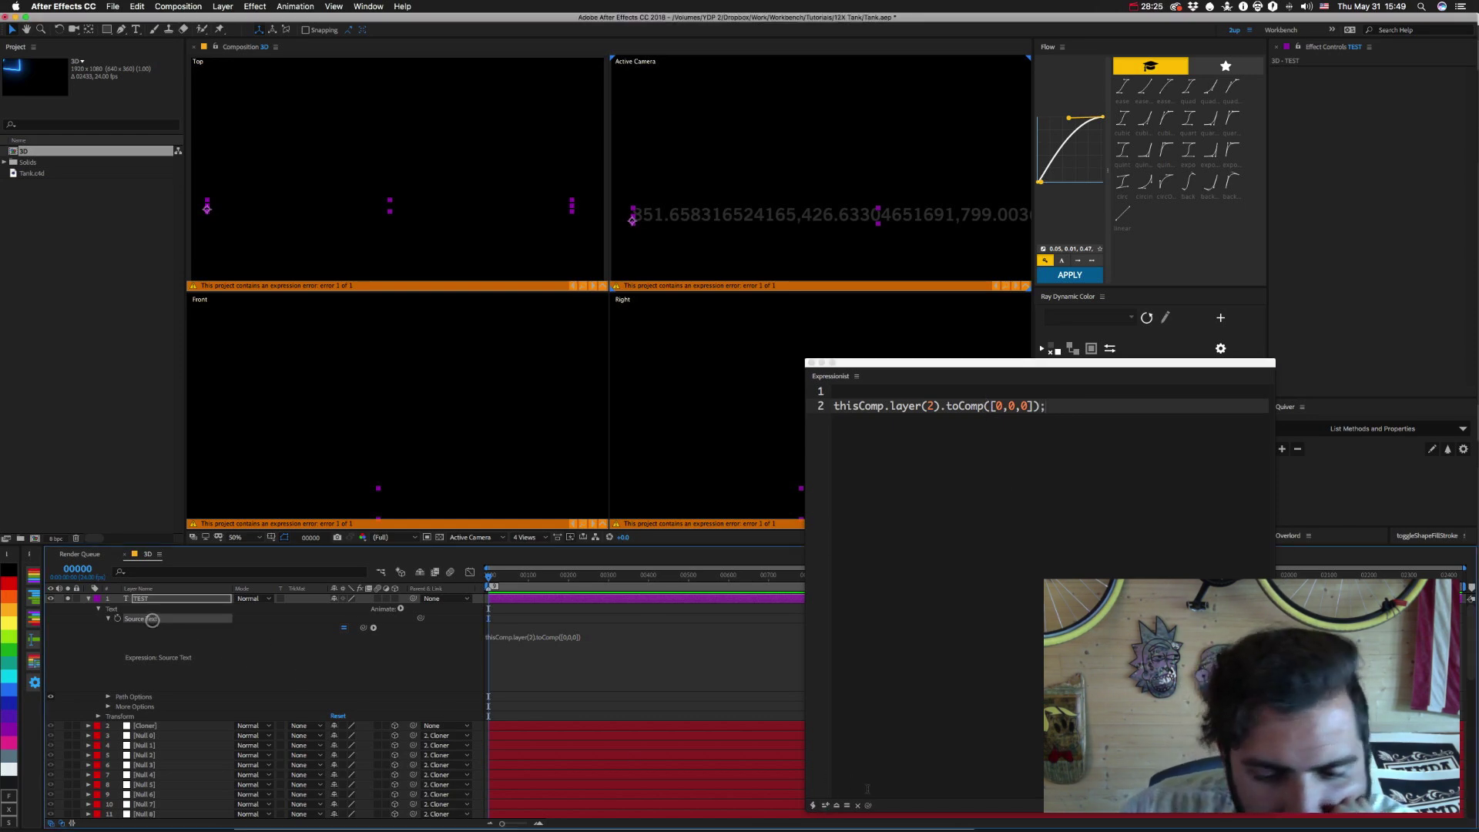
pyautogui.click(824, 805)
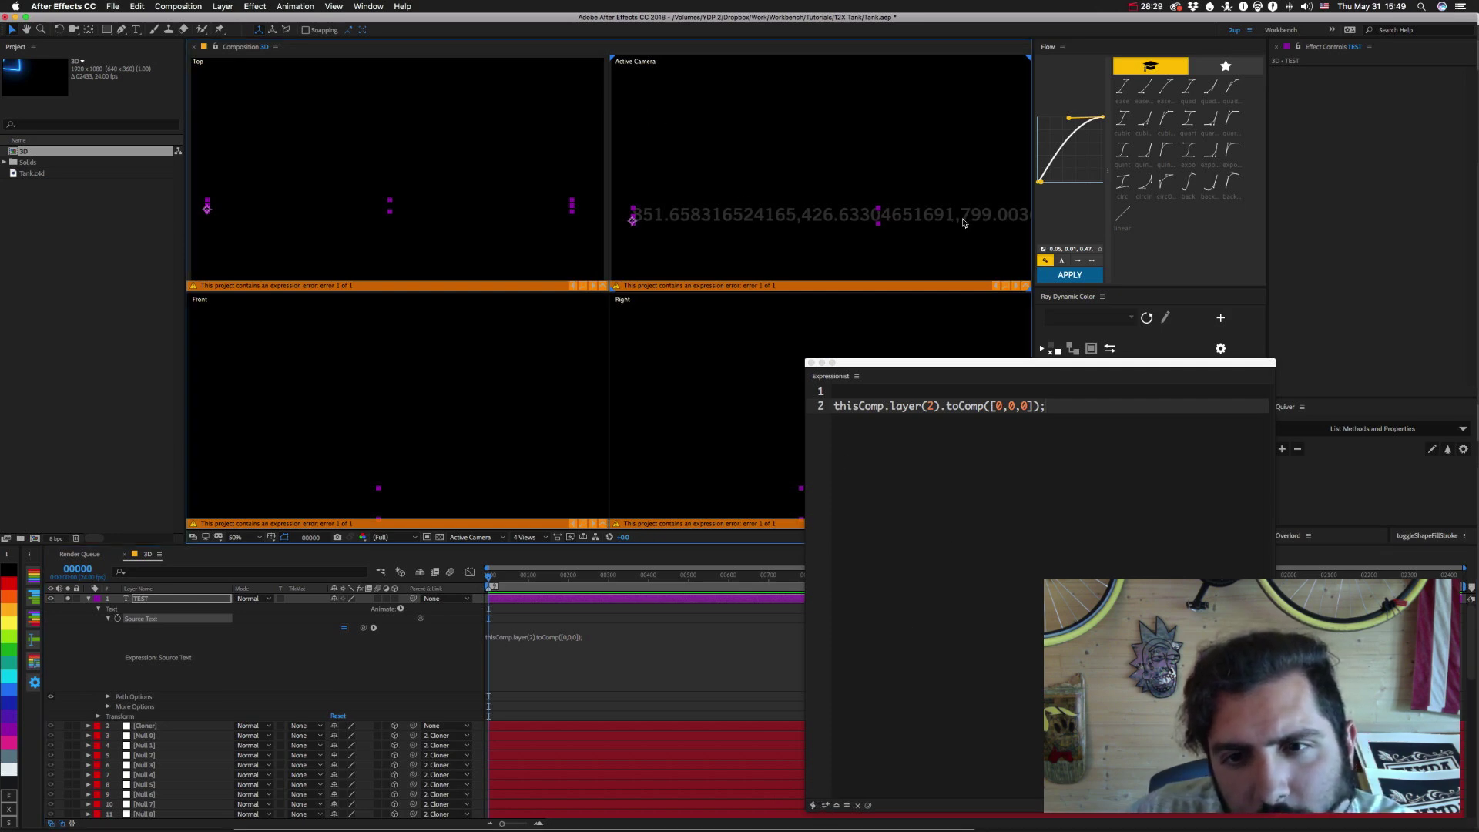
pyautogui.click(165, 602)
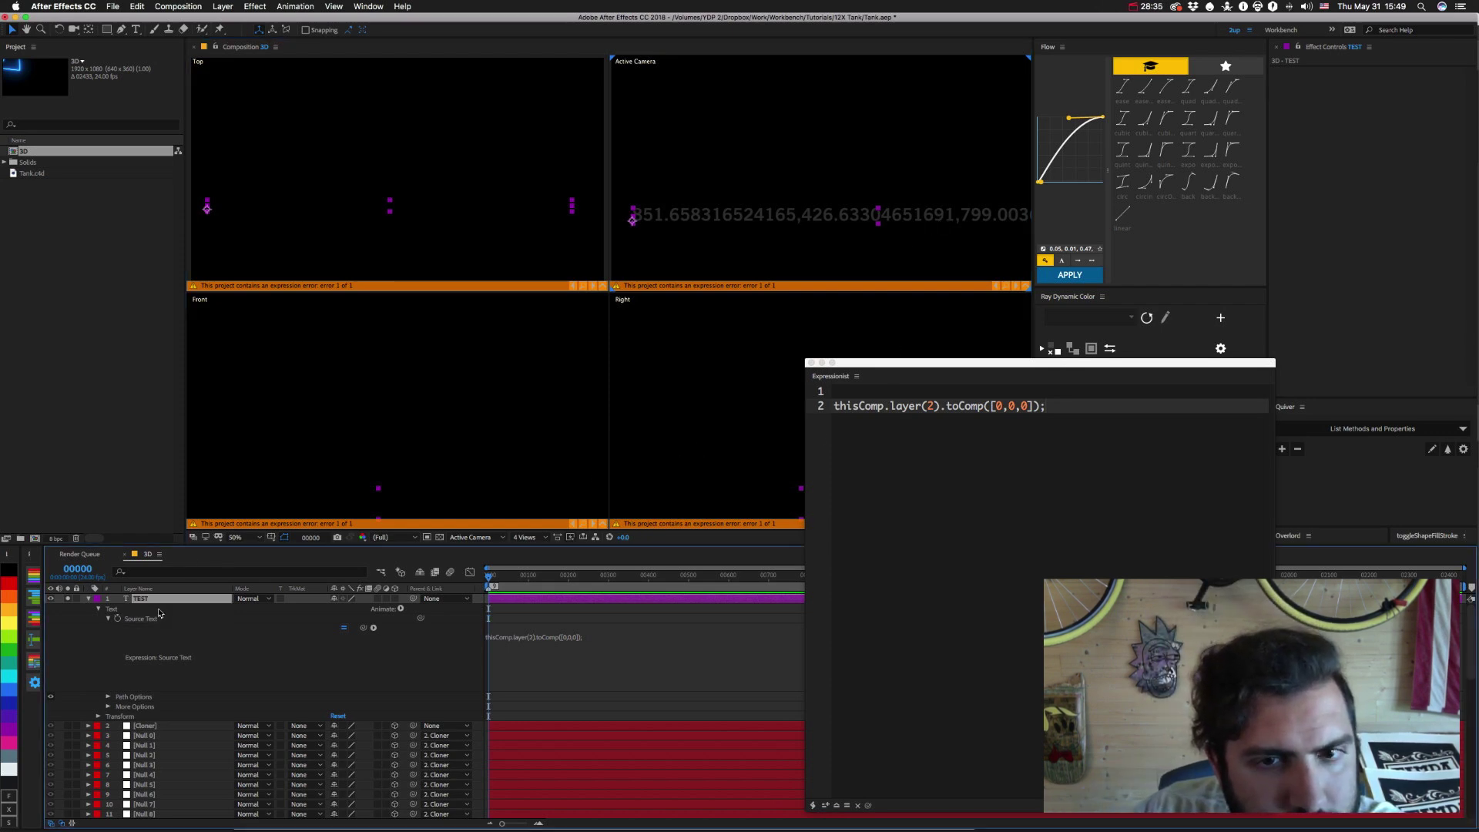
# Add a new null object (Null 44) and place it below TEST as layer 2.
pyautogui.click(223, 6)
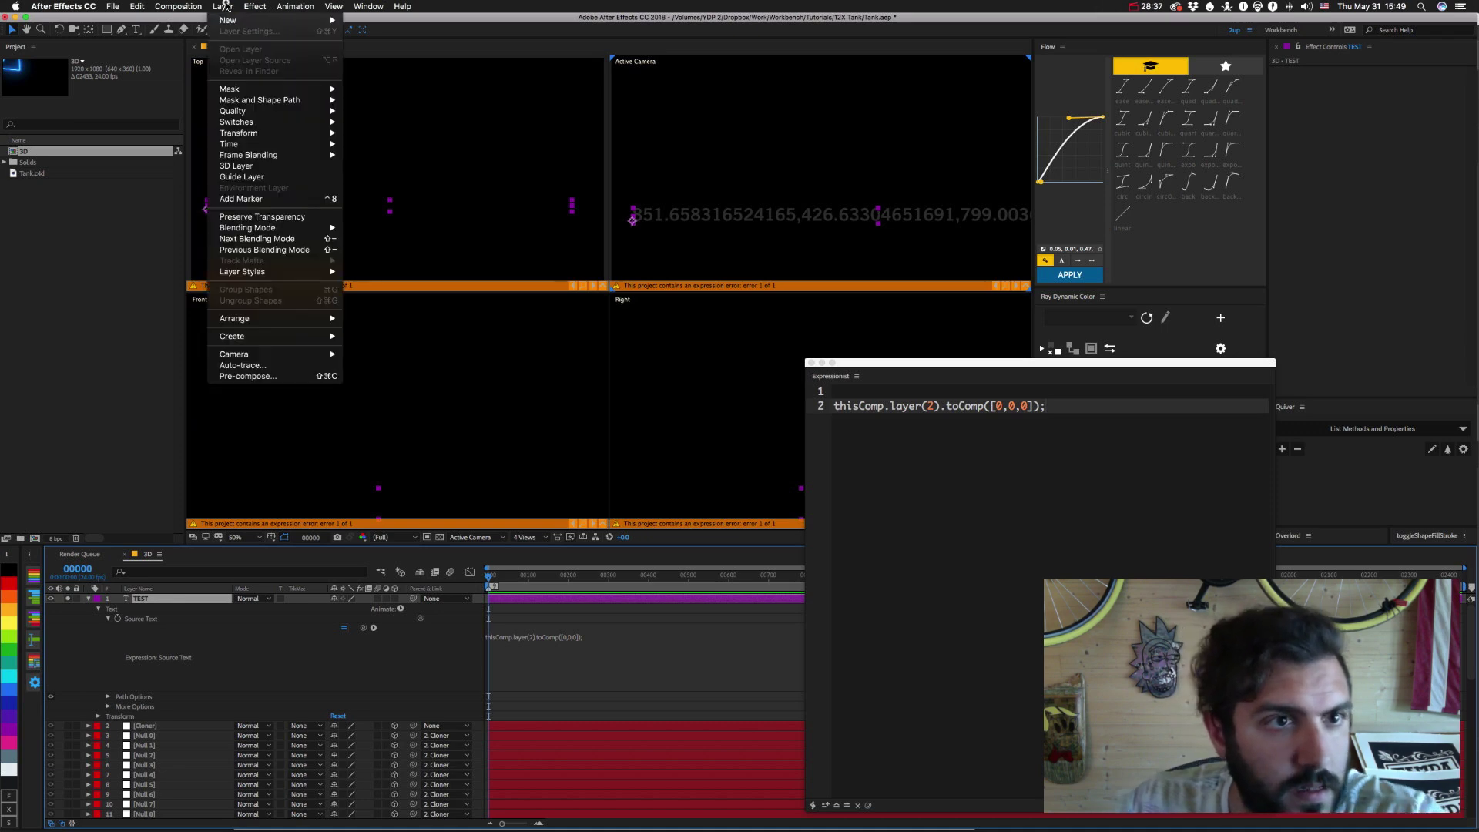
pyautogui.moveTo(231, 20)
pyautogui.click(375, 68)
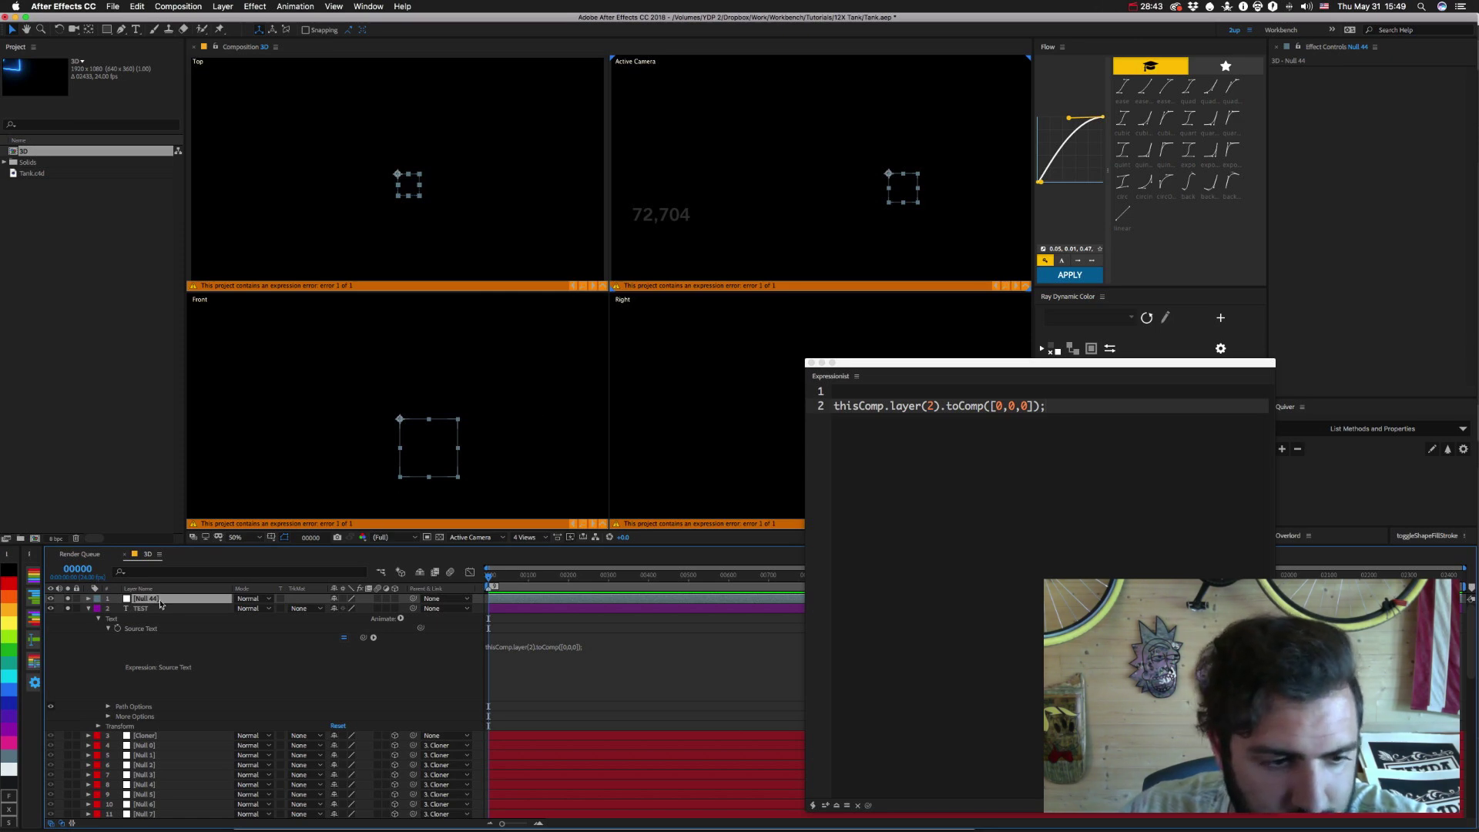
pyautogui.moveTo(160, 603); pyautogui.dragTo(158, 720)
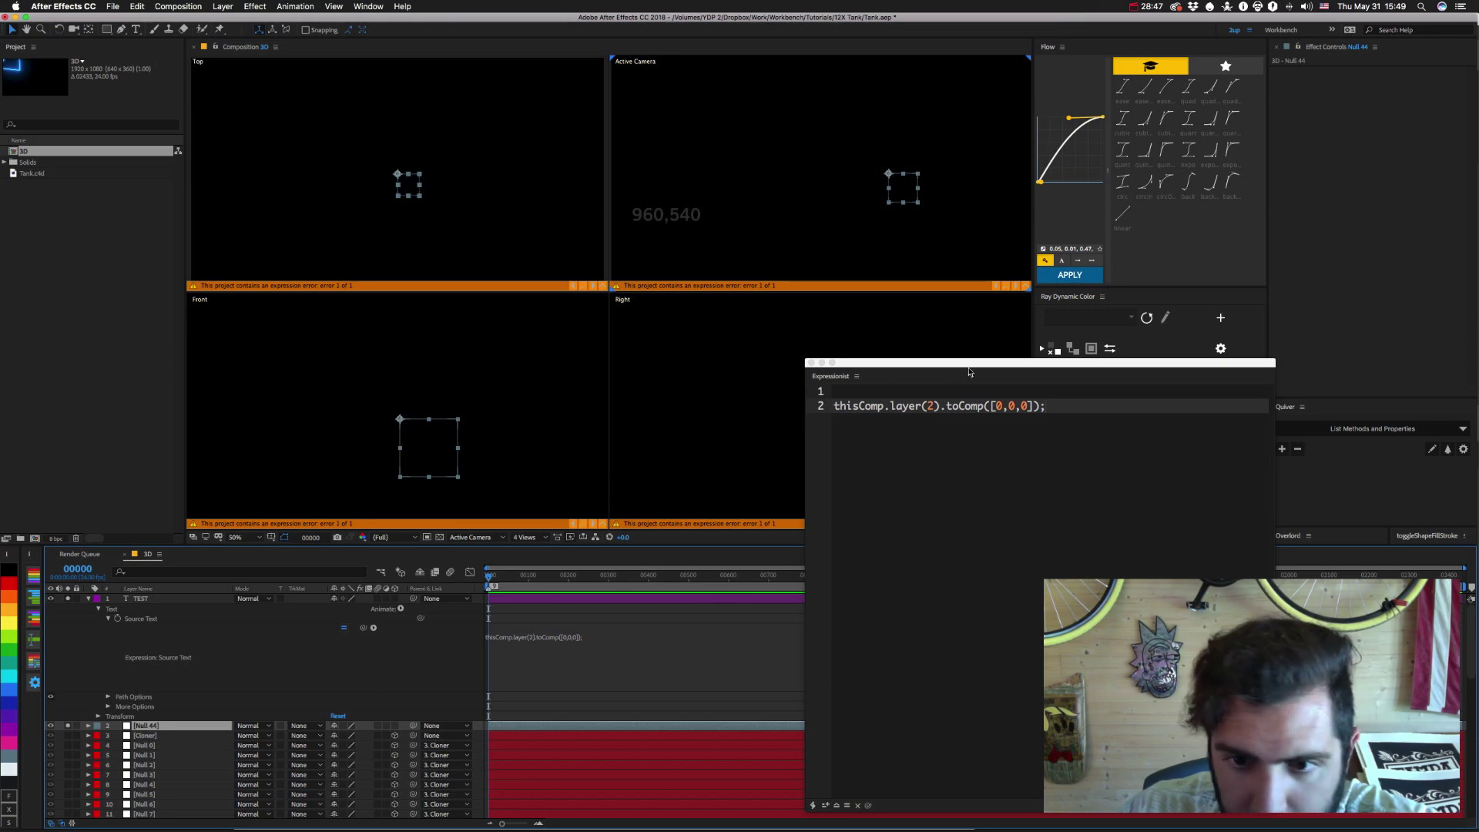
# Retarget the expression to thisComp.layer(3) and apply it to Source Text.
pyautogui.click(932, 406)
pyautogui.press('BackSpace')
pyautogui.write('3')
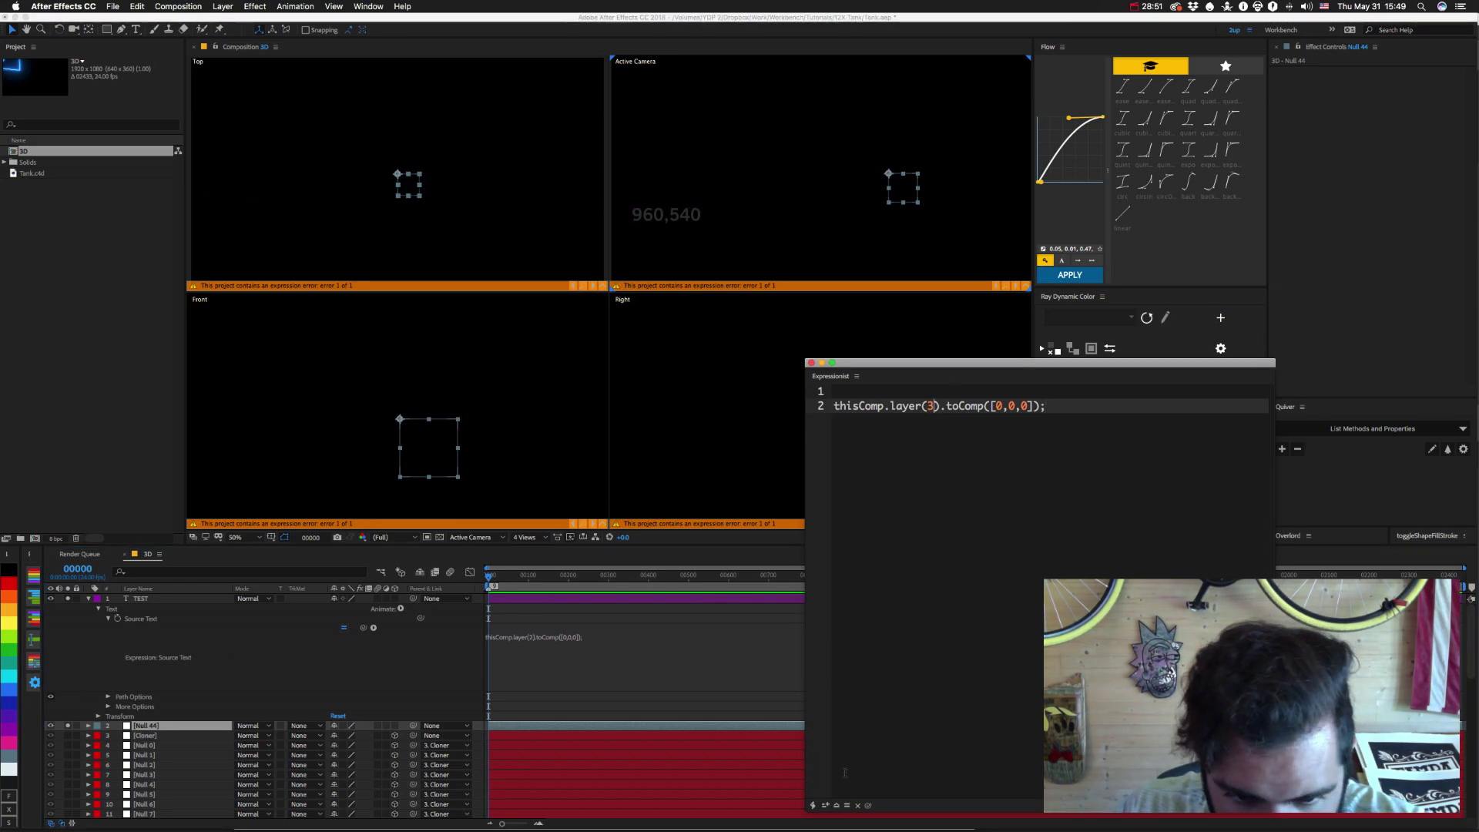
pyautogui.click(140, 619)
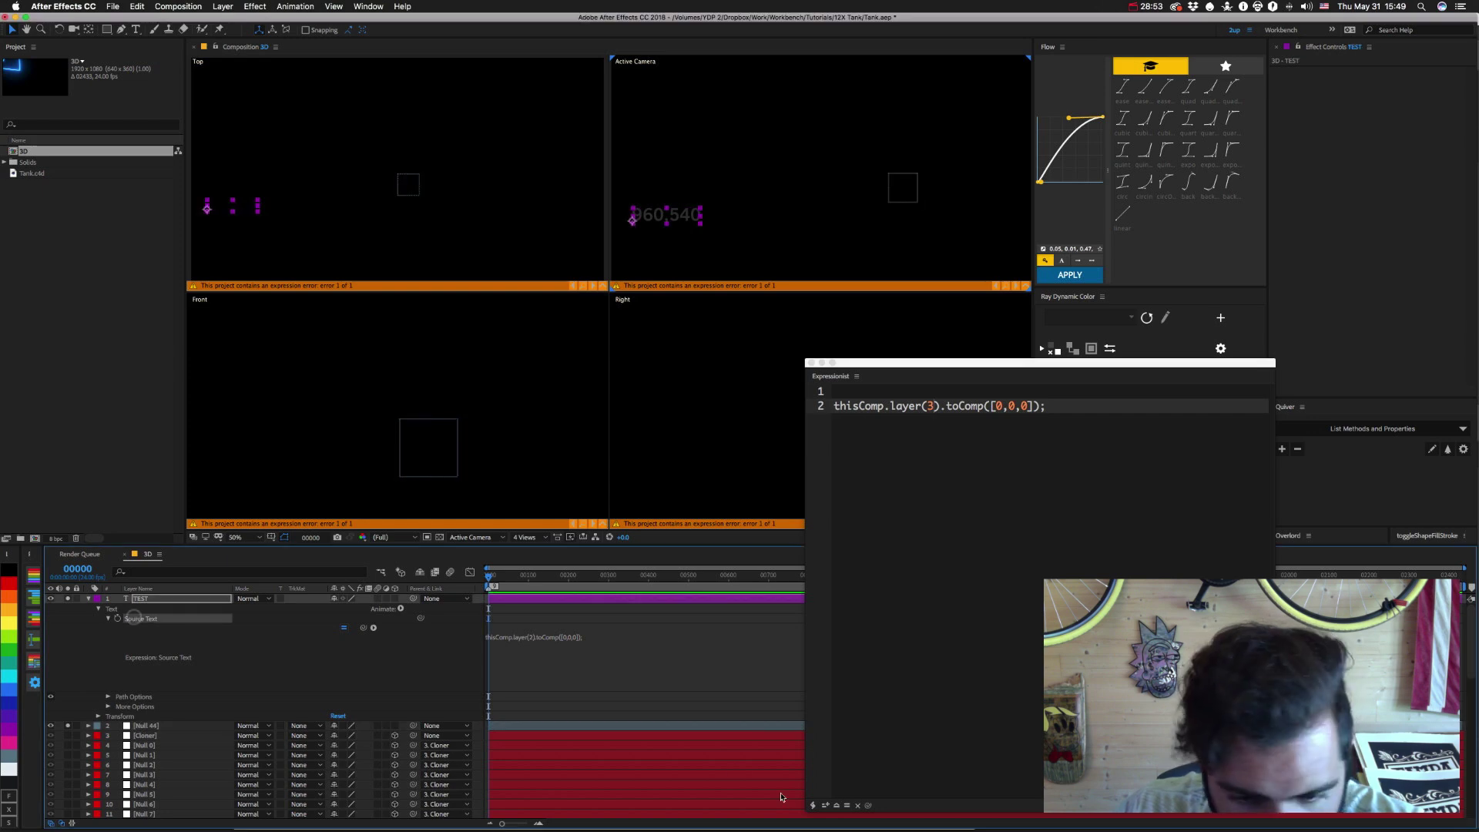
pyautogui.click(825, 804)
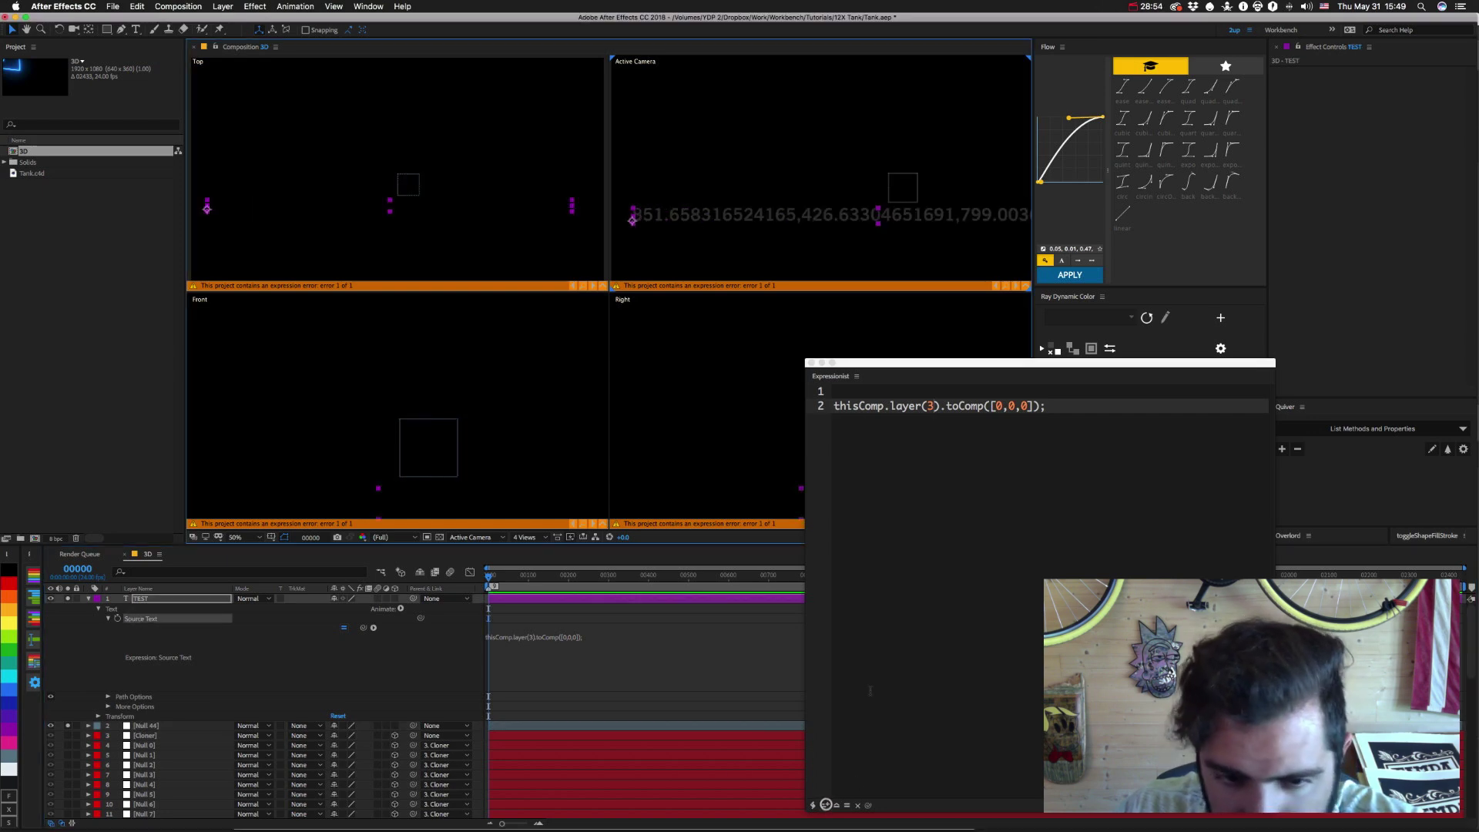
# Set Null 44's Position to 851, 426 and show the Cloner layer.
pyautogui.click(157, 727)
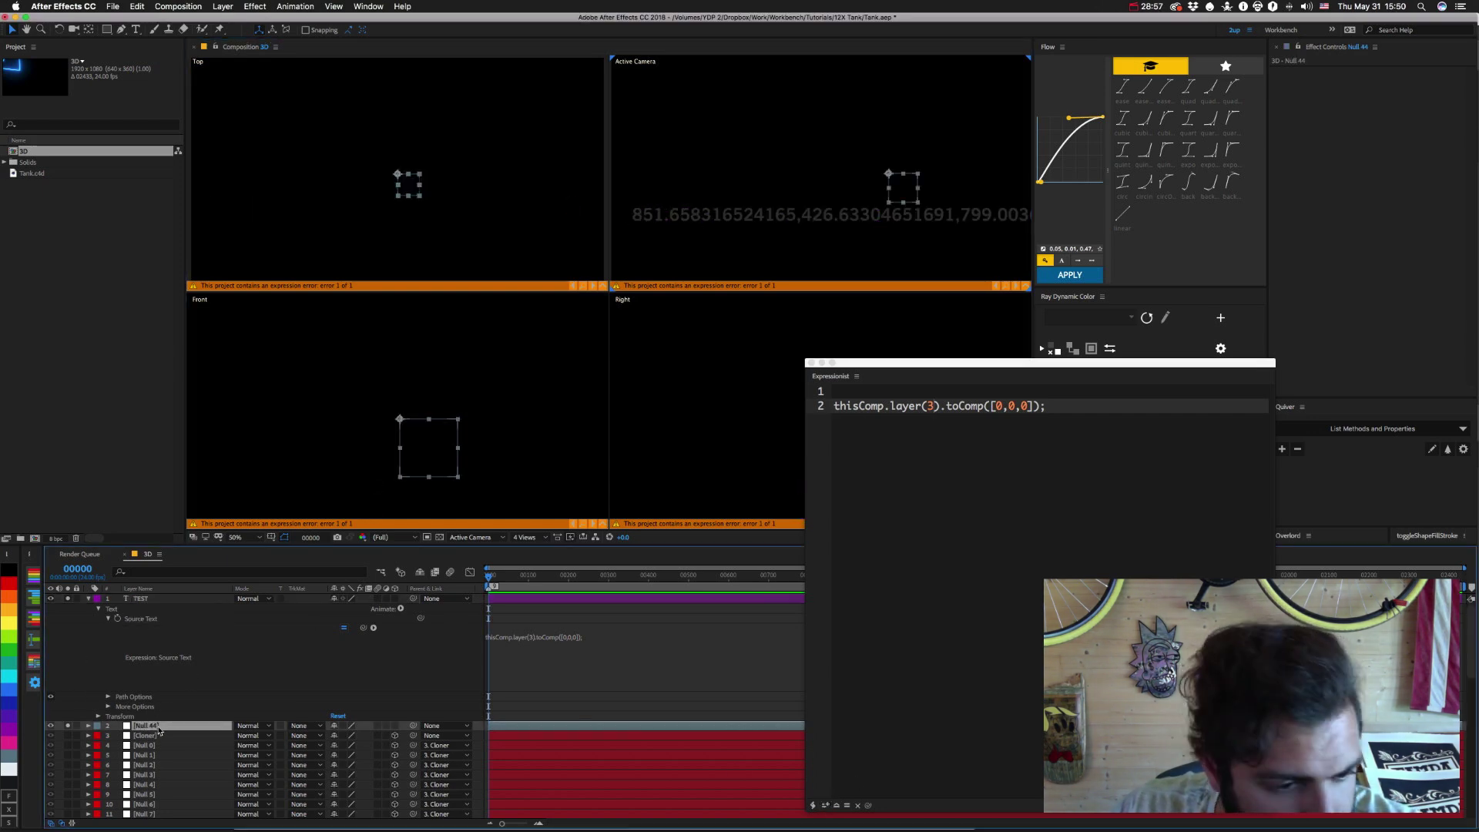
pyautogui.press('p')
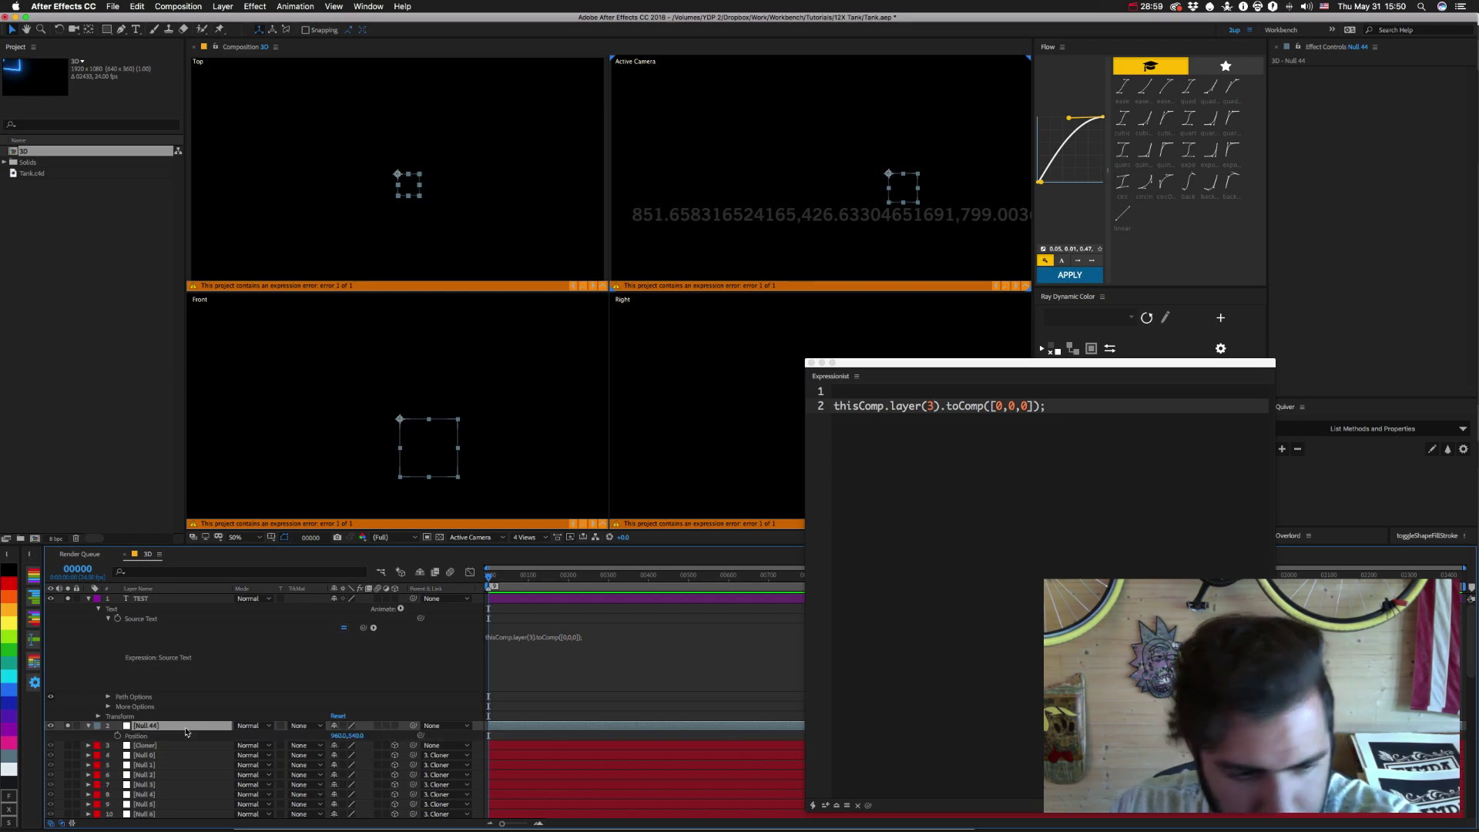
pyautogui.click(340, 735)
pyautogui.write('8')
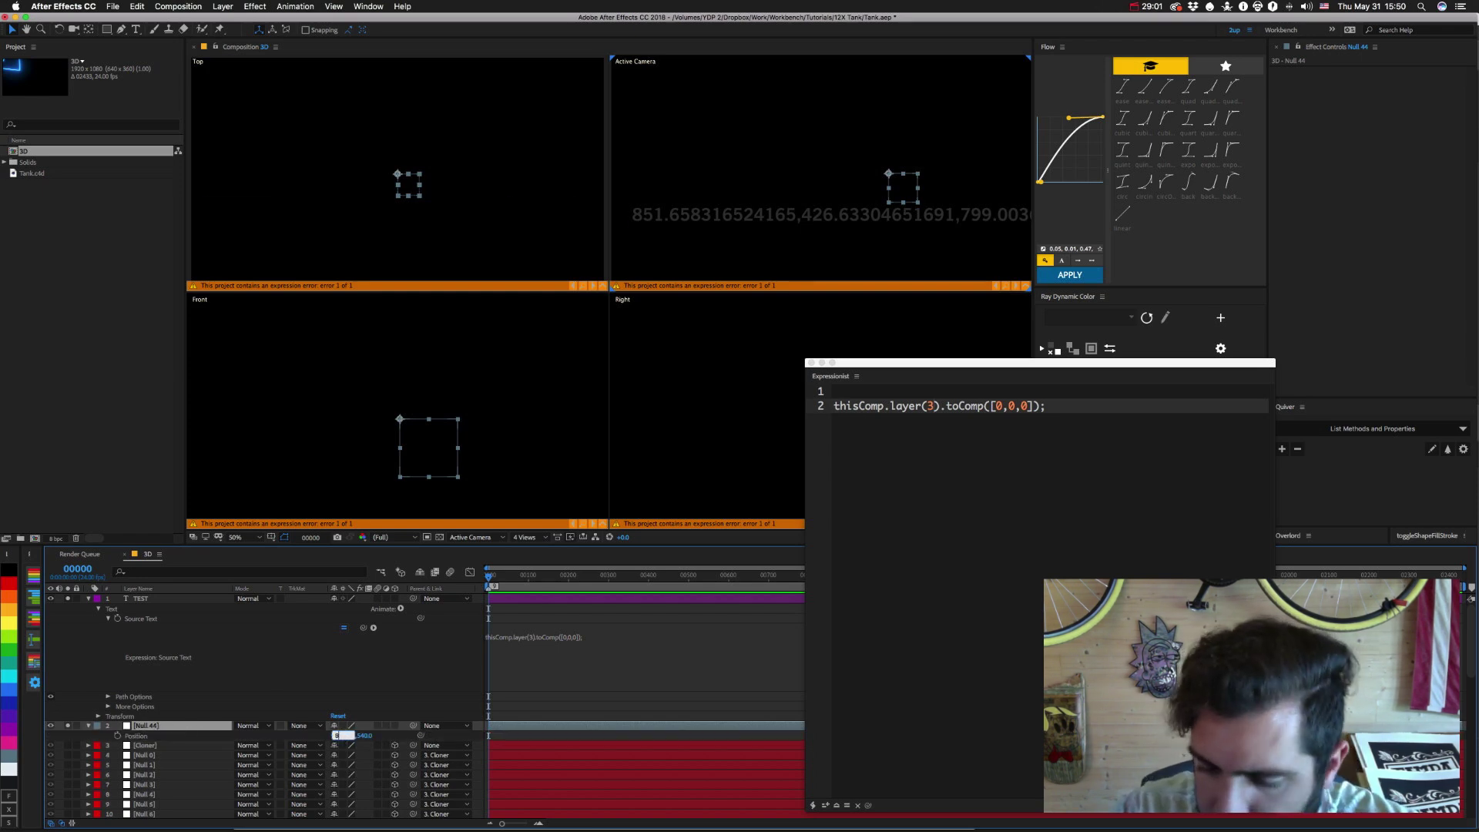
pyautogui.write('51')
pyautogui.press('Tab')
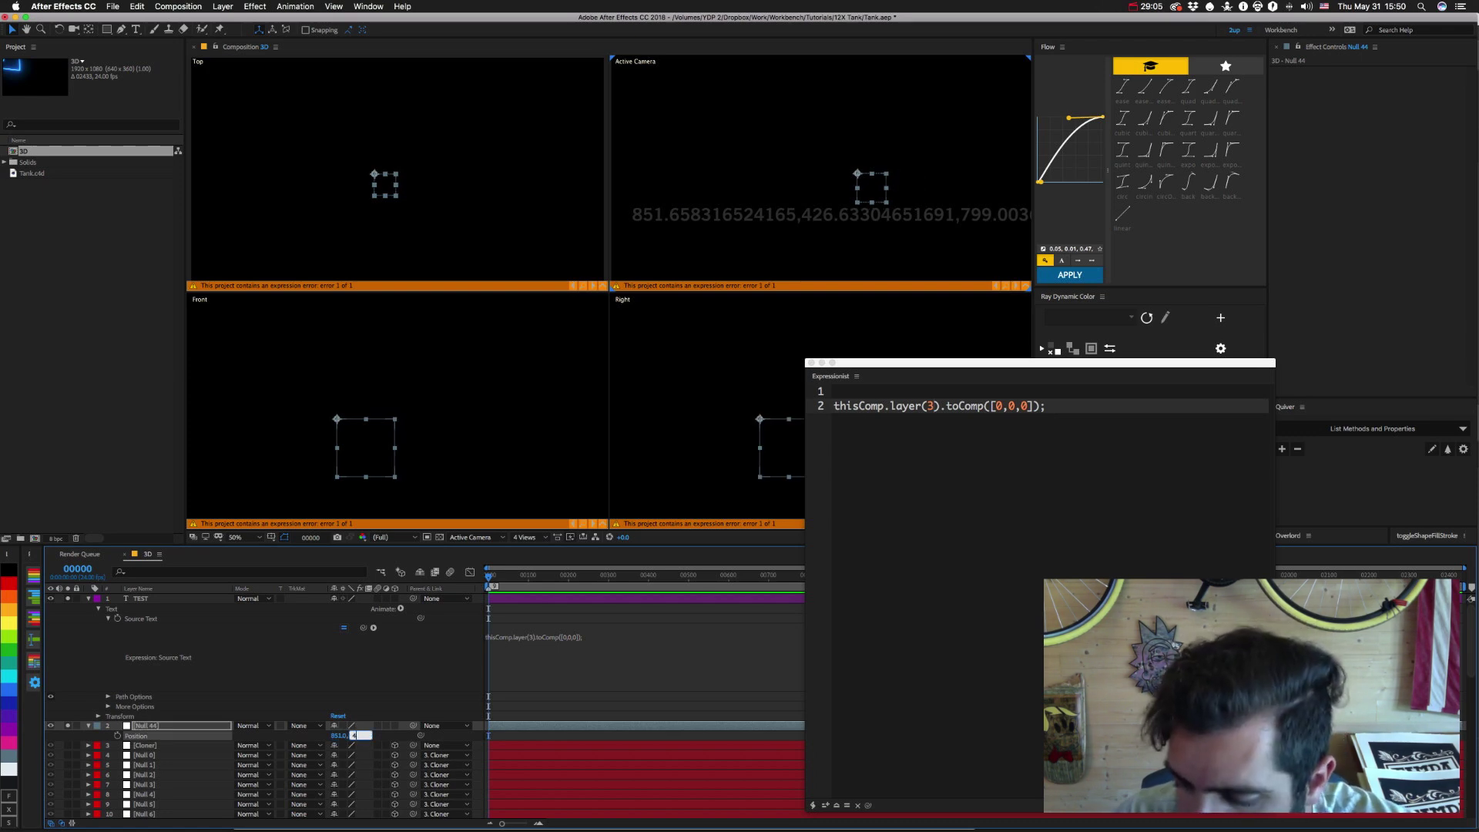
pyautogui.write('426')
pyautogui.press('Return')
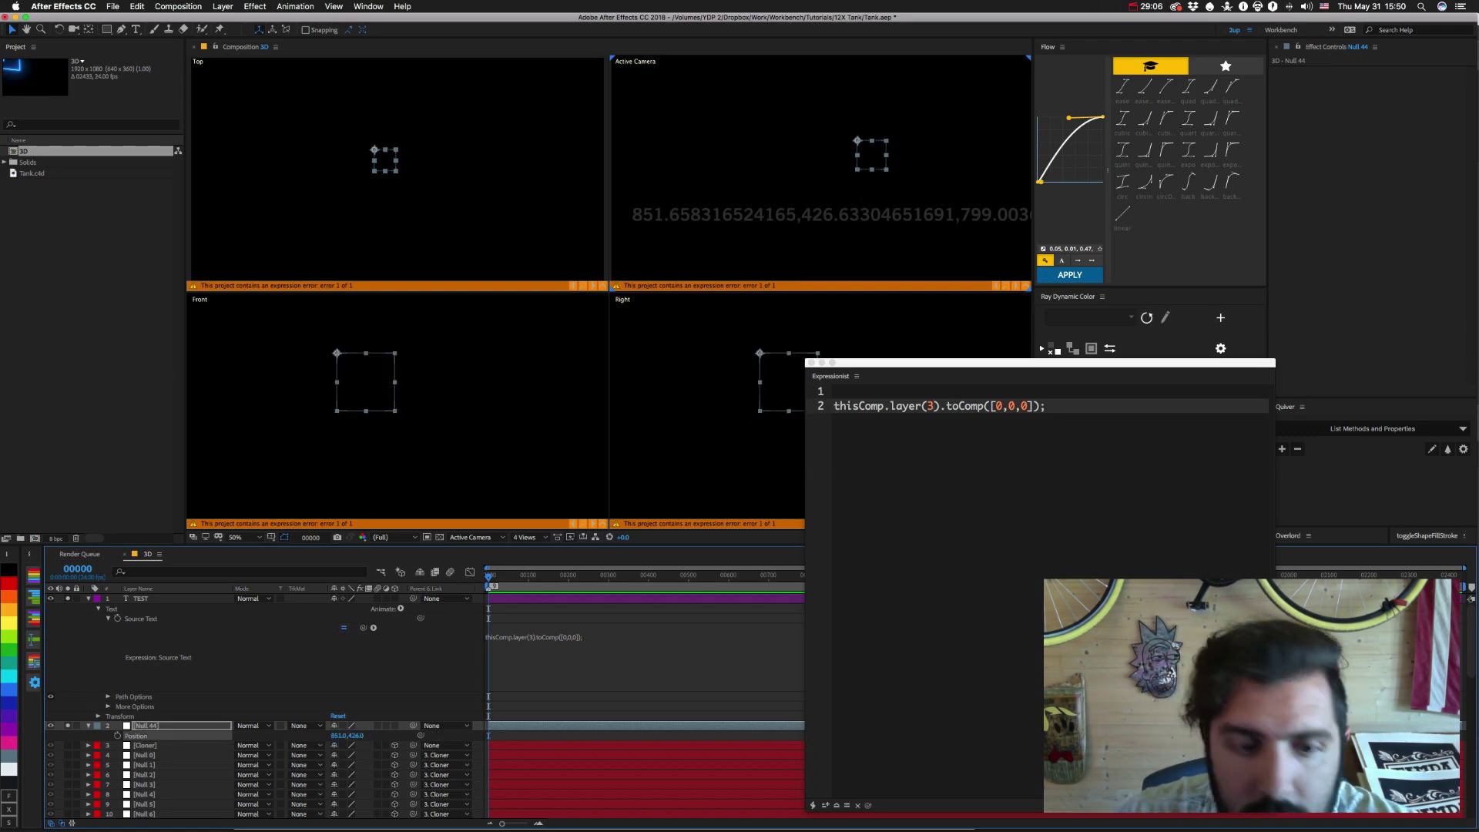
pyautogui.click(68, 745)
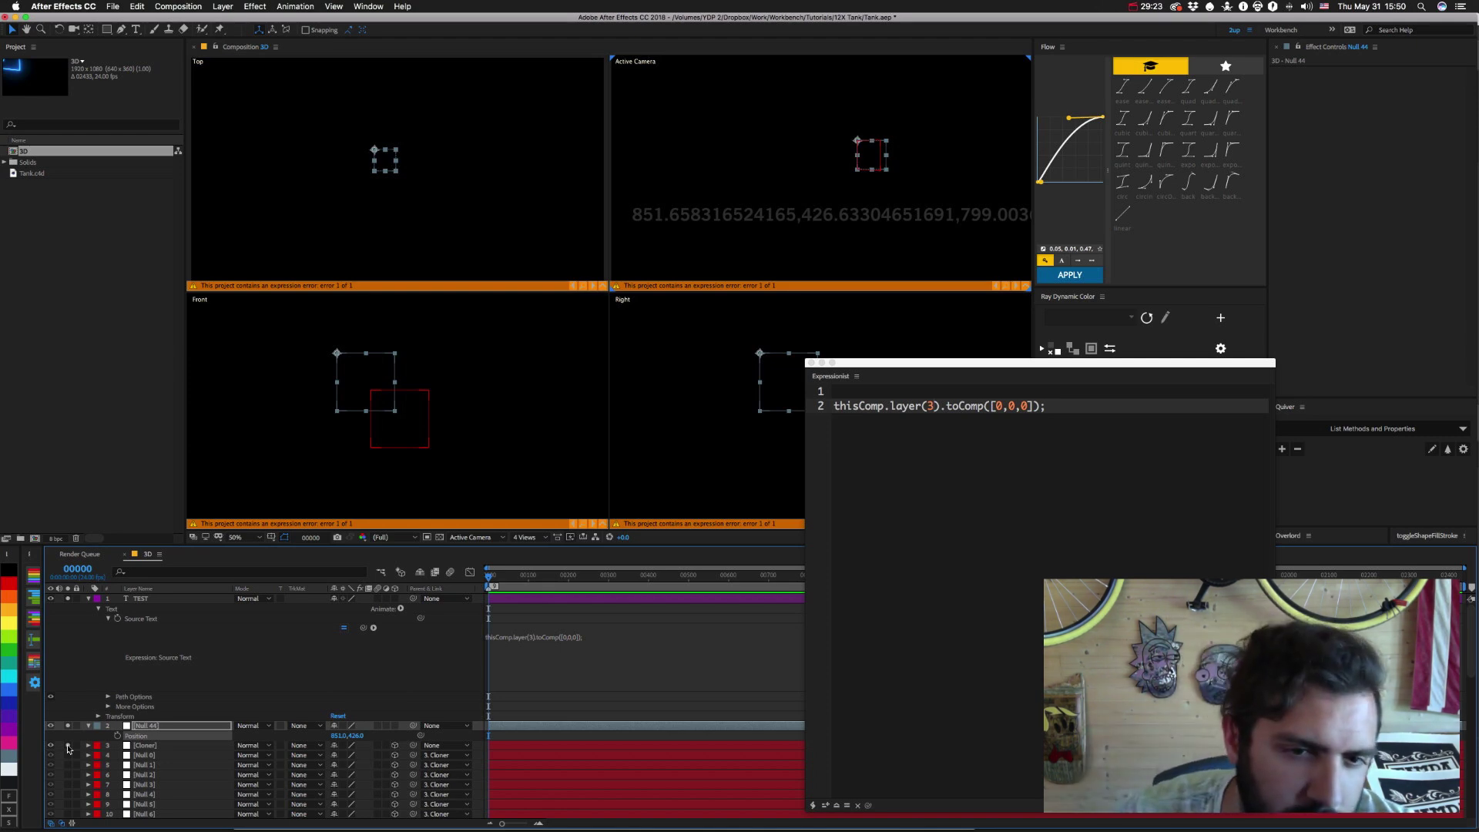
pyautogui.scroll(-15, 109, 730)
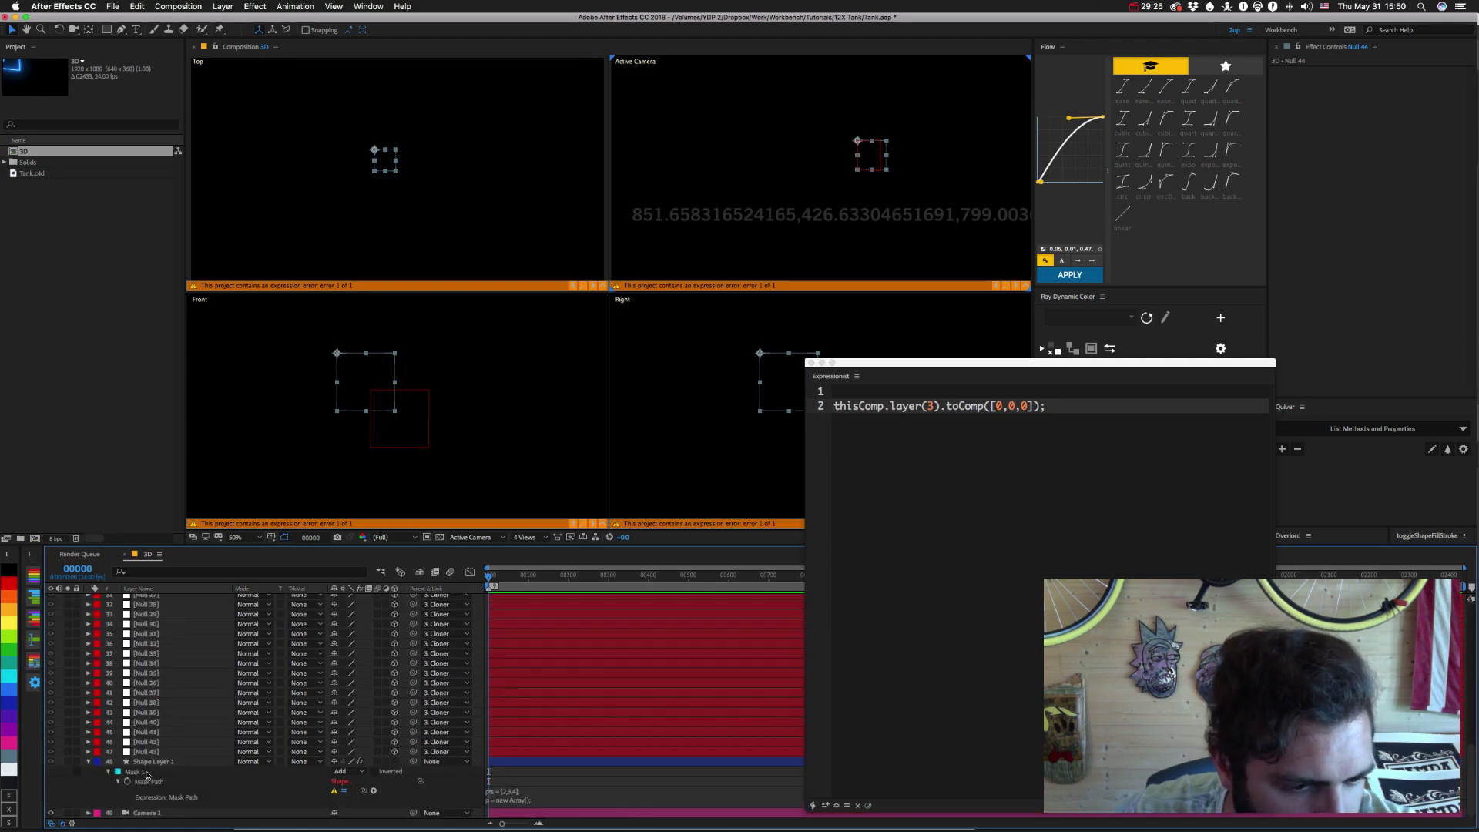
pyautogui.click(145, 812)
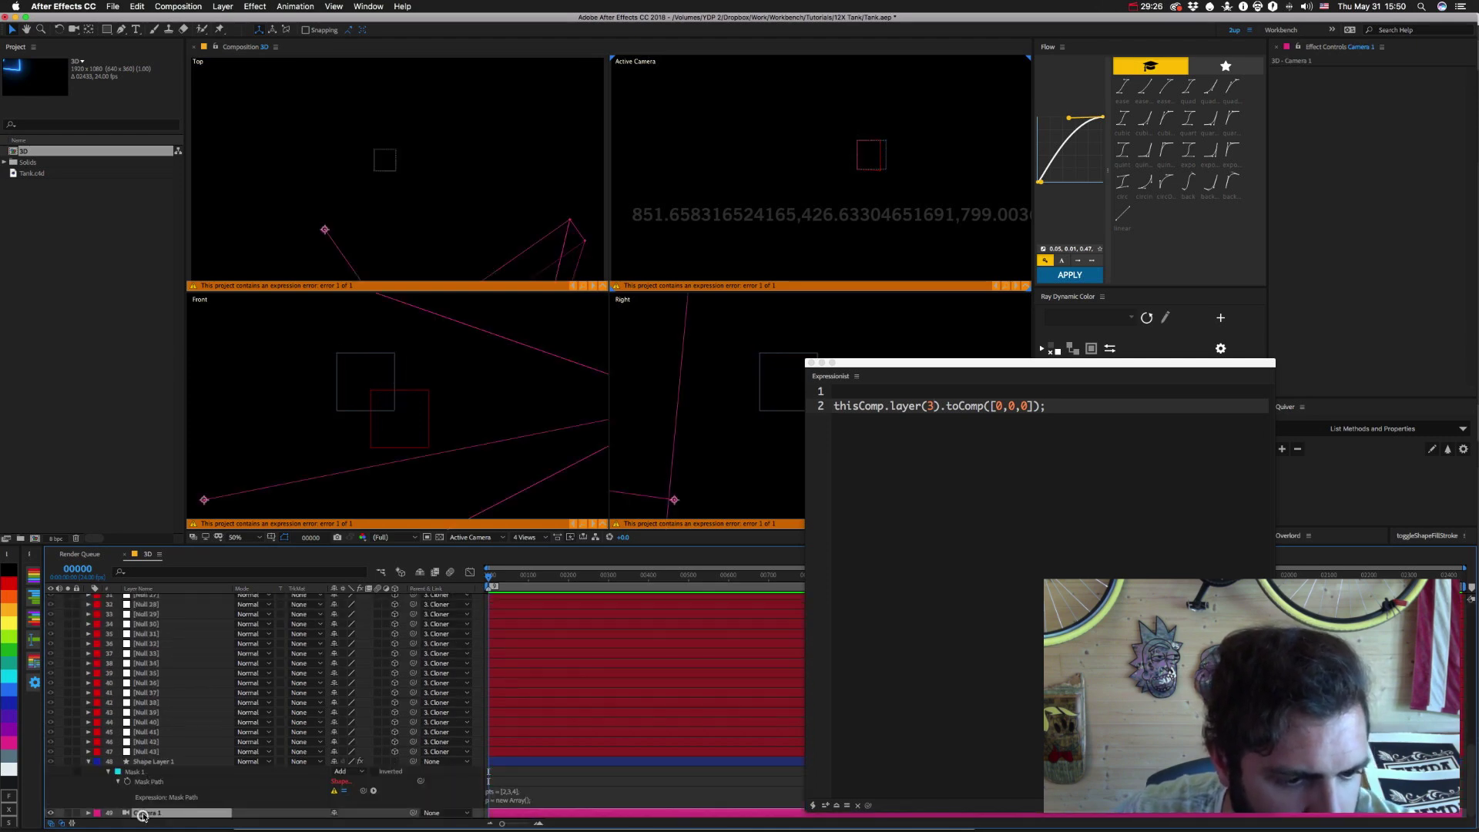
pyautogui.click(97, 790)
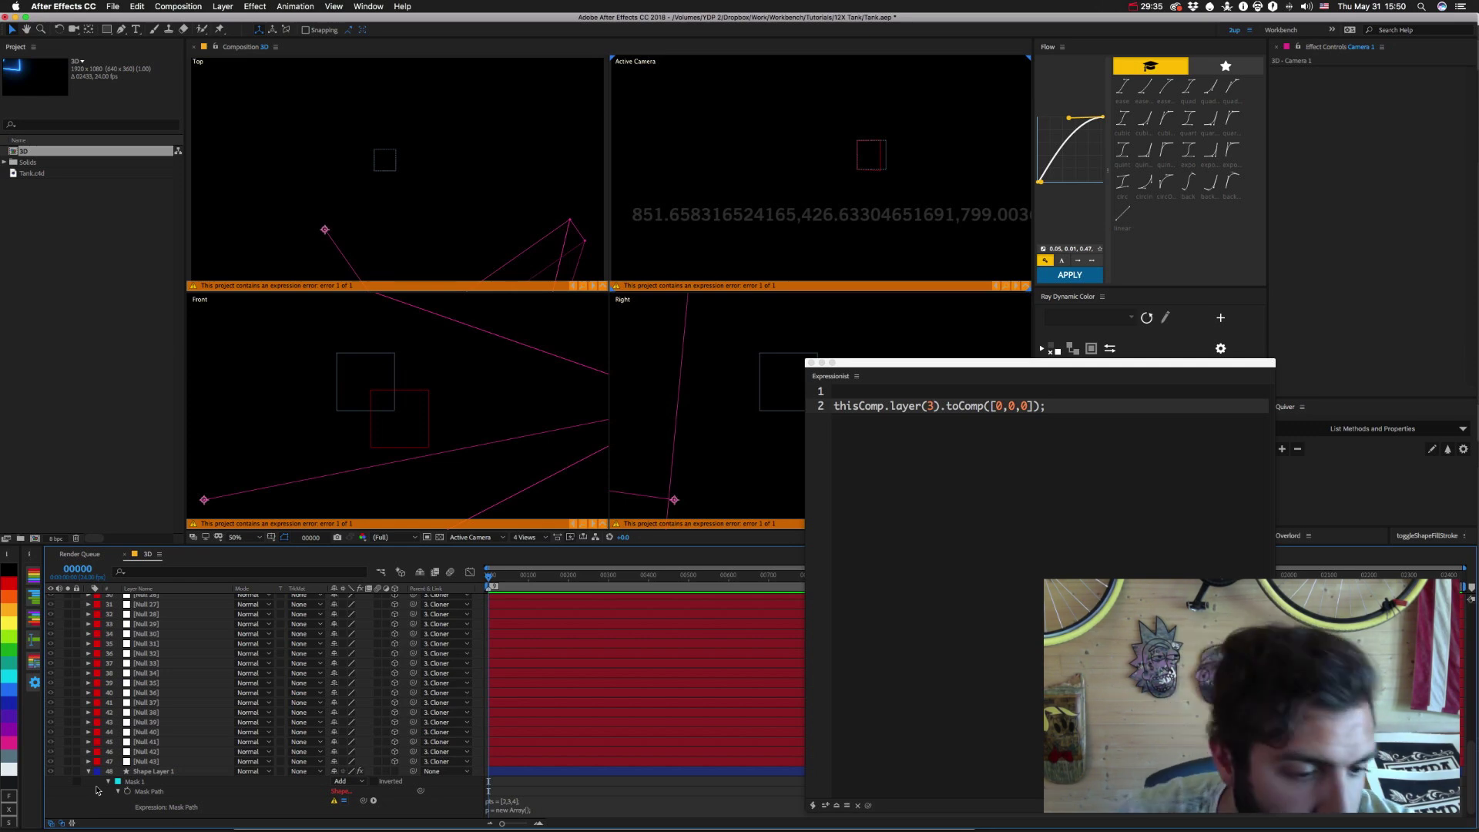
pyautogui.scroll(10, 116, 755)
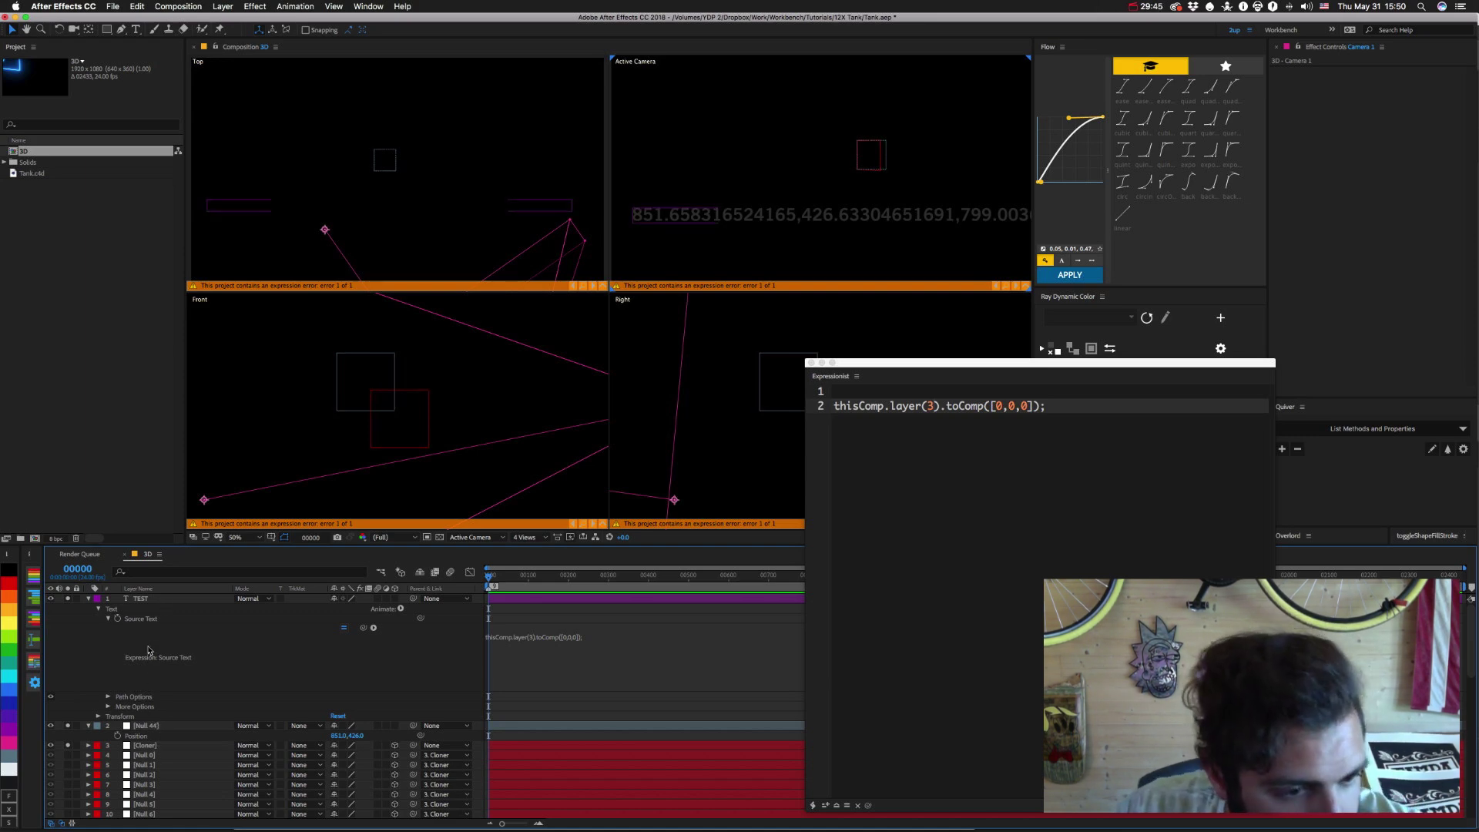
# Delete the Null 44 layer and remove the blank first line of the expression code.
pyautogui.click(139, 599)
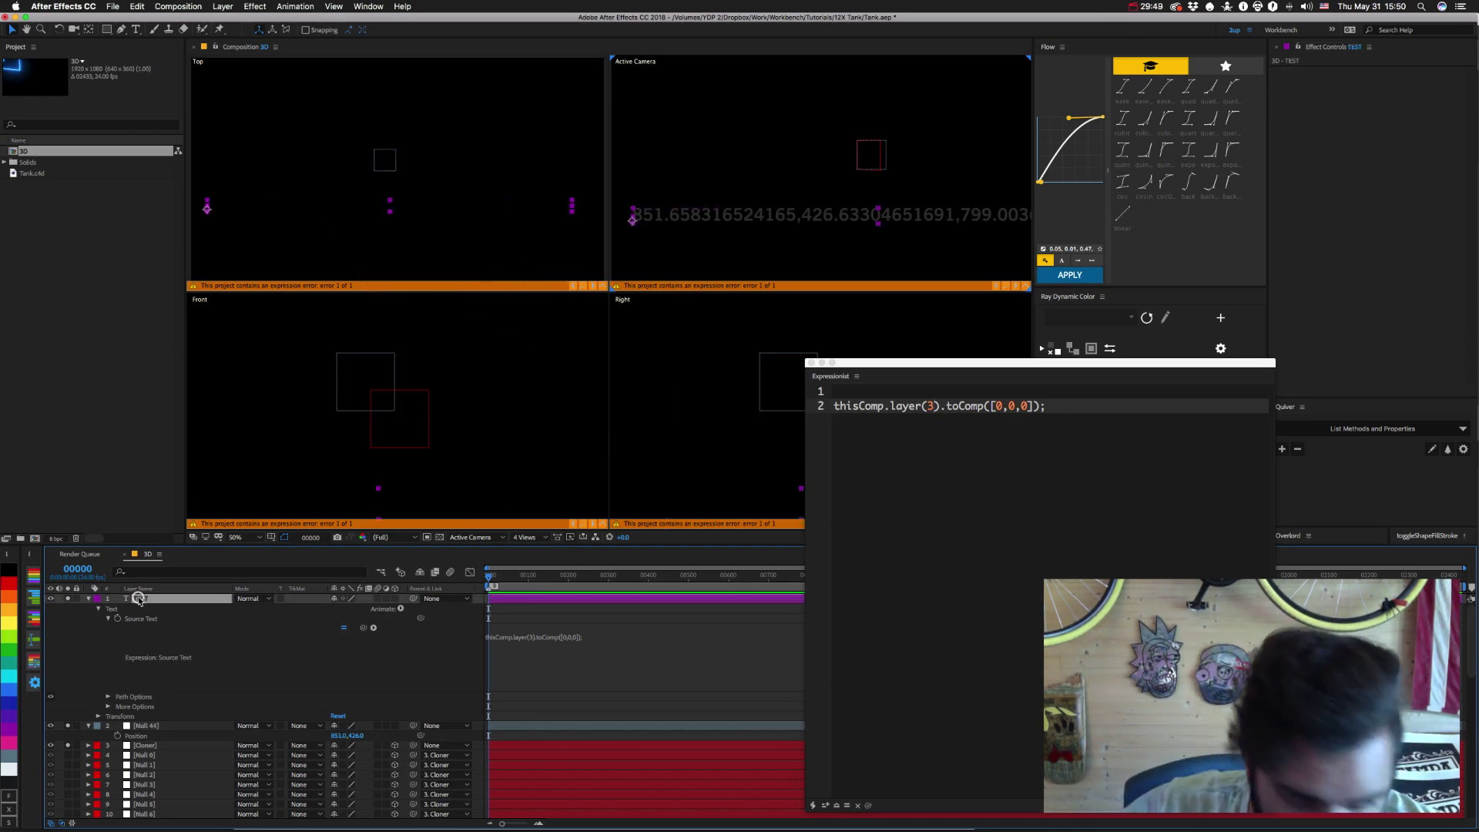
pyautogui.click(153, 745)
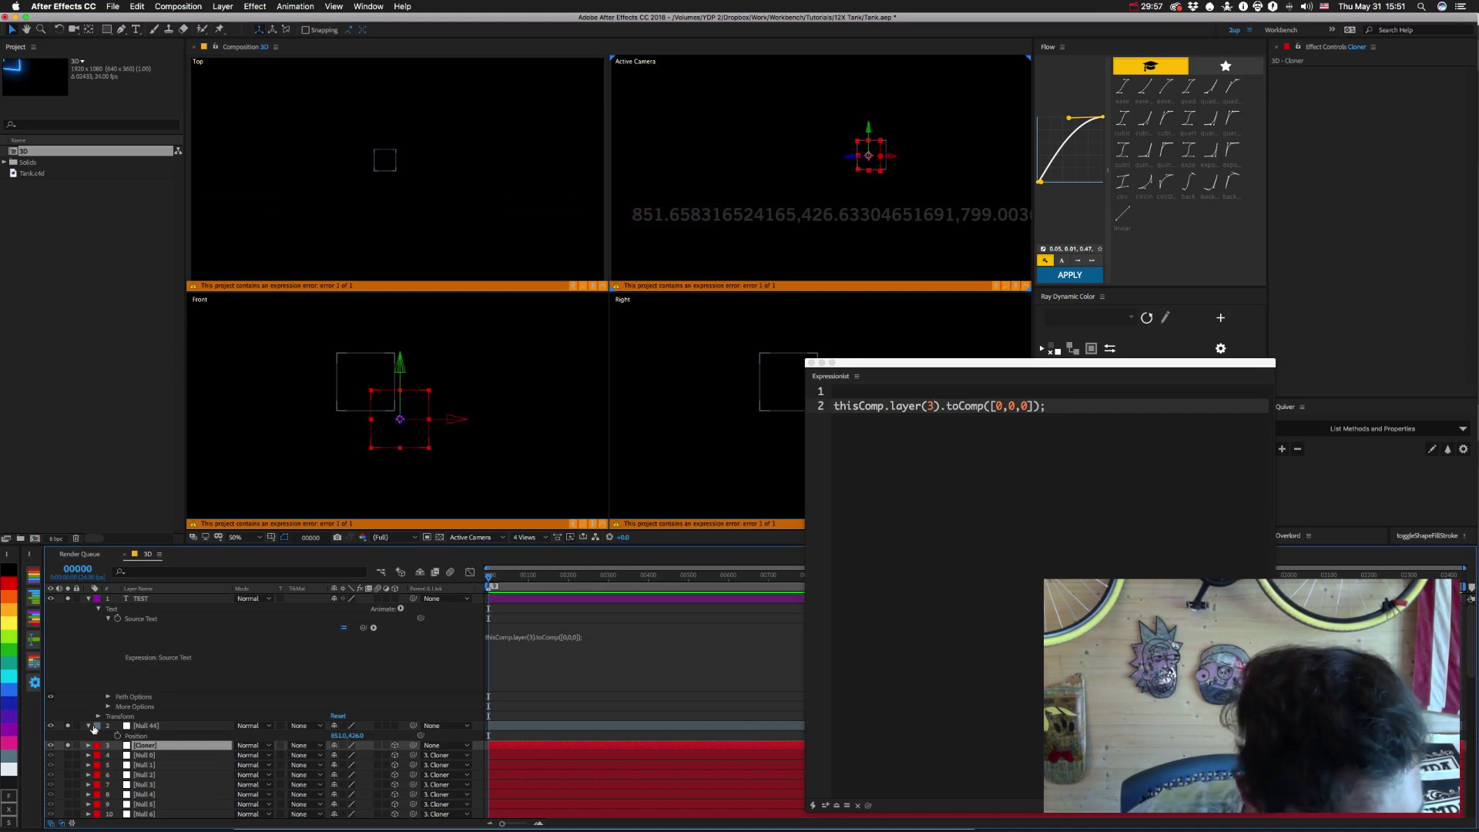
pyautogui.press('Delete')
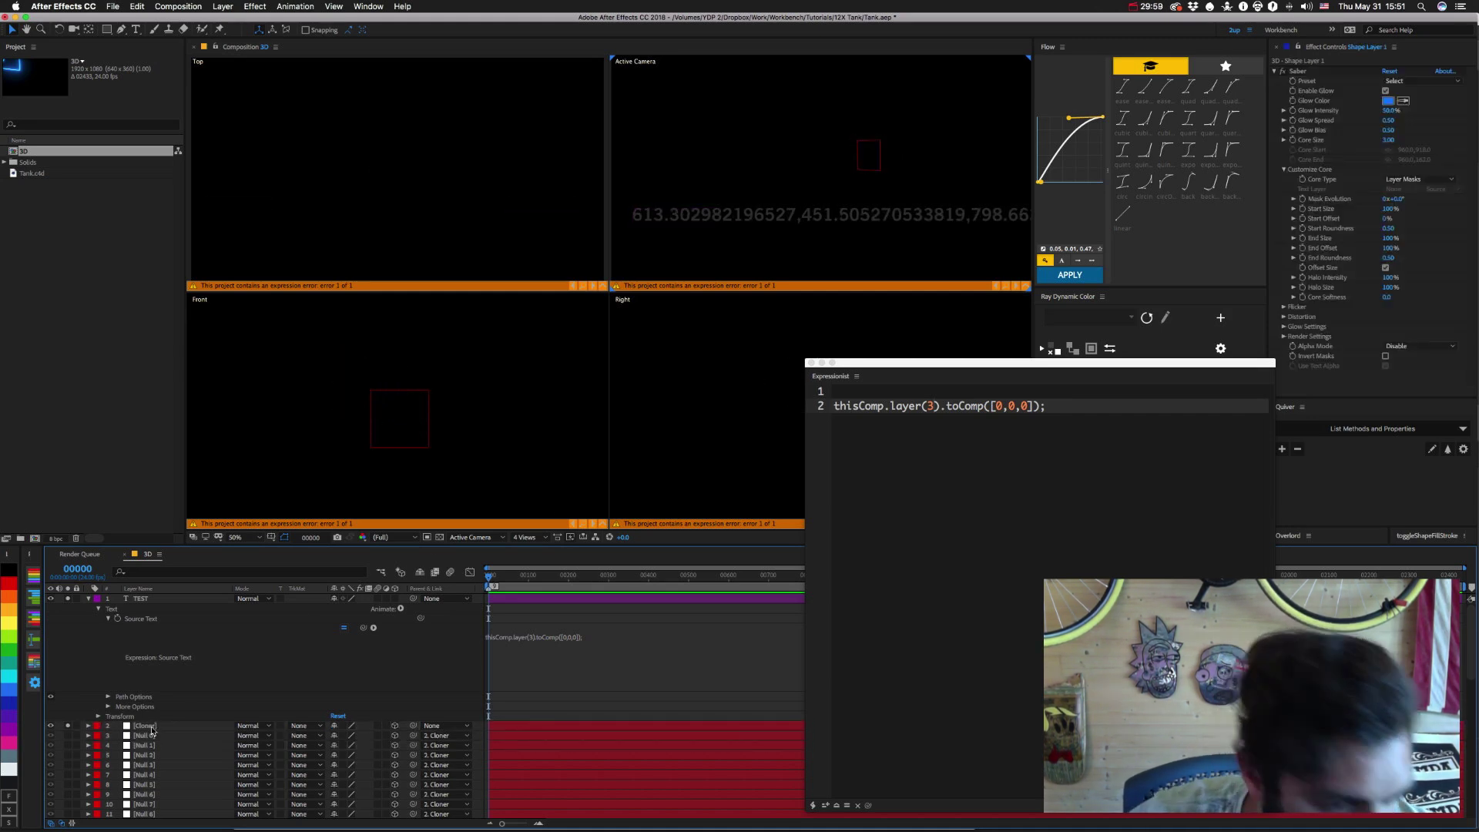
pyautogui.click(141, 599)
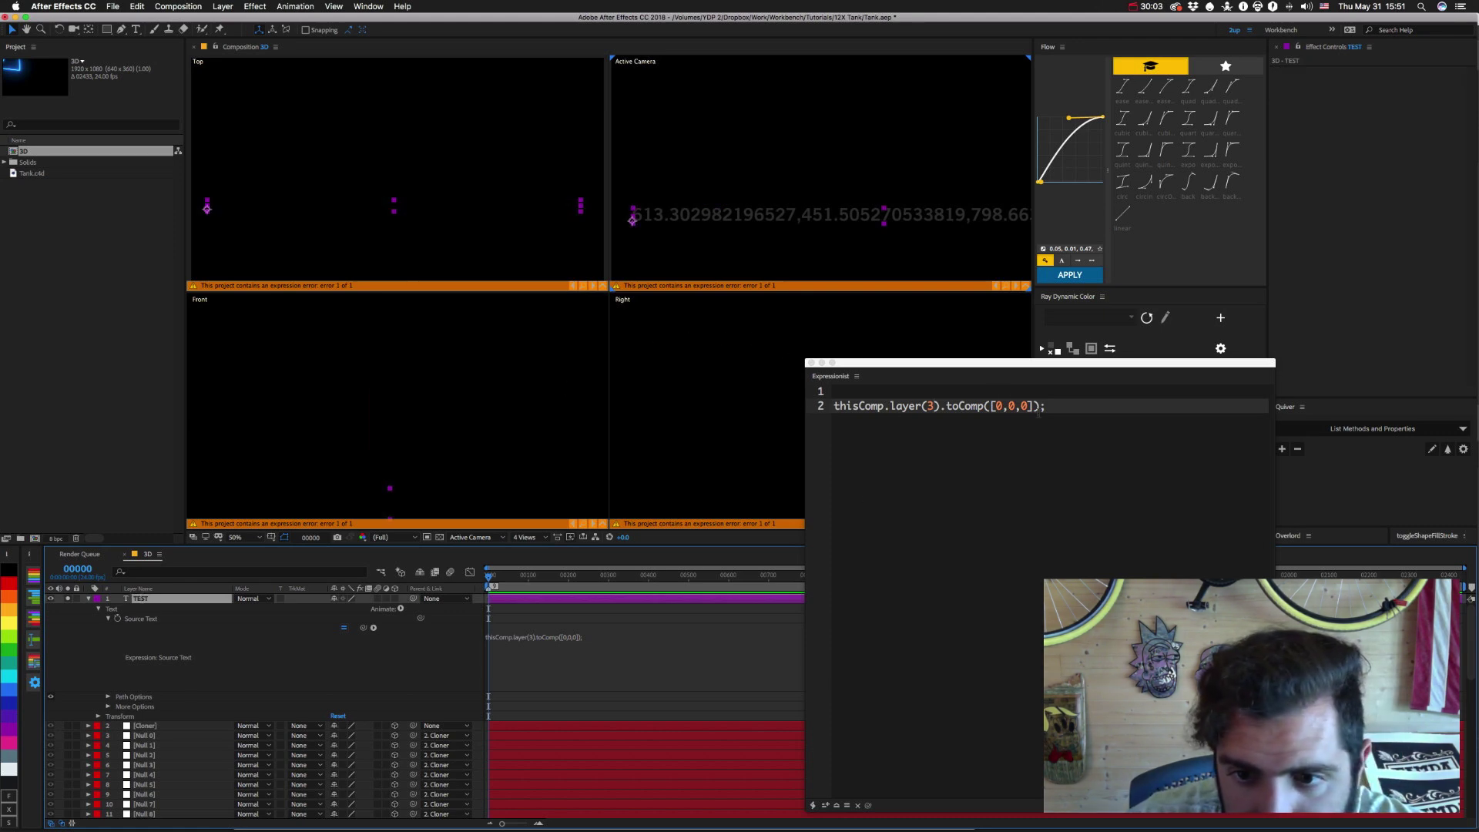
pyautogui.click(851, 441)
pyautogui.press('BackSpace')
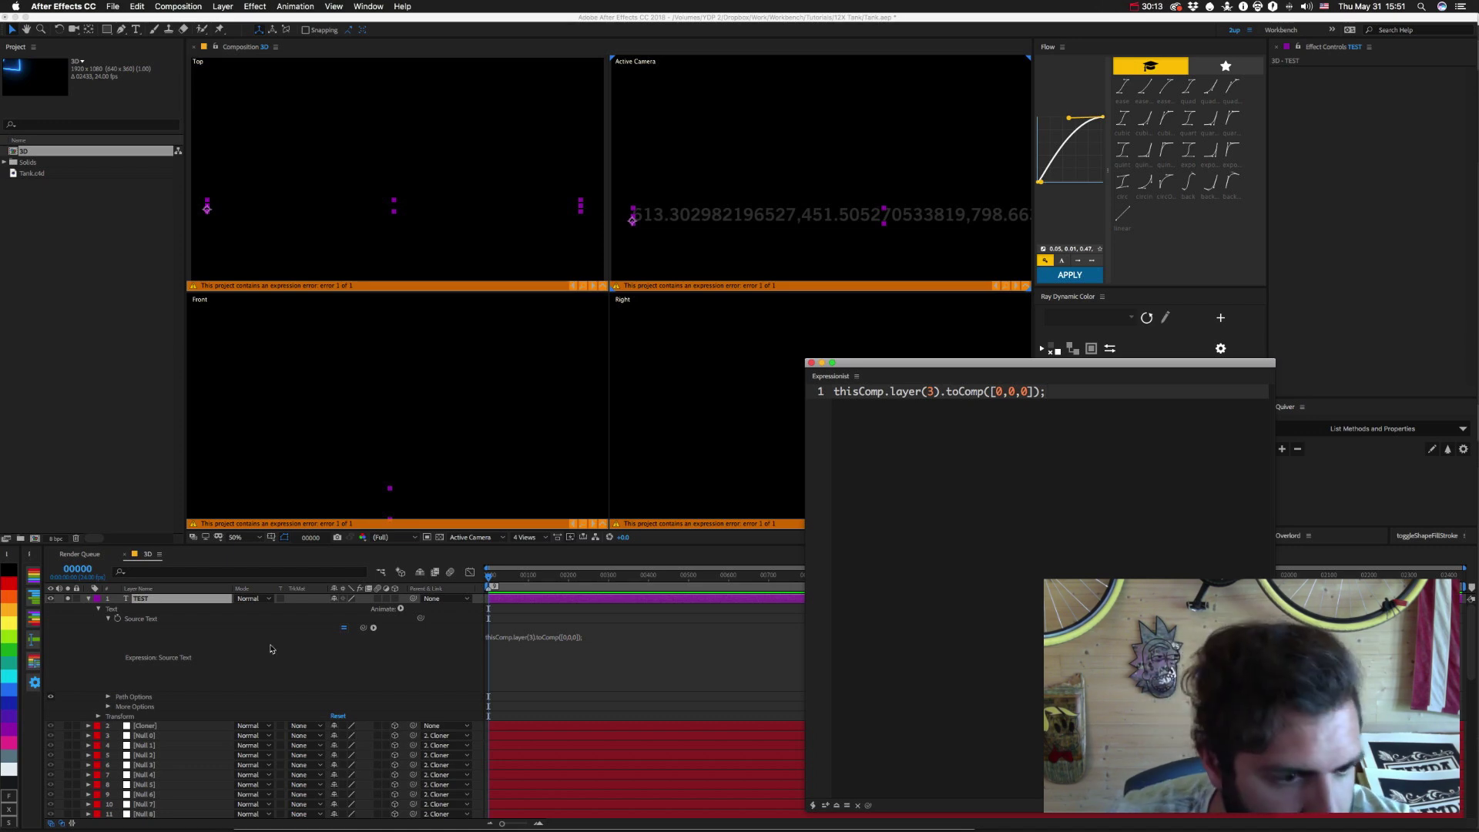
# Collapse the TEST layer and drag it down to sit just above Camera 1.
pyautogui.click(155, 599)
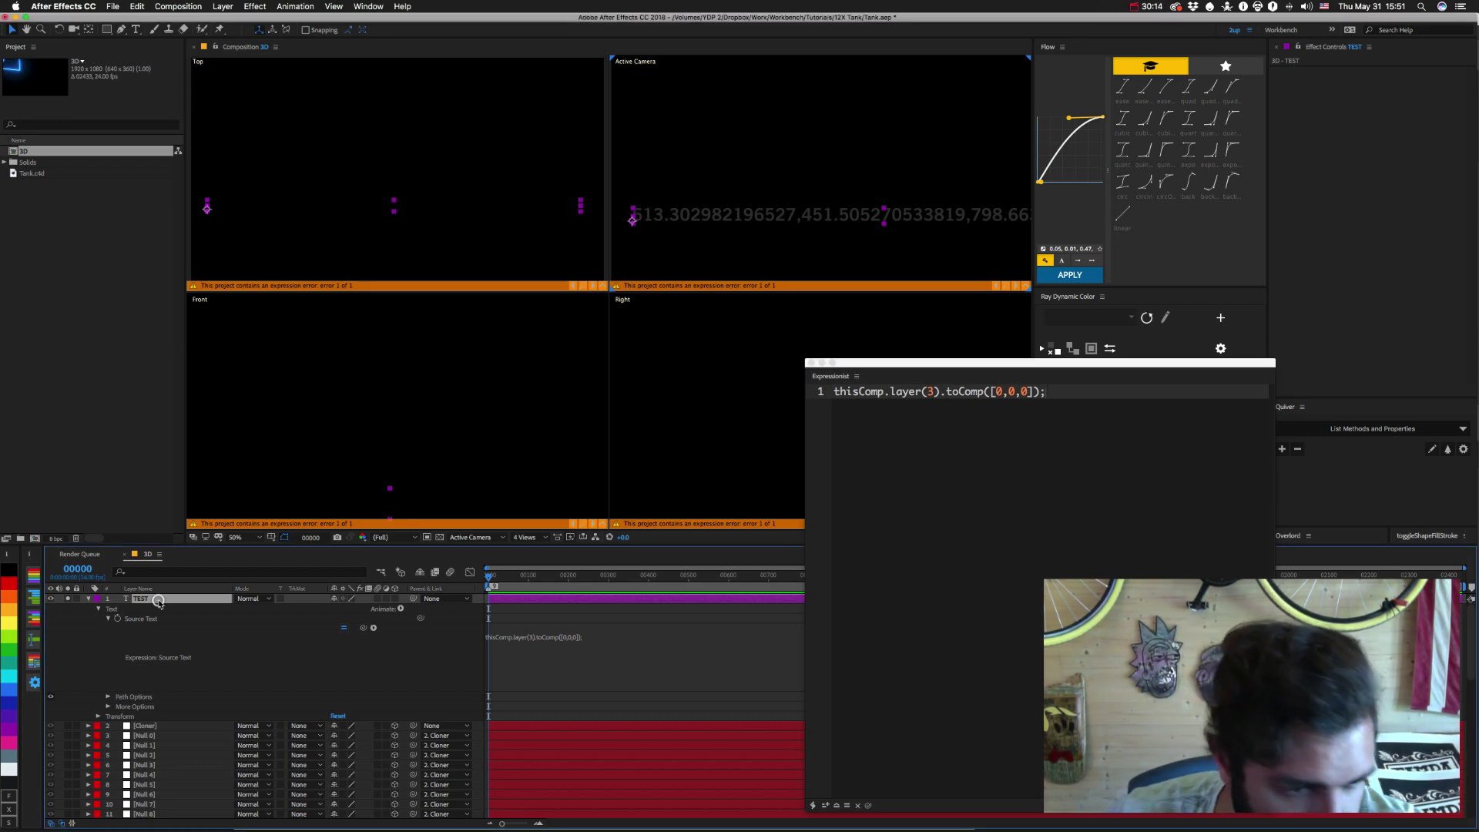
pyautogui.click(89, 598)
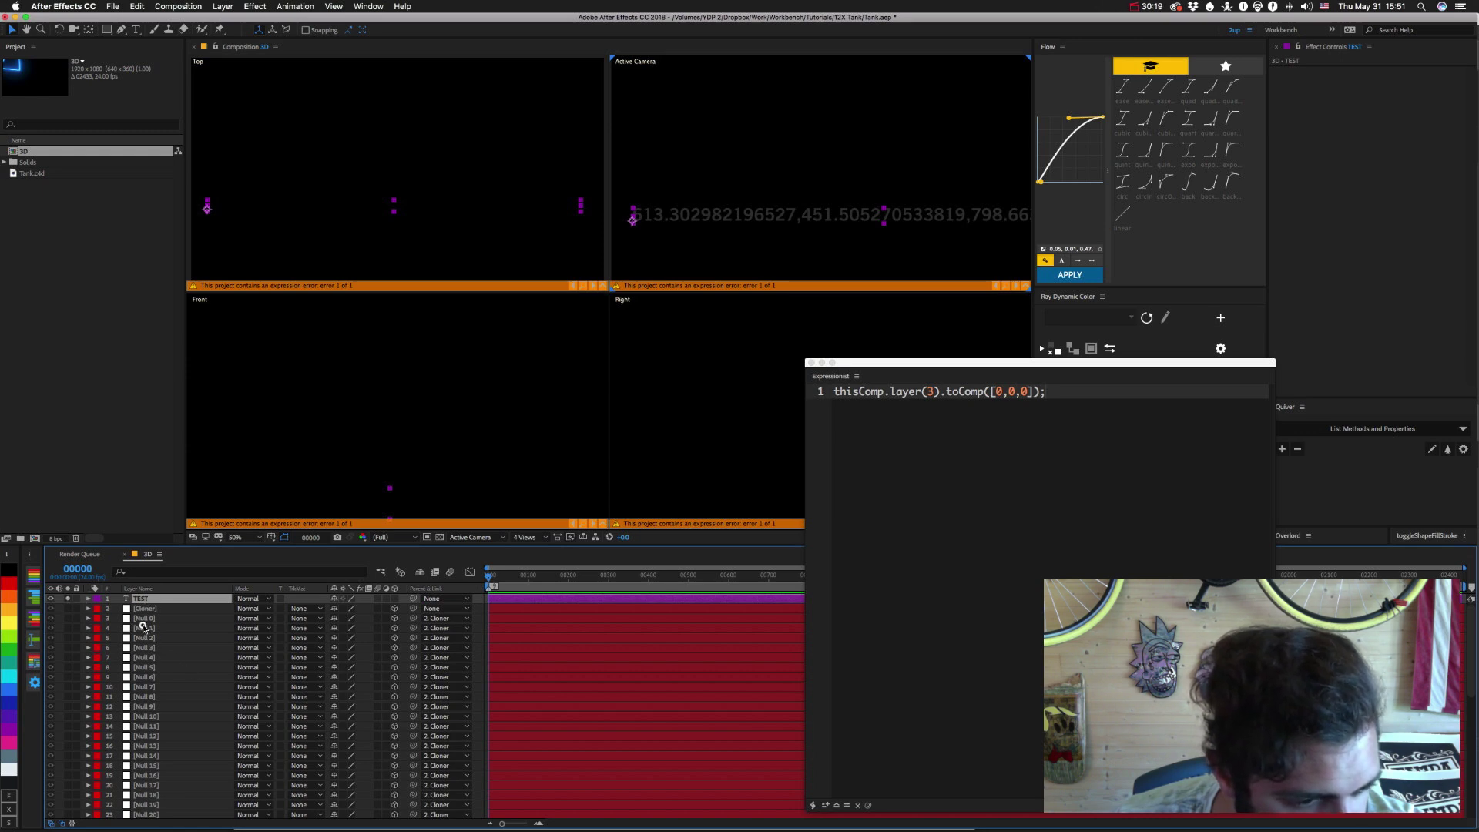
pyautogui.moveTo(142, 628); pyautogui.dragTo(138, 809)
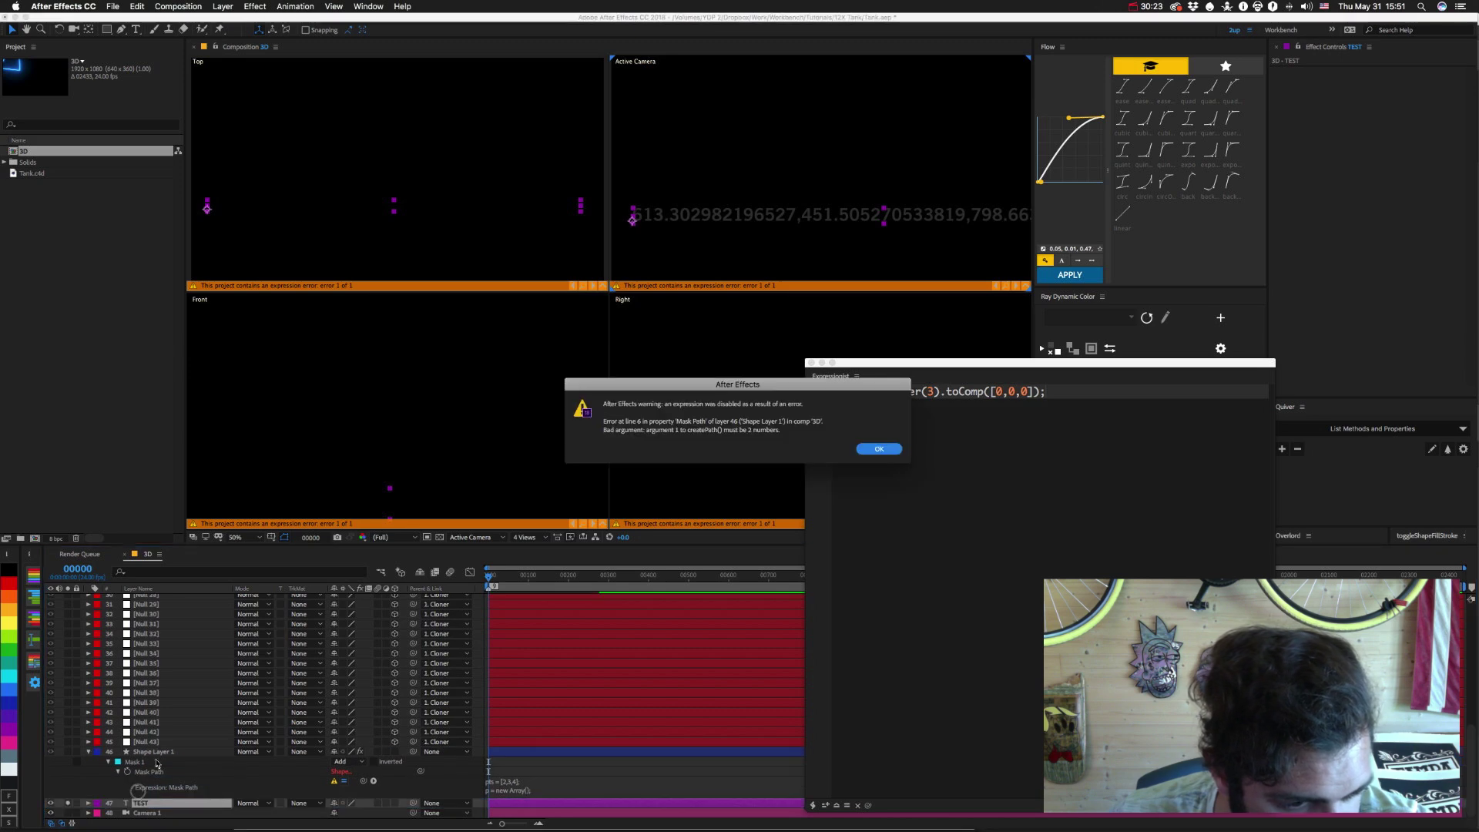
# Dismiss the error warning and load Shape Layer 1's Mask Path expression into Expressionist.
pyautogui.click(880, 449)
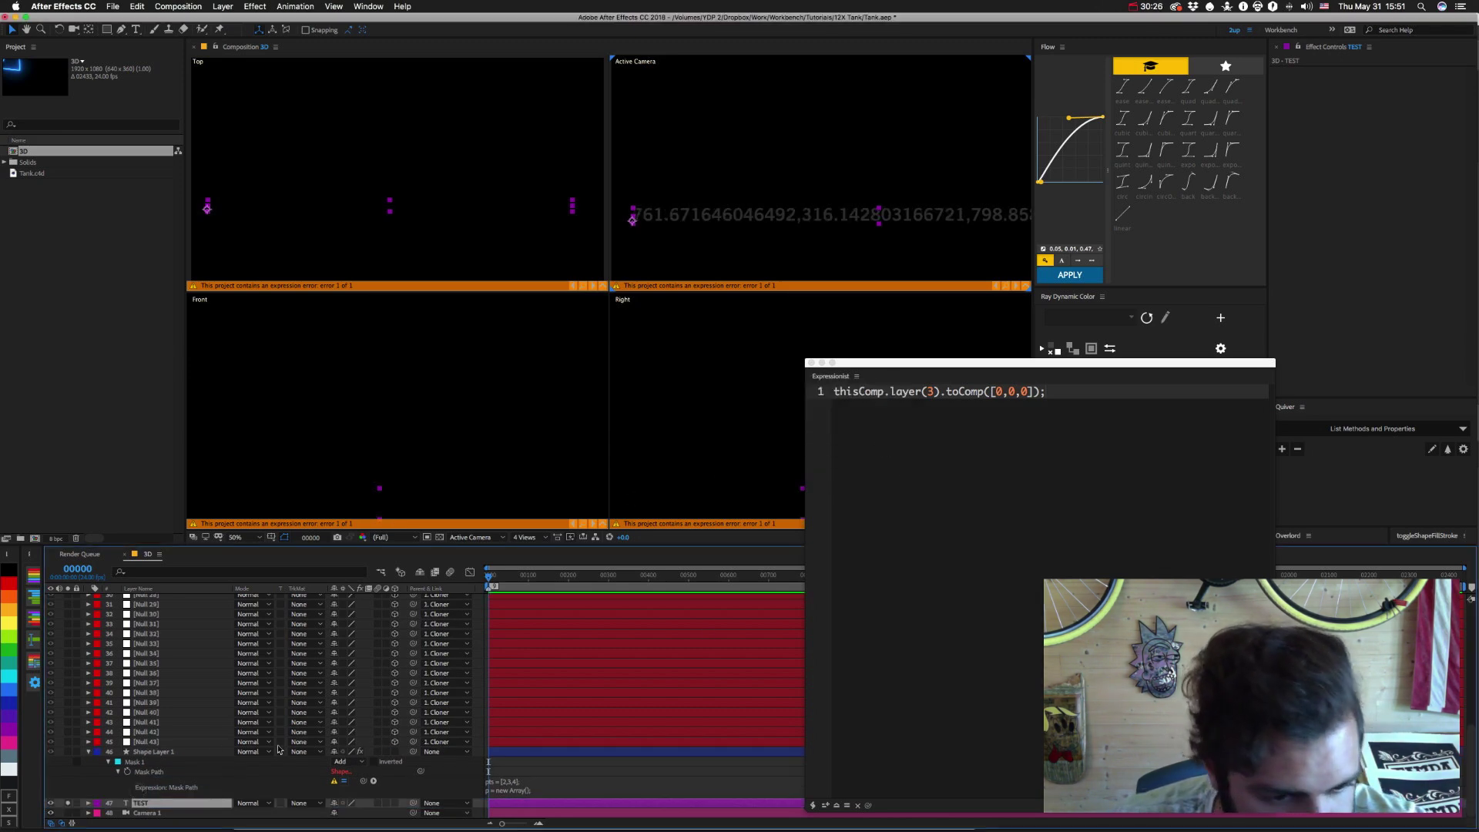
pyautogui.click(88, 803)
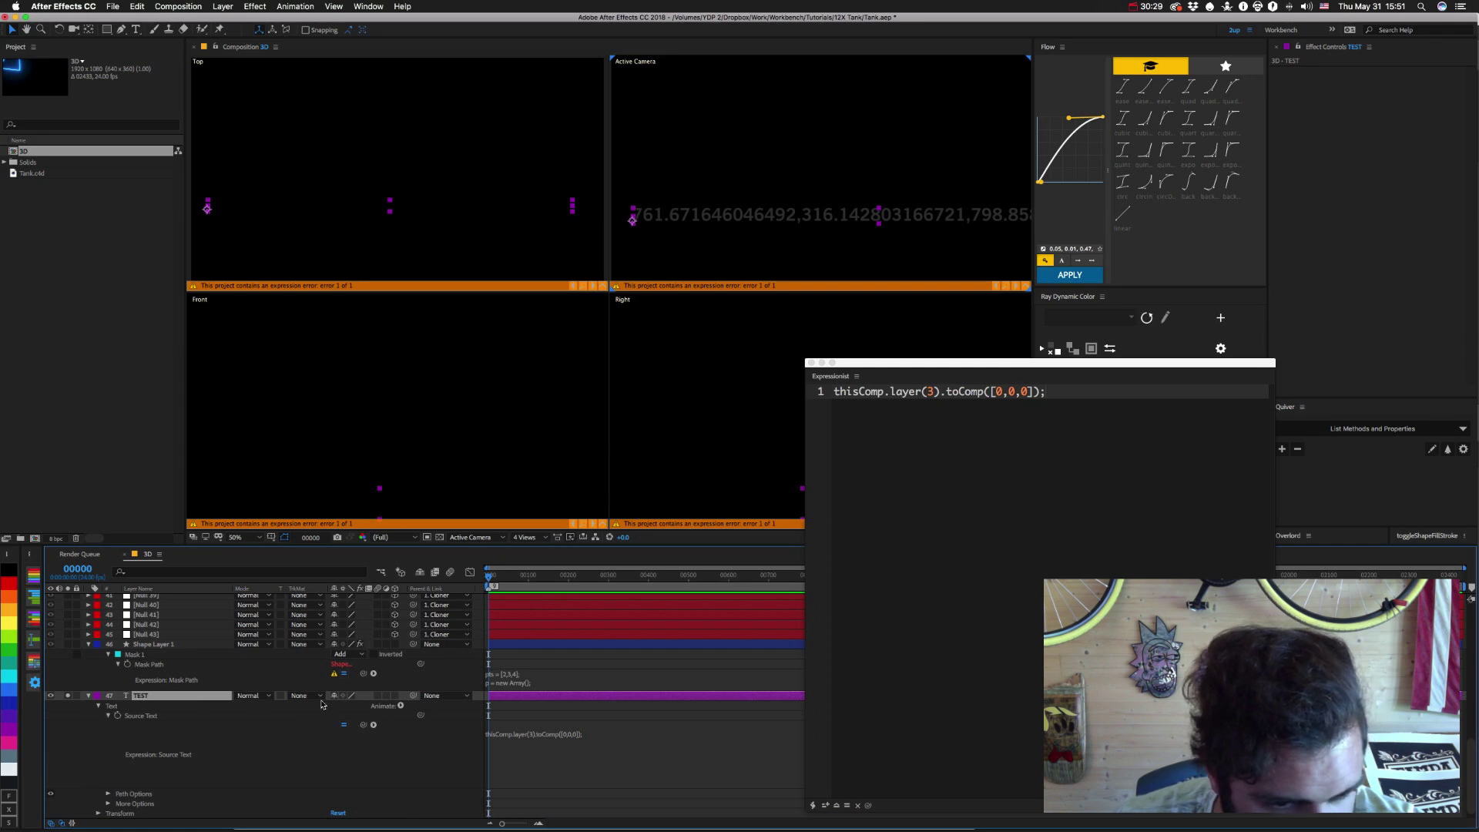
pyautogui.click(501, 677)
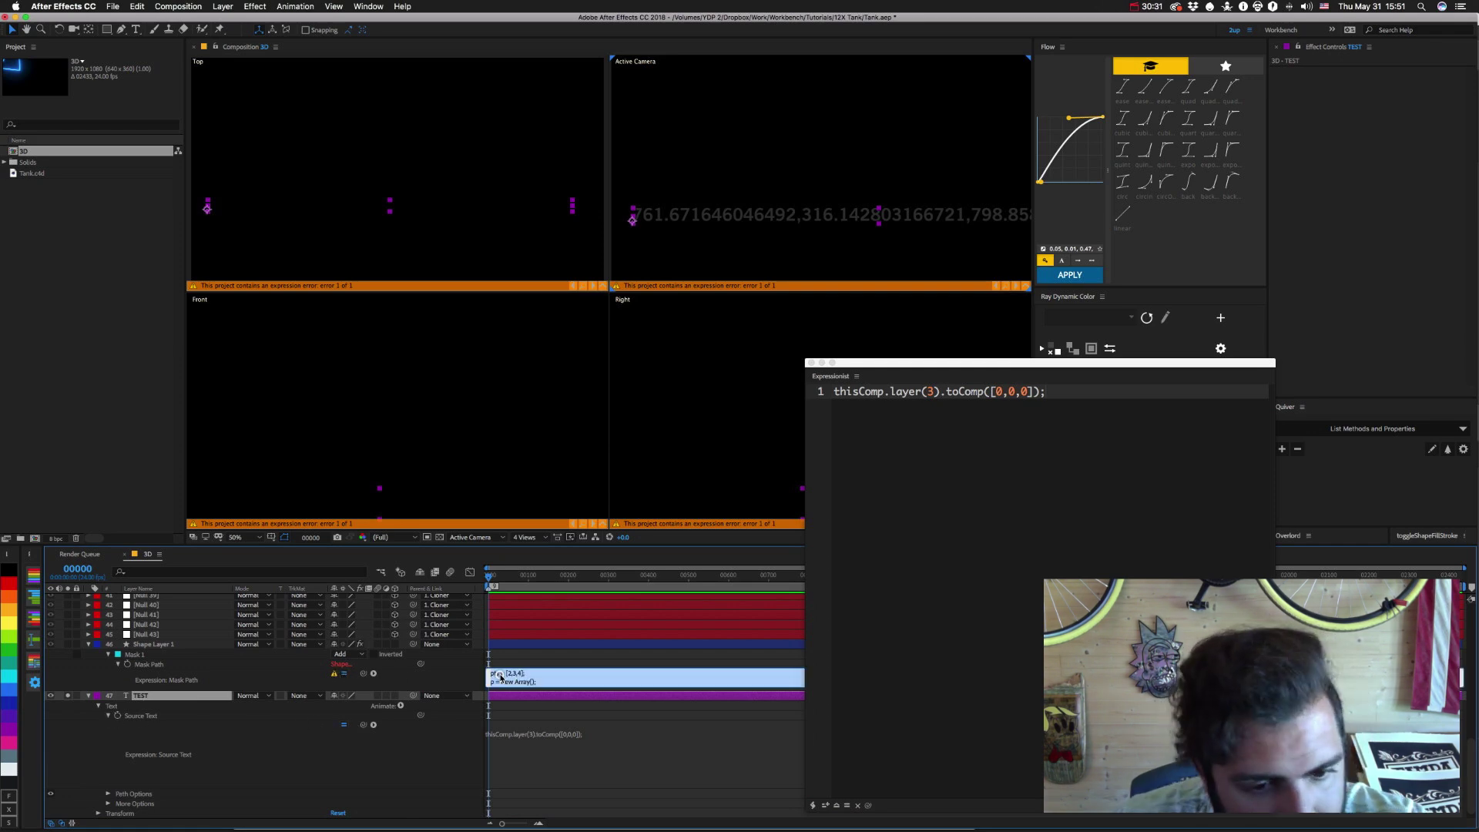
pyautogui.click(254, 675)
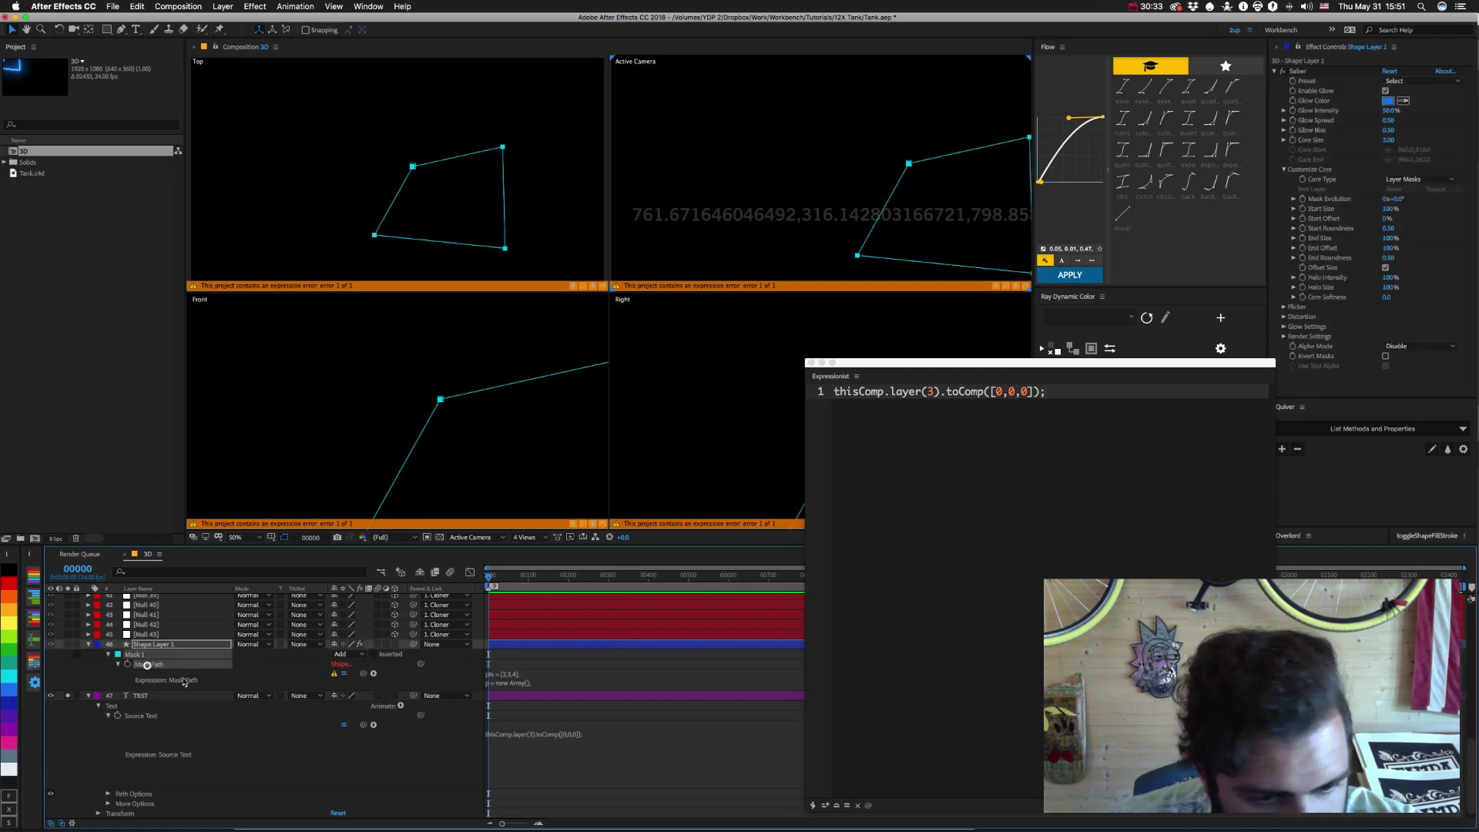
pyautogui.click(148, 664)
pyautogui.click(836, 806)
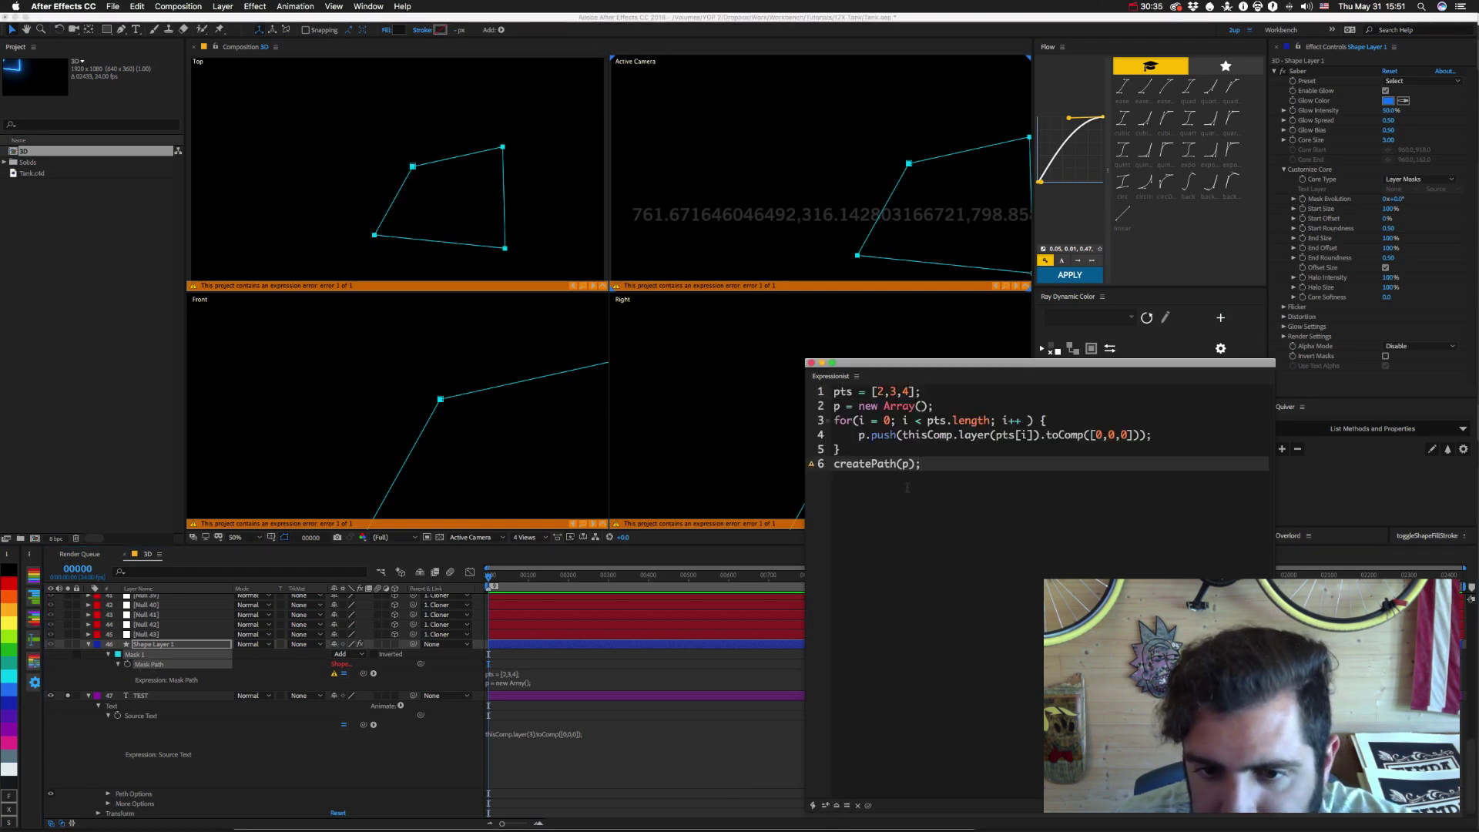
# Rewrite line 4's p.push to push a bracketed [toComp()[0], toComp()[1]] pair.
pyautogui.click(1170, 435)
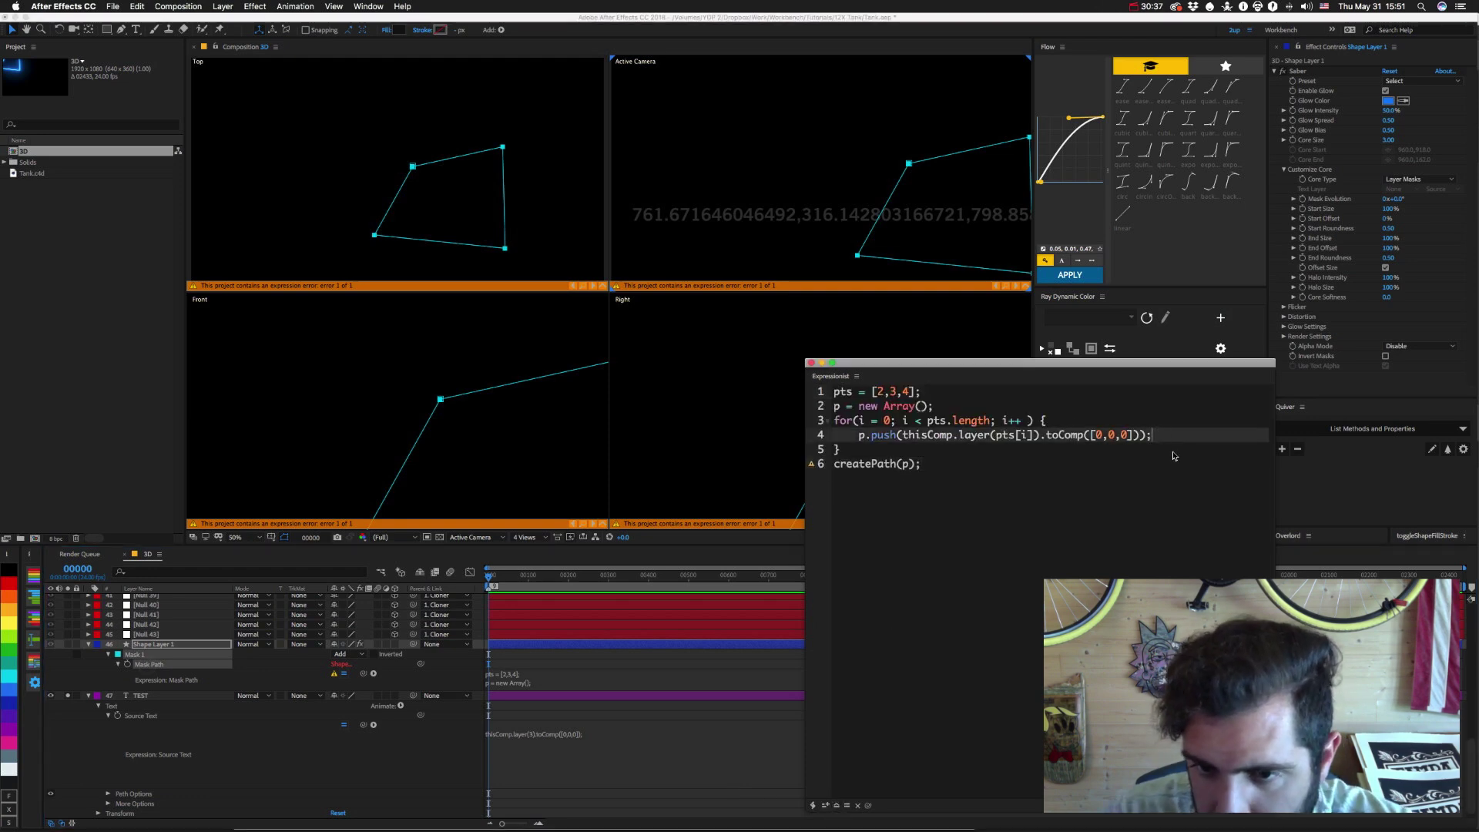
pyautogui.press('Right')
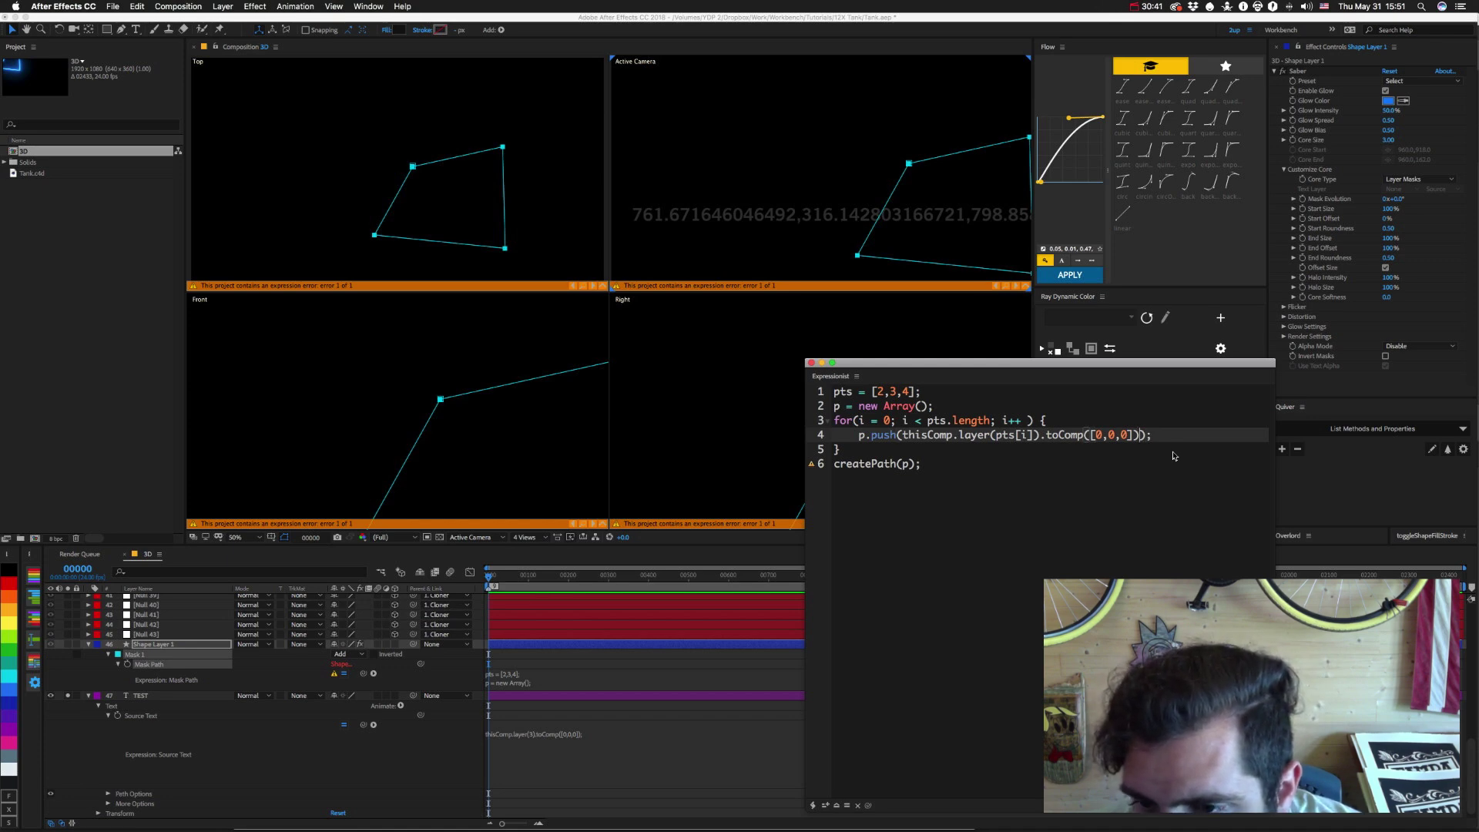
pyautogui.write('[0]')
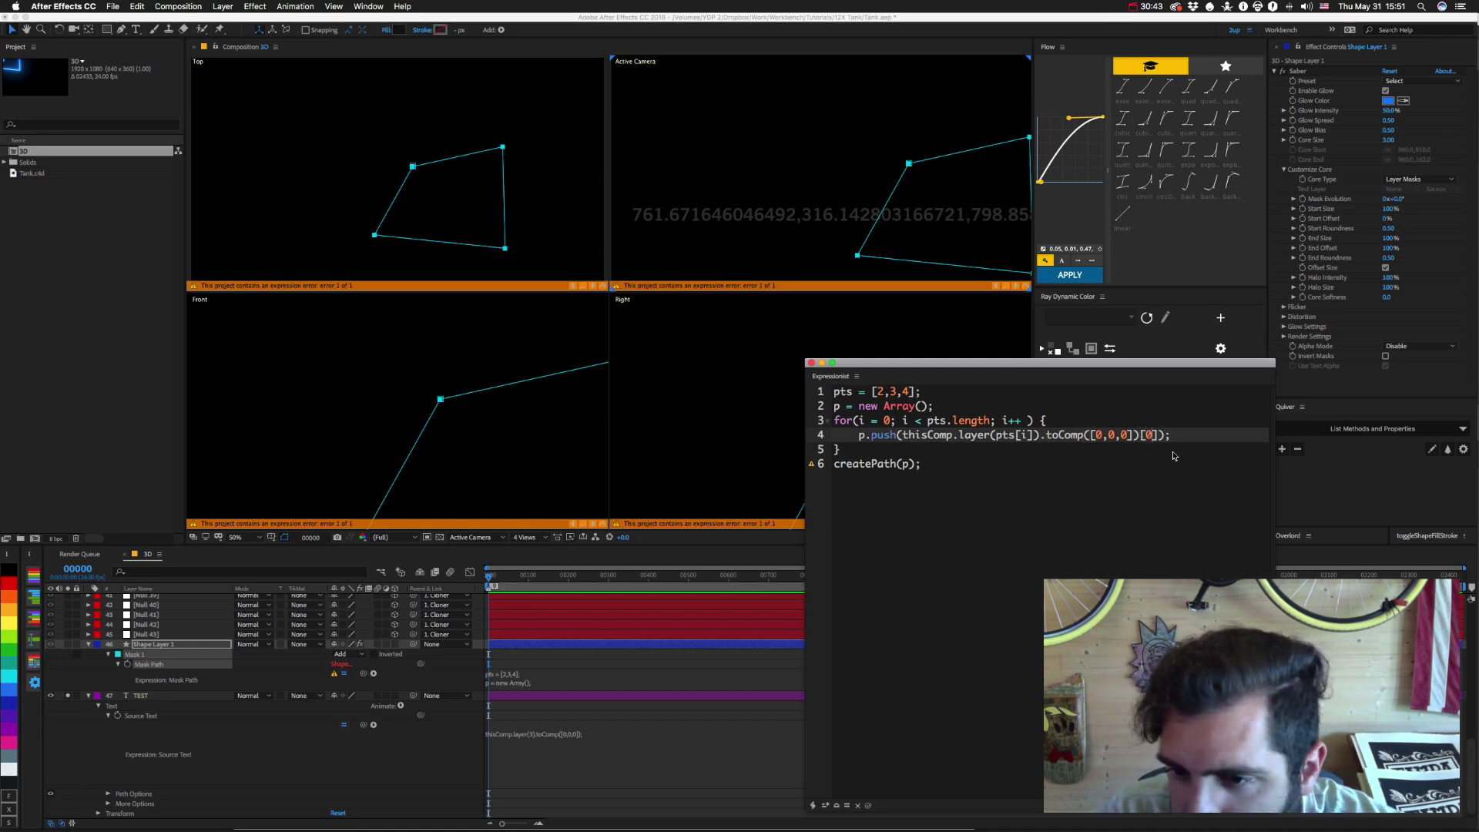
pyautogui.press('Left')
pyautogui.press('Left')
pyautogui.press('Left')
pyautogui.press('Left')
pyautogui.press('Left')
pyautogui.press('Left')
pyautogui.press('Left')
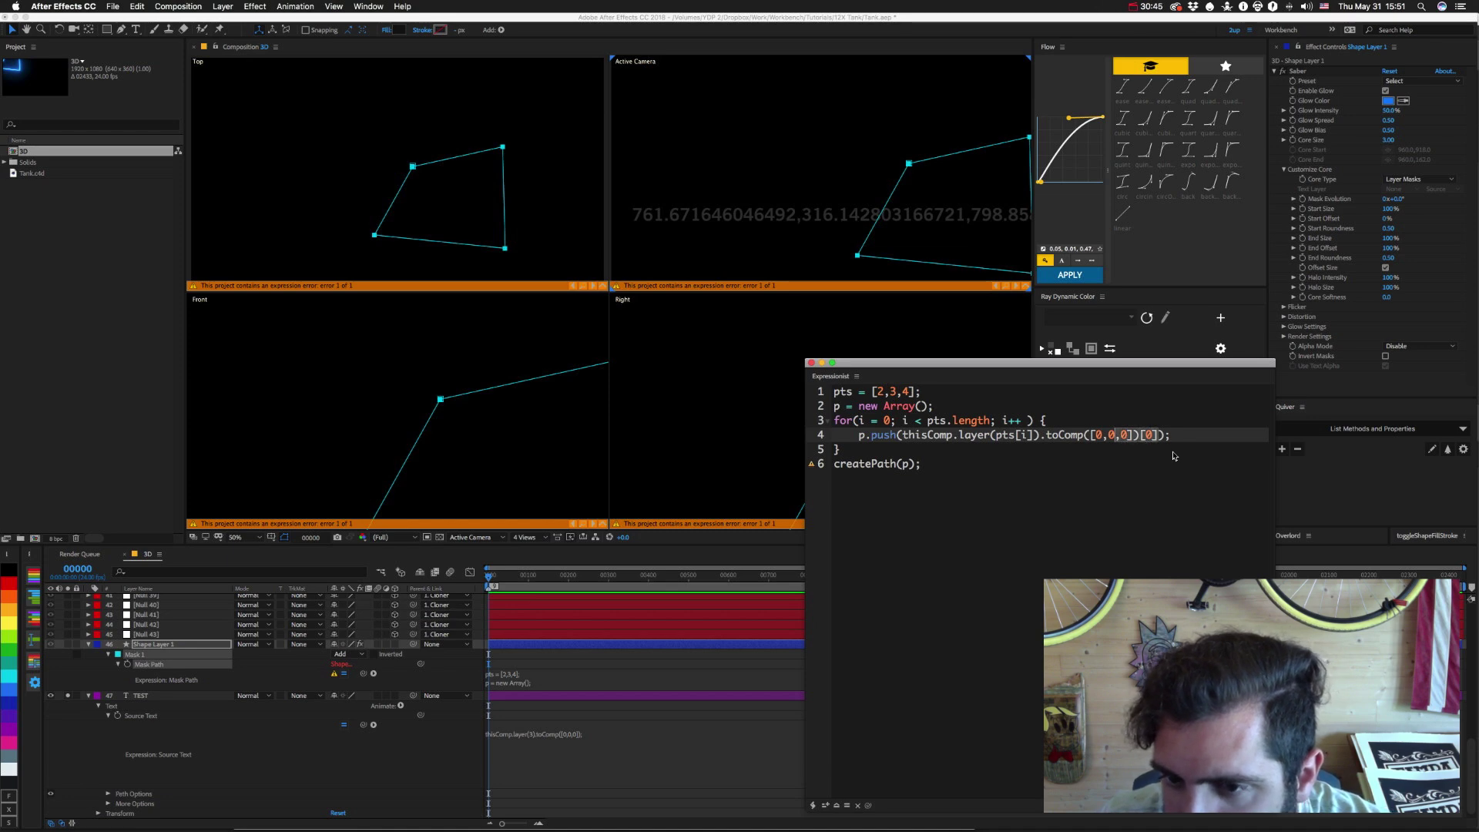
pyautogui.hotkey('shift', 'Home')
pyautogui.hotkey('shift', 'Right')
pyautogui.hotkey('shift', 'Right')
pyautogui.hotkey('shift', 'Right')
pyautogui.hotkey('shift', 'Right')
pyautogui.hotkey('shift', 'Right')
pyautogui.hotkey('shift', 'Right')
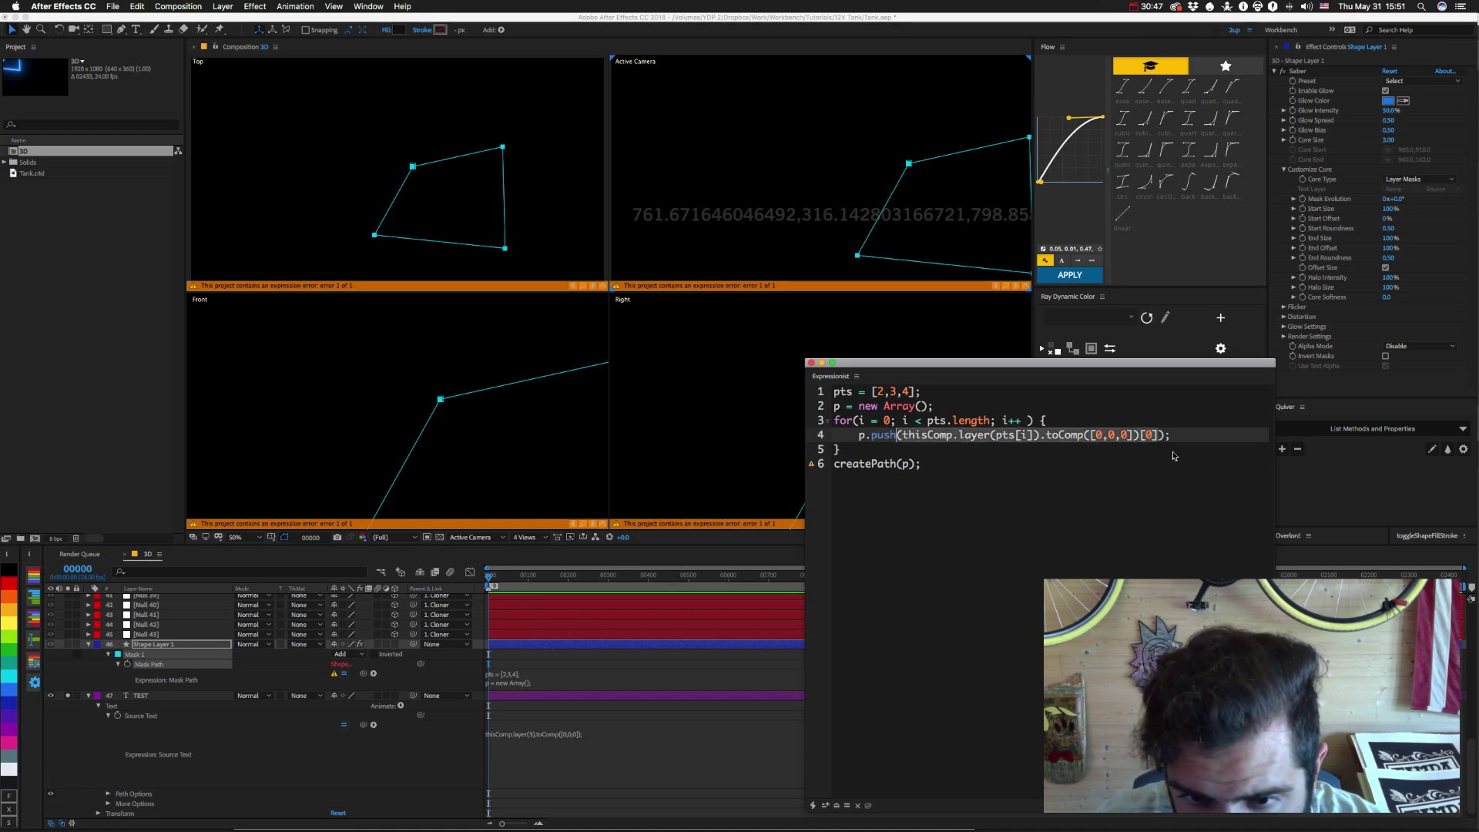
pyautogui.press('Right')
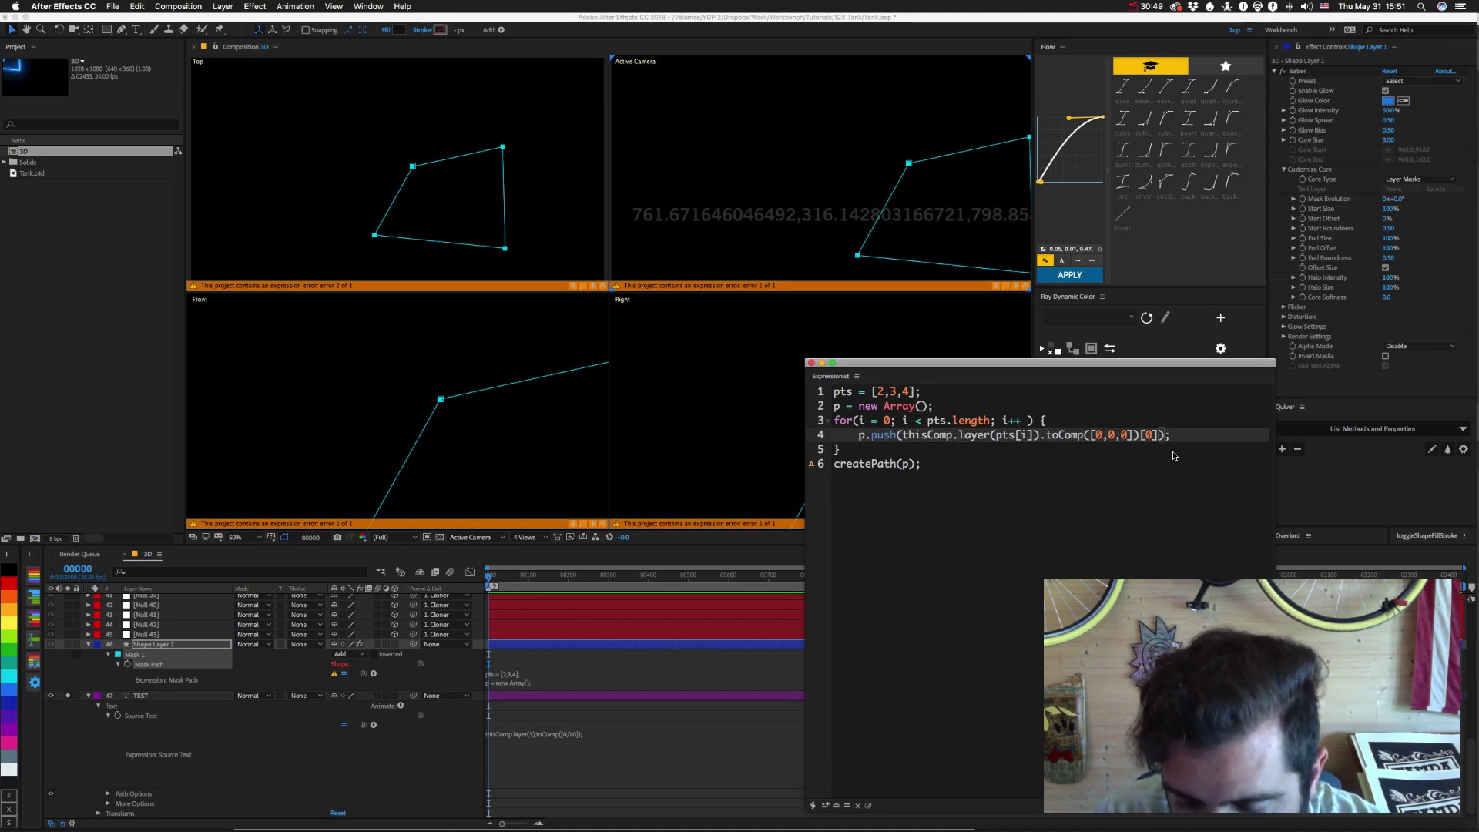
pyautogui.write('[0')
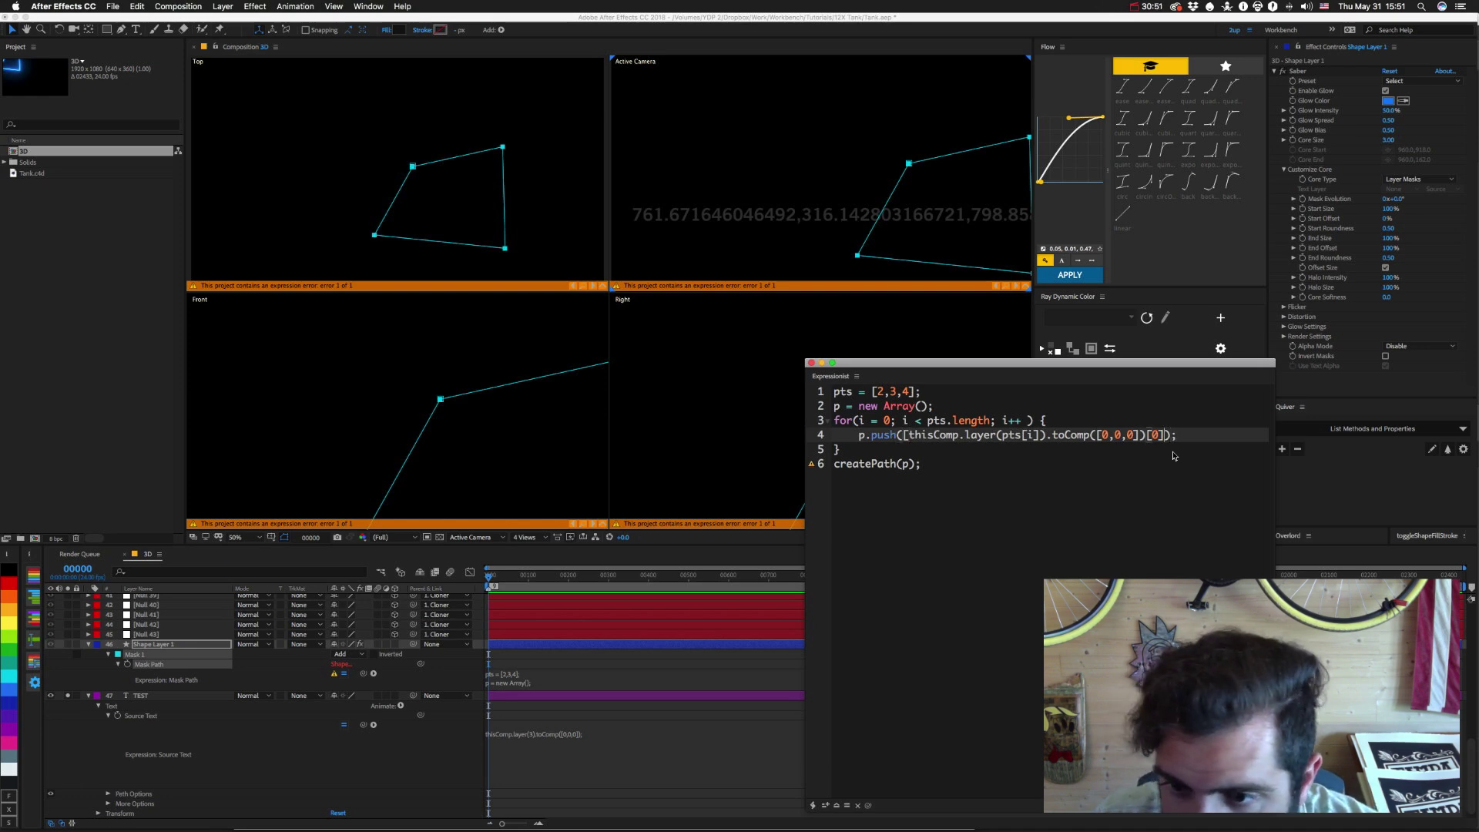
pyautogui.write(',')
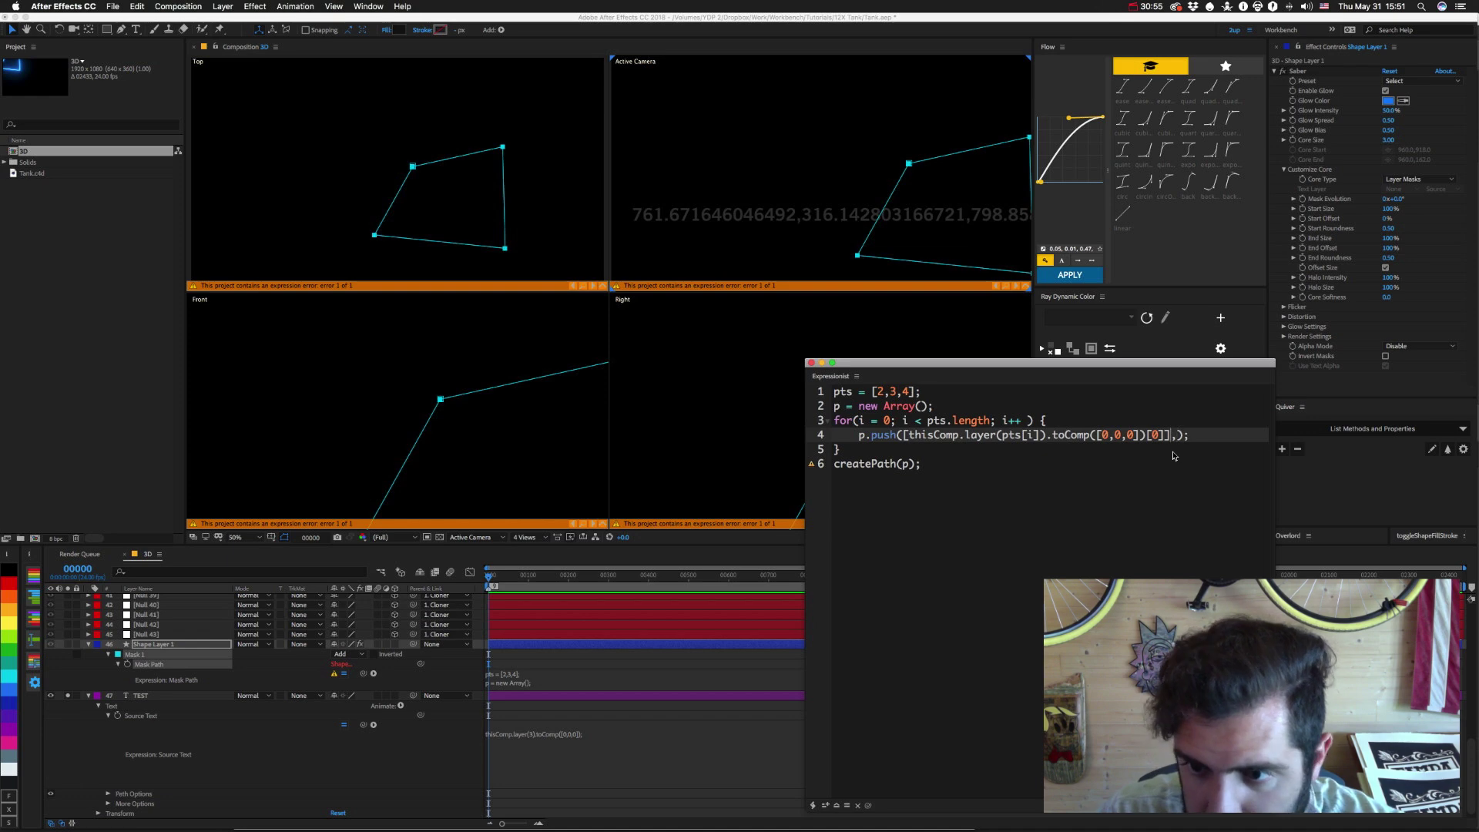
pyautogui.hotkey('shift', 'Home')
pyautogui.hotkey('shift', 'Right')
pyautogui.hotkey('shift', 'Right')
pyautogui.hotkey('shift', 'Right')
pyautogui.hotkey('shift', 'Right')
pyautogui.hotkey('shift', 'Right')
pyautogui.hotkey('shift', 'Right')
pyautogui.hotkey('shift', 'Right')
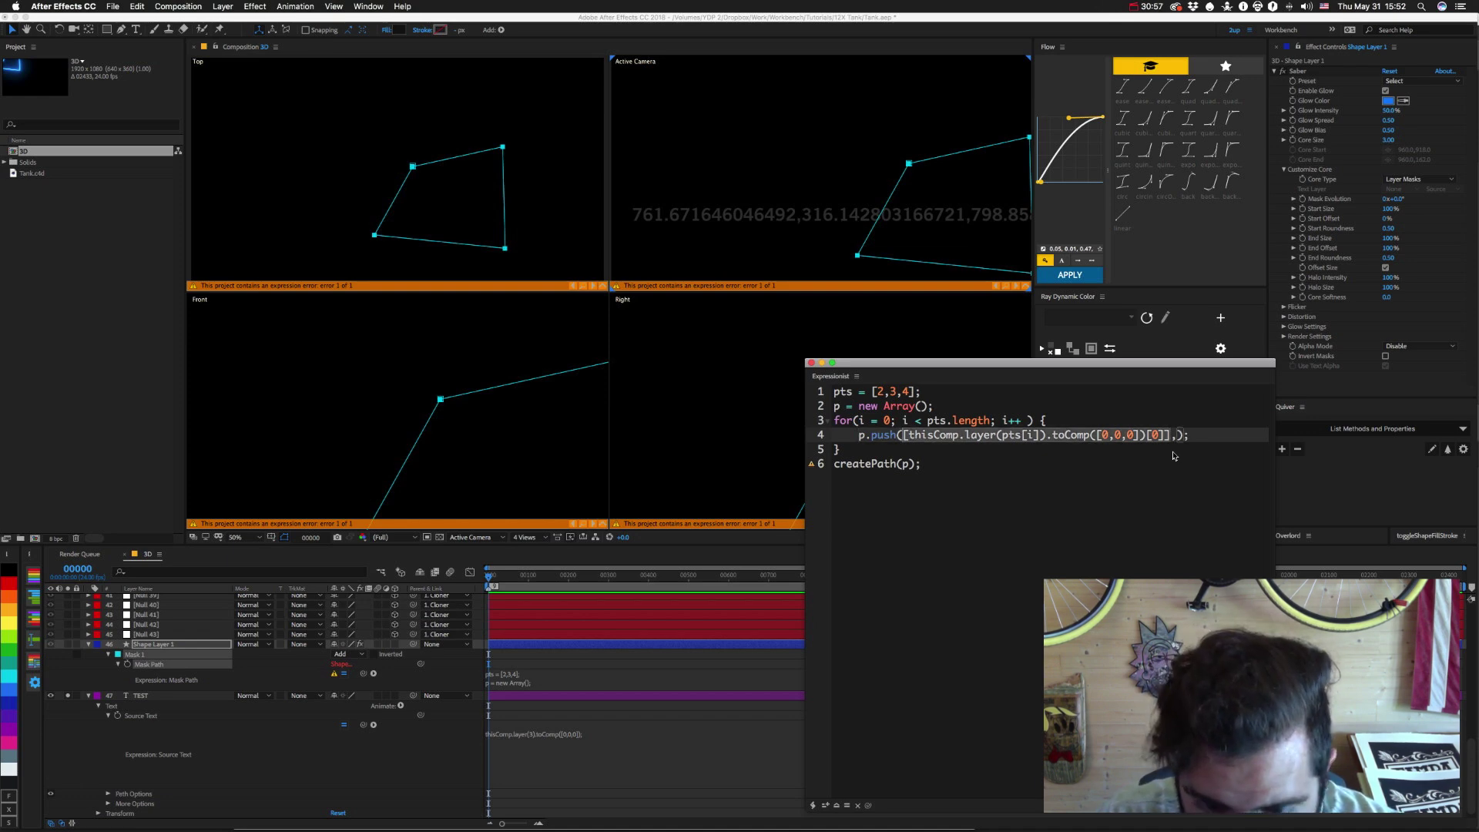
pyautogui.press('super+c')
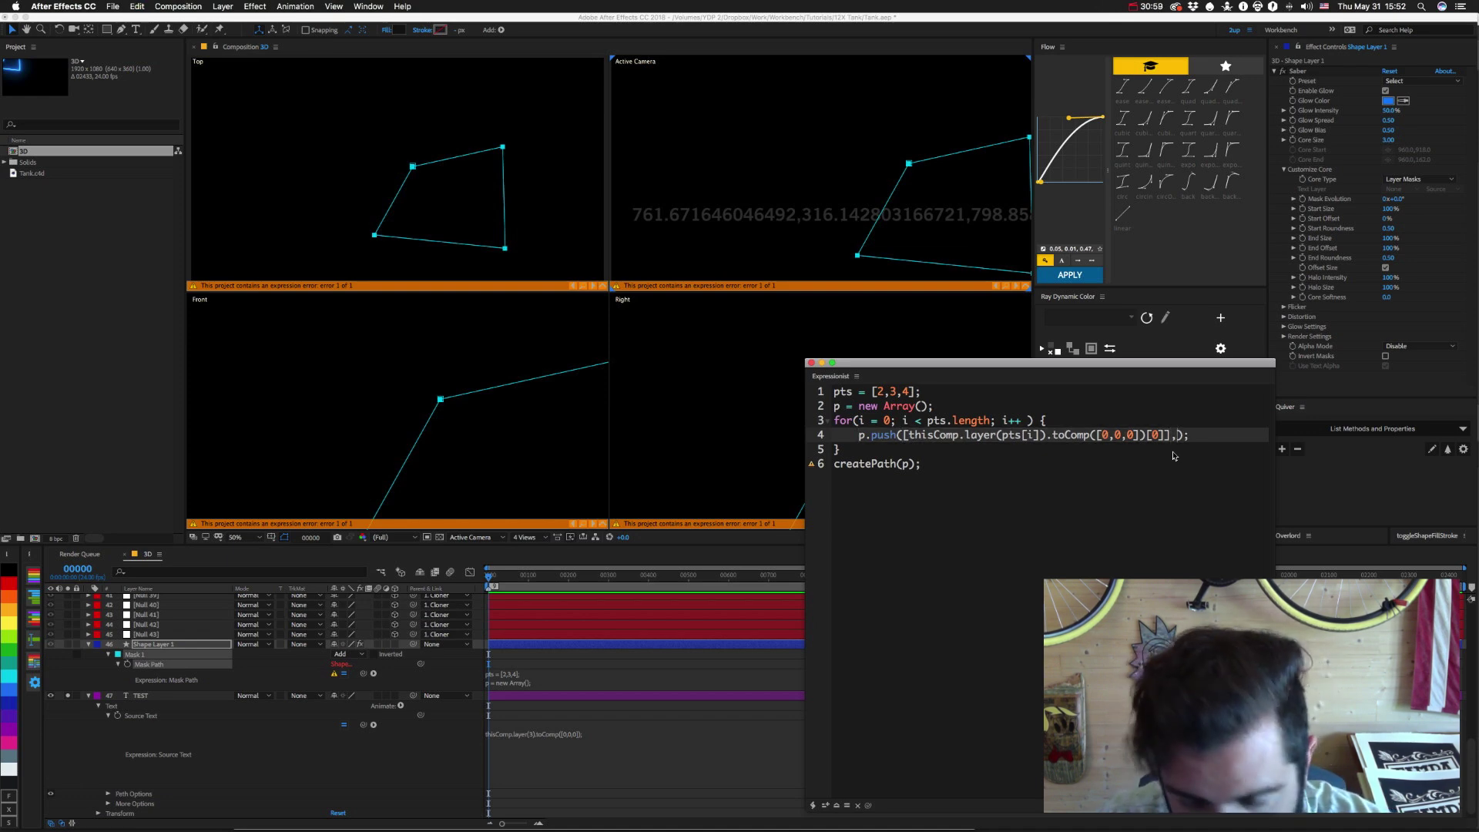
pyautogui.press('super+v')
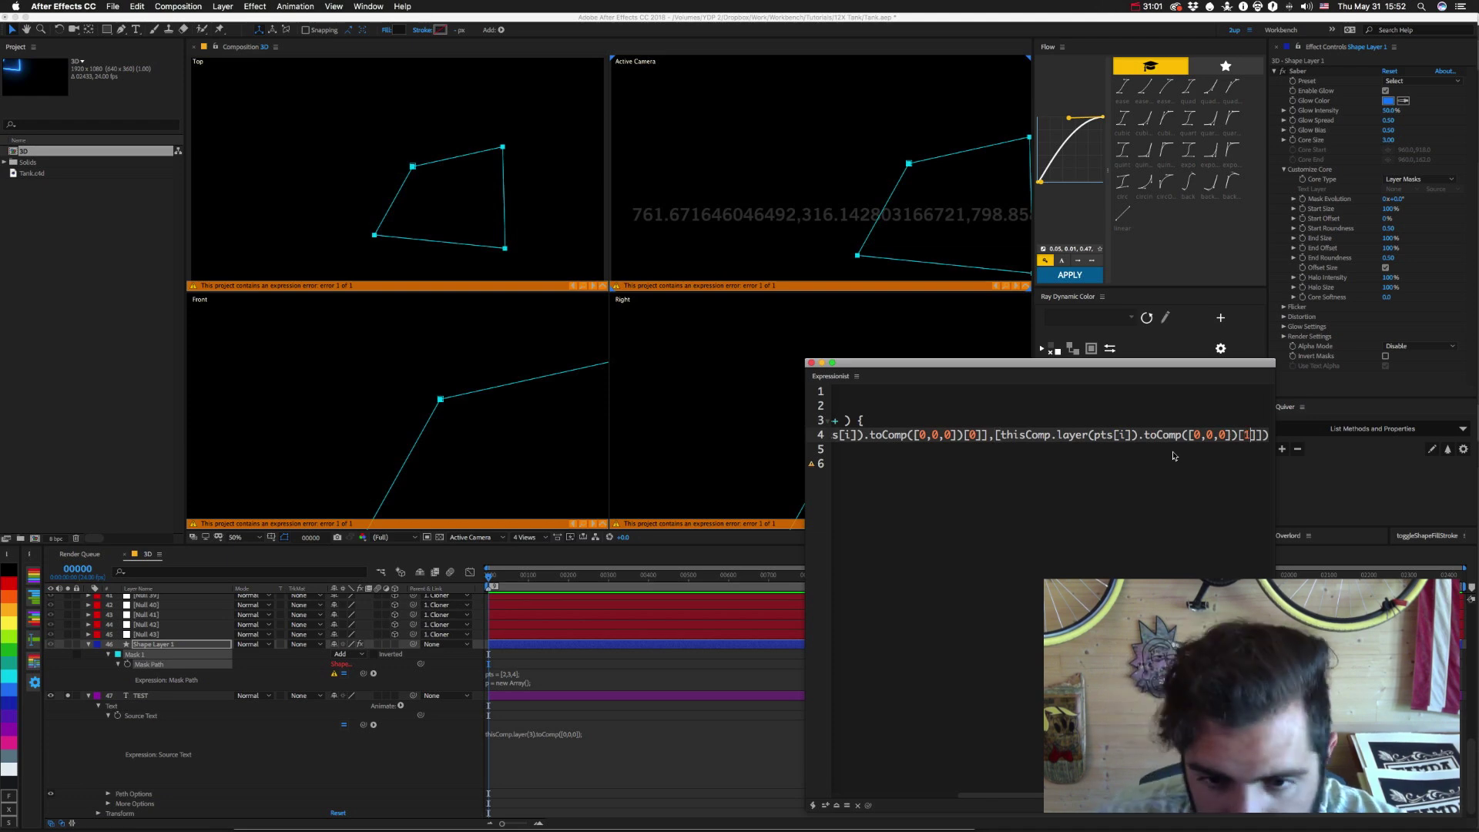
# Apply the edited code to the Mask Path and dismiss the resulting expression error.
pyautogui.hscroll(-10, 1040, 462)
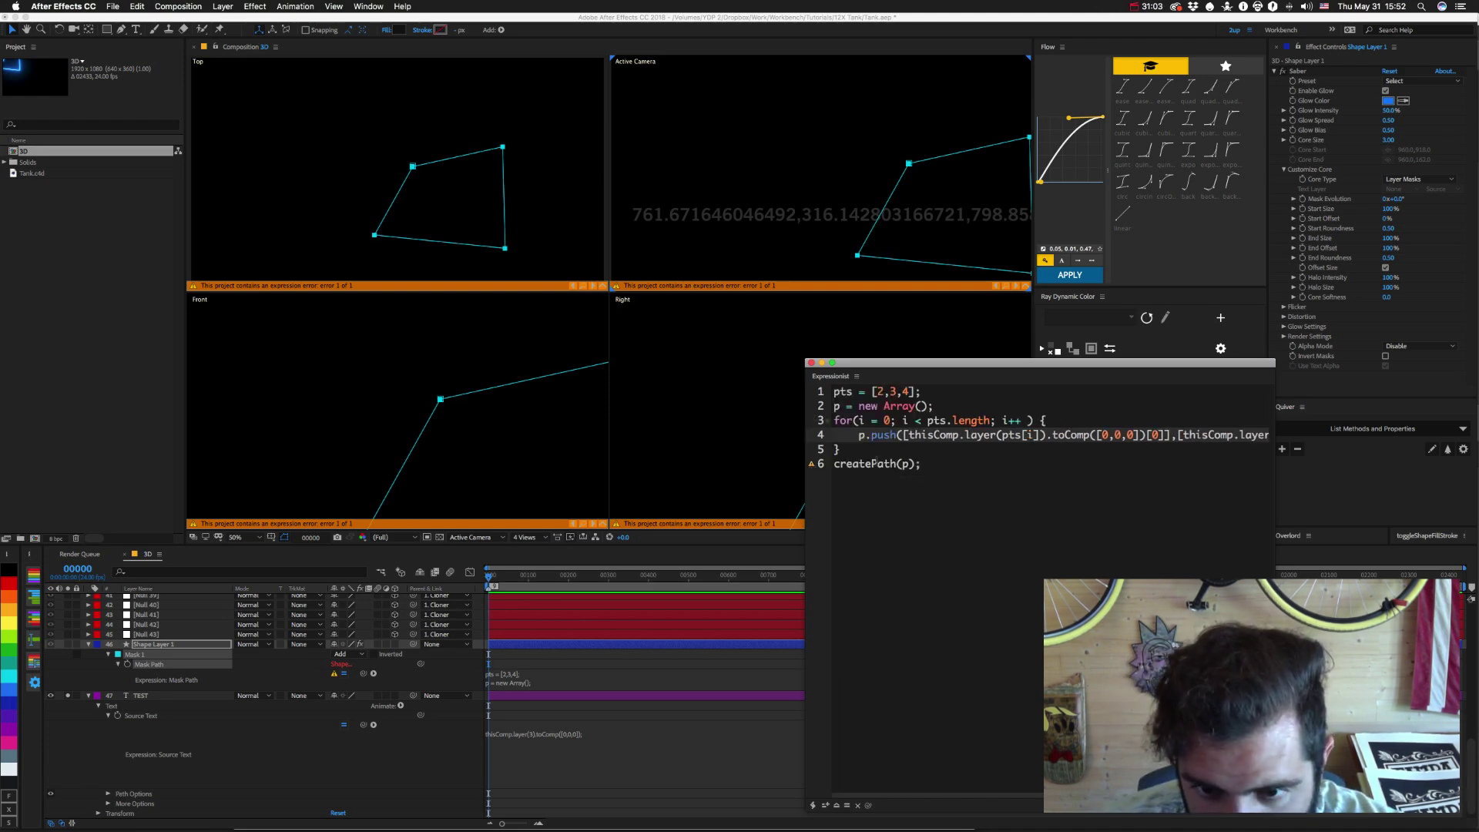
pyautogui.click(141, 665)
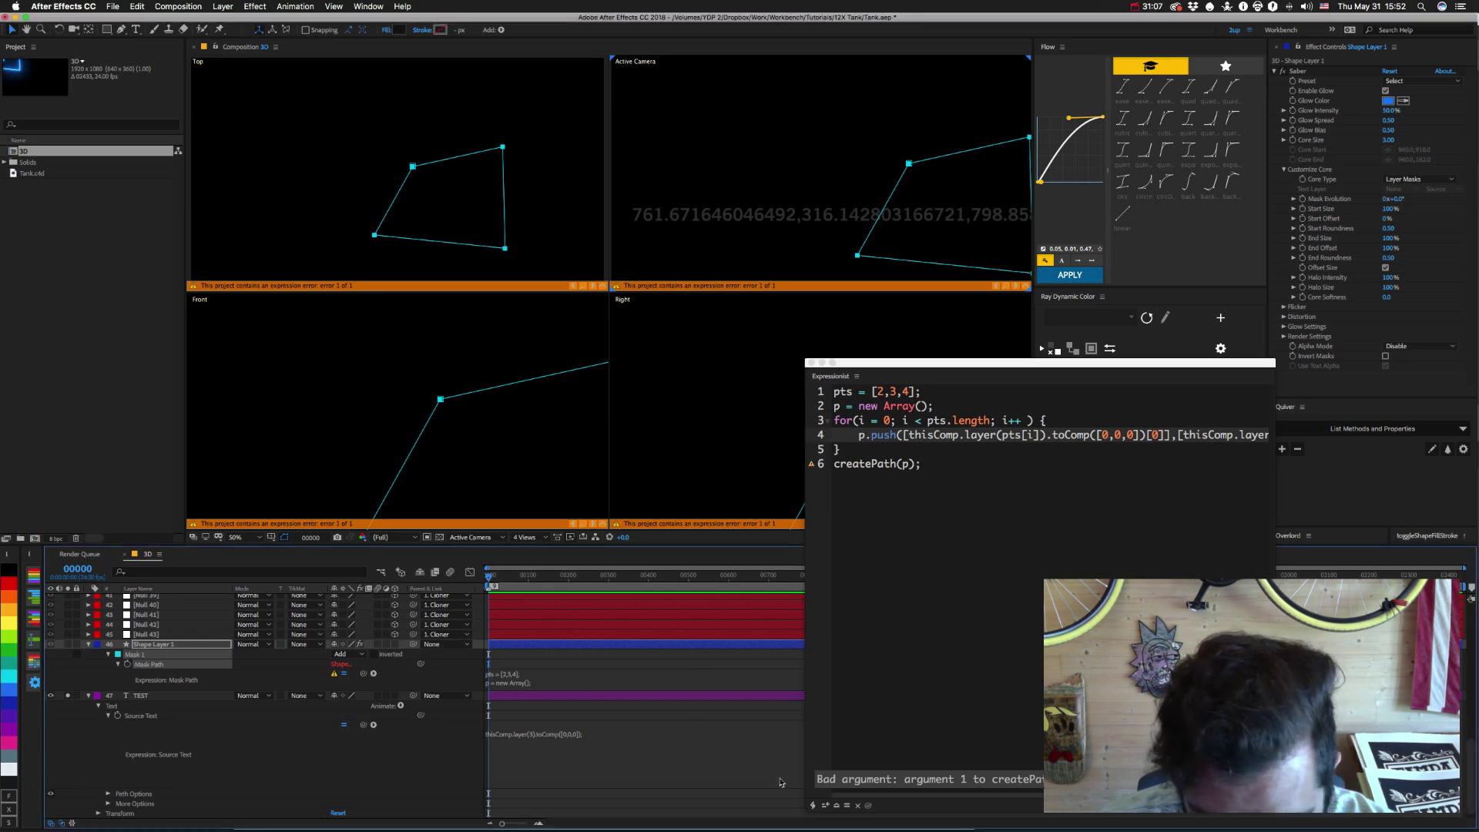
pyautogui.click(826, 805)
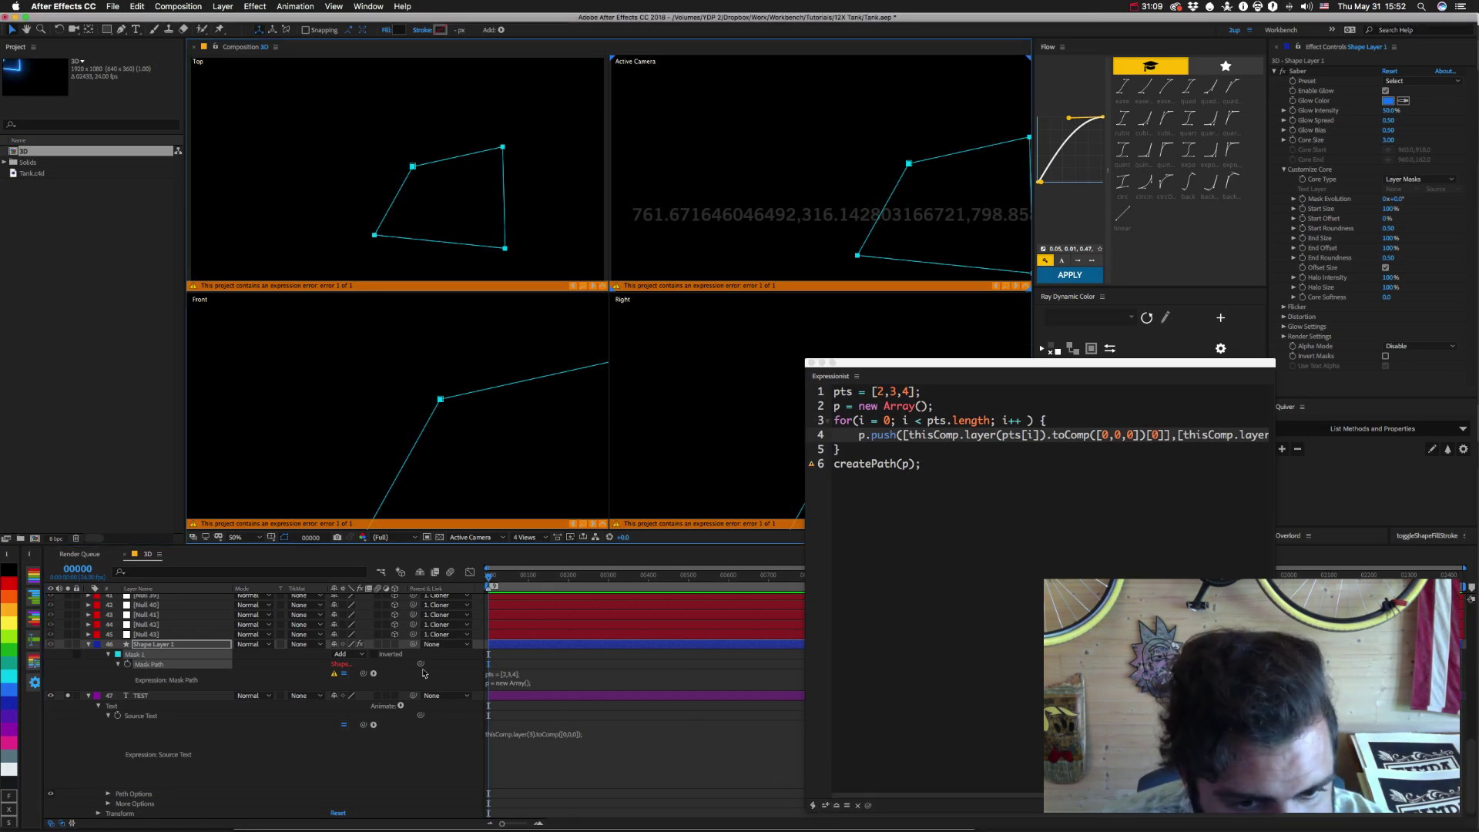
pyautogui.click(334, 674)
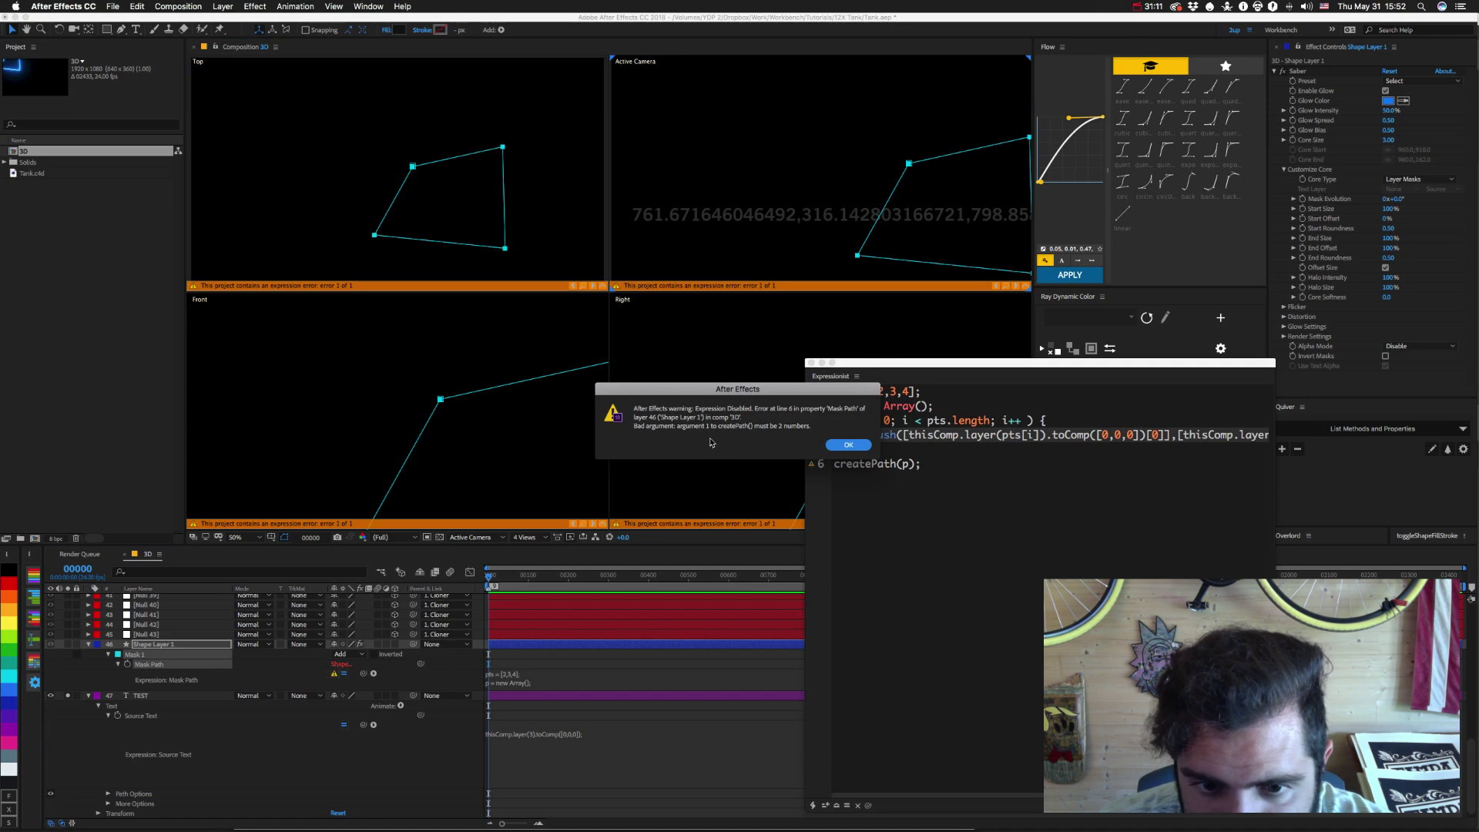
pyautogui.click(850, 446)
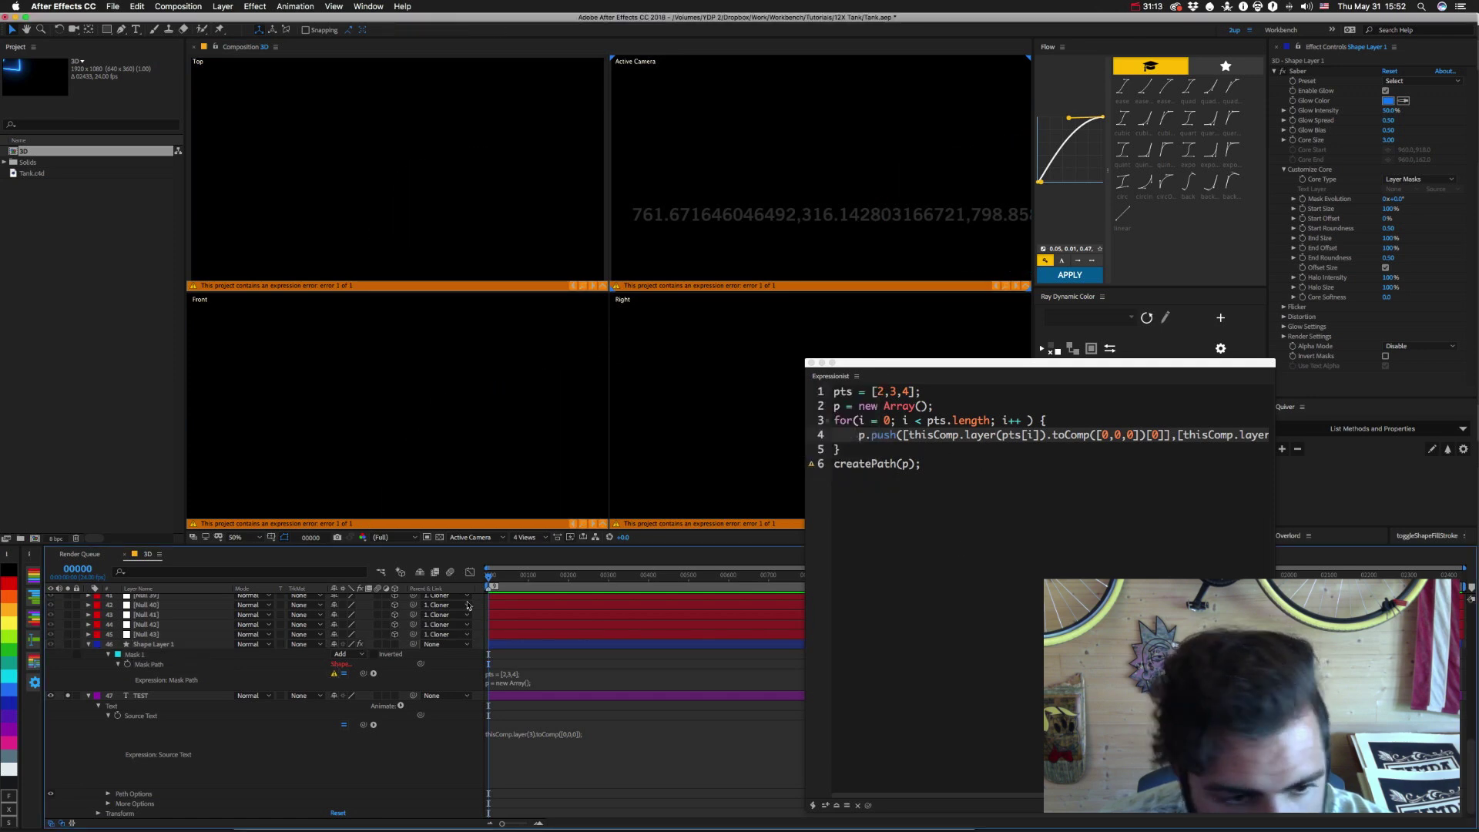
pyautogui.scroll(-1, 154, 770)
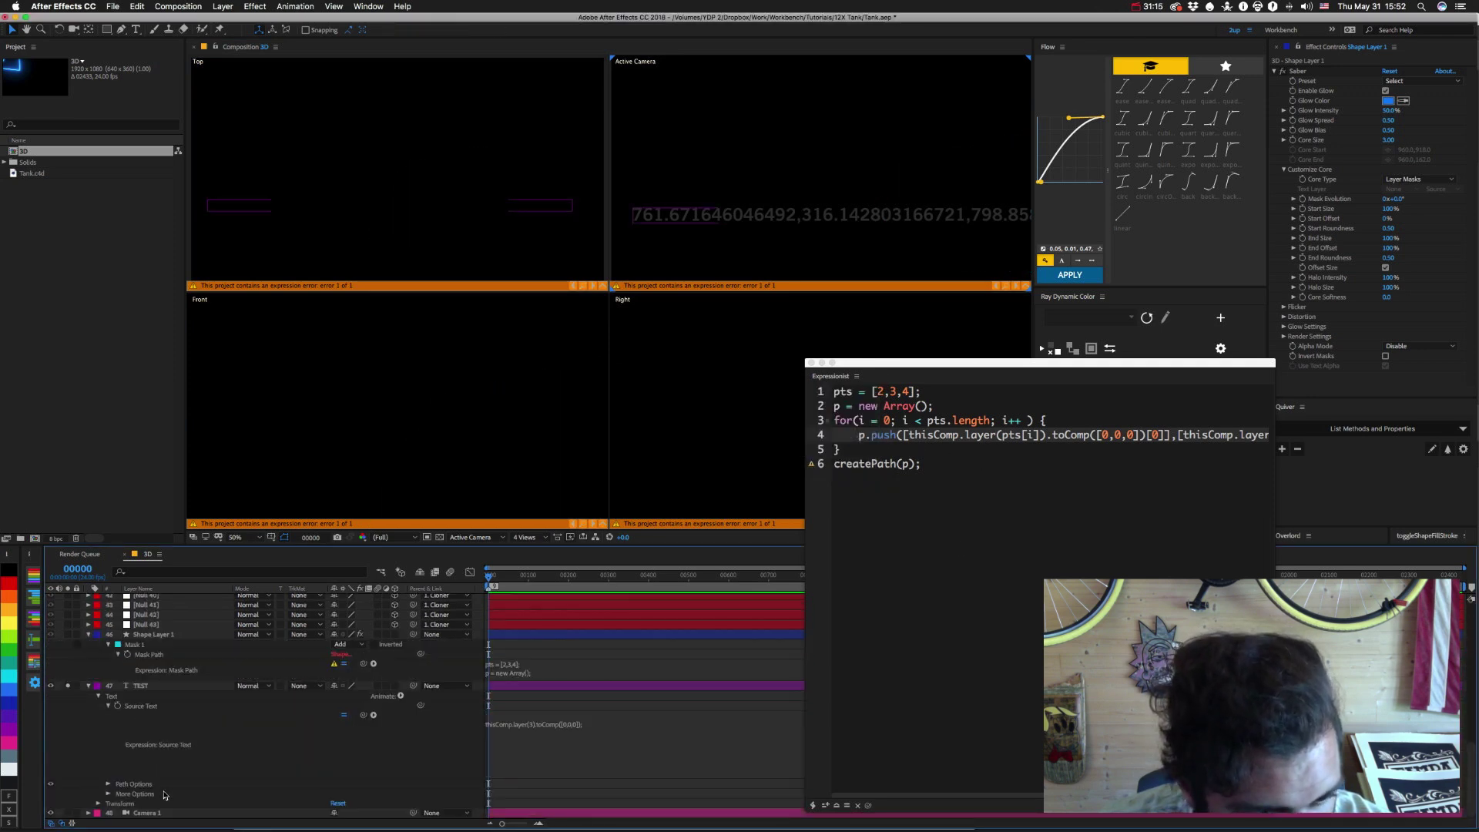
# Change the TEST Source Text toComp index from [0] to [1], displaying 451.505270533819.
pyautogui.click(614, 724)
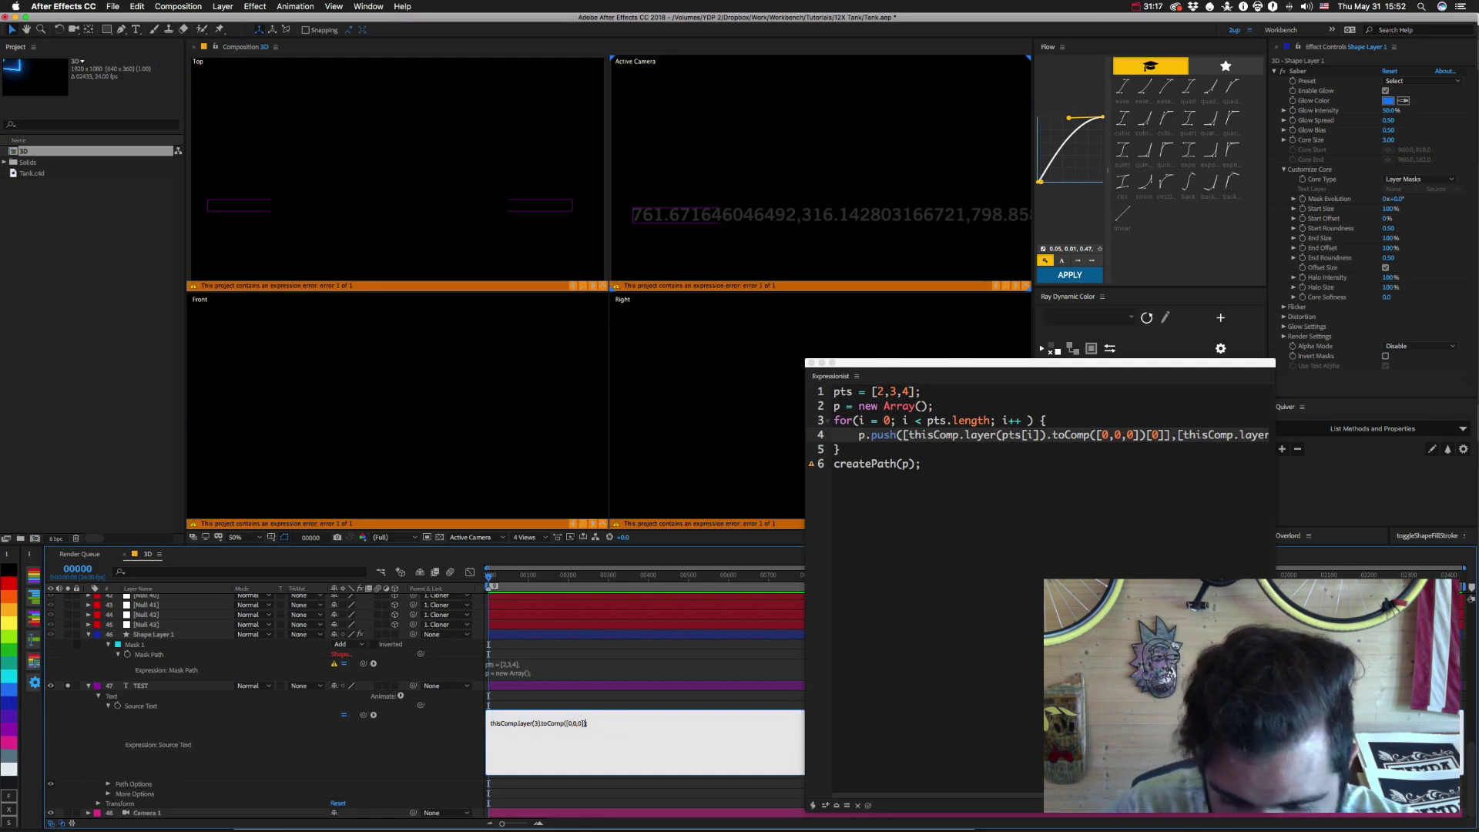
pyautogui.press('KP_Enter')
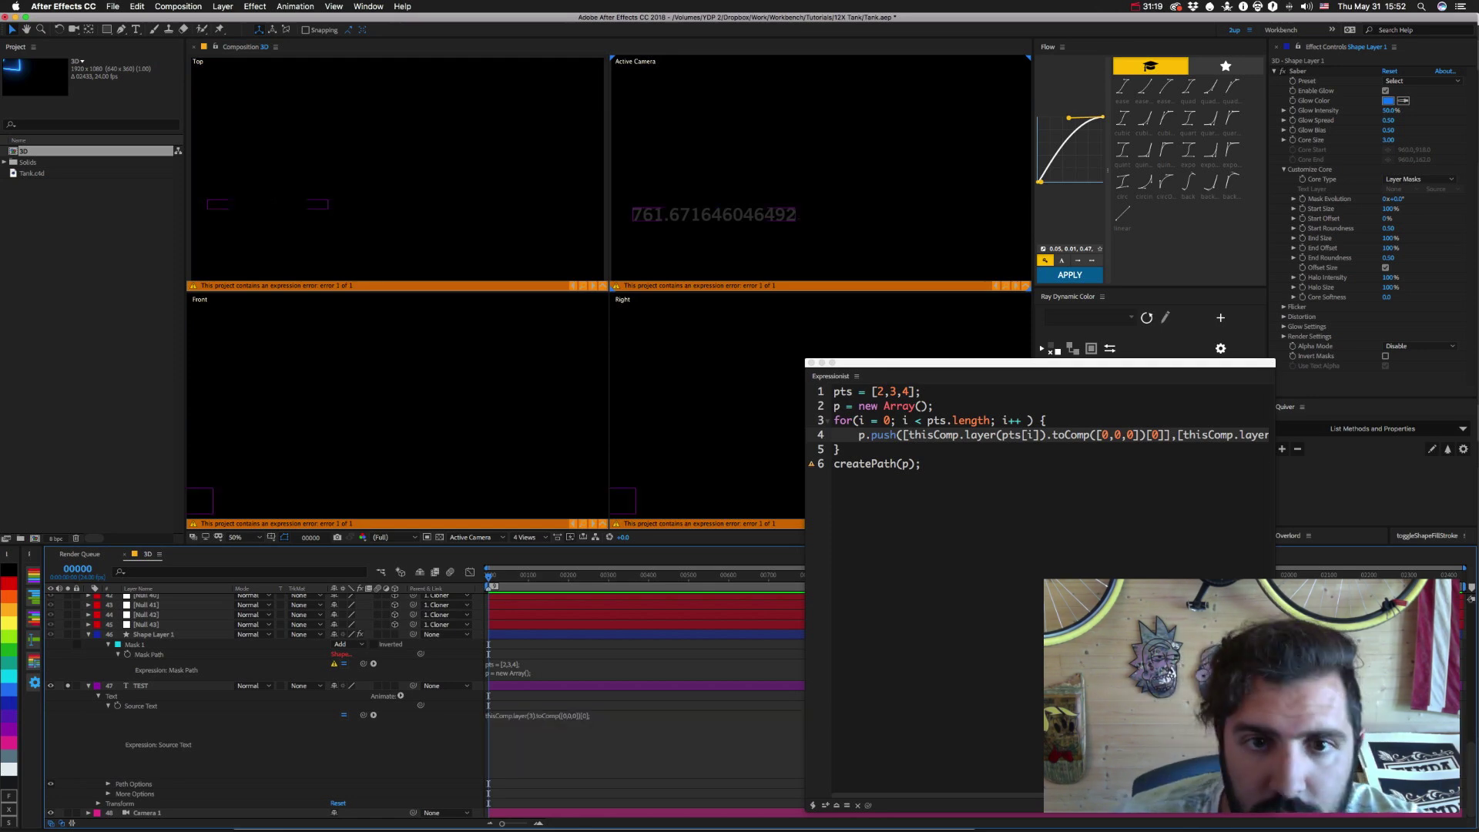
pyautogui.click(611, 713)
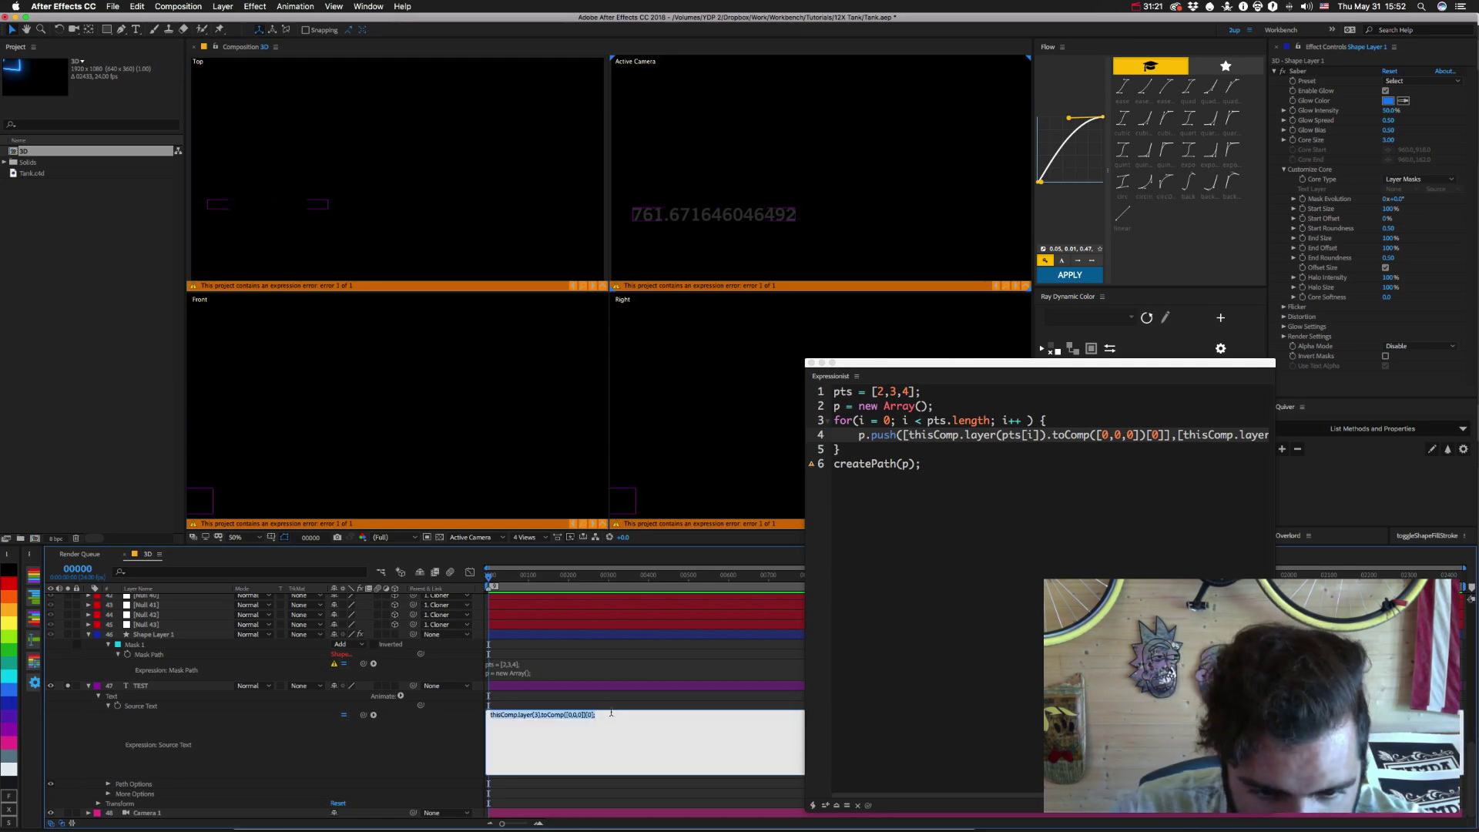
pyautogui.click(591, 714)
pyautogui.press('KP_Enter')
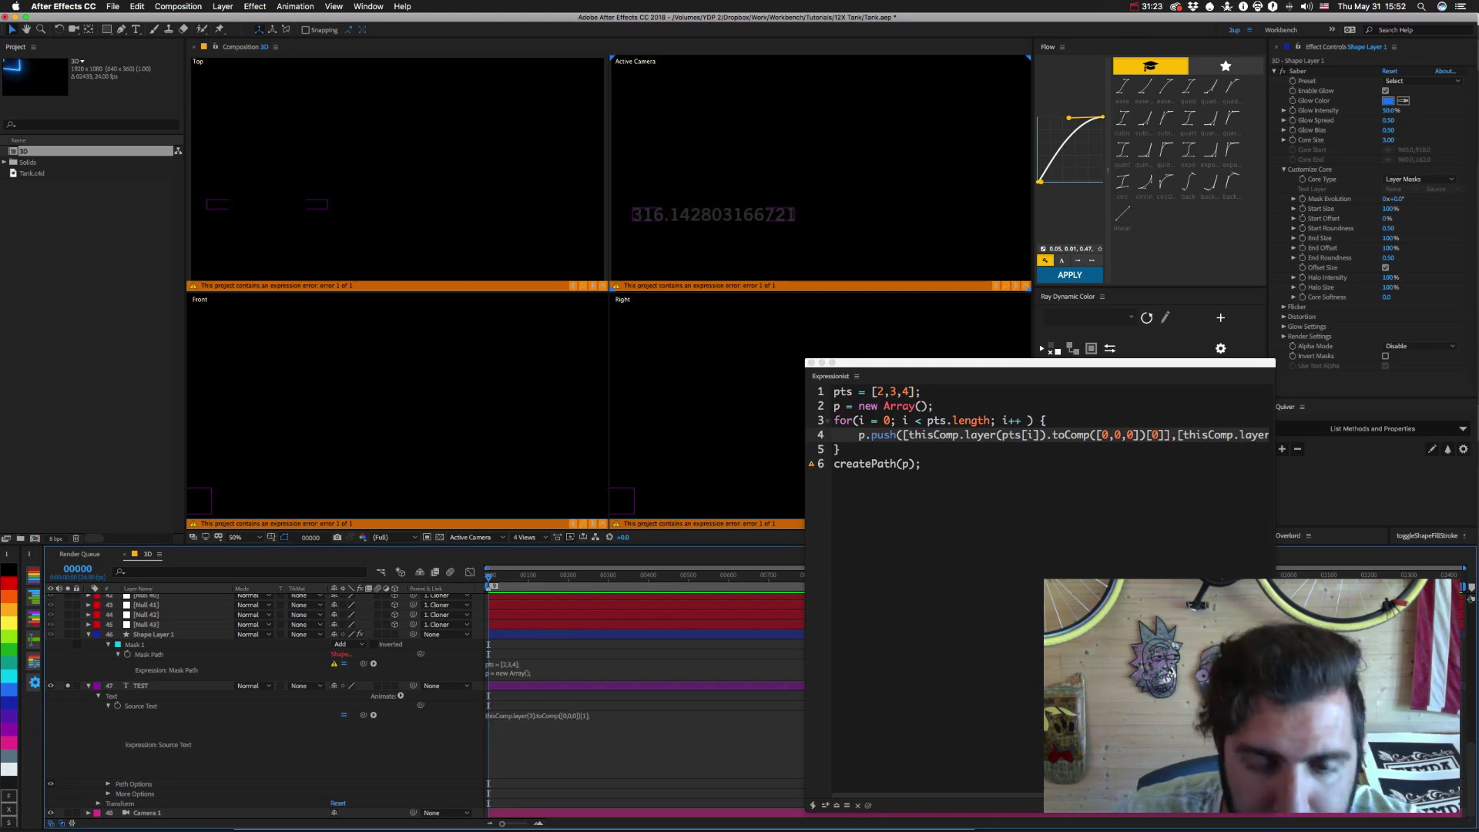
pyautogui.click(609, 716)
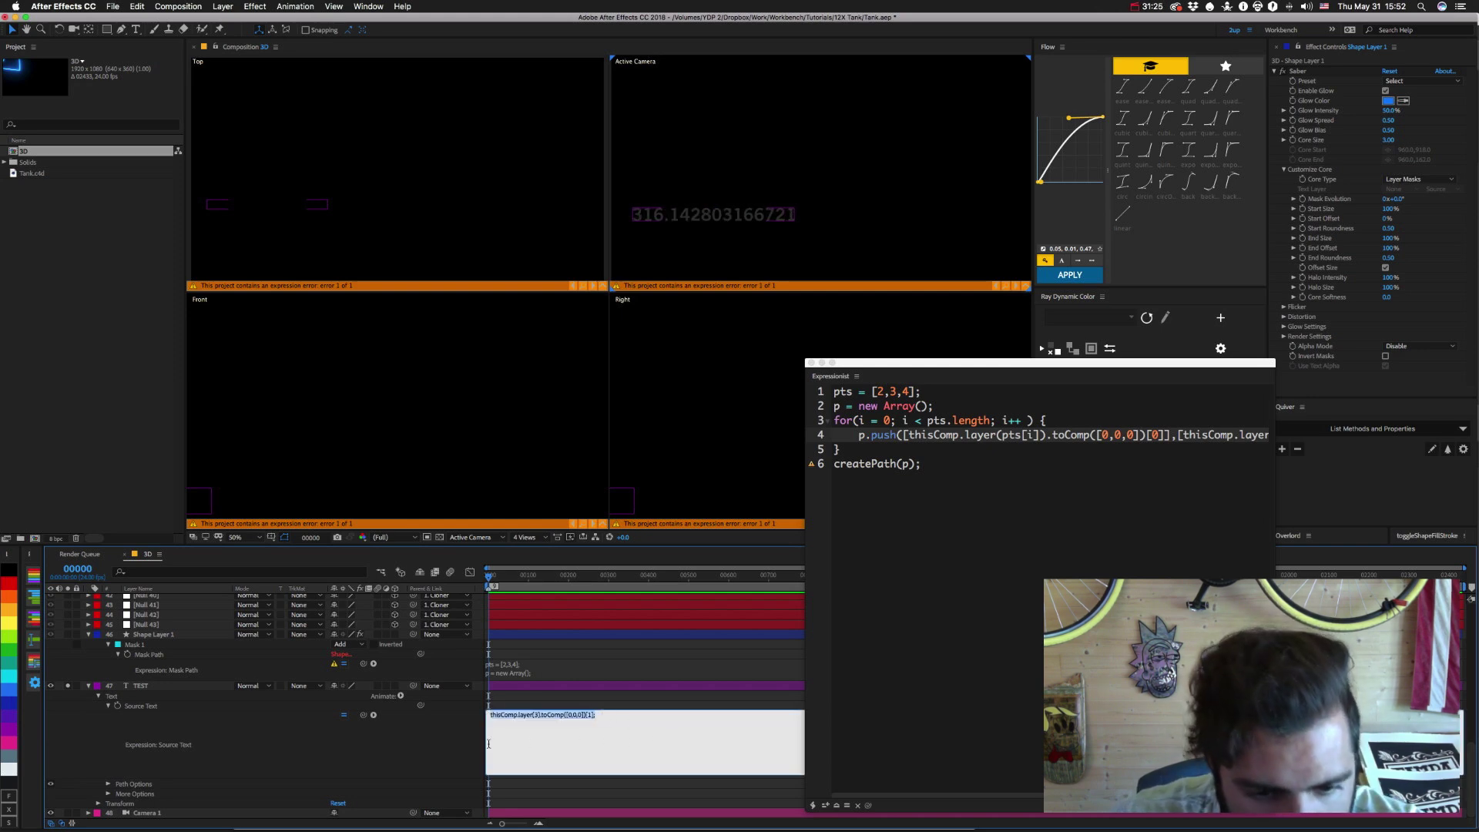
pyautogui.click(413, 744)
pyautogui.click(609, 717)
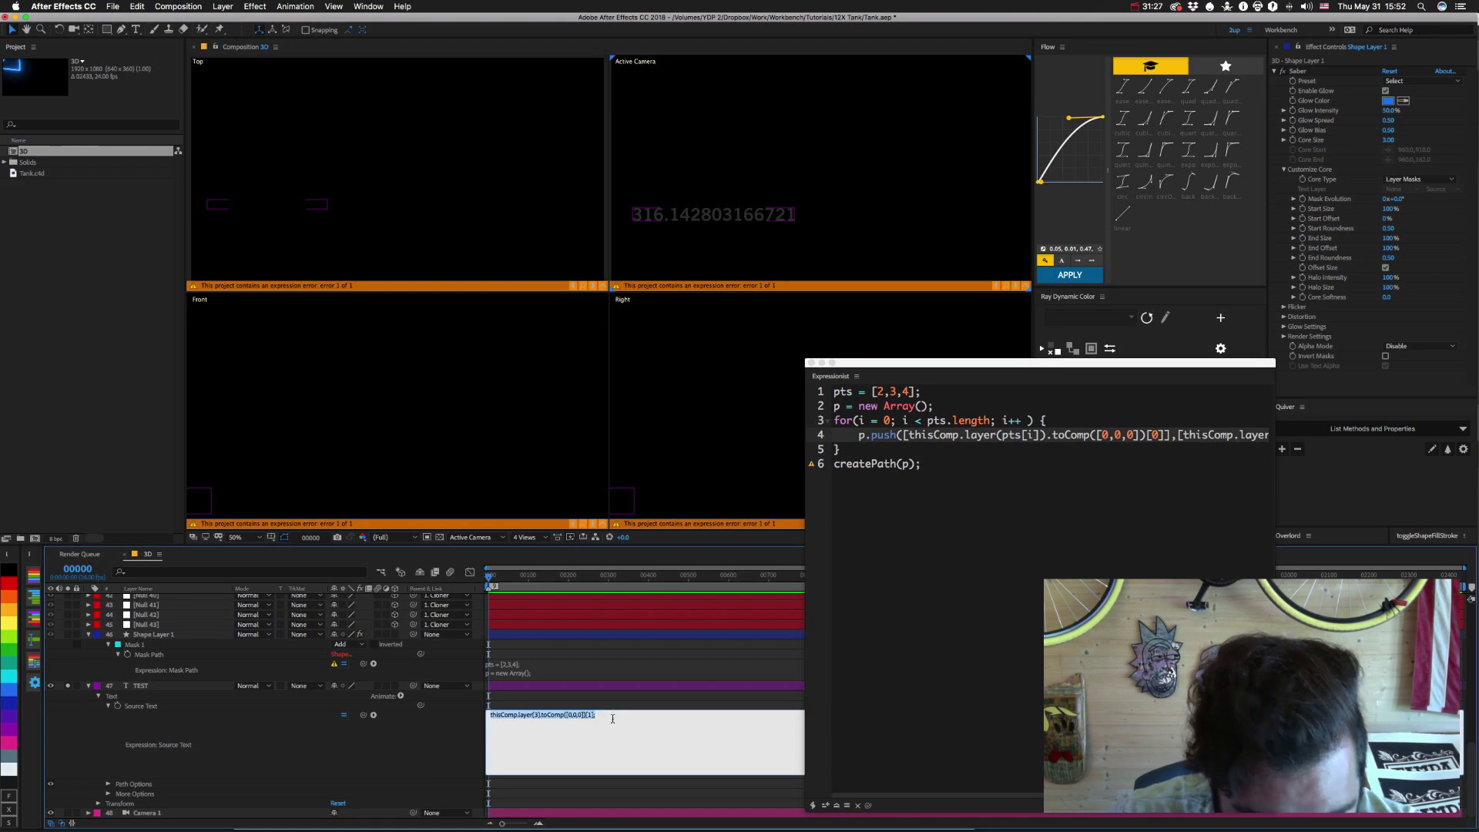
pyautogui.press('Left')
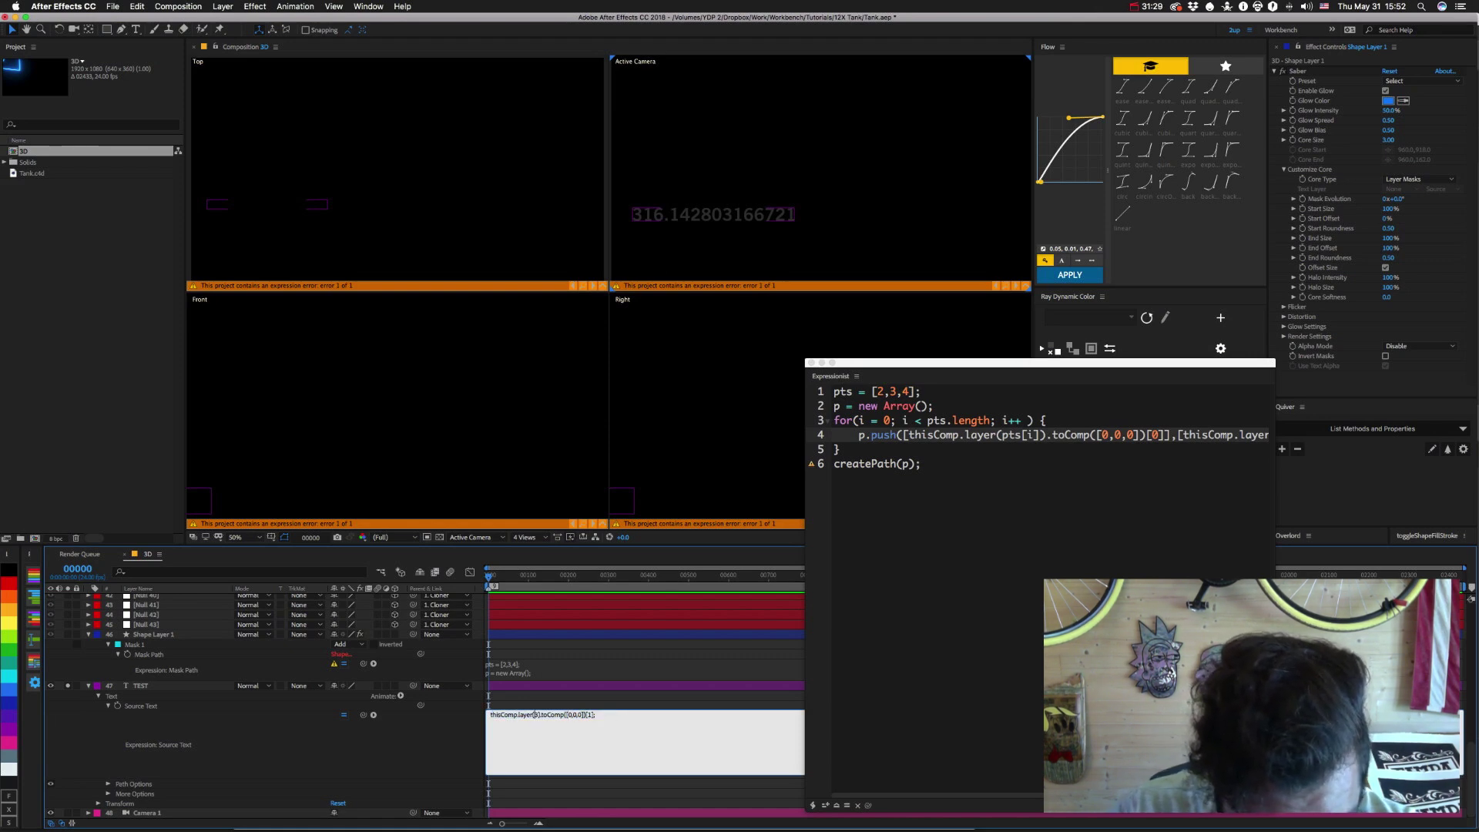
pyautogui.press('KP_Enter')
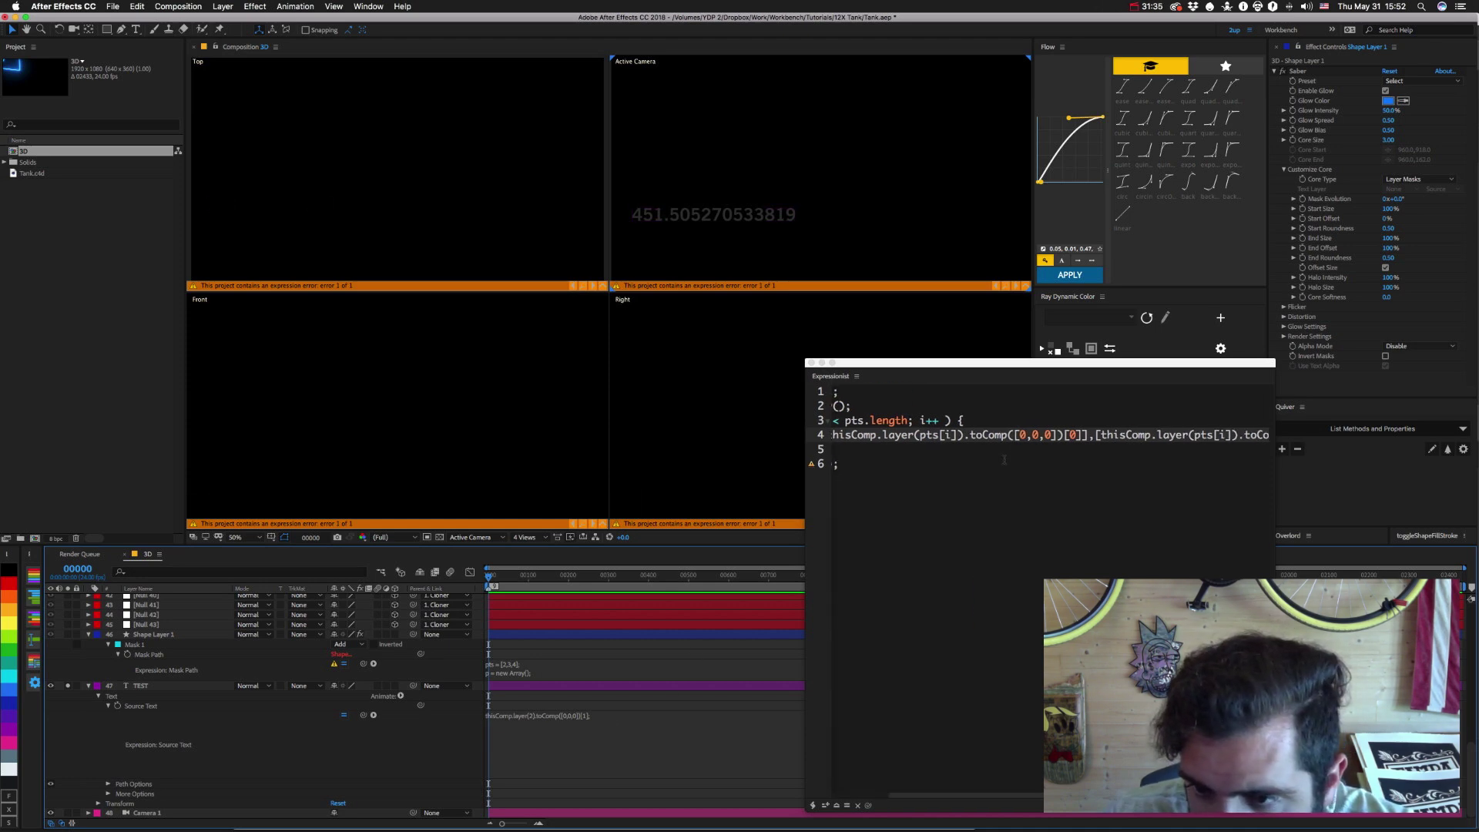
pyautogui.click(637, 715)
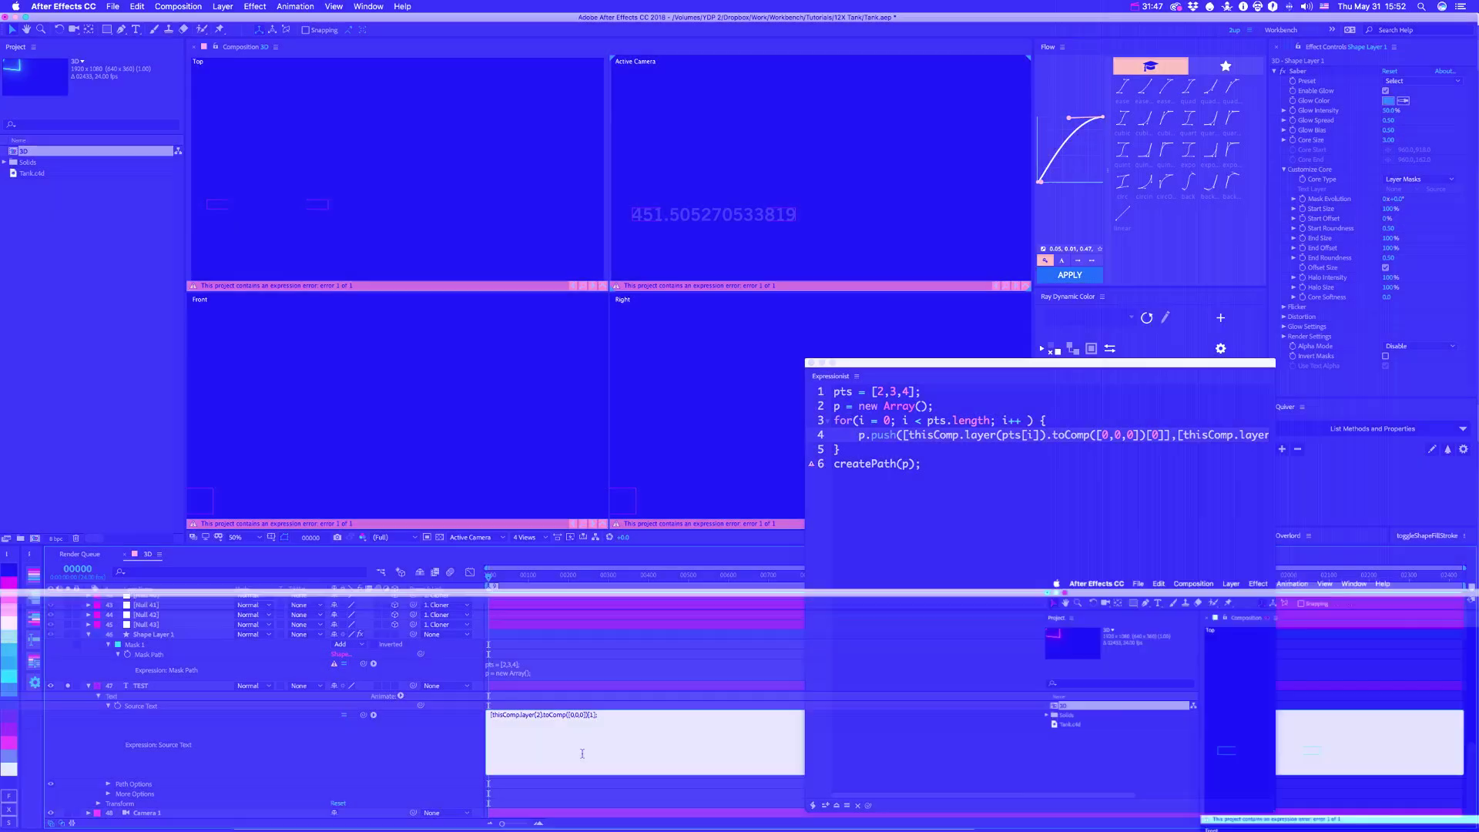
pyautogui.press('KP_Enter')
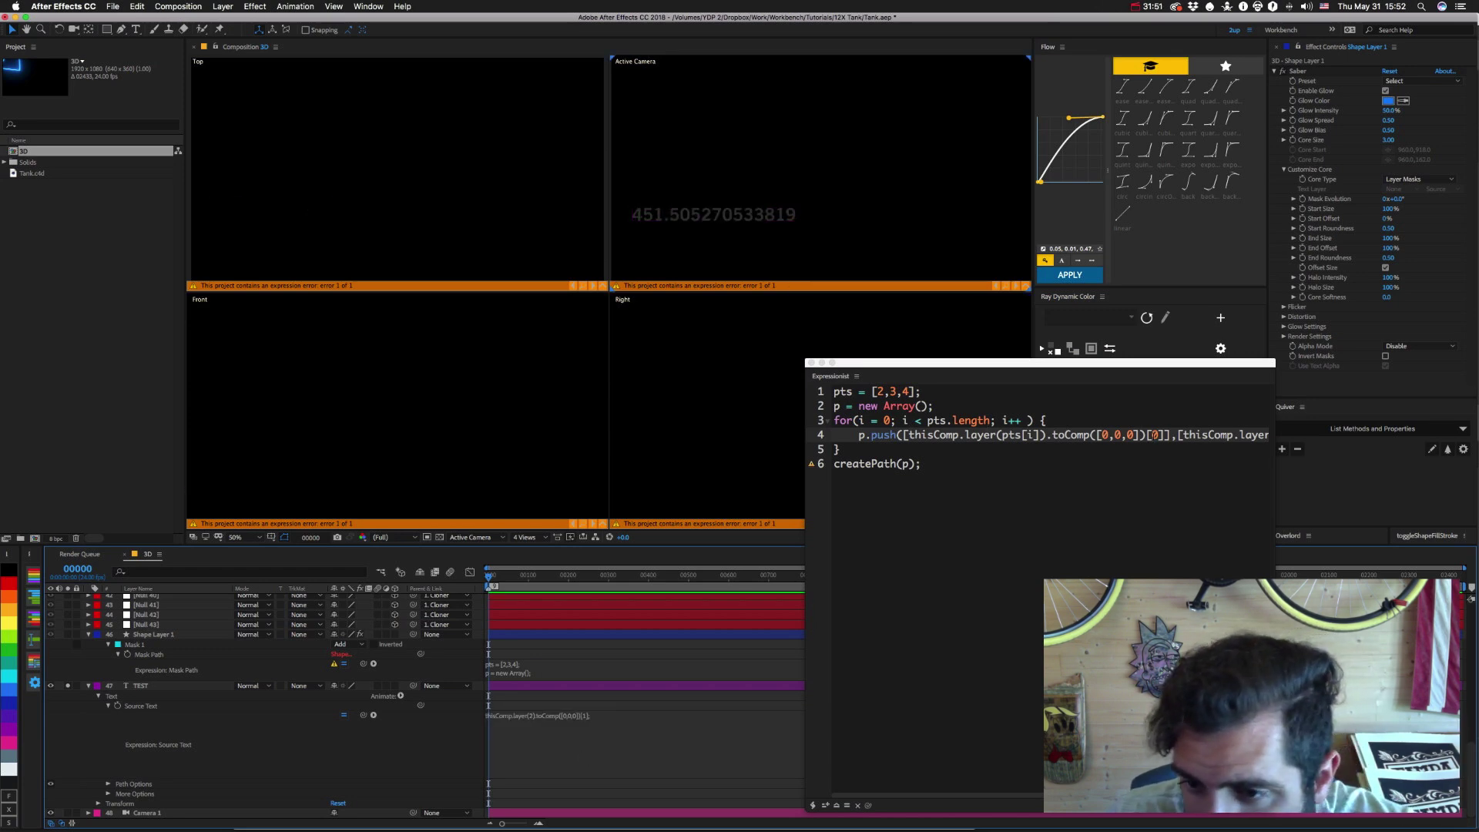
# Delete the stray ] and [ from line 4's p.push in Expressionist.
pyautogui.hscroll(3, 1060, 435)
pyautogui.click(1109, 435)
pyautogui.press('Delete')
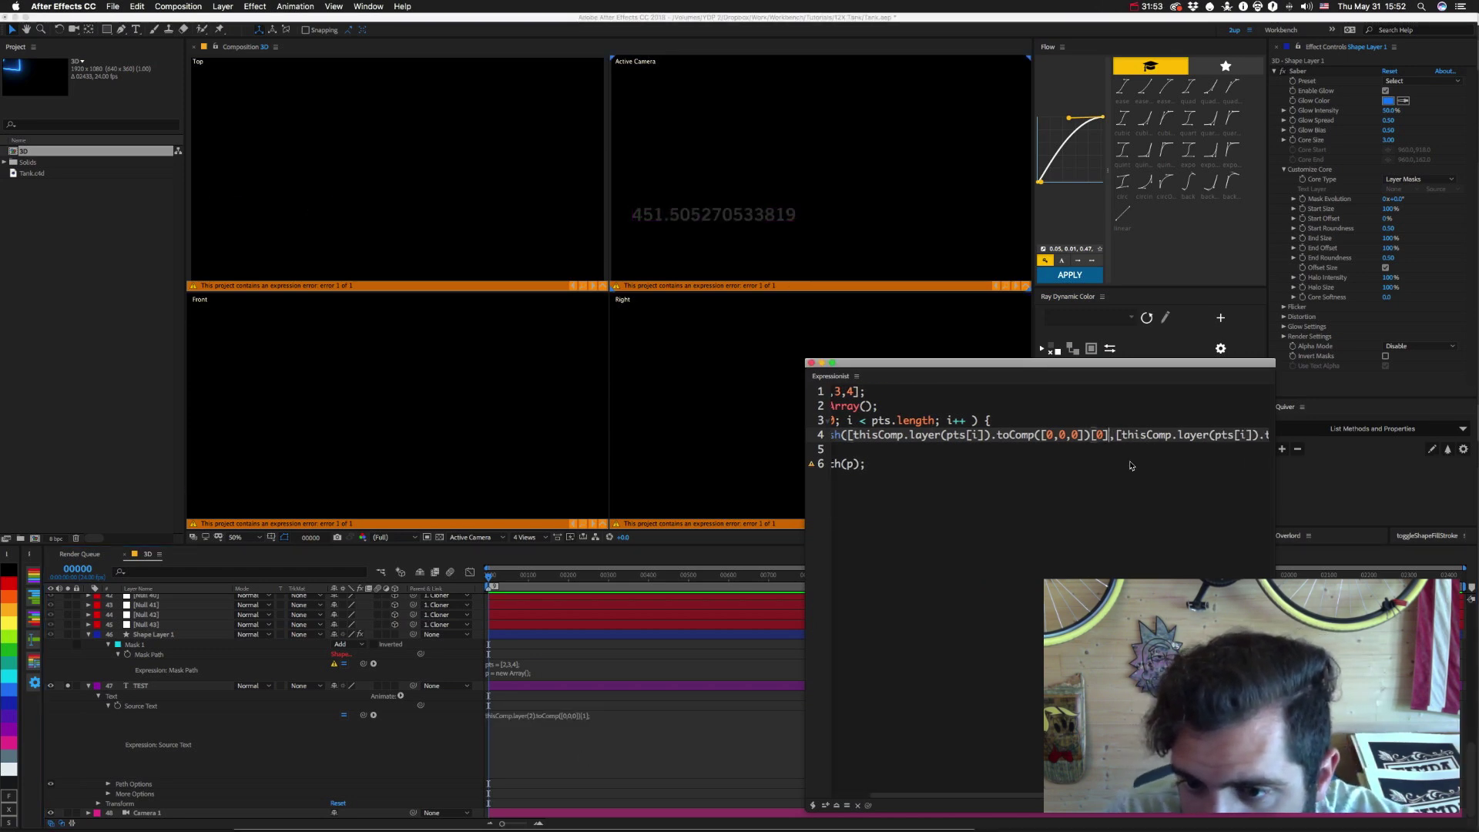
pyautogui.press('Right')
pyautogui.press('Delete')
pyautogui.press('End')
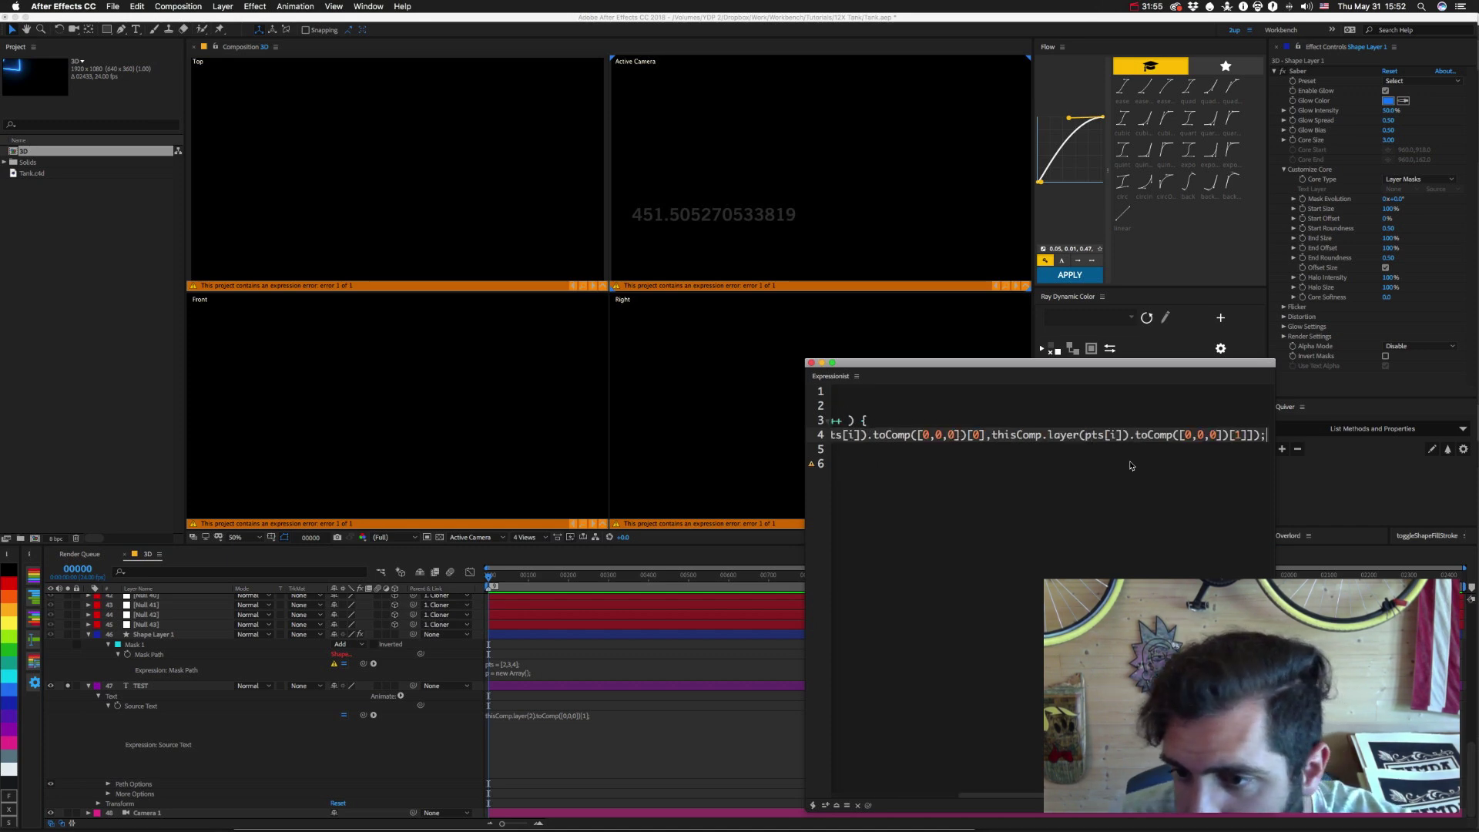
pyautogui.press('Down')
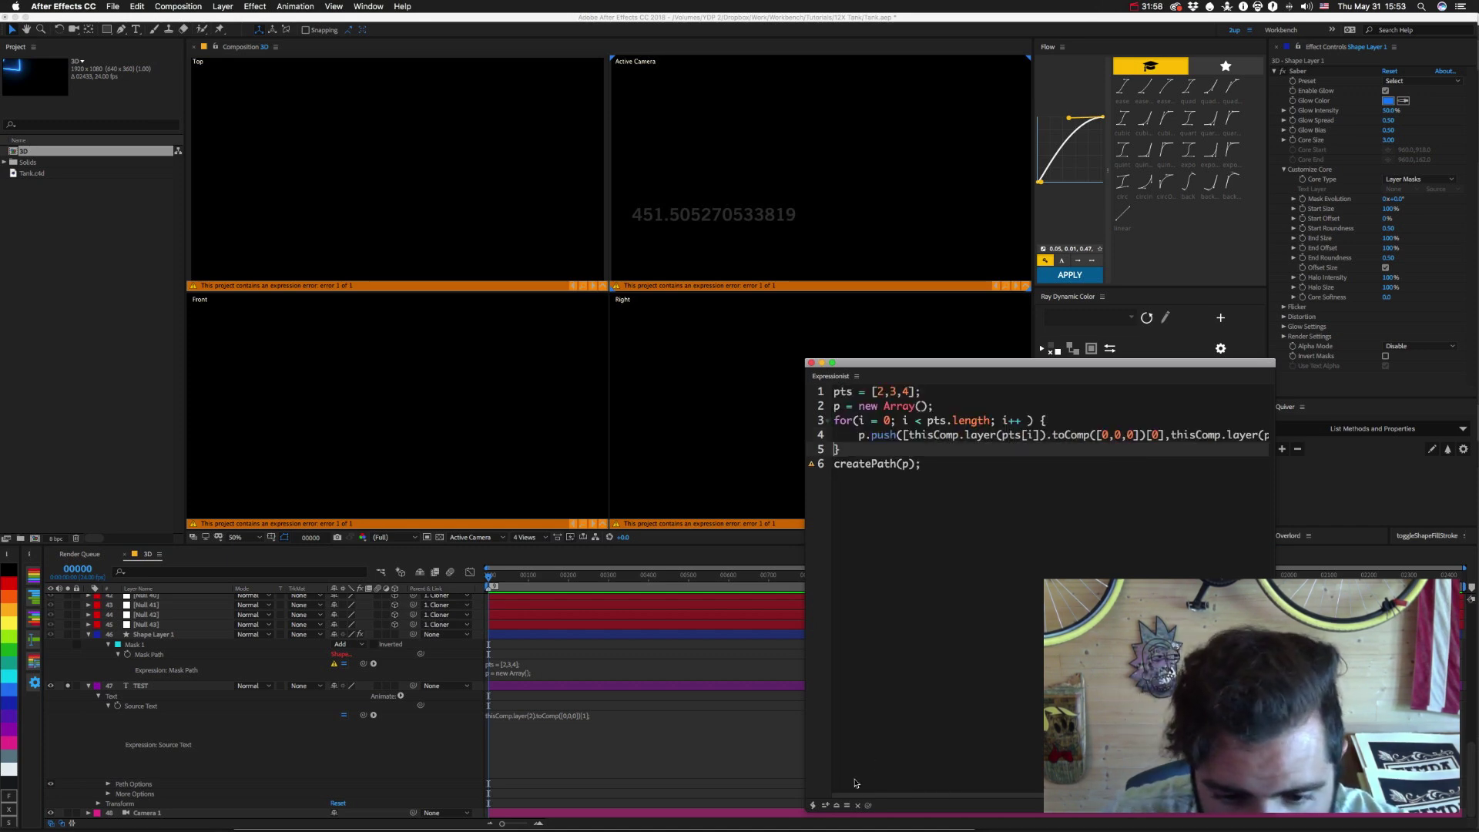
# Apply the fixed createPath code to Shape Layer 1's Mask Path, drawing the cyan line.
pyautogui.click(142, 654)
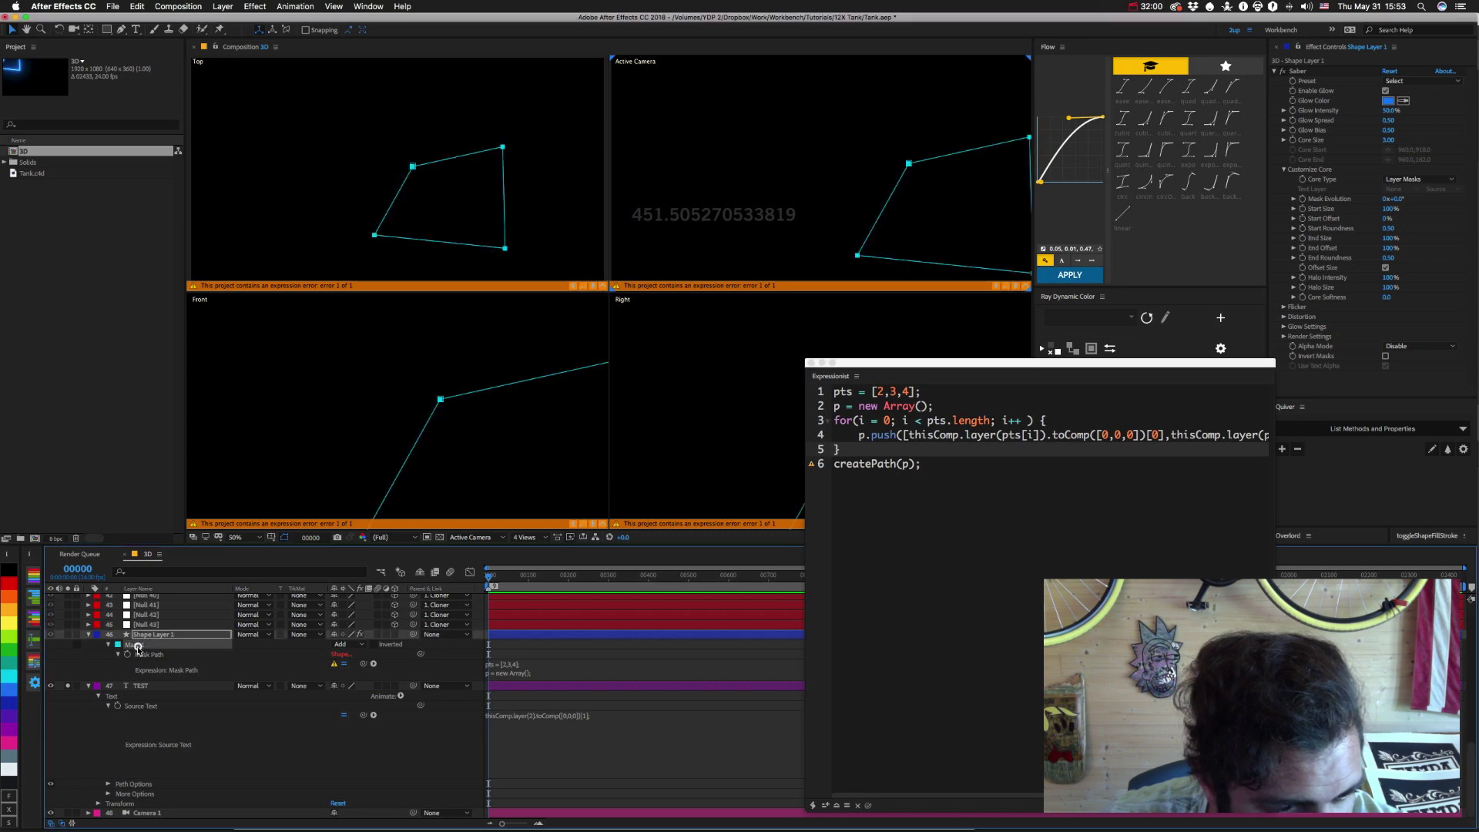
pyautogui.click(825, 806)
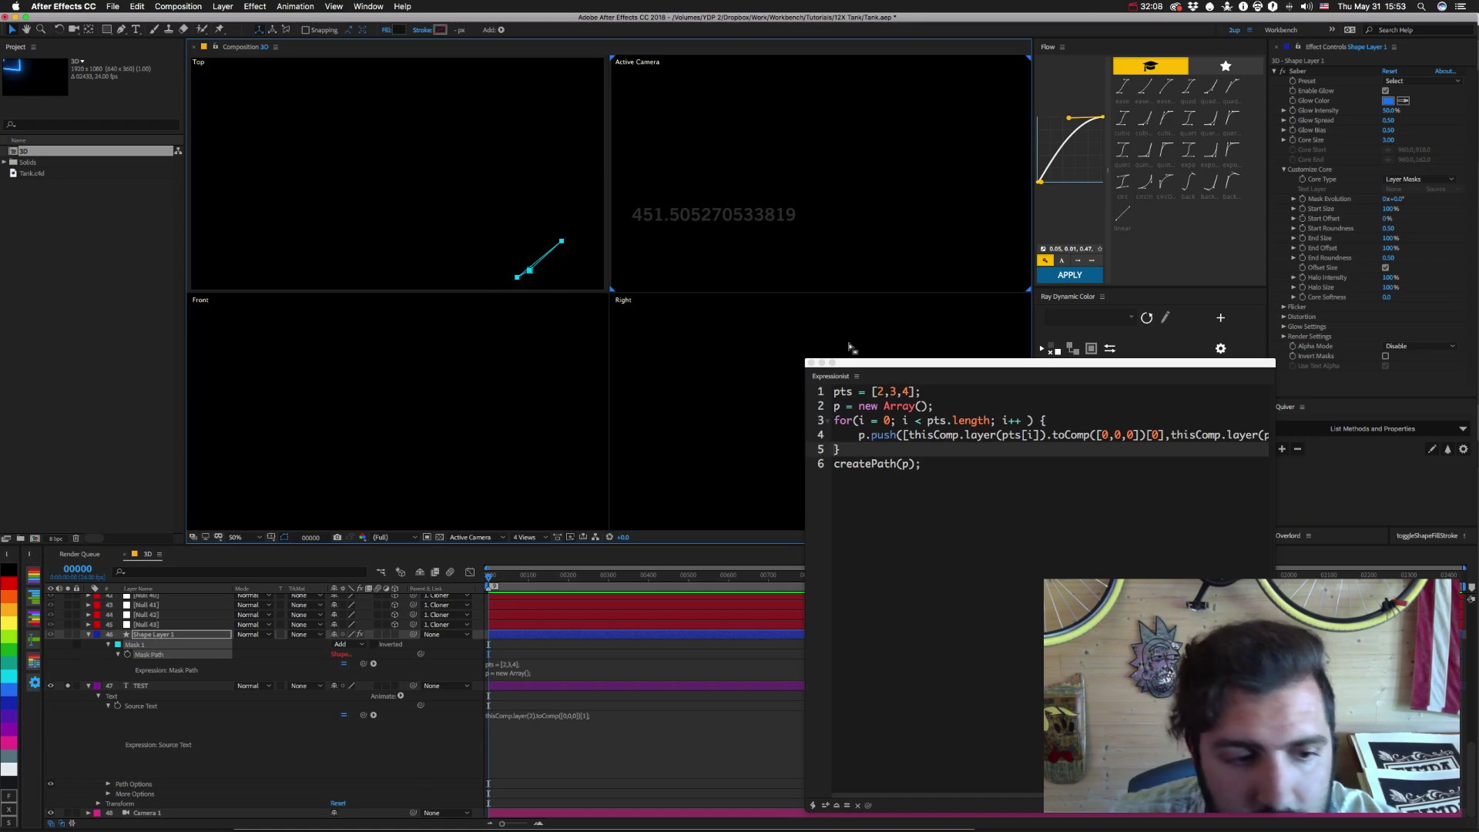
pyautogui.click(88, 686)
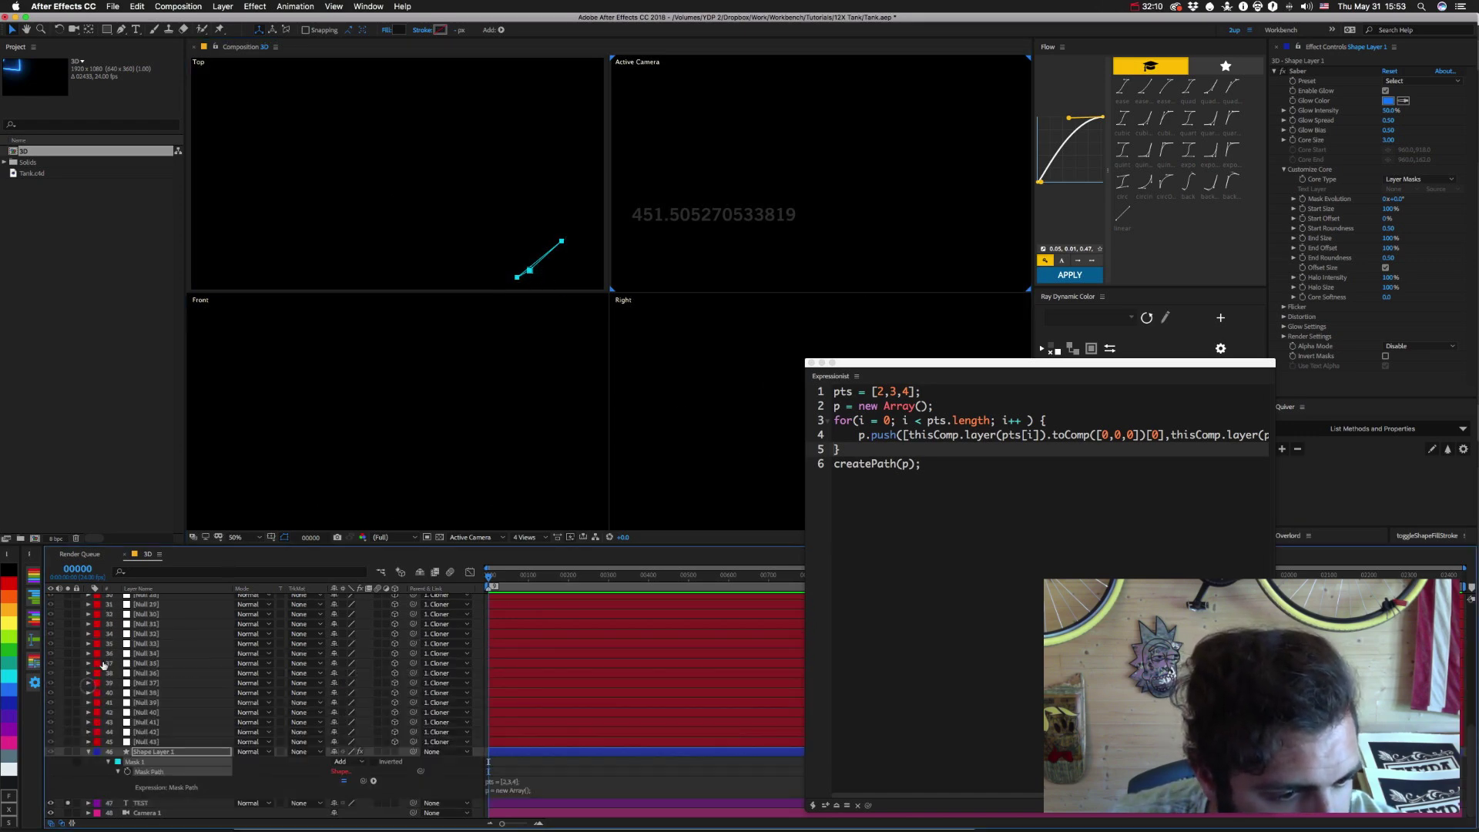
pyautogui.click(87, 752)
pyautogui.scroll(10, 182, 682)
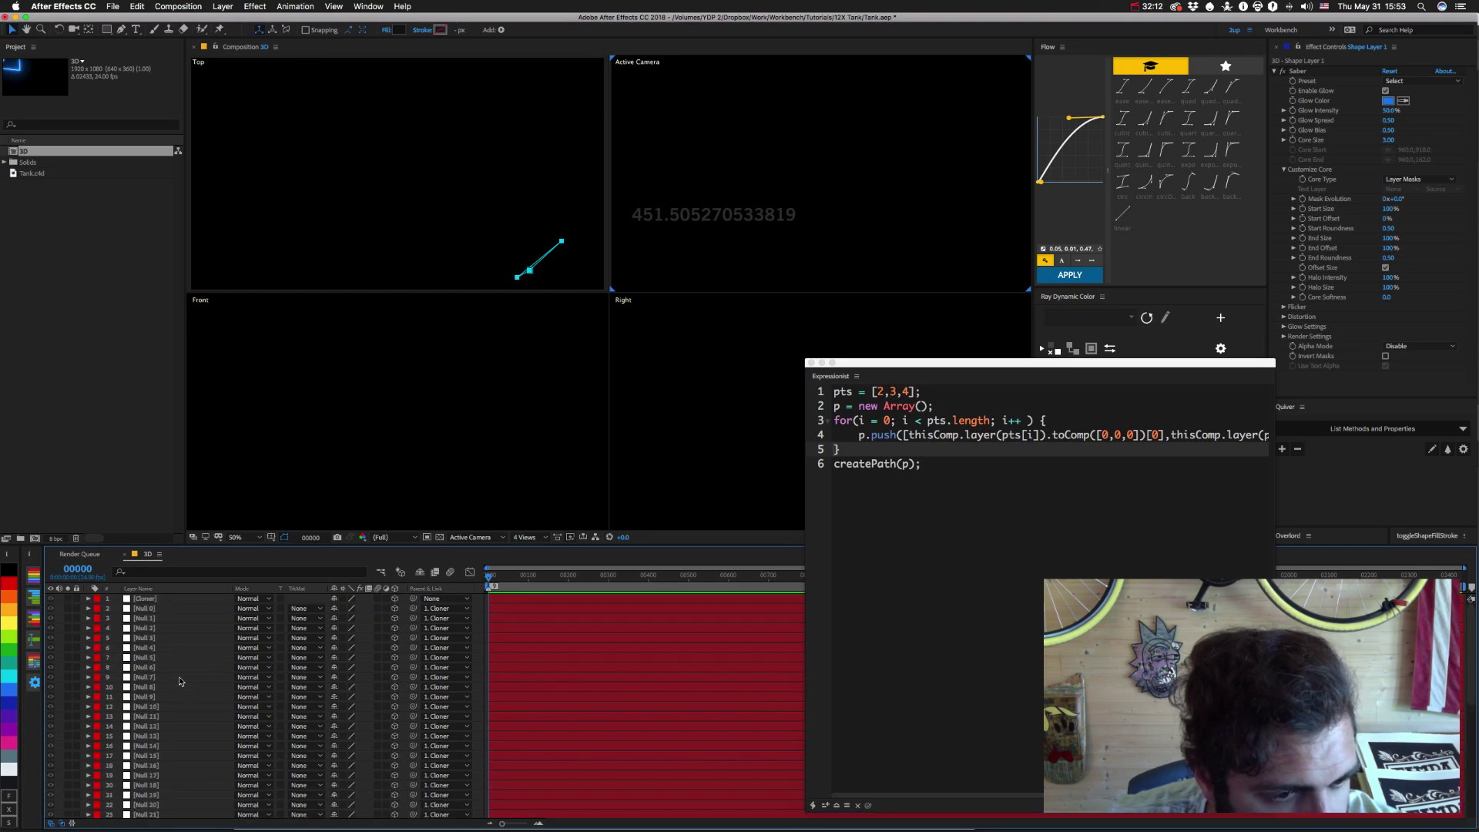
pyautogui.moveTo(878, 363); pyautogui.dragTo(786, 365)
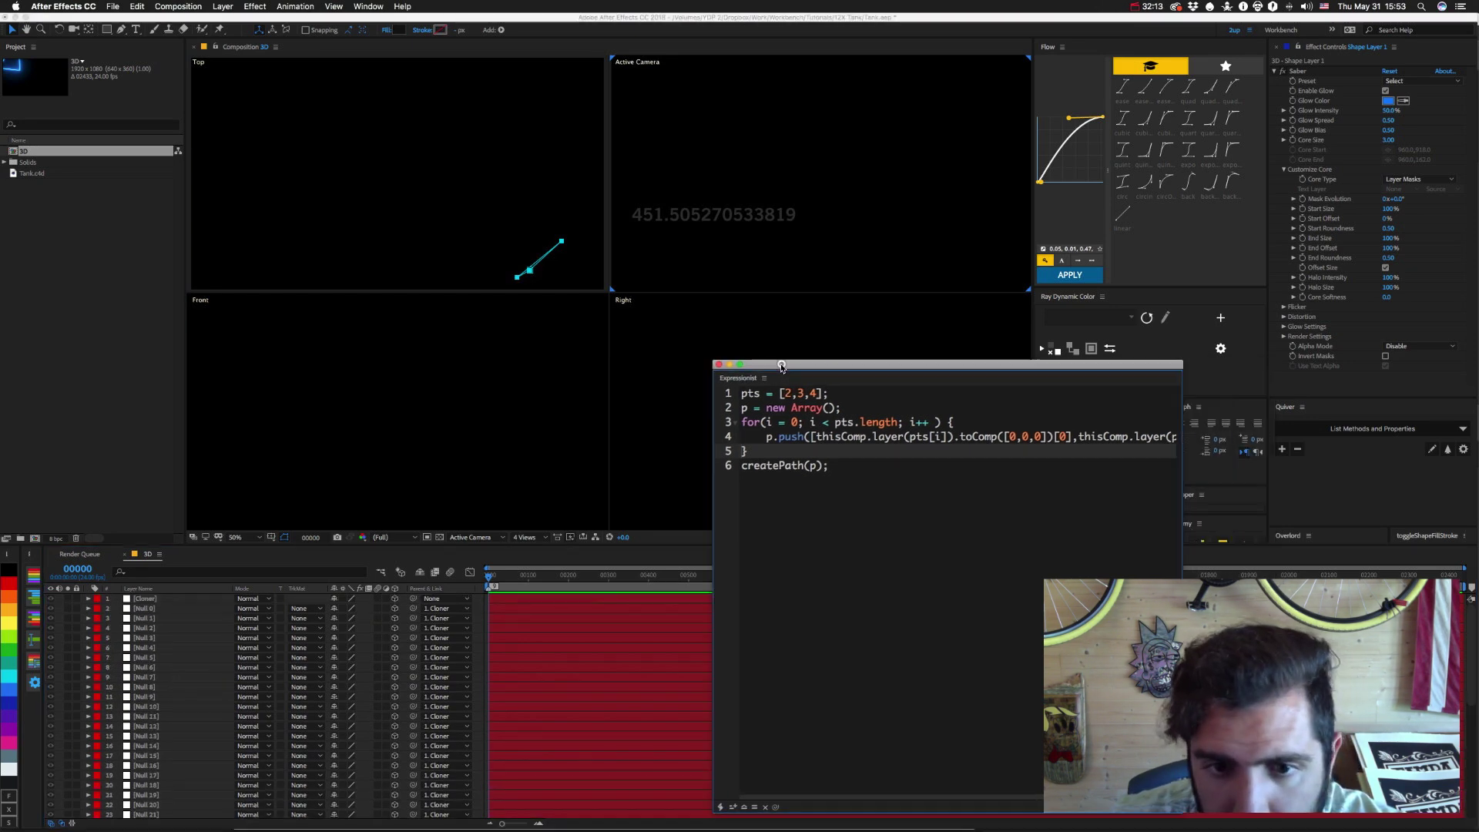
# Close Expressionist, zoom the Active Camera view to show the cyan line, and reselect Shape Layer 1.
pyautogui.click(719, 364)
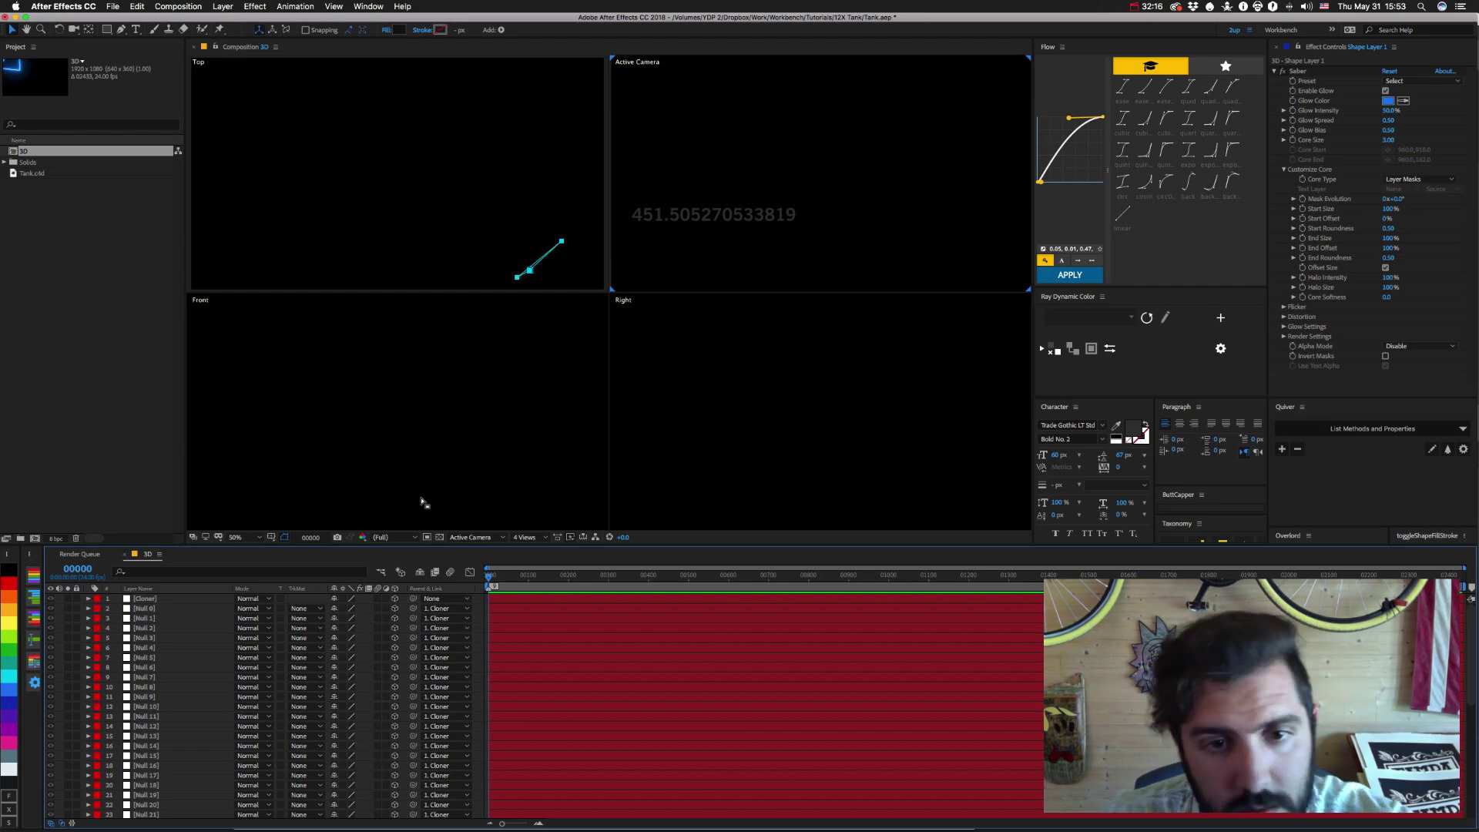
pyautogui.scroll(-8, 390, 692)
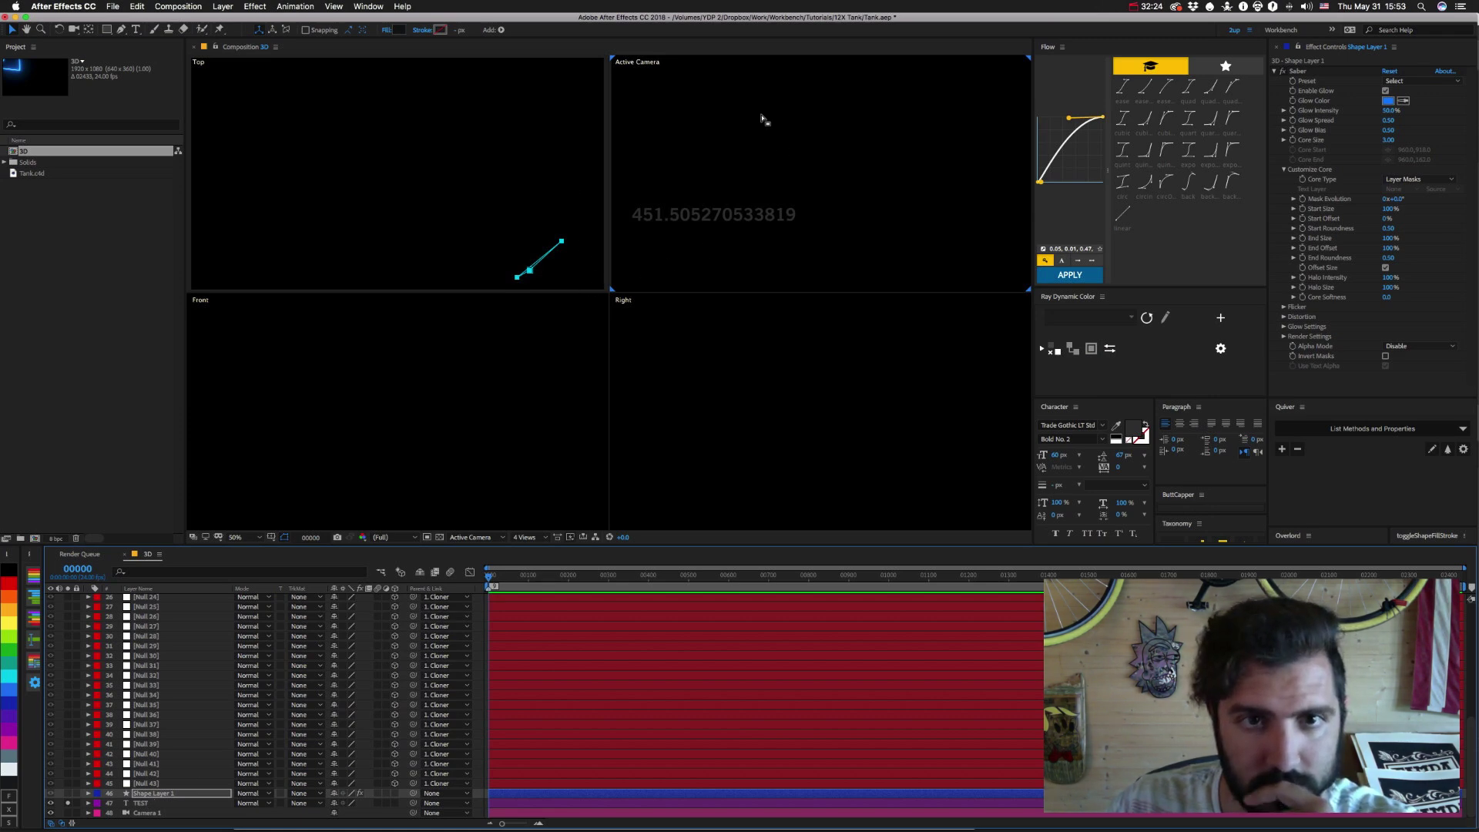
pyautogui.click(805, 161)
pyautogui.scroll(-2, 805, 164)
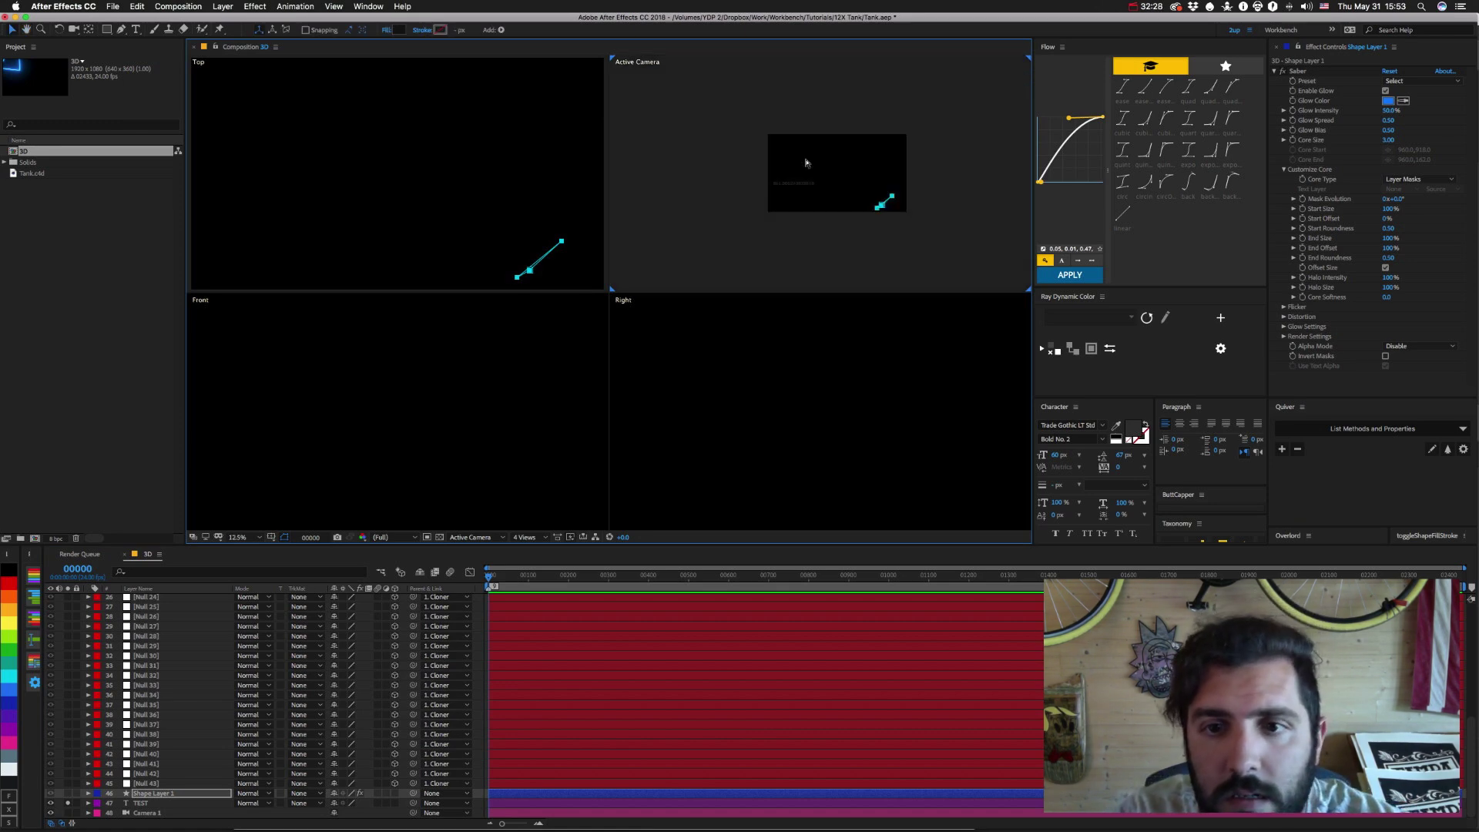
pyautogui.scroll(1, 806, 164)
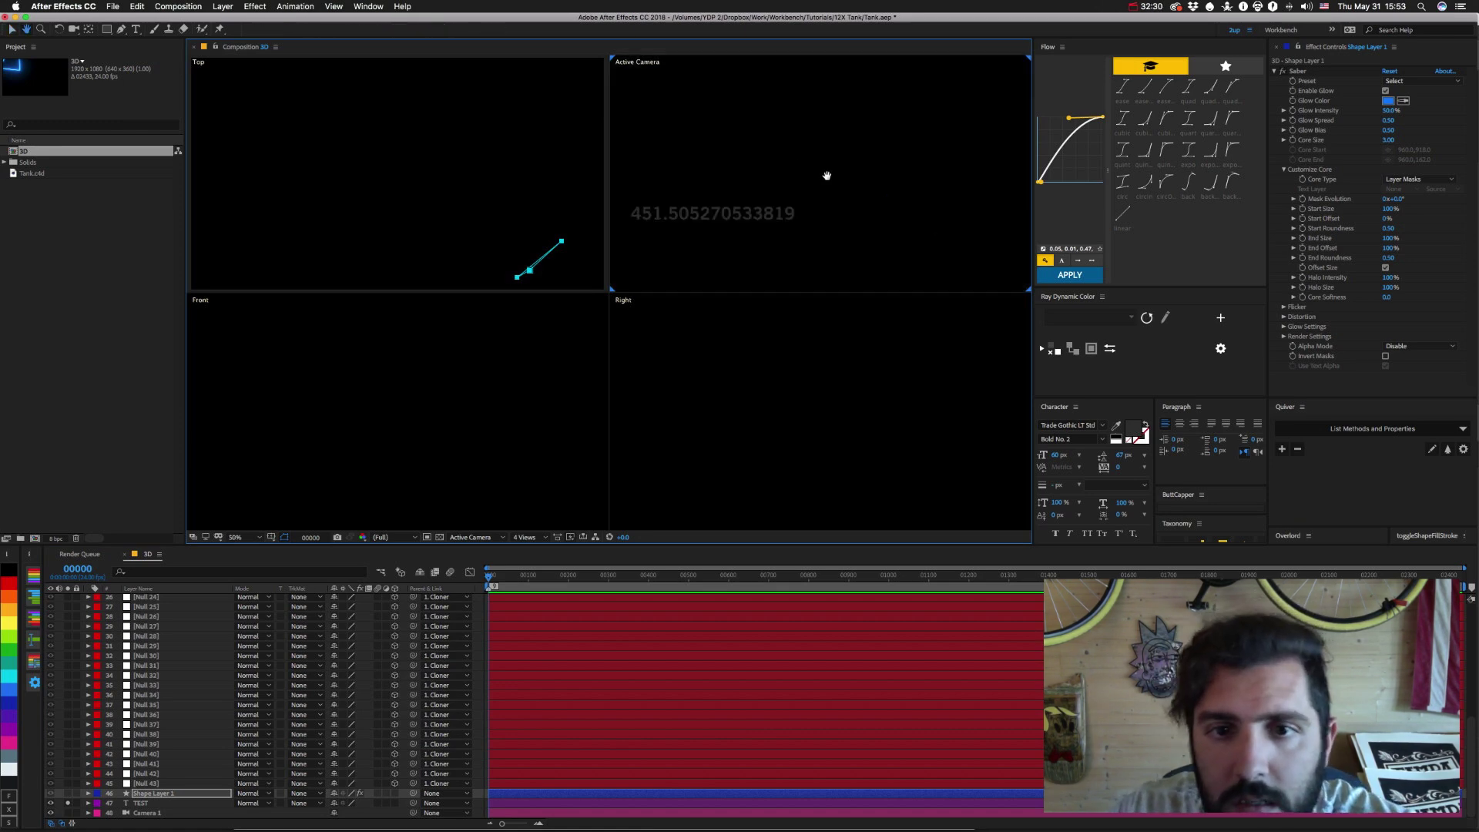
pyautogui.scroll(2, 821, 162)
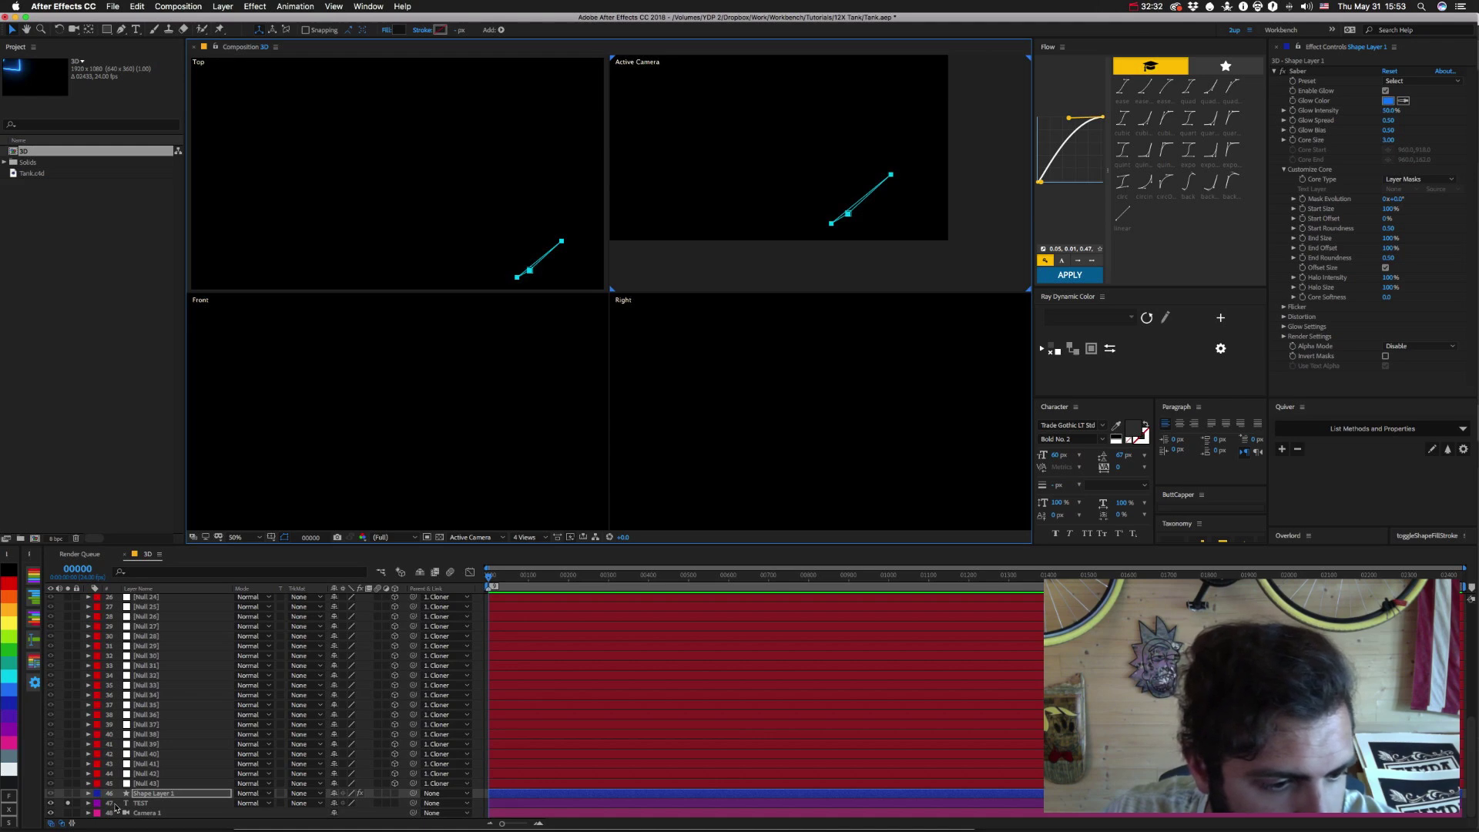
pyautogui.press('F2')
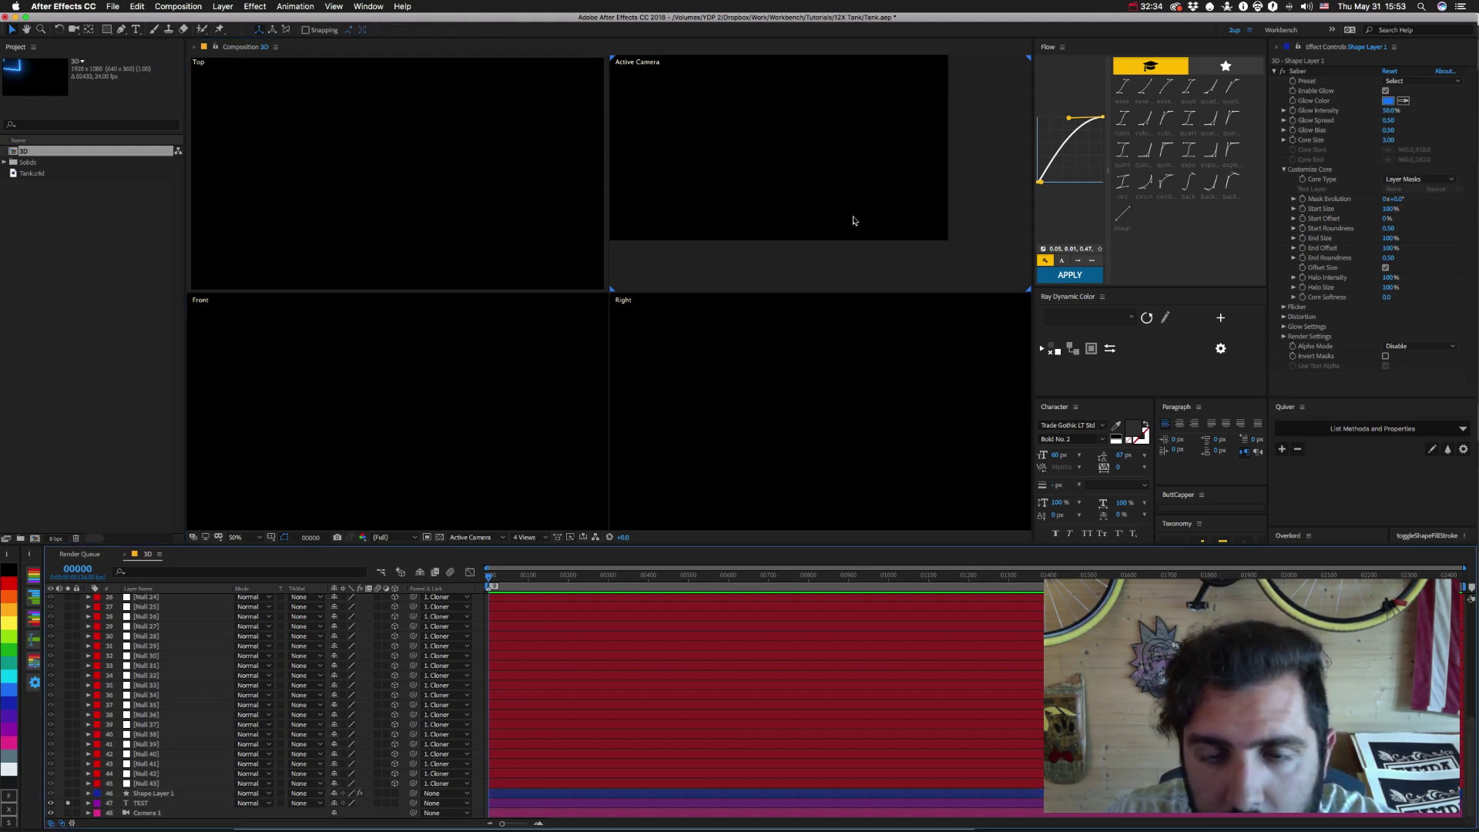
pyautogui.click(148, 794)
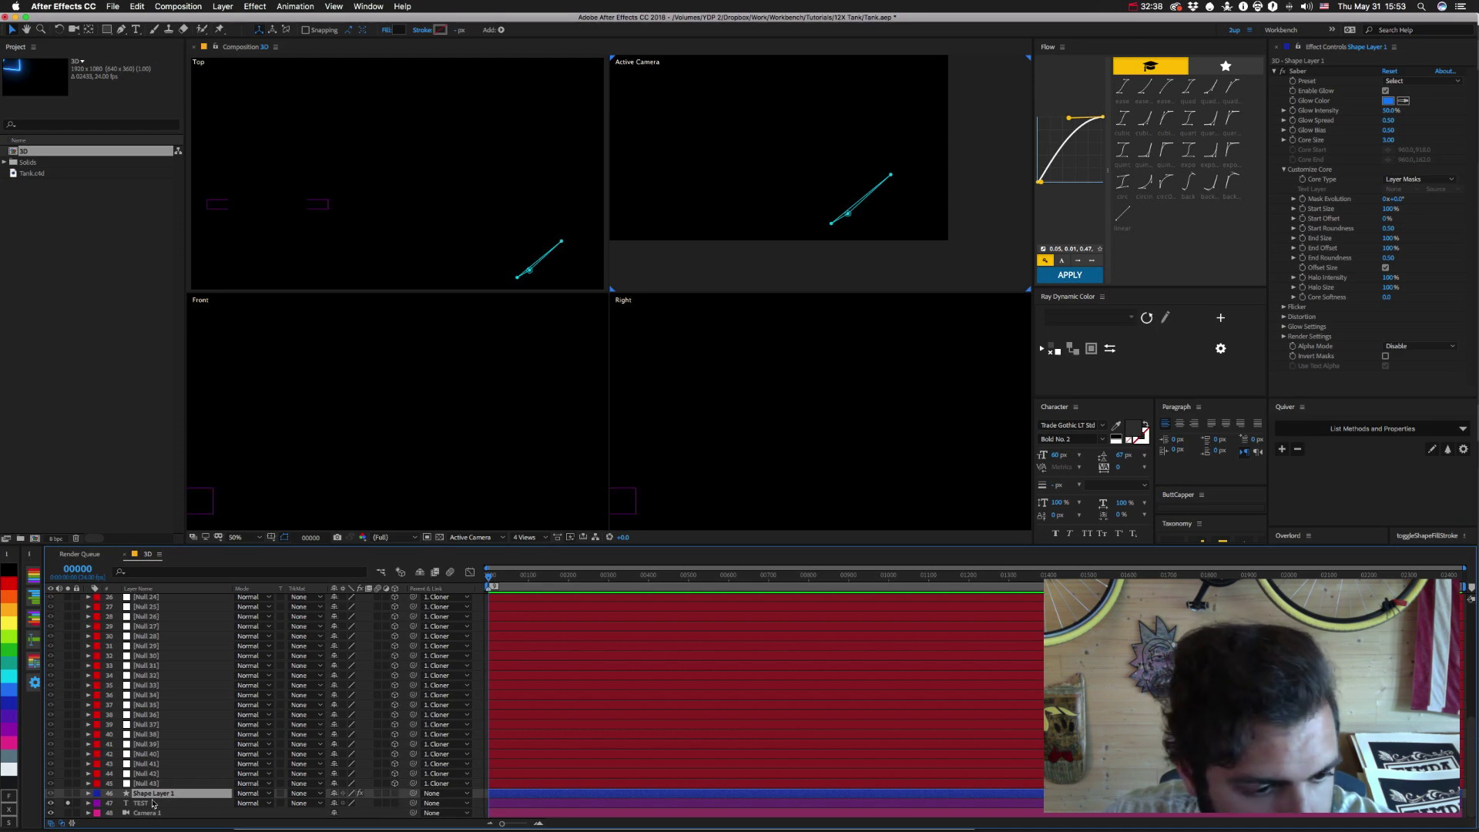
pyautogui.scroll(5, 166, 753)
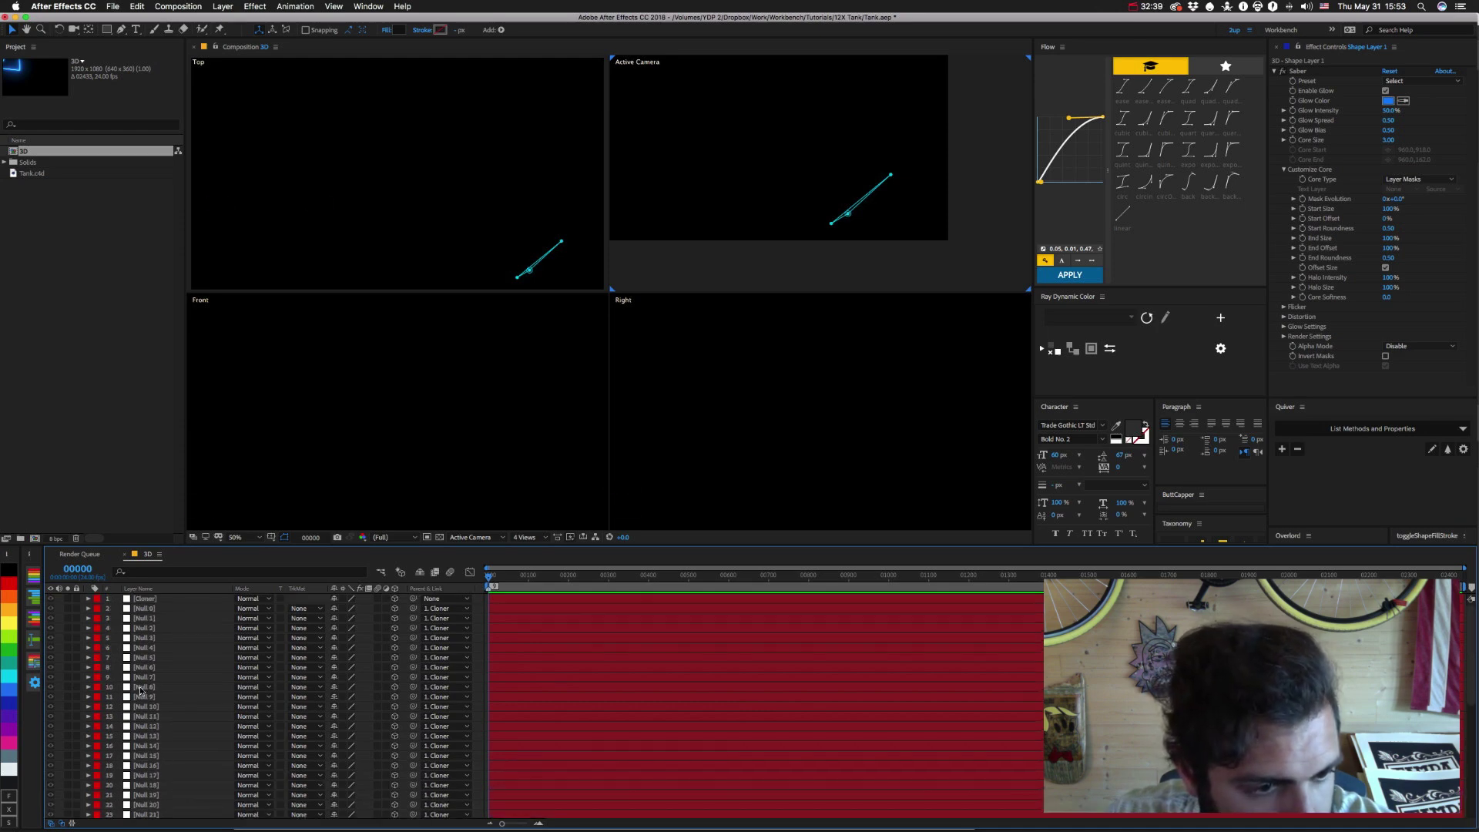
# Solo Null 0 and Null 1, pan the camera view to the cyan line, and pause recording.
pyautogui.click(50, 608)
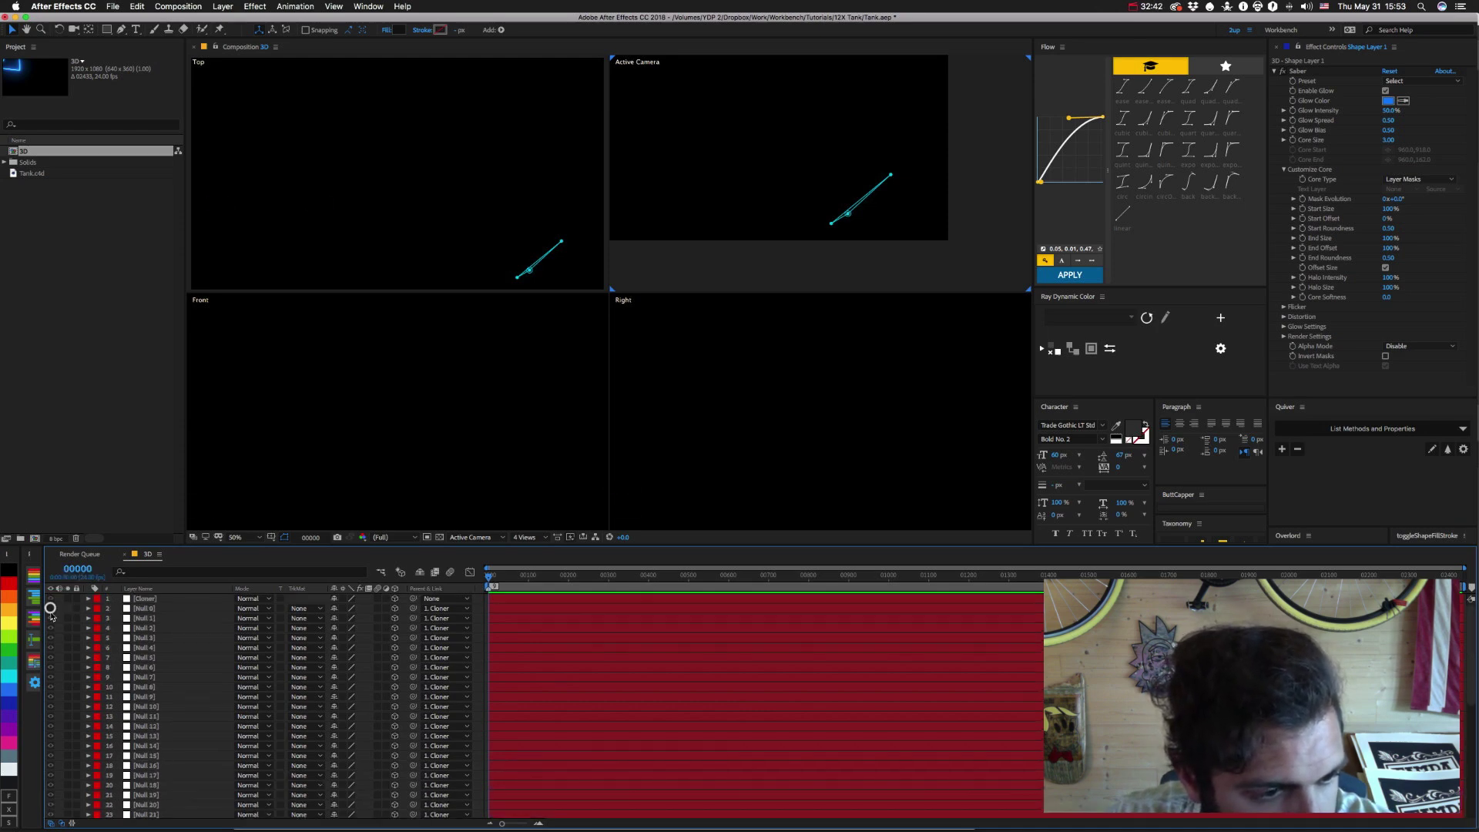
pyautogui.moveTo(67, 608); pyautogui.dragTo(68, 617)
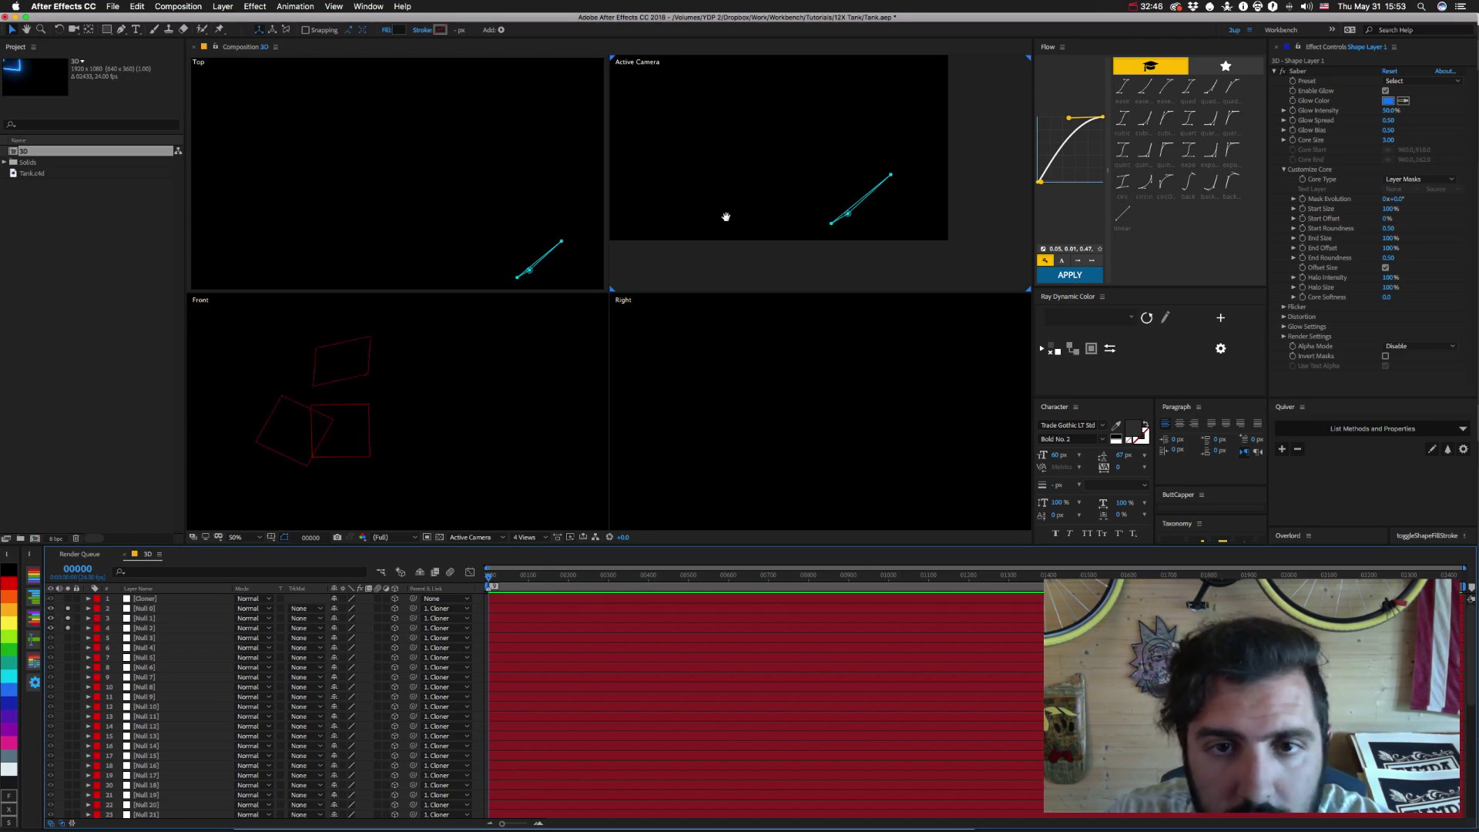
pyautogui.press('h')
pyautogui.moveTo(868, 320)
pyautogui.mouseDown()
pyautogui.moveTo(789, 280)
pyautogui.moveTo(798, 208)
pyautogui.mouseUp()
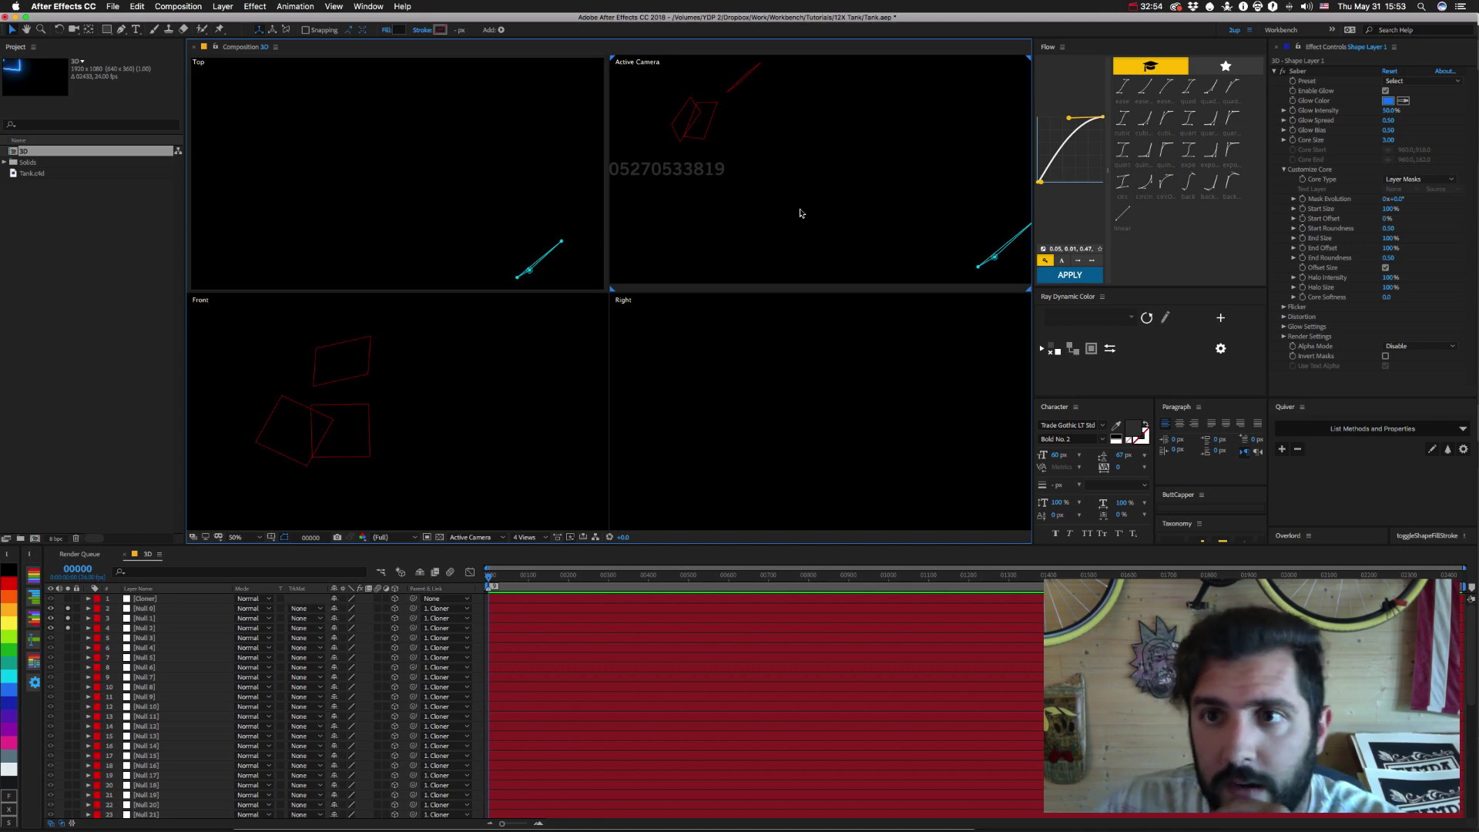
pyautogui.click(1148, 6)
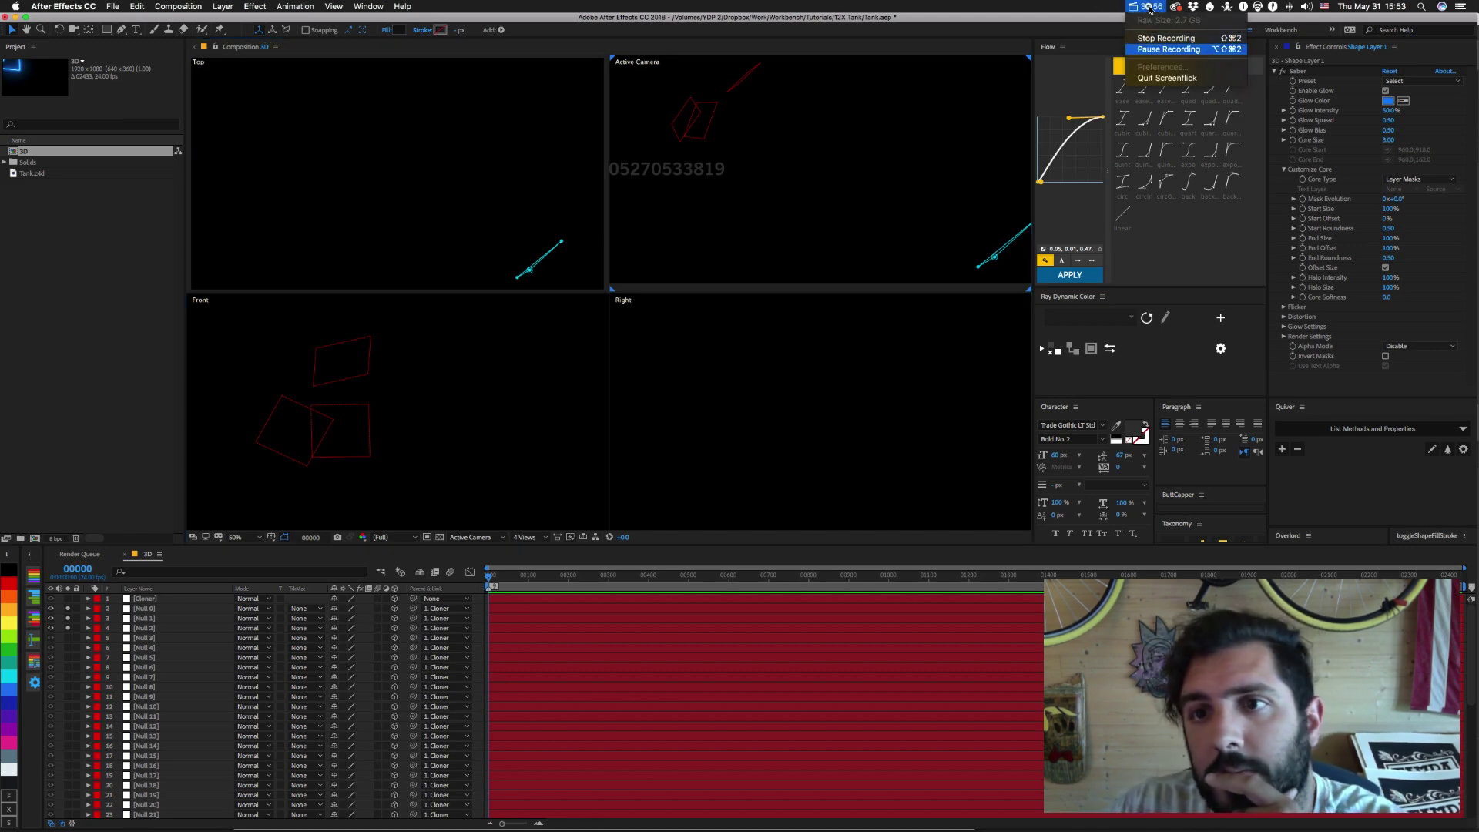
pyautogui.press('Return')
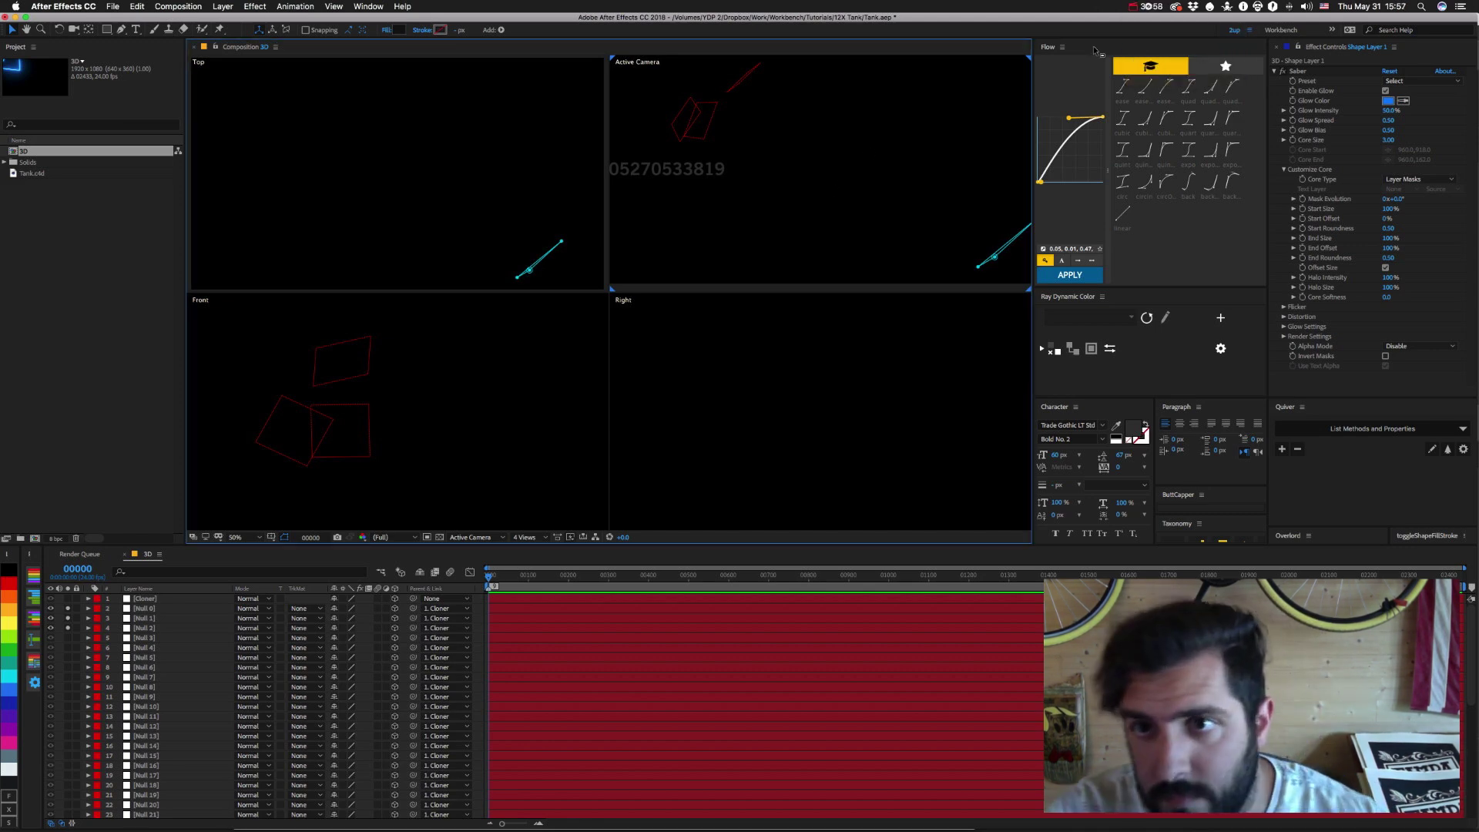
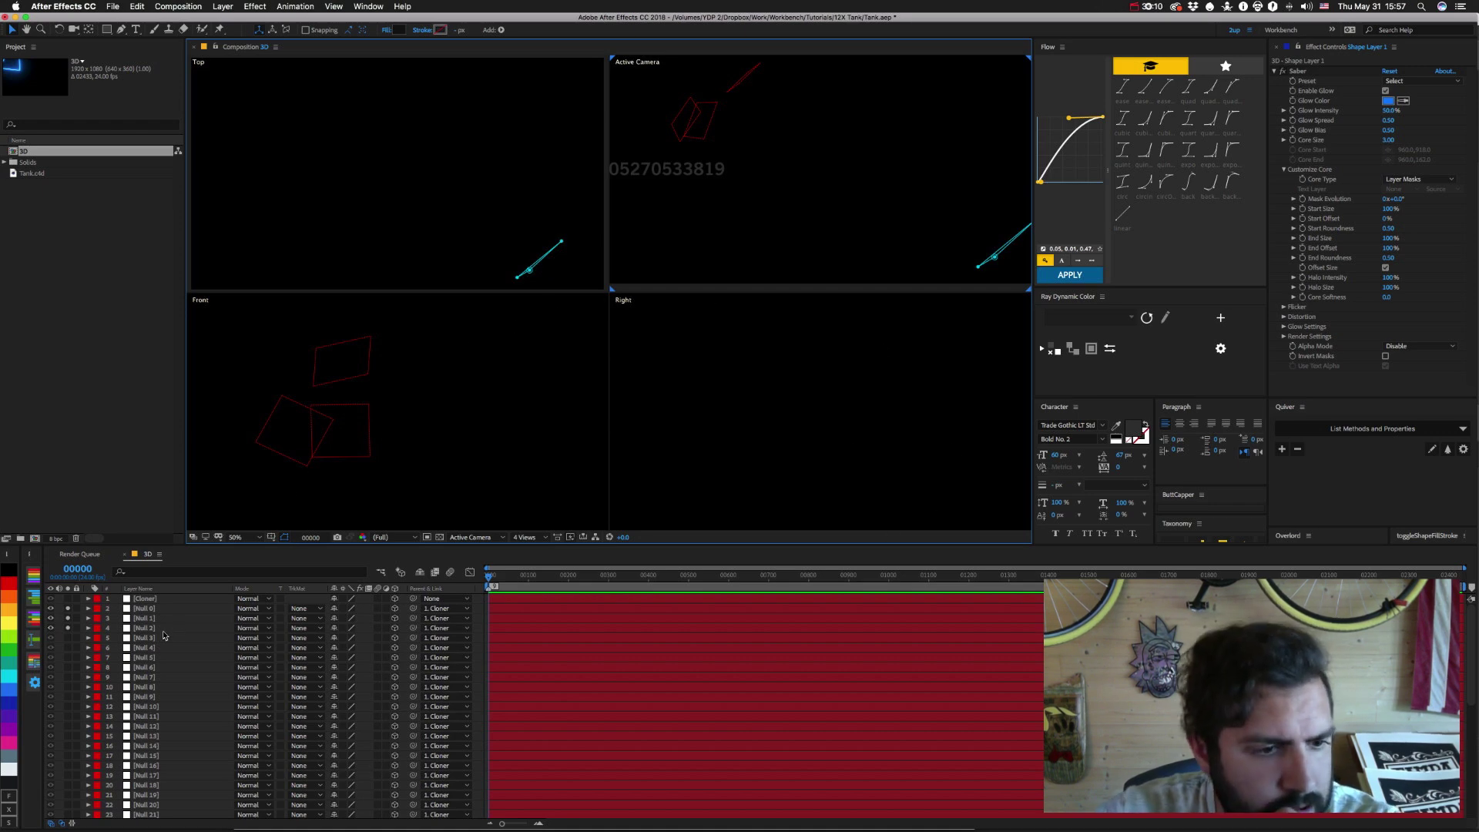
# Hide the TEST number text layer and turn off Camera 1.
pyautogui.scroll(-8, 186, 633)
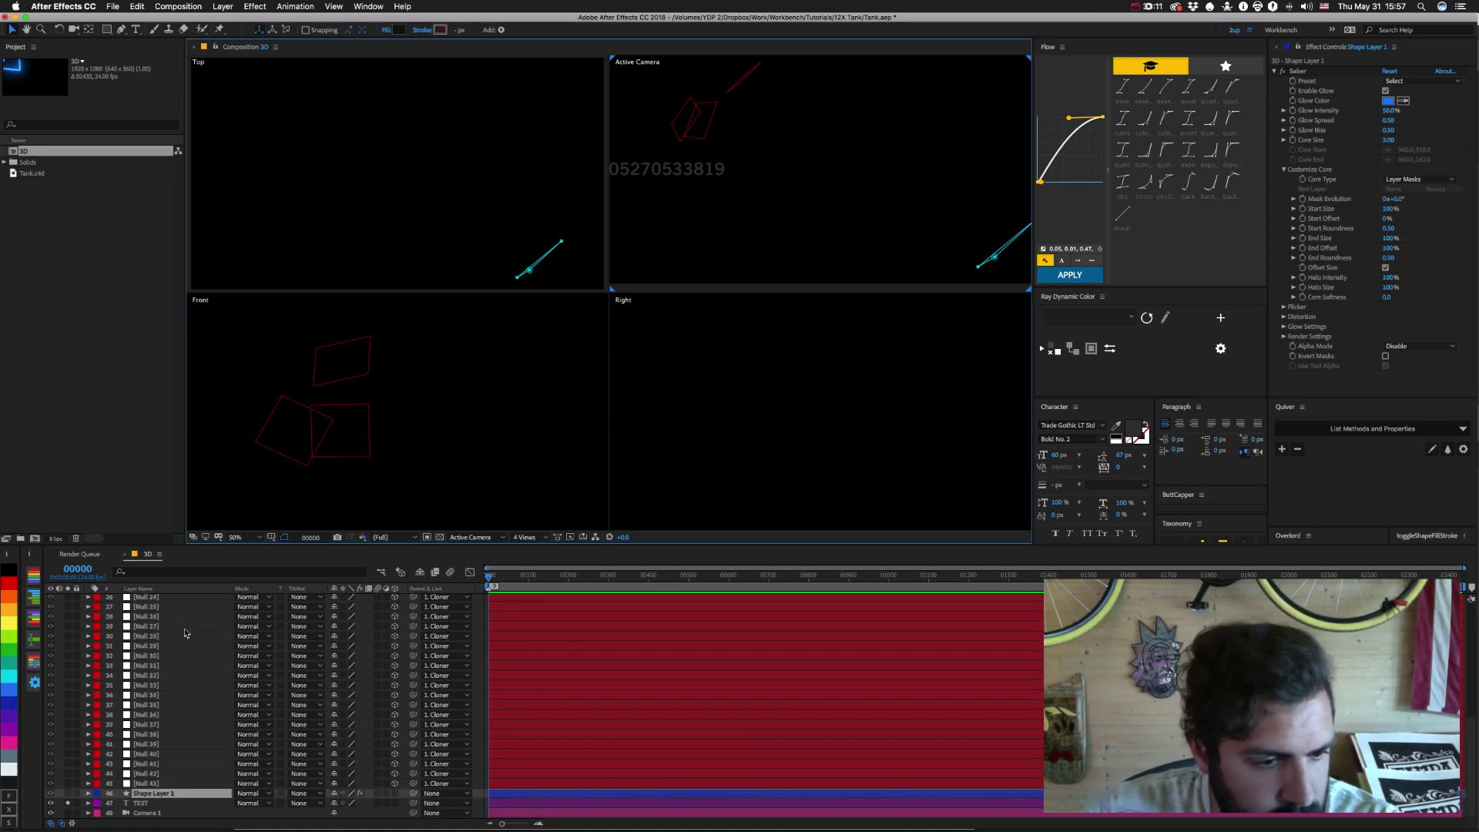
pyautogui.keyDown('shift'); pyautogui.click(140, 803); pyautogui.keyUp('shift')
pyautogui.click(142, 805)
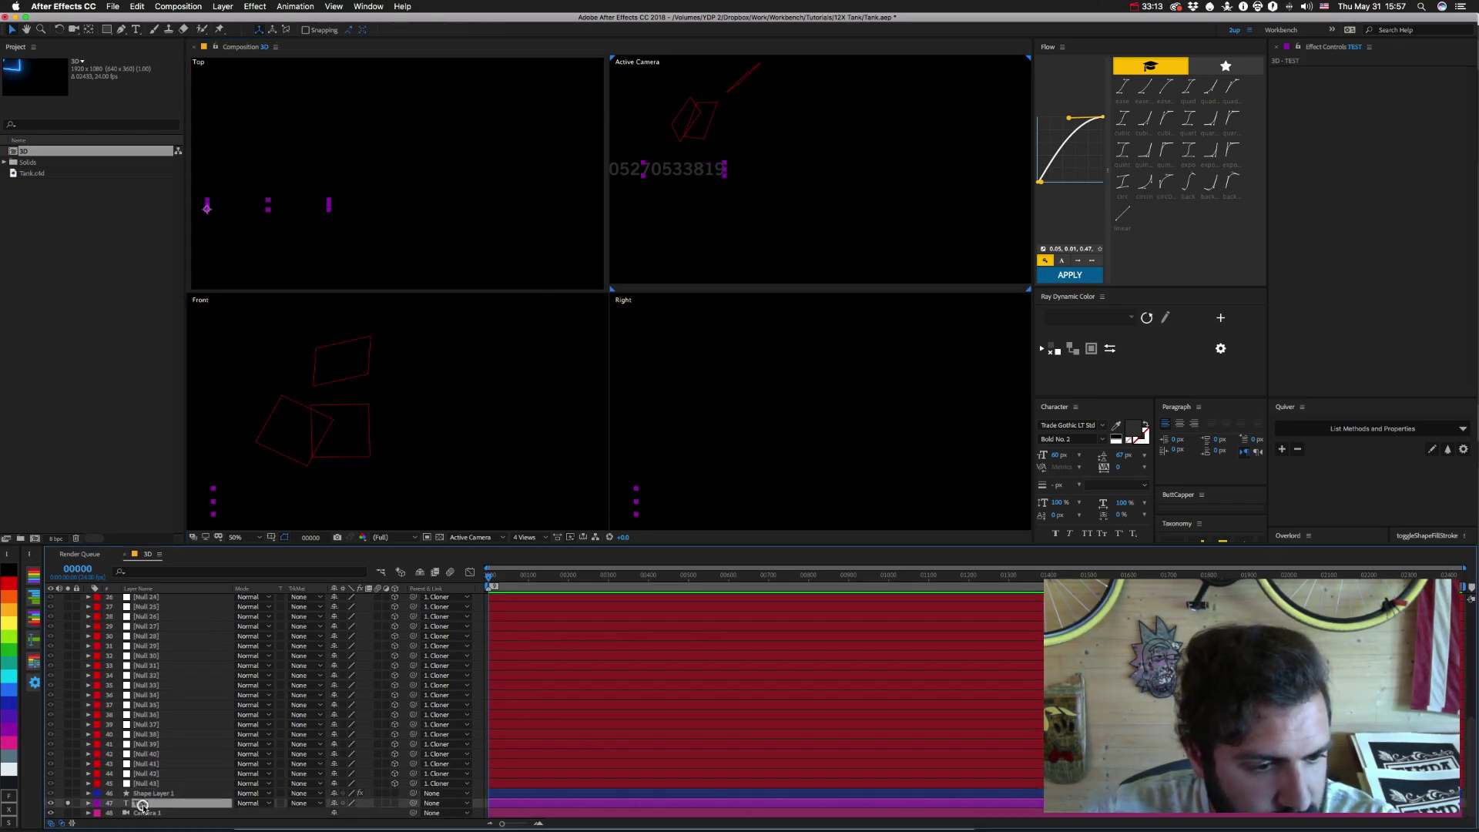
pyautogui.click(88, 802)
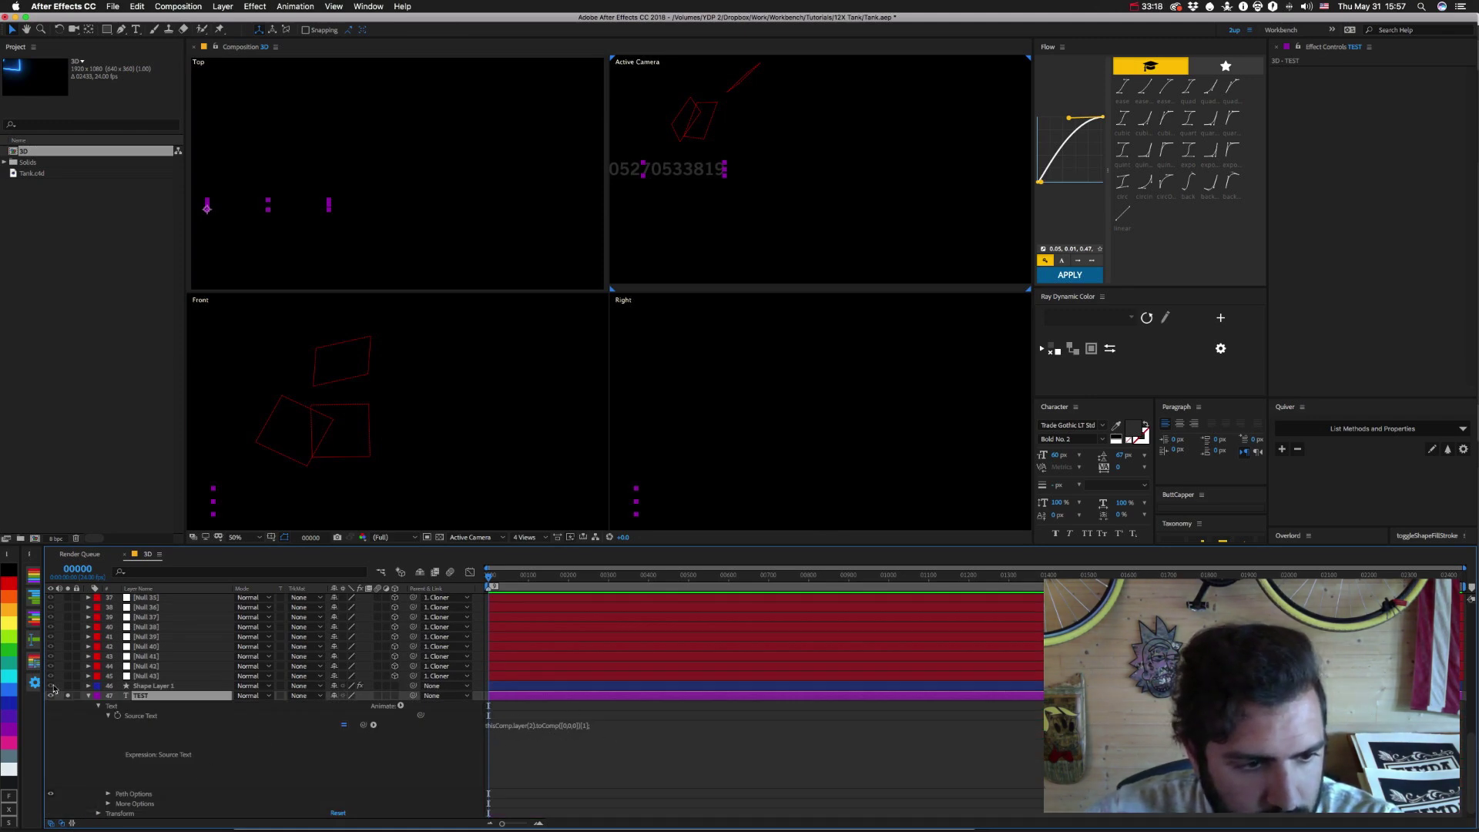
pyautogui.click(88, 695)
pyautogui.click(69, 802)
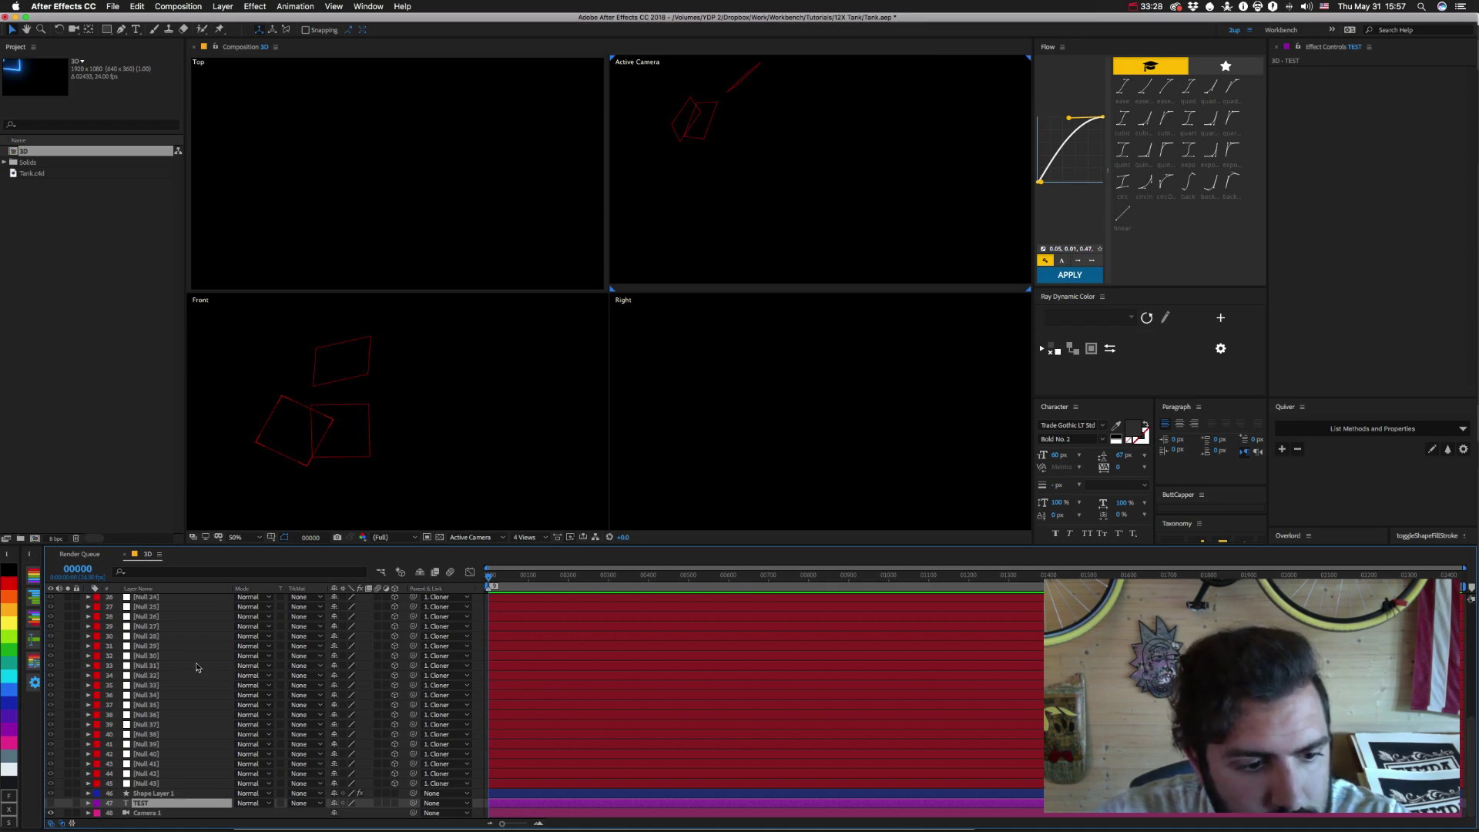
pyautogui.click(51, 813)
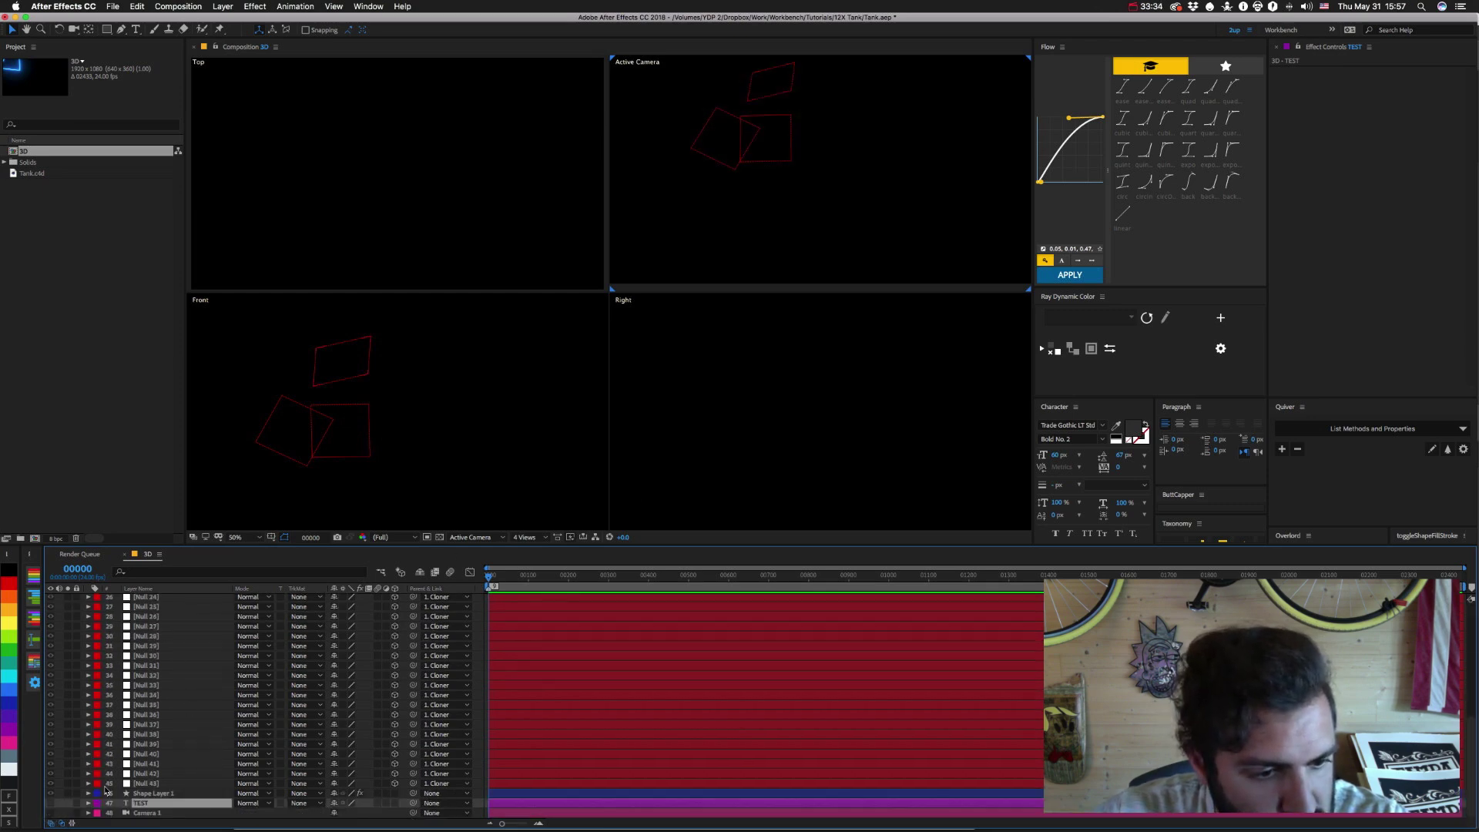
# Expand the TEST layer to show its Source Text expression for reference.
pyautogui.click(142, 793)
pyautogui.click(139, 803)
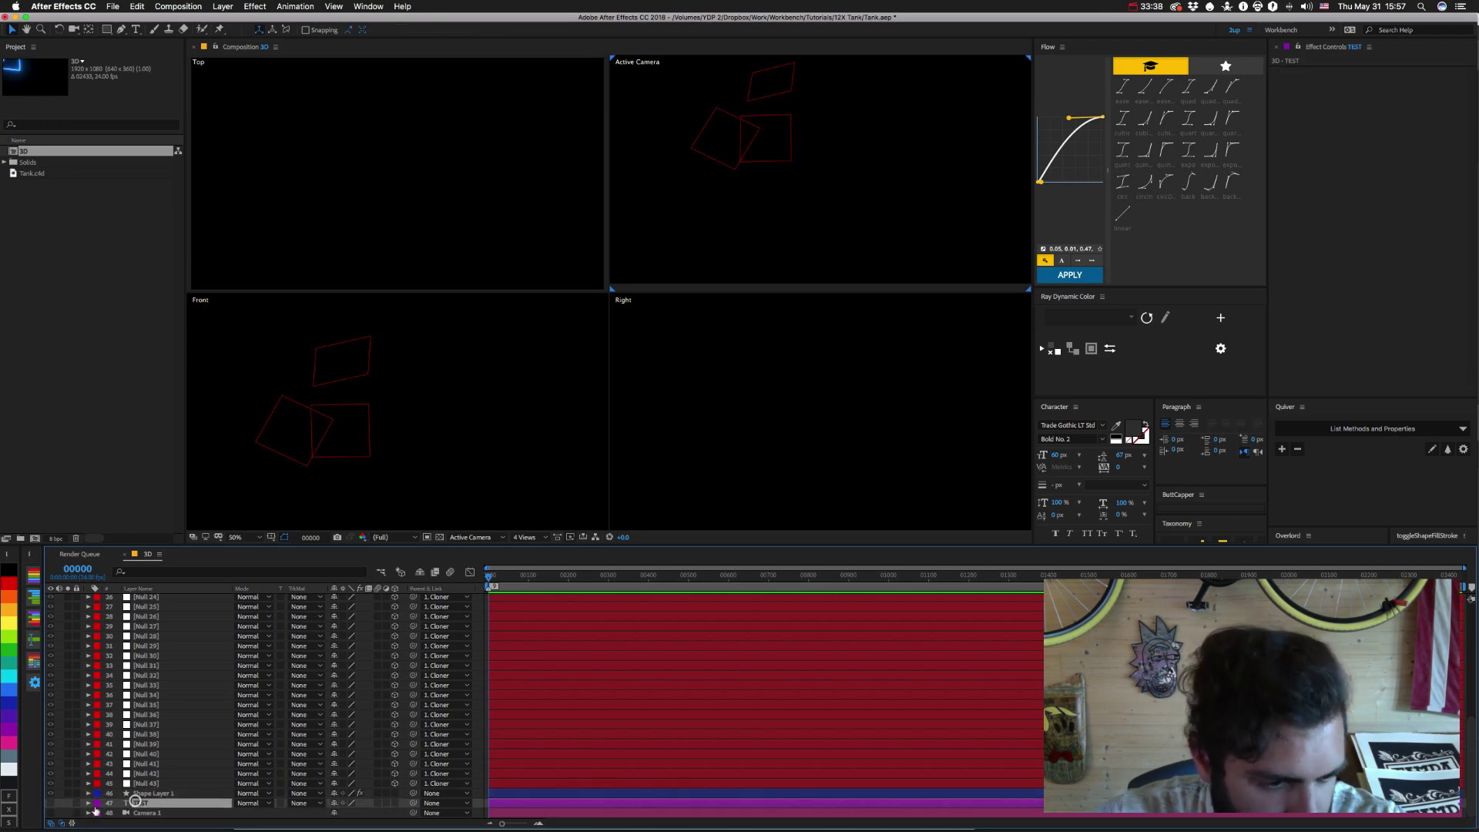
pyautogui.click(88, 803)
pyautogui.click(98, 812)
pyautogui.scroll(-3, 139, 737)
pyautogui.scroll(3, 139, 738)
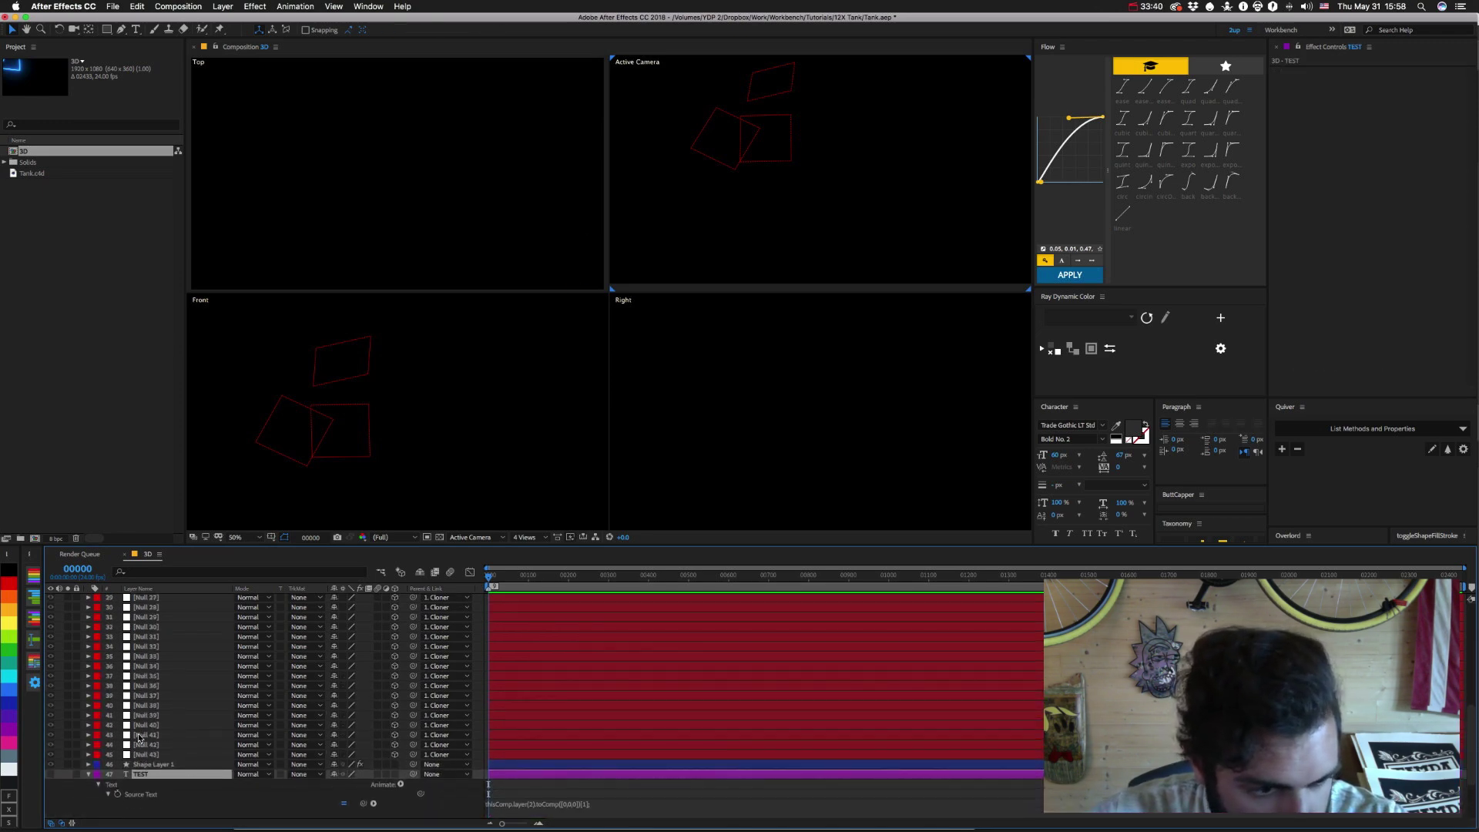
# Expand Shape Layer 1 to Mask Path and view its full createPath expression.
pyautogui.click(87, 765)
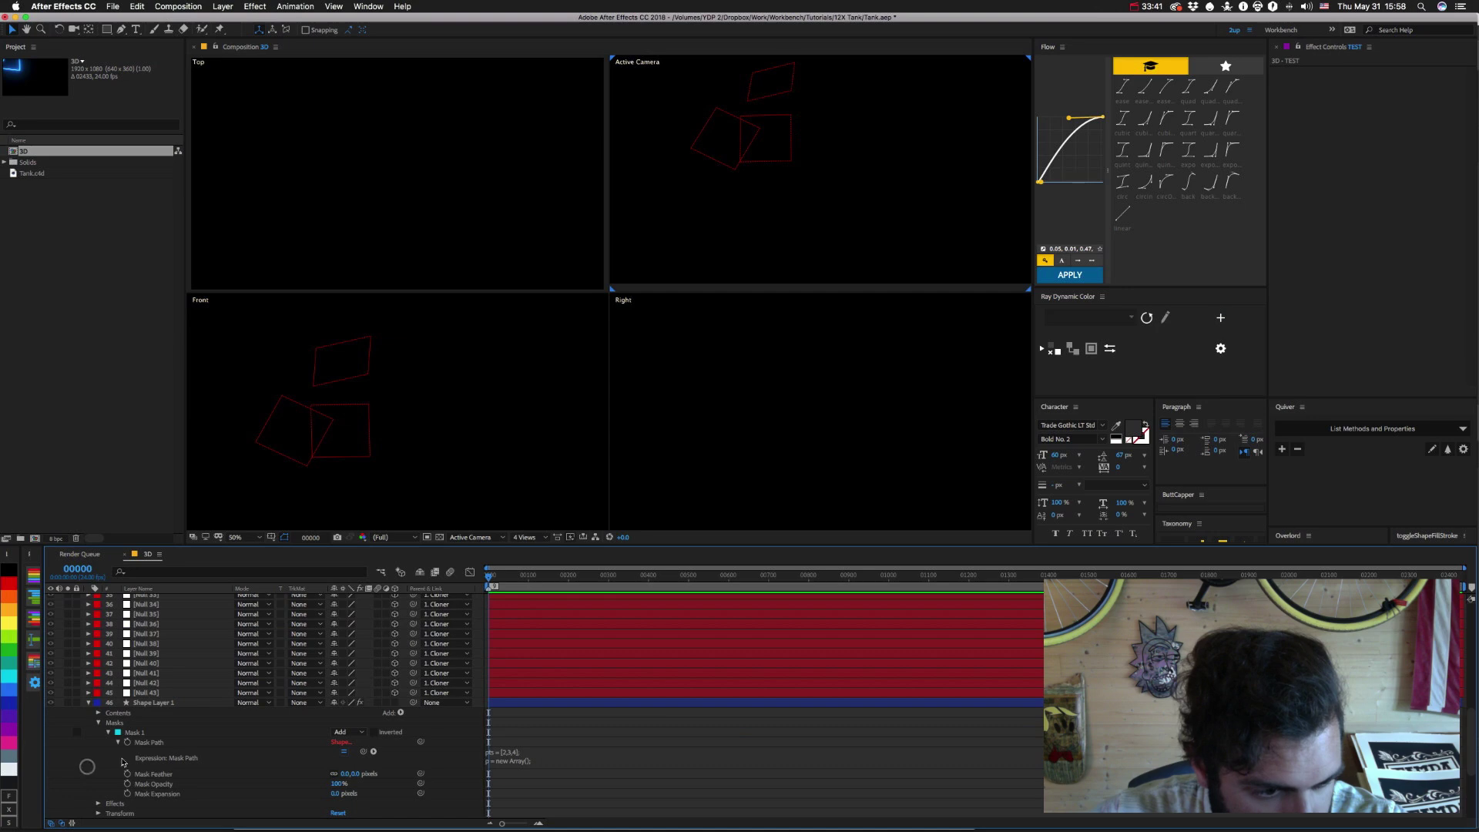
pyautogui.click(537, 761)
pyautogui.press('Right')
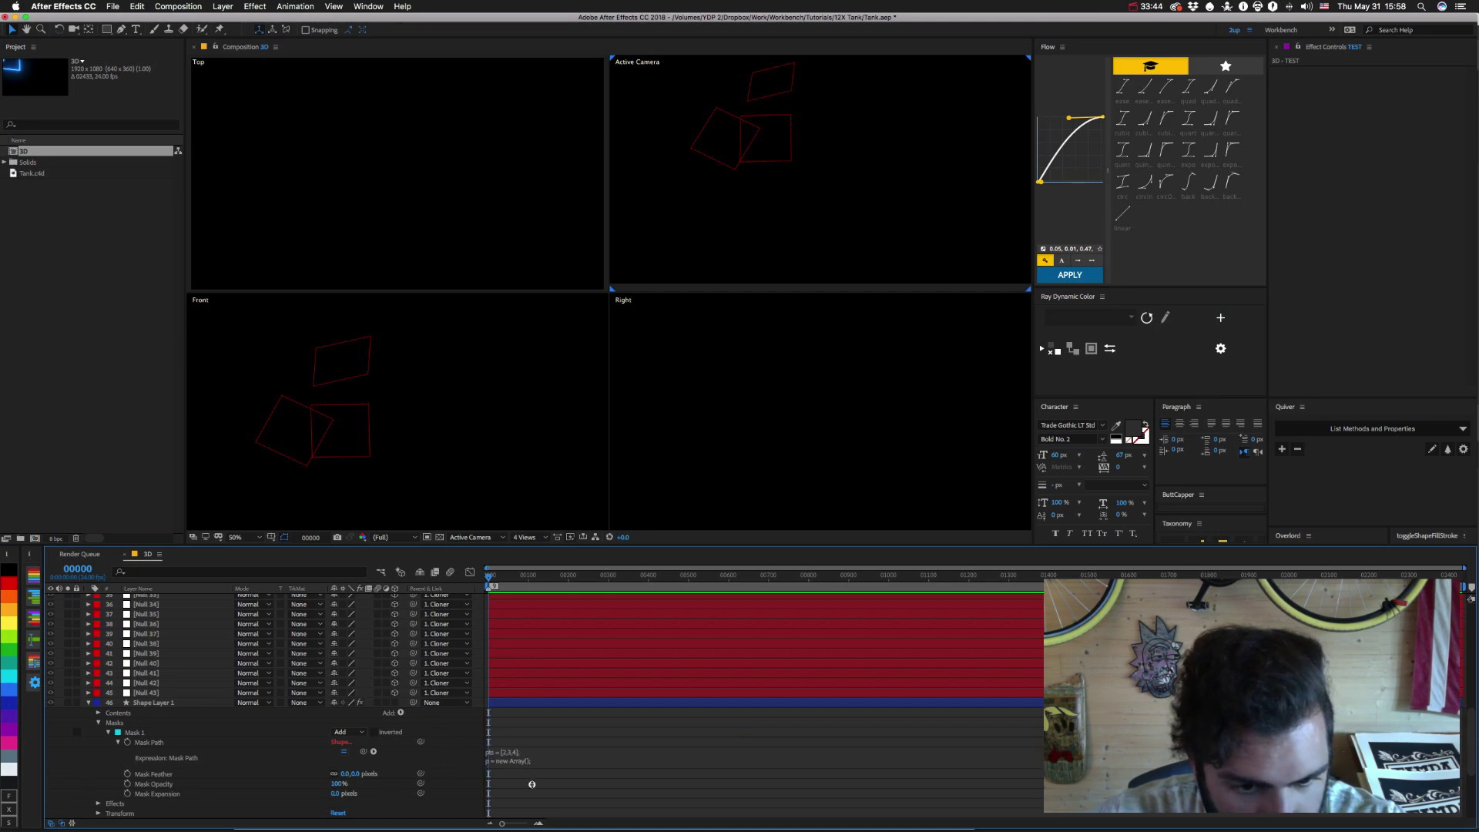
pyautogui.scroll(-2, 443, 773)
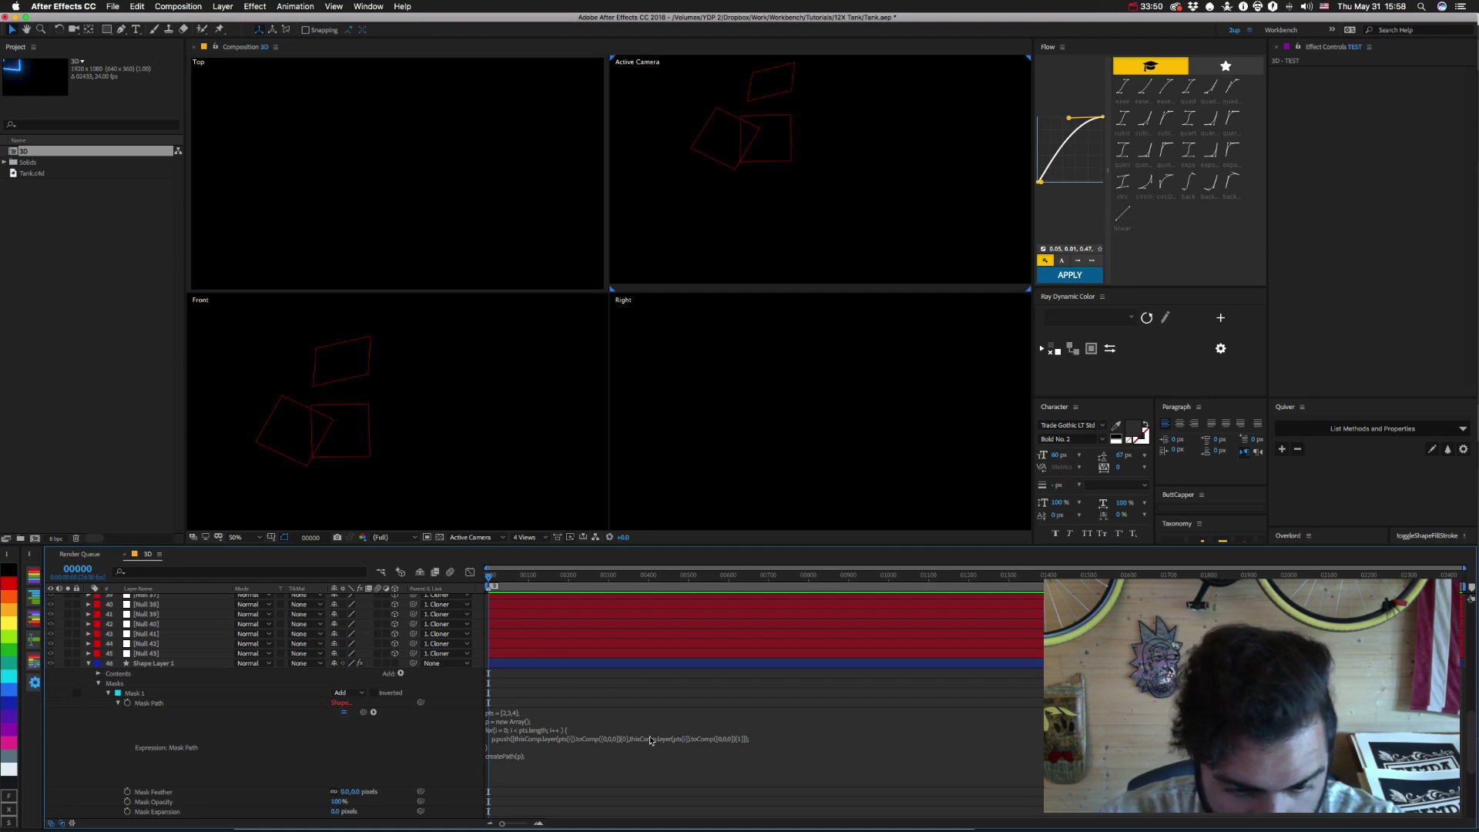
pyautogui.click(519, 735)
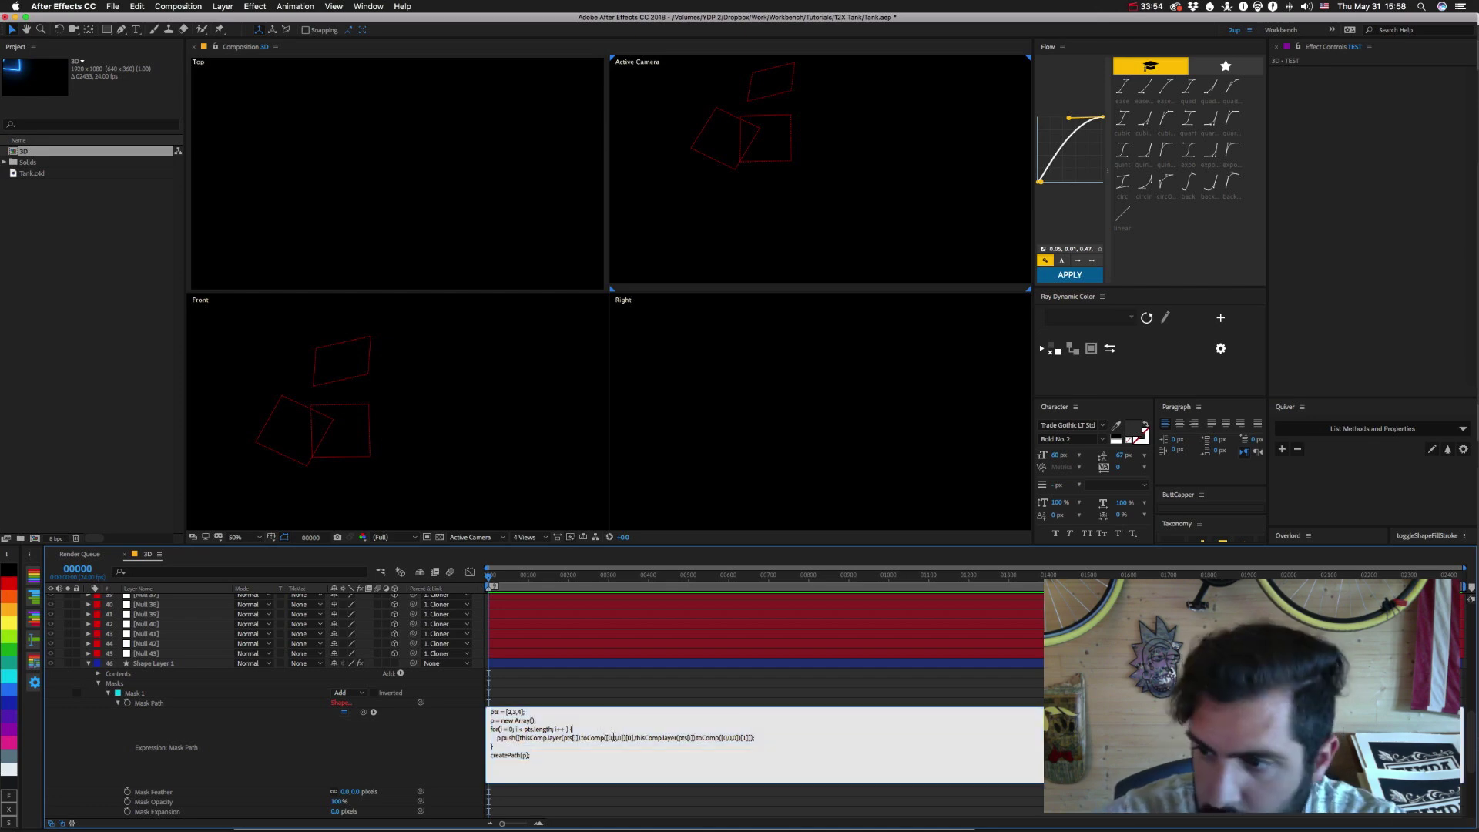
pyautogui.press('super+Tab')
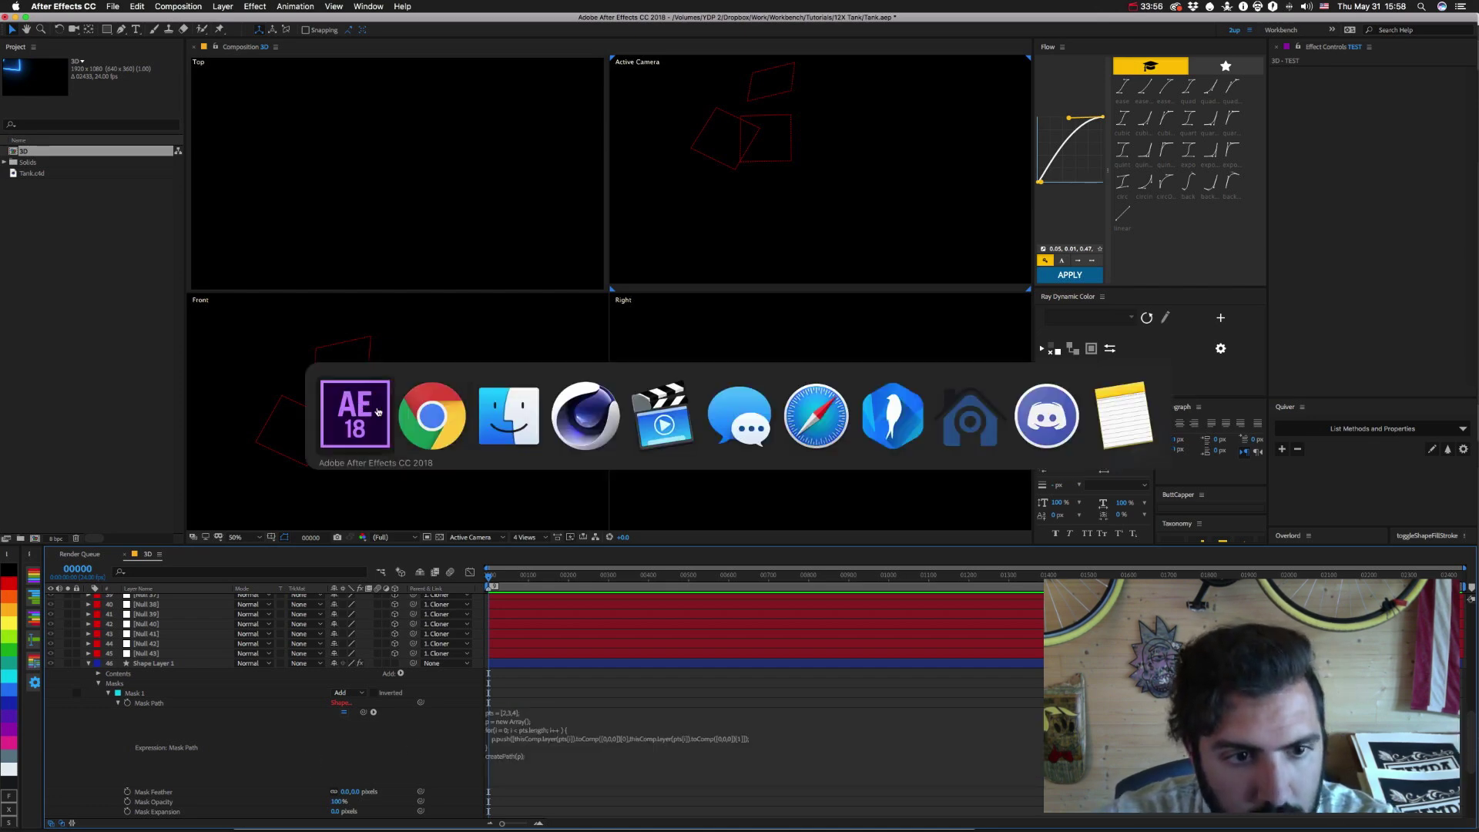
# Launch the Expressionist extension and load the Mask Path expression into it.
pyautogui.click(368, 7)
pyautogui.moveTo(400, 74)
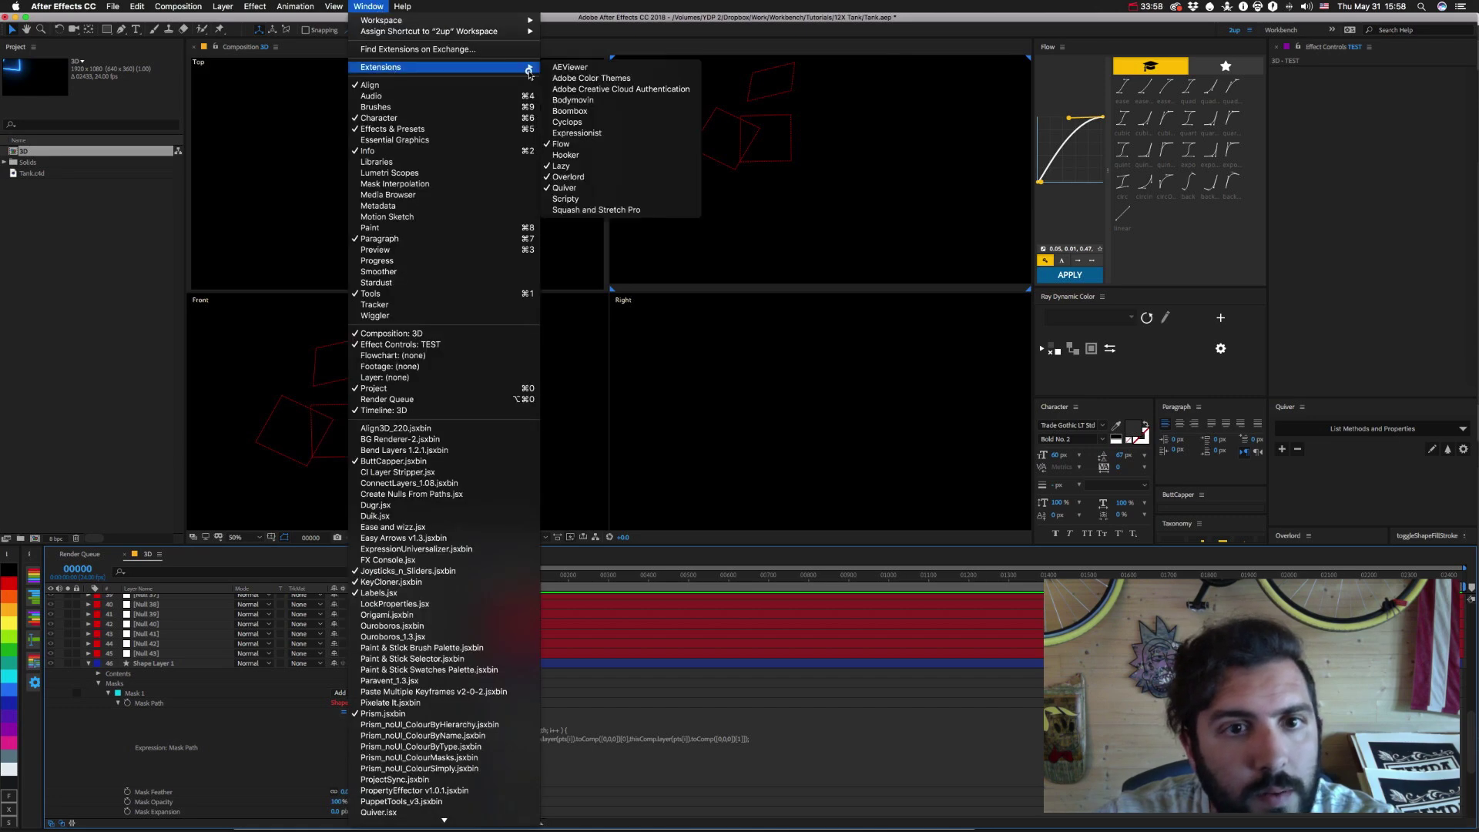
pyautogui.click(585, 135)
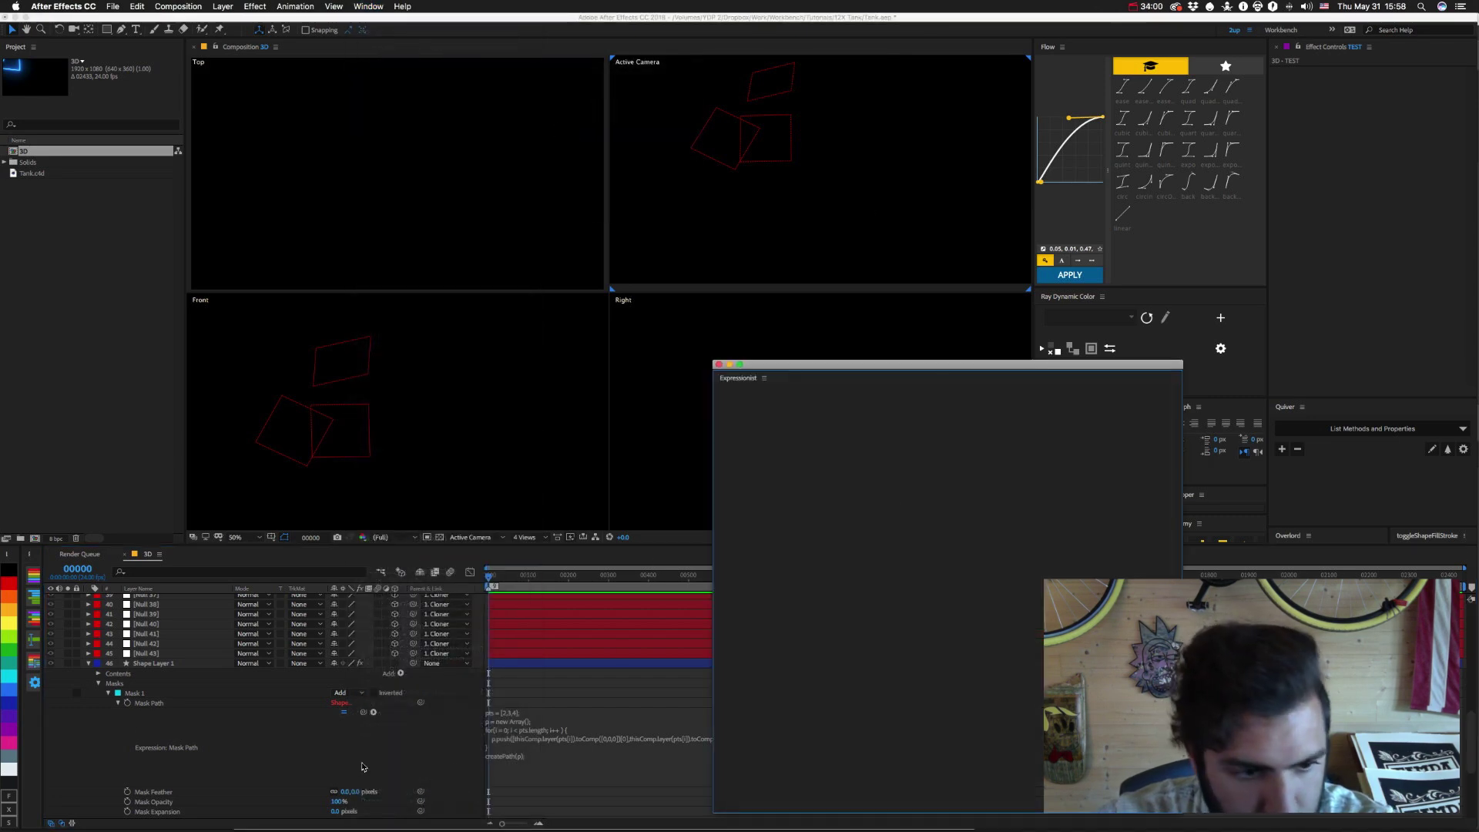
pyautogui.click(149, 702)
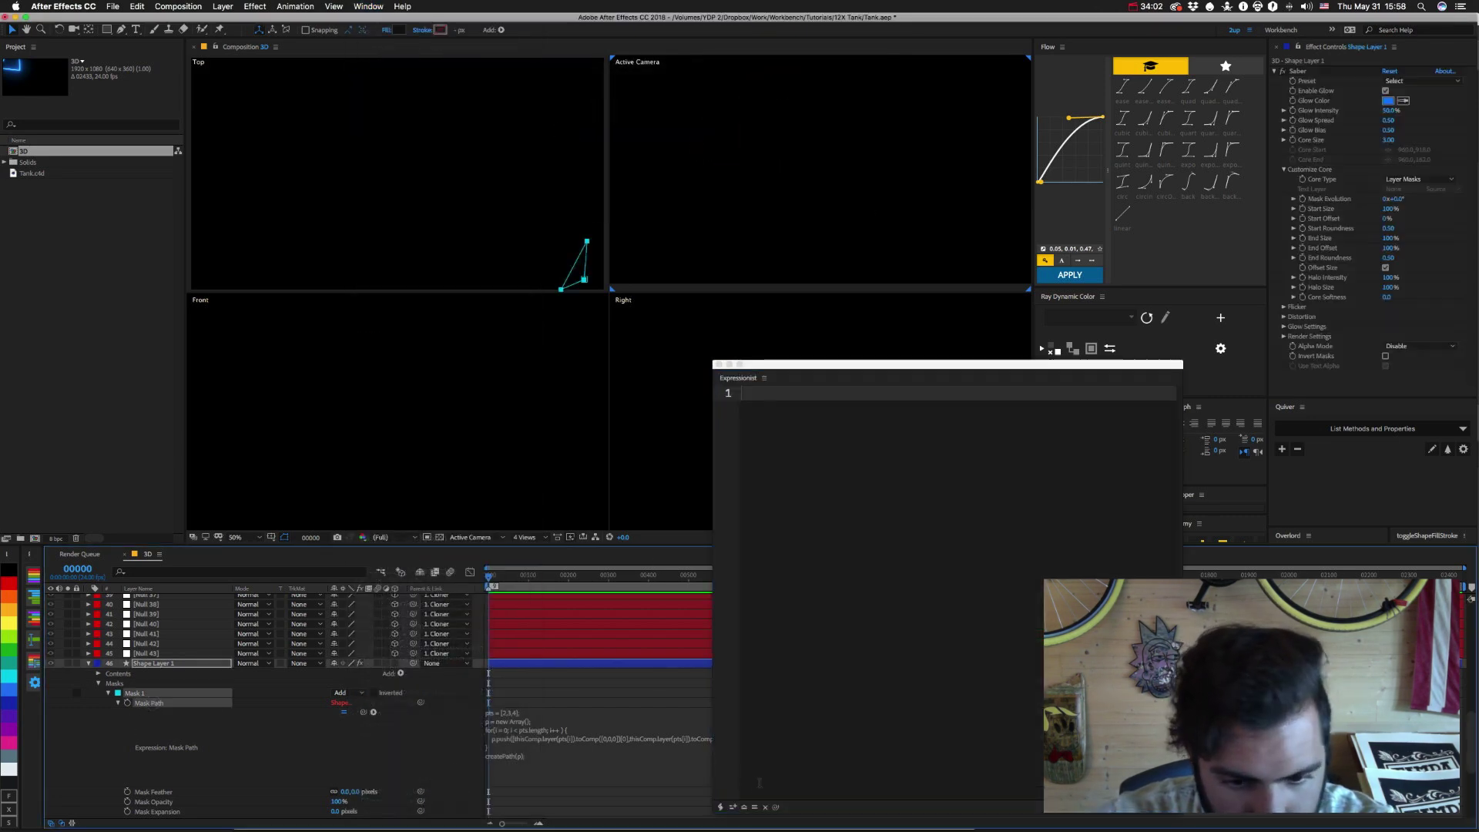
pyautogui.click(744, 807)
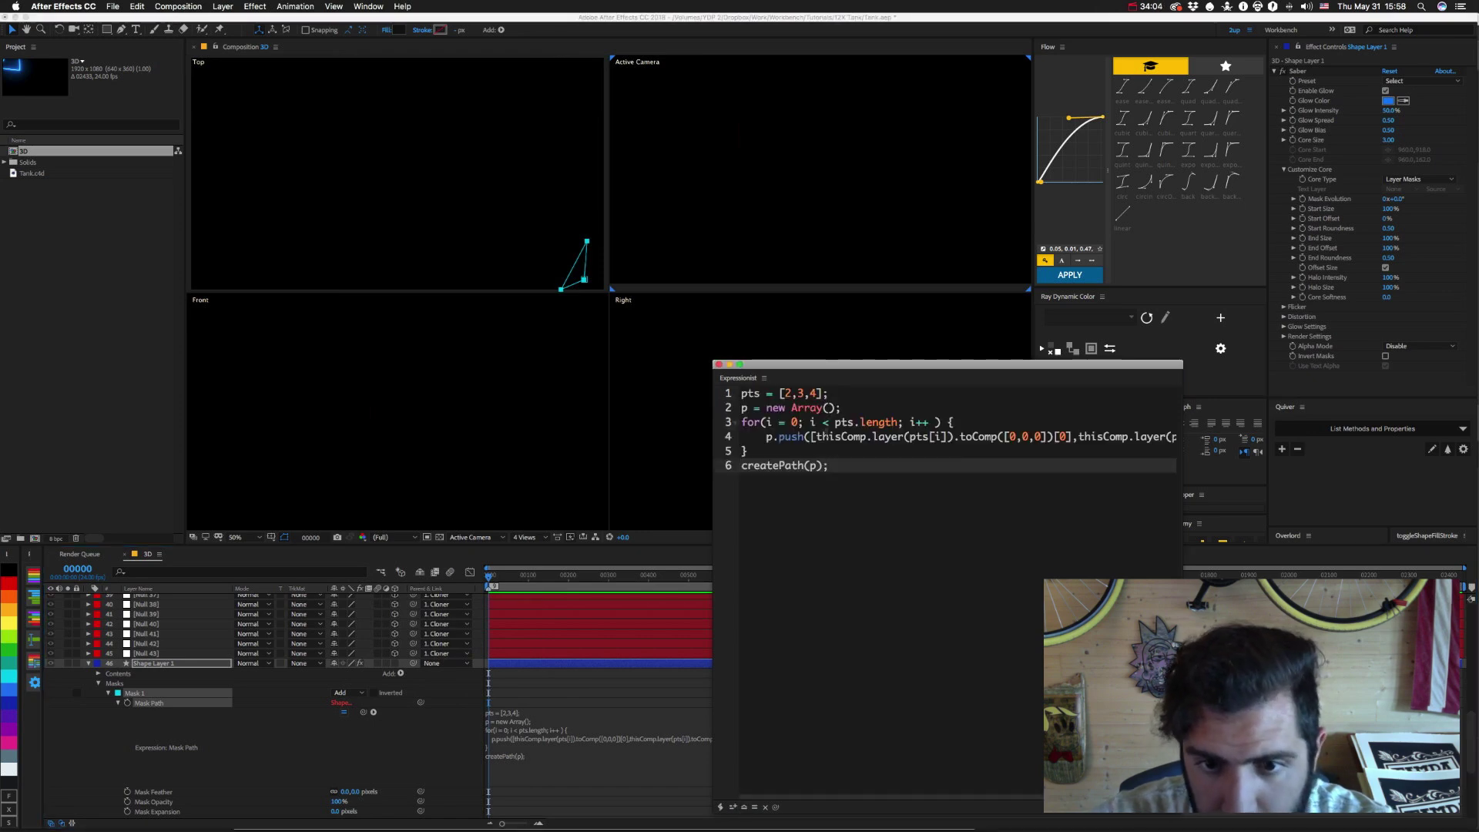
# Move the layer's toComp position call onto its own line as 'pos = ...;'.
pyautogui.click(816, 436)
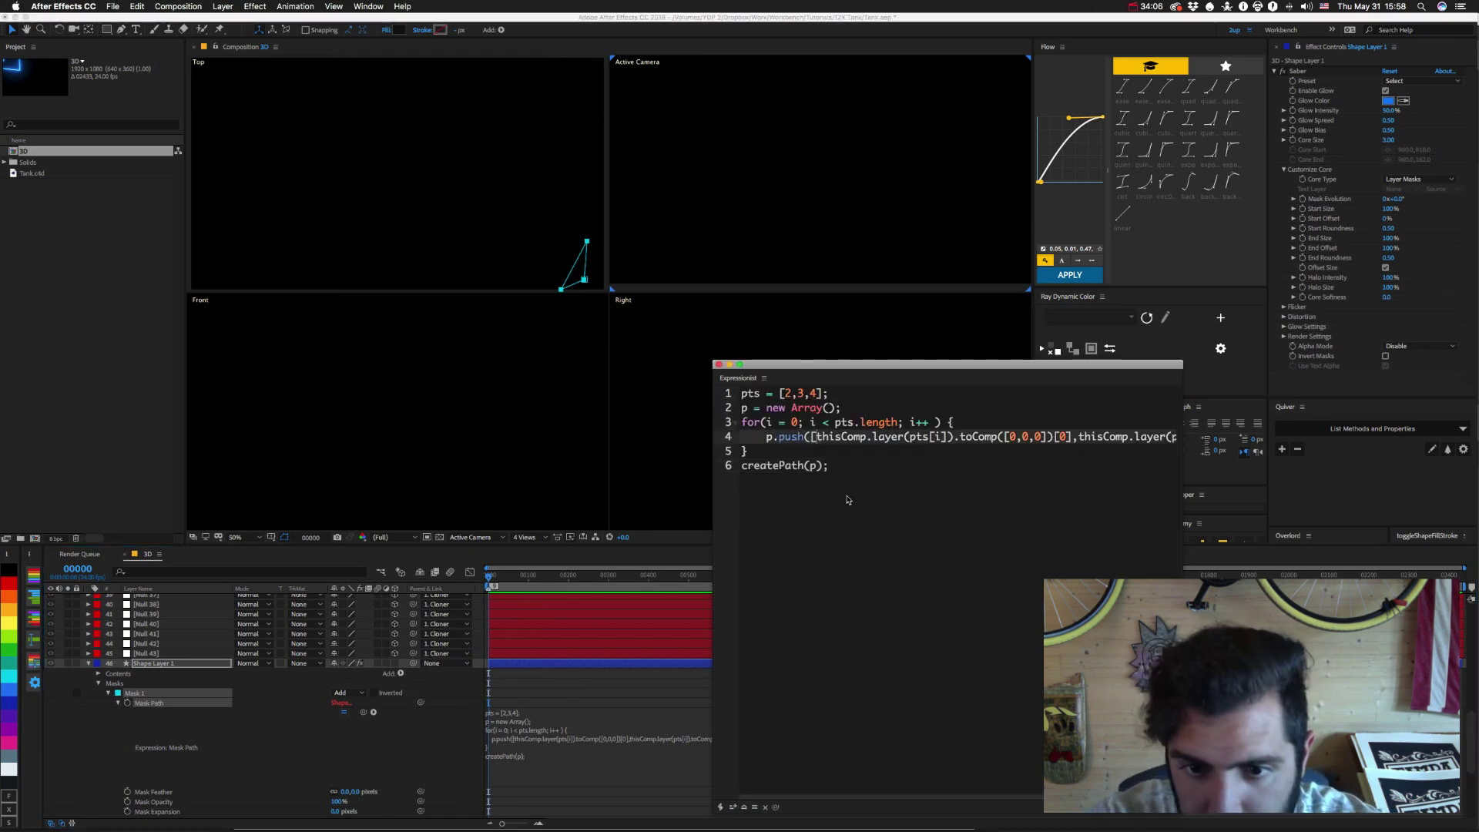
pyautogui.press('Right')
pyautogui.press('Right')
pyautogui.press('Right')
pyautogui.press('Right')
pyautogui.press('Right')
pyautogui.press('Right')
pyautogui.press('Right')
pyautogui.press('Right')
pyautogui.press('Right')
pyautogui.press('Right')
pyautogui.press('Right')
pyautogui.press('Right')
pyautogui.press('Right')
pyautogui.press('Right')
pyautogui.press('Right')
pyautogui.press('Right')
pyautogui.press('Right')
pyautogui.press('Right')
pyautogui.press('Right')
pyautogui.press('Right')
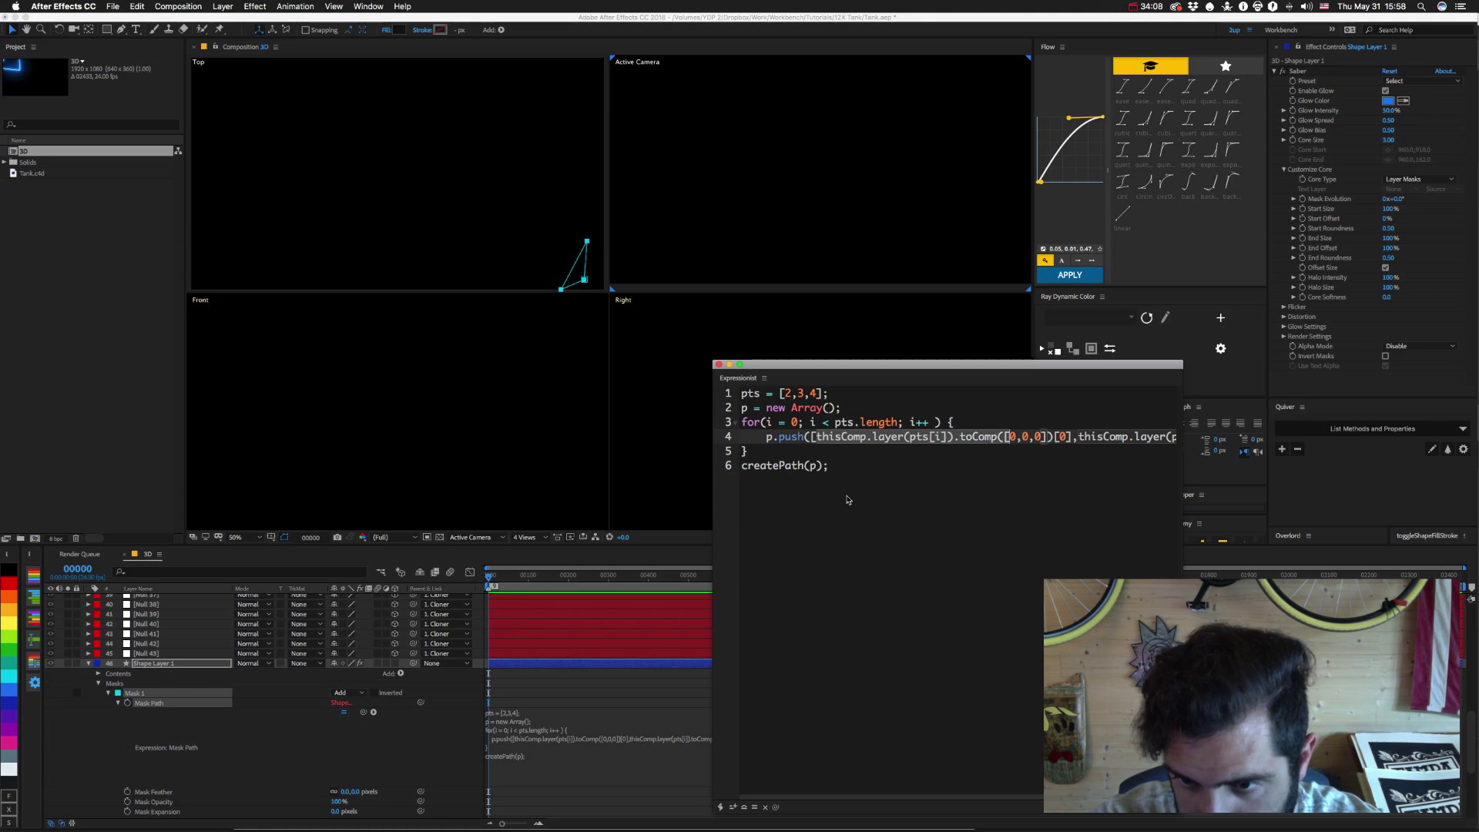
pyautogui.press('Right')
pyautogui.press('Right')
pyautogui.press('Right')
pyautogui.press('Right')
pyautogui.press('Right')
pyautogui.press('Right')
pyautogui.press('Right')
pyautogui.press('Right')
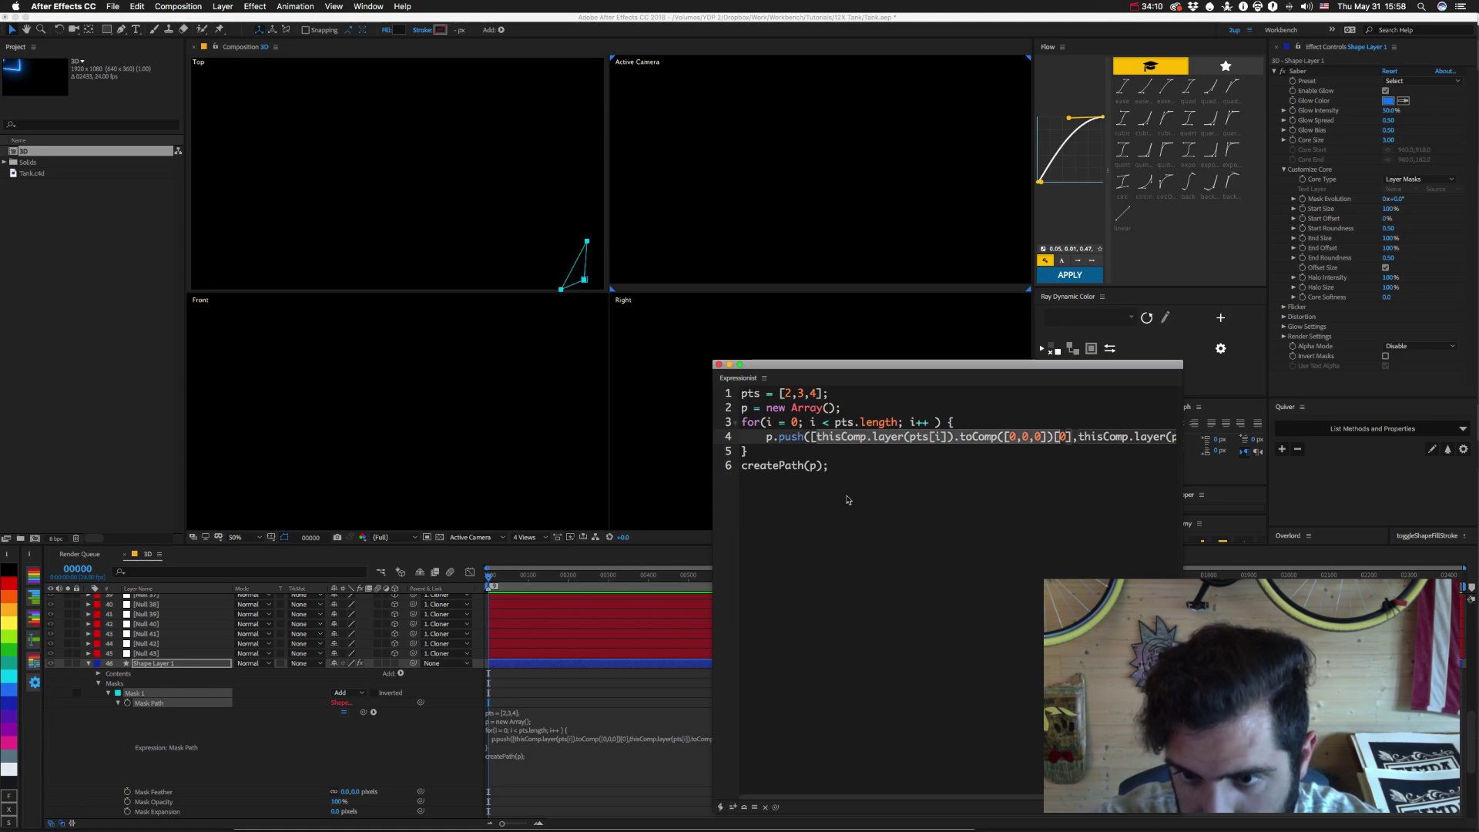
pyautogui.press('Left')
pyautogui.press('Left')
pyautogui.press('super+x')
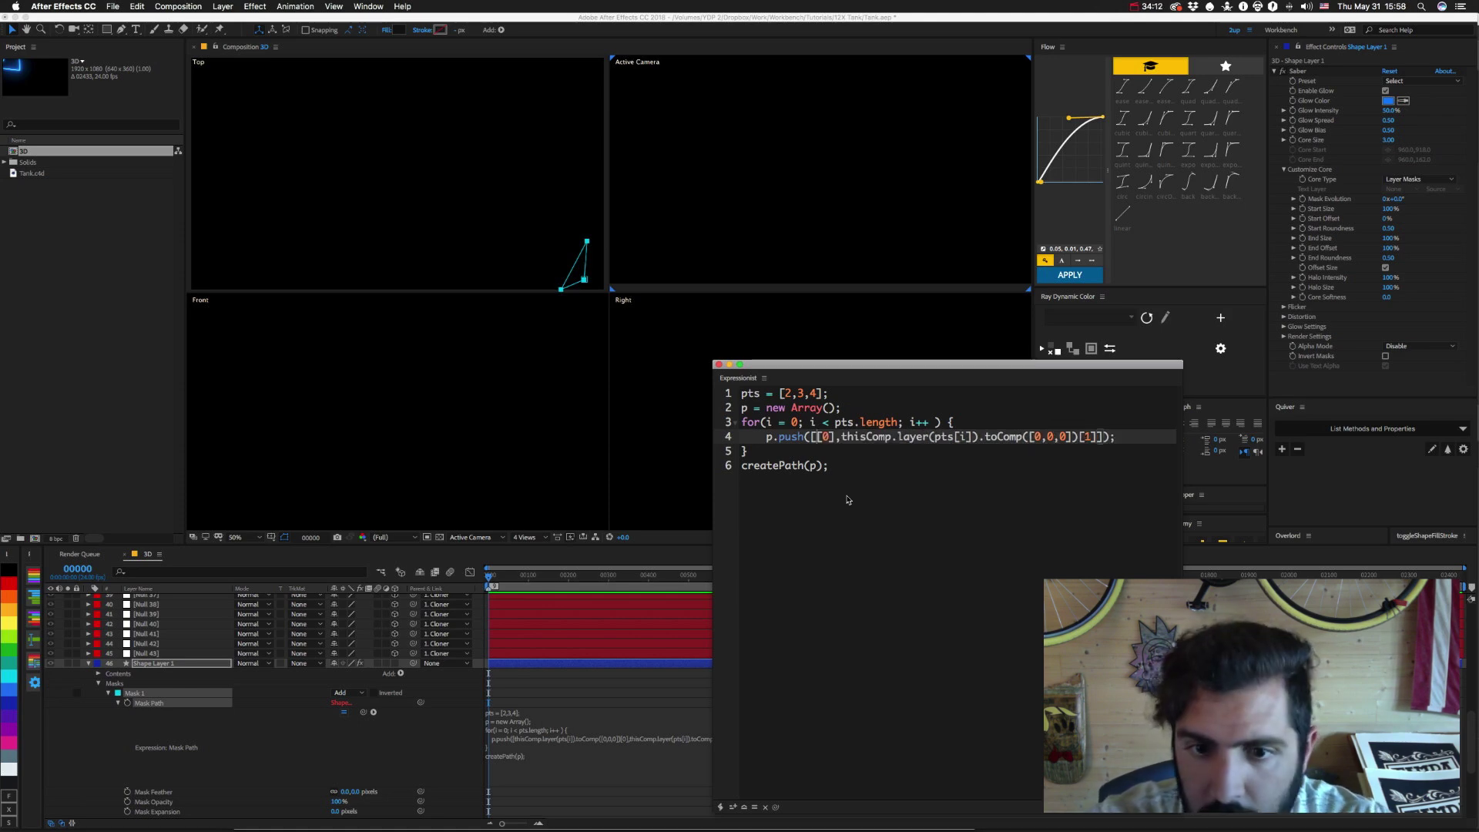
pyautogui.press('Up')
pyautogui.press('End')
pyautogui.press('Return')
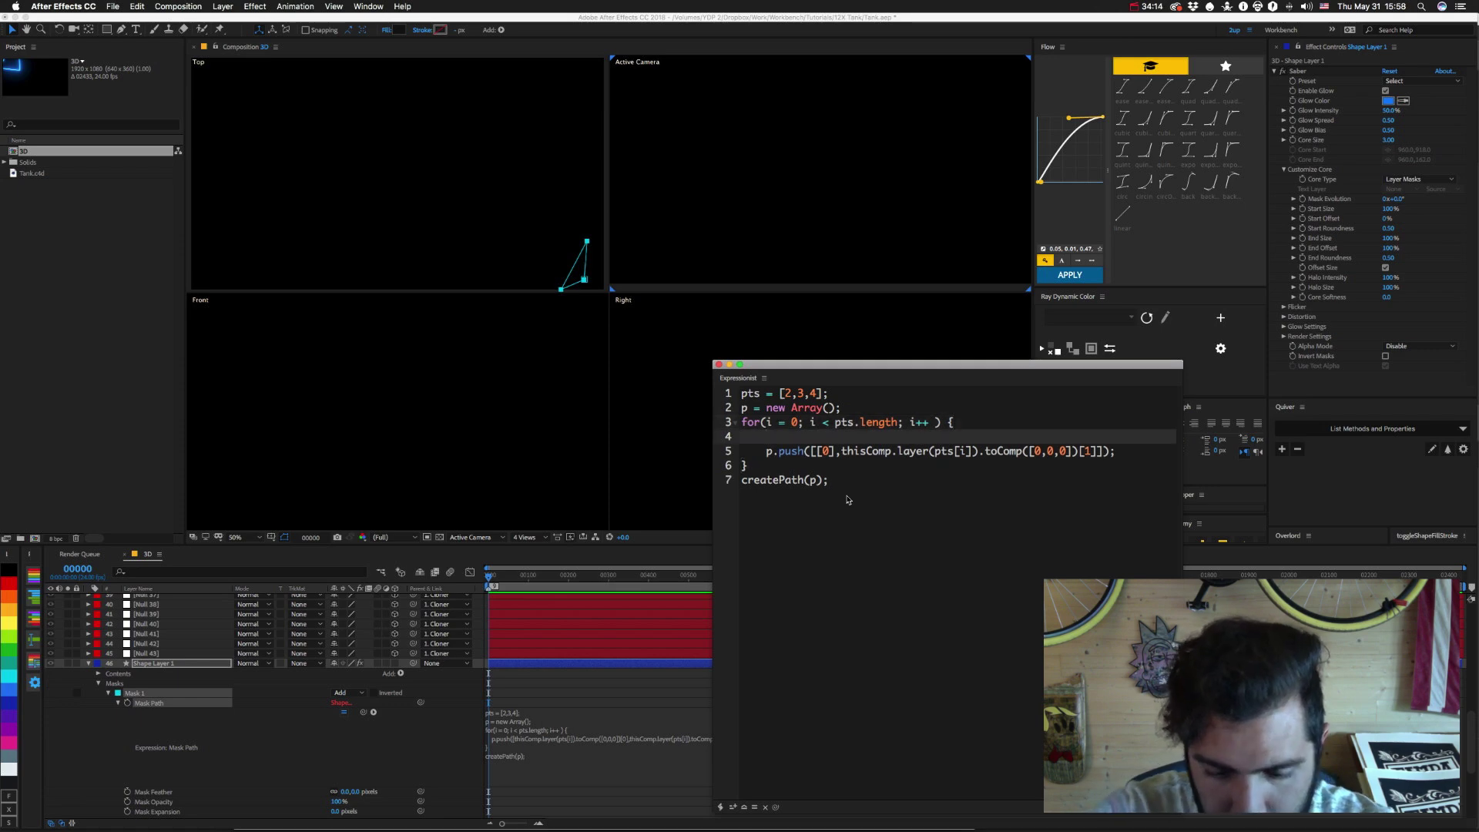
pyautogui.write('pos =')
pyautogui.press('super+v')
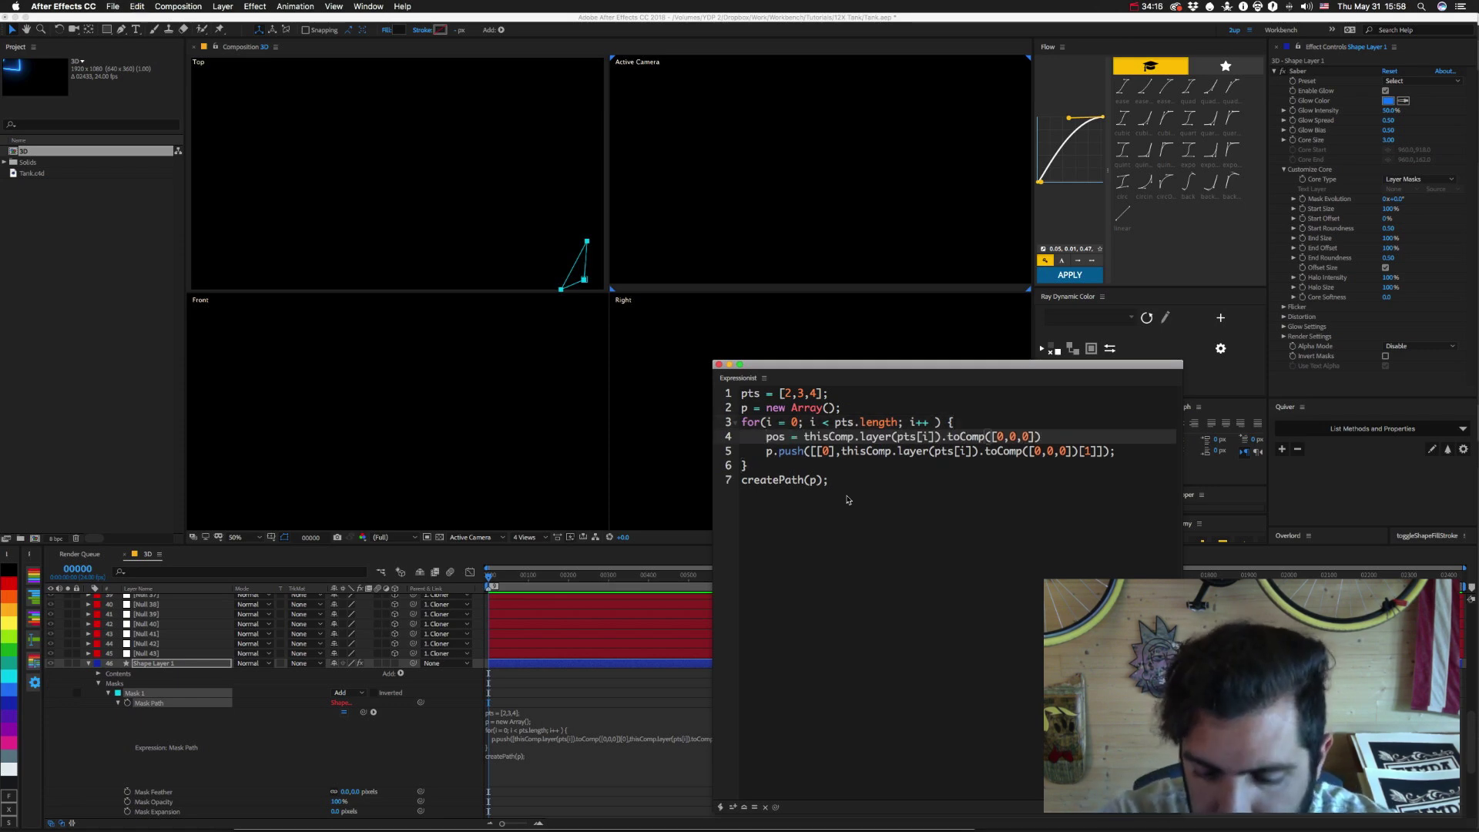
pyautogui.write(';')
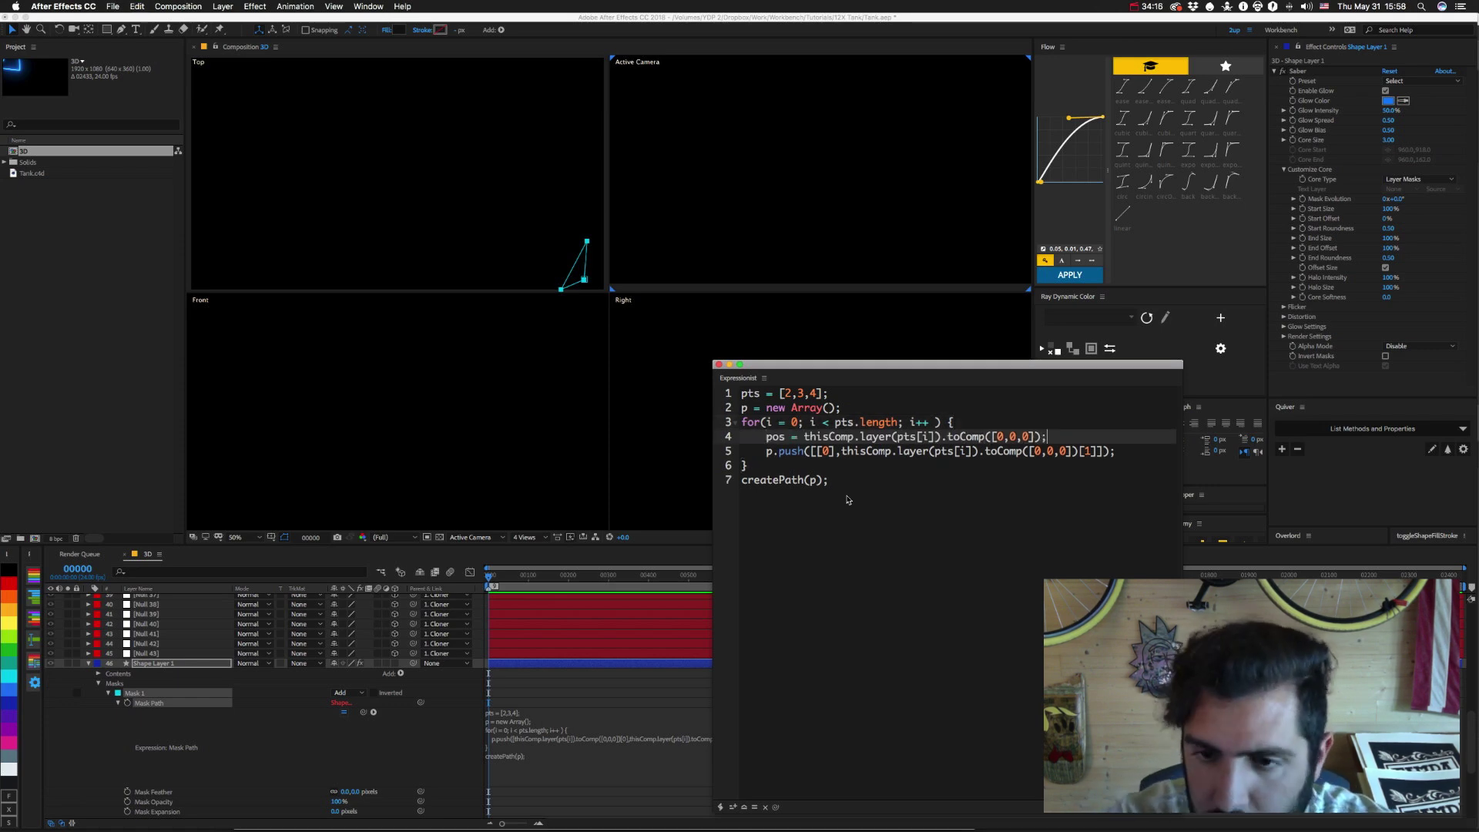
# Use pos[0] and pos[1] in p.push and apply the code to Mask Path.
pyautogui.click(815, 453)
pyautogui.write('pos')
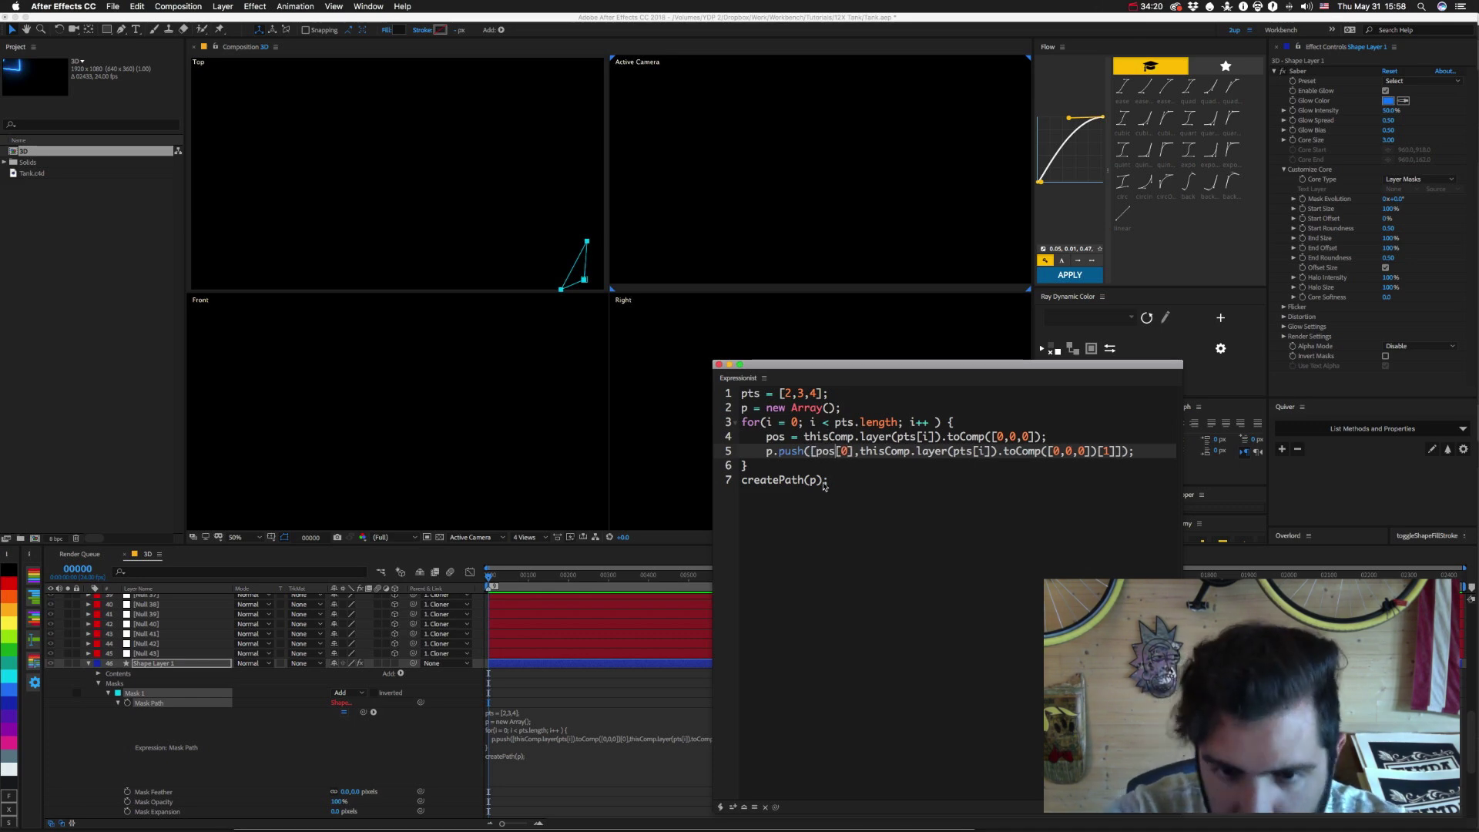
pyautogui.press('Right')
pyautogui.press('Right')
pyautogui.press('Right')
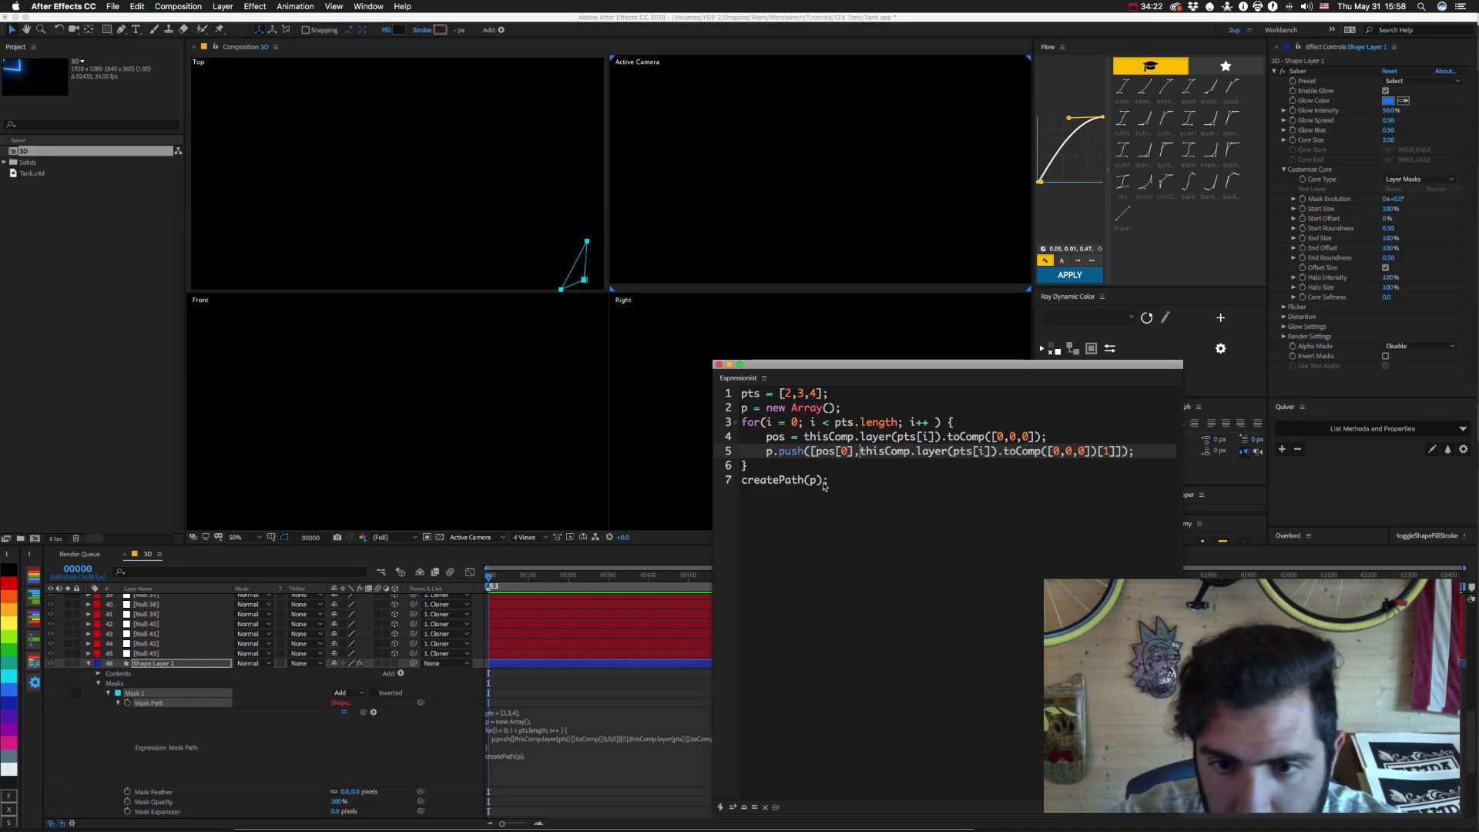
pyautogui.press('shift+super+Right')
pyautogui.hotkey('shift', 'Left')
pyautogui.hotkey('shift', 'Left')
pyautogui.hotkey('shift', 'Left')
pyautogui.hotkey('shift', 'Left')
pyautogui.hotkey('shift', 'Left')
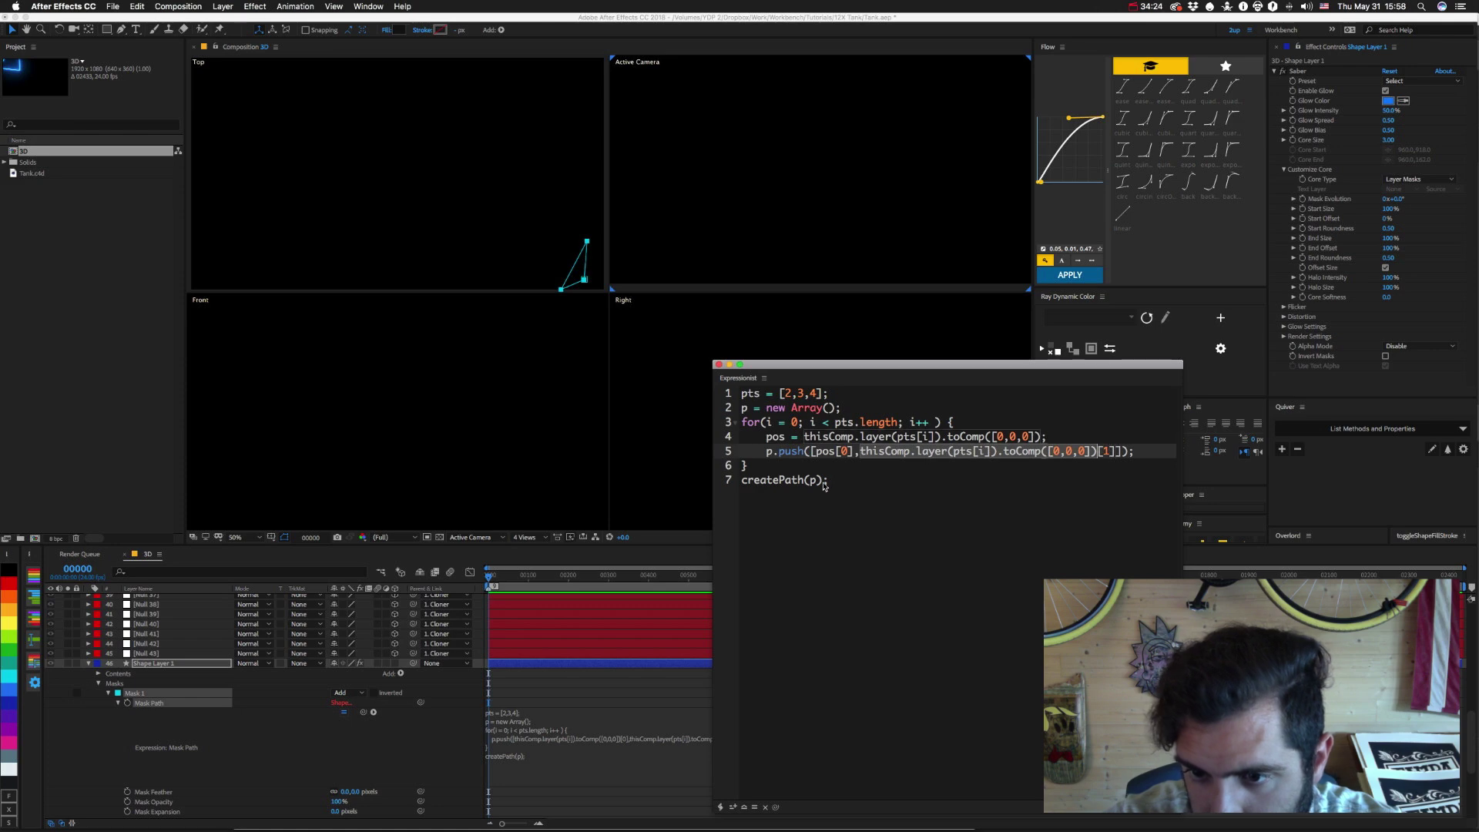
pyautogui.write('pos[0],pos')
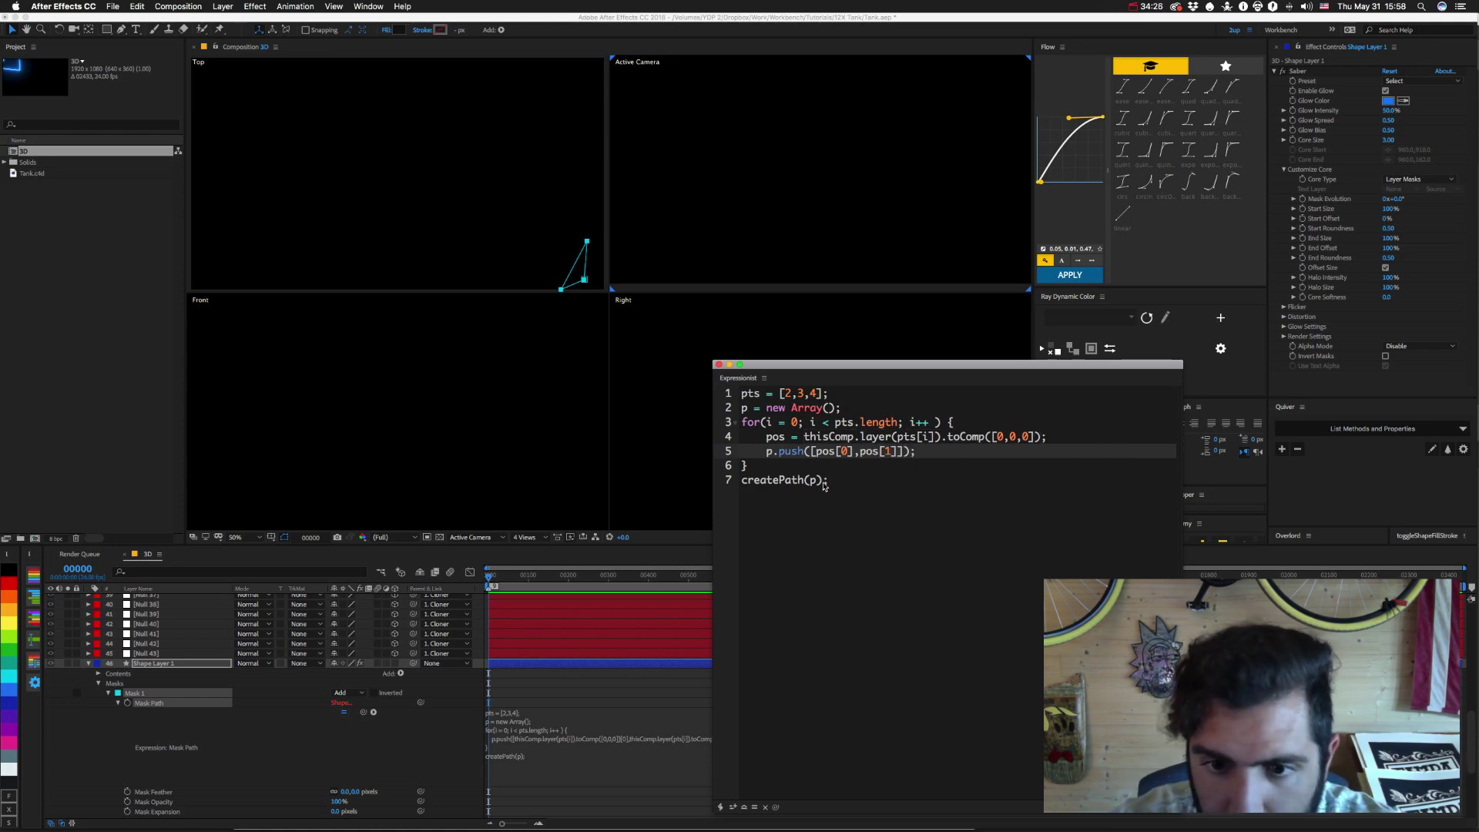
pyautogui.click(148, 706)
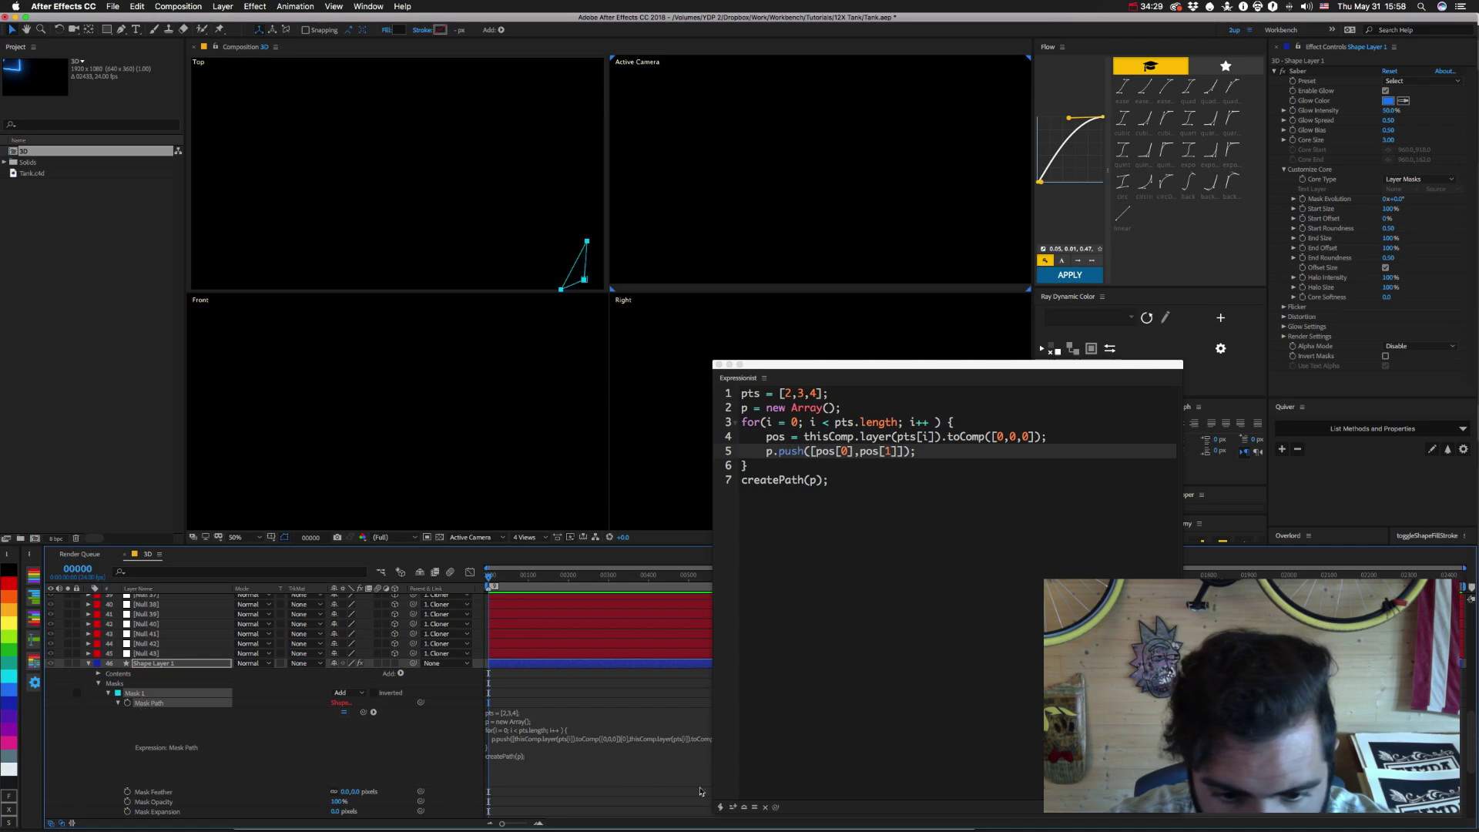
pyautogui.click(732, 808)
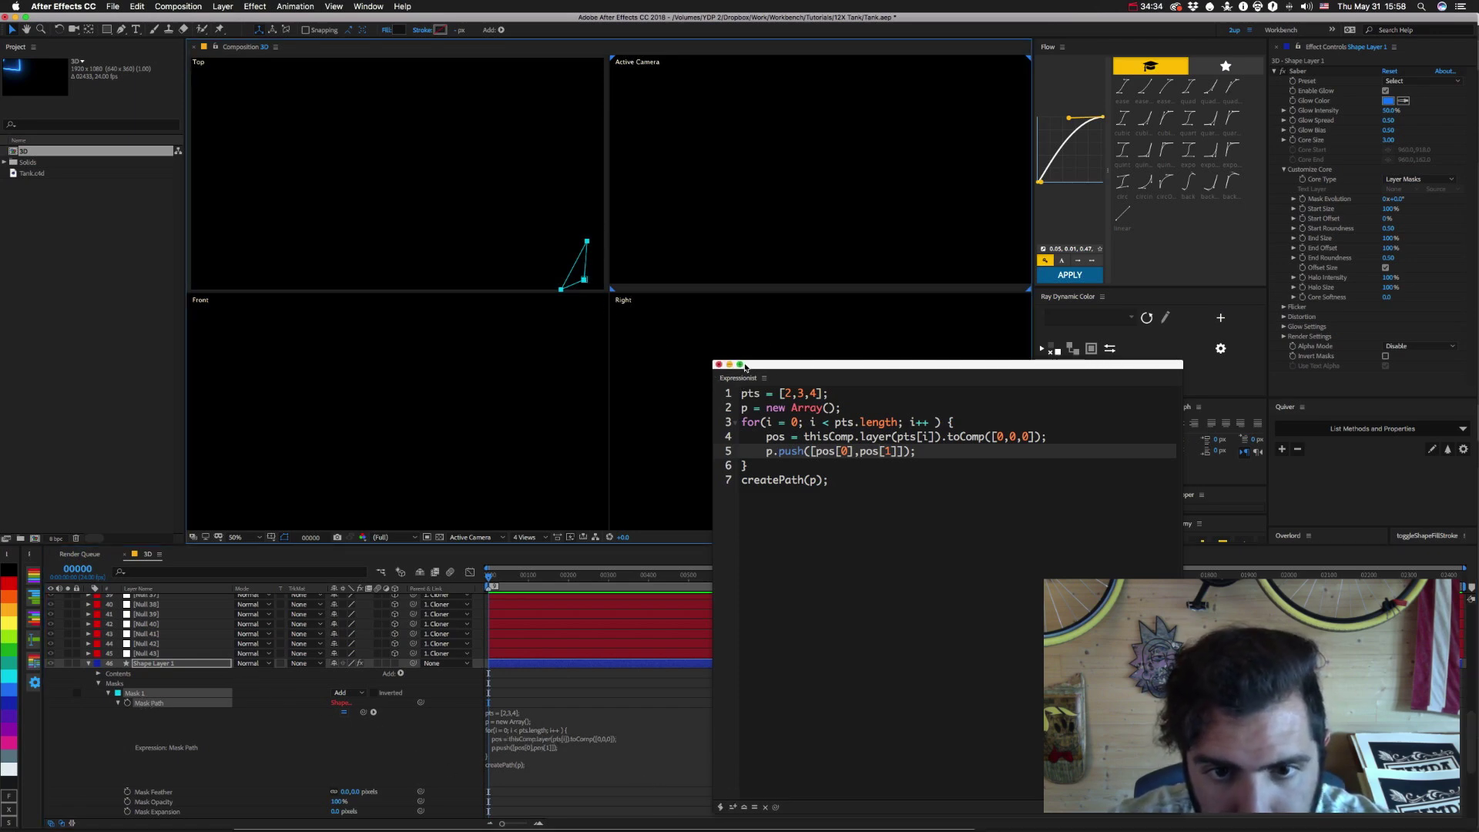
pyautogui.moveTo(741, 365); pyautogui.dragTo(1478, 431)
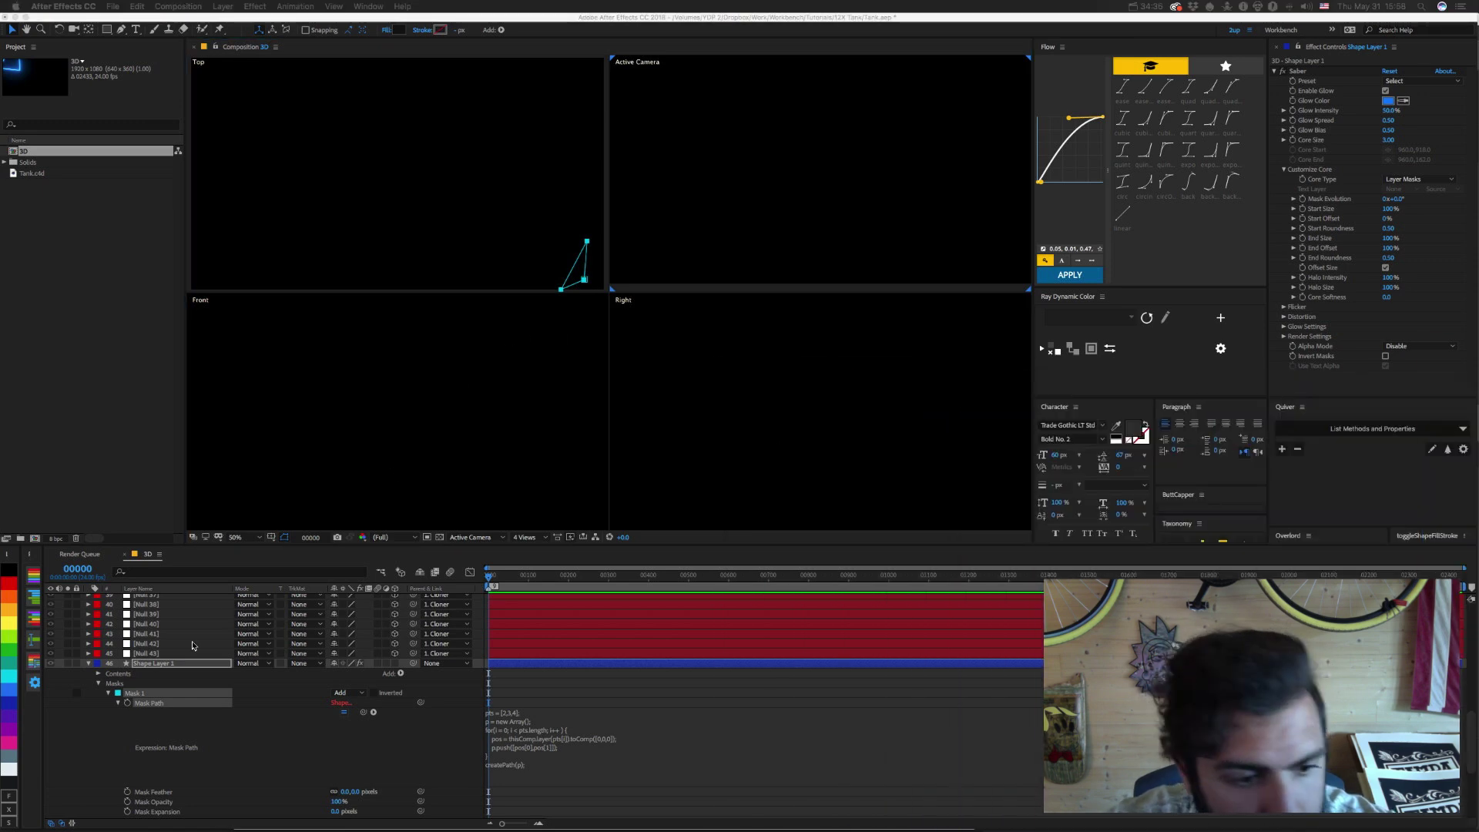
# Switch the viewer from 4 Views to a single Active Camera view and collapse Shape Layer 1.
pyautogui.click(92, 746)
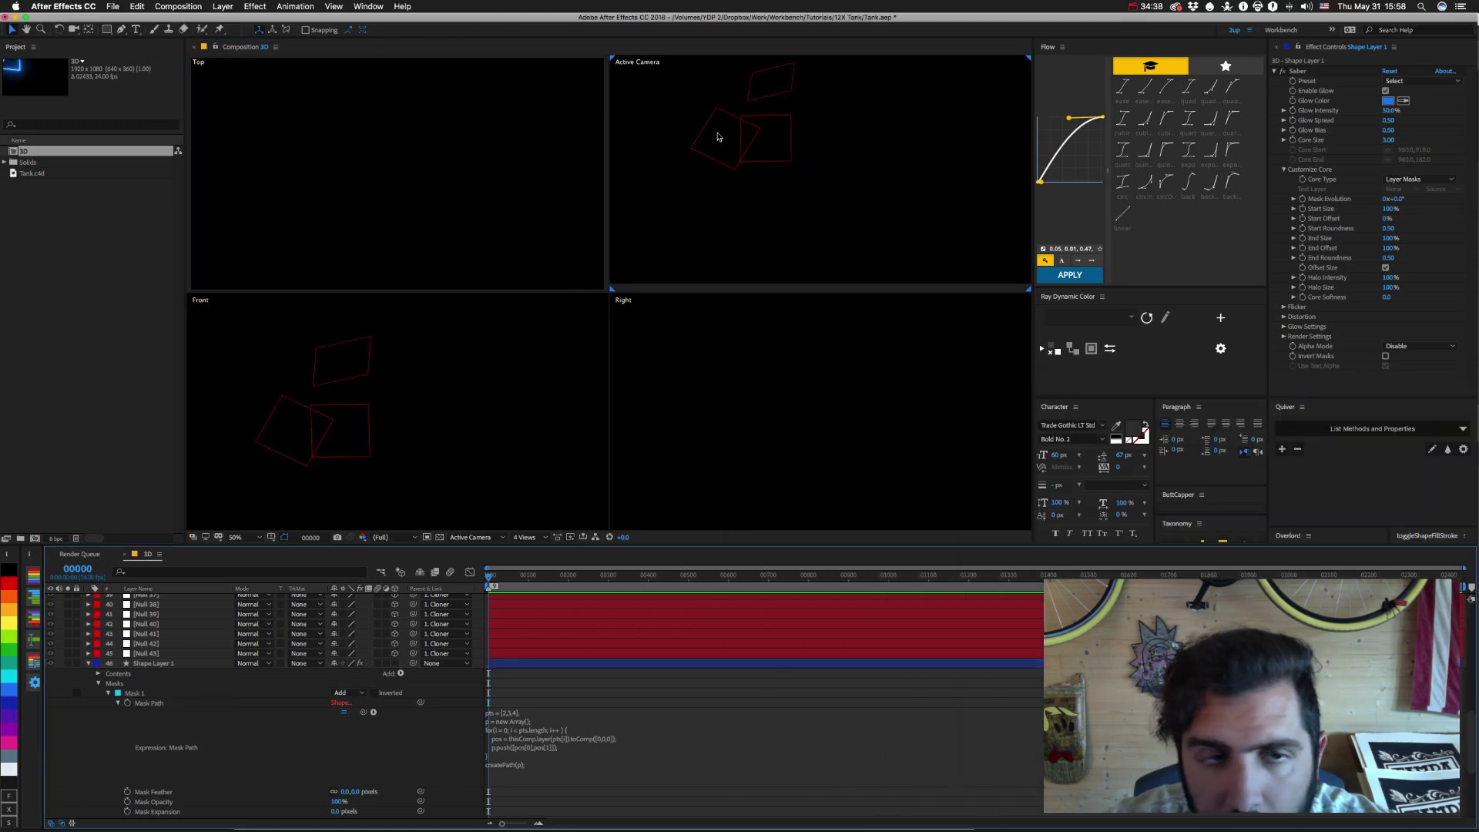
pyautogui.click(490, 537)
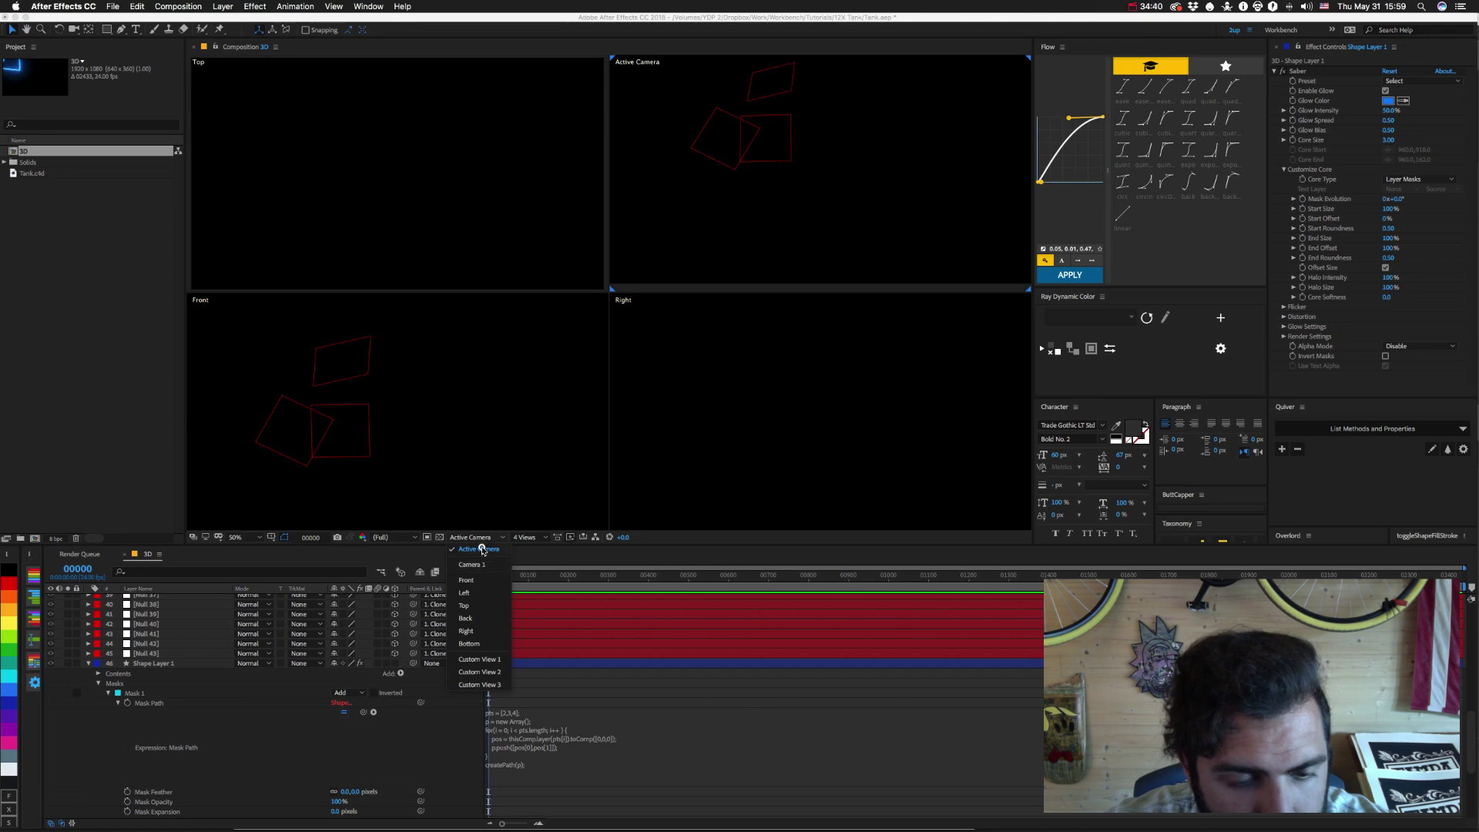
pyautogui.click(481, 546)
pyautogui.click(524, 537)
pyautogui.click(535, 548)
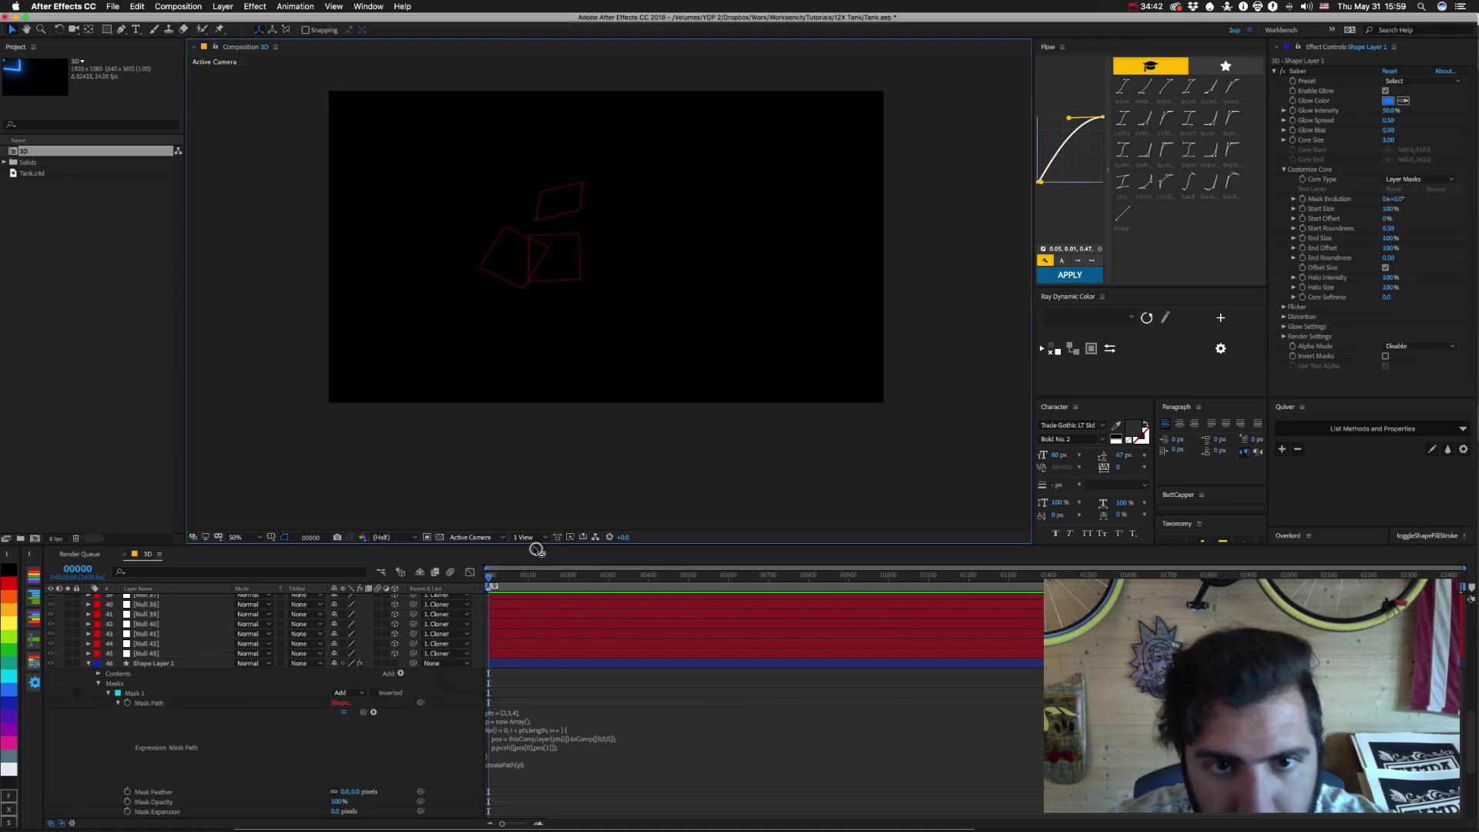
pyautogui.click(145, 662)
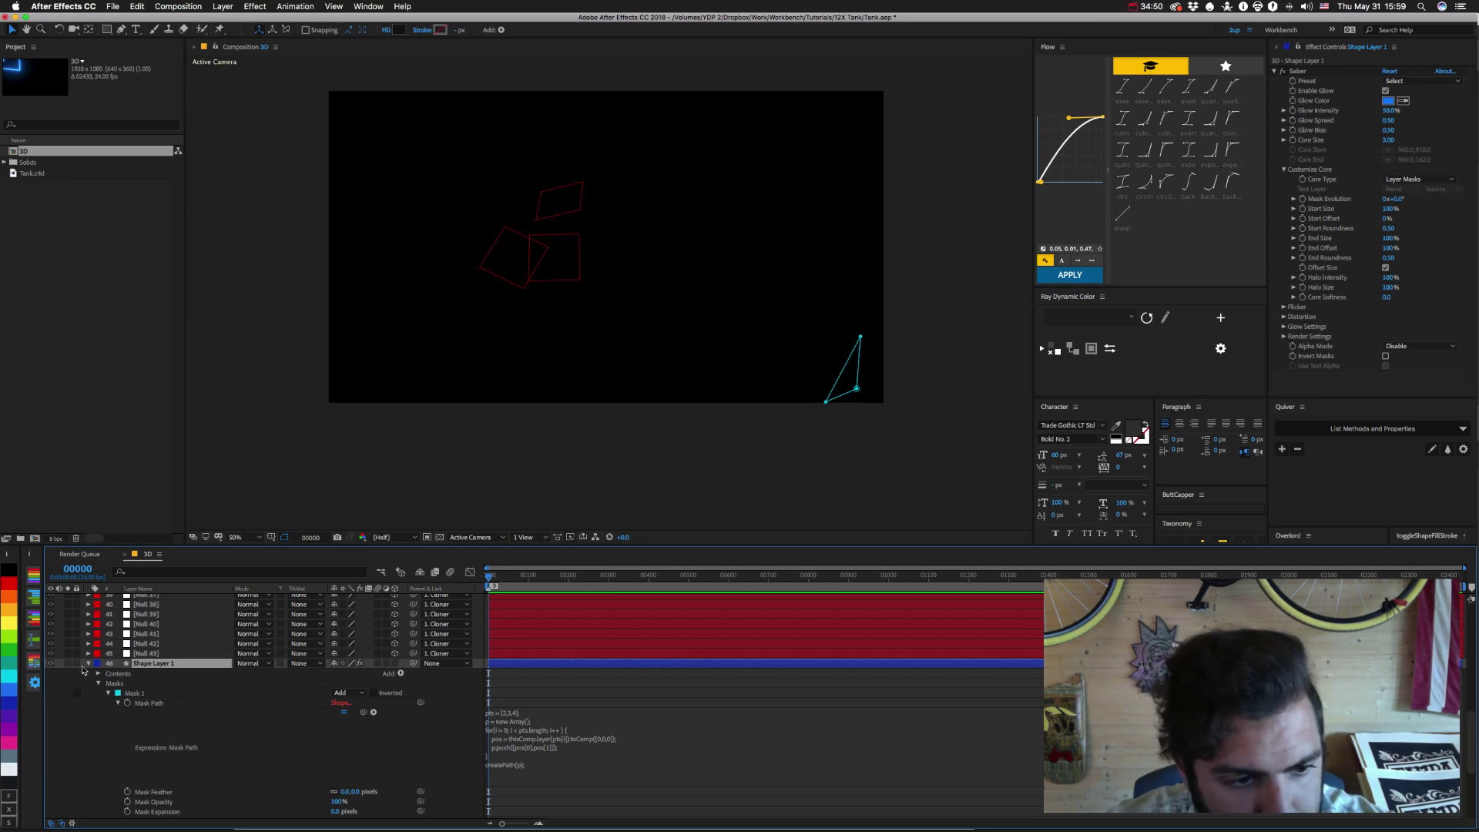
pyautogui.click(149, 673)
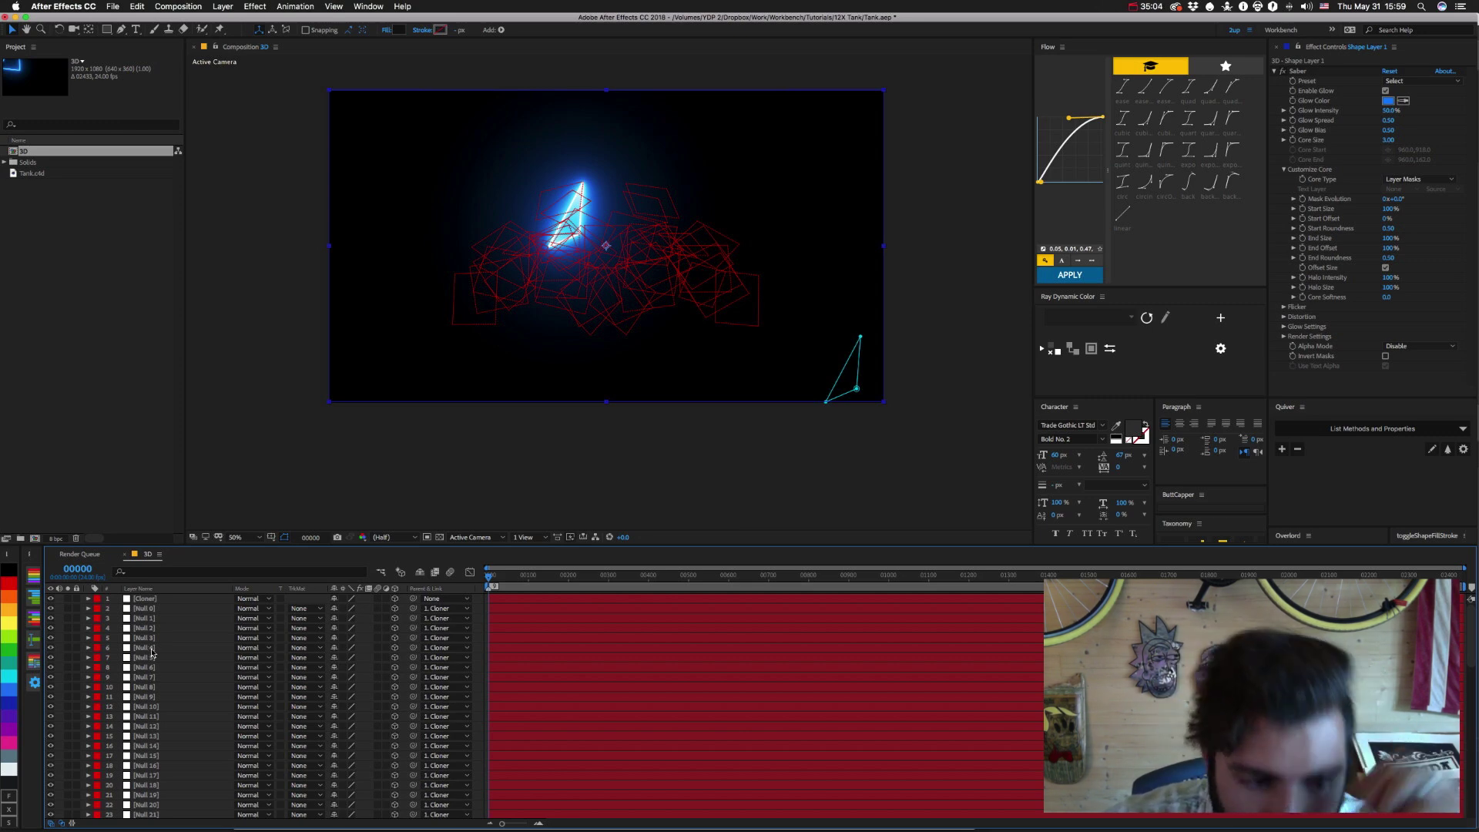
# Reveal Shape Layer 1's Mask Path expression with UE and solo the layer.
pyautogui.press('u')
pyautogui.press('u')
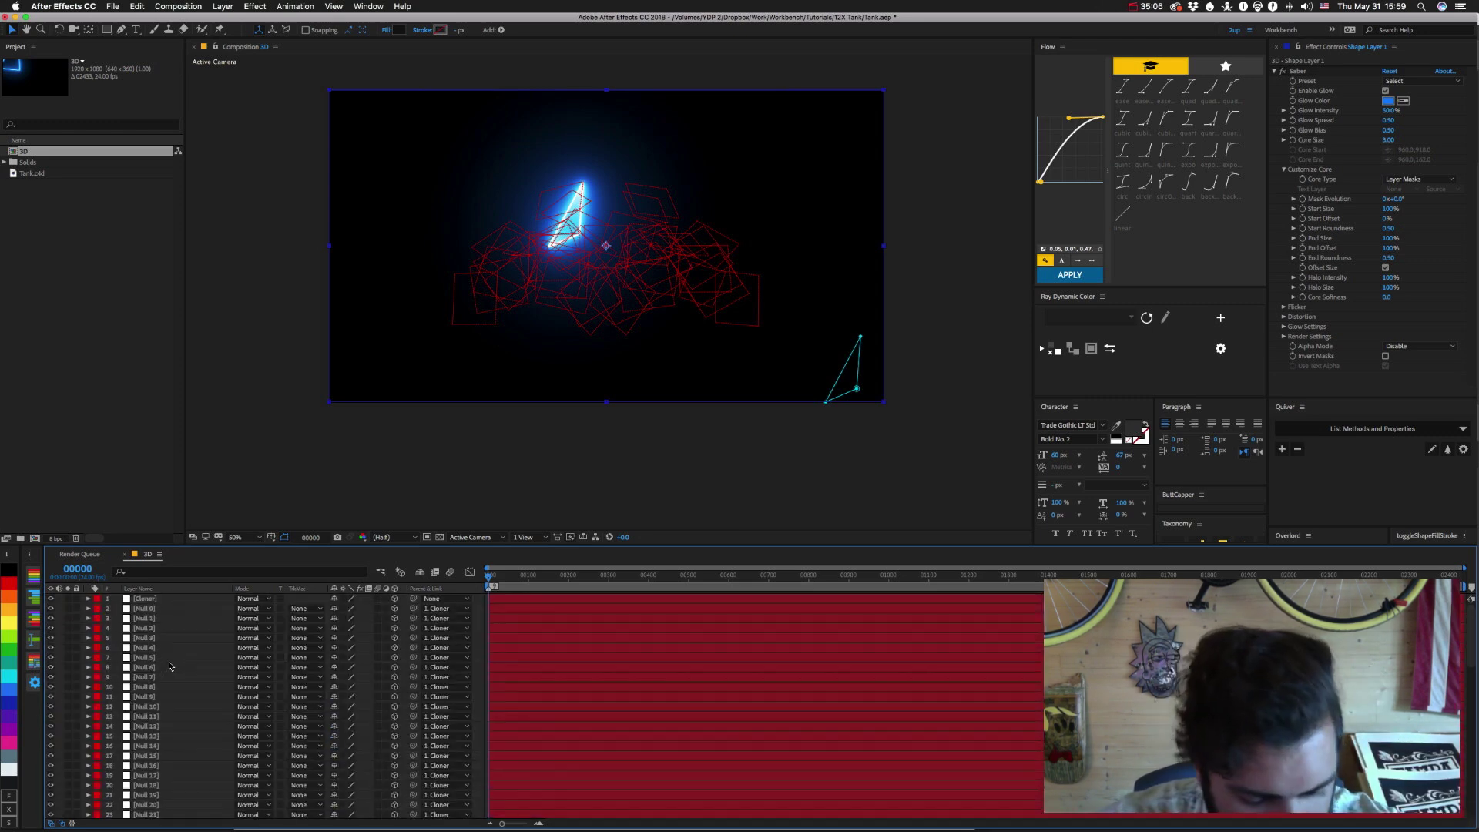
pyautogui.press('e')
pyautogui.press('e')
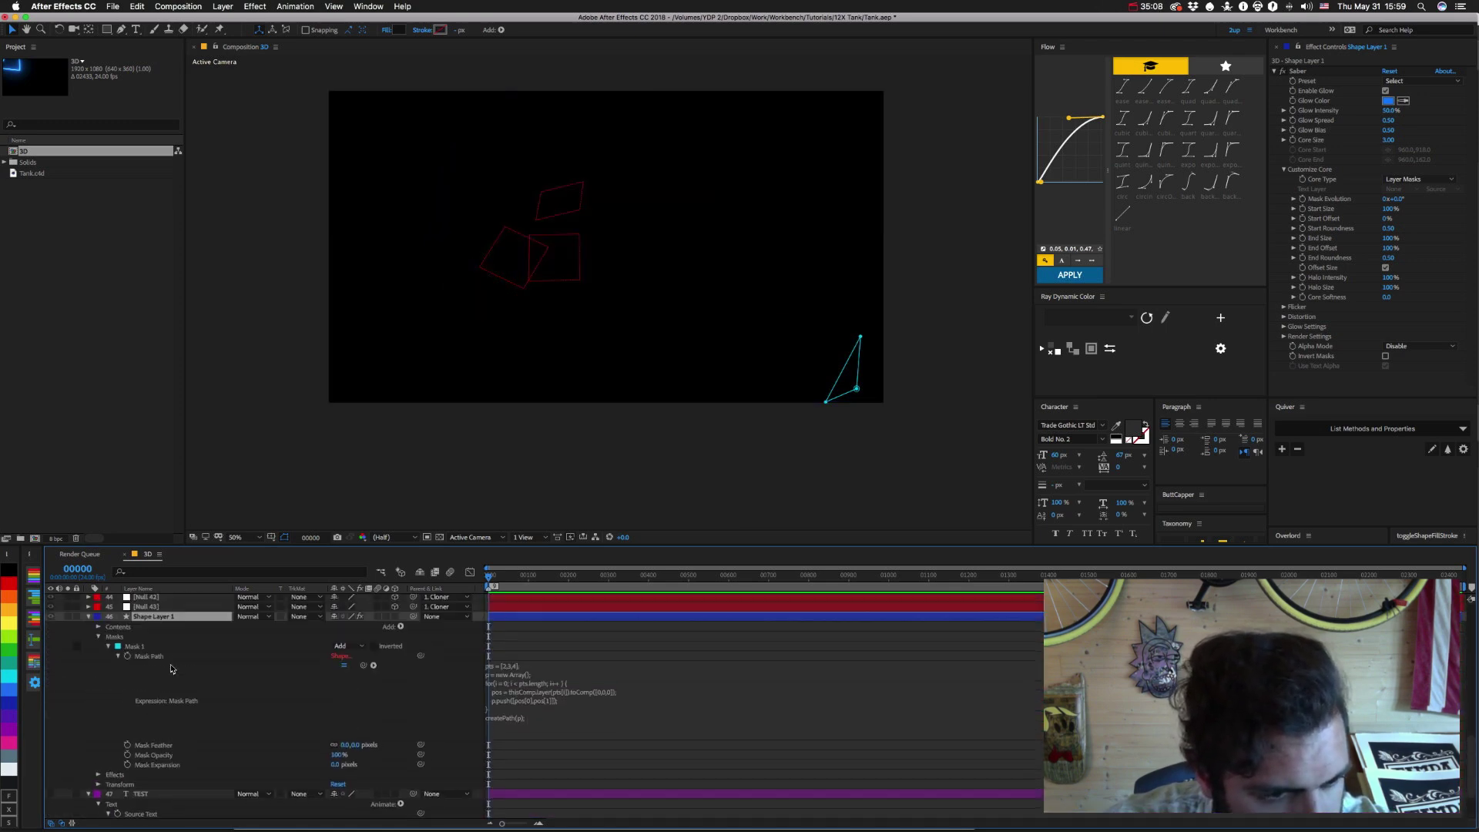
pyautogui.scroll(2, 171, 669)
pyautogui.click(68, 655)
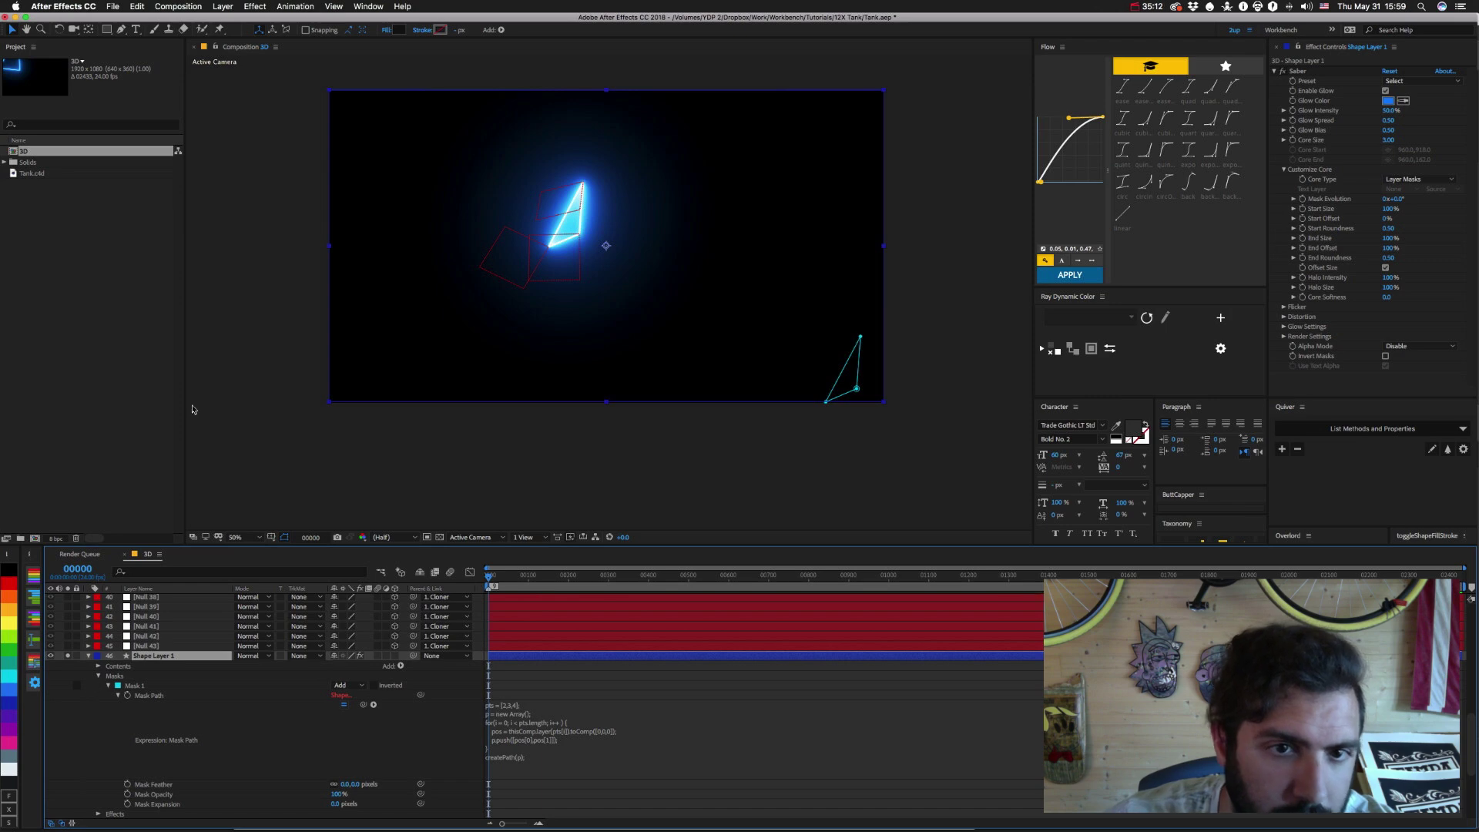
# Inspect Null 0, 1 and 2 and check their 50,50,0 Anchor Point values.
pyautogui.scroll(10, 177, 648)
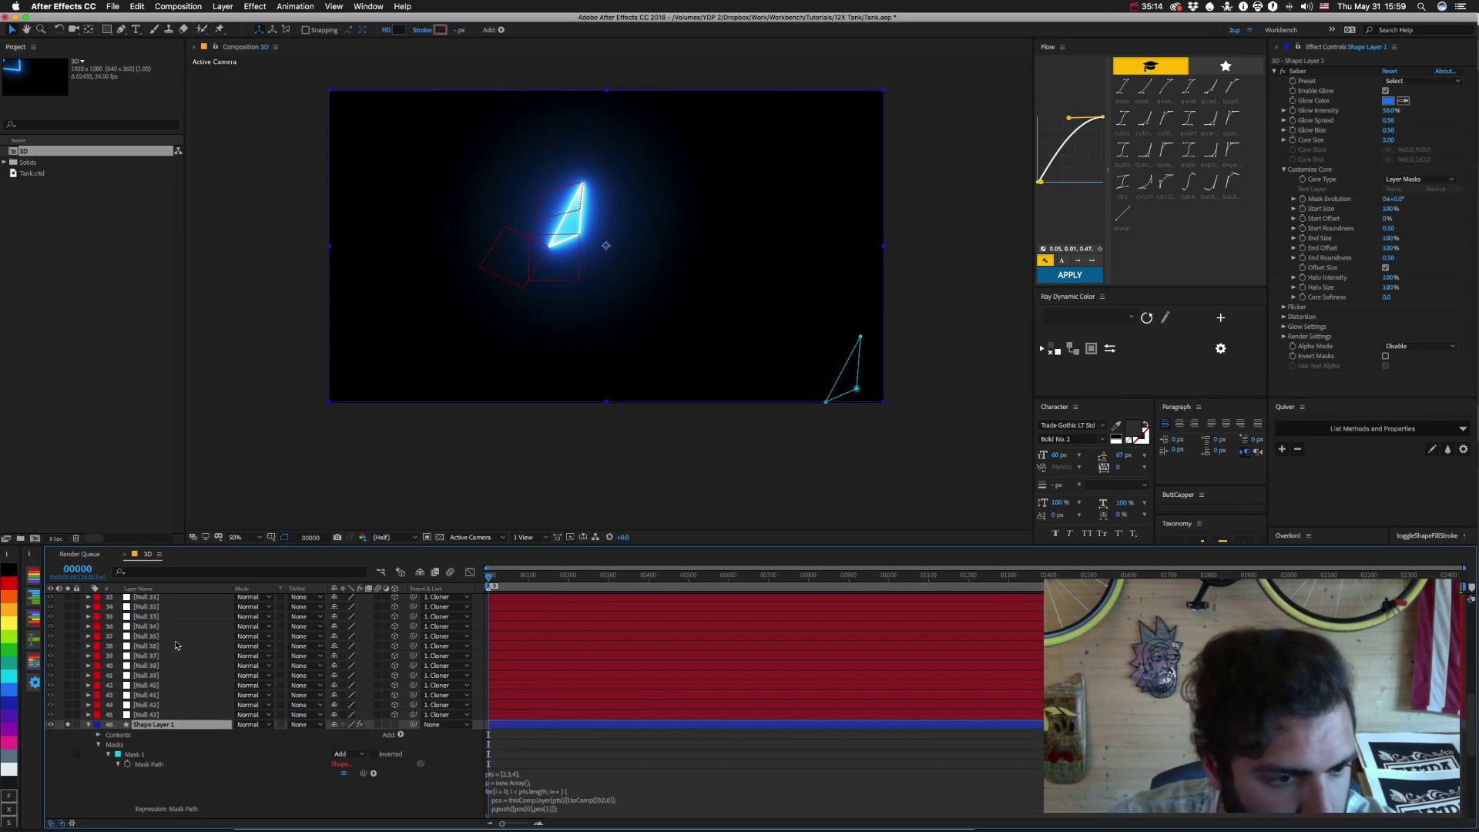
pyautogui.click(144, 608)
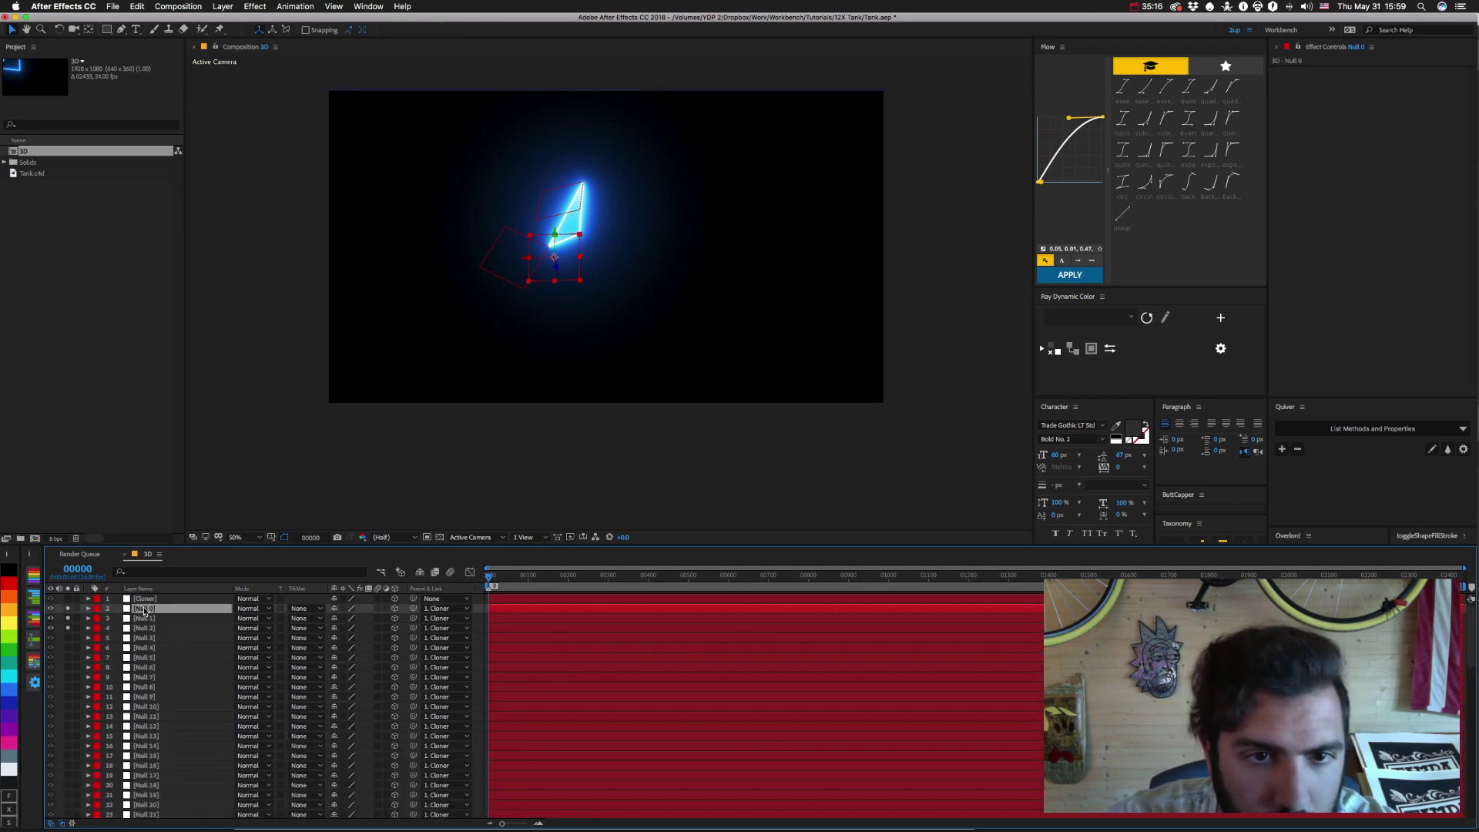
pyautogui.click(145, 620)
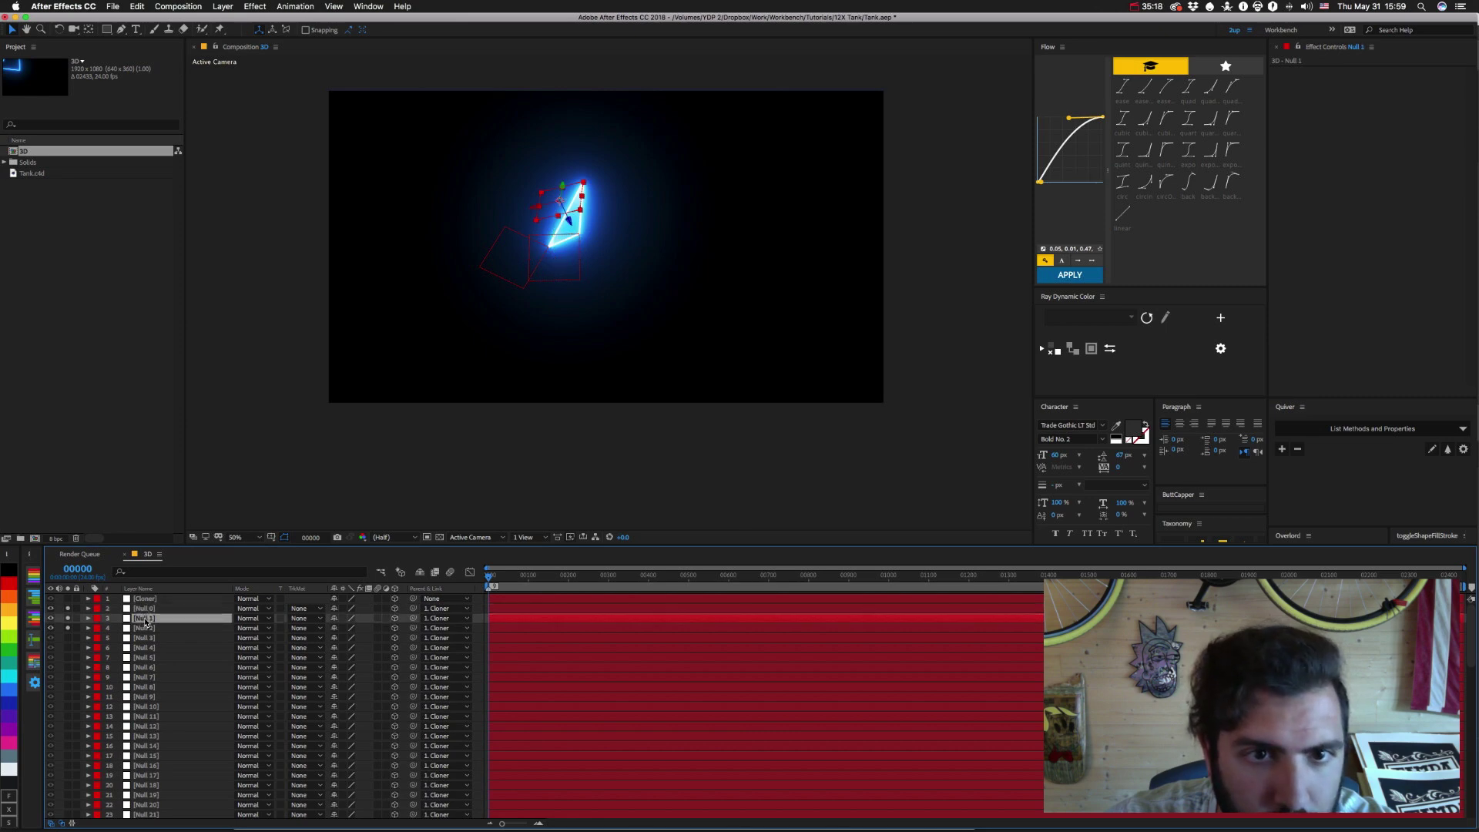
pyautogui.click(143, 628)
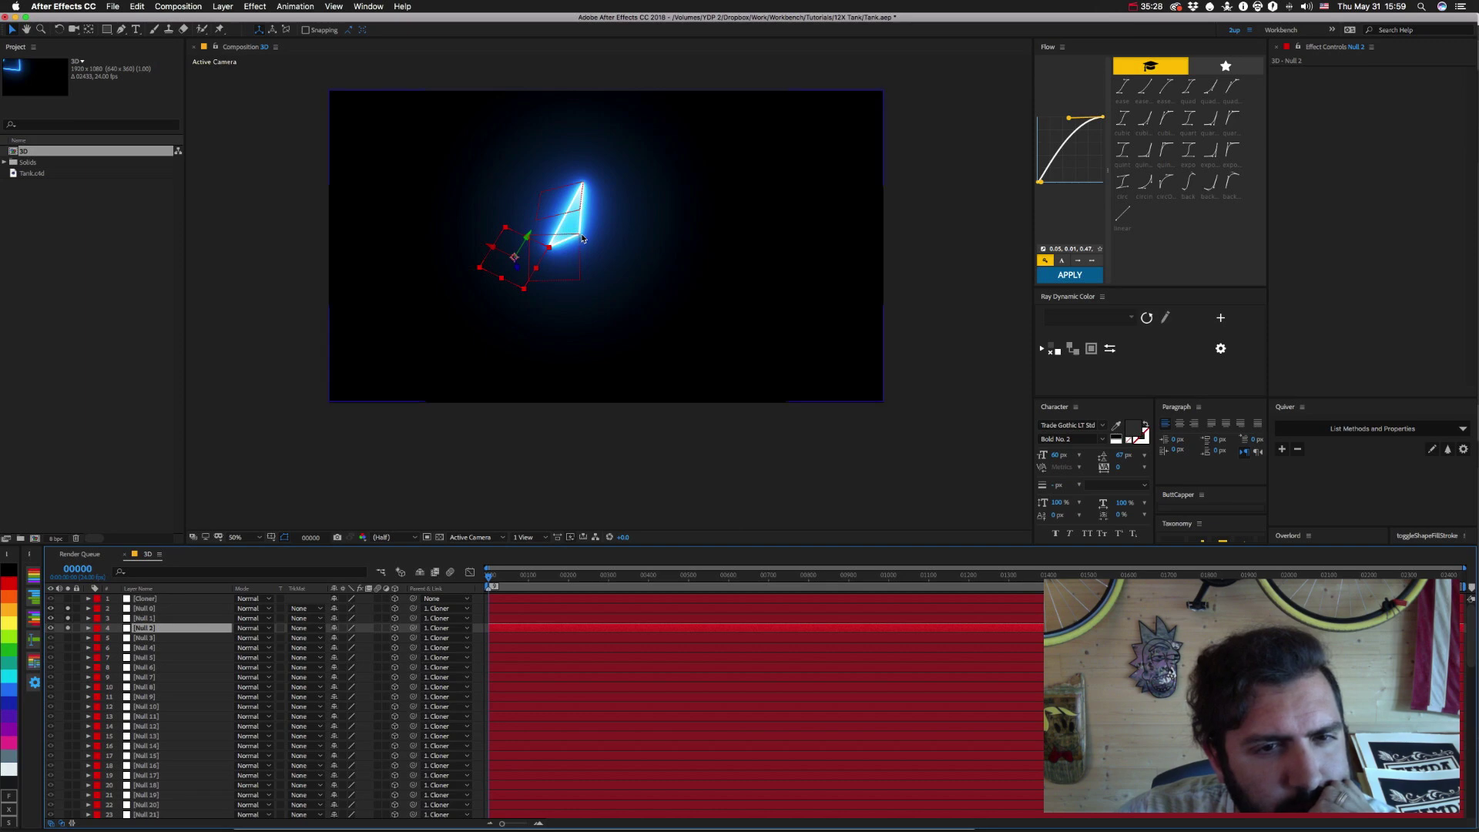
pyautogui.keyDown('shift'); pyautogui.click(144, 609); pyautogui.keyUp('shift')
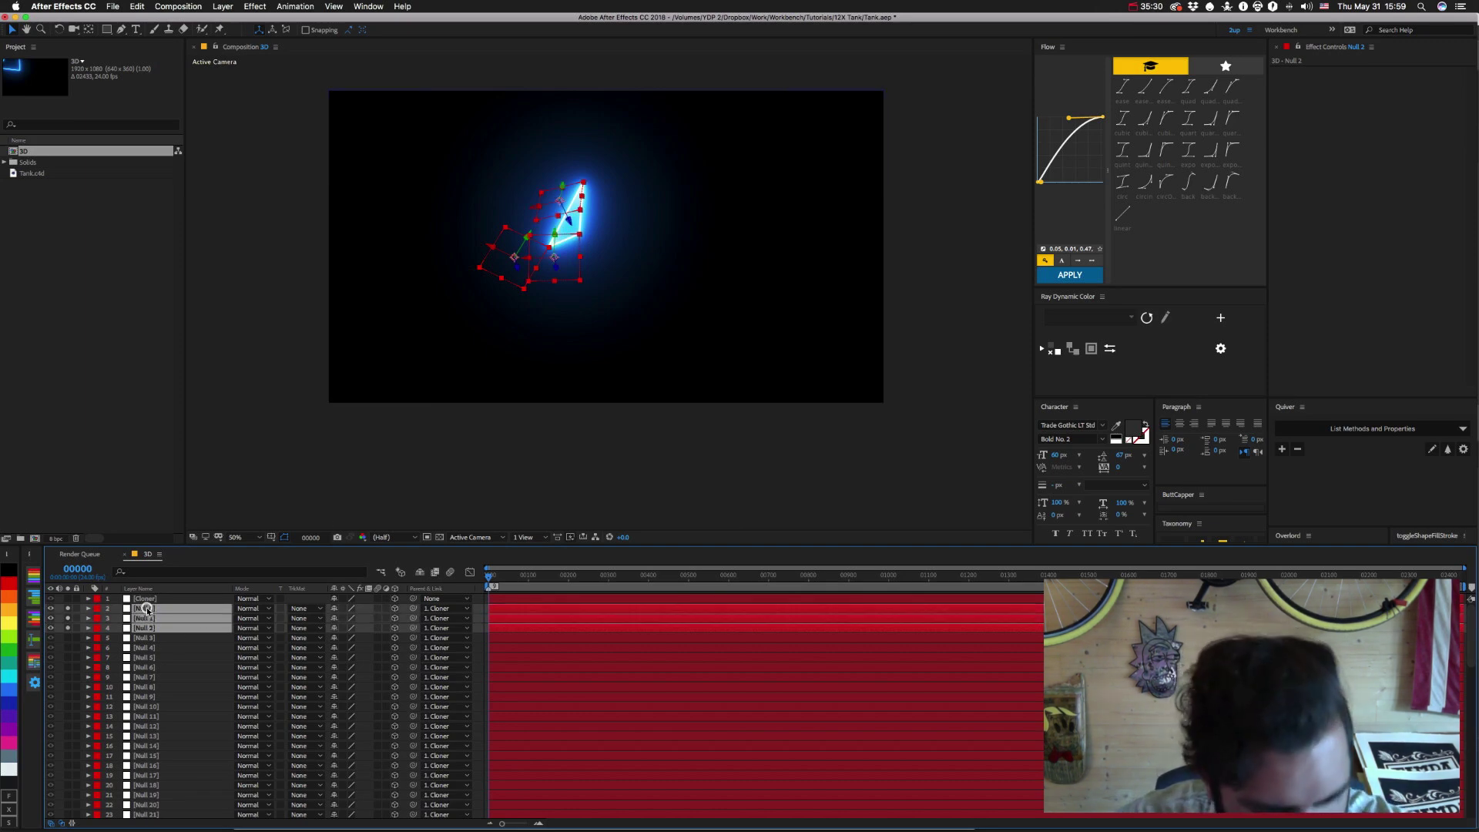
pyautogui.press('s')
pyautogui.press('a')
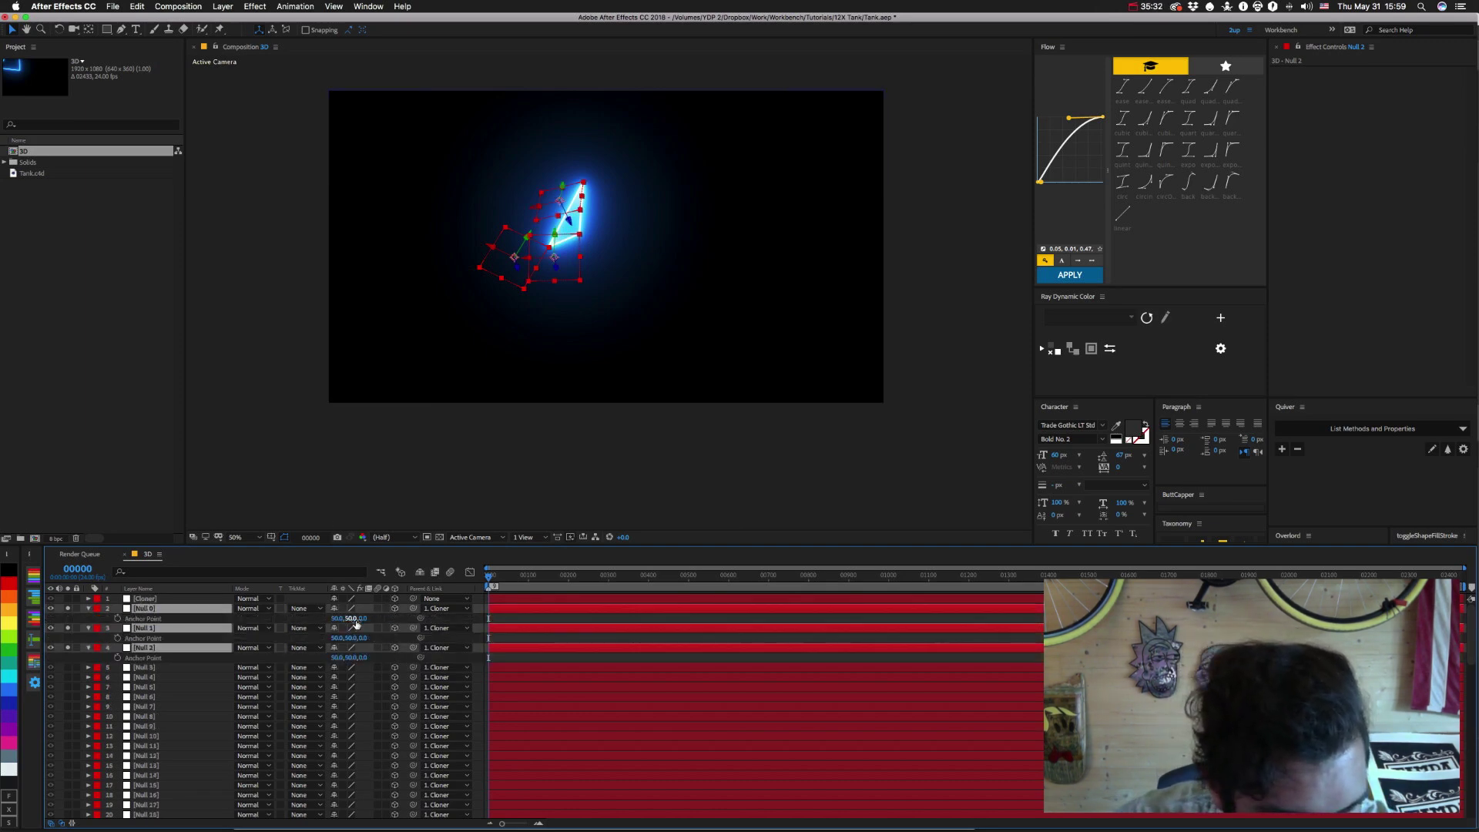
pyautogui.press('a')
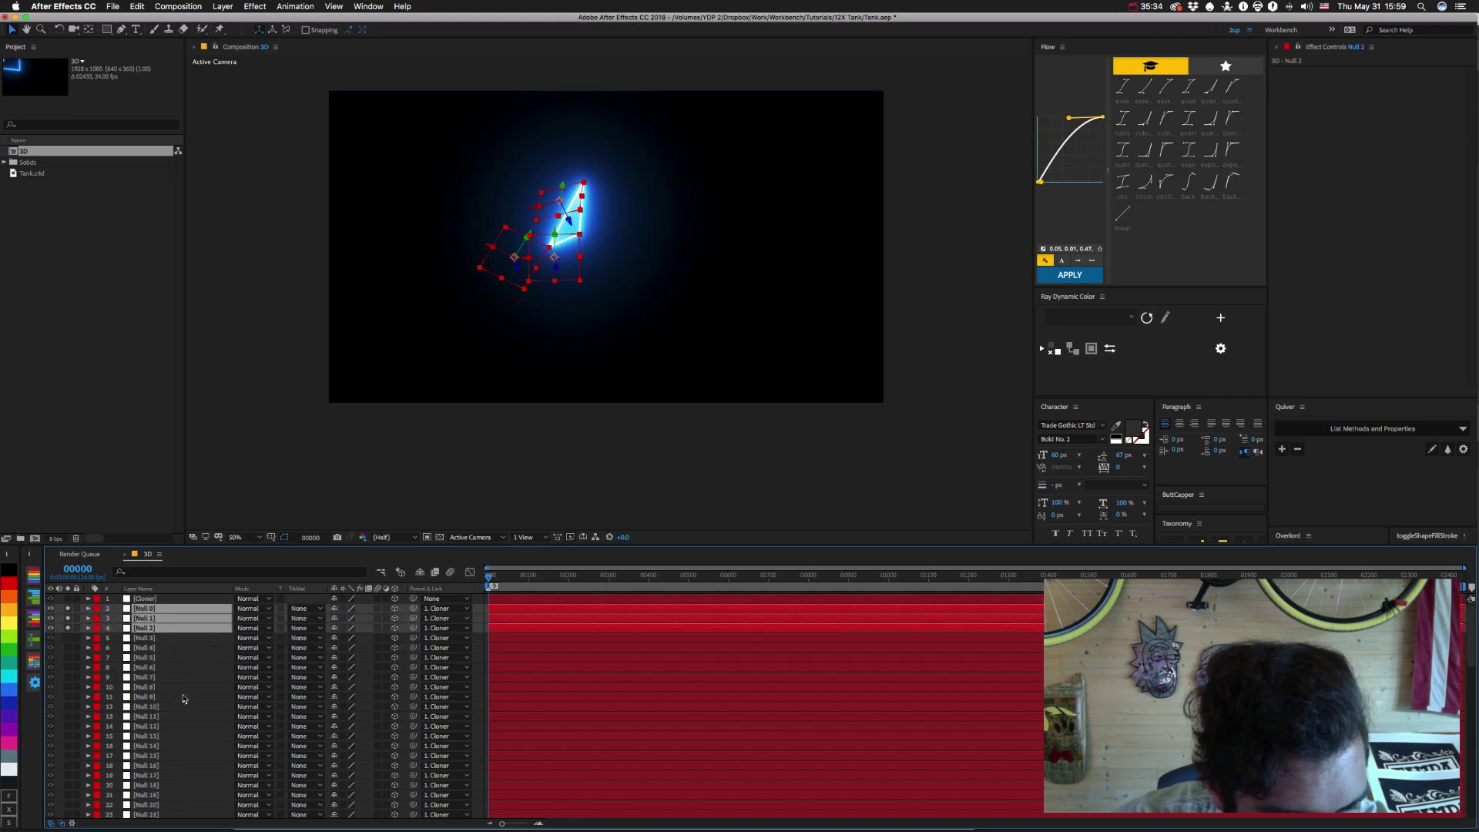
pyautogui.scroll(-15, 183, 698)
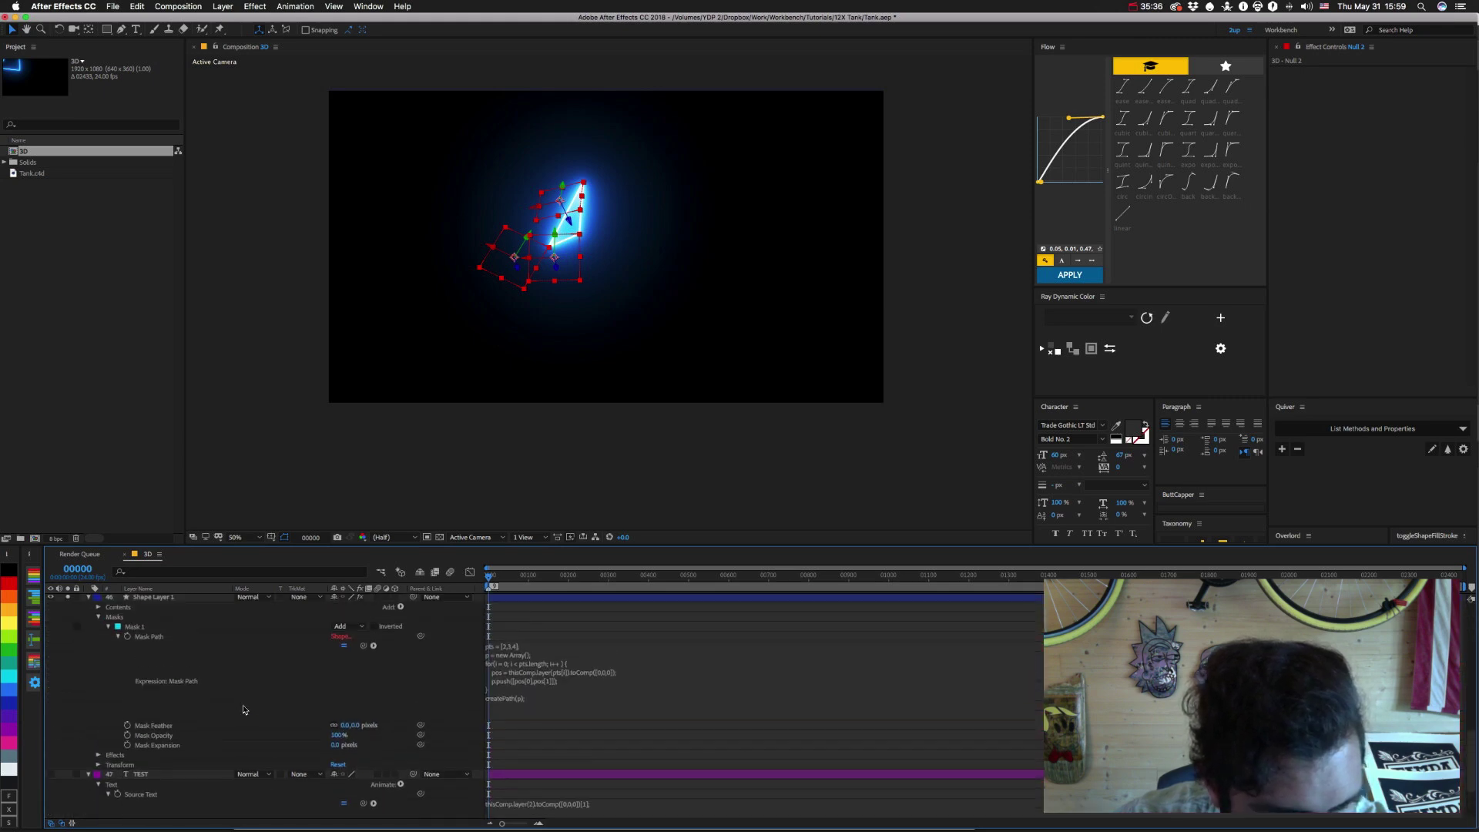
# Subtract a [50,50] offset in the pos line, then change it to [50,-50].
pyautogui.click(564, 673)
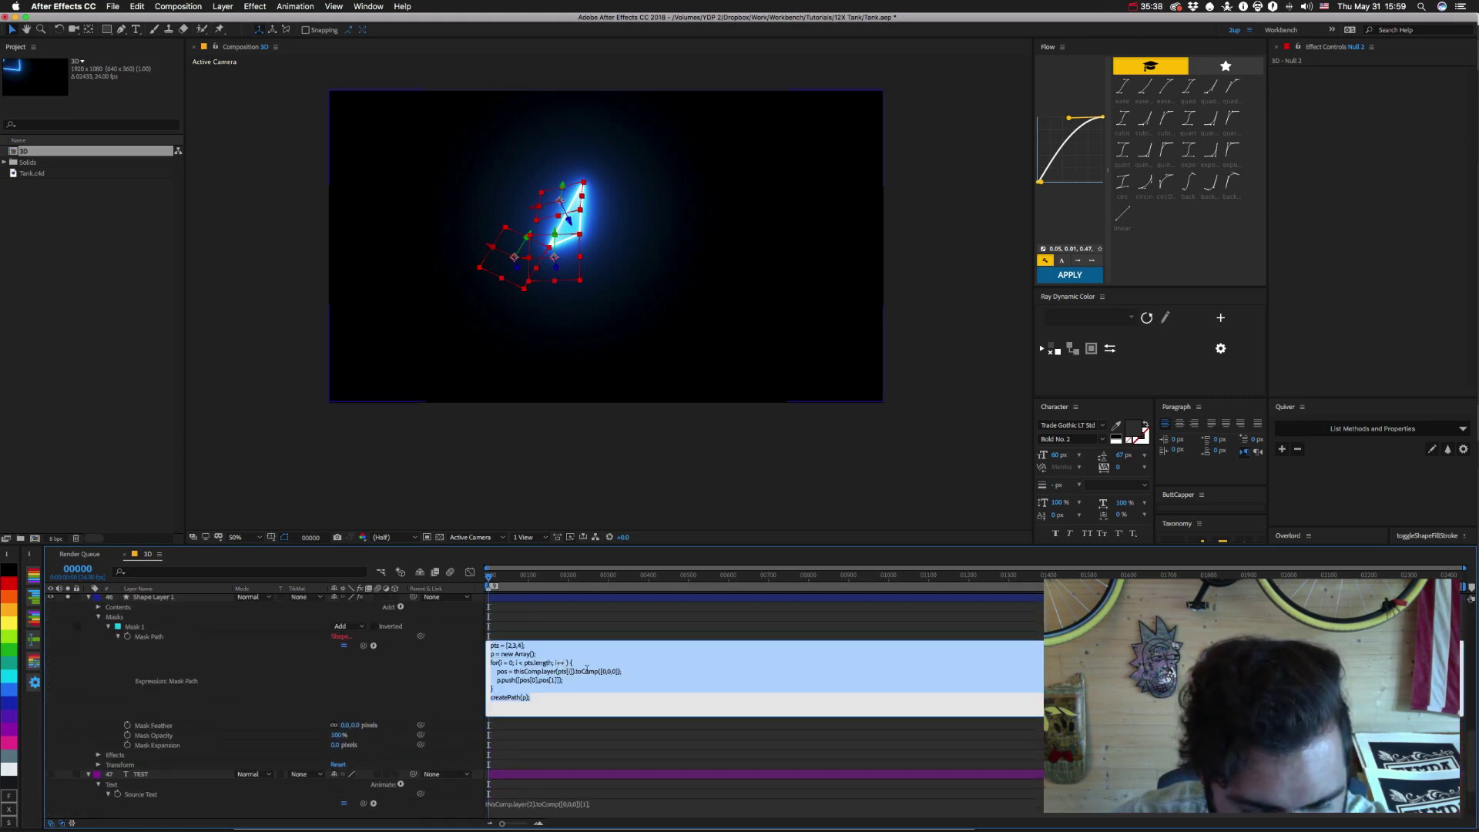
pyautogui.click(574, 671)
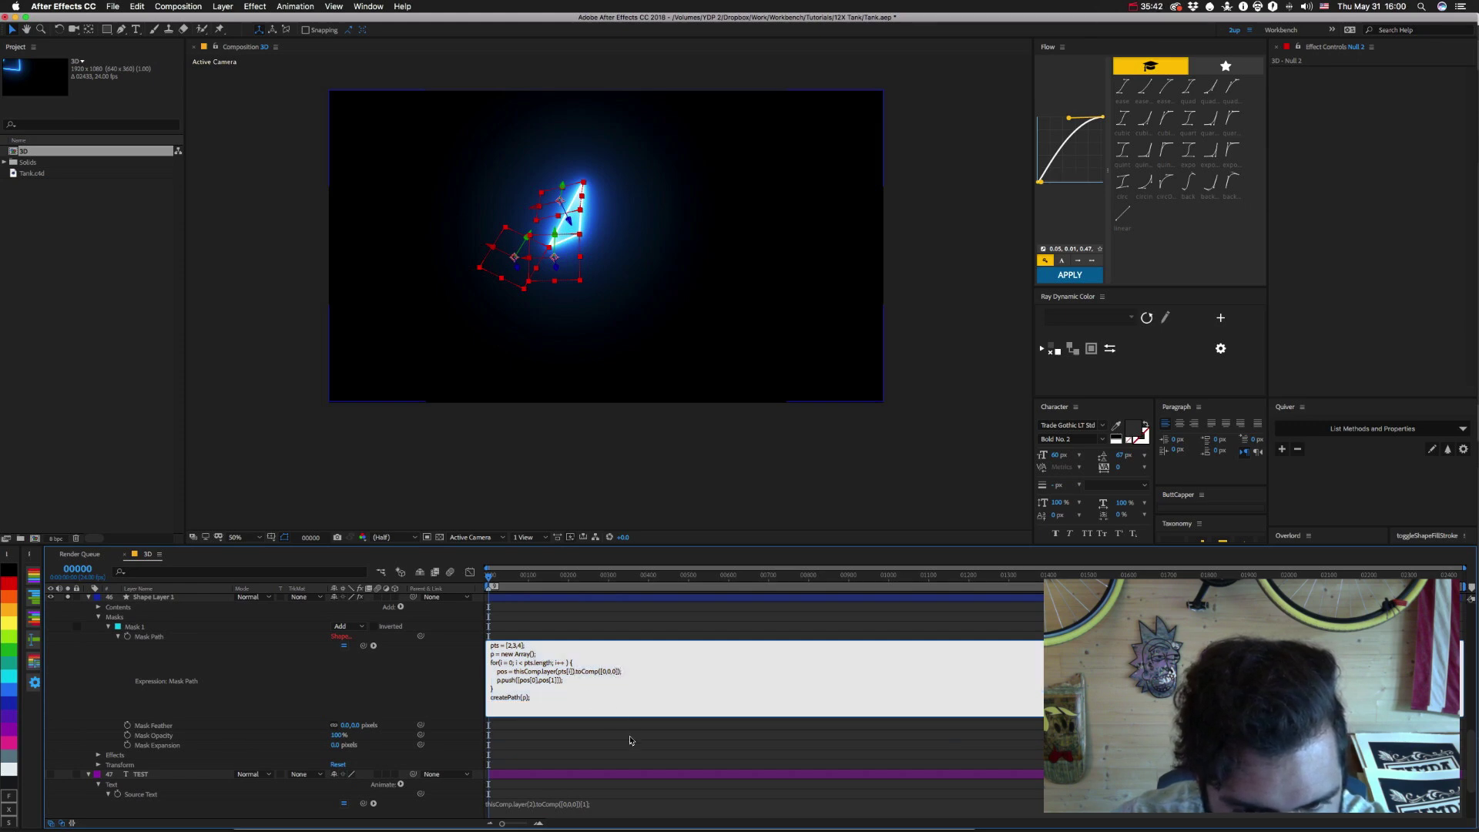
pyautogui.press('BackSpace')
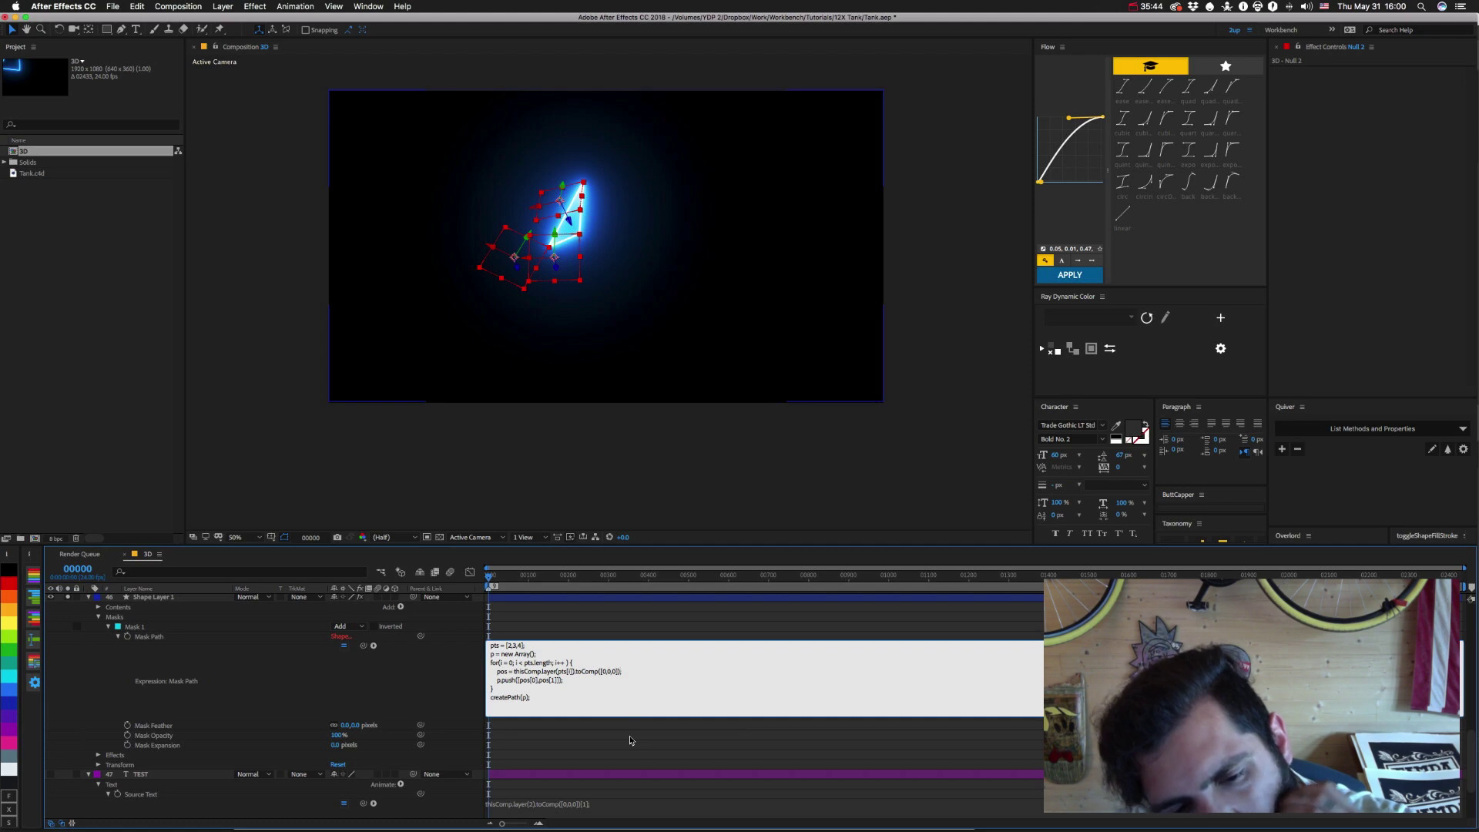
pyautogui.write(';')
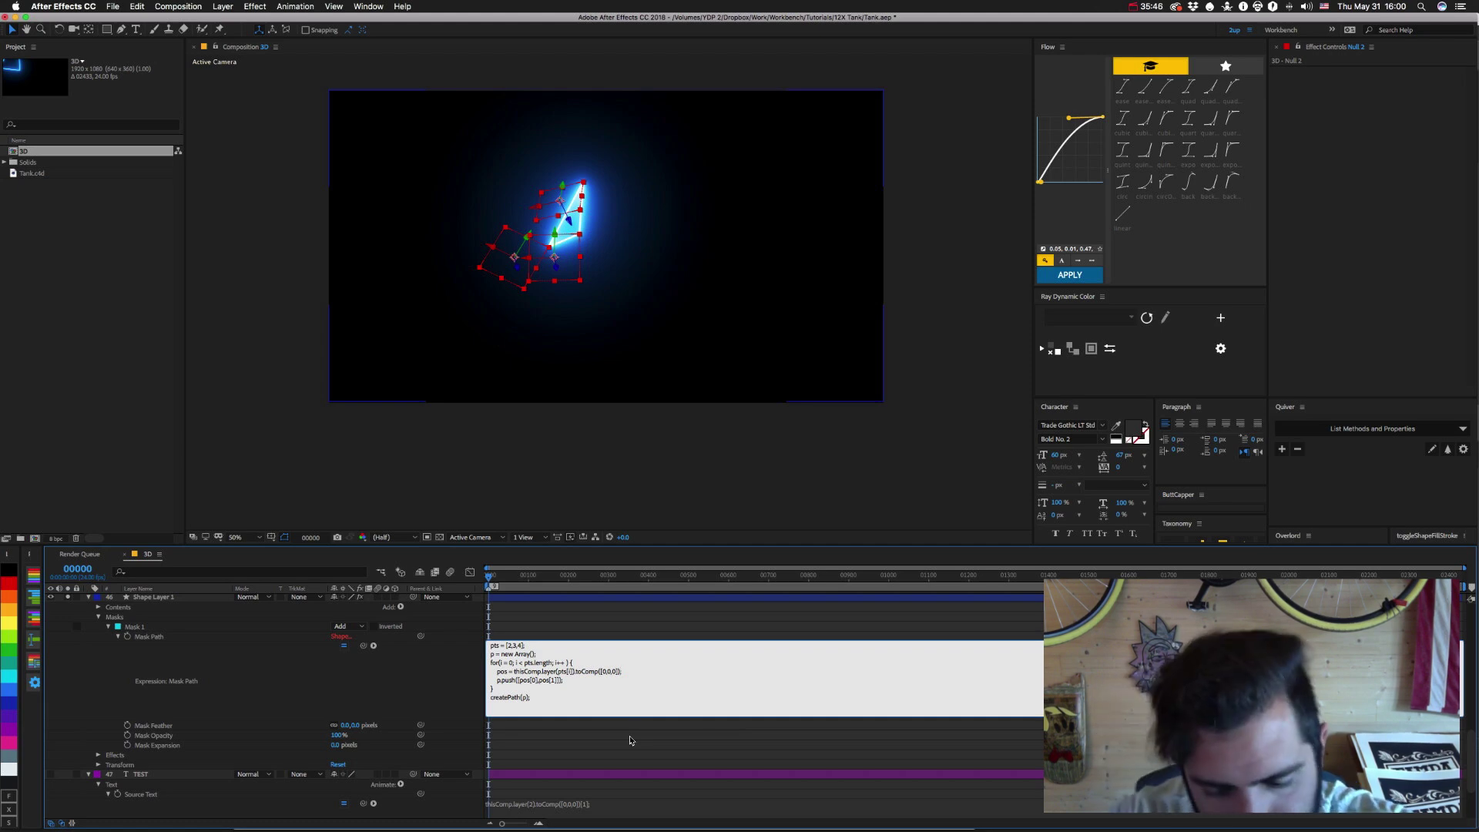
pyautogui.press('Left')
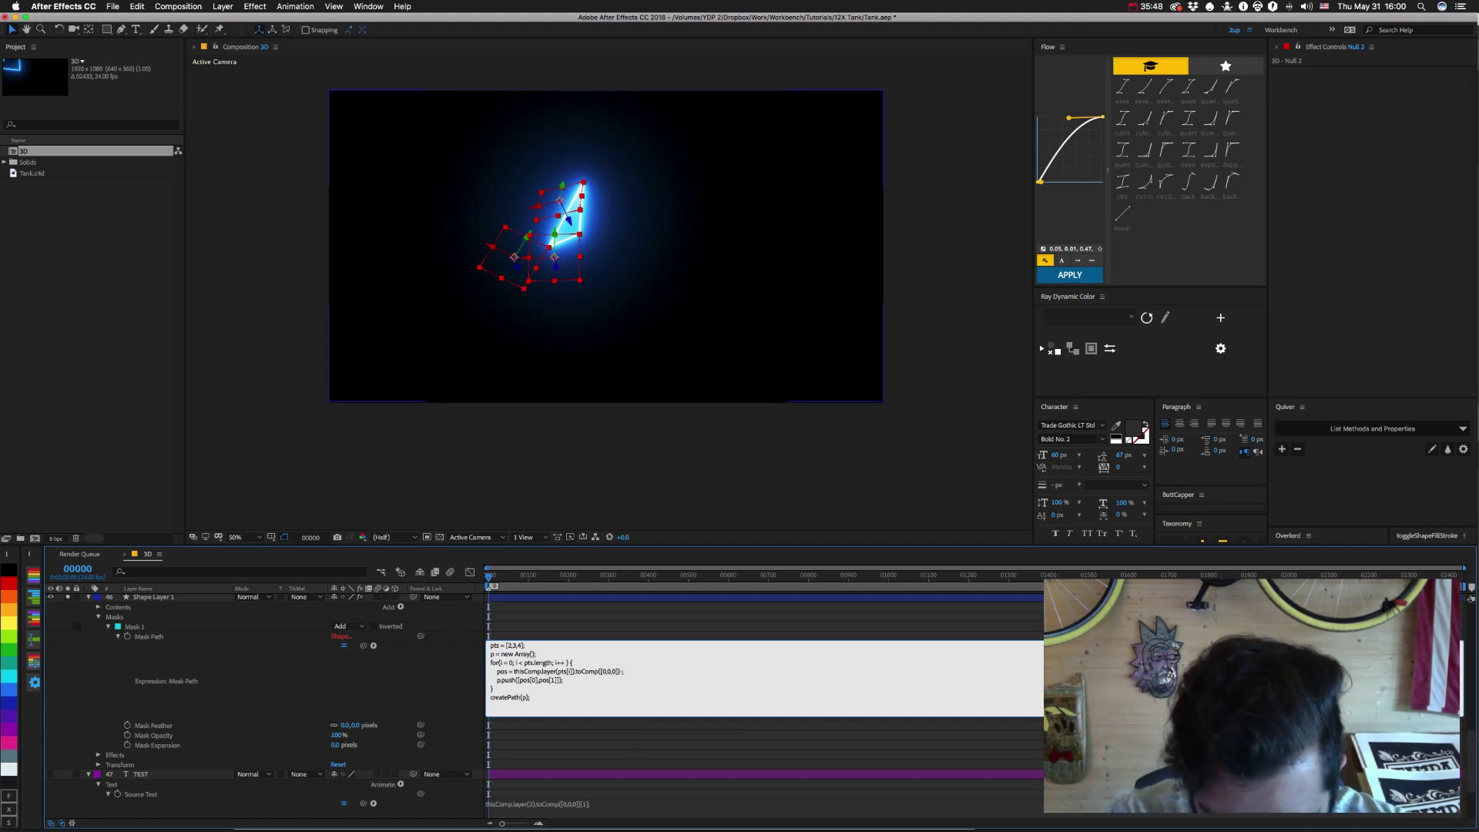
pyautogui.write('-[50')
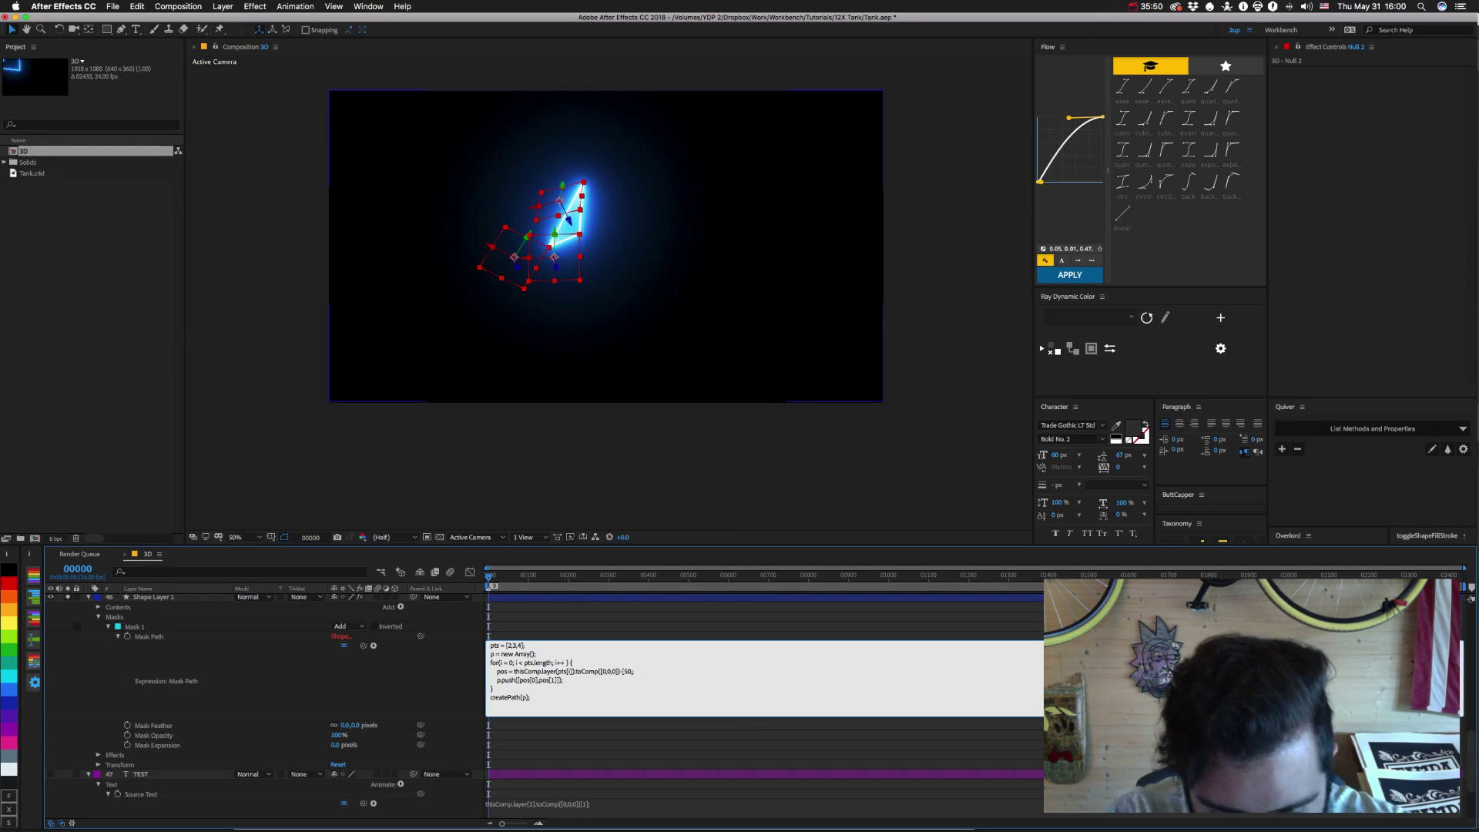
pyautogui.write(',50]')
pyautogui.press('KP_Enter')
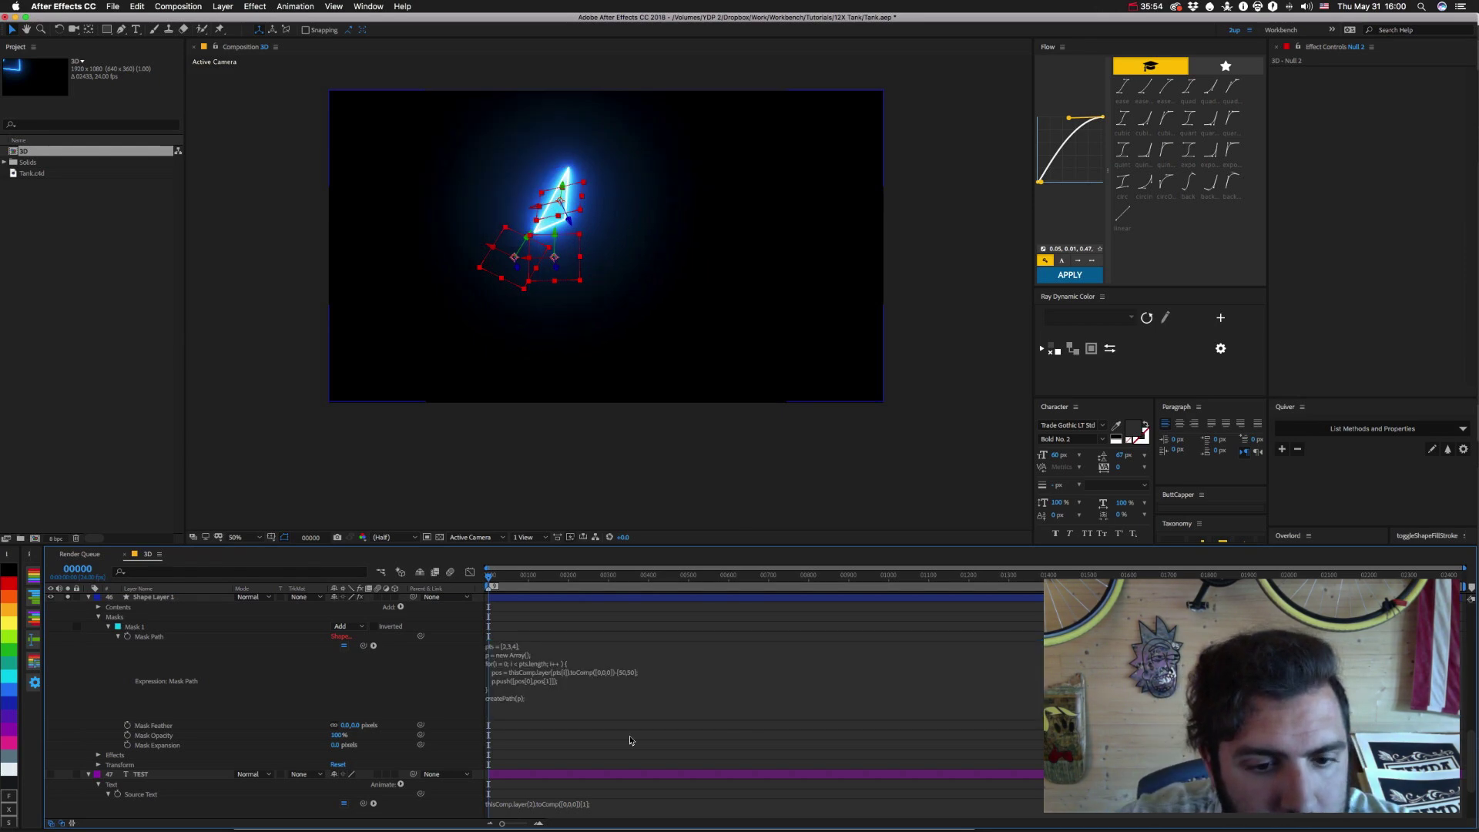
pyautogui.click(623, 676)
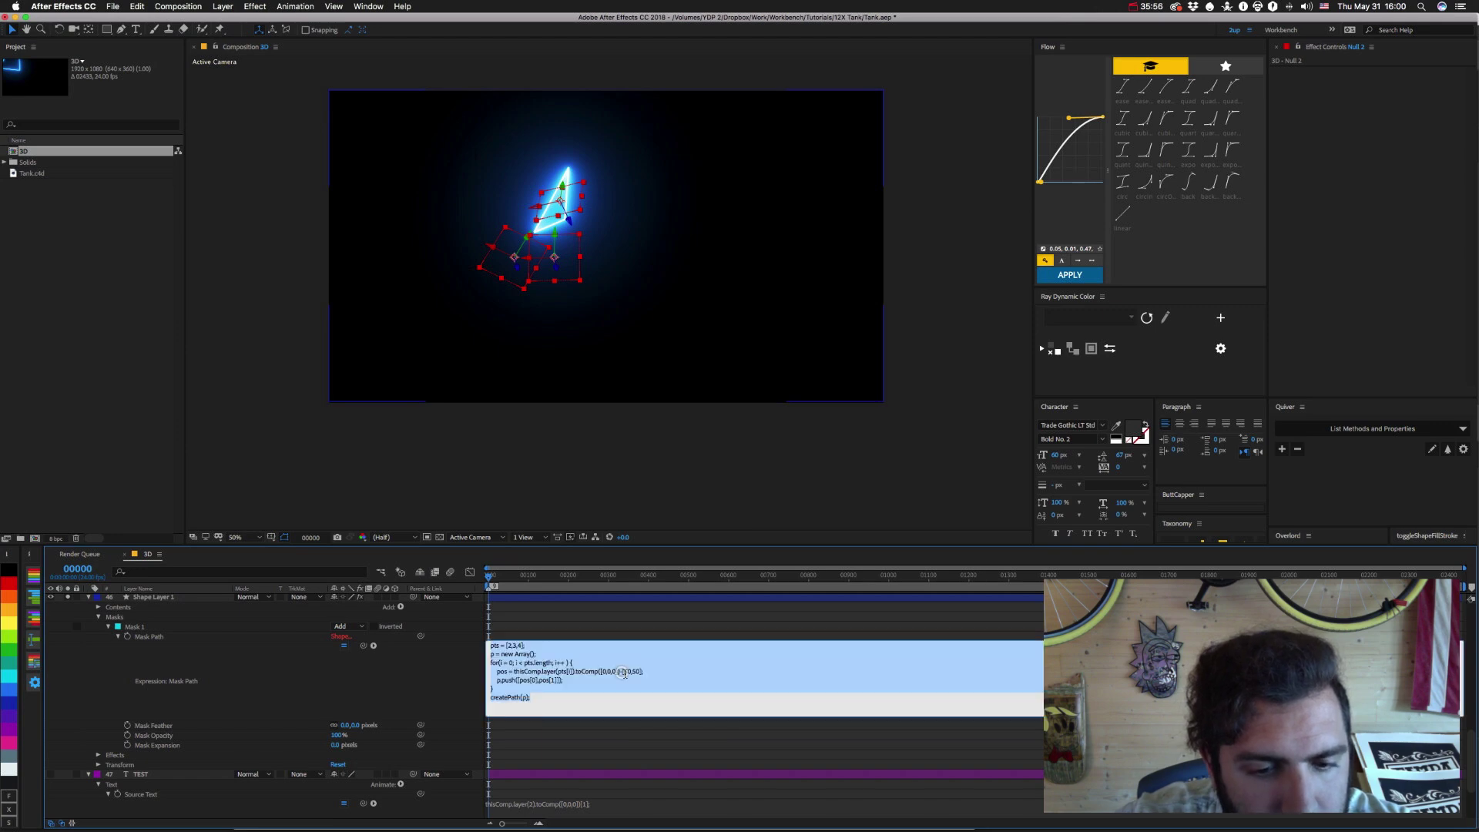
pyautogui.click(633, 671)
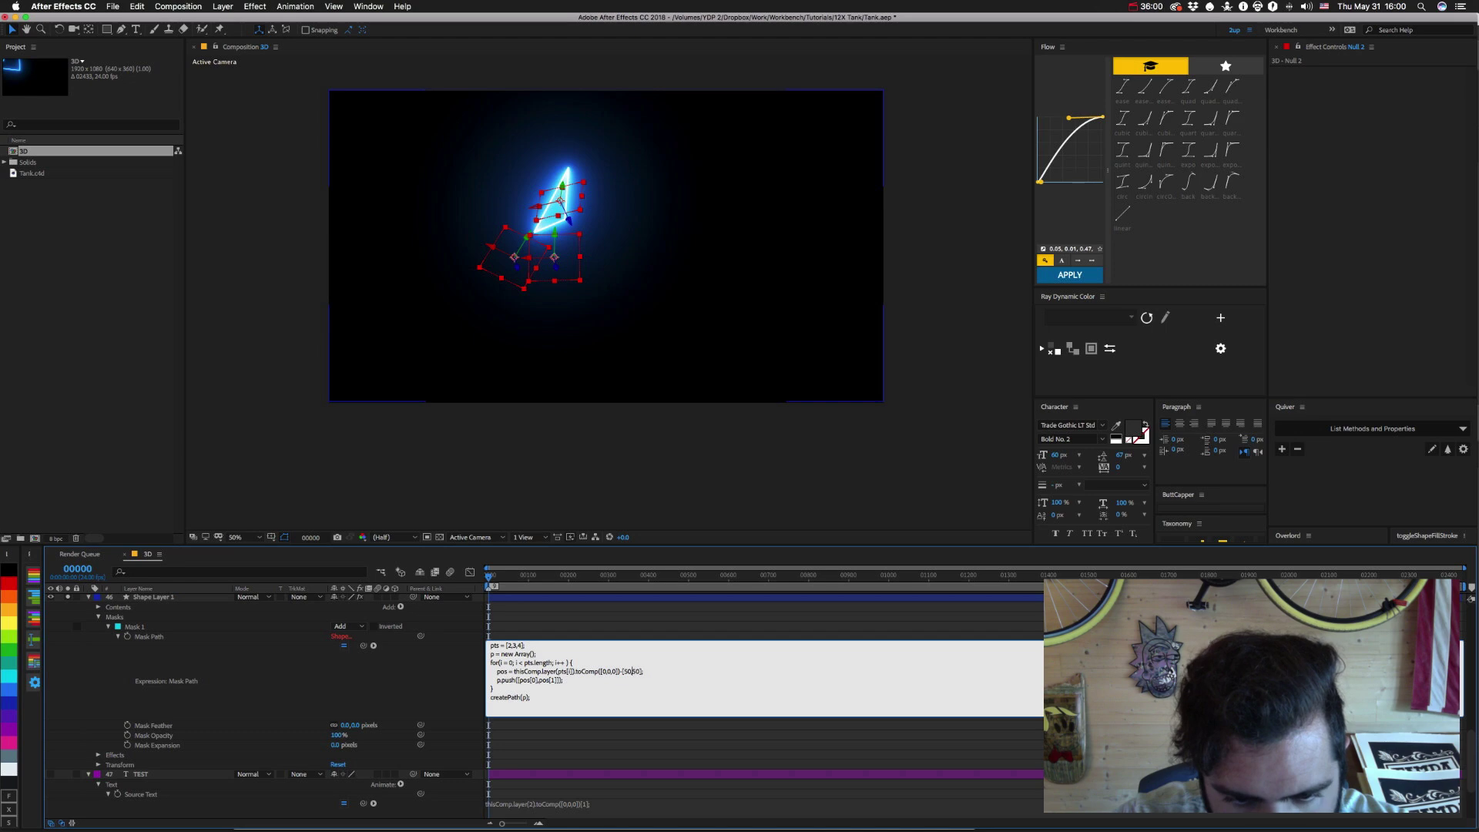
pyautogui.write('-')
pyautogui.press('KP_Enter')
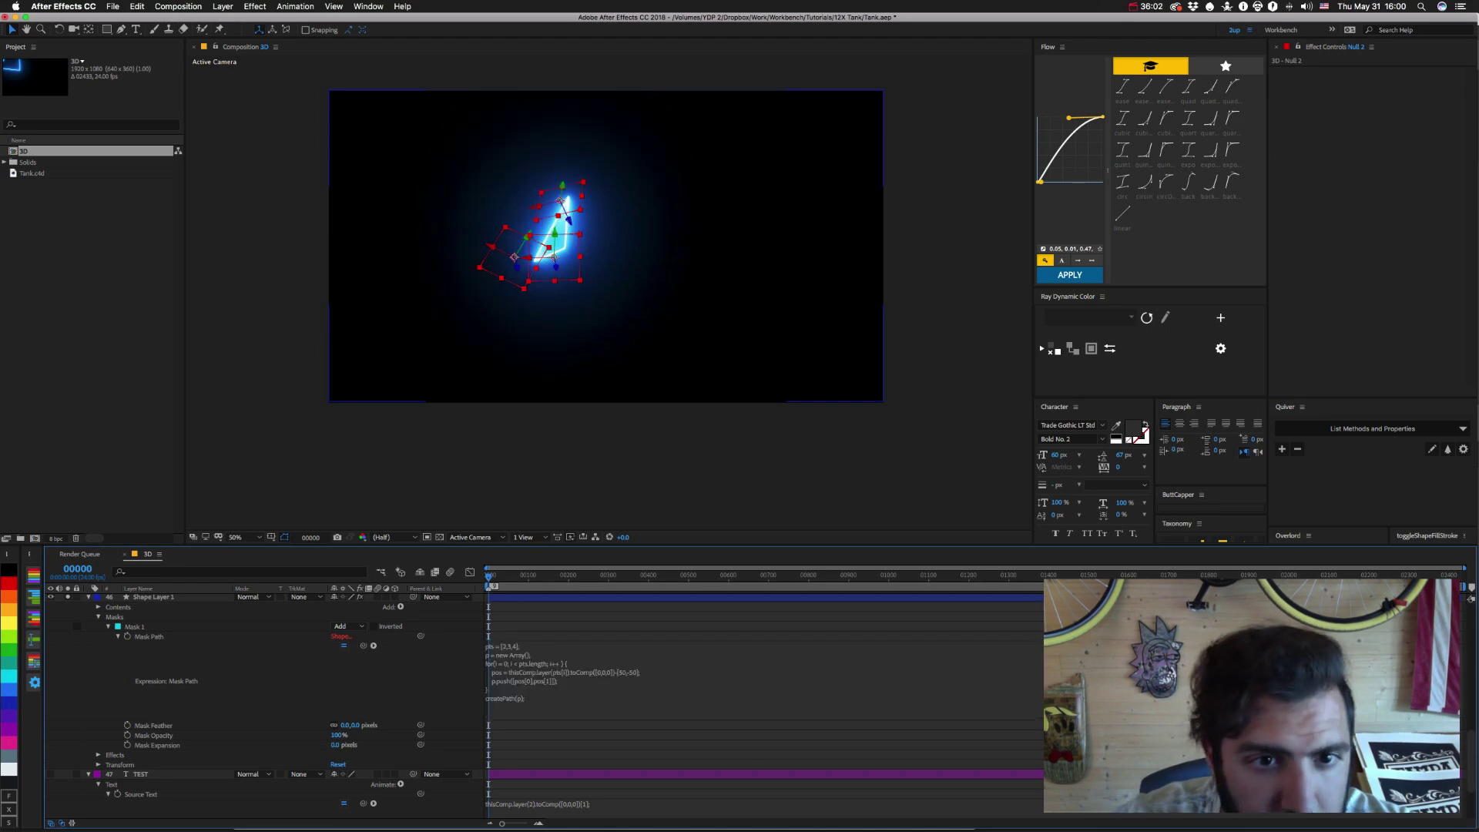
# Try offsets of [100,0] and [100,-100] in the Mask Path expression.
pyautogui.click(628, 675)
pyautogui.click(641, 671)
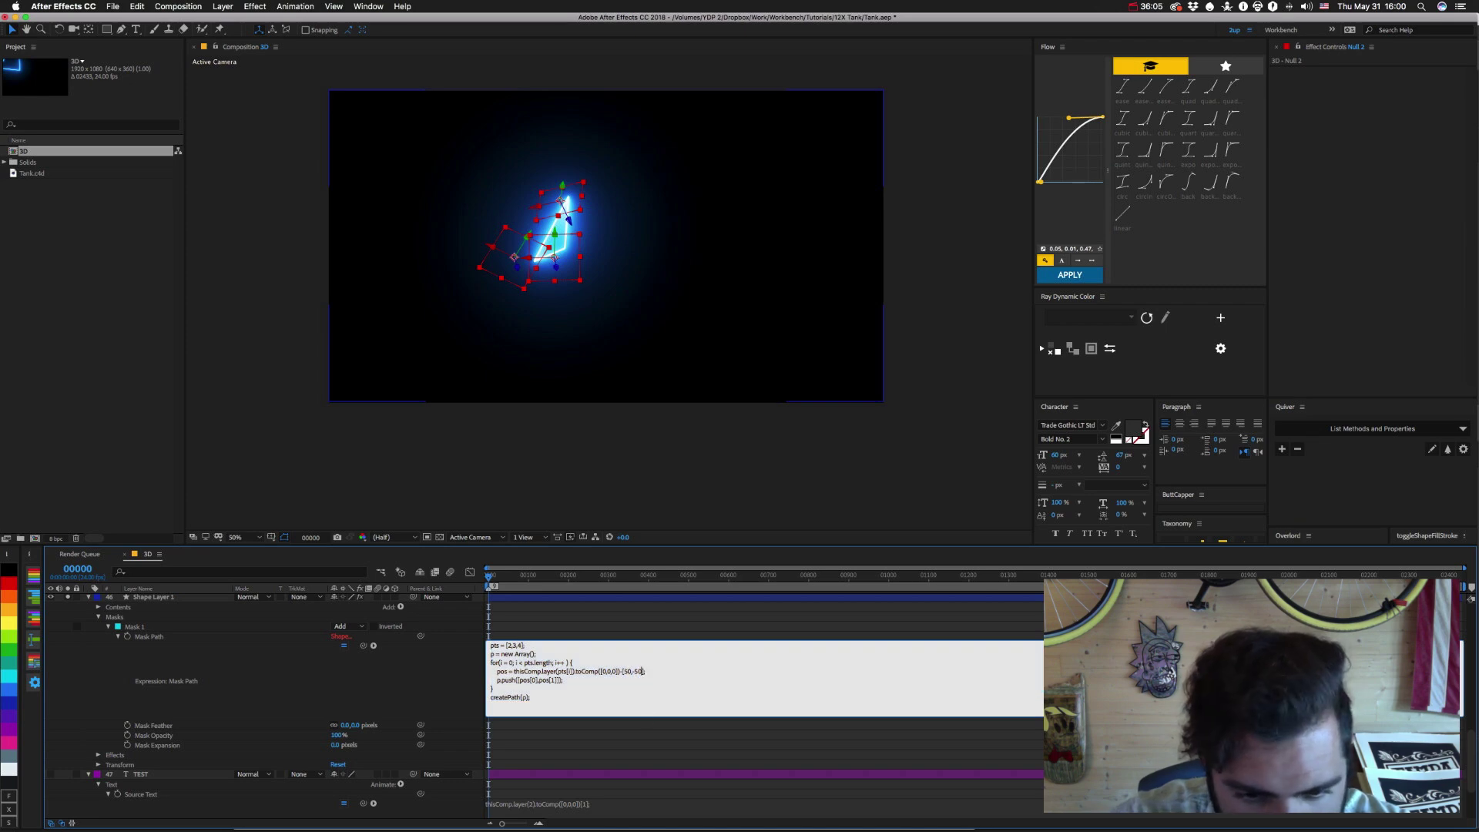
pyautogui.press('BackSpace')
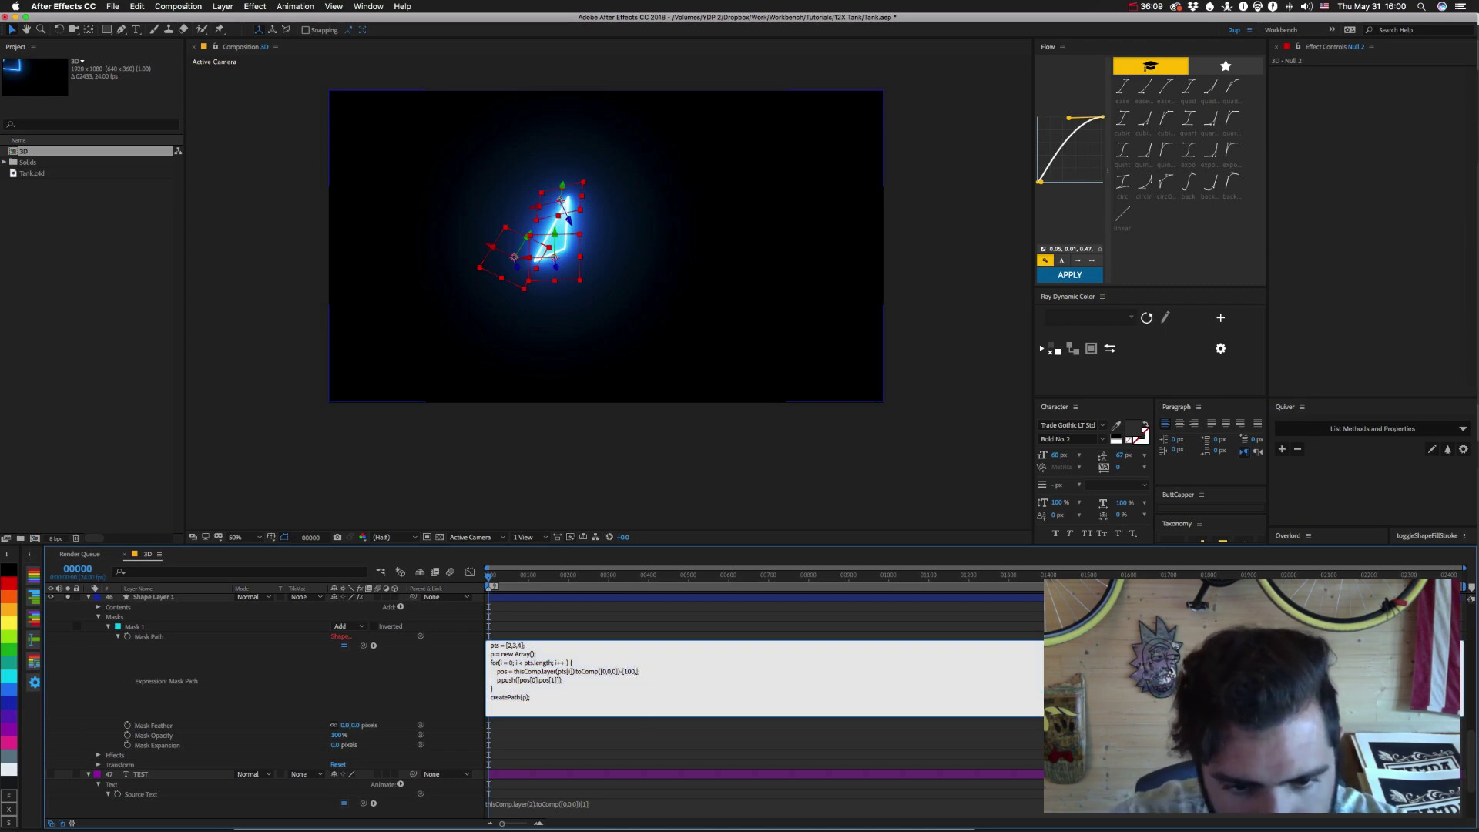
pyautogui.write('0')
pyautogui.press('KP_Enter')
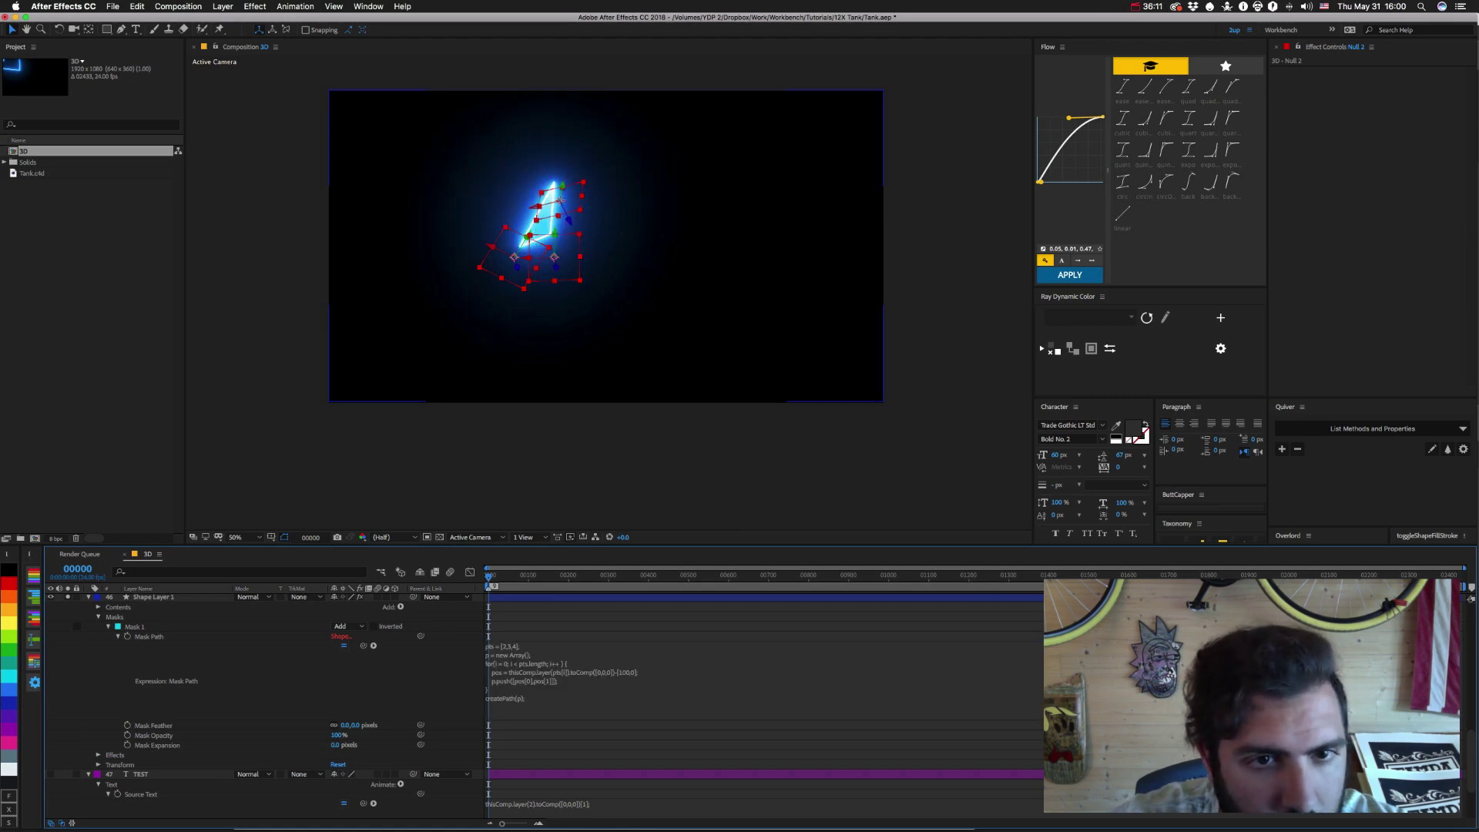
pyautogui.click(630, 680)
pyautogui.click(635, 671)
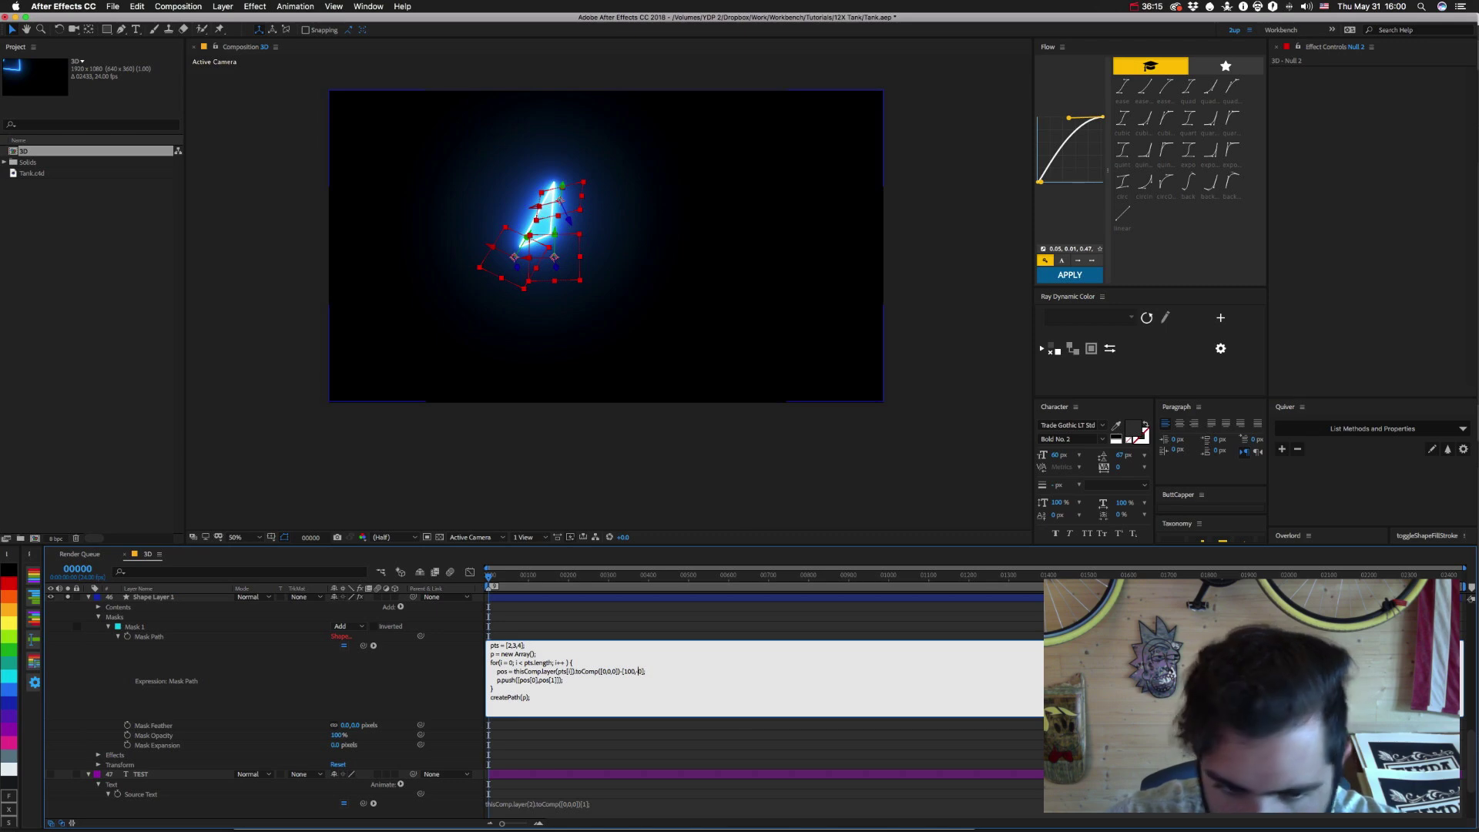
pyautogui.write('-10')
pyautogui.press('KP_Enter')
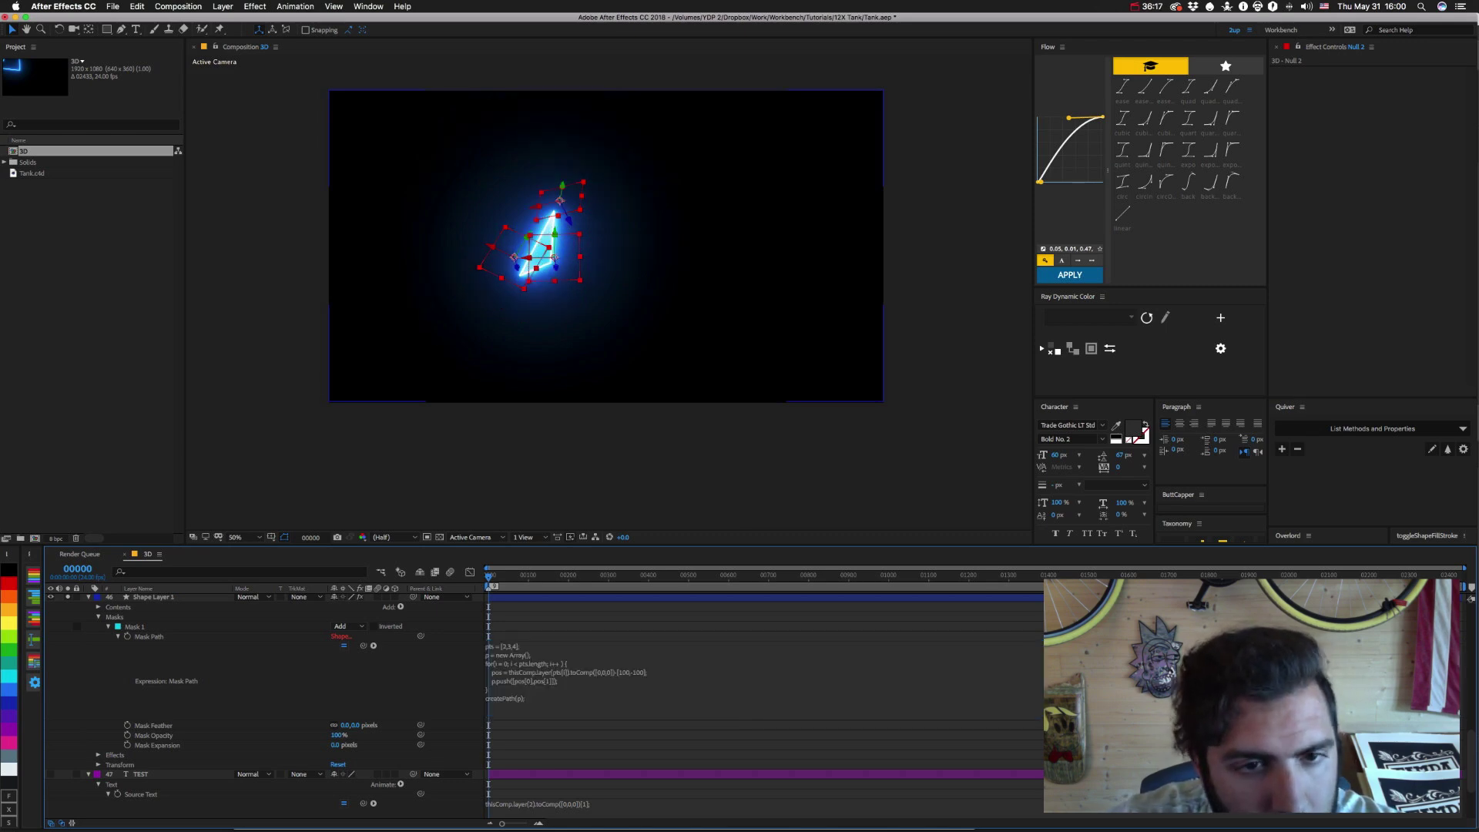
# Delete the offset from the expression and commit it.
pyautogui.click(649, 681)
pyautogui.click(651, 671)
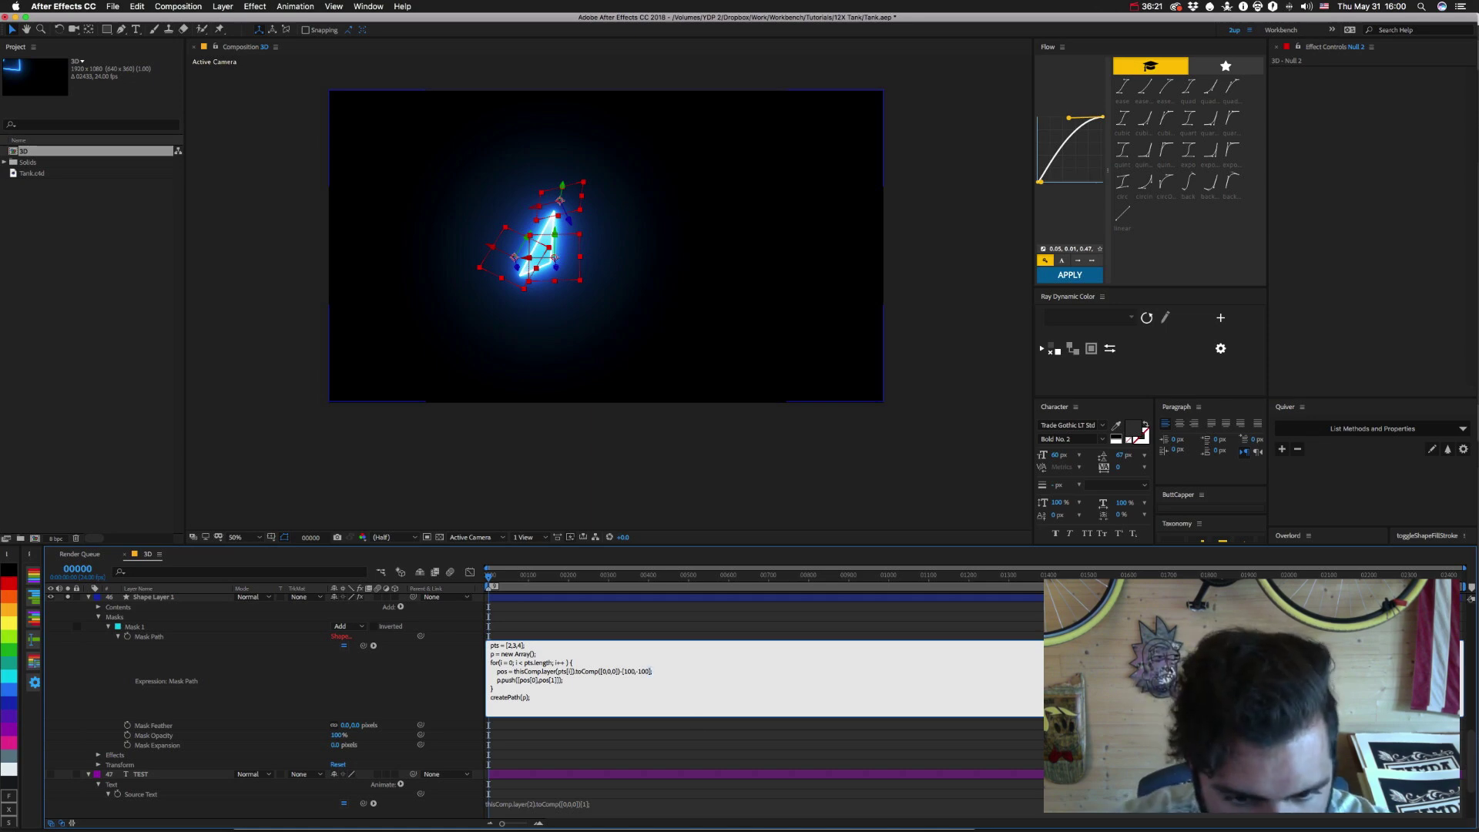
pyautogui.doubleClick(647, 671)
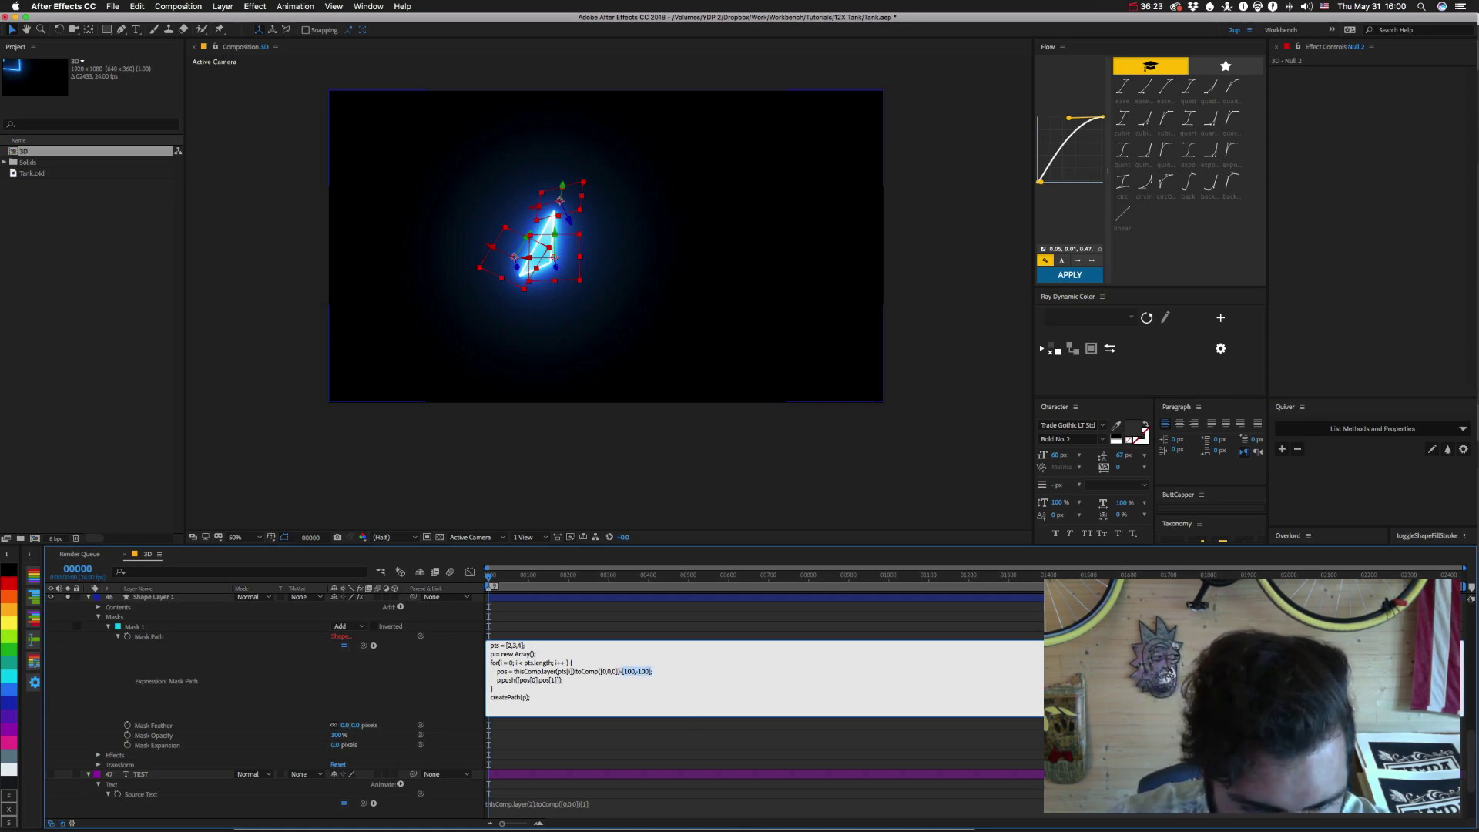
pyautogui.press('BackSpace')
pyautogui.press('KP_Enter')
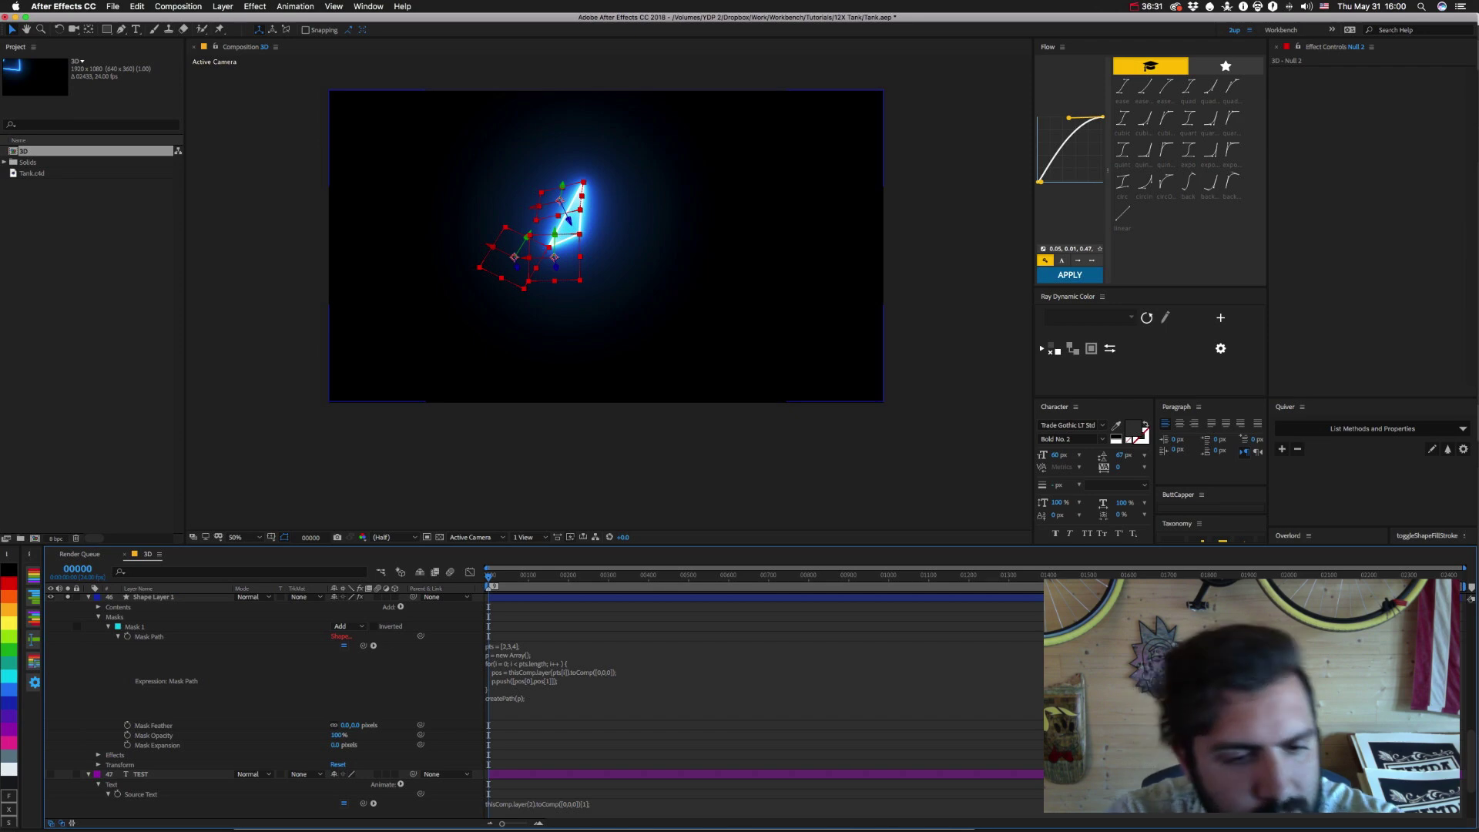
# Switch the viewer layout back to 4 Views.
pyautogui.scroll(2, 202, 702)
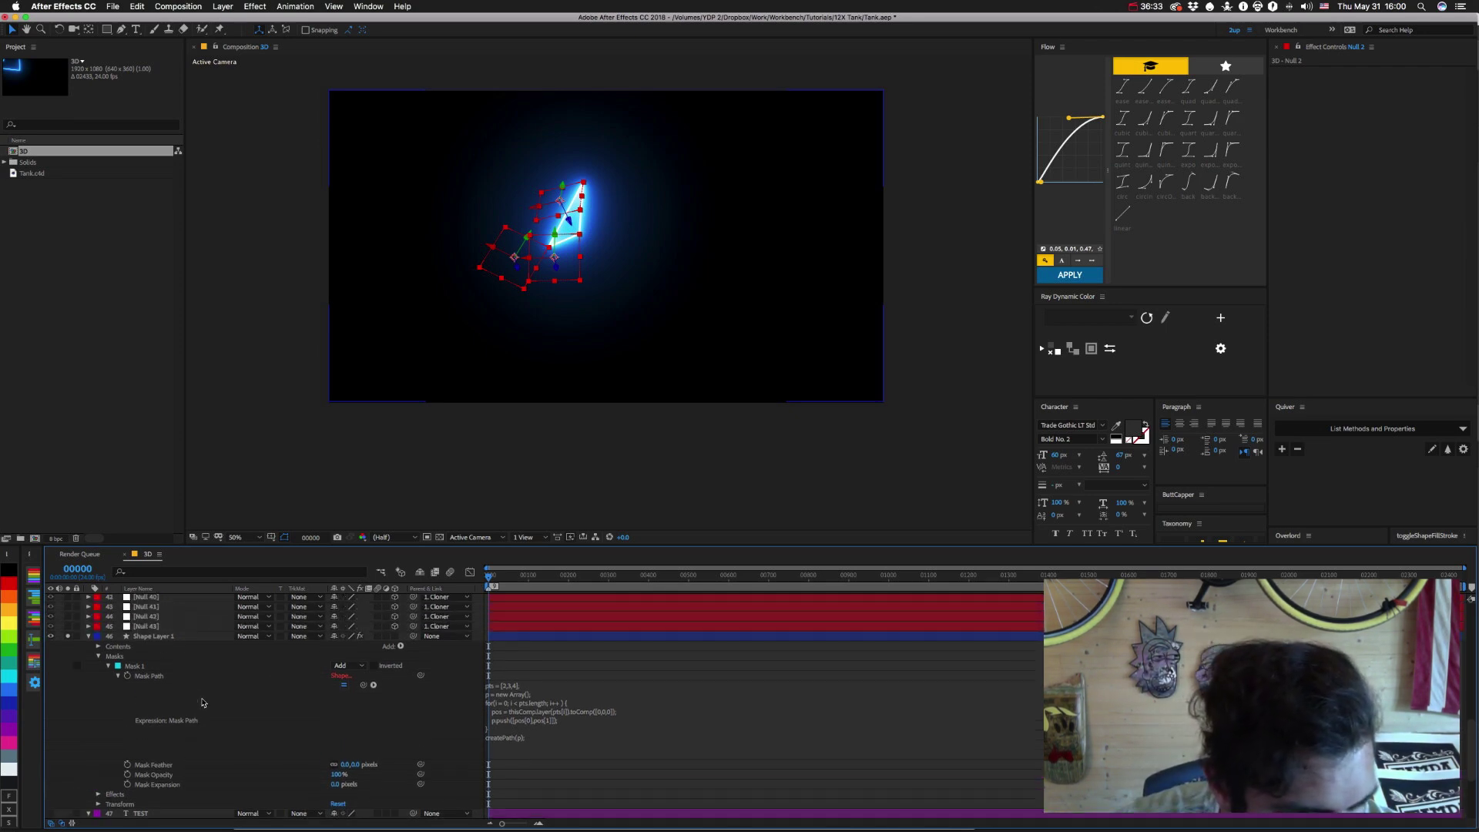
pyautogui.scroll(10, 202, 703)
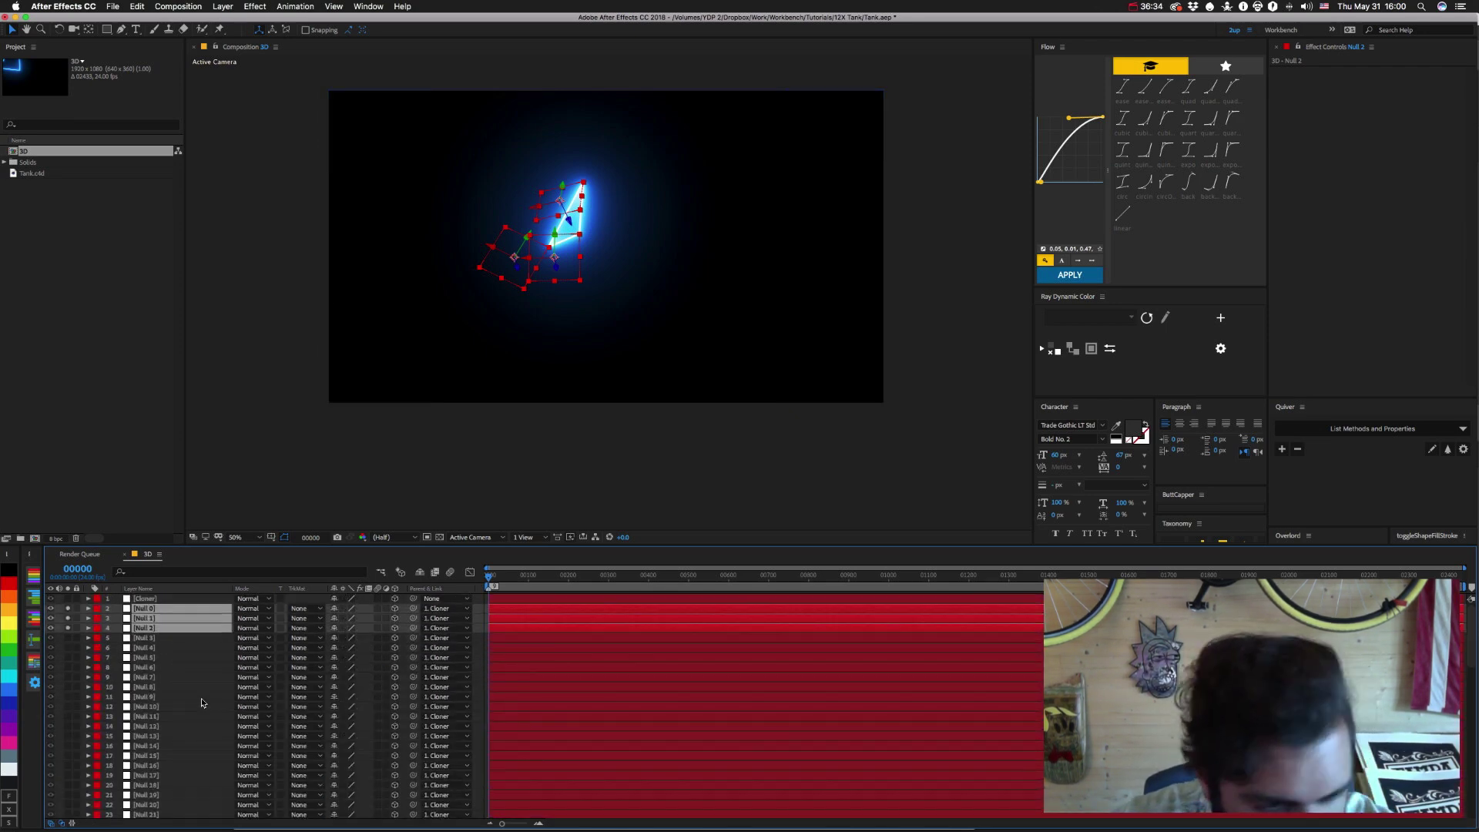
pyautogui.click(537, 538)
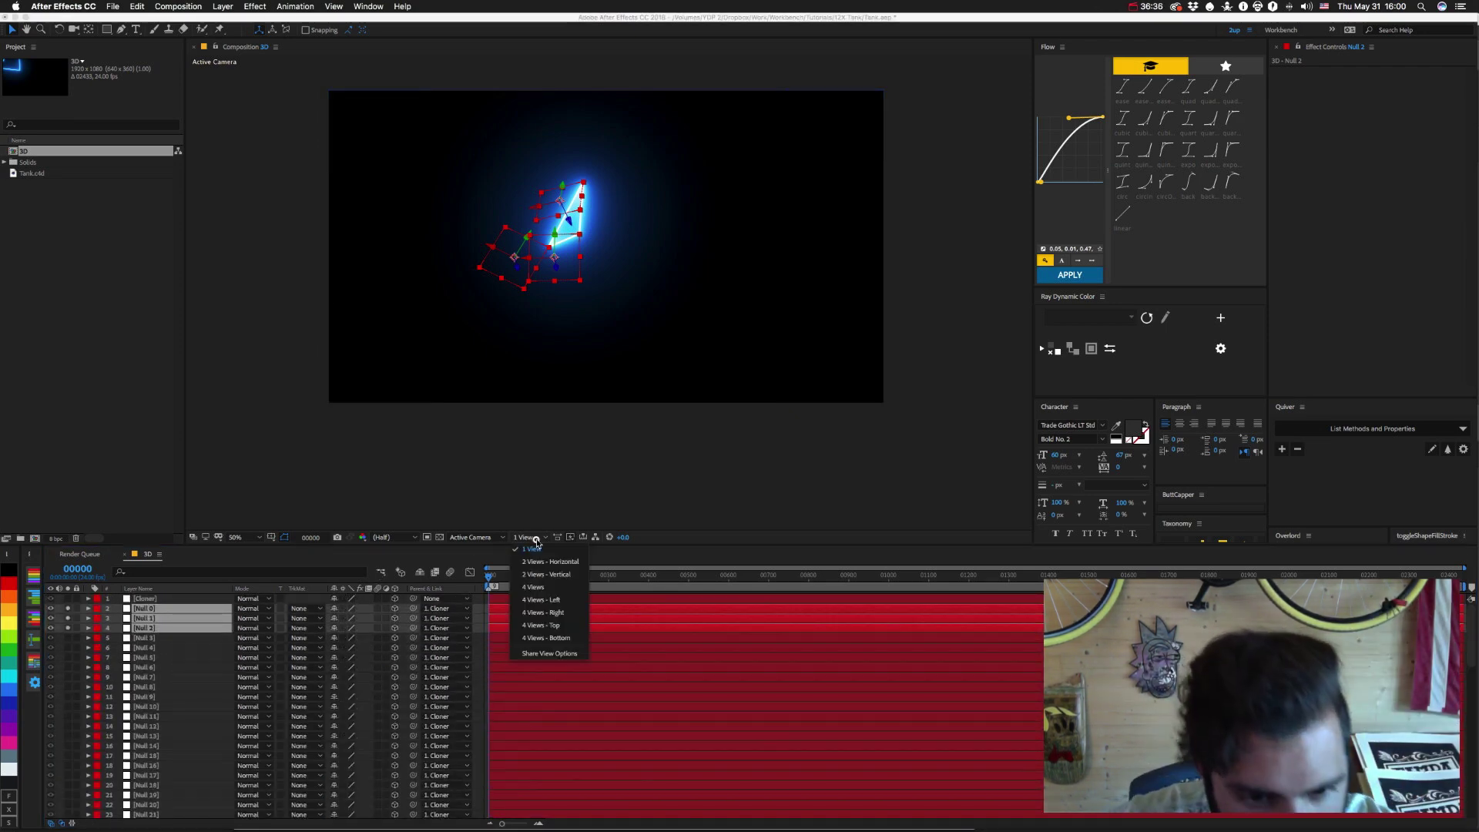
pyautogui.click(551, 588)
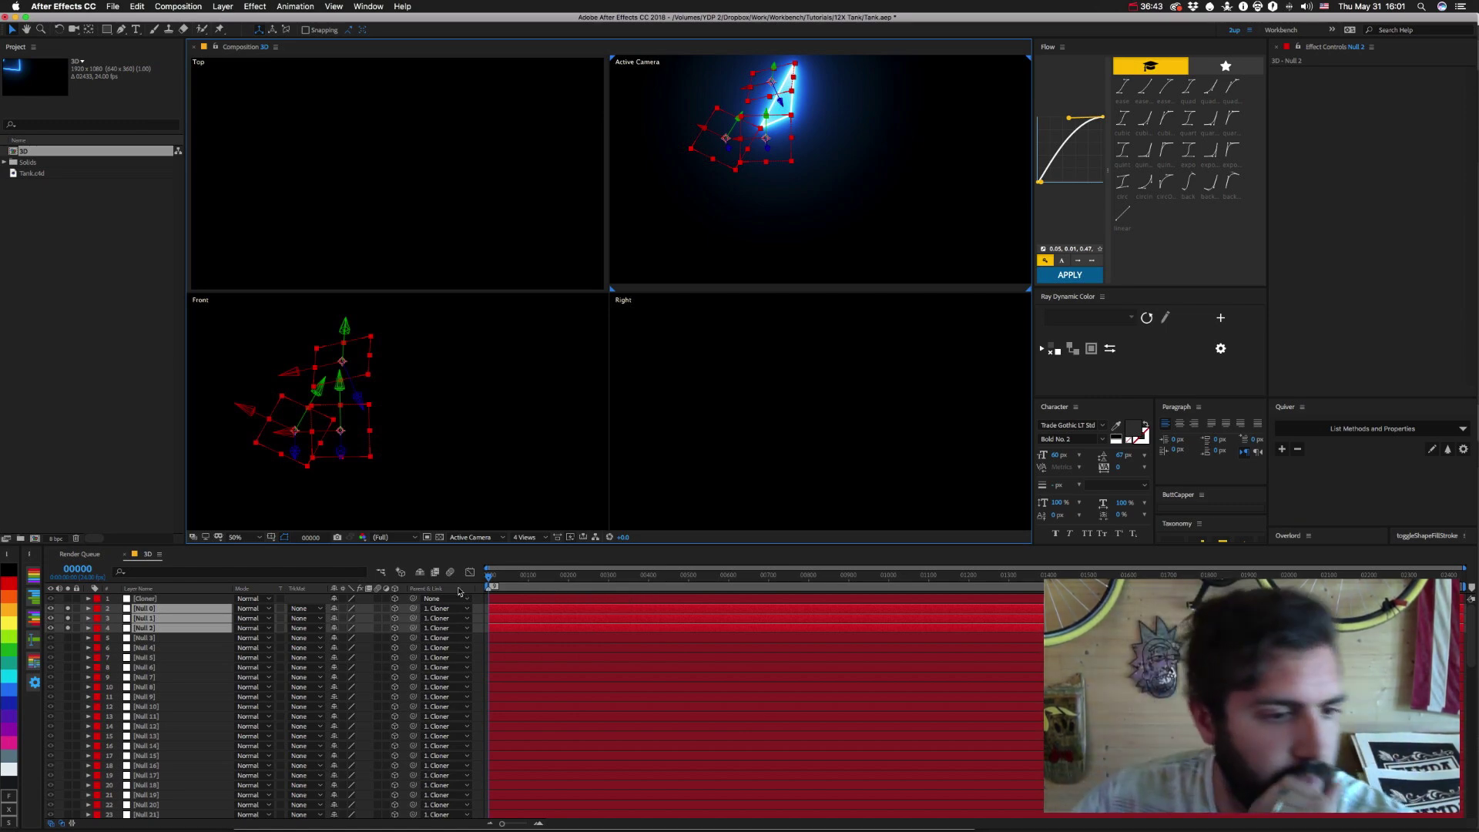
# Unsolo Null 0–2 and Shape Layer 1 so every null shows again.
pyautogui.moveTo(69, 610); pyautogui.dragTo(69, 629)
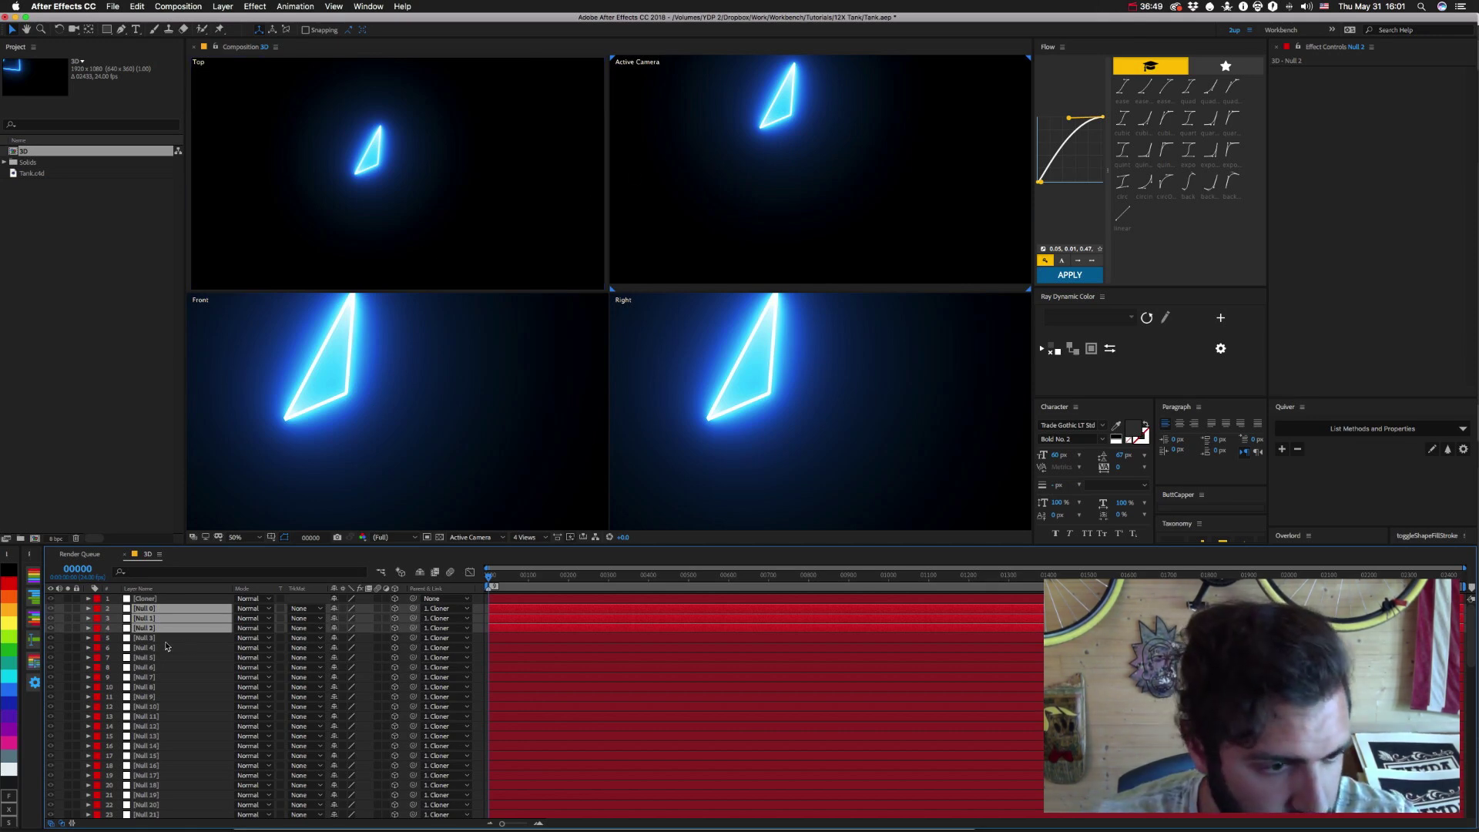
pyautogui.scroll(-3, 88, 636)
pyautogui.scroll(-10, 100, 677)
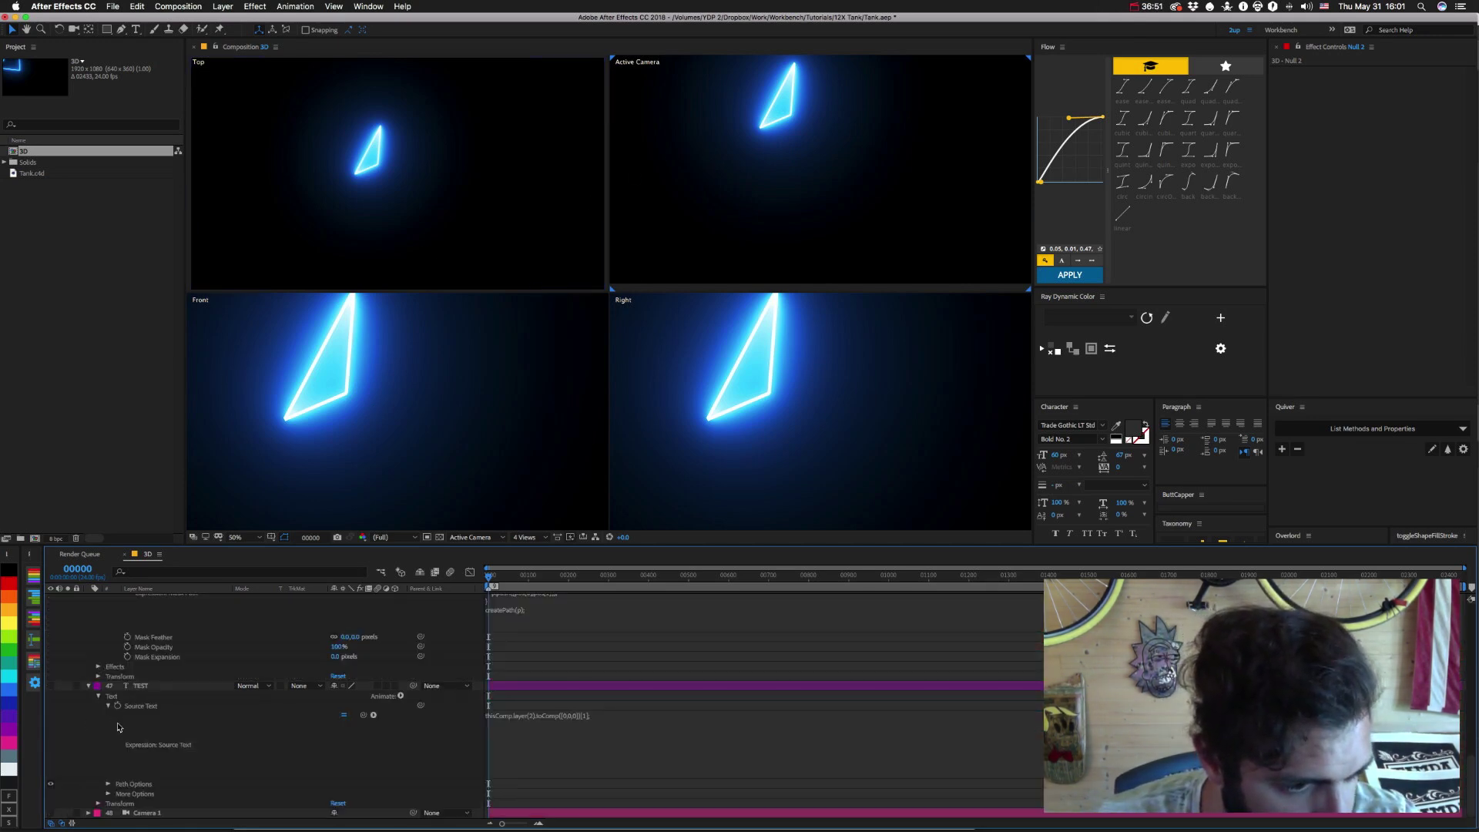
pyautogui.scroll(5, 127, 710)
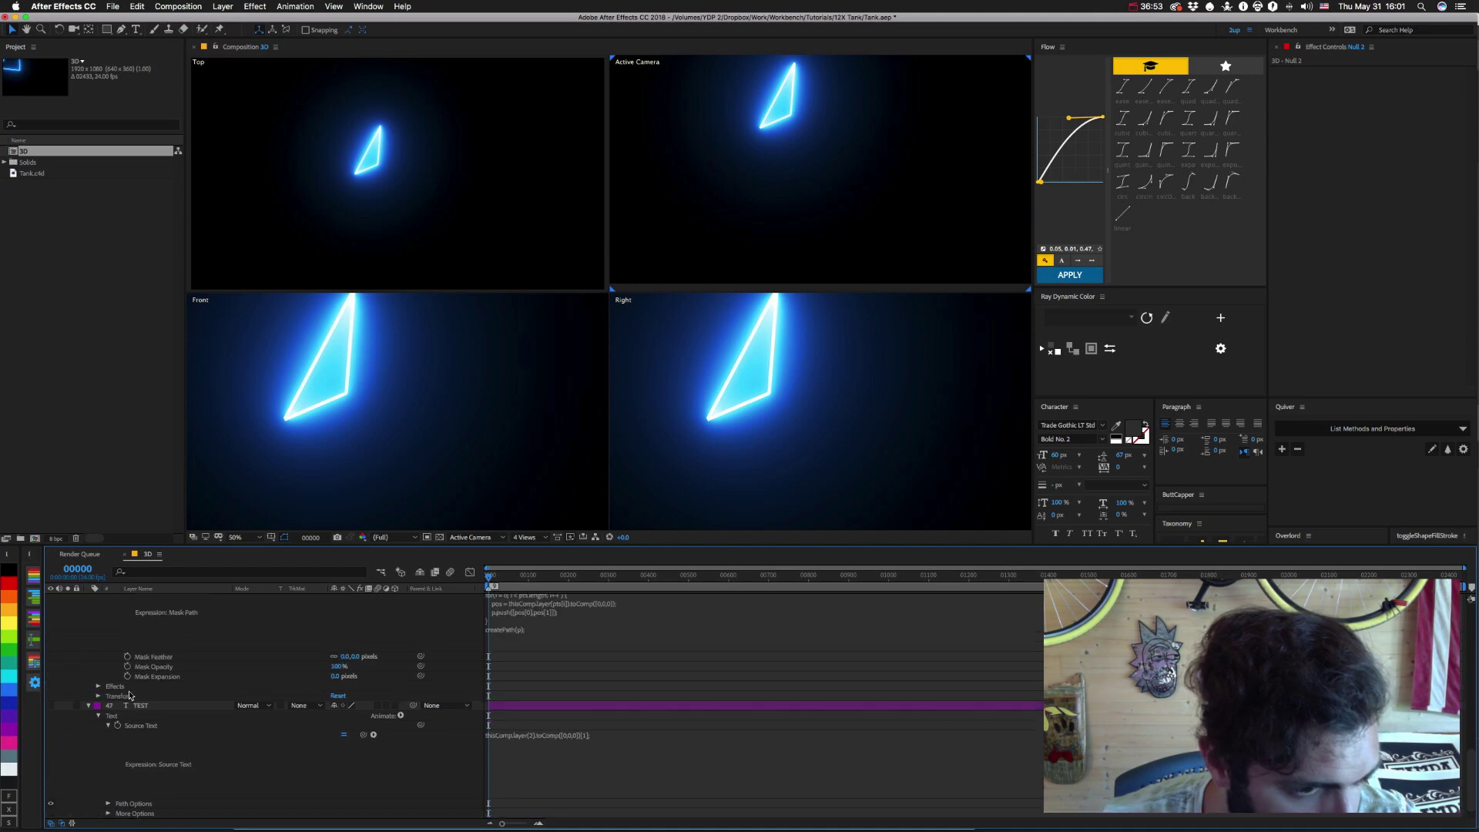
pyautogui.click(69, 695)
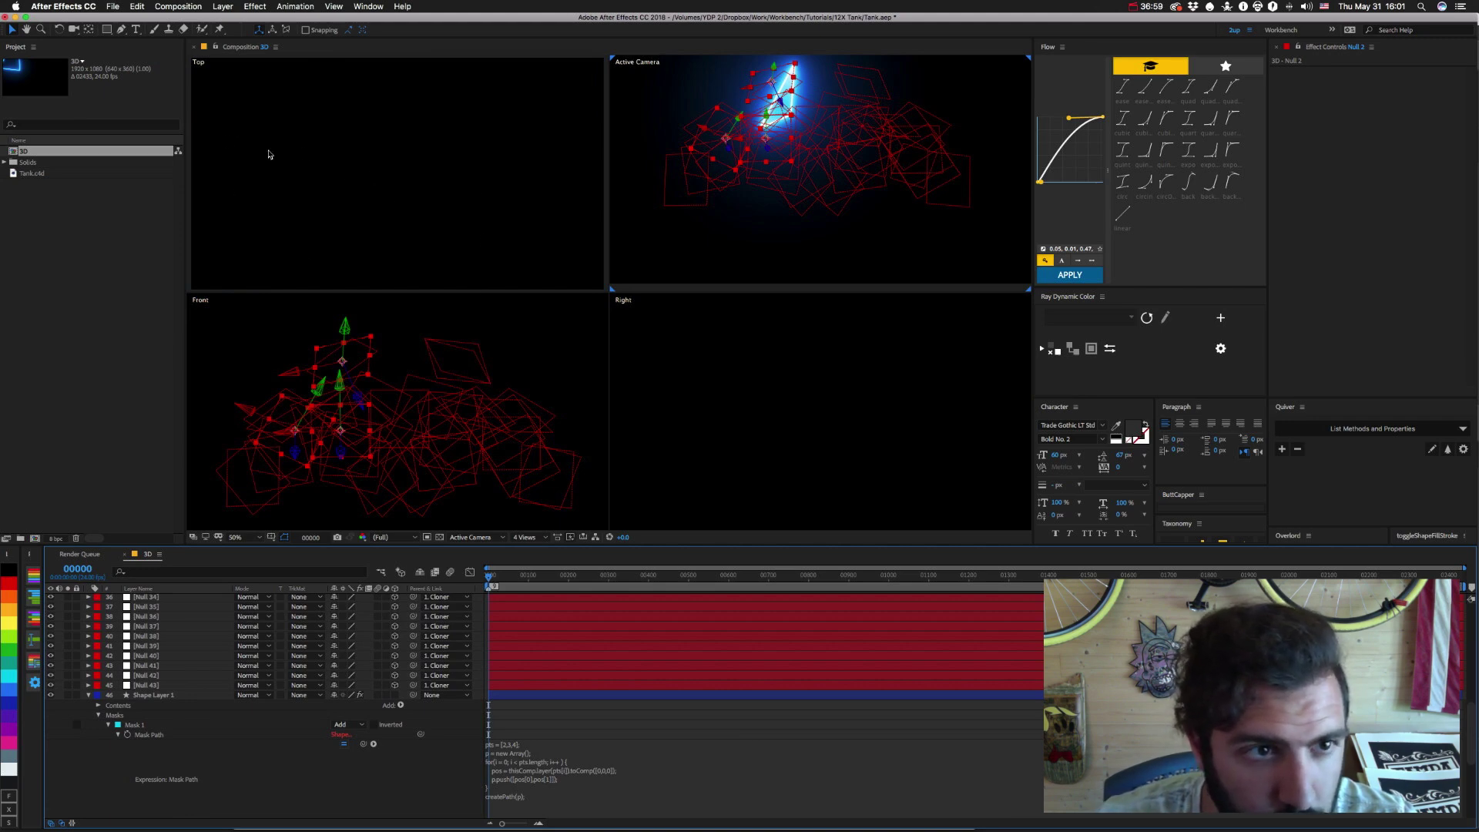
# Set the Cloner layer's Z position to 0.
pyautogui.click(416, 182)
pyautogui.scroll(-3, 449, 231)
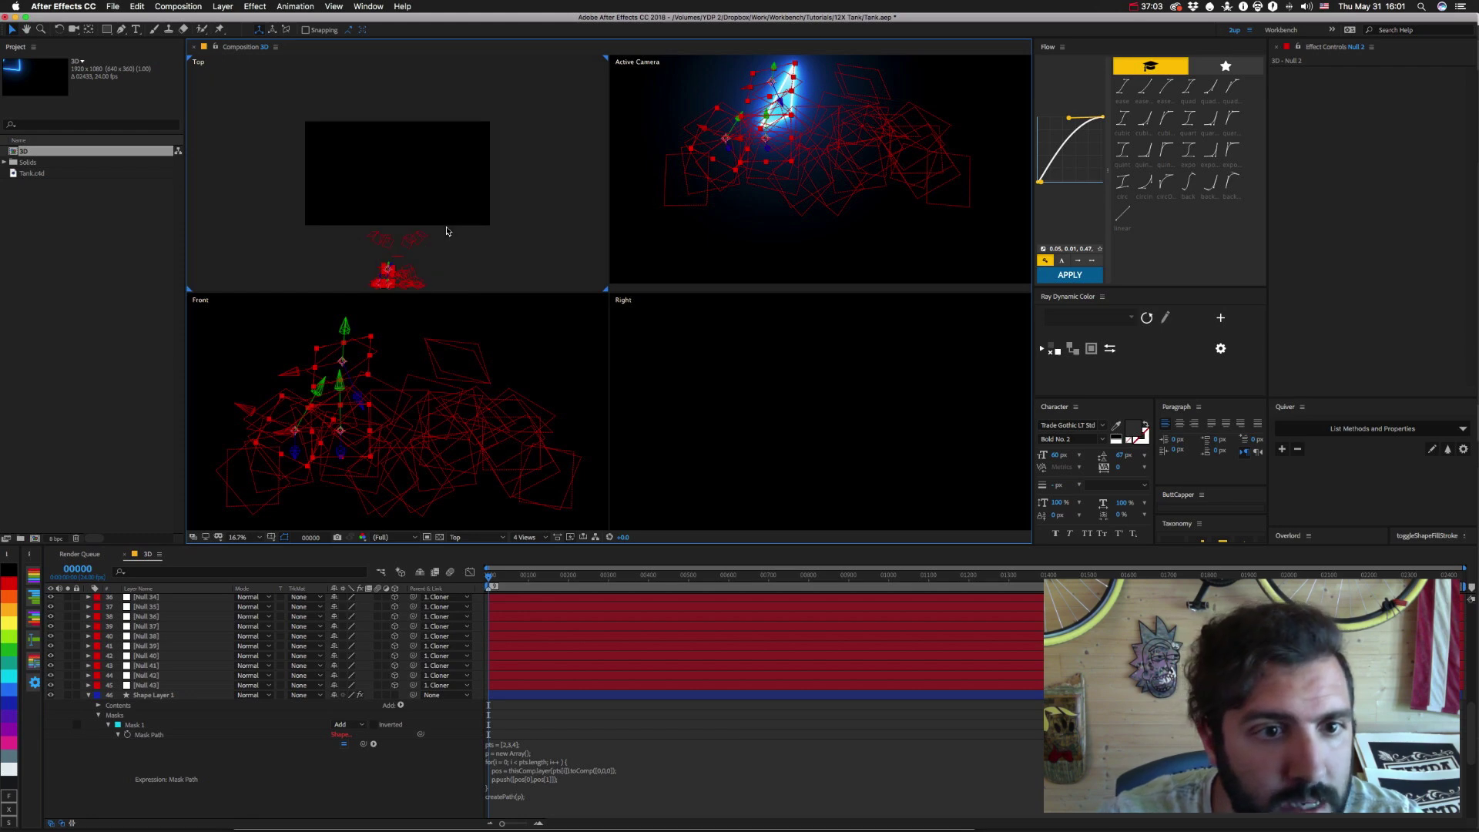
pyautogui.scroll(2, 449, 231)
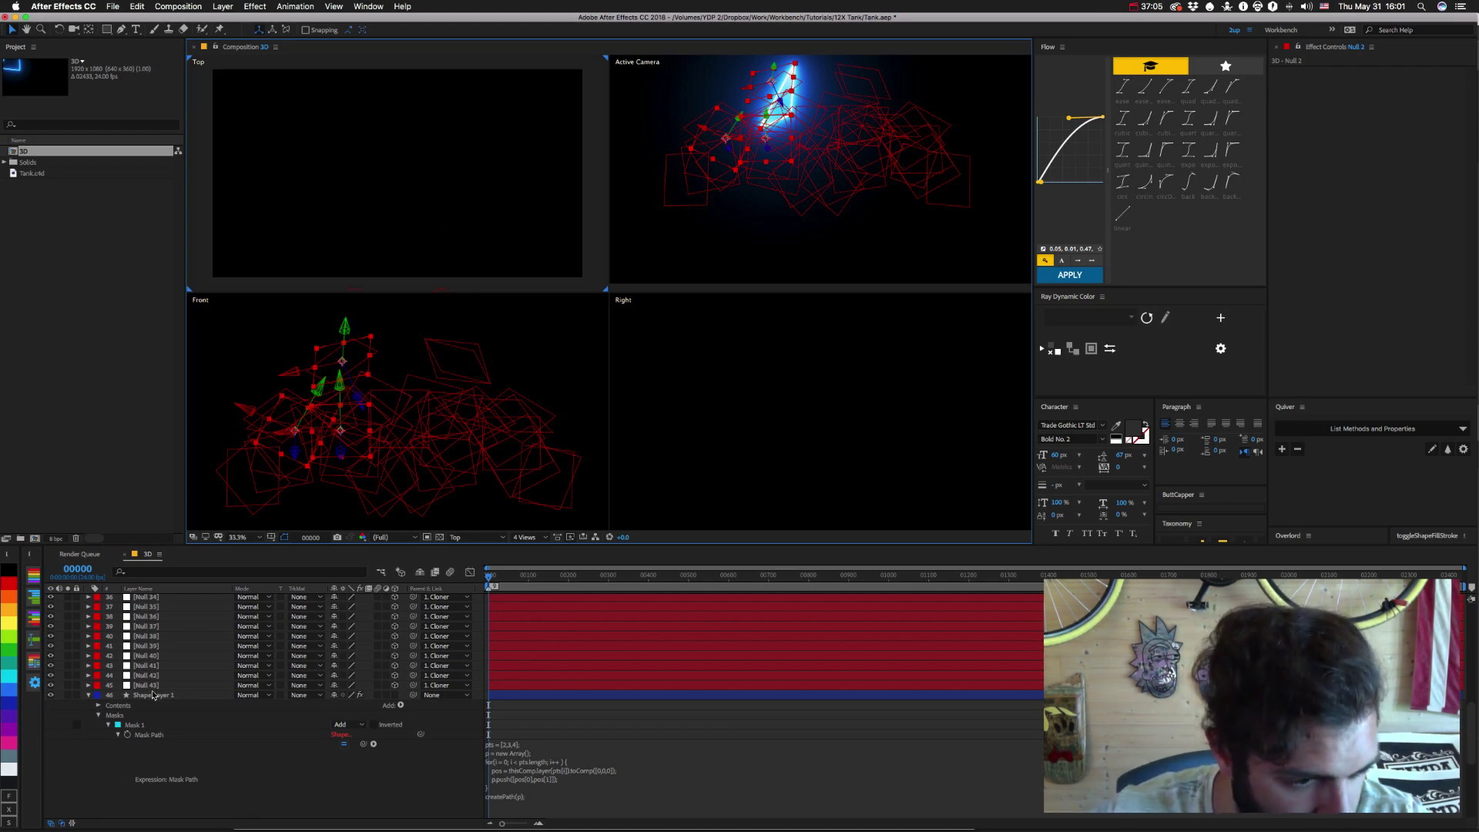
pyautogui.scroll(3, 174, 658)
pyautogui.scroll(5, 175, 658)
pyautogui.click(158, 600)
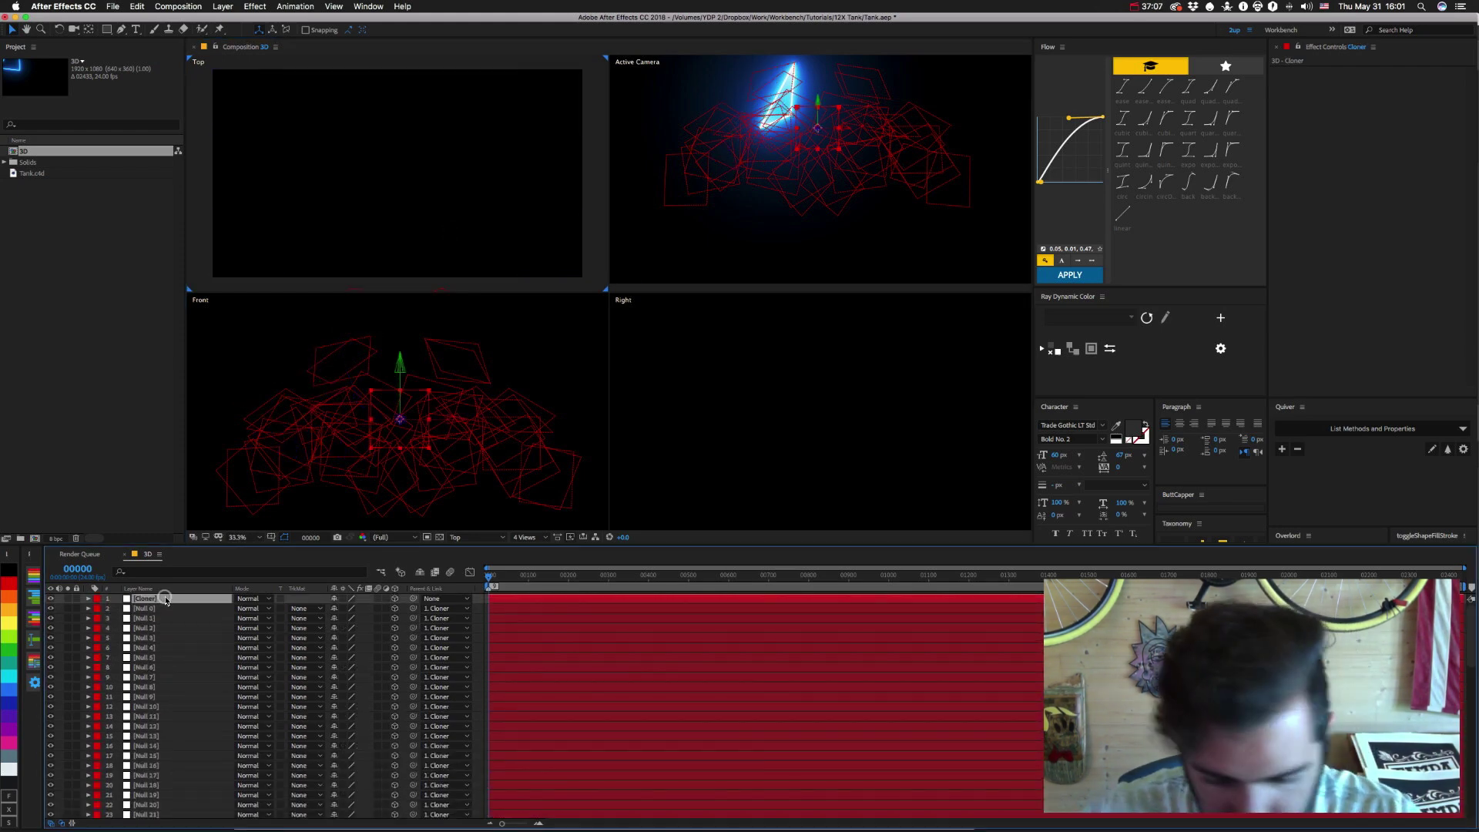
pyautogui.press('p')
pyautogui.click(375, 608)
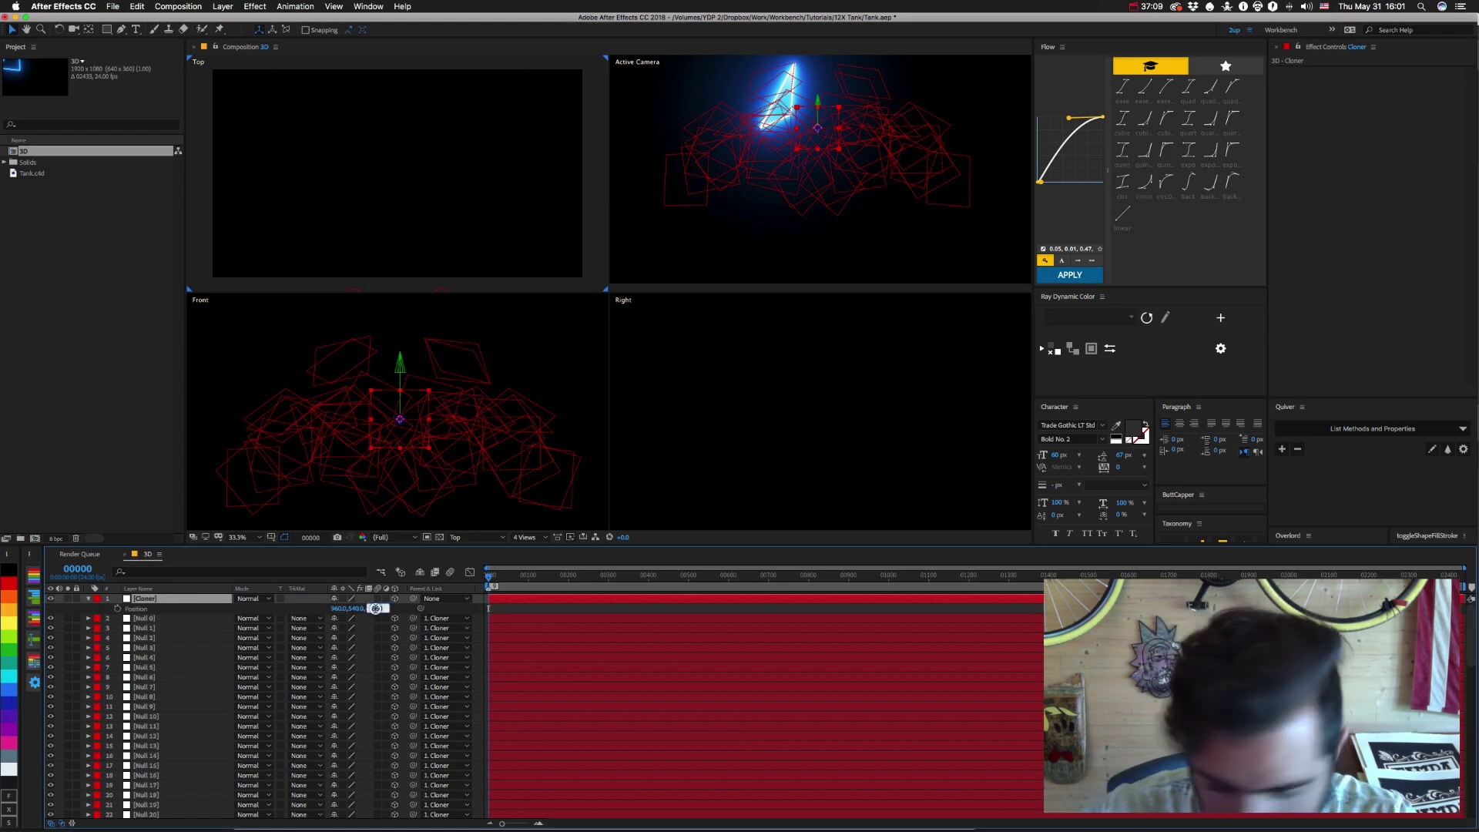
pyautogui.write('0')
pyautogui.press('Return')
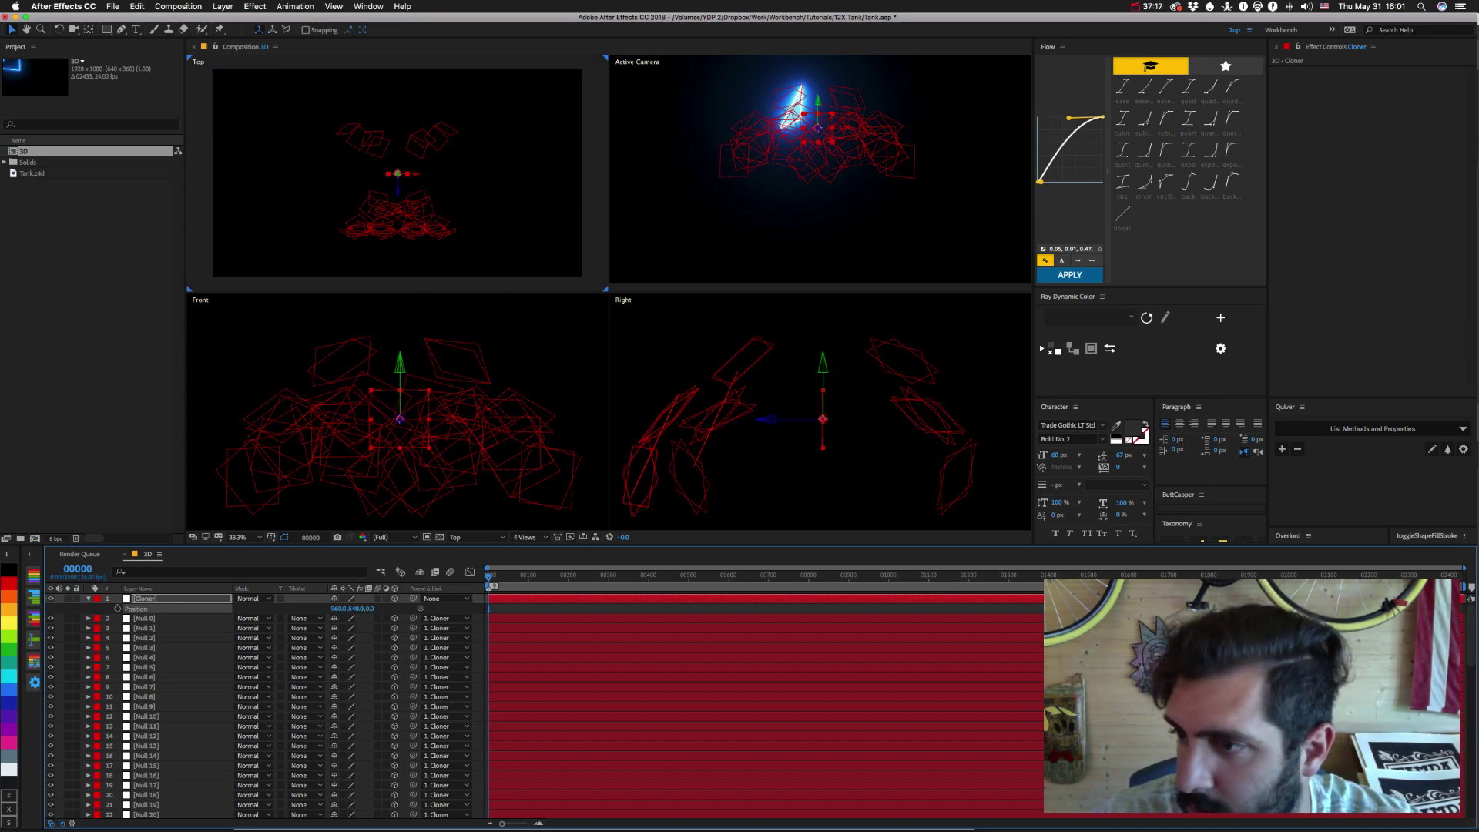
# Zoom the Top view to 100%, then back to 50%.
pyautogui.click(453, 176)
pyautogui.press('/')
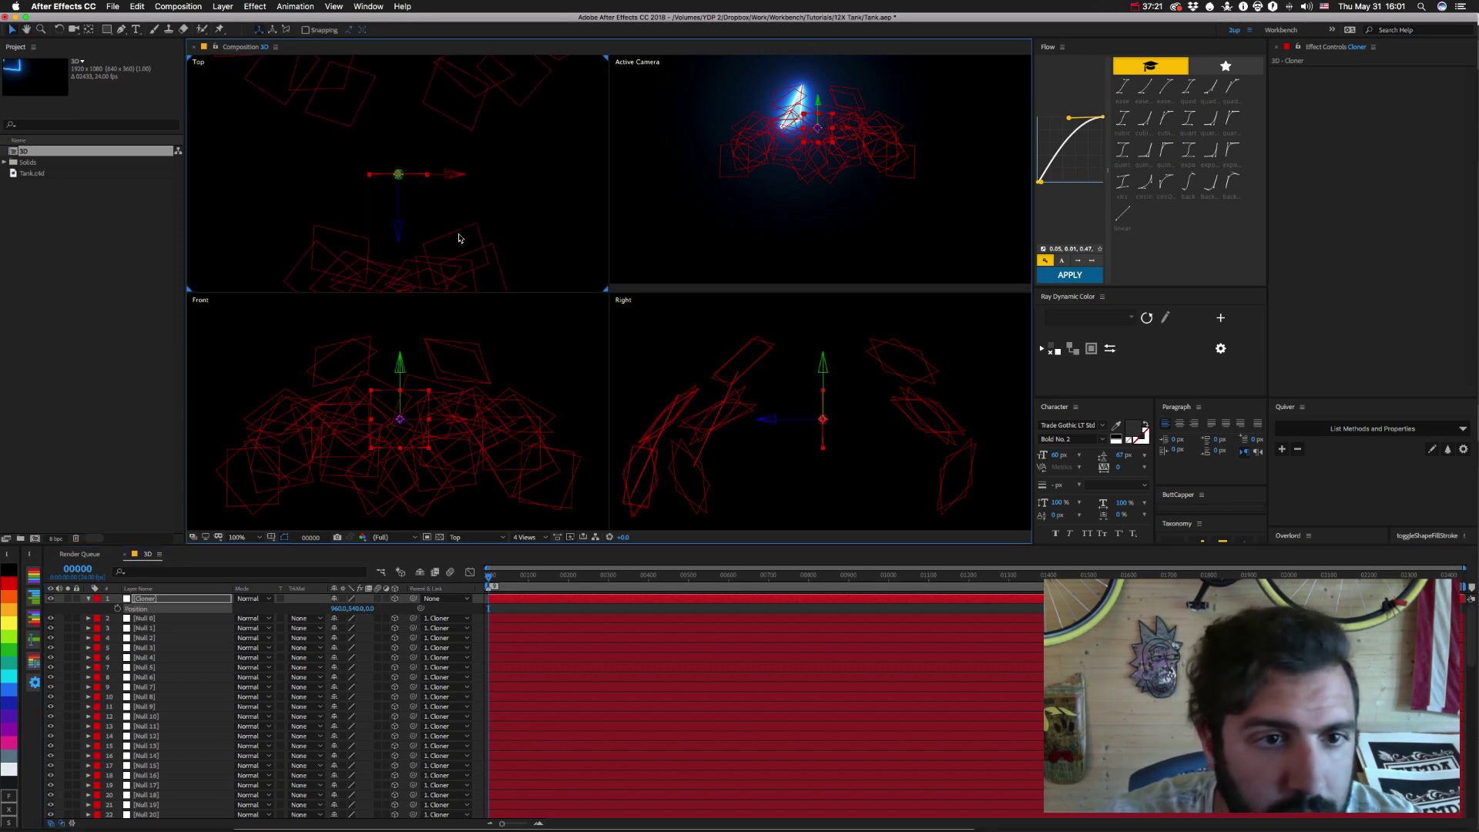
pyautogui.press(',')
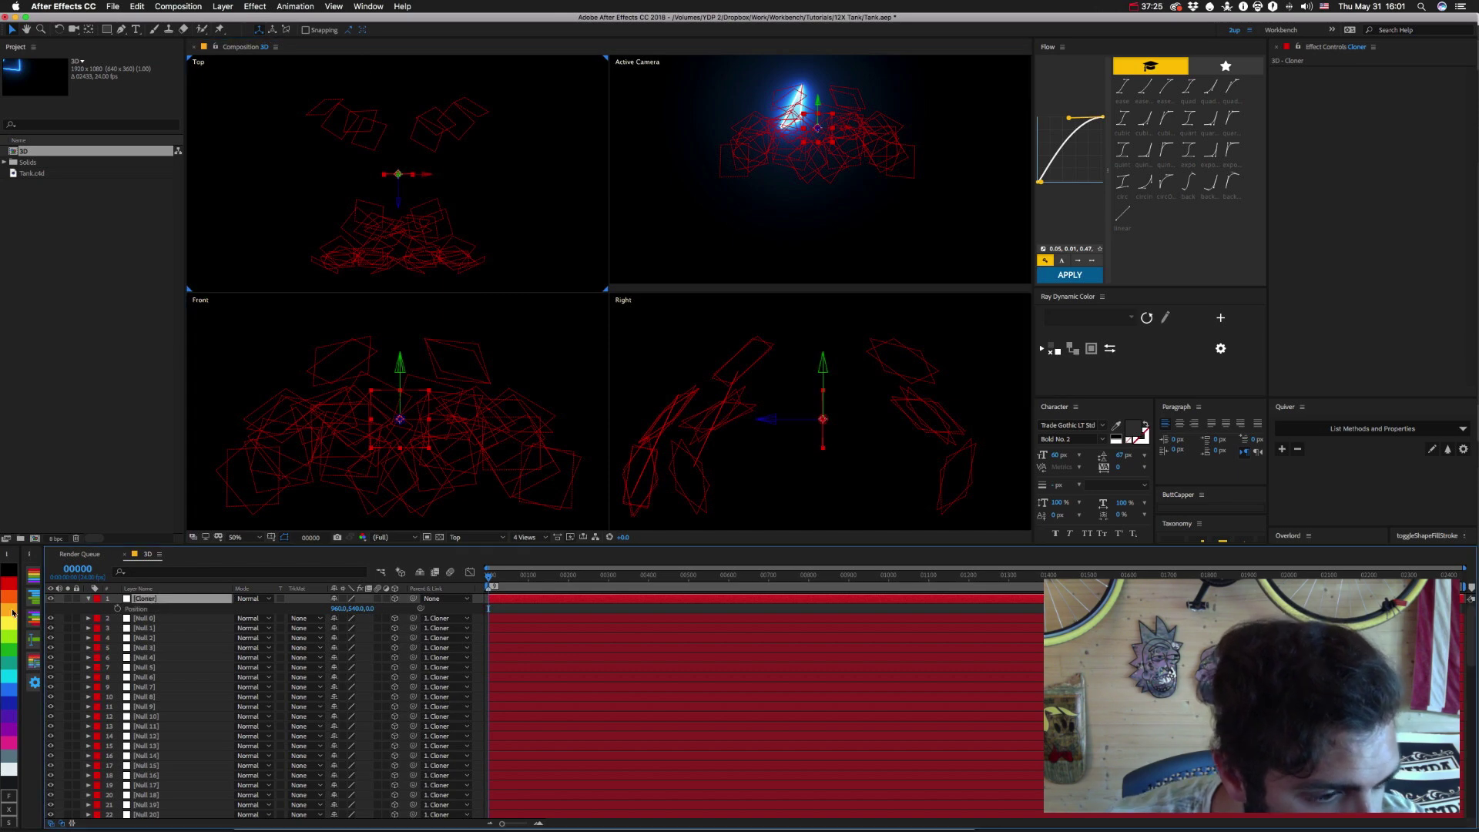
pyautogui.click(9, 654)
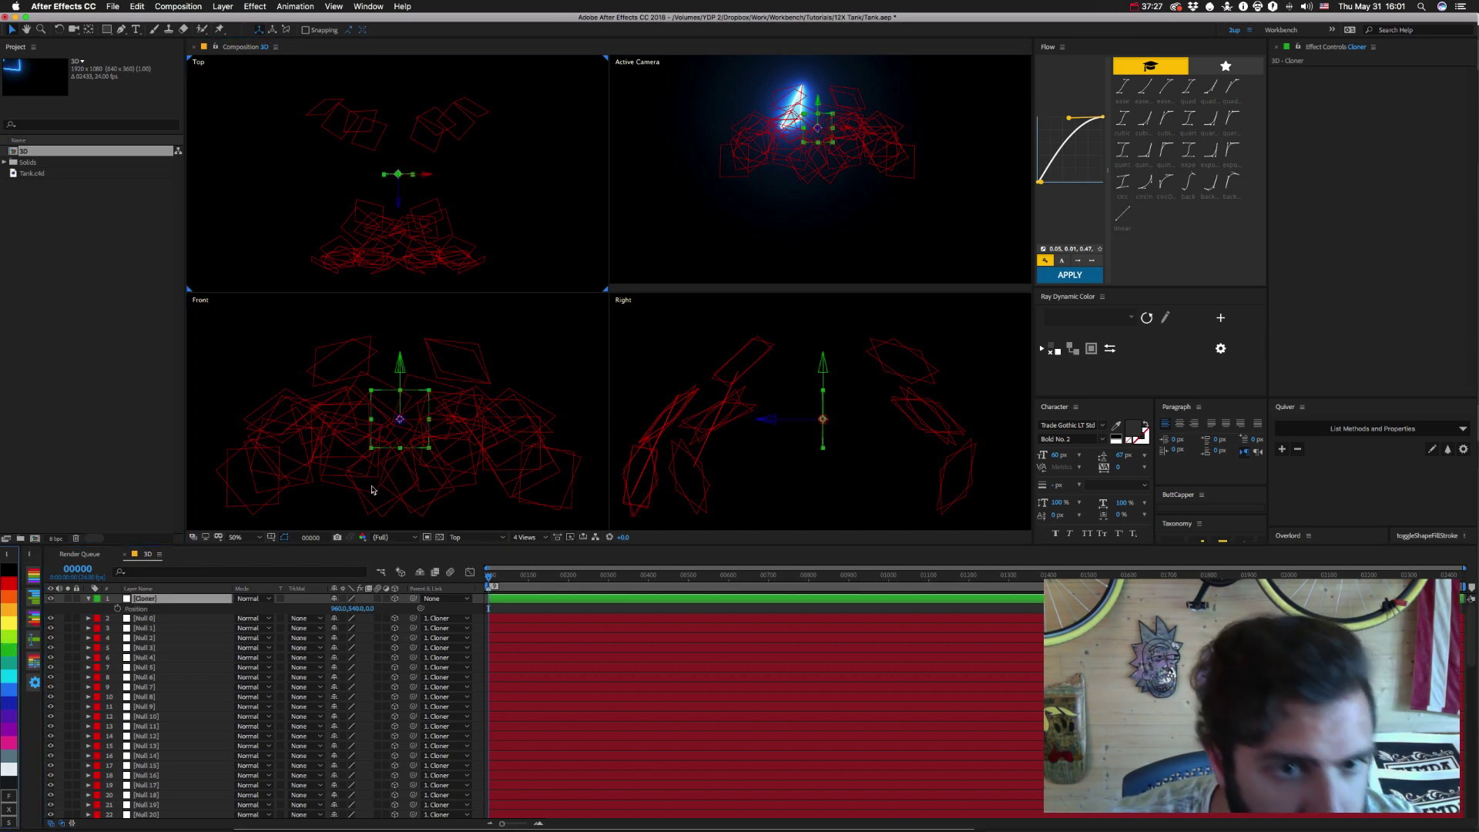
pyautogui.click(151, 618)
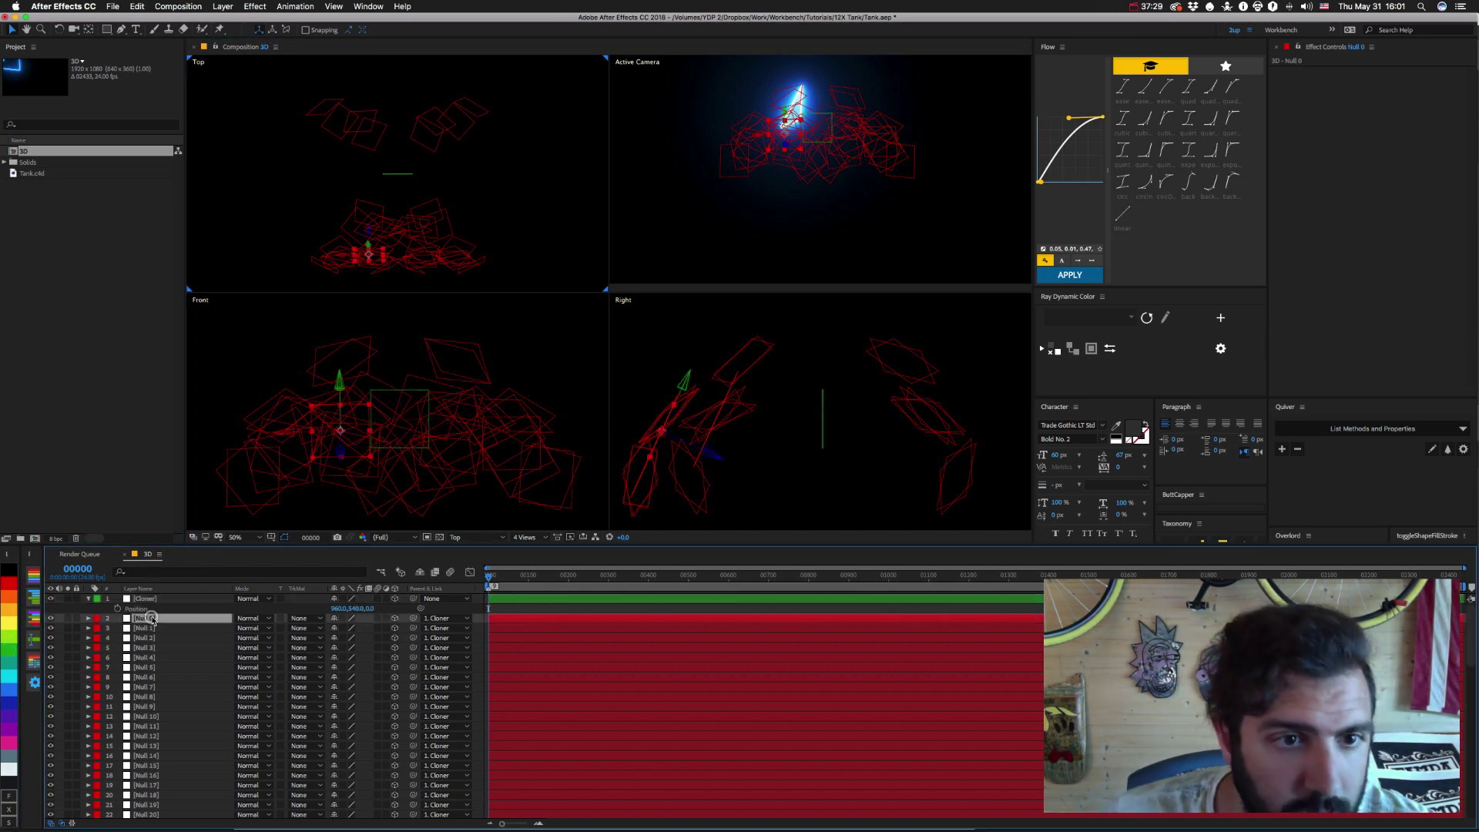
pyautogui.press('super+Down')
pyautogui.press('super+Down')
pyautogui.press('super+Down')
pyautogui.press('super+Down')
pyautogui.press('super+Down')
pyautogui.press('super+Down')
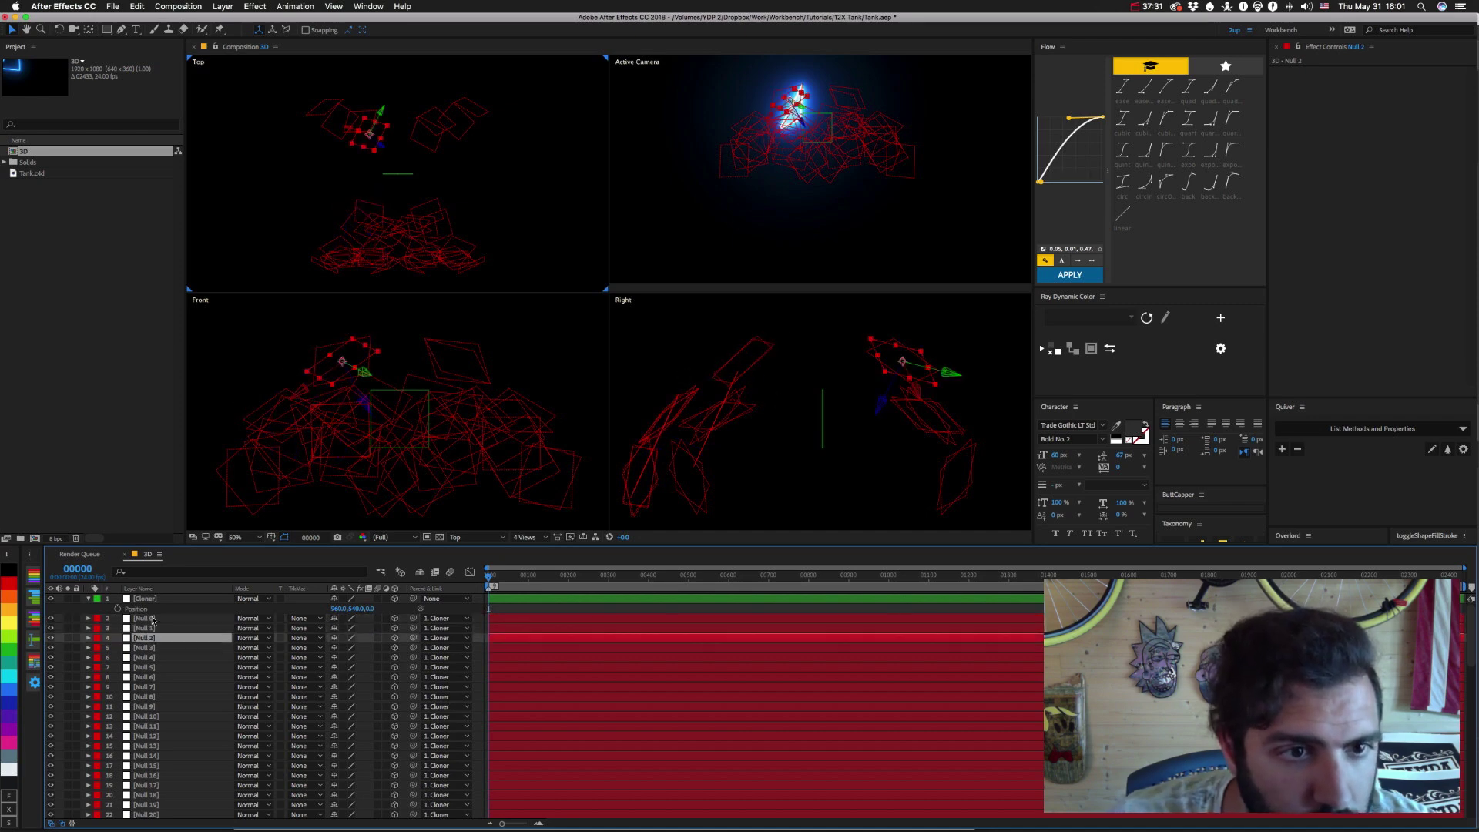
pyautogui.press('super+Down')
pyautogui.press('super+Down')
pyautogui.press('super+Down')
pyautogui.press('super+Down')
pyautogui.press('super+Down')
pyautogui.press('super+Down')
pyautogui.press('super+Down')
pyautogui.press('super+Down')
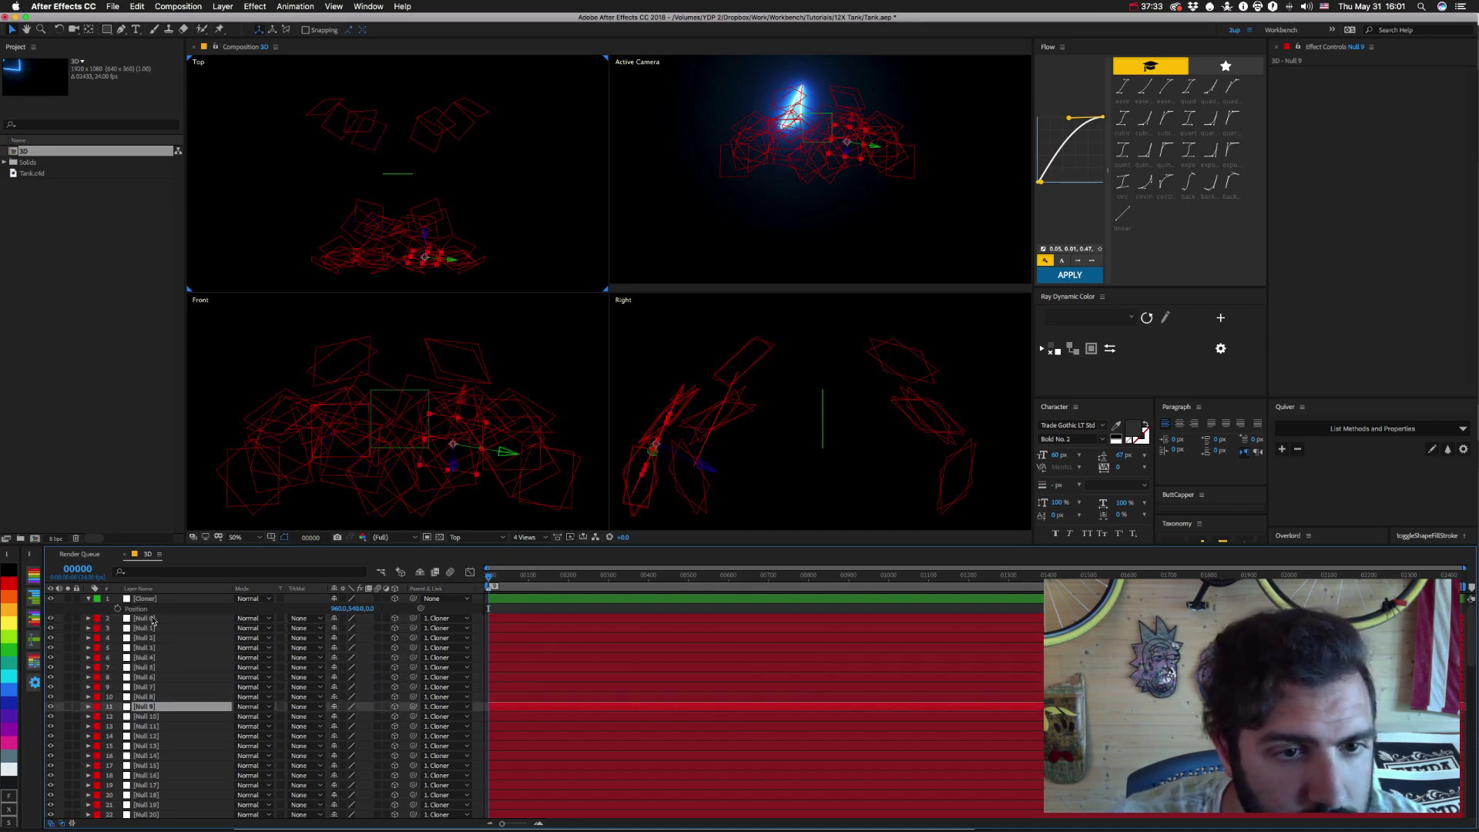
pyautogui.press('super+Down')
pyautogui.press('super+Down')
pyautogui.press('super+Down')
pyautogui.press('super+Down')
pyautogui.press('super+Down')
pyautogui.press('super+Down')
pyautogui.press('super+Down')
pyautogui.press('super+Down')
pyautogui.press('super+Down')
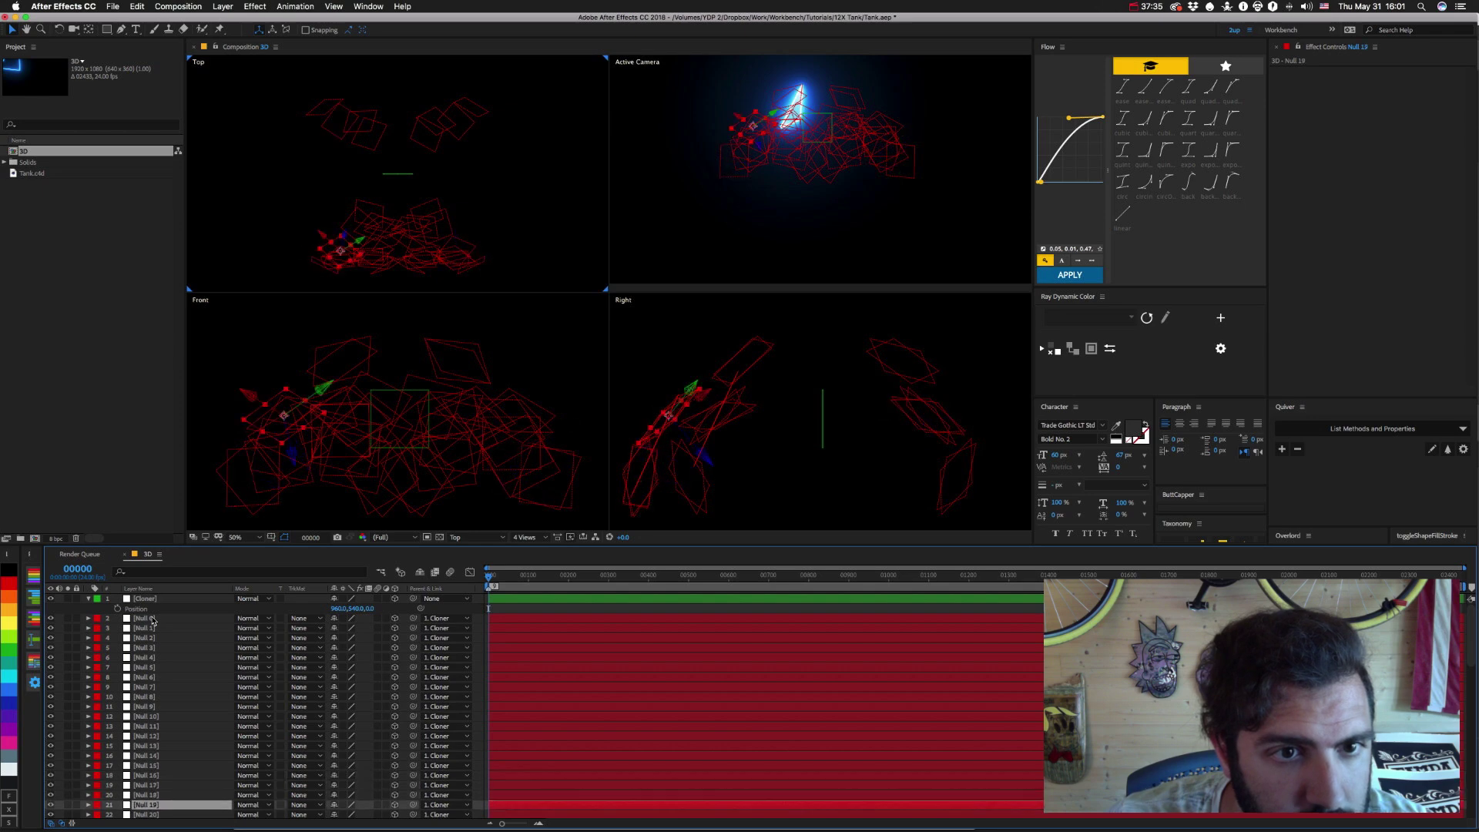
pyautogui.press('super+Down')
pyautogui.press('super+Down')
pyautogui.press('super+Down')
pyautogui.press('super+Down')
pyautogui.press('super+Down')
pyautogui.press('super+Down')
pyautogui.press('super+Down')
pyautogui.press('super+Down')
pyautogui.press('super+Down')
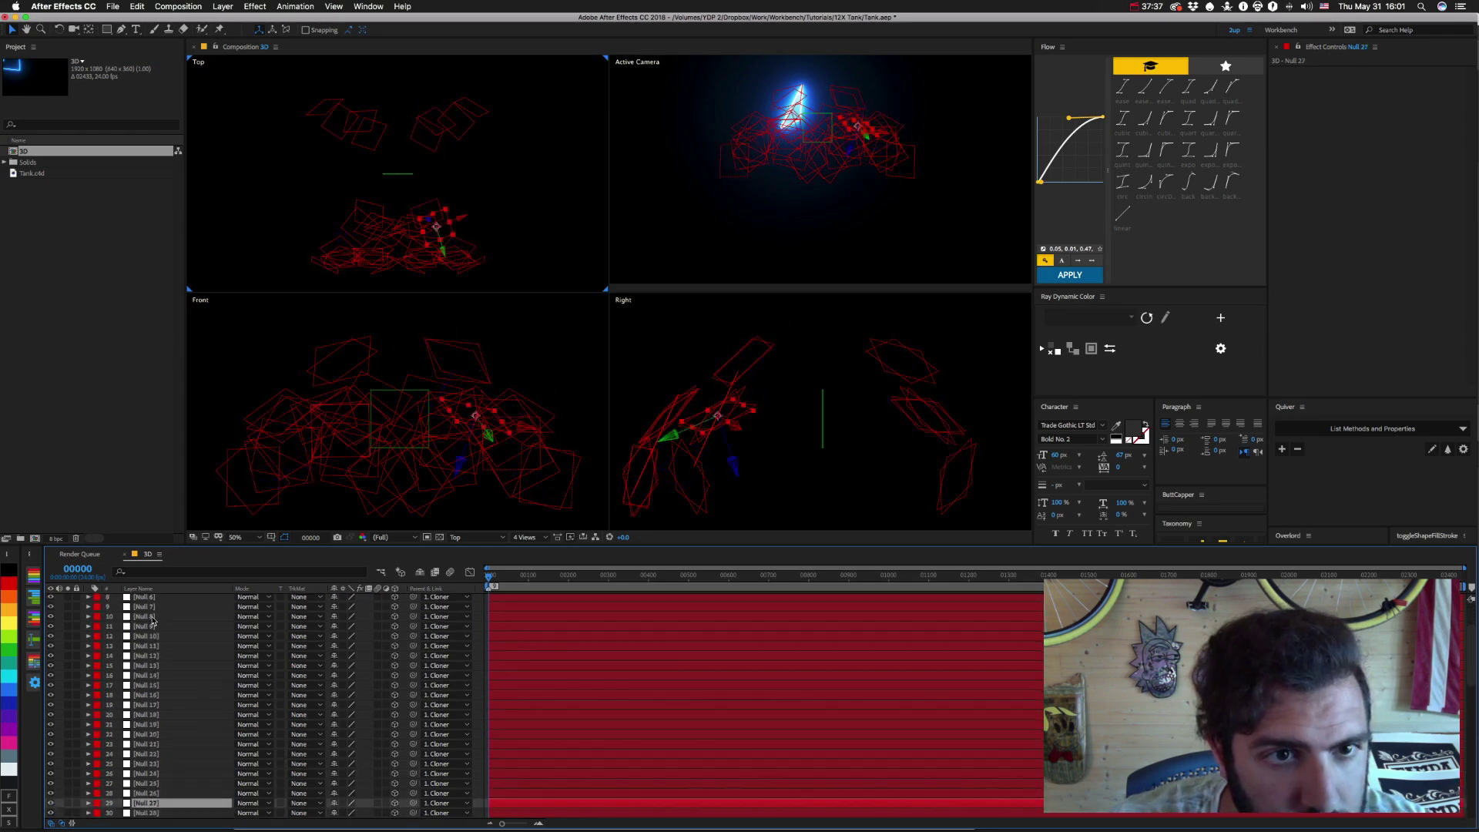
pyautogui.press('super+Down')
pyautogui.press('super+Down')
pyautogui.press('super+Down')
pyautogui.press('super+Down')
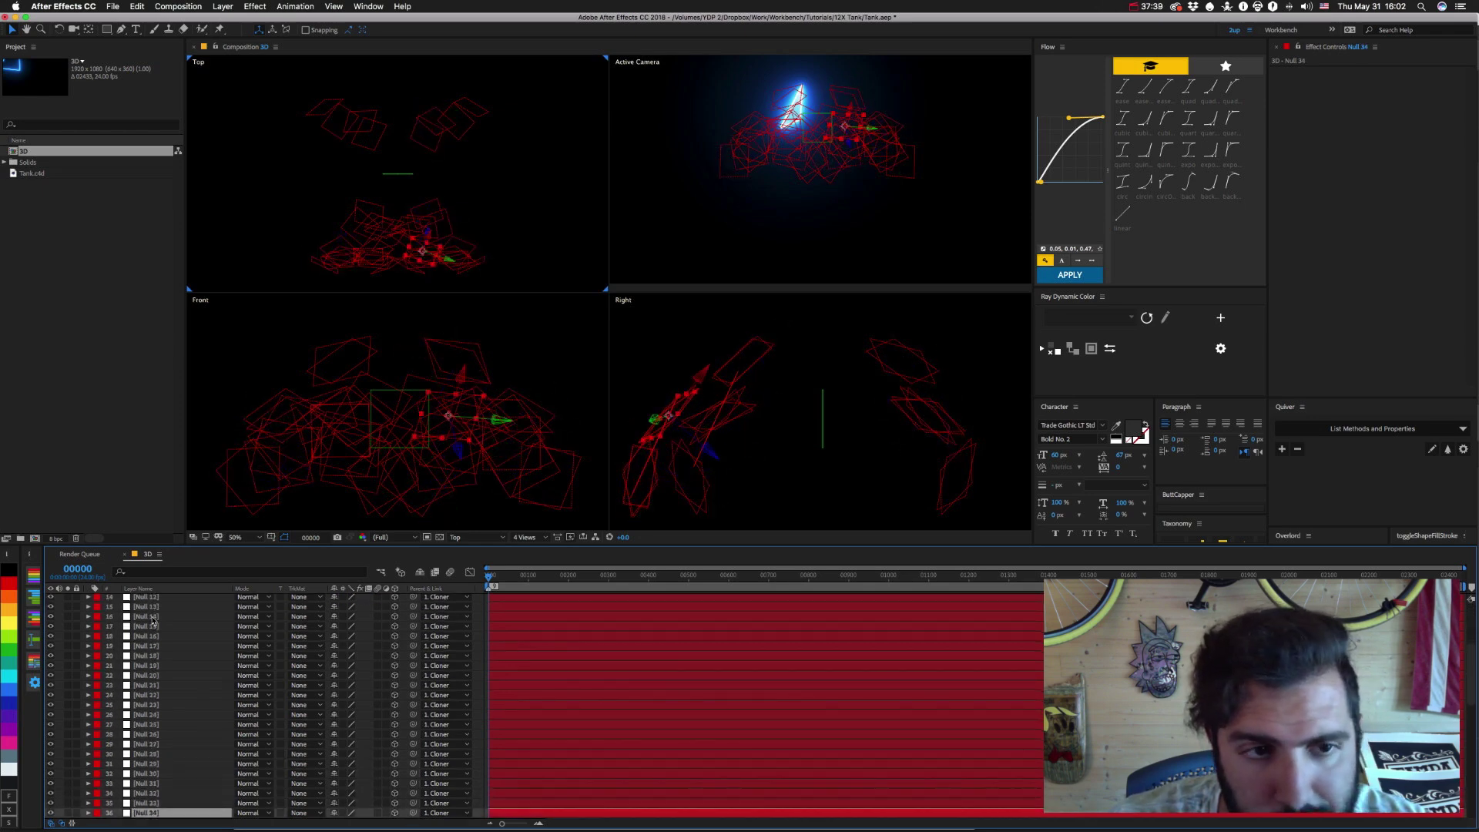
pyautogui.press('super+Up')
pyautogui.press('super+Up')
pyautogui.press('super+Up')
pyautogui.press('super+Up')
pyautogui.press('super+Up')
pyautogui.press('super+Up')
pyautogui.press('super+Up')
pyautogui.press('super+Up')
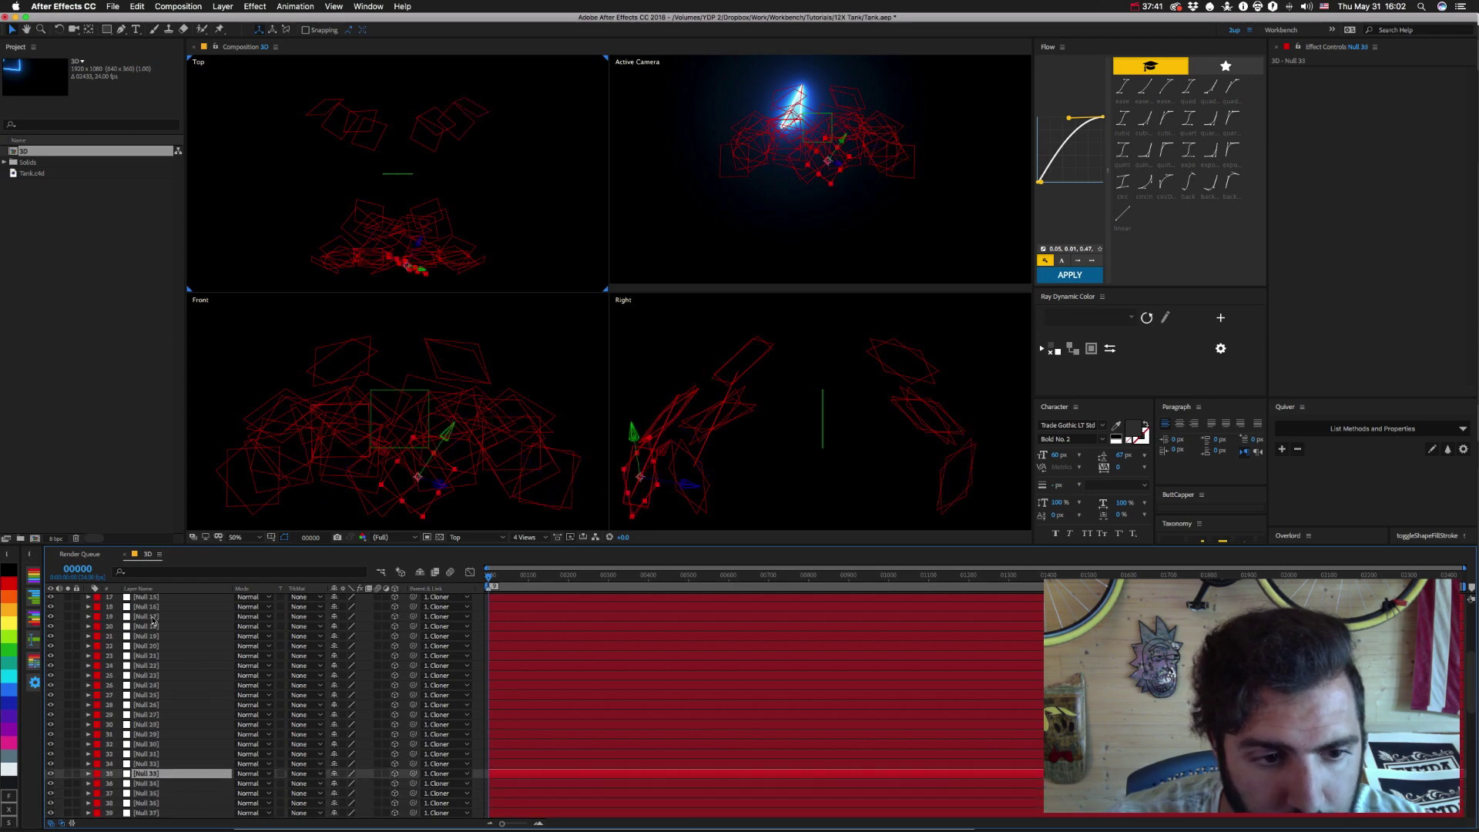
pyautogui.press('super+Up')
pyautogui.press('super+Up')
pyautogui.press('super+Up')
pyautogui.press('super+Up')
pyautogui.press('super+Up')
pyautogui.press('super+Up')
pyautogui.press('super+Up')
pyautogui.press('super+Up')
pyautogui.press('super+Up')
pyautogui.press('super+Up')
pyautogui.press('super+Up')
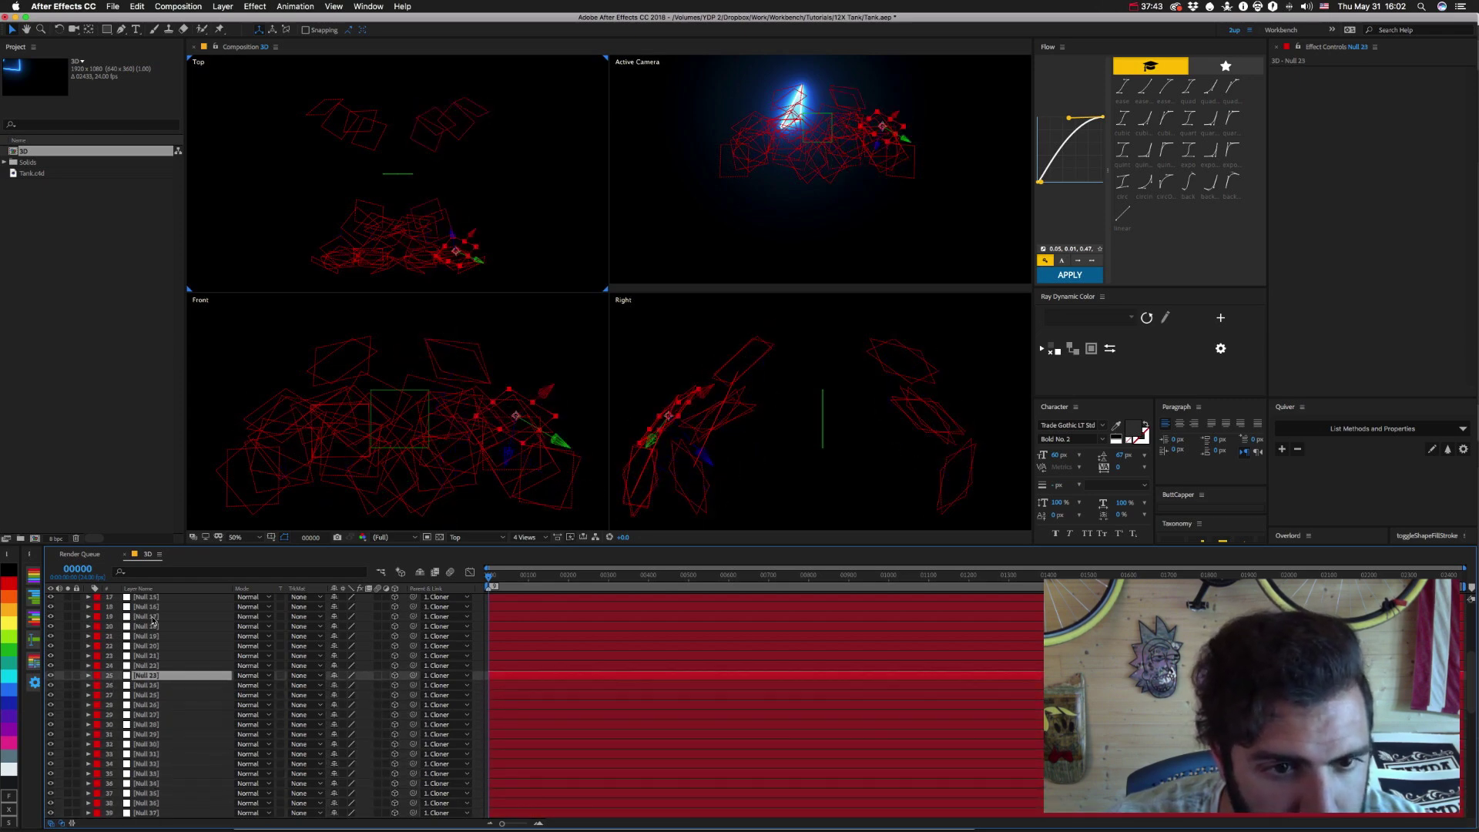
pyautogui.press('super+Up')
pyautogui.press('super+Up')
pyautogui.press('super+Up')
pyautogui.press('super+Up')
pyautogui.press('super+Up')
pyautogui.press('super+Up')
pyautogui.press('super+Up')
pyautogui.press('super+Up')
pyautogui.press('super+Up')
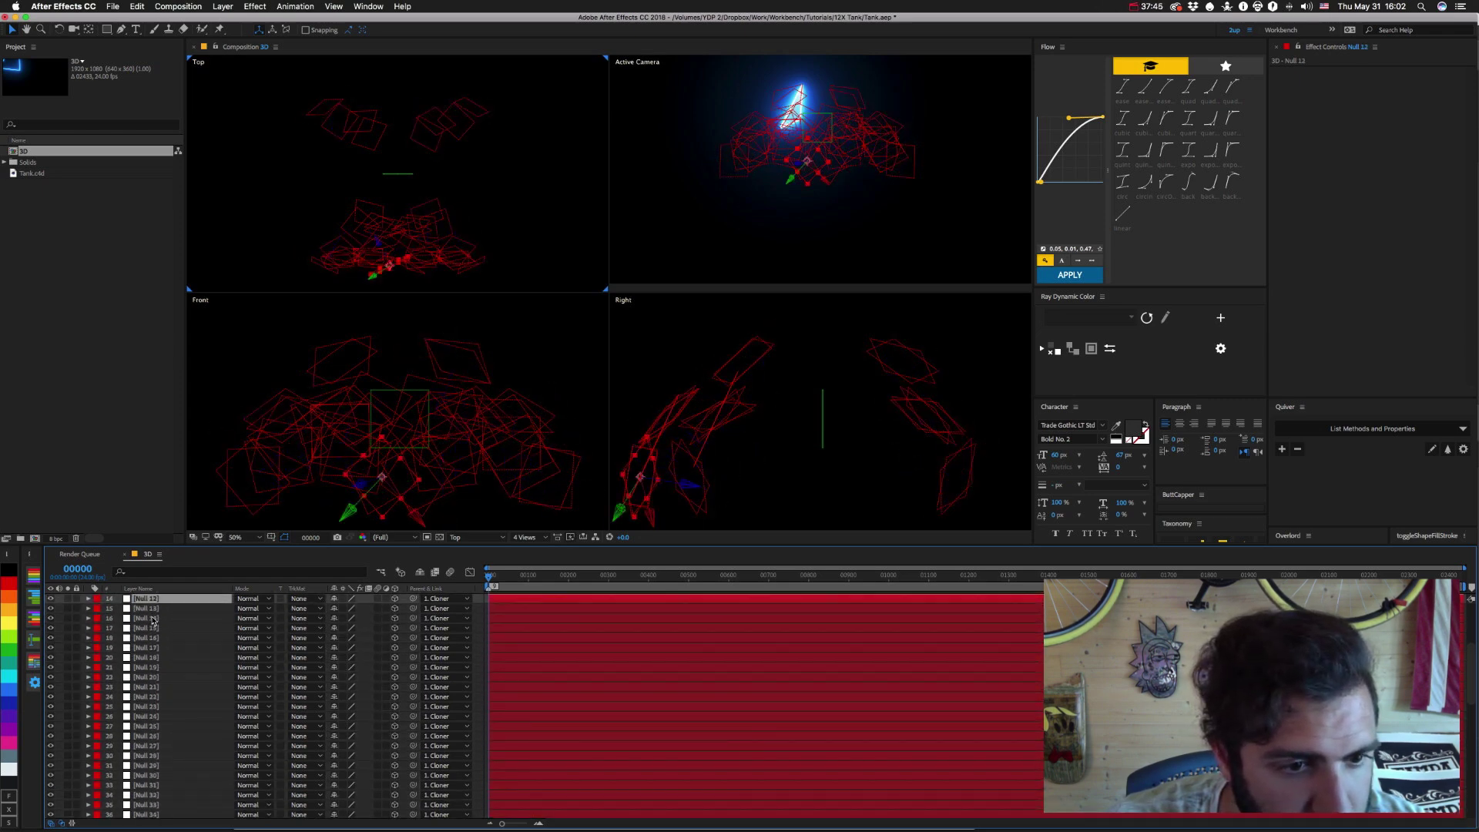
pyautogui.press('super+Up')
pyautogui.press('super+Up')
pyautogui.press('super+Up')
pyautogui.press('super+Up')
pyautogui.press('super+Up')
pyautogui.press('super+Up')
pyautogui.press('super+Up')
pyautogui.press('super+Up')
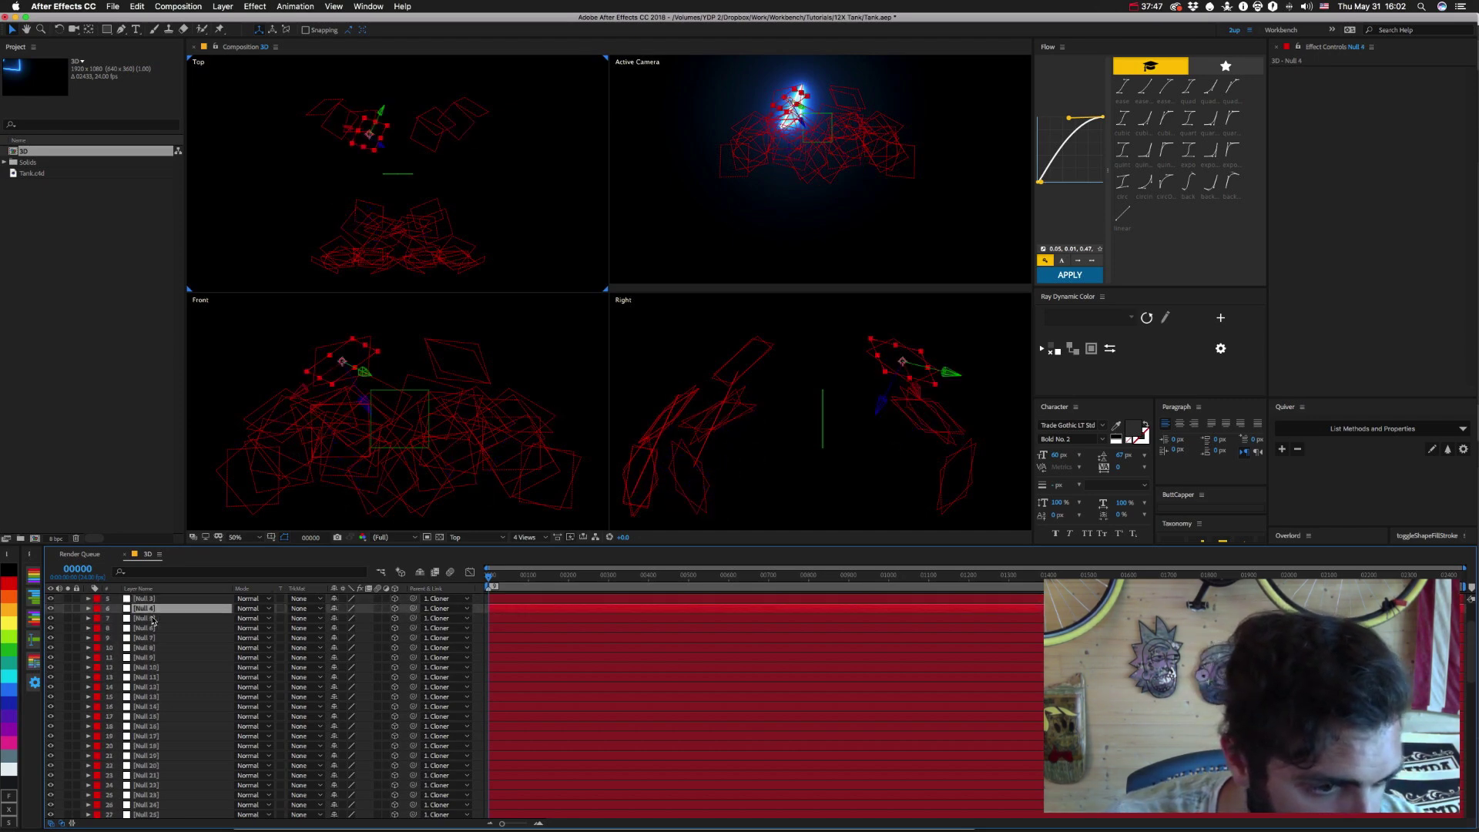
pyautogui.press('super+Up')
pyautogui.press('p')
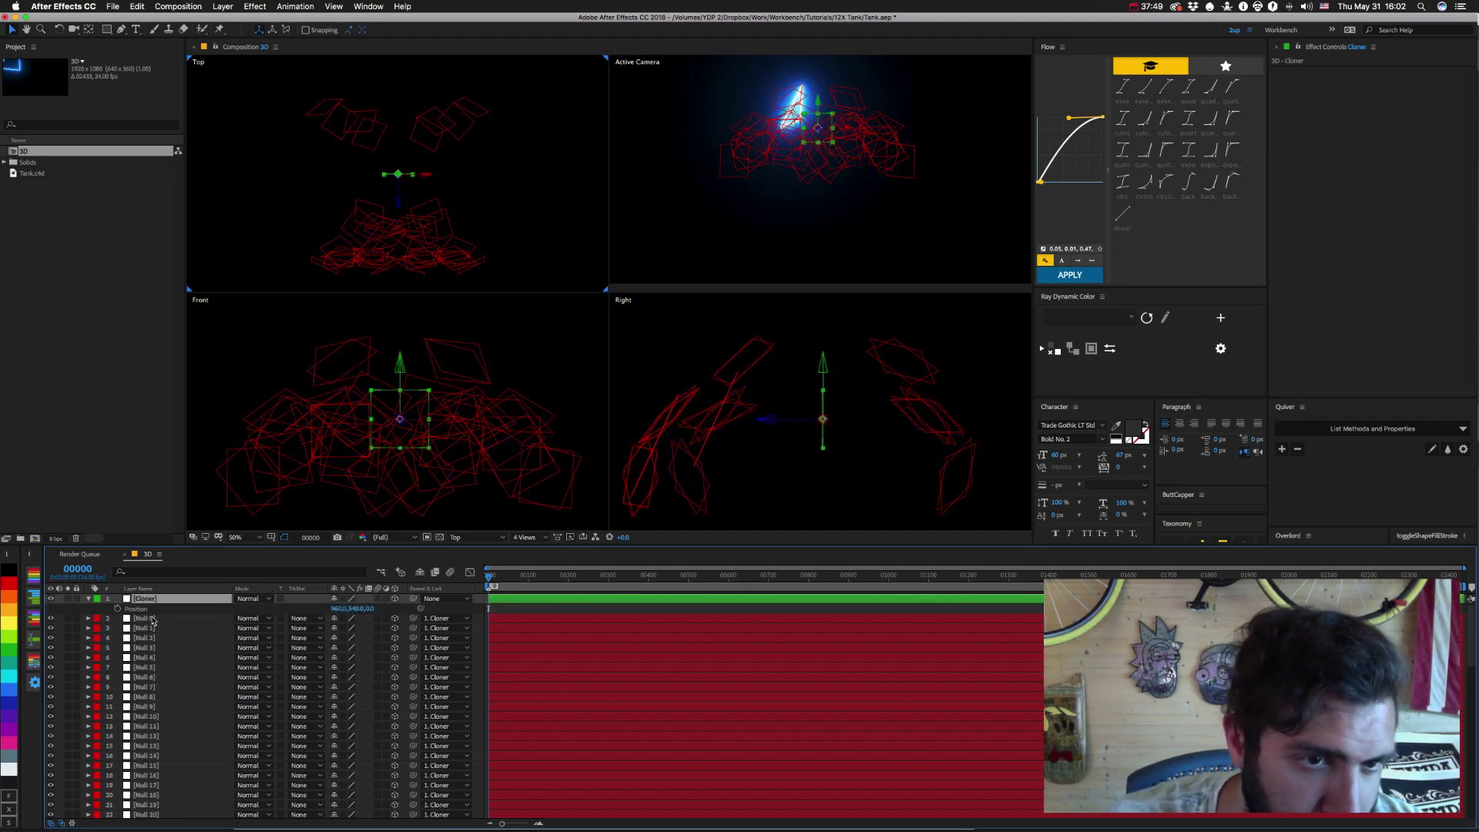
pyautogui.press('super+Down')
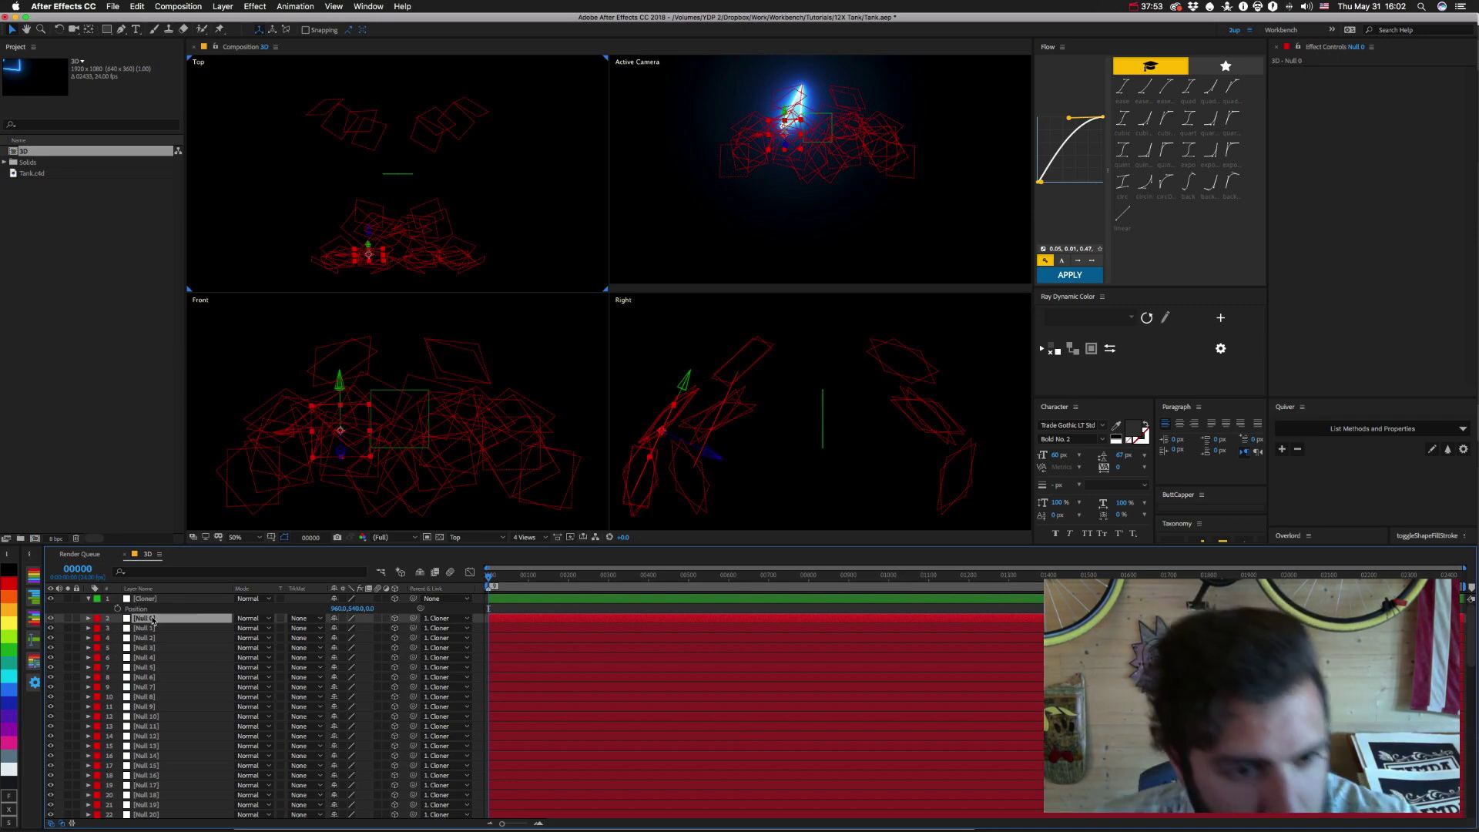
pyautogui.press('super+Down')
pyautogui.press('super+Down')
pyautogui.press('super+Down')
pyautogui.press('super+Down')
pyautogui.press('super+Down')
pyautogui.press('super+Down')
pyautogui.press('super+Down')
pyautogui.press('super+Down')
pyautogui.press('super+Down')
pyautogui.press('super+Down')
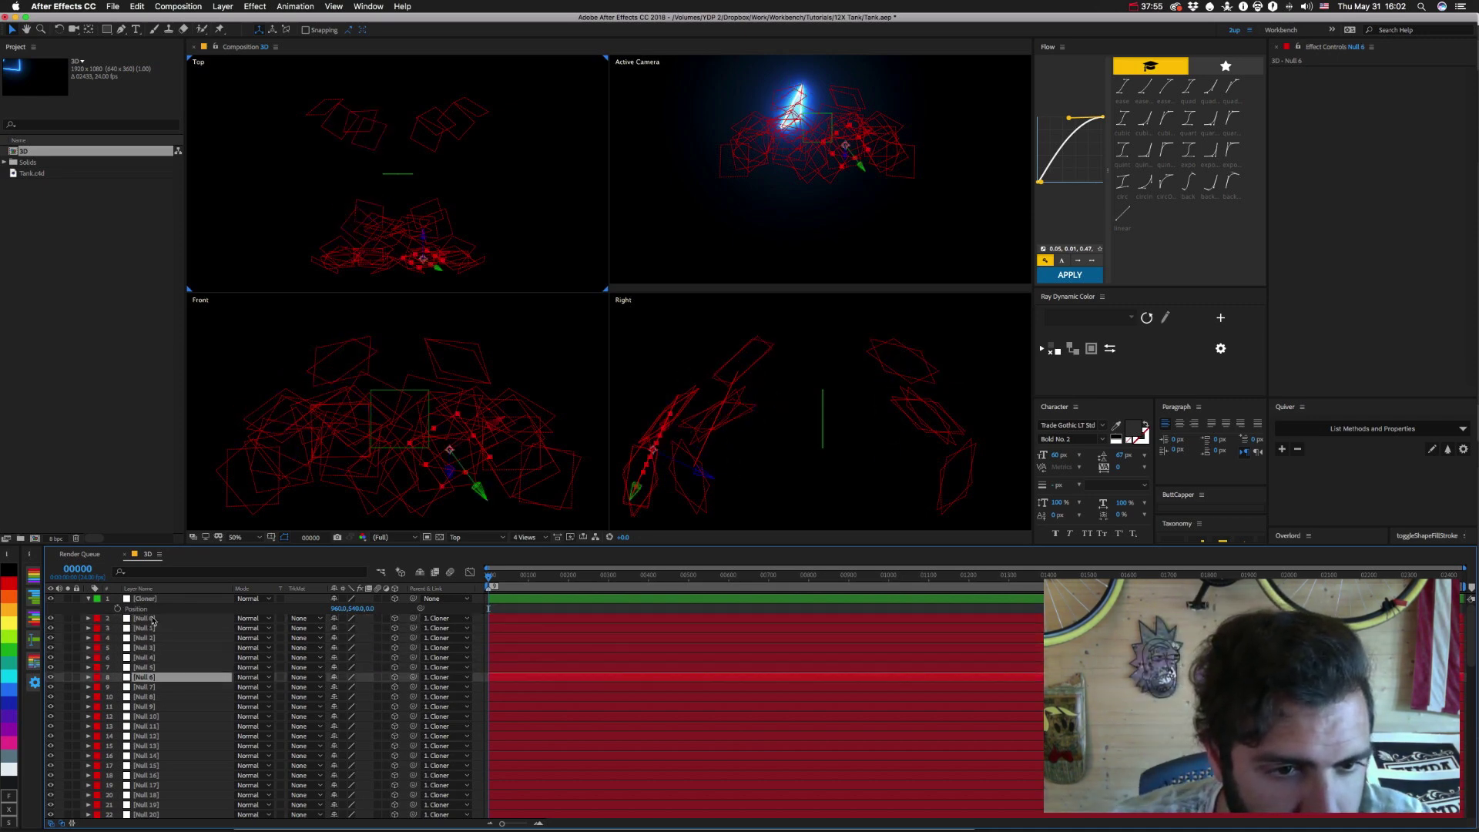
pyautogui.press('super+Down')
pyautogui.press('super+Down')
pyautogui.press('super+Down')
pyautogui.press('super+Down')
pyautogui.press('super+Down')
pyautogui.press('super+Down')
pyautogui.press('super+Down')
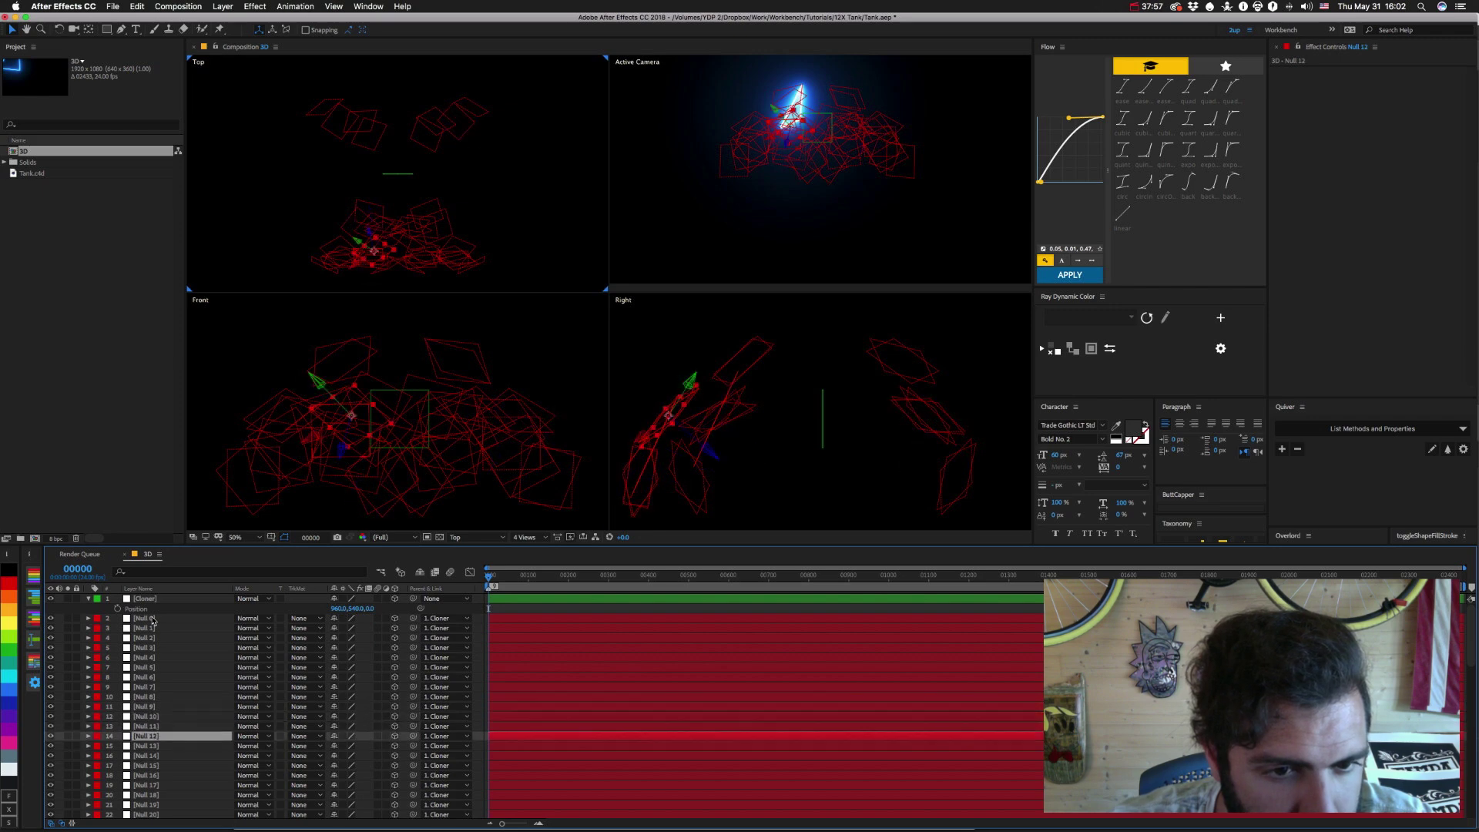
pyautogui.press('super+Down')
pyautogui.press('super+Down')
pyautogui.press('super+Down')
pyautogui.press('super+Down')
pyautogui.press('super+Down')
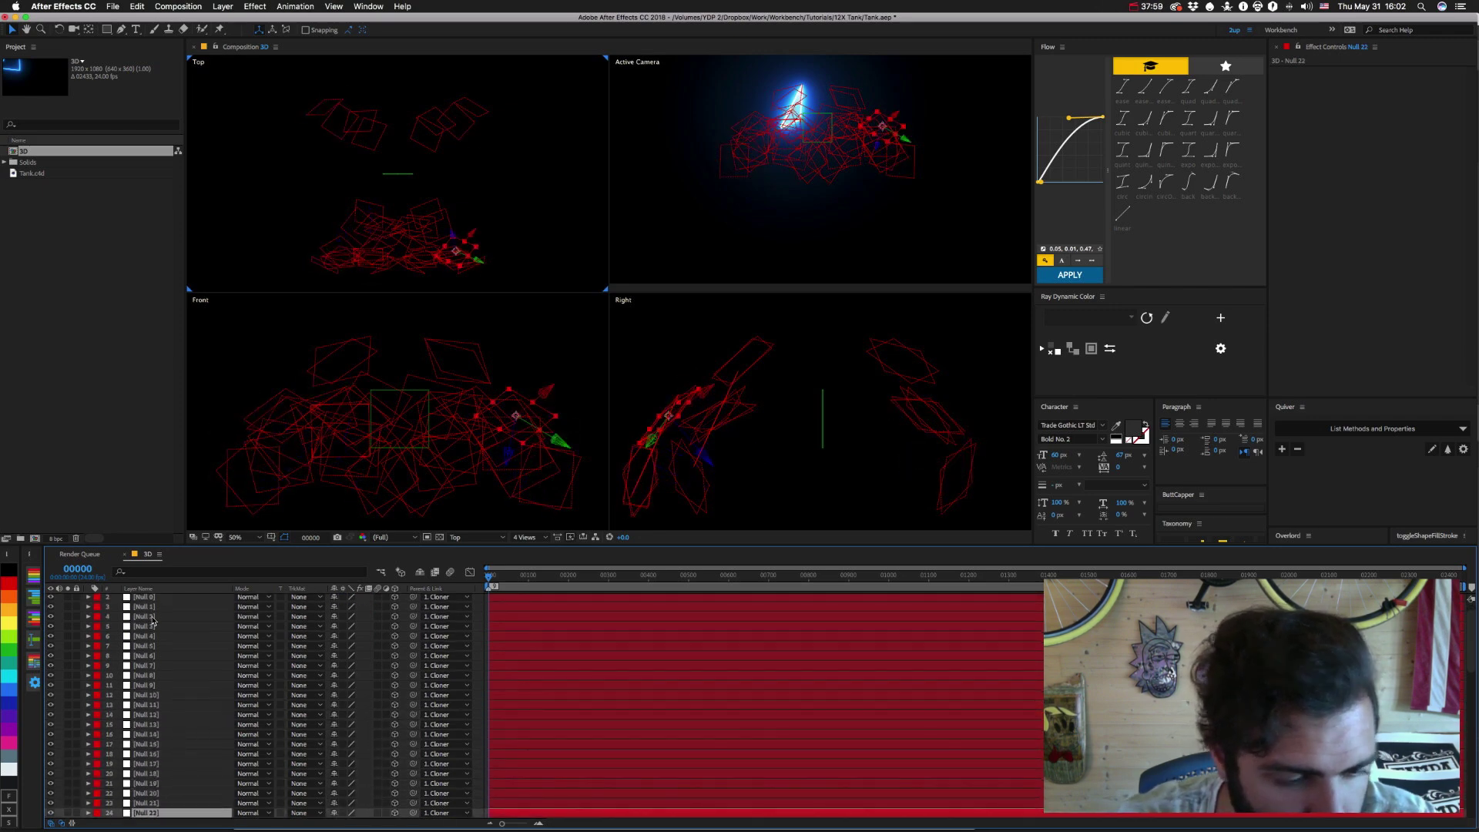
pyautogui.scroll(-15, 177, 653)
pyautogui.scroll(5, 177, 653)
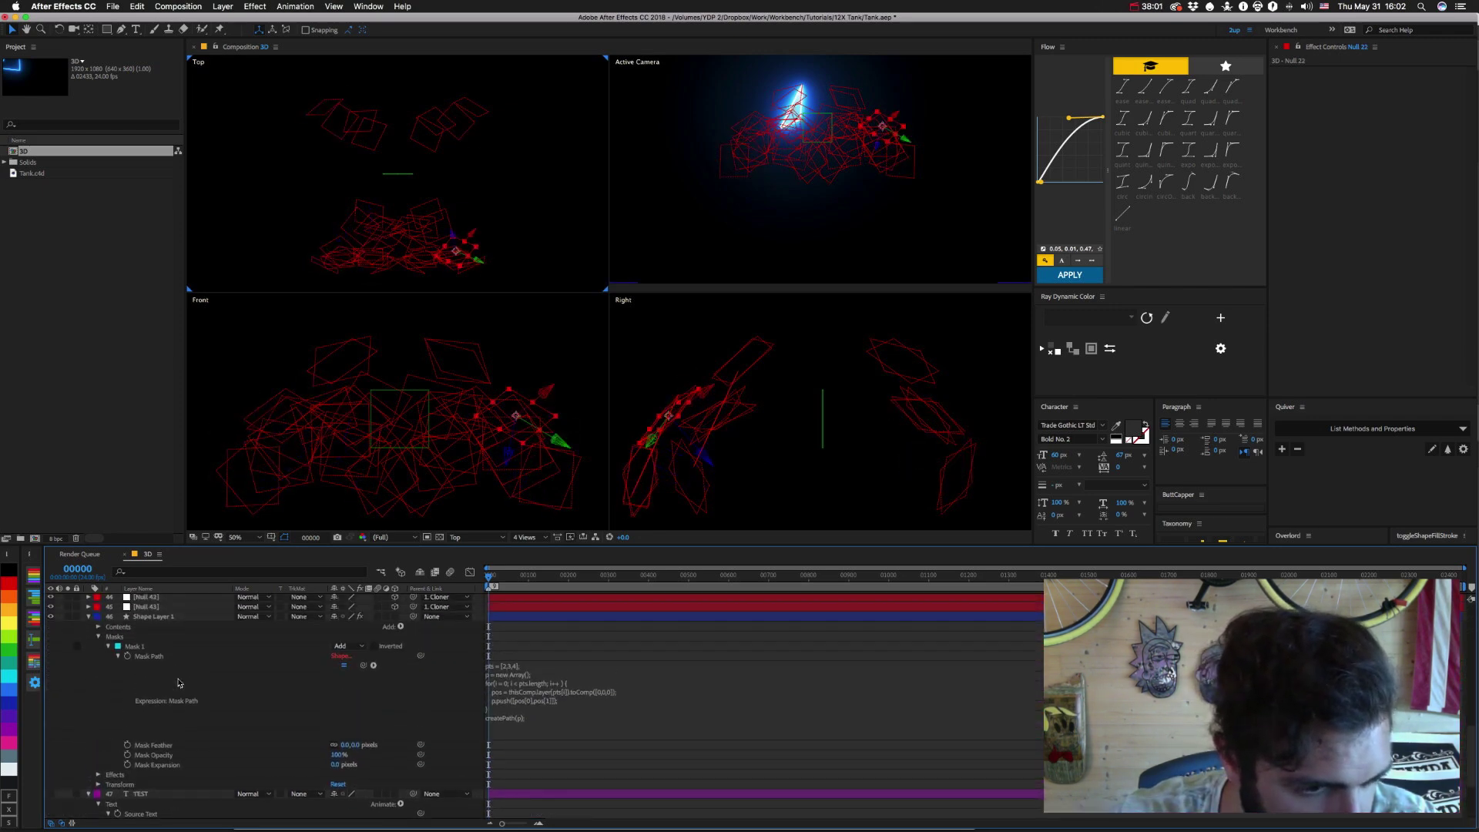
pyautogui.click(146, 684)
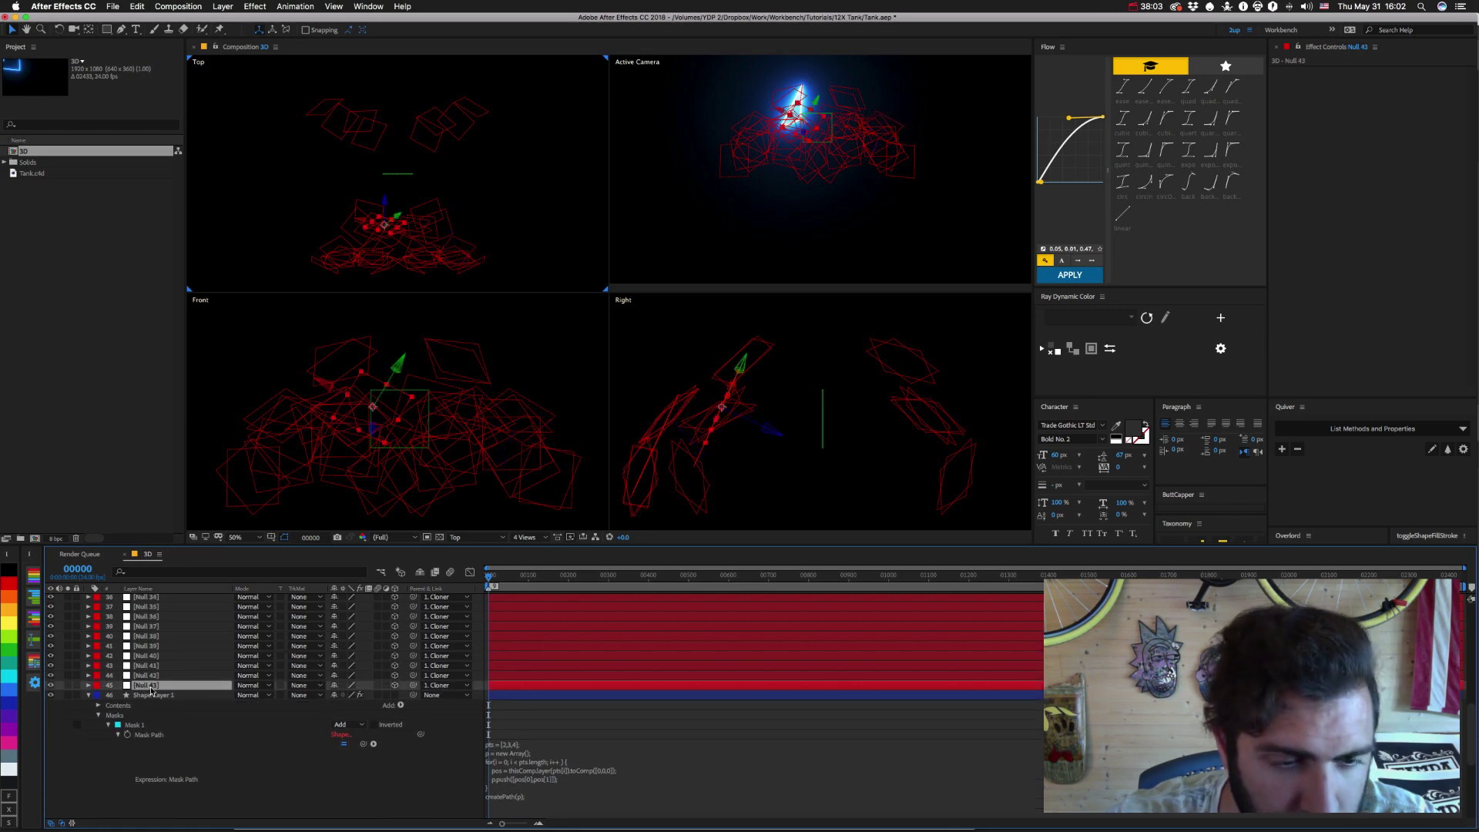
pyautogui.press('super+Up')
pyautogui.press('super+Up')
pyautogui.press('super+Up')
pyautogui.press('super+Up')
pyautogui.press('super+Up')
pyautogui.press('super+Up')
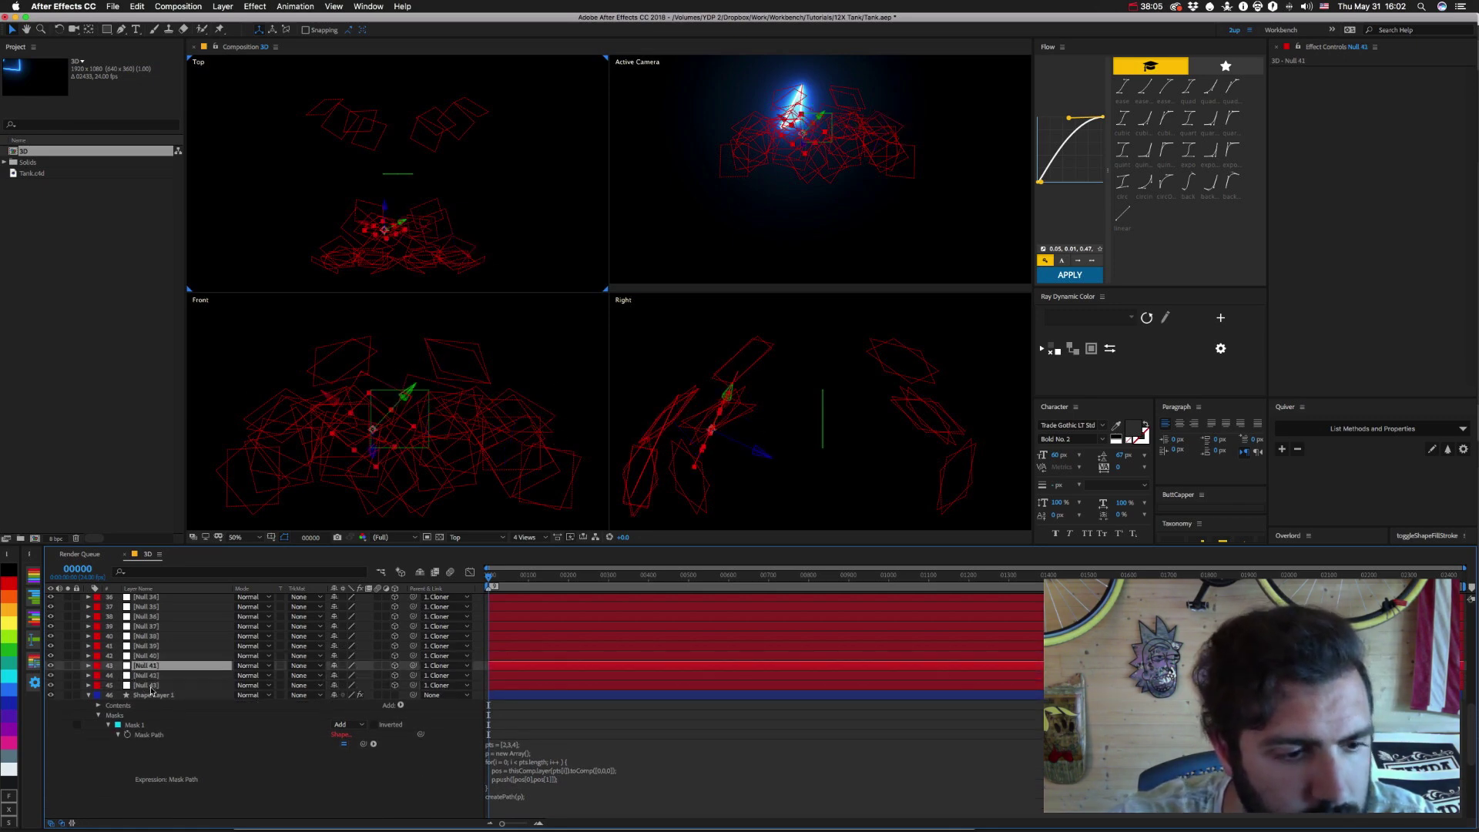
pyautogui.press('super+Up')
pyautogui.press('super+Up')
pyautogui.press('super+Up')
pyautogui.press('super+Up')
pyautogui.press('super+Up')
pyautogui.press('super+Up')
pyautogui.press('super+Up')
pyautogui.press('super+Up')
pyautogui.press('super+Up')
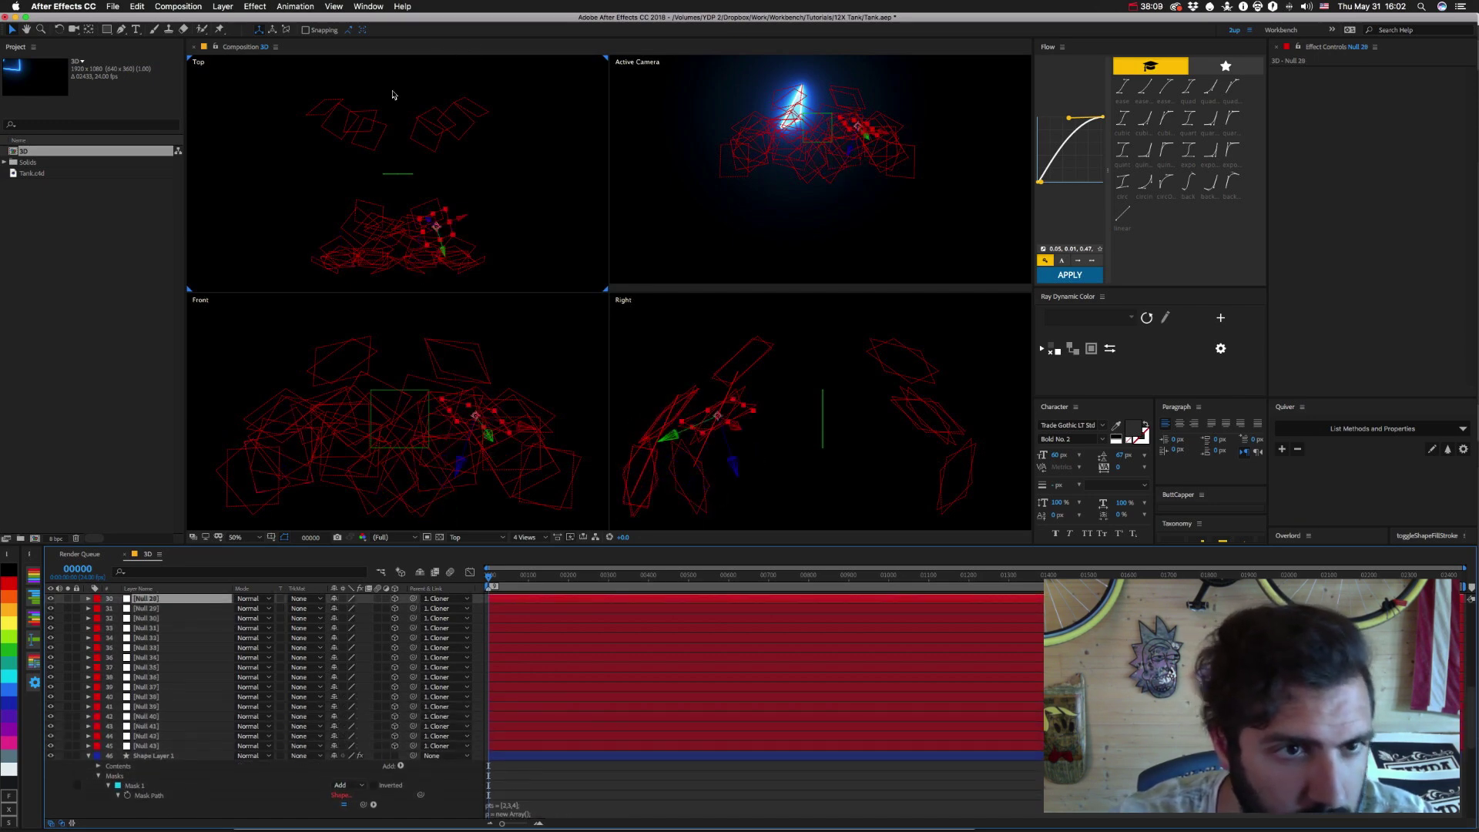
# Select the turret-outline nulls in the Top view, label them Aqua, and drag them under Cloner.
pyautogui.click(465, 113)
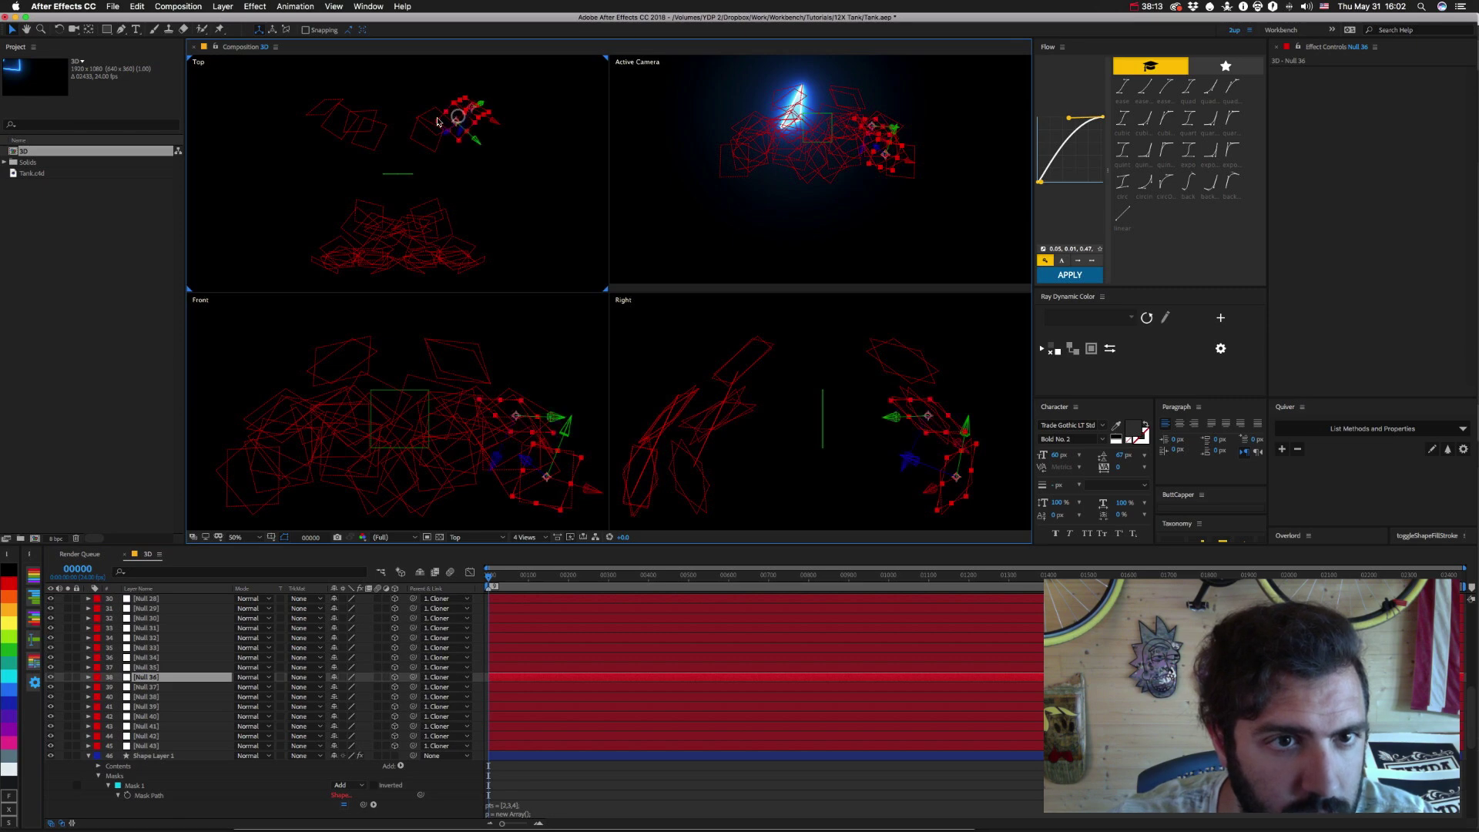
pyautogui.moveTo(436, 121); pyautogui.dragTo(323, 106)
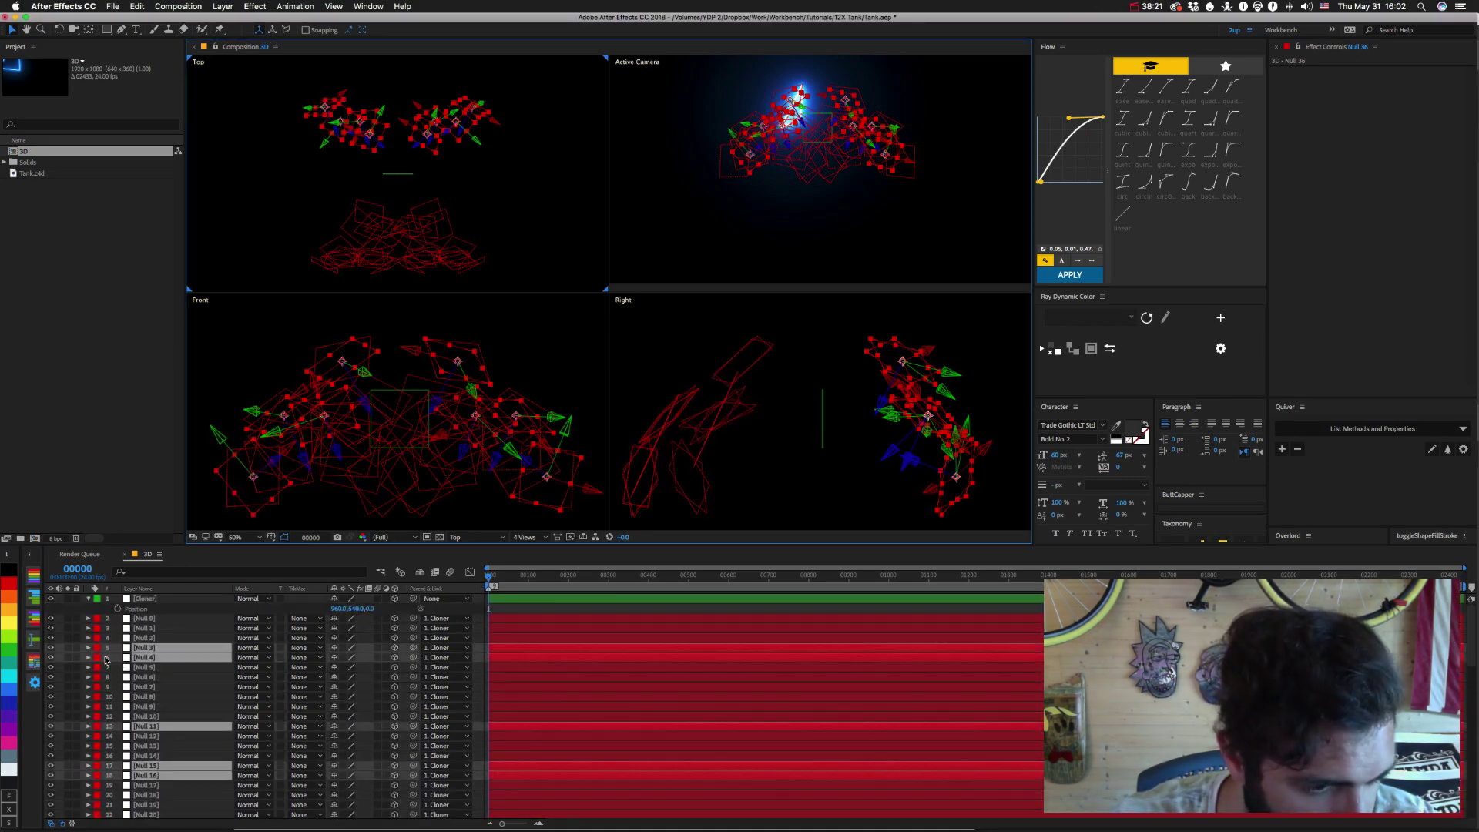
pyautogui.click(97, 641)
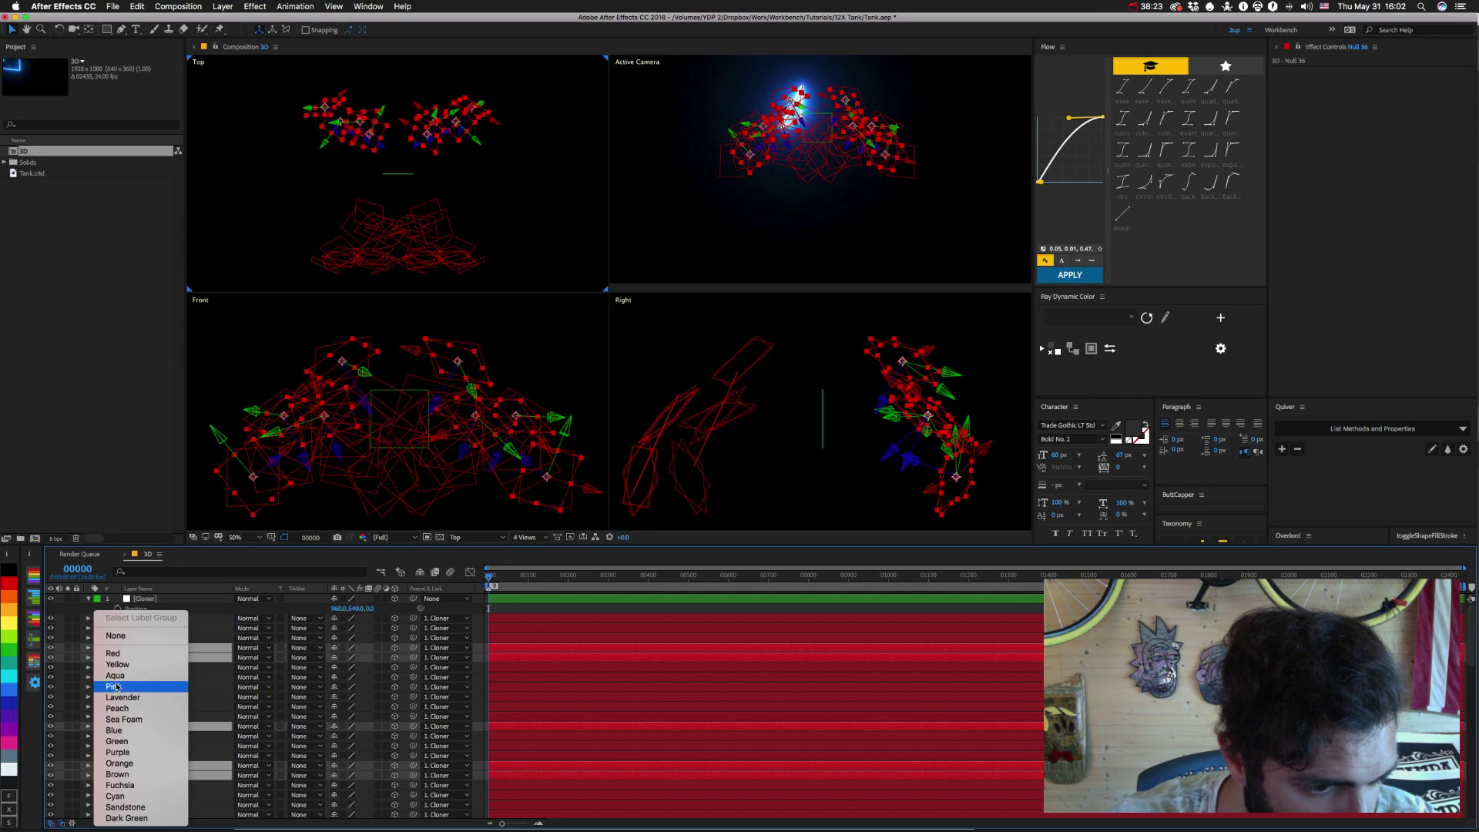
pyautogui.click(117, 664)
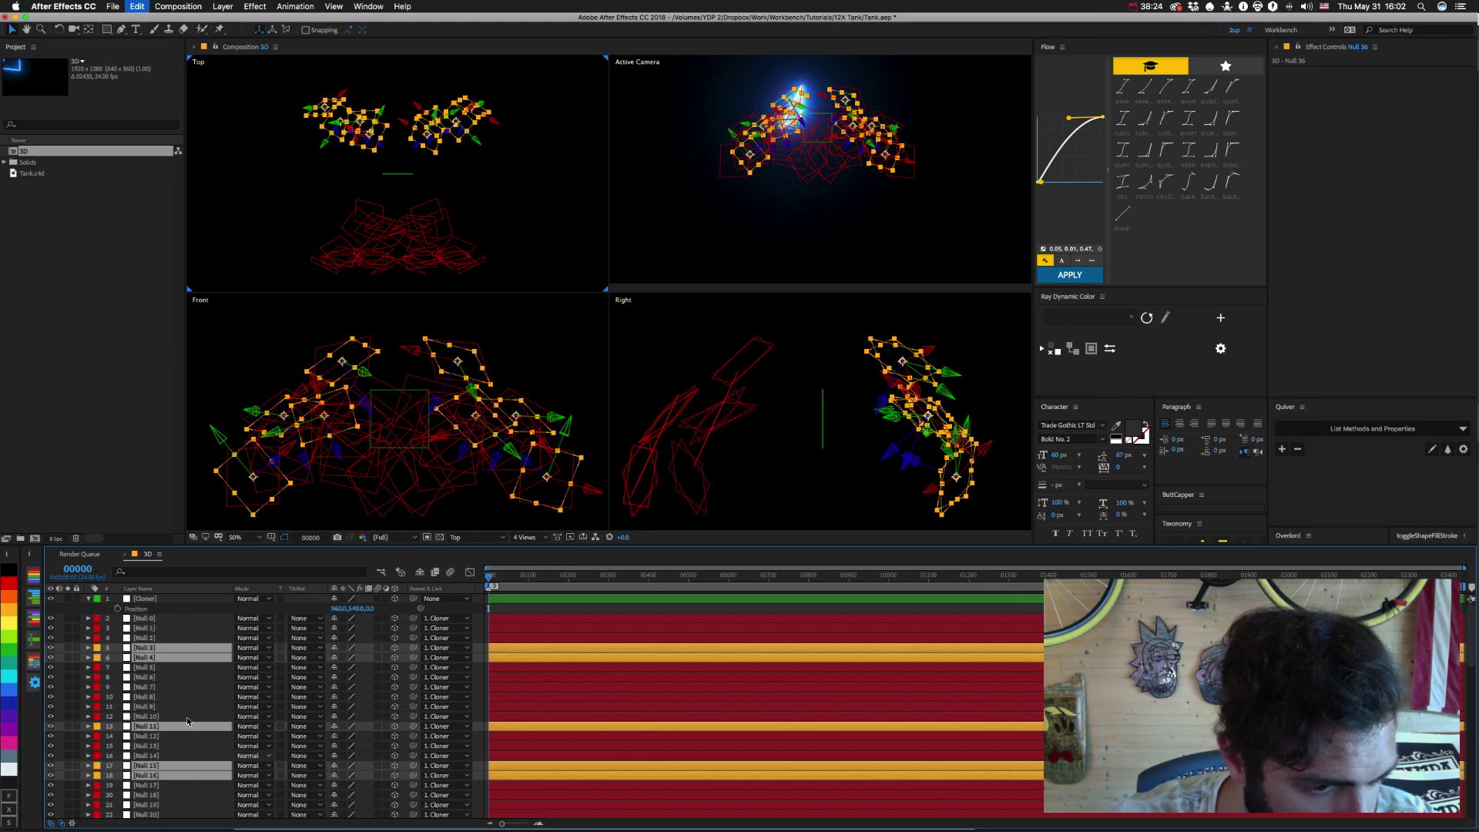
pyautogui.click(9, 679)
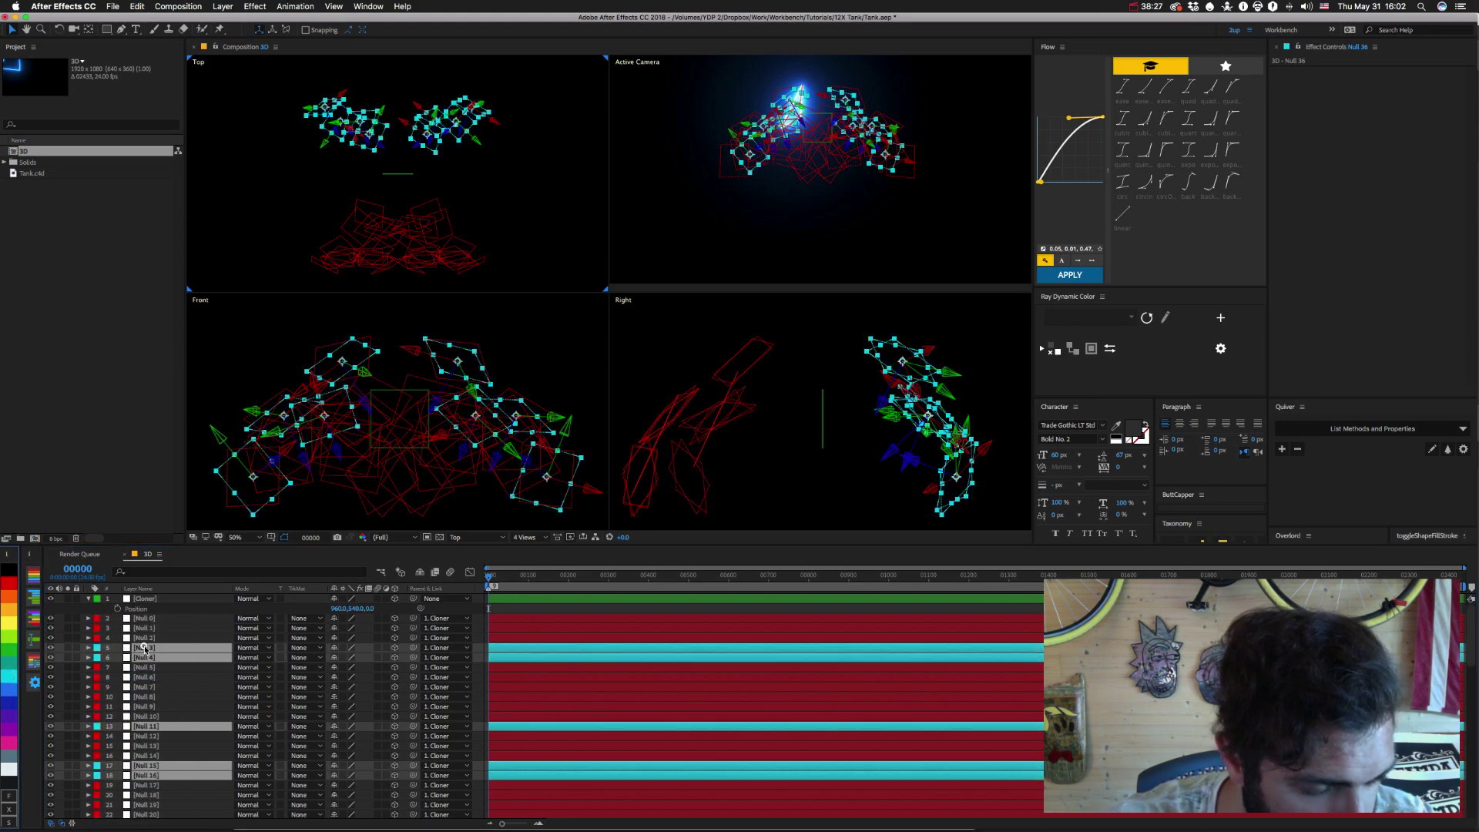
pyautogui.moveTo(144, 649); pyautogui.dragTo(165, 614)
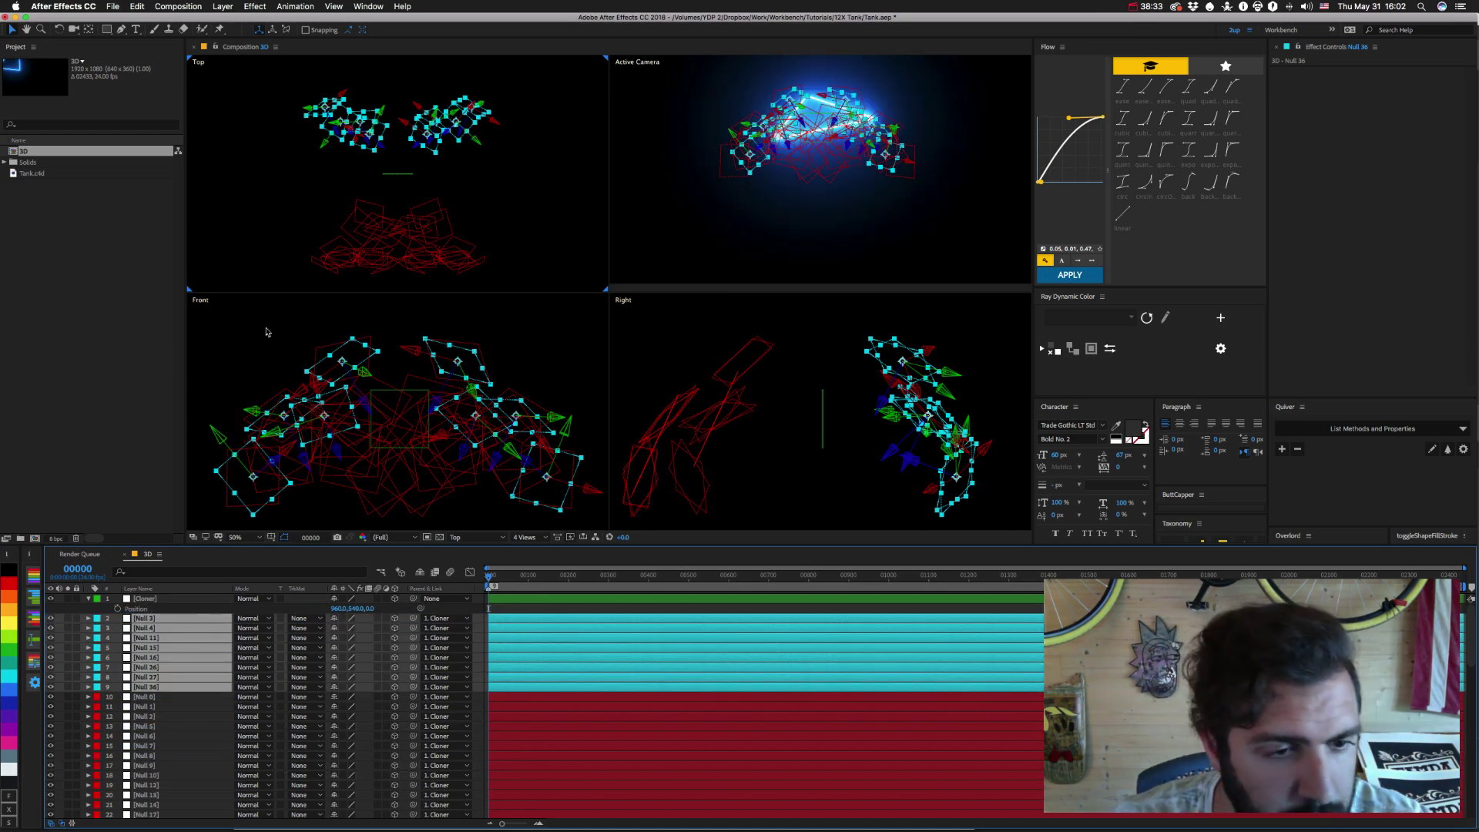
pyautogui.click(148, 697)
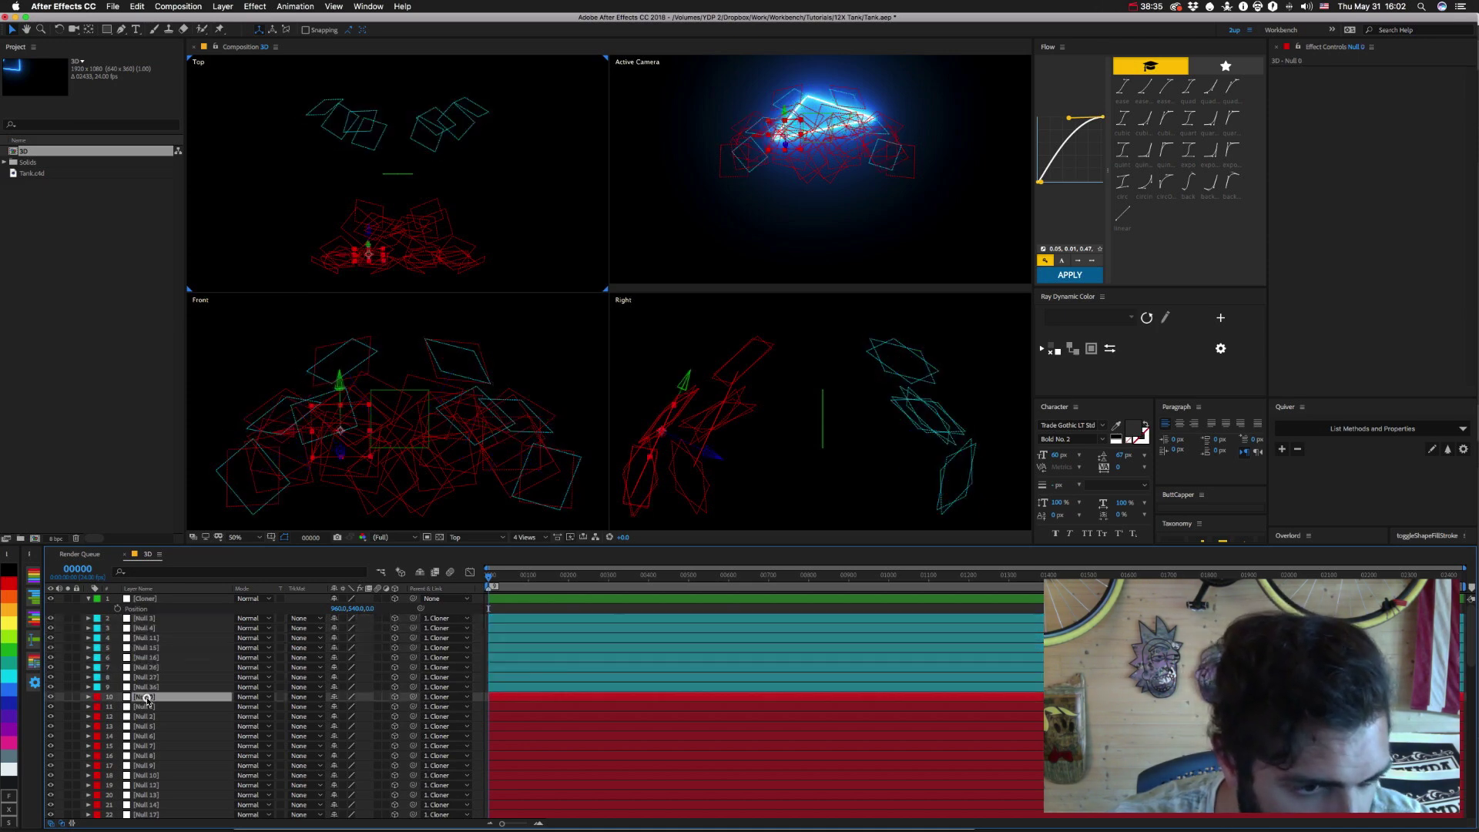
pyautogui.click(152, 687)
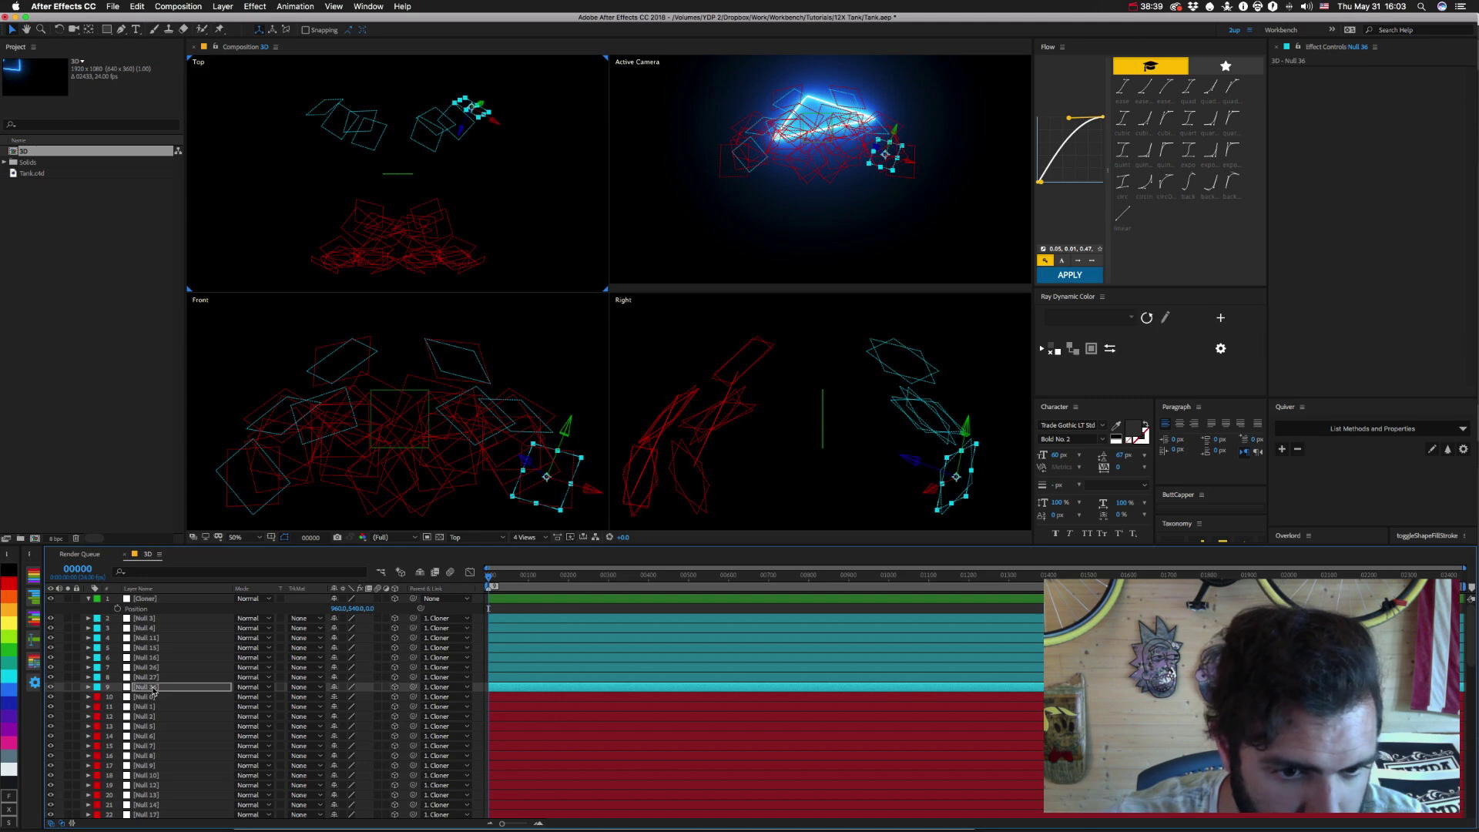
pyautogui.press('super+Up')
pyautogui.press('super+Up')
pyautogui.press('super+Up')
pyautogui.press('super+Up')
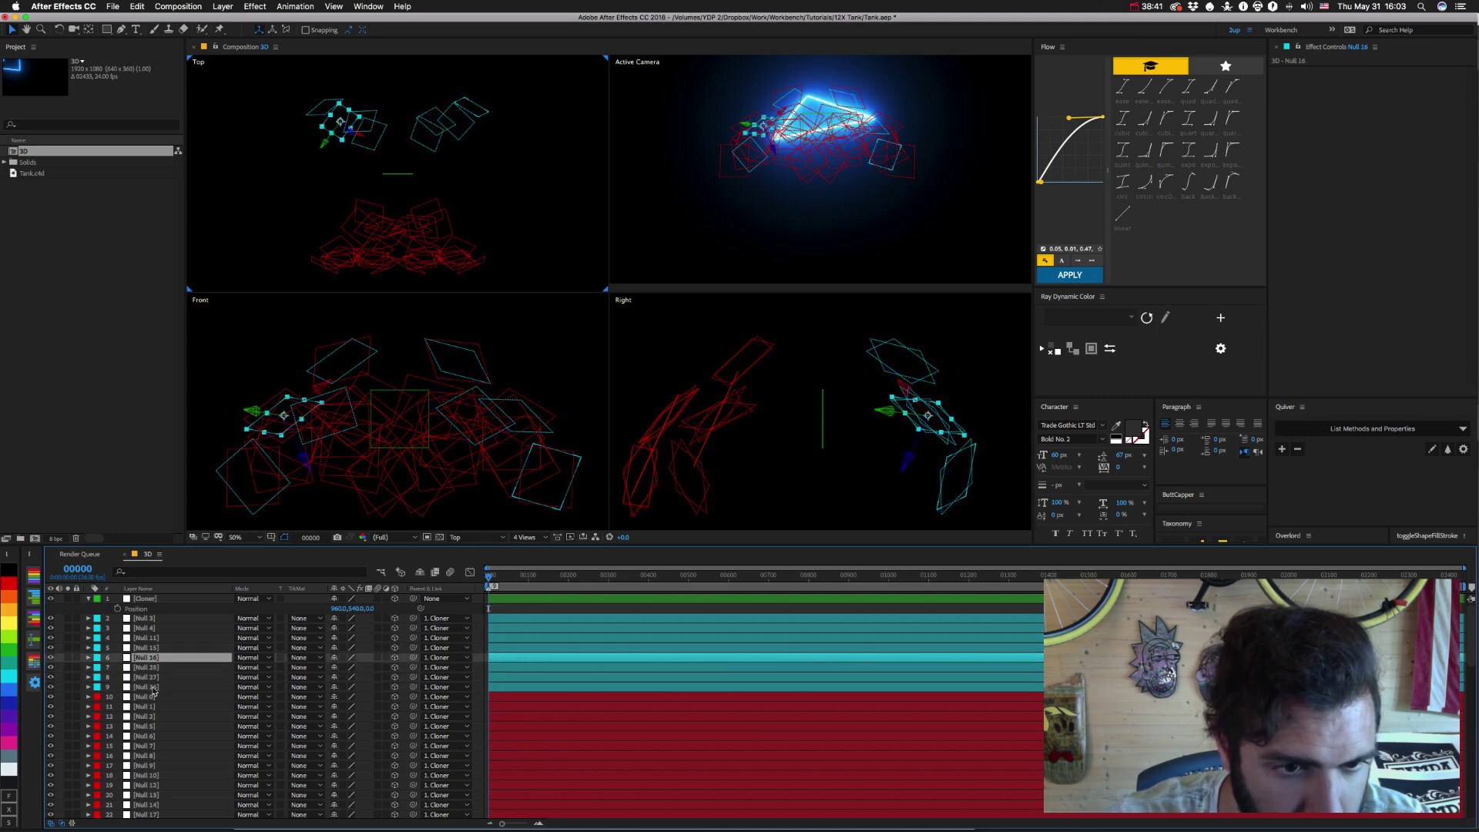
pyautogui.press('super+Down')
pyautogui.press('super+Down')
pyautogui.press('super+Down')
pyautogui.press('super+Down')
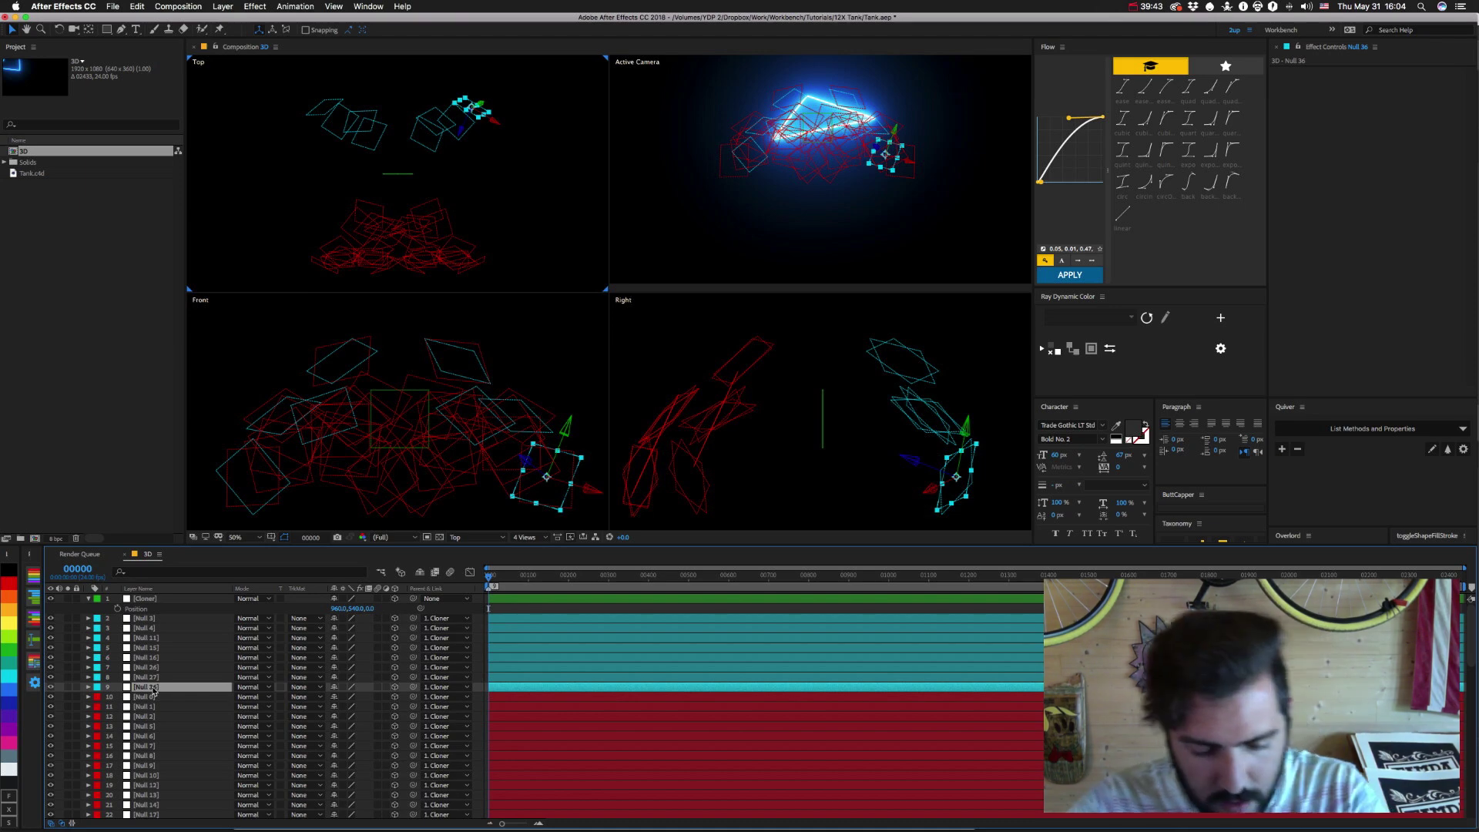
pyautogui.press('super+Up')
pyautogui.press('super+Up')
pyautogui.press('super+Up')
pyautogui.press('super+Up')
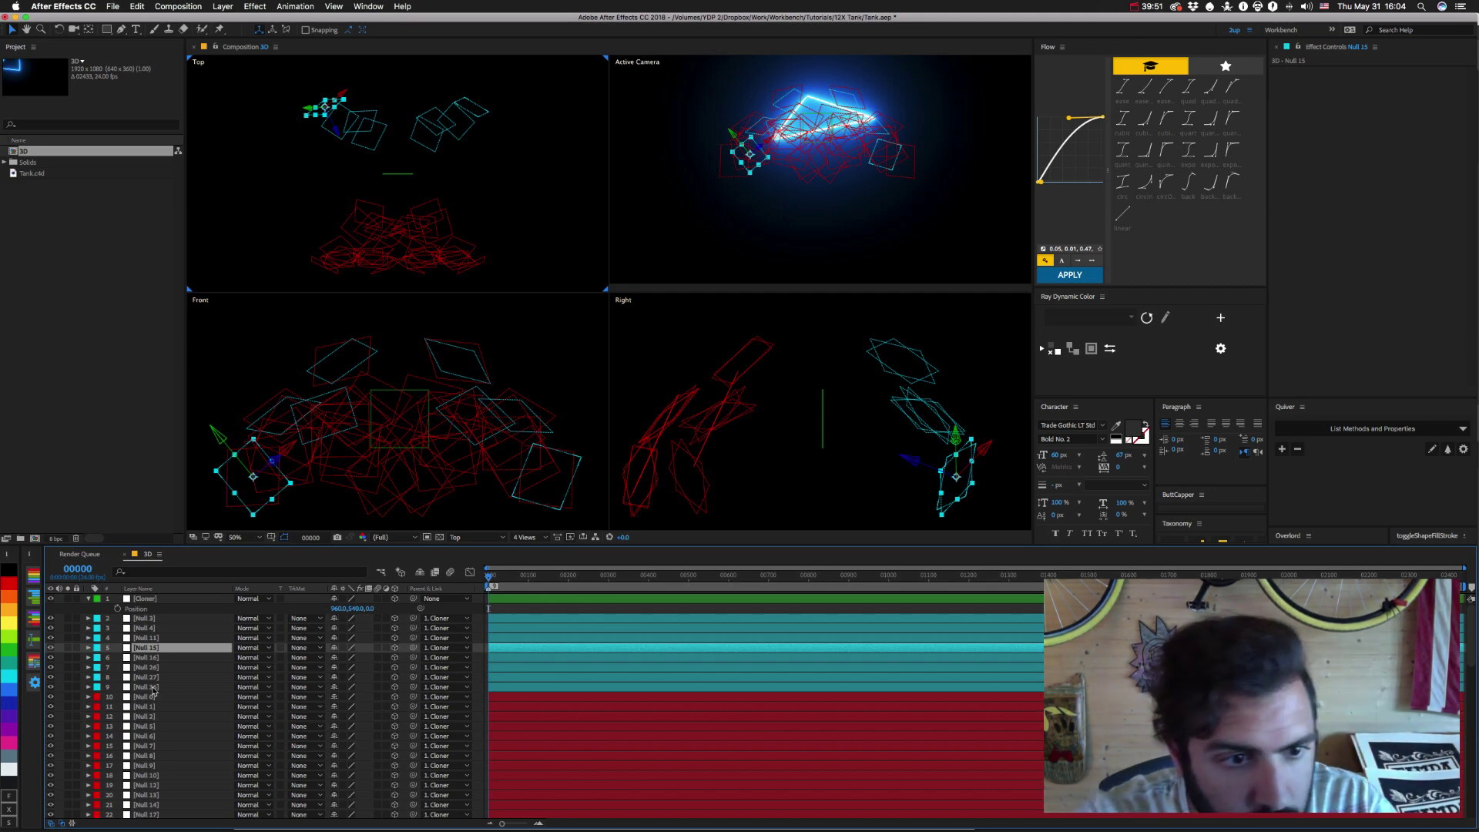
pyautogui.press('super+Up')
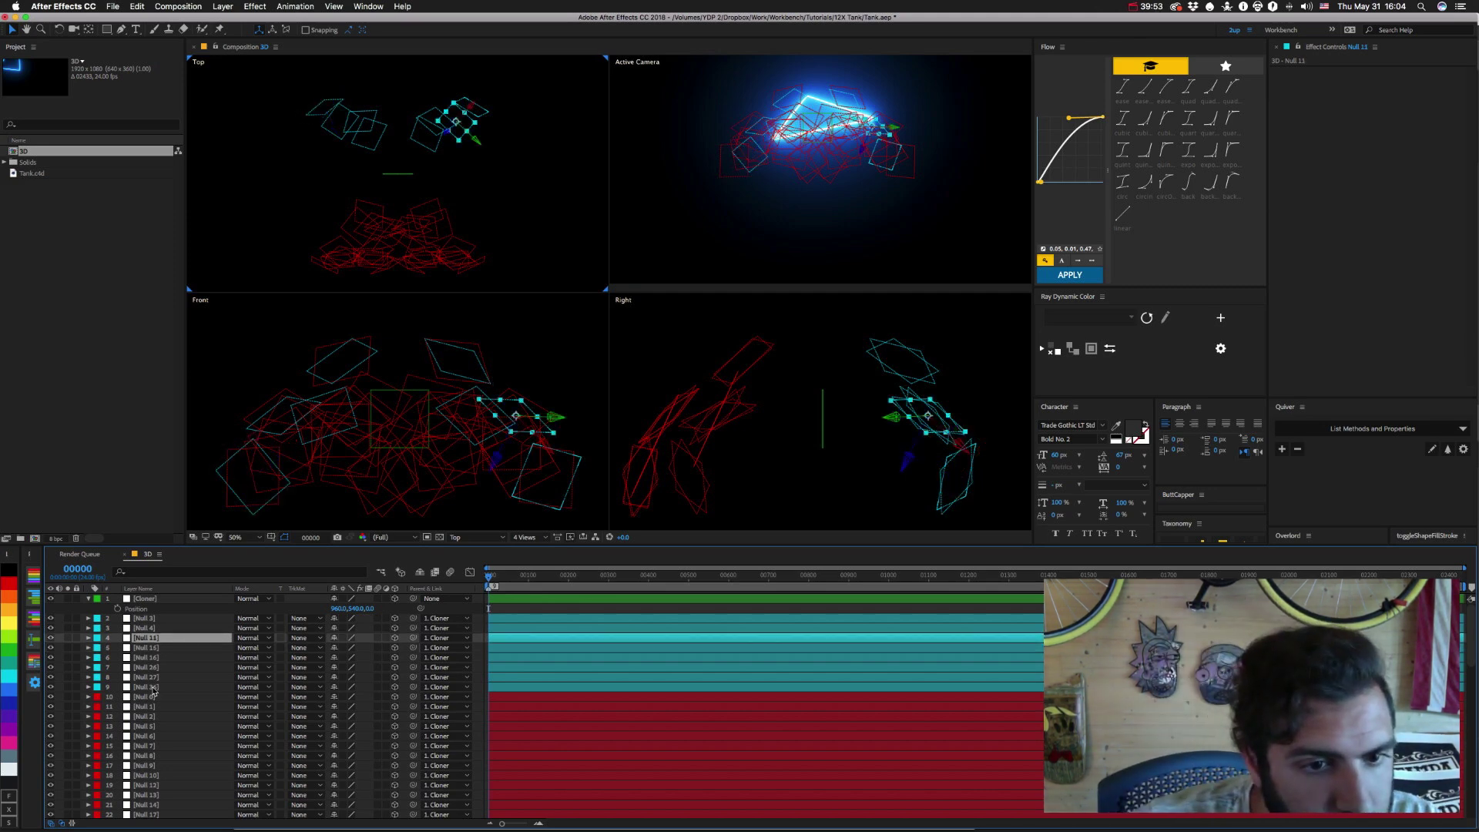
pyautogui.press('super+Up')
pyautogui.press('super+Up')
pyautogui.press('super+Up')
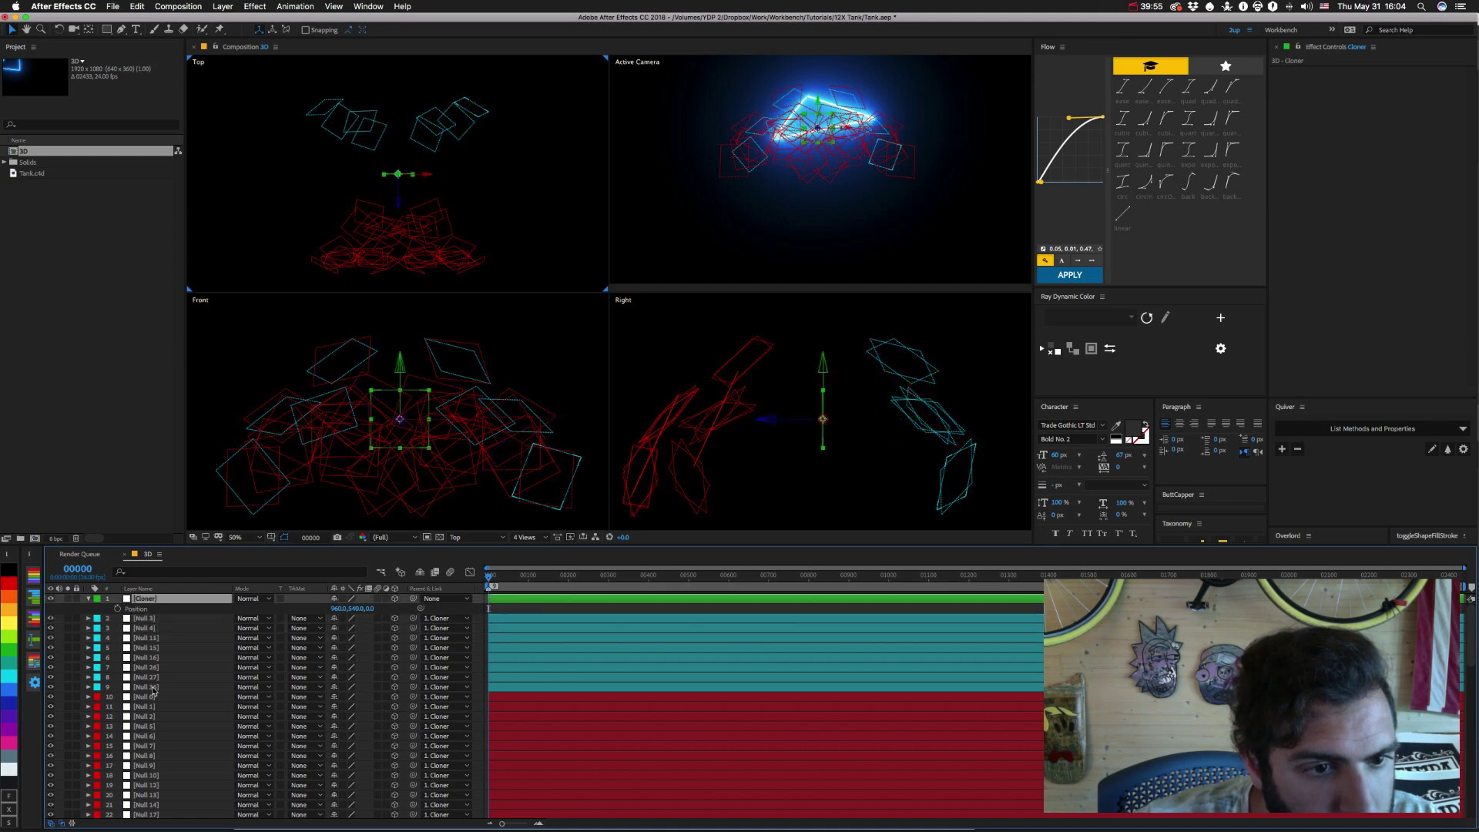
pyautogui.press('super+Down')
pyautogui.press('super+Down')
pyautogui.press('super+Down')
pyautogui.press('super+Down')
pyautogui.press('super+Down')
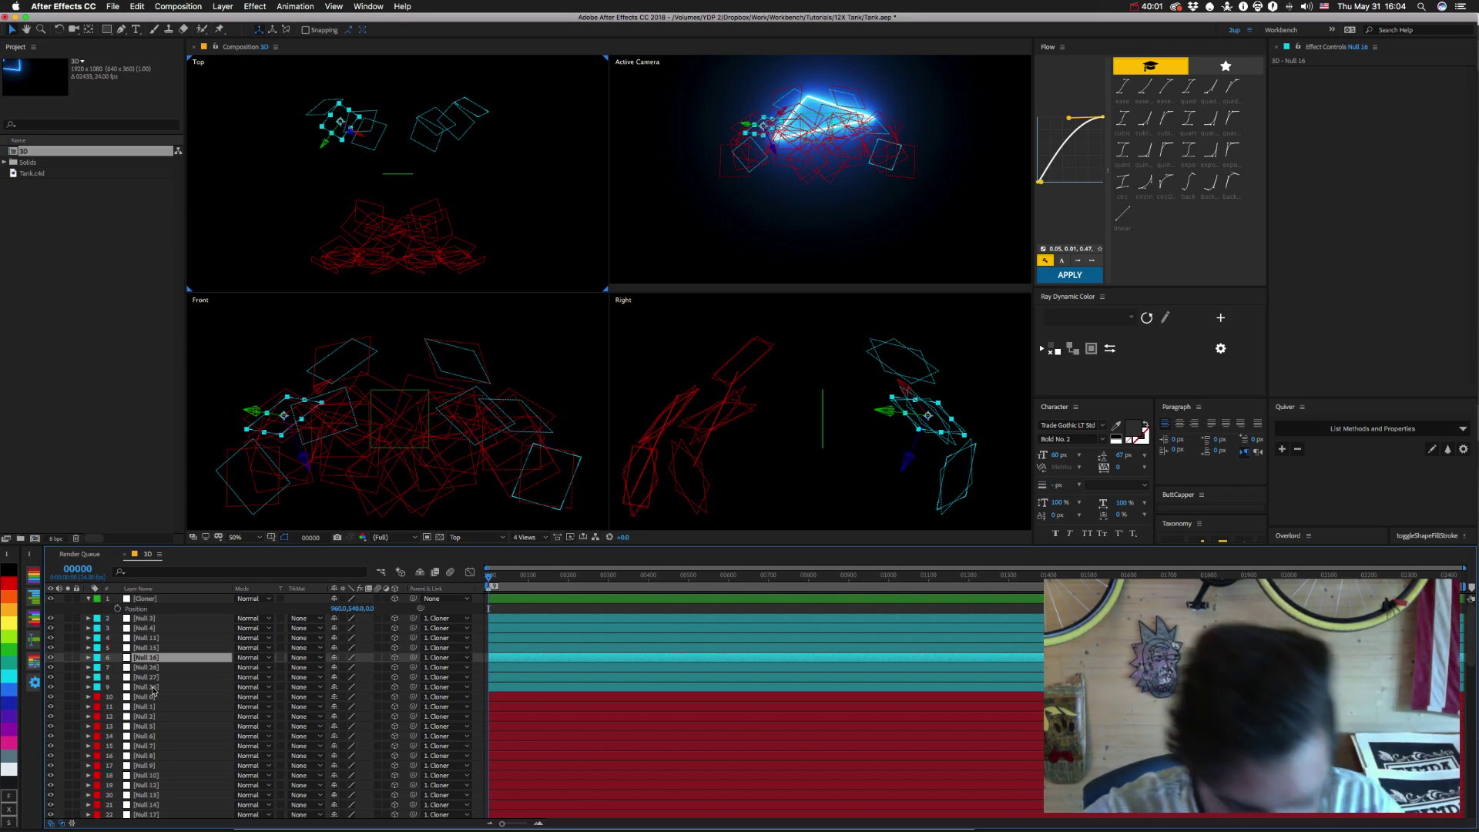
# Step through the cyan turret nulls (Null 3, 4, 15, 16, 27) to locate Null 11.
pyautogui.press('super+Up')
pyautogui.press('super+Up')
pyautogui.press('super+Up')
pyautogui.press('super+Up')
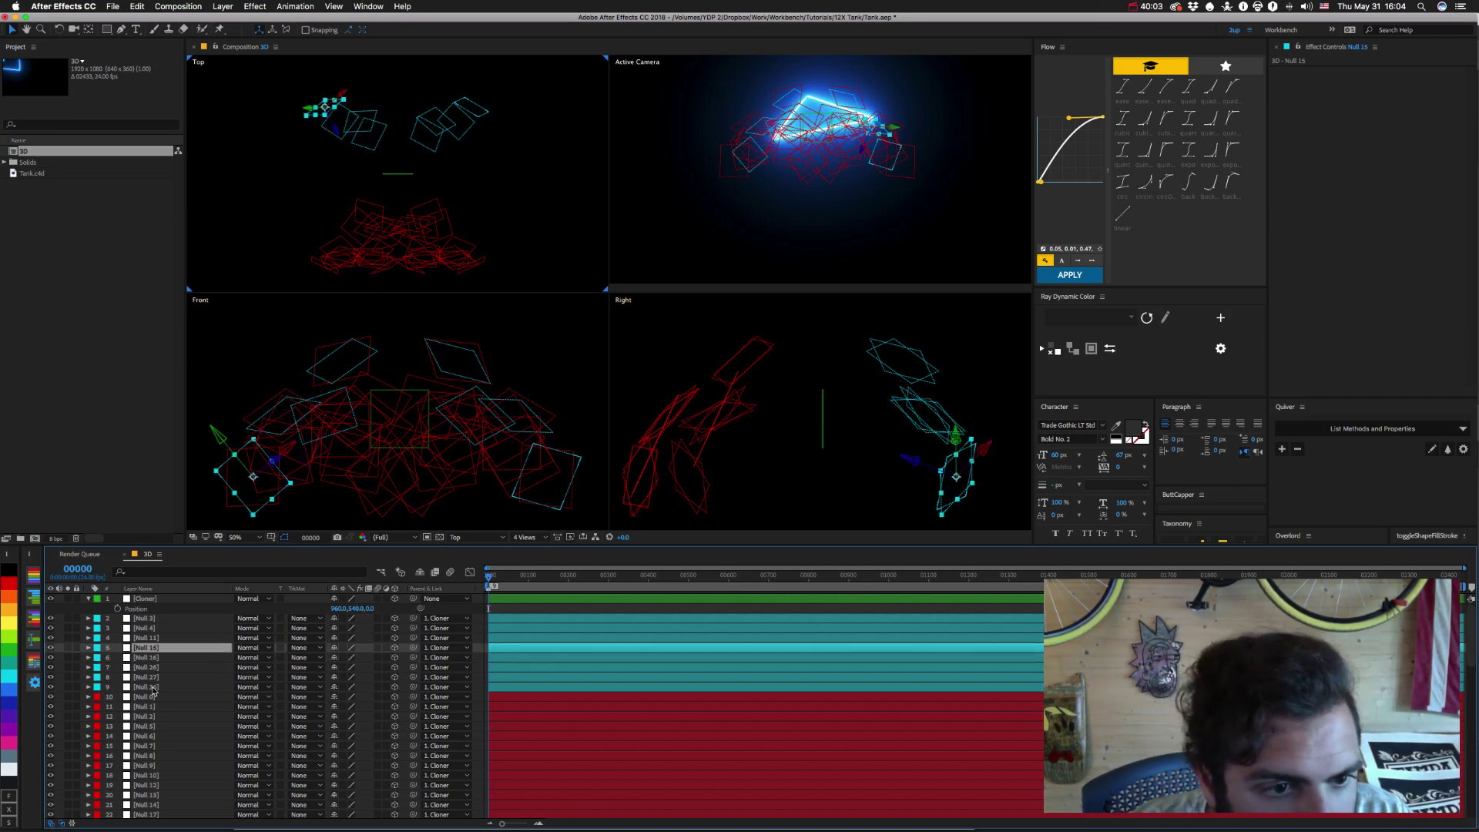
pyautogui.press('super+Down')
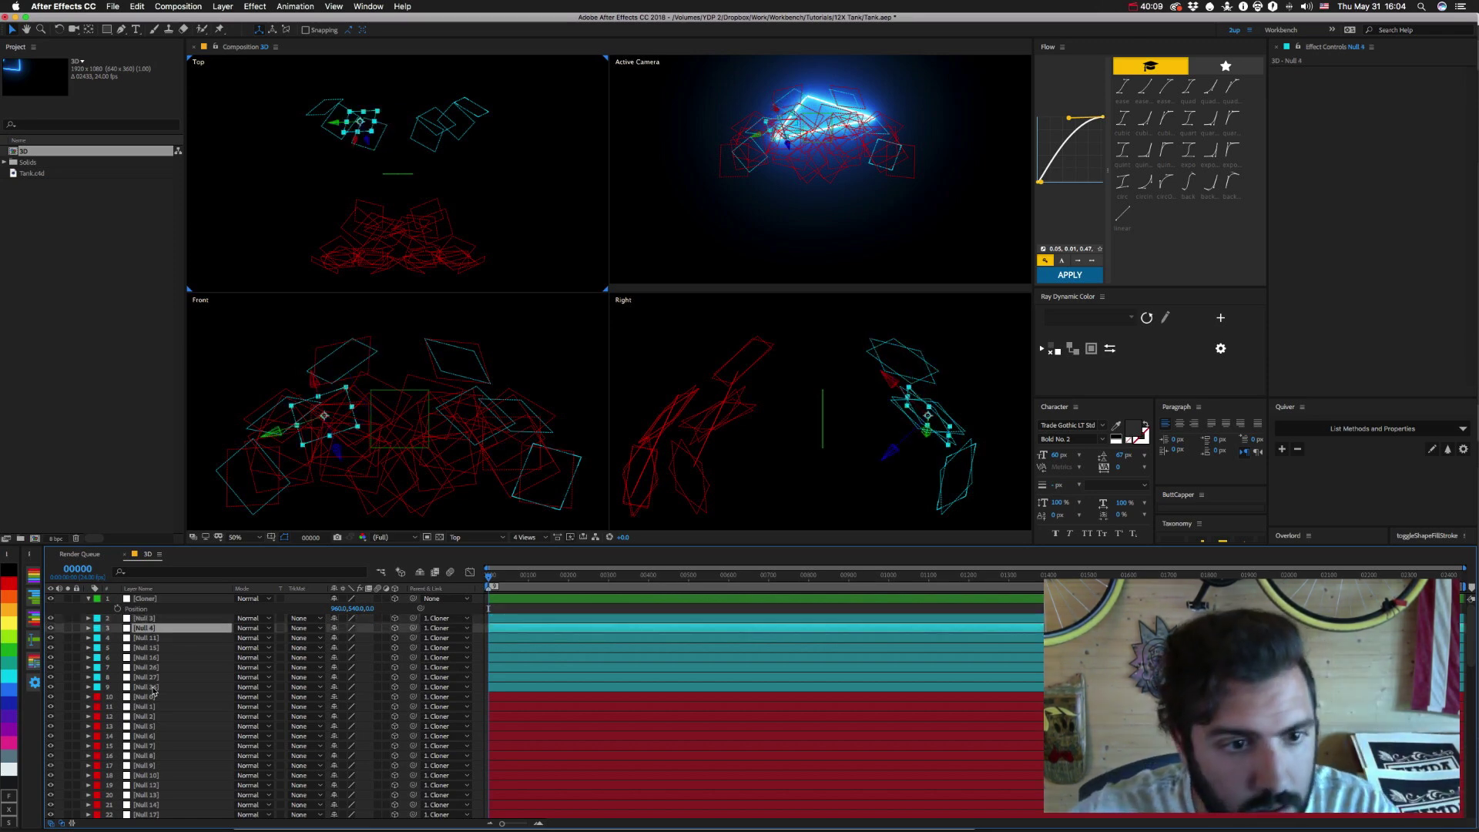
pyautogui.click(377, 355)
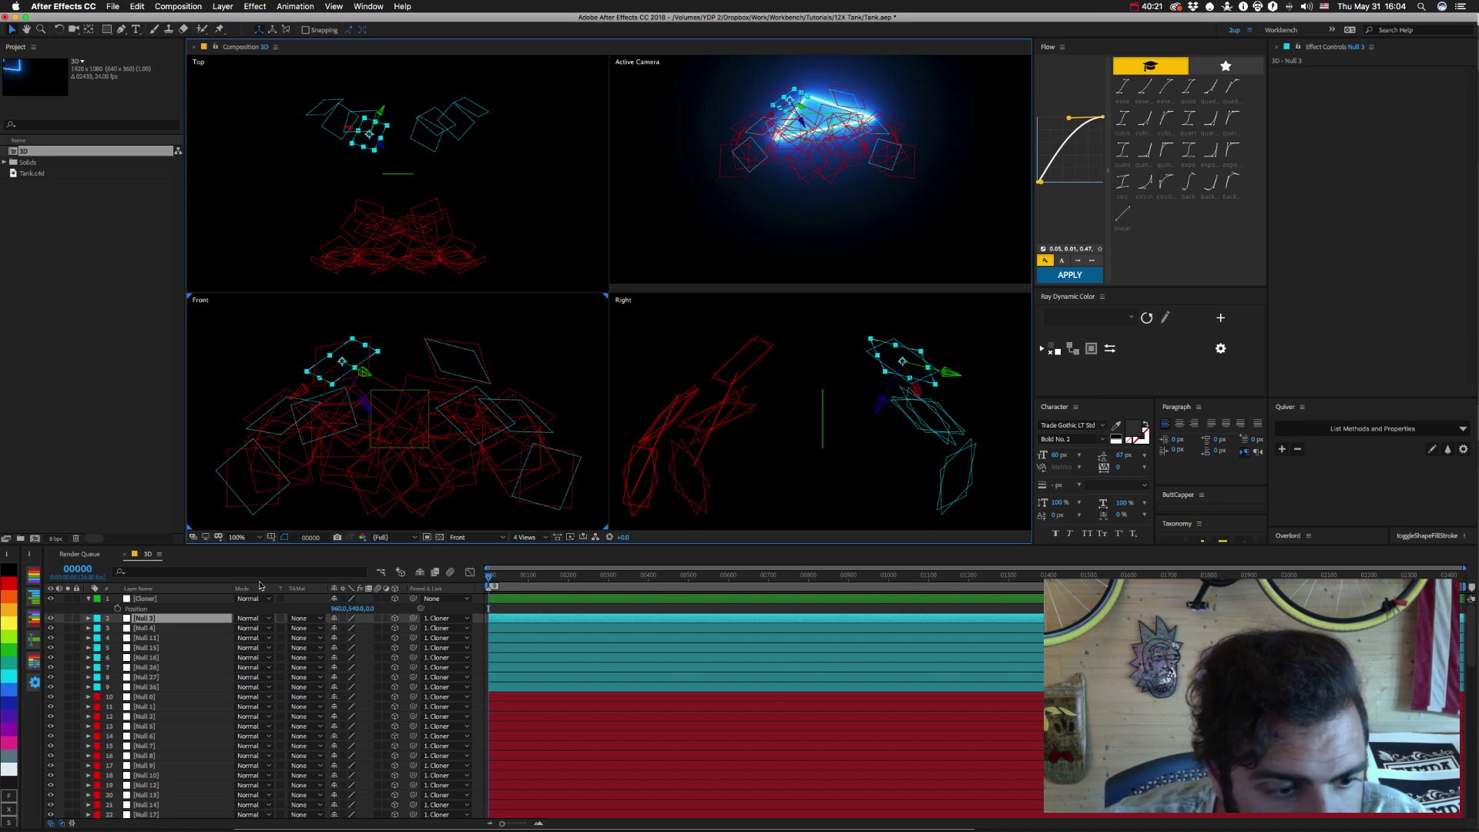
pyautogui.hotkey('ctrl', 'Down')
pyautogui.hotkey('ctrl', 'Down')
pyautogui.hotkey('ctrl', 'Down')
pyautogui.hotkey('ctrl', 'Down')
pyautogui.hotkey('ctrl', 'Down')
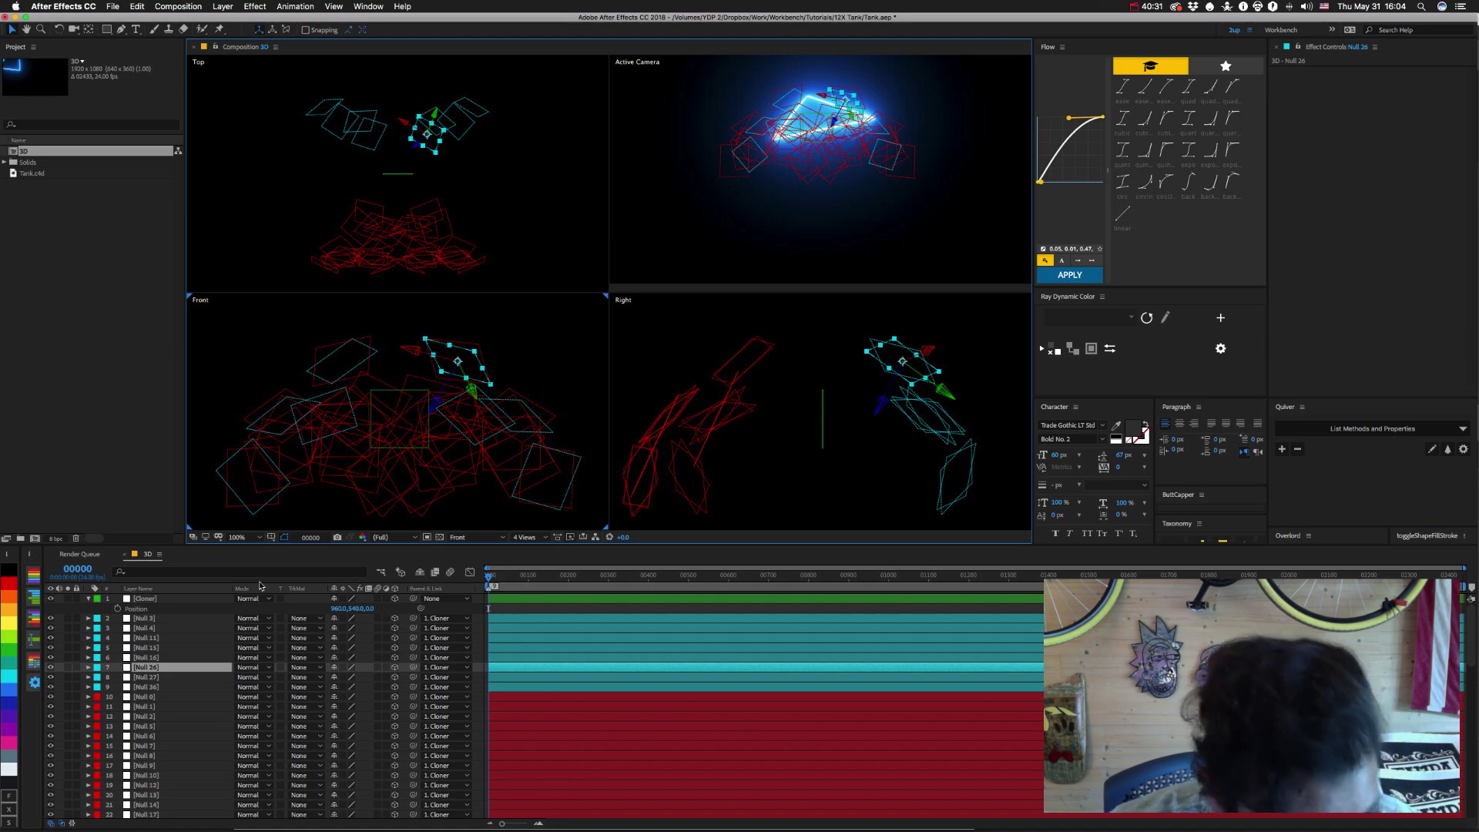
pyautogui.click(146, 649)
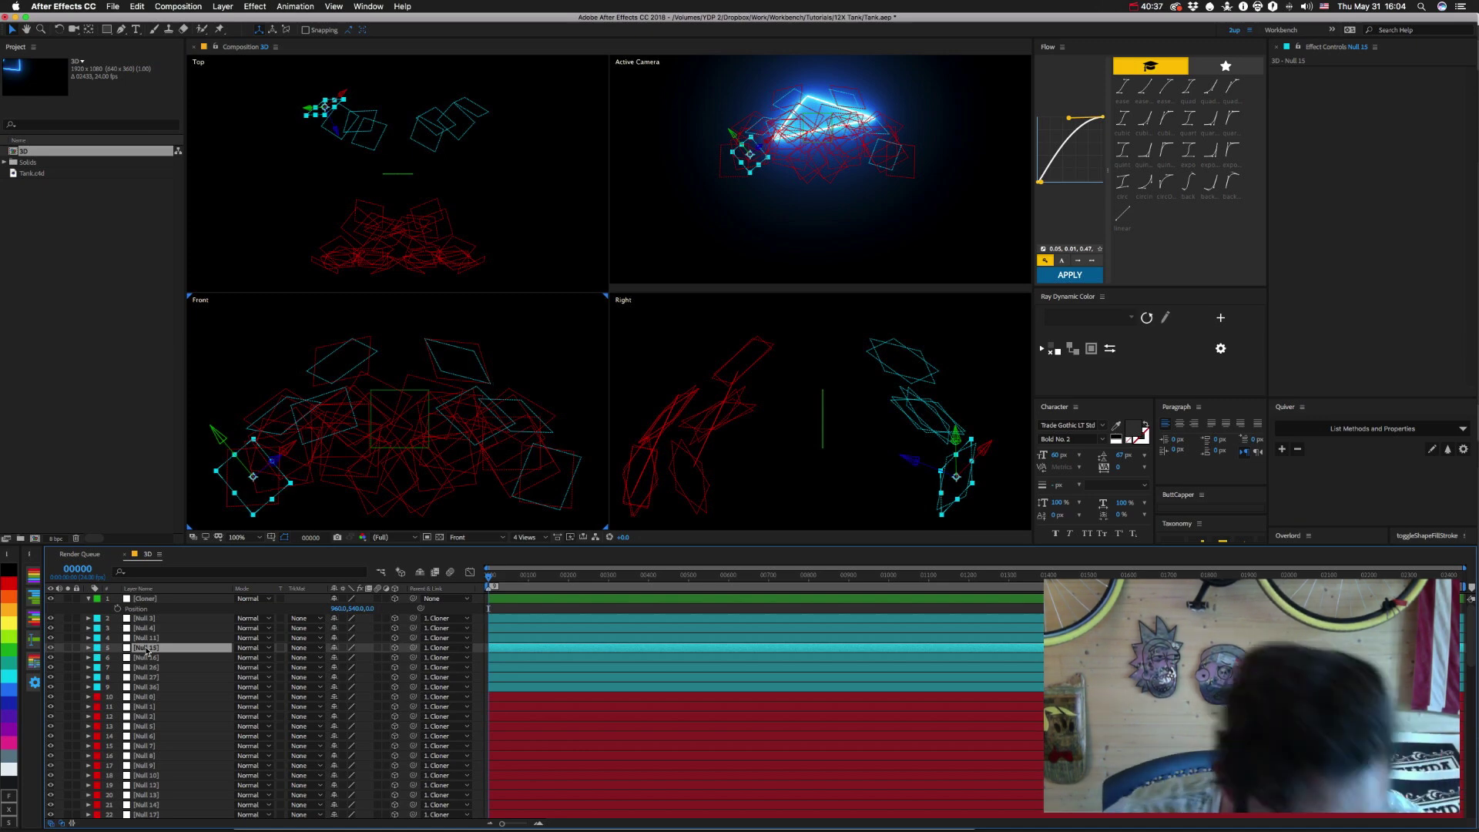
pyautogui.click(158, 659)
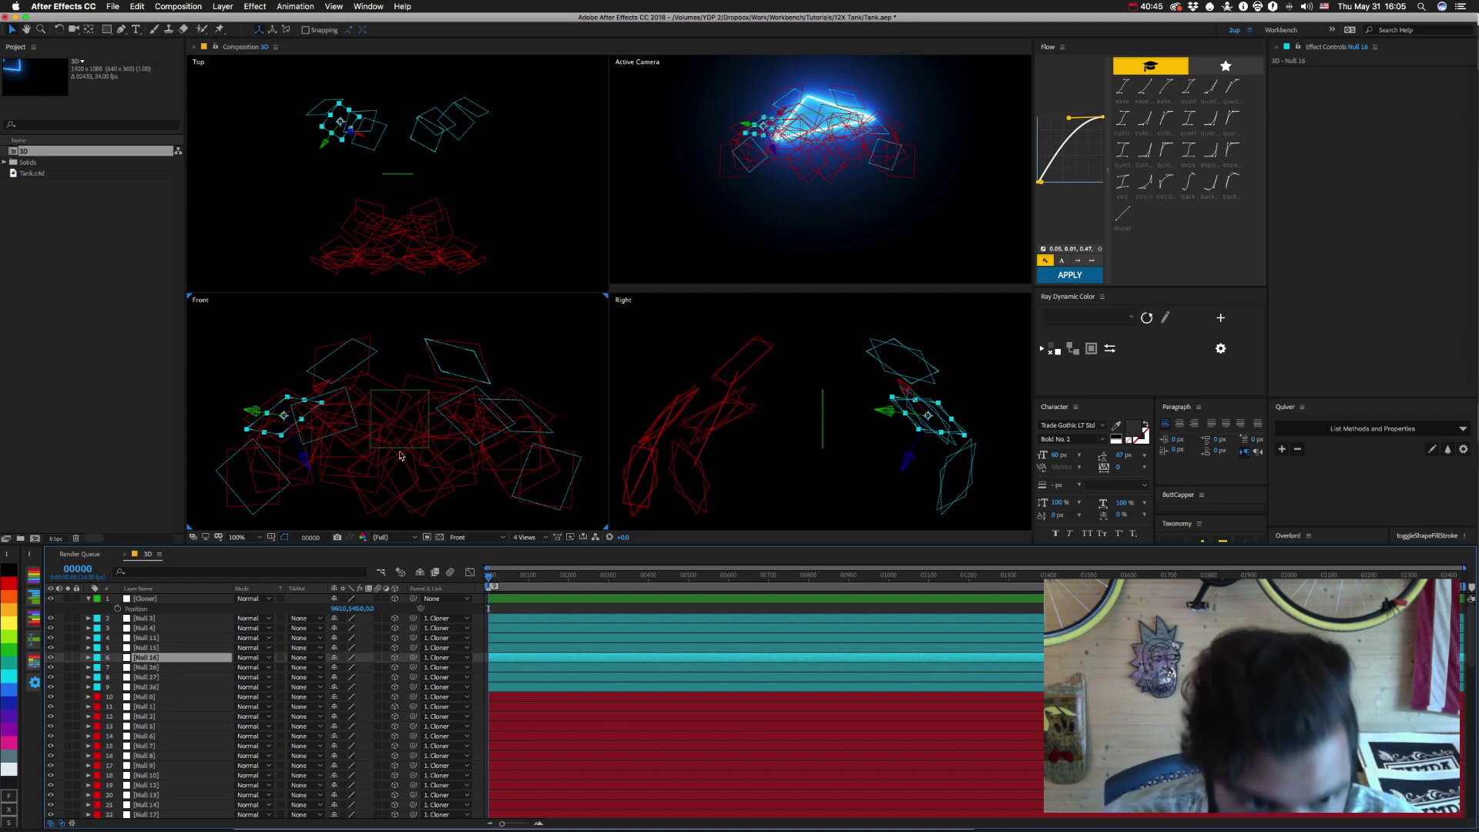
pyautogui.click(484, 397)
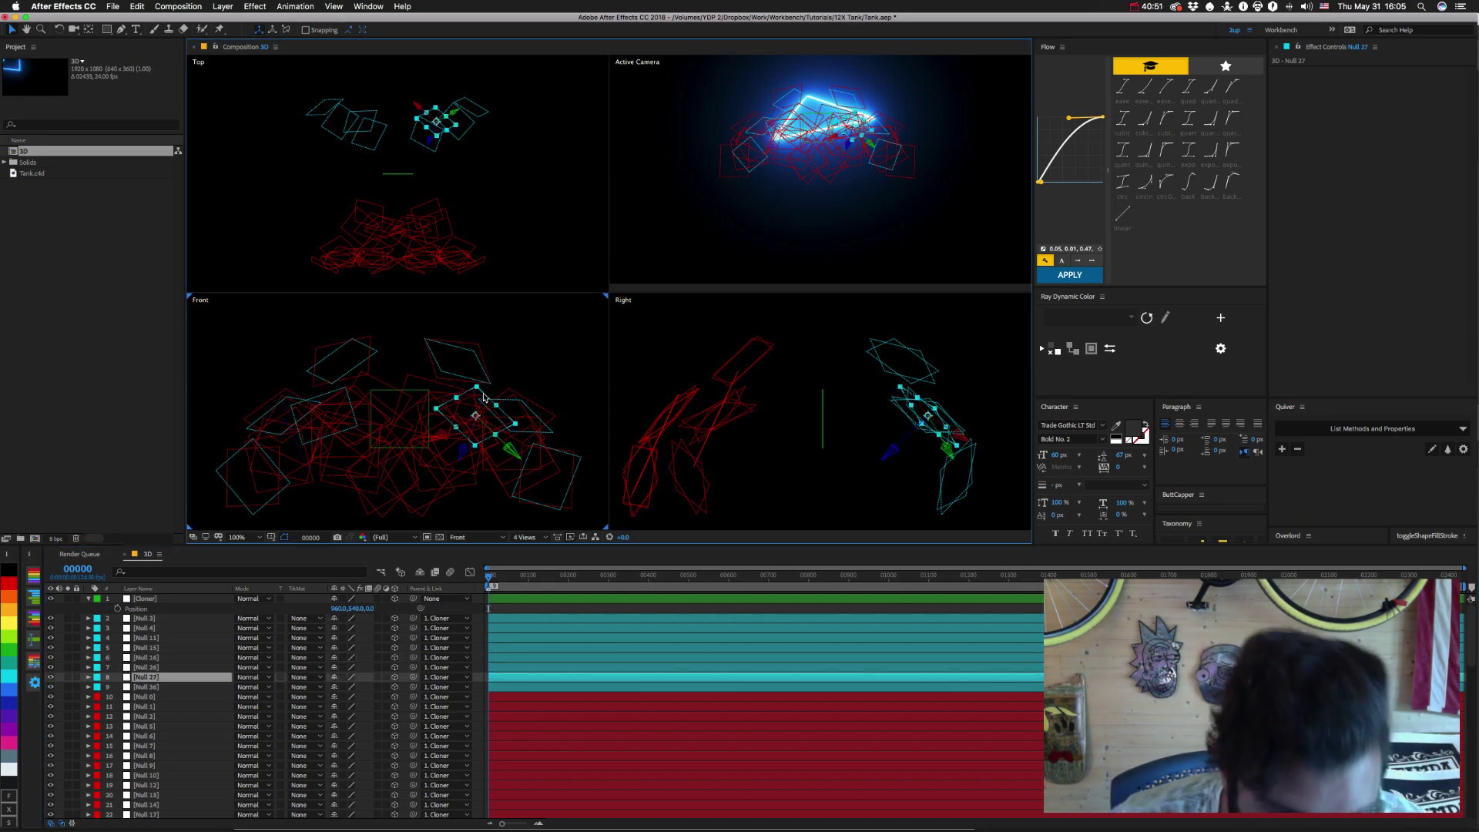
pyautogui.click(551, 433)
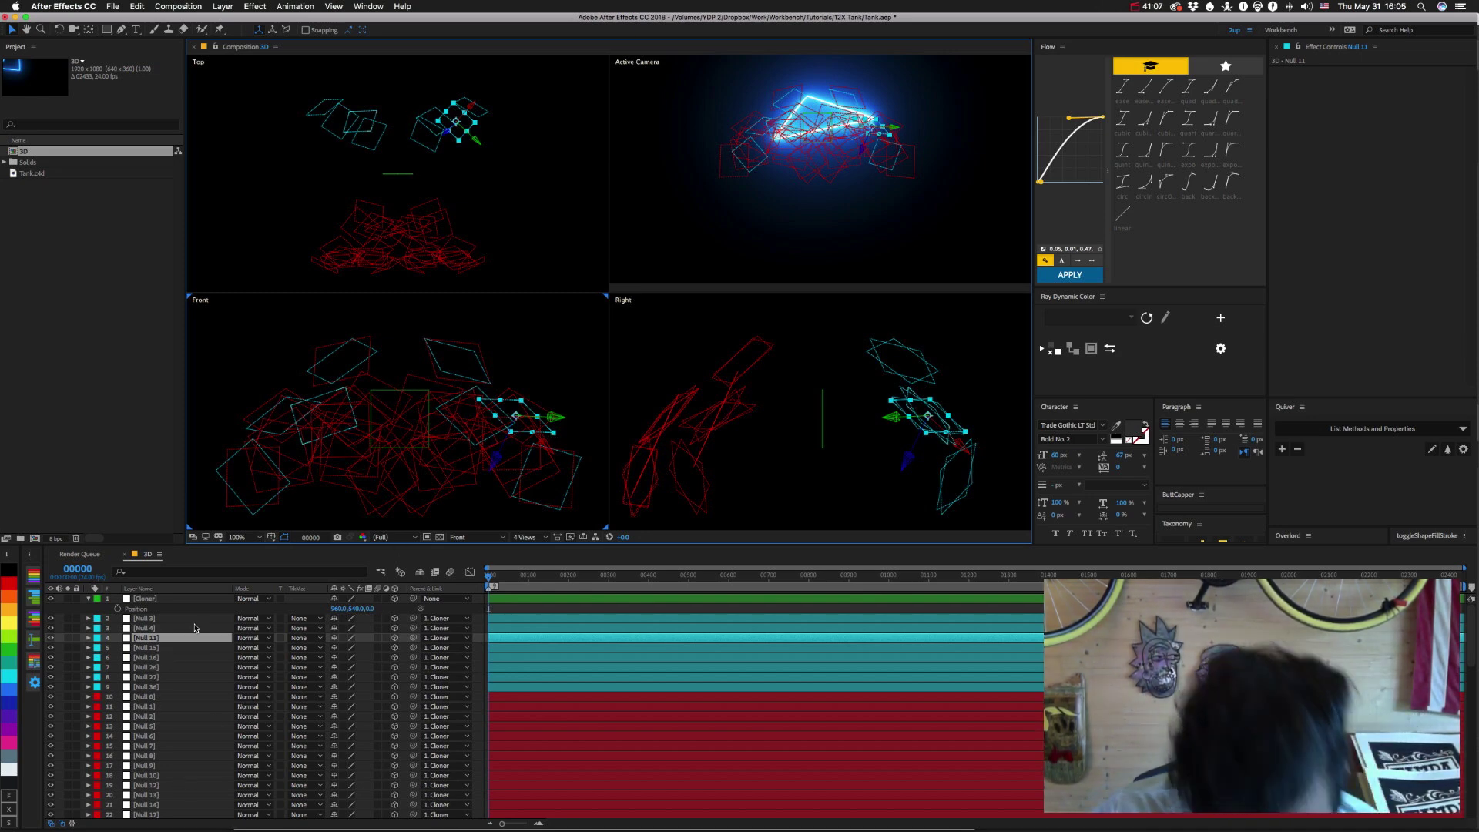
# Change the Mask Path expression's point list to [9,5,6,3,2,7,8,4] and apply it.
pyautogui.scroll(-20, 349, 659)
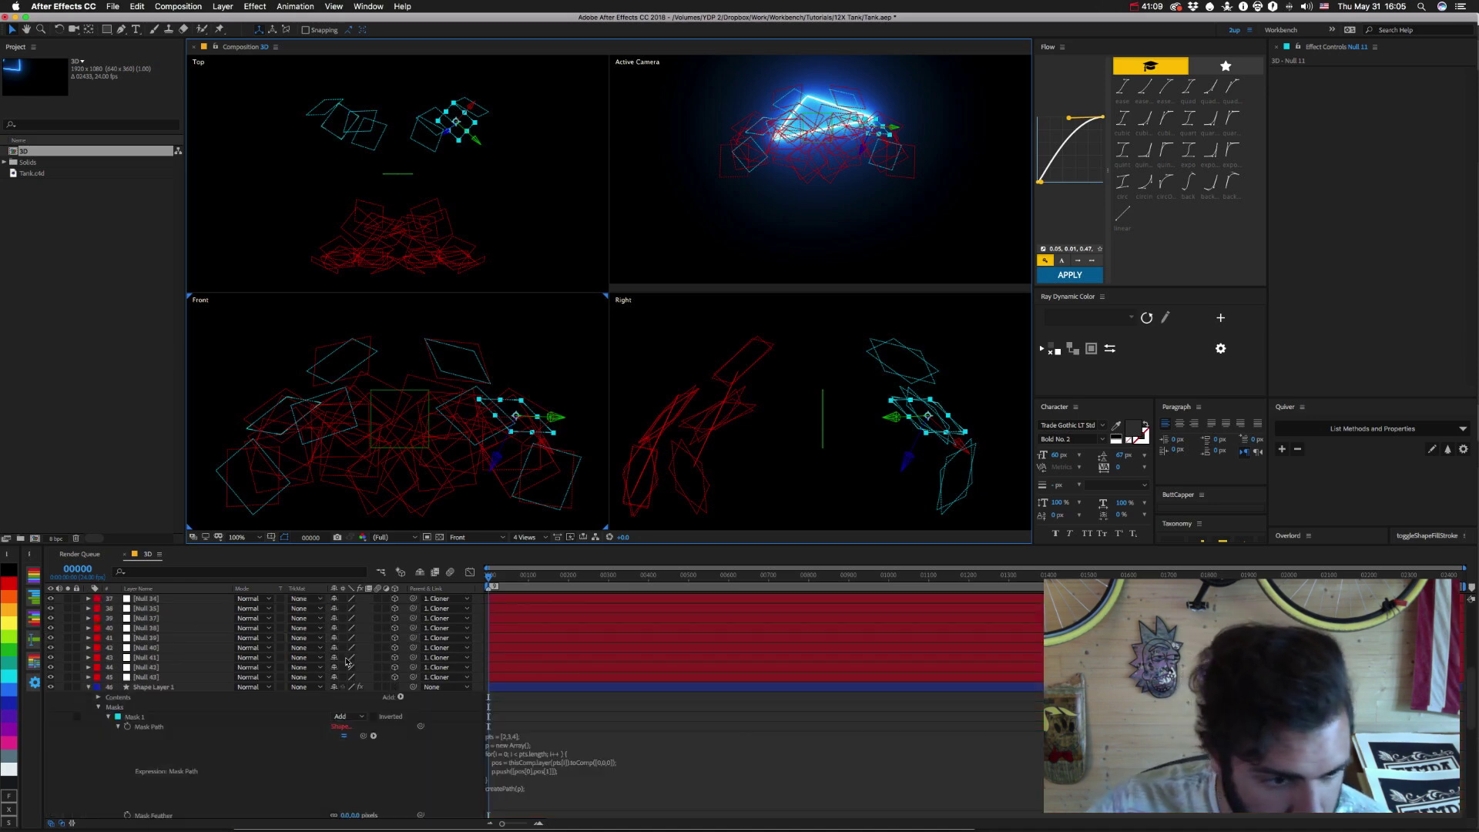
pyautogui.scroll(5, 335, 690)
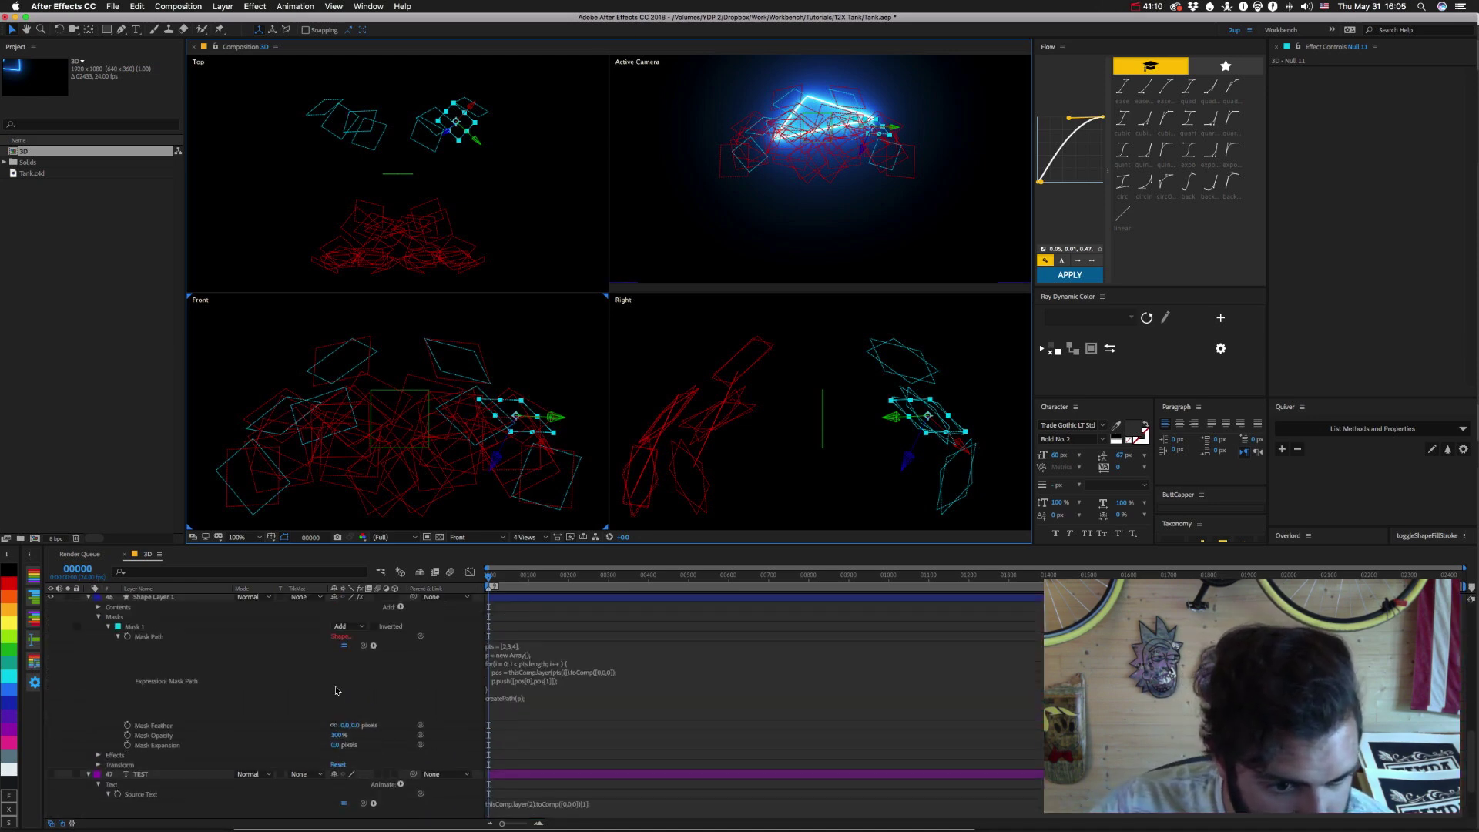
pyautogui.click(509, 662)
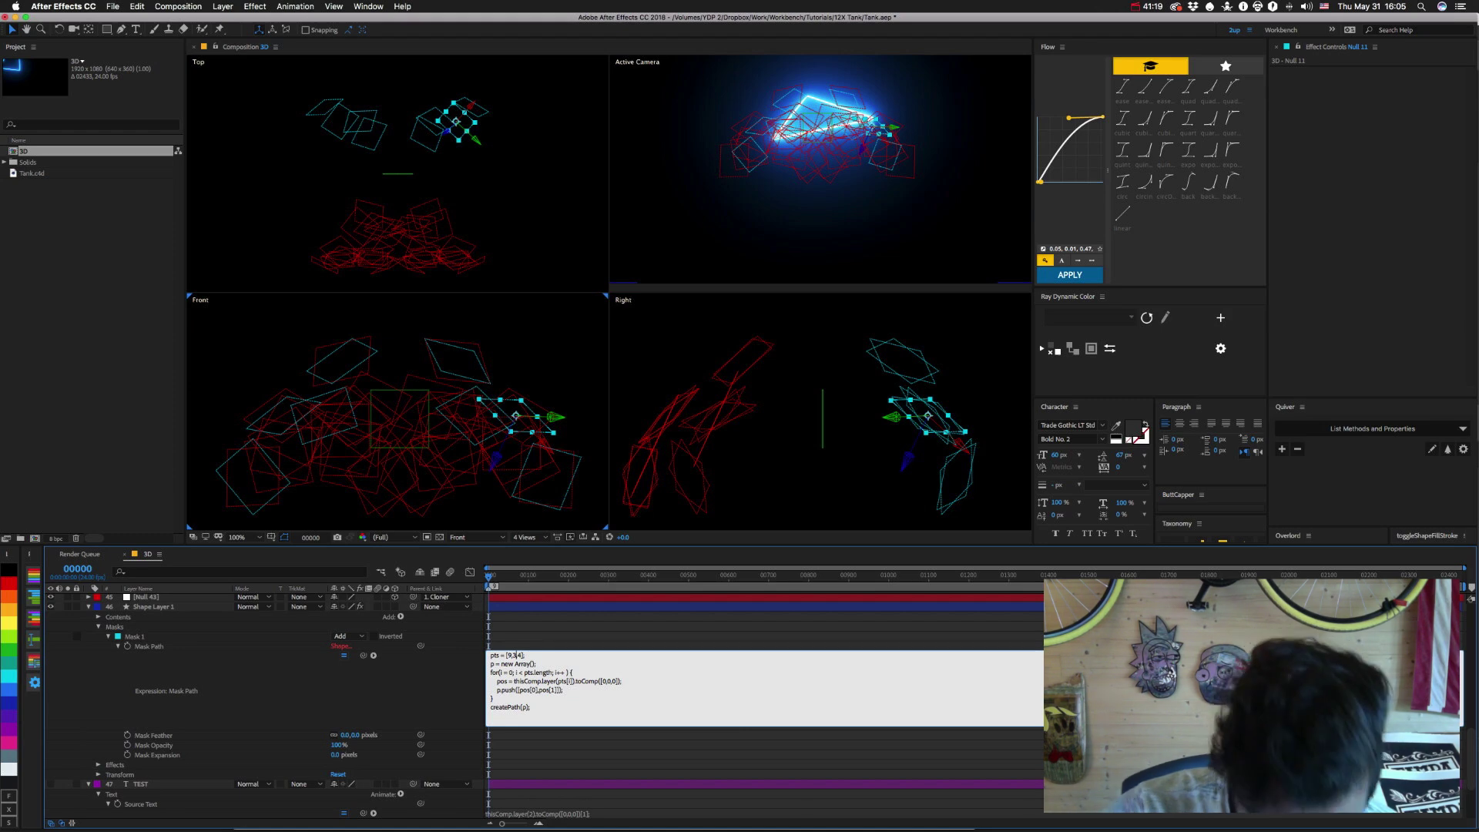
pyautogui.doubleClick(515, 654)
pyautogui.write('5')
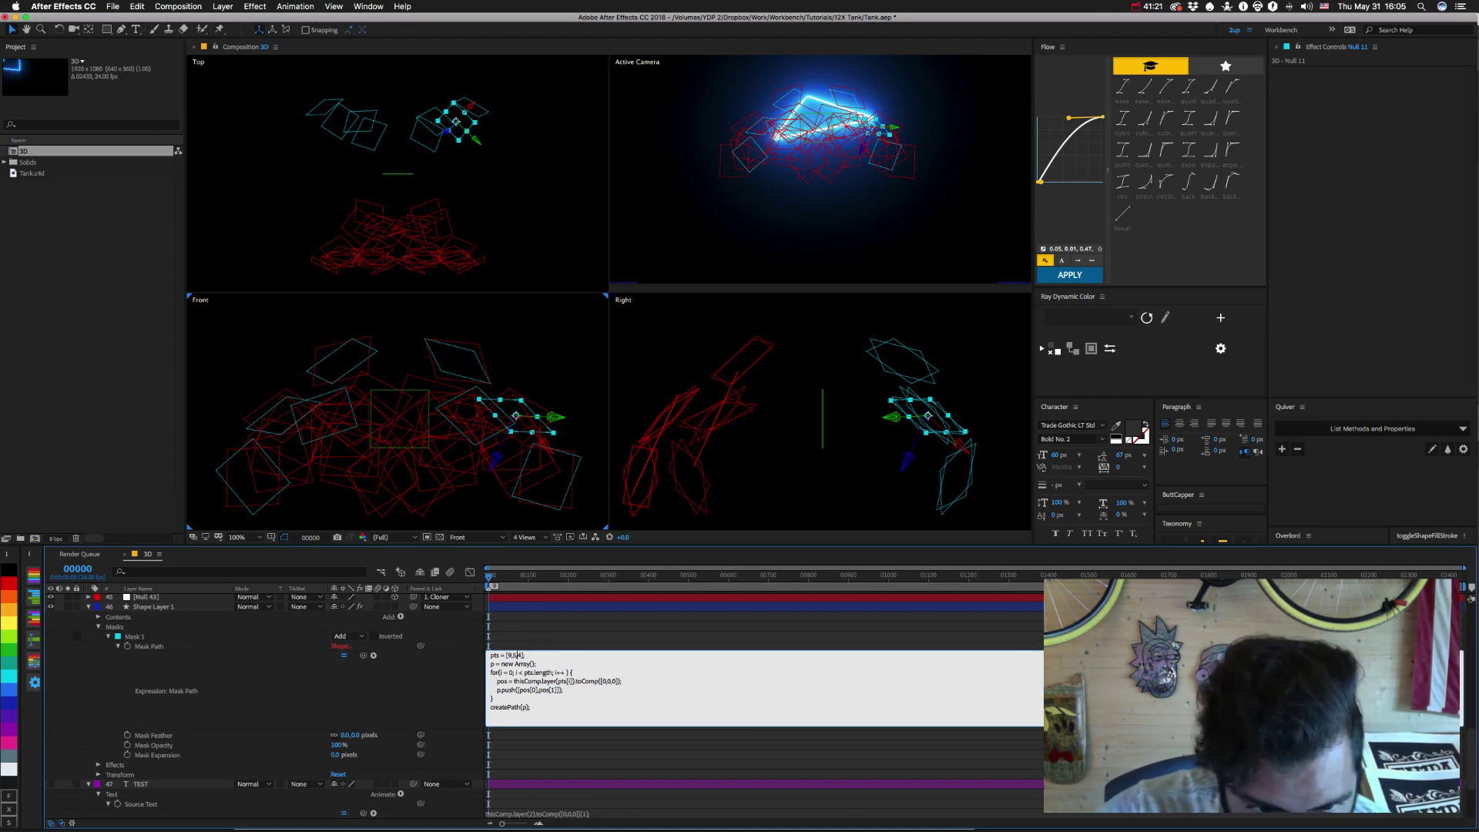
pyautogui.press('BackSpace')
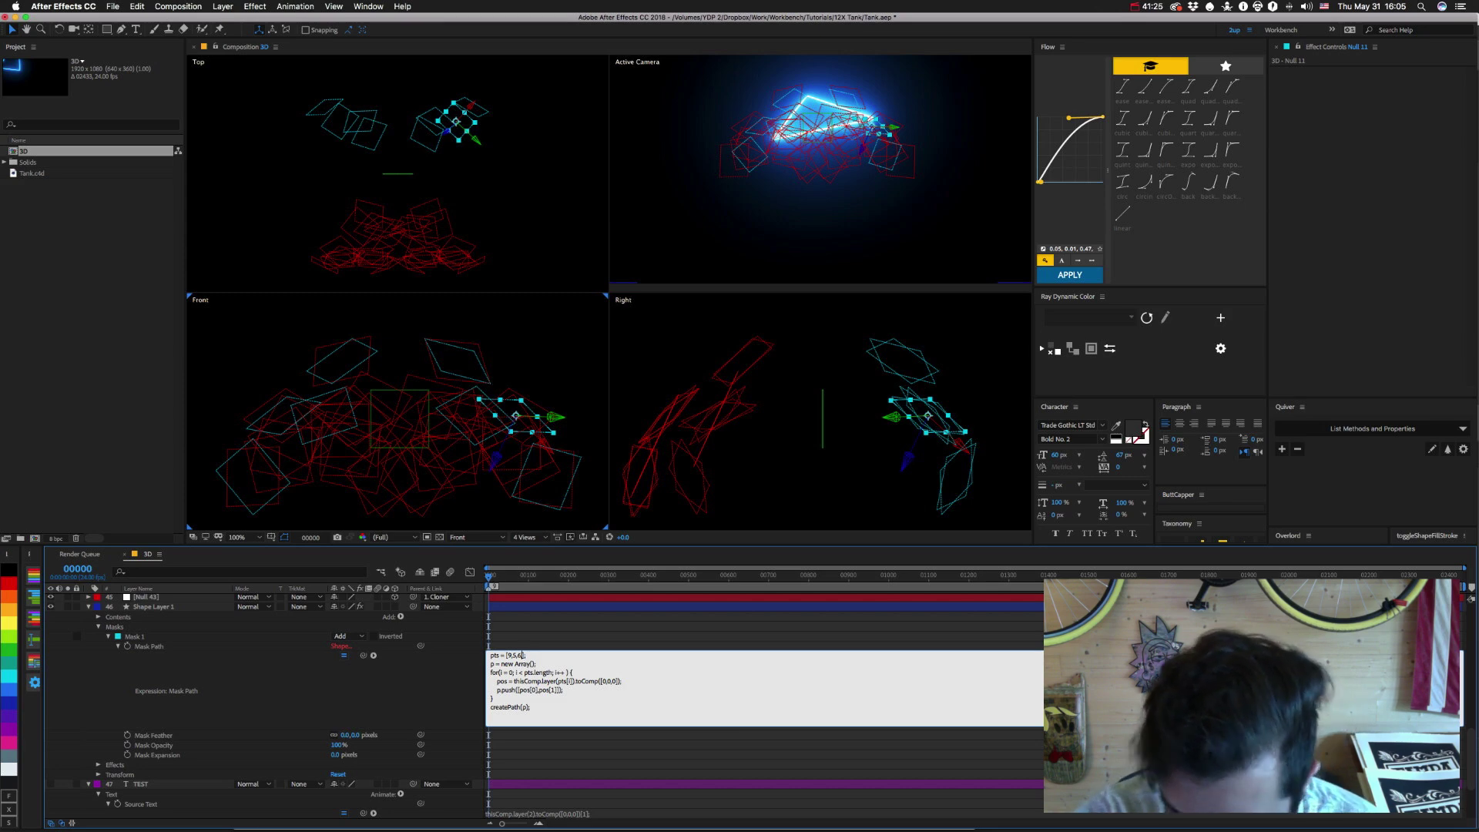
pyautogui.write('6,3,')
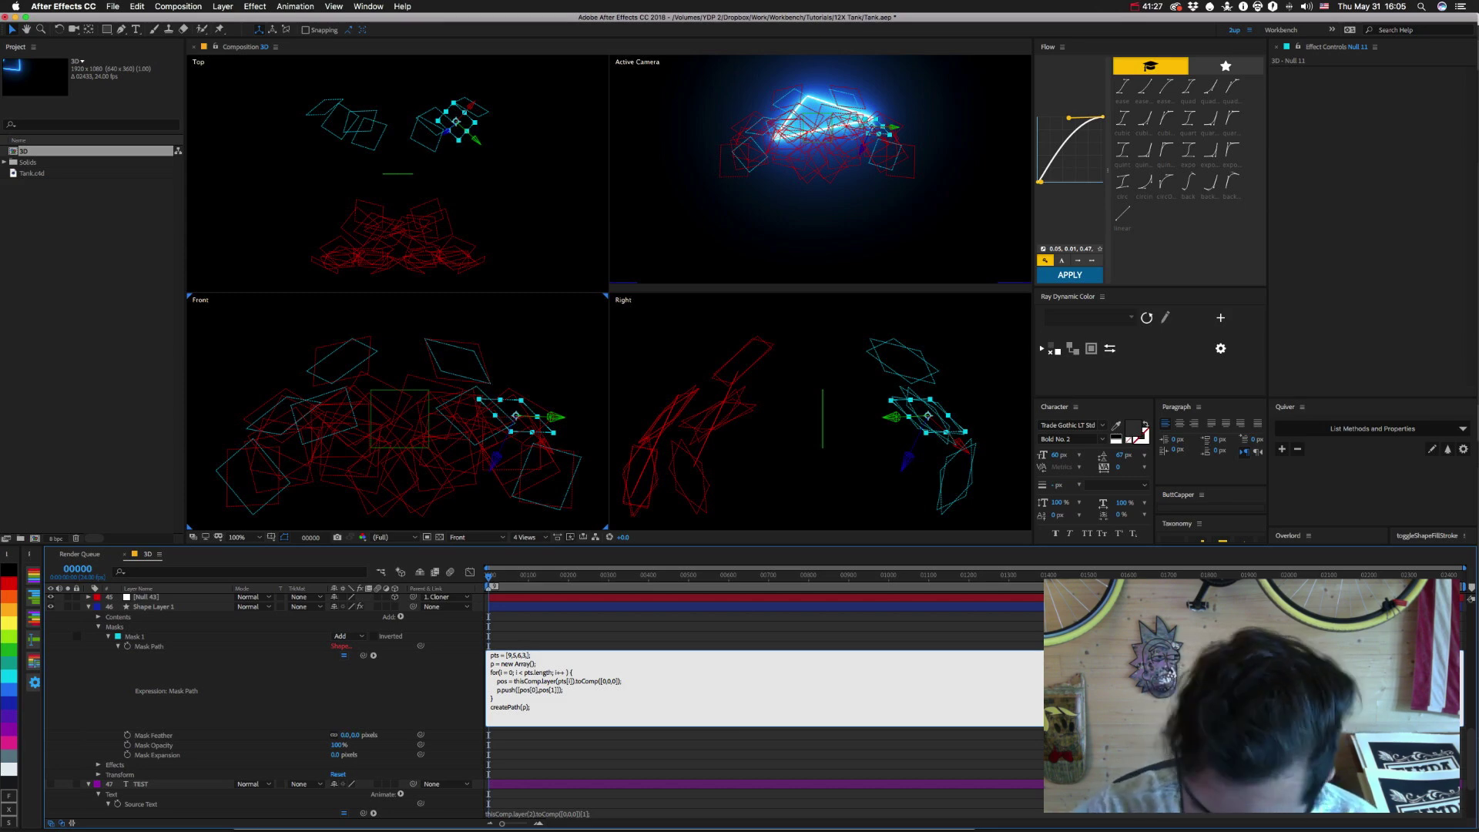
pyautogui.write('2,7,8,4')
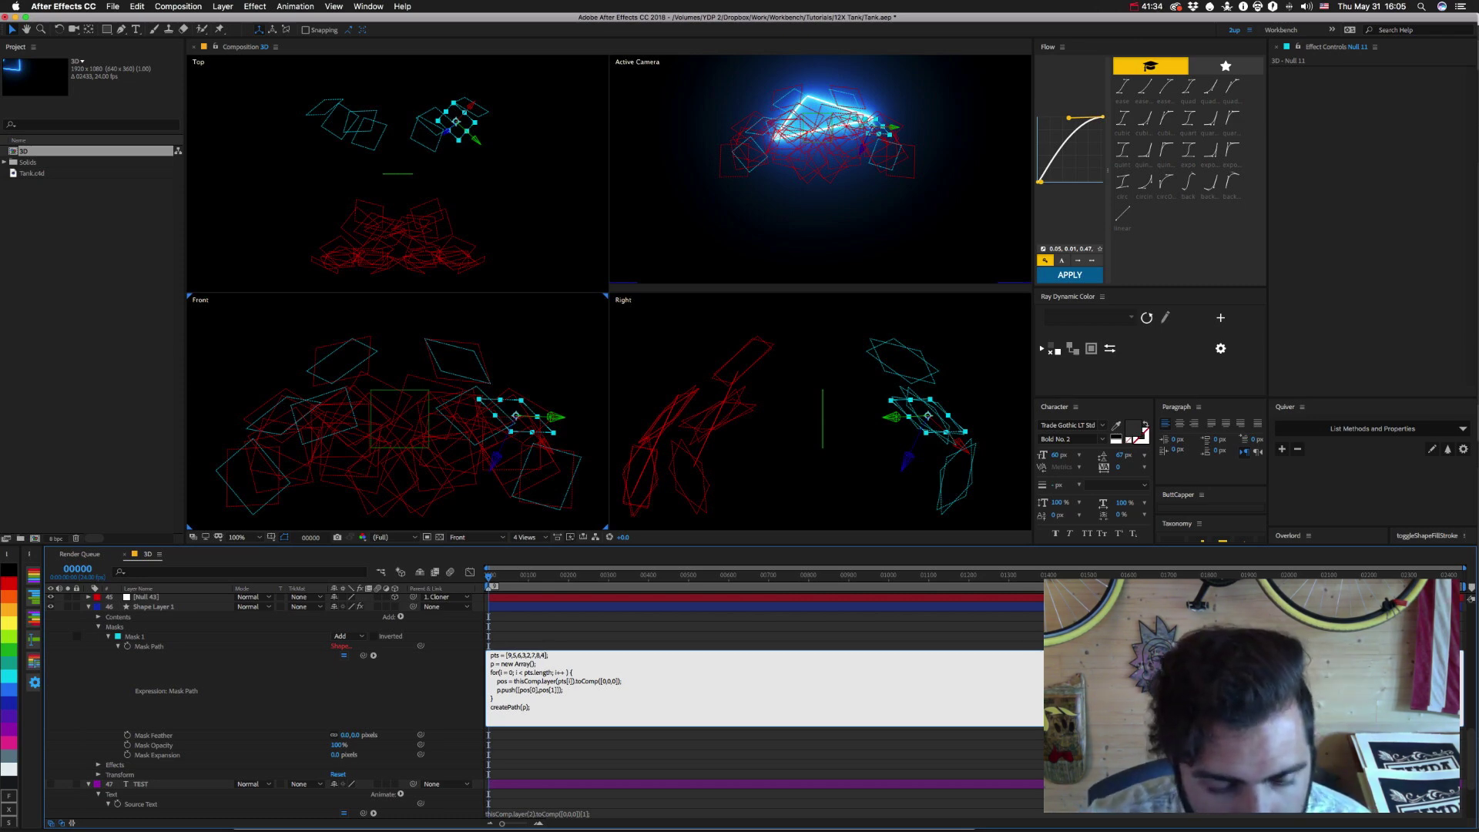
pyautogui.press('KP_Enter')
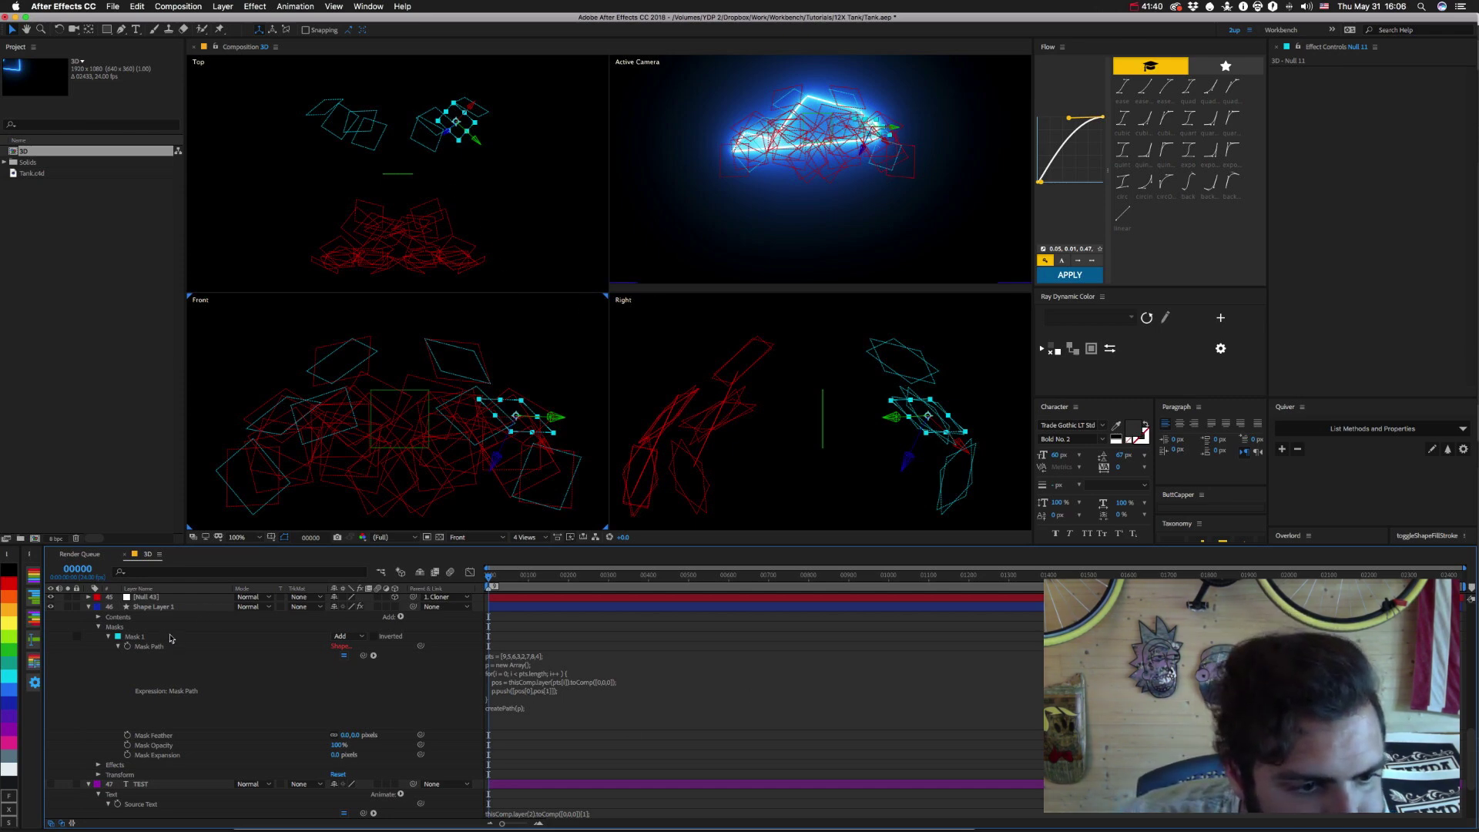
# Collapse Shape Layer 1 and select Null 36 to locate it on the turret.
pyautogui.press('super+grave')
pyautogui.scroll(15, 157, 671)
pyautogui.click(148, 687)
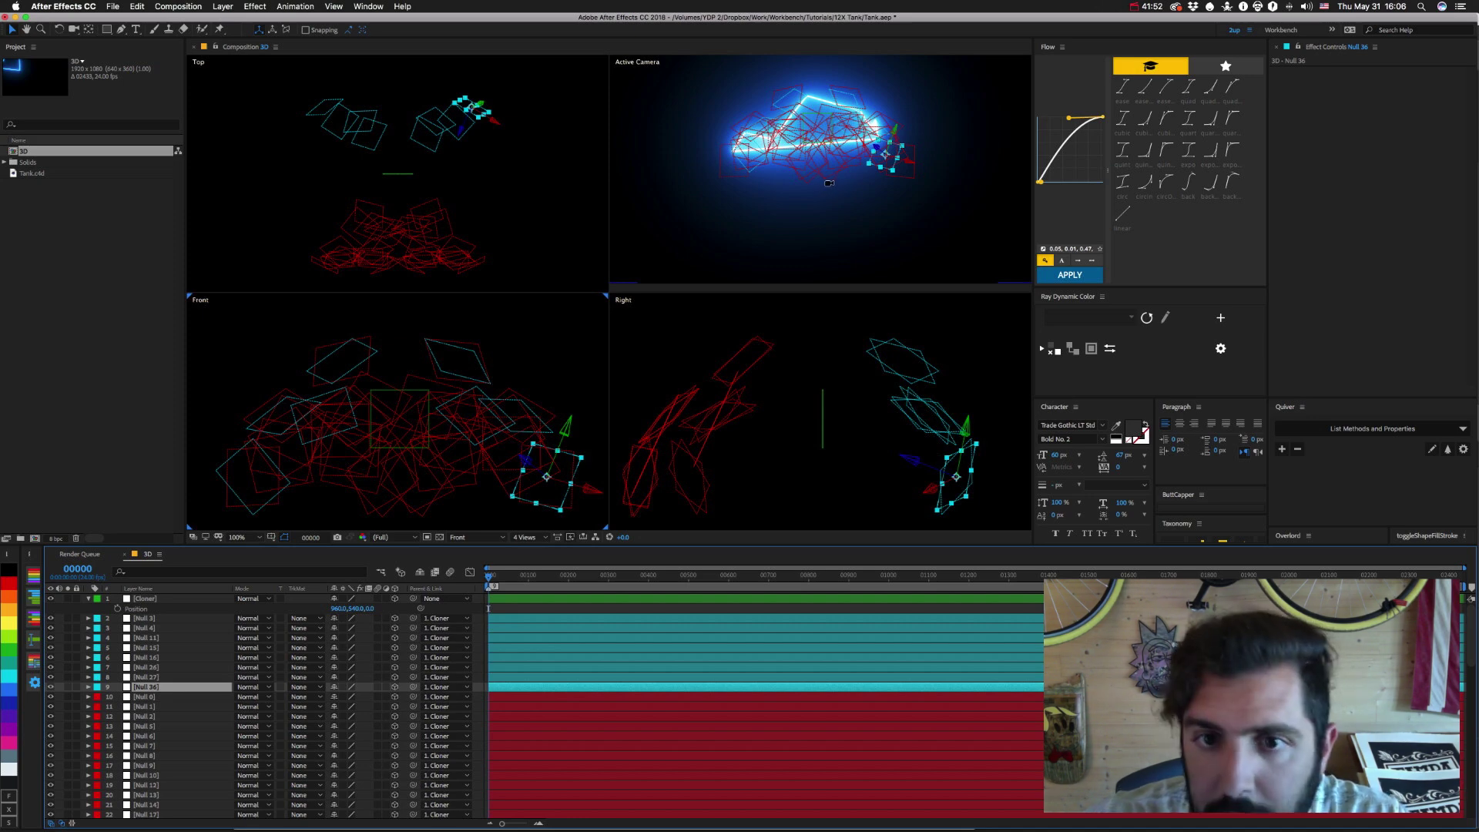
# Orbit Camera 1 in the Active Camera view to see the turret outline from another side.
pyautogui.press('c')
pyautogui.press('c')
pyautogui.click(864, 191)
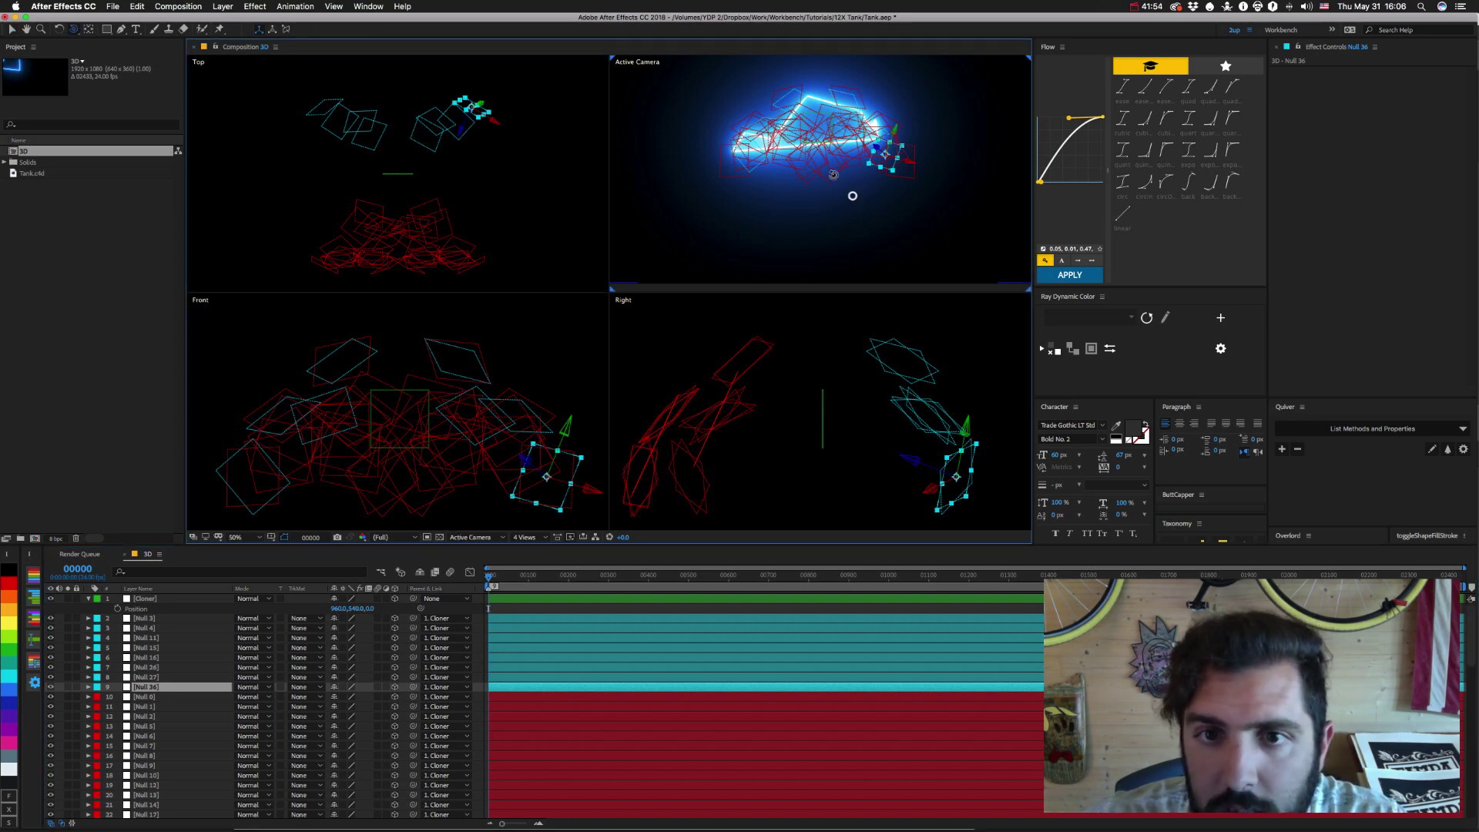
pyautogui.scroll(-15, 160, 752)
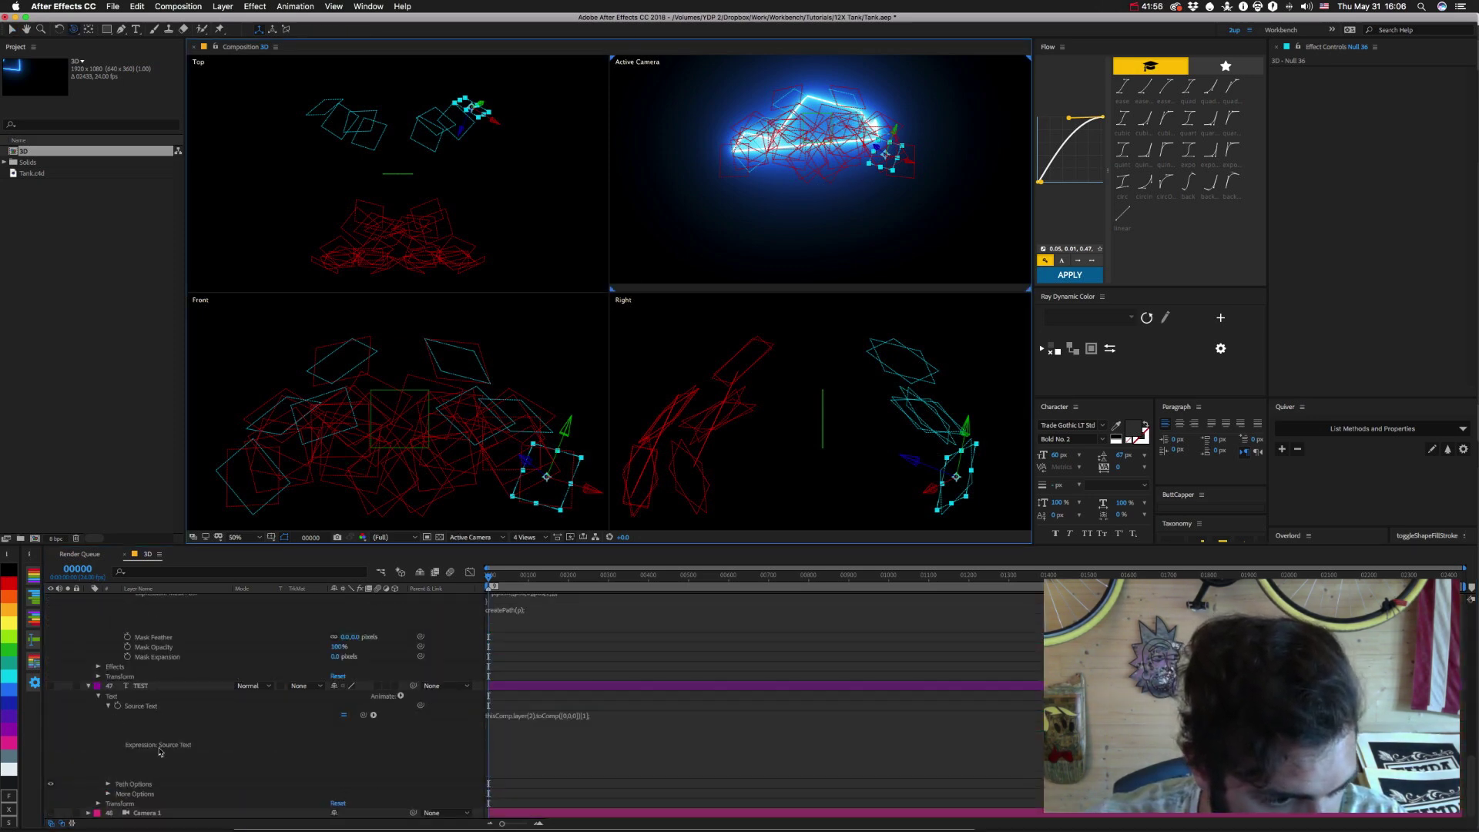
pyautogui.scroll(5, 161, 712)
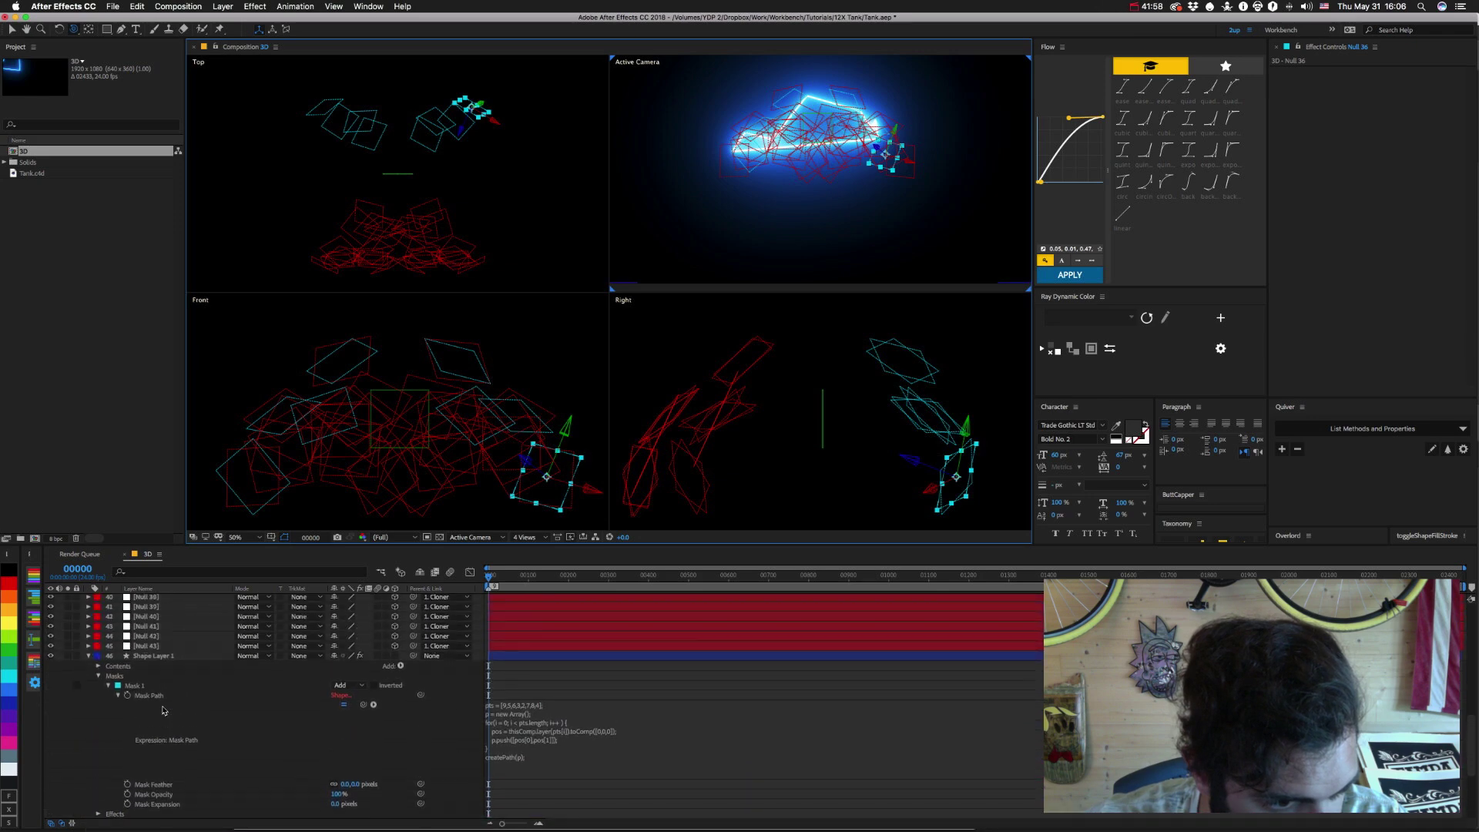
pyautogui.click(89, 657)
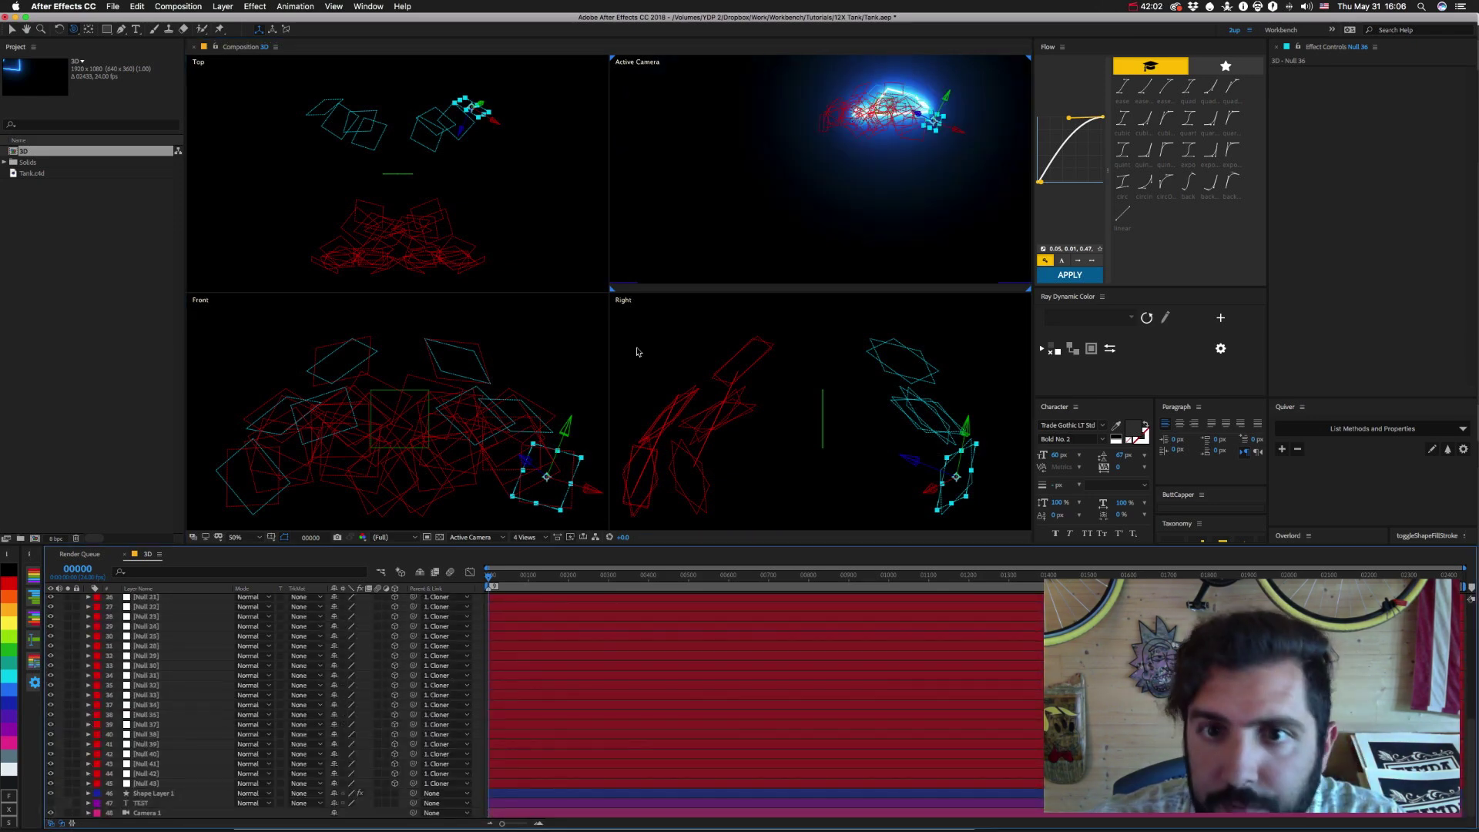
pyautogui.moveTo(923, 172)
pyautogui.mouseDown()
pyautogui.moveTo(811, 189)
pyautogui.moveTo(925, 180)
pyautogui.mouseUp()
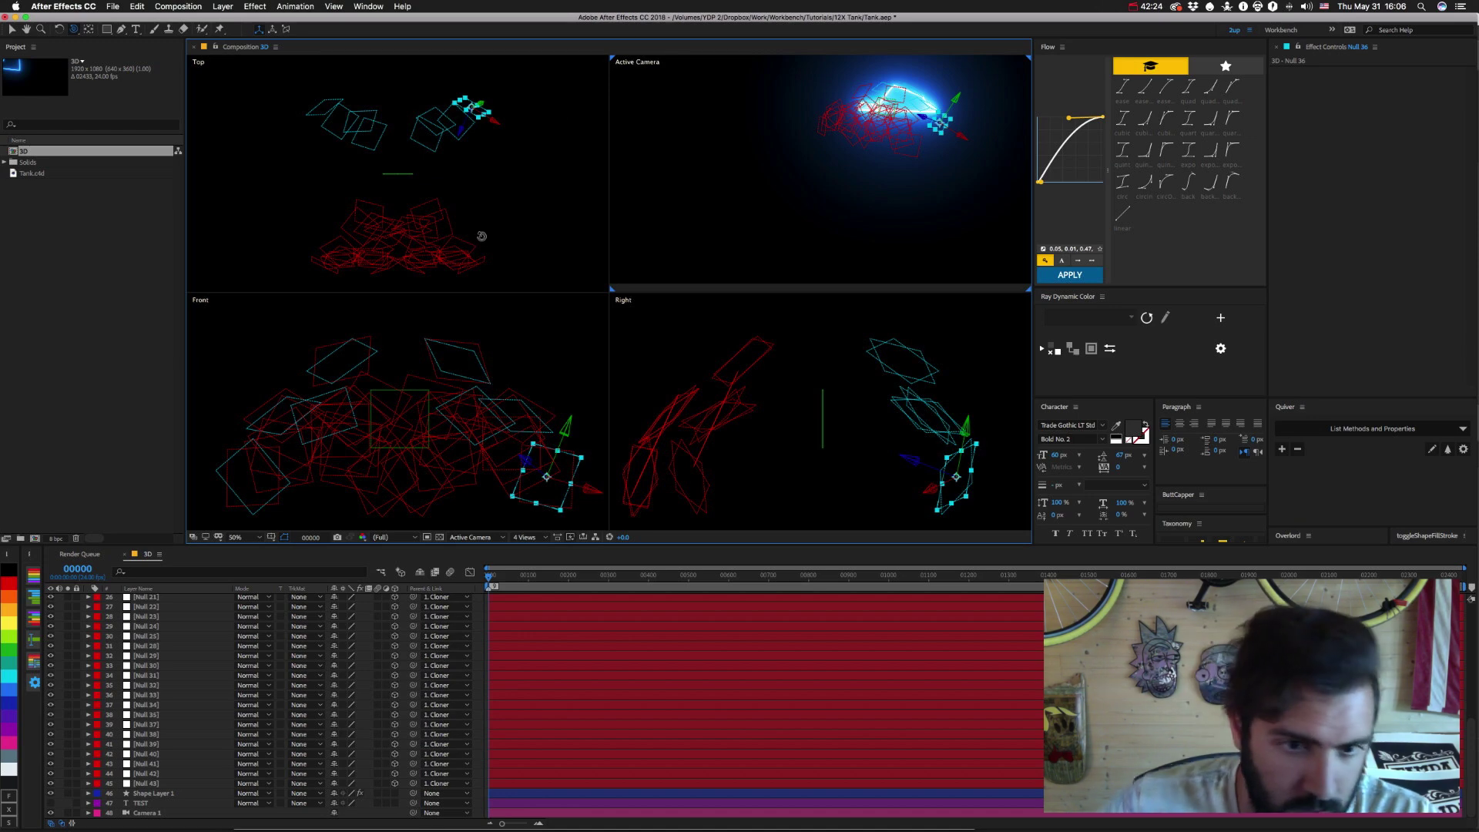
pyautogui.press('KP_4')
pyautogui.press('KP_8')
pyautogui.moveTo(886, 137)
pyautogui.mouseDown()
pyautogui.moveTo(802, 146)
pyautogui.moveTo(832, 188)
pyautogui.moveTo(880, 161)
pyautogui.moveTo(677, 116)
pyautogui.mouseUp()
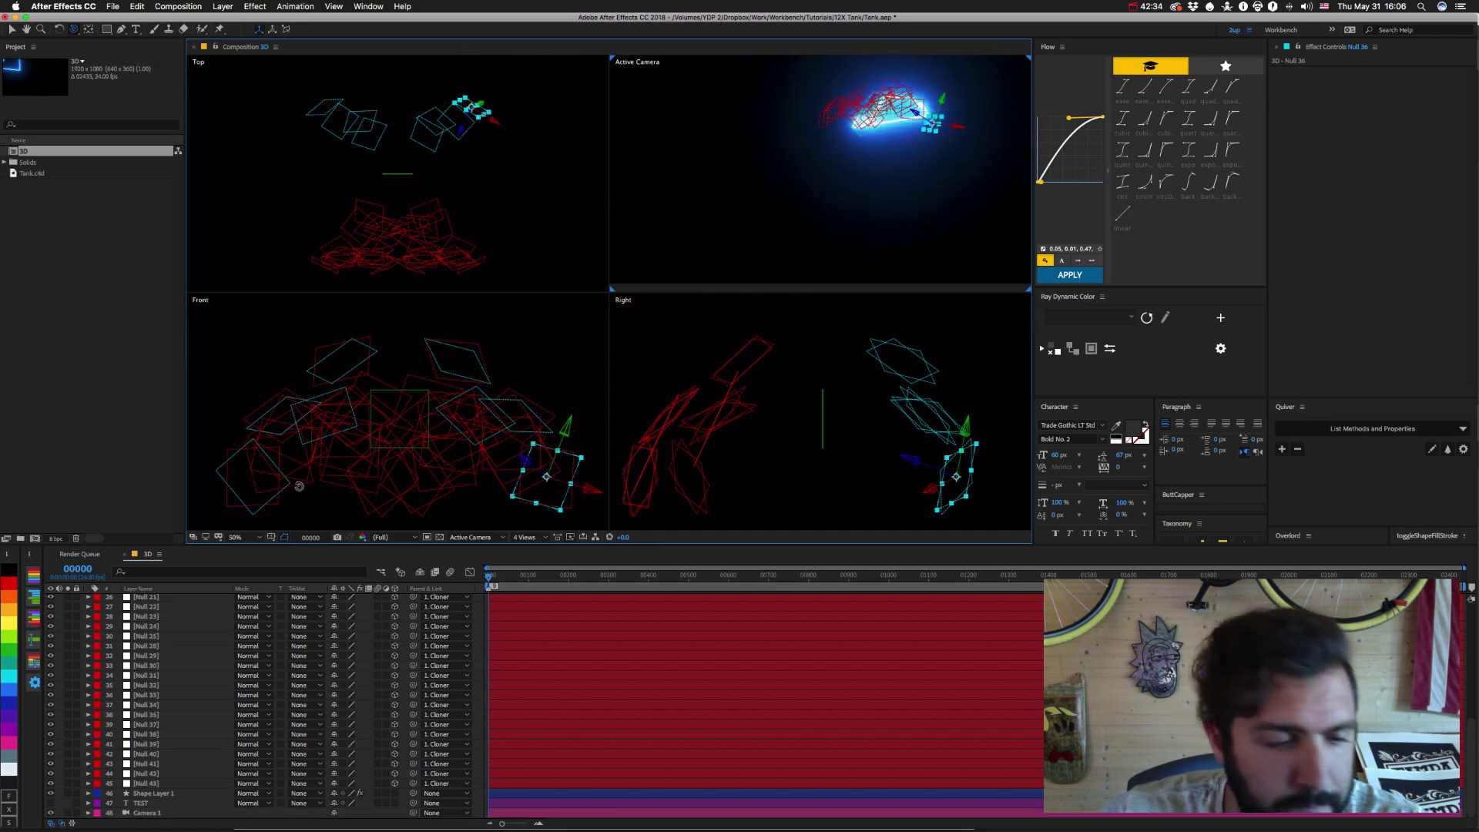
pyautogui.scroll(10, 156, 670)
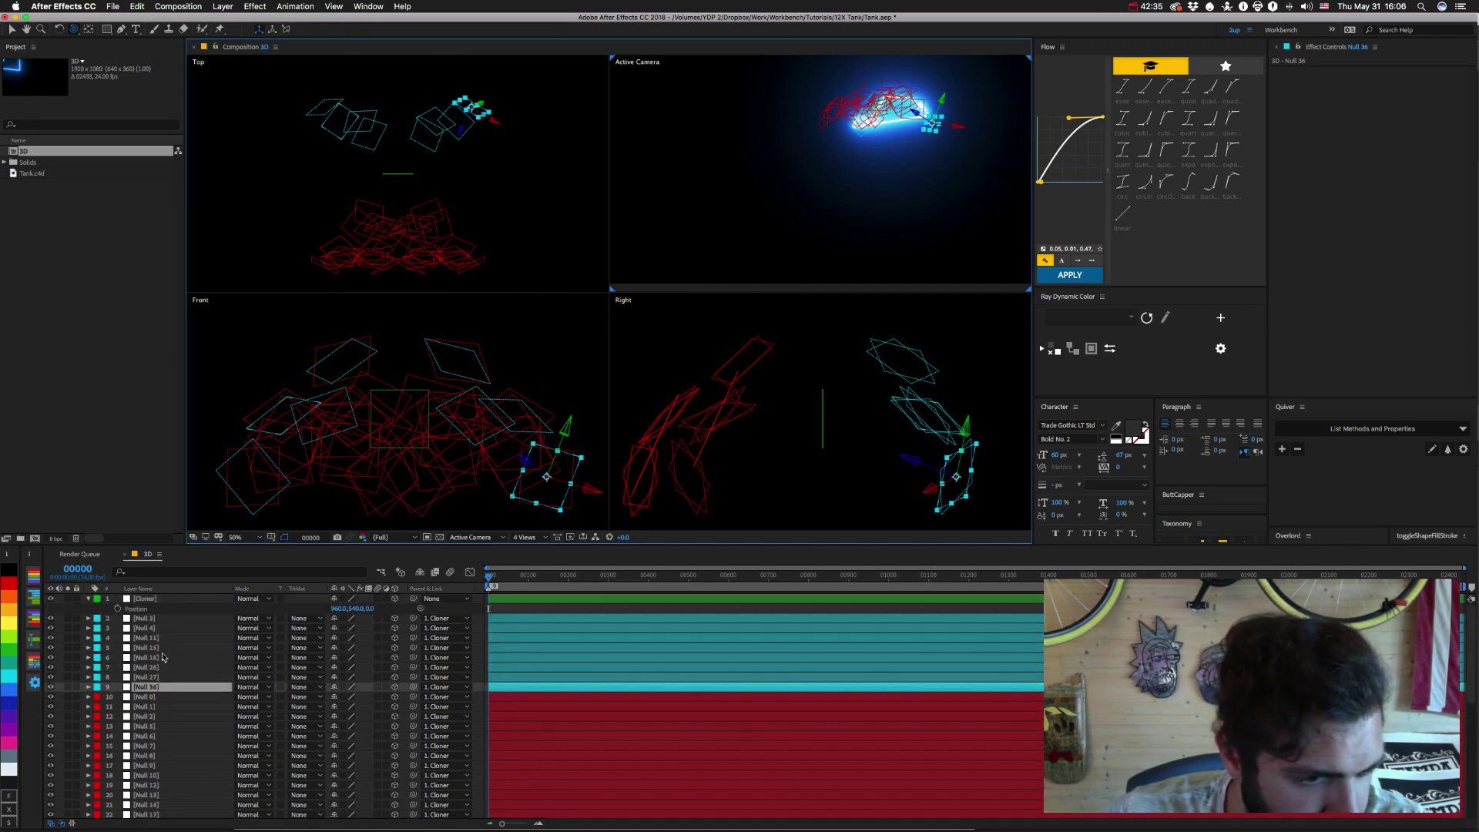
# Select Null 3, 36, 15, 16 and 4 in turn to see where each sits on the turret.
pyautogui.click(151, 618)
pyautogui.click(148, 686)
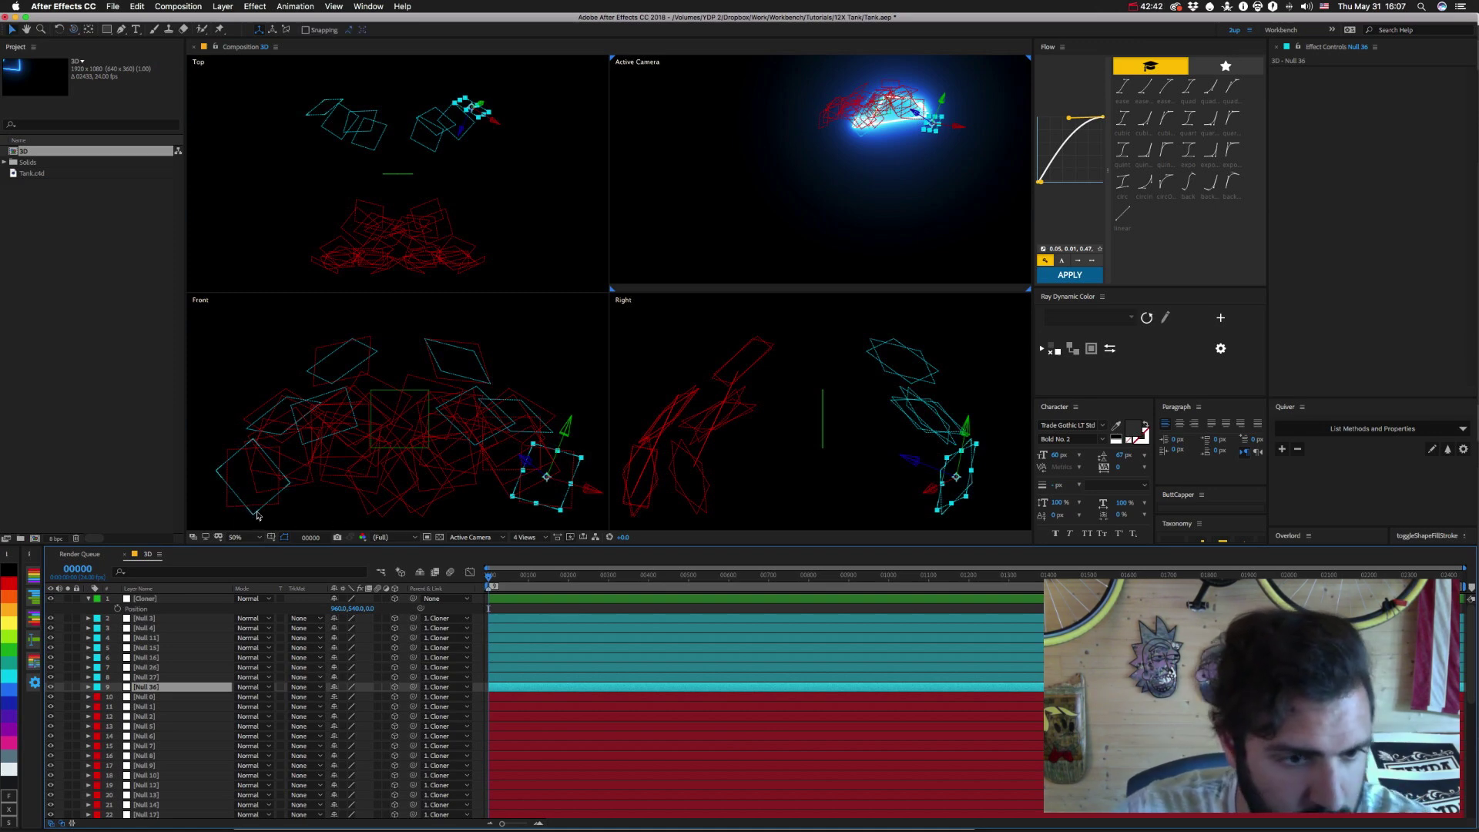
pyautogui.click(256, 515)
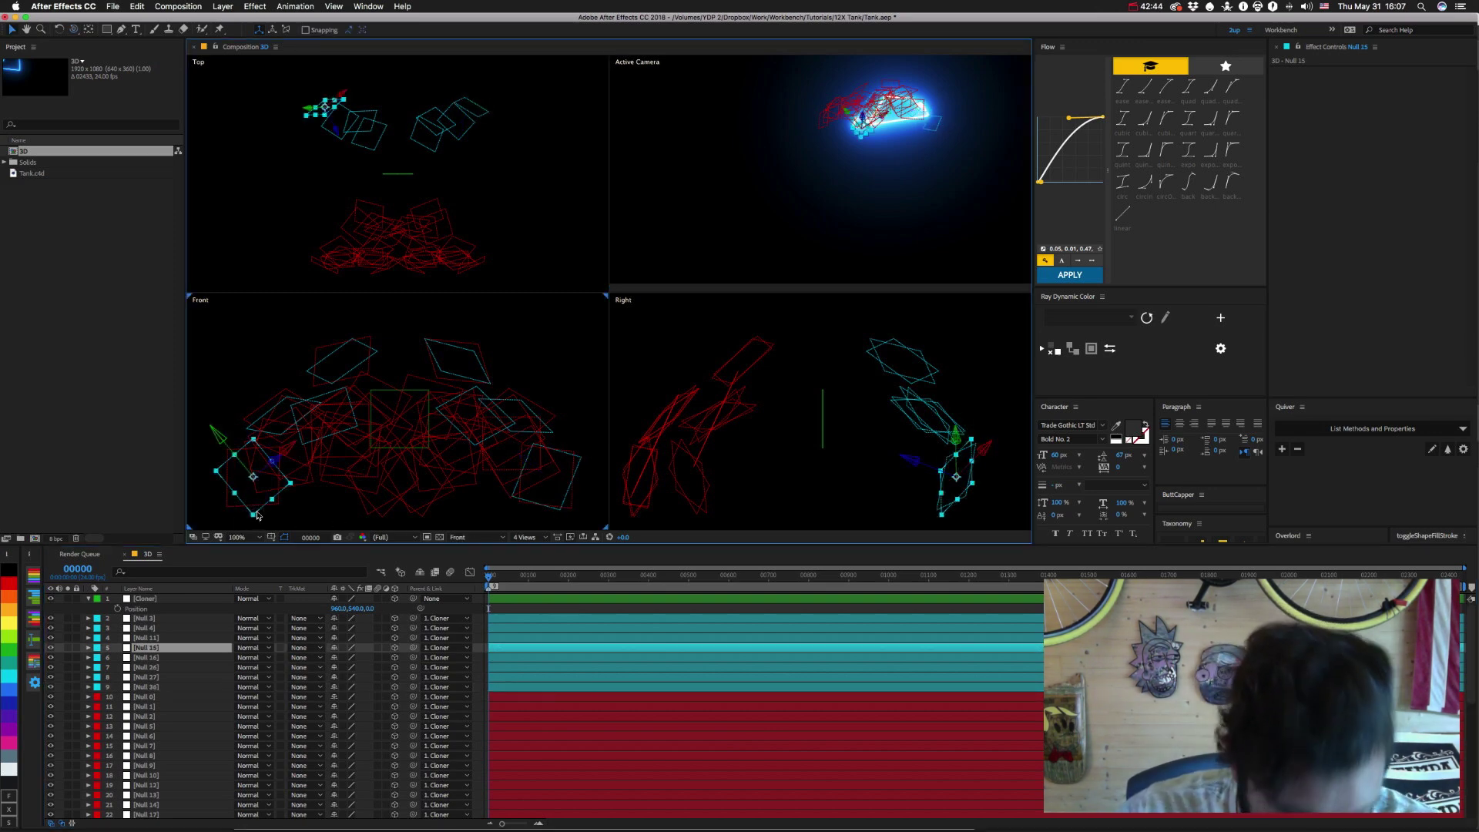
pyautogui.click(255, 435)
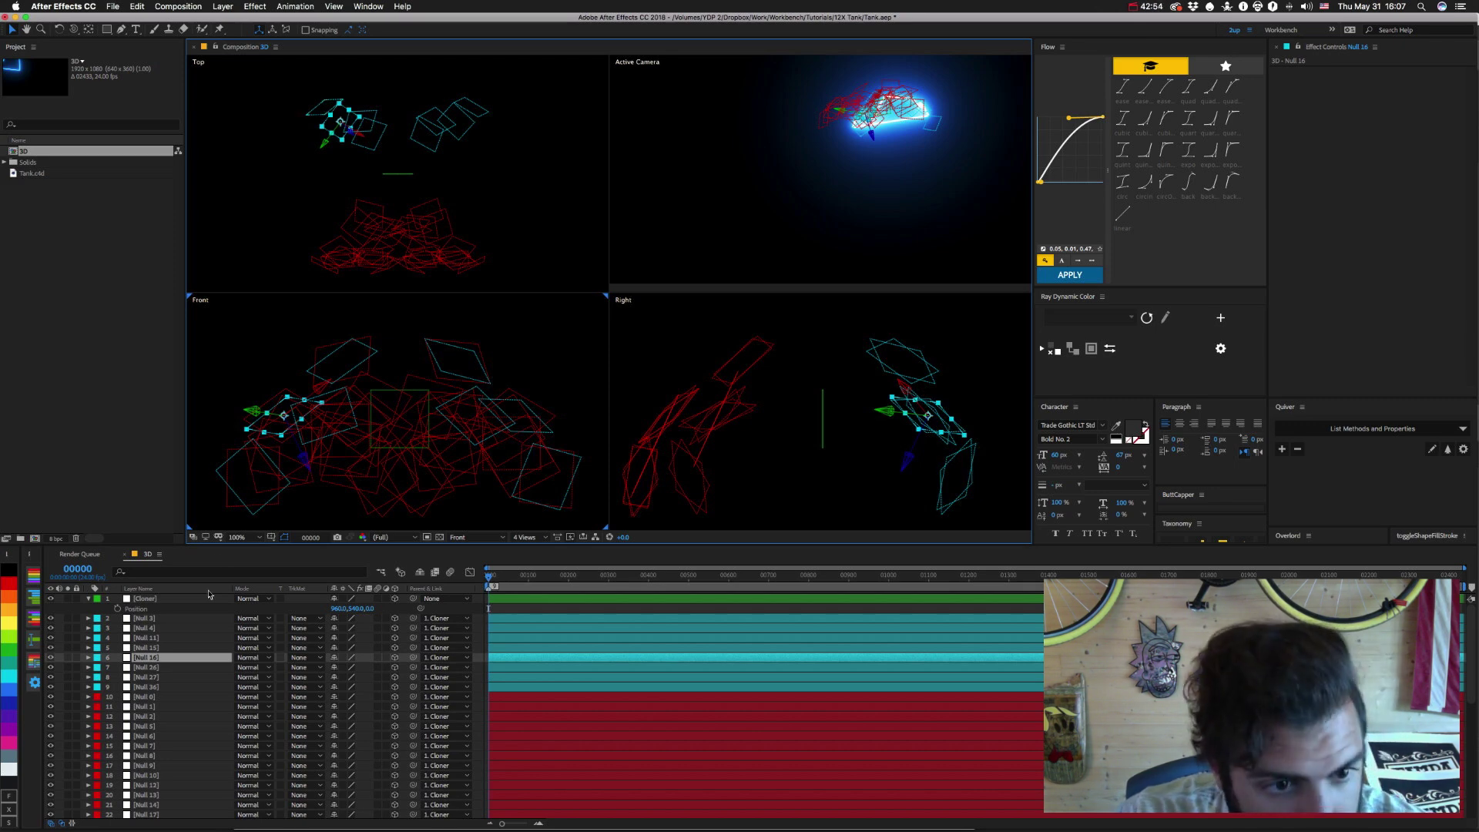
pyautogui.click(146, 630)
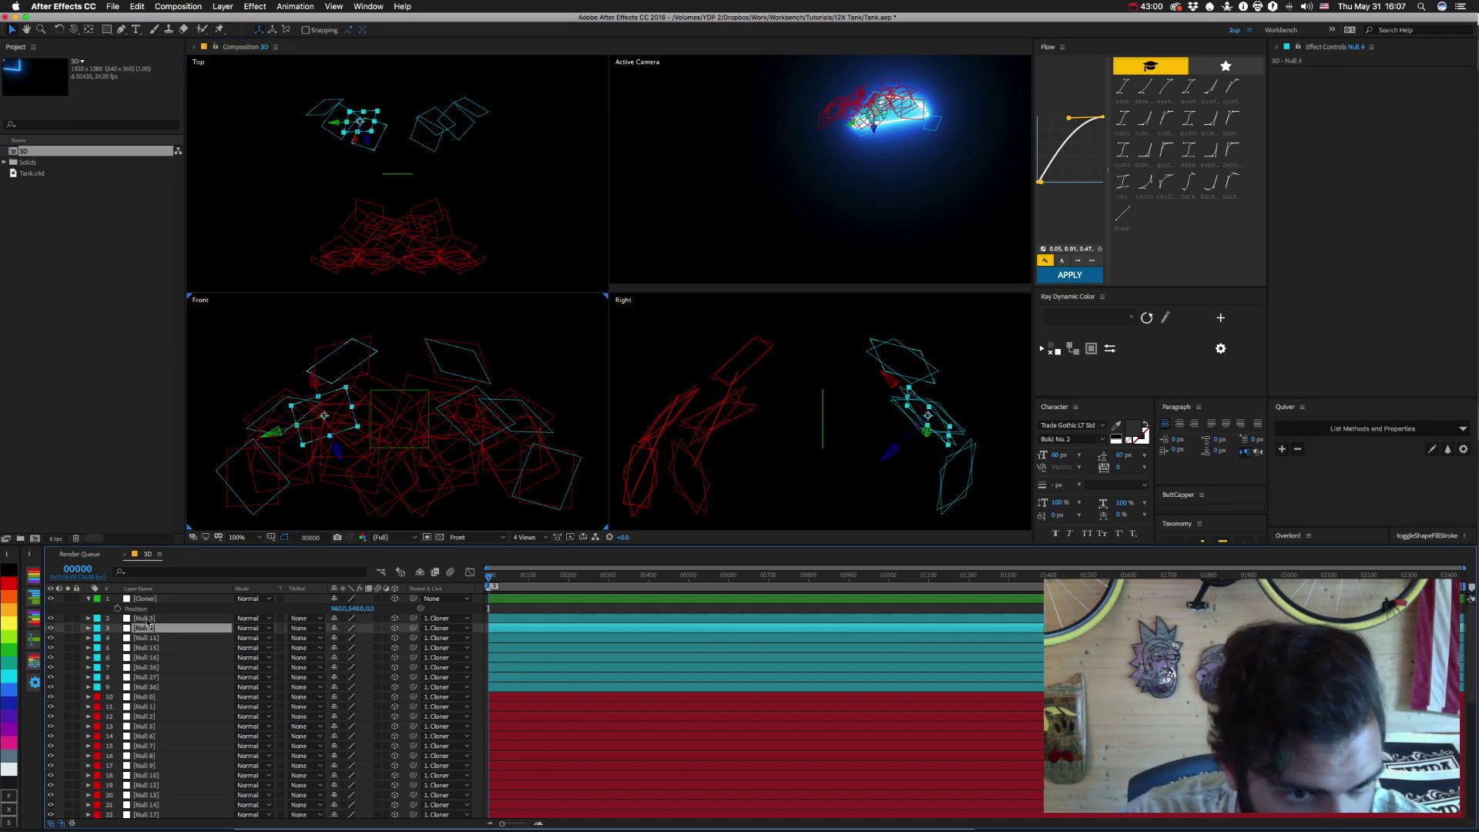
# Check Nulls 3, 26, 27 and 11 on the turret, then select Shape Layer 1.
pyautogui.click(147, 620)
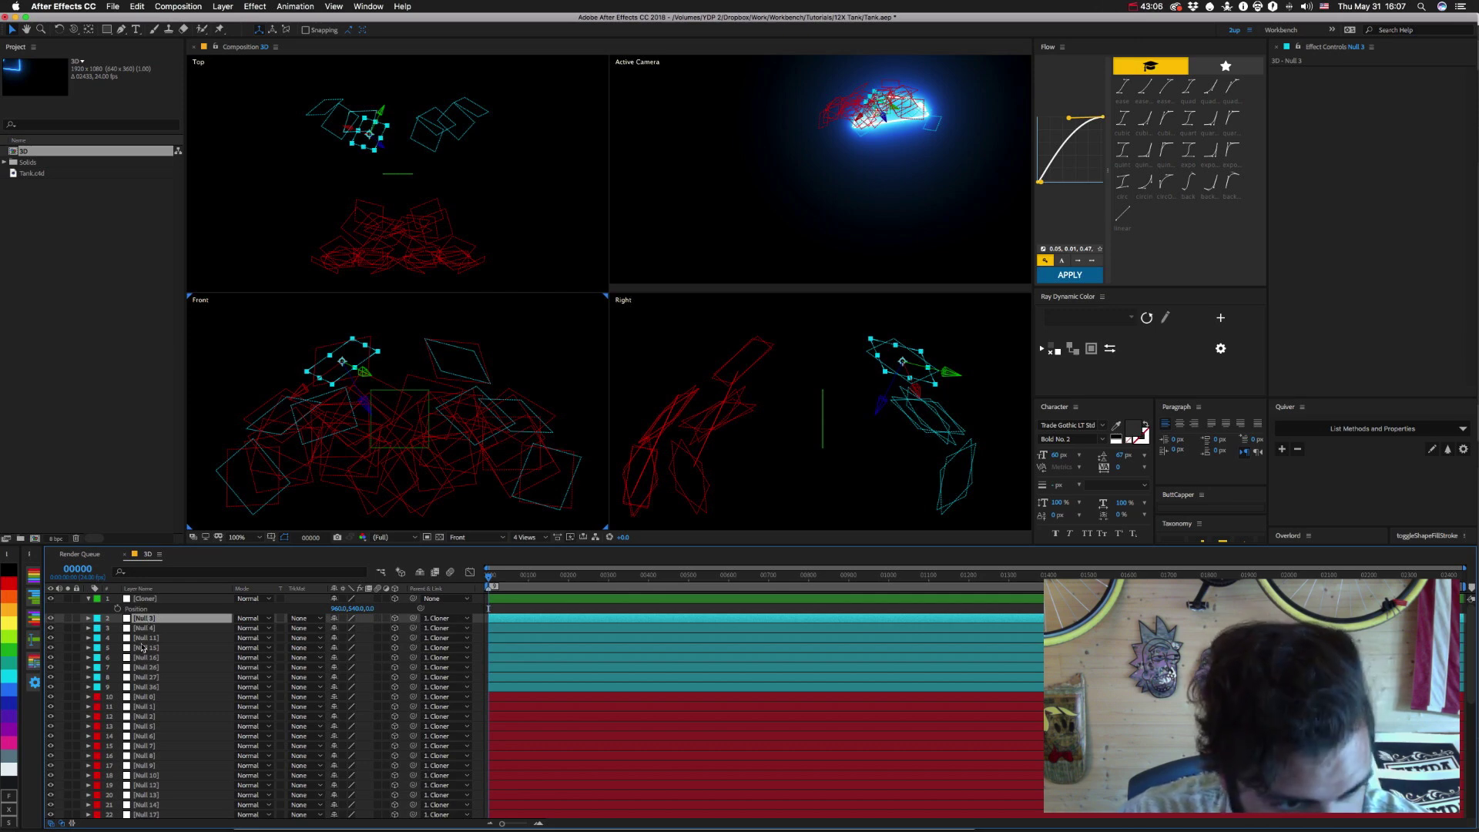
pyautogui.click(144, 667)
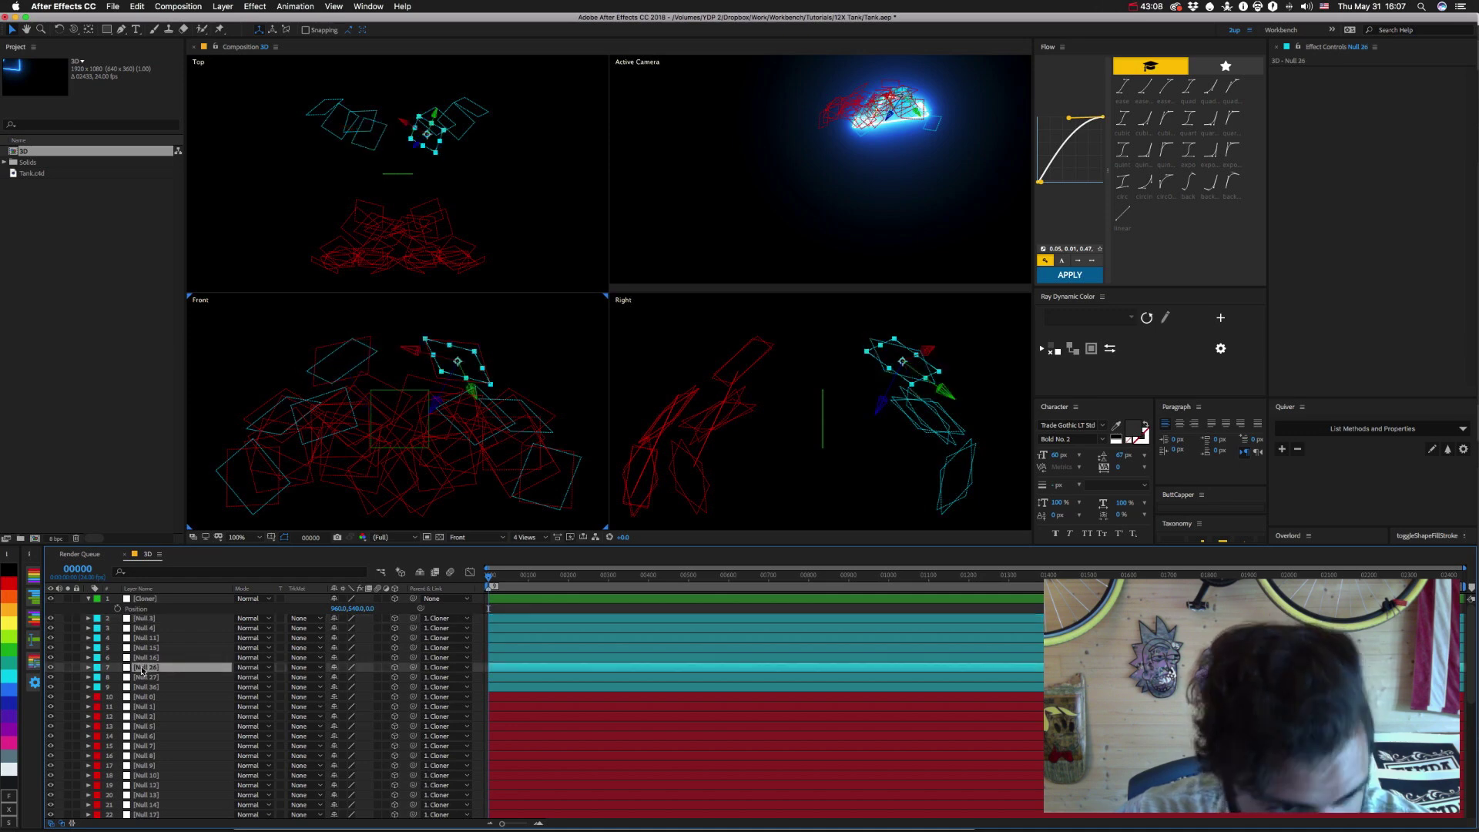
pyautogui.click(142, 677)
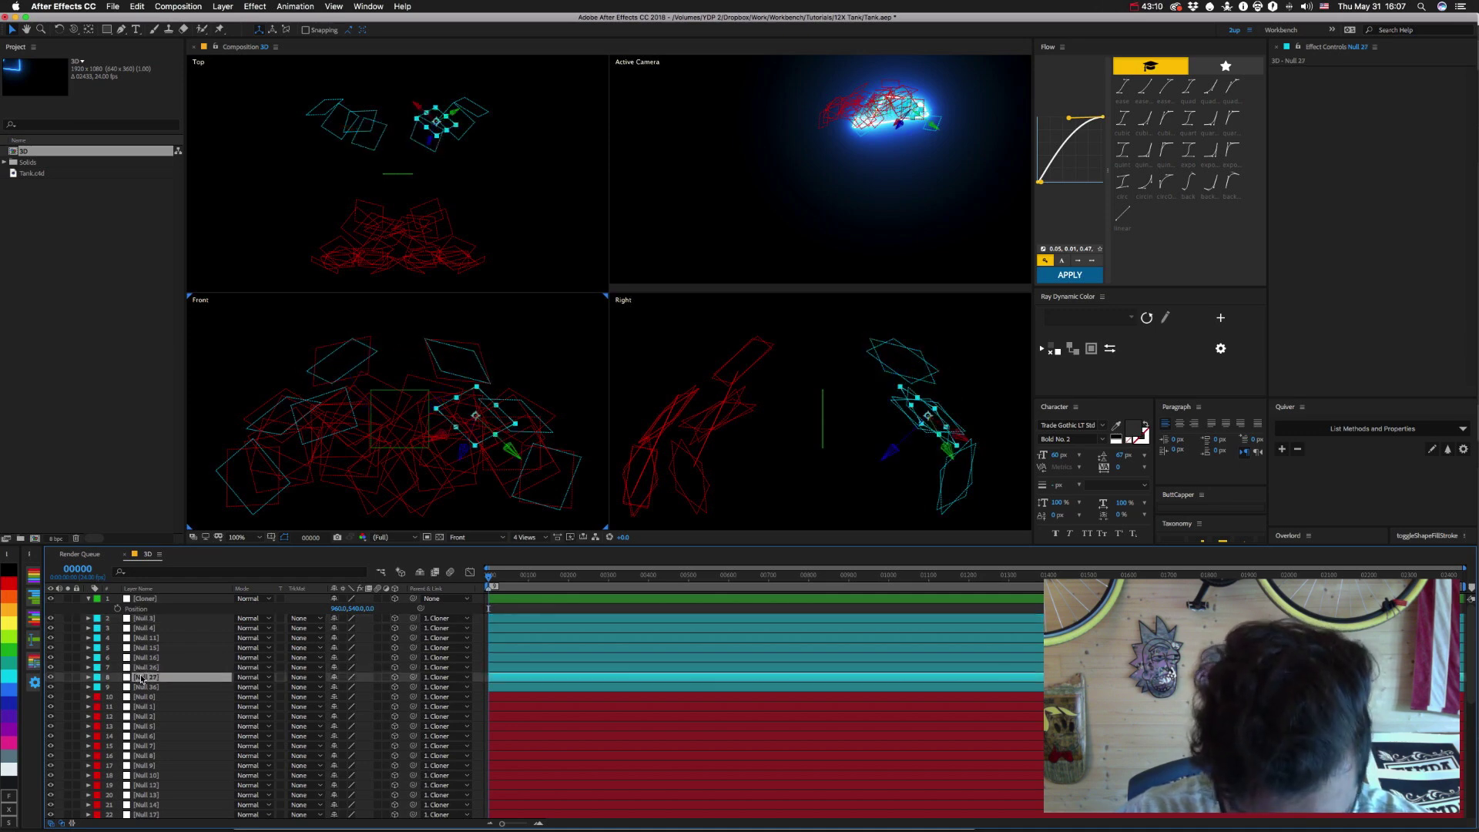
pyautogui.click(143, 639)
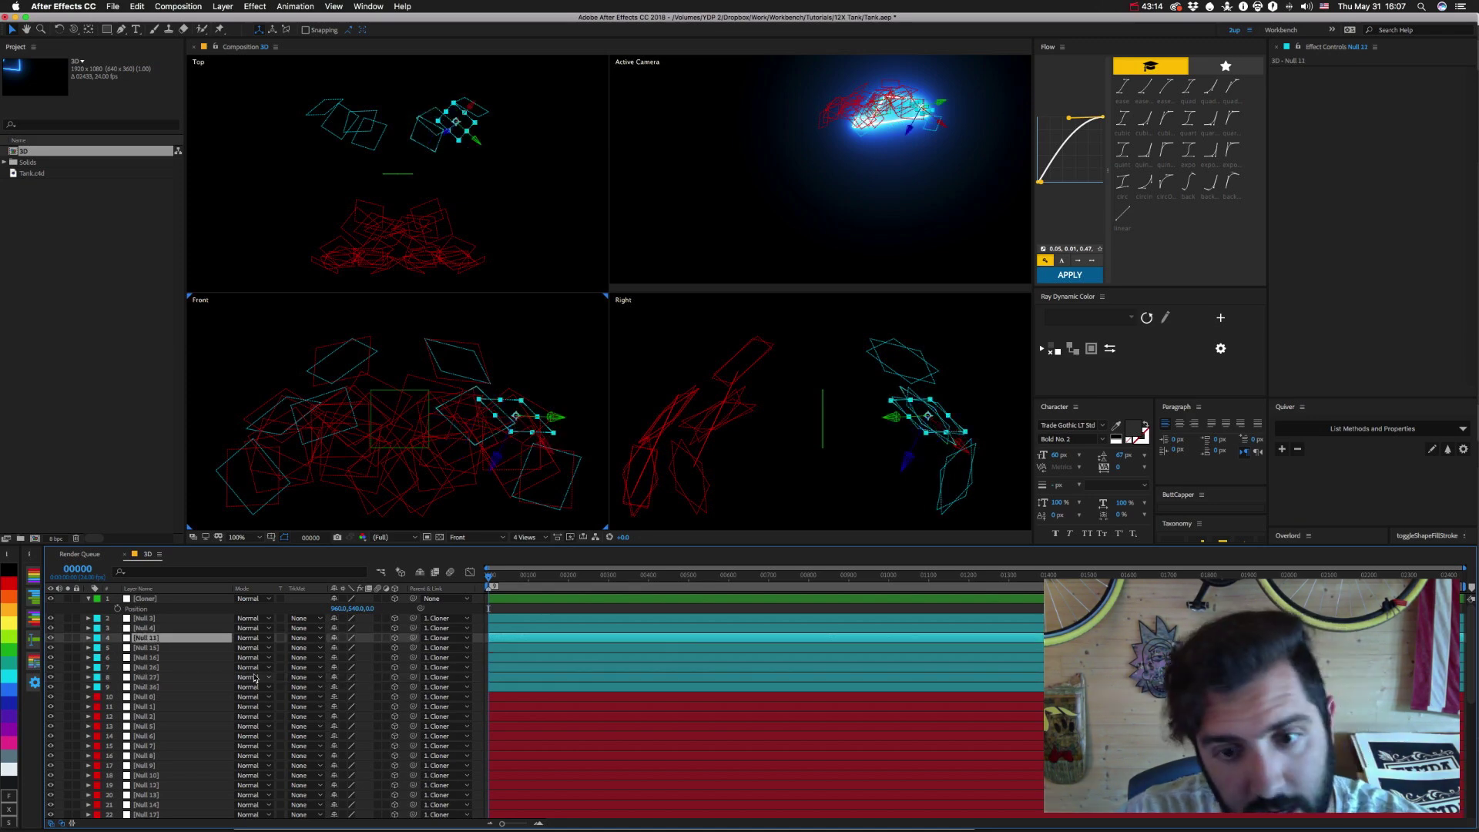
pyautogui.scroll(-8, 254, 678)
pyautogui.click(152, 793)
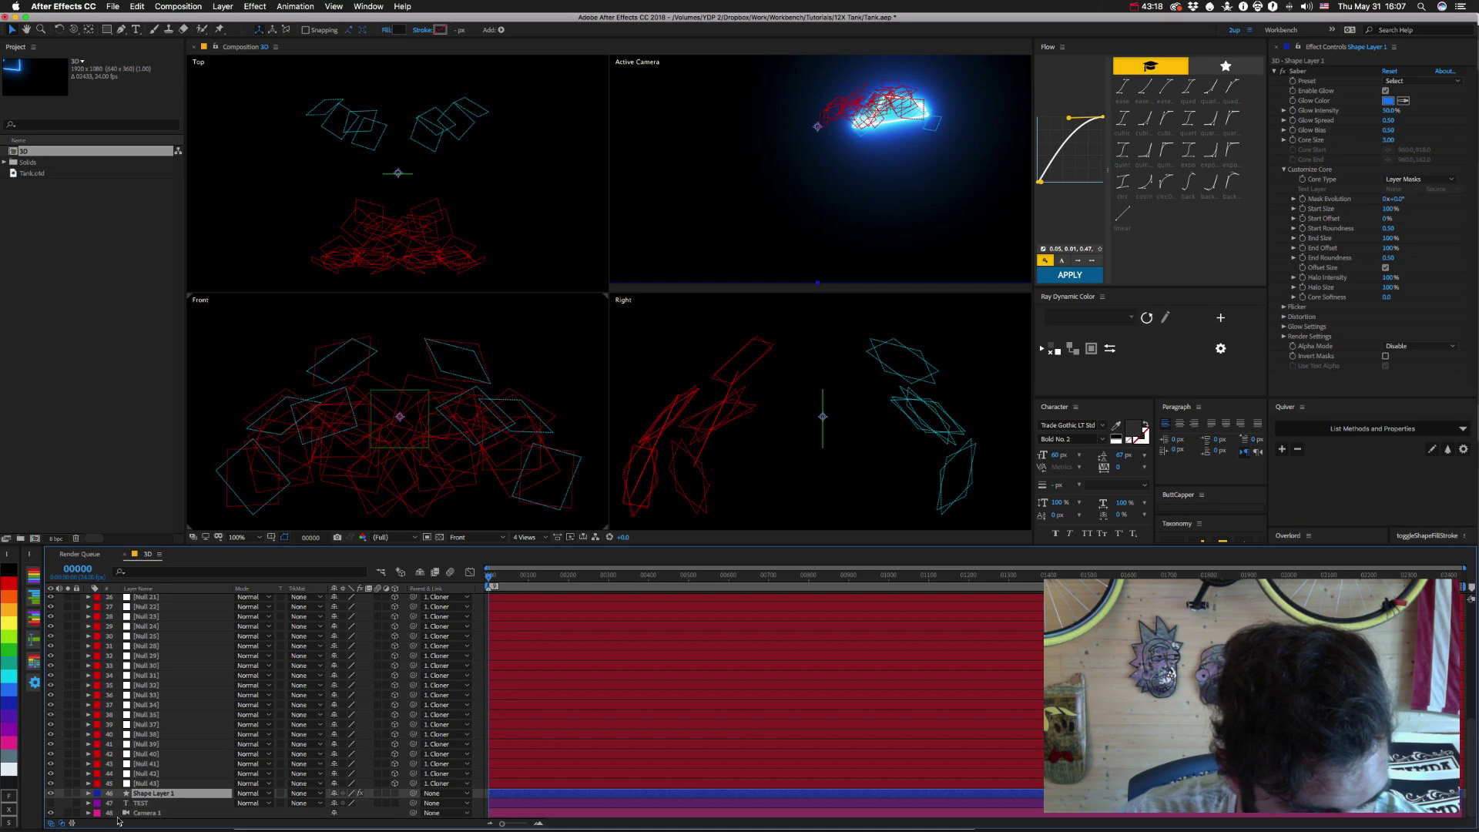
# Reopen Shape Layer 1's Mask Path expression, commit it unchanged, then select Null 3.
pyautogui.click(89, 798)
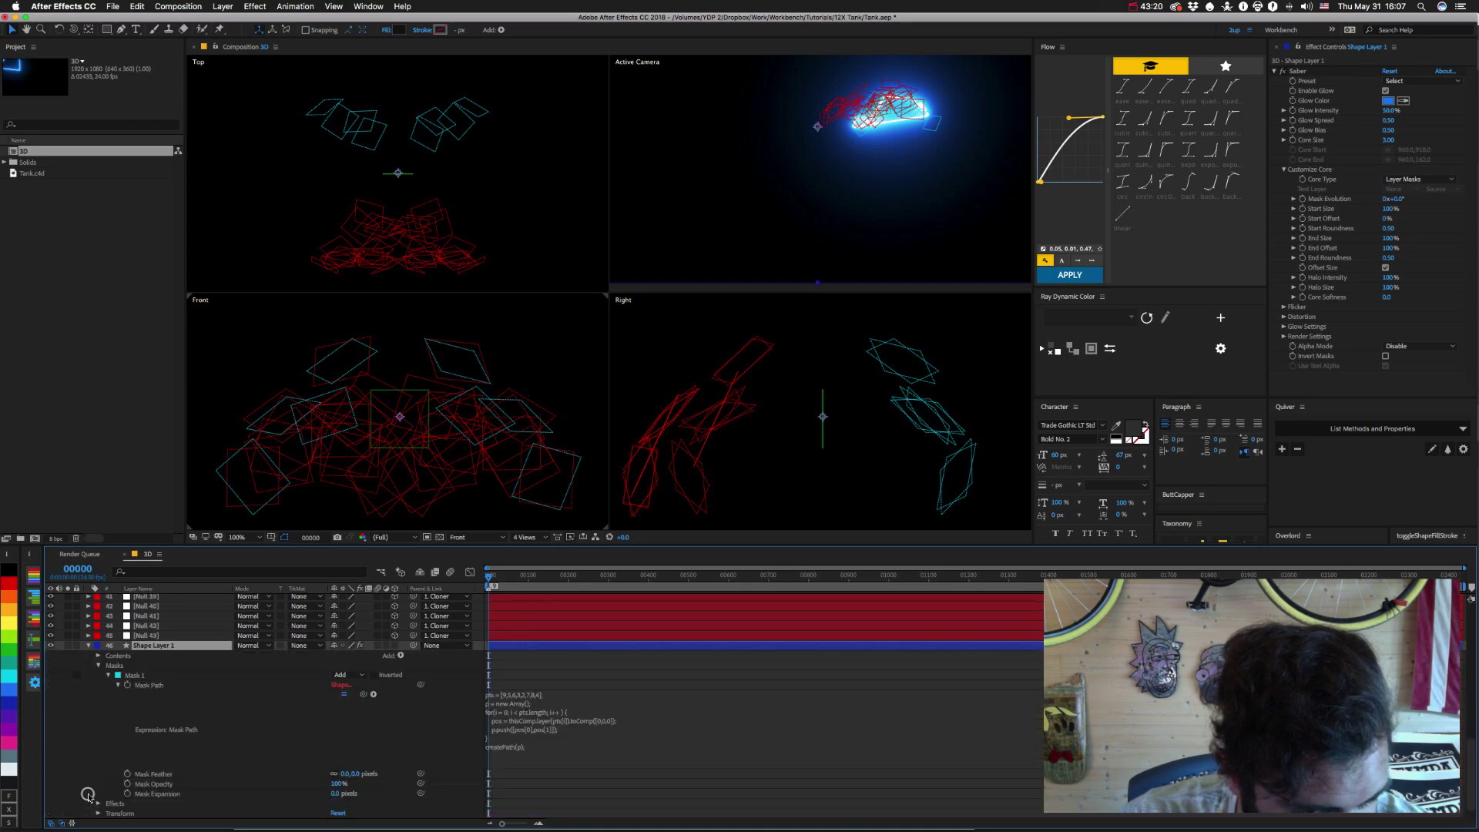
pyautogui.click(551, 694)
pyautogui.click(550, 694)
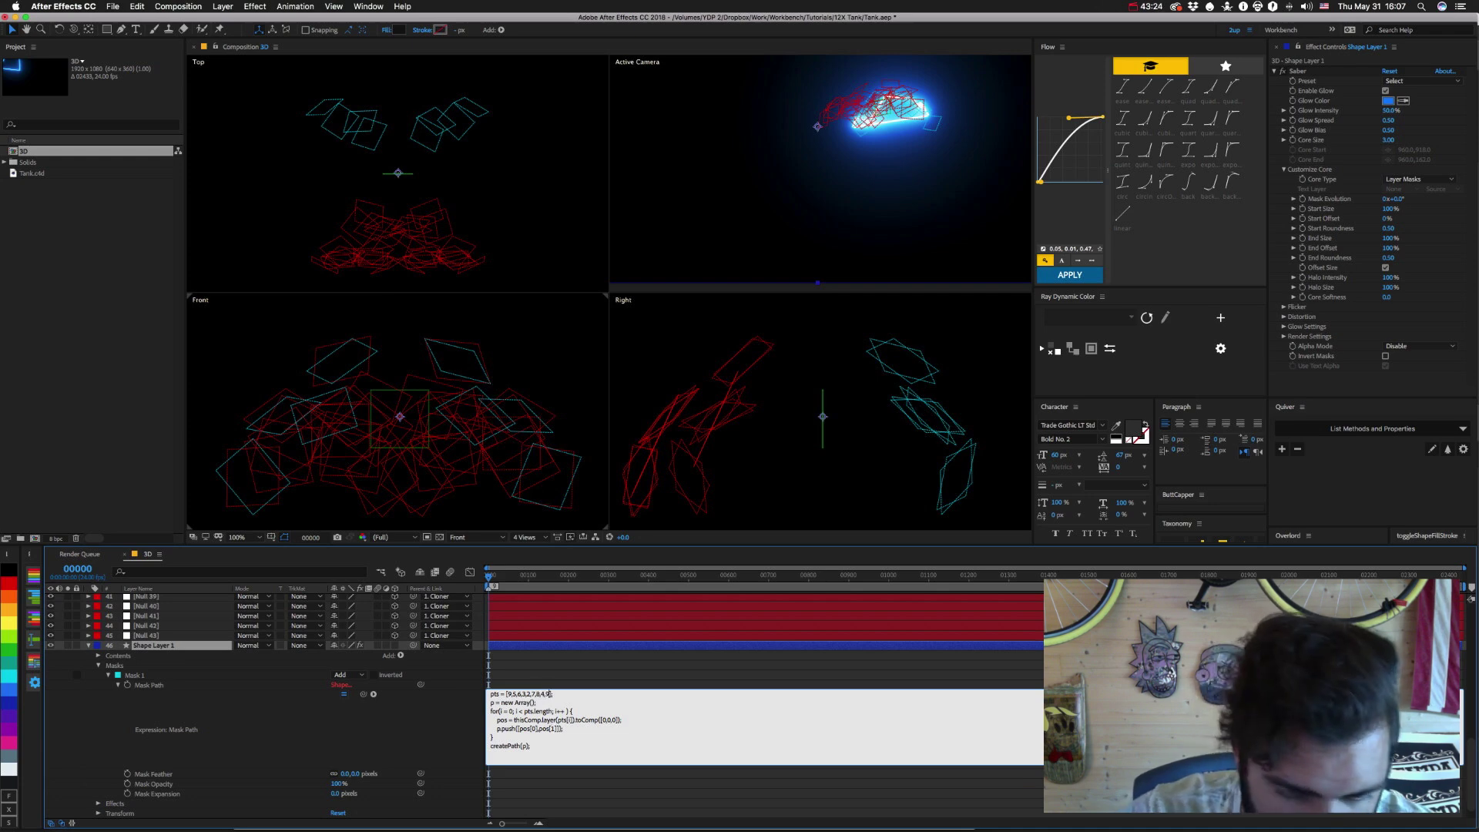
pyautogui.press('KP_Enter')
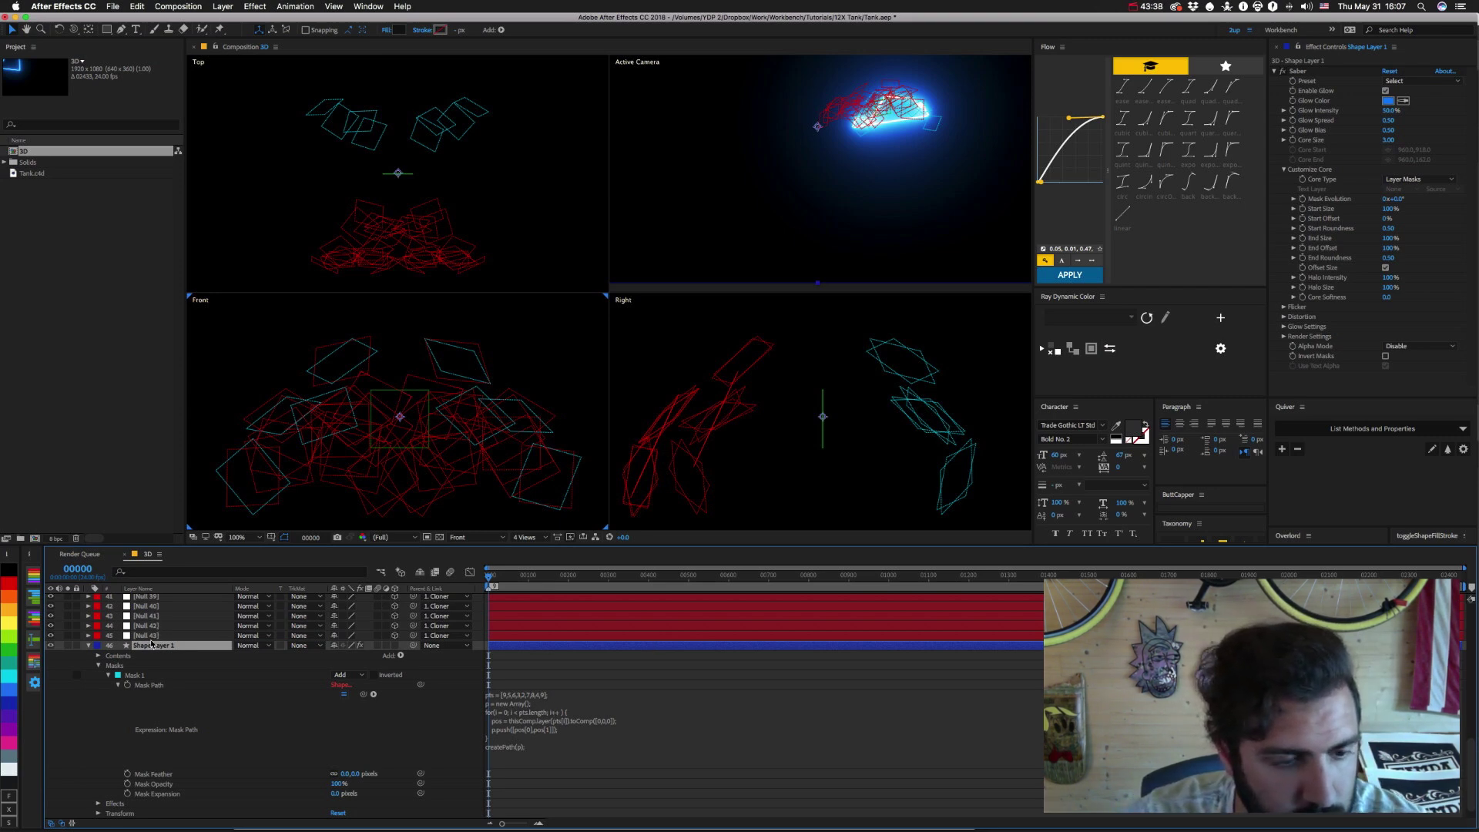
pyautogui.scroll(10, 153, 643)
pyautogui.click(144, 619)
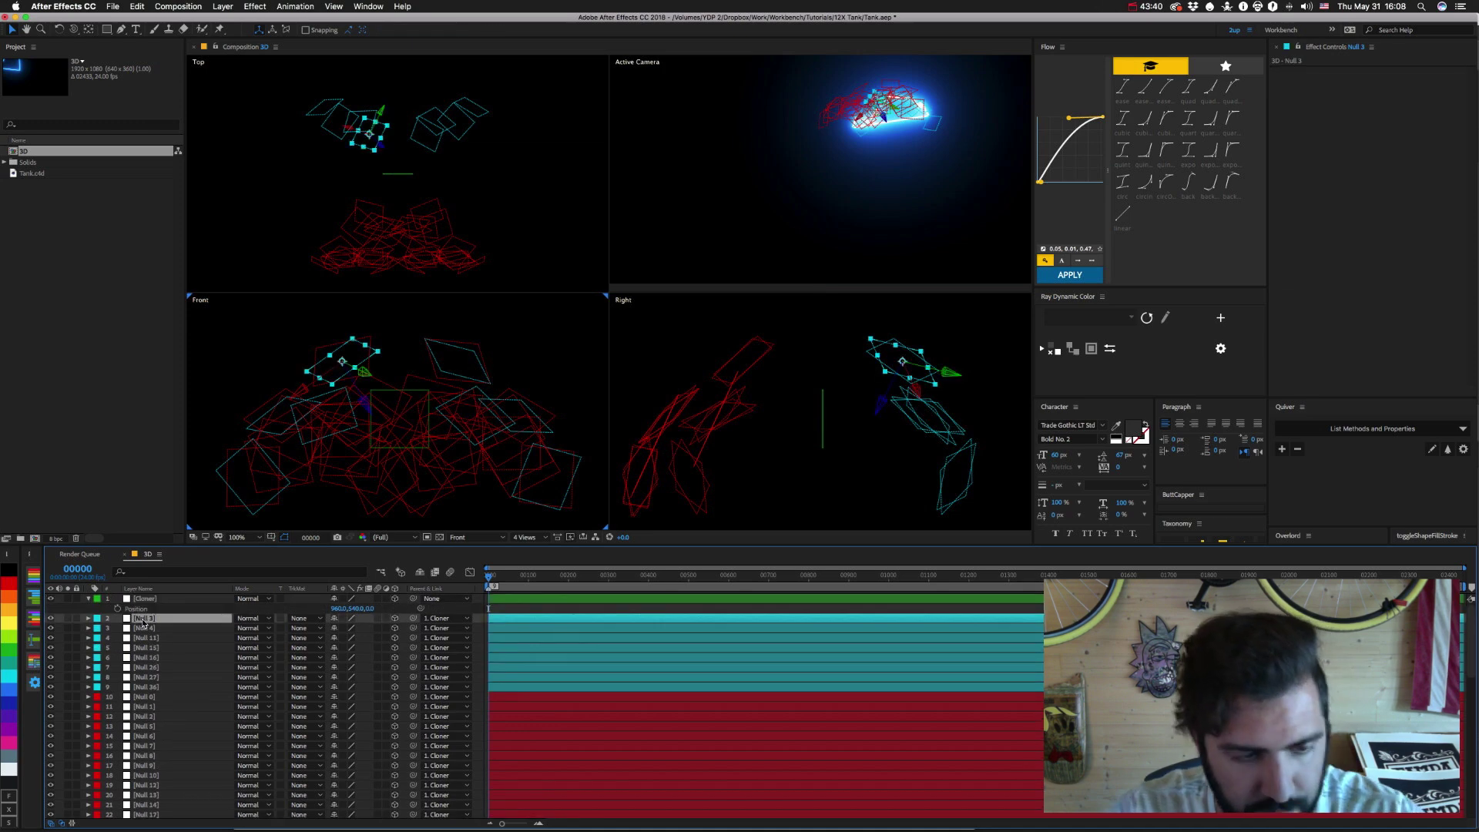
# Set Null 3's Anchor Point to 0,0,0.
pyautogui.press('a')
pyautogui.click(343, 628)
pyautogui.write('0')
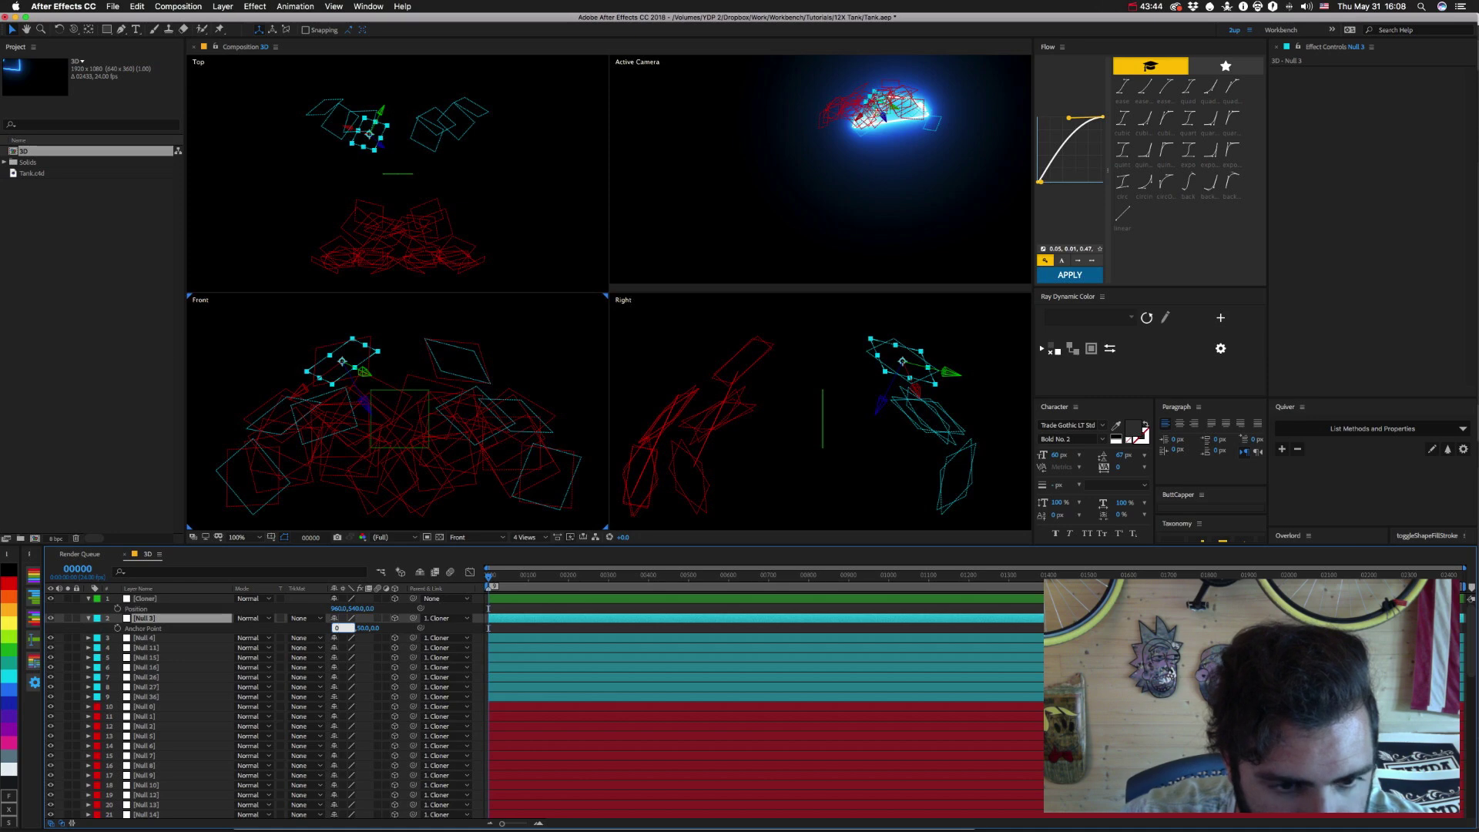
pyautogui.press('Tab')
pyautogui.write('0')
pyautogui.press('Return')
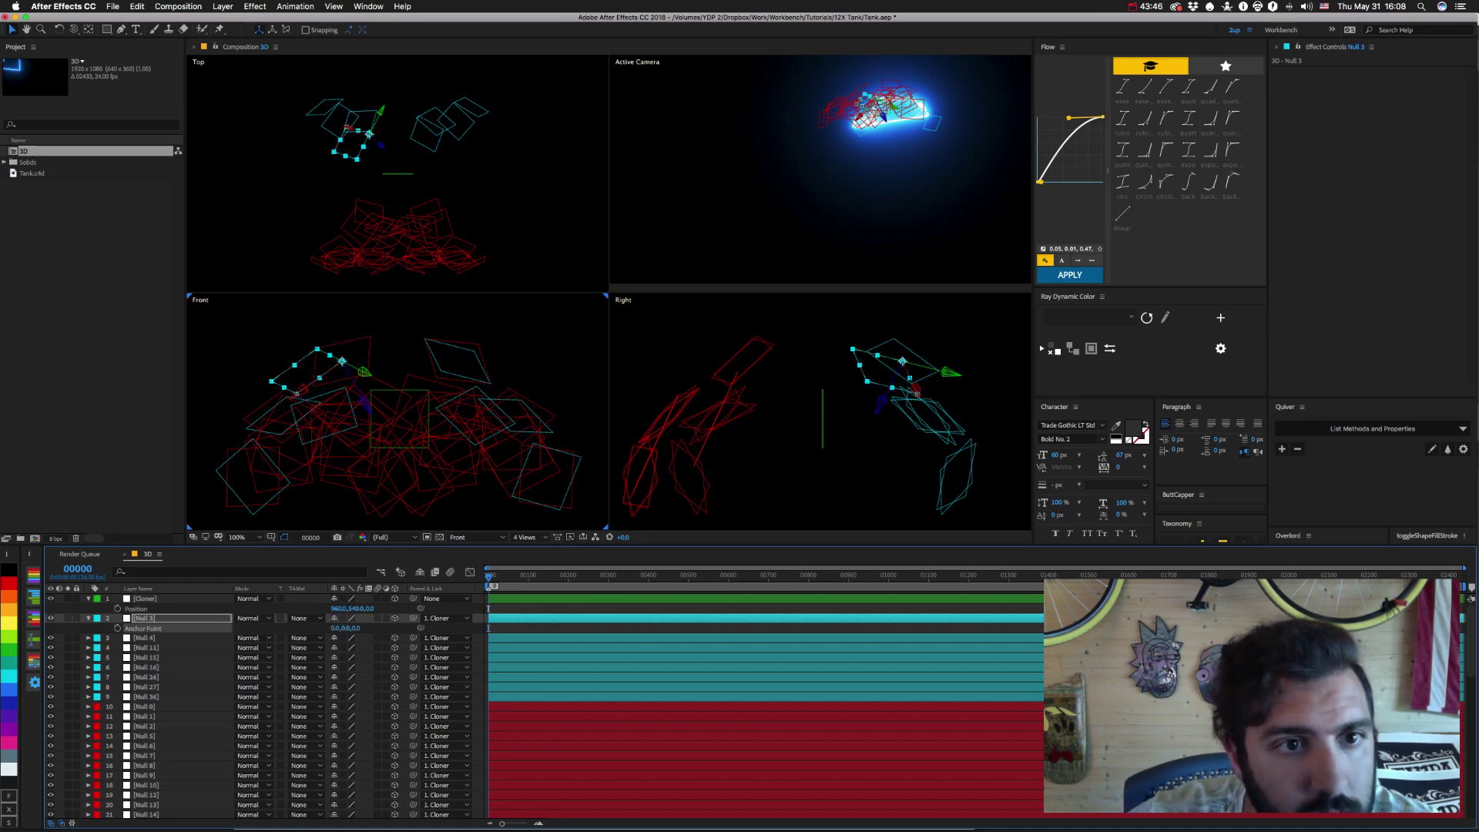
# Set the Anchor Point of Null 4 through Null 36 to 0,0,0 together.
pyautogui.click(158, 638)
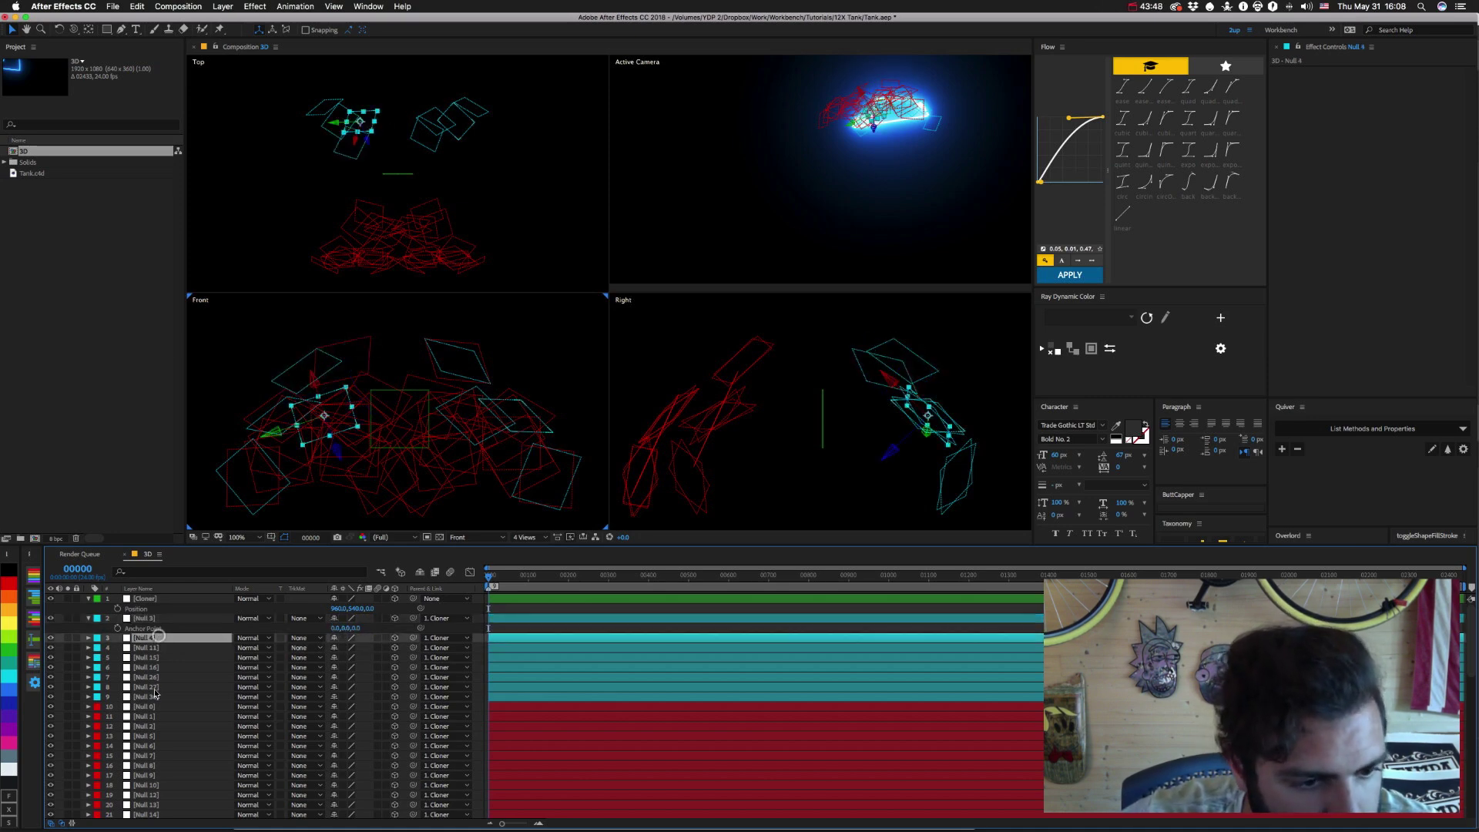
pyautogui.keyDown('shift'); pyautogui.click(152, 695); pyautogui.keyUp('shift')
pyautogui.press('a')
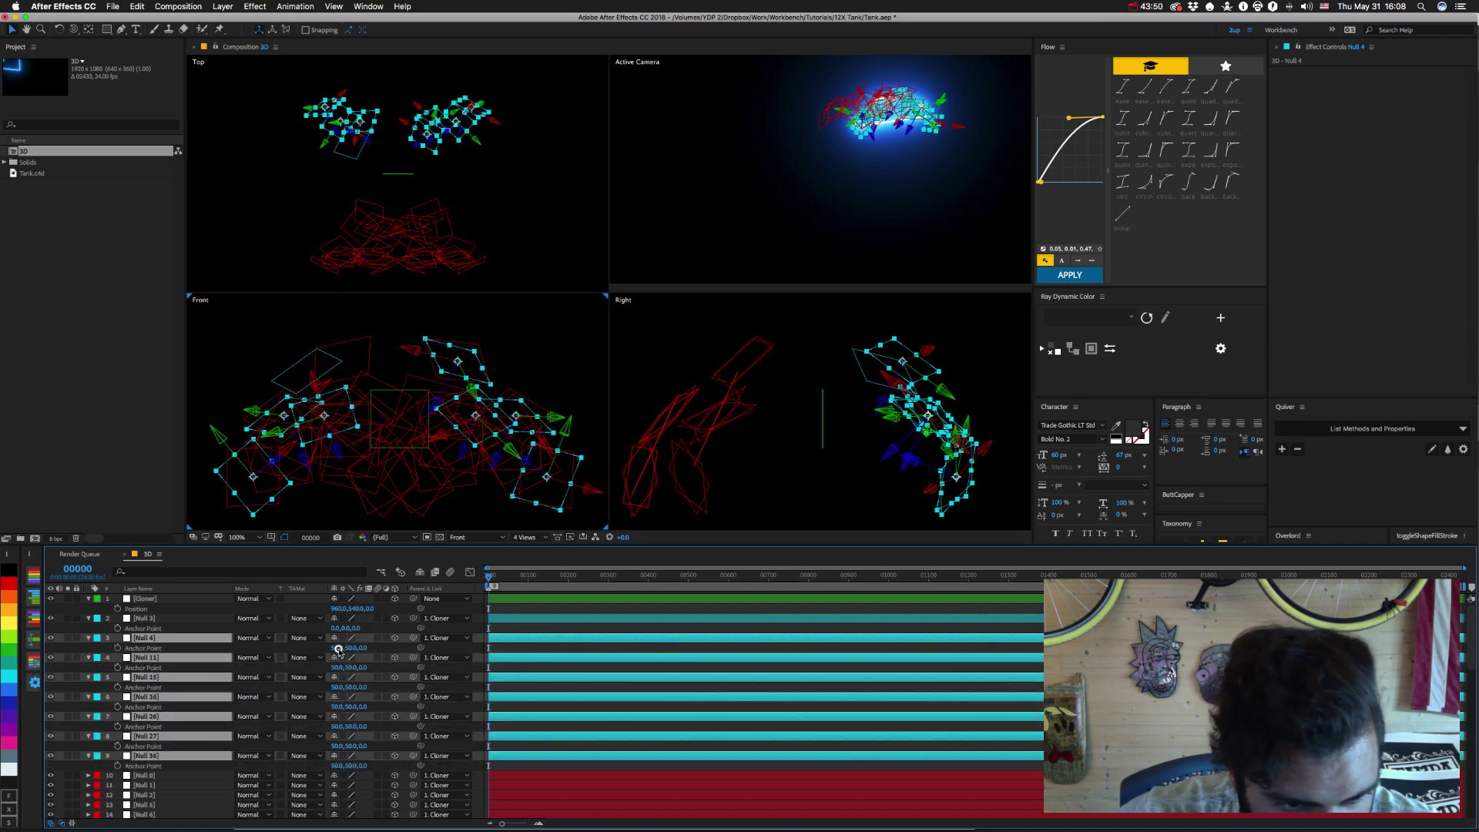
pyautogui.click(341, 648)
pyautogui.write('0')
pyautogui.press('Tab')
pyautogui.write('0')
pyautogui.press('Return')
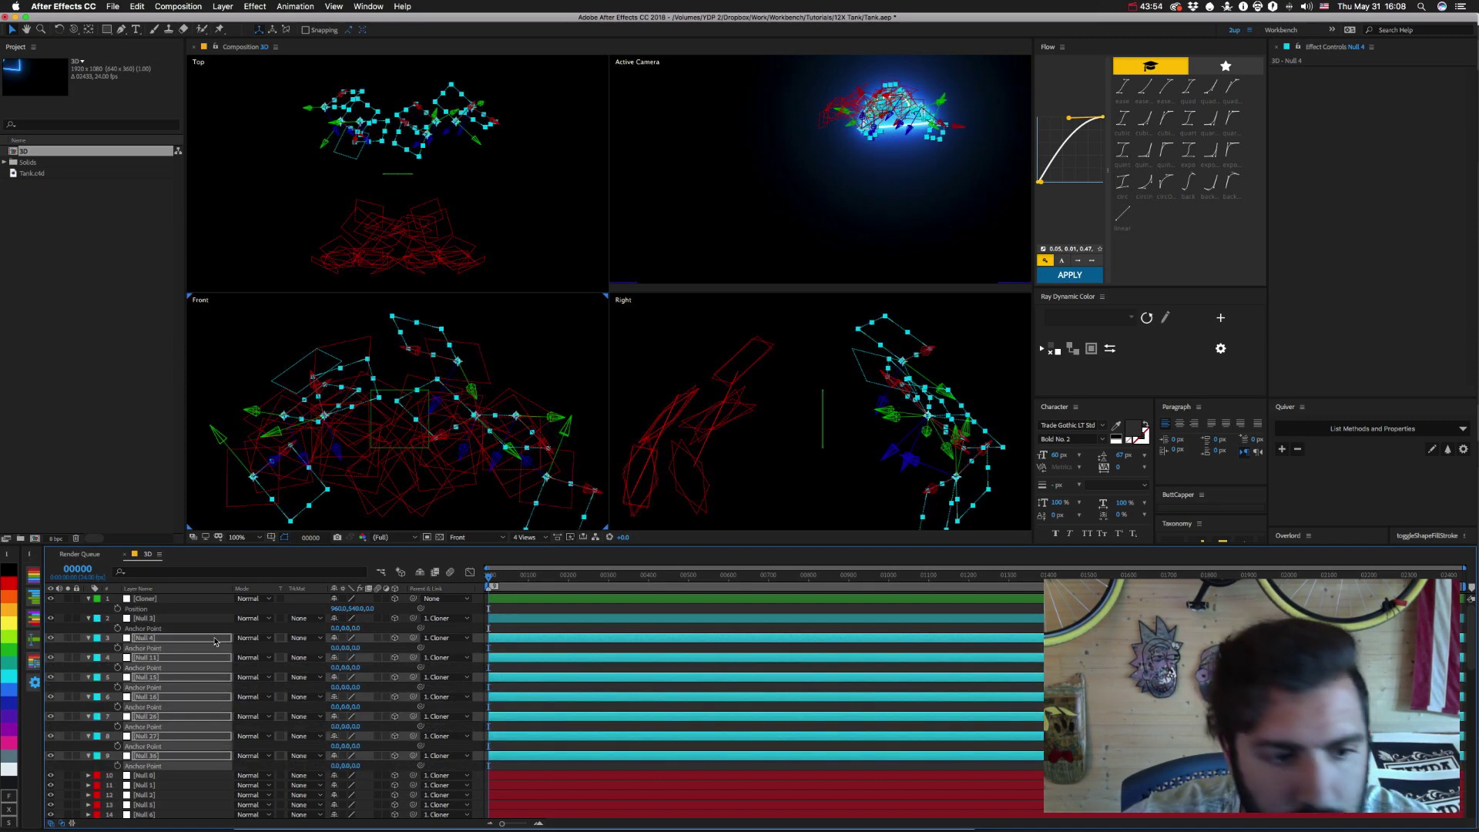
# Deselect the nulls and orbit the camera around the turret.
pyautogui.click(526, 477)
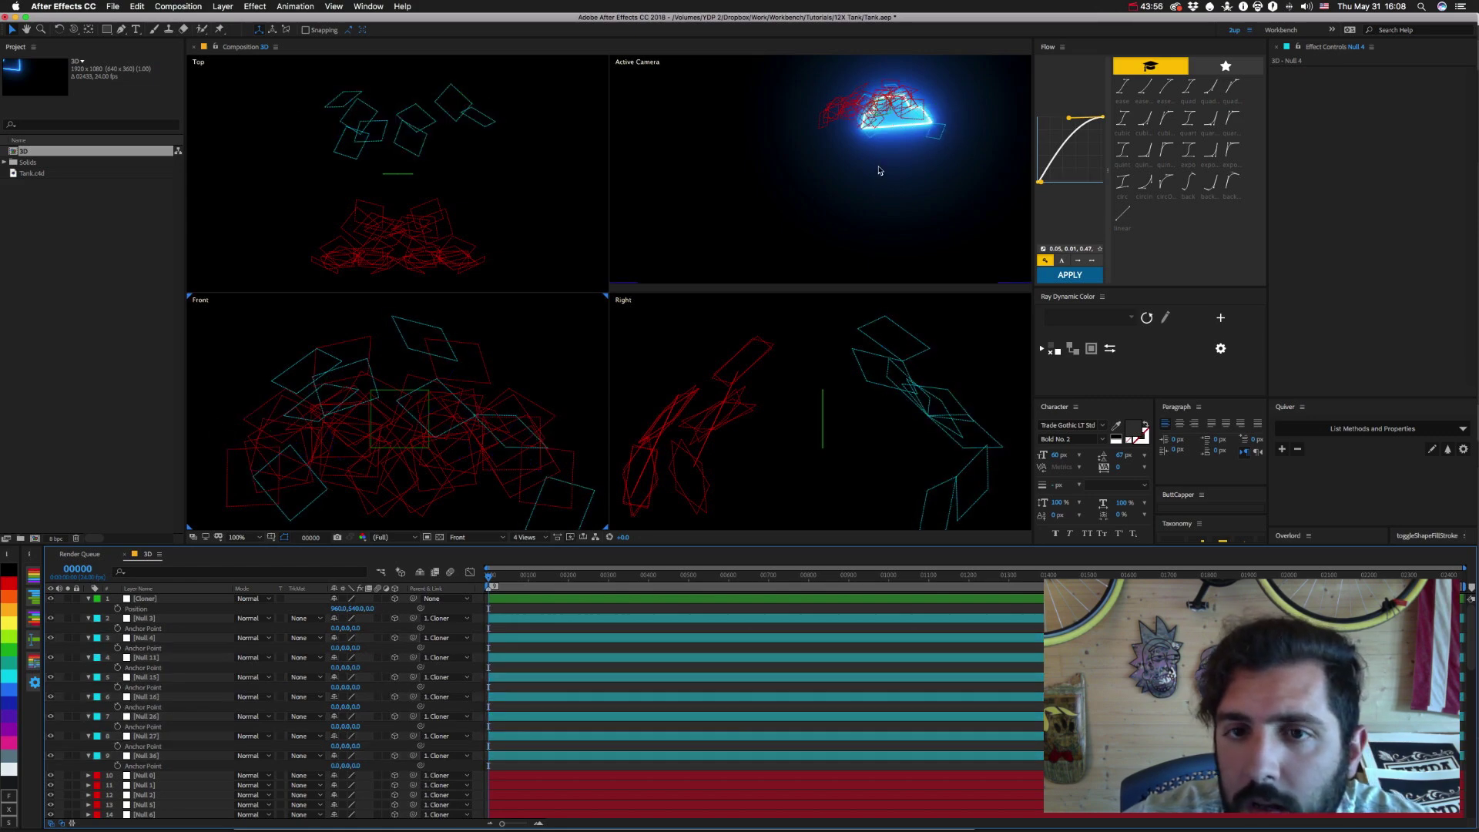
pyautogui.press('c')
pyautogui.moveTo(886, 151); pyautogui.dragTo(916, 232)
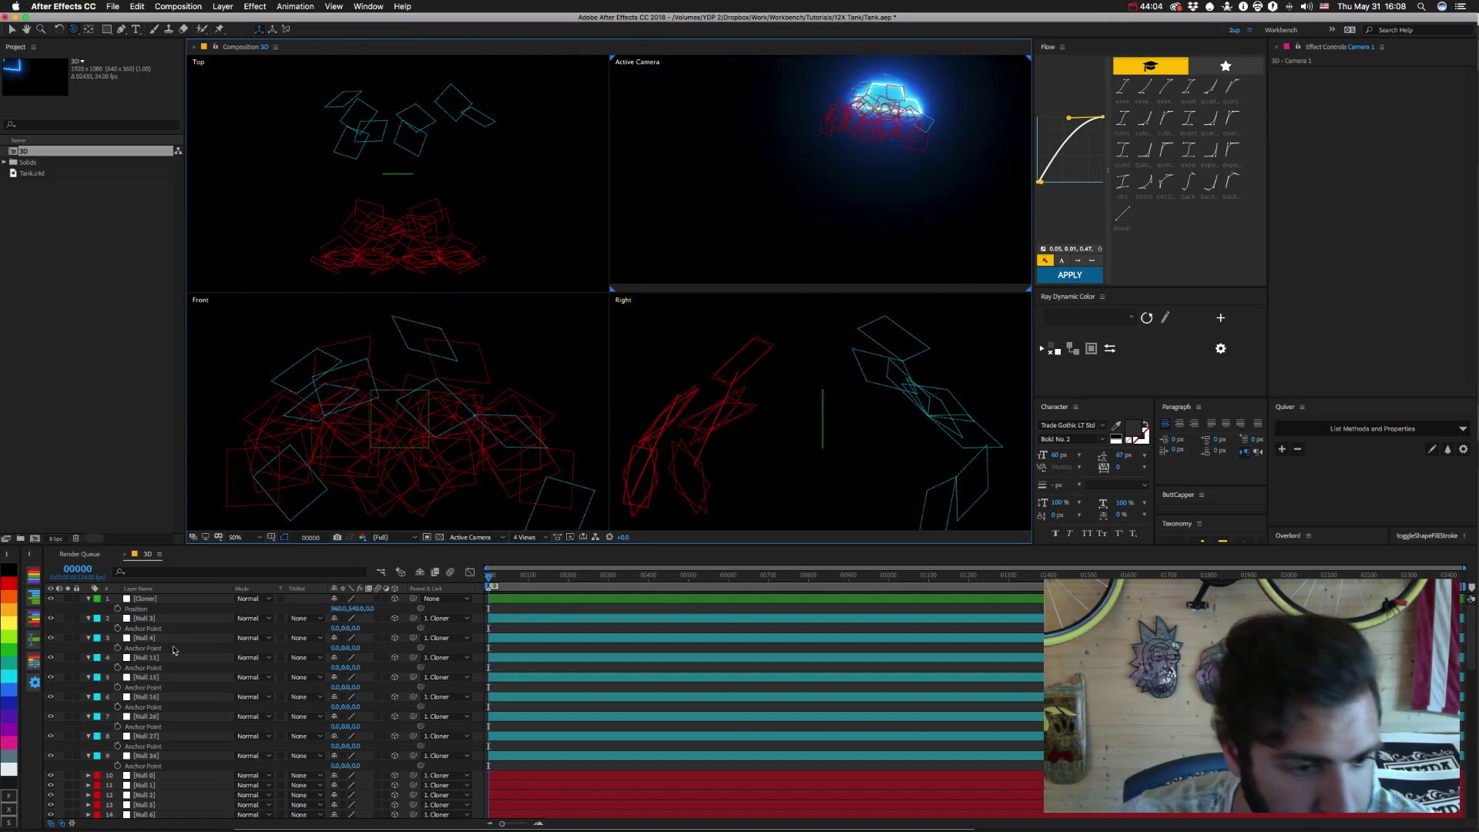
# Select all null layers and set their Anchor Point from 500,500,0 to 0,0,0.
pyautogui.click(150, 785)
pyautogui.scroll(-15, 151, 708)
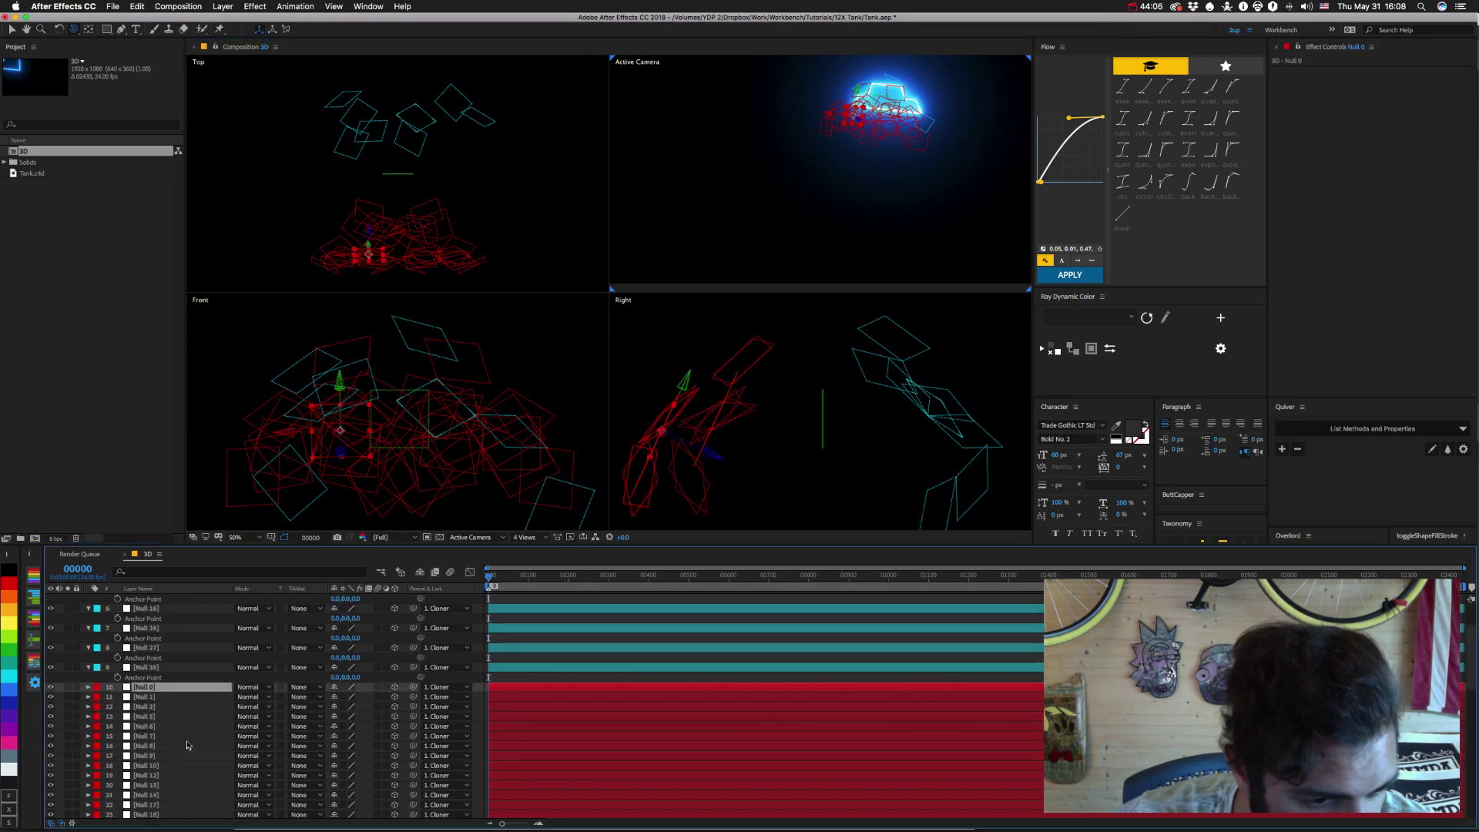
pyautogui.hotkey('ctrl', 'a')
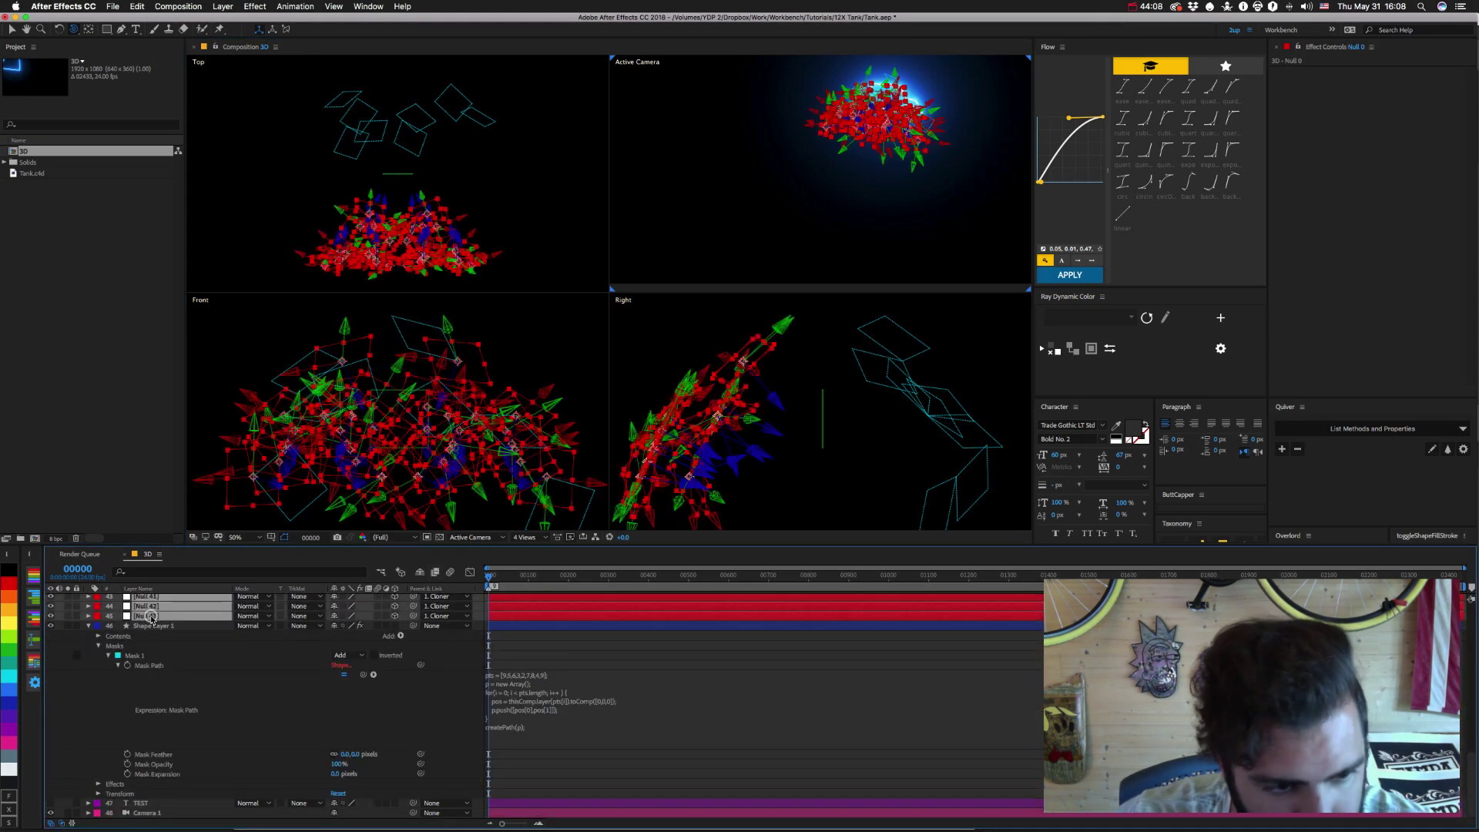
pyautogui.press('a')
pyautogui.click(338, 628)
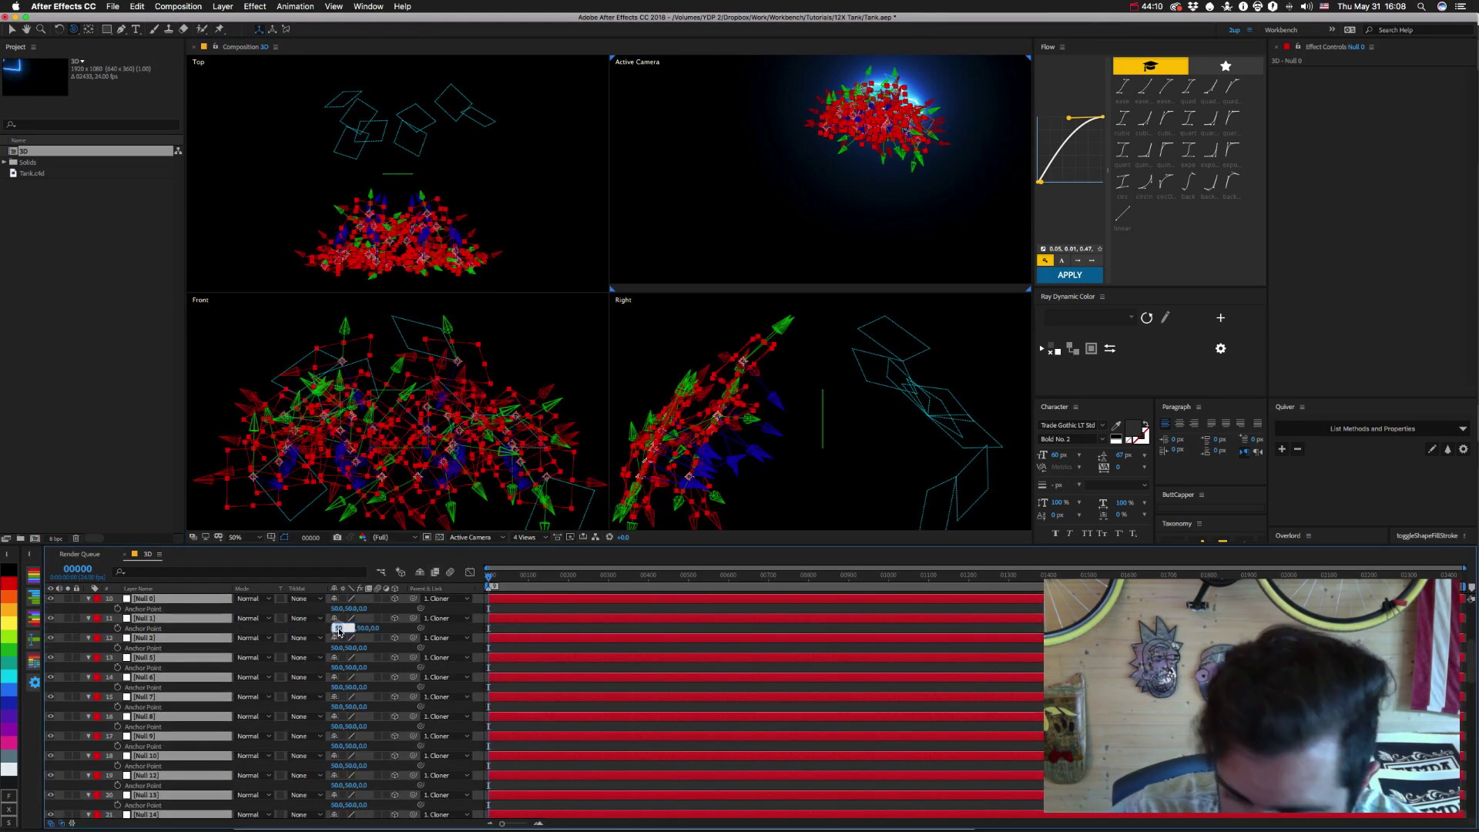
pyautogui.write('0')
pyautogui.press('Tab')
pyautogui.write('0')
pyautogui.press('Return')
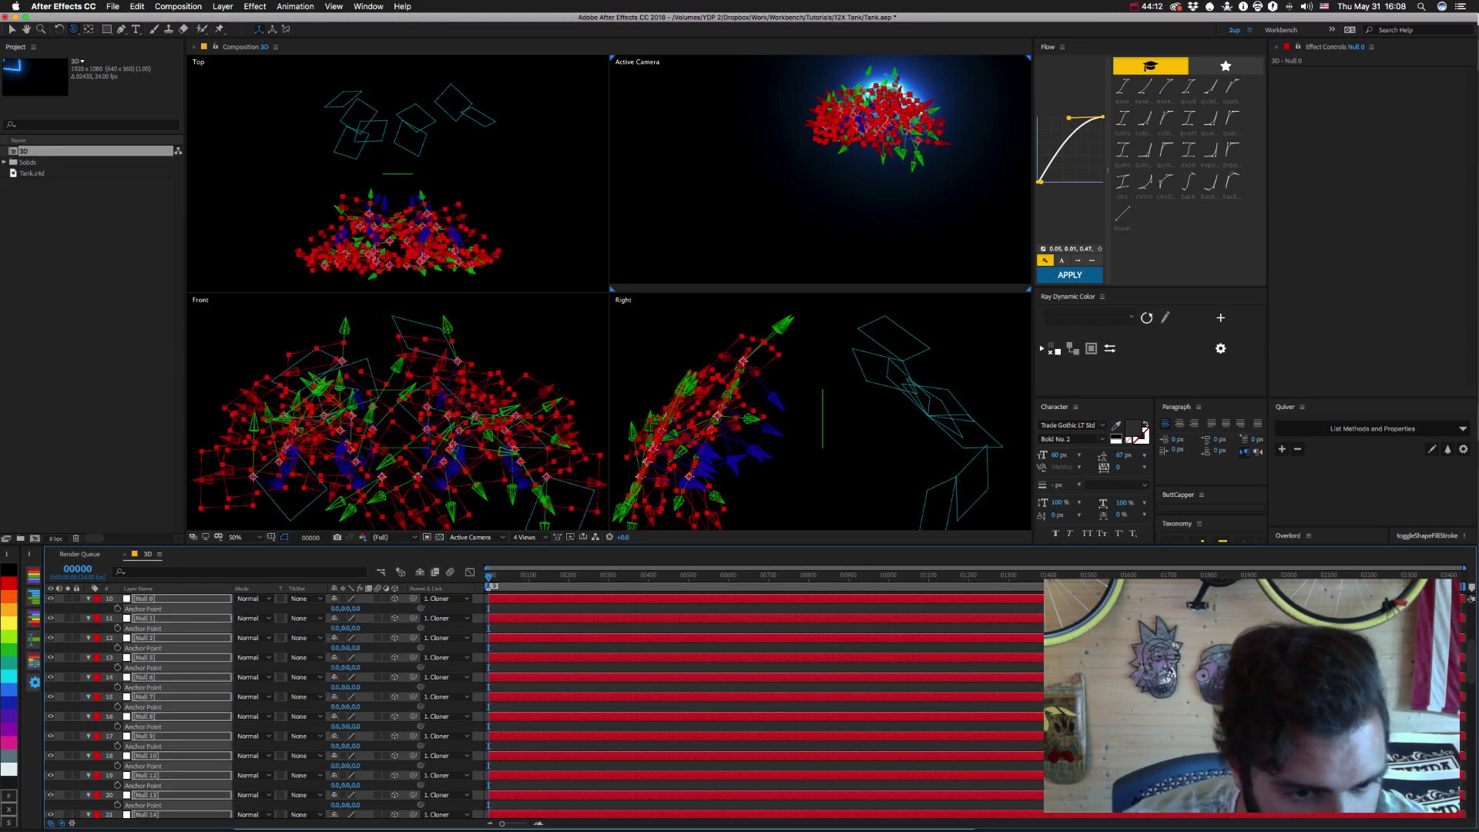
# Deselect all layers and select Null 3.
pyautogui.hotkey('ctrl', 'shift', 'a')
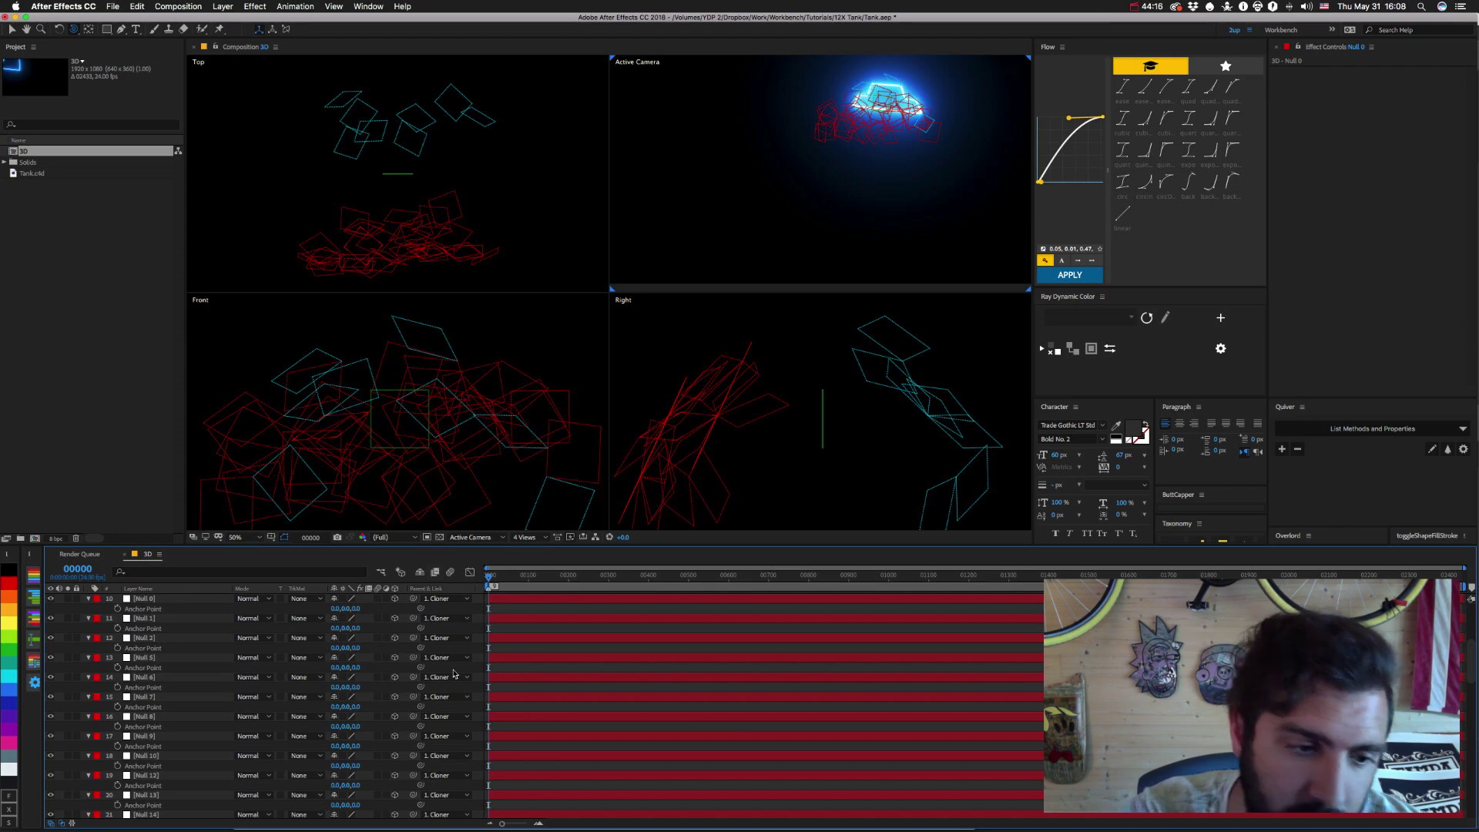
pyautogui.scroll(5, 185, 686)
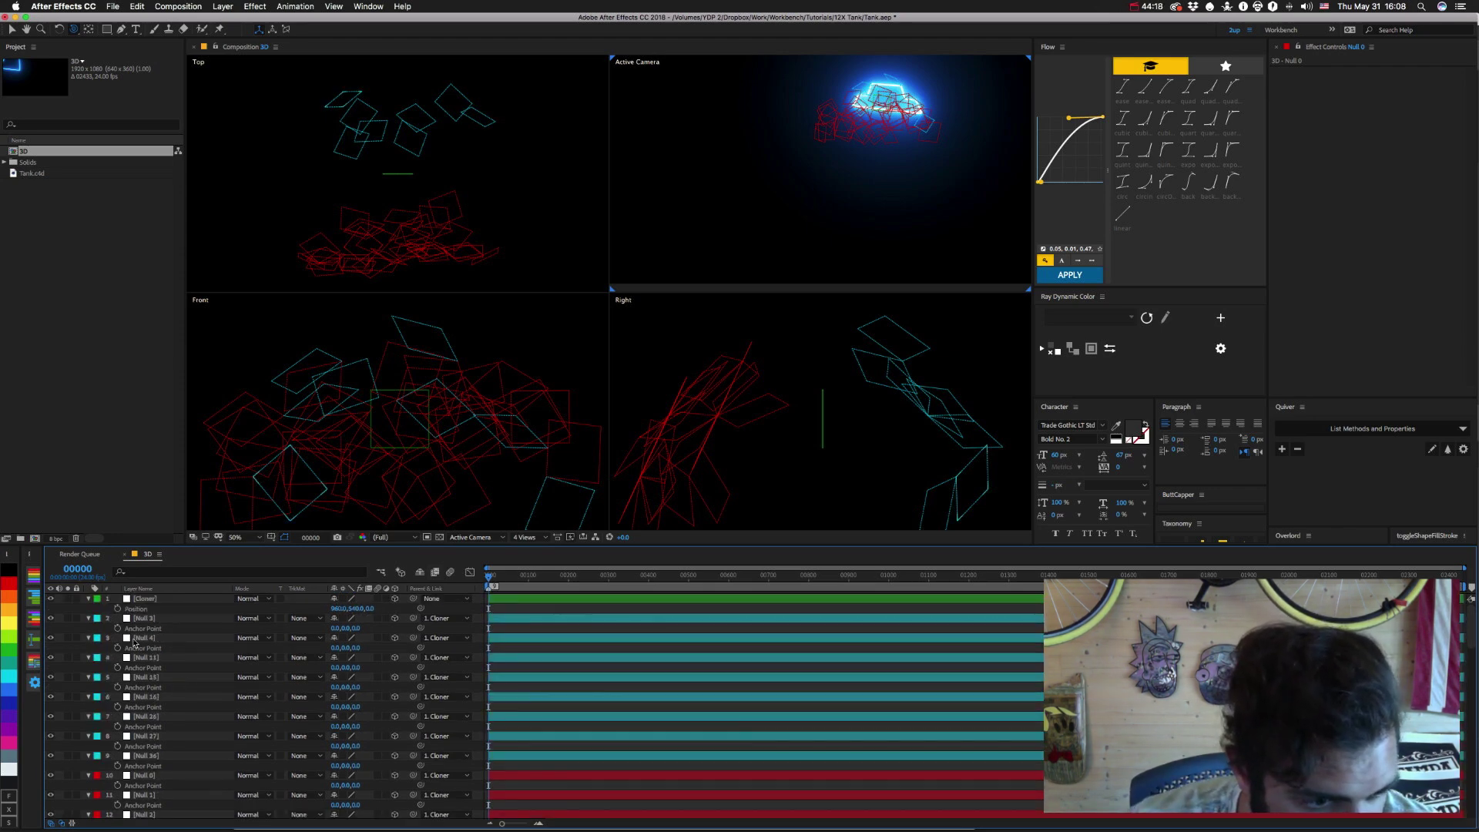
pyautogui.click(144, 618)
# Select Null 3 through Null 36, collapse their rows and turn off their Video switches.
pyautogui.keyDown('shift'); pyautogui.click(141, 756); pyautogui.keyUp('shift')
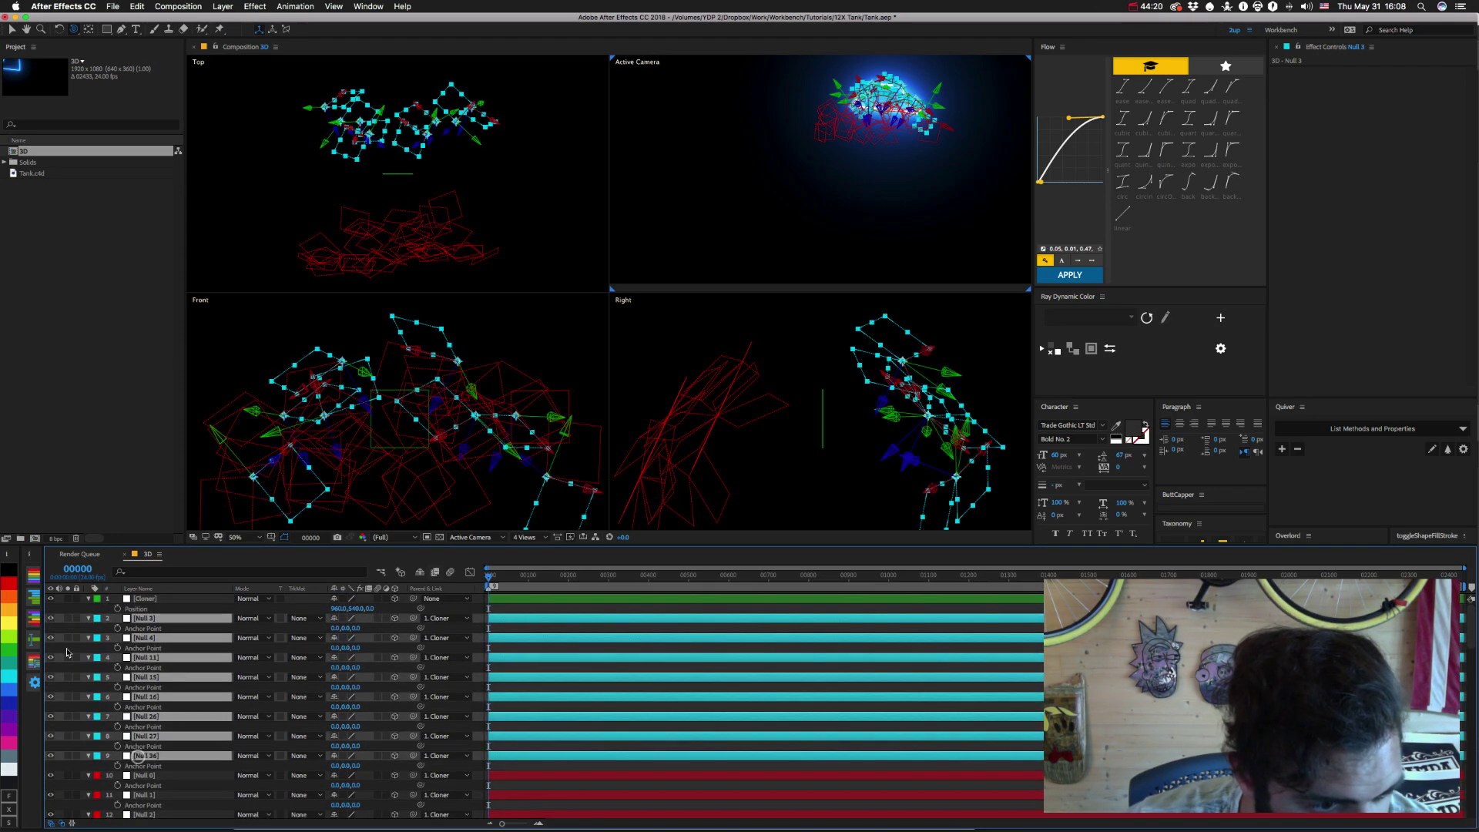
pyautogui.click(88, 617)
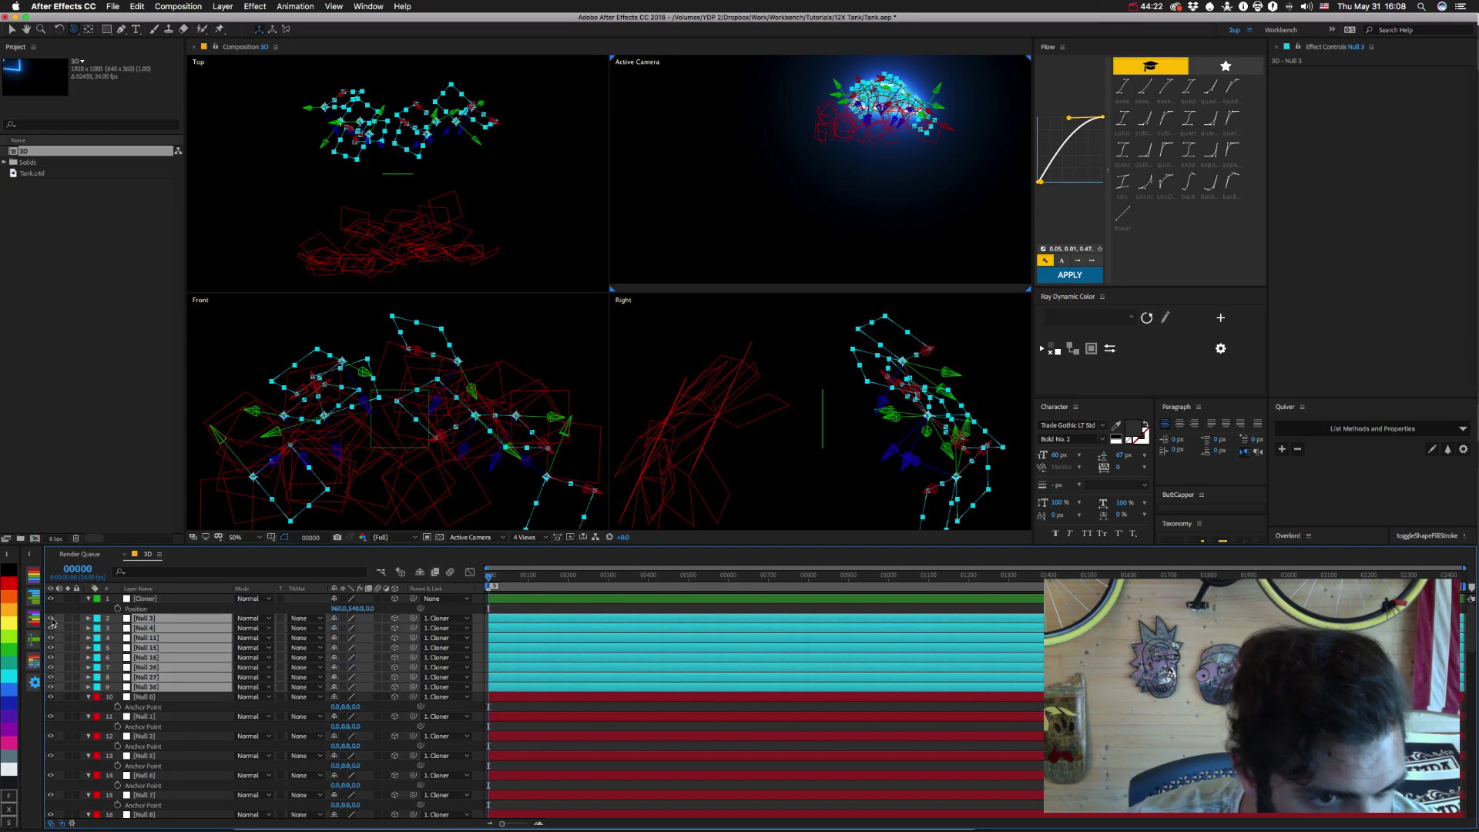
pyautogui.moveTo(51, 618); pyautogui.dragTo(51, 687)
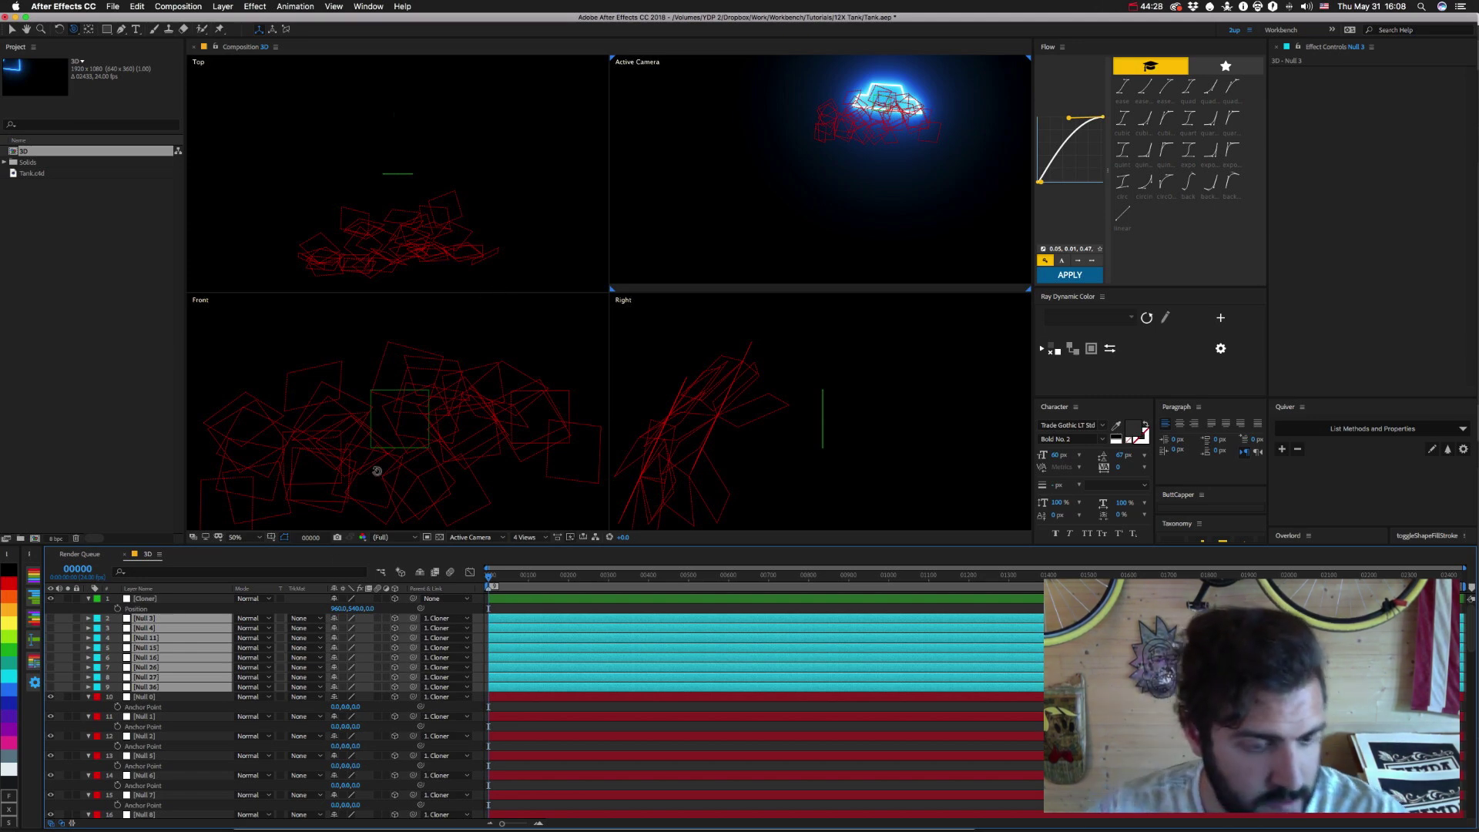
pyautogui.scroll(-20, 254, 713)
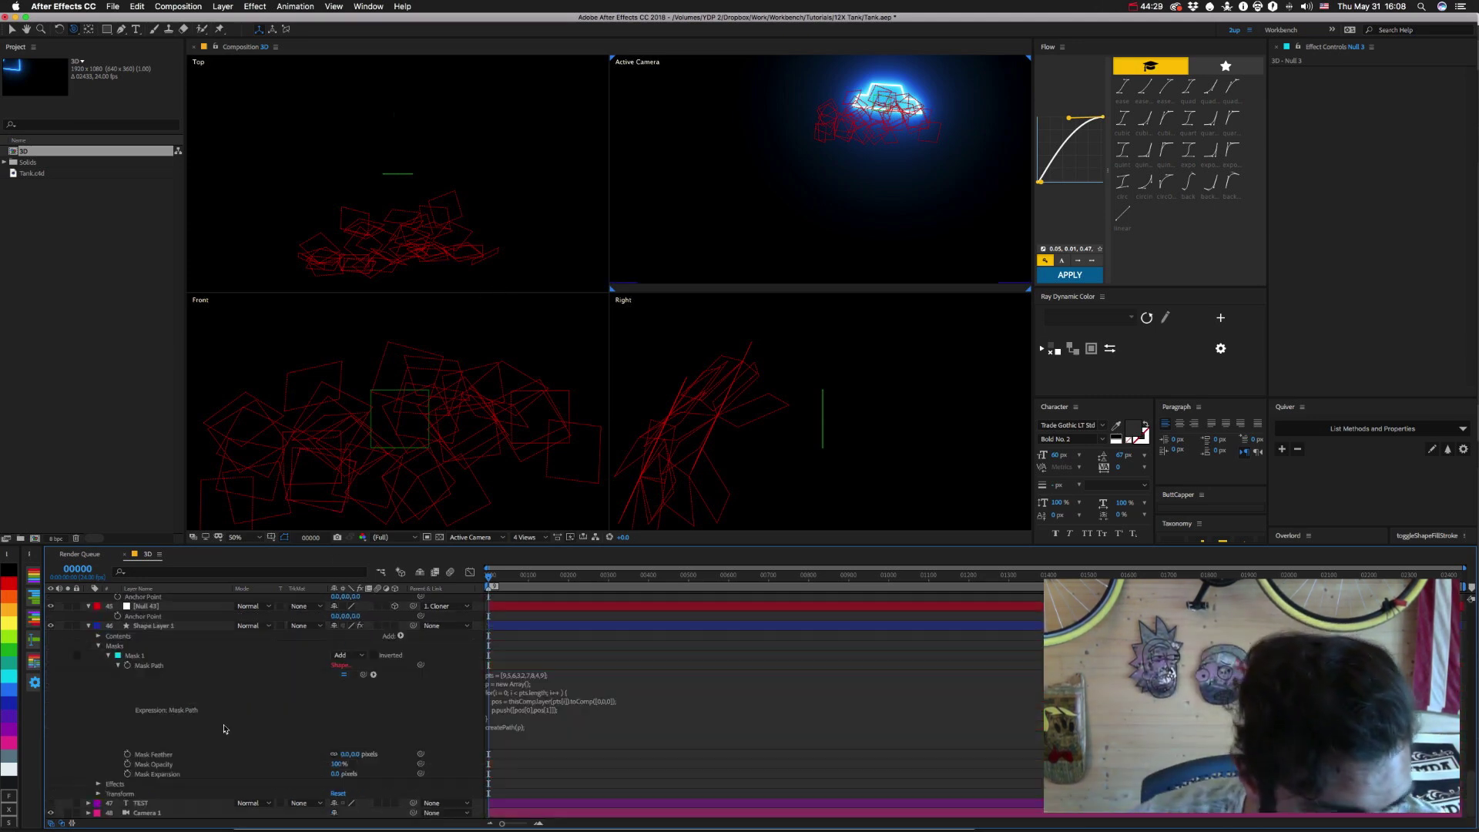
# Rename Mask 1 to 'Back Plane'.
pyautogui.click(108, 655)
pyautogui.click(134, 775)
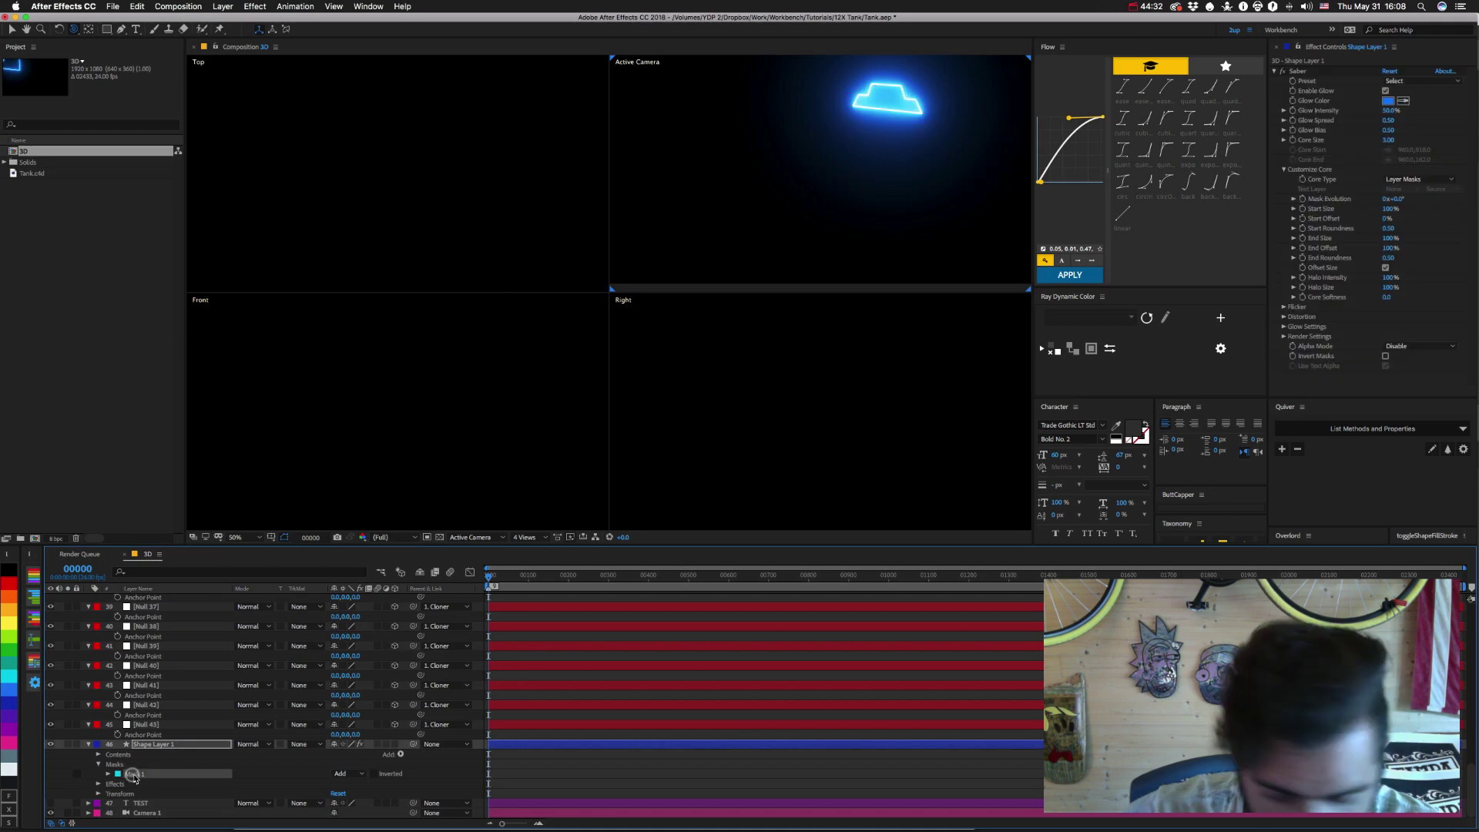
pyautogui.write('Back Plane')
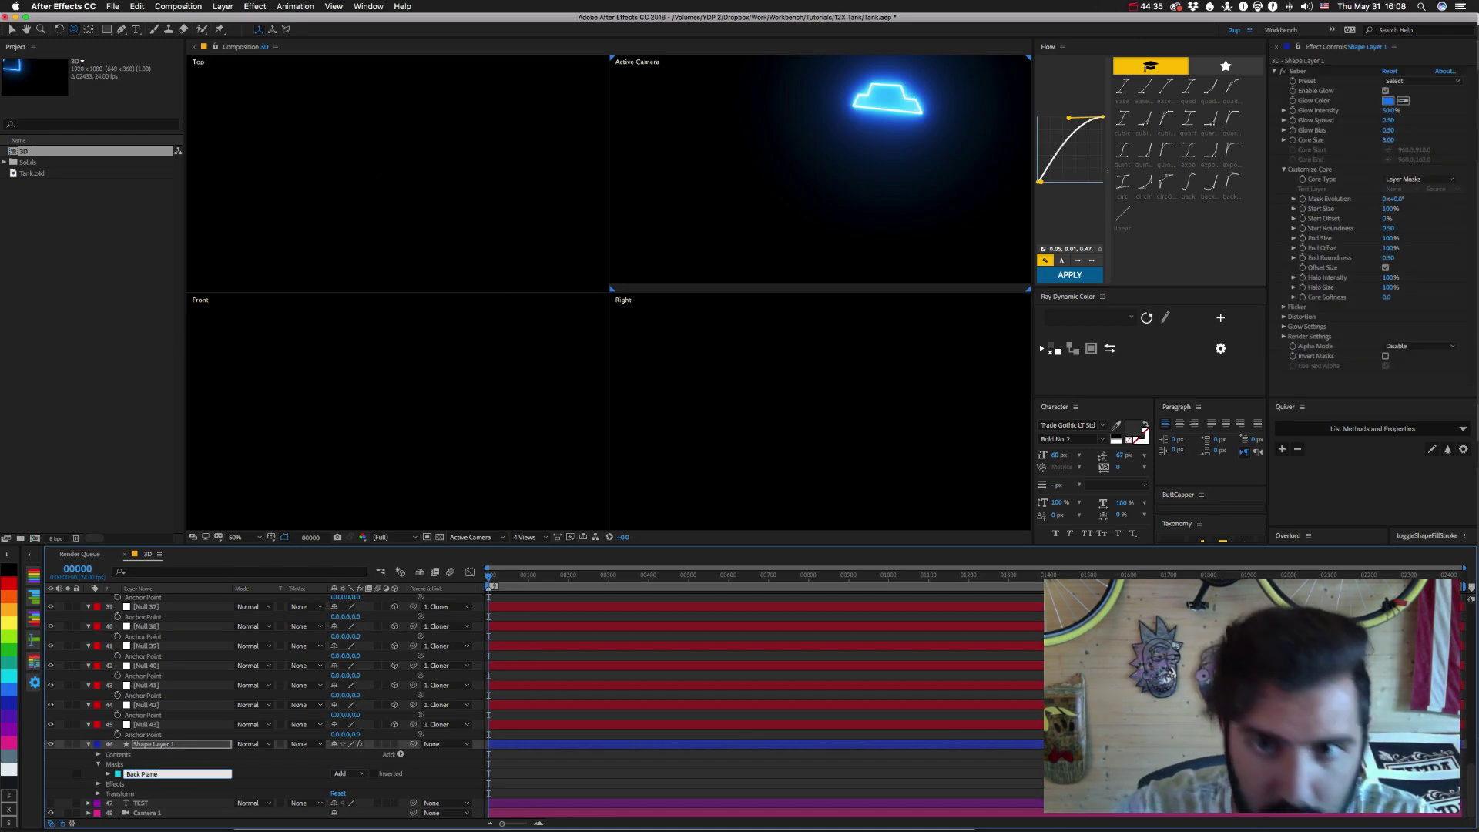
pyautogui.press('Return')
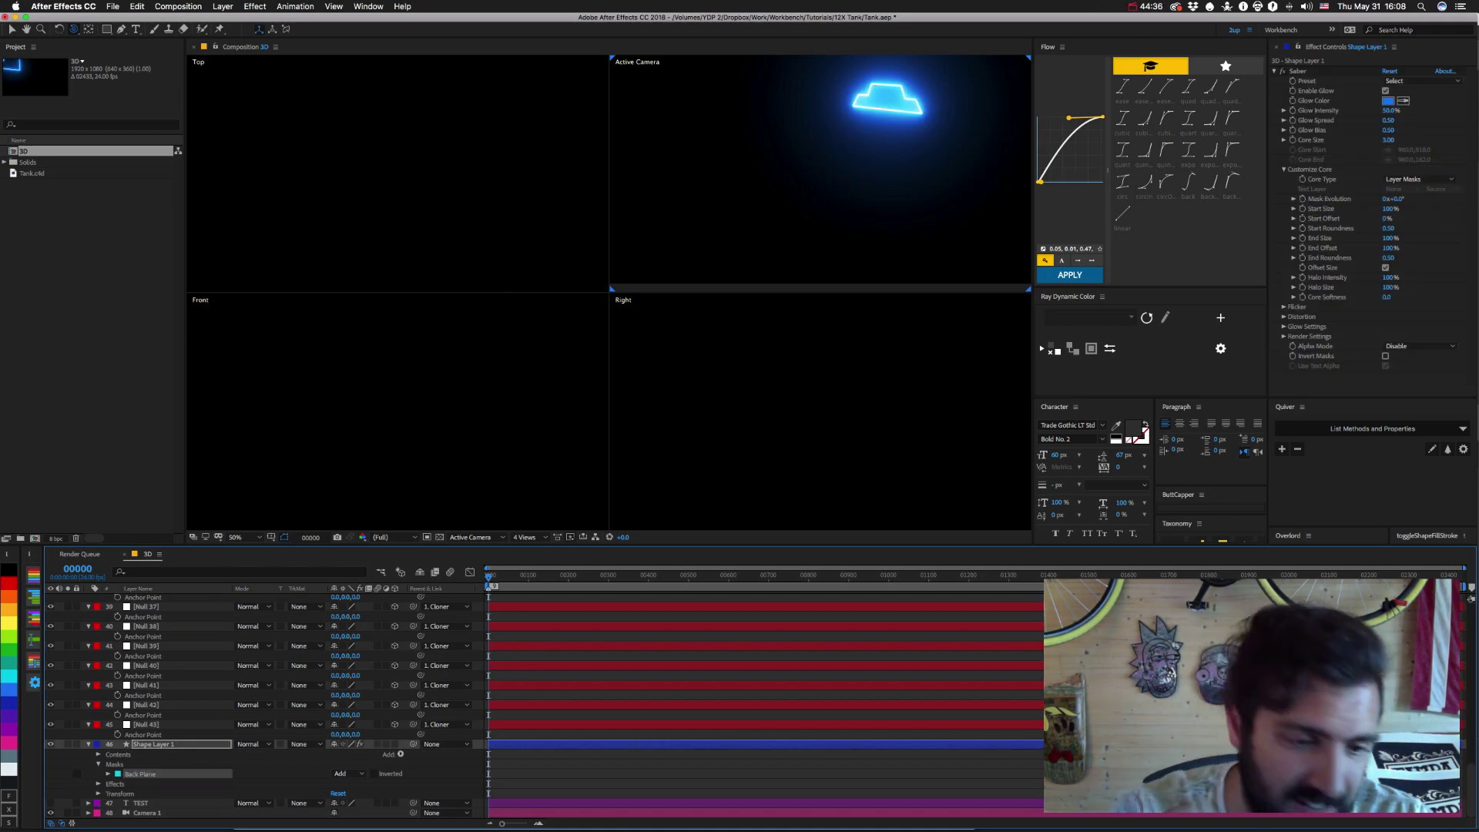
# Duplicate the Back Plane mask and name the copy 'Top'.
pyautogui.click(145, 747)
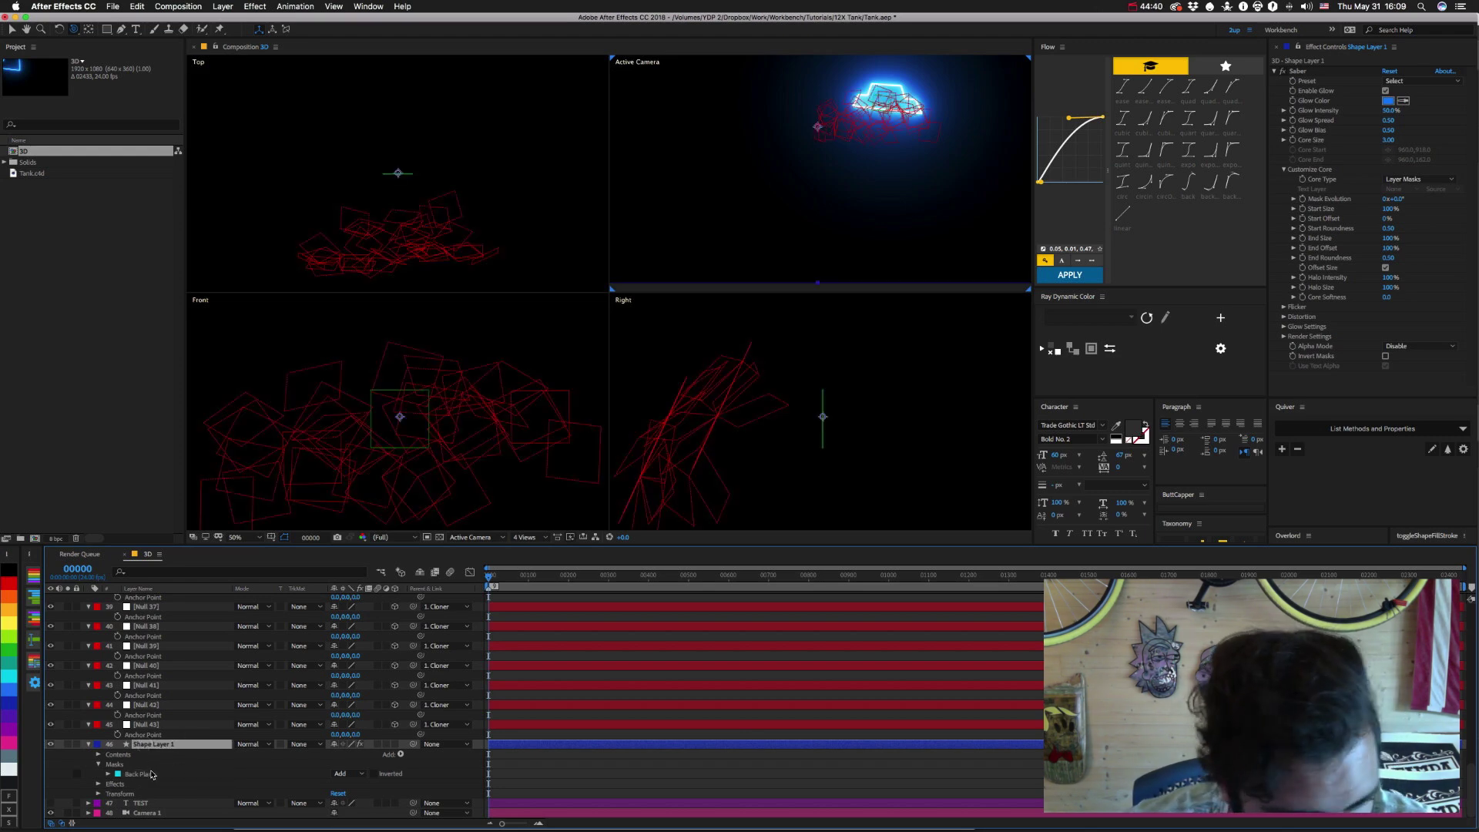
pyautogui.click(113, 765)
pyautogui.click(134, 774)
pyautogui.hotkey('ctrl', 'd')
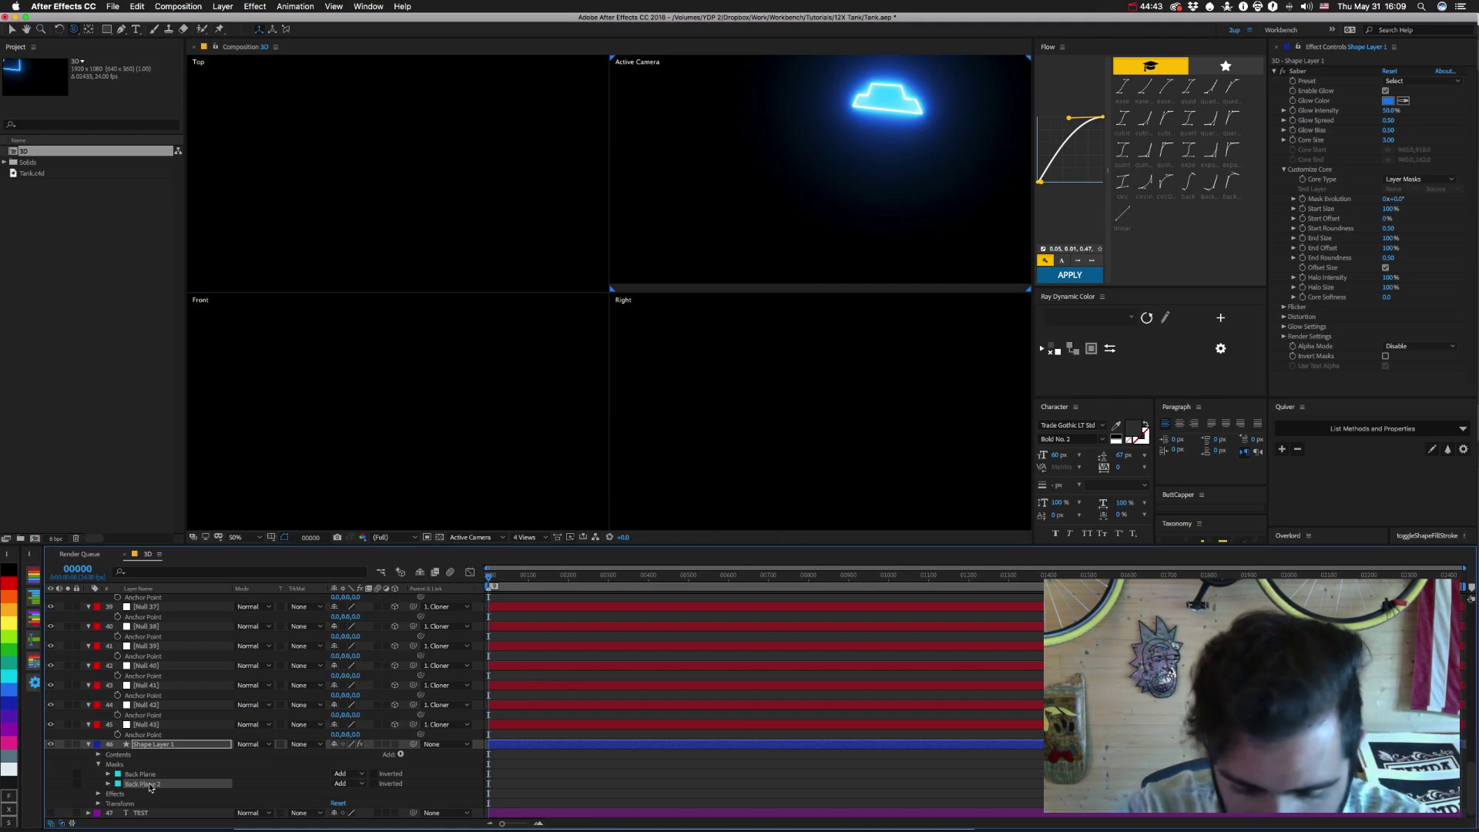
pyautogui.press('Return')
pyautogui.write('Top')
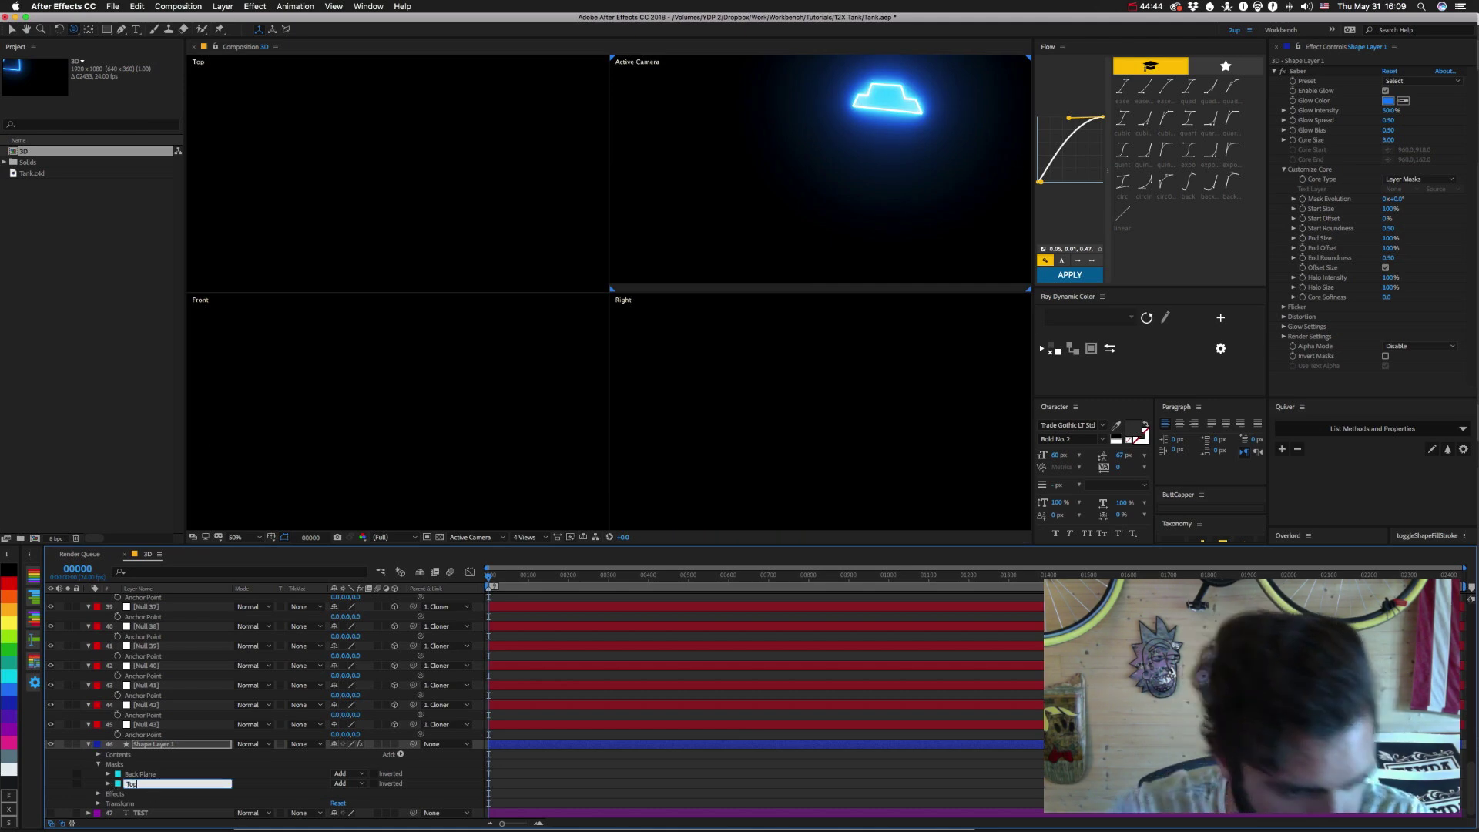
pyautogui.press('Return')
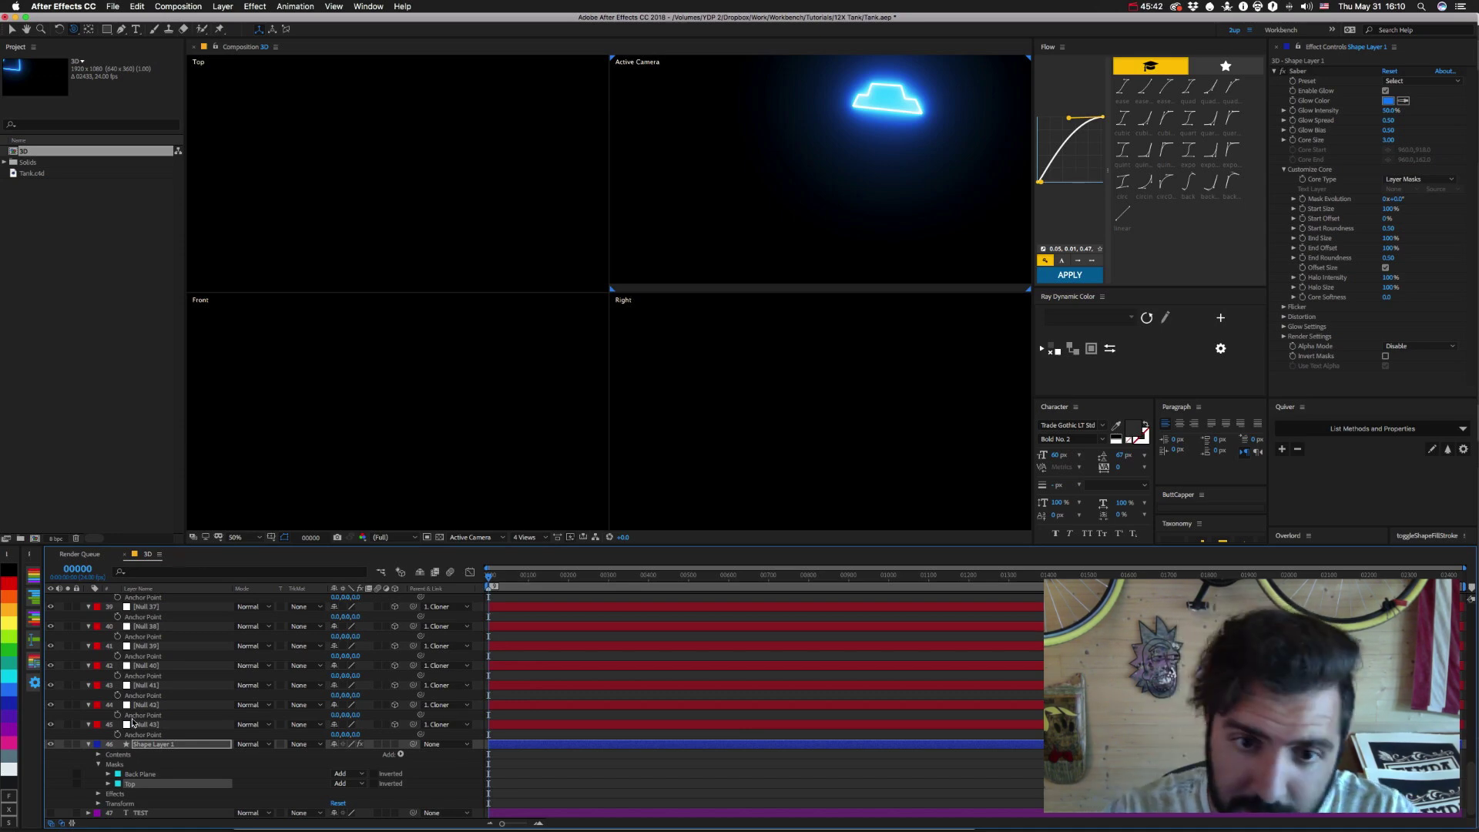
pyautogui.click(88, 744)
pyautogui.scroll(15, 131, 762)
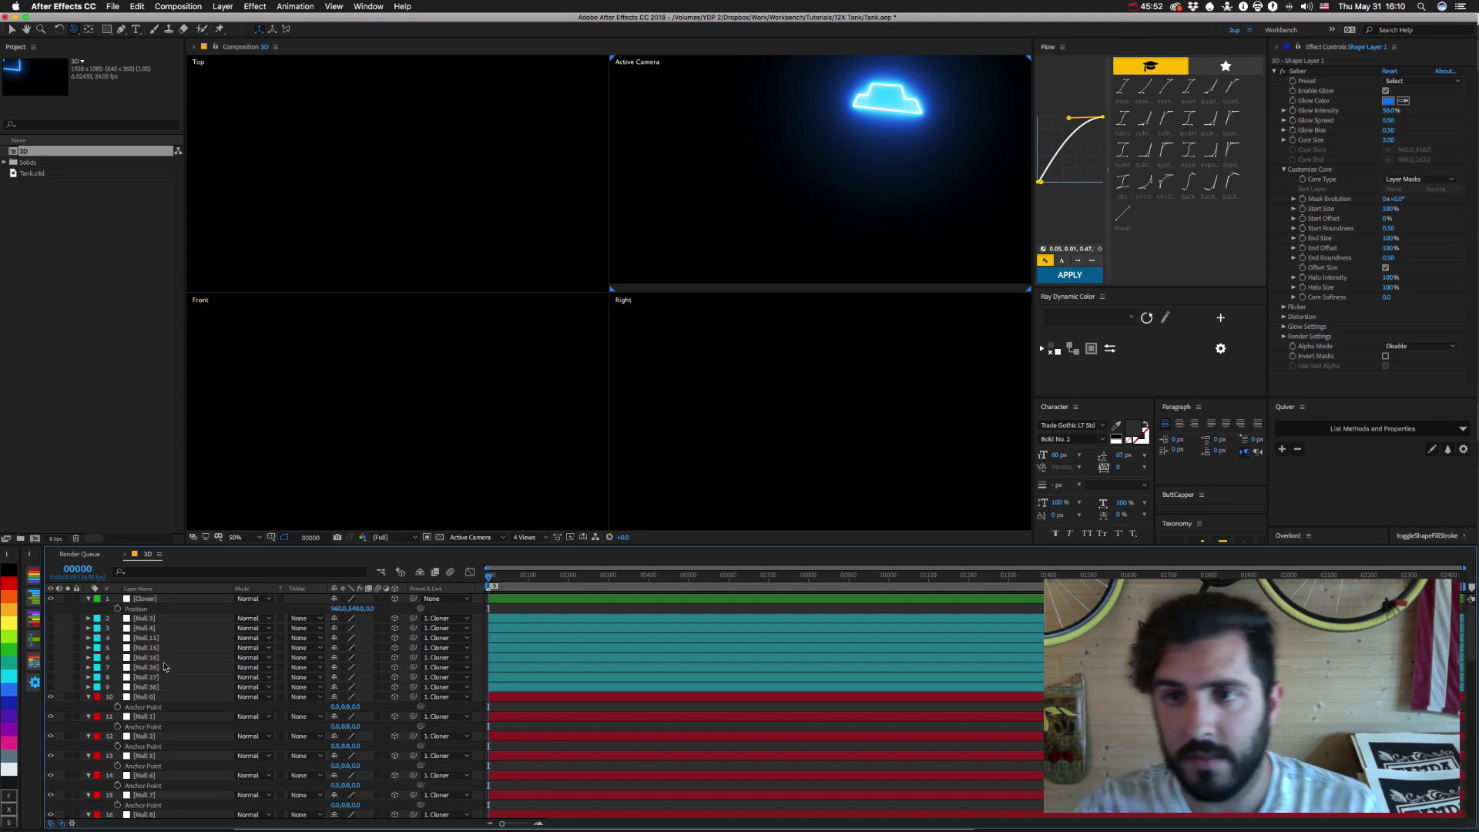
pyautogui.click(1138, 7)
pyautogui.click(1161, 50)
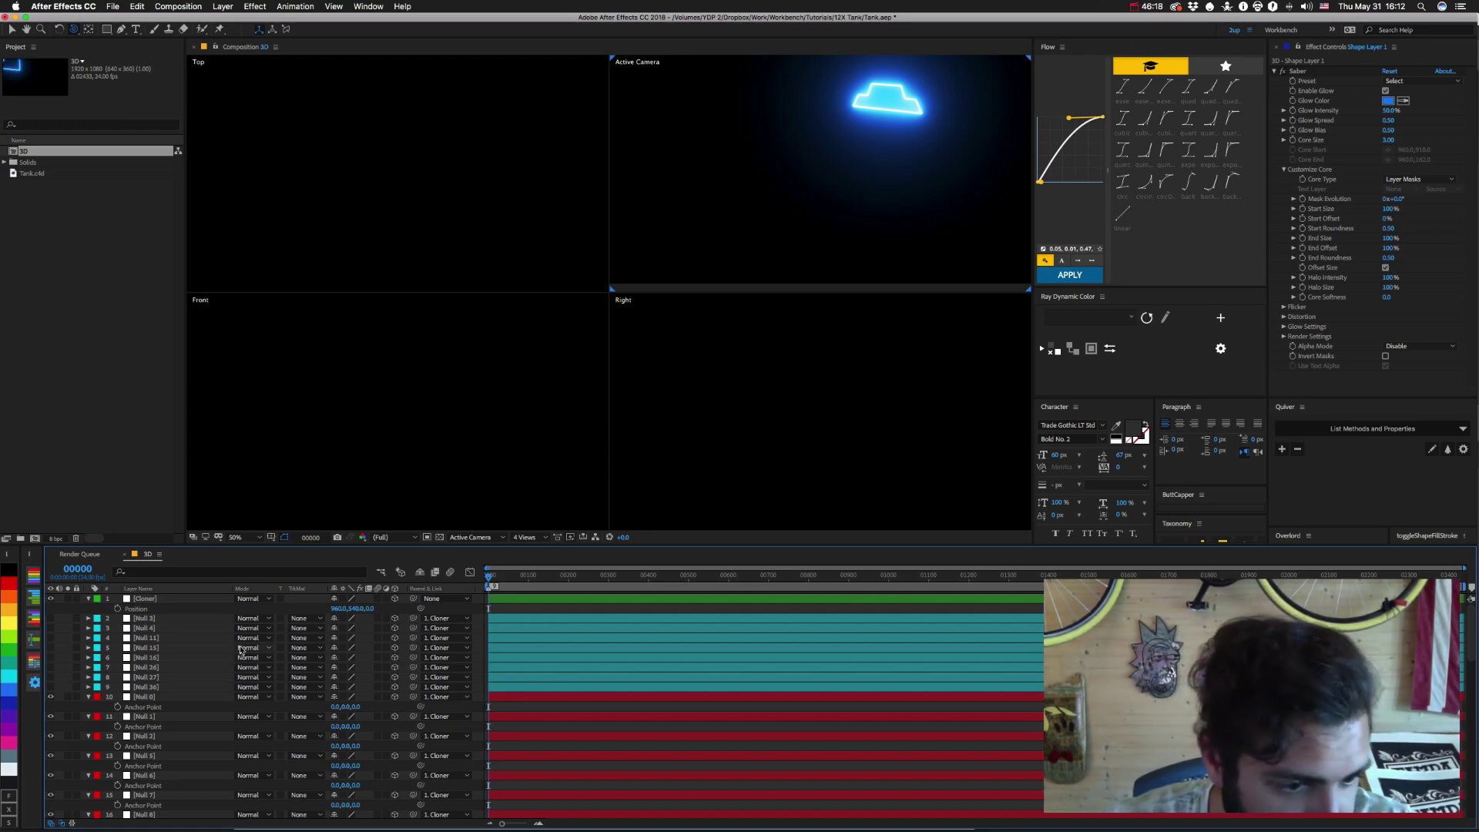
# Show Null 3 through Null 36 again, return to the Selection tool and deselect.
pyautogui.click(147, 618)
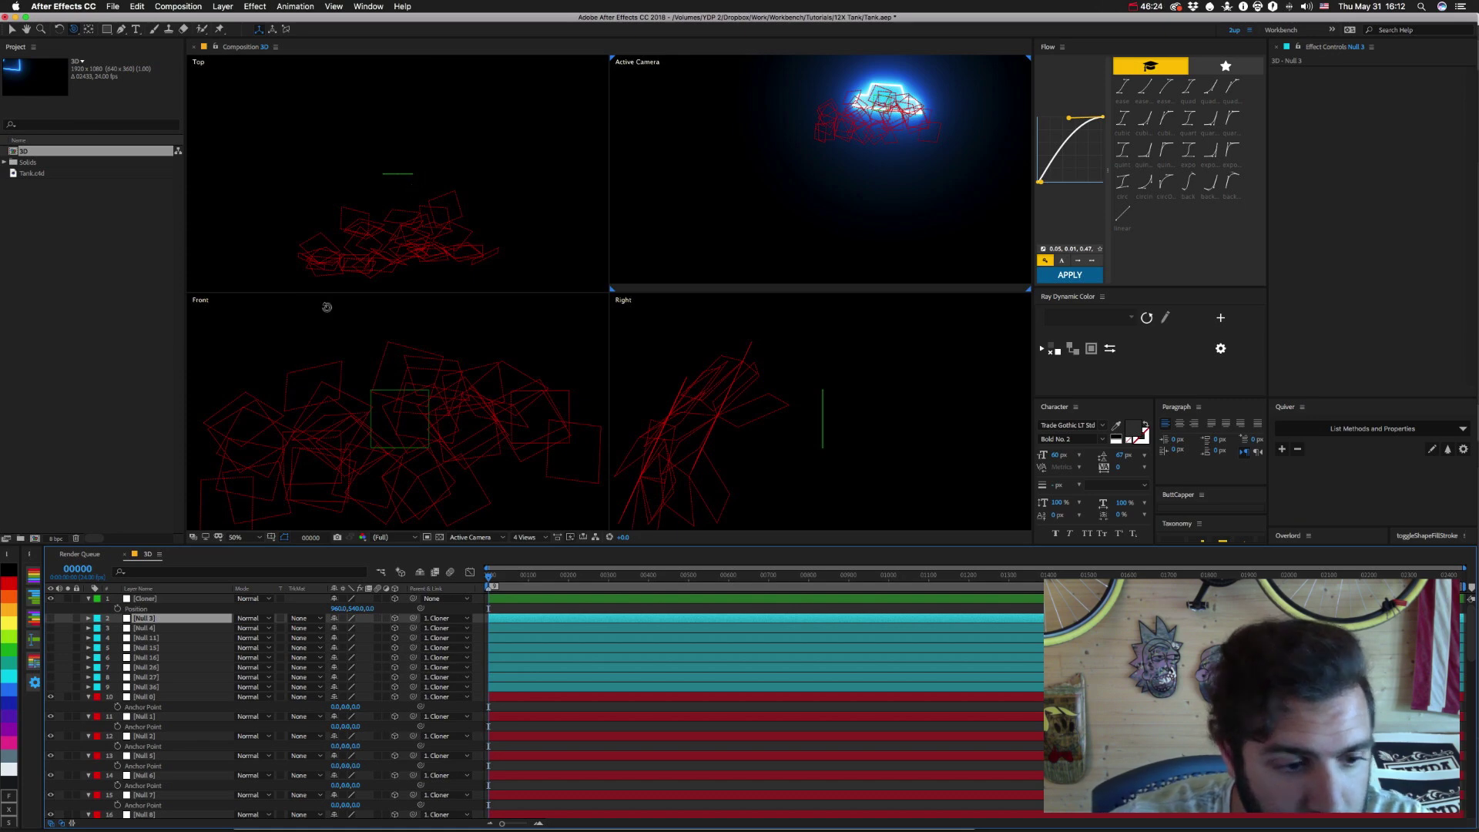
pyautogui.moveTo(51, 618); pyautogui.dragTo(50, 687)
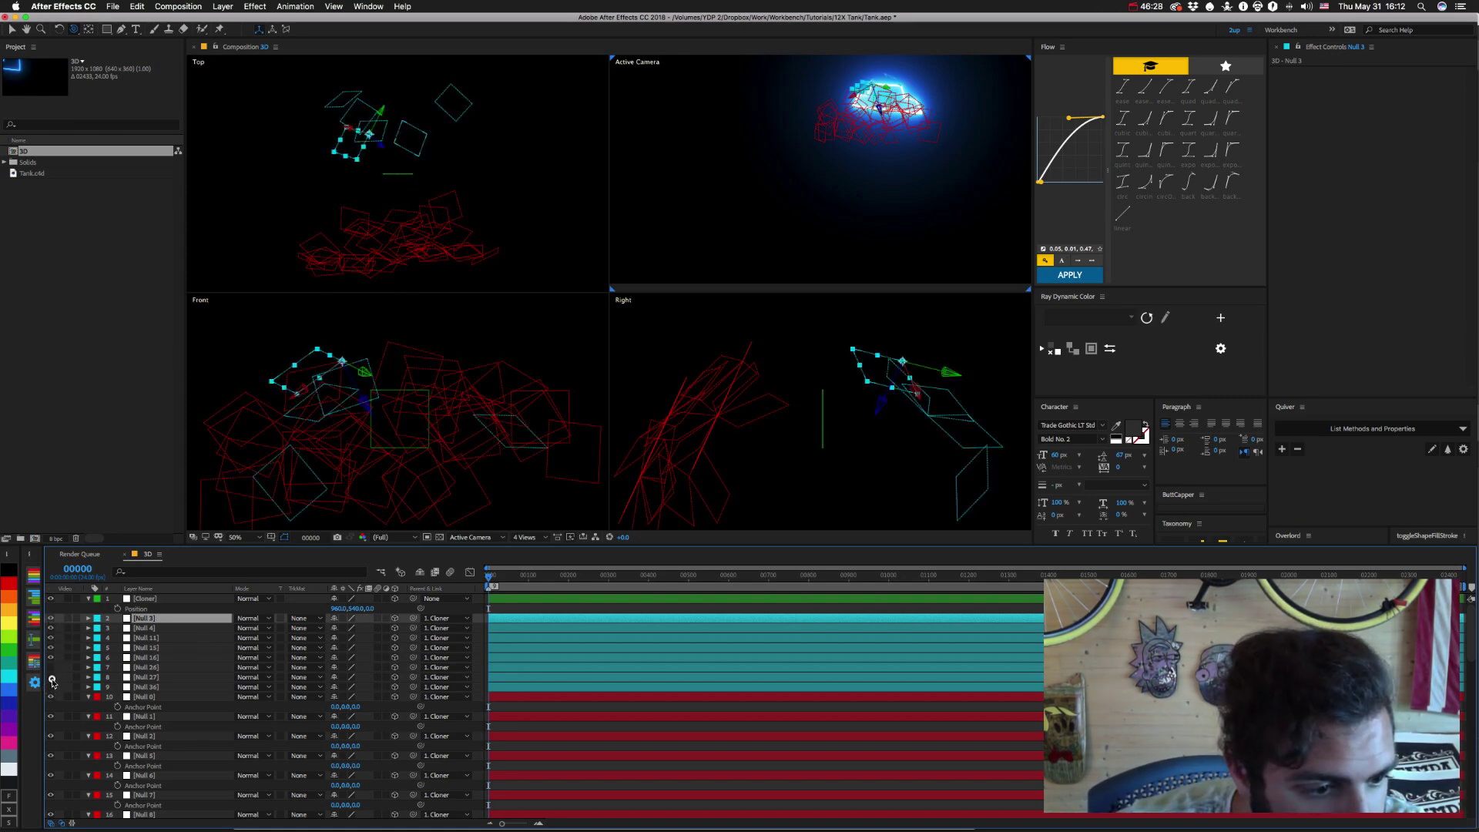
pyautogui.press('v')
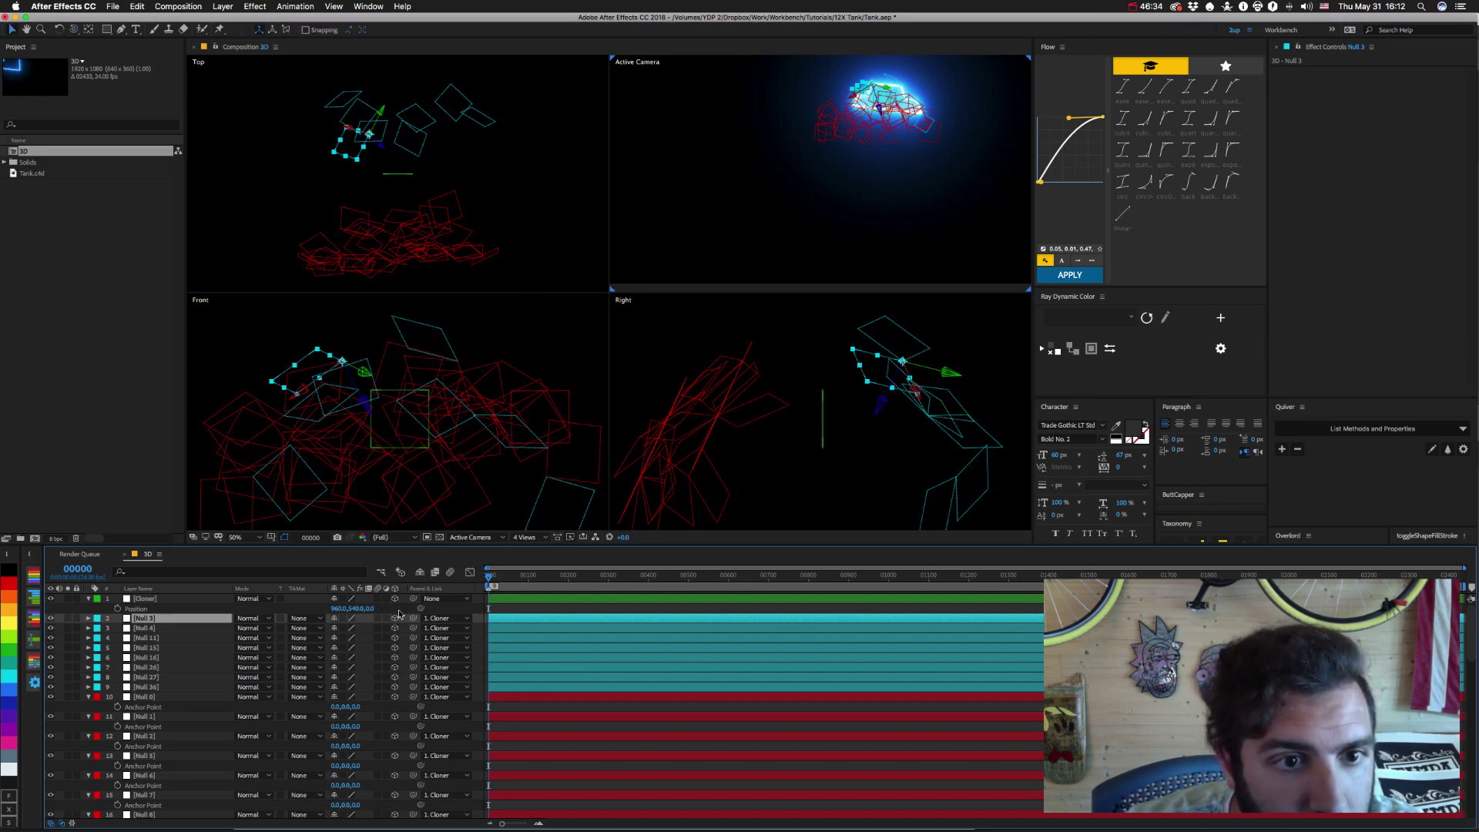
pyautogui.click(92, 609)
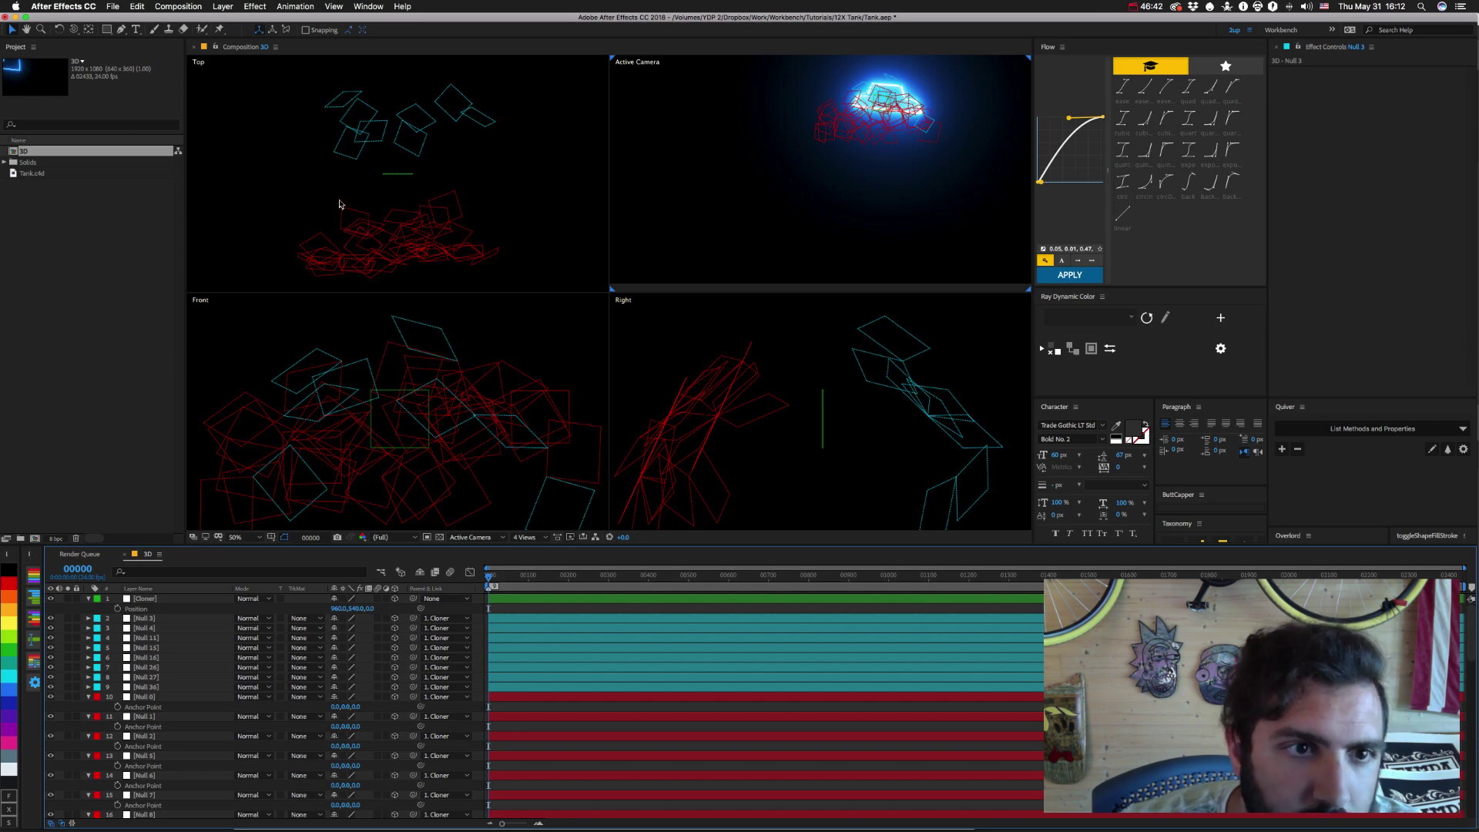
# Toggle Camera 1's visibility off and back on, then select the Cloner layer.
pyautogui.scroll(-15, 143, 790)
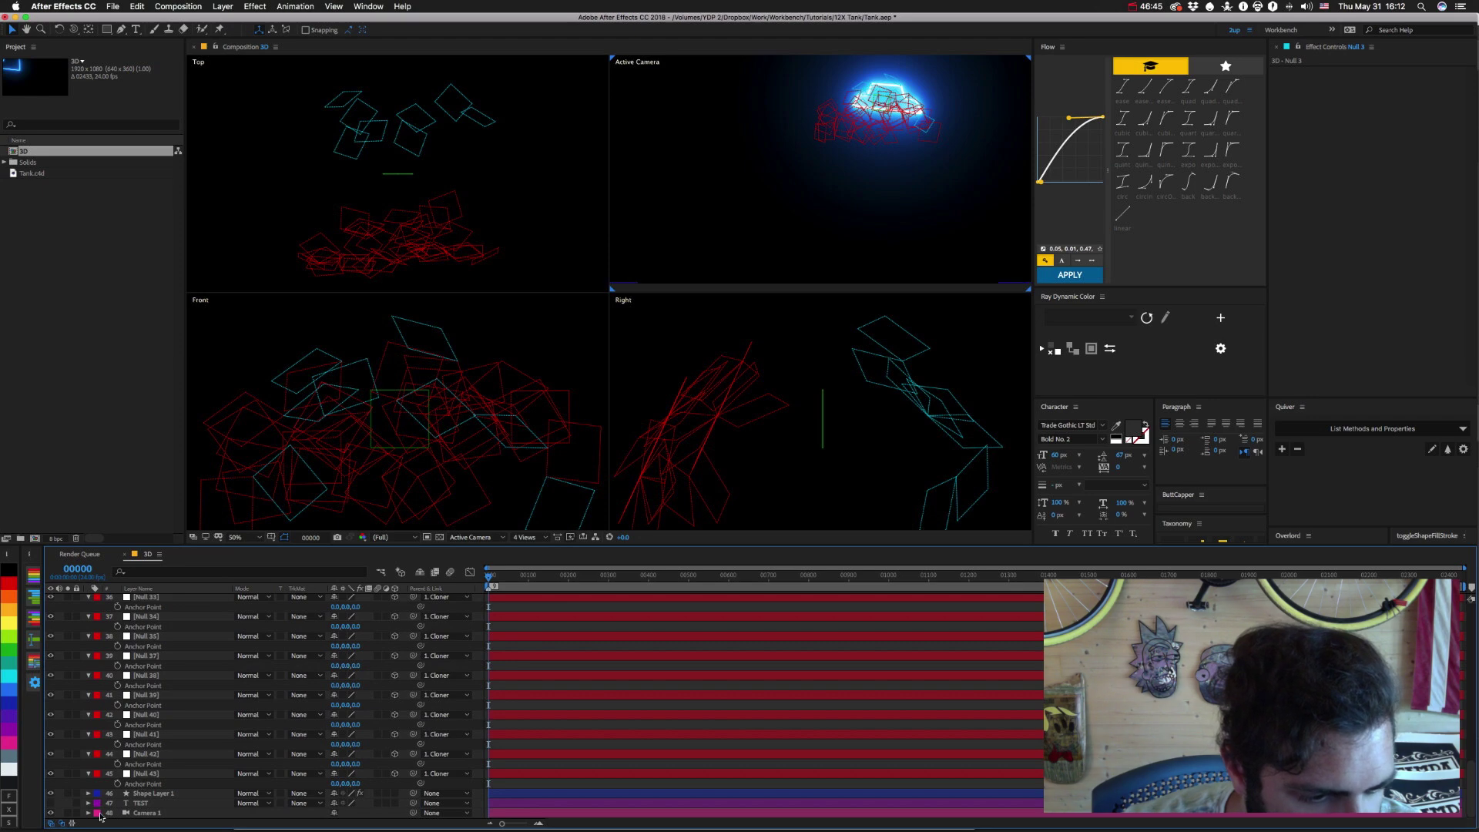
pyautogui.click(51, 813)
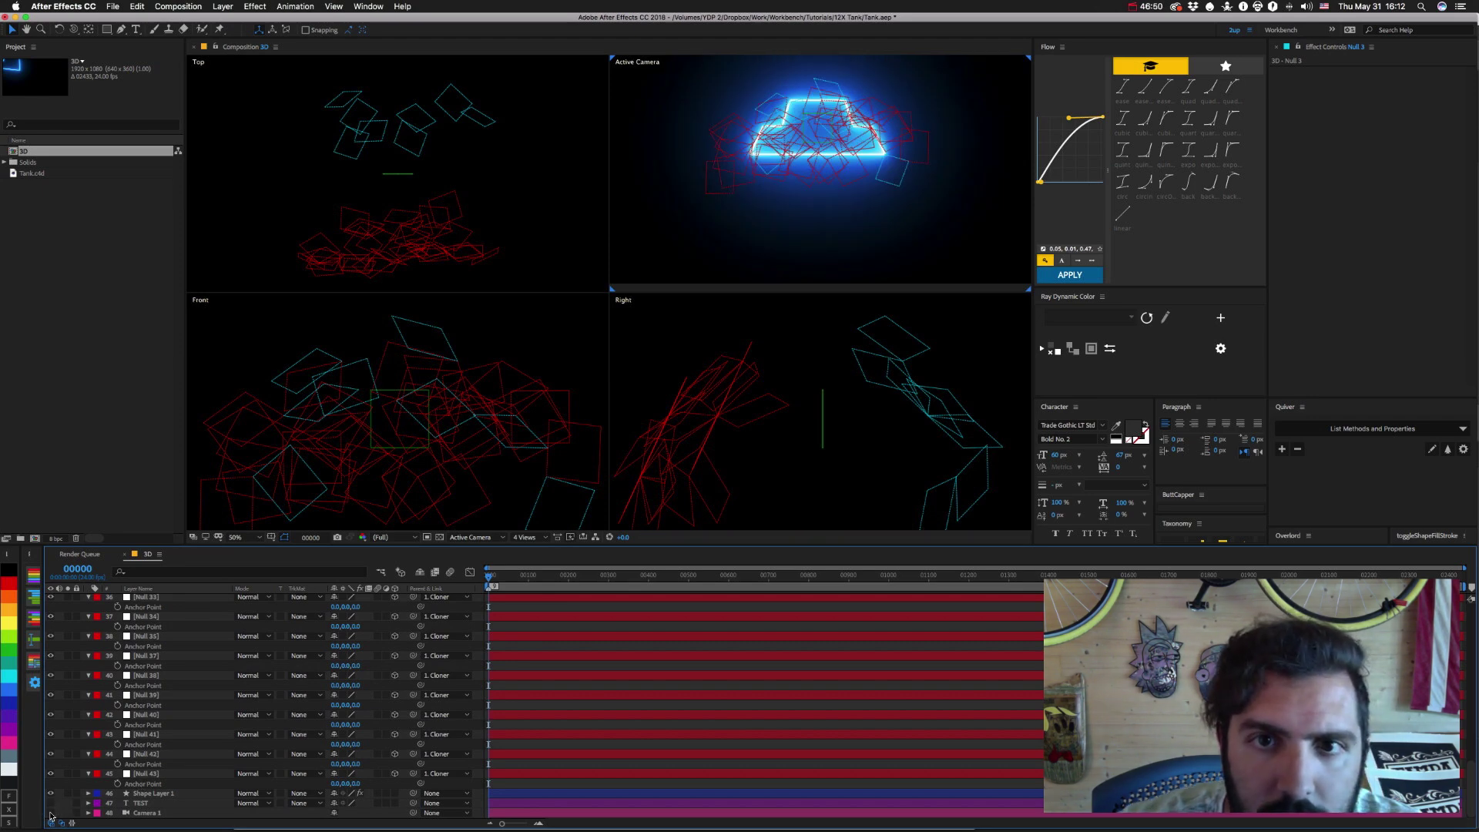
pyautogui.click(50, 813)
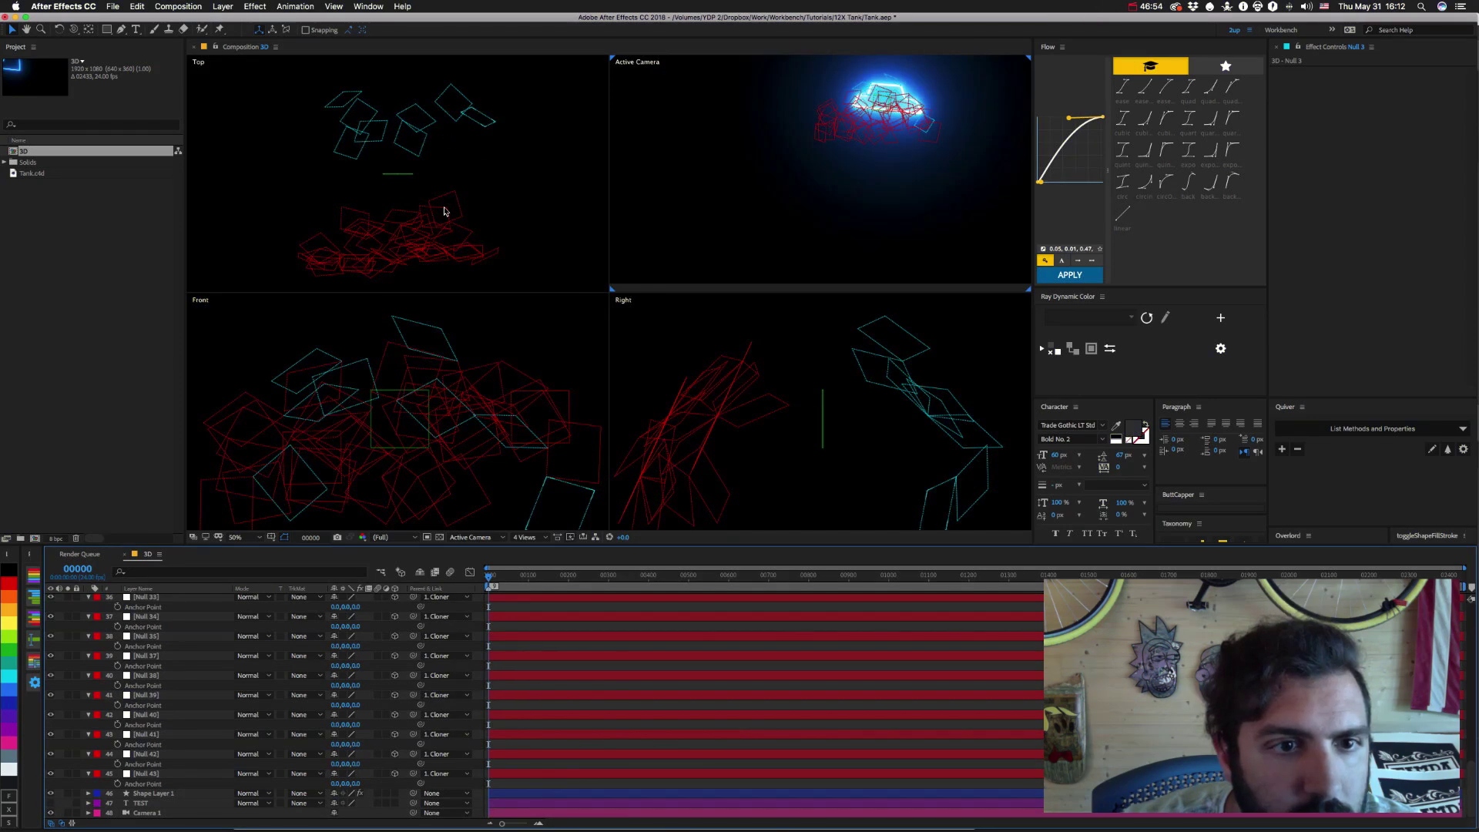
pyautogui.scroll(10, 151, 620)
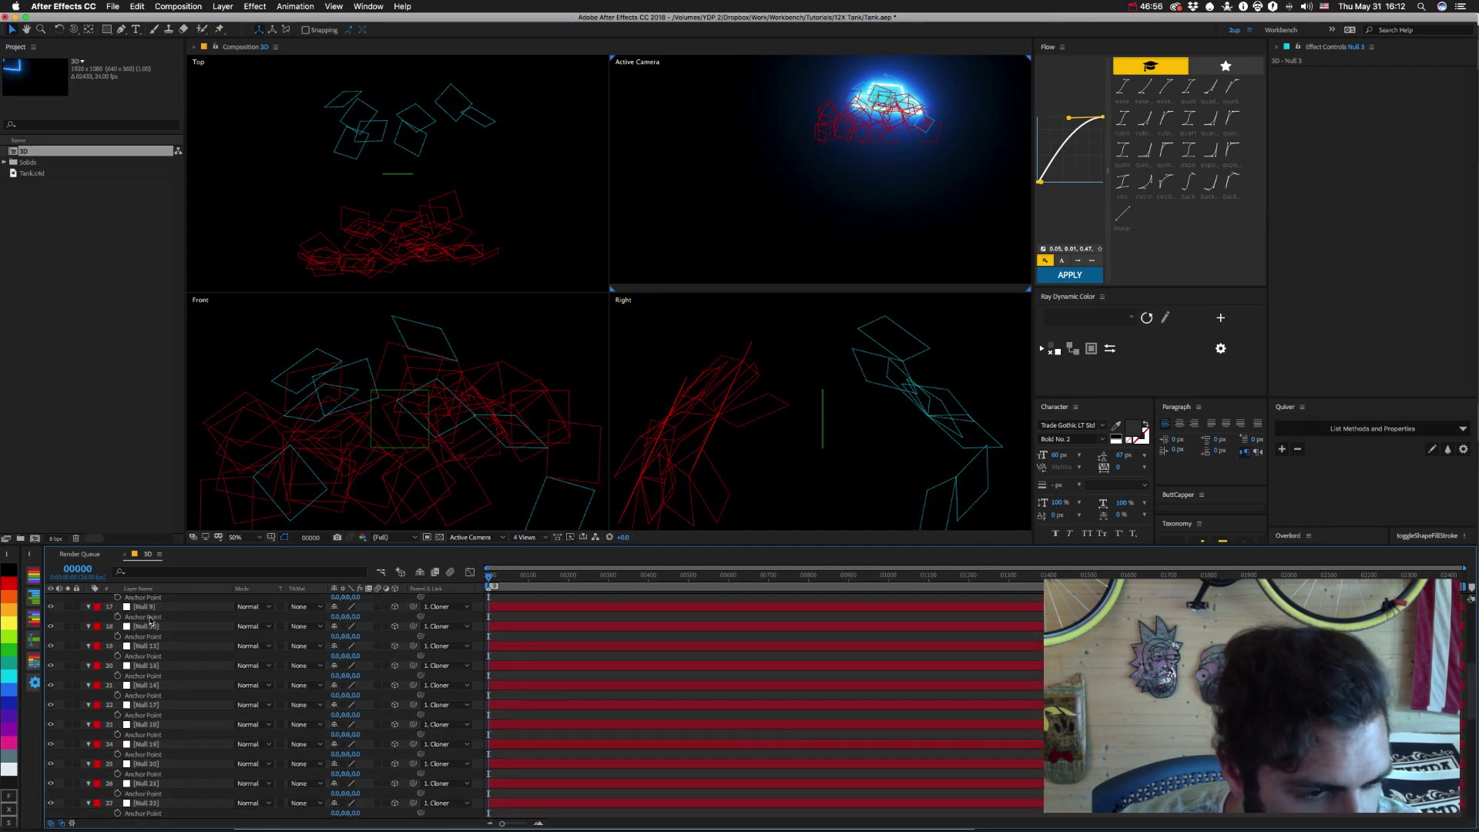
pyautogui.scroll(6, 151, 620)
pyautogui.click(152, 599)
# Show the Cloner's zero Orientation and Rotation, then select Null 3 and Null 26 in the Top view.
pyautogui.press('r')
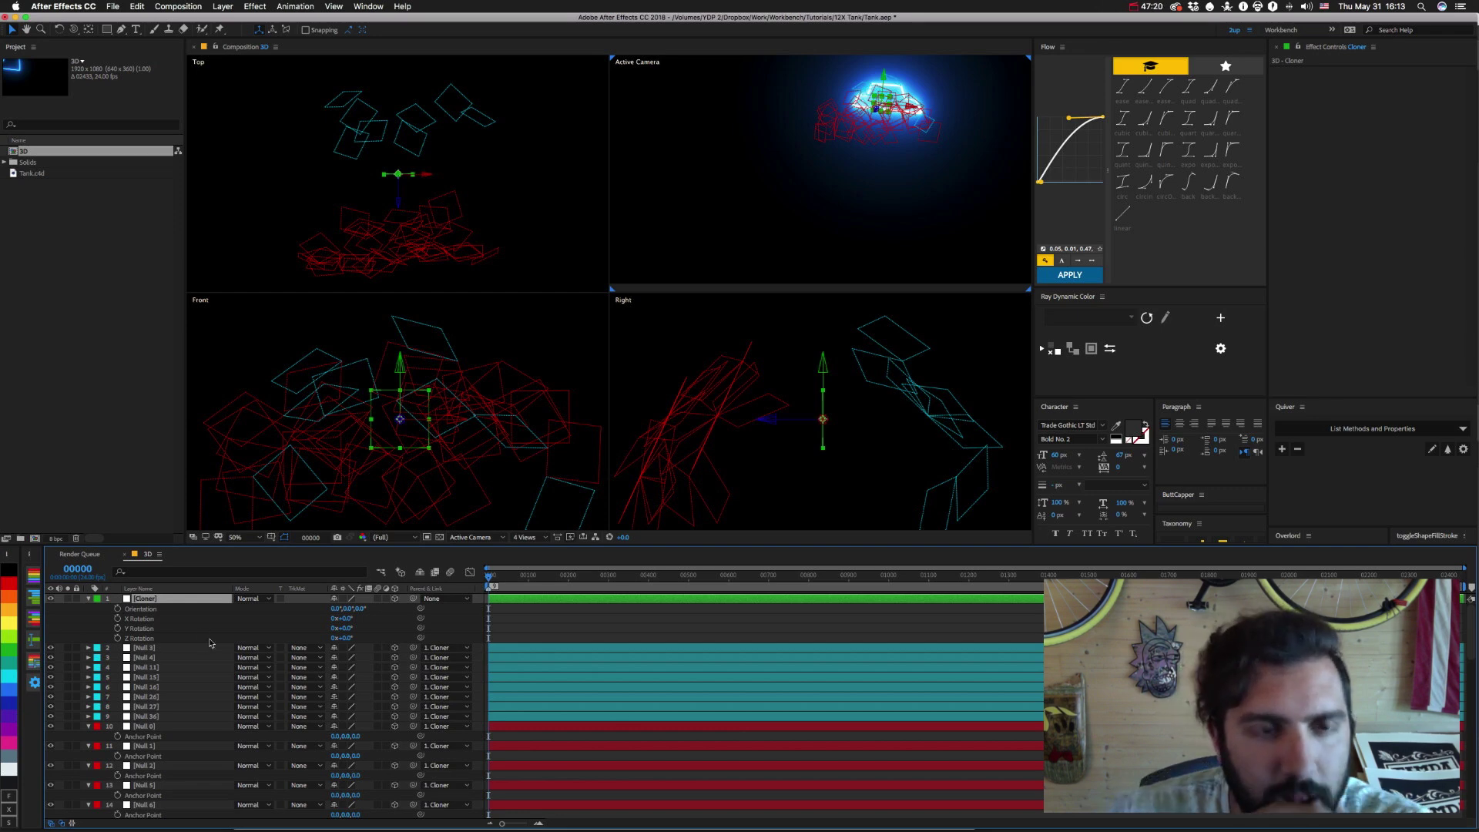
pyautogui.click(409, 141)
pyautogui.click(379, 141)
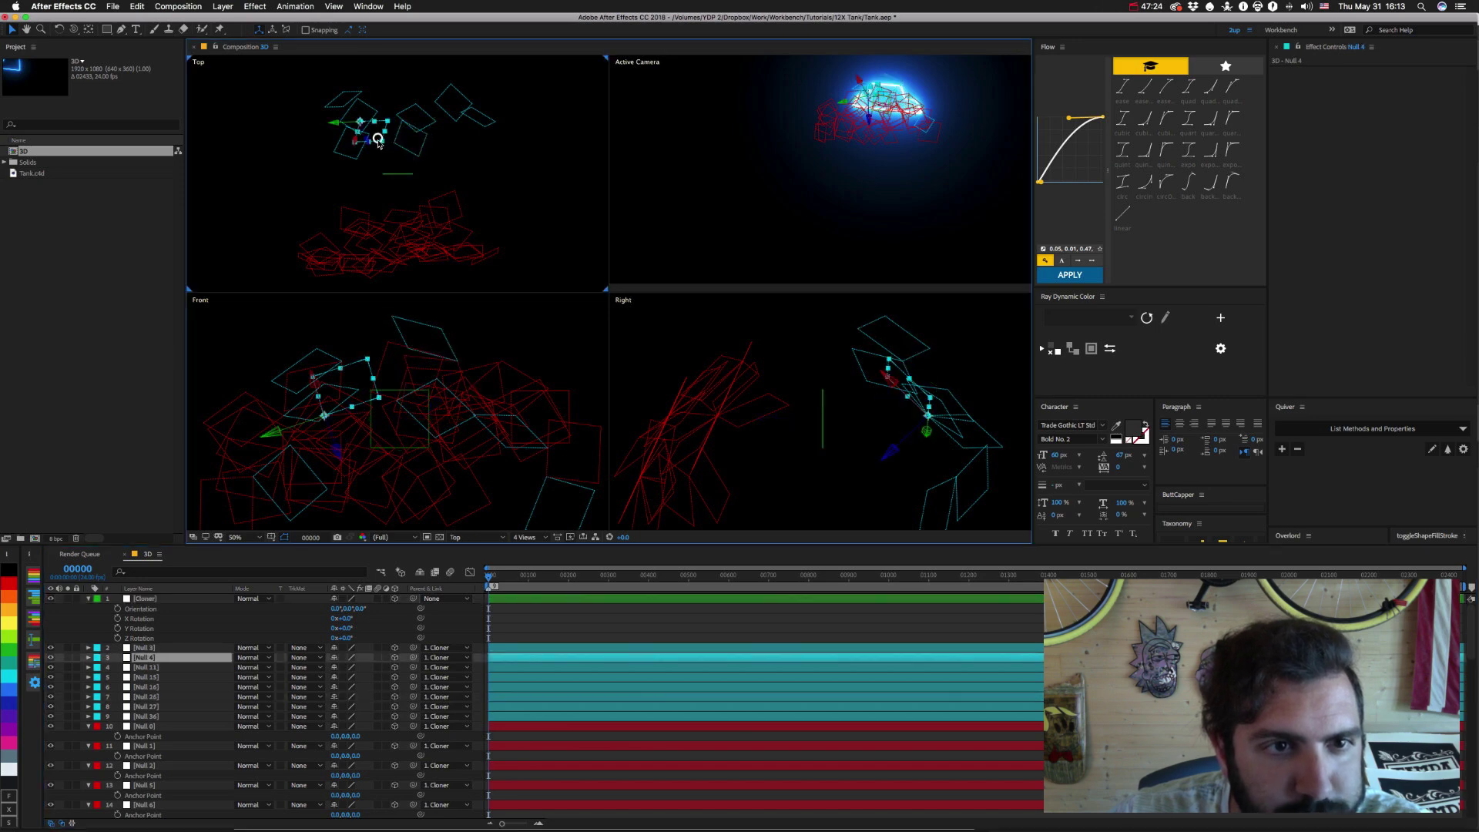
pyautogui.click(406, 147)
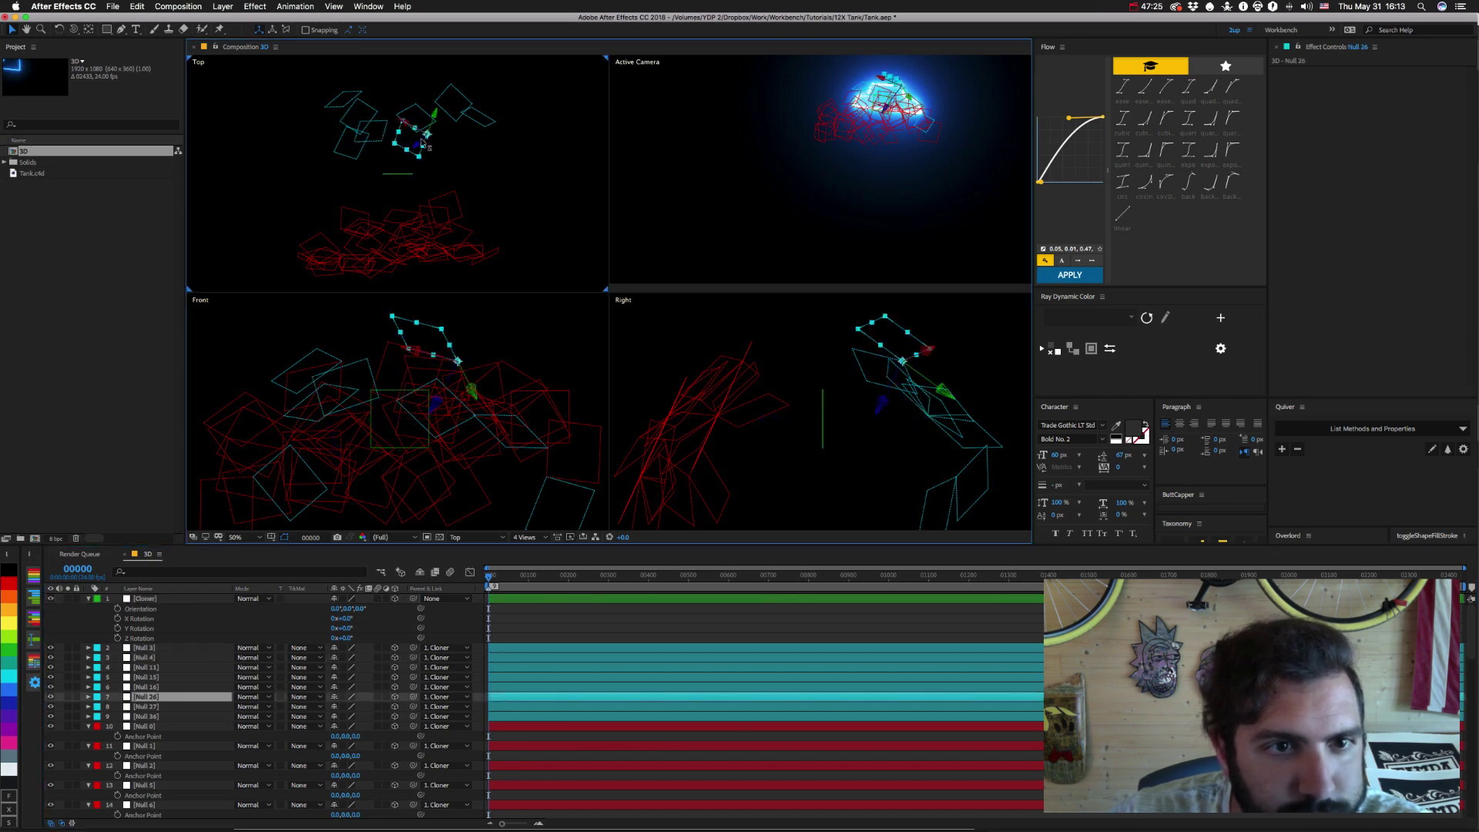
pyautogui.click(376, 137)
pyautogui.click(376, 137)
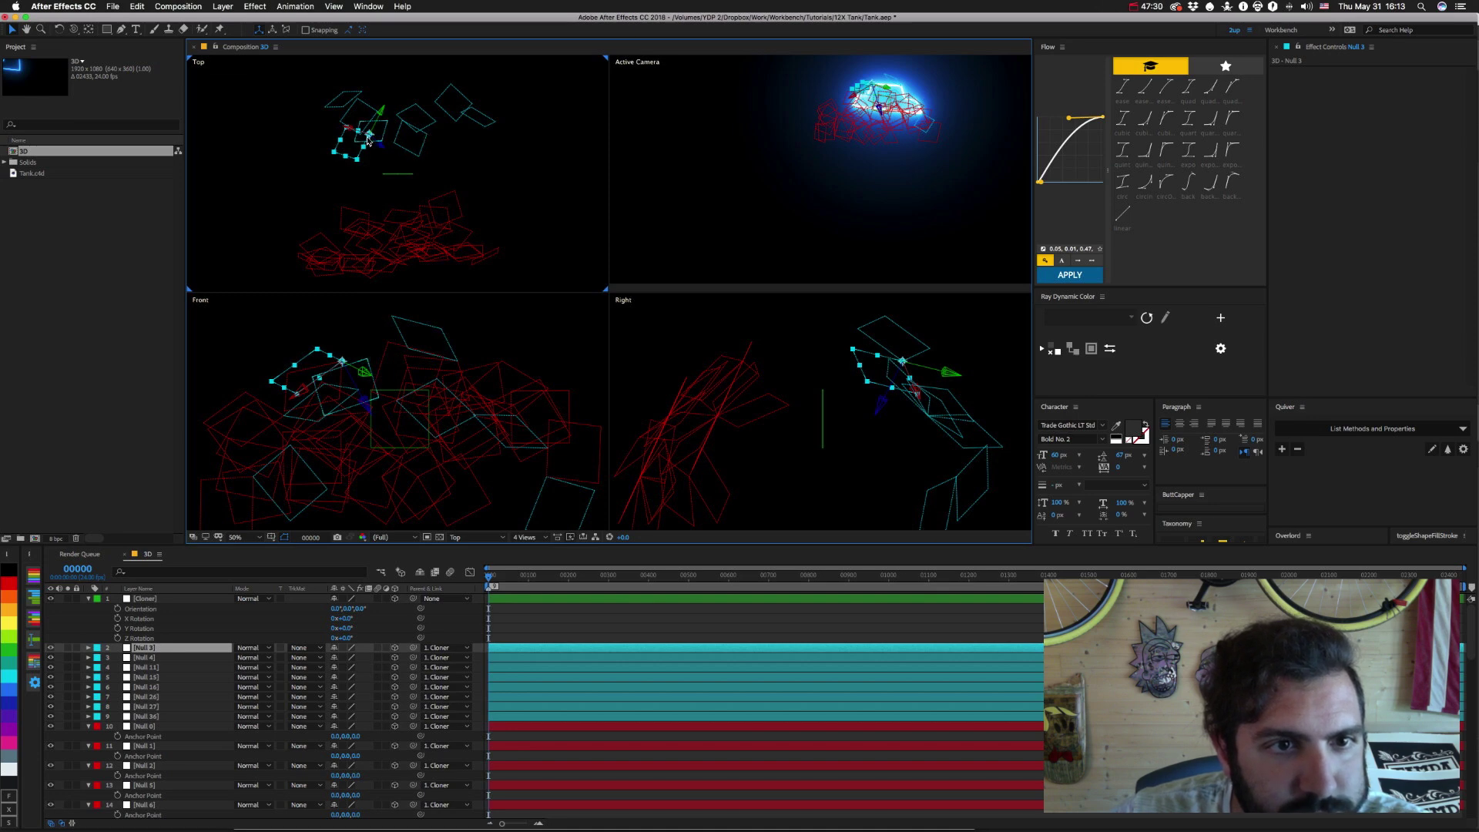
pyautogui.keyDown('shift'); pyautogui.click(409, 147); pyautogui.keyUp('shift')
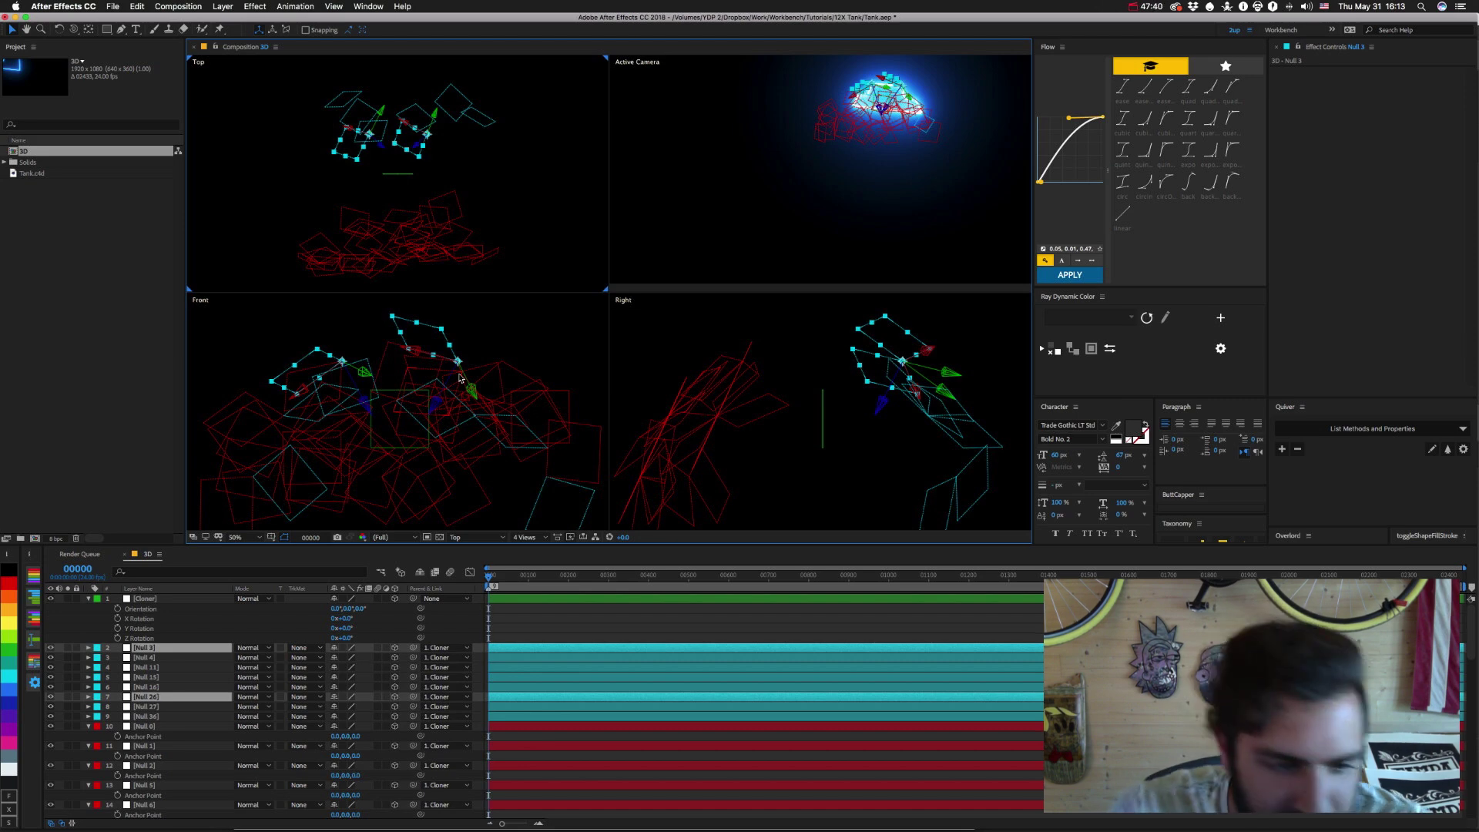
# Reveal the rotation values of Null 3 and Null 26, then keep only Null 3 selected.
pyautogui.press('r')
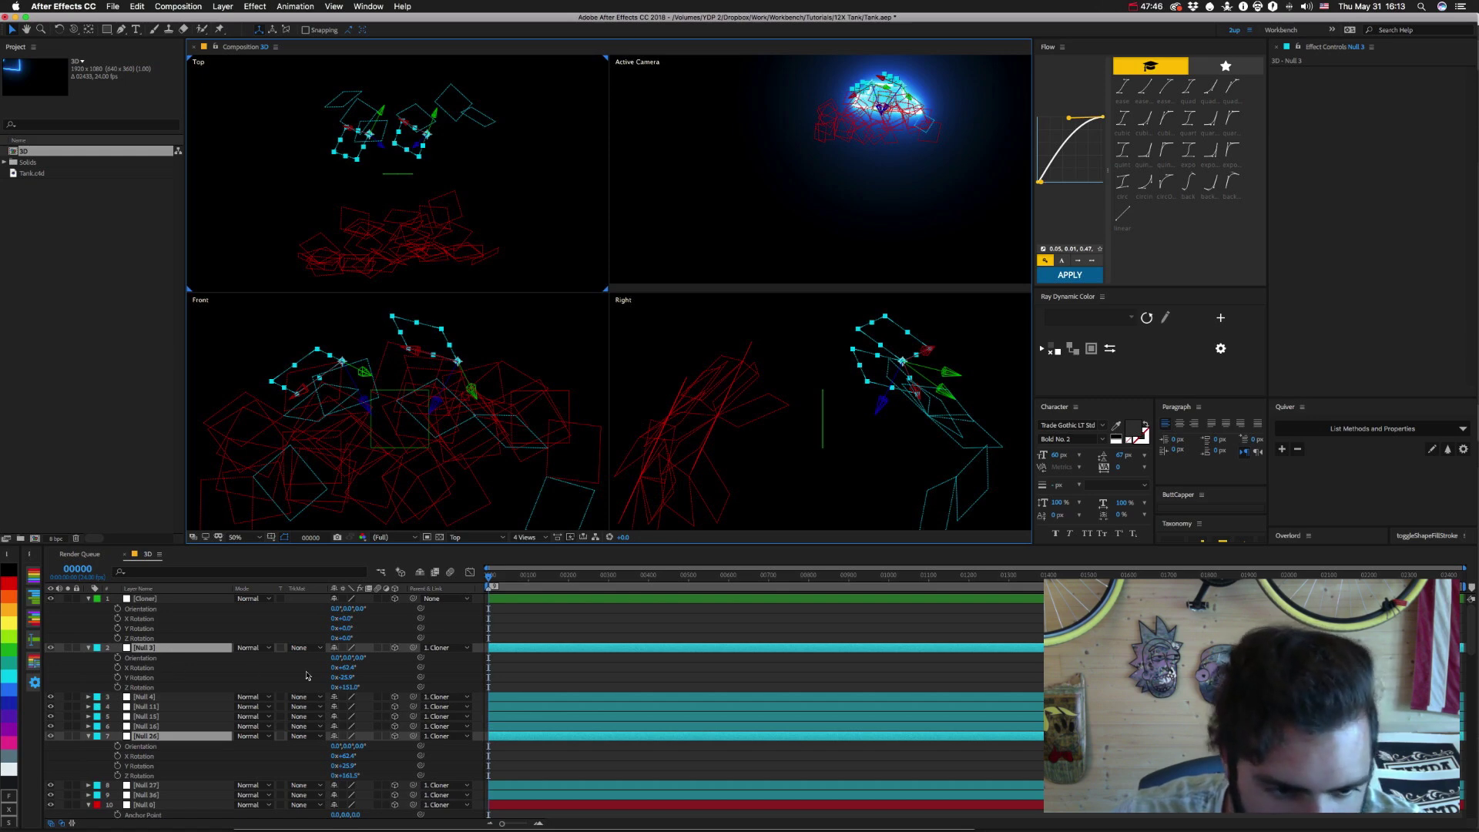
pyautogui.click(97, 666)
pyautogui.click(147, 647)
# Select every null layer and reveal their rotation properties.
pyautogui.scroll(-15, 176, 736)
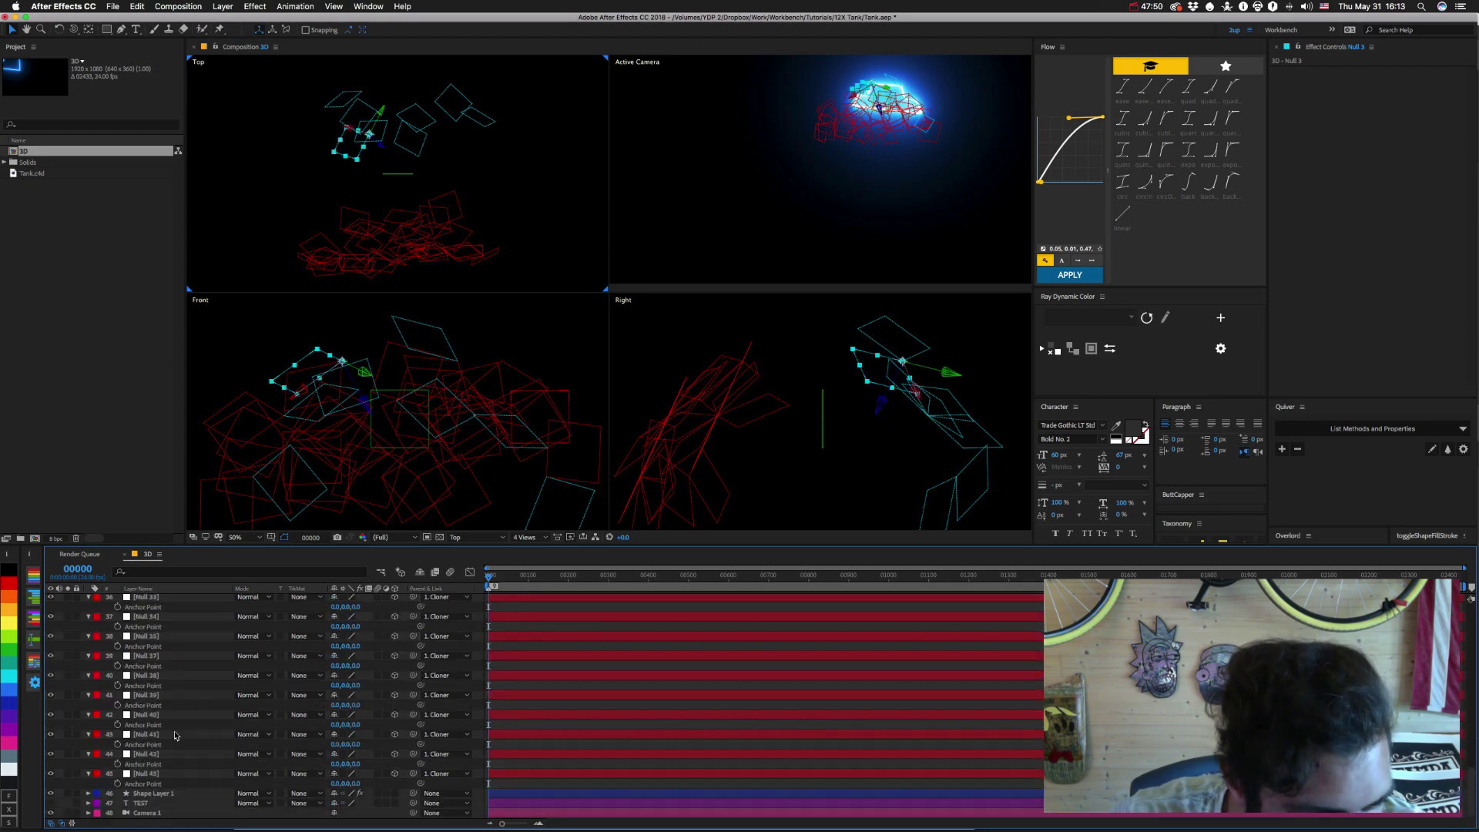
pyautogui.keyDown('shift'); pyautogui.click(164, 774); pyautogui.keyUp('shift')
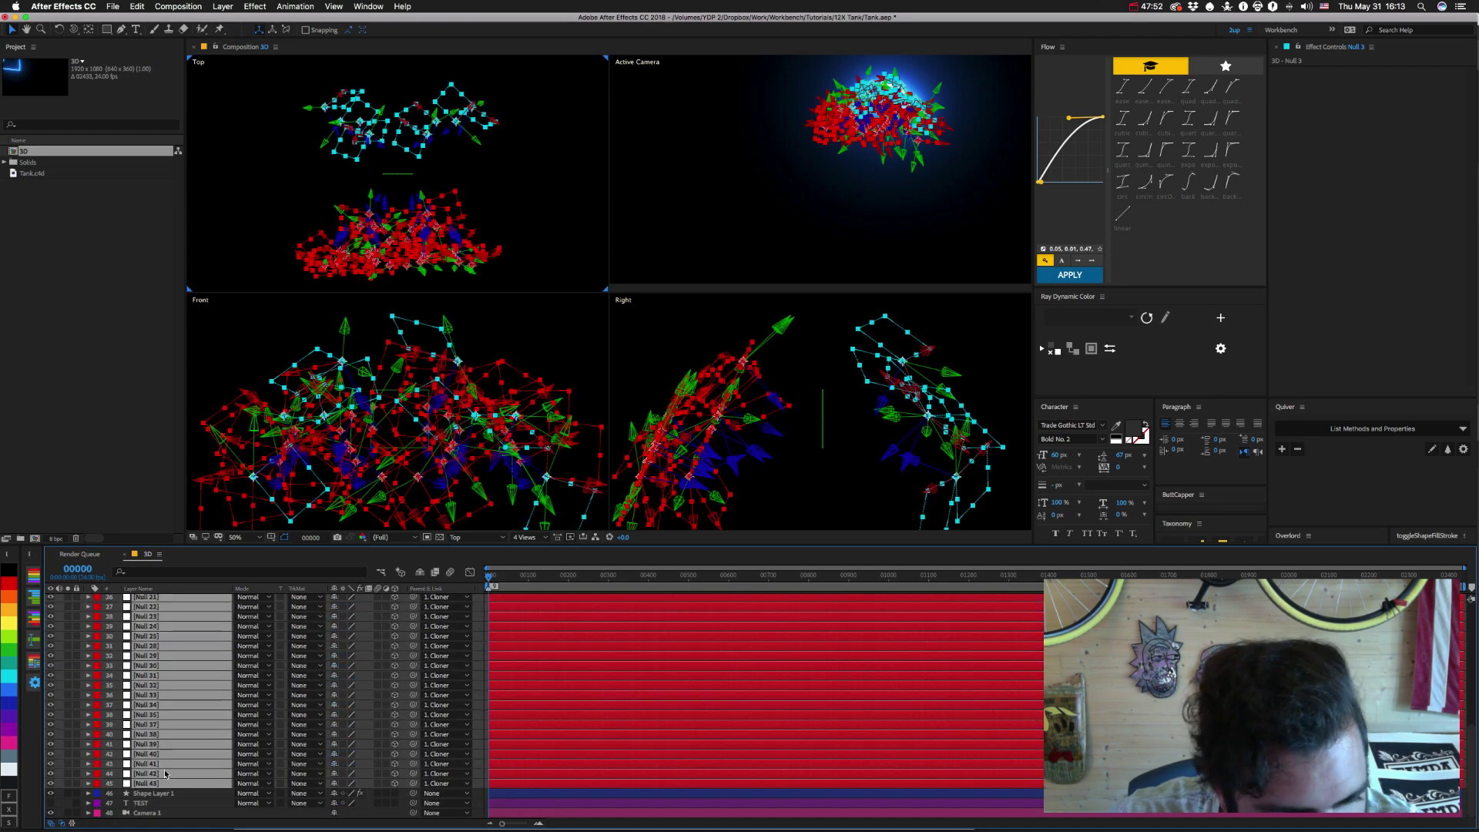
pyautogui.press('r')
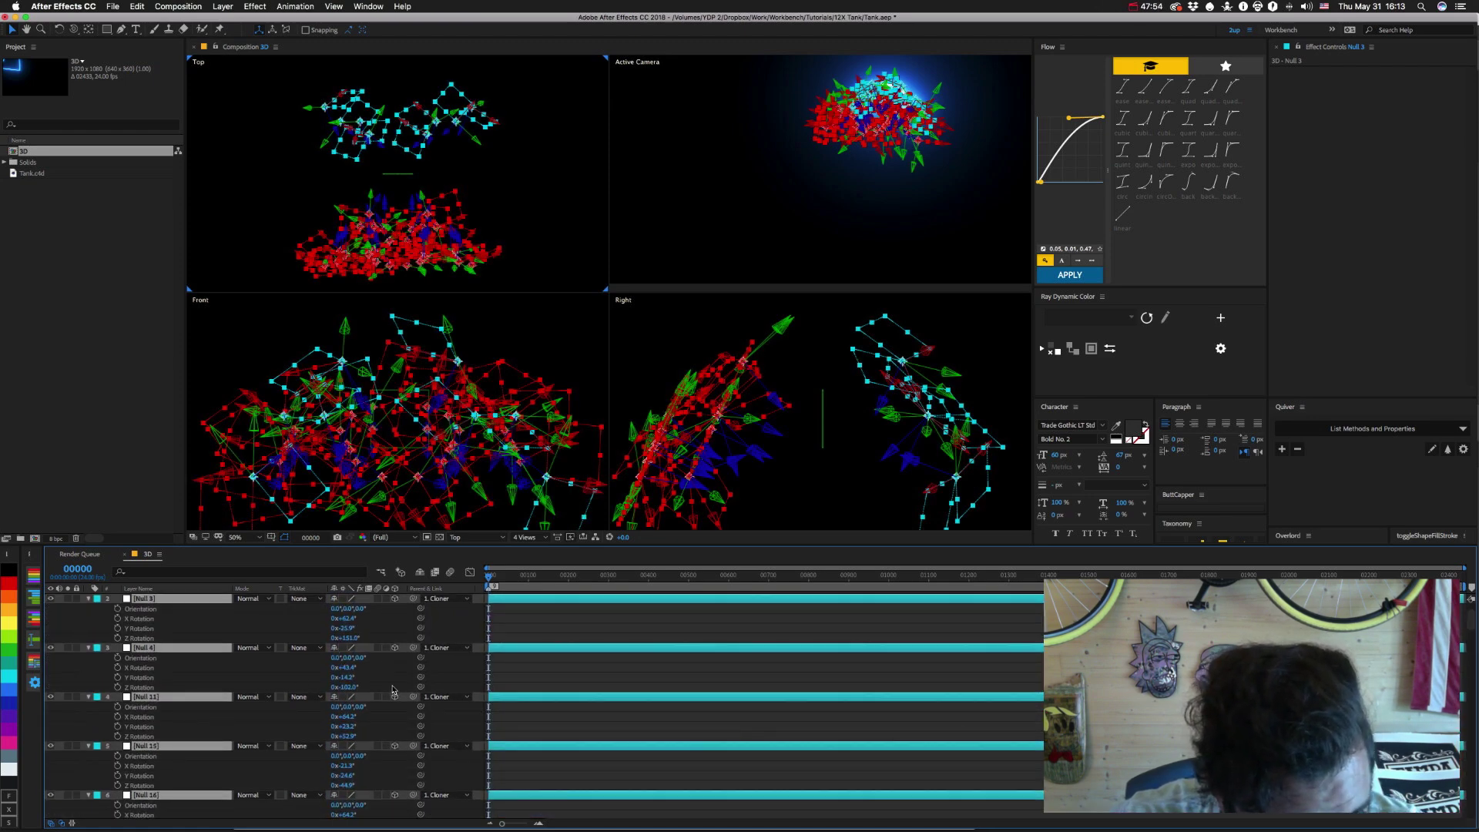
pyautogui.scroll(2, 393, 688)
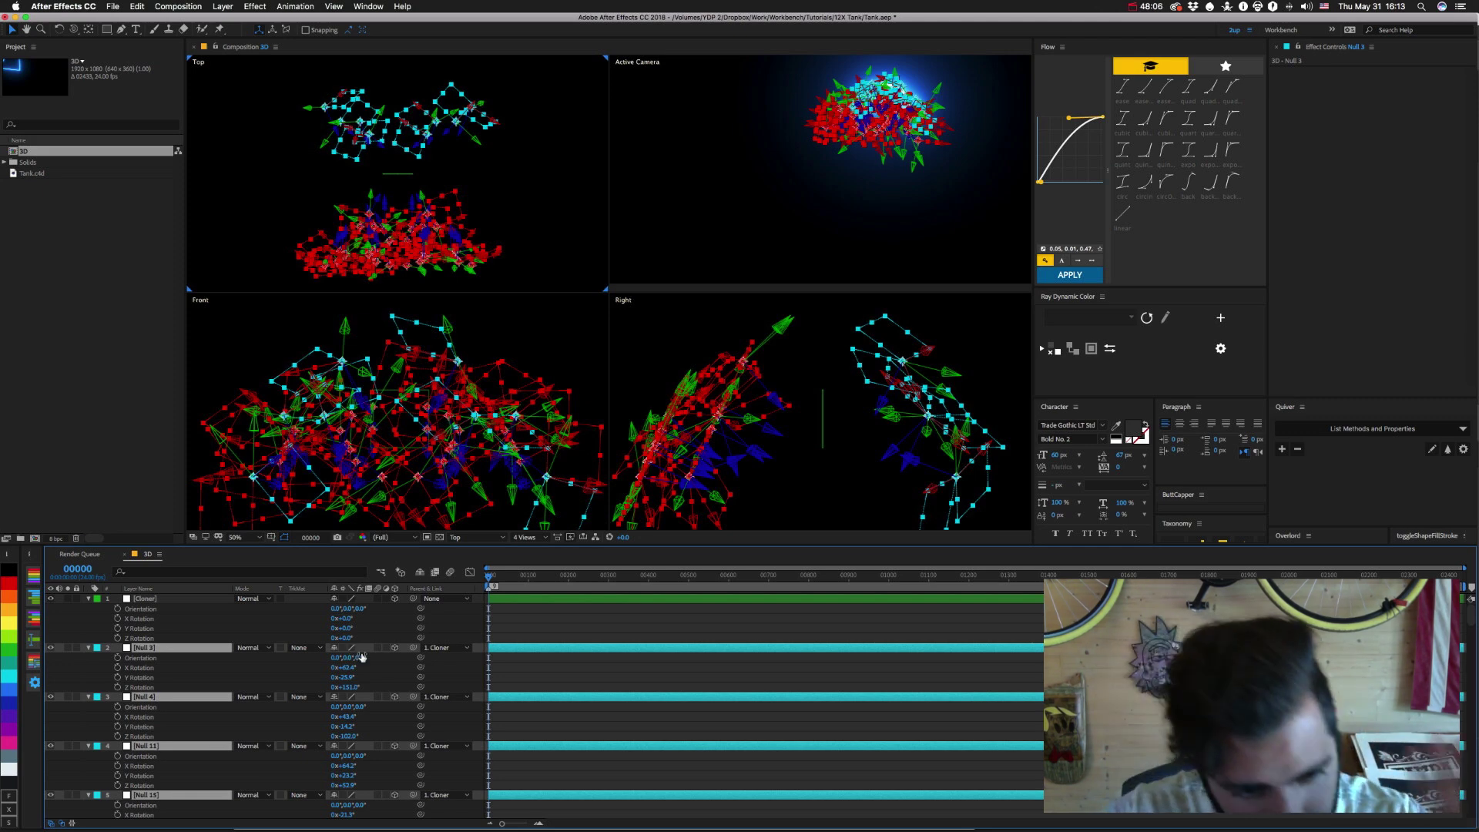
# Set the nulls' X, Y and Z Rotation to 0°, then deselect them.
pyautogui.click(348, 668)
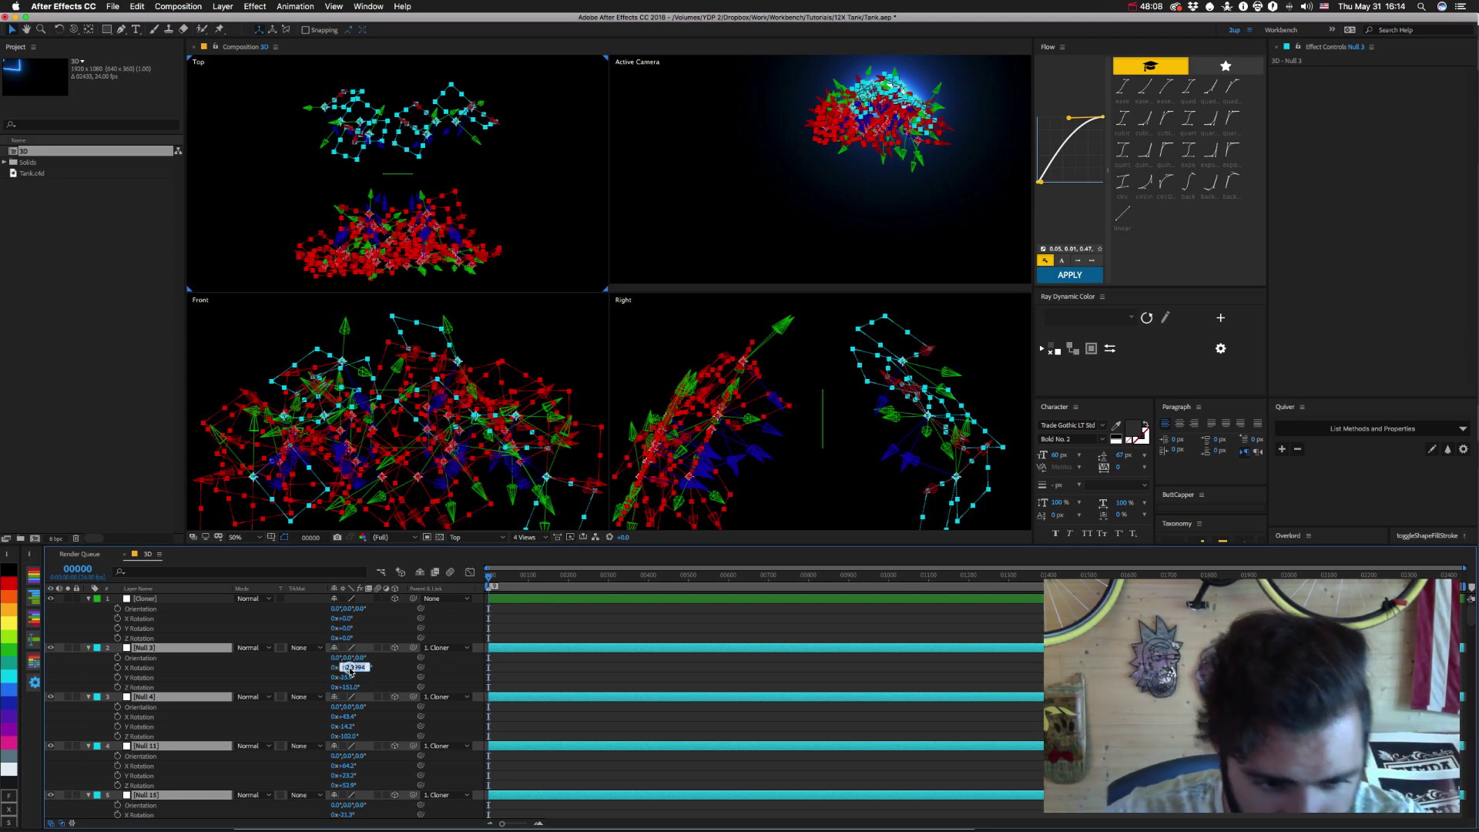
pyautogui.write('0')
pyautogui.press('Tab')
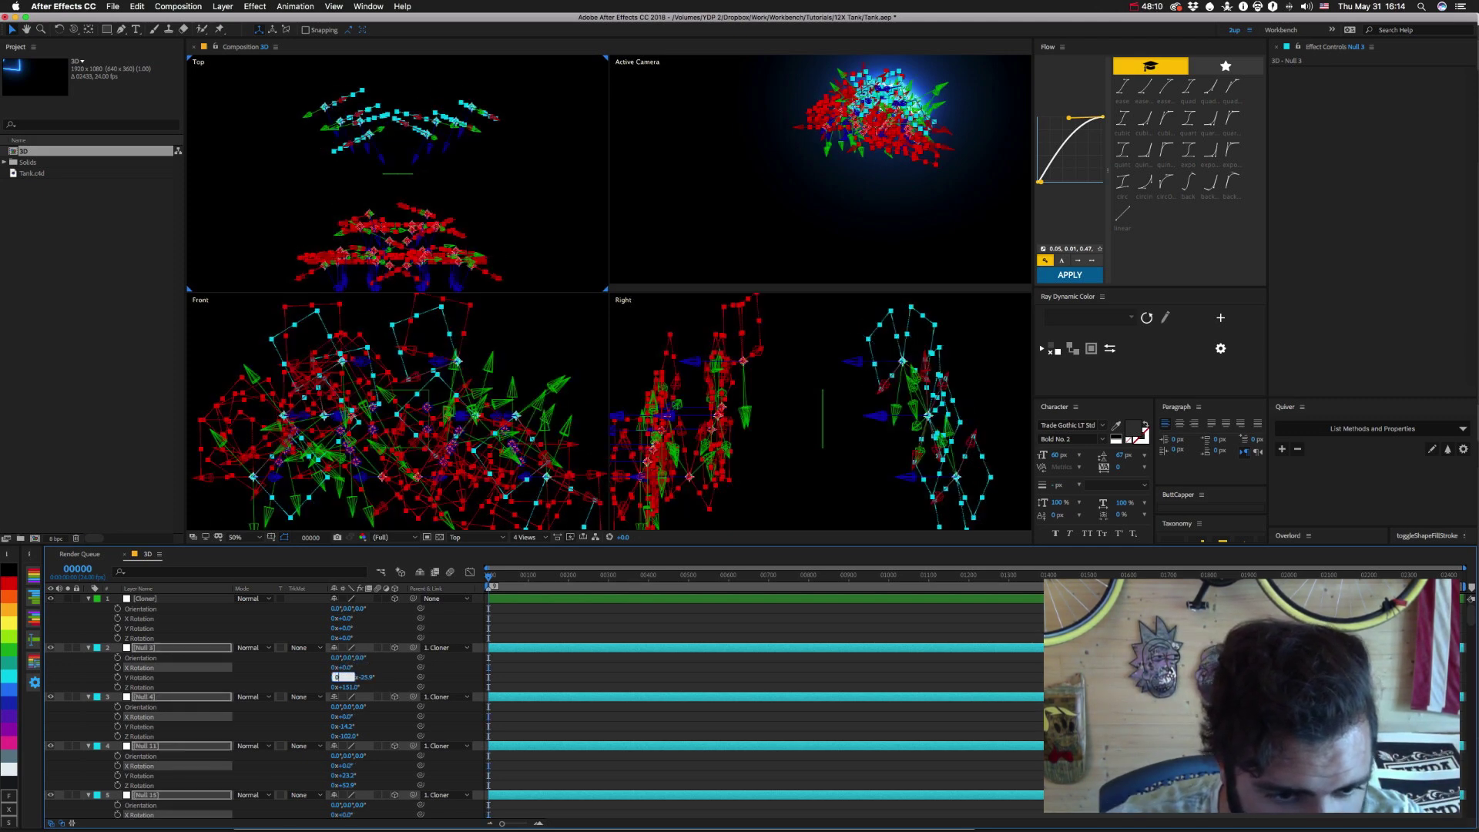
pyautogui.press('Tab')
pyautogui.write('0')
pyautogui.press('Tab')
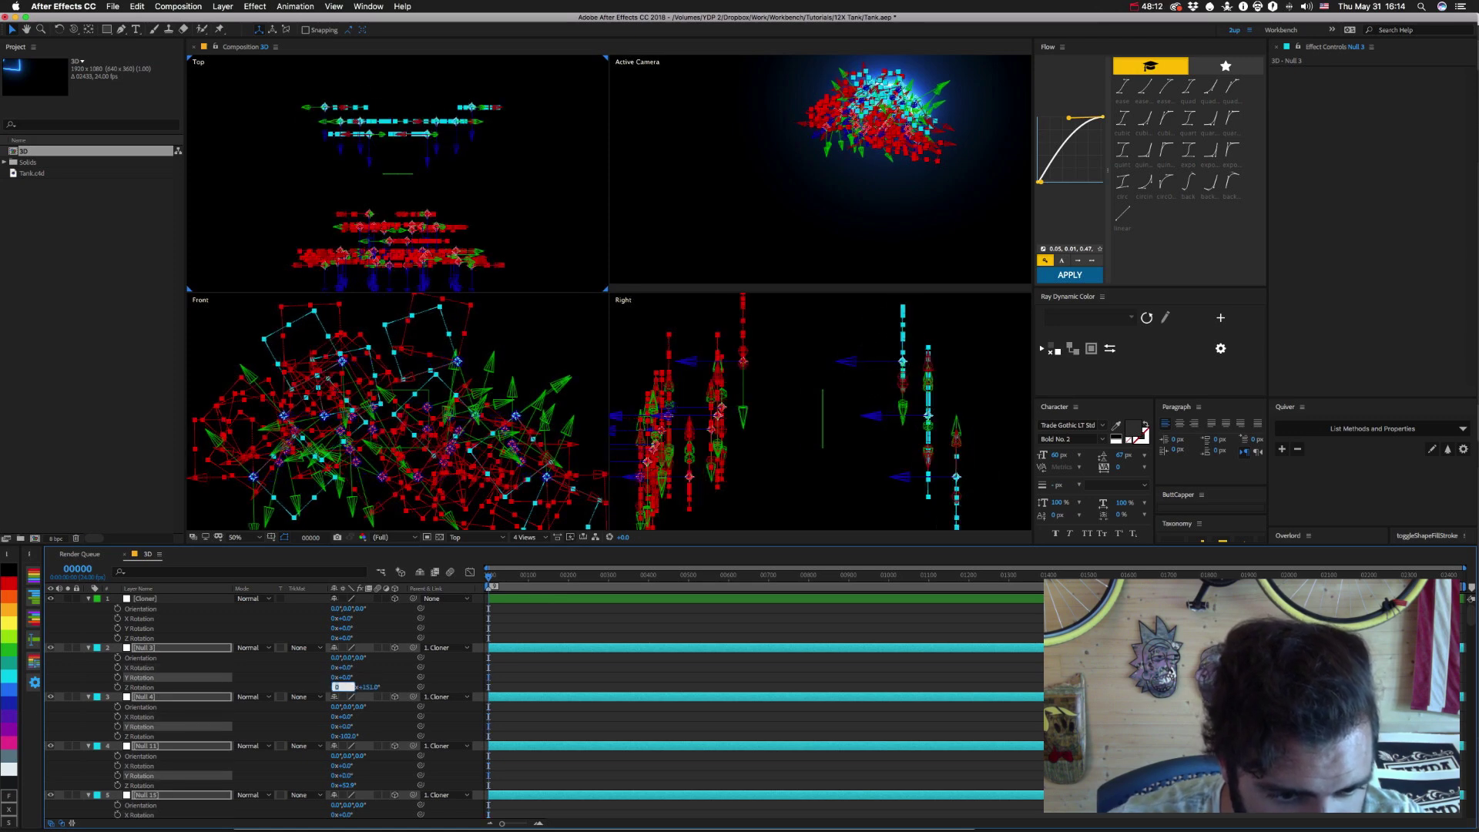
pyautogui.press('Tab')
pyautogui.write('0')
pyautogui.press('Return')
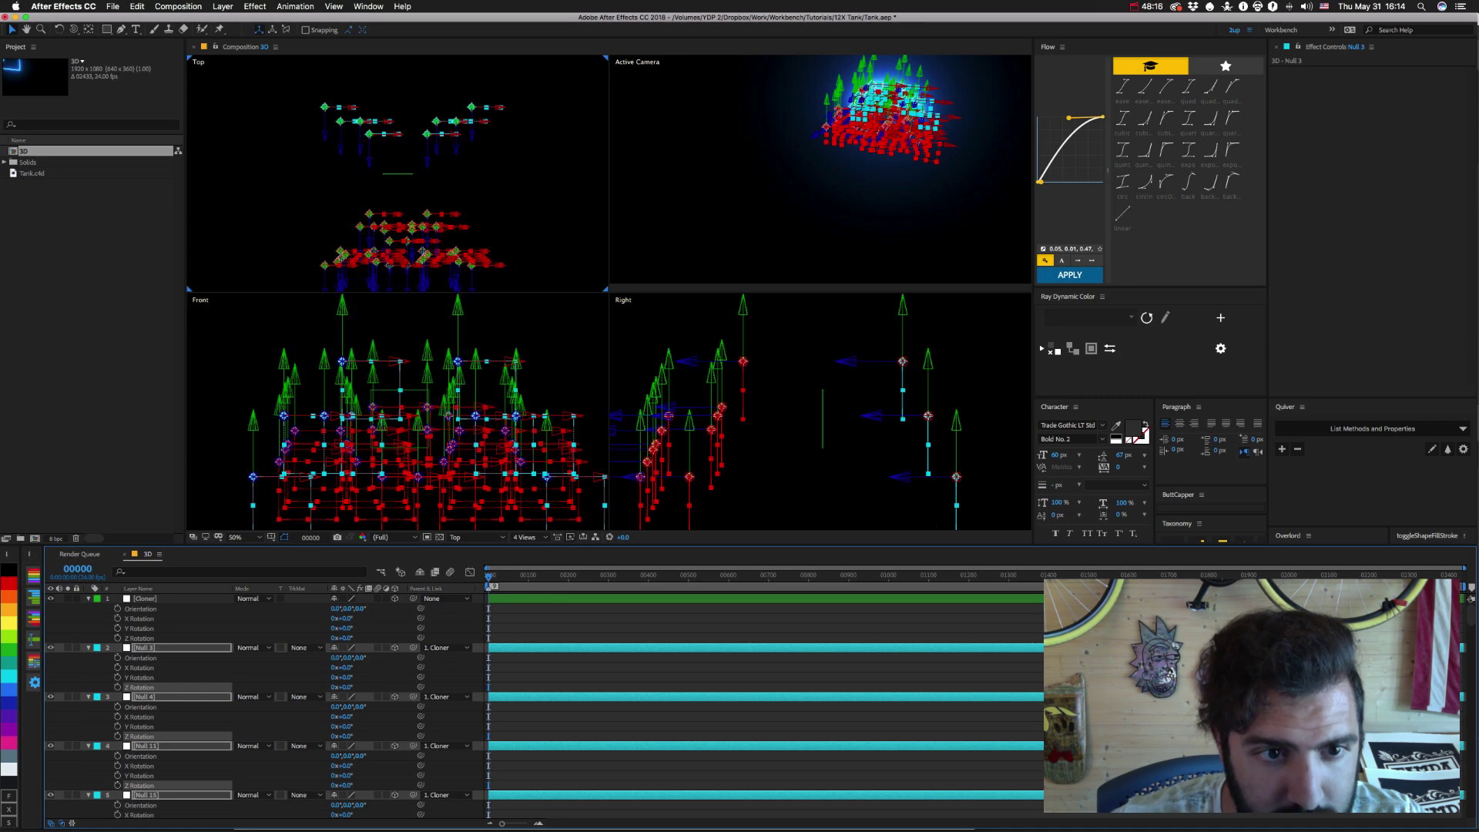
pyautogui.click(102, 621)
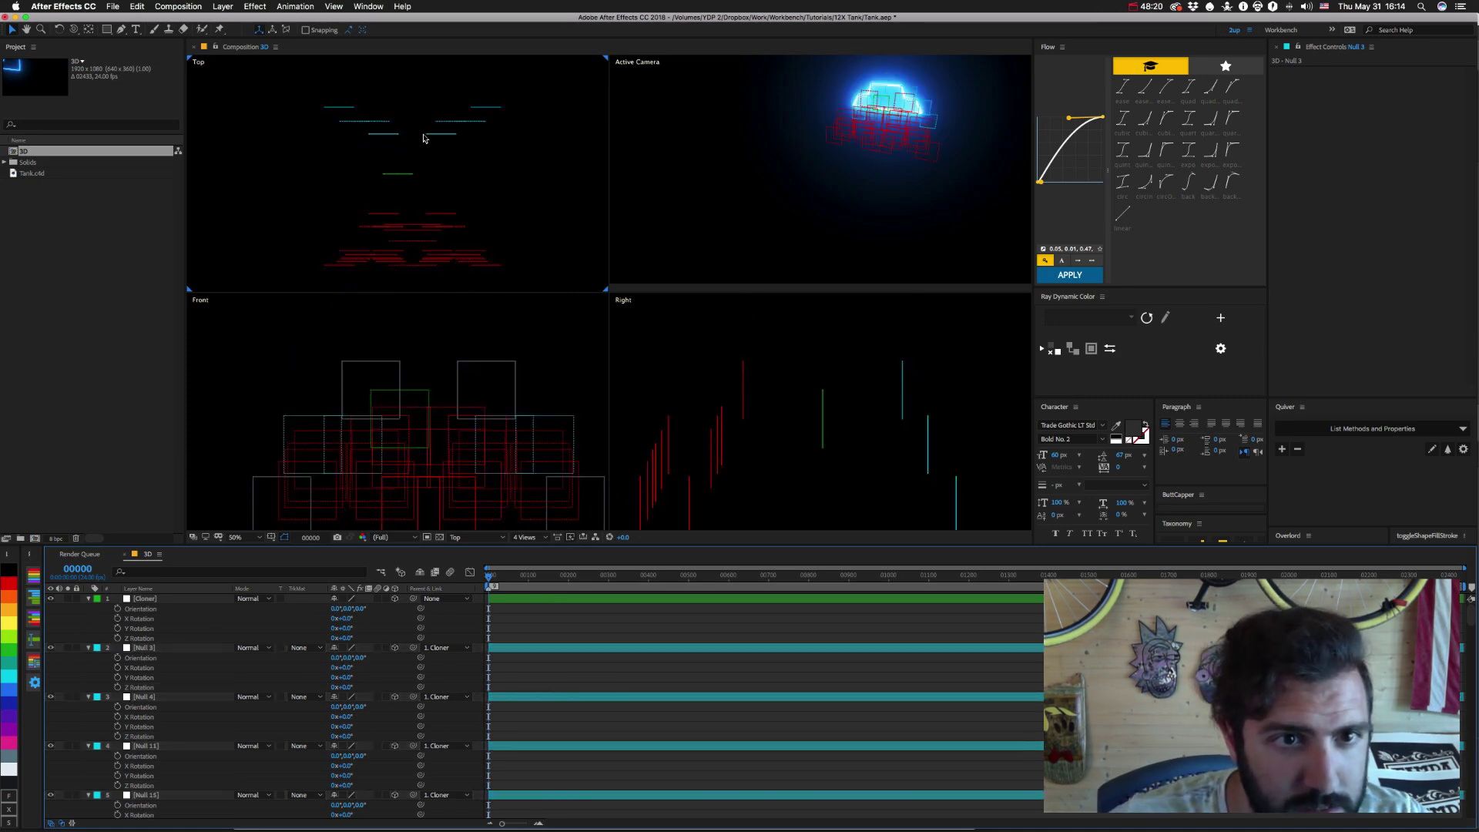
pyautogui.click(379, 135)
pyautogui.keyDown('shift'); pyautogui.click(427, 134); pyautogui.keyUp('shift')
pyautogui.keyDown('shift'); pyautogui.click(439, 218); pyautogui.keyUp('shift')
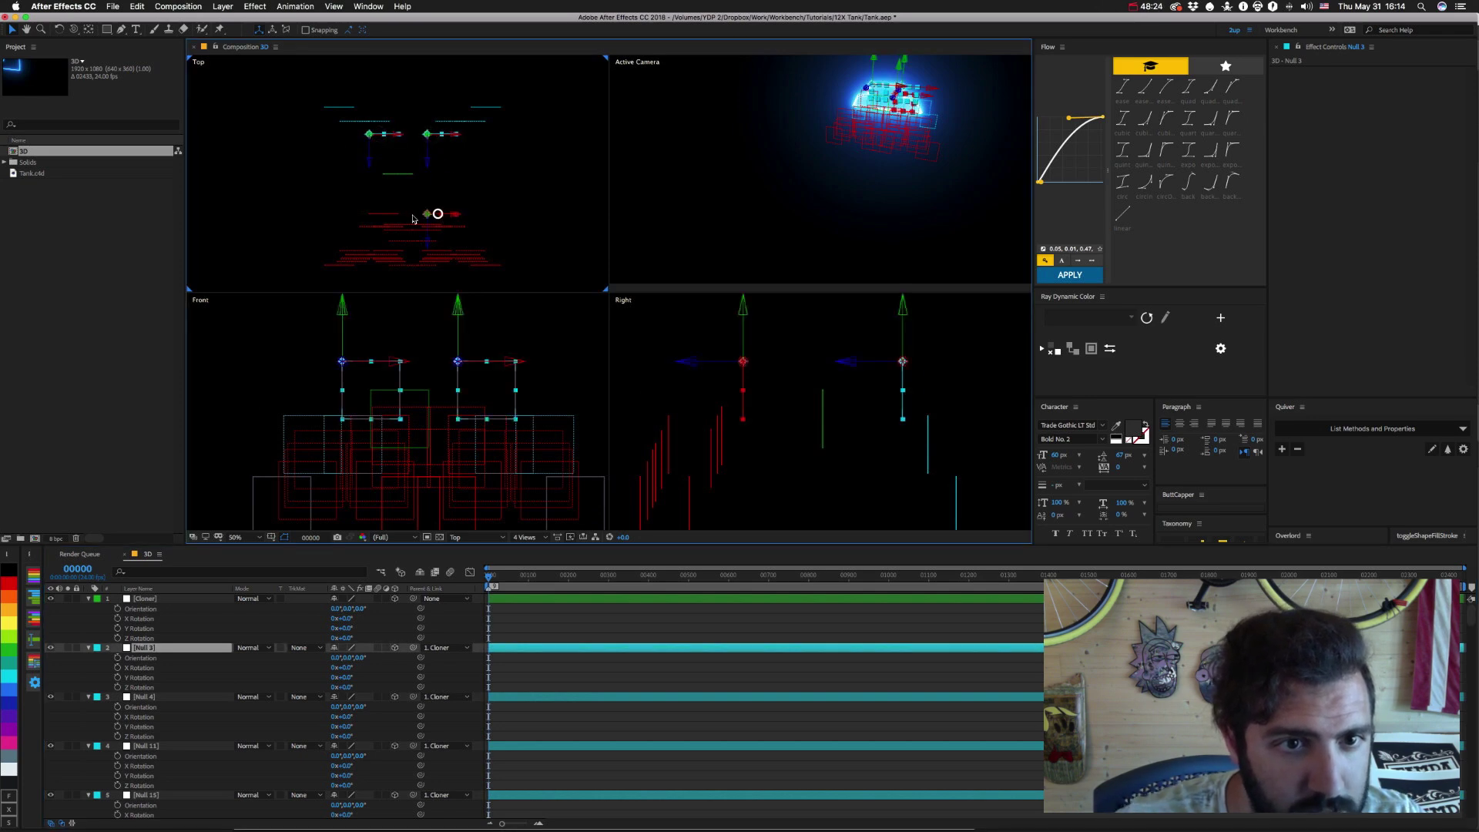
pyautogui.keyDown('shift'); pyautogui.click(390, 215); pyautogui.keyUp('shift')
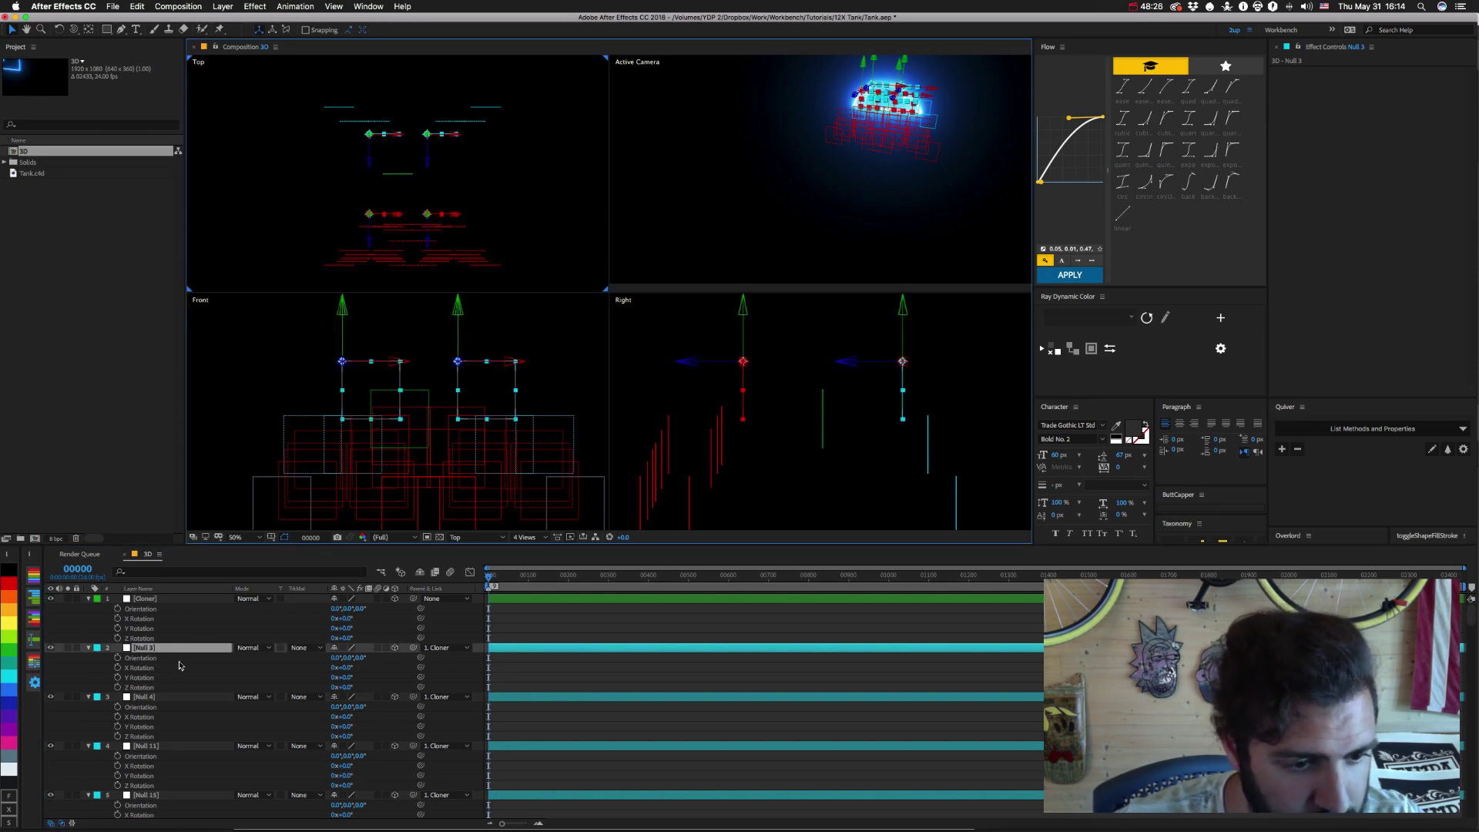
pyautogui.scroll(-1, 180, 665)
pyautogui.click(505, 204)
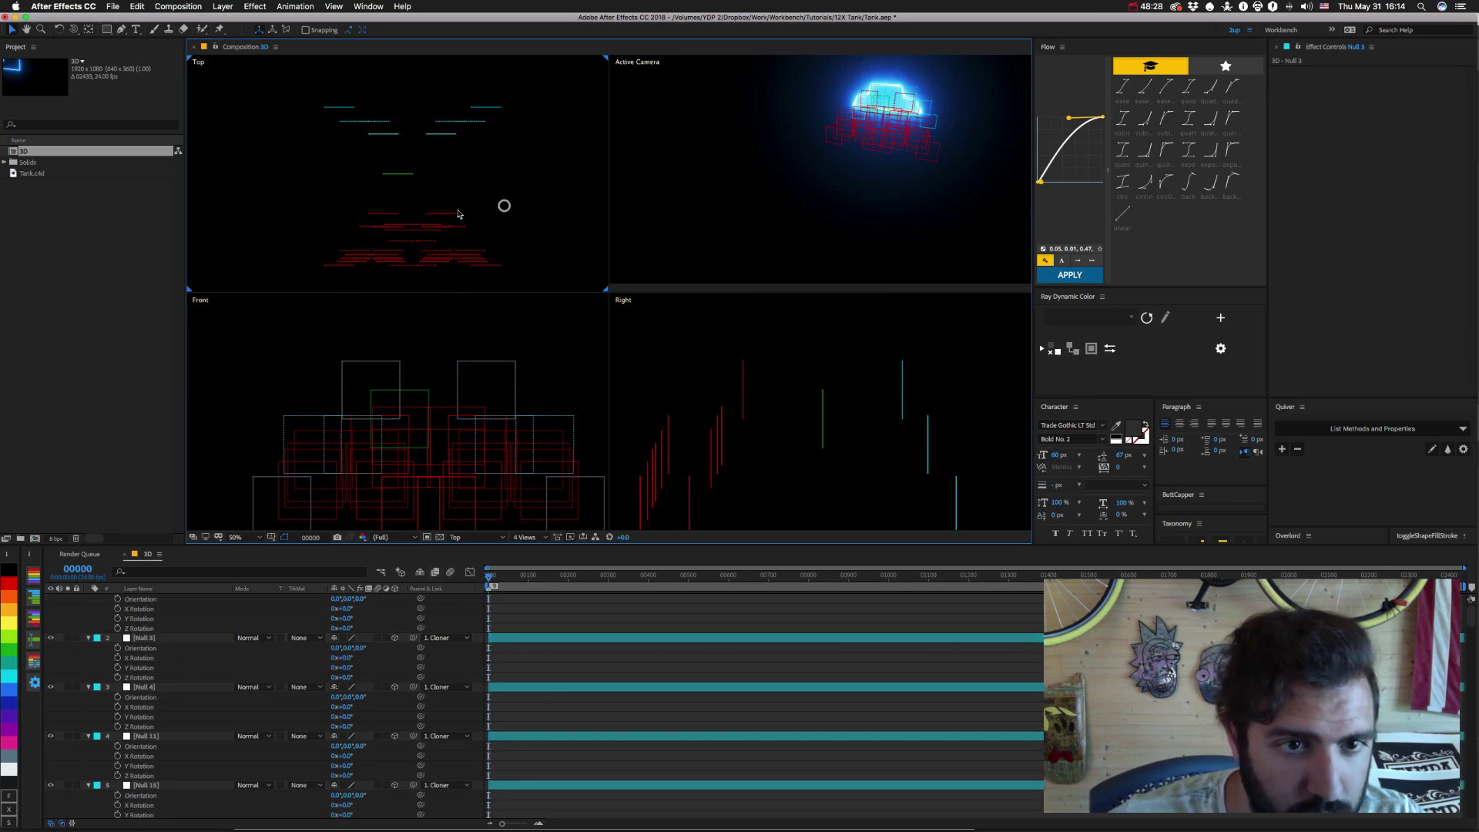
pyautogui.click(450, 214)
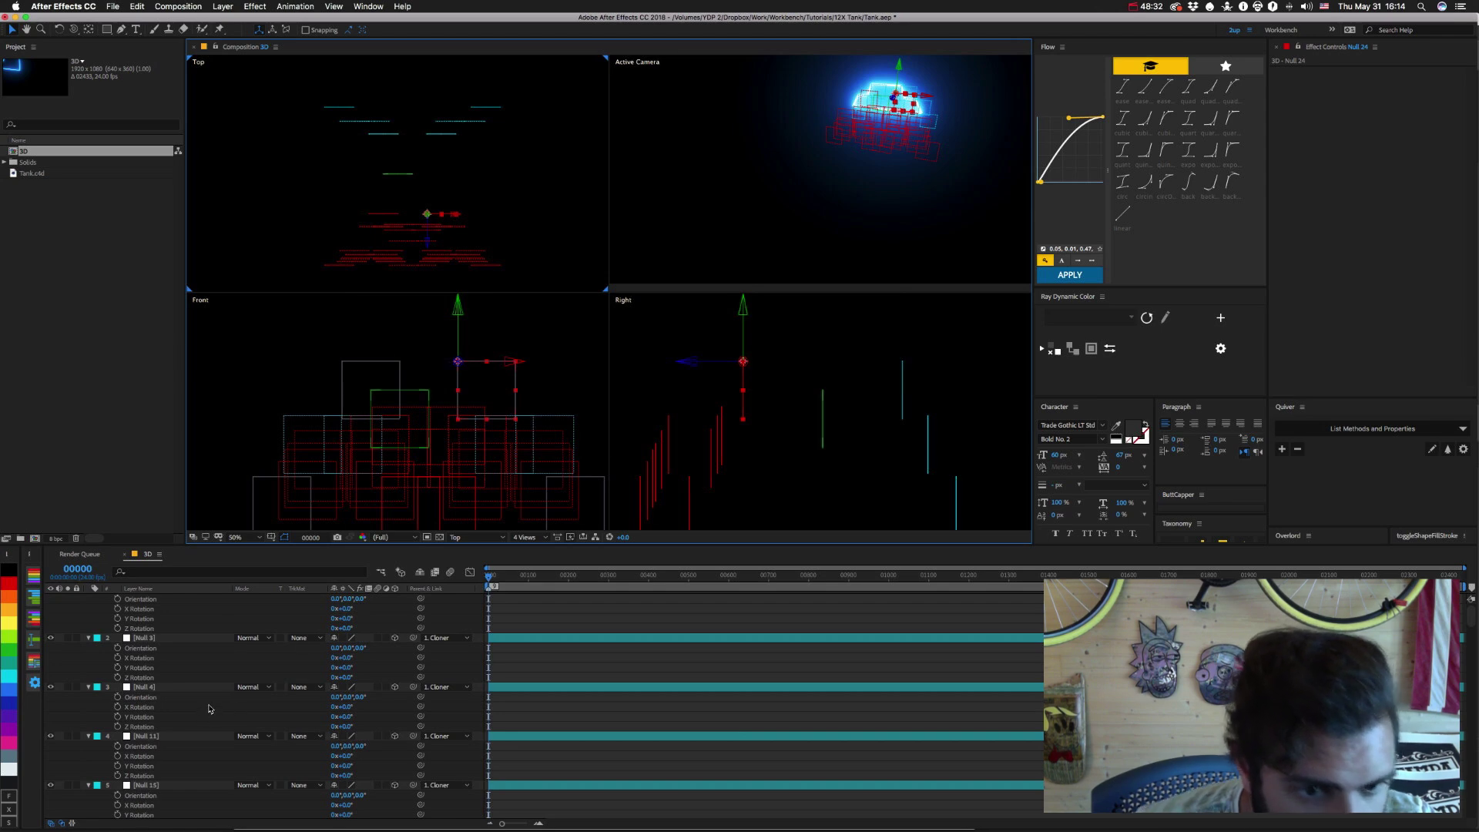
pyautogui.scroll(-8, 210, 708)
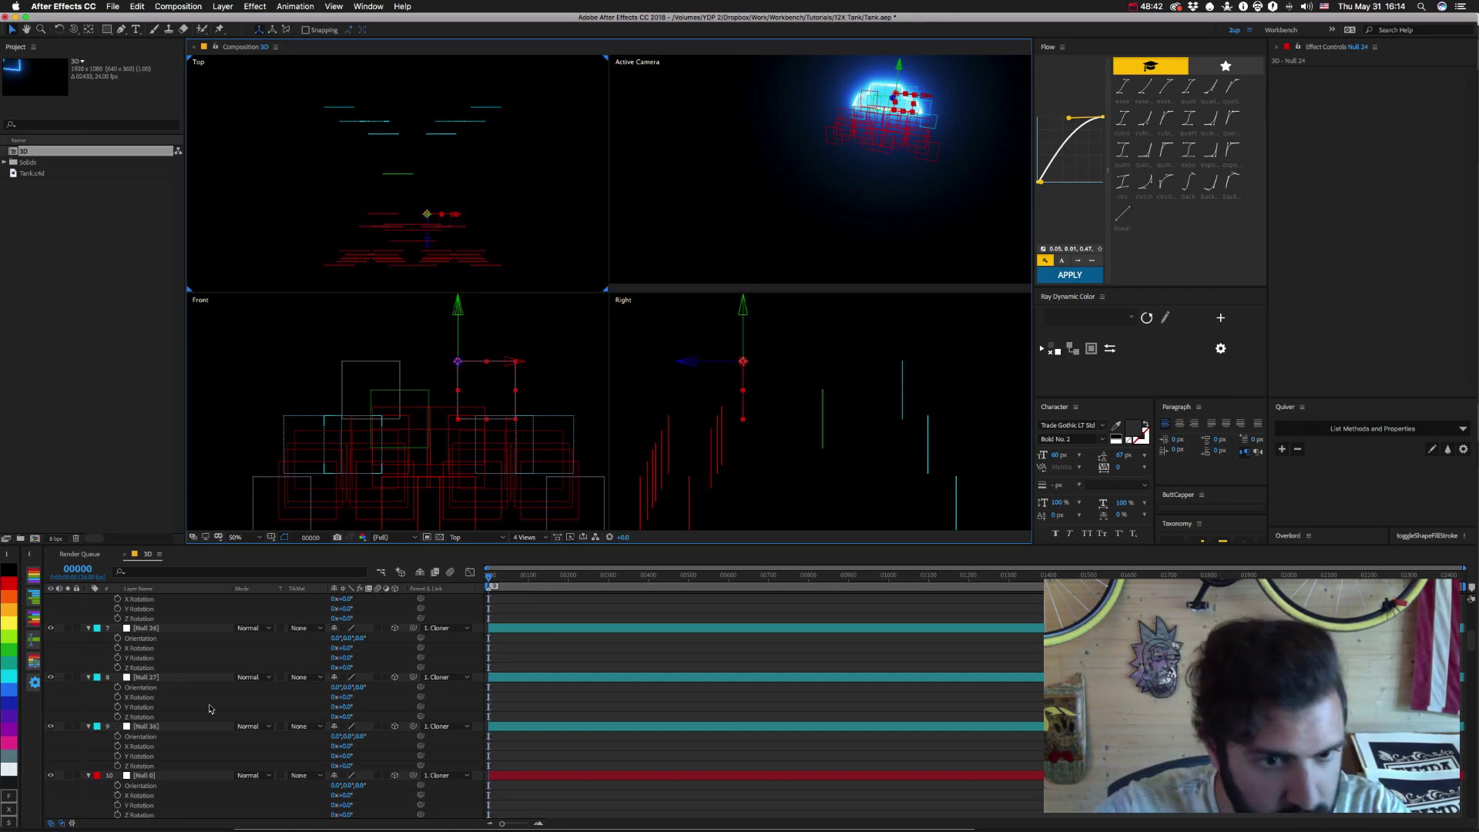
pyautogui.scroll(-10, 209, 708)
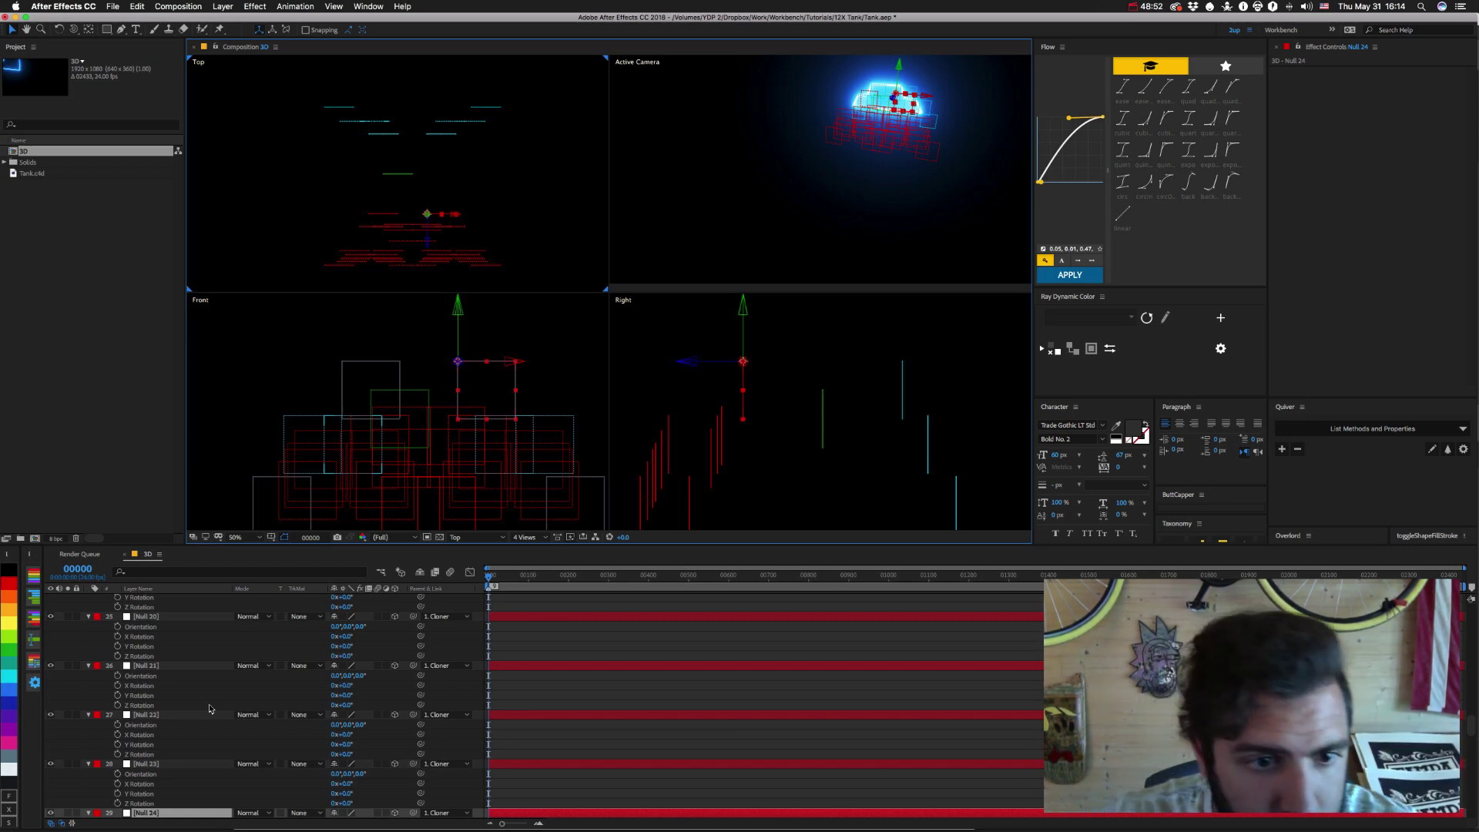
pyautogui.click(385, 218)
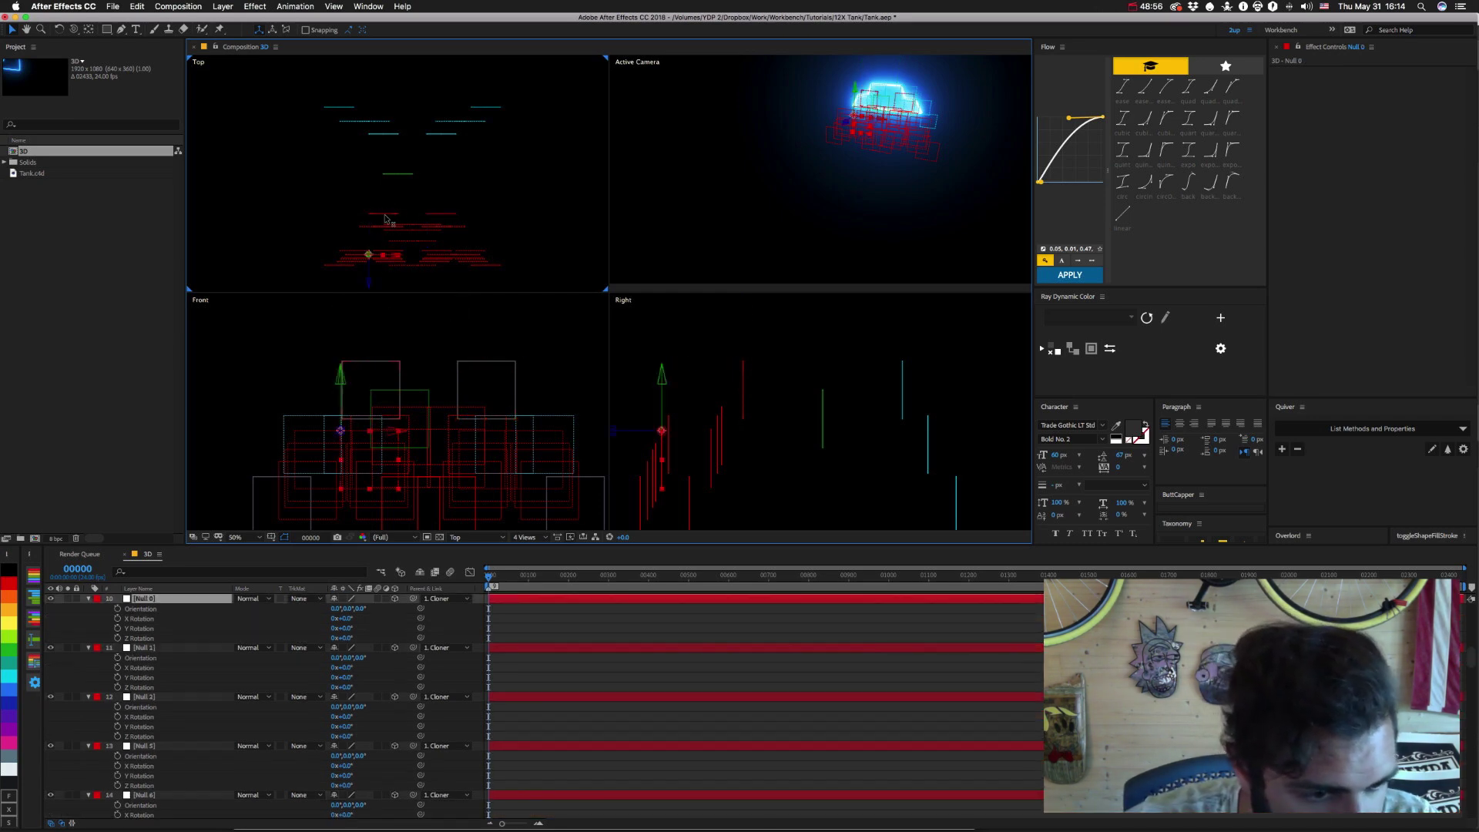
pyautogui.click(385, 218)
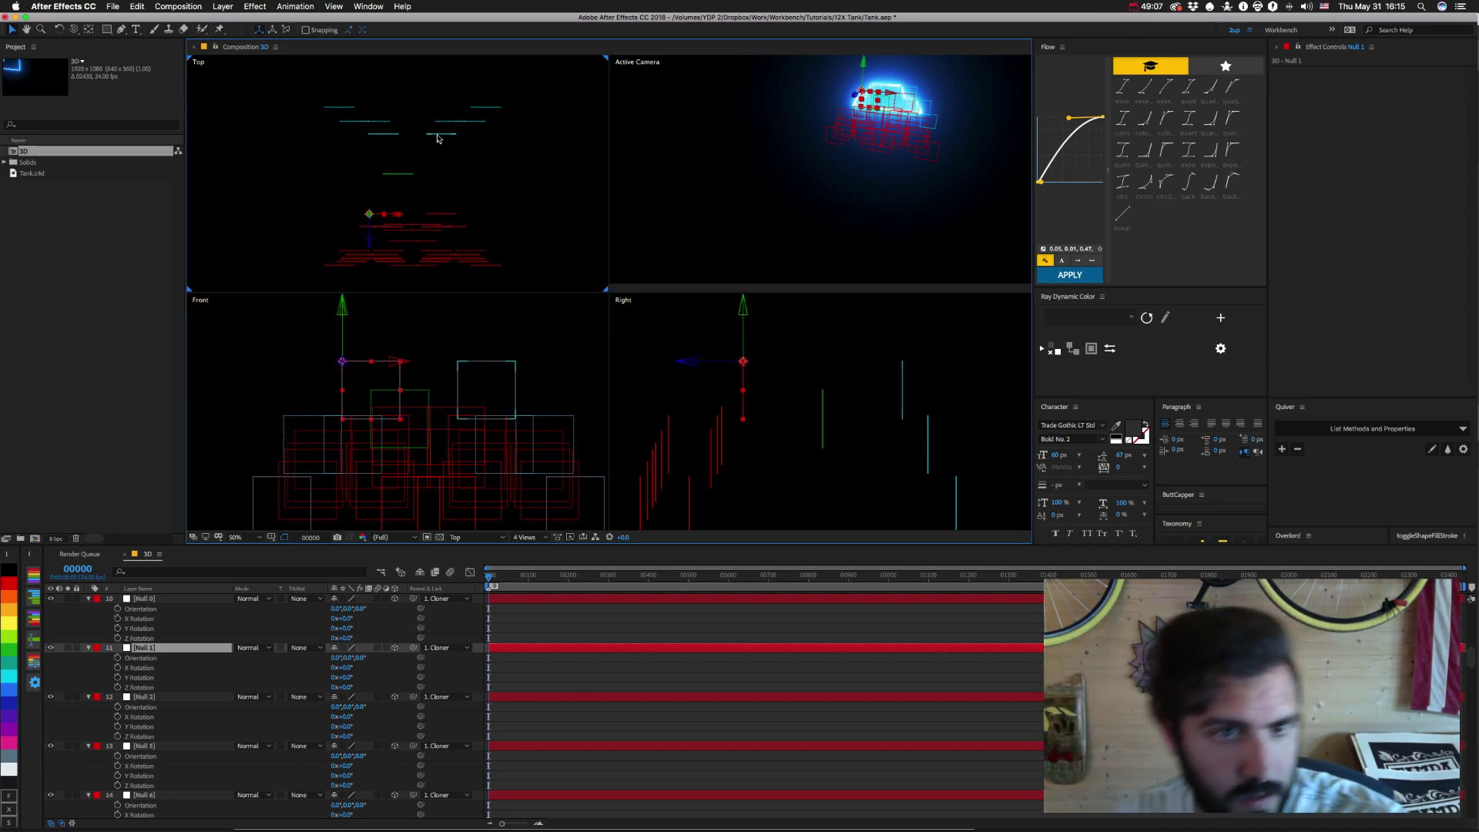
pyautogui.click(383, 136)
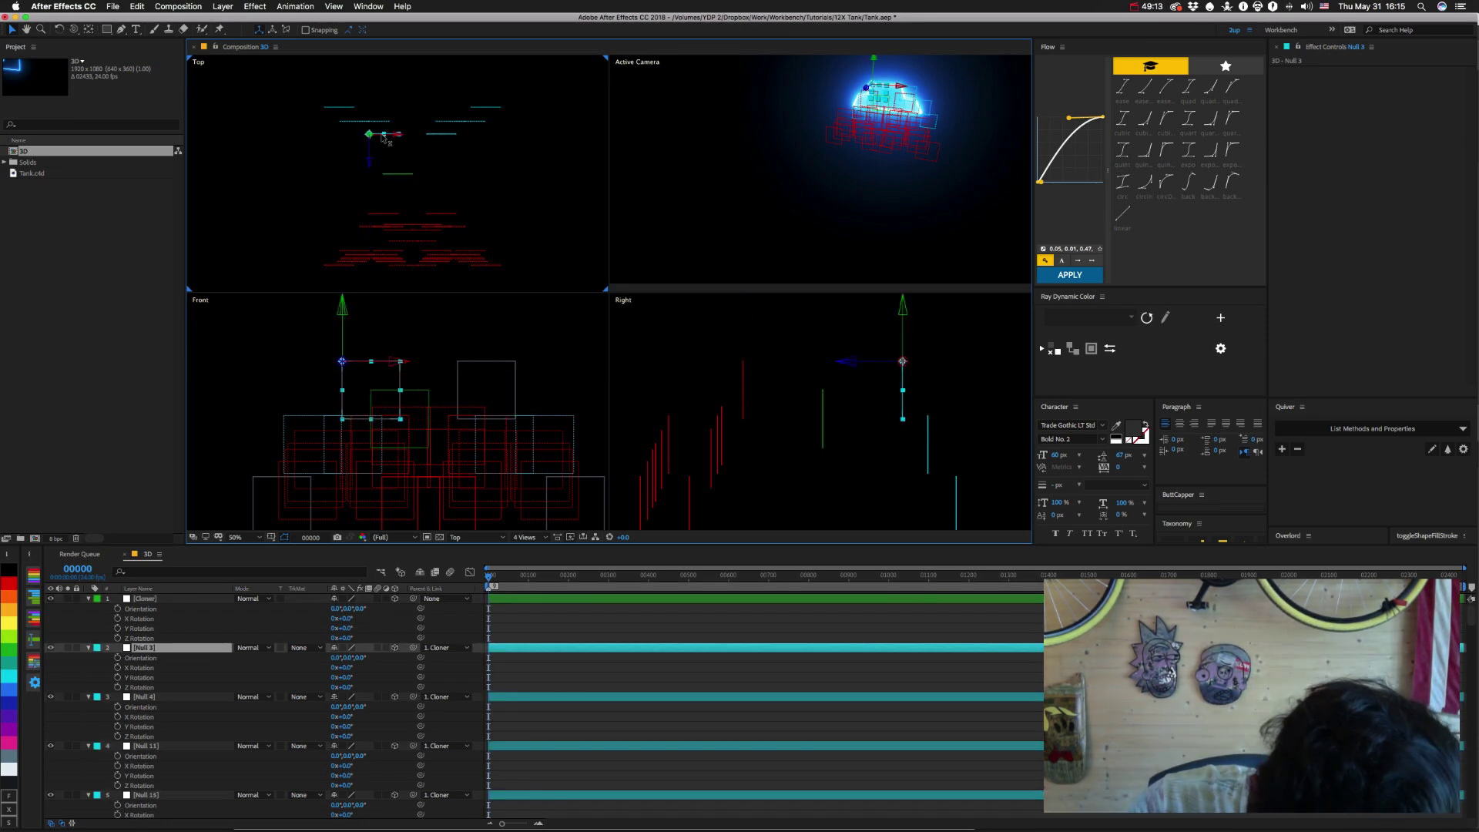
pyautogui.moveTo(383, 137); pyautogui.dragTo(451, 137)
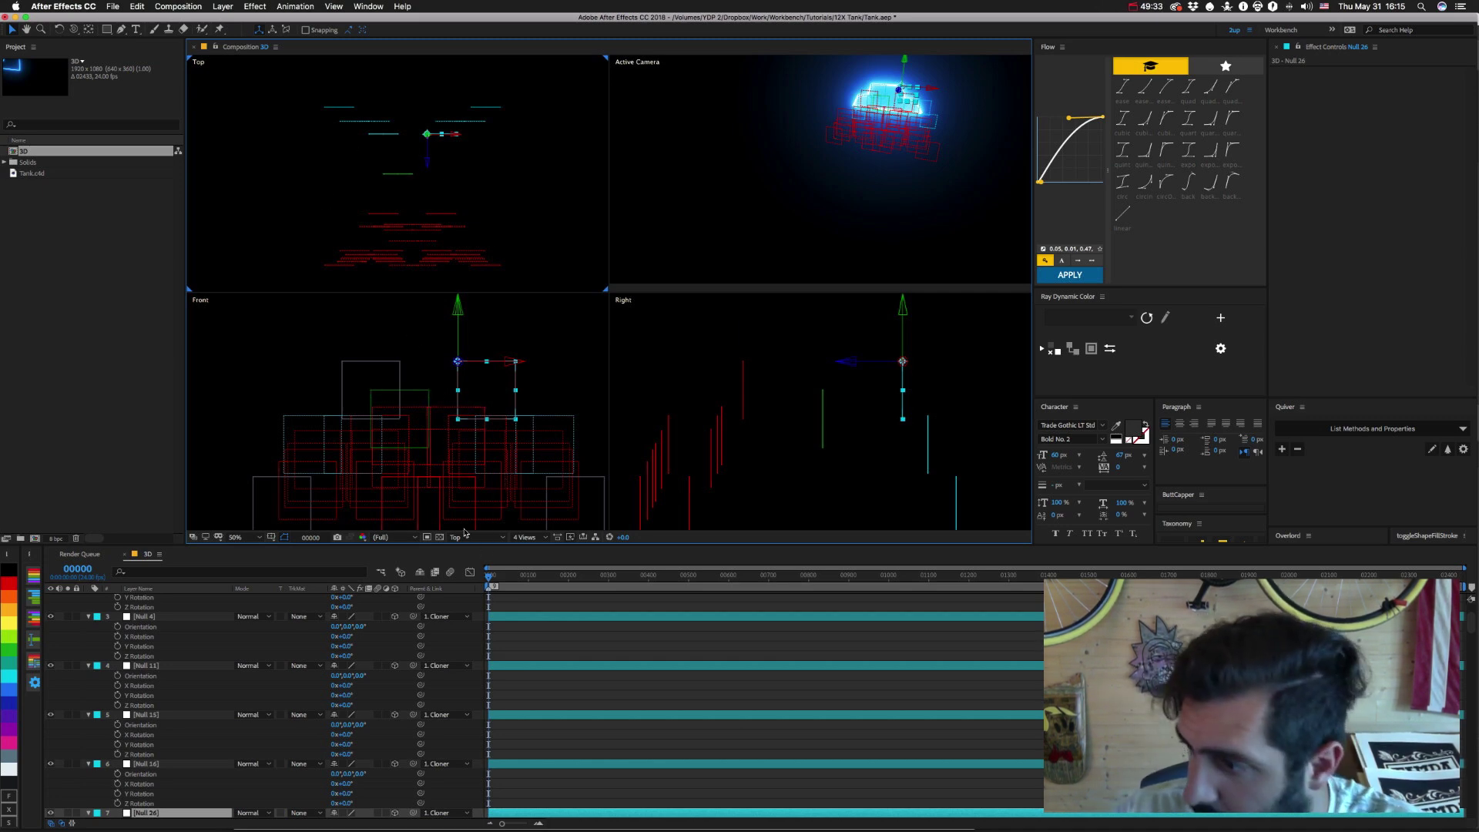
pyautogui.scroll(-10, 239, 669)
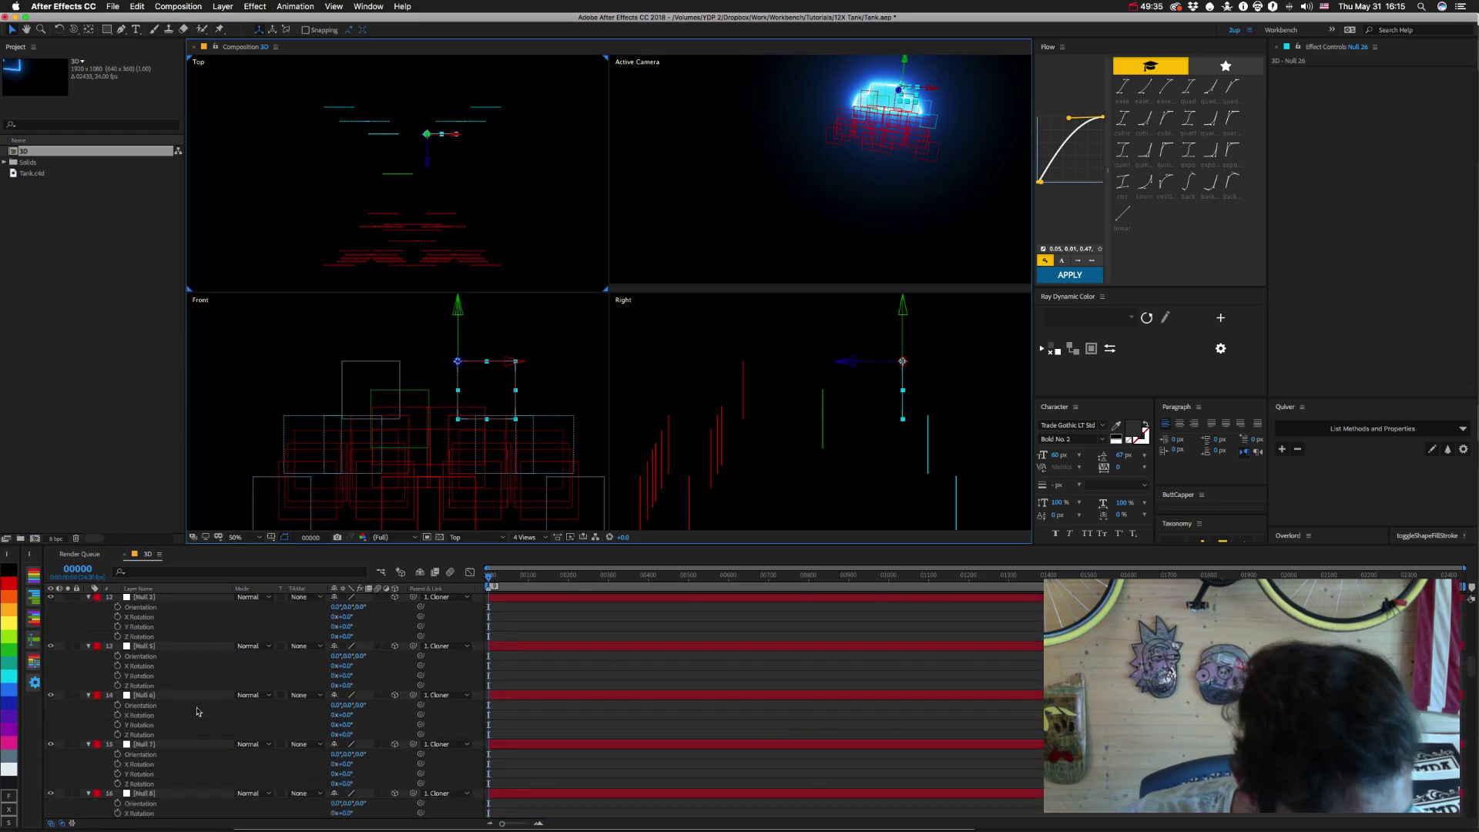
pyautogui.scroll(-20, 196, 712)
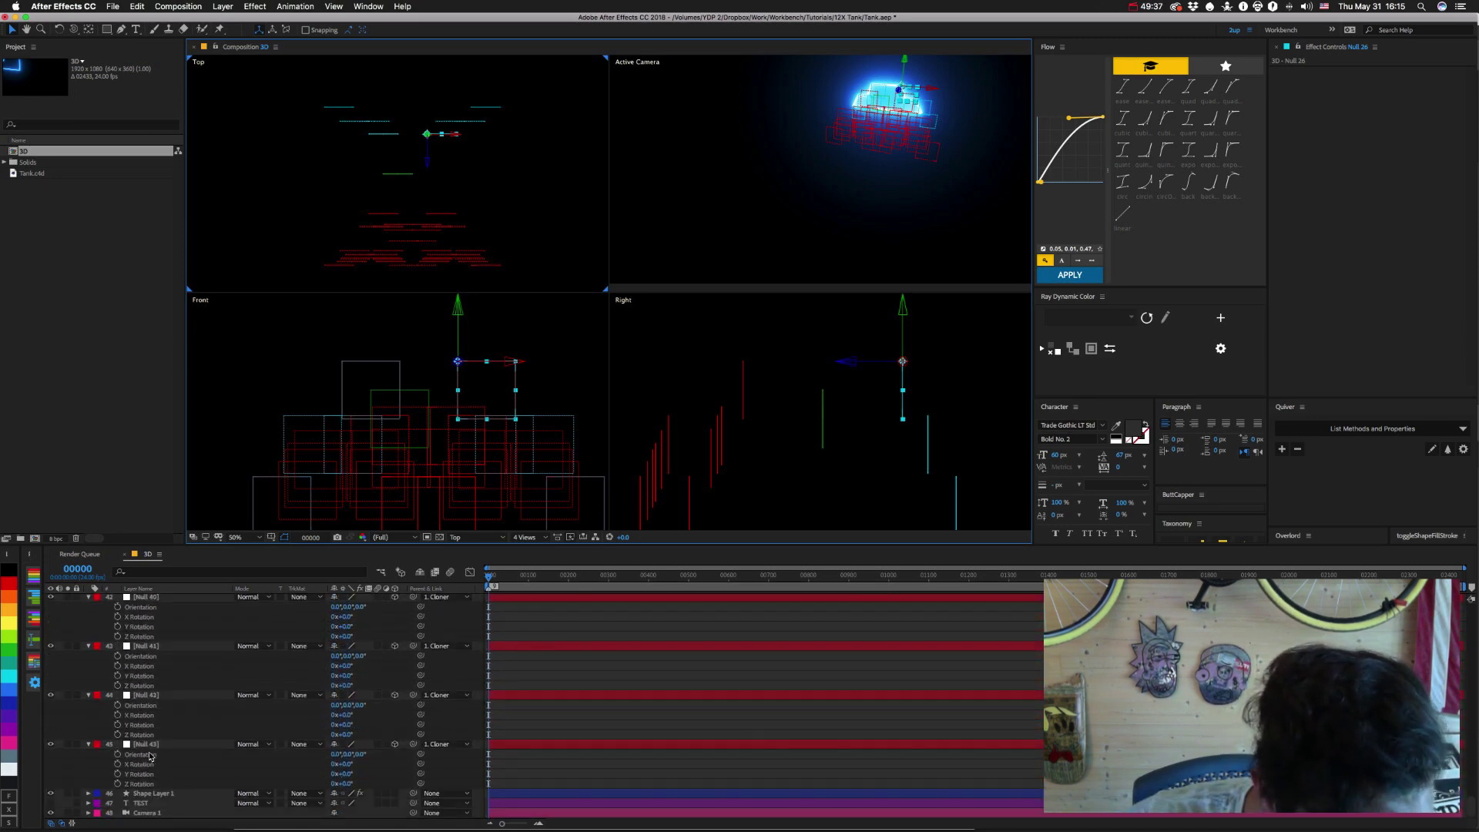
# Edit the pts array in Shape Layer 1's Top mask path expression to use different nulls.
pyautogui.click(147, 795)
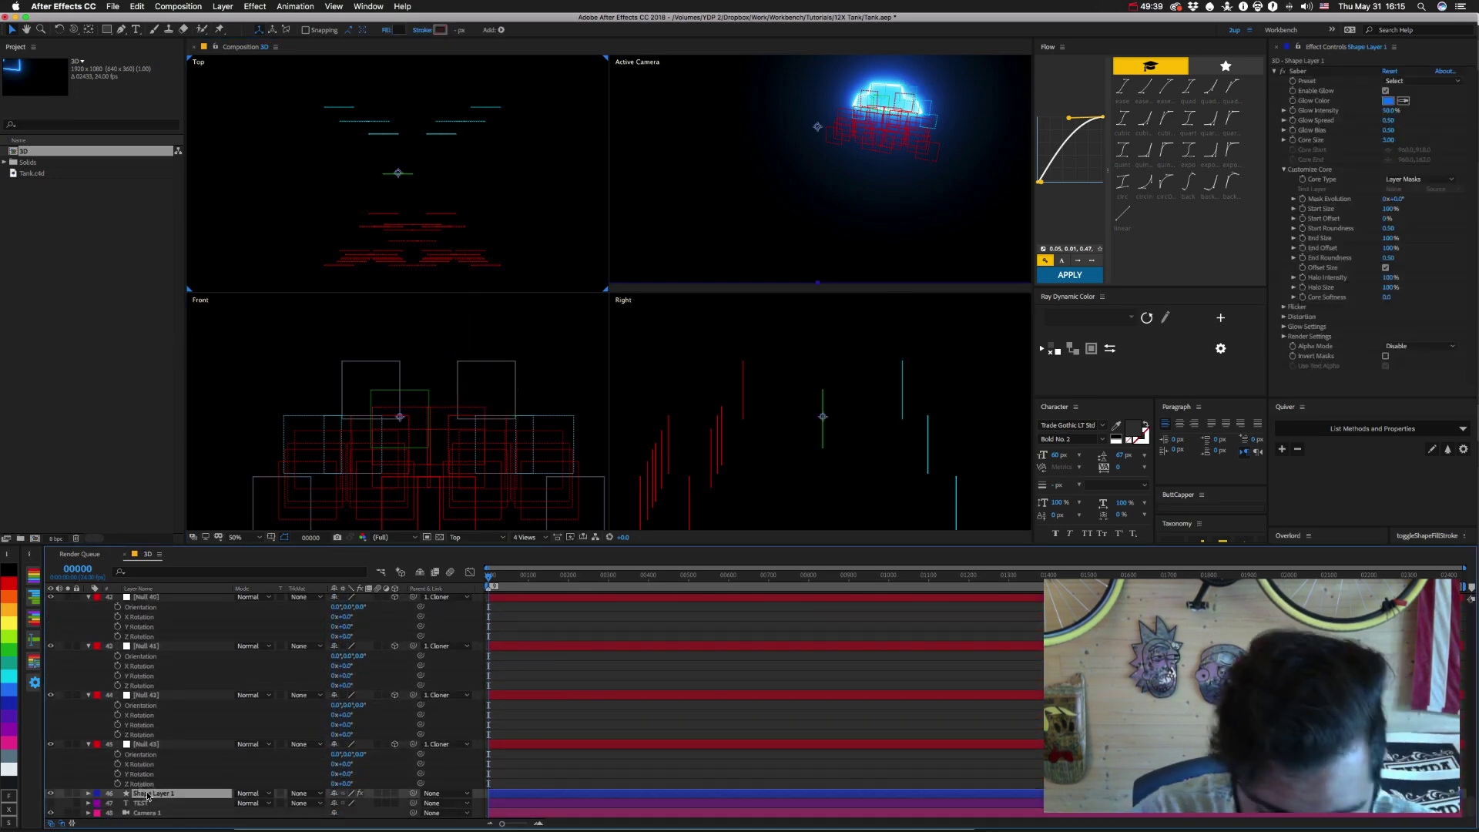
pyautogui.press('m')
pyautogui.scroll(-2, 147, 796)
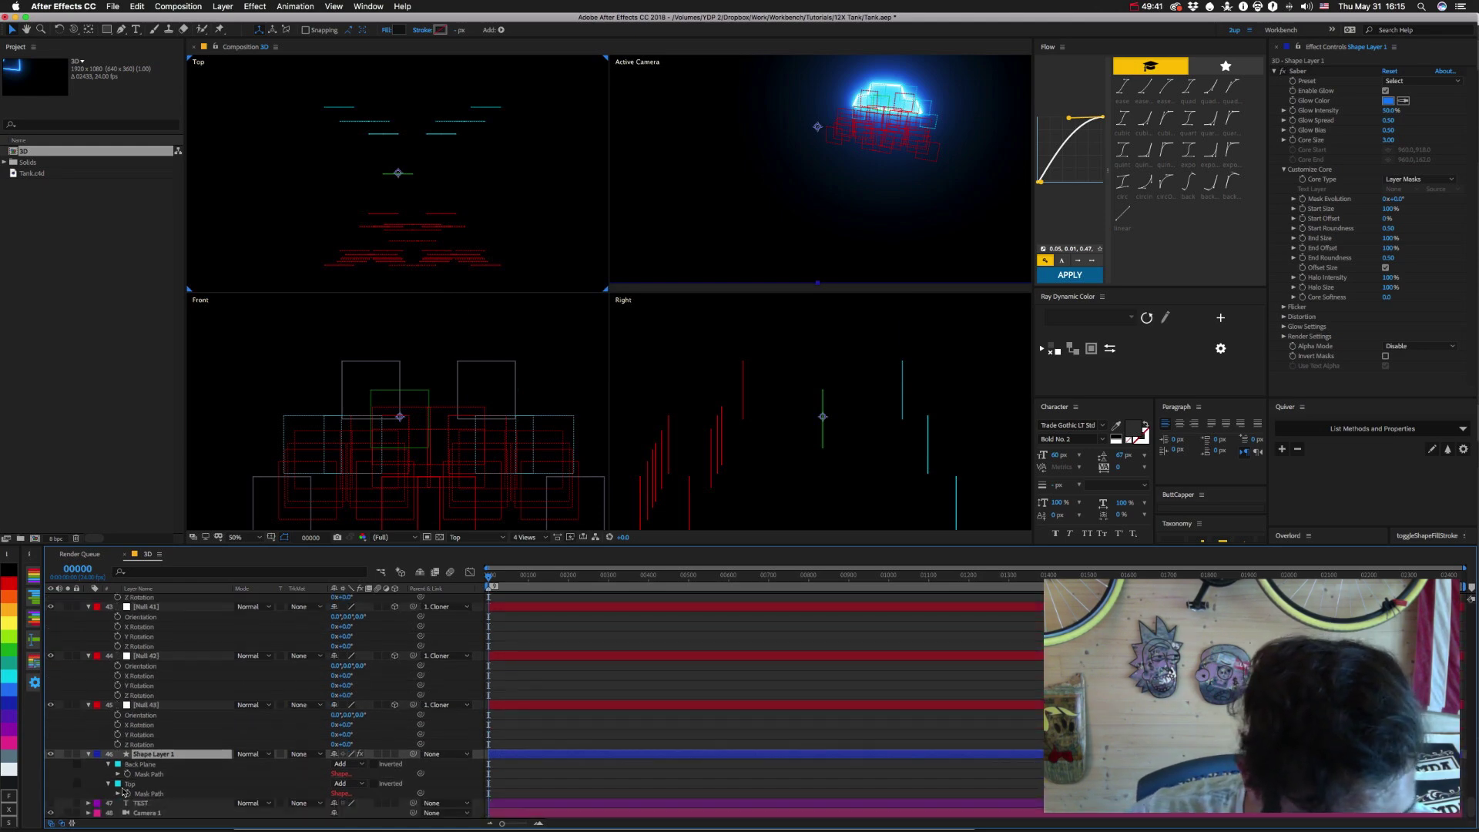
pyautogui.keyDown('alt'); pyautogui.click(127, 792); pyautogui.keyUp('alt')
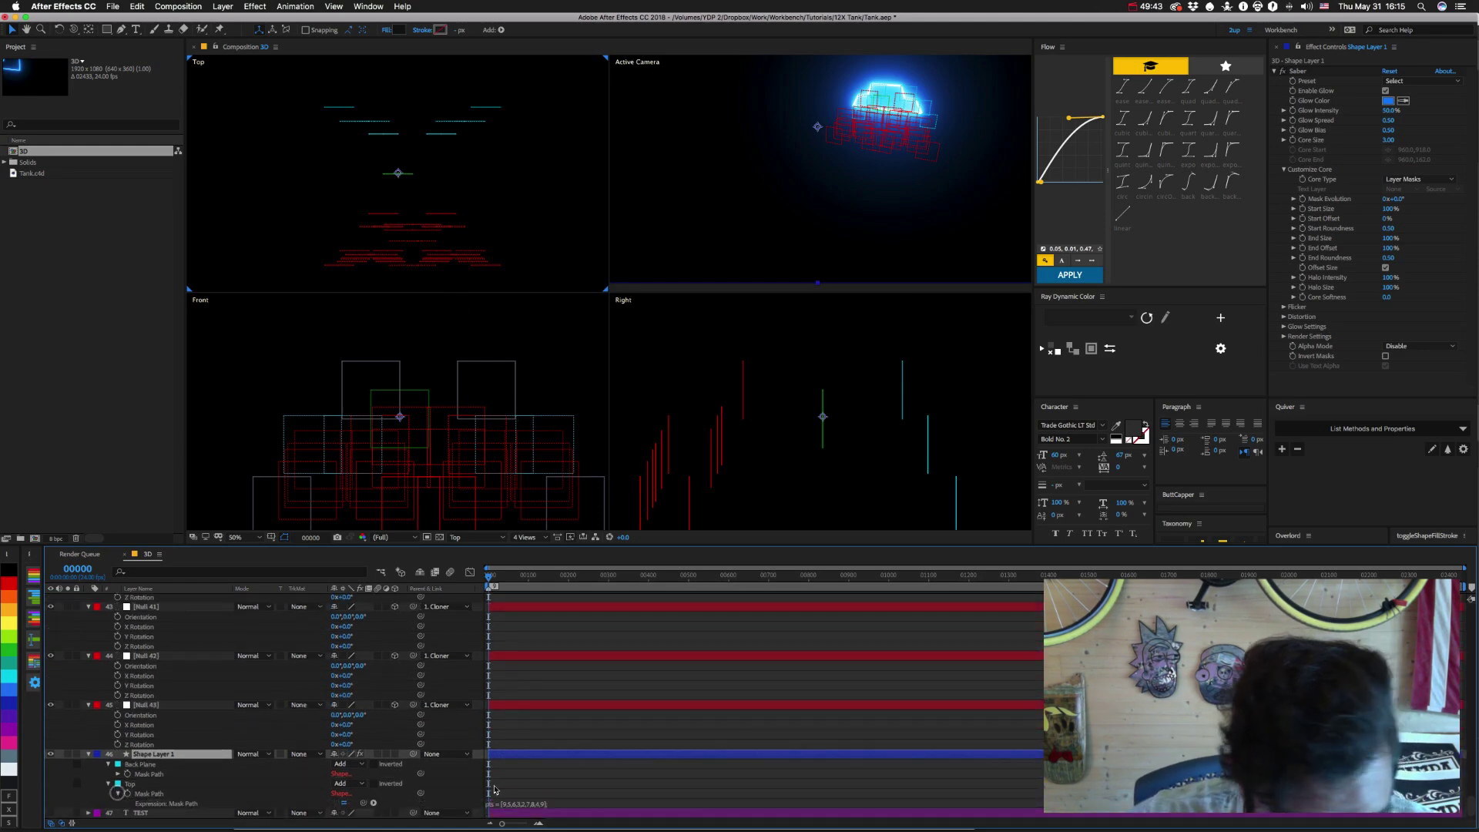
pyautogui.click(509, 806)
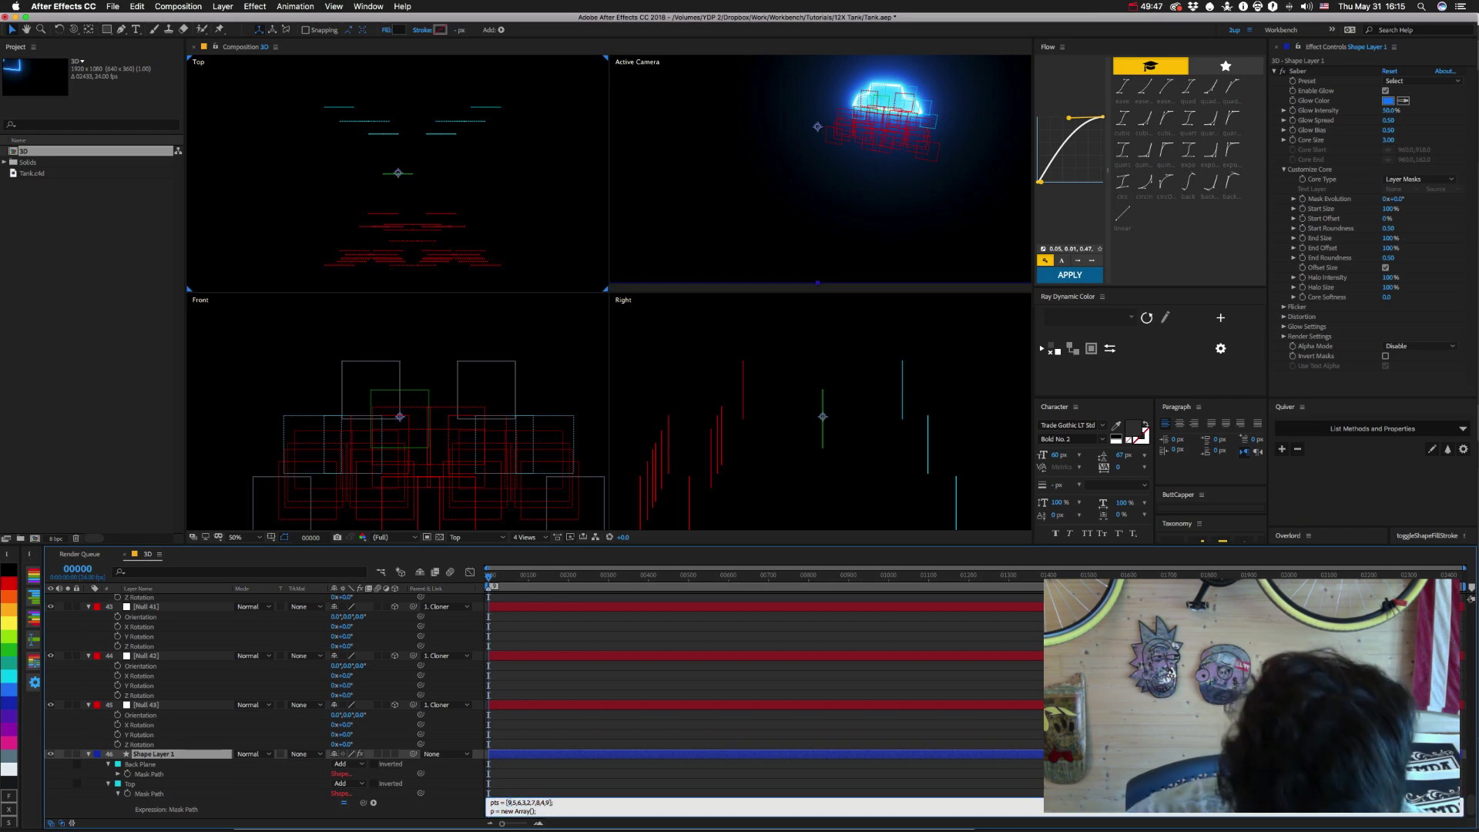
pyautogui.write('2,')
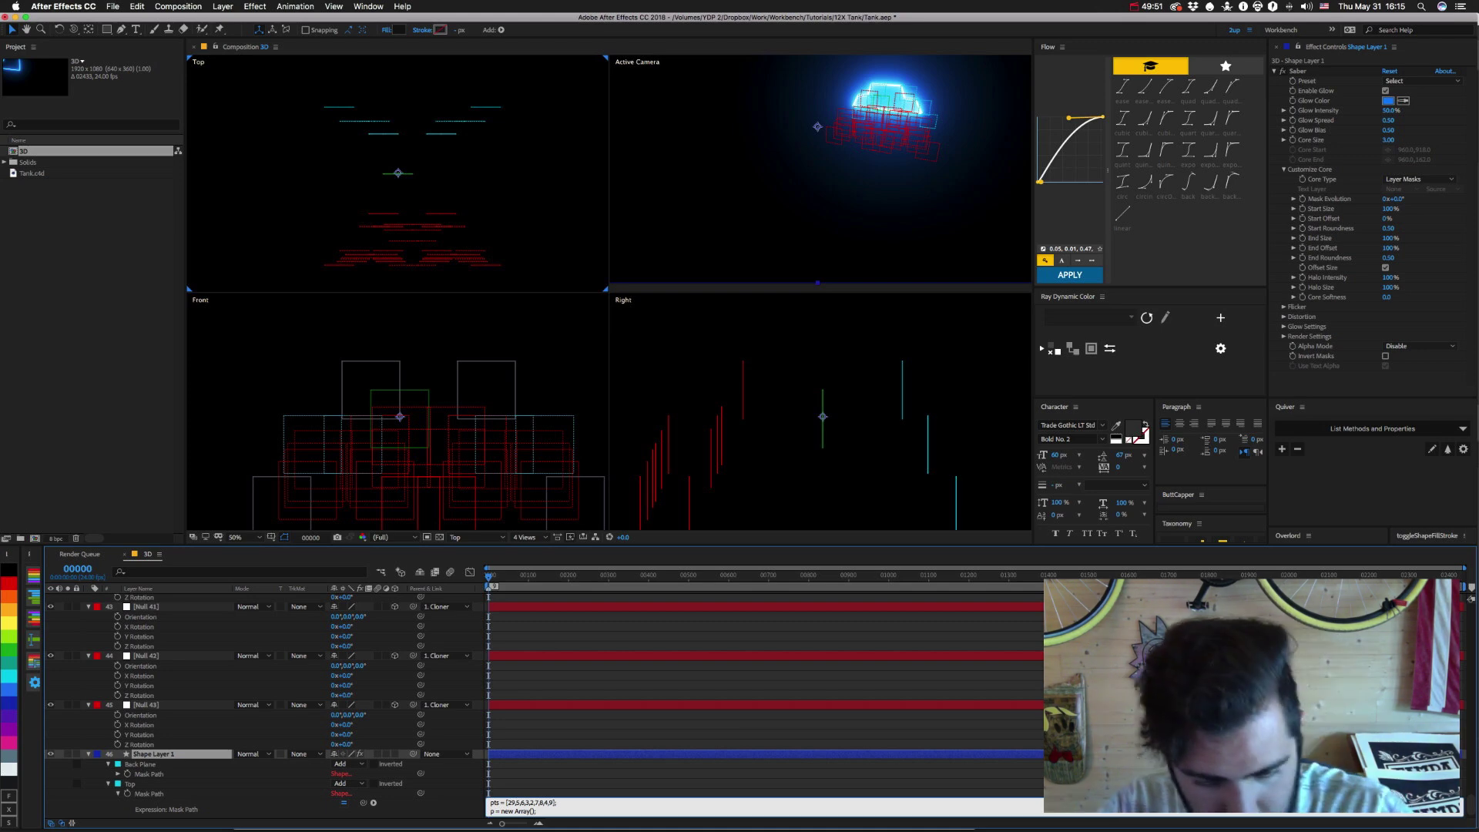
pyautogui.hotkey('shift', 'End')
pyautogui.write('];')
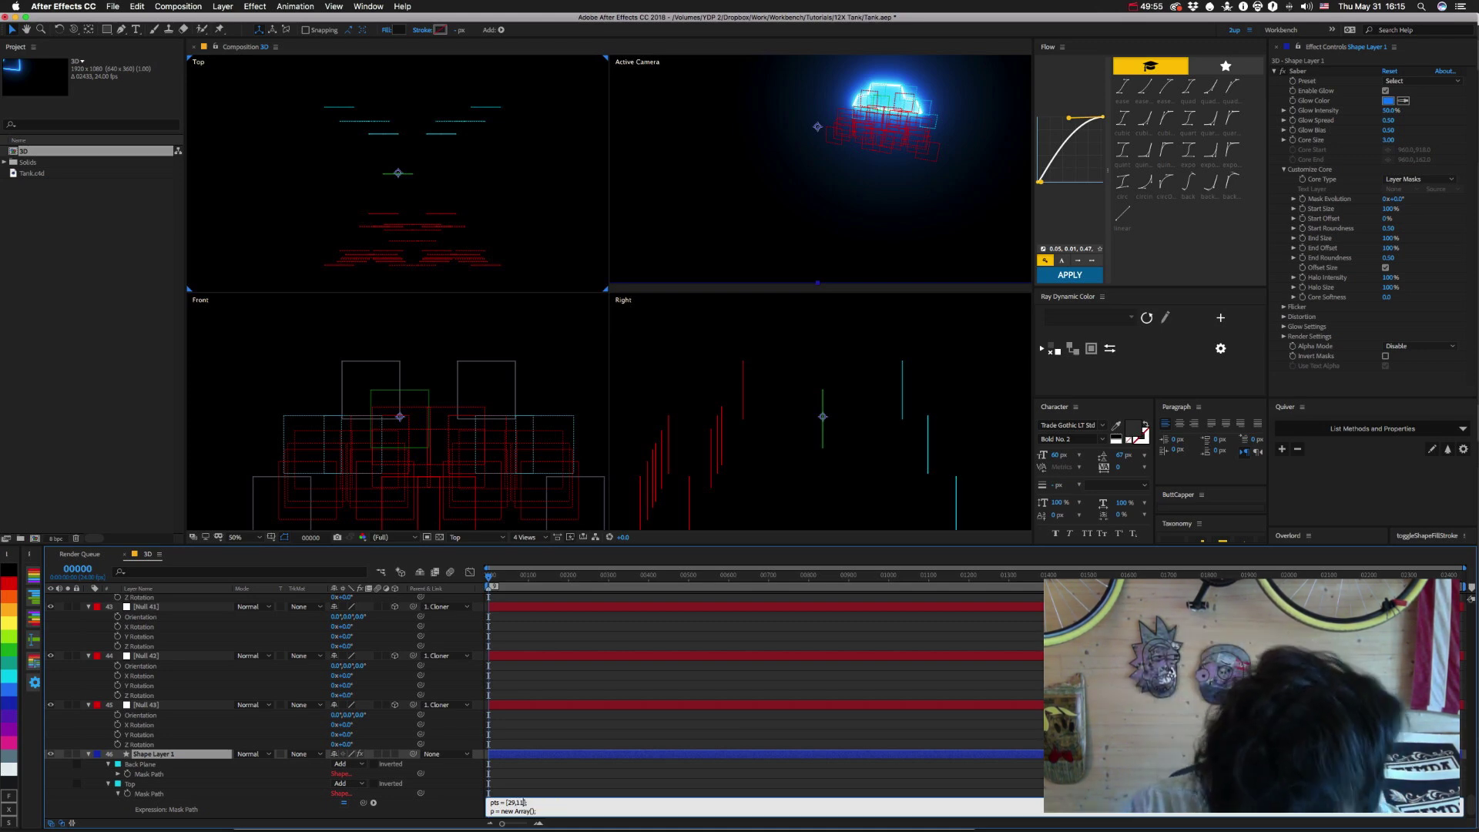
pyautogui.write('2')
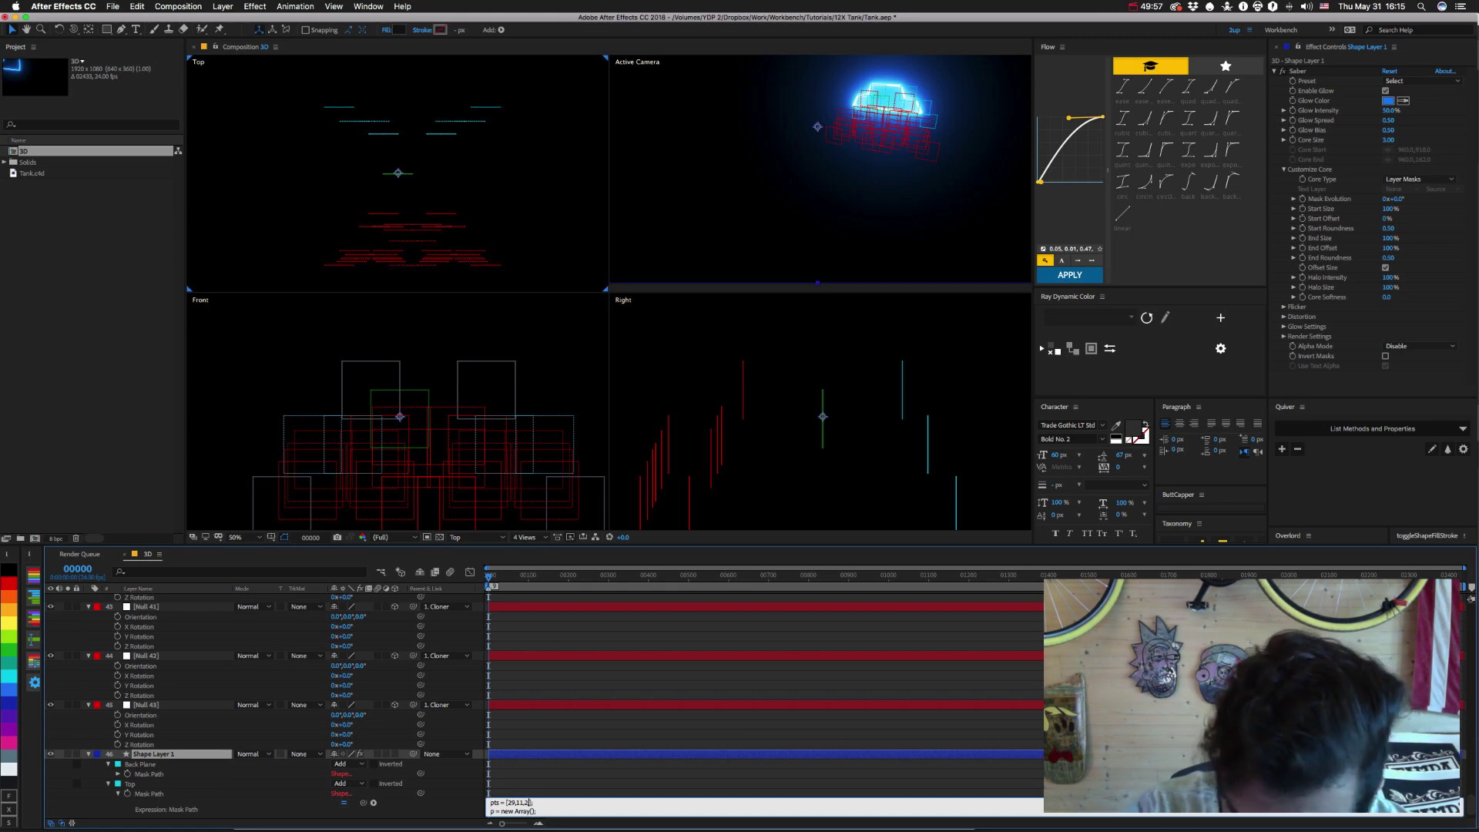
pyautogui.write(',7,29')
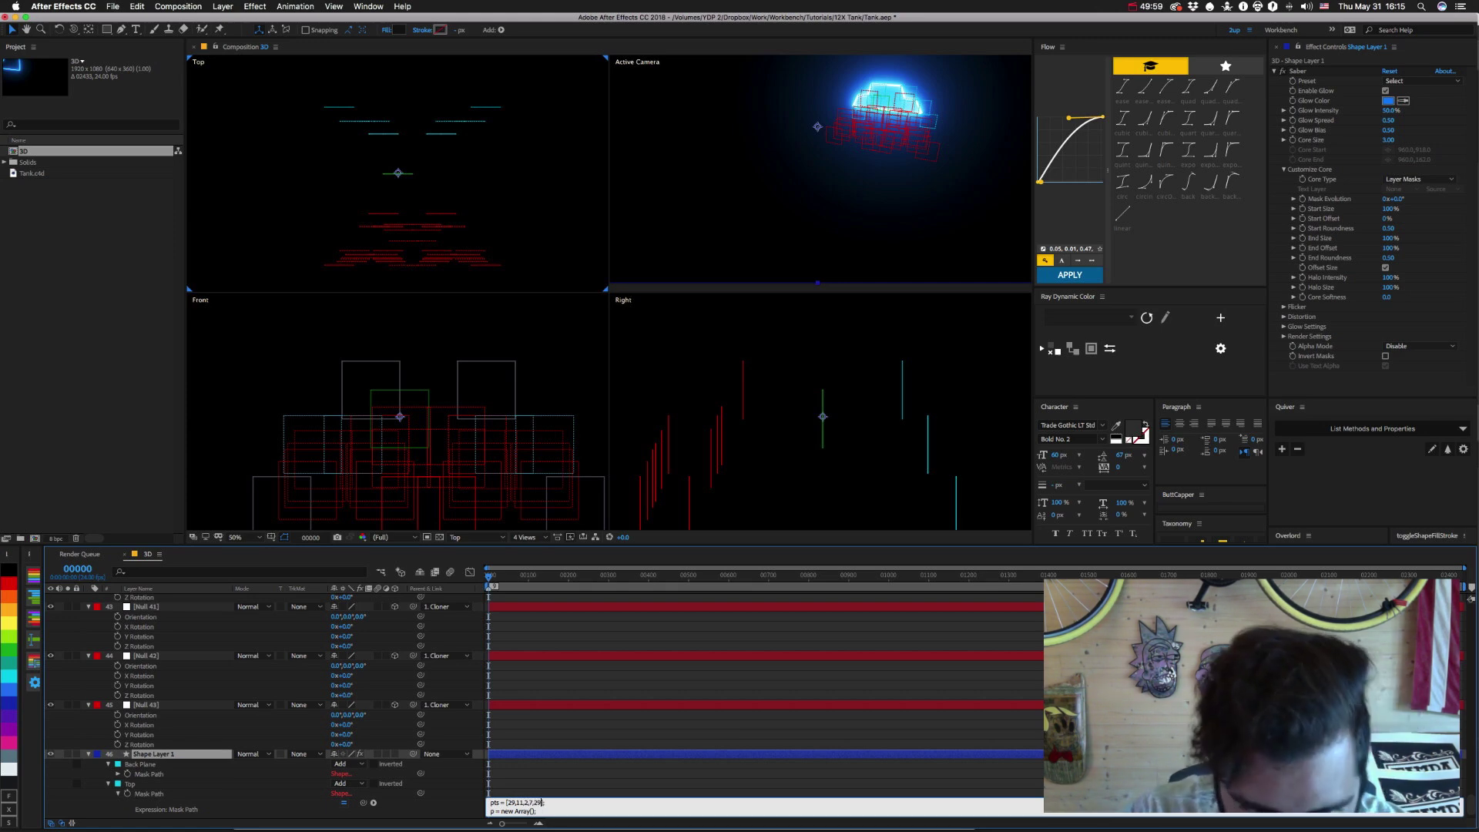
pyautogui.press('KP_Enter')
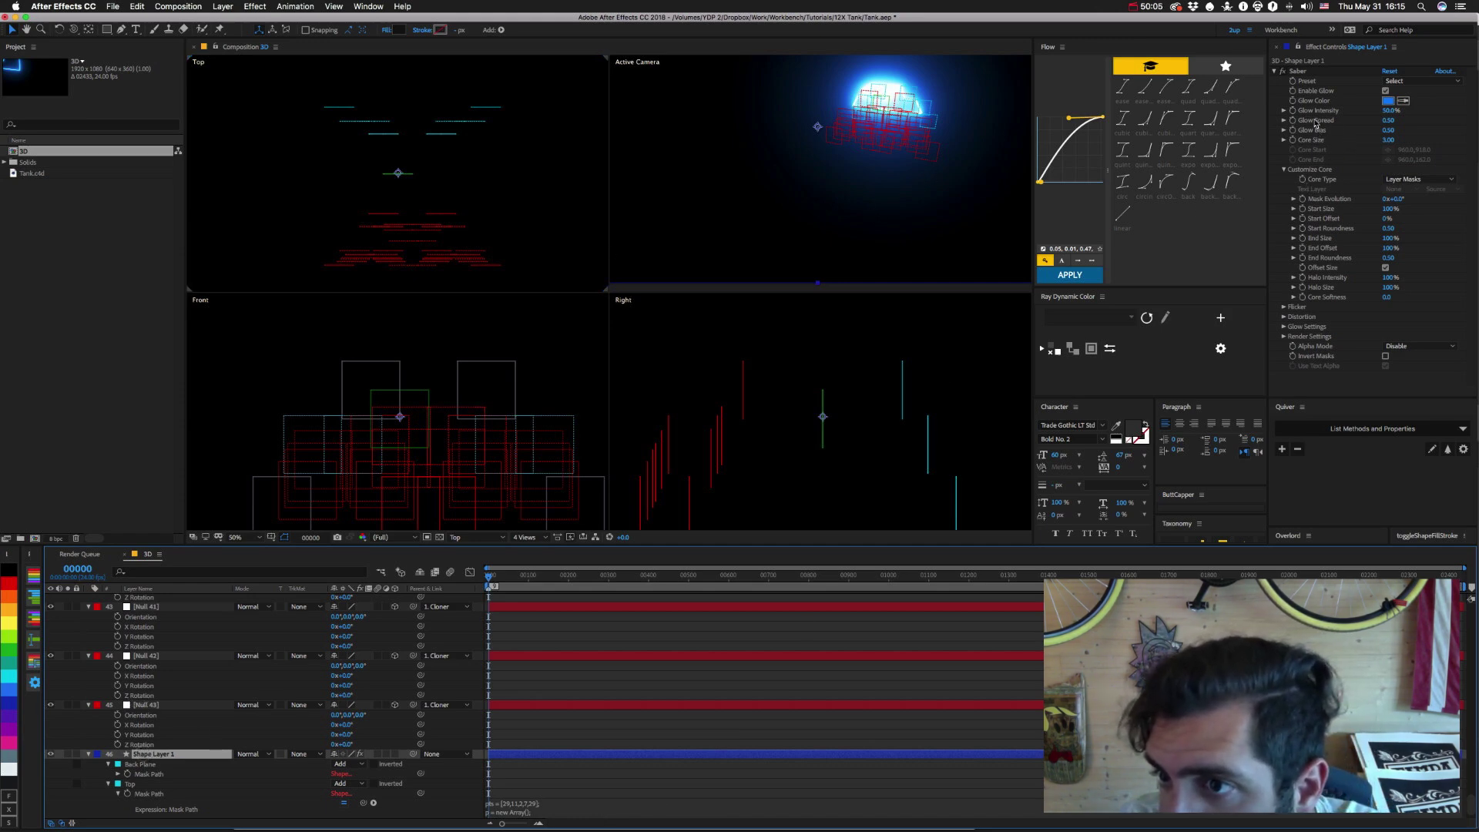
# Lower the Saber Glow Intensity to 10%.
pyautogui.click(1390, 111)
pyautogui.write('10')
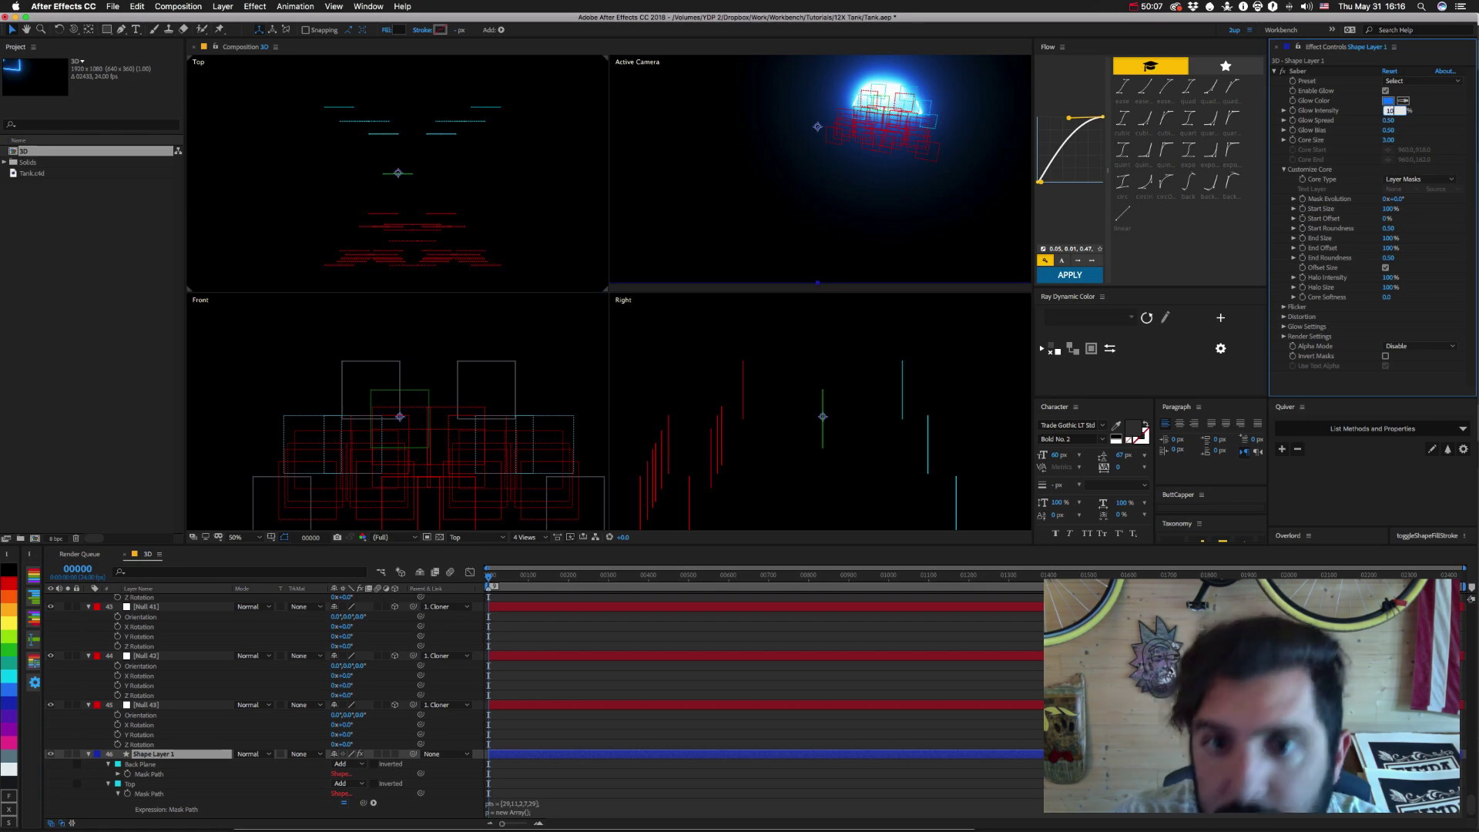
pyautogui.press('Return')
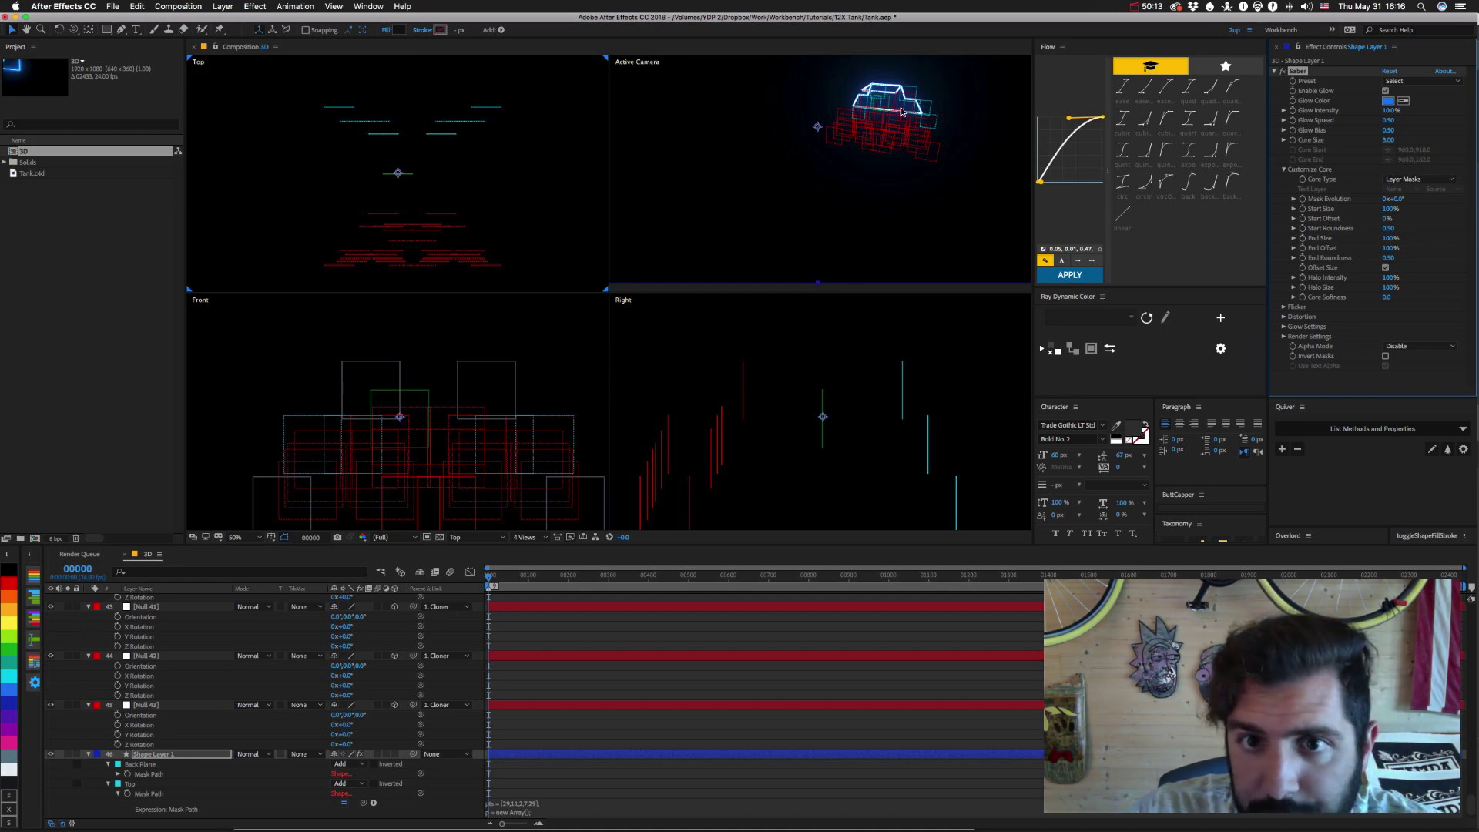
# Orbit the Active Camera closer and higher around the blue turret outline.
pyautogui.click(145, 610)
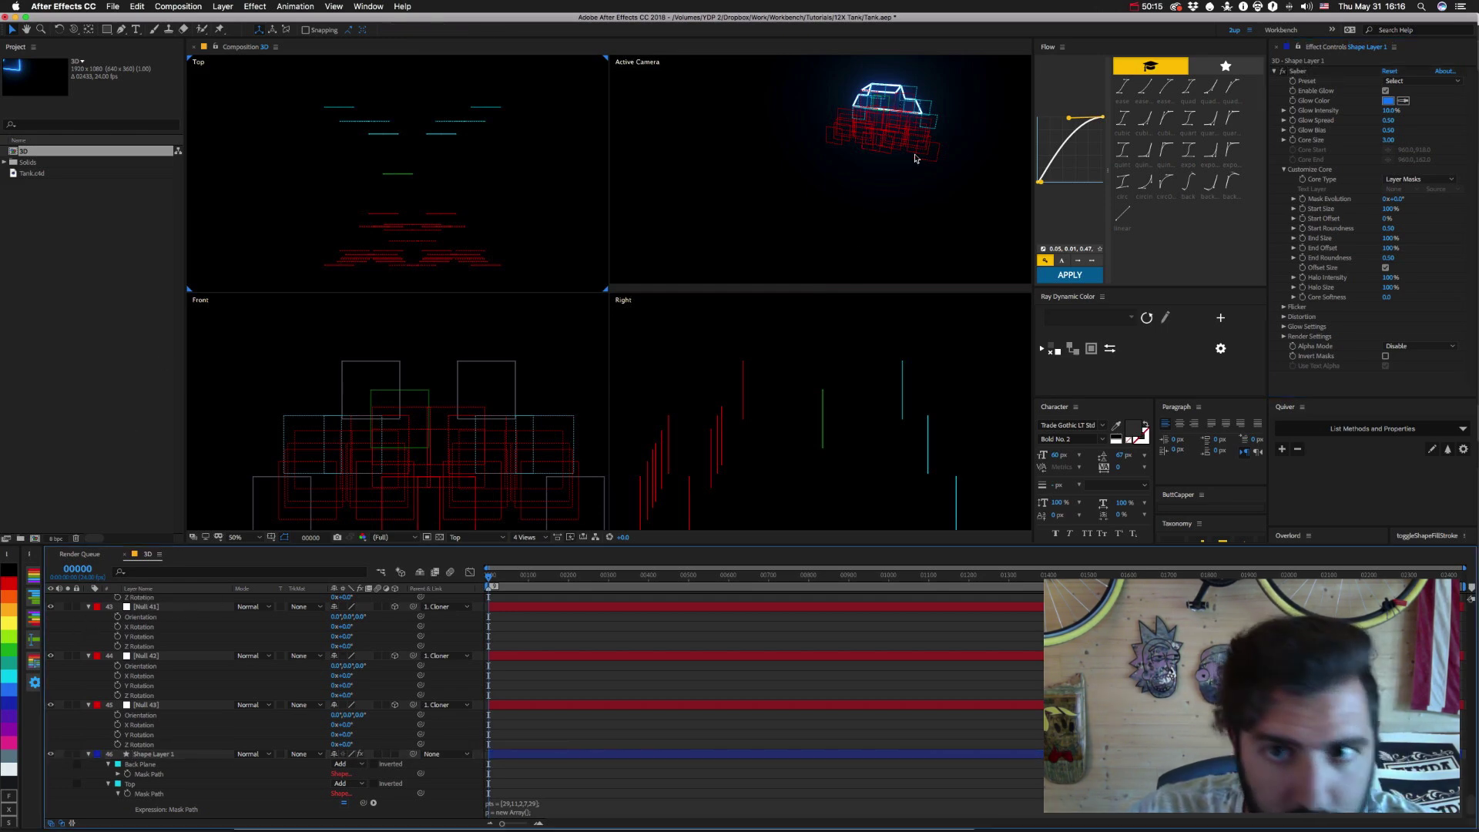
pyautogui.press('c')
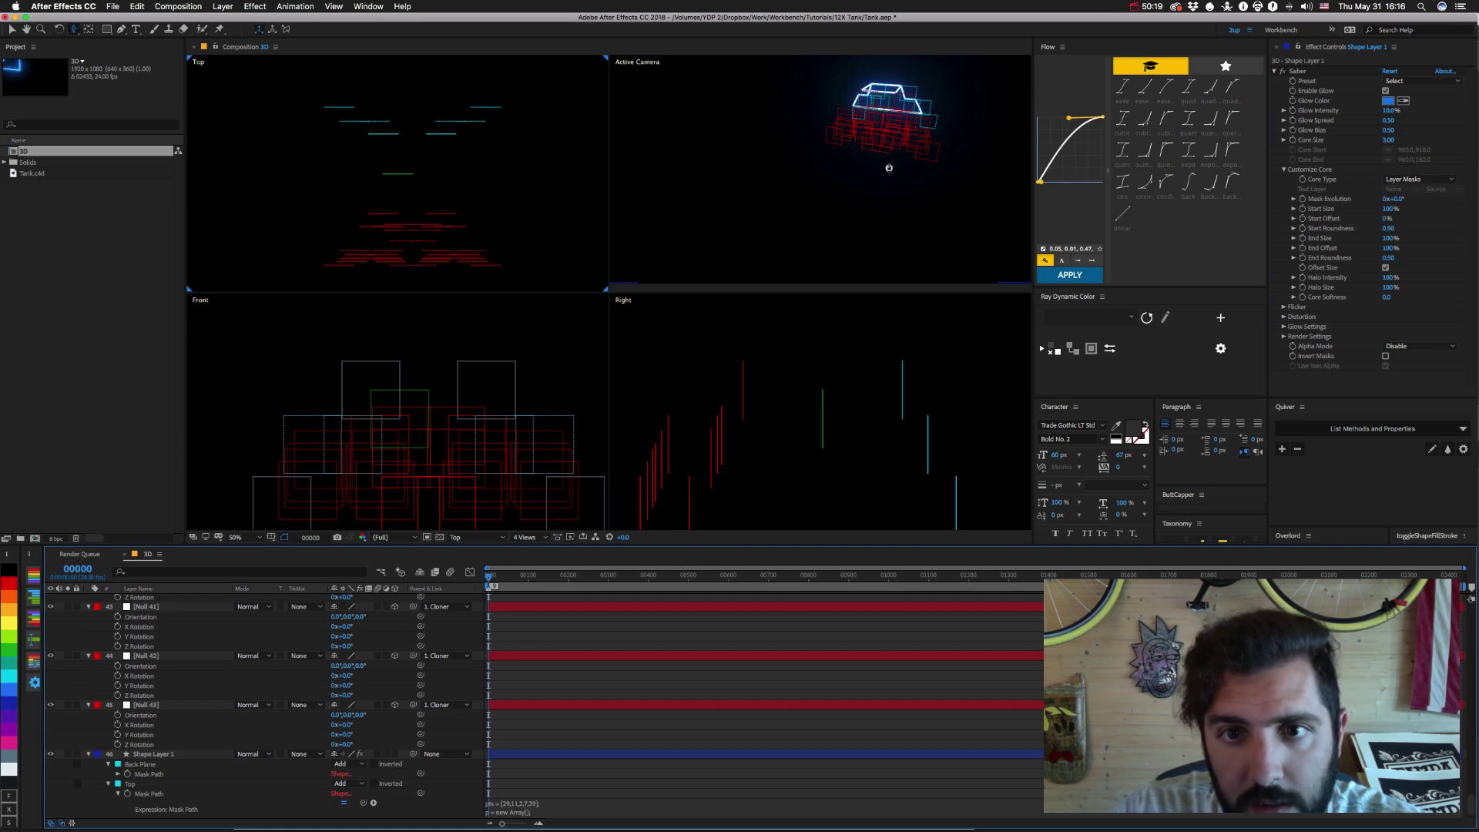
pyautogui.moveTo(888, 168); pyautogui.dragTo(845, 169)
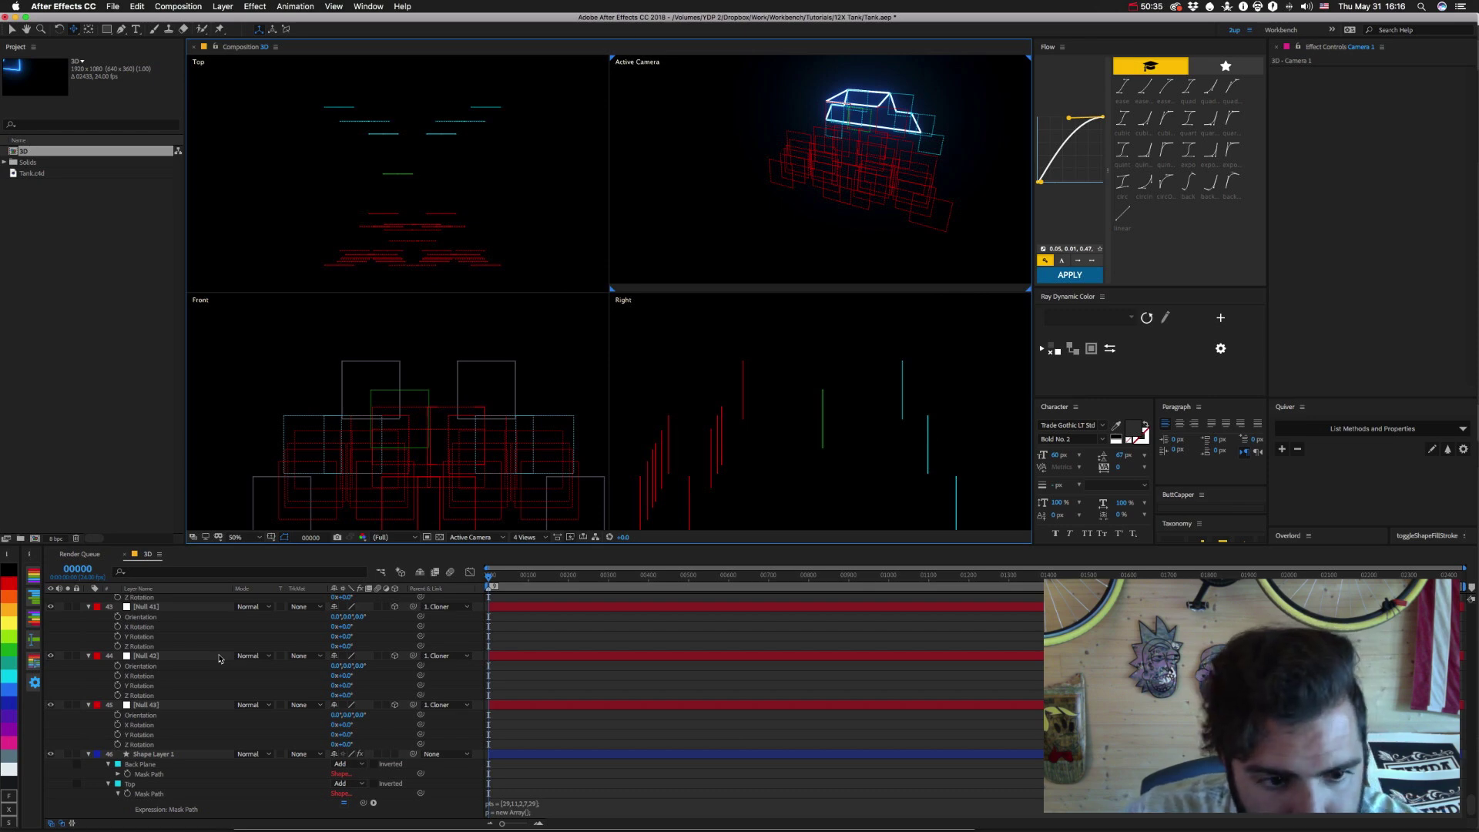
pyautogui.press('super+Tab')
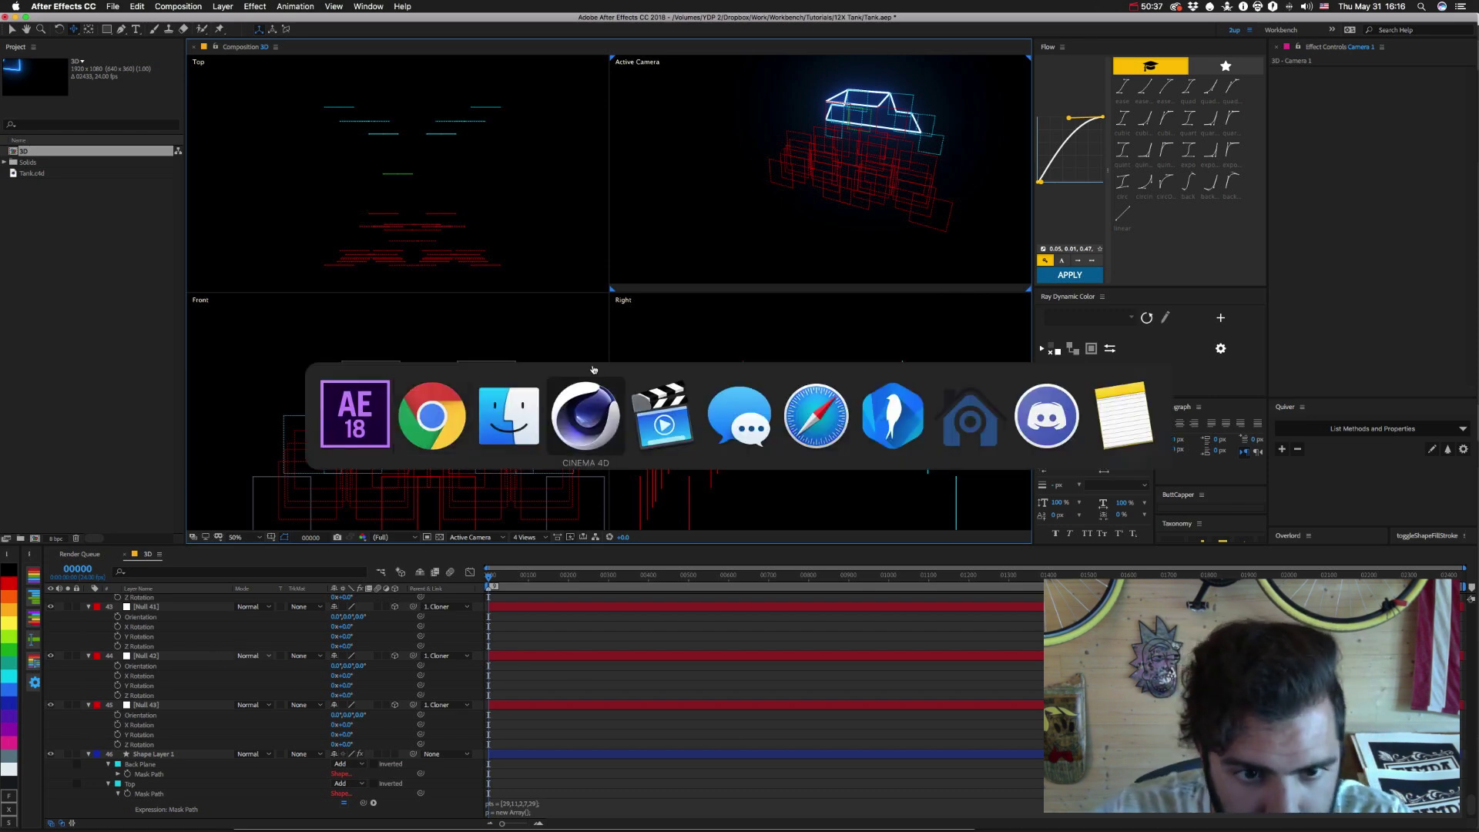
# In Cinema 4D, make the Cloner editable so it splits into individual nulls.
pyautogui.click(604, 426)
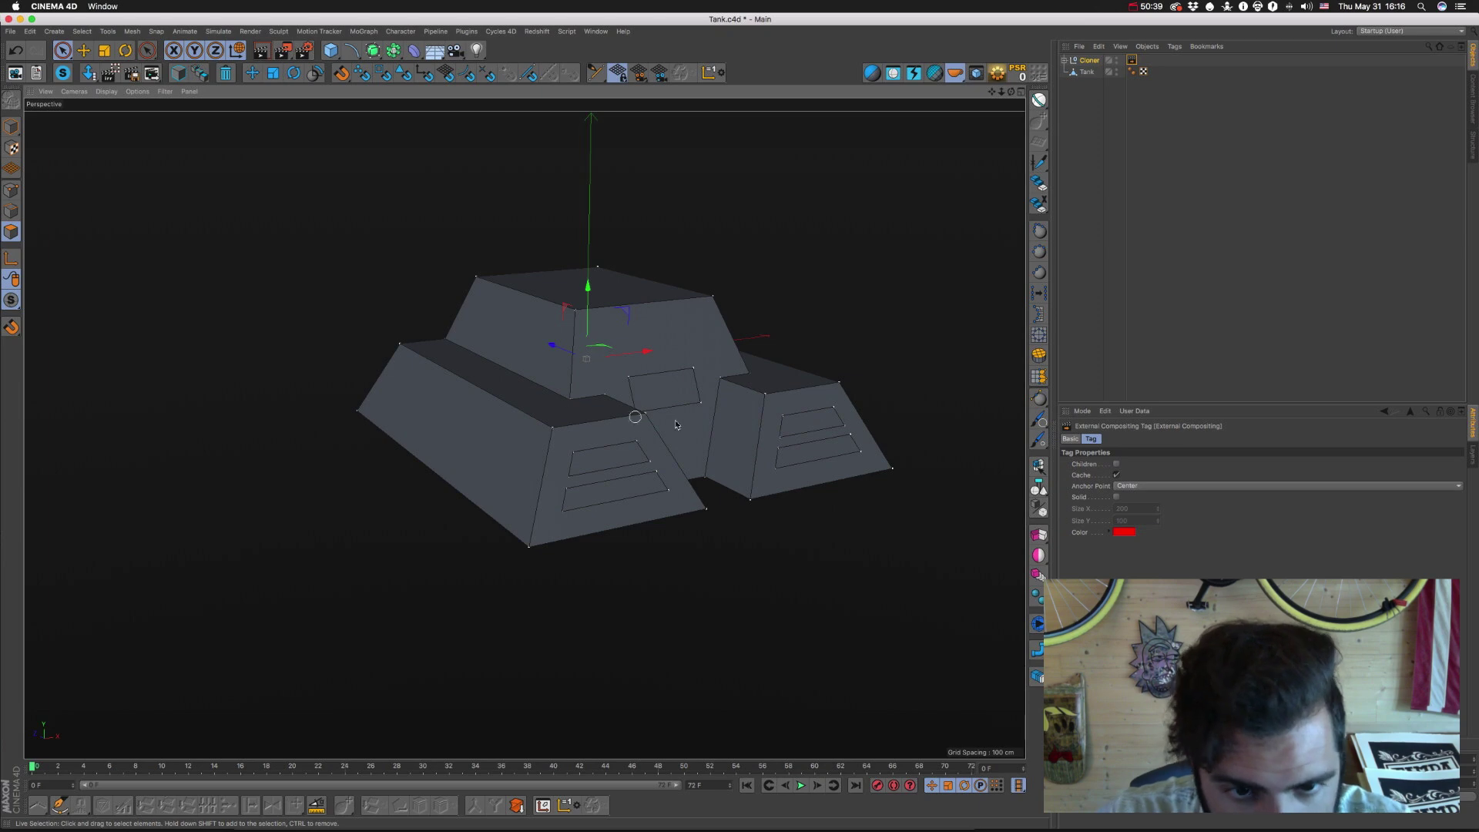
pyautogui.moveTo(785, 495); pyautogui.dragTo(732, 498)
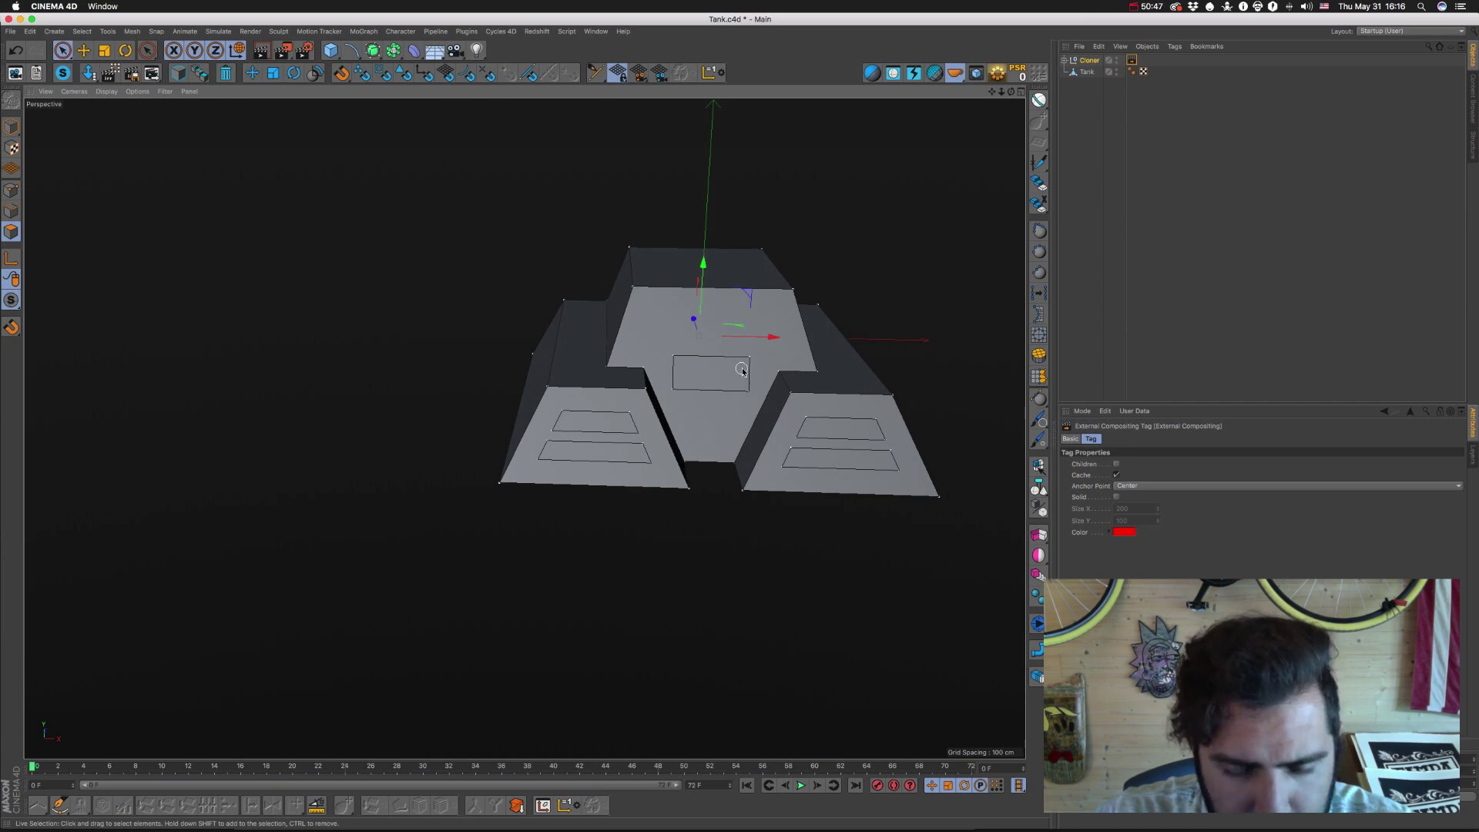
pyautogui.moveTo(832, 469); pyautogui.dragTo(678, 469)
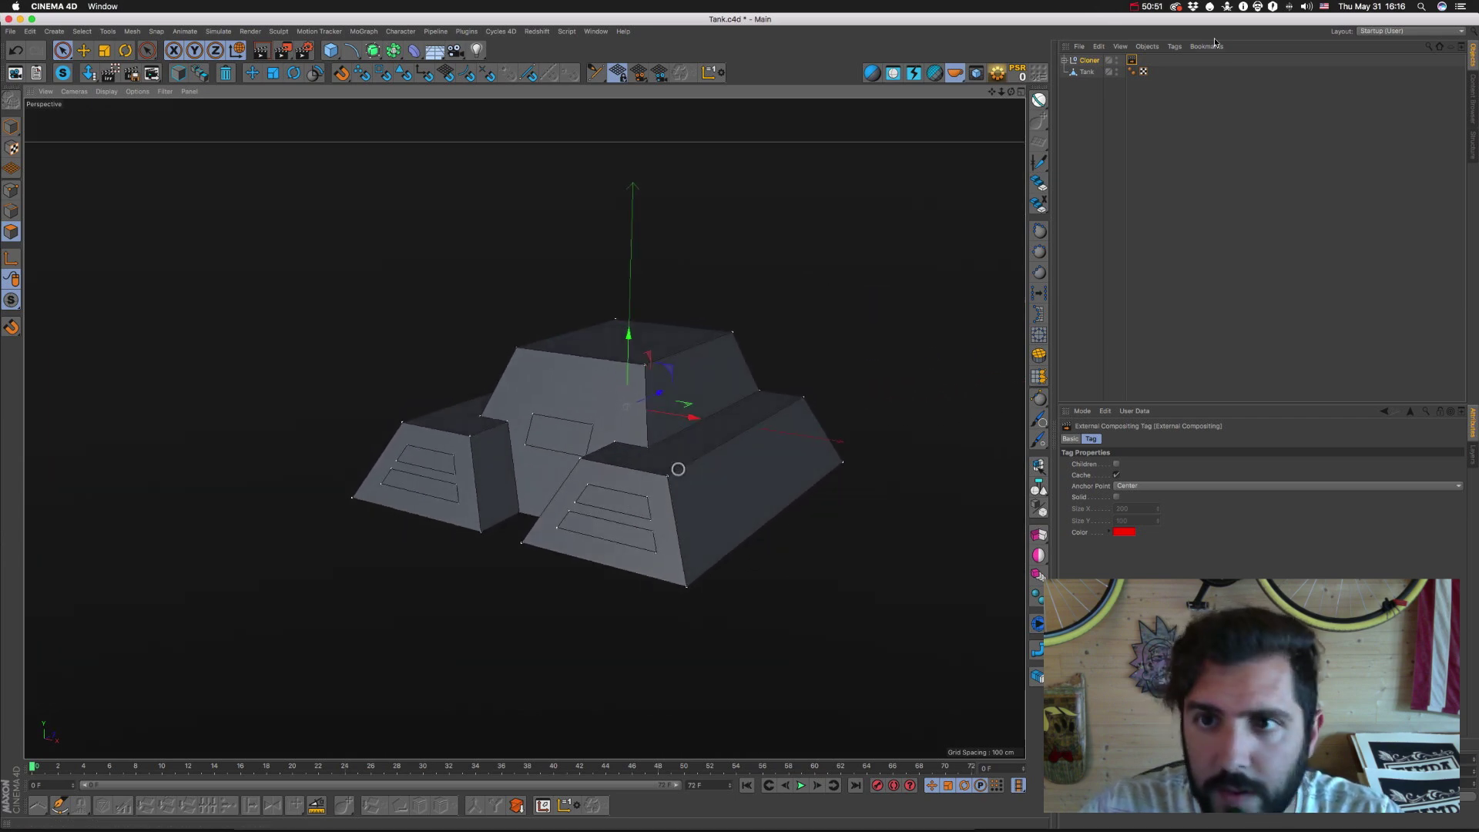
pyautogui.press('c')
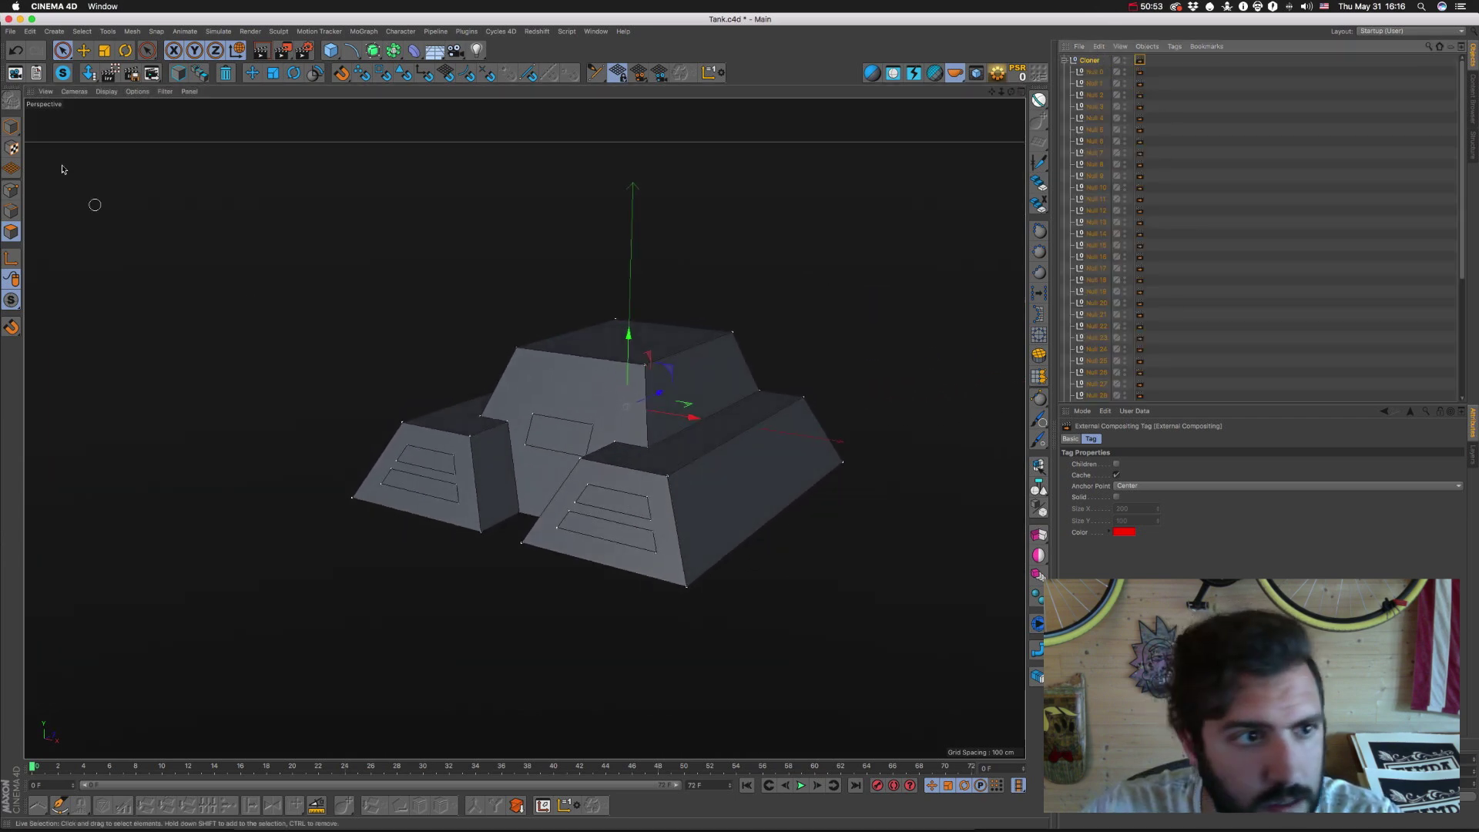
pyautogui.click(11, 126)
# Pick the turret-corner nulls in the viewport to identify them as Null 1 and Null 24.
pyautogui.click(512, 344)
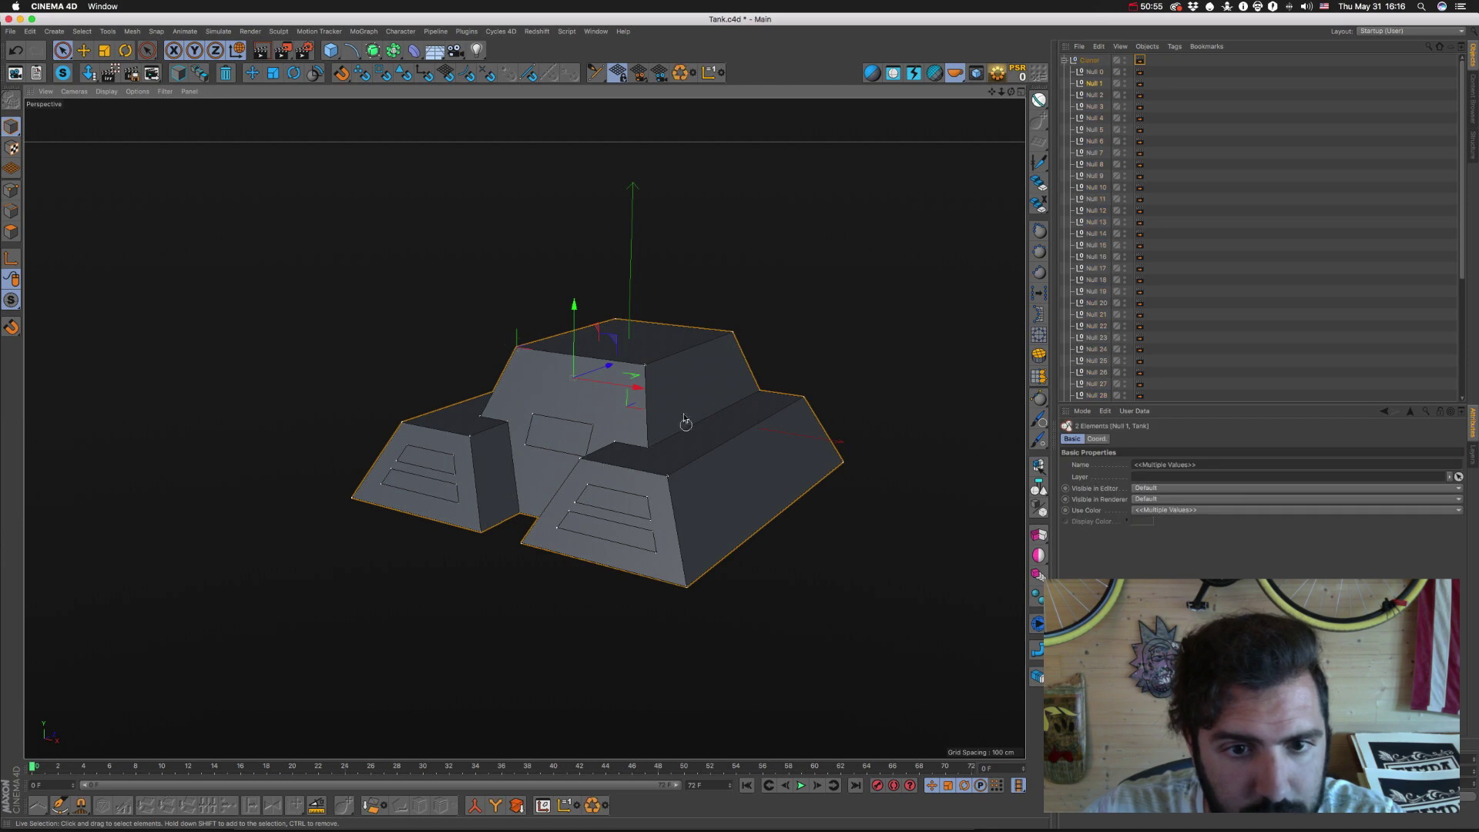
pyautogui.keyDown('shift'); pyautogui.click(647, 365); pyautogui.keyUp('shift')
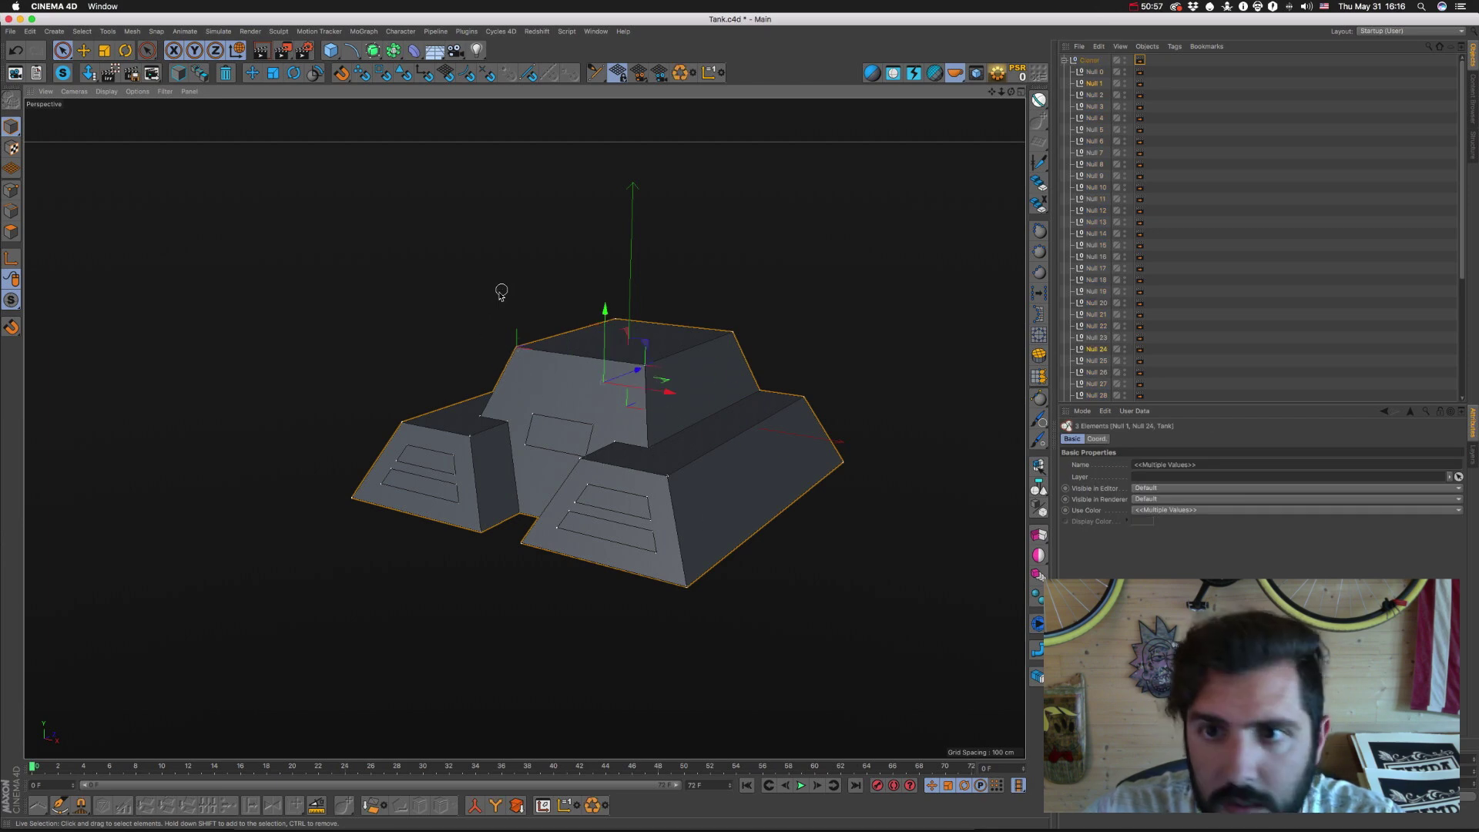
pyautogui.click(452, 255)
pyautogui.moveTo(640, 443); pyautogui.dragTo(667, 461)
pyautogui.click(487, 365)
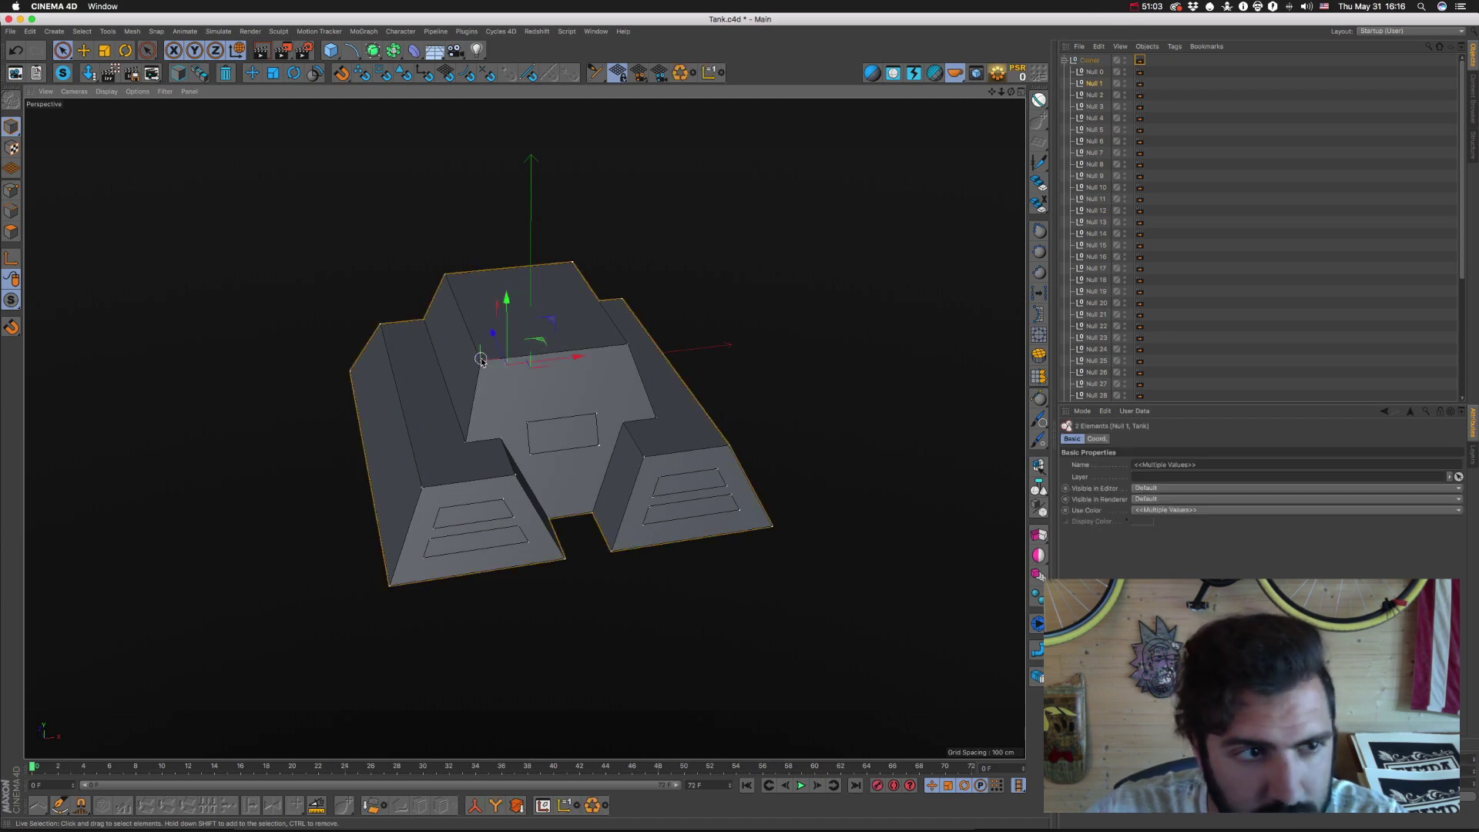
pyautogui.click(627, 342)
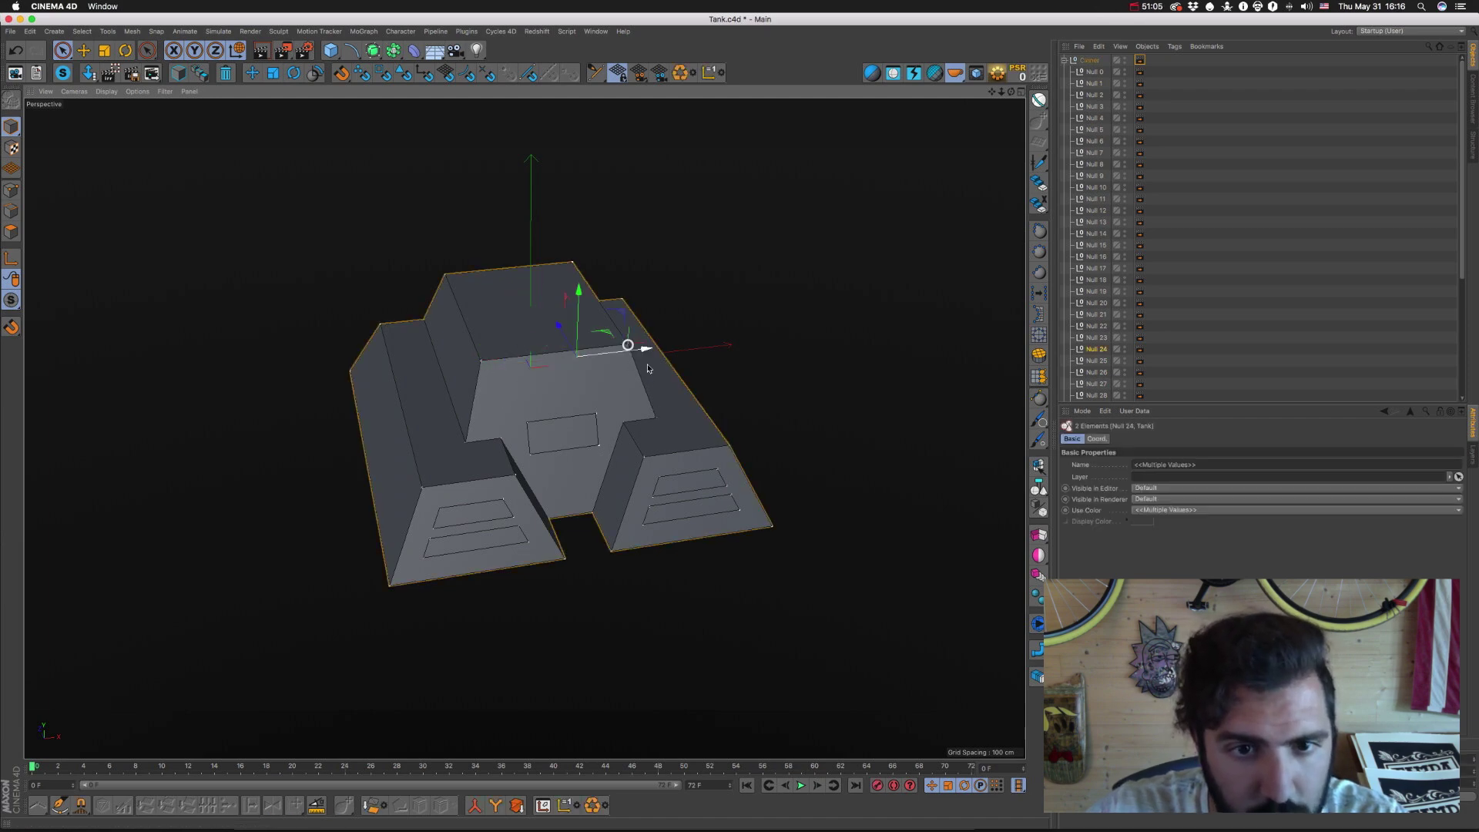
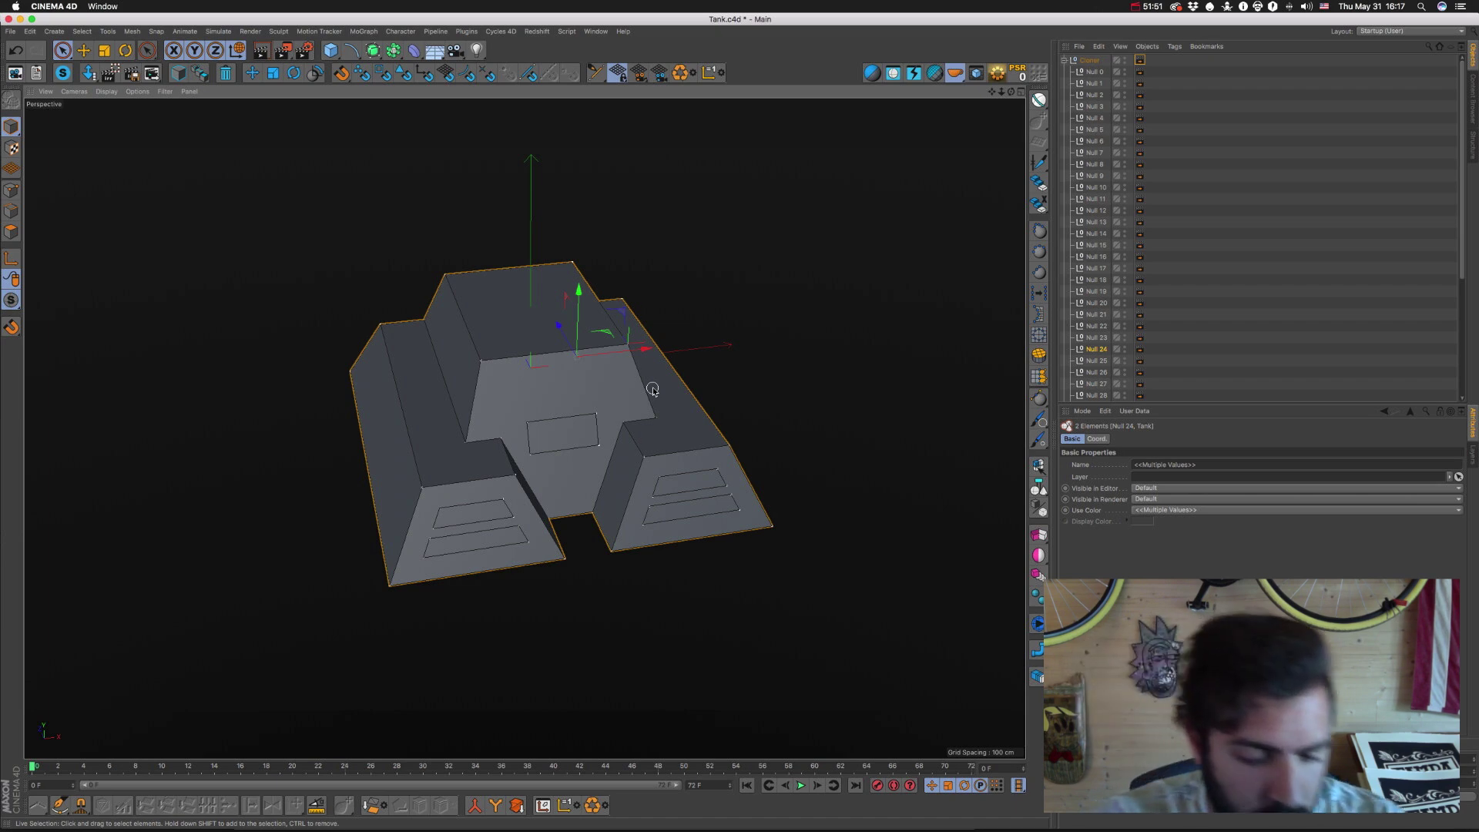
# Switch from Cinema 4D to After Effects CC 2018 with Cmd+Tab.
pyautogui.press('super+Tab')
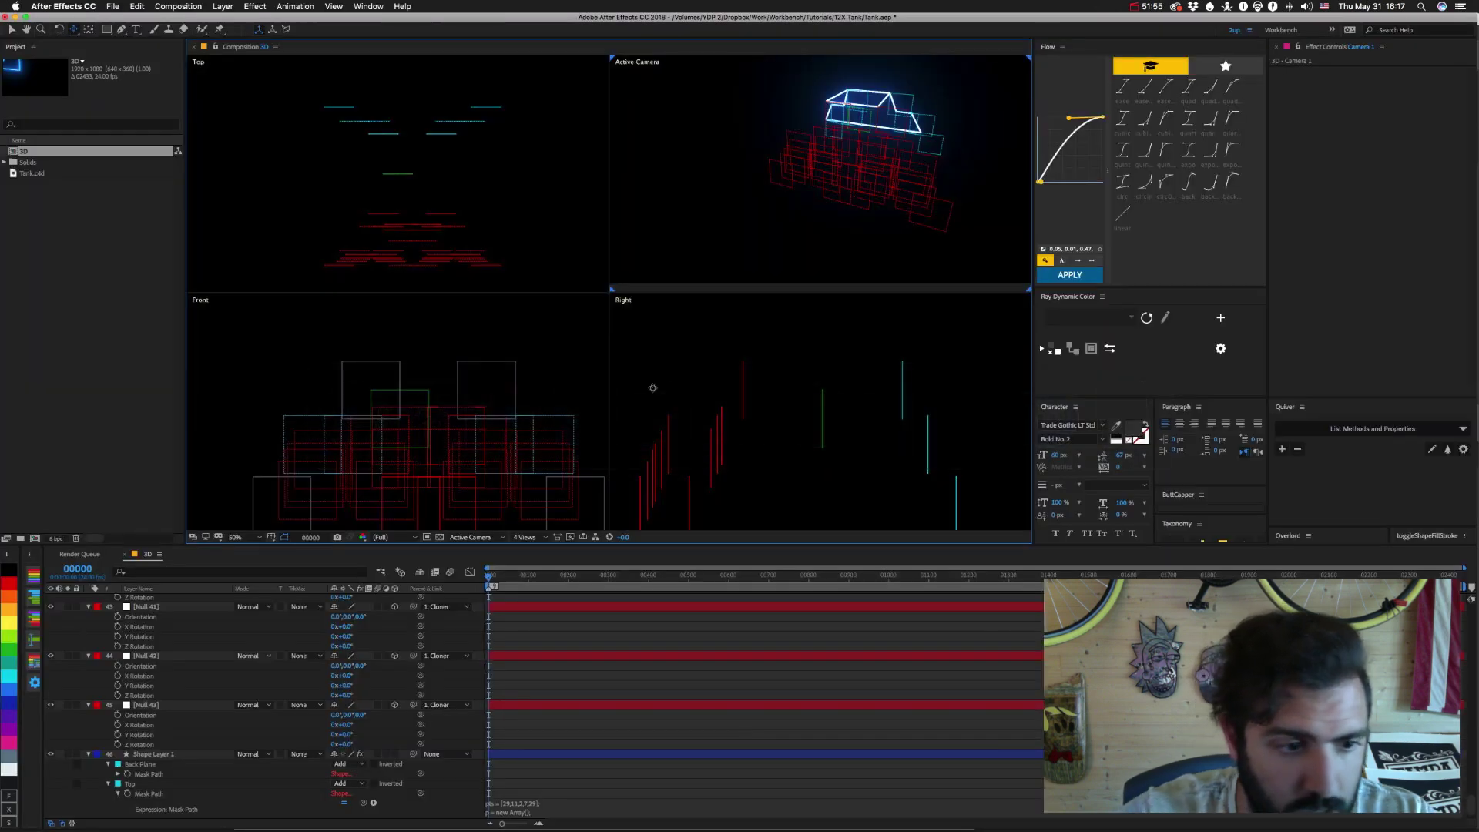
# Collapse the rotation properties of Nulls 3, 4, 11, 15, 16, 26, 27, 36 and the Cloner.
pyautogui.scroll(20, 245, 707)
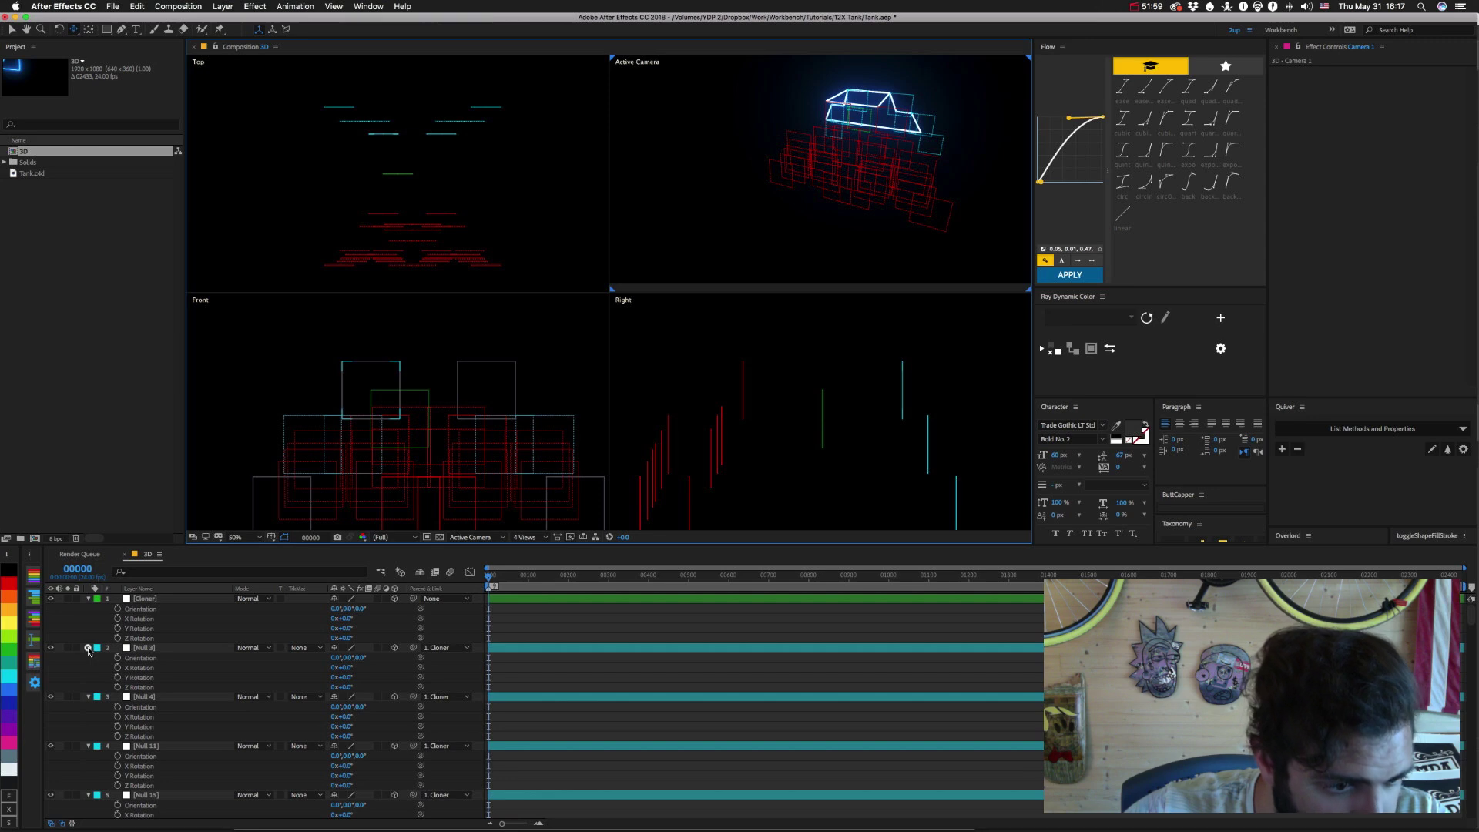
pyautogui.click(88, 647)
pyautogui.click(87, 657)
pyautogui.click(88, 667)
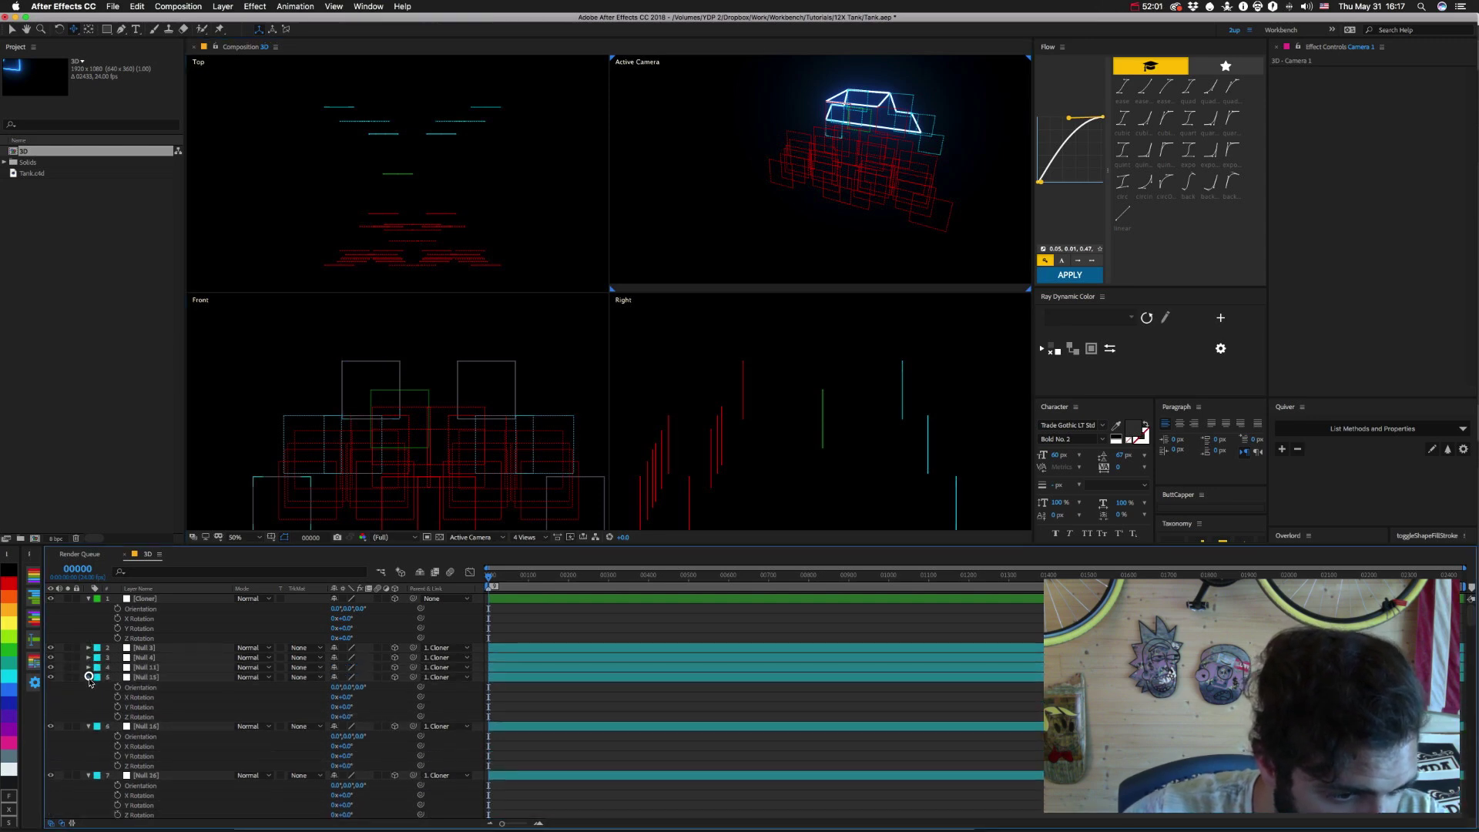
pyautogui.click(88, 677)
pyautogui.click(88, 687)
pyautogui.click(88, 696)
pyautogui.click(88, 706)
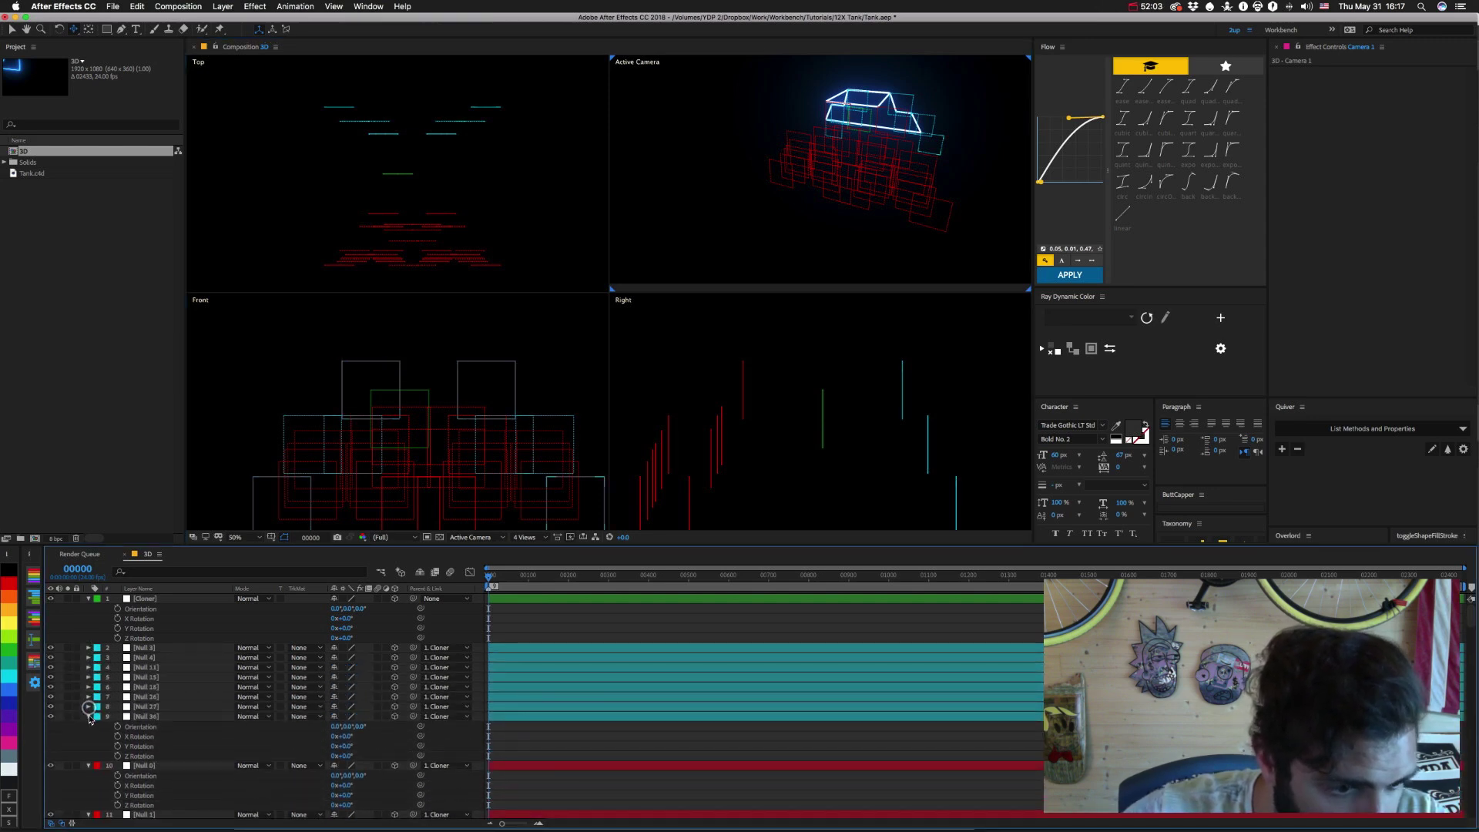
pyautogui.click(87, 717)
pyautogui.click(88, 598)
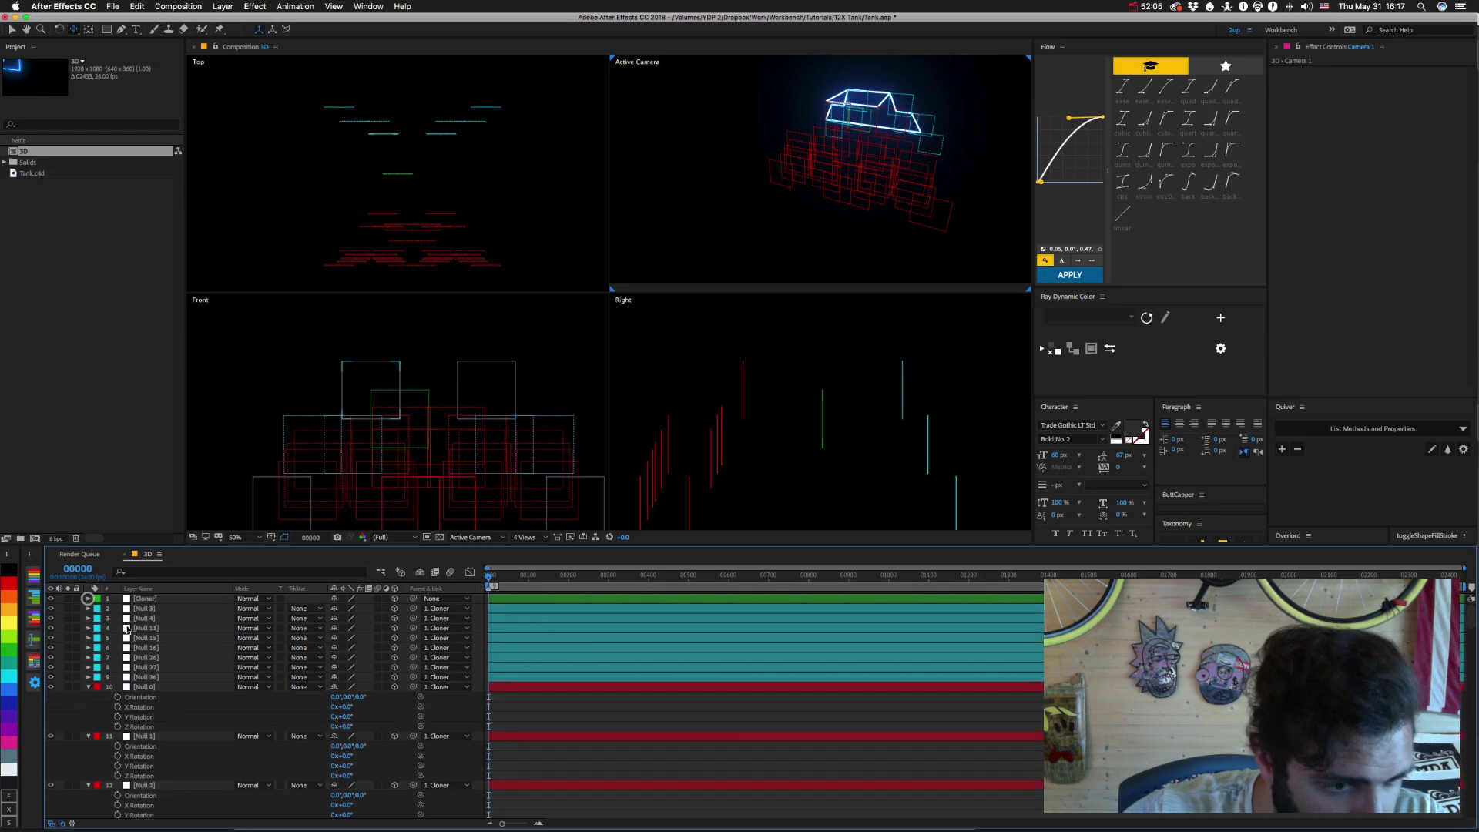
# Drag Null 0, Null 1 and the following nulls into numeric order just under the Cloner.
pyautogui.moveTo(154, 607); pyautogui.dragTo(150, 621)
pyautogui.press('capslock')
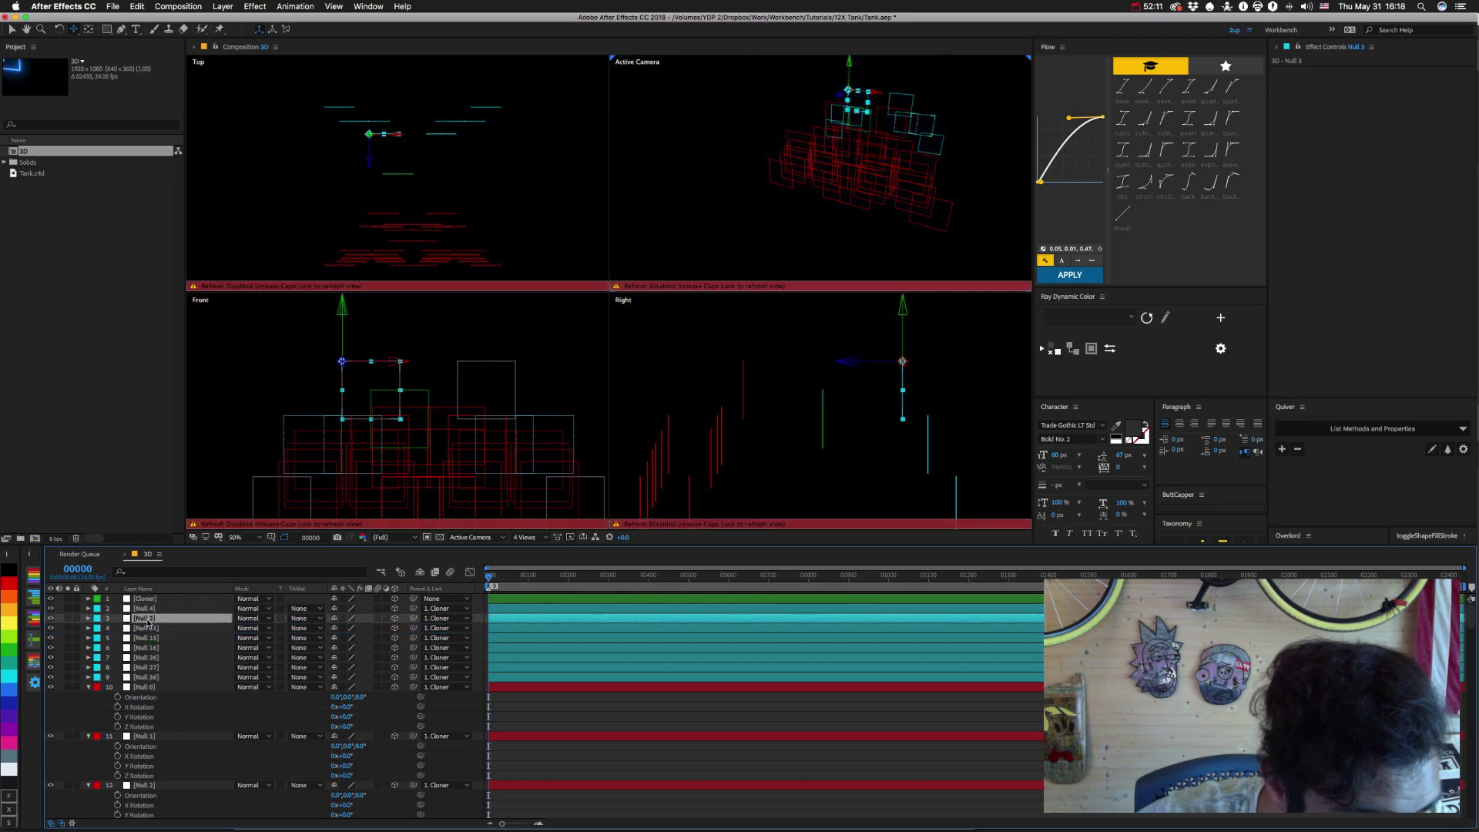
pyautogui.moveTo(152, 688); pyautogui.dragTo(153, 605)
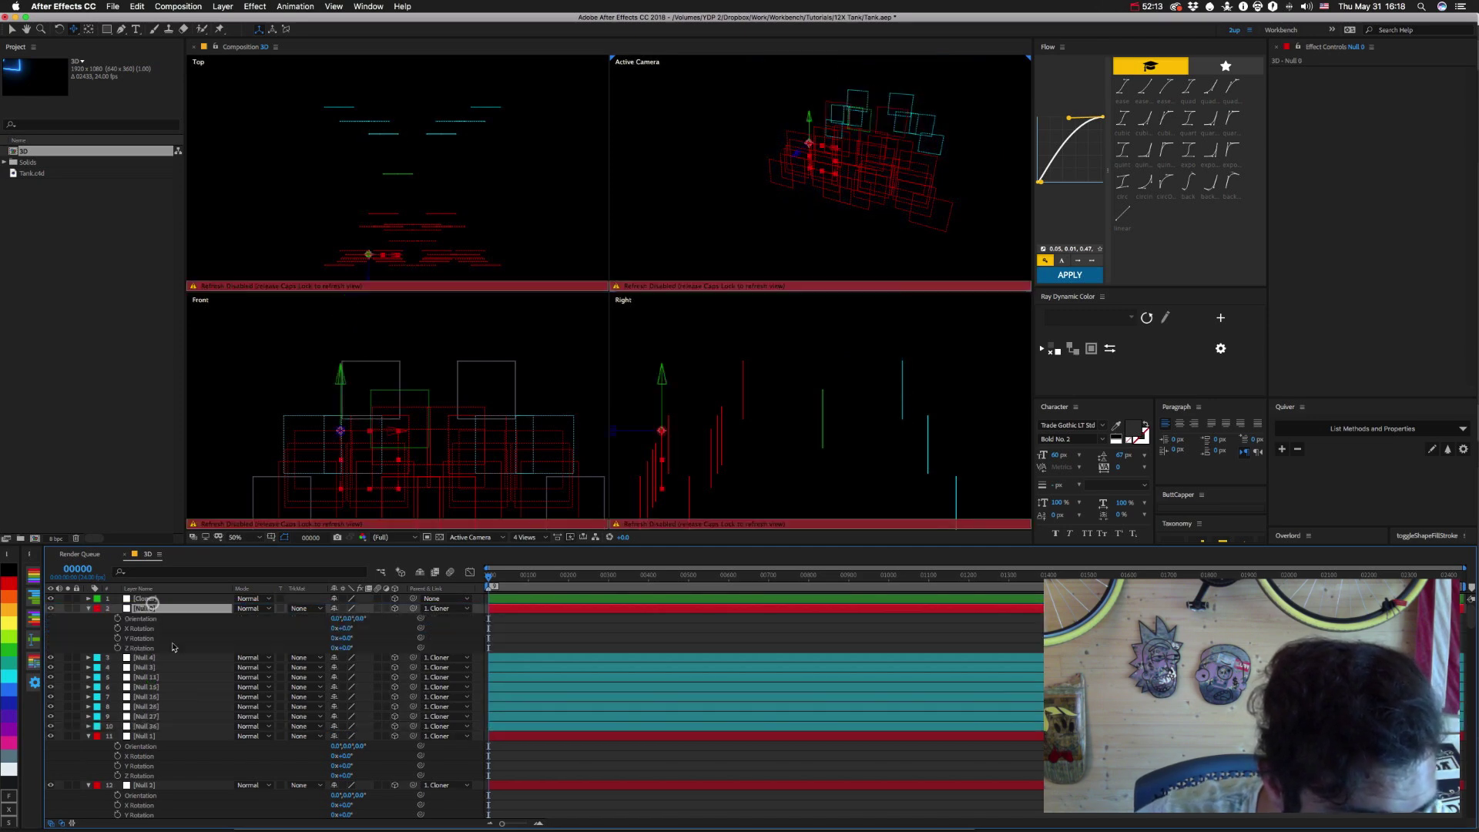
pyautogui.moveTo(155, 736); pyautogui.dragTo(154, 649)
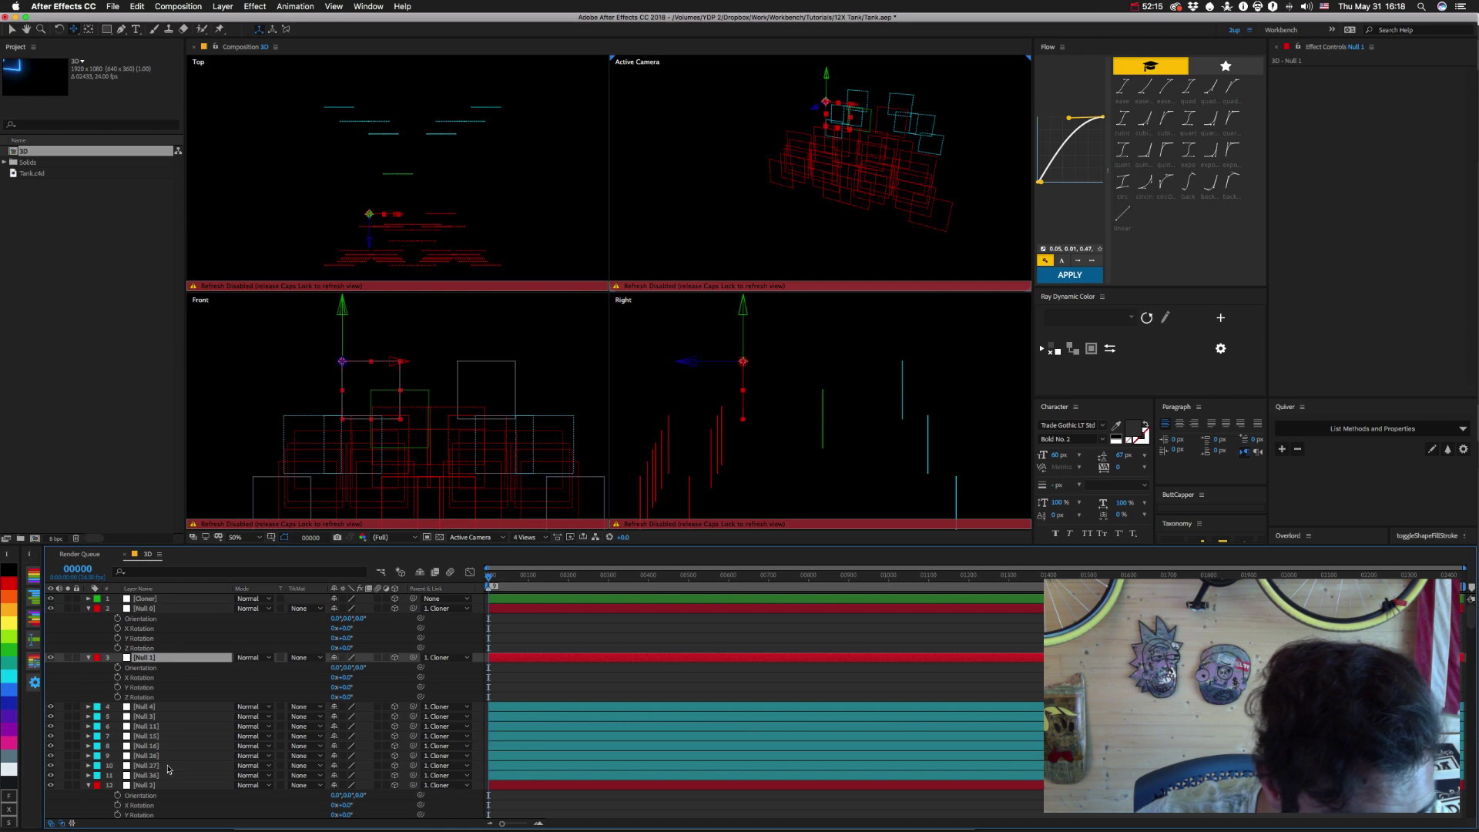
pyautogui.moveTo(154, 785); pyautogui.dragTo(154, 685)
pyautogui.scroll(-2, 158, 701)
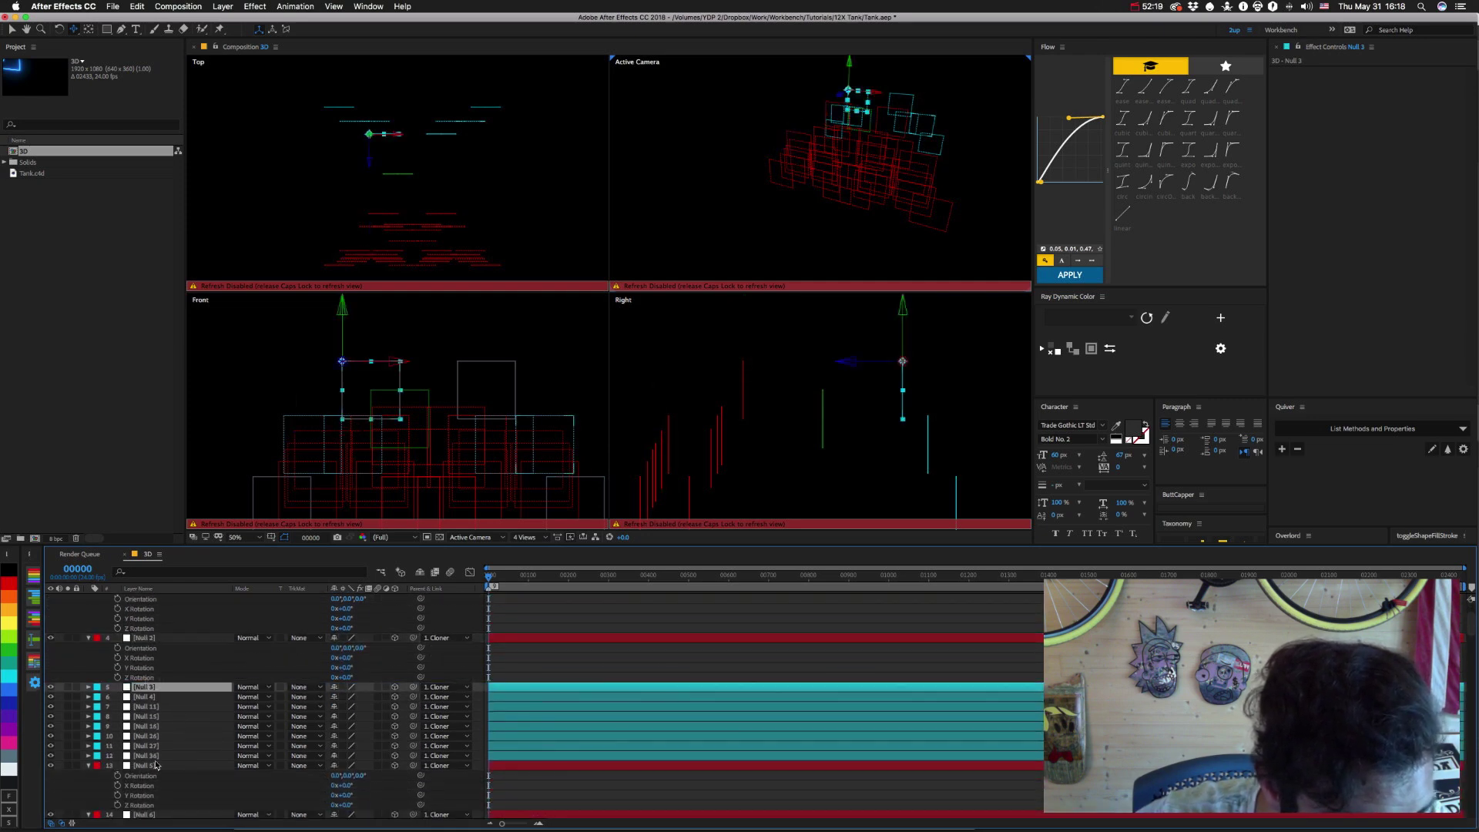
pyautogui.moveTo(157, 769); pyautogui.dragTo(160, 701)
pyautogui.scroll(-4, 188, 718)
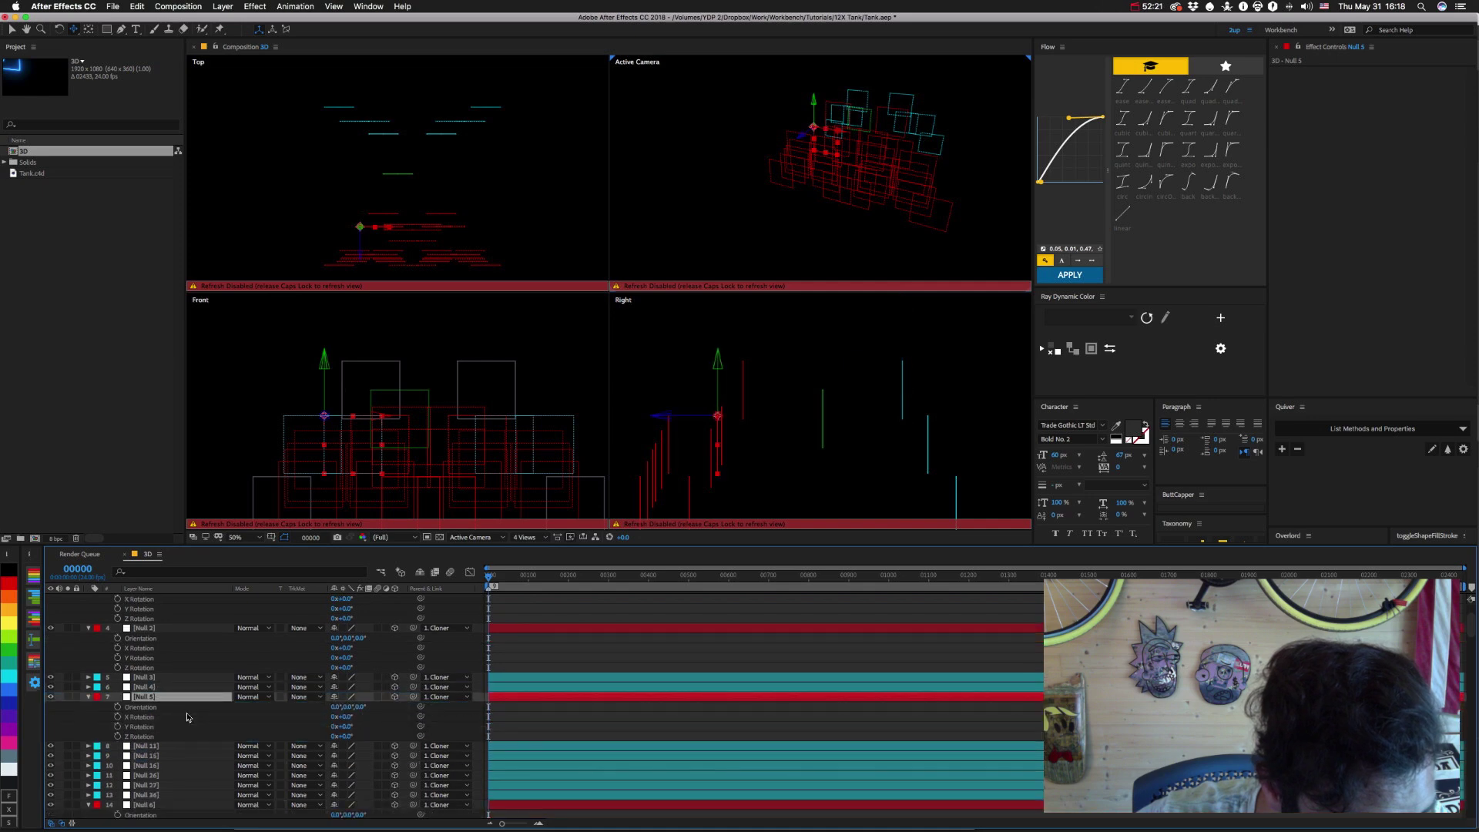
pyautogui.scroll(-1, 166, 718)
# Move Null 6 through Null 10 together up after Null 5 and maximize the Timeline panel.
pyautogui.click(162, 718)
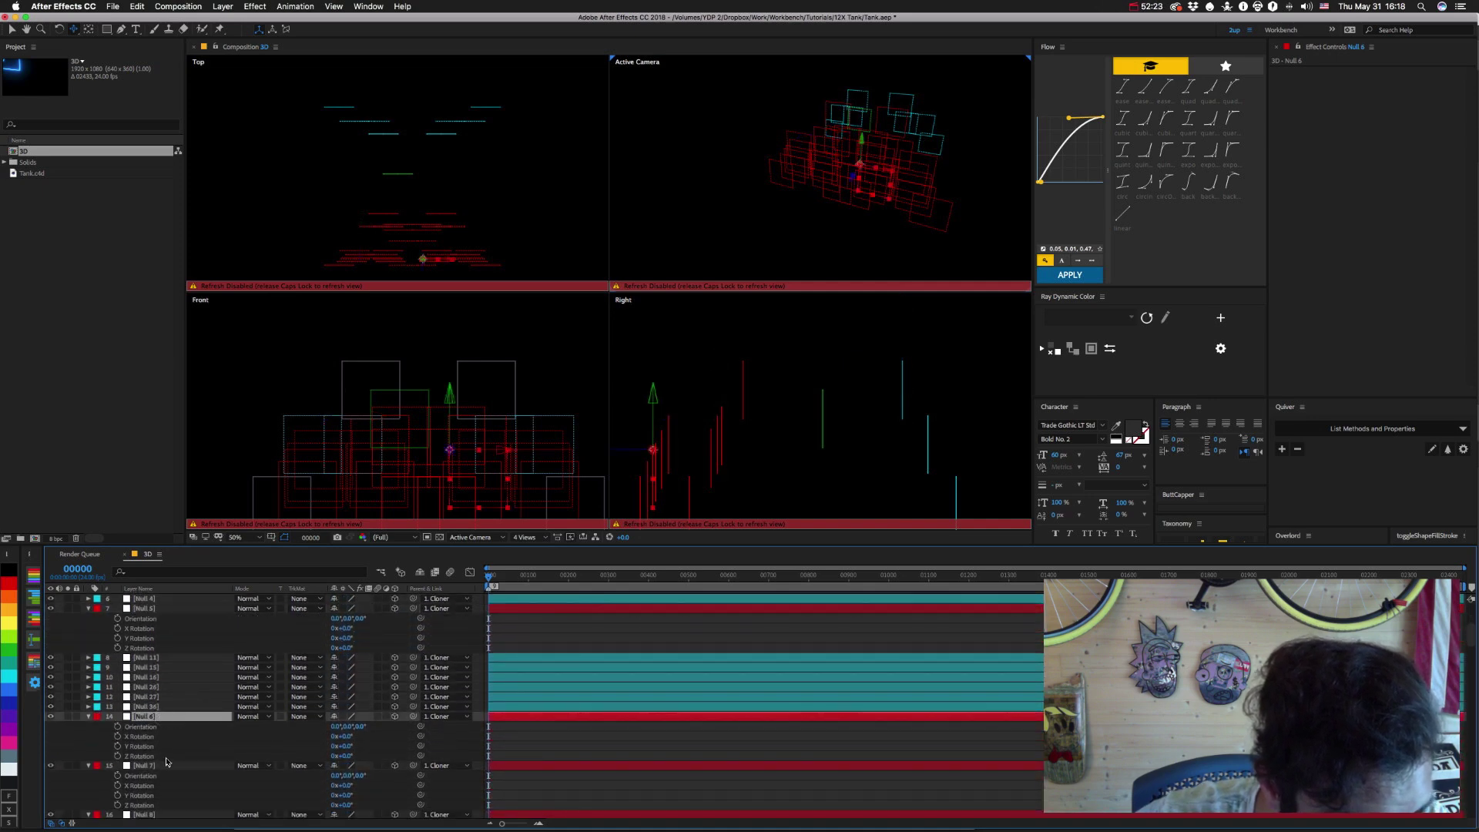
pyautogui.scroll(-8, 165, 739)
pyautogui.scroll(-1, 166, 762)
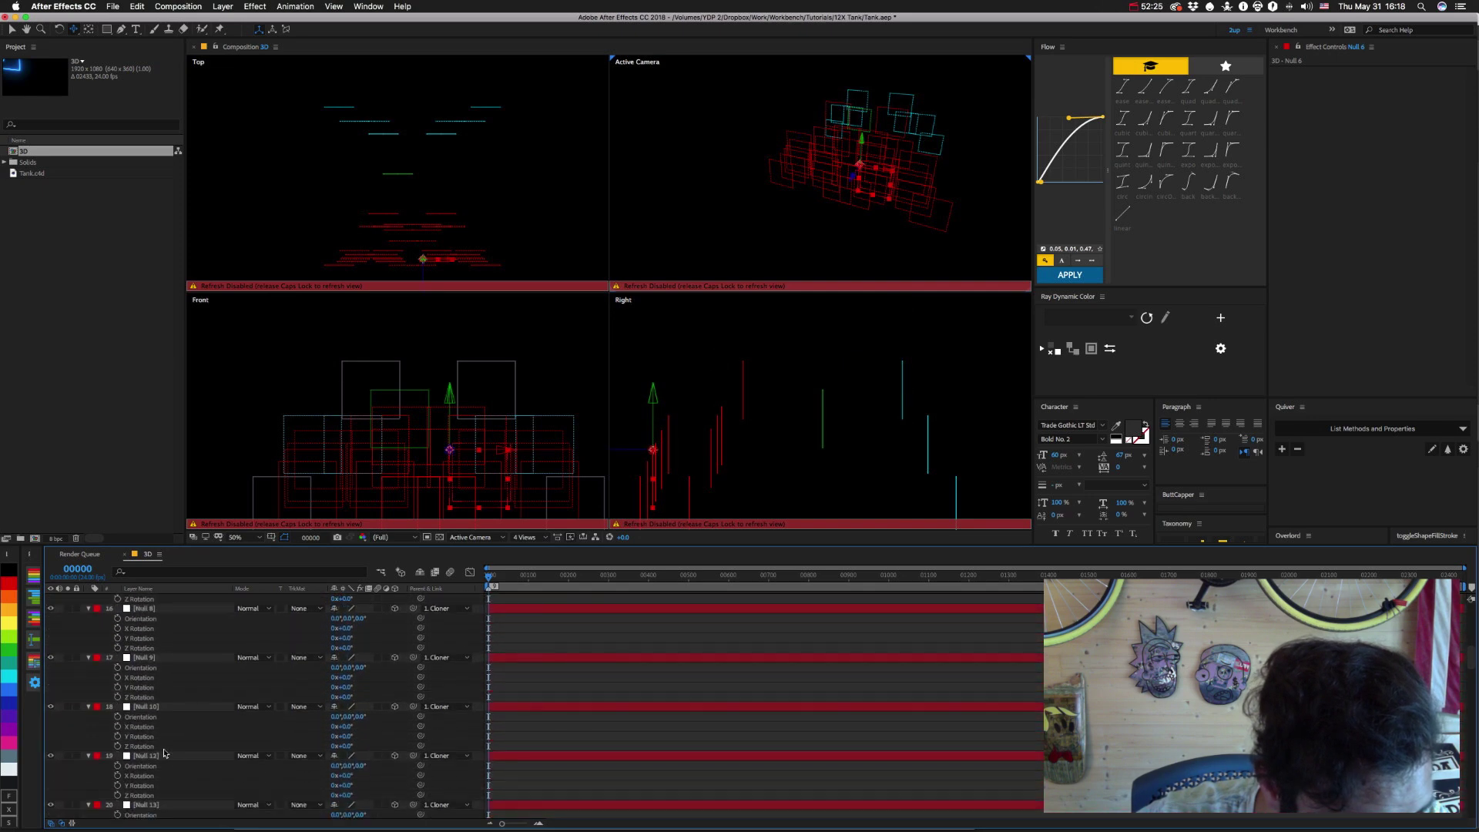
pyautogui.keyDown('shift'); pyautogui.click(166, 706); pyautogui.keyUp('shift')
pyautogui.scroll(8, 163, 694)
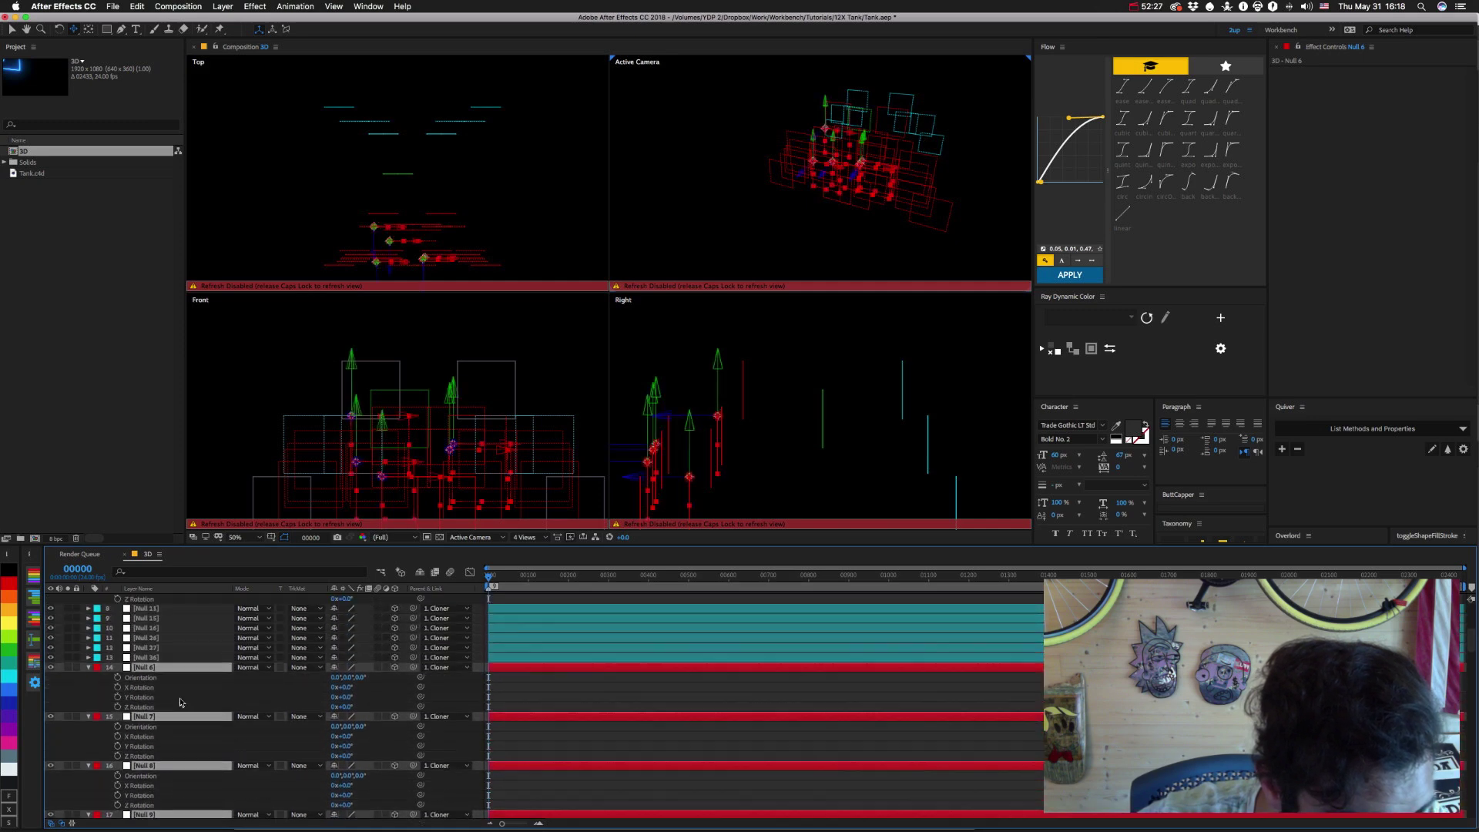
pyautogui.moveTo(160, 684); pyautogui.dragTo(161, 616)
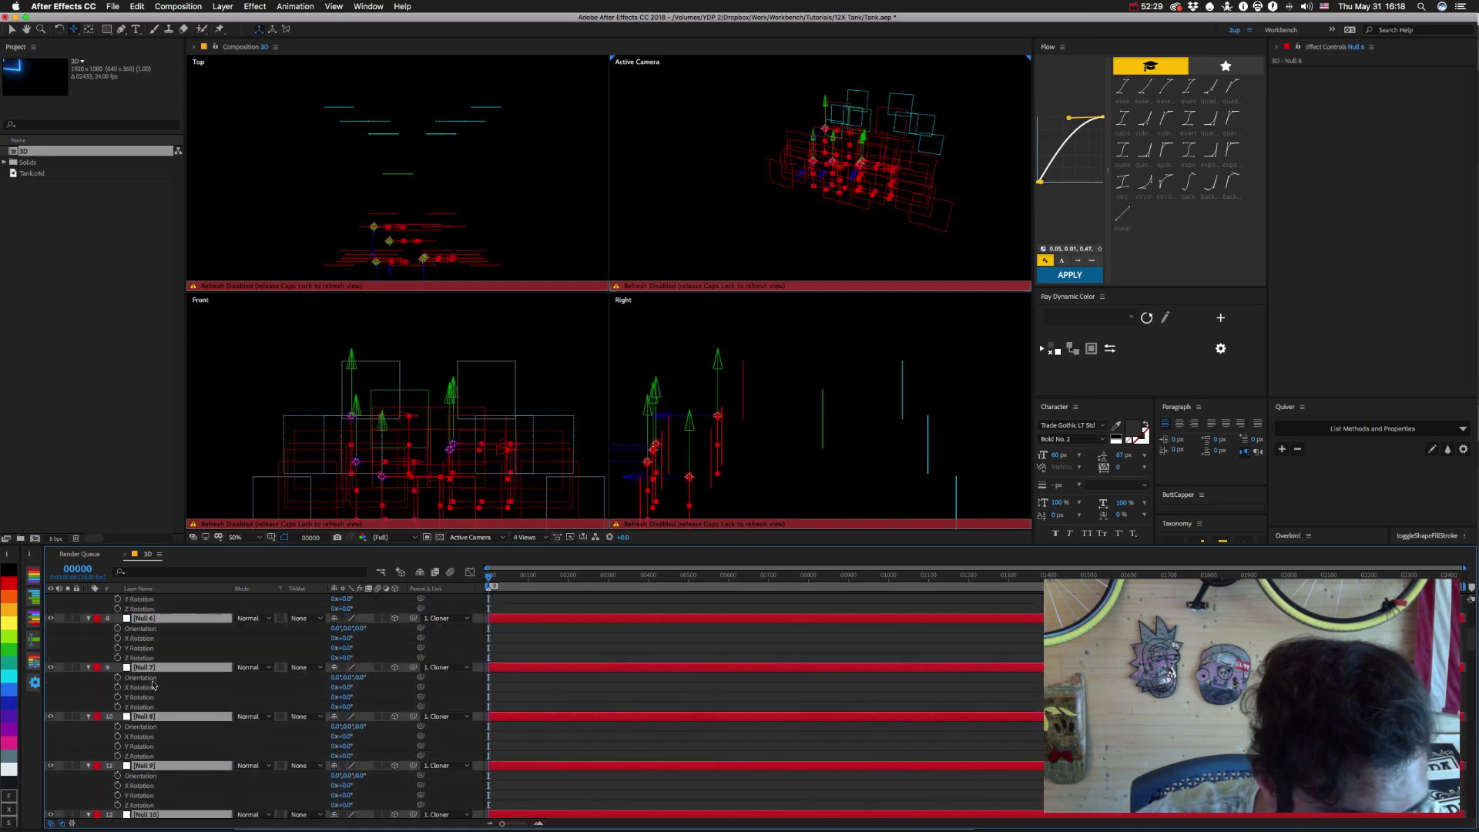
pyautogui.scroll(-3, 183, 731)
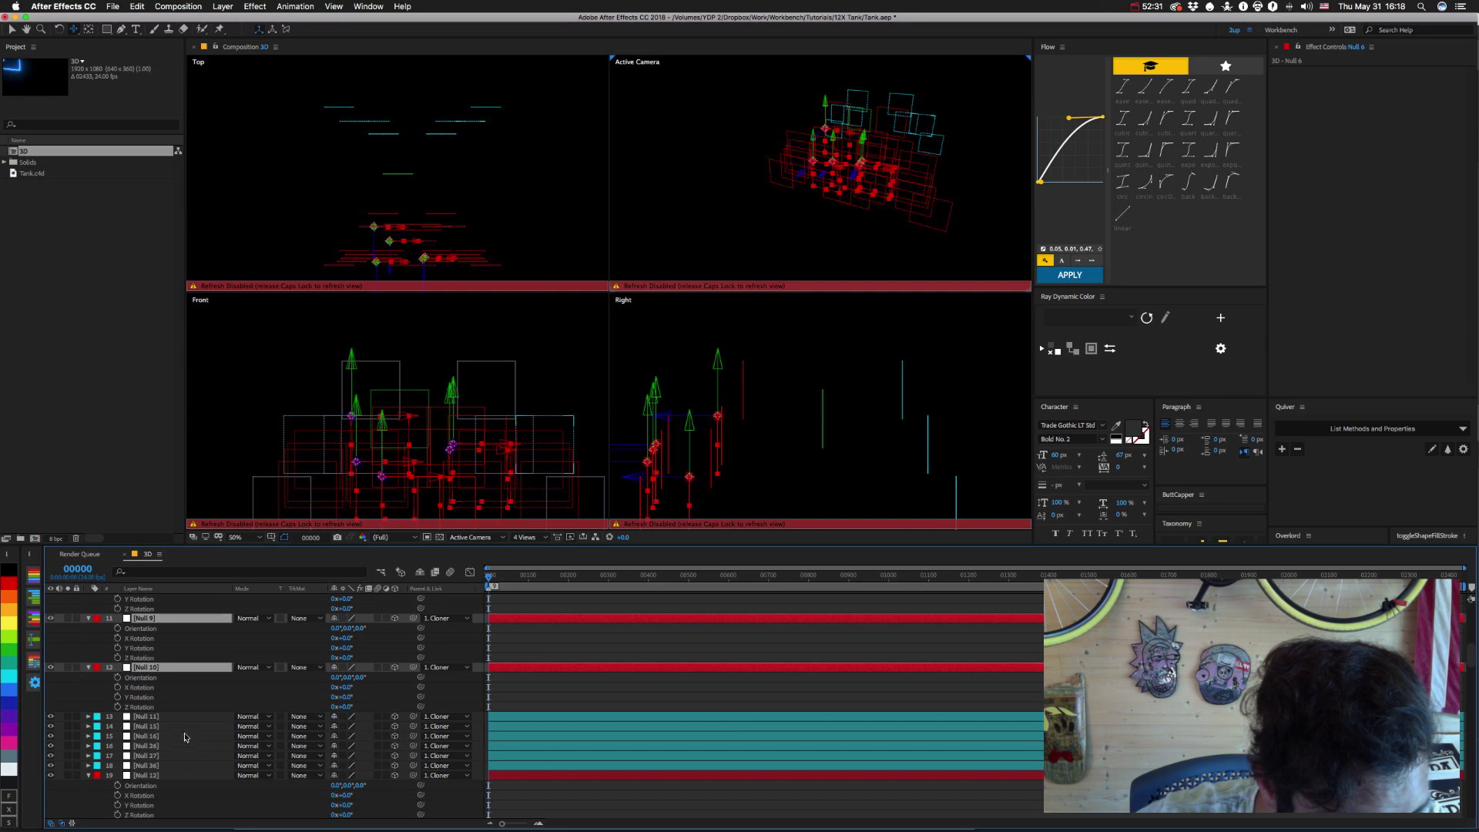
pyautogui.scroll(-4, 185, 737)
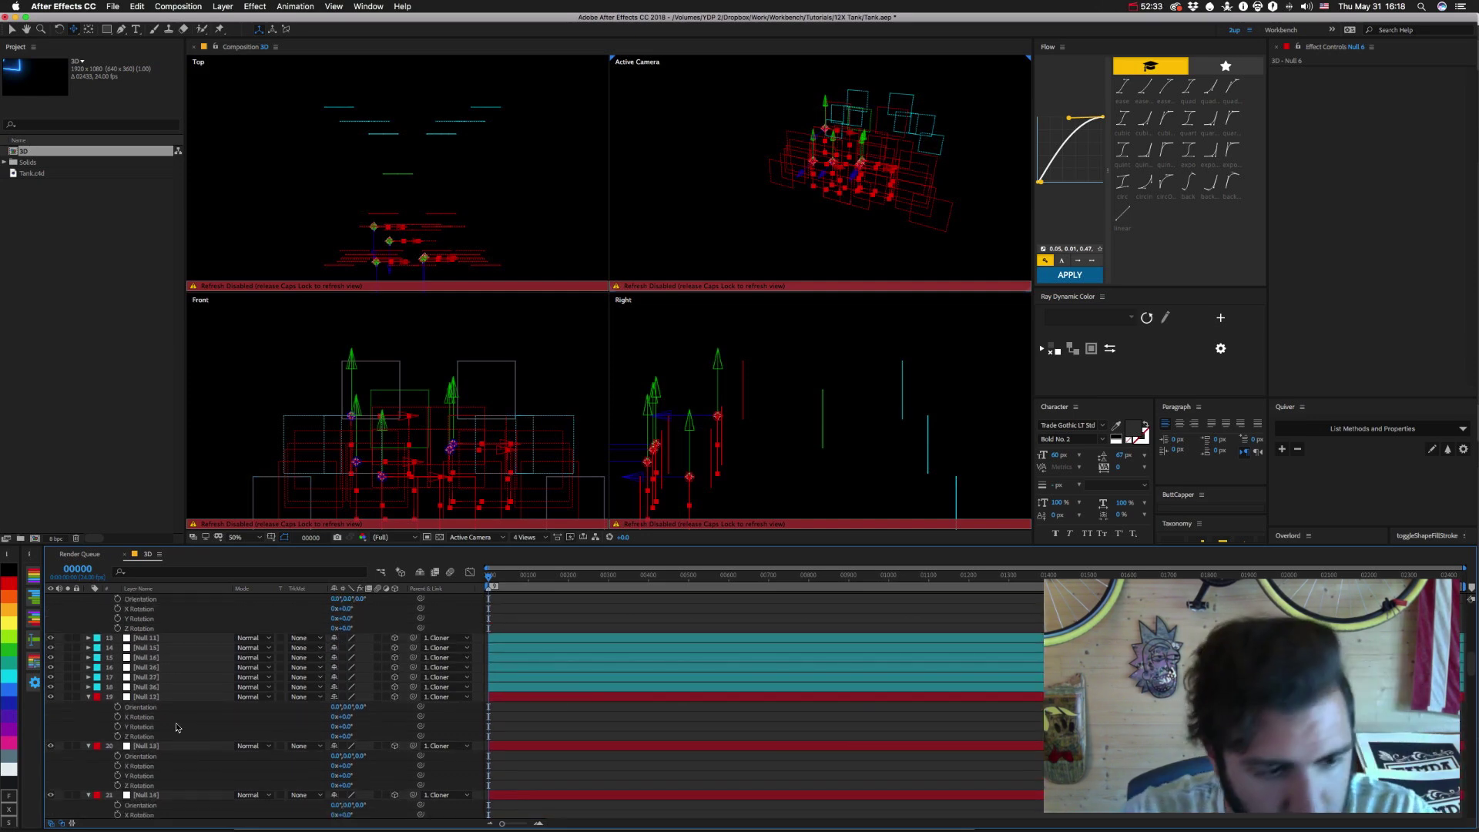
pyautogui.press('`')
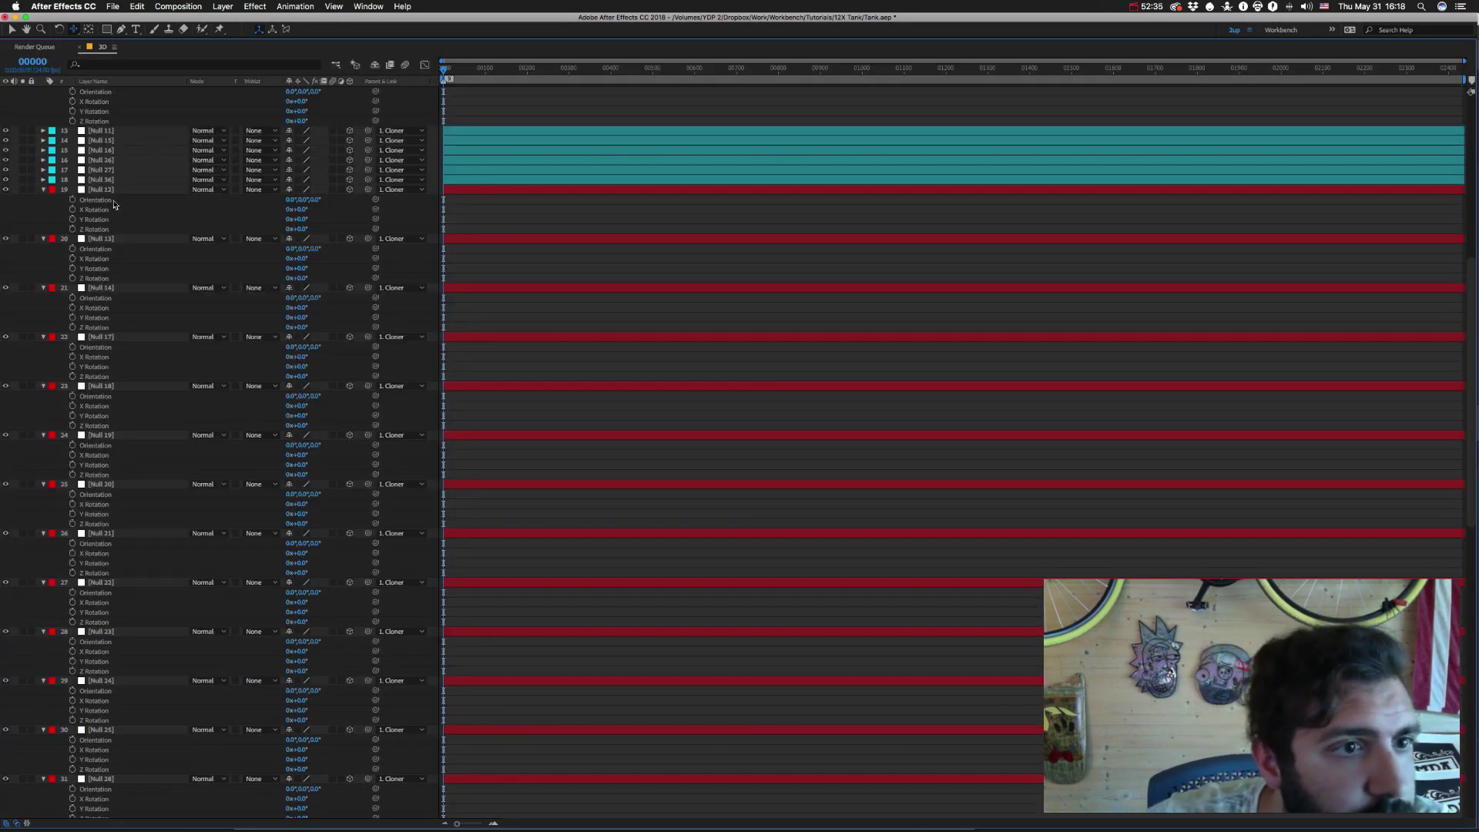
# Collapse every layer's open properties at once and deselect all layers.
pyautogui.hotkey('ctrl', 'a')
pyautogui.scroll(15, 114, 204)
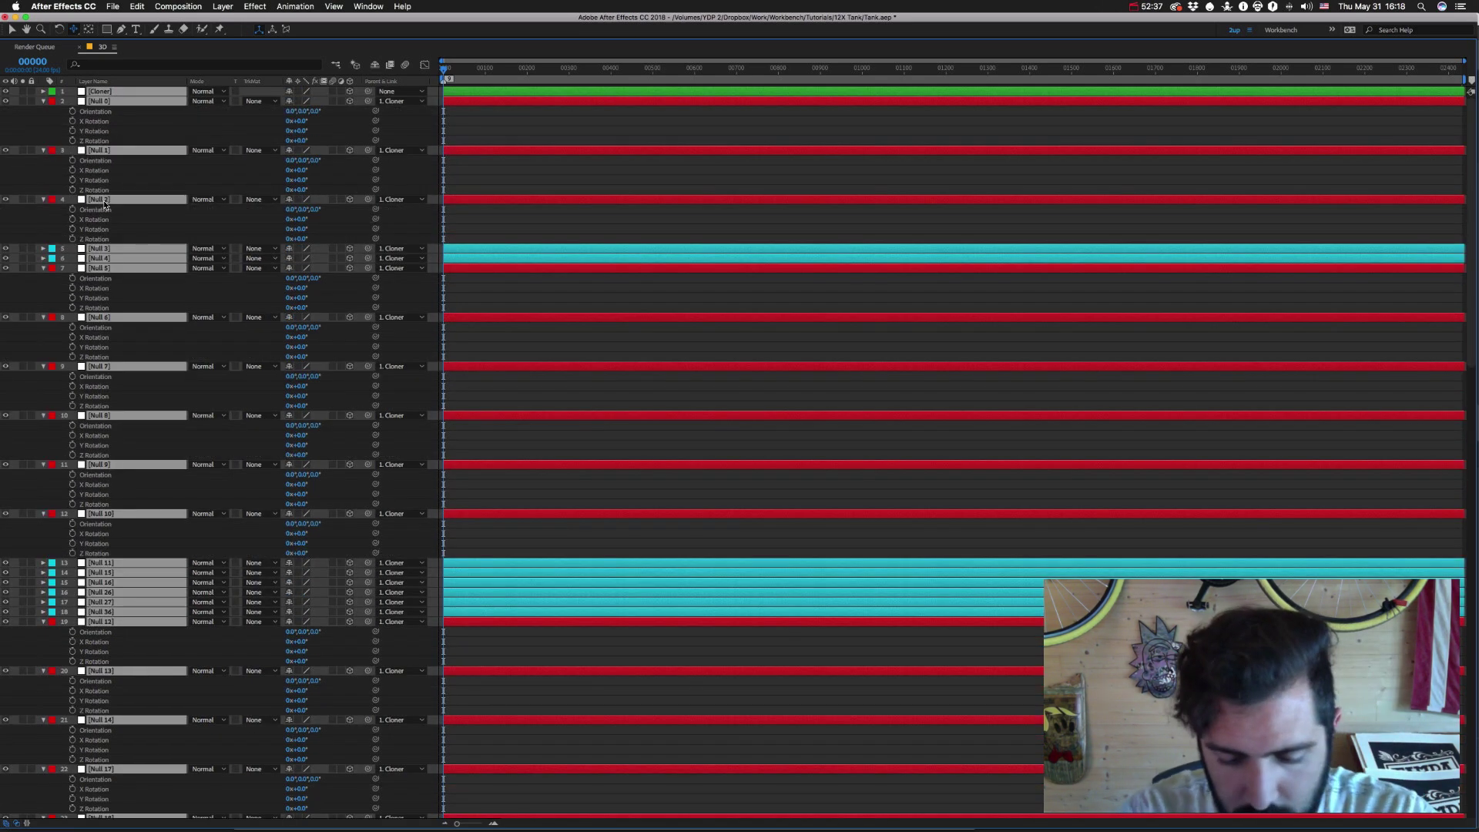
pyautogui.hotkey('ctrl', '`')
pyautogui.click(160, 663)
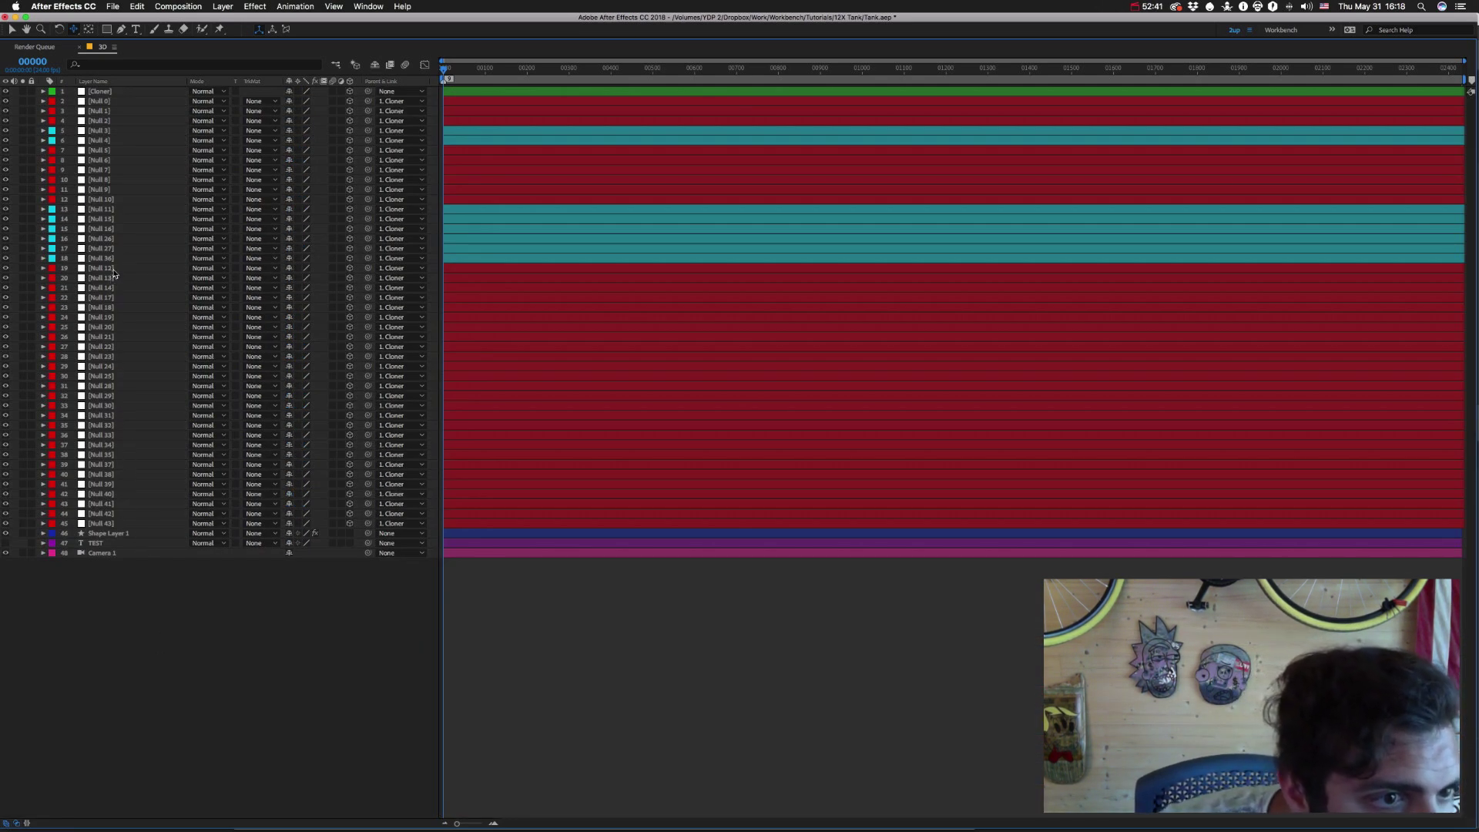
# Drag Nulls 36, 27, 26, 15 and 16 into numeric order and move the Cloner below all nulls.
pyautogui.moveTo(115, 262); pyautogui.dragTo(120, 458)
pyautogui.moveTo(104, 252); pyautogui.dragTo(120, 375)
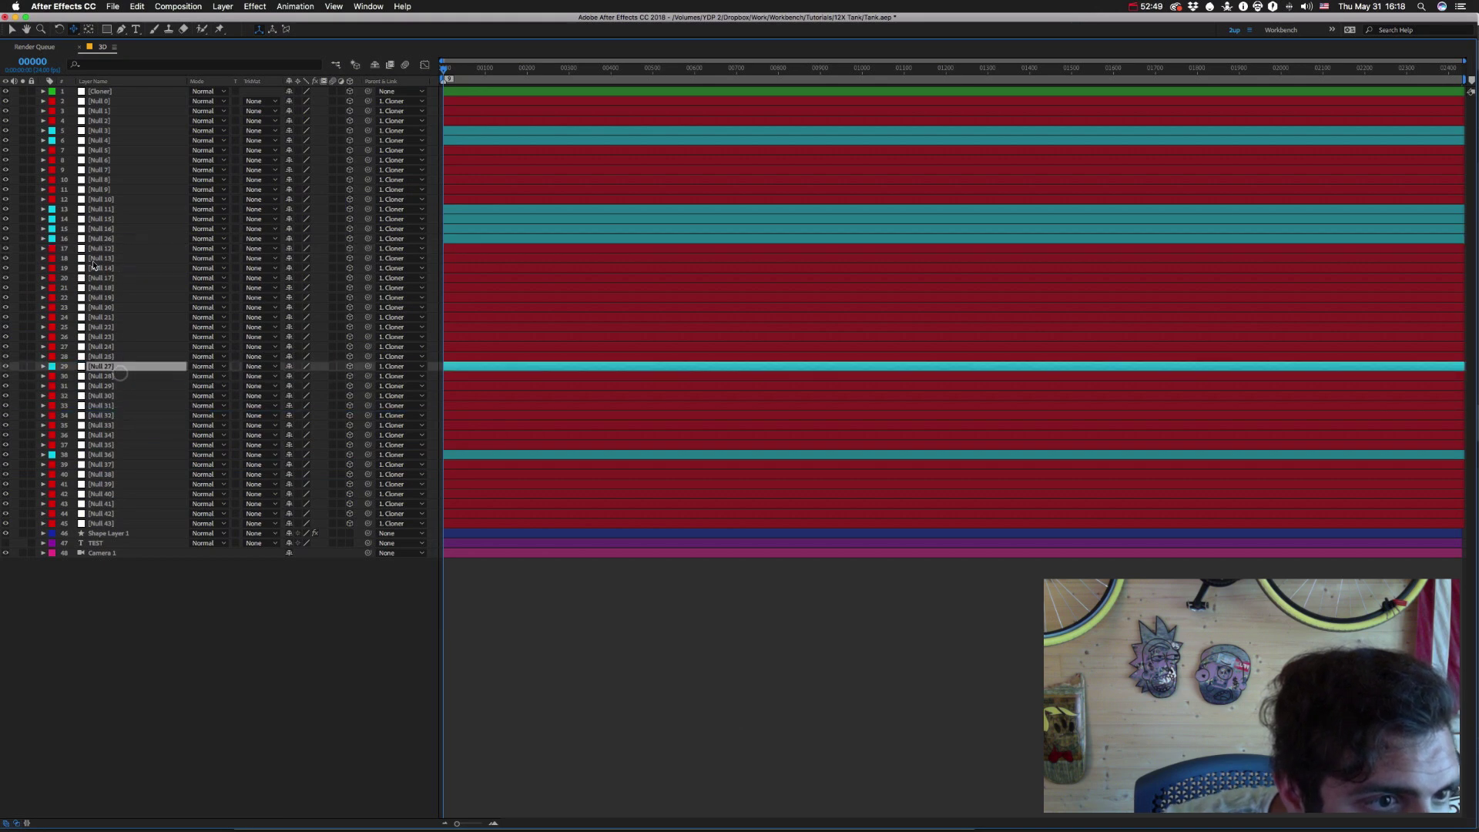
pyautogui.moveTo(121, 243); pyautogui.dragTo(119, 357)
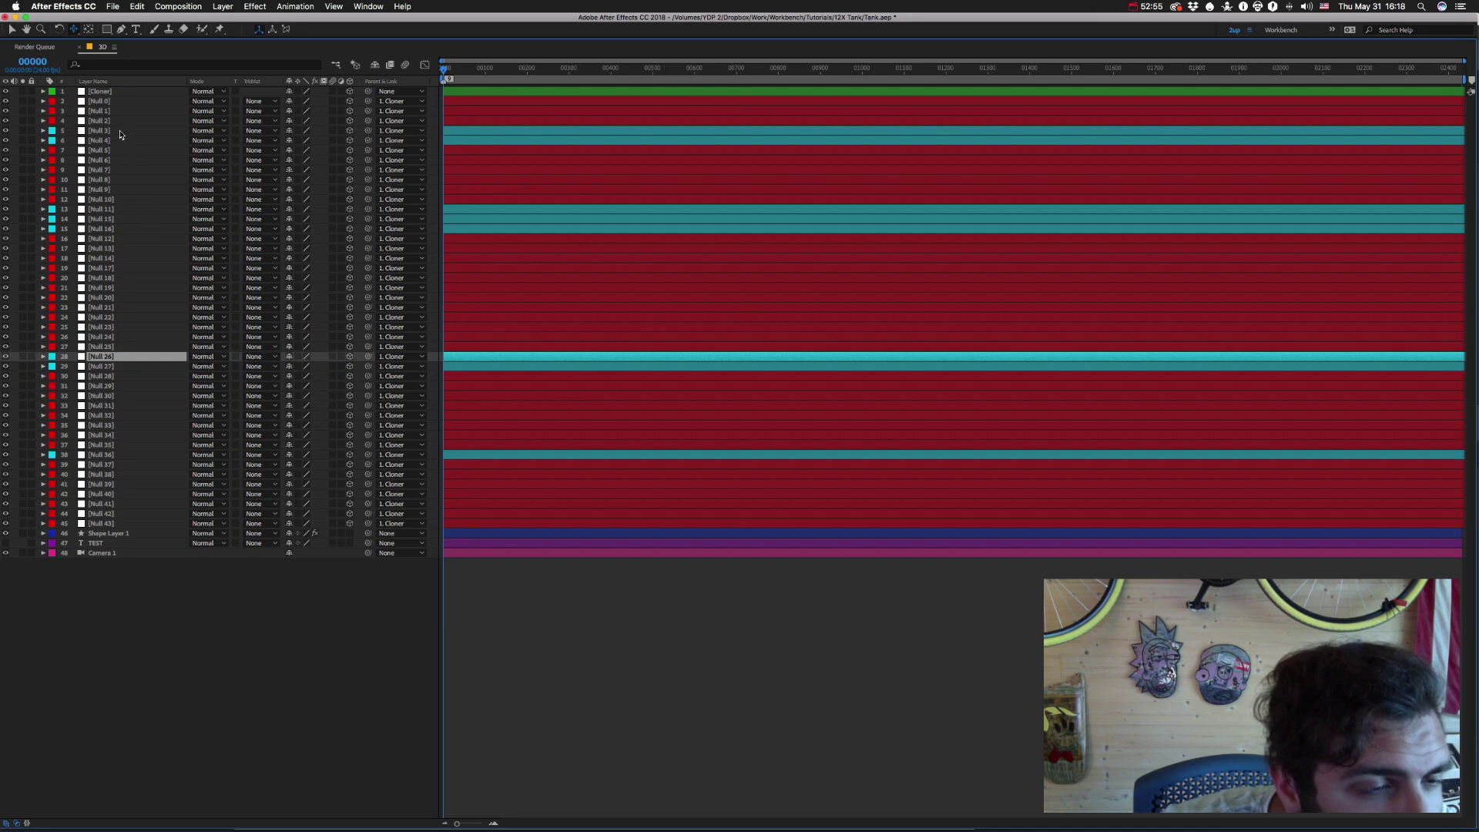
pyautogui.click(116, 218)
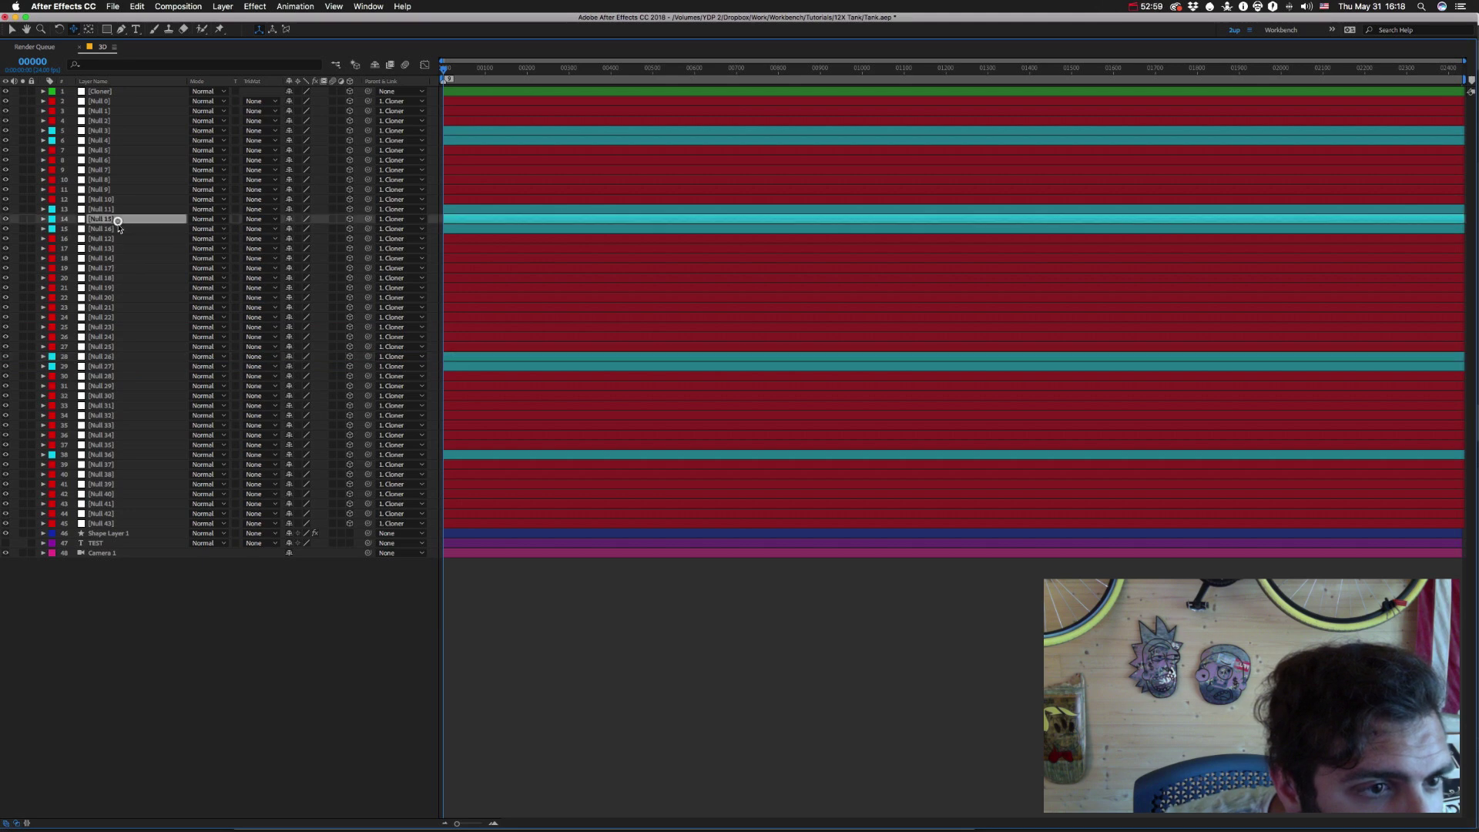
pyautogui.keyDown('shift'); pyautogui.click(115, 228); pyautogui.keyUp('shift')
pyautogui.moveTo(115, 229); pyautogui.dragTo(106, 267)
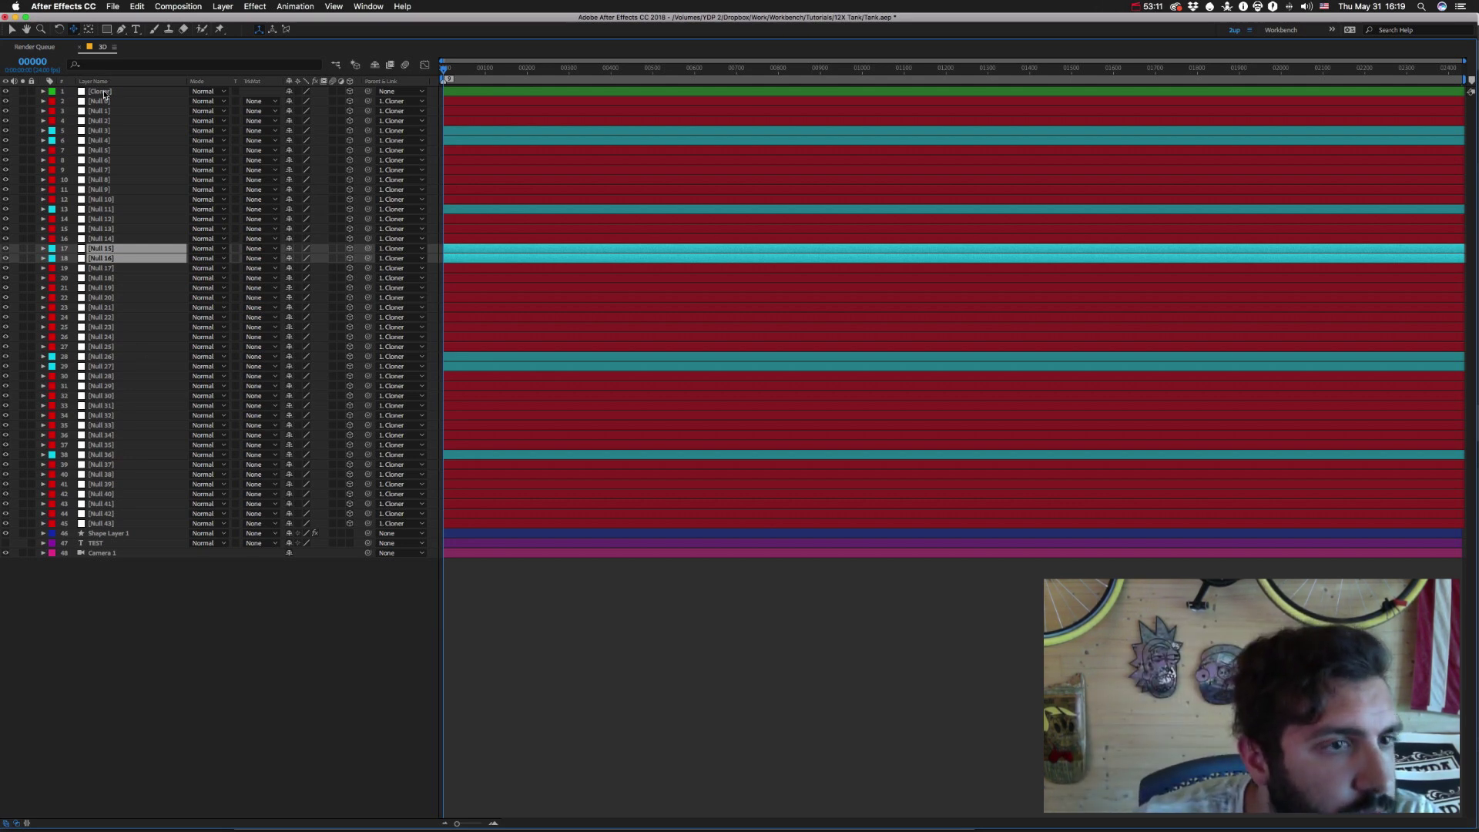
pyautogui.moveTo(106, 94); pyautogui.dragTo(100, 528)
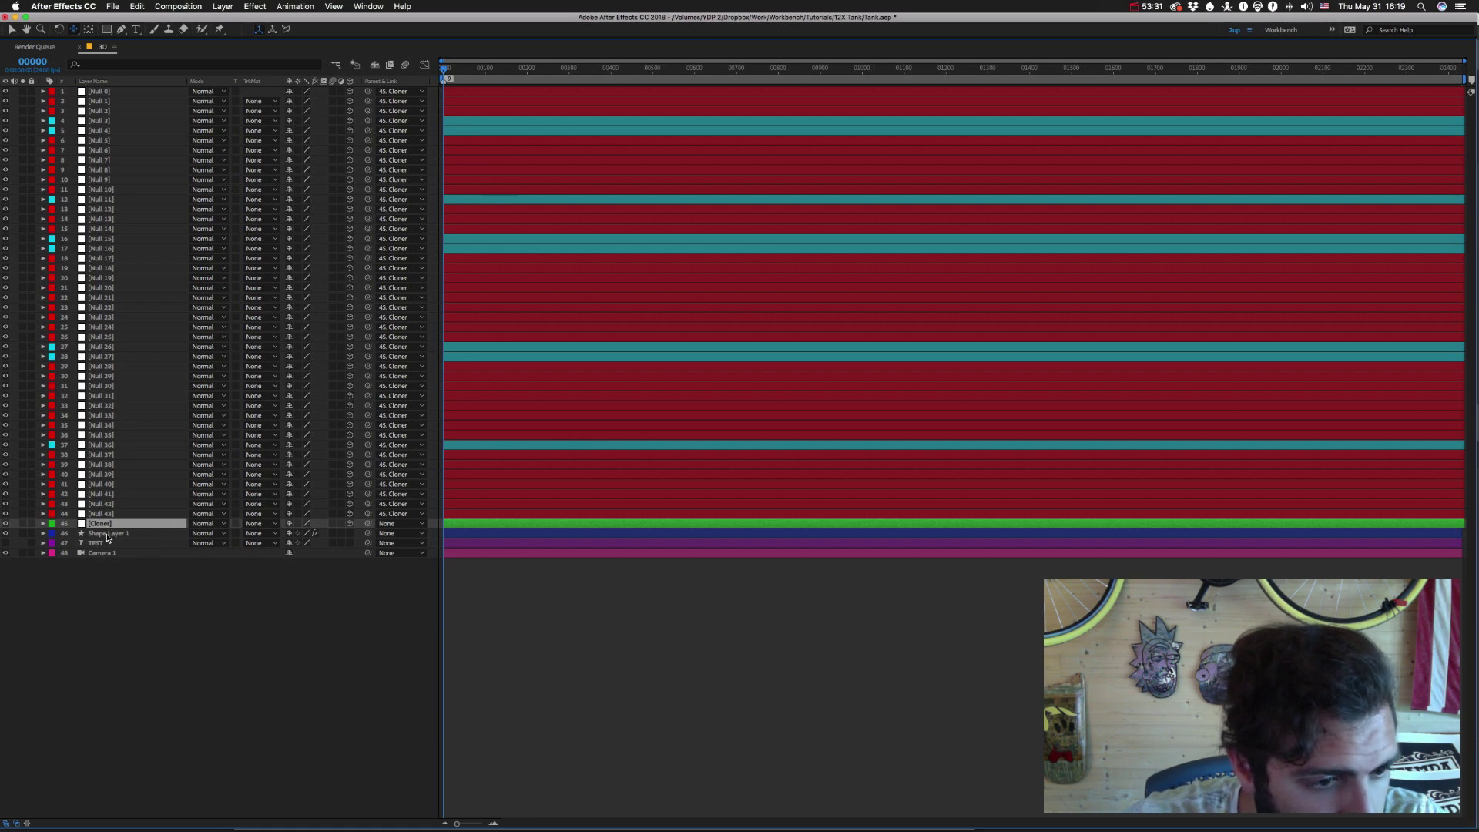
# In Cinema 4D, click the tank's corner nulls, such as Null 36 and Null 11, to read their numbers.
pyautogui.press('super+Tab')
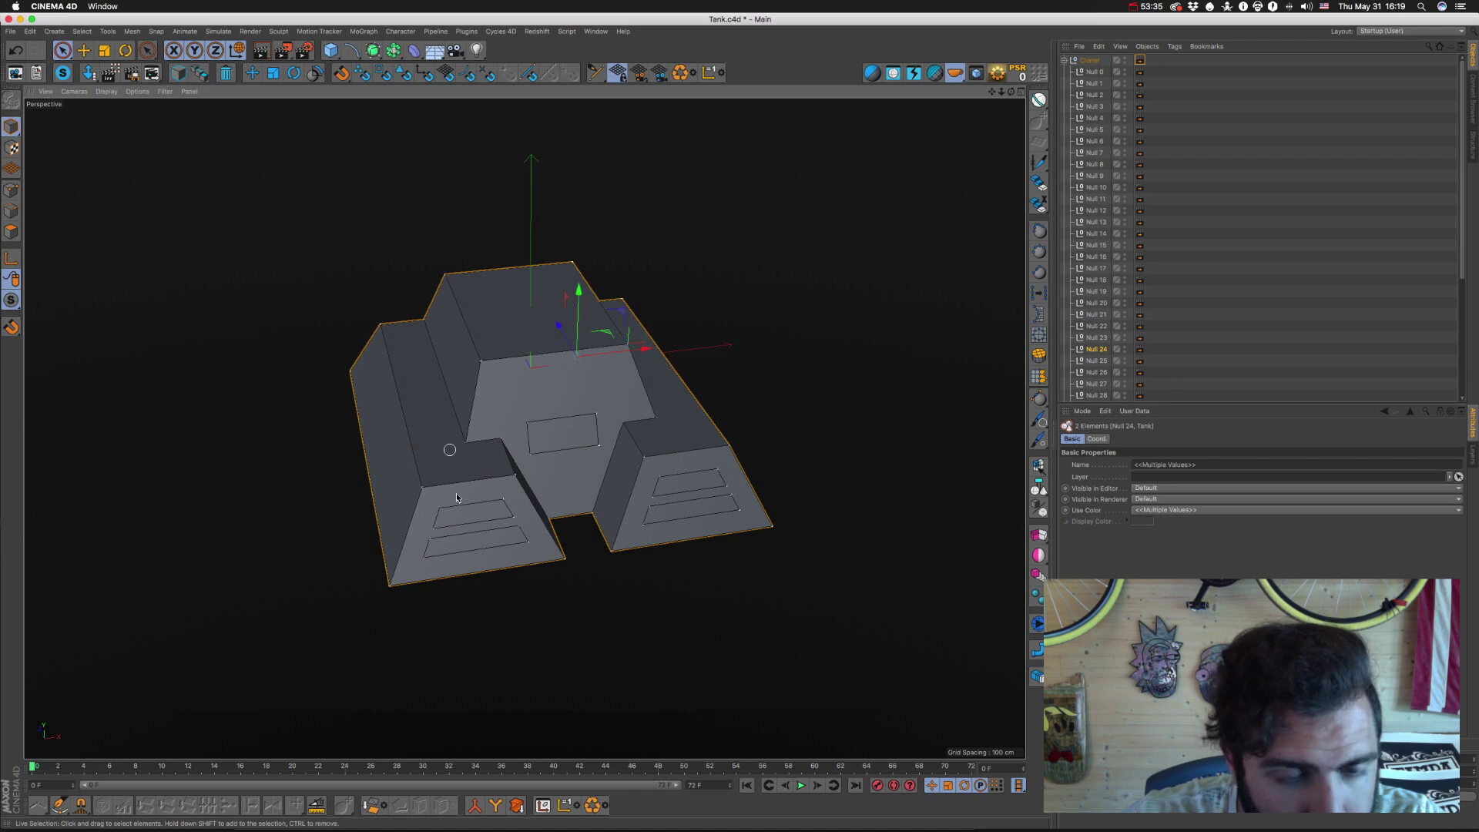
pyautogui.moveTo(503, 481); pyautogui.dragTo(449, 501)
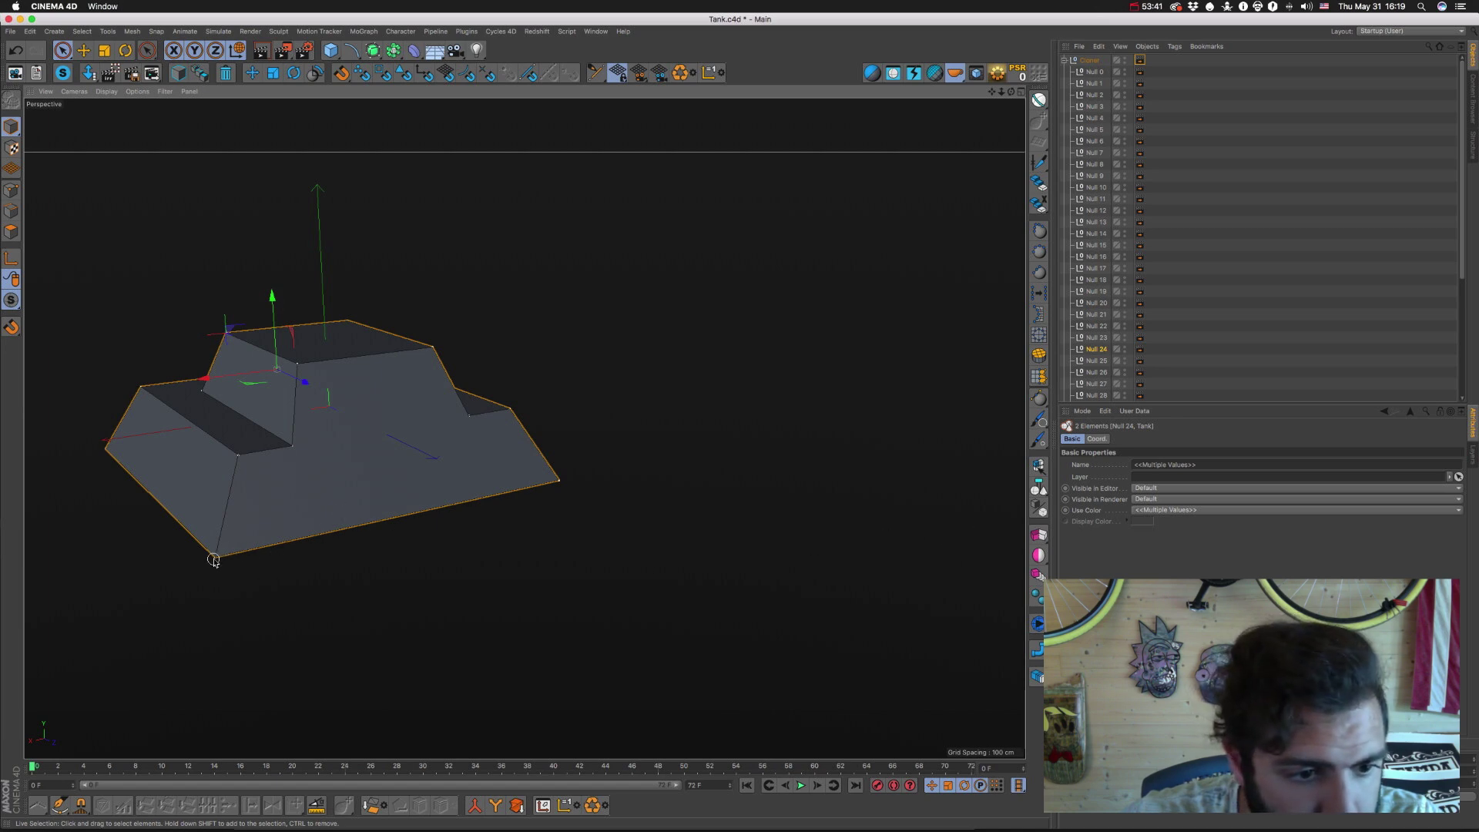
pyautogui.click(213, 560)
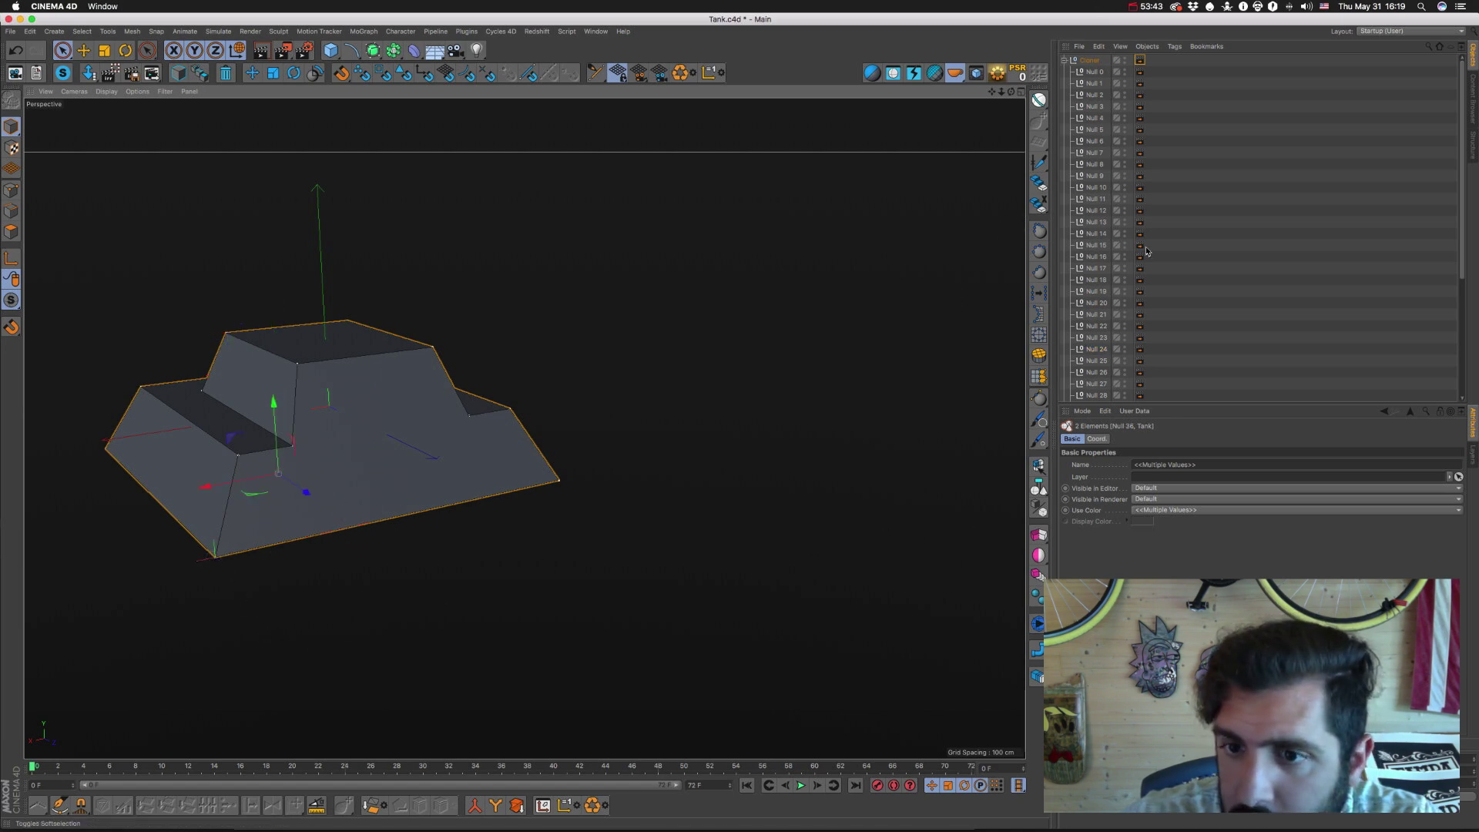
pyautogui.moveTo(1266, 404); pyautogui.dragTo(1267, 578)
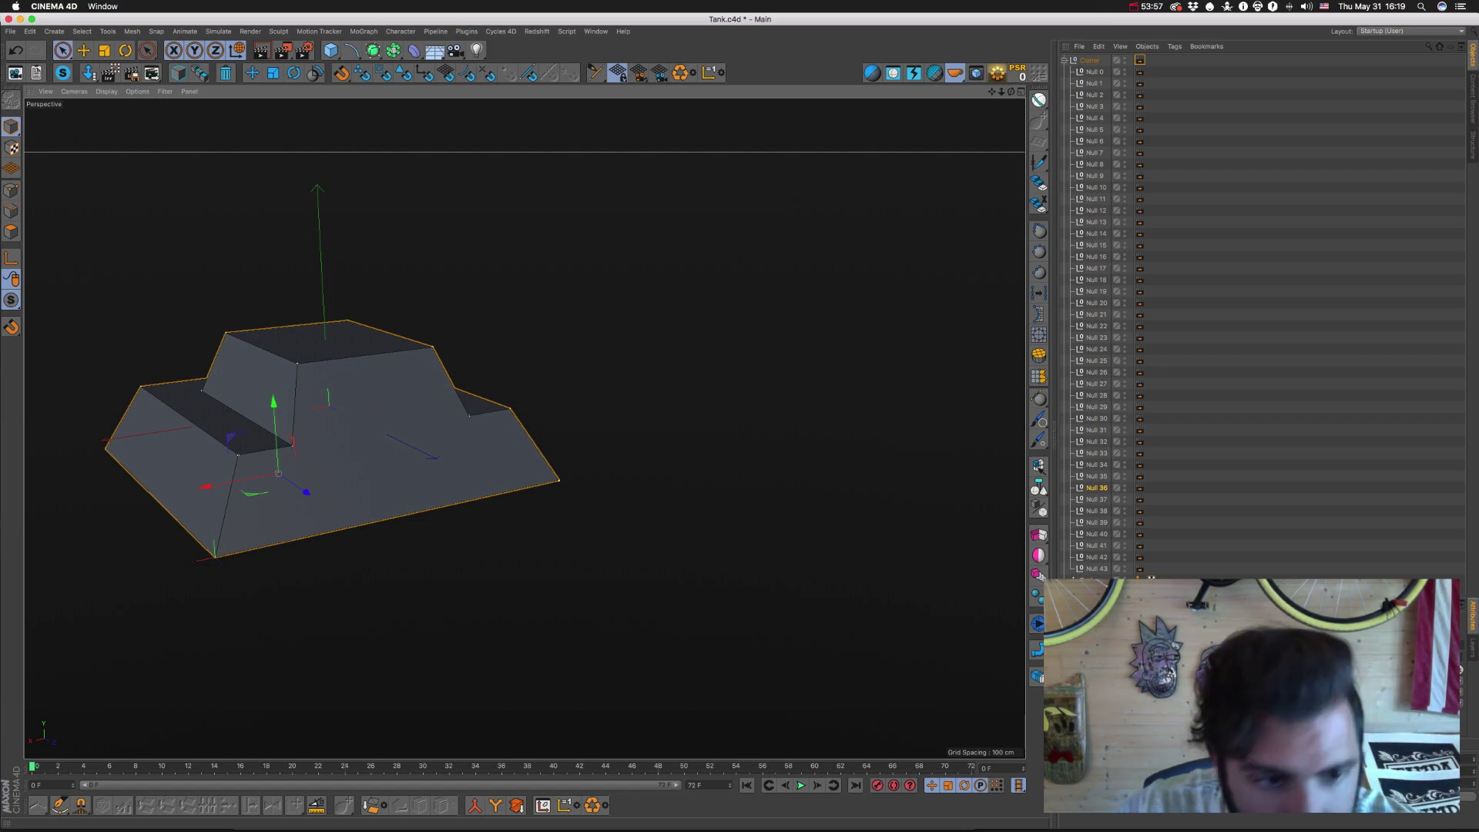
pyautogui.click(238, 456)
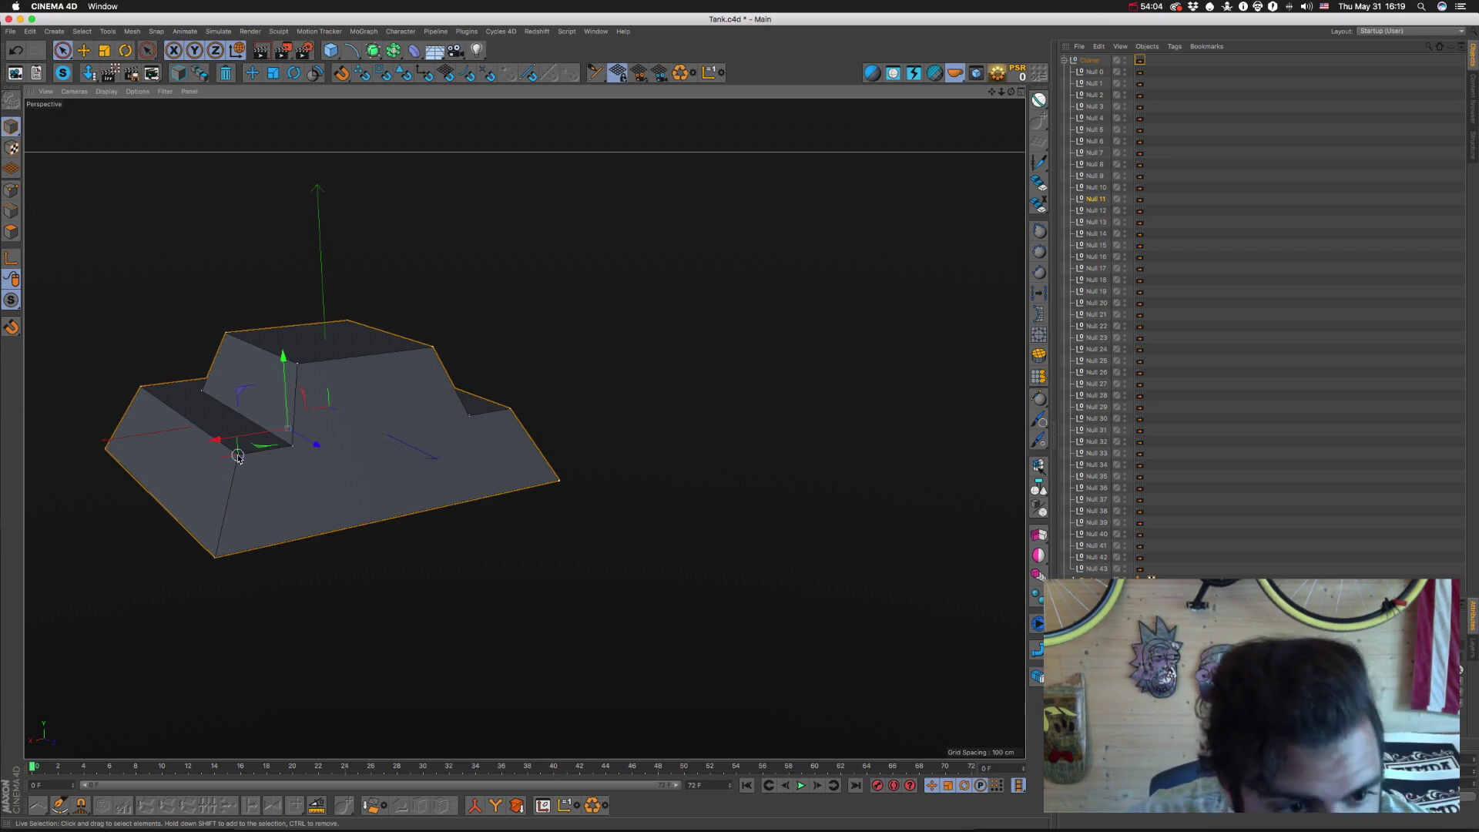
pyautogui.click(293, 449)
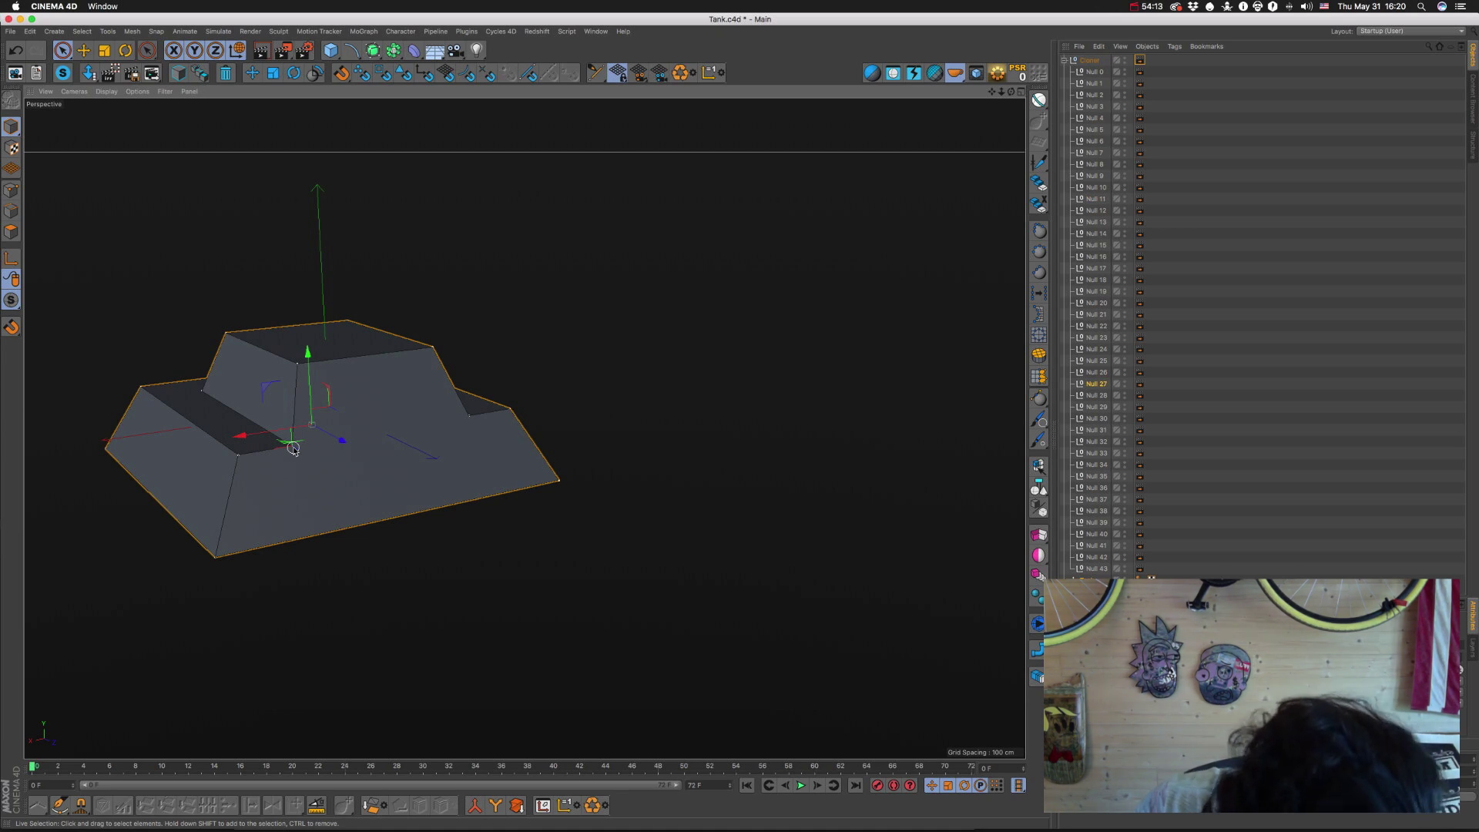
pyautogui.click(295, 366)
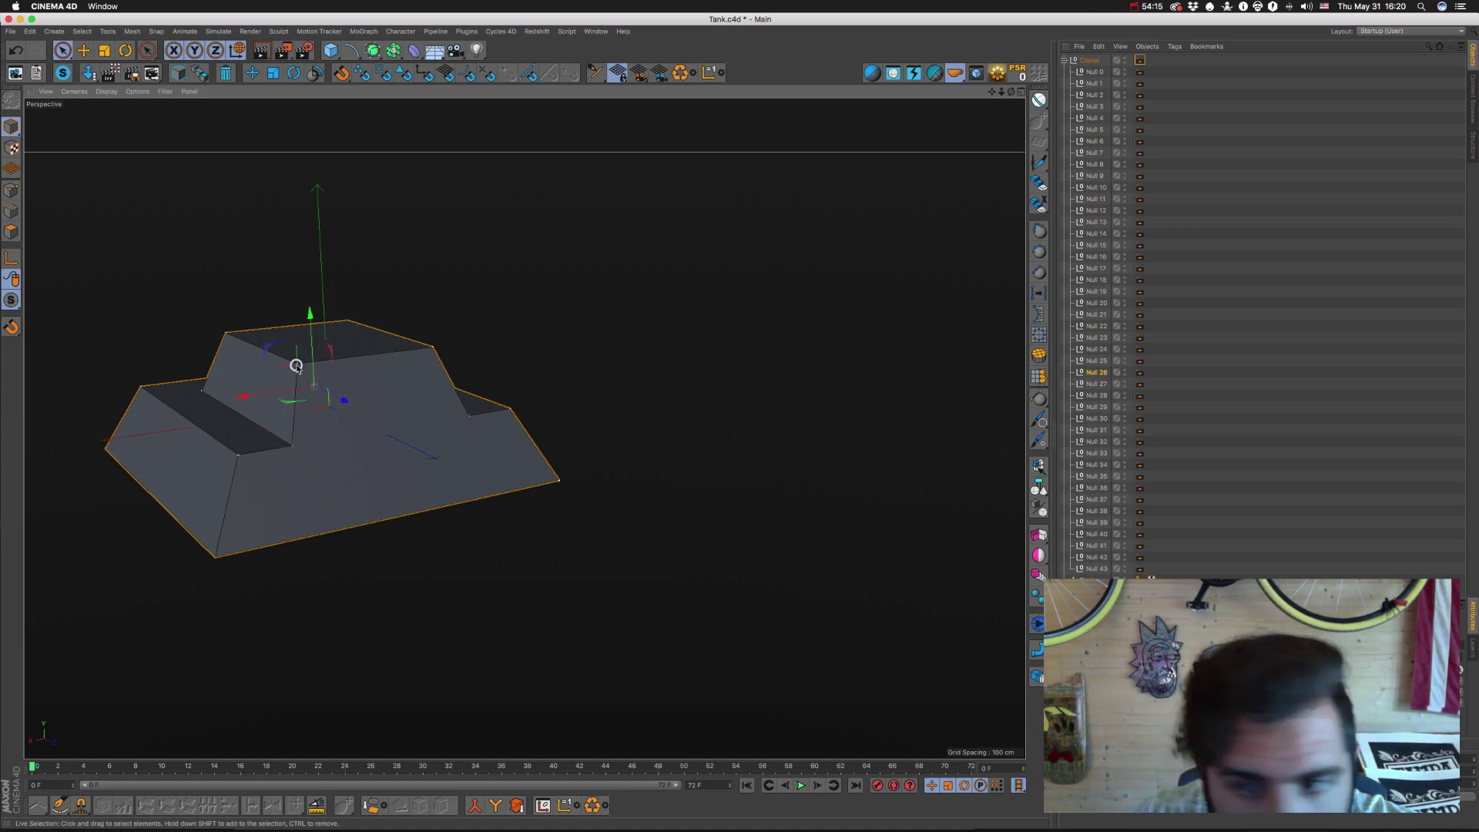
pyautogui.click(432, 348)
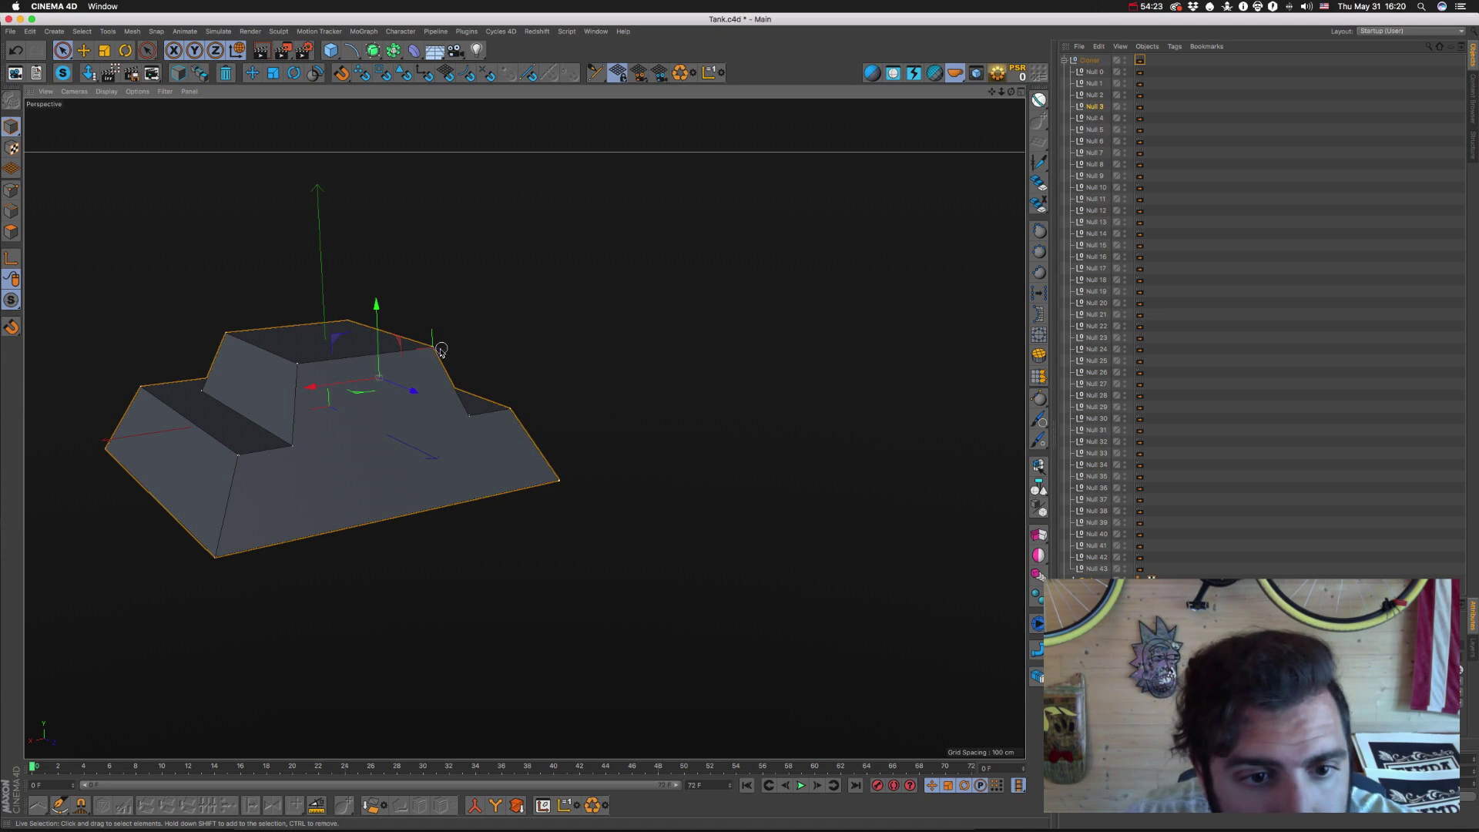
pyautogui.click(465, 413)
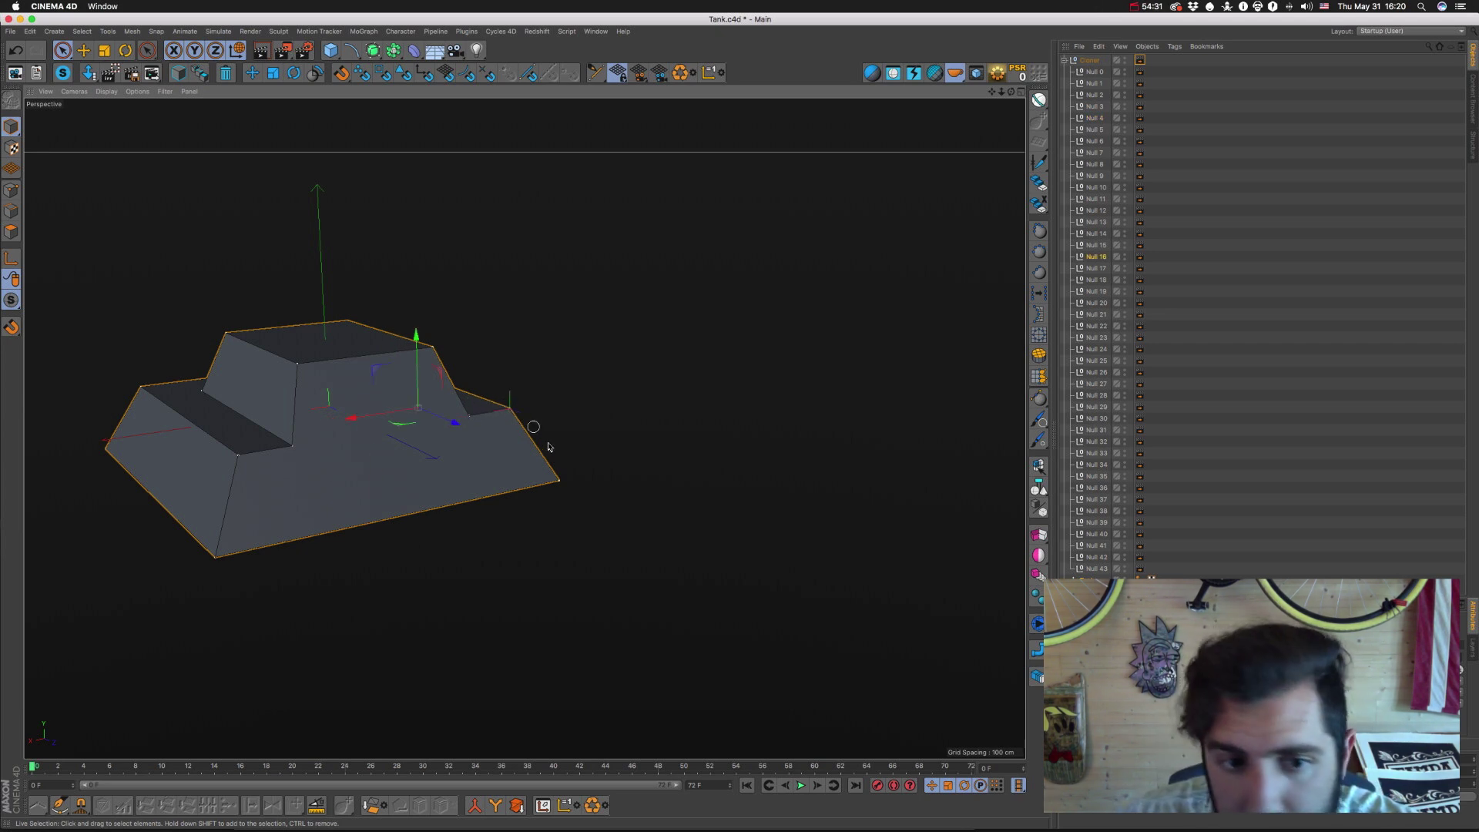
pyautogui.click(558, 483)
pyautogui.click(559, 483)
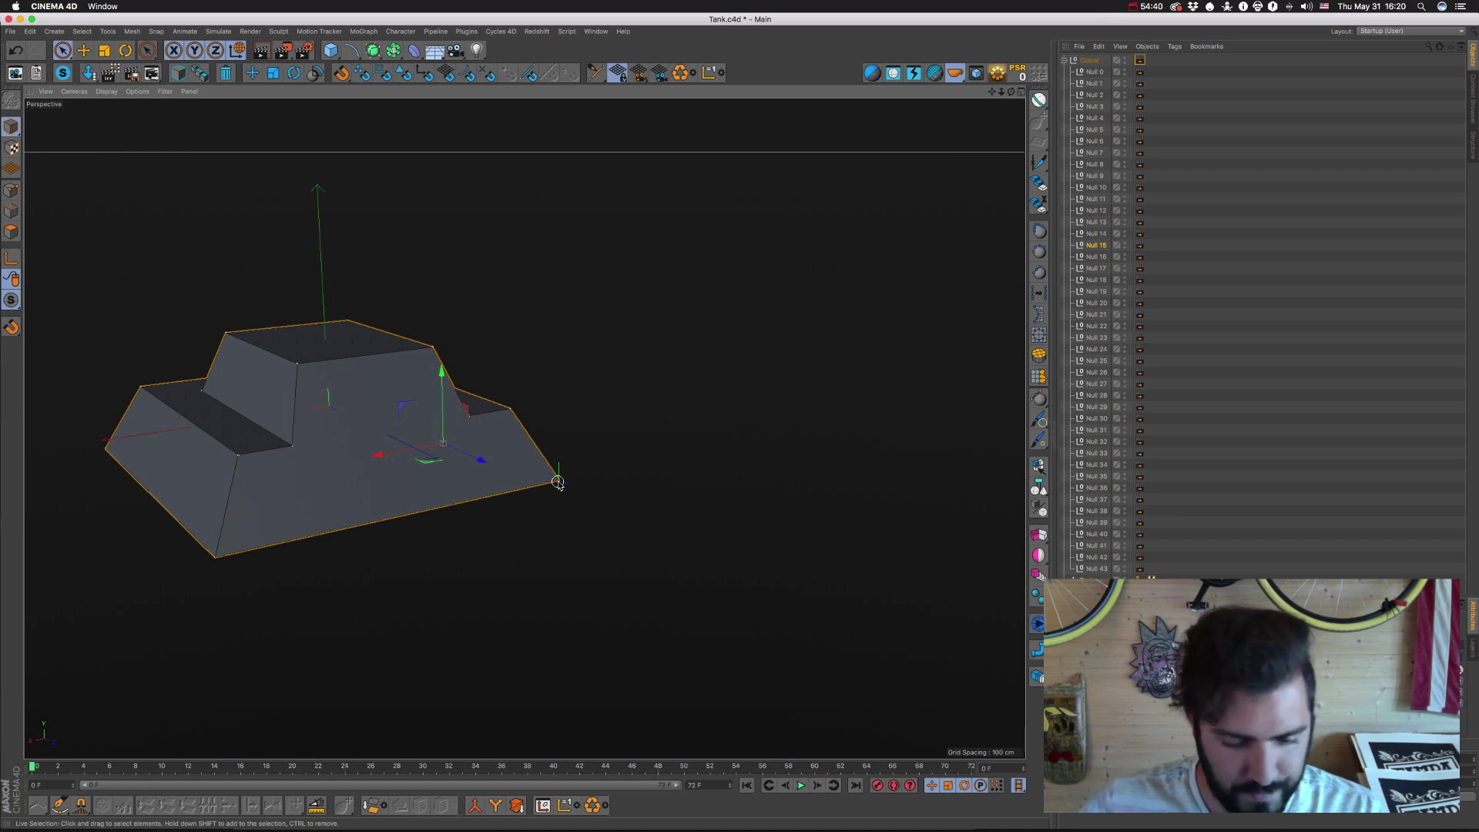
pyautogui.press('super+Tab')
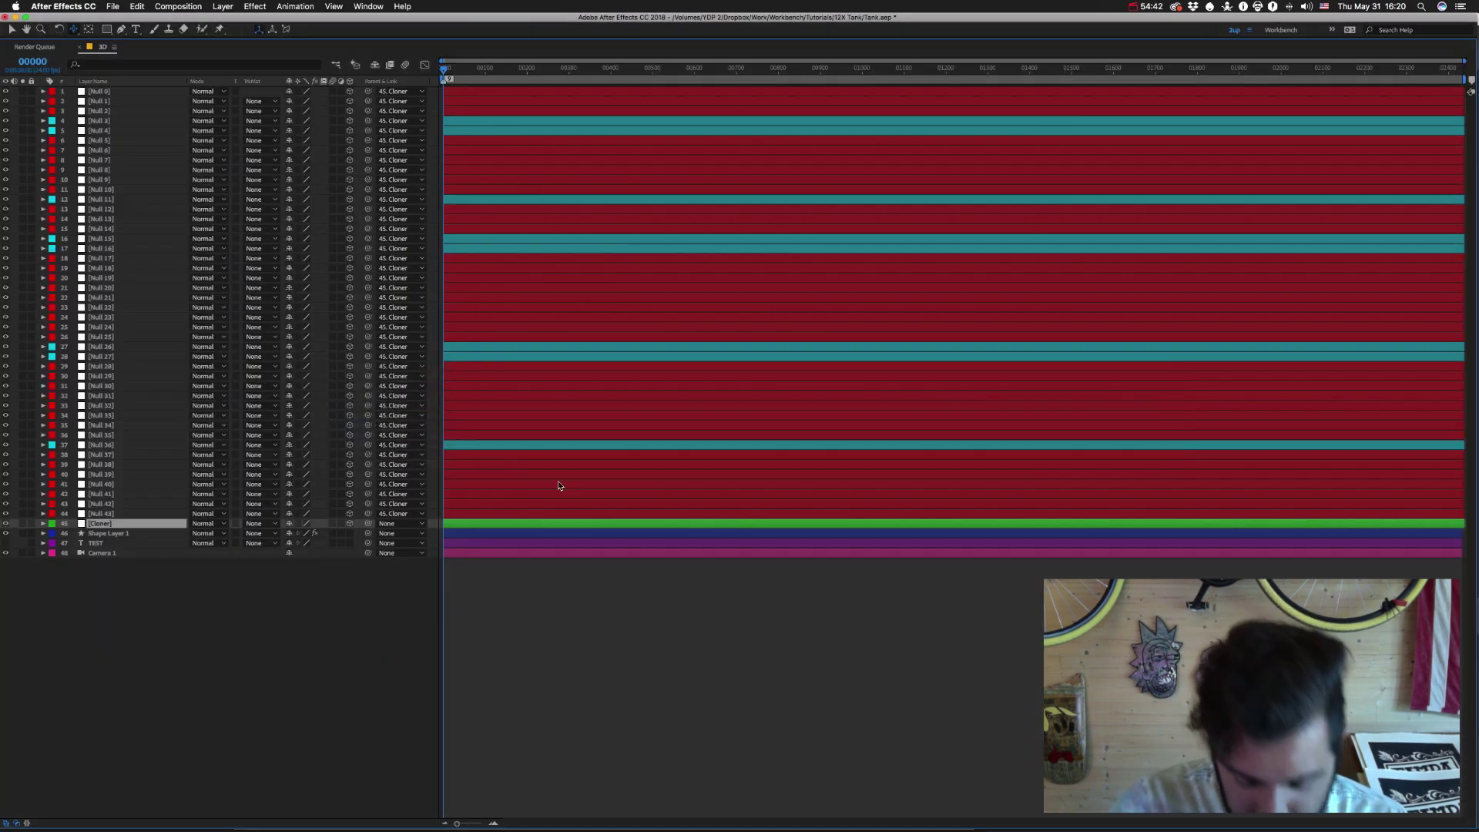
# Expand Shape Layer 1 and reveal its masks with their path expressions.
pyautogui.click(43, 533)
pyautogui.click(53, 543)
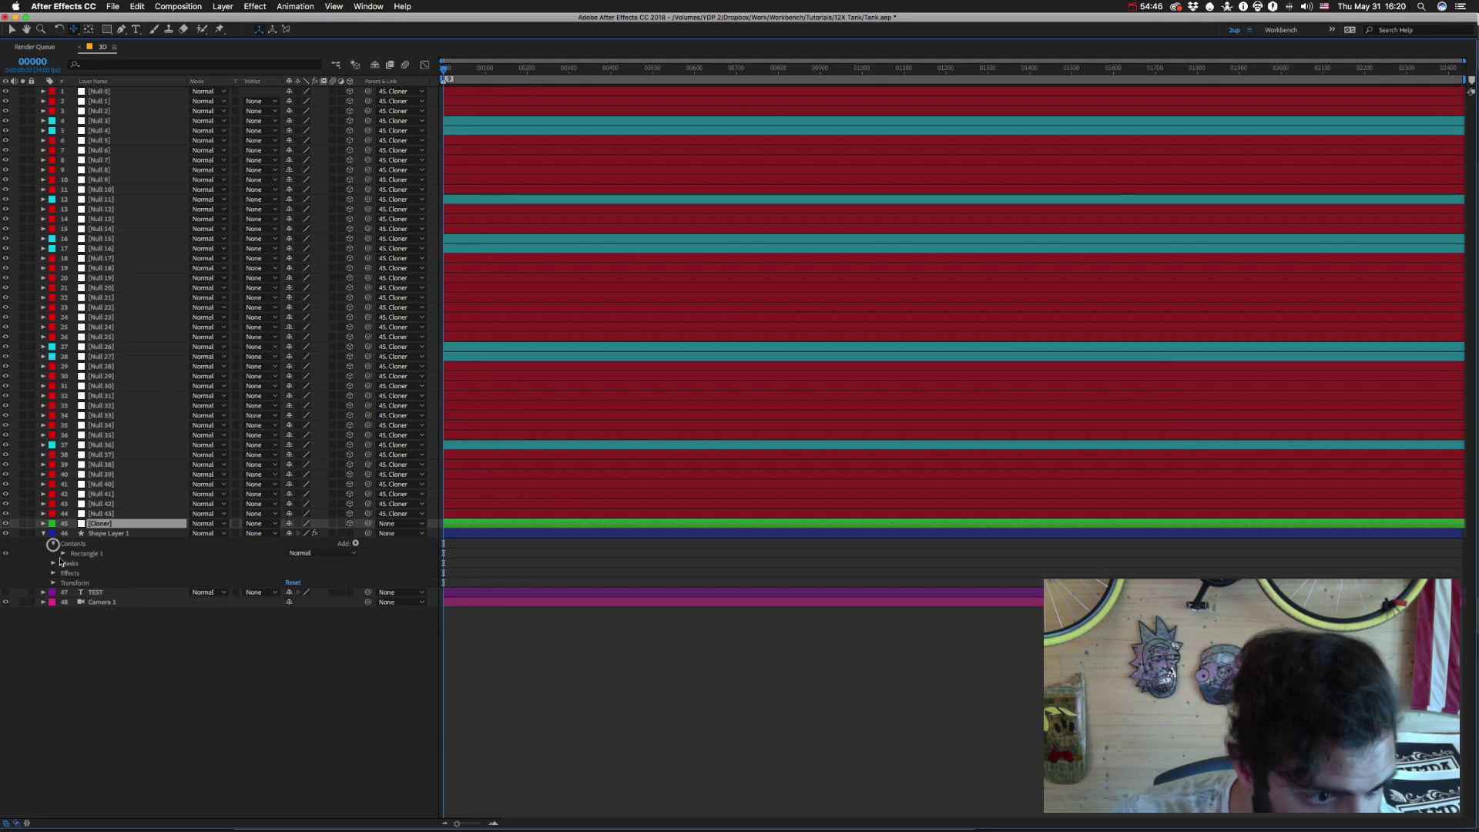
pyautogui.click(63, 553)
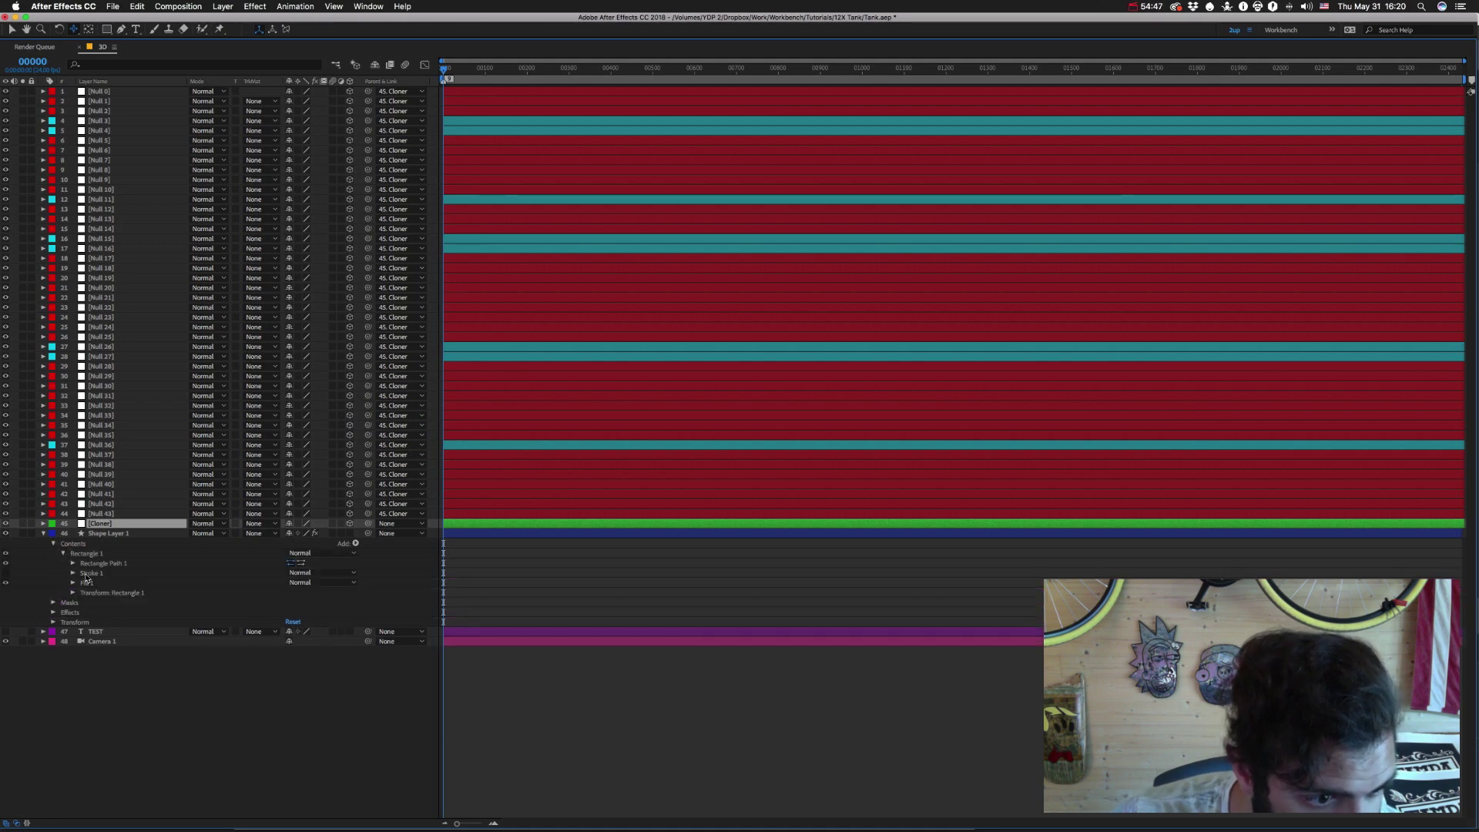
pyautogui.click(53, 542)
pyautogui.click(106, 534)
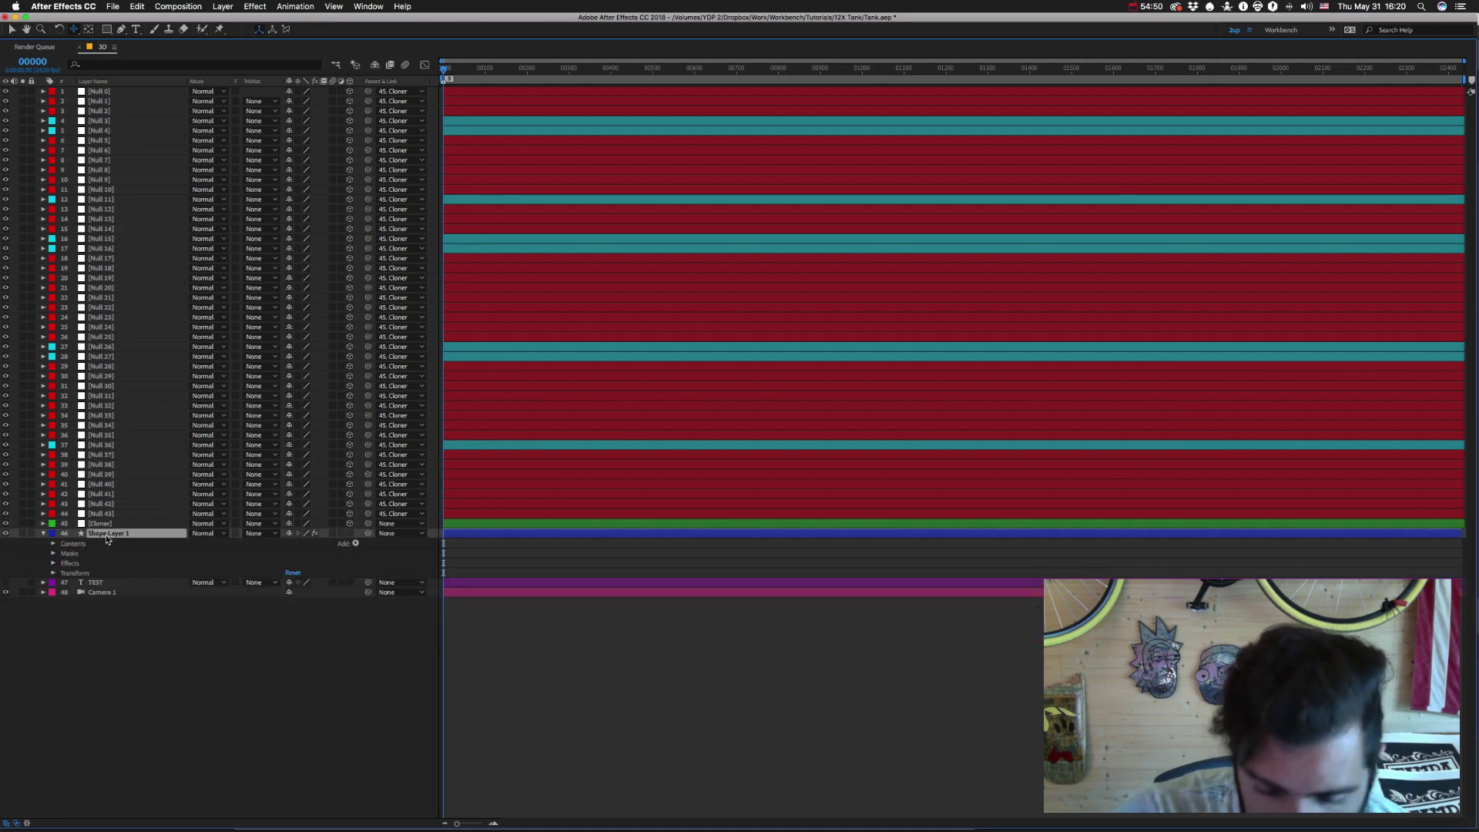
pyautogui.press('m')
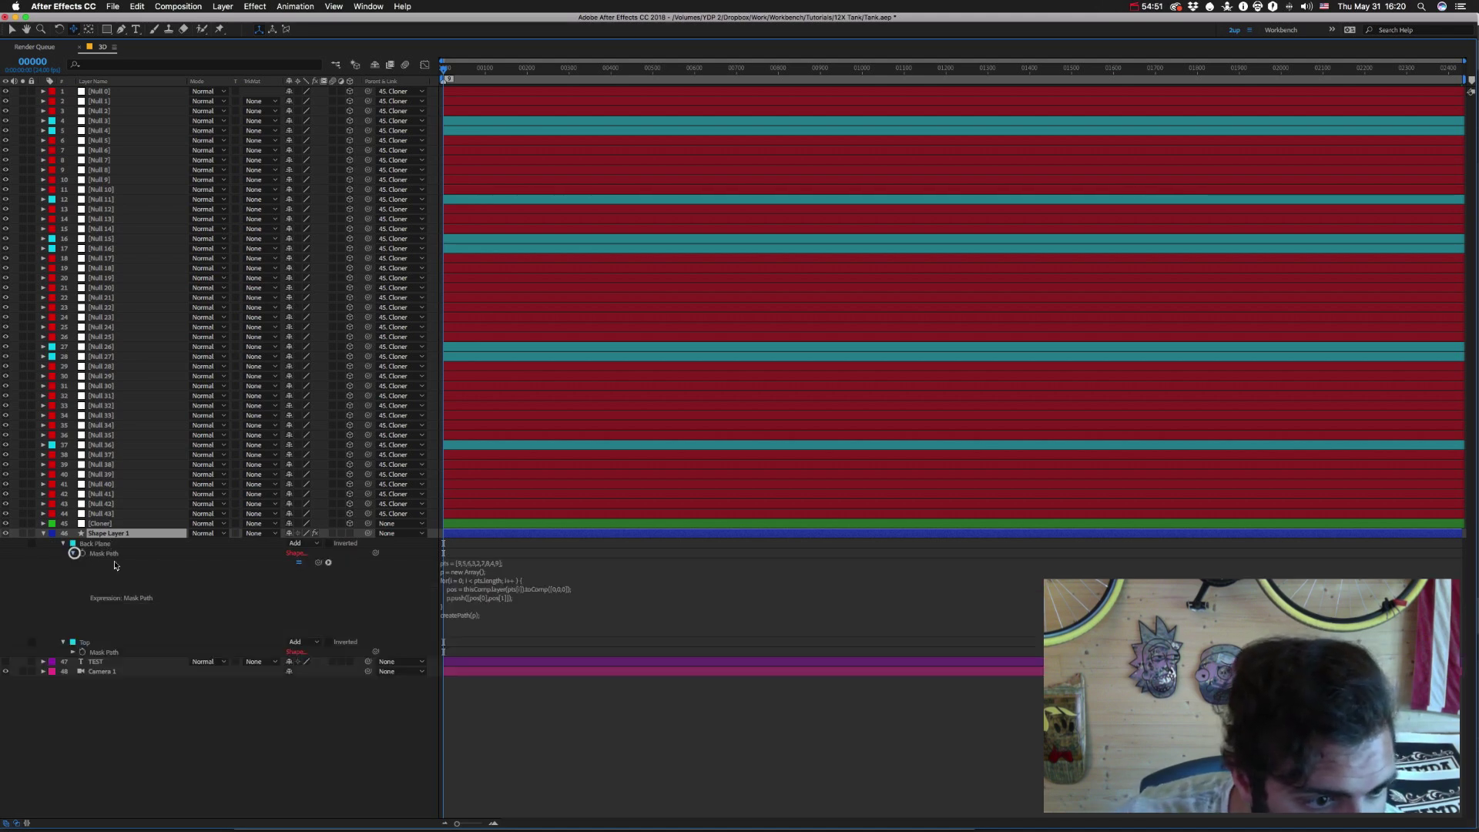
# Rewrite the Back Plane mask expression's point list, inserting null numbers 11 and 4.
pyautogui.click(463, 562)
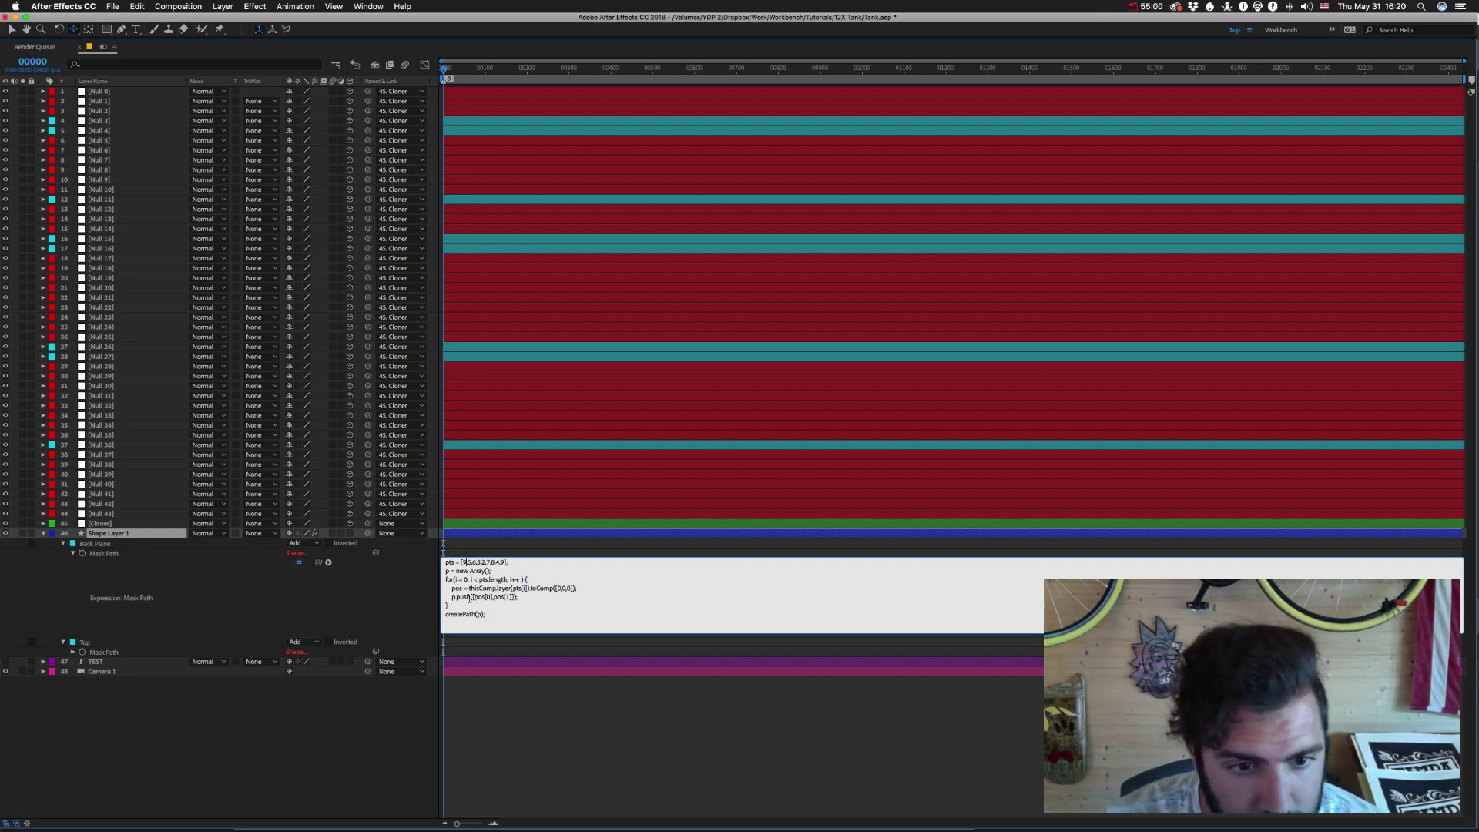
pyautogui.write('7')
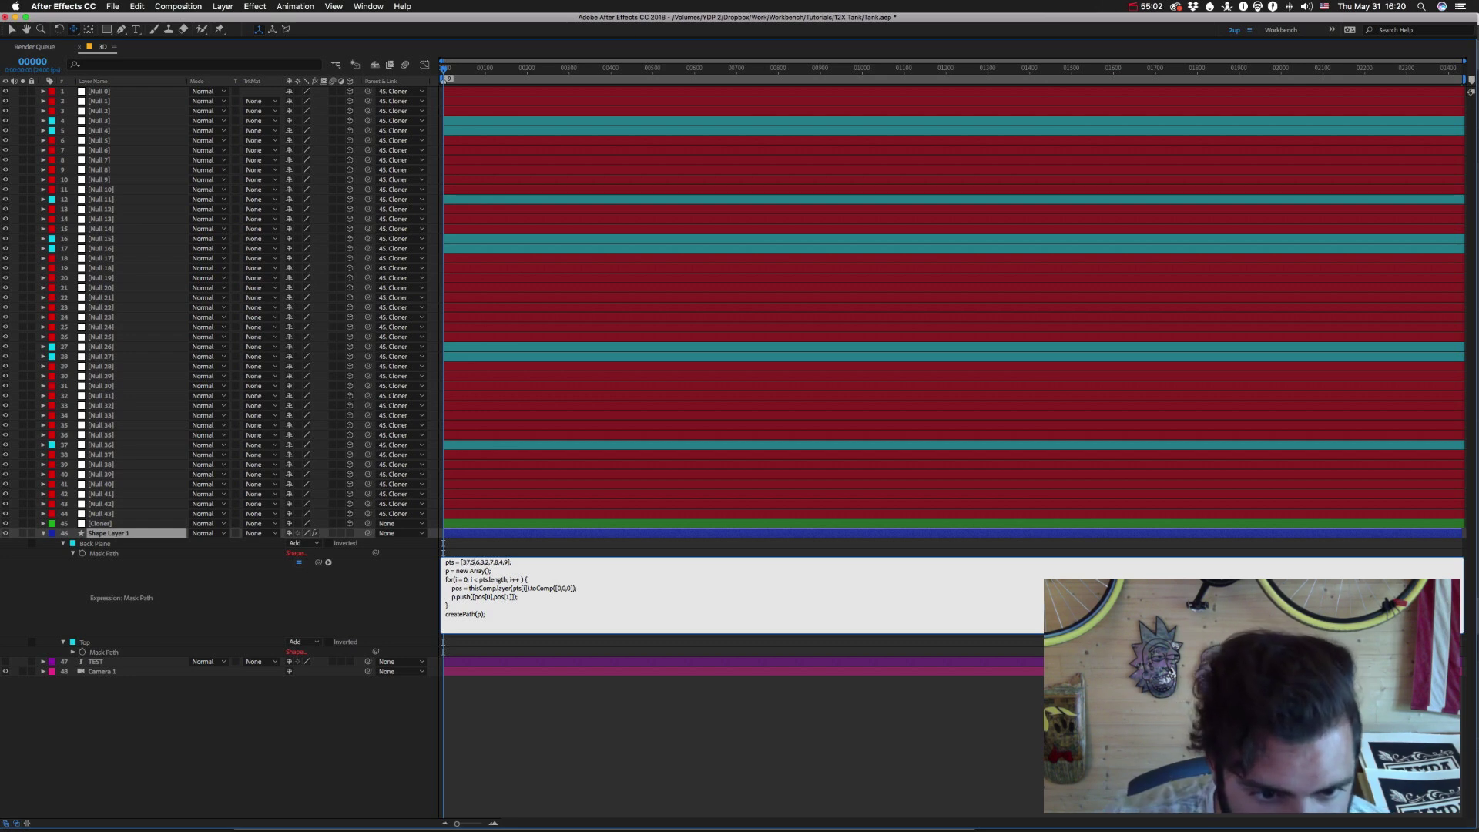
pyautogui.press('BackSpace')
pyautogui.press('BackSpace')
pyautogui.write('11,')
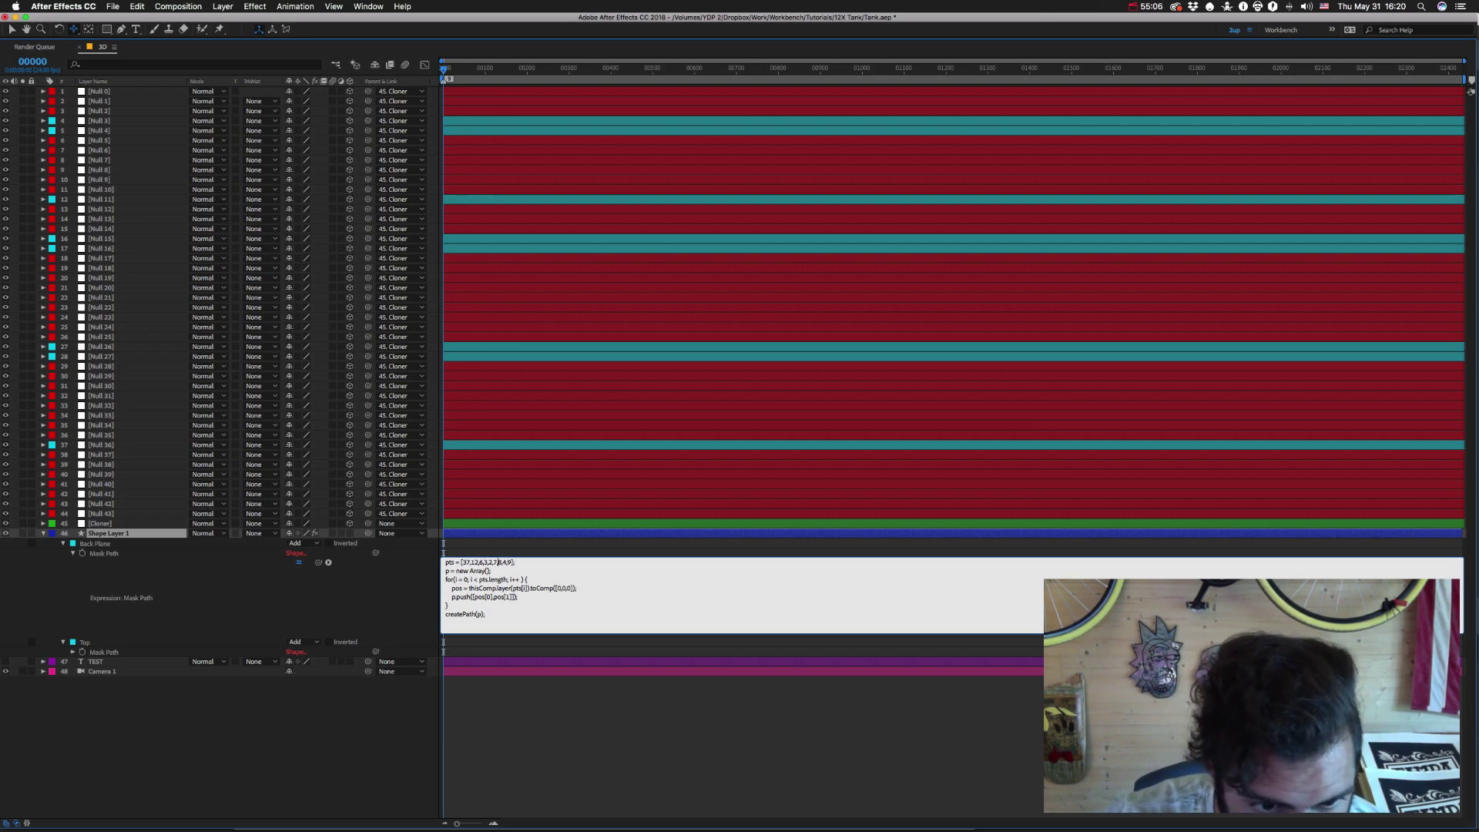
pyautogui.click(506, 562)
pyautogui.press('BackSpace')
pyautogui.press('BackSpace')
pyautogui.press('BackSpace')
pyautogui.press('BackSpace')
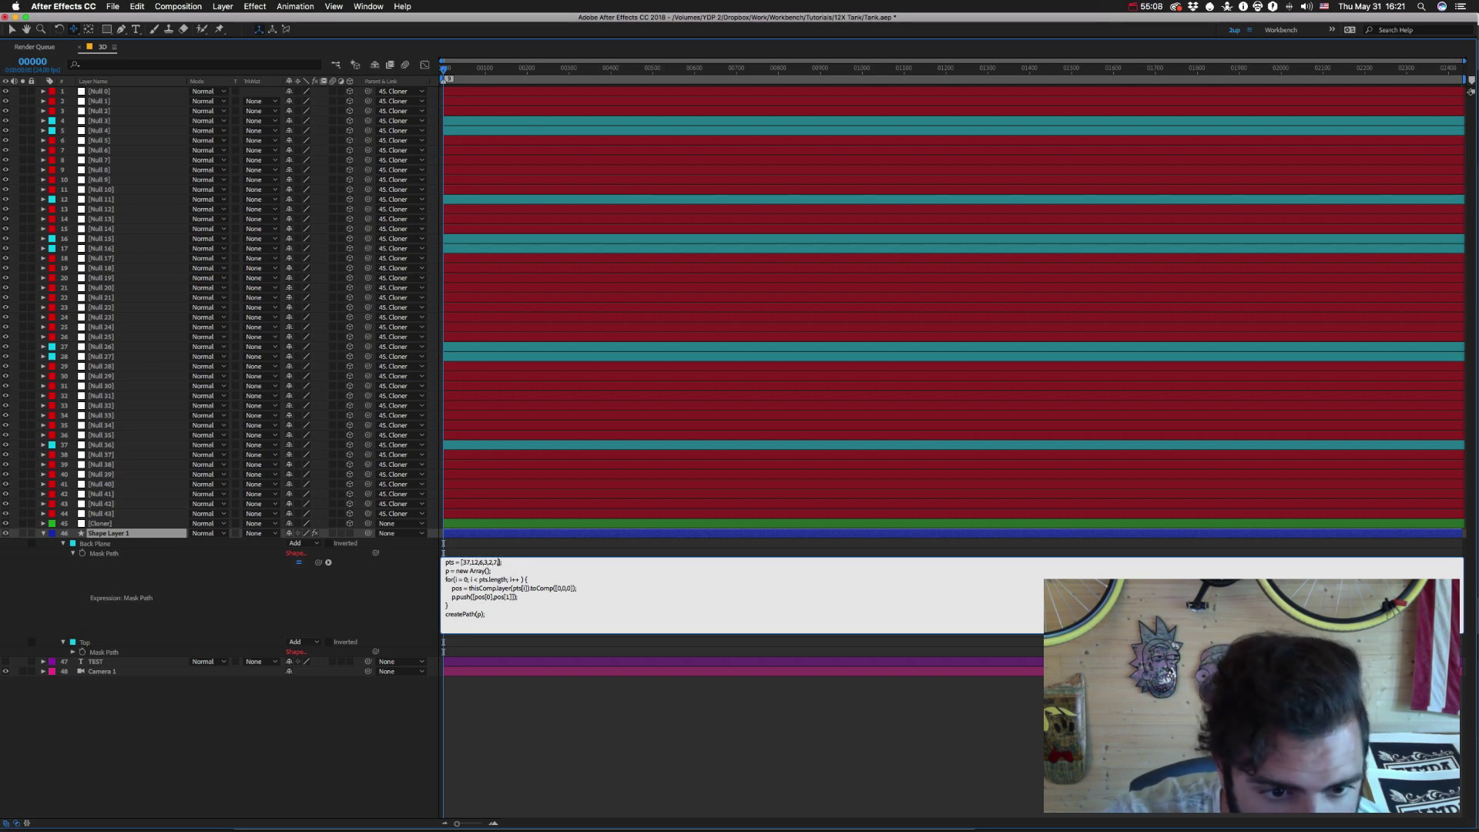
pyautogui.press('BackSpace')
pyautogui.press('BackSpace')
pyautogui.press('BackSpace')
pyautogui.write('4')
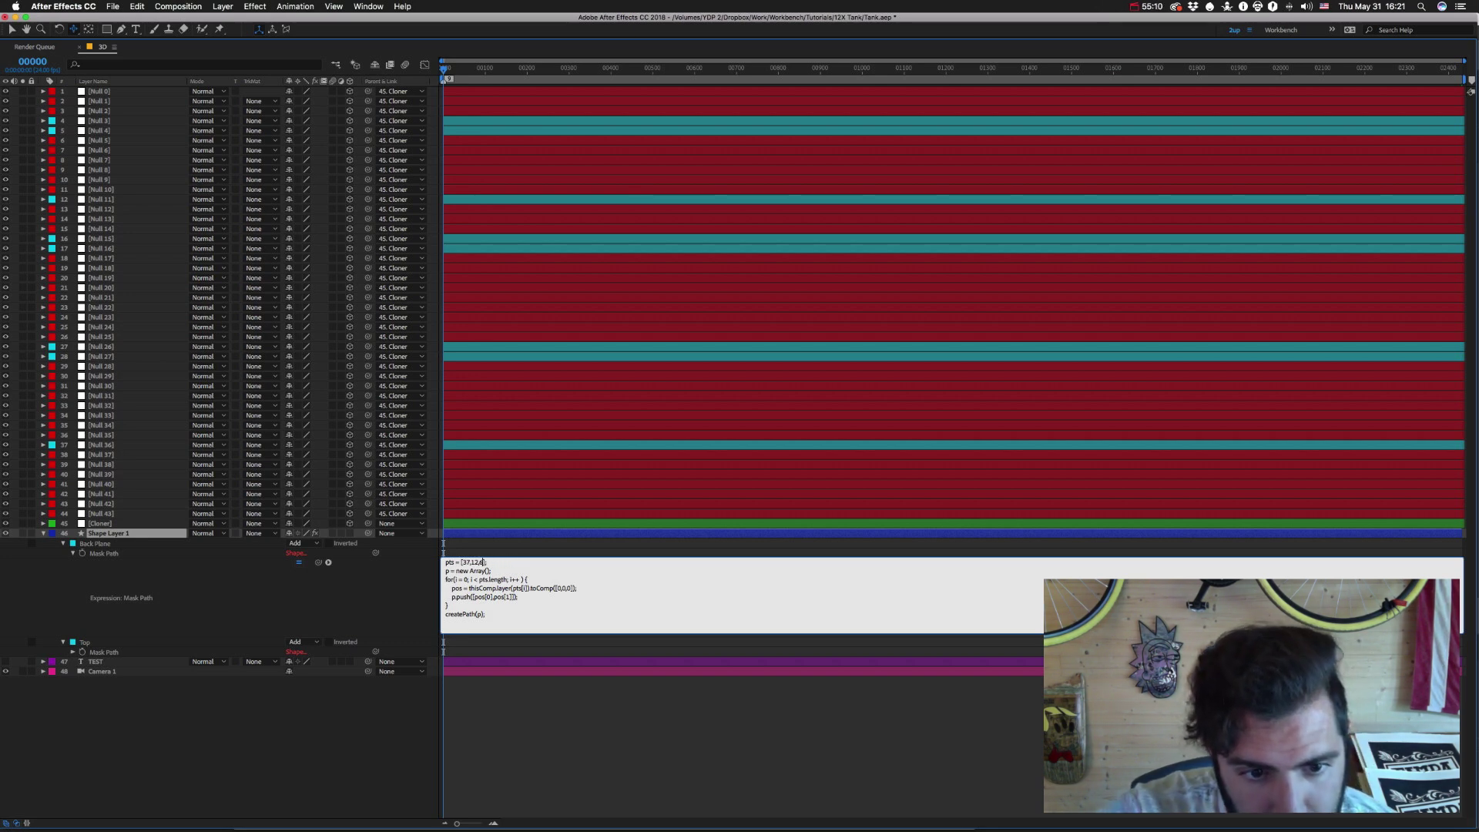
pyautogui.write(',27,4,5,17,16,37')
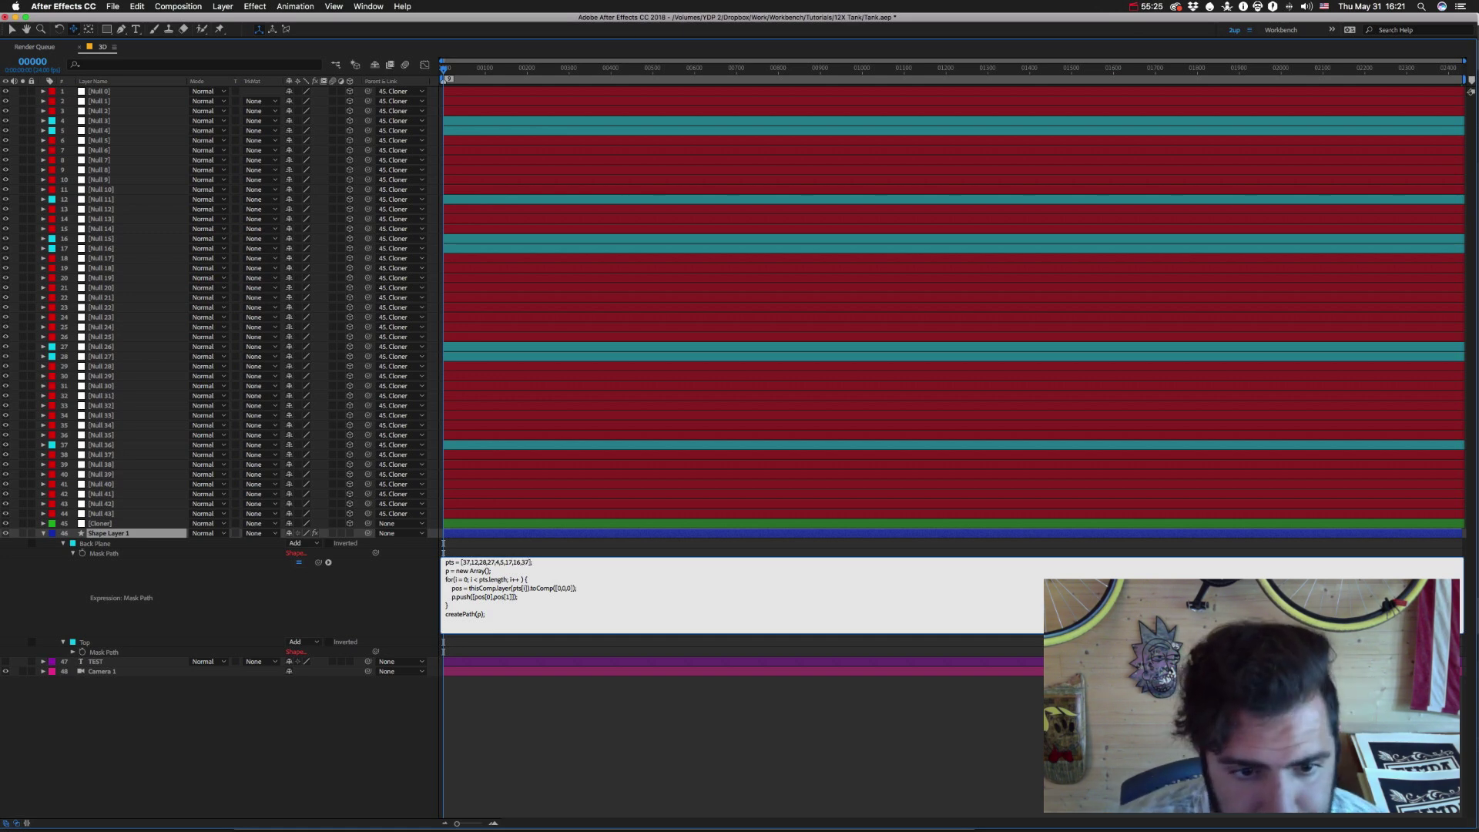
pyautogui.press('KP_Enter')
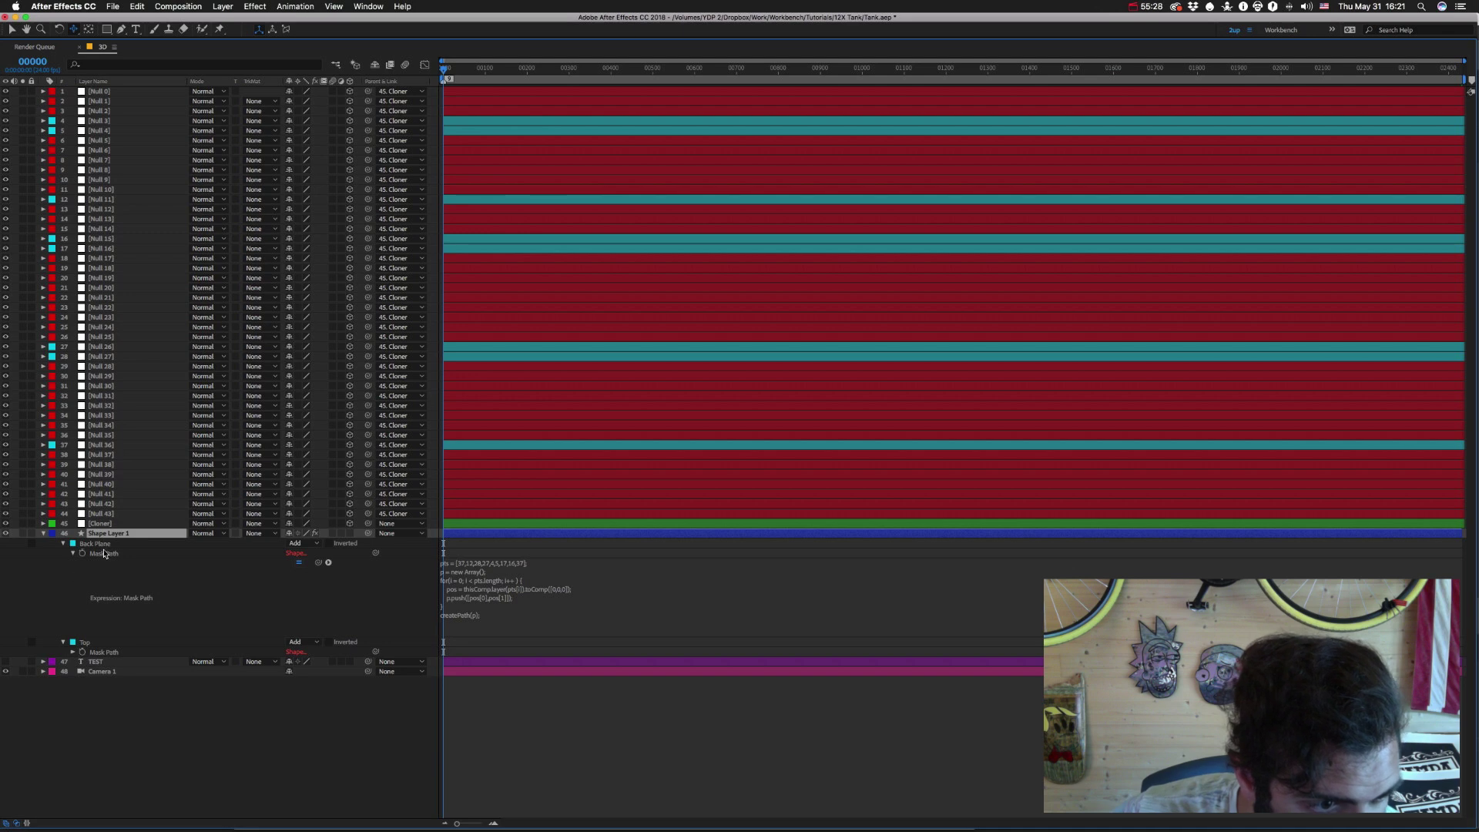
# Check the Top mask's path expression and restore the full workspace around the timeline.
pyautogui.click(73, 653)
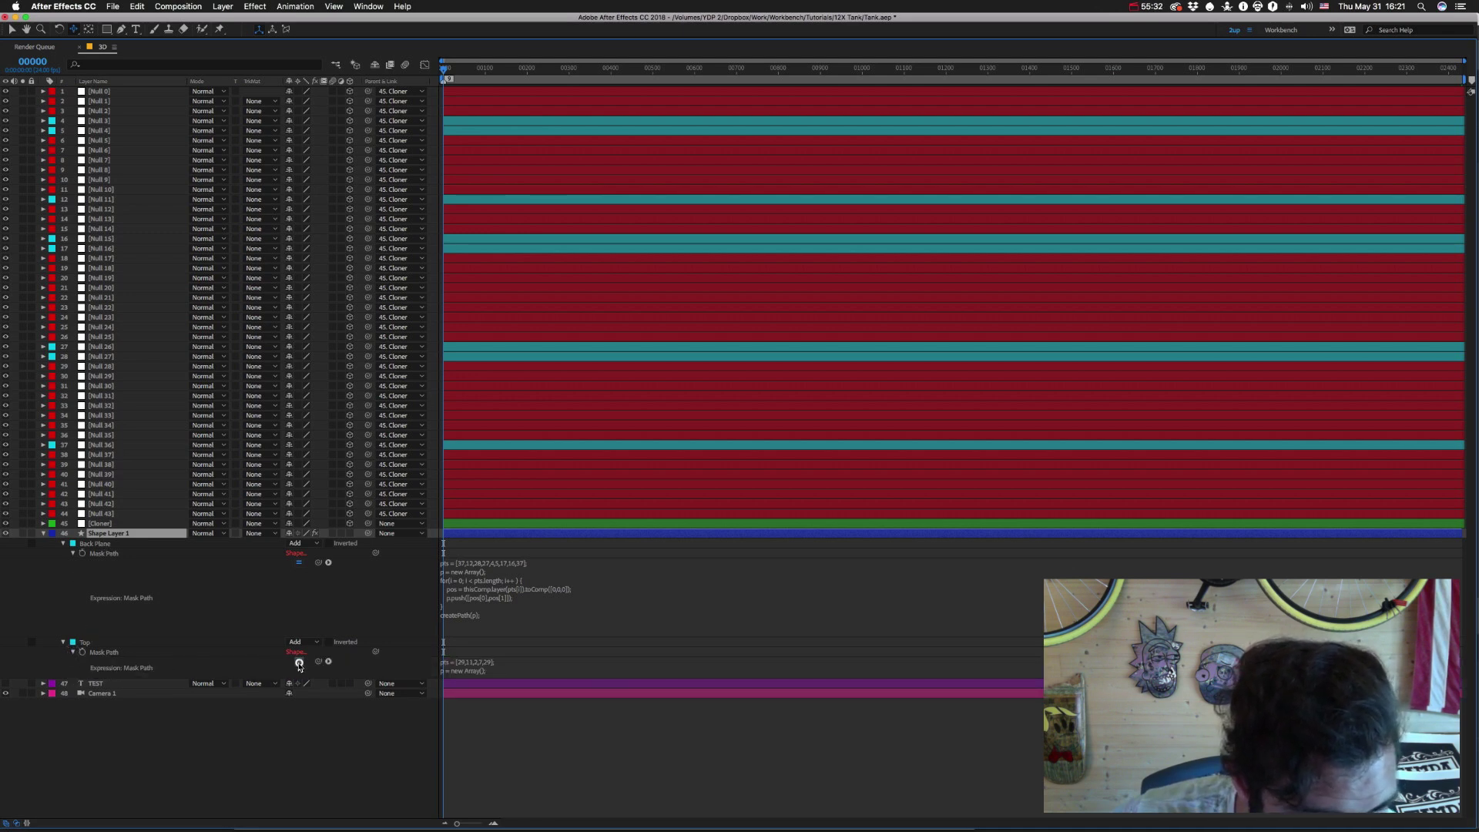
pyautogui.click(63, 642)
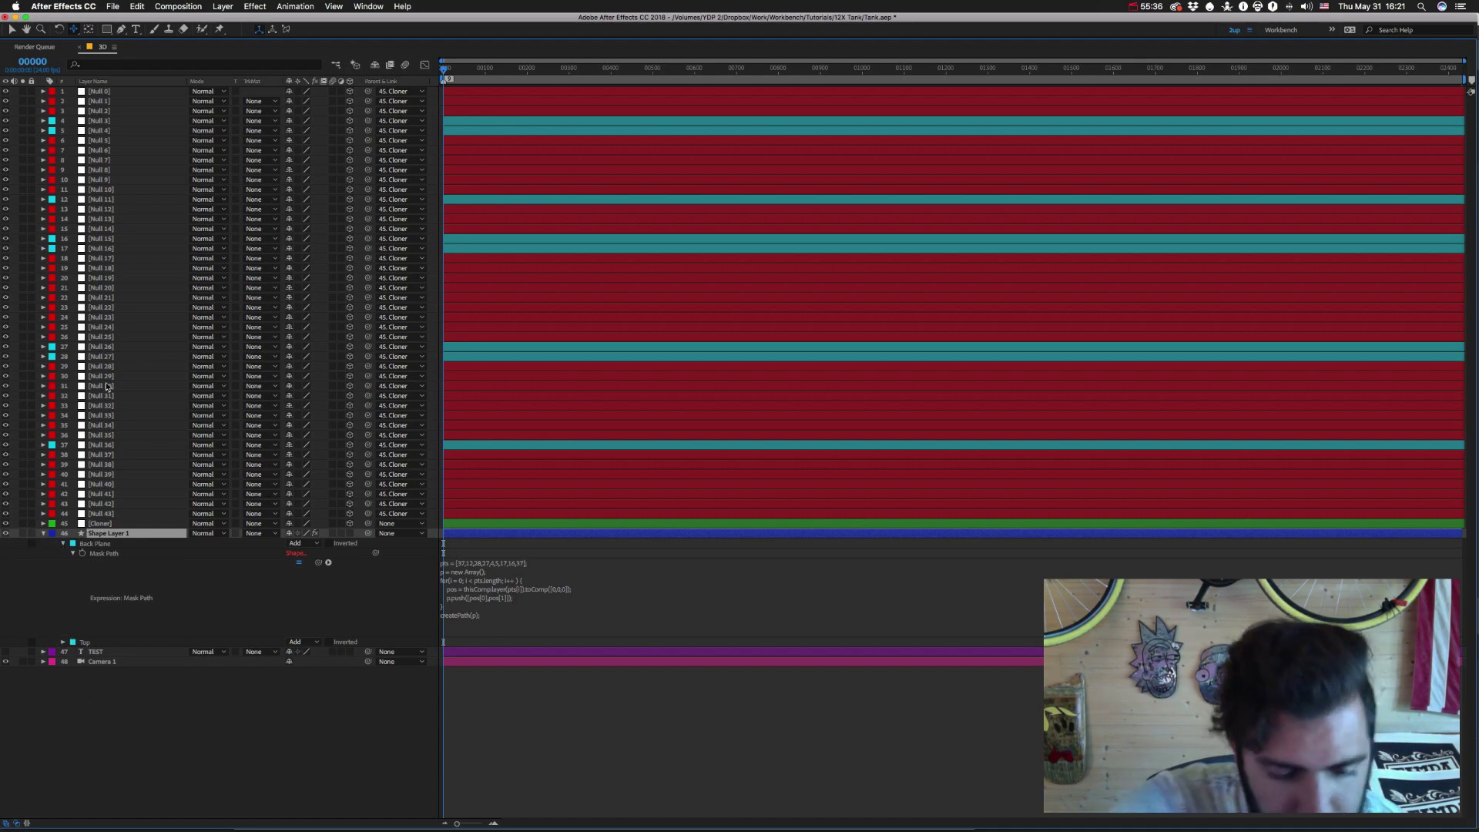
pyautogui.press('`')
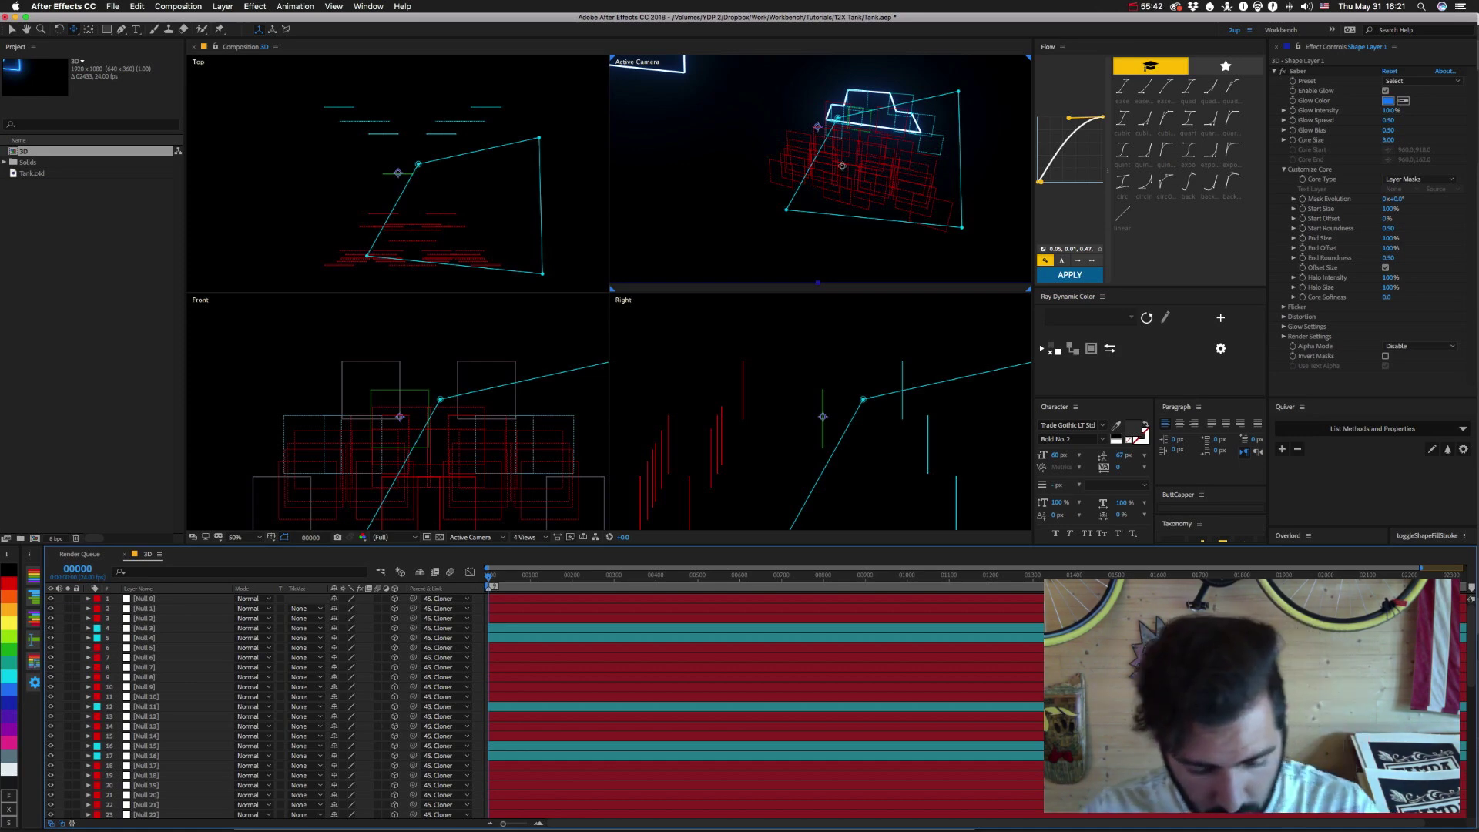
pyautogui.press('super+Tab')
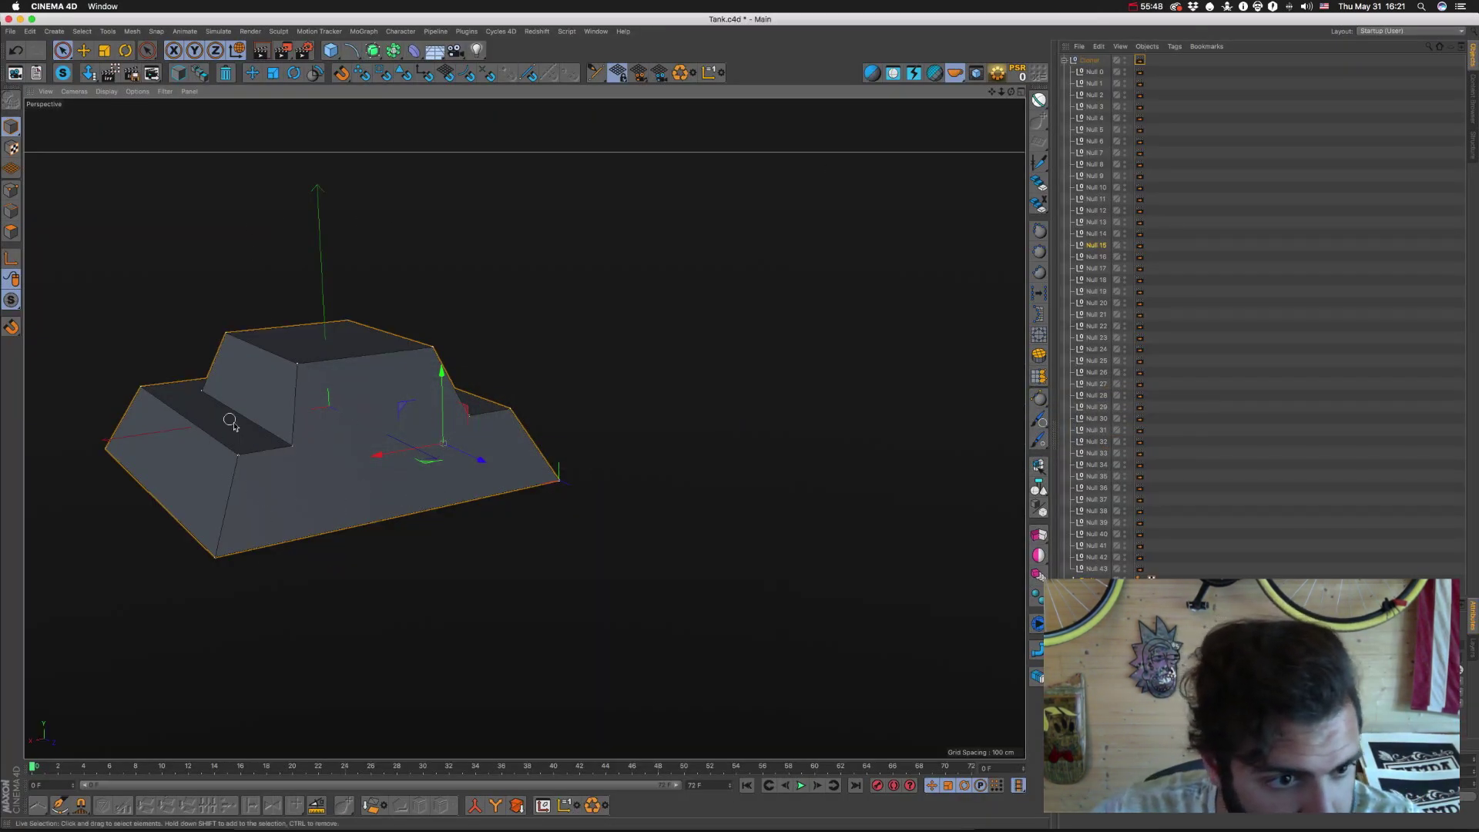
# Orbit to a top view of the tank and identify the front notch and back corner nulls.
pyautogui.moveTo(222, 426); pyautogui.dragTo(531, 409)
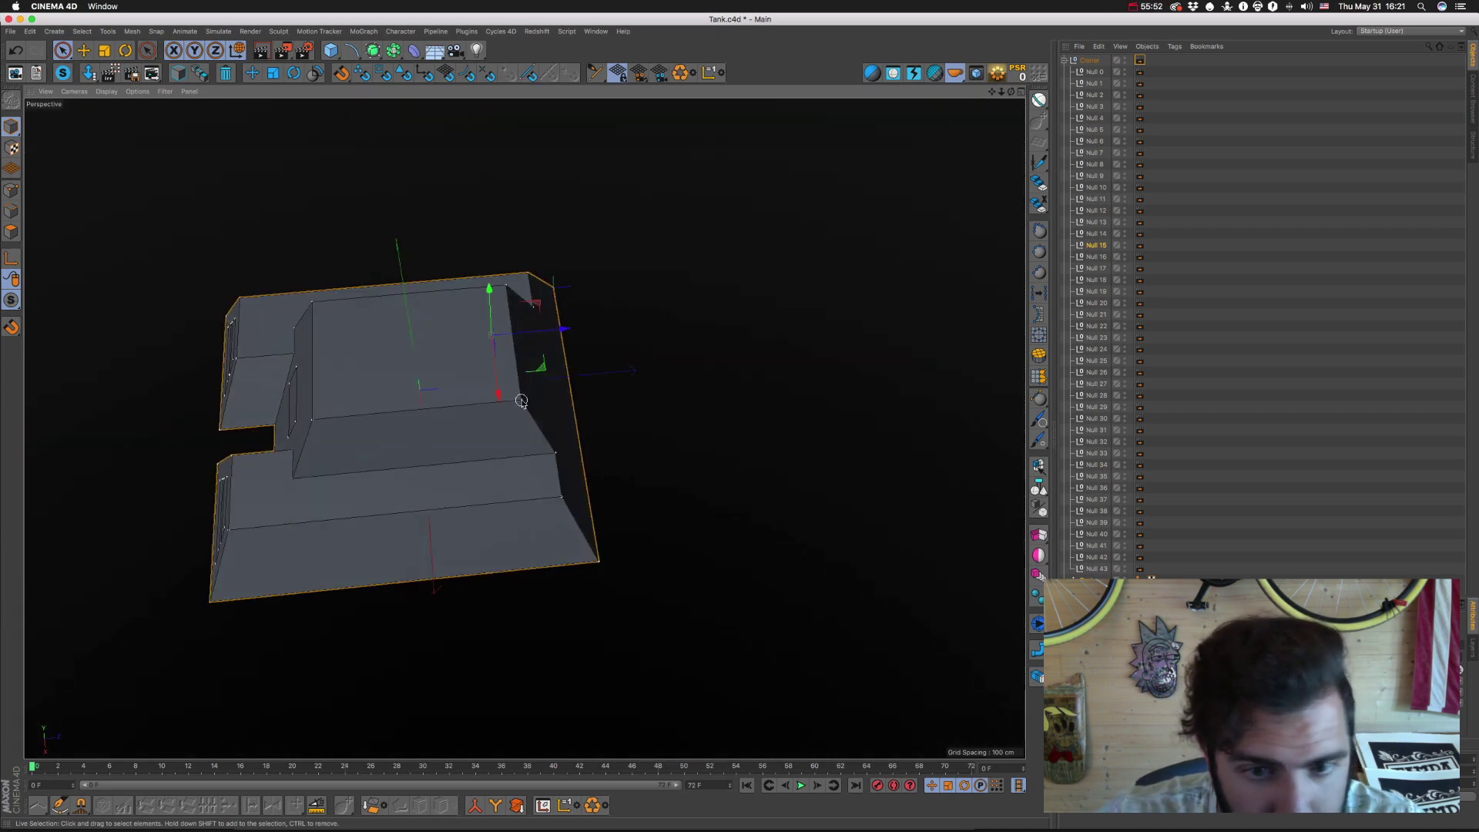
pyautogui.click(521, 402)
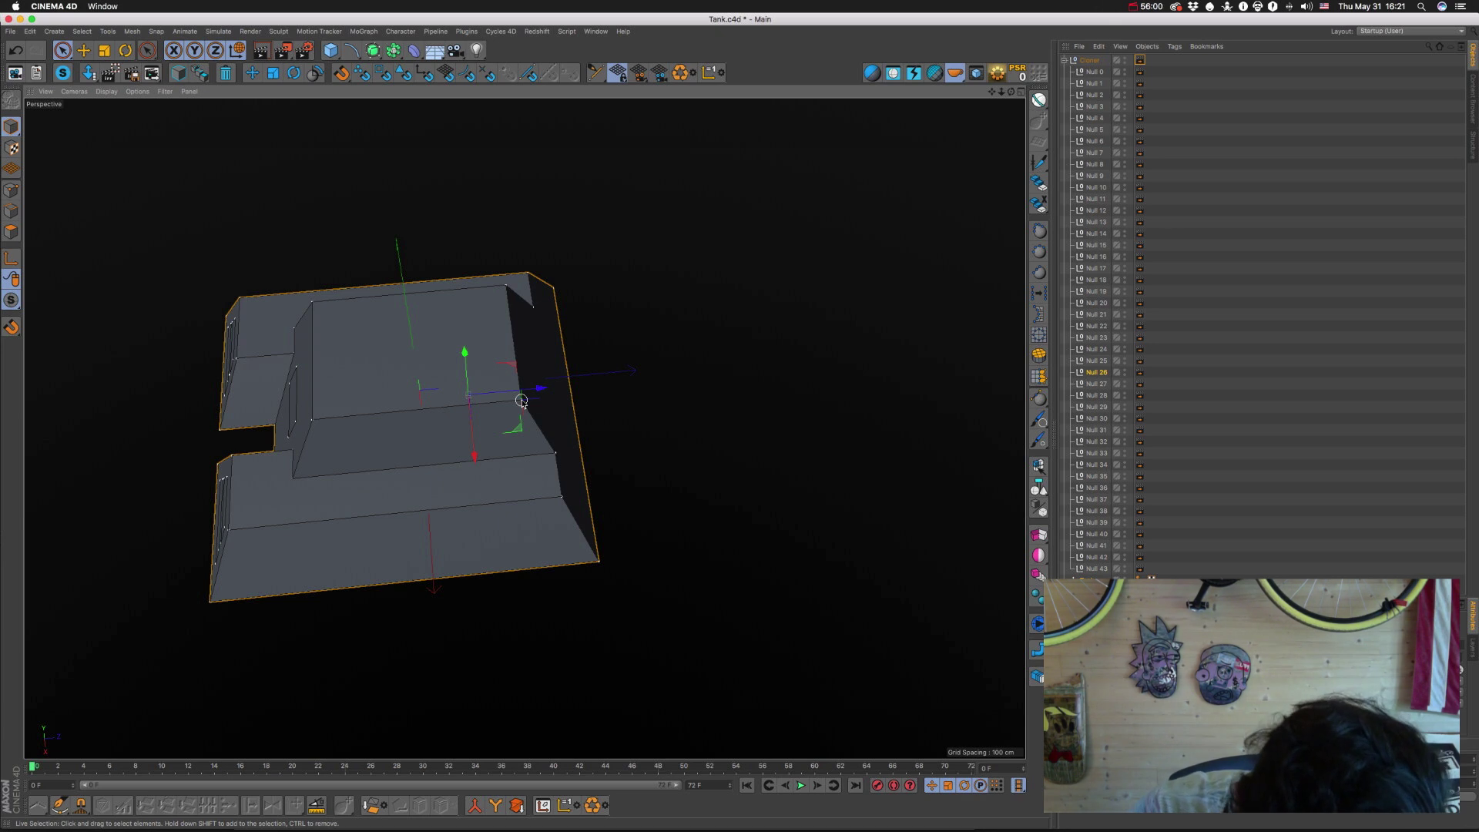
pyautogui.click(311, 421)
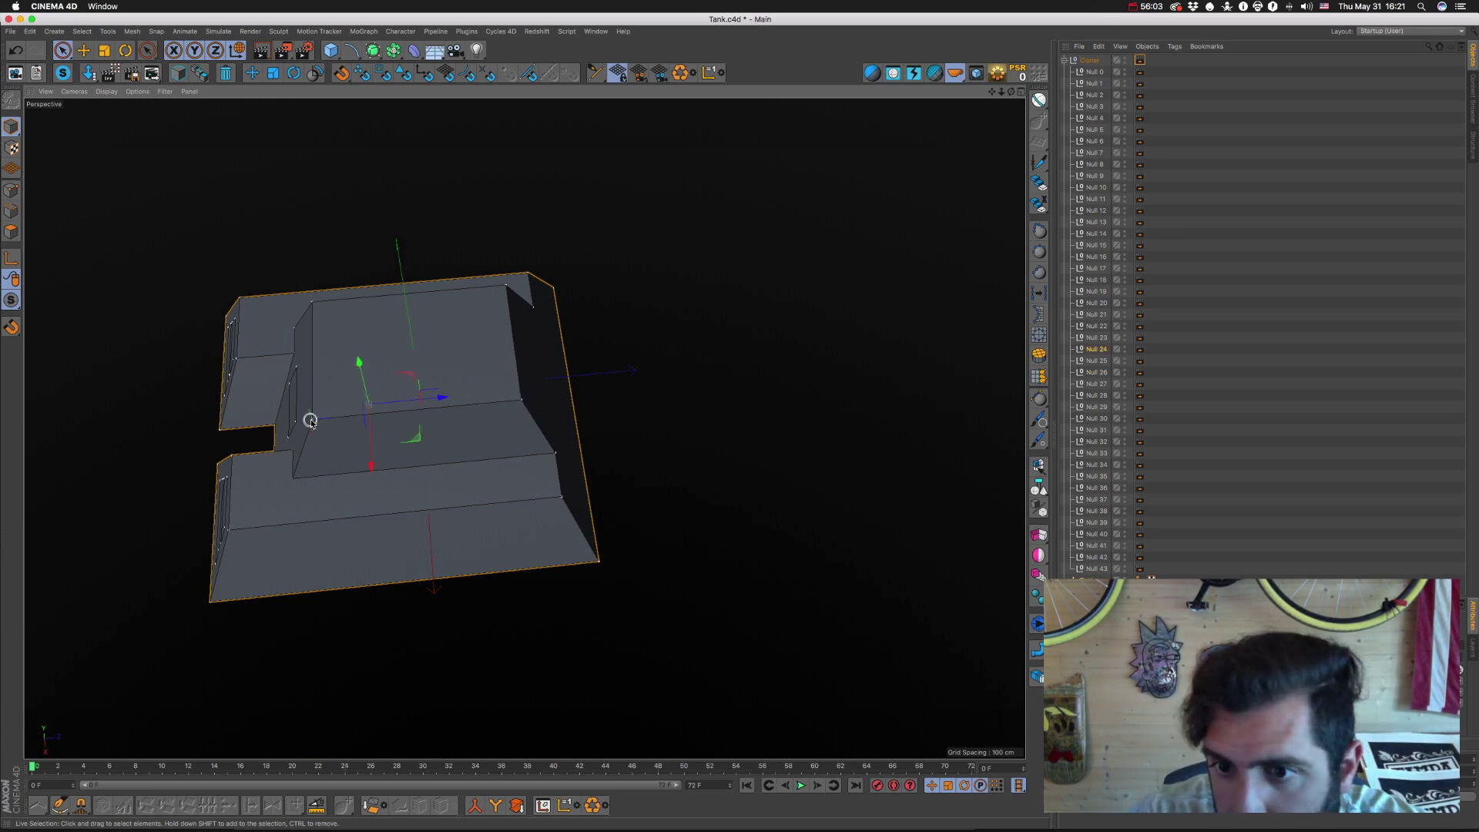
pyautogui.click(312, 306)
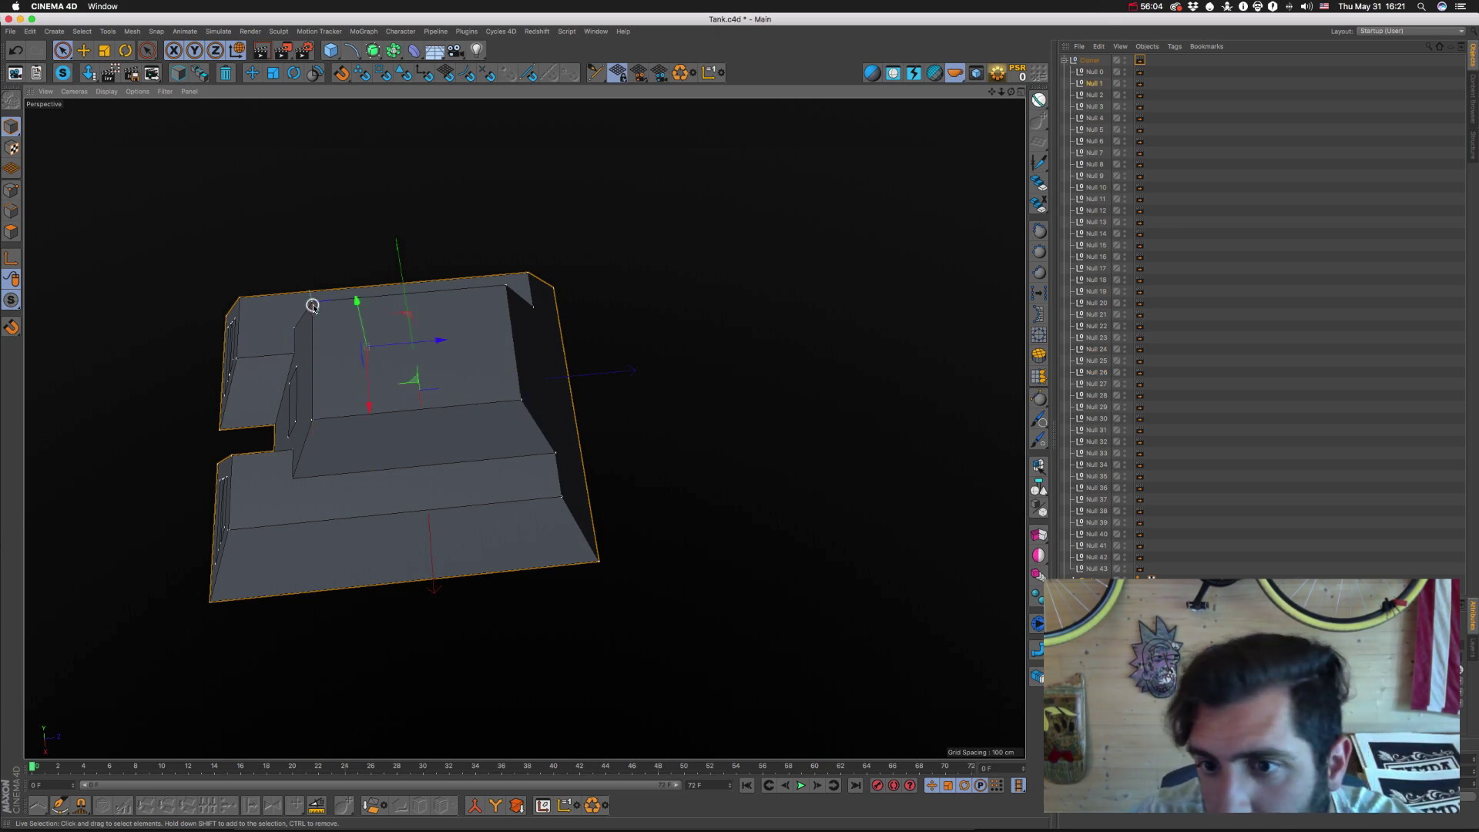
pyautogui.click(506, 288)
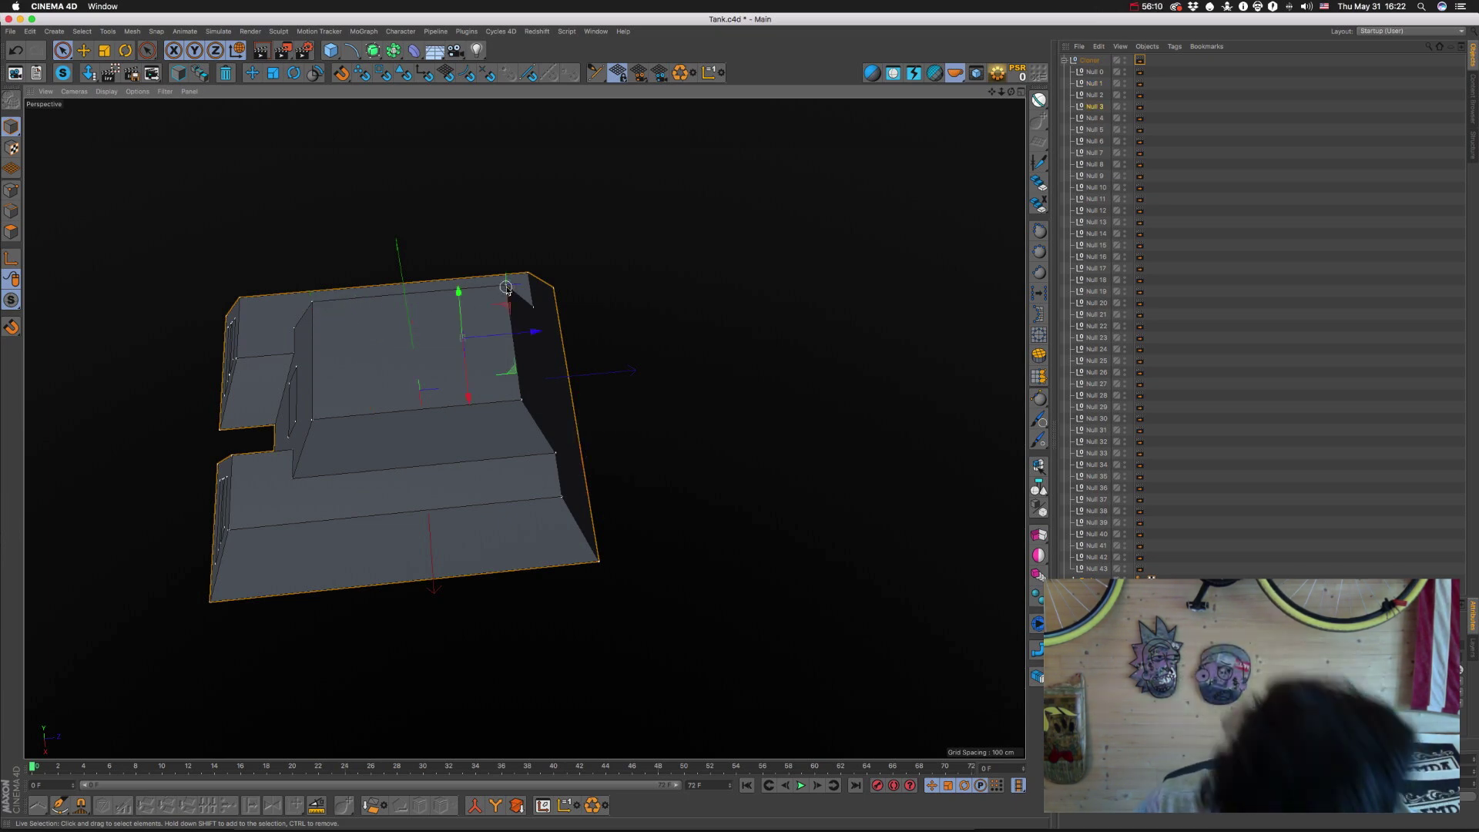
pyautogui.press('super+Tab')
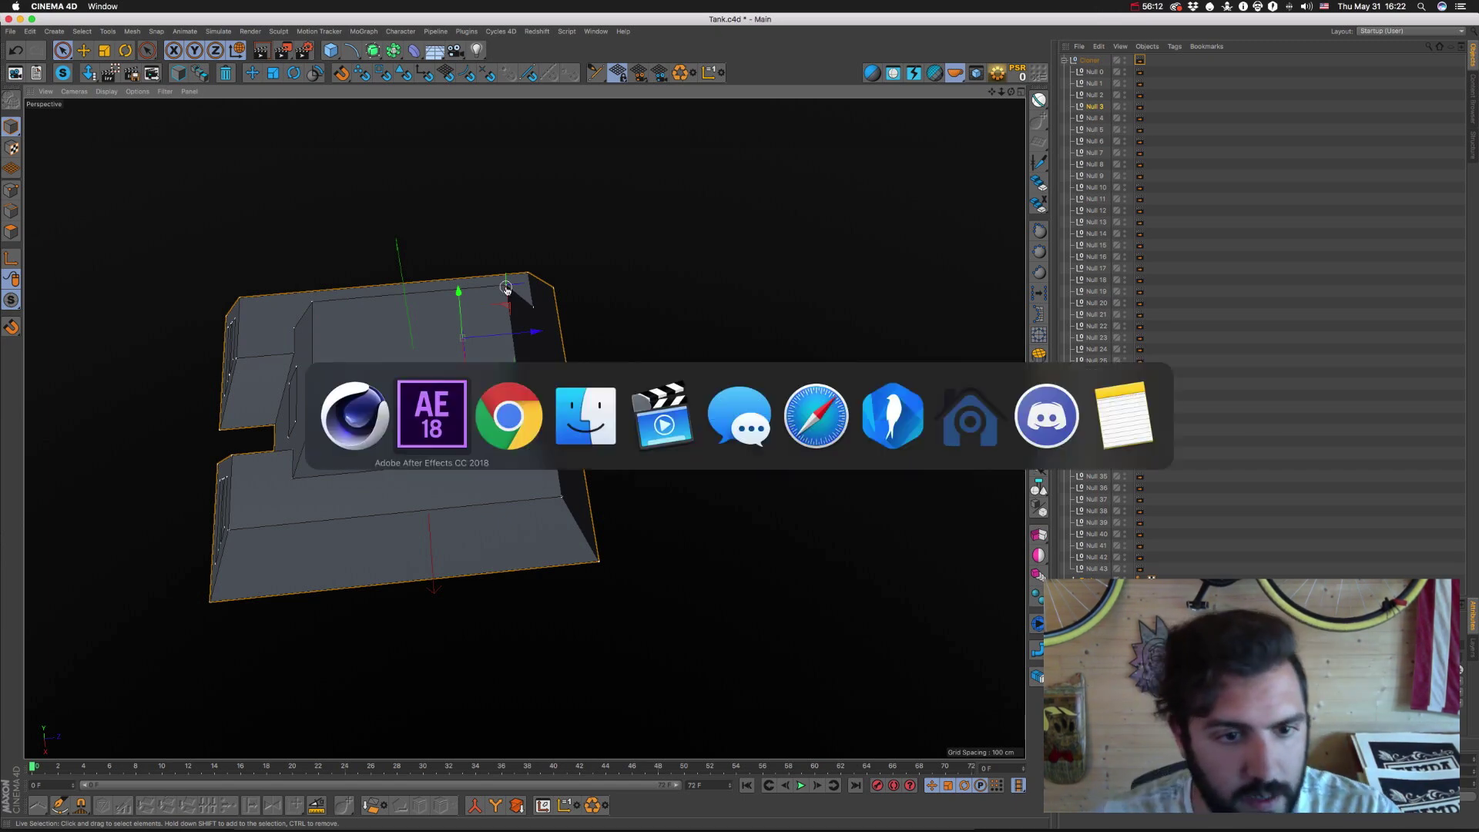
pyautogui.scroll(-10, 237, 697)
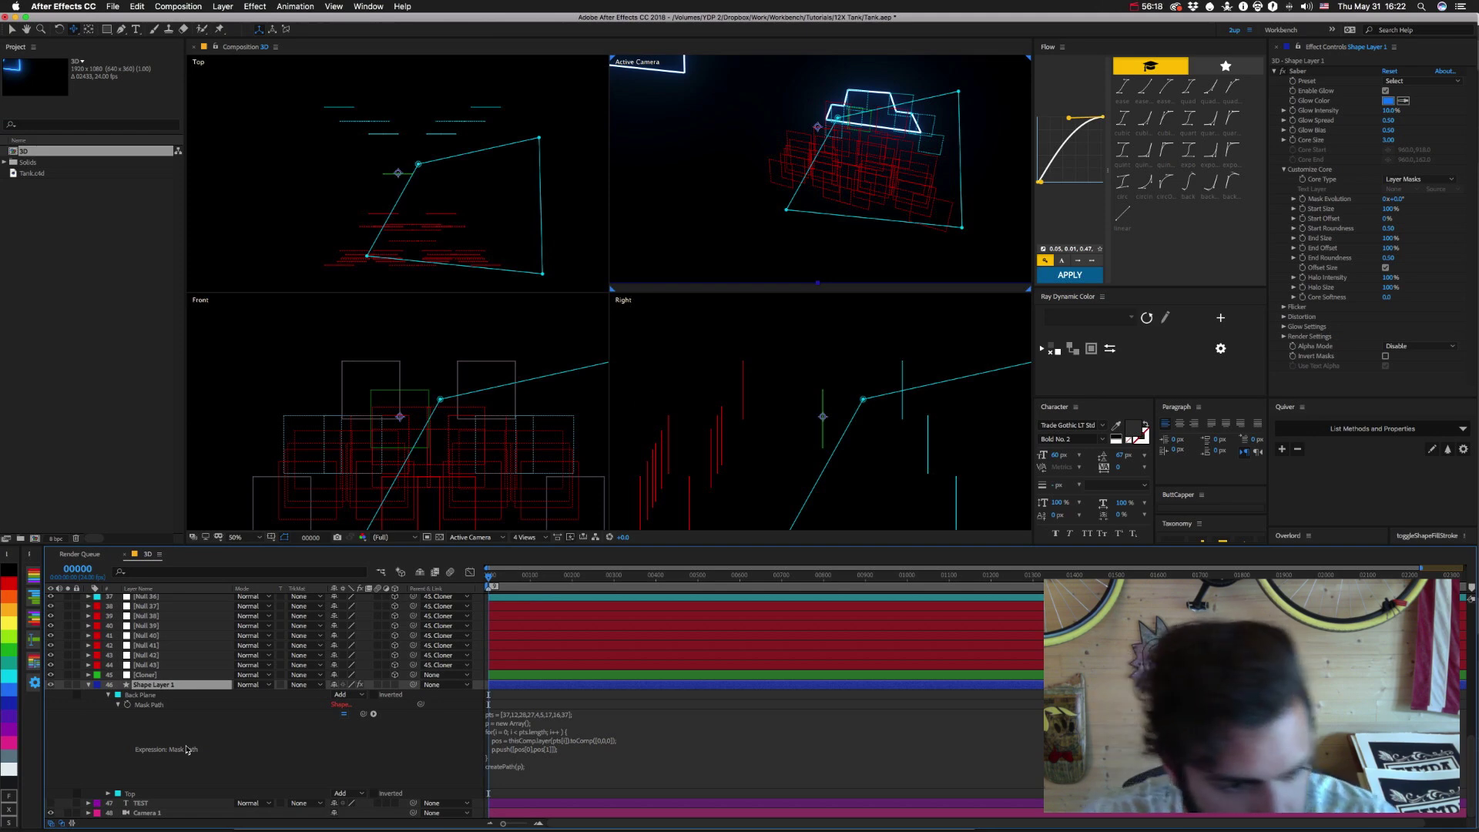
# Replace the Top mask's expression point list with [27,25,2,4,27].
pyautogui.click(109, 793)
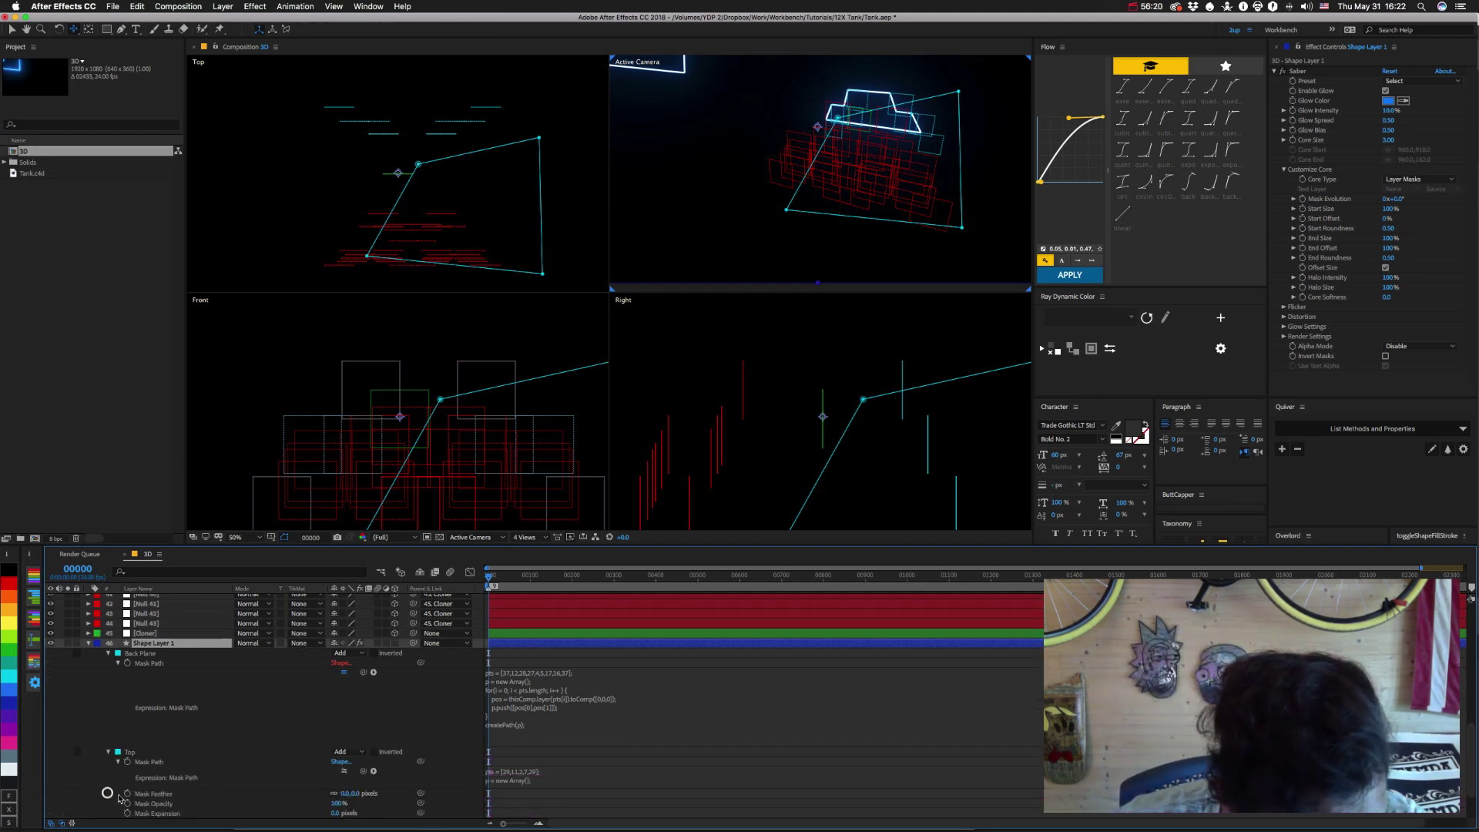
pyautogui.click(512, 771)
pyautogui.click(513, 771)
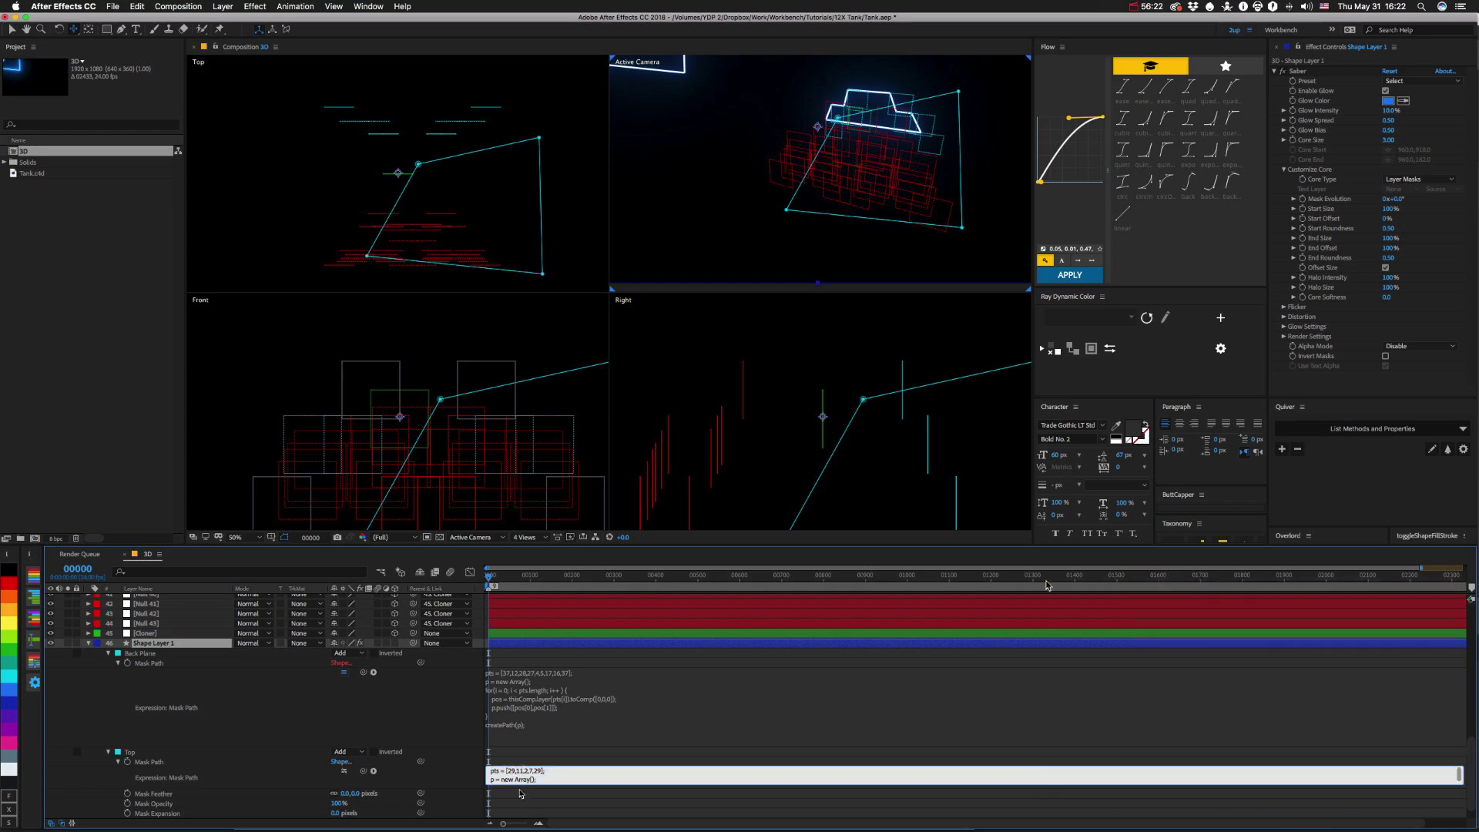
pyautogui.moveTo(507, 771); pyautogui.dragTo(544, 771)
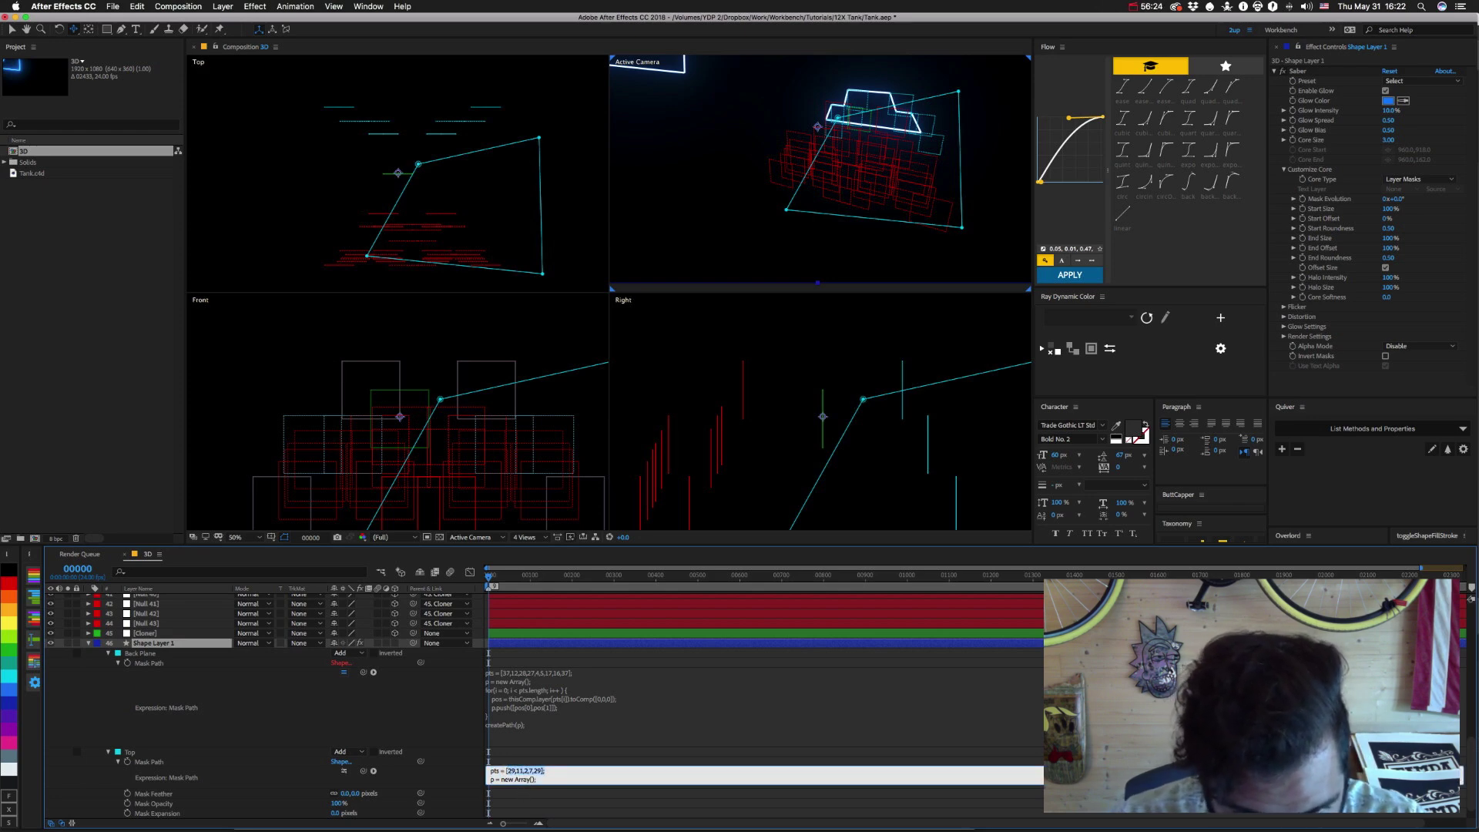
pyautogui.write('[27')
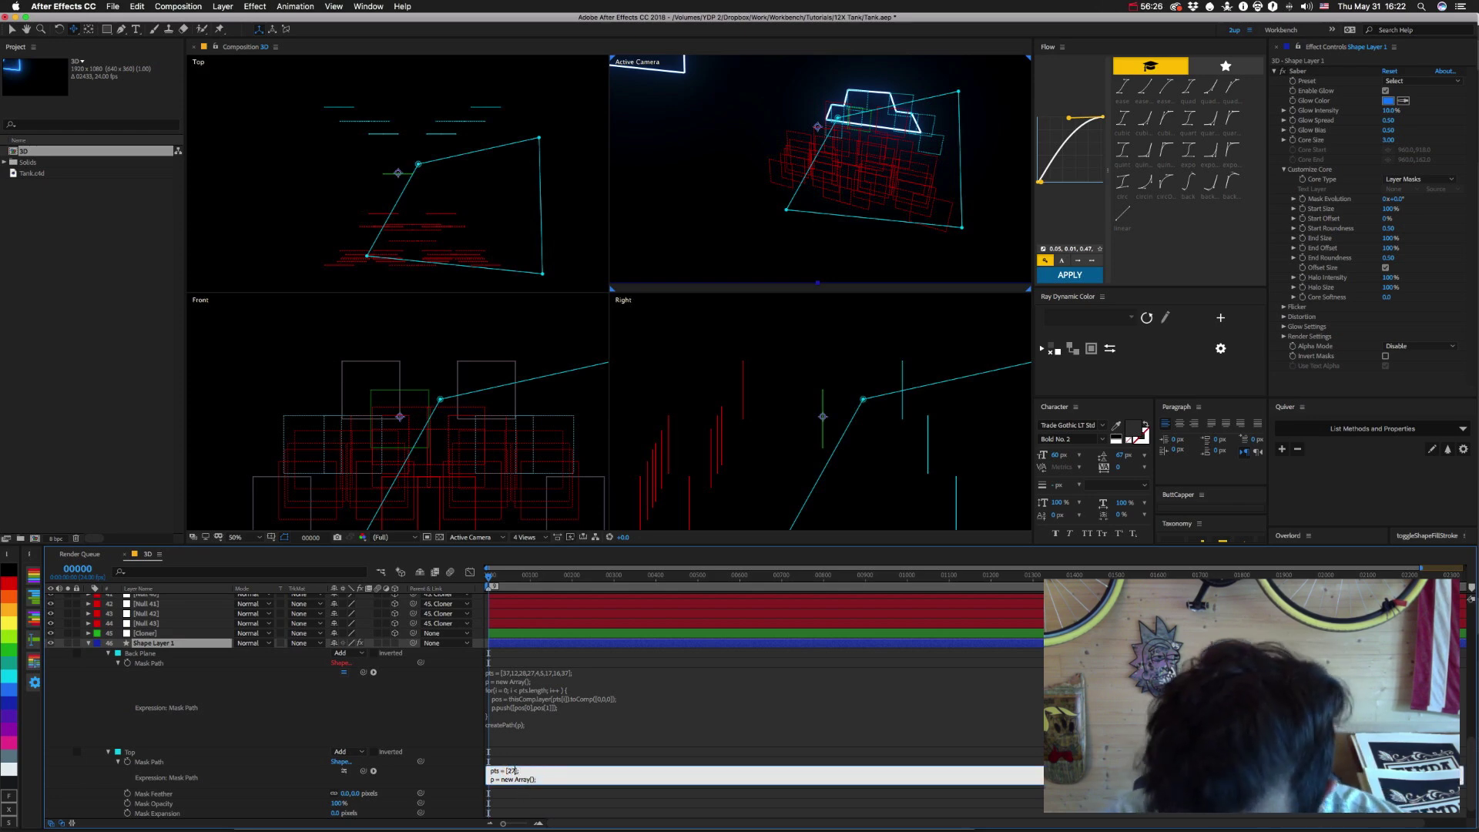
pyautogui.write(',25')
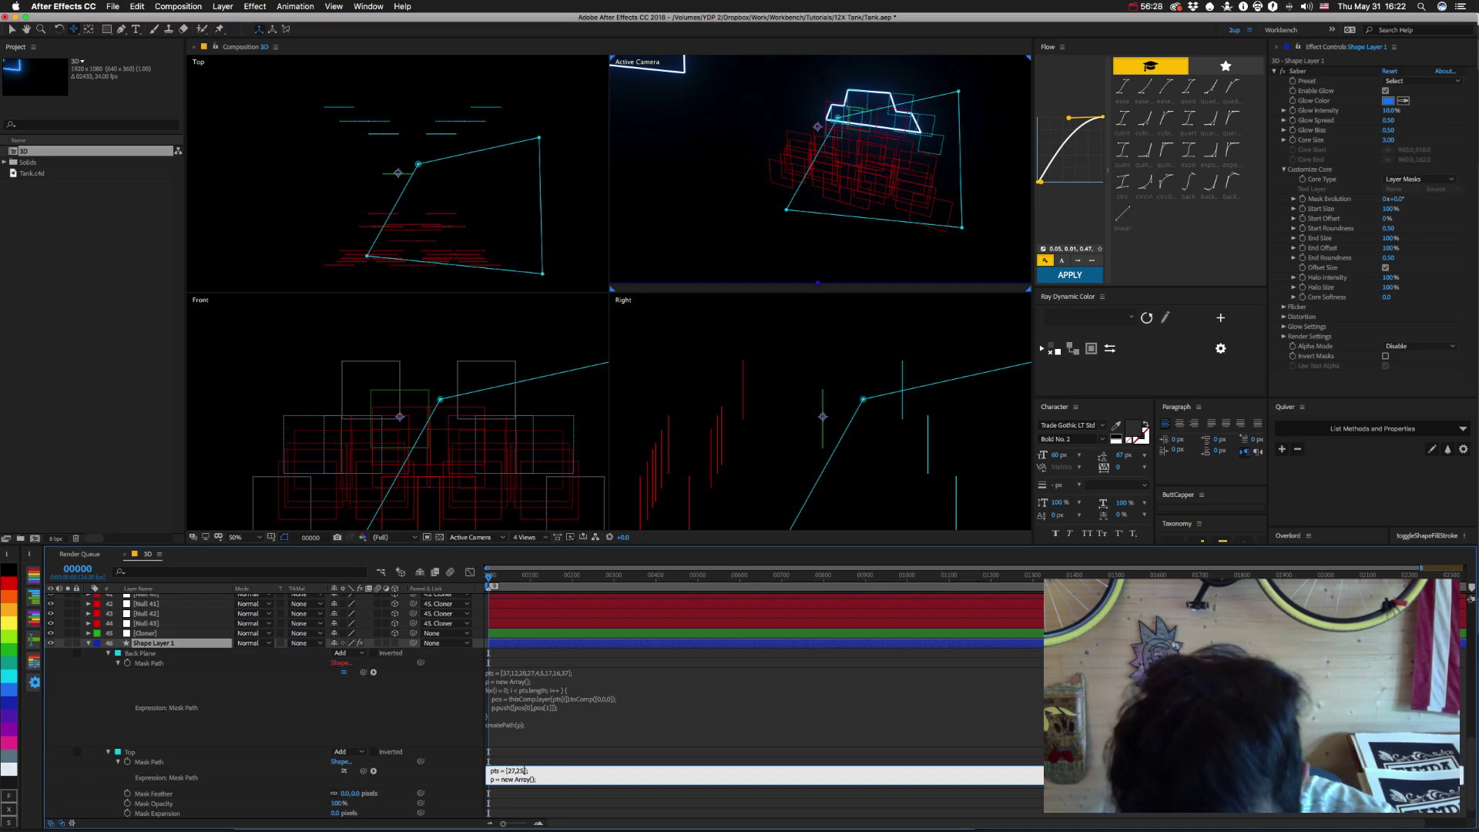
pyautogui.write(',2,4')
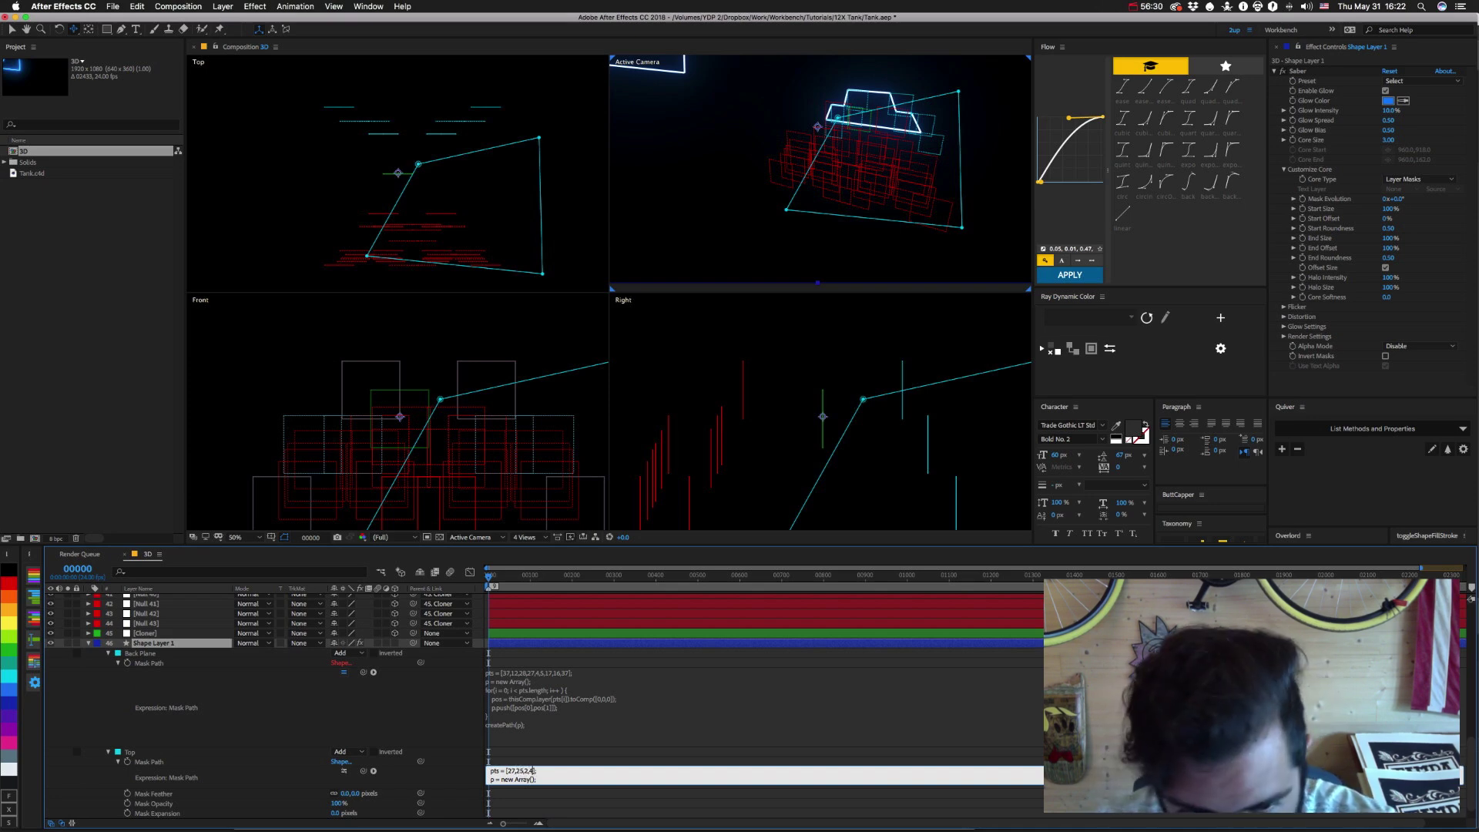
pyautogui.write(',27')
pyautogui.press('KP_Enter')
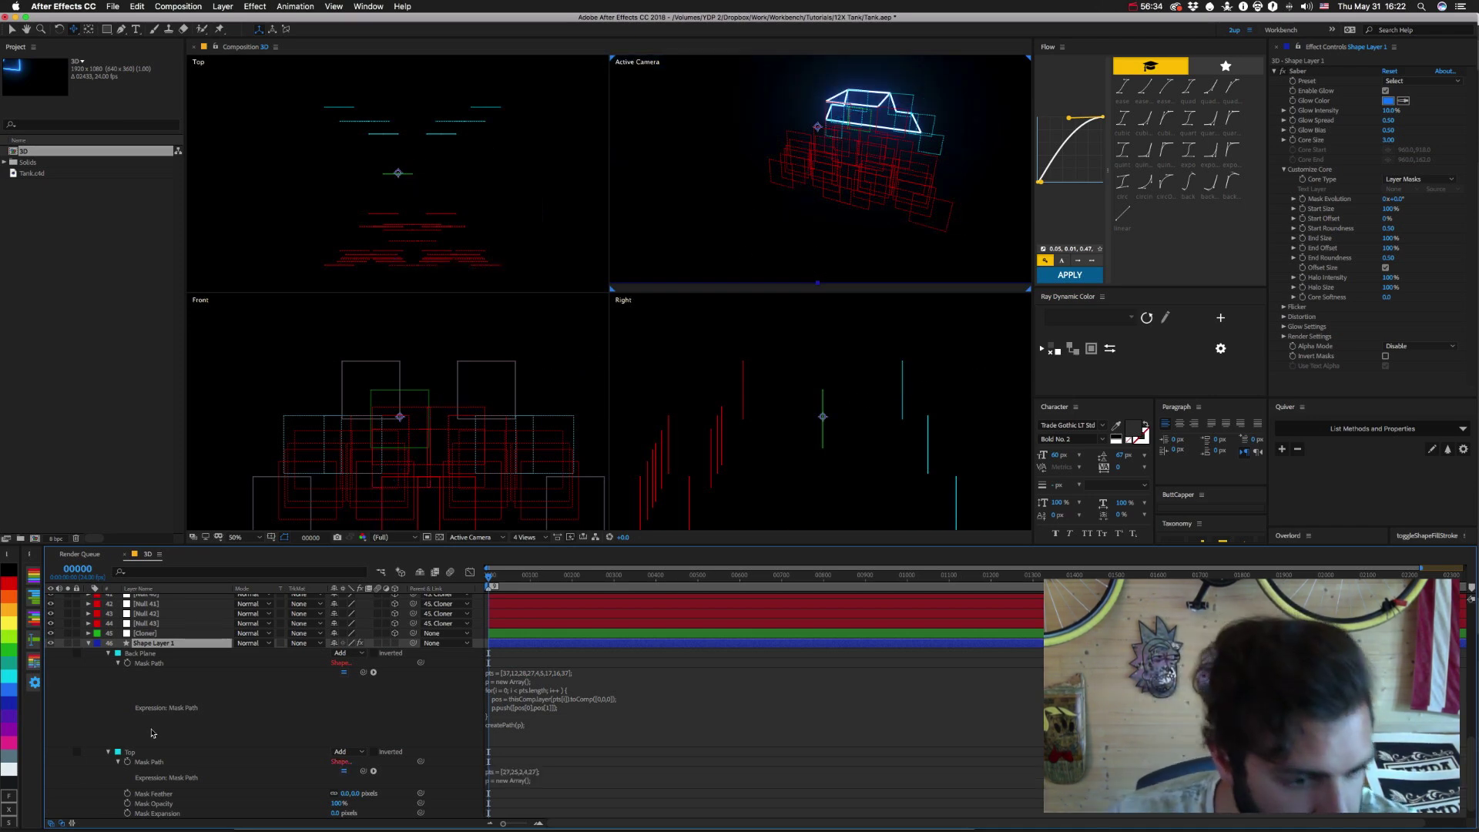
pyautogui.click(108, 752)
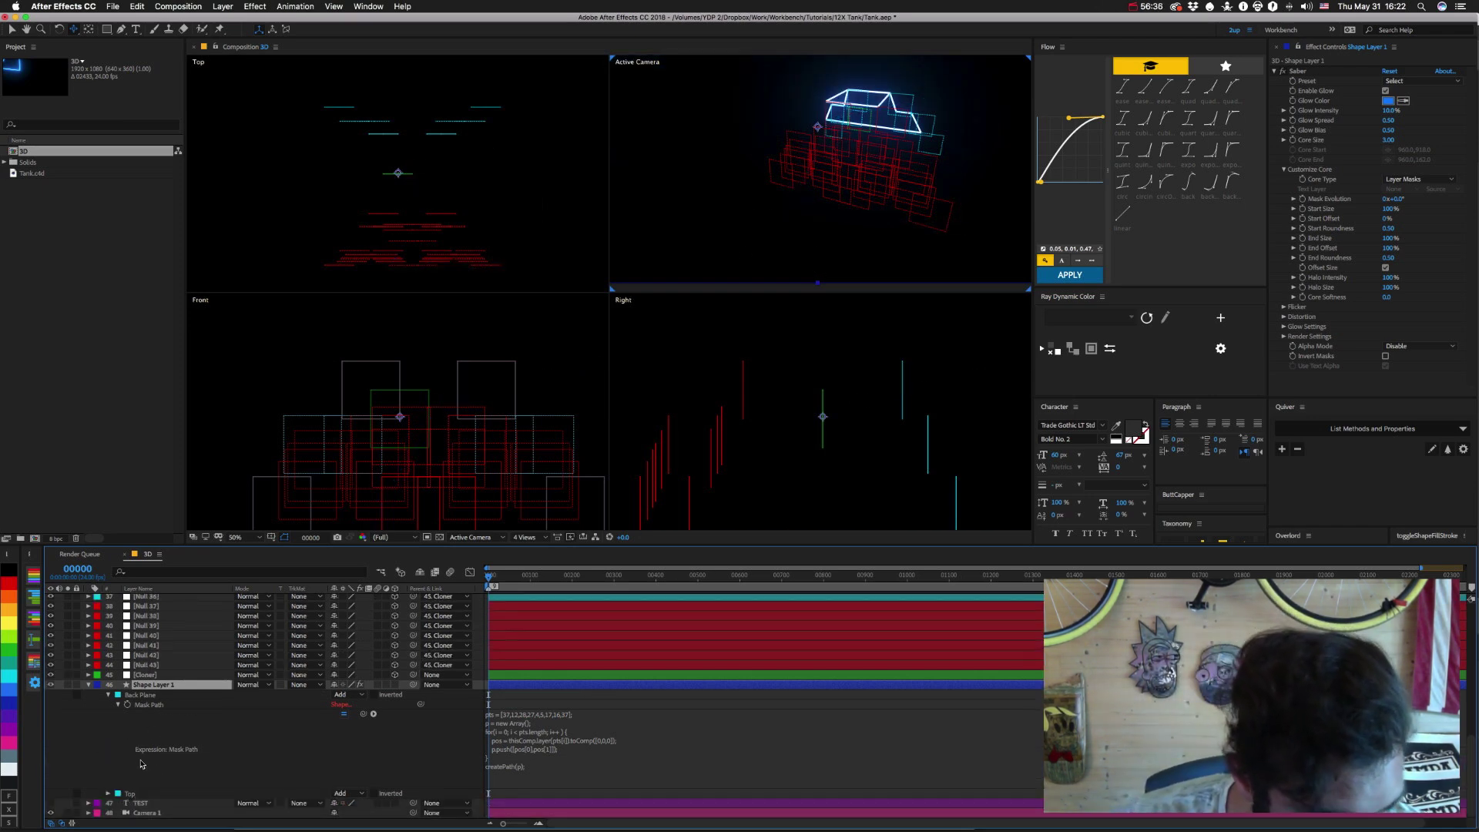
# Duplicate the Top mask, rename the copy Front, and reveal its path expression.
pyautogui.click(131, 794)
pyautogui.hotkey('ctrl', 'd')
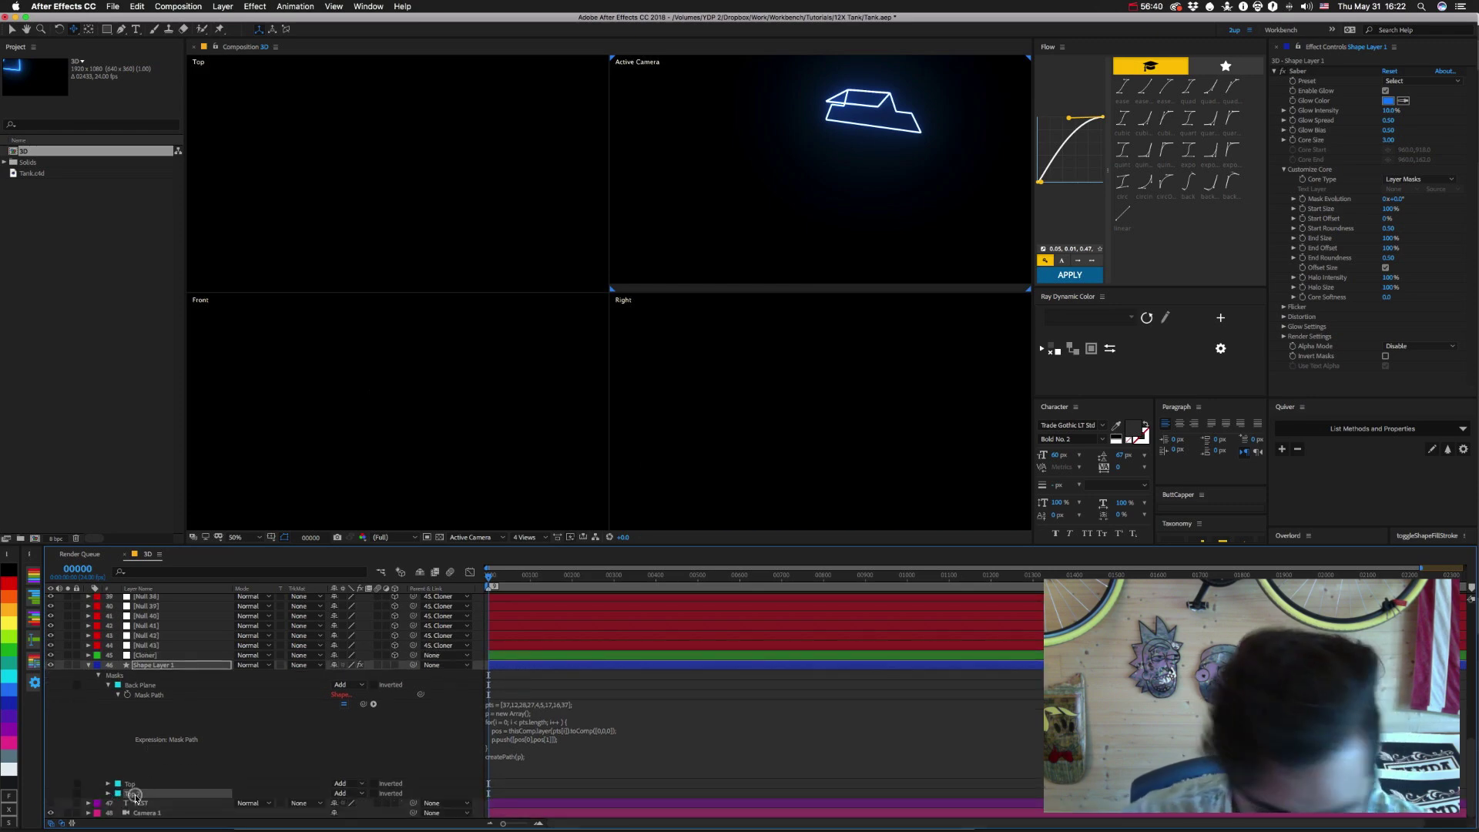
pyautogui.press('Return')
pyautogui.write('Front')
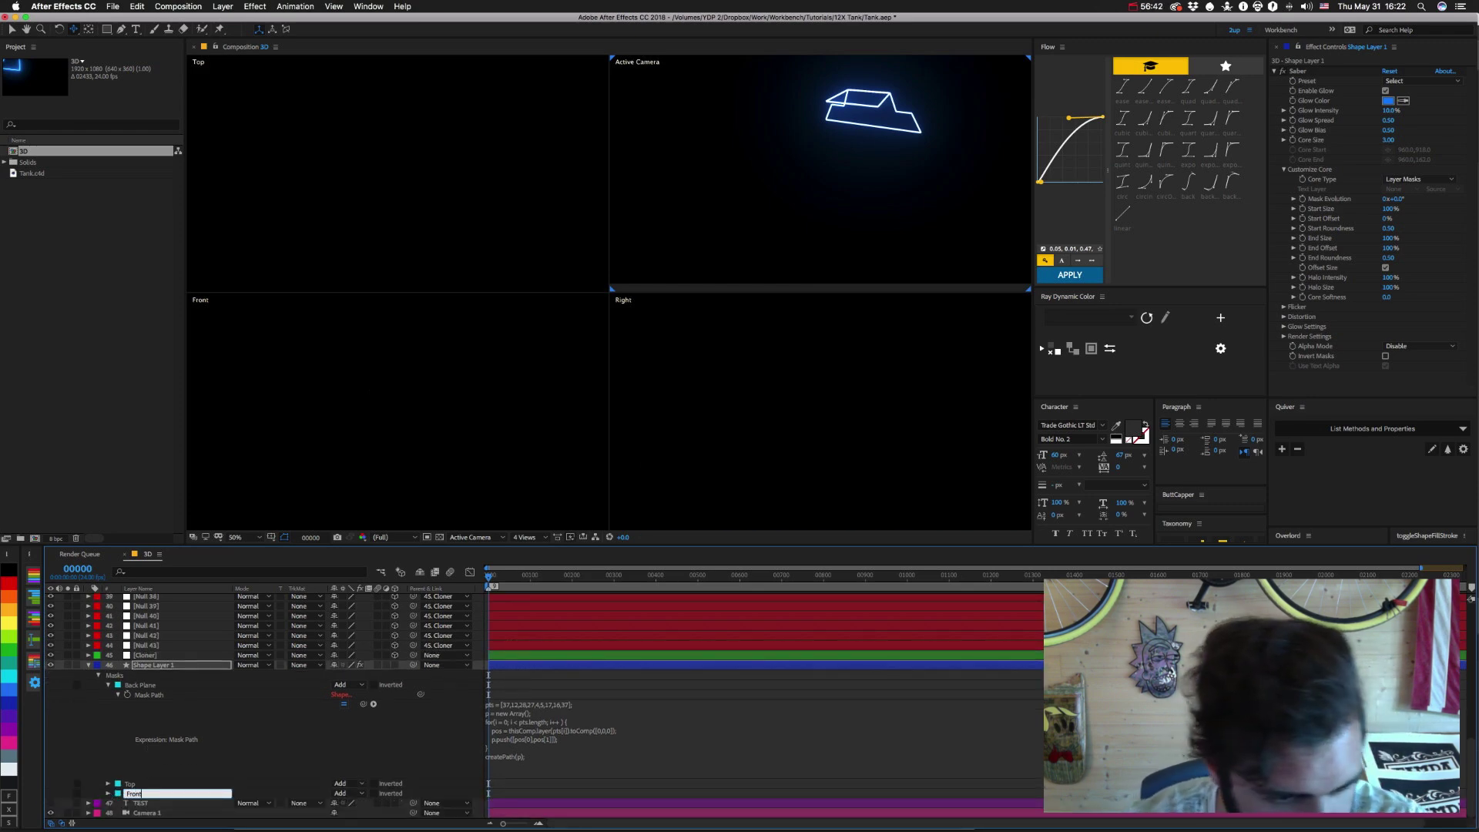
pyautogui.press('Return')
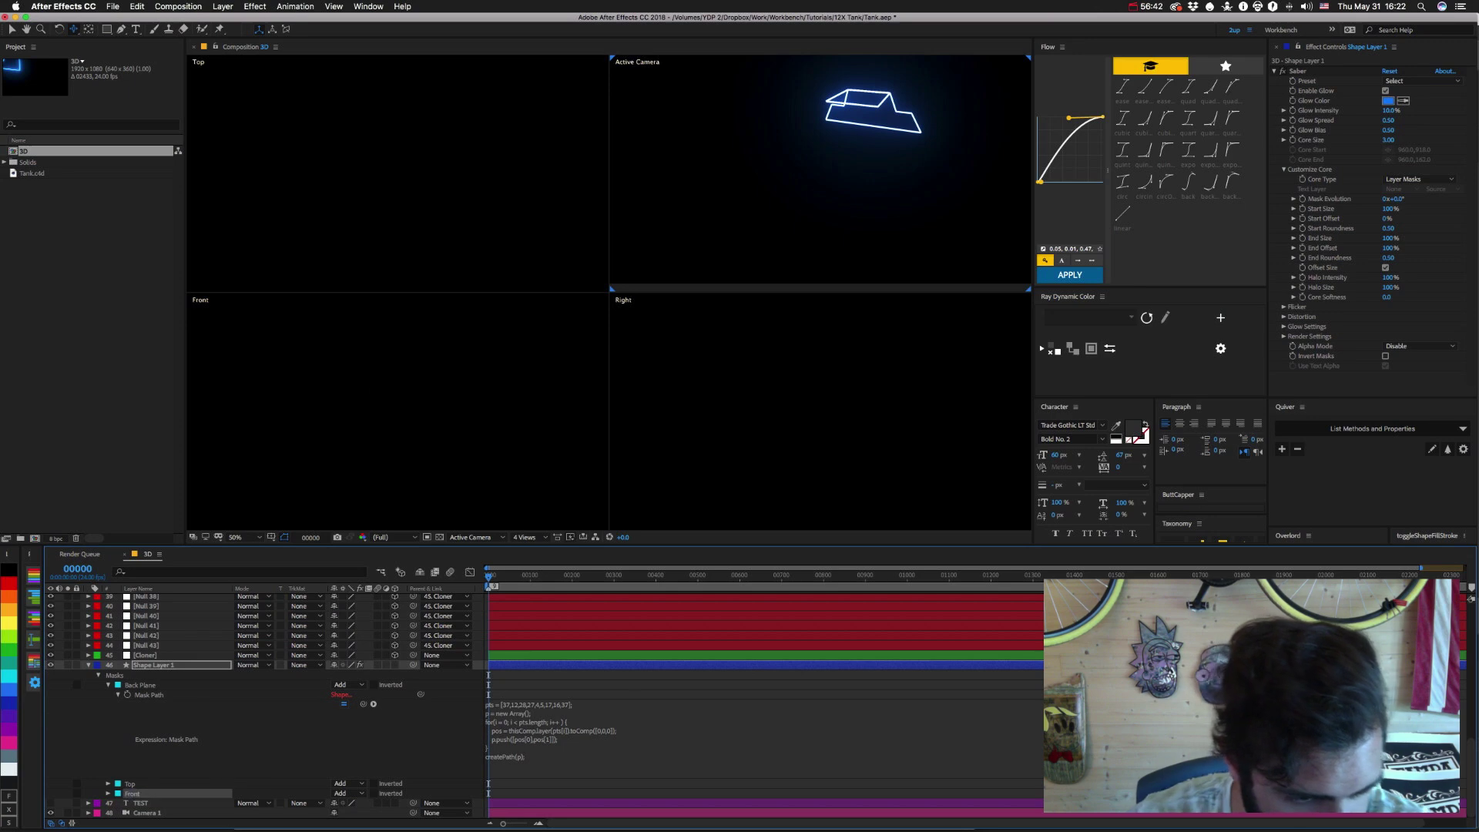
pyautogui.click(109, 793)
pyautogui.keyDown('alt'); pyautogui.click(127, 784); pyautogui.keyUp('alt')
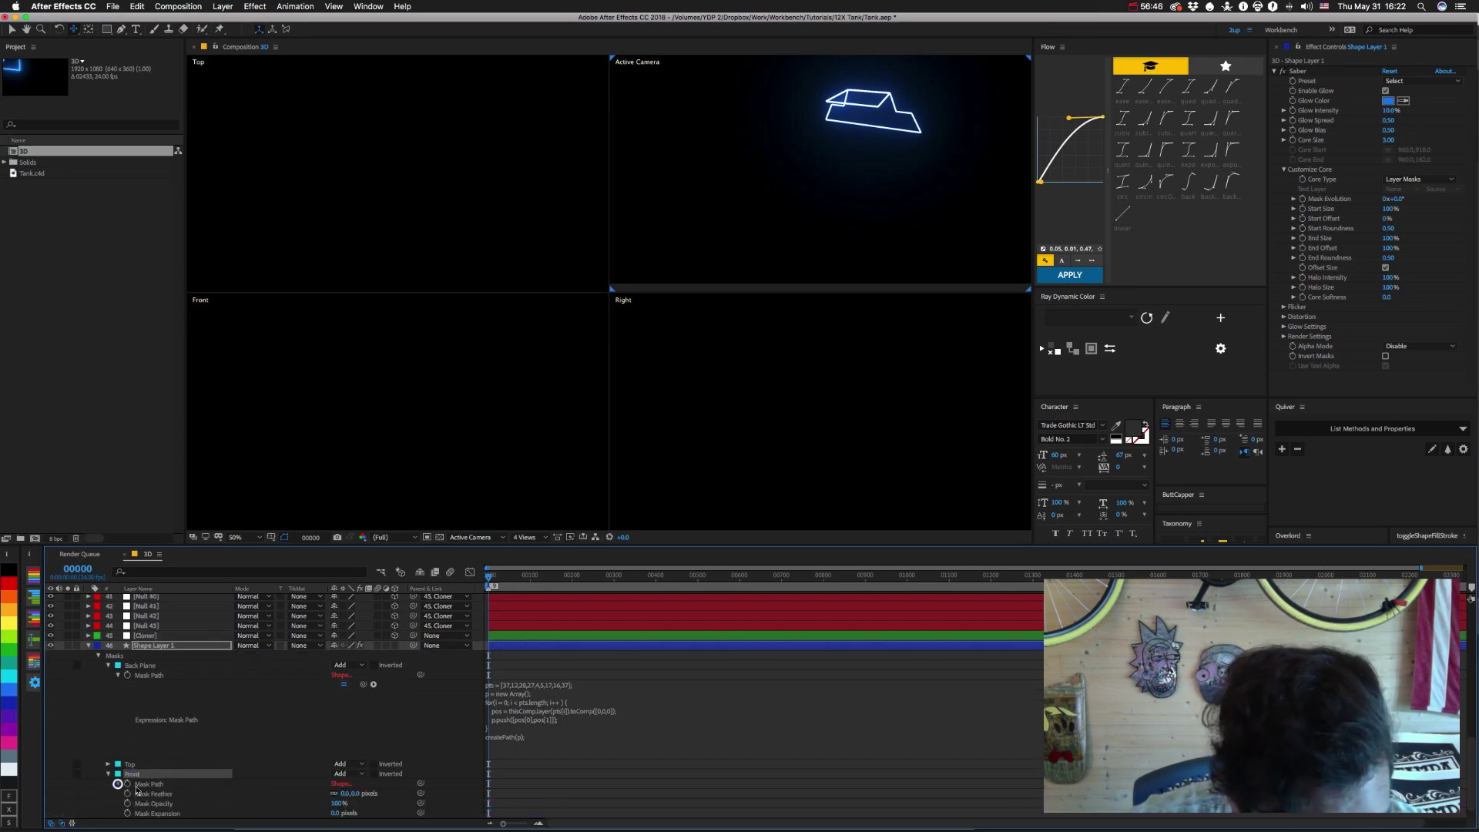
pyautogui.write('pts = [27,25,26,37];')
pyautogui.press('super+Tab')
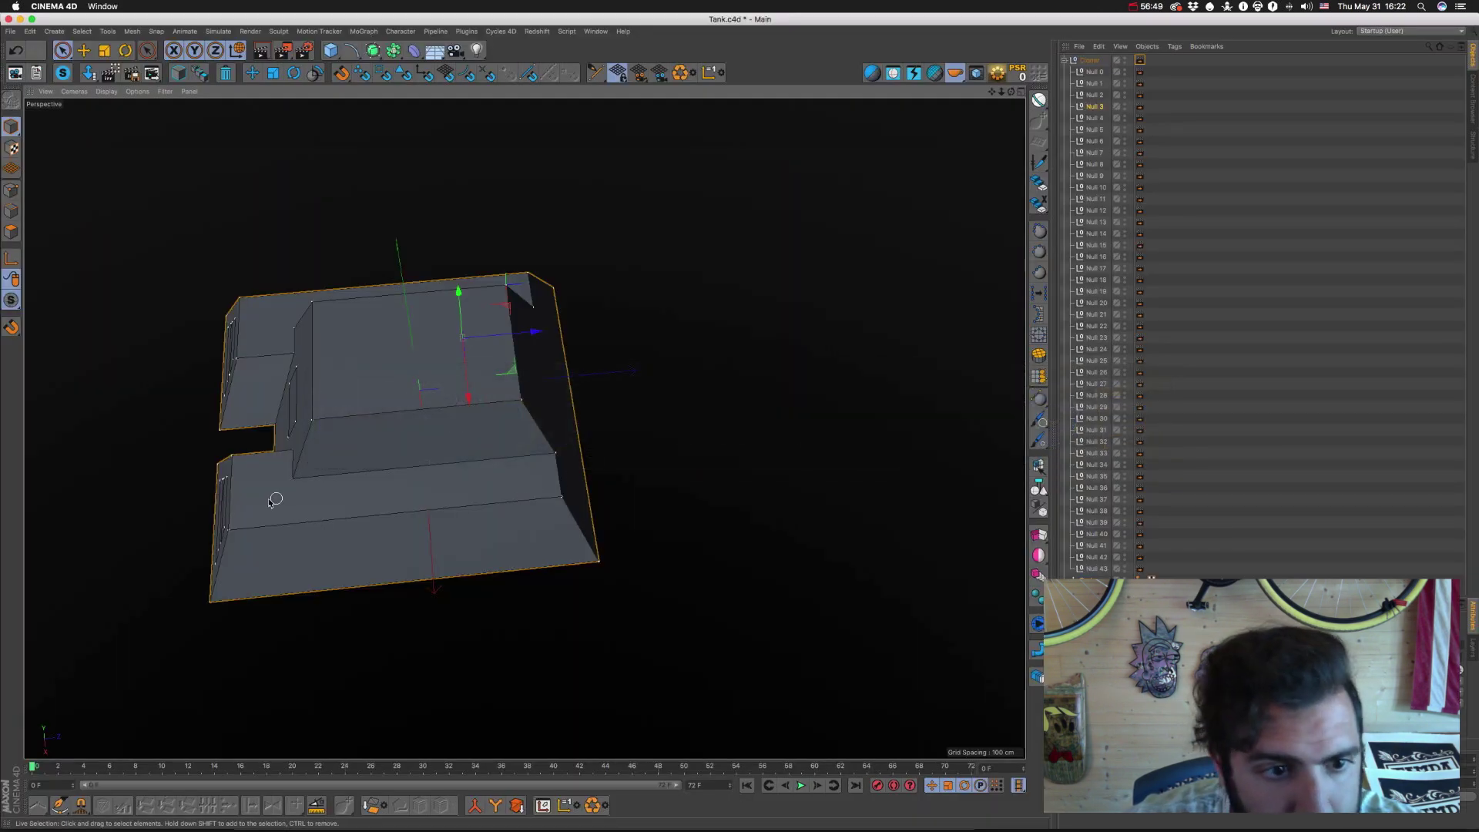
# Orbit around the tank and pick hull pieces to identify Nulls 28, 32, 31 and 8.
pyautogui.keyDown('alt'); pyautogui.moveTo(275, 499); pyautogui.dragTo(508, 436); pyautogui.keyUp('alt')
pyautogui.click(379, 371)
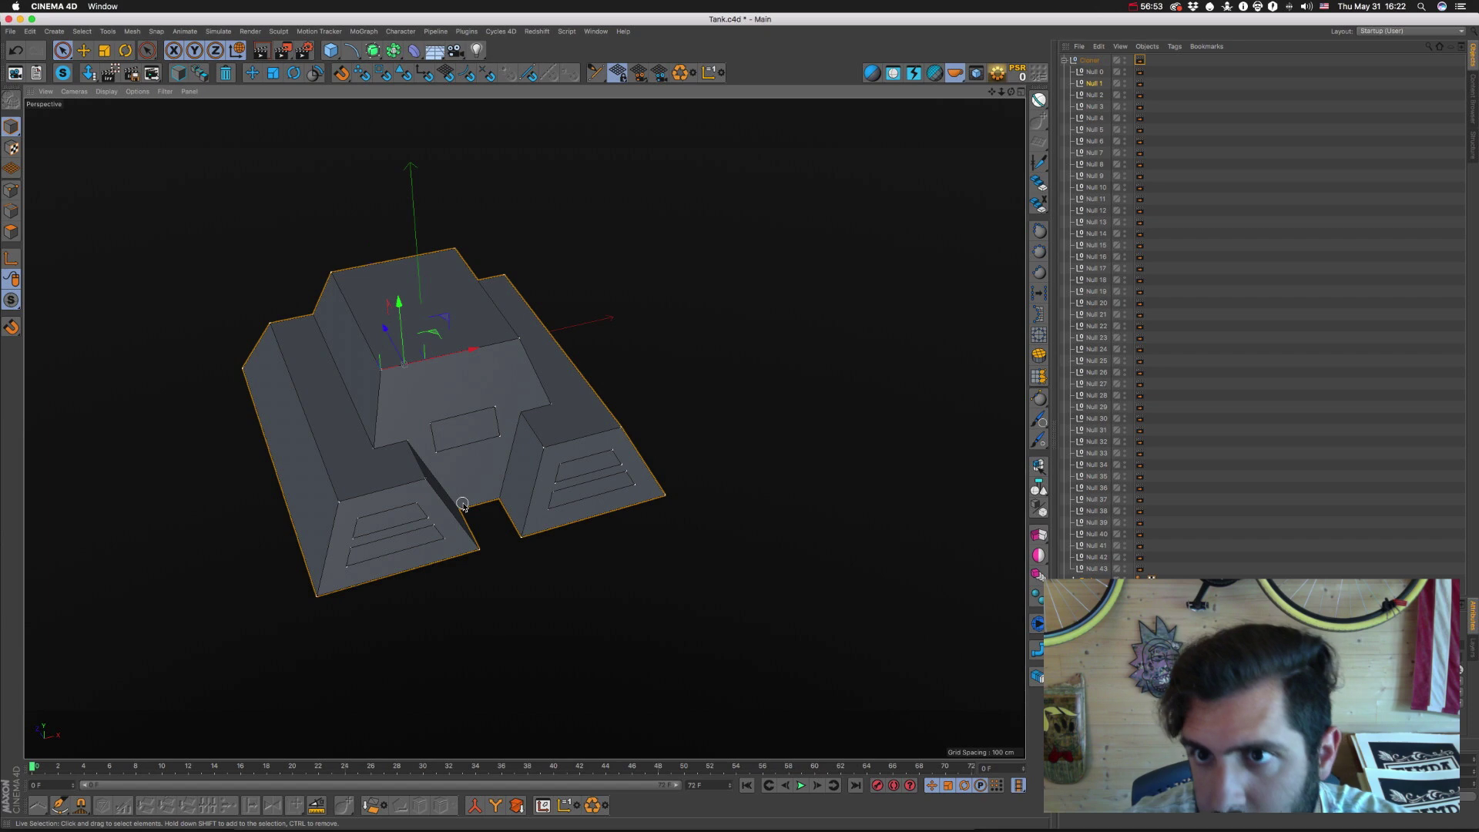
pyautogui.click(516, 339)
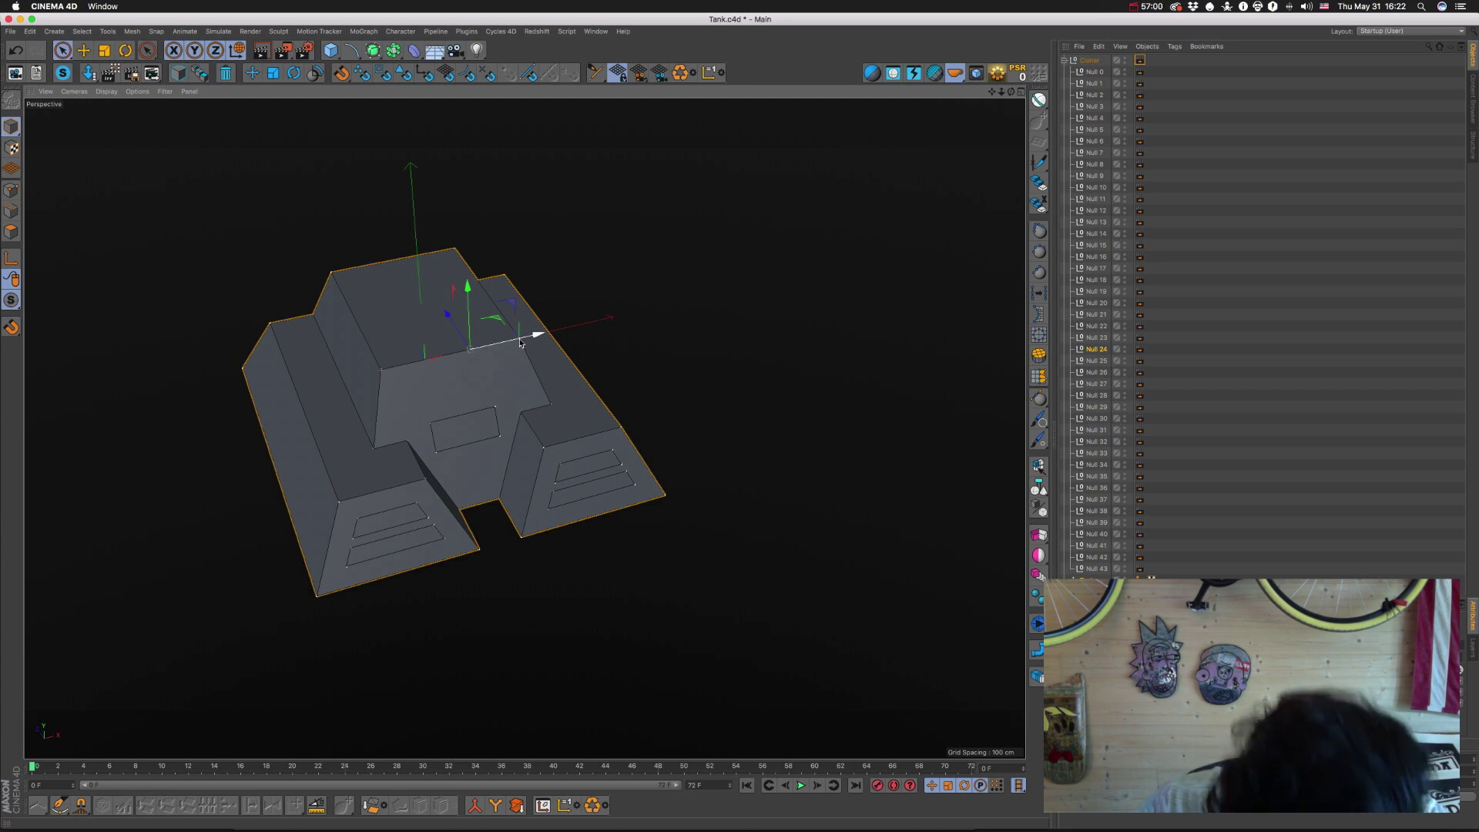
pyautogui.click(550, 406)
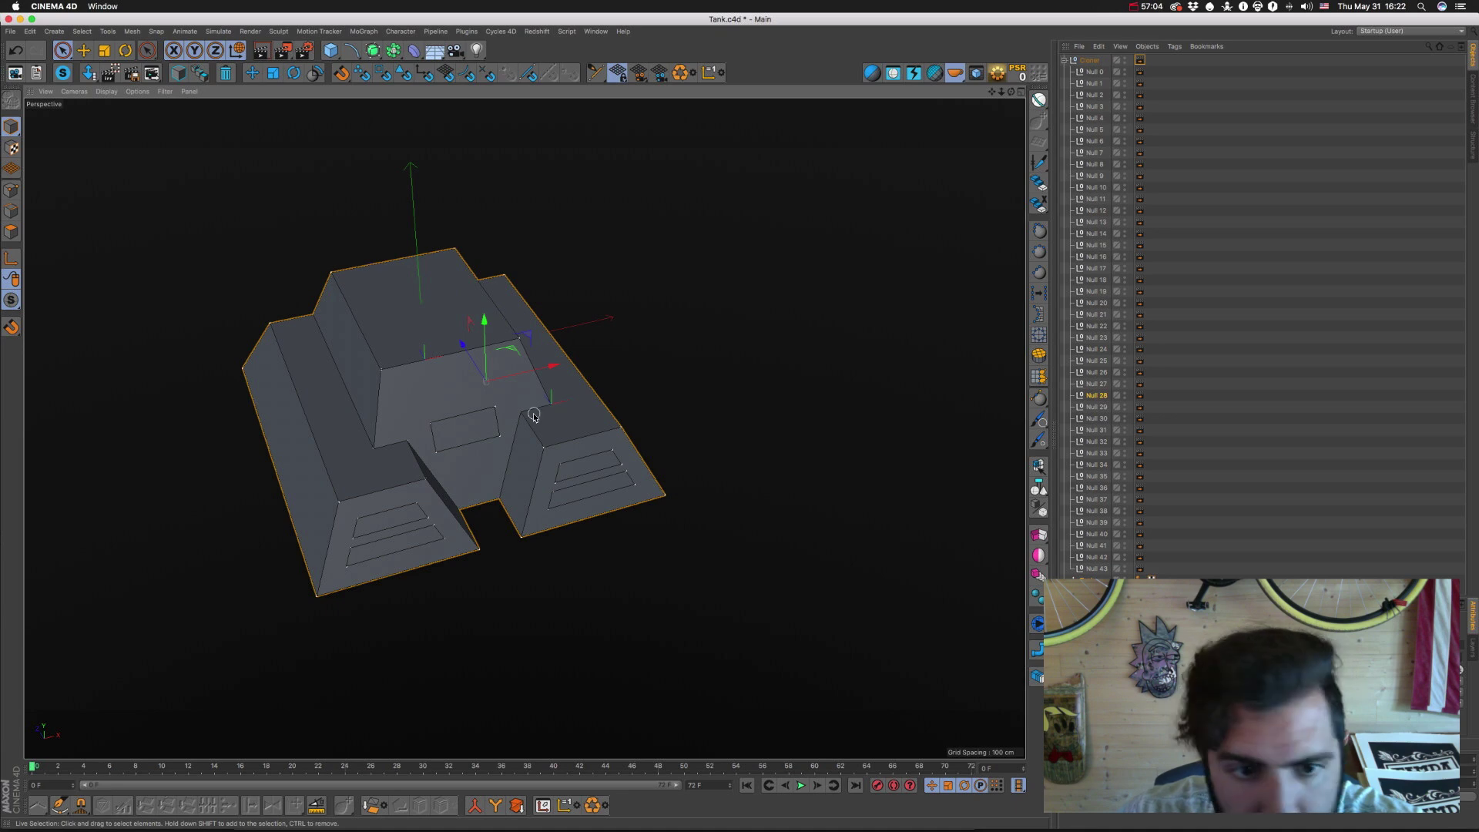
pyautogui.click(521, 416)
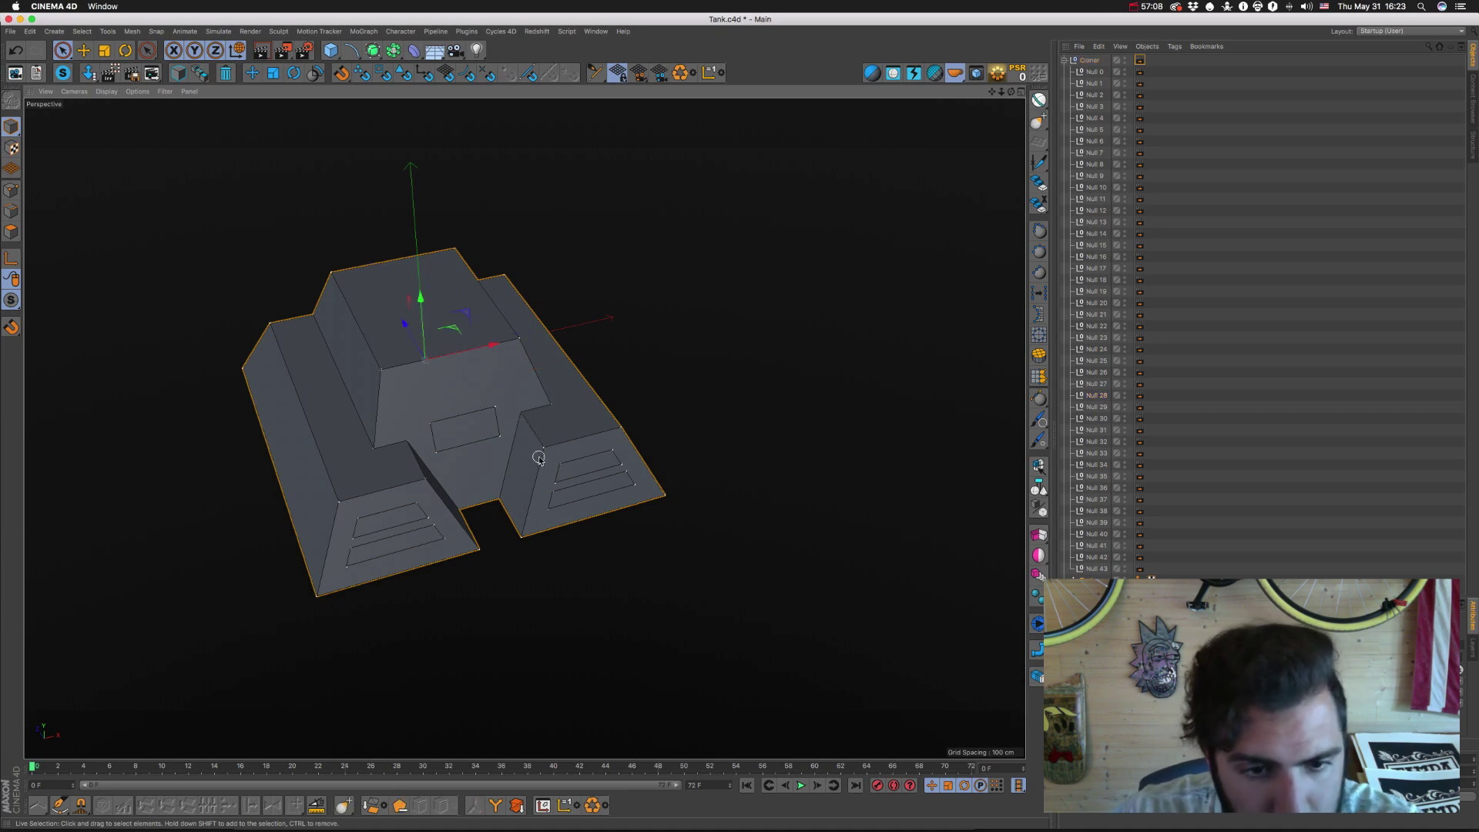
pyautogui.moveTo(488, 429); pyautogui.dragTo(538, 403)
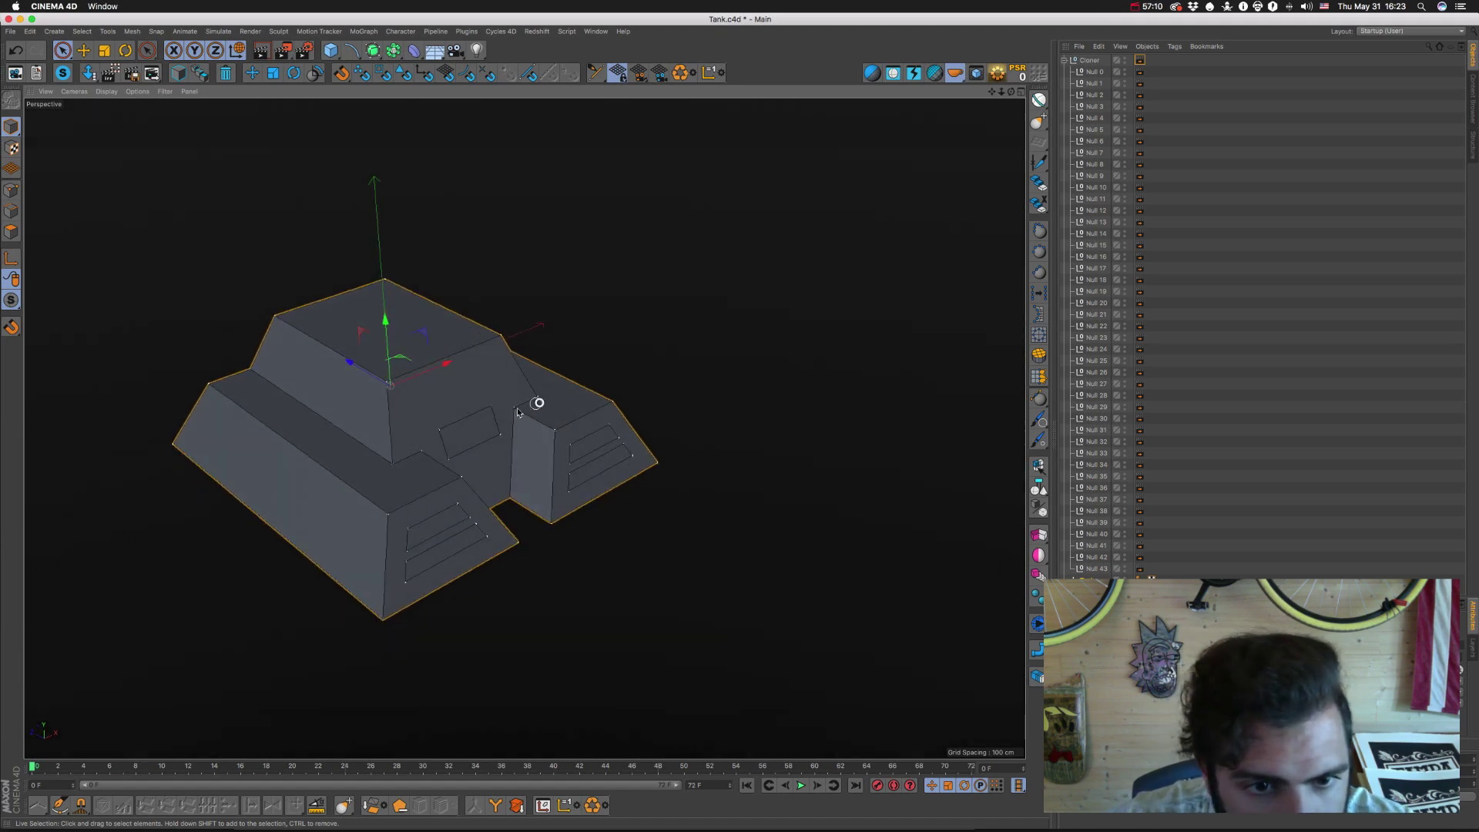
pyautogui.click(511, 409)
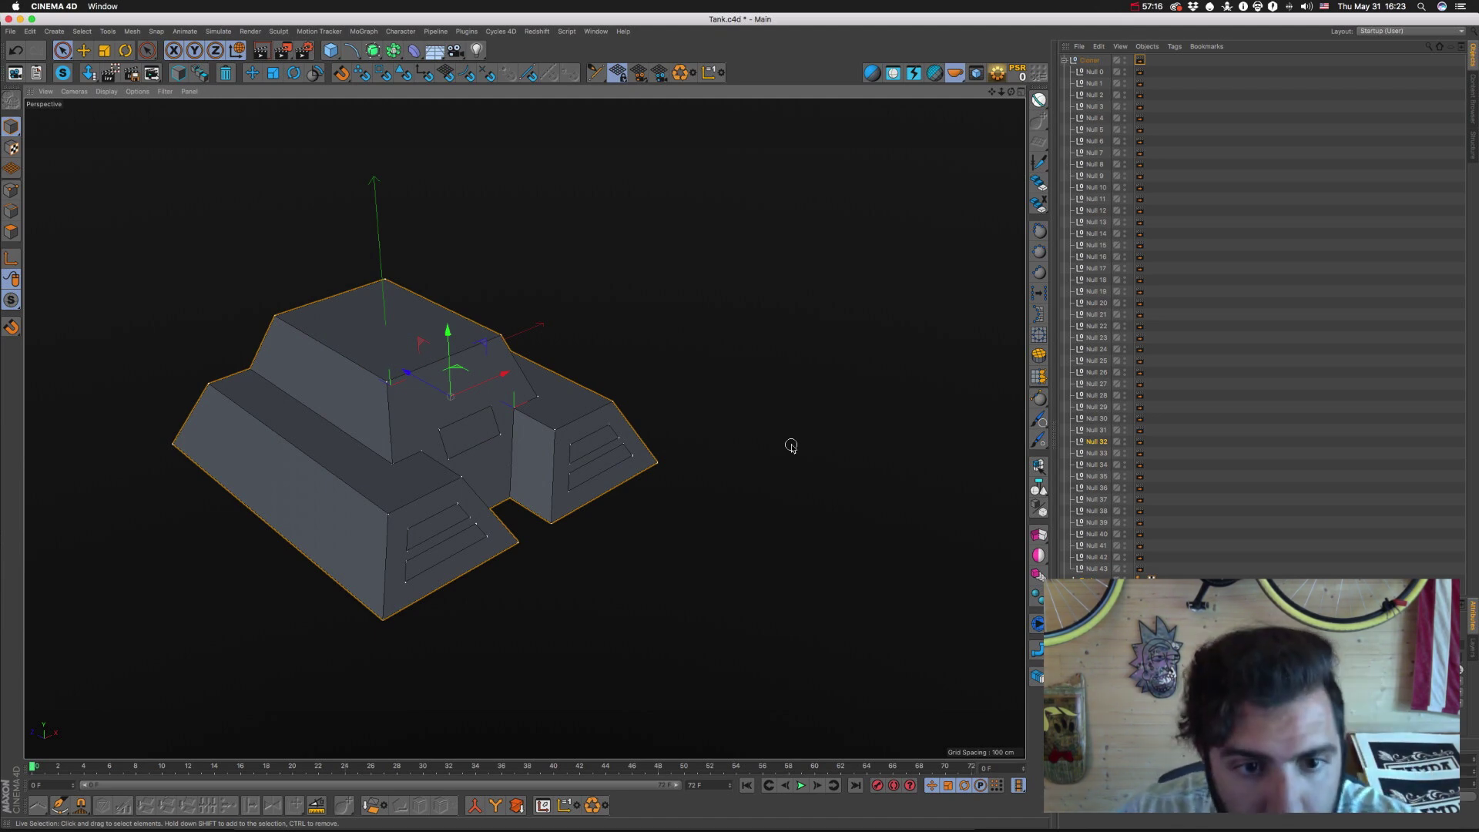
pyautogui.click(512, 500)
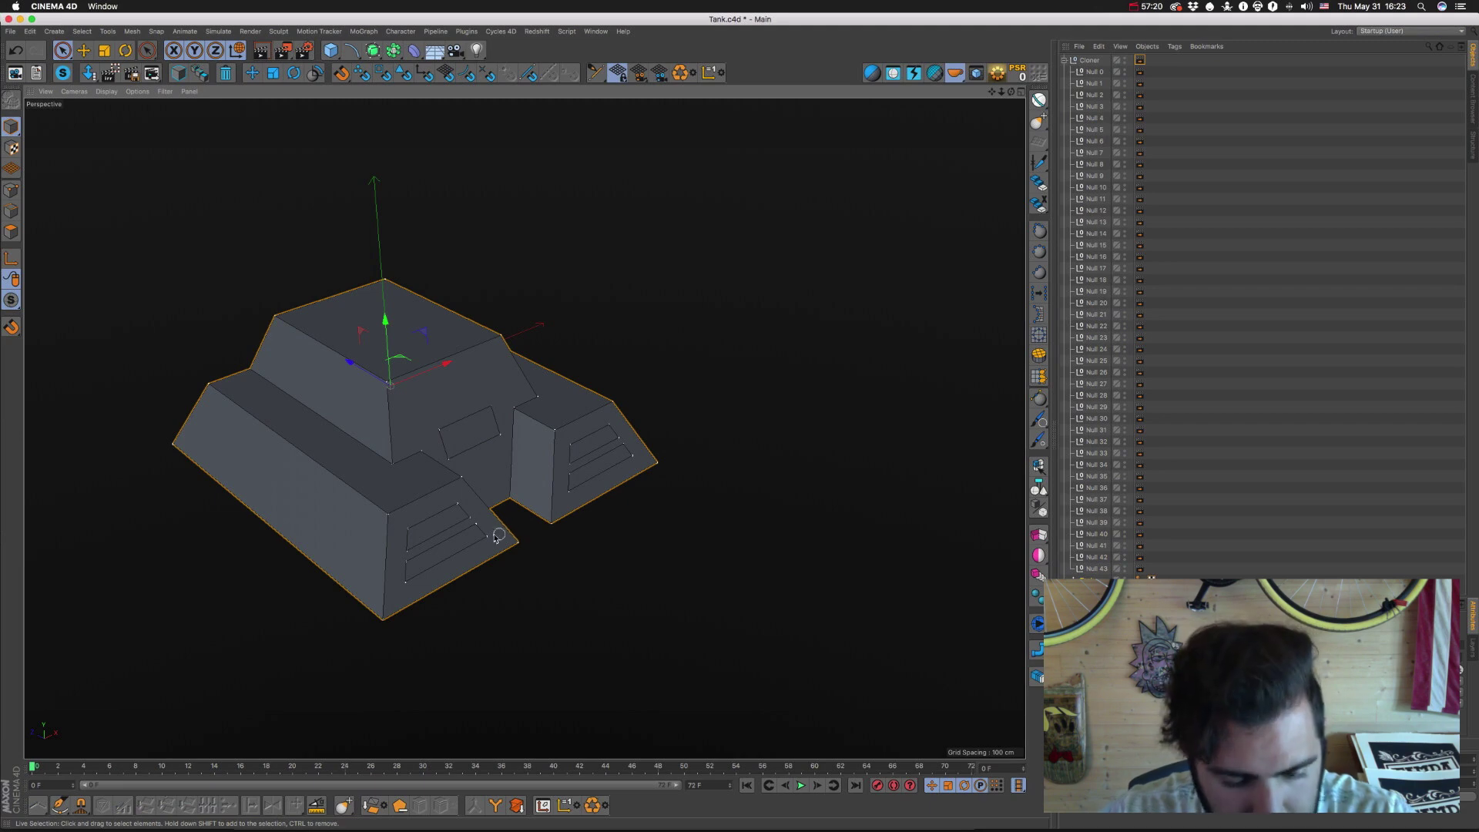
pyautogui.scroll(3, 552, 528)
pyautogui.moveTo(552, 529); pyautogui.dragTo(512, 545)
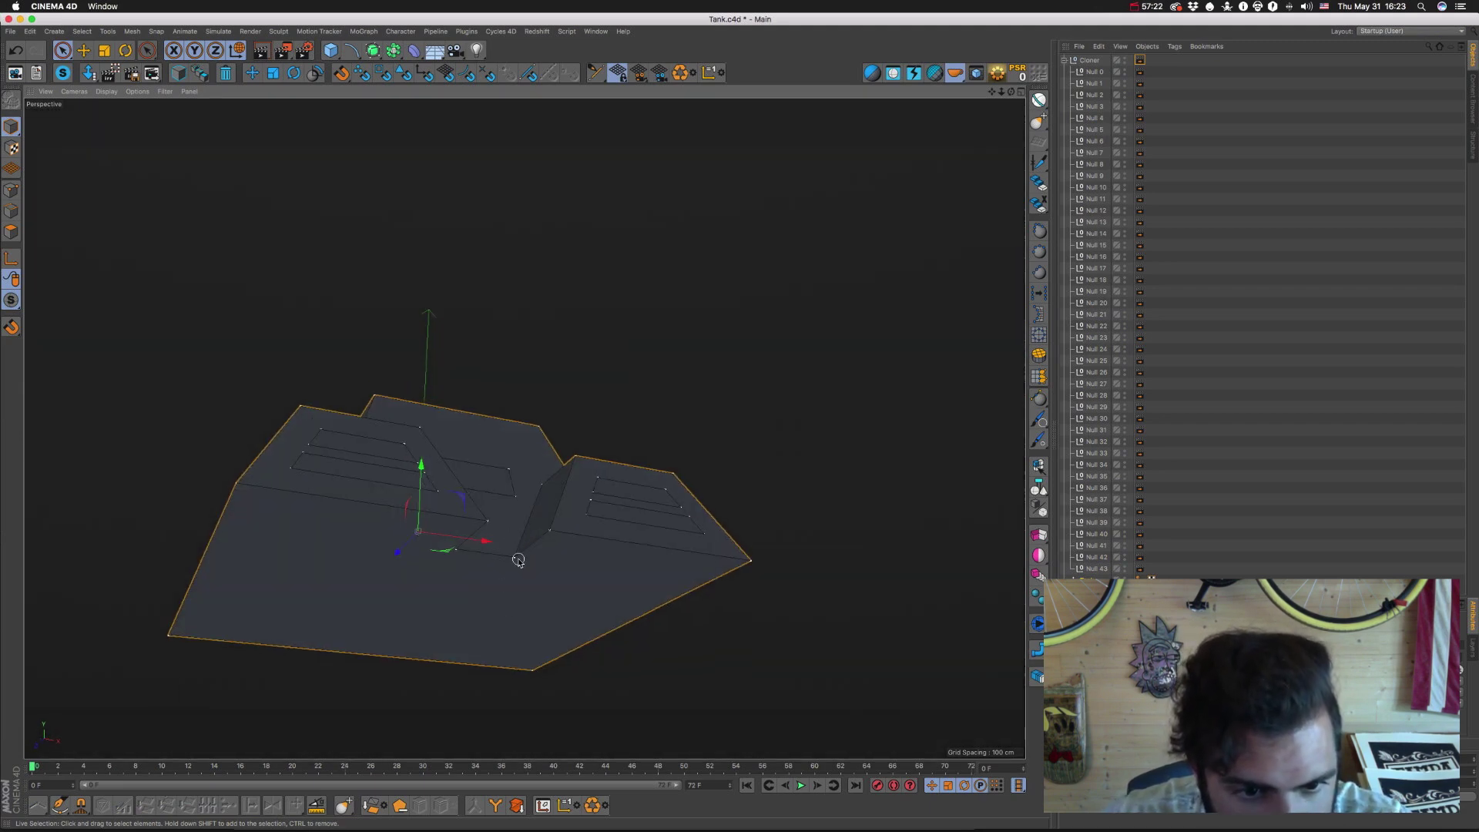
pyautogui.click(515, 560)
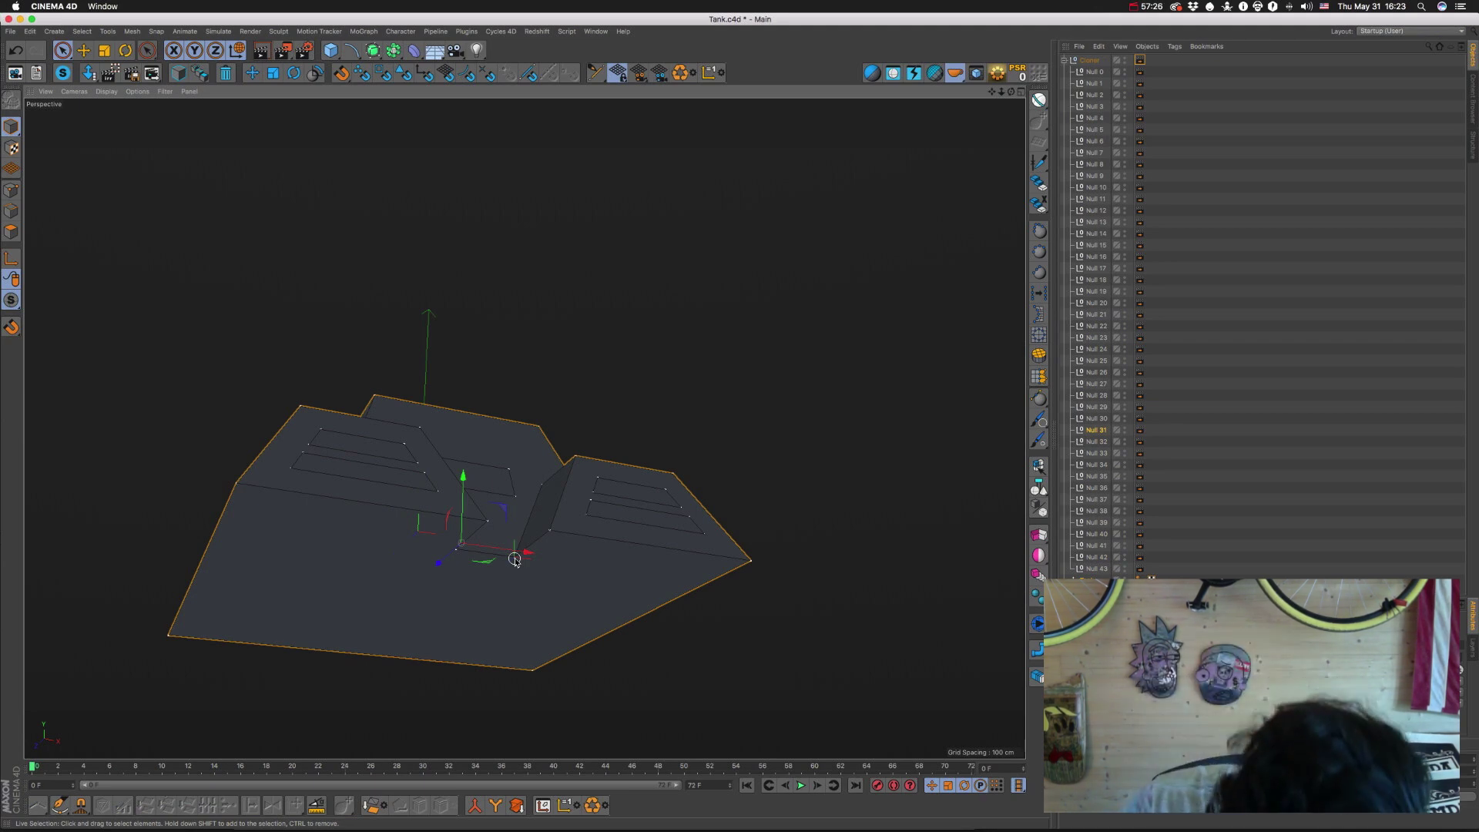
pyautogui.click(458, 548)
pyautogui.click(457, 549)
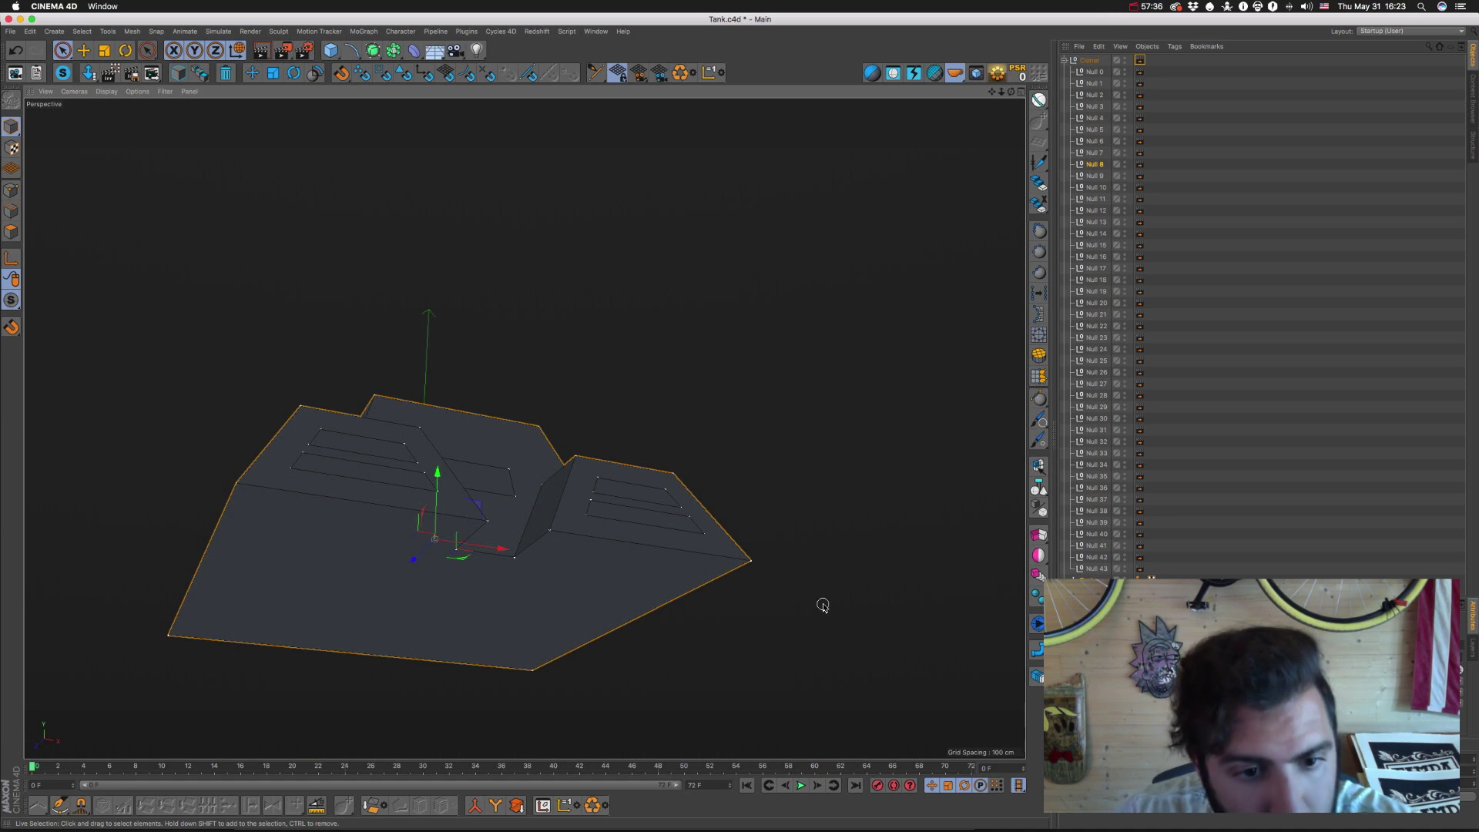
# Keep orbiting to identify the centre piece as Null 10 and a front piece as Null 1.
pyautogui.moveTo(534, 537); pyautogui.dragTo(417, 551)
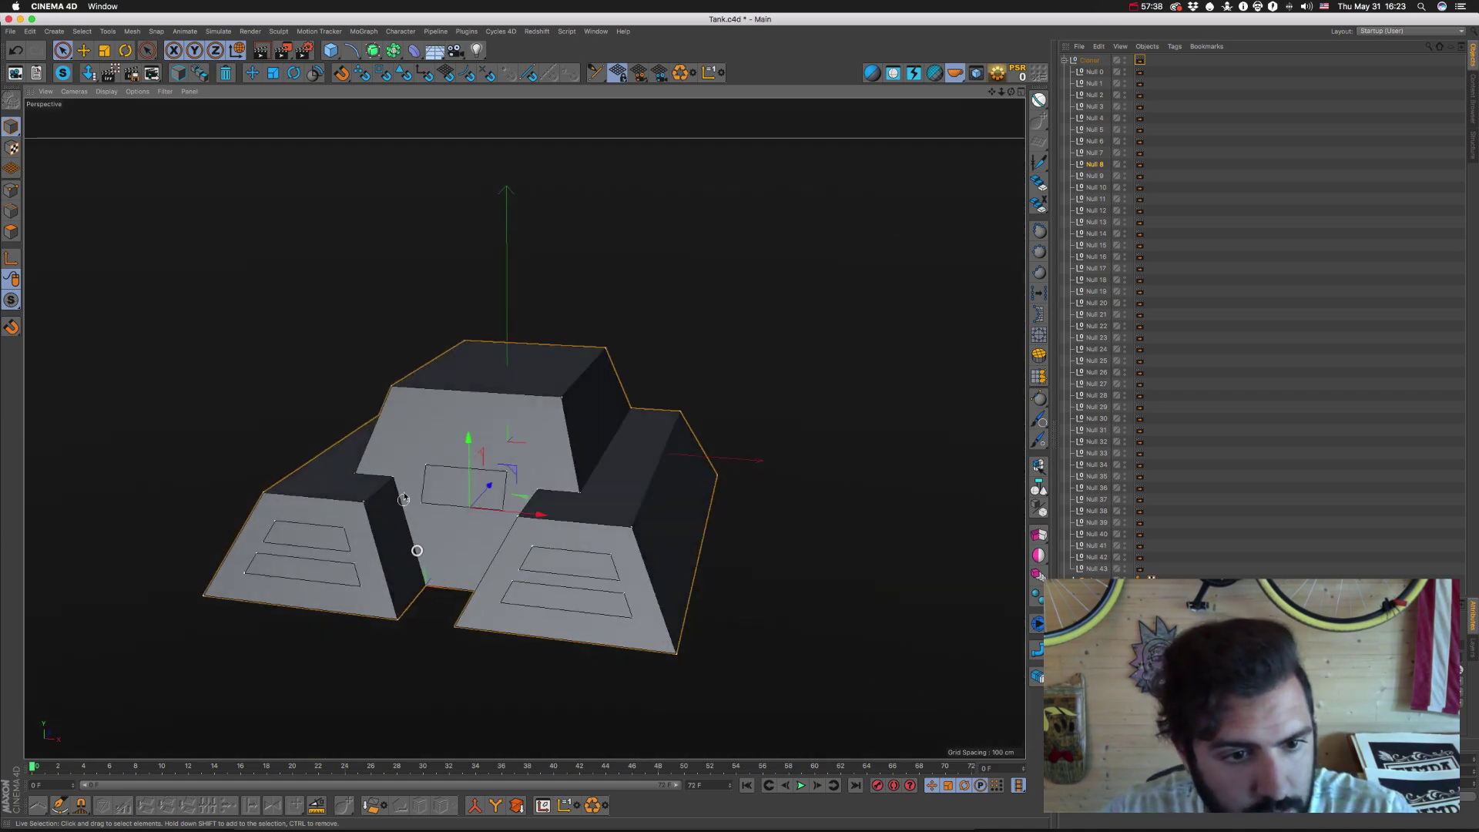
pyautogui.click(392, 479)
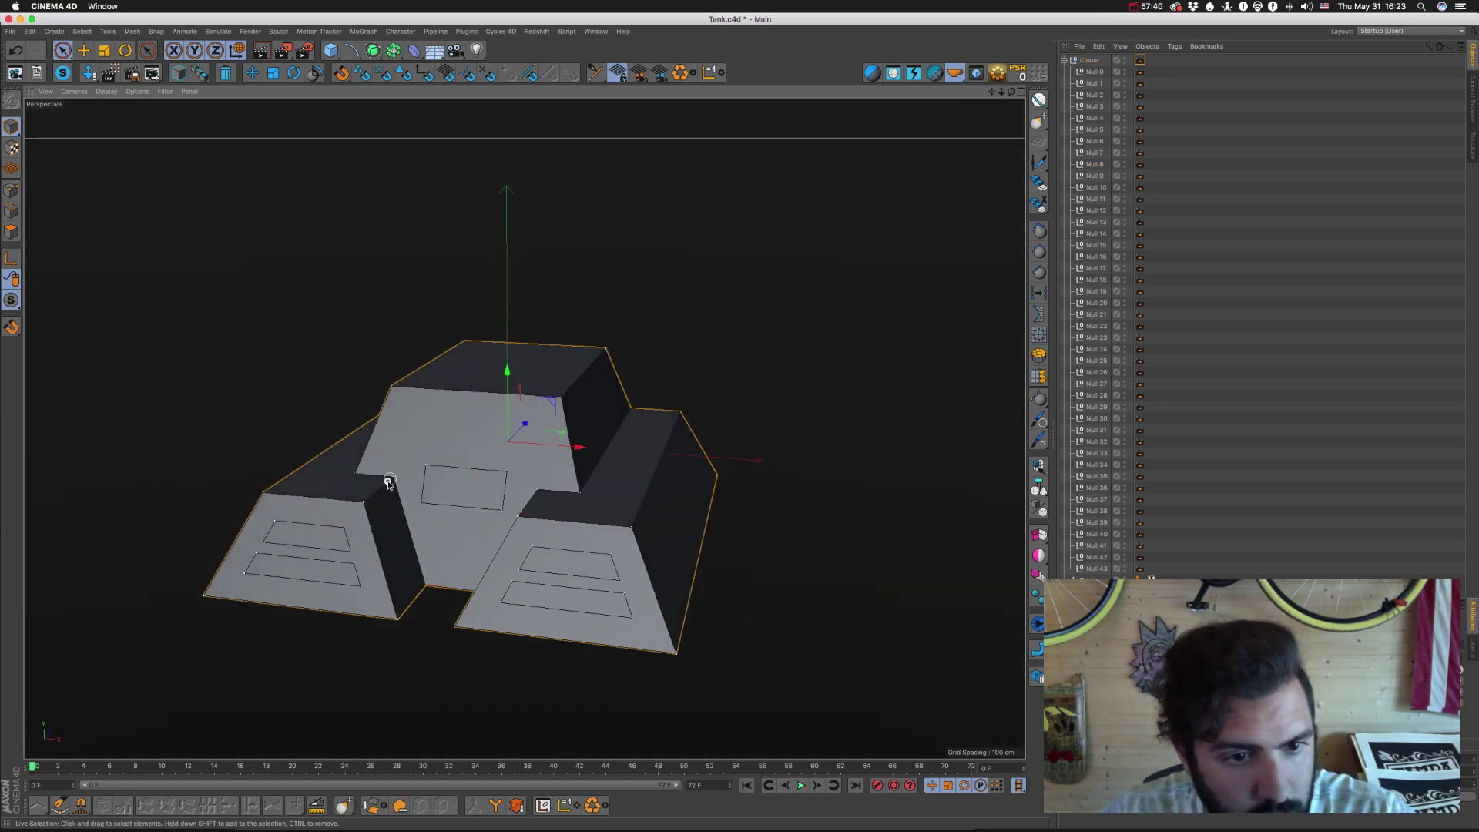
pyautogui.moveTo(346, 478); pyautogui.dragTo(395, 476)
pyautogui.click(395, 476)
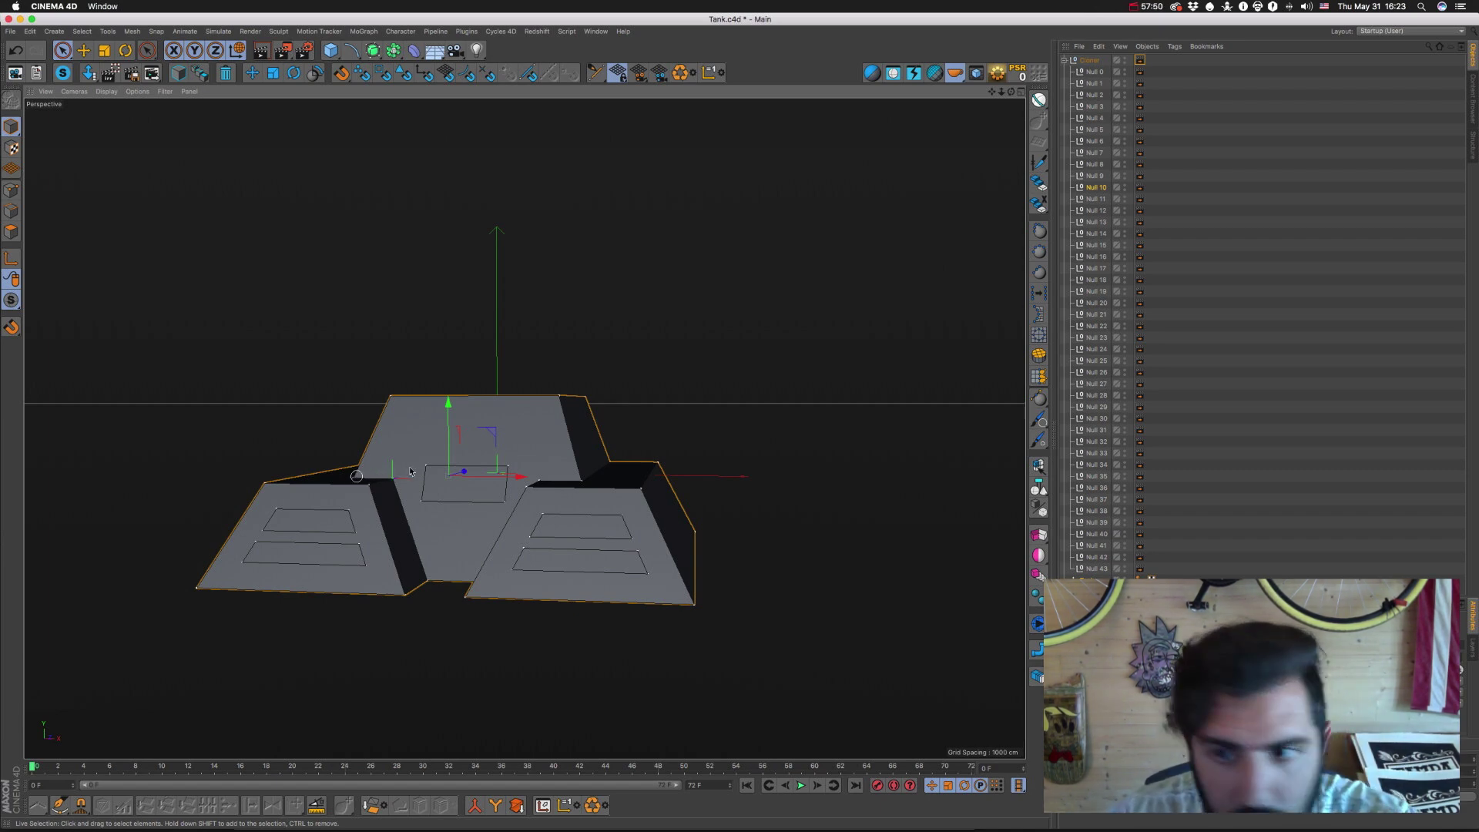
pyautogui.moveTo(354, 502); pyautogui.dragTo(393, 518)
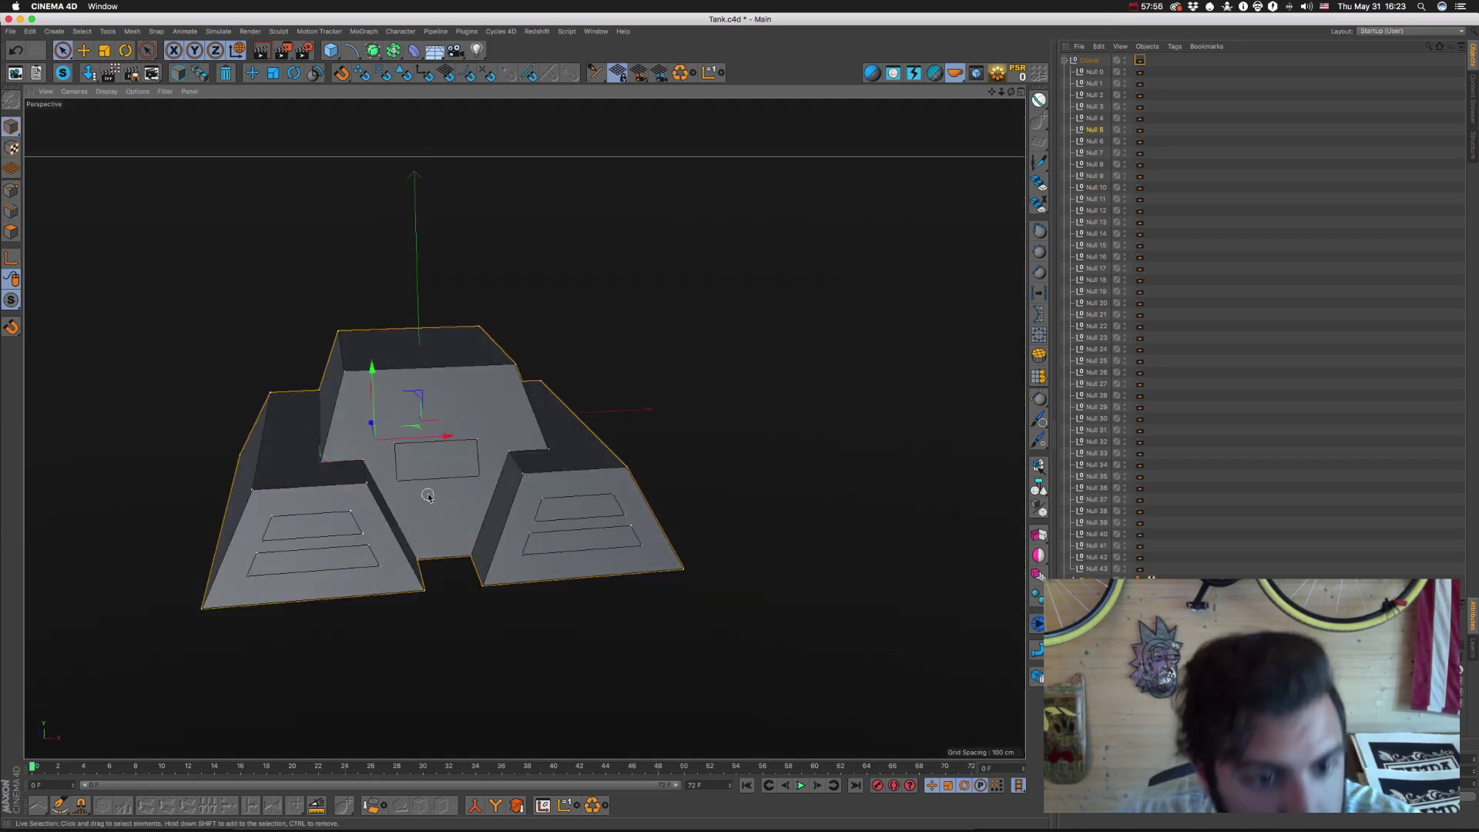
pyautogui.click(345, 369)
pyautogui.click(345, 370)
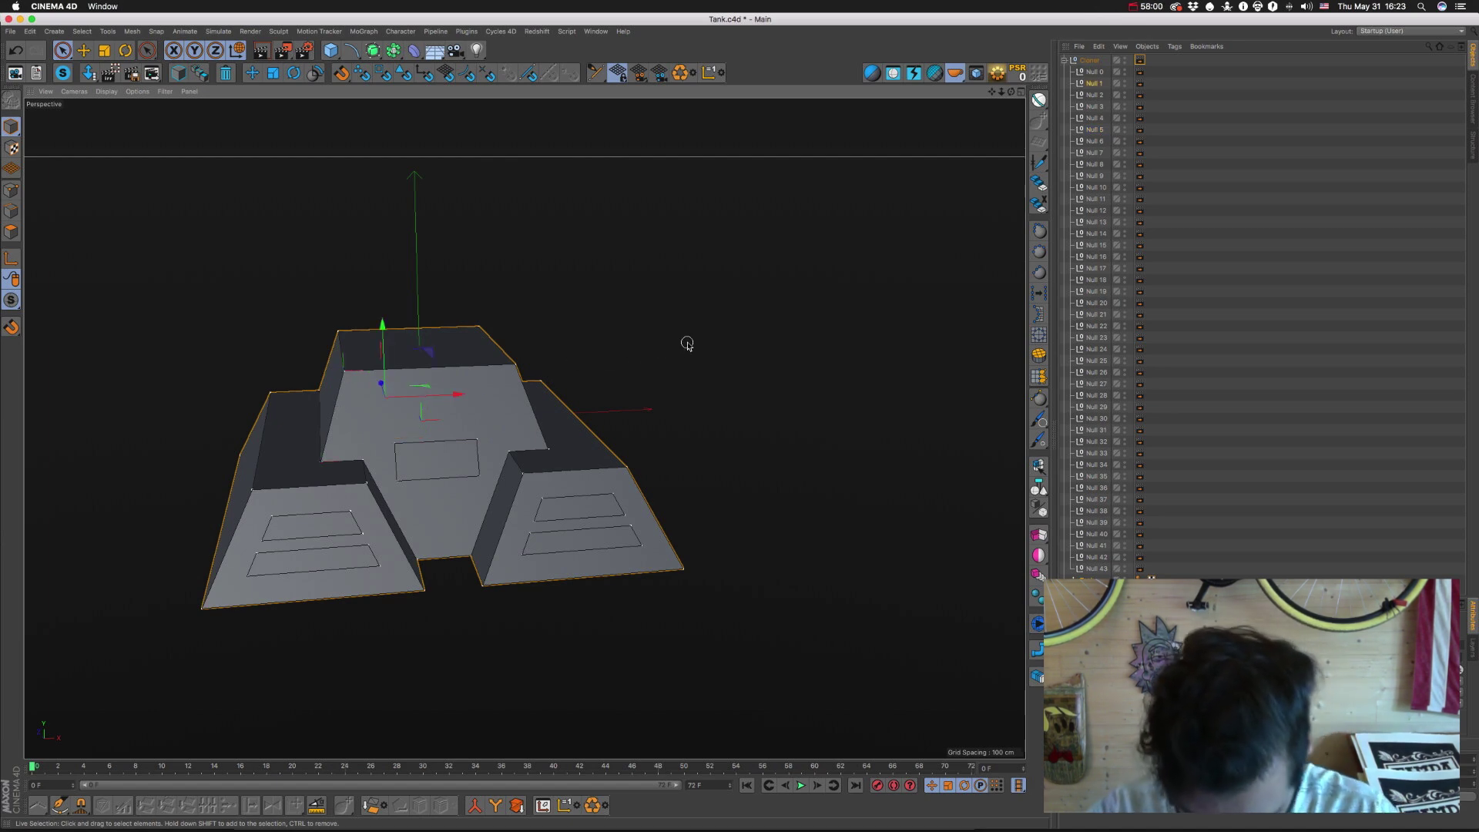
pyautogui.press('super+Tab')
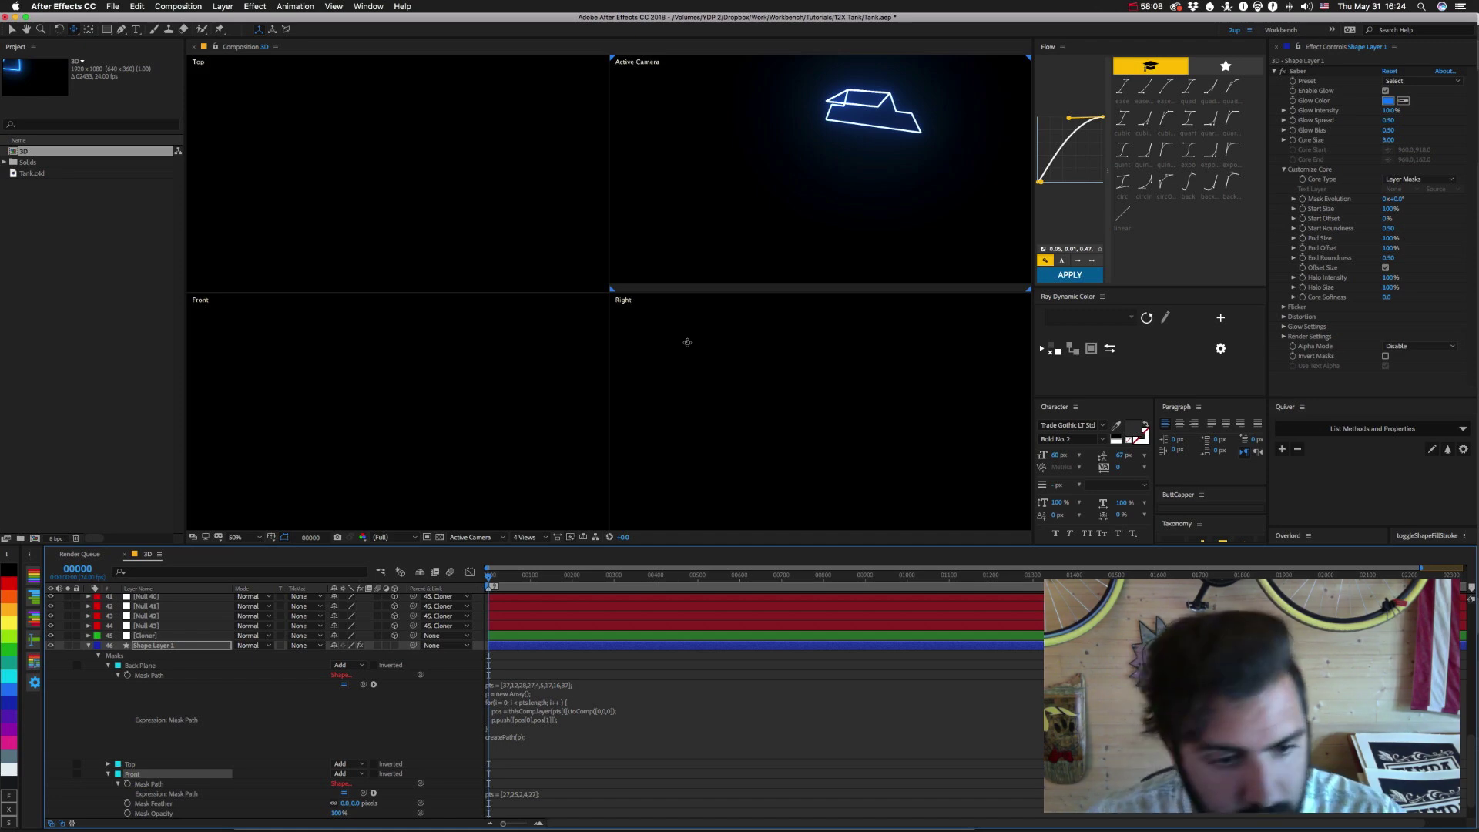
# Replace the Front mask's expression point list with [2,25,29,33,32,9,11,6,2].
pyautogui.click(510, 795)
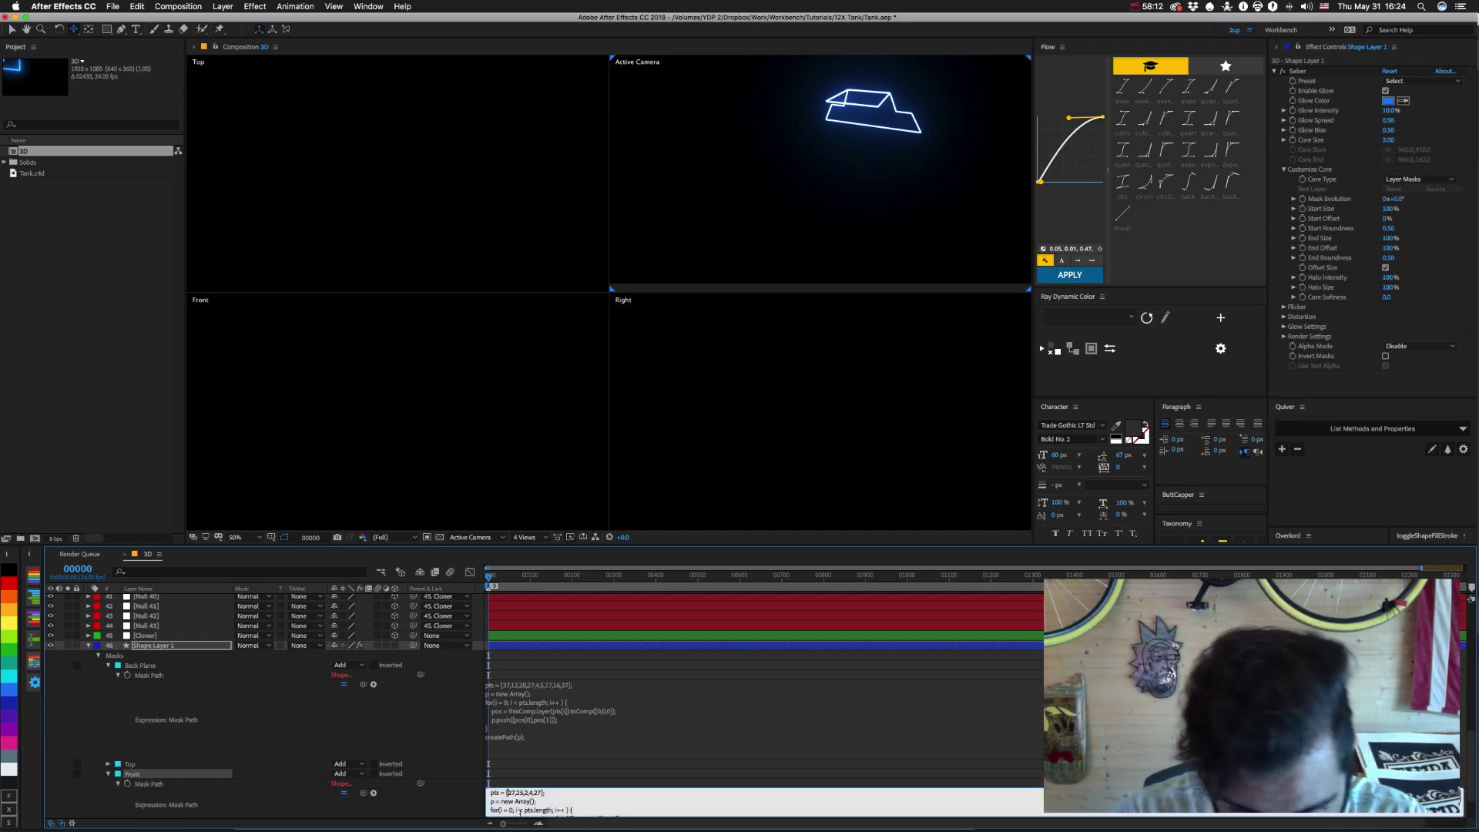
pyautogui.moveTo(506, 794); pyautogui.dragTo(544, 793)
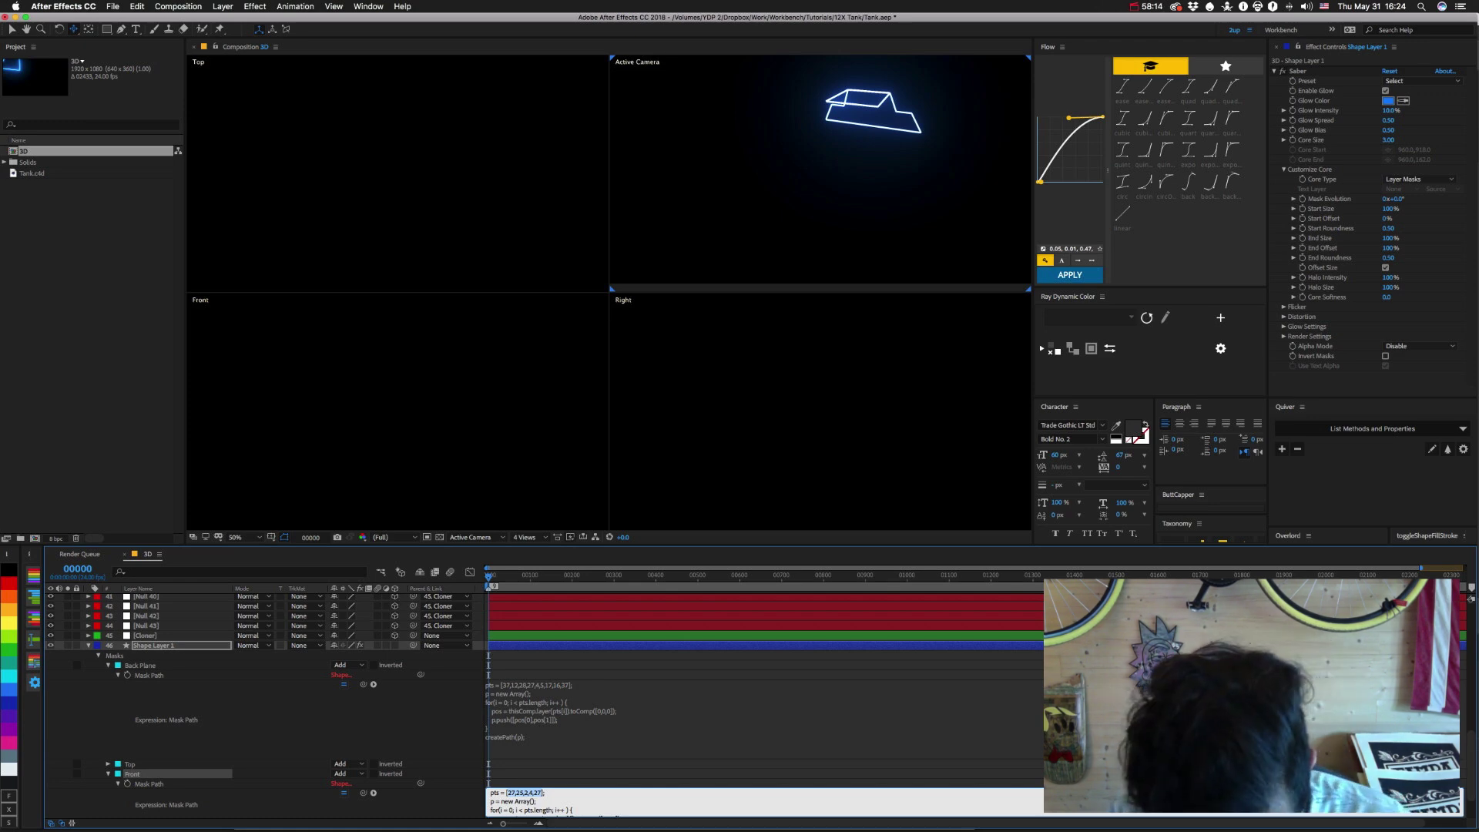
pyautogui.write('2')
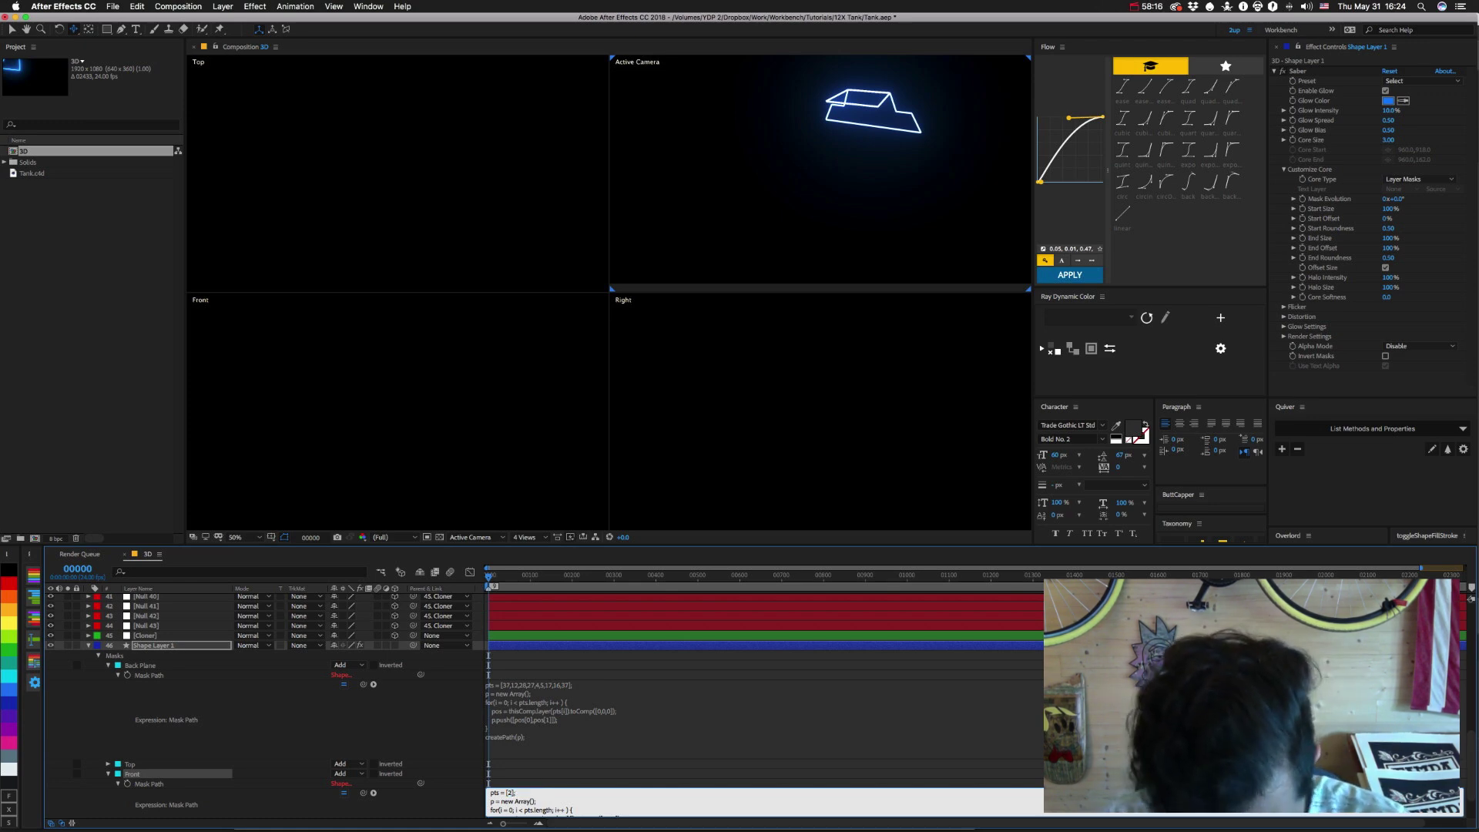
pyautogui.write(',25,2')
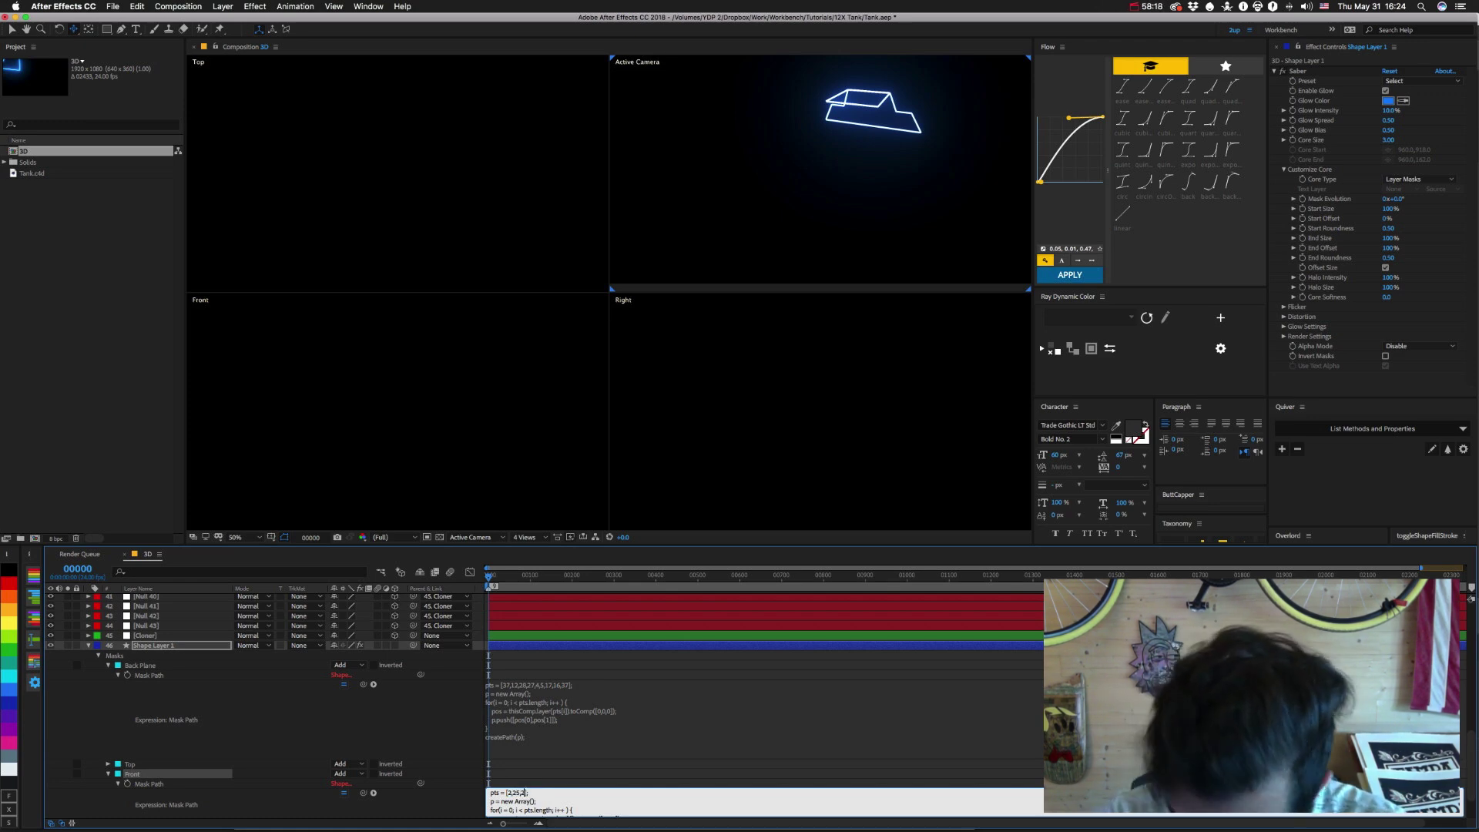
pyautogui.write('9,33')
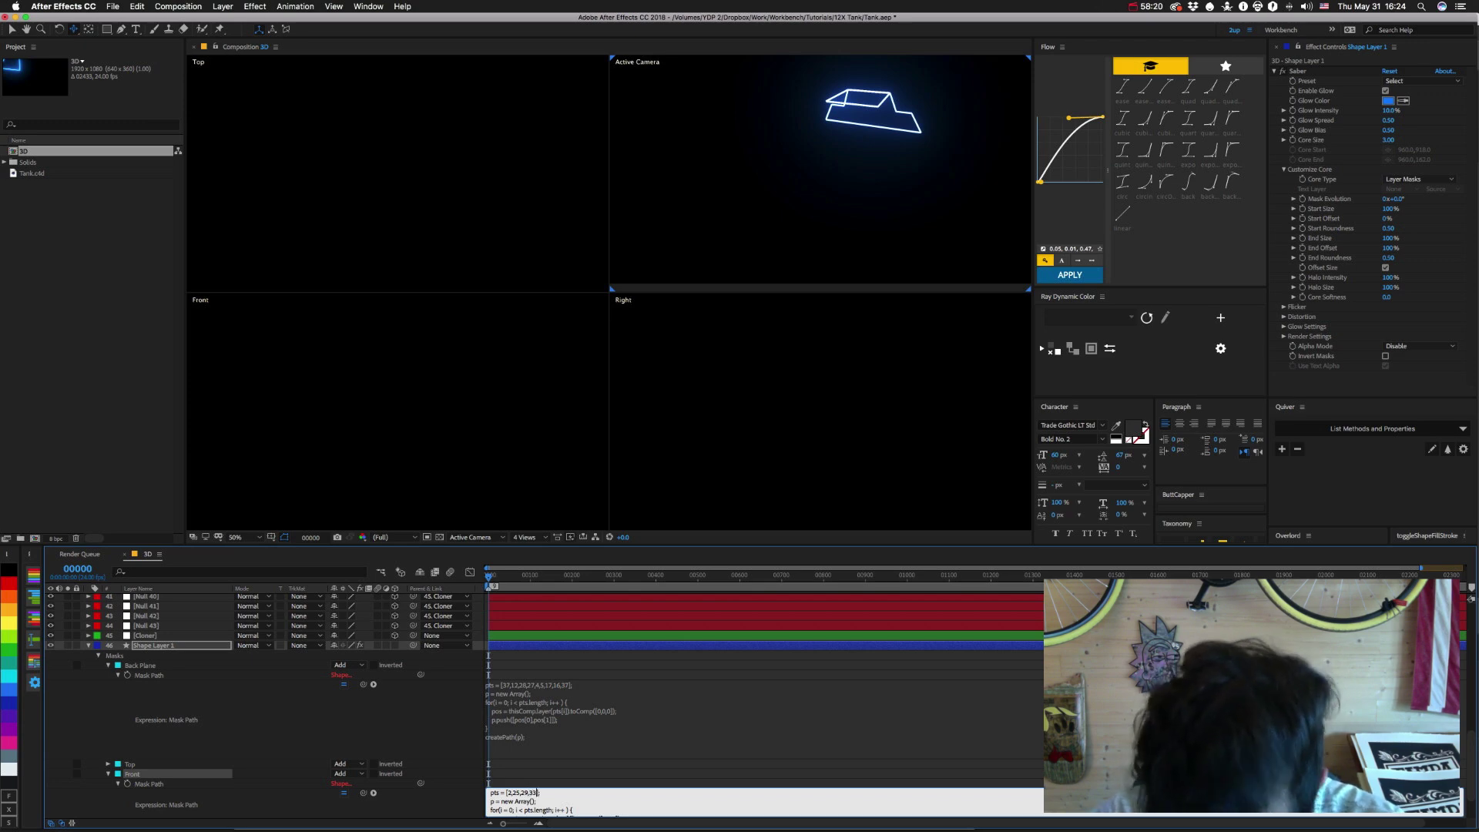
pyautogui.write(',32,9,11,6')
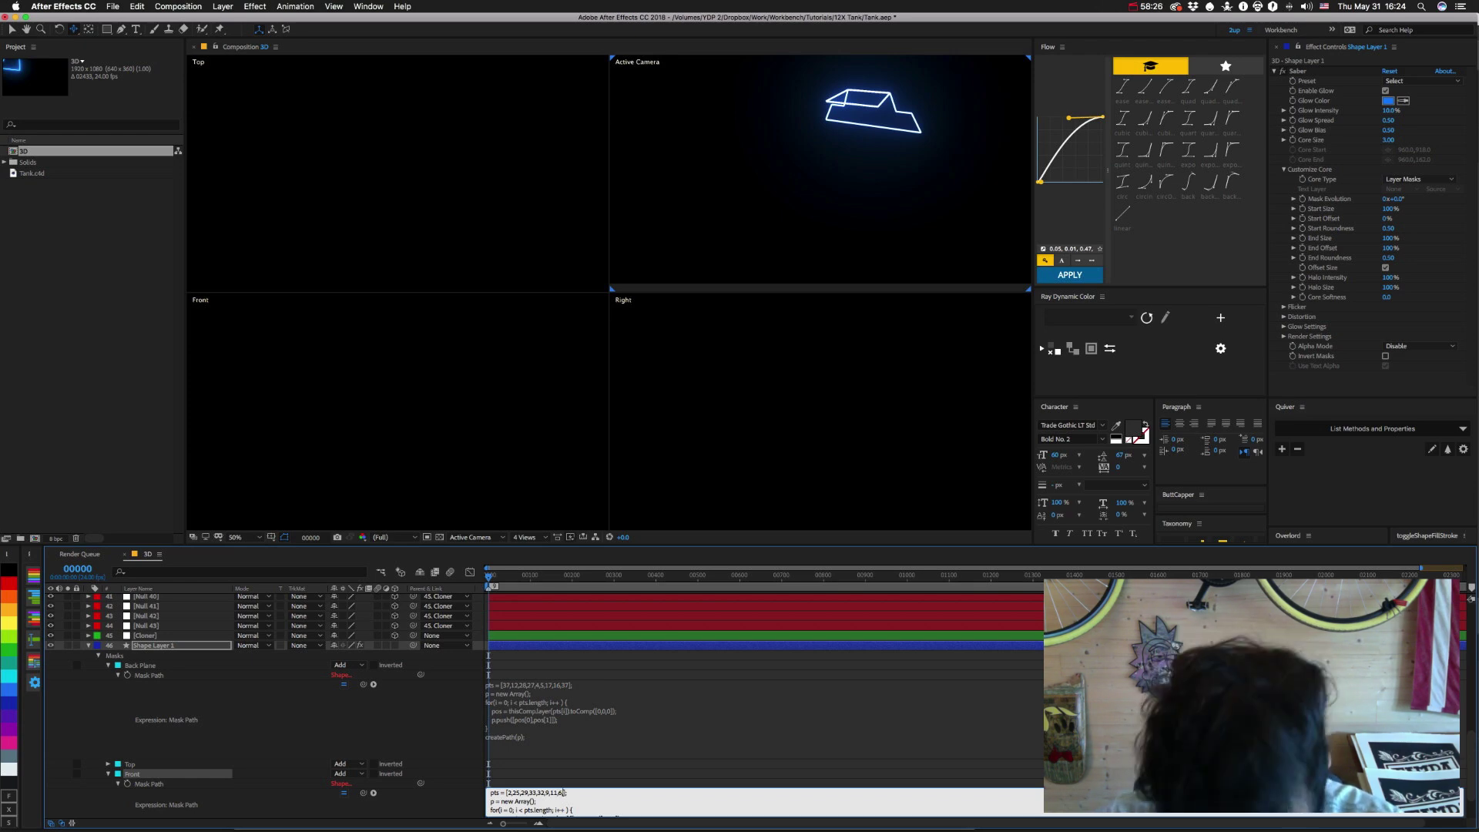
pyautogui.write('2')
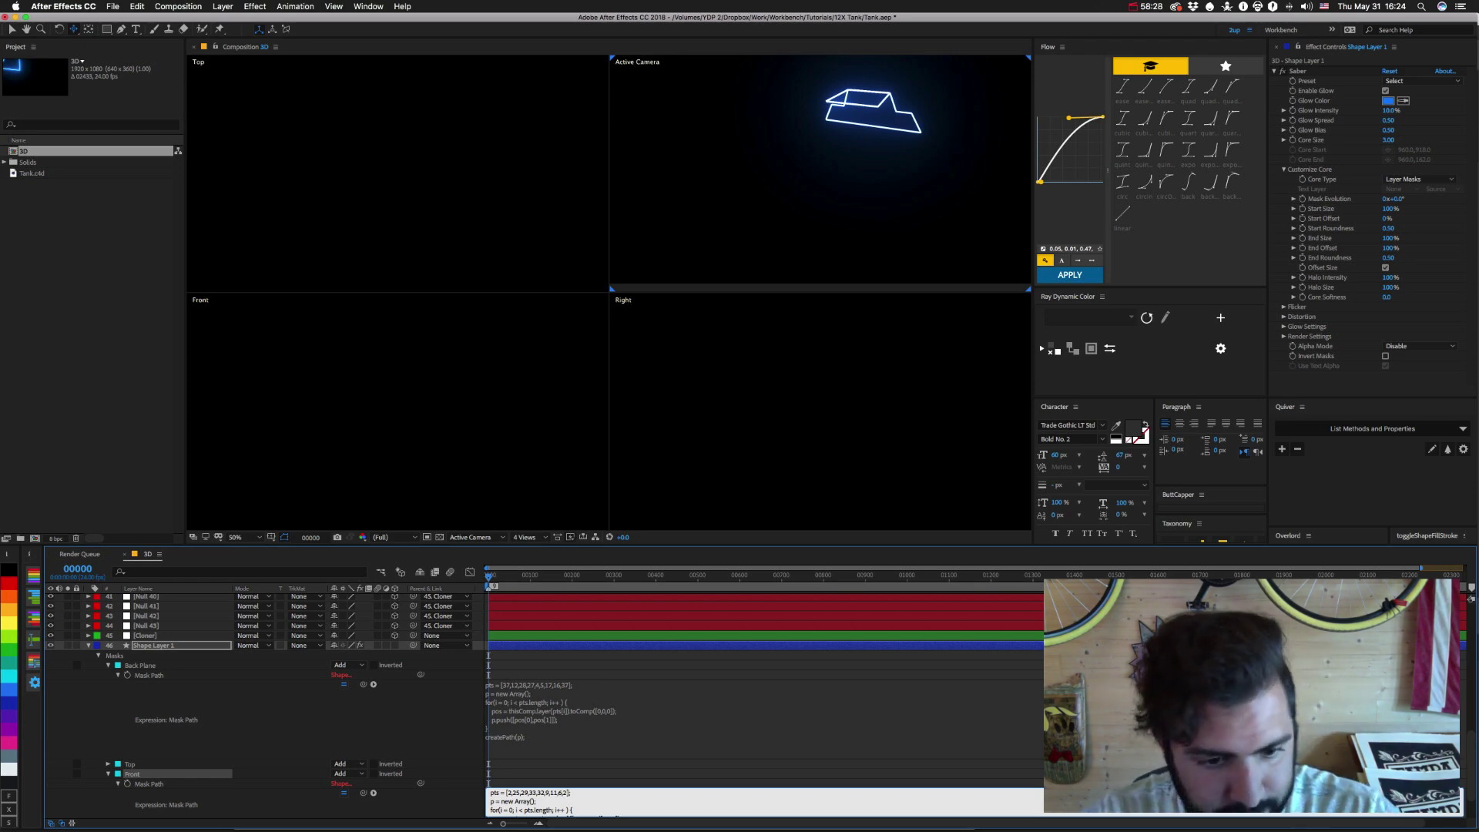
pyautogui.press('KP_Enter')
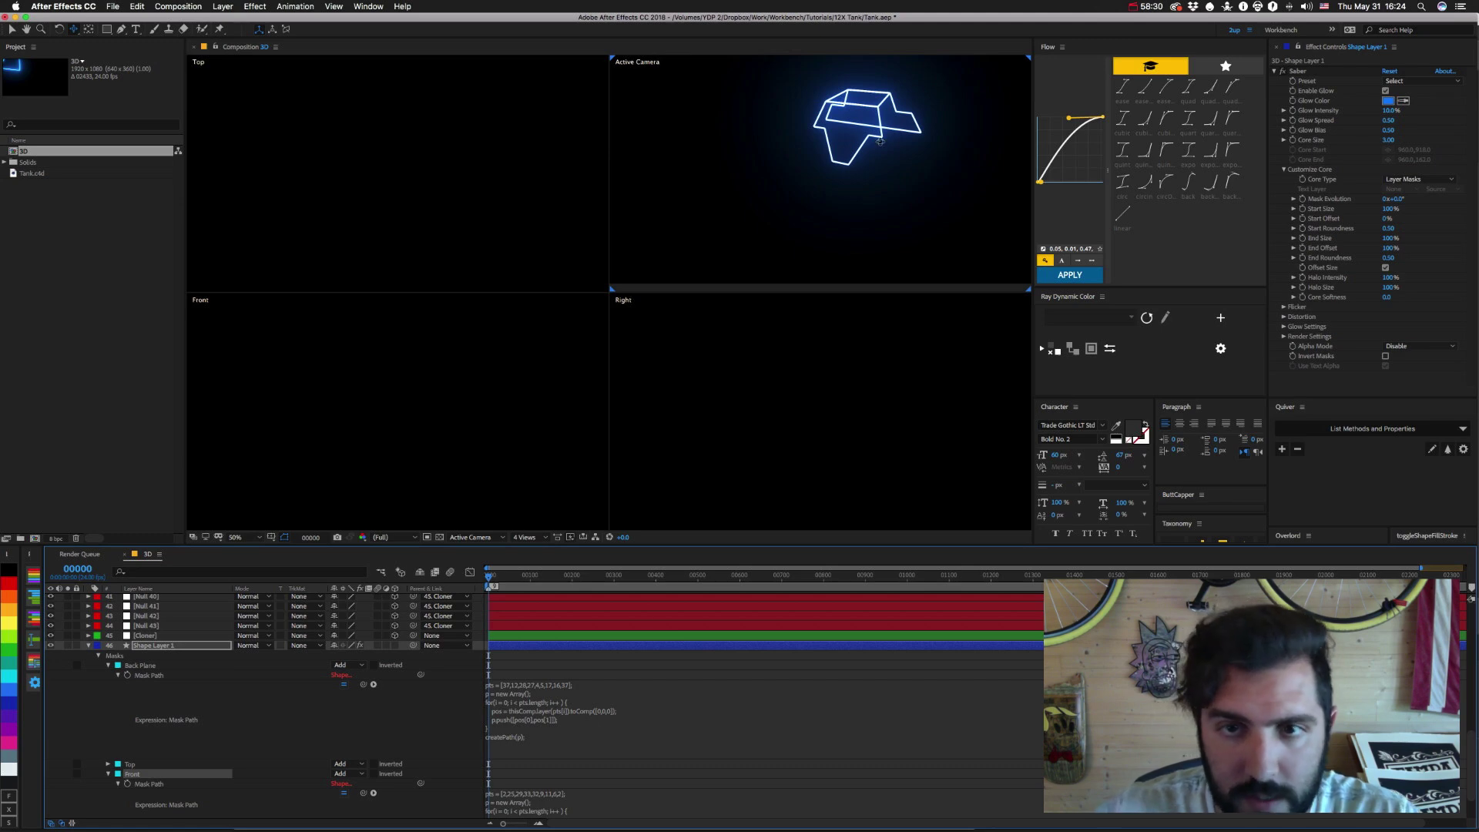
pyautogui.press('super+Tab')
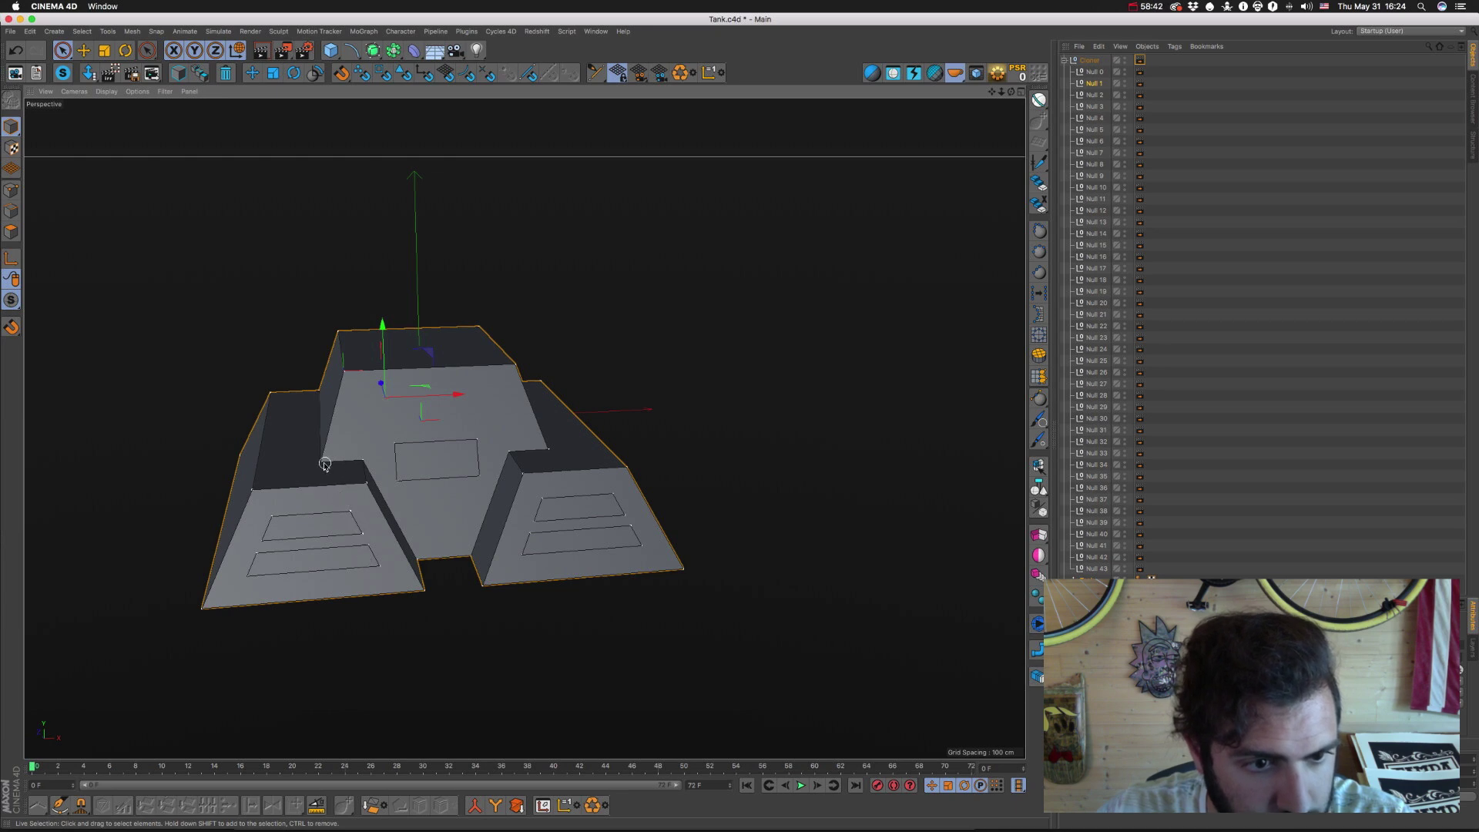
# Click the tank's left-side corner nulls in the viewport, confirming Null 4 marks a left corner.
pyautogui.click(320, 463)
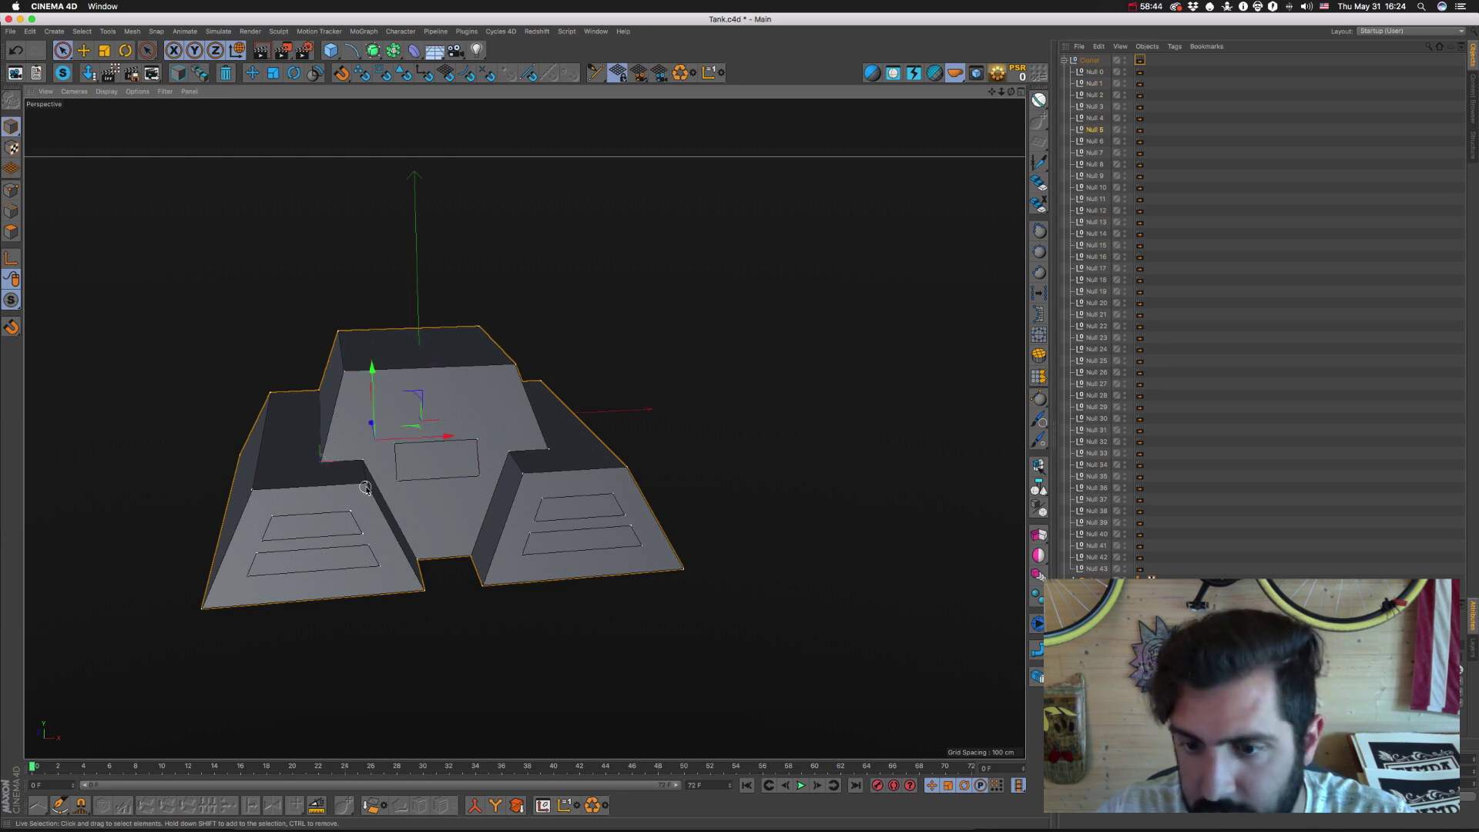
pyautogui.click(363, 458)
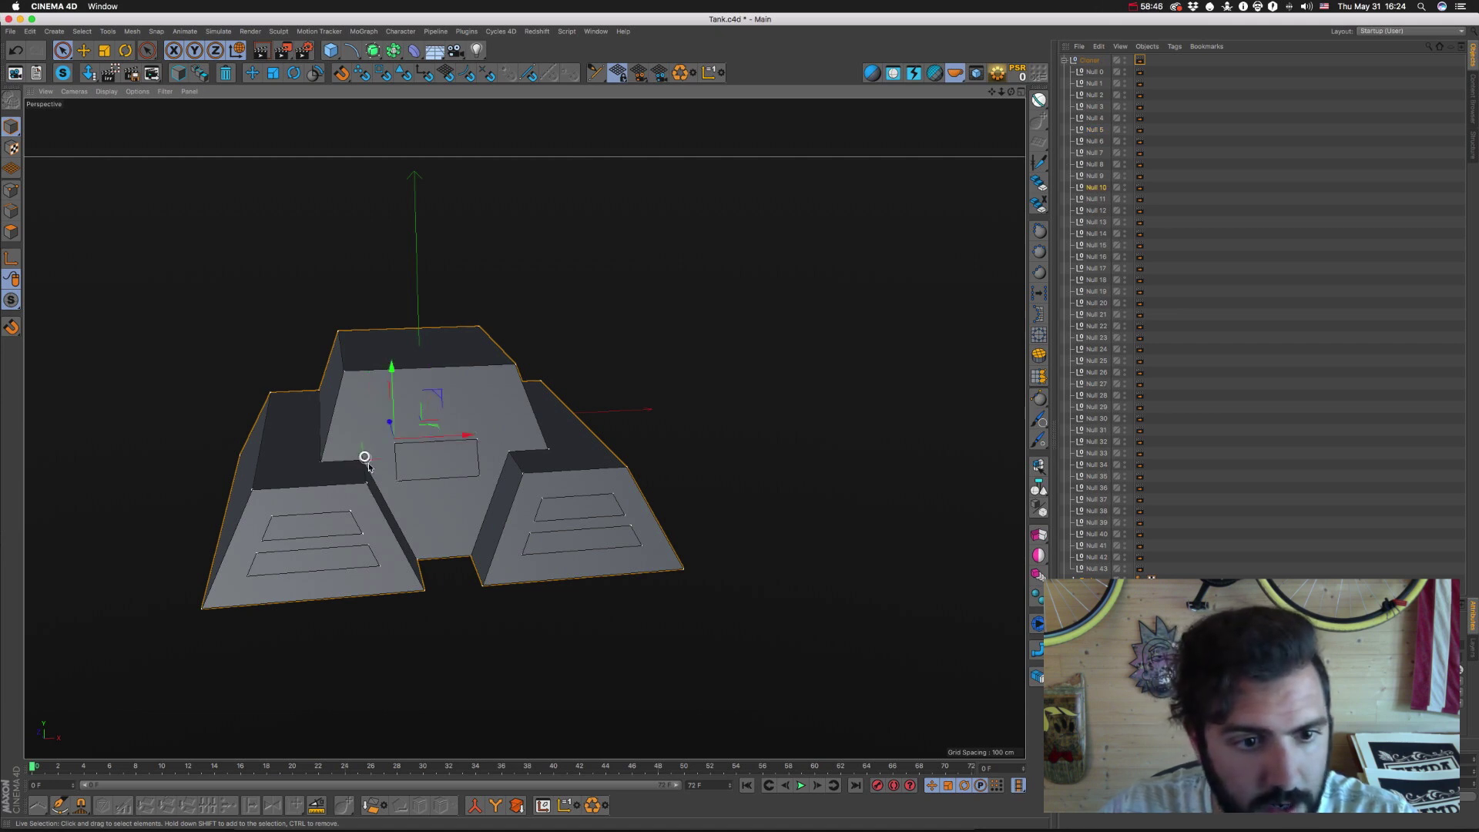
pyautogui.click(366, 482)
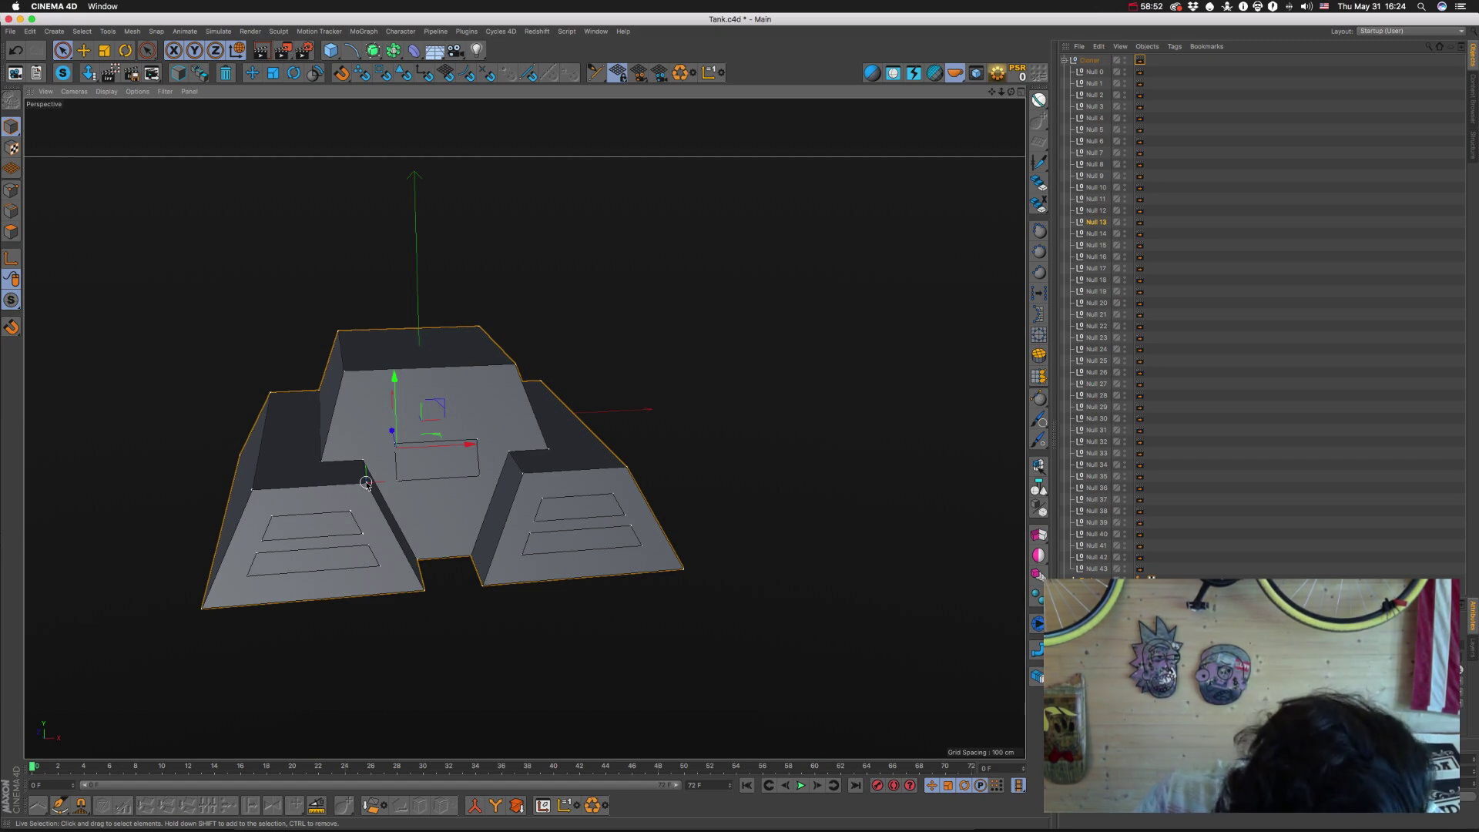
pyautogui.click(252, 491)
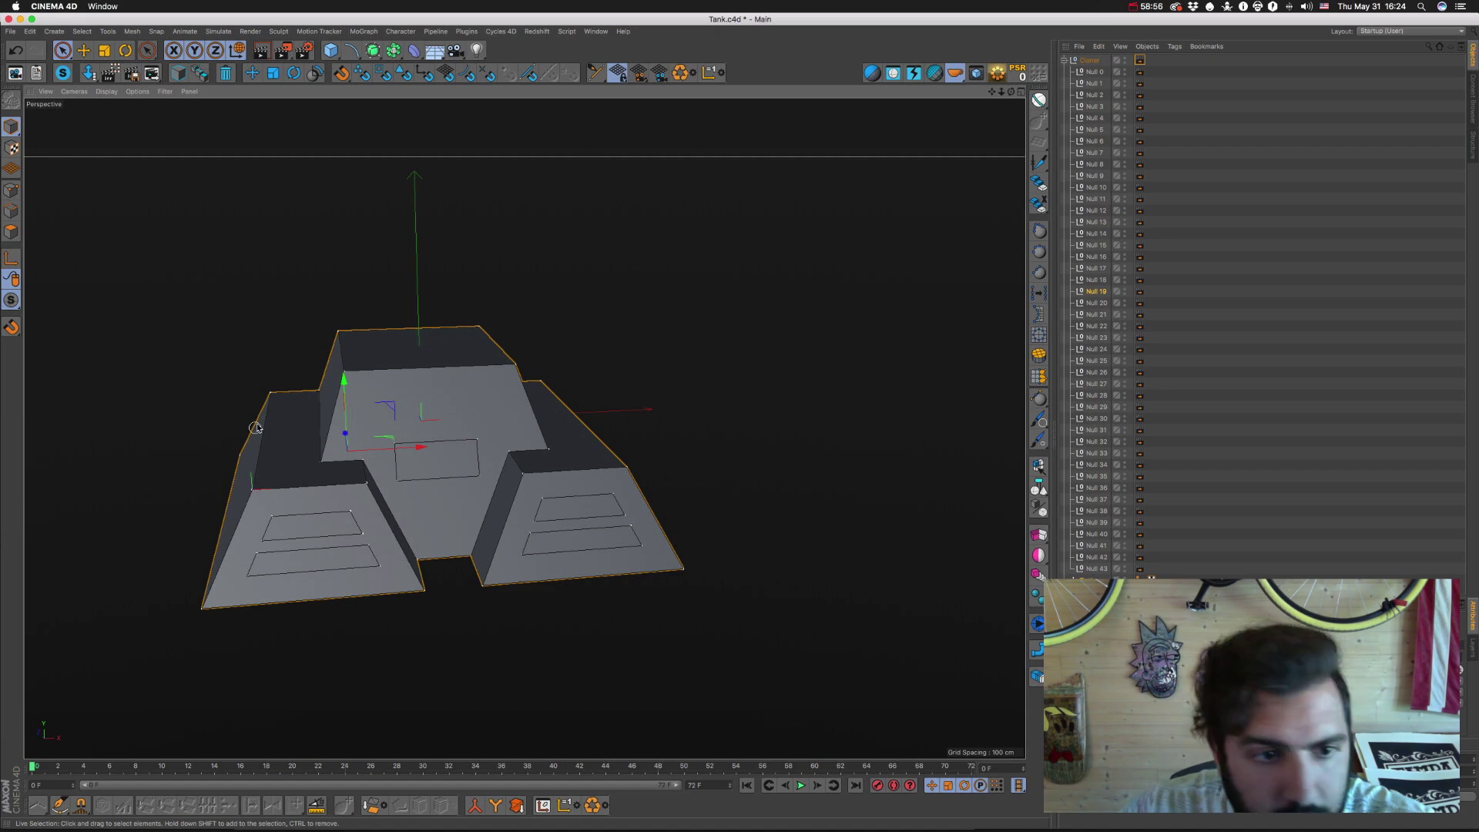
pyautogui.keyDown('shift'); pyautogui.click(271, 391); pyautogui.keyUp('shift')
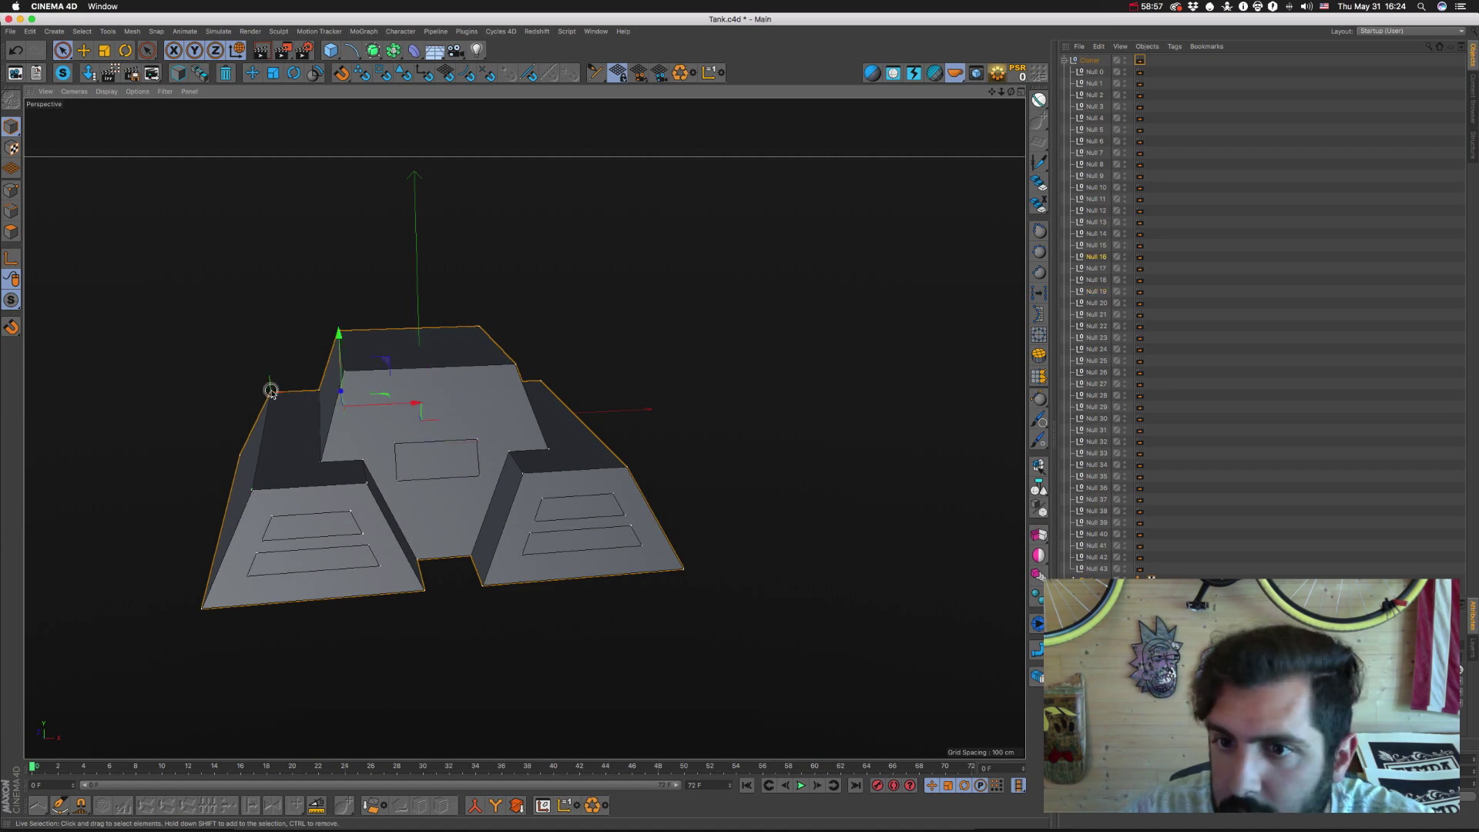
pyautogui.click(318, 391)
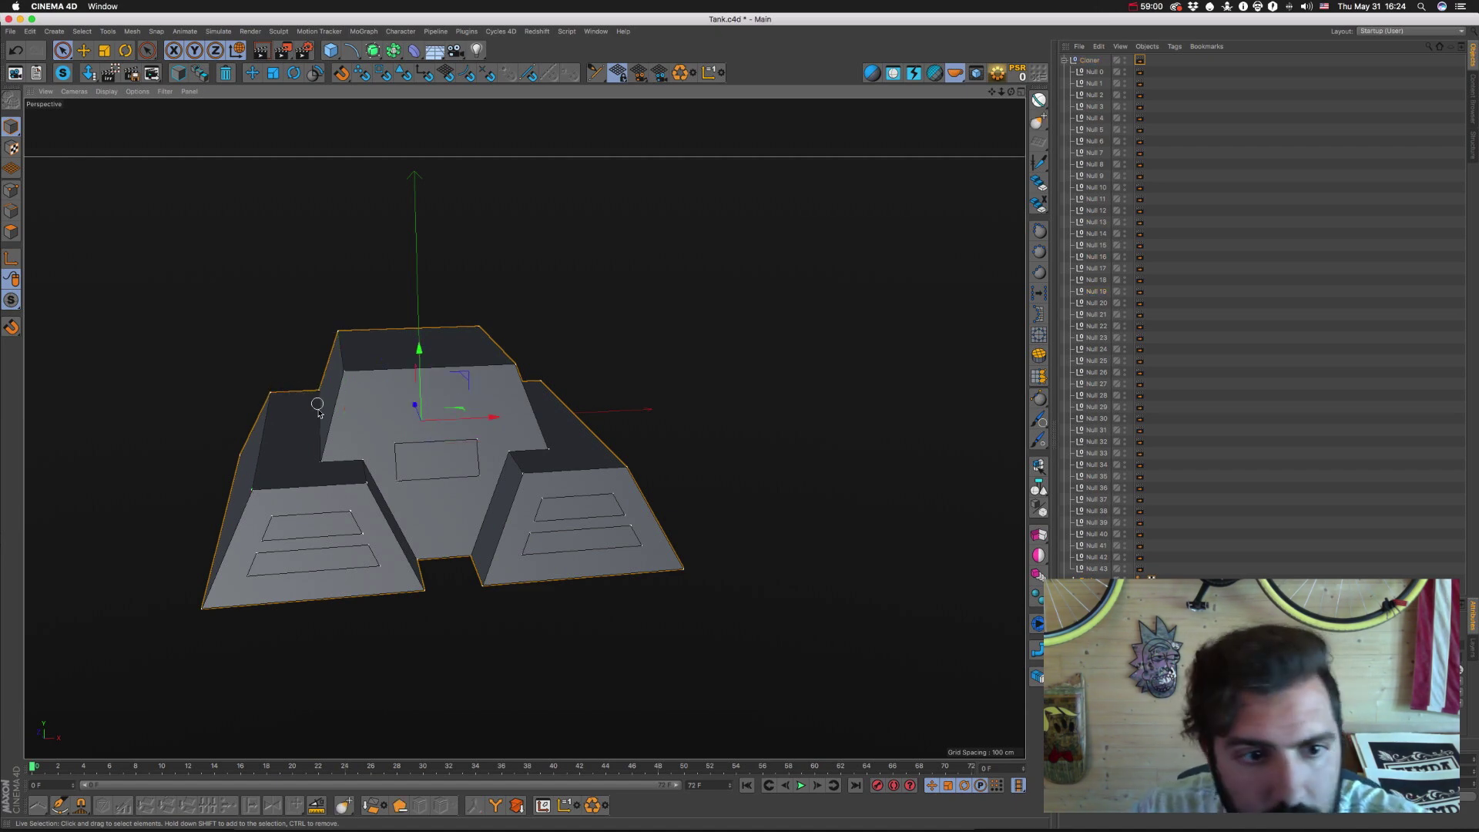
pyautogui.click(321, 379)
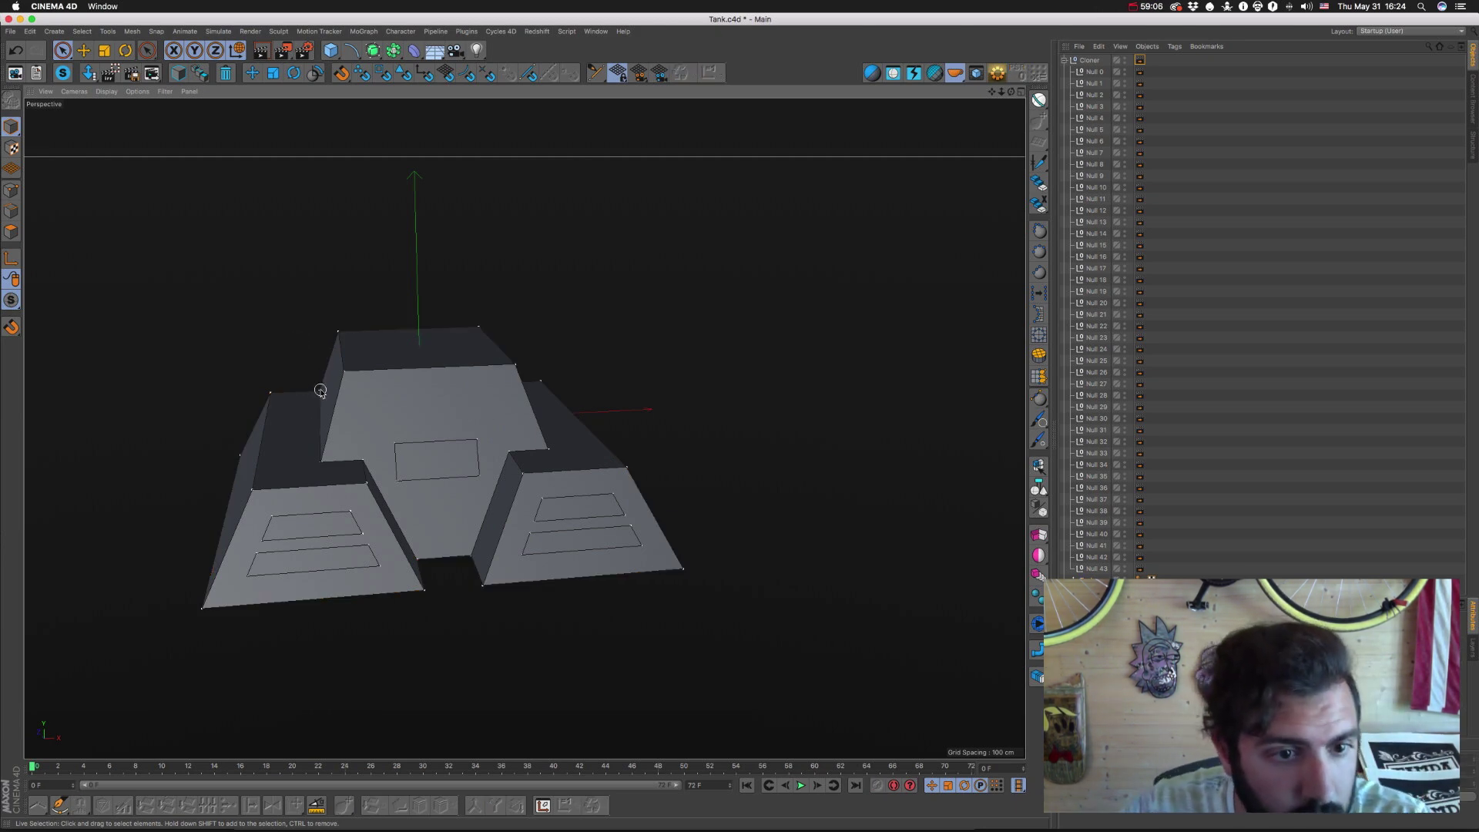
pyautogui.click(320, 389)
pyautogui.moveTo(320, 443); pyautogui.dragTo(289, 431)
pyautogui.click(166, 418)
pyautogui.click(165, 418)
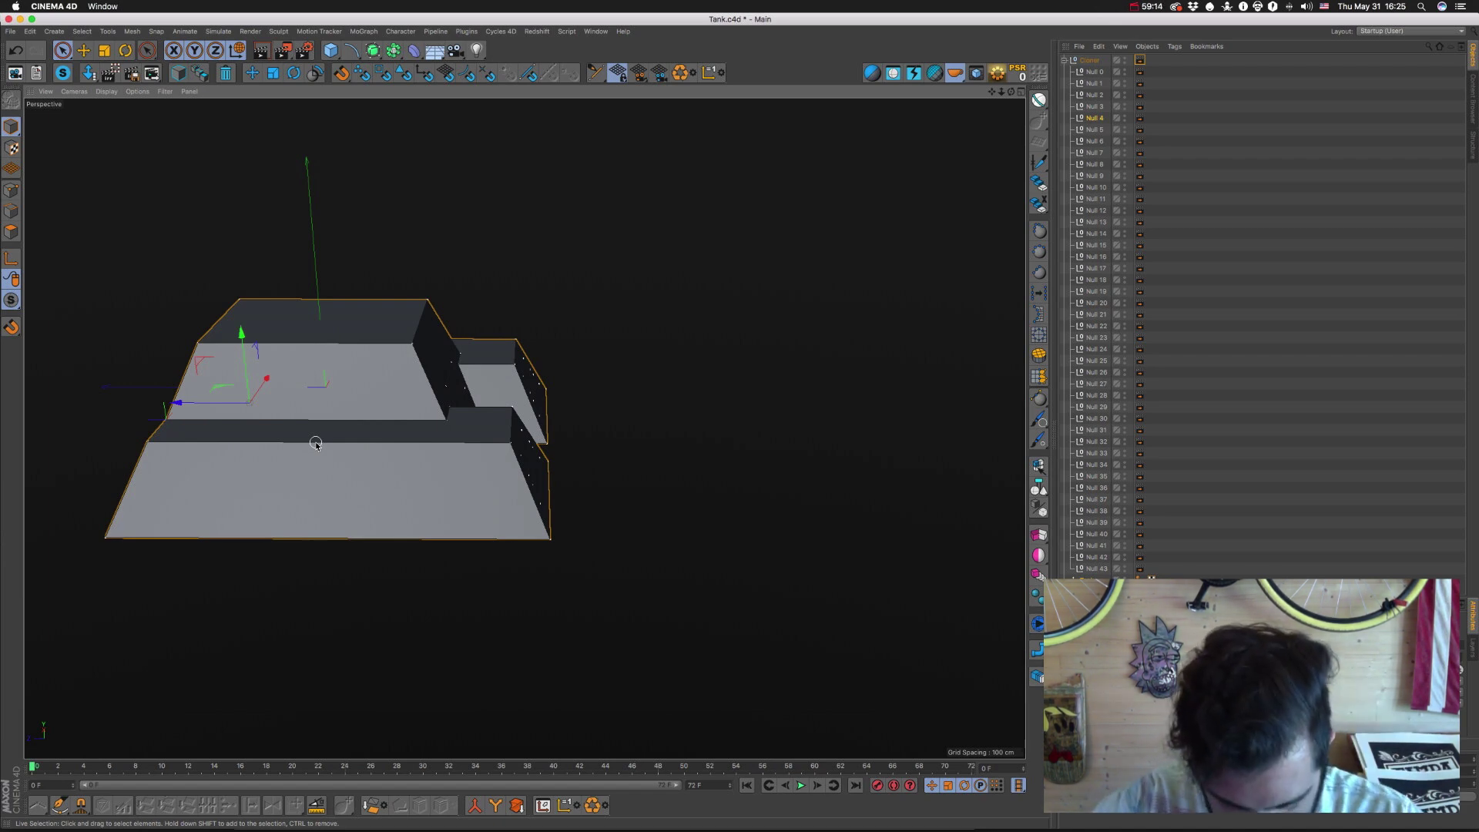
pyautogui.press('super+Tab')
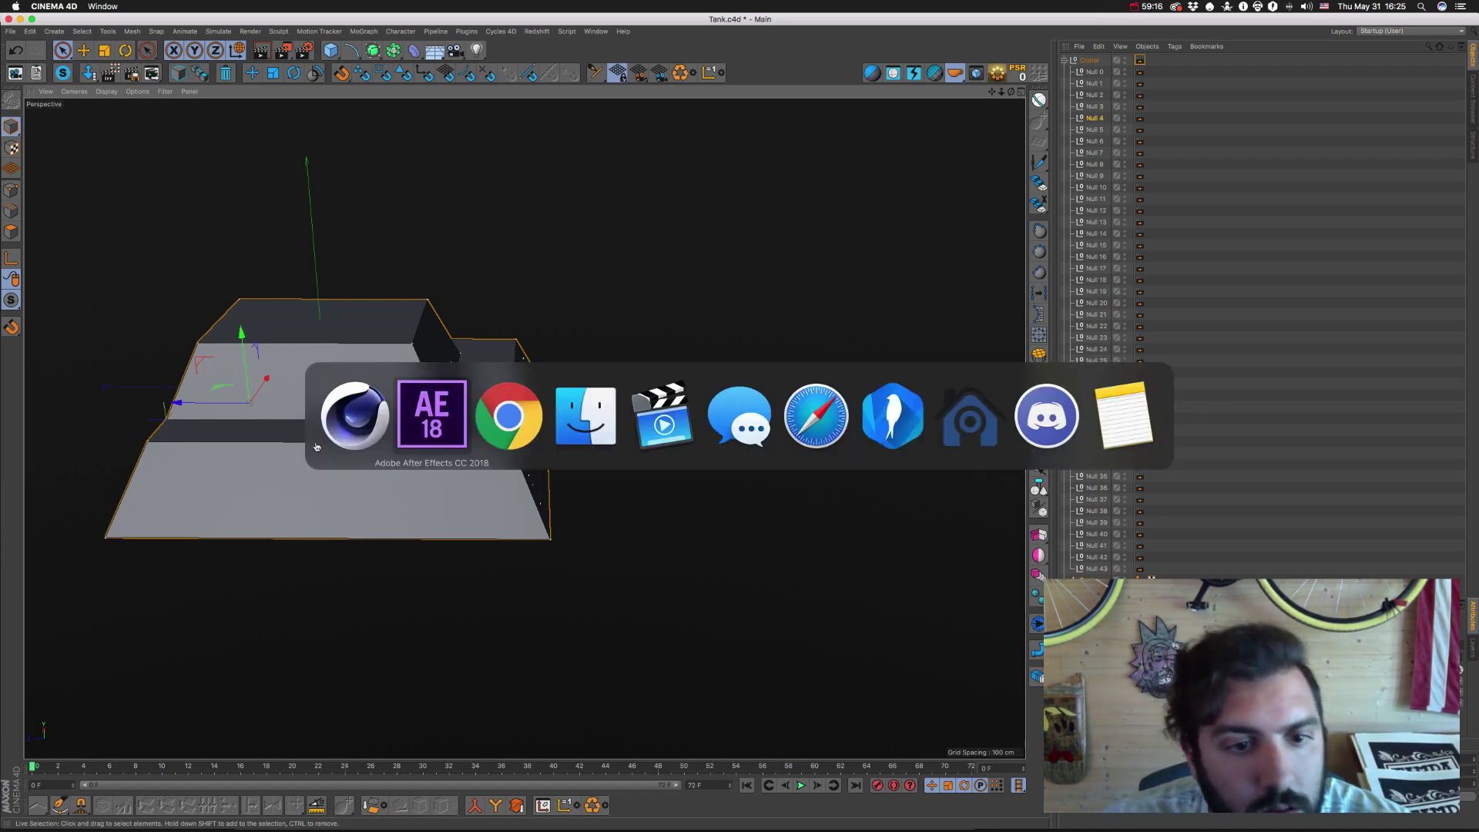
# Rename the duplicated Front 2 mask to Left.
pyautogui.scroll(-3, 323, 743)
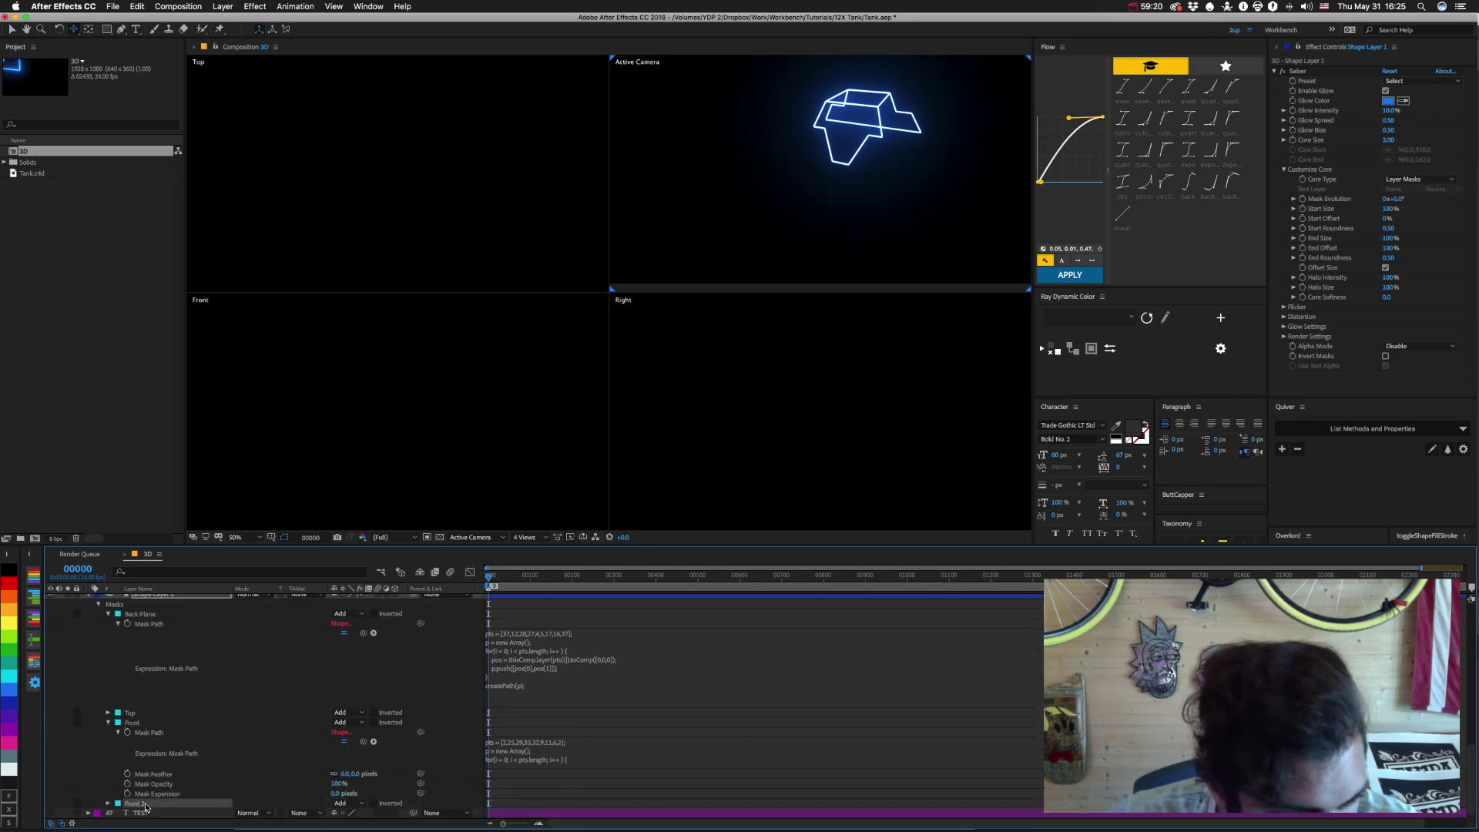
pyautogui.press('Return')
pyautogui.write('Left')
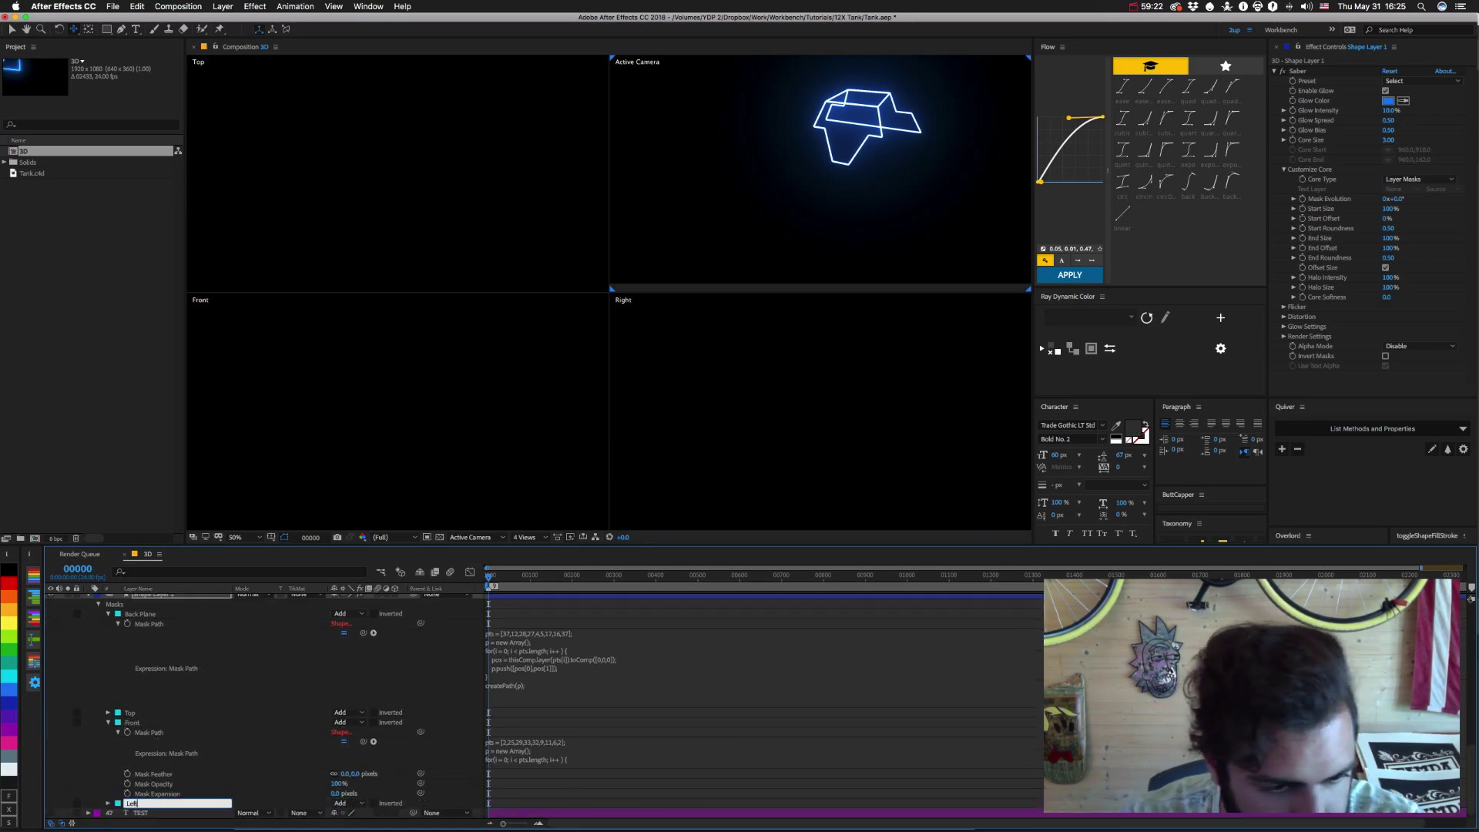
pyautogui.press('Return')
# Rewrite the Left mask's pts array, adding 6 and 14, and commit the expression.
pyautogui.click(109, 804)
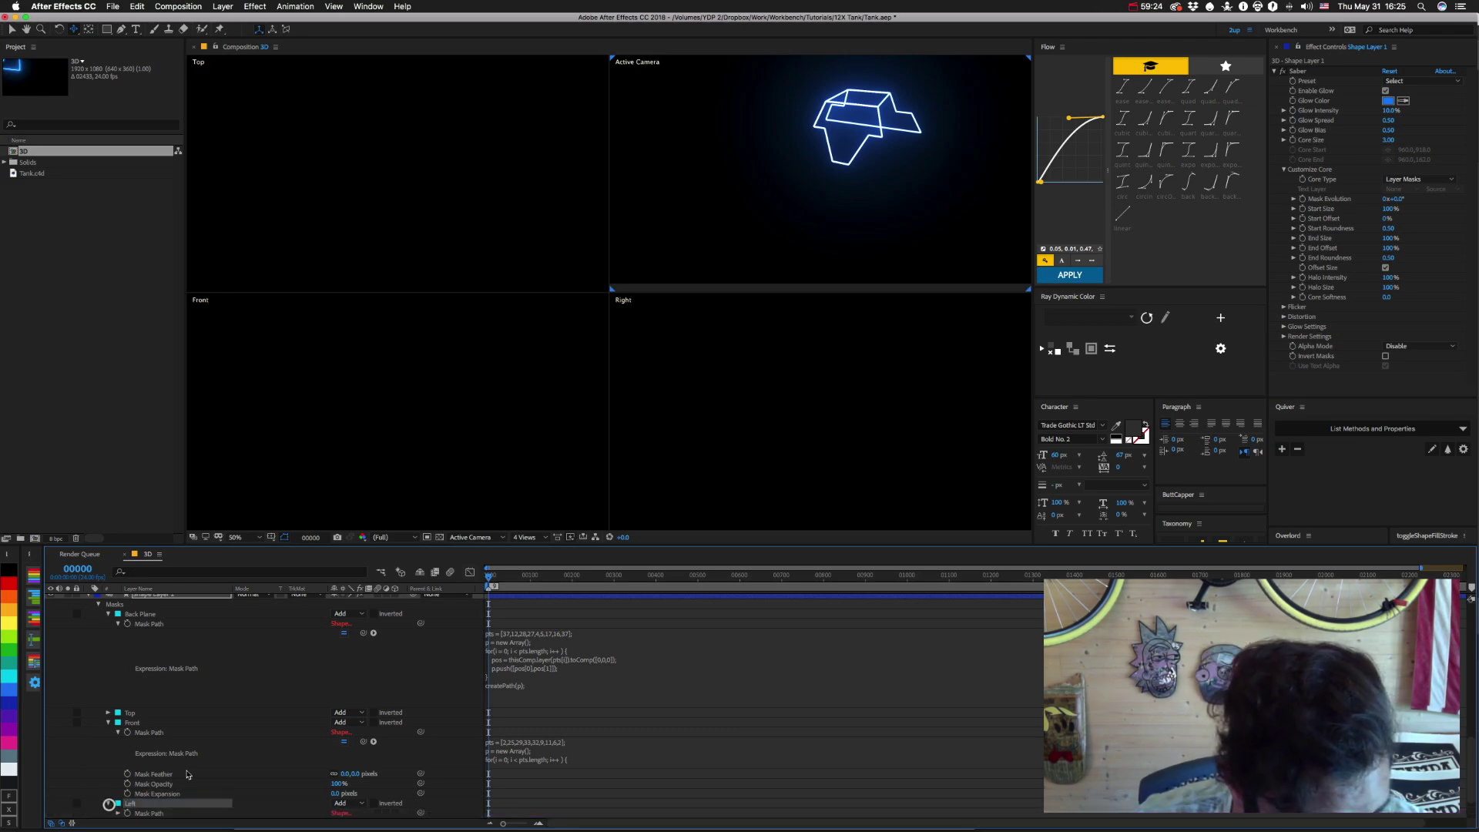
pyautogui.scroll(-3, 131, 785)
pyautogui.click(118, 764)
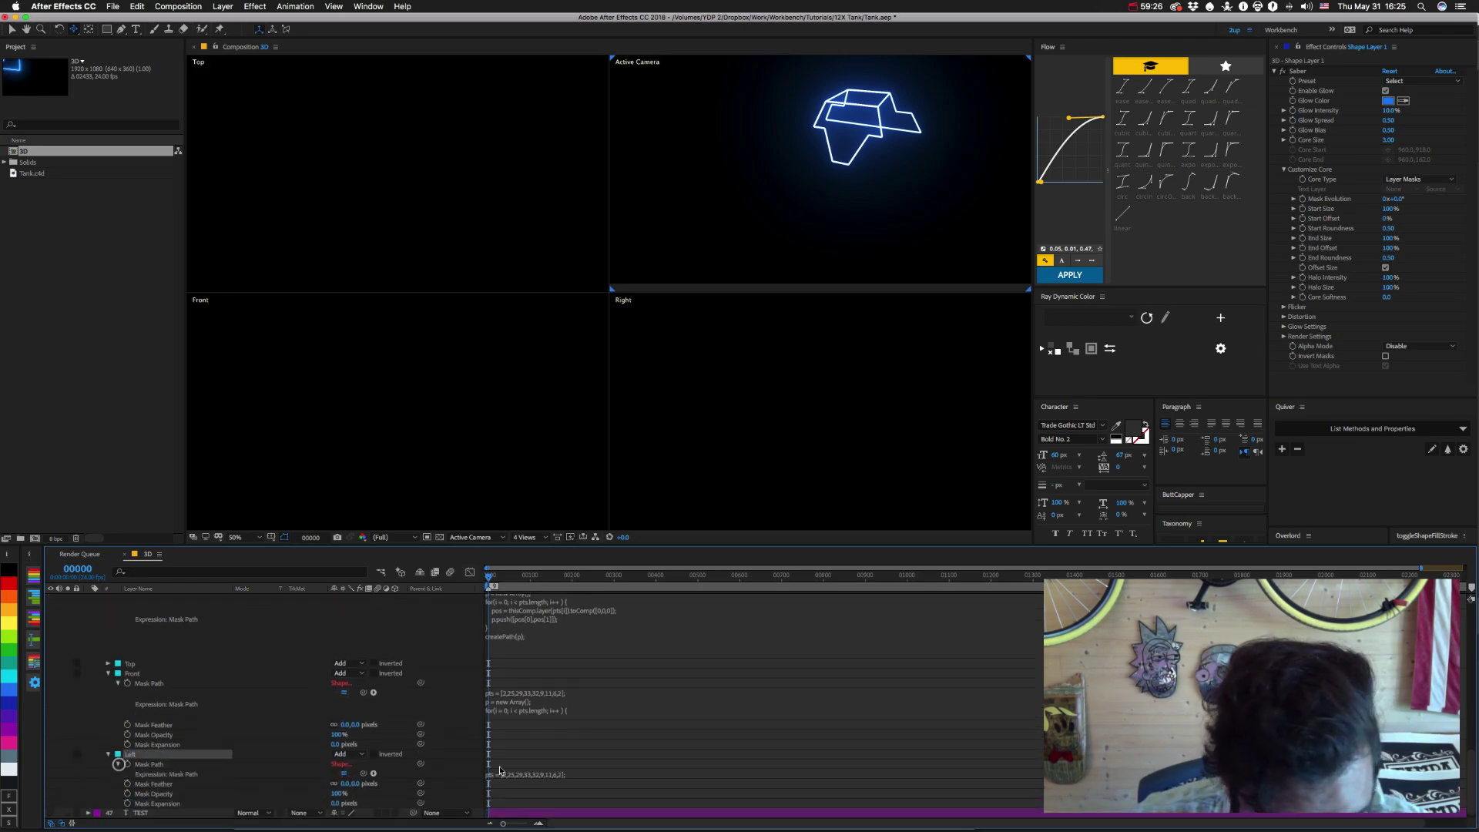
pyautogui.click(505, 777)
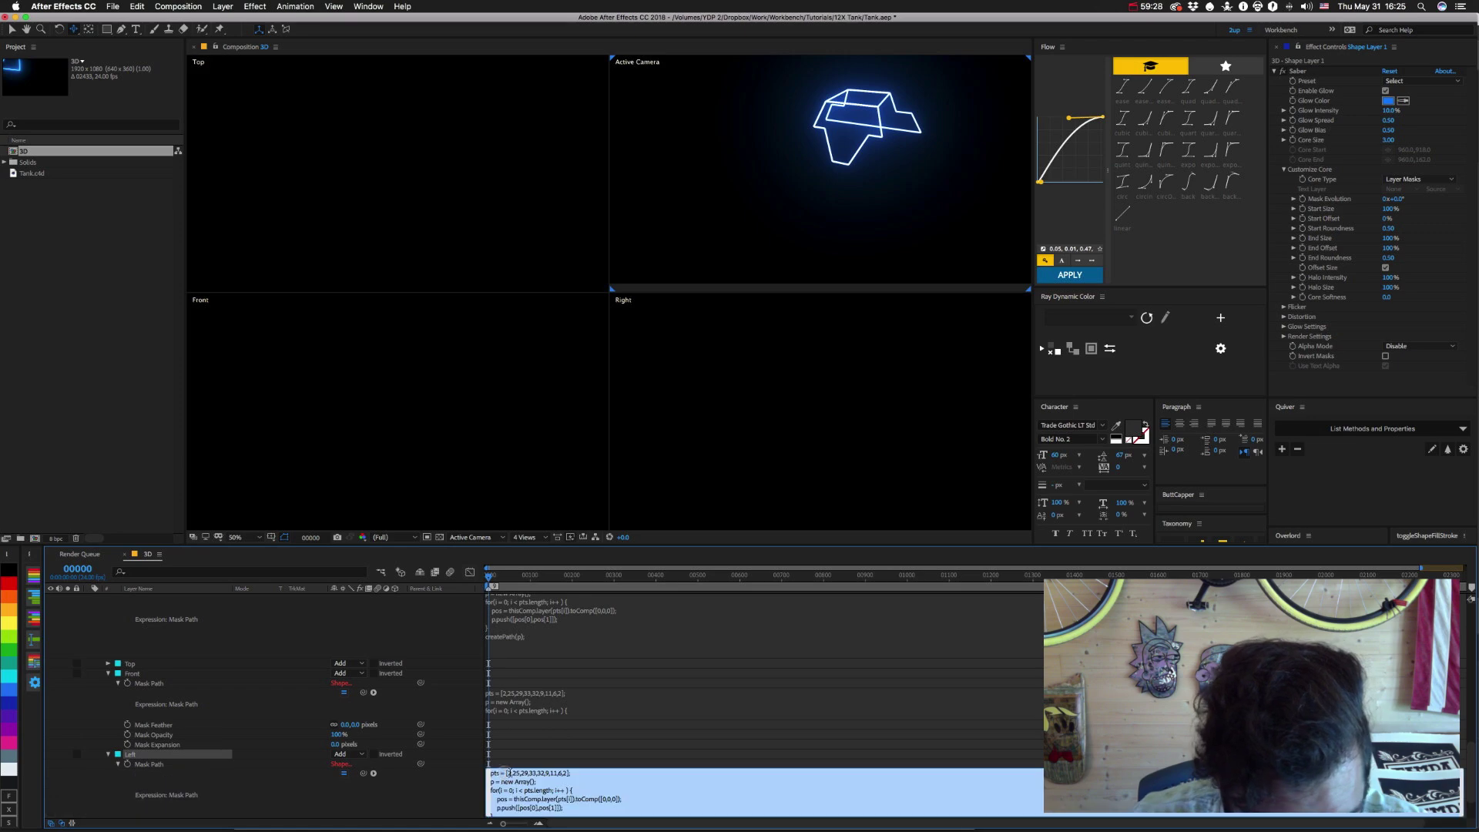
pyautogui.moveTo(506, 772); pyautogui.dragTo(570, 773)
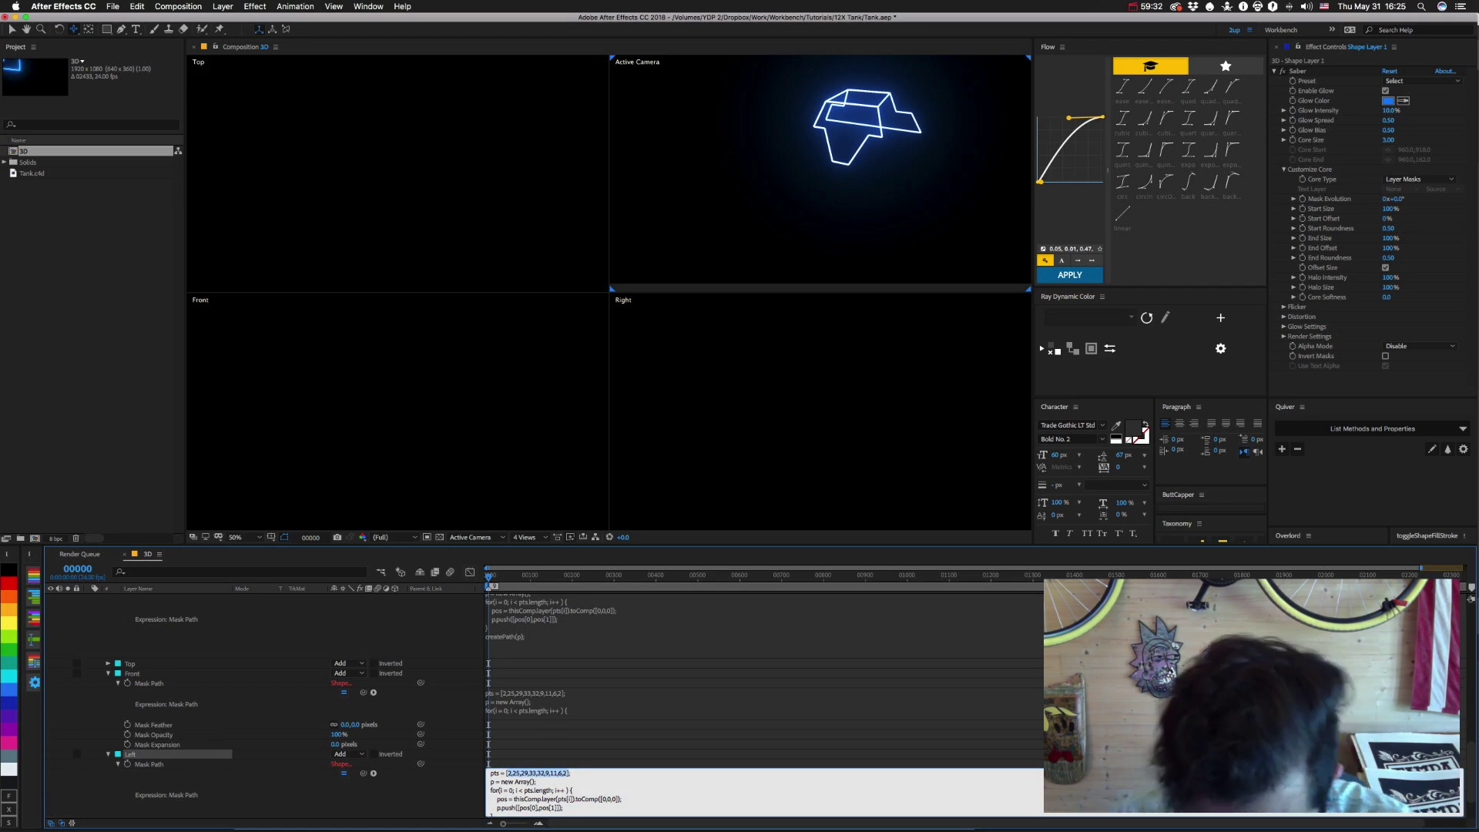
pyautogui.write('[6]')
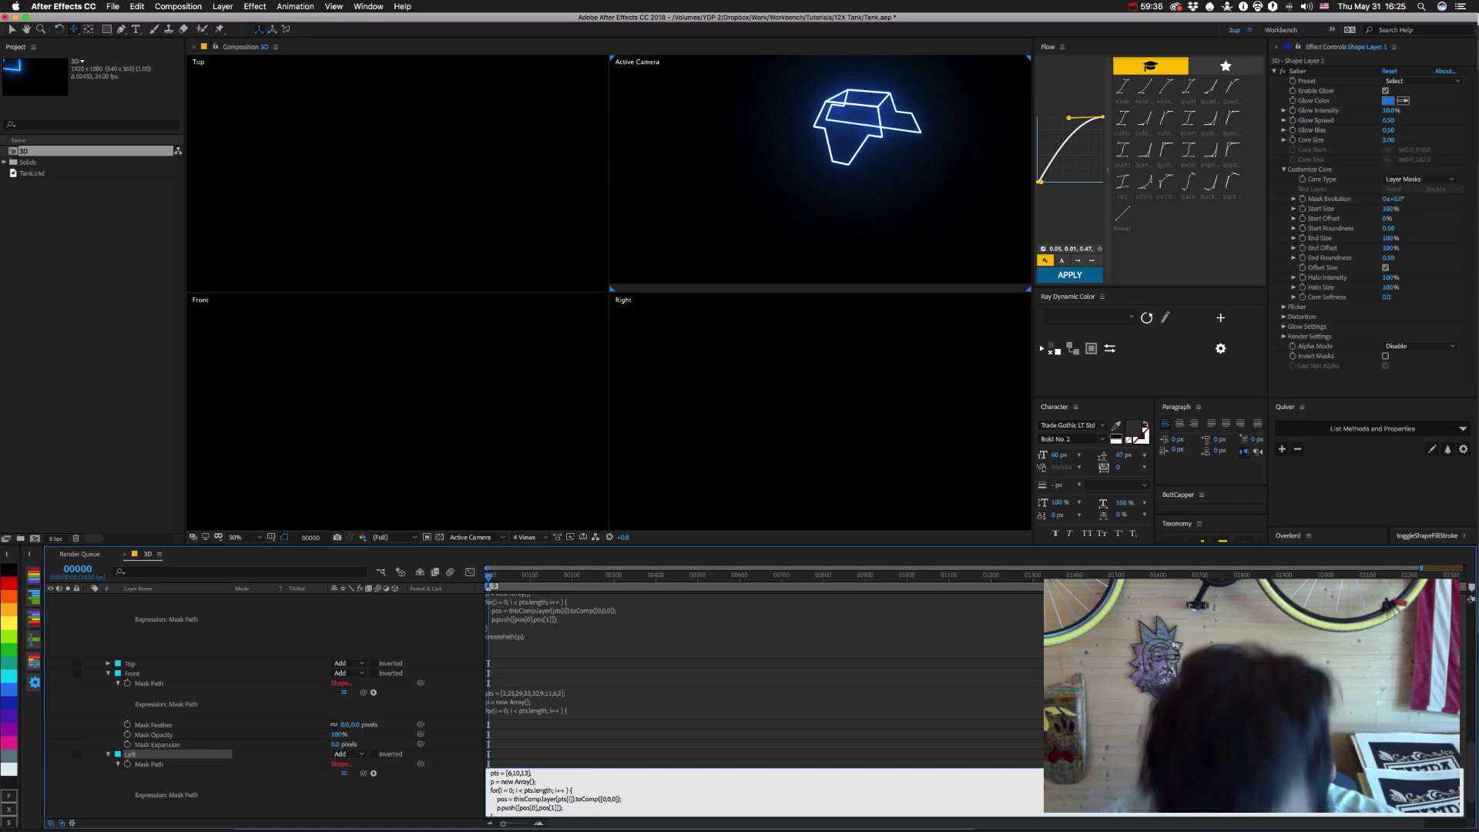
pyautogui.press('BackSpace')
pyautogui.press('BackSpace')
pyautogui.press('BackSpace')
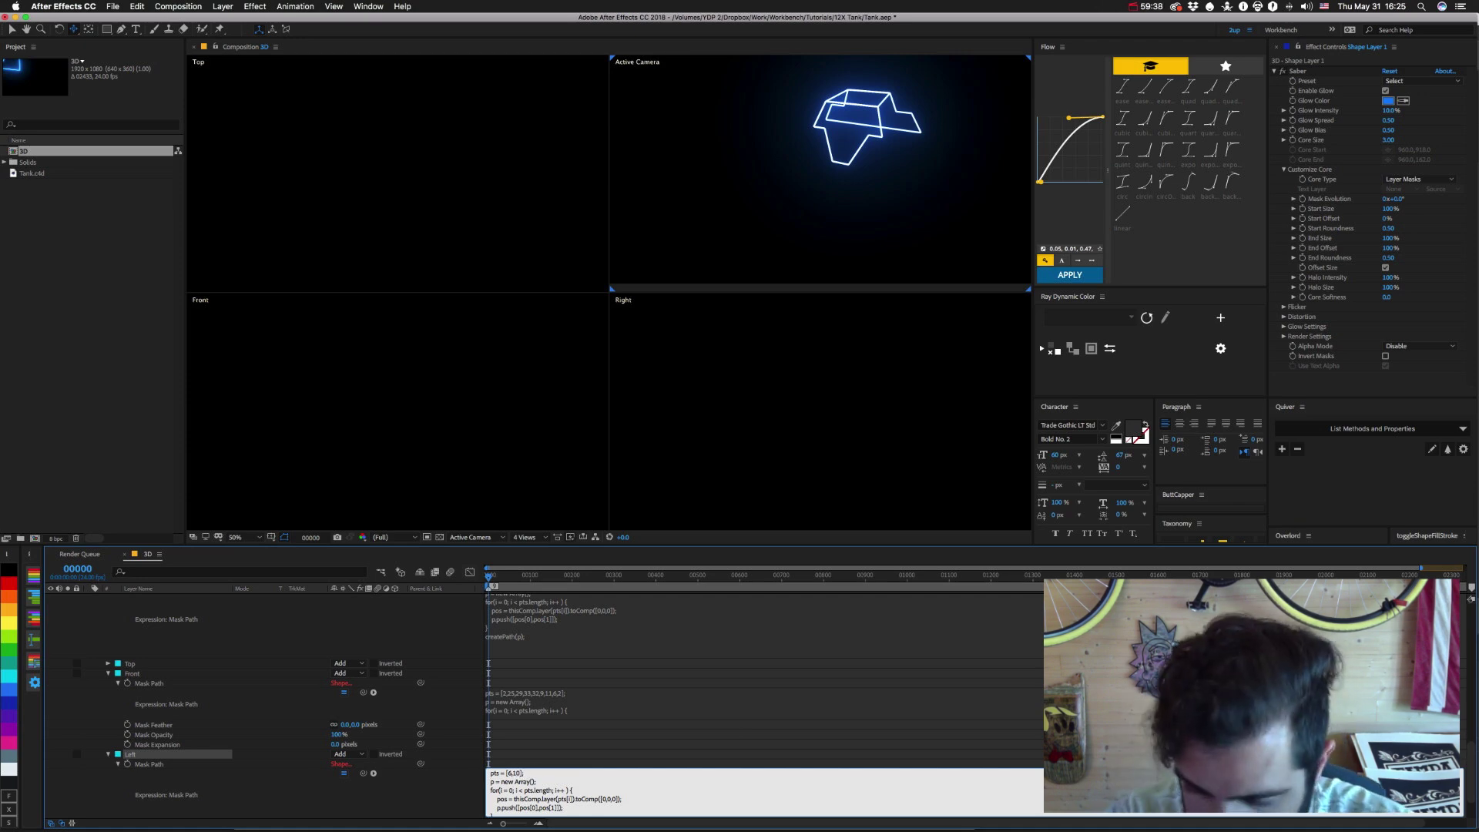
pyautogui.write(',')
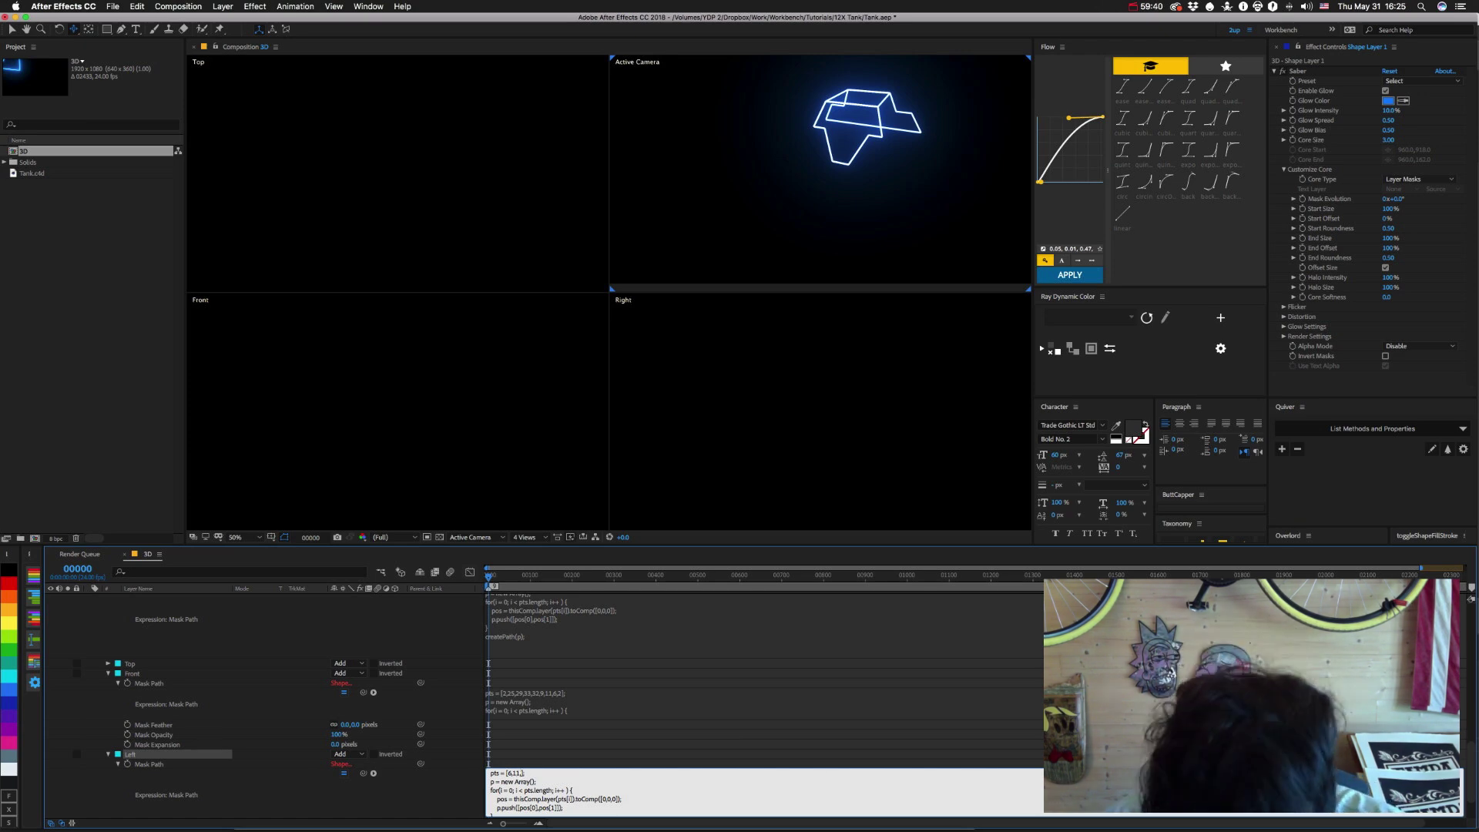
pyautogui.write('14,20,17,5')
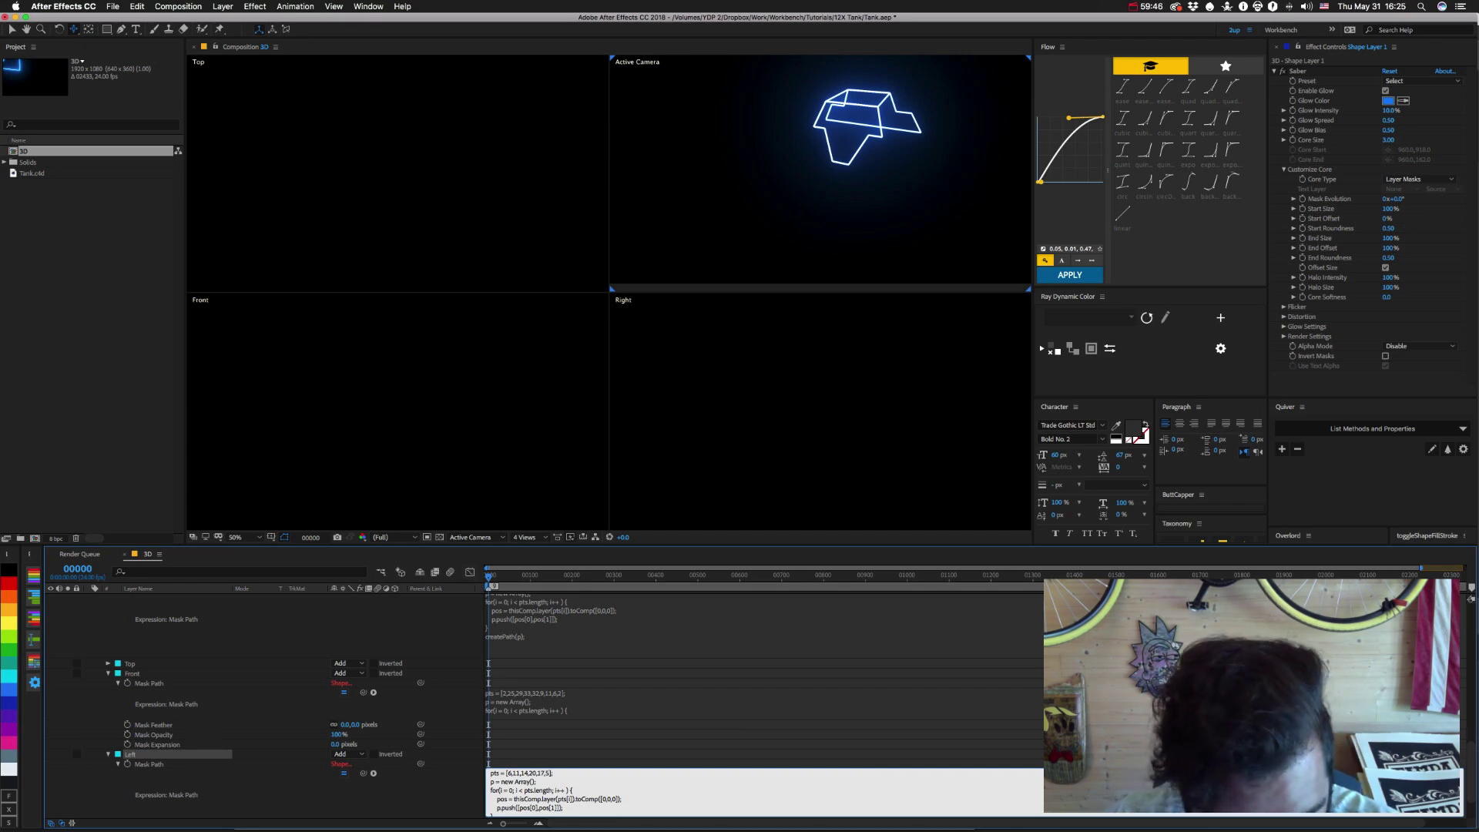
pyautogui.press('KP_Enter')
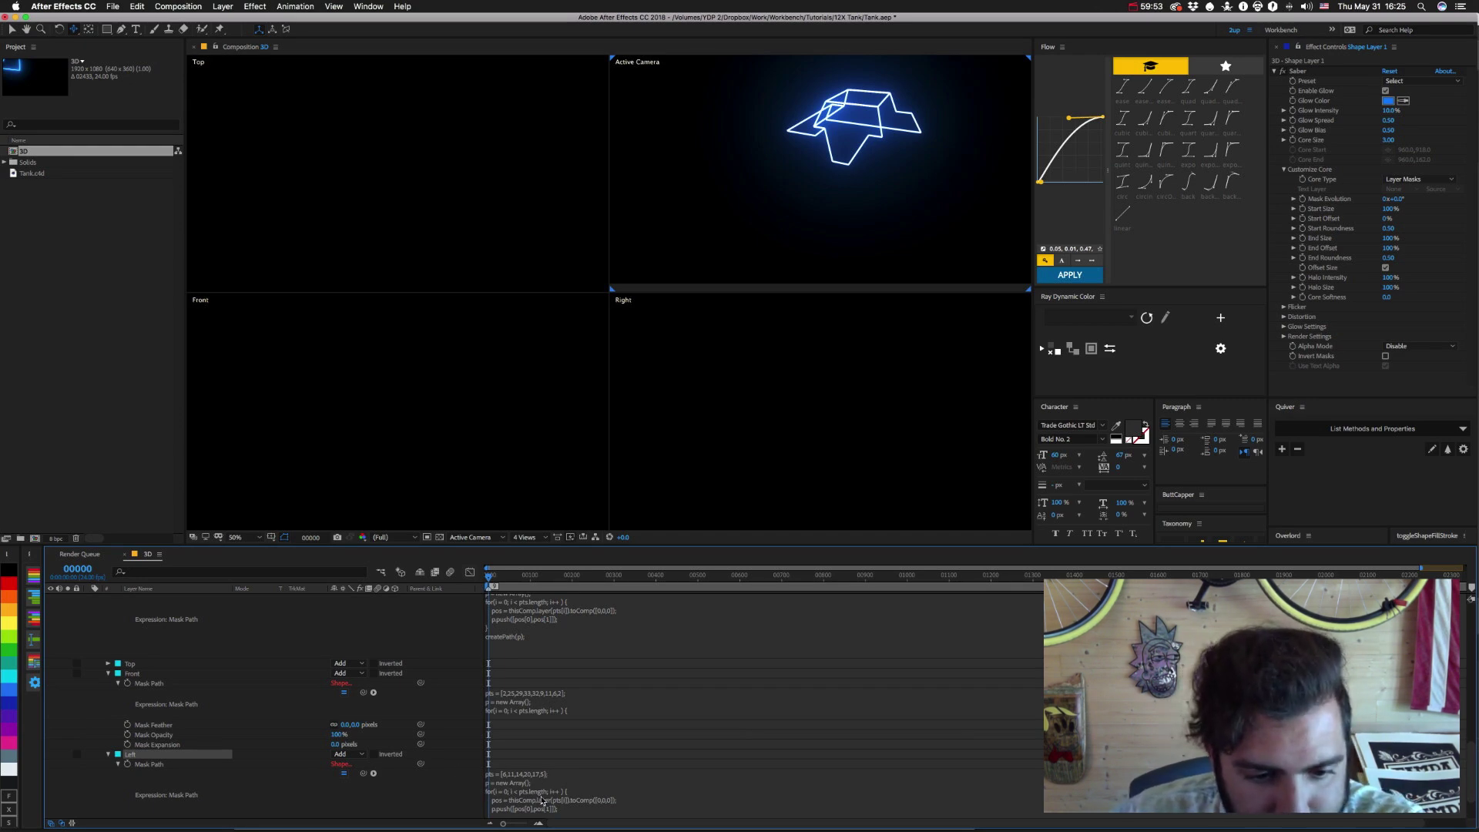
pyautogui.scroll(-3, 542, 801)
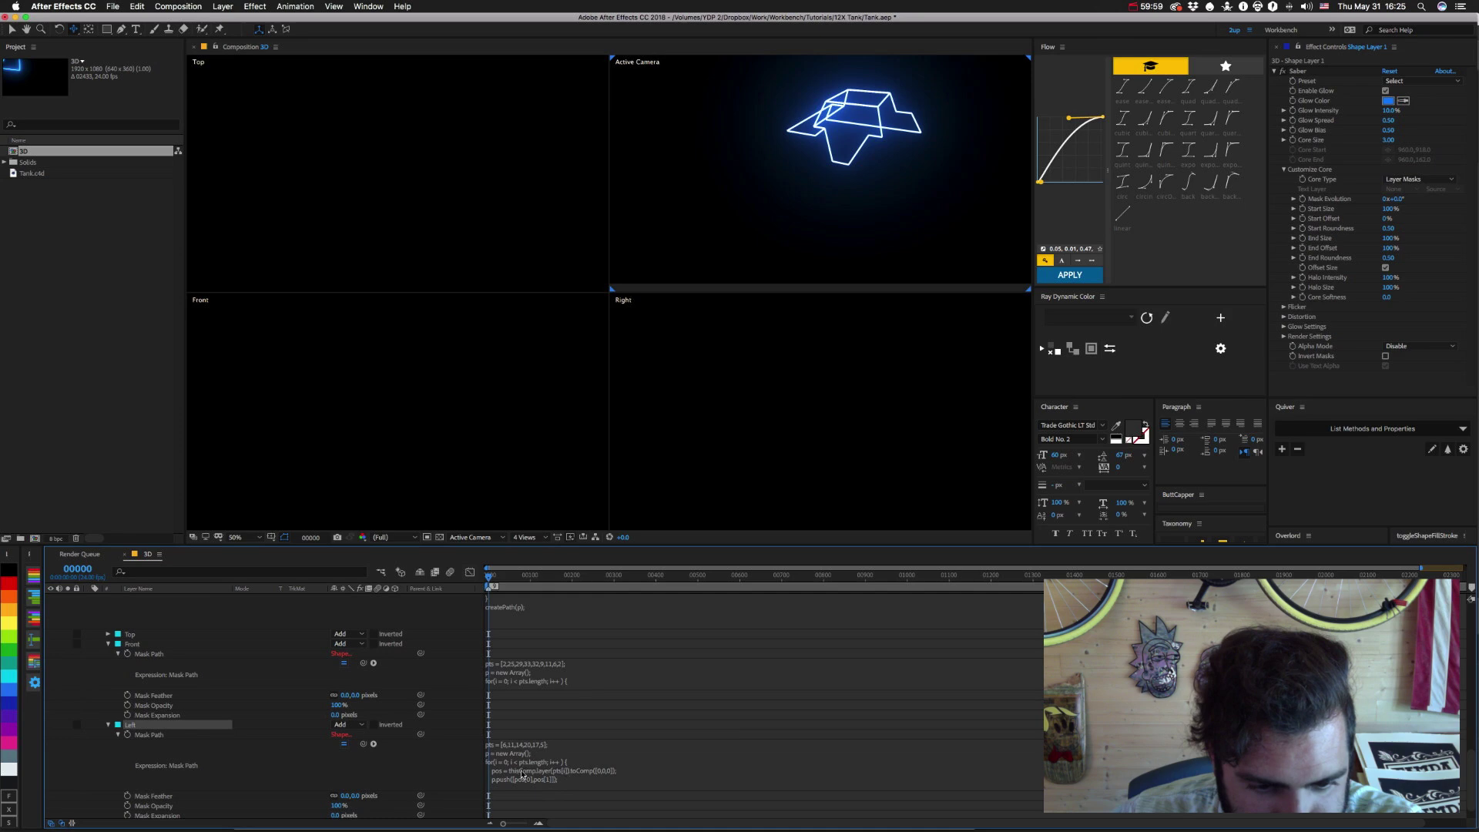
pyautogui.click(560, 775)
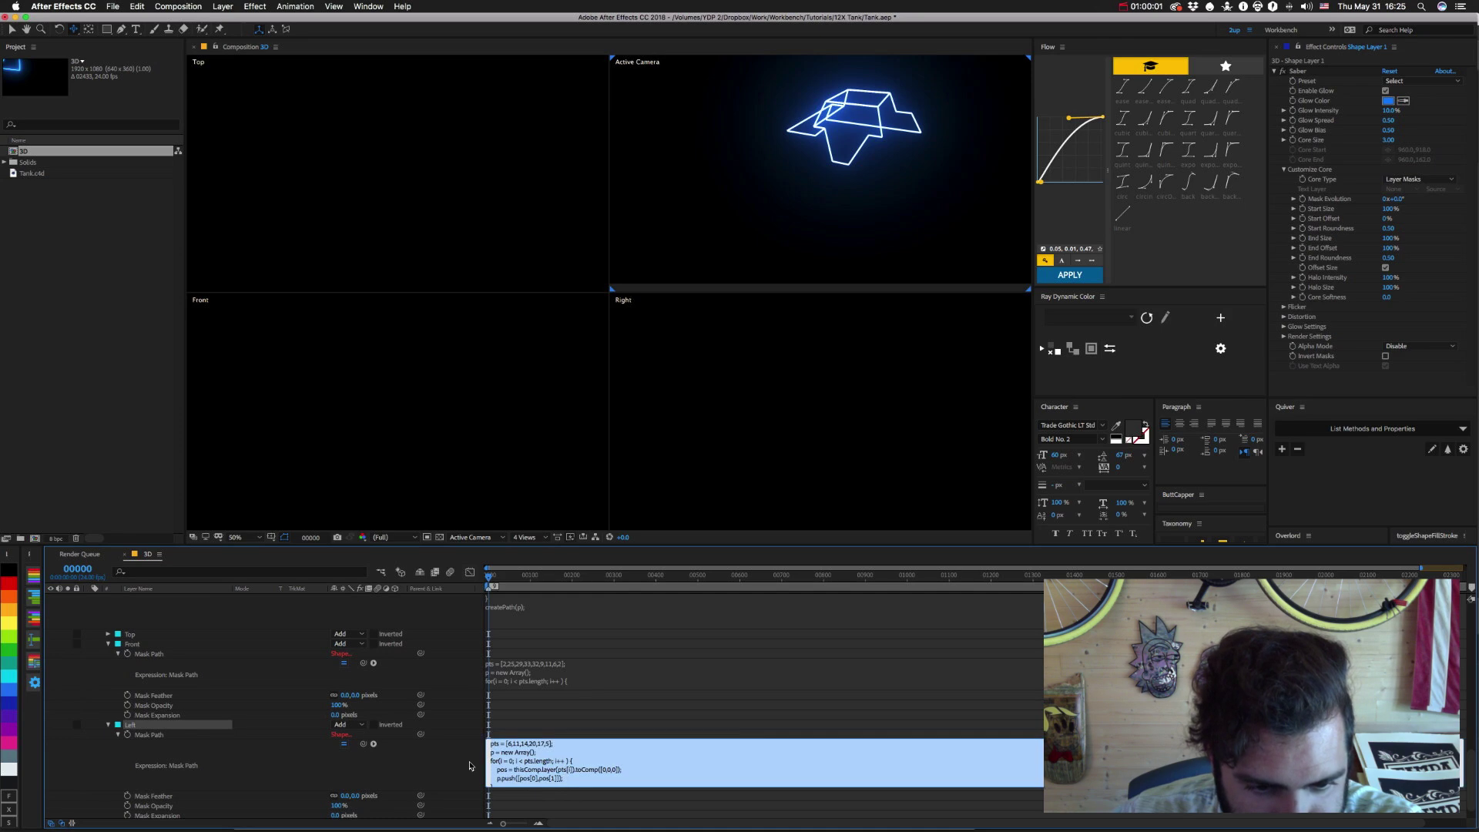
pyautogui.click(464, 764)
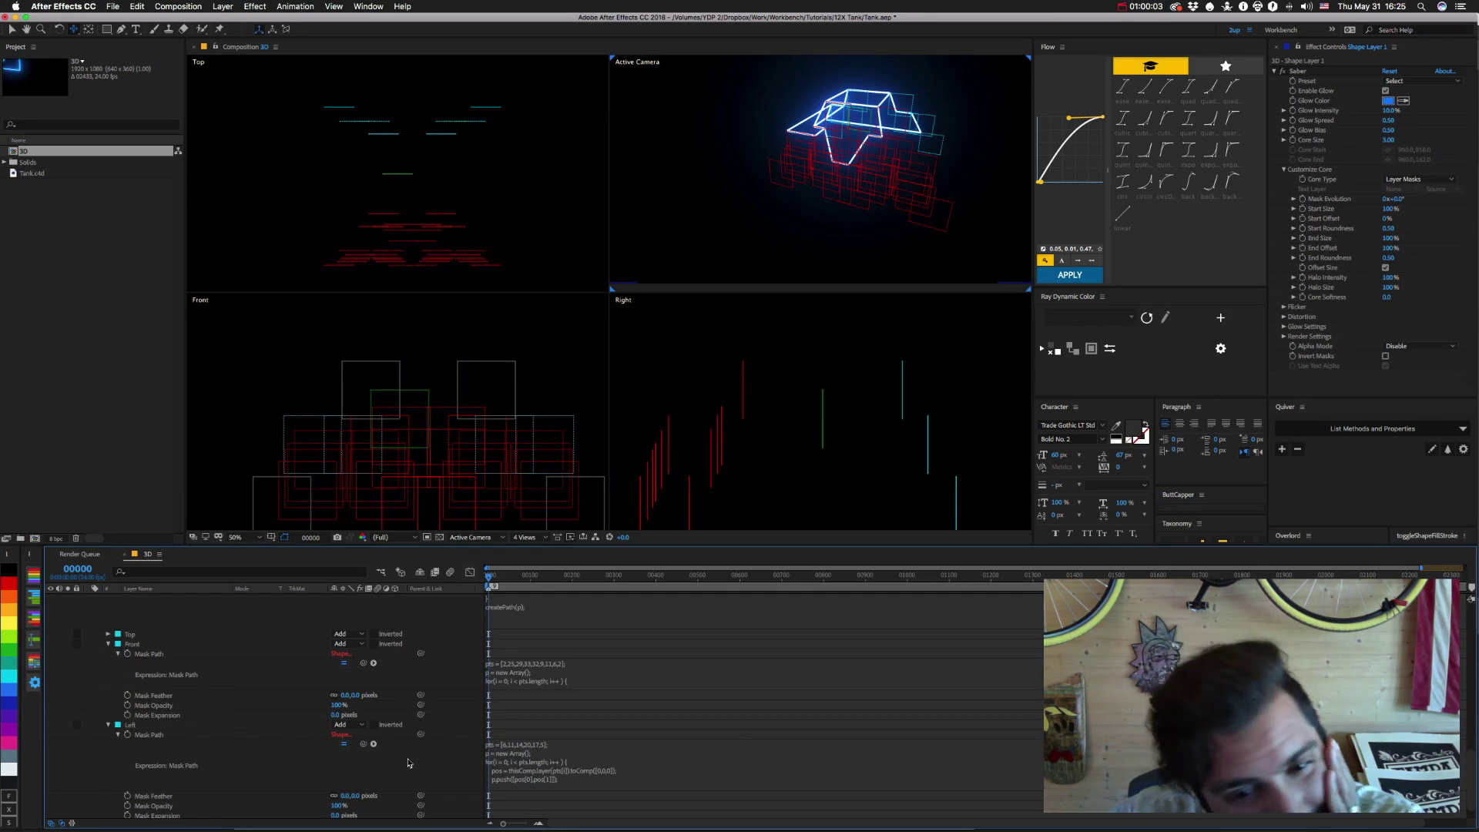
# Leave the Left expression unchanged and select the i in the Back Plane mask's pts[i].
pyautogui.scroll(5, 377, 731)
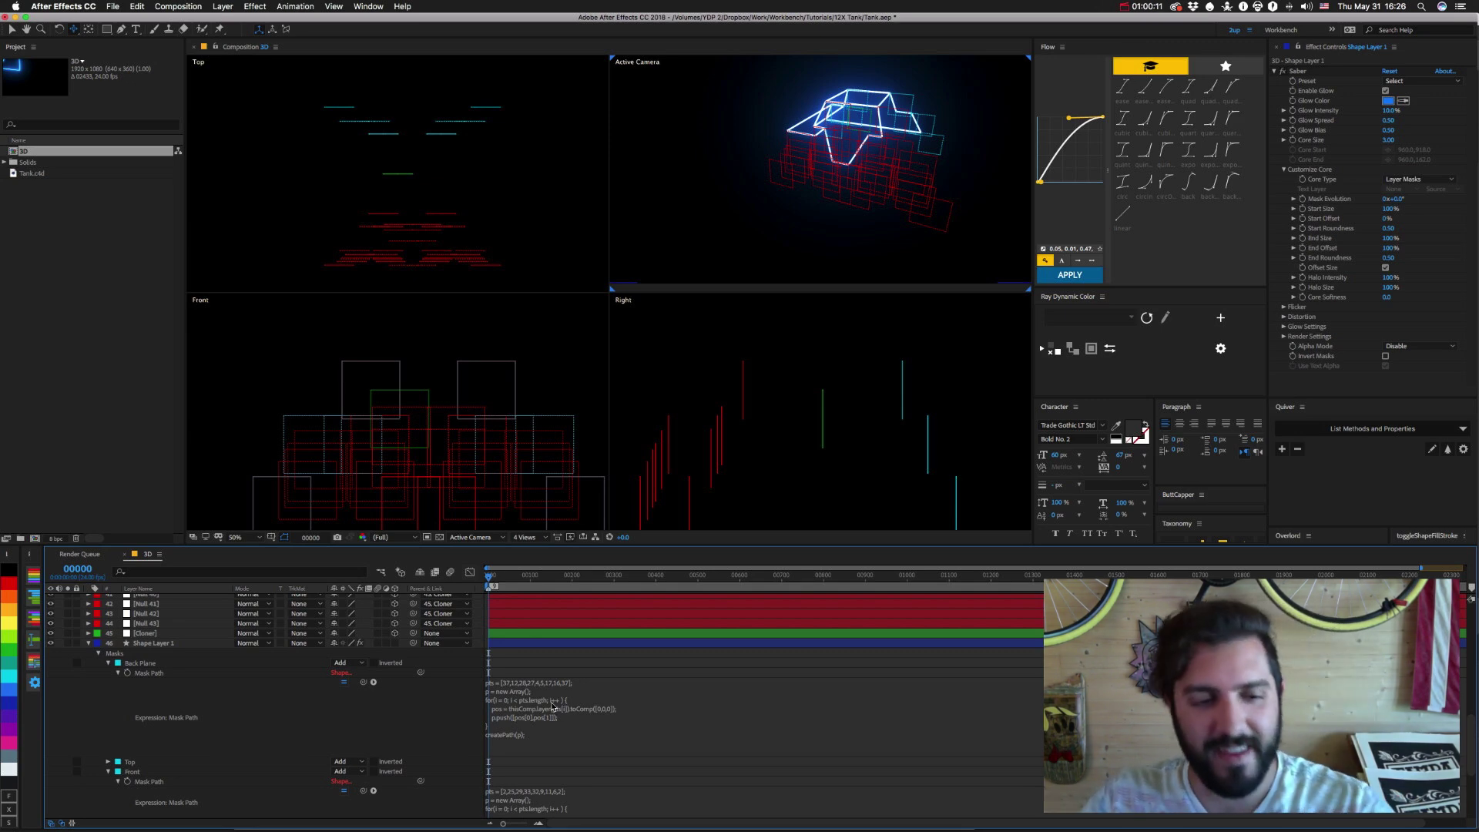
pyautogui.scroll(10, 235, 678)
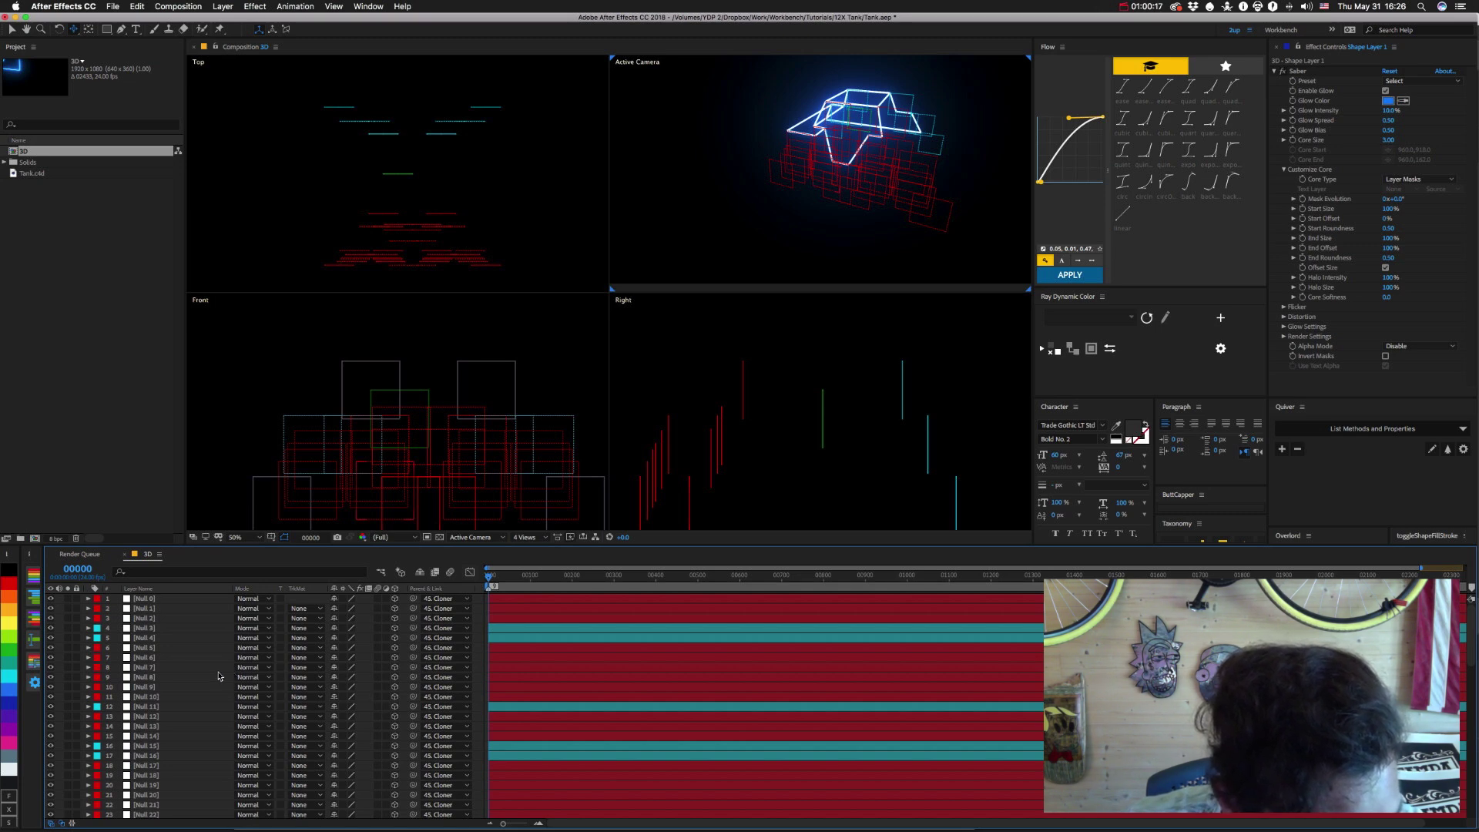
pyautogui.scroll(-10, 219, 676)
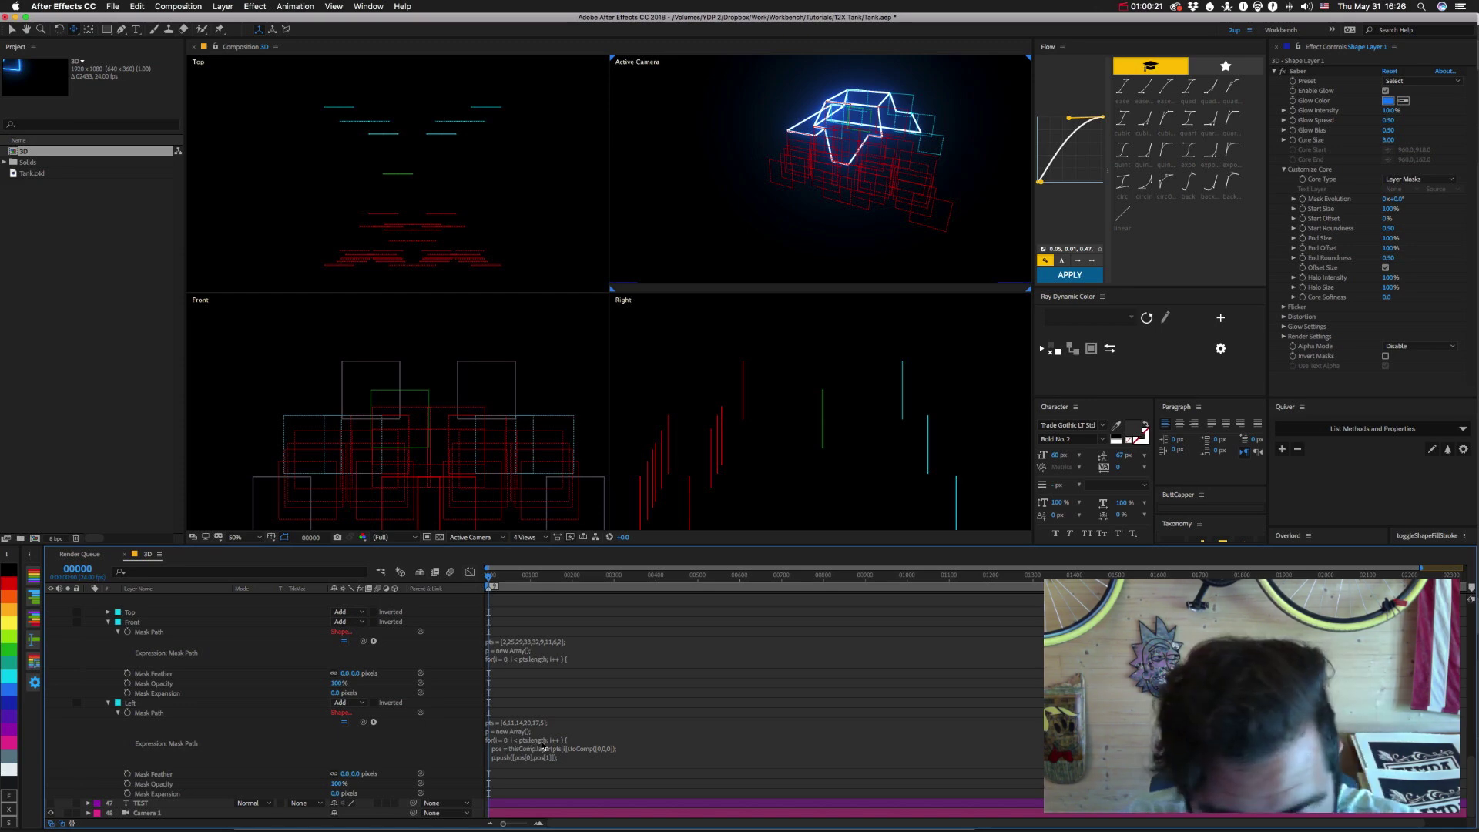
pyautogui.click(541, 742)
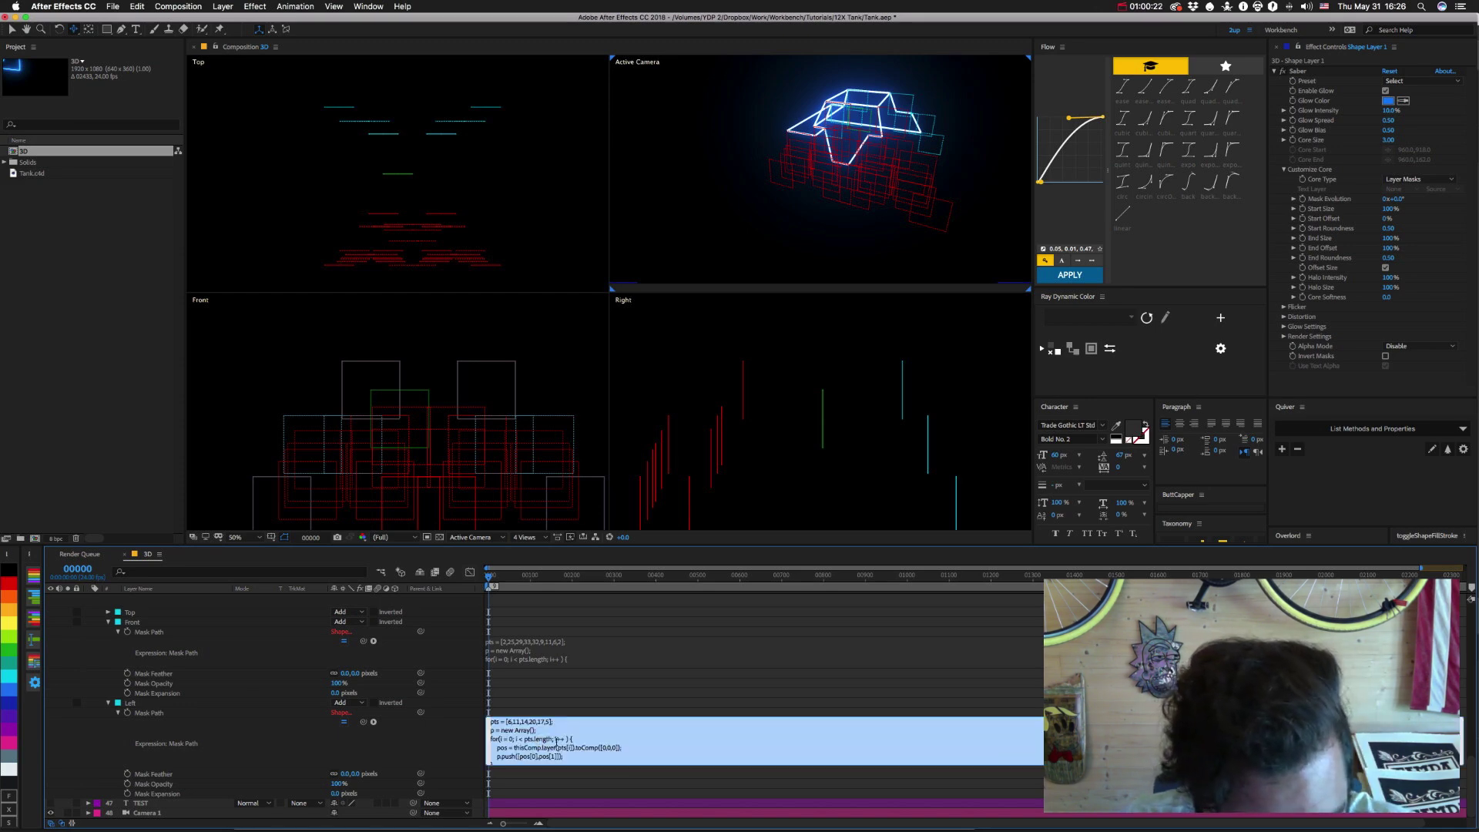
pyautogui.click(462, 736)
pyautogui.scroll(5, 463, 736)
pyautogui.scroll(2, 462, 735)
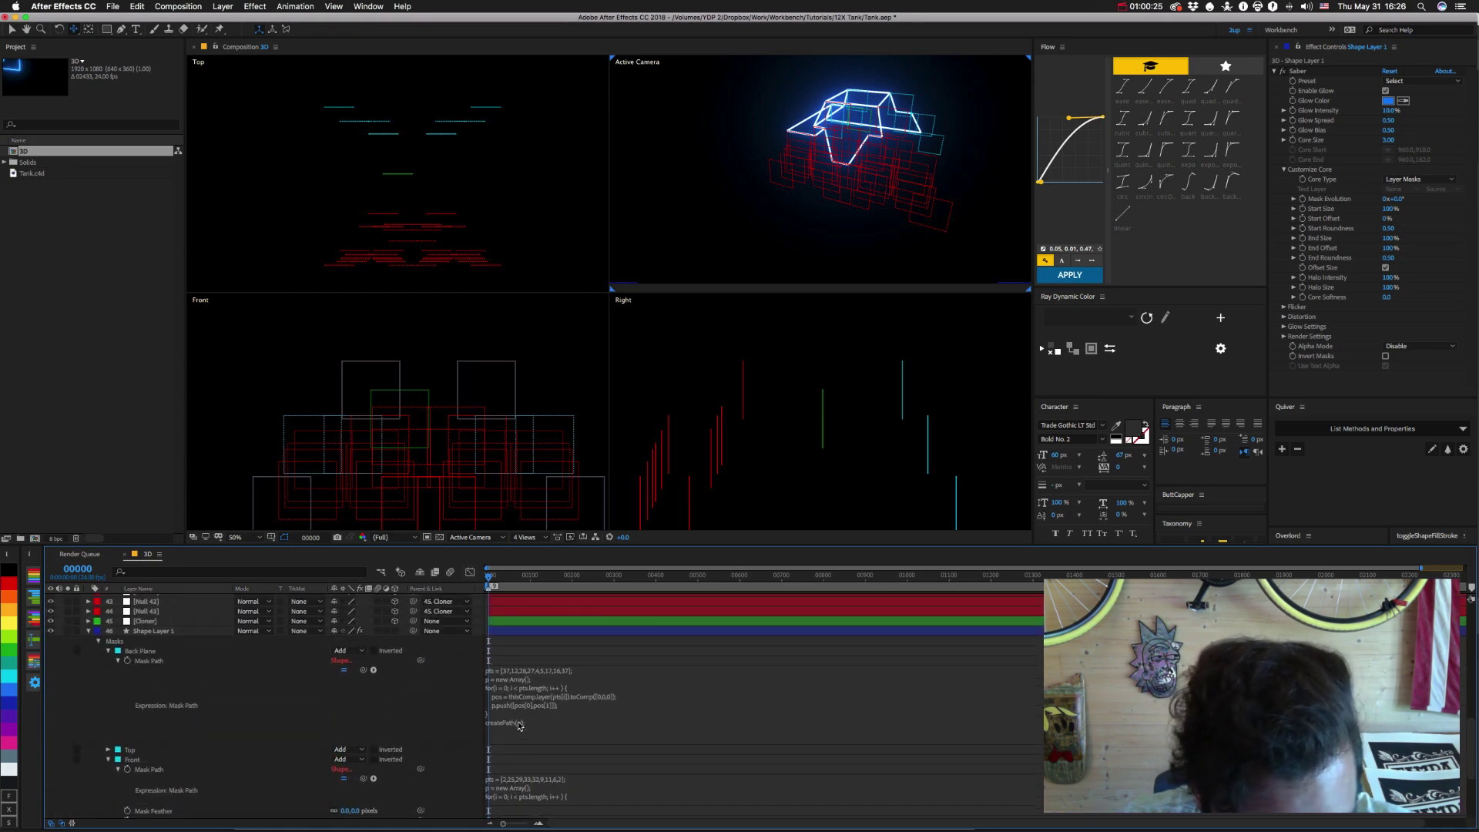
pyautogui.click(533, 703)
pyautogui.click(531, 703)
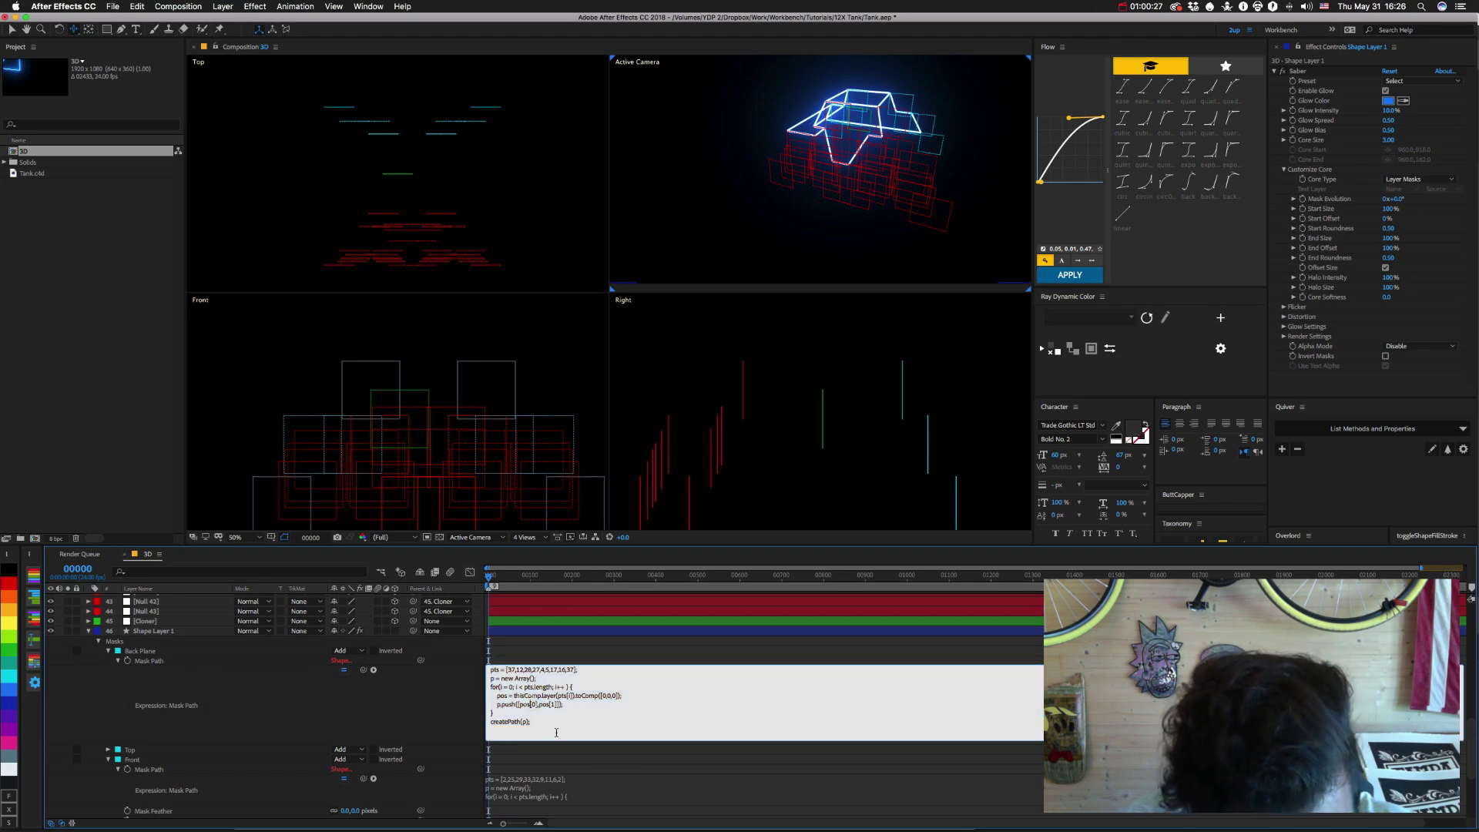
pyautogui.doubleClick(570, 695)
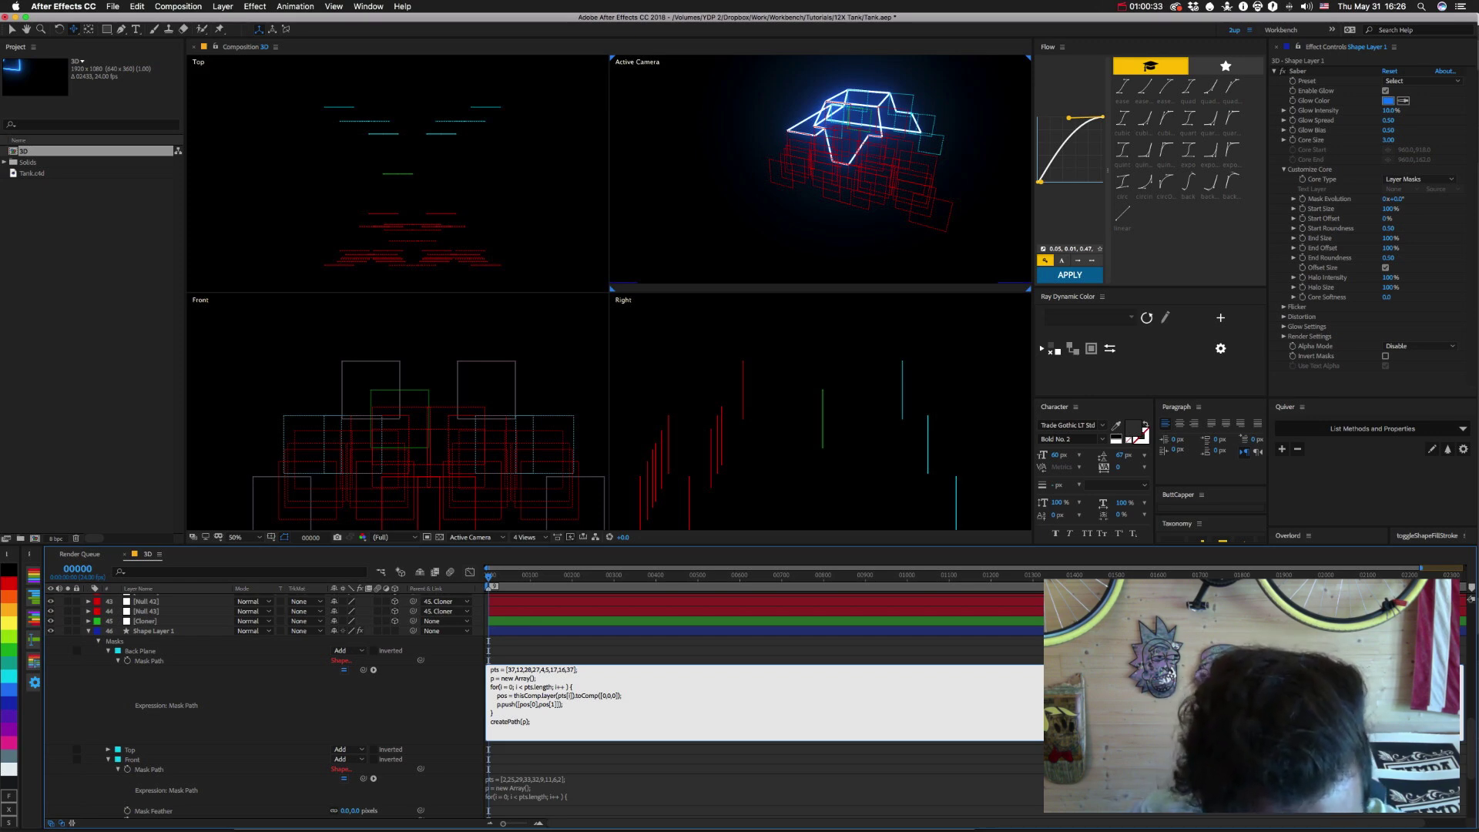
# Offset the Back Plane lookup to pts[i]+1 and start correcting its point numbers.
pyautogui.write('i+')
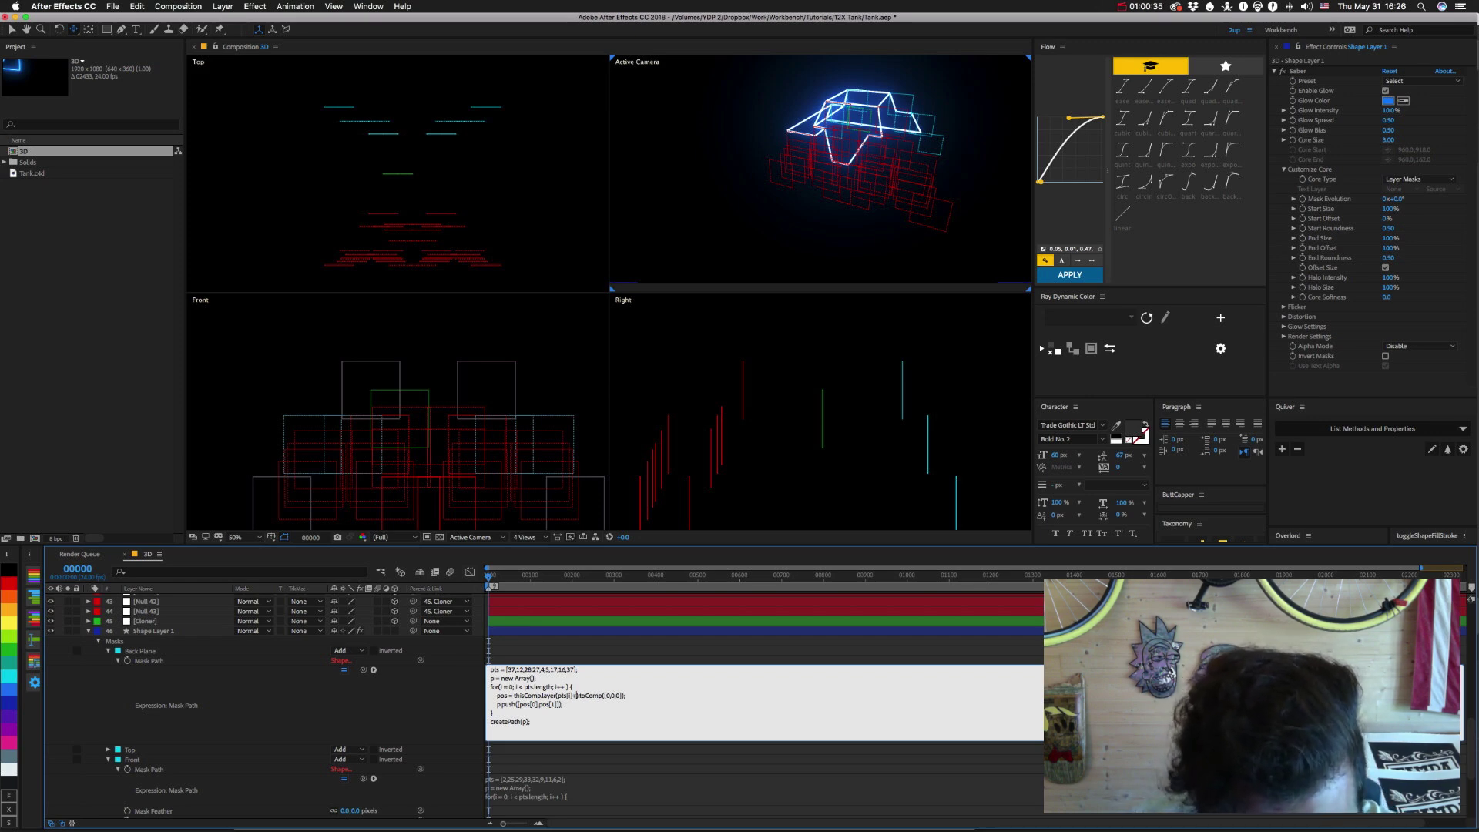
pyautogui.write('1')
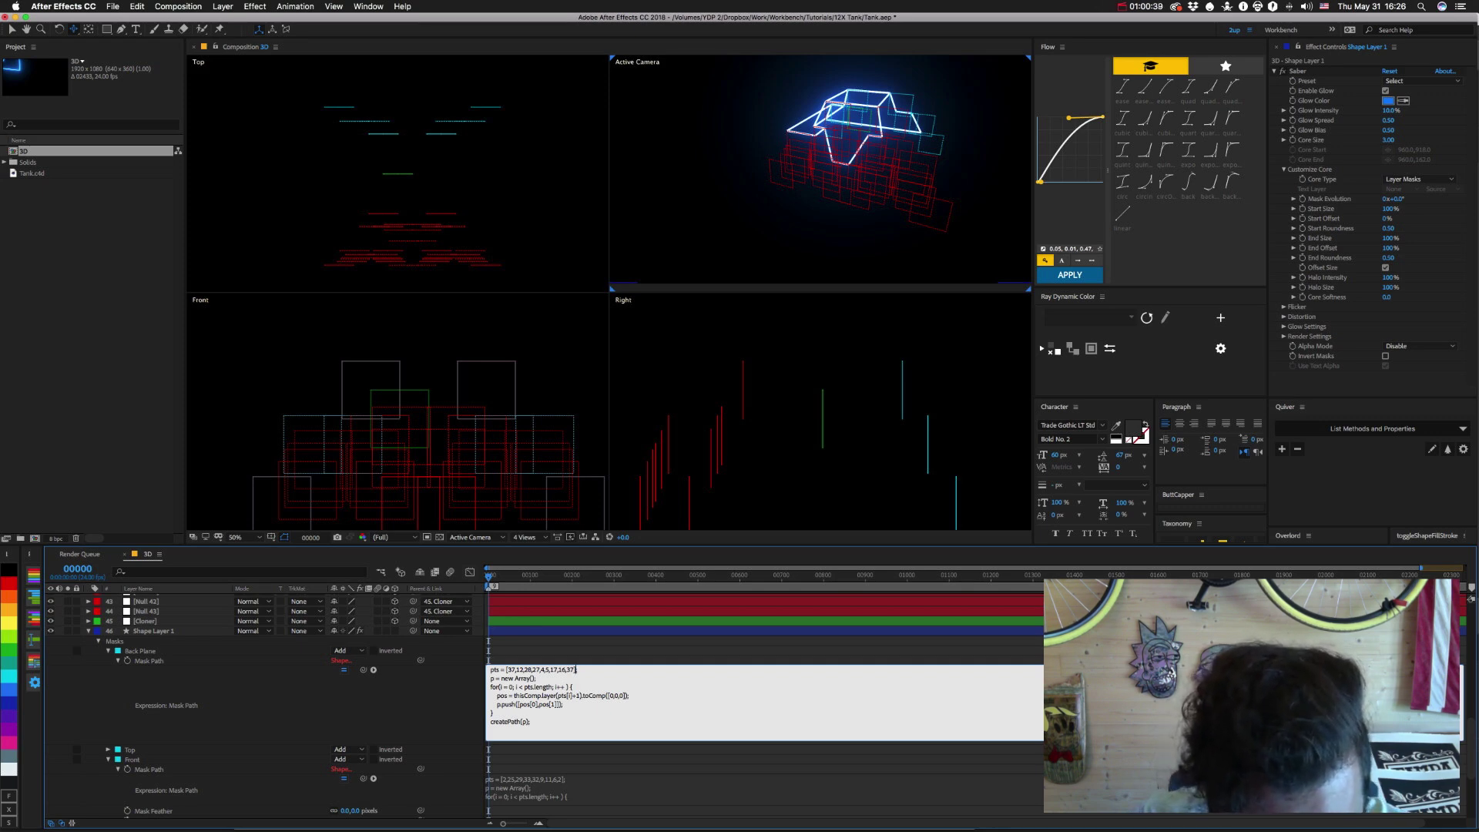
pyautogui.write('6')
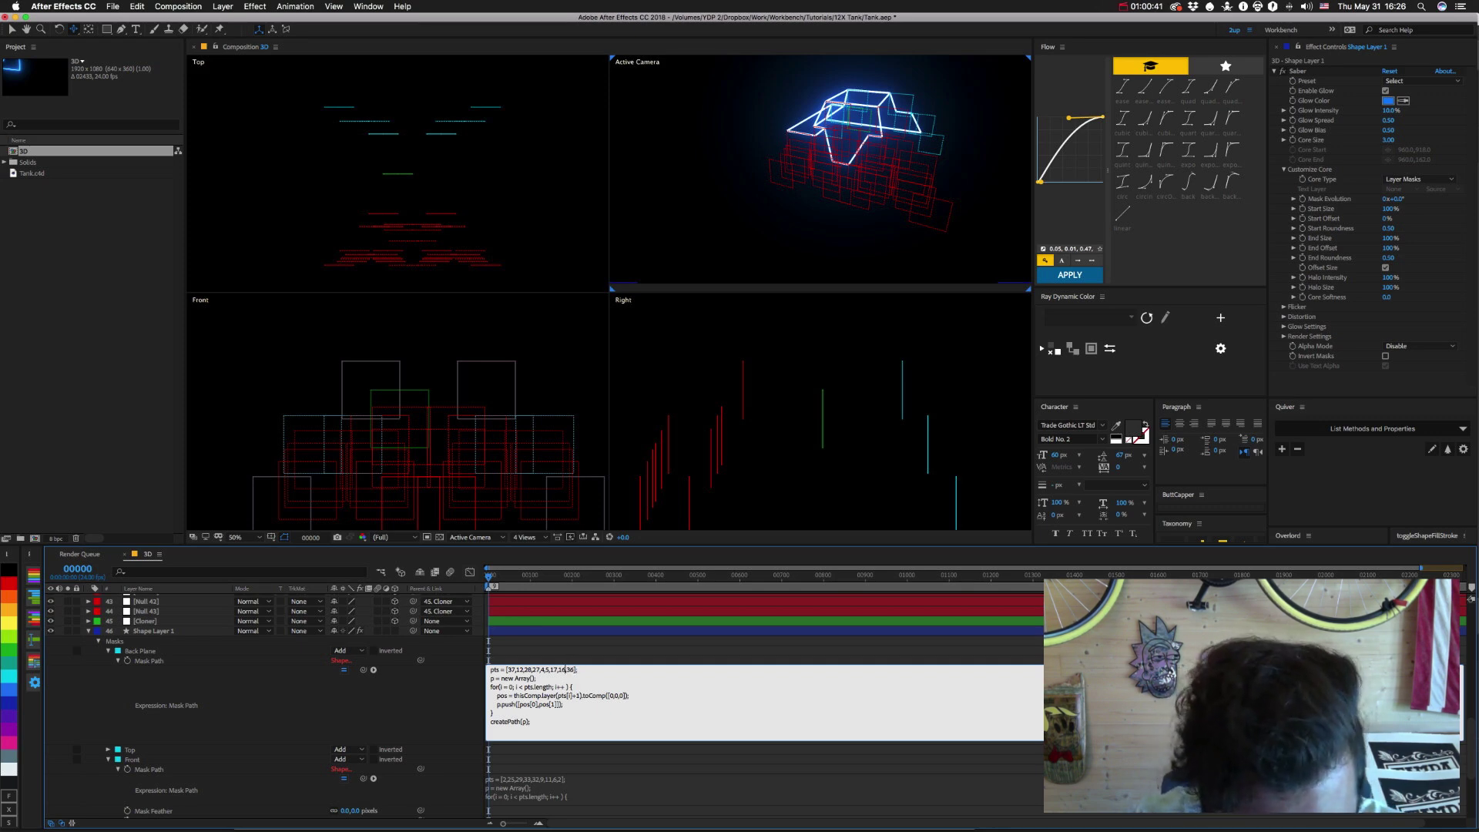
pyautogui.press('BackSpace')
pyautogui.write('5')
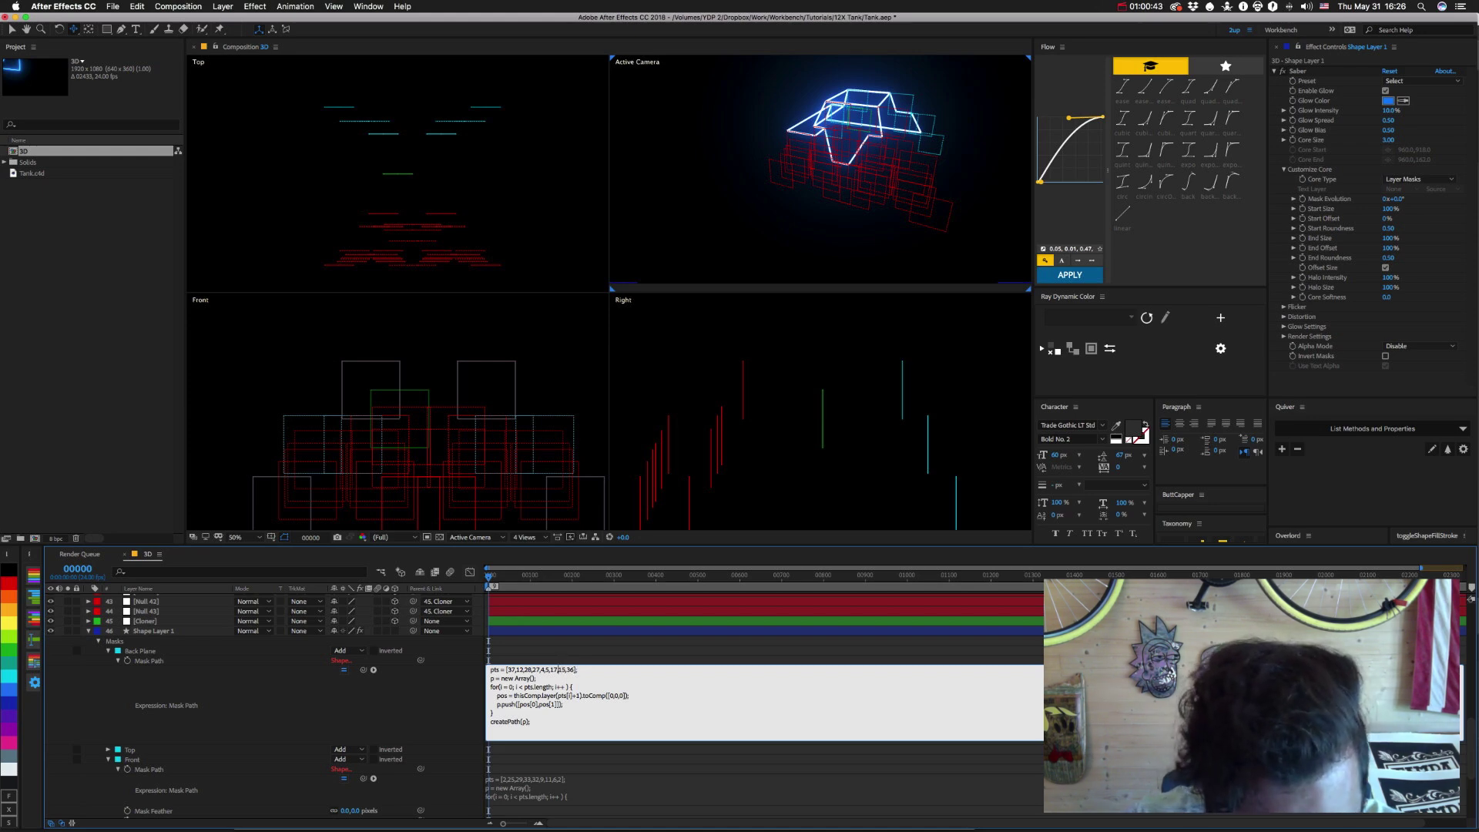
pyautogui.click(555, 670)
pyautogui.press('BackSpace')
pyautogui.write('6')
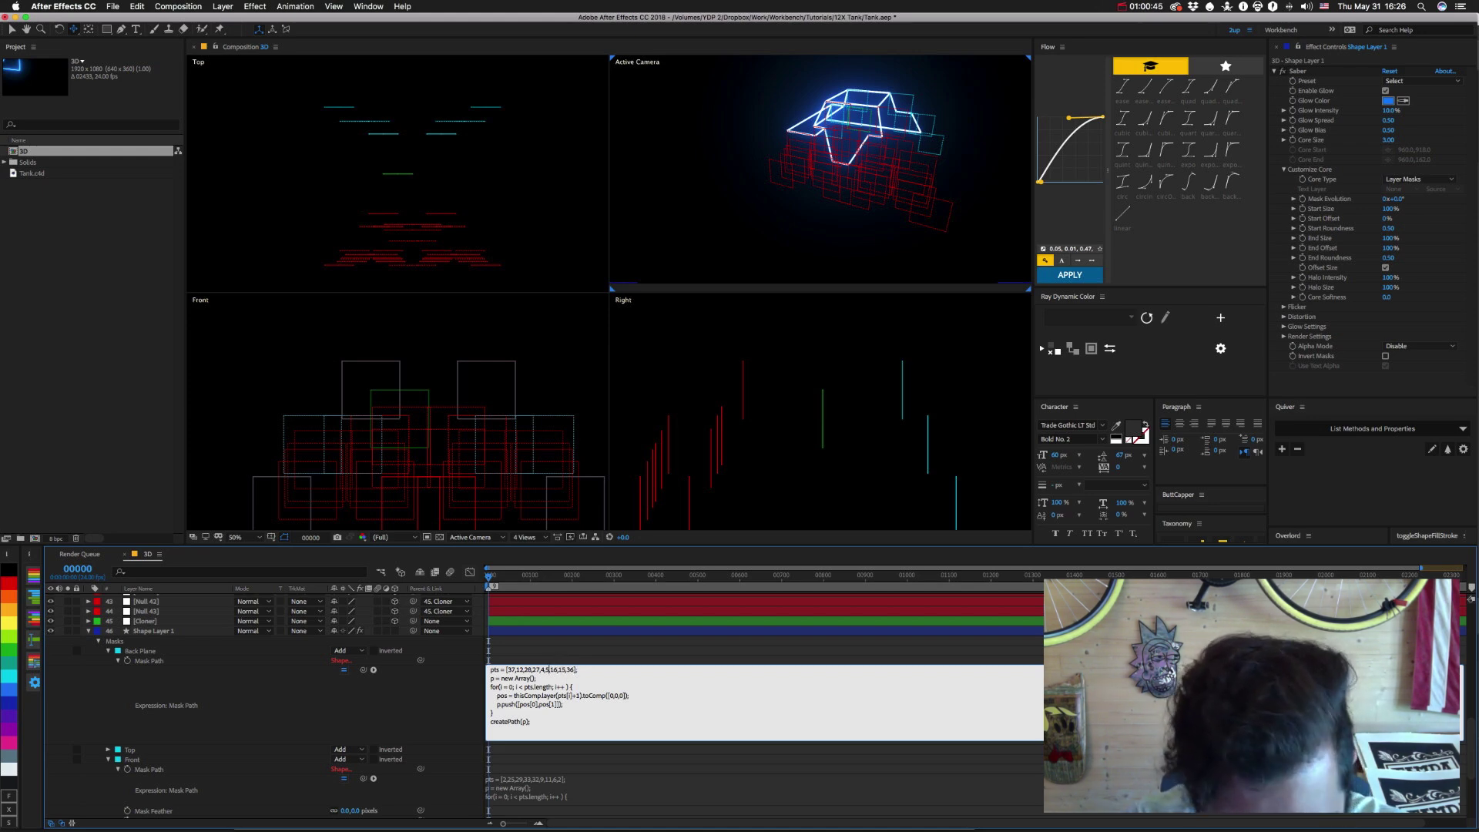
pyautogui.press('BackSpace')
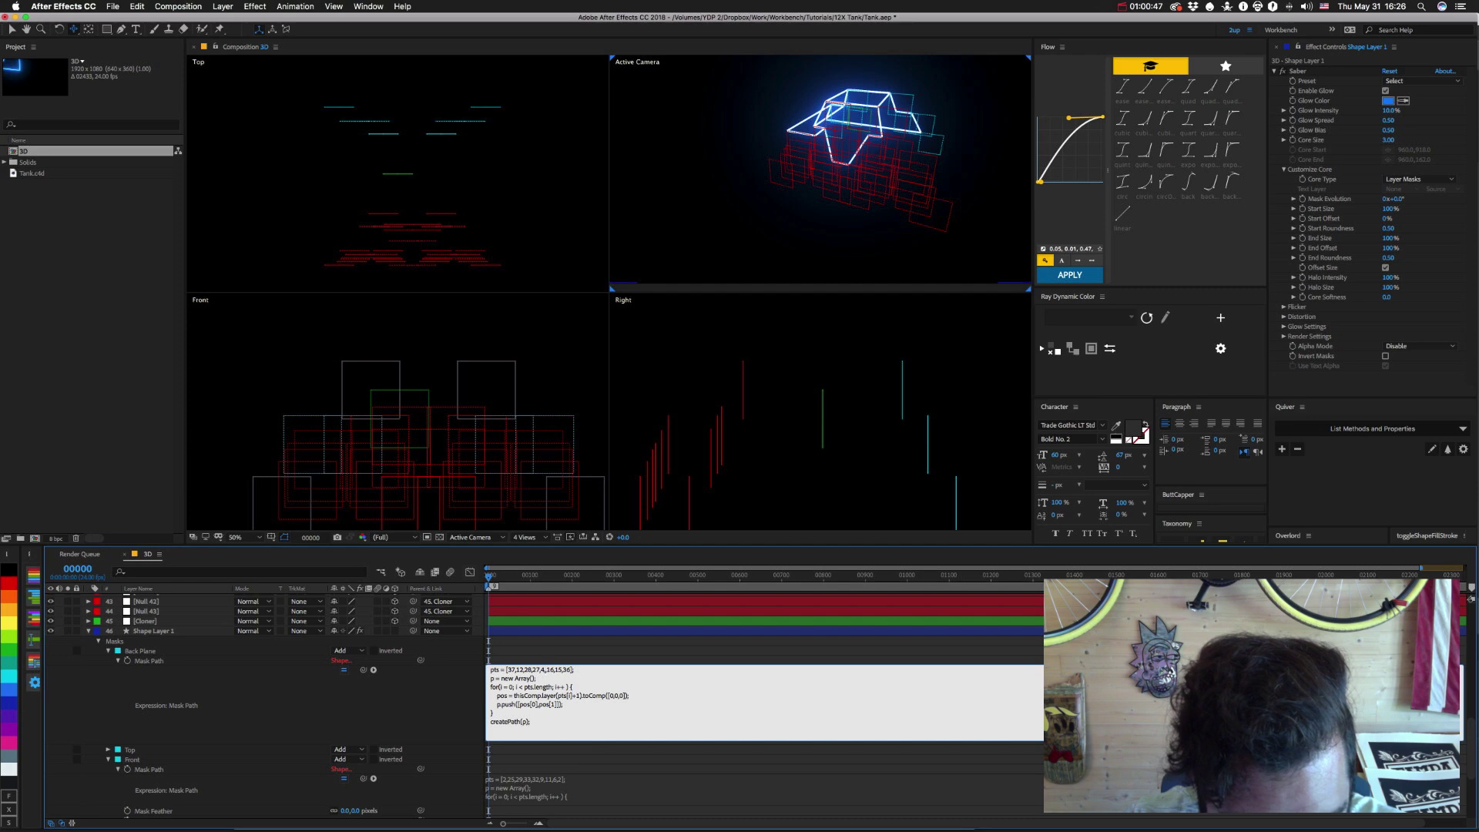
pyautogui.write('4,')
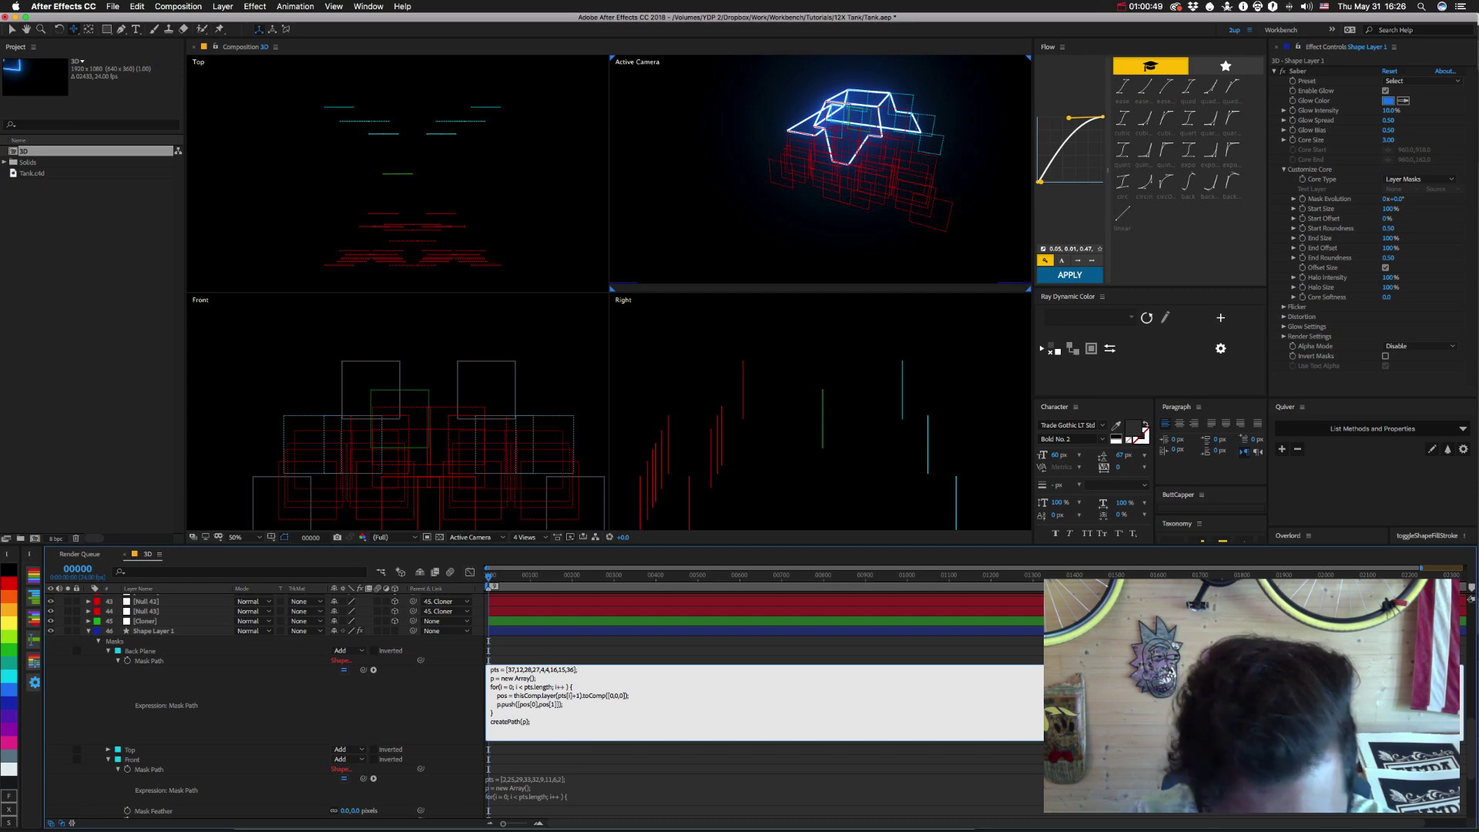
# Finish renumbering the Back Plane point list around 27 and 37, then commit it.
pyautogui.press('Left')
pyautogui.press('Left')
pyautogui.press('BackSpace')
pyautogui.write('3')
pyautogui.press('BackSpace')
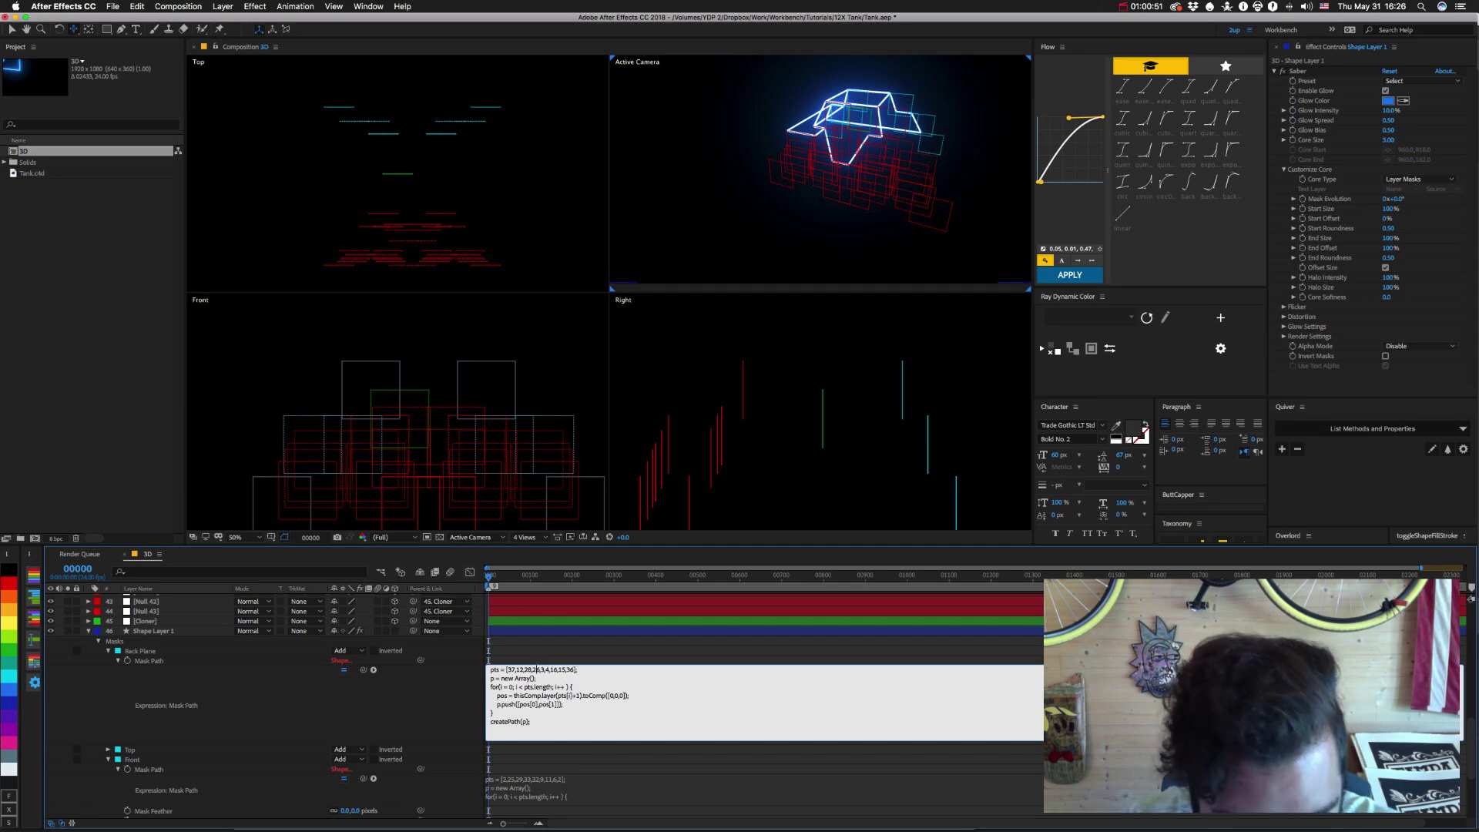
pyautogui.write('6')
pyautogui.press('Left')
pyautogui.press('Left')
pyautogui.press('Left')
pyautogui.write('7')
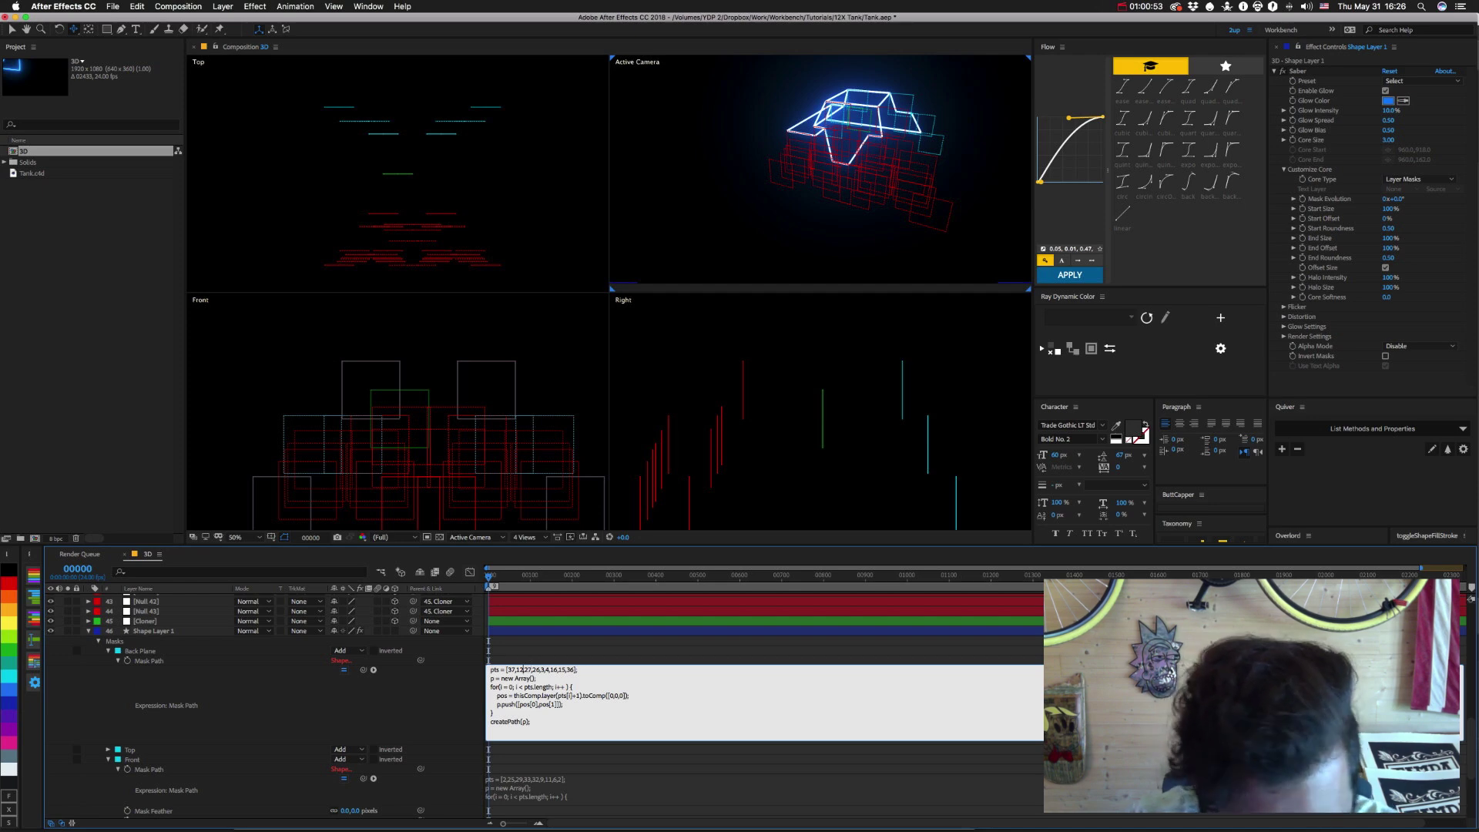
pyautogui.press('Left')
pyautogui.press('Left')
pyautogui.press('Left')
pyautogui.press('BackSpace')
pyautogui.write('6')
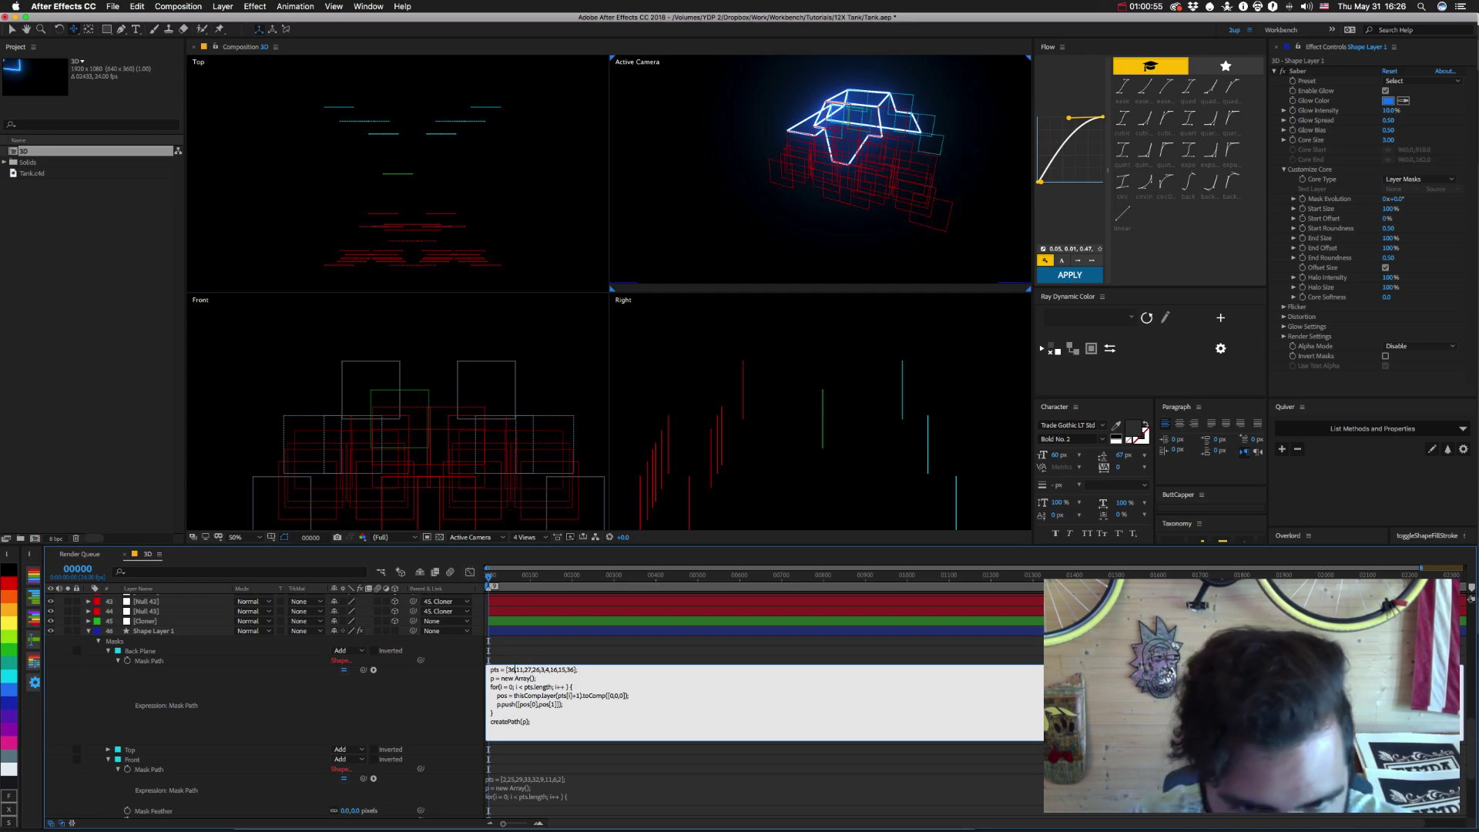
pyautogui.press('KP_Enter')
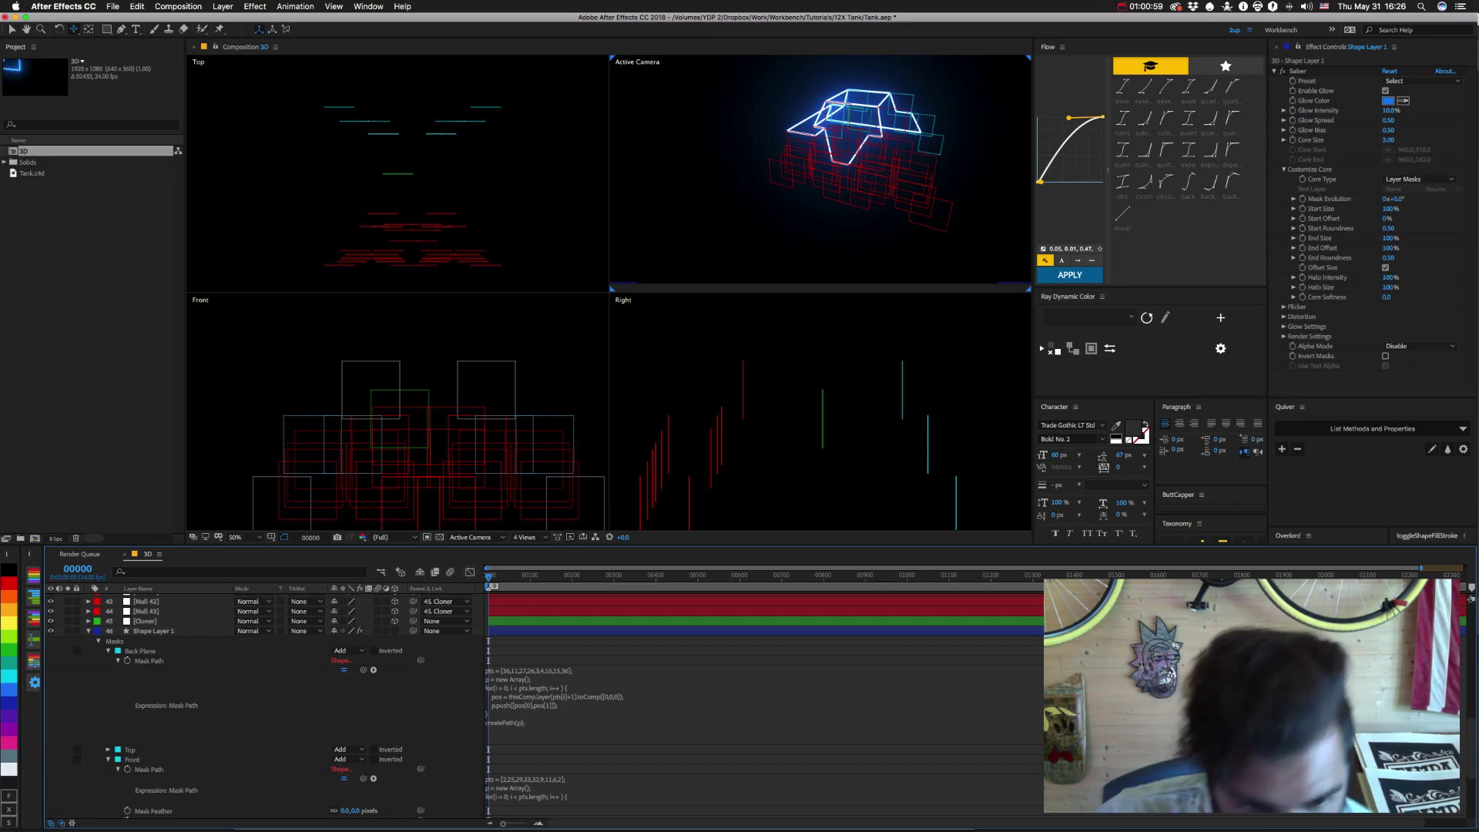
# Retype the Front mask's point numbers as 3,24,28,32,31,8,10,5 and commit the expression.
pyautogui.click(512, 784)
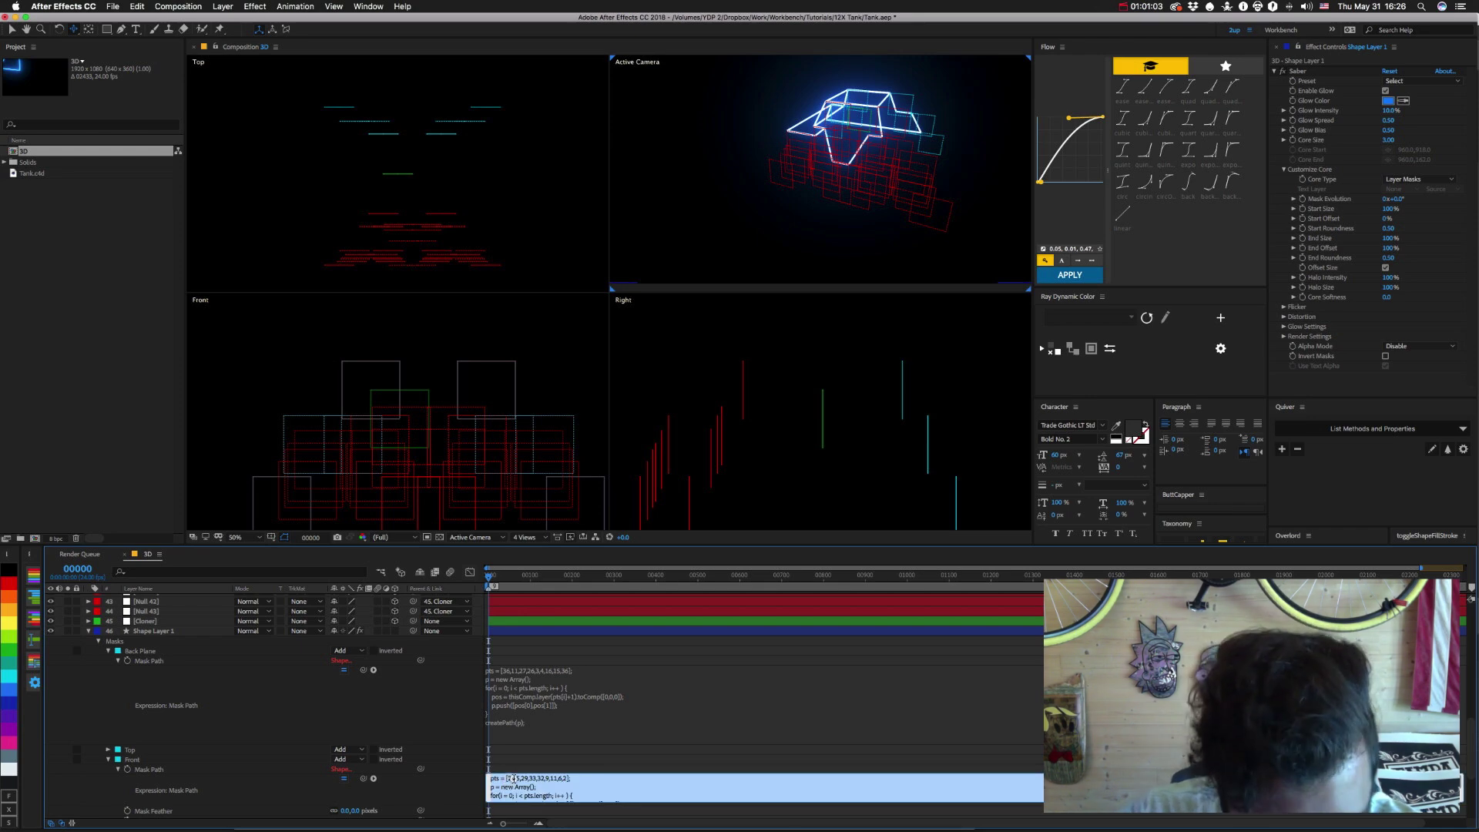
pyautogui.click(509, 779)
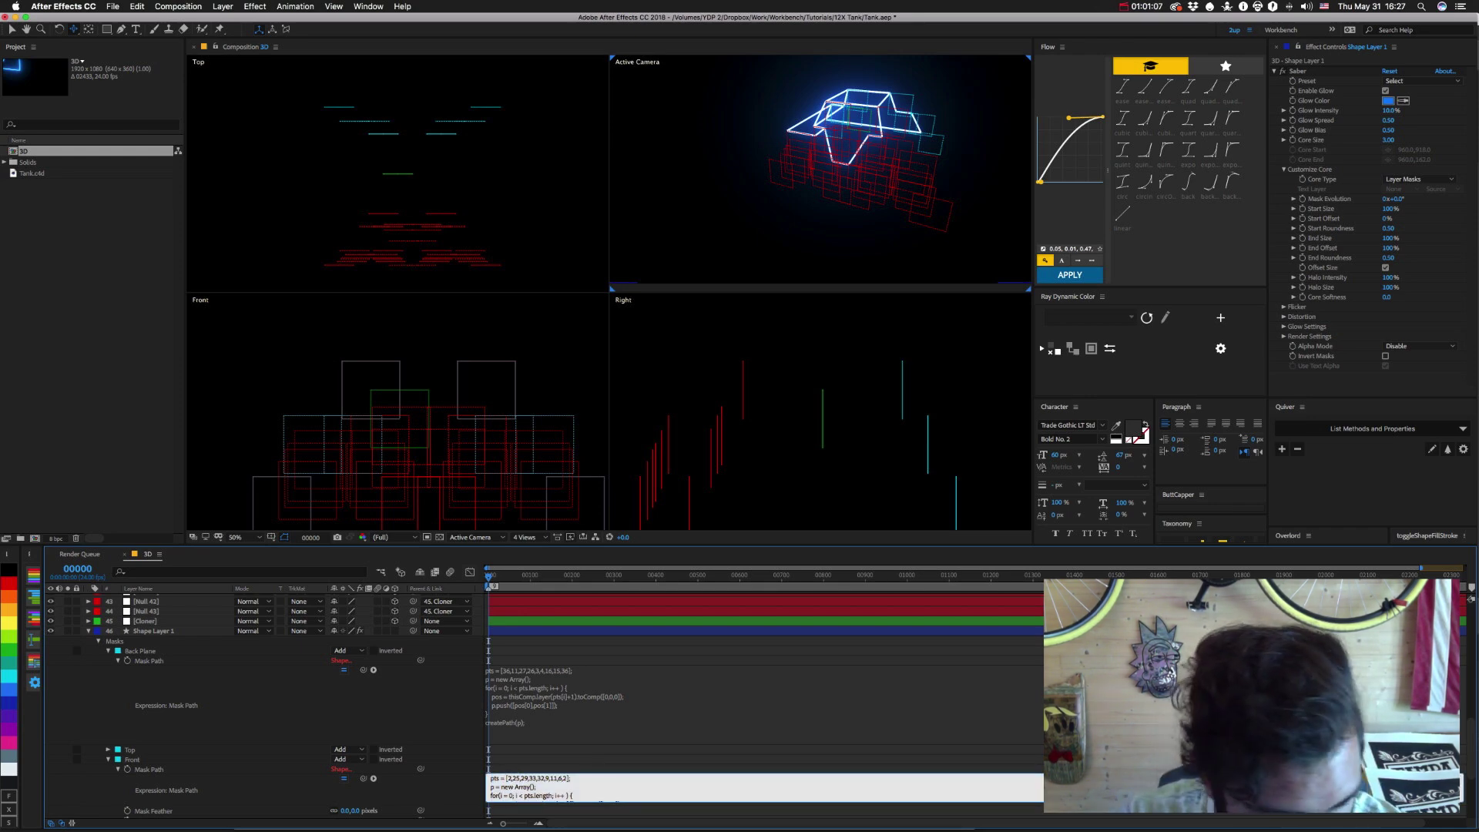
pyautogui.doubleClick(509, 779)
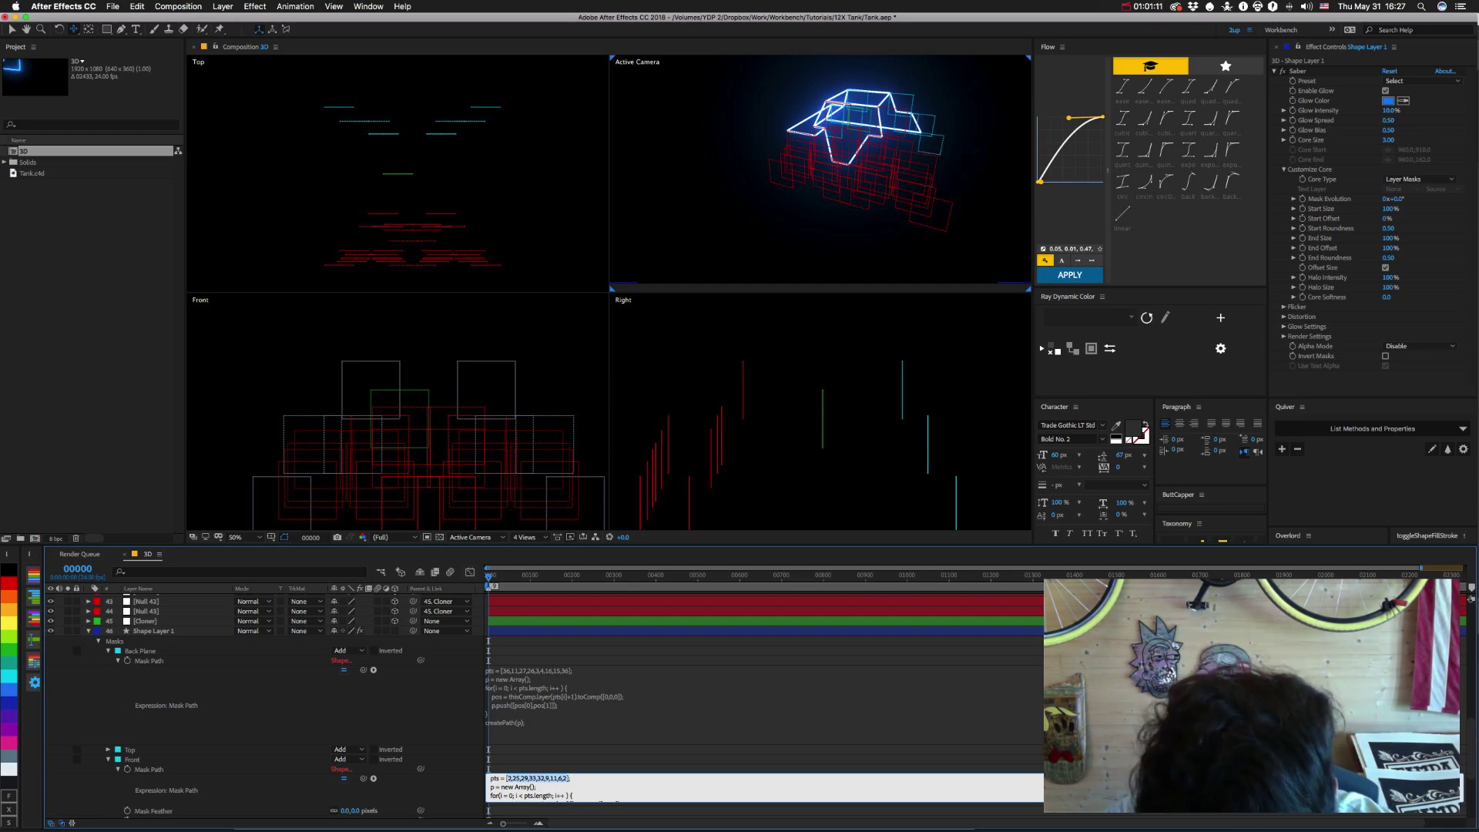
pyautogui.write('3')
pyautogui.write(',24')
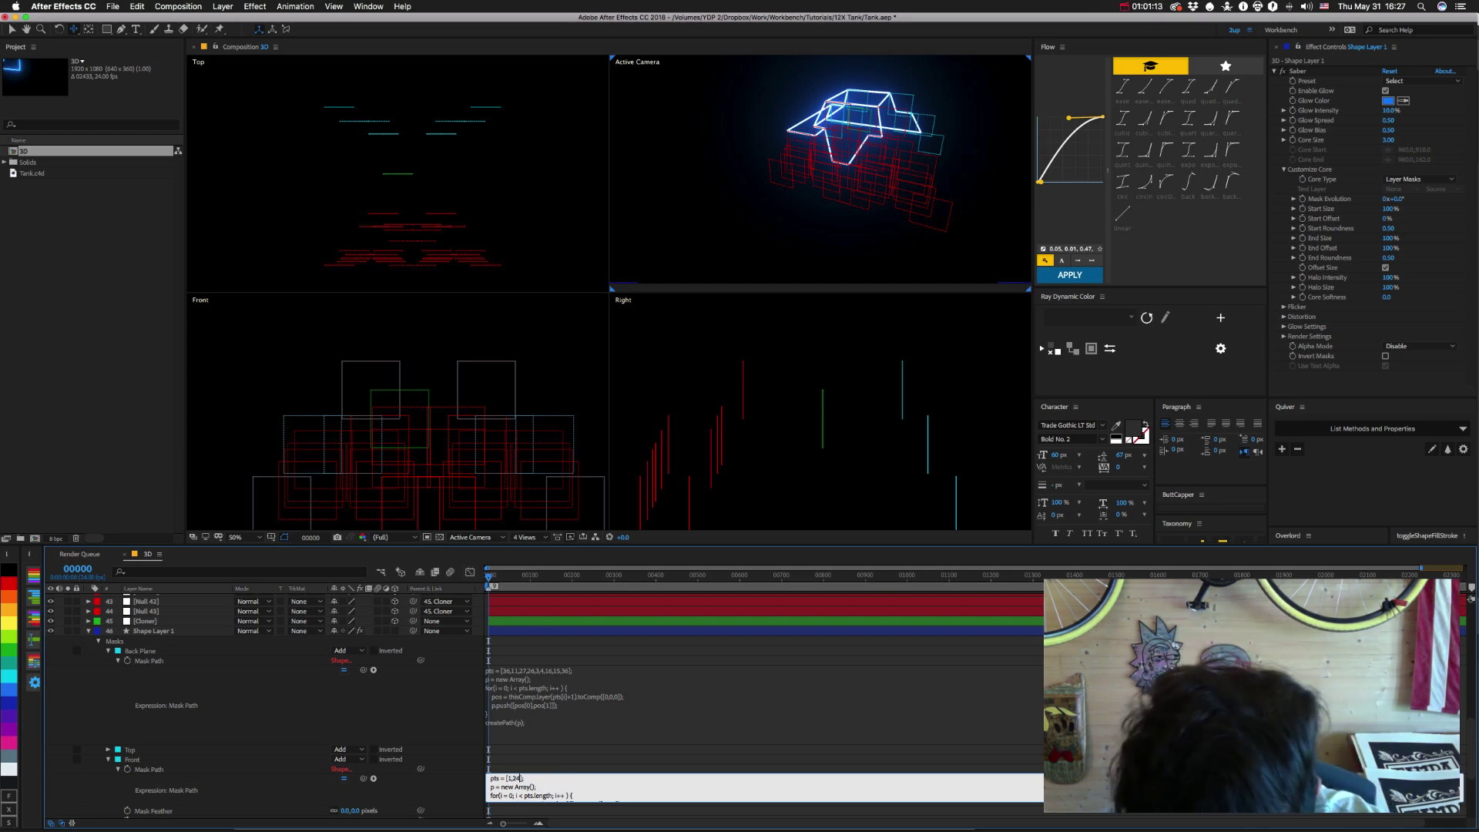
pyautogui.write(',28,3')
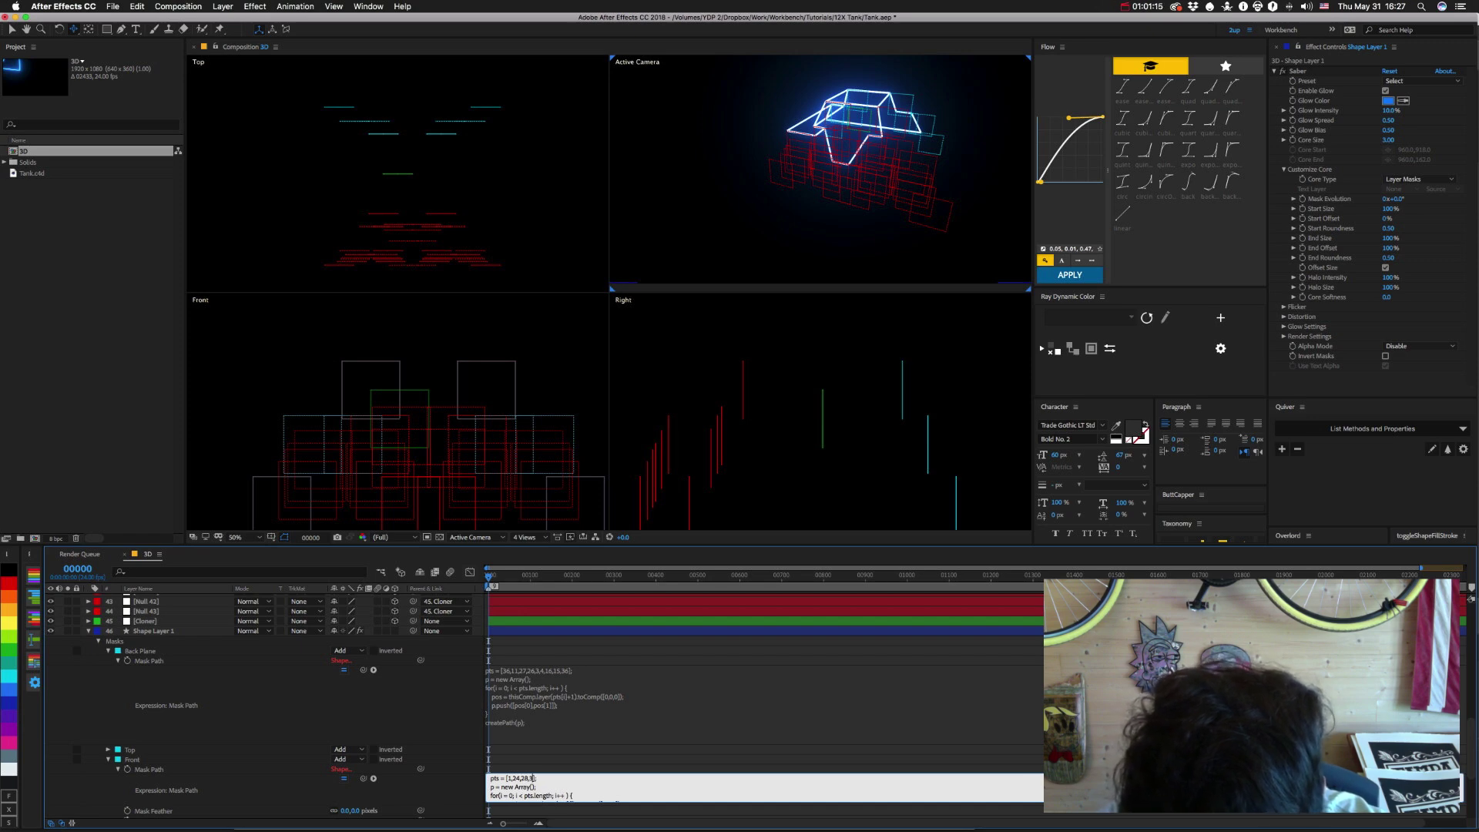
pyautogui.write('2,31')
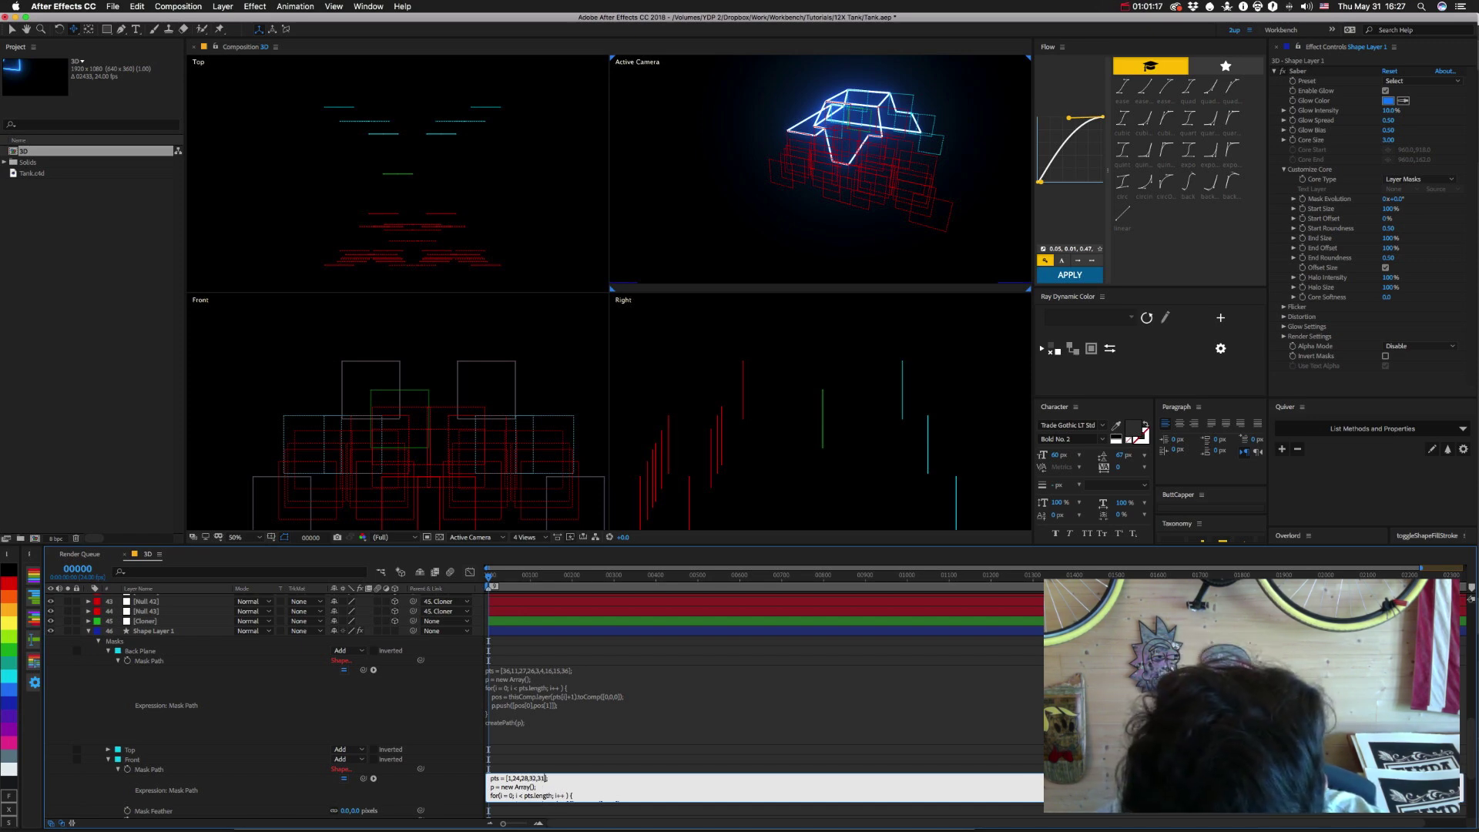
pyautogui.write(',8,10')
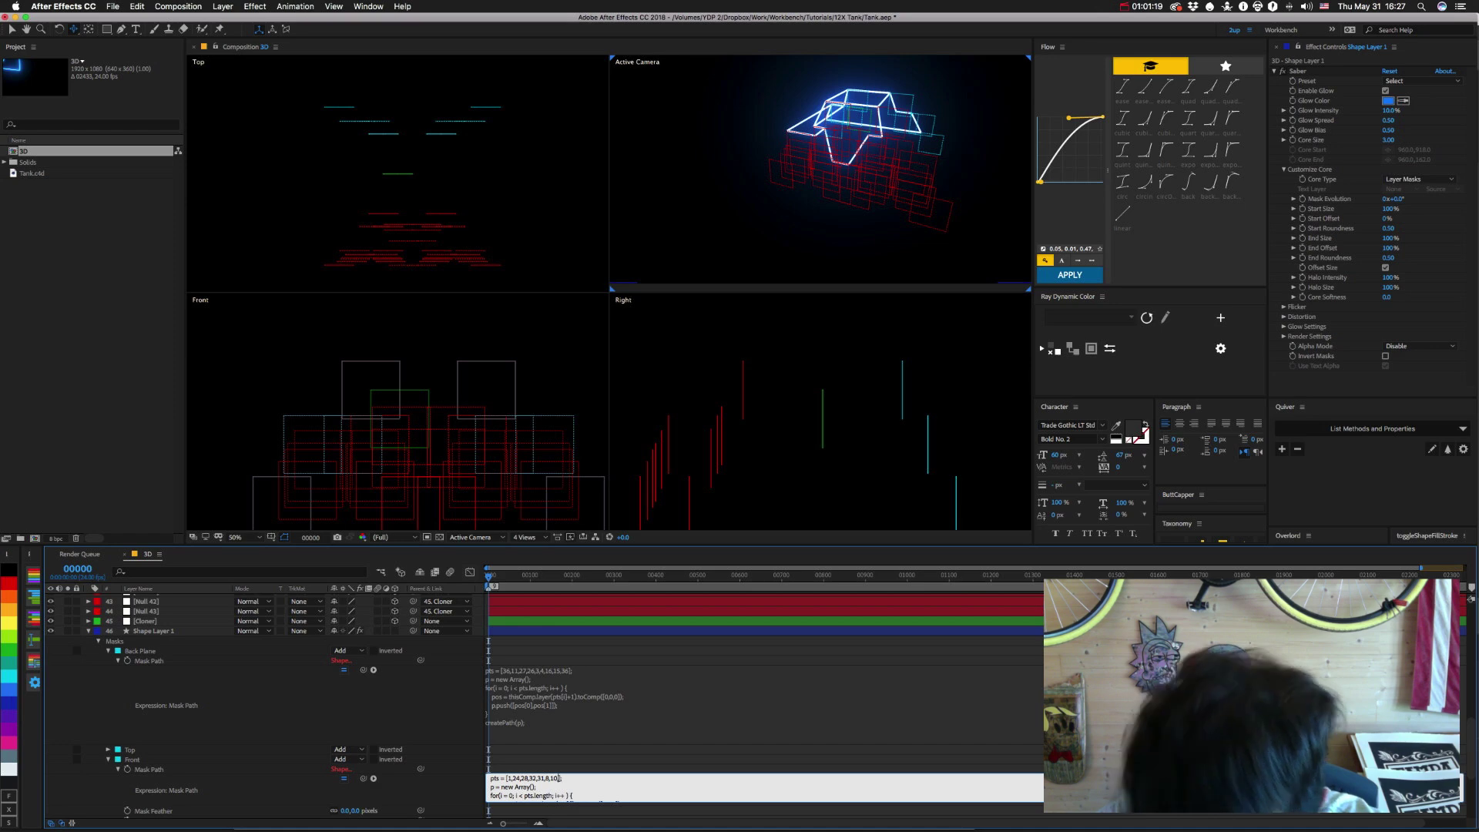
pyautogui.write(',5')
pyautogui.press('KP_Enter')
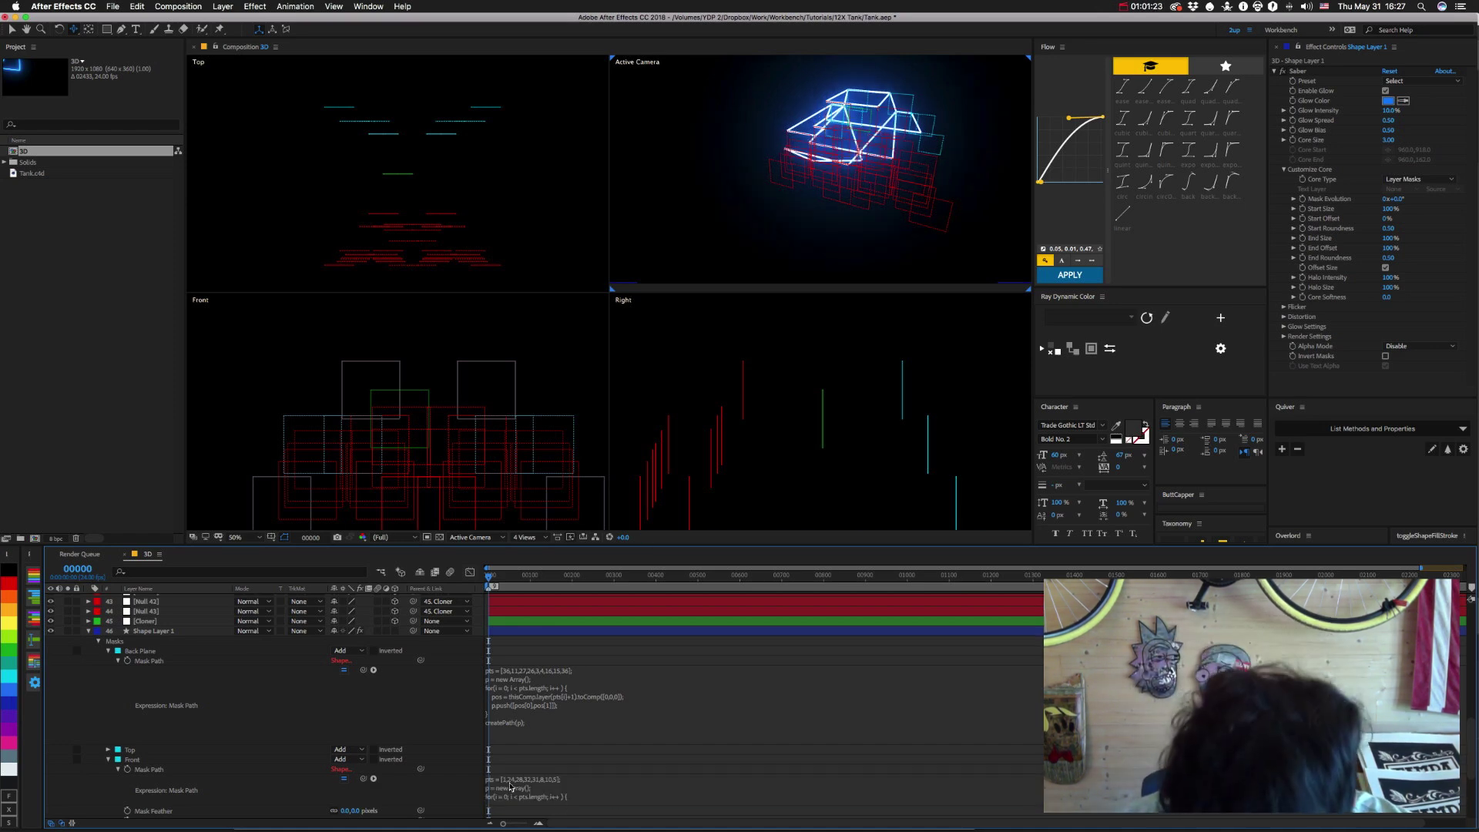
pyautogui.click(524, 790)
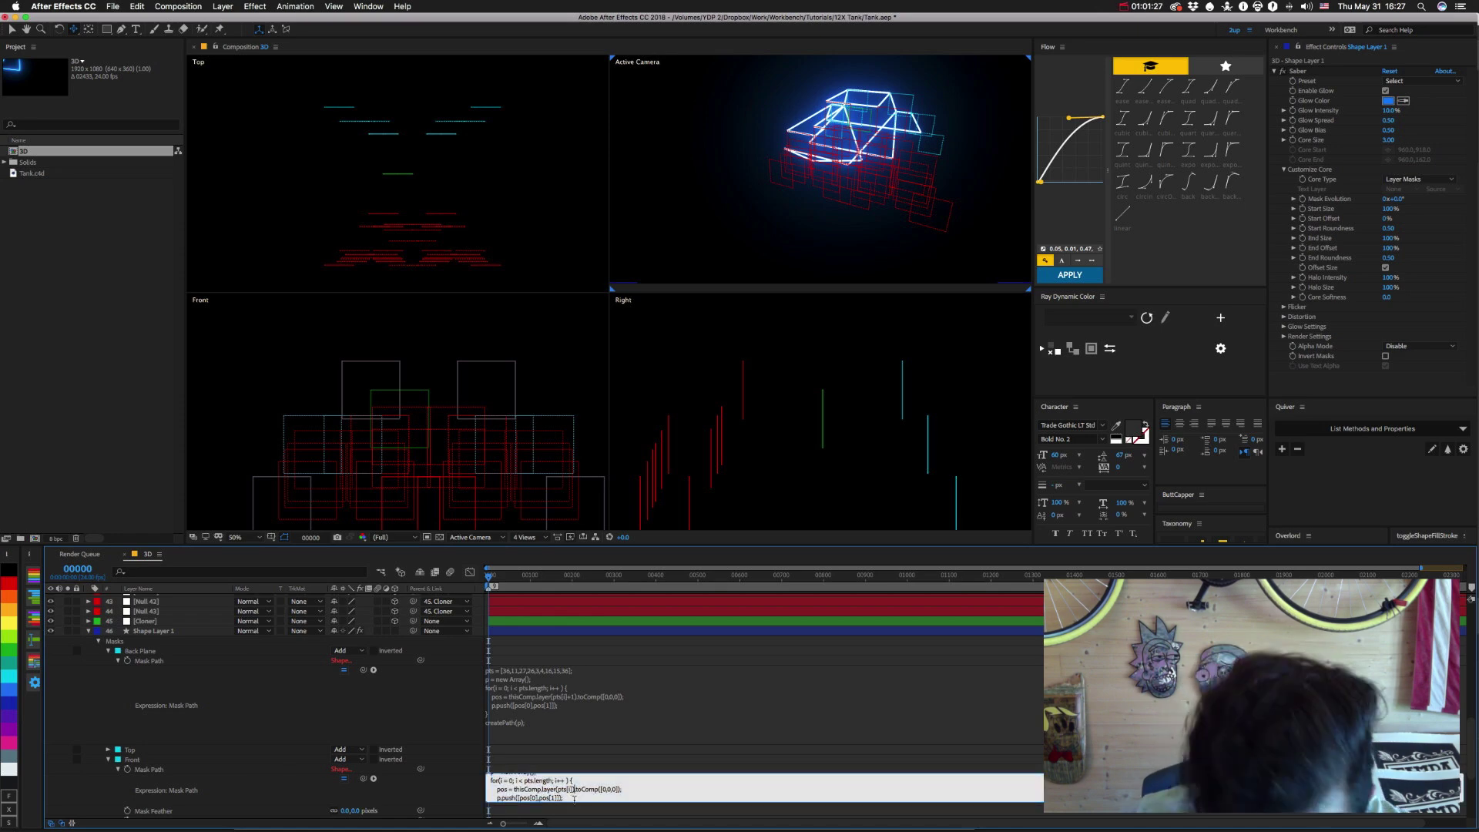
pyautogui.press('KP_Enter')
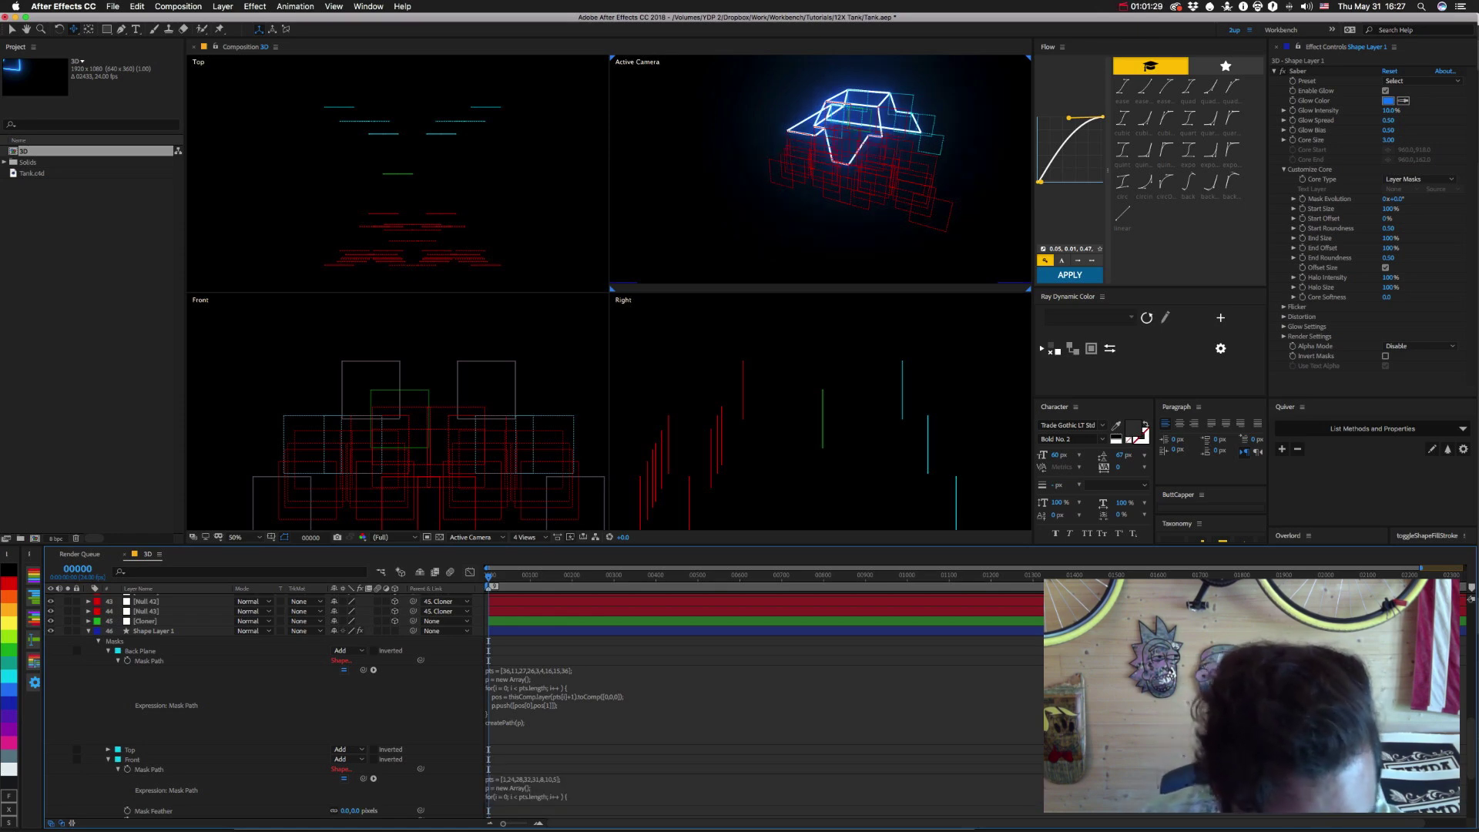
# Replace the Top mask's point-index array with new values ending 24 and commit it.
pyautogui.click(107, 749)
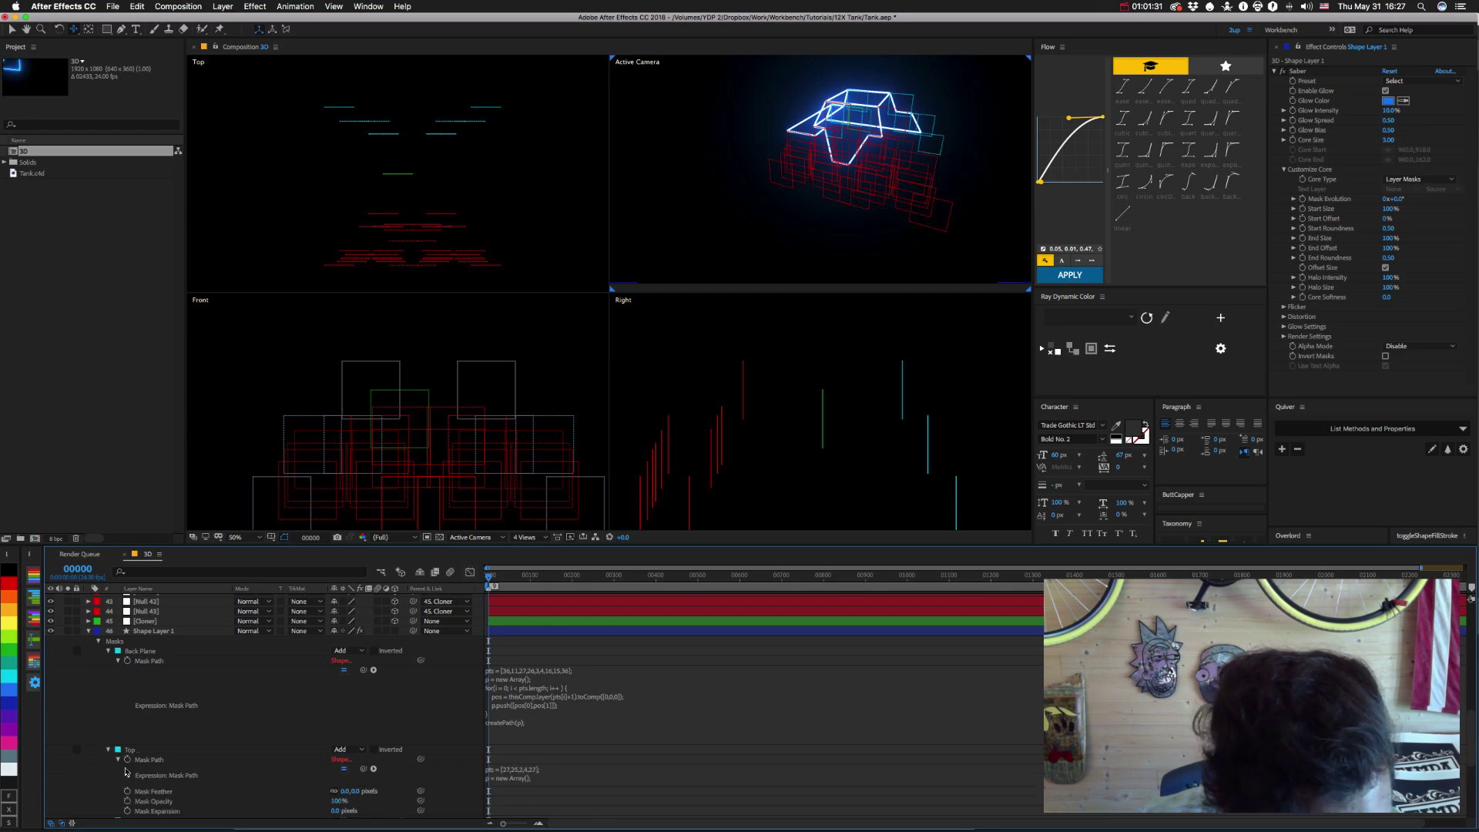
pyautogui.click(549, 779)
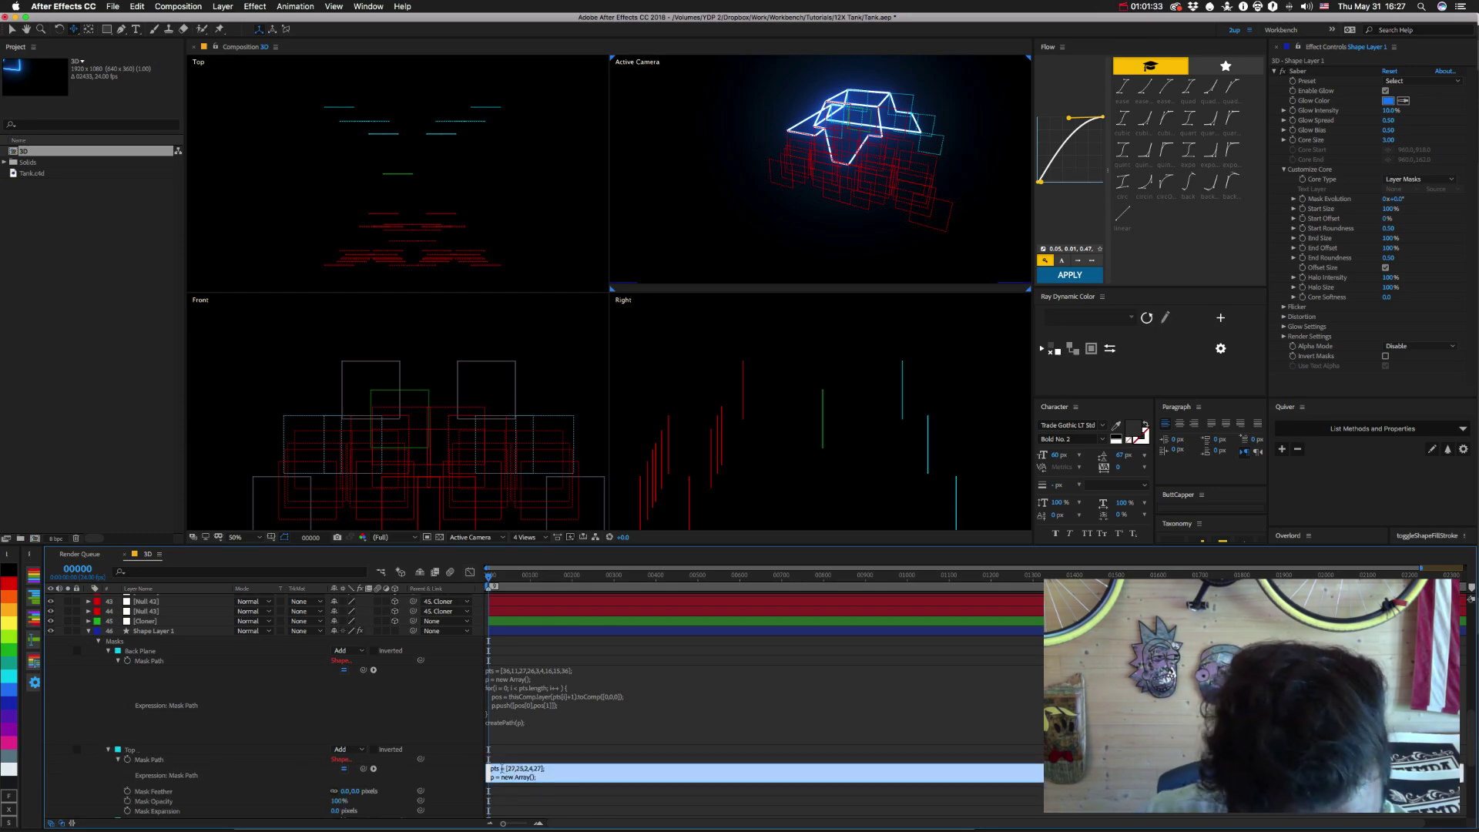
pyautogui.moveTo(507, 768); pyautogui.dragTo(544, 769)
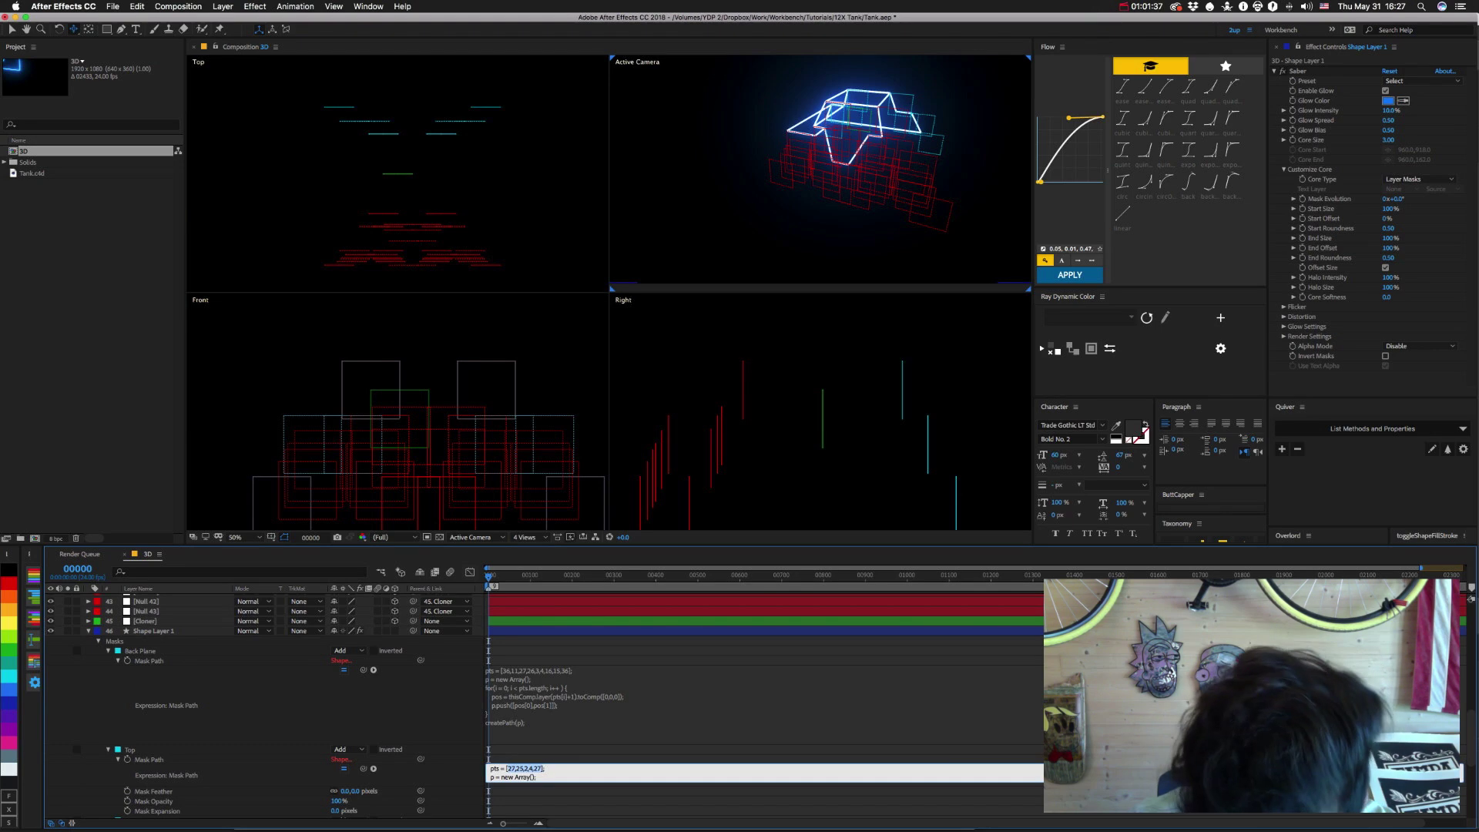
pyautogui.write('26,24')
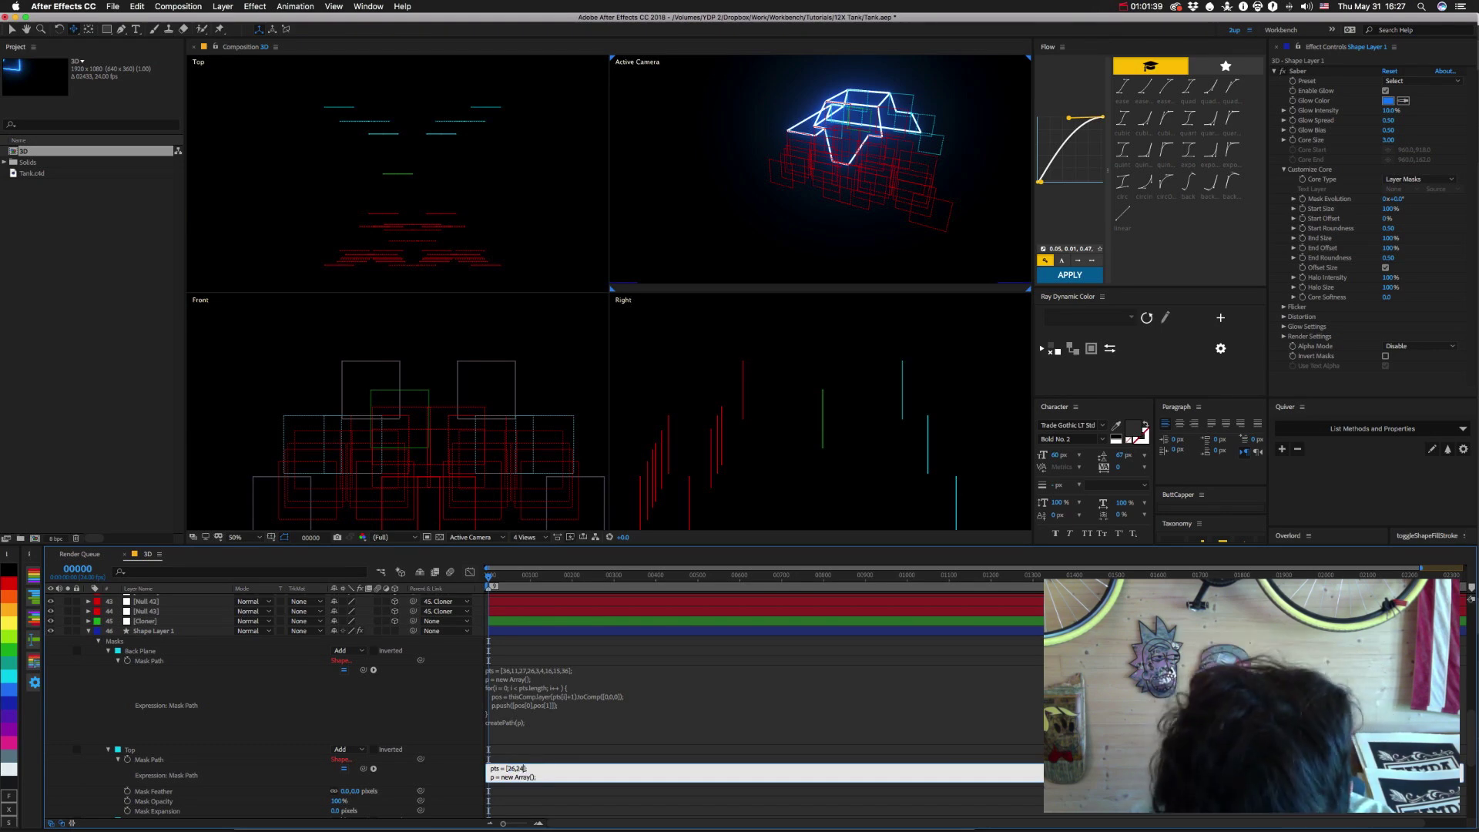
pyautogui.write('];')
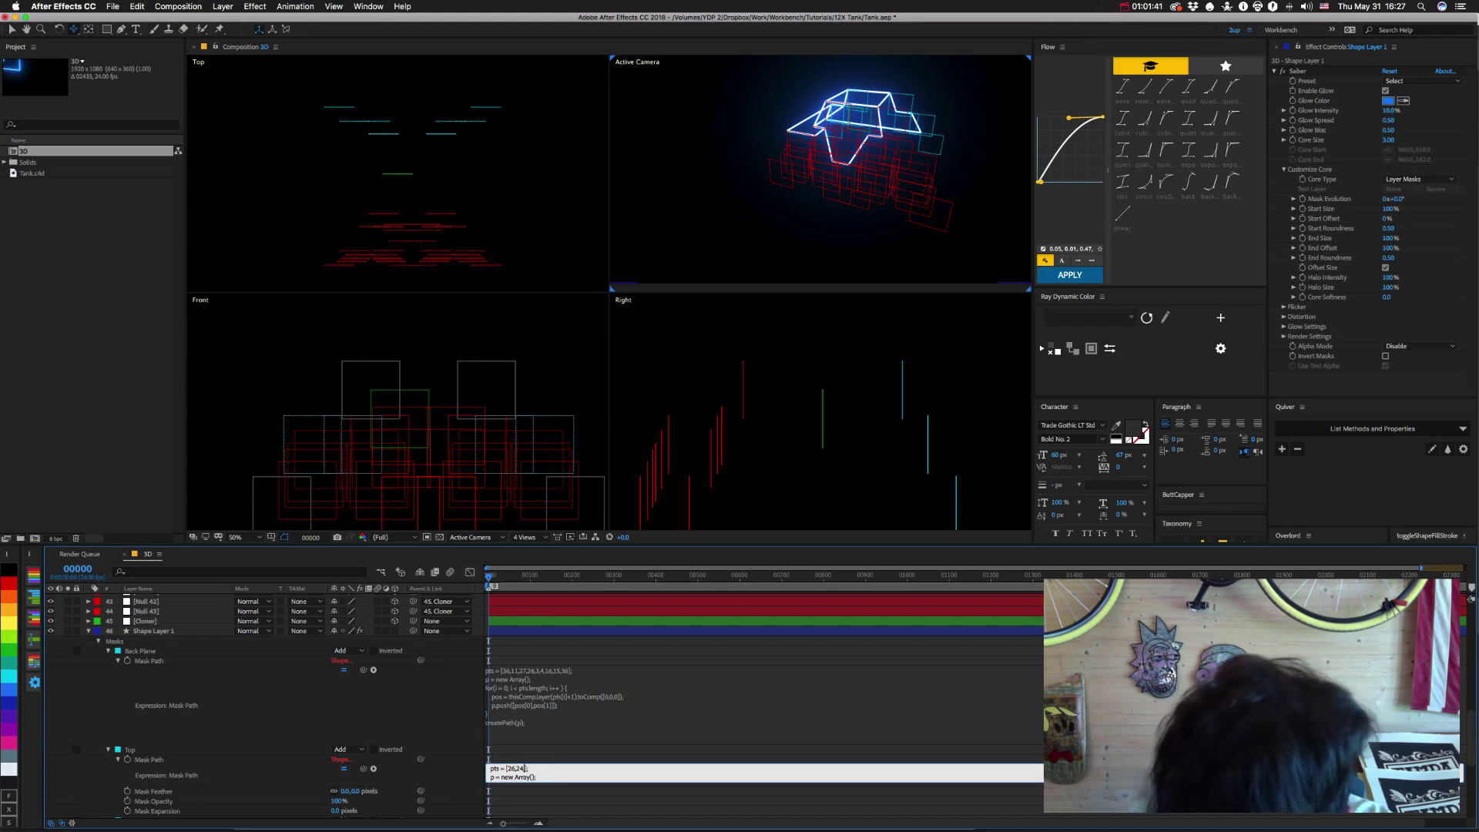
pyautogui.write(',1,3,24')
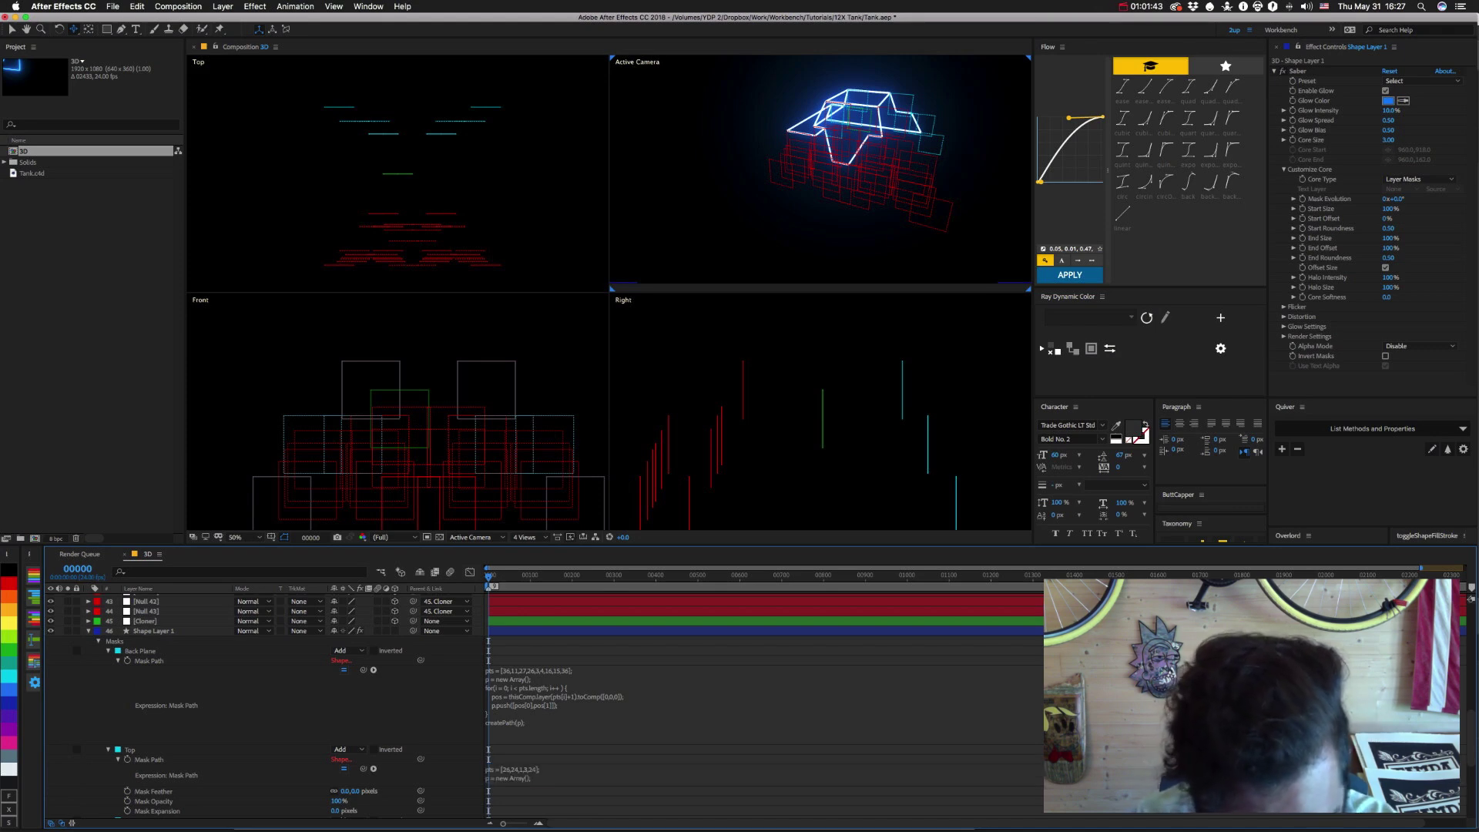
pyautogui.press('KP_Enter')
pyautogui.click(539, 767)
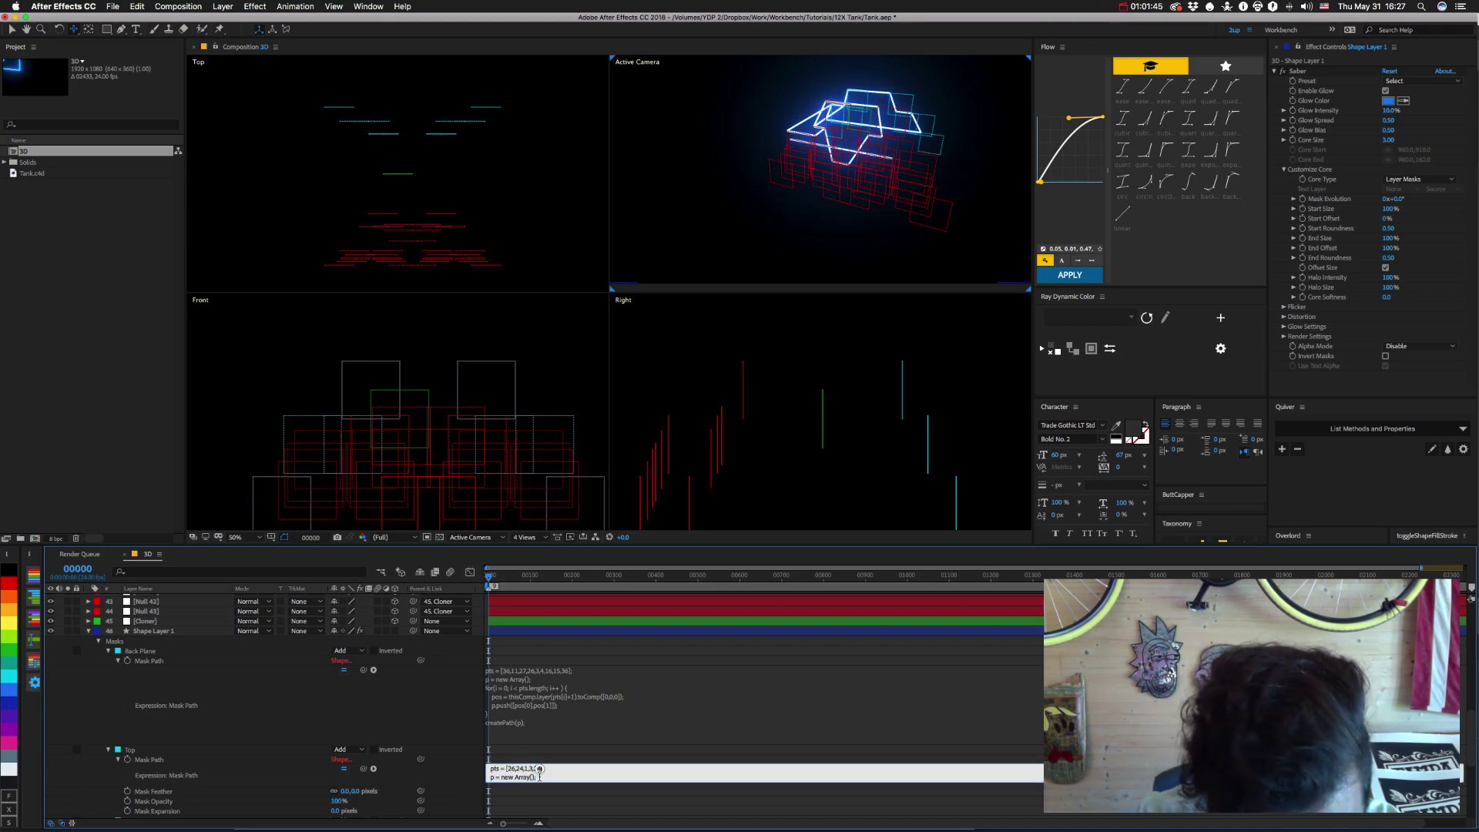
pyautogui.press('KP_Enter')
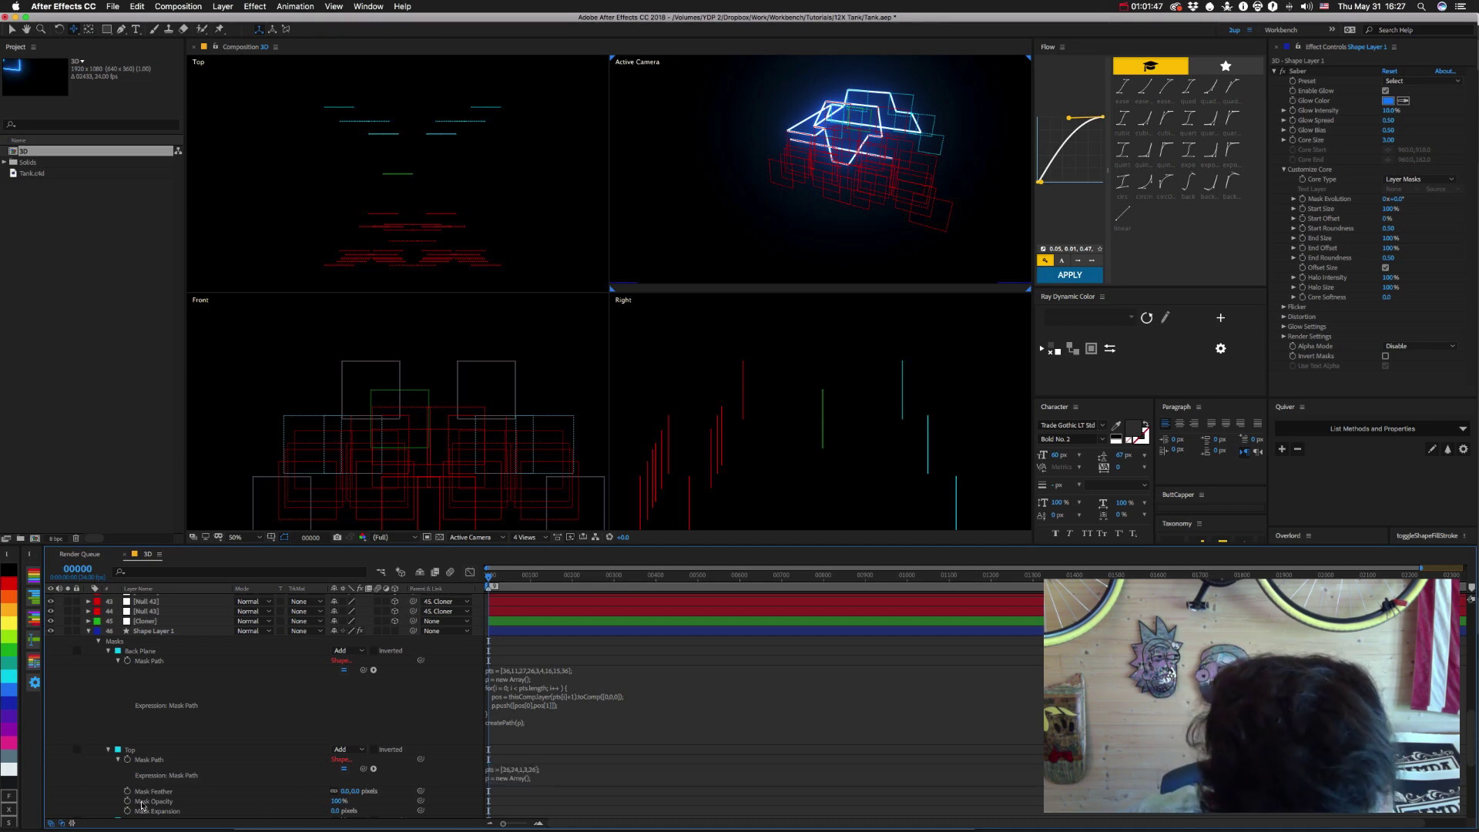
# Change the Front mask array's final values to 5,1 and commit.
pyautogui.scroll(-3, 141, 806)
pyautogui.click(556, 783)
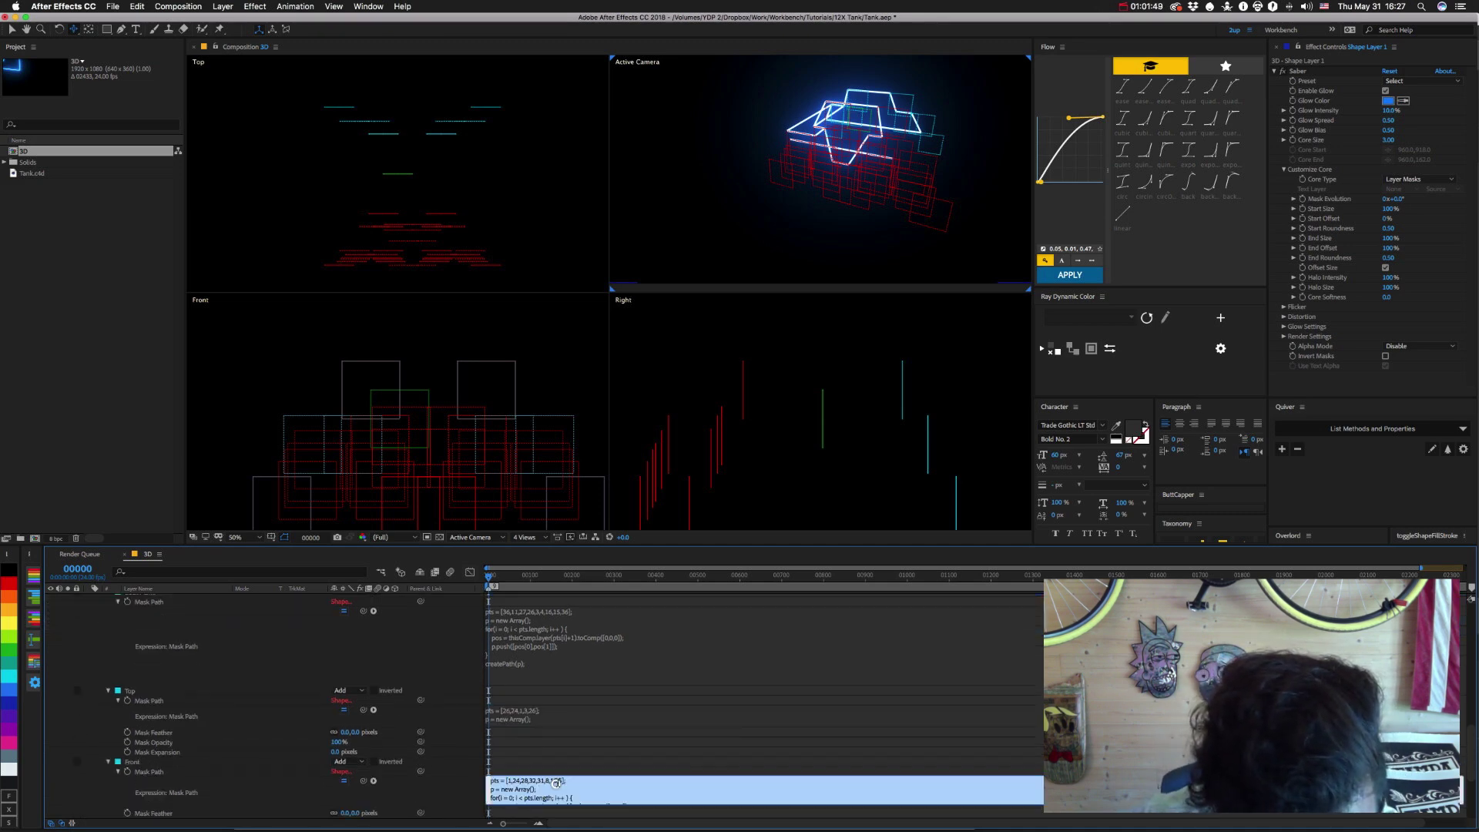
pyautogui.click(563, 781)
pyautogui.press('BackSpace')
pyautogui.press('BackSpace')
pyautogui.write('5,1')
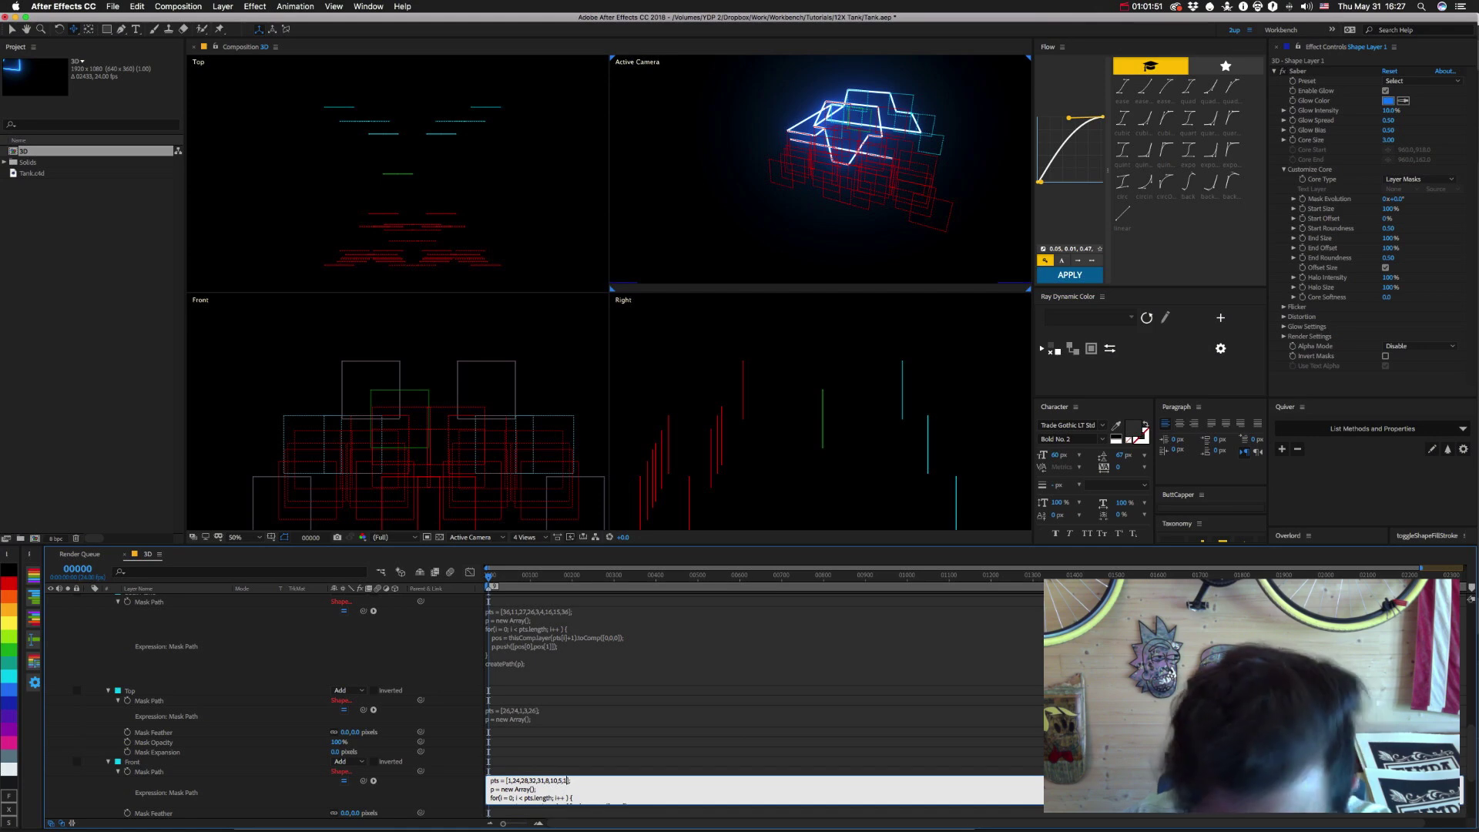
pyautogui.press('KP_Enter')
# Add +1 to the Top mask's pts[i] layer lookup.
pyautogui.click(539, 716)
pyautogui.click(542, 717)
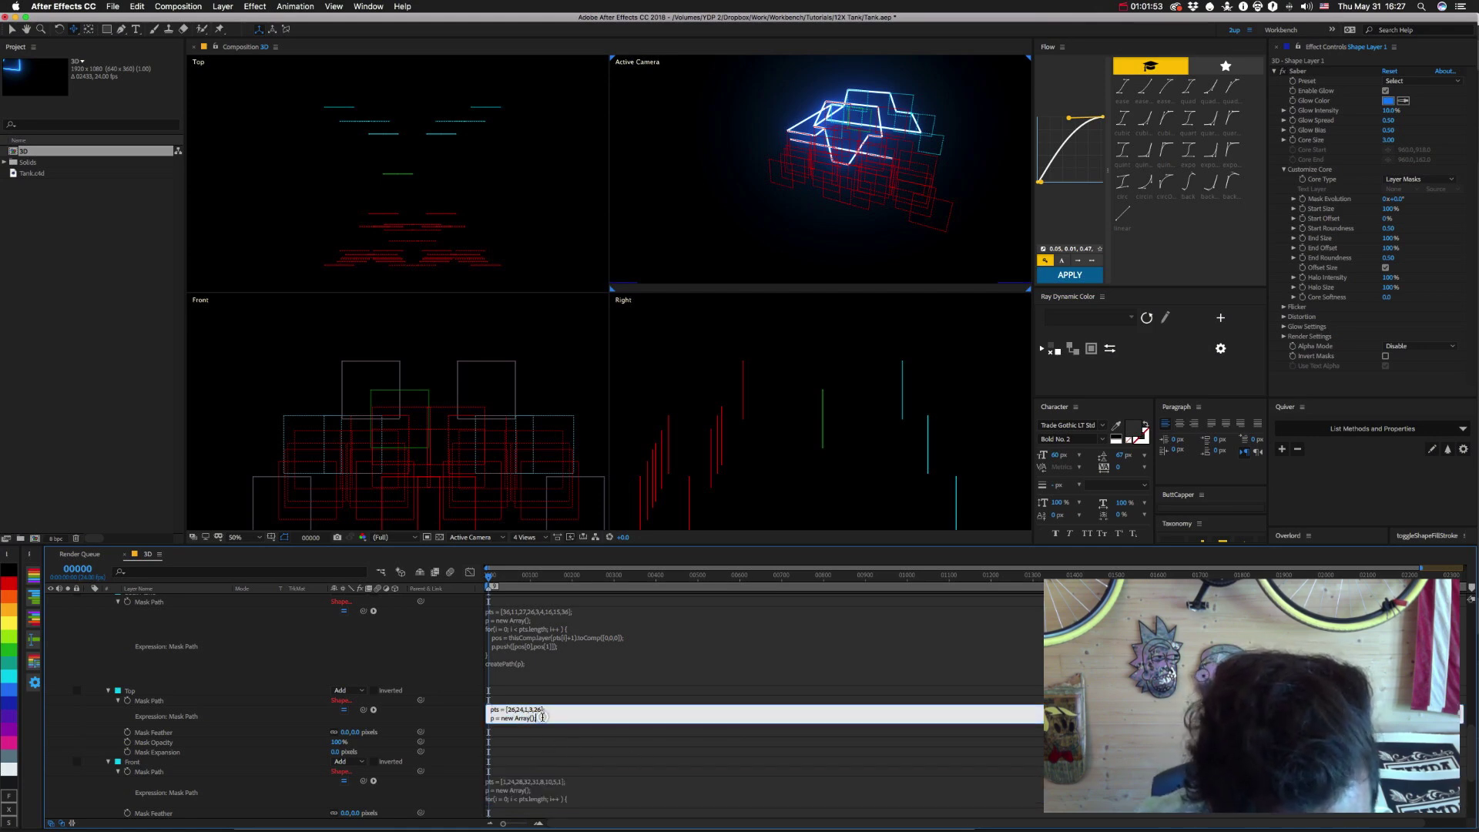
pyautogui.scroll(-3, 542, 717)
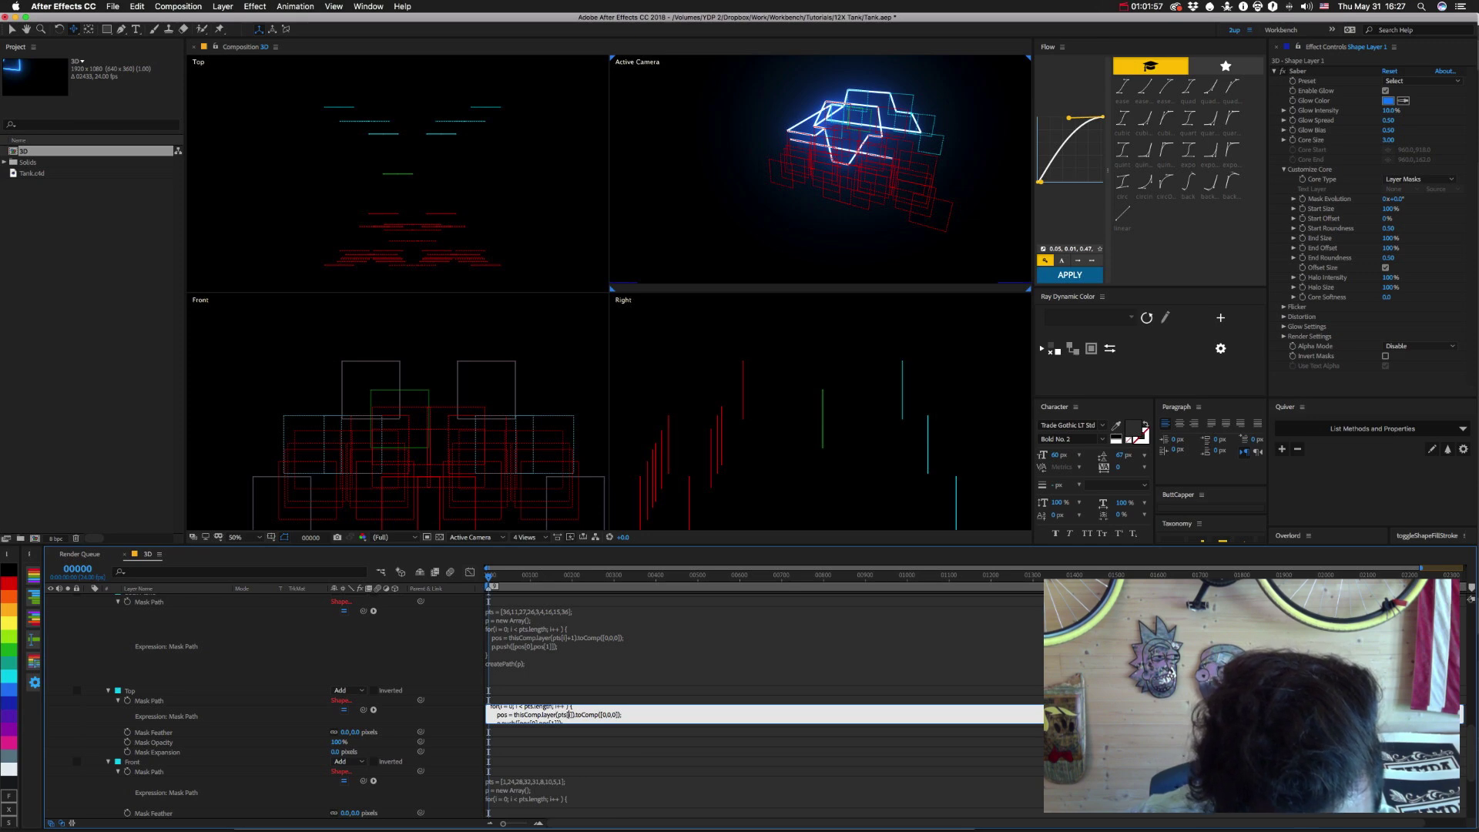
pyautogui.write('+1')
pyautogui.press('KP_Enter')
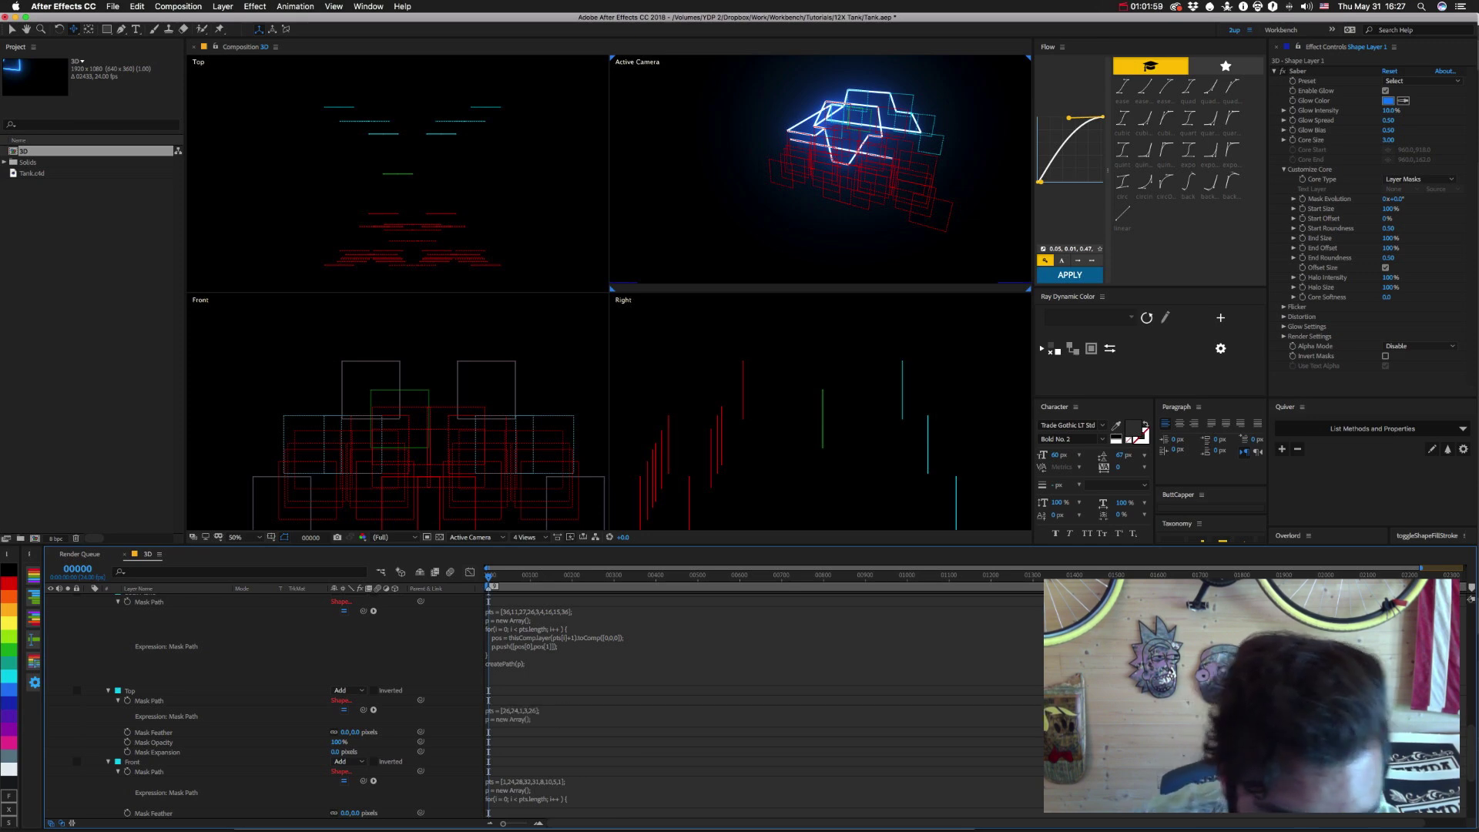
# Add +1 to the Left mask's pts[i] and set its array to [5],10,13,19,16,4,5.
pyautogui.scroll(-2, 261, 737)
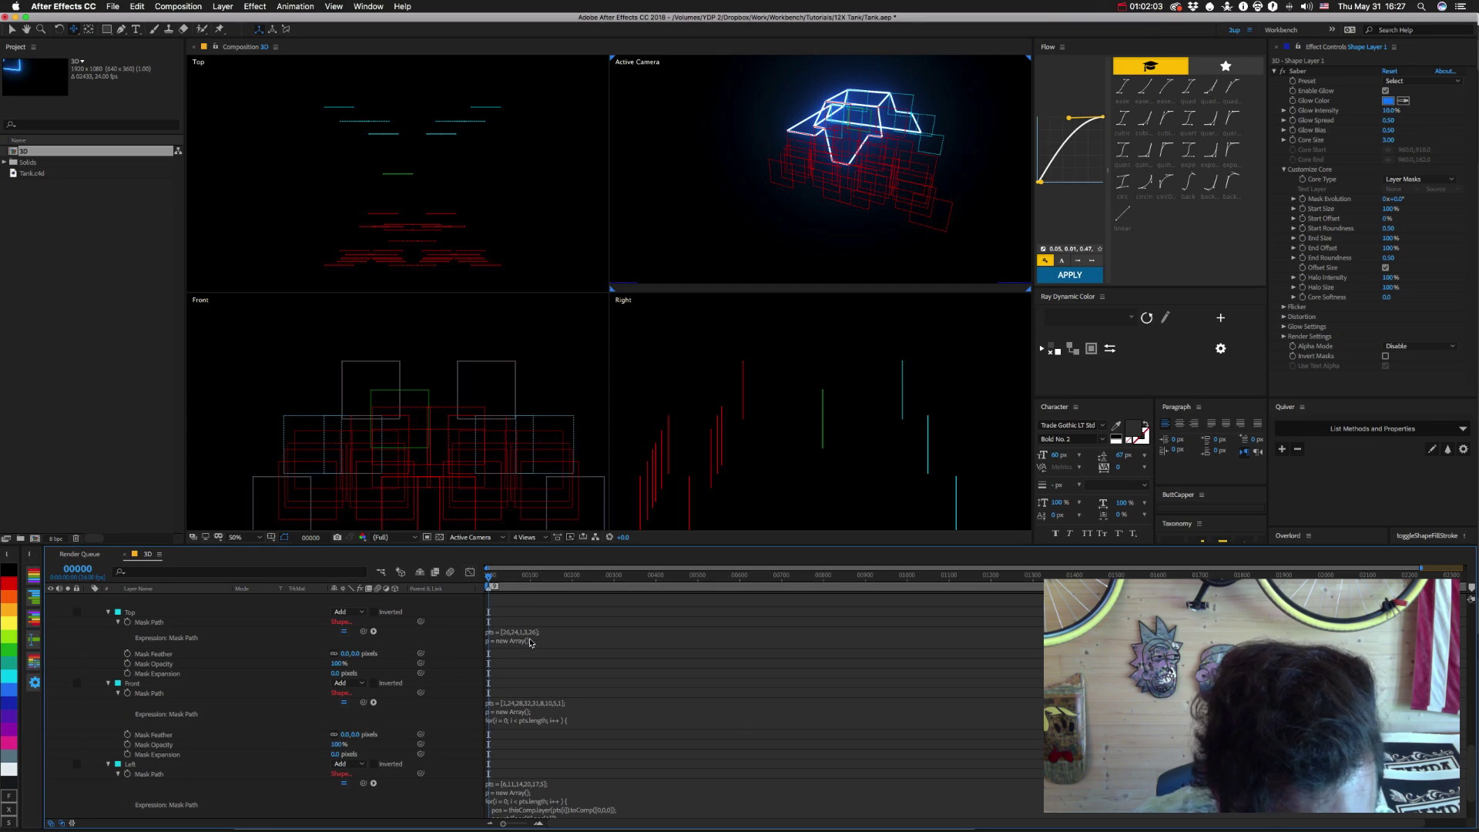
pyautogui.click(525, 801)
pyautogui.click(573, 809)
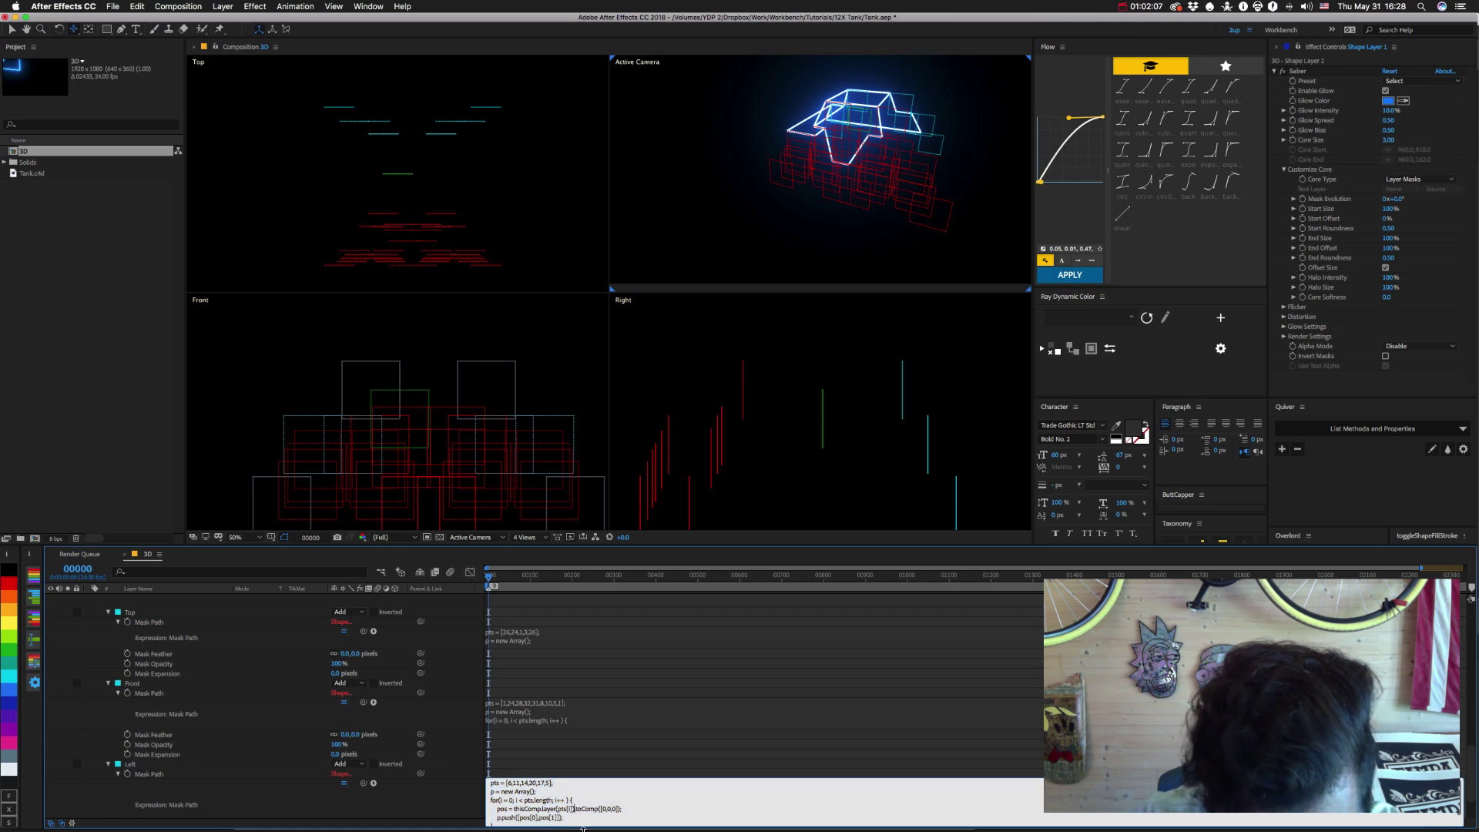
pyautogui.write('+1')
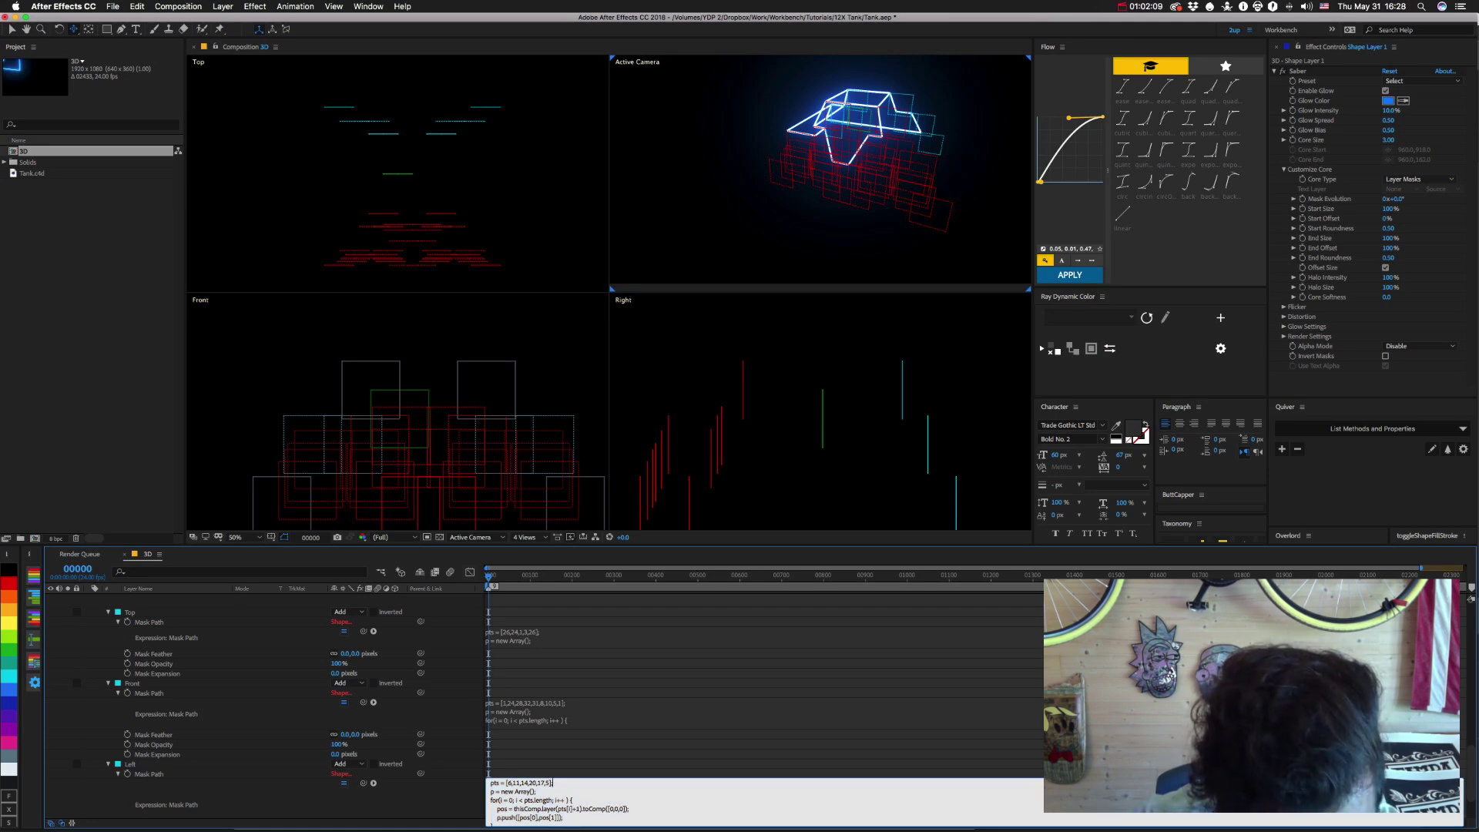
pyautogui.moveTo(550, 782); pyautogui.dragTo(506, 783)
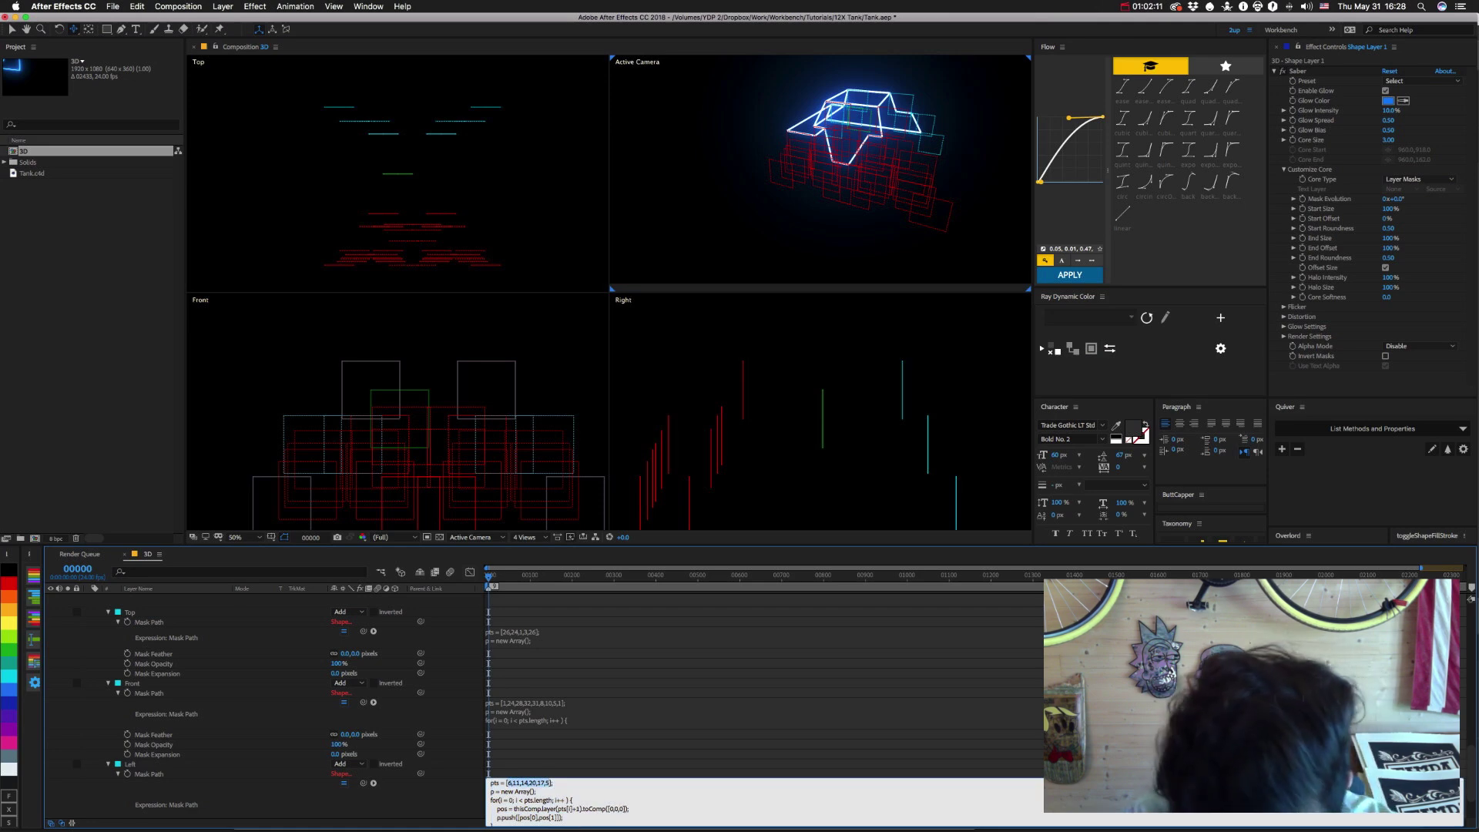
pyautogui.write('[5]')
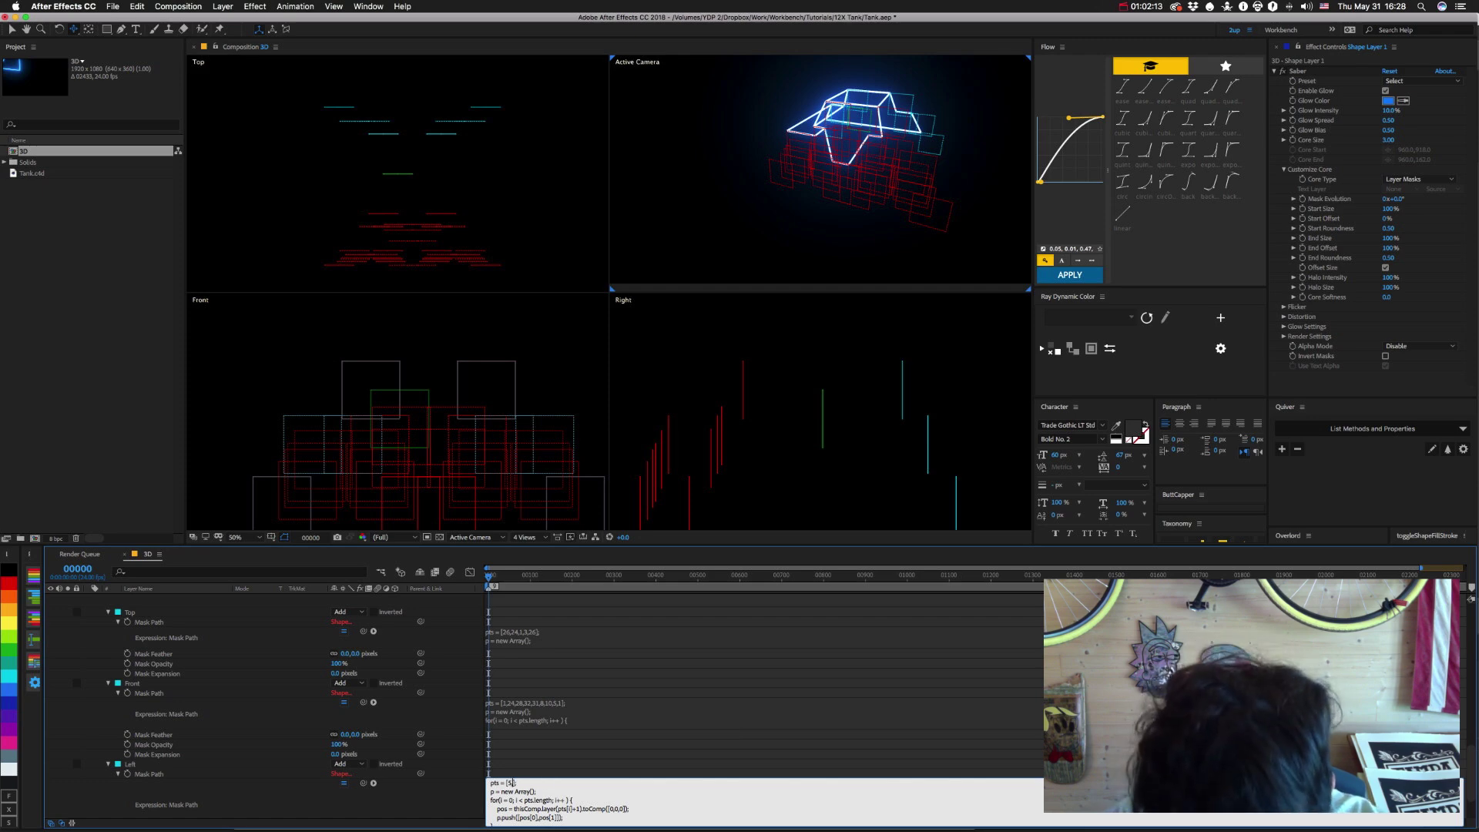
pyautogui.write(',10,13,19')
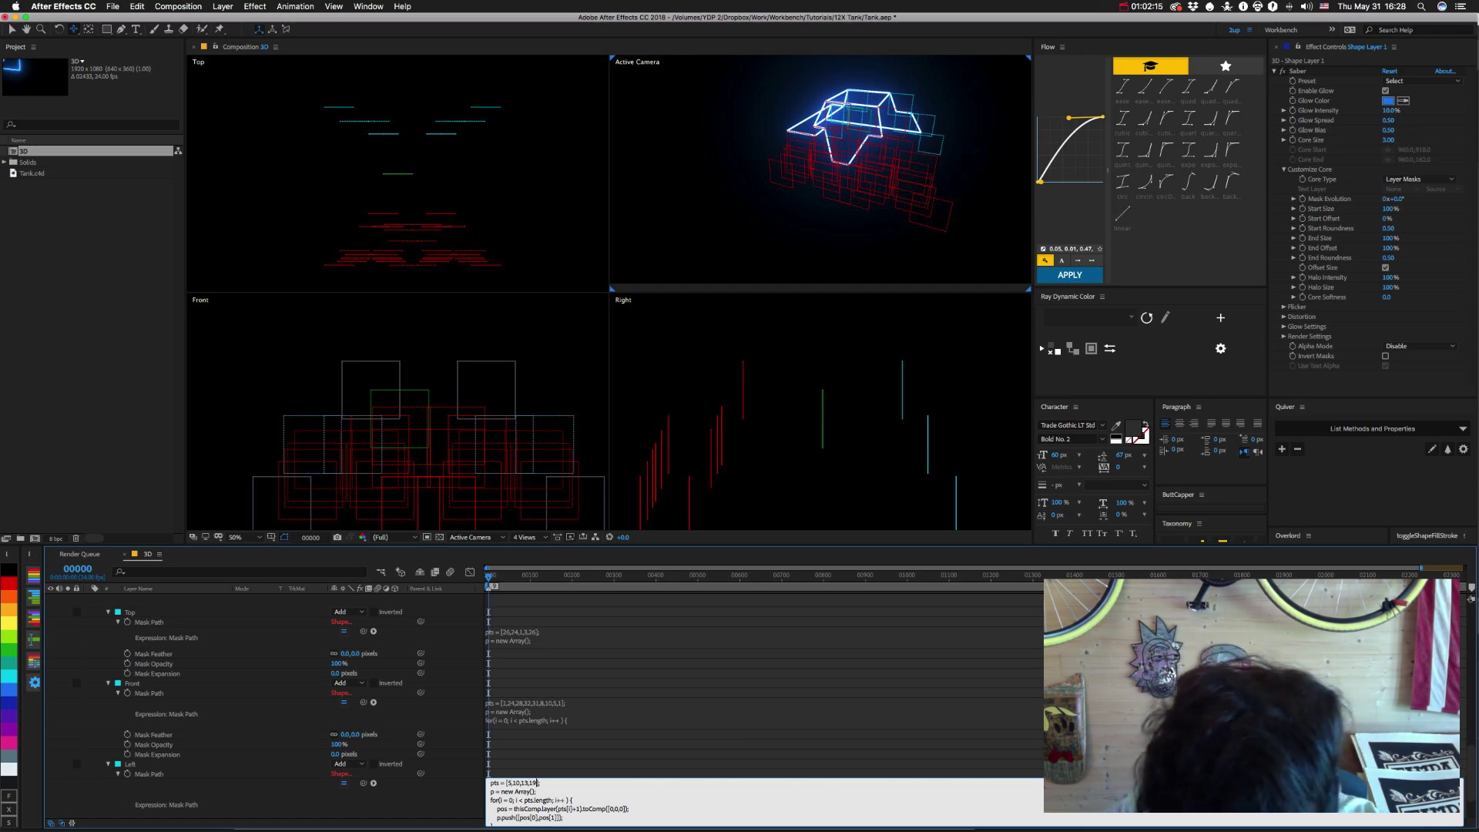
pyautogui.write(',16')
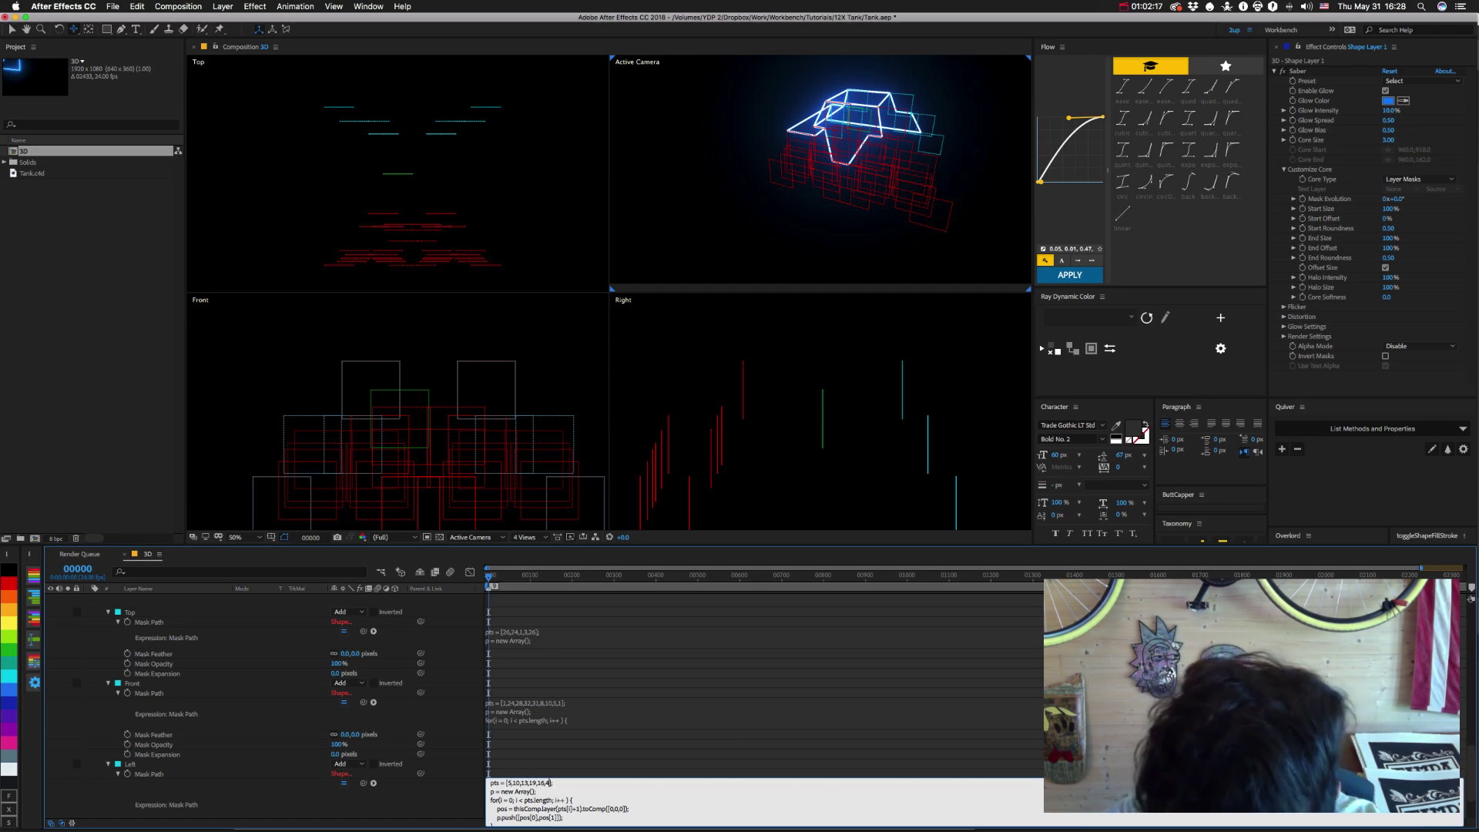
pyautogui.write(',4,')
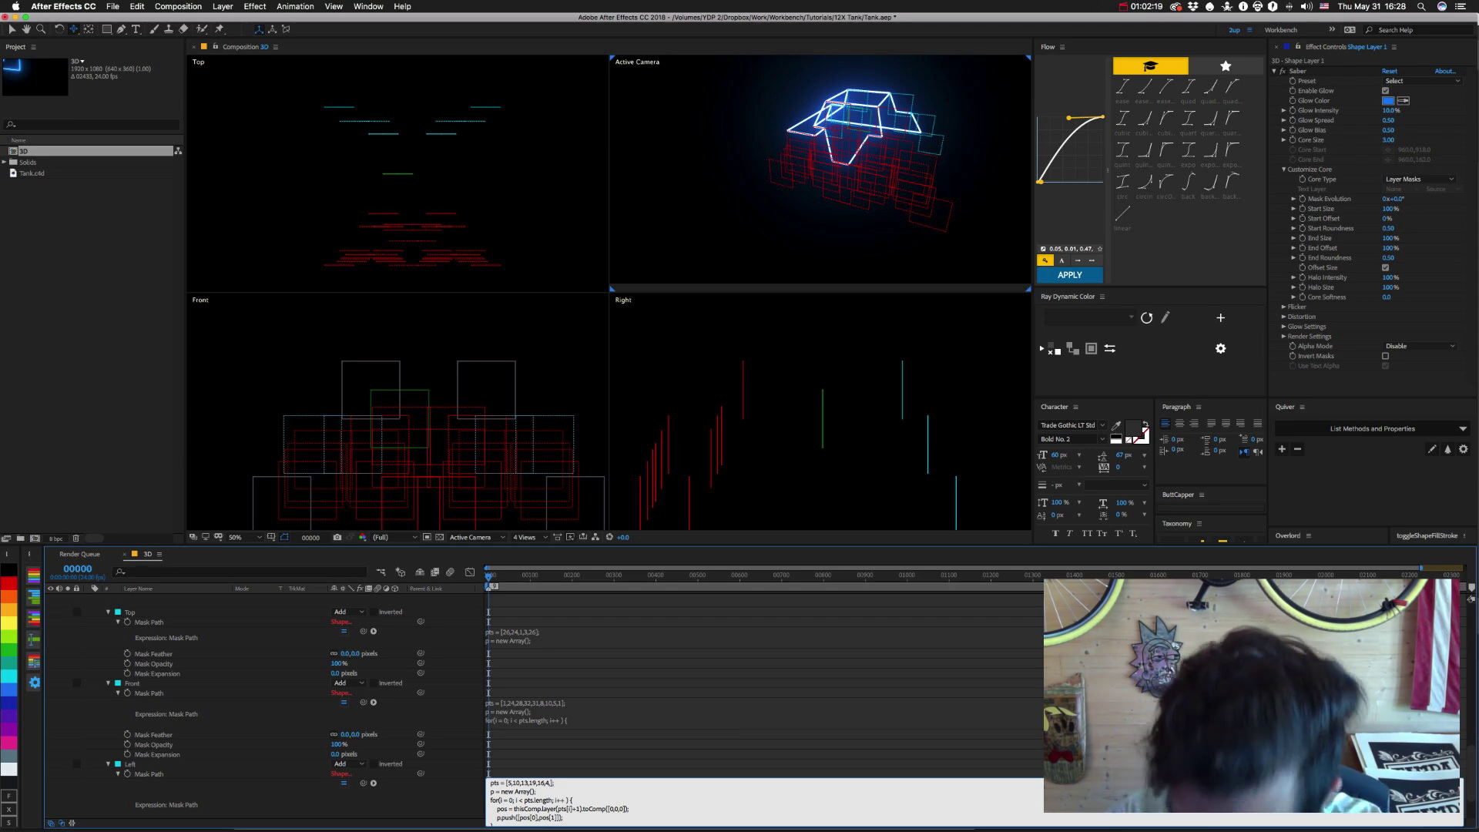
pyautogui.write('5')
pyautogui.press('KP_Enter')
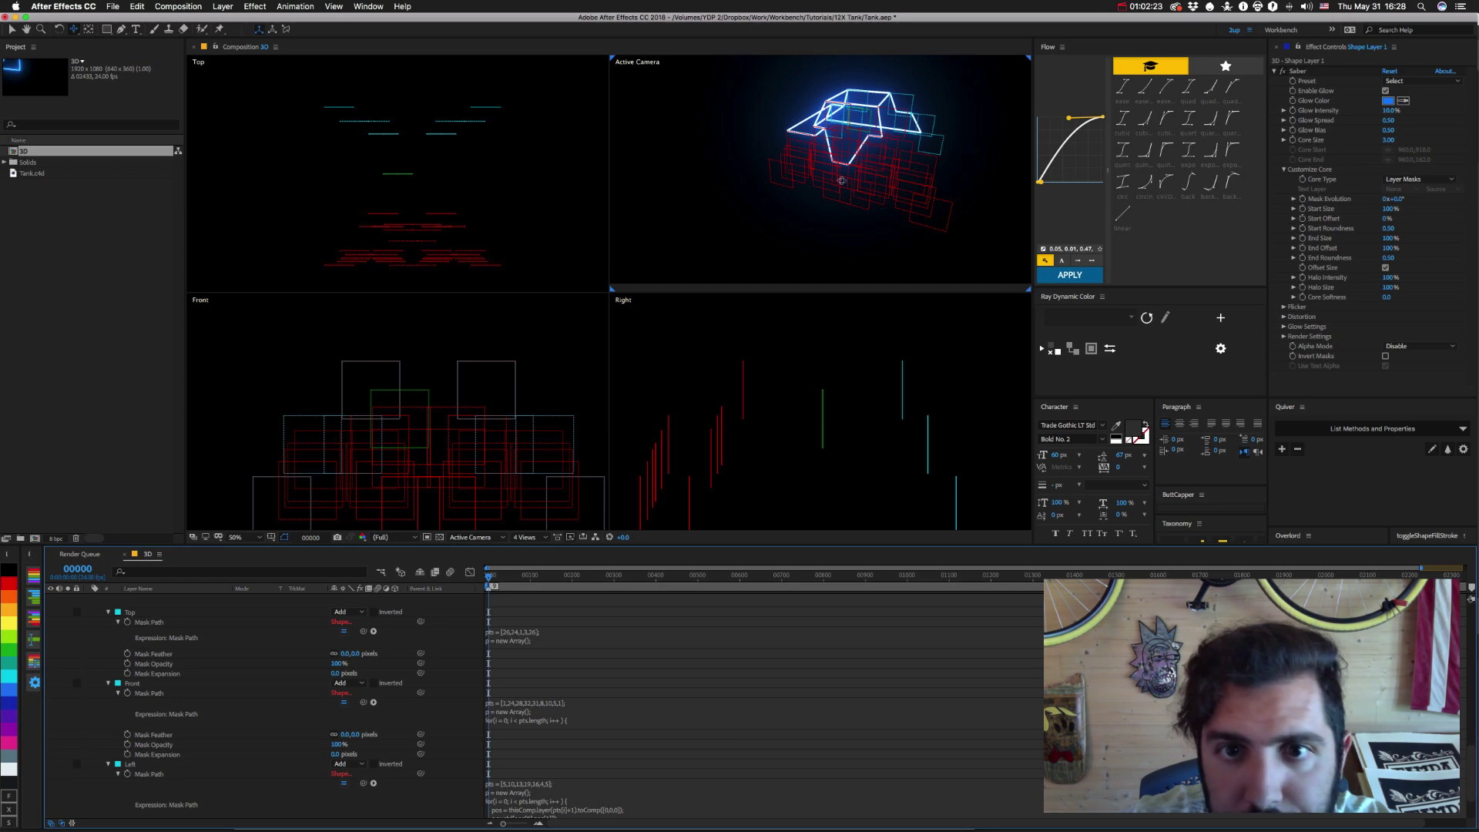
# In Cinema 4D, view the tank from above and identify Null 32, Null 28 and the top-centre null.
pyautogui.press('super+Tab')
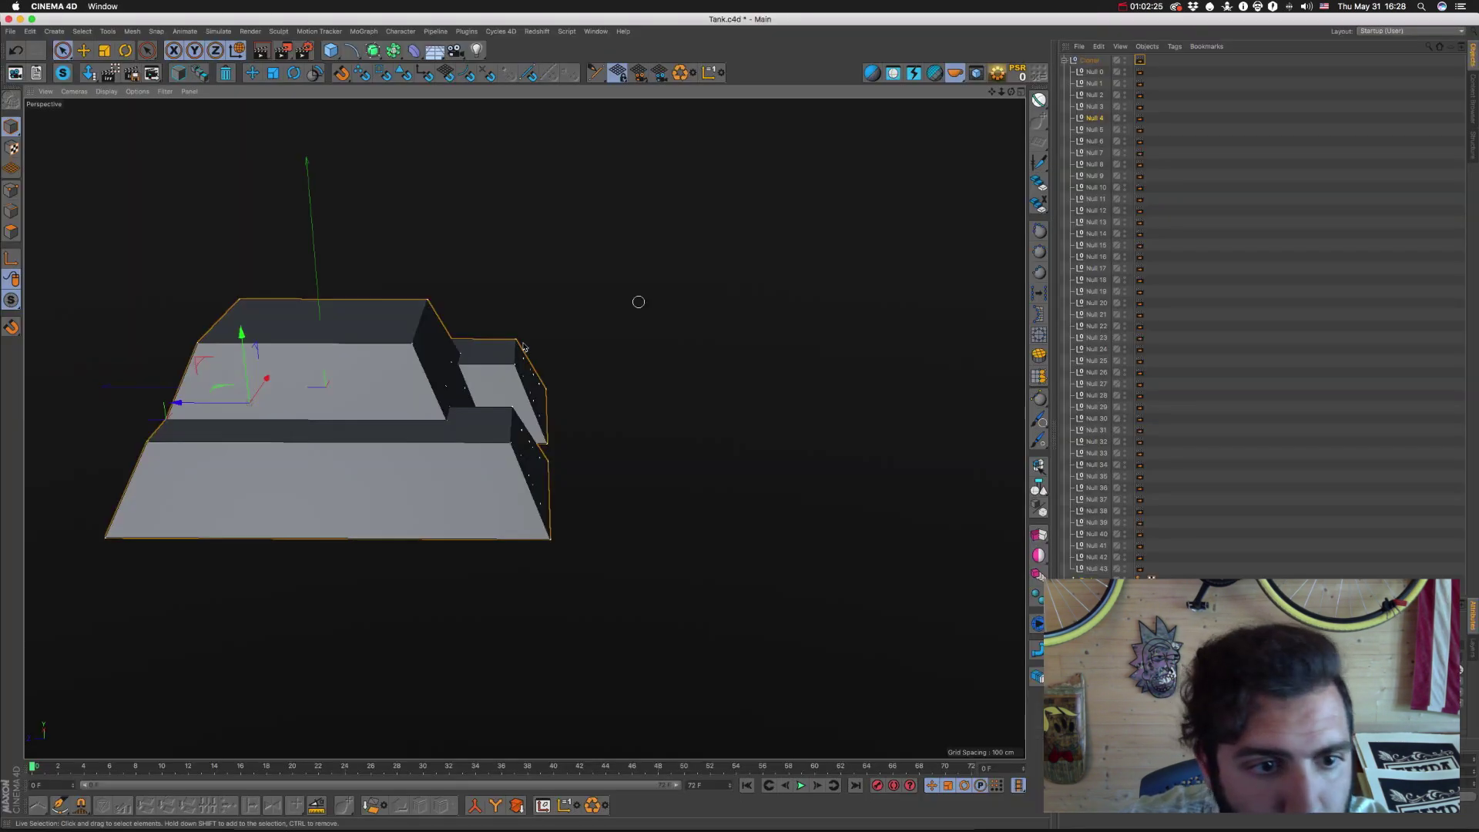
pyautogui.moveTo(524, 347); pyautogui.dragTo(621, 417)
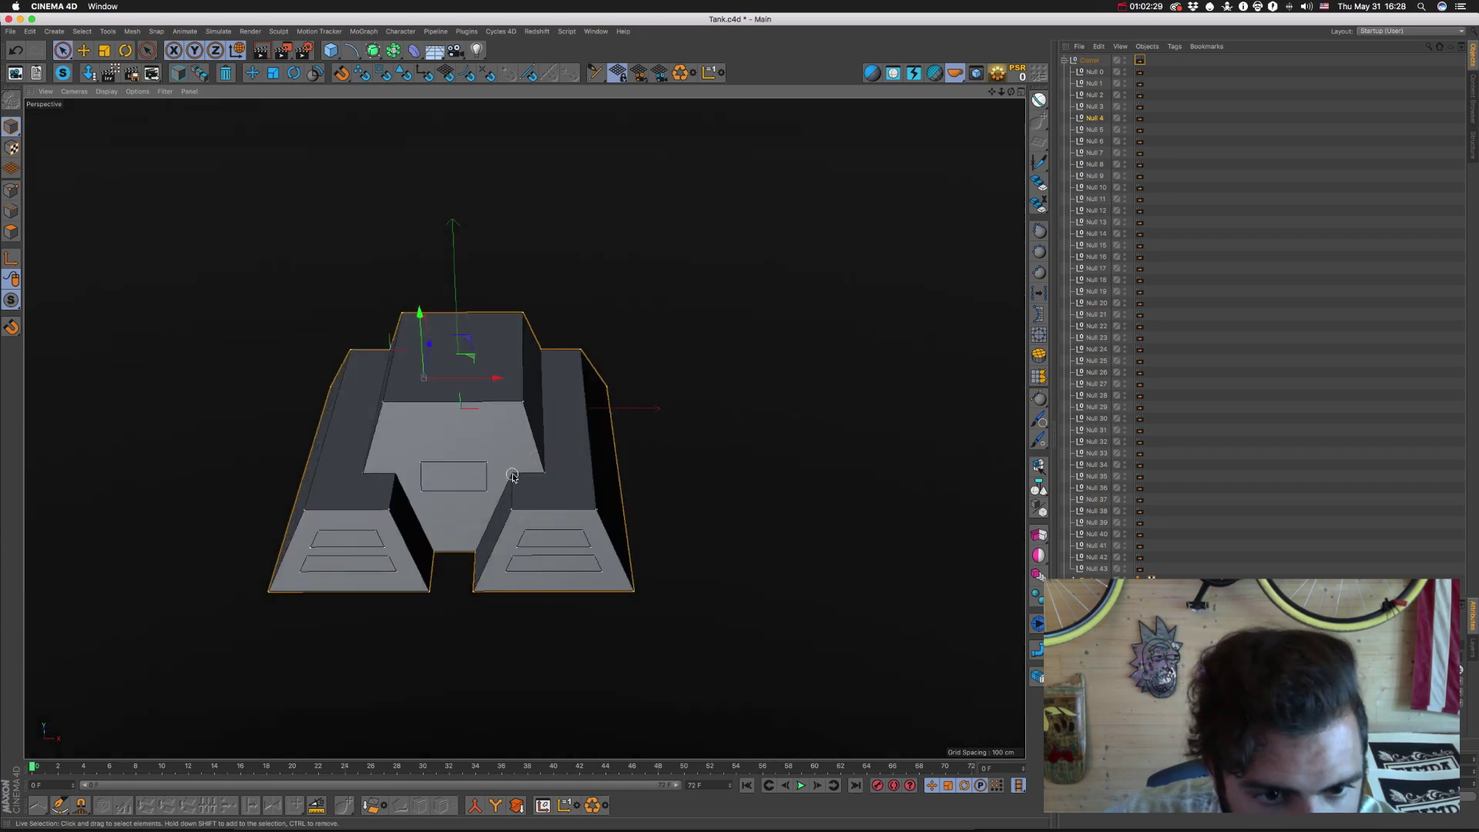
pyautogui.click(512, 476)
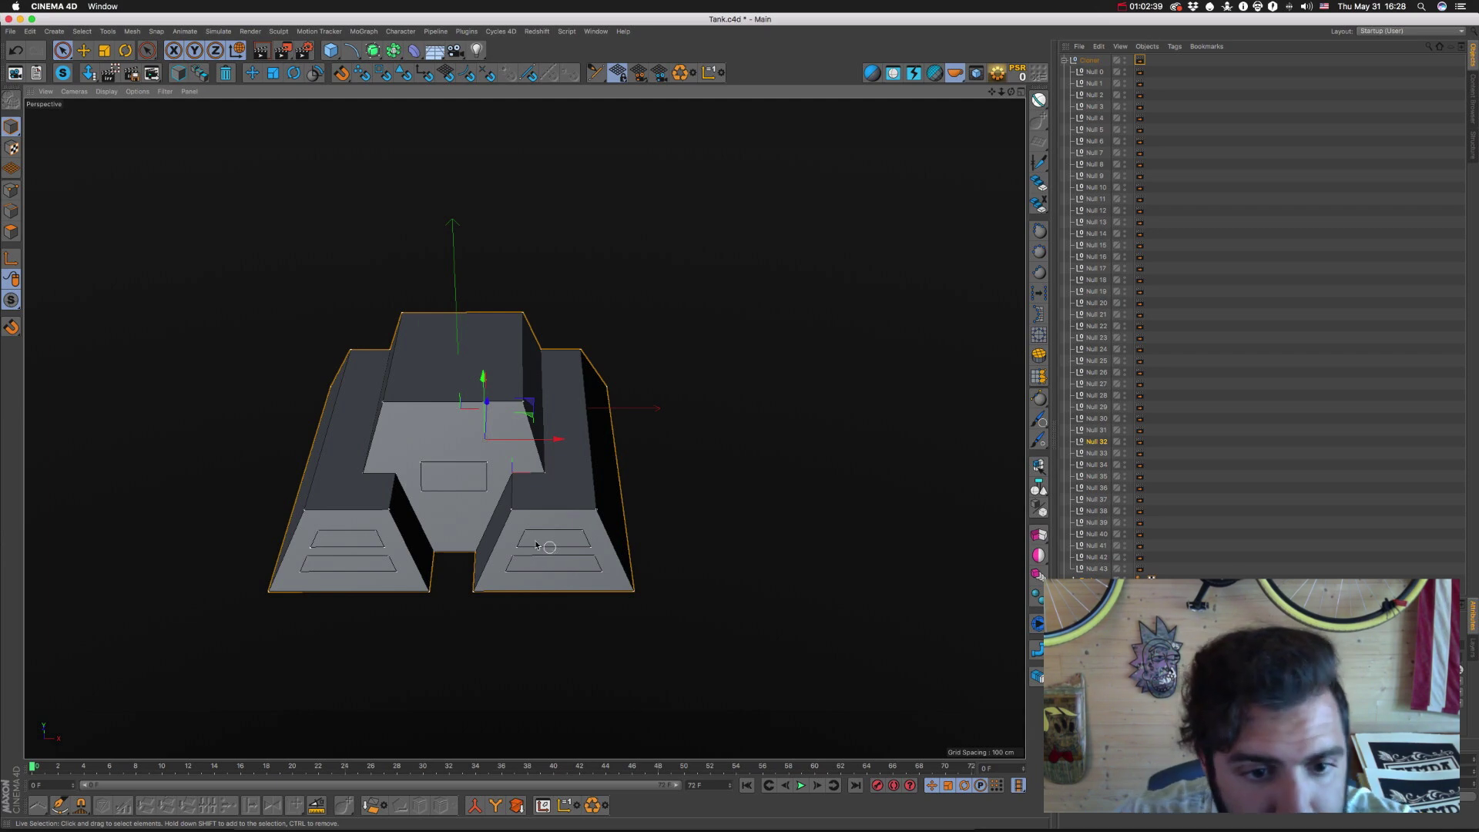
pyautogui.click(543, 475)
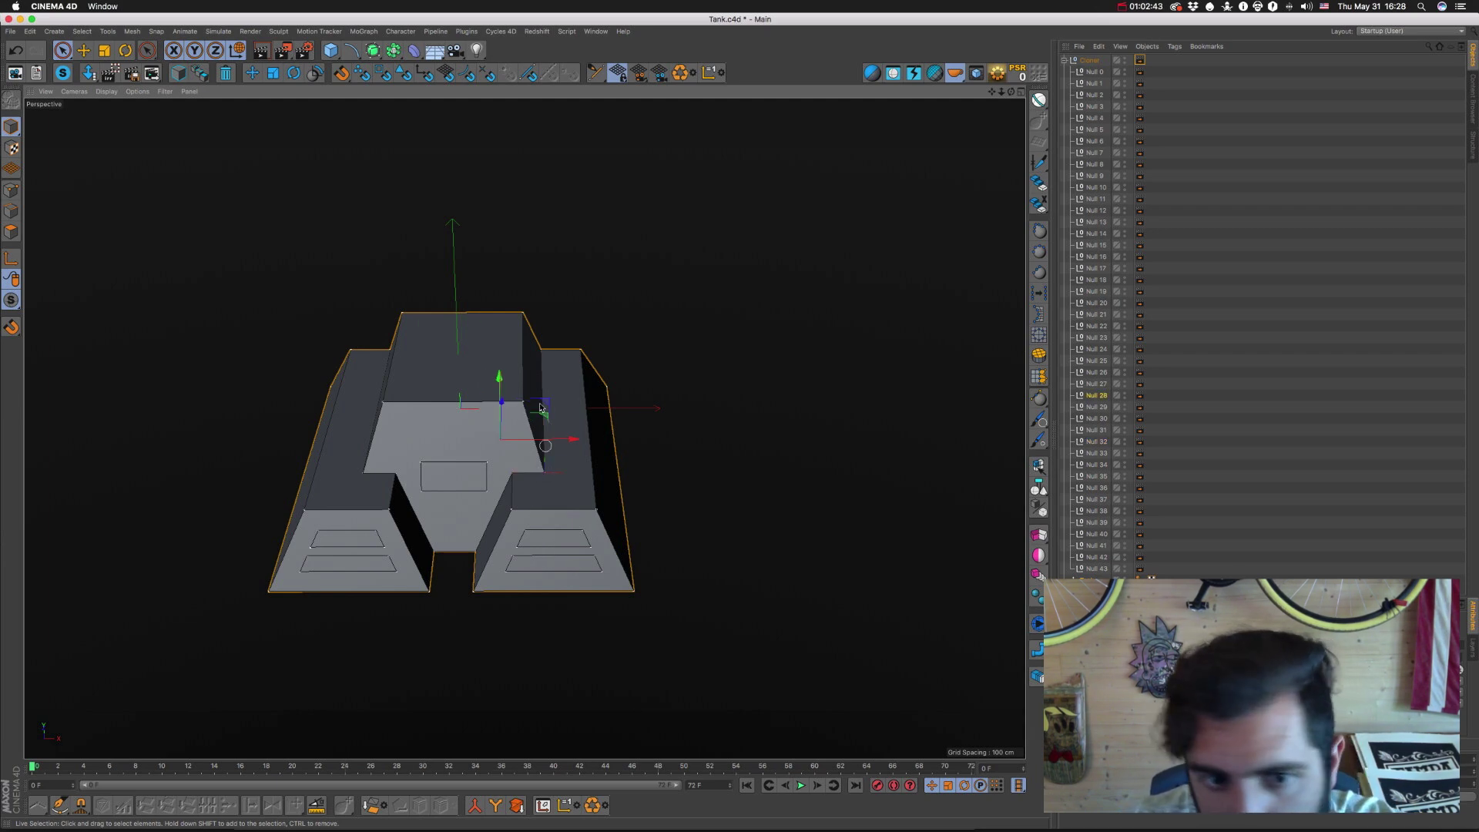
pyautogui.click(542, 355)
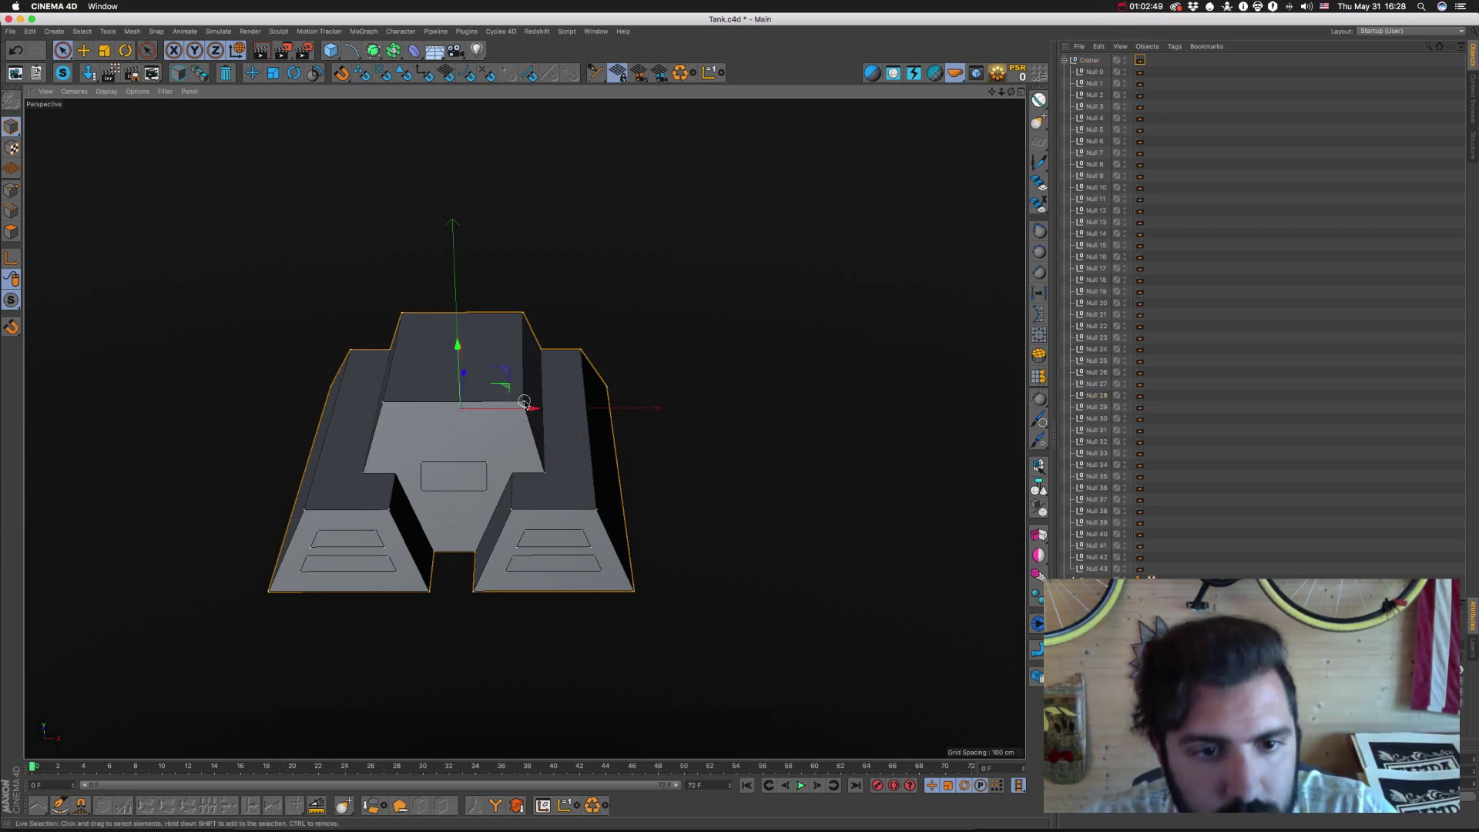
# From a side view, identify Null 27 and the other corner nulls, then return to After Effects.
pyautogui.moveTo(524, 402); pyautogui.dragTo(366, 386)
pyautogui.click(716, 432)
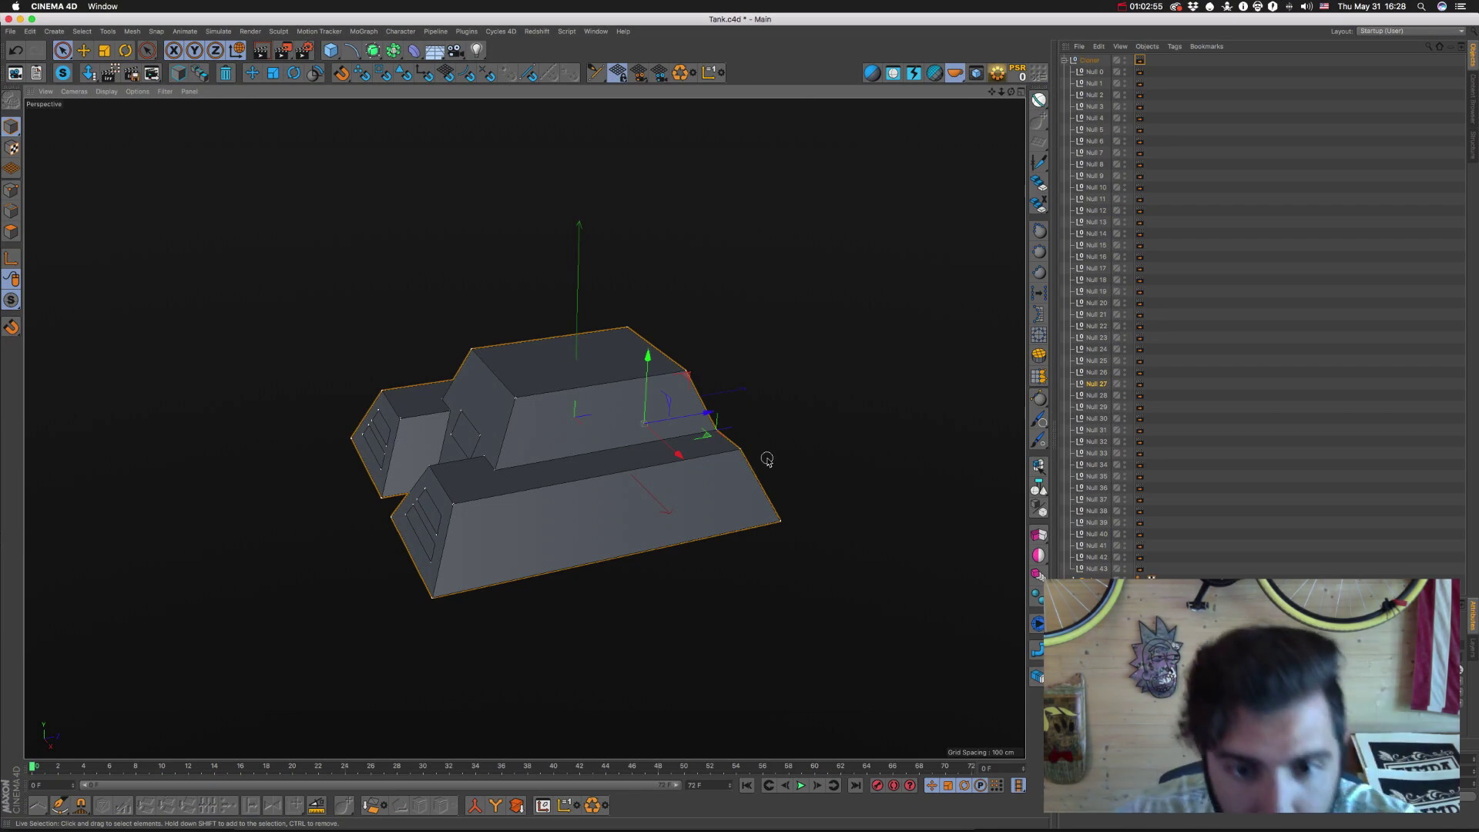
pyautogui.click(738, 450)
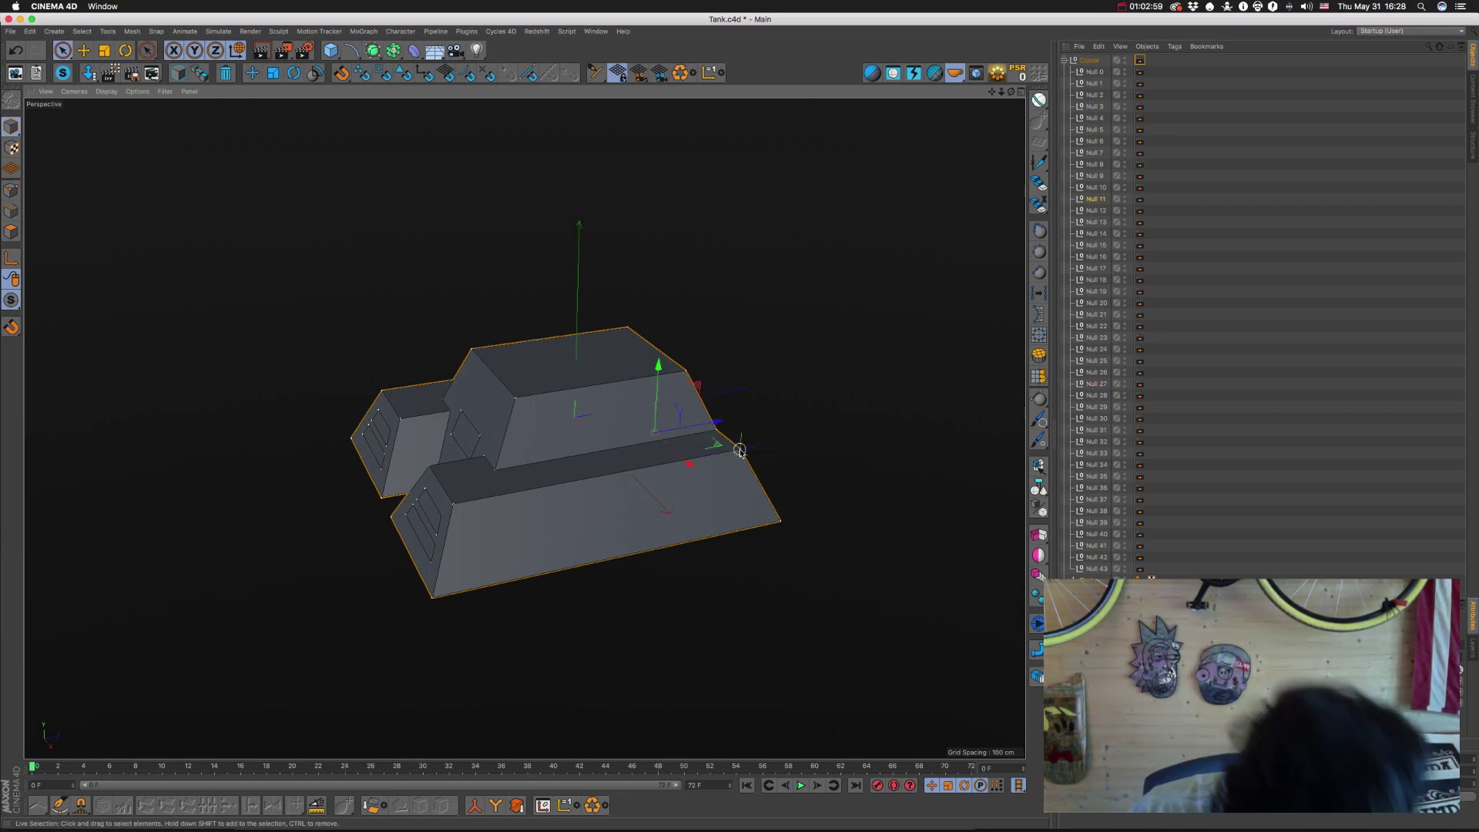
pyautogui.click(453, 510)
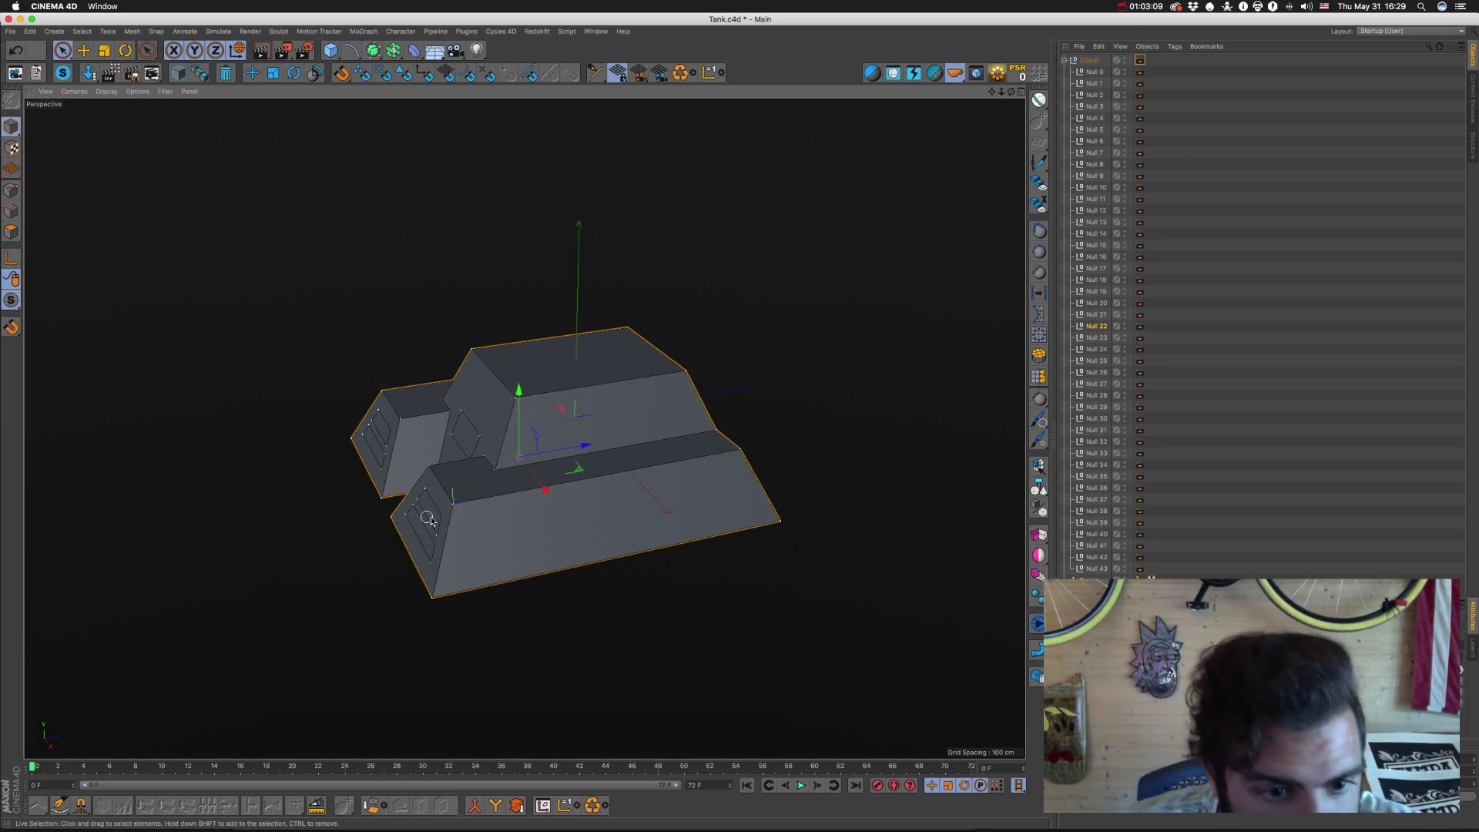
pyautogui.click(428, 462)
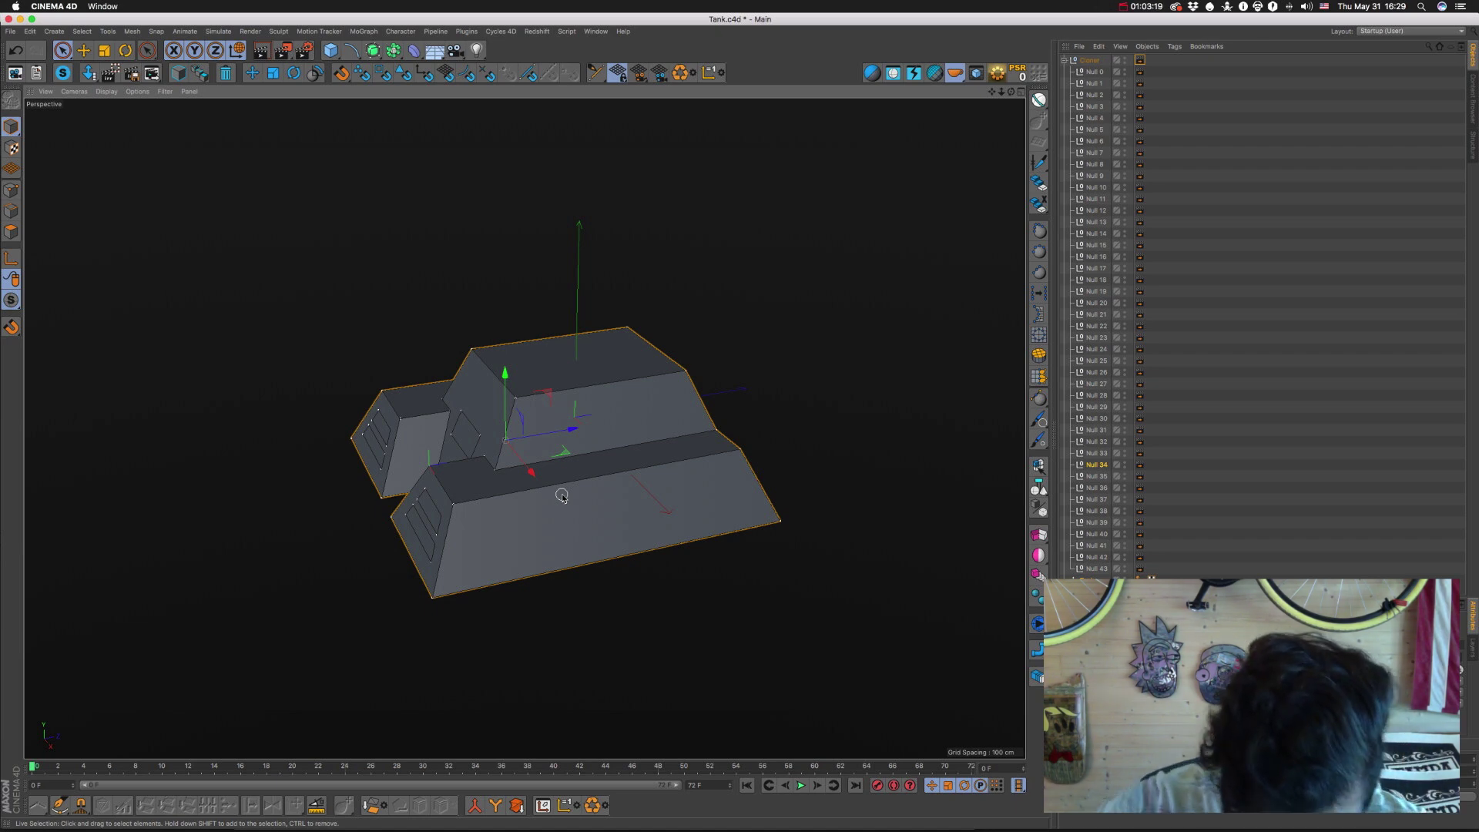
pyautogui.press('super+Tab')
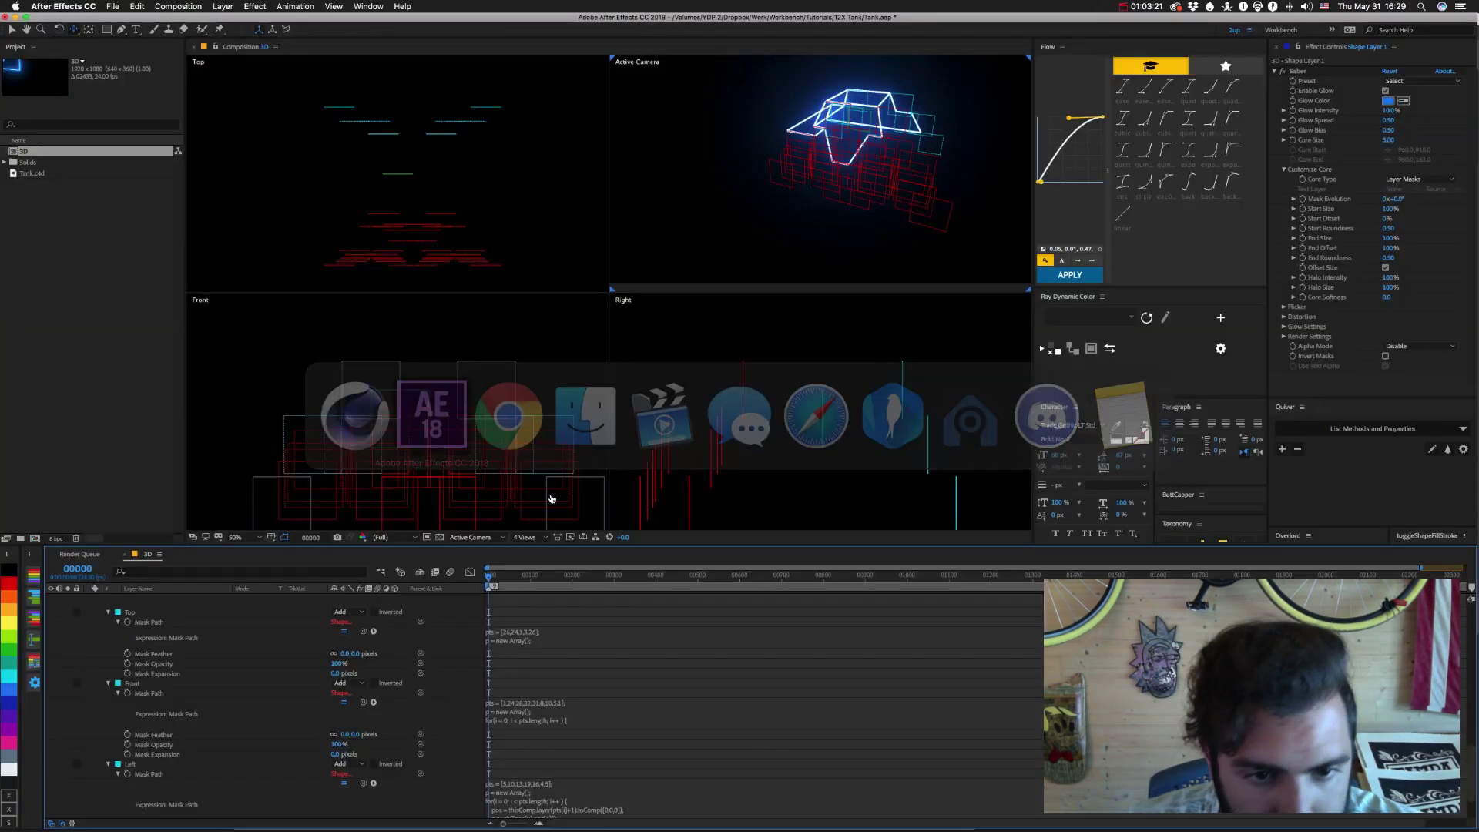
# Duplicate the Left mask and name the copy Right.
pyautogui.scroll(-2, 553, 734)
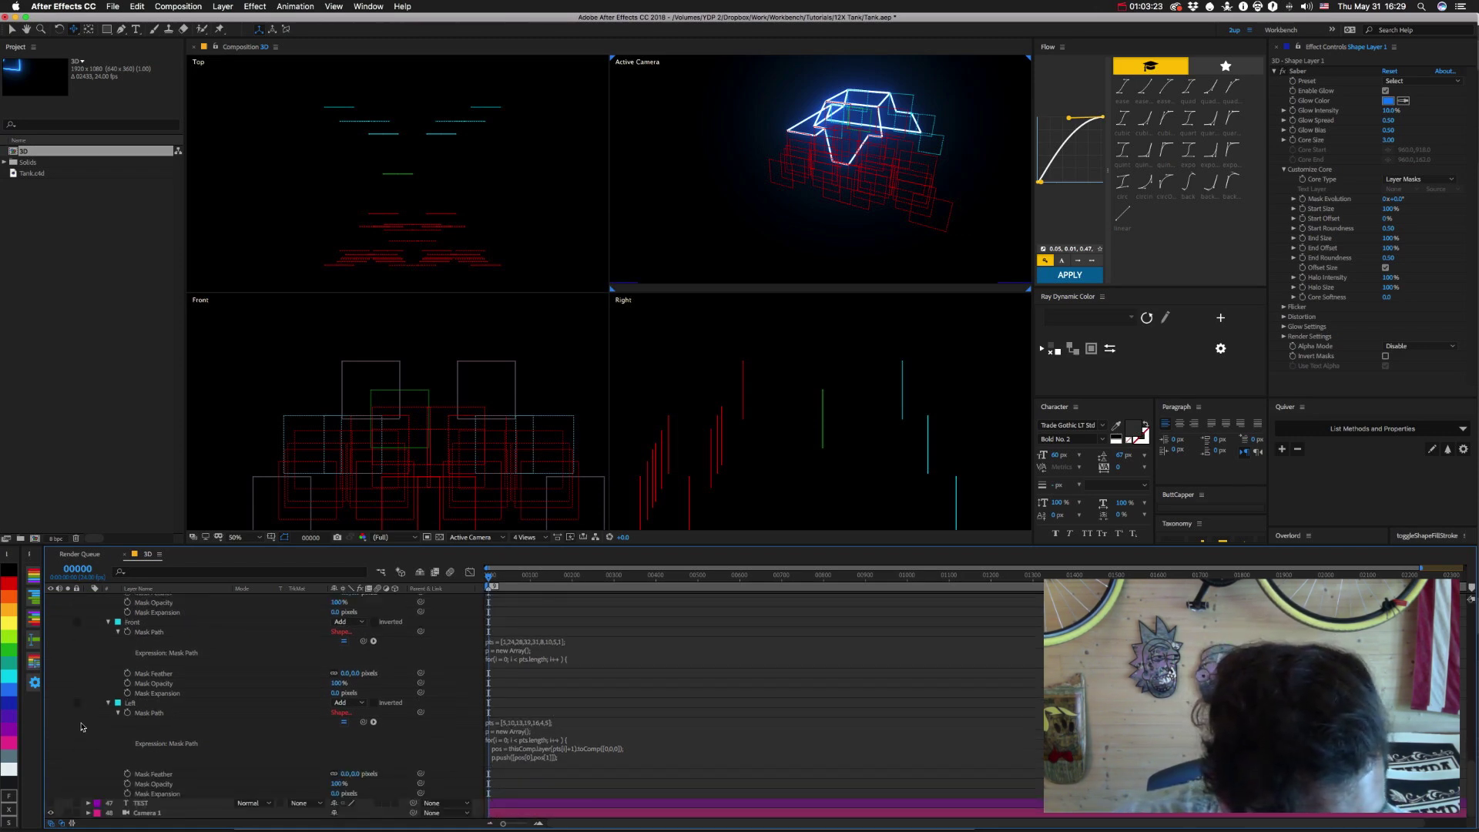
pyautogui.click(131, 704)
pyautogui.hotkey('ctrl', 'd')
pyautogui.press('Return')
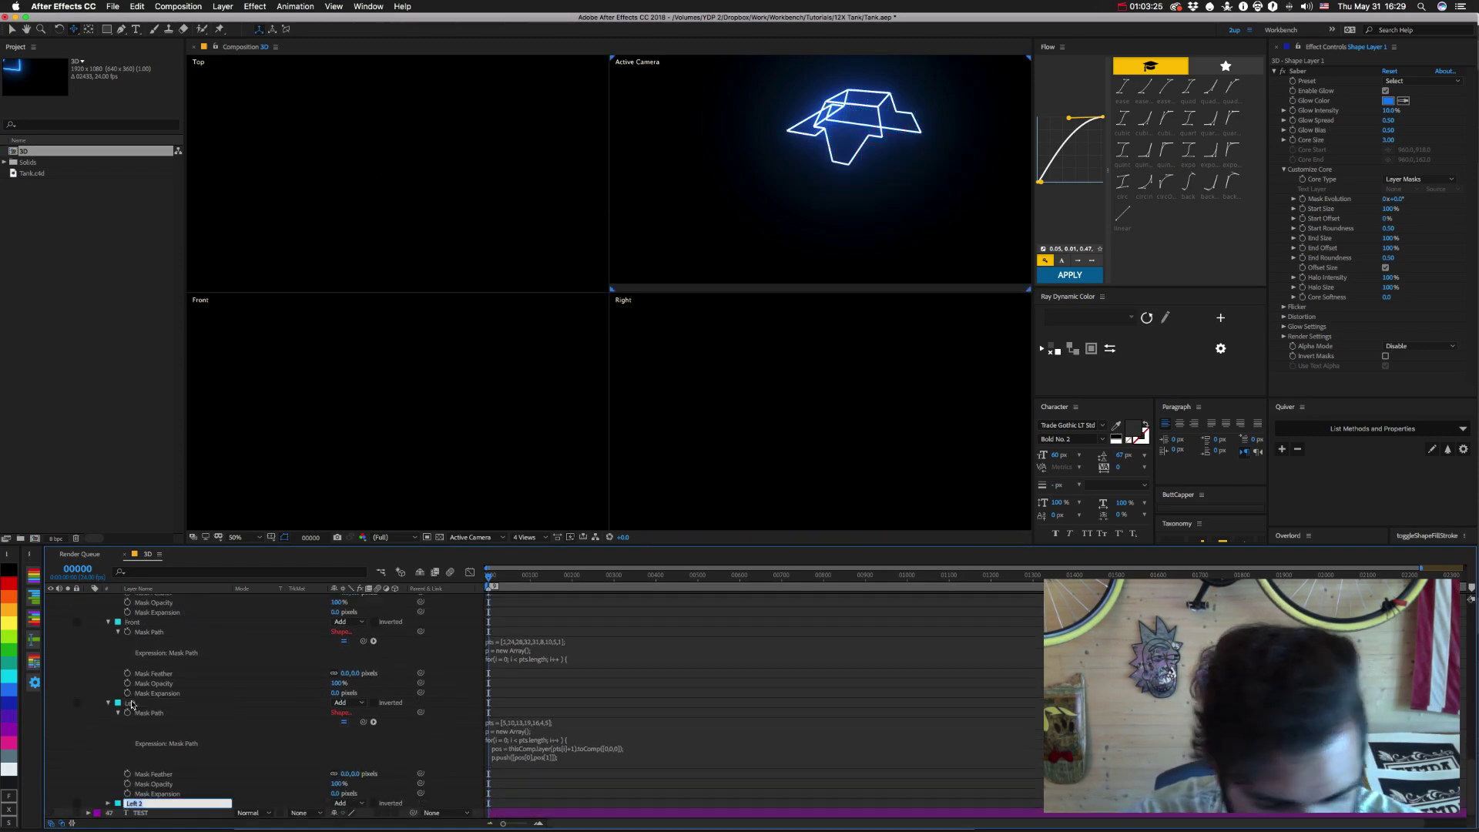
pyautogui.write('Right')
pyautogui.press('Return')
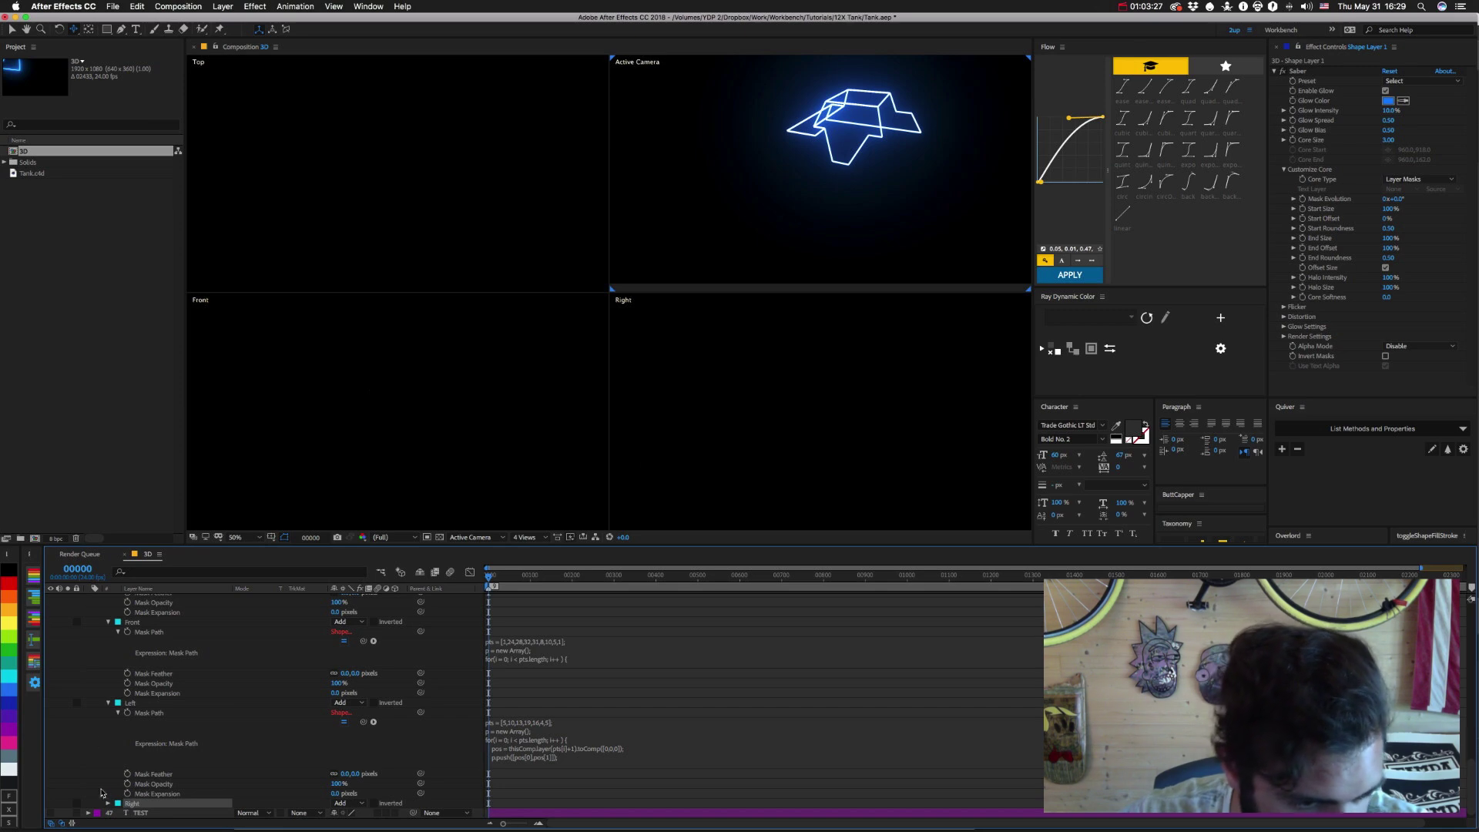
# Set the Right mask's point list to 32,28,27,11,22,34 and commit the expression.
pyautogui.press('e')
pyautogui.press('e')
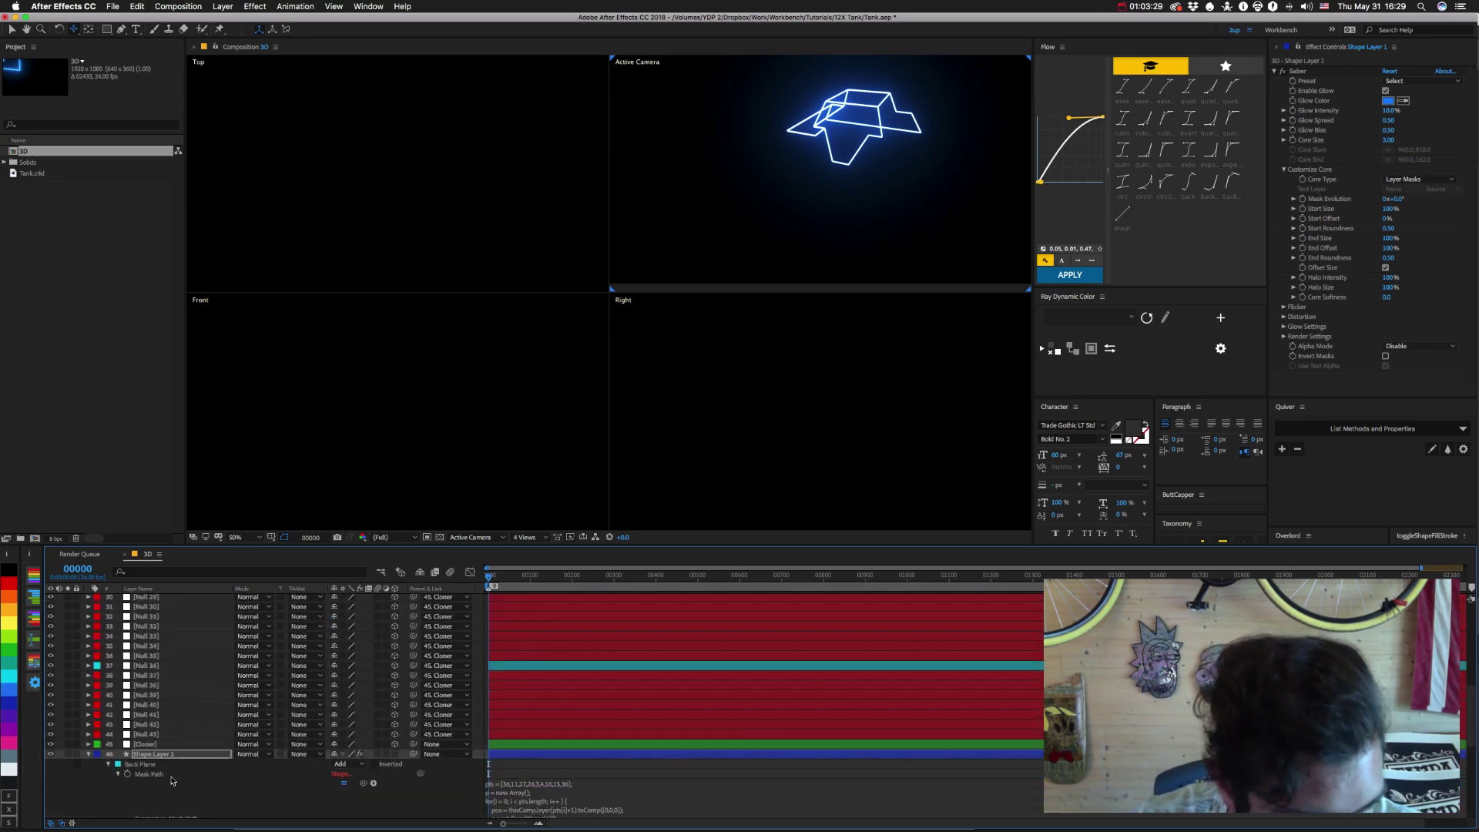
pyautogui.click(507, 796)
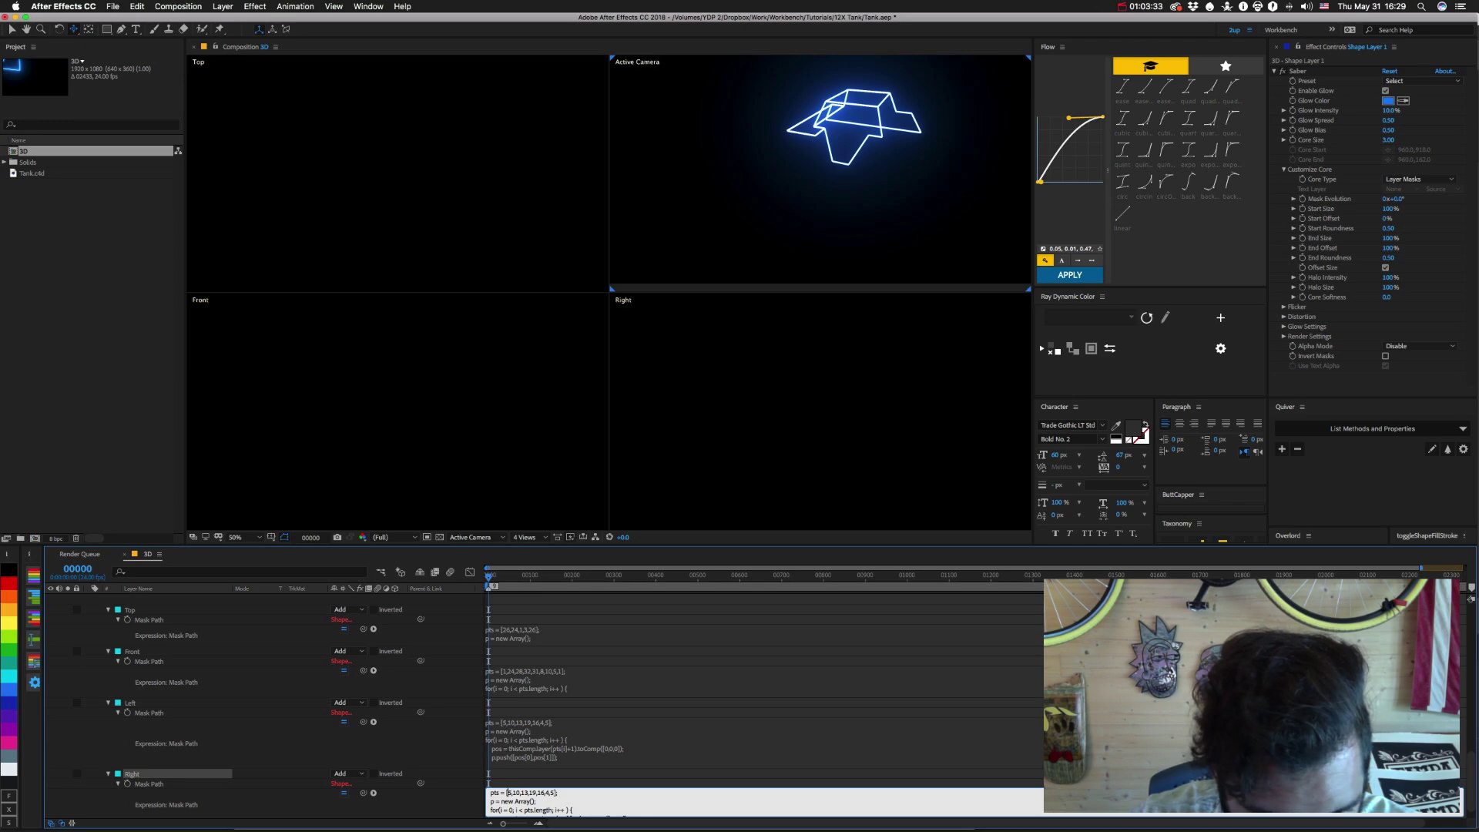
pyautogui.moveTo(507, 793); pyautogui.dragTo(556, 793)
pyautogui.press('BackSpace')
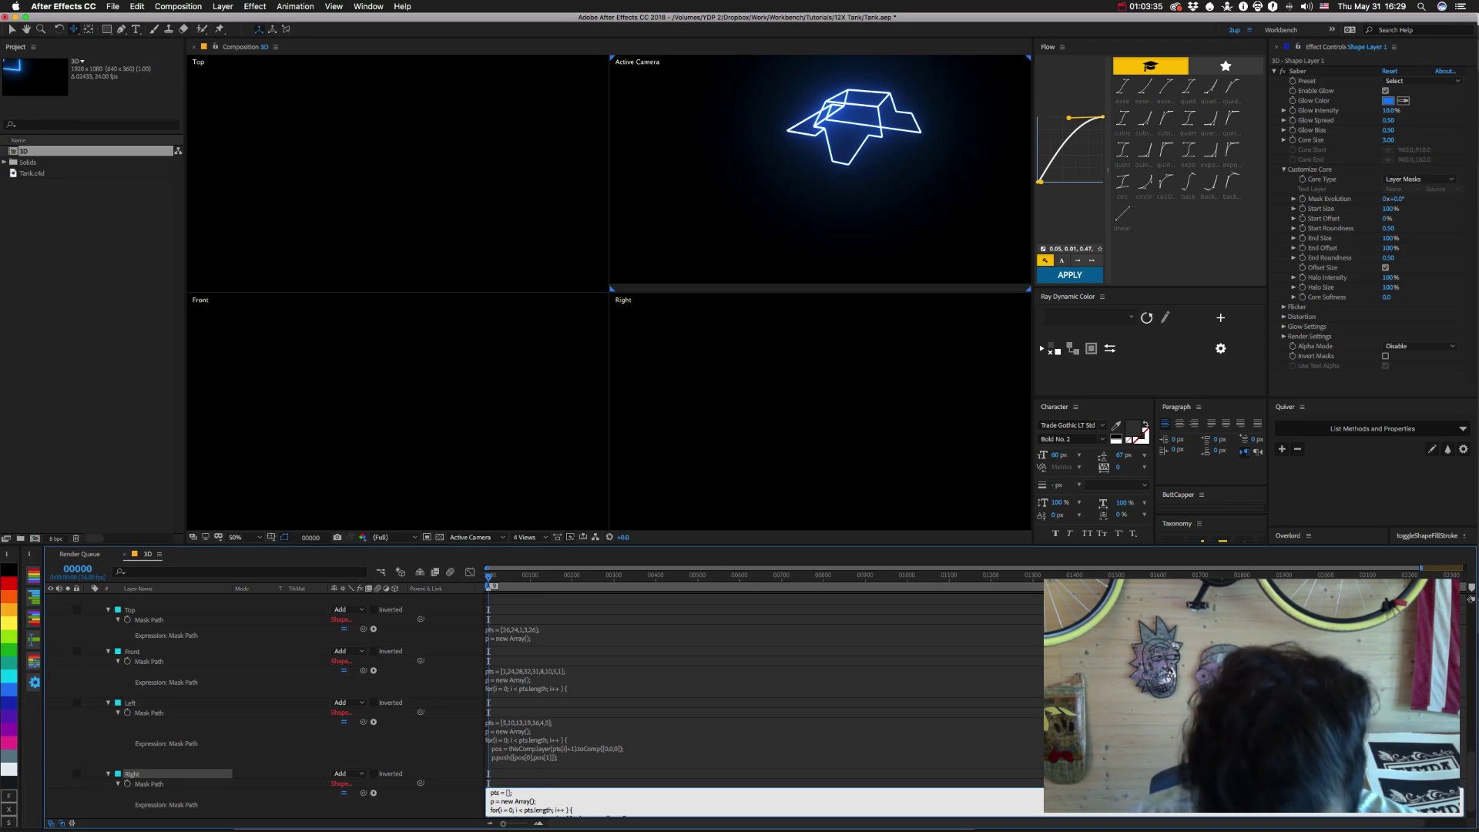
pyautogui.write('32,28')
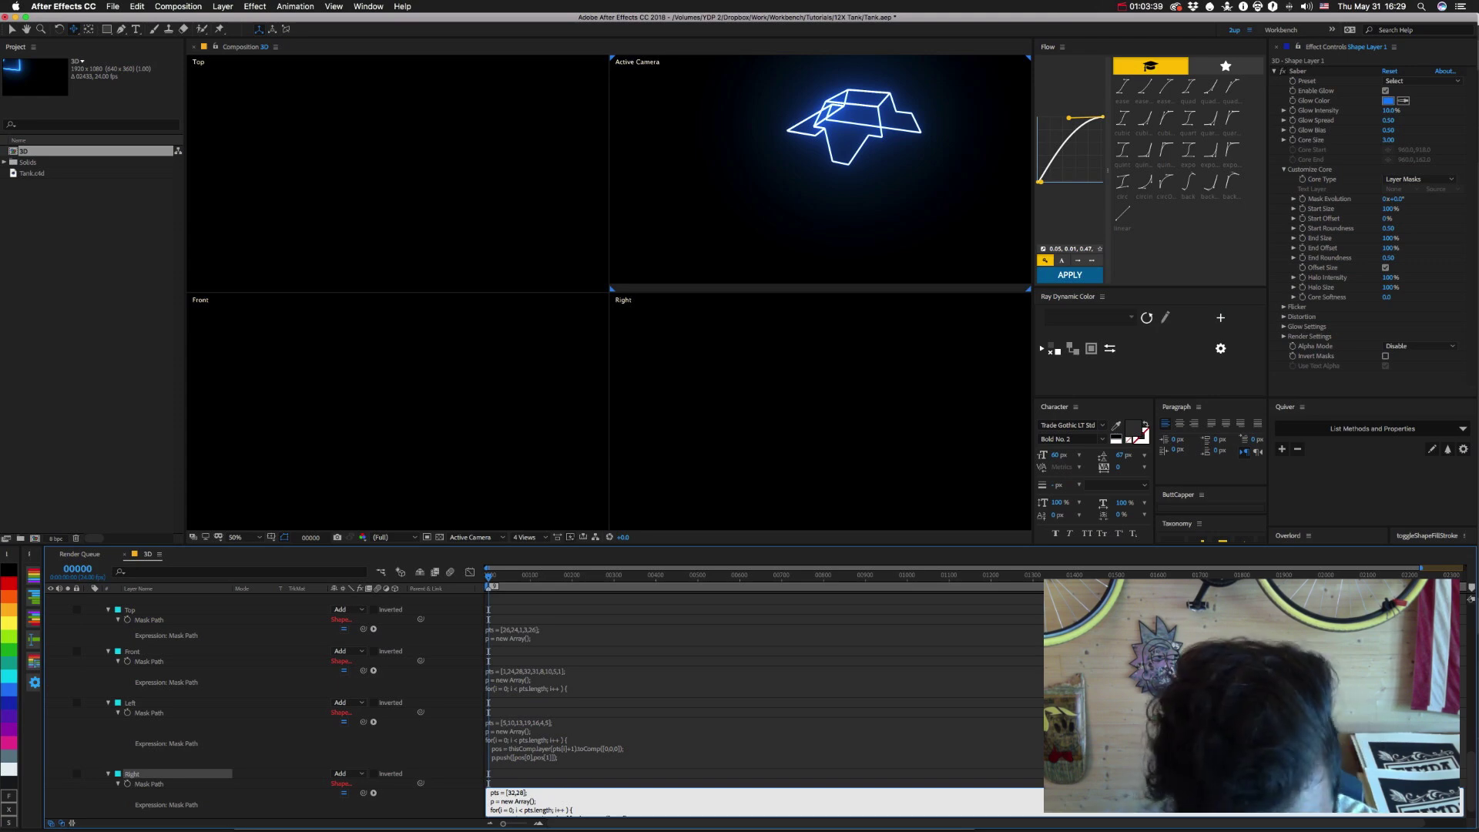
pyautogui.write(',2')
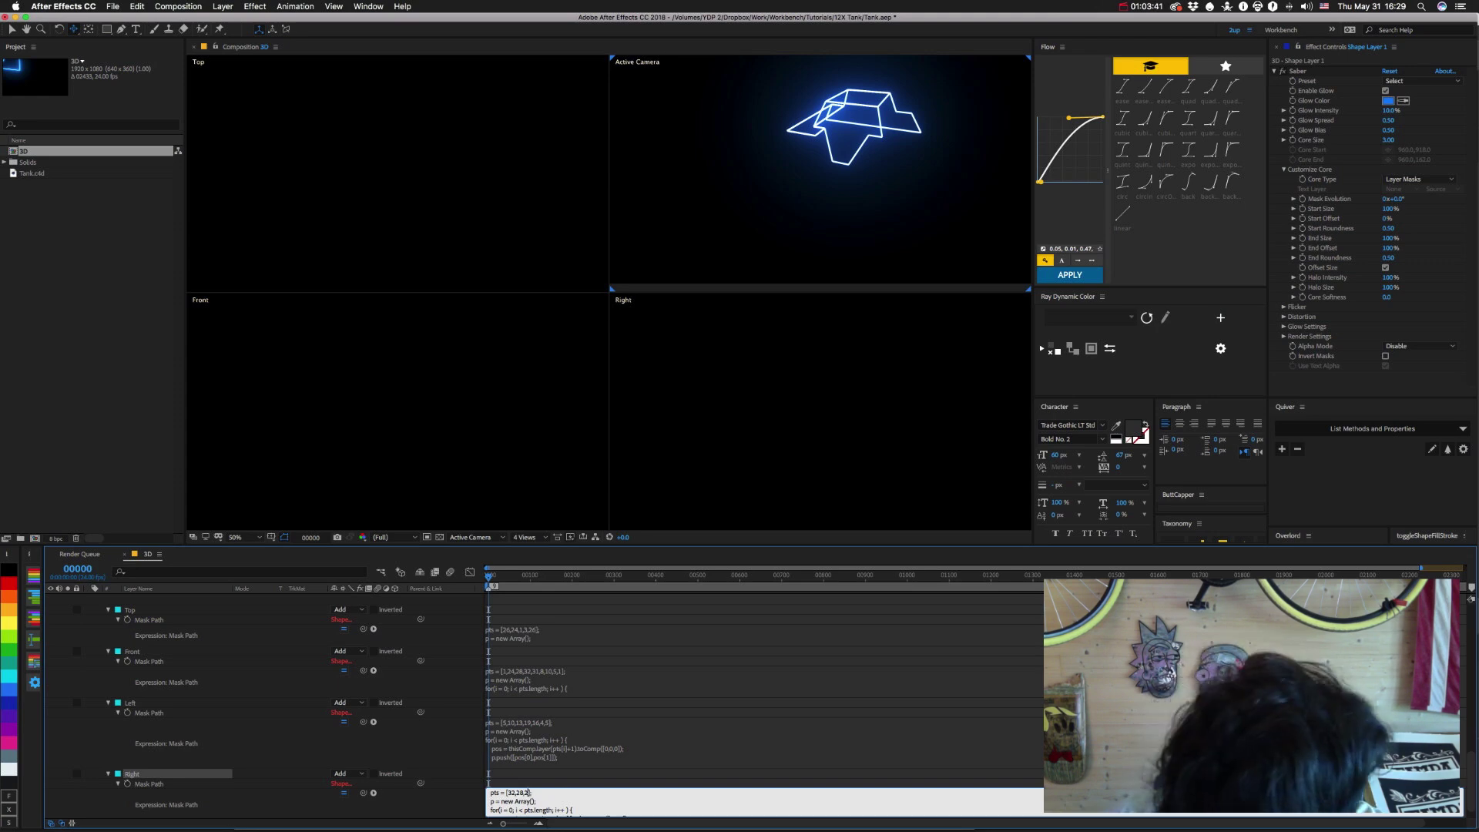
pyautogui.write('7,11')
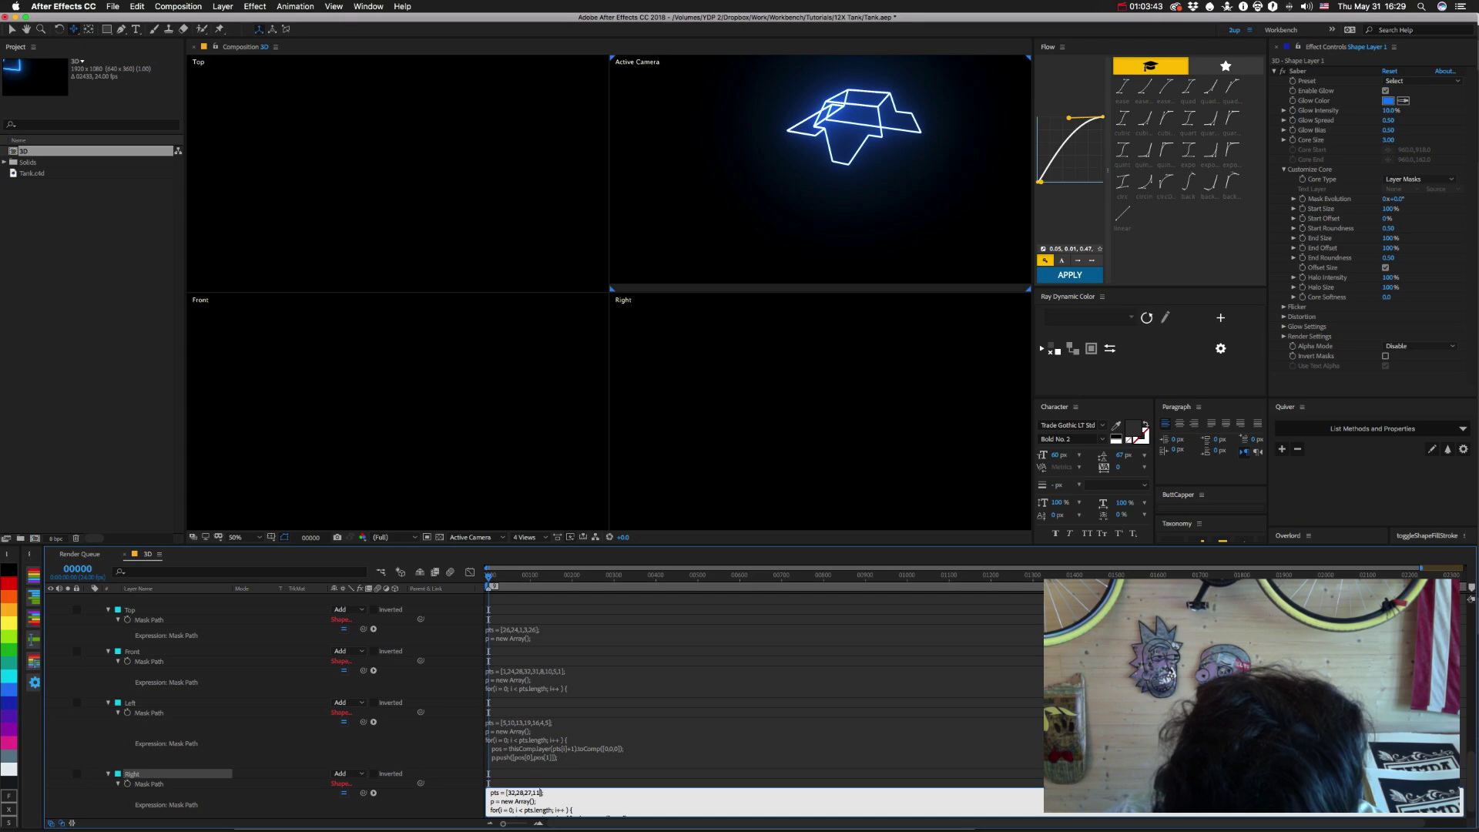
pyautogui.write(',22,34,32')
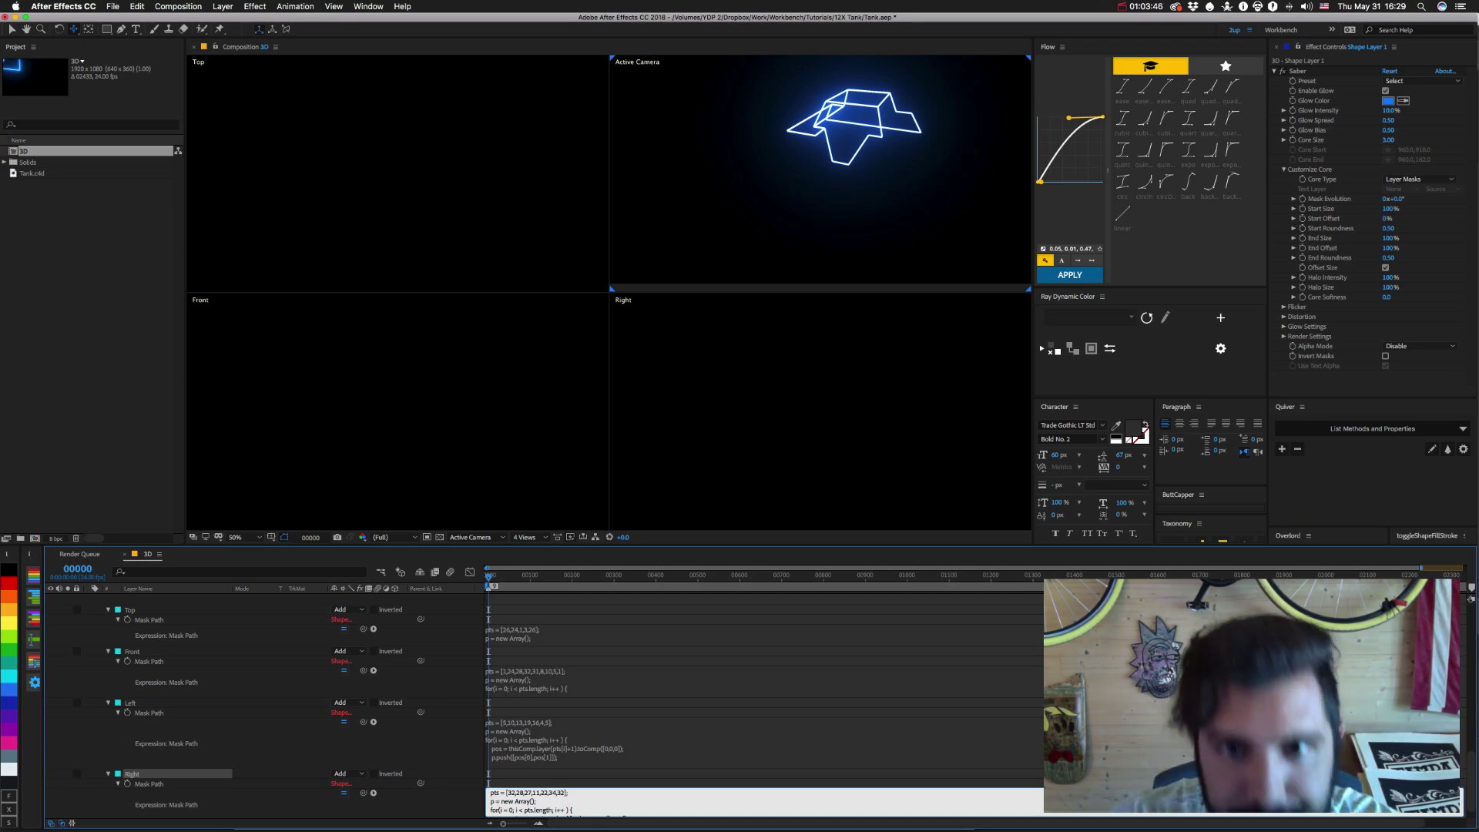
pyautogui.press('KP_Enter')
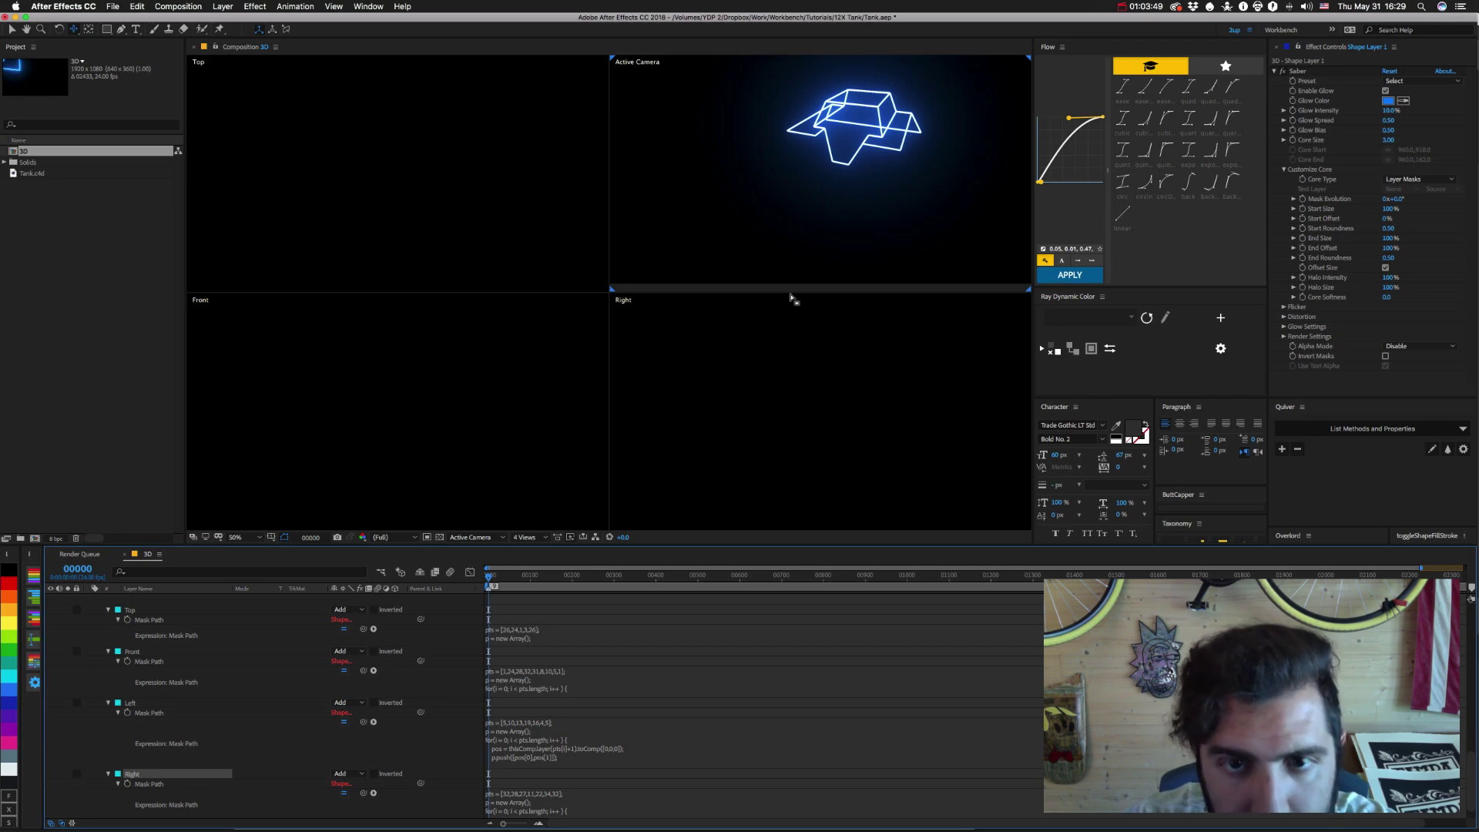
pyautogui.press('super+Tab')
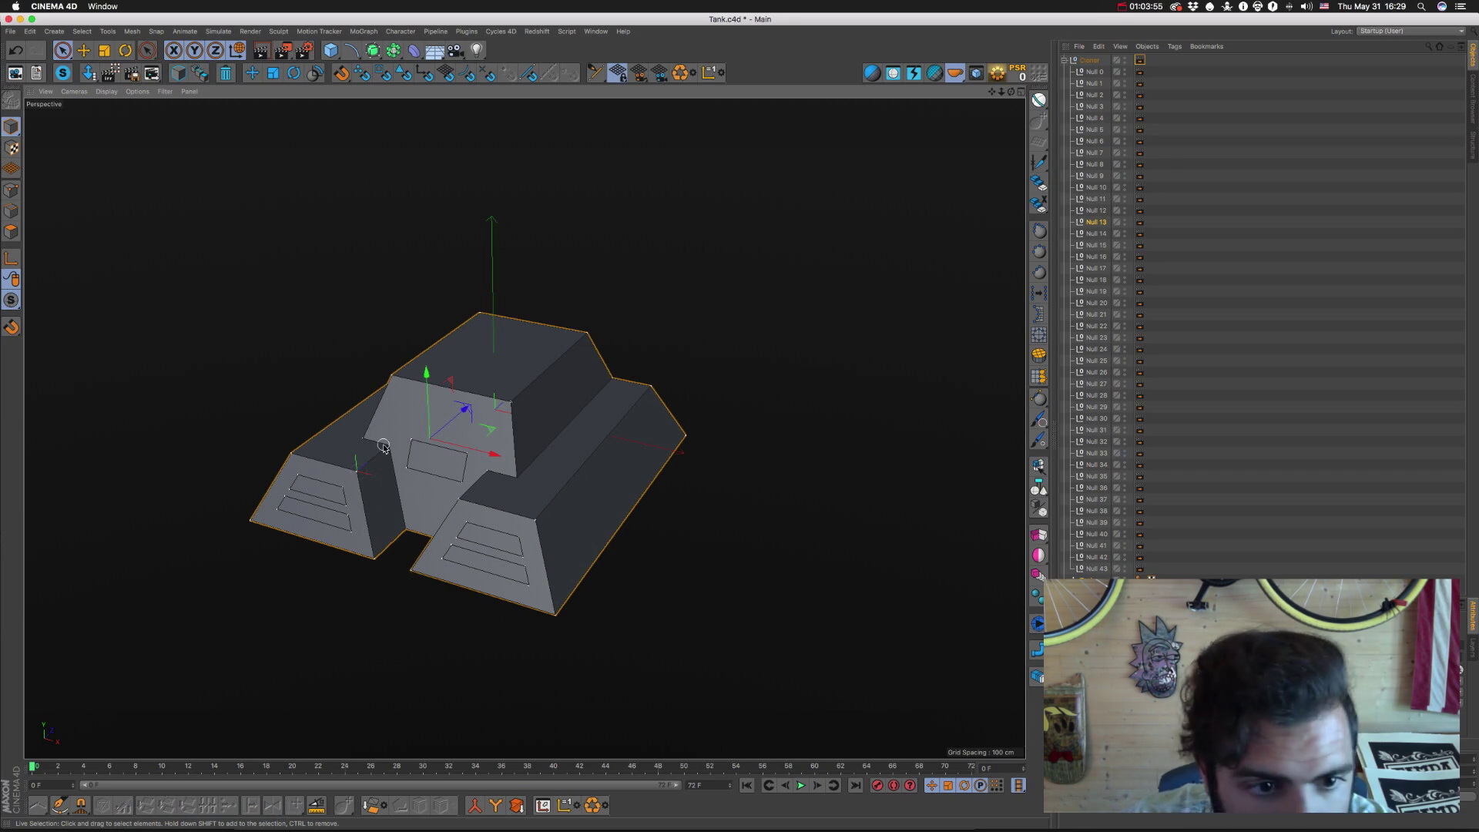
# Identify the nulls around the hatch, inner notch and small front panel, including Null 34, 33 and 31.
pyautogui.moveTo(414, 514); pyautogui.dragTo(362, 517)
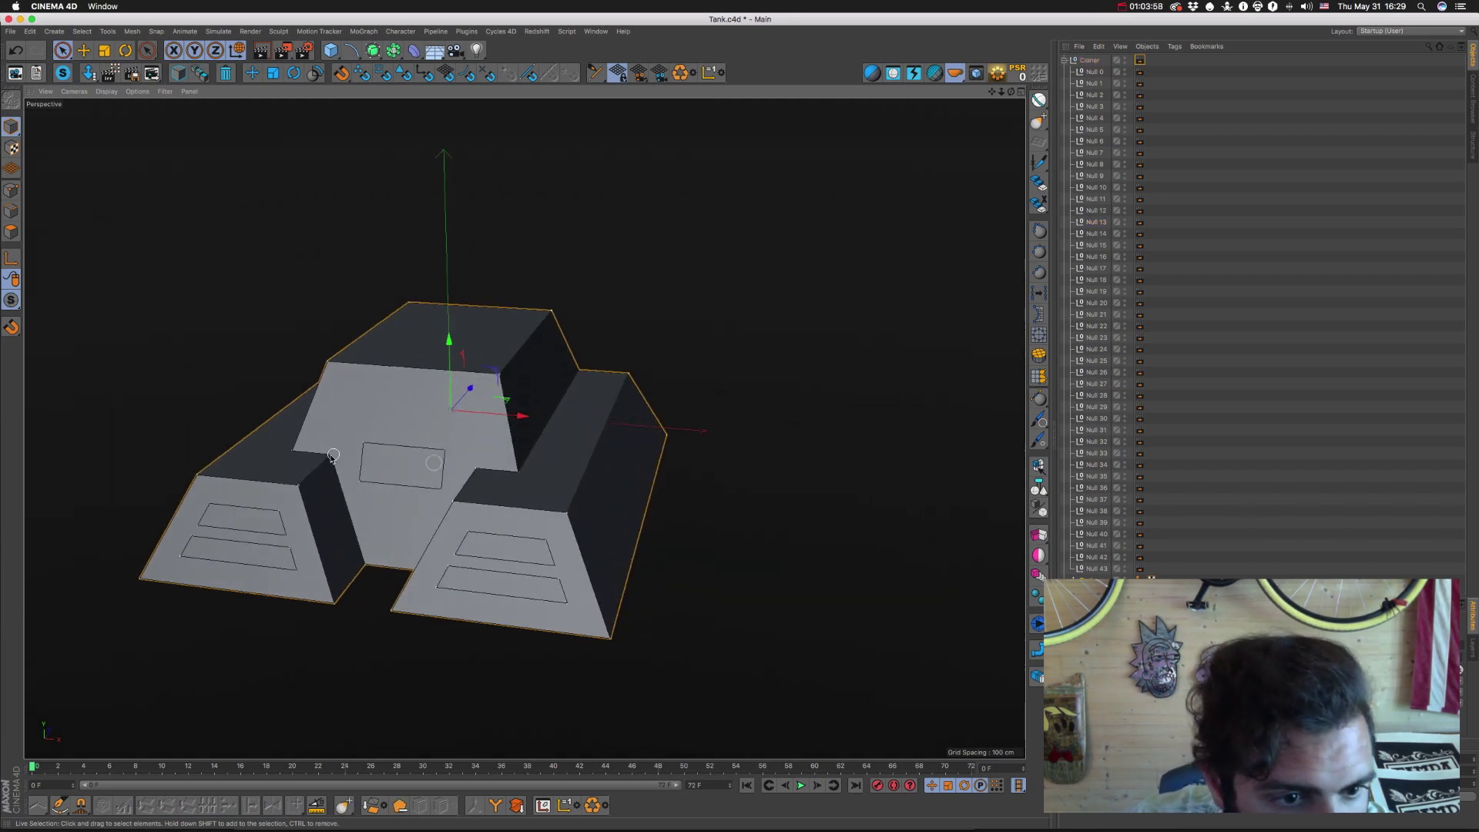
pyautogui.click(365, 566)
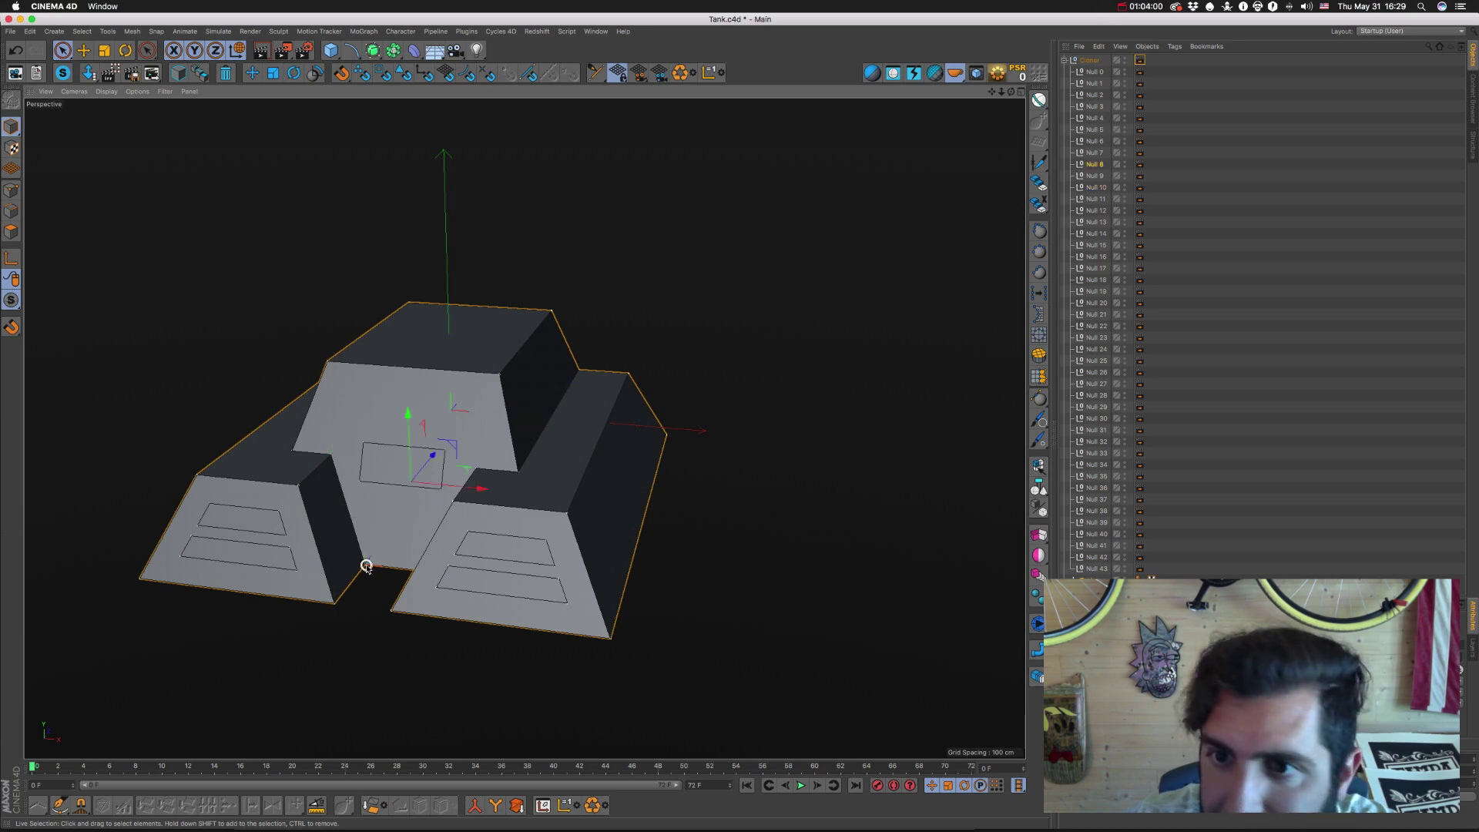
pyautogui.click(331, 601)
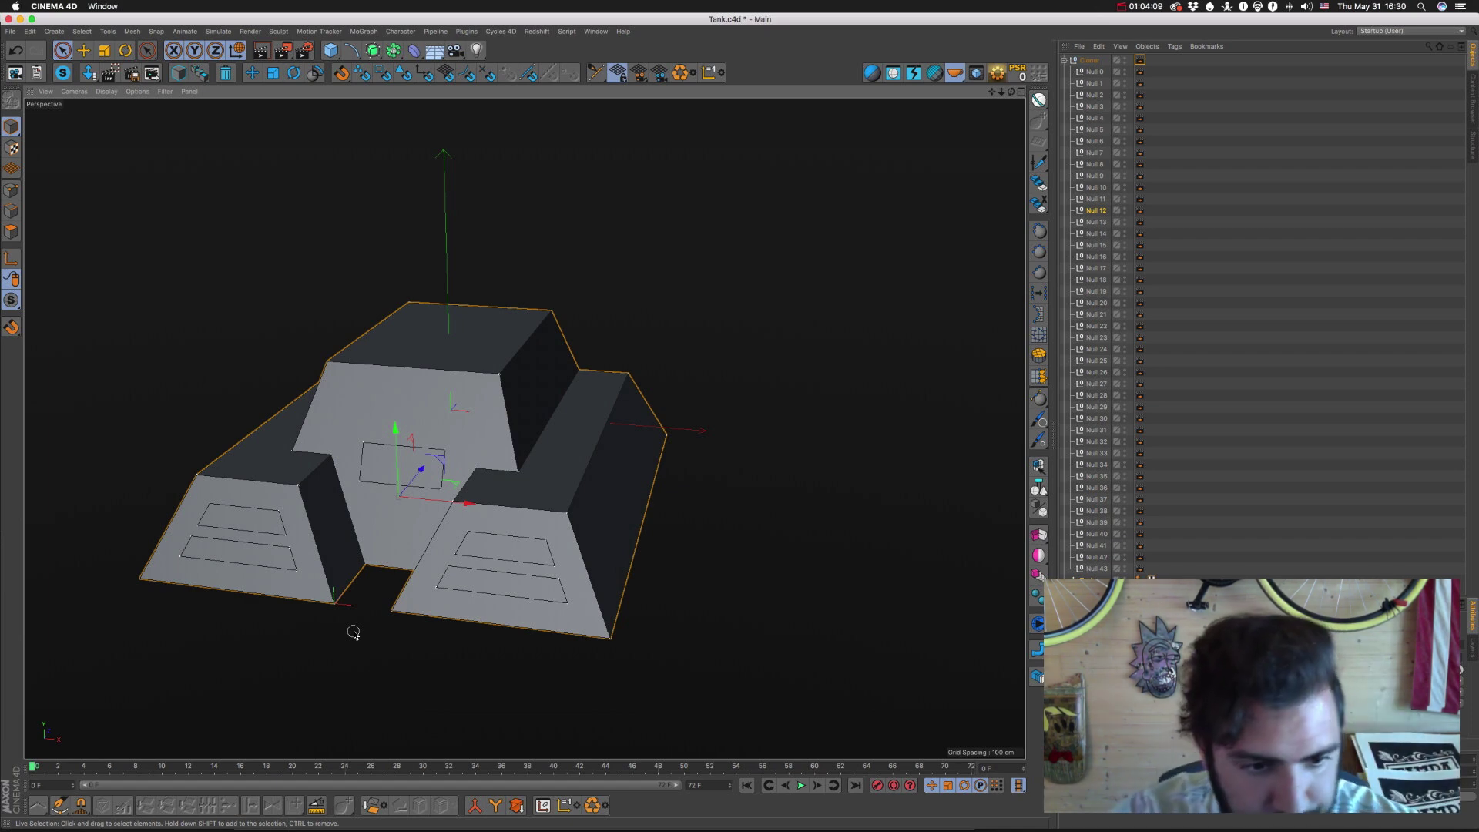
pyautogui.moveTo(370, 607); pyautogui.dragTo(452, 611)
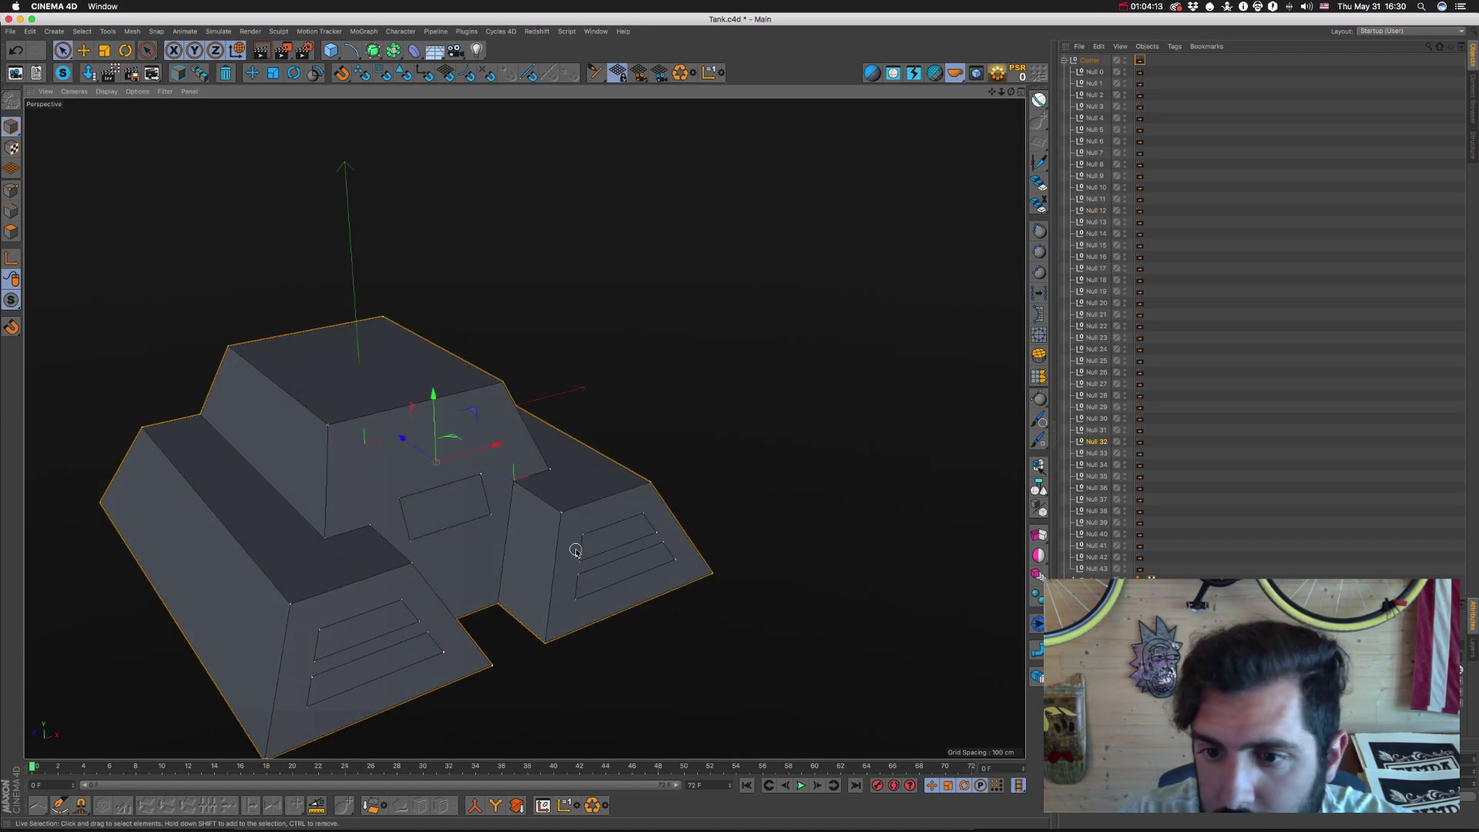
pyautogui.click(562, 510)
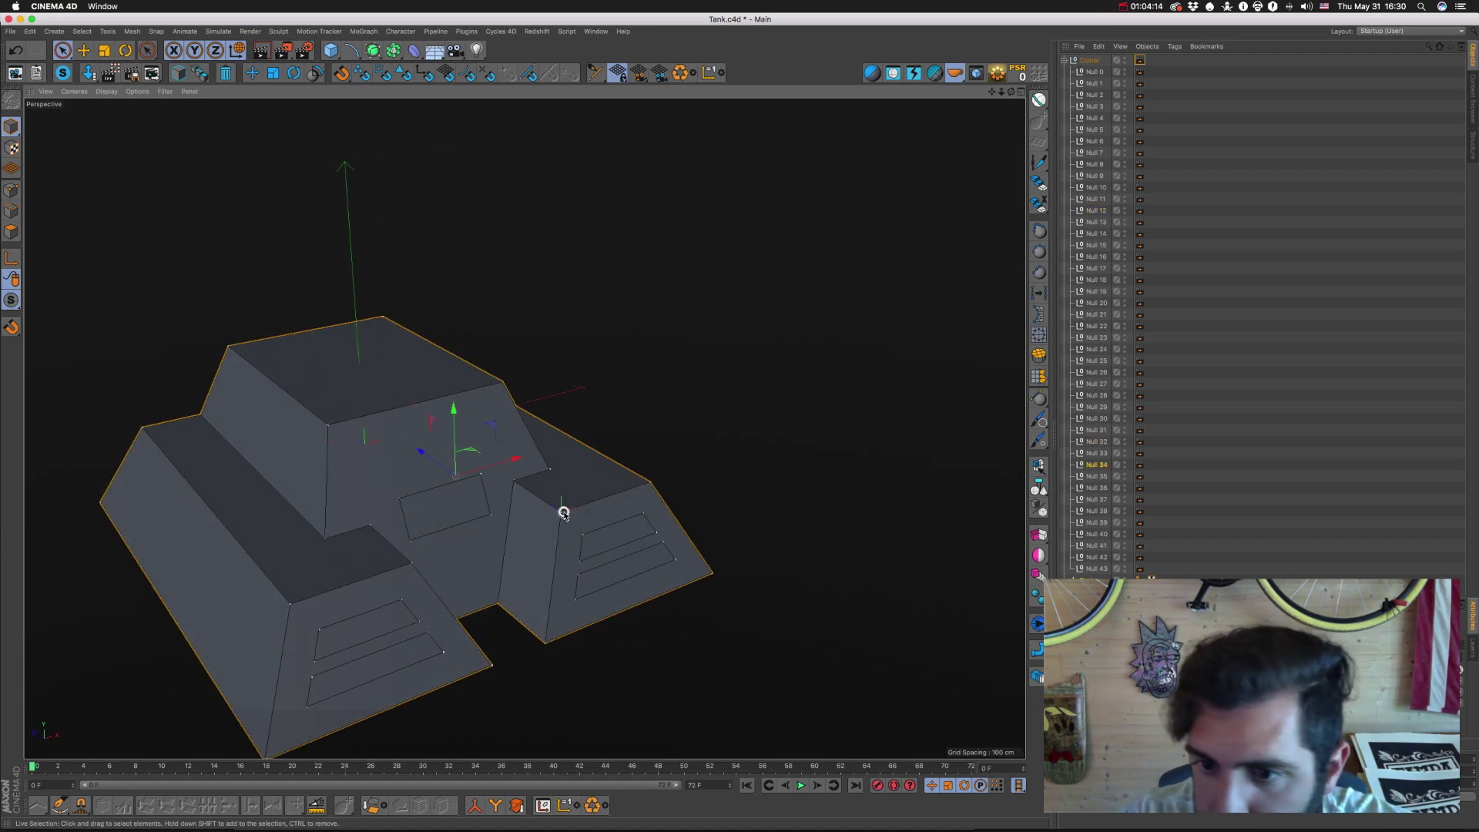
pyautogui.click(546, 641)
pyautogui.click(539, 638)
pyautogui.click(498, 605)
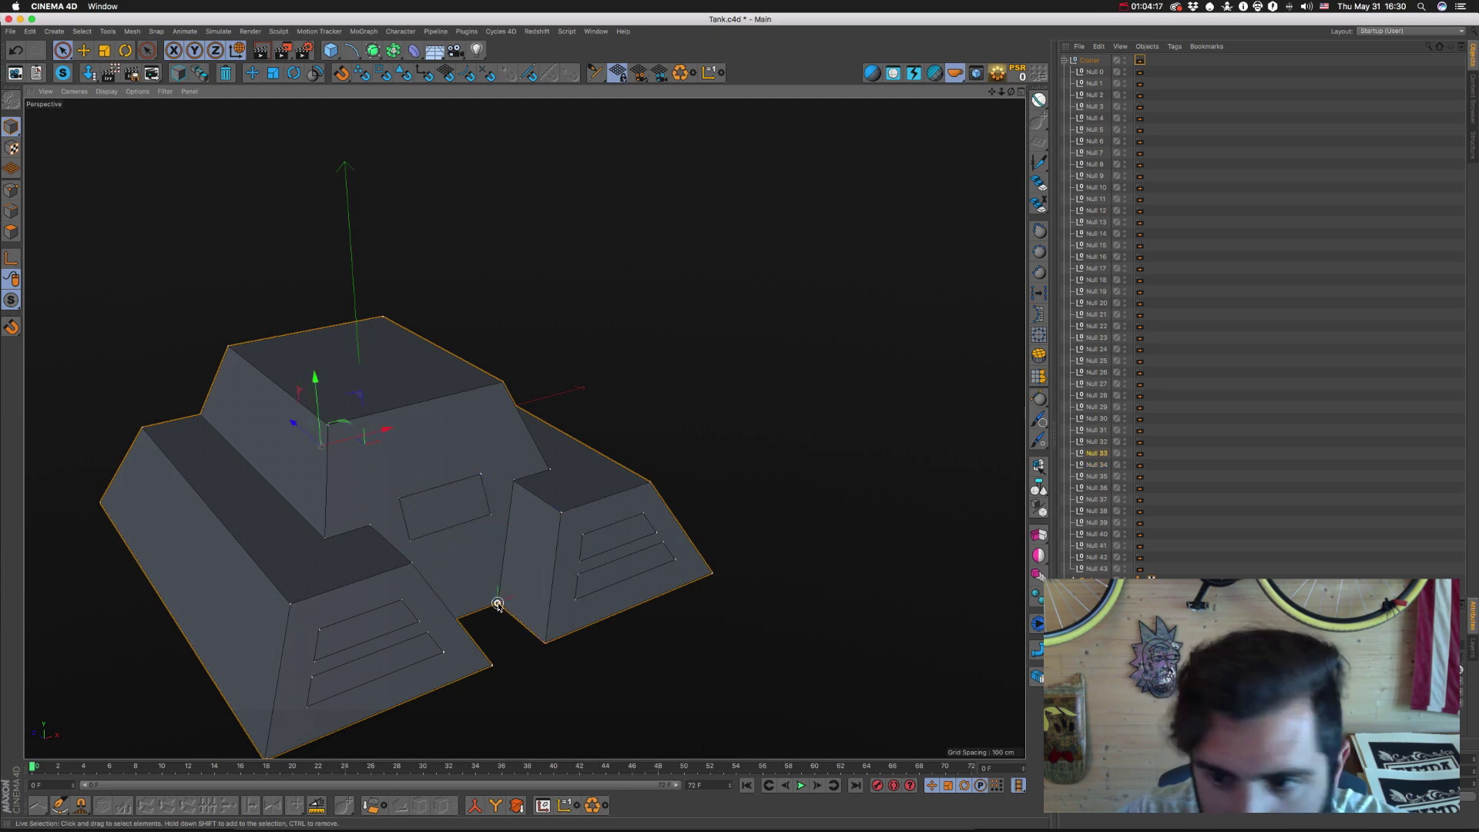
pyautogui.click(498, 606)
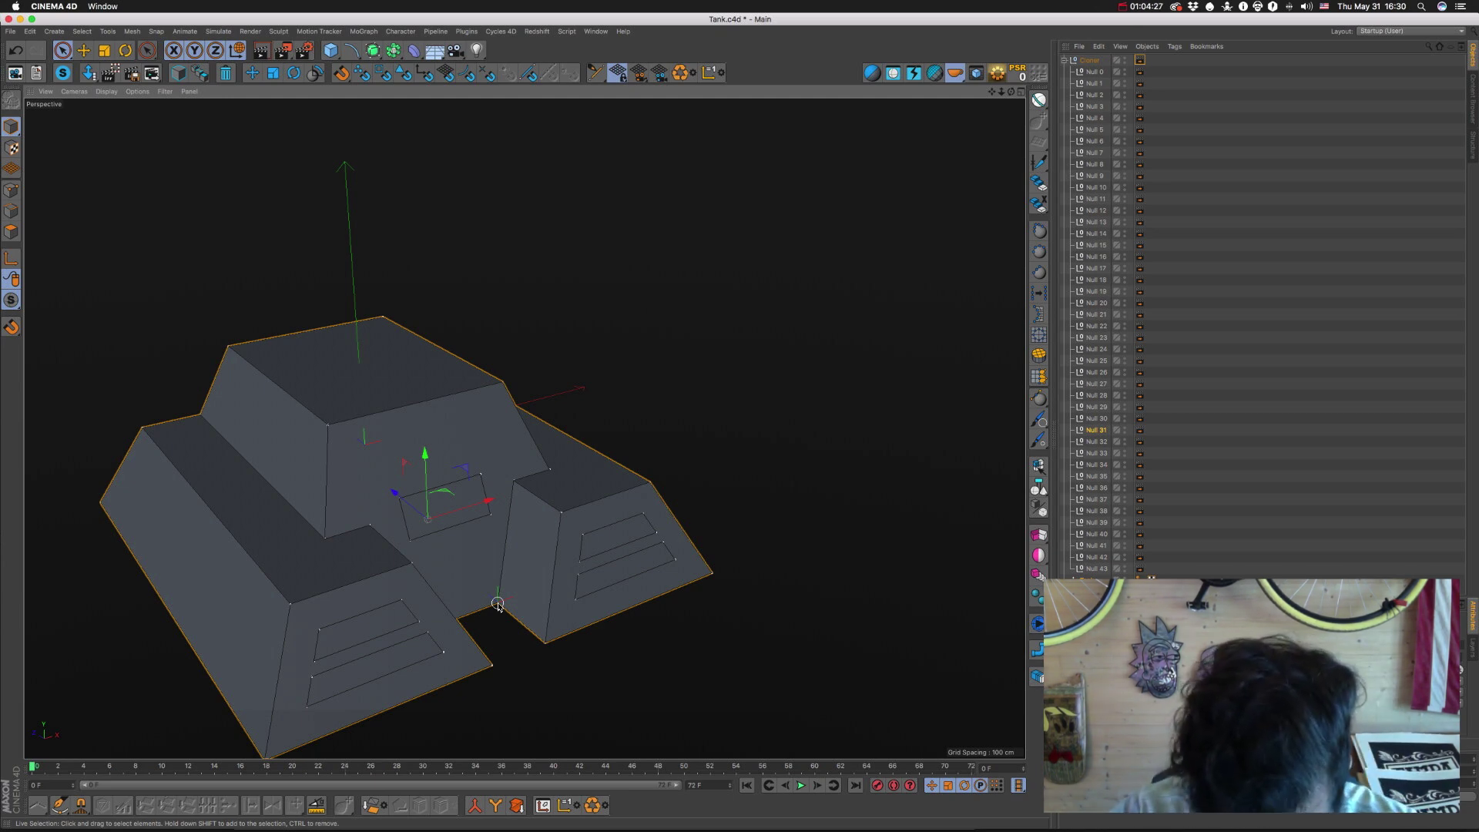
pyautogui.press('super+Tab')
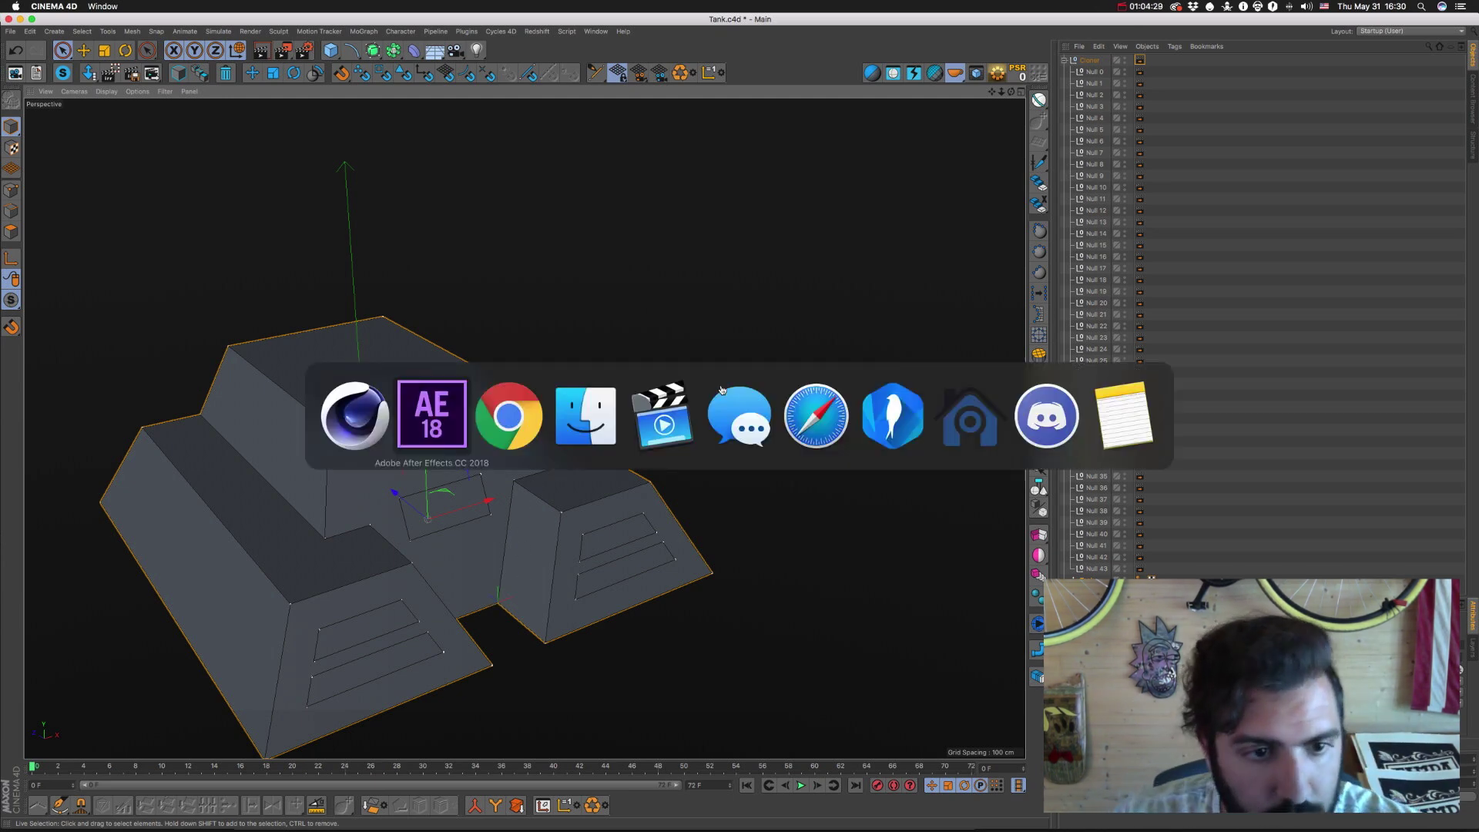
# Duplicate the Left mask and name the copy Left Inner.
pyautogui.scroll(-2, 253, 695)
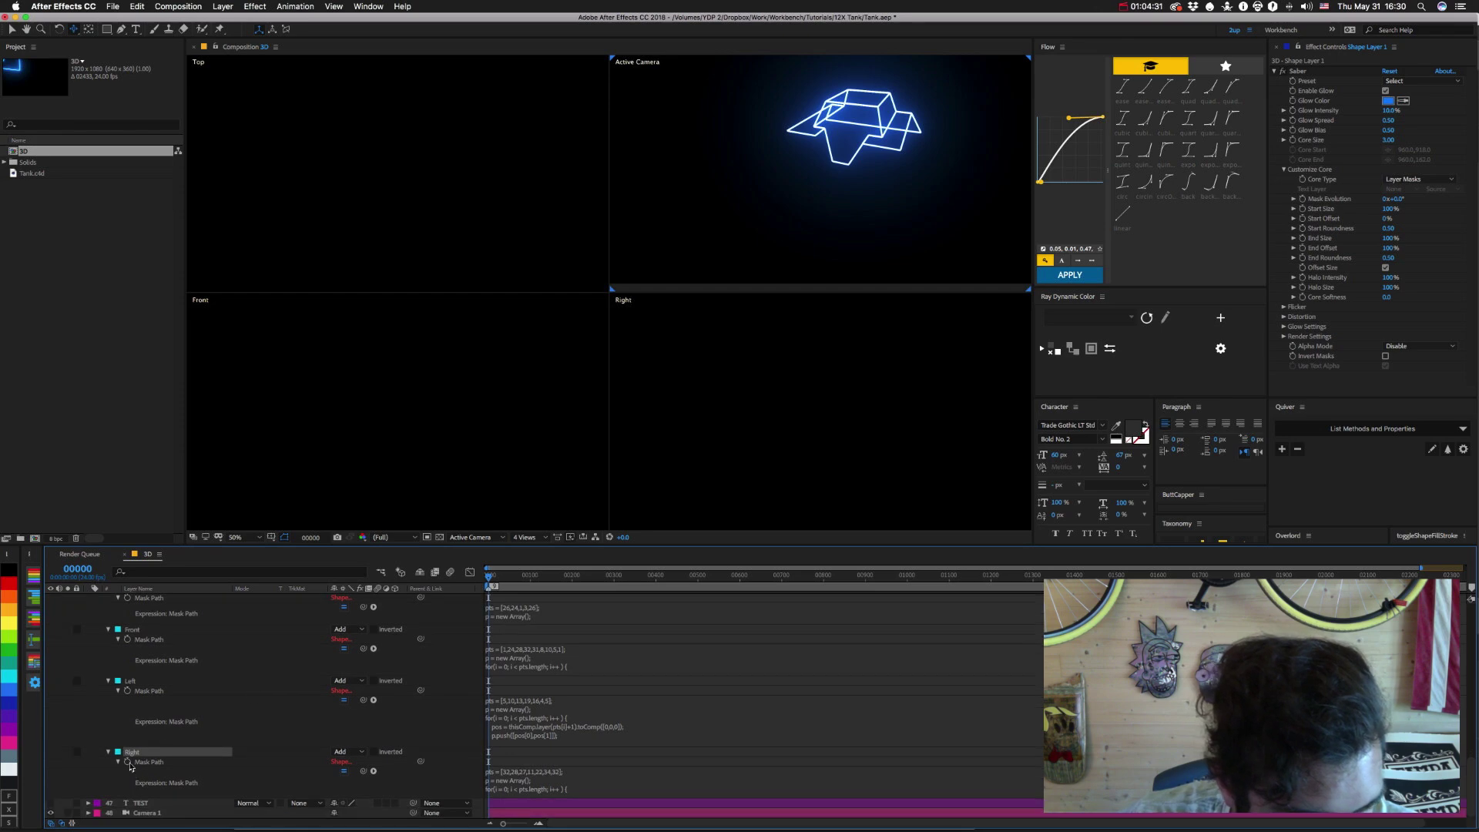
pyautogui.click(131, 681)
pyautogui.press('super+d')
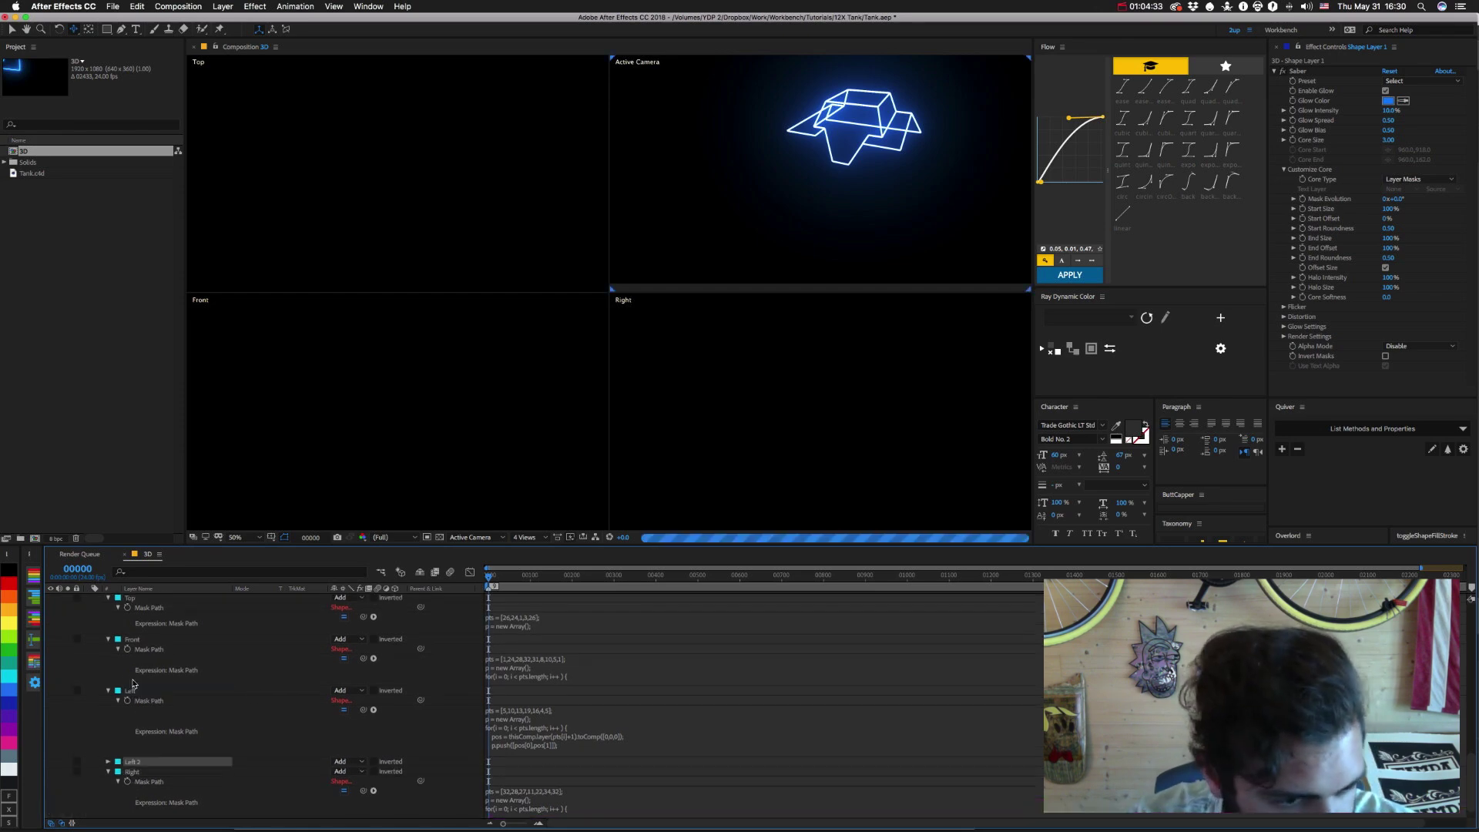
pyautogui.press('Return')
pyautogui.press('Right')
pyautogui.write('Inner')
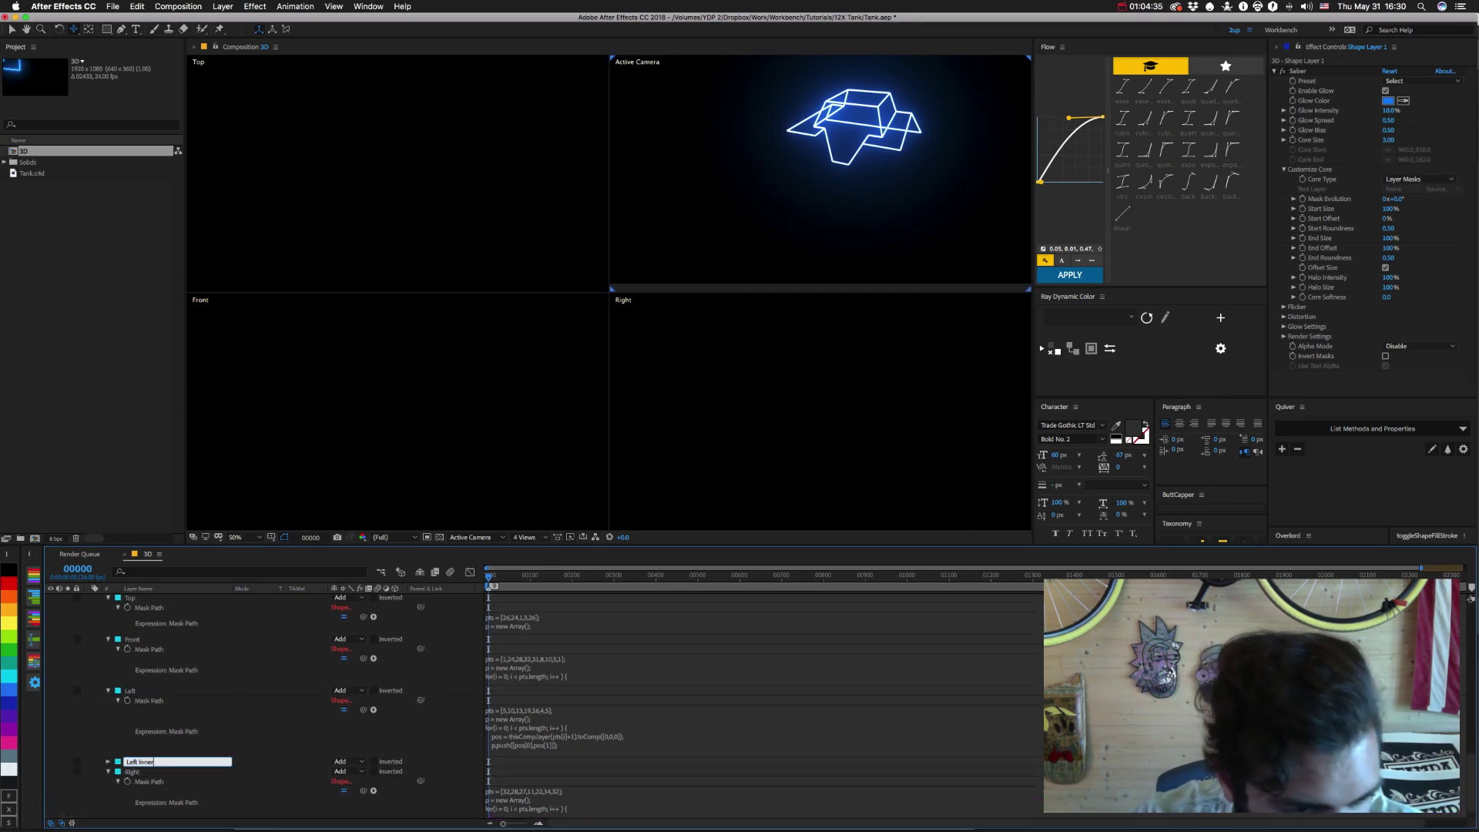
pyautogui.press('Return')
# Set Left Inner's path expression point list to 13,10,8,12,13 and commit.
pyautogui.click(108, 761)
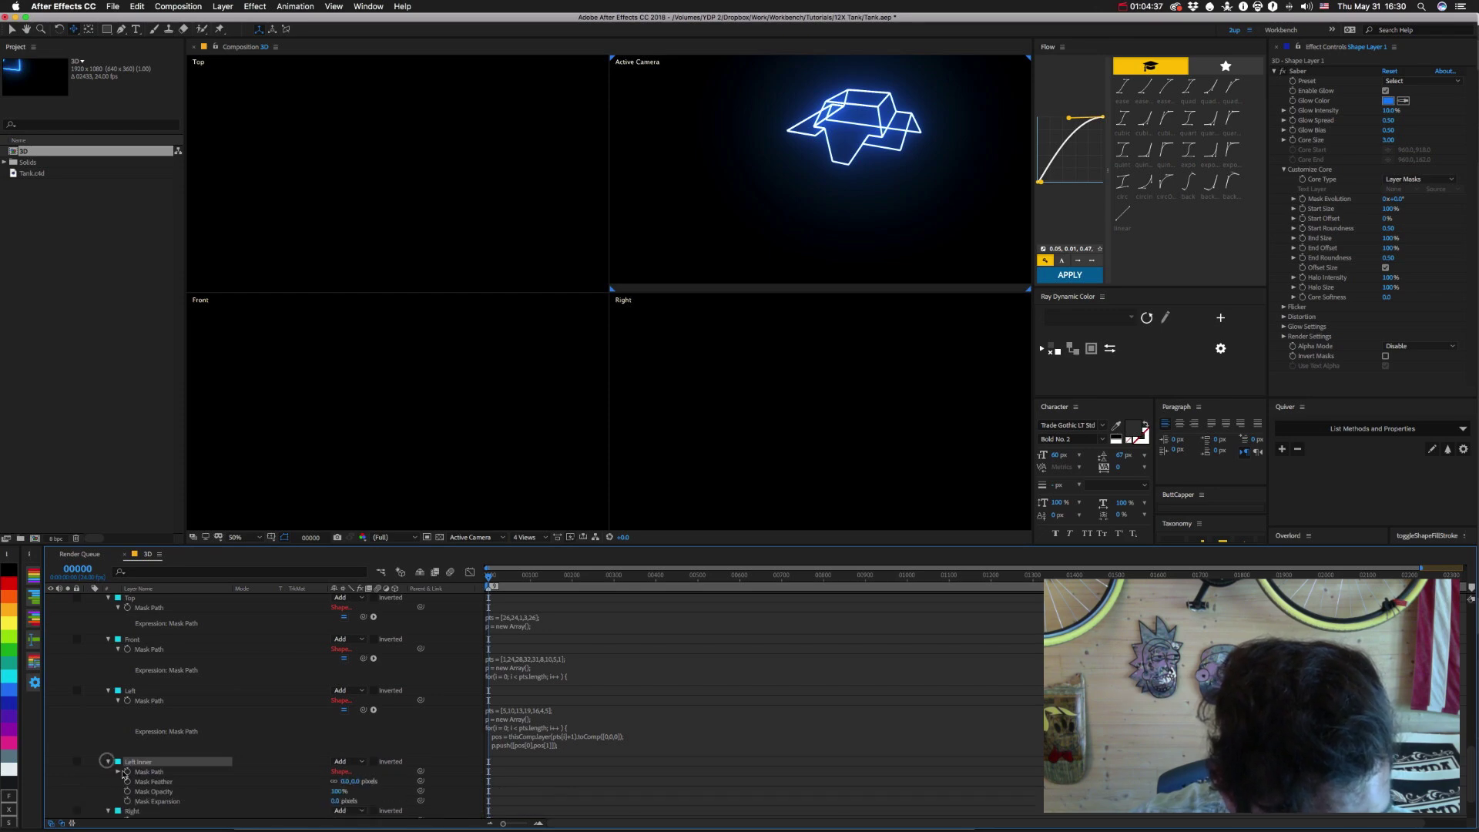
pyautogui.click(119, 771)
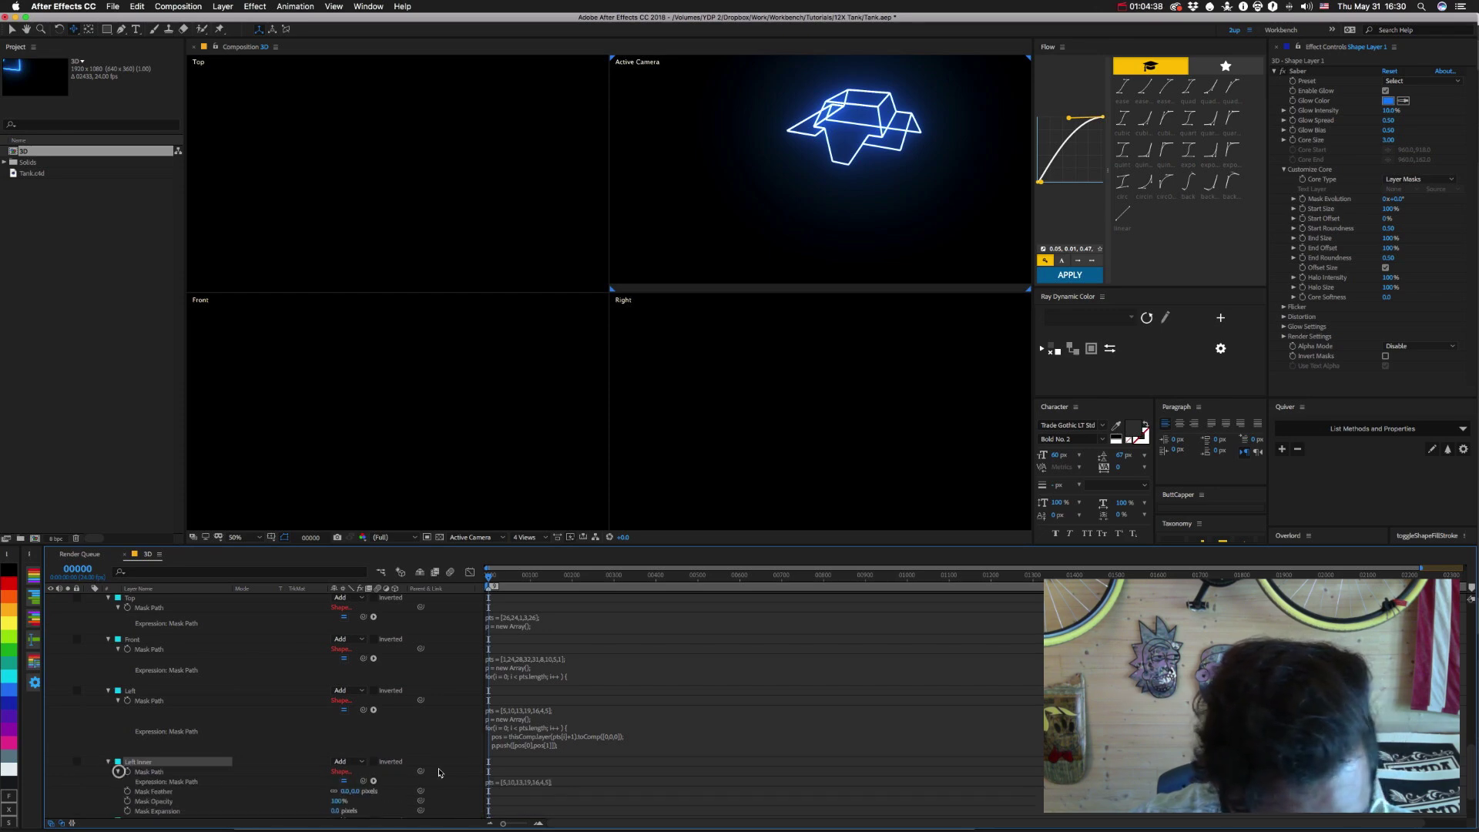
pyautogui.click(508, 782)
pyautogui.moveTo(506, 780); pyautogui.dragTo(555, 780)
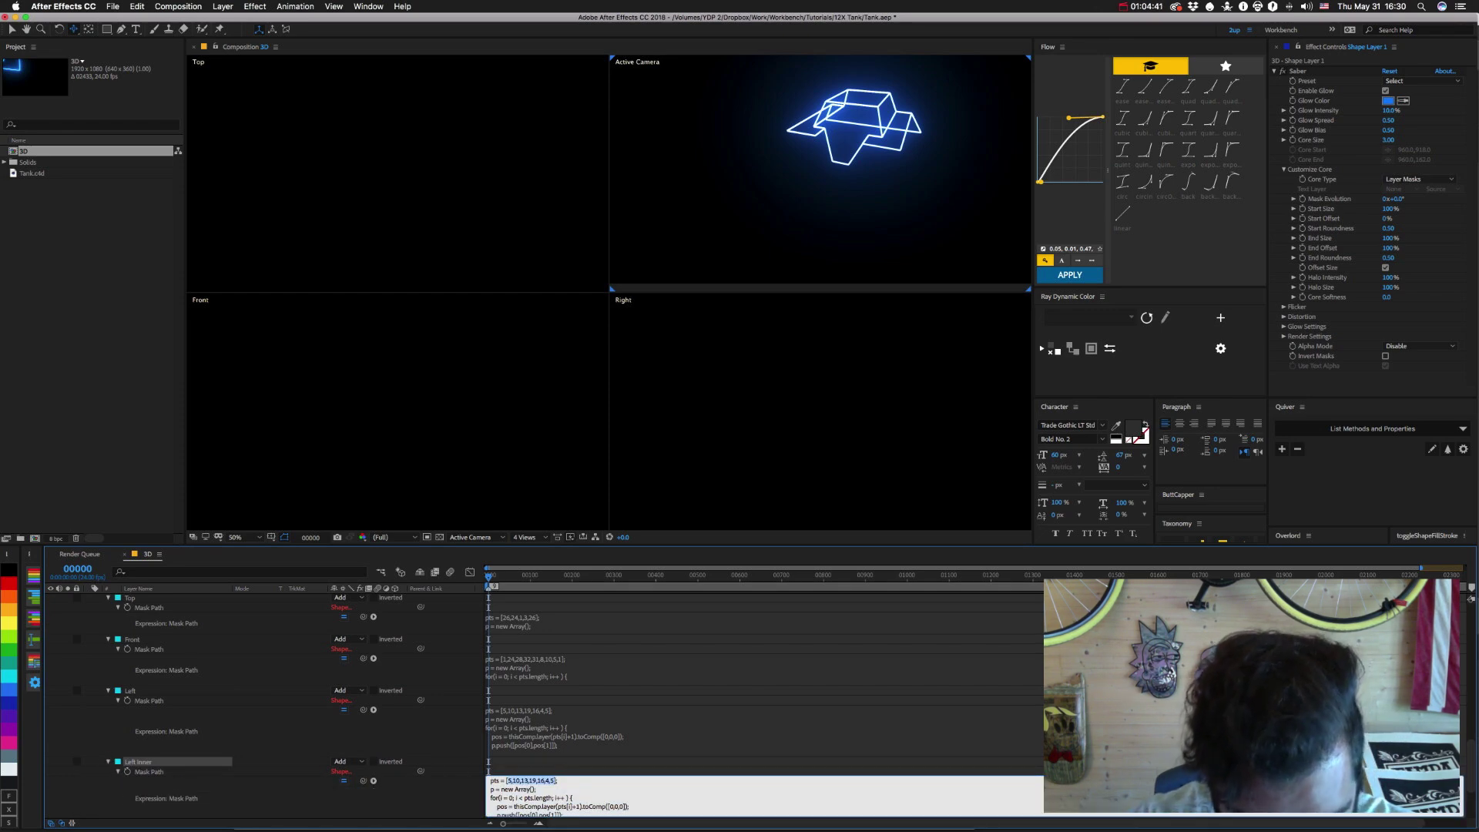
pyautogui.write('13')
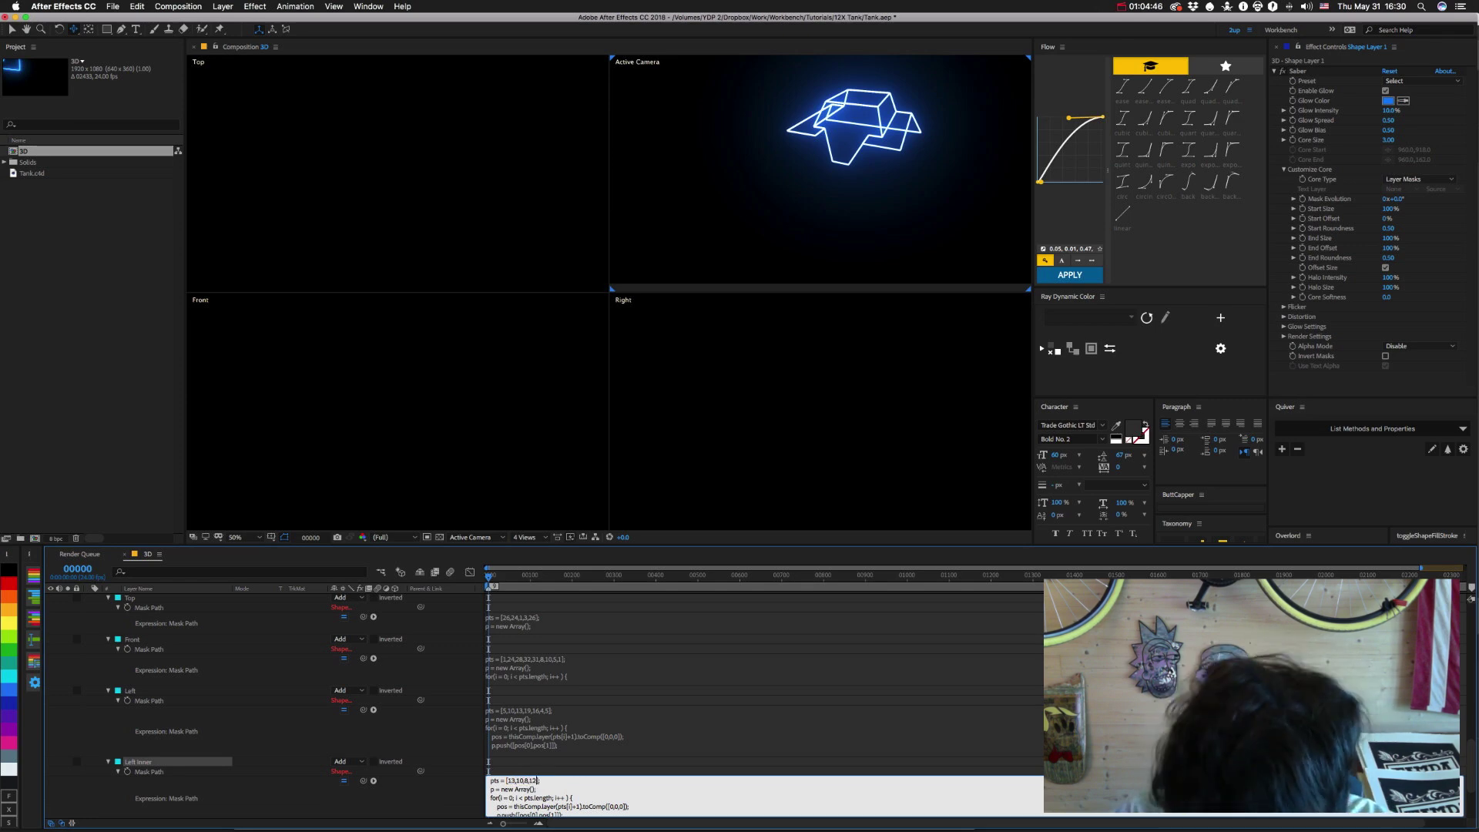
pyautogui.write(',10,8,12,13')
pyautogui.press('KP_Enter')
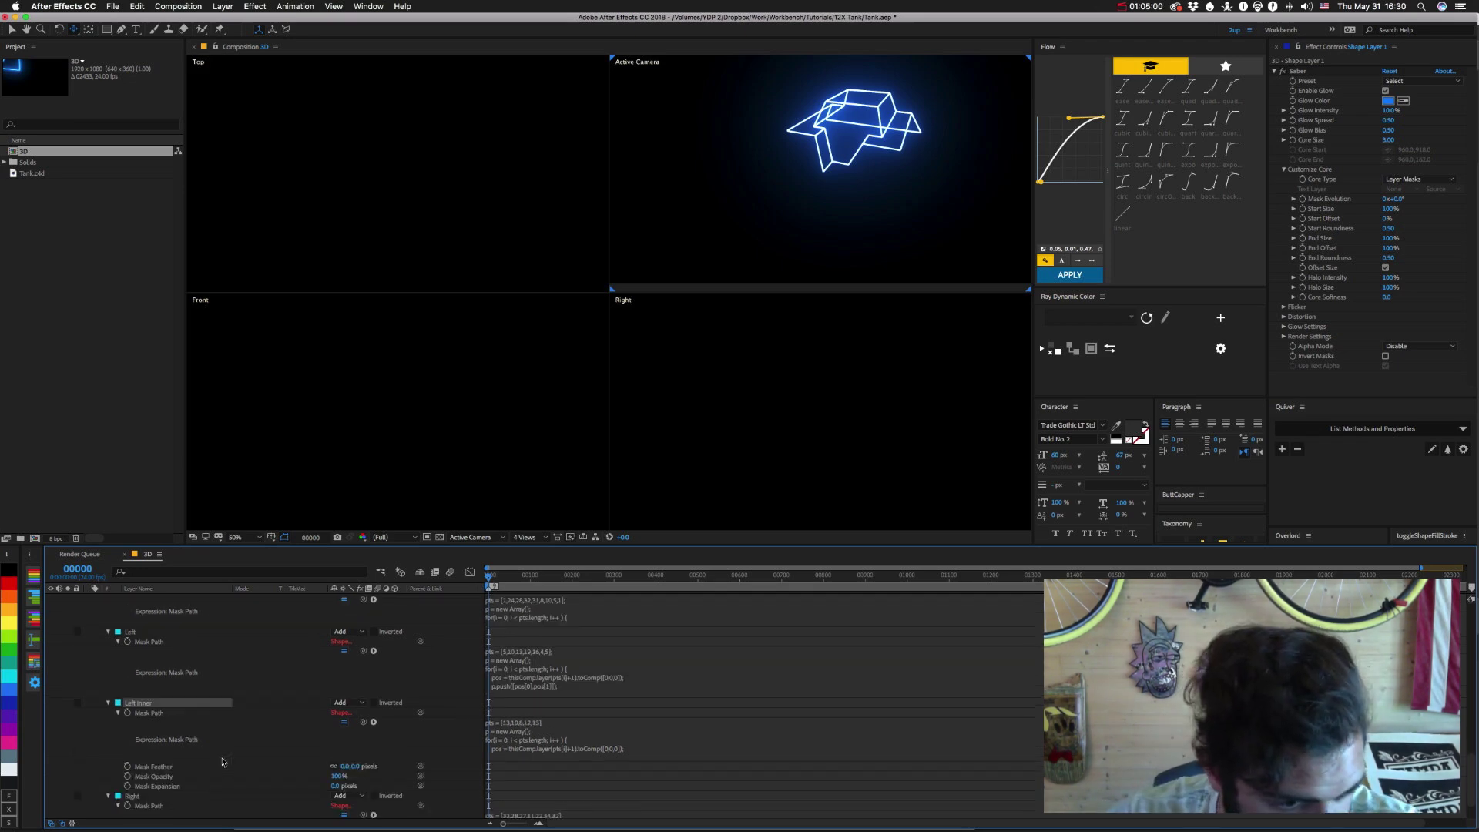
# Duplicate the Right mask, name the copy Right Inner, and expand its properties.
pyautogui.scroll(-3, 356, 762)
pyautogui.click(136, 754)
pyautogui.hotkey('ctrl', 'd')
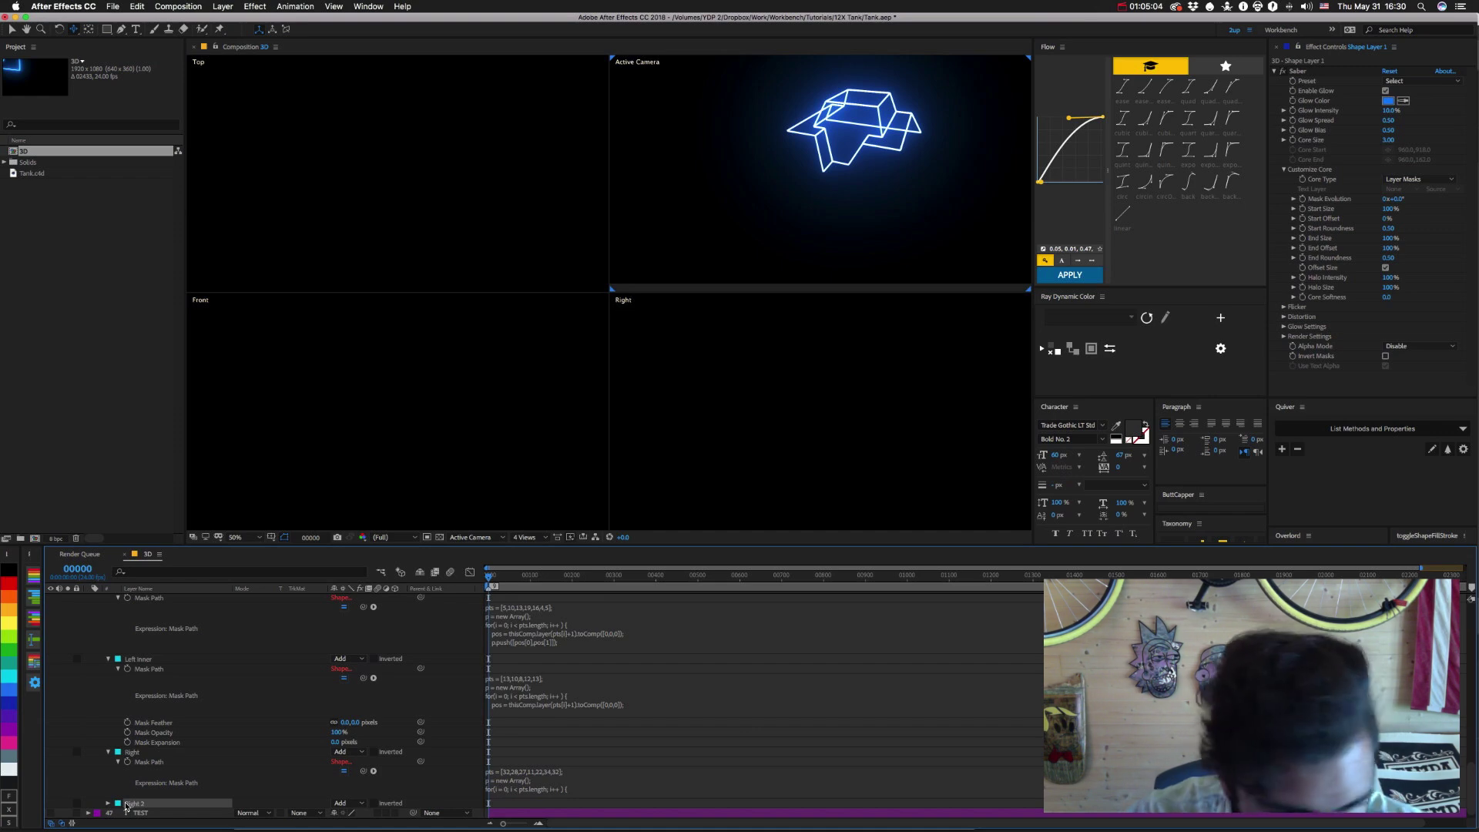
pyautogui.press('Return')
pyautogui.write('Right Inn')
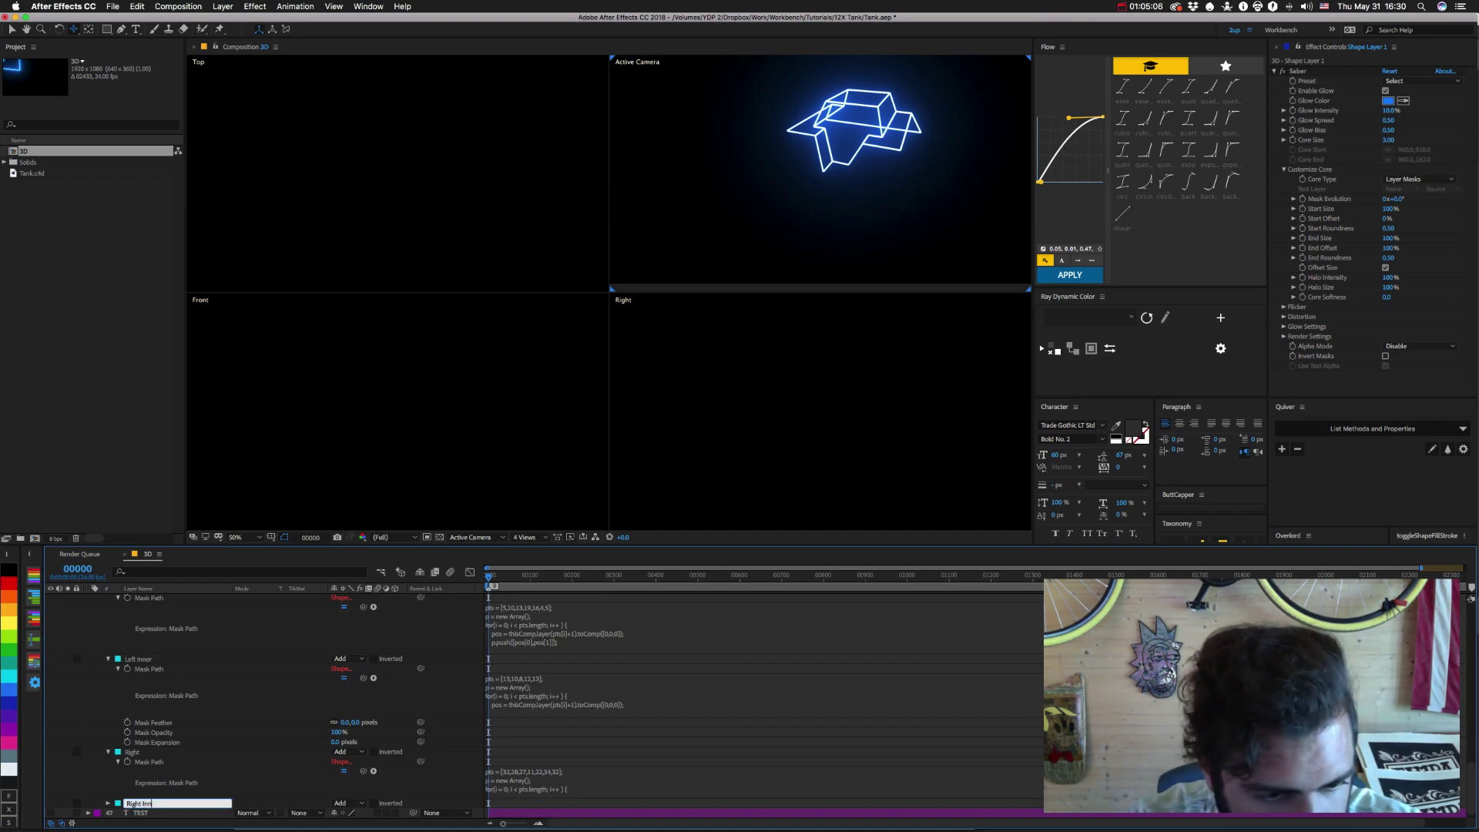
pyautogui.write('er')
pyautogui.press('Return')
pyautogui.click(108, 804)
pyautogui.scroll(-2, 108, 805)
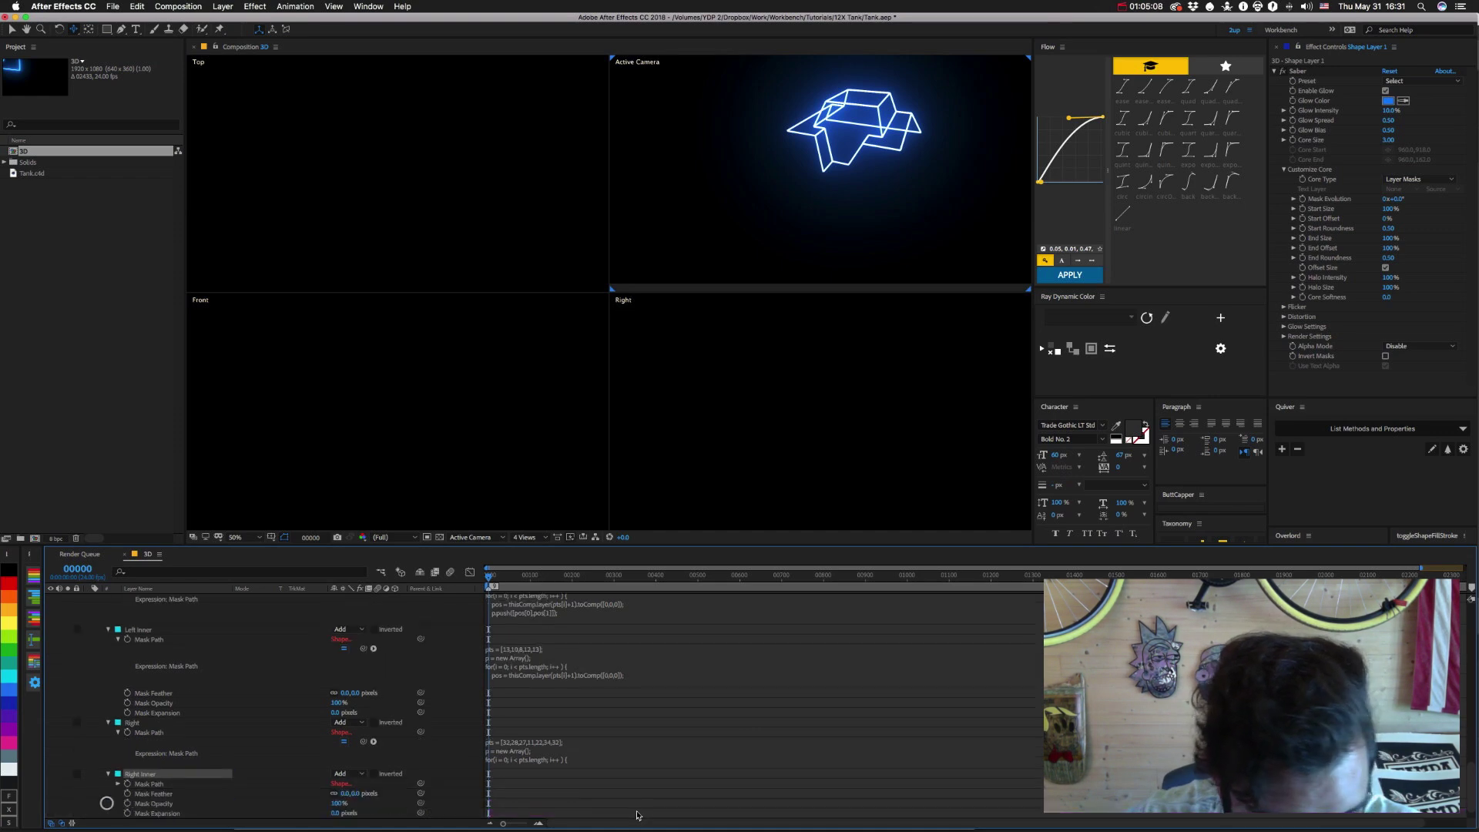
pyautogui.scroll(-1, 162, 759)
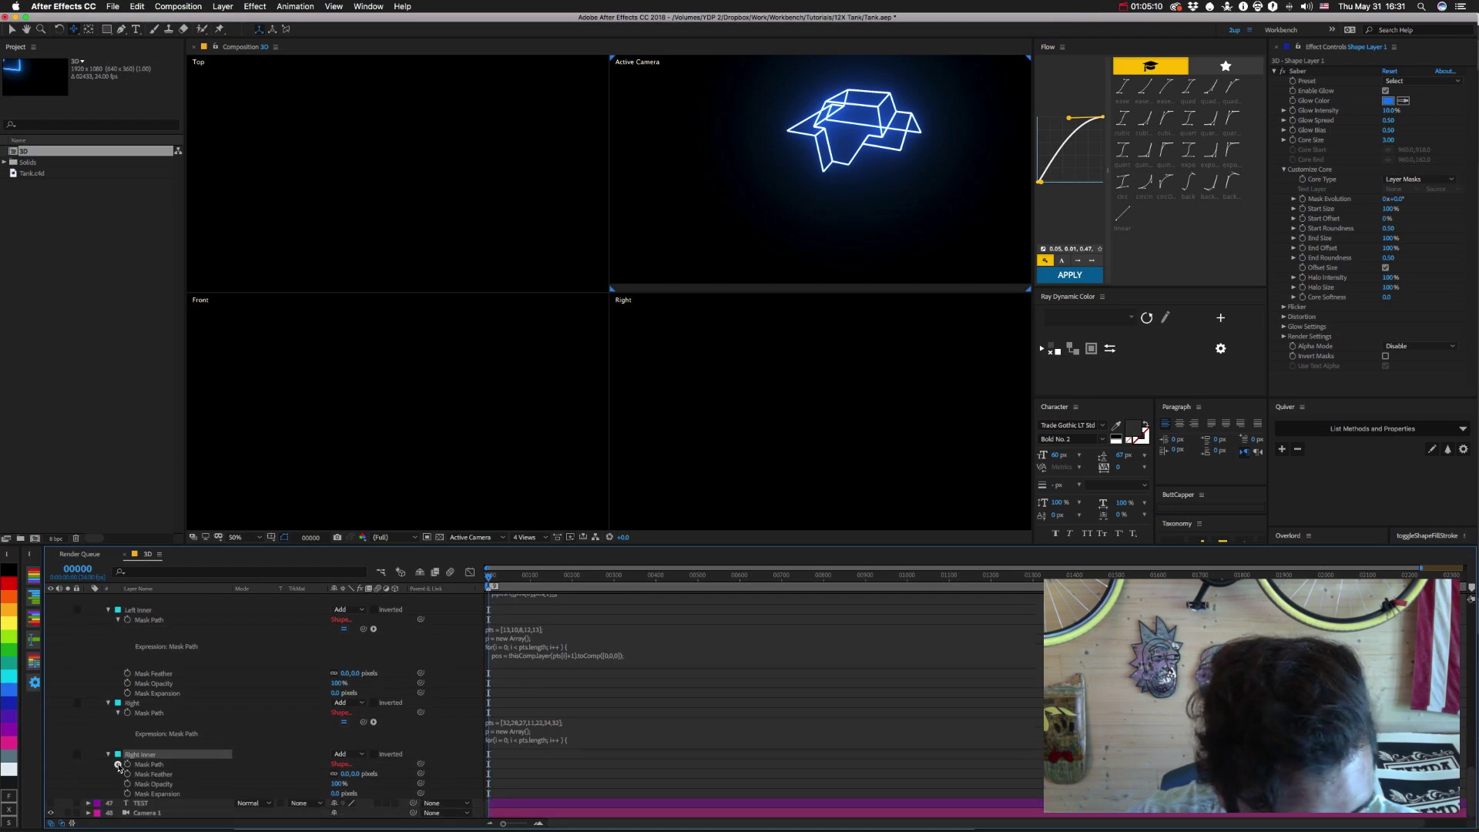
# Paste the point-path expression onto Right Inner's Mask Path with points [32,34,33,31,32], then switch to Cinema 4D.
pyautogui.keyDown('alt'); pyautogui.click(127, 764); pyautogui.keyUp('alt')
pyautogui.press('super+v')
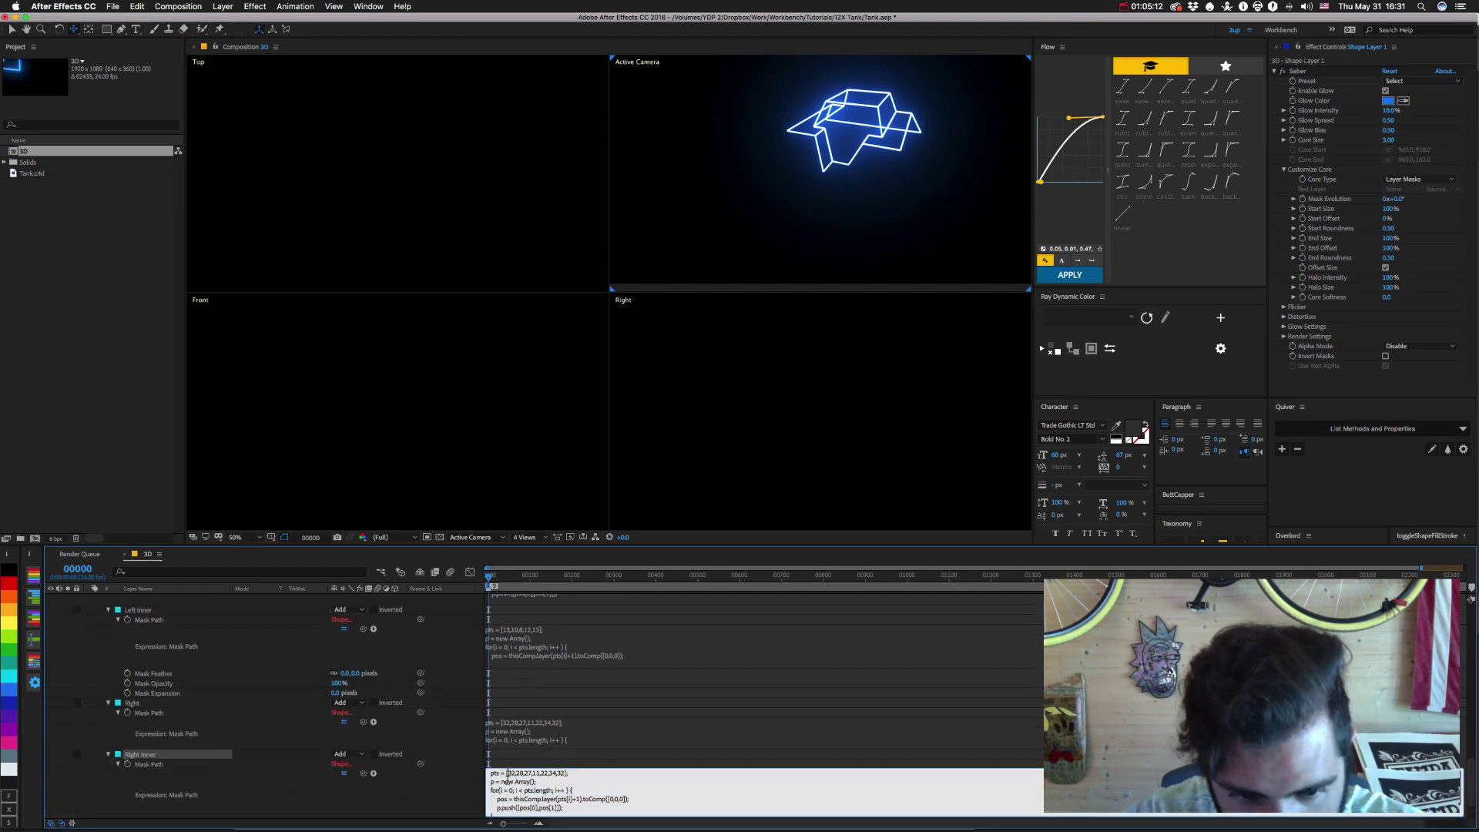
pyautogui.moveTo(506, 773); pyautogui.dragTo(567, 774)
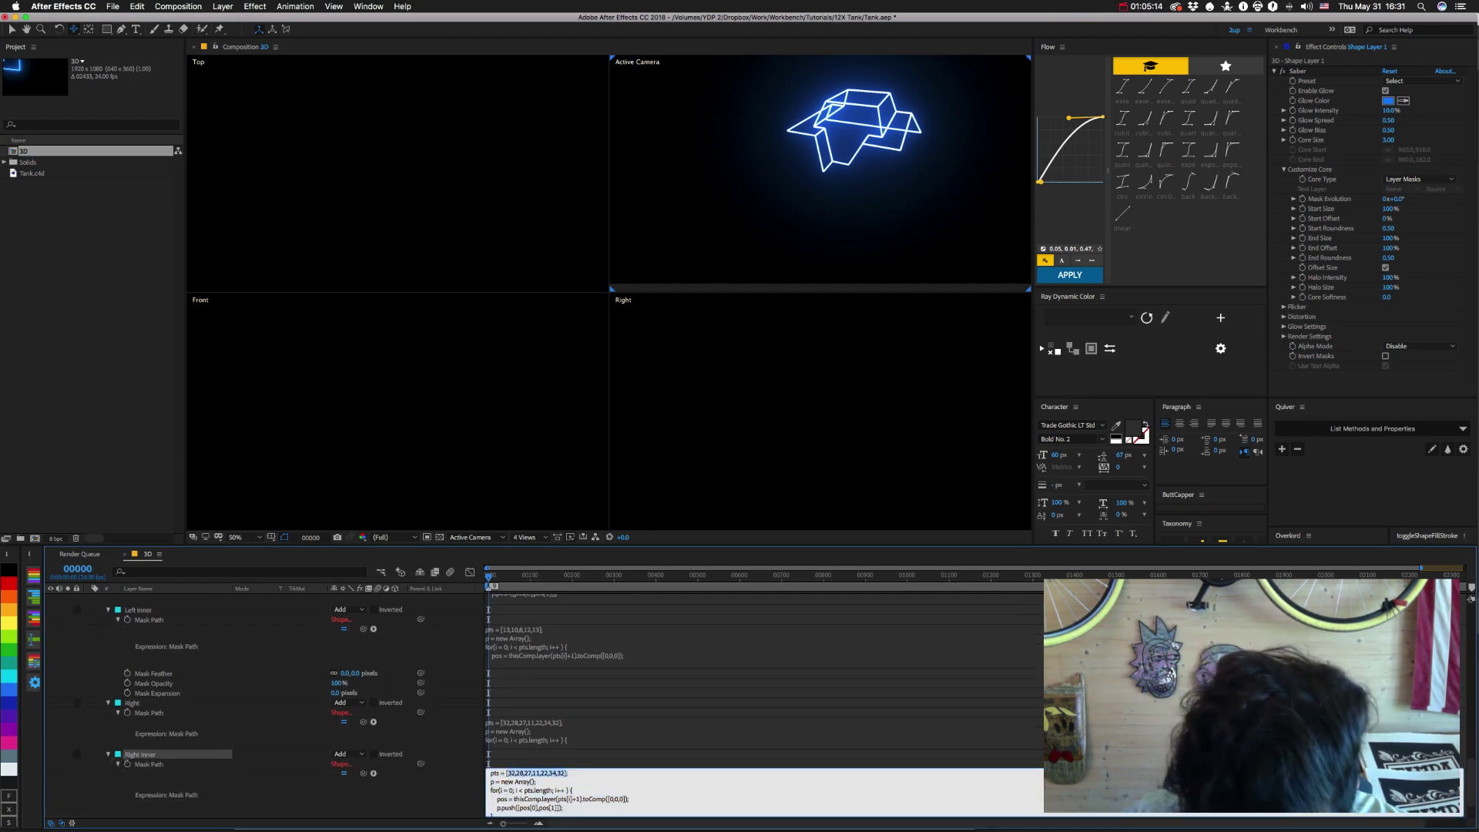
pyautogui.write('[32')
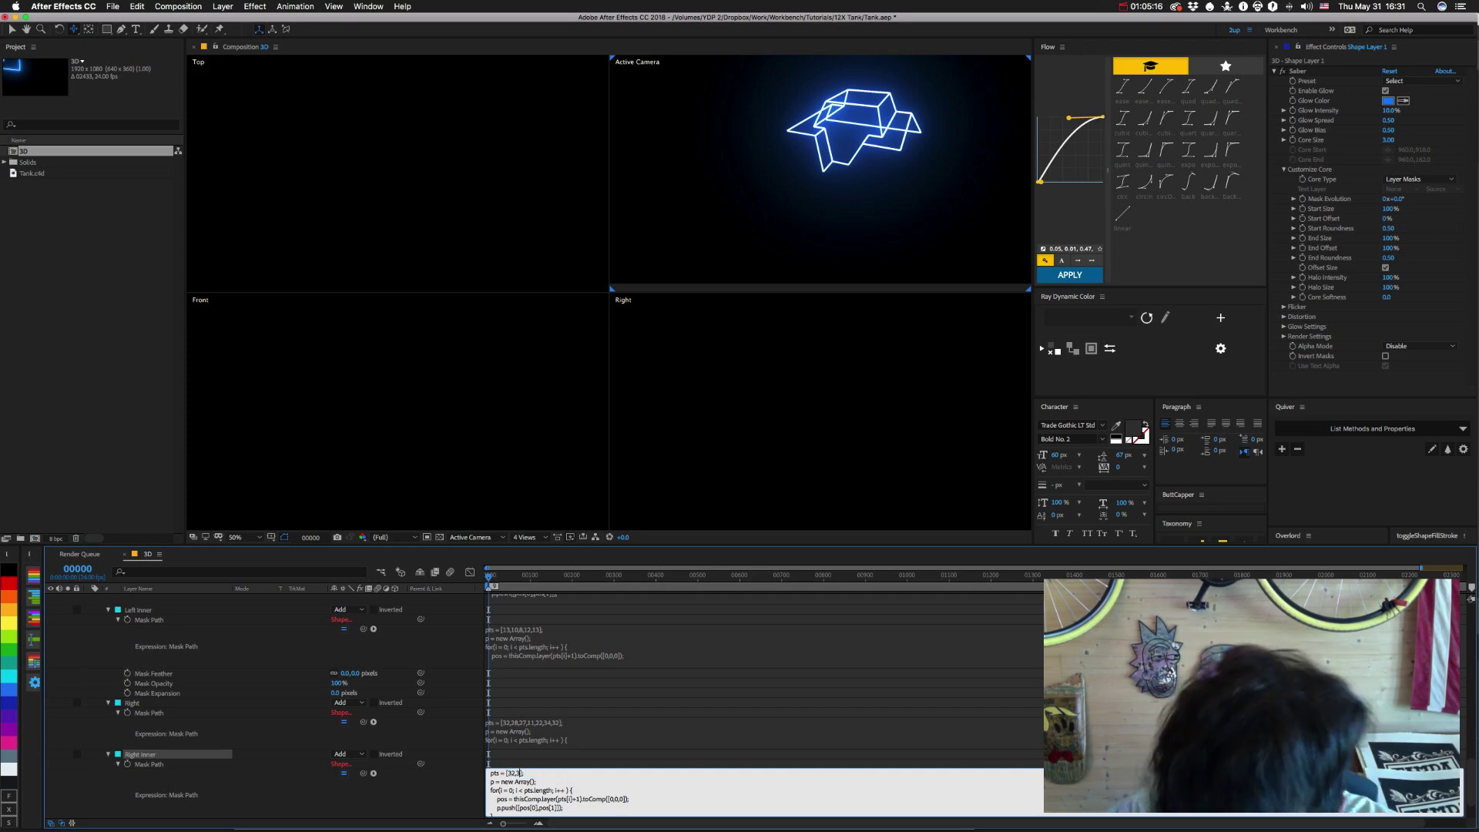
pyautogui.write(',34,33')
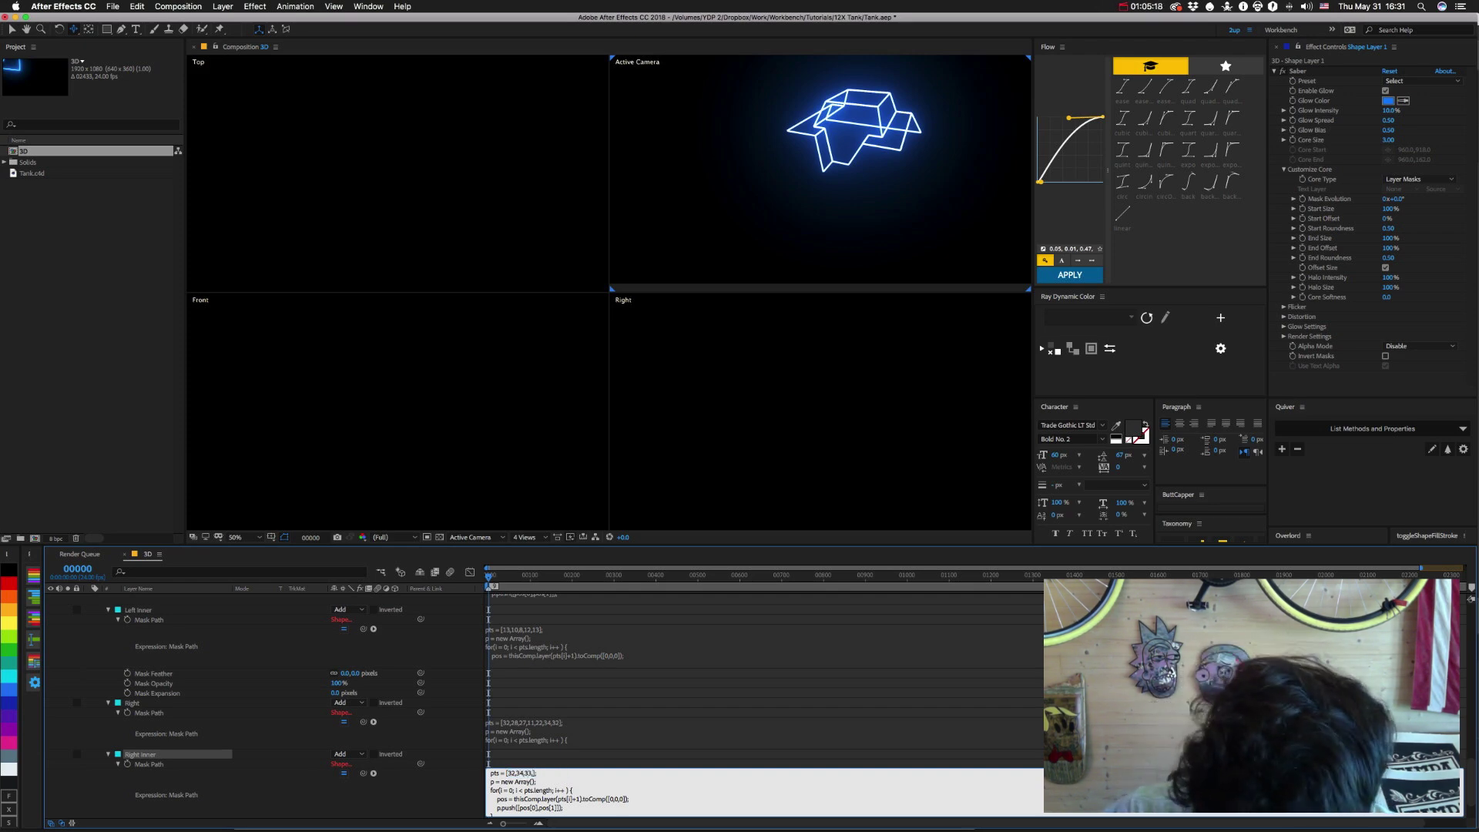
pyautogui.write(',31,32')
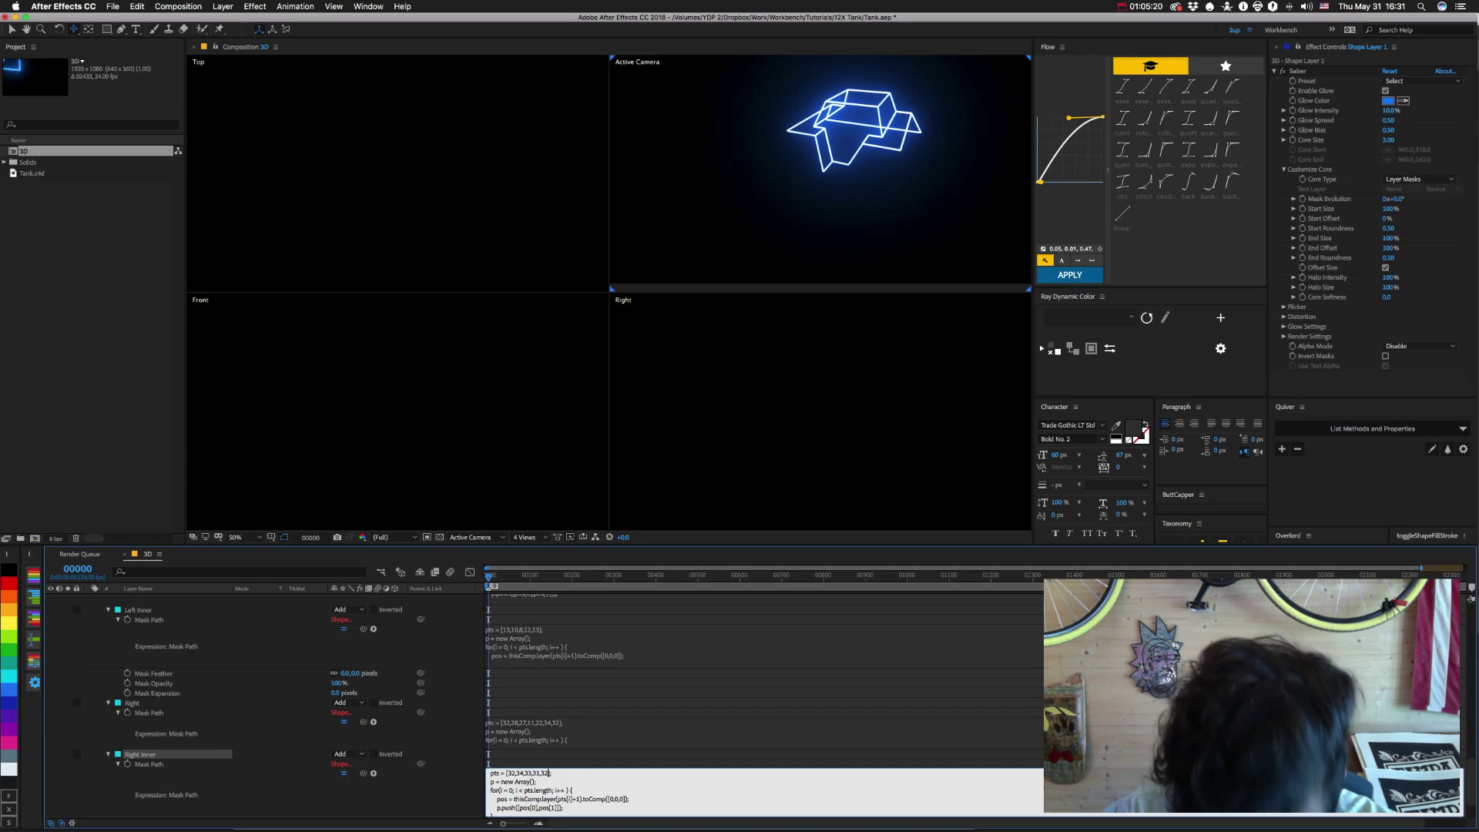
pyautogui.press('KP_Enter')
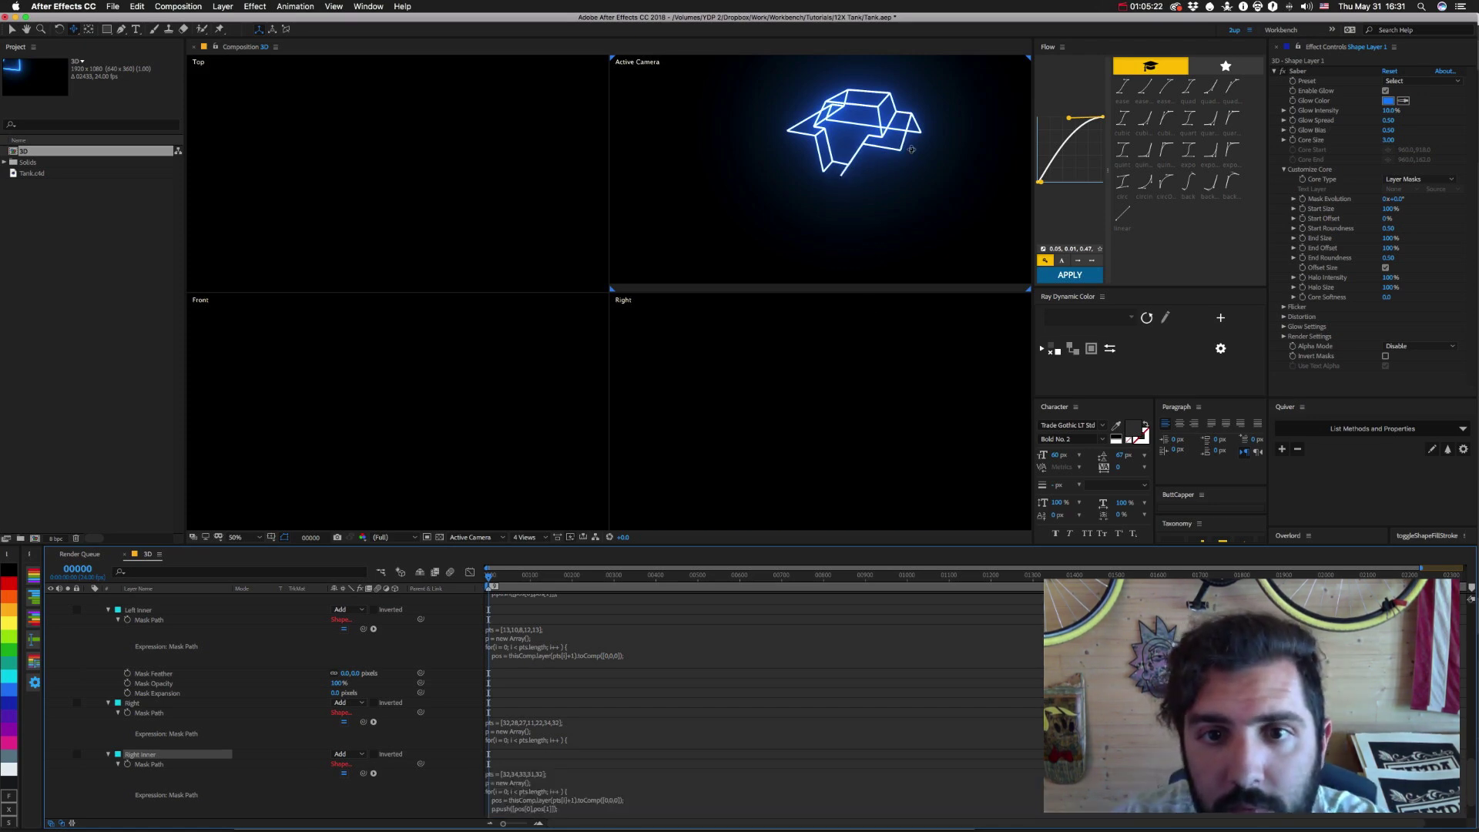
pyautogui.press('super+Tab')
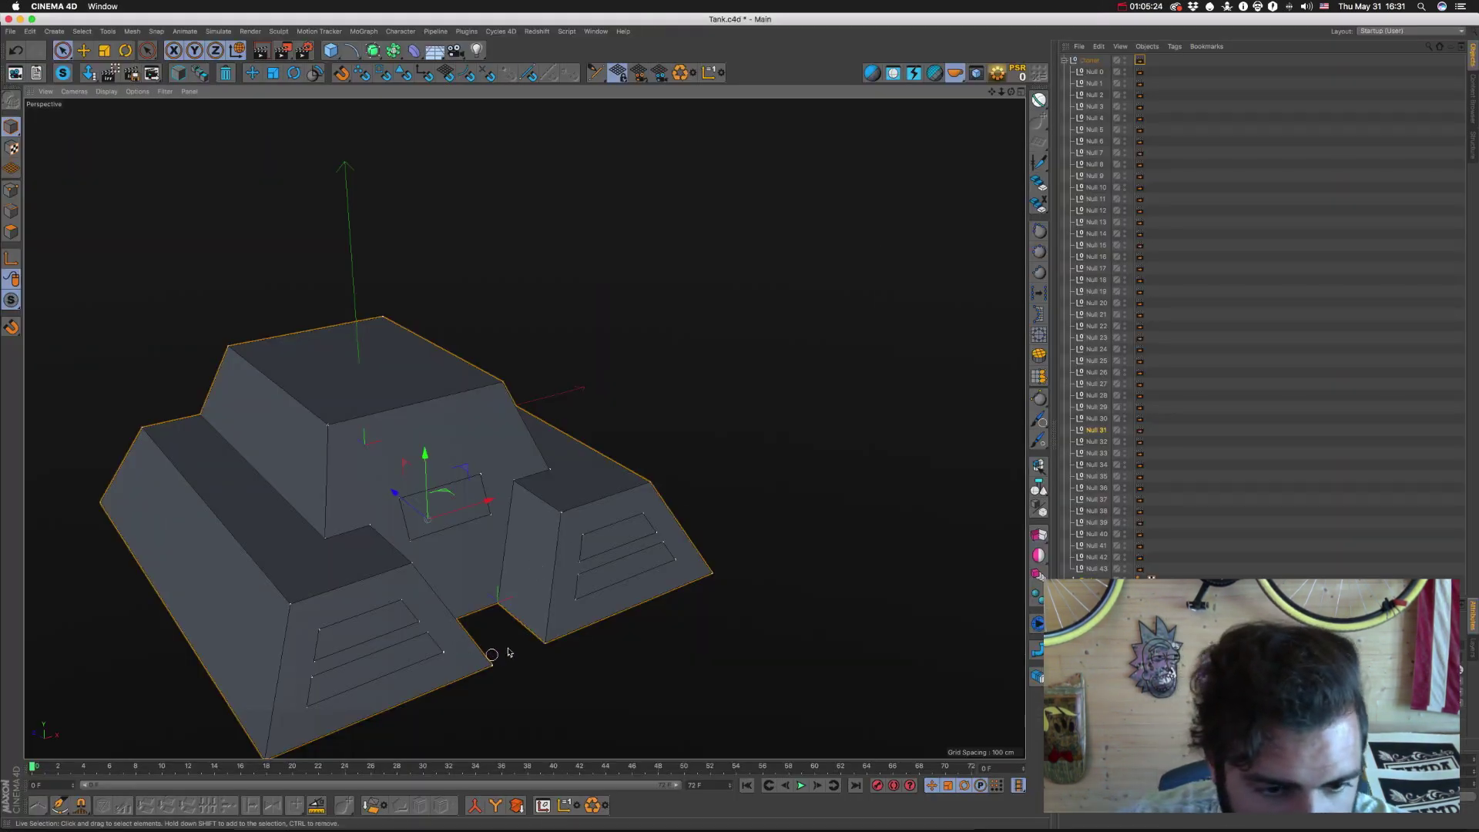
# Orbit to a frontal view of the tank and identify the front panel corner and left-section nulls.
pyautogui.click(291, 601)
pyautogui.click(291, 604)
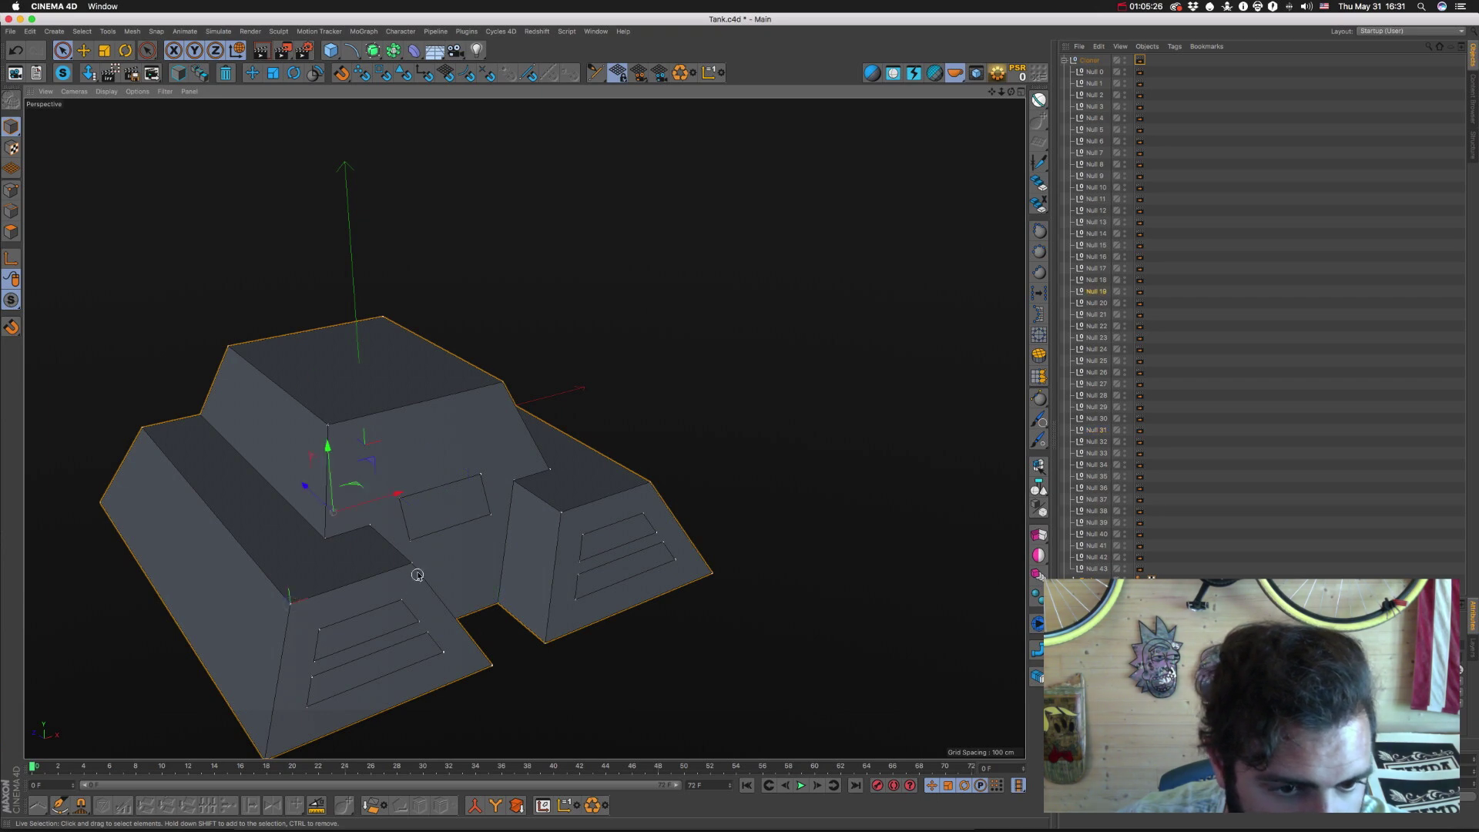
pyautogui.moveTo(477, 610); pyautogui.dragTo(559, 518)
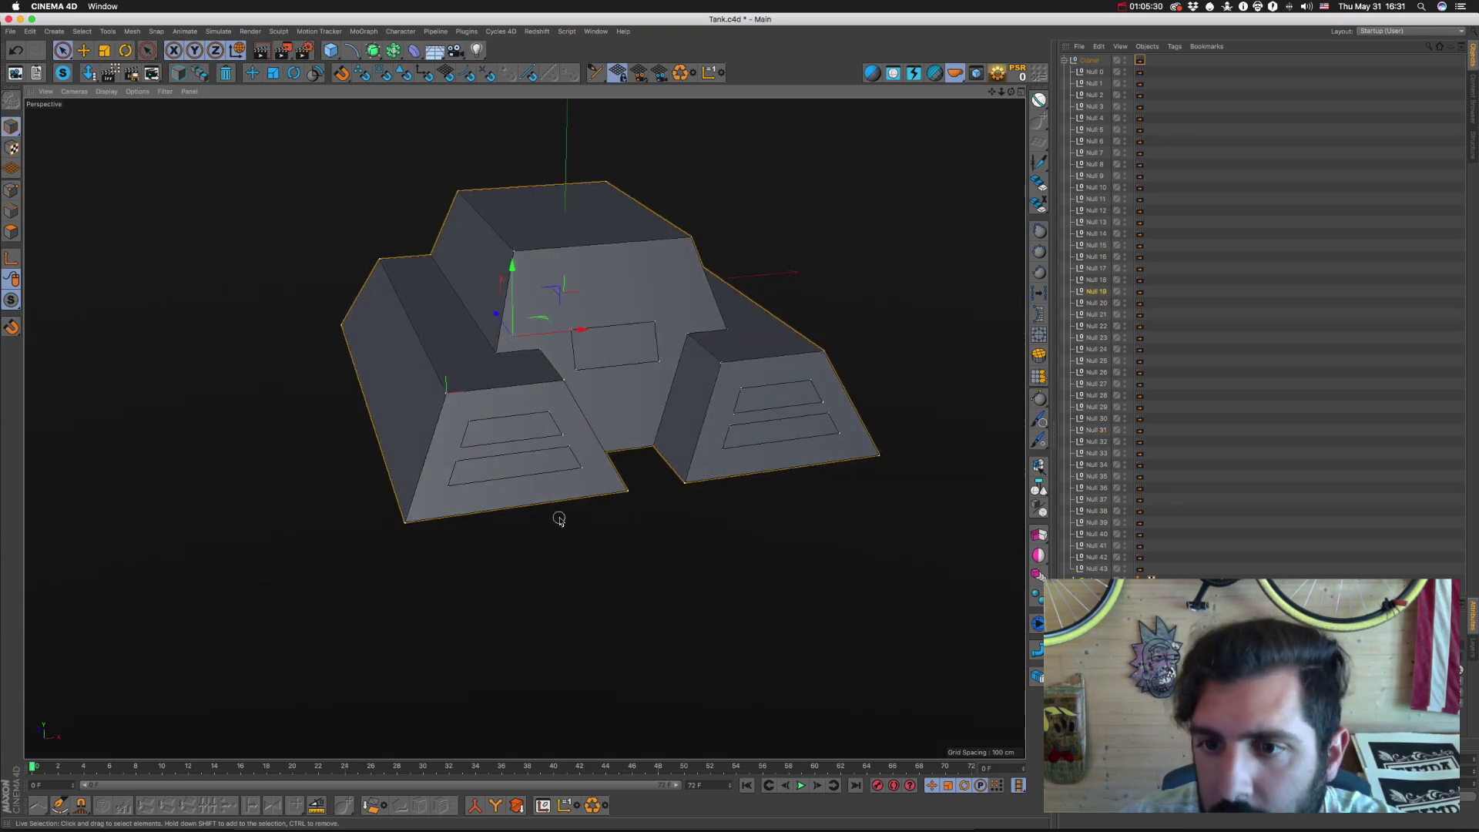
pyautogui.click(563, 379)
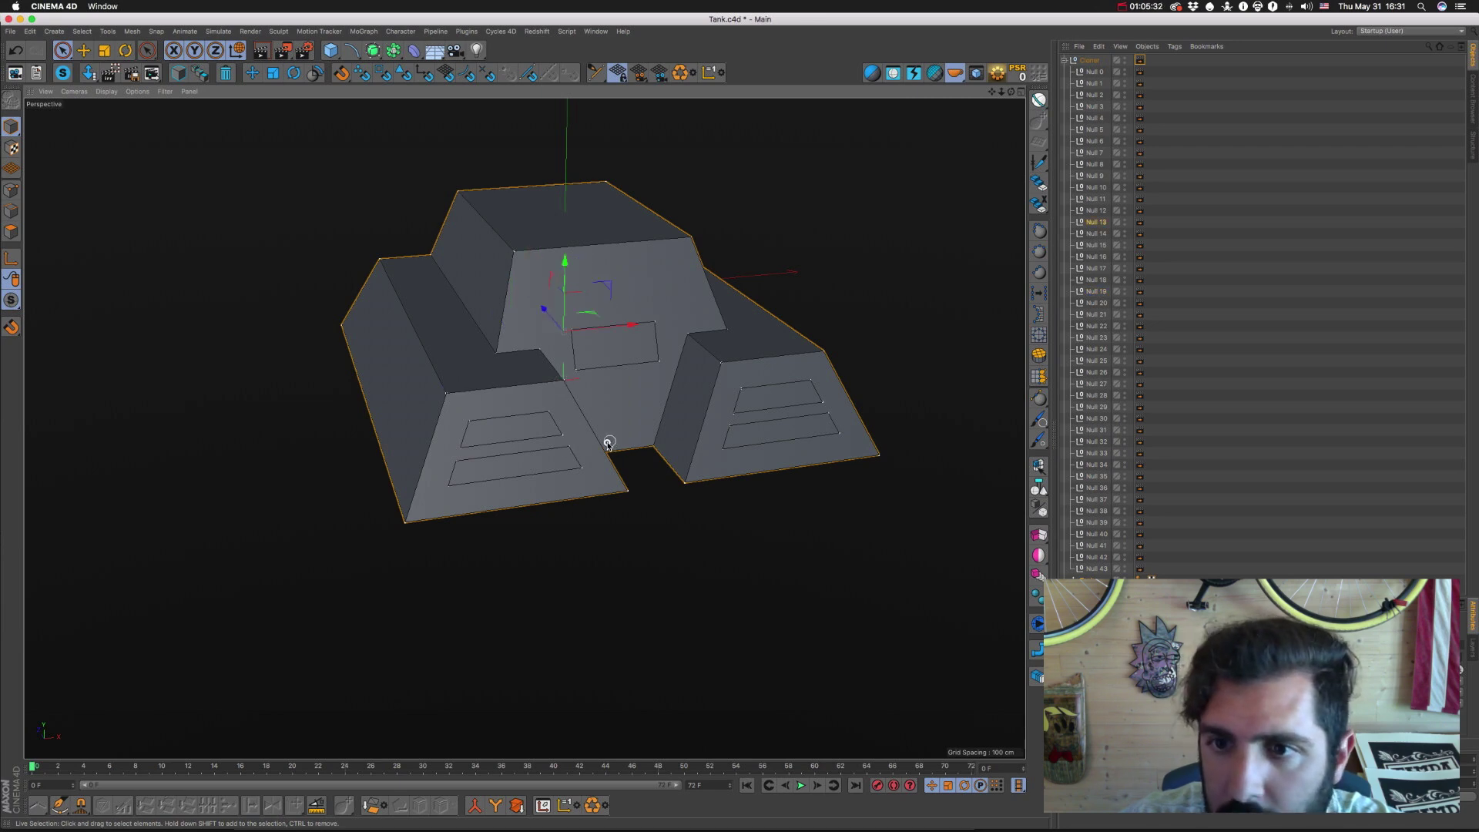
pyautogui.moveTo(609, 445); pyautogui.dragTo(568, 439)
pyautogui.click(568, 441)
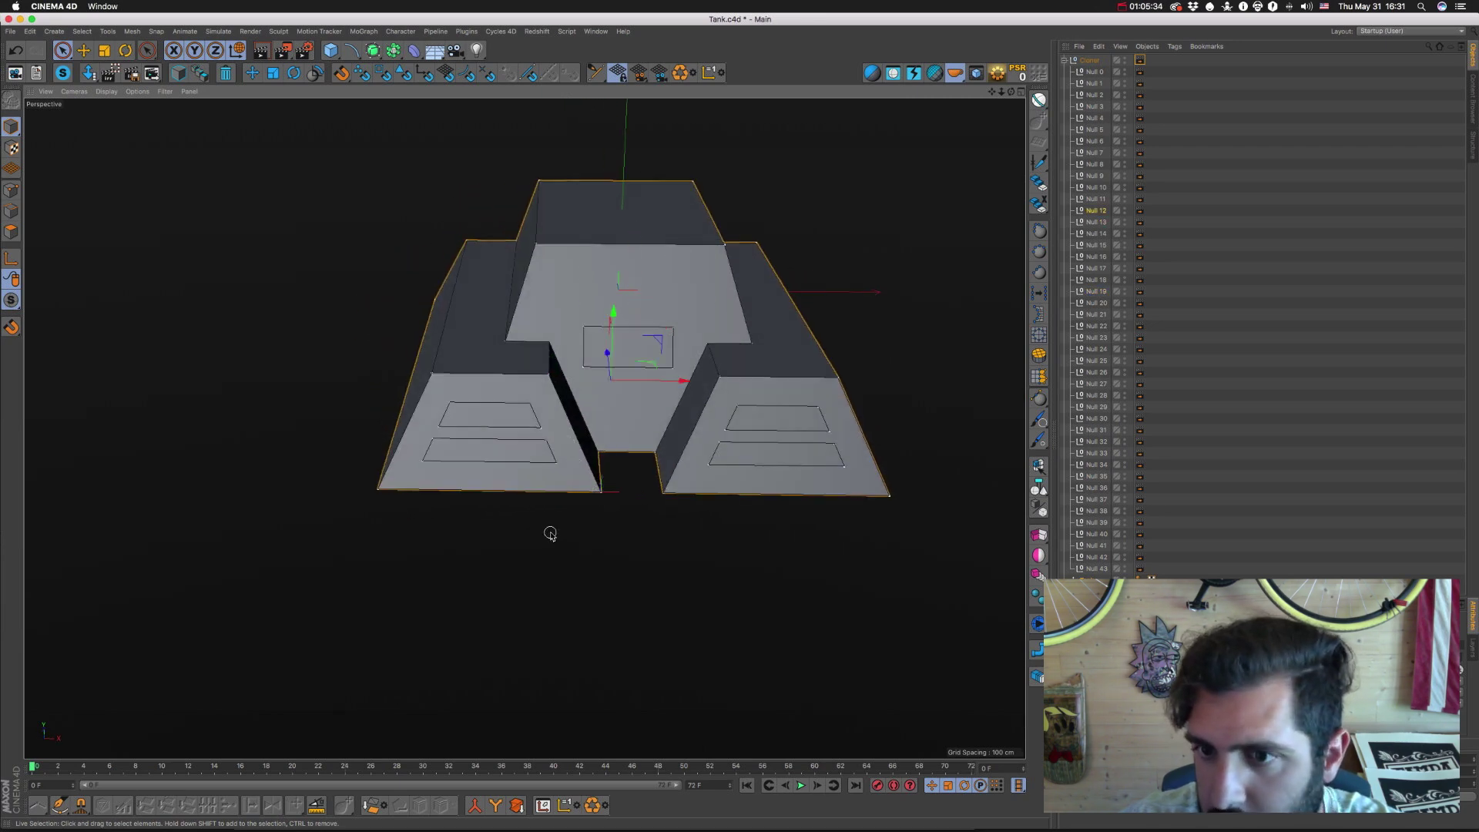
pyautogui.click(377, 488)
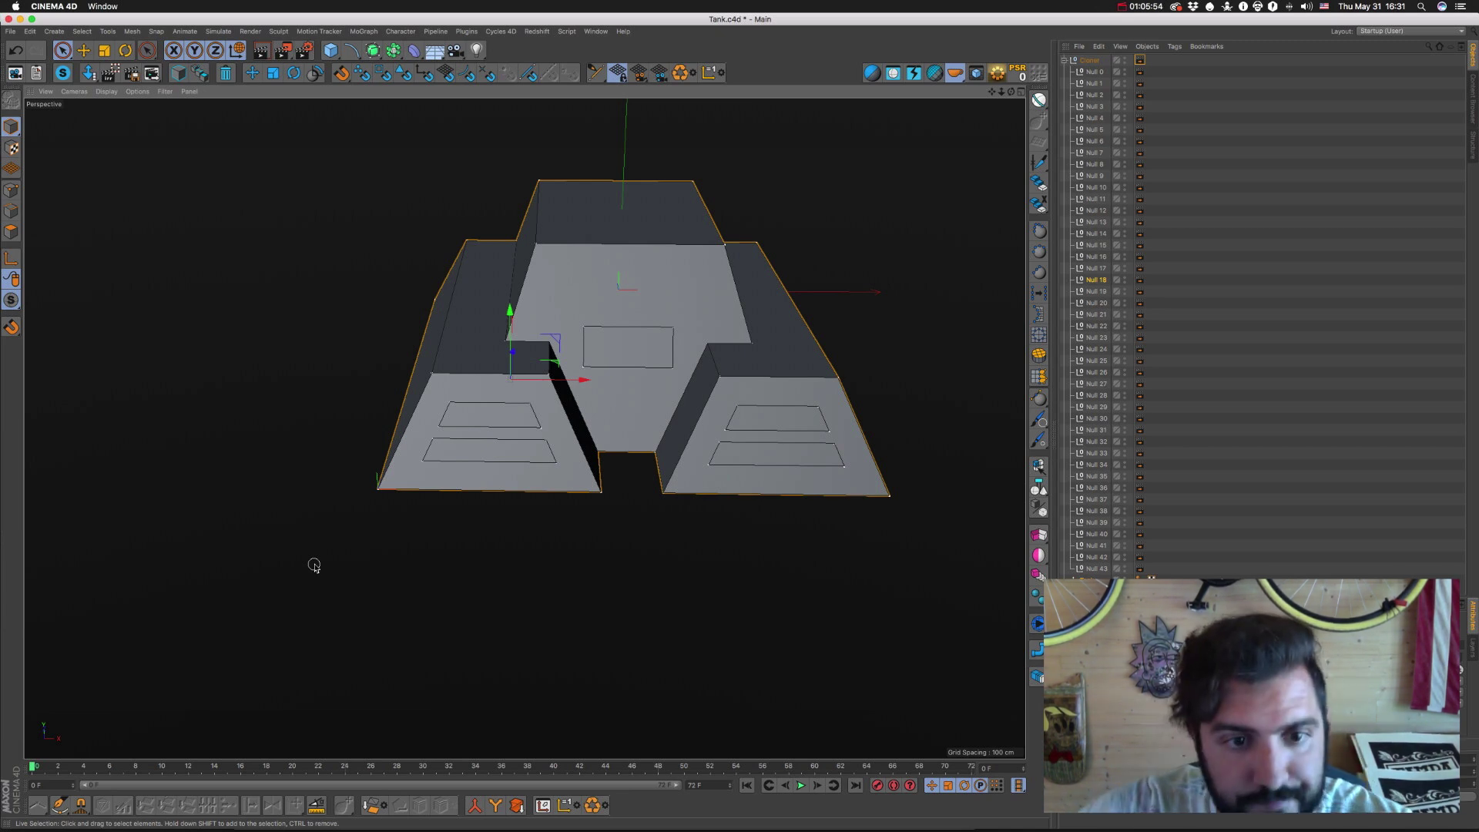
# Identify the upper-centre, upper-right, right-wing and centre nulls, then return to After Effects.
pyautogui.click(721, 376)
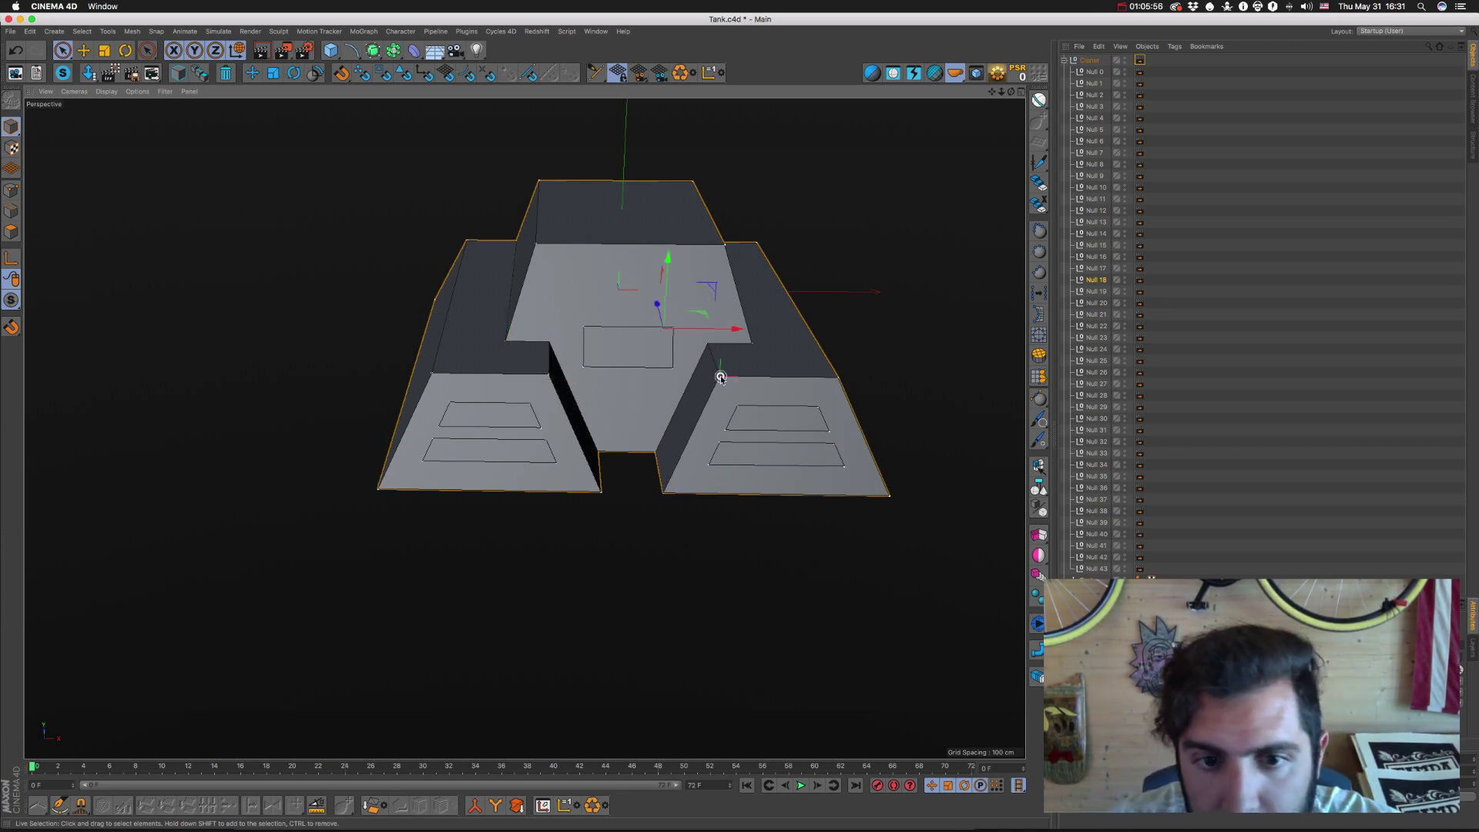
pyautogui.click(836, 378)
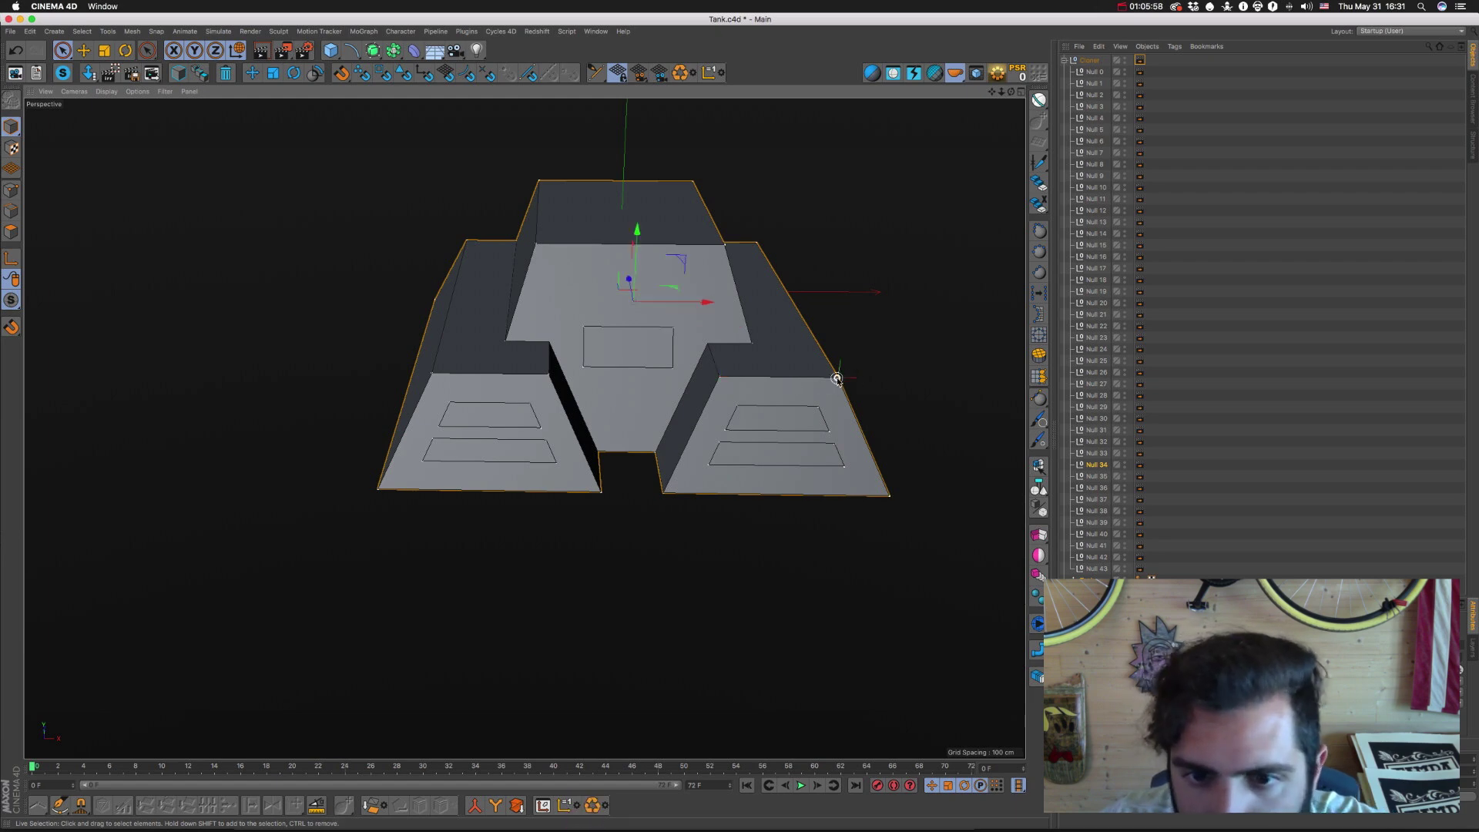
pyautogui.click(890, 495)
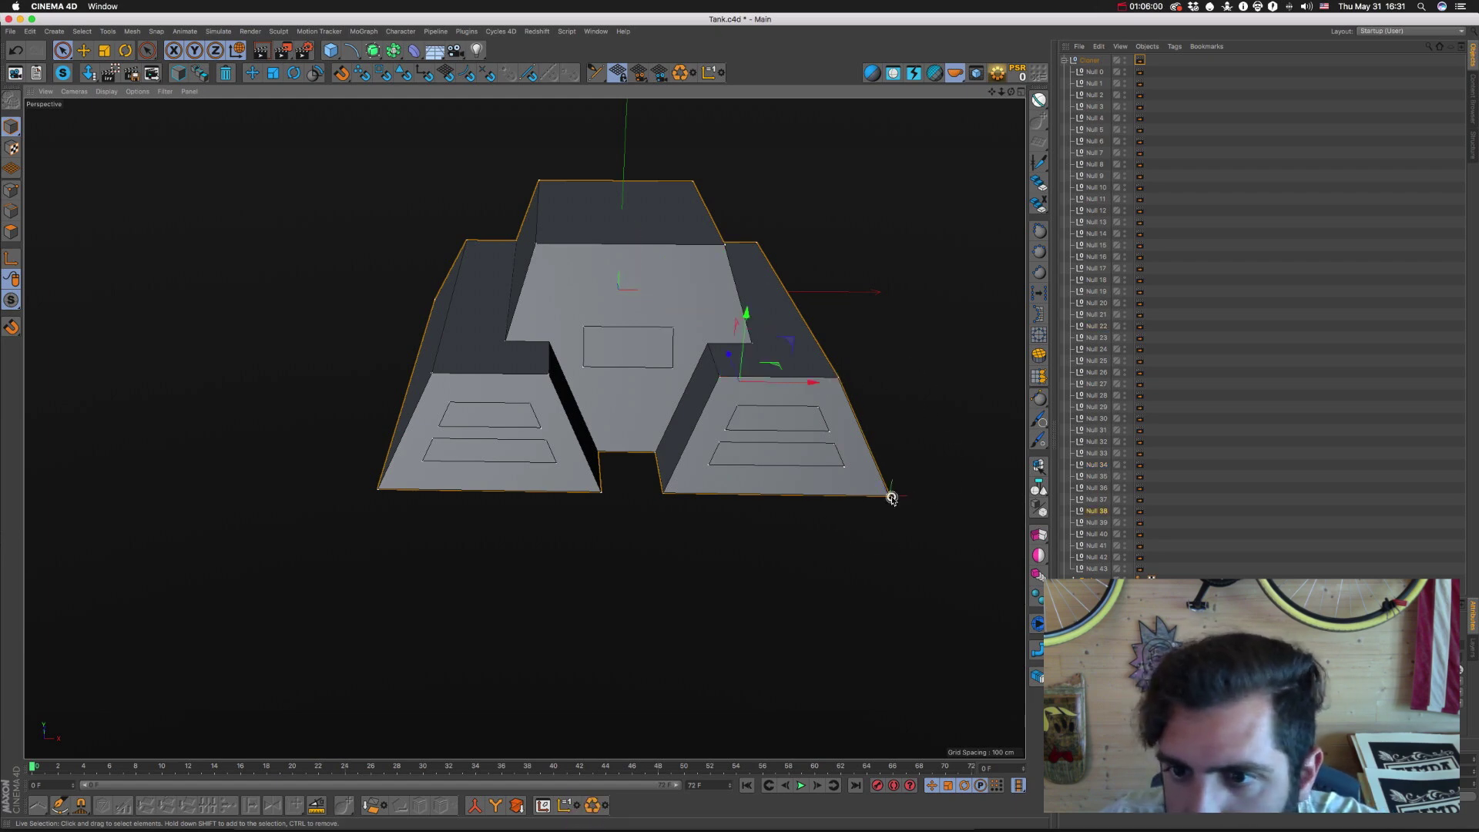
pyautogui.click(662, 494)
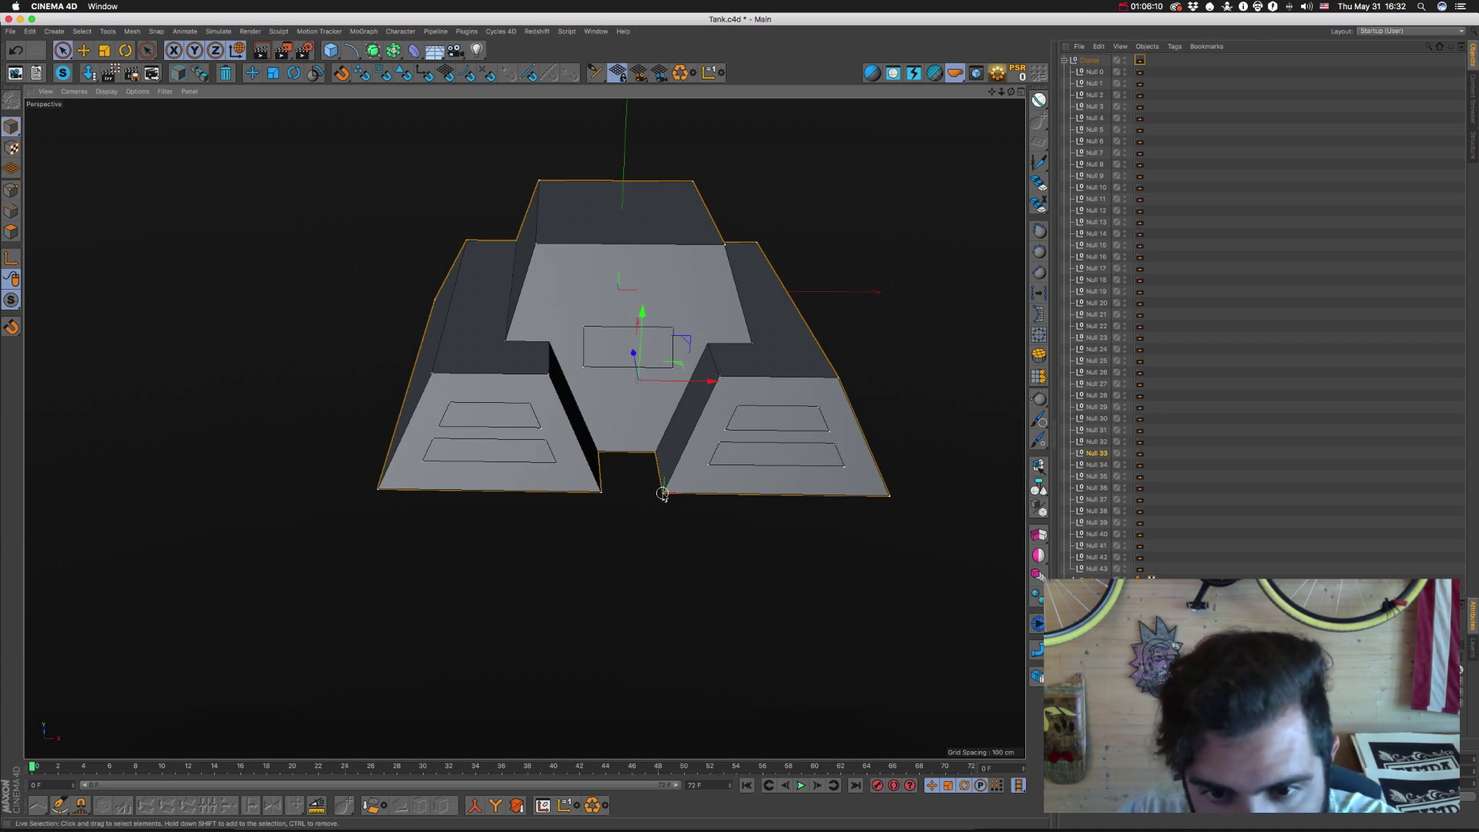
pyautogui.click(861, 373)
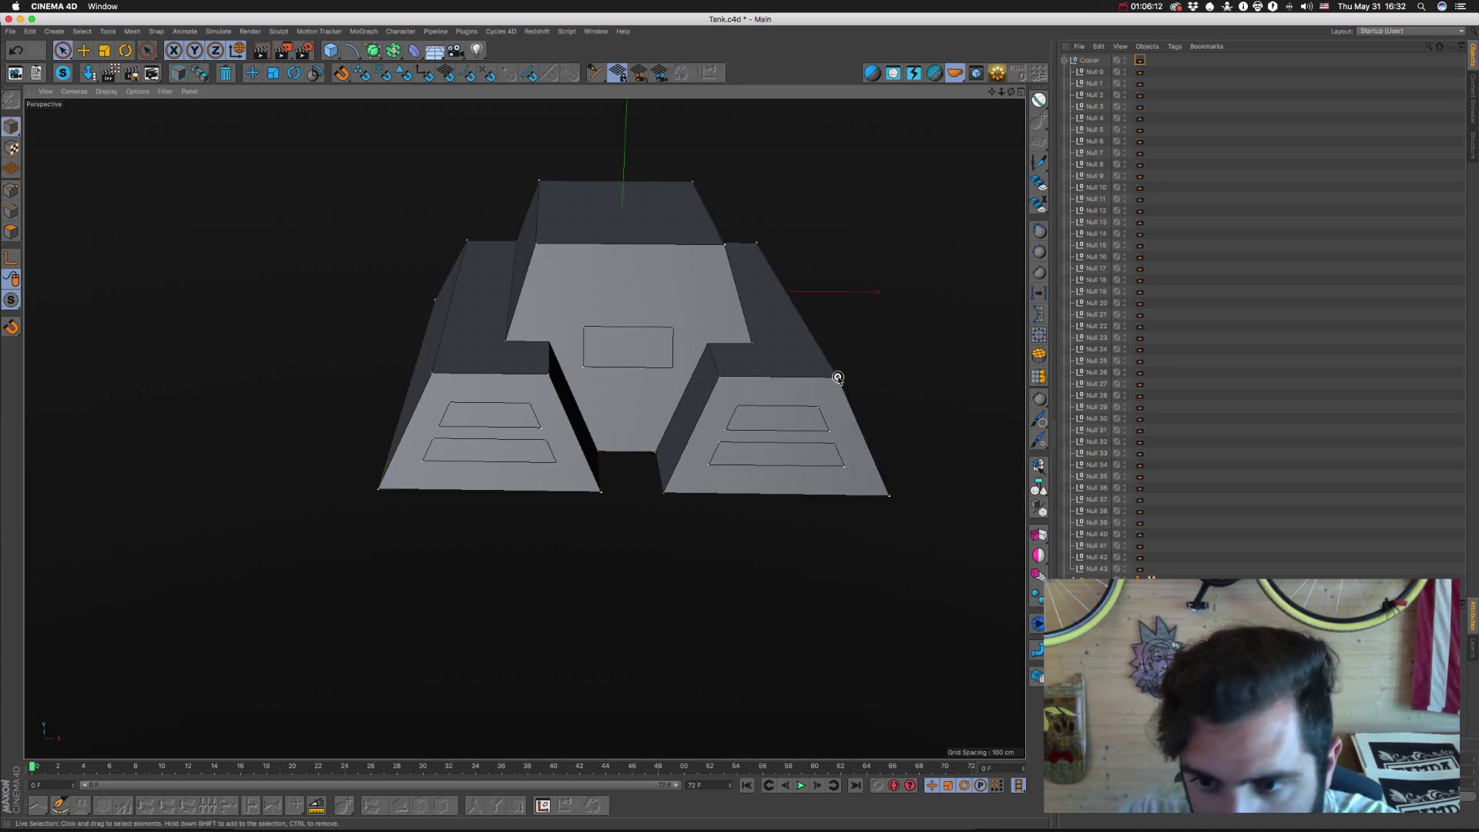
pyautogui.click(838, 377)
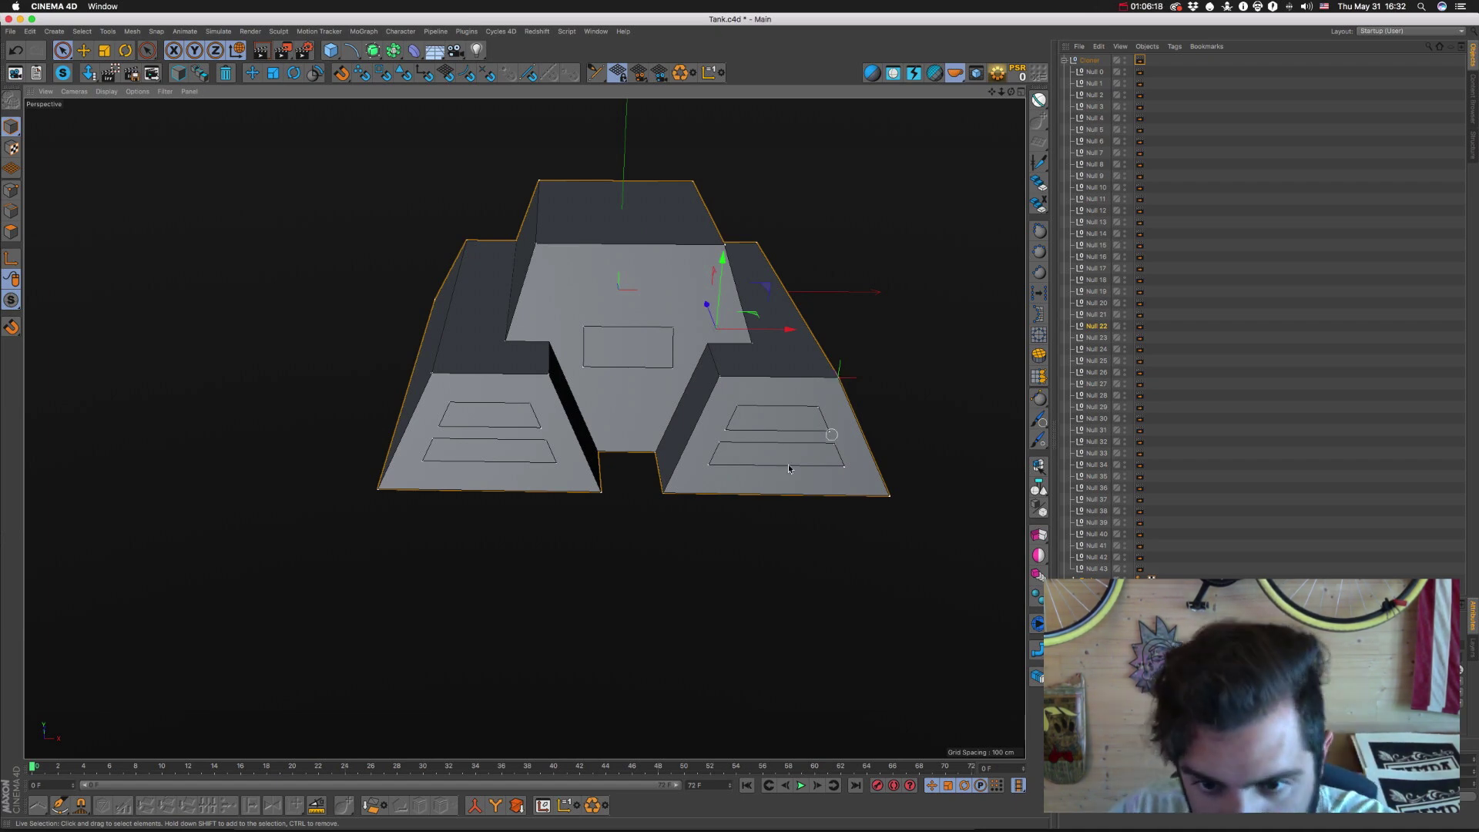
pyautogui.click(663, 495)
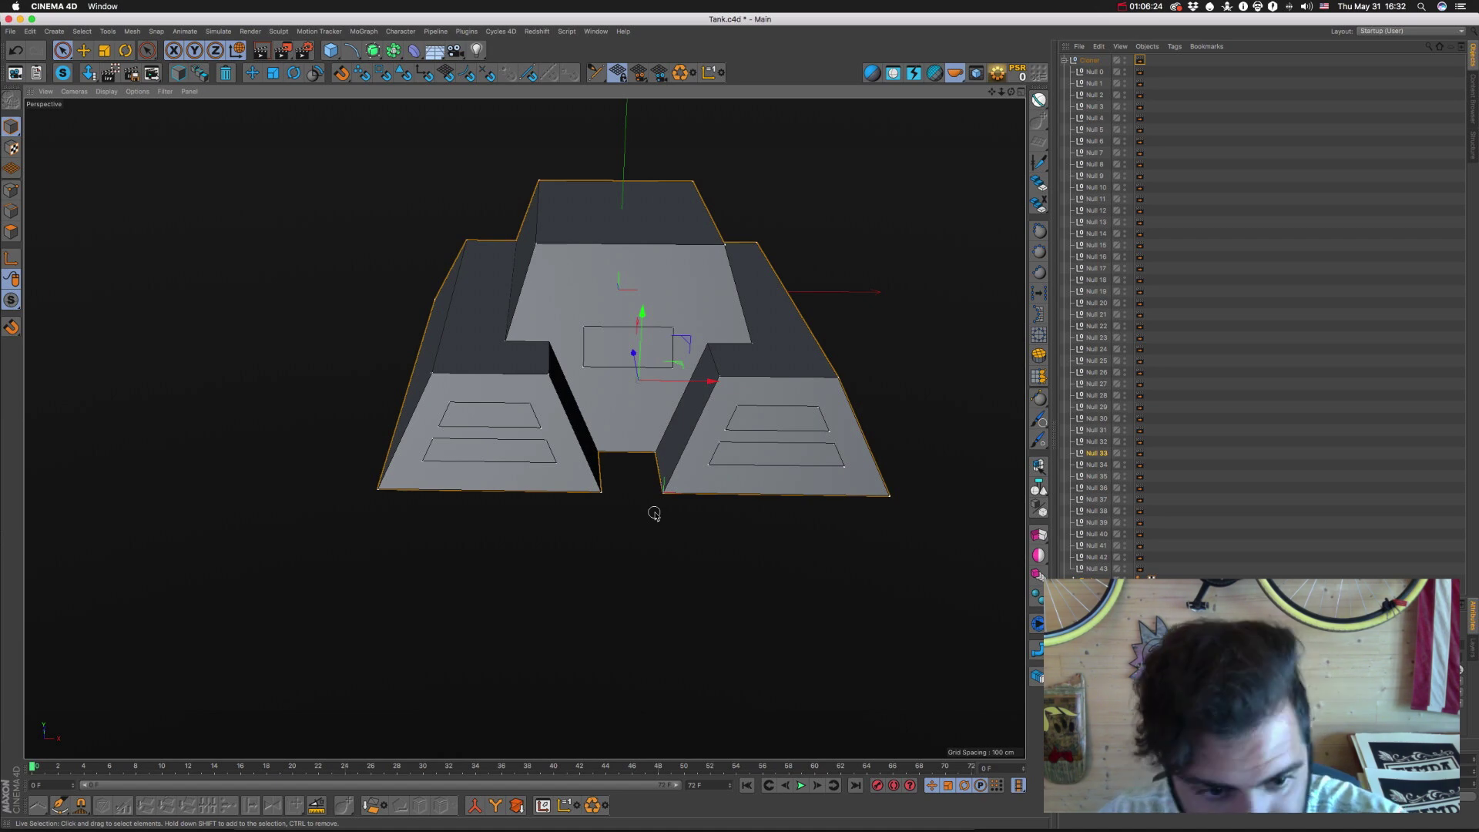
pyautogui.press('super+Tab')
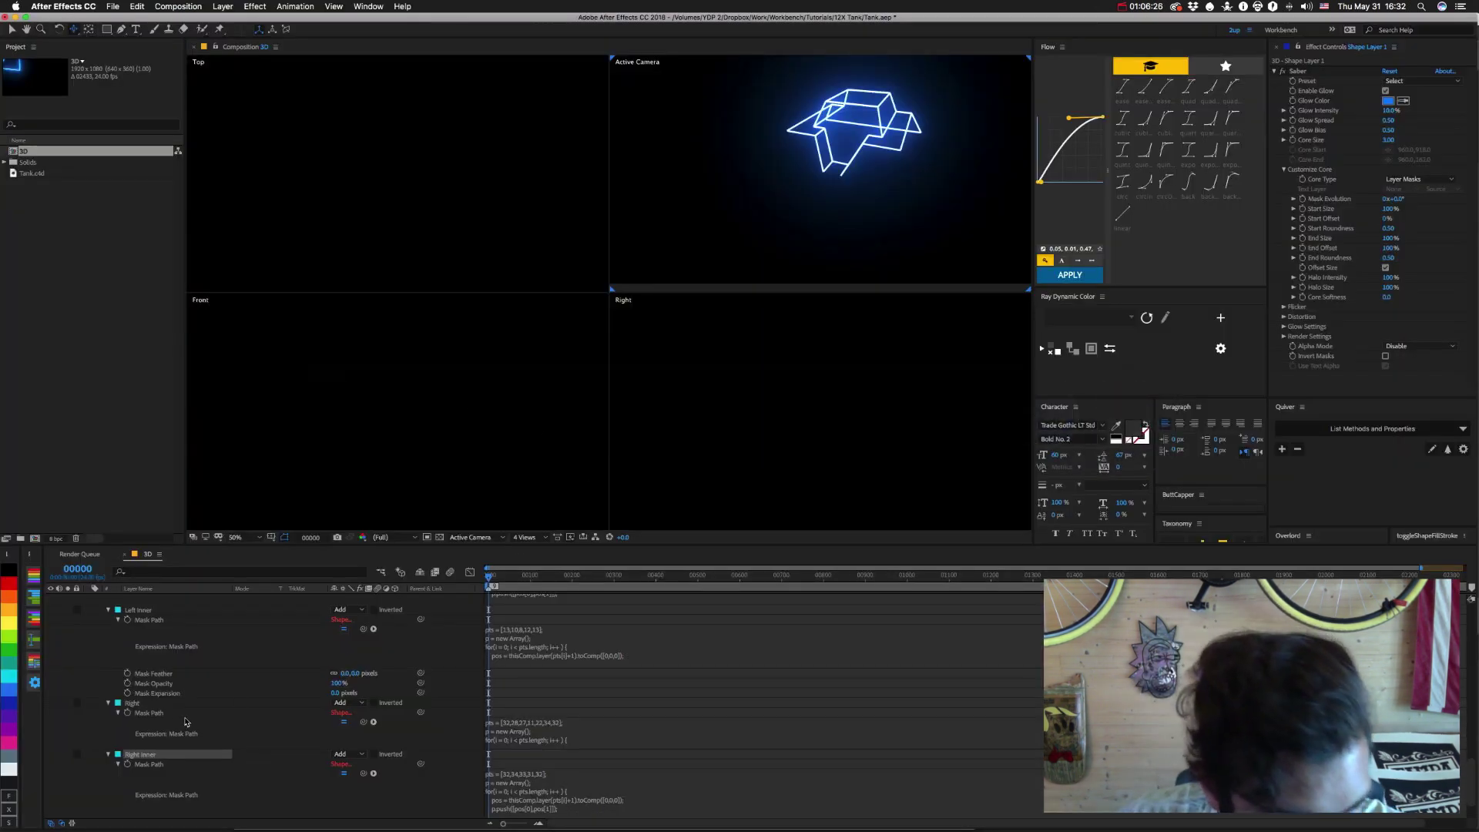
# Duplicate the Left Inner mask and rename the copy Left Front.
pyautogui.scroll(1, 146, 678)
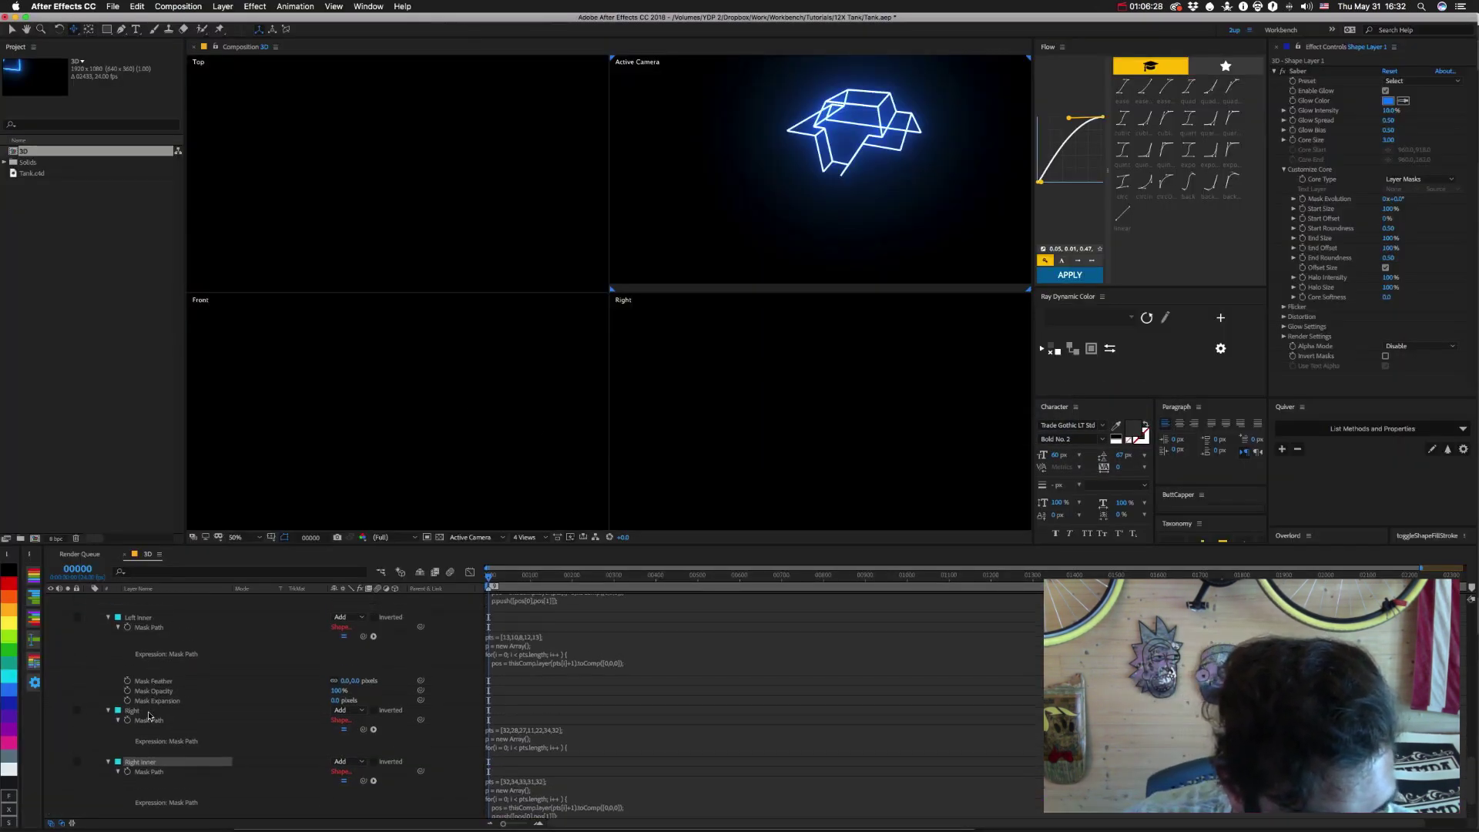
pyautogui.scroll(3, 144, 635)
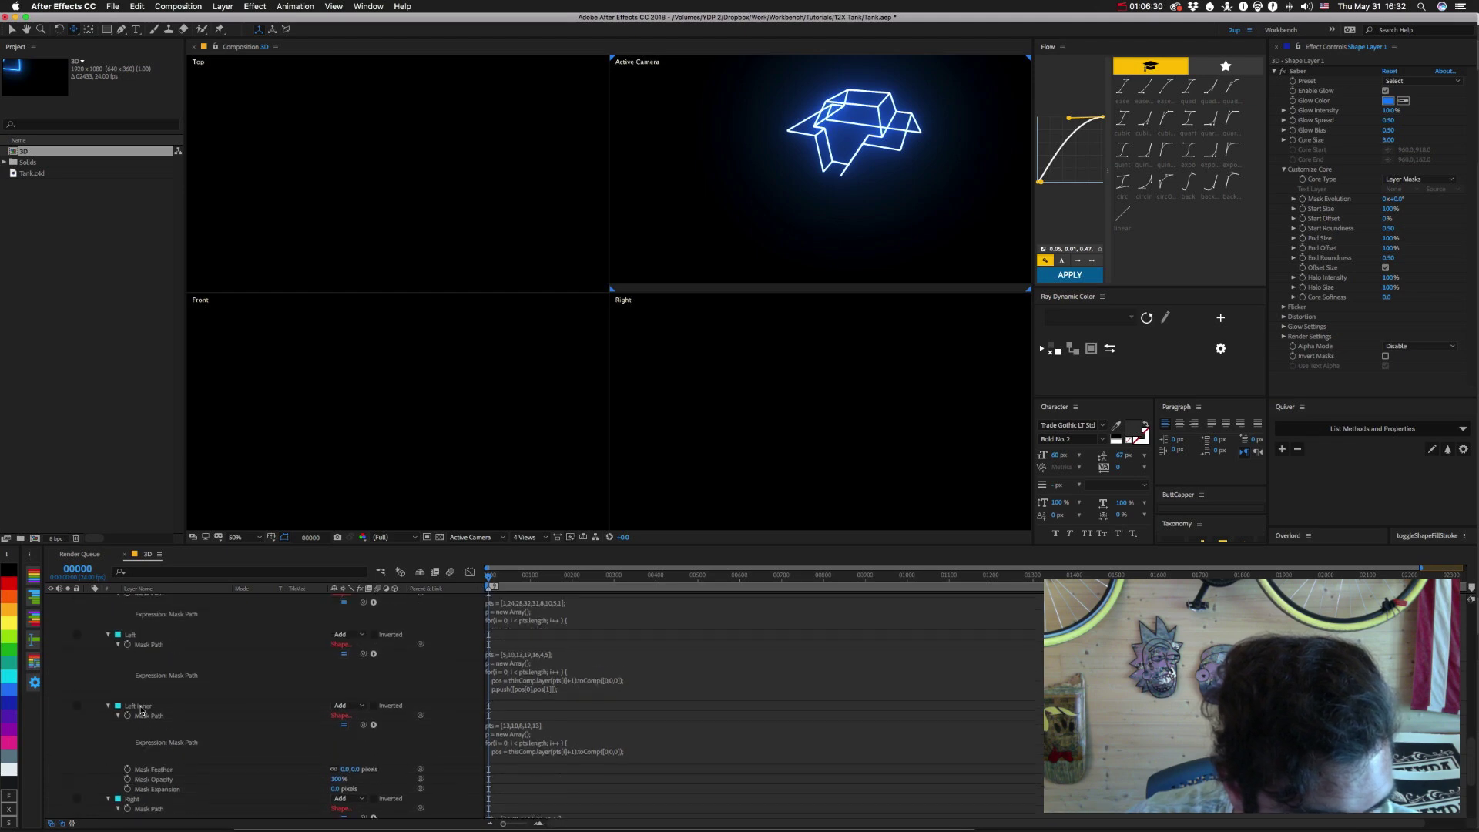
pyautogui.click(141, 710)
pyautogui.press('super+d')
pyautogui.press('Return')
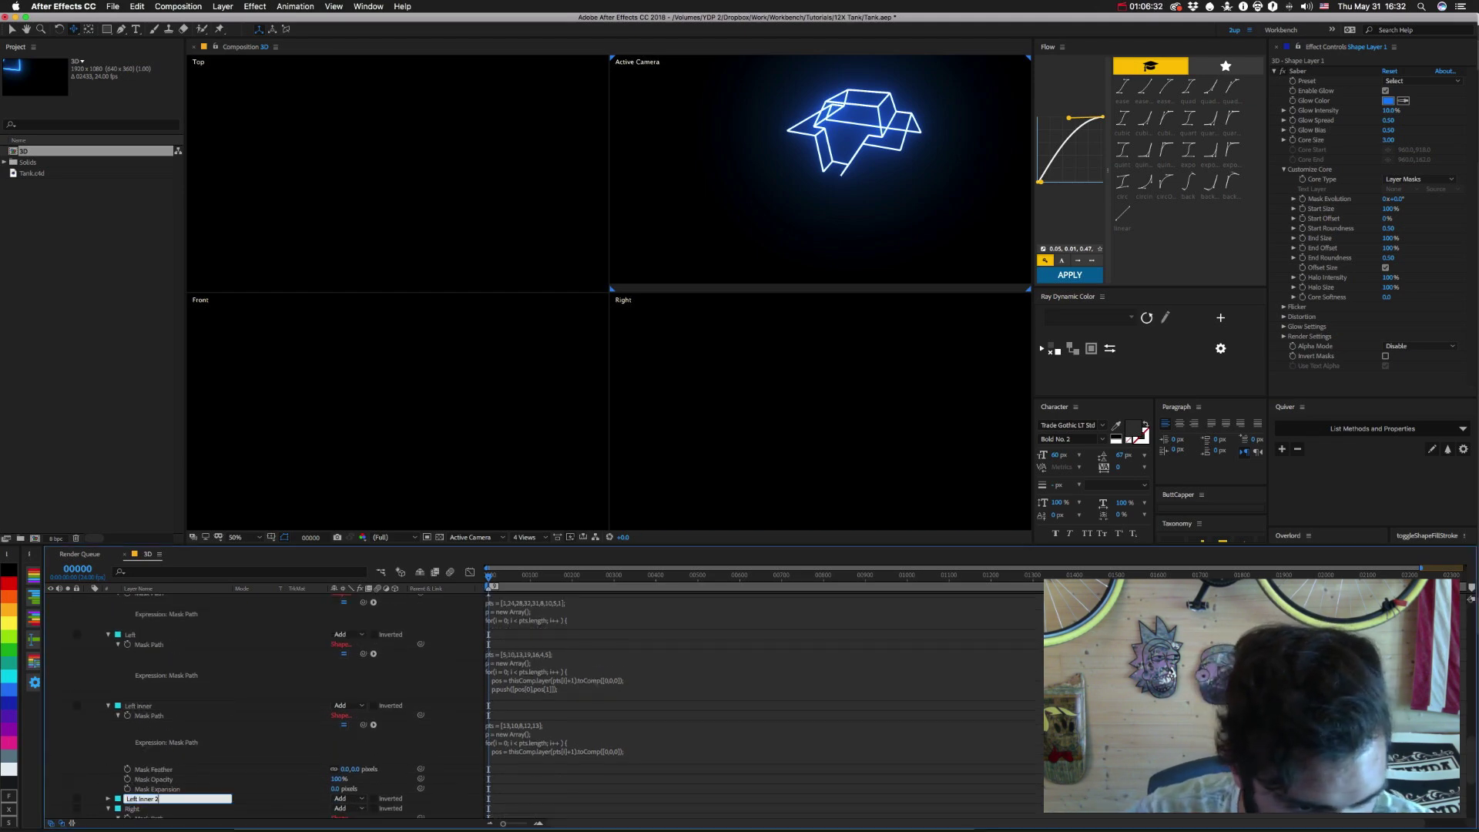
pyautogui.press('BackSpace')
pyautogui.press('BackSpace')
pyautogui.press('BackSpace')
pyautogui.press('BackSpace')
pyautogui.press('BackSpace')
pyautogui.press('BackSpace')
pyautogui.press('BackSpace')
pyautogui.write('Front')
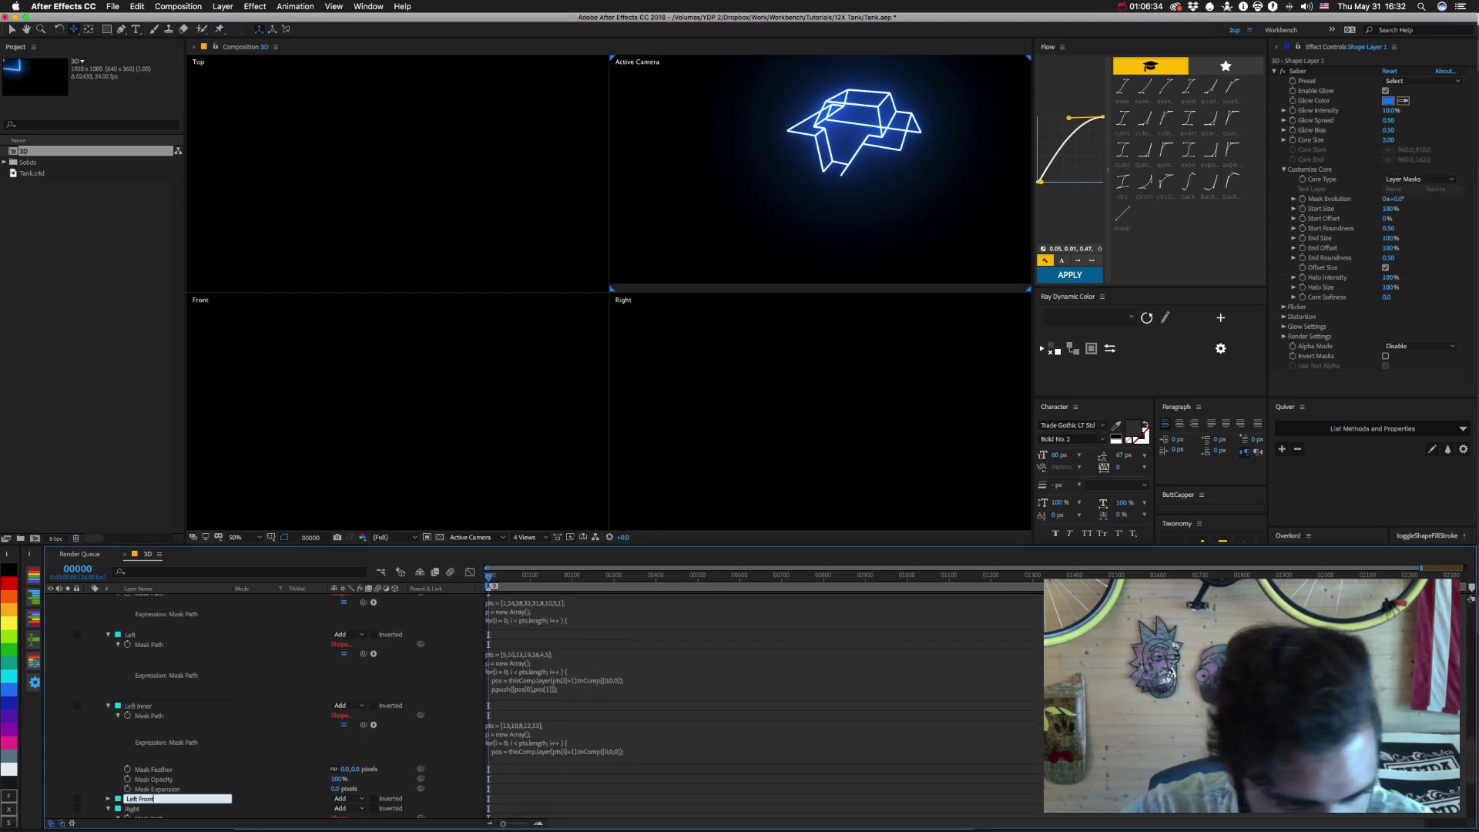
pyautogui.press('Return')
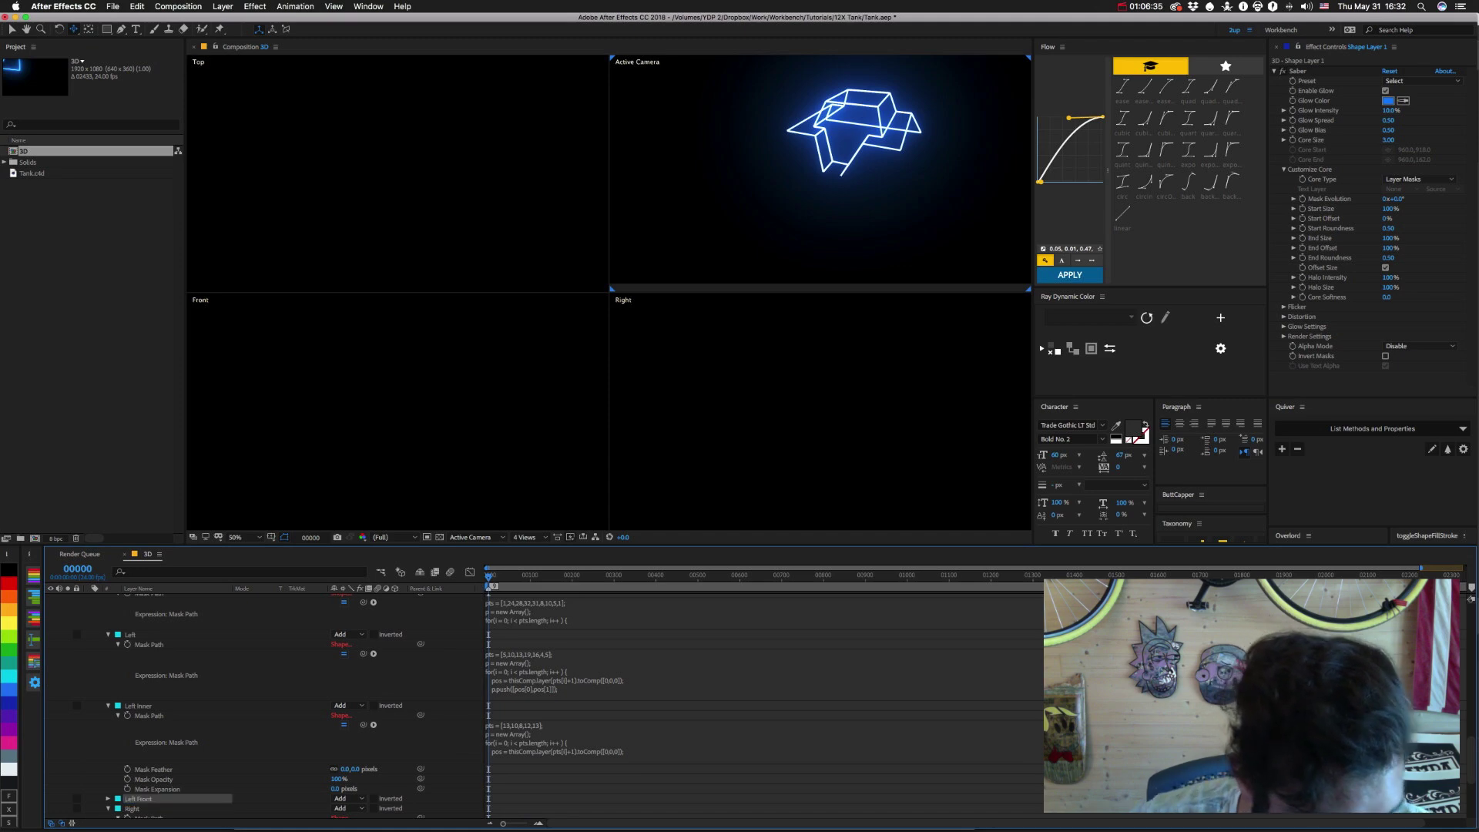
# Edit the Left Front Mask Path expression so its points run 19,3,12,18,19.
pyautogui.click(108, 799)
pyautogui.scroll(-3, 107, 798)
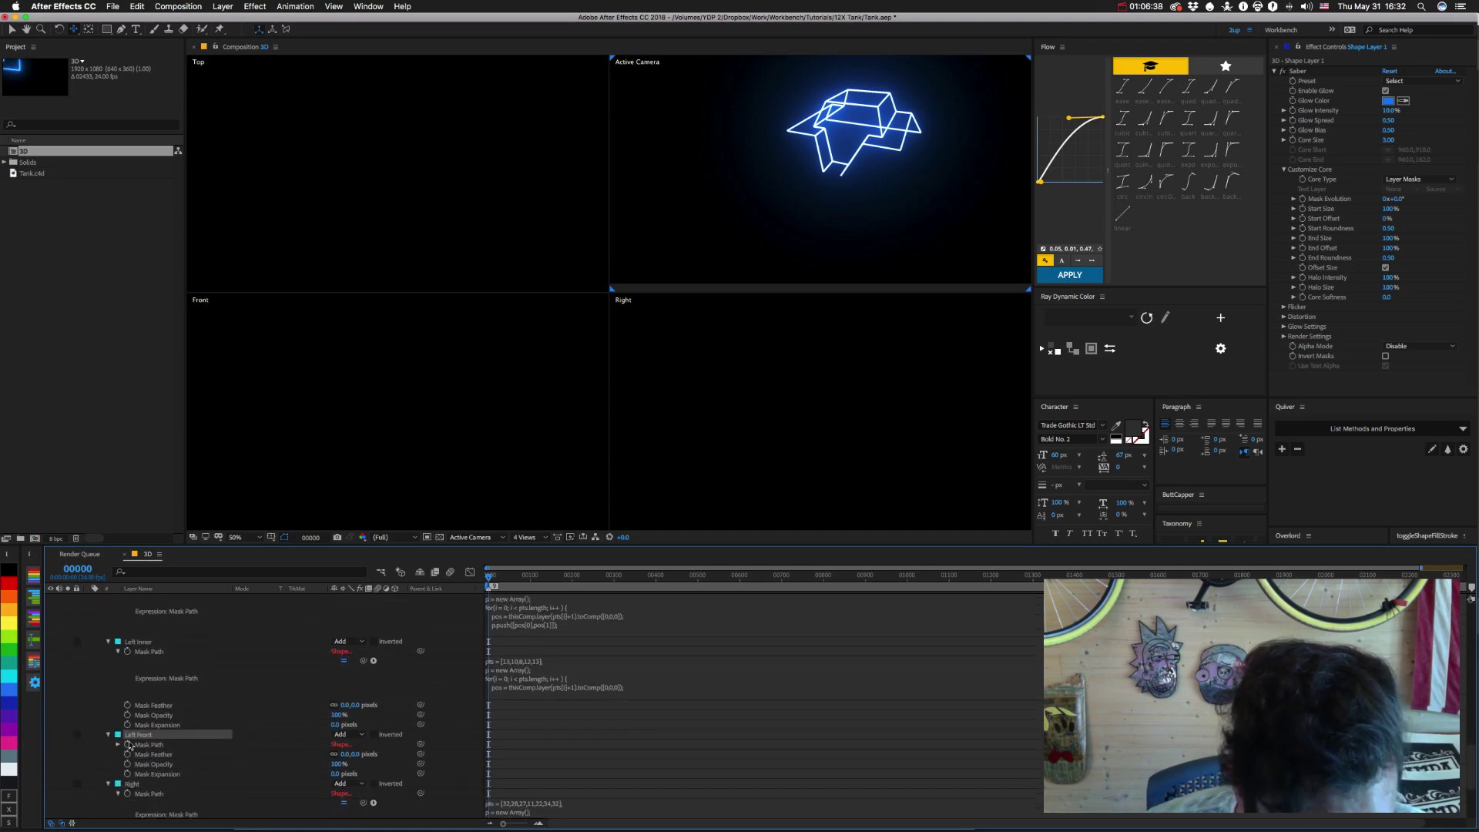
pyautogui.press('super+v')
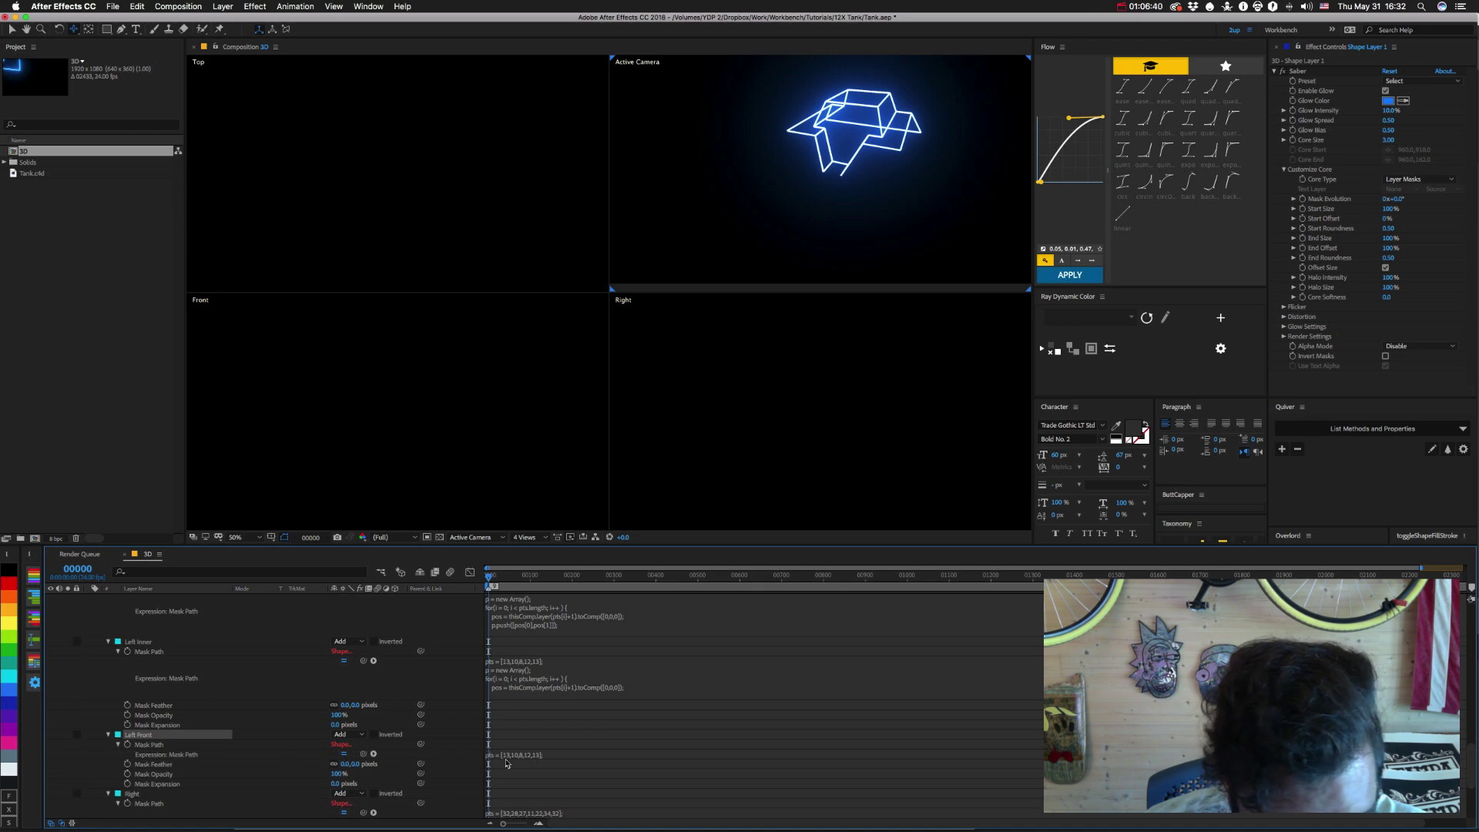
pyautogui.click(505, 756)
pyautogui.doubleClick(510, 754)
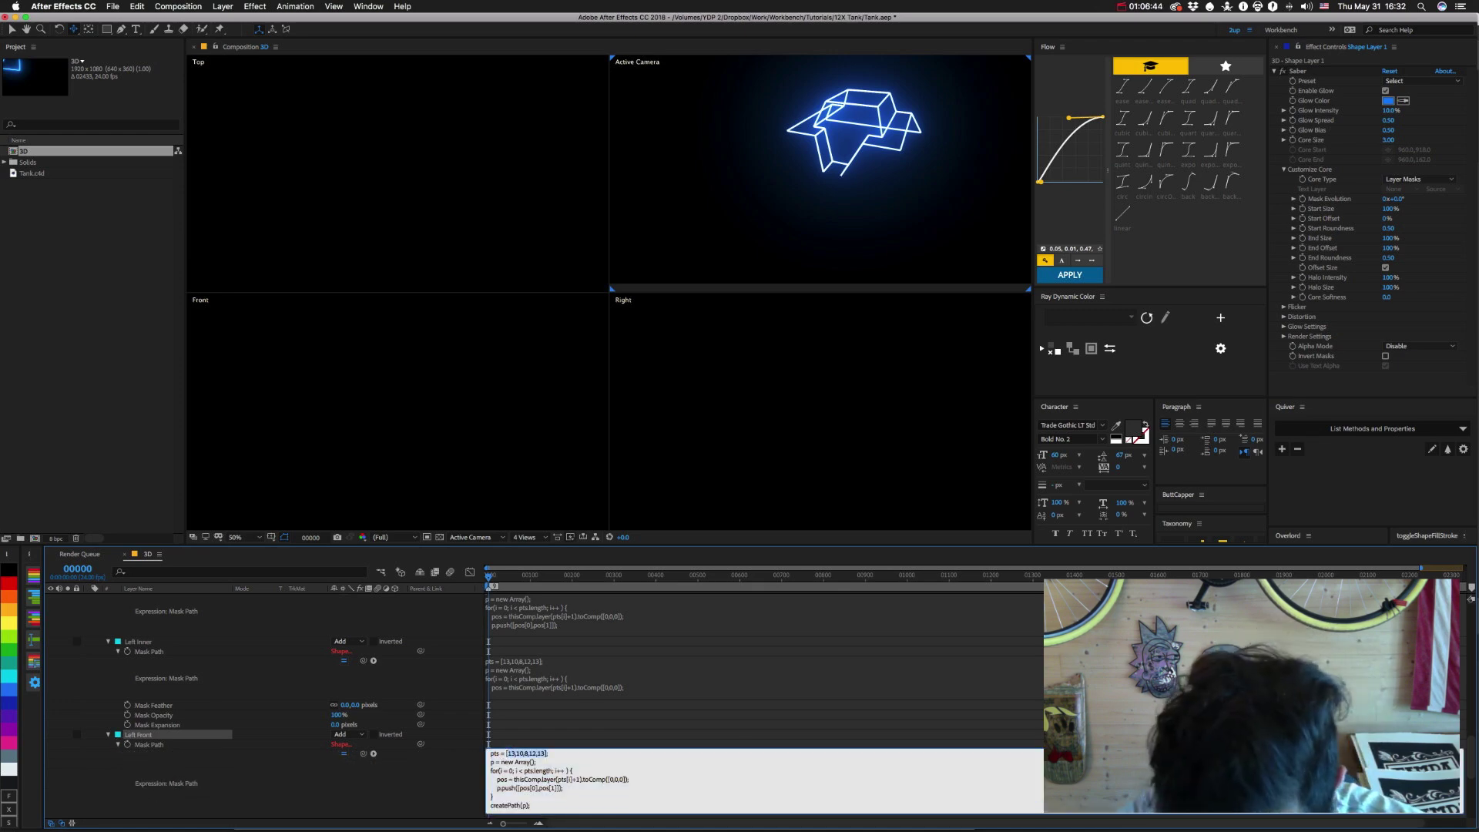
pyautogui.write('[19')
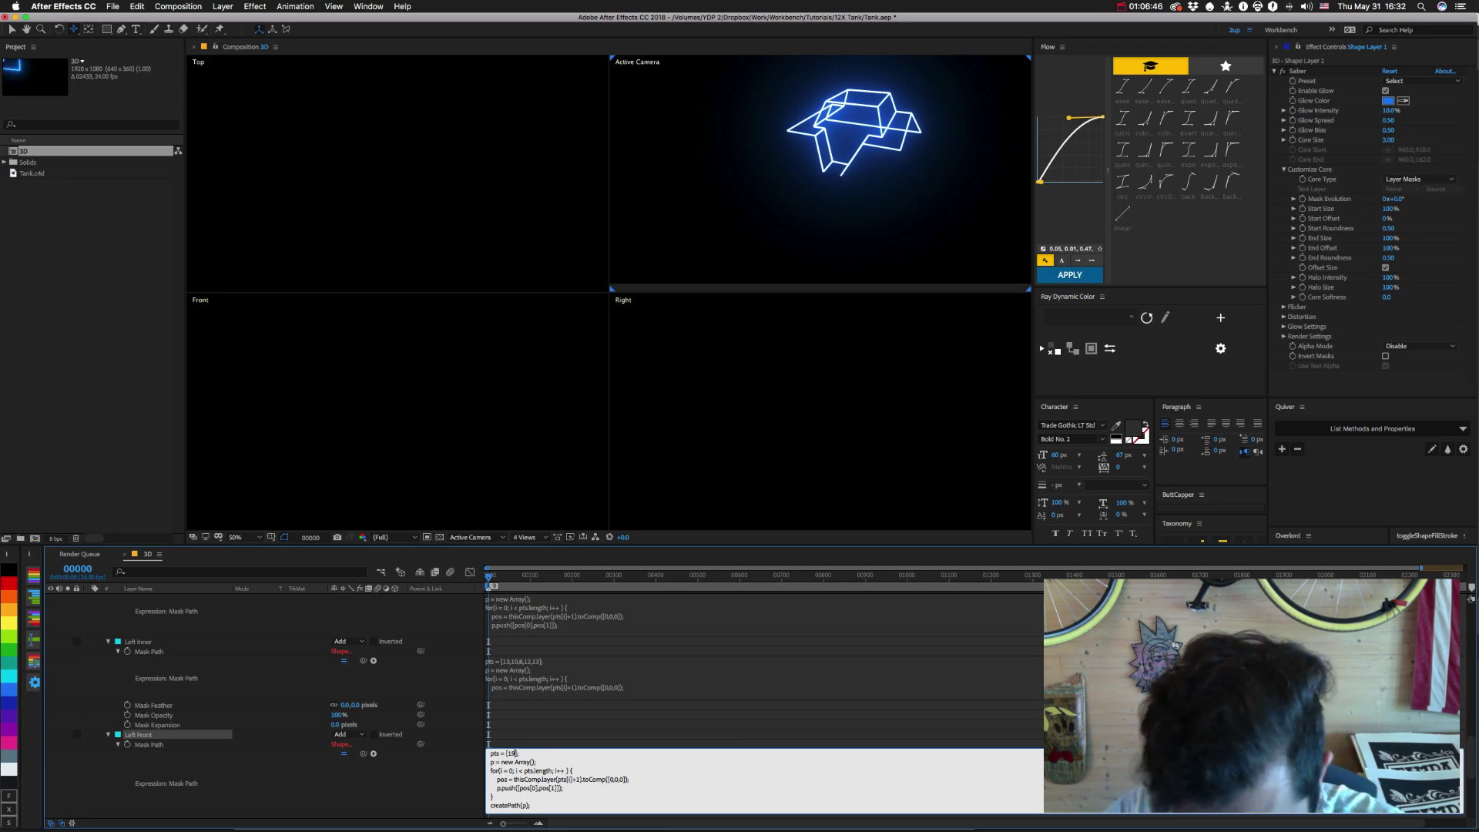
pyautogui.write(']')
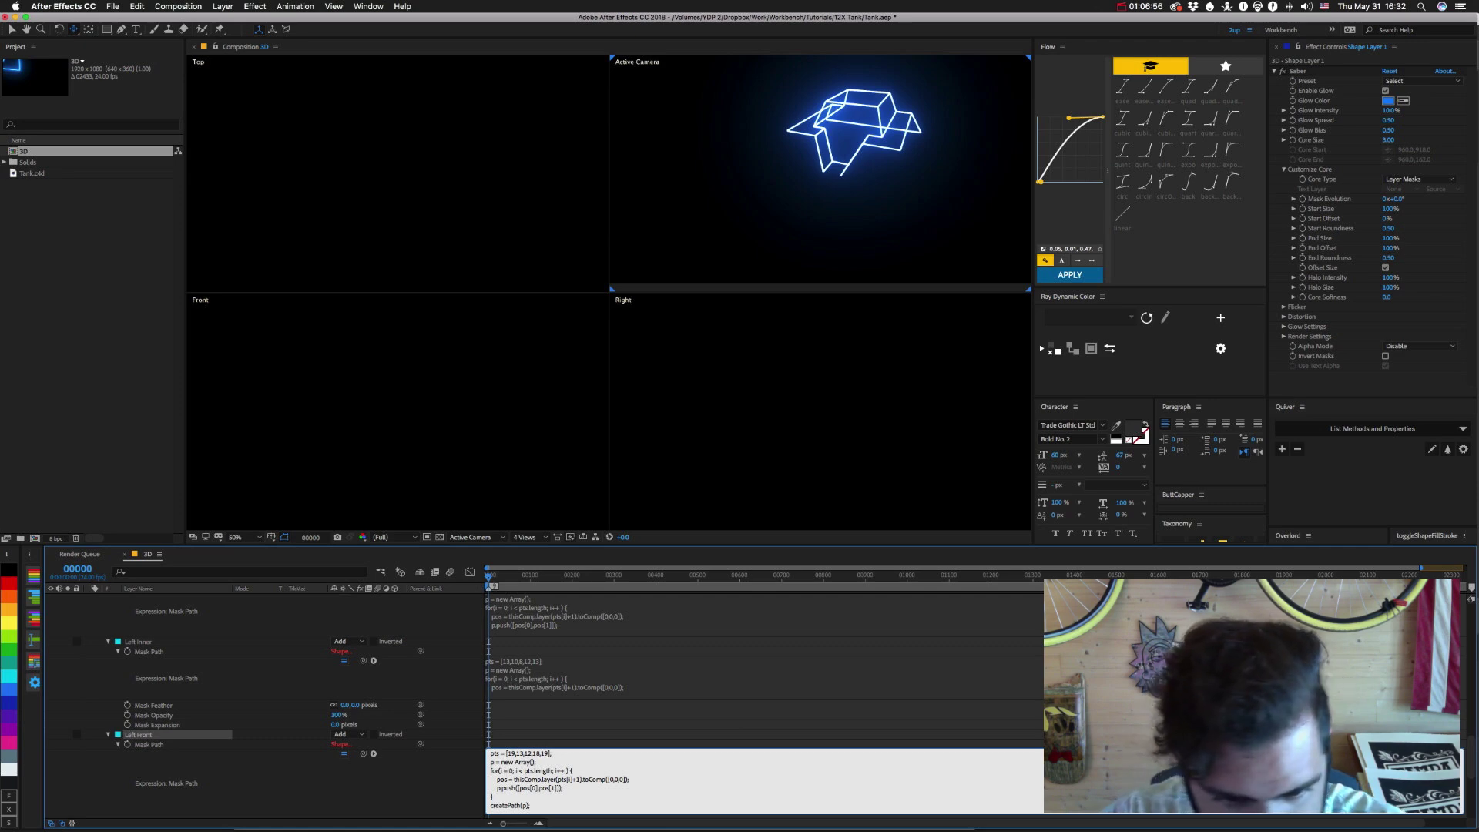
pyautogui.click(243, 744)
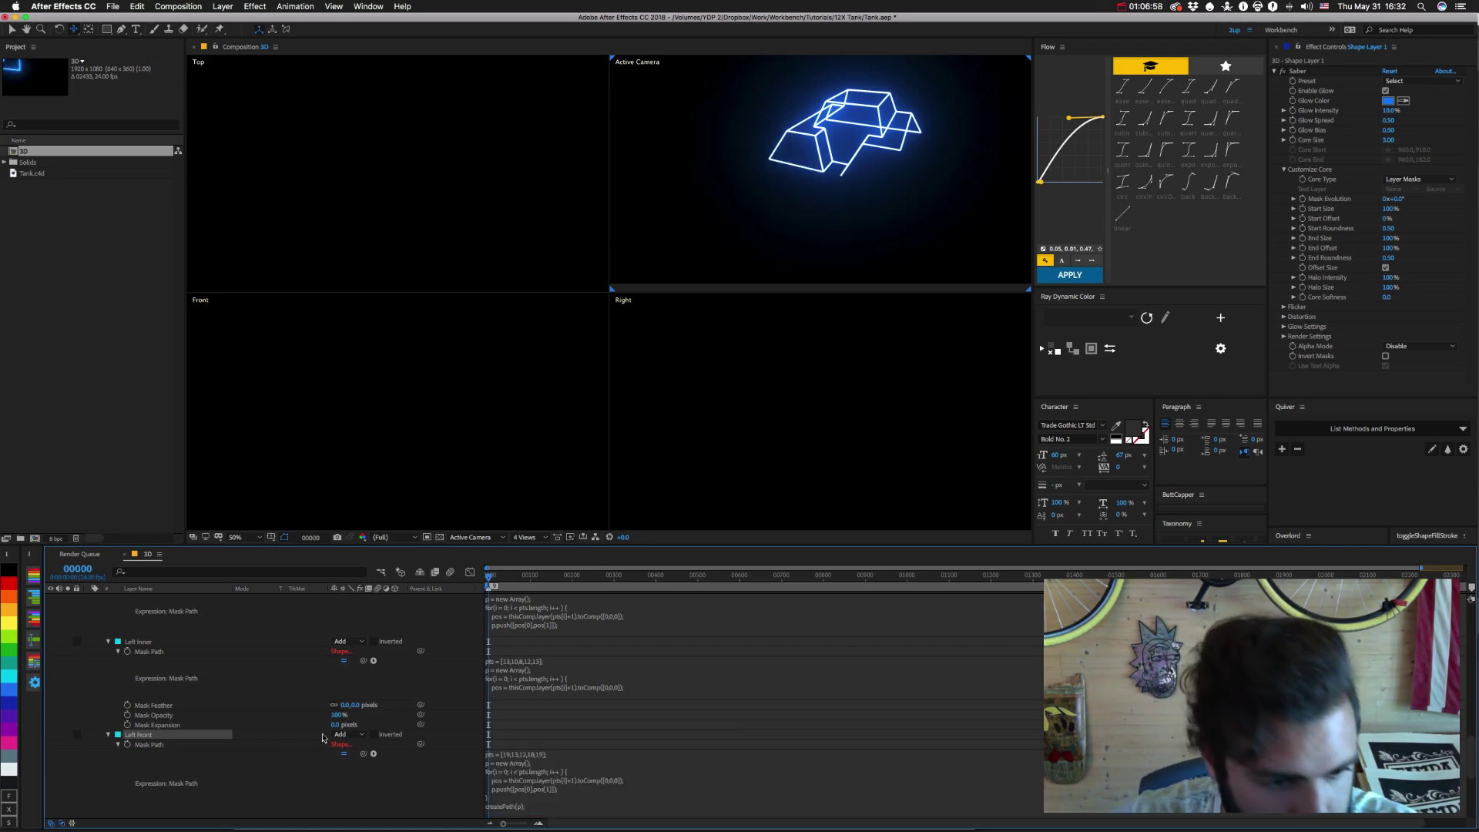
pyautogui.scroll(-1, 243, 744)
pyautogui.scroll(-10, 243, 744)
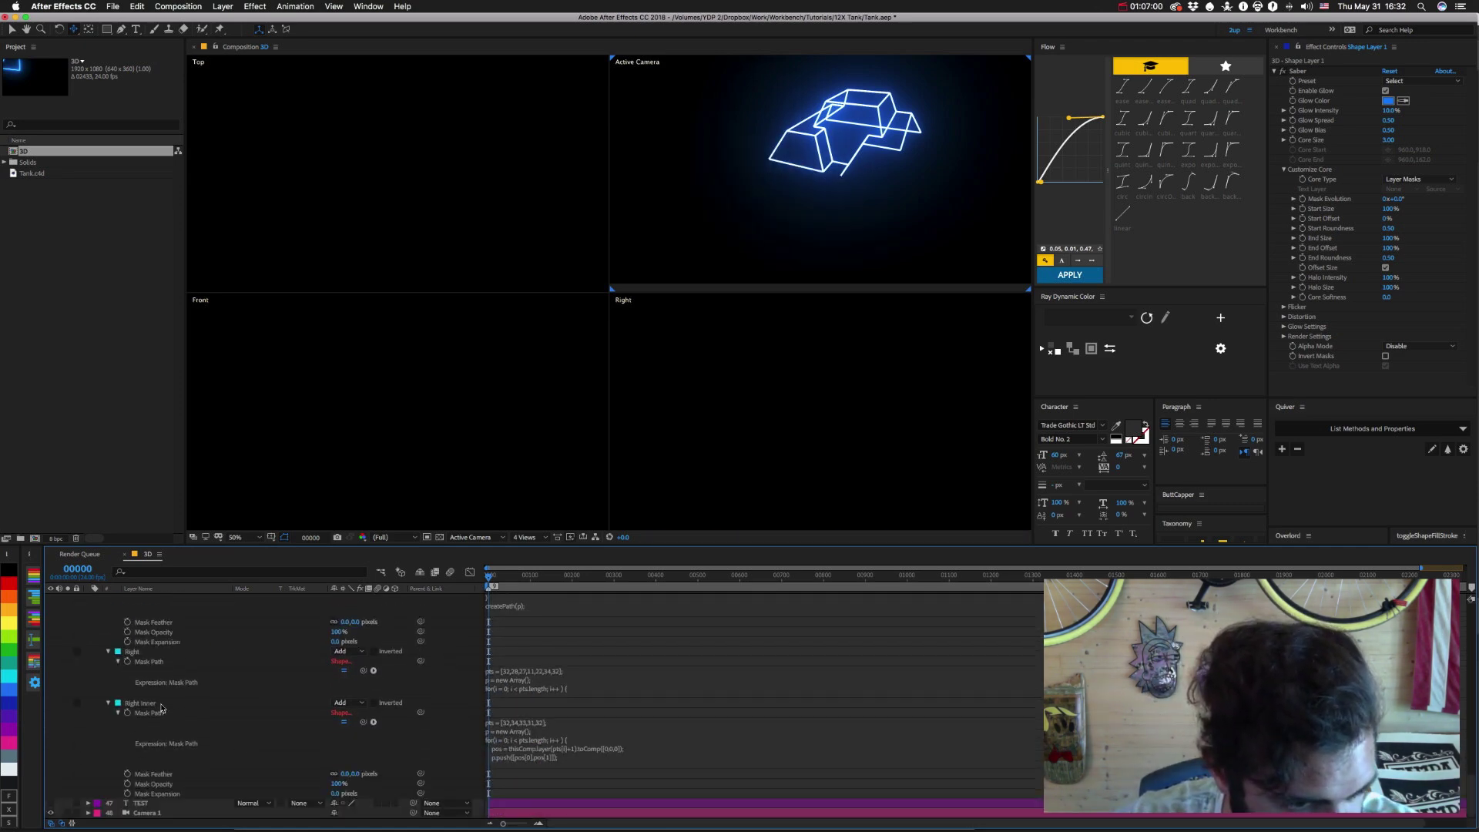
# Duplicate the Right Inner mask and rename the copy Right Front.
pyautogui.click(141, 703)
pyautogui.hotkey('ctrl', 'd')
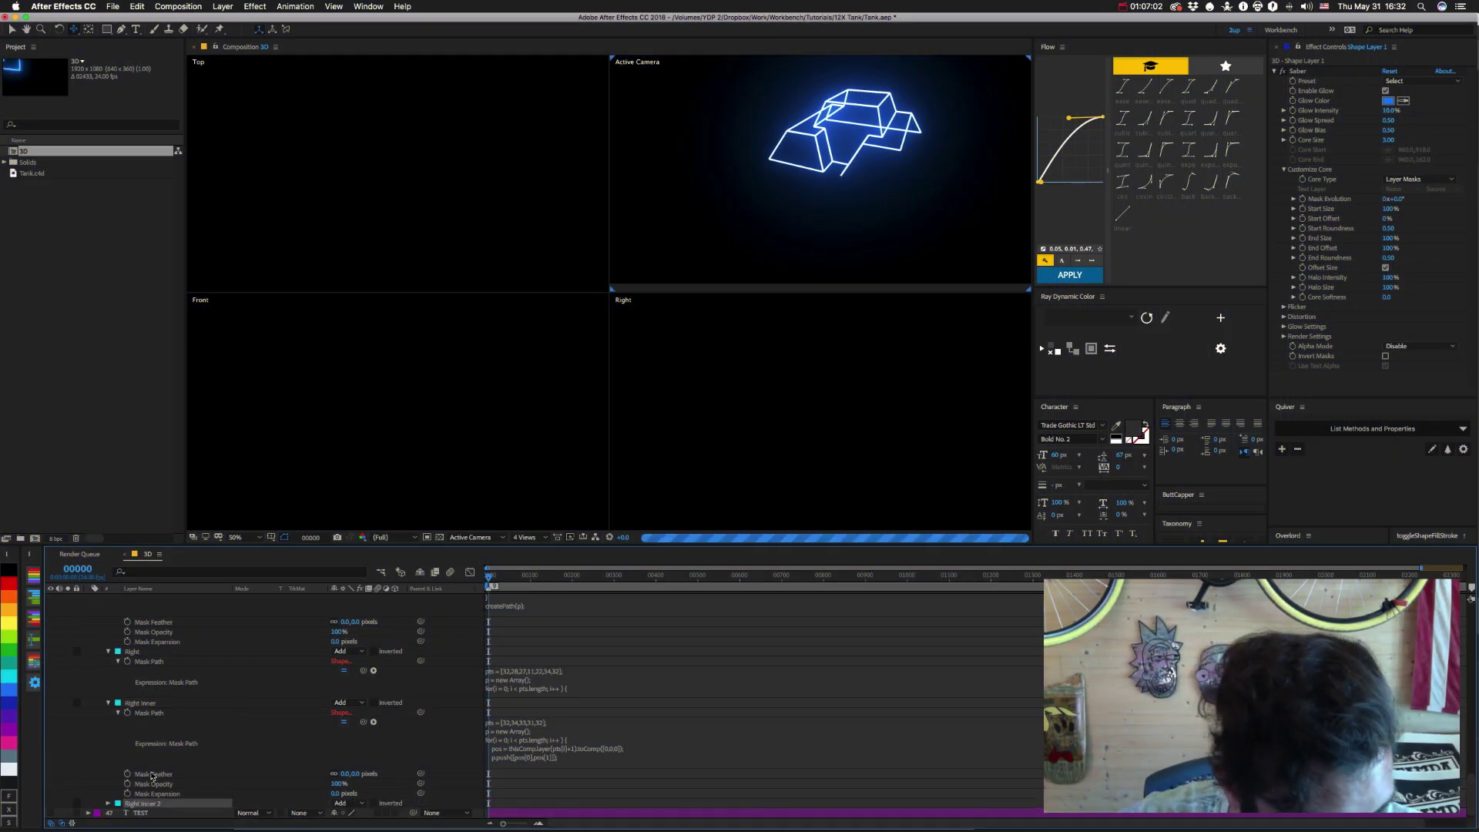
pyautogui.press('Return')
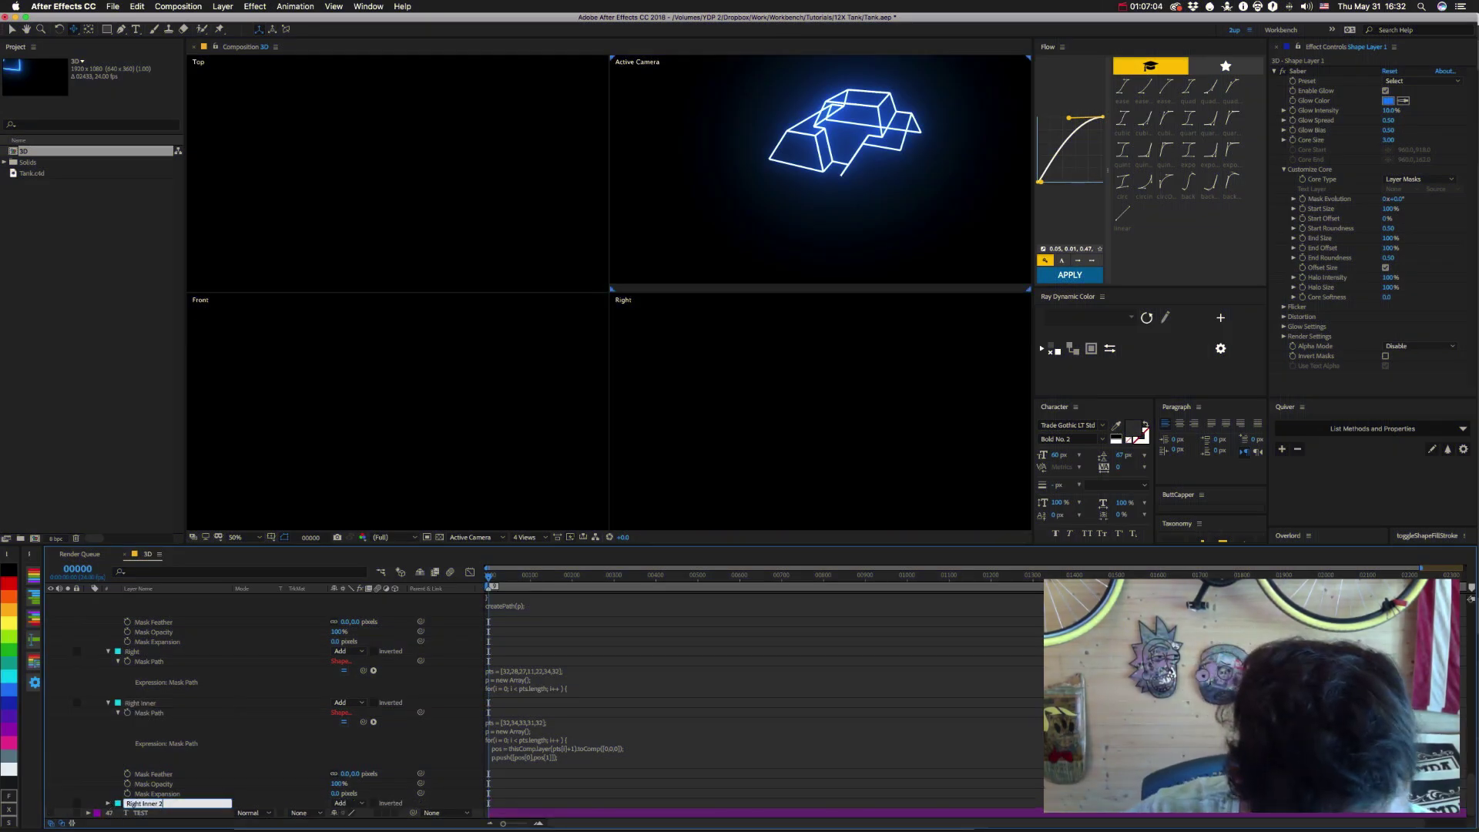
pyautogui.write('Right Front')
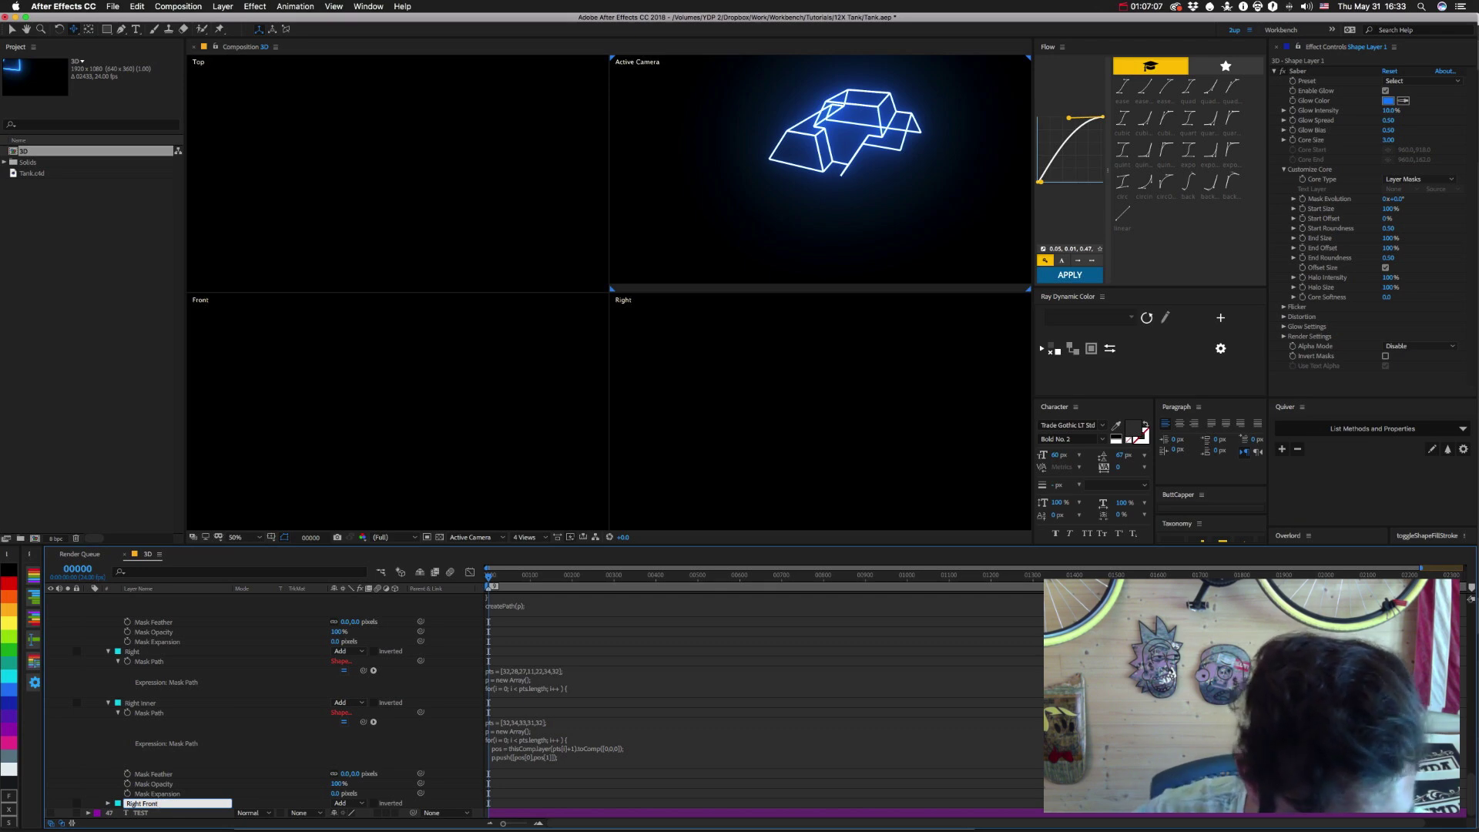
pyautogui.press('Return')
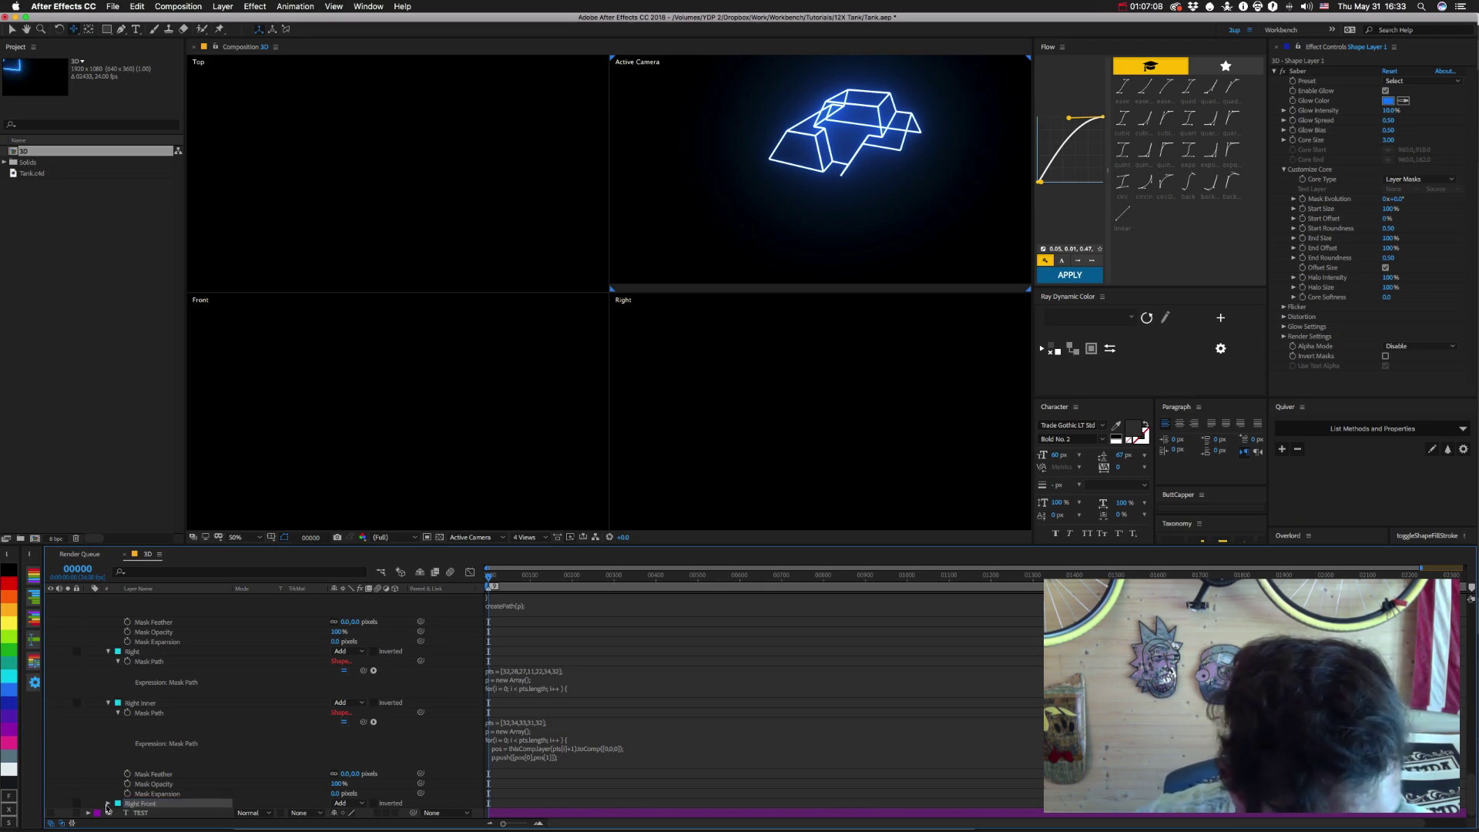
# Set the Right Front Mask Path expression's point list to 34,22,30,33,34.
pyautogui.click(109, 803)
pyautogui.press('super+v')
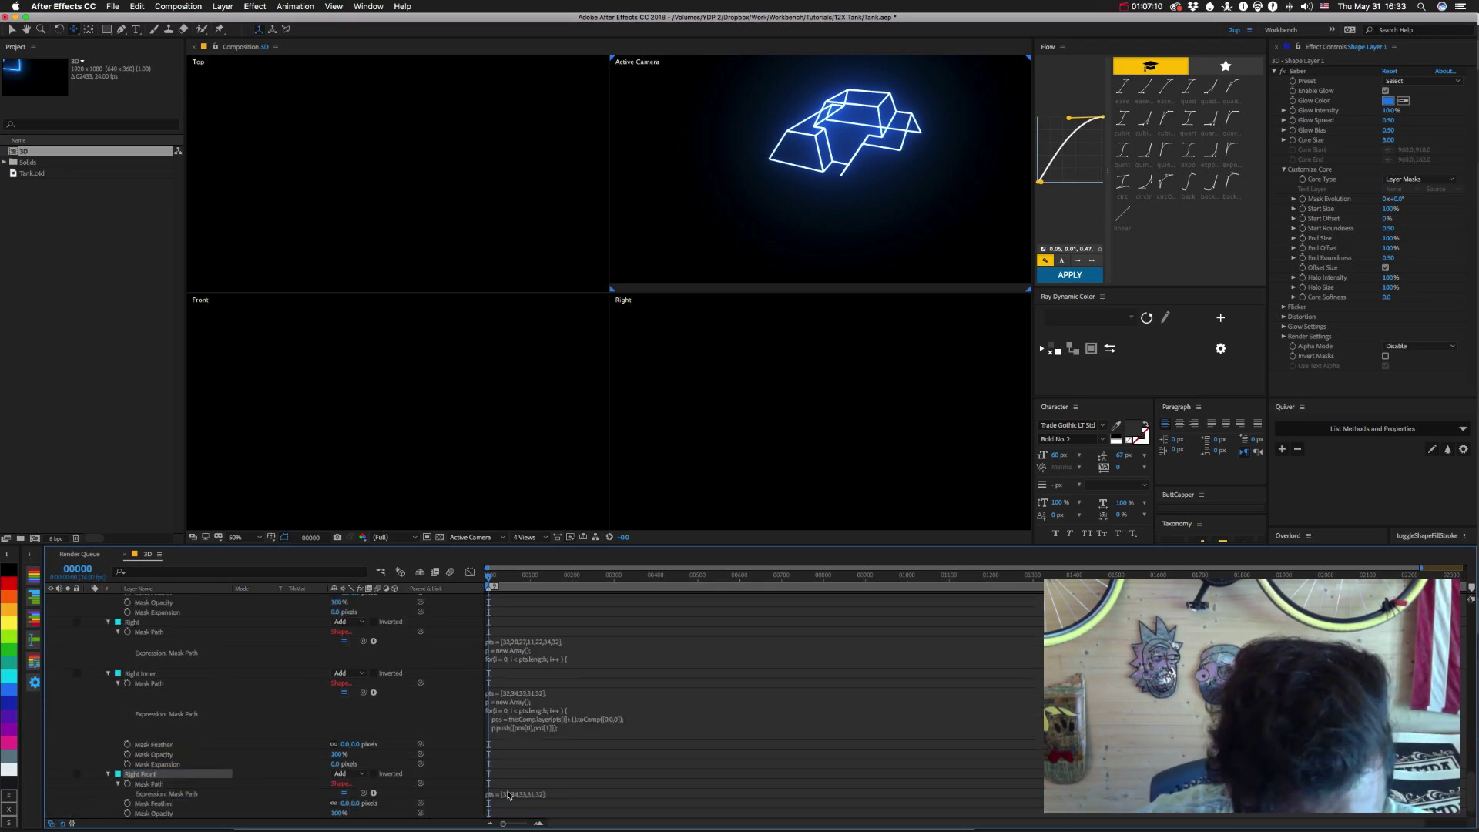
pyautogui.click(508, 793)
pyautogui.moveTo(507, 793); pyautogui.dragTo(550, 792)
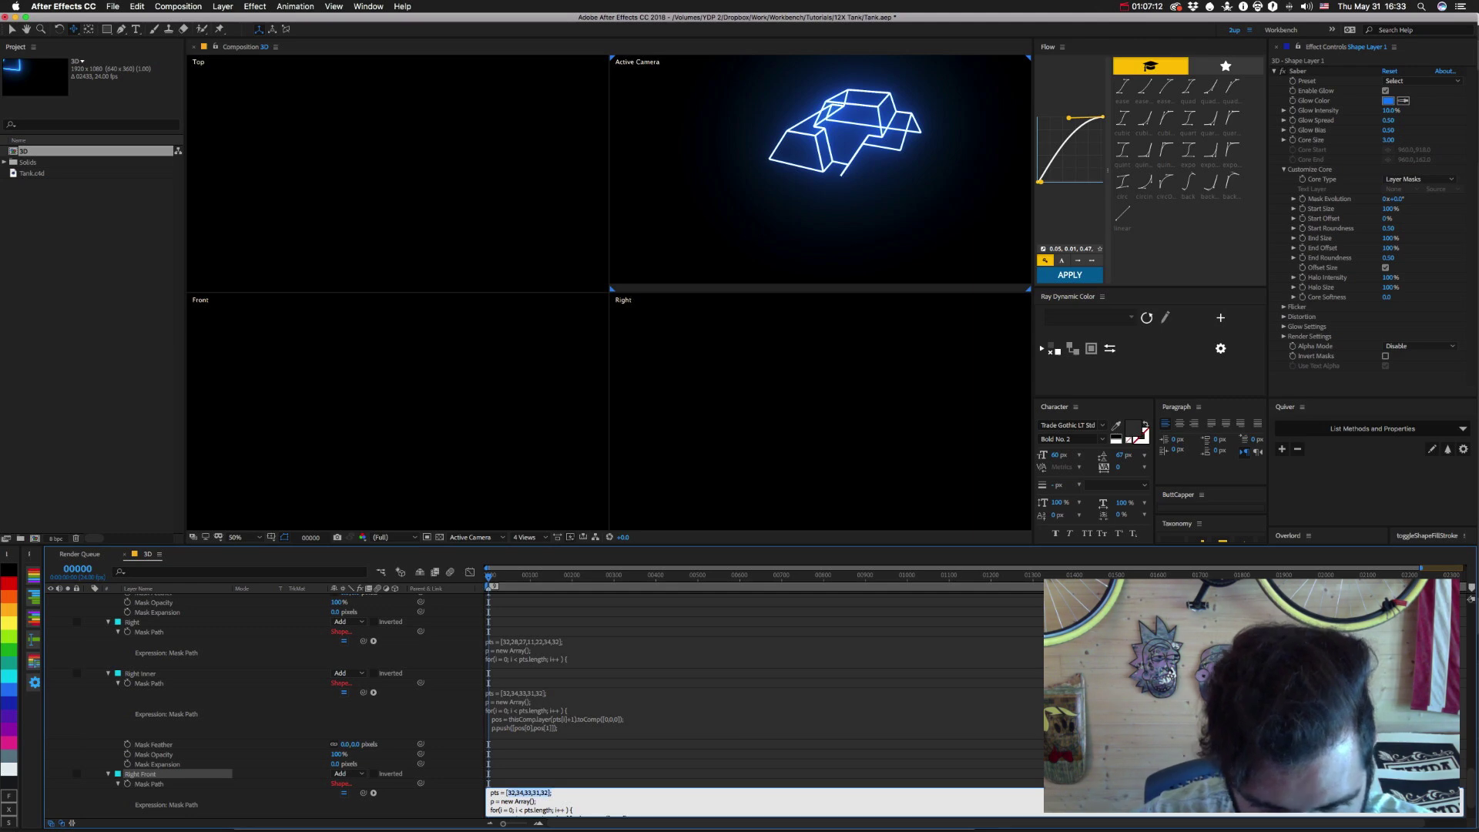
pyautogui.write('34')
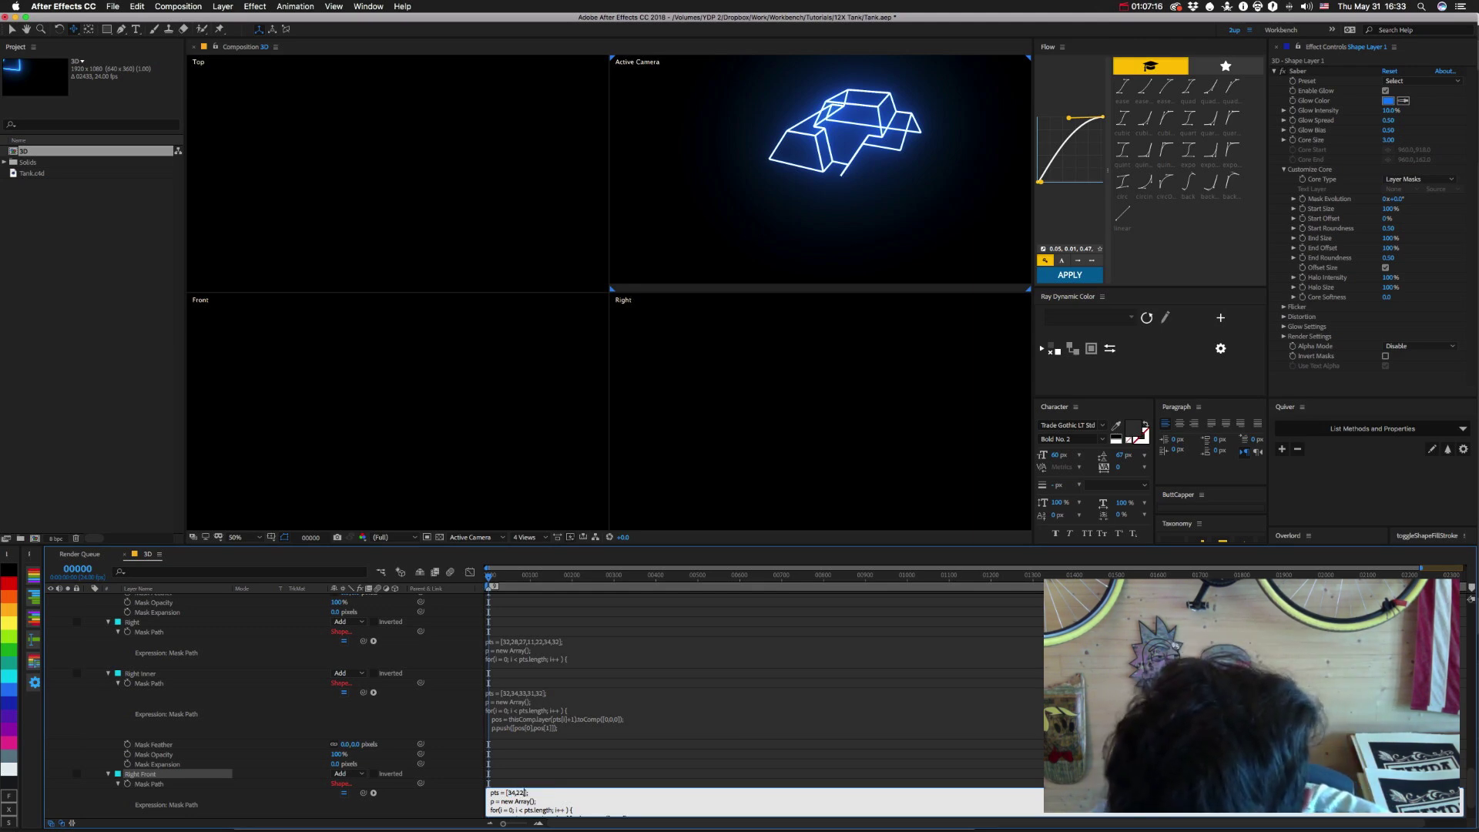
pyautogui.write(',22,38')
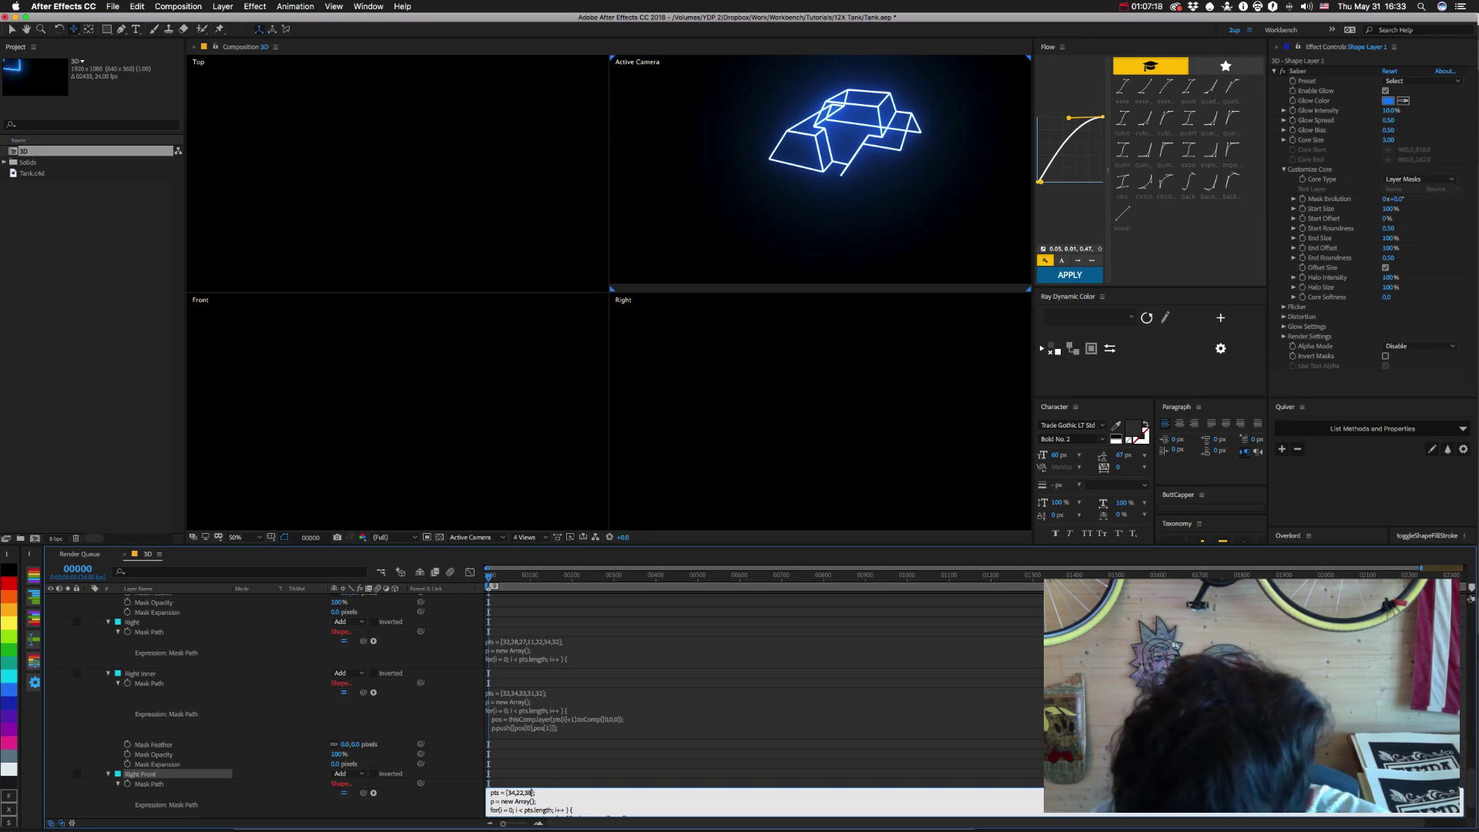
pyautogui.write(',33,34')
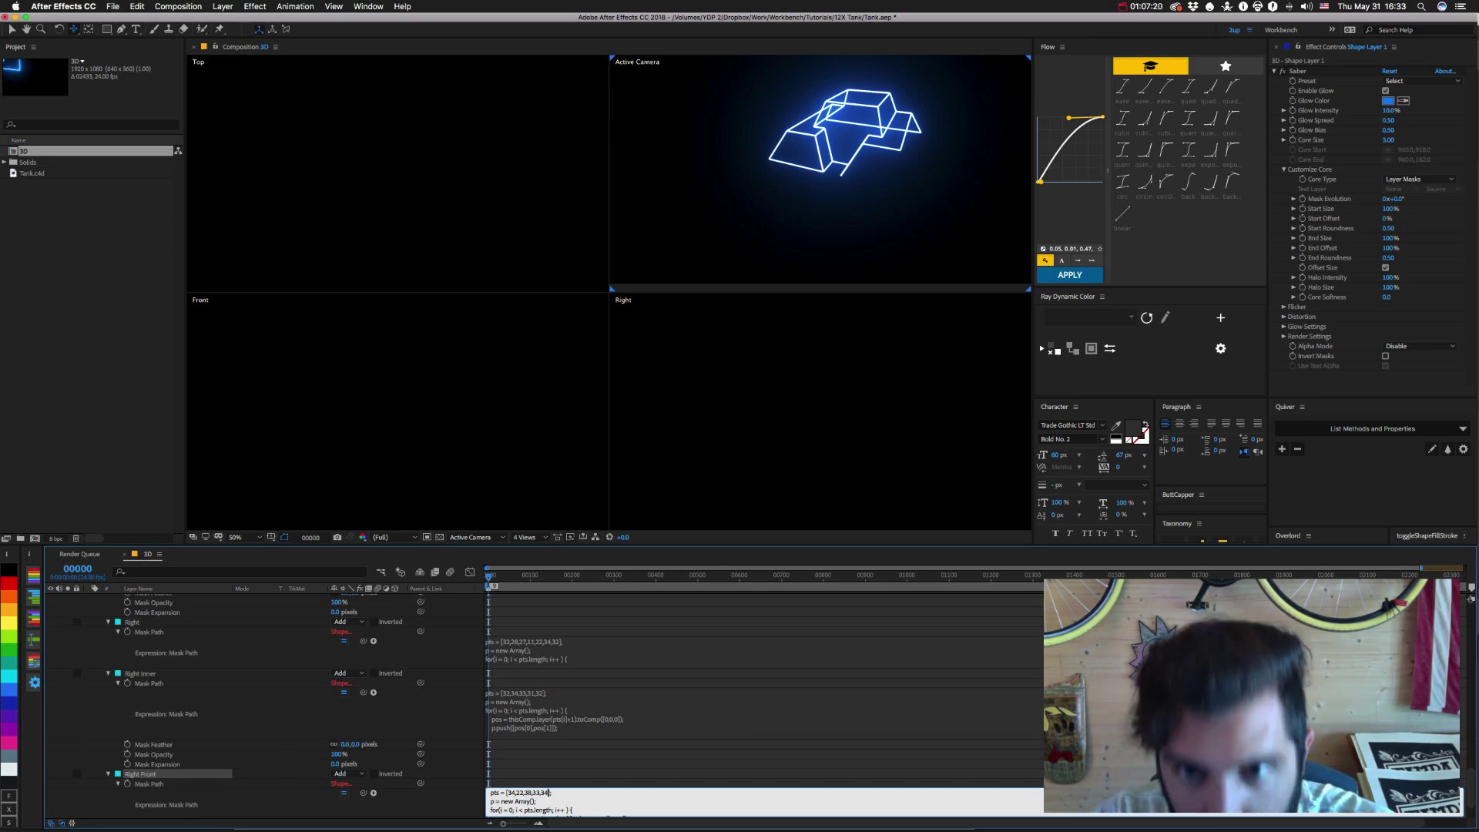
pyautogui.press('KP_Enter')
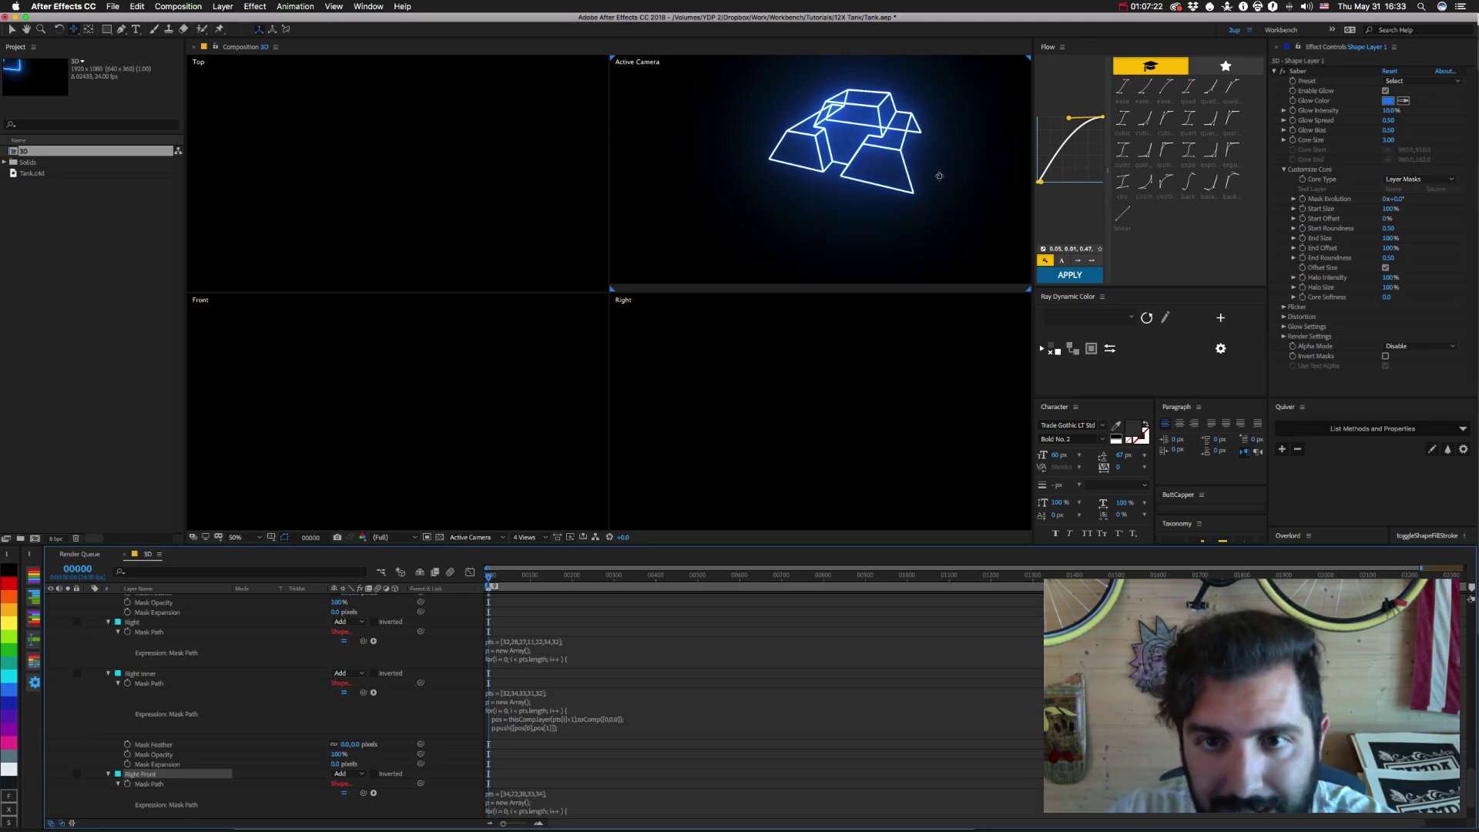
# Switch to Cinema 4D and orbit around the tank model.
pyautogui.press('super+Tab')
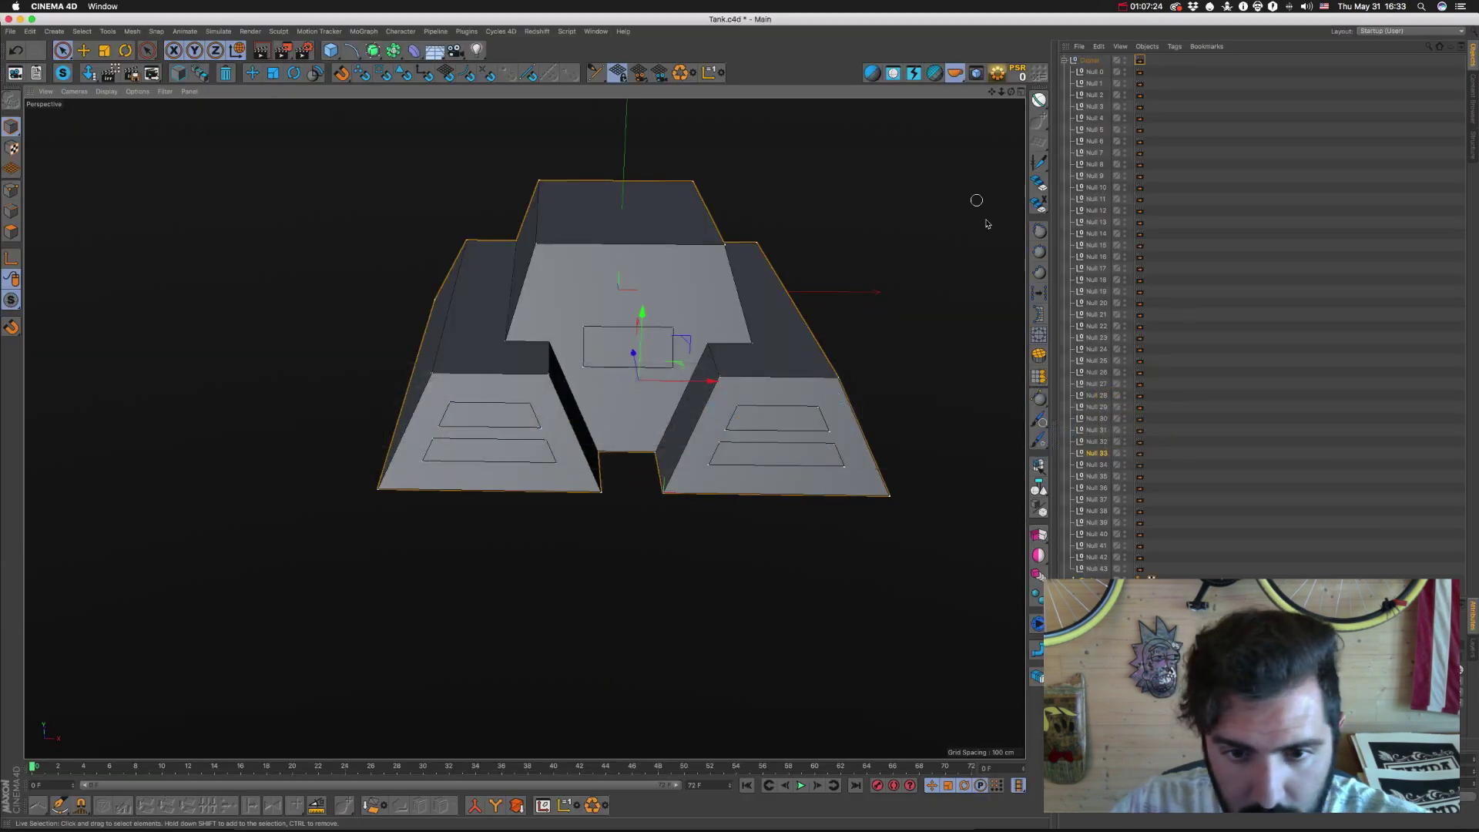
pyautogui.moveTo(976, 205); pyautogui.dragTo(620, 406)
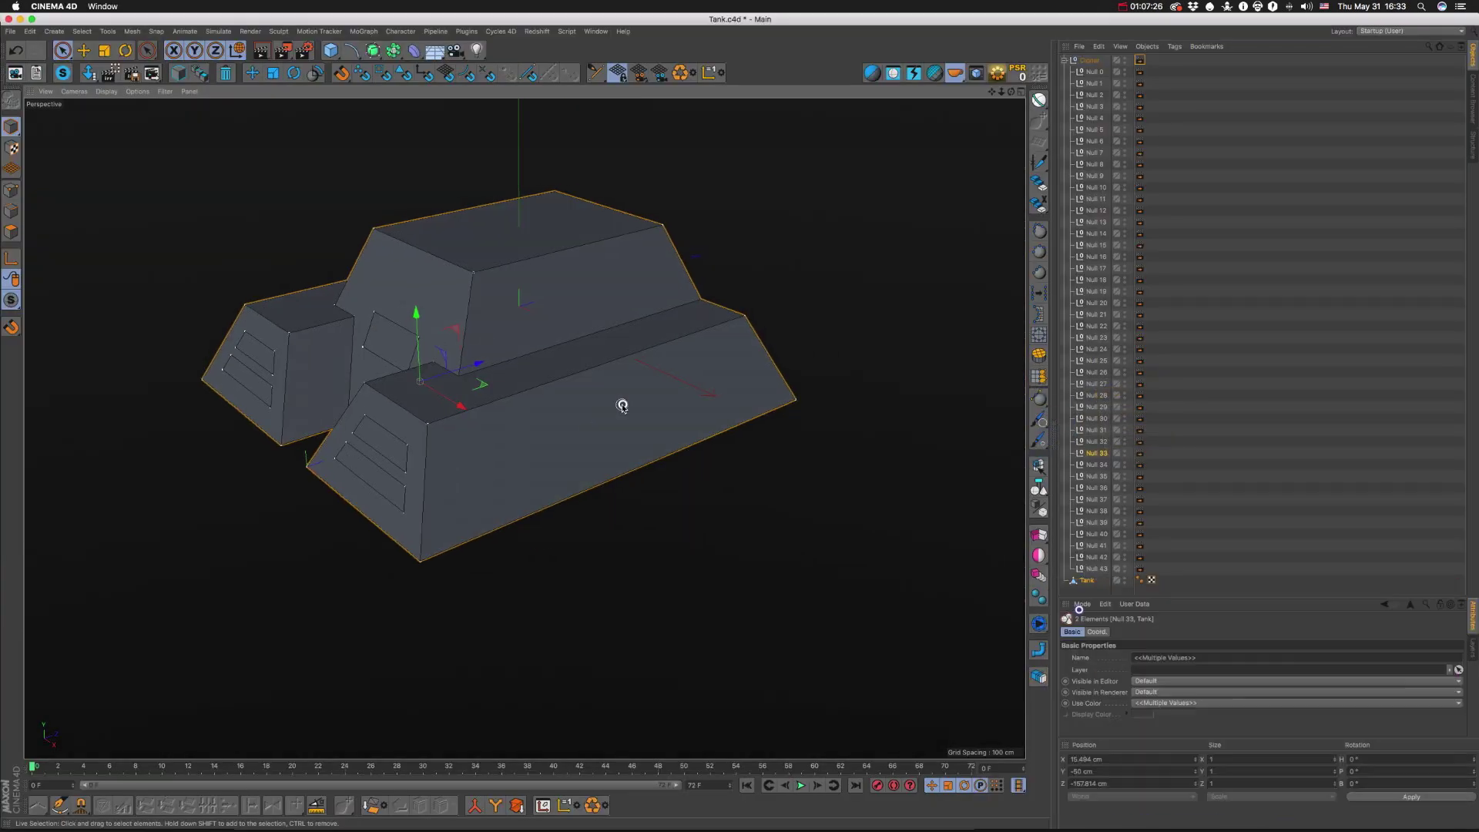
pyautogui.click(1143, 7)
pyautogui.press('Down')
pyautogui.press('Down')
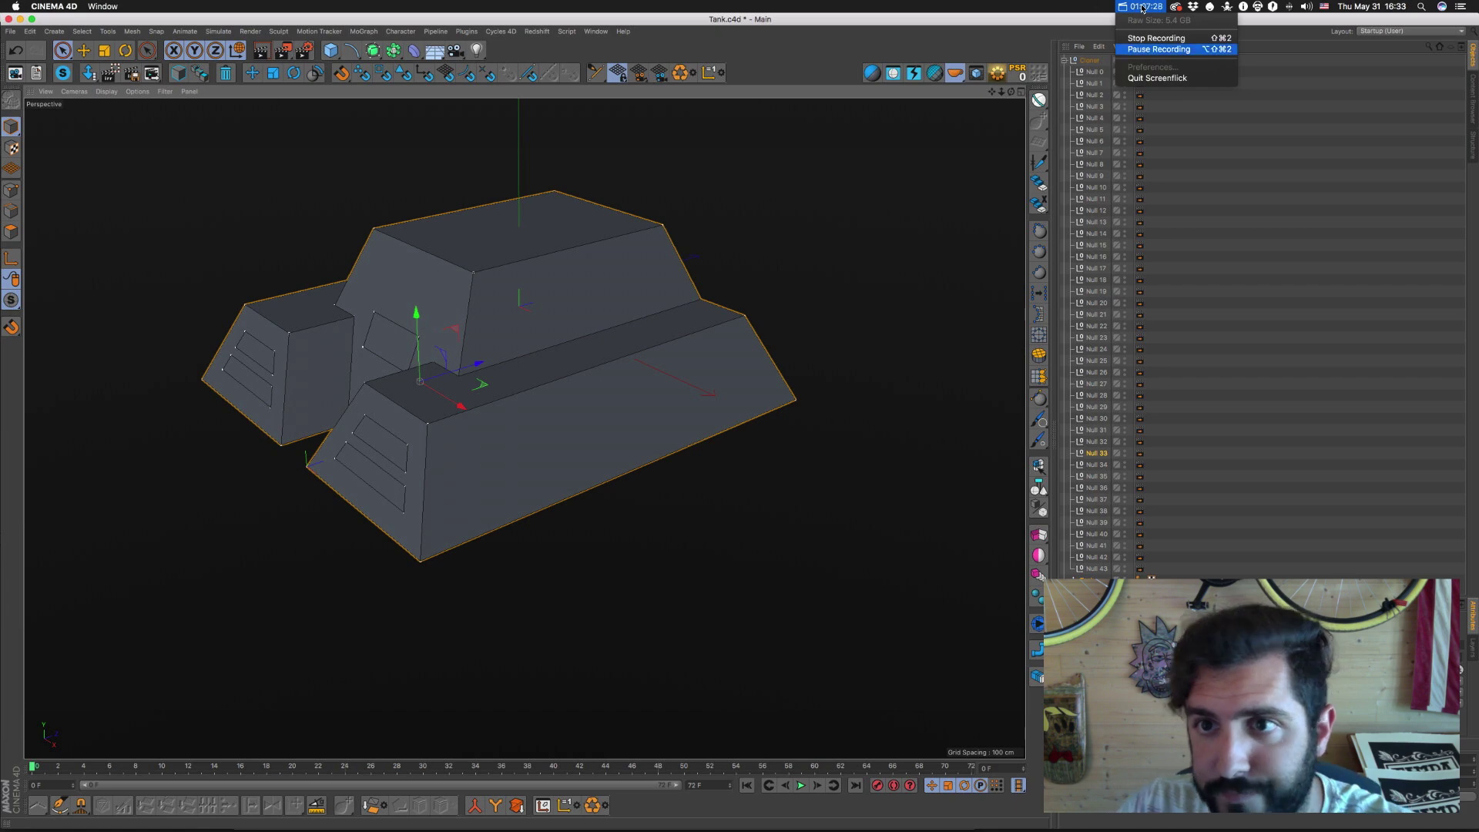
# Back in After Effects, activate the Composition viewer and bring up the 3D view list.
pyautogui.press('Return')
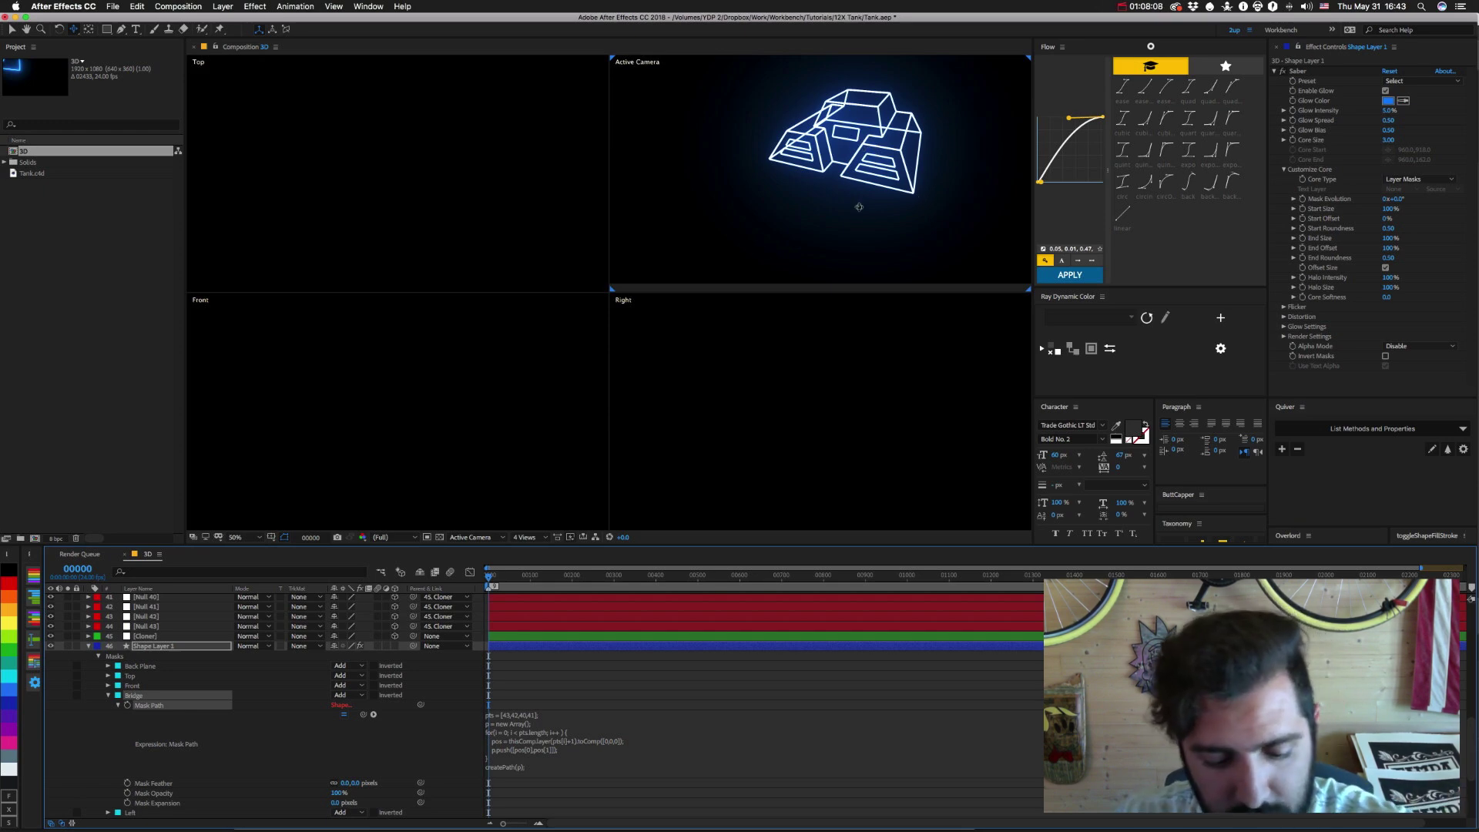
pyautogui.click(846, 162)
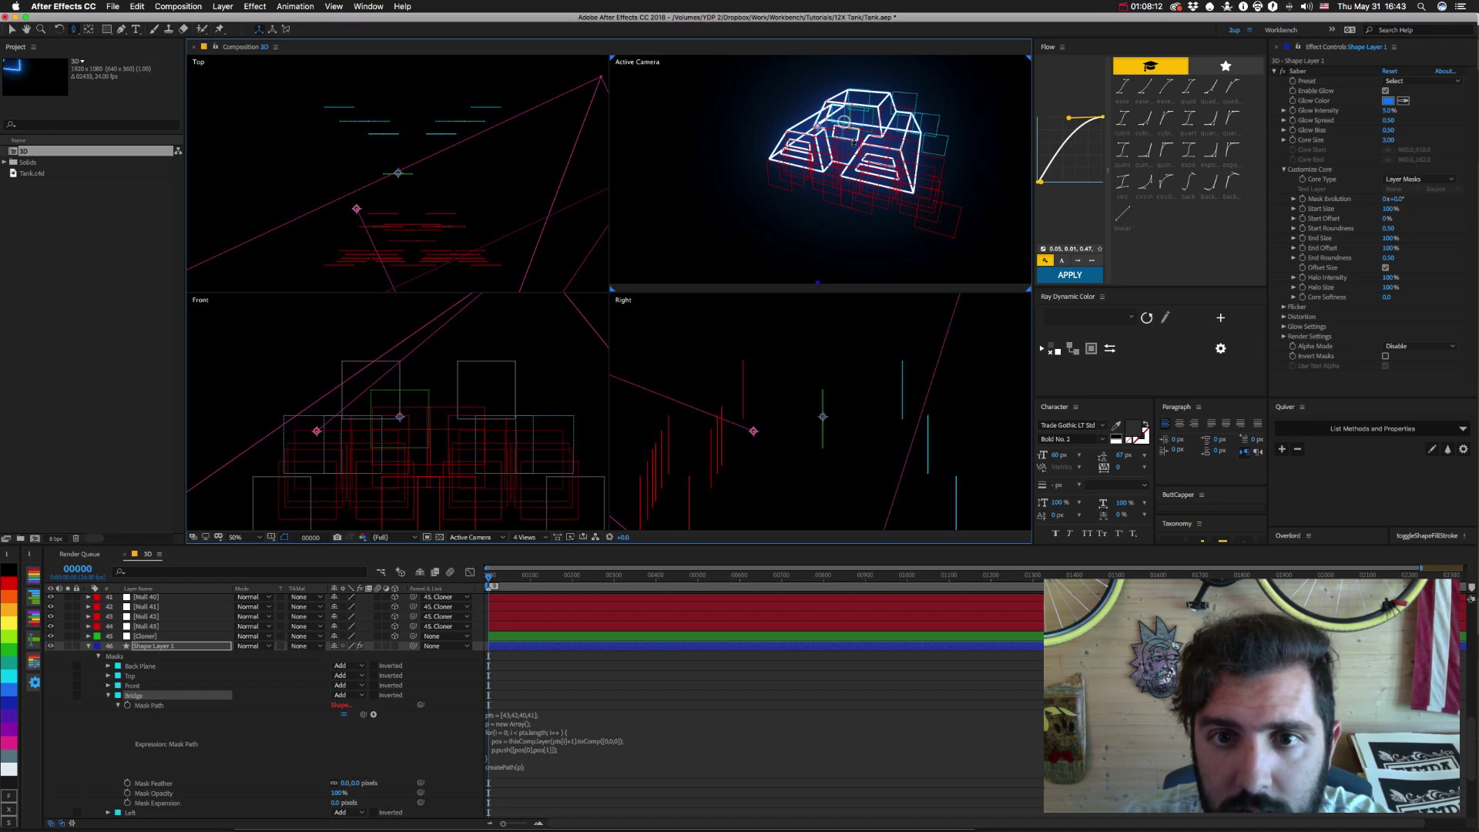
pyautogui.click(479, 538)
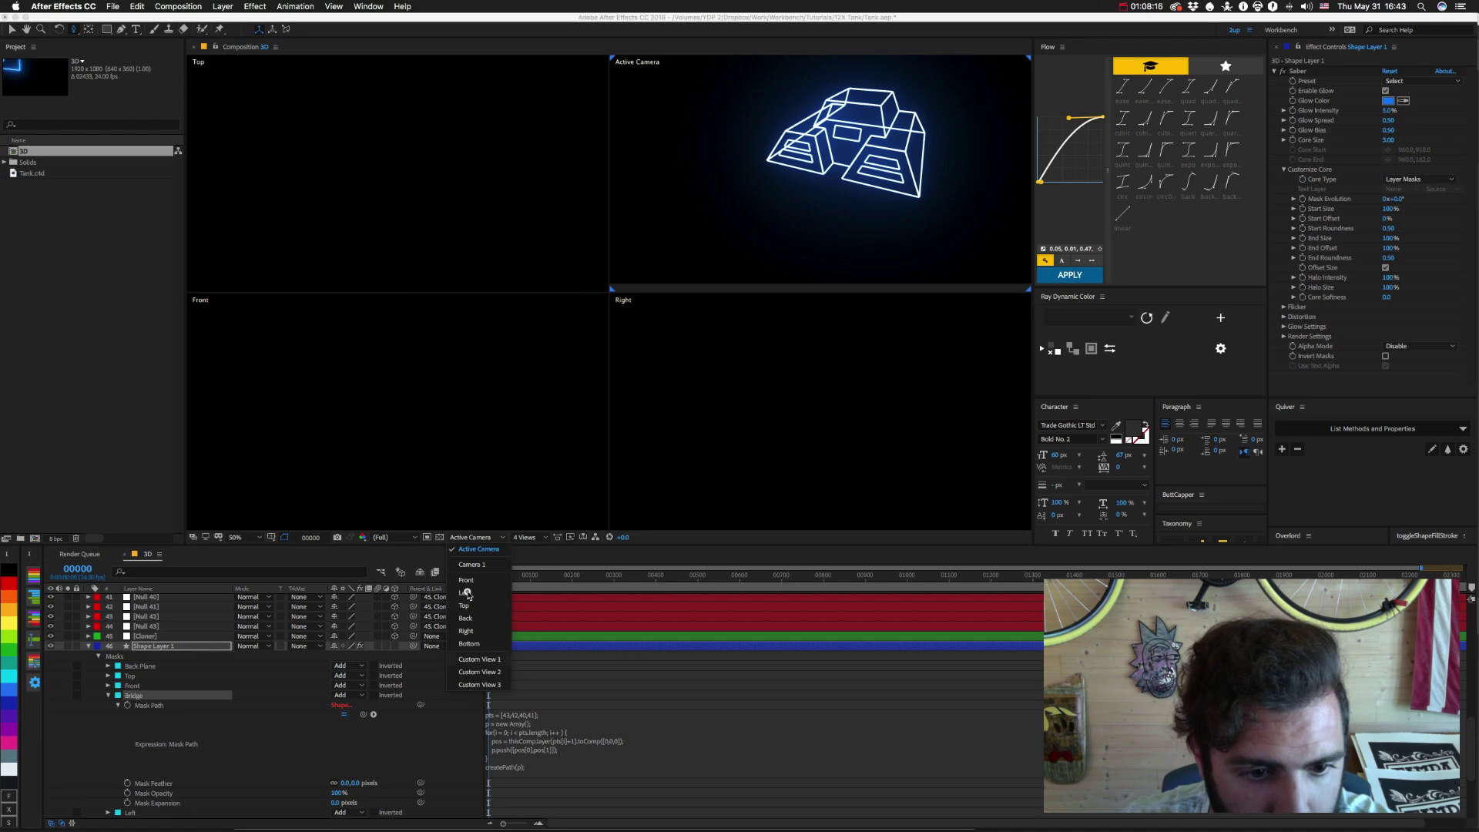
# Show the composition as a single view, collapse Shape Layer 1 and hide Camera 1.
pyautogui.click(471, 549)
pyautogui.click(526, 536)
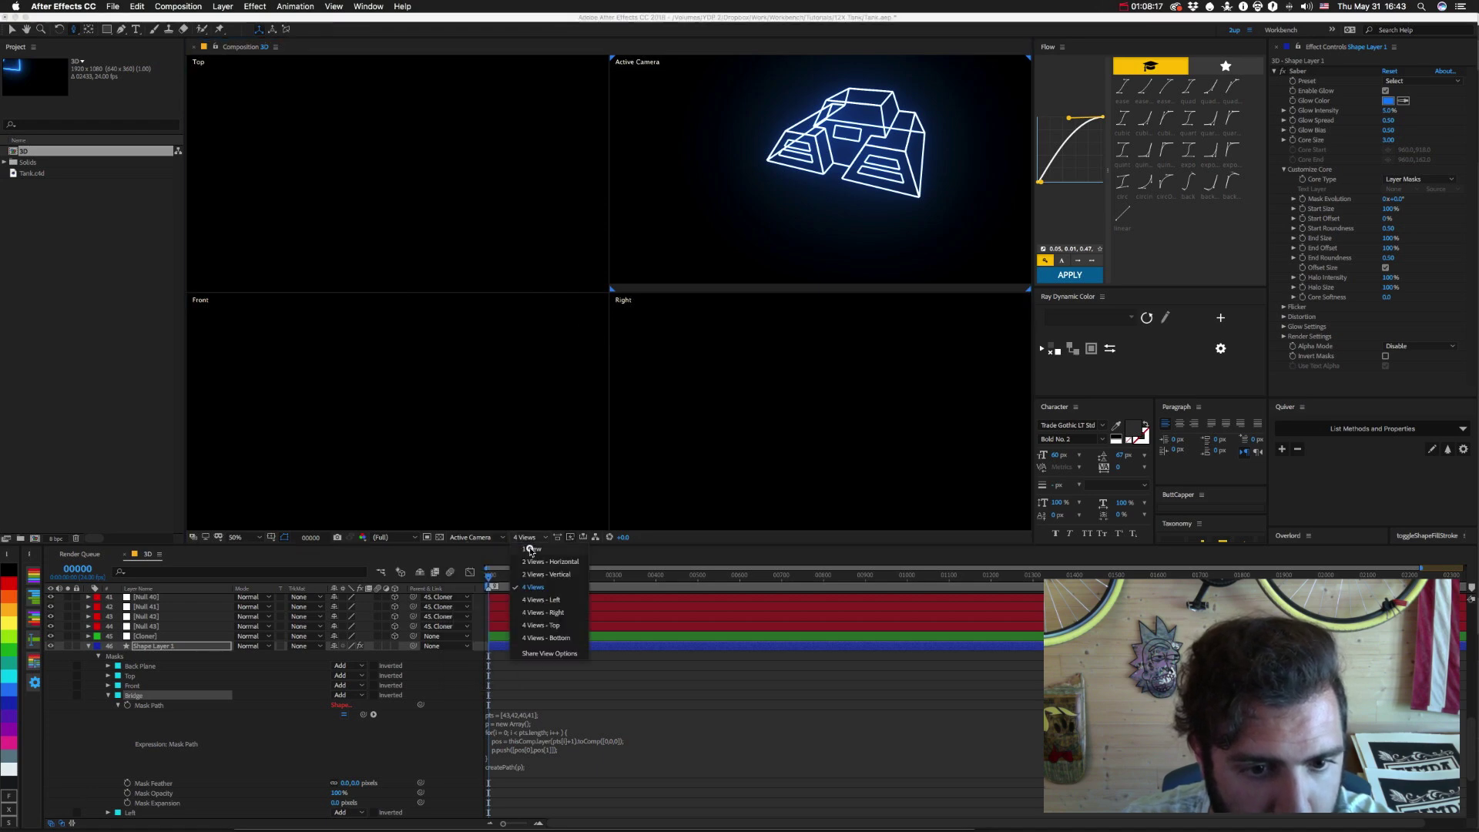
pyautogui.click(530, 549)
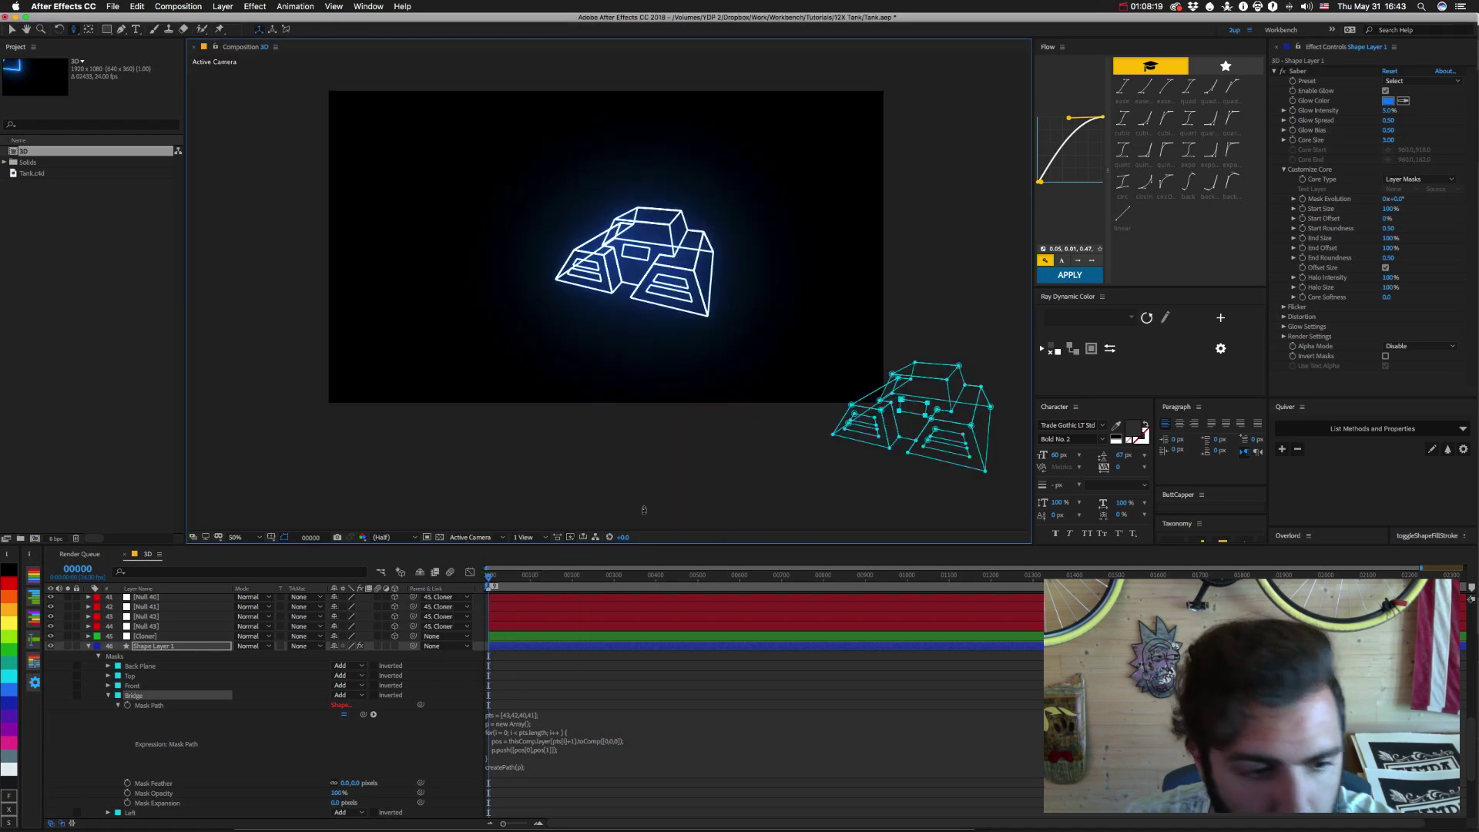
pyautogui.click(88, 646)
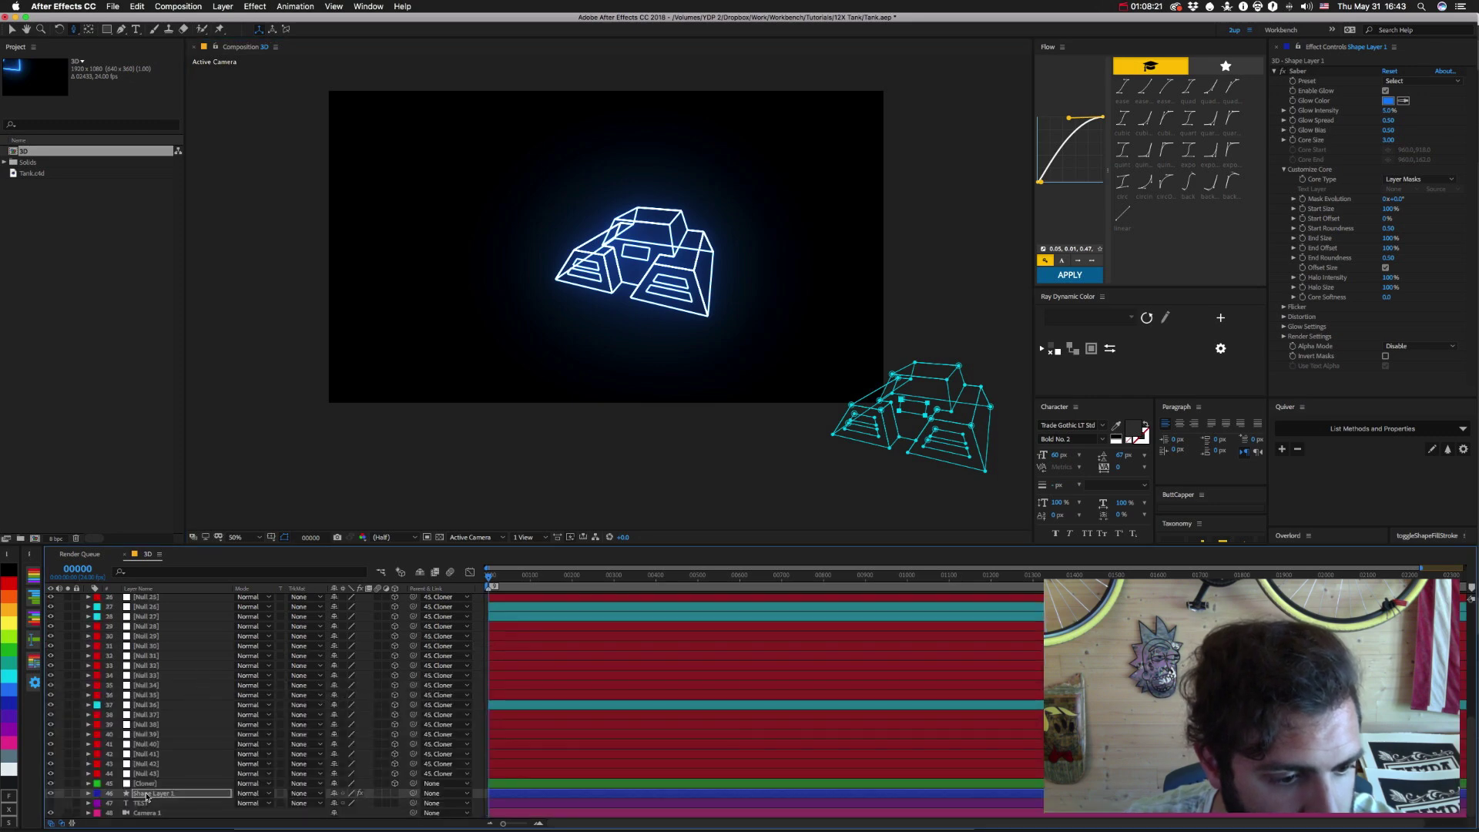
pyautogui.click(51, 813)
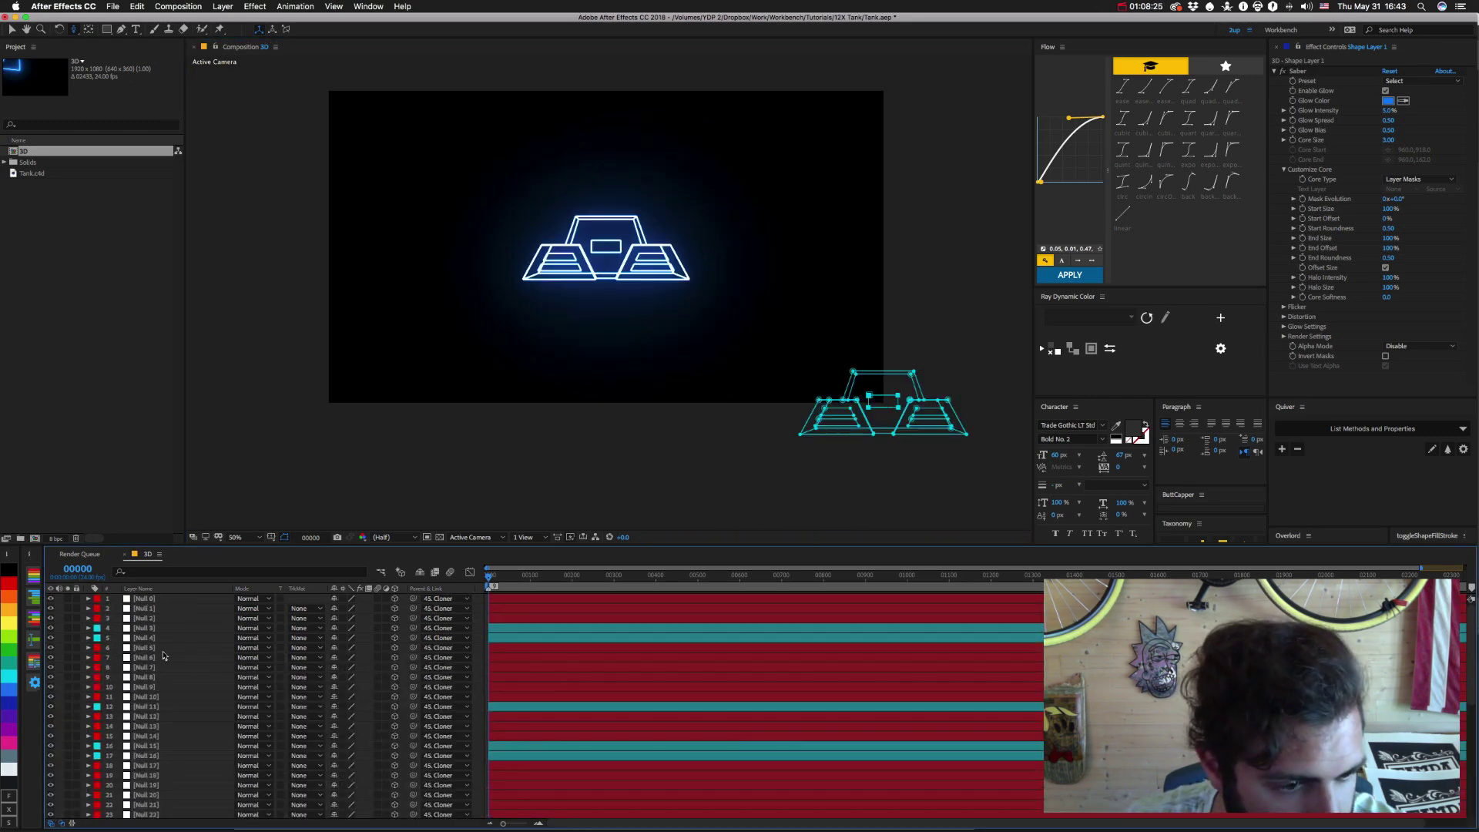
# Push the Cloner null back to Z -312 and rotate it about Y for an angled view.
pyautogui.click(146, 783)
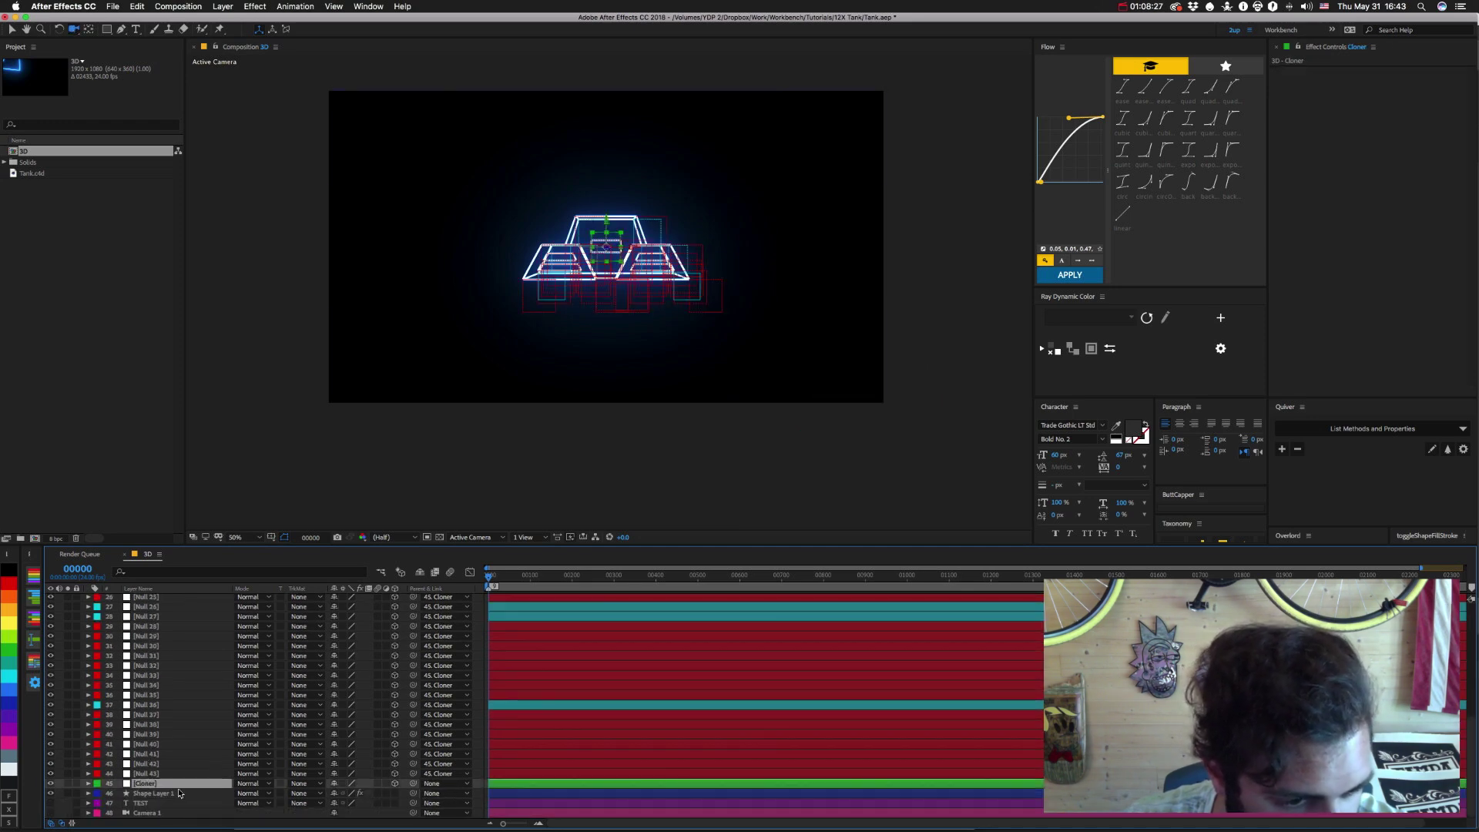
pyautogui.press('p')
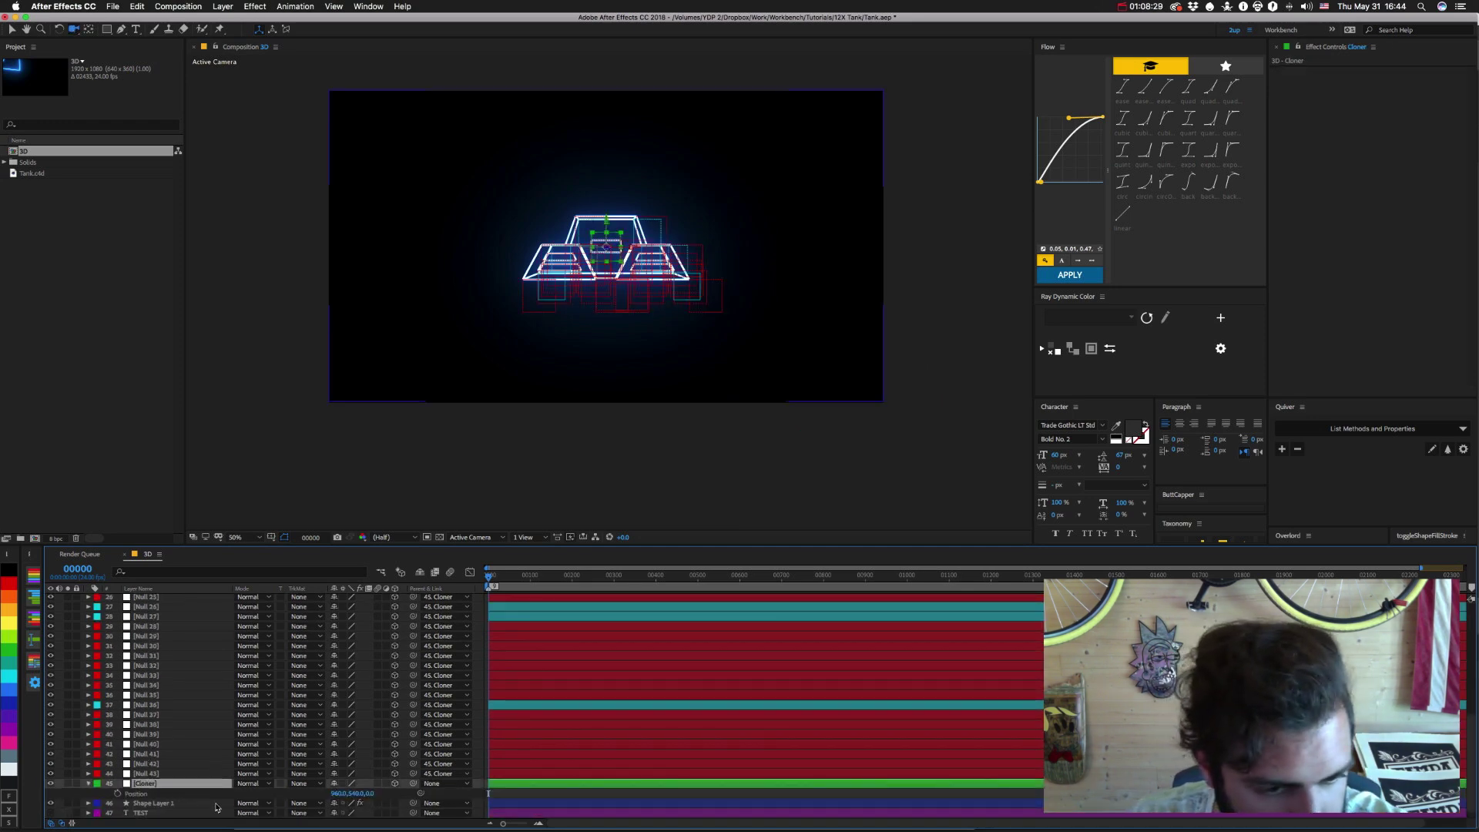
pyautogui.moveTo(370, 793); pyautogui.dragTo(33, 818)
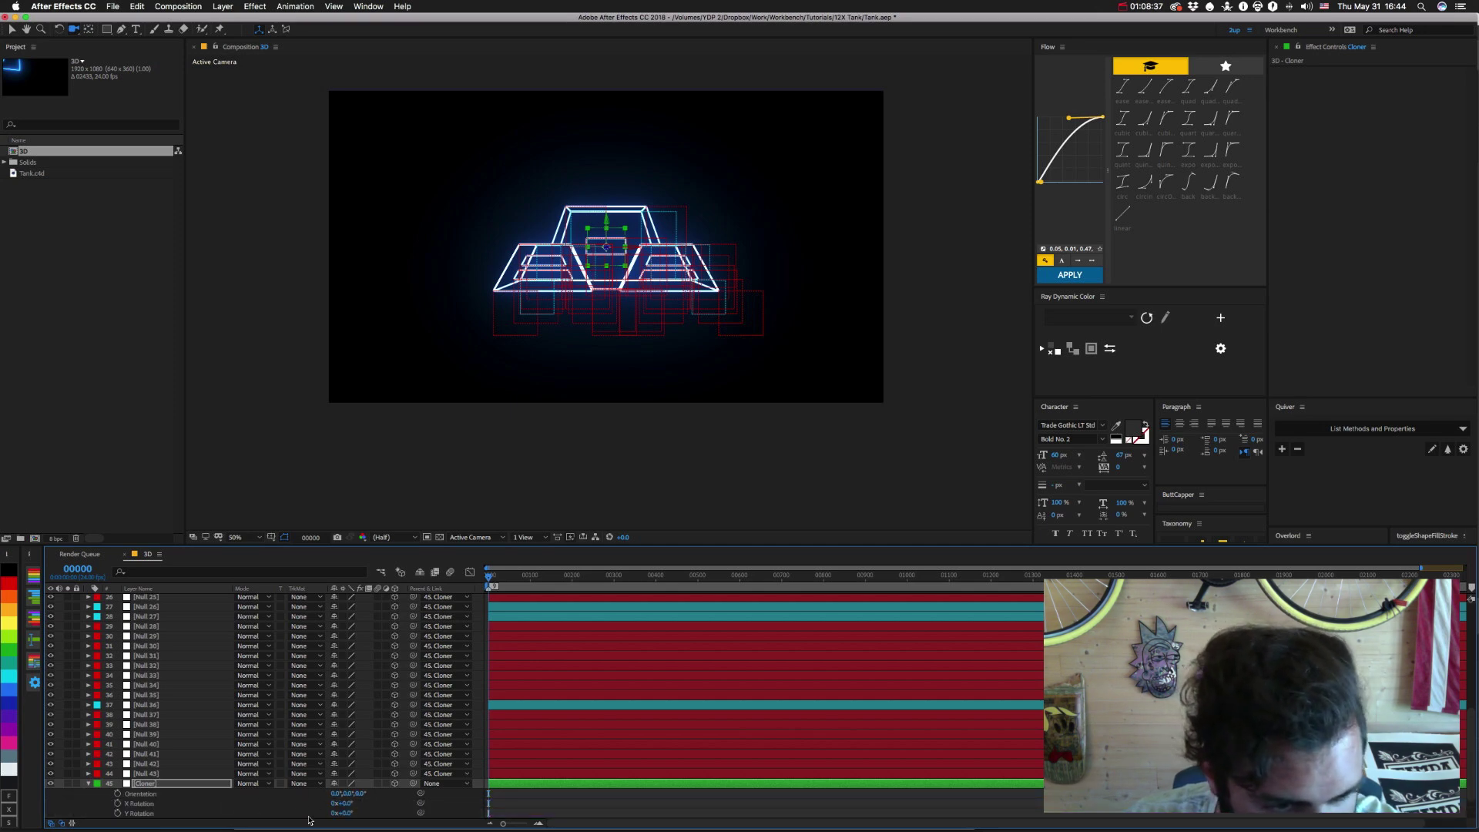
pyautogui.press('r')
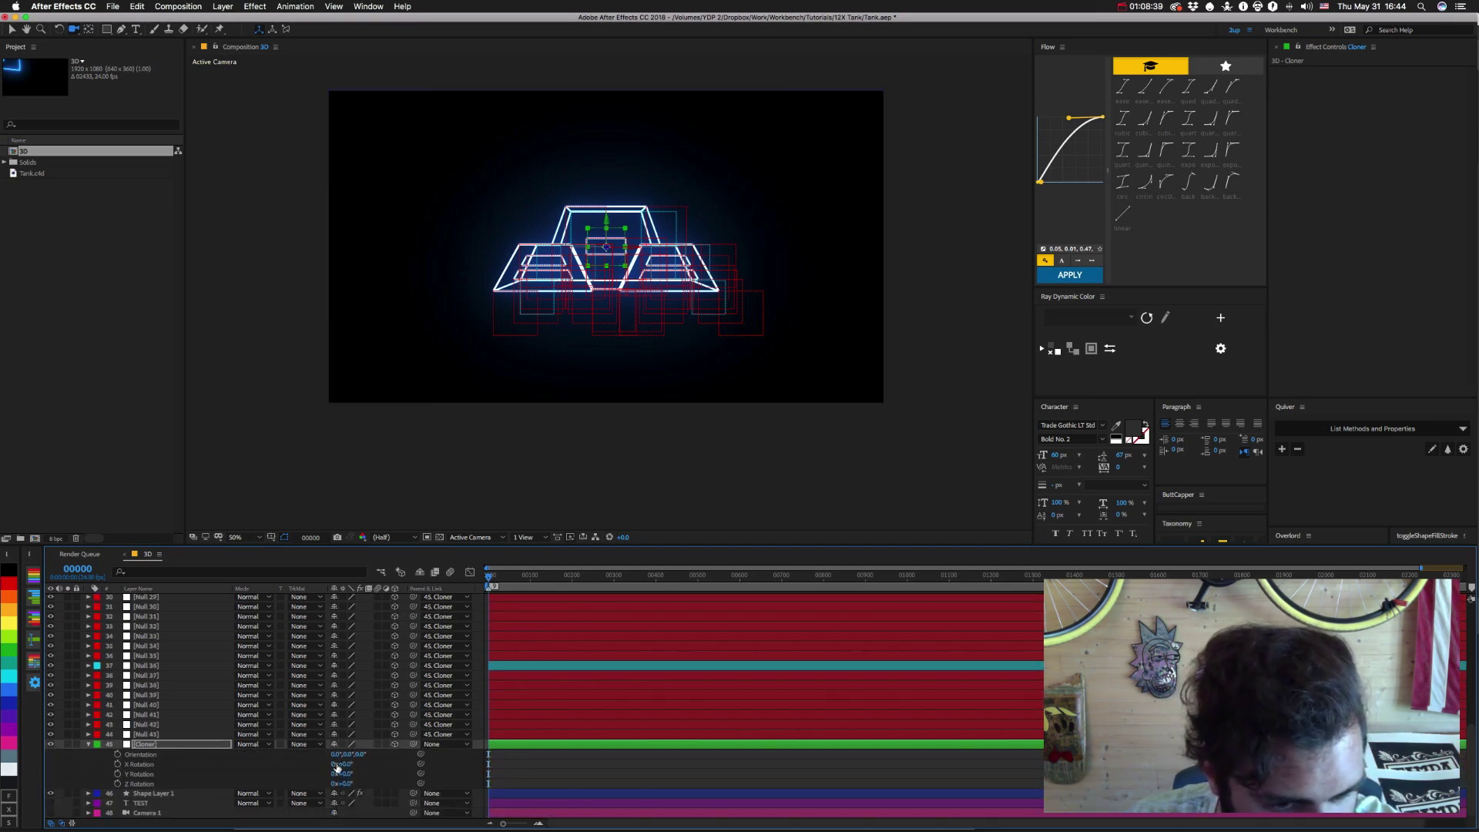
pyautogui.moveTo(345, 773)
pyautogui.mouseDown()
pyautogui.moveTo(311, 773)
pyautogui.moveTo(357, 764)
pyautogui.mouseUp()
pyautogui.press('cmd+z')
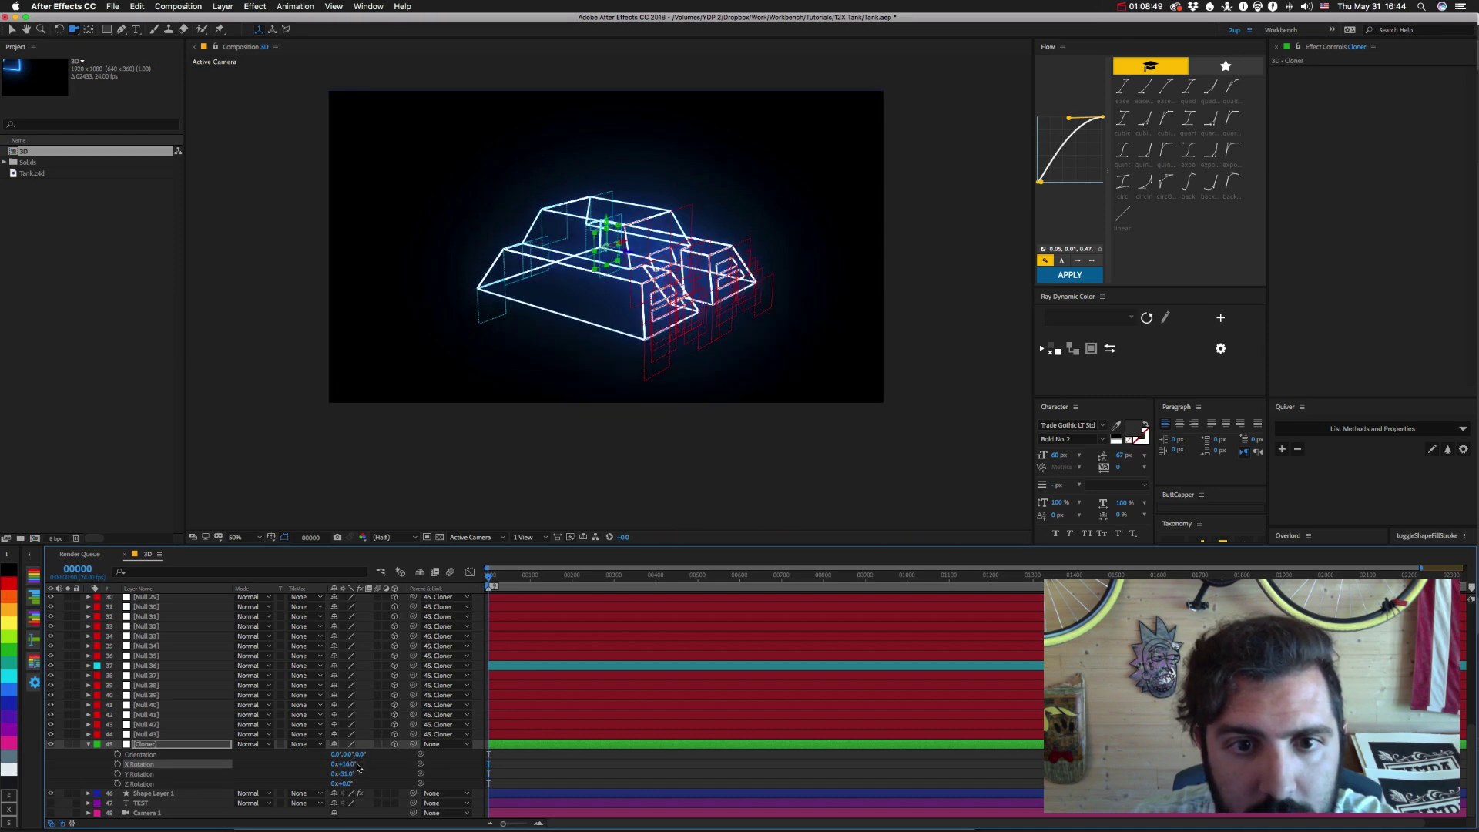
pyautogui.click(92, 762)
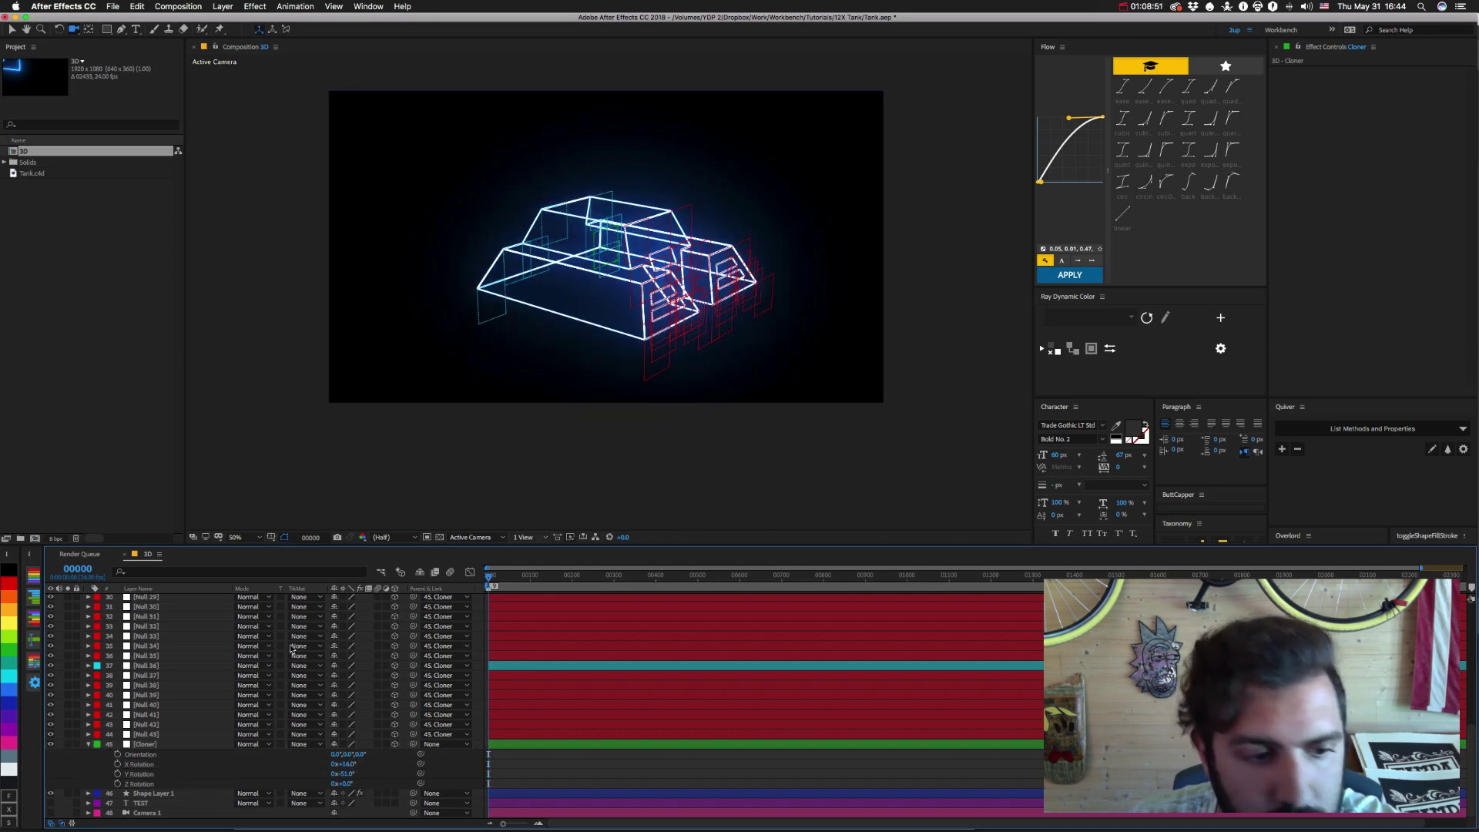
pyautogui.click(143, 734)
# Hide the null layers' visibility, mark Null 0–Null 43 shy, and hide shy layers.
pyautogui.scroll(10, 154, 693)
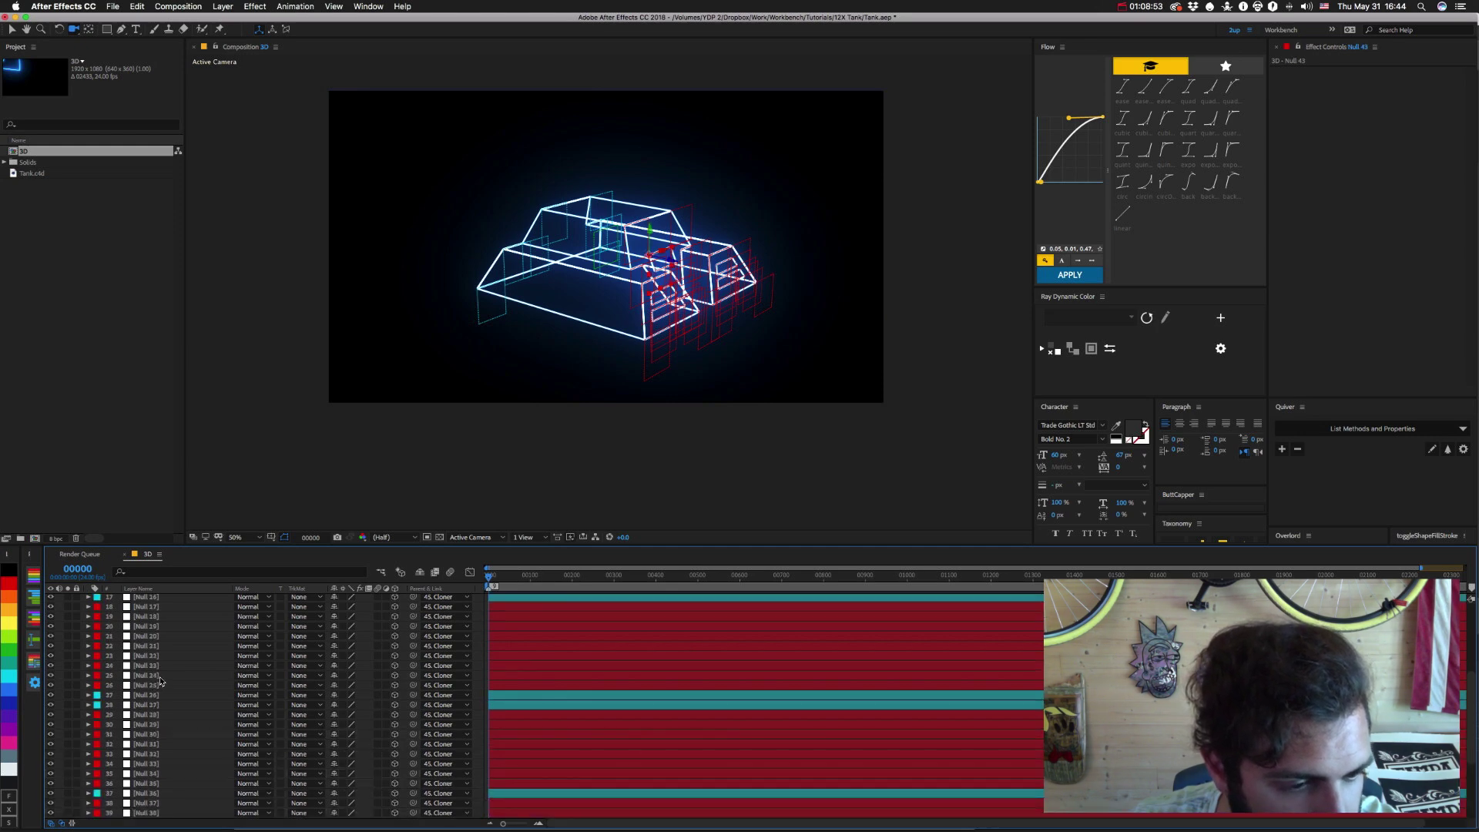
pyautogui.press('super+a')
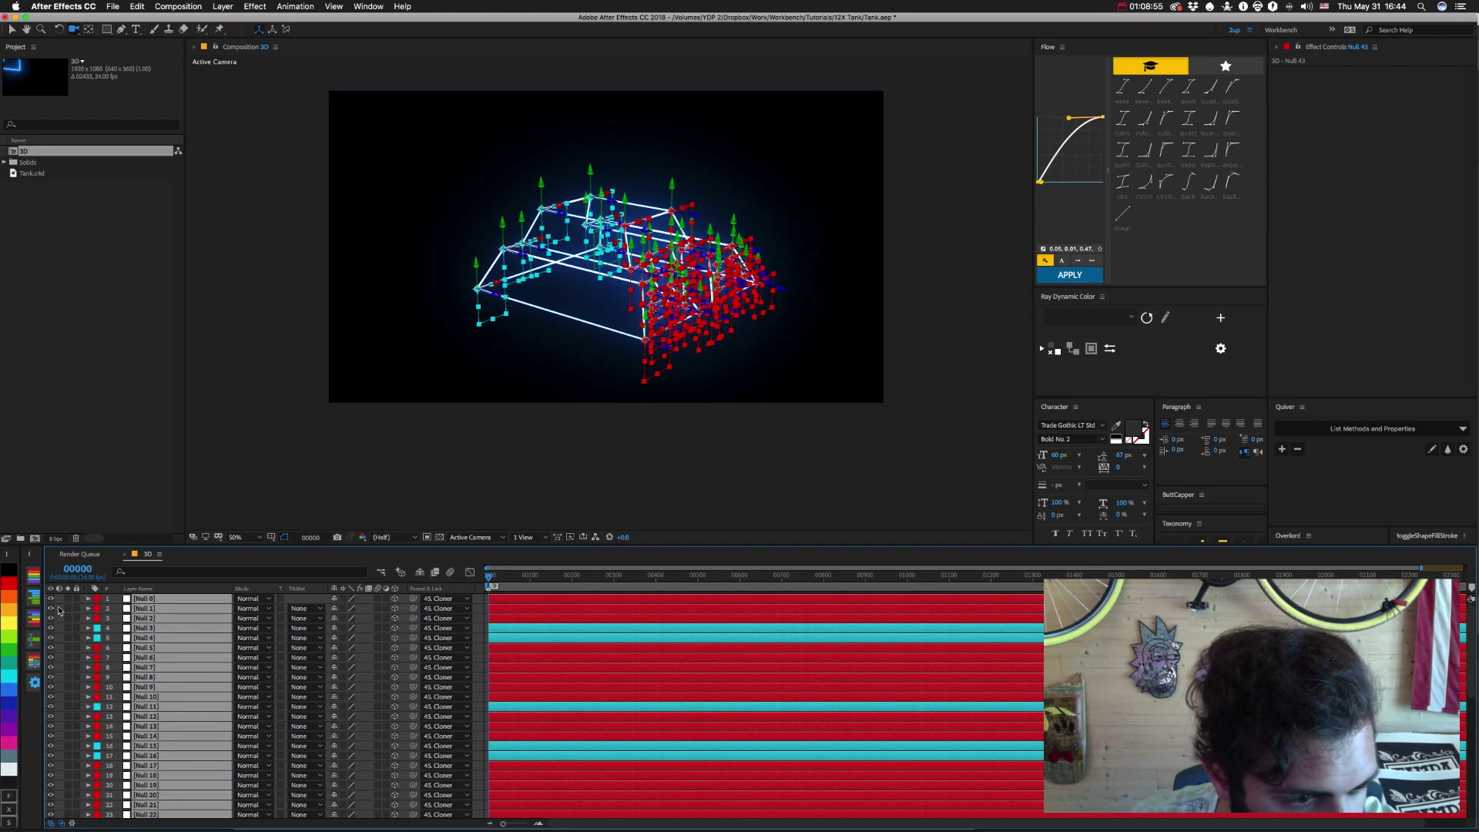
pyautogui.moveTo(52, 637); pyautogui.dragTo(53, 603)
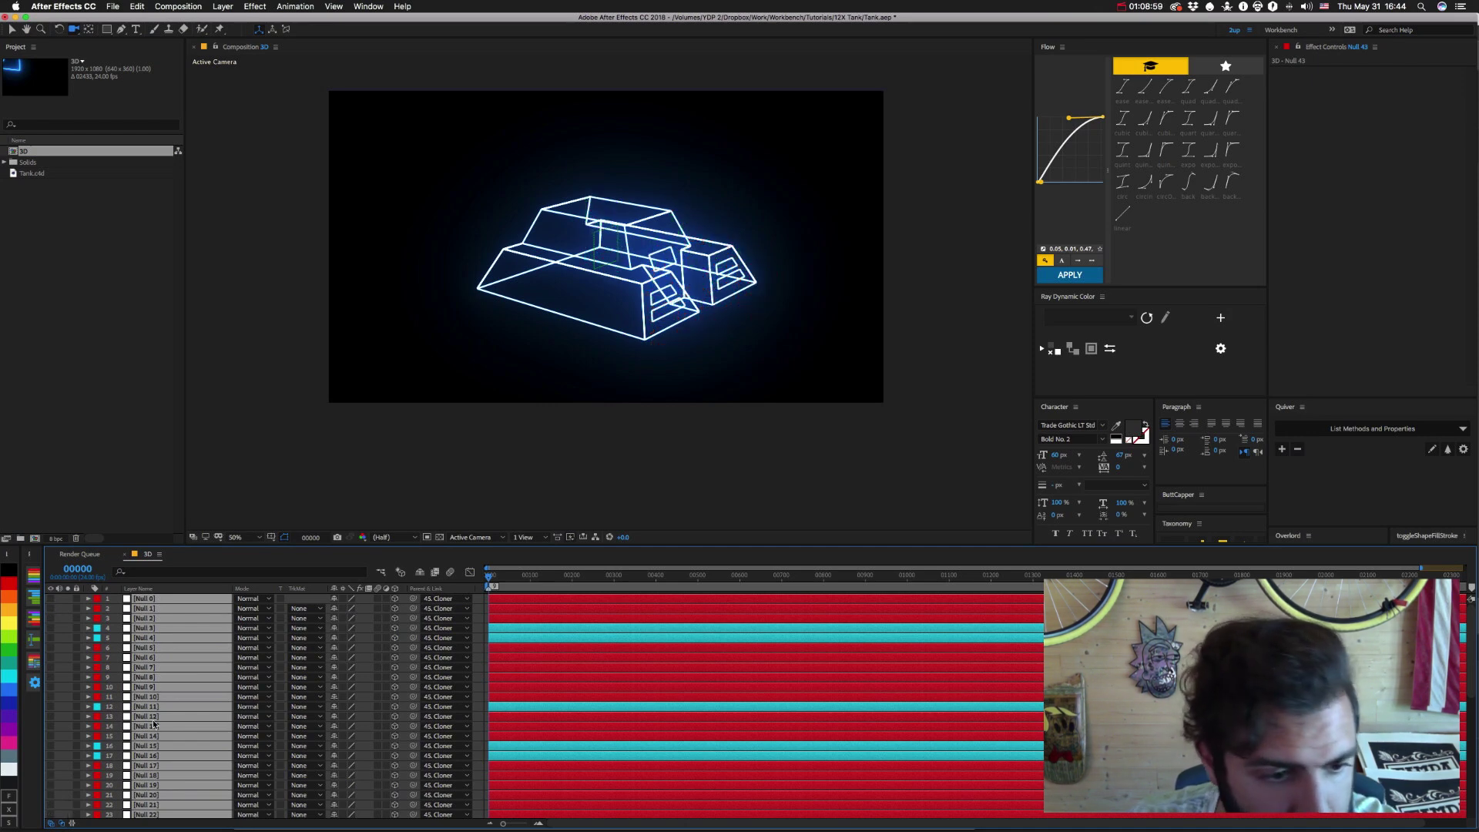
pyautogui.scroll(-5, 152, 724)
pyautogui.click(164, 744)
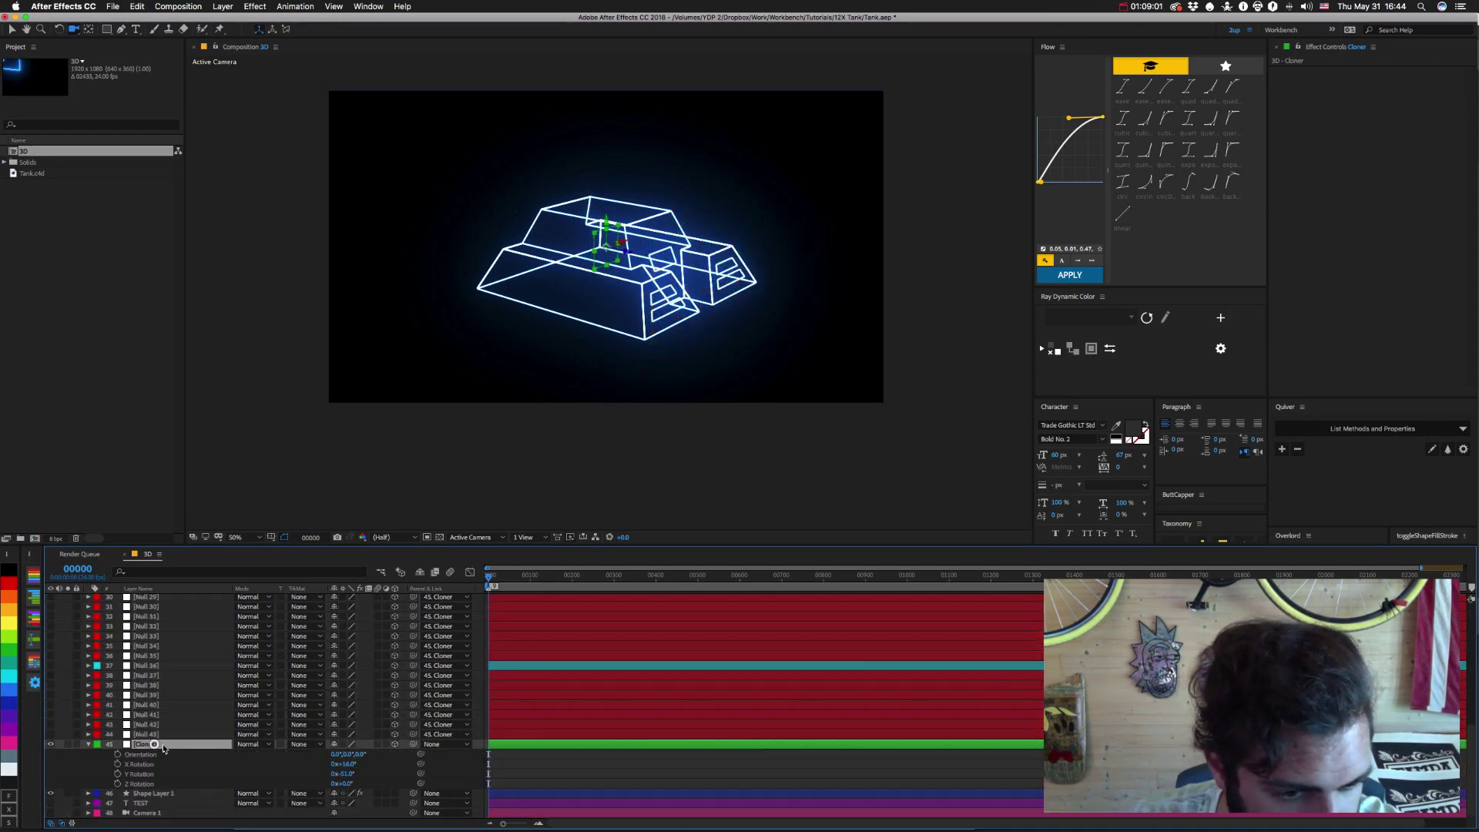
pyautogui.click(146, 735)
pyautogui.scroll(5, 153, 670)
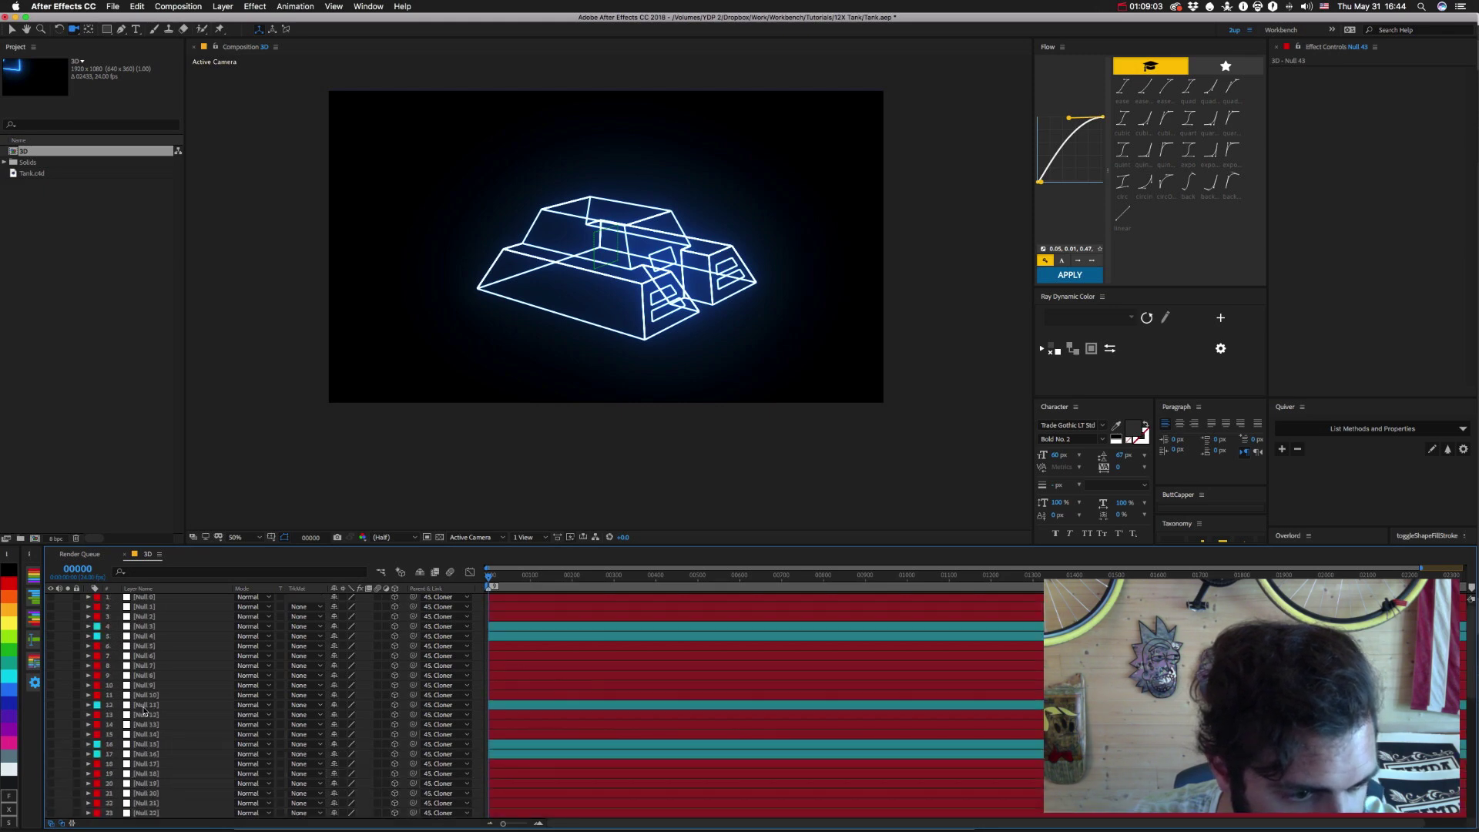
pyautogui.keyDown('shift'); pyautogui.click(152, 600); pyautogui.keyUp('shift')
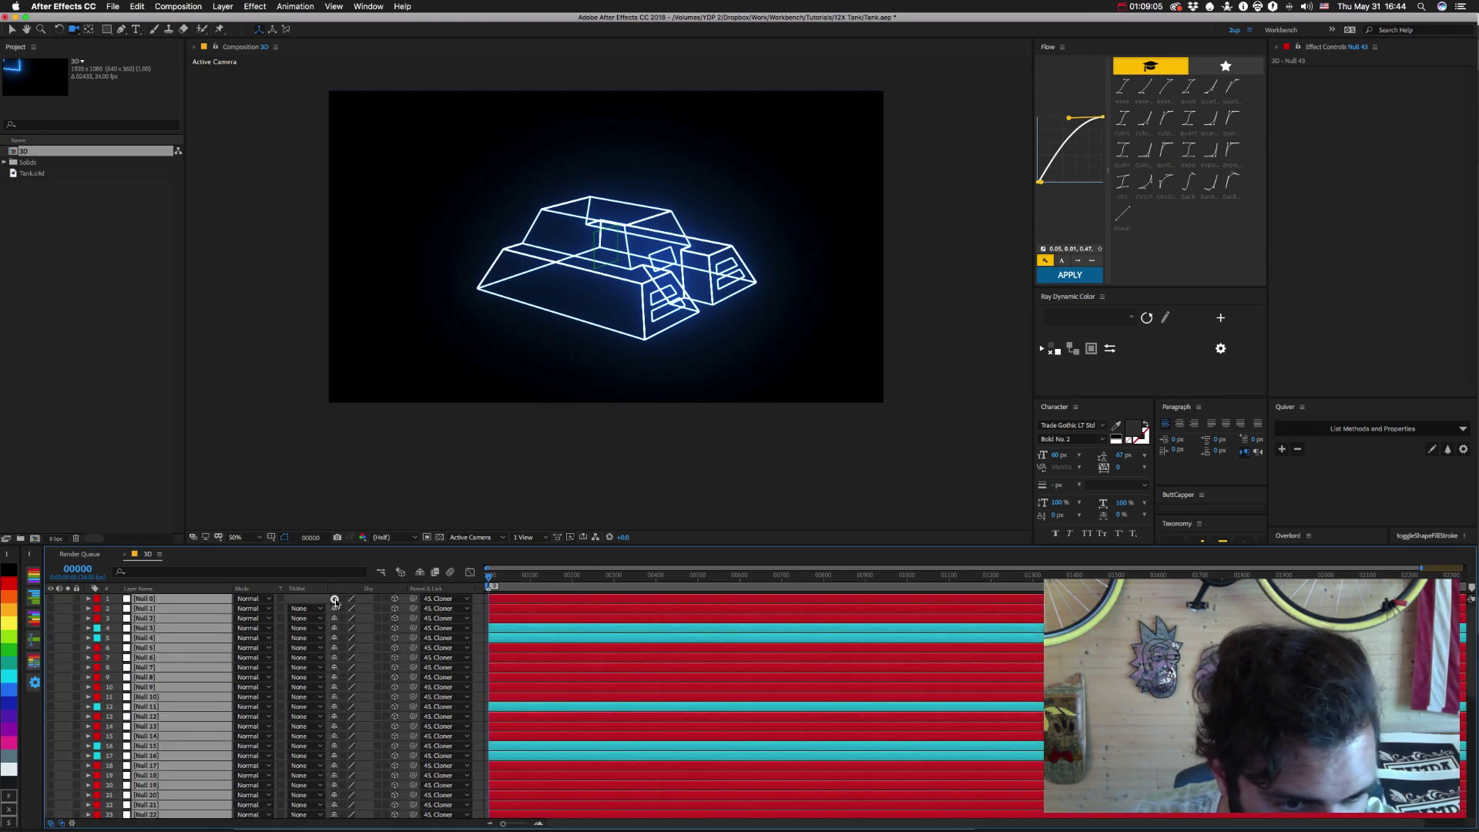
pyautogui.click(334, 601)
pyautogui.click(416, 573)
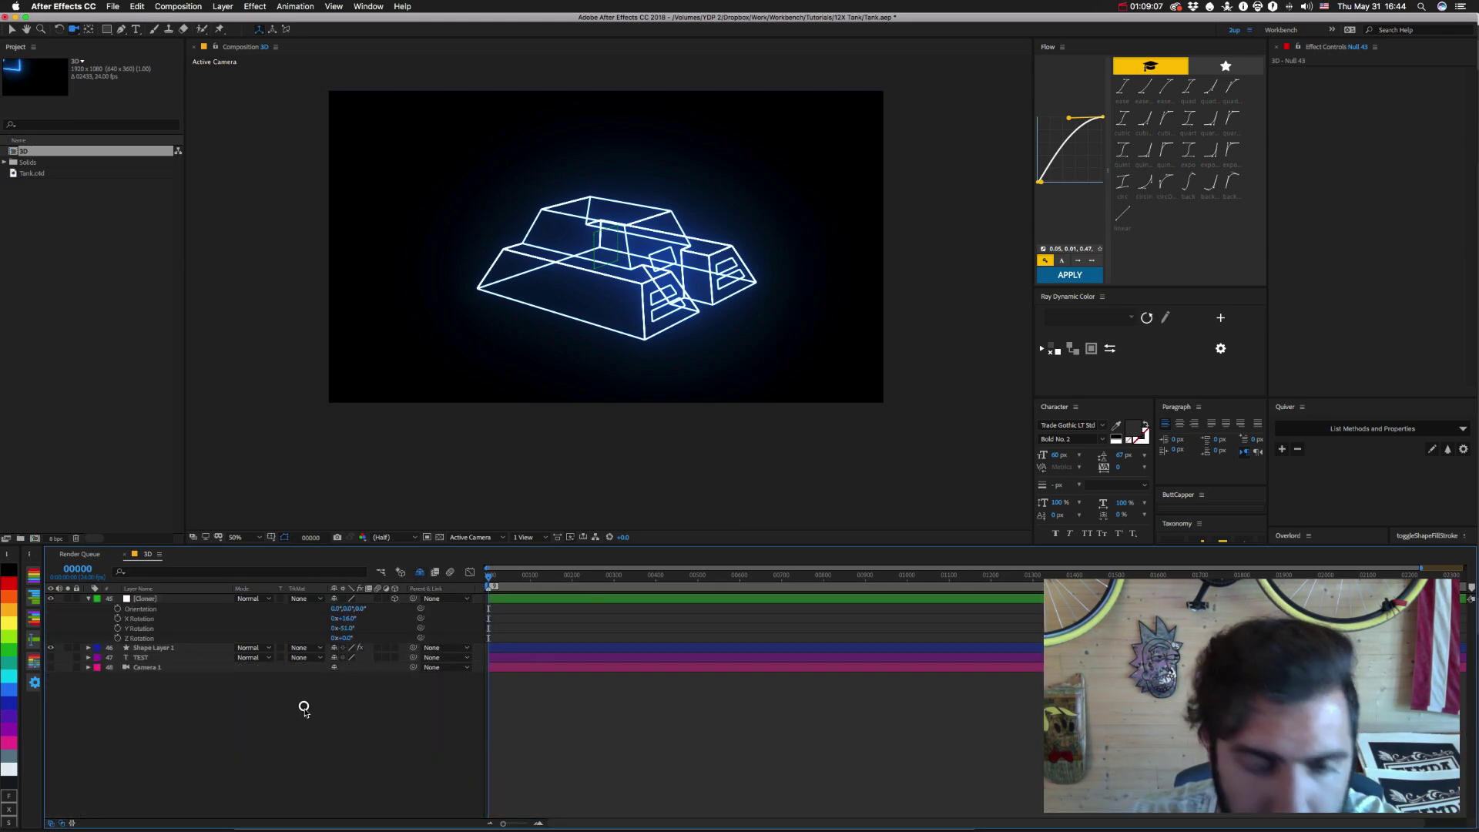
pyautogui.click(154, 600)
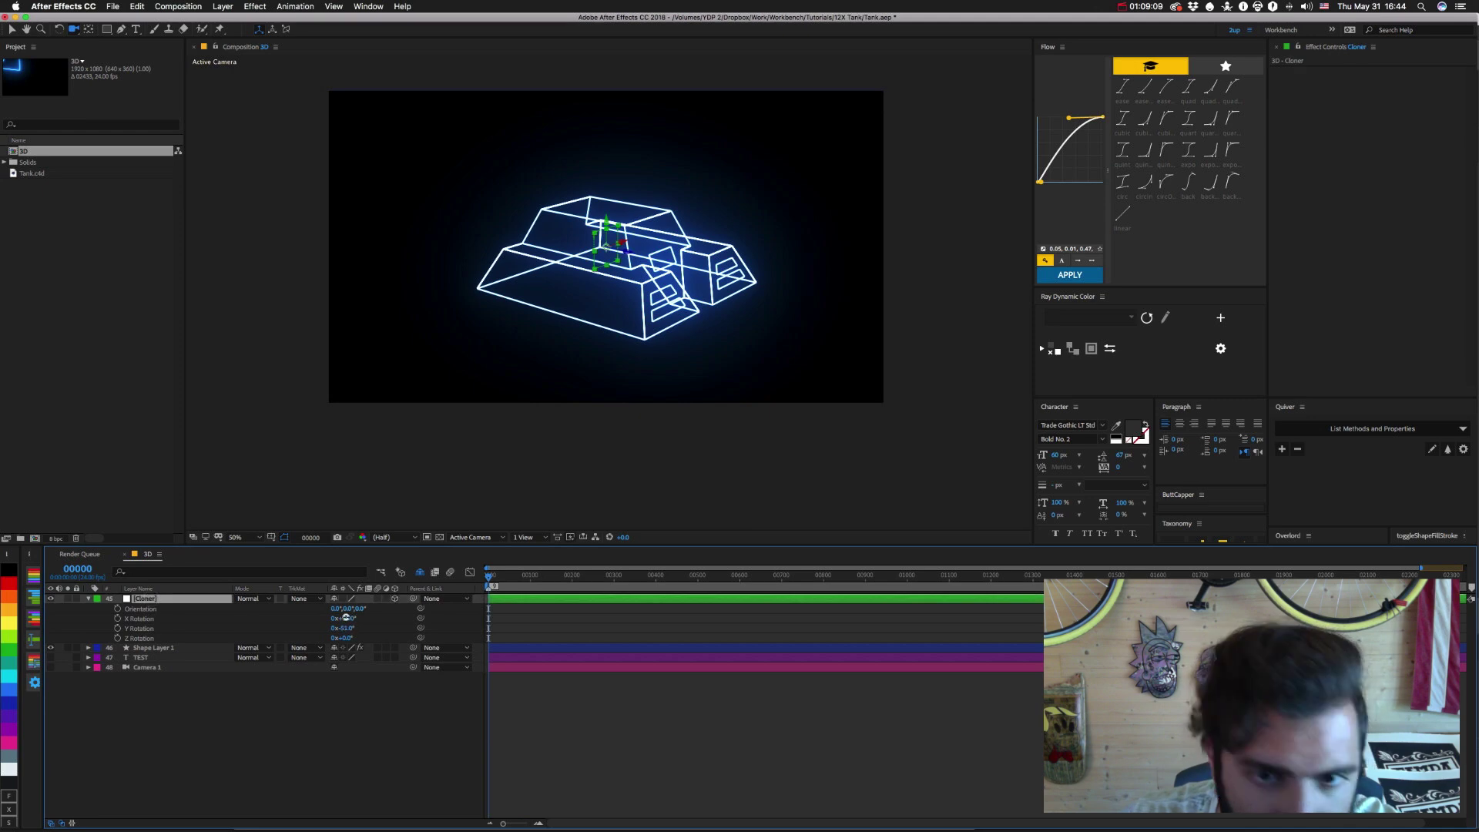
# Enable keyframing on the Cloner's Y Rotation and jump to frame 90.
pyautogui.moveTo(347, 618); pyautogui.dragTo(327, 618)
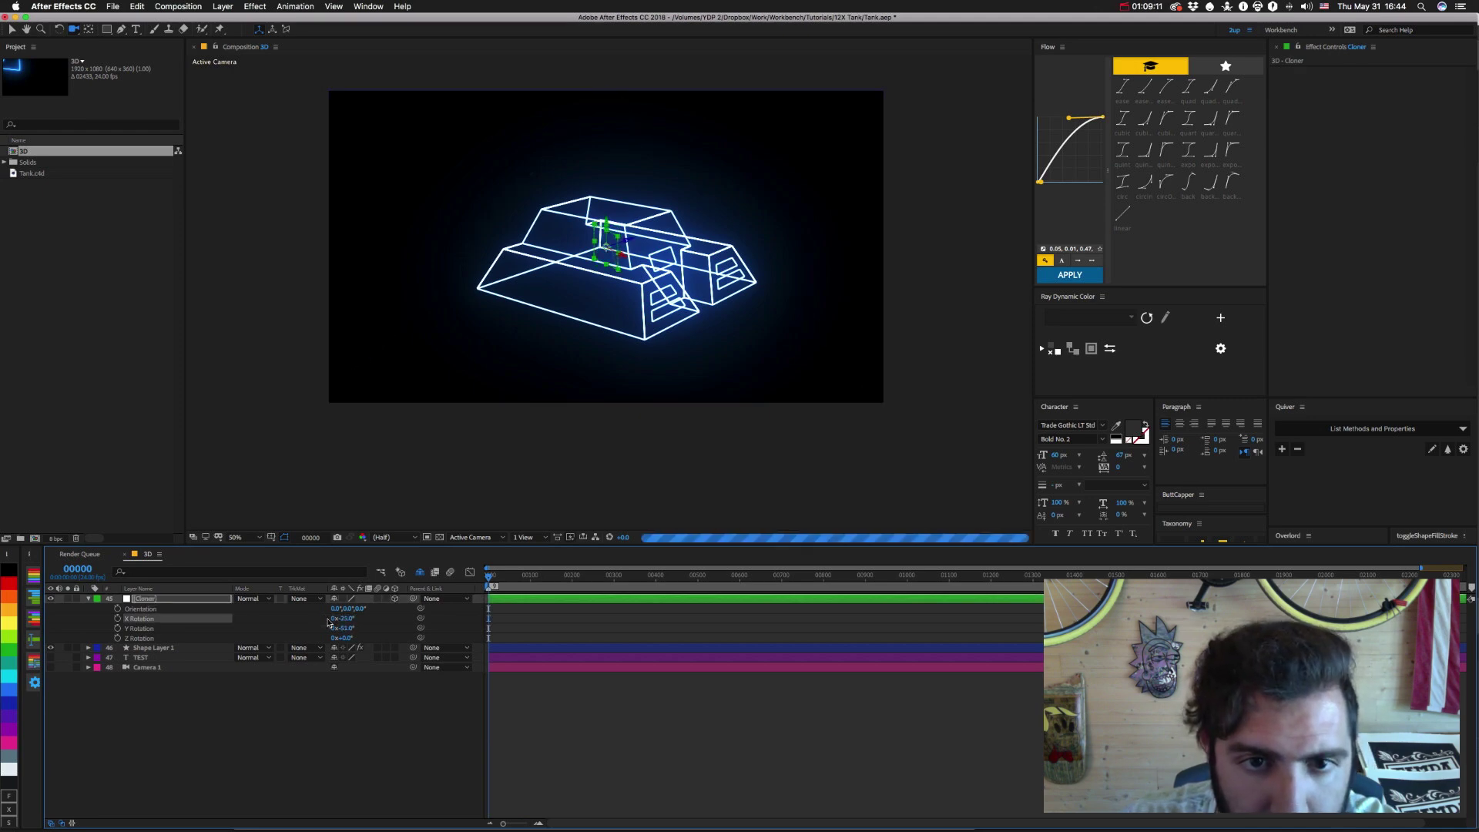
pyautogui.press('super+z')
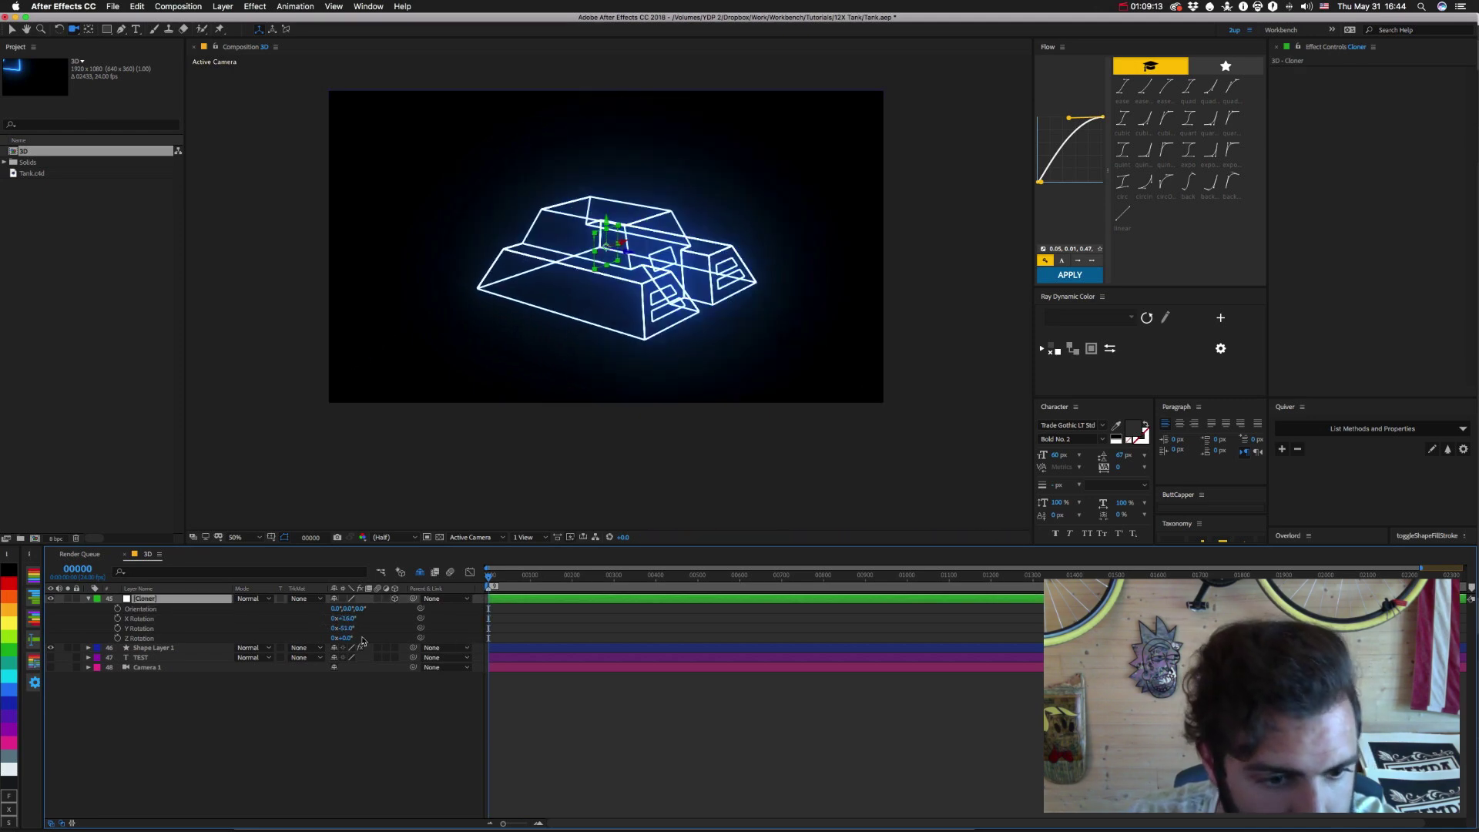
pyautogui.click(118, 628)
pyautogui.click(587, 578)
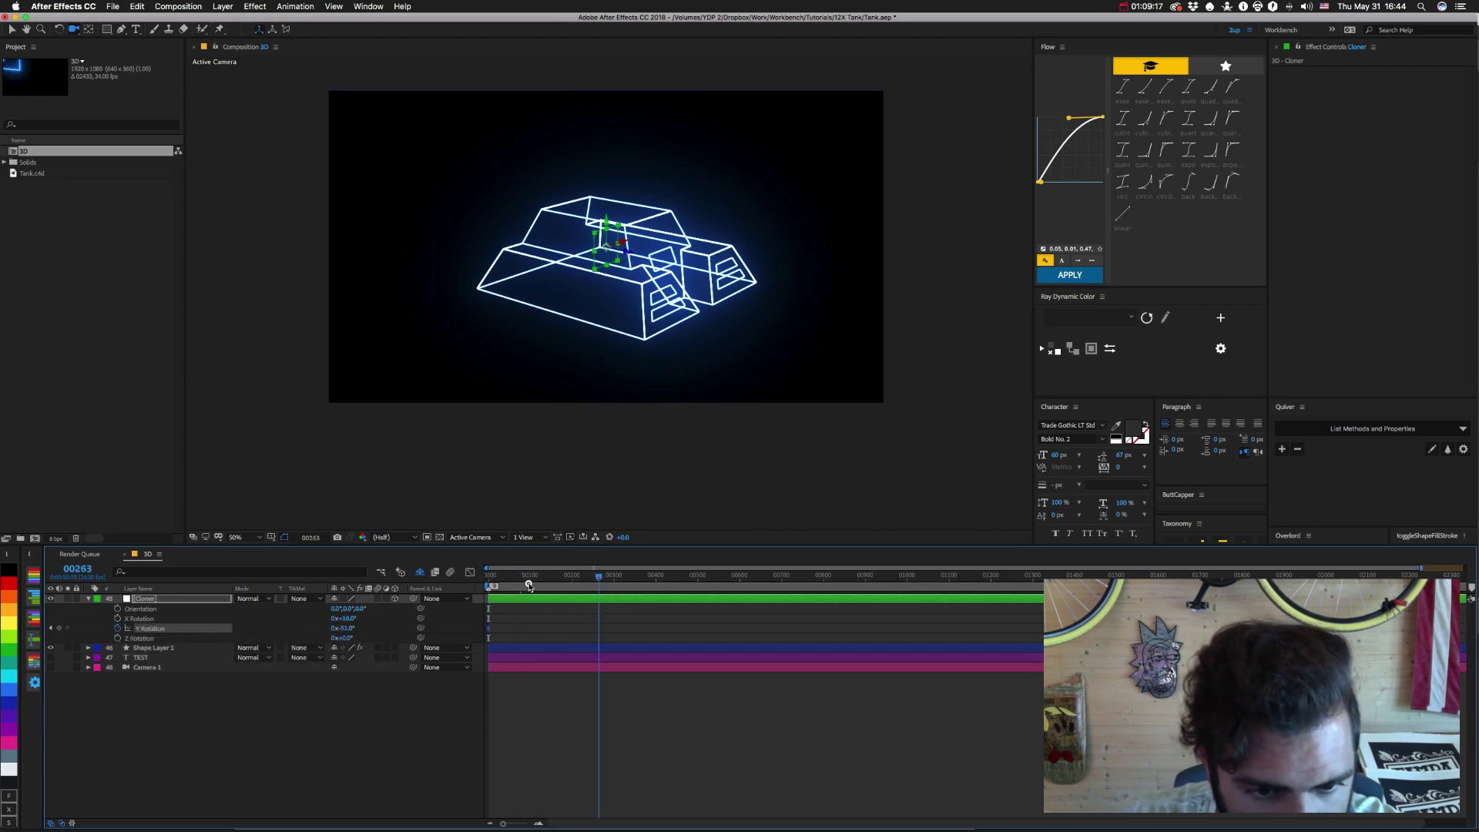
pyautogui.moveTo(528, 585); pyautogui.dragTo(516, 588)
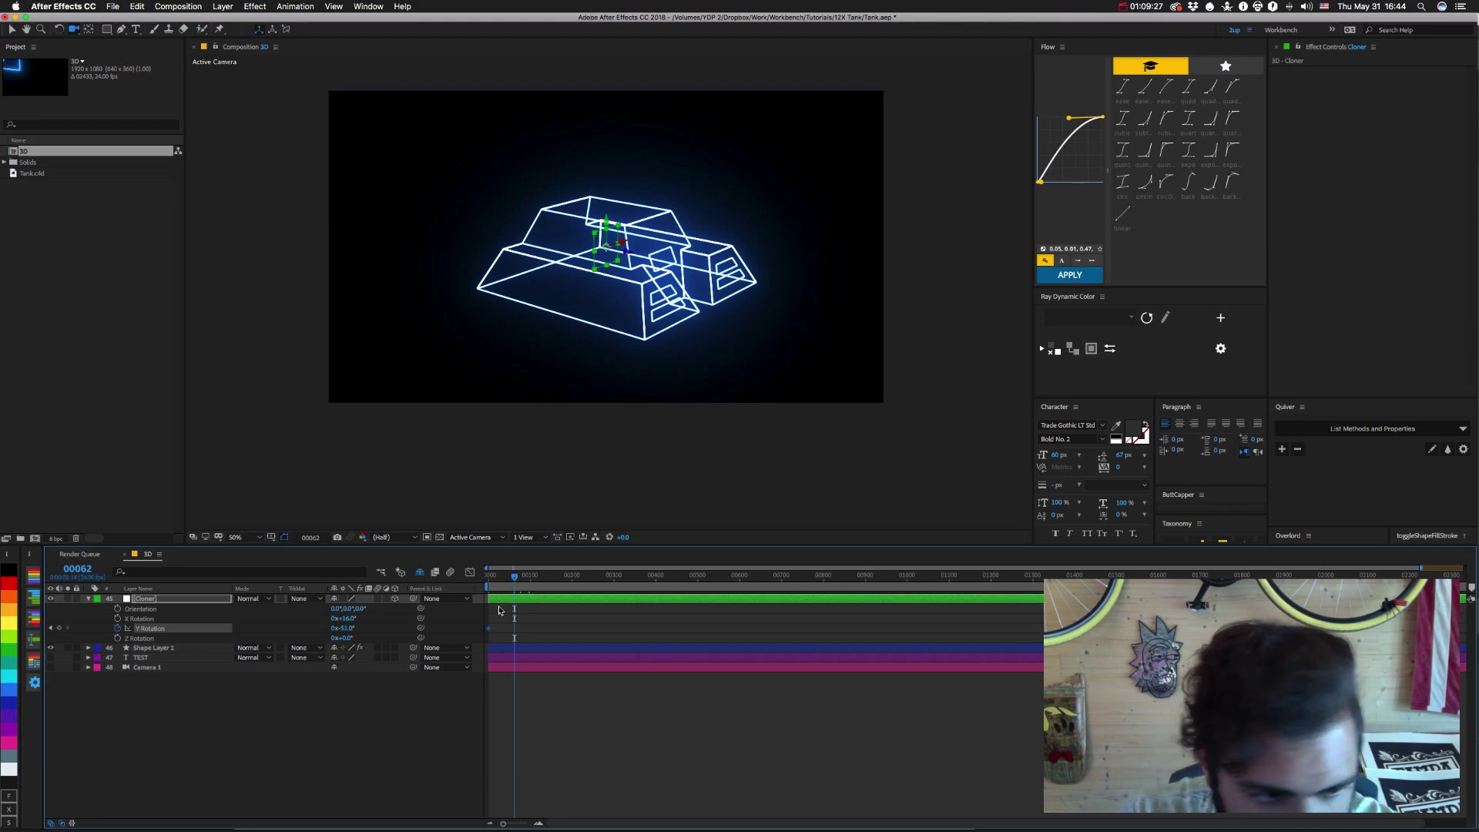
pyautogui.click(83, 569)
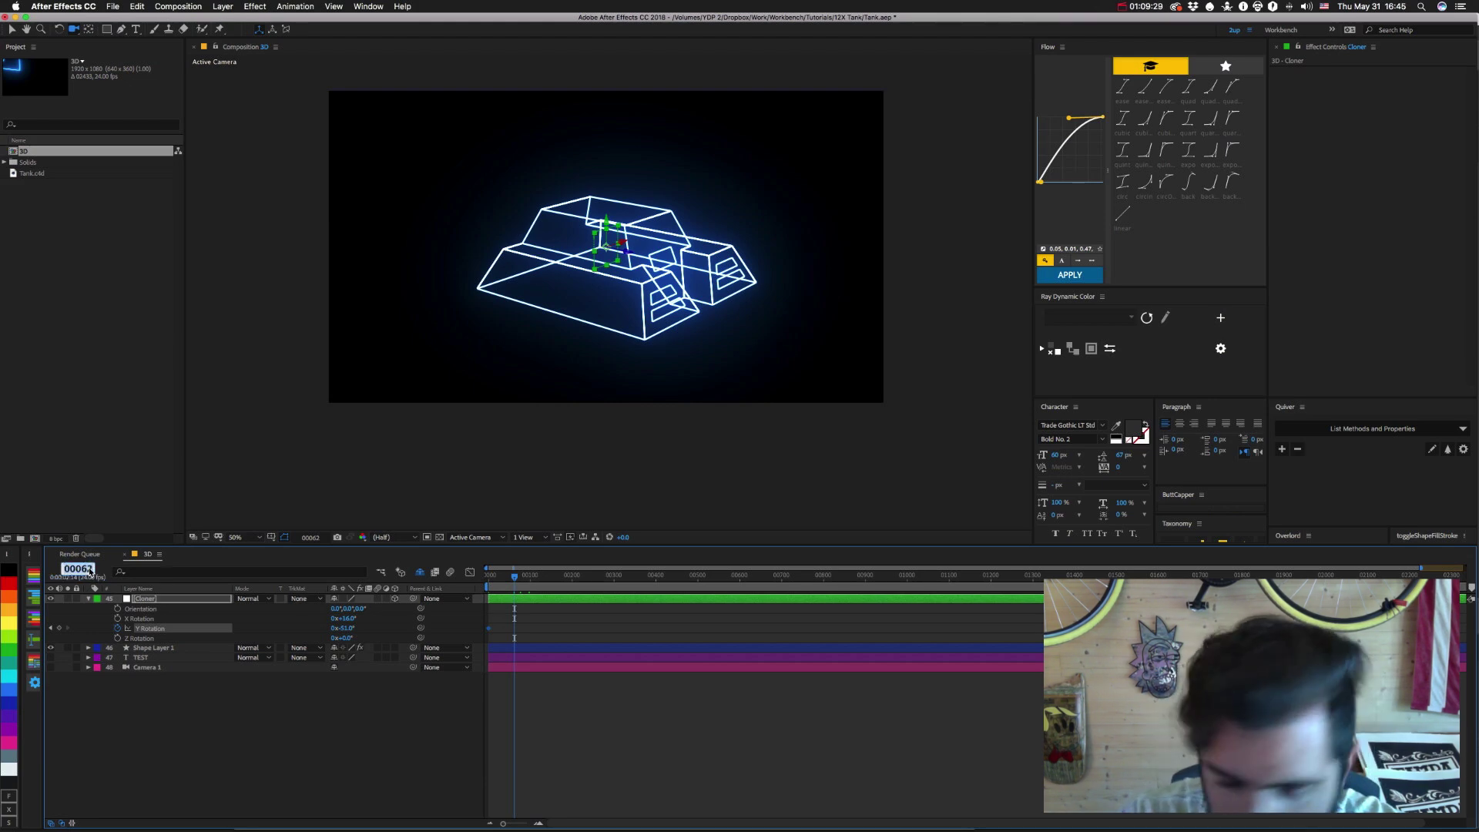
pyautogui.write('90')
pyautogui.press('Return')
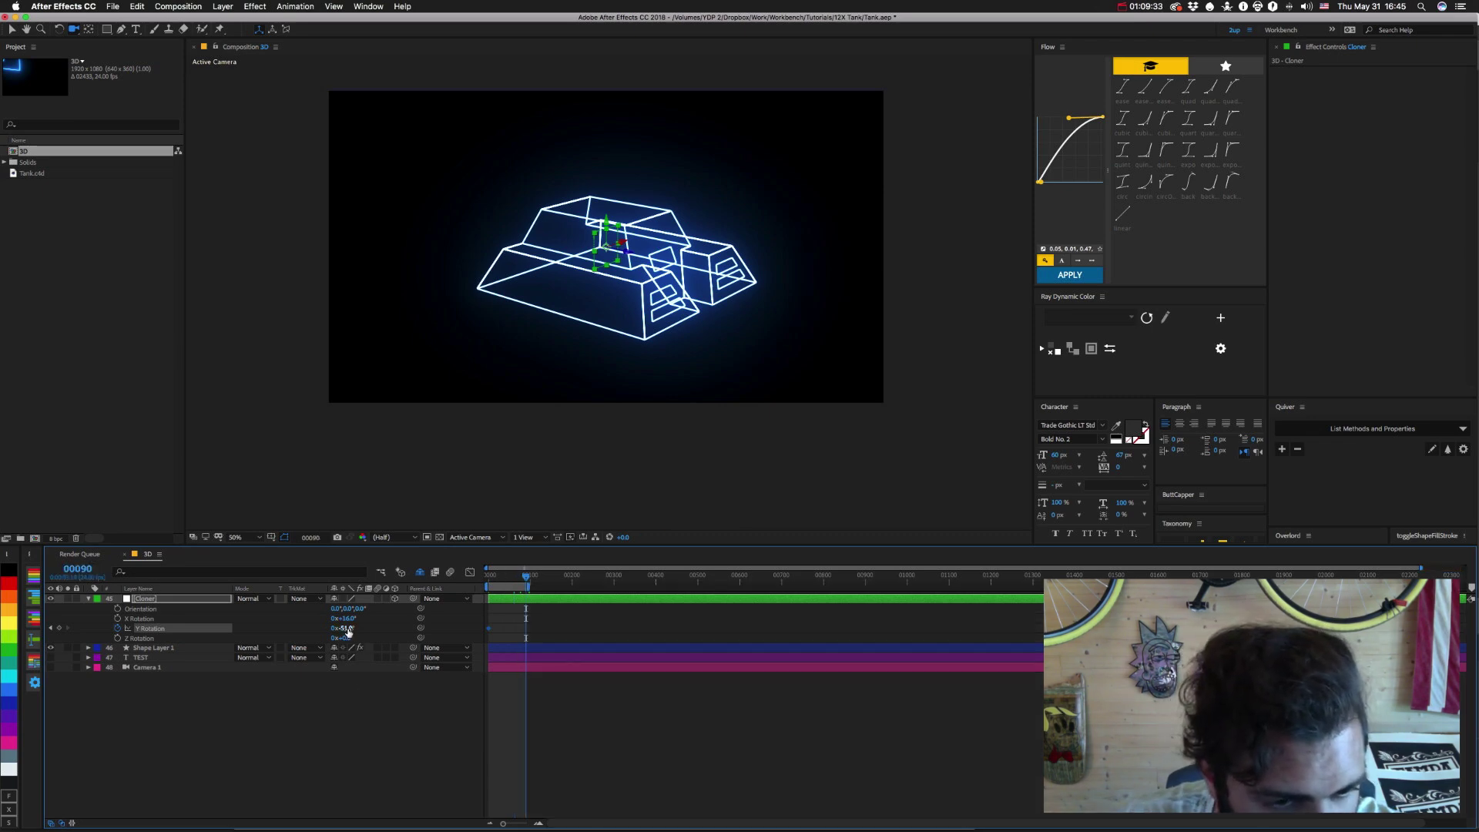
# Key the Cloner's Y Rotation at -60° on frame 90 and 60° on frame 0.
pyautogui.moveTo(349, 632); pyautogui.dragTo(414, 629)
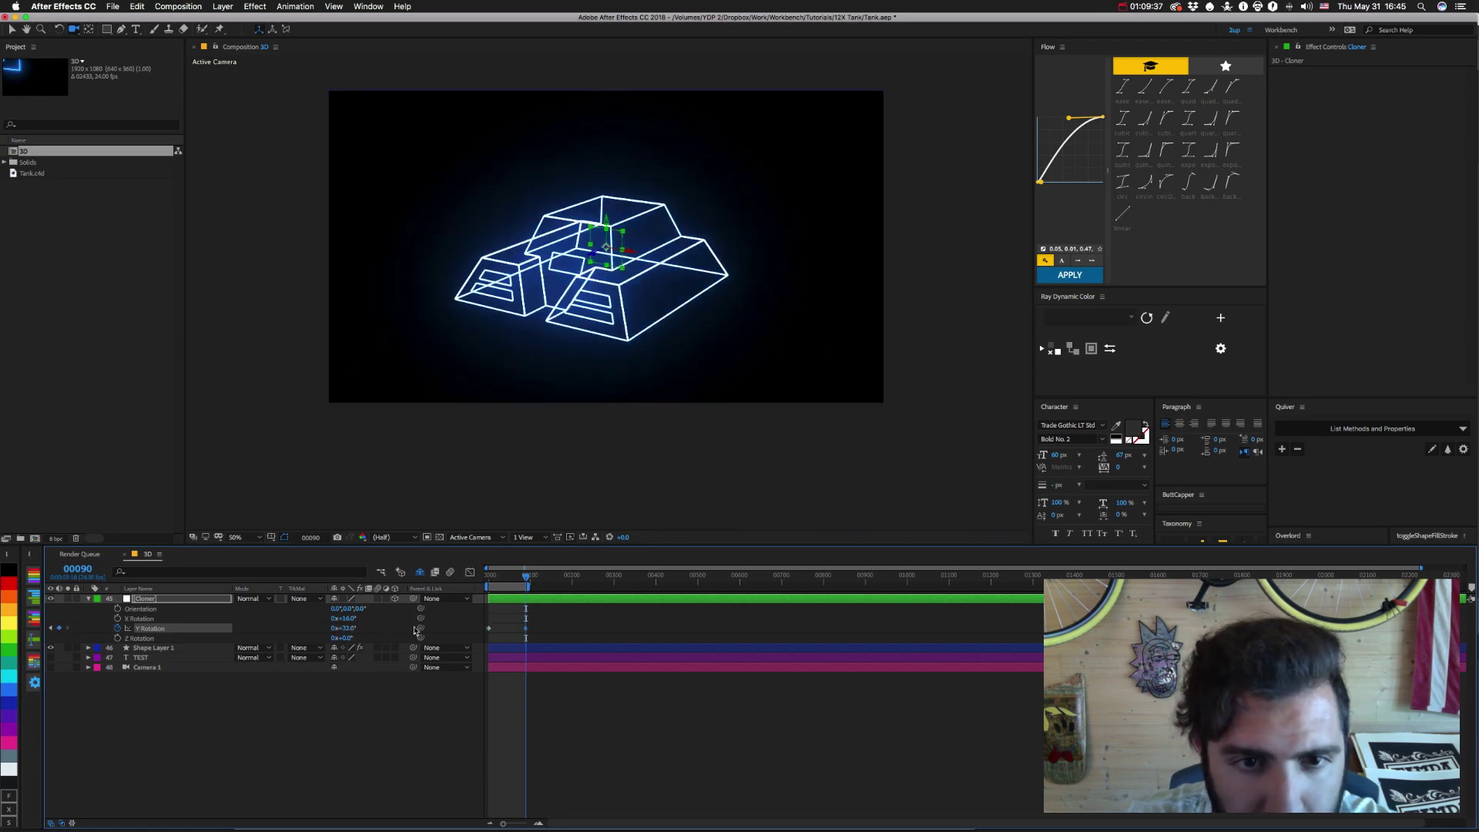
pyautogui.click(347, 628)
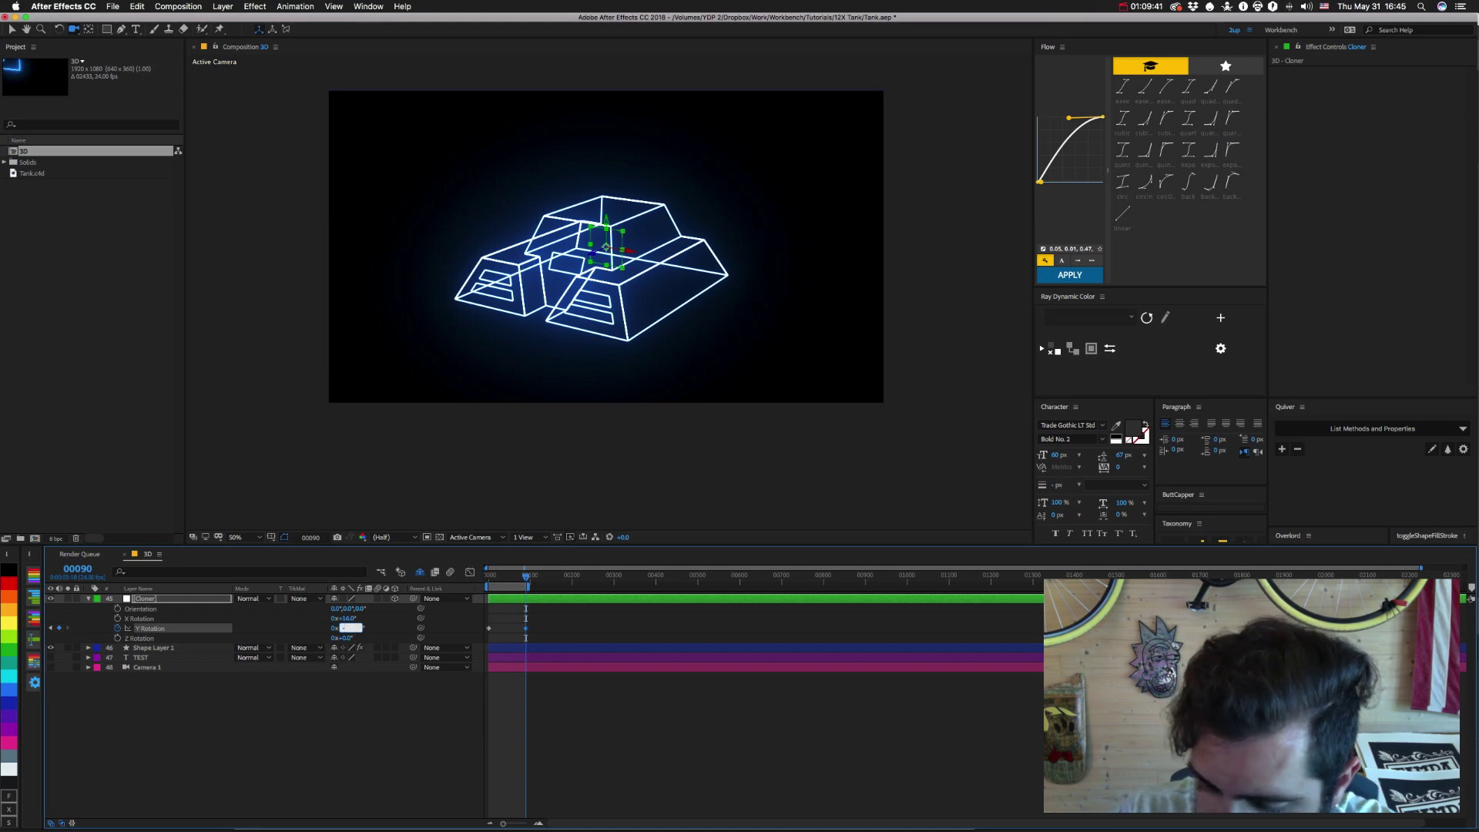
pyautogui.write('-60')
pyautogui.press('Return')
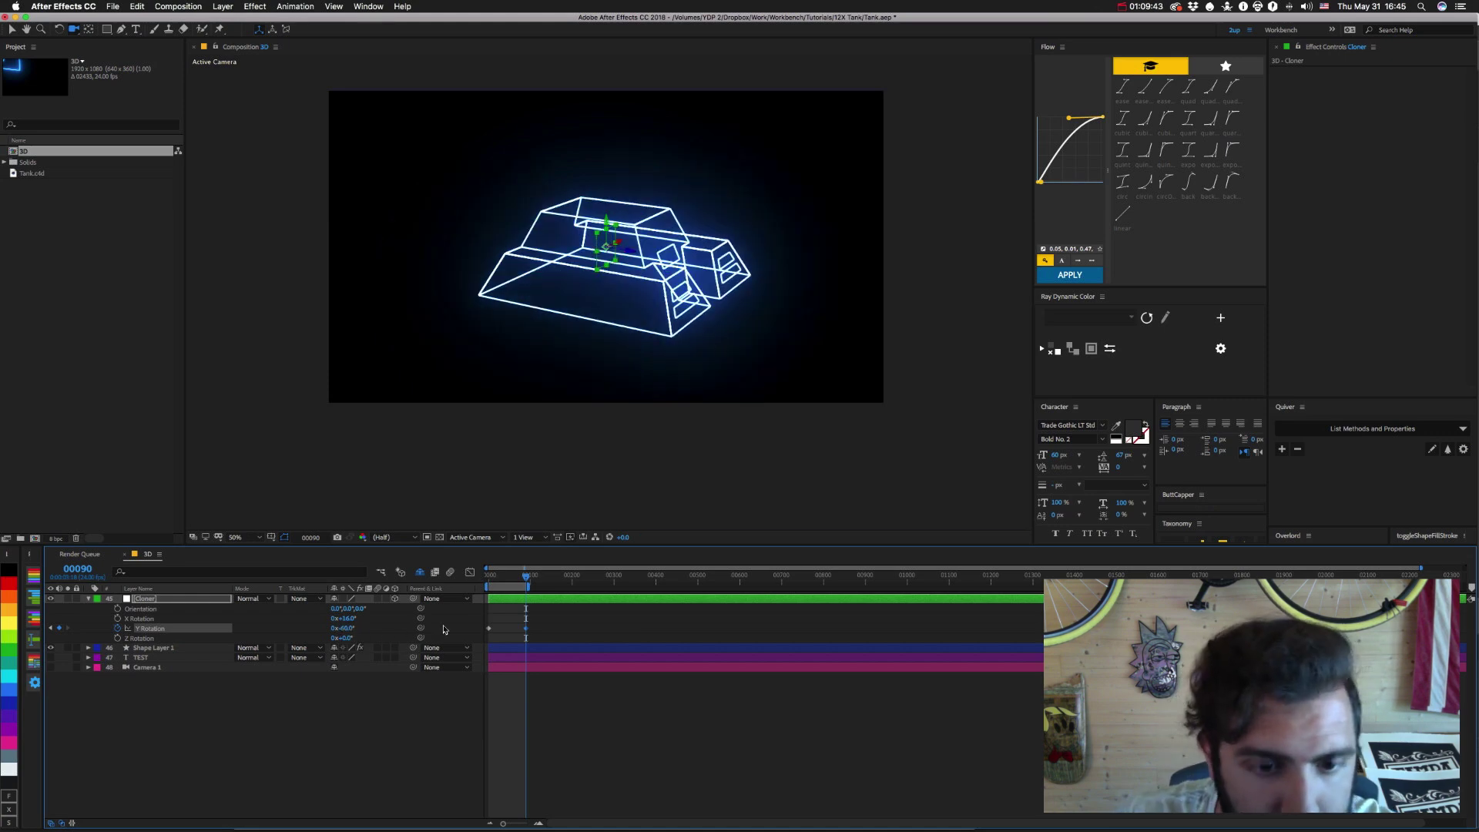
pyautogui.press('Home')
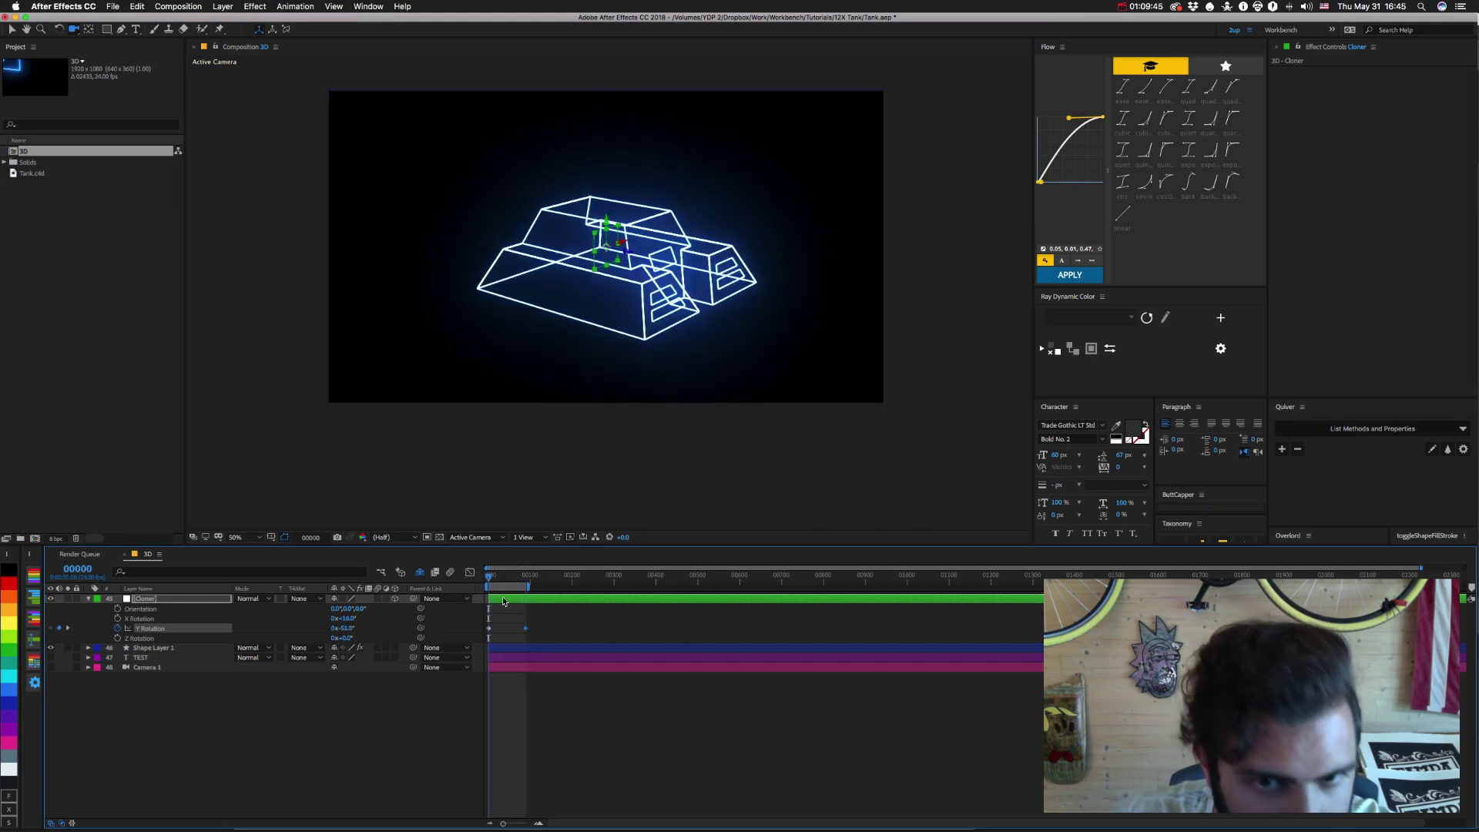
pyautogui.click(348, 630)
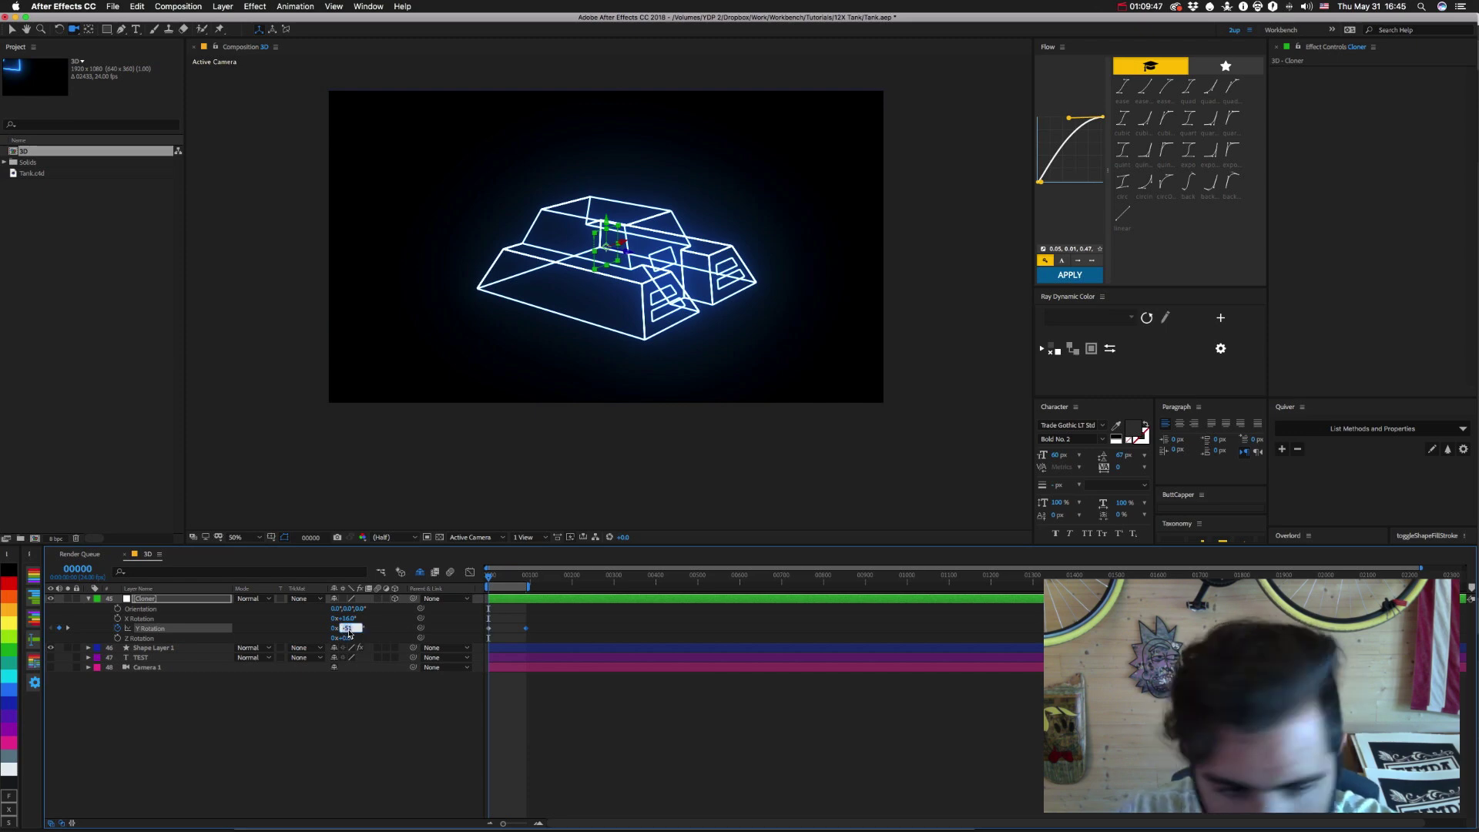
pyautogui.write('60')
pyautogui.press('Return')
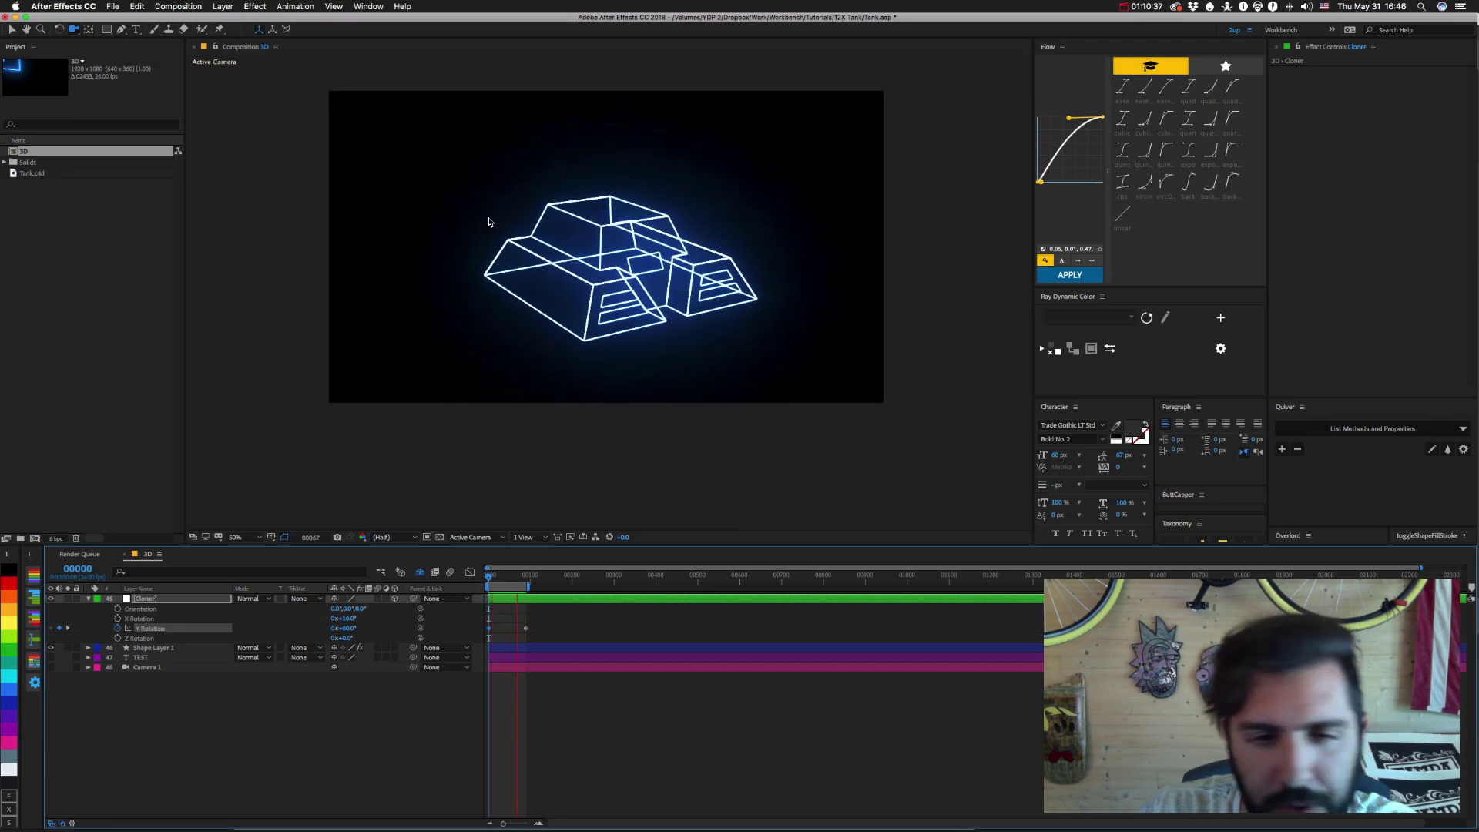
pyautogui.press('space')
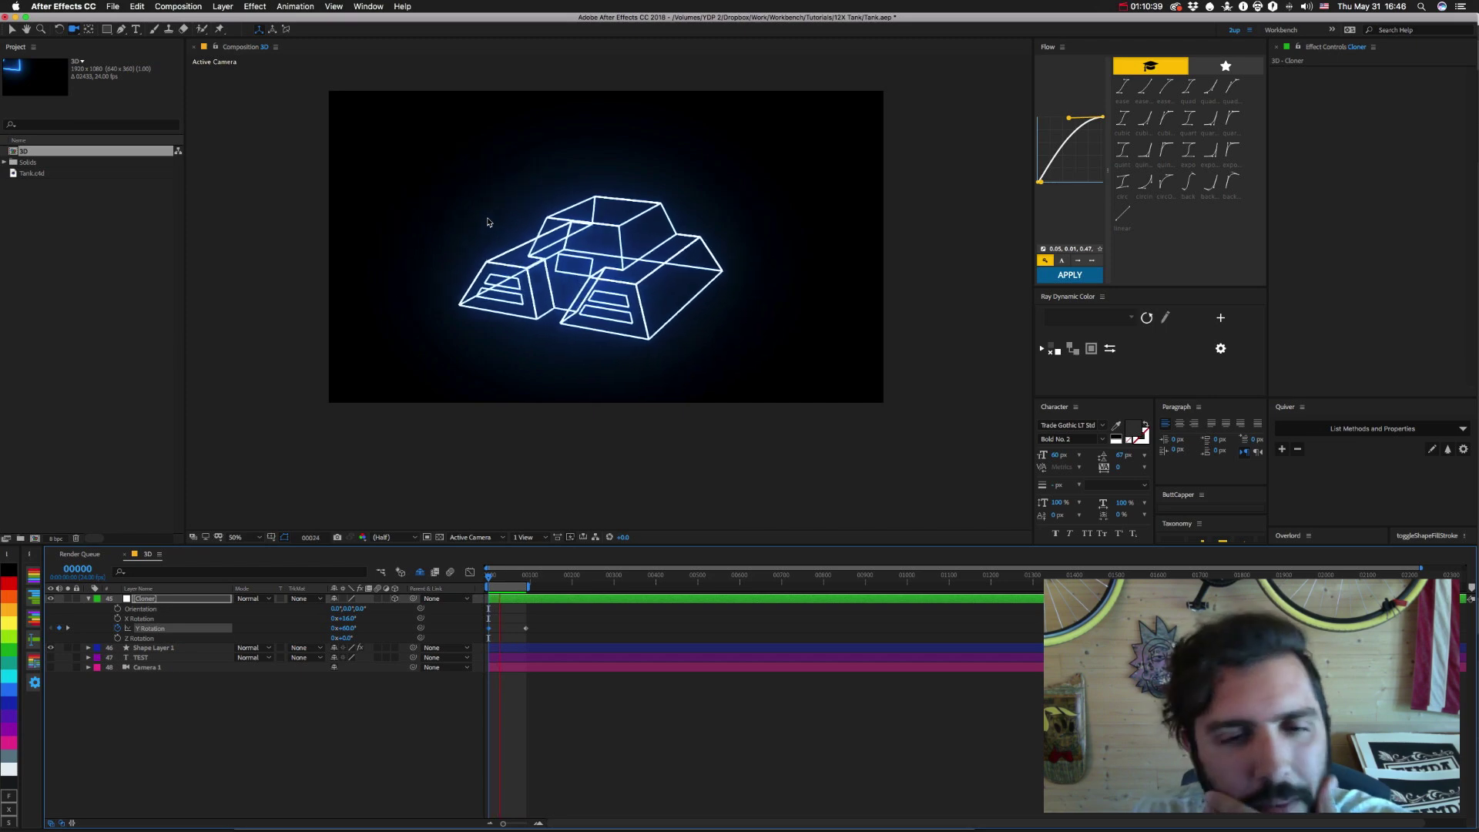